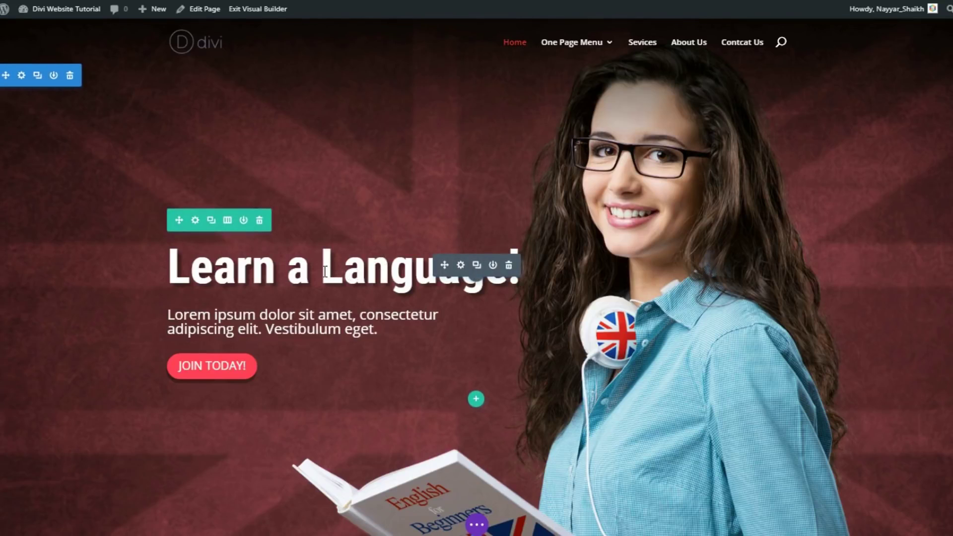
Replace 'Language!' in the hero heading with the name and underline it
left_click_drag(325, 270, 530, 277)
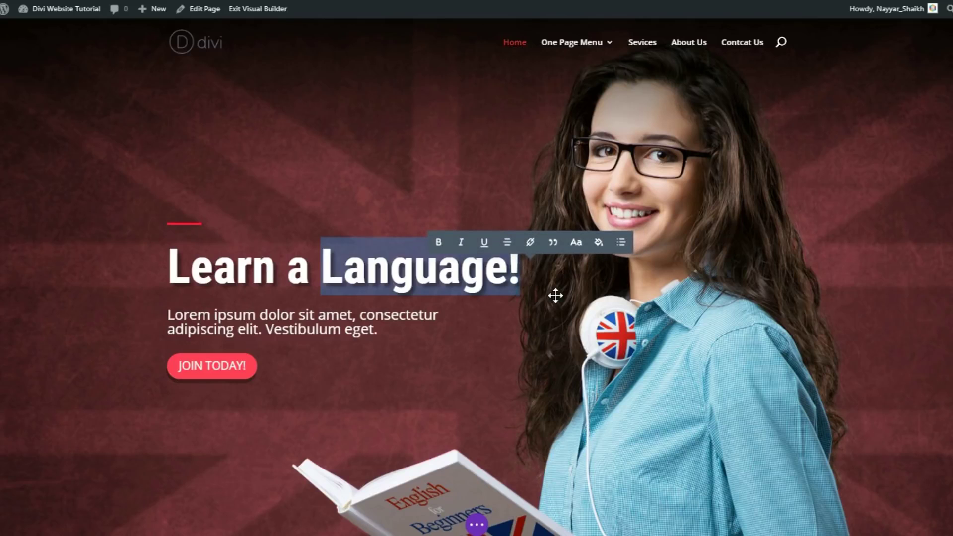
type("Nayyar!")
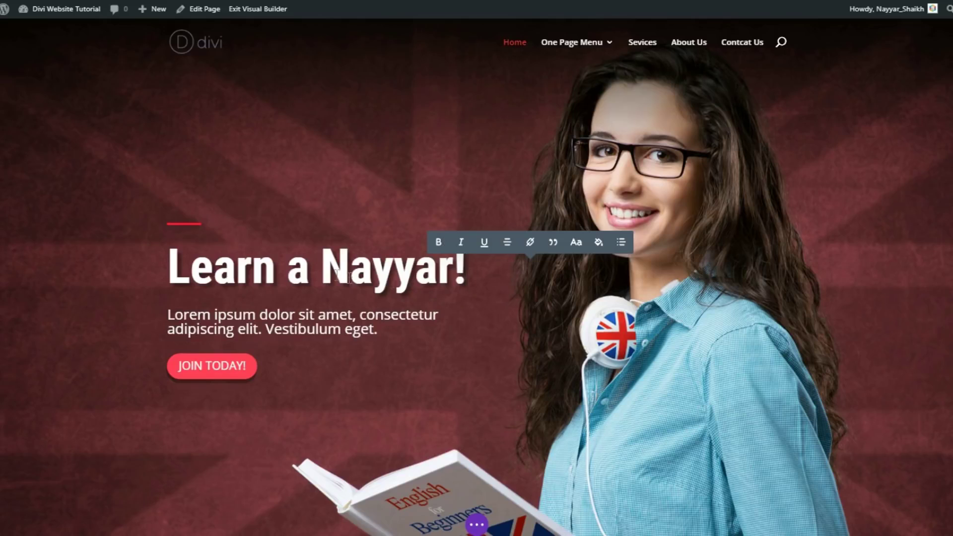
left_click_drag(326, 273, 466, 278)
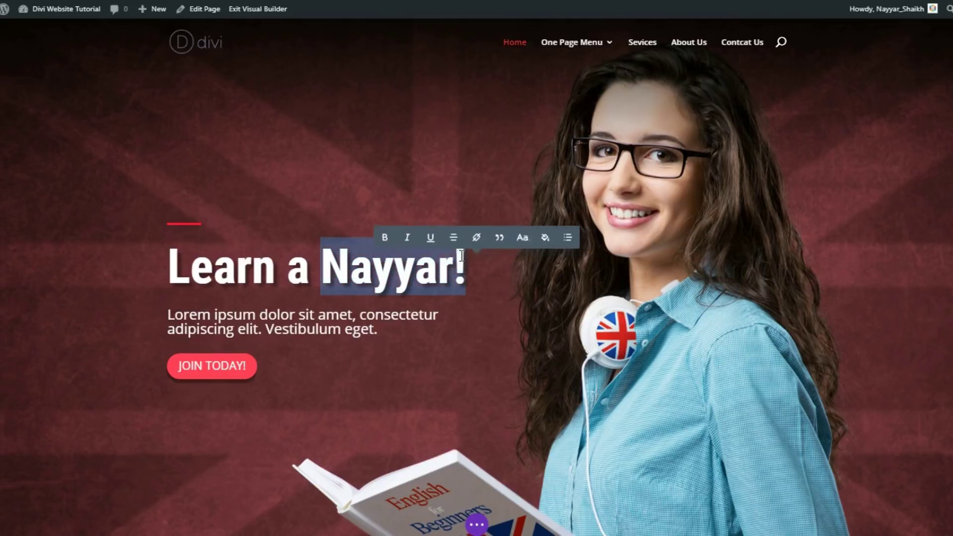
left_click(418, 241)
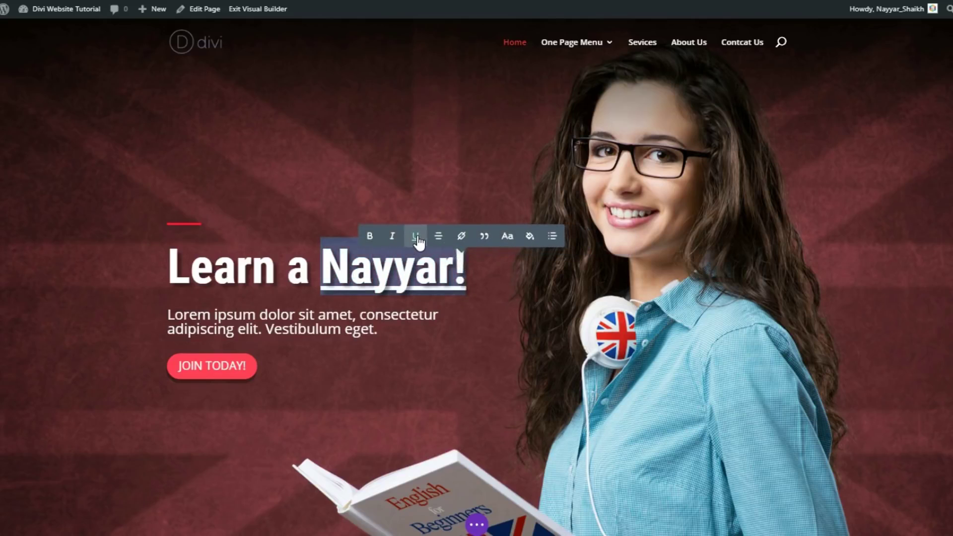
Colour the new name red
left_click(530, 236)
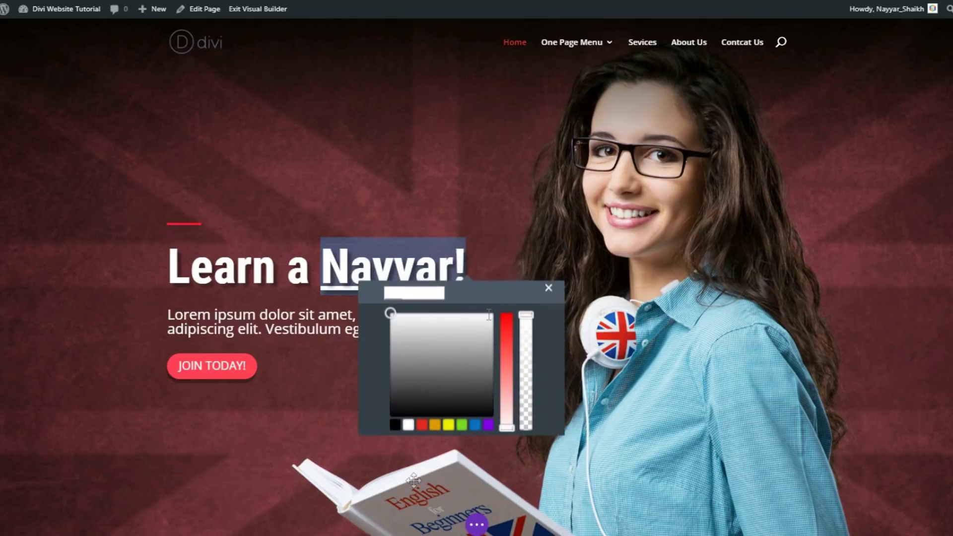
left_click(424, 429)
left_click(398, 294)
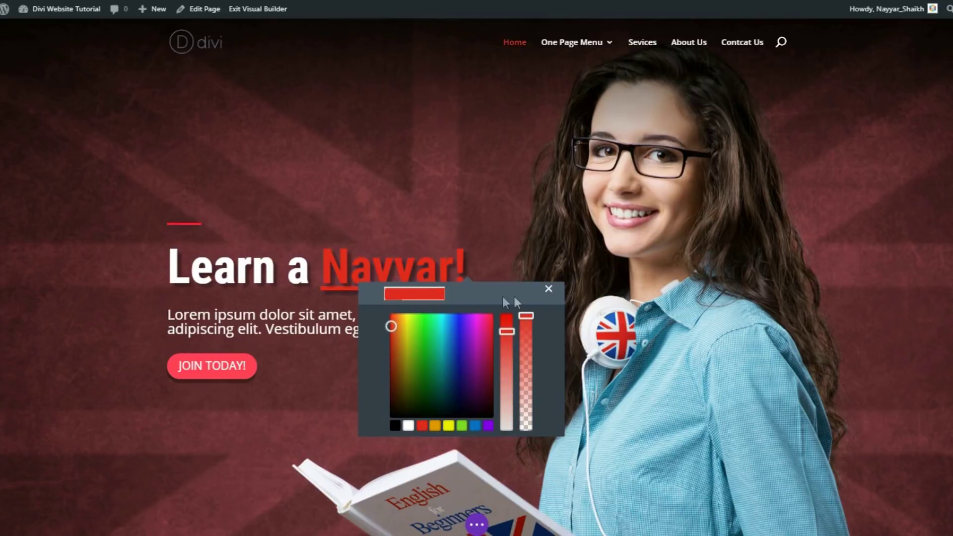
left_click(548, 289)
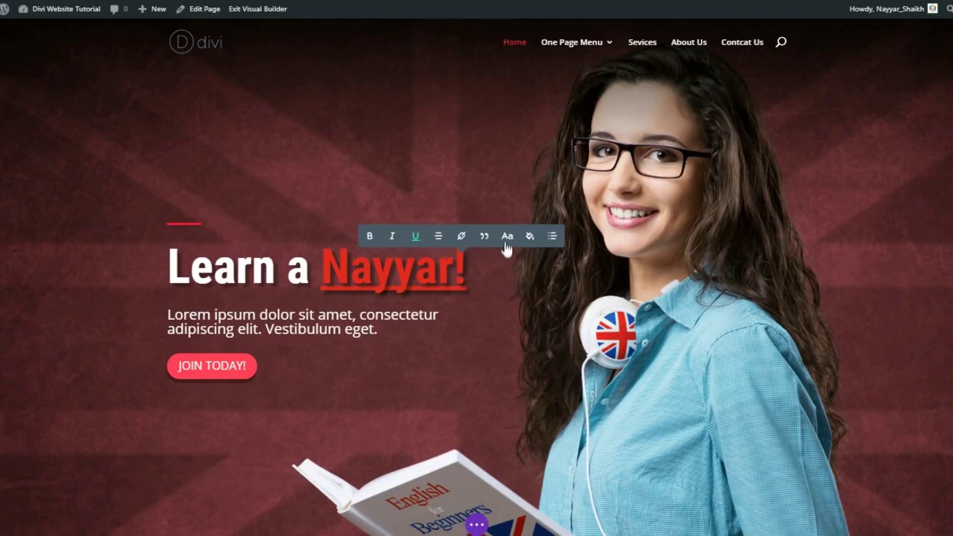
Set the name's font to Aguafina Script
left_click(509, 239)
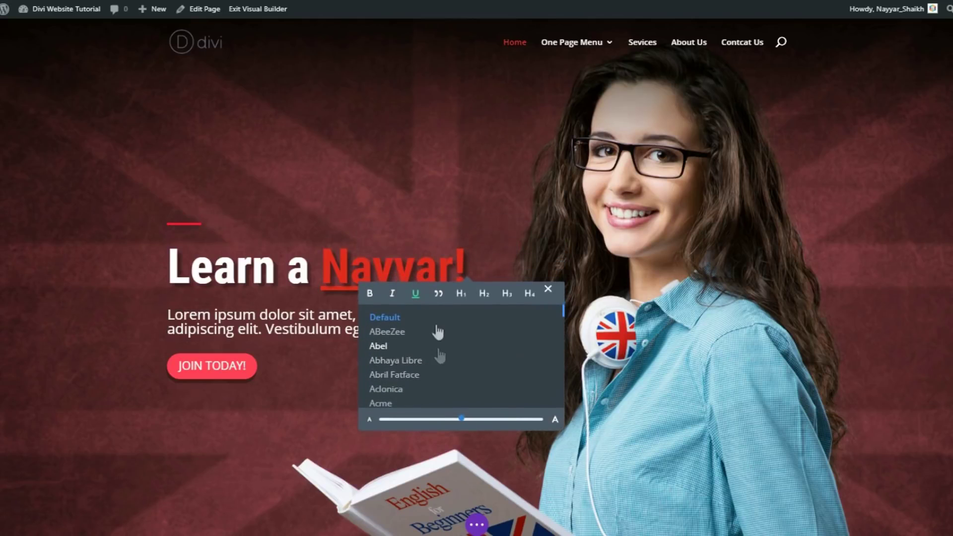
scroll(440, 368, "down", 2)
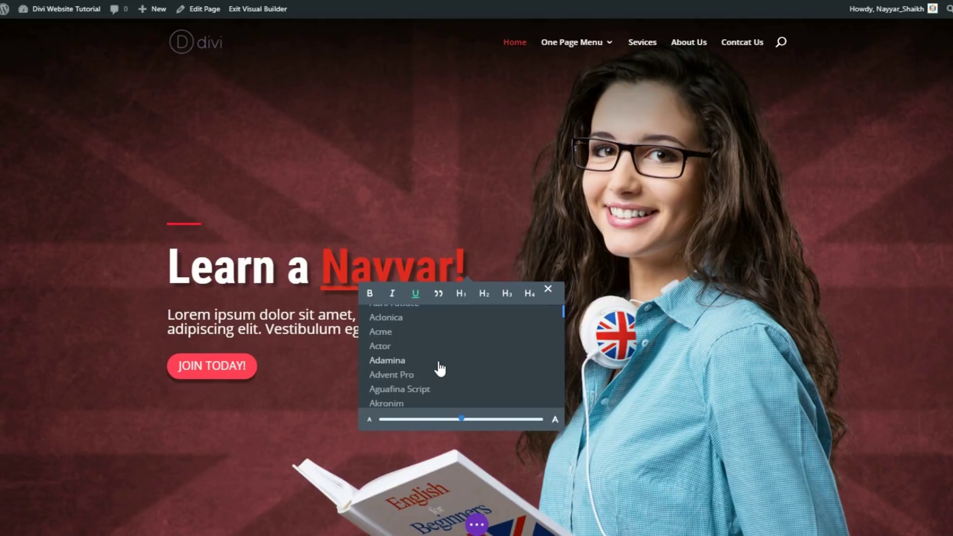
left_click(415, 390)
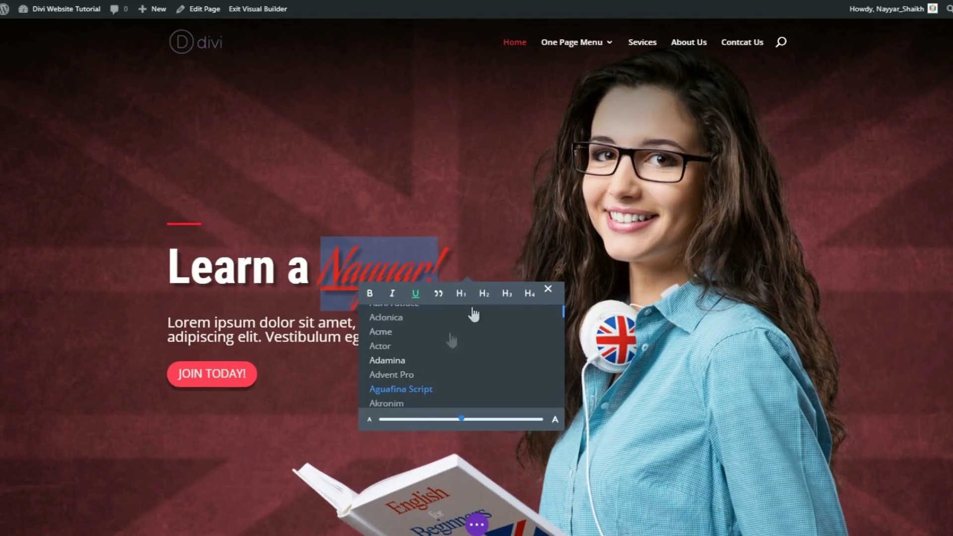
left_click(548, 289)
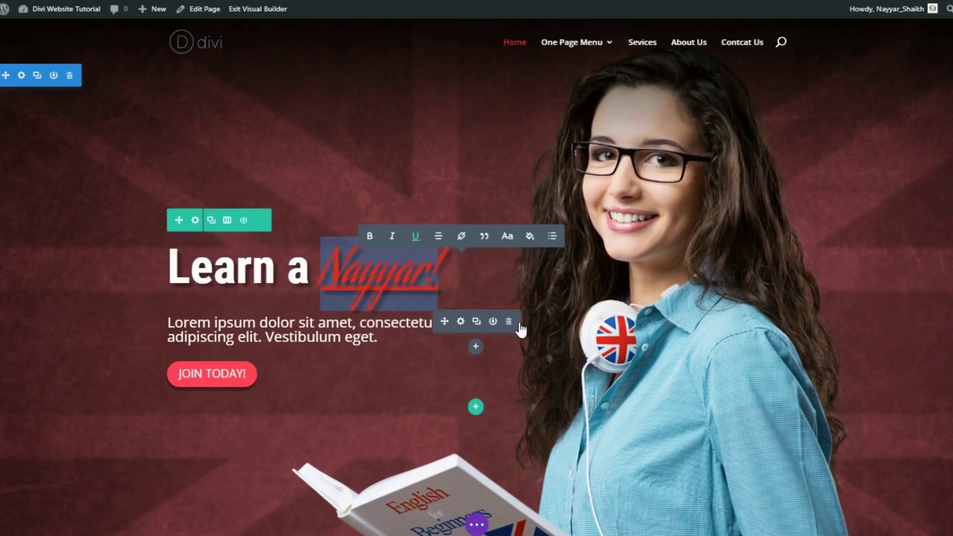
Swap the English card's image for about-img1.jpg from the Media Library and save
scroll(699, 292, "down", 3)
scroll(629, 338, "down", 5)
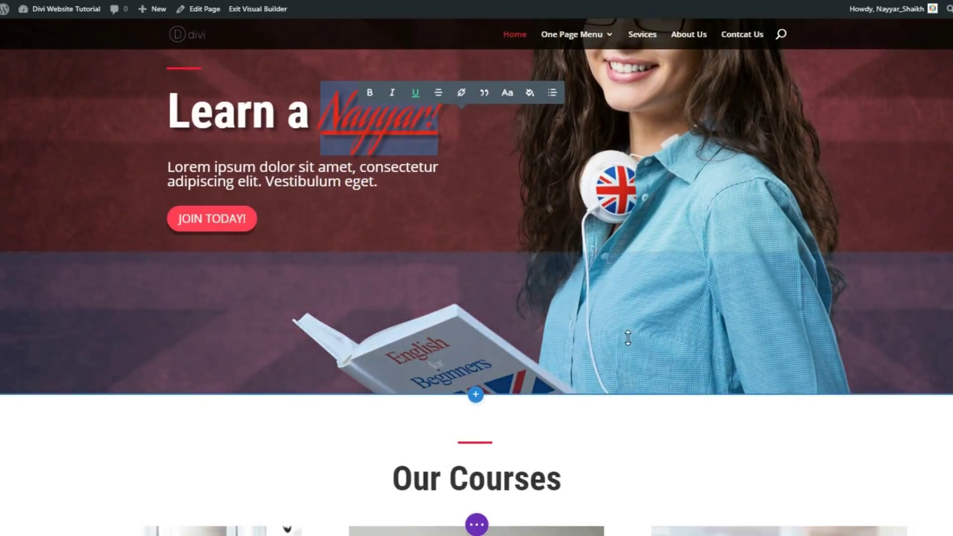
scroll(630, 338, "down", 3)
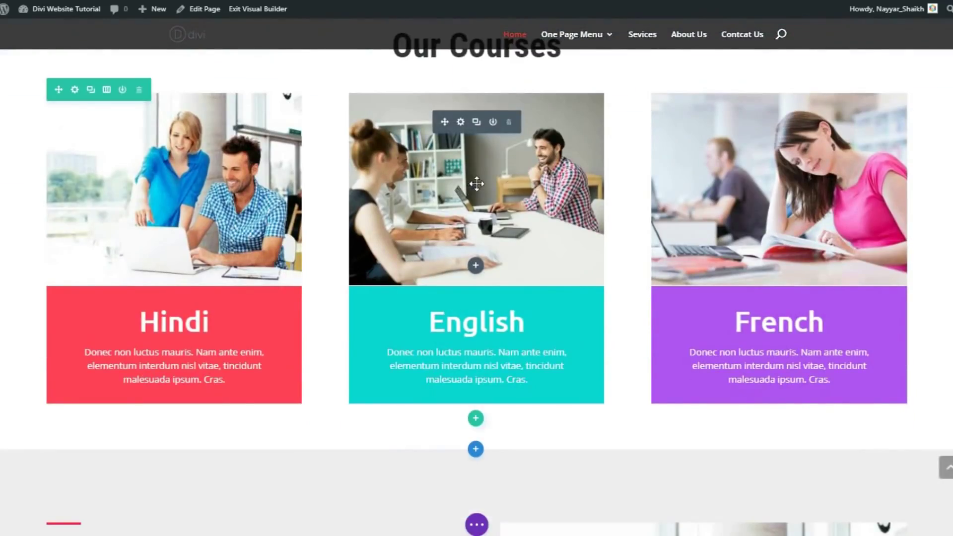
scroll(521, 193, "up", 1)
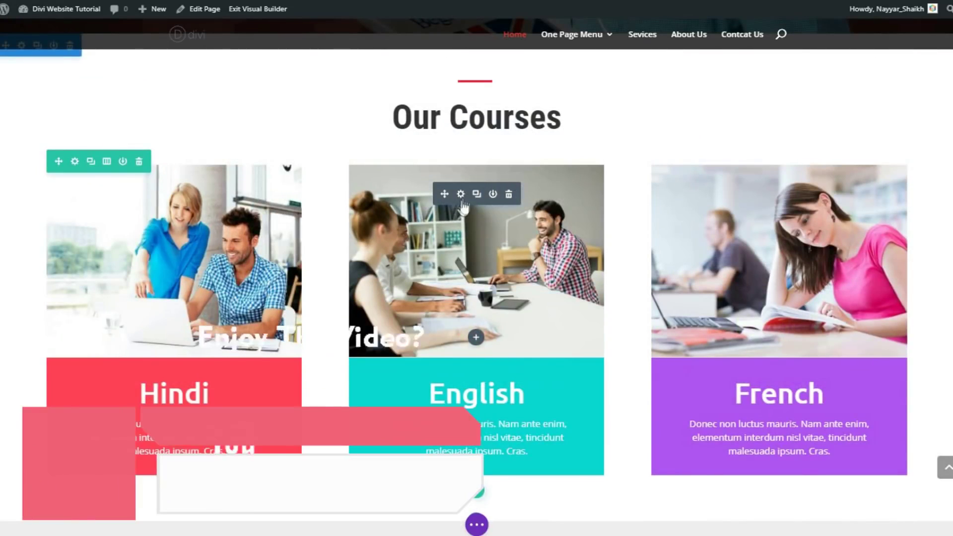
left_click(463, 199)
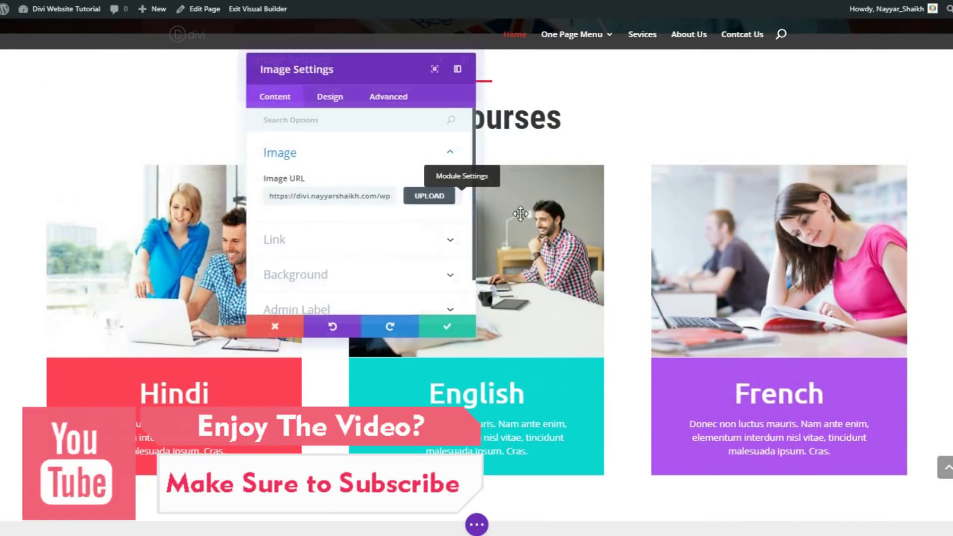
left_click(429, 197)
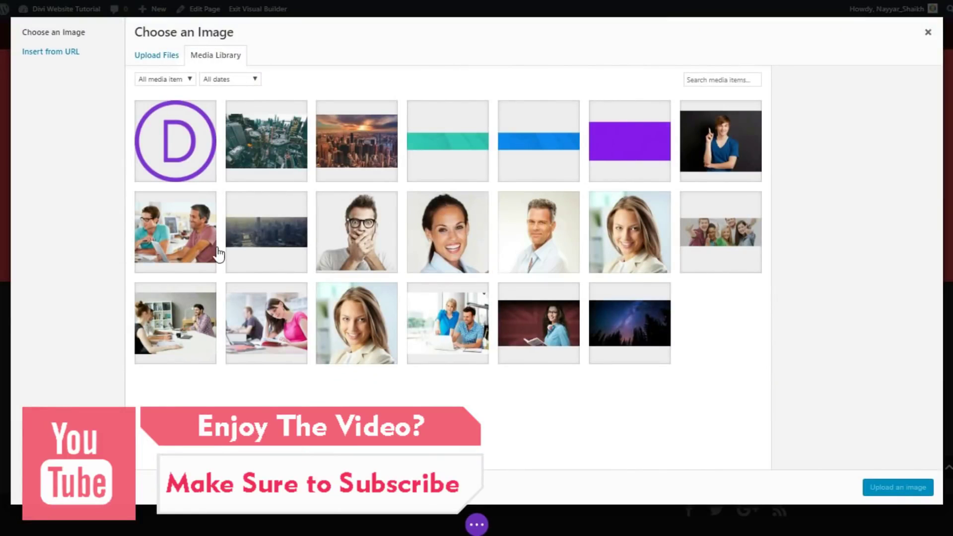
left_click(184, 244)
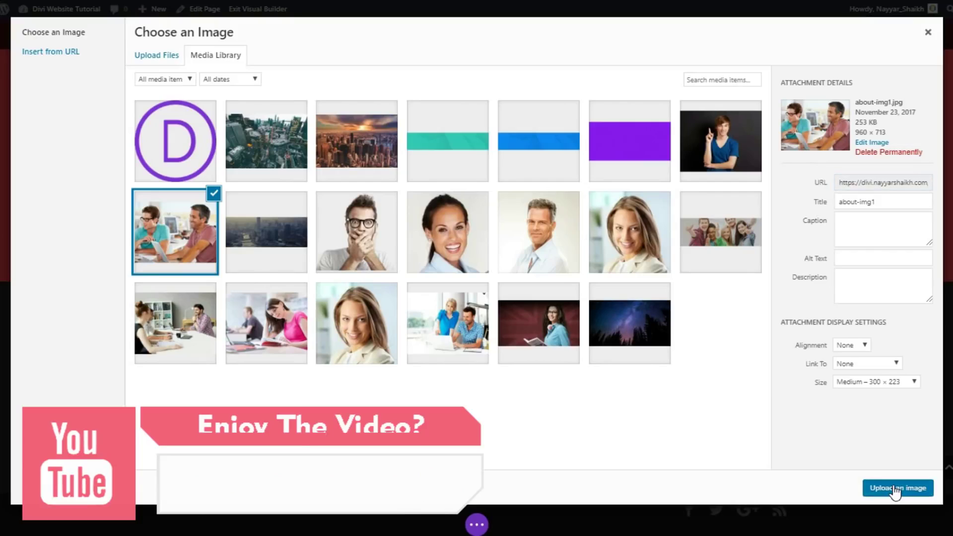
left_click(893, 487)
left_click_drag(393, 70, 189, 163)
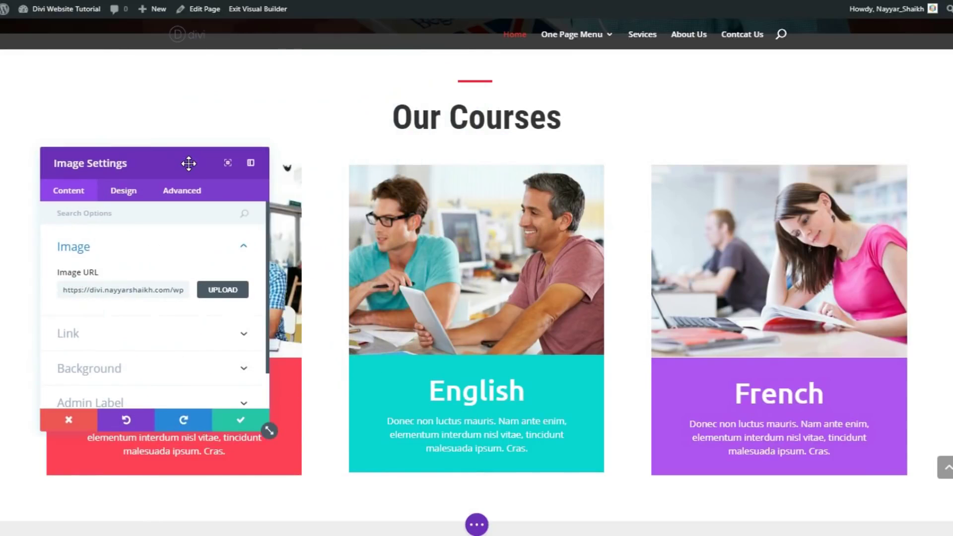
left_click(233, 421)
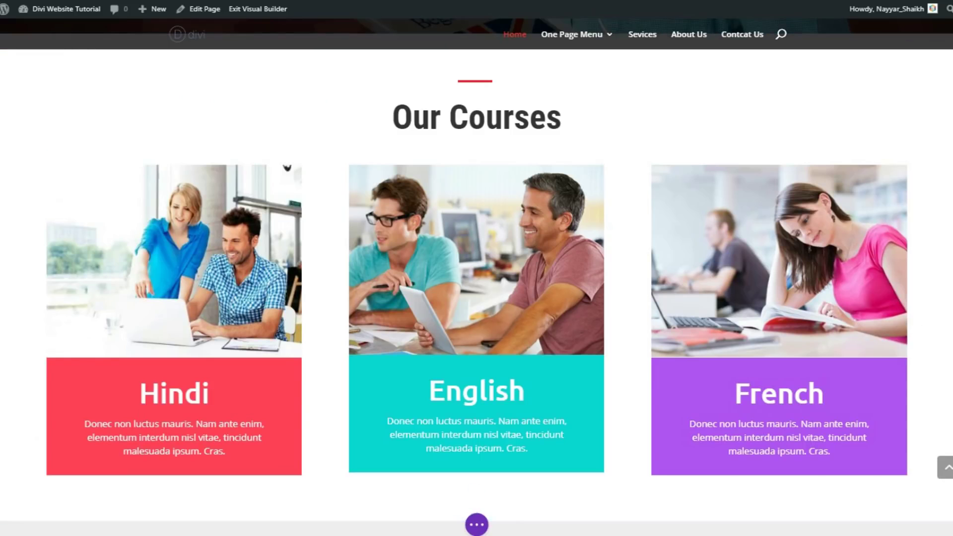
scroll(477, 278, "up", 10)
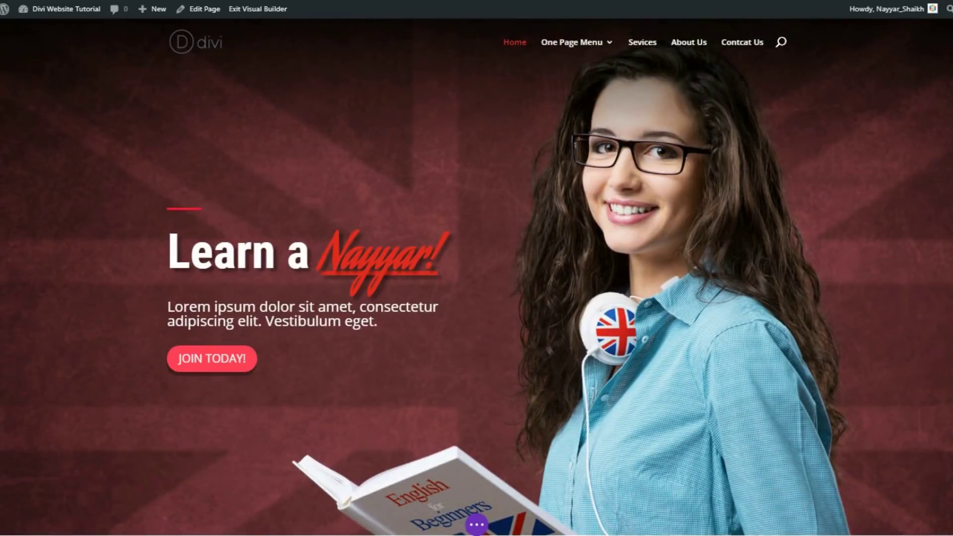
scroll(951, 88, "up", 1)
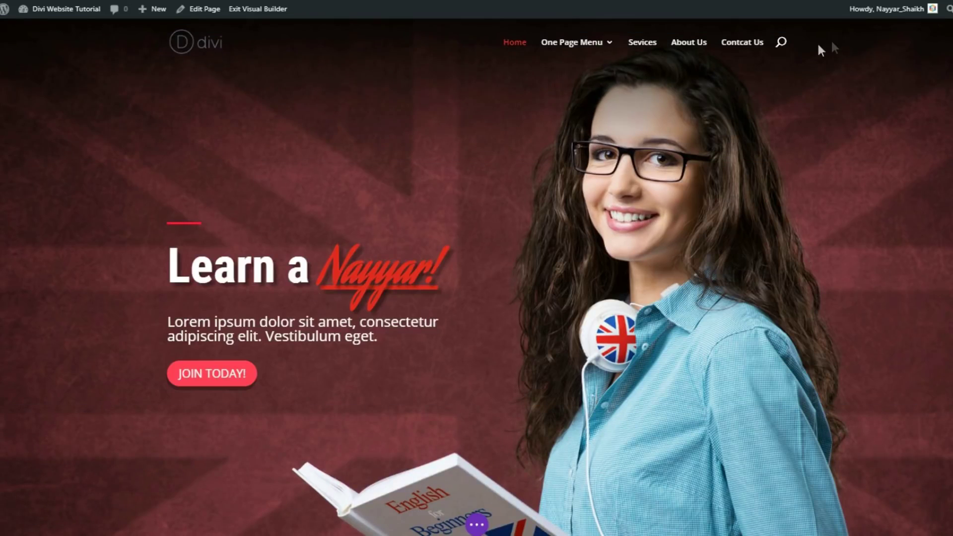
left_click(179, 49)
mouse_move(609, 55)
scroll(198, 36, "down", 5)
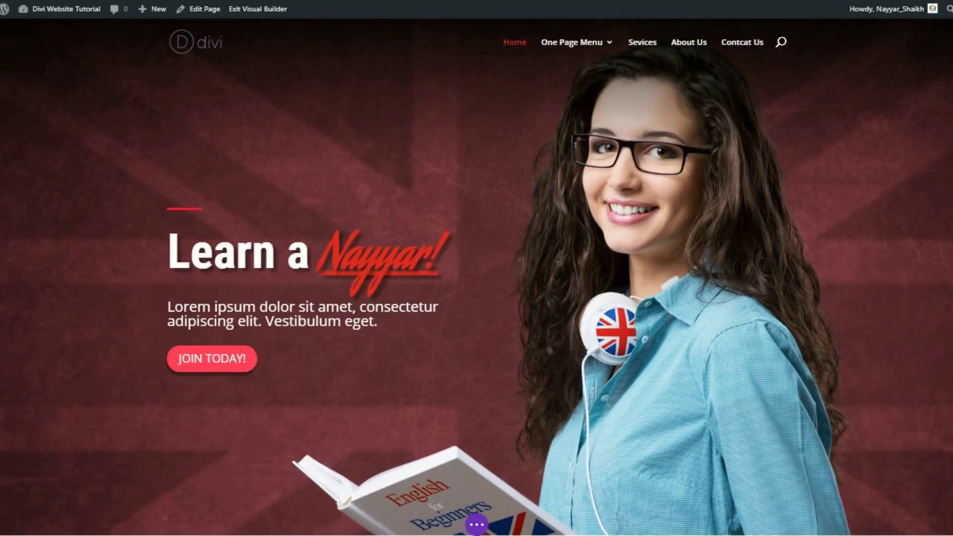
scroll(527, 73, "up", 1)
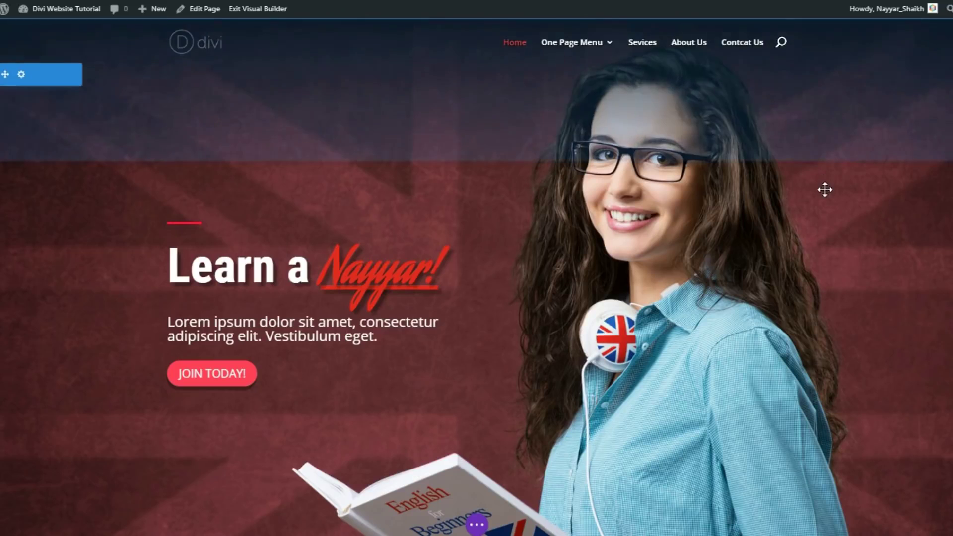
mouse_move(598, 59)
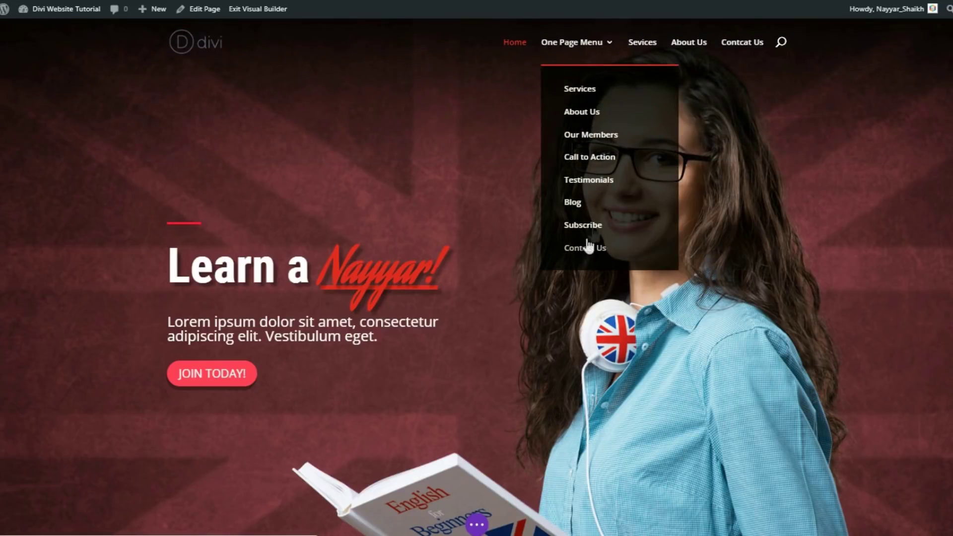
left_click(594, 117)
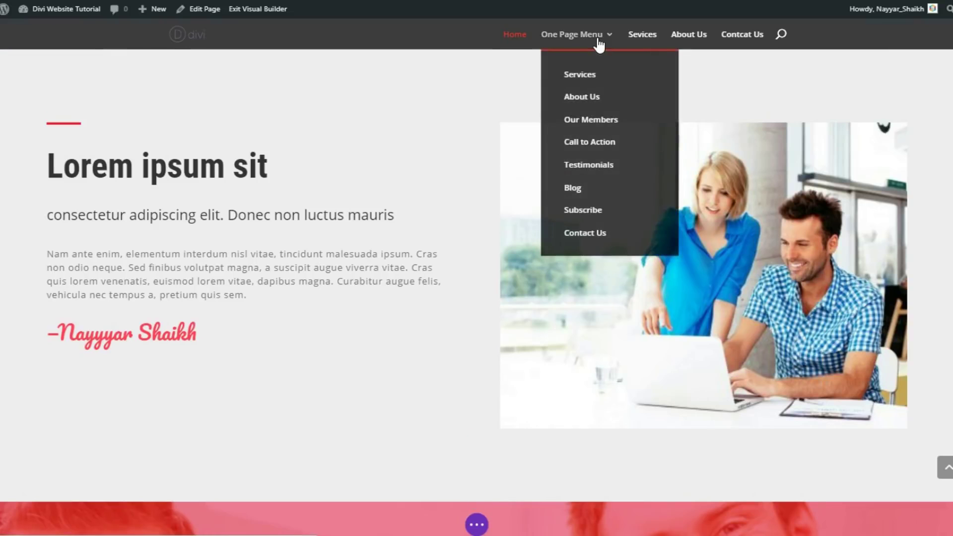
left_click(600, 238)
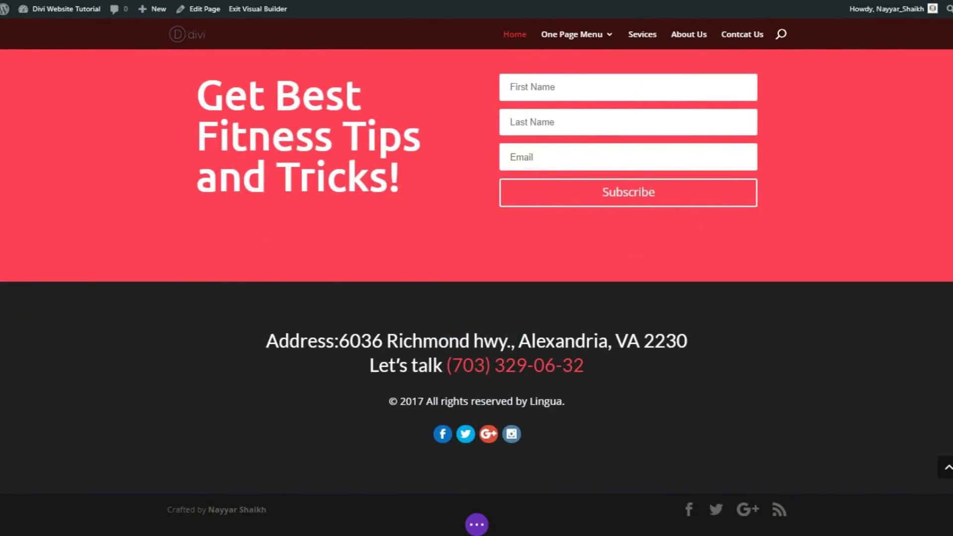
left_click(946, 467)
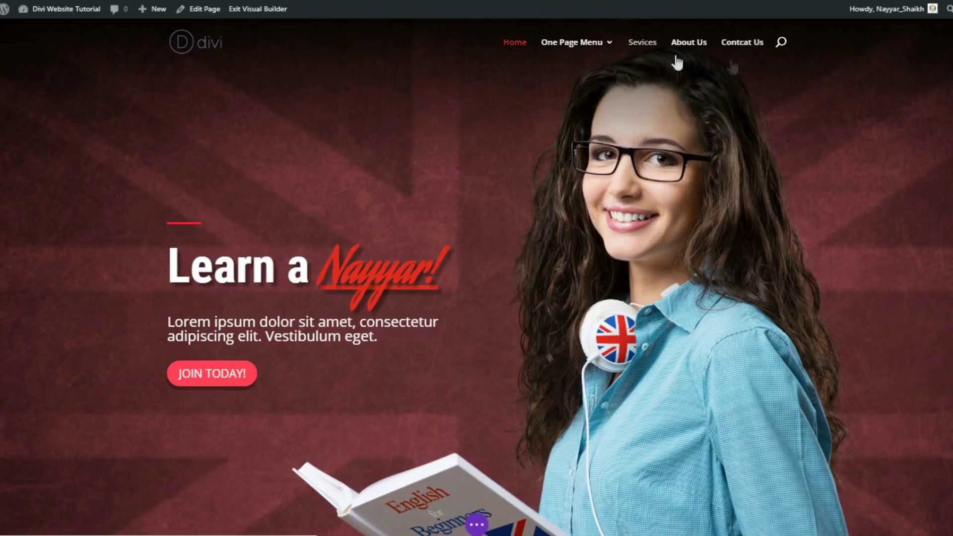
mouse_move(794, 70)
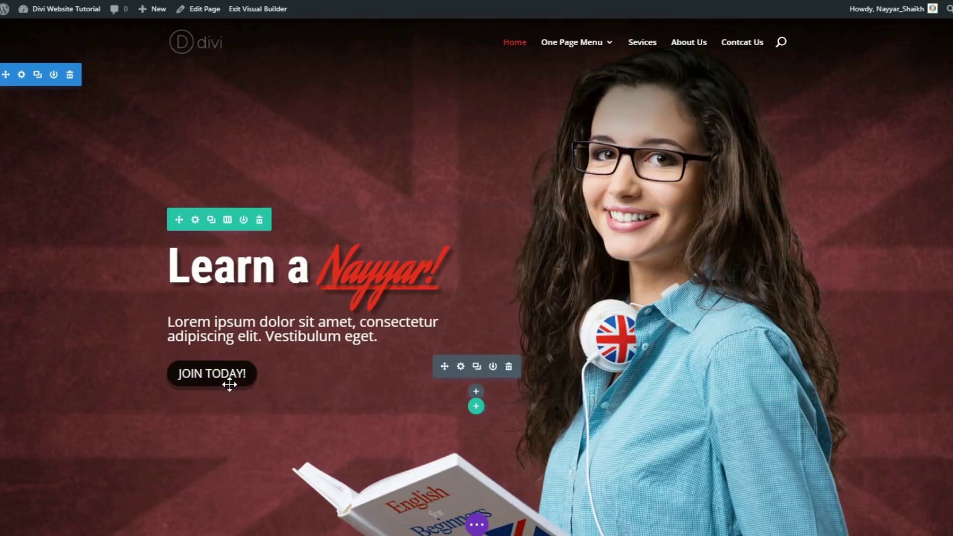
Exit the Visual Builder with Discard & Exit, dropping all unsaved edits
left_click(268, 11)
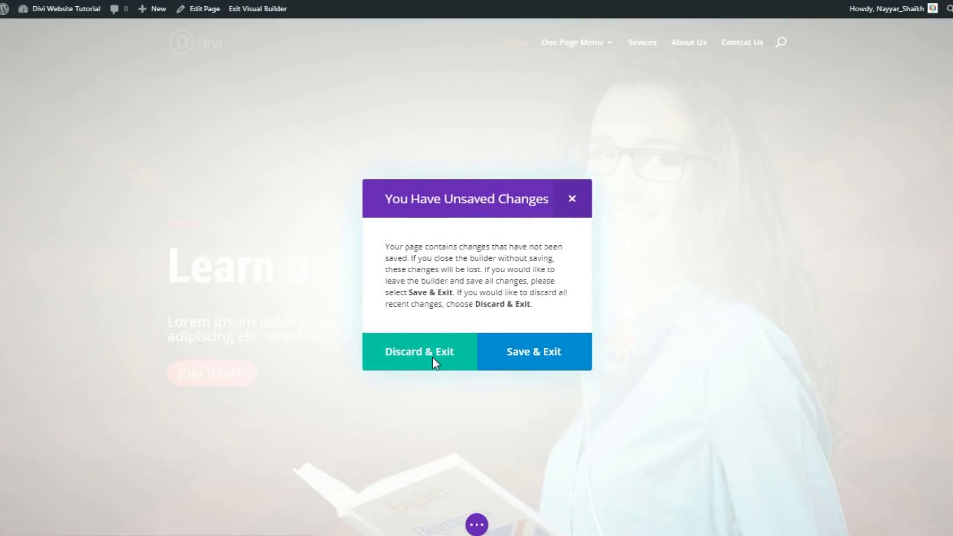
left_click(433, 358)
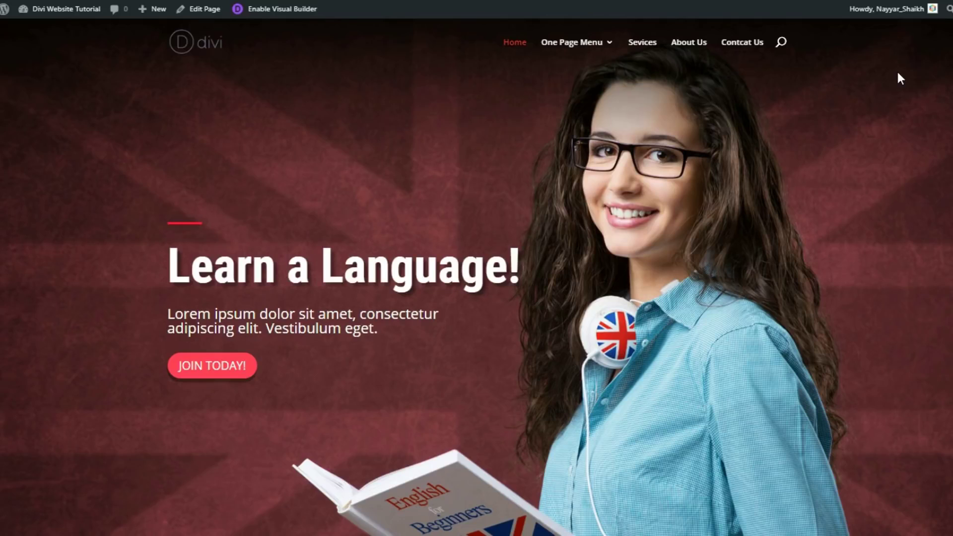
Scroll the home page past the hero and Our Courses cards to Lorem ipsum sit
scroll(477, 276, "down", 10)
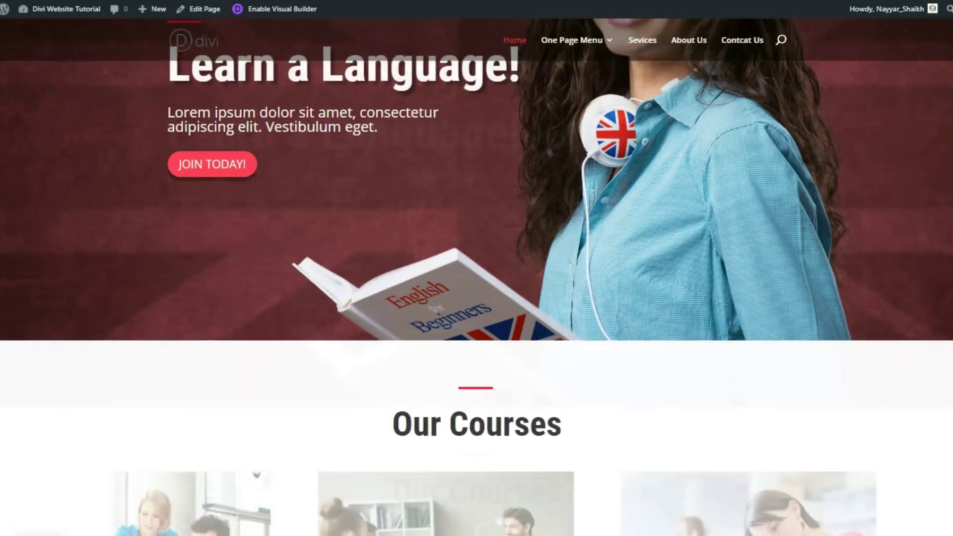
scroll(477, 277, "up", 1)
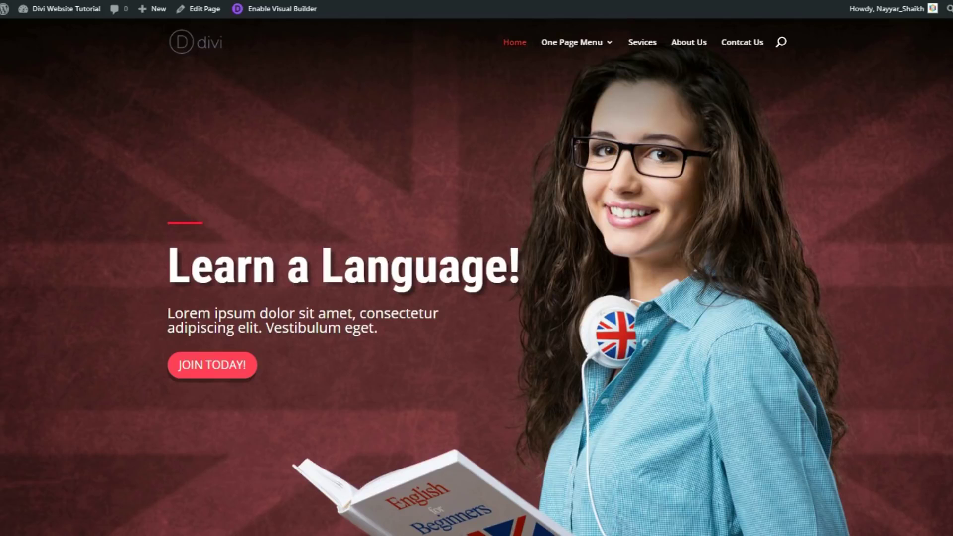
scroll(477, 278, "down", 10)
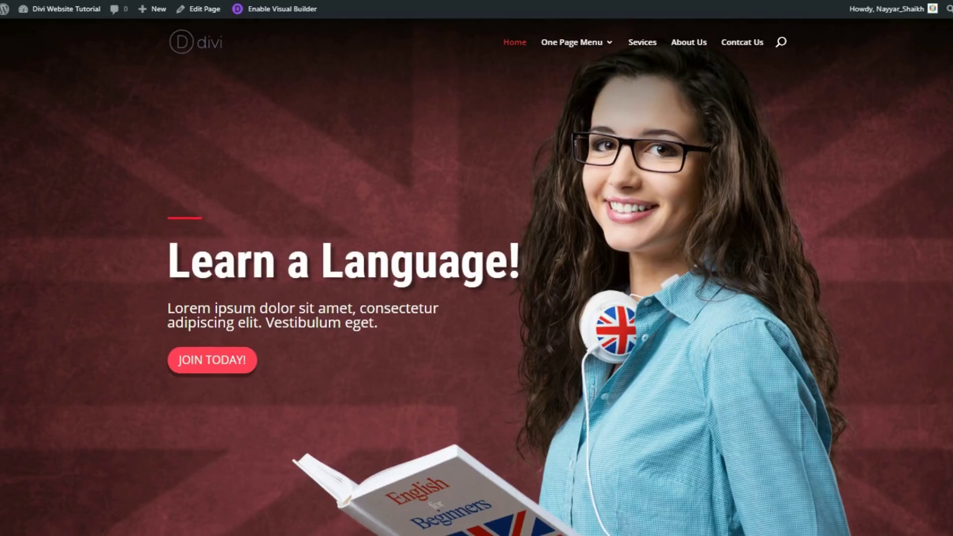
scroll(477, 278, "up", 2)
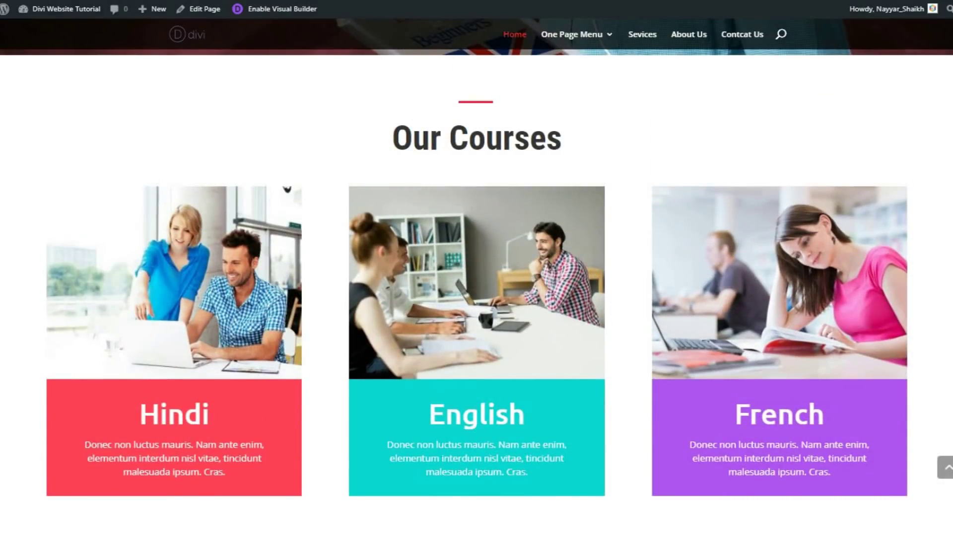
scroll(661, 212, "down", 1)
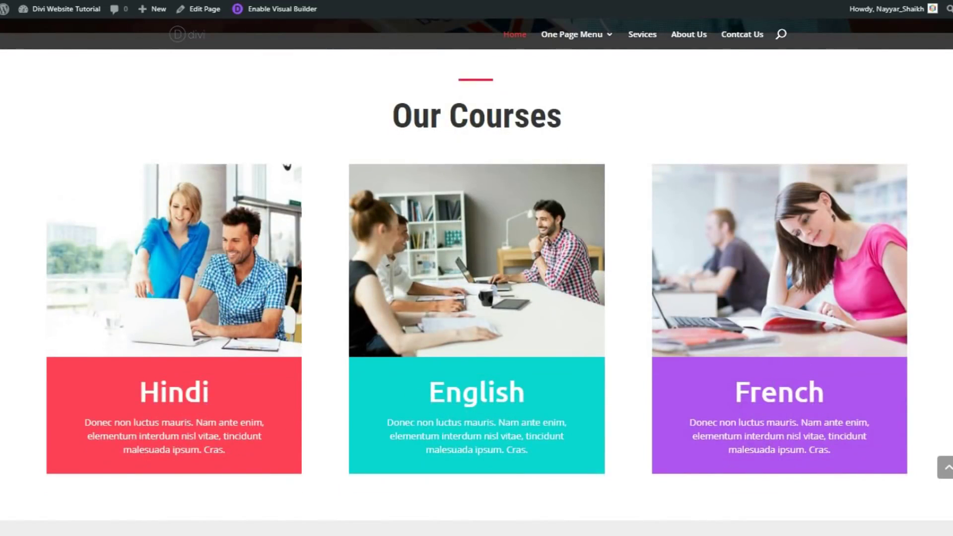
scroll(373, 266, "down", 8)
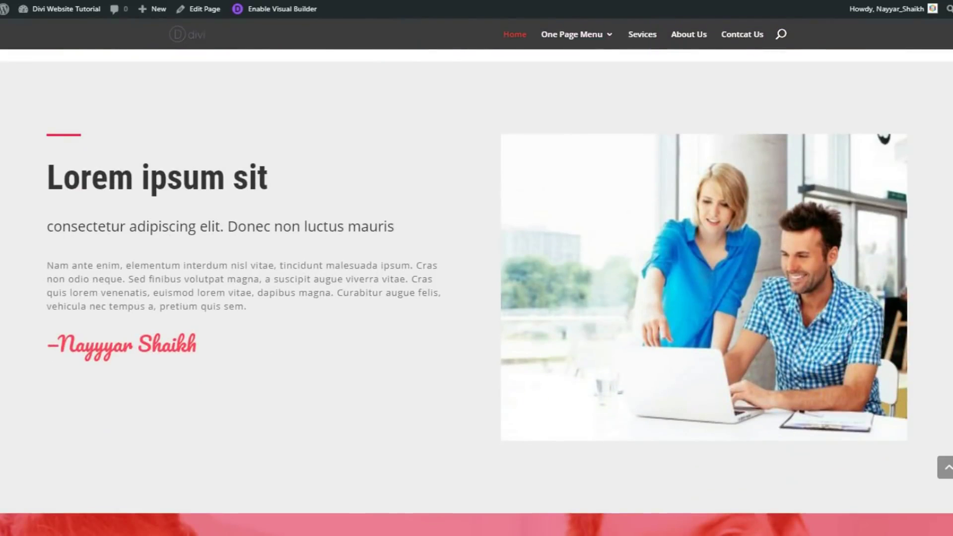
left_click_drag(38, 181, 274, 232)
left_click(275, 234)
left_click_drag(244, 307, 46, 261)
mouse_move(225, 342)
left_mouse_down()
mouse_move(78, 342)
mouse_move(34, 353)
left_mouse_up()
left_click(196, 350)
left_click_drag(206, 352, 24, 342)
left_click(88, 348)
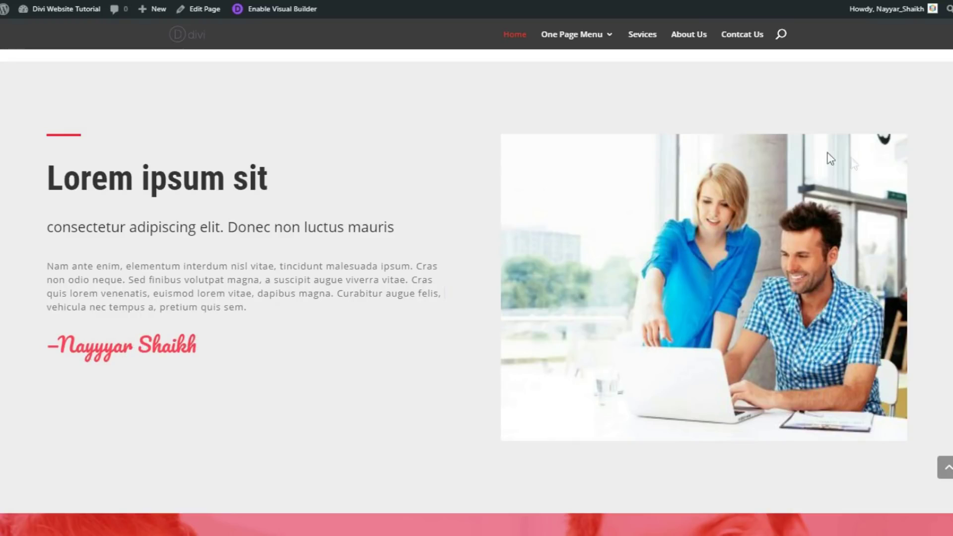
Scroll through Our Coaches, highlighting its heading, down to the JOIN TODAY! section
scroll(476, 293, "down", 10)
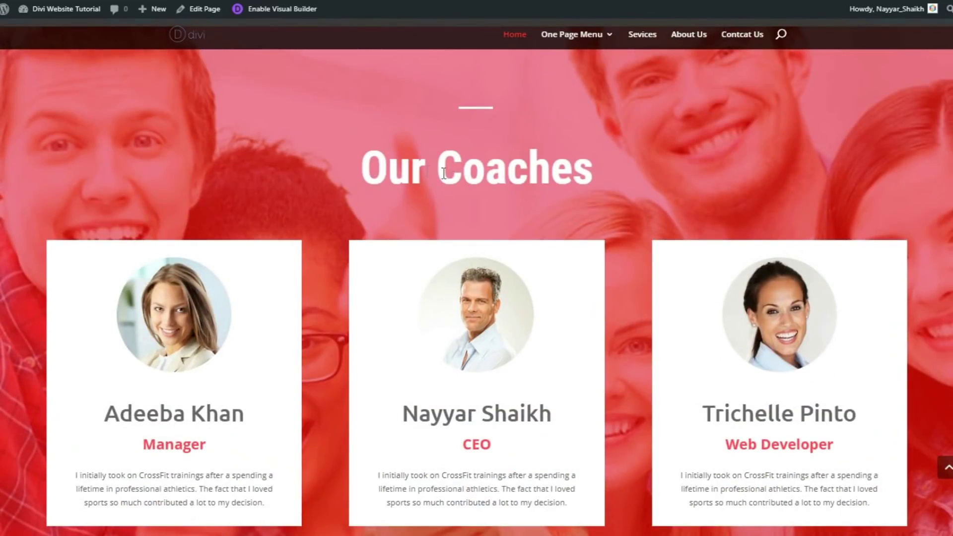
left_click_drag(366, 158, 660, 142)
left_click(659, 145)
scroll(546, 198, "down", 1)
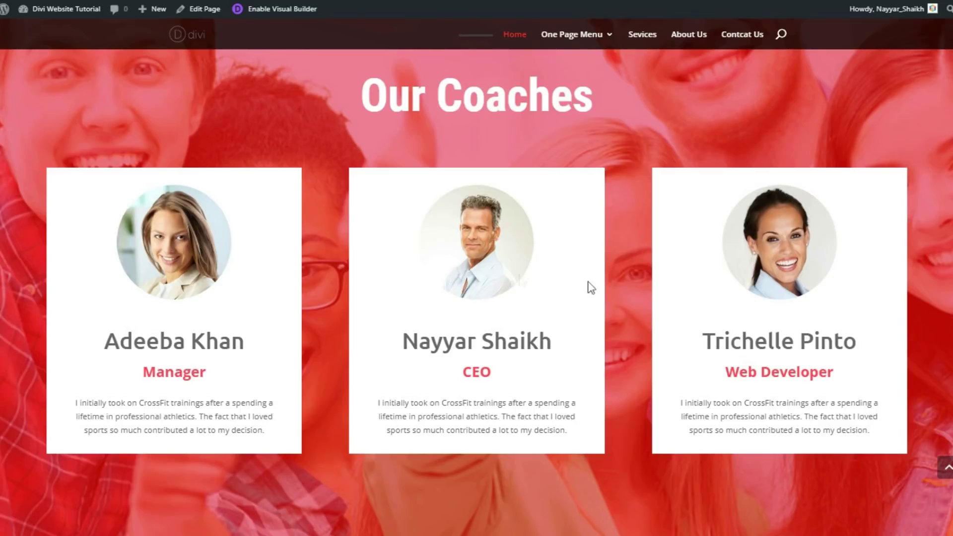
scroll(534, 283, "up", 1)
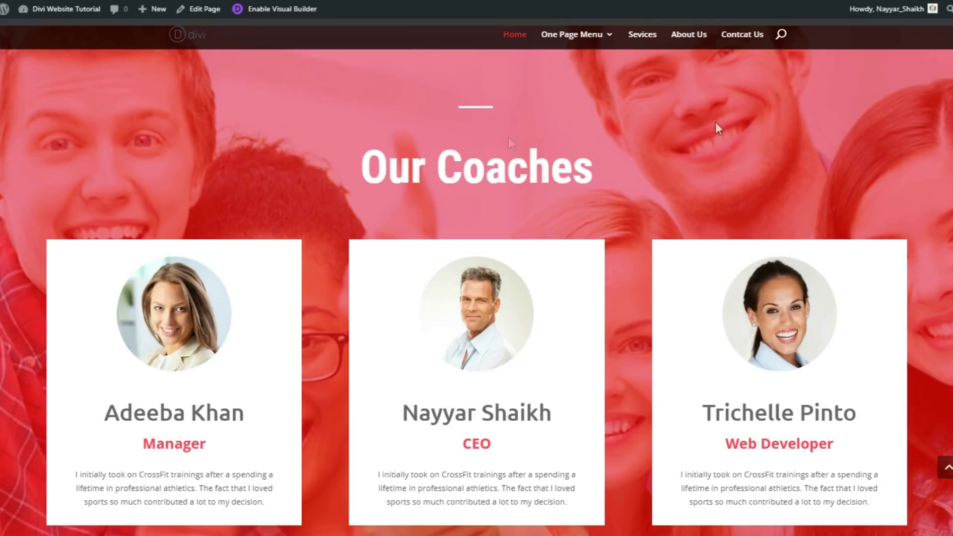
scroll(720, 135, "down", 2)
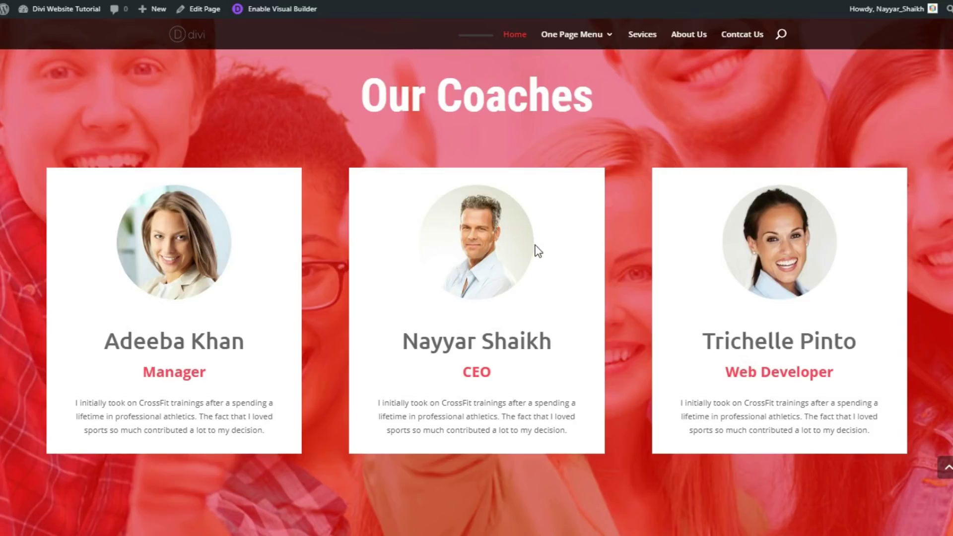
scroll(535, 246, "up", 2)
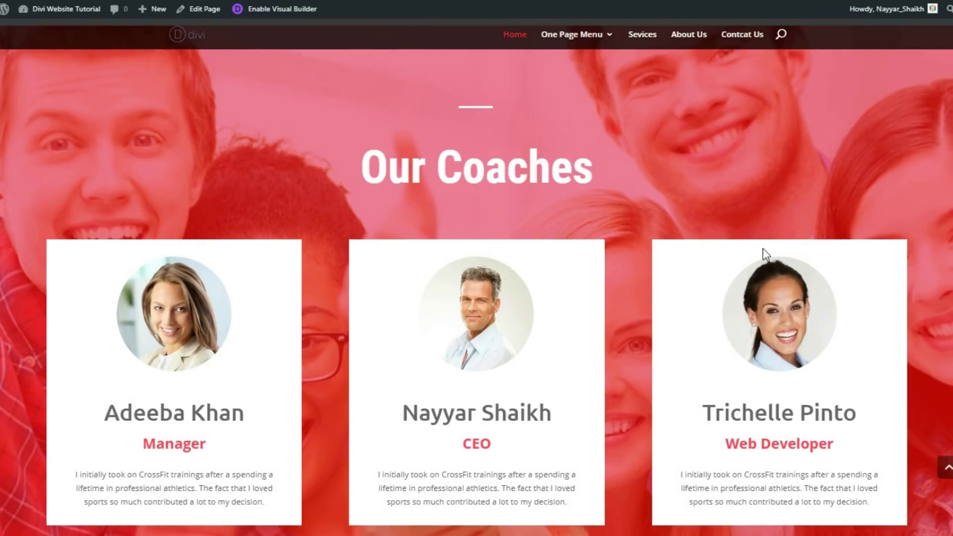
scroll(524, 343, "down", 2)
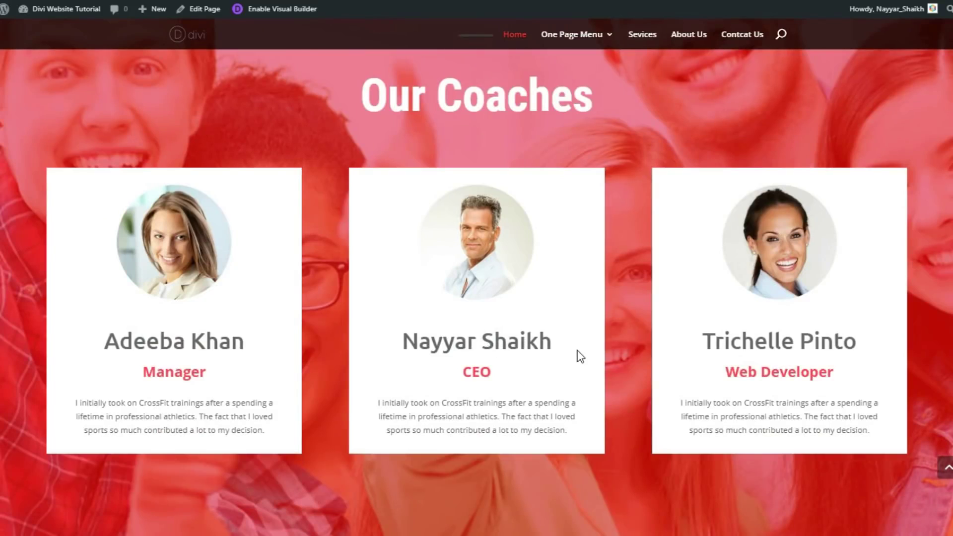
scroll(577, 350, "down", 3)
scroll(576, 350, "down", 5)
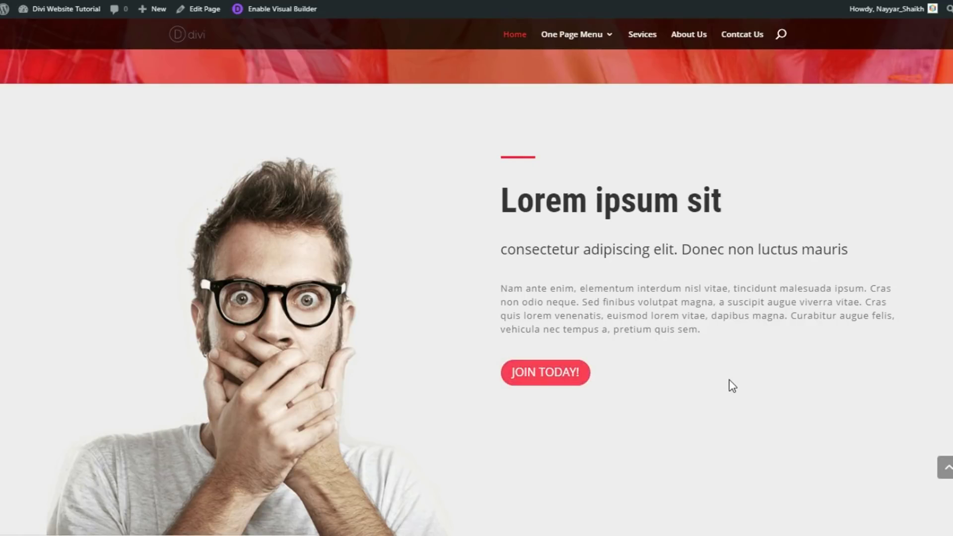
Scroll past Testimonials and Most Recent to the Get Best Fitness Tips subscribe form
scroll(729, 385, "down", 8)
scroll(732, 386, "down", 1)
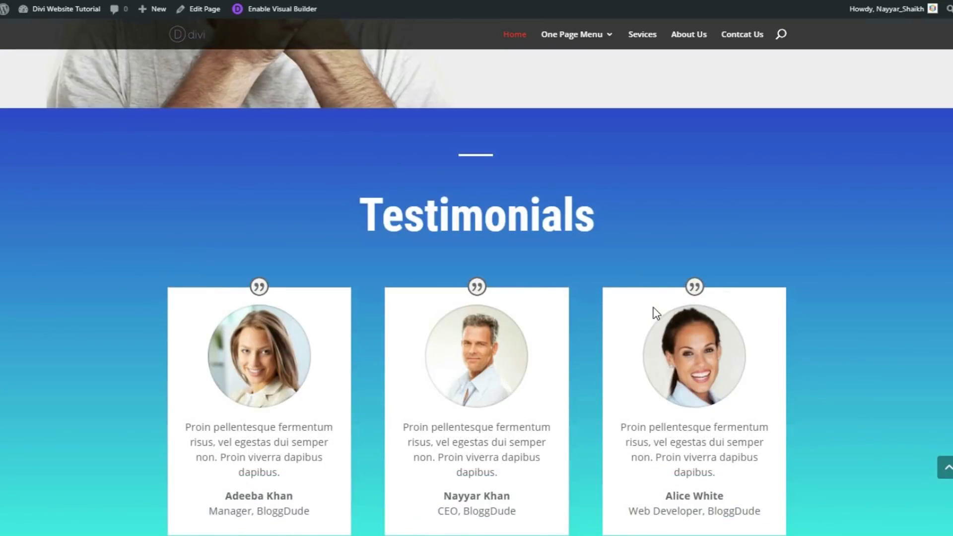
scroll(653, 313, "down", 1)
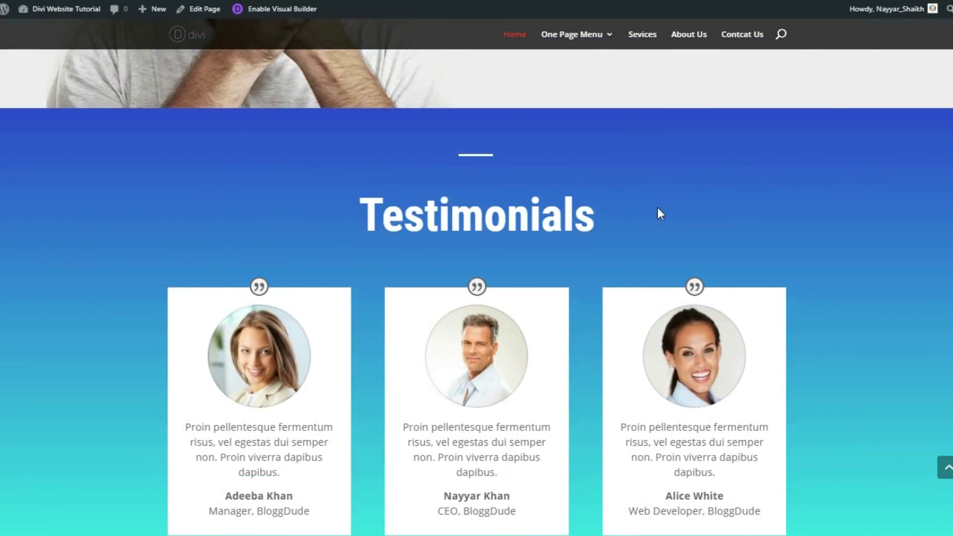
scroll(657, 212, "down", 1)
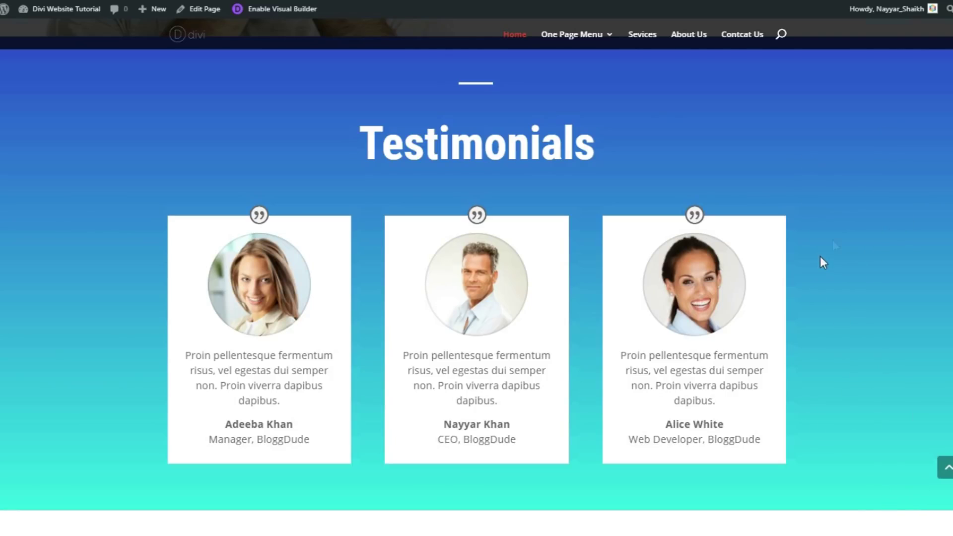
scroll(477, 278, "down", 9)
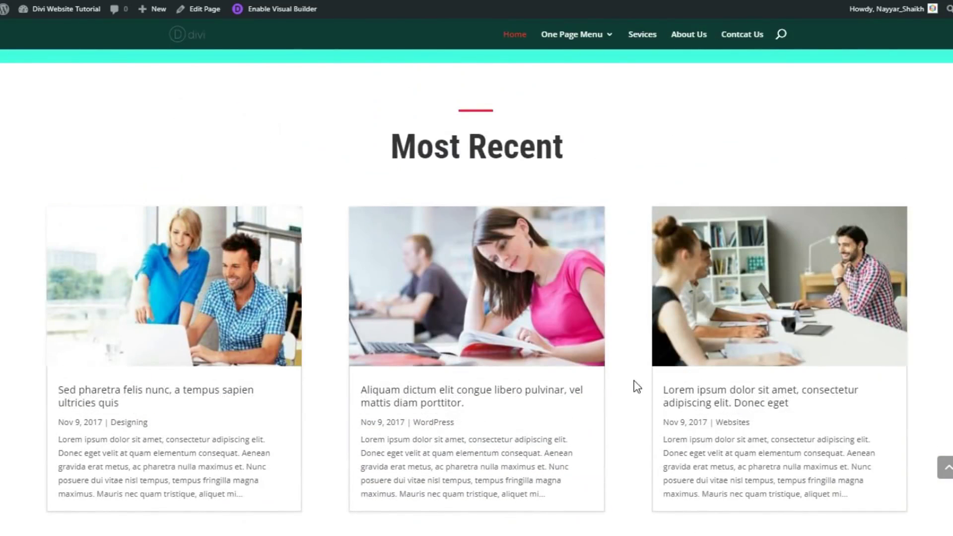
scroll(627, 383, "down", 2)
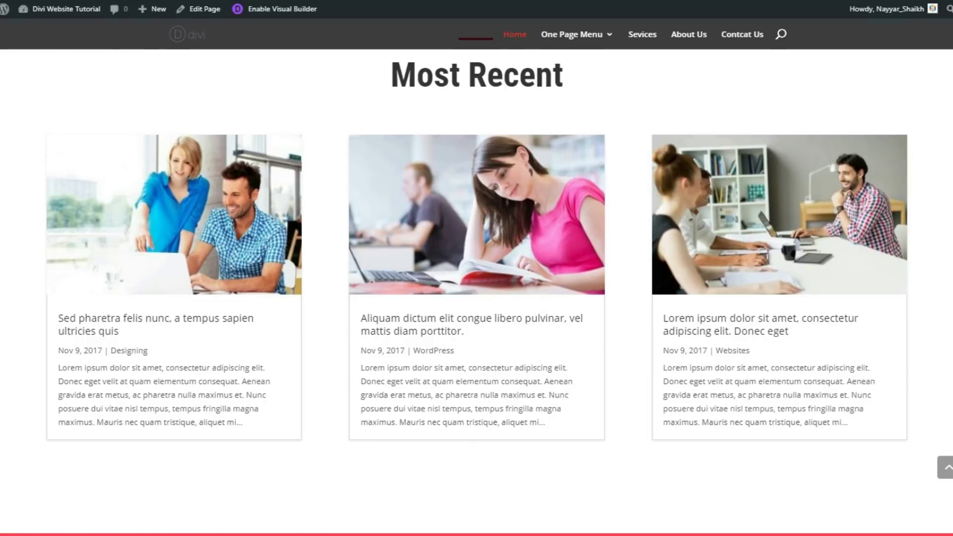
scroll(476, 278, "down", 10)
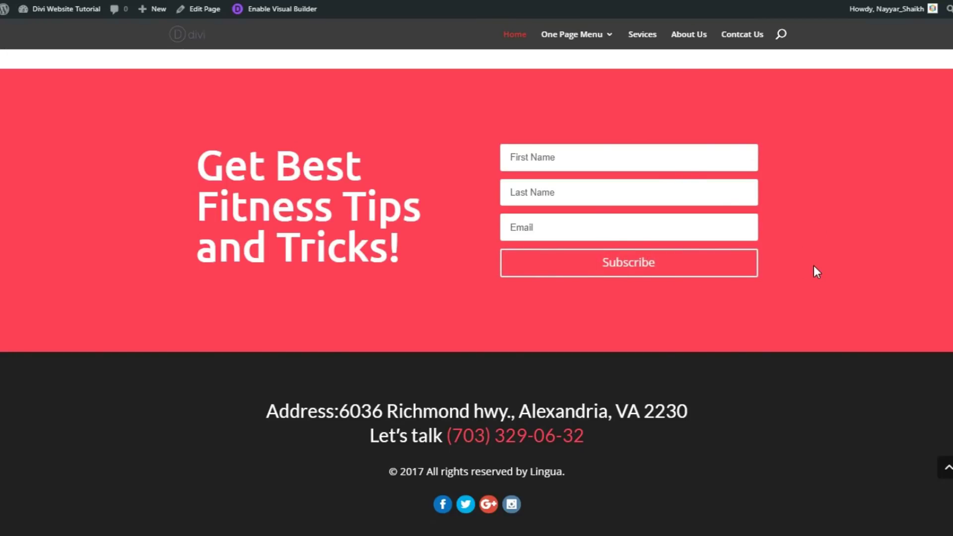
scroll(816, 271, "down", 1)
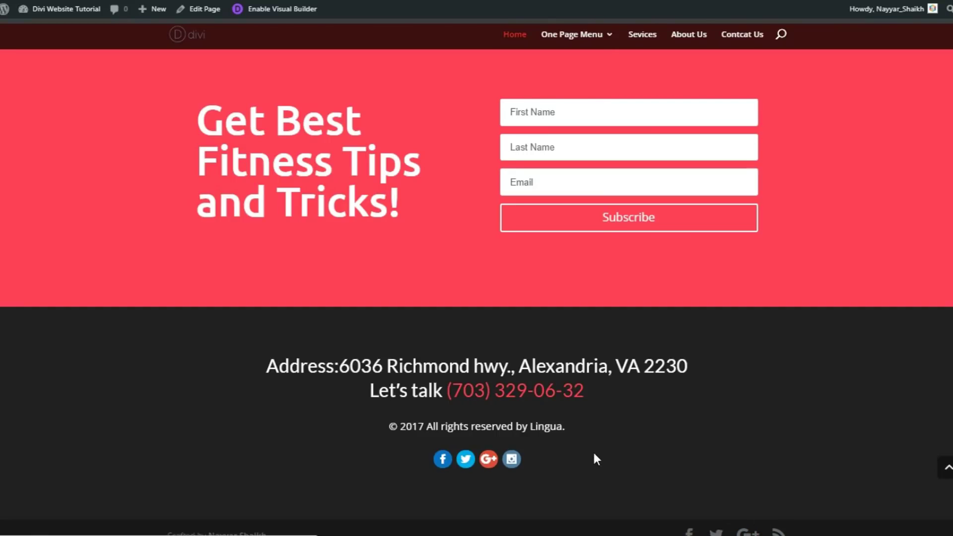
scroll(596, 459, "up", 5)
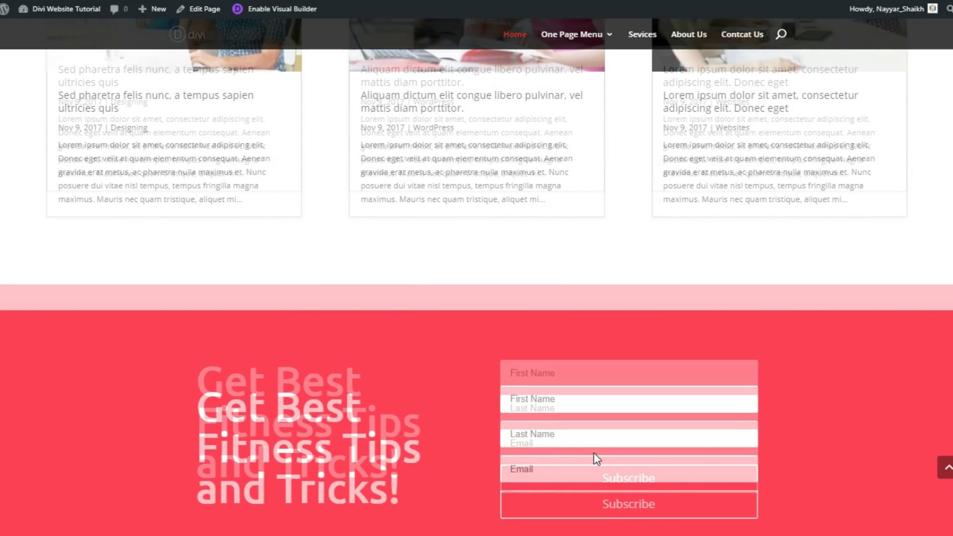
scroll(596, 459, "down", 5)
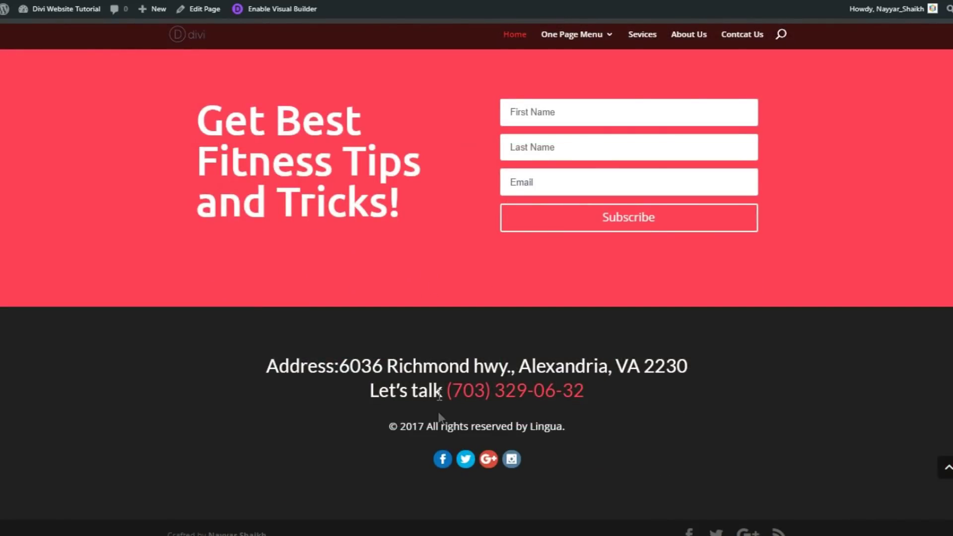
scroll(507, 403, "up", 1)
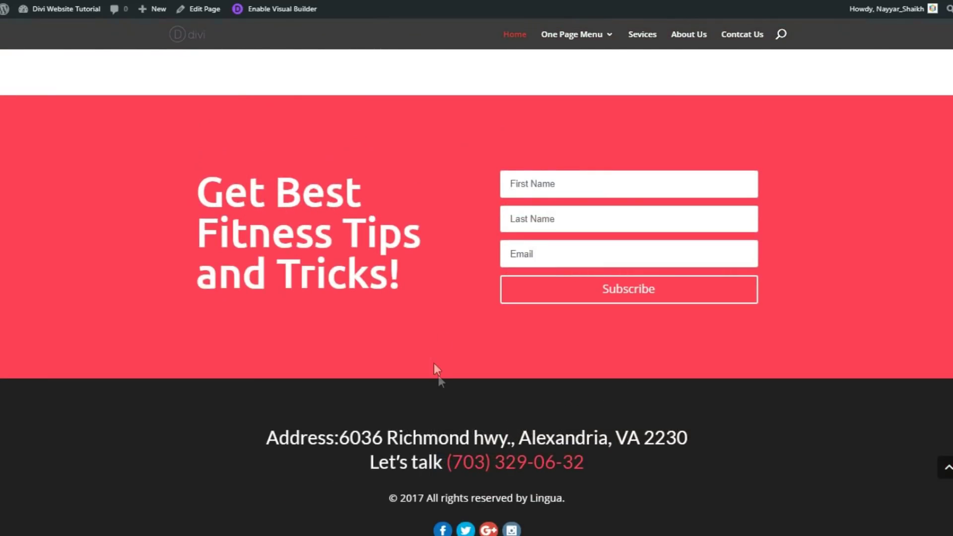
scroll(436, 367, "down", 1)
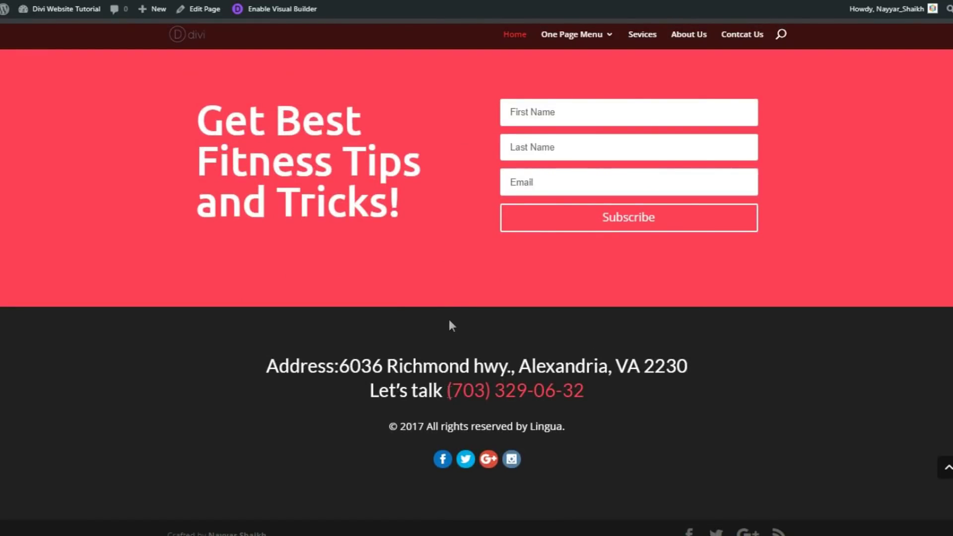
scroll(466, 404, "up", 1)
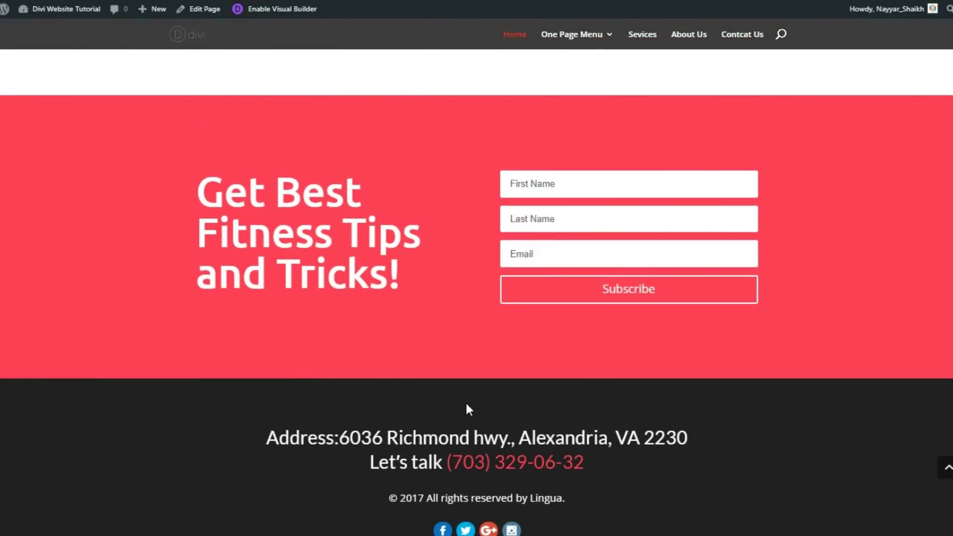
scroll(466, 404, "up", 1)
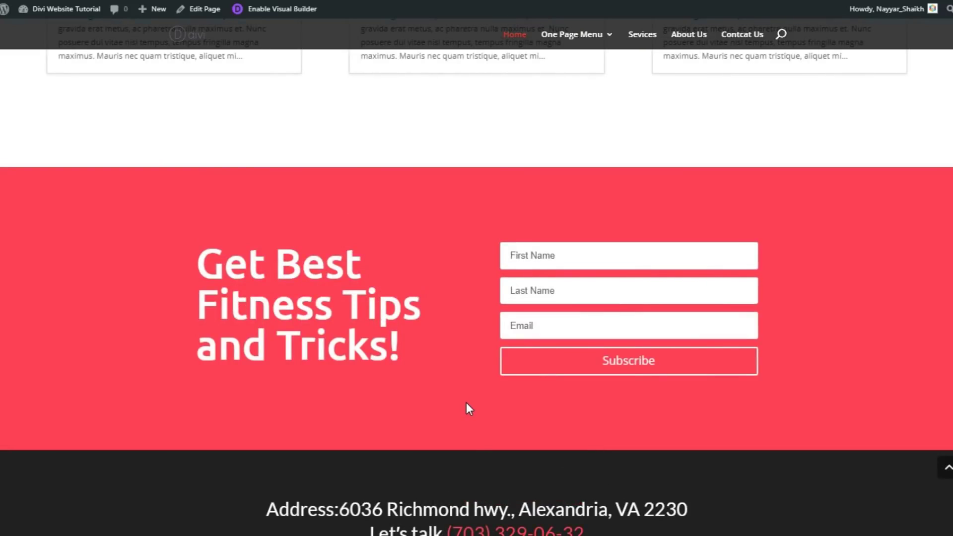
scroll(467, 440, "down", 2)
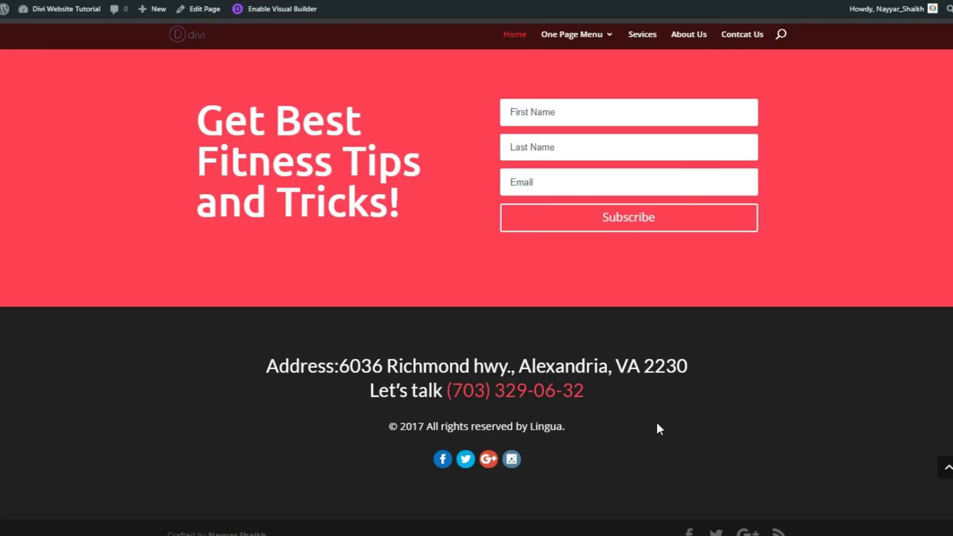
scroll(657, 424, "up", 1)
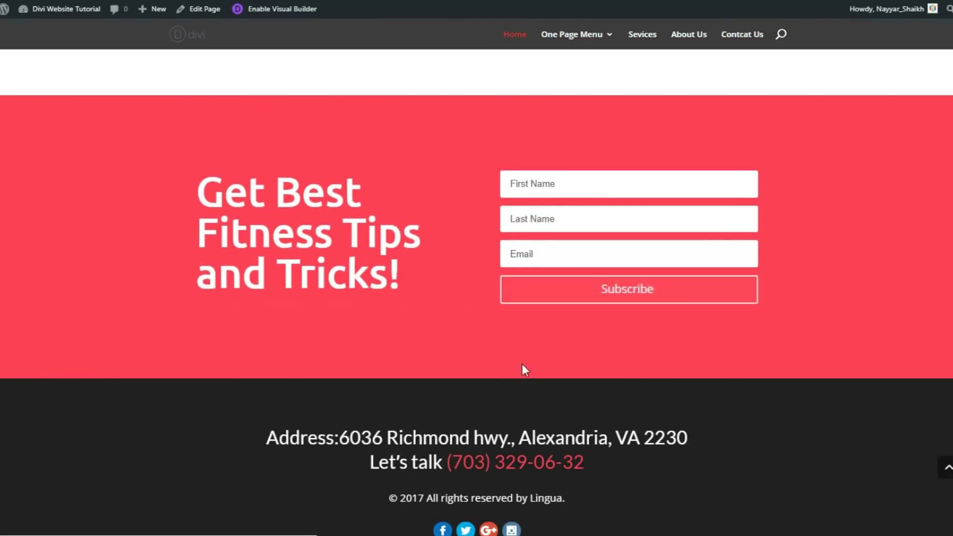
scroll(948, 472, "up", 1)
left_click_drag(950, 467, 950, 22)
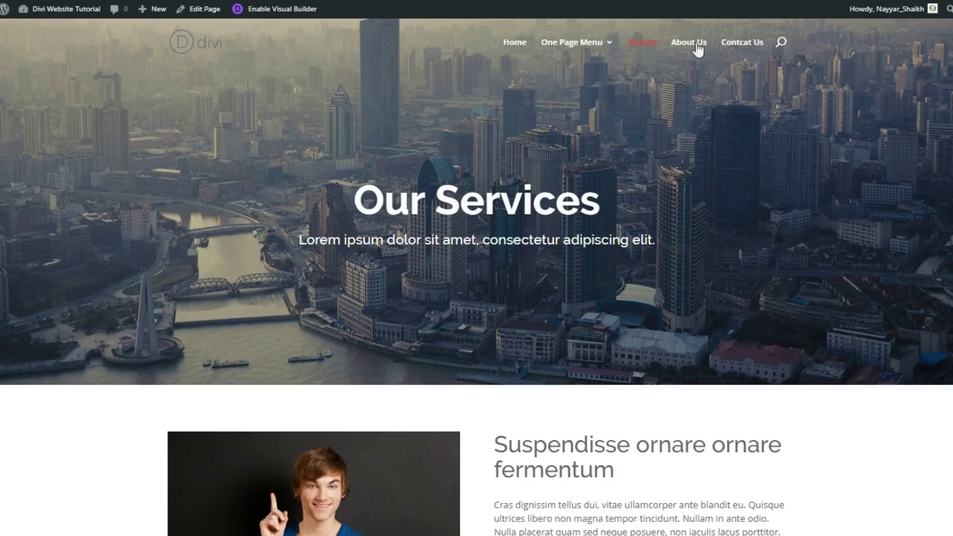
left_click_drag(361, 201, 619, 198)
left_click(620, 201)
left_click_drag(299, 240, 676, 240)
left_click(582, 246)
scroll(477, 277, "down", 5)
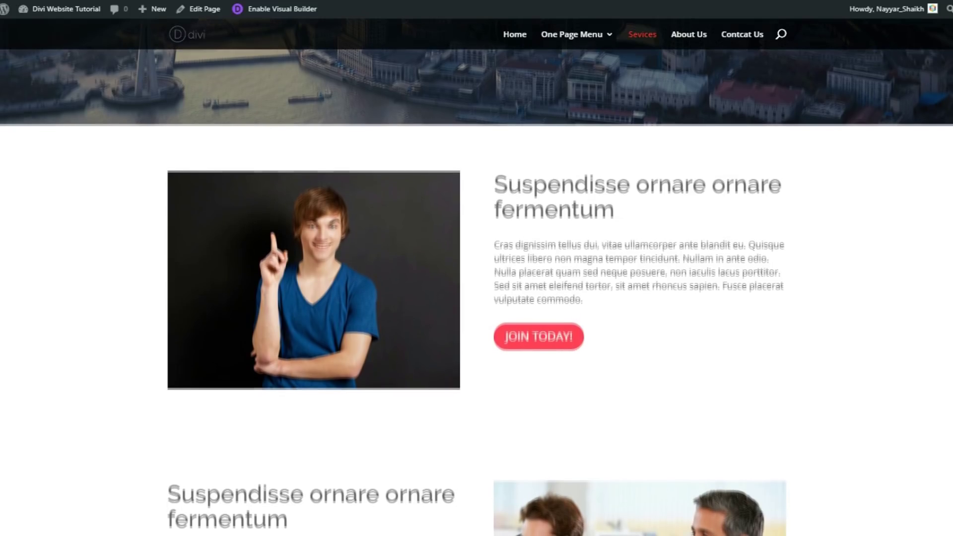
scroll(477, 277, "down", 5)
scroll(476, 277, "down", 10)
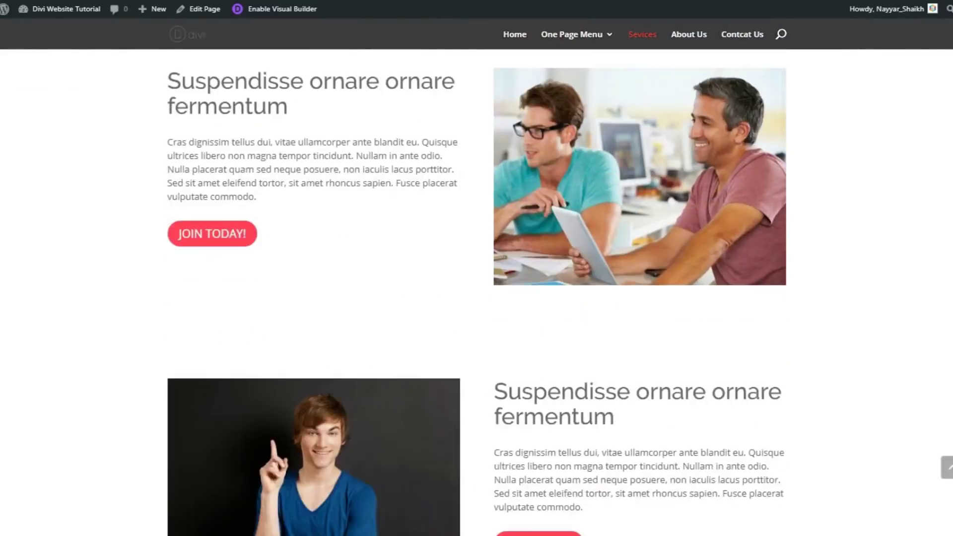
scroll(476, 277, "down", 5)
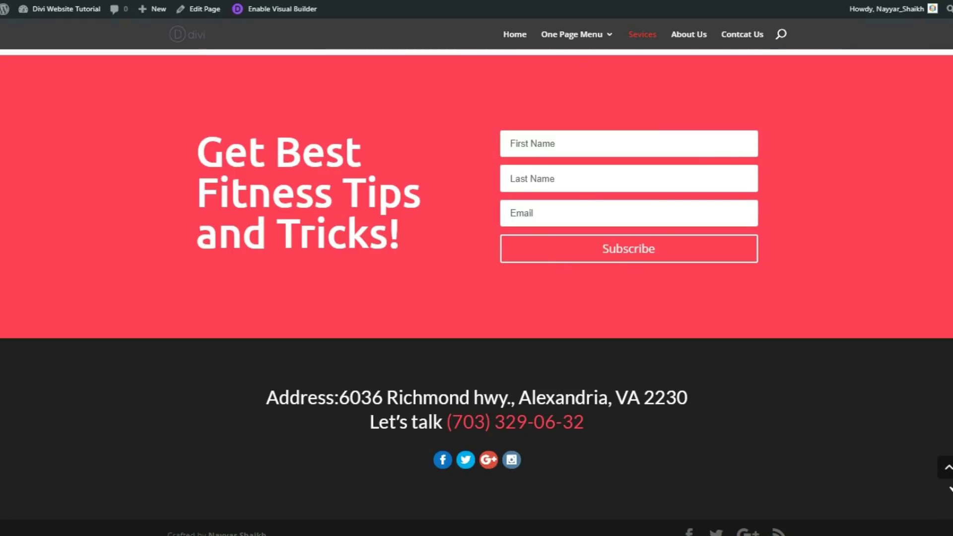
Return to the top, then highlight the 'Who are We?' heading and left paragraph
left_click(947, 469)
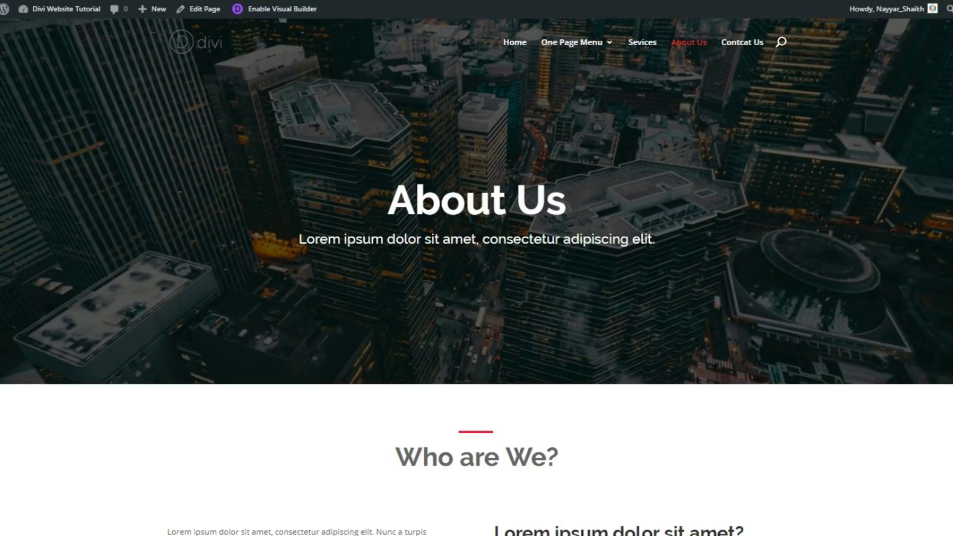
scroll(749, 142, "down", 6)
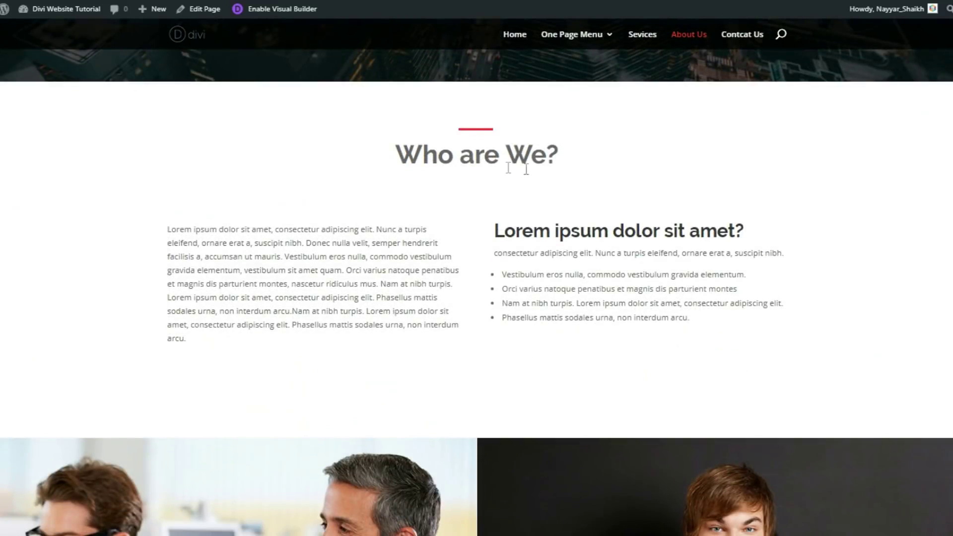
left_click_drag(400, 144, 569, 166)
left_click(558, 167)
left_click_drag(169, 229, 214, 338)
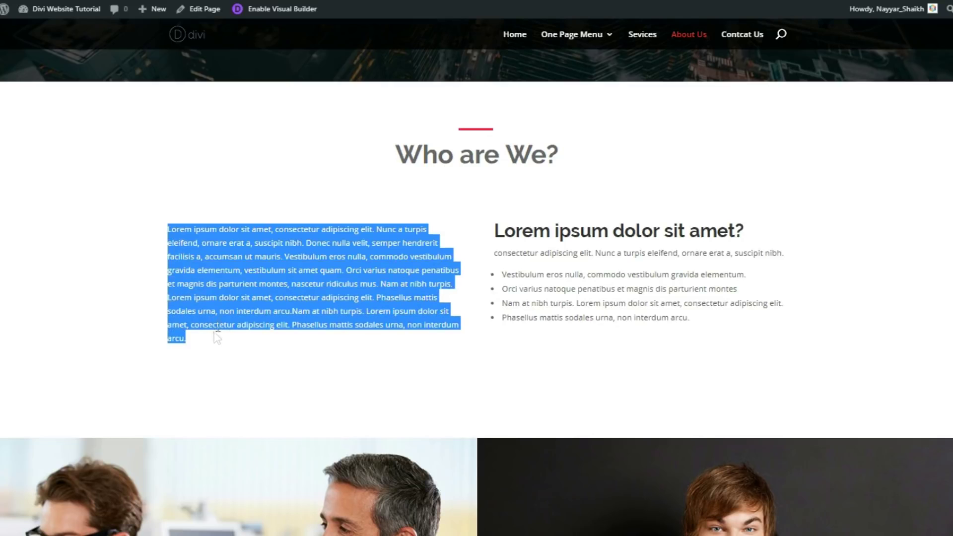
left_click(214, 336)
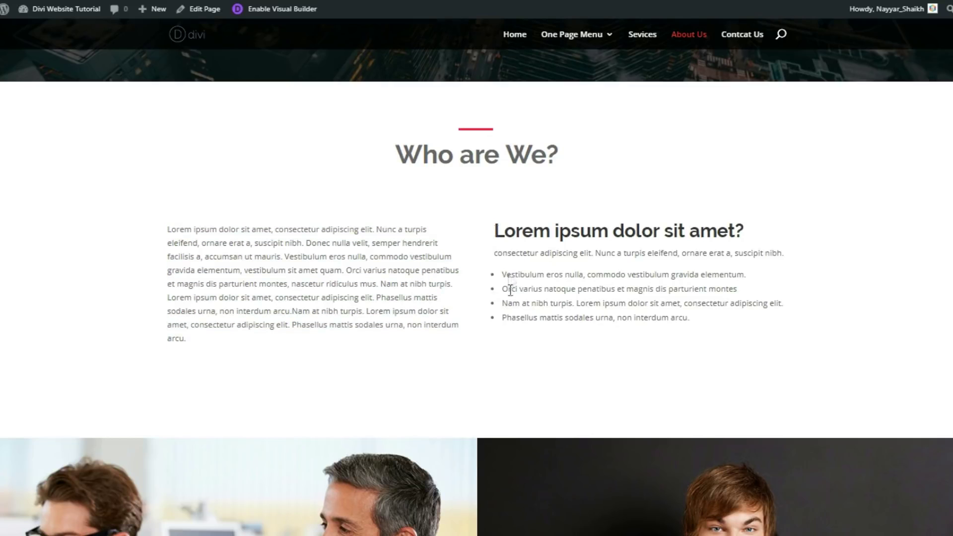
Scroll down the About Us page through counters and testimonials to the subscribe form
scroll(728, 263, "down", 4)
scroll(727, 259, "down", 4)
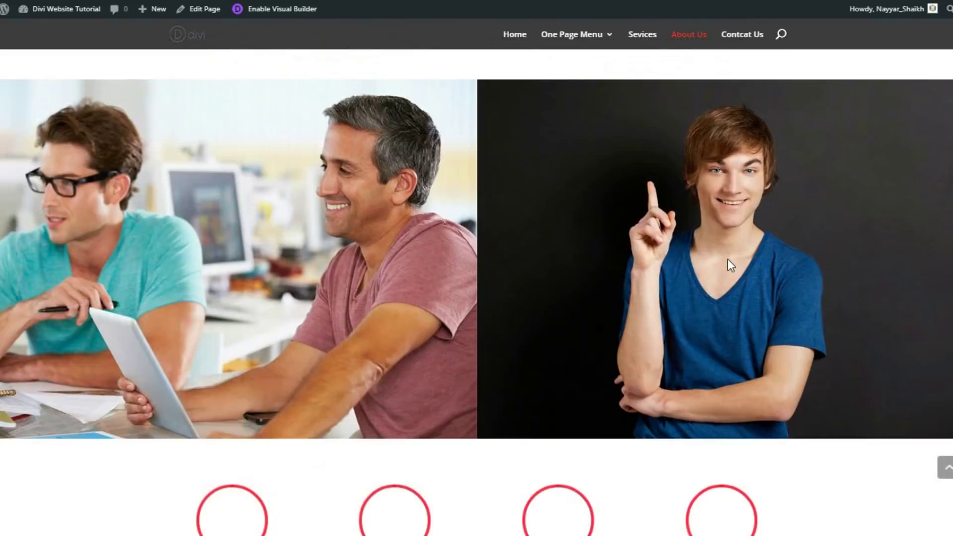
scroll(728, 260, "down", 2)
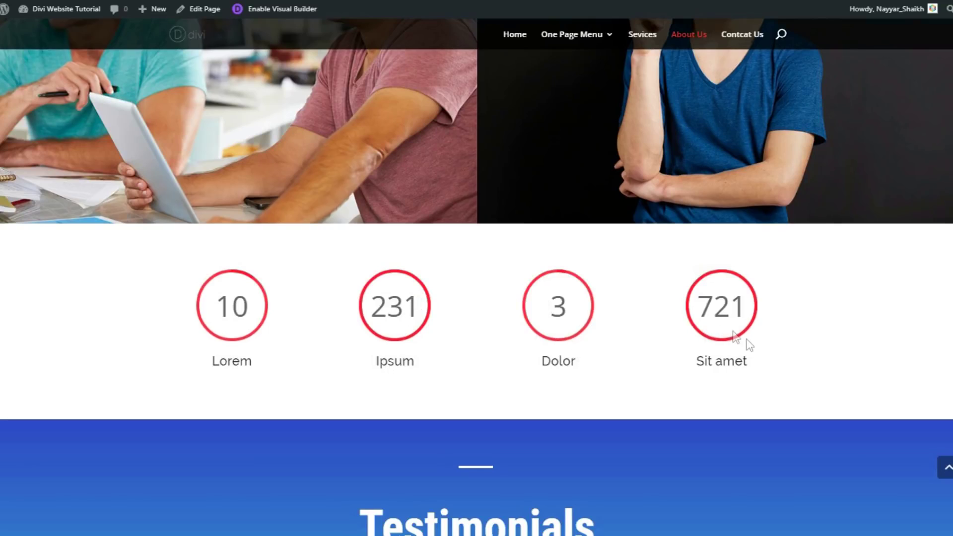
scroll(476, 298, "down", 1)
scroll(456, 244, "down", 5)
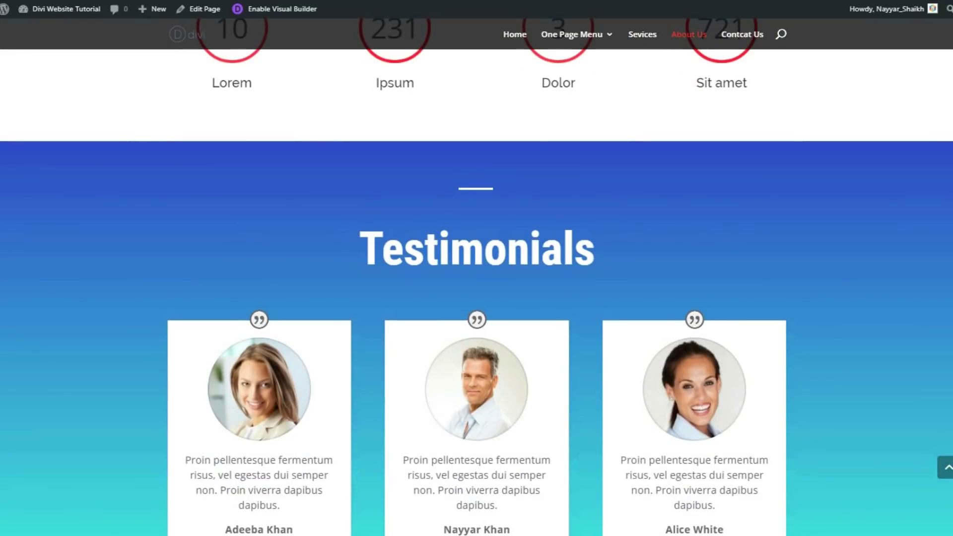
scroll(590, 225, "down", 3)
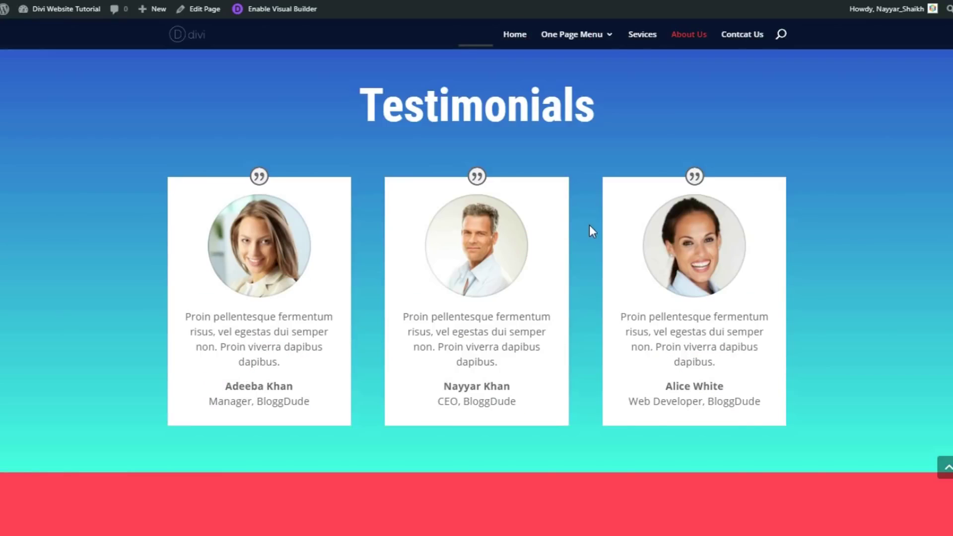
scroll(589, 229, "up", 1)
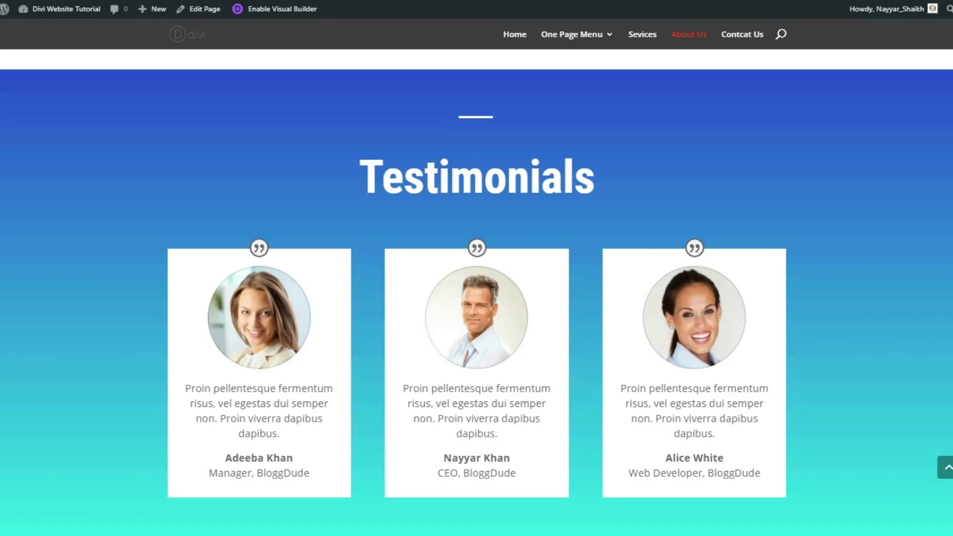
scroll(477, 268, "down", 10)
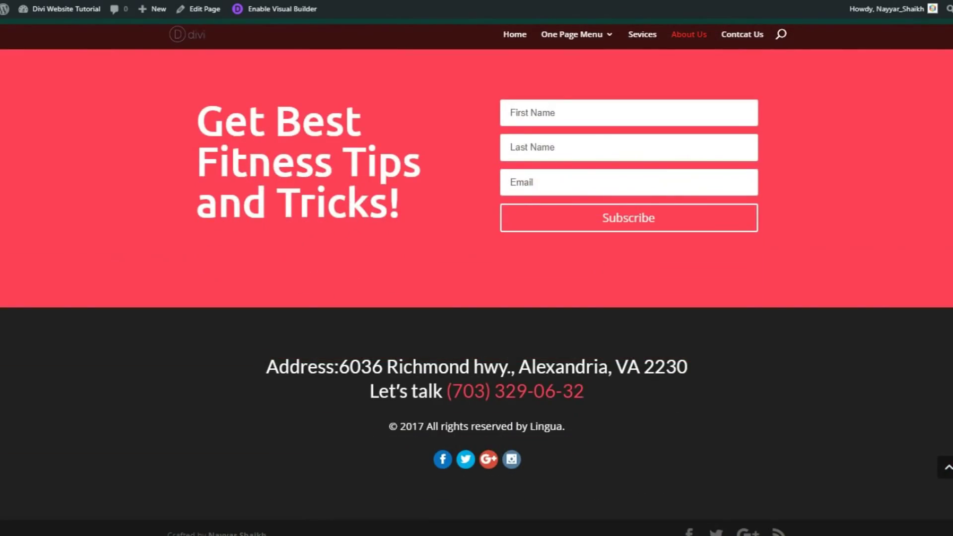
scroll(476, 268, "up", 10)
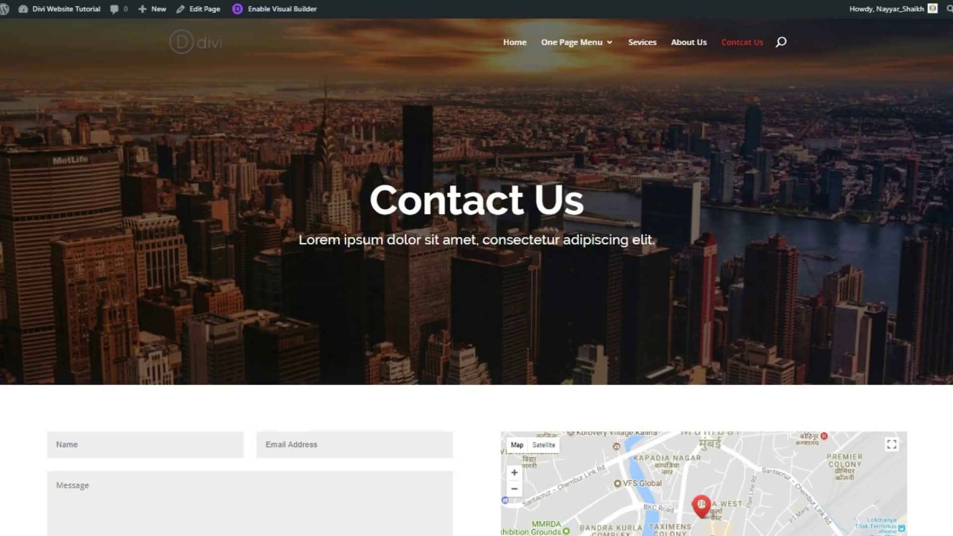
Scroll the Contact Us page past the form and map to the footer and back
scroll(289, 277, "down", 4)
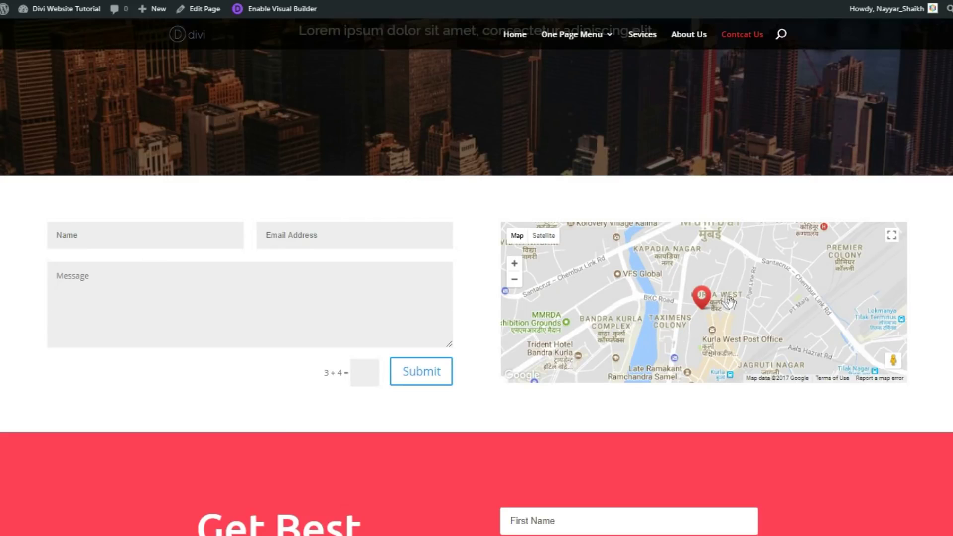
scroll(705, 308, "down", 2)
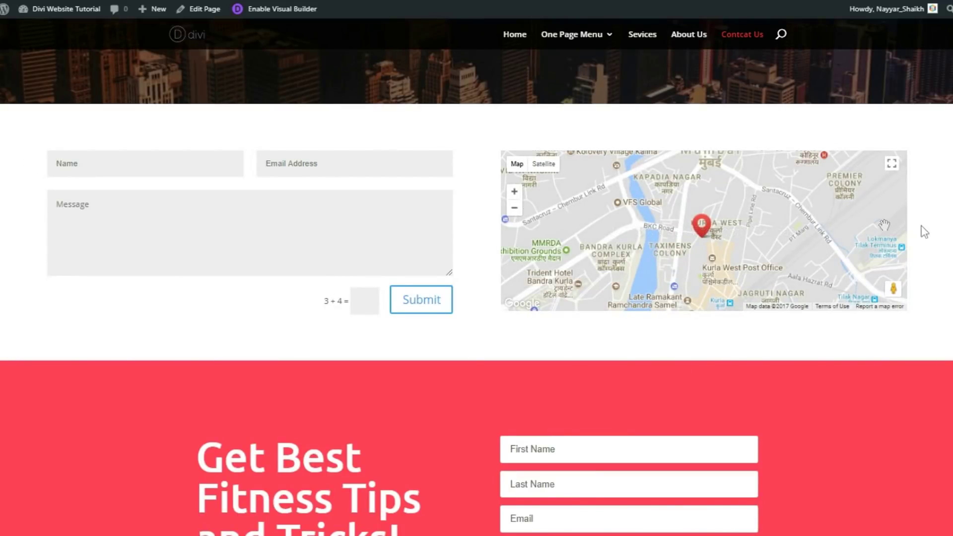
scroll(883, 226, "down", 5)
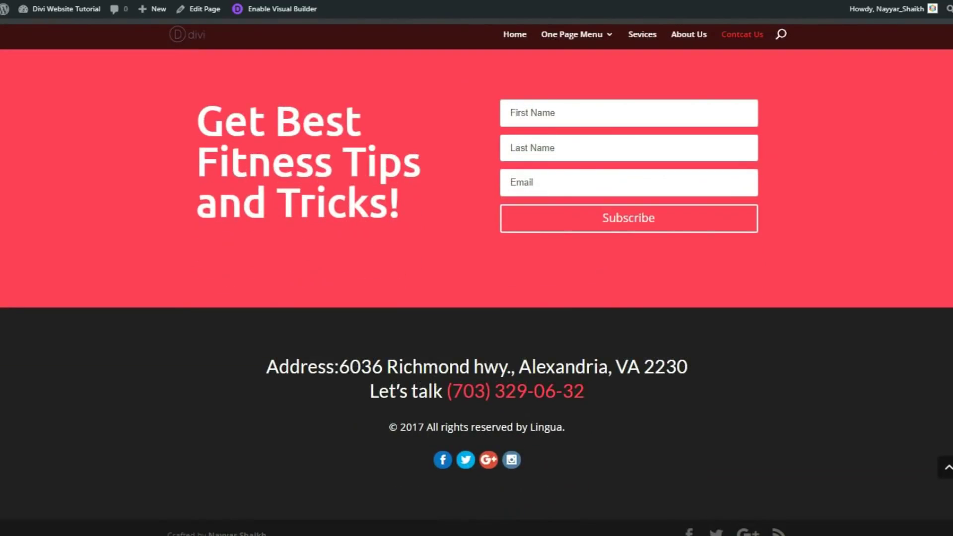
scroll(476, 268, "up", 15)
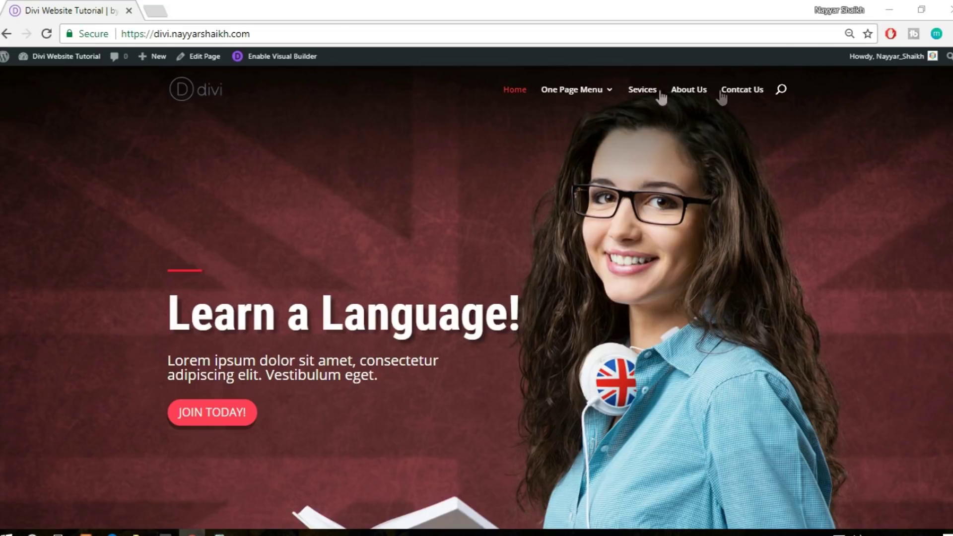
left_click_drag(270, 35, 118, 40)
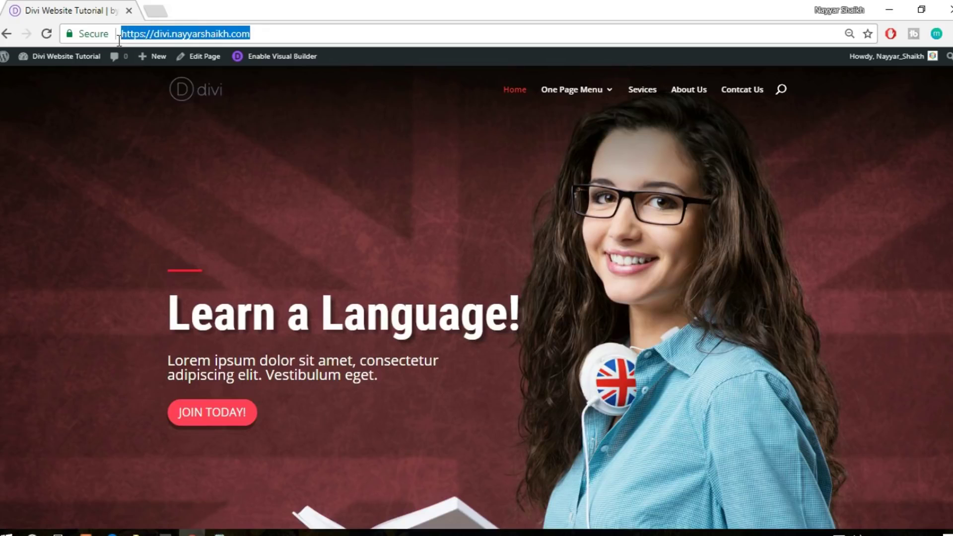
left_click(173, 38)
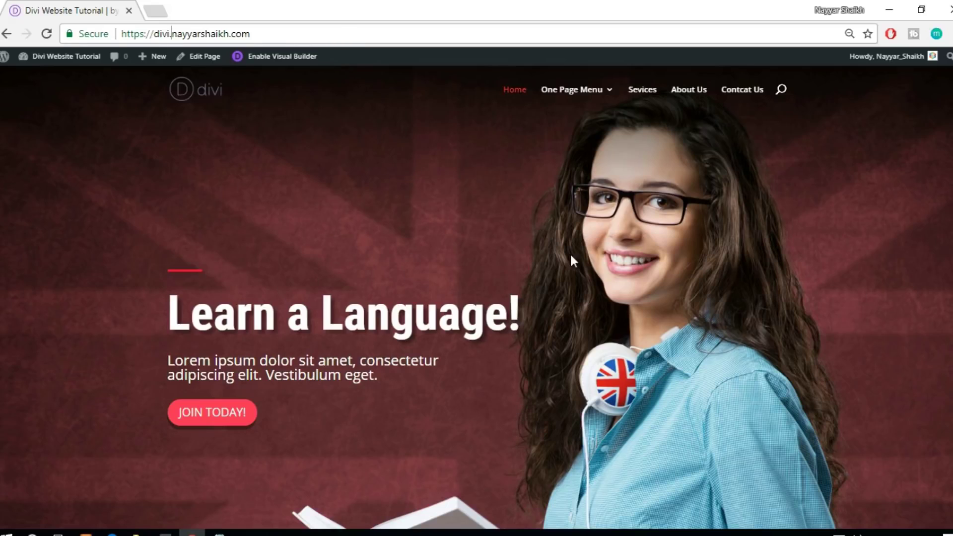
scroll(476, 298, "down", 20)
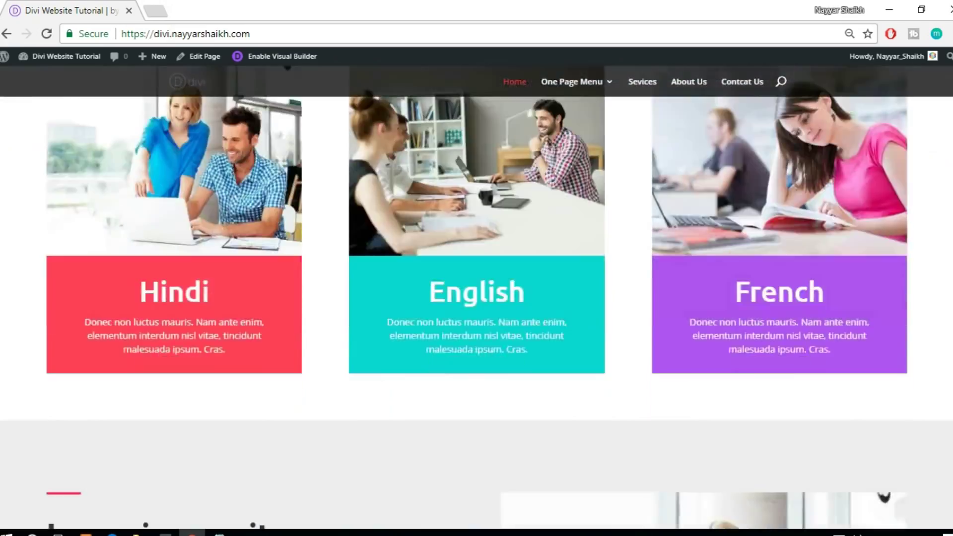
scroll(477, 298, "down", 15)
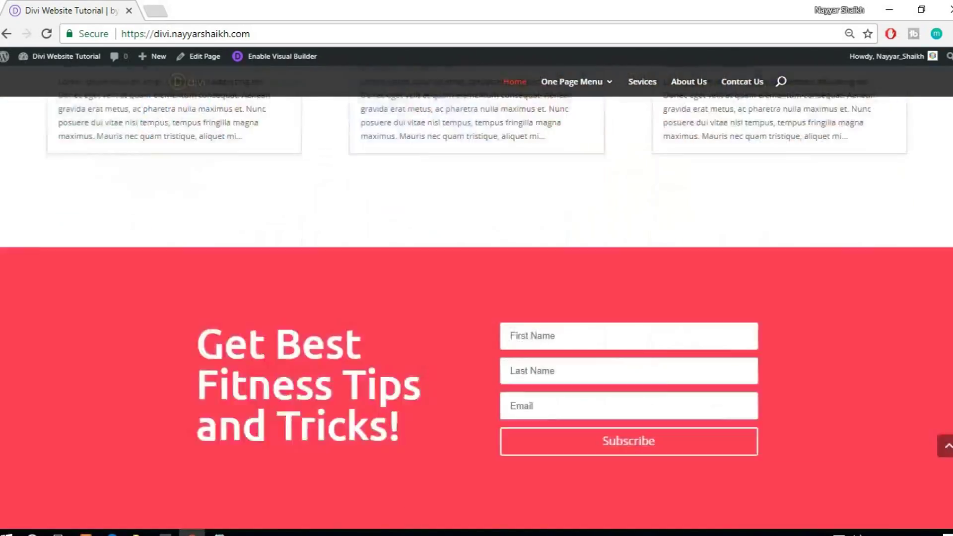
scroll(477, 298, "up", 20)
scroll(476, 297, "up", 15)
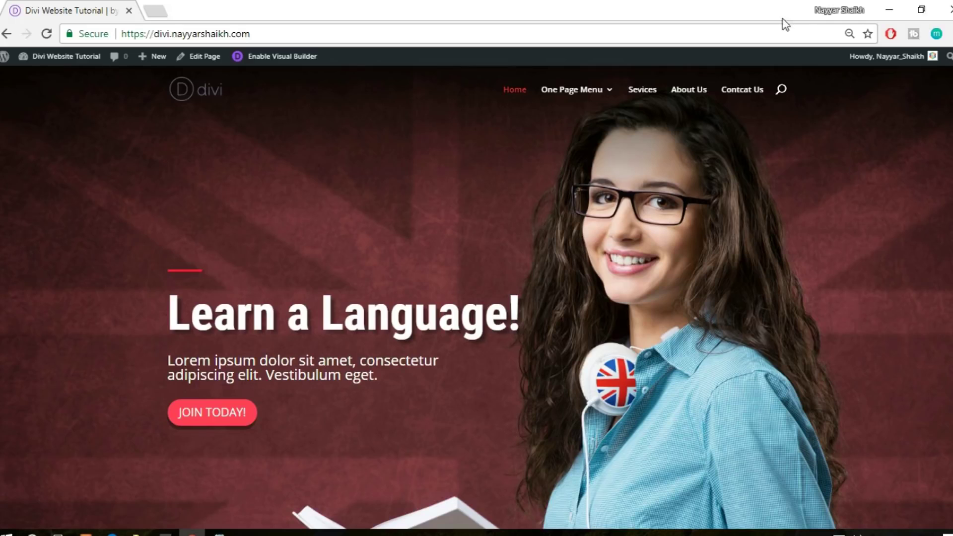
left_click(158, 7)
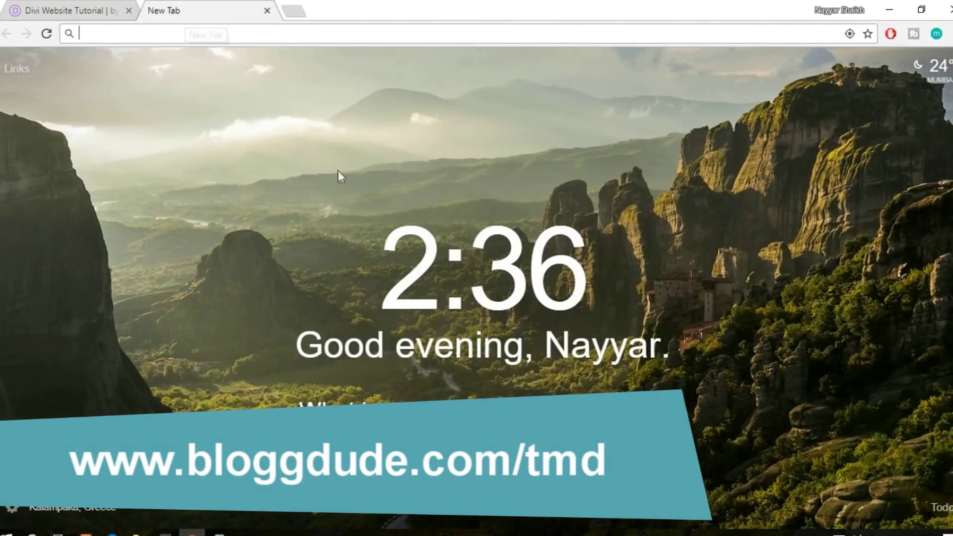
Load bloggdude.com/tmd to reach the TMDHosting Cloud Hosting page
type("BLOG")
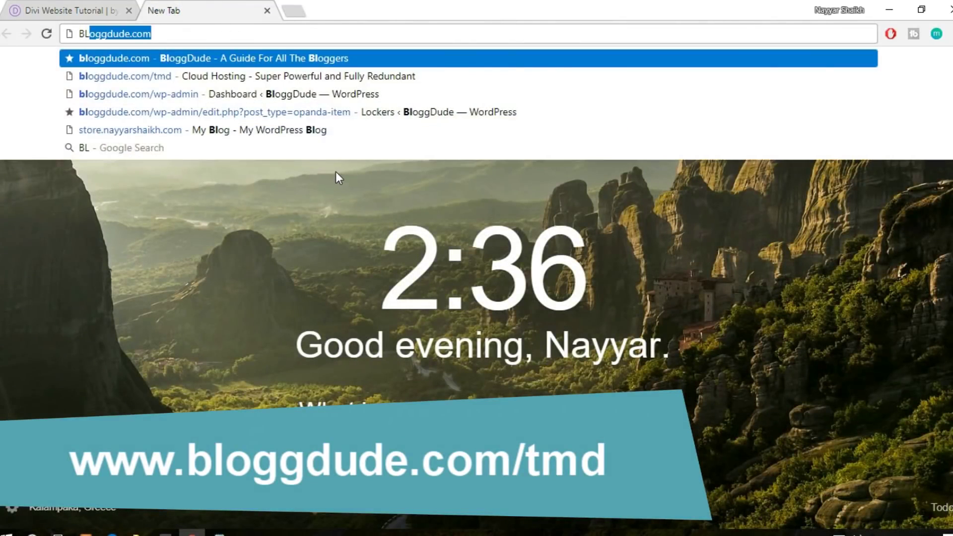
key("End")
type("/tmd")
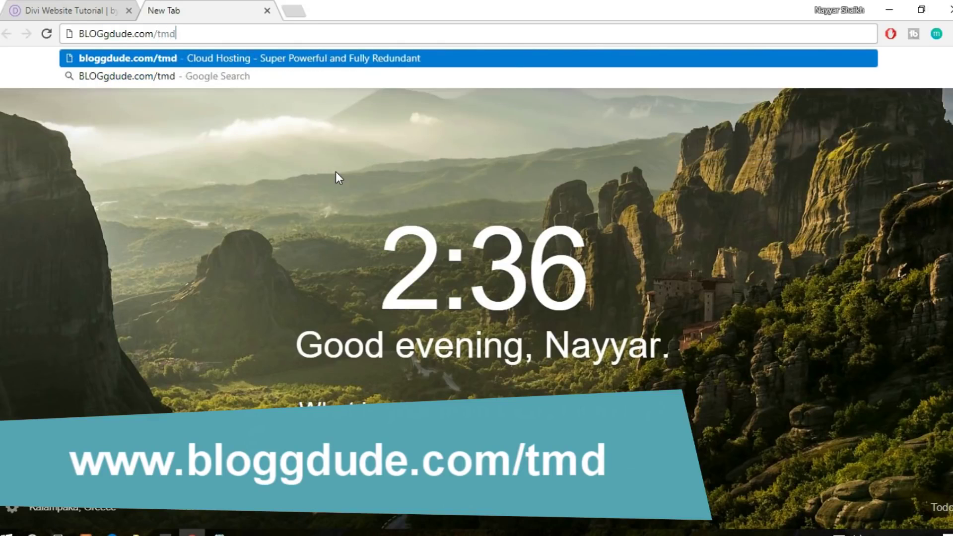
key("Return")
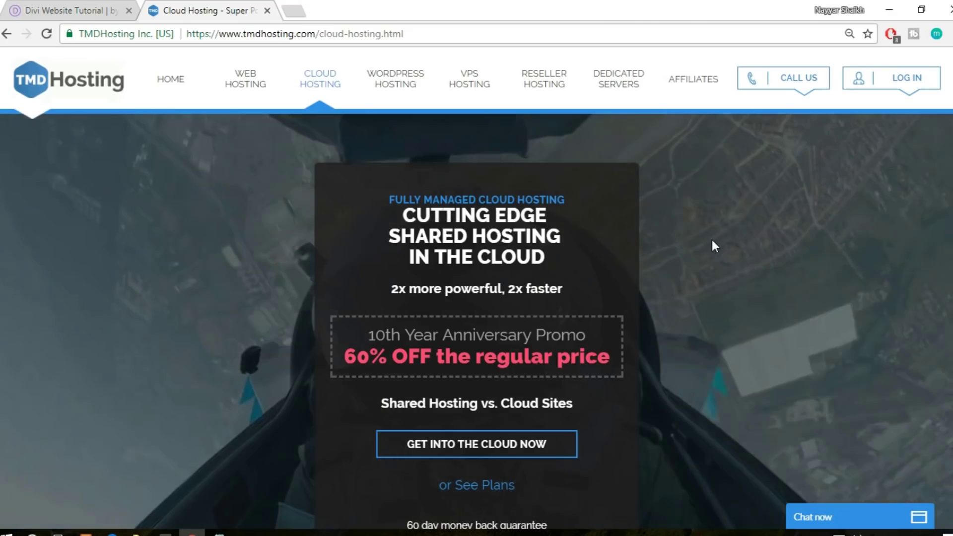
scroll(710, 243, "down", 5)
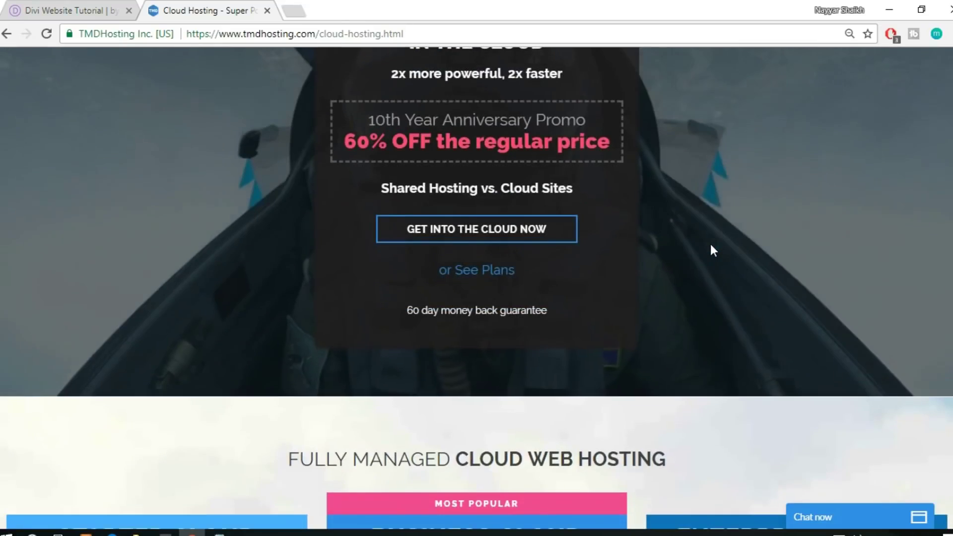
scroll(711, 243, "up", 5)
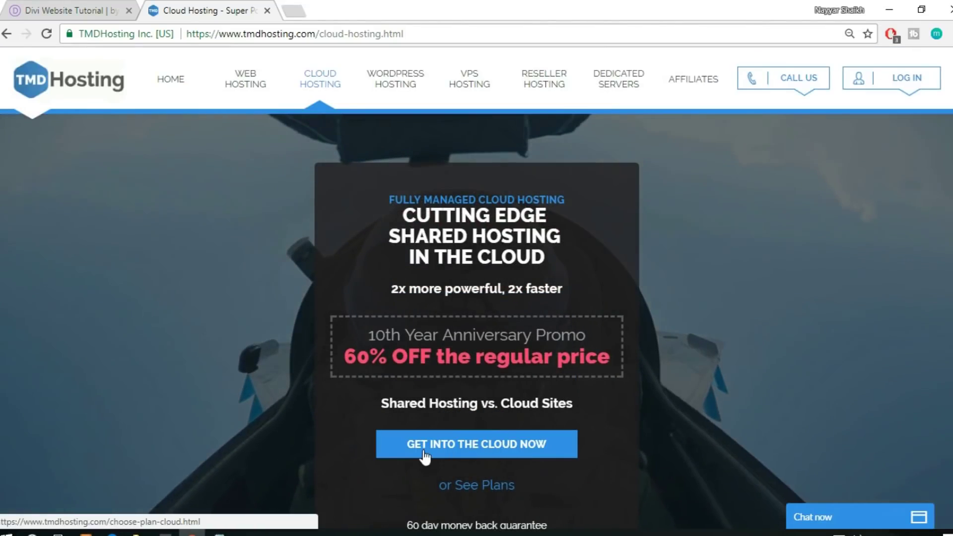
left_click(459, 446)
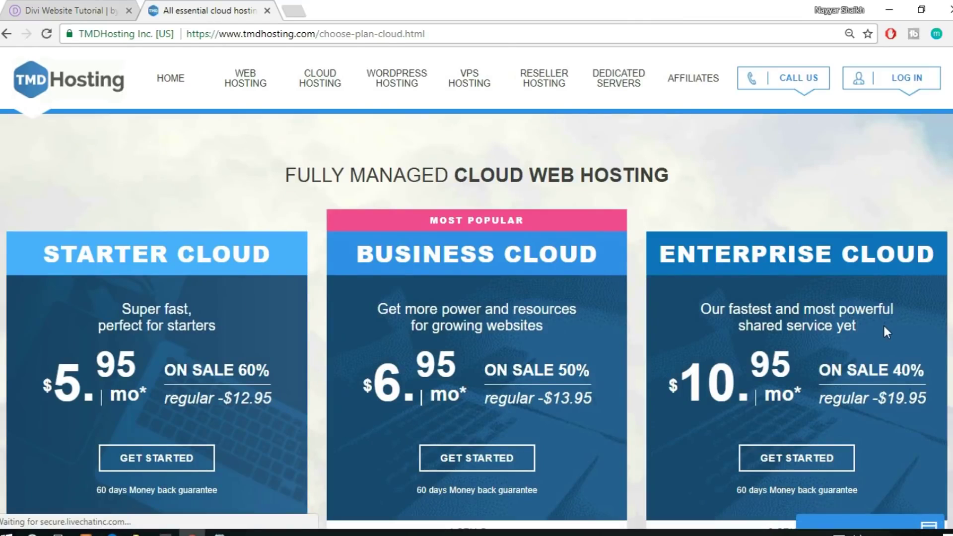
scroll(884, 326, "down", 2)
scroll(884, 324, "down", 2)
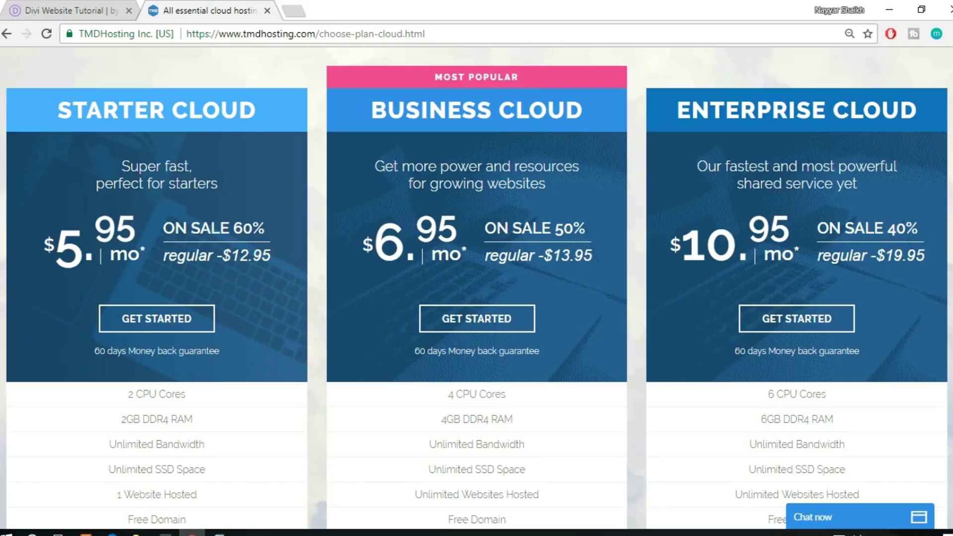
scroll(476, 288, "down", 1)
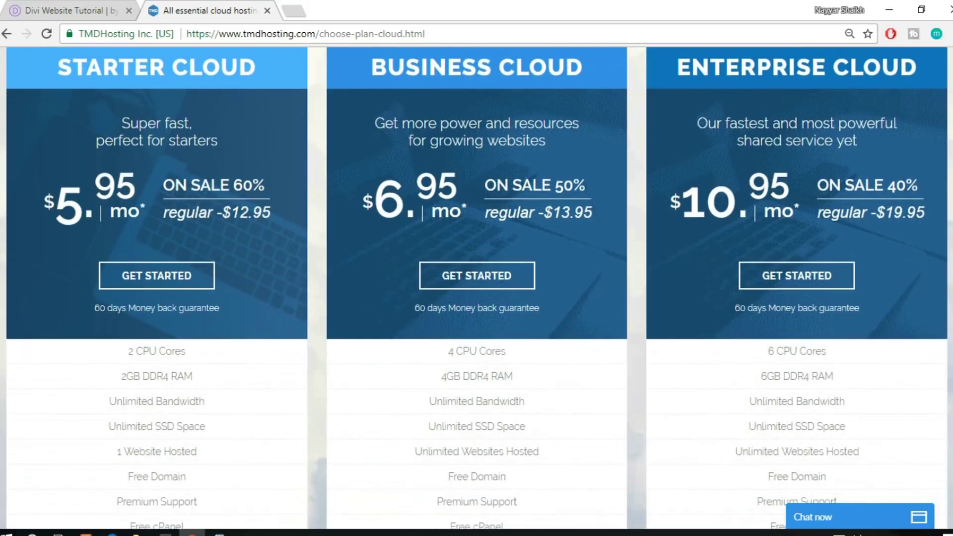
scroll(477, 288, "up", 1)
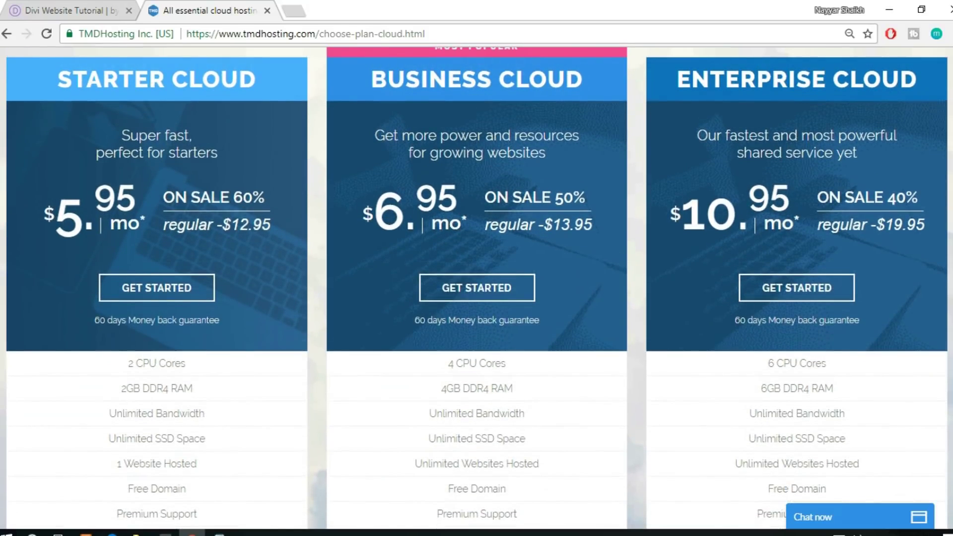
scroll(477, 287, "down", 1)
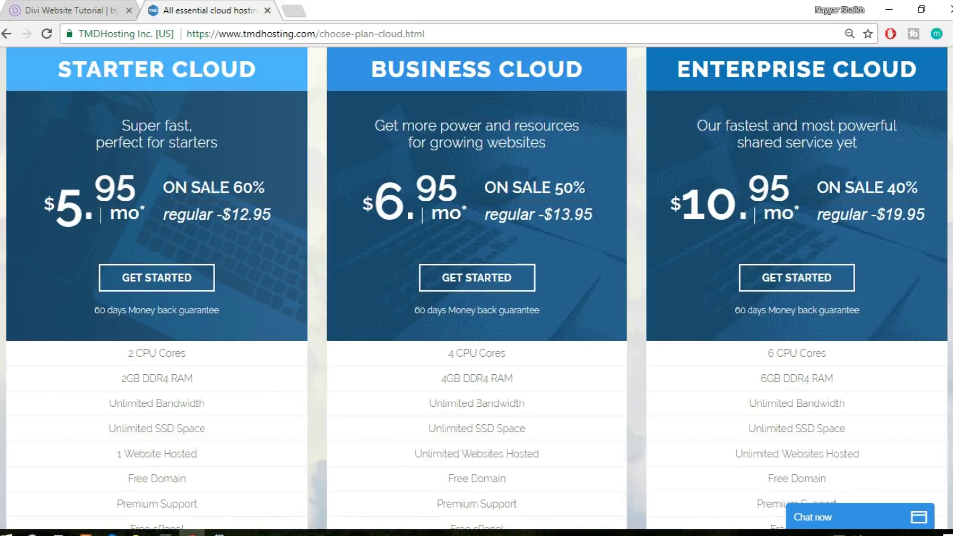
scroll(477, 286, "down", 2)
scroll(477, 286, "up", 2)
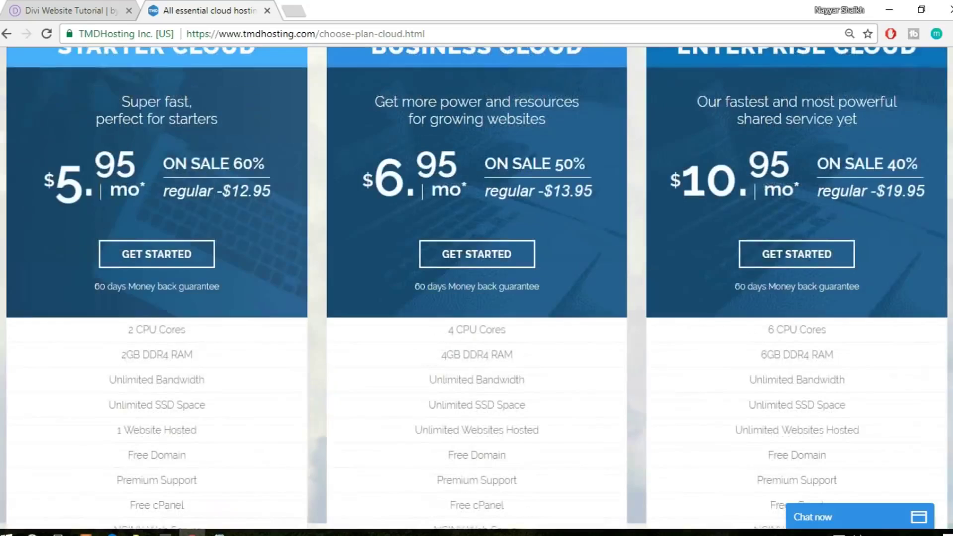
scroll(476, 286, "up", 1)
scroll(476, 286, "down", 1)
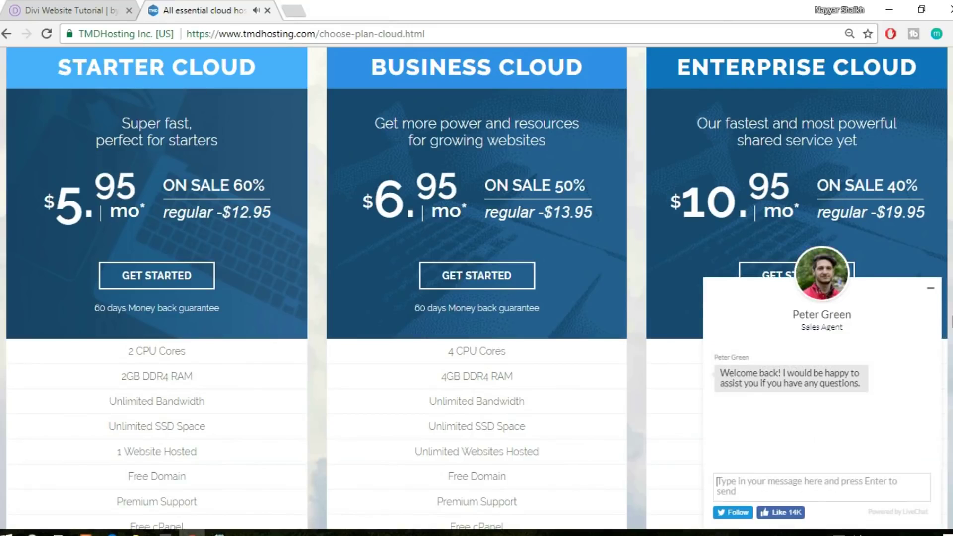
Minimise the LiveChat sales window to reveal the cloud plan cards
left_click(930, 289)
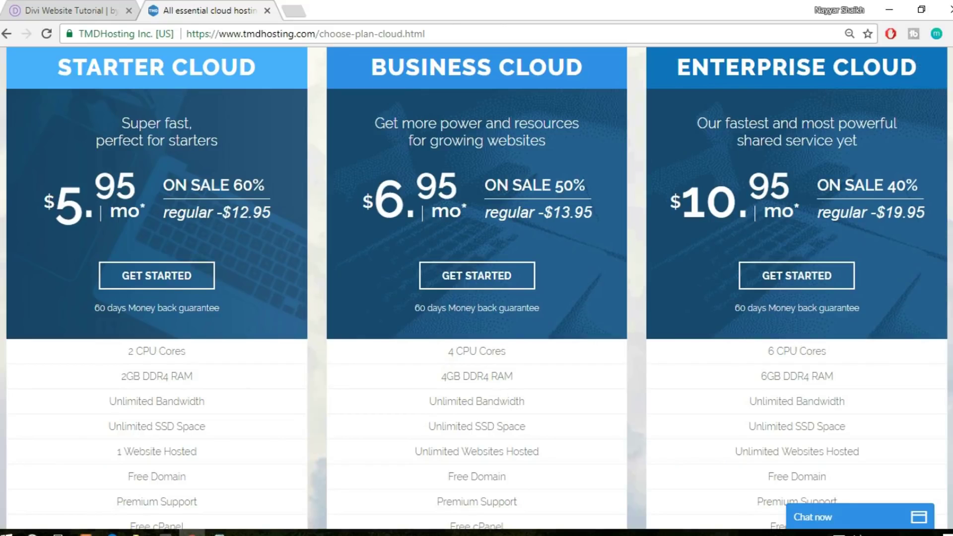
Scroll the plans and highlight 6 CPU Cores and 6GB DDR4 RAM in the Enterprise column
scroll(477, 288, "down", 5)
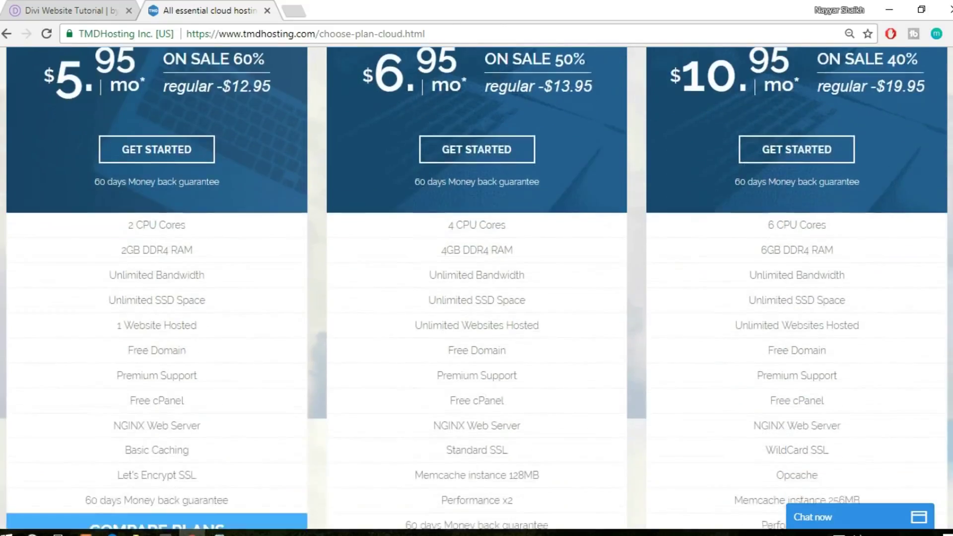
scroll(844, 97, "down", 1)
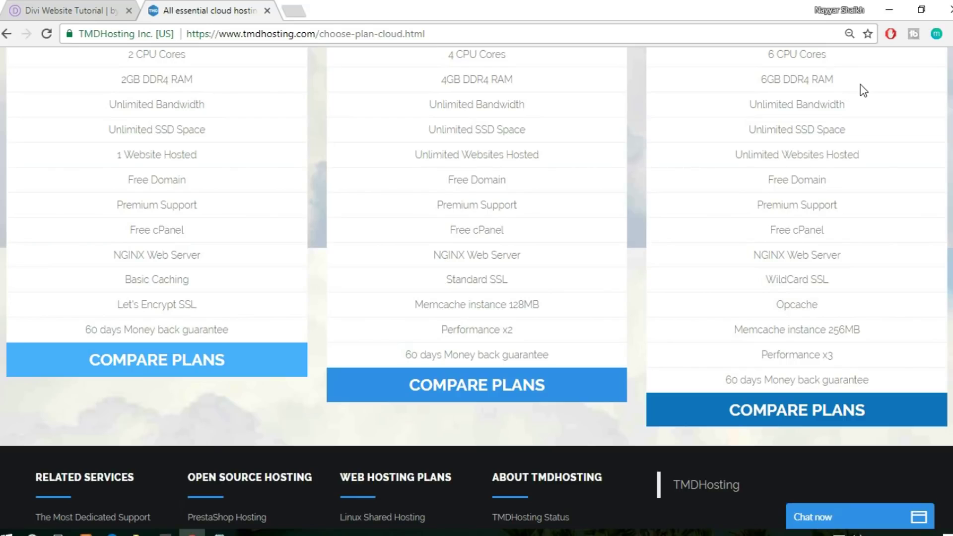
scroll(794, 67, "up", 1)
left_click_drag(813, 70, 820, 73)
left_click(831, 90)
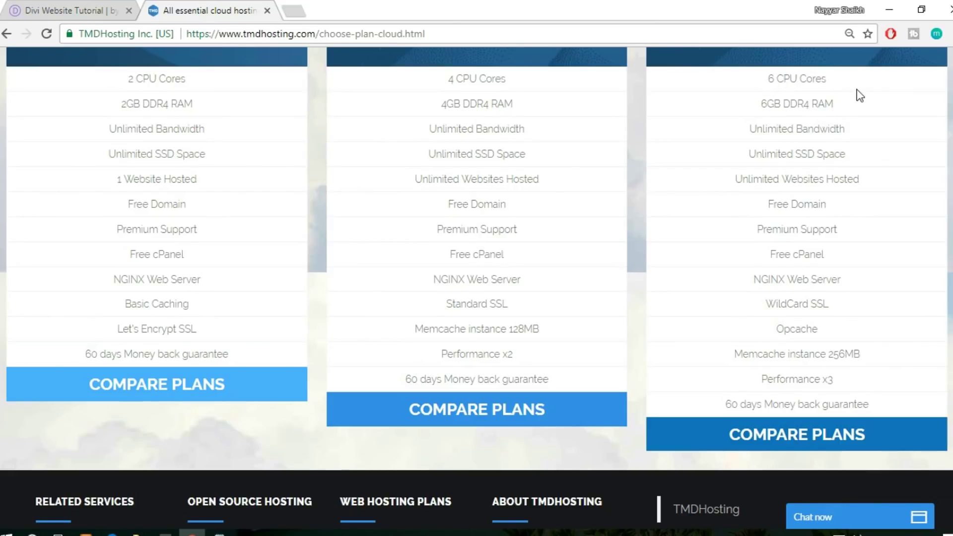
left_click_drag(762, 106, 831, 110)
left_click(798, 99)
Highlight the Starter Cloud title, then 6 CPU Cores and SSD Space under Enterprise
scroll(636, 201, "up", 6)
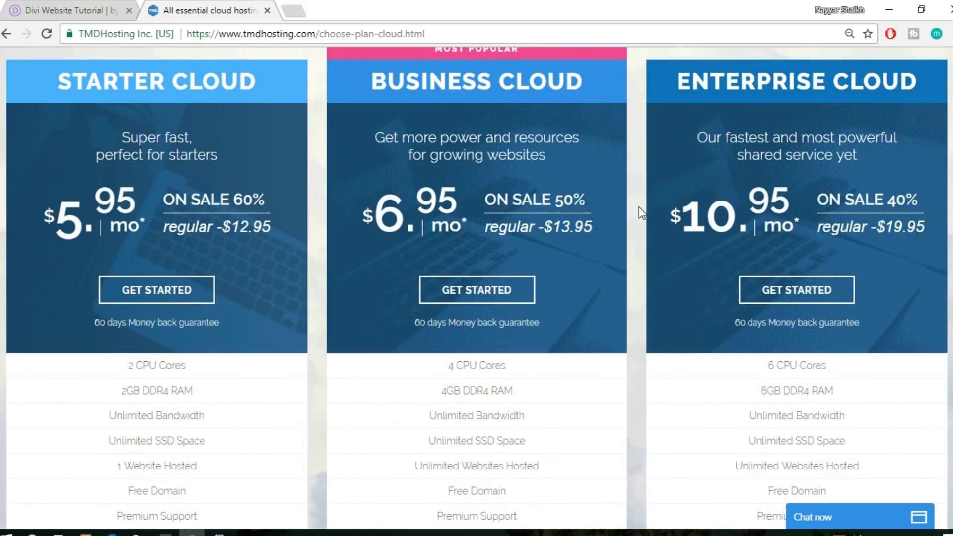
left_click_drag(51, 73, 261, 94)
scroll(261, 98, "down", 3)
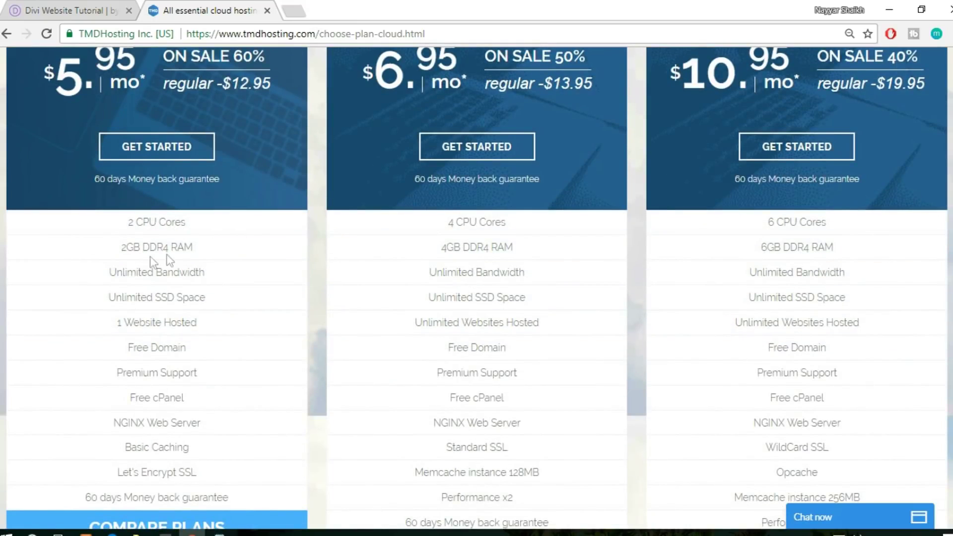
scroll(776, 269, "down", 3)
left_click_drag(768, 79, 819, 79)
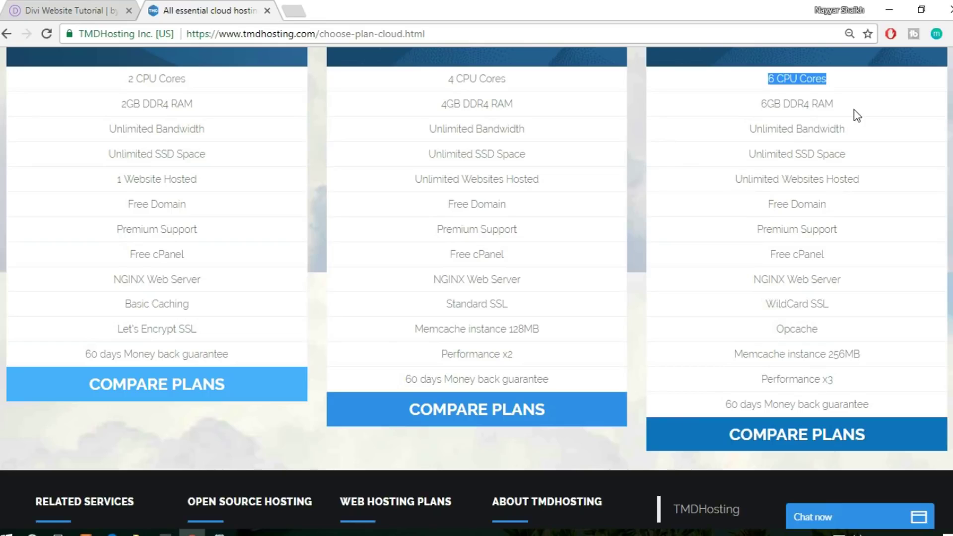
left_click(790, 129)
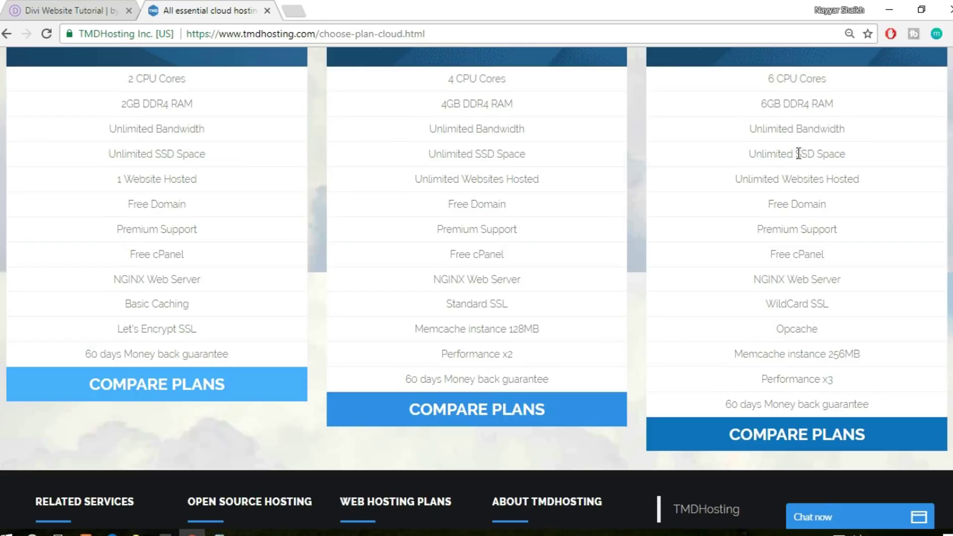
left_click_drag(798, 152, 850, 154)
left_click(866, 158)
left_click_drag(797, 154, 857, 162)
left_click(298, 7)
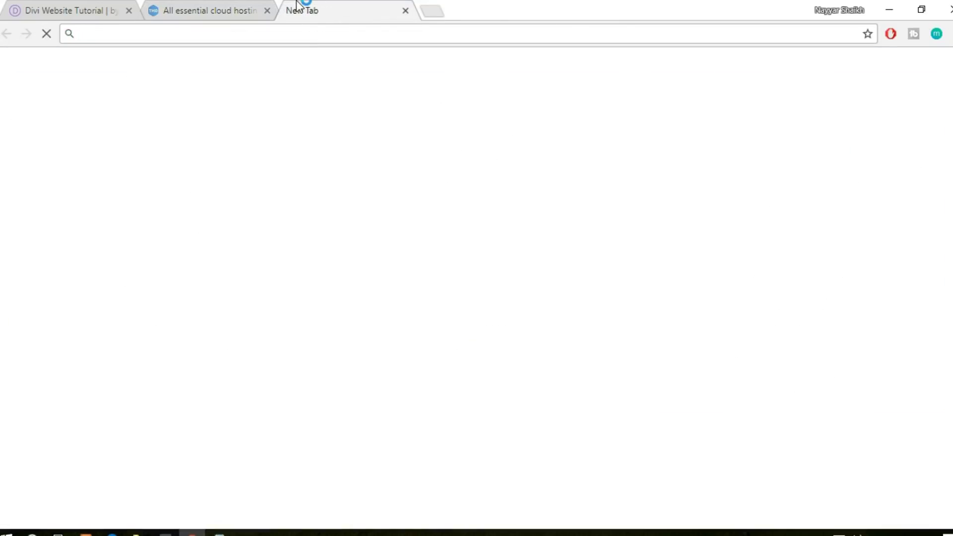
type("ssd v")
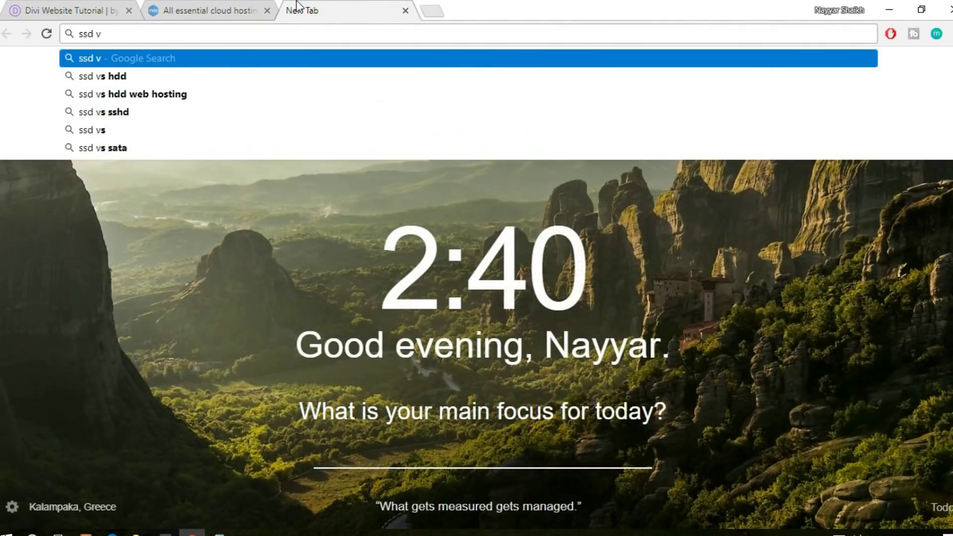
key("Down")
key("Down")
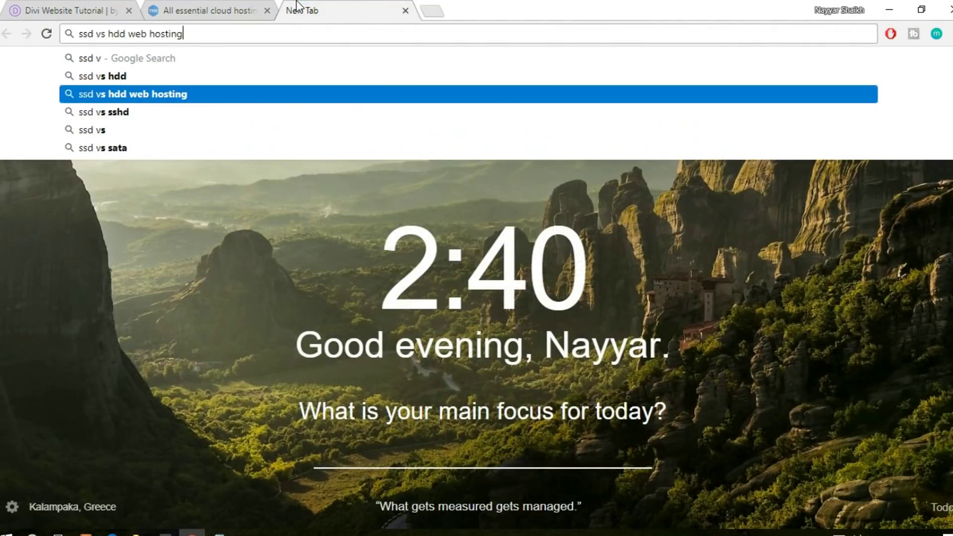
key("Return")
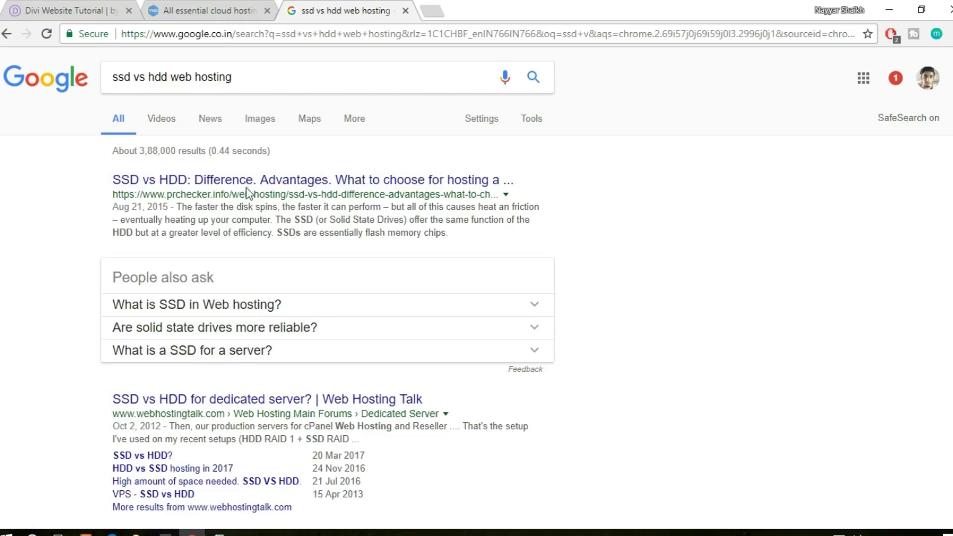
scroll(328, 298, "down", 15)
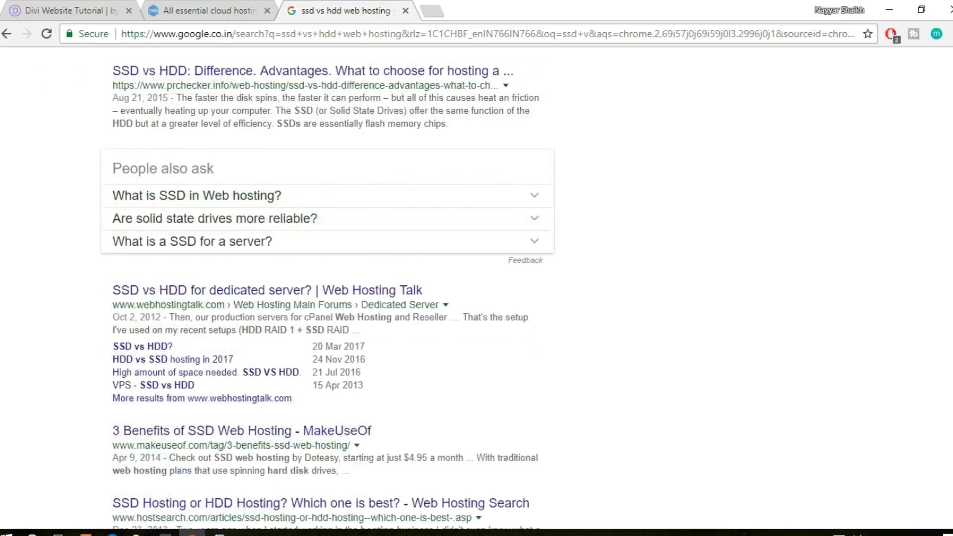
scroll(328, 298, "up", 15)
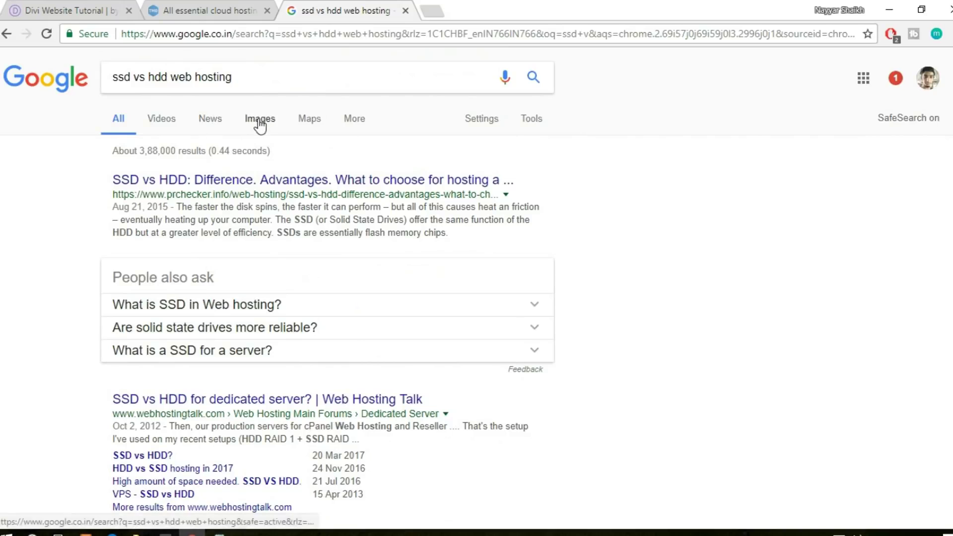
left_click(254, 125)
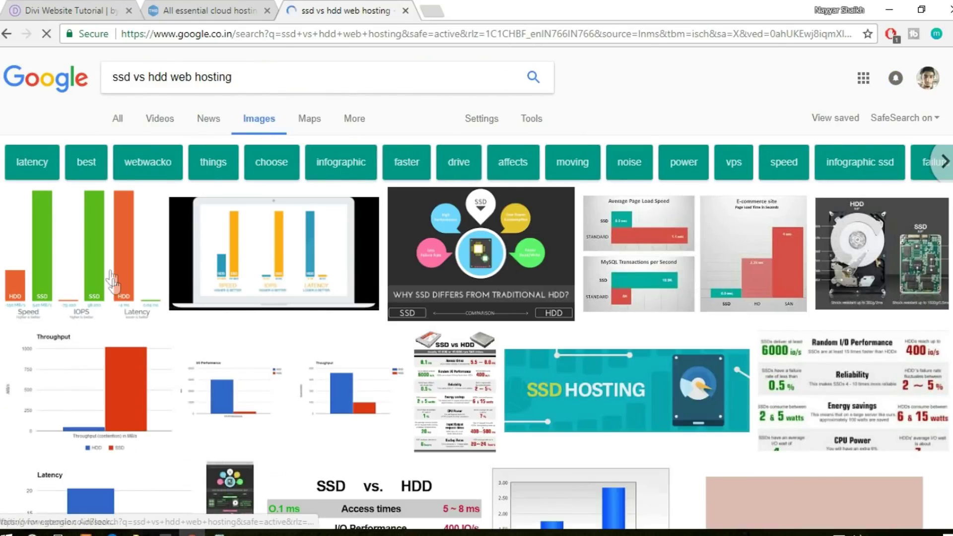
scroll(283, 381, "down", 8)
scroll(271, 379, "up", 8)
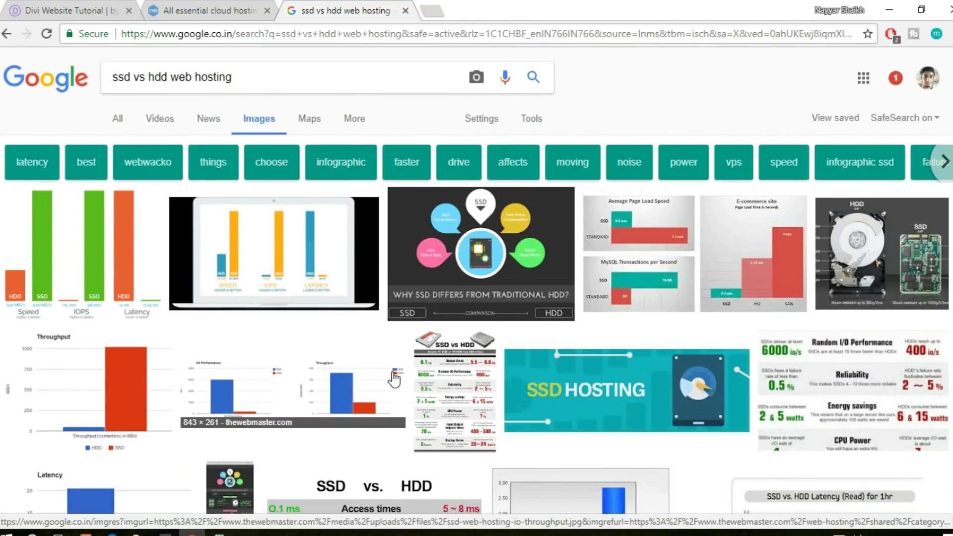
left_click(93, 234)
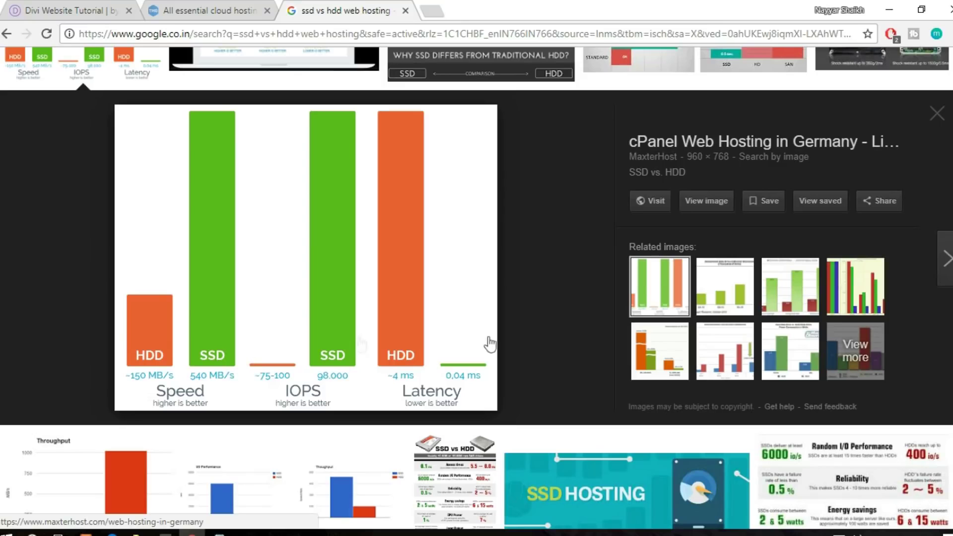
scroll(575, 368, "up", 4)
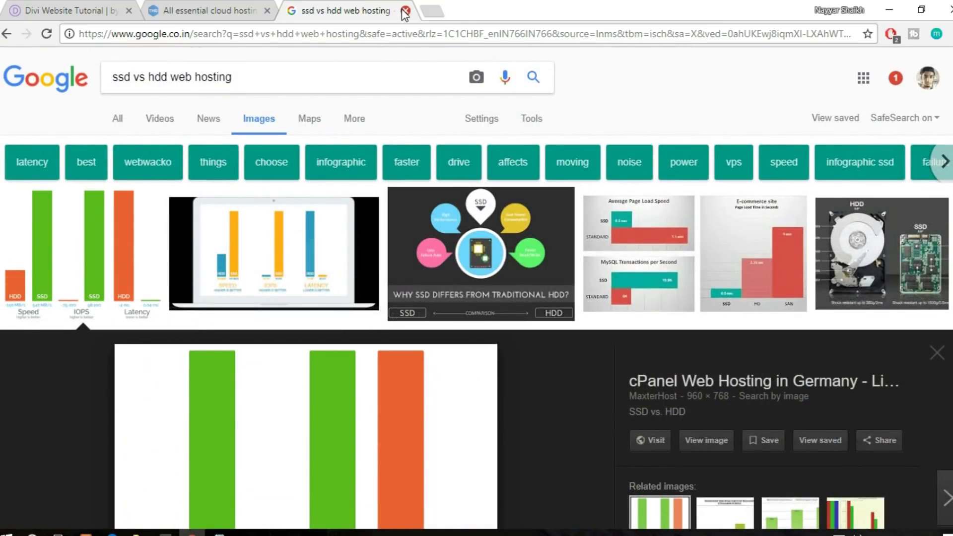
left_click(406, 10)
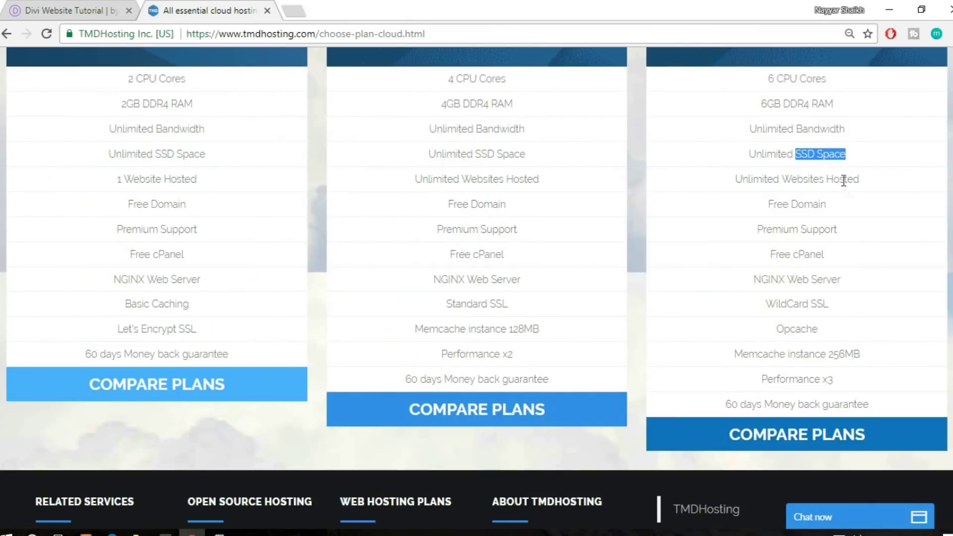
left_click(839, 160)
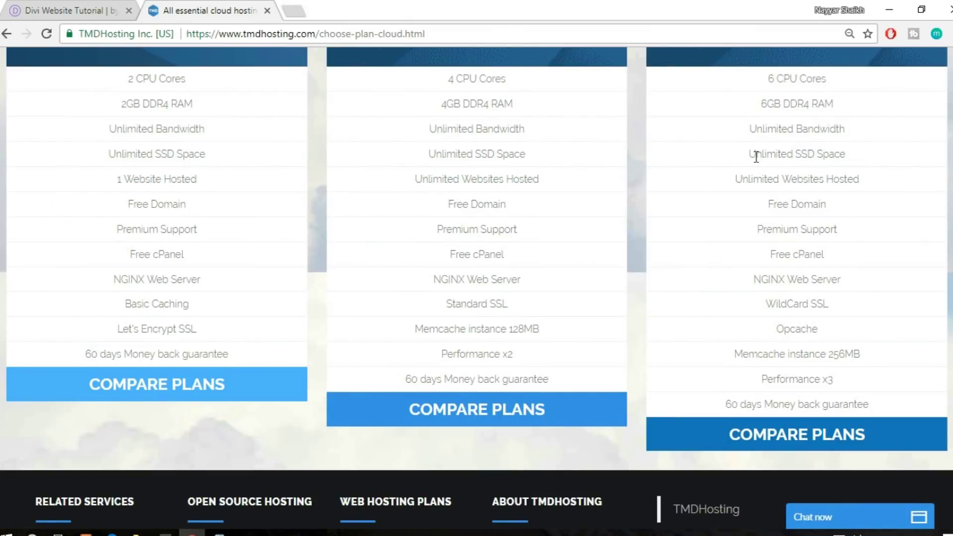
left_click_drag(746, 154, 852, 161)
left_click(857, 162)
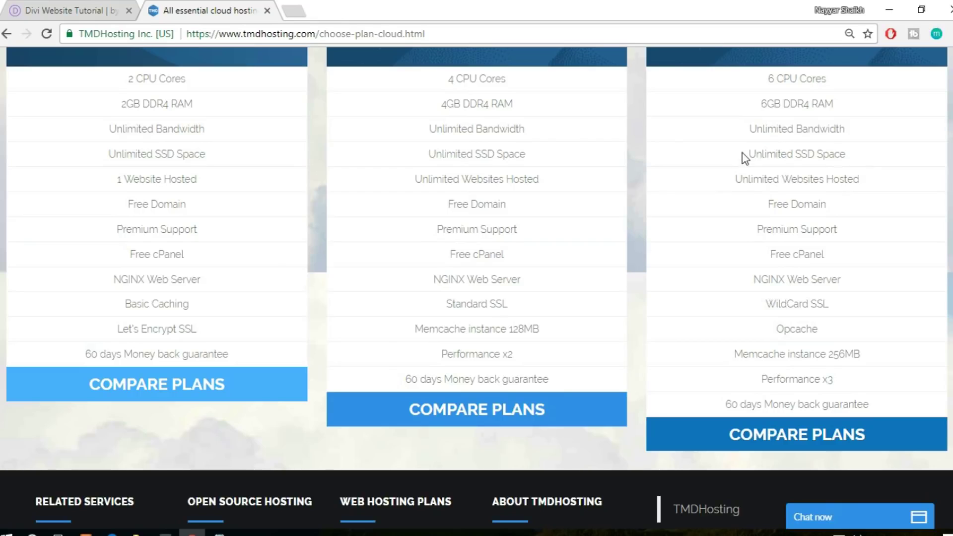
left_click_drag(749, 154, 844, 153)
left_click(865, 148)
left_click_drag(750, 154, 847, 154)
left_click(852, 159)
left_click_drag(737, 178, 865, 182)
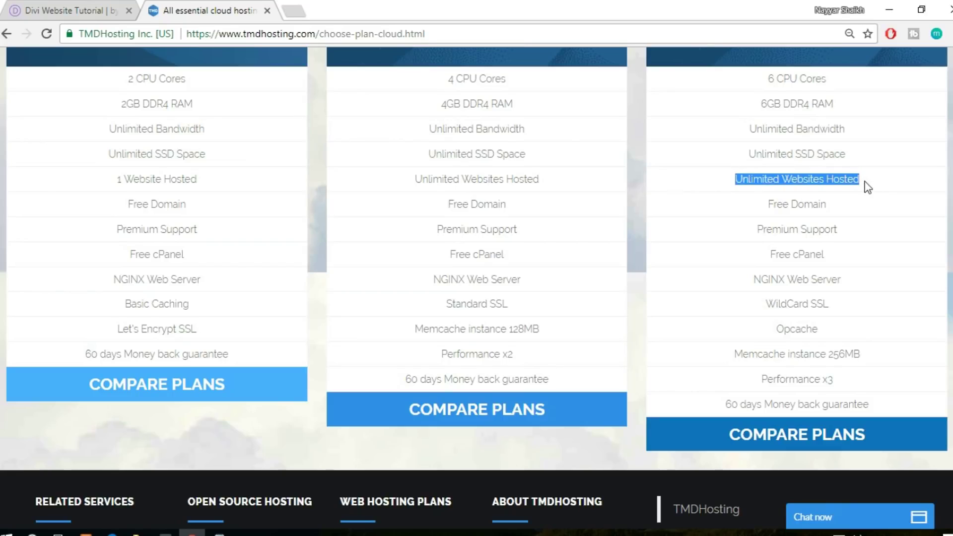
left_click(859, 179)
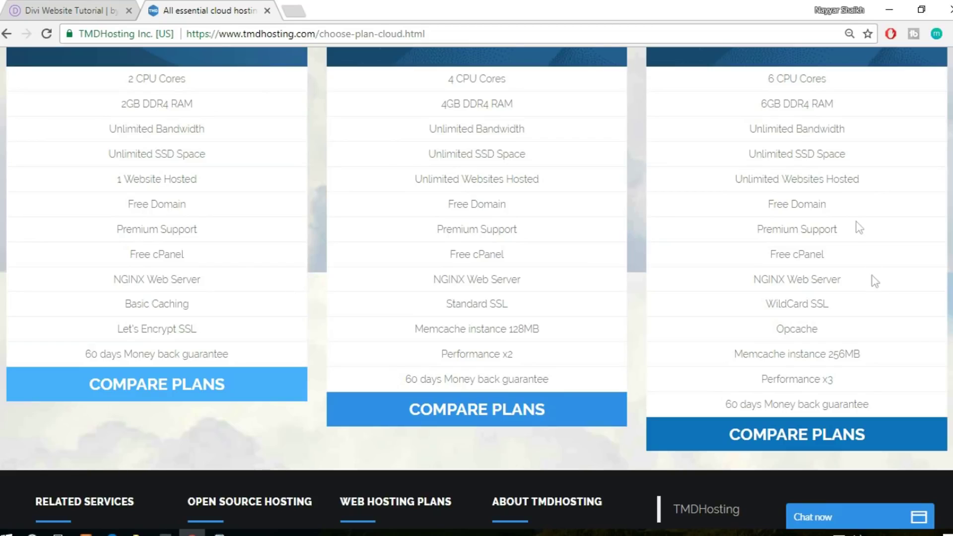
left_click_drag(734, 177, 867, 183)
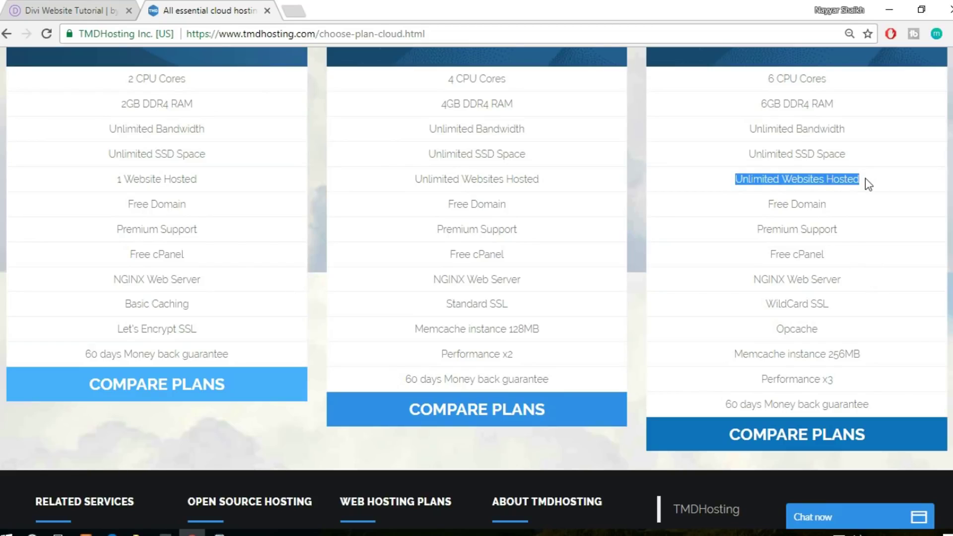
left_click(874, 185)
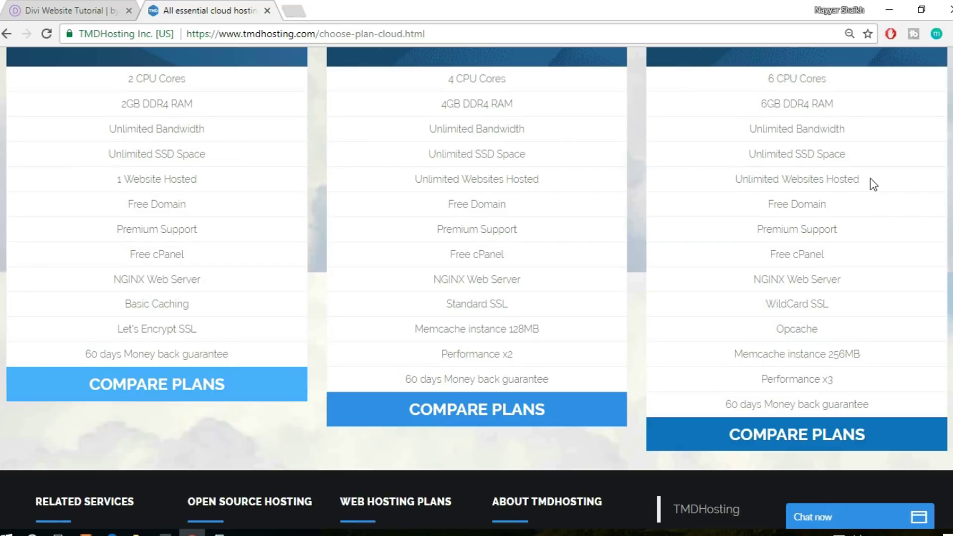
scroll(881, 279, "up", 6)
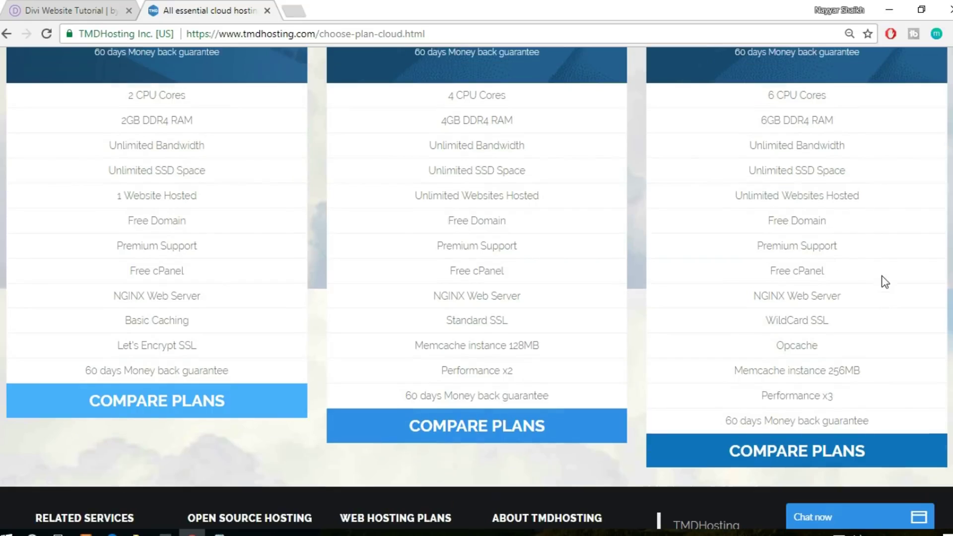
Scroll down and highlight the Enterprise plan's Free Domain feature
scroll(846, 278, "down", 6)
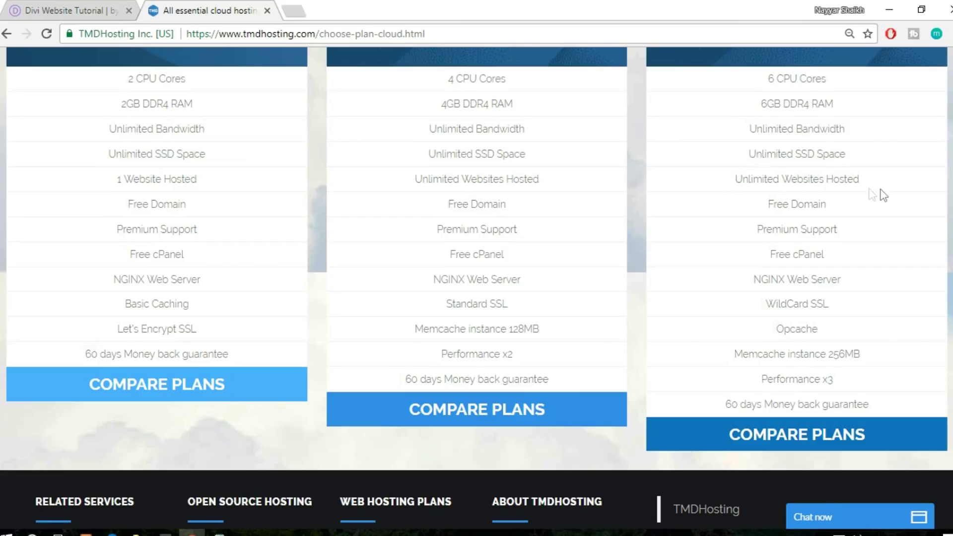
scroll(883, 206, "down", 1)
left_click_drag(765, 133, 837, 133)
left_click(838, 134)
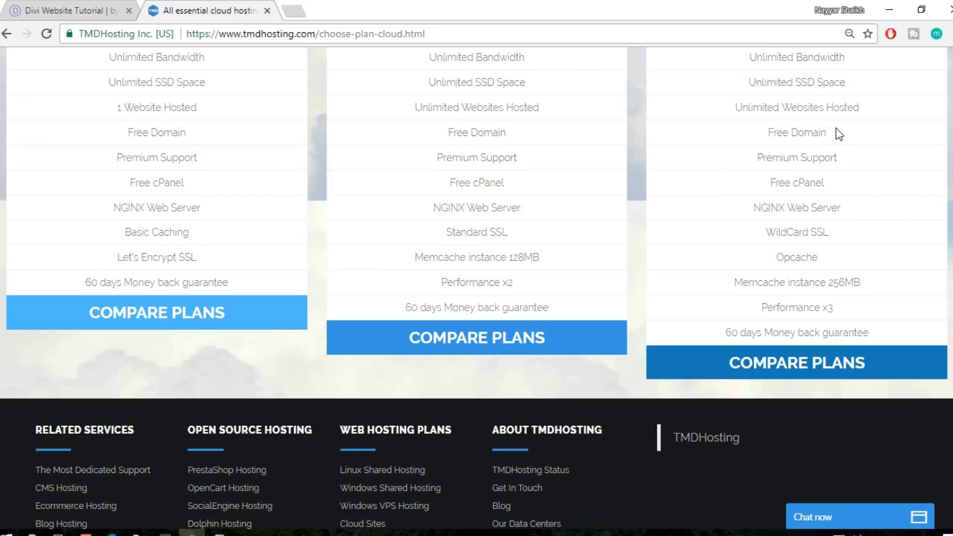
Highlight WildCard SSL in the Enterprise plan, then go back to the Divi Website Tutorial tab
scroll(845, 201, "up", 1)
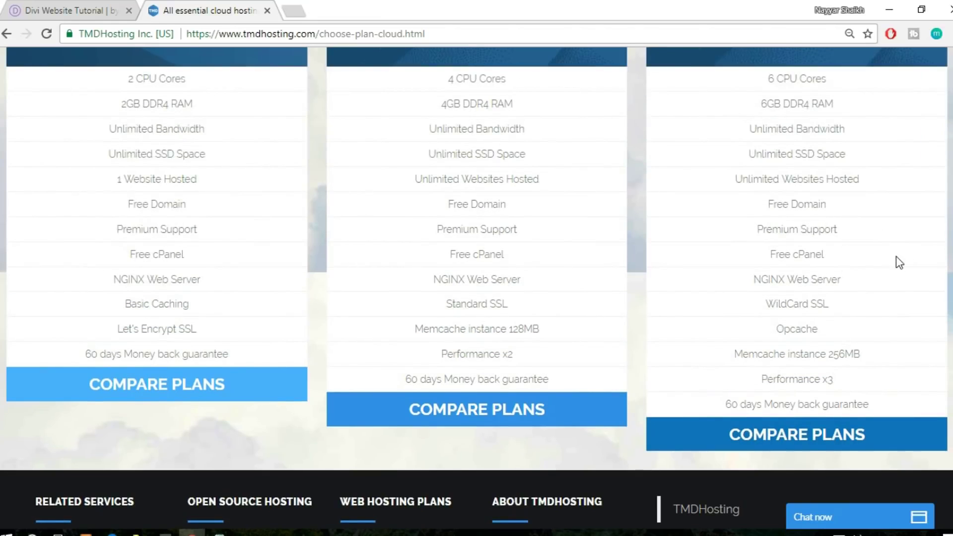
scroll(900, 263, "down", 1)
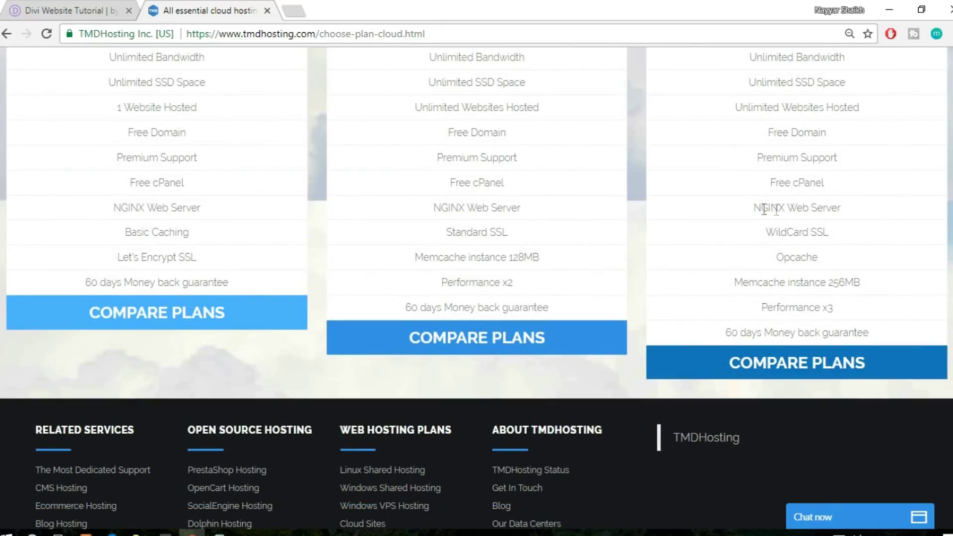
left_click_drag(829, 233, 758, 238)
left_click(833, 236)
left_click(68, 6)
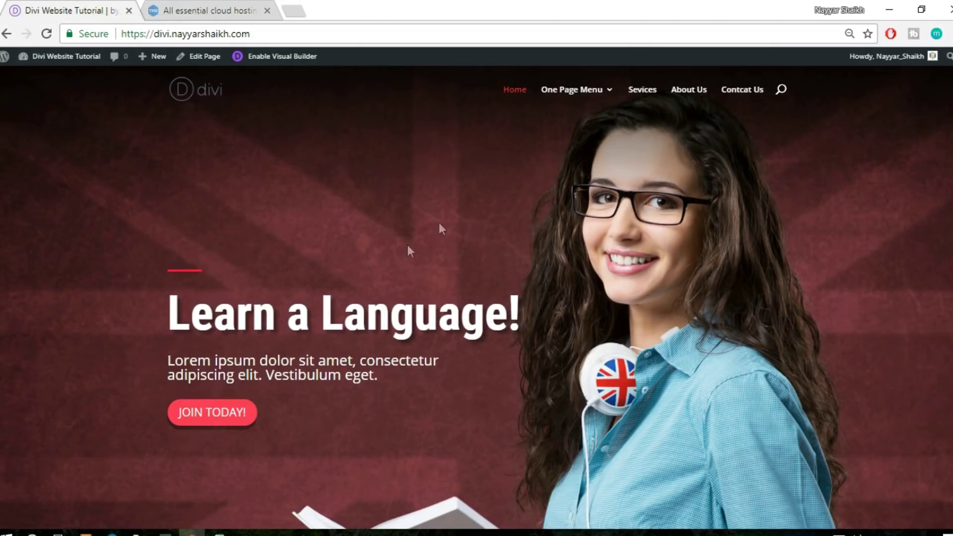
Scroll the Learn a Language homepage, recheck WildCard SSL on TMDHosting, and finish on the TMDHosting tab
scroll(618, 256, "down", 4)
scroll(299, 69, "up", 4)
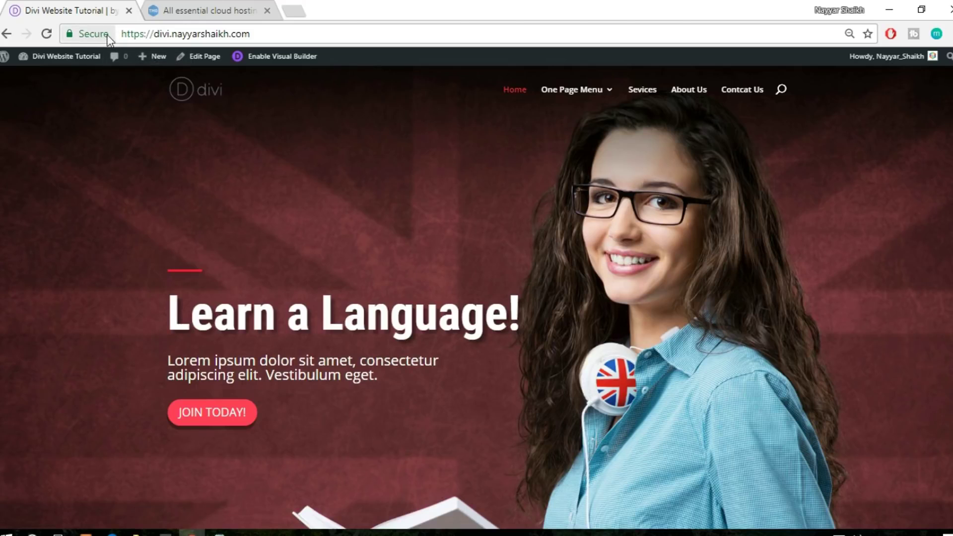
left_click(209, 10)
left_click_drag(831, 235, 777, 233)
left_click(777, 233)
left_click(89, 10)
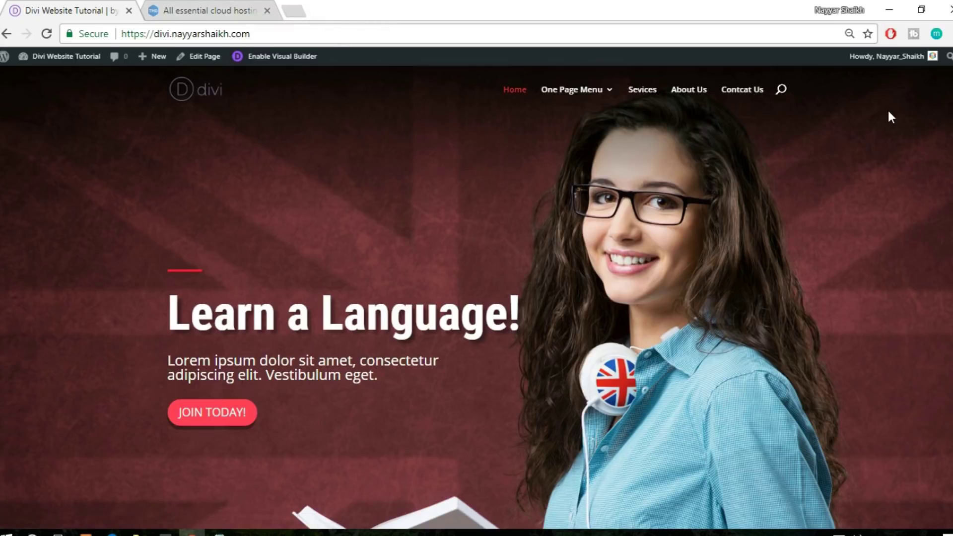
left_click(239, 7)
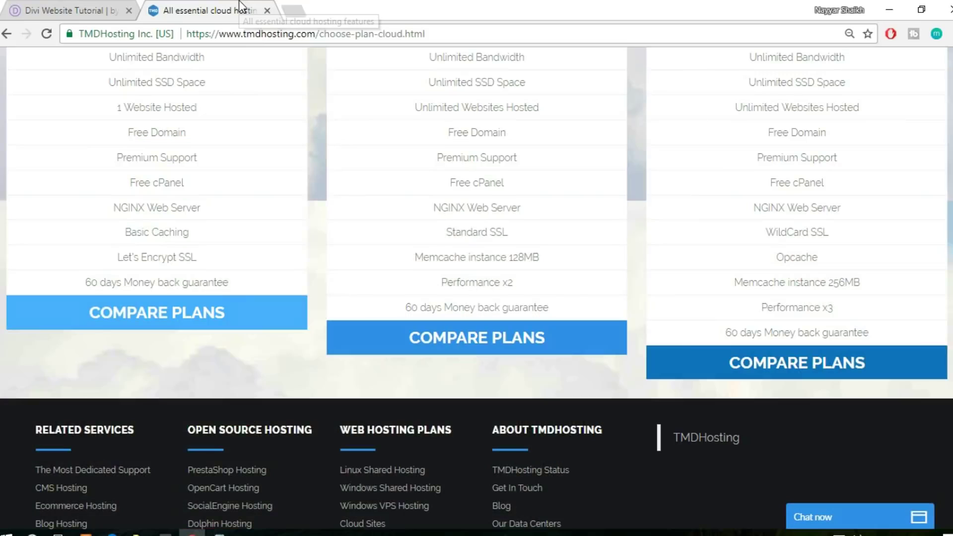
Go from the TMDHosting Enterprise features to the Divi Website Tutorial tab
left_click(75, 10)
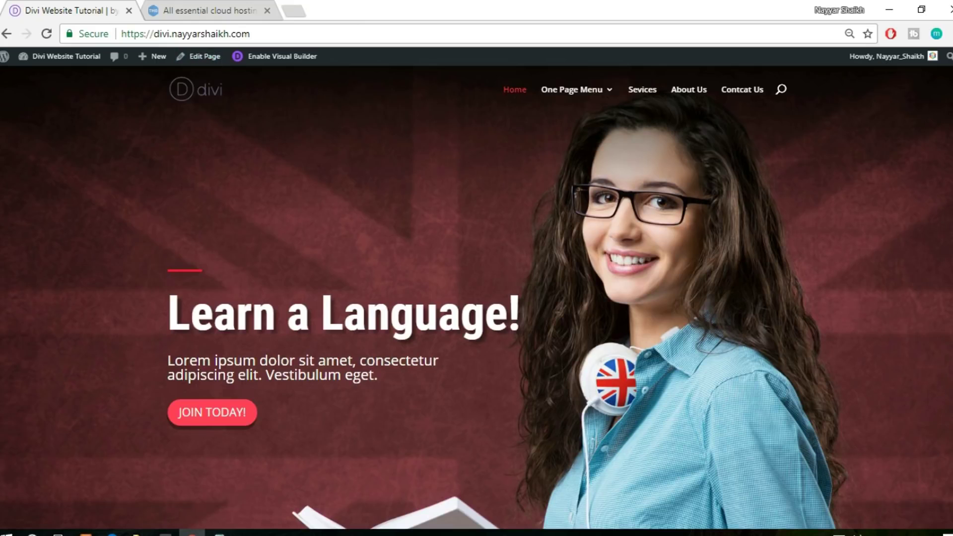
Scroll to Our Courses, view and close the site's security info, then return to TMDHosting
scroll(477, 298, "down", 10)
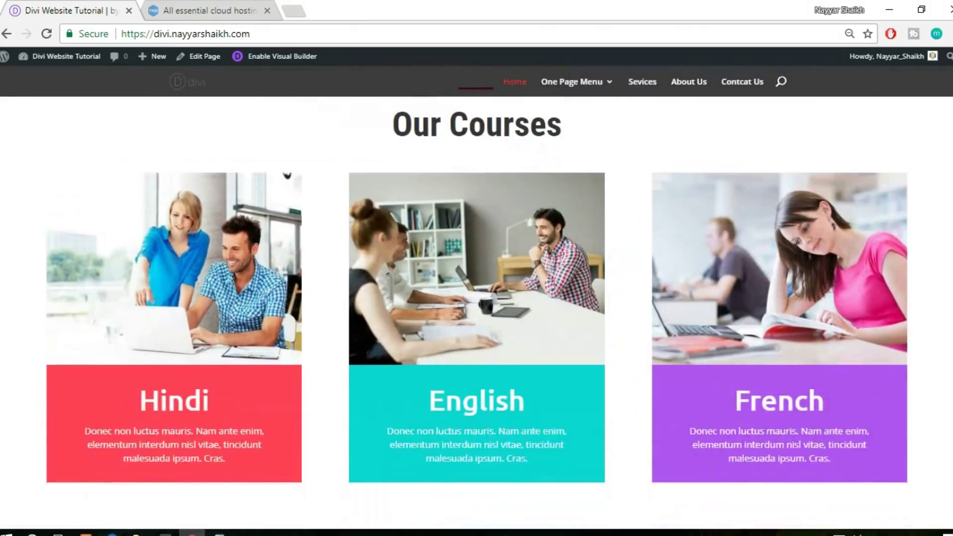
scroll(476, 298, "up", 10)
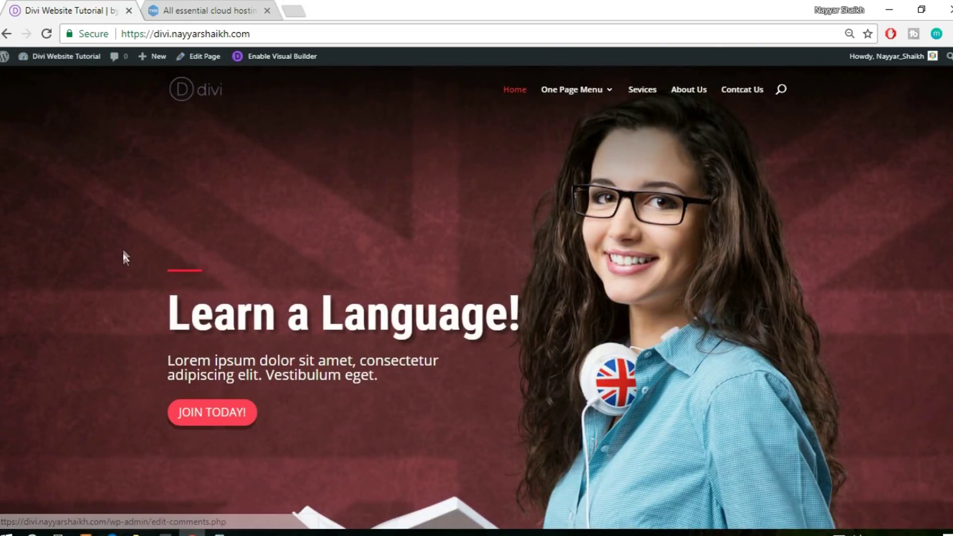
left_click(98, 34)
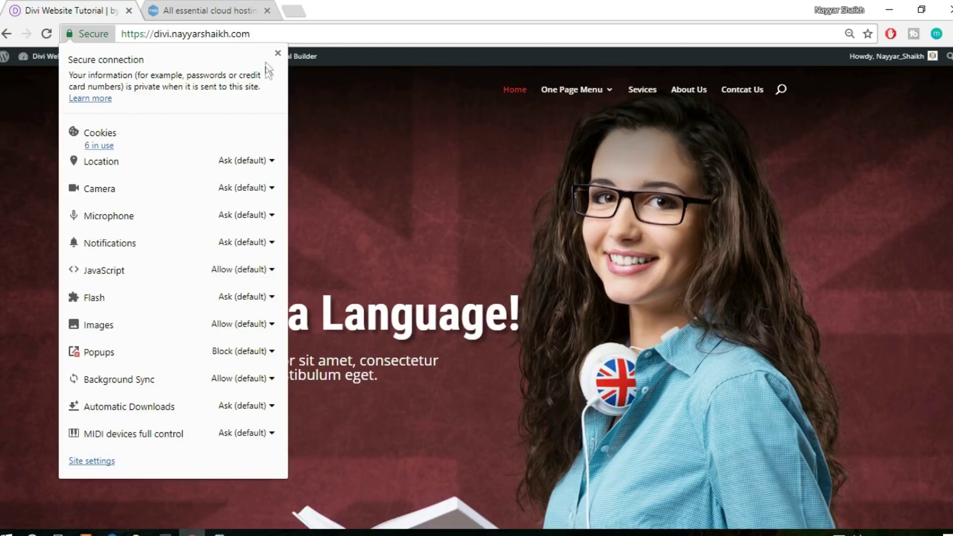
left_click(277, 54)
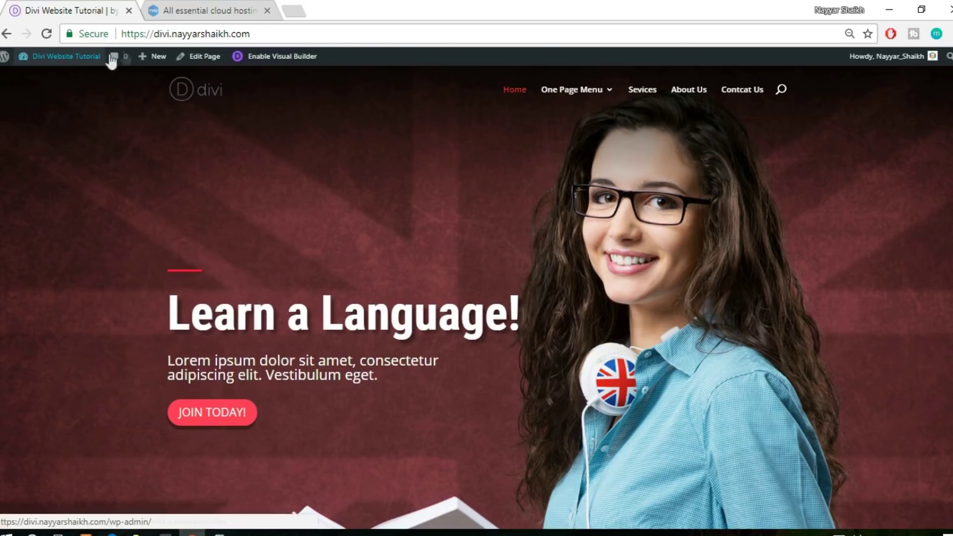
left_click(178, 11)
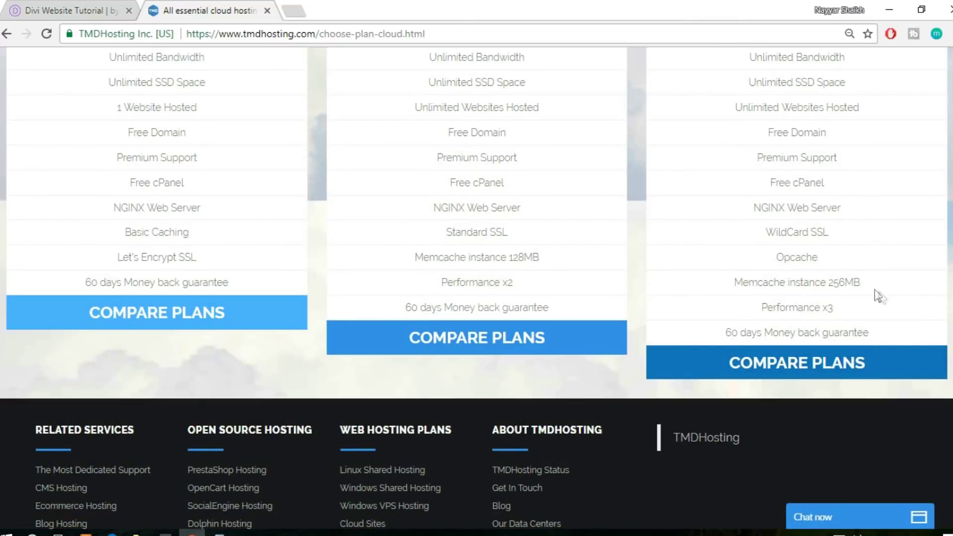
Highlight Enterprise's Opcache, Performance x3 and 60-day money back guarantee features
left_click_drag(777, 257, 838, 254)
left_click(838, 254)
left_click_drag(767, 308, 863, 308)
left_click(864, 313)
scroll(558, 276, "up", 6)
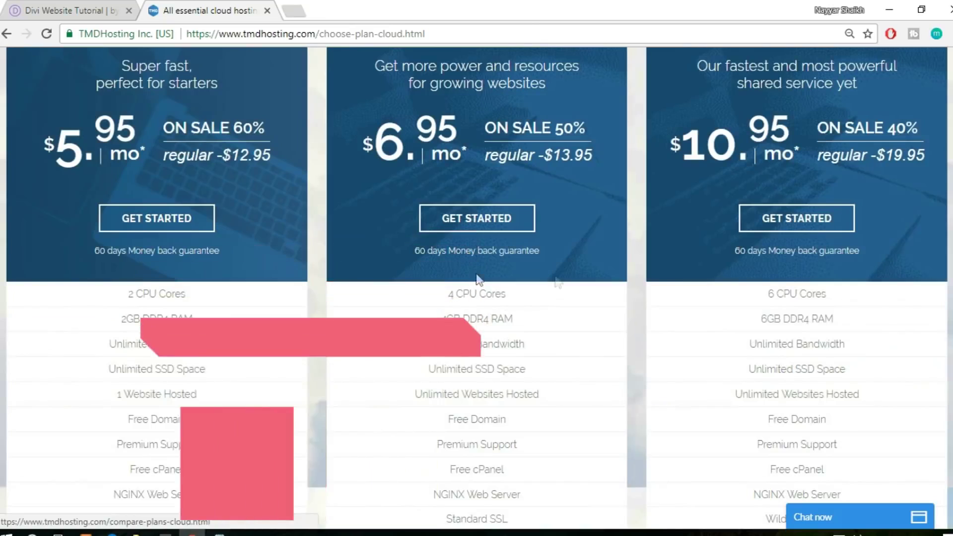
scroll(441, 343, "down", 6)
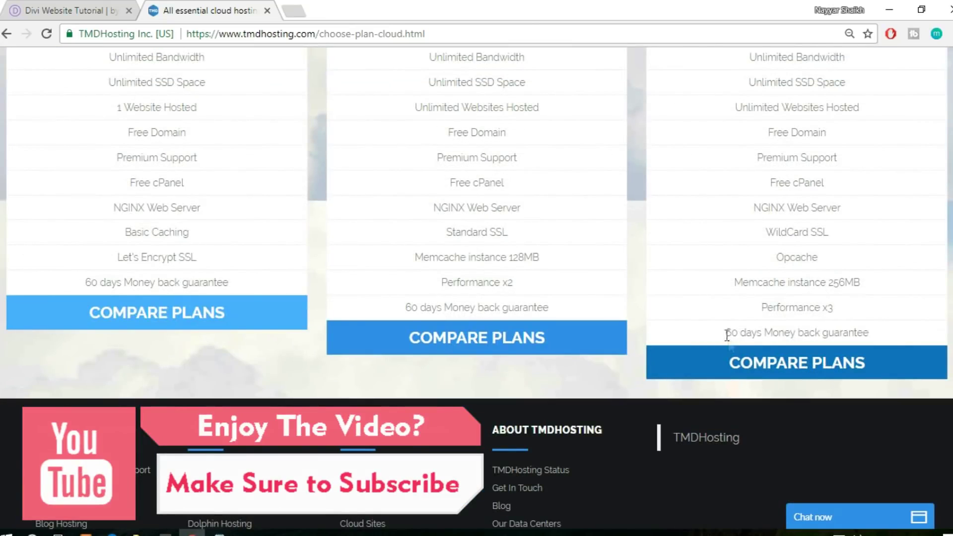
left_click_drag(715, 332, 879, 332)
left_click(878, 332)
Scroll up and highlight 1 Website Hosted in the Starter plan
scroll(895, 395, "up", 5)
scroll(895, 394, "up", 3)
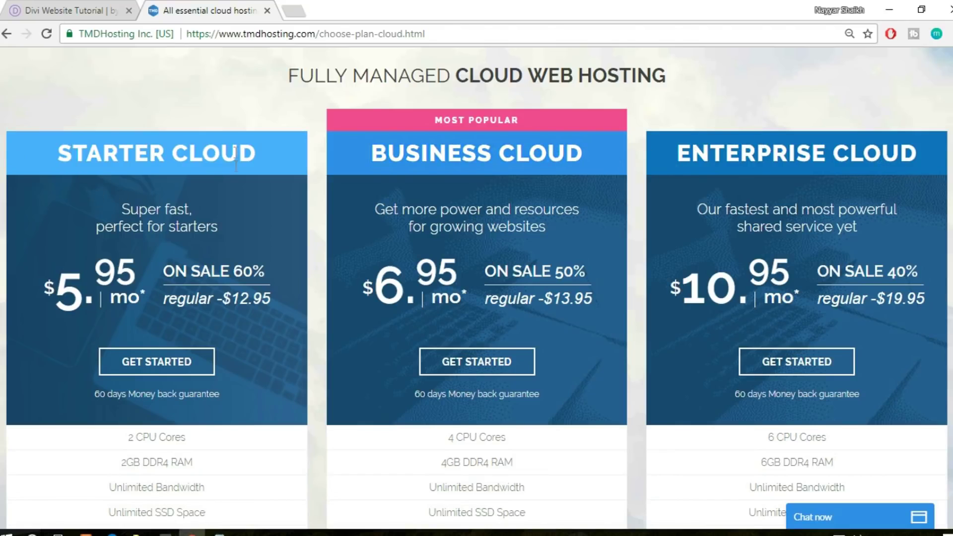
scroll(239, 218, "down", 6)
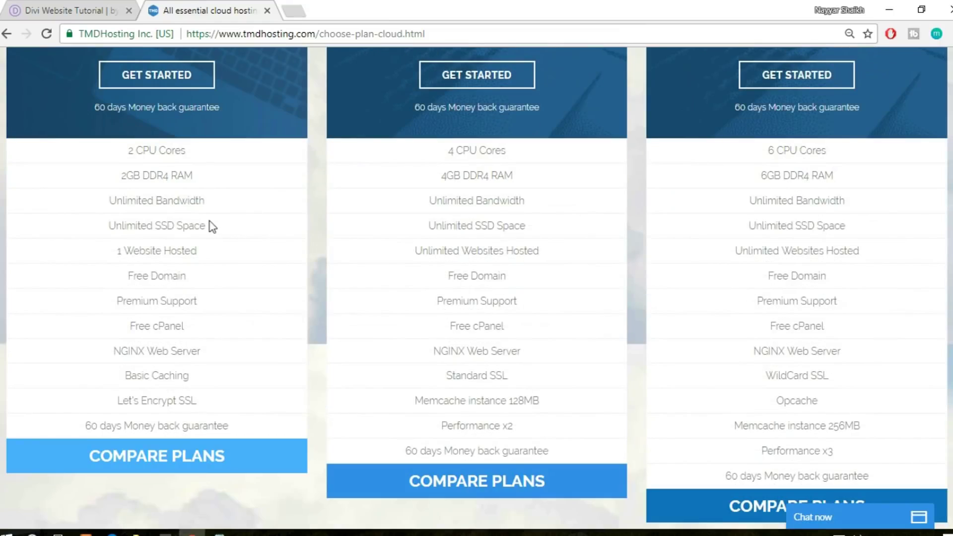
left_click_drag(115, 253, 216, 258)
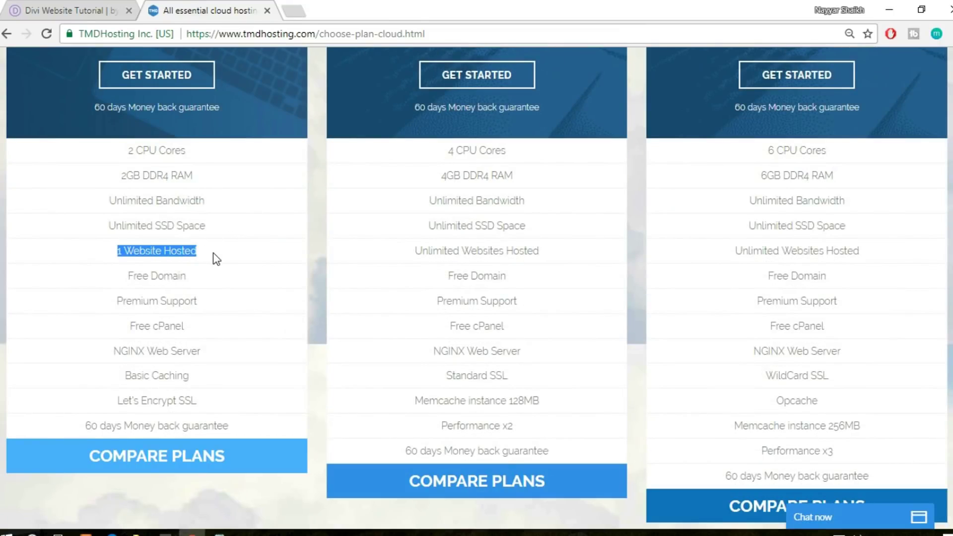
Review the plan comparison, then choose GET STARTED for Enterprise Cloud
scroll(152, 59, "up", 1)
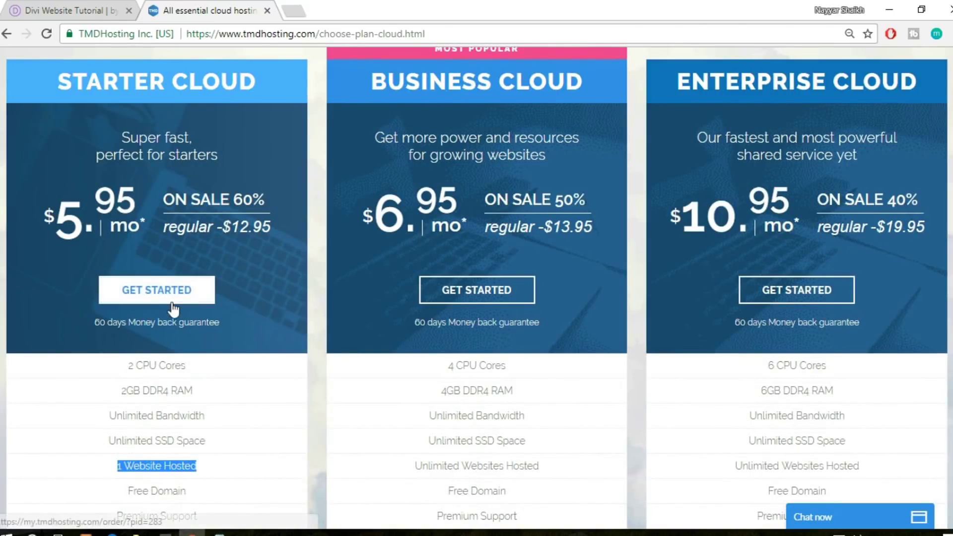
scroll(177, 362, "down", 1)
scroll(182, 397, "up", 2)
scroll(160, 325, "down", 1)
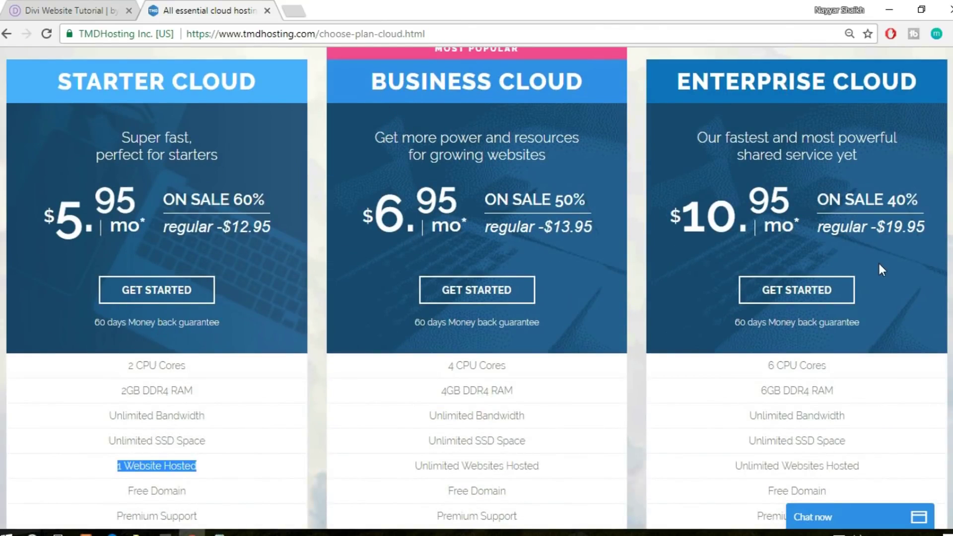
scroll(878, 278, "down", 3)
scroll(819, 279, "up", 4)
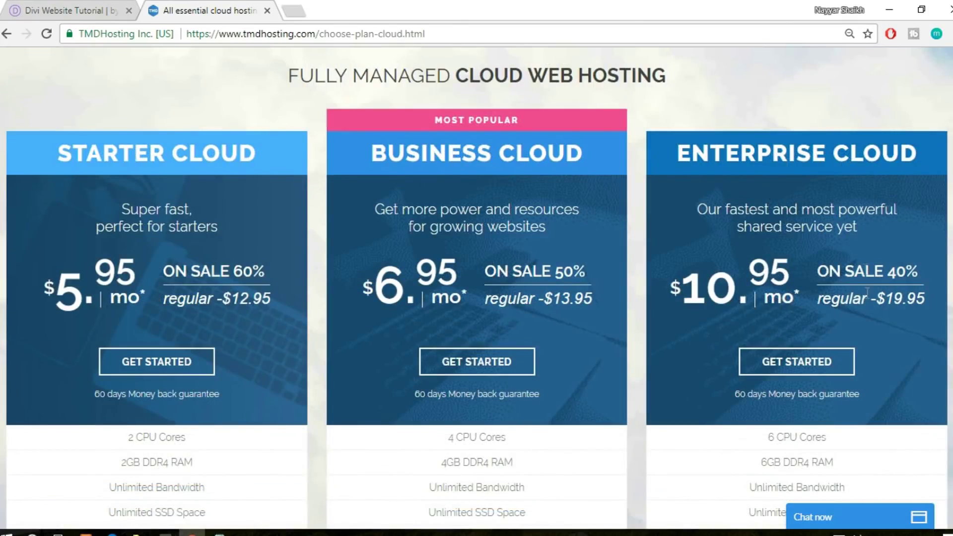
scroll(865, 312, "down", 7)
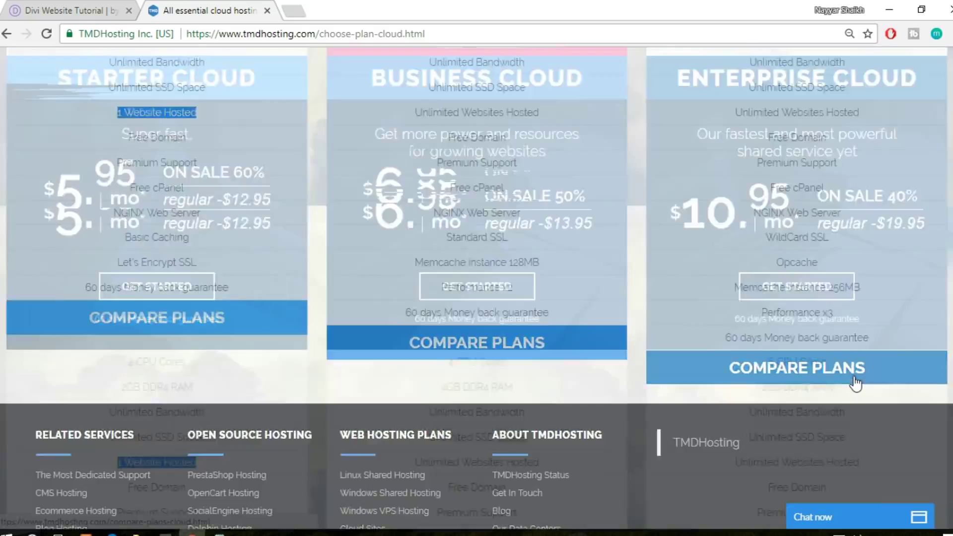
scroll(855, 384, "up", 7)
left_click(818, 292)
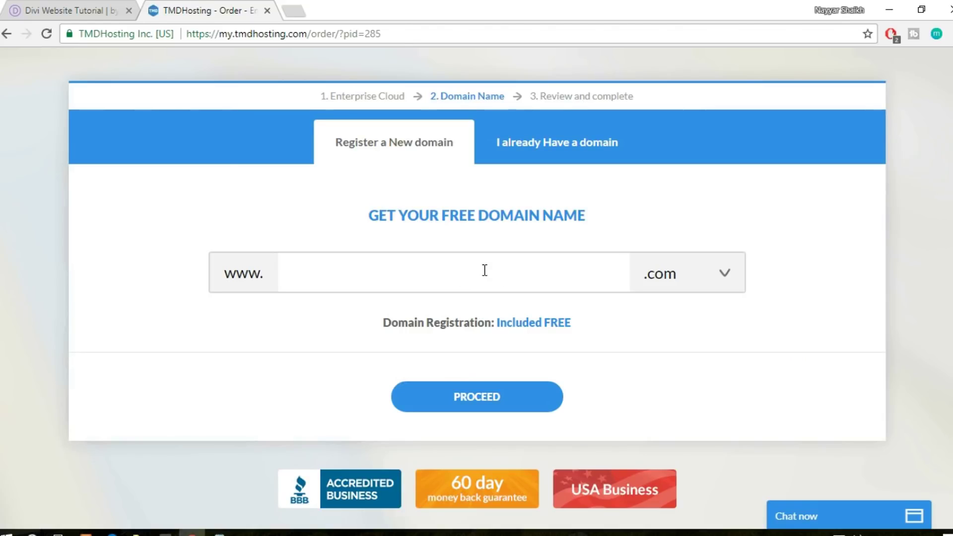
Enter the desired free domain name, keep the .com extension, and proceed
type("nayyarshaikh1")
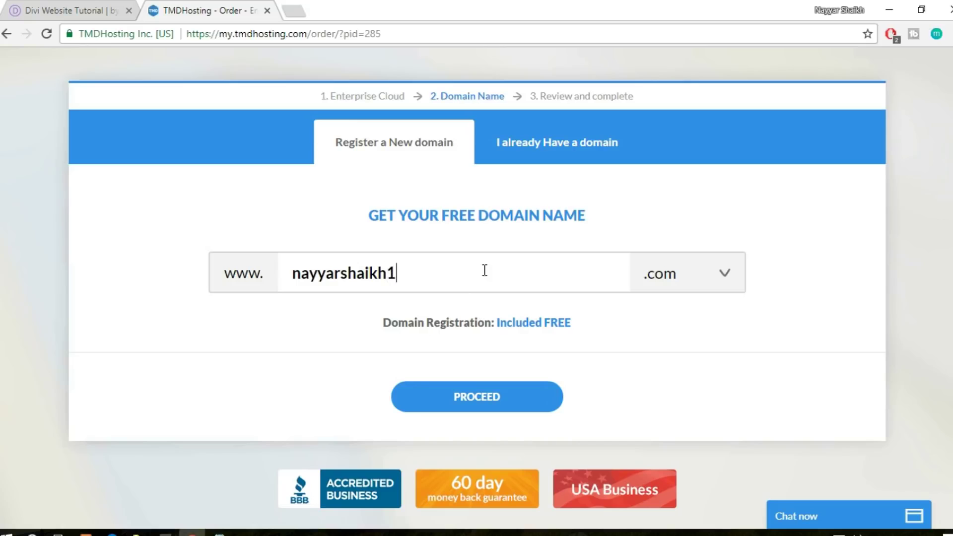
left_click(701, 273)
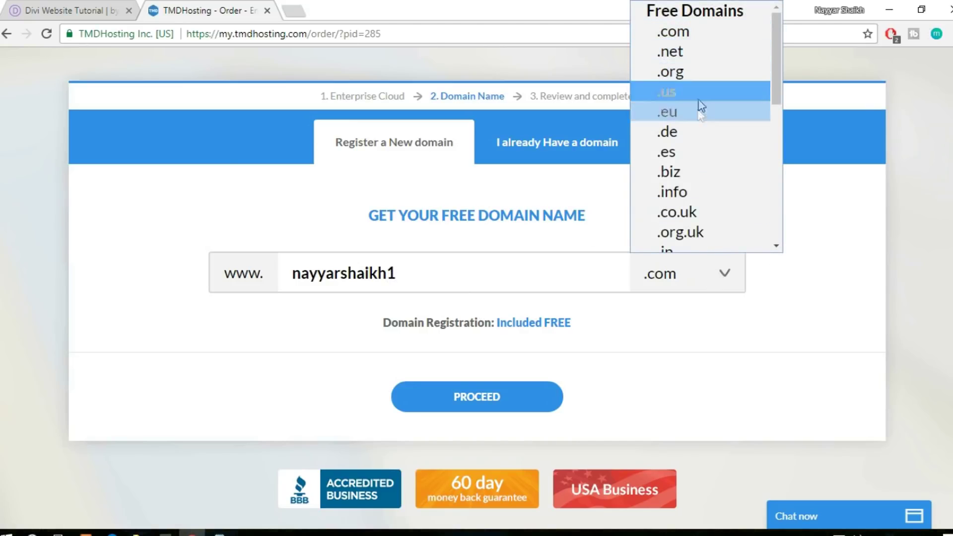
key("Up")
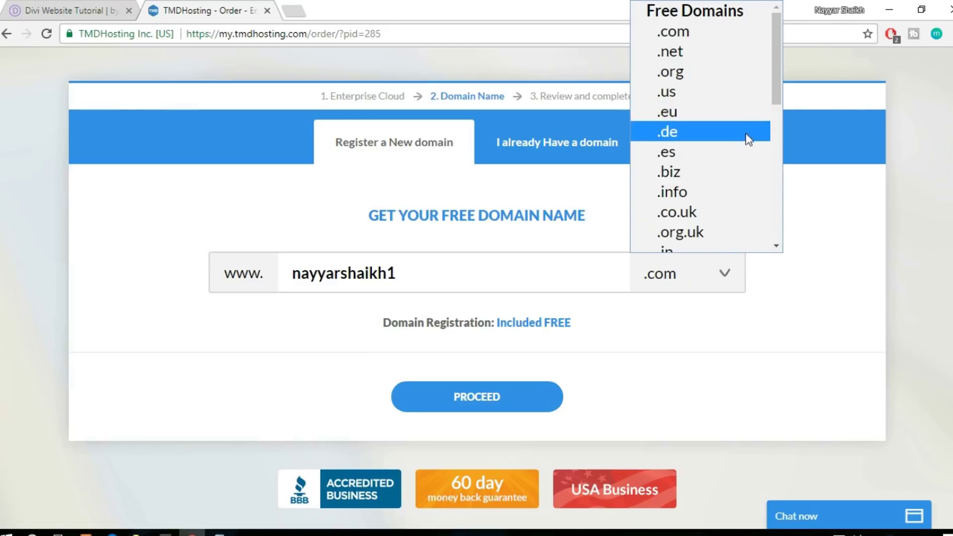
scroll(739, 148, "down", 5)
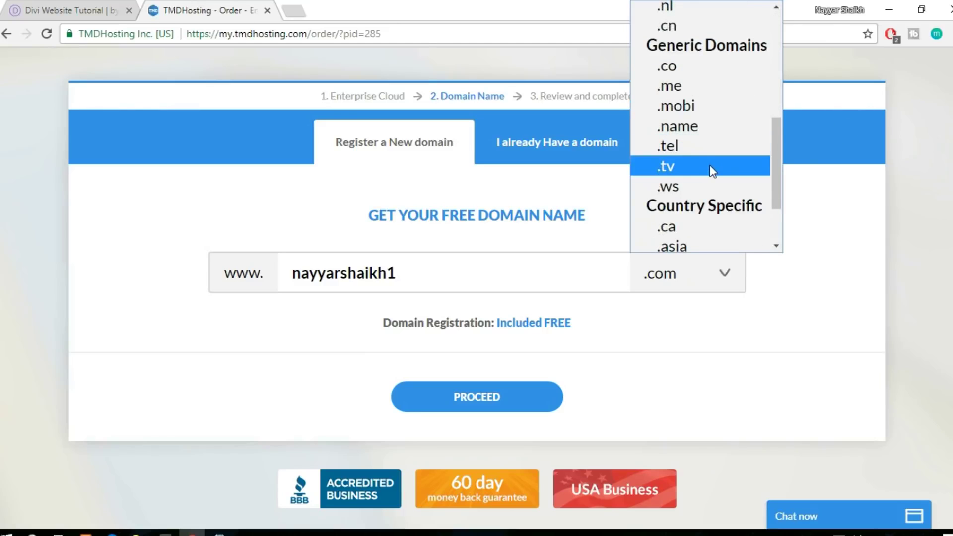
scroll(713, 169, "down", 2)
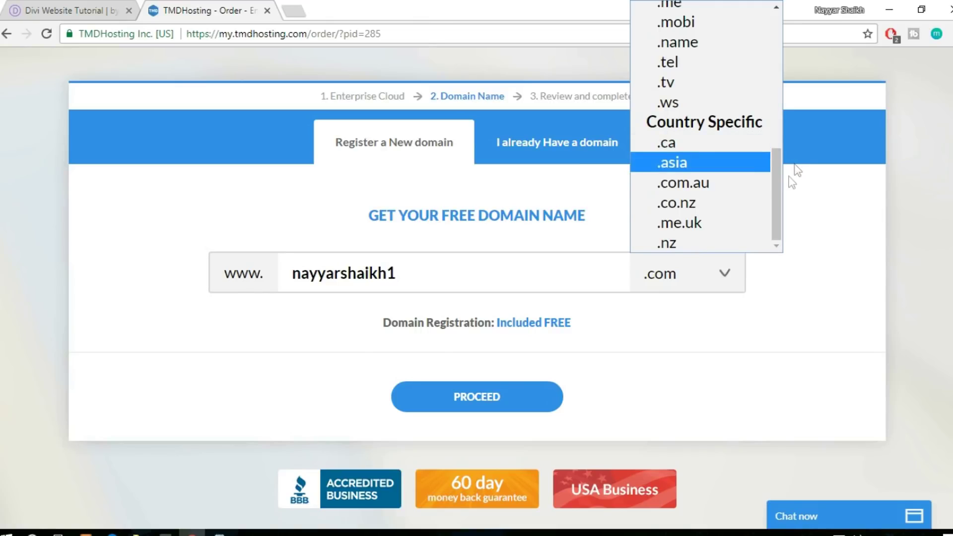
scroll(722, 208, "up", 5)
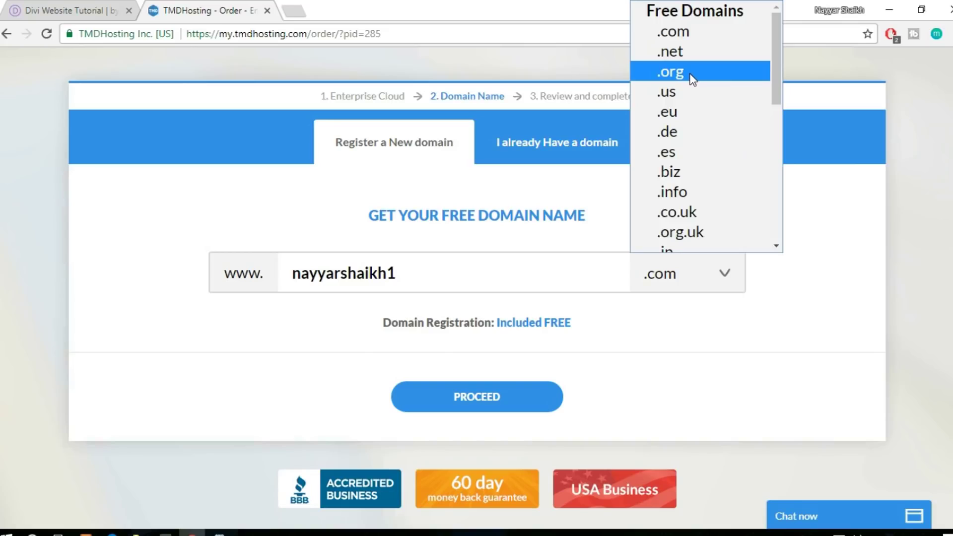
left_click(838, 175)
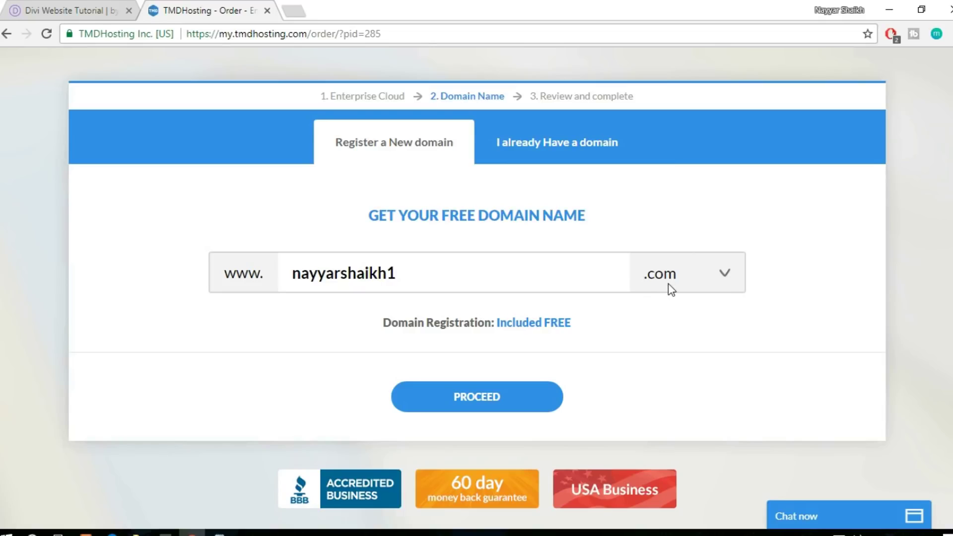
left_click_drag(424, 274, 268, 273)
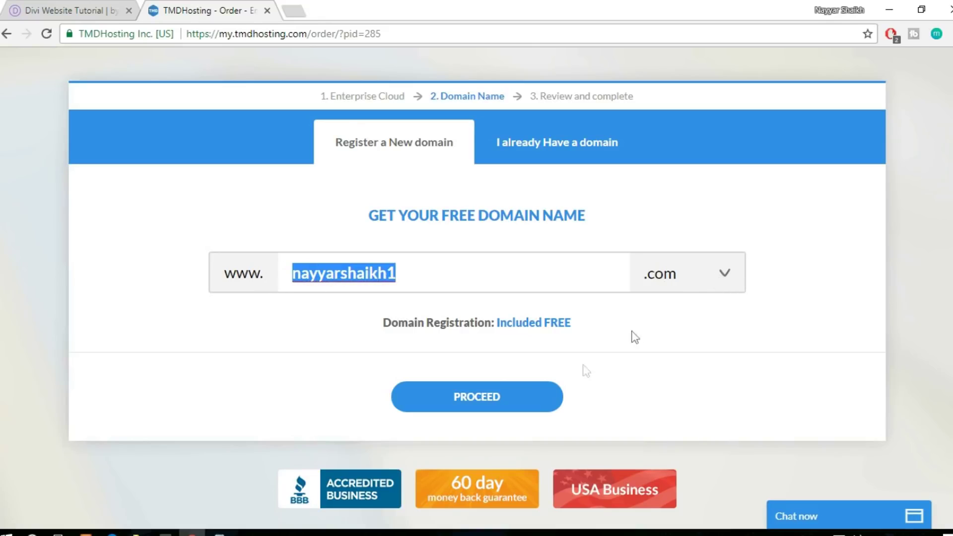
left_click(496, 400)
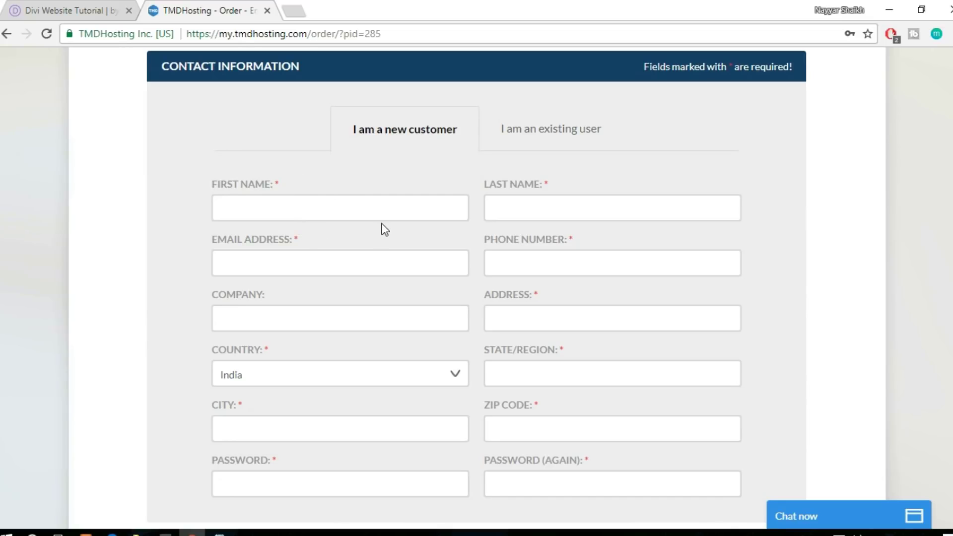
Check the card types and PayPal option, leaving Credit Card as the payment method
scroll(385, 230, "down", 2)
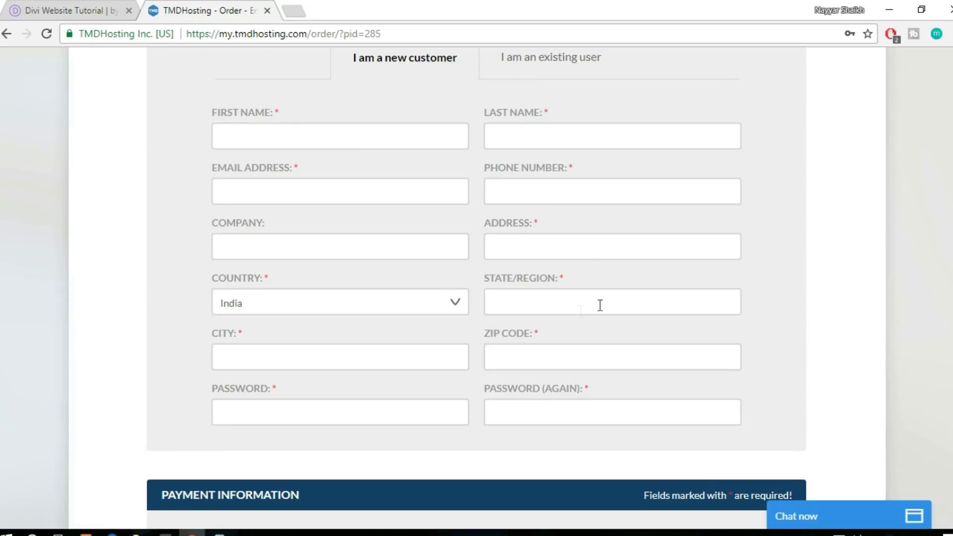
scroll(863, 332, "down", 2)
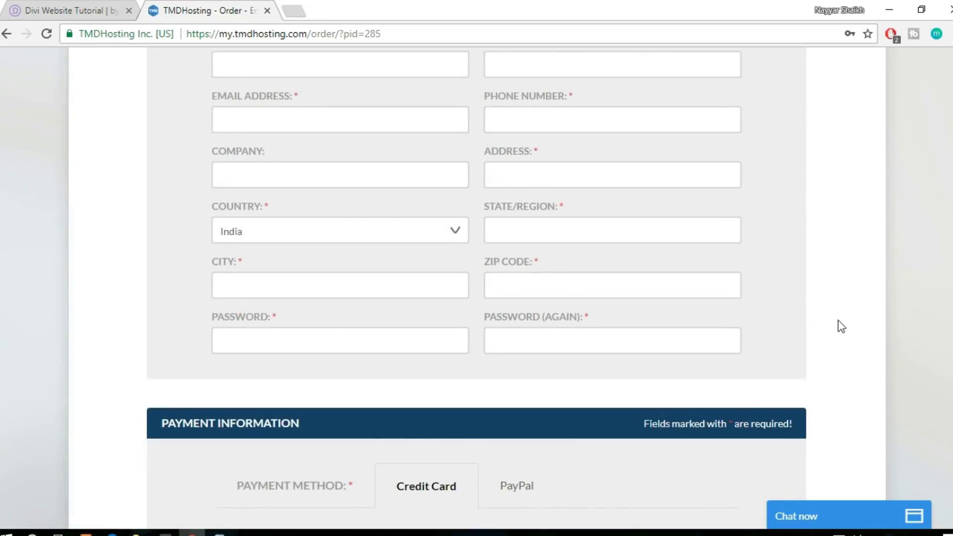
scroll(841, 326, "down", 7)
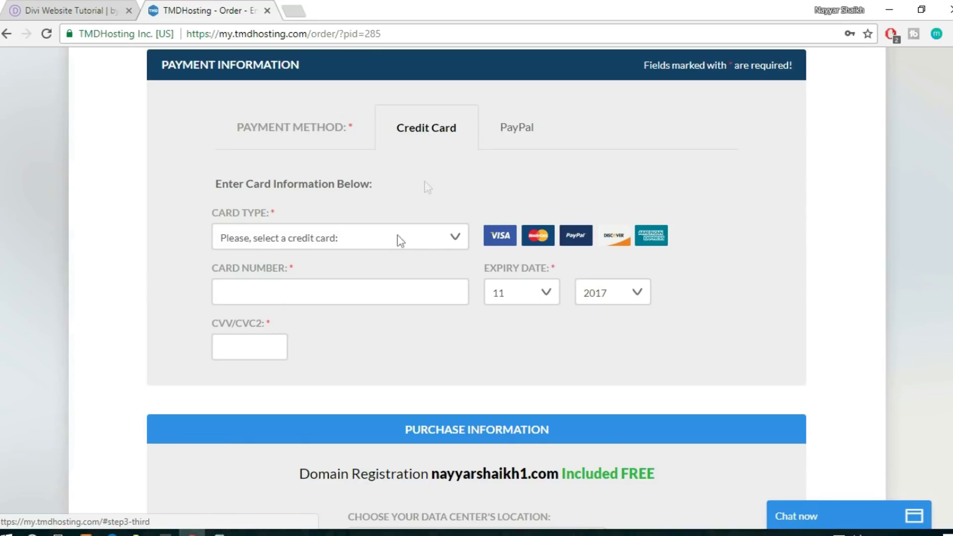
left_click(308, 237)
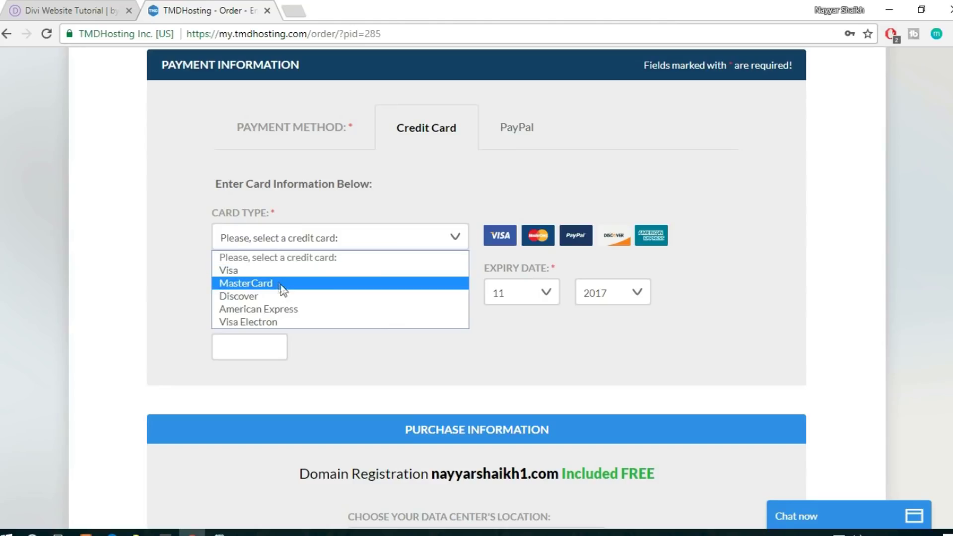
left_click(447, 340)
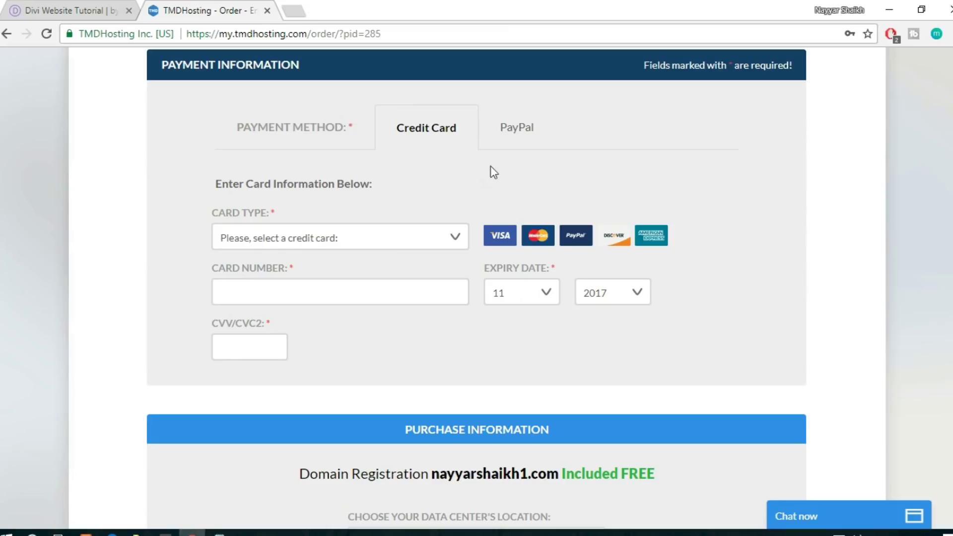
left_click(512, 135)
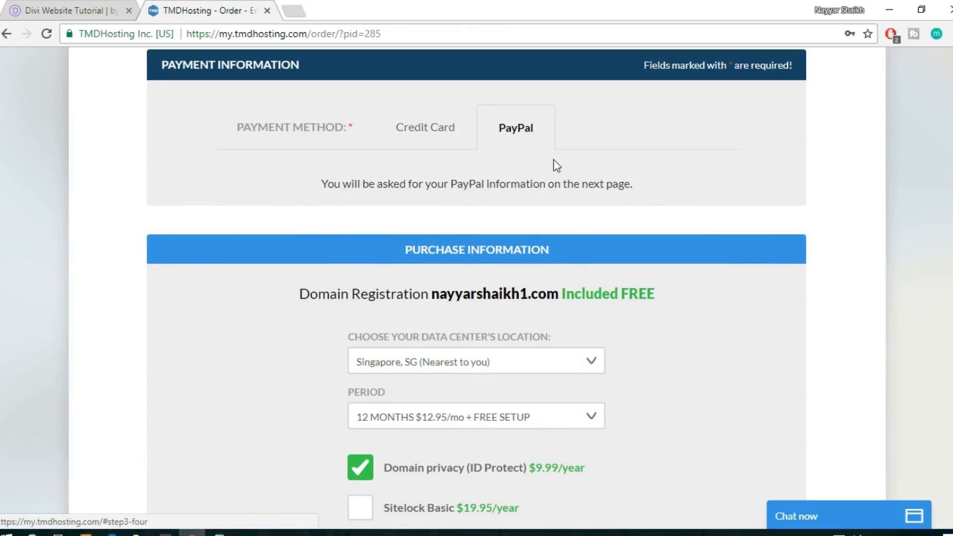
left_click(440, 135)
Keep Singapore as the data center location
scroll(673, 201, "down", 7)
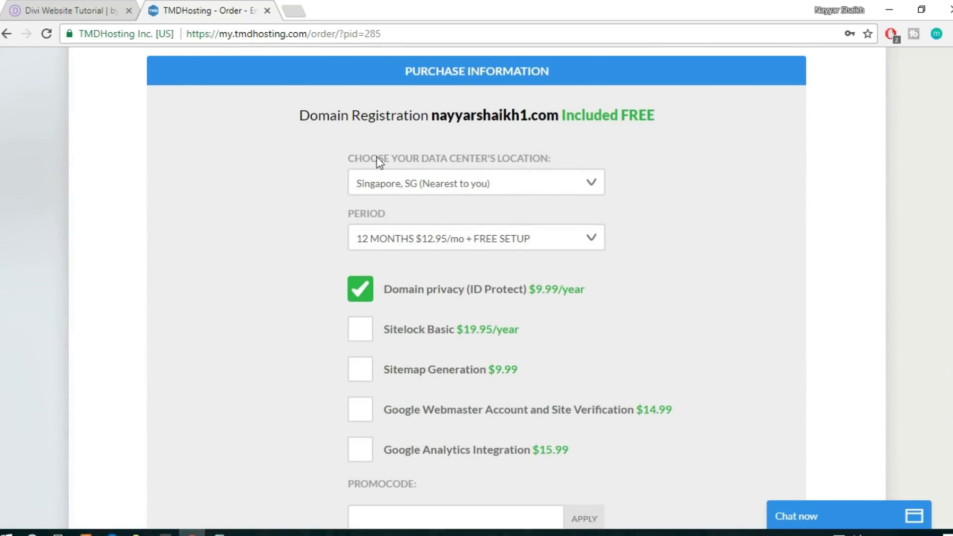
left_click_drag(350, 158, 584, 159)
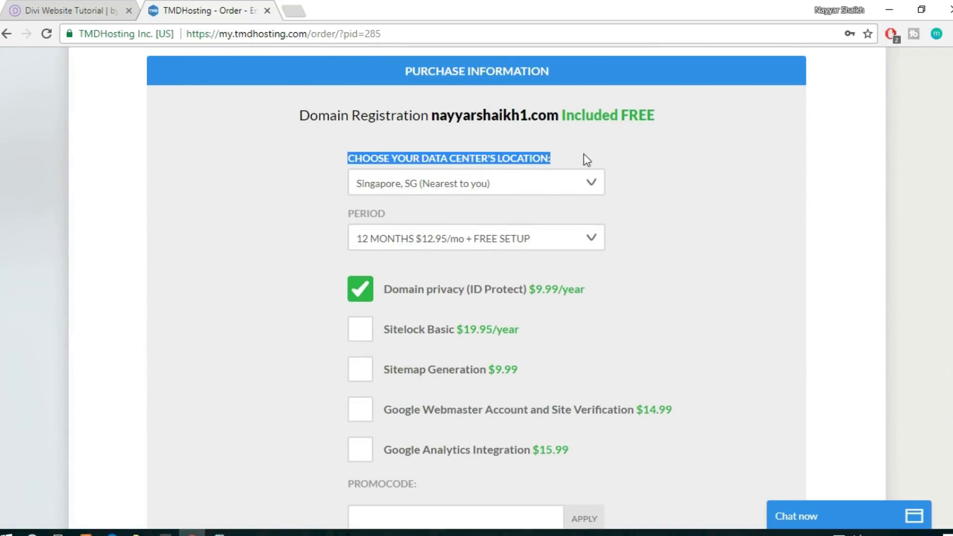
left_click(566, 188)
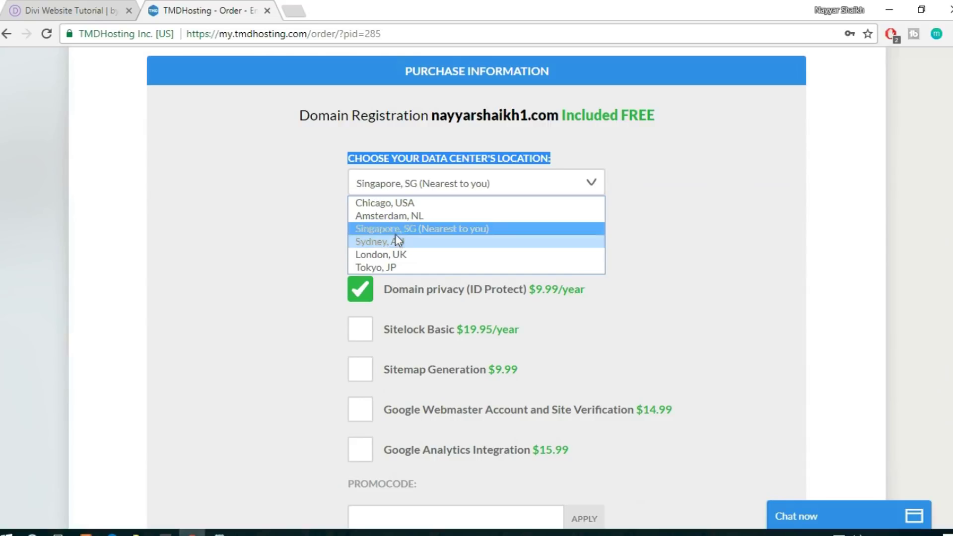
left_click(436, 229)
Keep the billing period at 12 MONTHS, giving a $165.39 total
scroll(667, 206, "down", 1)
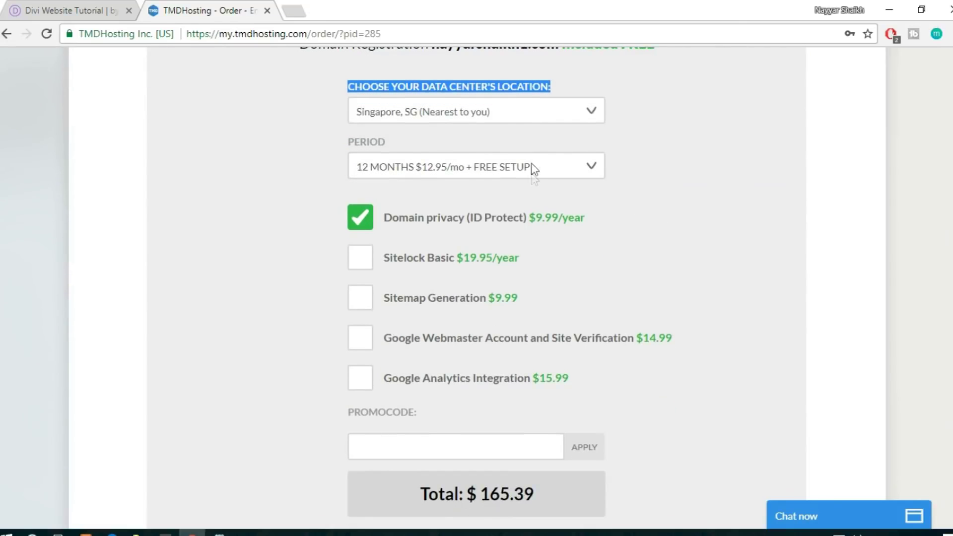
left_click(534, 171)
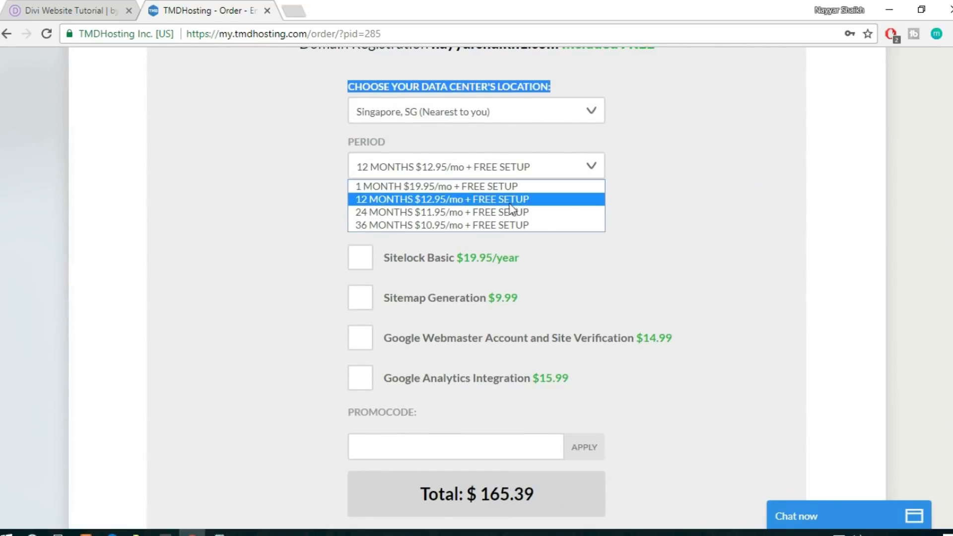
left_click(480, 198)
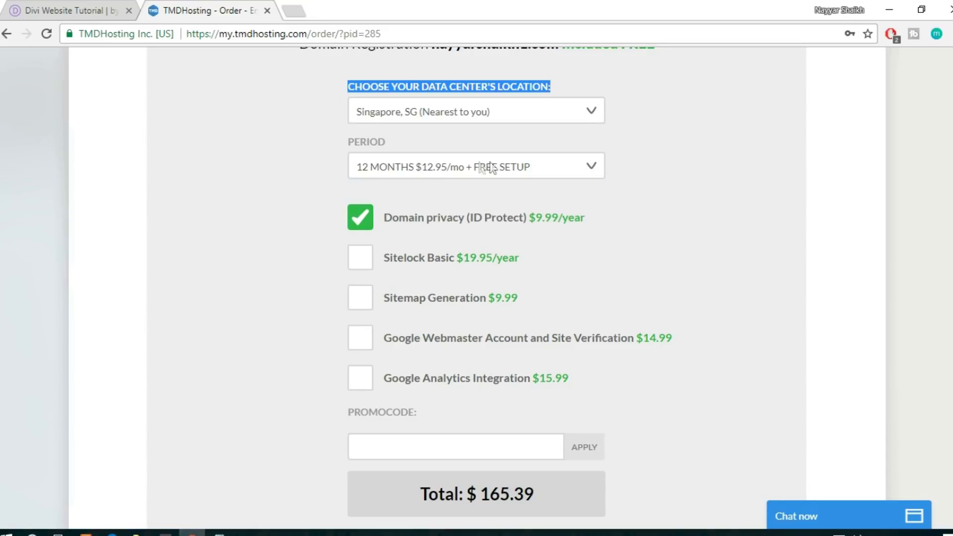
left_click(551, 169)
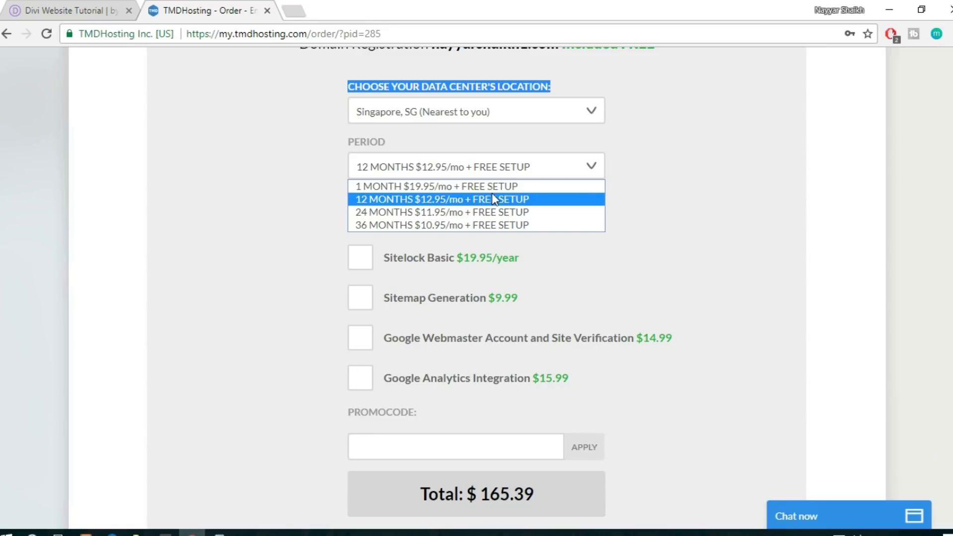
left_click(448, 200)
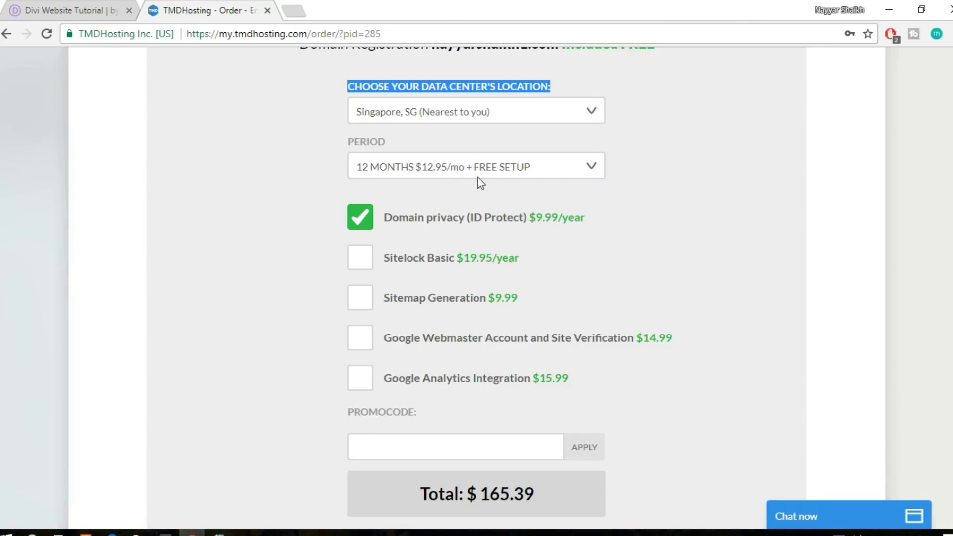
left_click(439, 174)
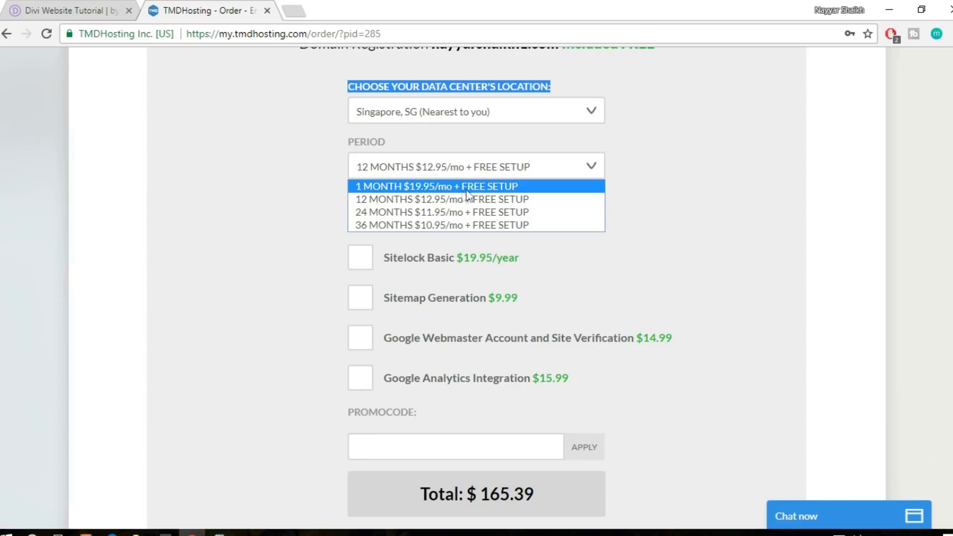
left_click(694, 171)
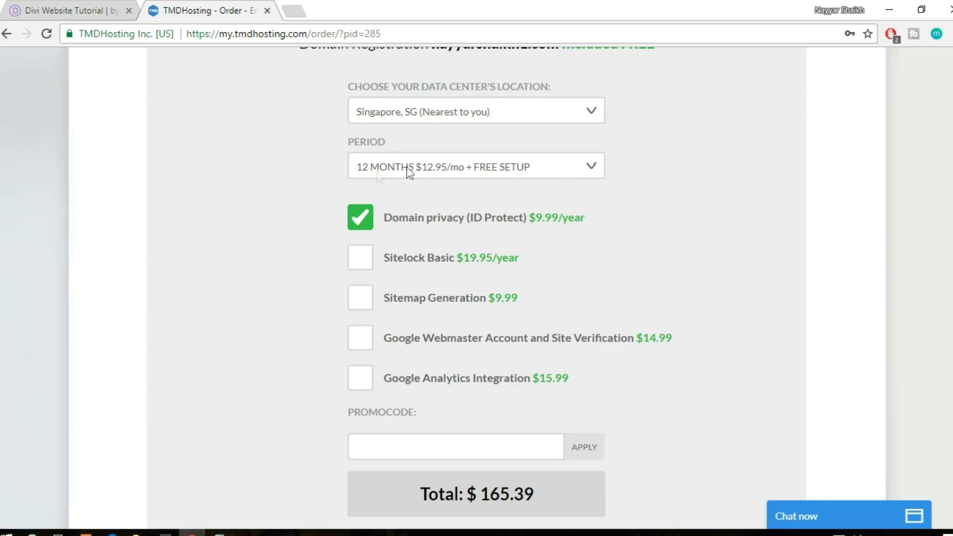
scroll(755, 203, "down", 4)
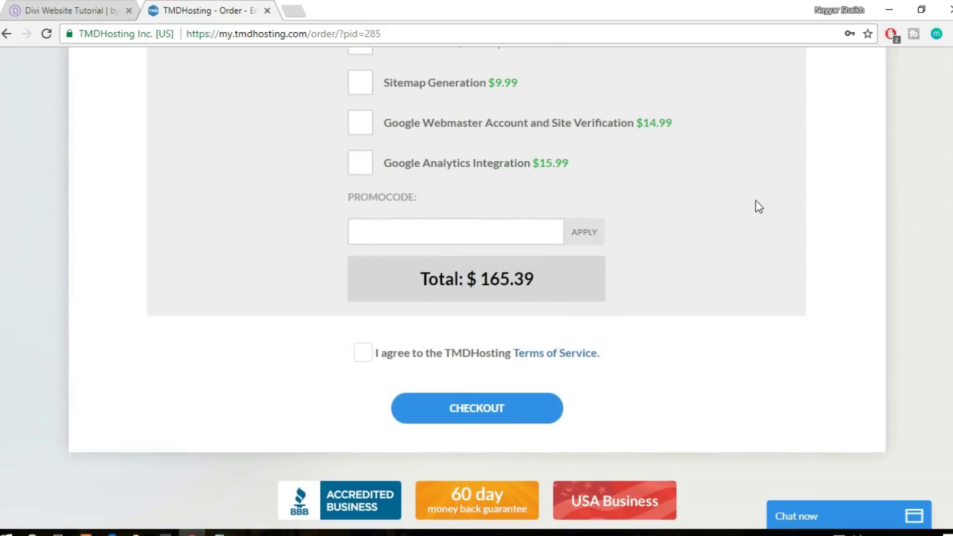
scroll(496, 211, "up", 4)
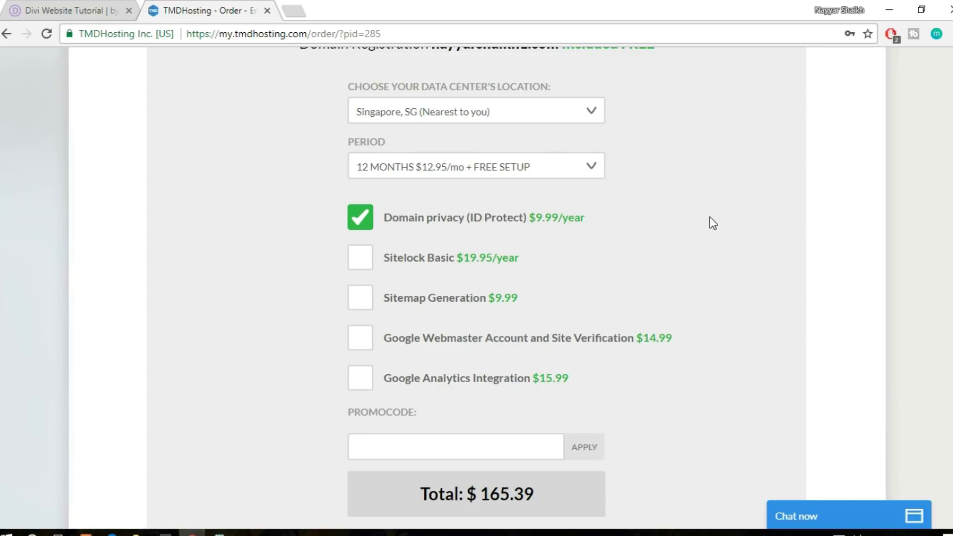
Scroll down the order form to the PROMOCODE field and place the cursor in it
scroll(728, 277, "up", 20)
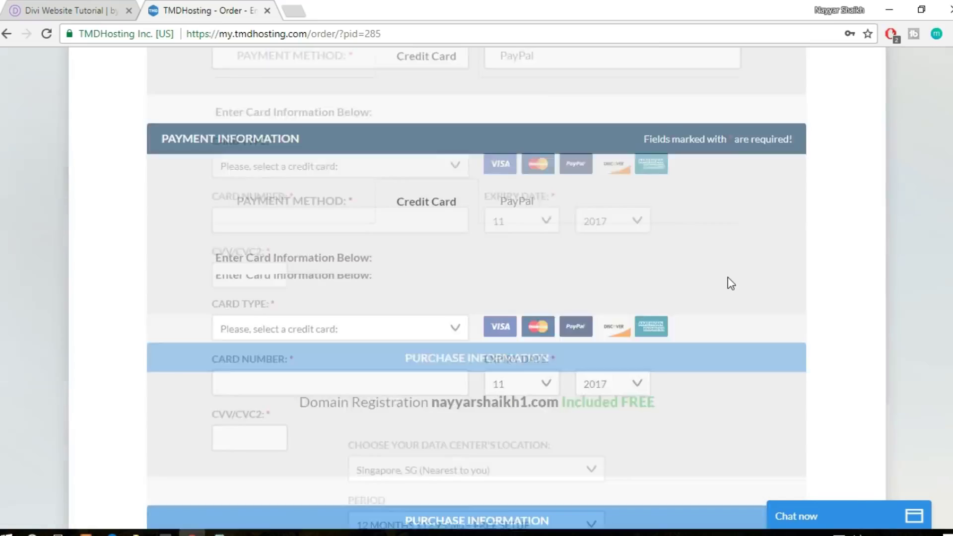
scroll(277, 286, "down", 3)
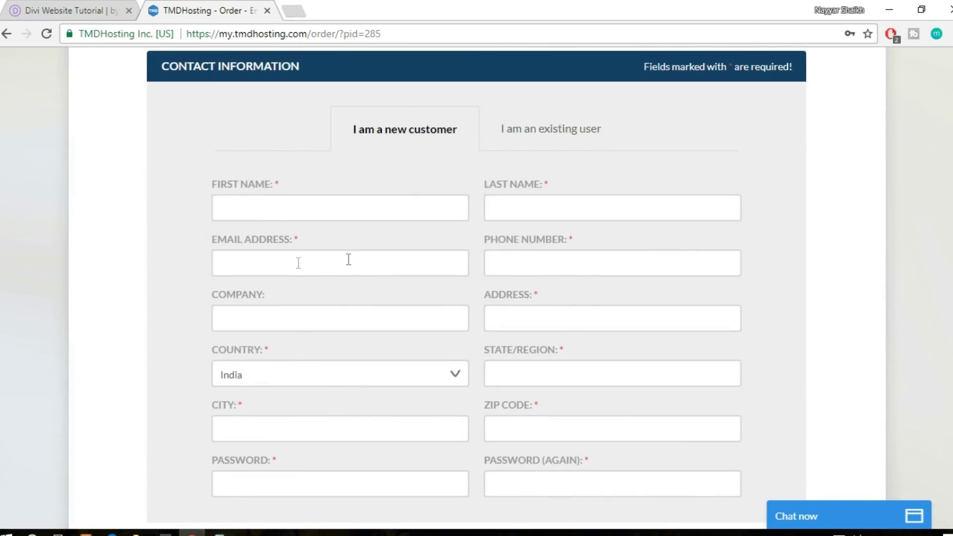
scroll(569, 287, "down", 10)
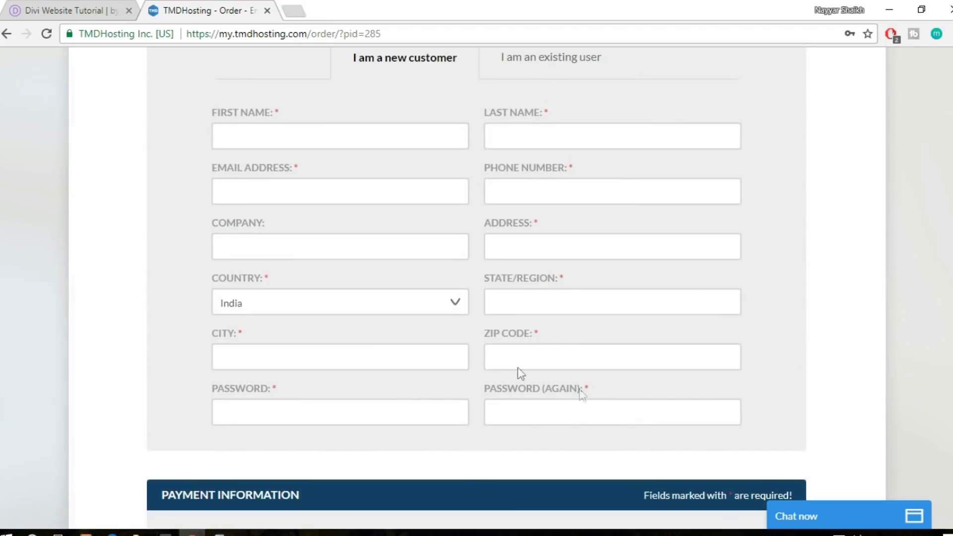
scroll(566, 282, "down", 12)
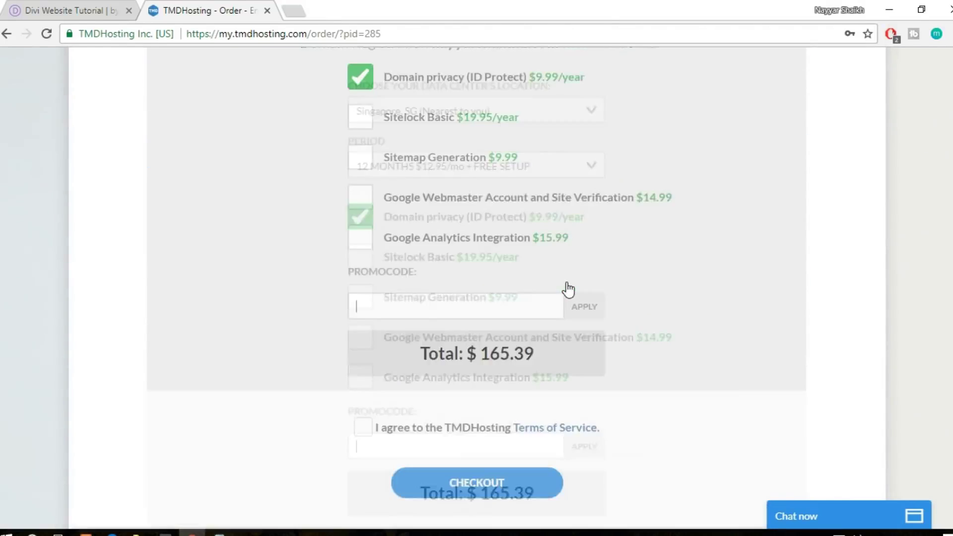
scroll(502, 237, "up", 5)
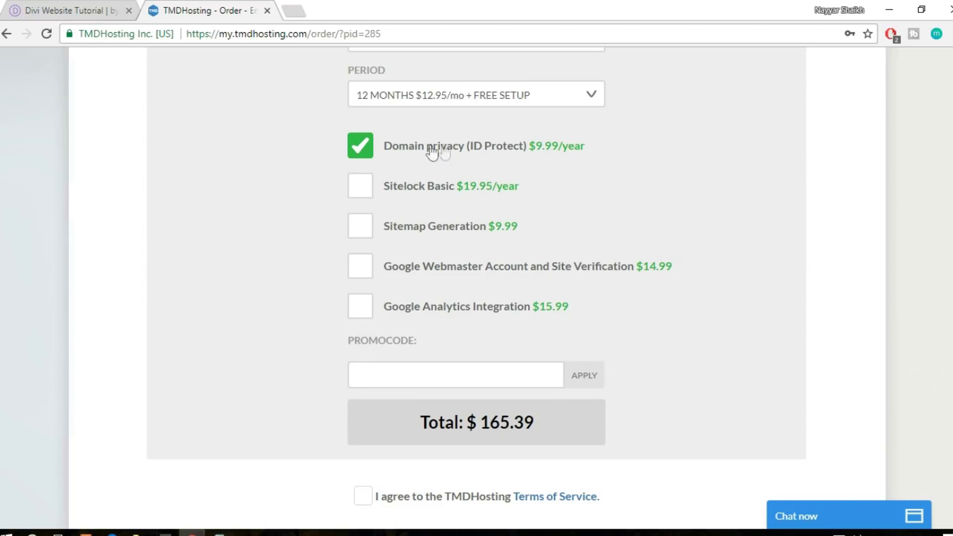
scroll(511, 273, "down", 4)
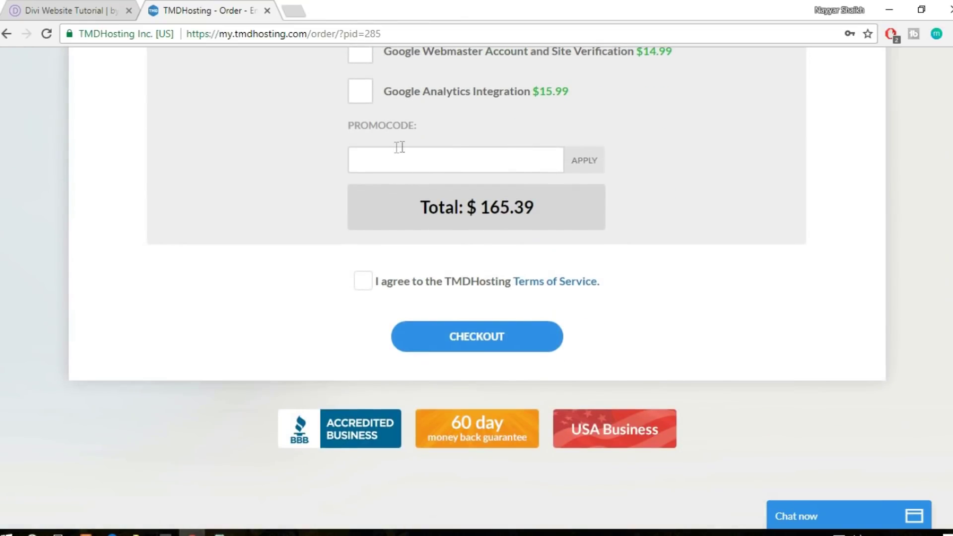
left_click(400, 152)
Apply the 7% promo code for a $154.51 total, check out, and view the TMDHosting welcome email in Gmail
type("NAYYAR7")
left_click(600, 170)
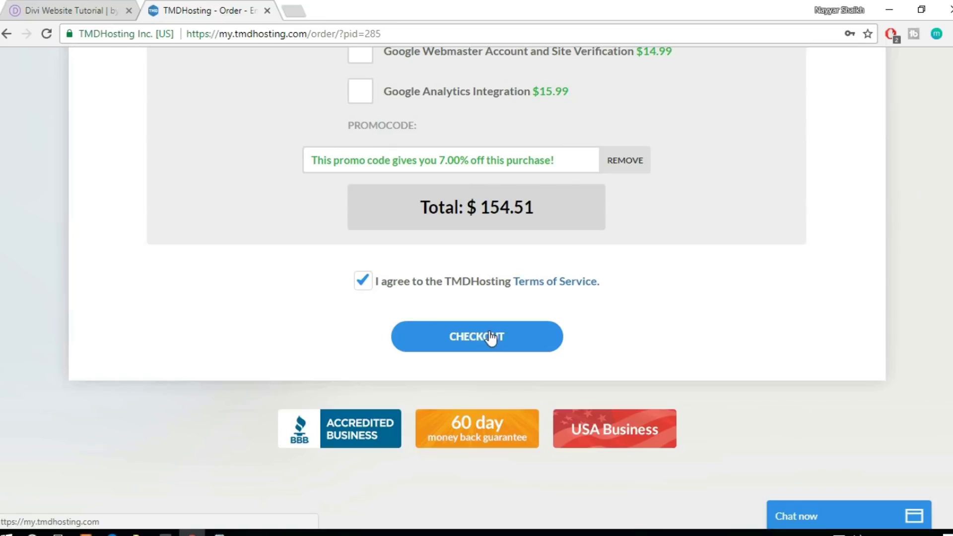
left_click(293, 10)
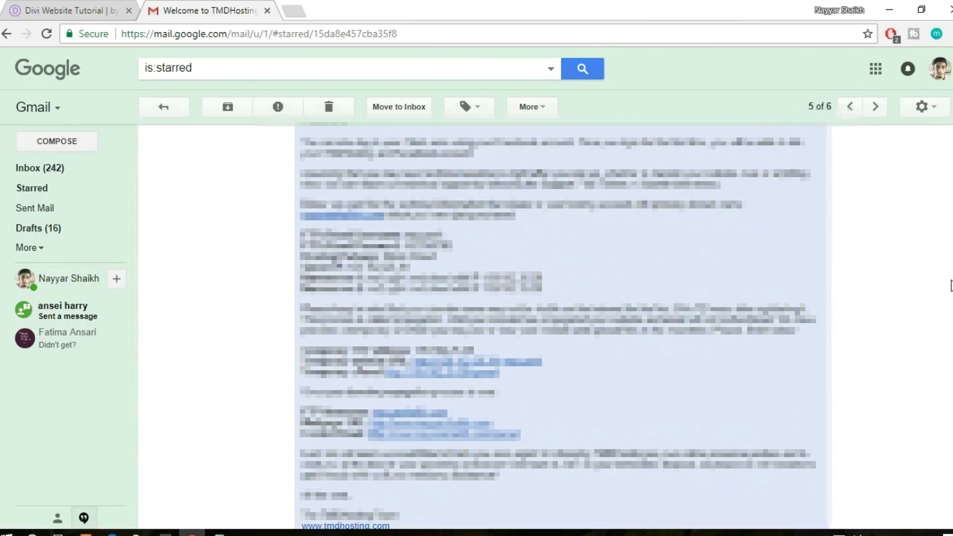
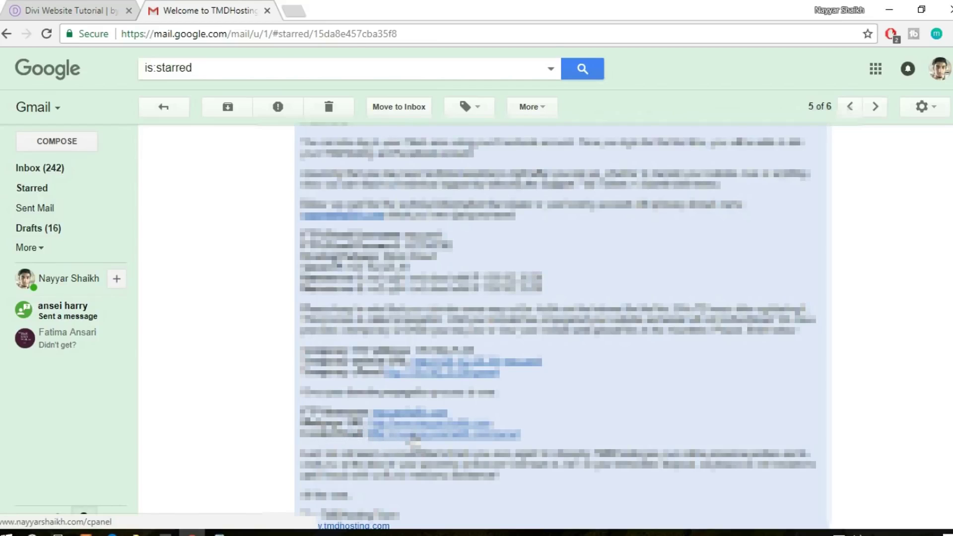
Open the cPanel login page on port 2083 from the TMDHosting welcome email's link
left_click(414, 436)
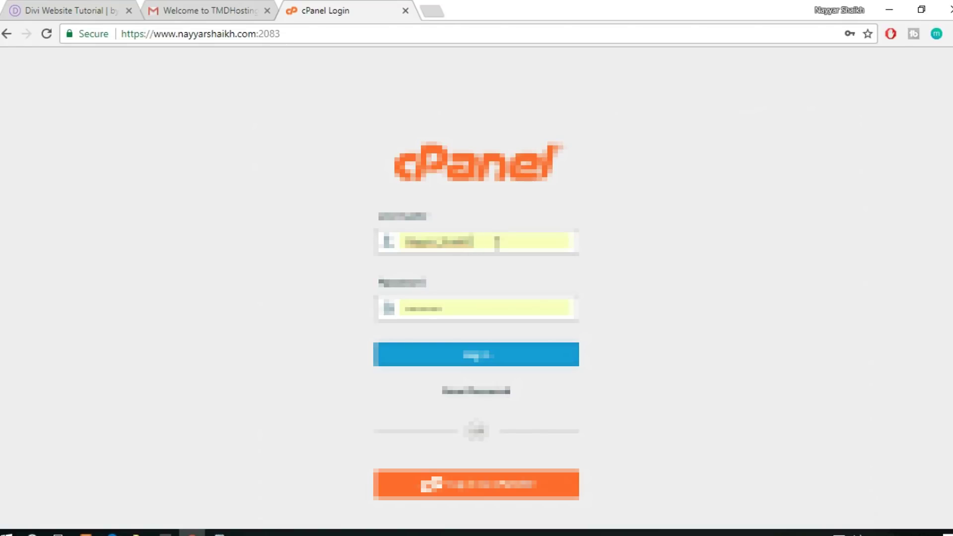
Fill in the cPanel username from Chrome's saved autofill and log in to the dashboard
left_click_drag(496, 242, 363, 247)
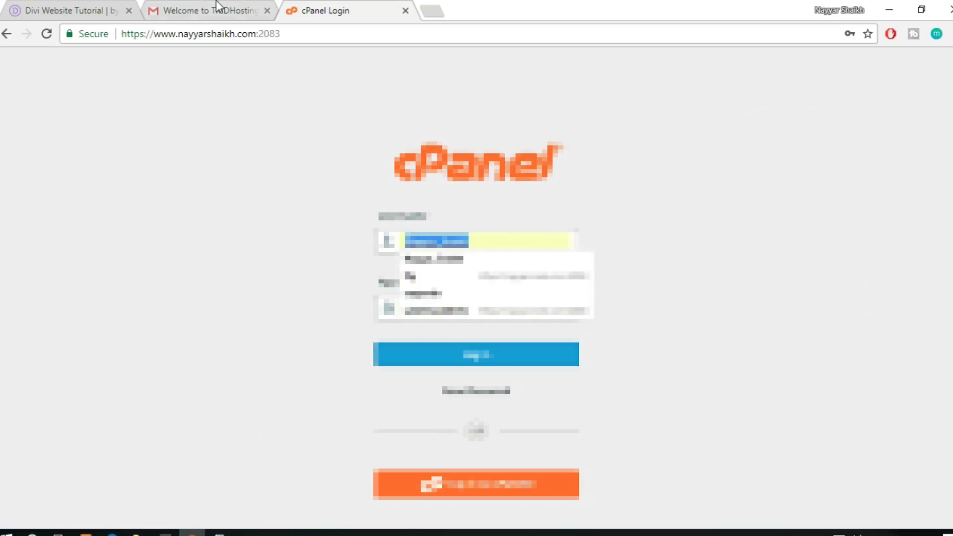
left_click(219, 7)
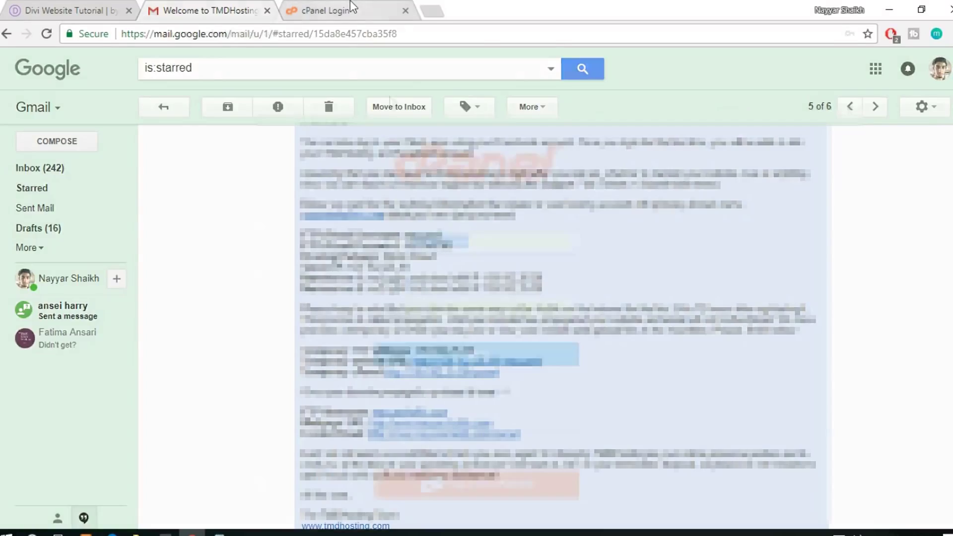
key("ctrl+Tab")
left_click(507, 245)
left_click(463, 272)
left_click(455, 362)
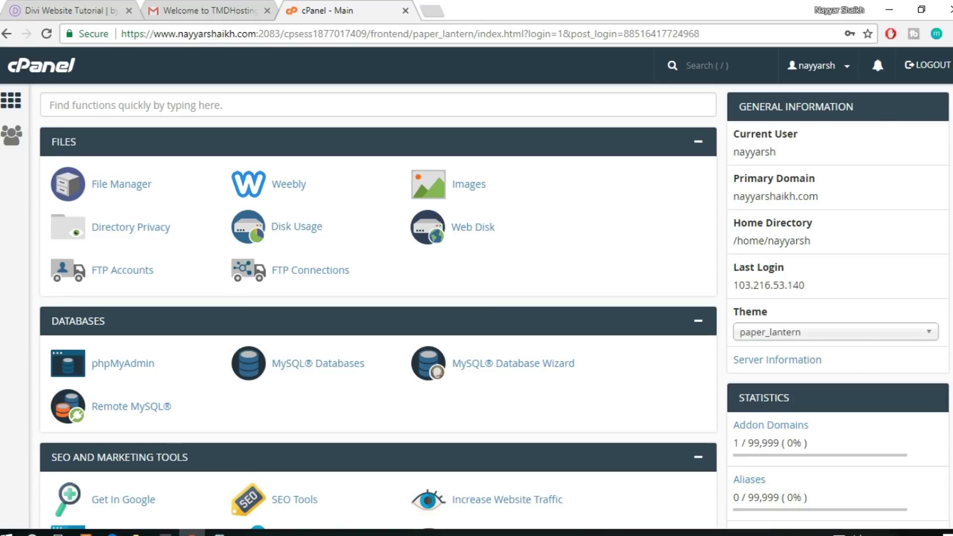
Scroll down to Softaculous Apps Installer and open its WordPress page
scroll(251, 322, "down", 10)
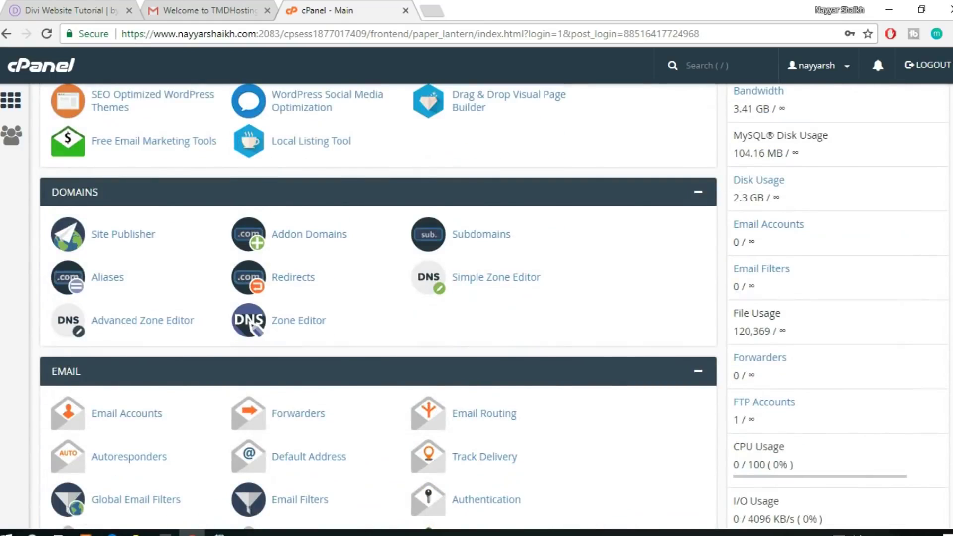
scroll(253, 323, "down", 20)
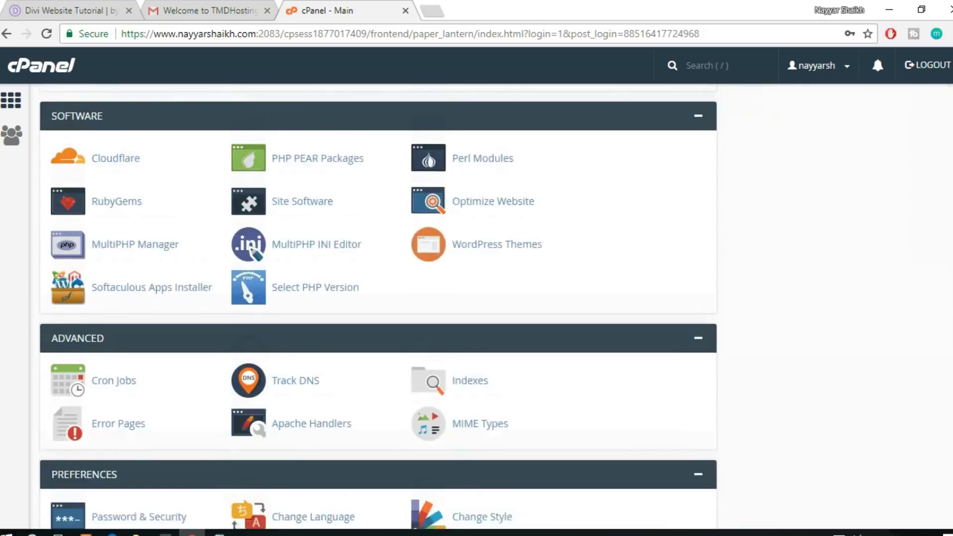
scroll(378, 307, "down", 5)
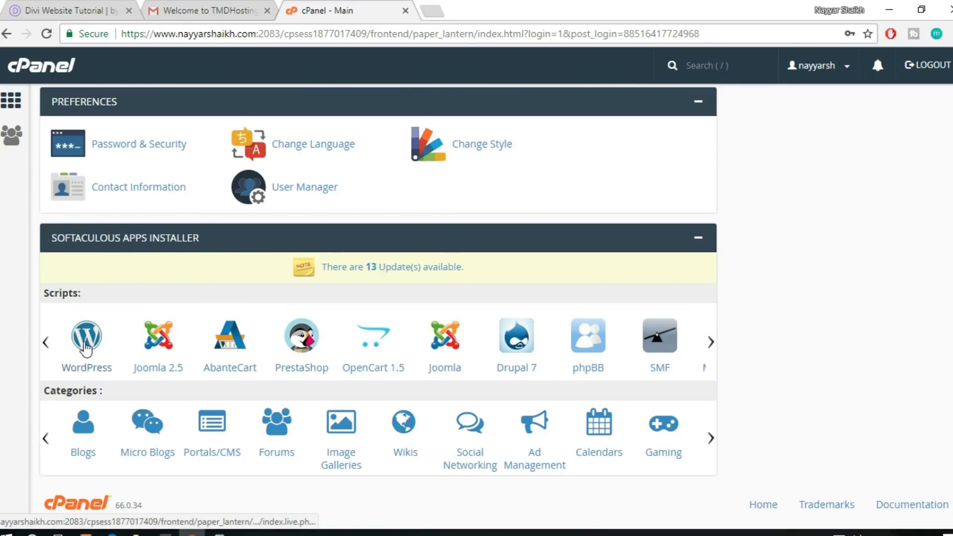
left_click(86, 346)
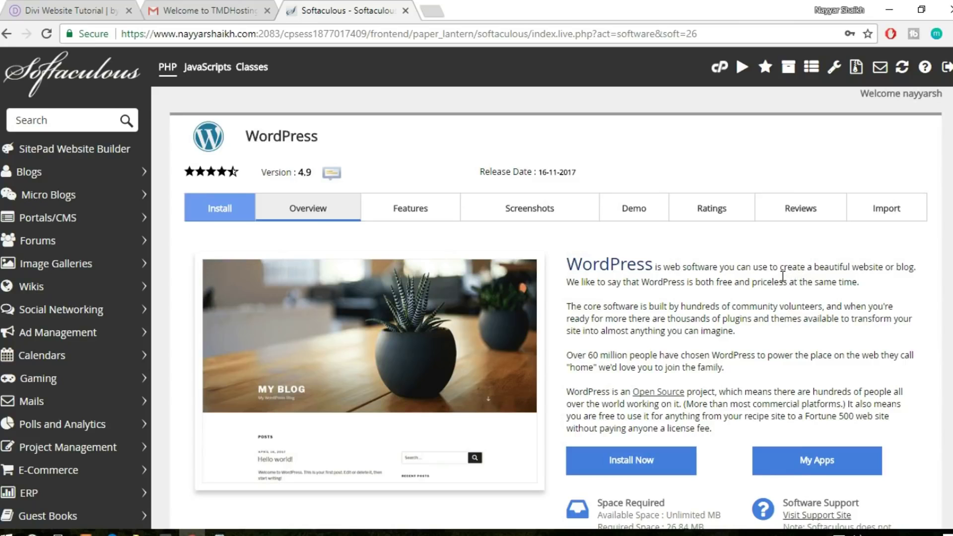
scroll(546, 287, "down", 1)
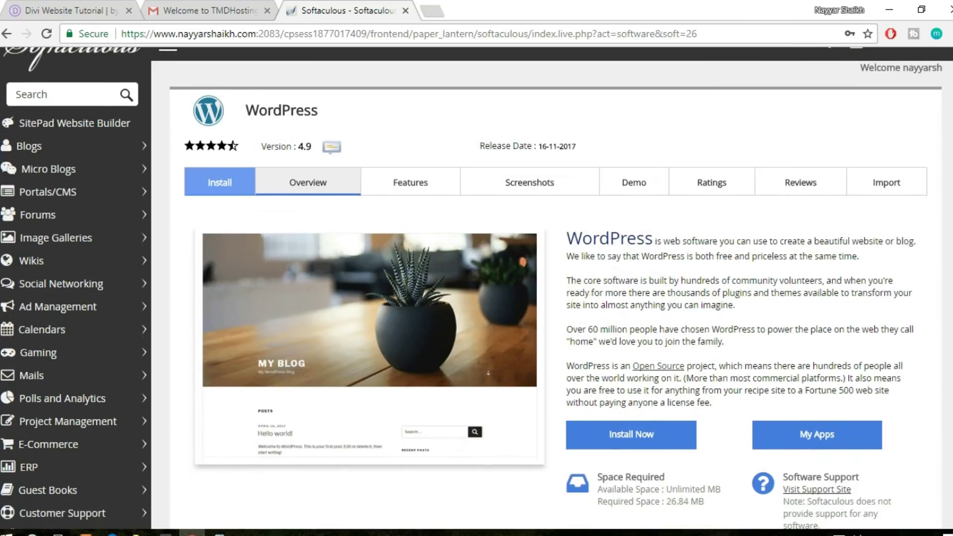
left_click(664, 436)
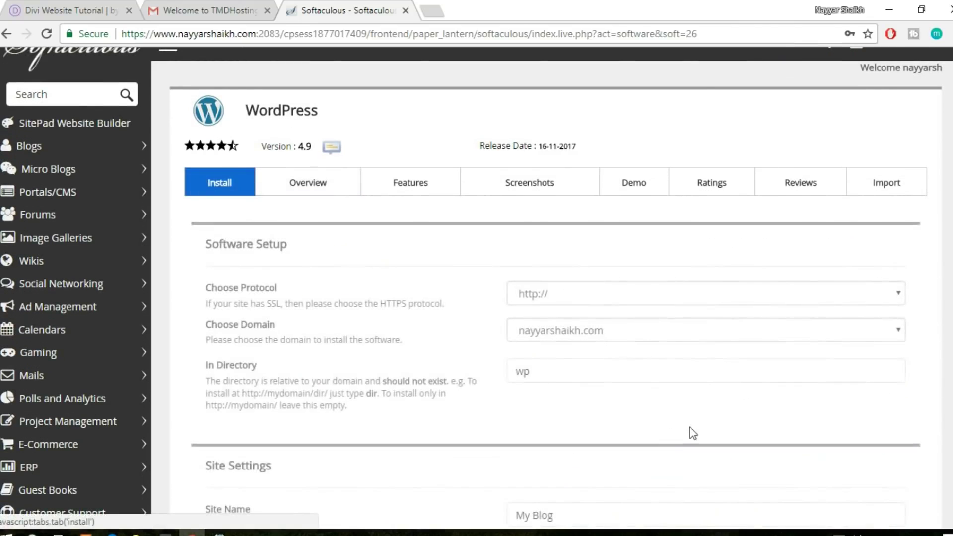
scroll(689, 431, "down", 2)
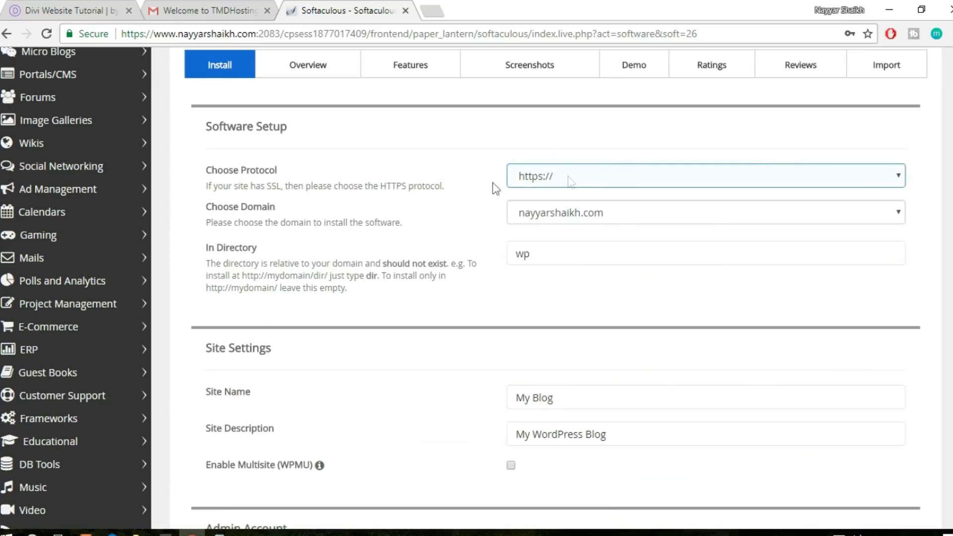
left_click(553, 183)
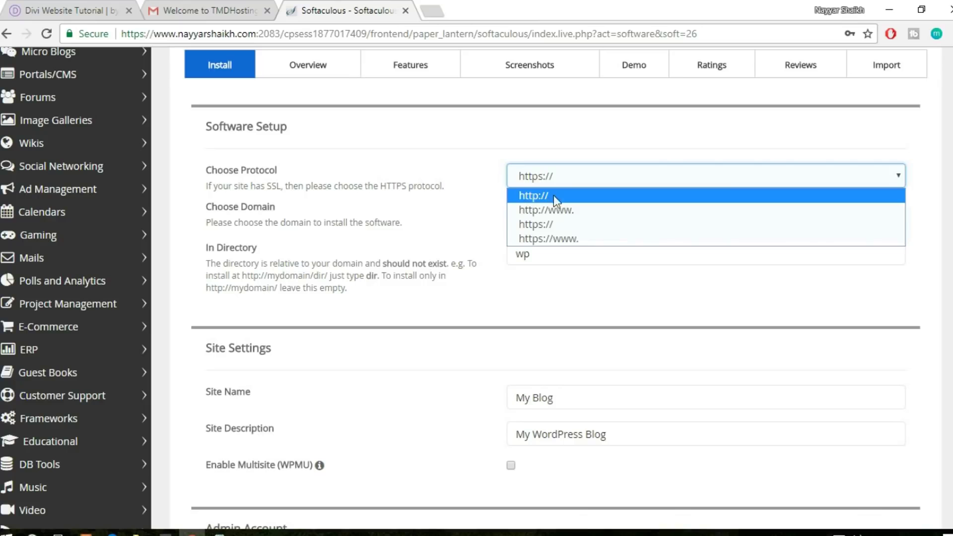
left_click(567, 223)
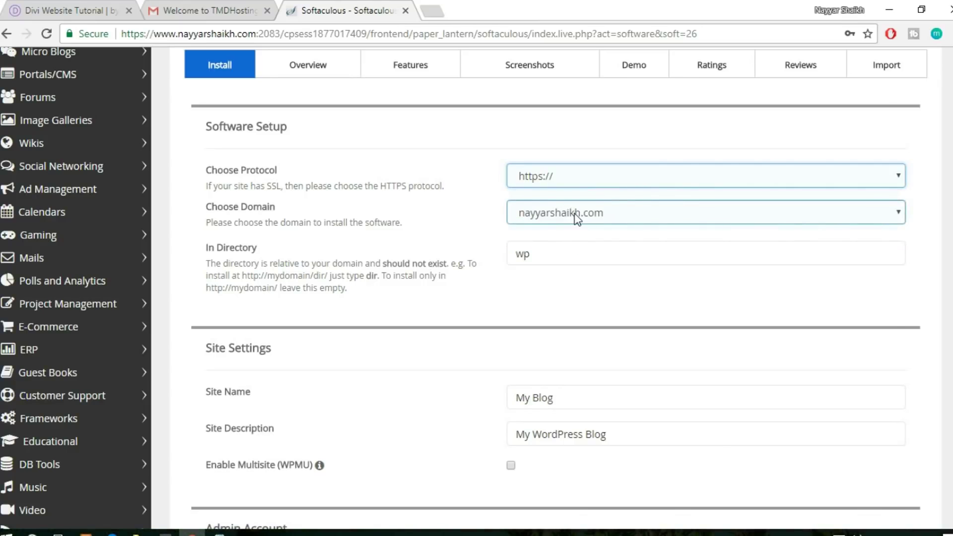
left_click(573, 212)
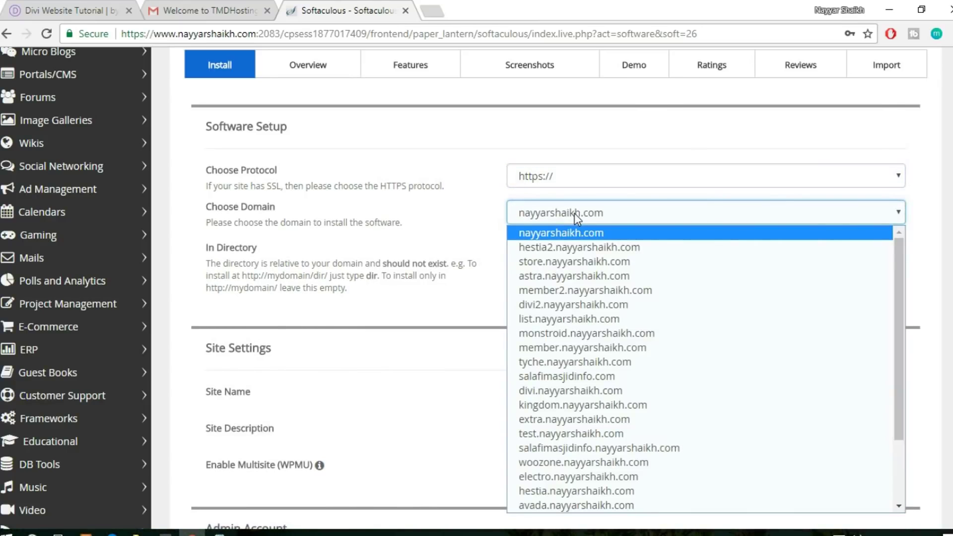
key("d")
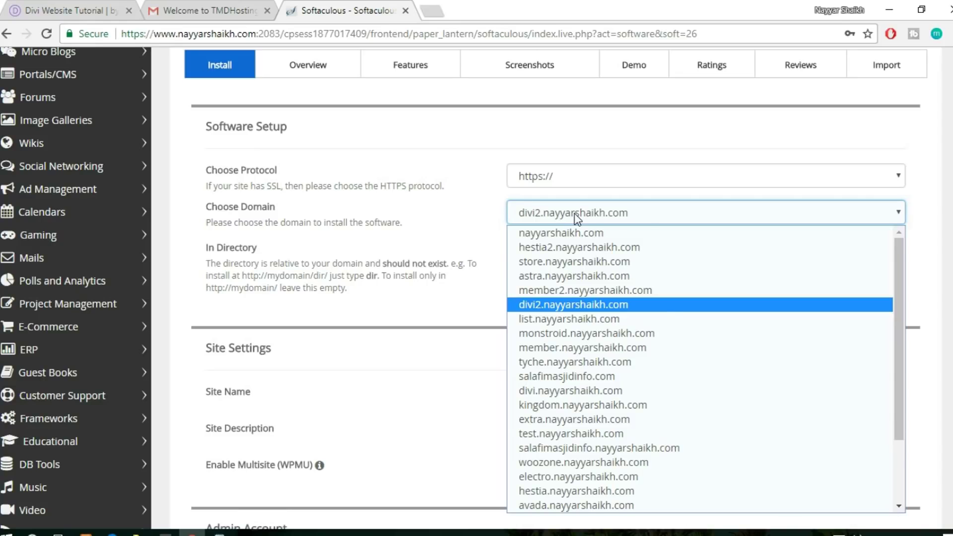
left_click(575, 305)
Delete 'wp' from In Directory so WordPress installs at the domain root
left_click(594, 264)
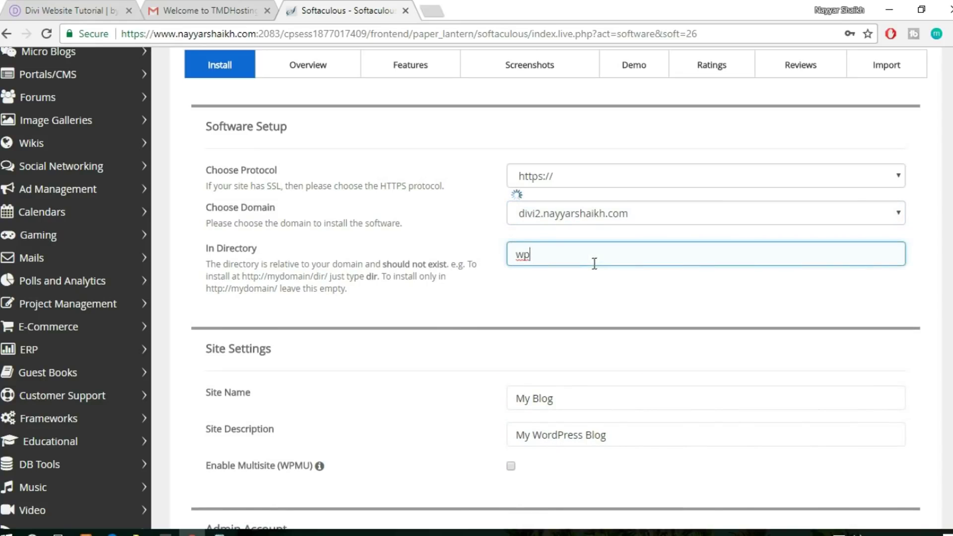
double_click(594, 264)
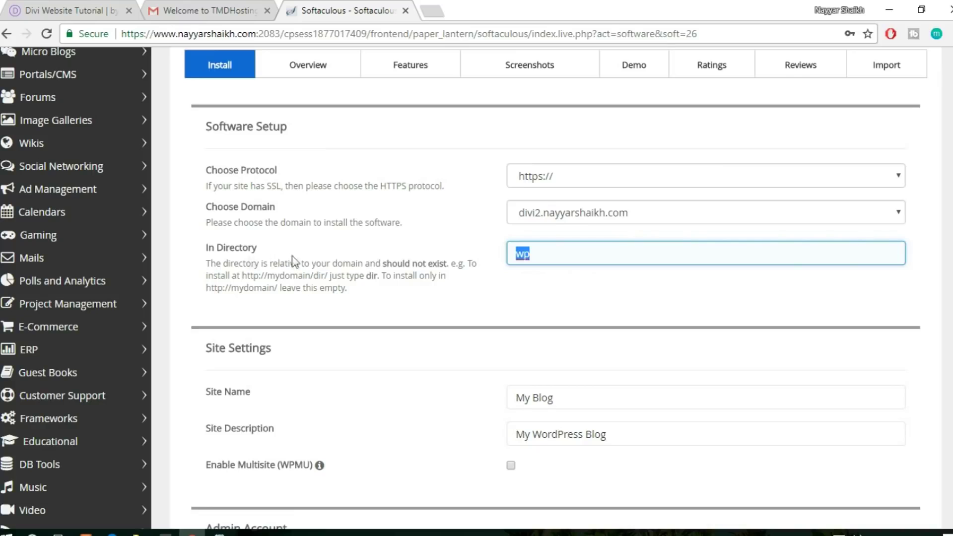
left_click(546, 255)
left_click_drag(547, 256, 509, 252)
key("BackSpace")
scroll(600, 313, "down", 6)
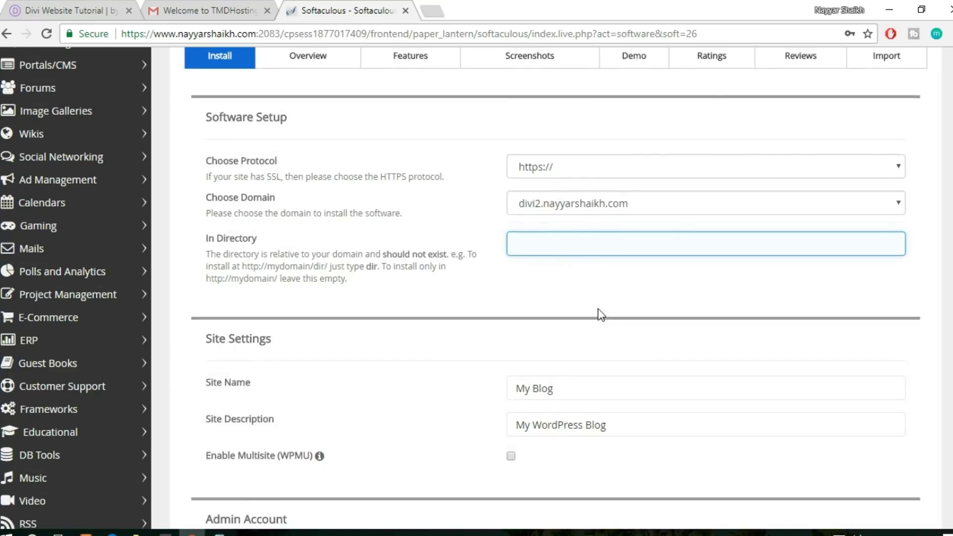
scroll(589, 213, "up", 2)
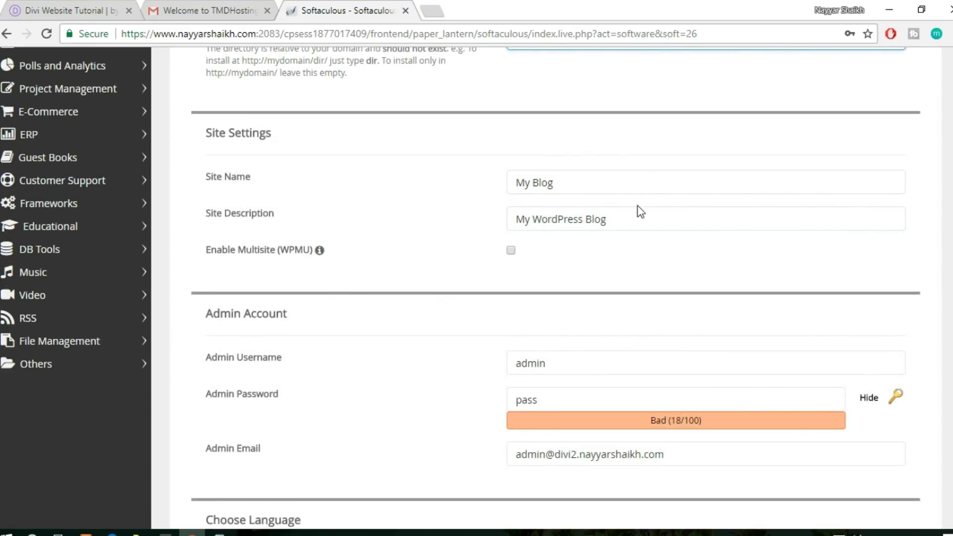
left_click(597, 182)
scroll(664, 298, "down", 3)
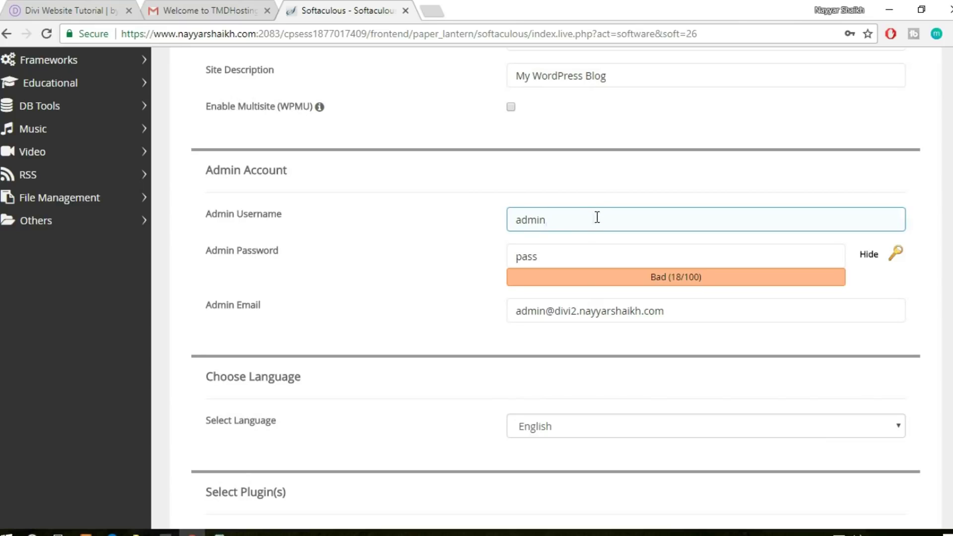
Replace the default admin username with the saved autofill suggestion
left_click_drag(597, 217, 472, 228)
type("N")
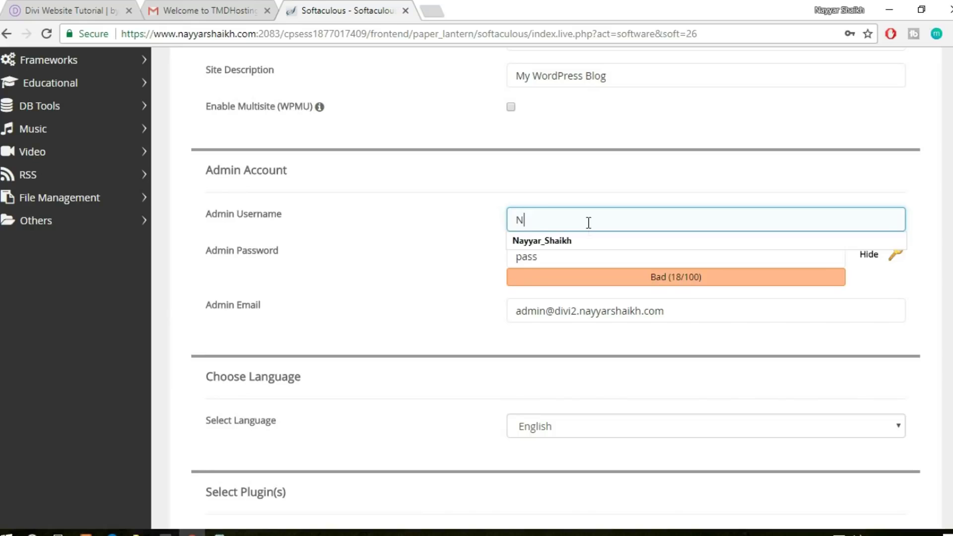
left_click(587, 240)
left_click(574, 252)
Generate a strong random admin password, then mask it and enter the account password
left_click_drag(574, 255, 440, 260)
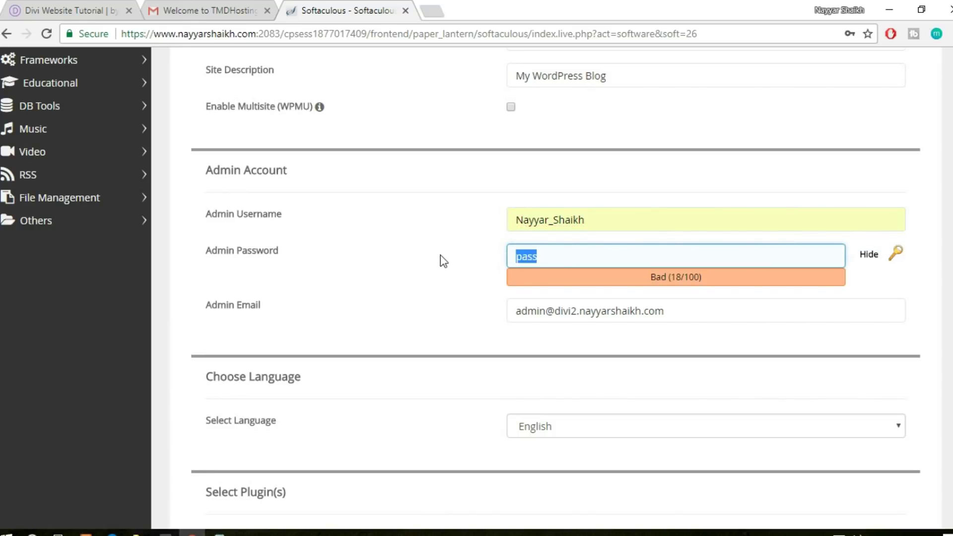
left_click(896, 255)
left_click(704, 259)
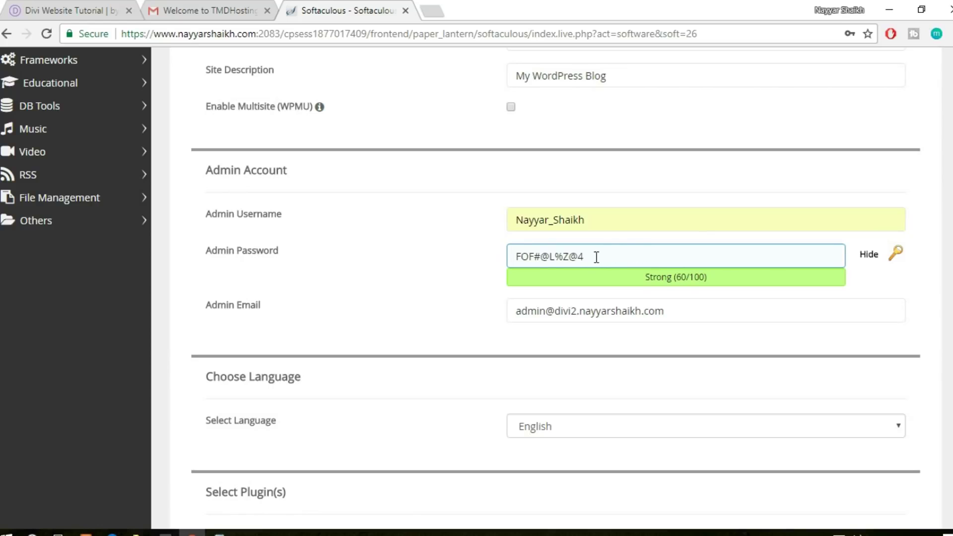
left_click_drag(630, 258, 509, 259)
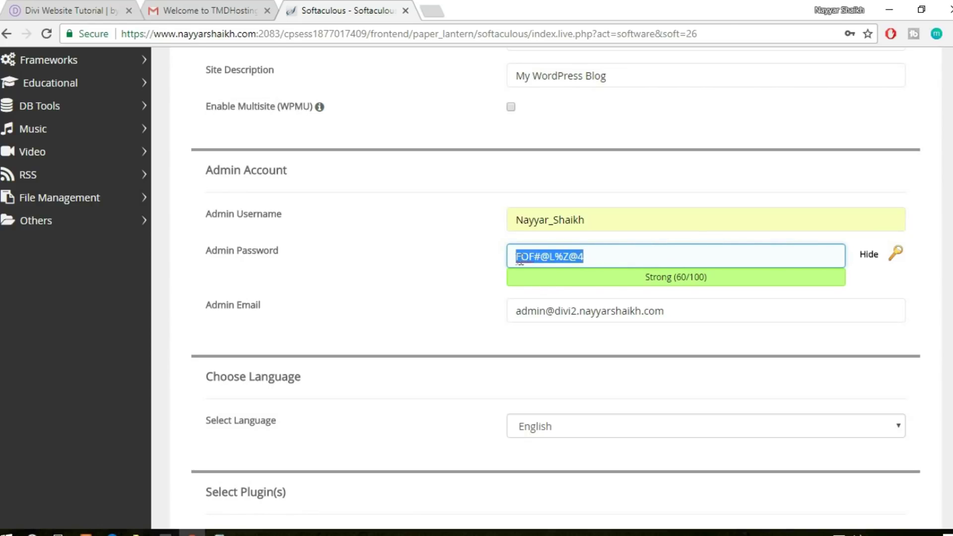
left_click(534, 256)
left_click_drag(541, 261, 550, 262)
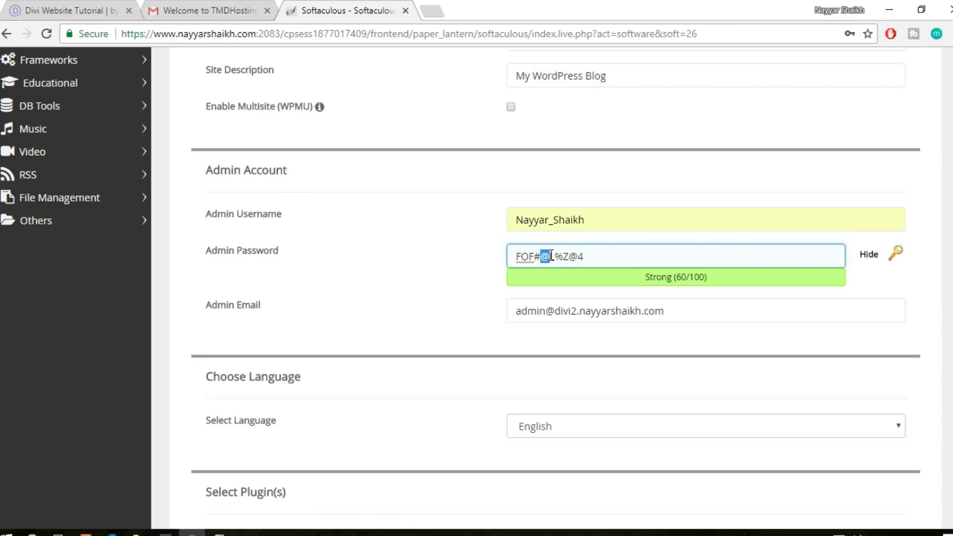
left_click(872, 255)
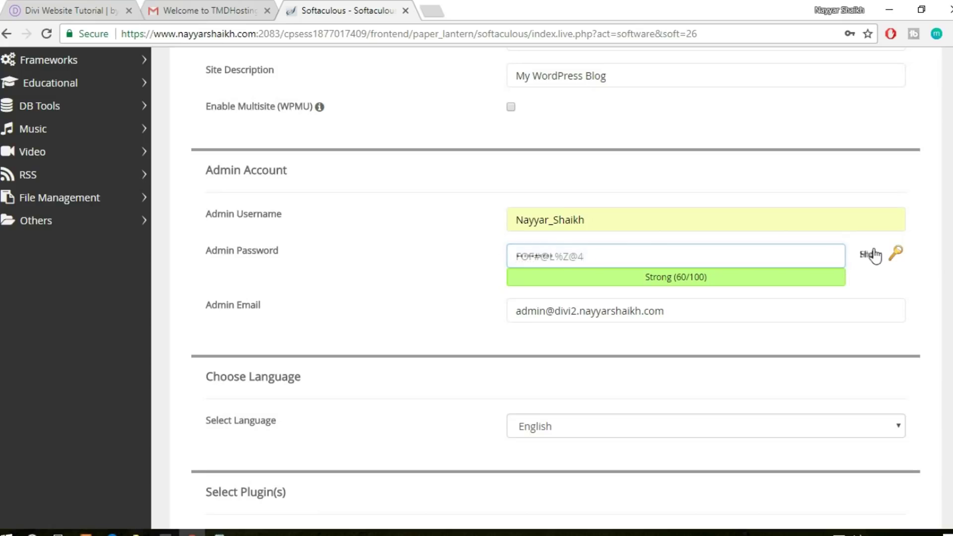
double_click(635, 264)
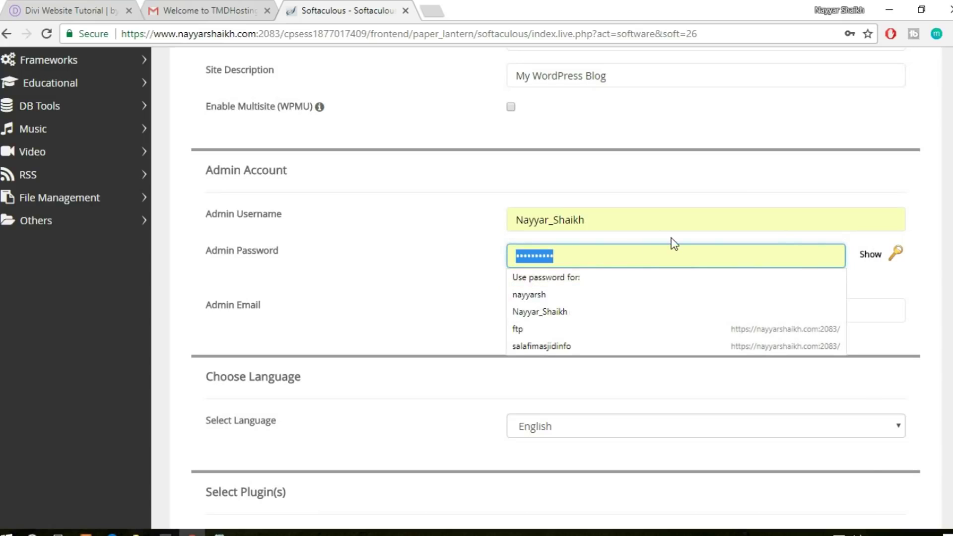
type("••••")
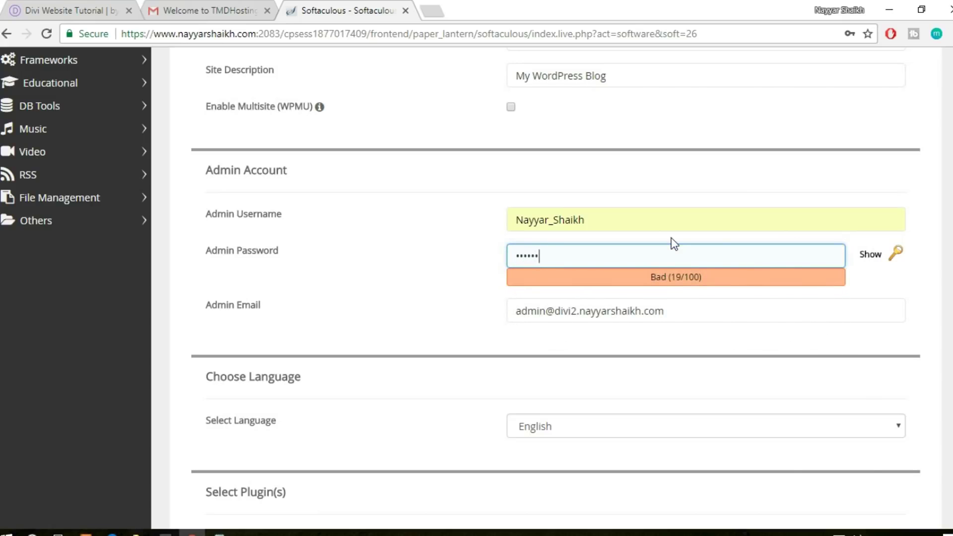
Fill the Admin Email with the owner's saved e-mail address and scroll to Install
triple_click(682, 309)
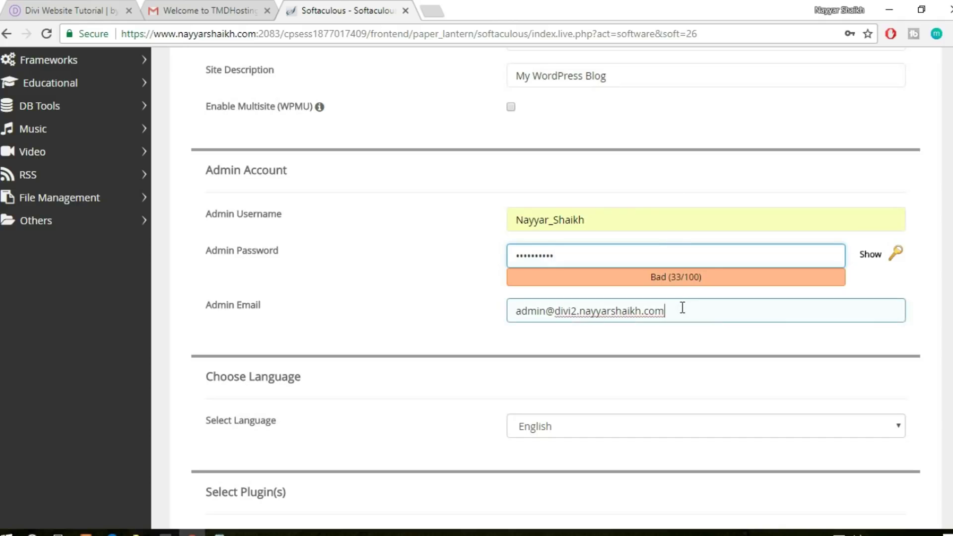
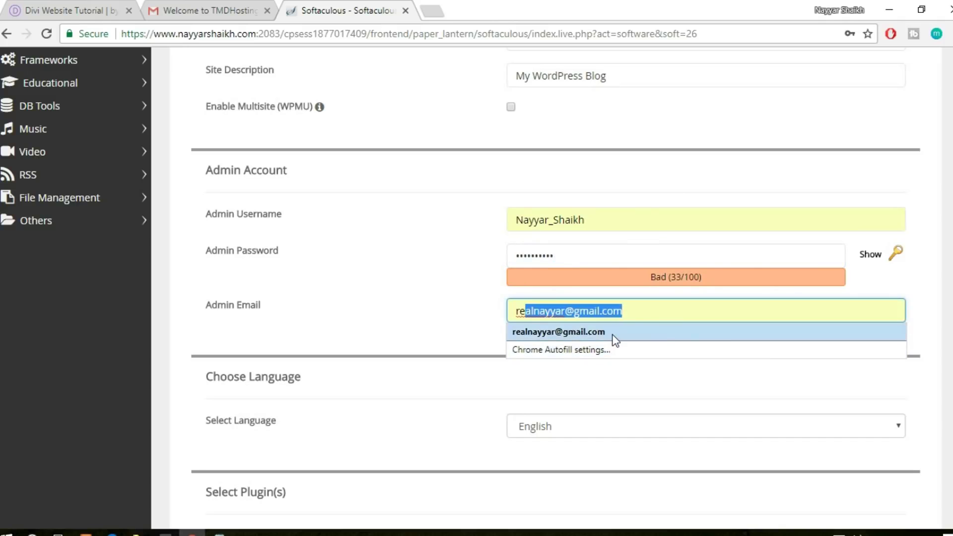
left_click(615, 333)
scroll(398, 322, "down", 3)
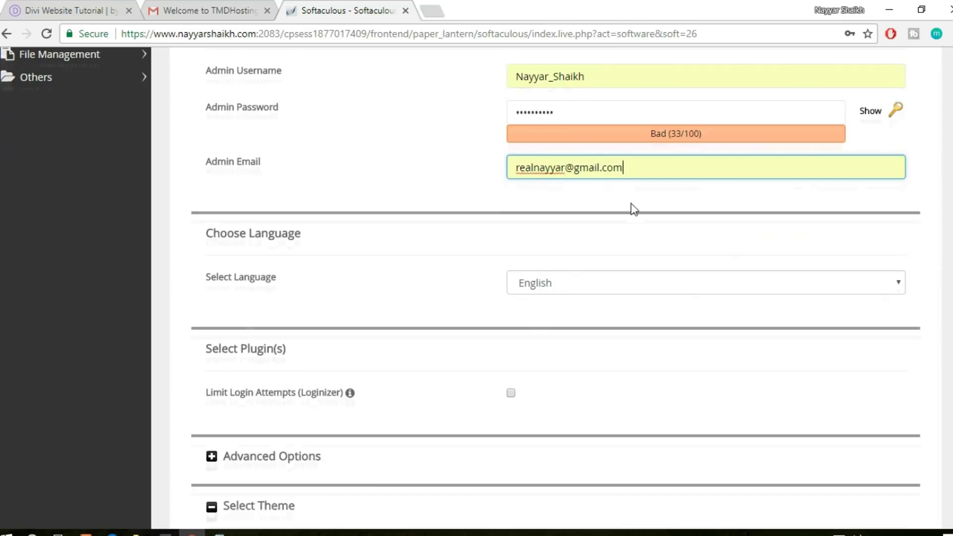
scroll(631, 208, "up", 1)
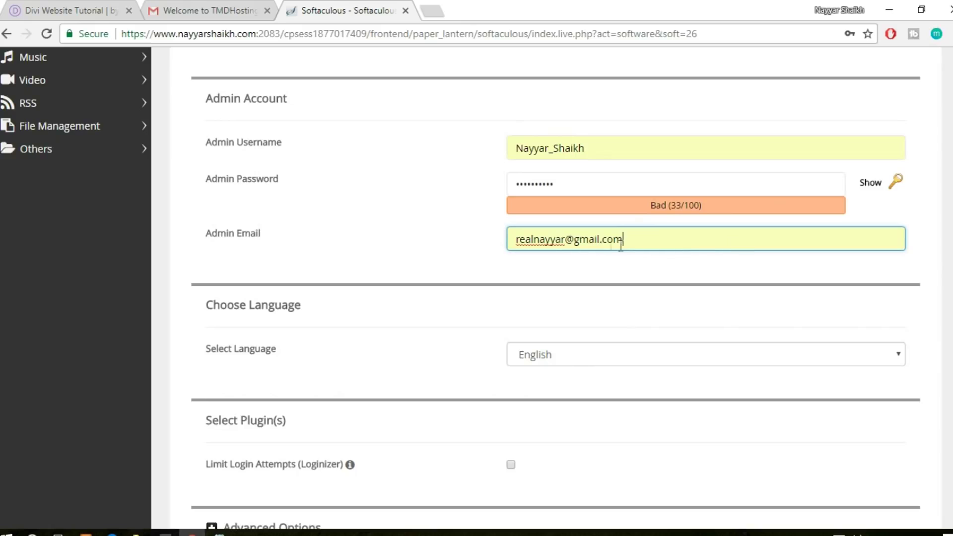
scroll(666, 263, "down", 10)
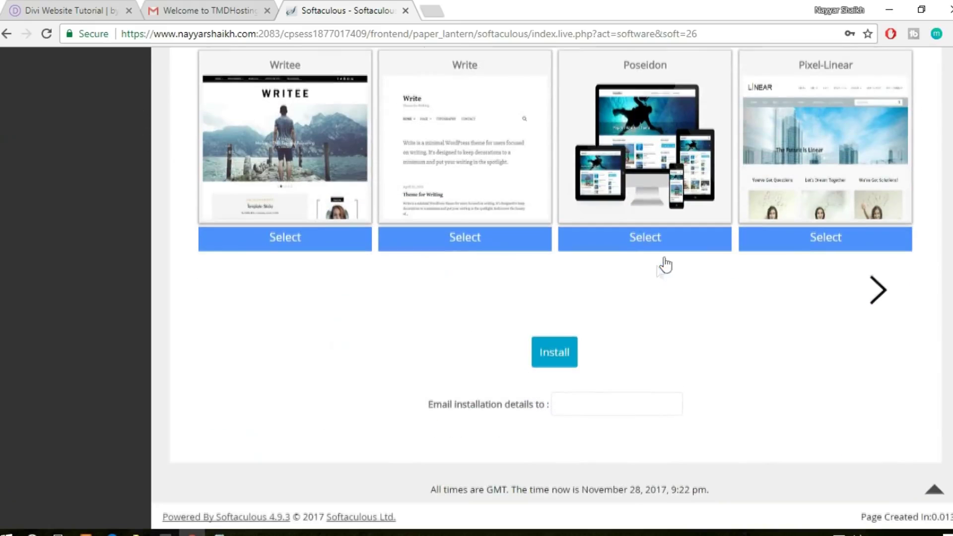
Install WordPress and wait for the 'Congratulations, the software was installed successfully' message
left_click(558, 368)
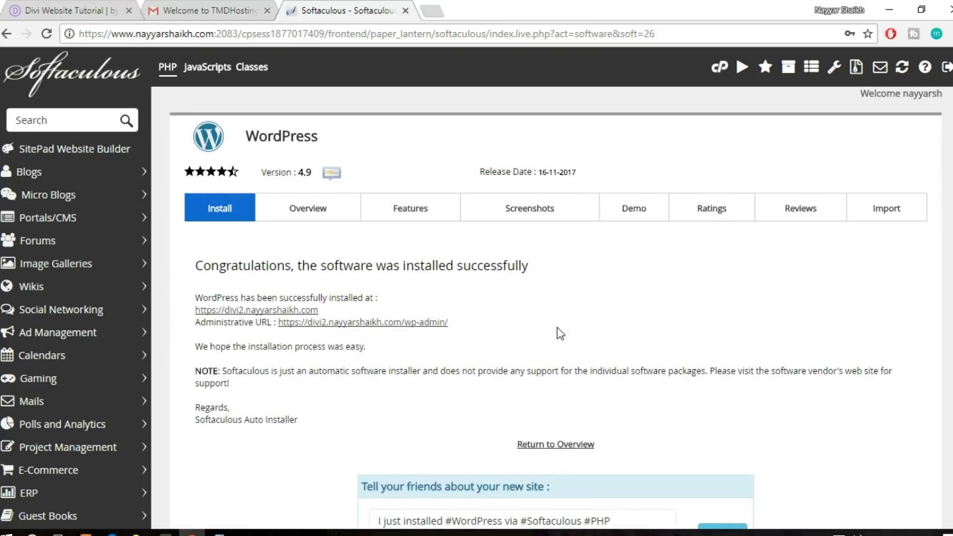
scroll(671, 332, "down", 2)
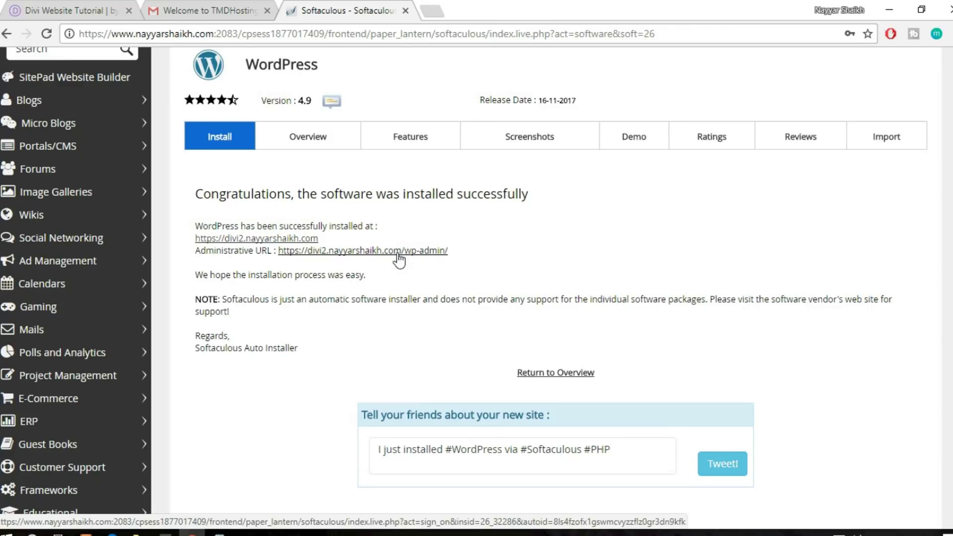
Open the new site's wp-admin dashboard, close the installer and email tabs, and clear the WP Super Cache warning
left_click(398, 252)
left_click(406, 11)
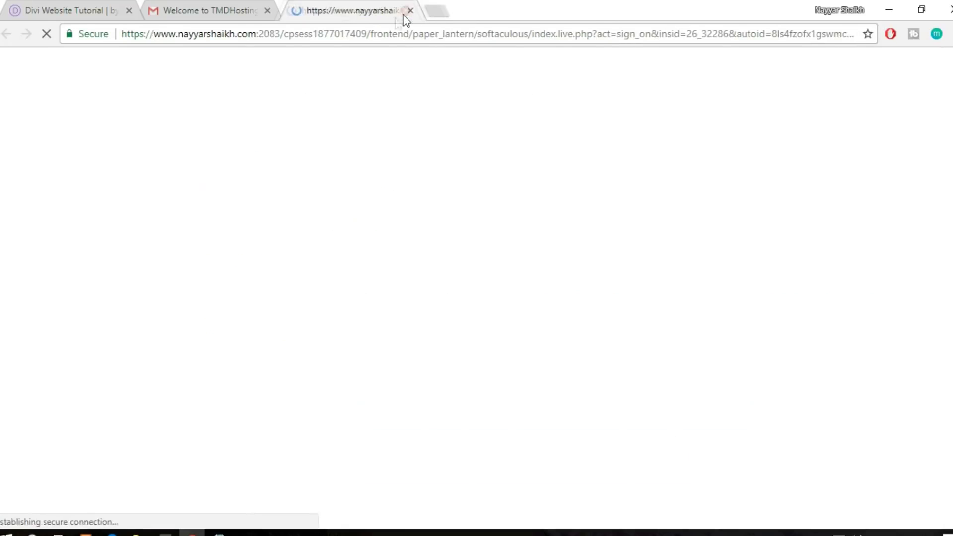
left_click(267, 10)
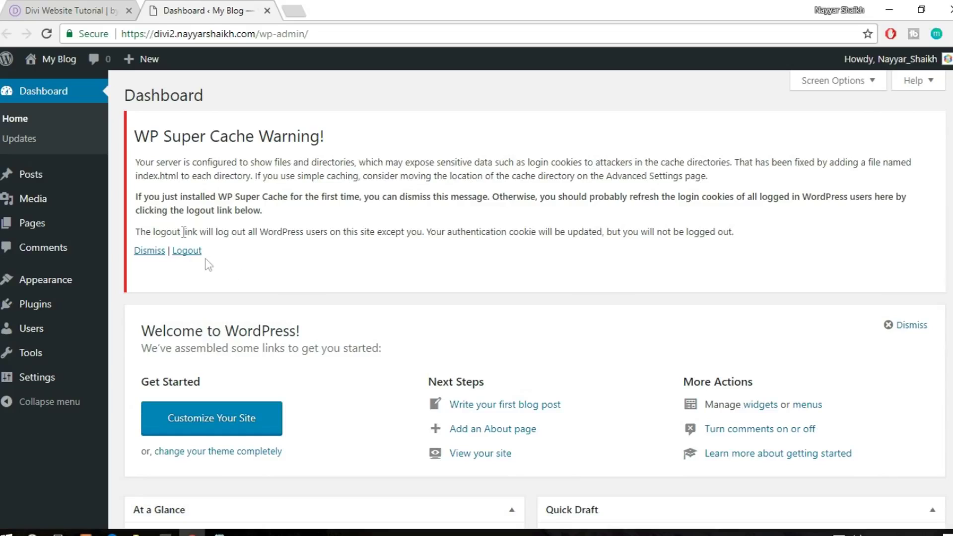
left_click_drag(135, 134, 326, 140)
left_click(339, 149)
left_click(197, 253)
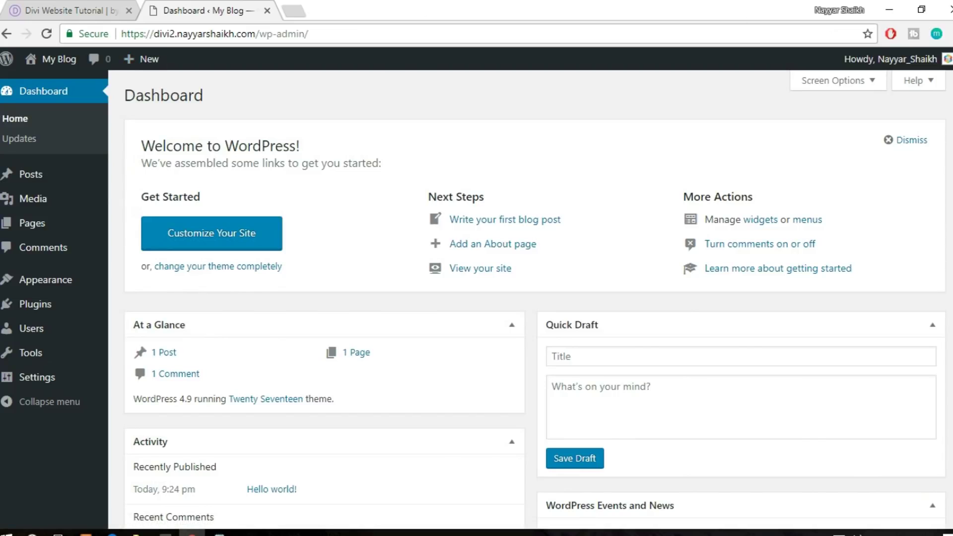
scroll(572, 367, "down", 5)
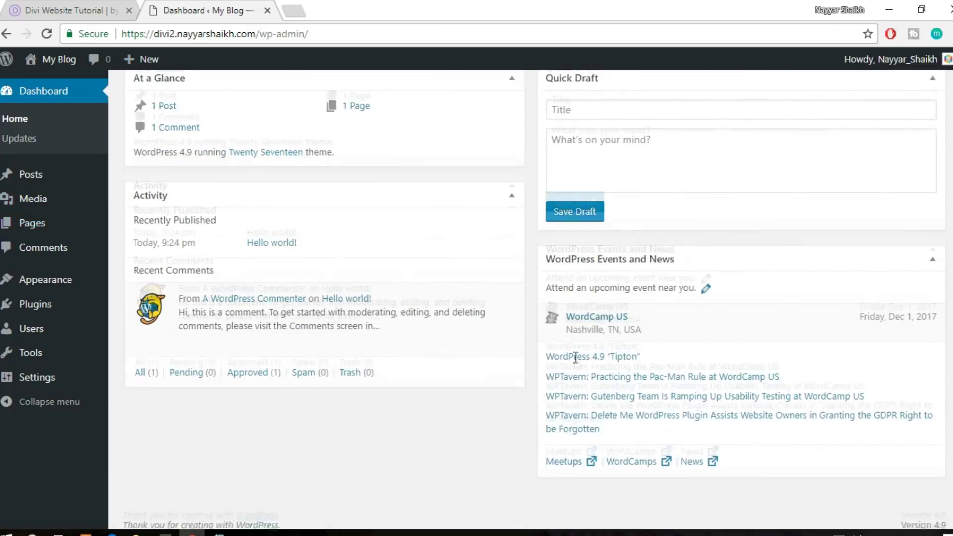
scroll(578, 390, "up", 5)
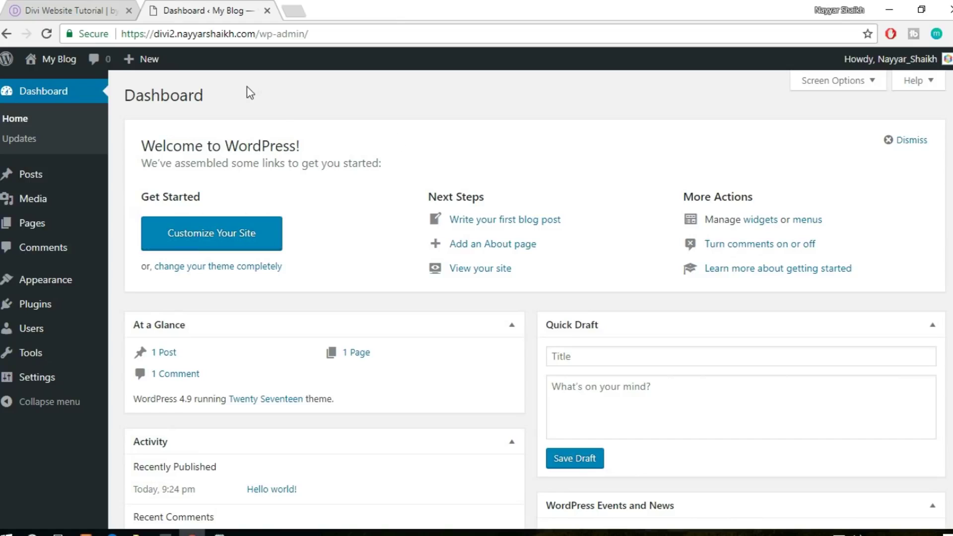
Open the new My Blog front page in its own tab and look it over
mouse_move(45, 67)
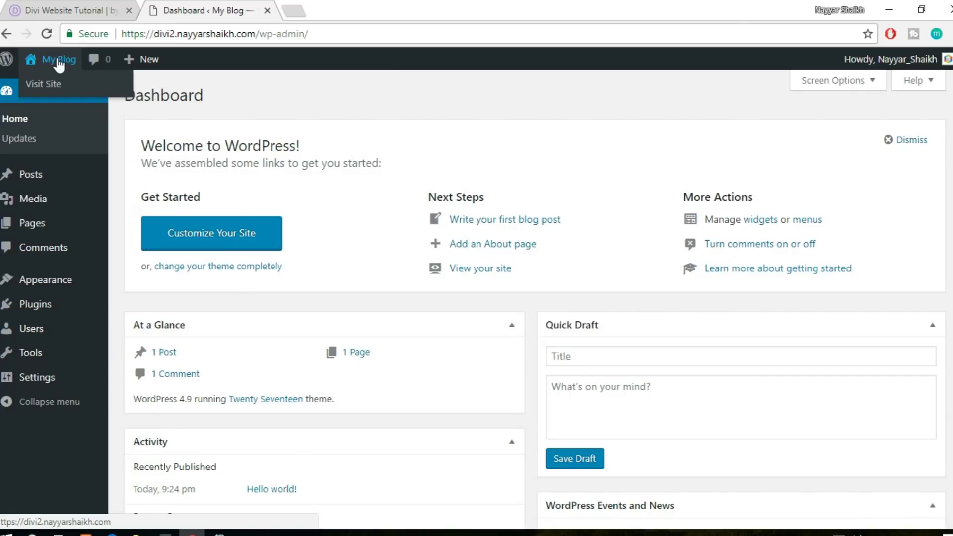
middle_click(51, 91)
left_click(311, 10)
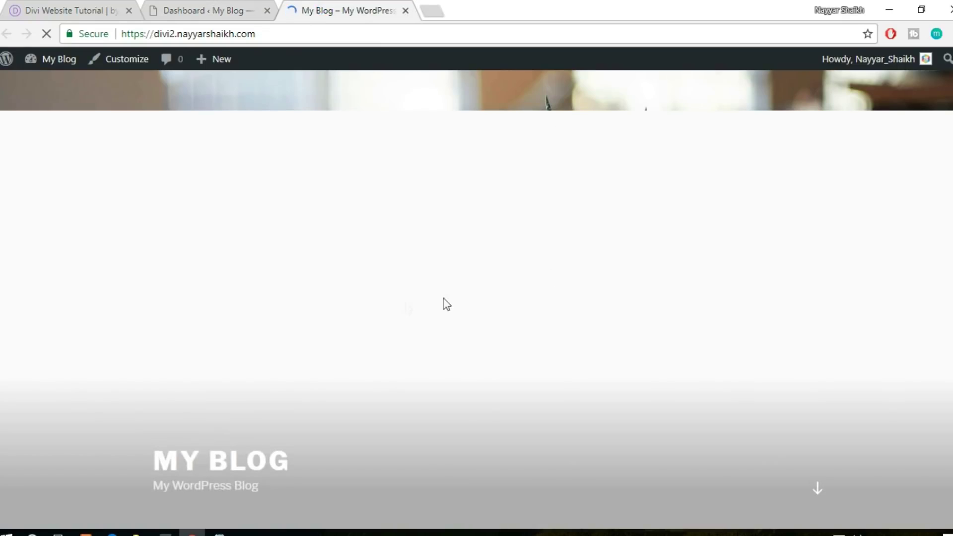
scroll(476, 298, "down", 2)
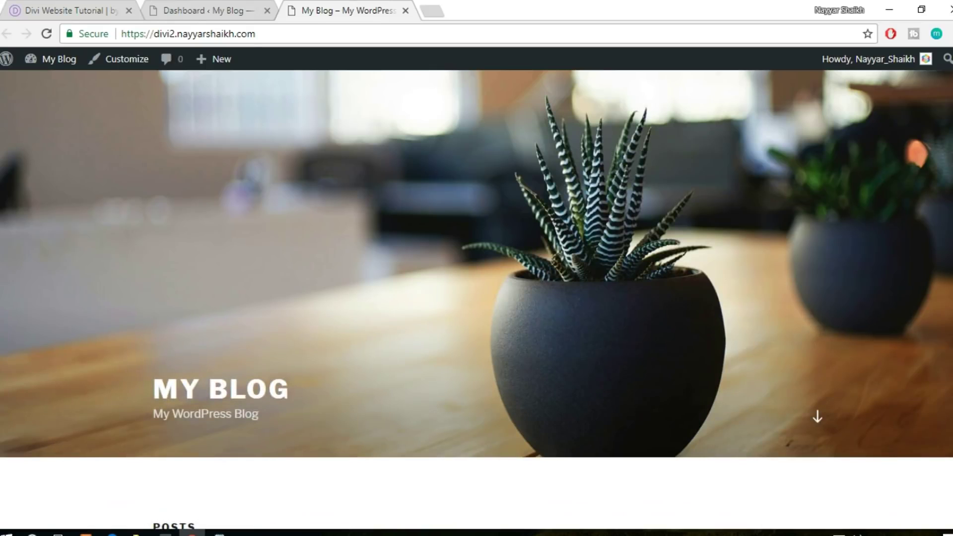
scroll(853, 236, "up", 2)
scroll(513, 368, "down", 10)
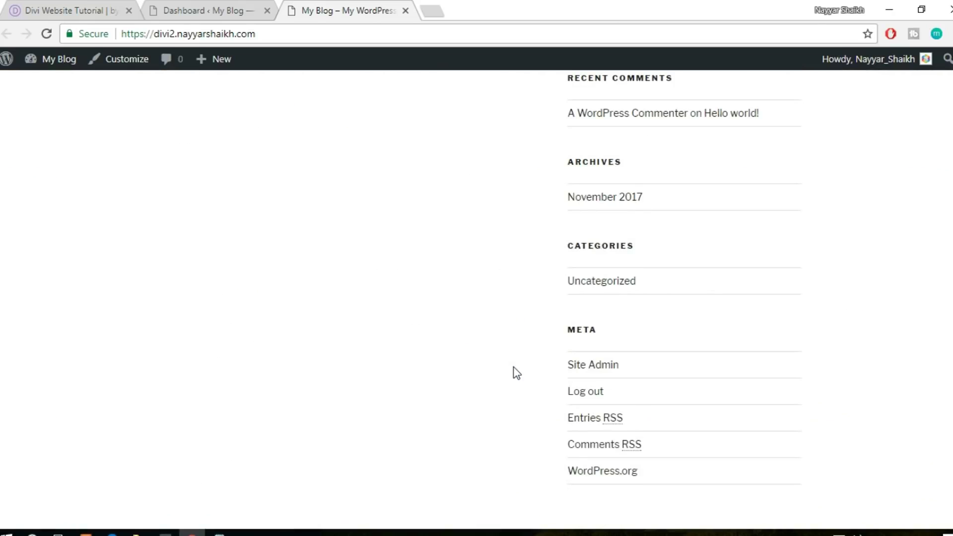
scroll(517, 373, "up", 10)
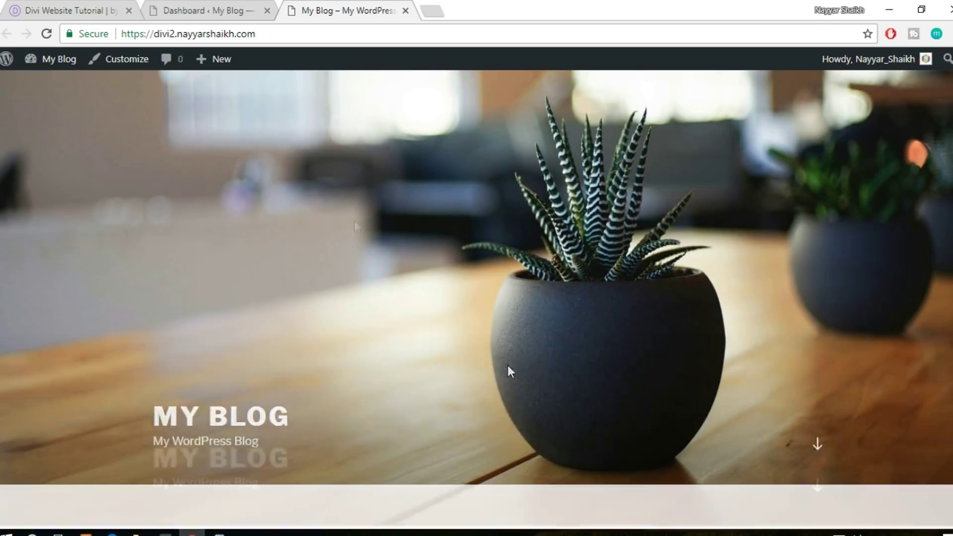
left_click(241, 5)
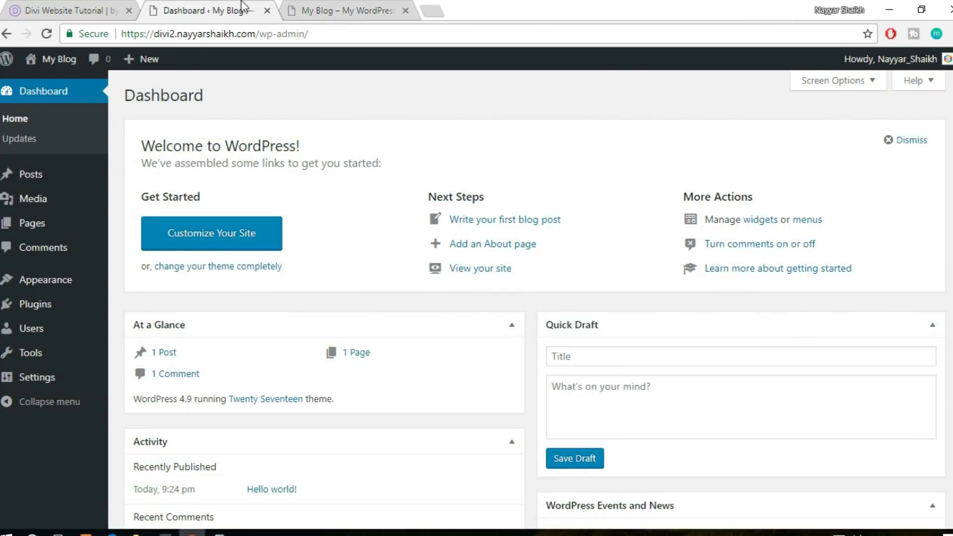
left_click(353, 10)
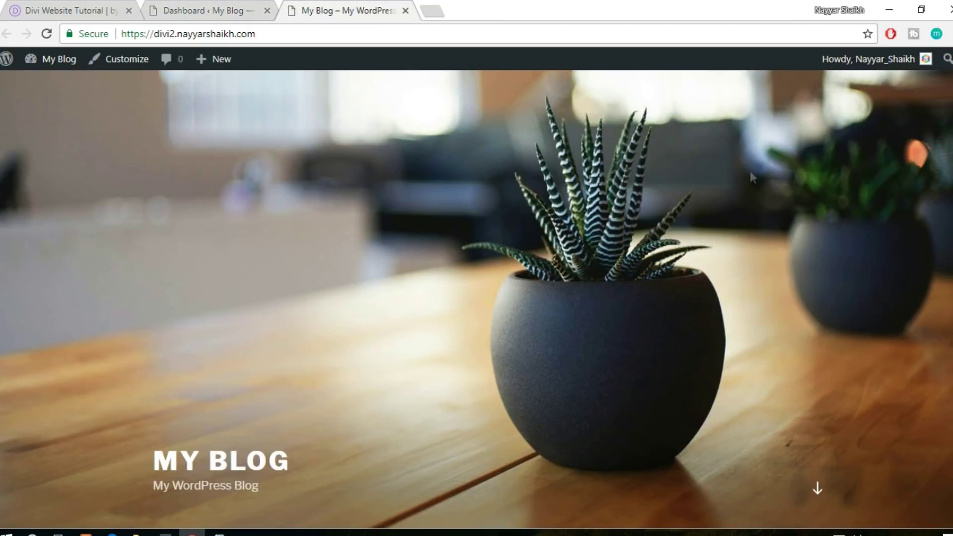
scroll(926, 380, "down", 12)
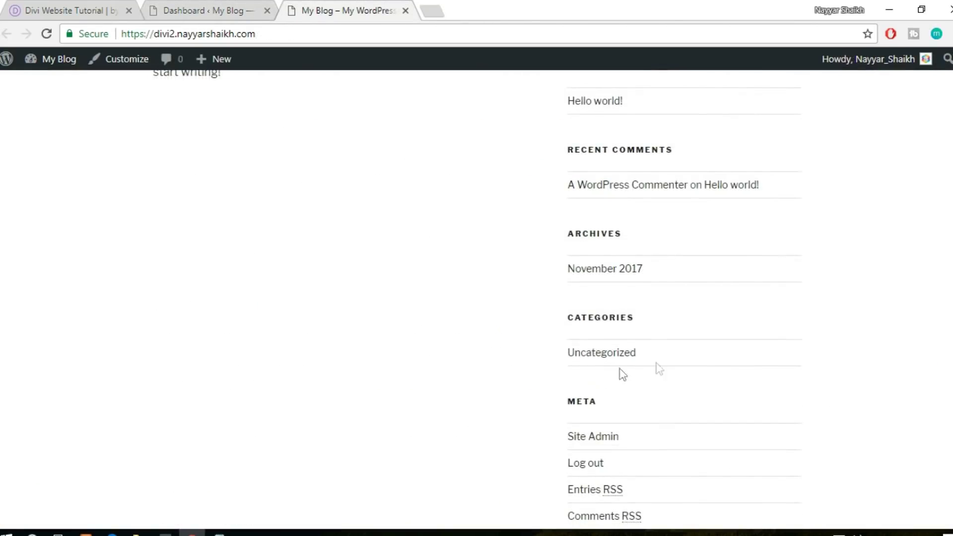
scroll(826, 355, "up", 12)
Compare with the finished Divi 'Learn a Language!' reference site, then return to My Blog
left_click(98, 13)
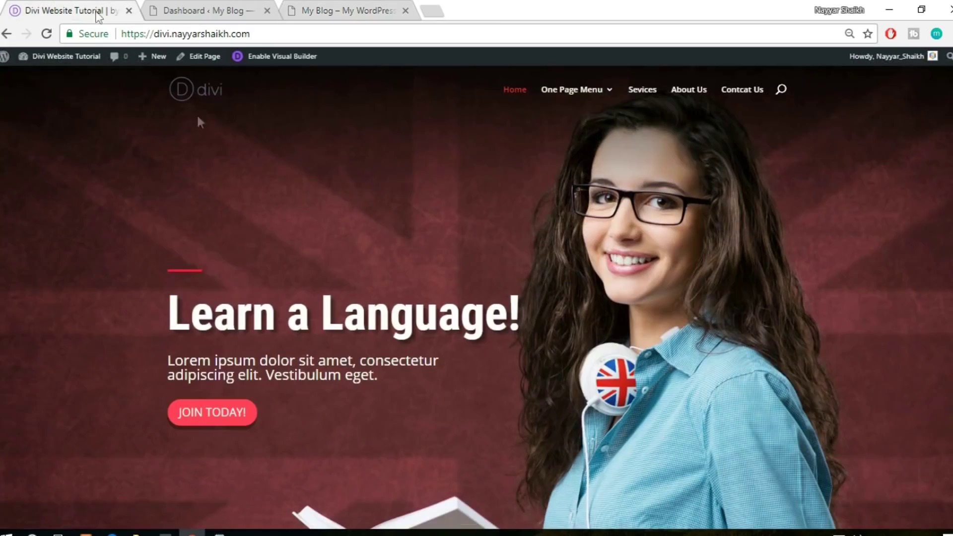
scroll(628, 172, "down", 10)
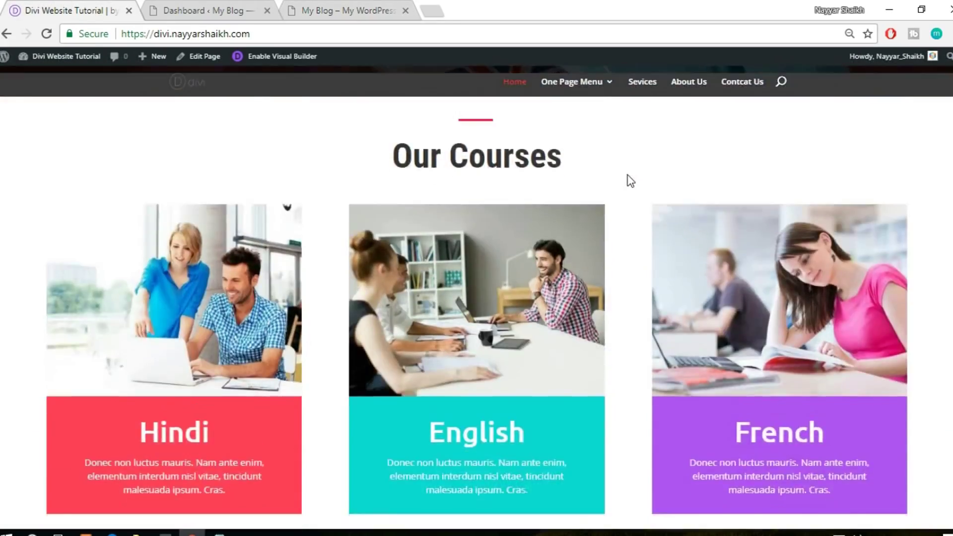
scroll(623, 185, "up", 5)
scroll(623, 188, "up", 6)
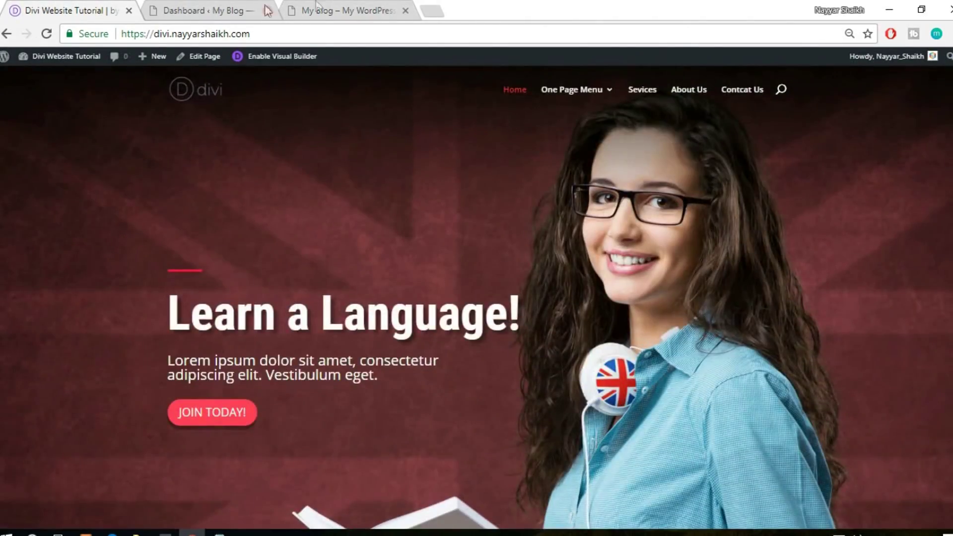
left_click(335, 8)
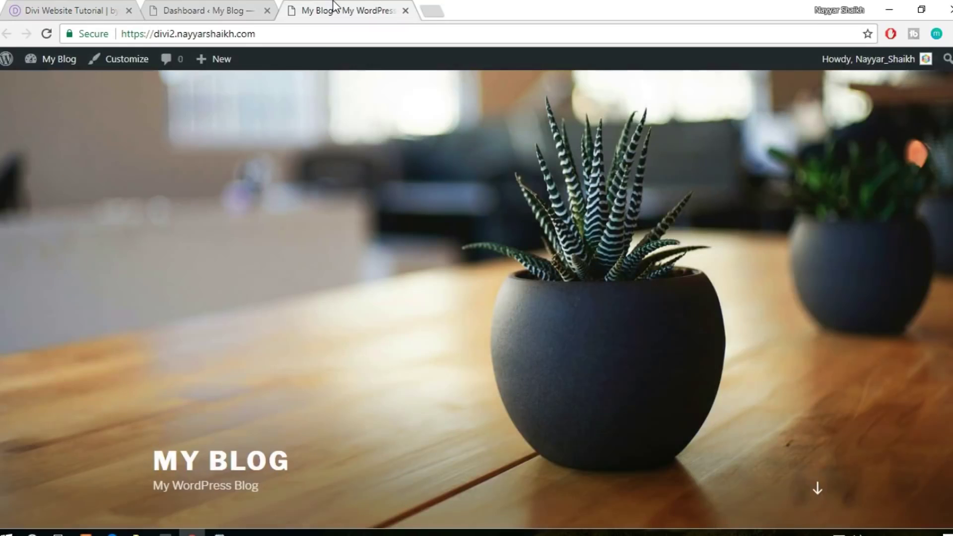
Load the bloggdude.com/divi10 discount link in a new tab
left_click(430, 8)
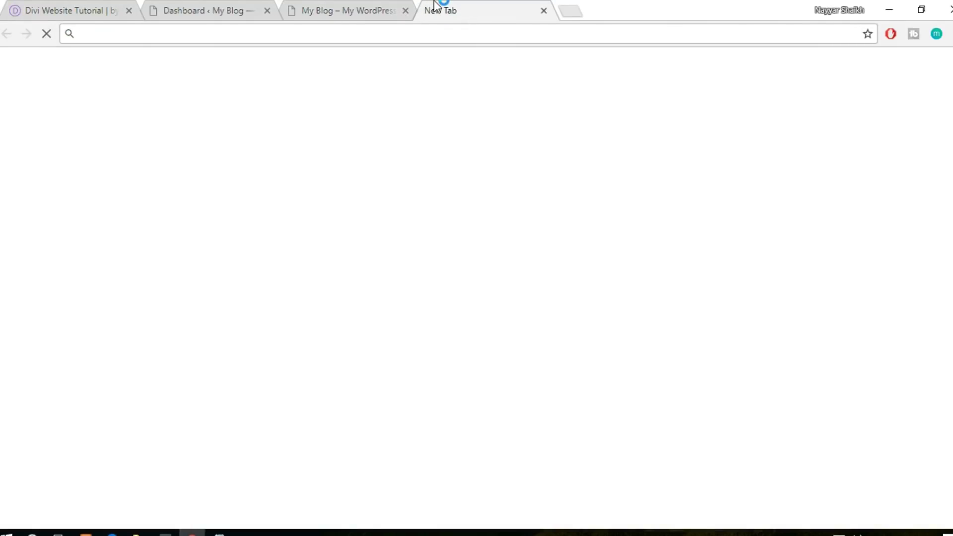
type("blo")
key("Right")
type("/di")
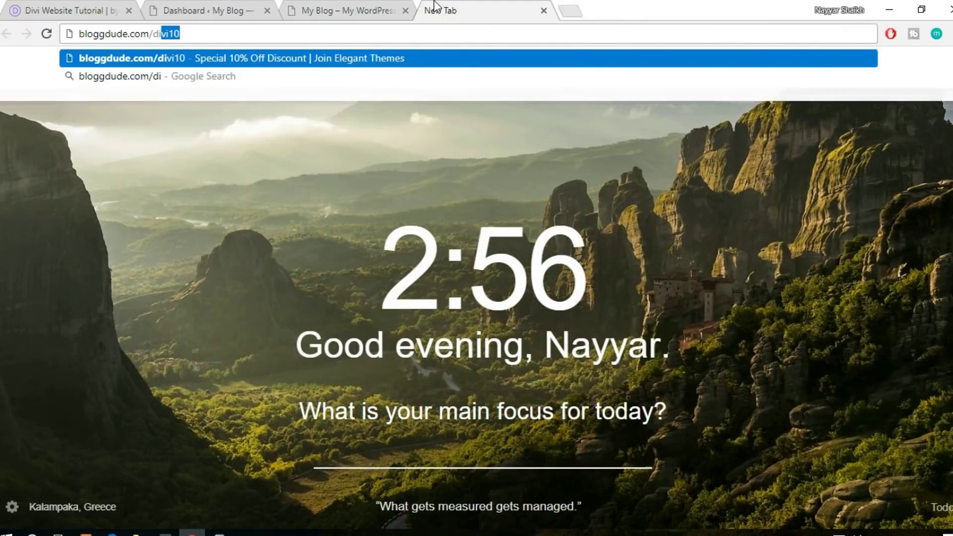
type("vi10")
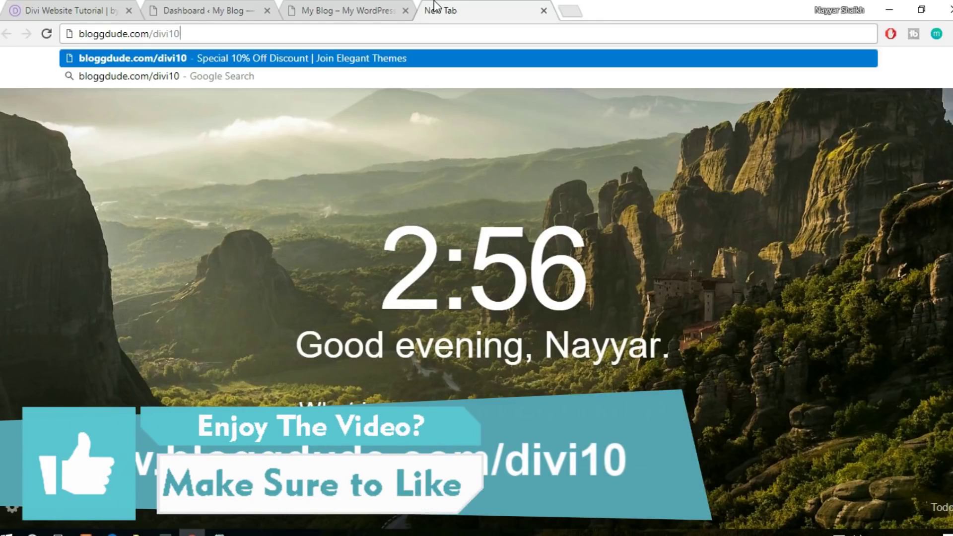
key("Return")
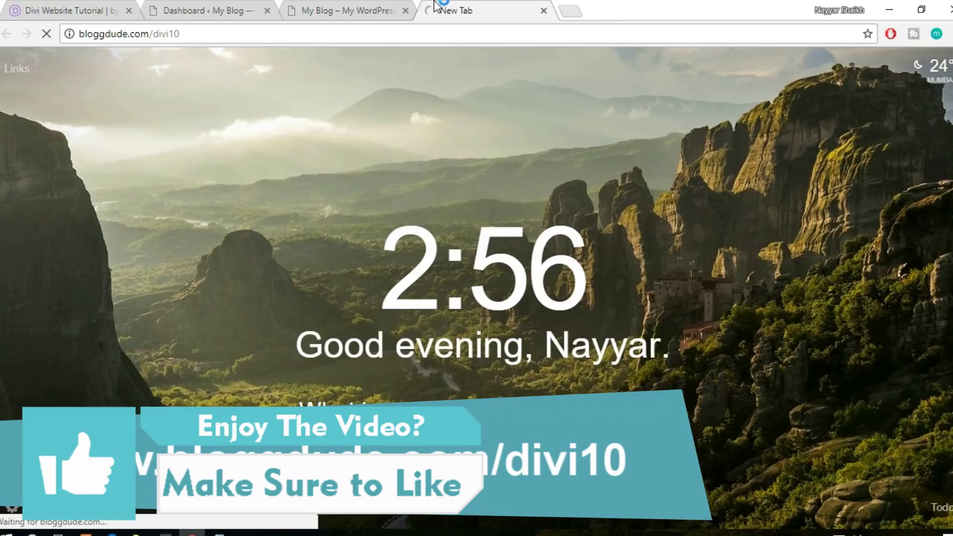
left_click_drag(191, 37, 154, 43)
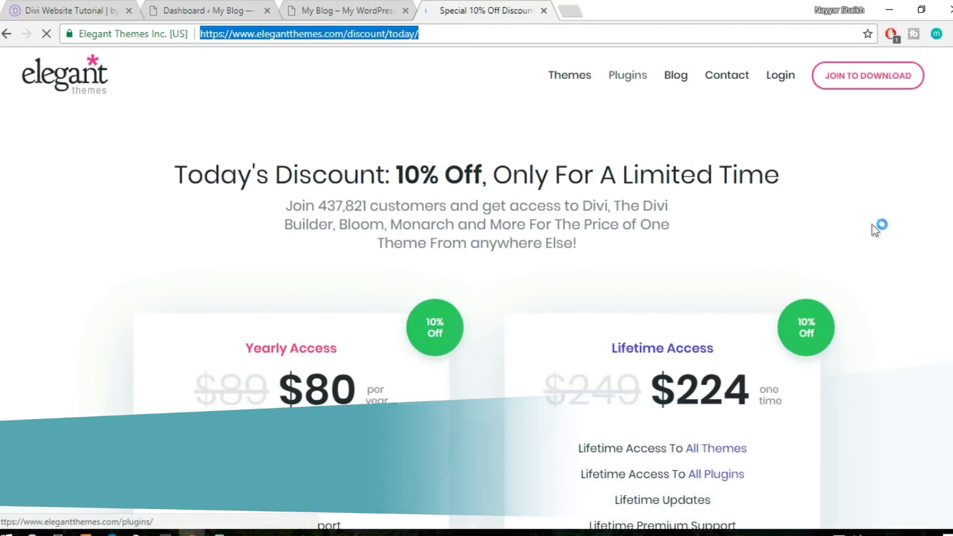
scroll(875, 227, "down", 4)
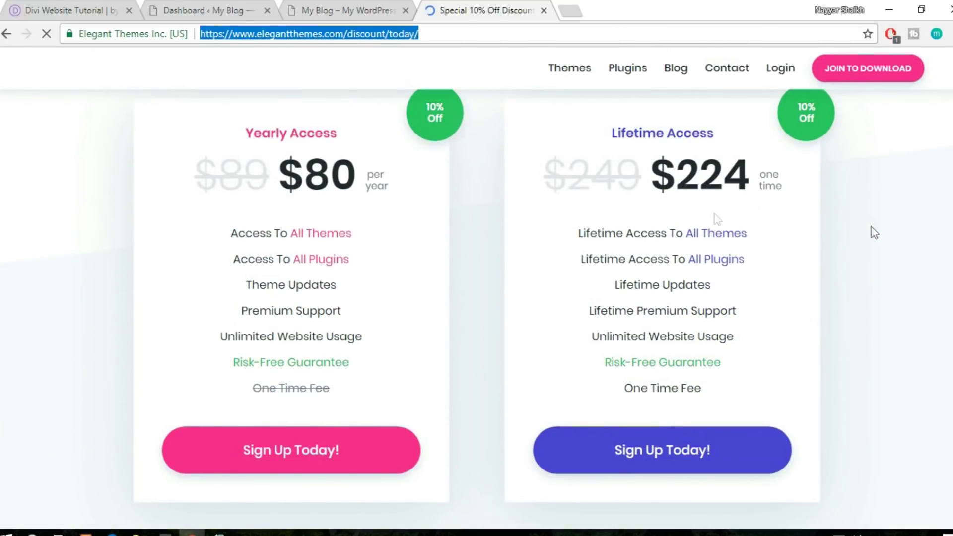
left_click(438, 117)
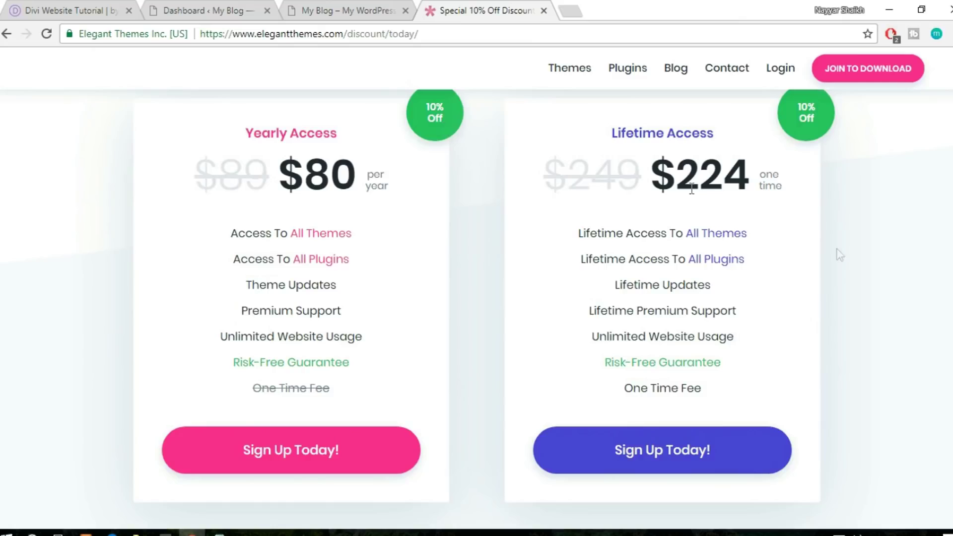
Close the chat popup and review the Yearly Access $80 and Lifetime Access $224 pricing cards
scroll(865, 268, "down", 1)
scroll(865, 268, "up", 2)
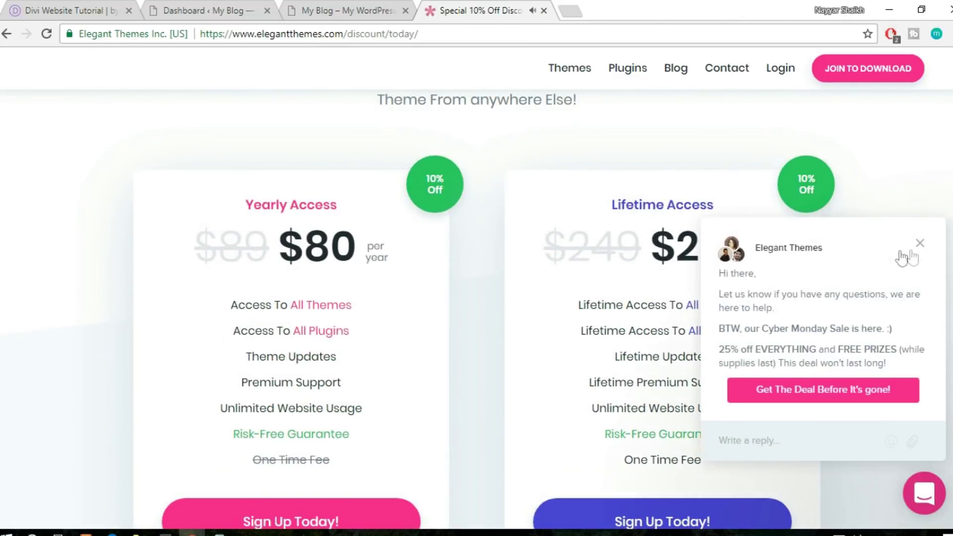
left_click(919, 243)
scroll(919, 251, "down", 1)
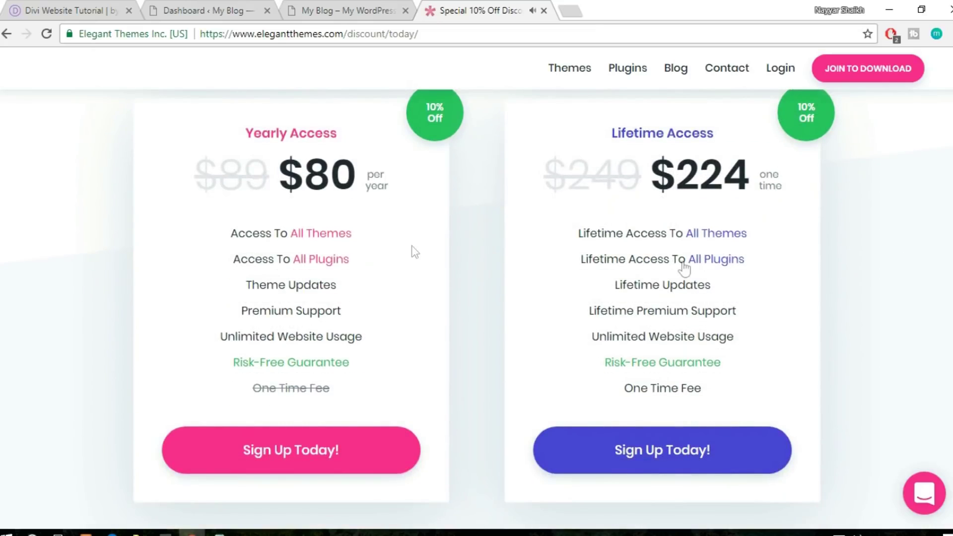
mouse_move(292, 298)
mouse_move(350, 354)
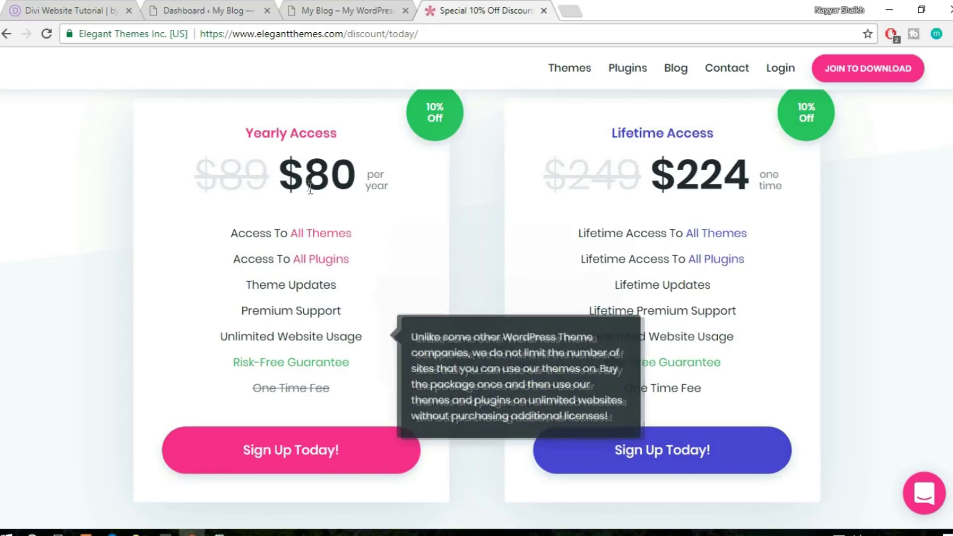
left_click_drag(247, 129, 349, 138)
left_click(358, 142)
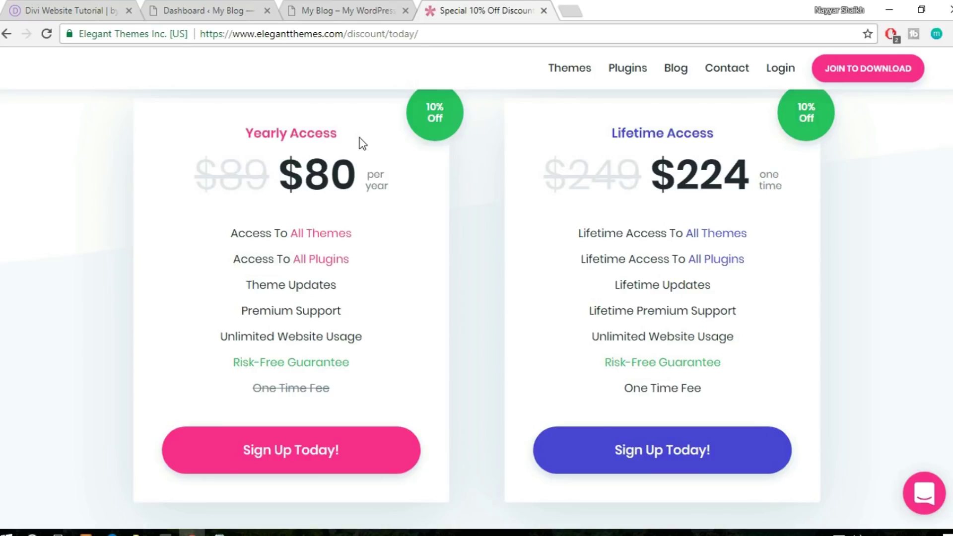
mouse_move(243, 290)
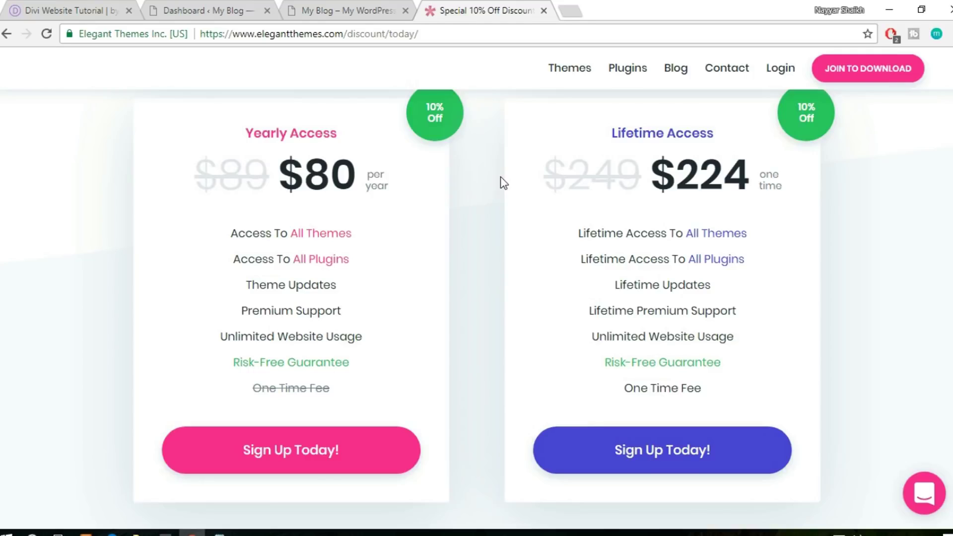
scroll(755, 211, "up", 1)
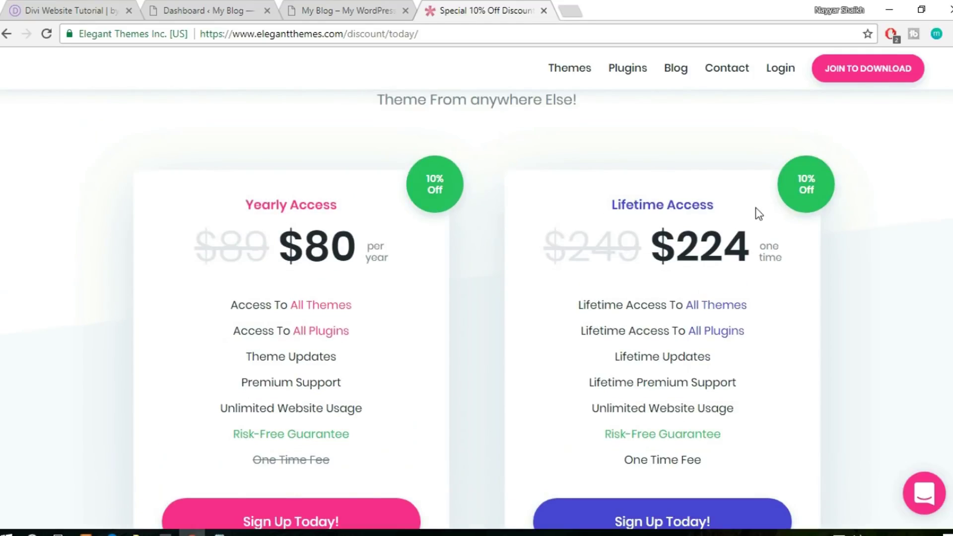
scroll(758, 211, "down", 1)
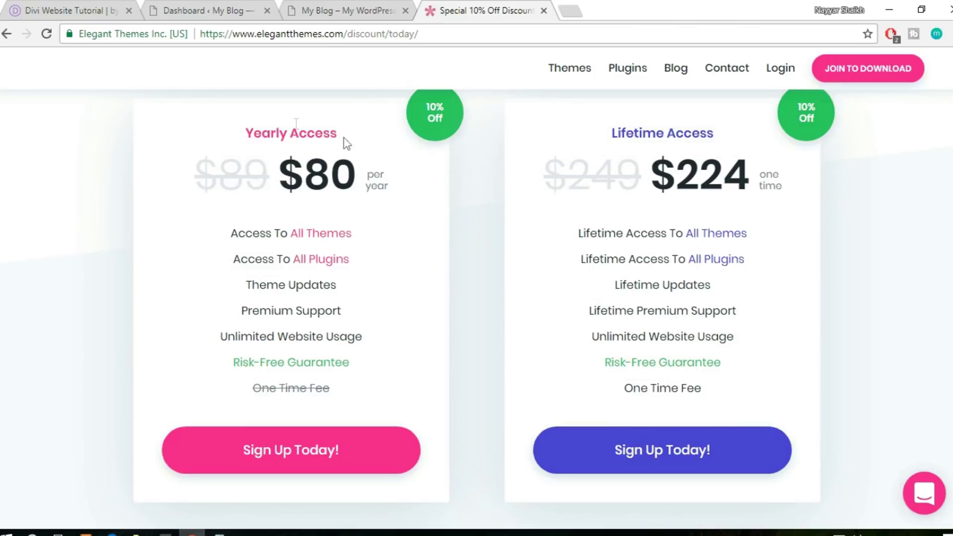
left_click_drag(244, 134, 355, 128)
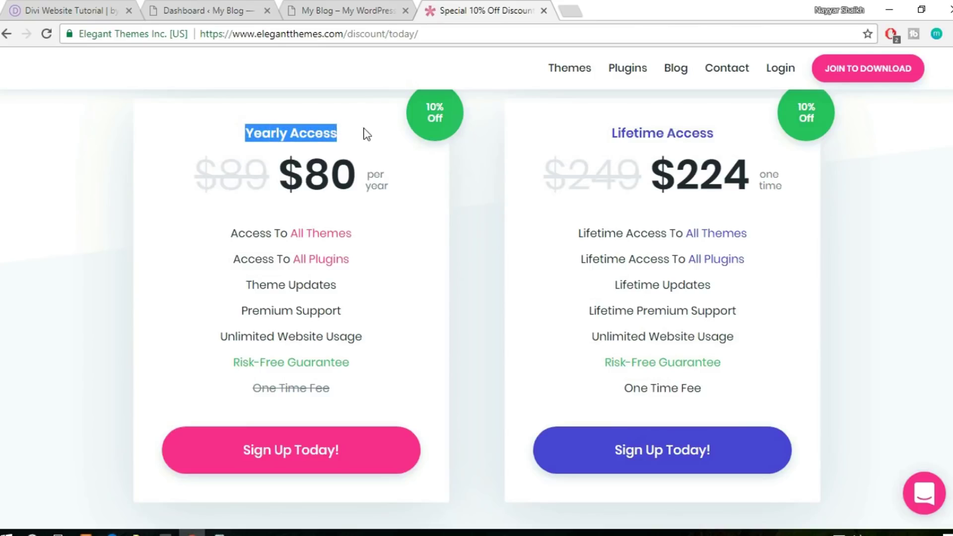
left_click(363, 132)
left_click_drag(245, 134, 361, 128)
mouse_move(339, 284)
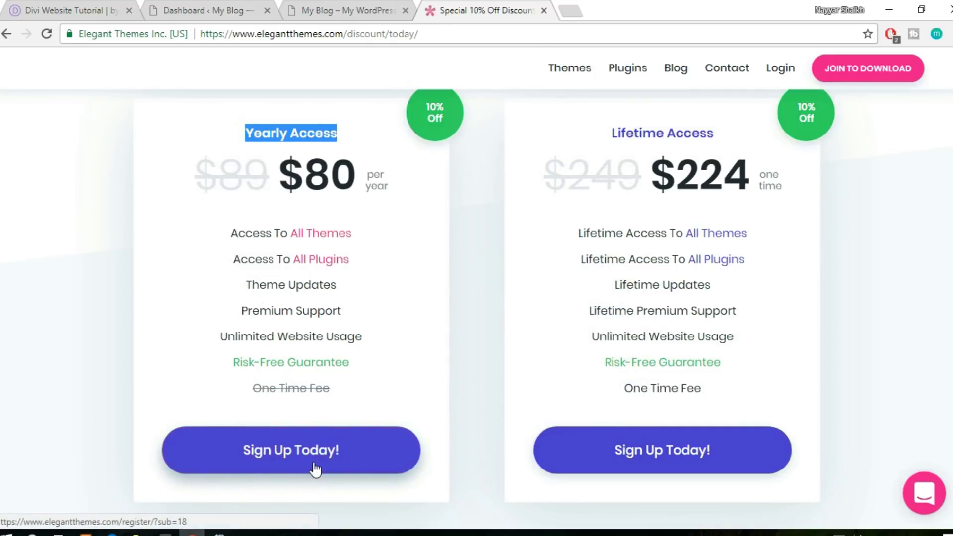
scroll(944, 245, "up", 4)
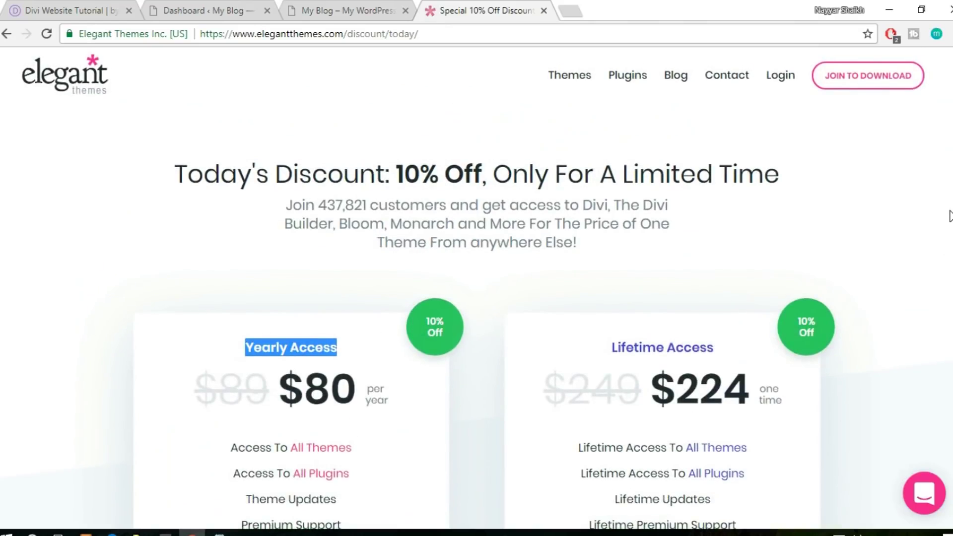
scroll(948, 229, "down", 4)
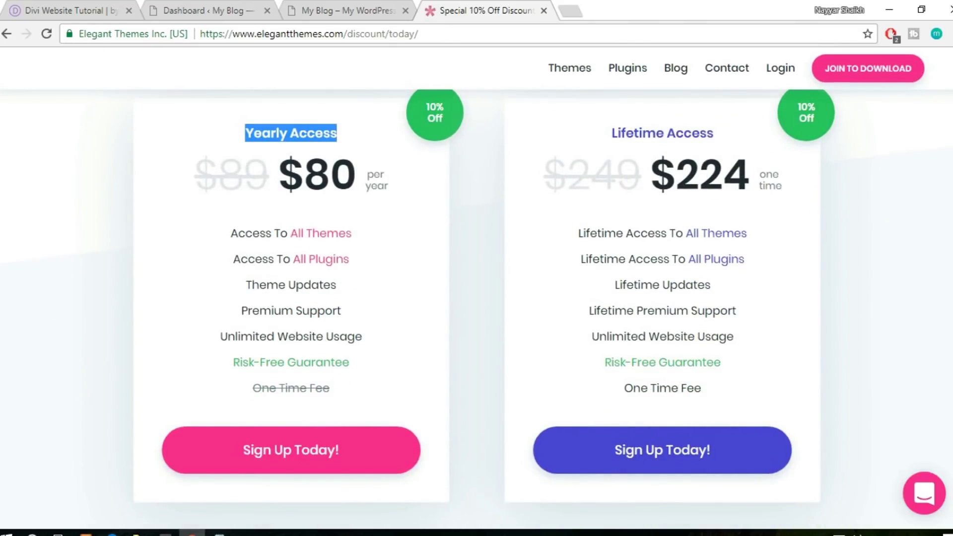
scroll(943, 198, "up", 1)
scroll(943, 198, "down", 1)
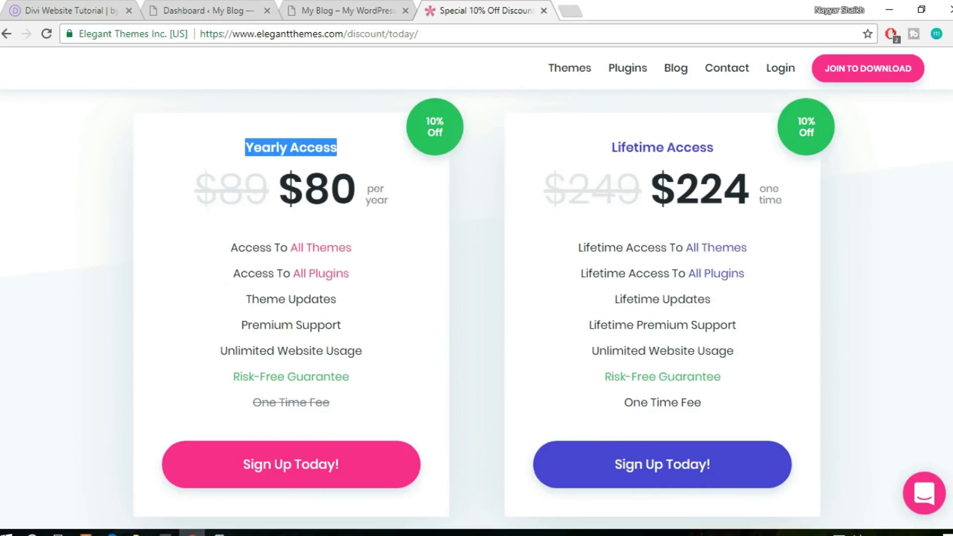
left_click(495, 193)
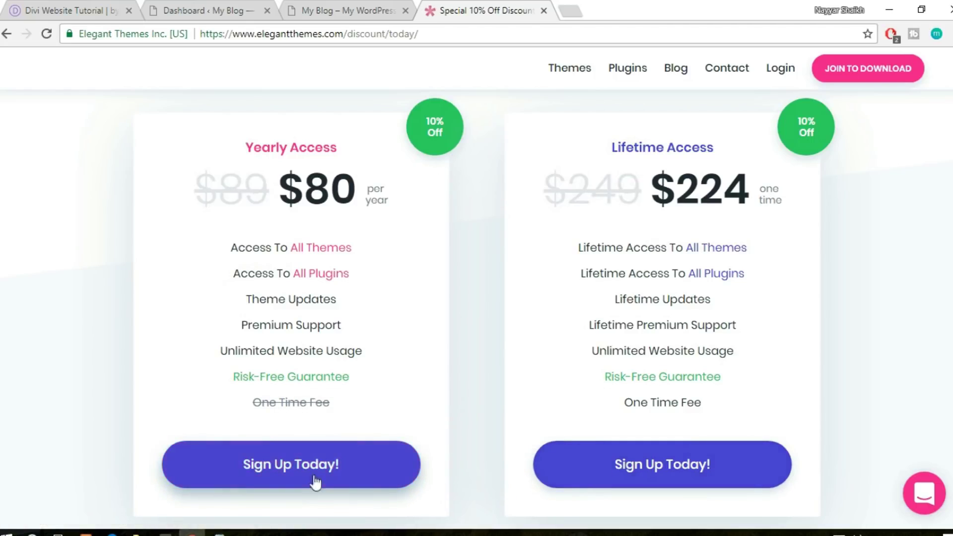
Close the discount tab, select the Divi zip in G:\Divi, and return to Chrome
left_click(545, 11)
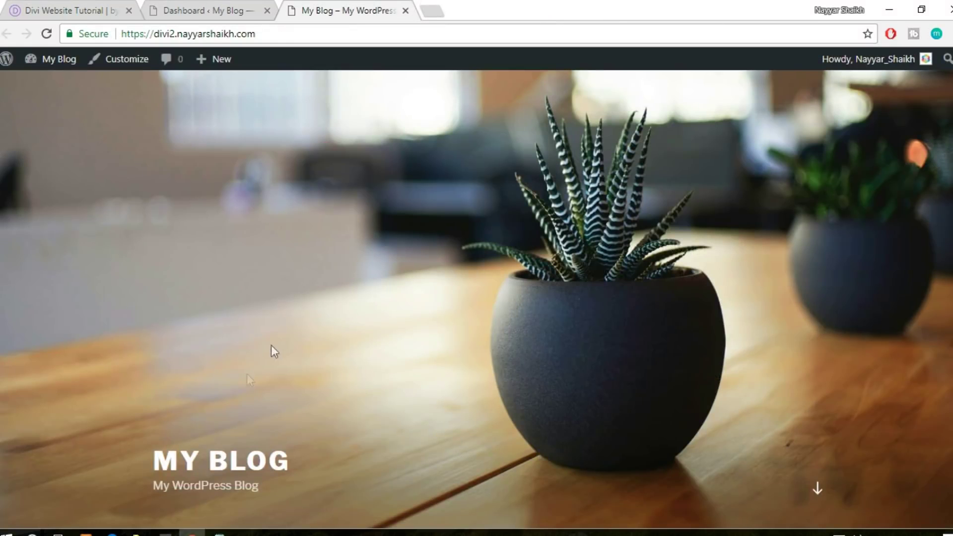
left_click(136, 531)
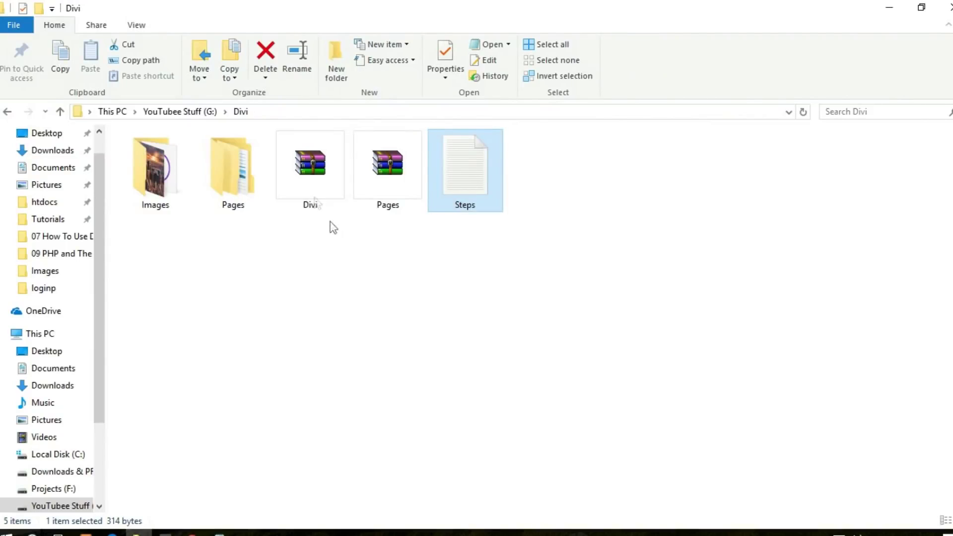
left_click(328, 188)
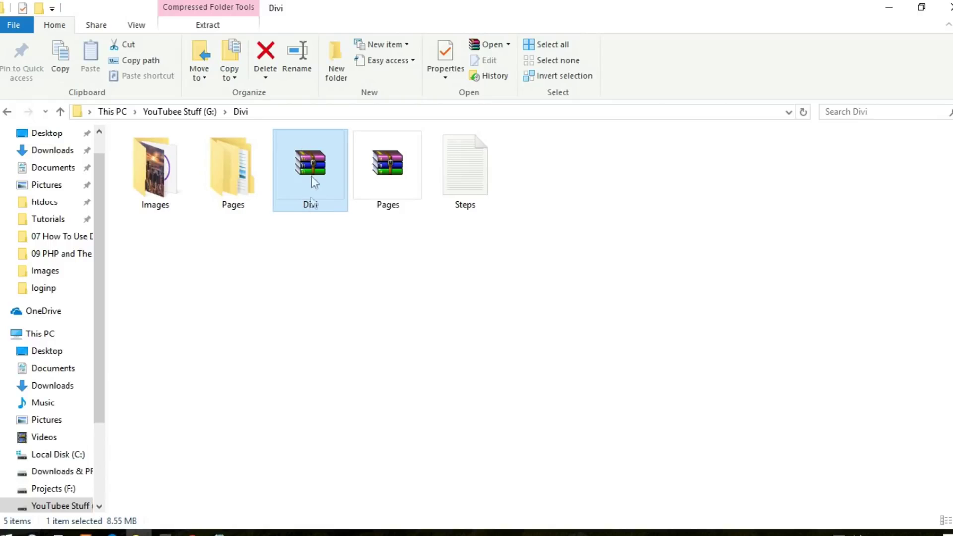
left_click(191, 533)
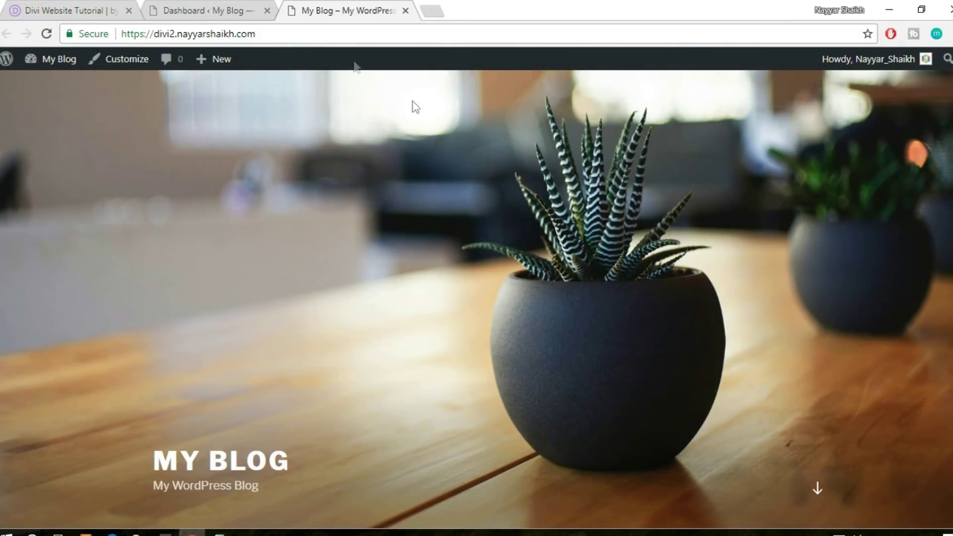
Switch to the divi2 WordPress Dashboard and point out the wp-admin part of its URL
left_click(243, 10)
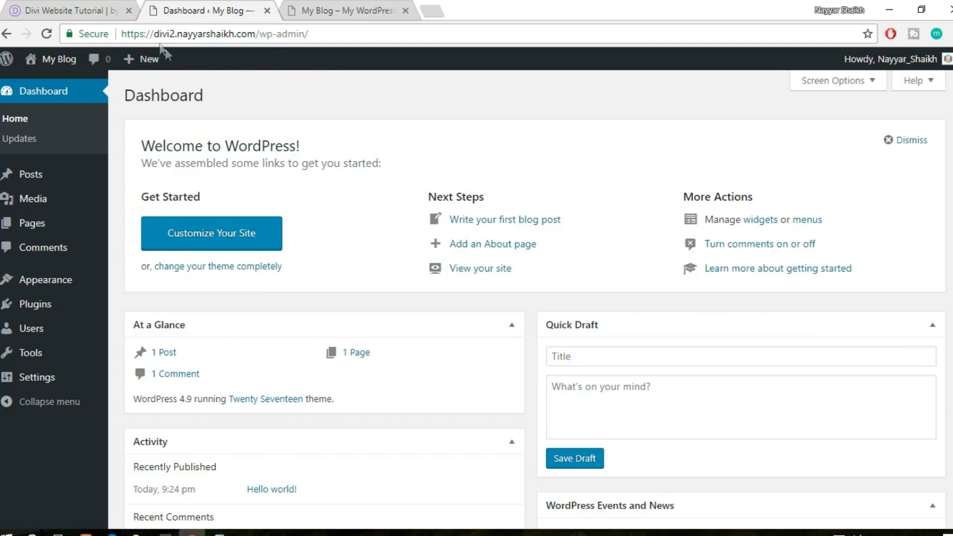
left_click_drag(153, 37, 261, 29)
left_click(256, 31)
left_click(273, 35)
left_click_drag(331, 34, 258, 35)
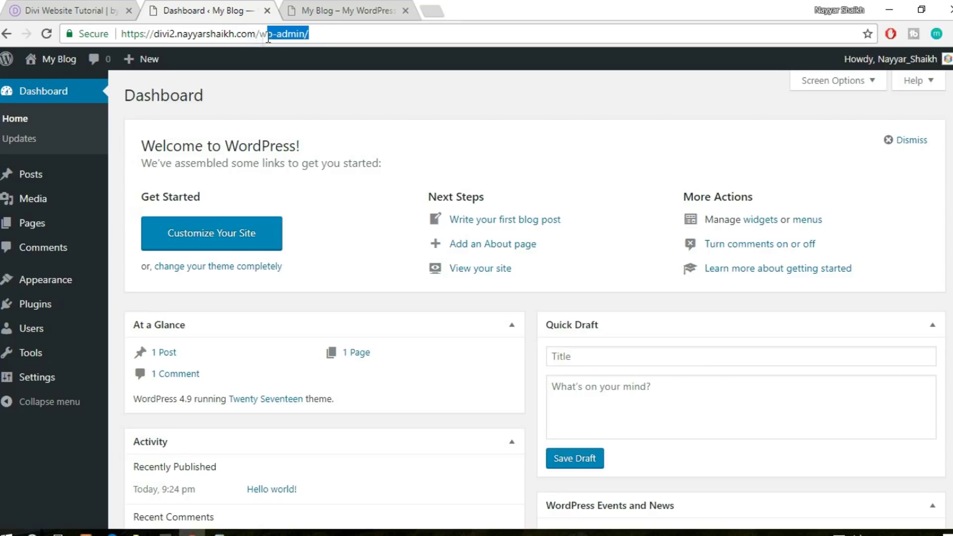
left_click(280, 59)
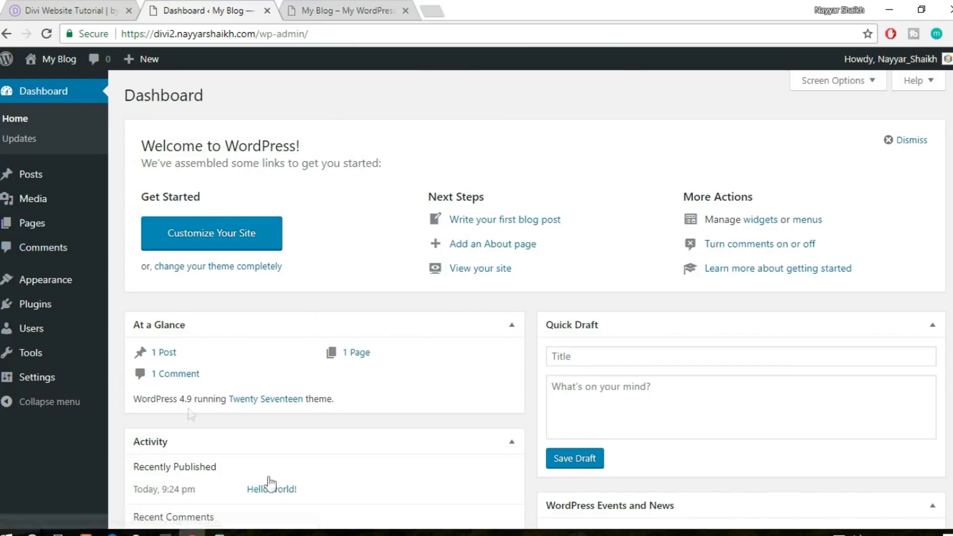
mouse_move(71, 292)
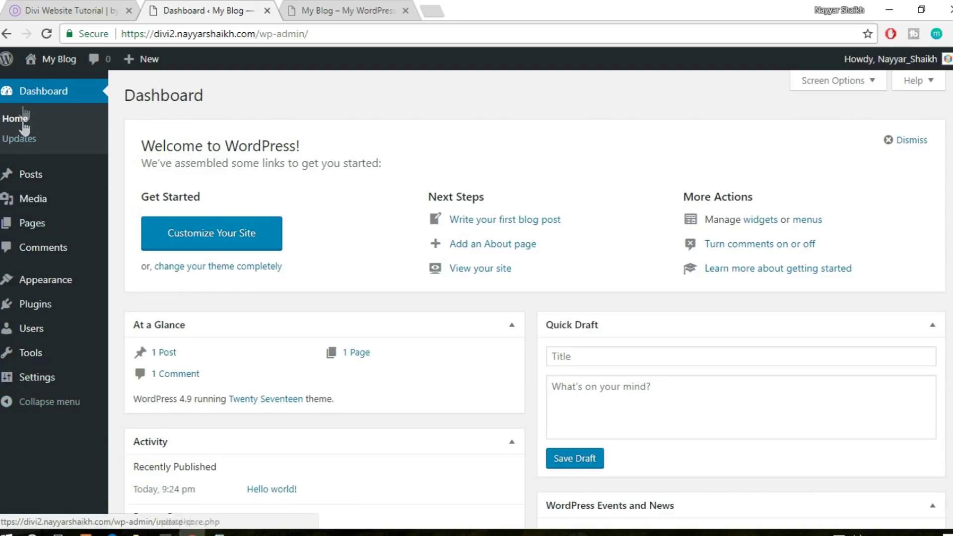
Delete the Twenty Sixteen theme from the installed themes
left_click(70, 284)
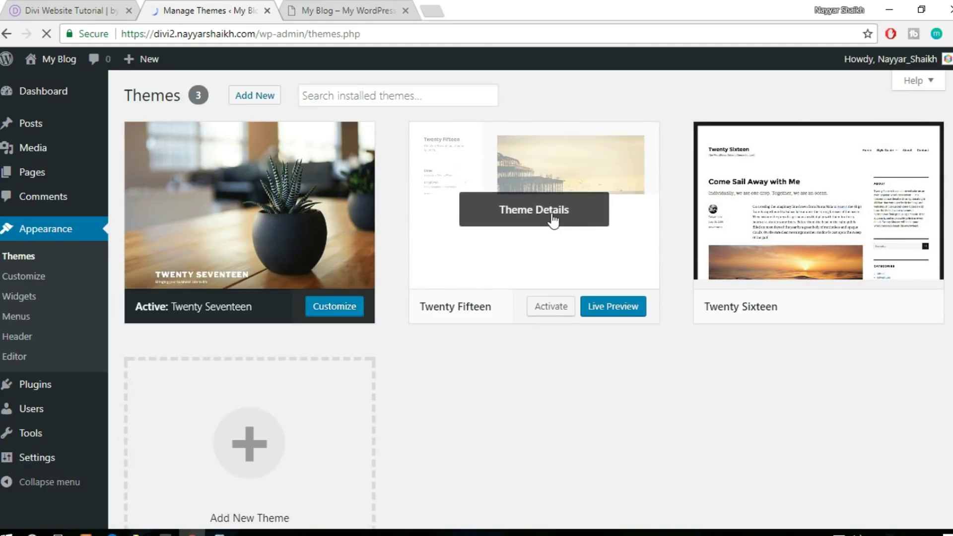
left_click(814, 221)
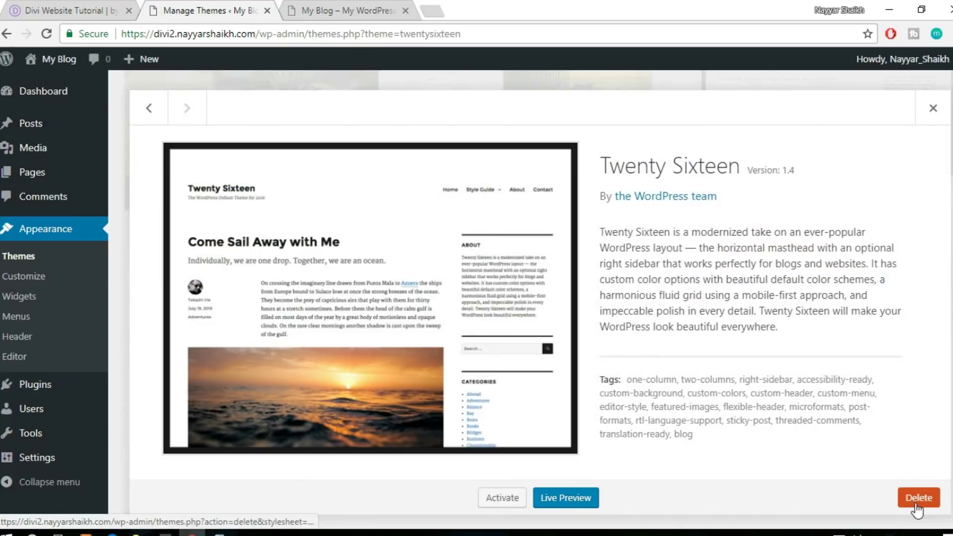
left_click(918, 498)
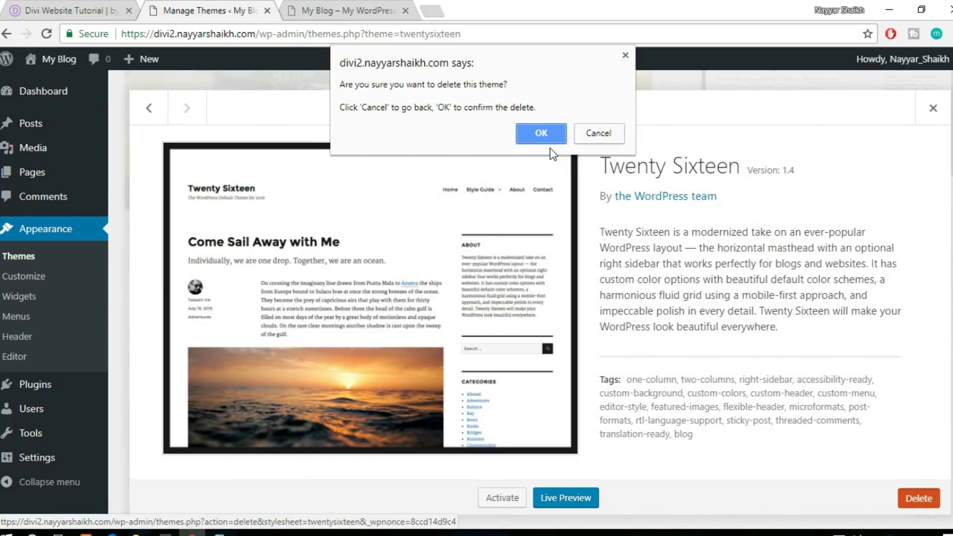
left_click(540, 133)
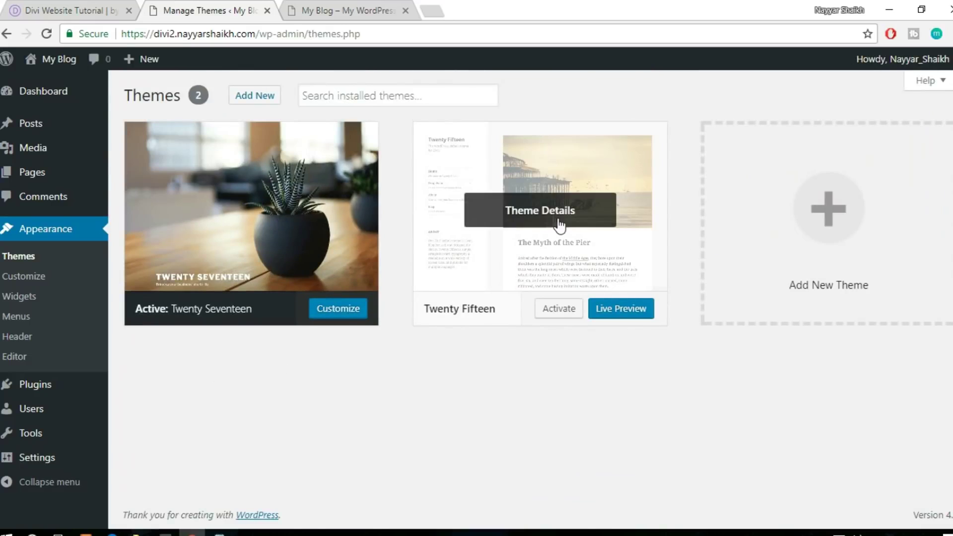
Delete the Twenty Fifteen theme, leaving only Twenty Seventeen
left_click(546, 209)
left_click(919, 498)
left_click(540, 133)
scroll(469, 190, "down", 1)
scroll(453, 191, "up", 1)
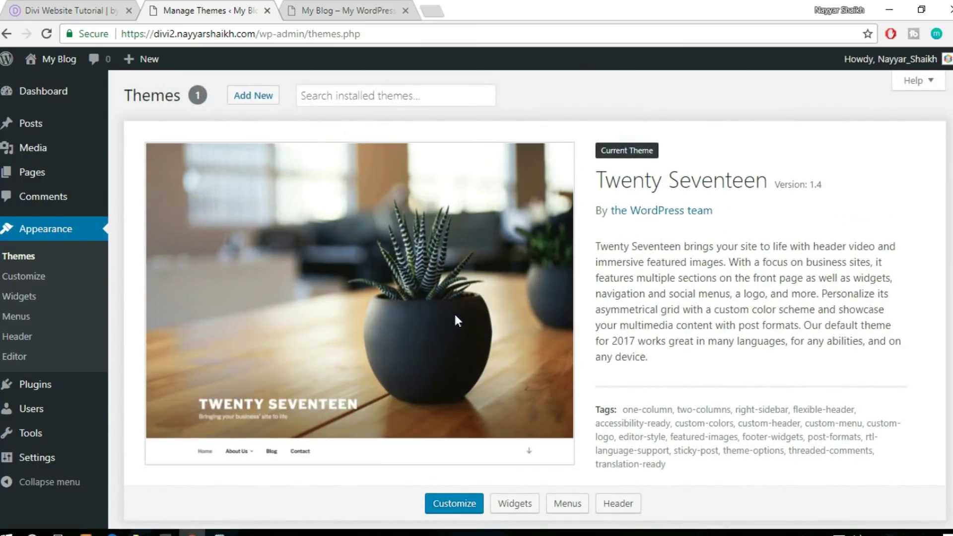
Go to Add Themes, reveal the Upload Theme form and bring up its file picker
left_click(229, 97)
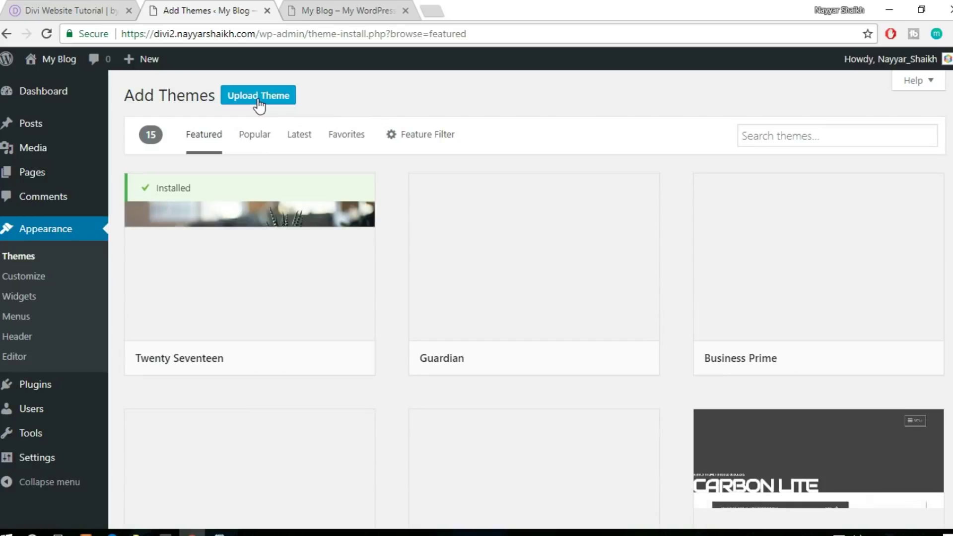
left_click(259, 99)
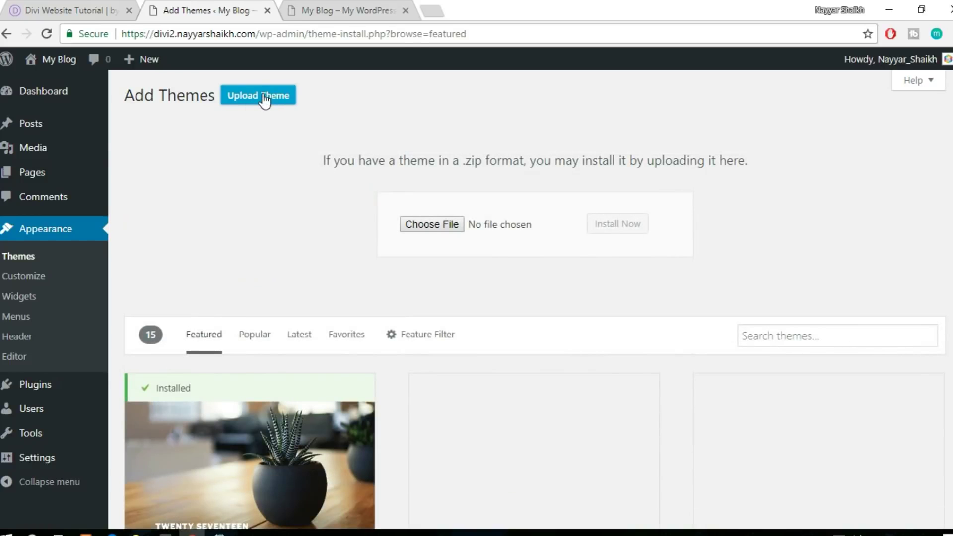
left_click(434, 239)
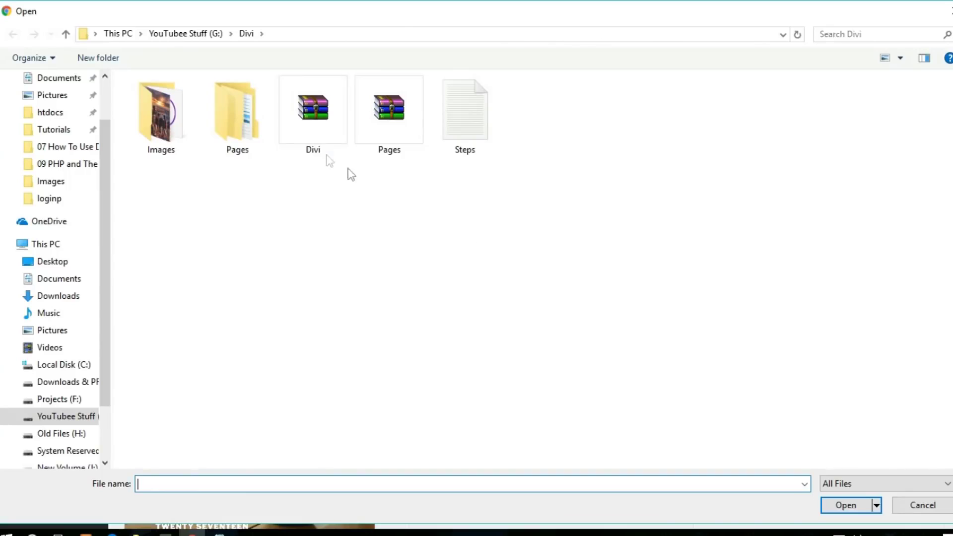
Select Divi.zip as the theme archive and start installing it with Install Now
left_click(327, 144)
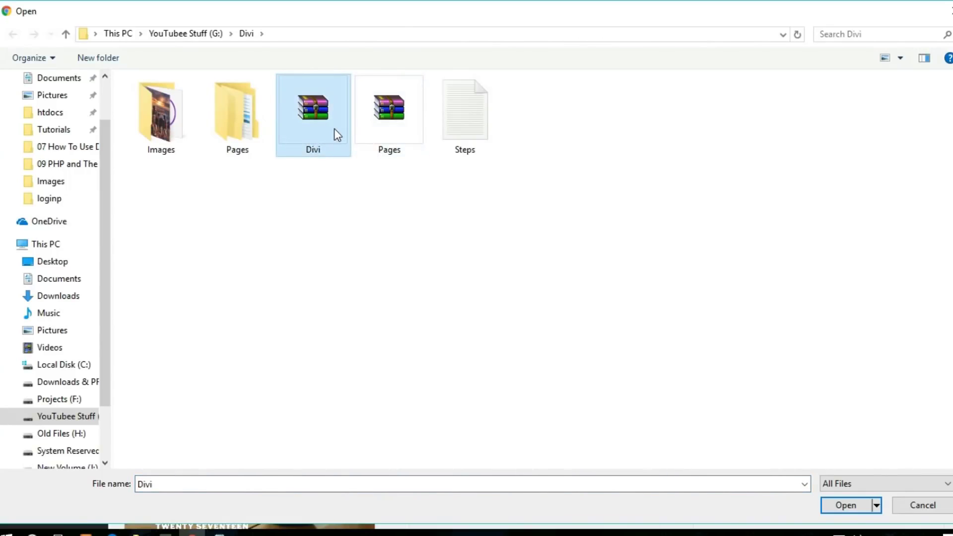
left_click(844, 506)
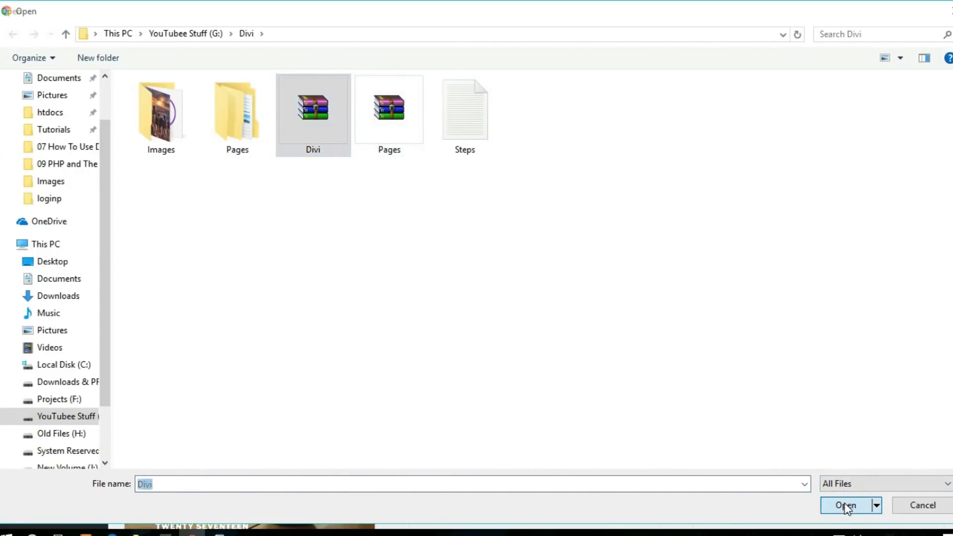
left_click(625, 229)
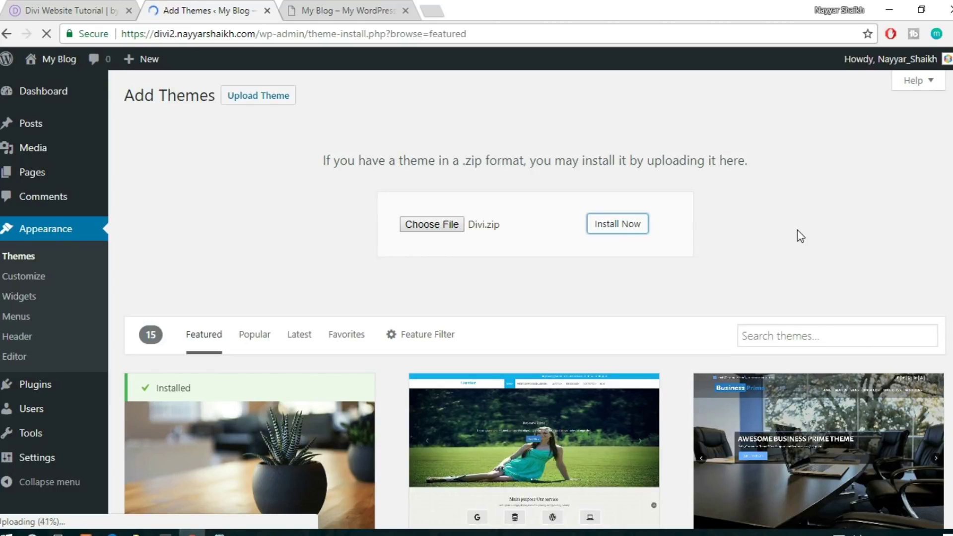
Scroll through the reference Learn a Language homepage, then check the Divi upload progress
left_click(48, 9)
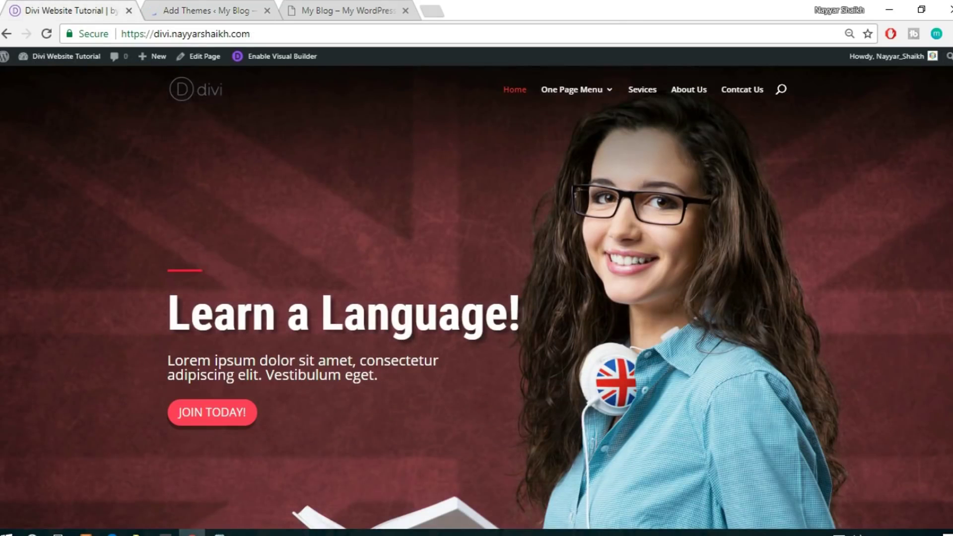
scroll(476, 298, "down", 15)
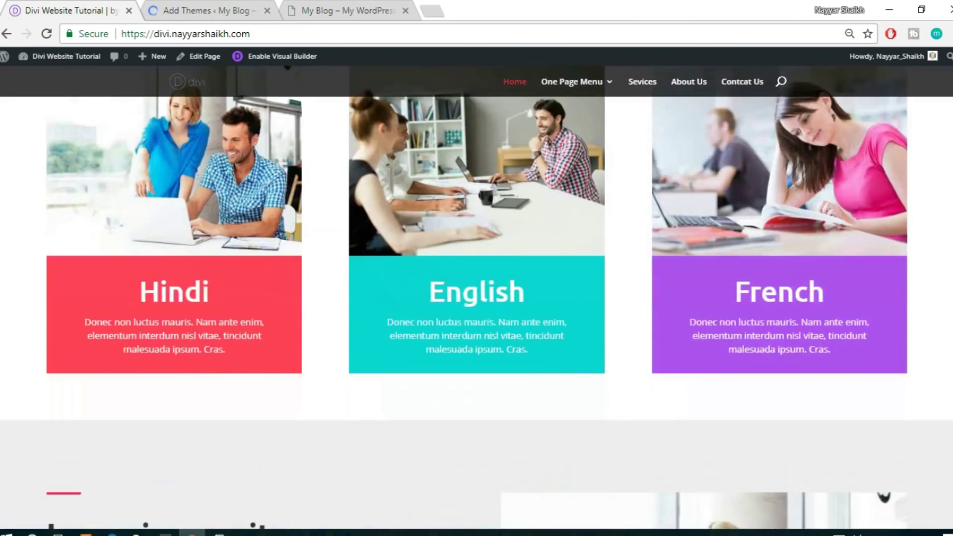
scroll(476, 298, "down", 20)
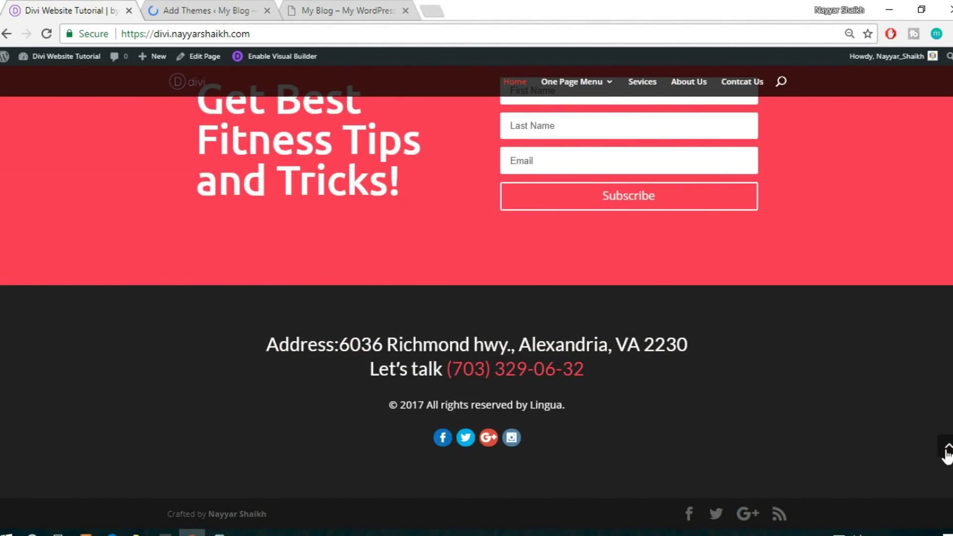
left_click(946, 449)
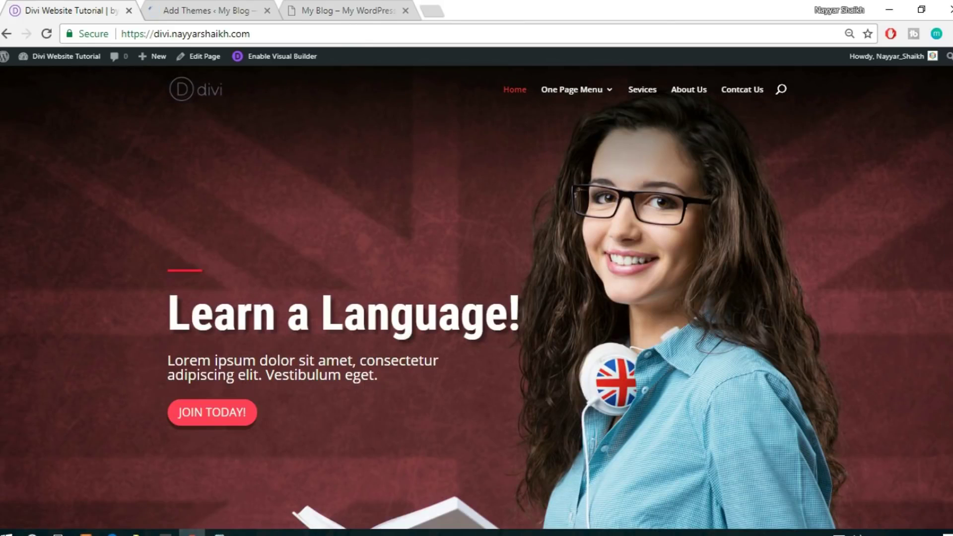
left_click(213, 7)
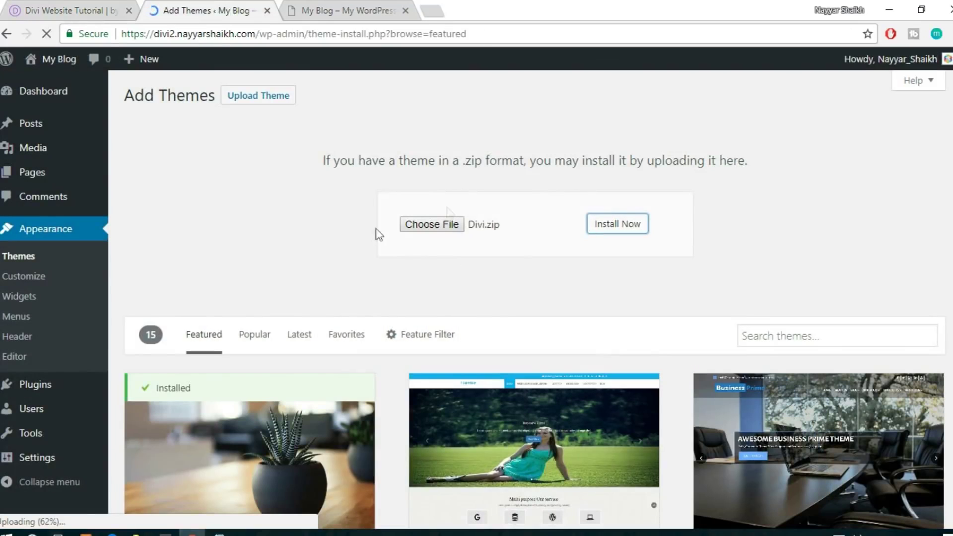
Alternate between the reference hero and Add Themes until the Divi install finishes
left_click(79, 10)
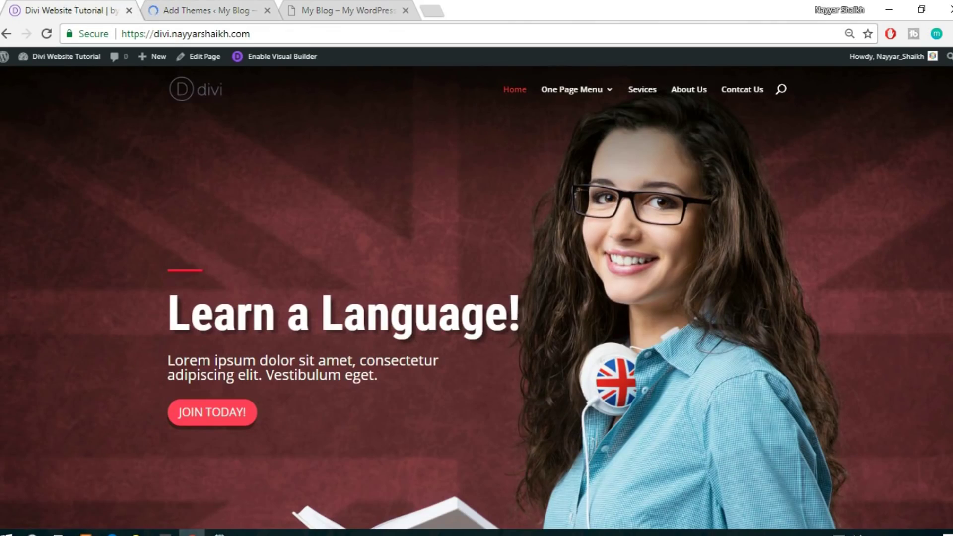
scroll(476, 298, "down", 20)
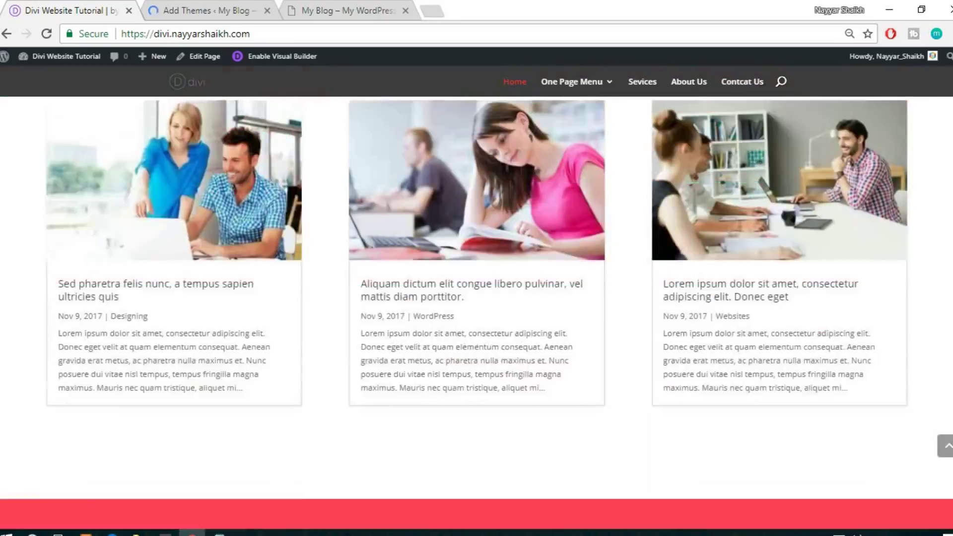
left_click(945, 445)
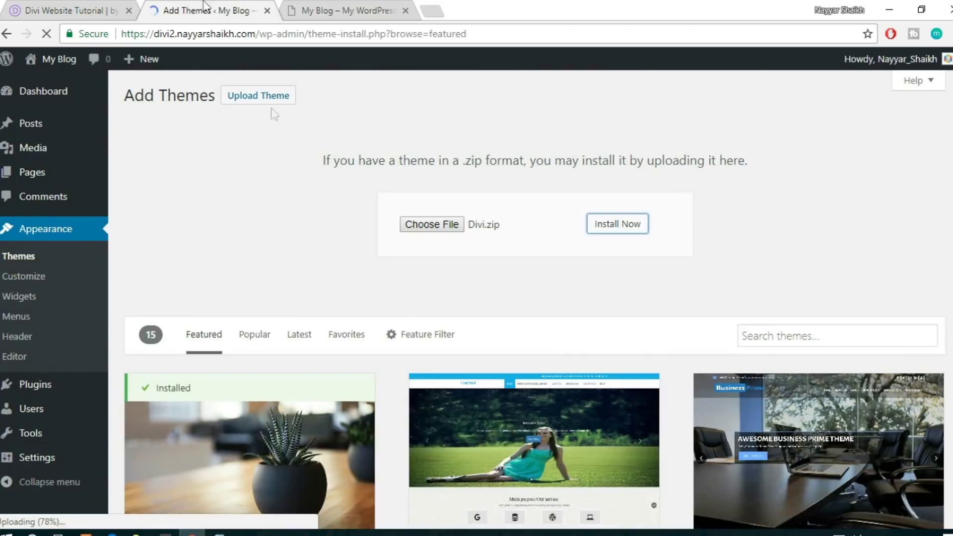
left_click(206, 9)
left_click(75, 4)
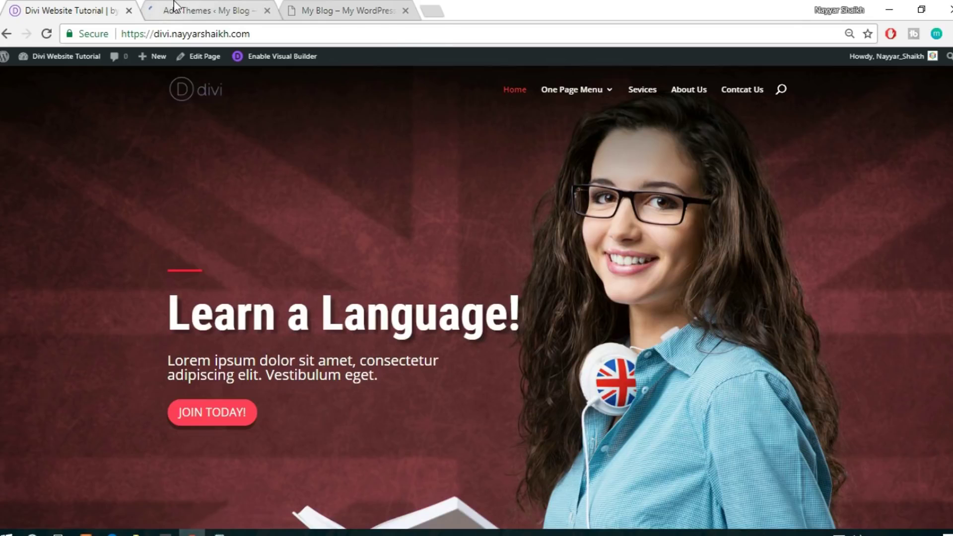
left_click(201, 9)
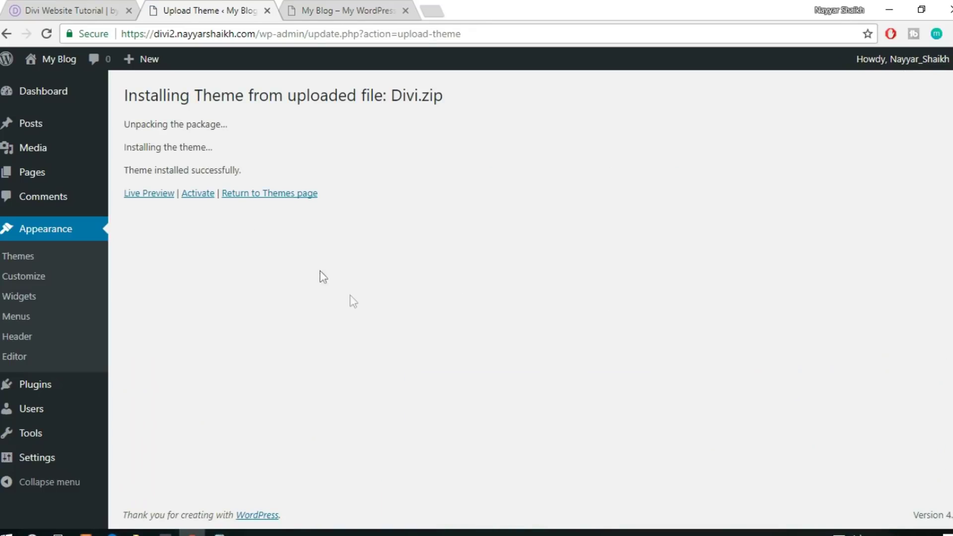
Activate the freshly installed Divi theme and review the Themes list
left_click(197, 195)
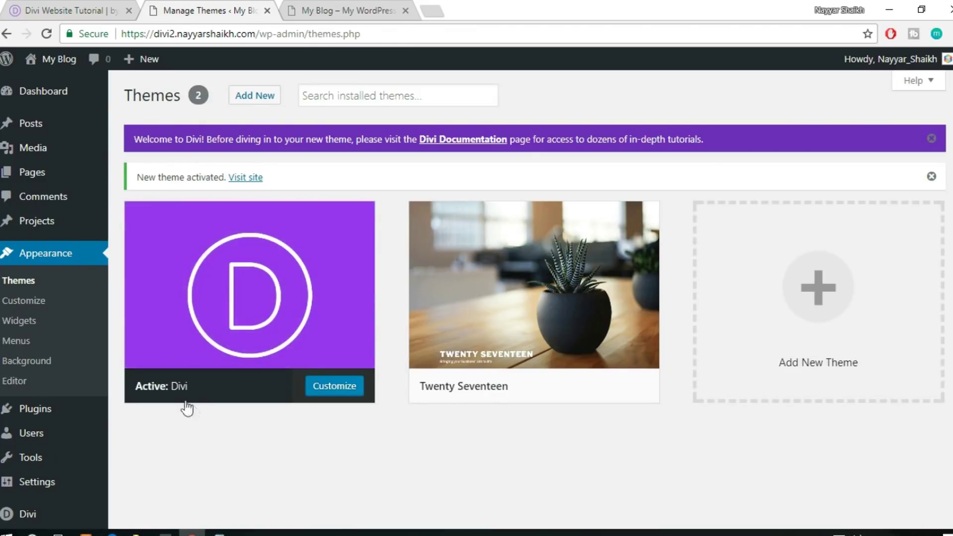
scroll(185, 407, "down", 1)
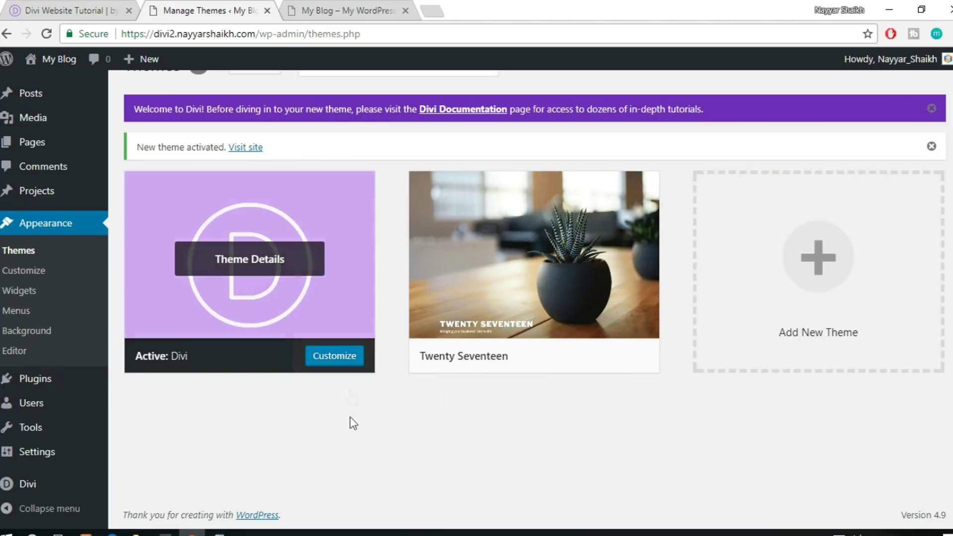
scroll(346, 431, "up", 1)
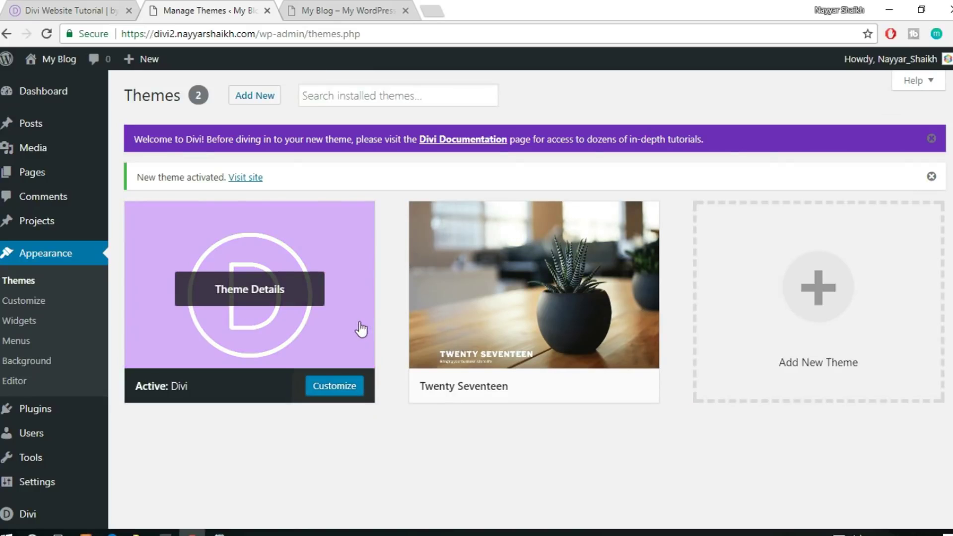
Reload the My Blog front page to see it in the Divi theme
left_click(341, 10)
left_click(327, 37)
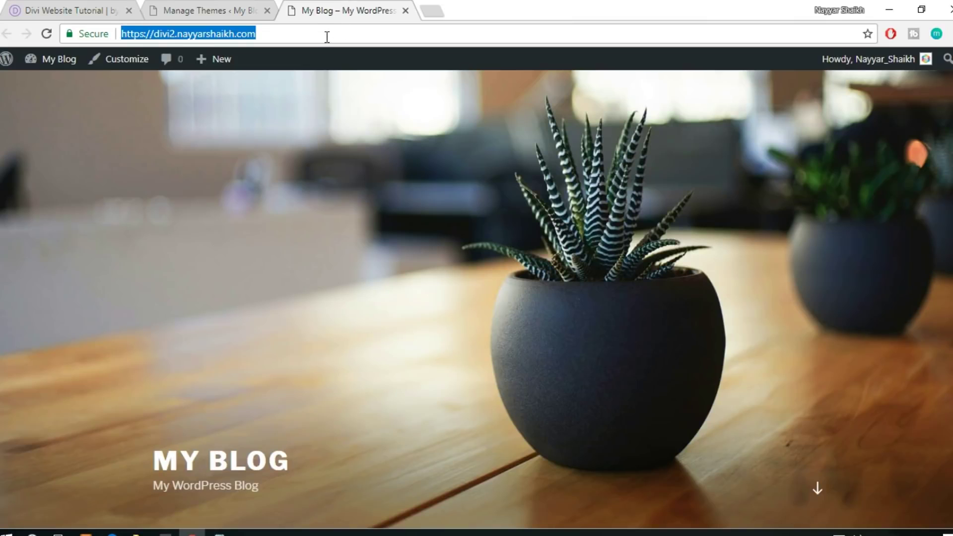
key("Return")
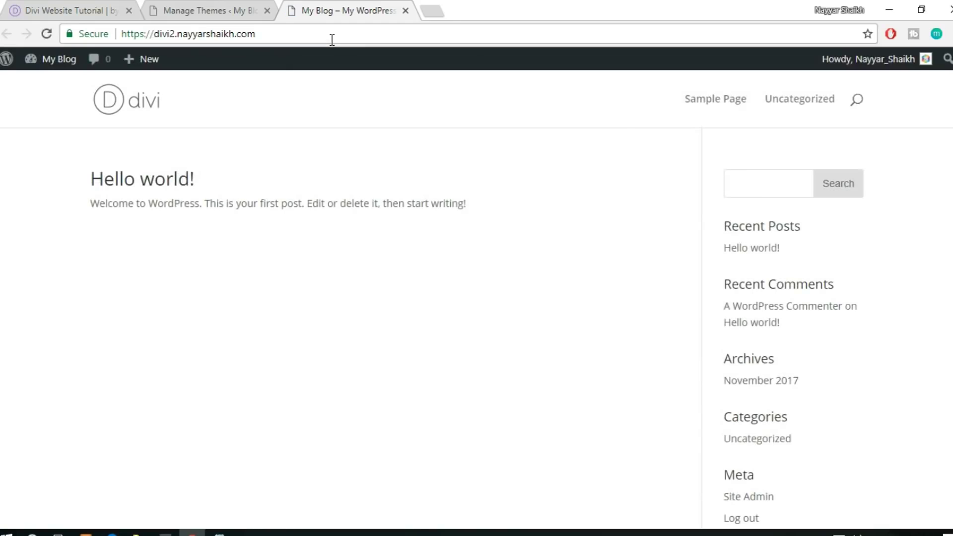
scroll(596, 373, "down", 1)
scroll(595, 373, "down", 2)
scroll(596, 373, "up", 3)
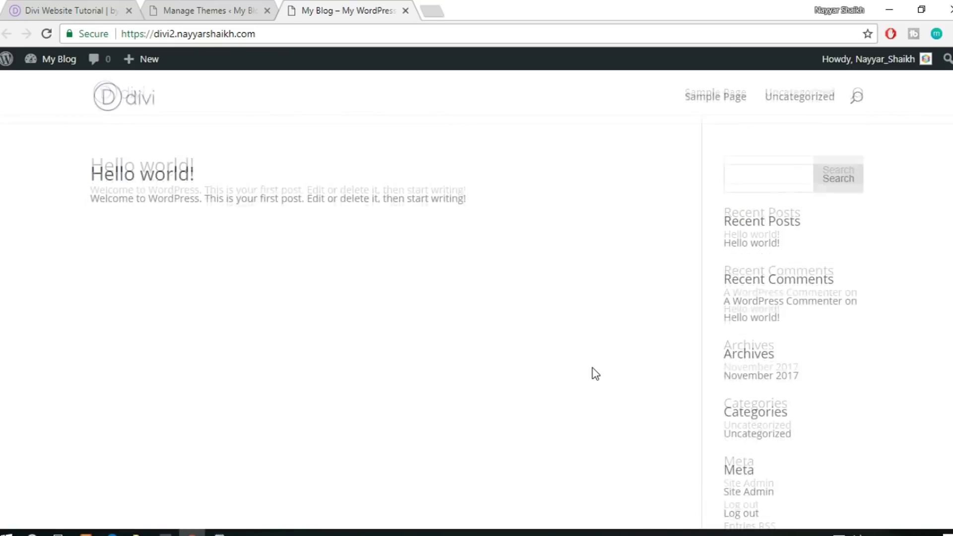
Compare it against the reference Learn a Language homepage, then return to the themes list
left_click(75, 10)
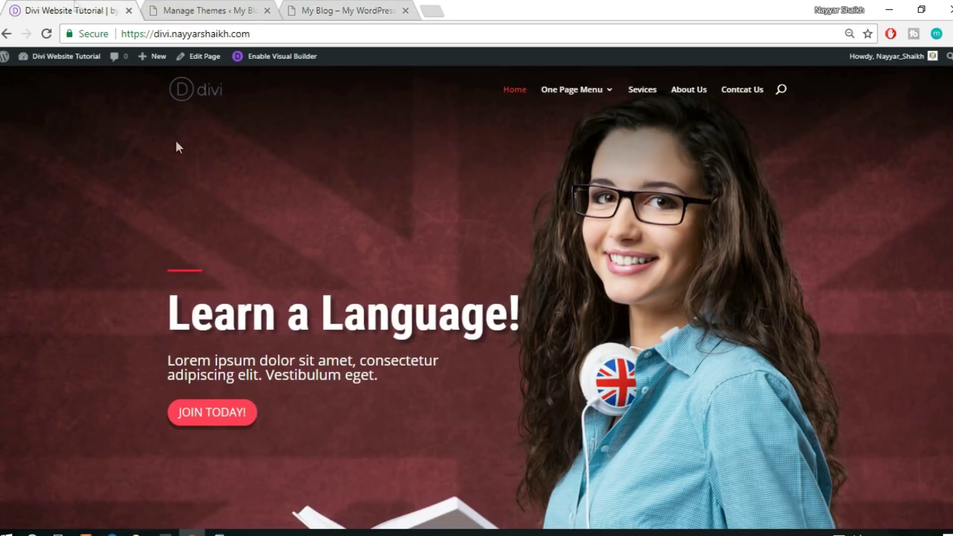
scroll(857, 425, "down", 3)
scroll(857, 425, "up", 3)
scroll(855, 422, "down", 3)
scroll(857, 425, "down", 2)
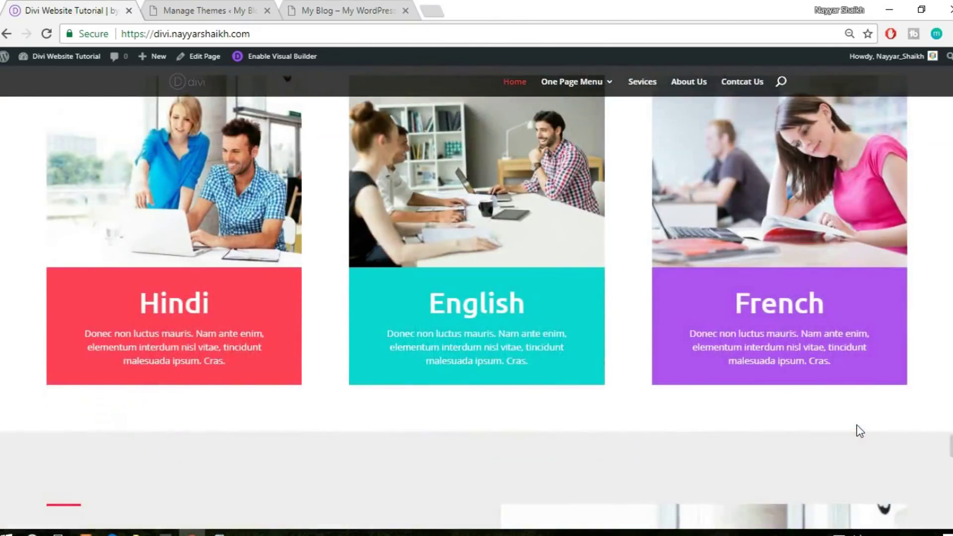
scroll(856, 425, "up", 4)
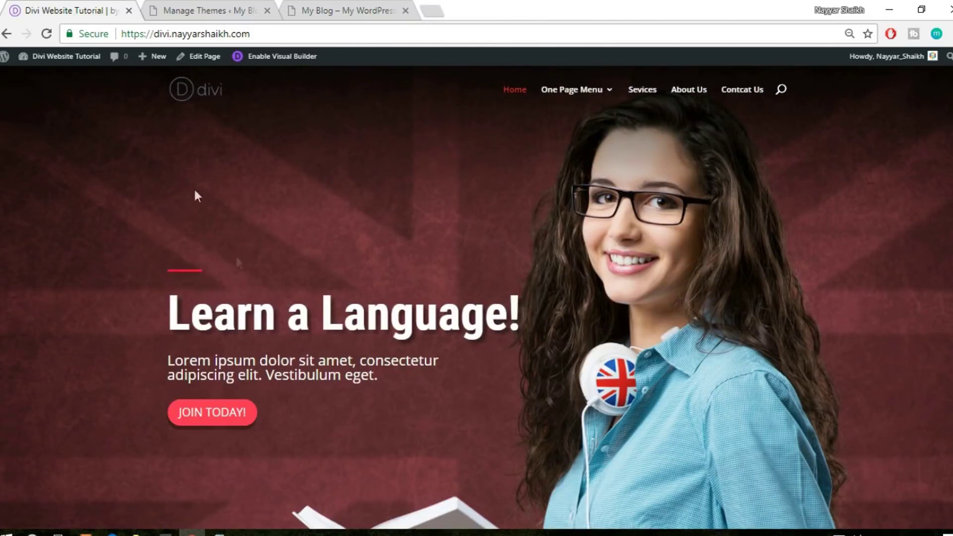
left_click(222, 10)
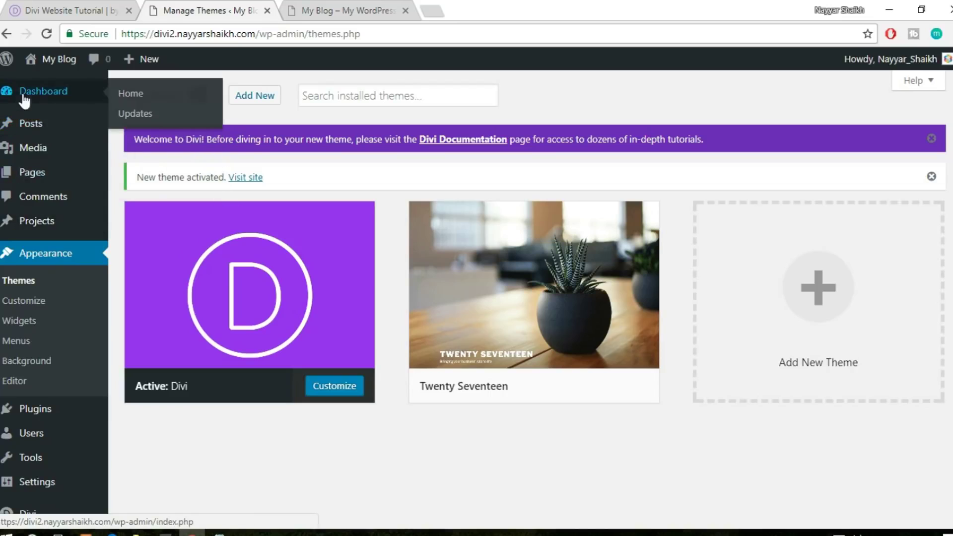
Add a new page via Pages > Add New, title it 'HomePage', and publish it
mouse_move(38, 179)
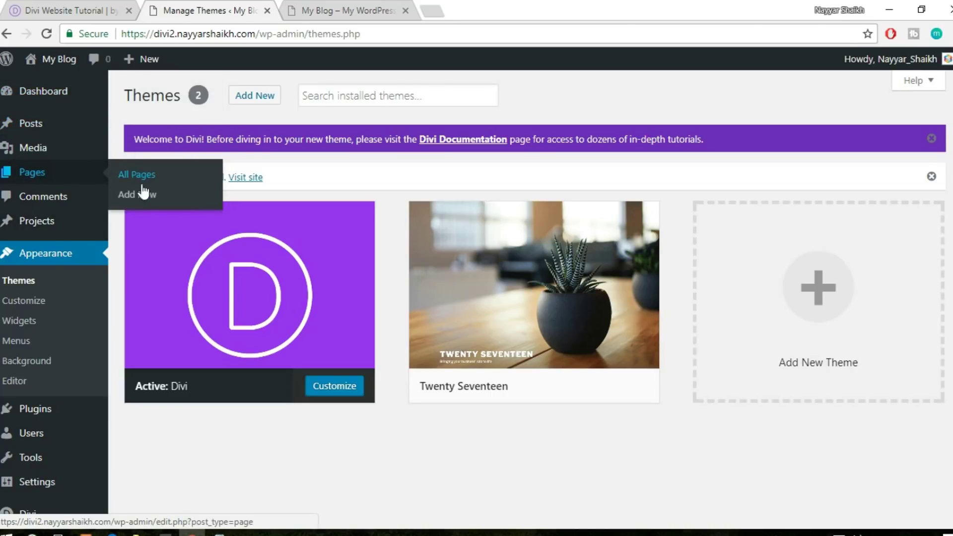
left_click(132, 195)
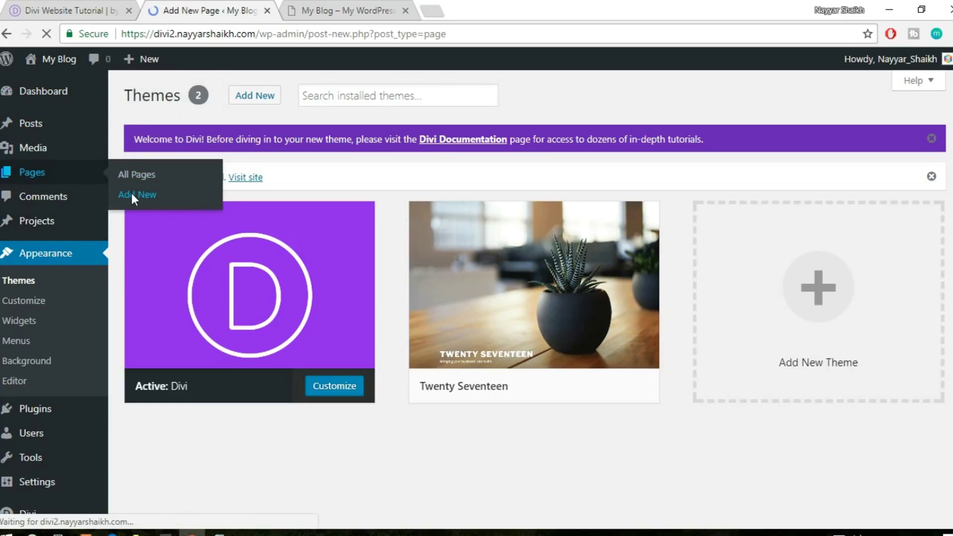
left_click(85, 9)
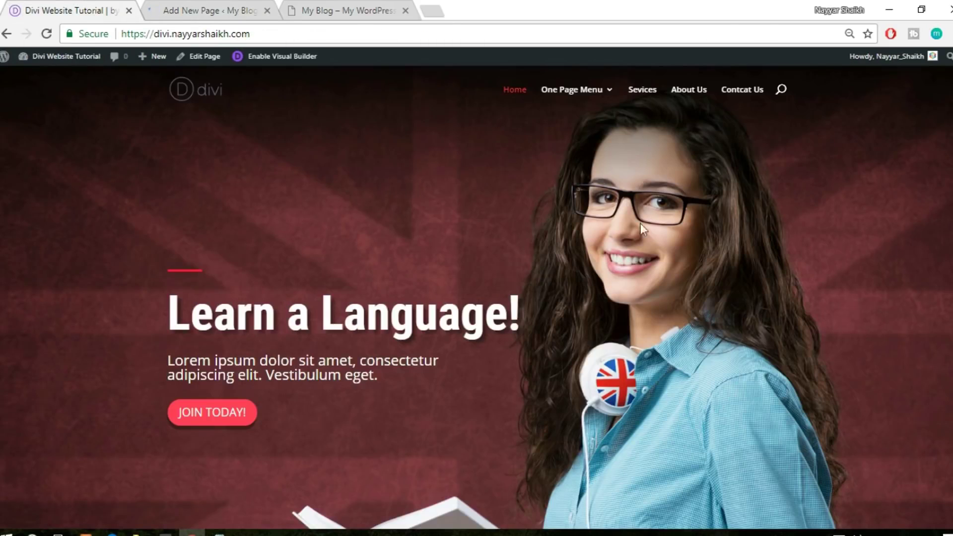
left_click(216, 4)
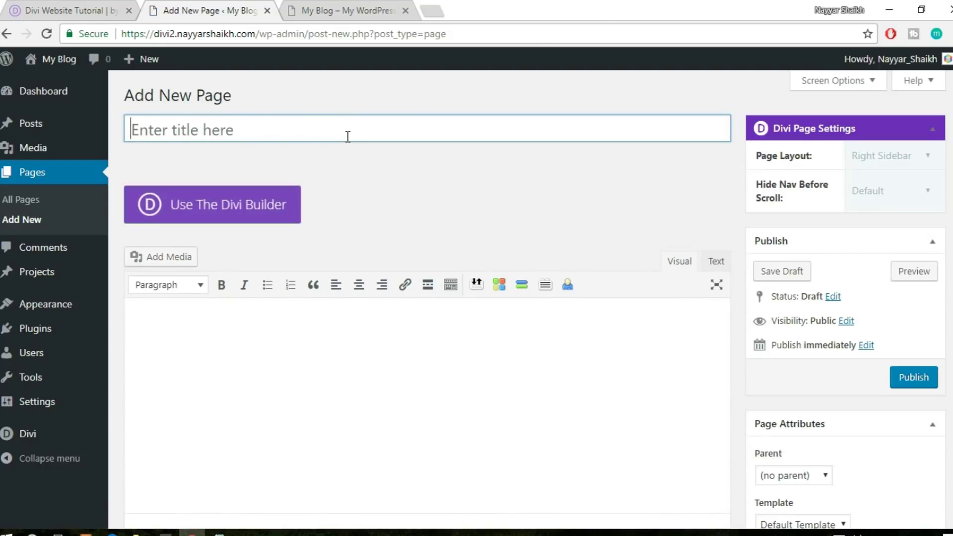
type("H")
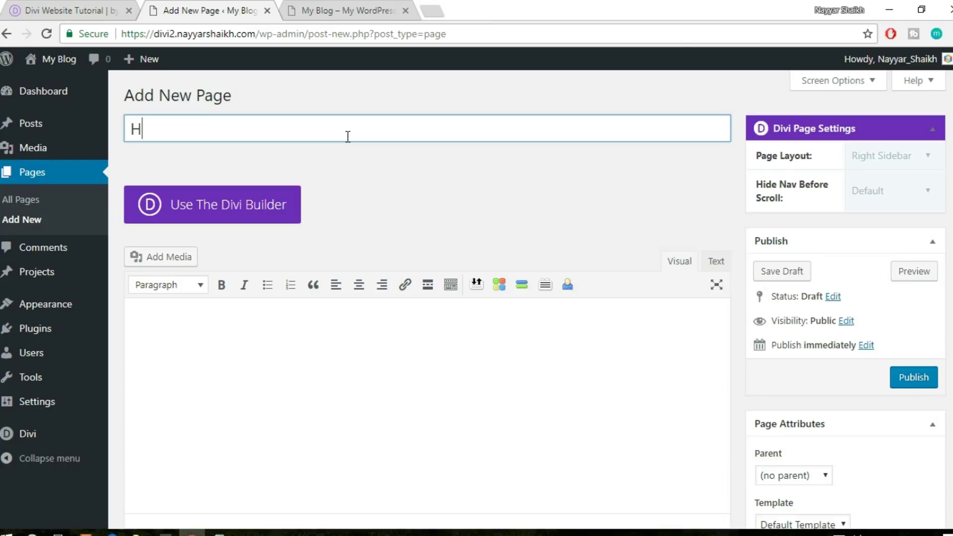
type("omePage")
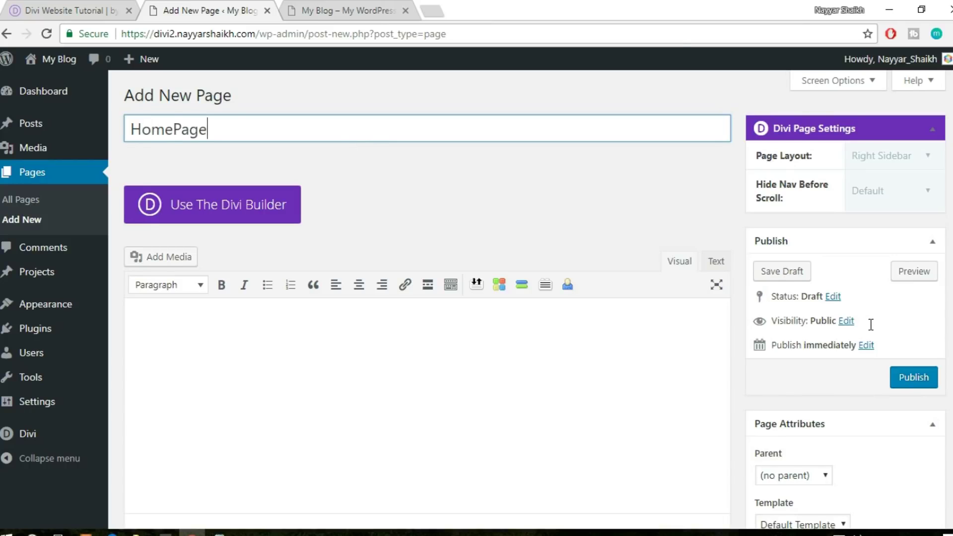
scroll(870, 325, "down", 3)
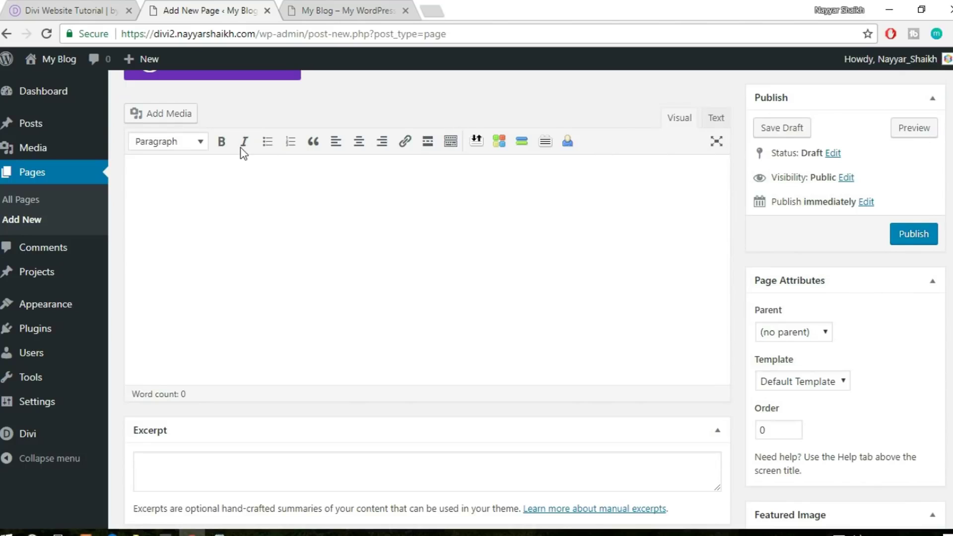
scroll(244, 153, "up", 3)
left_click(916, 385)
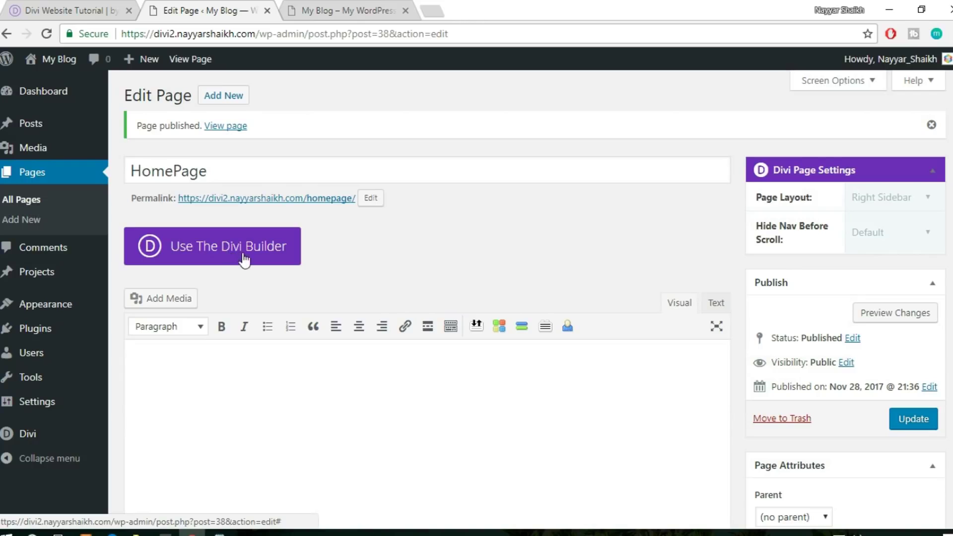
Switch HomePage to the Divi Builder, launch the Visual Builder, and choose Start Building
left_click(243, 255)
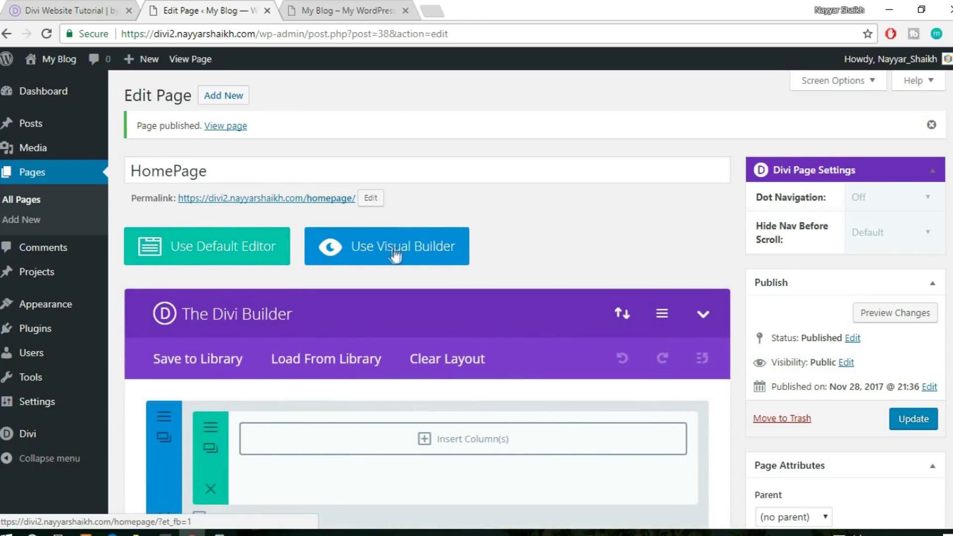
left_click(422, 256)
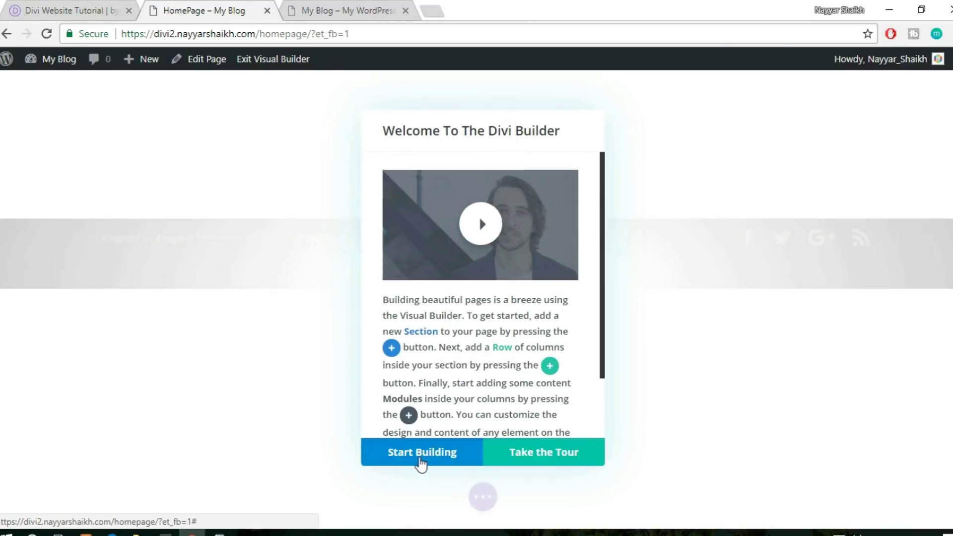
left_click(438, 460)
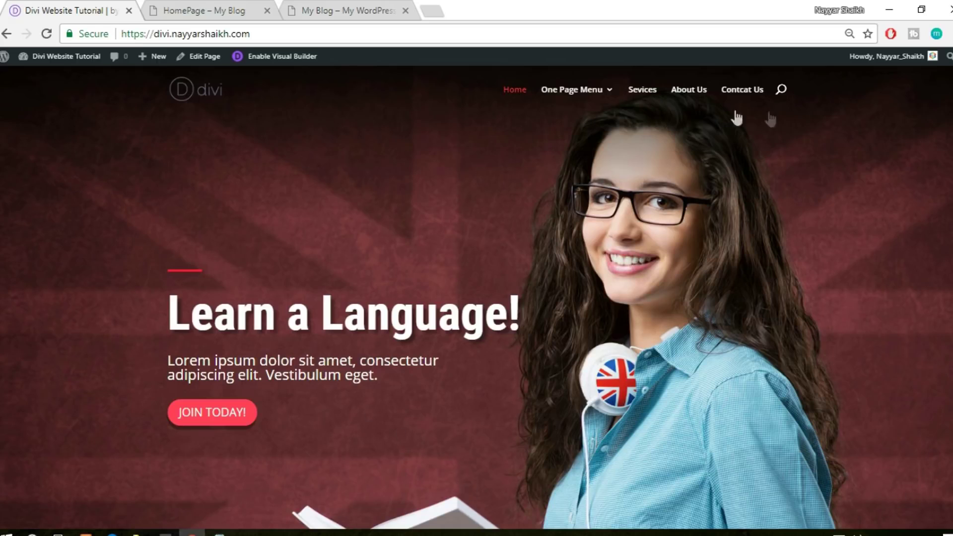
Compare the reference hero's heading, paragraph and button text with the empty HomePage builder
left_click(196, 9)
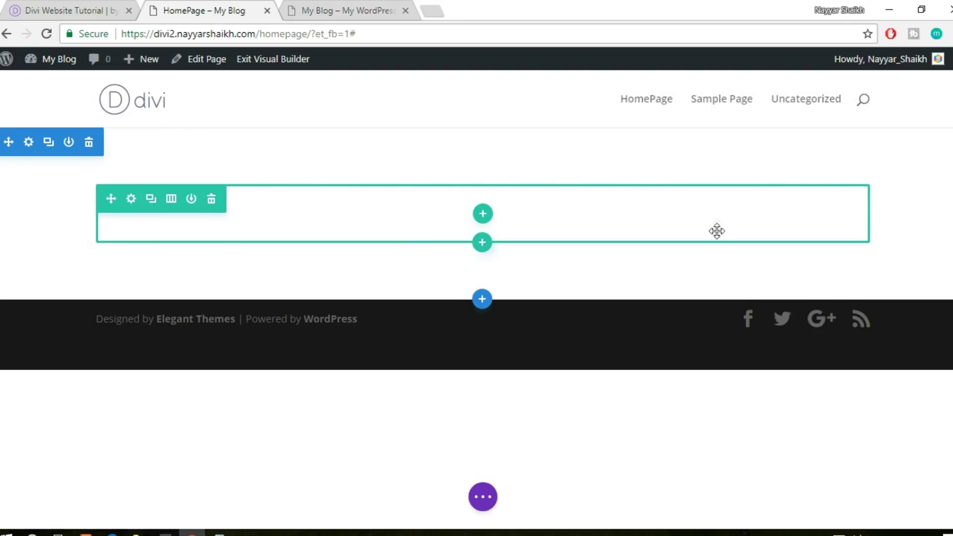
left_click(50, 10)
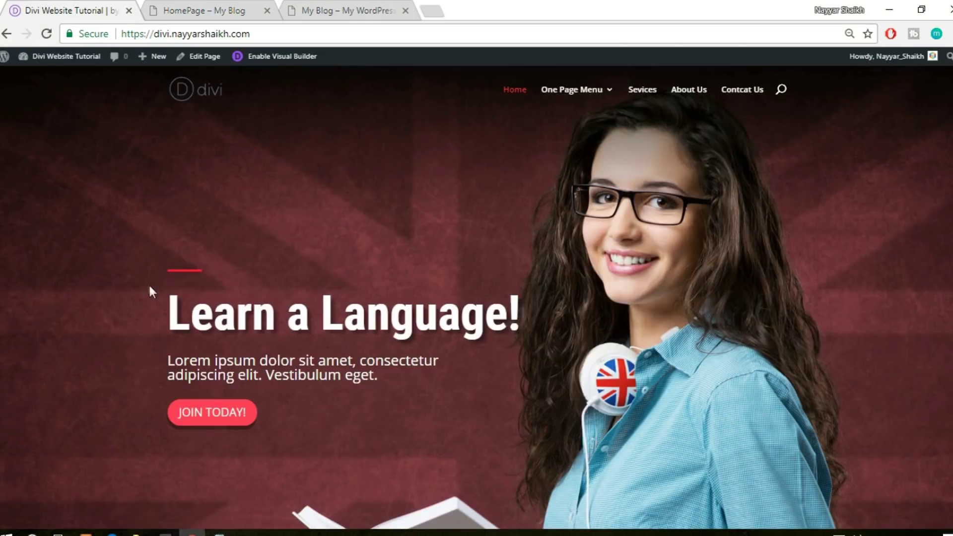
scroll(324, 264, "down", 2)
left_click_drag(148, 208, 472, 334)
left_click(169, 9)
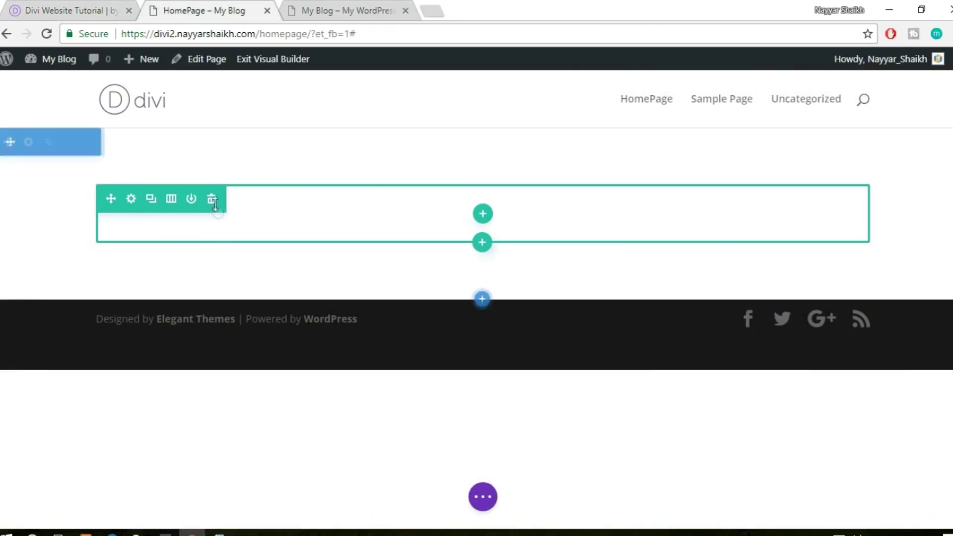
left_click(54, 8)
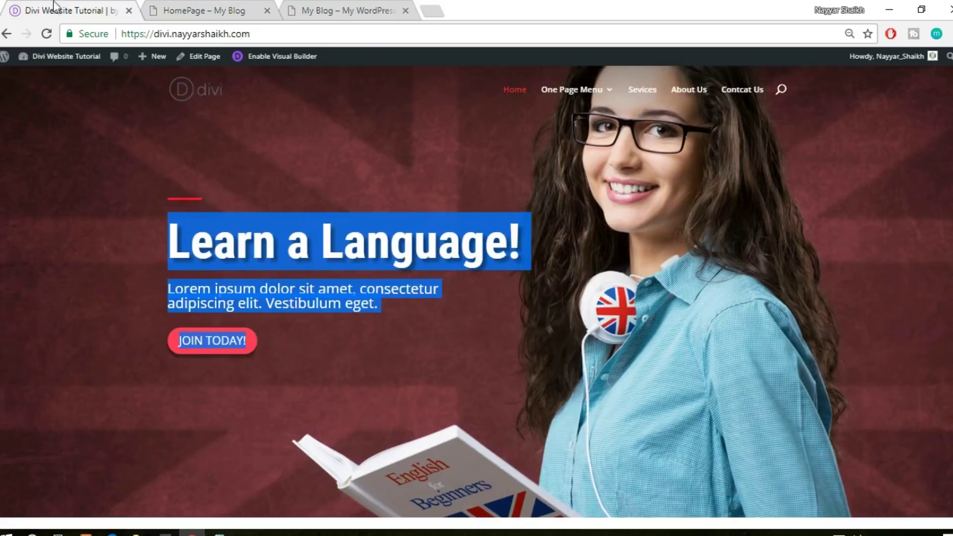
left_click(125, 250)
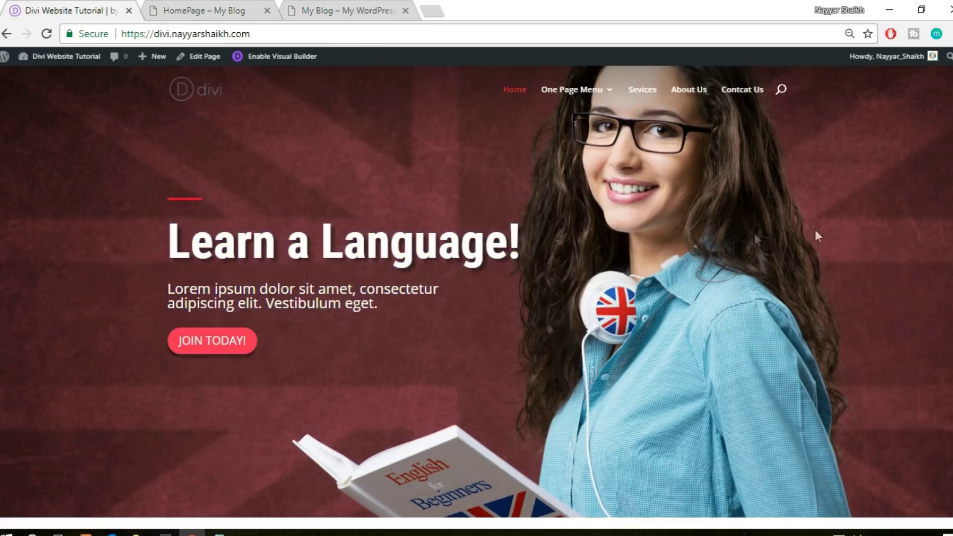
left_click(219, 7)
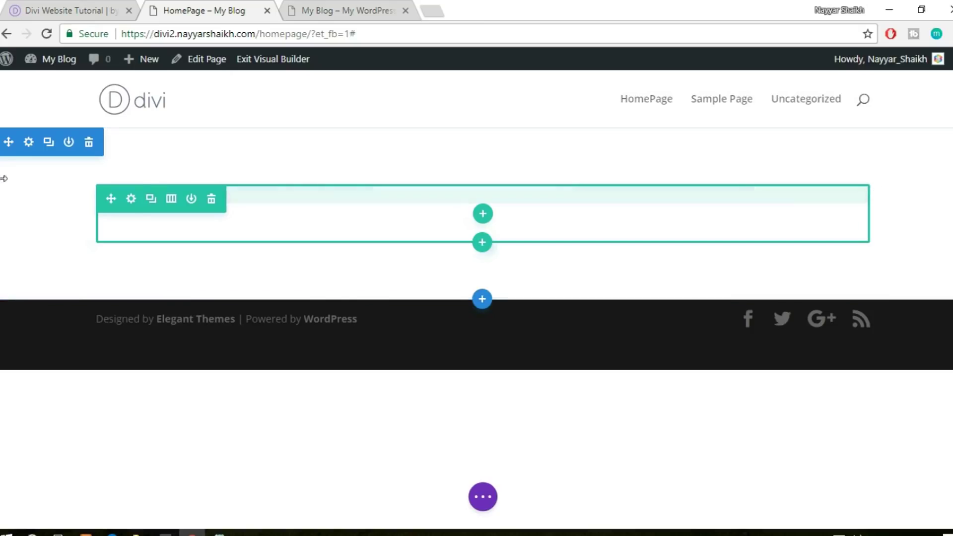
Re-examine the reference hero text once more, finishing on the HomePage builder
left_click(33, 4)
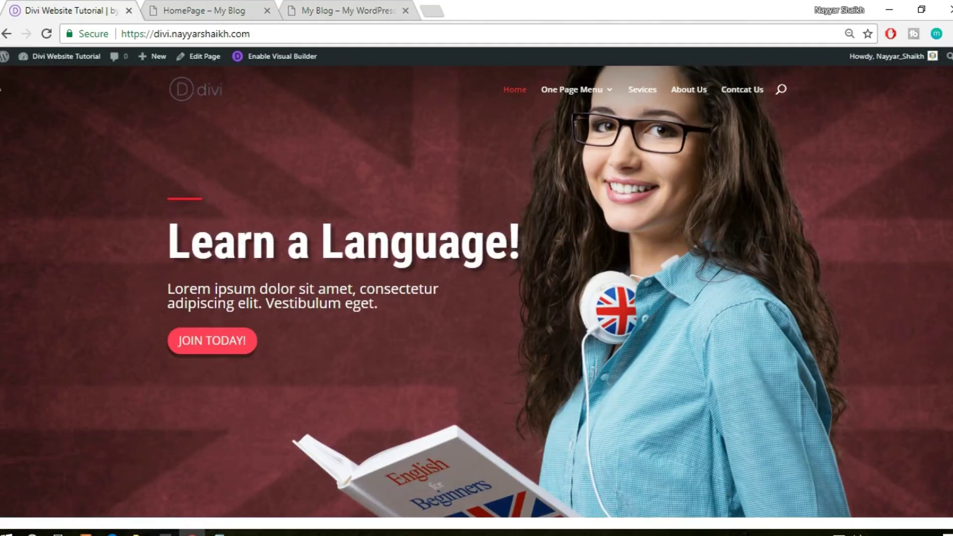
scroll(25, 187, "up", 2)
scroll(840, 196, "down", 4)
scroll(854, 218, "down", 3)
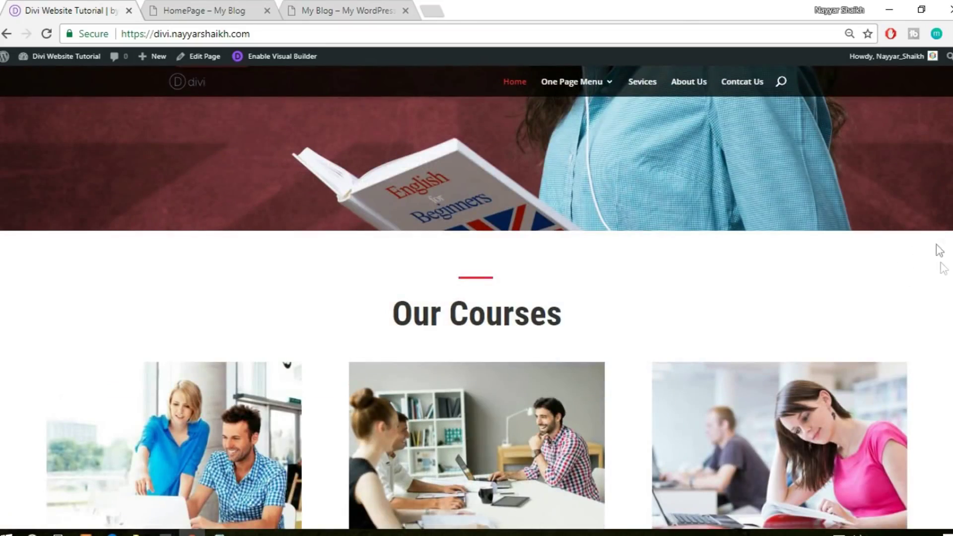
scroll(939, 250, "up", 5)
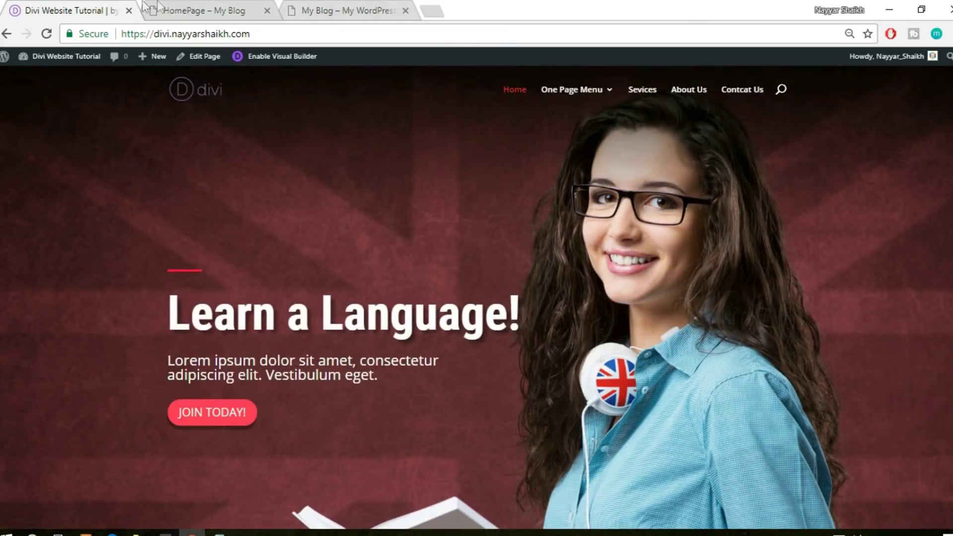
left_click(207, 4)
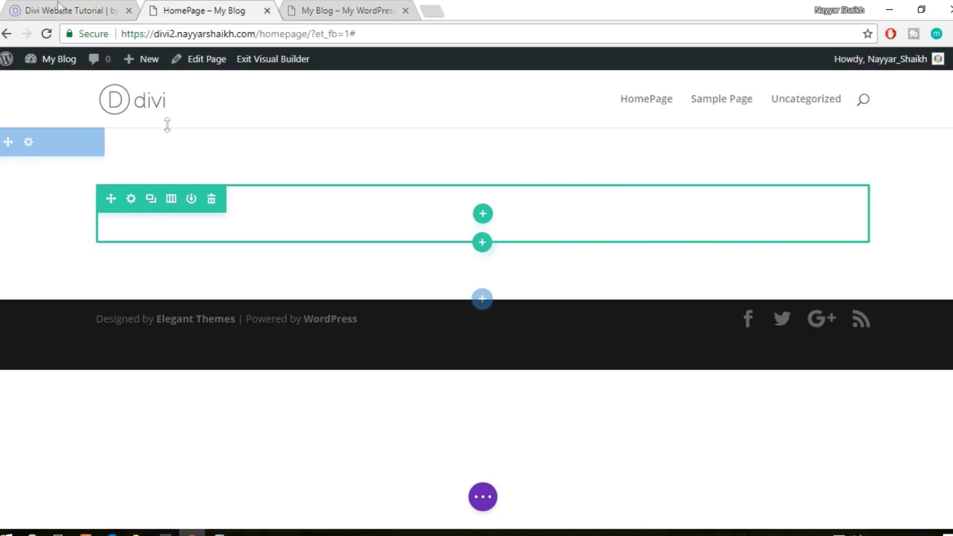
left_click(58, 7)
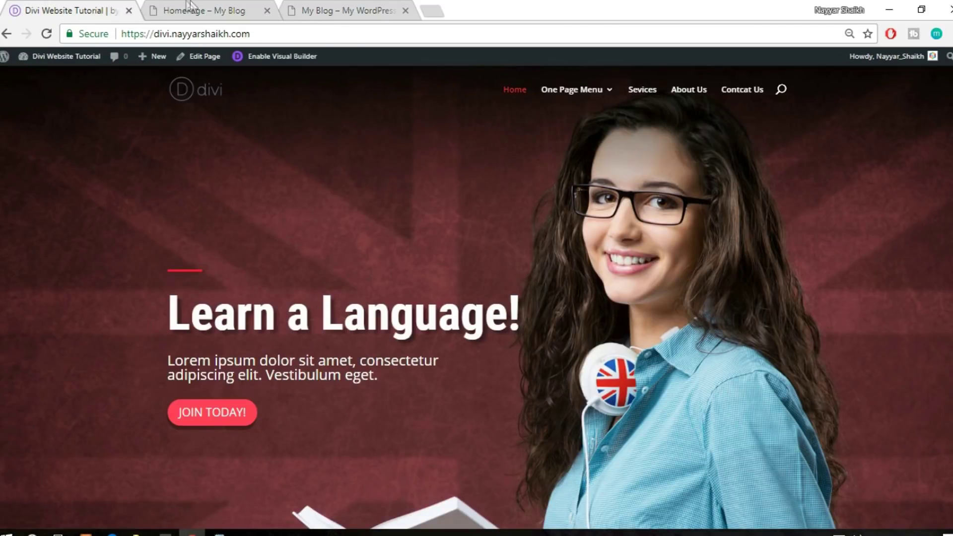
left_click_drag(97, 297, 426, 411)
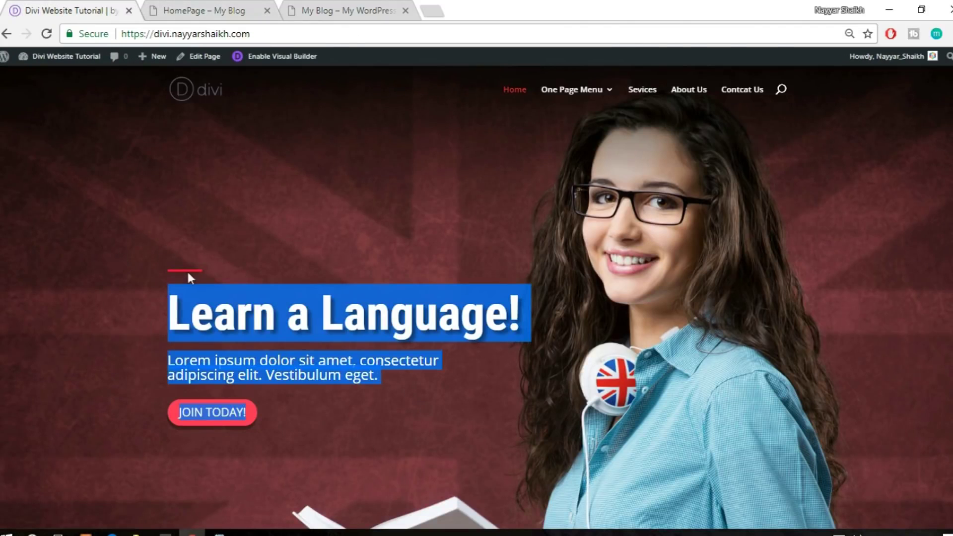
left_click(196, 7)
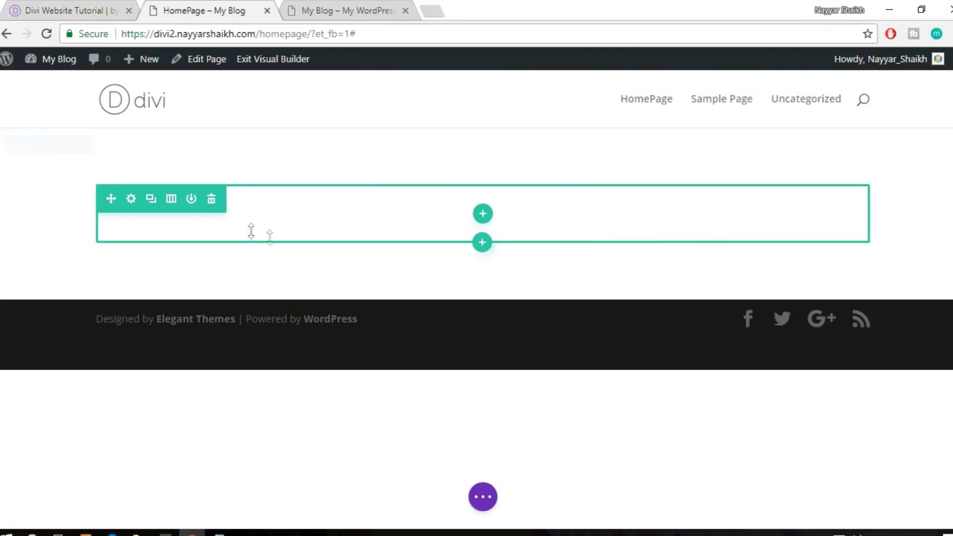
left_click(87, 7)
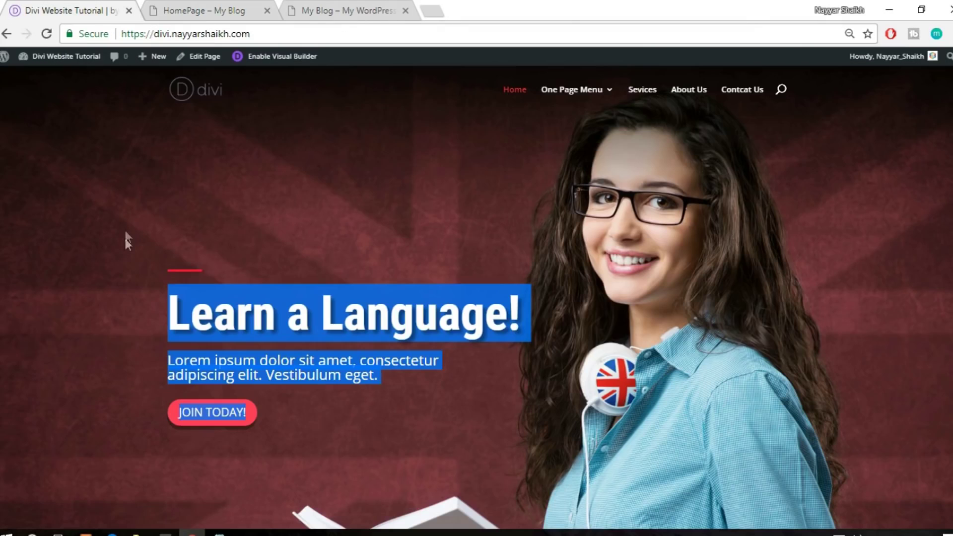
left_click(163, 266)
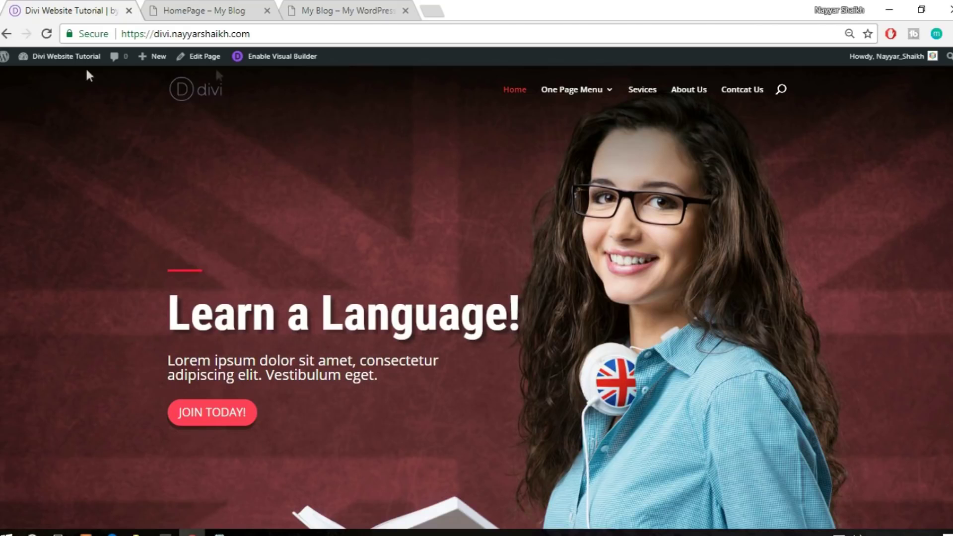
left_click(206, 8)
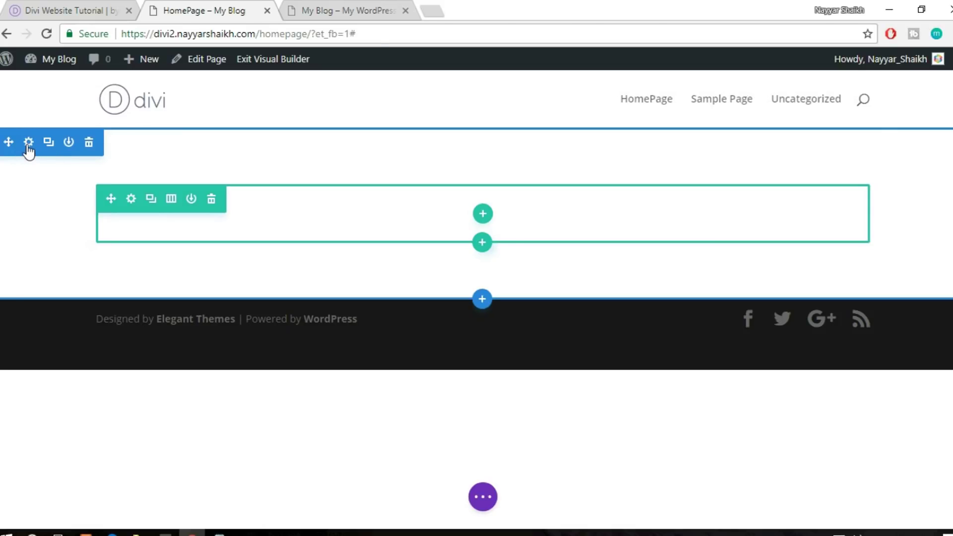
Open the section's background settings and try a red background colour
left_click(29, 144)
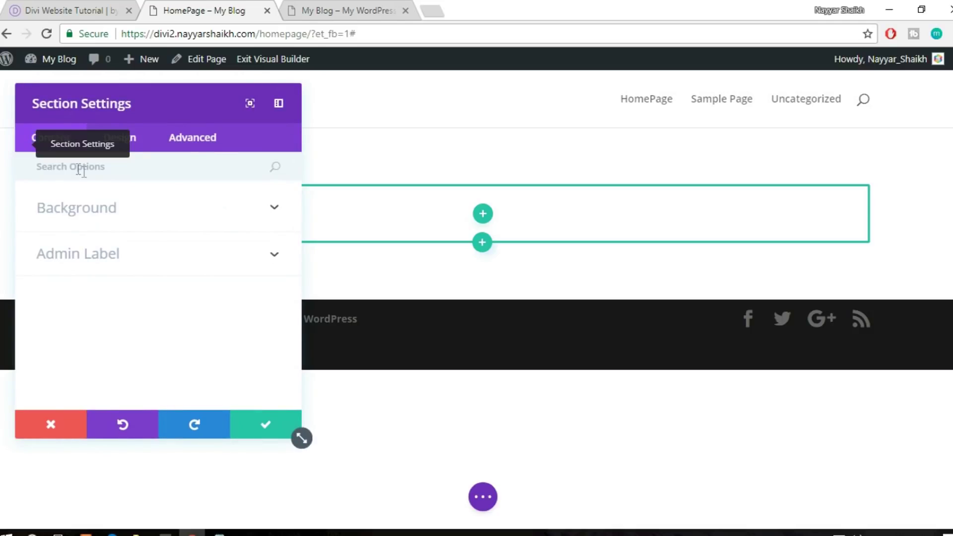
left_click(144, 217)
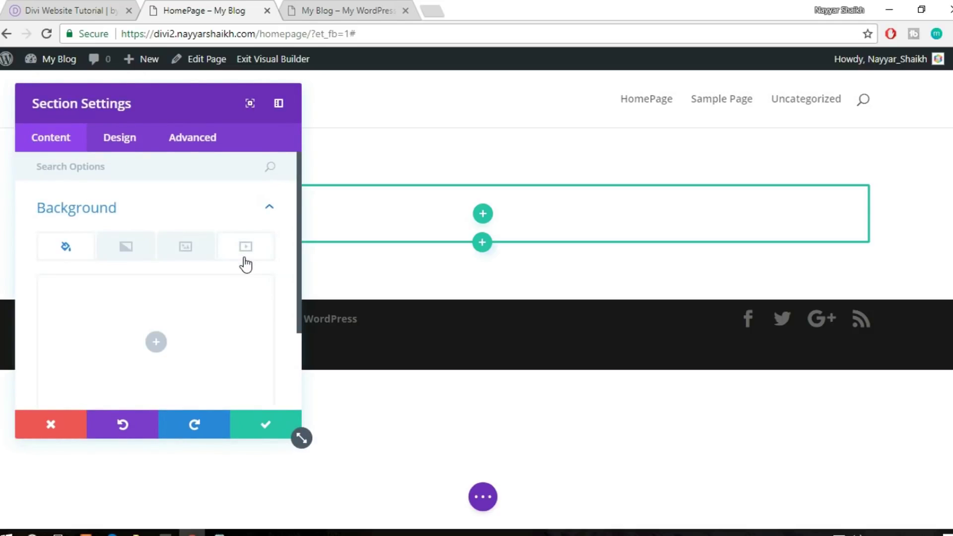
scroll(245, 265, "down", 2)
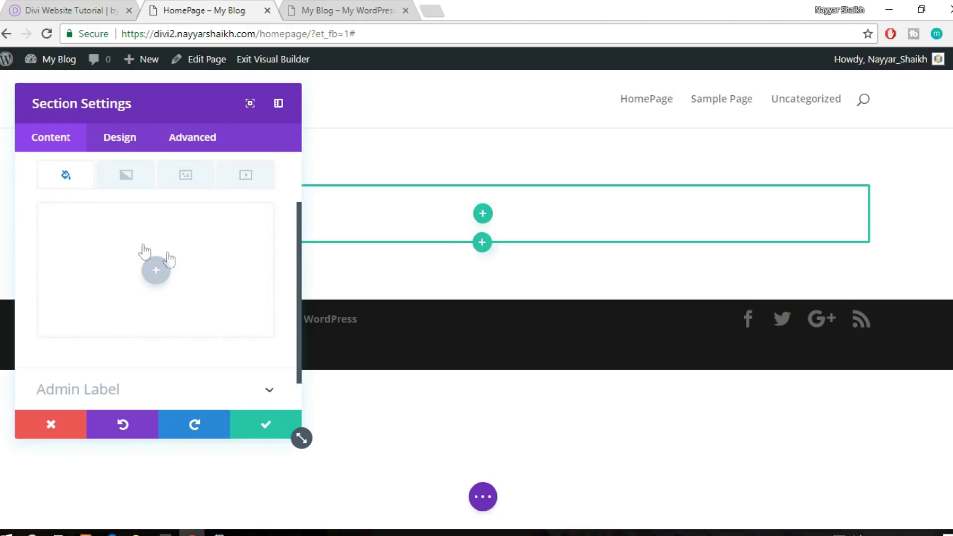
left_click(151, 276)
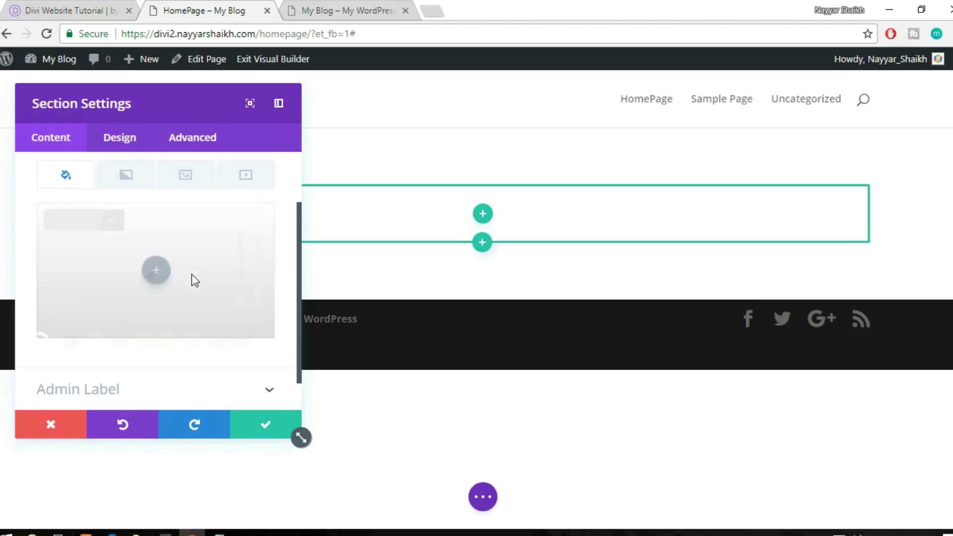
left_click(114, 342)
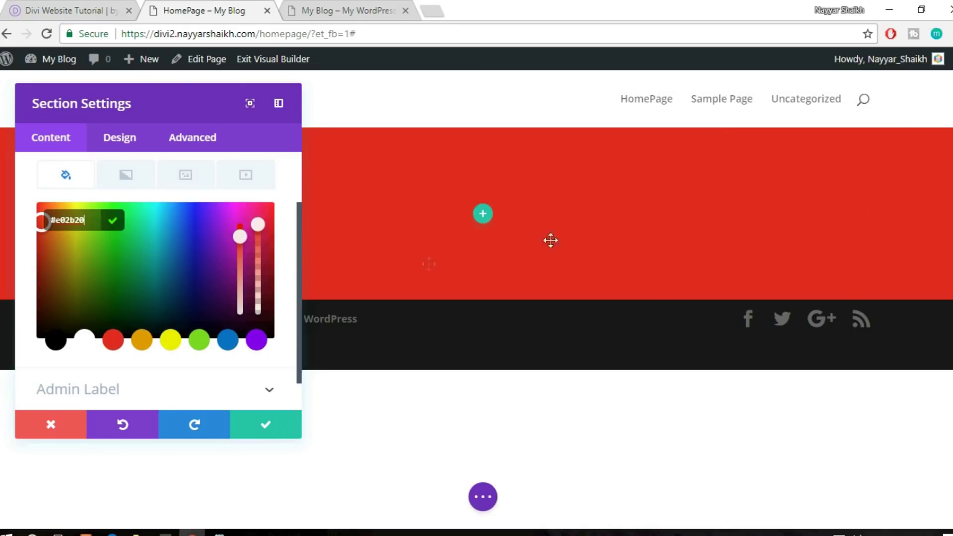
Delete the red gradient background and open the background image chooser
left_click(124, 179)
left_click(153, 268)
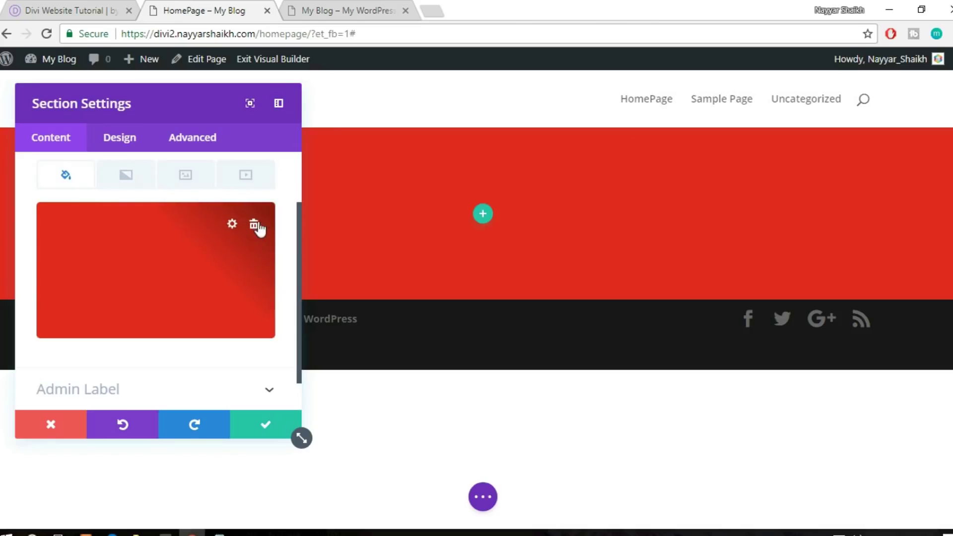
left_click(254, 226)
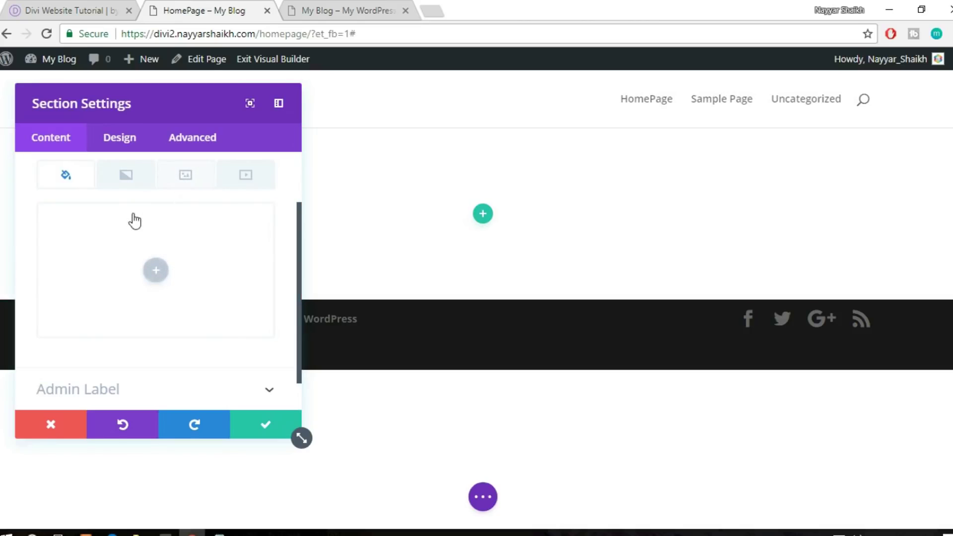
left_click(177, 181)
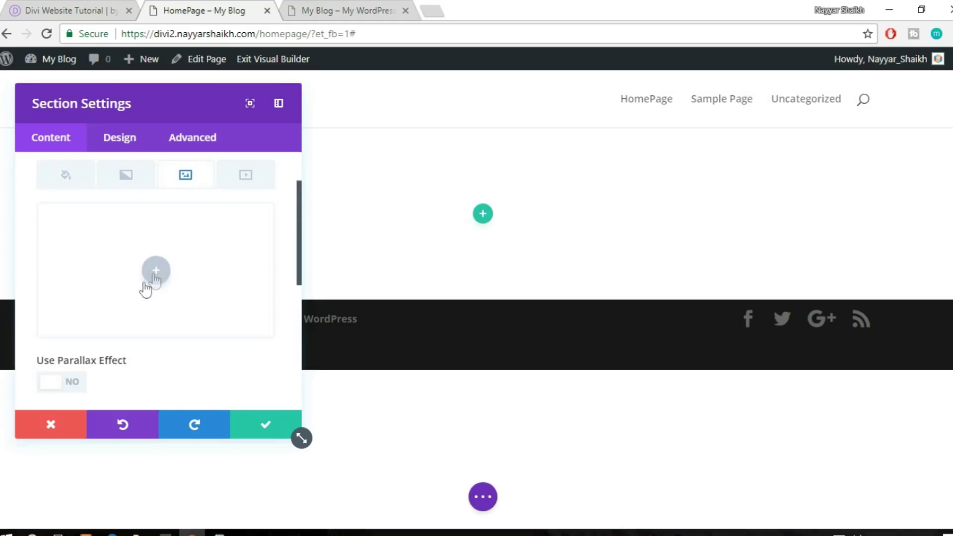
left_click(155, 273)
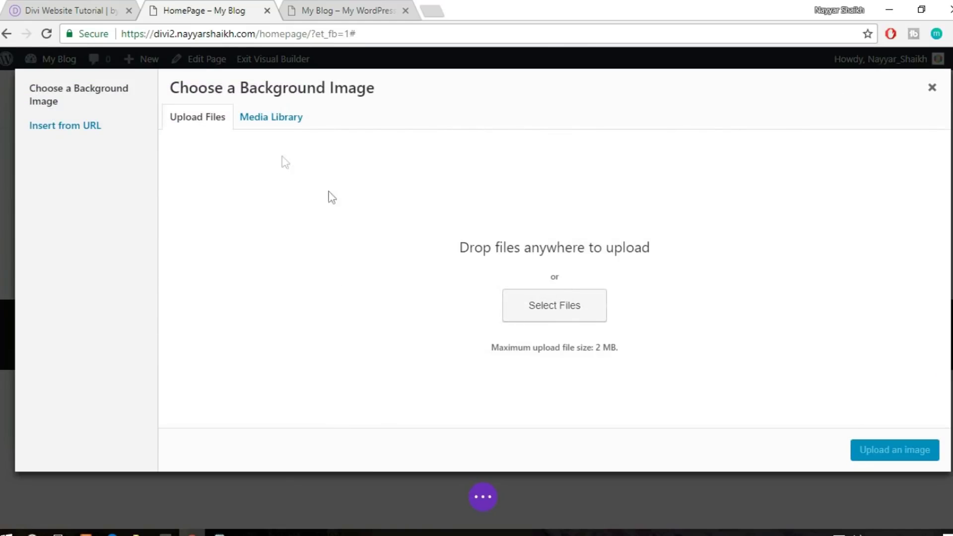
Upload main-slider-img-1 from the Images folder and use it as the section background image
left_click(272, 125)
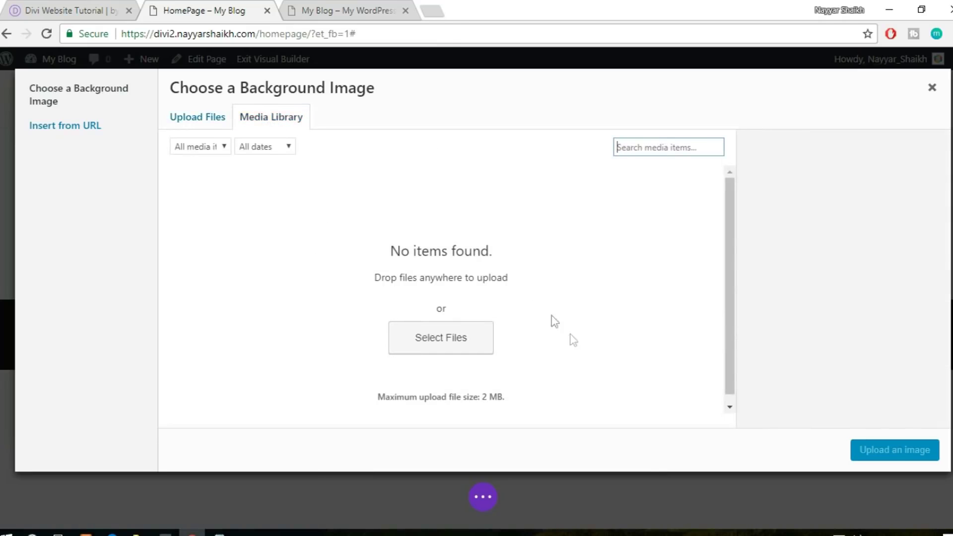
left_click(202, 124)
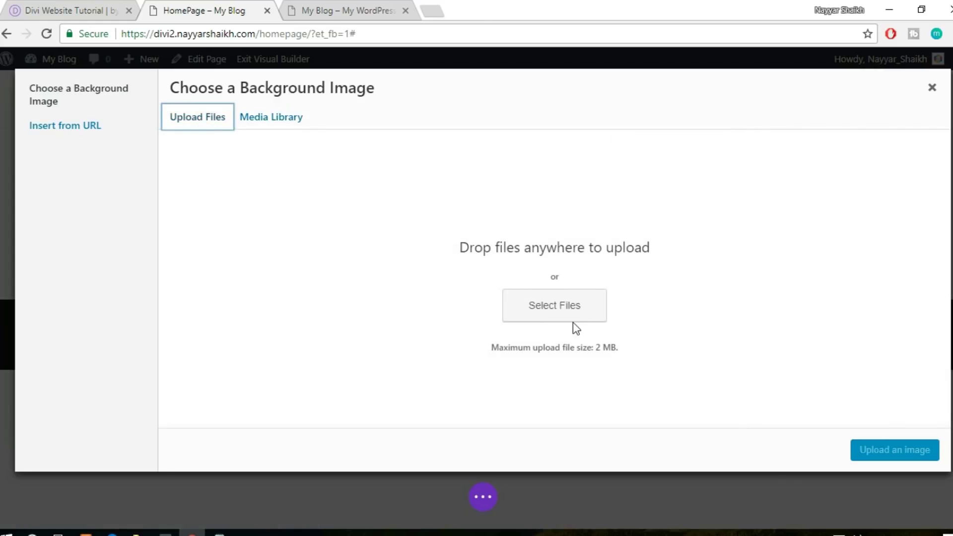
left_click(573, 313)
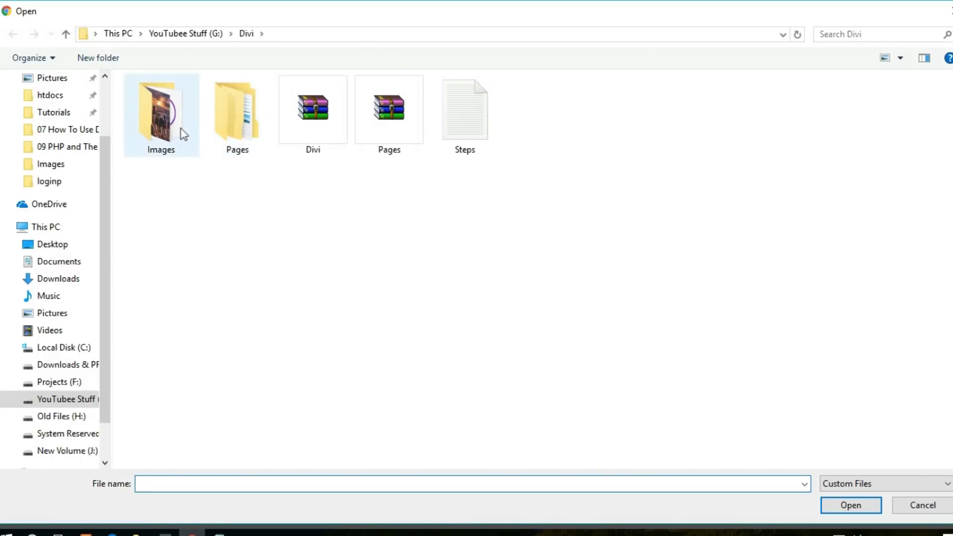
double_click(171, 126)
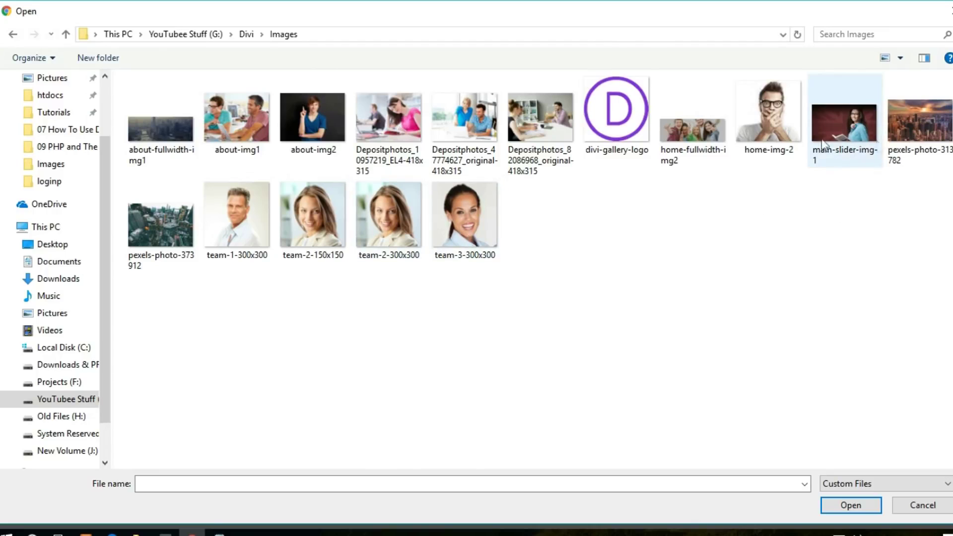
left_click(831, 172)
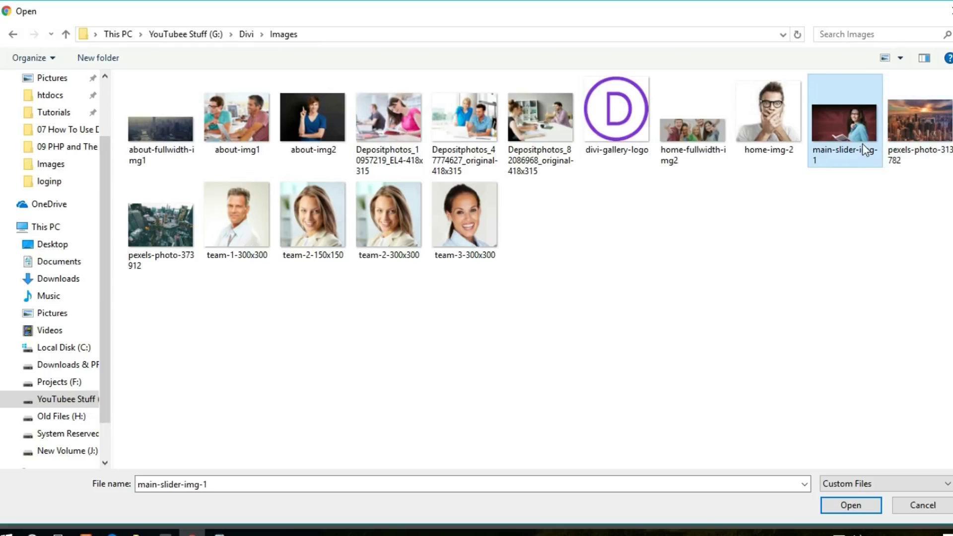
left_click(842, 510)
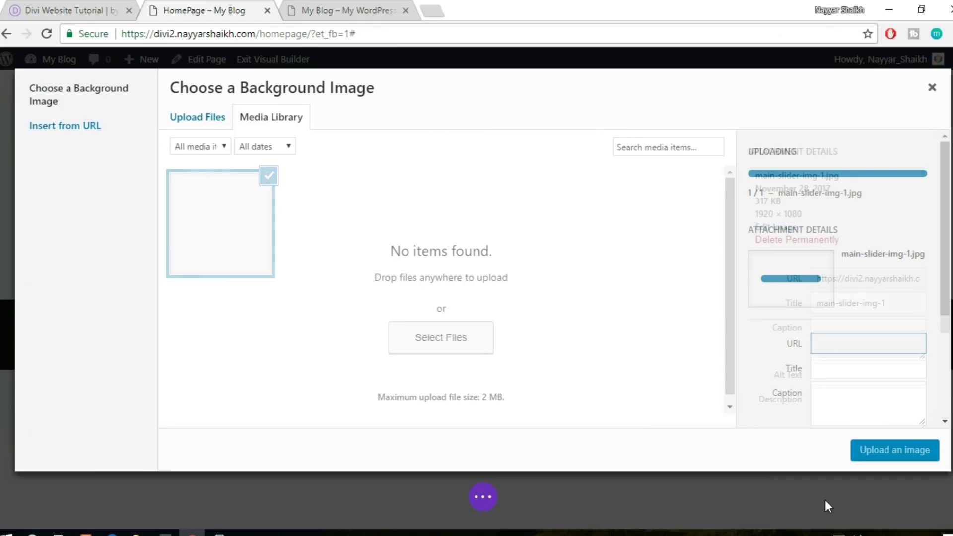
left_click(892, 453)
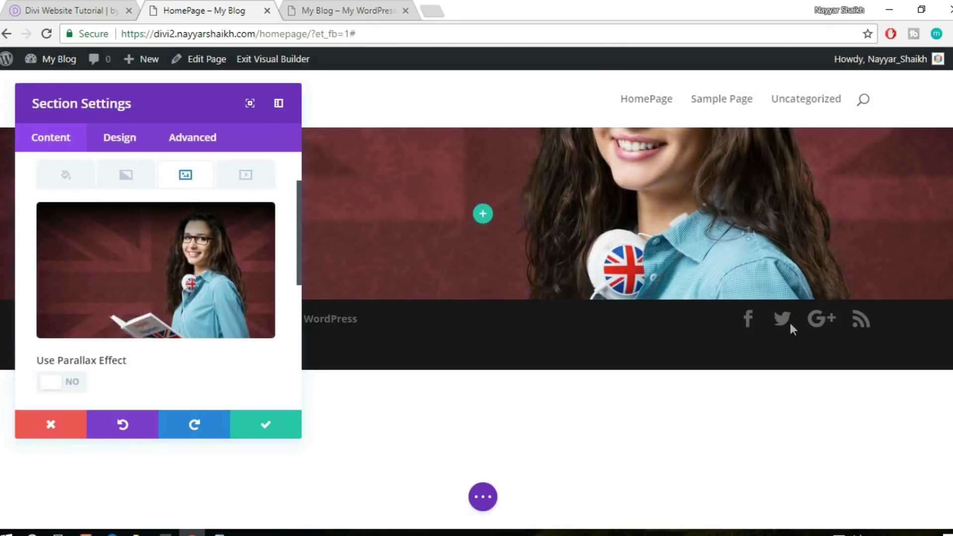
Keep the background image size at Cover and the repeat at No Repeat
left_click(56, 8)
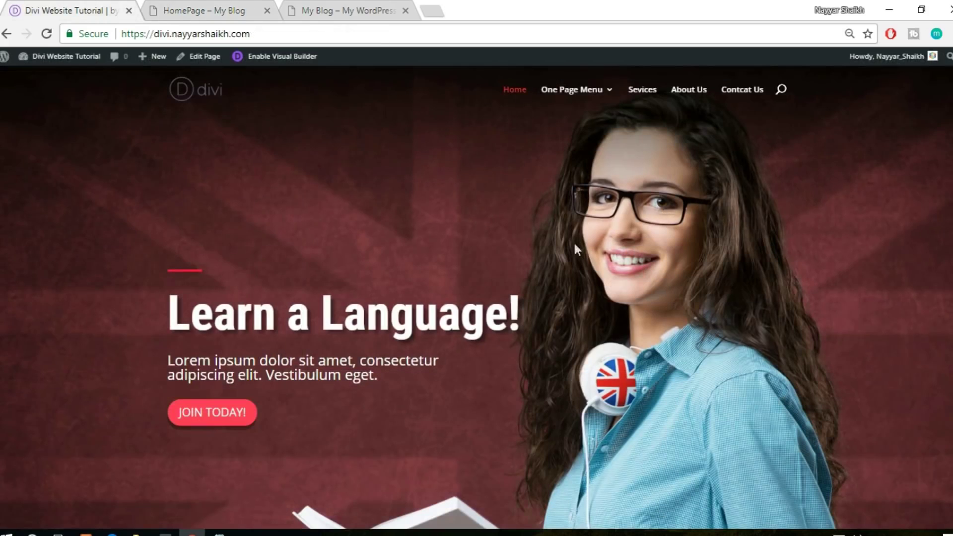
left_click(254, 10)
scroll(223, 308, "down", 5)
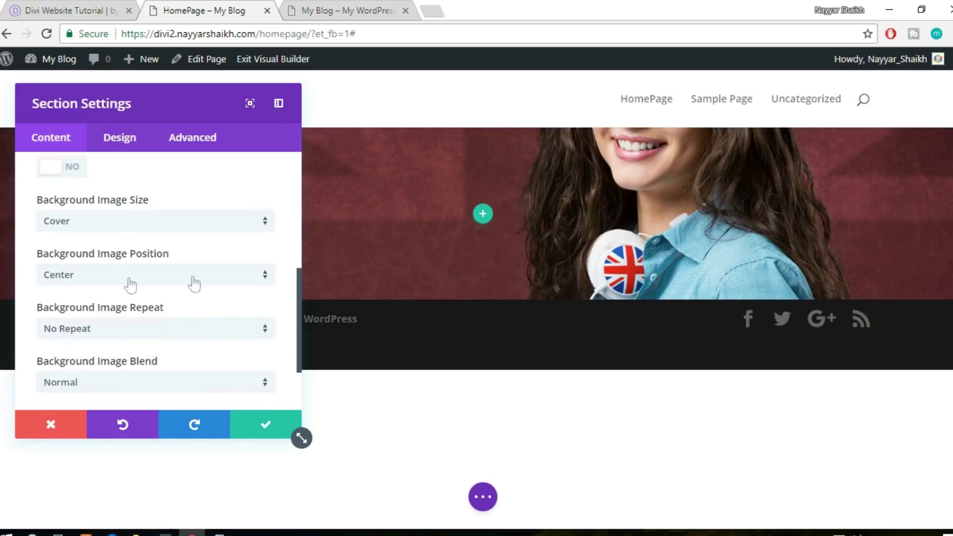
scroll(195, 283, "down", 2)
scroll(193, 281, "up", 2)
left_click(124, 222)
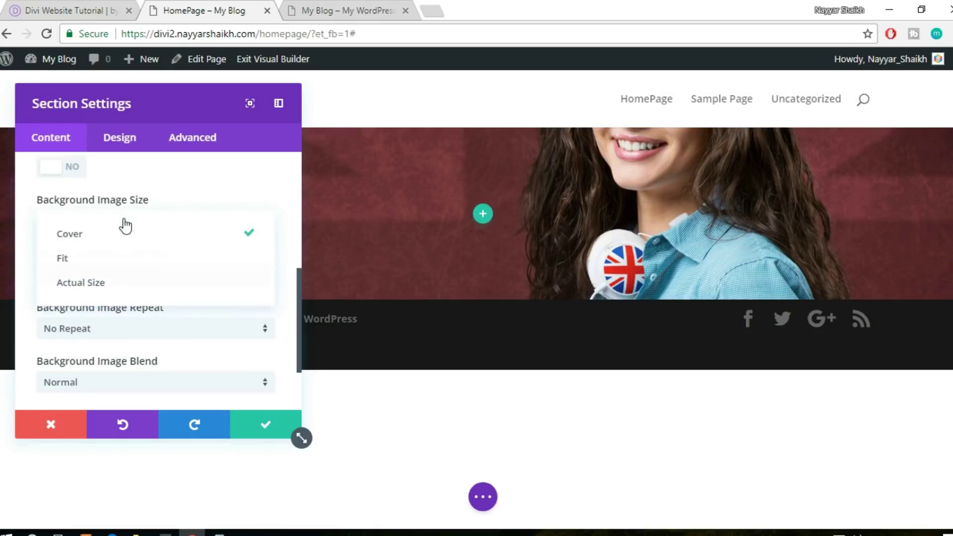
left_click(113, 263)
left_click_drag(179, 111, 305, 146)
left_click(285, 217)
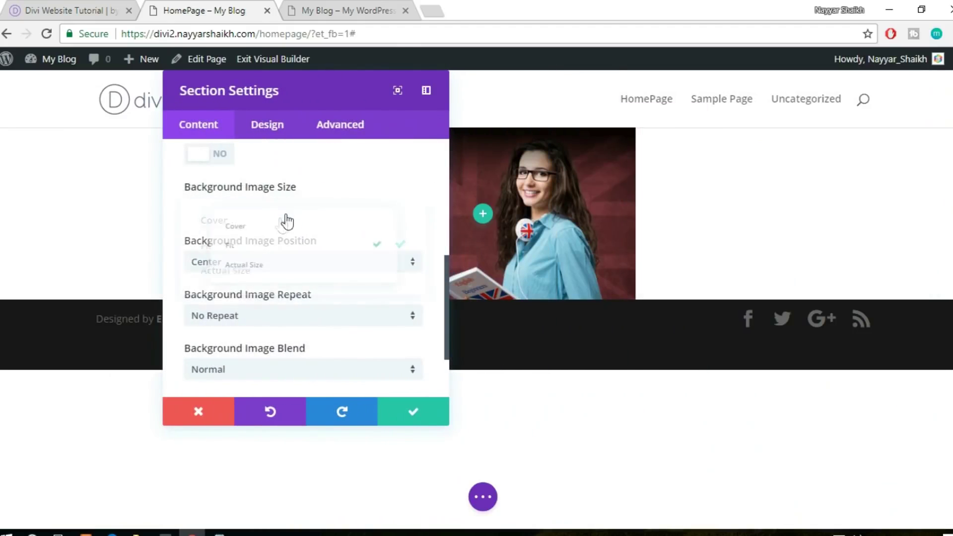
left_click(261, 228)
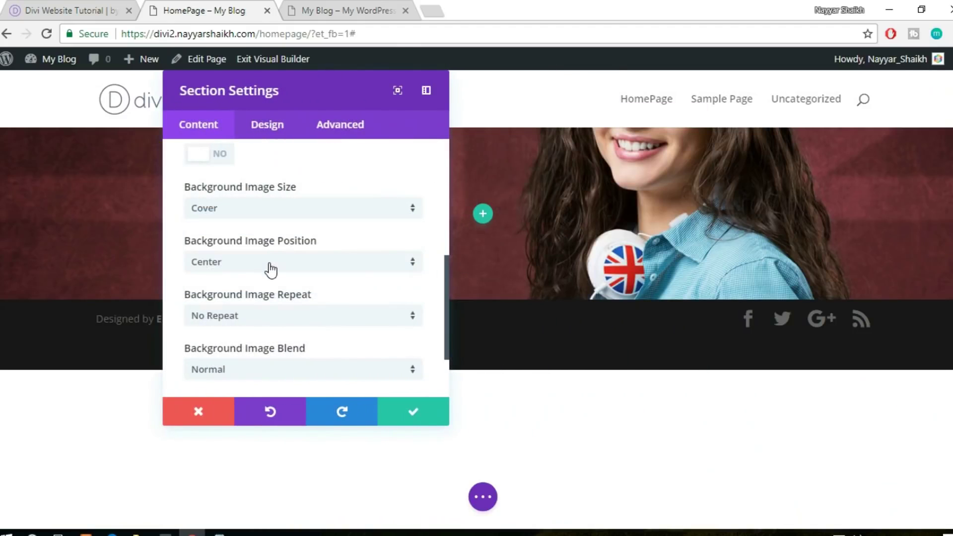
scroll(362, 288, "down", 2)
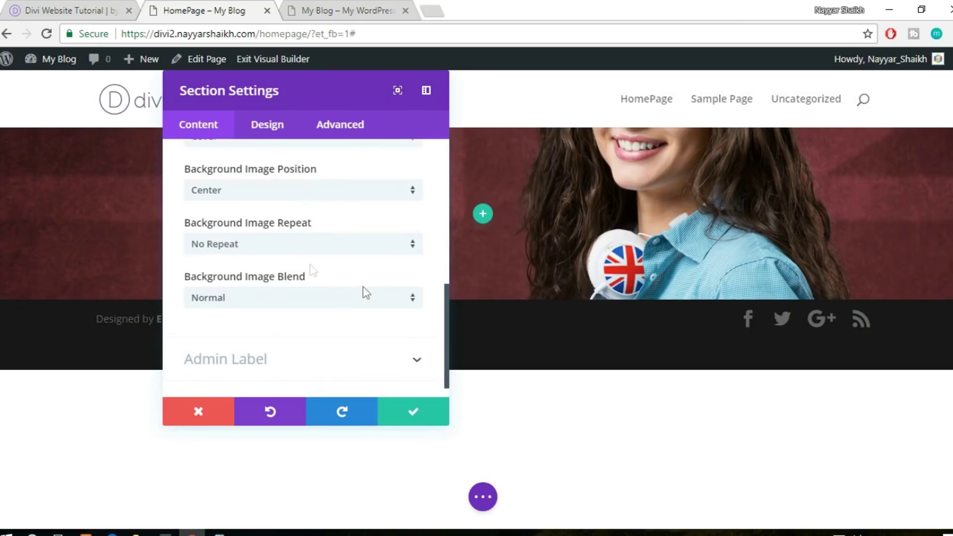
left_click(304, 255)
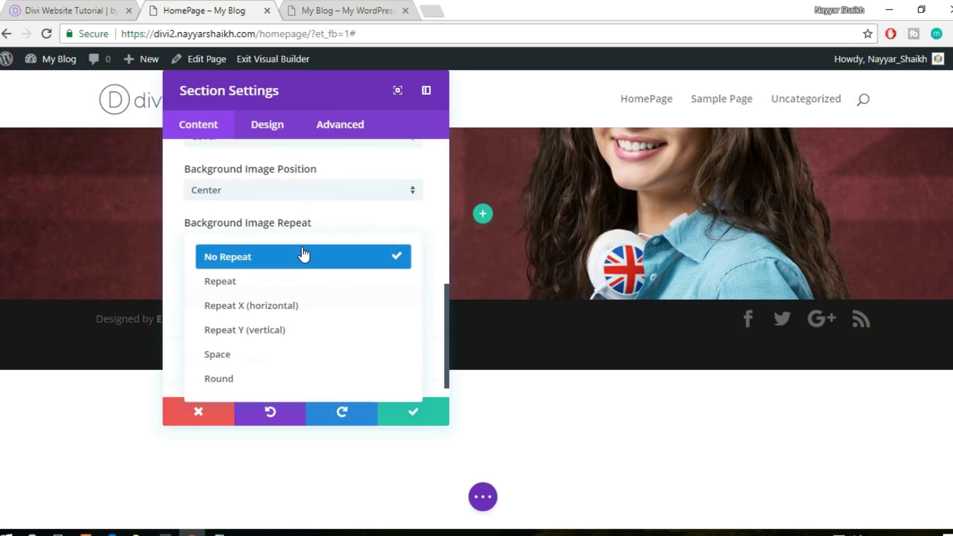
left_click(325, 232)
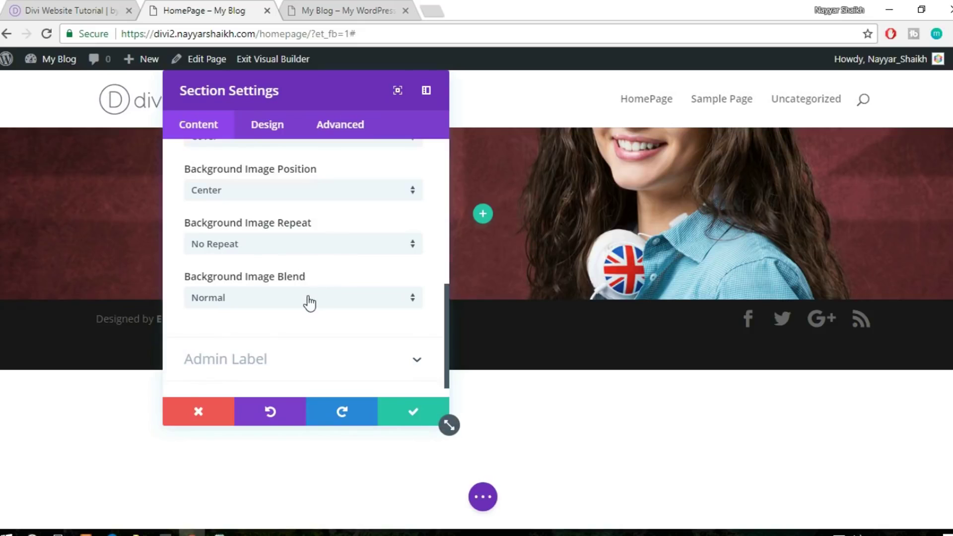
Review the section's Design and Content options, then save and close the section settings
scroll(305, 307, "up", 8)
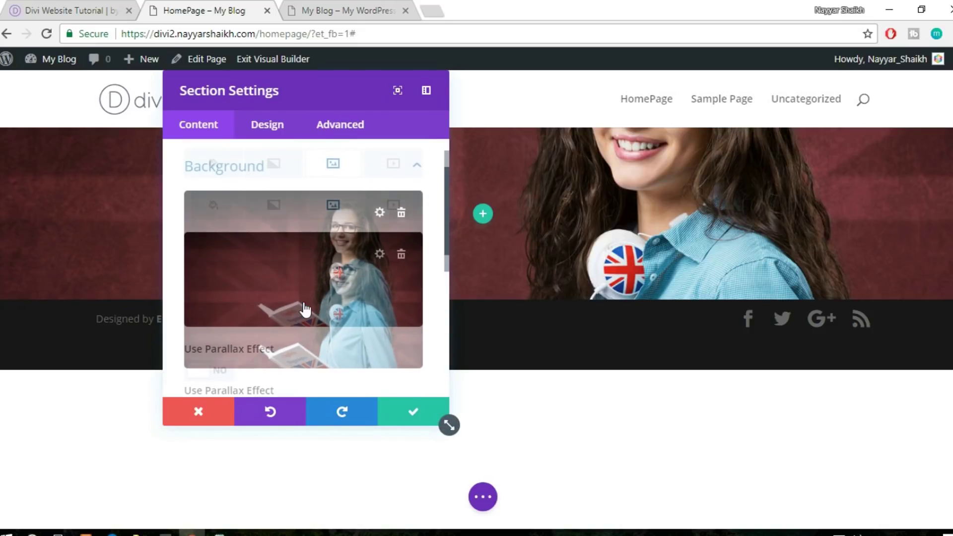
left_click(272, 127)
scroll(283, 268, "down", 1)
scroll(308, 308, "up", 1)
left_click(208, 130)
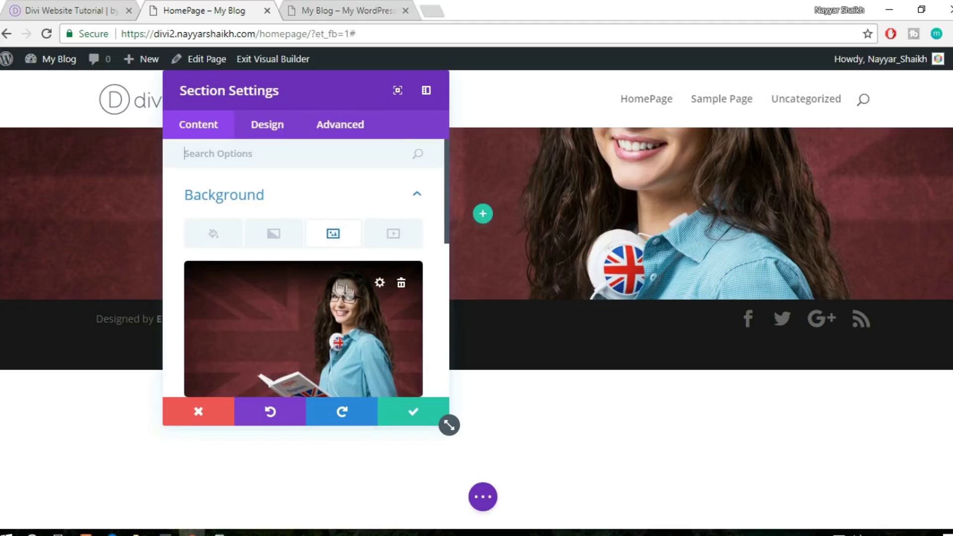
scroll(335, 288, "down", 2)
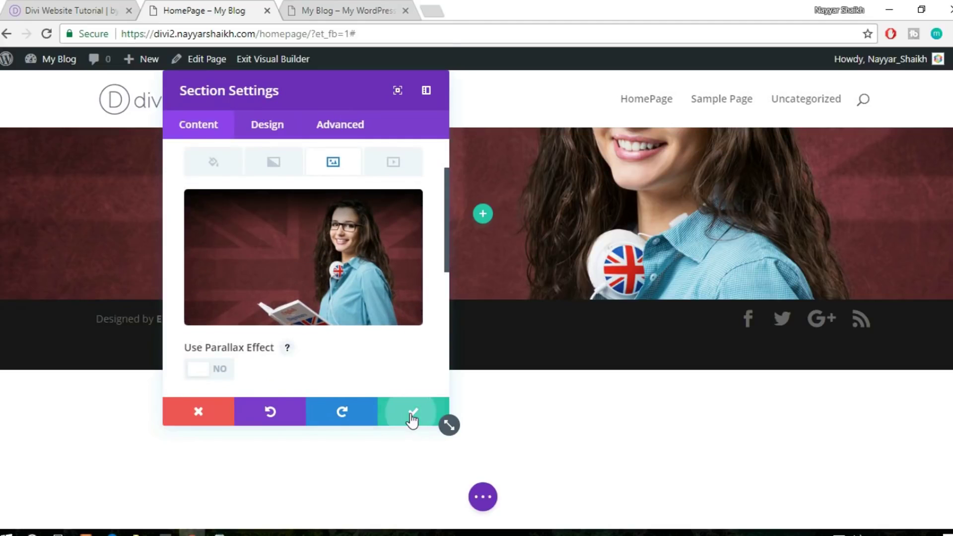
left_click(412, 418)
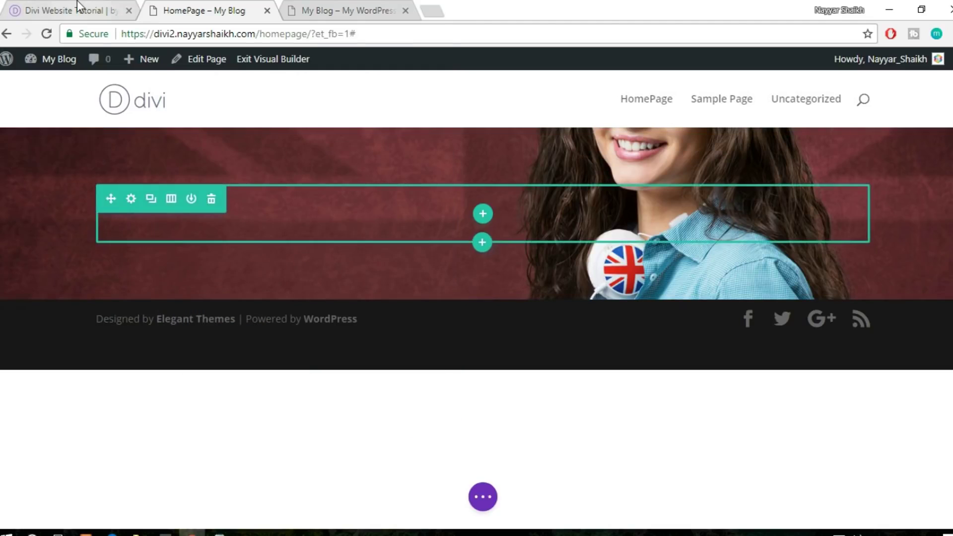
Give the hero row a single full-width column
left_click(64, 10)
scroll(218, 321, "down", 3)
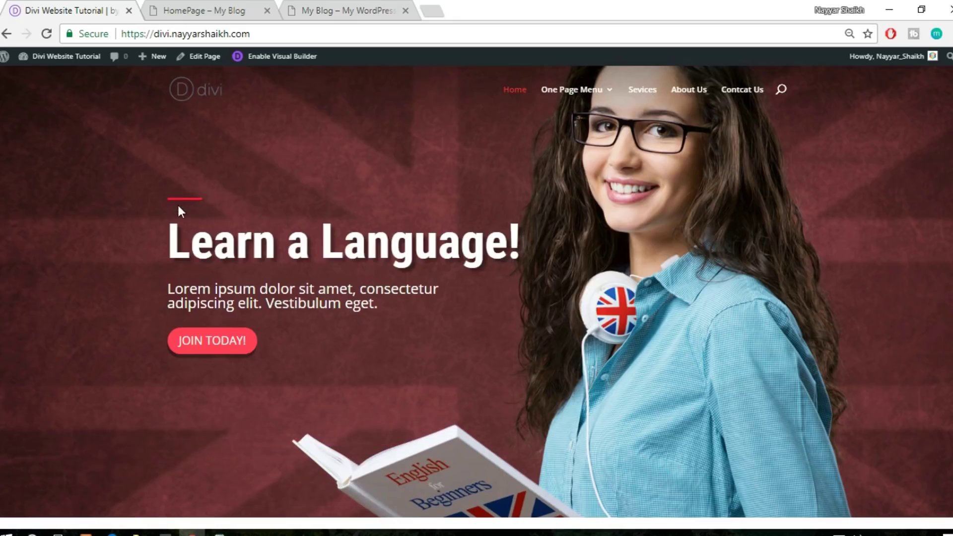
left_click(189, 9)
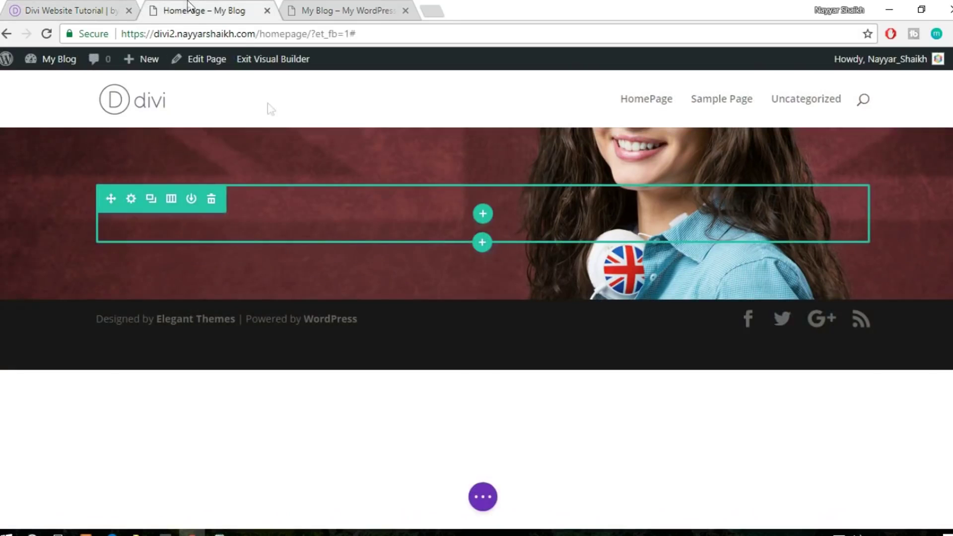
left_click(483, 214)
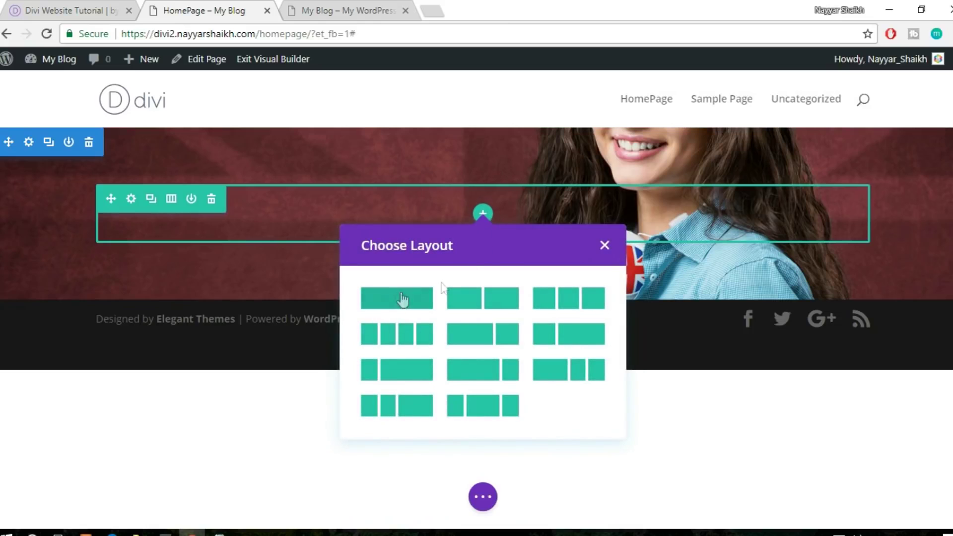
left_click(97, 7)
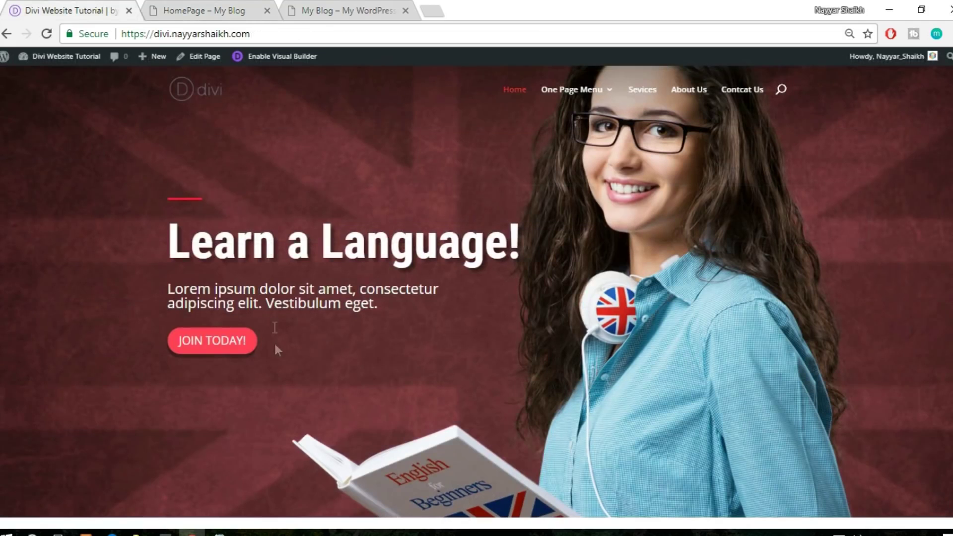
left_click(193, 12)
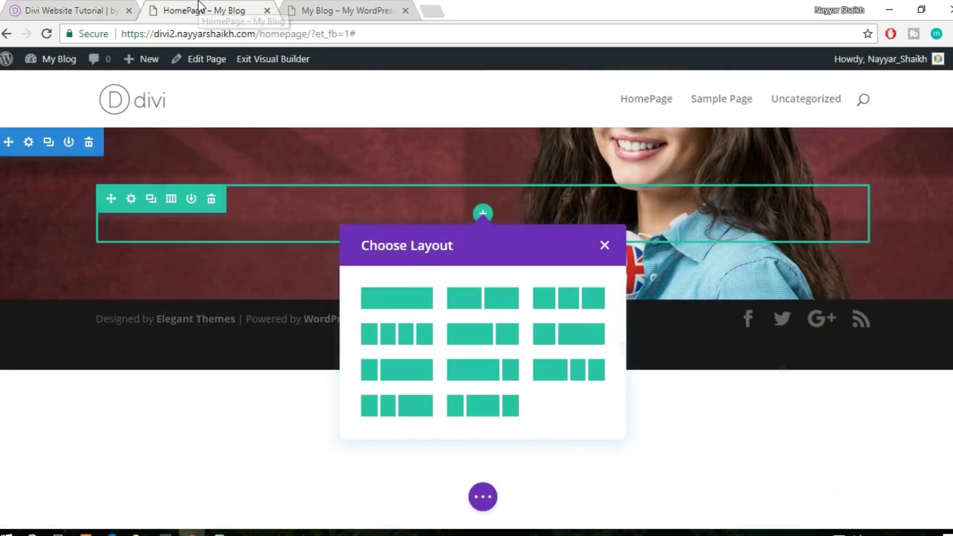
left_click(403, 308)
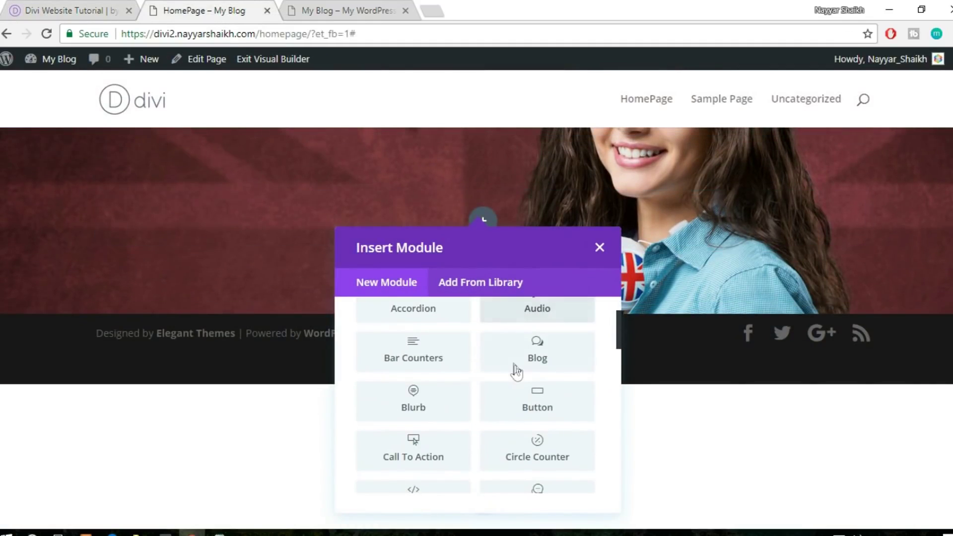
Add a Divider module to the hero and set Show Divider to YES
left_click(58, 2)
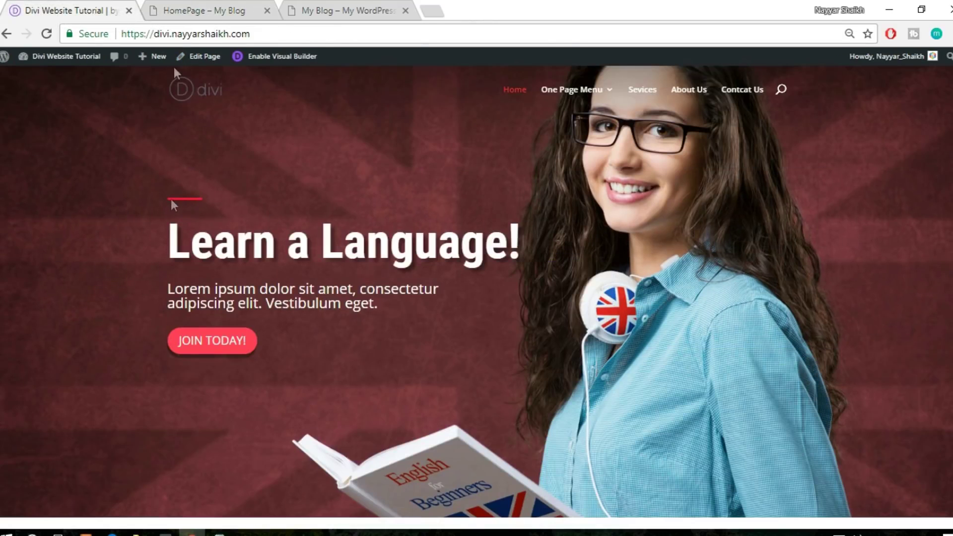
left_click(185, 4)
type("divi")
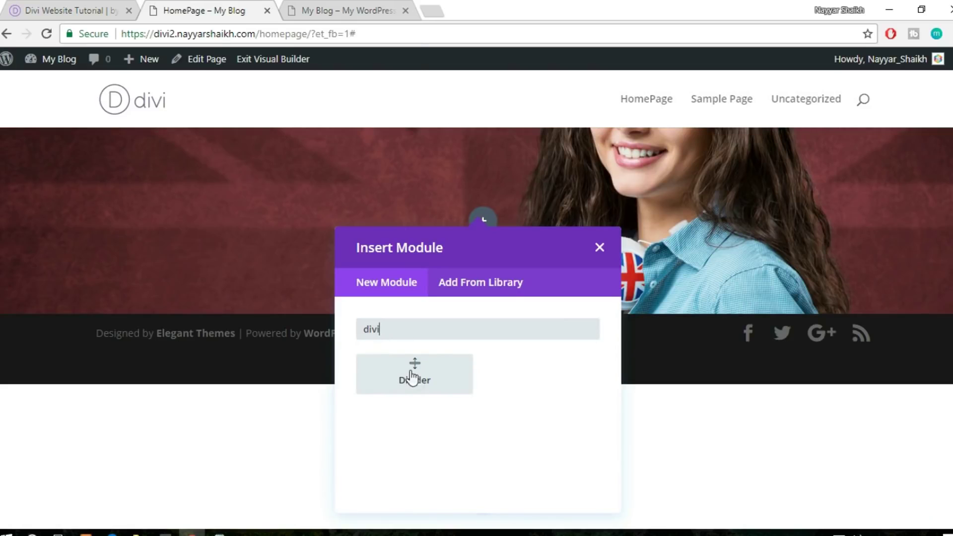
left_click(426, 377)
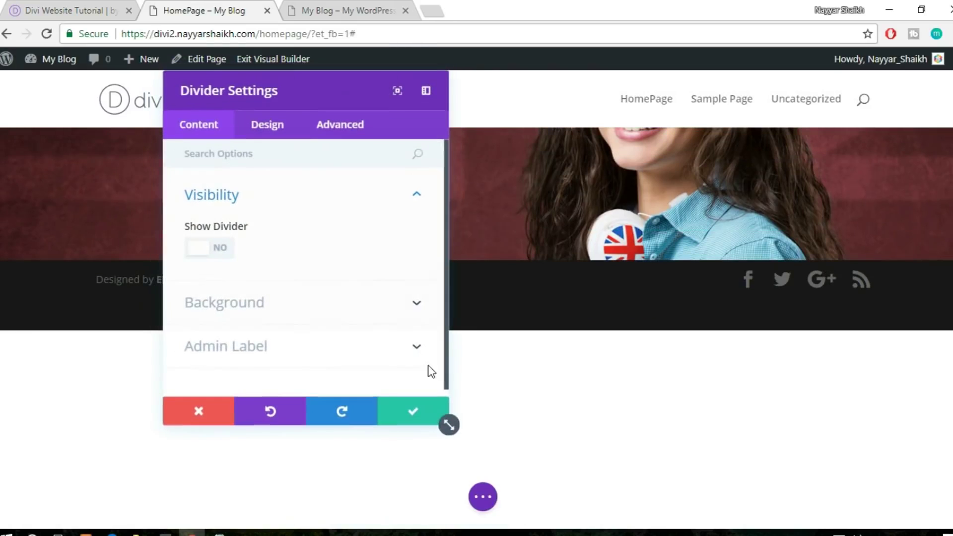
left_click_drag(353, 95, 768, 122)
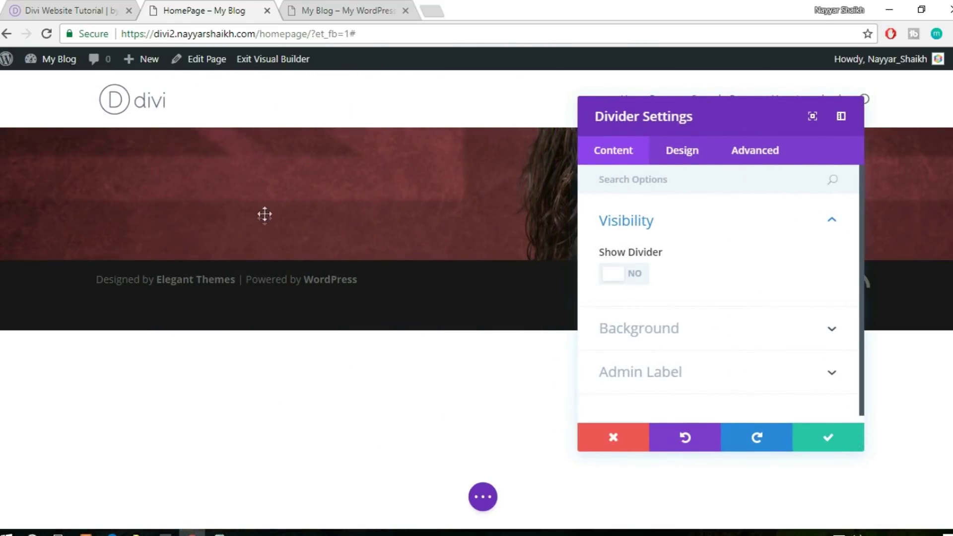
left_click(632, 279)
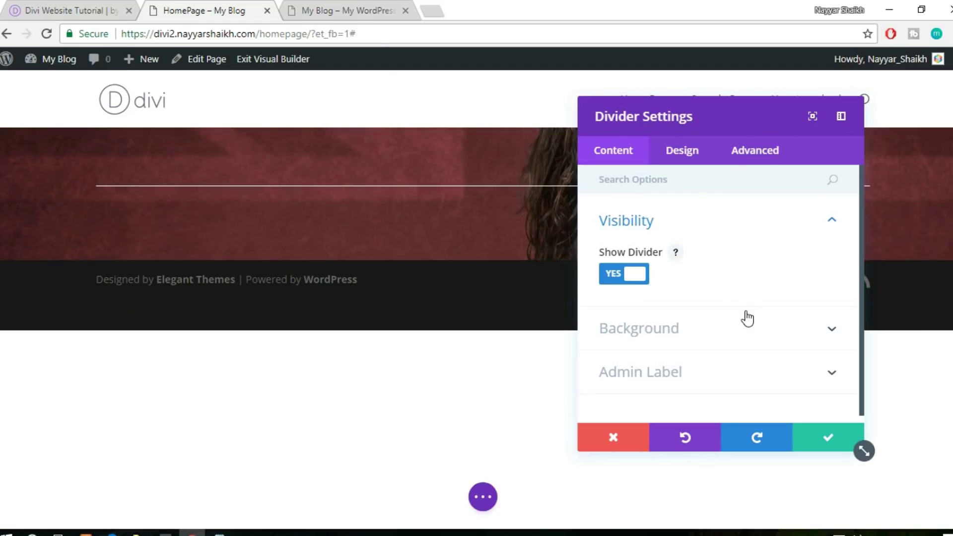
left_click(735, 334)
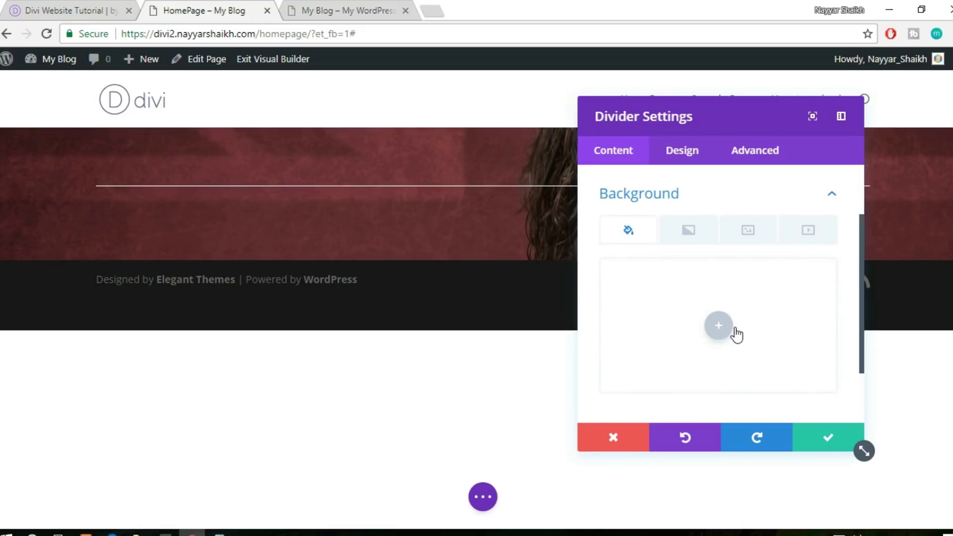
scroll(723, 298, "up", 2)
left_click(714, 267)
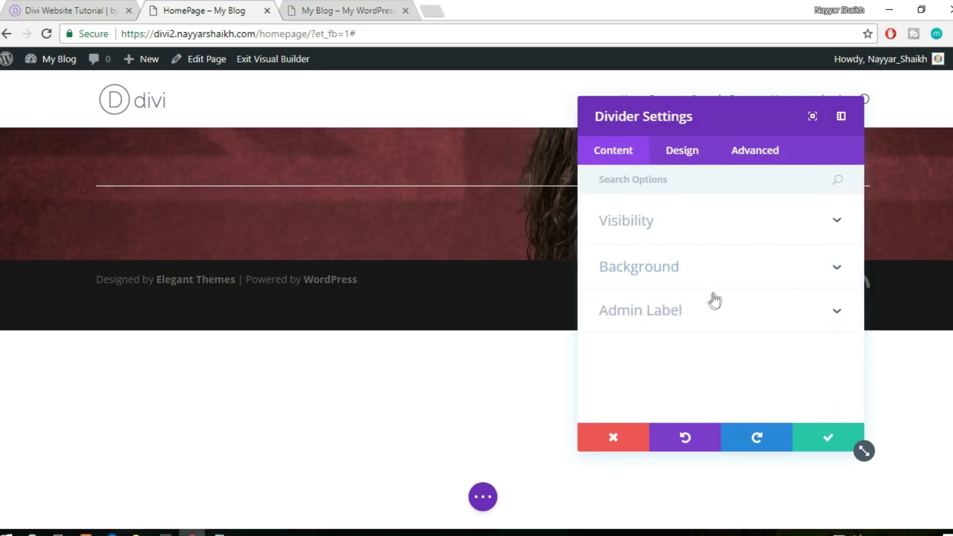
left_click(679, 161)
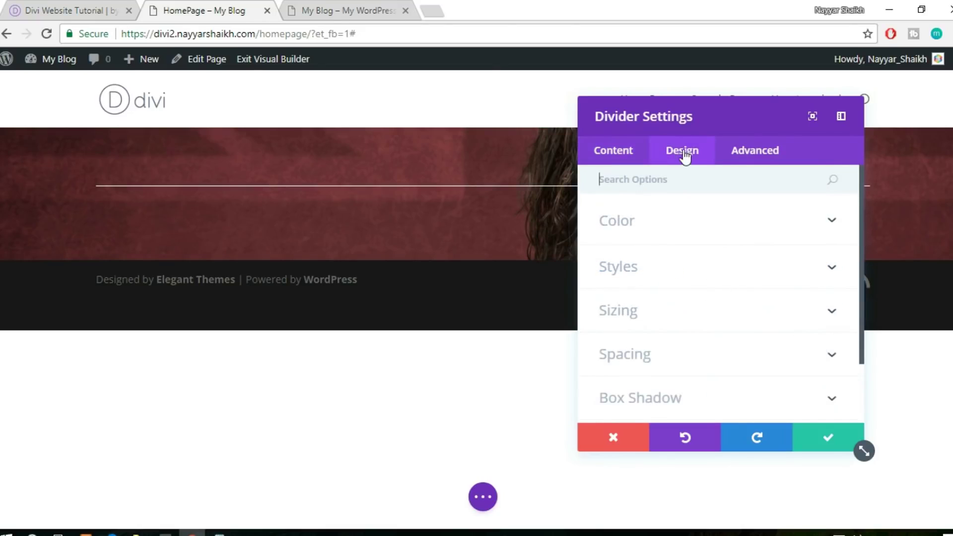
Make the divider line red
left_click(714, 226)
left_click(727, 281)
scroll(664, 348, "down", 2)
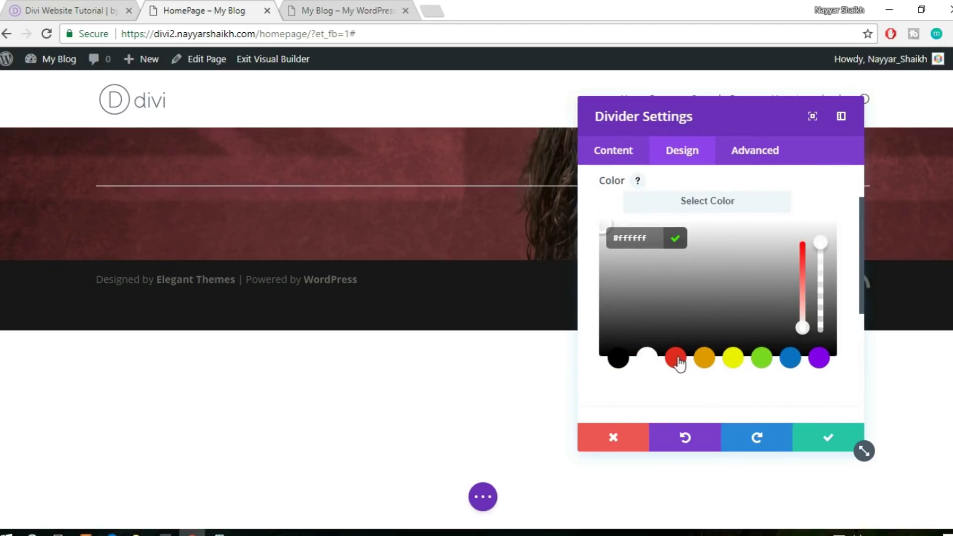
left_click(676, 359)
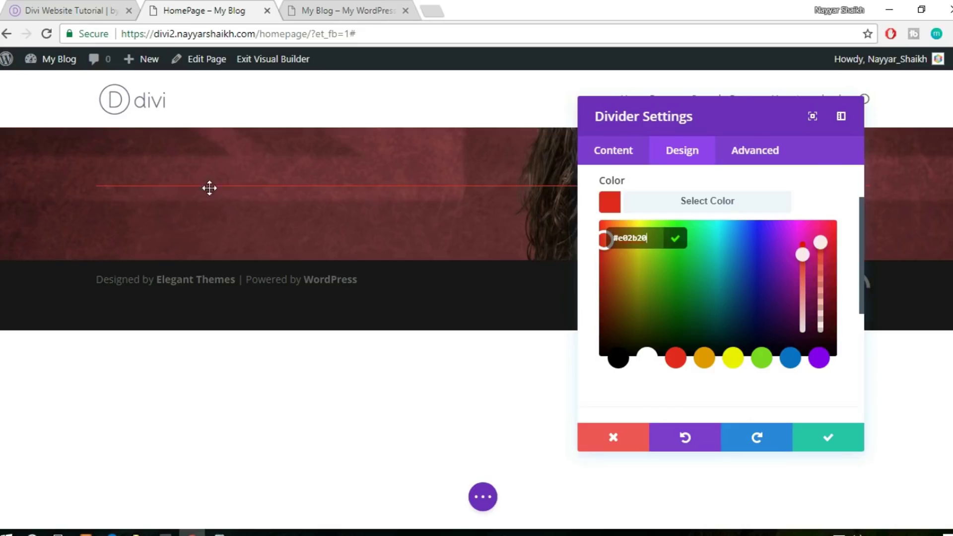
left_click(706, 207)
Set the divider weight to 3px and shorten its width to 5%
left_click(687, 268)
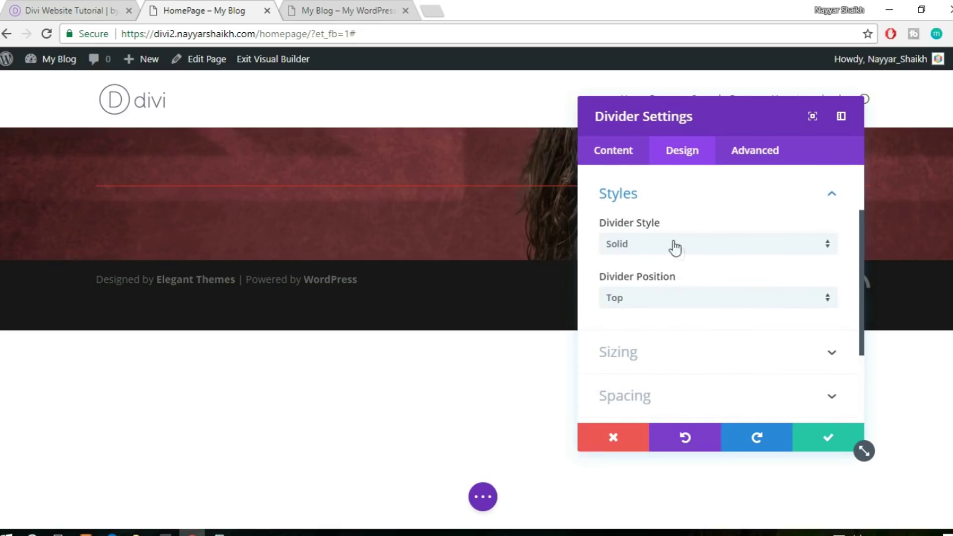
scroll(723, 275, "down", 3)
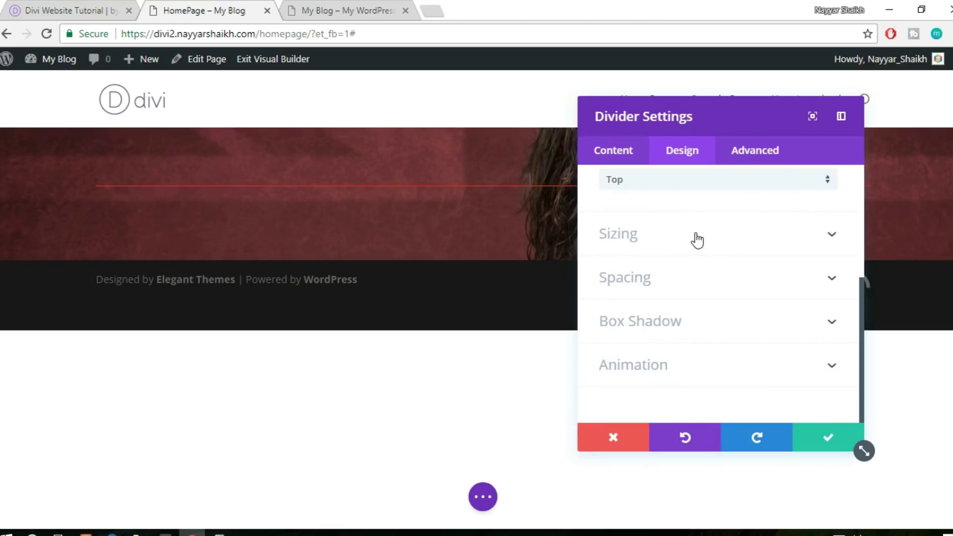
left_click(658, 239)
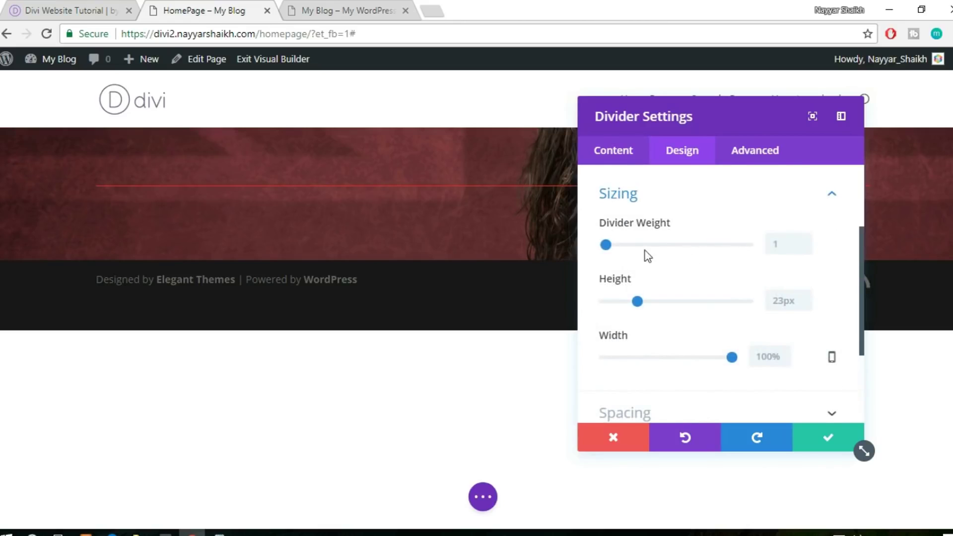
mouse_move(606, 244)
left_mouse_down()
mouse_move(628, 245)
mouse_move(608, 253)
left_mouse_up()
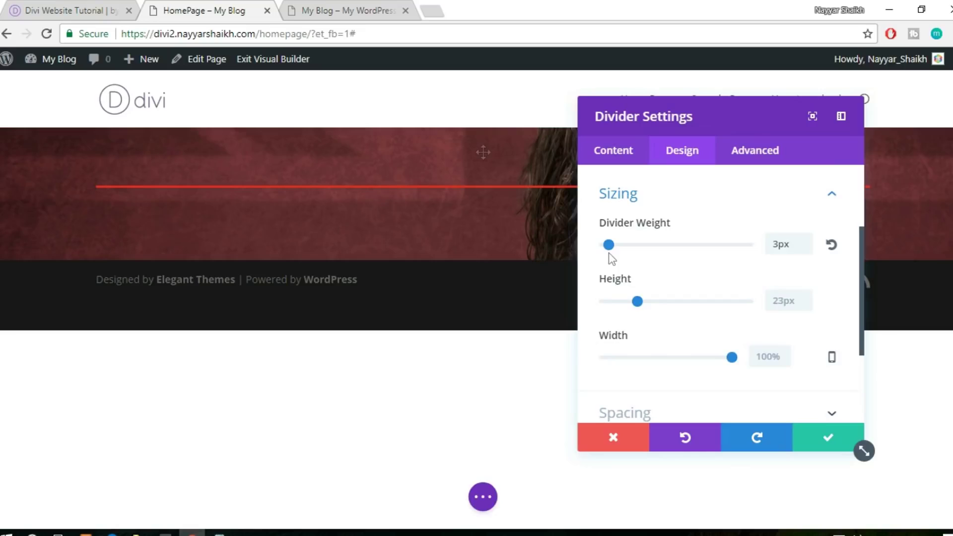
left_click(31, 9)
left_click(204, 10)
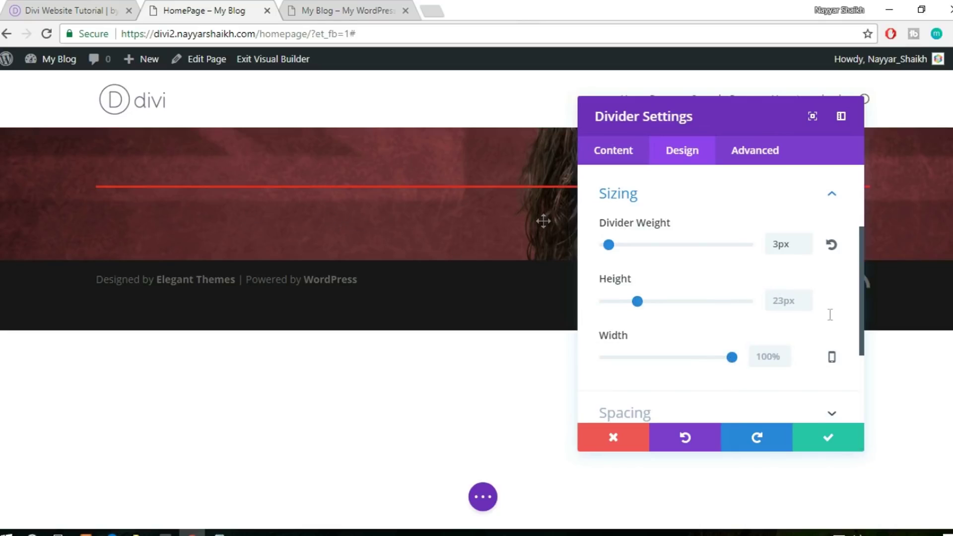
left_click_drag(733, 357, 612, 367)
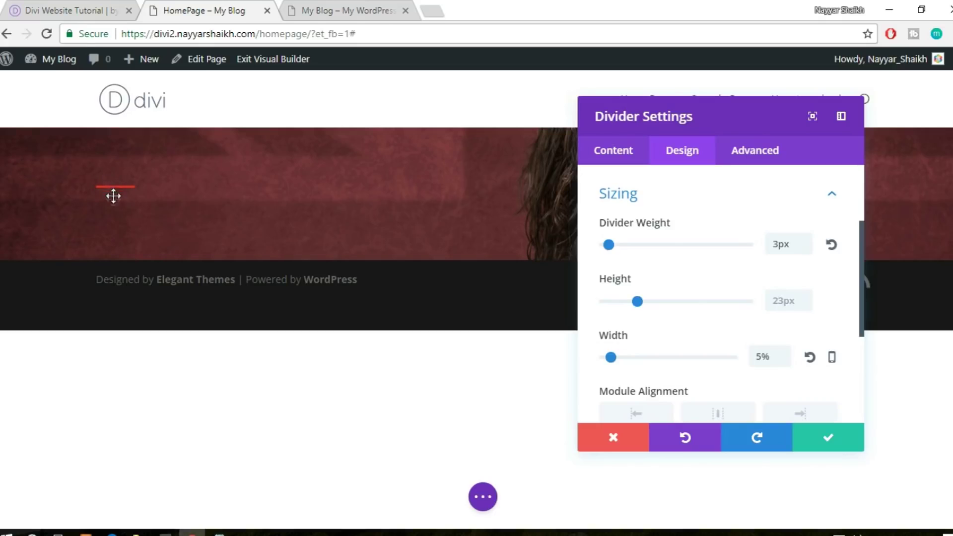
left_click(72, 7)
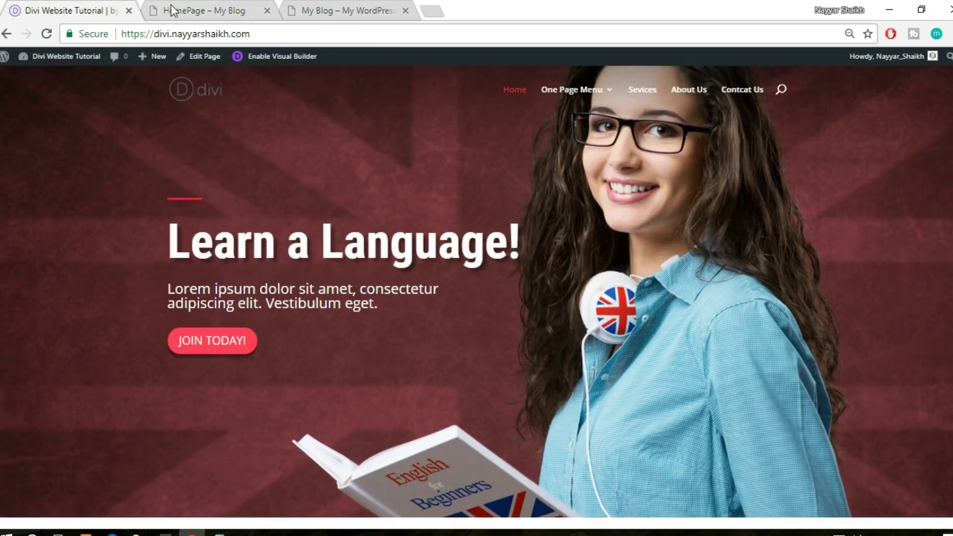
left_click(171, 10)
scroll(740, 367, "down", 1)
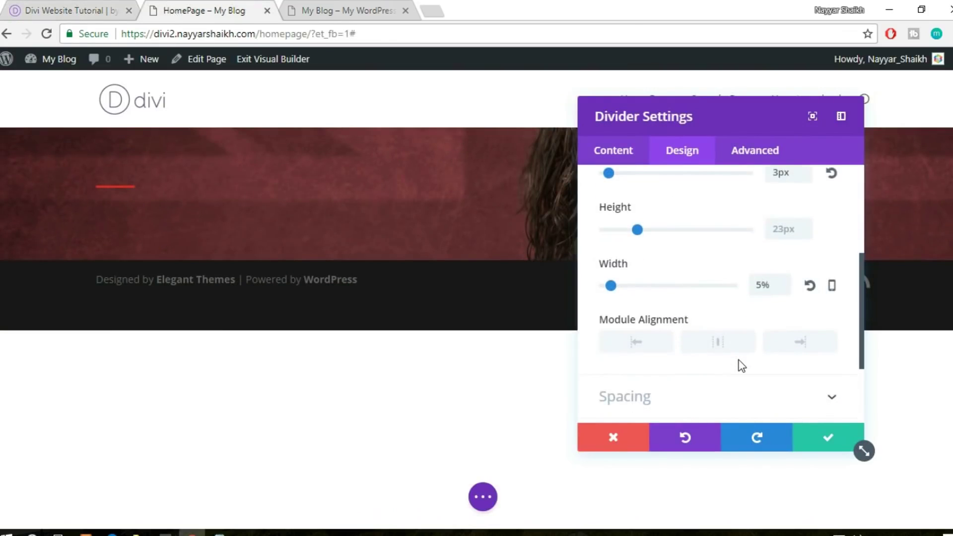
scroll(740, 366, "down", 5)
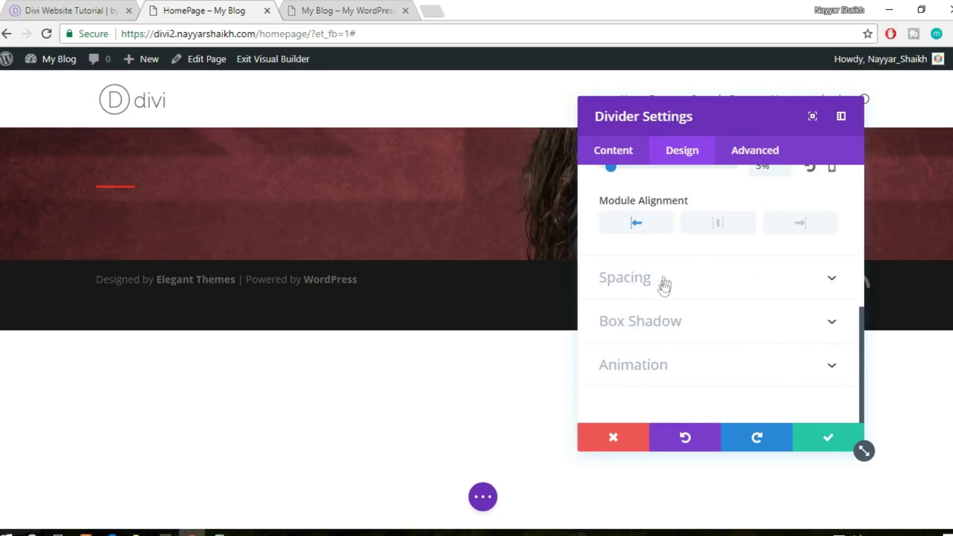
Save the divider and check the reference site's 'Learn a Language!' heading
left_click(829, 439)
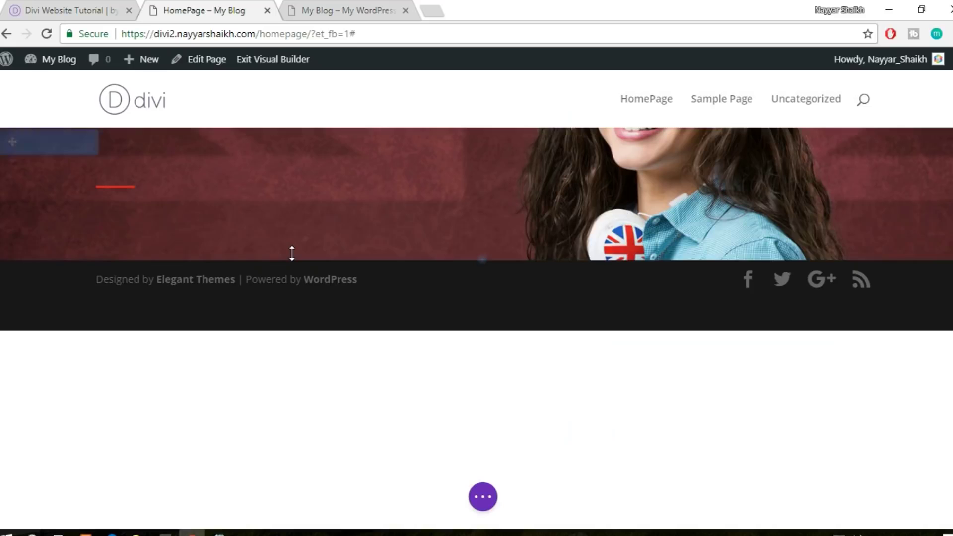
mouse_move(294, 252)
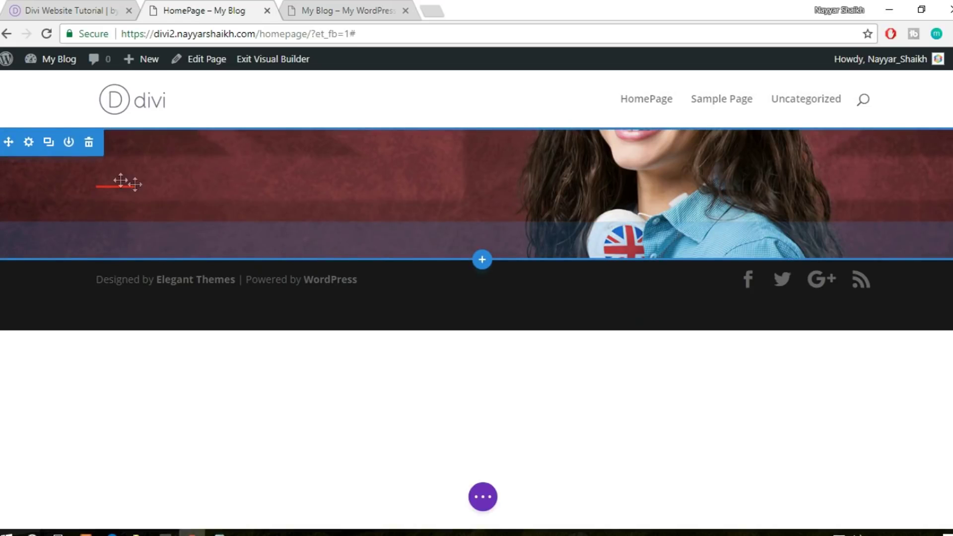
left_click(88, 5)
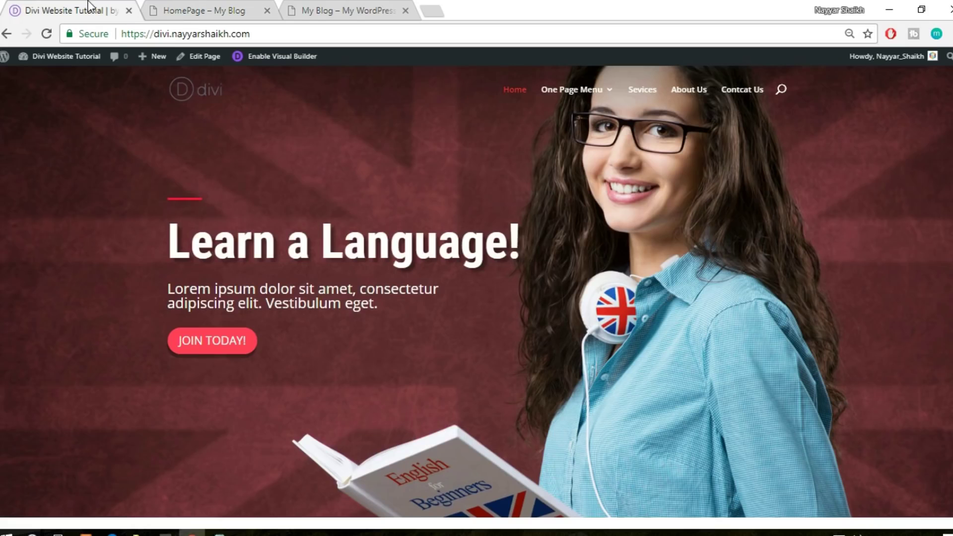
left_click_drag(180, 243, 522, 236)
key("ctrl+c")
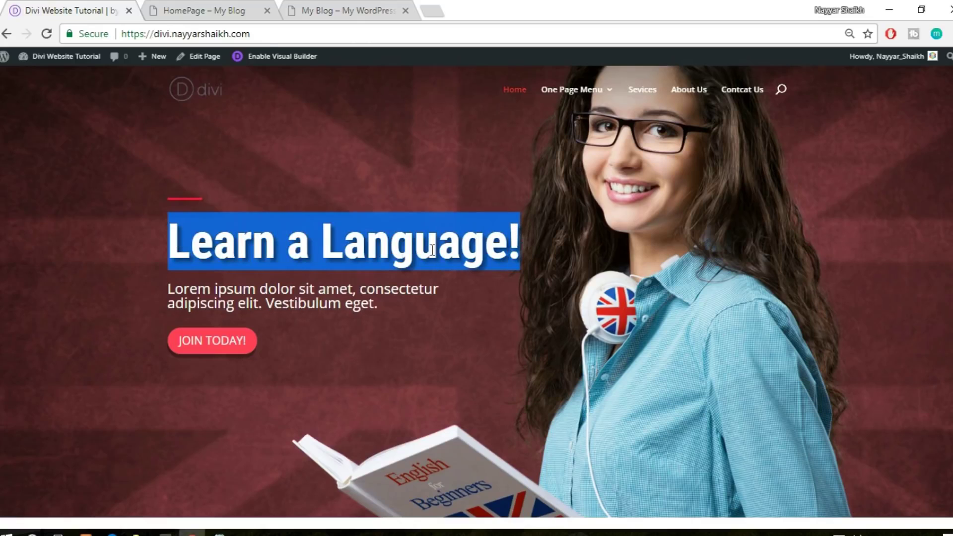
left_click(298, 261)
left_click(211, 10)
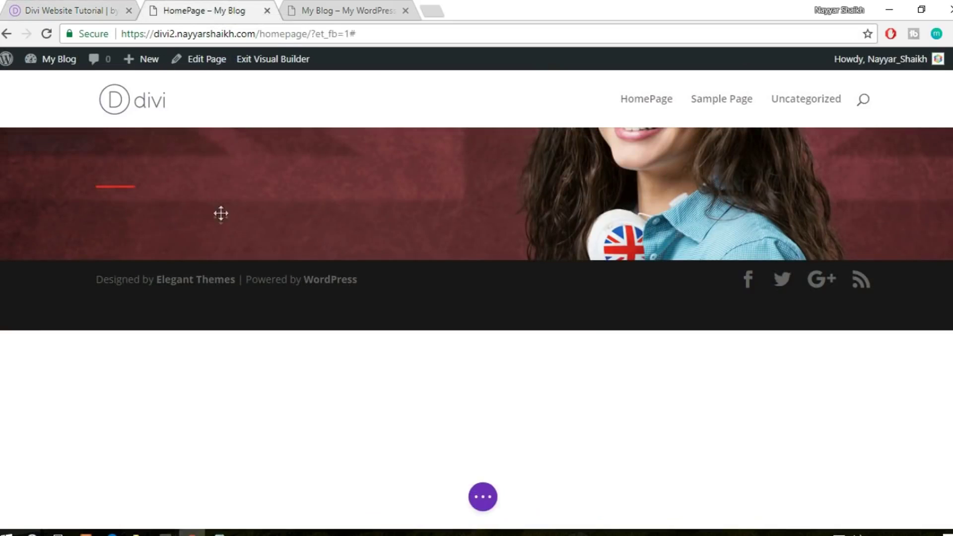
mouse_move(219, 219)
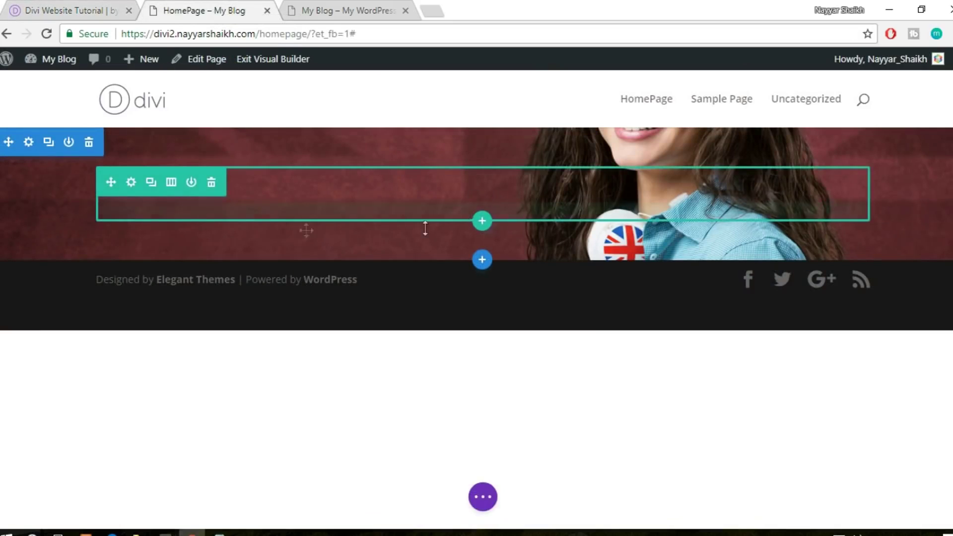
mouse_move(115, 223)
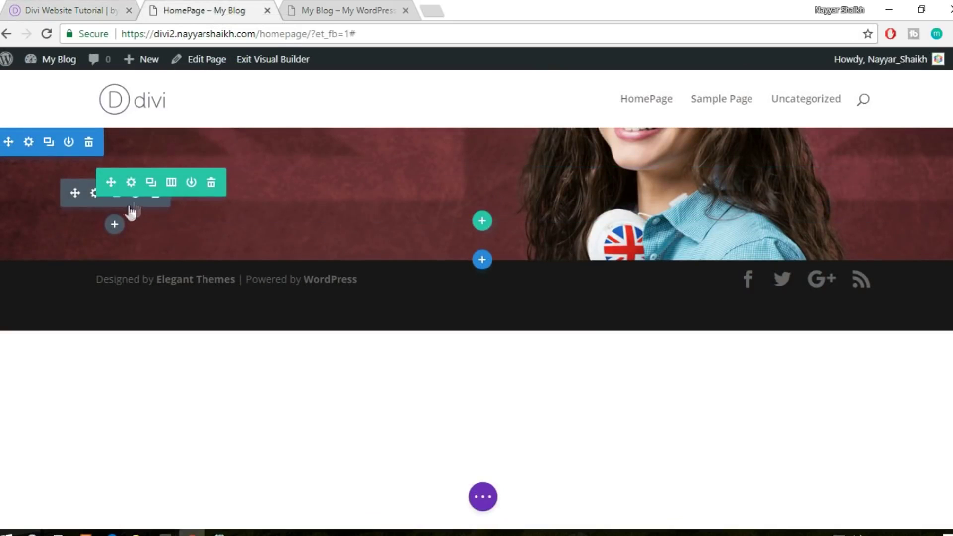
Add a Text module under the divider and paste 'Learn a Language!' as its content
left_click(114, 226)
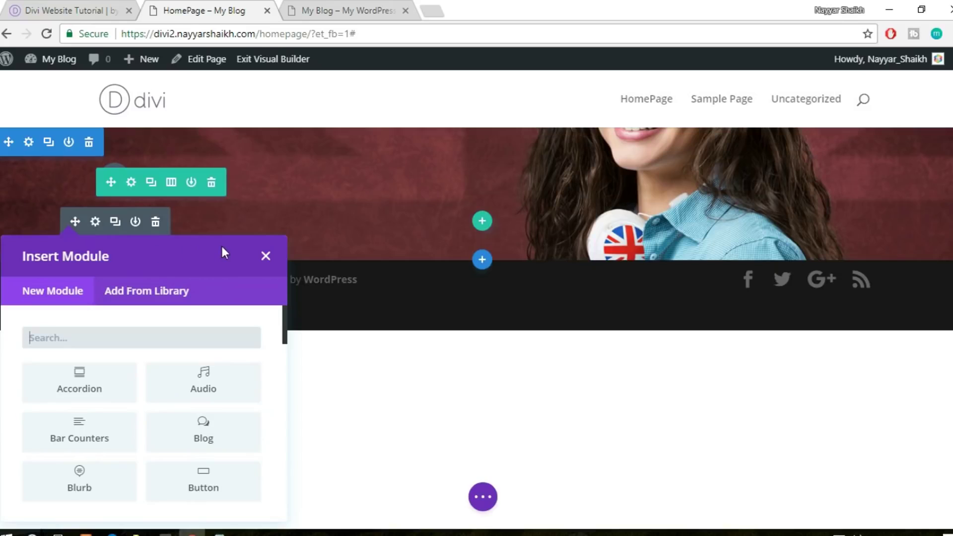
type("text")
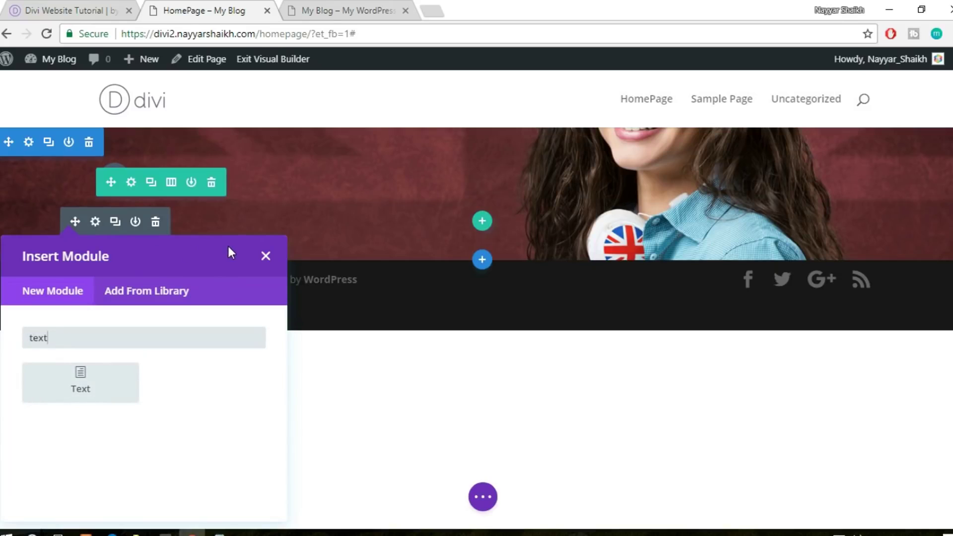
left_click(86, 394)
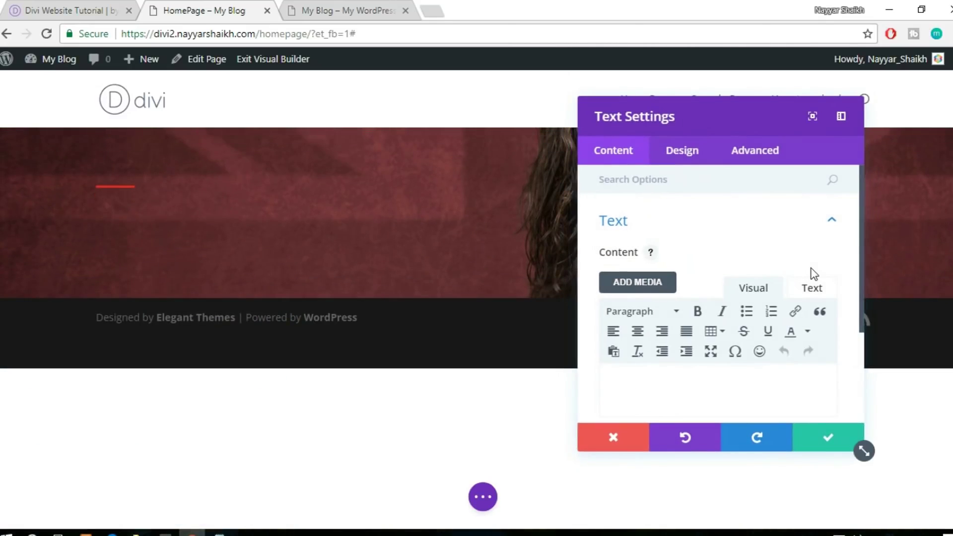
scroll(776, 254, "down", 3)
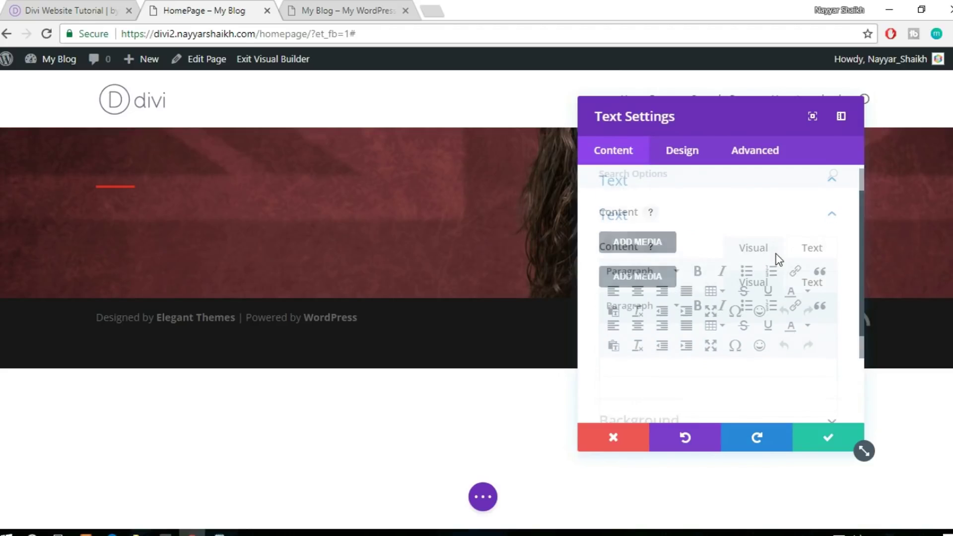
scroll(759, 254, "up", 3)
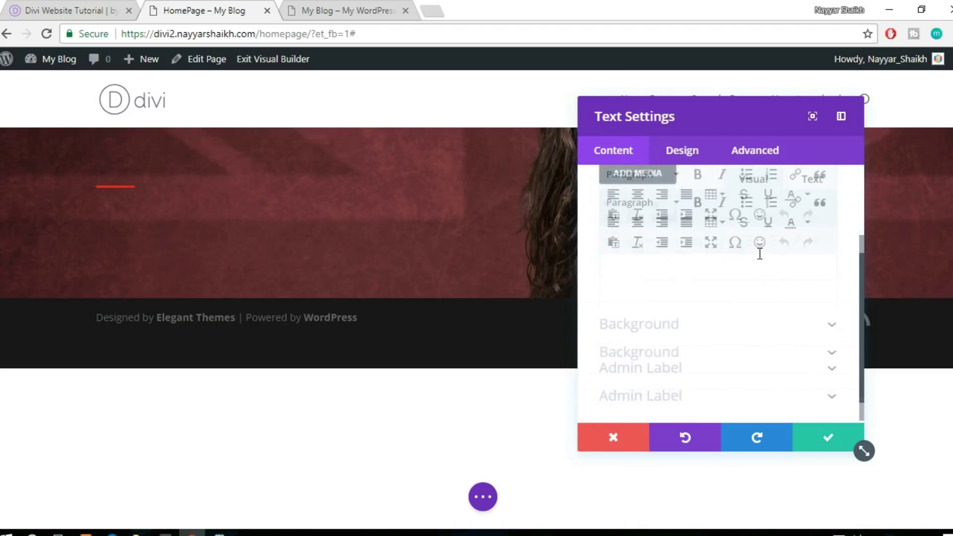
left_click(812, 220)
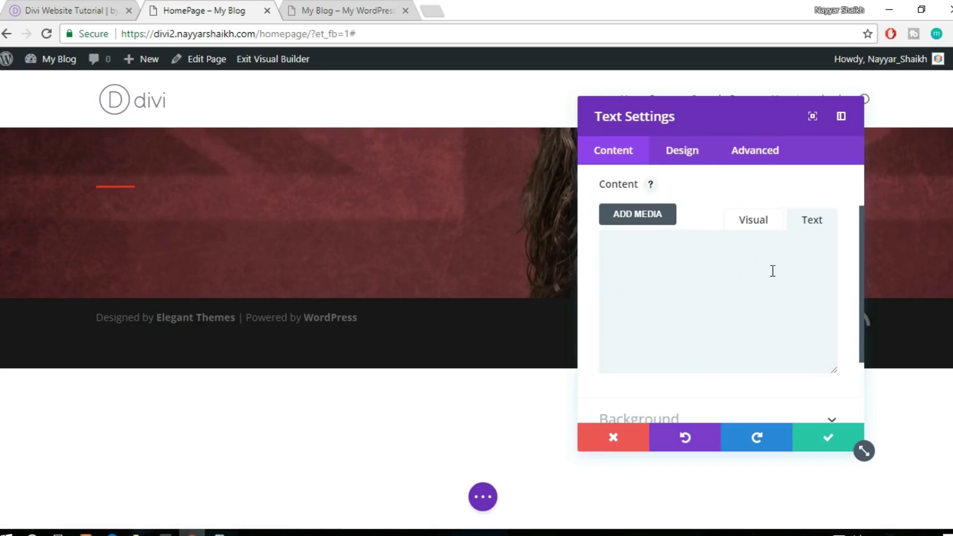
key("ctrl+v")
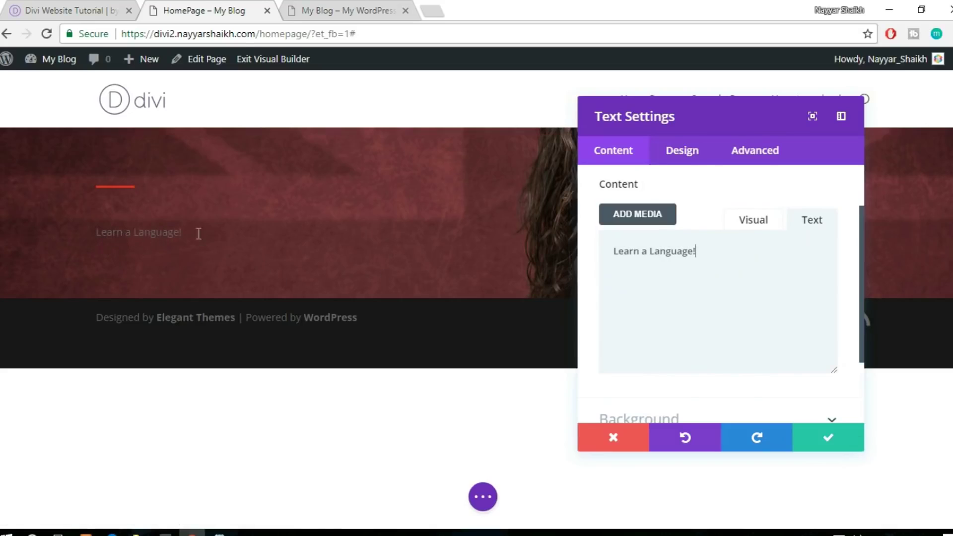
left_click_drag(203, 231, 101, 233)
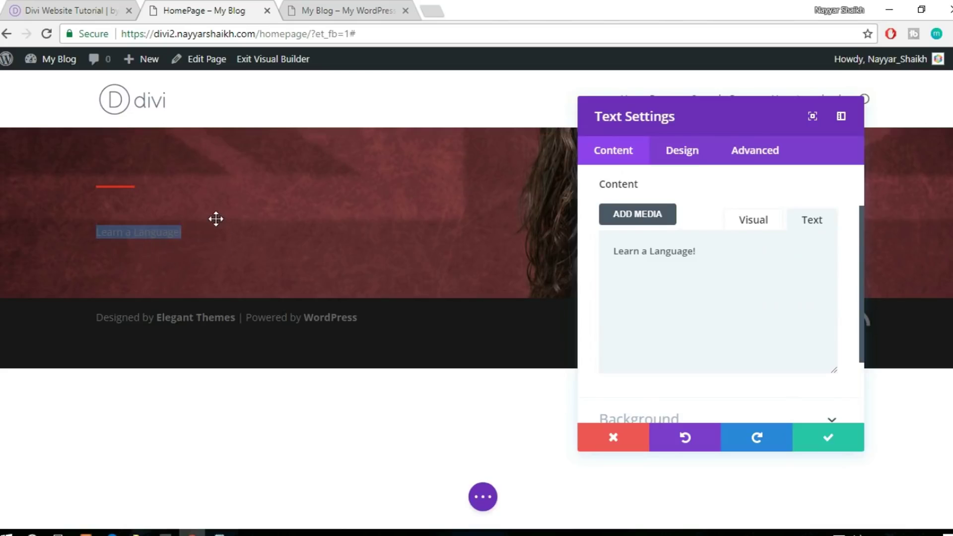
left_click(145, 240)
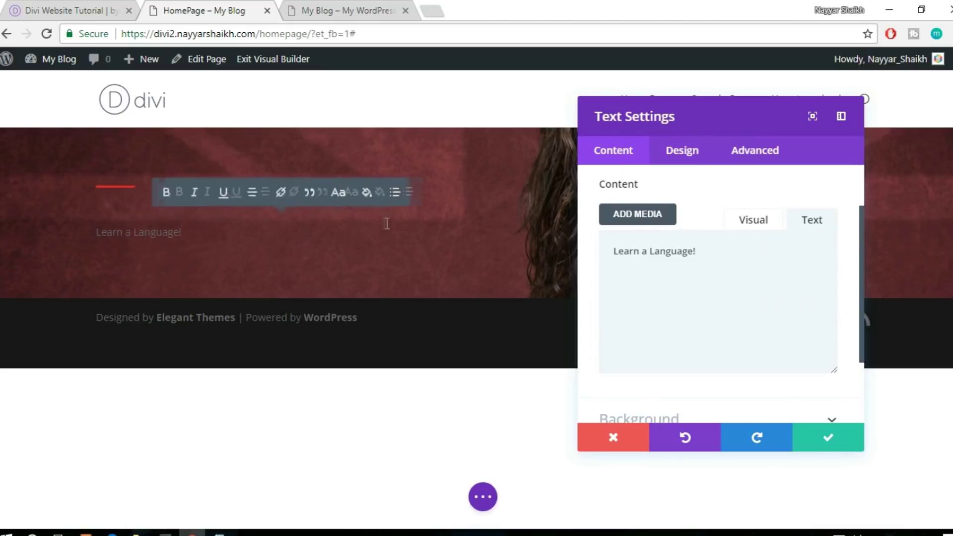
scroll(755, 278, "down", 2)
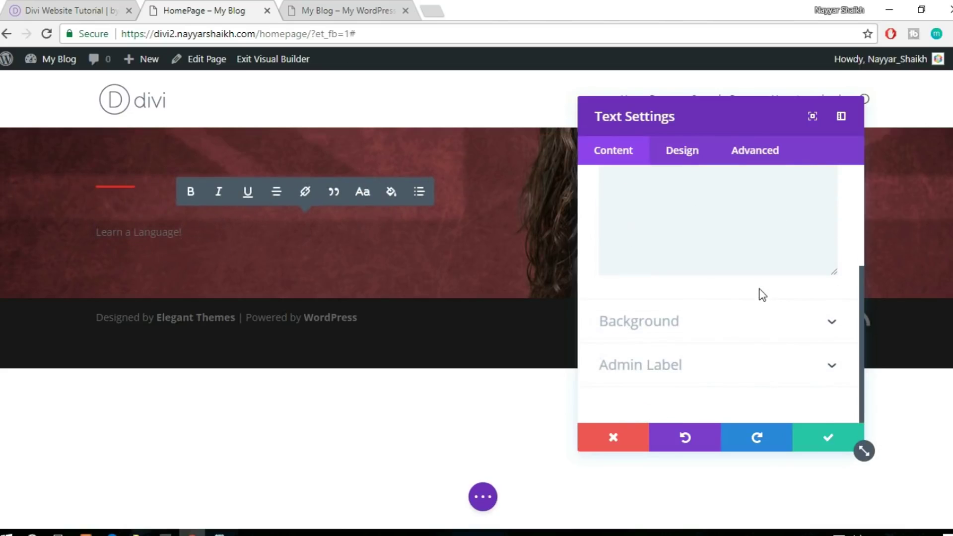
Set the text module's Text Color to Light
left_click(685, 162)
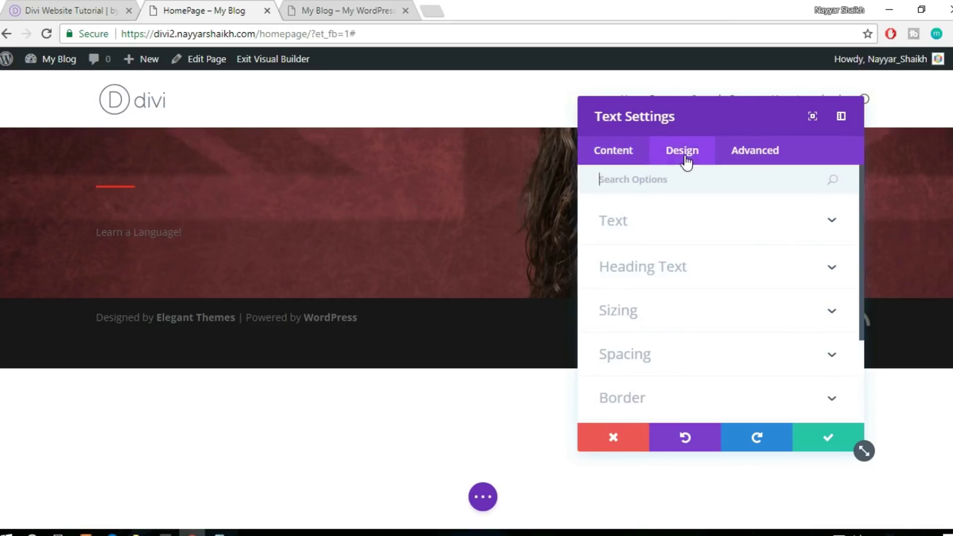
left_click(708, 230)
scroll(744, 234, "down", 3)
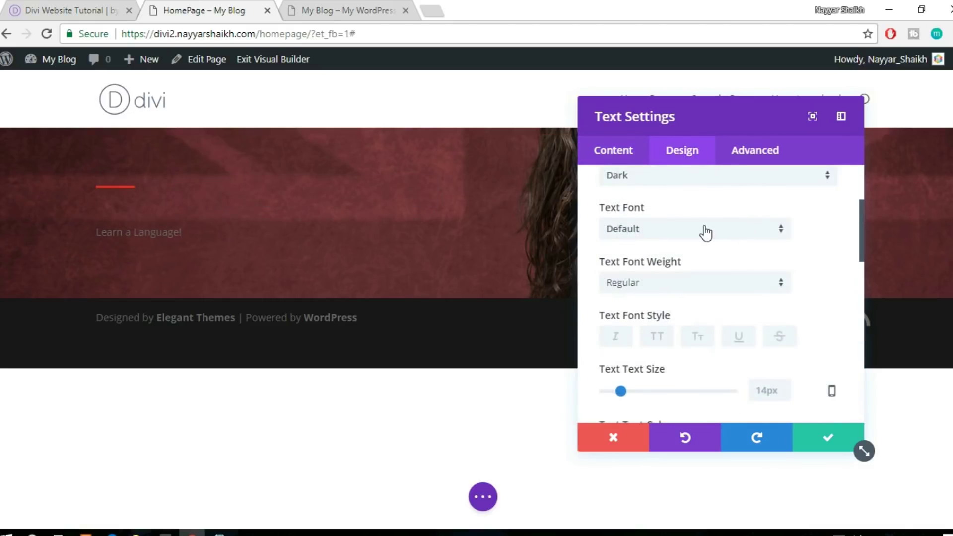
scroll(706, 230, "up", 2)
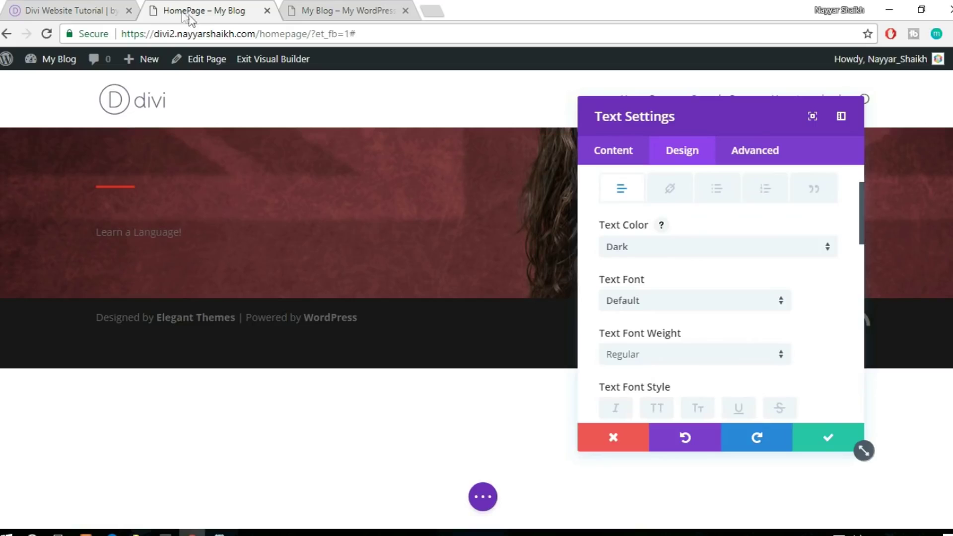
left_click(72, 6)
left_click(243, 6)
left_click(705, 256)
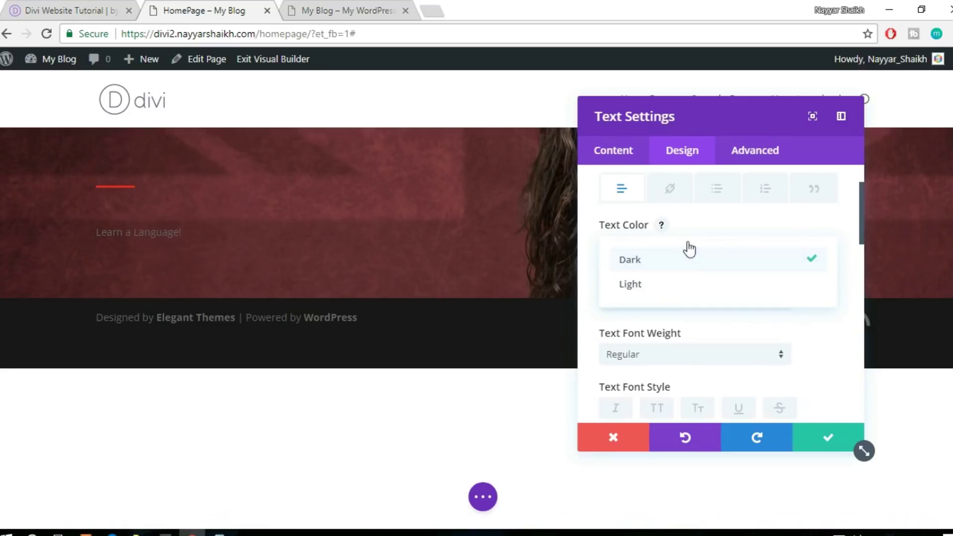
left_click(674, 285)
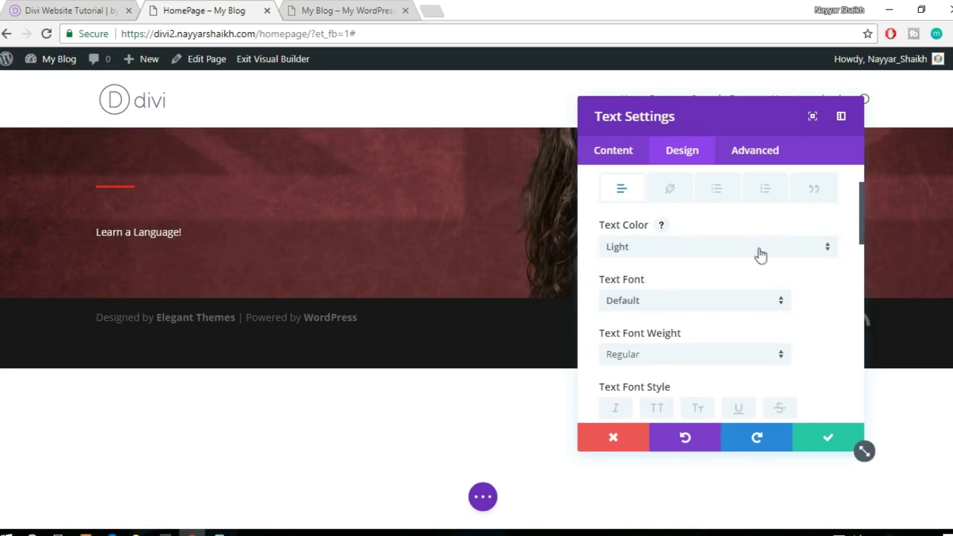
Change the text font to Roboto Condensed
scroll(759, 253, "down", 2)
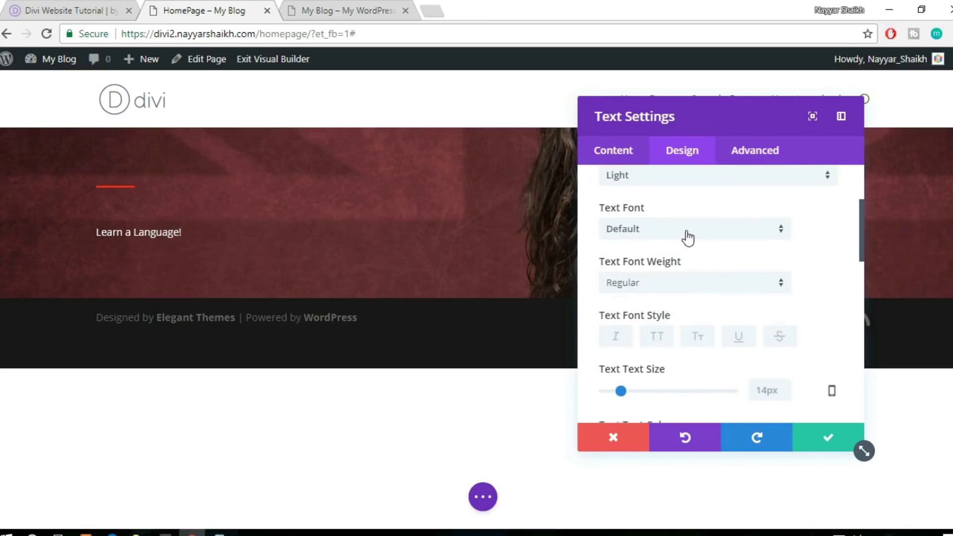
left_click(687, 233)
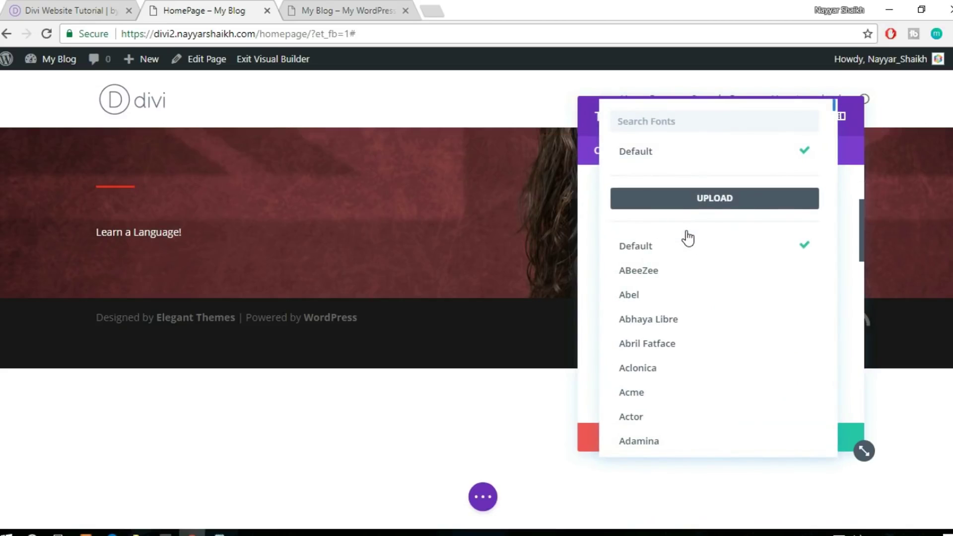
type("robo")
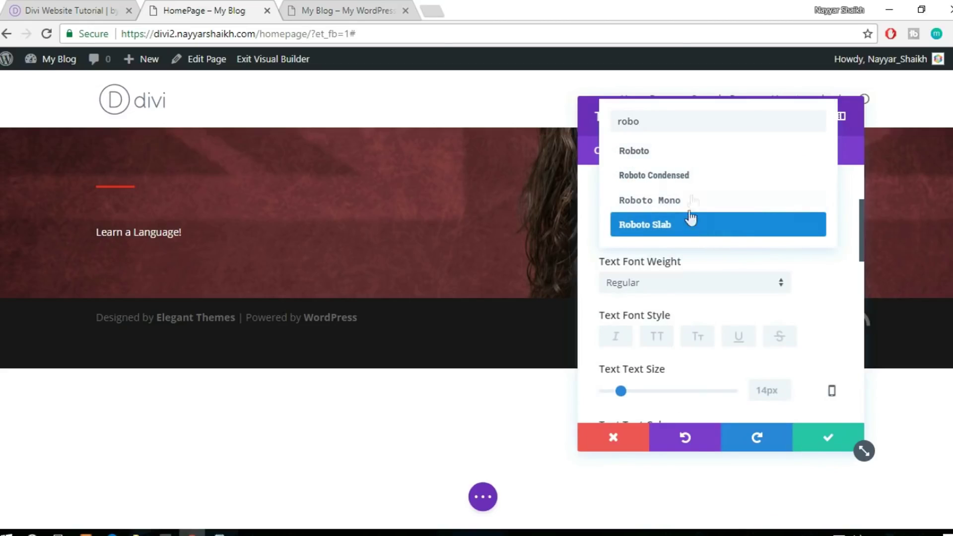
left_click(678, 183)
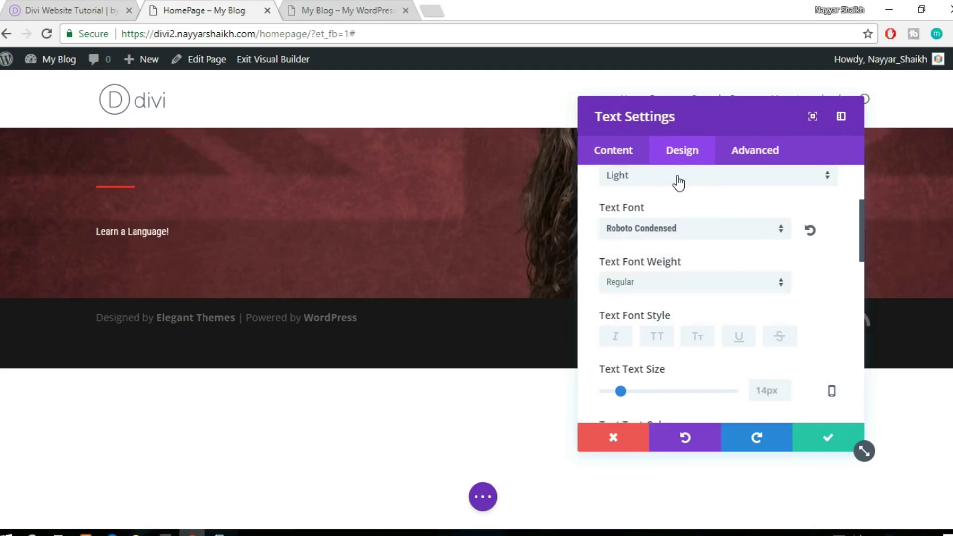
scroll(826, 280, "down", 3)
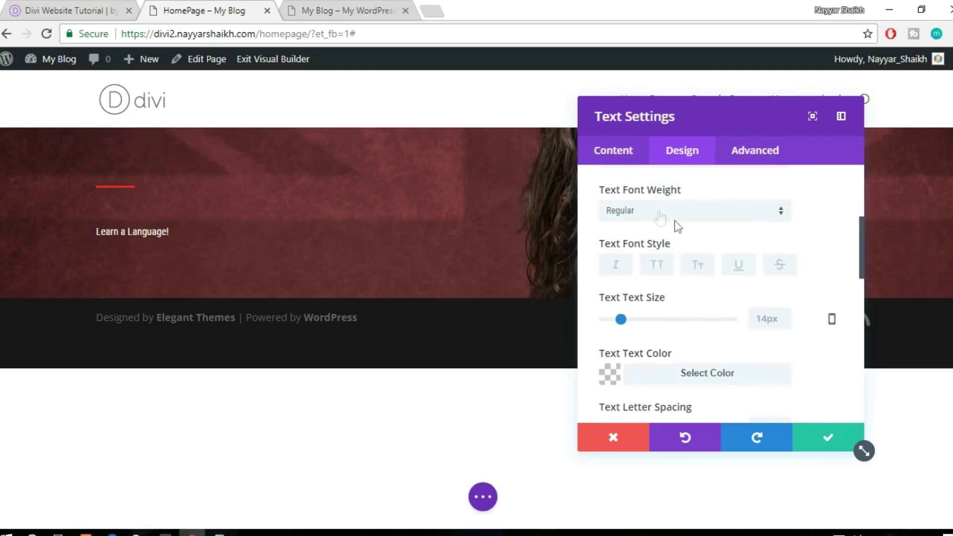
Set the heading text size to 80px and font weight to Bold
scroll(749, 233, "down", 3)
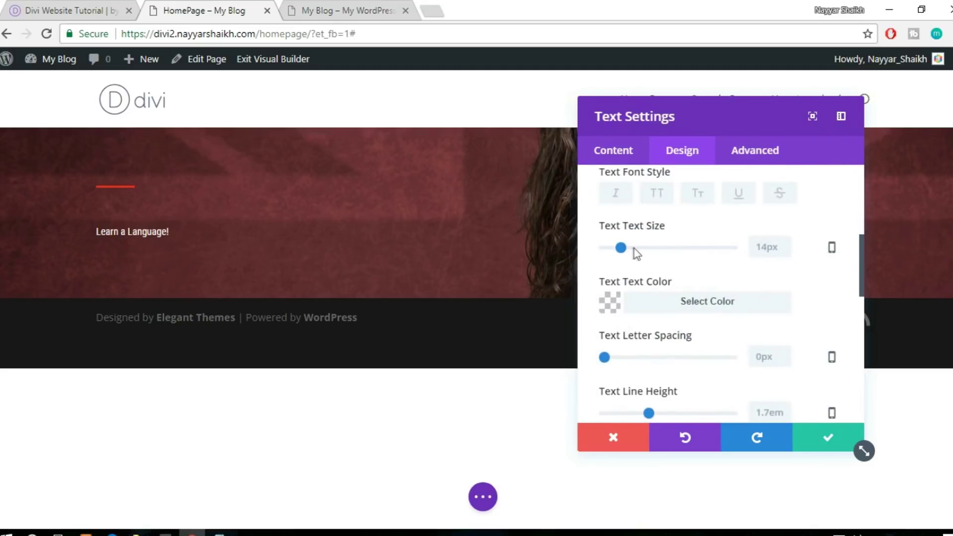
left_click_drag(625, 250, 708, 252)
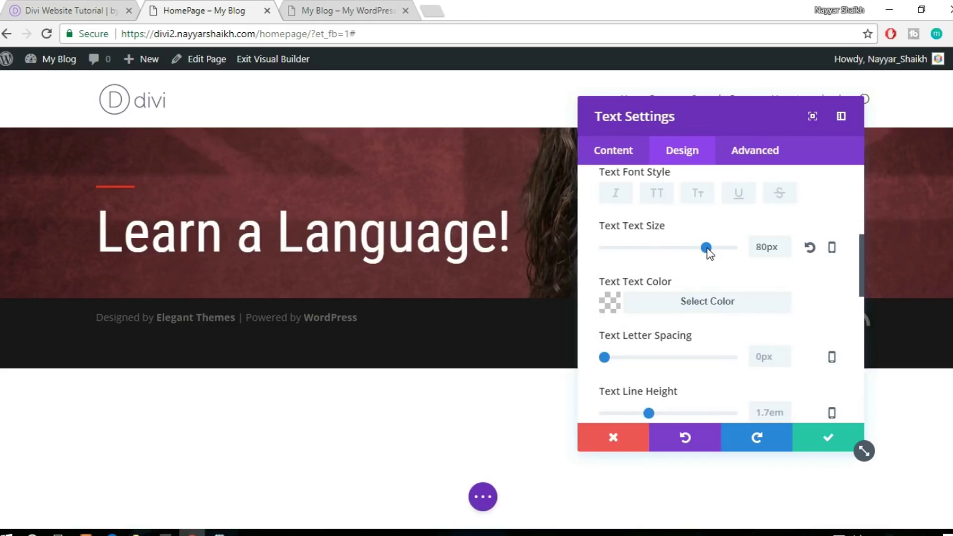
scroll(812, 285, "up", 2)
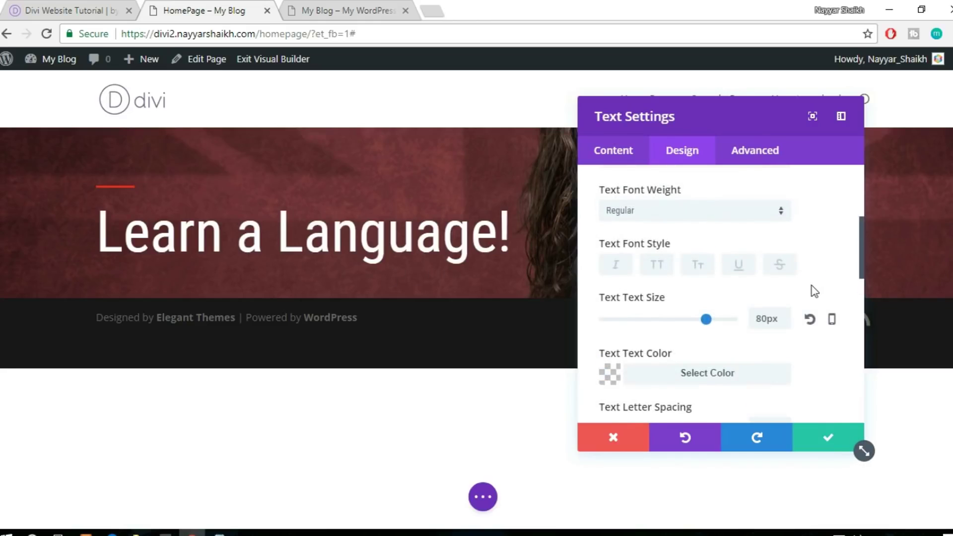
left_click(691, 215)
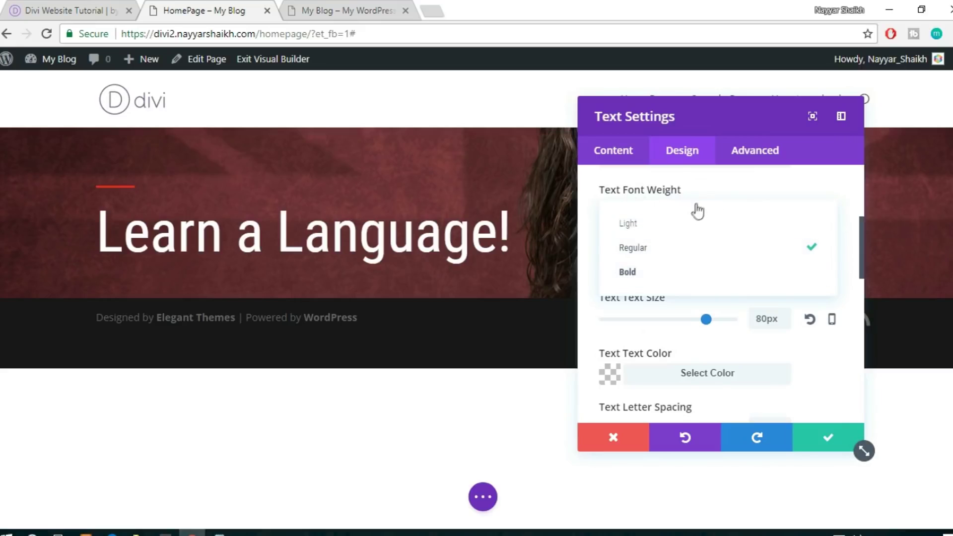
left_click(674, 272)
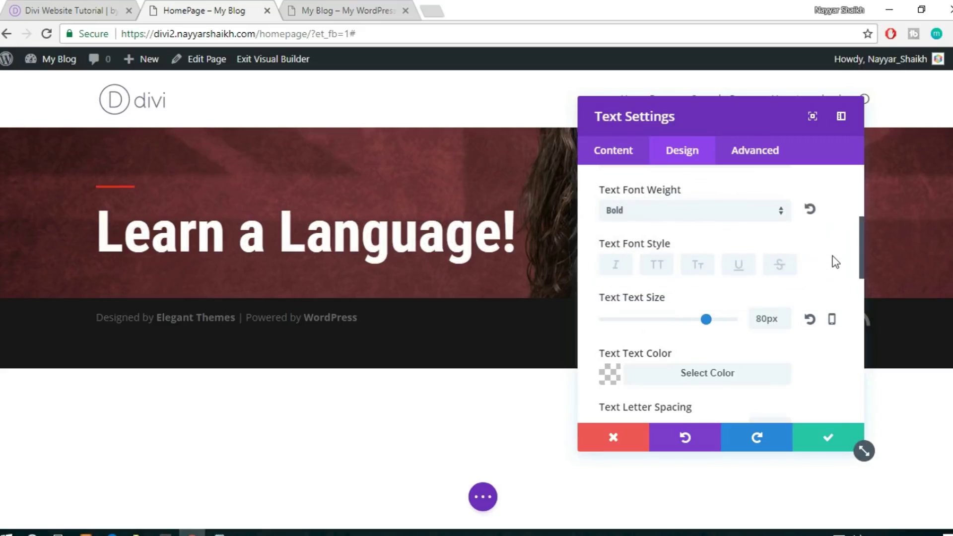
left_click(56, 6)
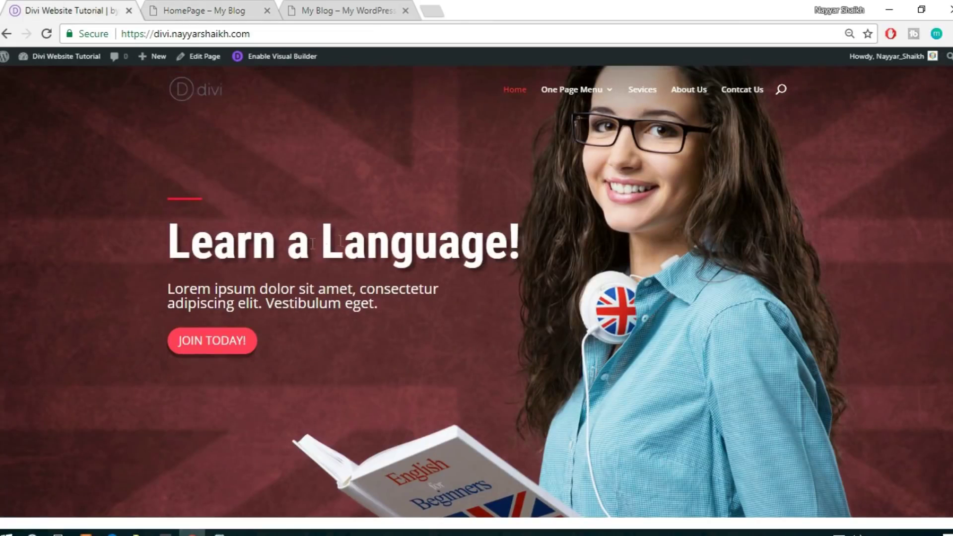
left_click(163, 7)
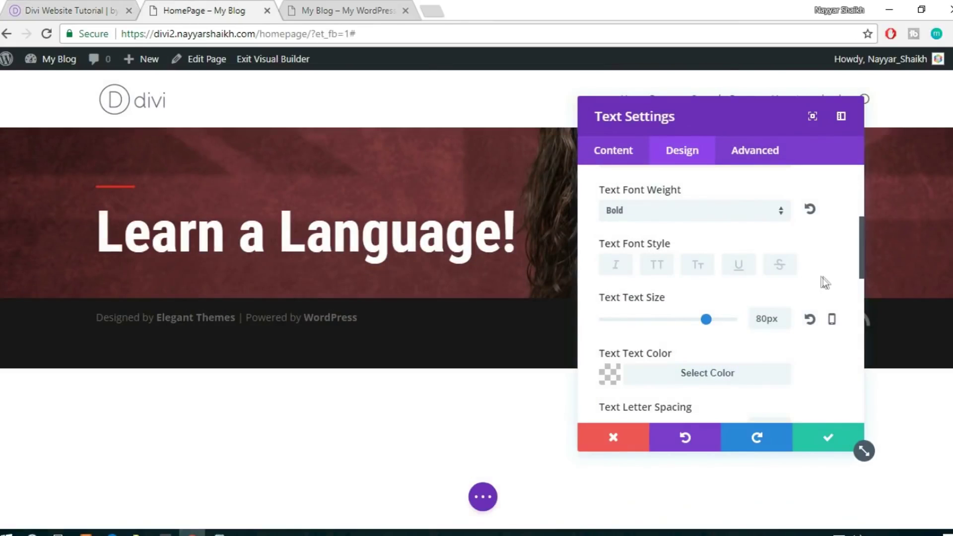
Set the 'Learn a Language!' text colour to white after trying red and orange
scroll(826, 282, "down", 1)
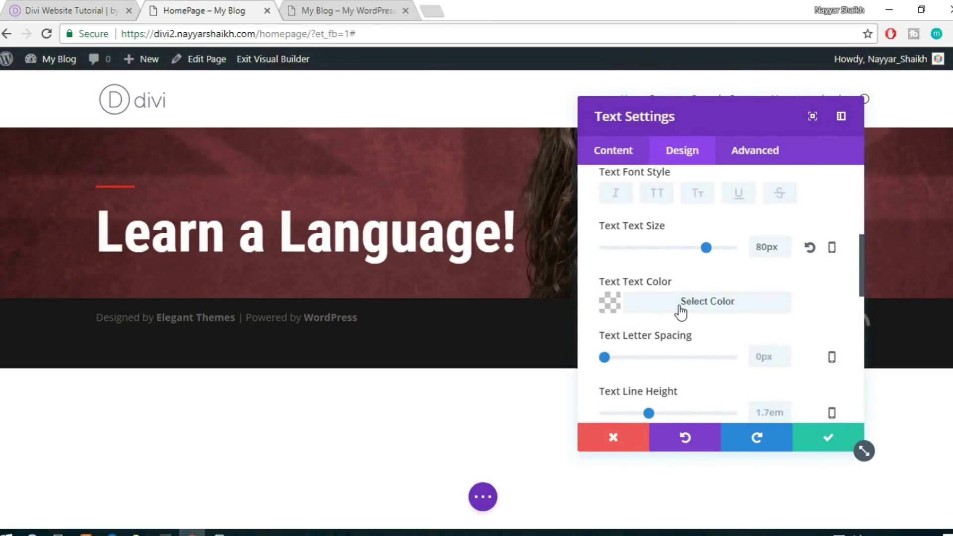
scroll(775, 296, "down", 1)
left_click(725, 228)
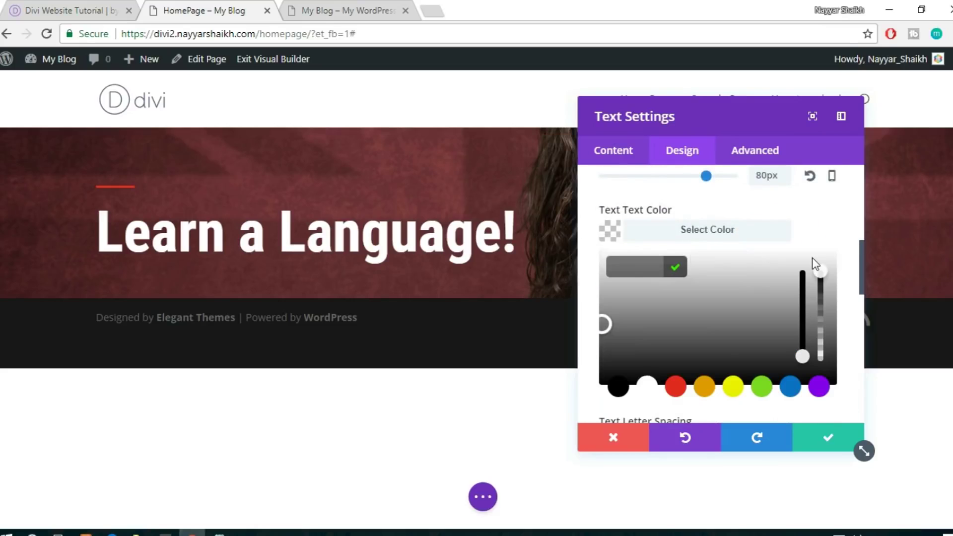
left_click(674, 315)
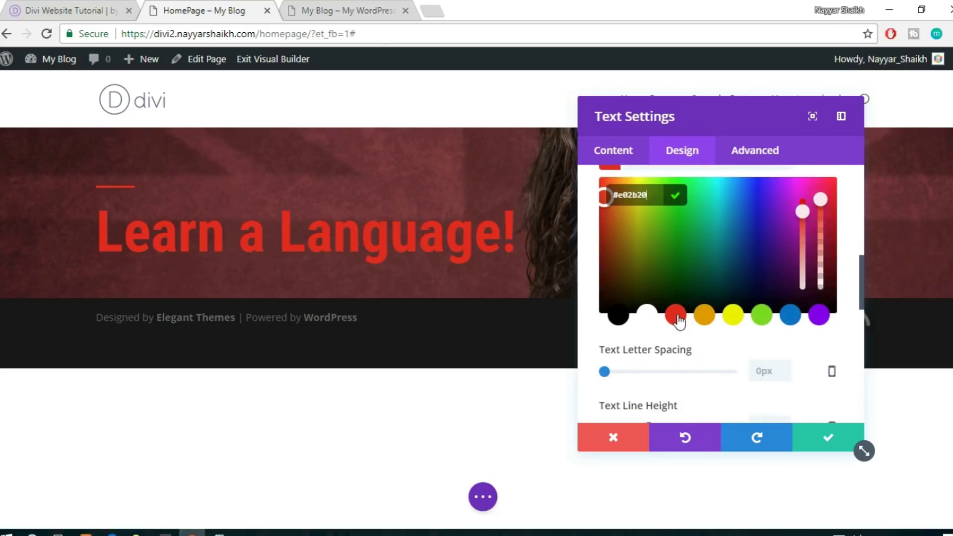
left_click(710, 325)
scroll(738, 318, "up", 1)
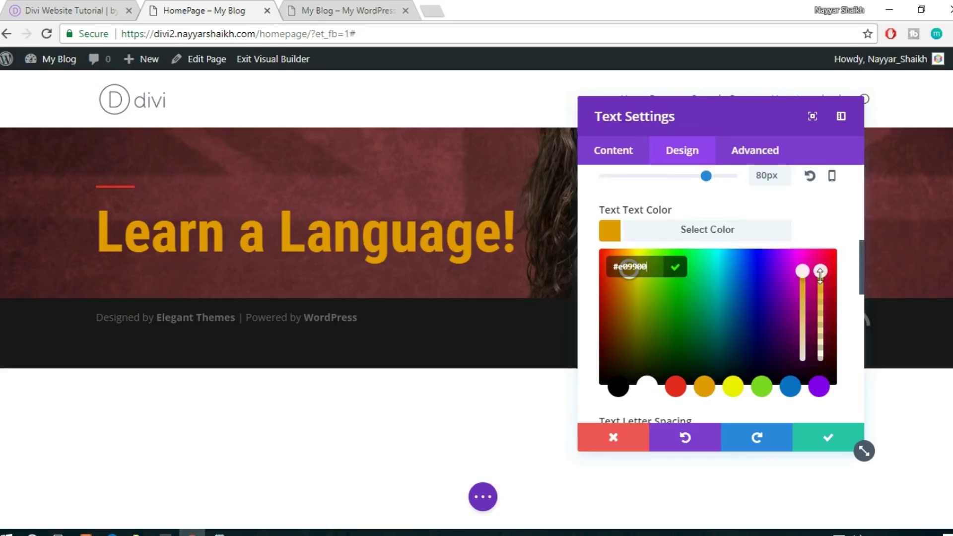
left_click(750, 235)
left_click(749, 235)
left_click(647, 387)
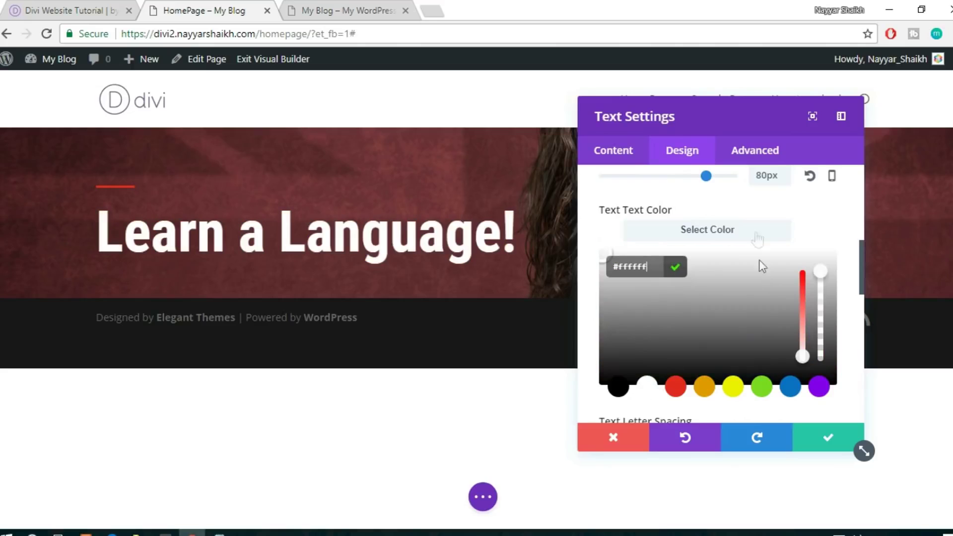
left_click(745, 233)
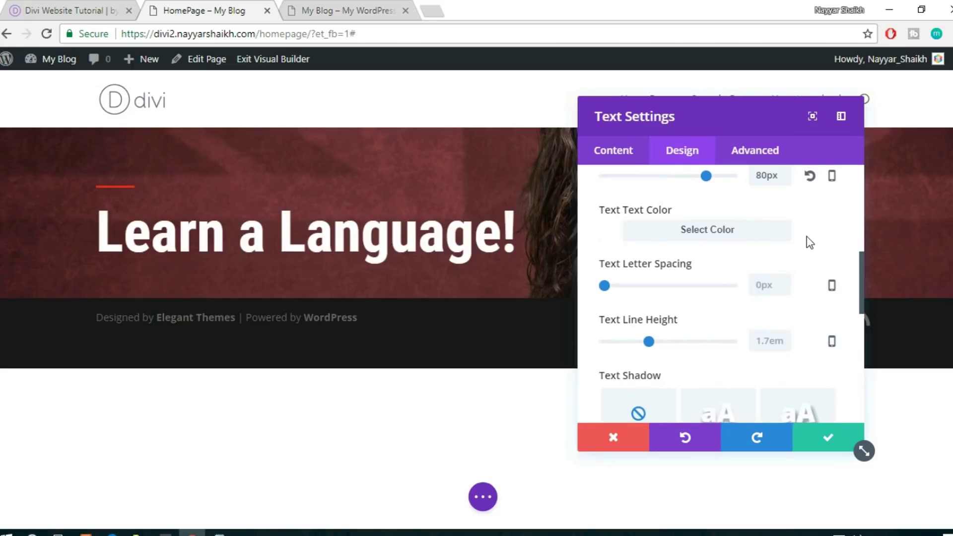
Apply the diagonal down-right text shadow preset to the heading
scroll(685, 303, "down", 2)
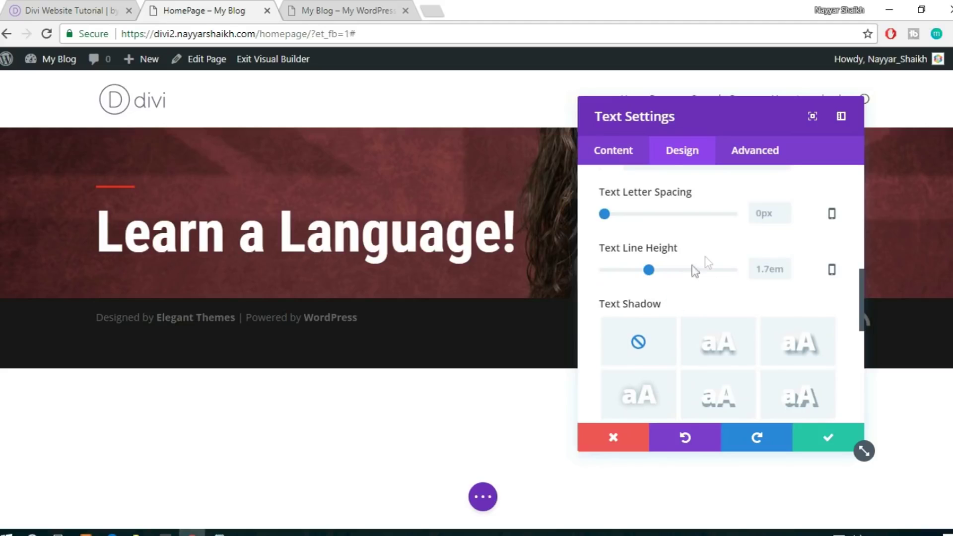
scroll(777, 260, "down", 2)
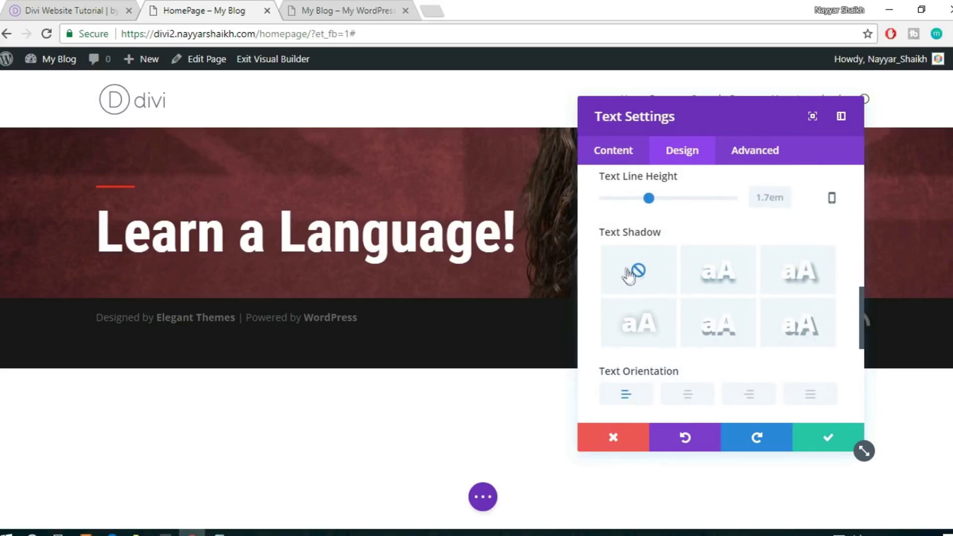
scroll(758, 299, "down", 2)
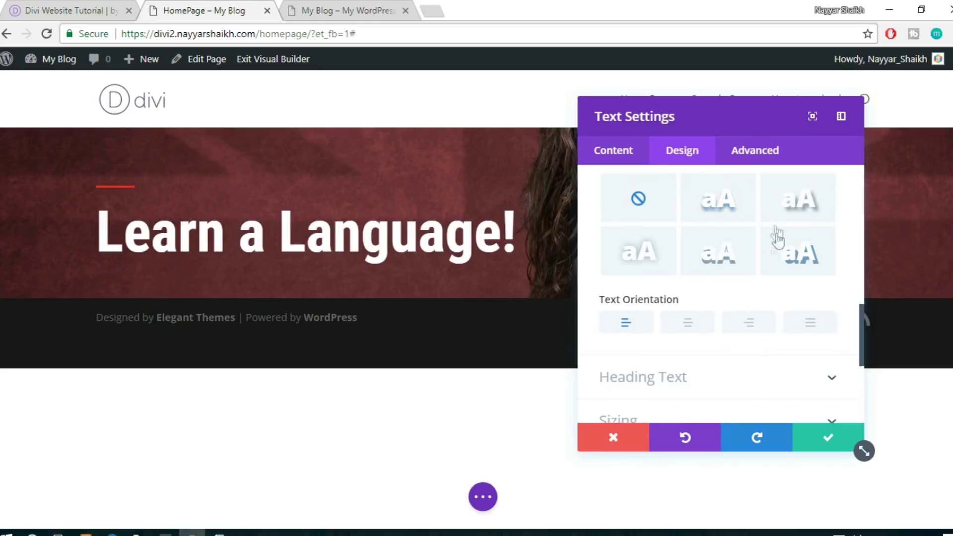
left_click(71, 5)
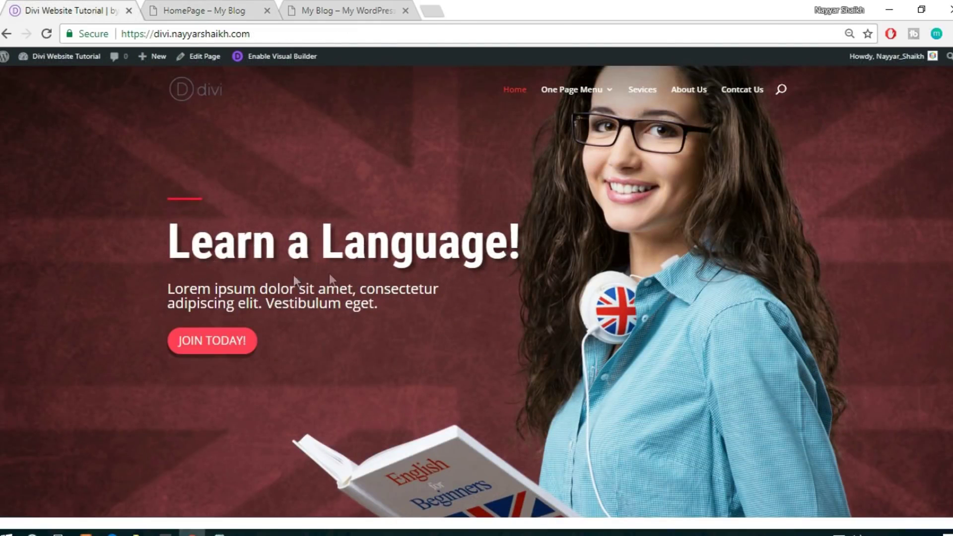
left_click(197, 7)
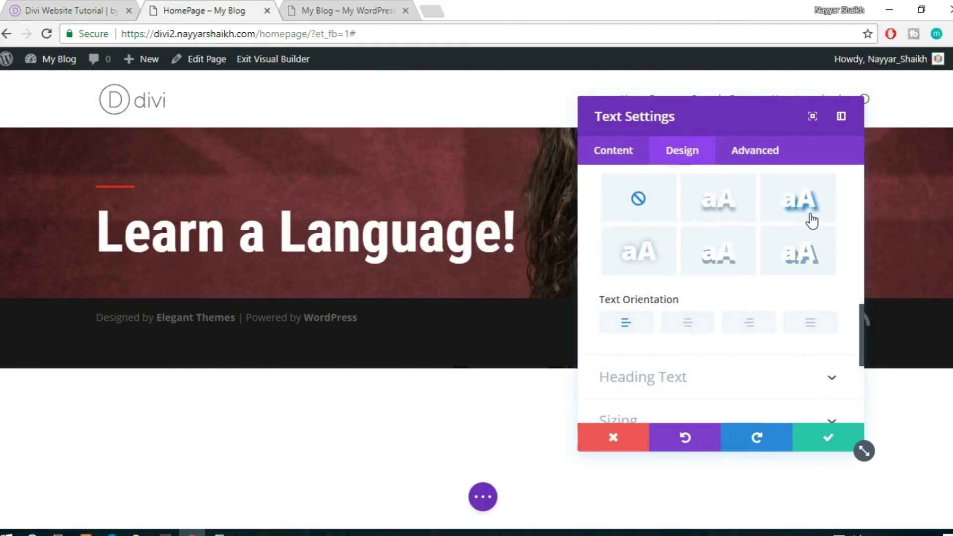
left_click(806, 263)
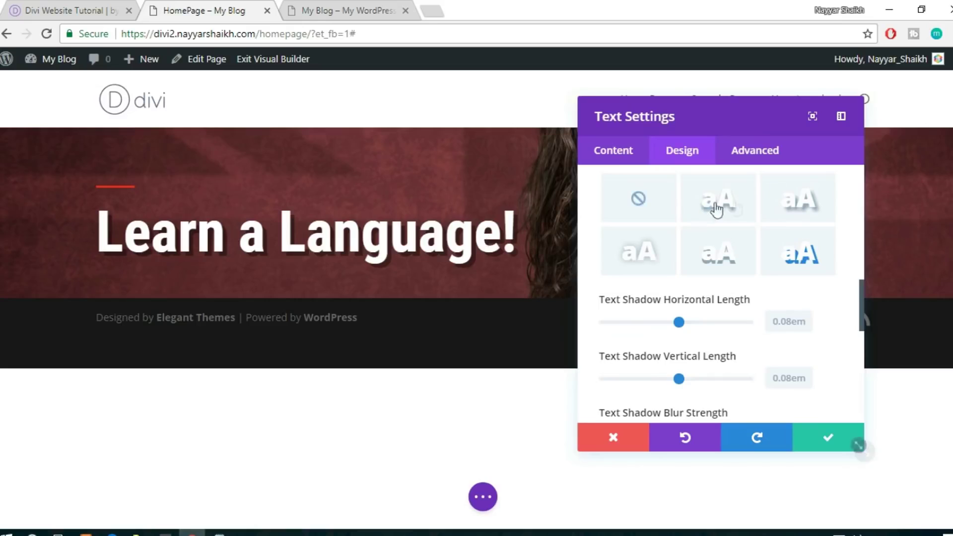
left_click(733, 264)
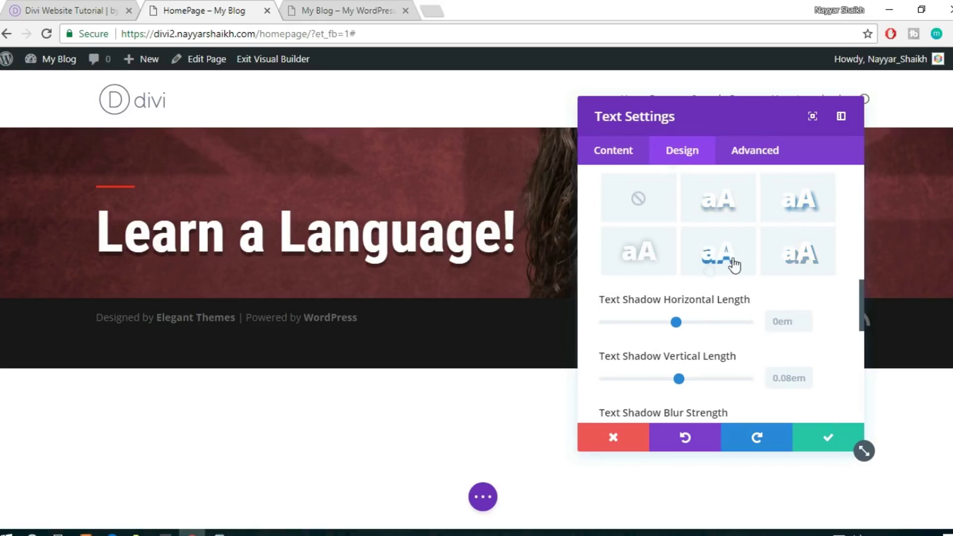
left_click(654, 268)
left_click(797, 268)
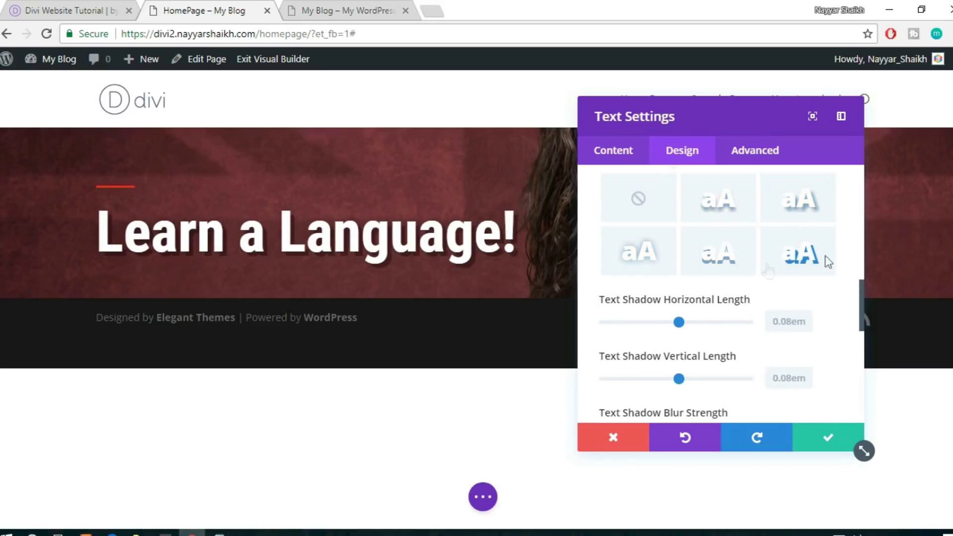
Keep both shadow offsets at 0.08em and the shadow colour dark
scroll(826, 266, "down", 1)
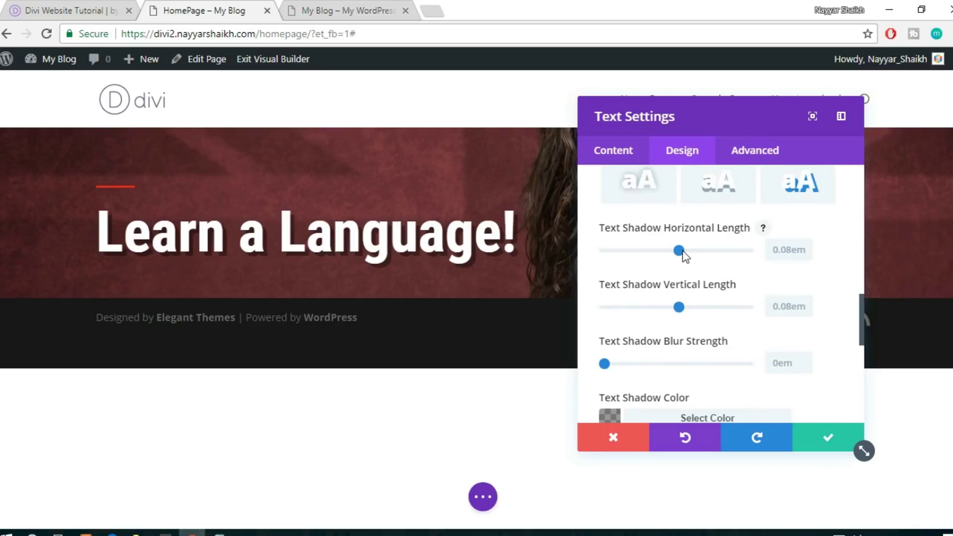
mouse_move(682, 251)
left_mouse_down()
mouse_move(696, 251)
mouse_move(691, 258)
left_mouse_up()
left_click_drag(688, 308, 693, 310)
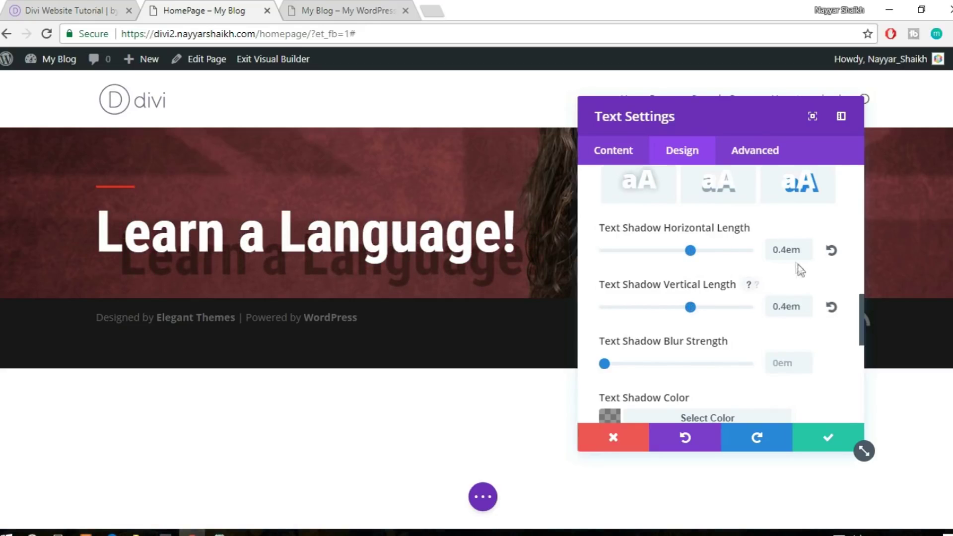
left_click(831, 250)
left_click(831, 307)
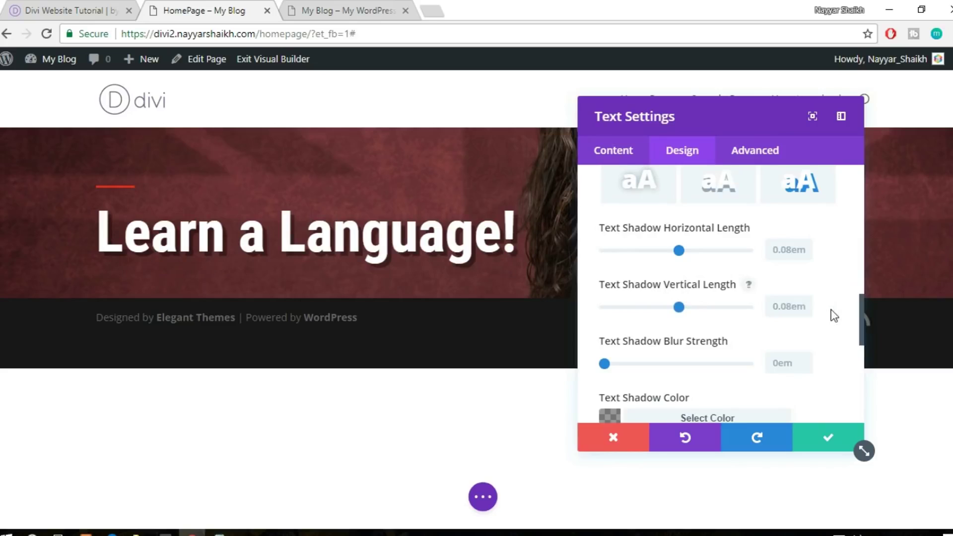
scroll(834, 316, "down", 3)
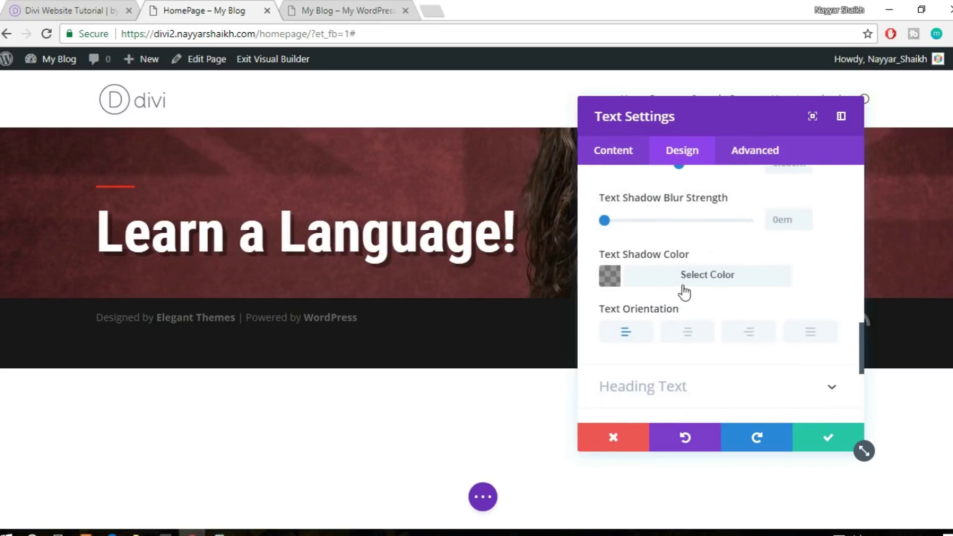
left_click(685, 286)
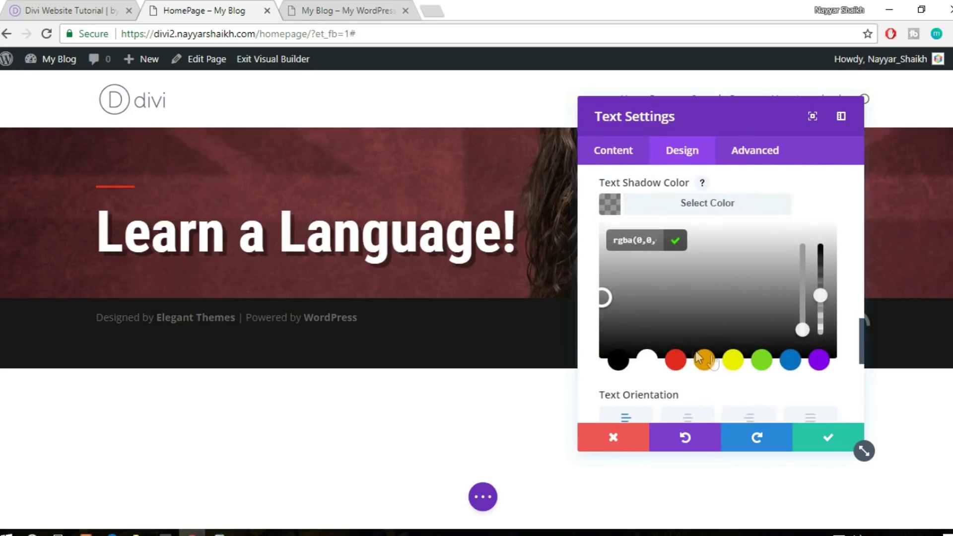
left_click(730, 361)
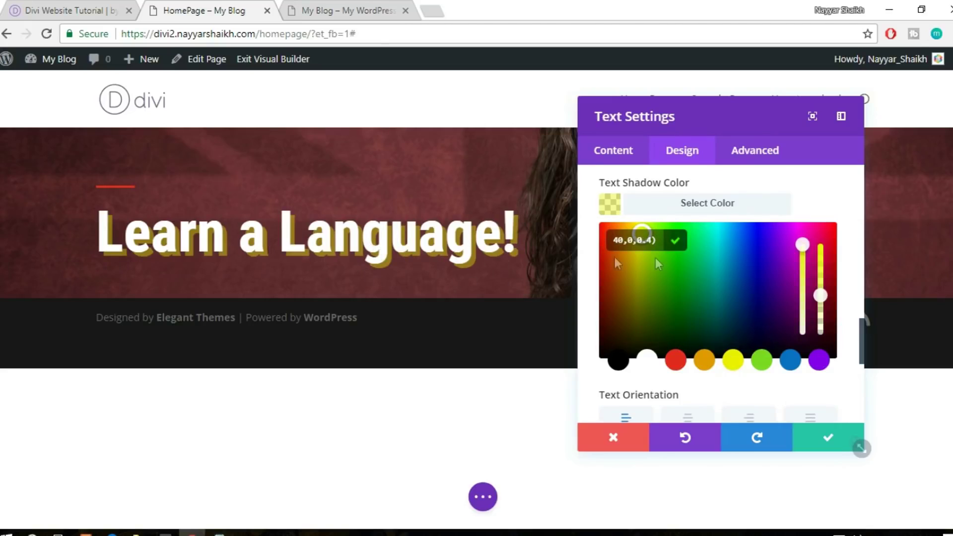
left_click(619, 361)
left_click(728, 204)
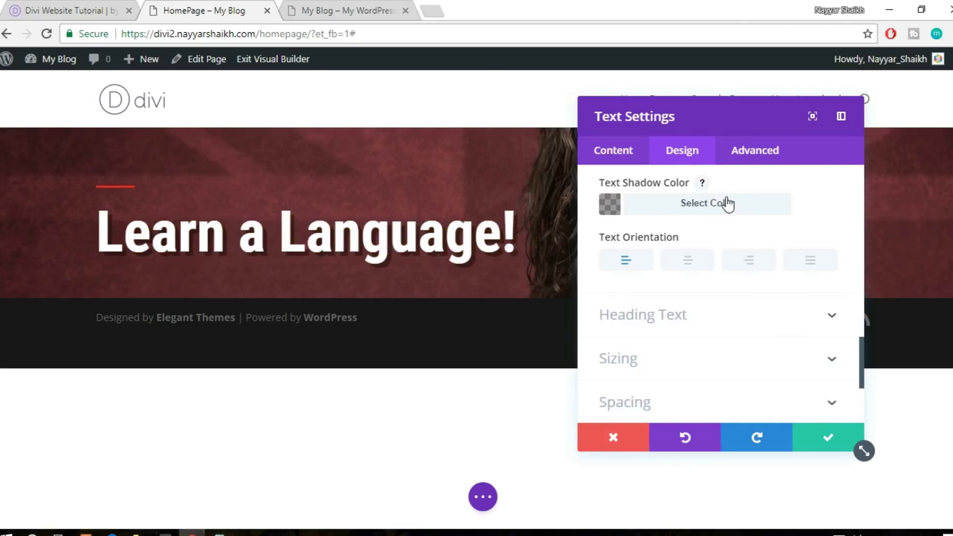
scroll(773, 242, "down", 3)
Try centred and right Text Orientation on the heading, then set it back to left
scroll(772, 243, "up", 3)
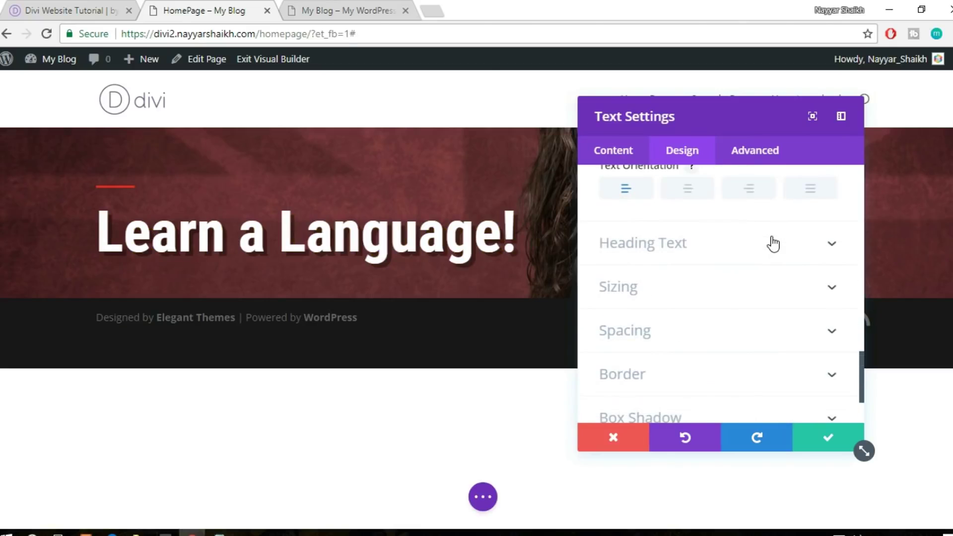
left_click(695, 267)
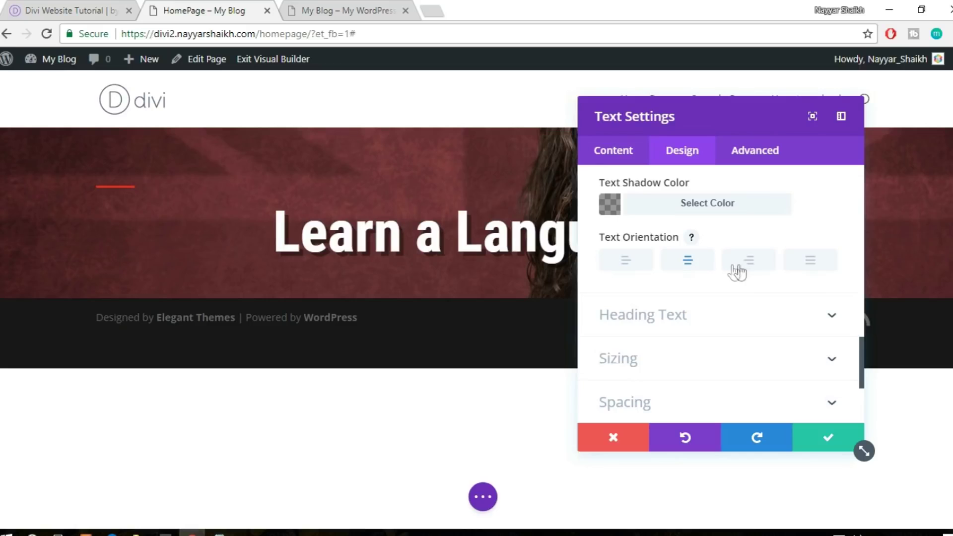
mouse_move(750, 115)
left_mouse_down()
mouse_move(863, 344)
mouse_move(755, 106)
left_mouse_up()
left_click(755, 262)
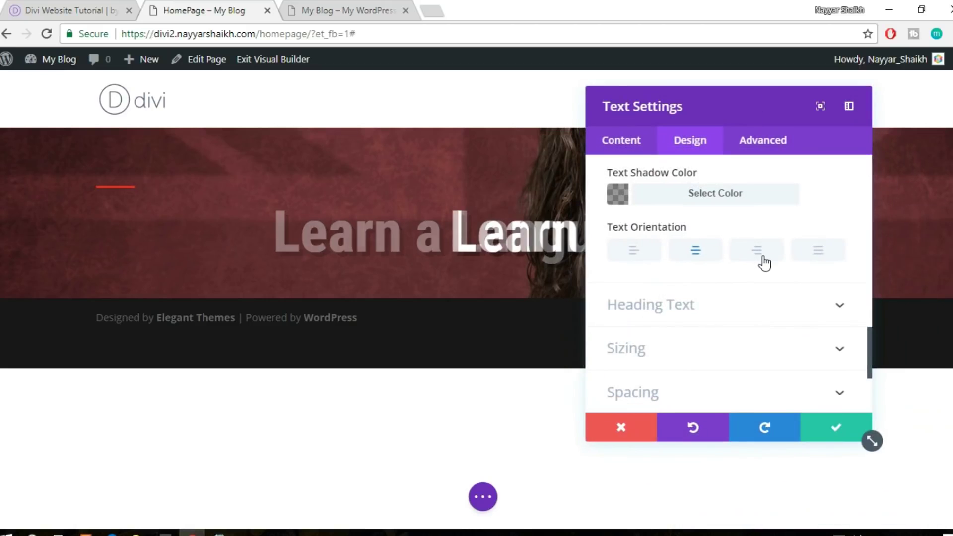
left_click(651, 260)
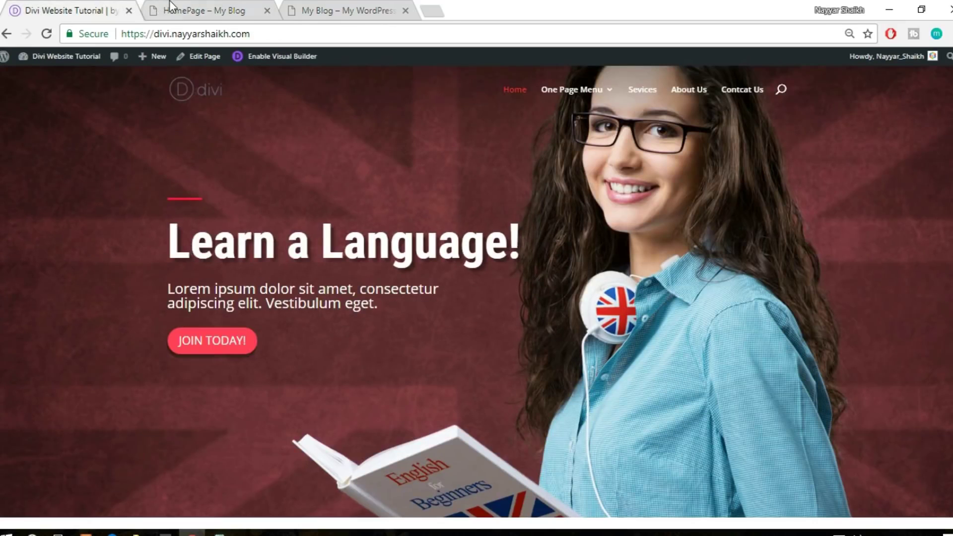
Collapse the Text options group and save the heading's text settings with the green check
left_click(169, 6)
scroll(678, 324, "down", 2)
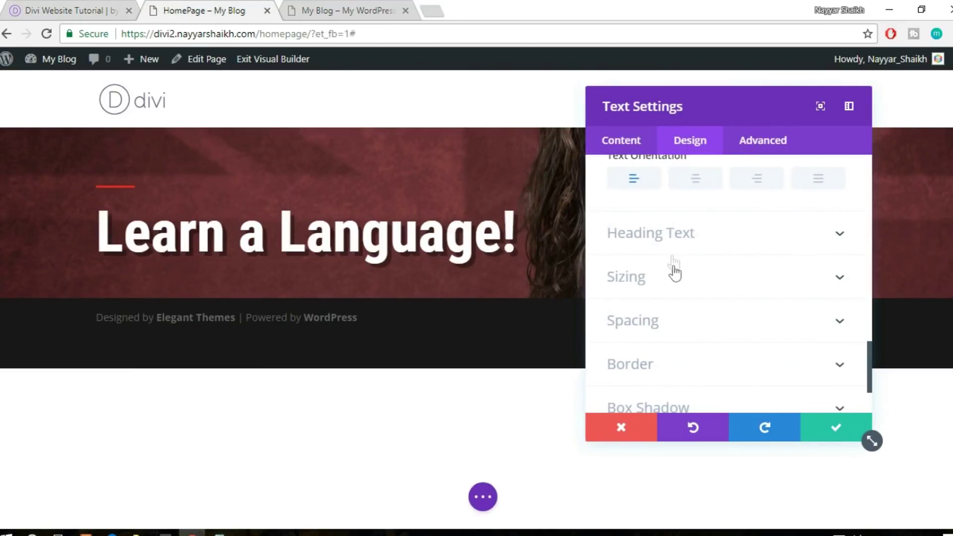
scroll(744, 248, "down", 2)
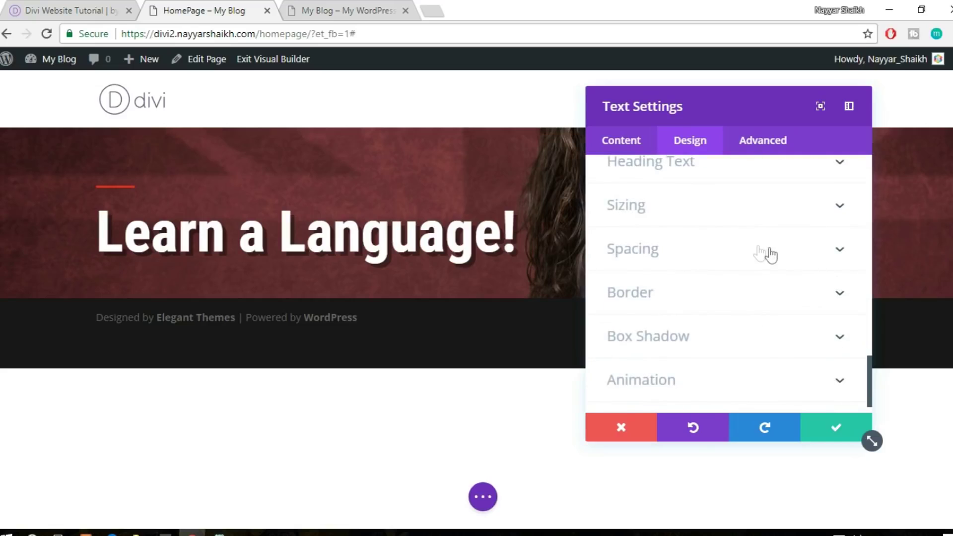
scroll(728, 233, "down", 1)
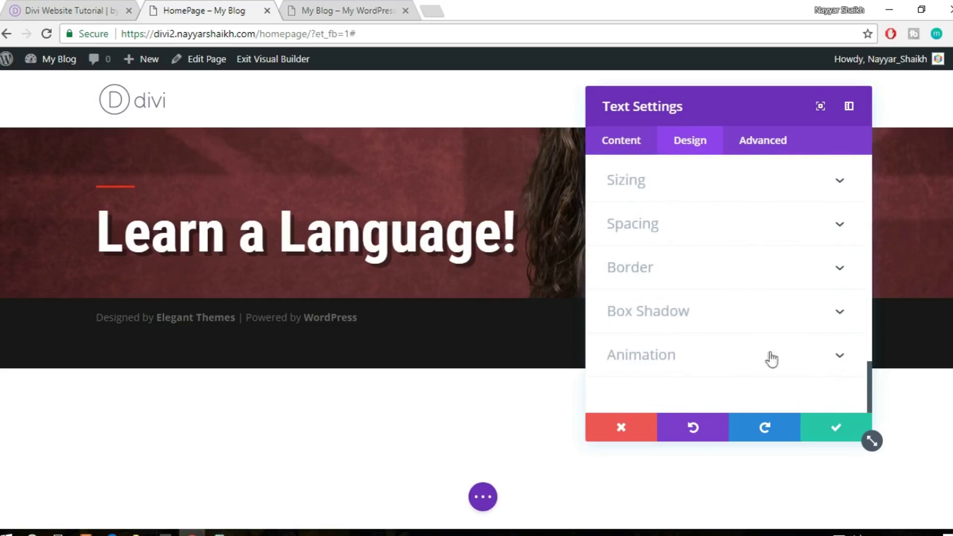
scroll(743, 342, "up", 10)
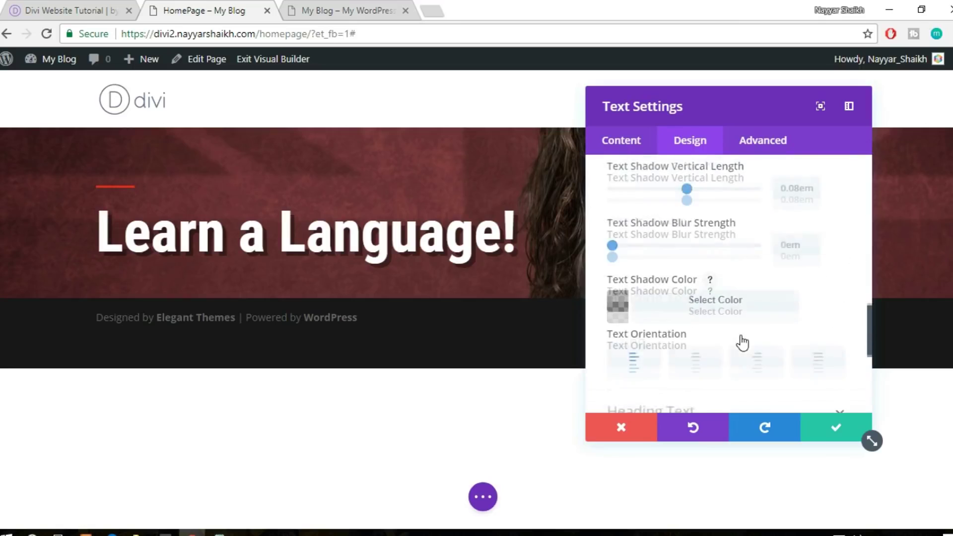
scroll(721, 227, "up", 3)
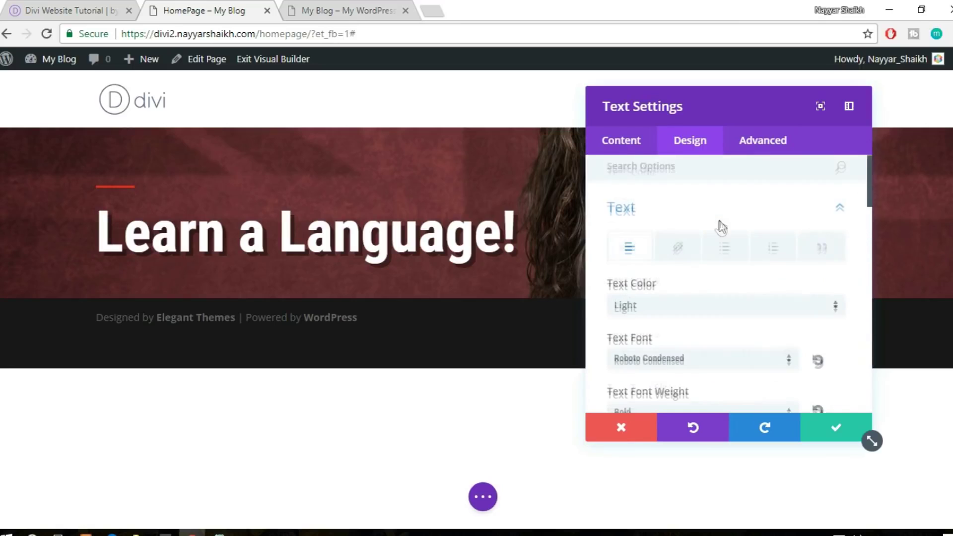
left_click(764, 214)
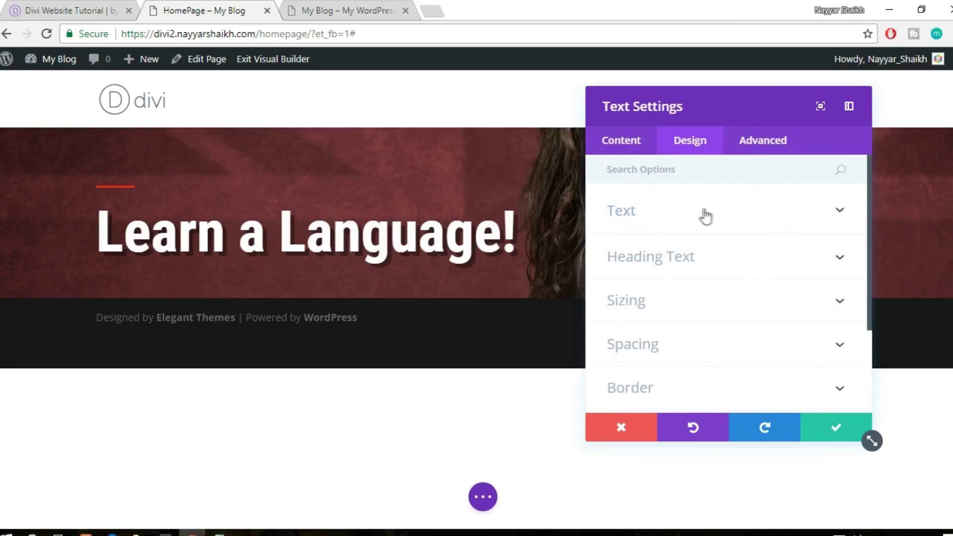
left_click(828, 437)
Select the sample paragraph in the reference site's hero, then return to the page being built
left_click(76, 6)
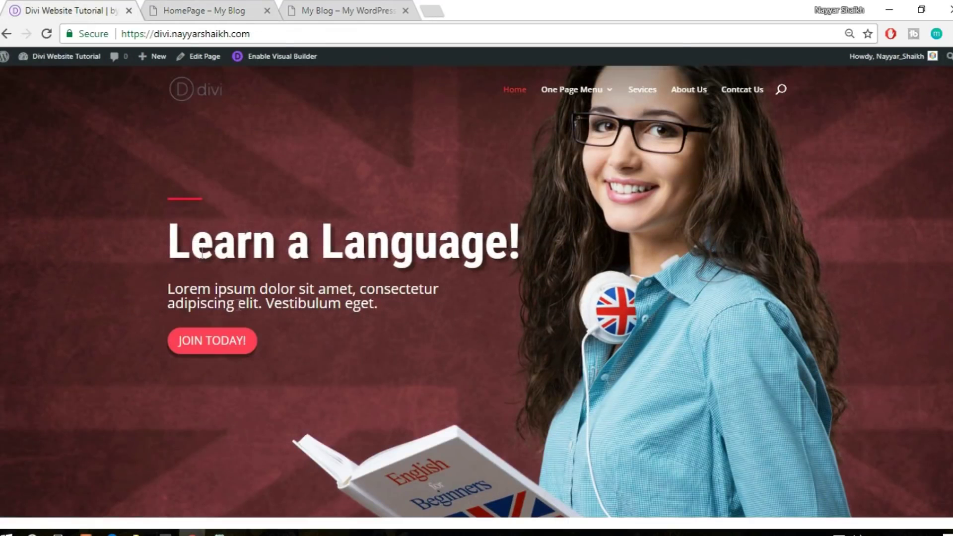
left_click_drag(168, 289, 387, 312)
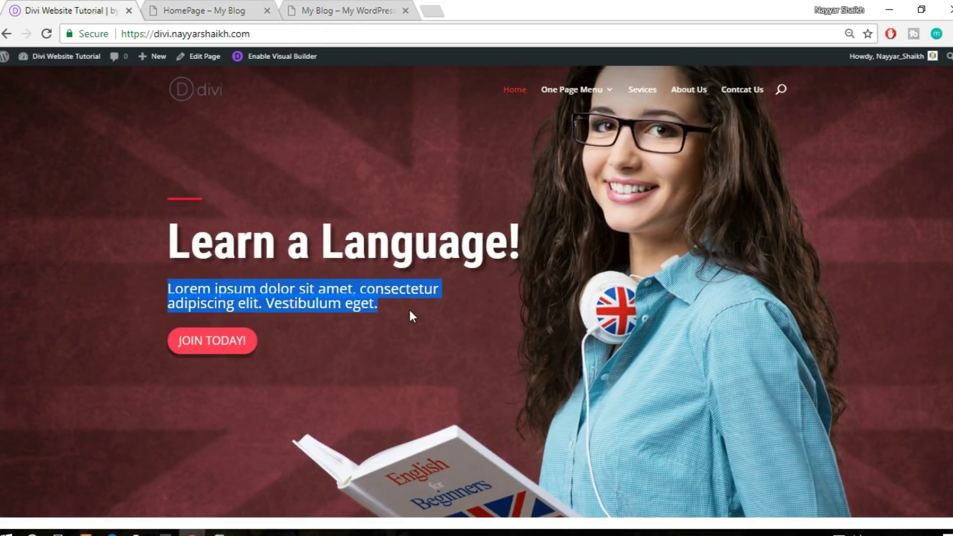
left_click(189, 10)
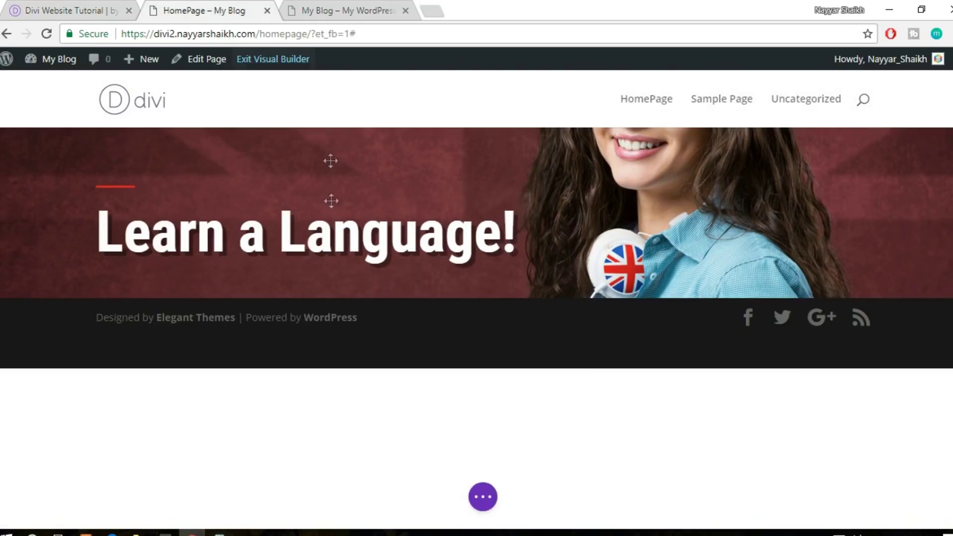
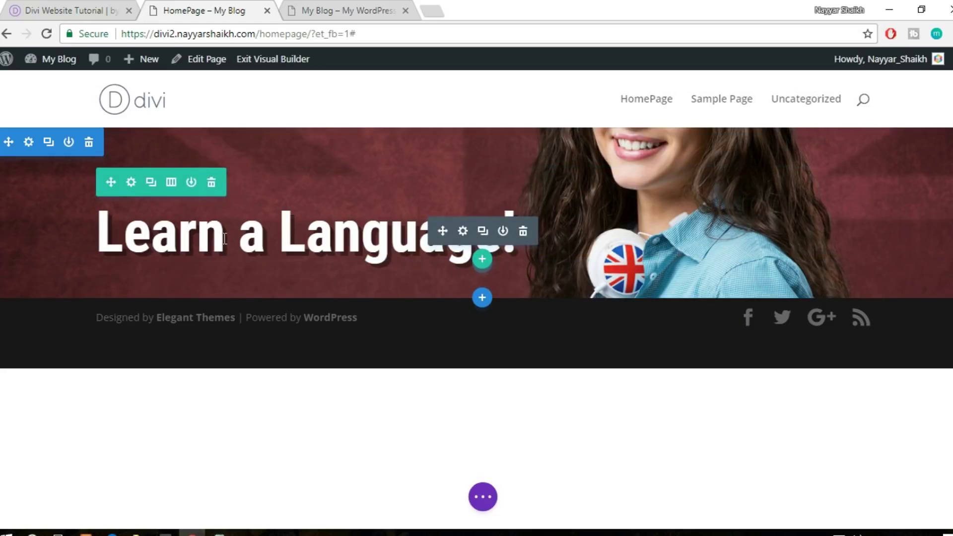
Duplicate the 'Learn a Language!' heading and insert a Text module found by searching 'text'
left_click(482, 232)
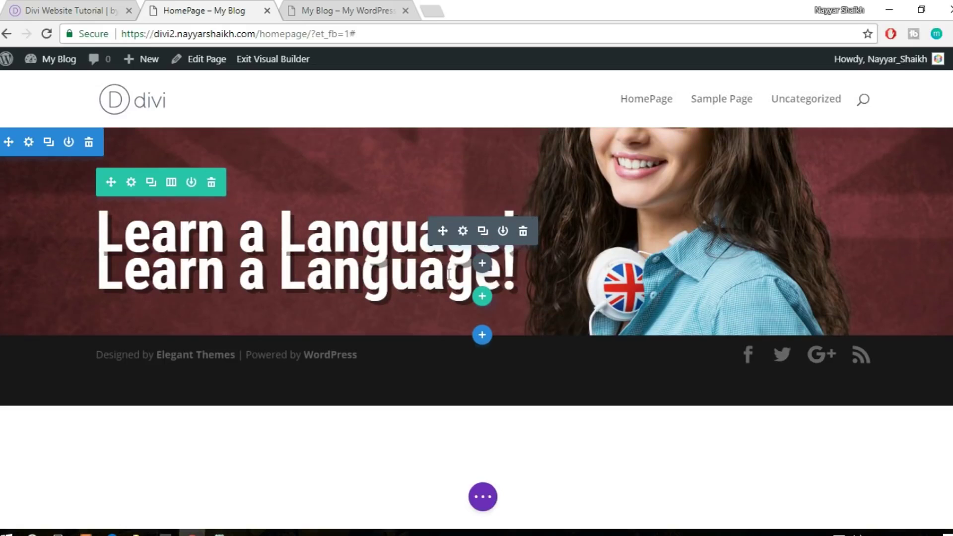
left_click(311, 278)
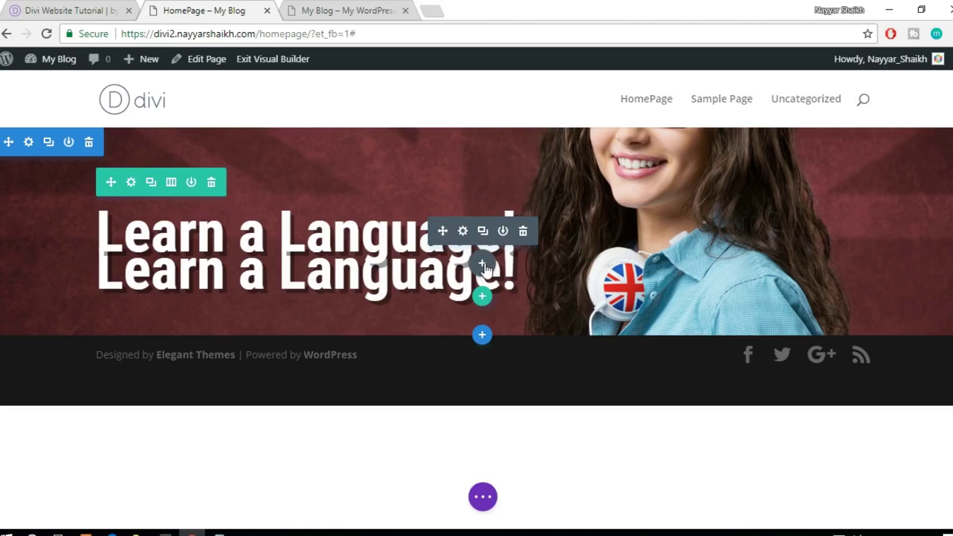
left_click(485, 268)
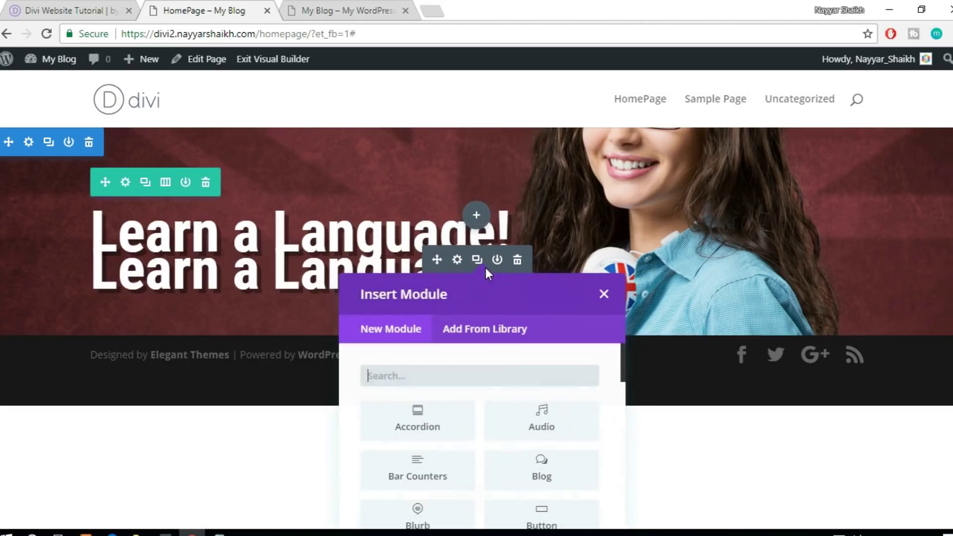
type("text")
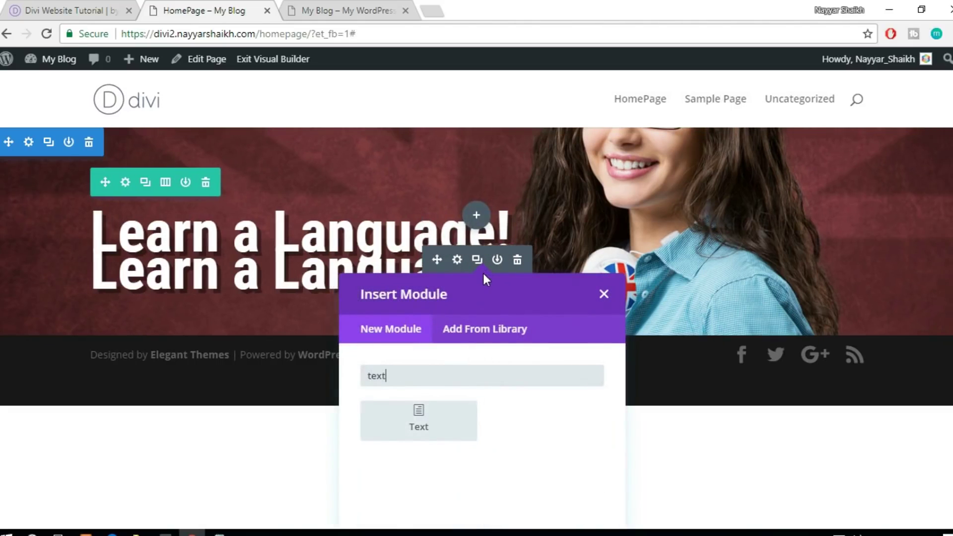
left_click(434, 429)
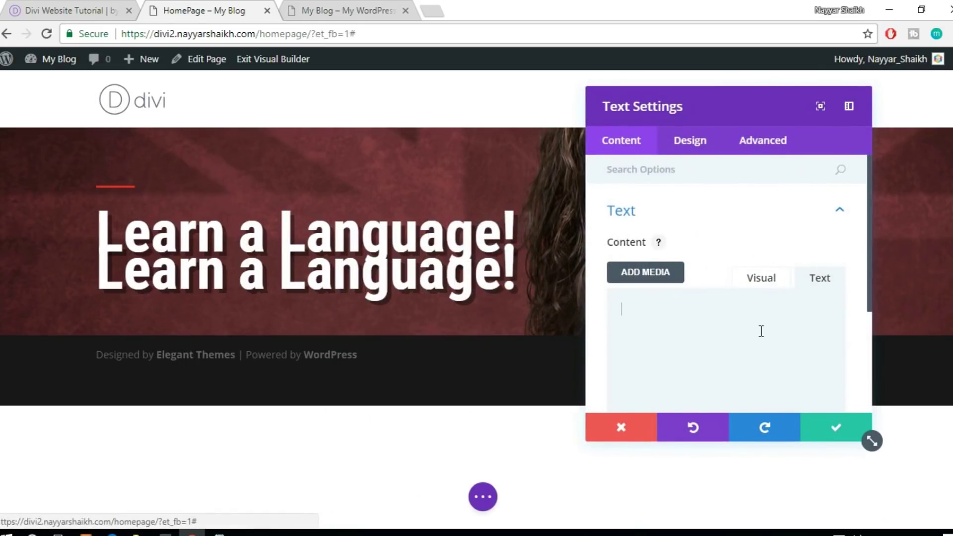
Paste Lorem ipsum into the Text module, save it, and delete the duplicate heading
left_click(759, 332)
type("Lorem ipsum dolor sit amet, consectetur adipiscing elit. Vestibulum eget.")
scroll(749, 330, "down", 2)
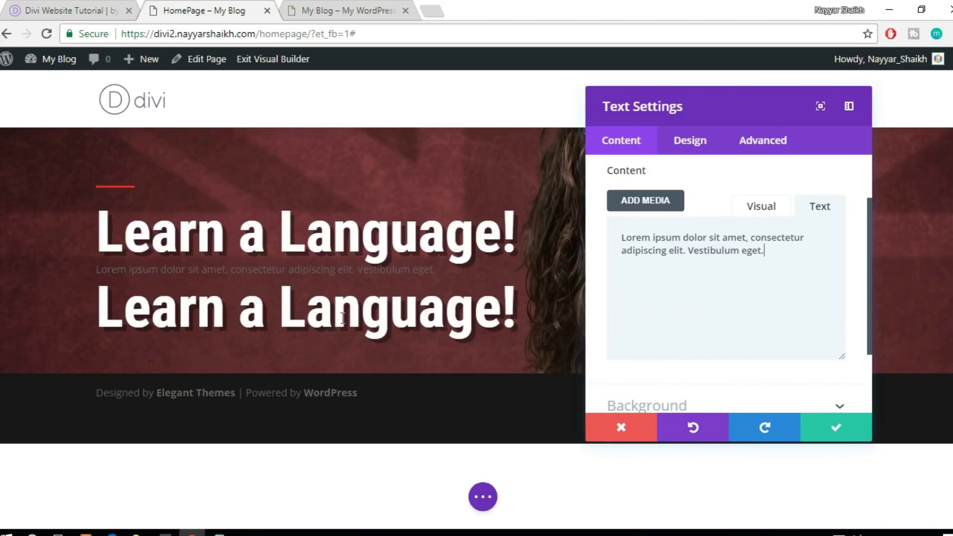
left_click(834, 427)
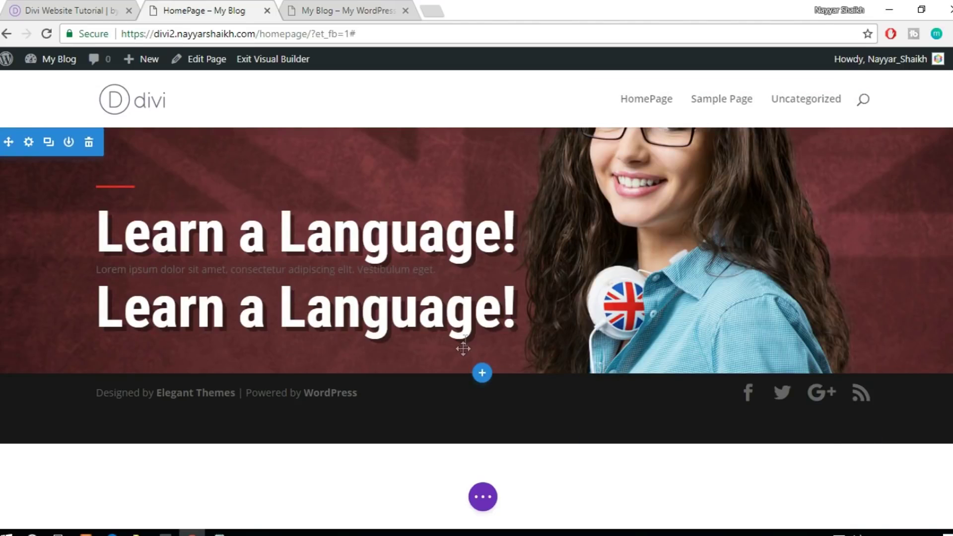
mouse_move(484, 329)
left_click(524, 307)
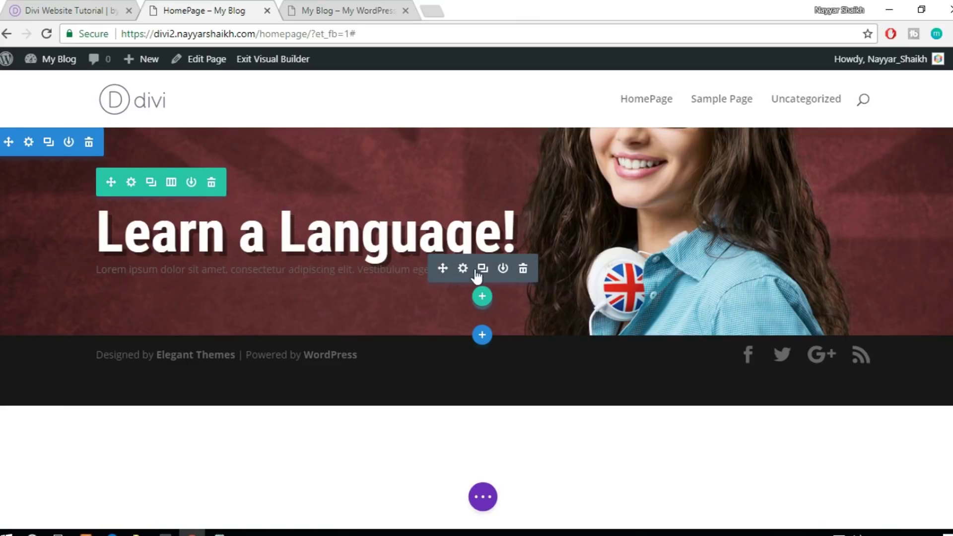
Set the Lorem ipsum paragraph's text colour to Light
left_click(464, 269)
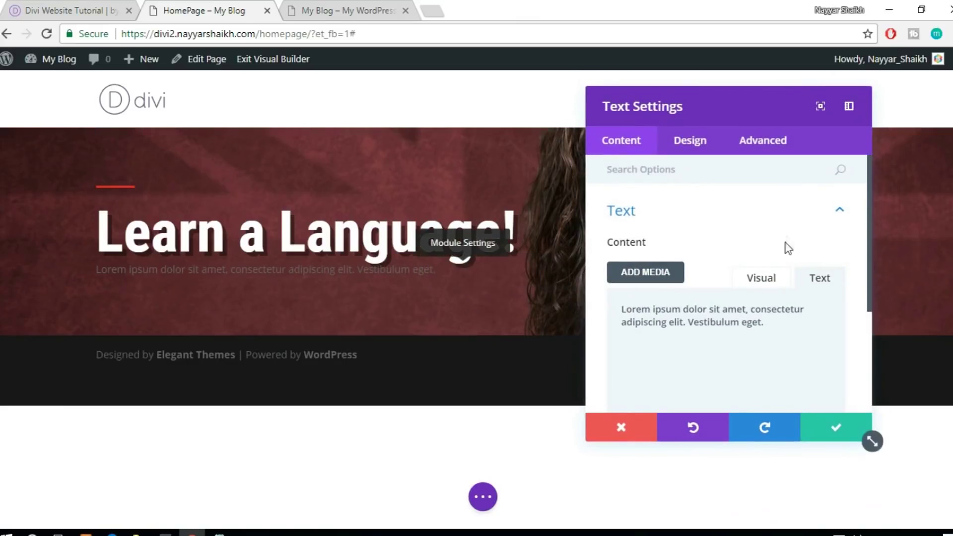
left_click(701, 154)
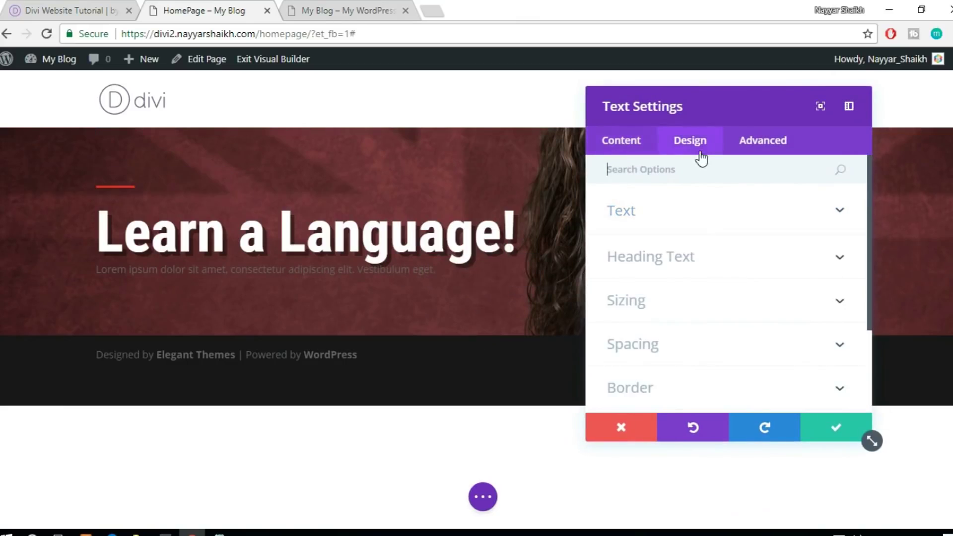
left_click(700, 219)
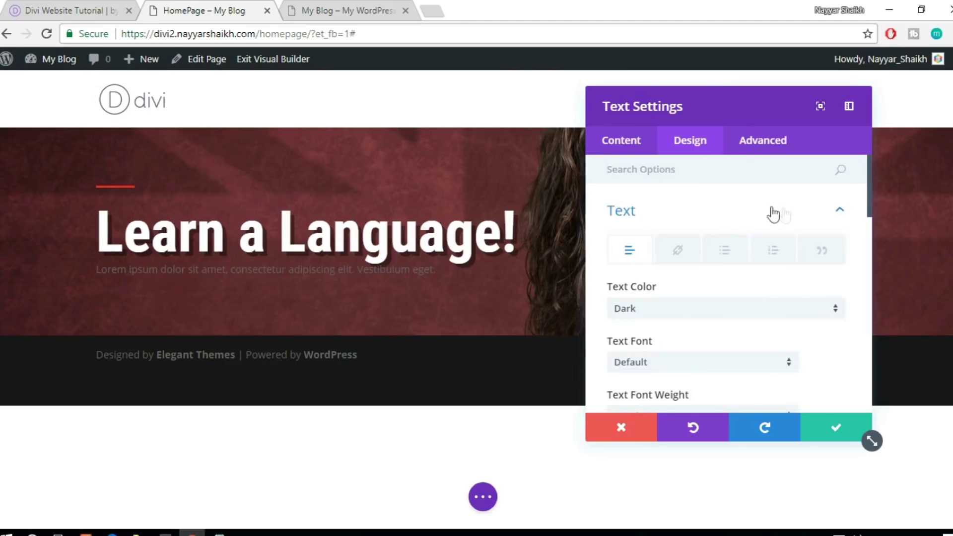
scroll(802, 249, "down", 1)
left_click(698, 244)
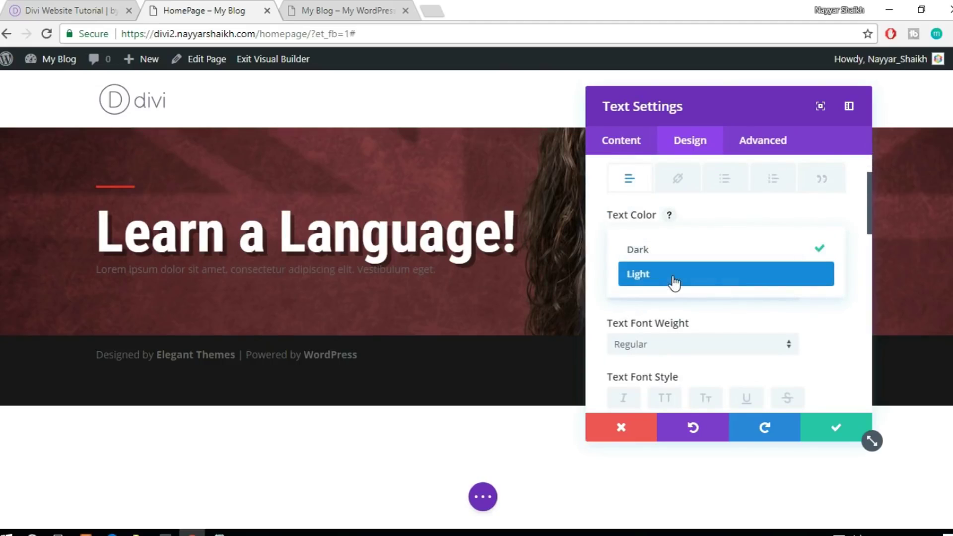
left_click(675, 274)
Enlarge the paragraph text to 32px
scroll(800, 279, "down", 2)
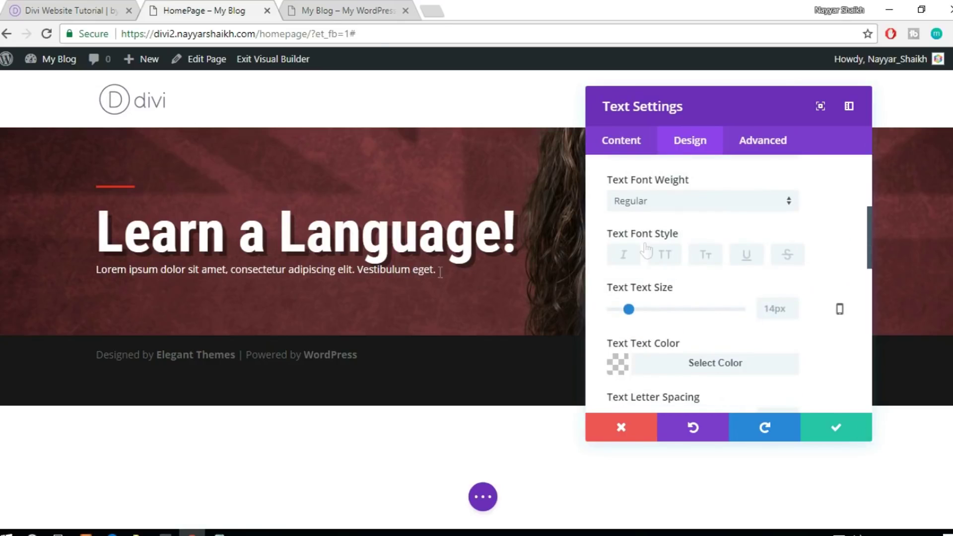
scroll(794, 240, "down", 1)
left_click_drag(629, 241, 655, 244)
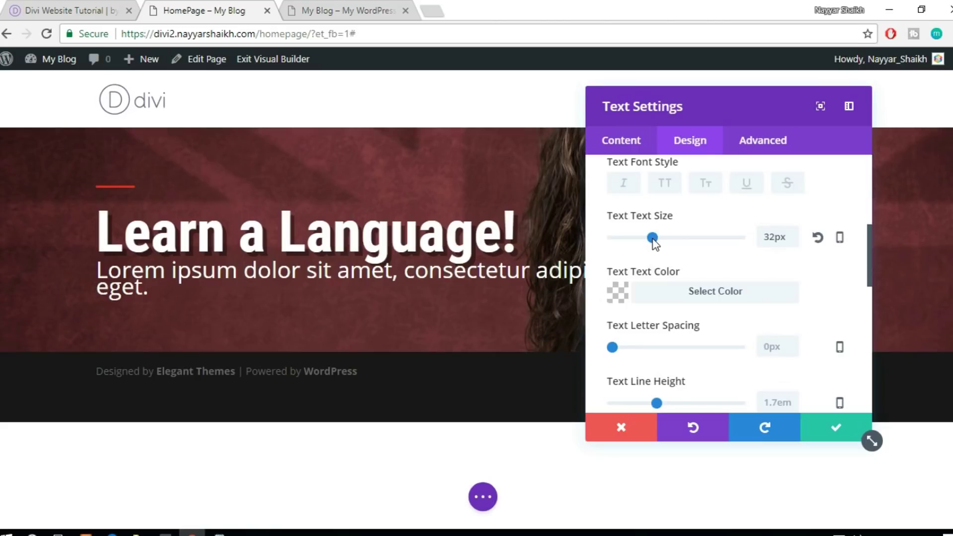
left_click_drag(690, 103, 750, 103)
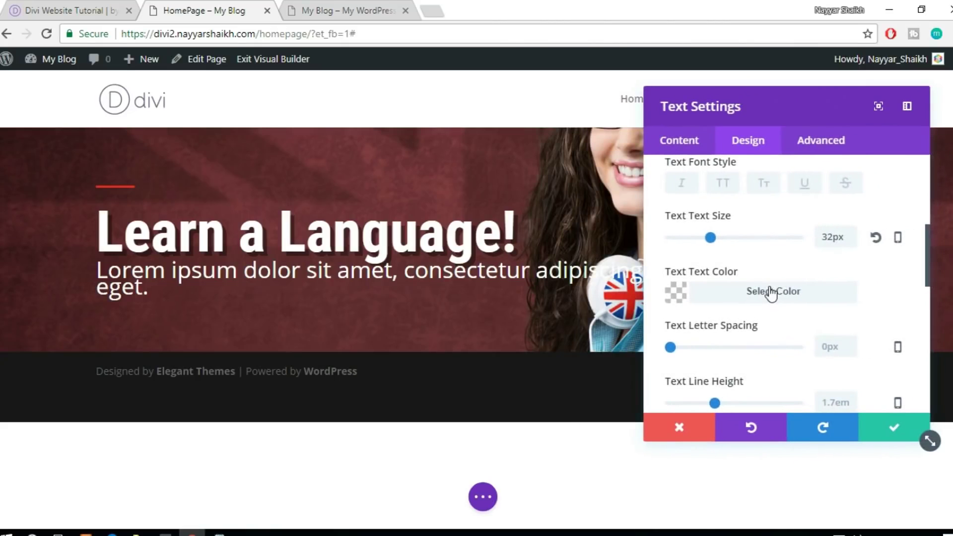
Adjust the paragraph's line height, ending at 1.7em
scroll(772, 293, "down", 2)
scroll(773, 292, "up", 2)
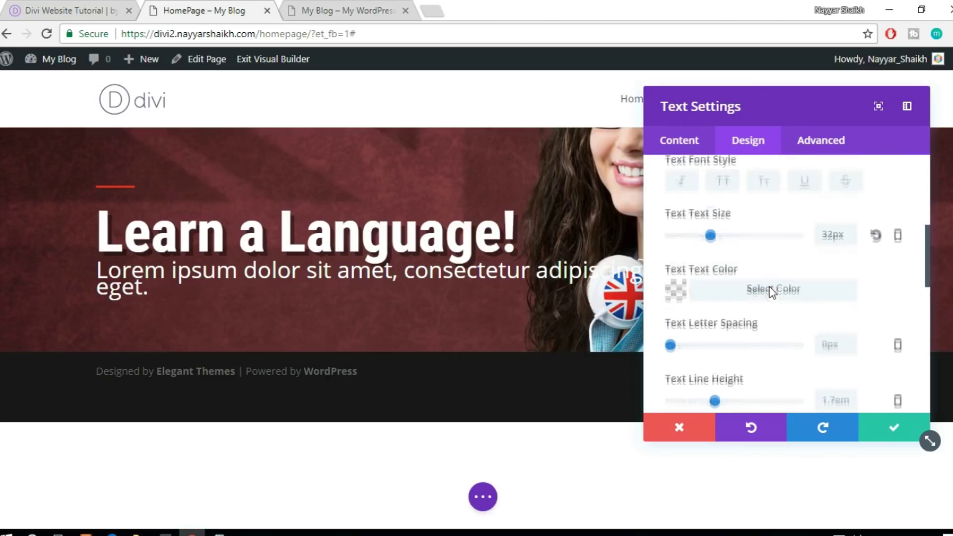
scroll(868, 286, "down", 2)
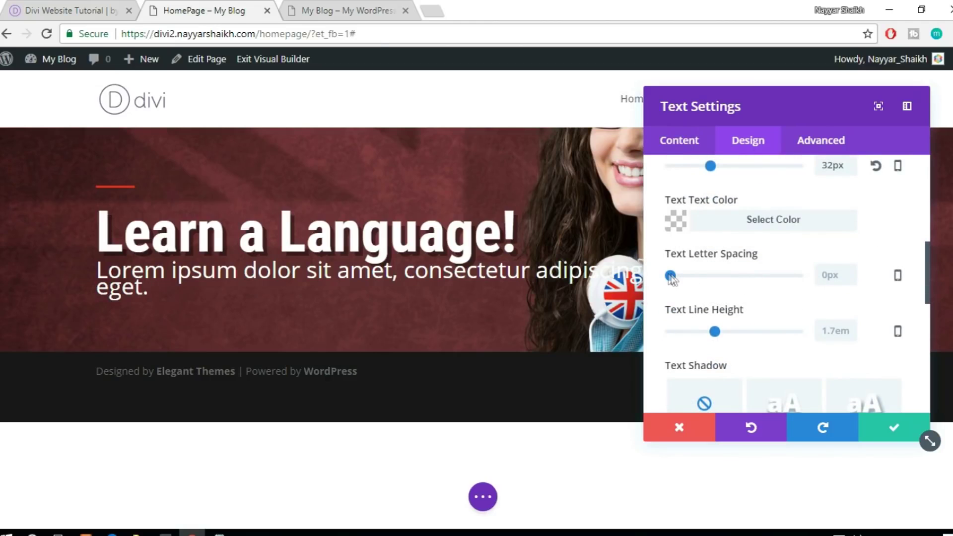
scroll(745, 314, "down", 2)
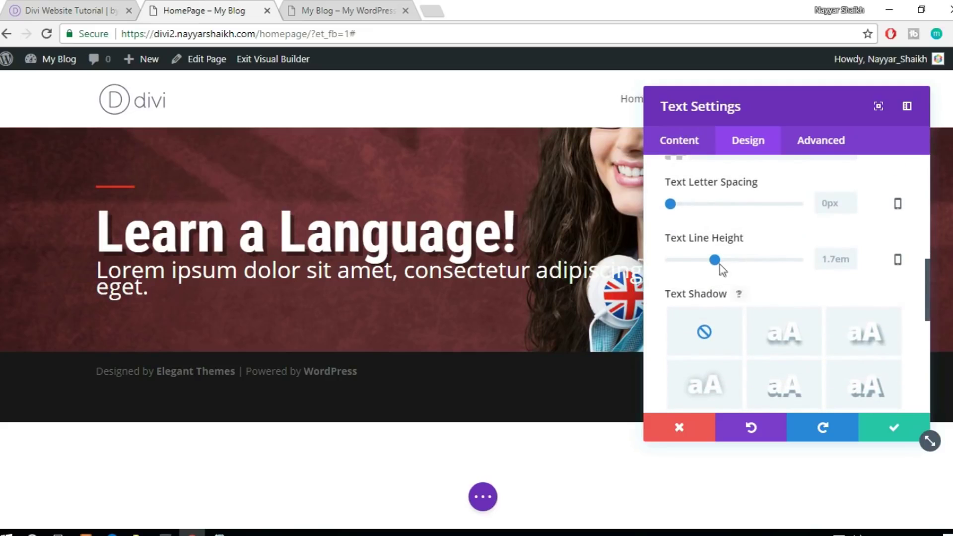
left_click_drag(715, 259, 715, 259)
left_click(843, 261)
type("1.1")
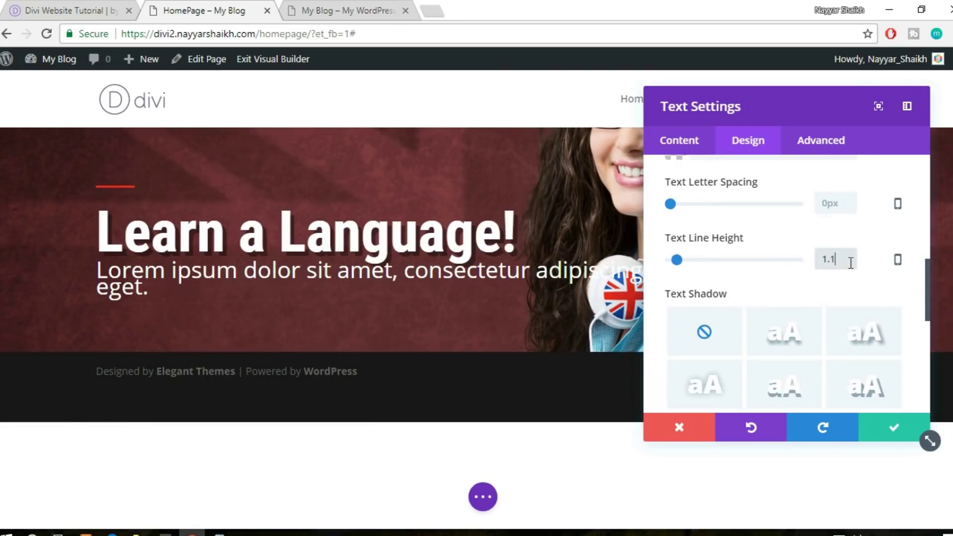
key("Return")
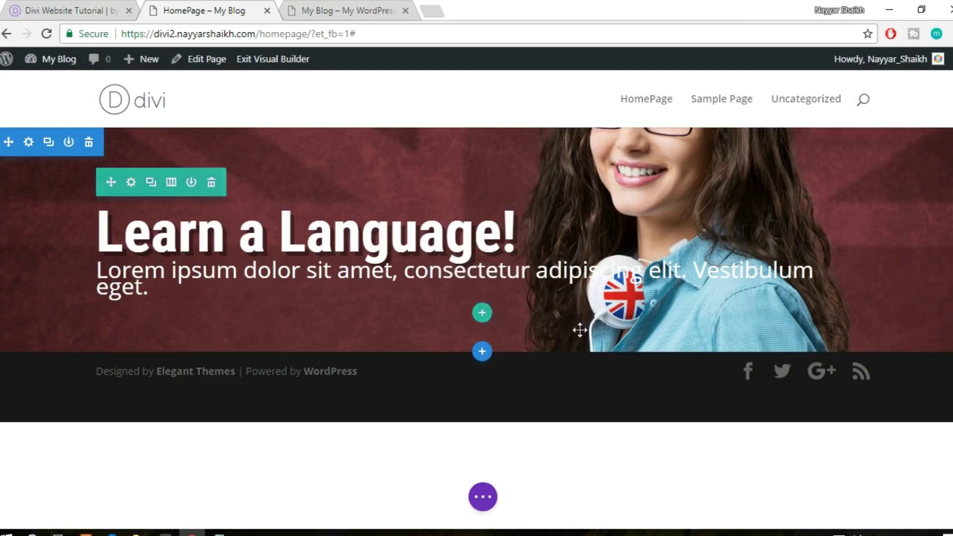
Try paragraph line heights of 1.2em, 1em and 1.5em in the Design text settings
left_click(471, 272)
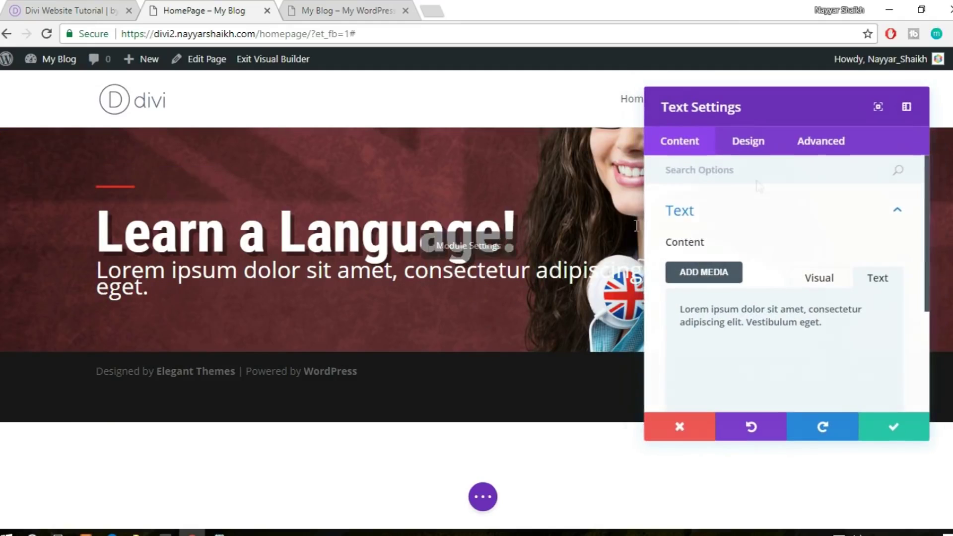
left_click(748, 147)
scroll(782, 298, "down", 3)
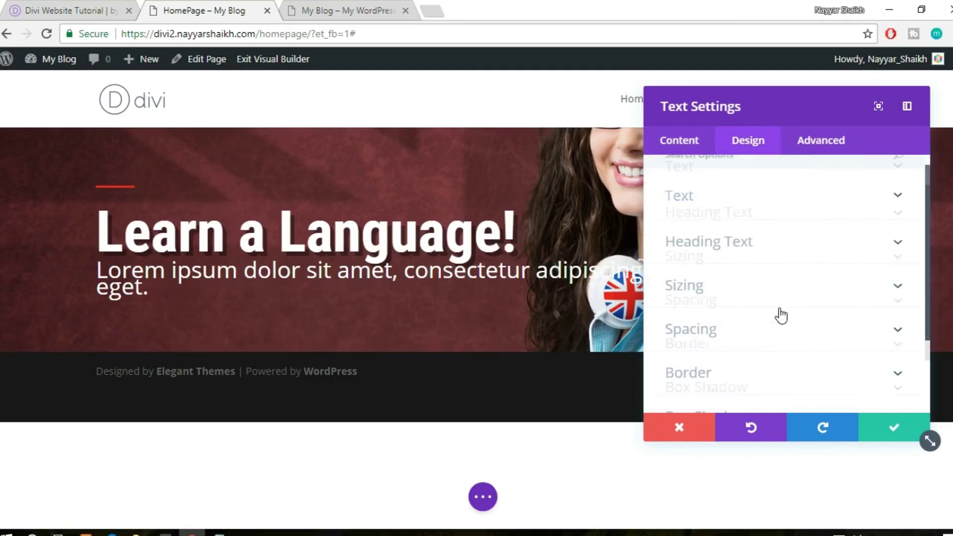
scroll(740, 258, "up", 3)
left_click(727, 221)
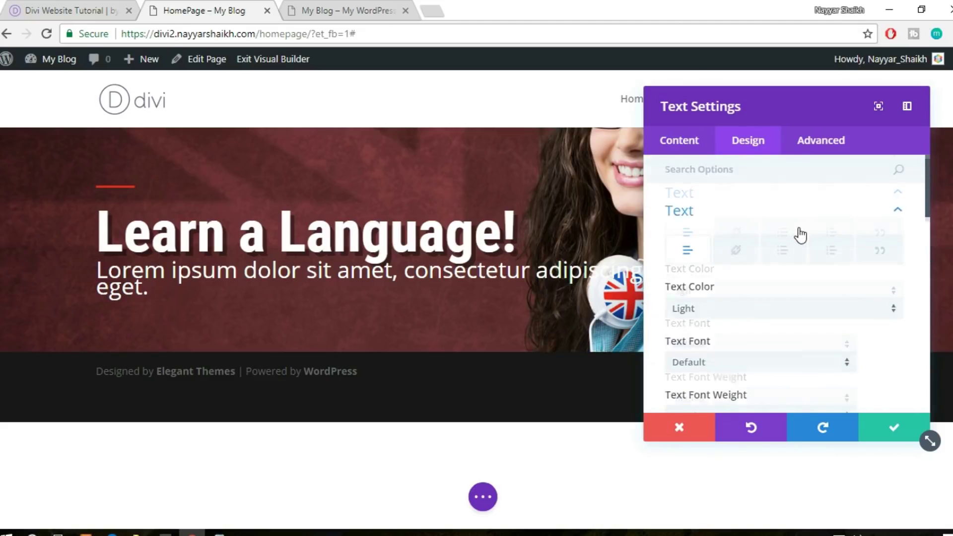
scroll(797, 234, "down", 5)
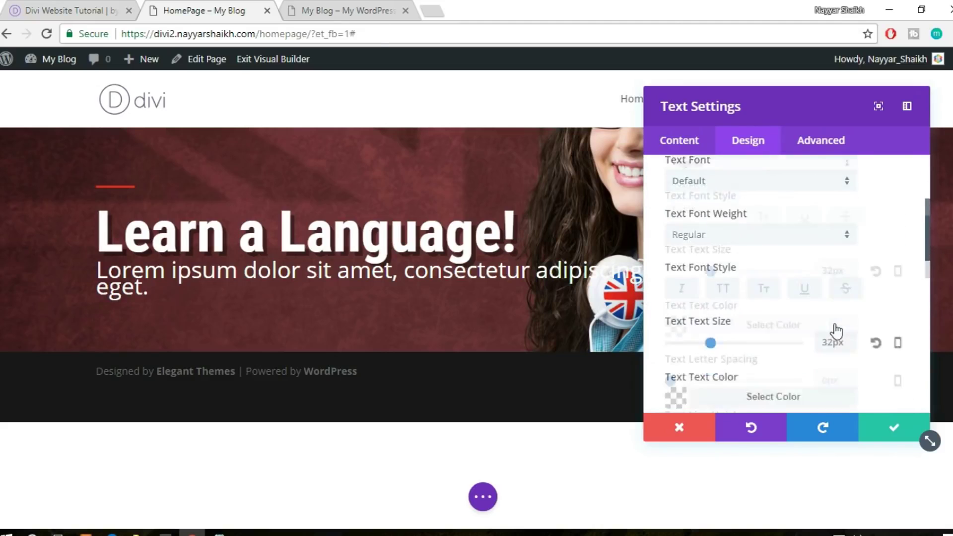
scroll(835, 327, "down", 3)
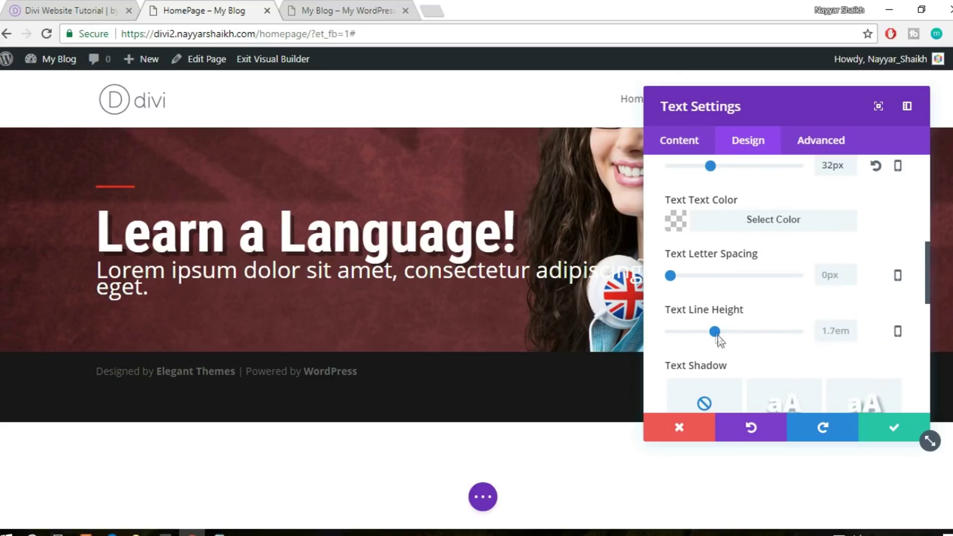
left_click_drag(718, 335, 717, 338)
left_click(845, 335)
type("1.2")
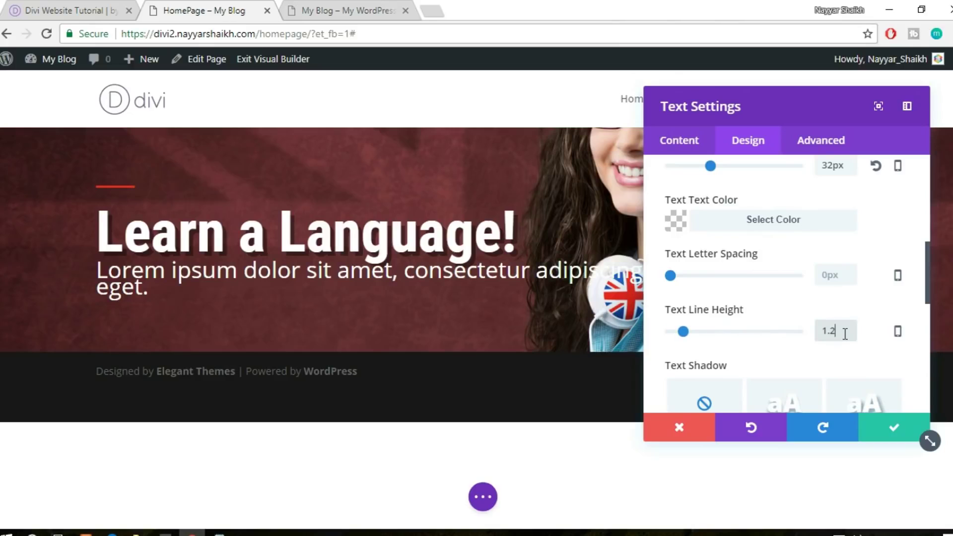
double_click(836, 334)
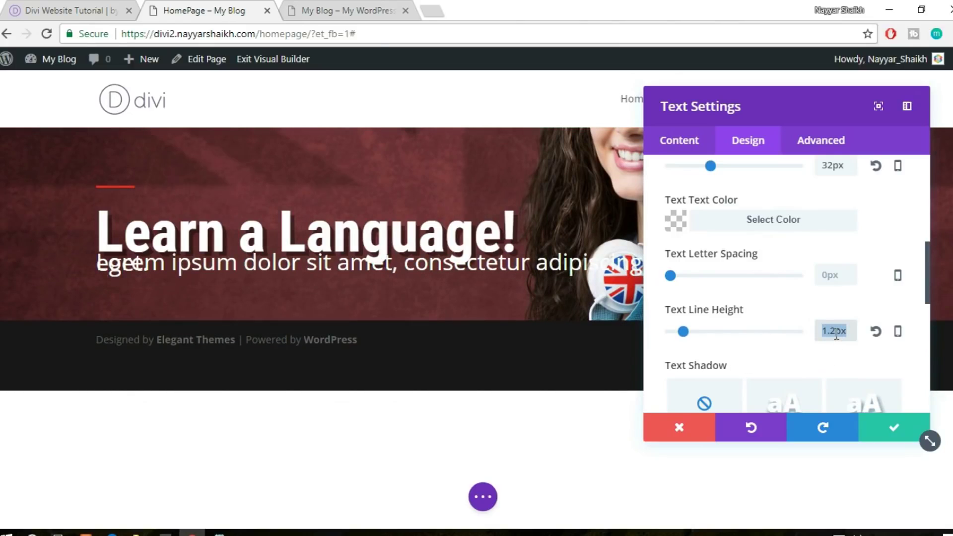
type("1")
double_click(836, 334)
type("1.5")
left_click(805, 361)
Change the paragraph line height to 1.3em and save the text settings
left_click_drag(836, 332, 849, 331)
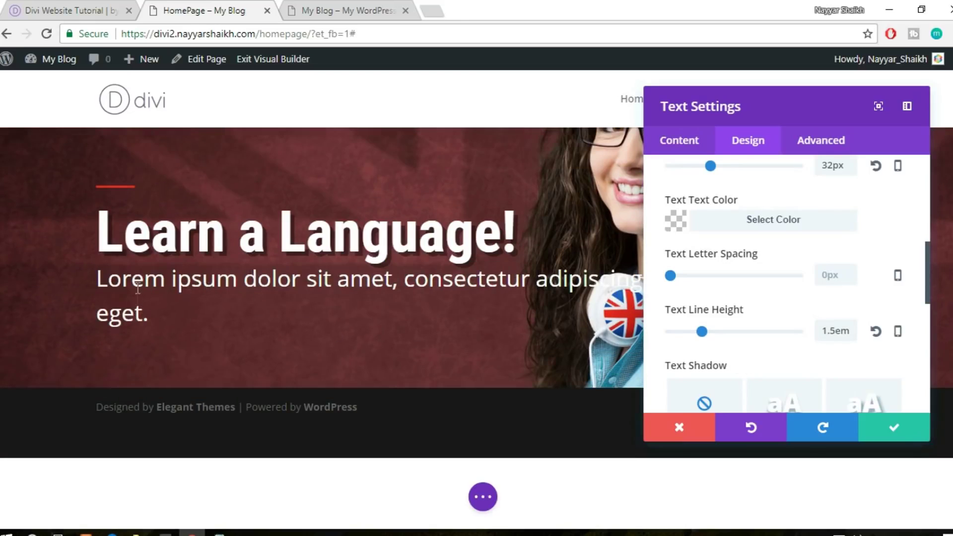
left_click_drag(832, 331, 836, 333)
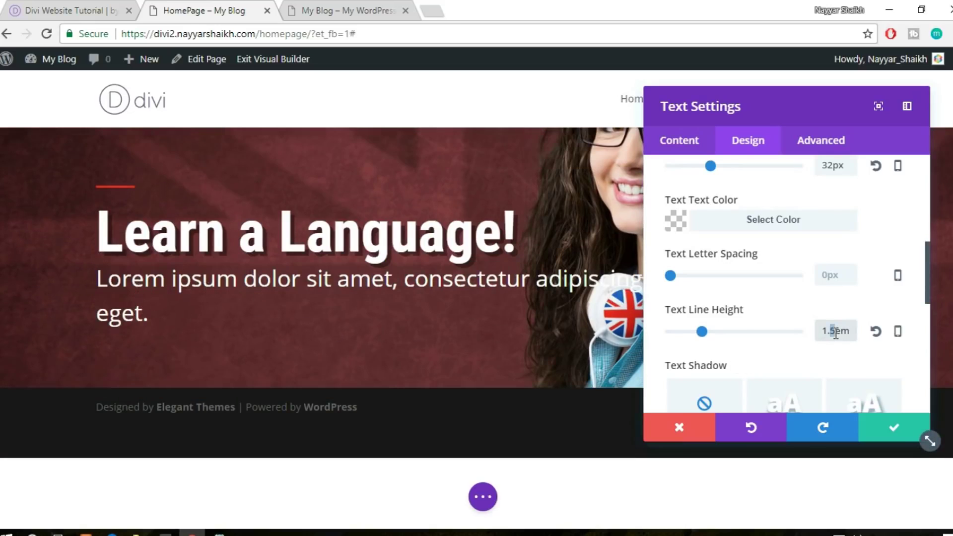
type("3")
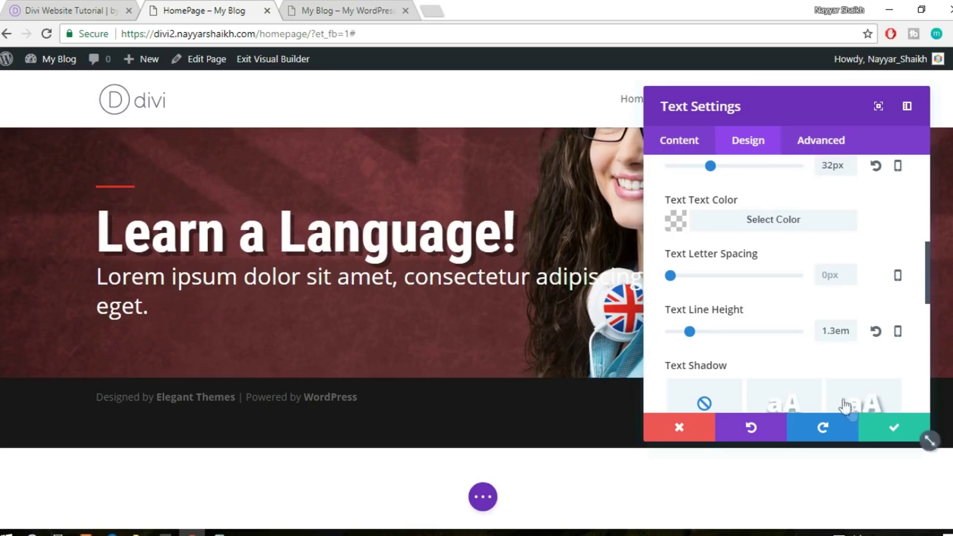
left_click(879, 435)
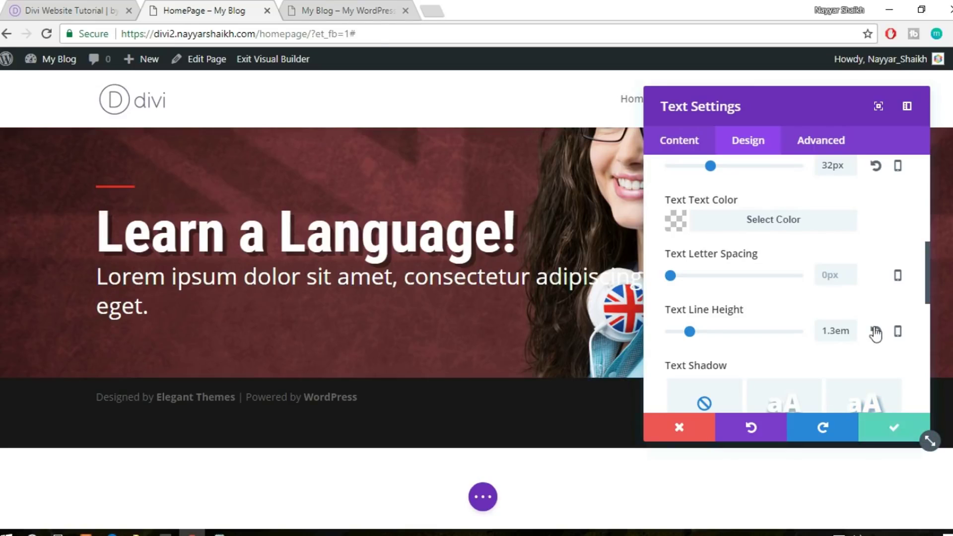
scroll(842, 334, "down", 3)
scroll(866, 285, "down", 2)
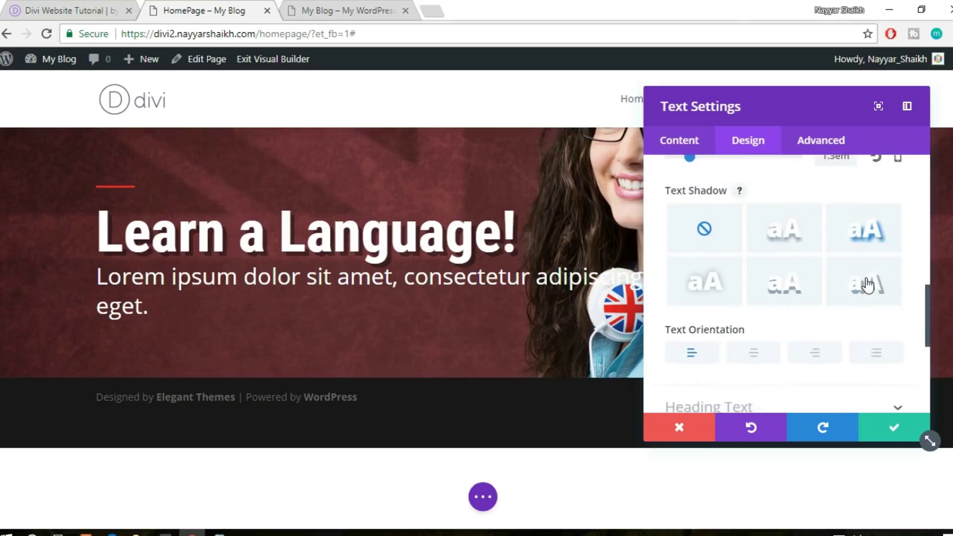
scroll(793, 374, "down", 3)
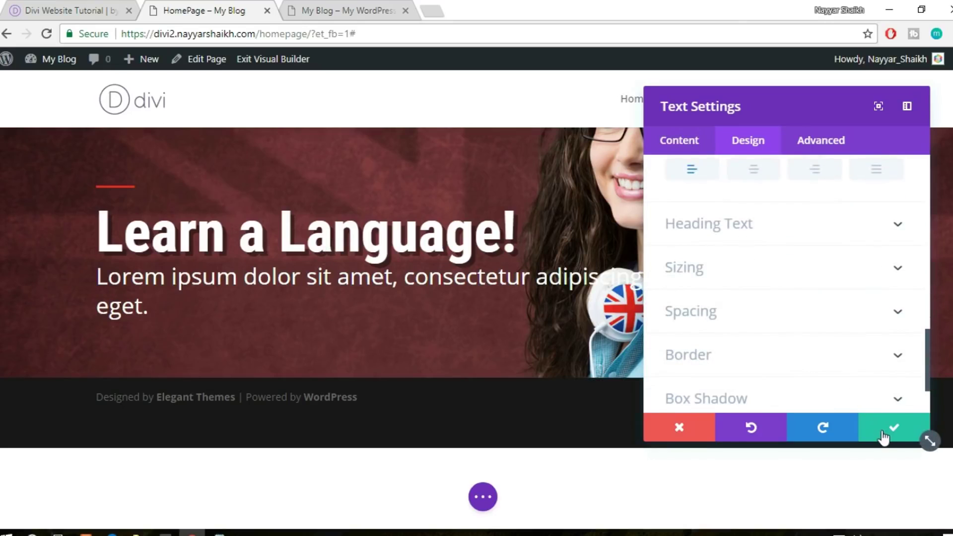
left_click(883, 437)
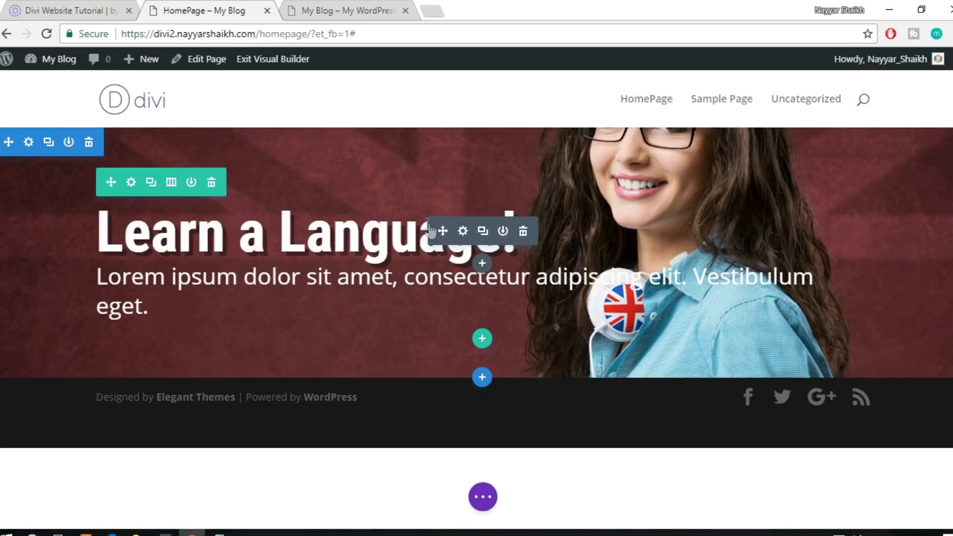
Enter 1.3 as the 'Learn a Language!' heading's line height and save its text settings
left_click(463, 231)
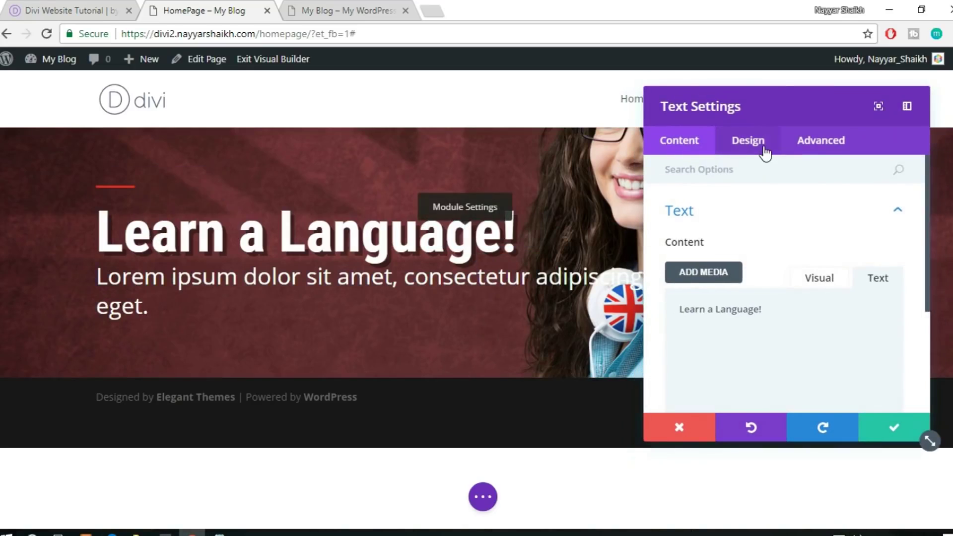
left_click(765, 152)
left_click(738, 226)
scroll(828, 233, "down", 3)
scroll(829, 233, "down", 4)
left_click_drag(717, 333, 717, 337)
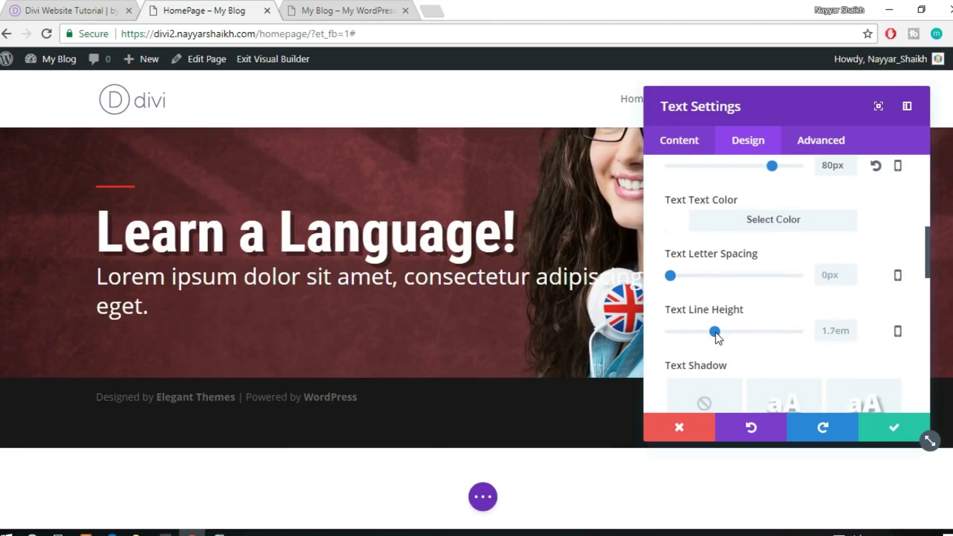
left_click(841, 332)
type("1.3")
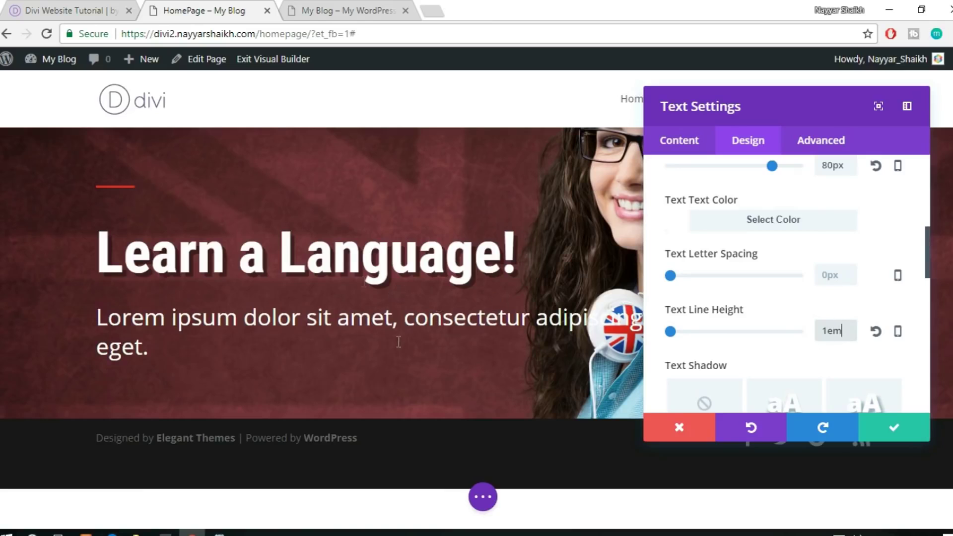
left_click(886, 425)
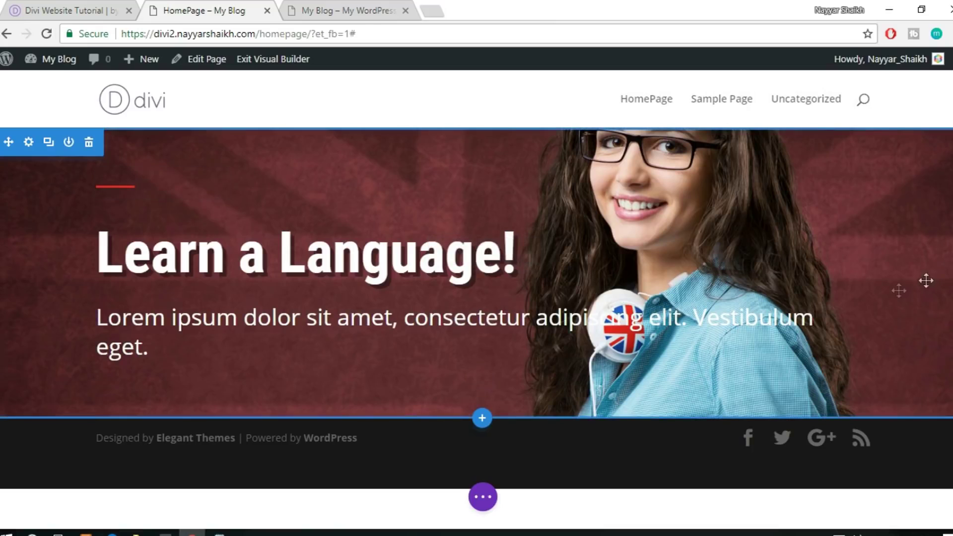
left_click(23, 9)
left_click(356, 293)
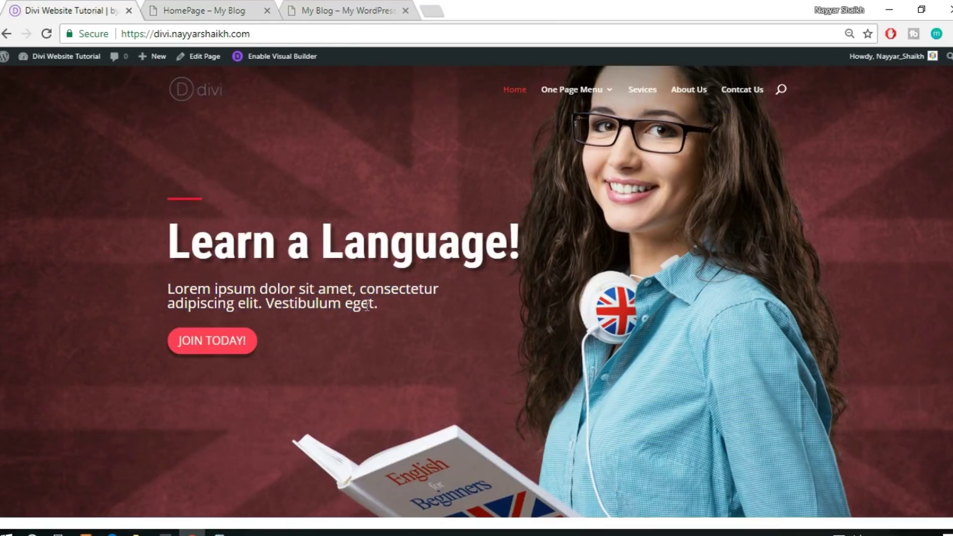
left_click_drag(401, 311, 163, 298)
left_click(234, 10)
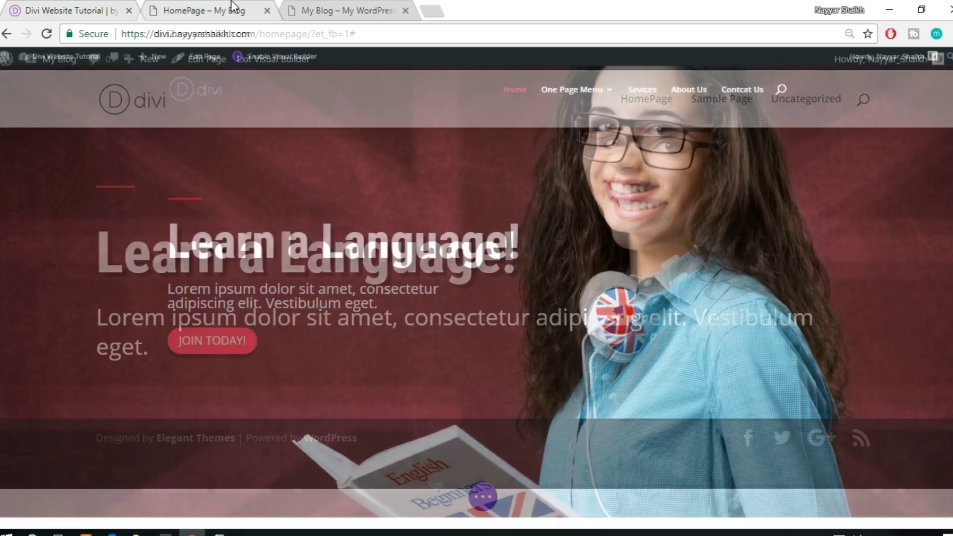
mouse_move(503, 328)
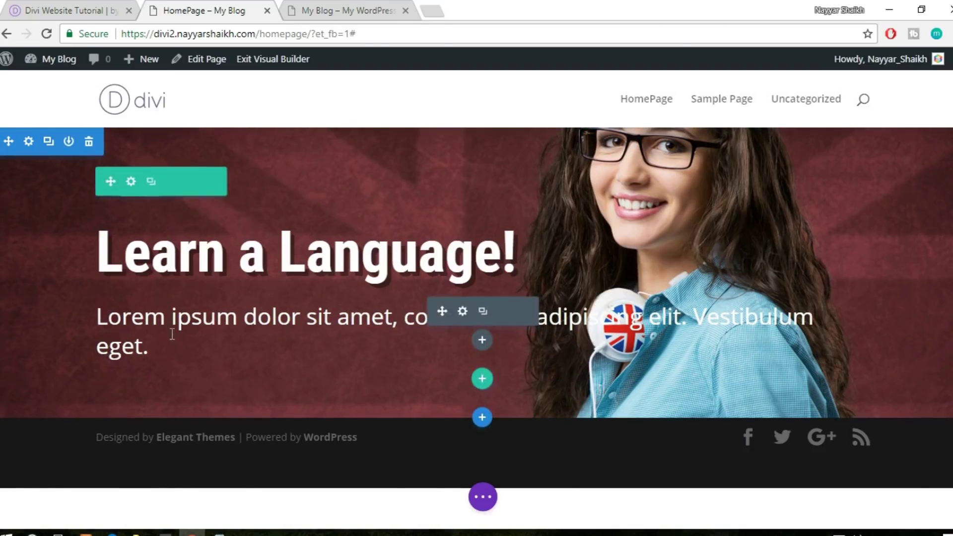
Shrink the hero paragraph's text size to 20px
left_click(464, 315)
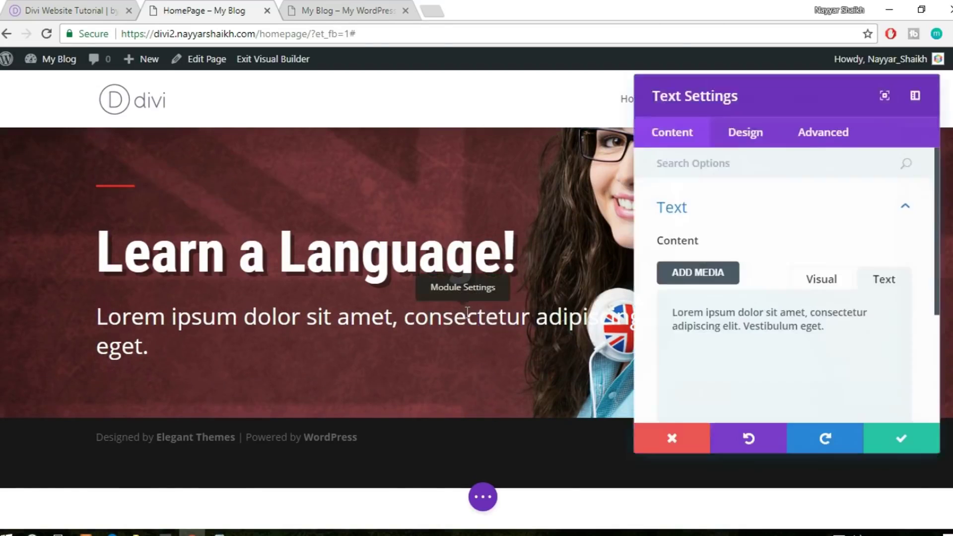
left_click(747, 146)
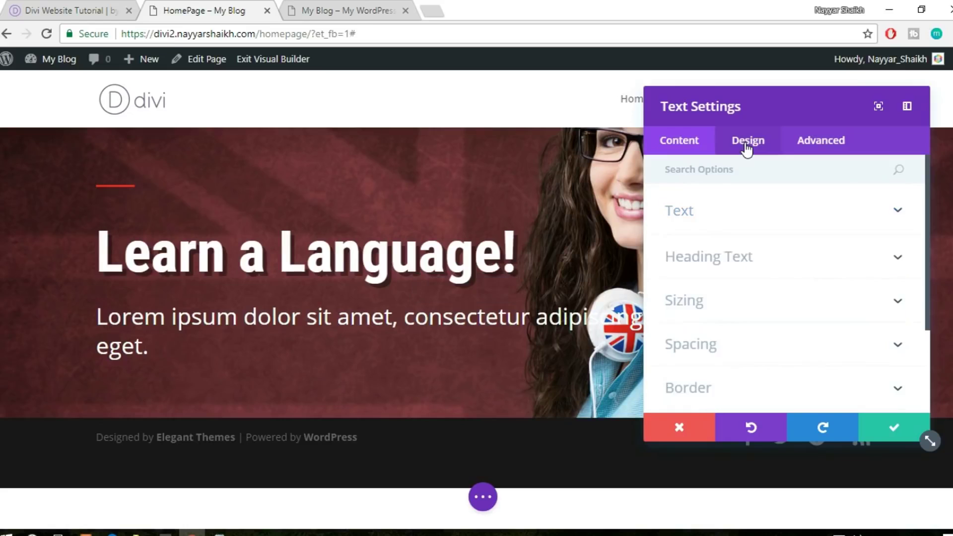
left_click(753, 217)
scroll(771, 243, "down", 2)
scroll(771, 243, "down", 4)
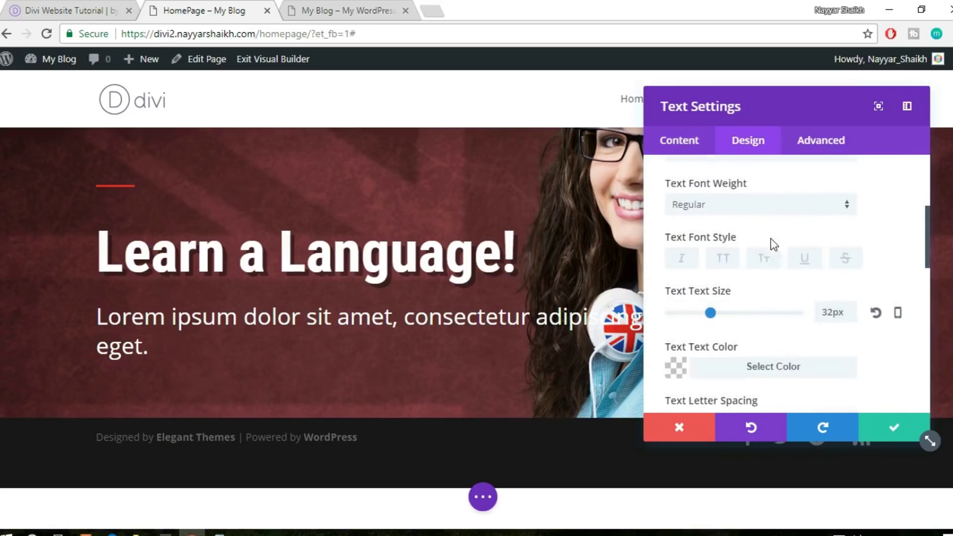
left_click_drag(710, 239, 695, 243)
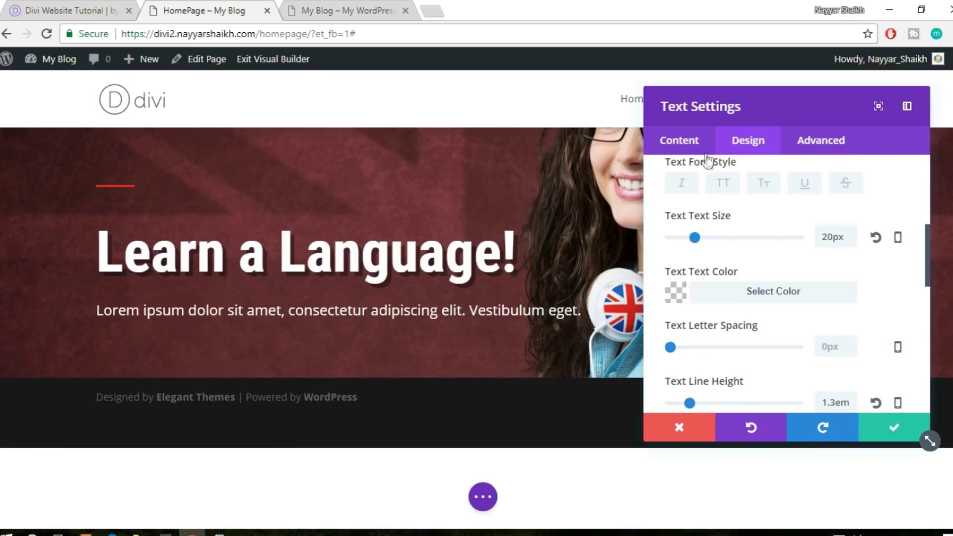
Insert a line break before 'adipiscing' in the paragraph's visual content editor
left_click(691, 147)
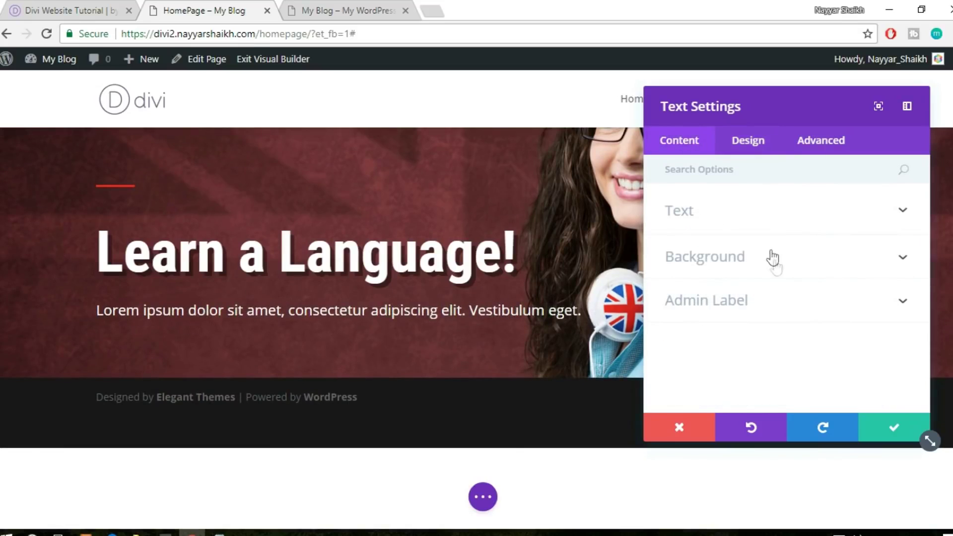
left_click(752, 211)
left_click(826, 280)
scroll(848, 348, "down", 2)
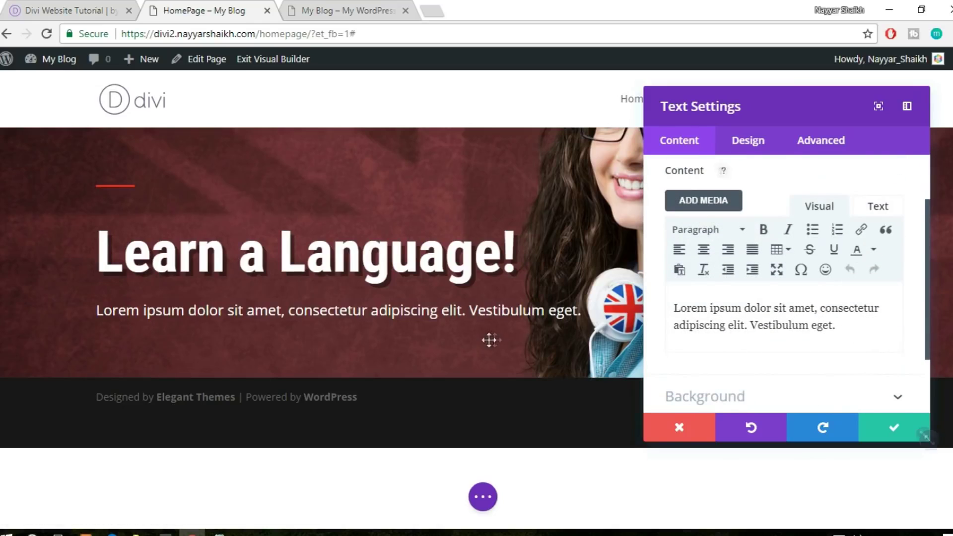
left_click(372, 311)
key("Return")
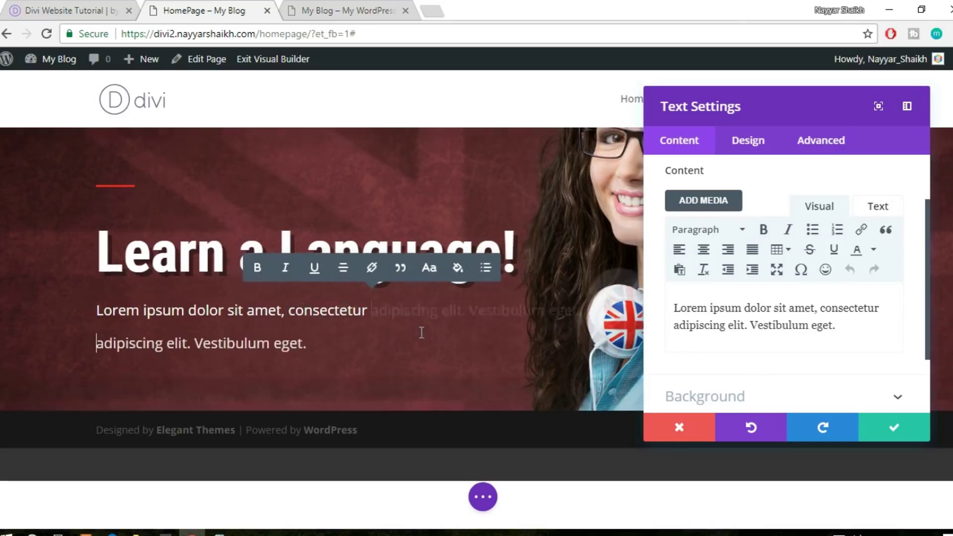
Tighten the paragraph's line height to 1em and save its text settings
left_click(749, 152)
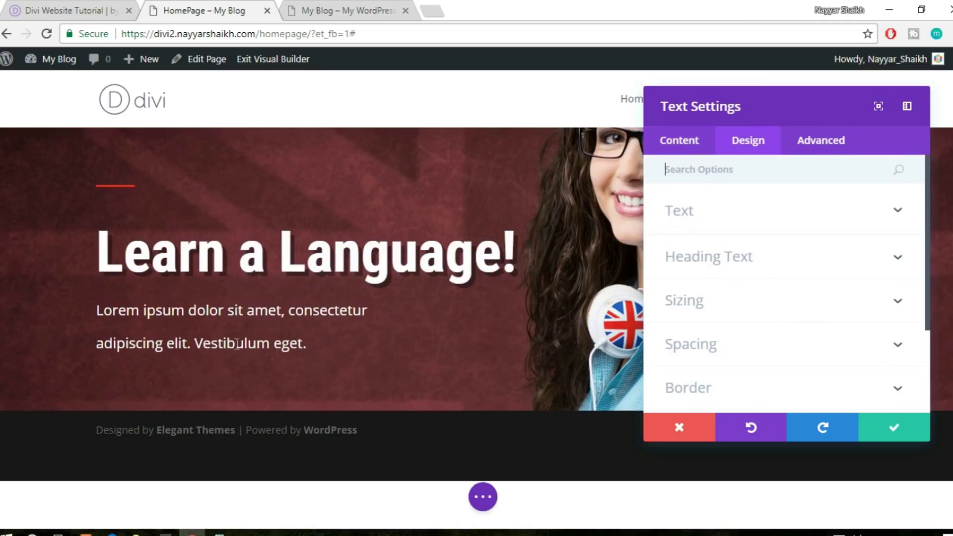
left_click(704, 218)
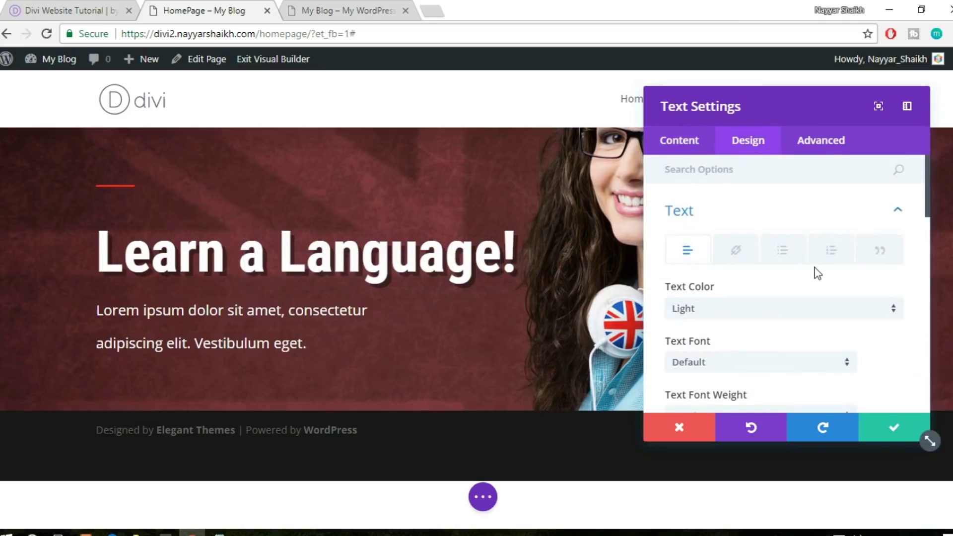
scroll(816, 272, "down", 2)
scroll(817, 272, "down", 2)
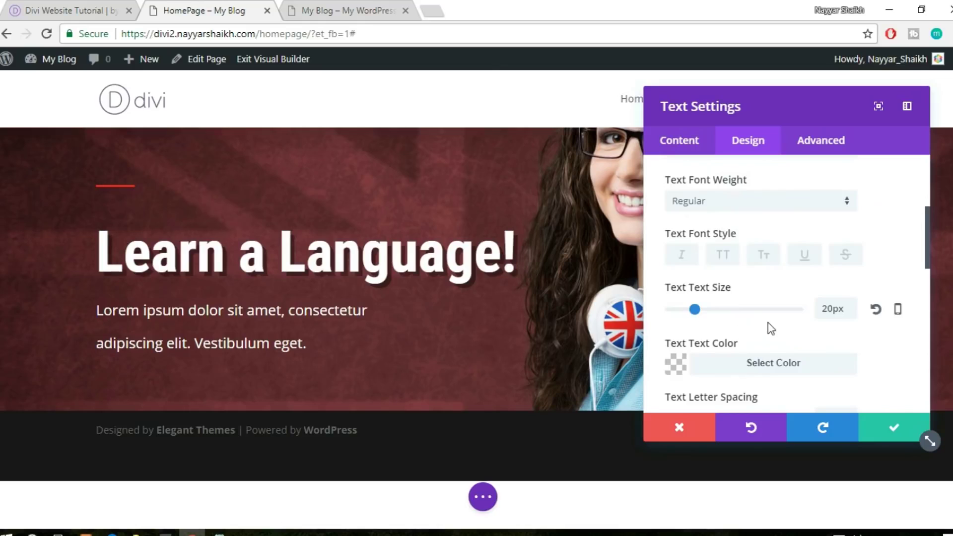
scroll(769, 328, "down", 4)
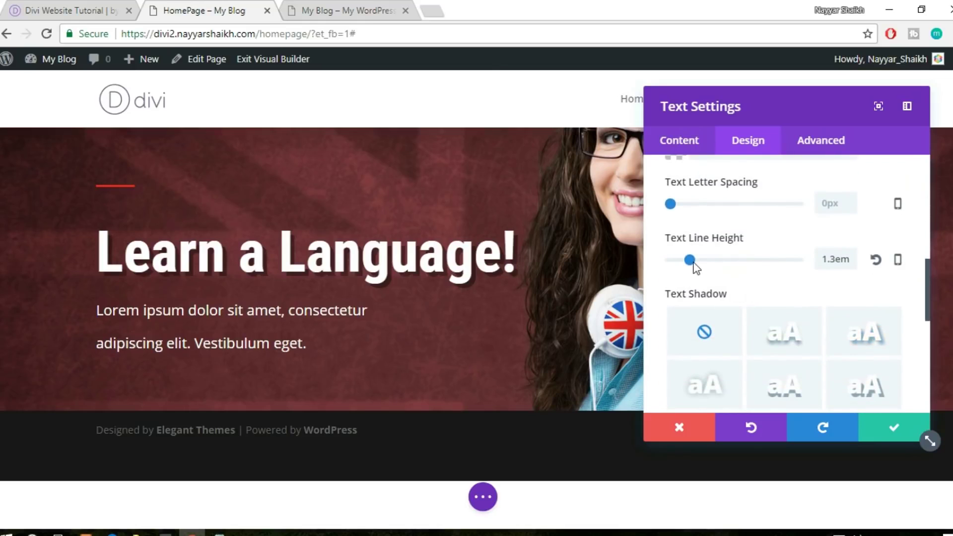
left_click_drag(690, 266, 672, 270)
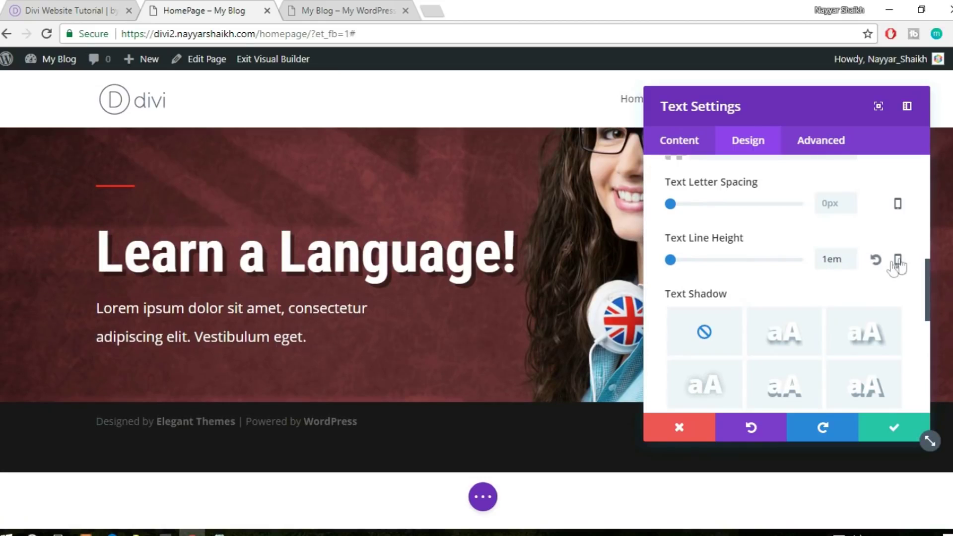
left_click(872, 427)
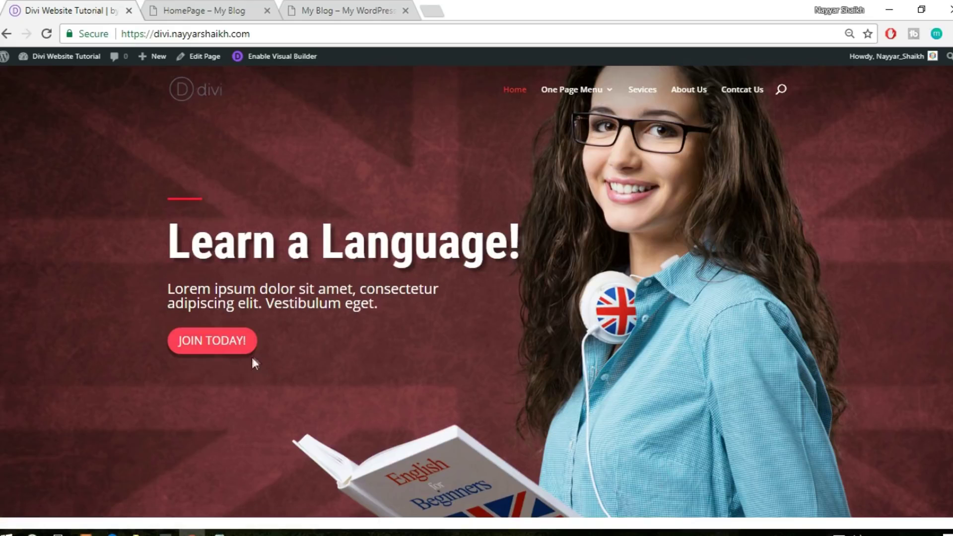
Insert a Button module below the paragraph, checking the live site's button for reference
left_click(209, 7)
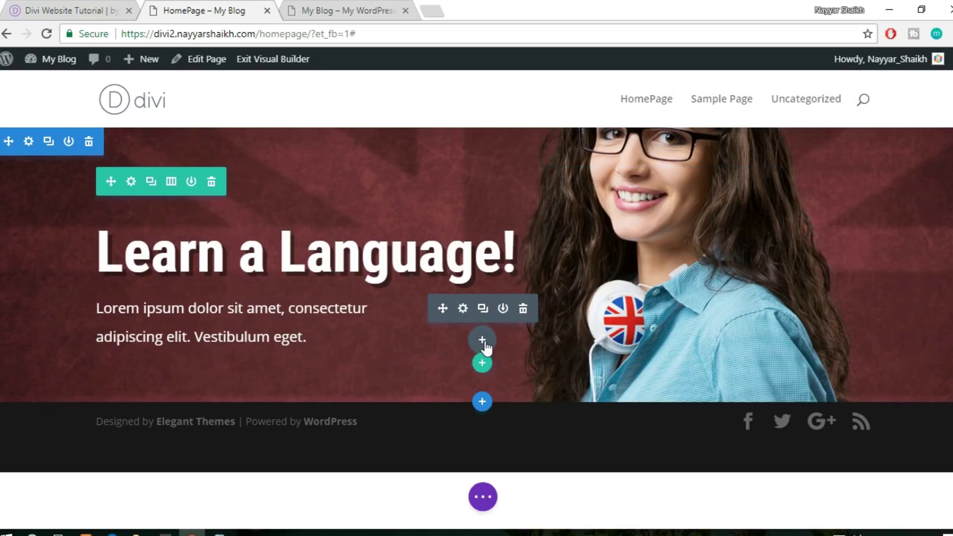
left_click(482, 340)
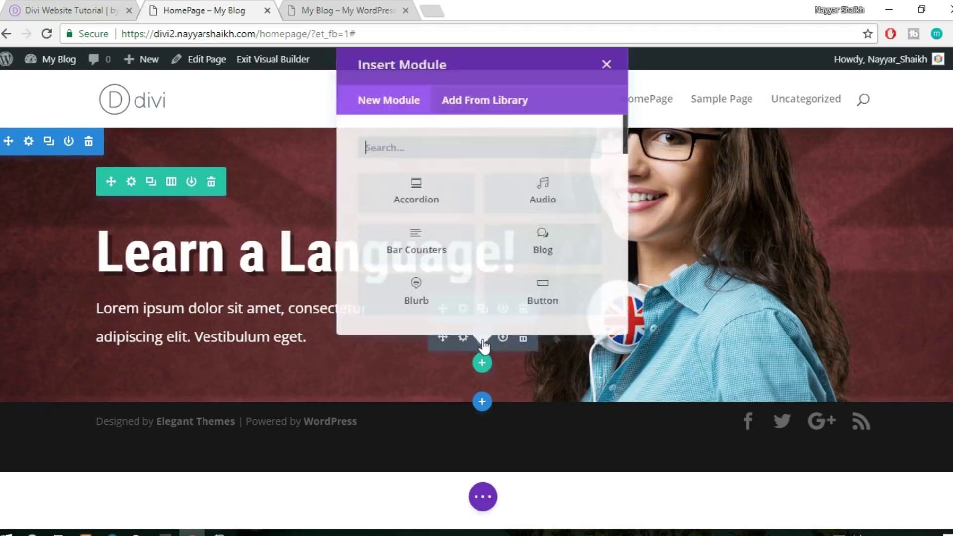
type("but")
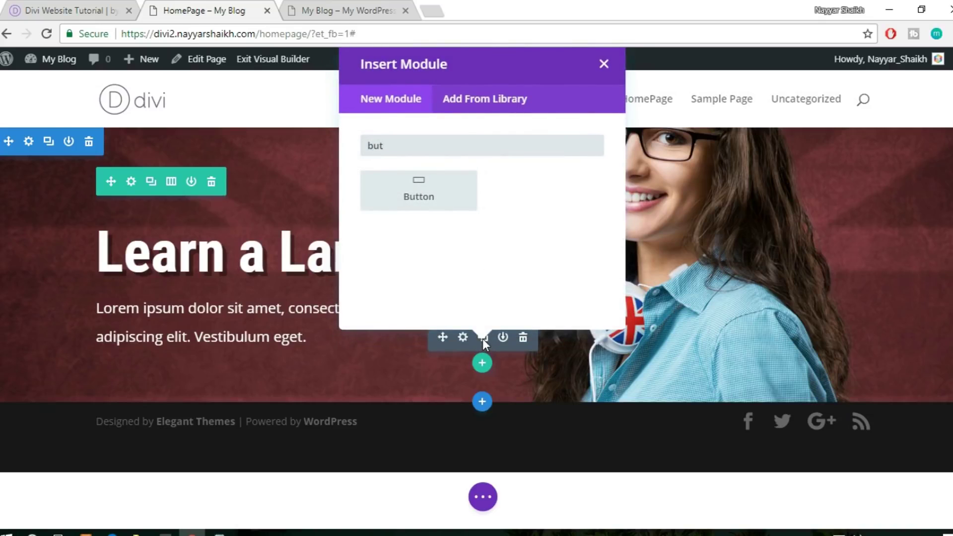
left_click(440, 196)
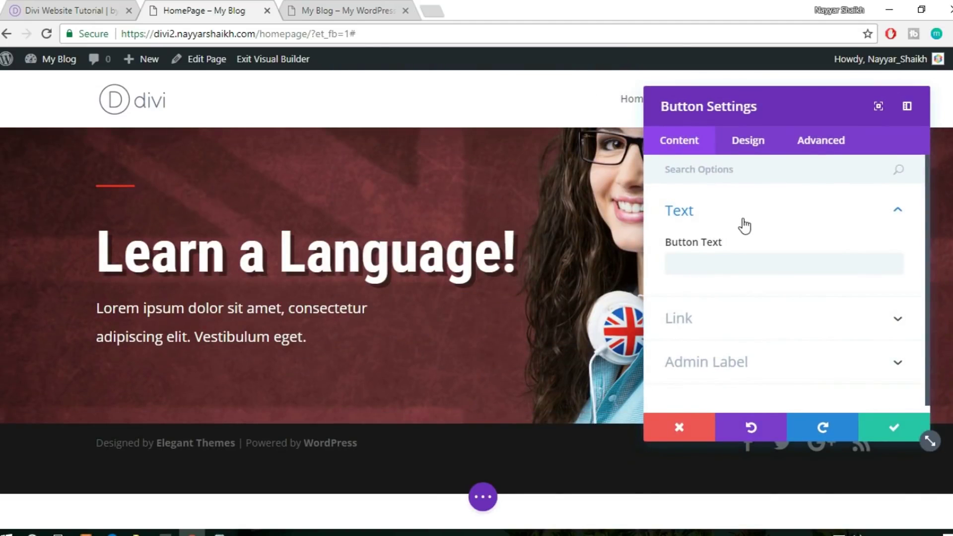
left_click(30, 10)
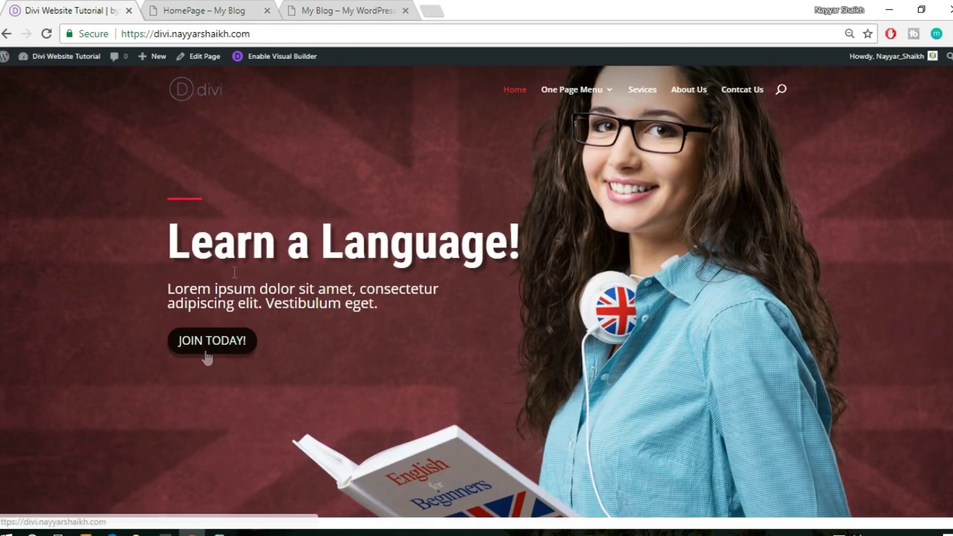
left_click(189, 10)
Label the button 'JOIN TODAY' and compare it with the live site's button
left_click(712, 263)
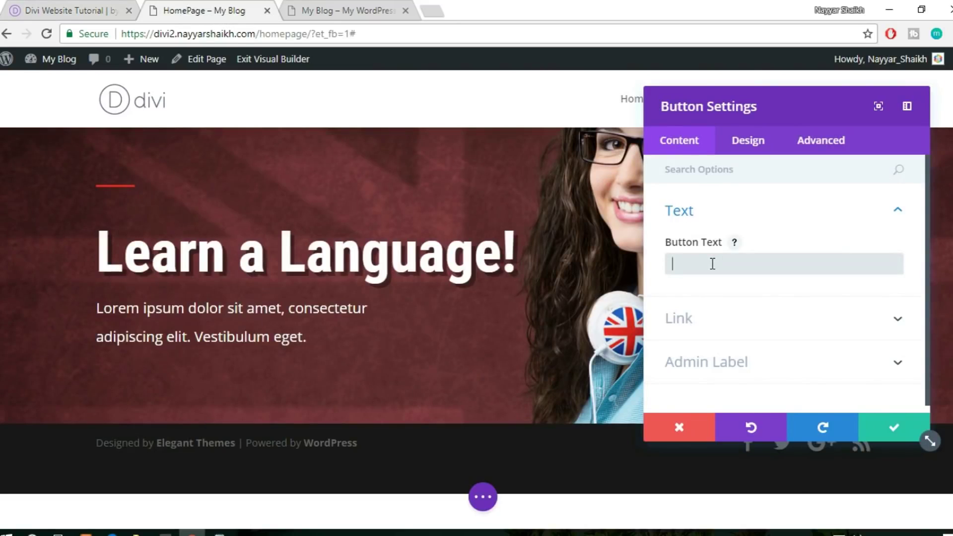
type("JOIN TODAY")
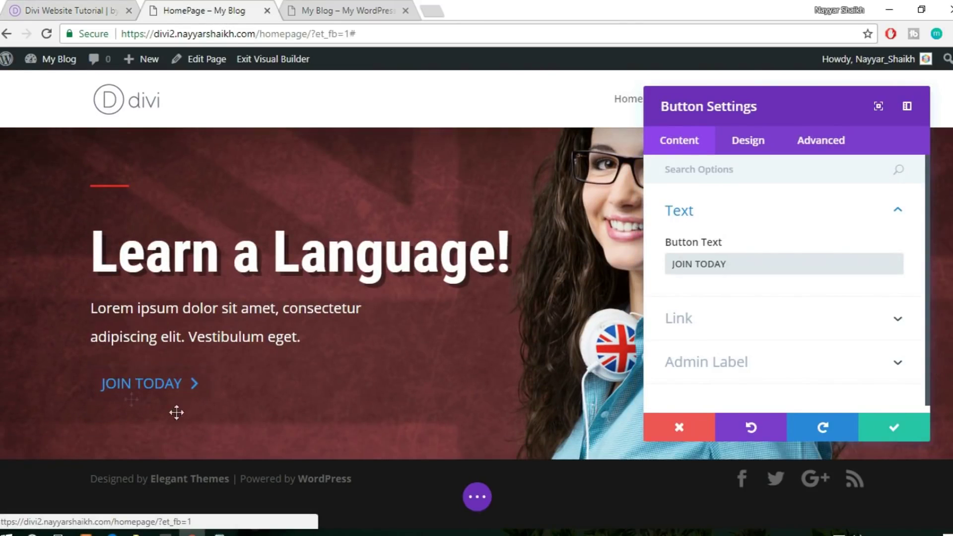
left_click(77, 7)
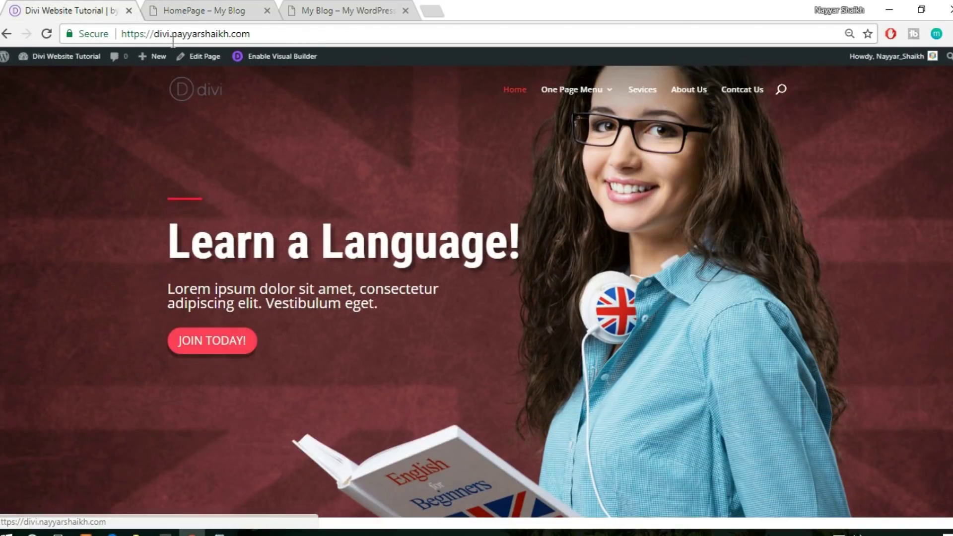
left_click(177, 13)
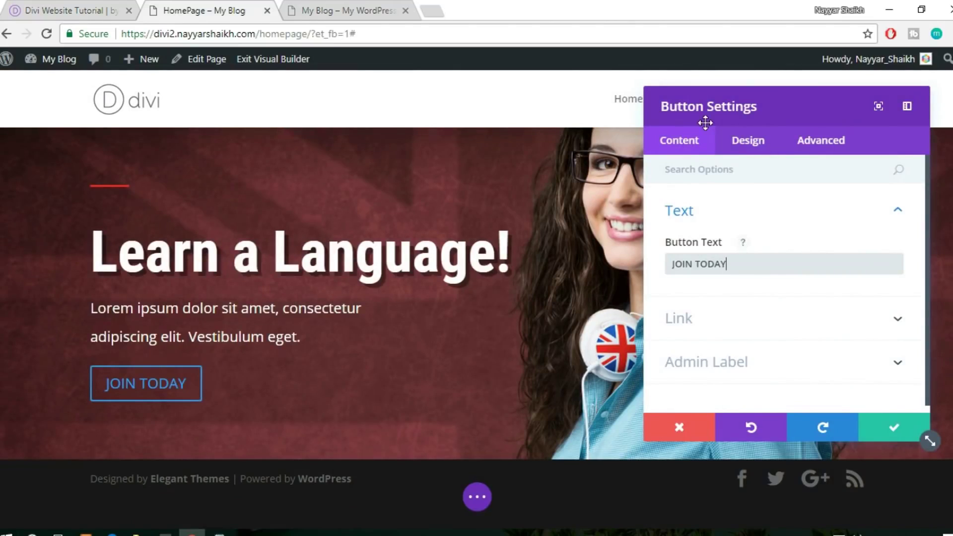
left_click(742, 150)
Enable custom button styles and set the button text size to 15px, comparing with the live site
scroll(802, 228, "down", 2)
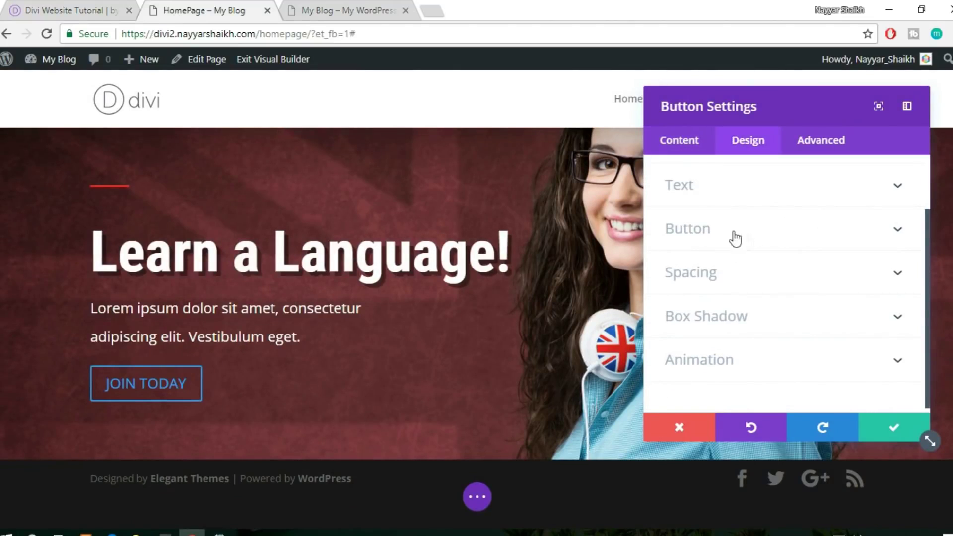
left_click(755, 241)
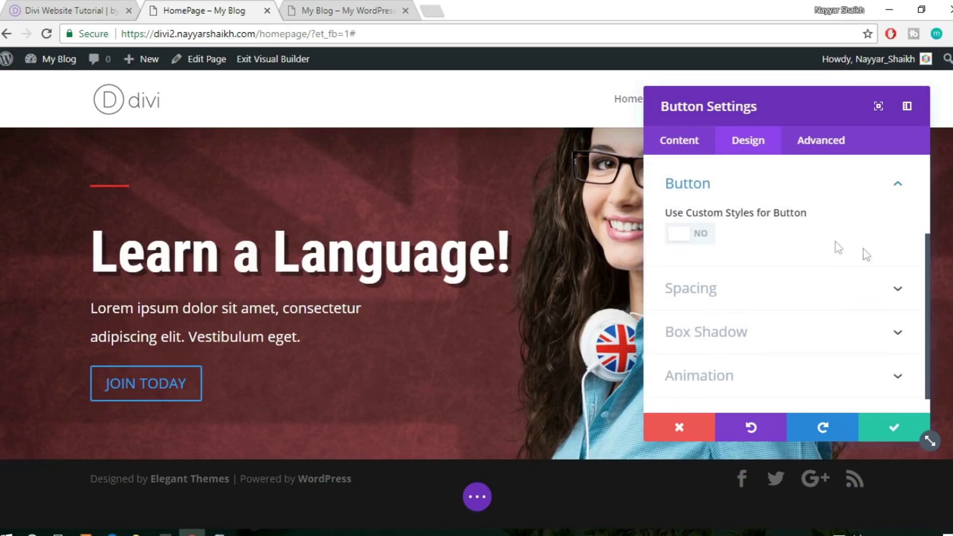
left_click(703, 241)
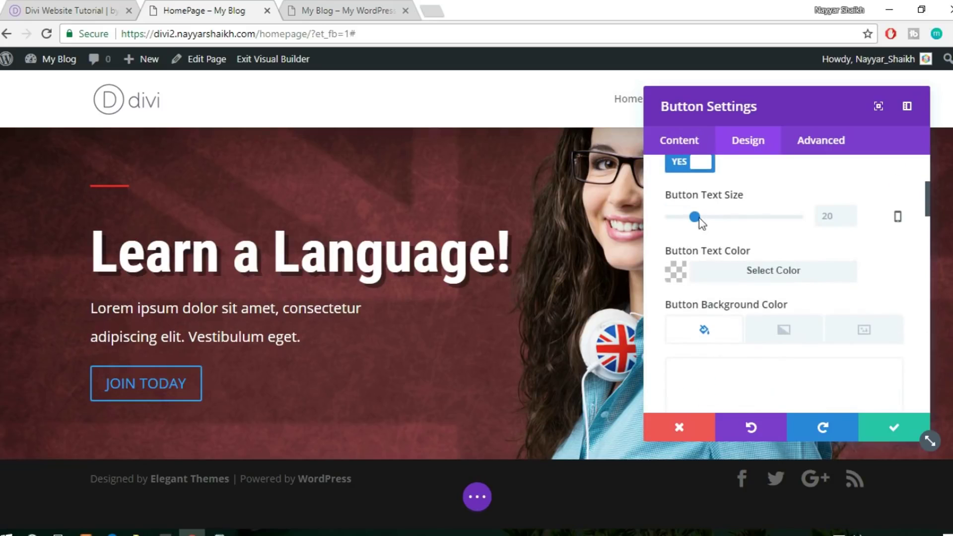
left_click_drag(694, 217, 689, 223)
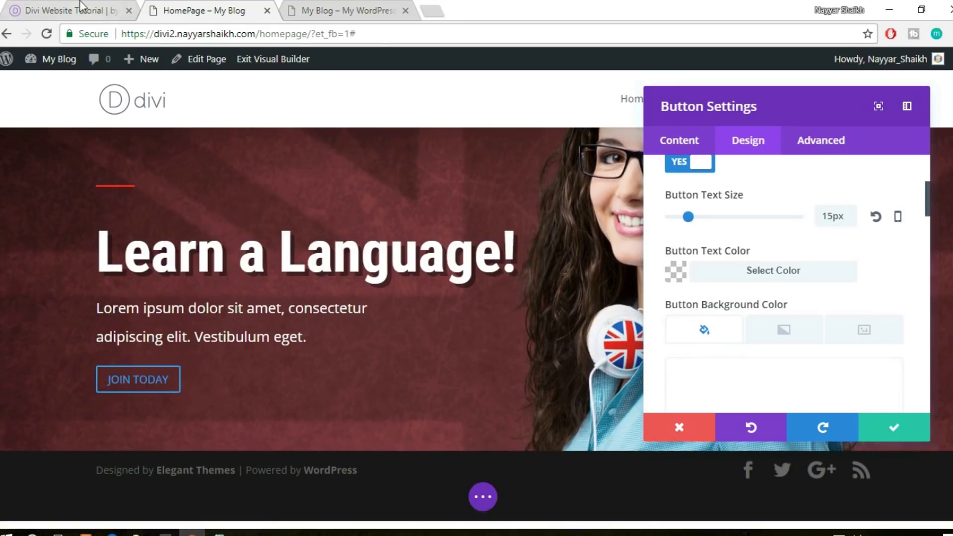
left_click(80, 6)
left_click(197, 7)
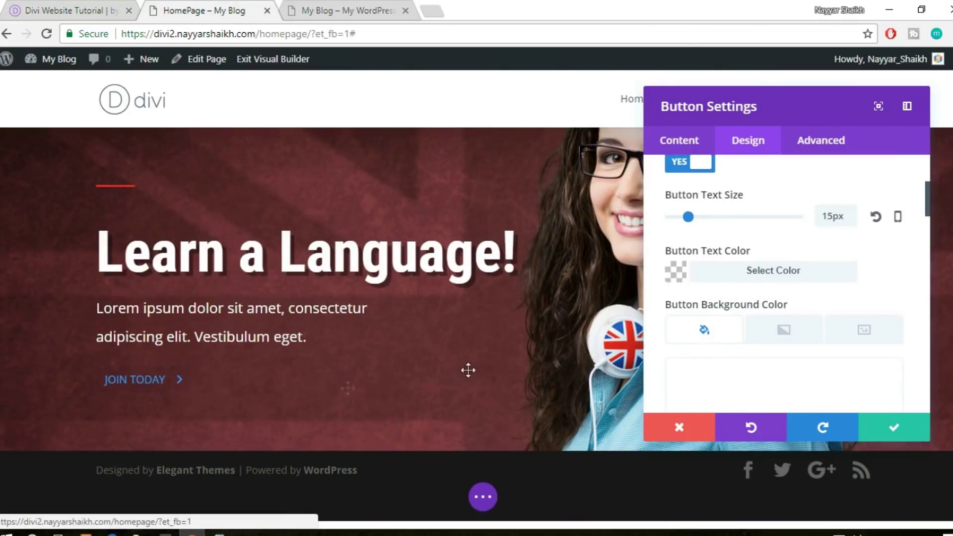
scroll(872, 280, "down", 3)
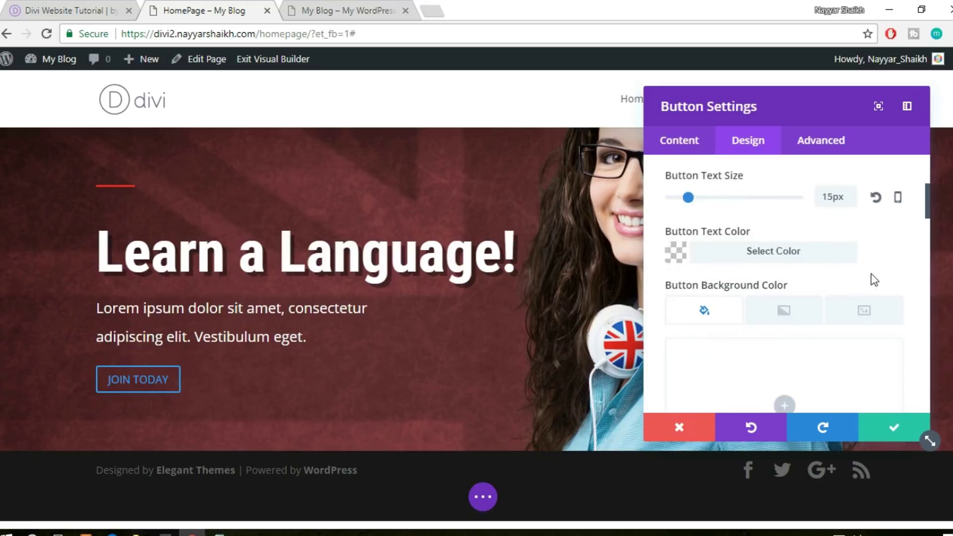
left_click(58, 7)
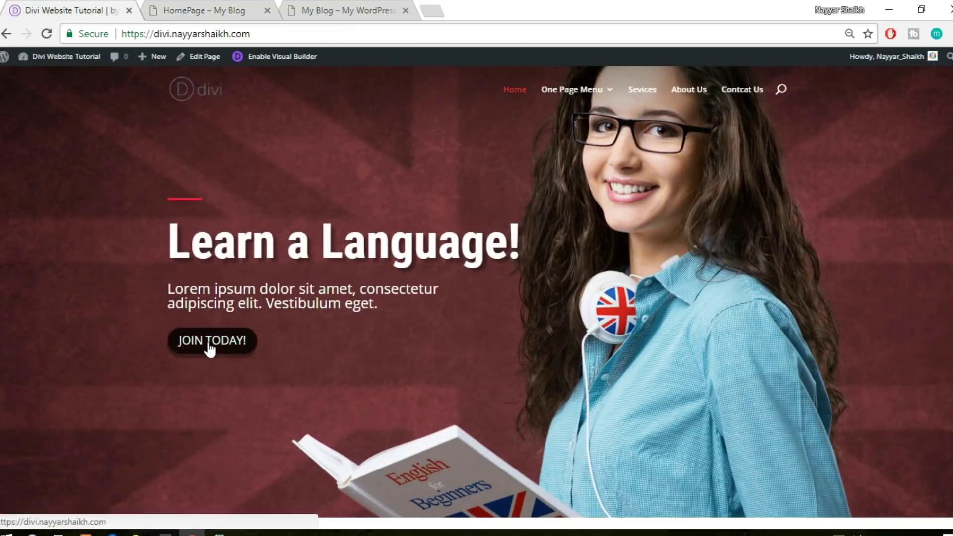
left_click(214, 9)
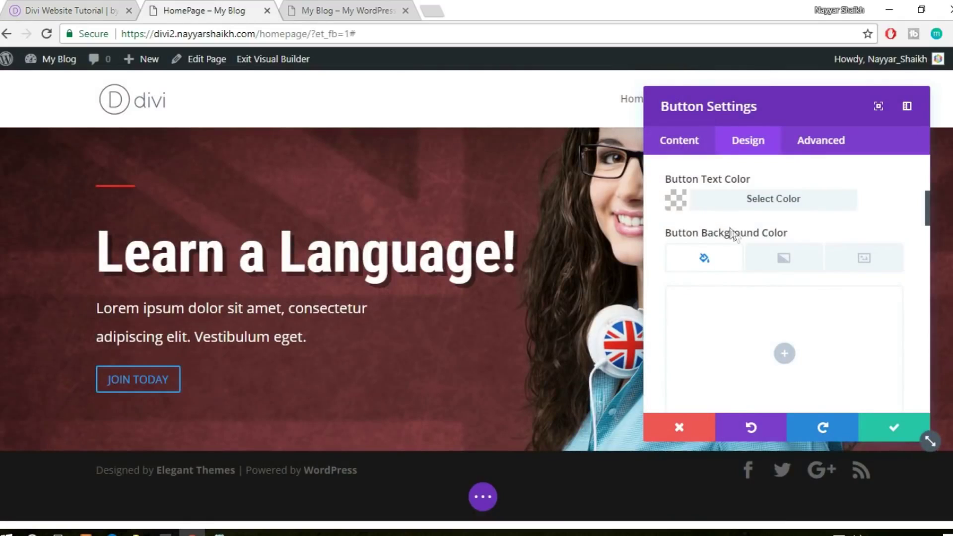
Make the JOIN TODAY button text white
left_click(785, 205)
left_click(714, 358)
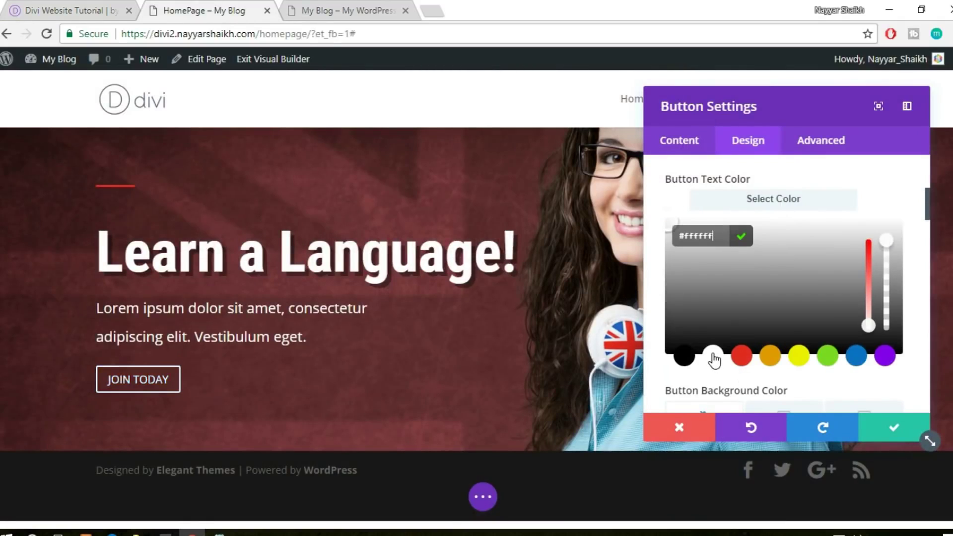
left_click(779, 210)
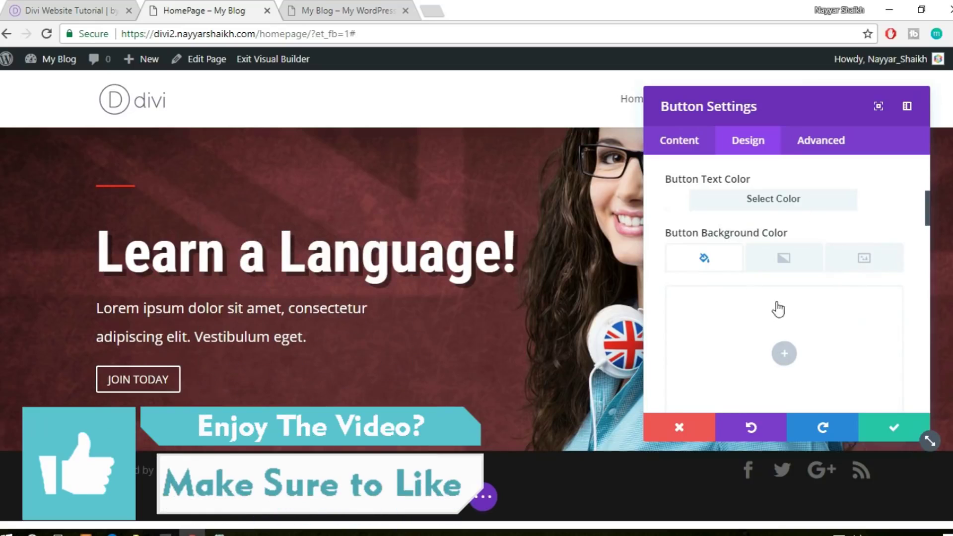
left_click(41, 2)
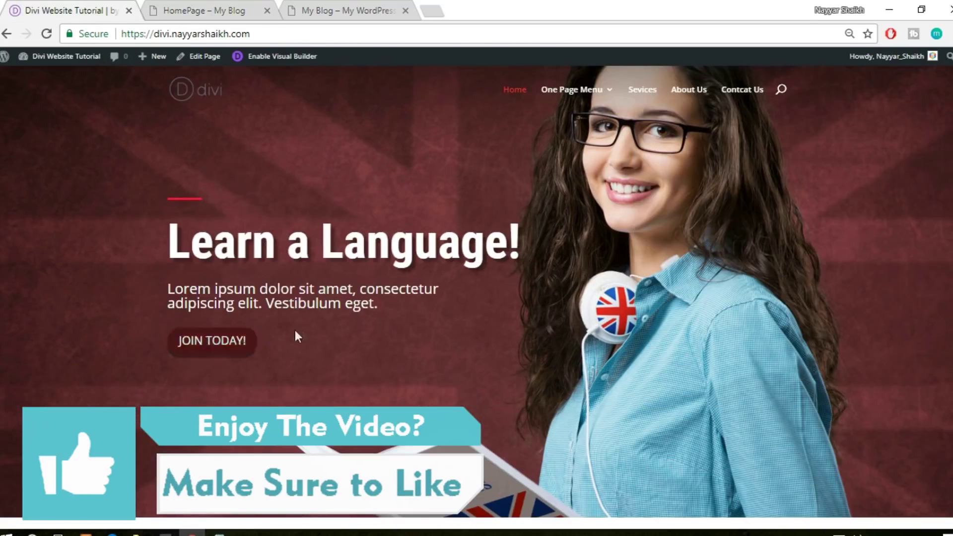
Inspect the live JOIN TODAY! button and copy its #ff3f56 background colour
scroll(302, 330, "down", 2)
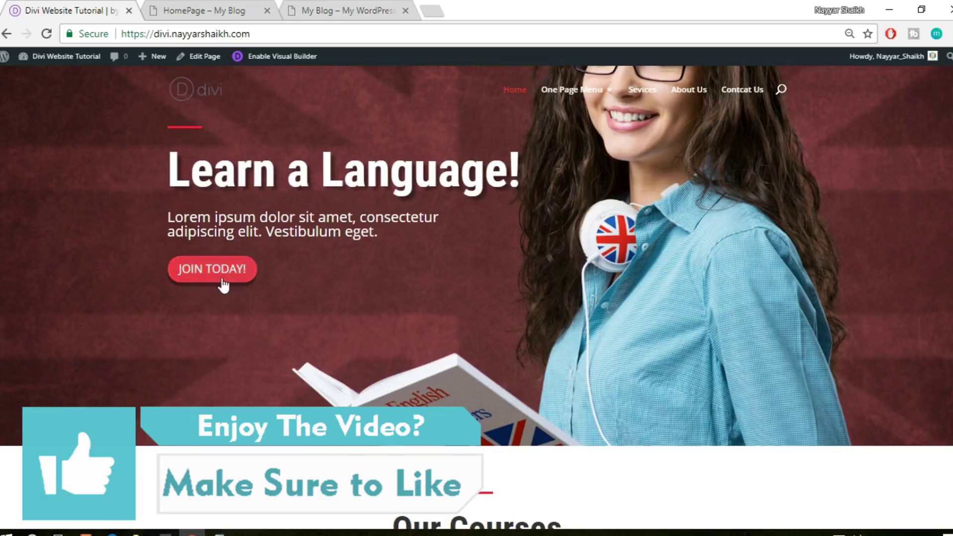
right_click(208, 278)
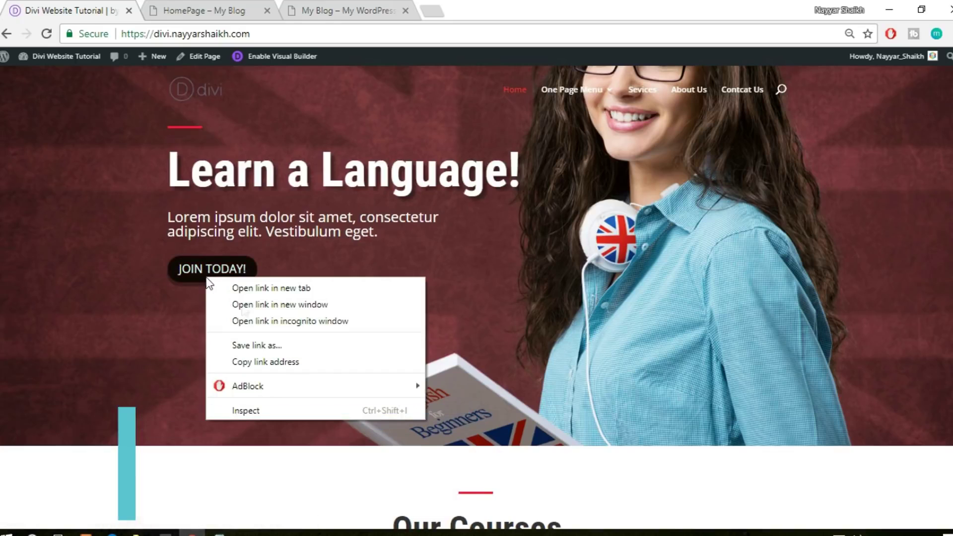
left_click(267, 416)
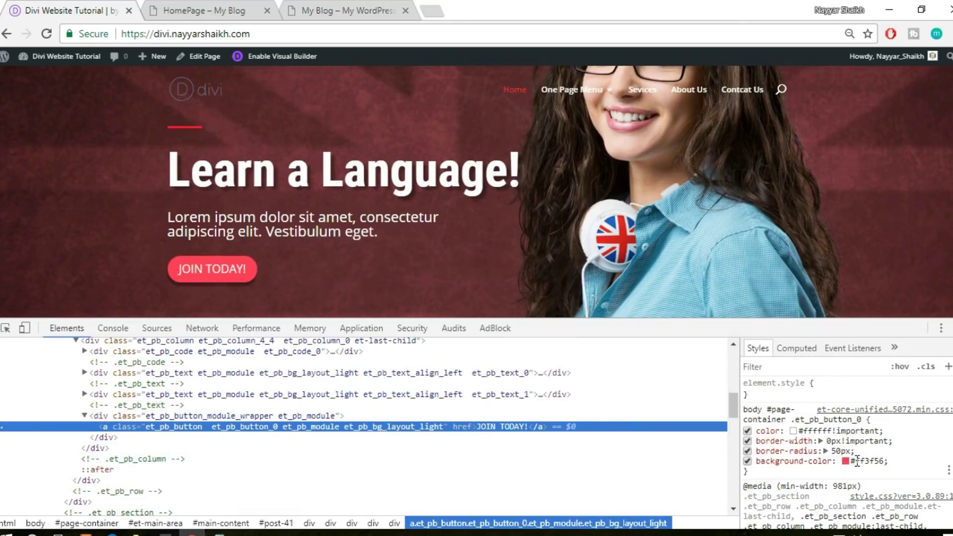
left_click(854, 465)
key("ctrl+c")
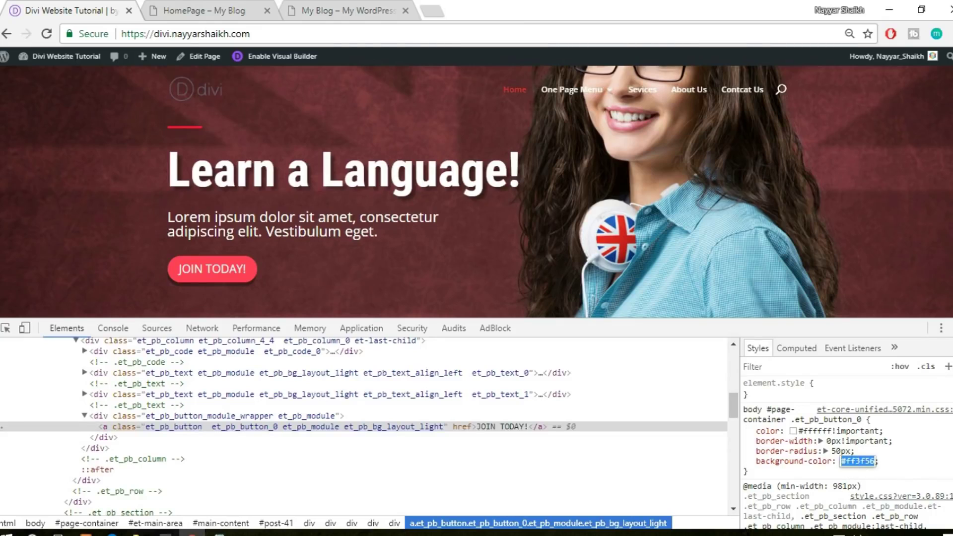
key("F12")
left_click(234, 9)
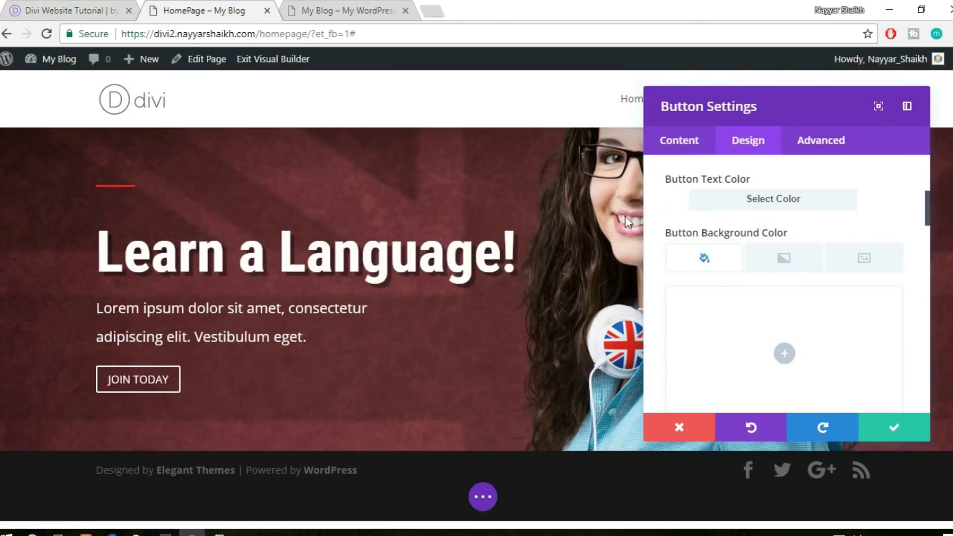
Give the JOIN TODAY button a #ff3f56 background colour
left_click(783, 352)
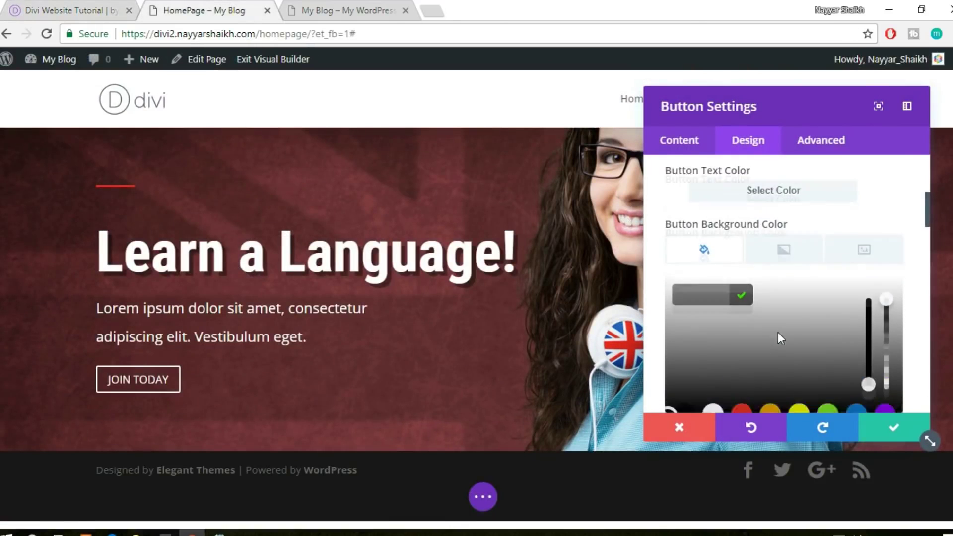
left_click(702, 233)
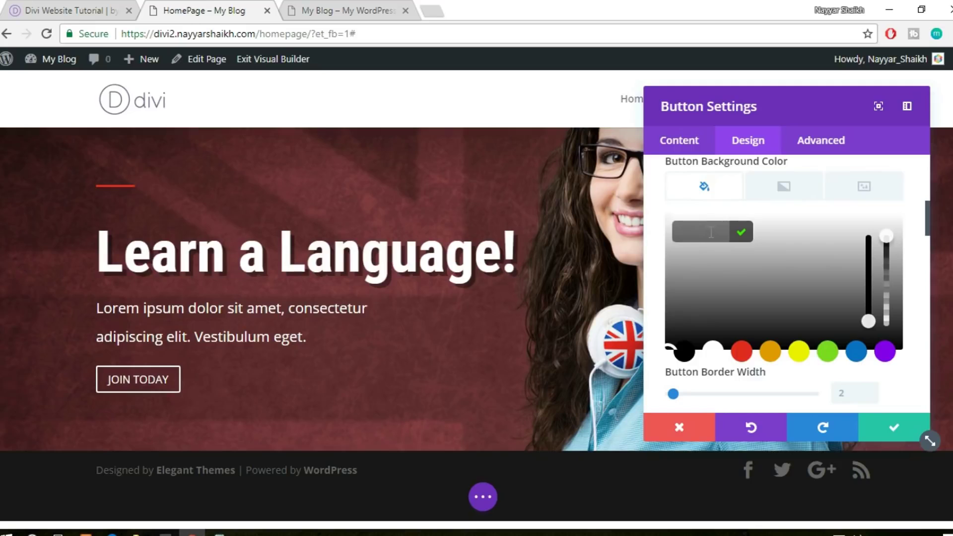
key("ctrl+v")
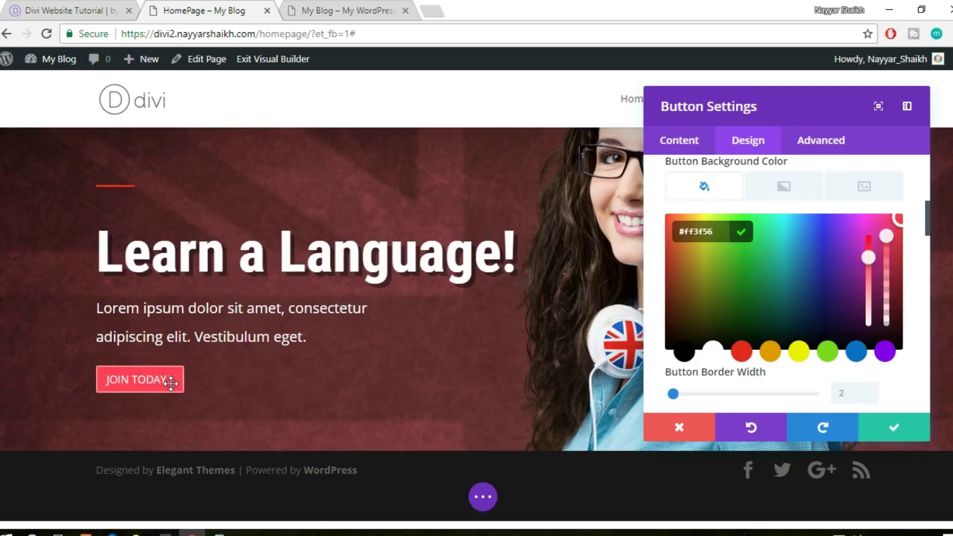
left_click(715, 201)
scroll(905, 281, "down", 3)
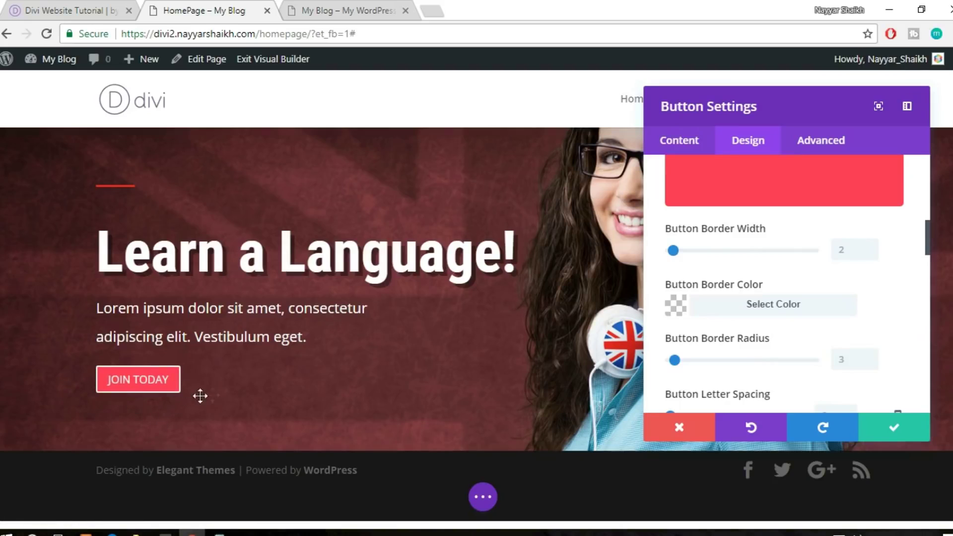
Set the button's border width to 0px and round its corners to 27px
left_click(839, 258)
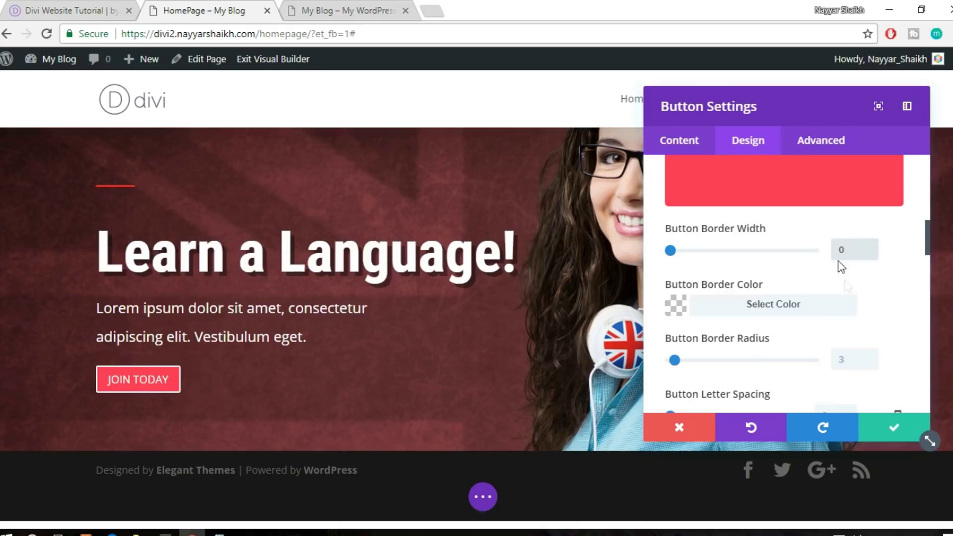
left_click(854, 304)
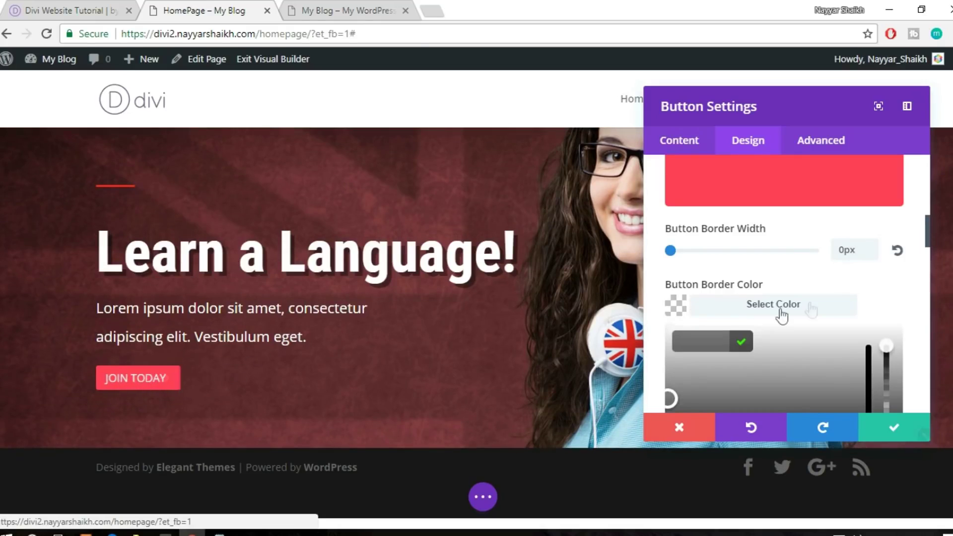
scroll(887, 294, "down", 1)
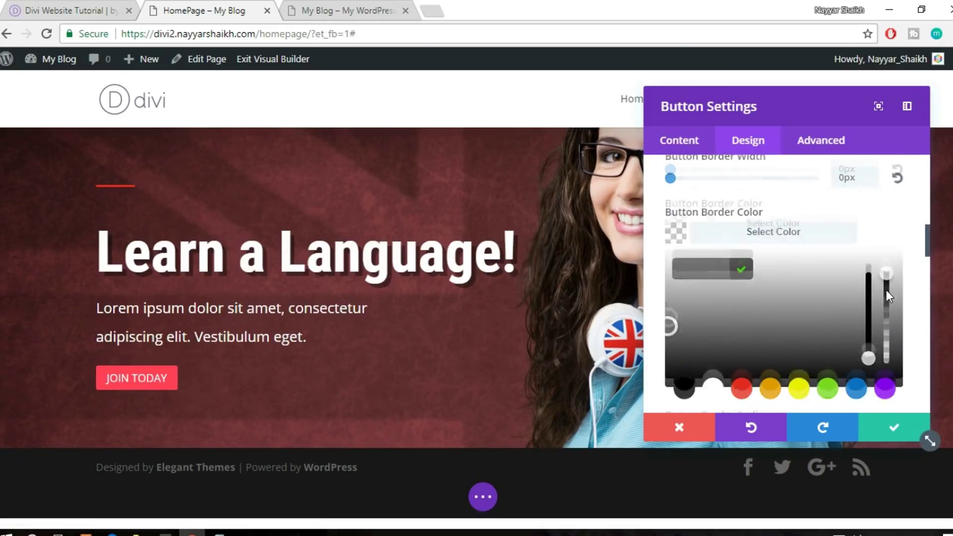
scroll(887, 295, "down", 3)
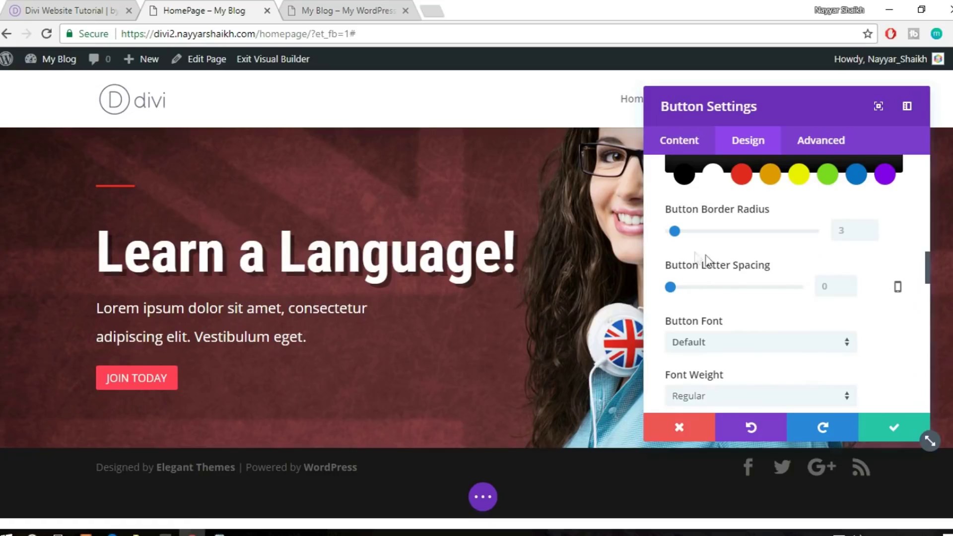
left_click_drag(700, 230, 716, 231)
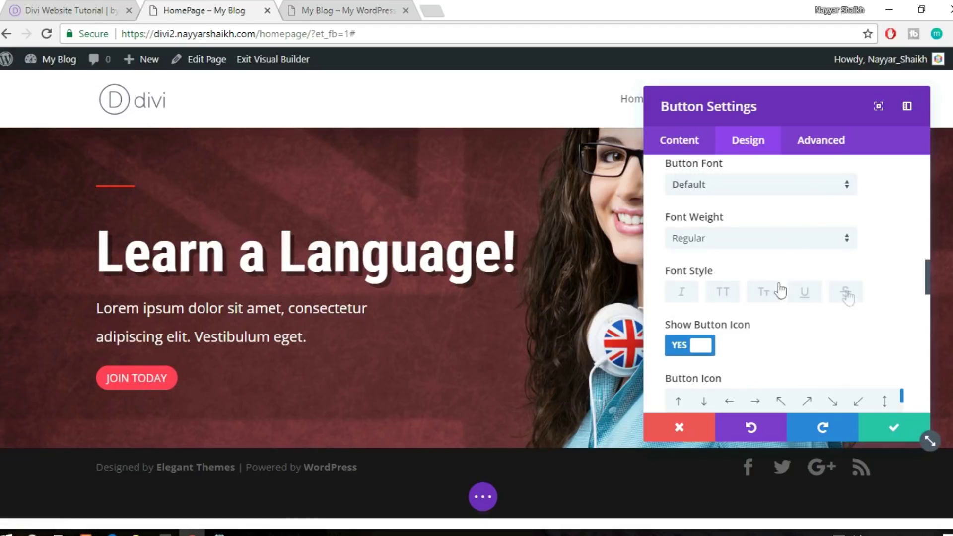
Round the JOIN TODAY button's corners to 54px and compare it with the live site's button
scroll(861, 300, "up", 3)
left_click_drag(716, 218, 748, 217)
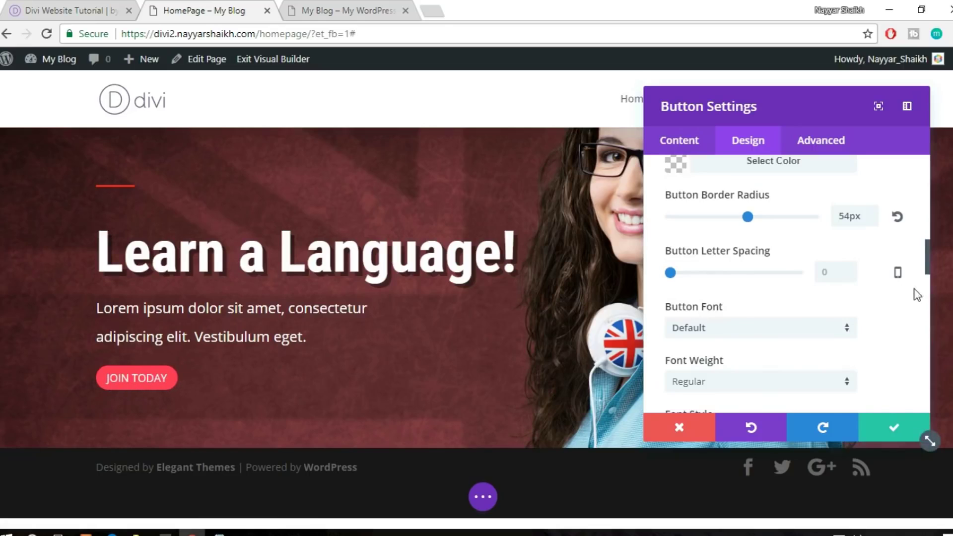
left_click(79, 7)
left_click(242, 7)
key("alt+space")
left_click(32, 7)
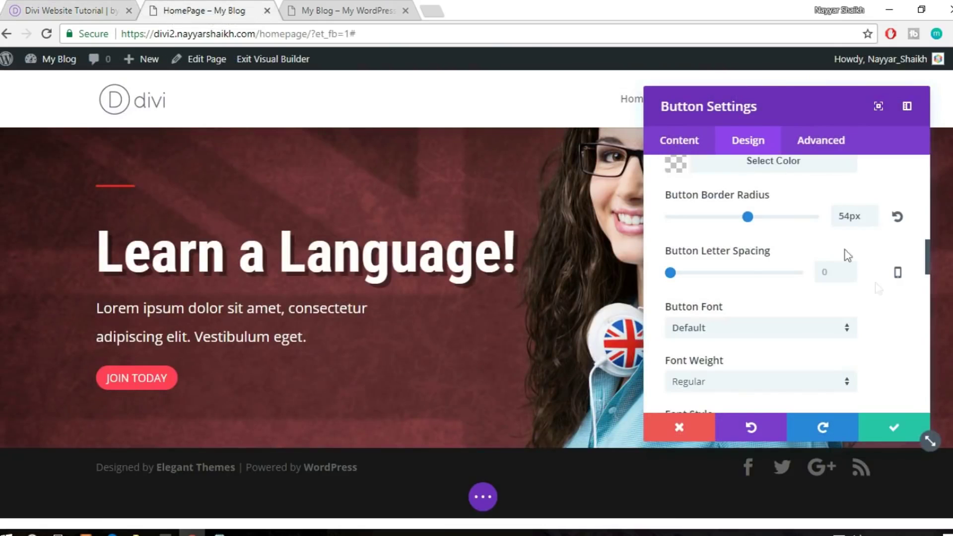
scroll(874, 283, "down", 2)
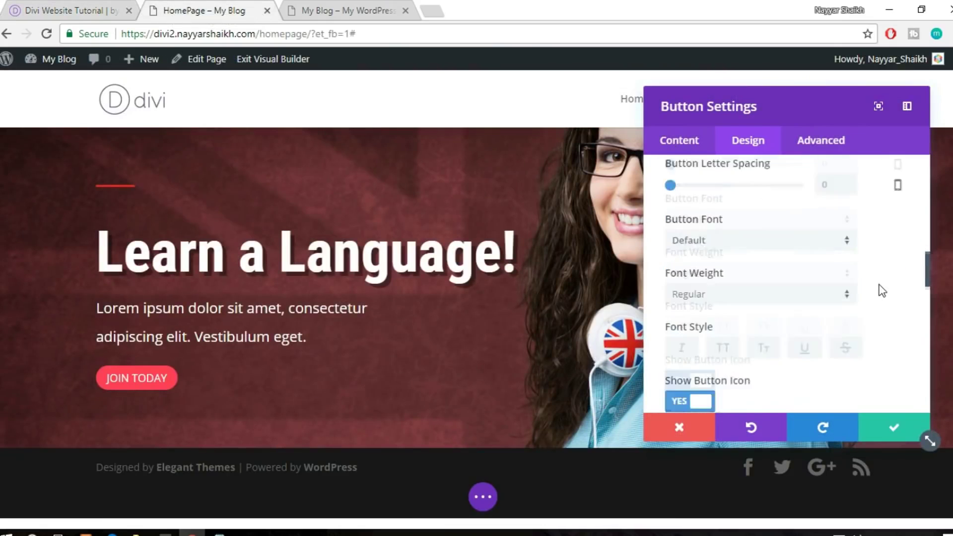
scroll(882, 290, "down", 1)
scroll(881, 290, "up", 1)
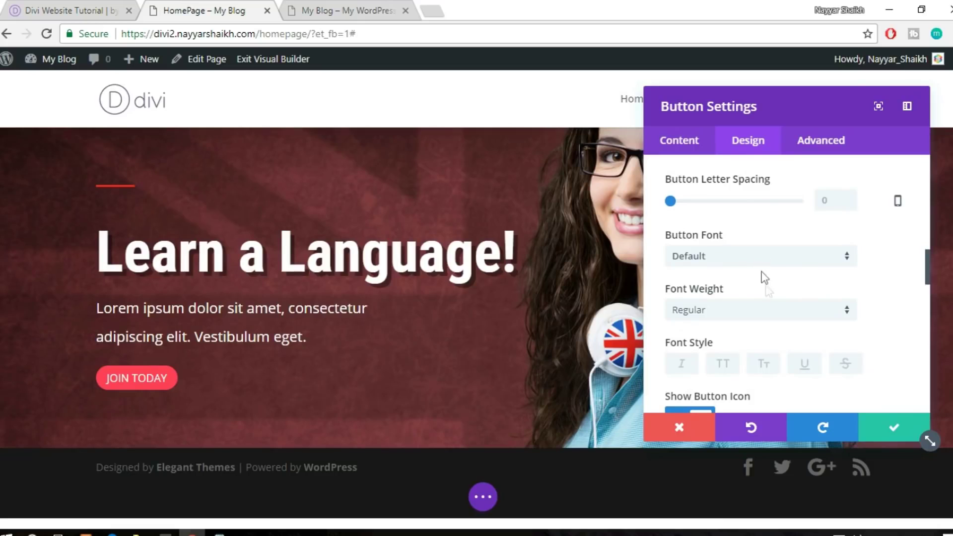
scroll(765, 278, "down", 2)
scroll(889, 316, "down", 2)
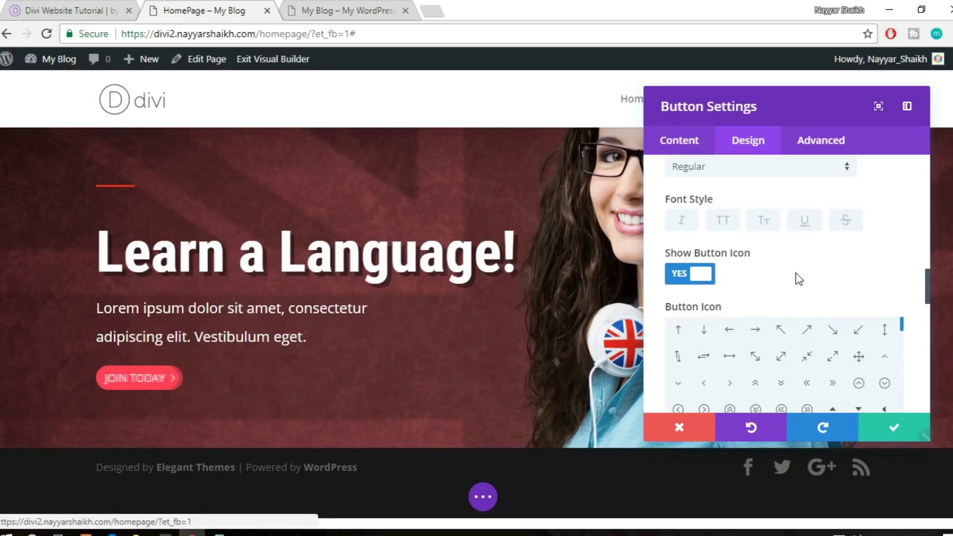
Try the pencil and home icons, then settle on a lightbulb icon for JOIN TODAY
scroll(796, 272, "down", 3)
scroll(877, 316, "down", 3)
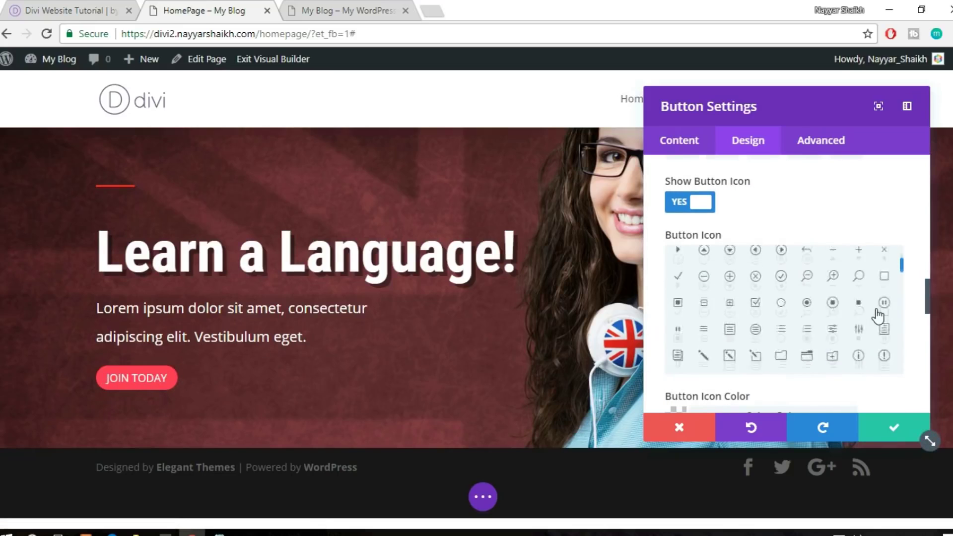
scroll(878, 317, "down", 3)
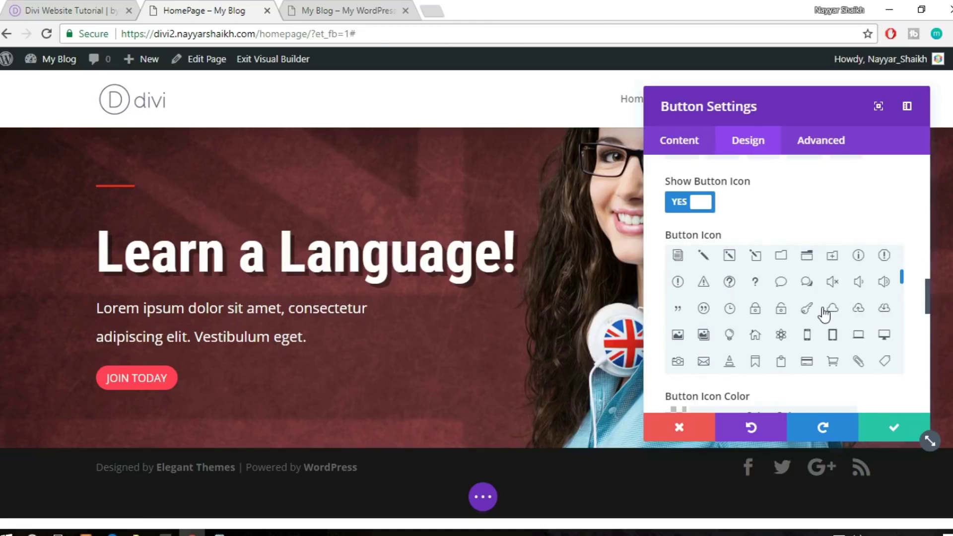
scroll(794, 317, "up", 3)
left_click(705, 330)
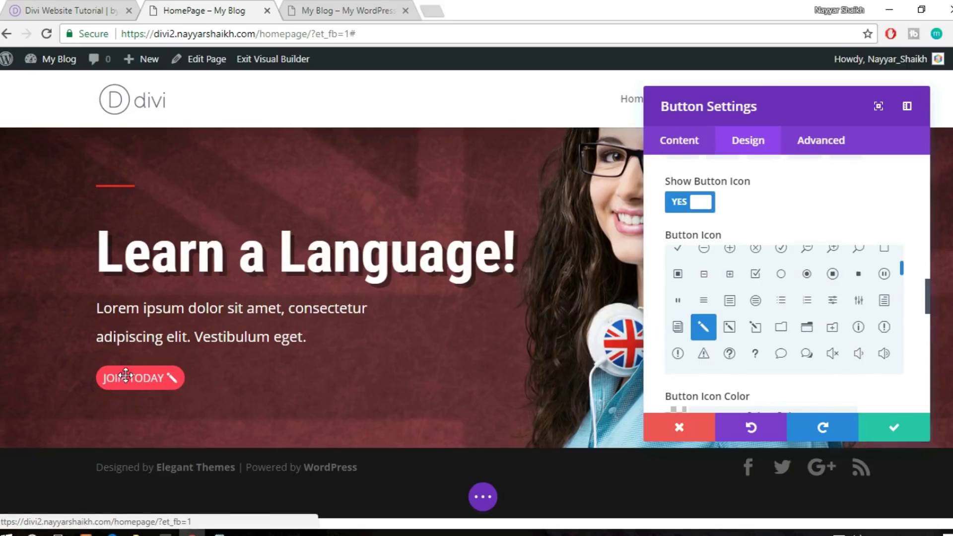
scroll(861, 333, "down", 3)
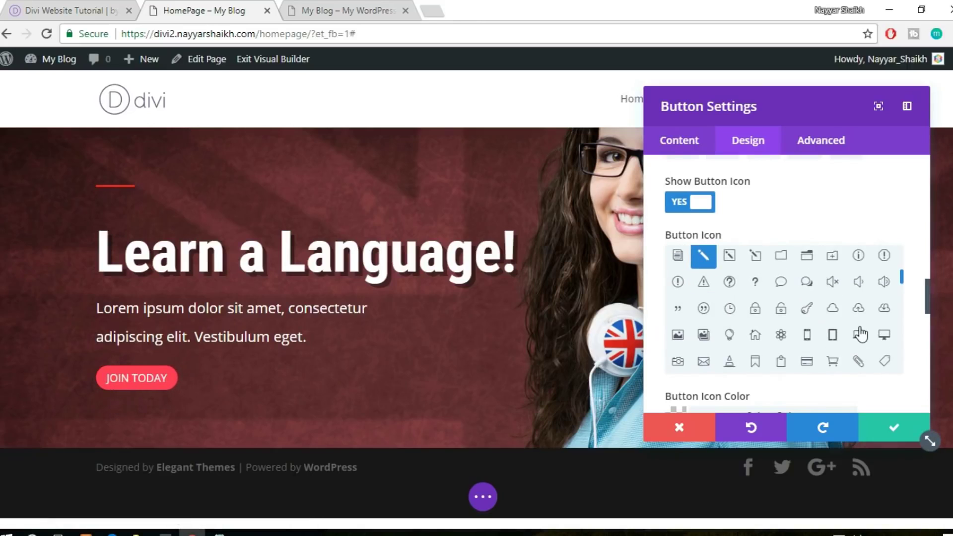
left_click(754, 339)
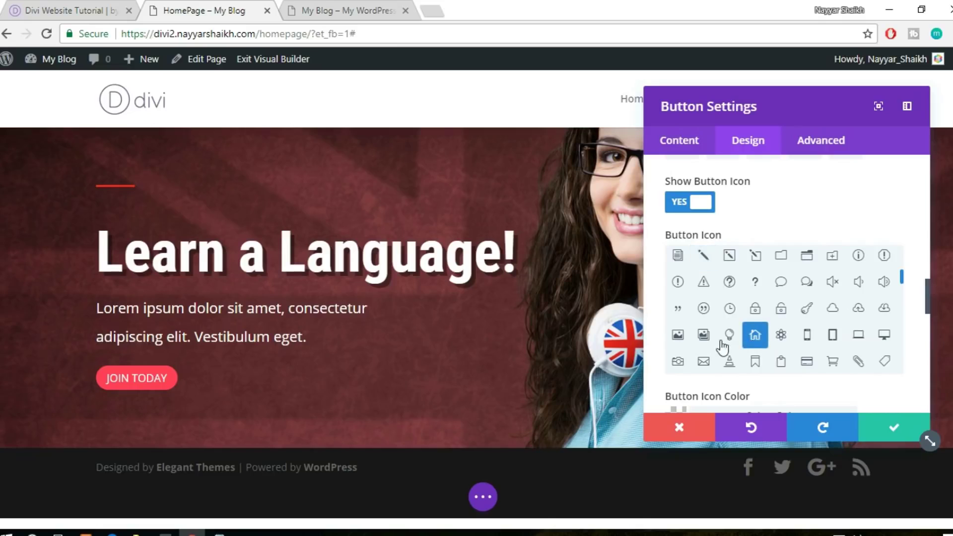
left_click(730, 338)
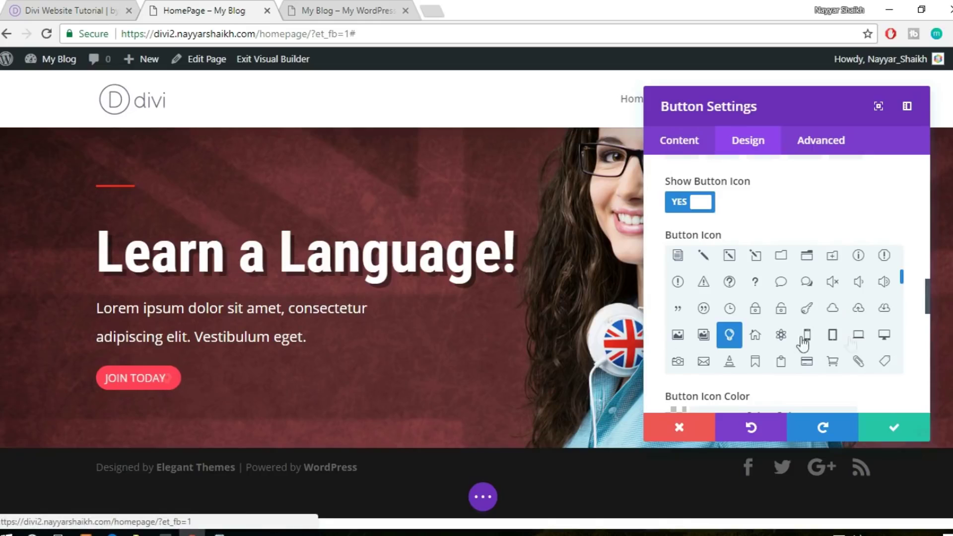
scroll(916, 351, "down", 5)
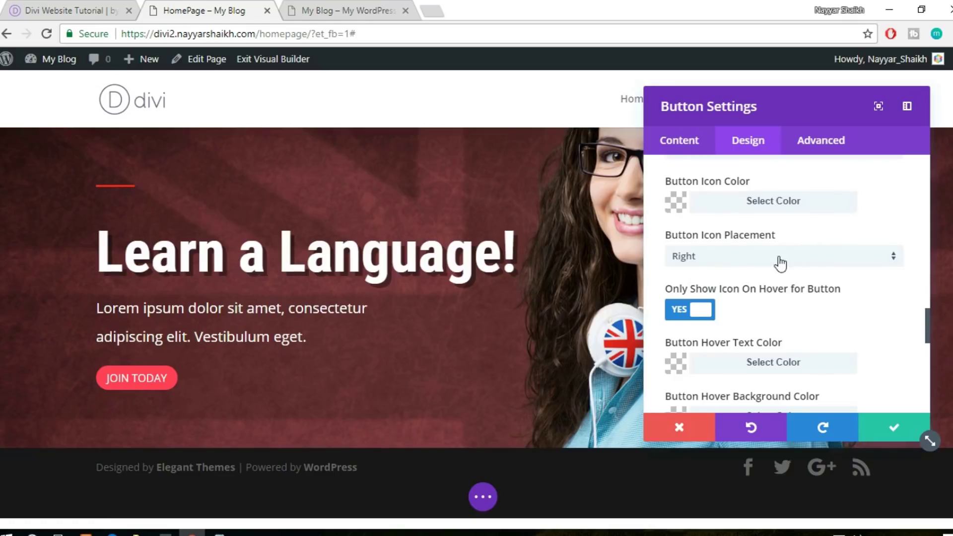
left_click(753, 258)
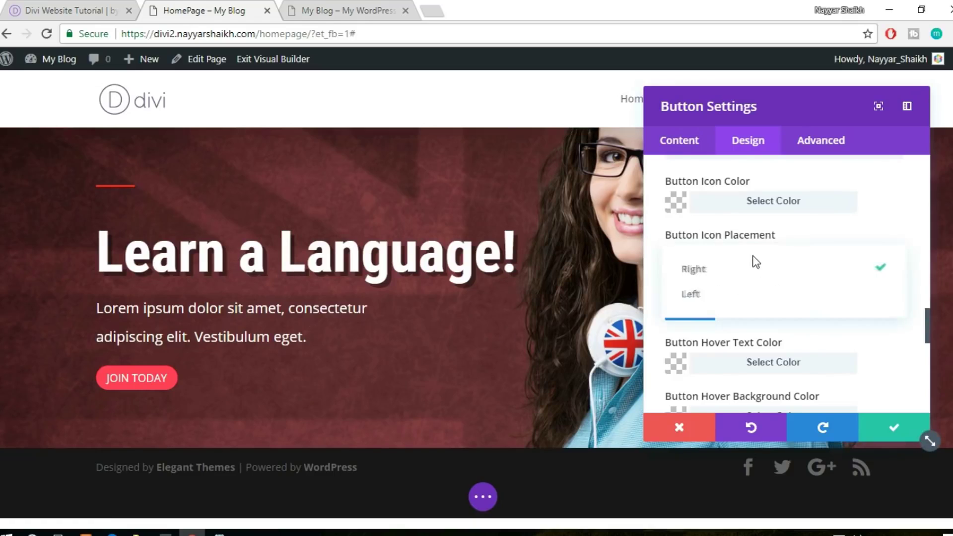
left_click(733, 298)
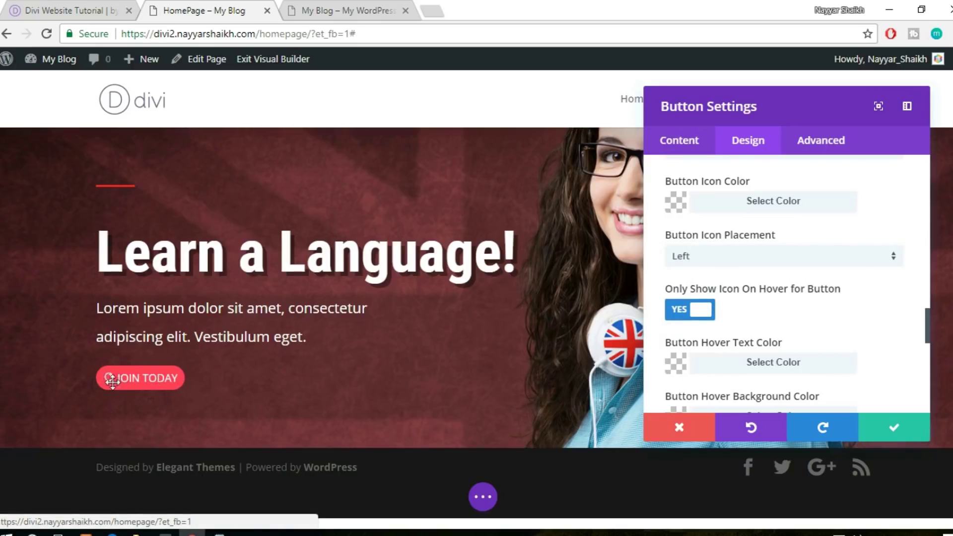
left_click(761, 259)
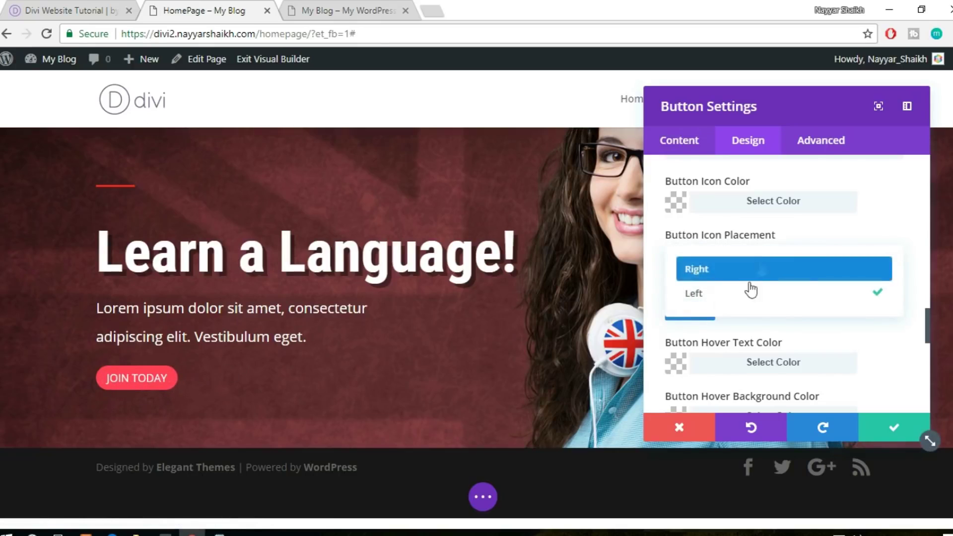
left_click(741, 273)
scroll(873, 292, "down", 2)
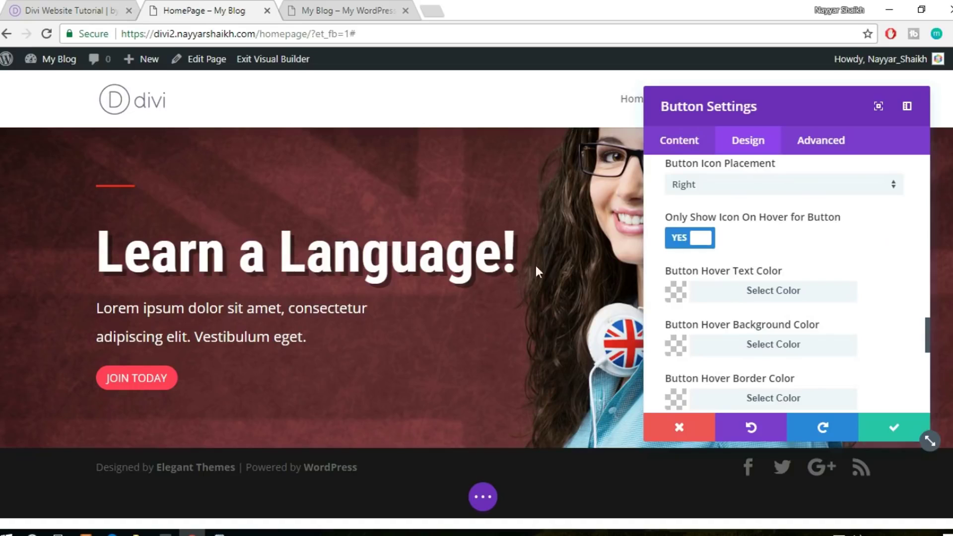
left_click(694, 243)
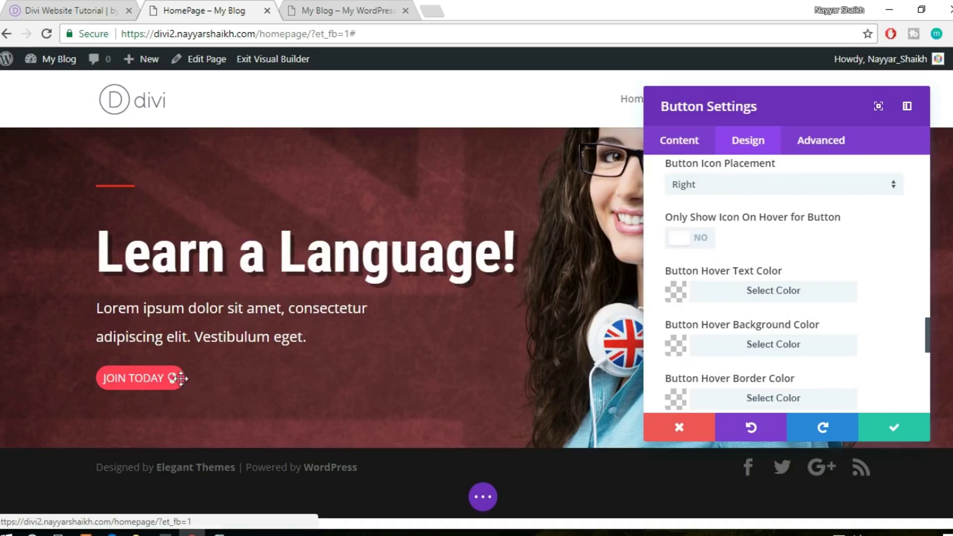
left_click(690, 240)
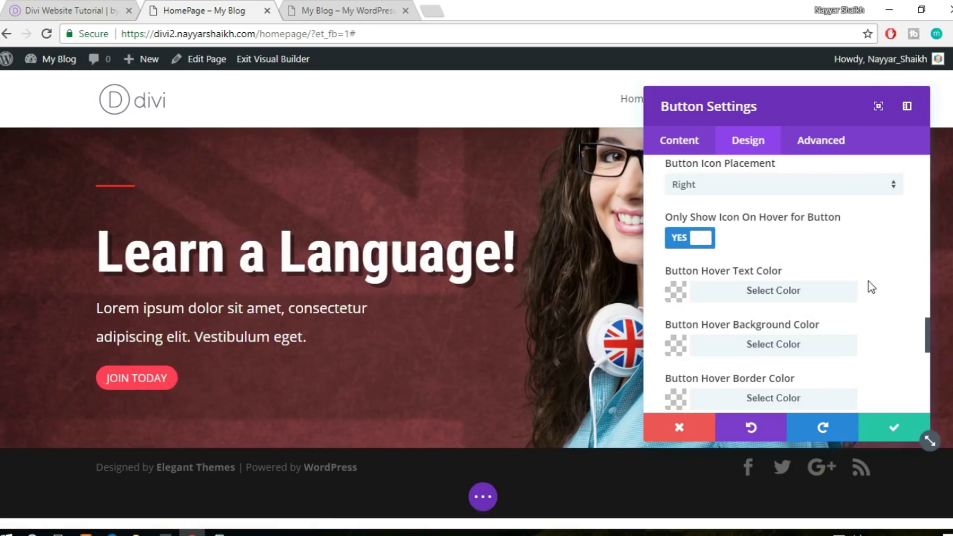
scroll(872, 287, "down", 2)
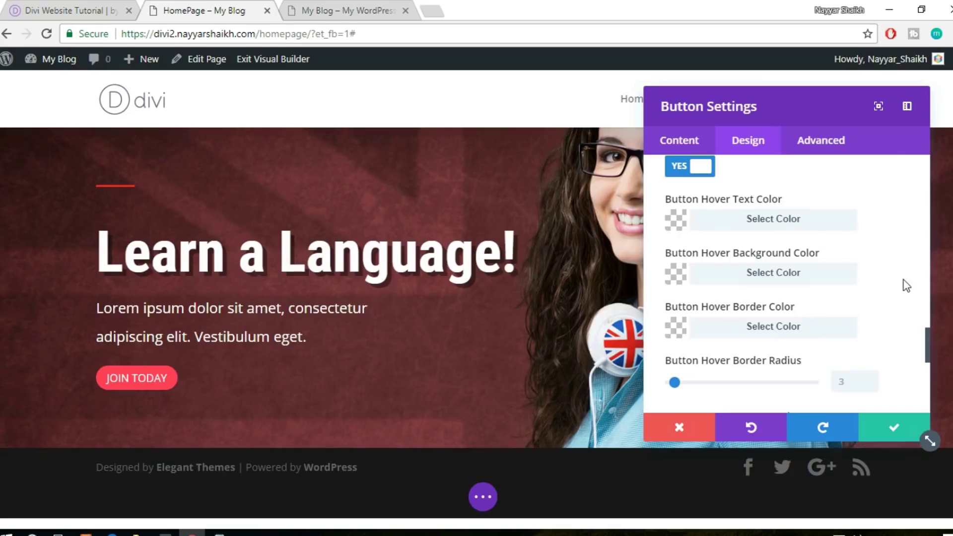
Set the JOIN TODAY button's Hover Background Color to dark grey #2d2d2d
scroll(875, 259, "down", 2)
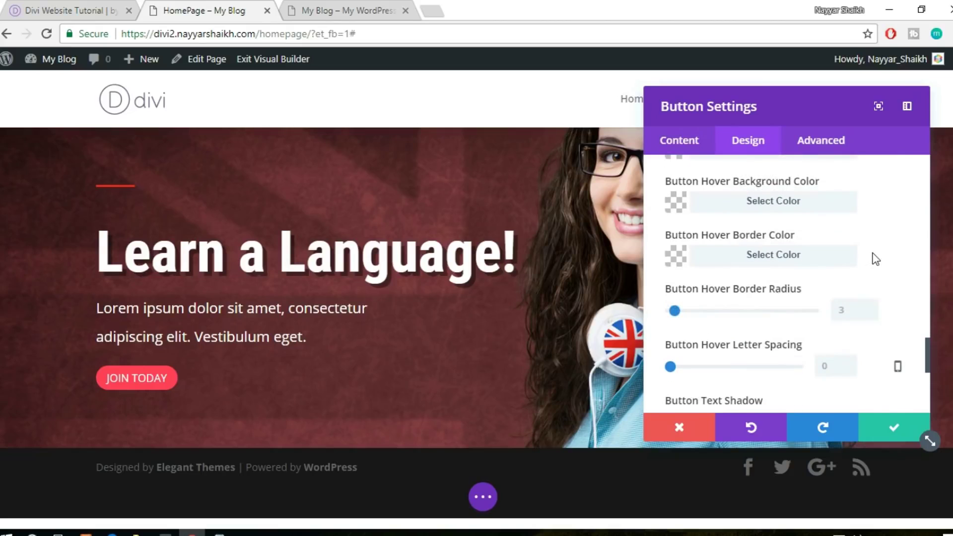
left_click(803, 208)
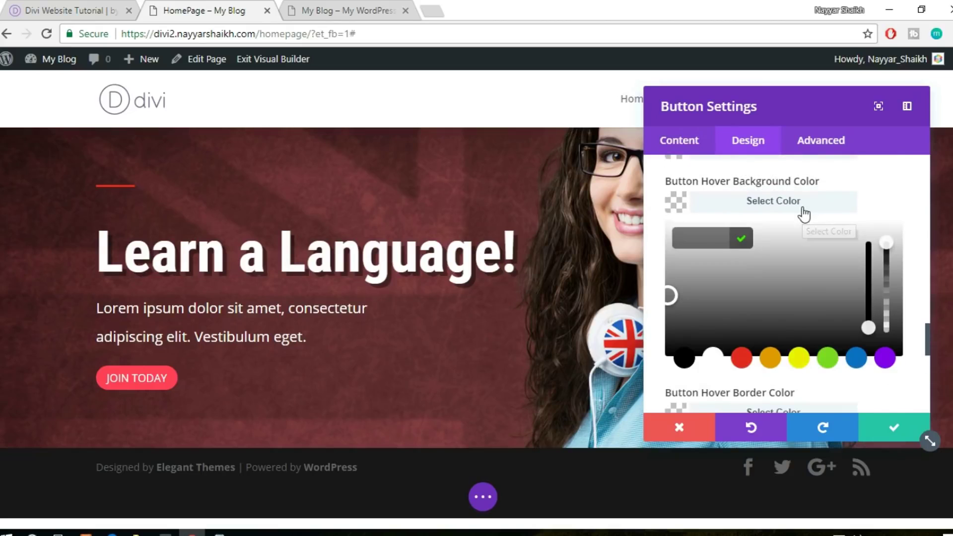
left_click(685, 358)
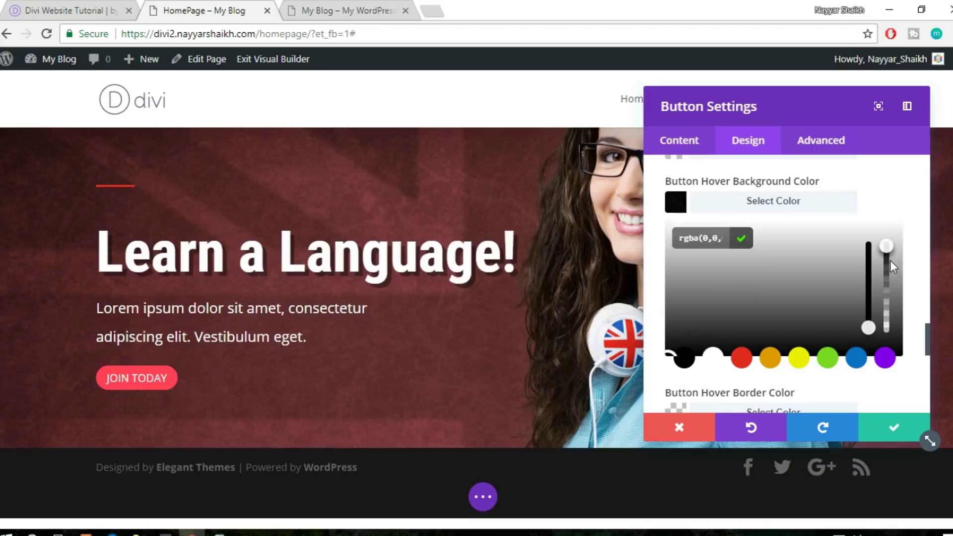
left_click_drag(891, 261, 890, 268)
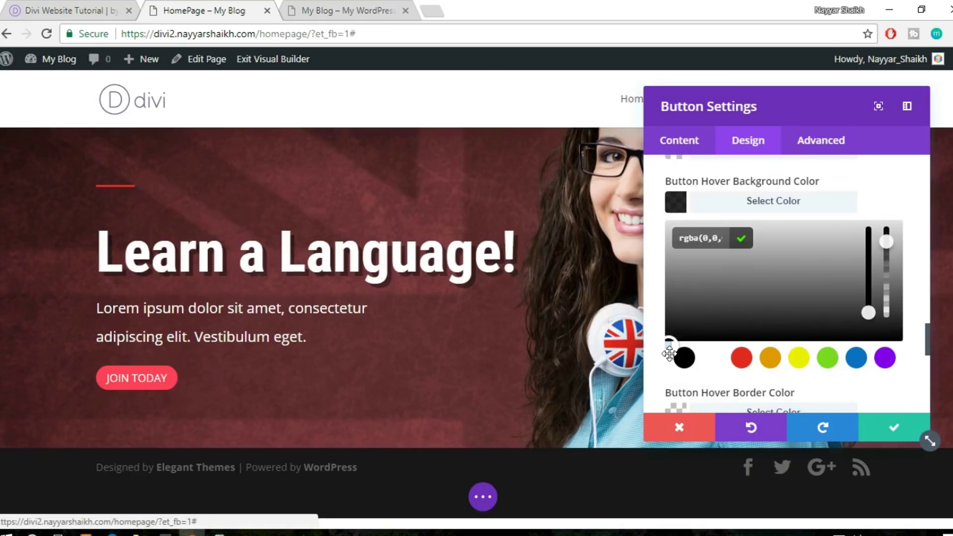
left_click(671, 311)
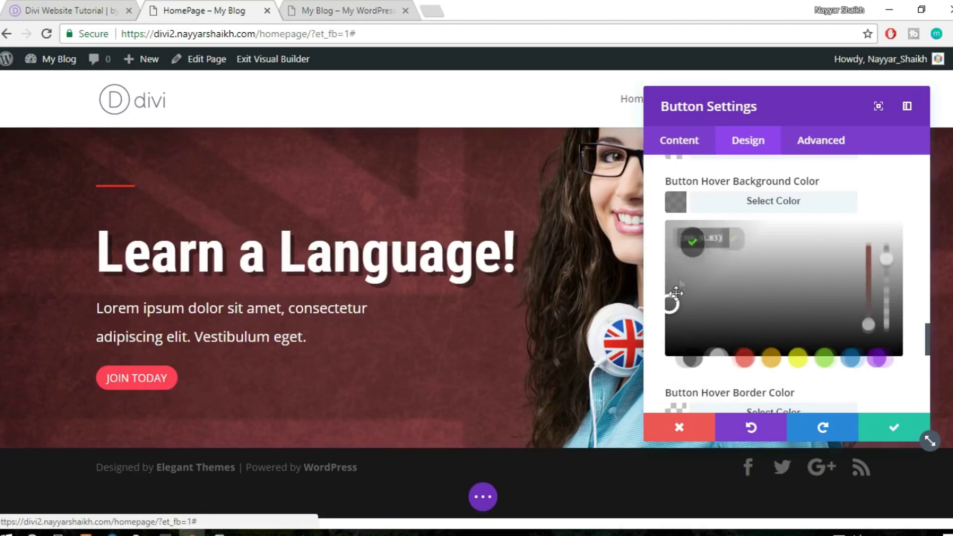
left_click(671, 306)
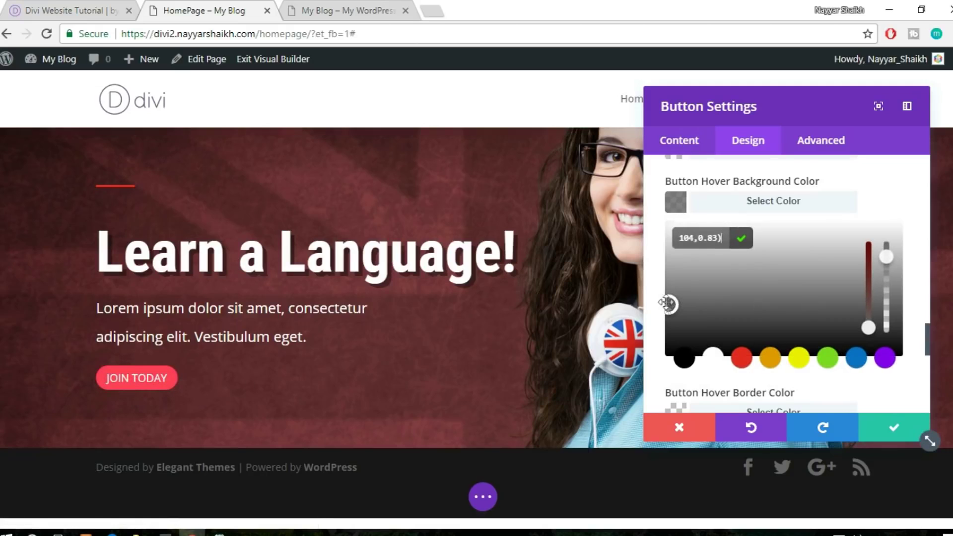
left_click_drag(671, 306, 669, 322)
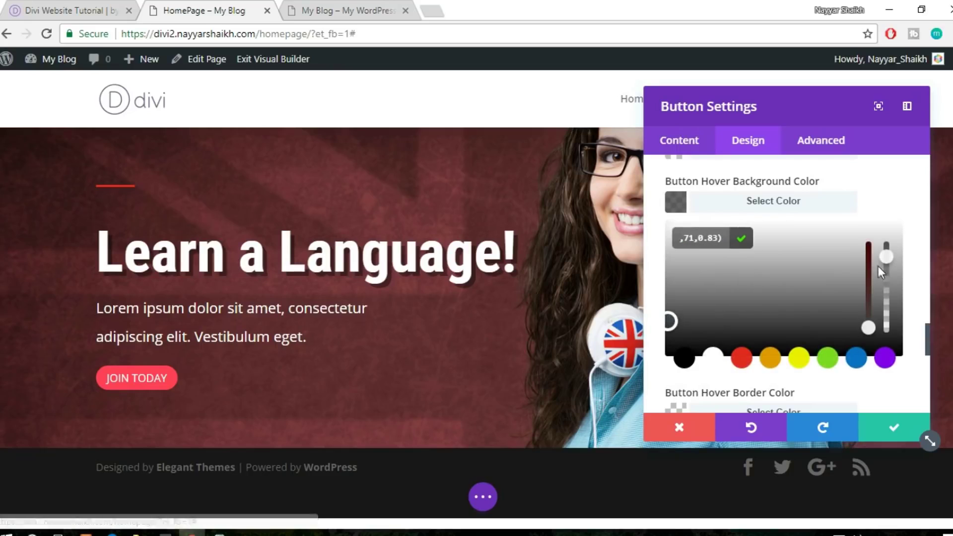
left_click_drag(886, 256, 885, 237)
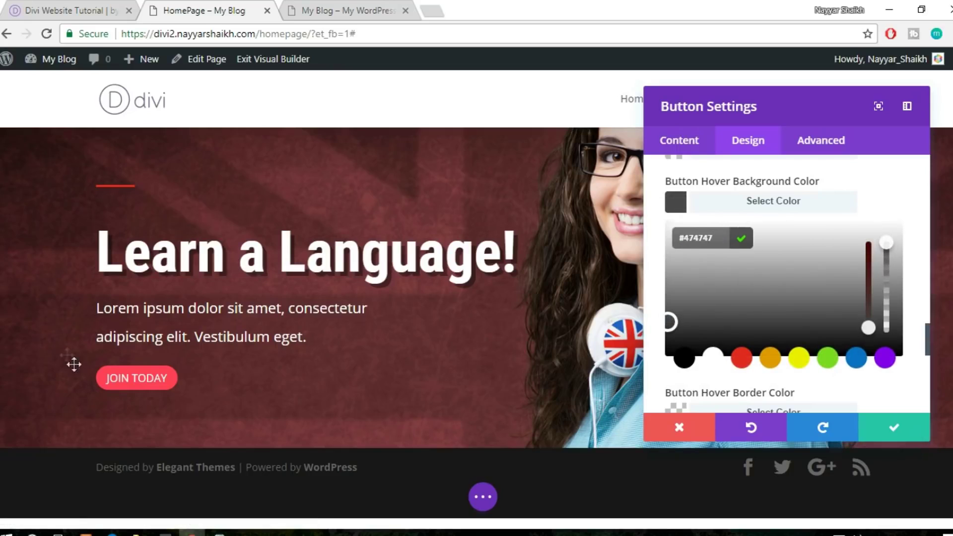
left_click_drag(668, 311, 668, 331)
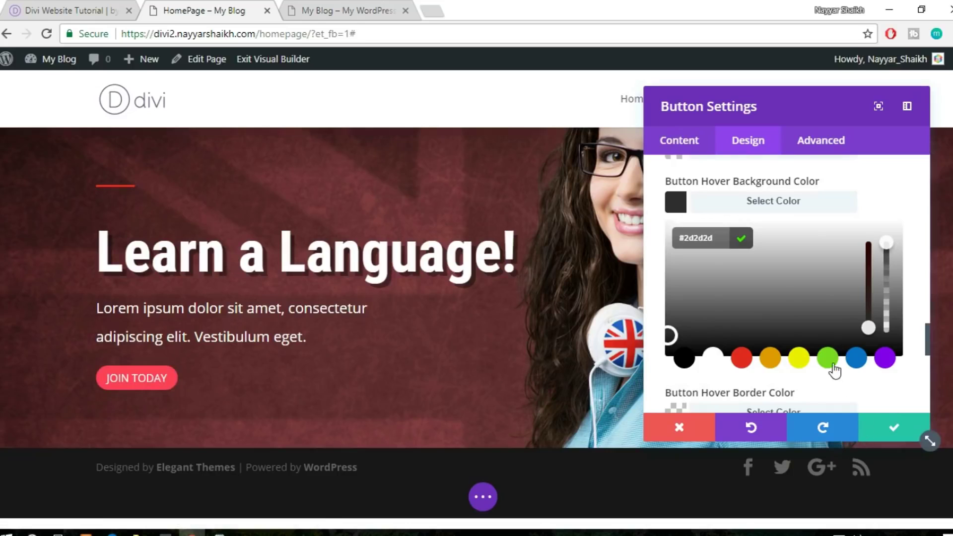
scroll(868, 347, "down", 5)
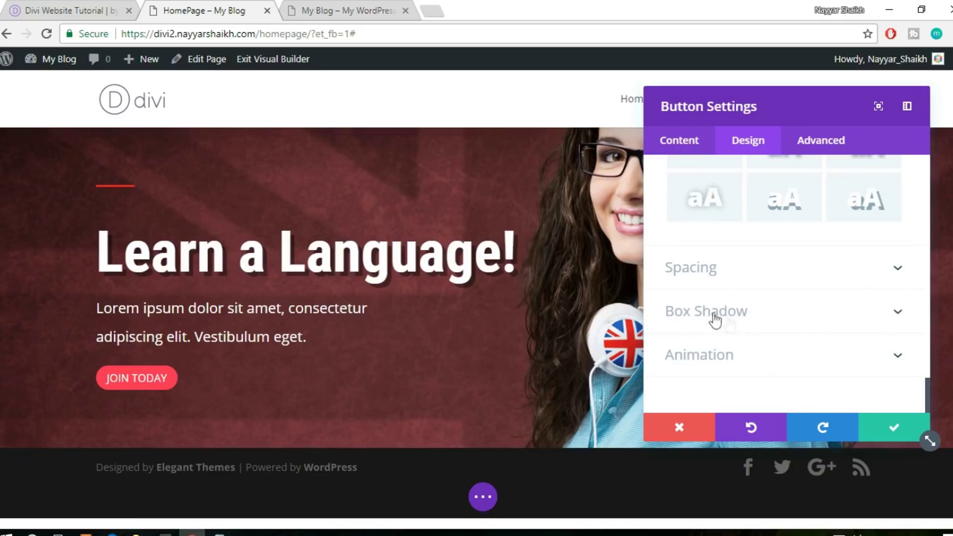
Apply the bottom-right box shadow preset with 3px horizontal and 7px vertical offset
left_click(733, 320)
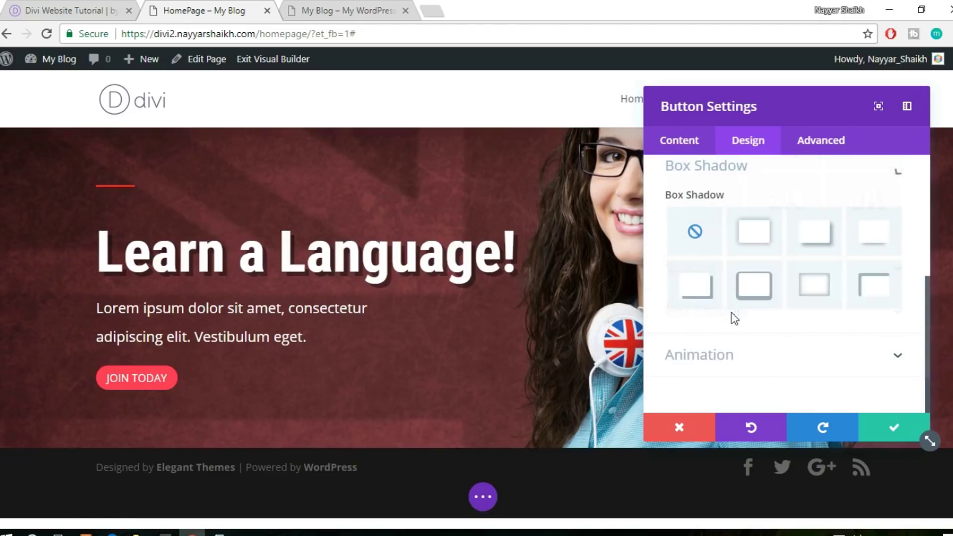
left_click(825, 293)
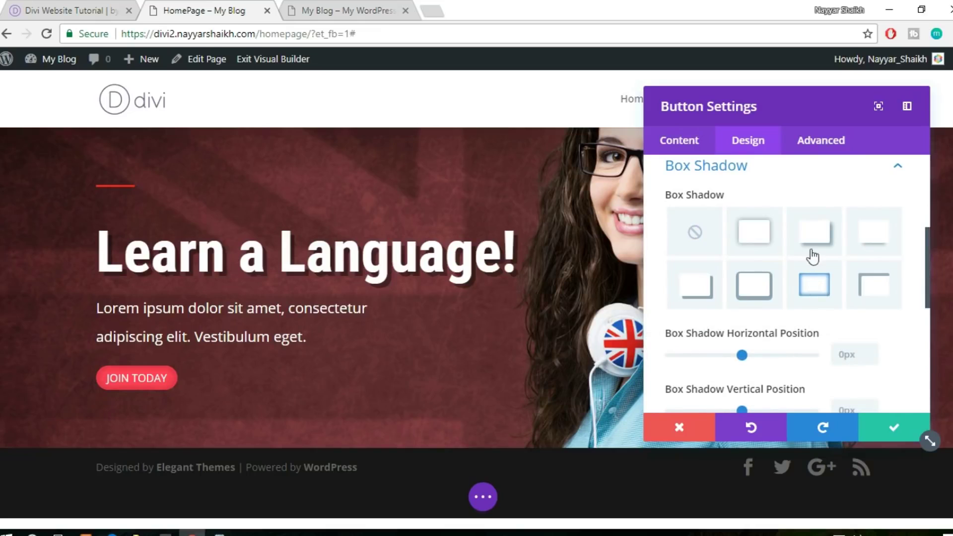
left_click(755, 283)
left_click(710, 286)
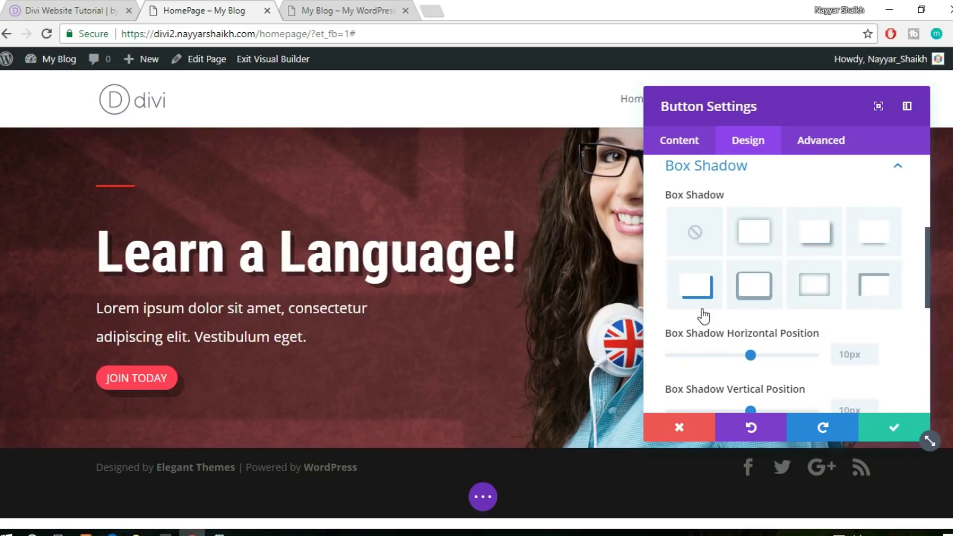
scroll(704, 315, "down", 2)
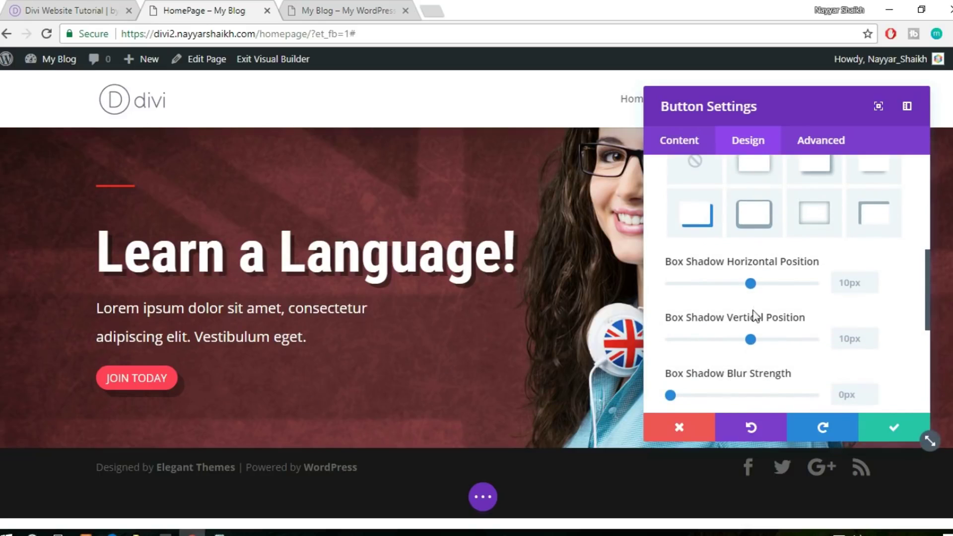
left_click_drag(750, 283, 745, 286)
left_click_drag(751, 341, 752, 346)
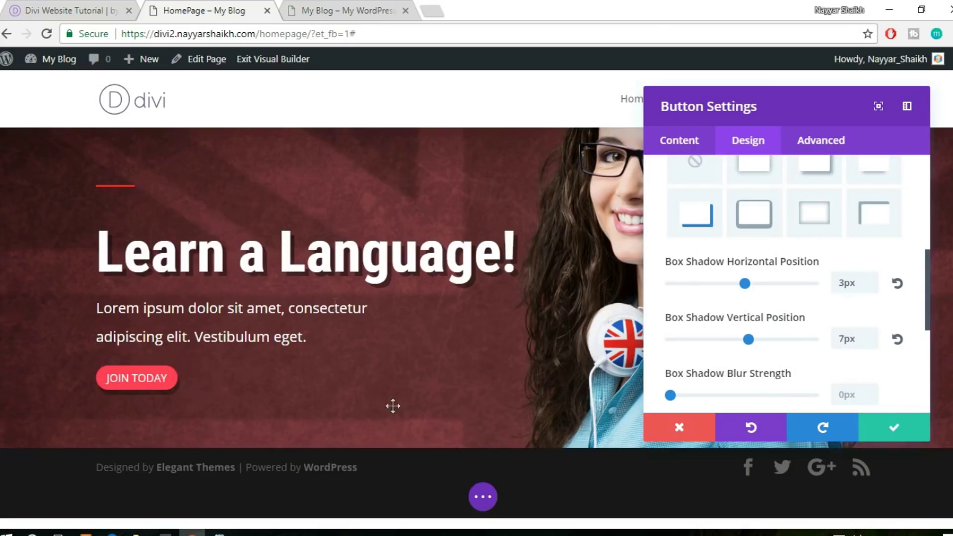
Save the Button Settings and go back to the HomePage builder tab
left_click(893, 434)
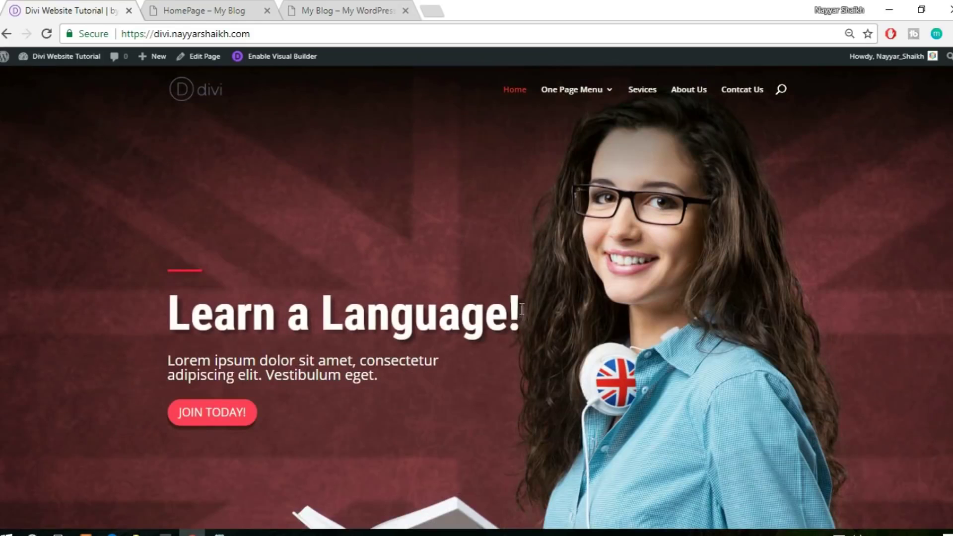
left_click(171, 7)
left_click(227, 9)
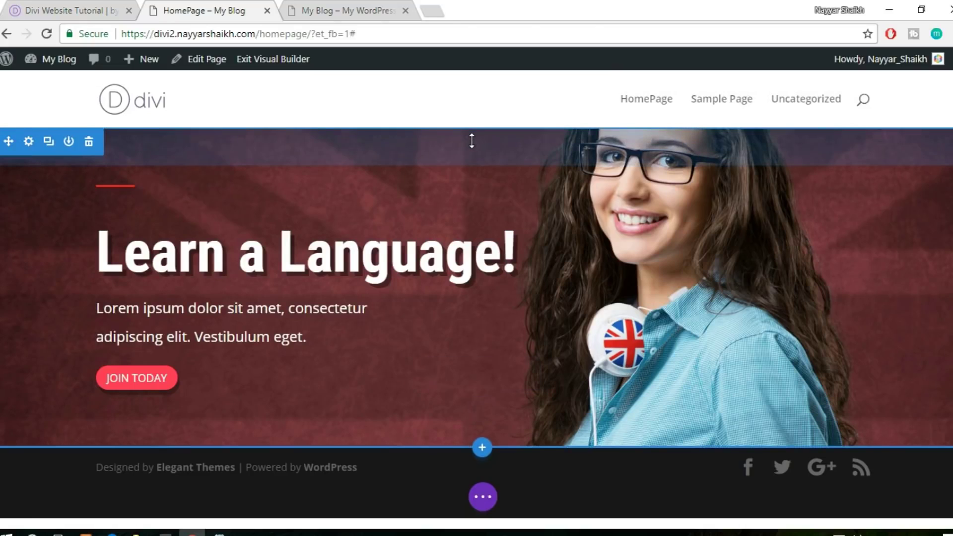
Drag the hero section's top and bottom padding taller
left_click_drag(496, 150, 499, 231)
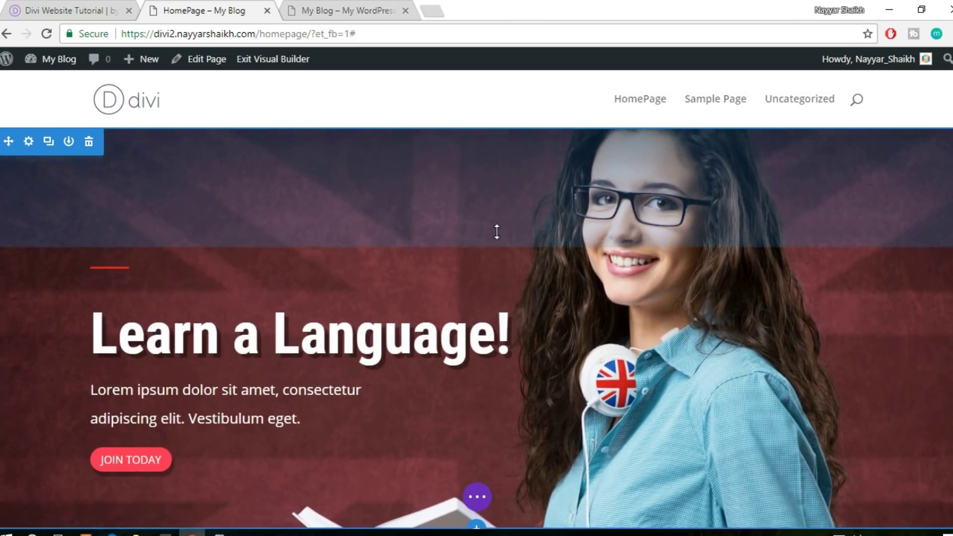
scroll(499, 232, "down", 2)
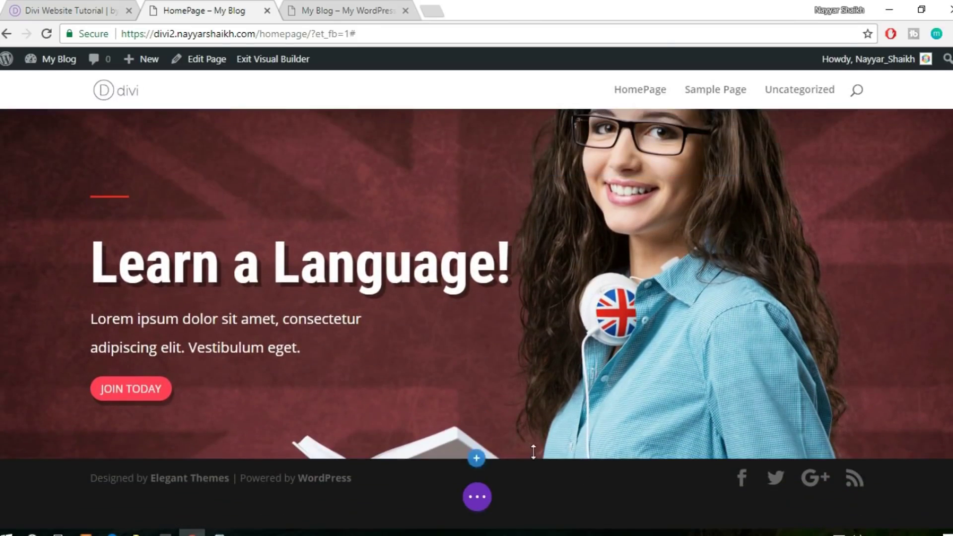
left_click_drag(601, 450, 624, 452)
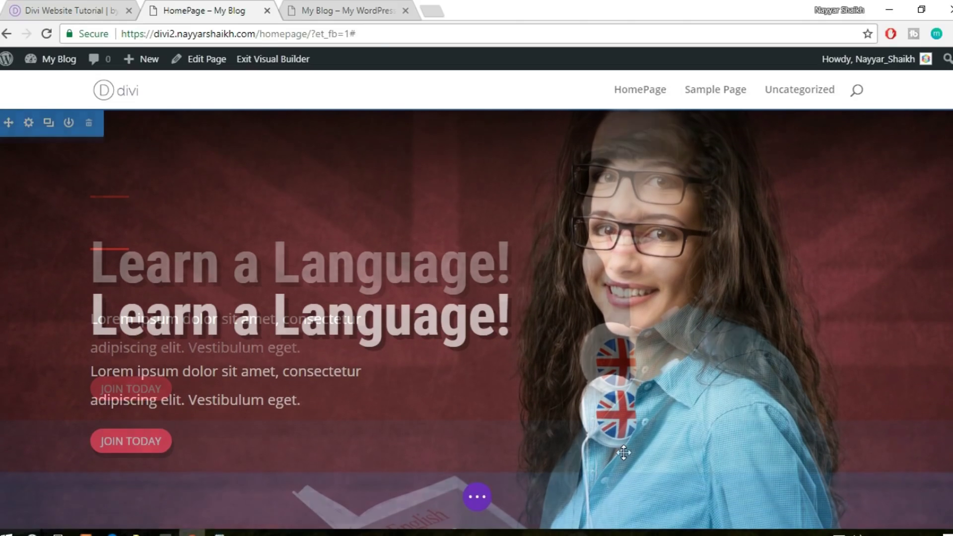
scroll(624, 450, "up", 2)
scroll(624, 450, "down", 3)
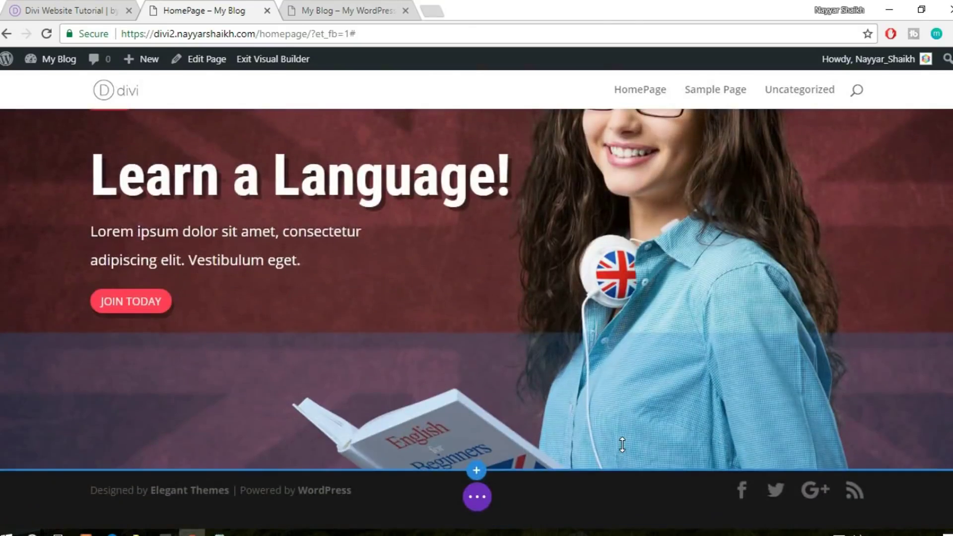
scroll(646, 422, "up", 3)
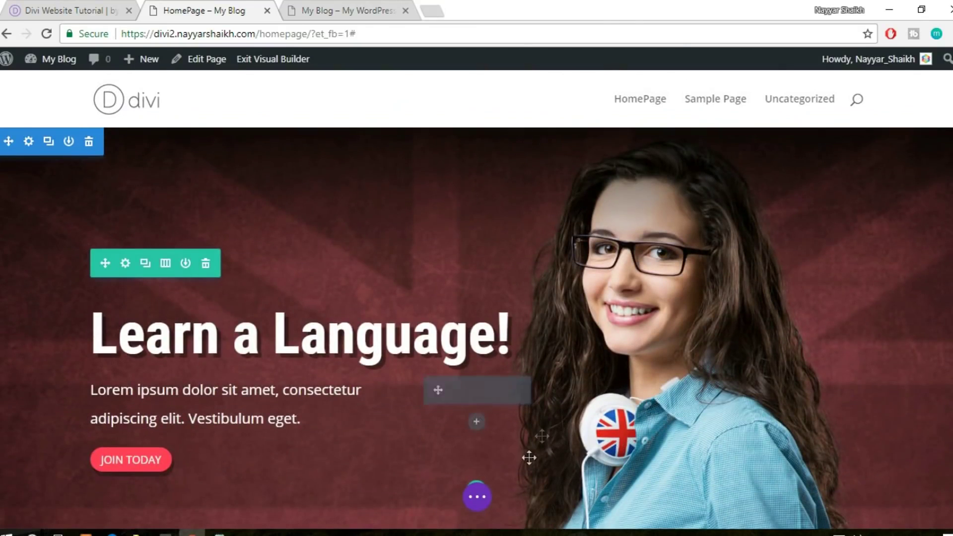
Save the page from the purple page-actions bar and collapse it
left_click(484, 505)
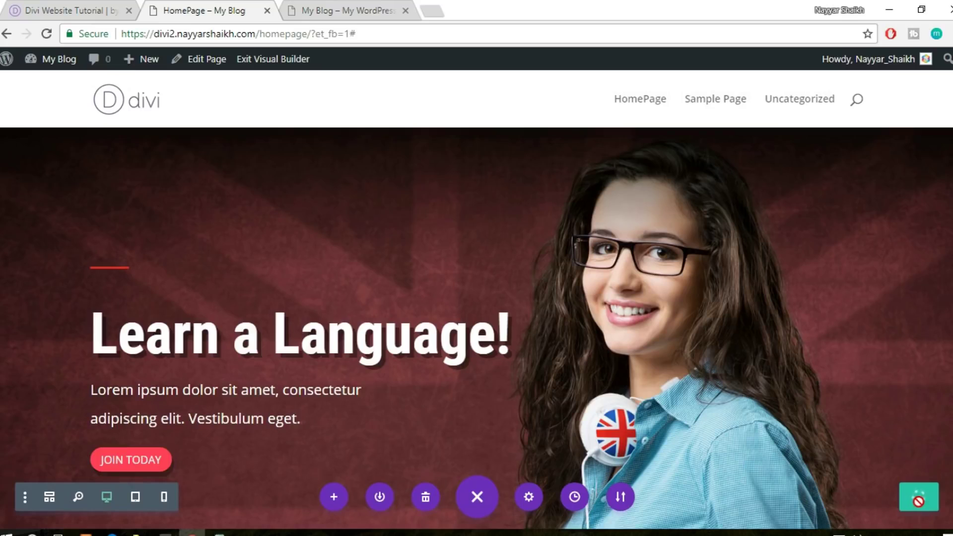
left_click(918, 501)
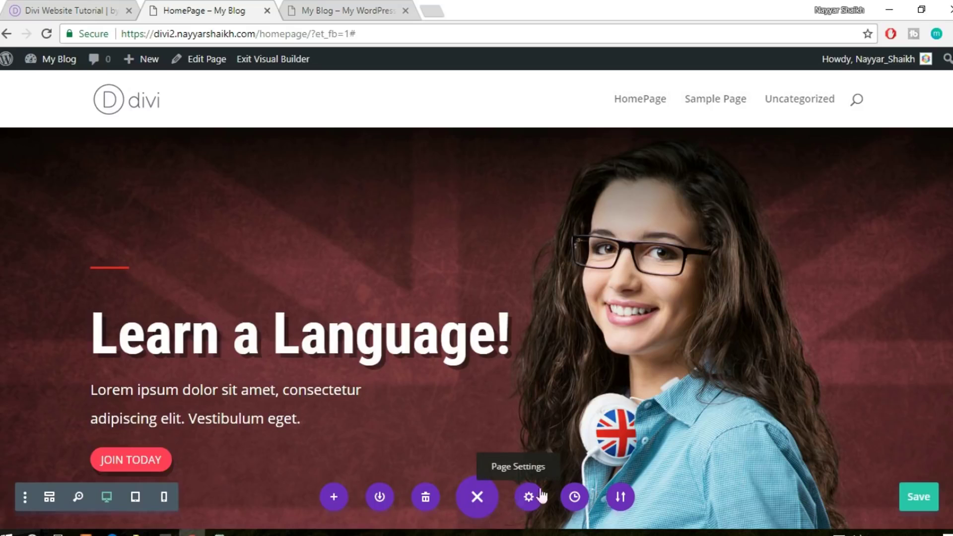
left_click(478, 497)
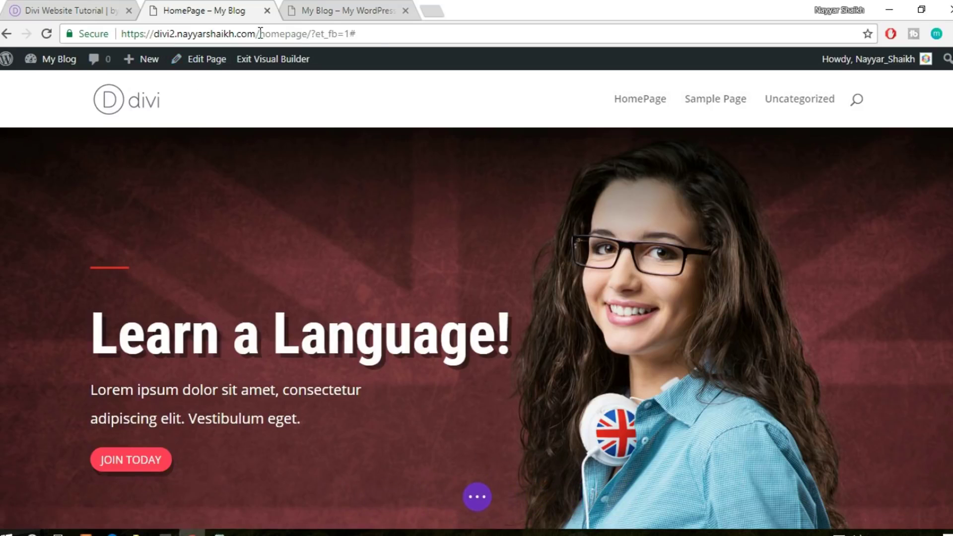
Open the site's front page in a new tab and close the old My Blog tab
left_click_drag(257, 33, 79, 30)
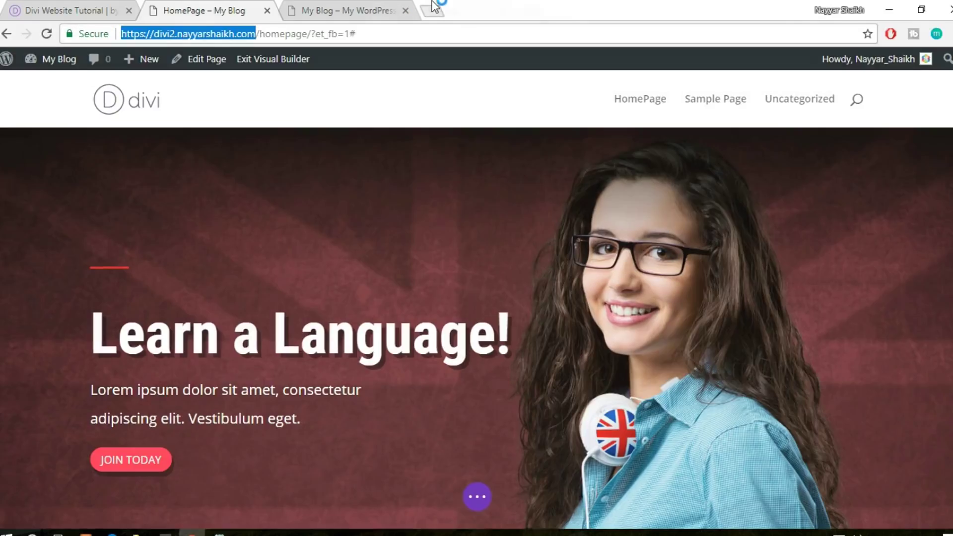
left_click_drag(435, 6, 436, 5)
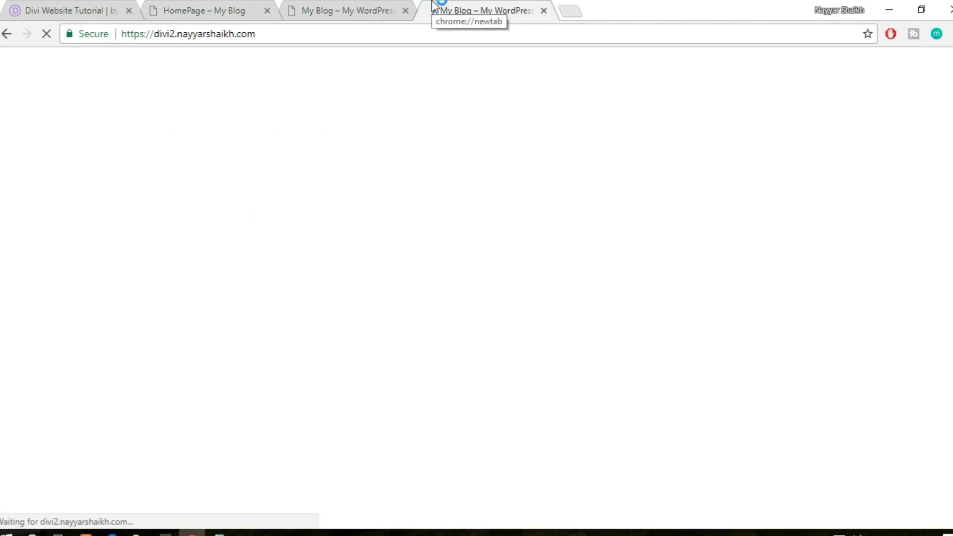
left_click(405, 11)
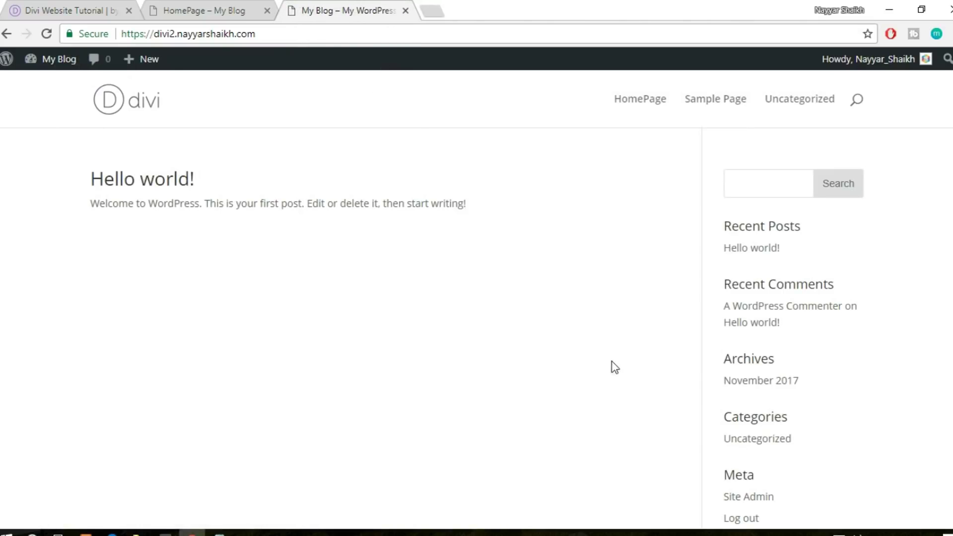
scroll(611, 367, "down", 3)
scroll(611, 378, "up", 3)
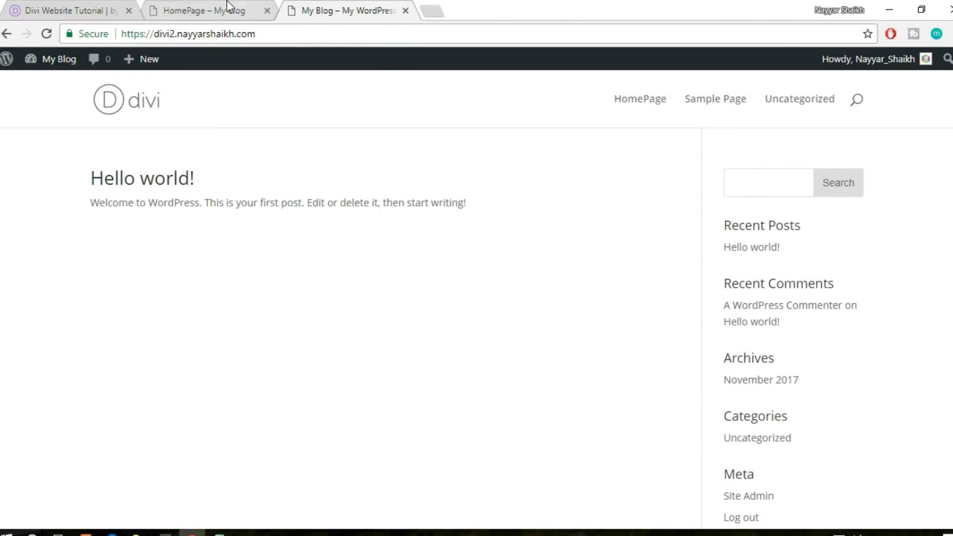
Open the live HomePage from the front page menu and zoom it out
left_click(214, 11)
left_click(349, 7)
left_click(174, 6)
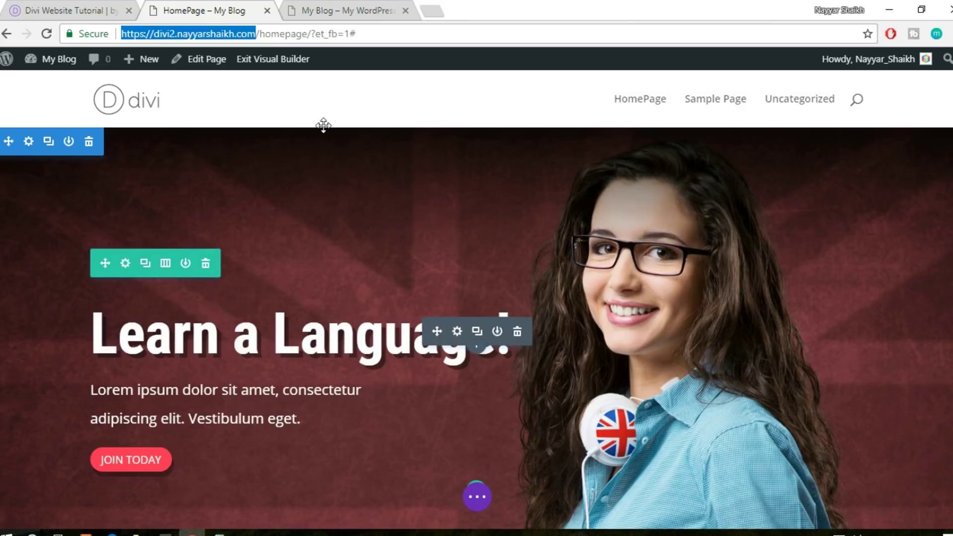
left_click(332, 7)
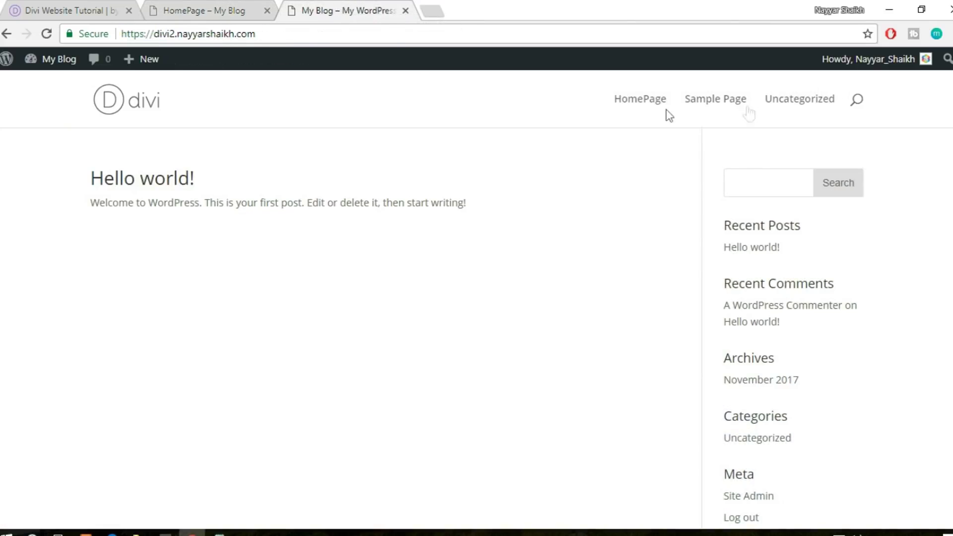
left_click(643, 105)
key("ctrl+minus")
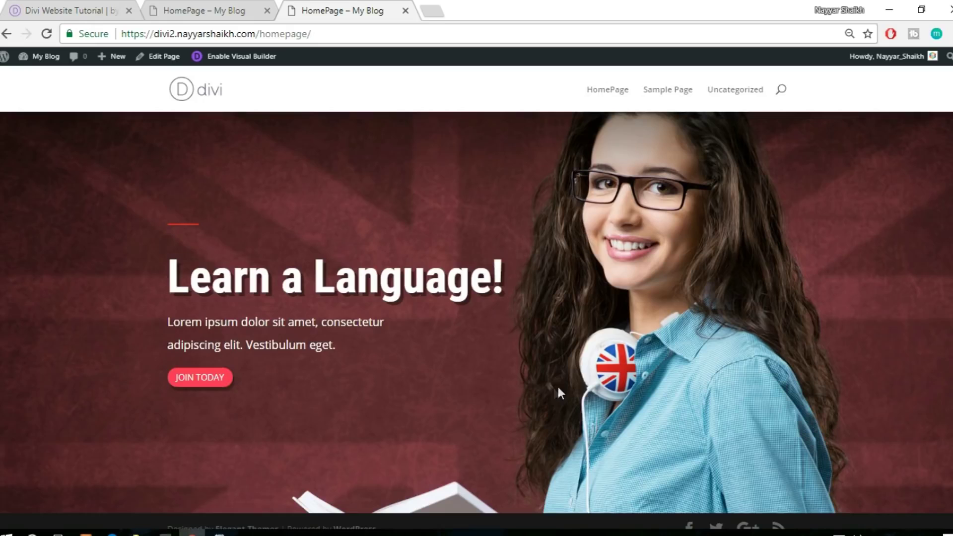
View the reference site's hero and Our Courses section, then return to the HomePage builder tab
left_click(109, 7)
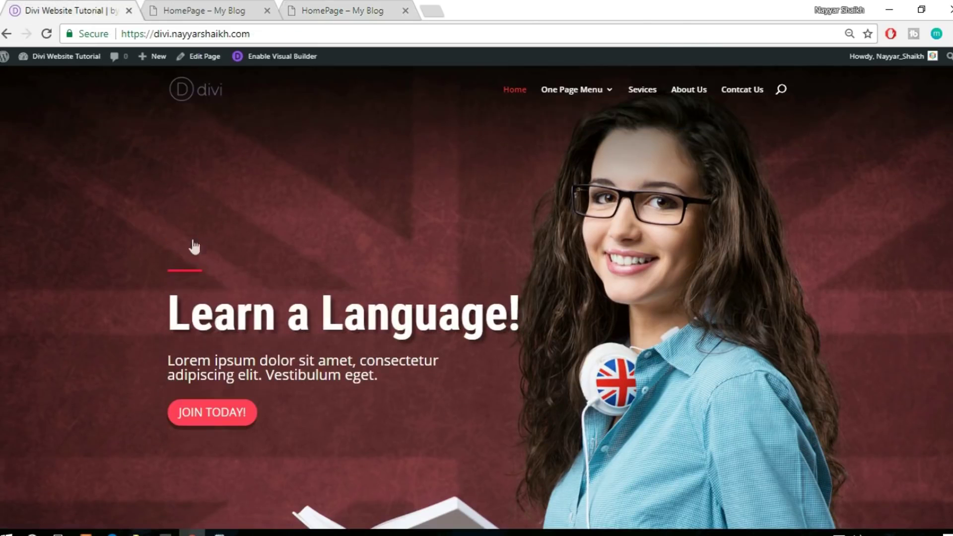
left_click(372, 9)
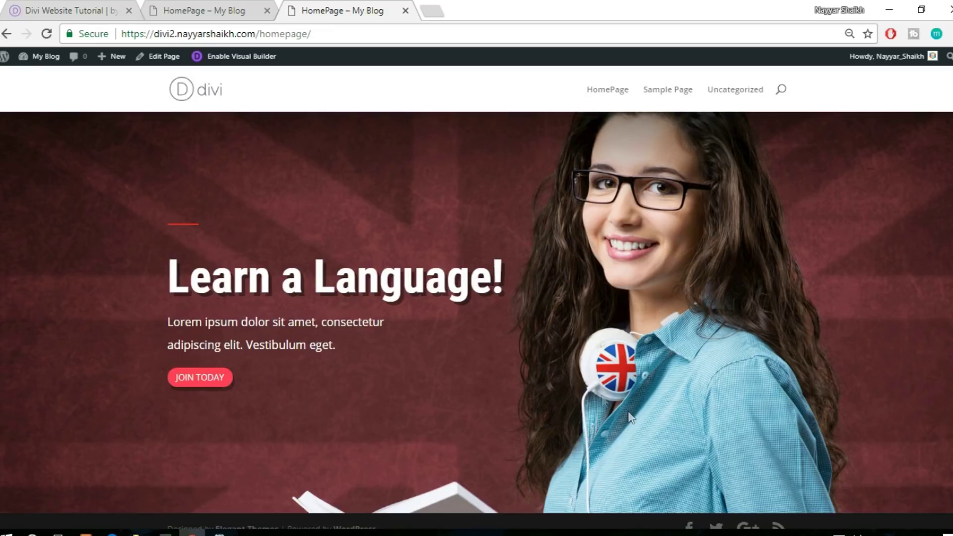
left_click(194, 56)
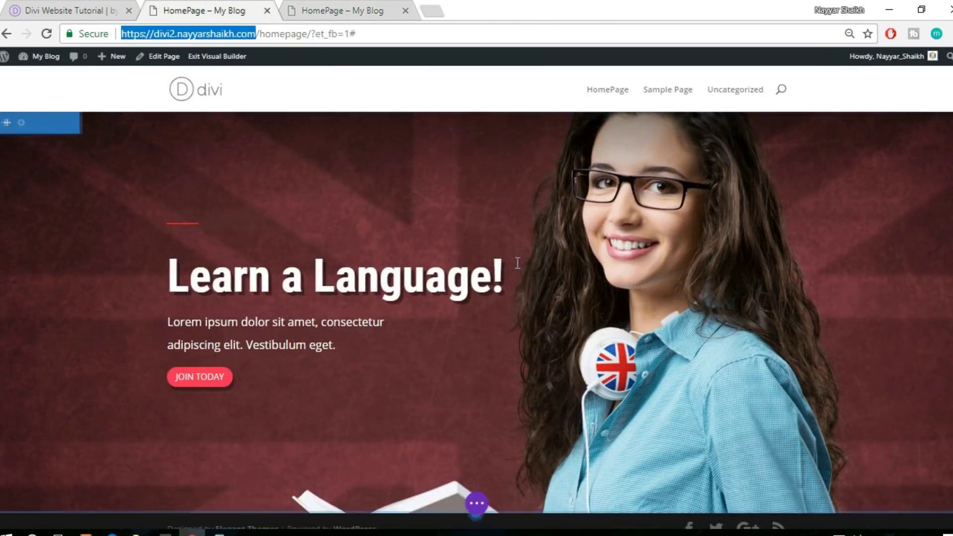
scroll(526, 286, "down", 1)
key("ctrl+shift+Tab")
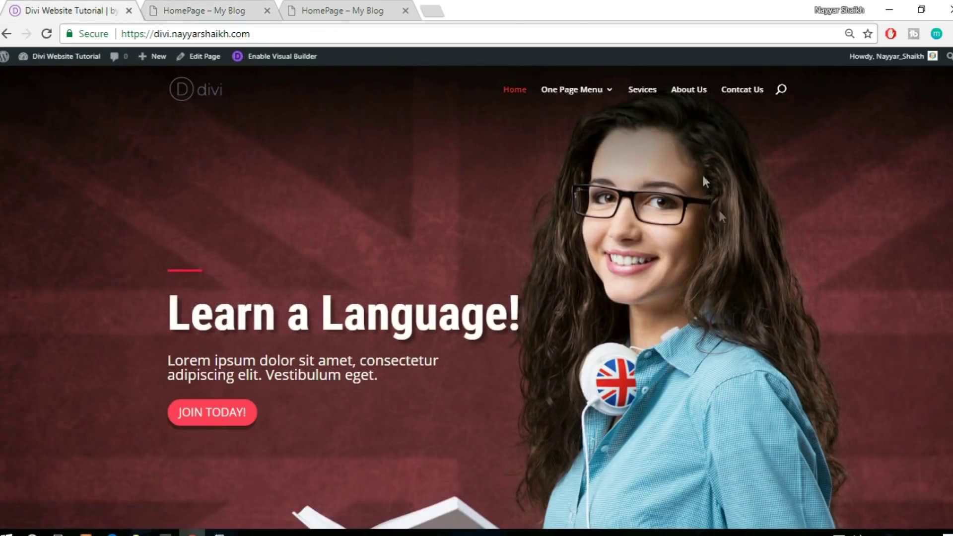
scroll(735, 264, "down", 8)
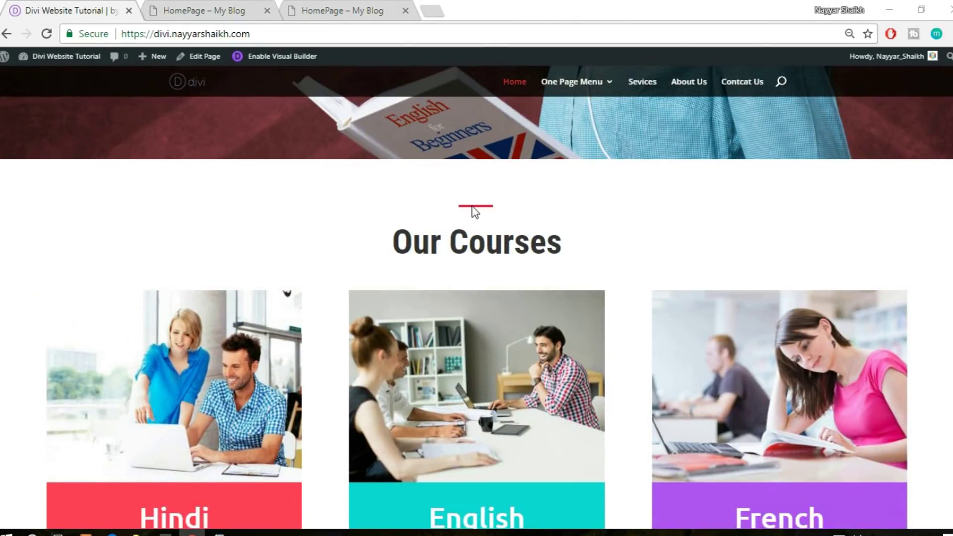
left_click(213, 6)
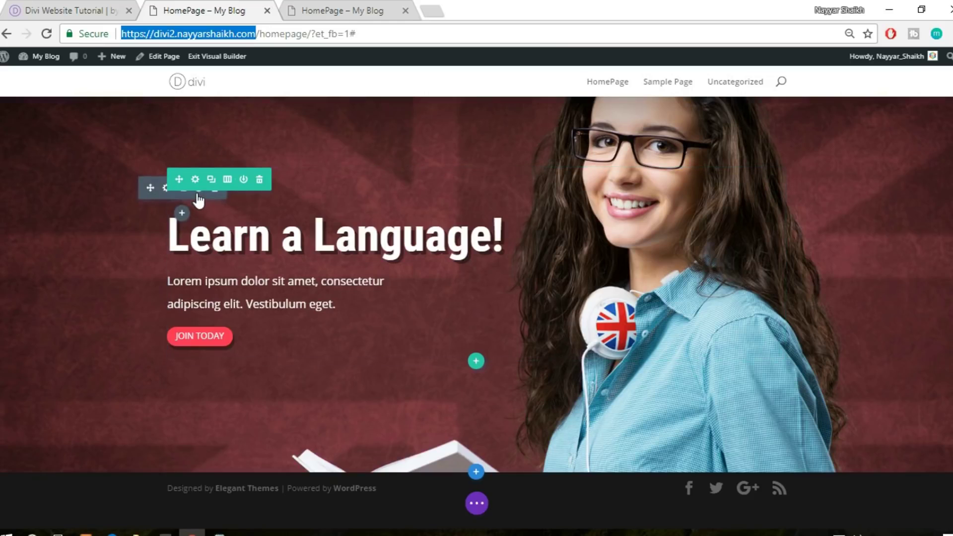
Save the red divider module to the Divi Library with template name 'Divider'
left_click(198, 195)
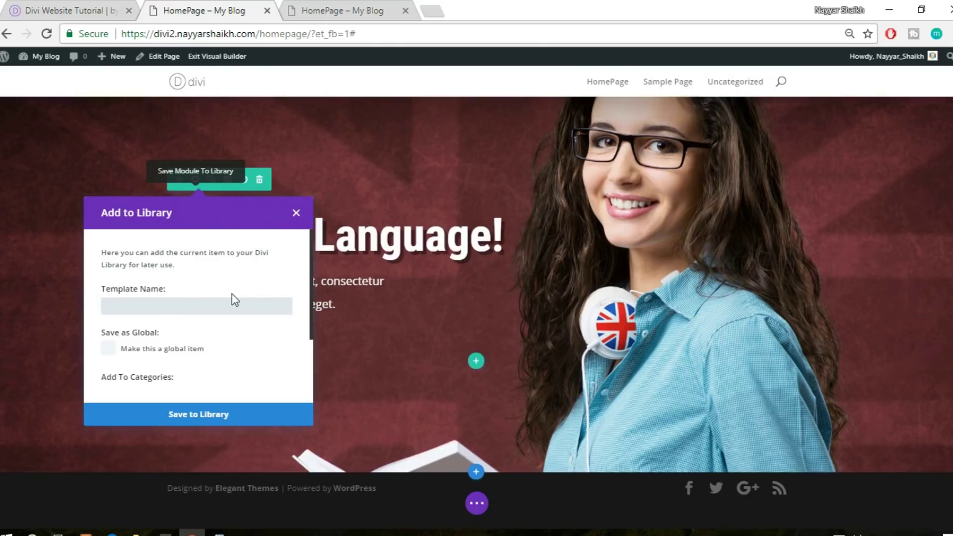
type("dIVIDE")
key("ctrl+a")
type("d")
key("BackSpace")
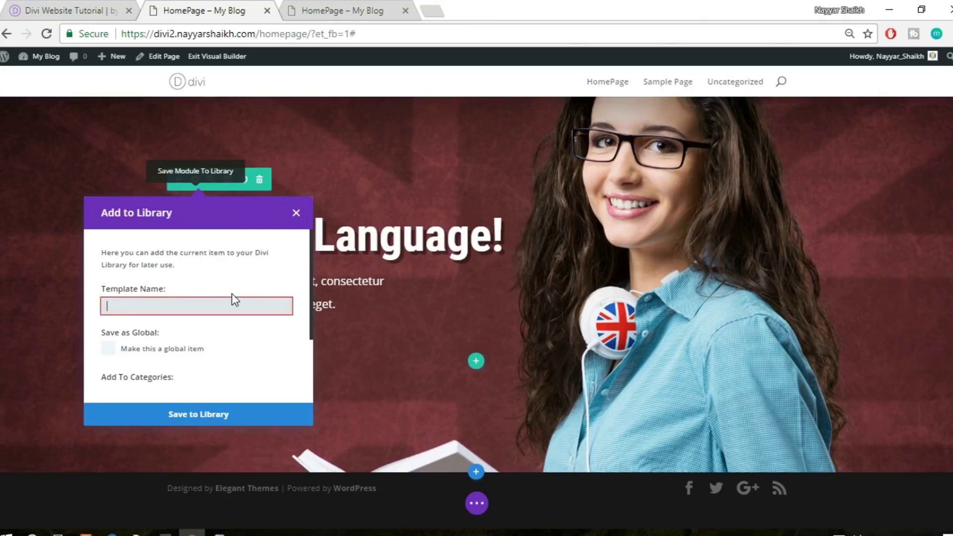
type("Divider")
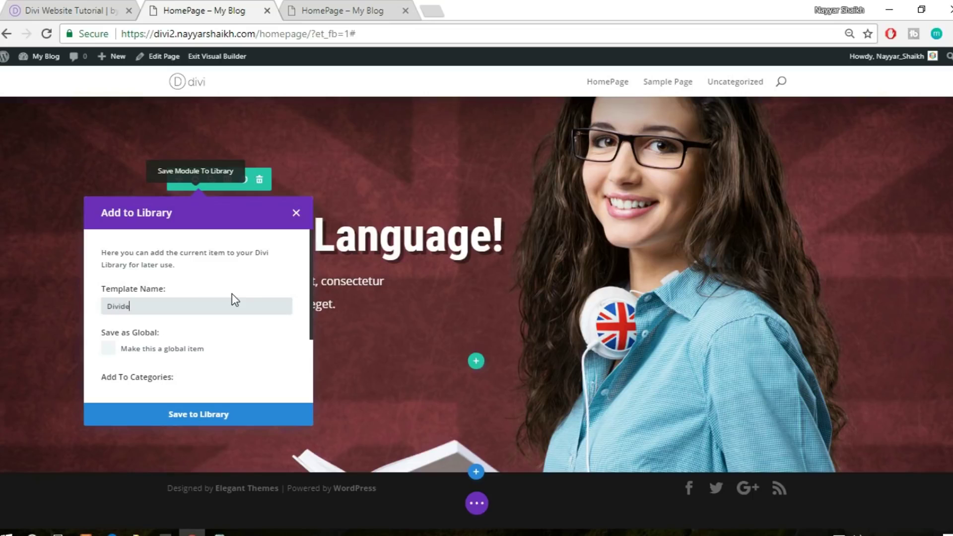
left_click(229, 416)
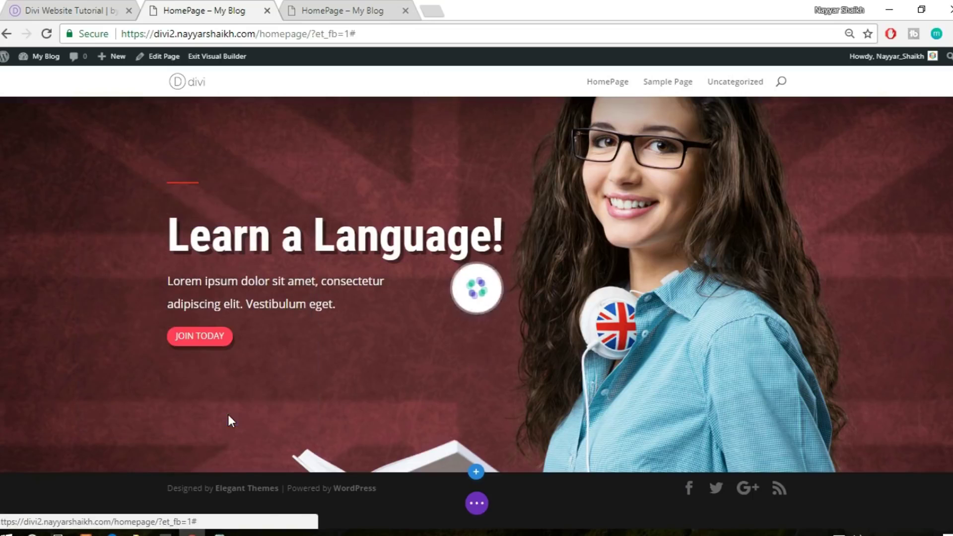
Switch between the homepage and reference site tabs, ending back on the builder
left_click(346, 9)
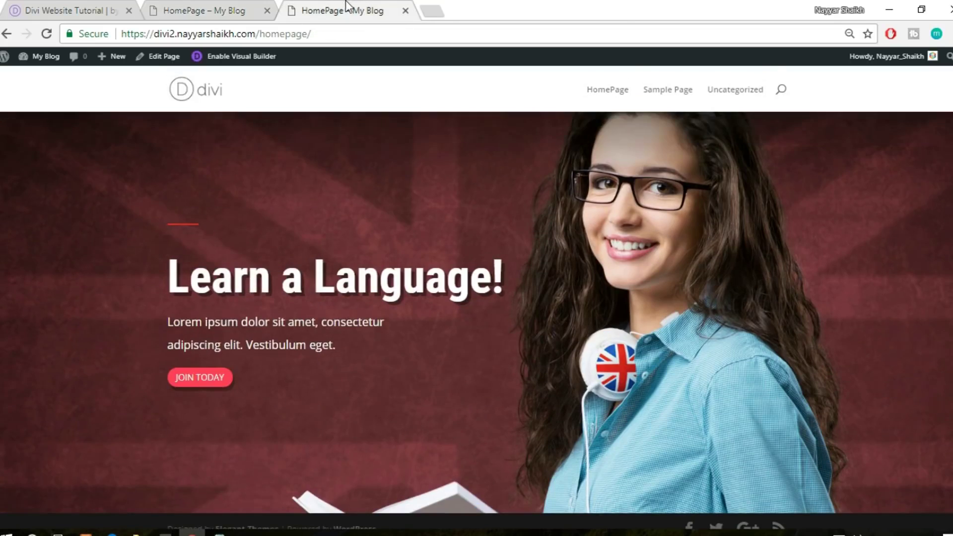
left_click(100, 10)
scroll(174, 222, "up", 6)
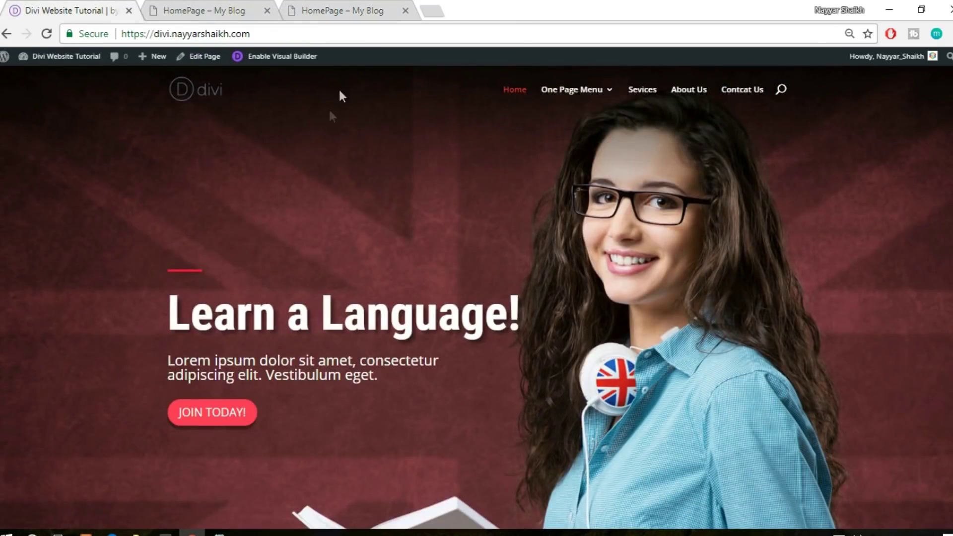
left_click(346, 9)
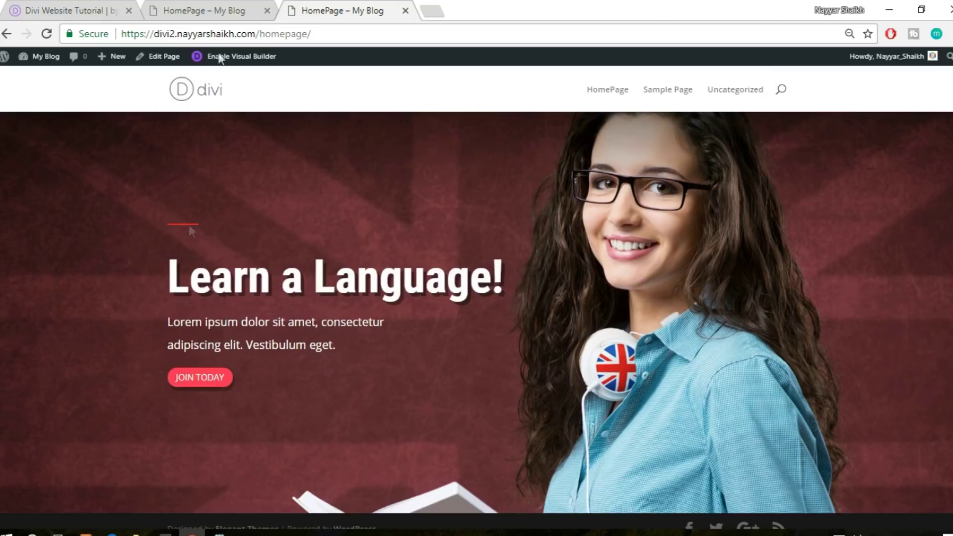
key("ctrl+shift+Tab")
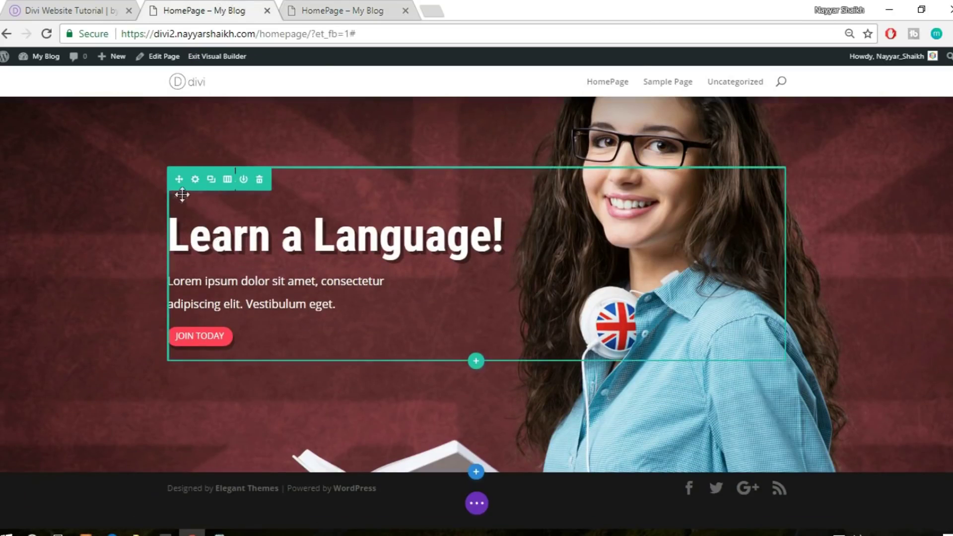
Change the red divider's Divider Weight to 4 under Design > Sizing and save
left_click(166, 191)
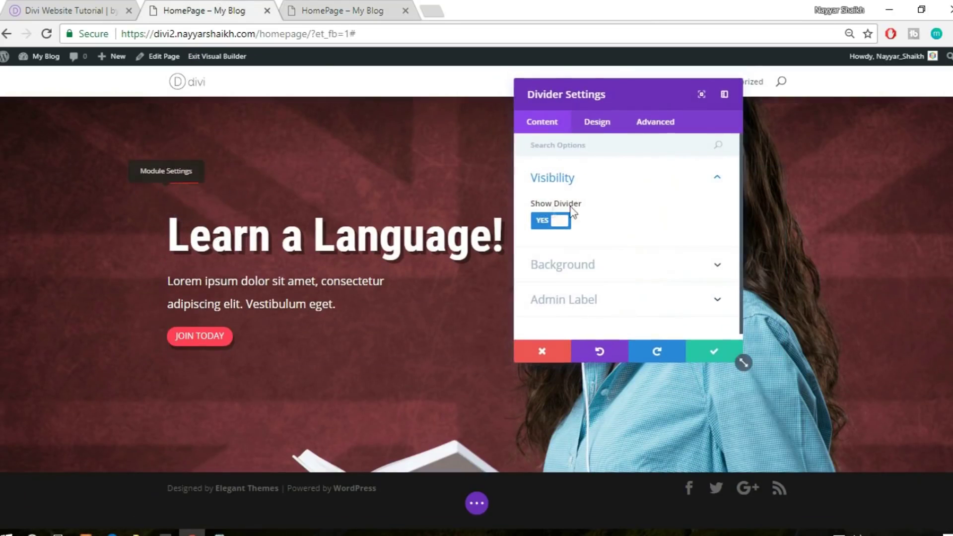
left_click(599, 129)
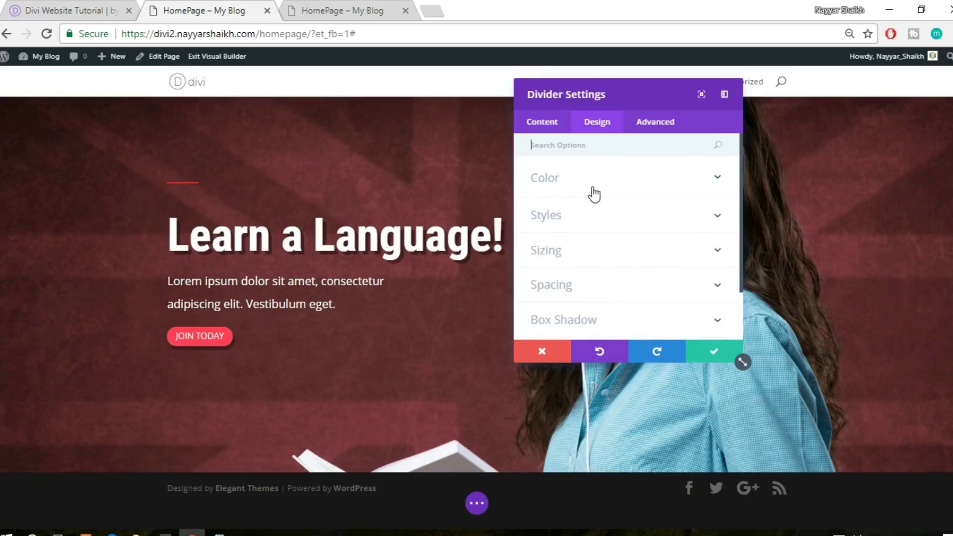
scroll(620, 233, "down", 1)
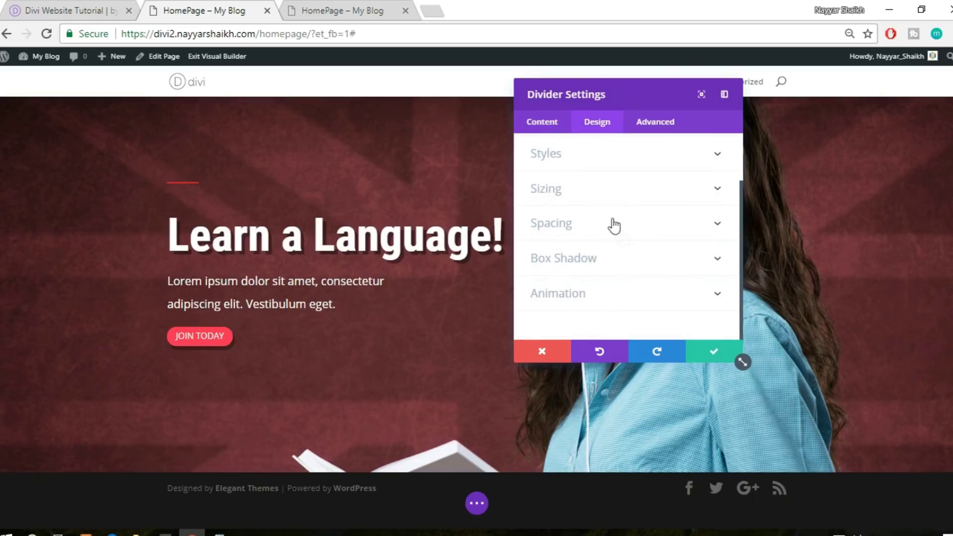
left_click(607, 193)
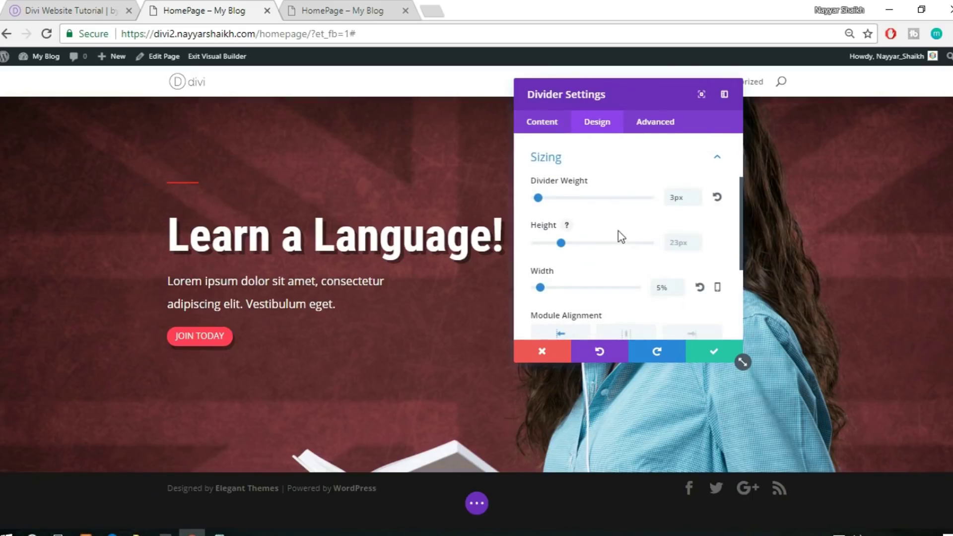
left_click_drag(683, 195, 656, 196)
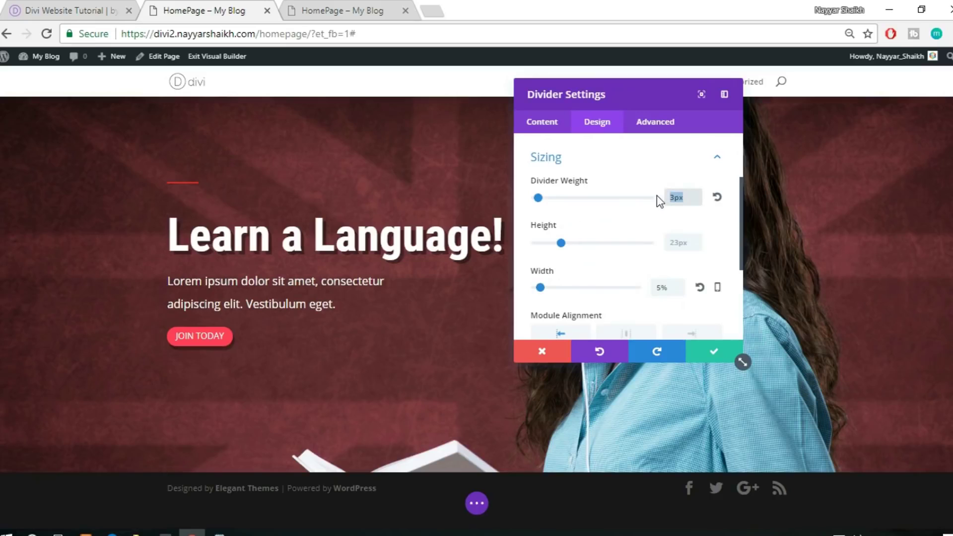
type("4")
left_click(705, 352)
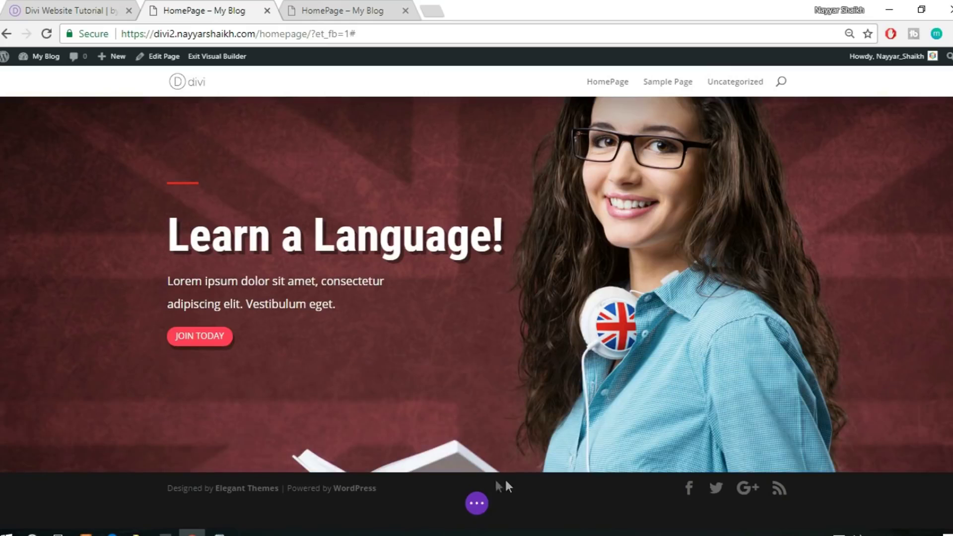
Bring up Insert Section below the hero and select the reference site's 'Our Courses' heading
mouse_move(476, 475)
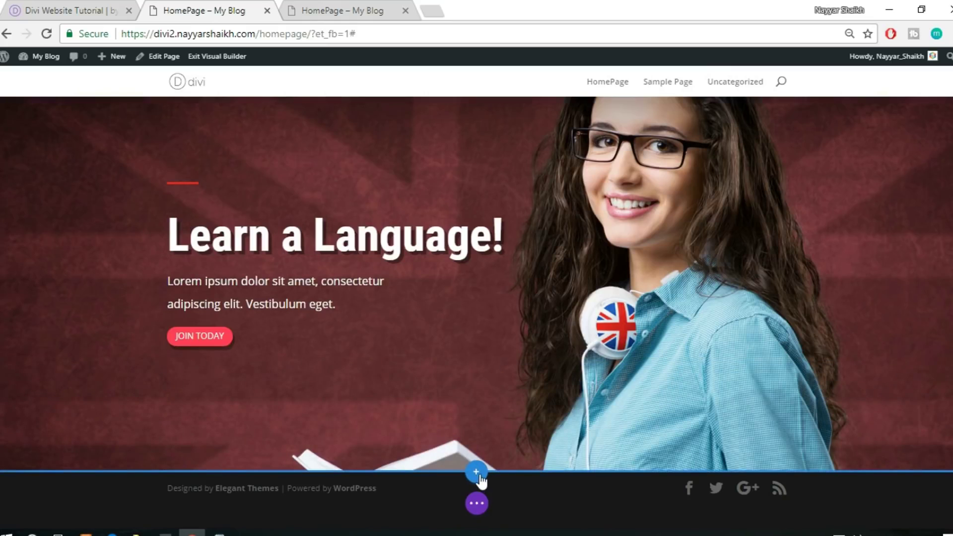
left_click(476, 473)
left_click(67, 10)
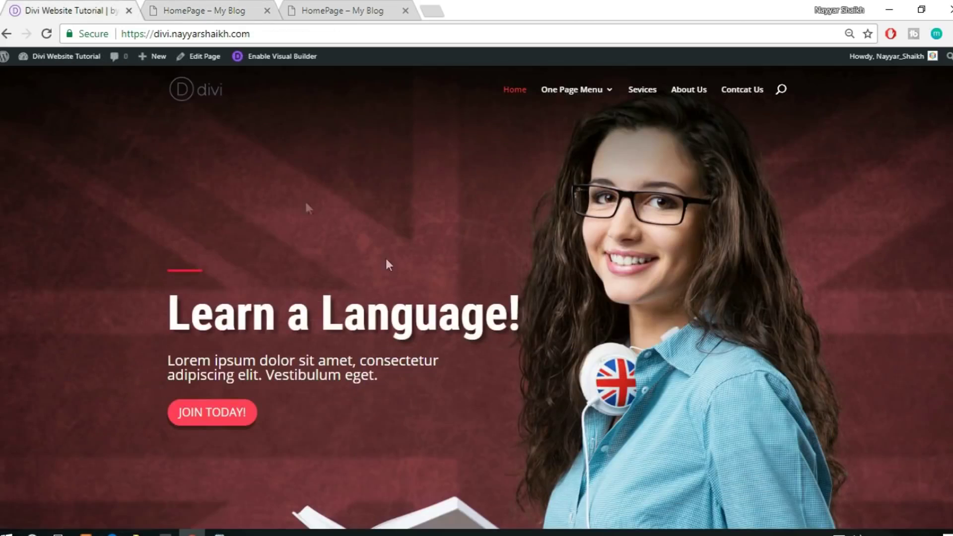
scroll(397, 331, "down", 8)
scroll(800, 312, "up", 1)
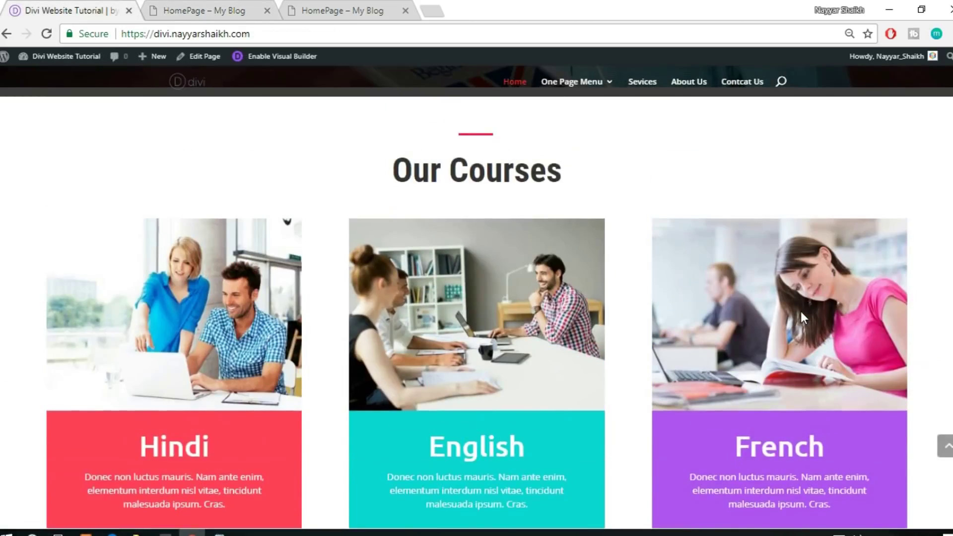
scroll(800, 312, "up", 3)
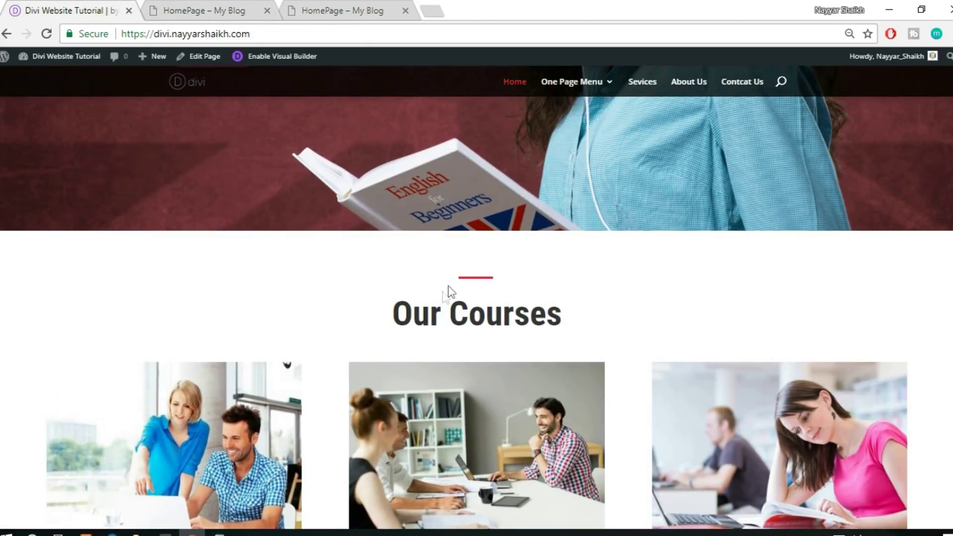
left_click_drag(392, 322, 574, 325)
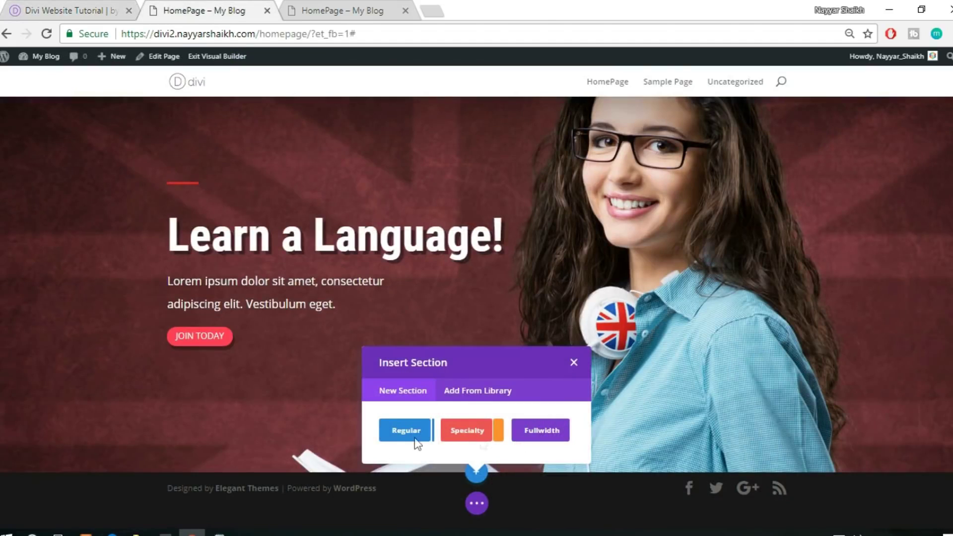
Add a regular section with a single-column row, briefly searching modules for 'div'
left_click(408, 432)
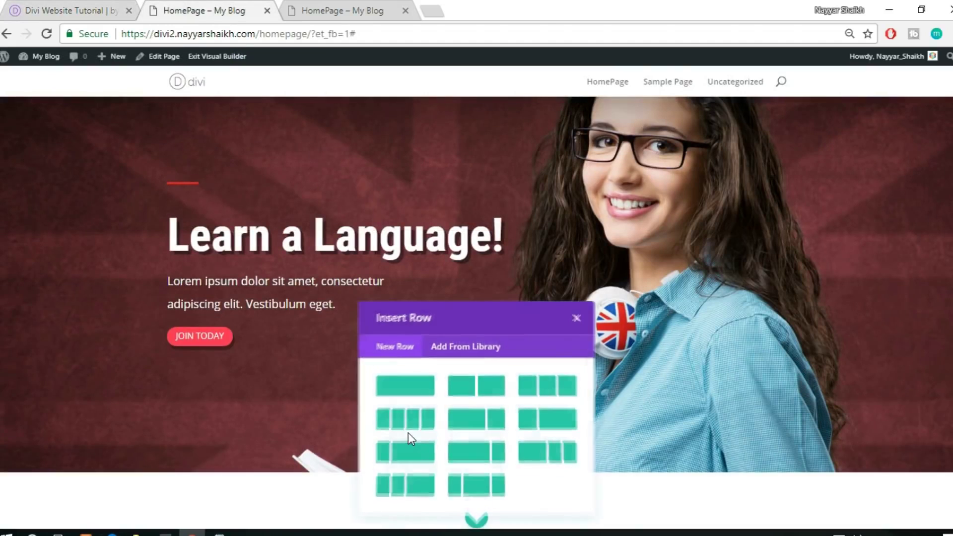
left_click(410, 384)
scroll(675, 355, "down", 3)
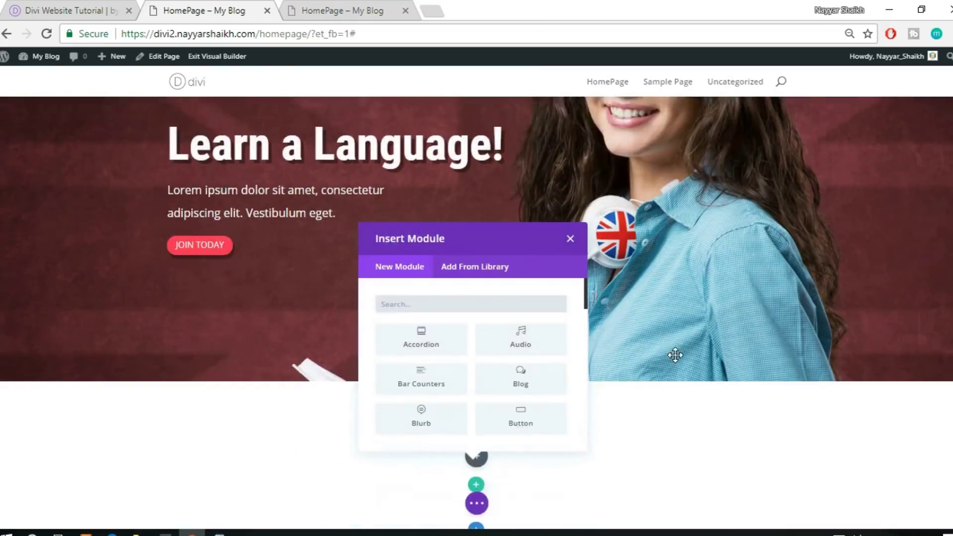
type("div")
key("BackSpace")
key("BackSpace")
key("BackSpace")
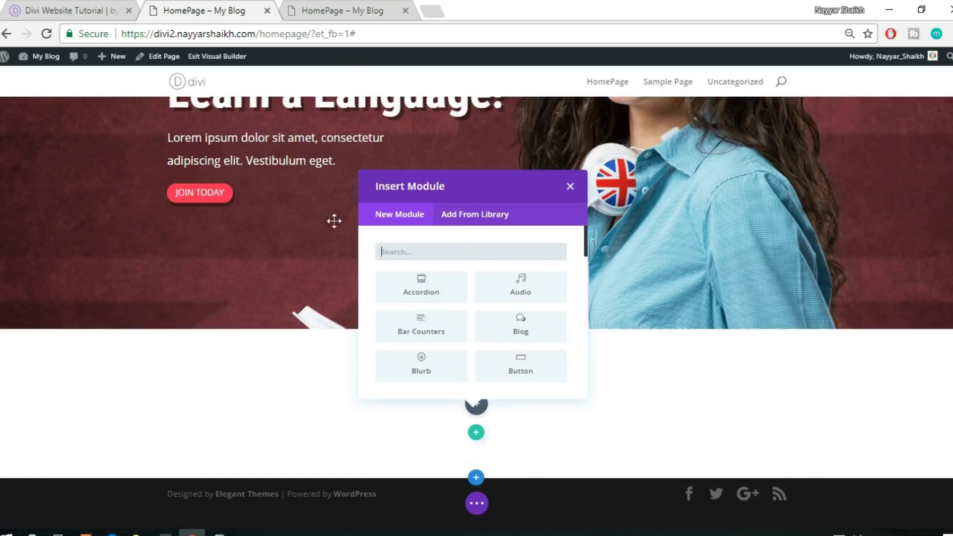
scroll(249, 208, "up", 2)
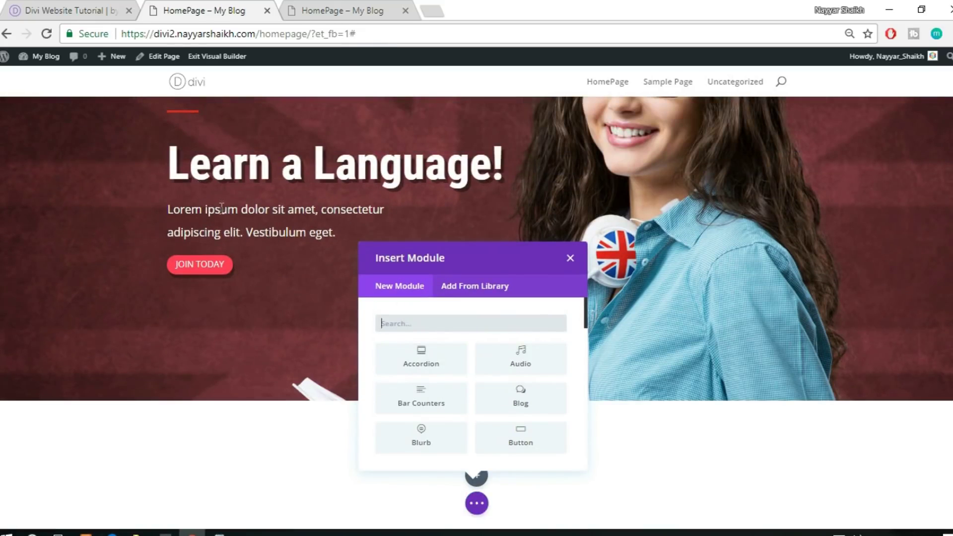
scroll(222, 206, "down", 2)
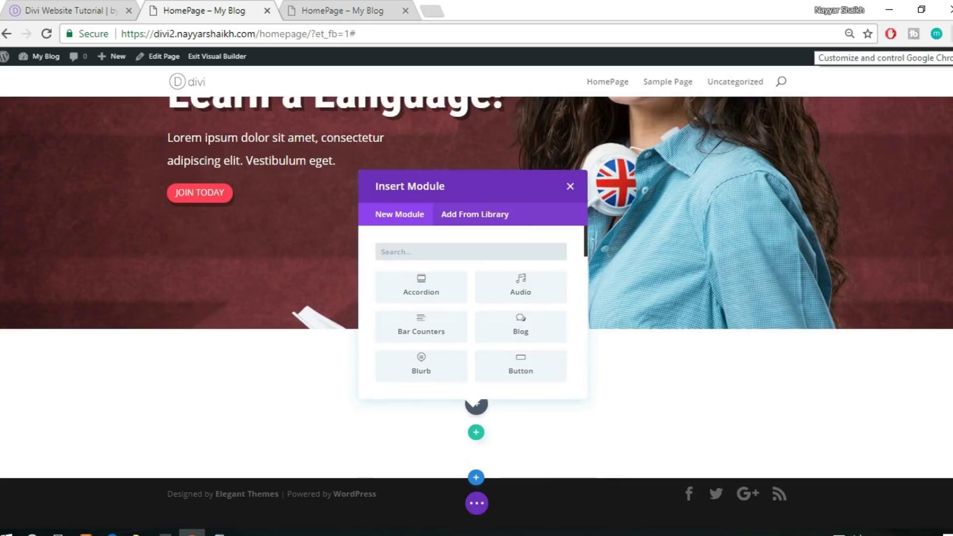
Increase the browser page zoom two steps
left_click(948, 33)
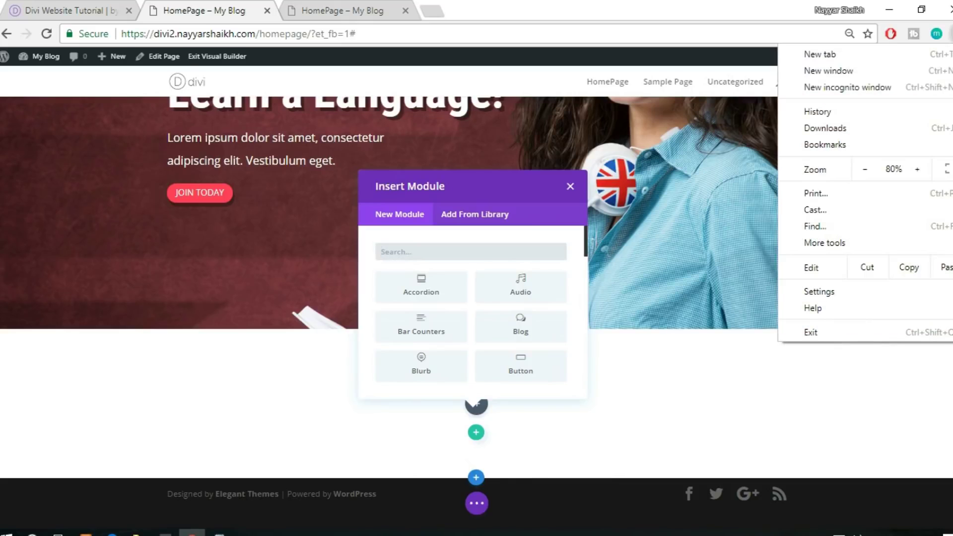
left_click(917, 170)
left_click(917, 170)
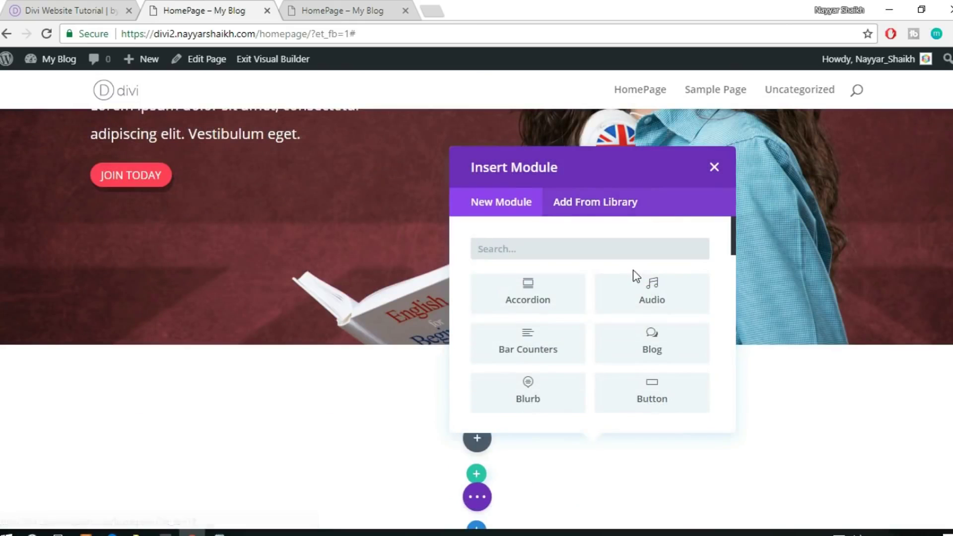
Insert the saved red Divider module from the library below the hero
scroll(633, 272, "down", 3)
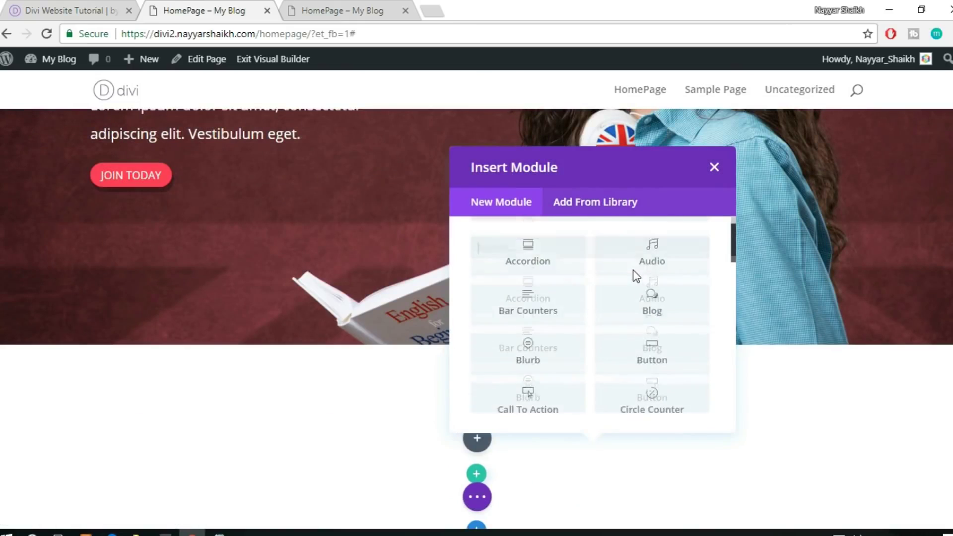
left_click(587, 212)
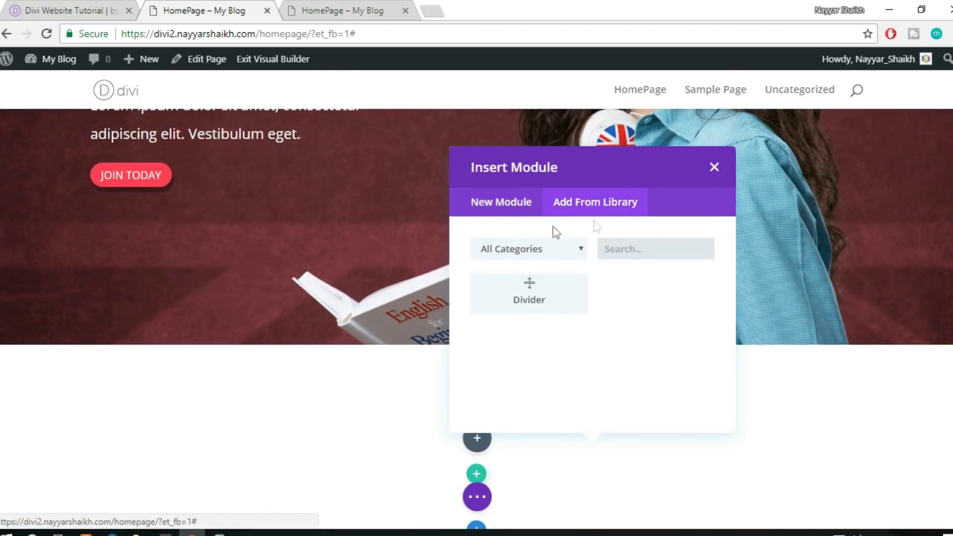
scroll(270, 276, "up", 4)
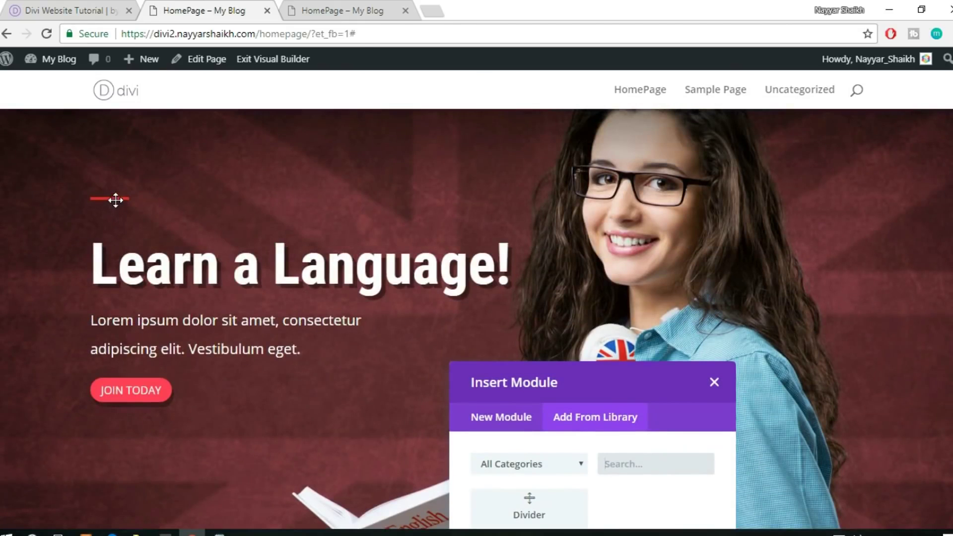
scroll(571, 297, "down", 3)
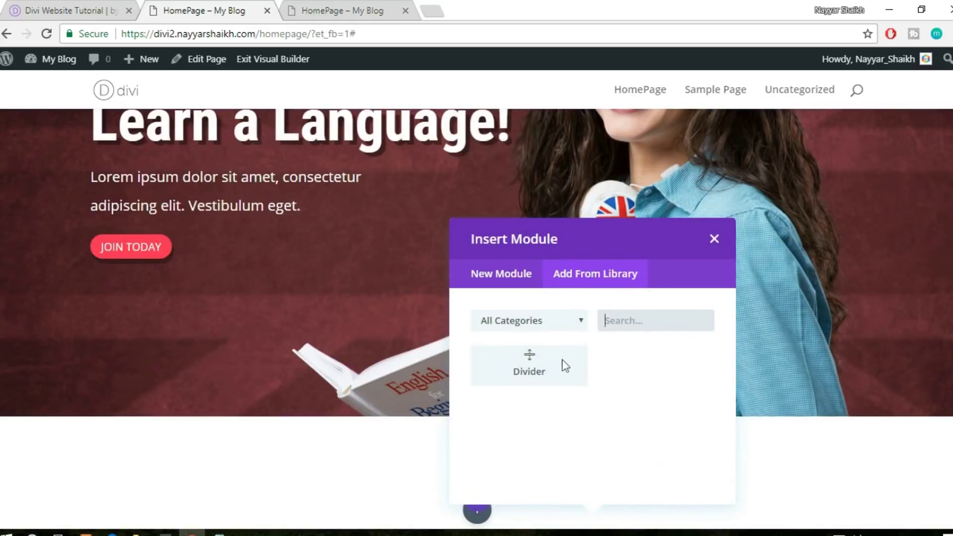
left_click(547, 366)
scroll(688, 366, "down", 2)
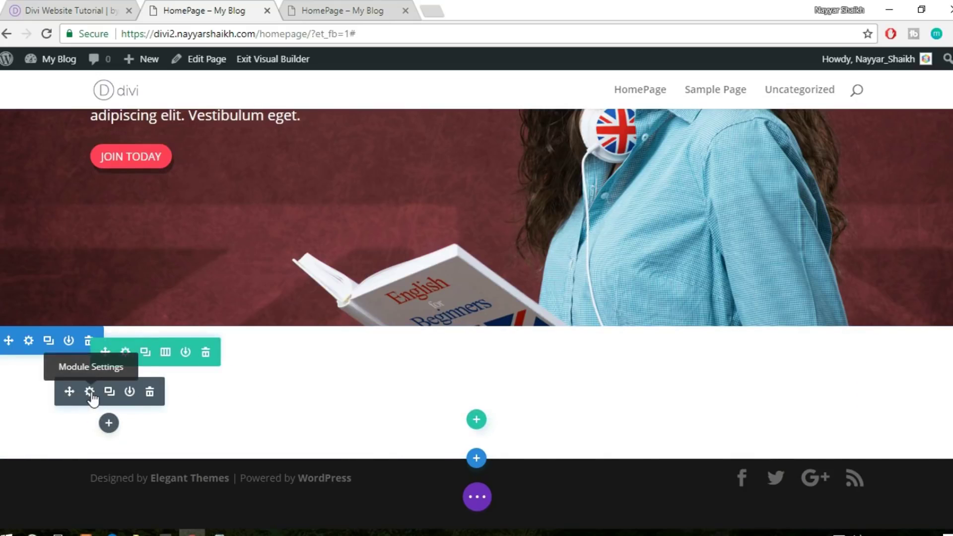
Give the divider a 4px weight and centre module alignment, then save
left_click(90, 392)
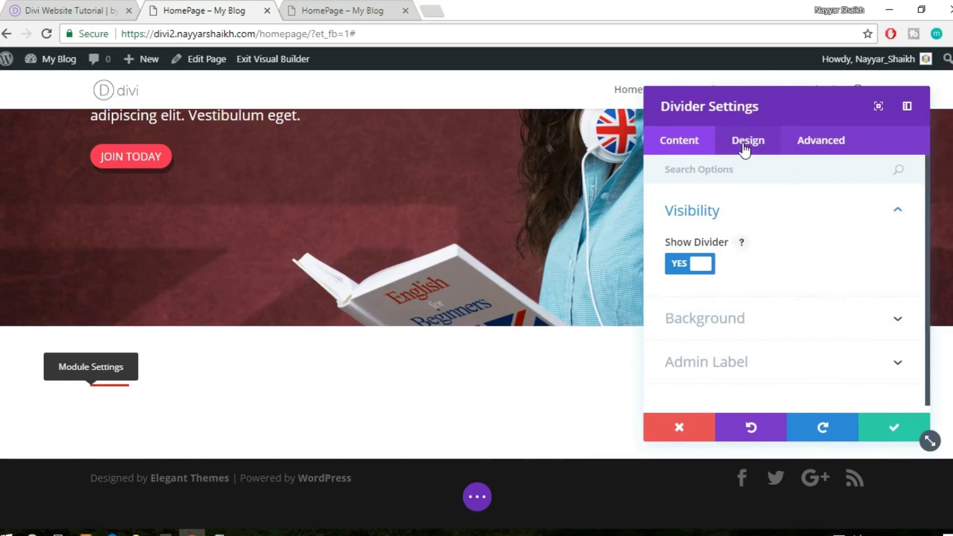
left_click(746, 143)
scroll(724, 341, "down", 2)
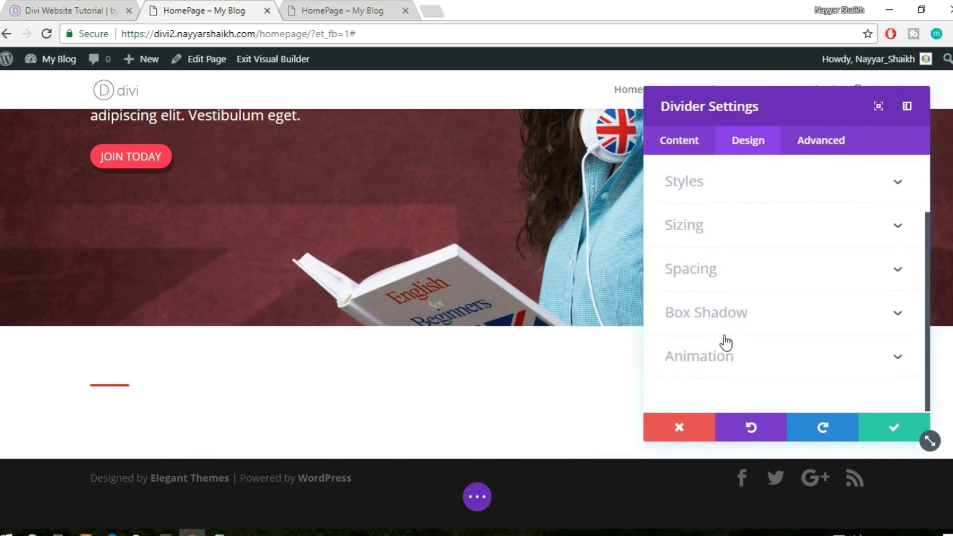
left_click(727, 230)
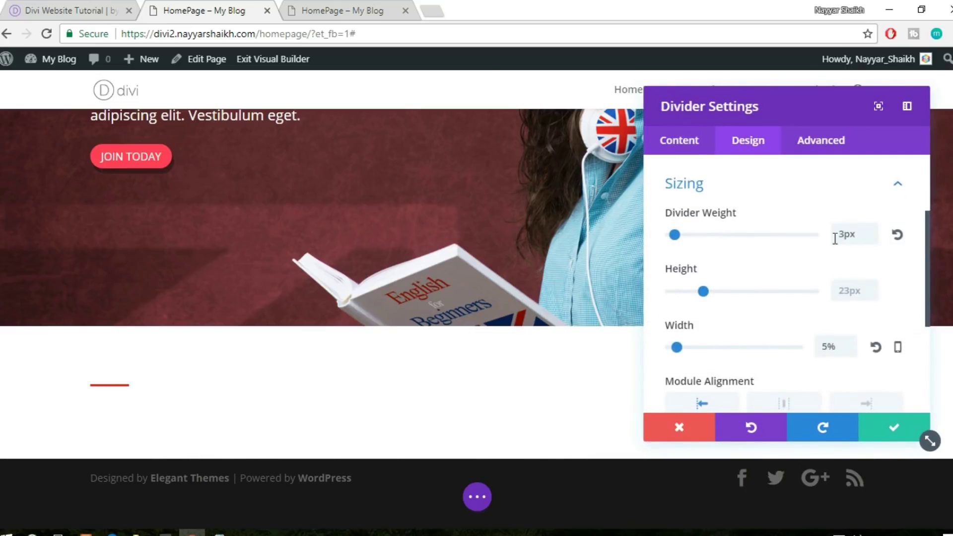
double_click(850, 236)
type("4")
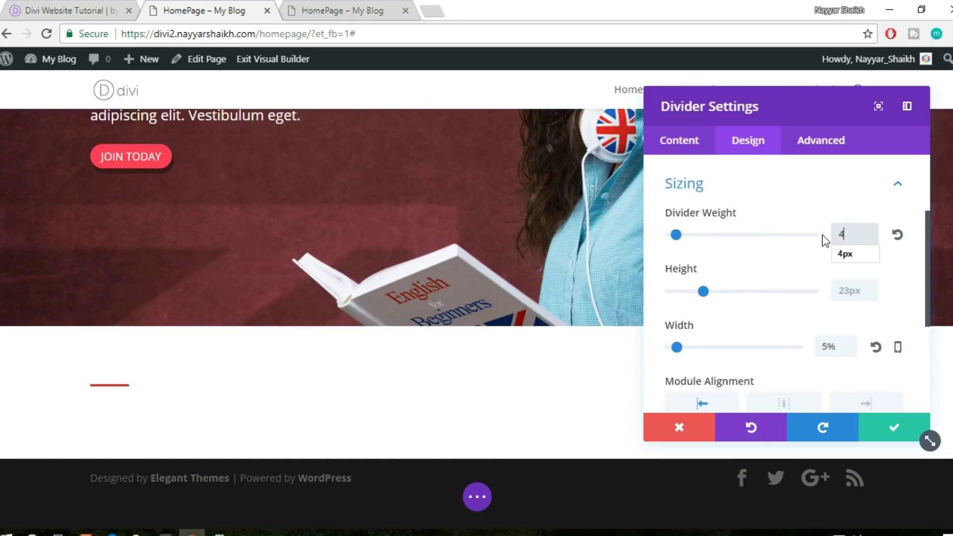
left_click(833, 254)
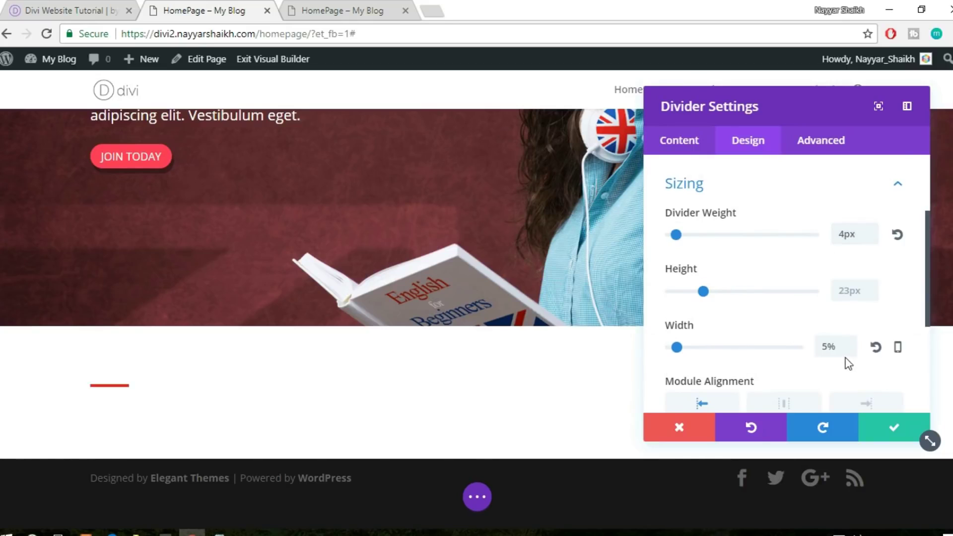
scroll(847, 362, "down", 4)
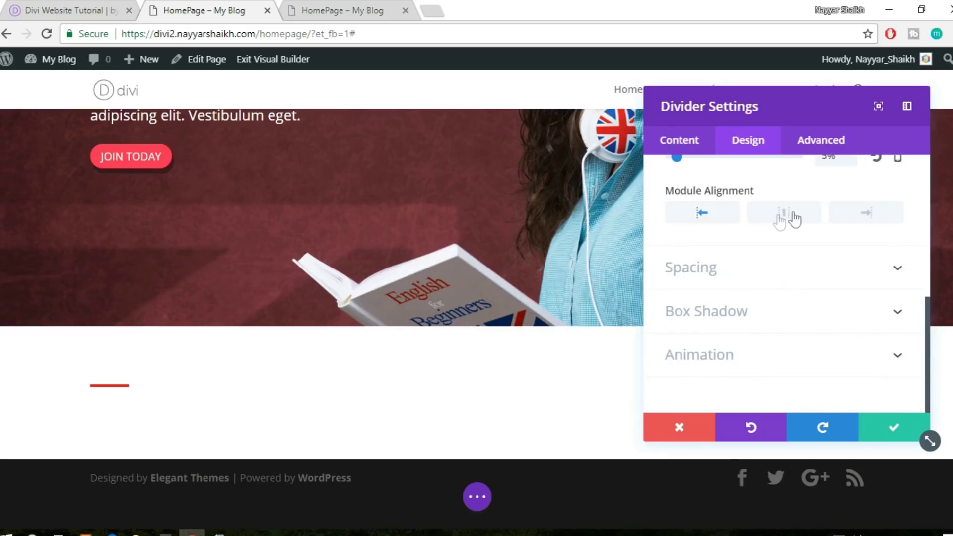
left_click(785, 218)
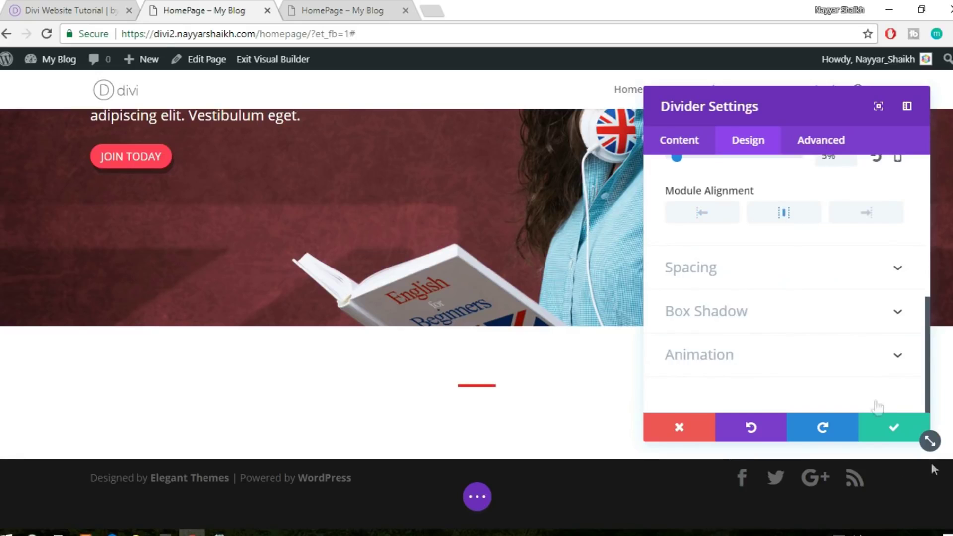
left_click(884, 427)
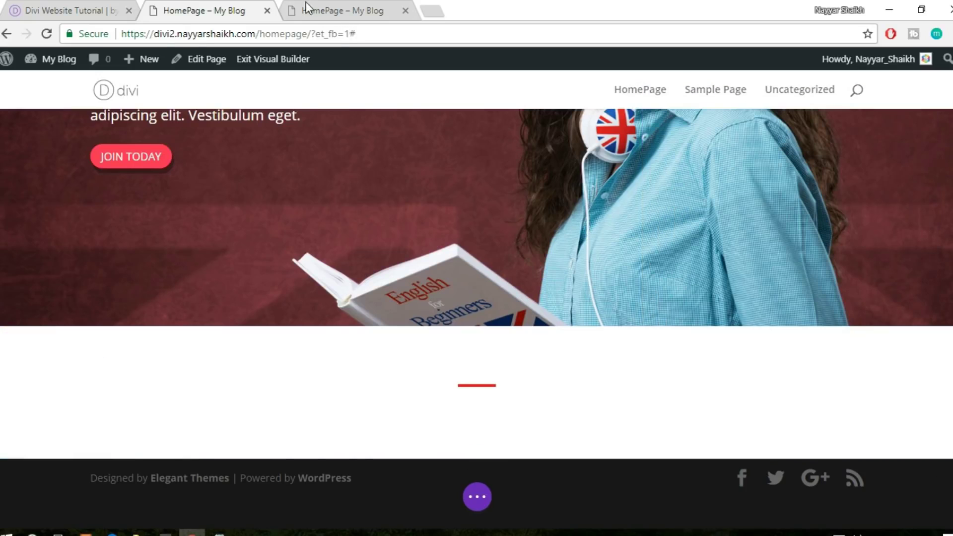
left_click(52, 10)
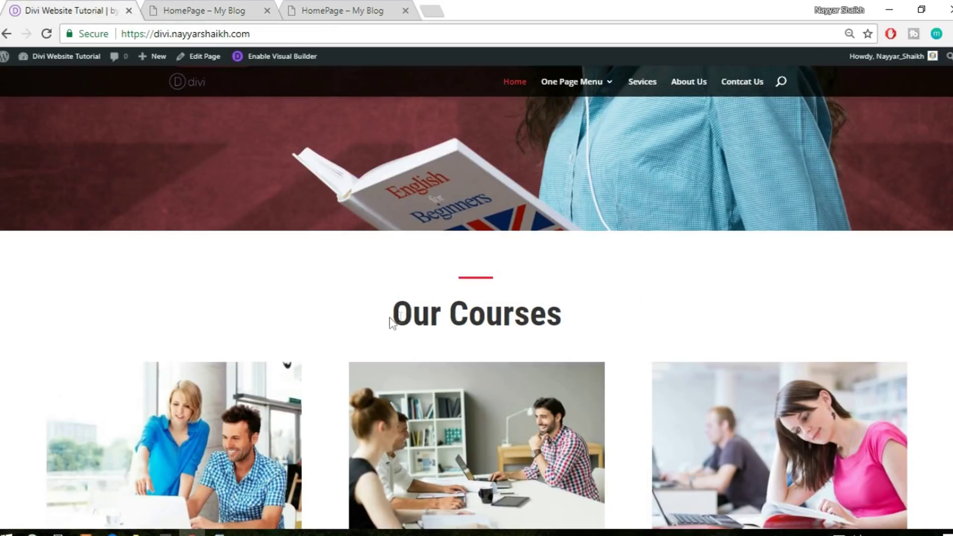
left_click_drag(395, 312, 681, 288)
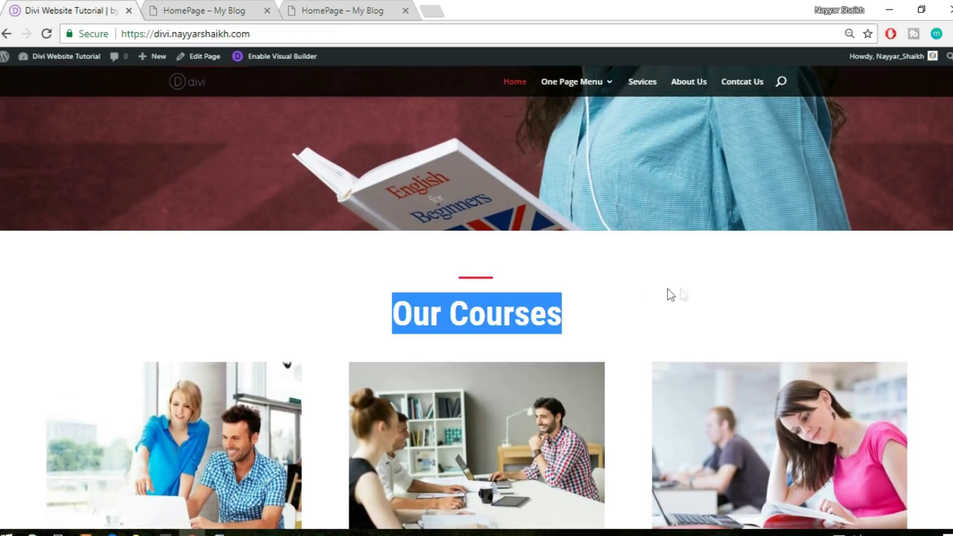
left_click(231, 15)
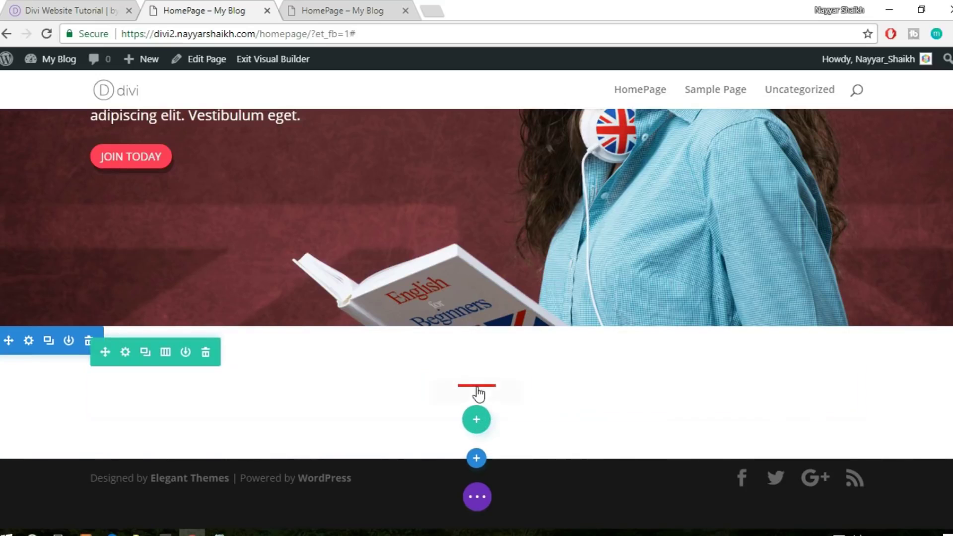
Duplicate the red divider and insert a Text module found by searching 'text'
left_click(475, 393)
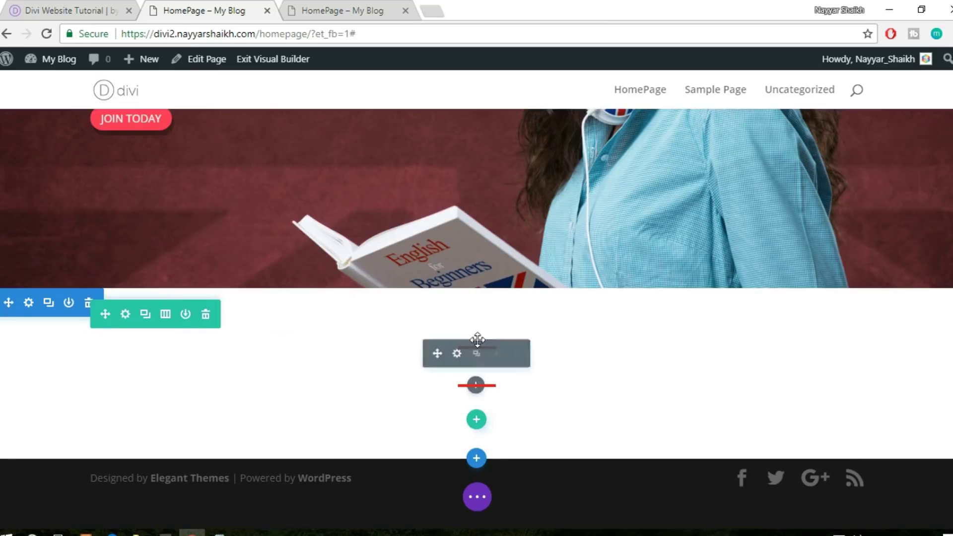
left_click(477, 385)
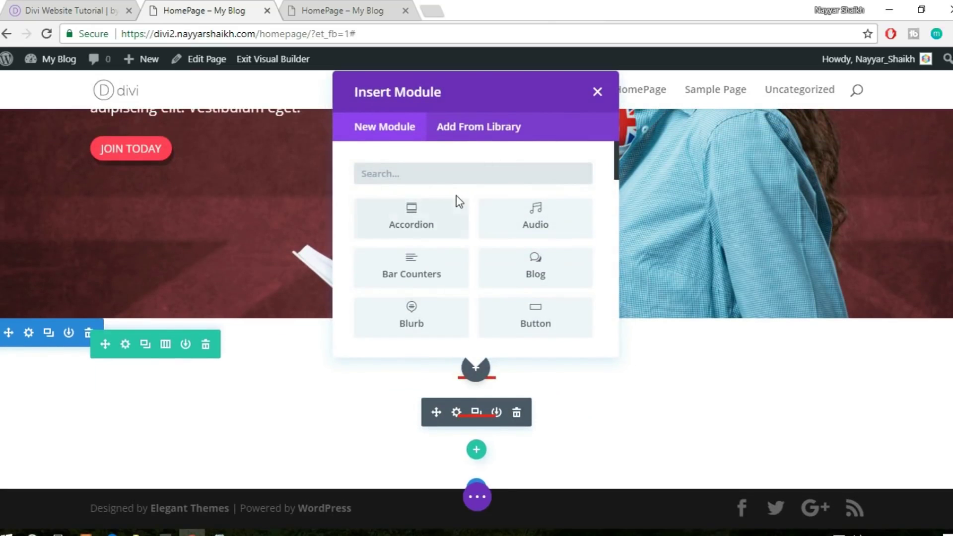
type("text")
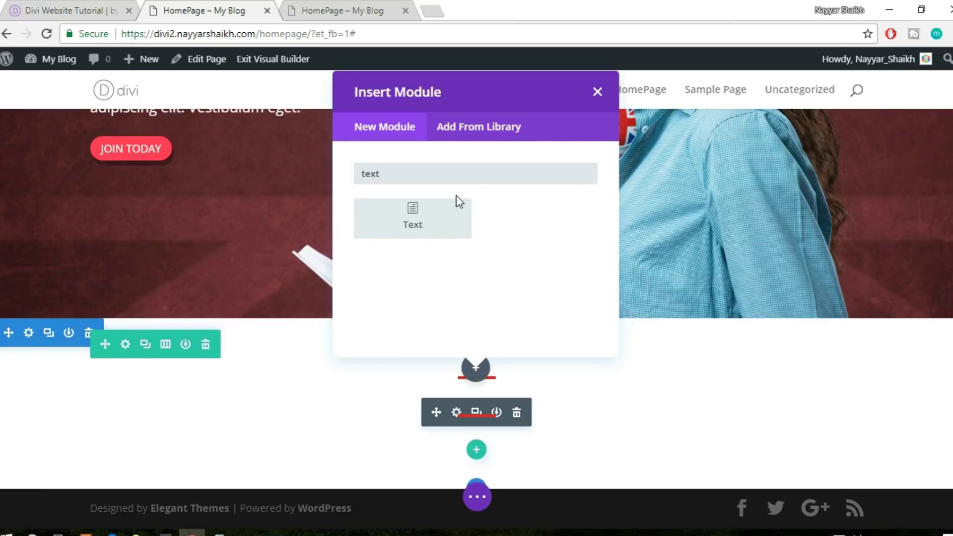
left_click(447, 220)
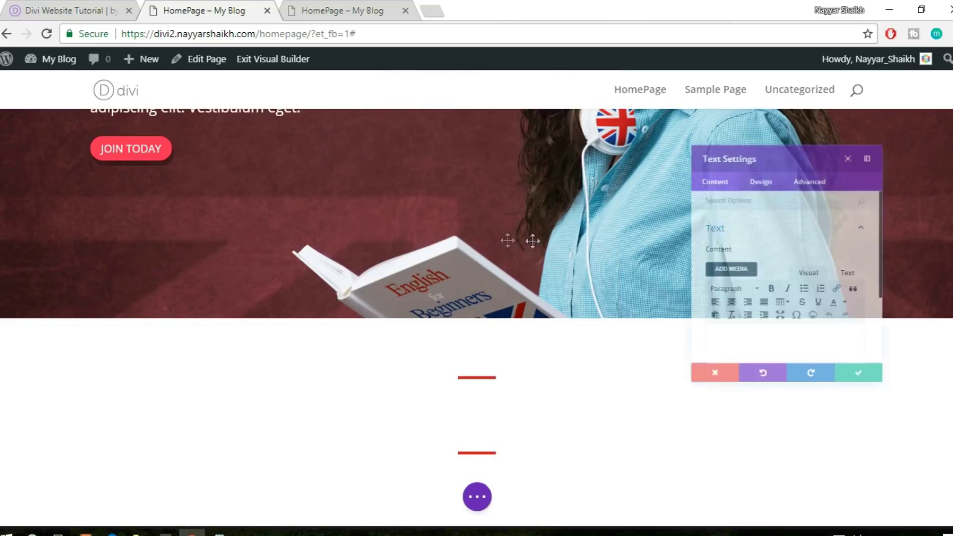
Enter 'Our Courses' as the text module's content in plain text mode
scroll(808, 345, "down", 3)
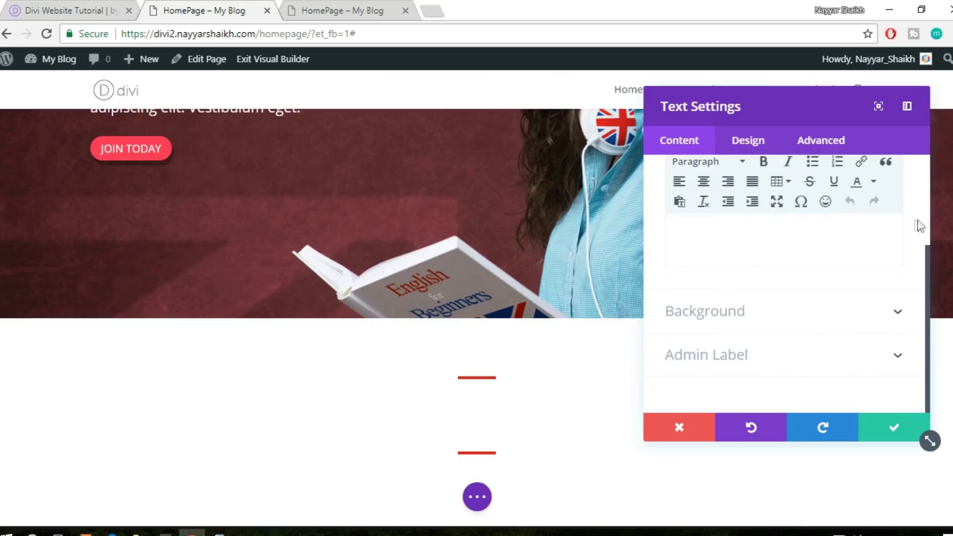
scroll(928, 251, "up", 2)
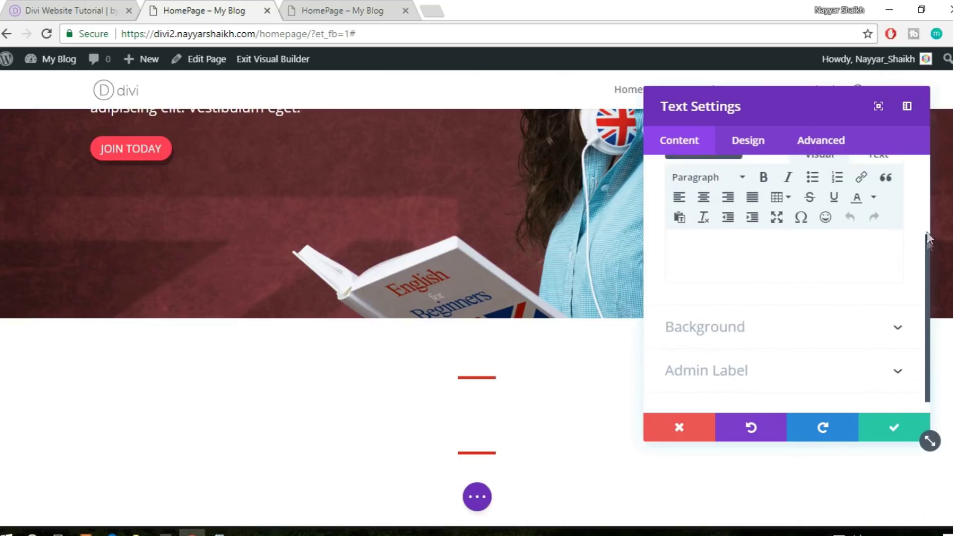
left_click(877, 214)
left_click(802, 287)
type("Our Courses")
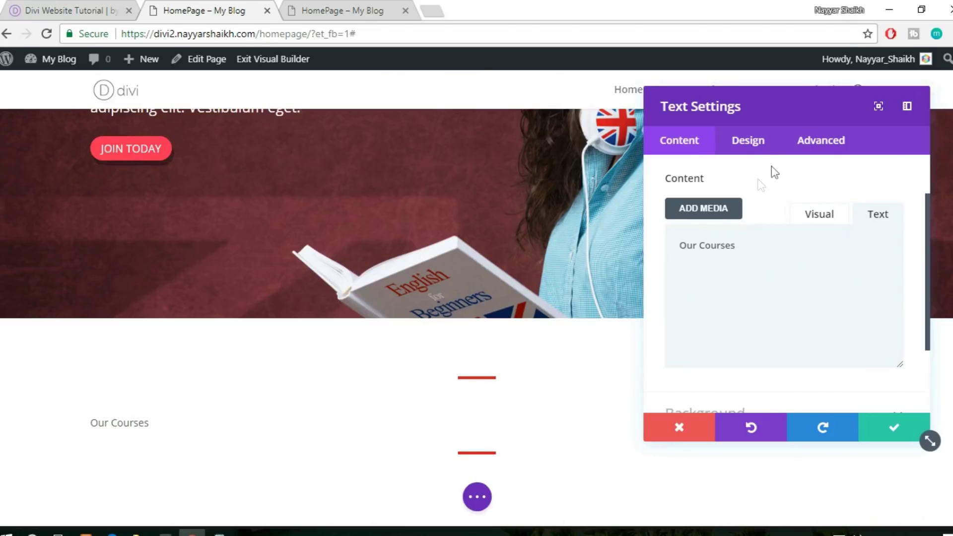
left_click(756, 143)
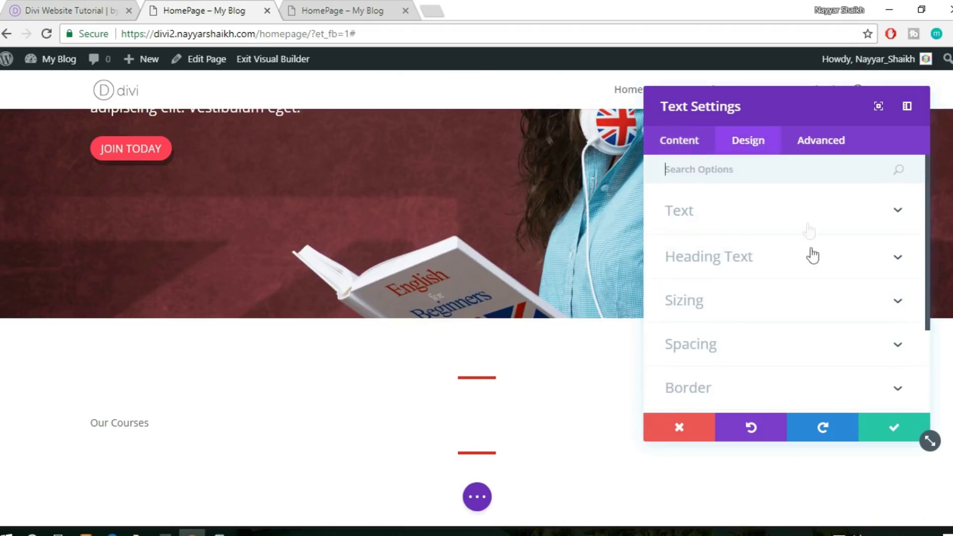
Enlarge the Our Courses text size to 60px
left_click(755, 220)
scroll(814, 238, "down", 2)
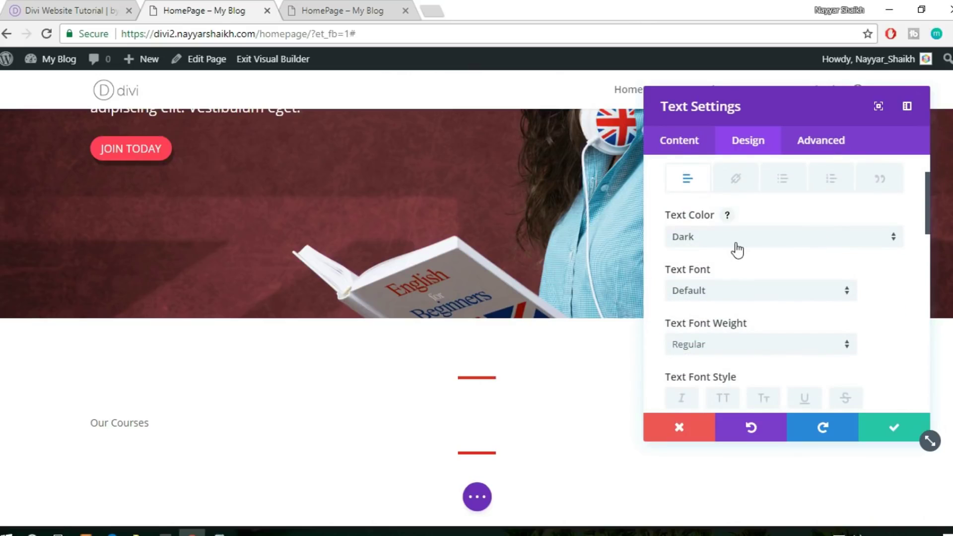
scroll(737, 250, "down", 2)
scroll(782, 251, "down", 2)
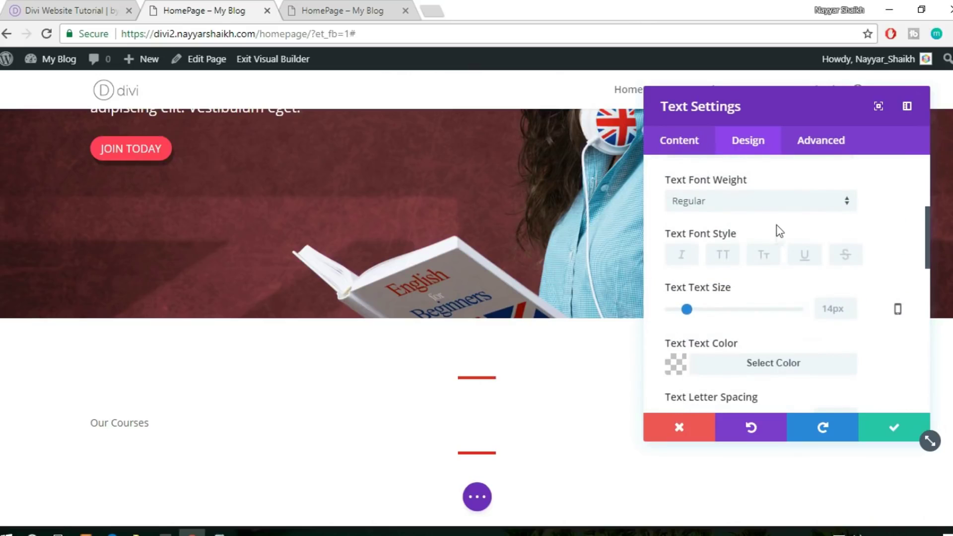
scroll(777, 226, "down", 2)
scroll(777, 225, "up", 6)
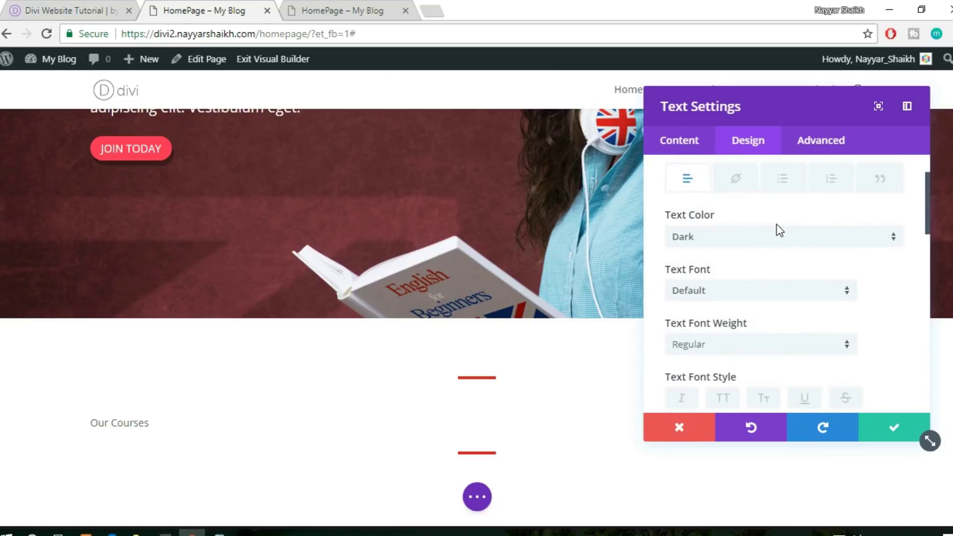
scroll(813, 235, "down", 4)
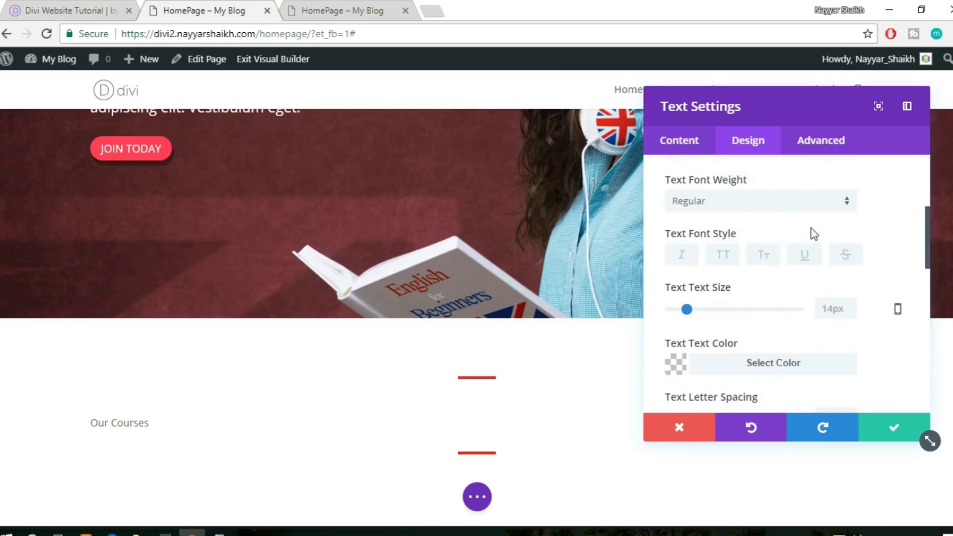
scroll(819, 251, "up", 2)
scroll(818, 256, "down", 2)
left_click_drag(687, 310, 749, 314)
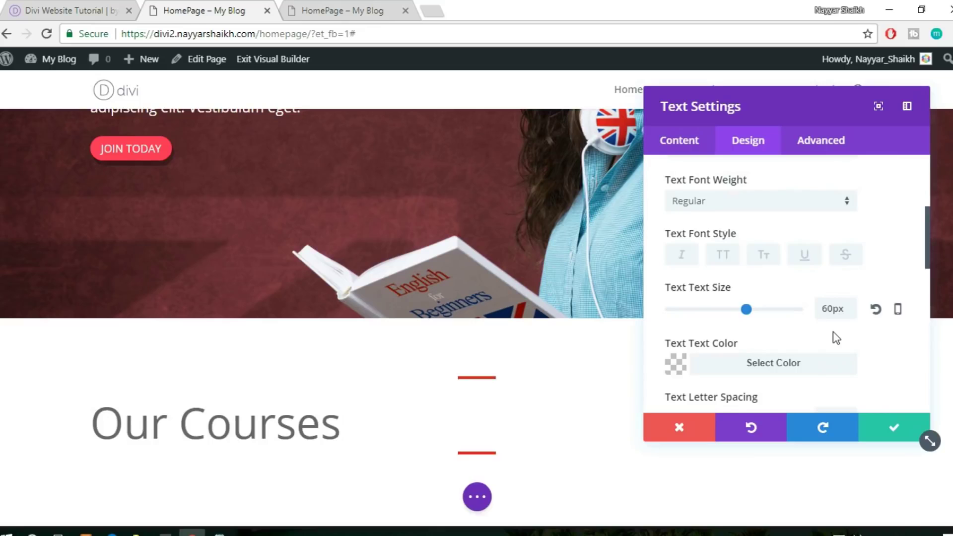
scroll(836, 339, "down", 2)
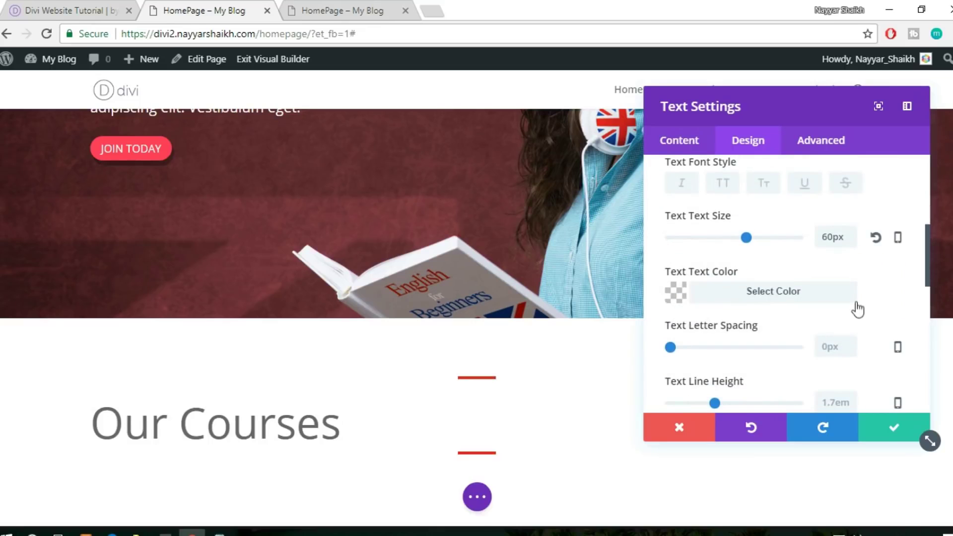
scroll(857, 305, "up", 4)
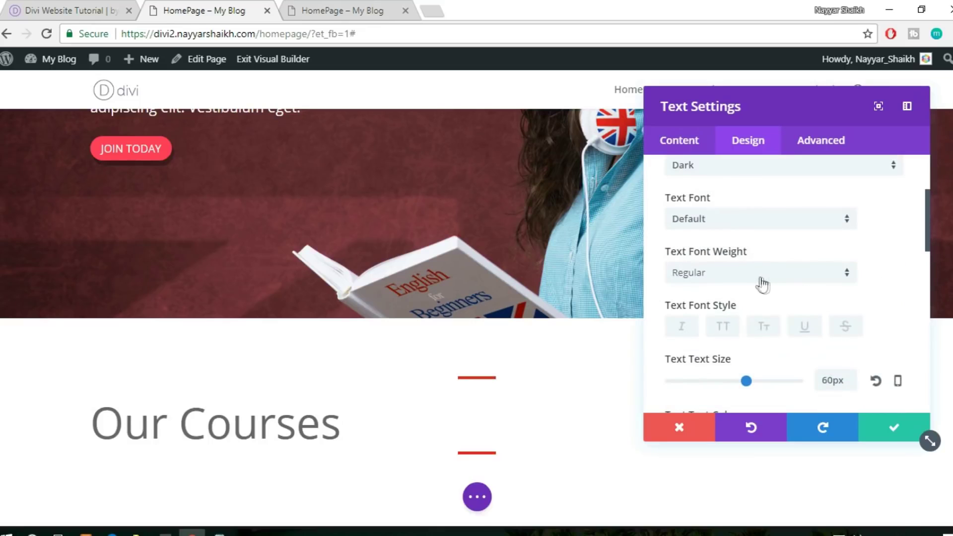
Set the text font to Ubuntu using a 'ubu' font search
left_click(736, 228)
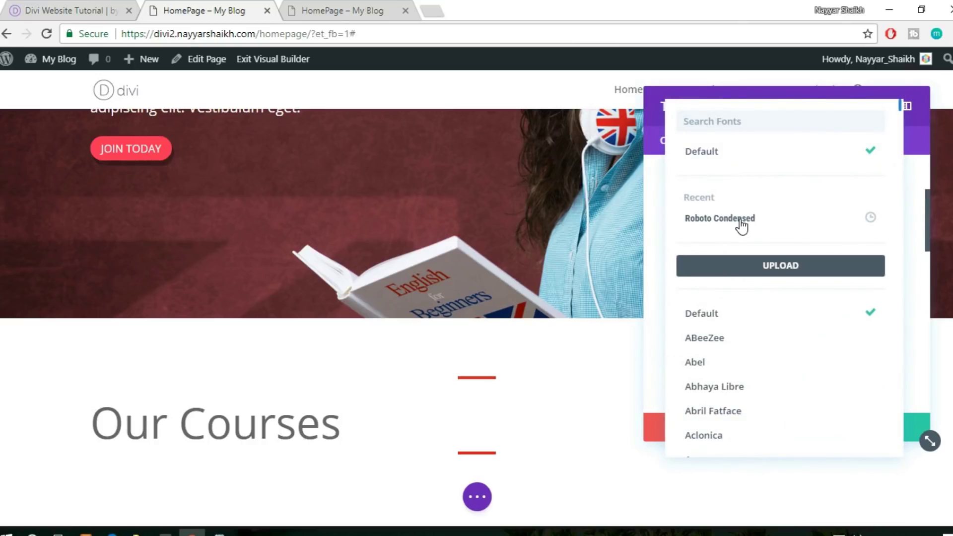
type("ub")
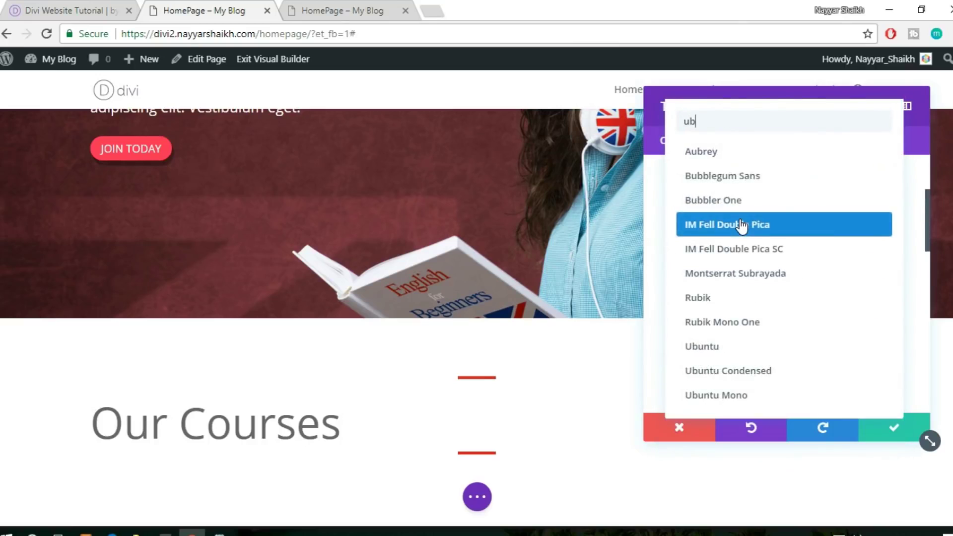
type("u")
left_click(762, 157)
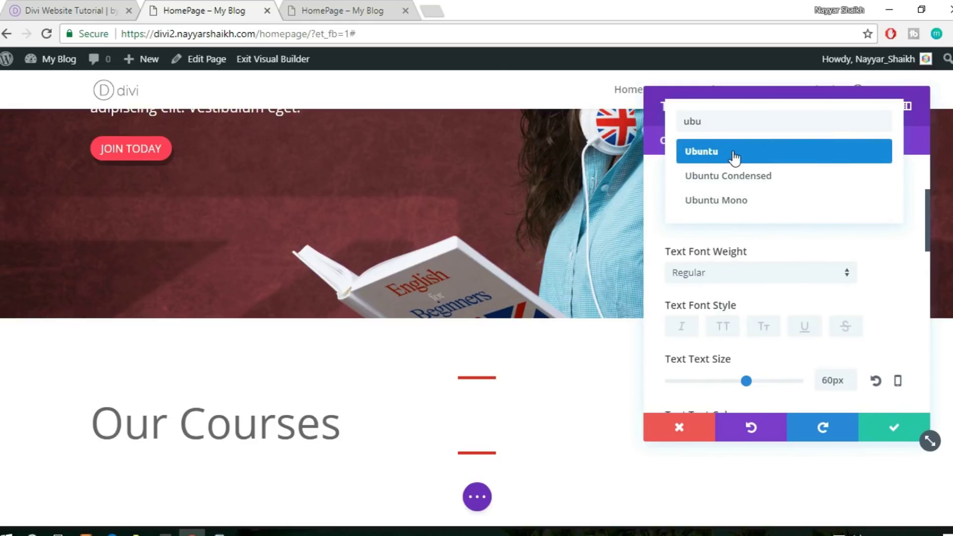
left_click(739, 157)
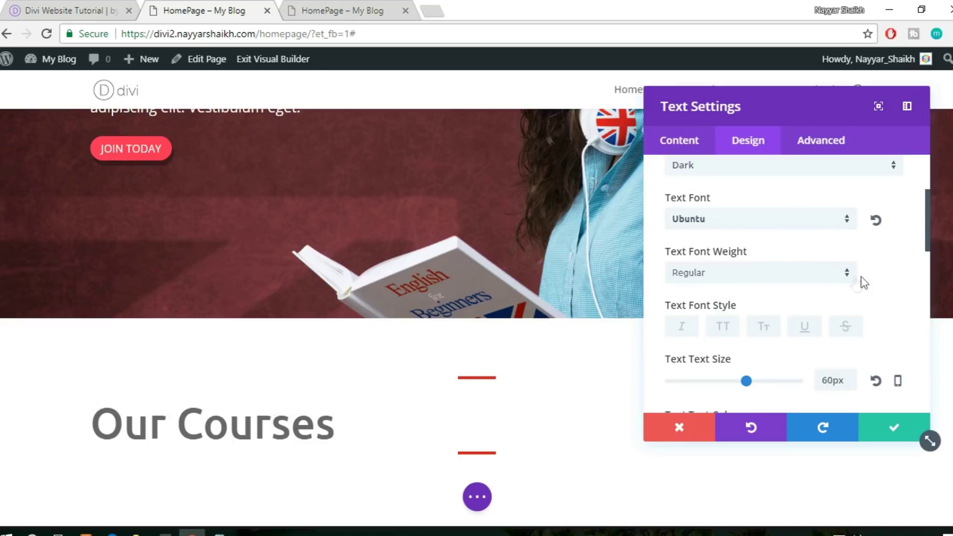
scroll(342, 412, "down", 2)
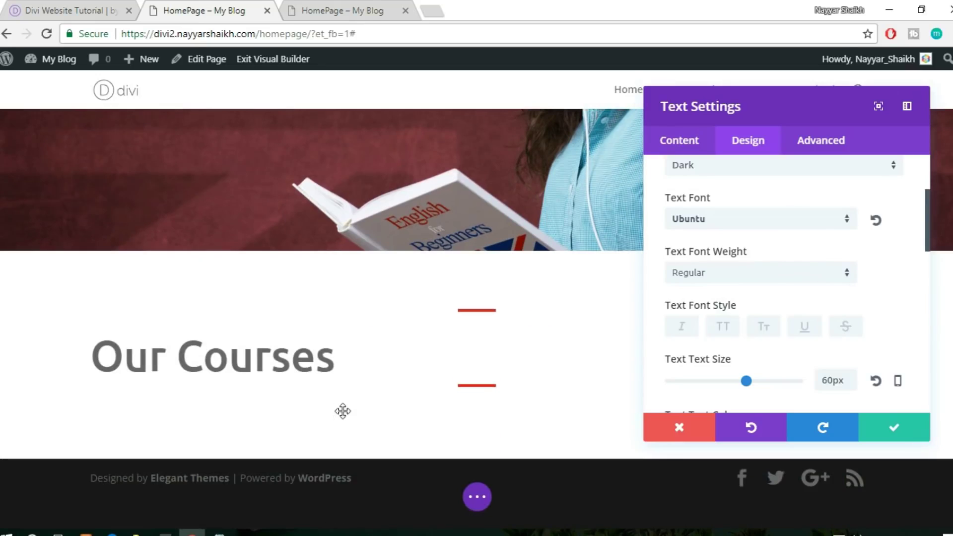
scroll(228, 381, "up", 2)
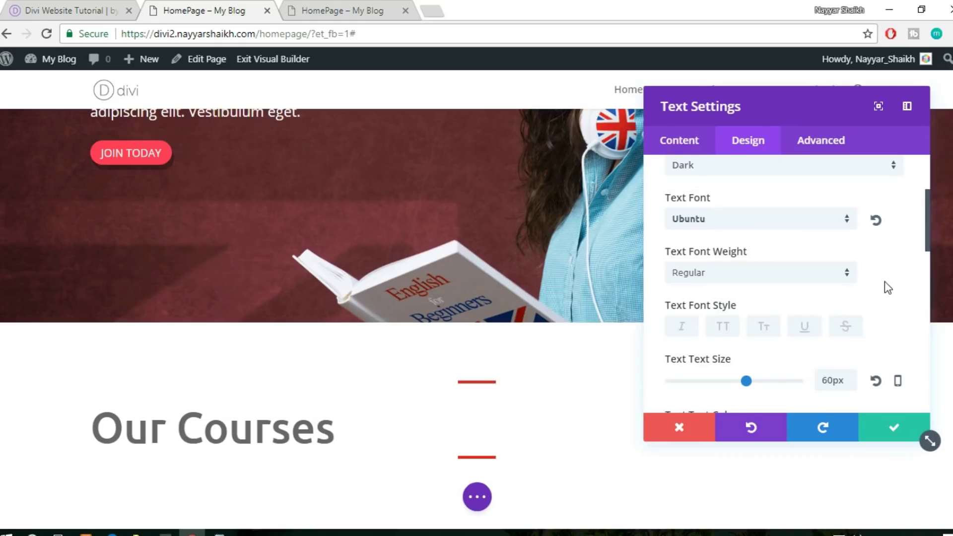
scroll(887, 288, "down", 3)
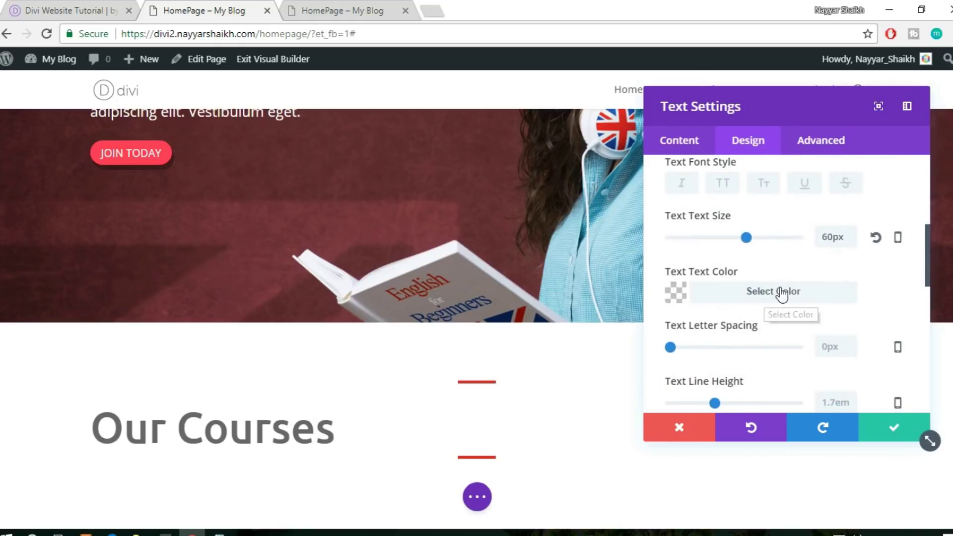
Make the Our Courses text black (#000000), centre-align it, and save
scroll(782, 294, "down", 2)
left_click(773, 227)
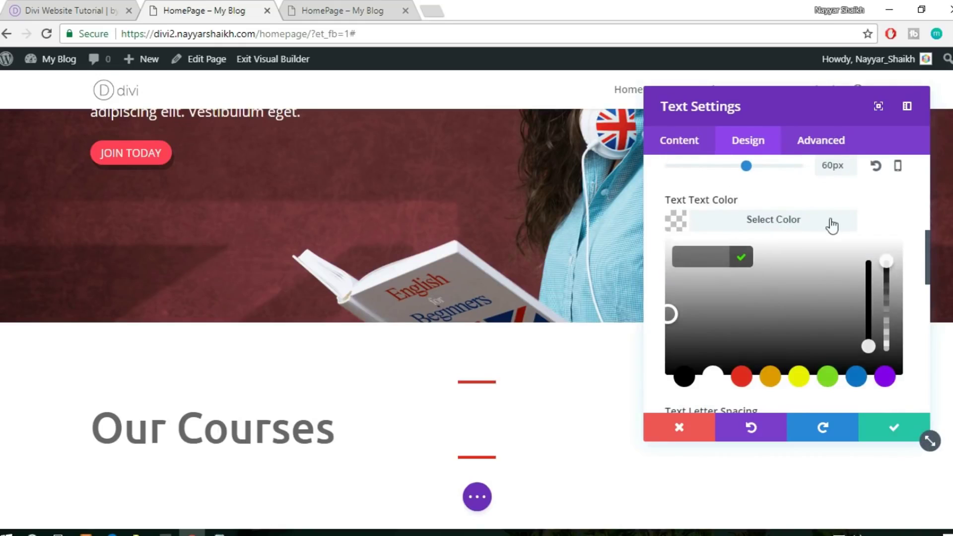
scroll(755, 248, "down", 2)
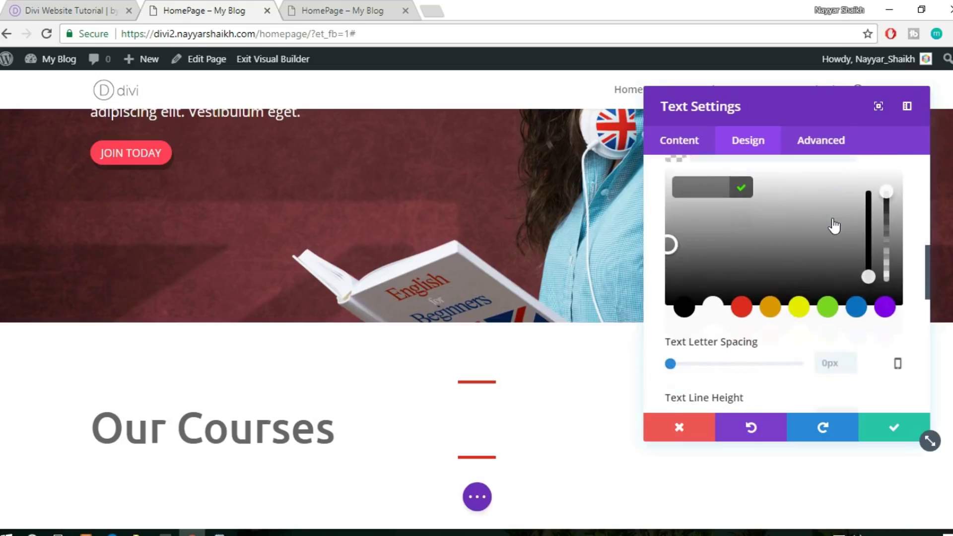
left_click(685, 308)
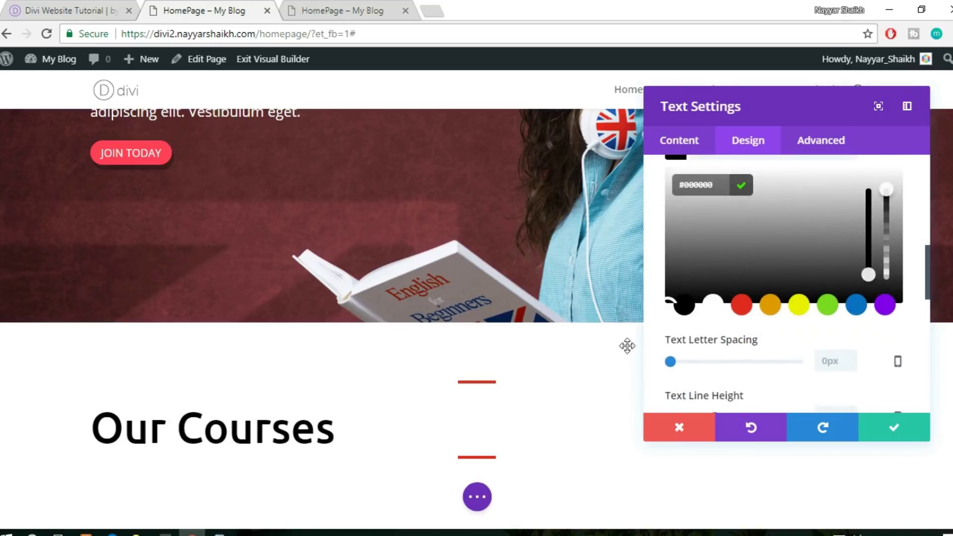
scroll(797, 321, "up", 4)
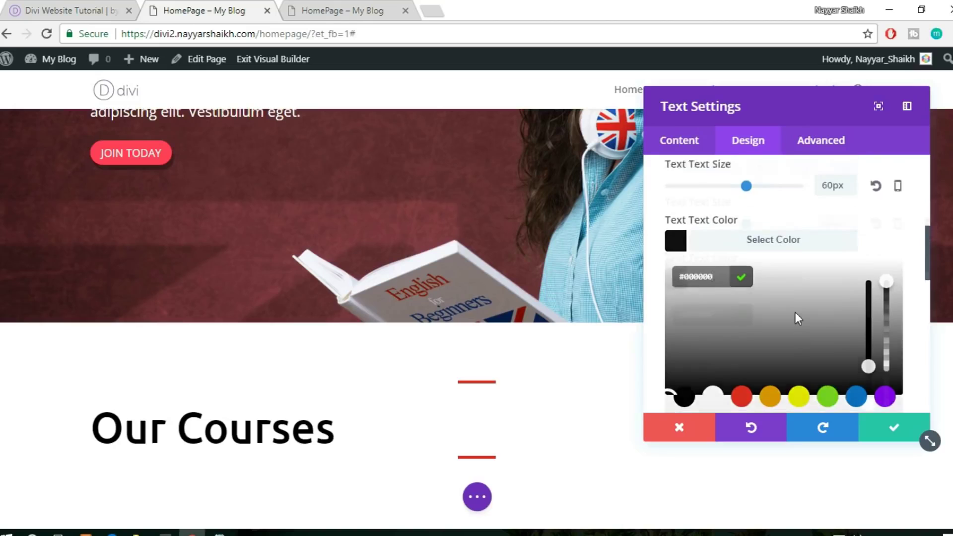
scroll(835, 305, "down", 3)
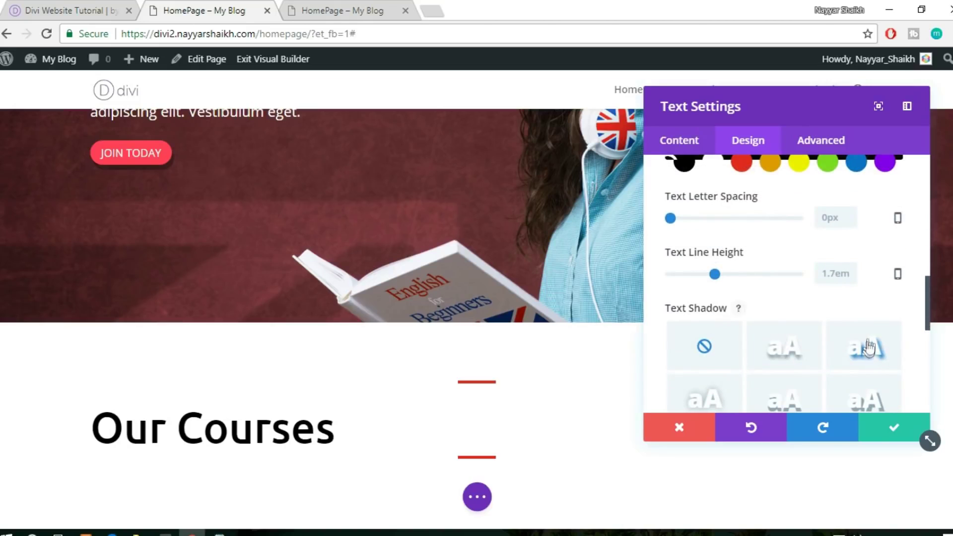
scroll(876, 342, "down", 3)
scroll(877, 342, "down", 3)
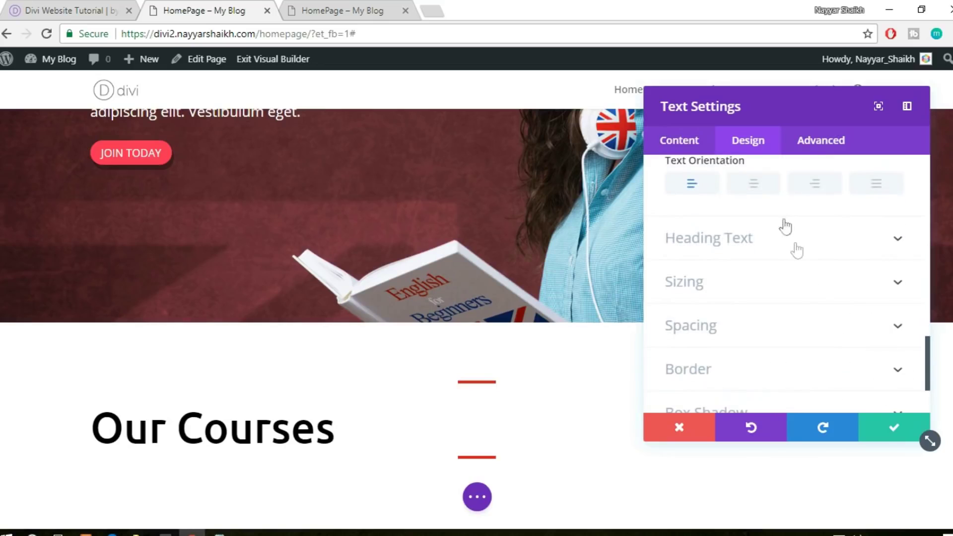
left_click(763, 194)
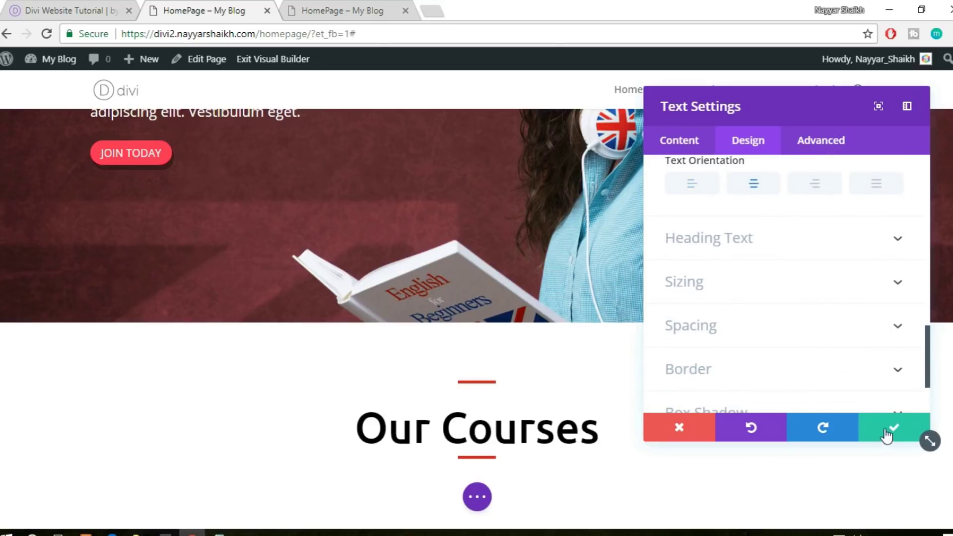
left_click(902, 440)
Delete the divider under the heading, then glance at the reference course layout
scroll(887, 440, "down", 2)
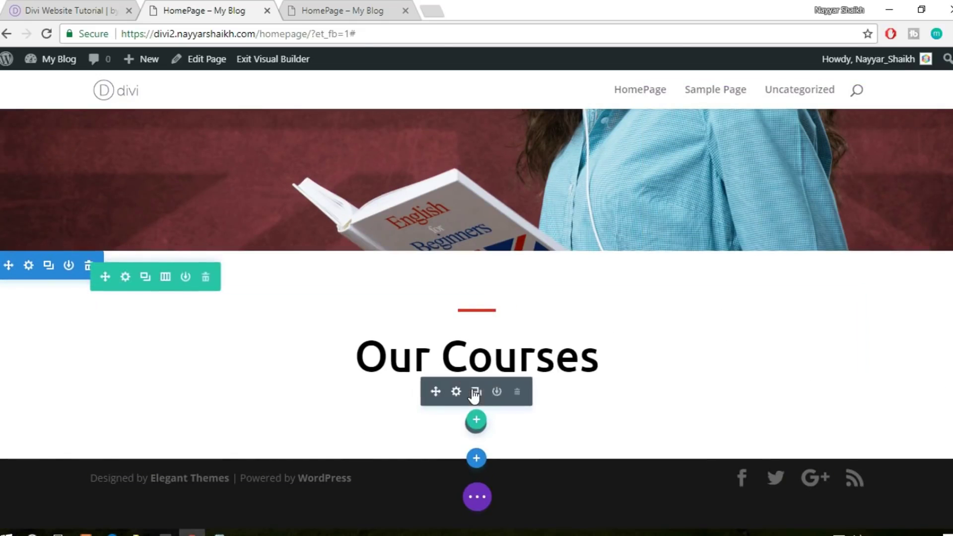
left_click(516, 392)
left_click(50, 7)
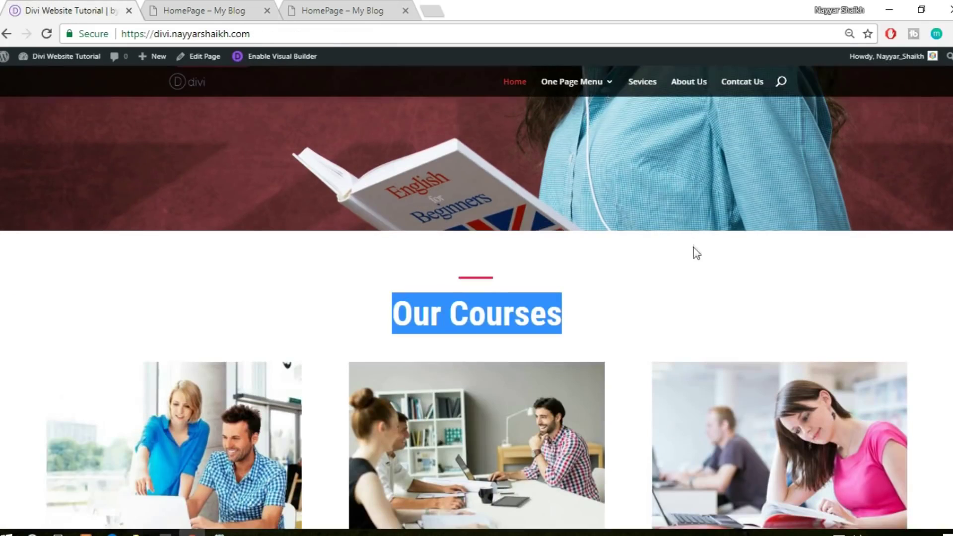
scroll(612, 263, "down", 4)
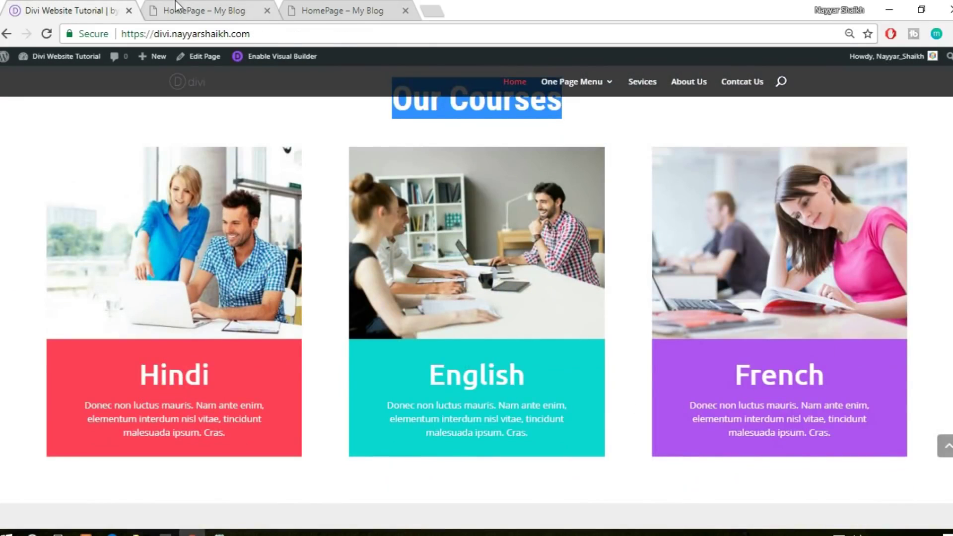
left_click(176, 7)
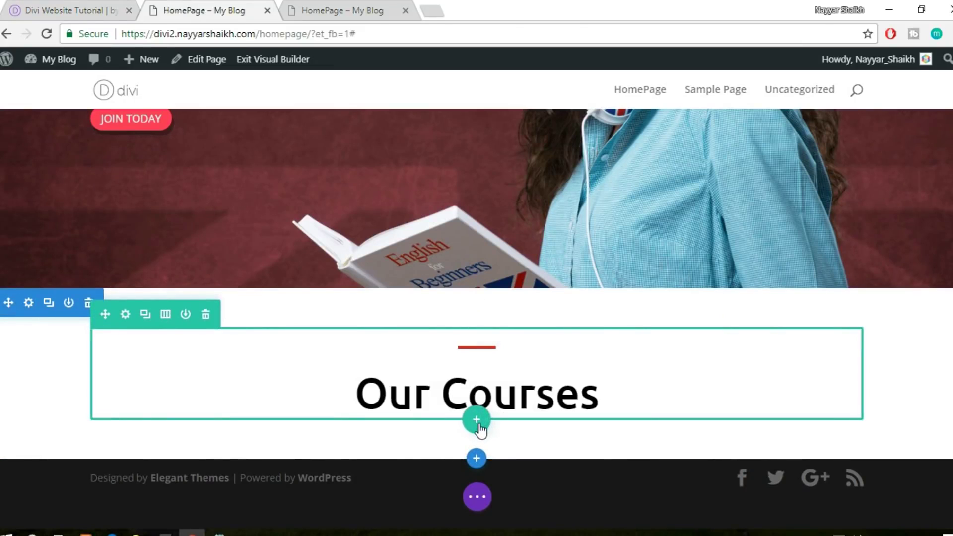
Insert a three-column row below the heading, checking the reference layout
left_click(476, 421)
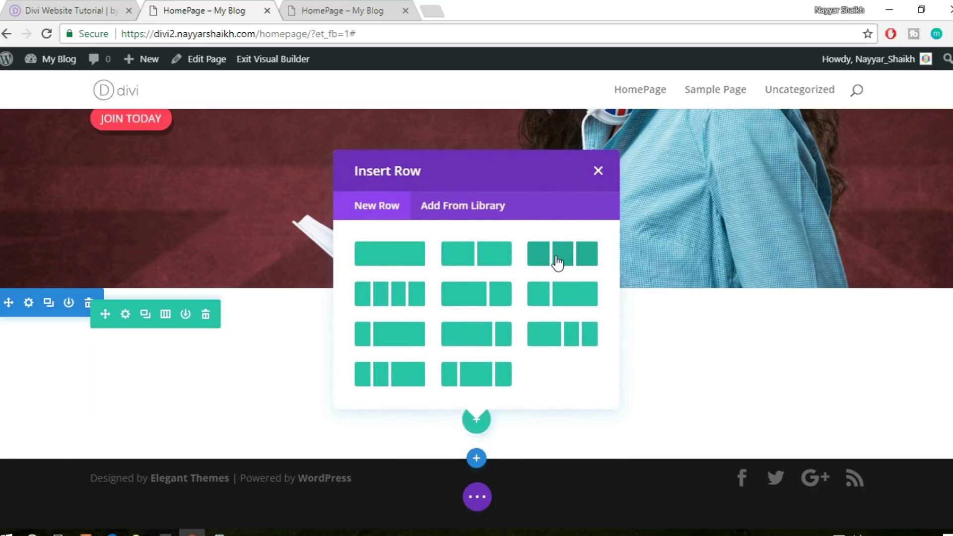
left_click(557, 263)
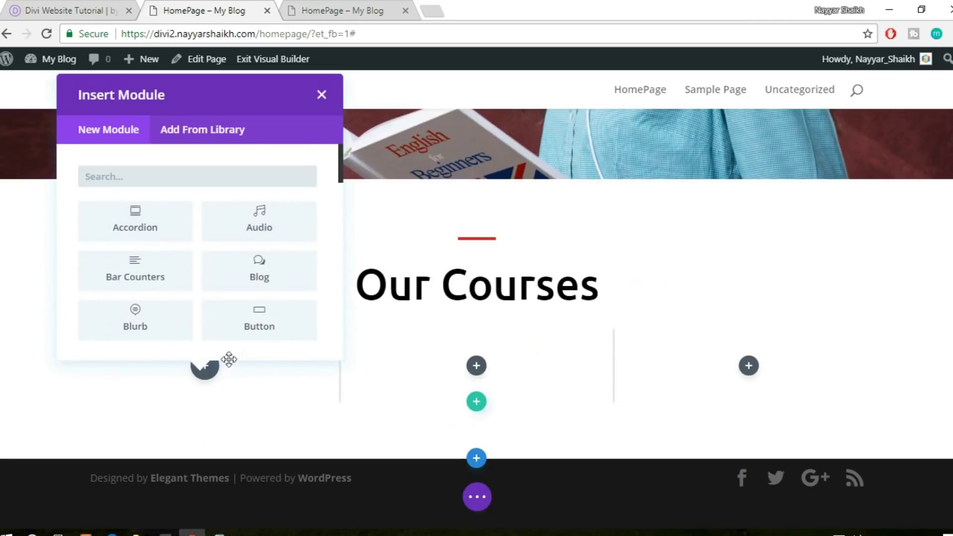
left_click(7, 6)
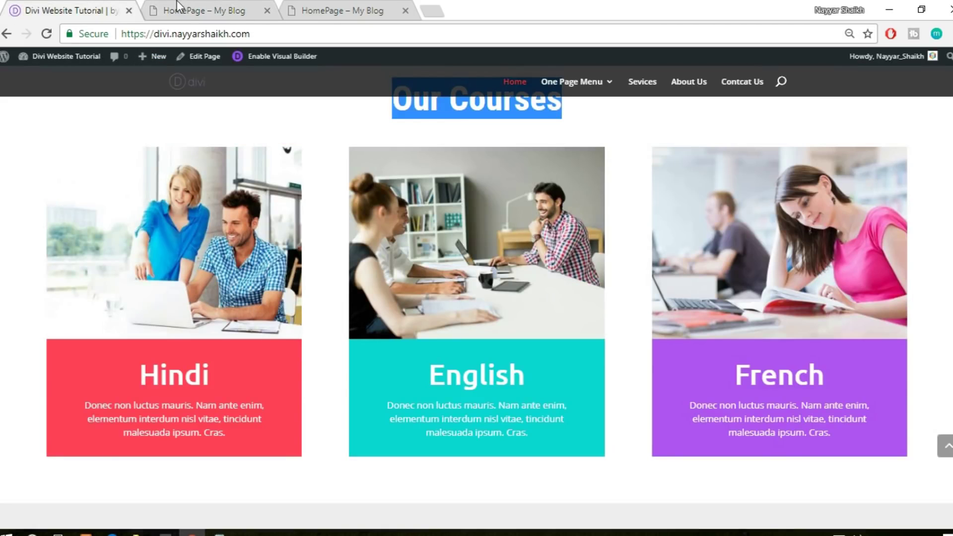
left_click(177, 7)
Add an Image module with the uploaded photo of two people at a laptop and save
type("imag")
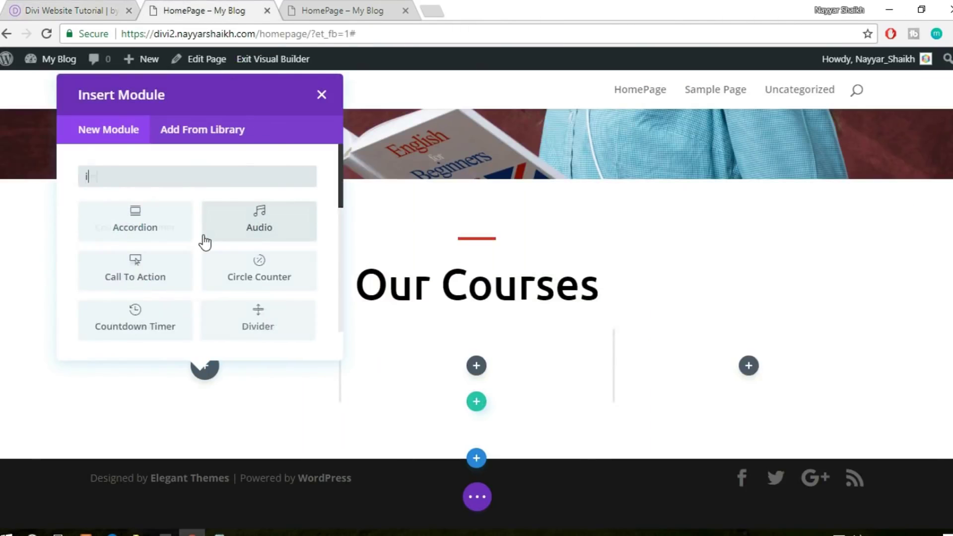
left_click(153, 232)
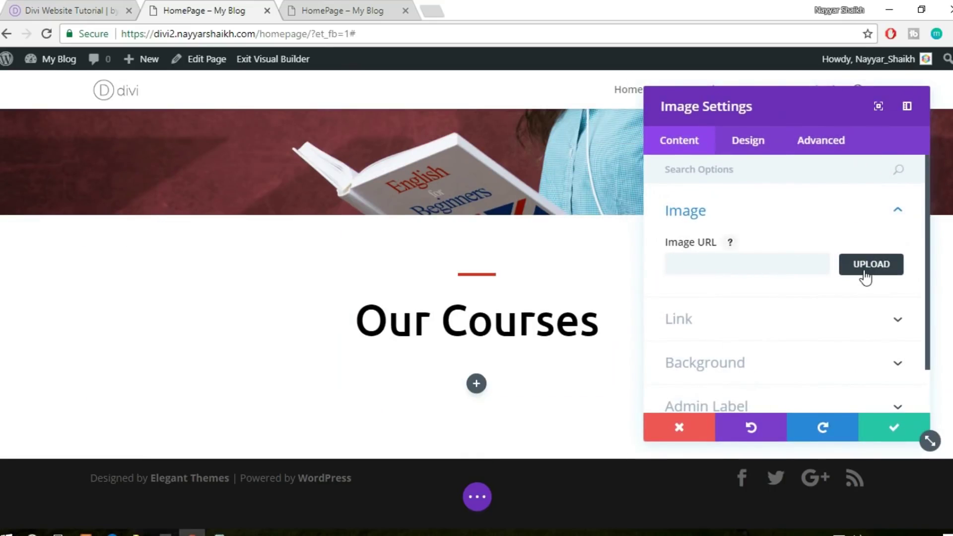
left_click(865, 277)
left_click(208, 117)
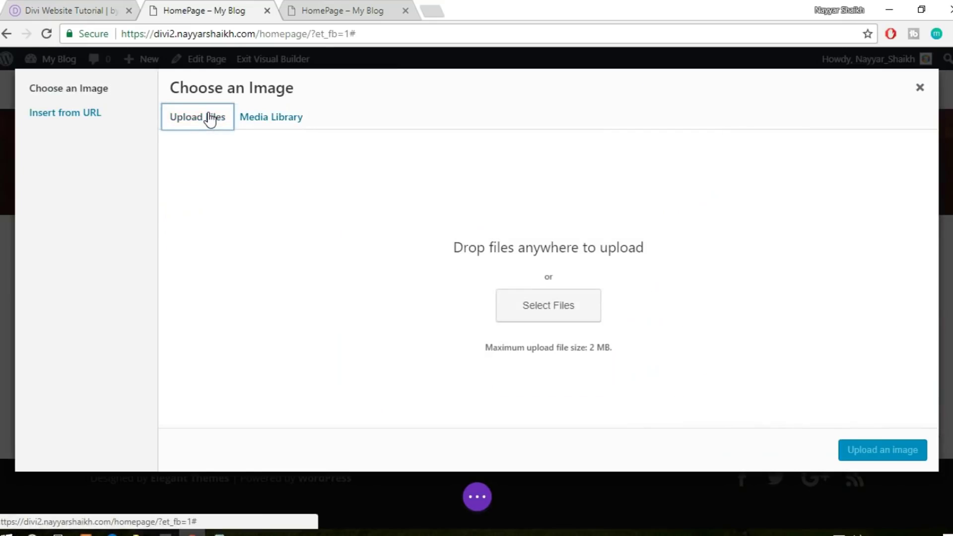
left_click(549, 304)
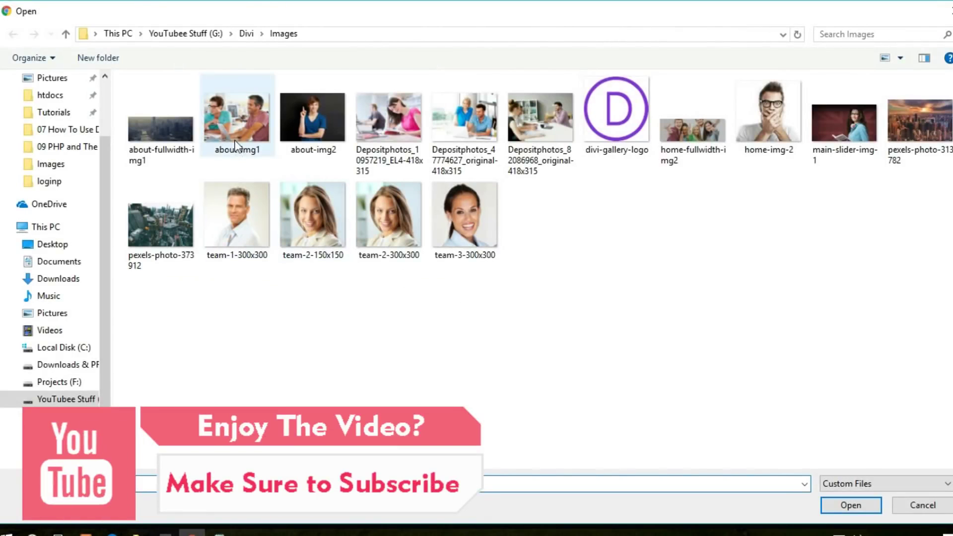
left_click(467, 135)
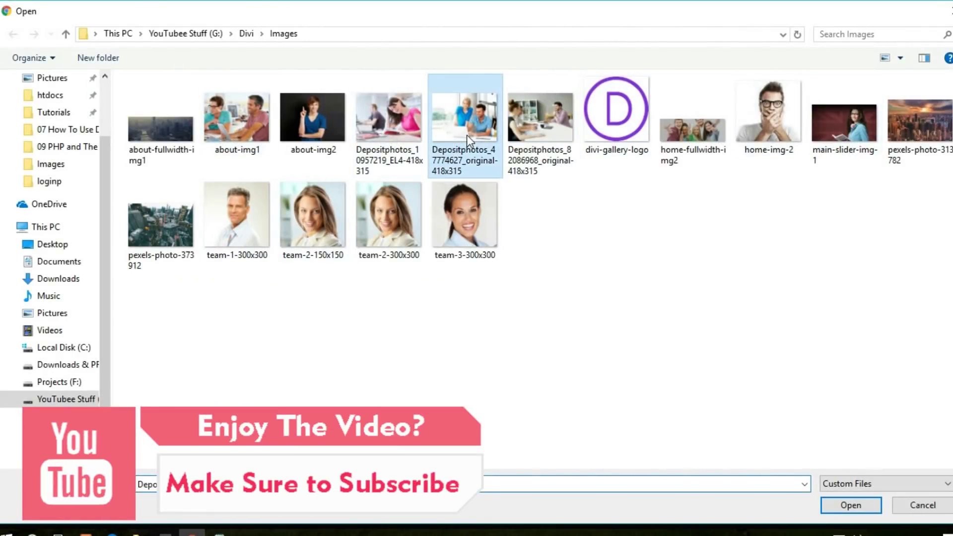
left_click(850, 505)
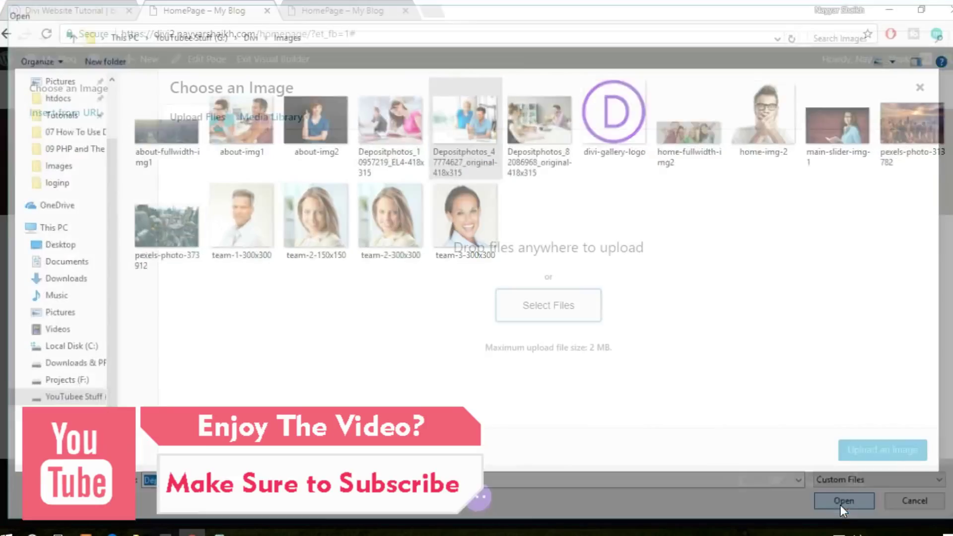
left_click(891, 455)
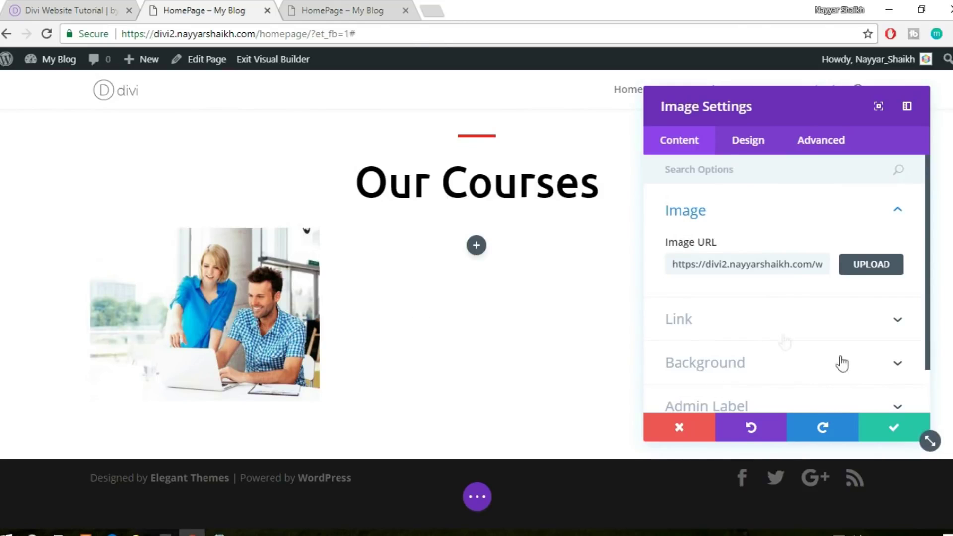
scroll(804, 323, "down", 1)
scroll(809, 328, "up", 1)
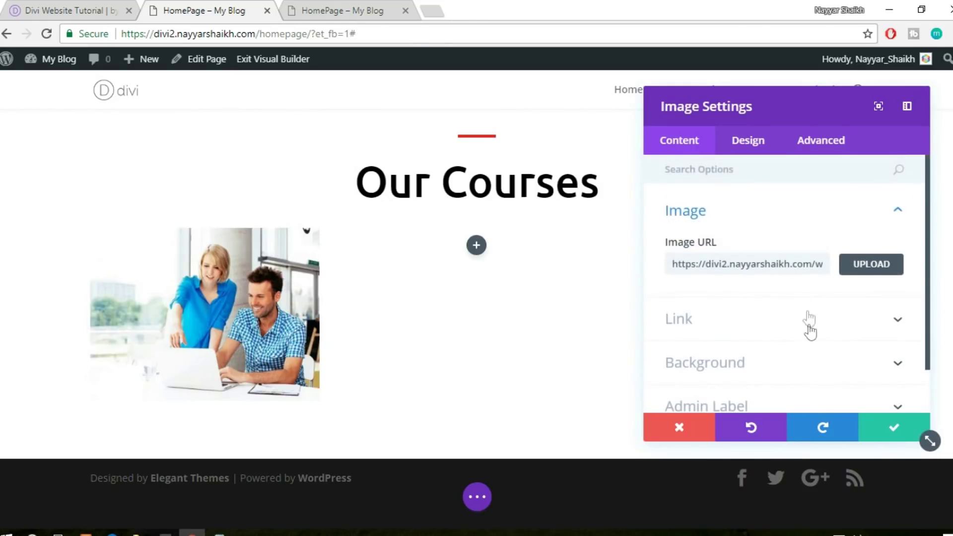
left_click(894, 427)
Add a Text module for the 'Hindi' title beneath the photo in the first column
left_click(90, 8)
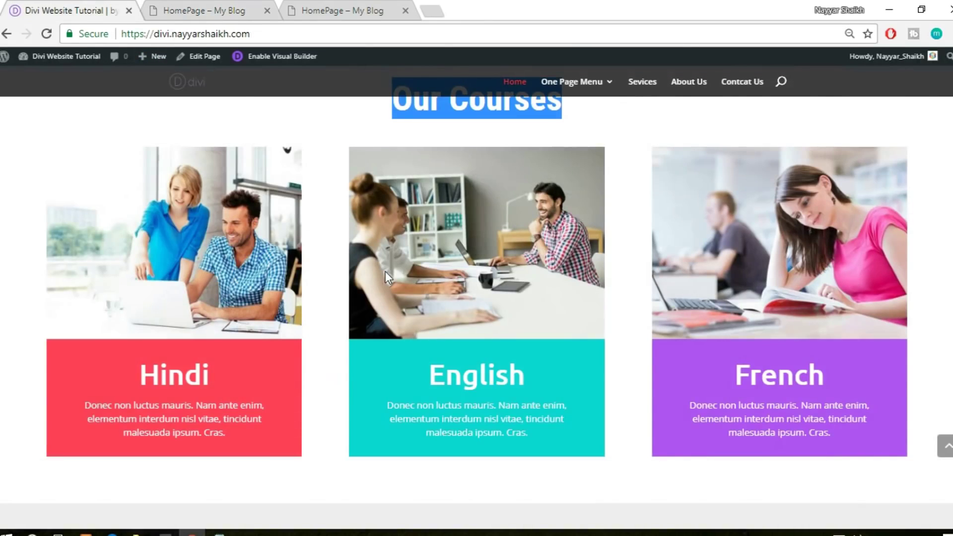
scroll(292, 339, "down", 1)
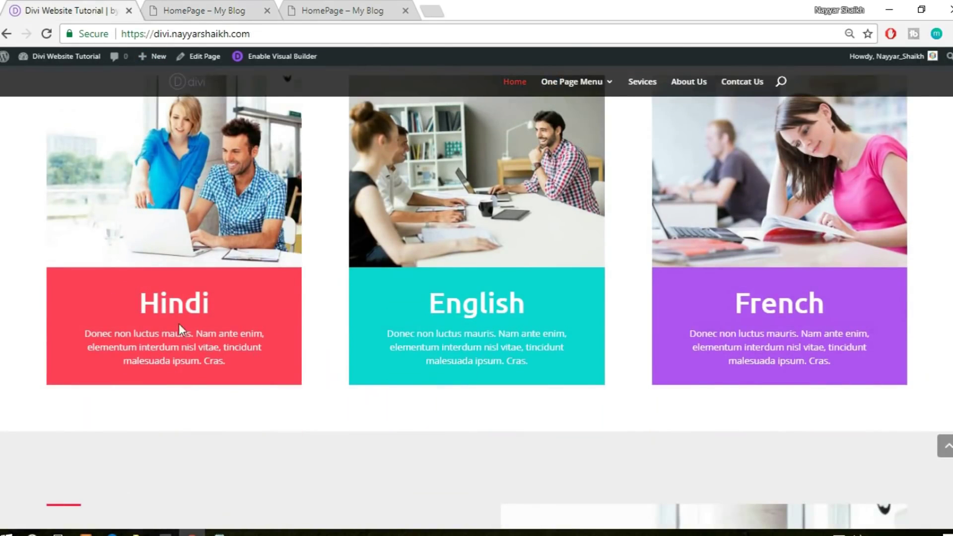
left_click(186, 8)
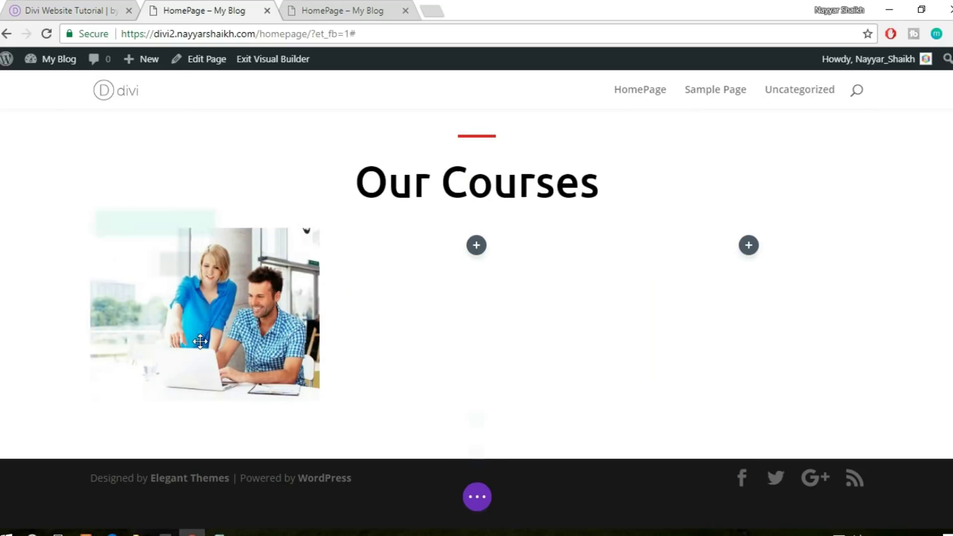
left_click(203, 377)
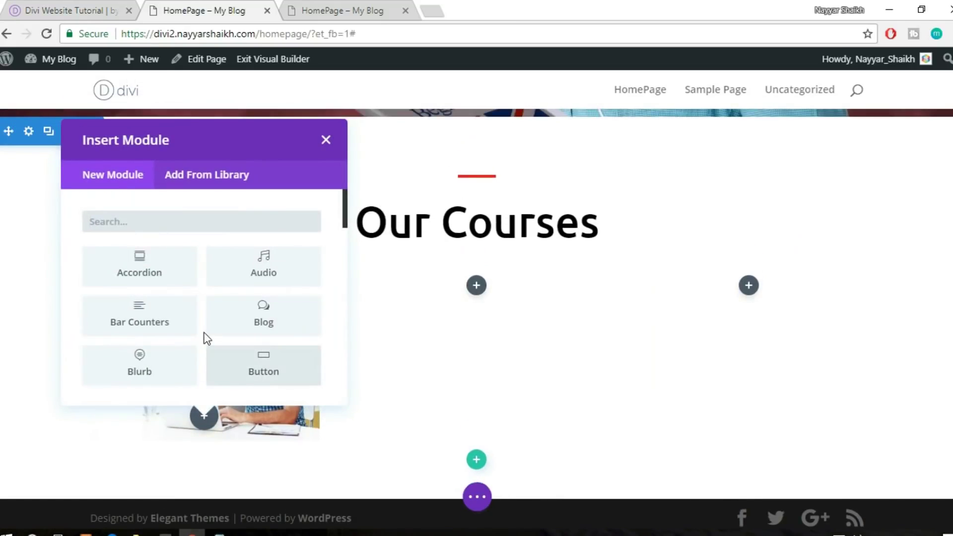
type("text")
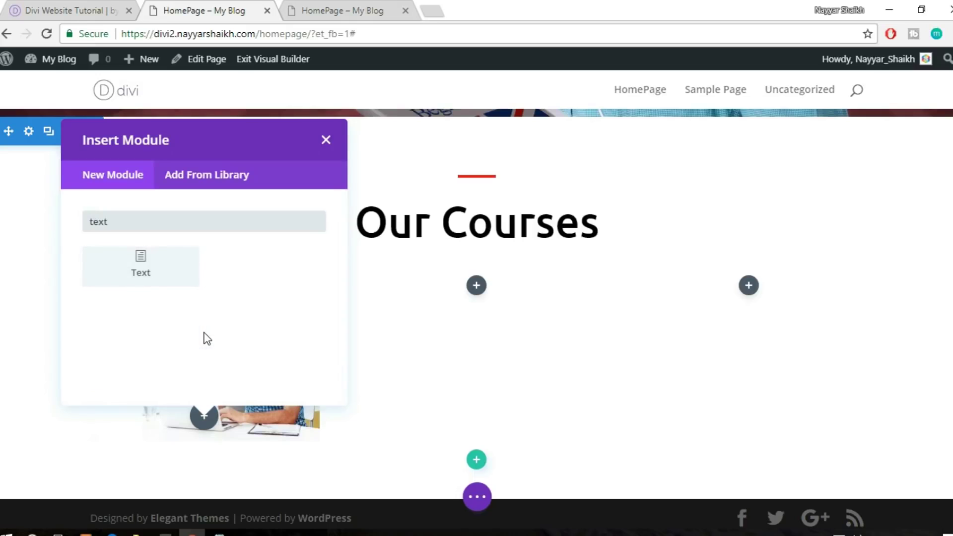
left_click(149, 277)
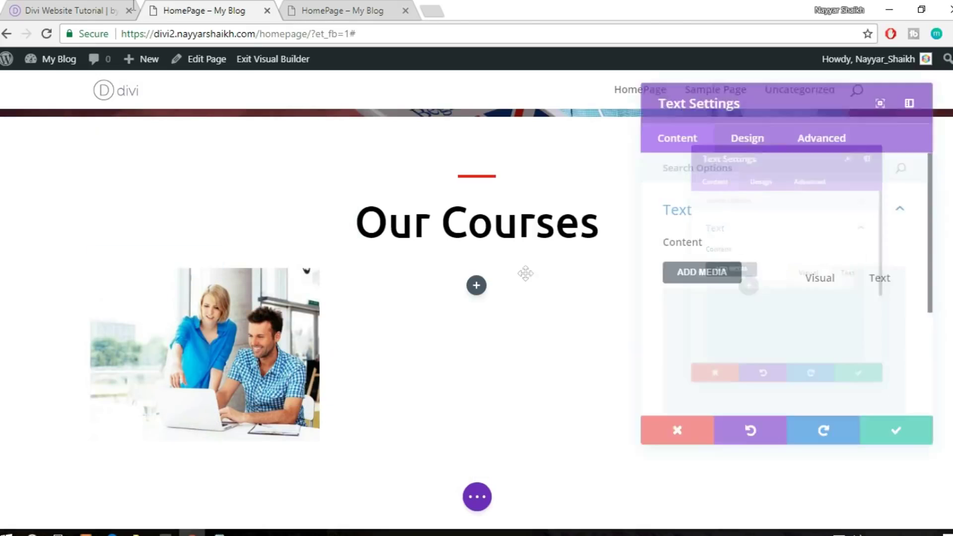
left_click(97, 9)
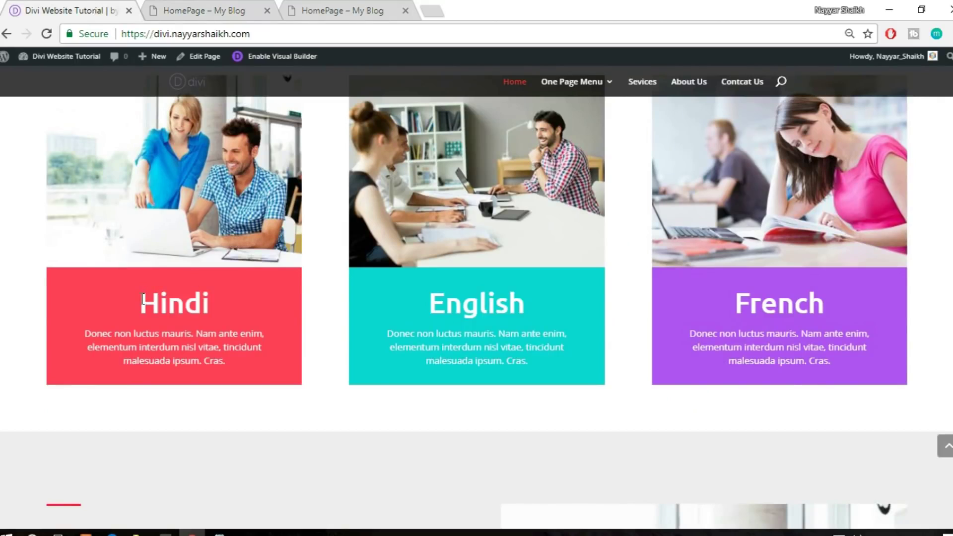
left_click(239, 7)
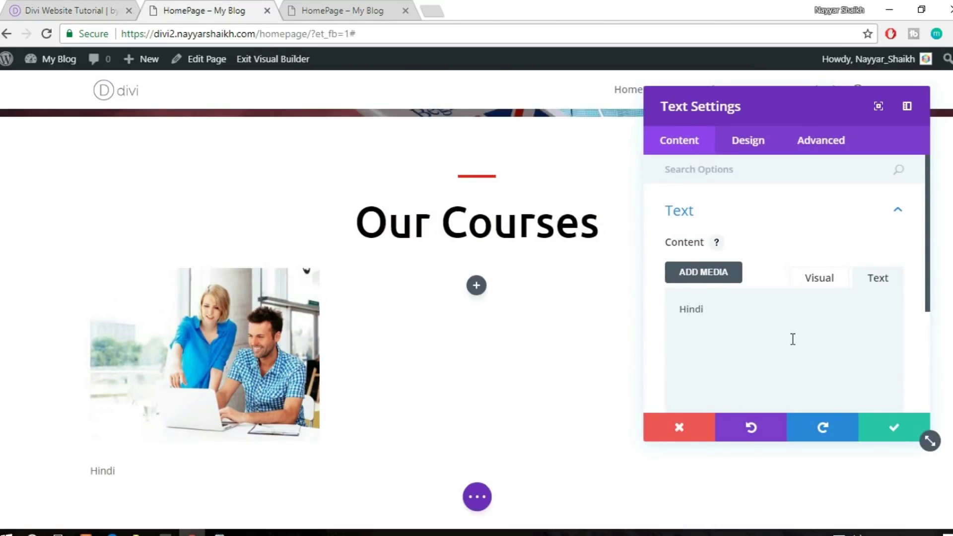
left_click(750, 144)
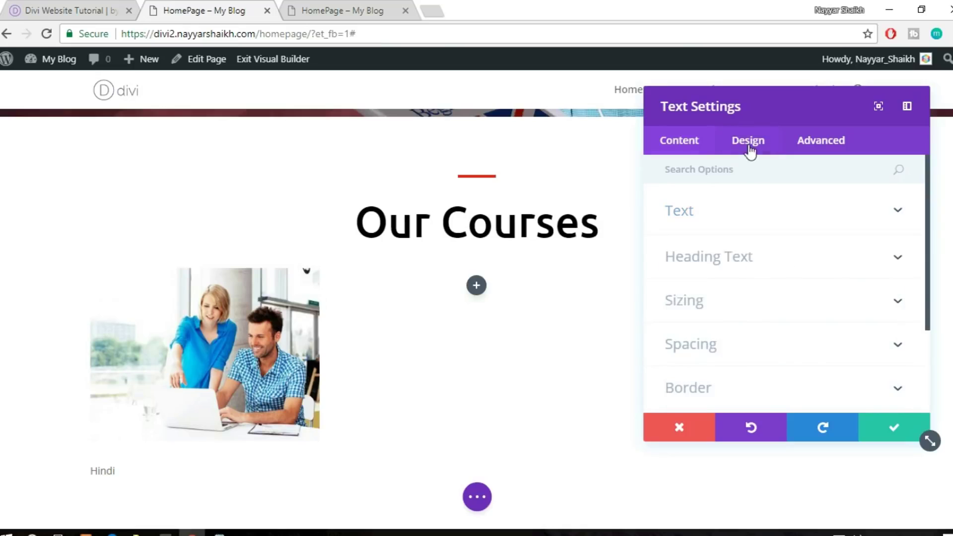
Set the Hindi text font to Ubuntu after checking the reference card's styling
left_click(771, 221)
scroll(774, 231, "down", 2)
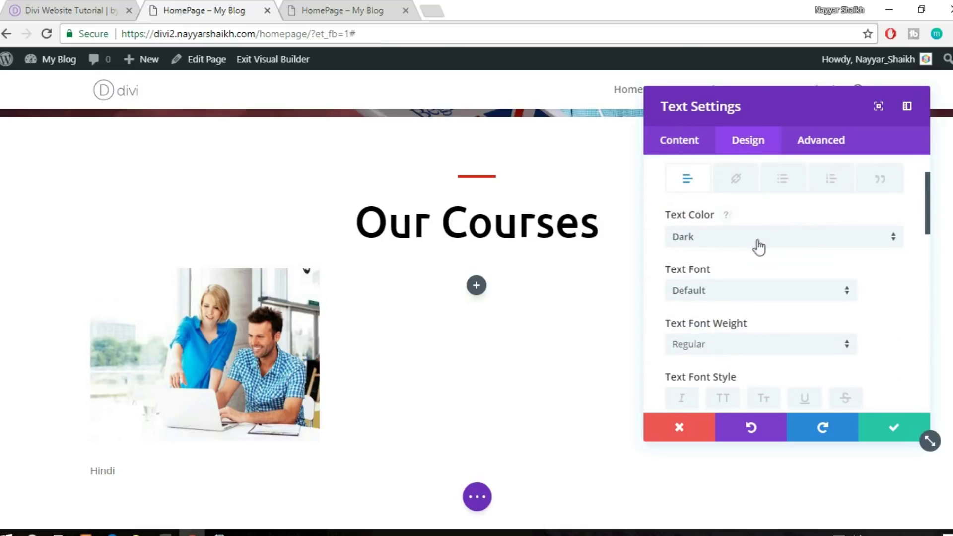
left_click(99, 8)
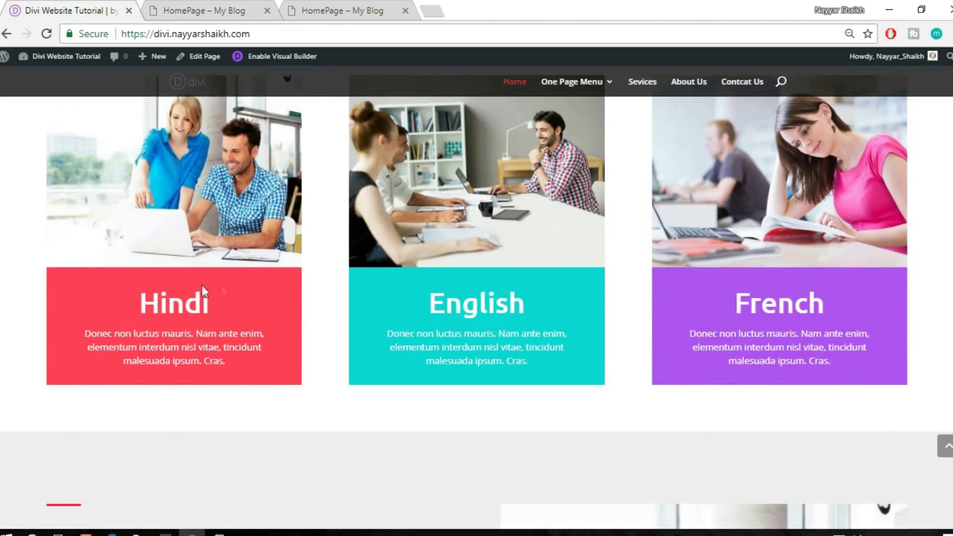
left_click(236, 6)
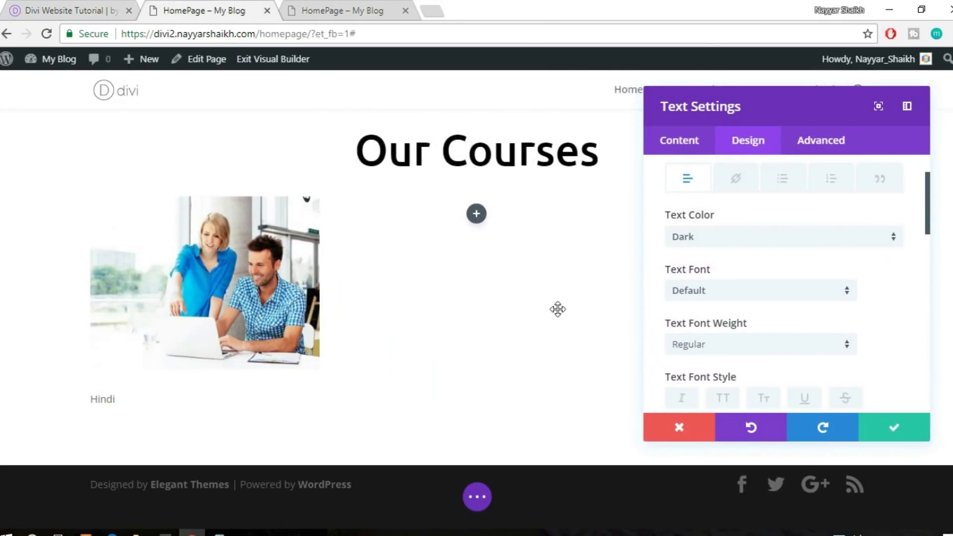
scroll(896, 276, "down", 2)
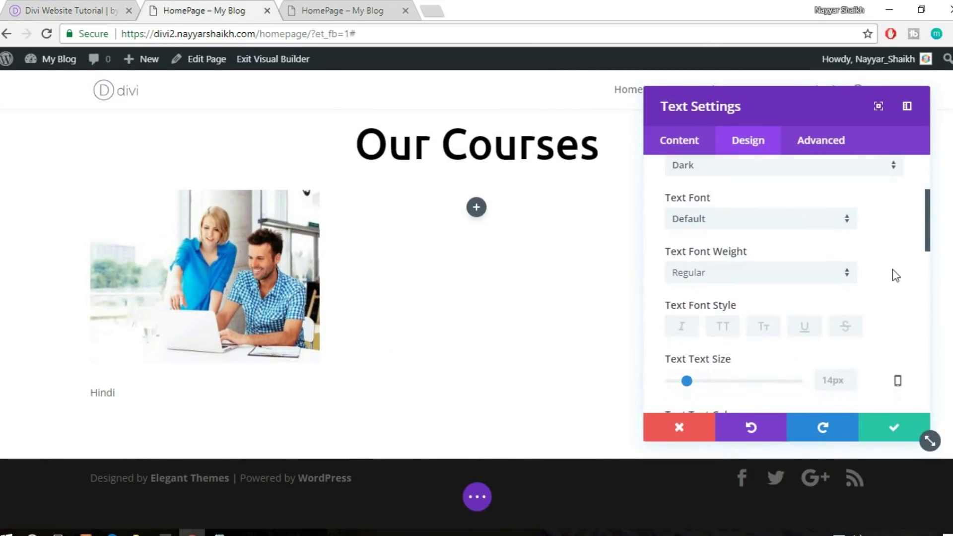
left_click(748, 223)
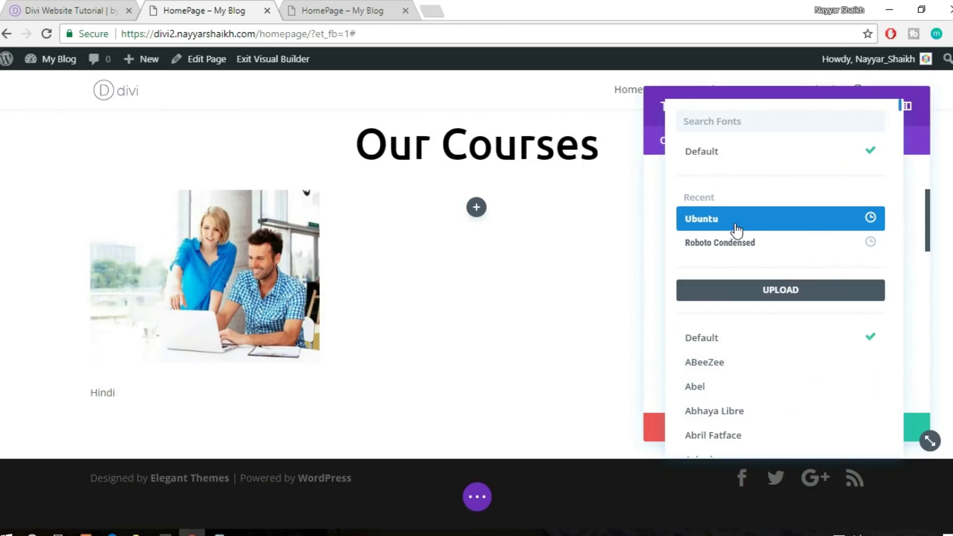
left_click(736, 228)
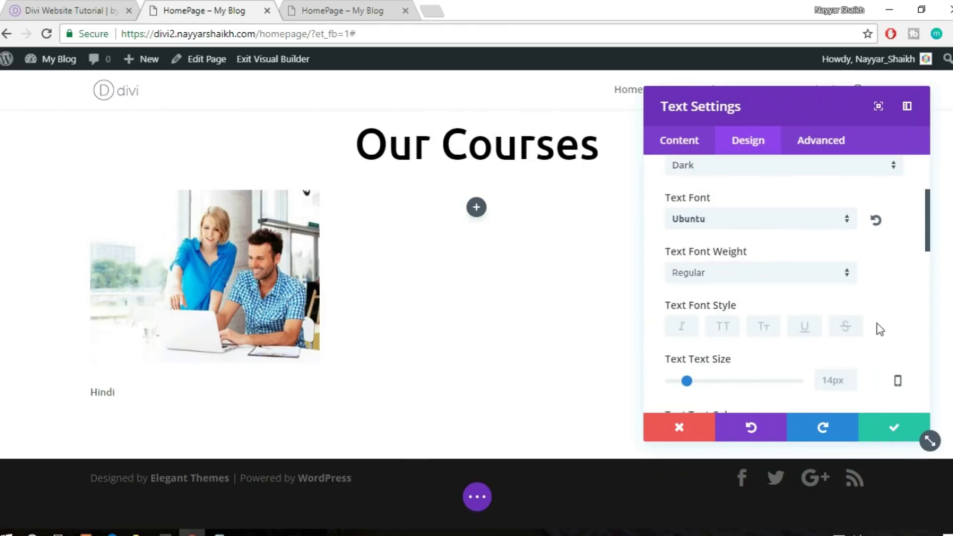
Make Hindi 45px and centred, save, then select the live Hindi card's paragraph
scroll(878, 328, "down", 1)
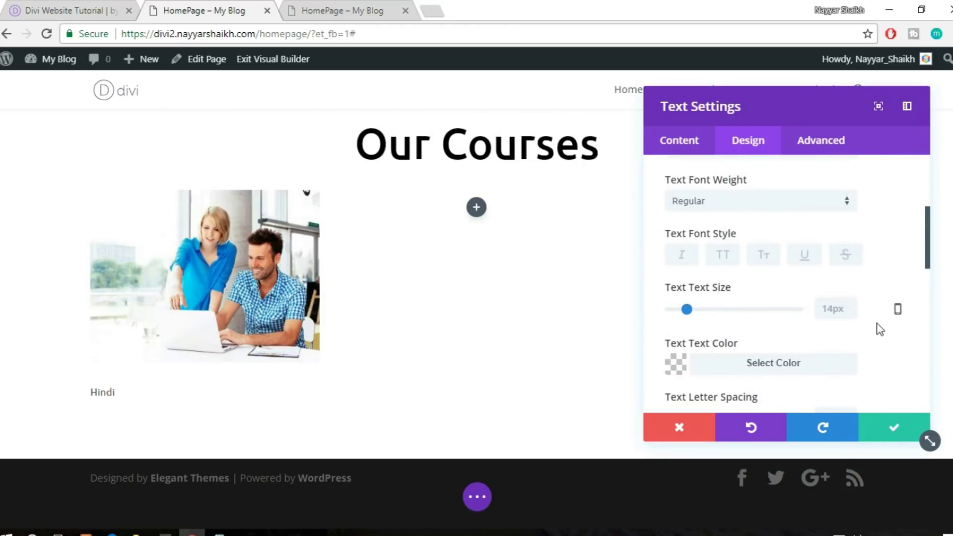
scroll(879, 328, "up", 1)
scroll(889, 319, "down", 1)
left_click_drag(694, 311, 728, 308)
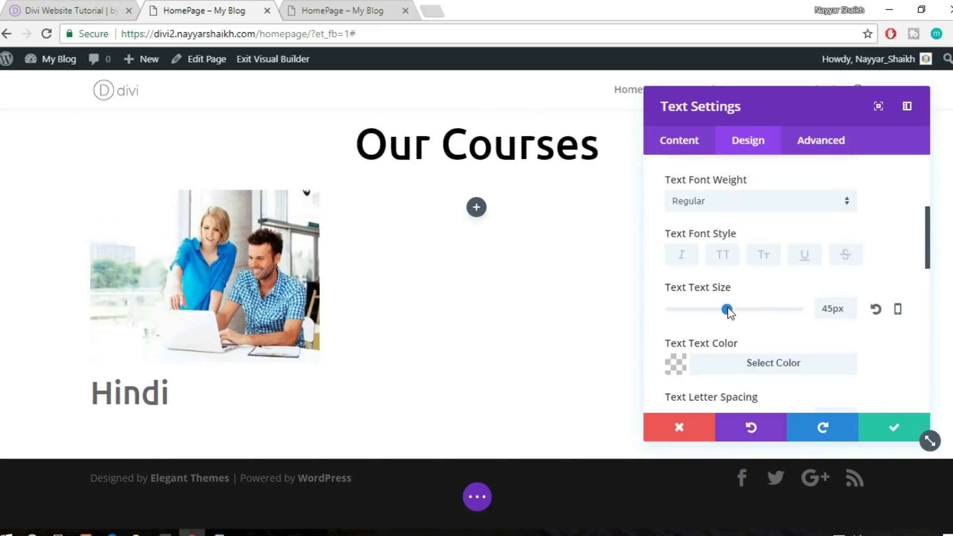
scroll(852, 325, "down", 5)
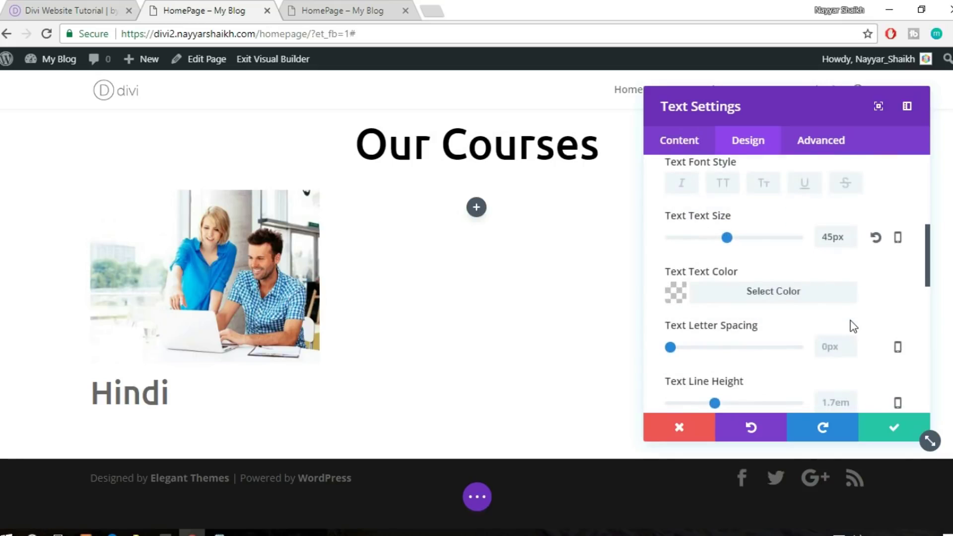
scroll(849, 328, "down", 2)
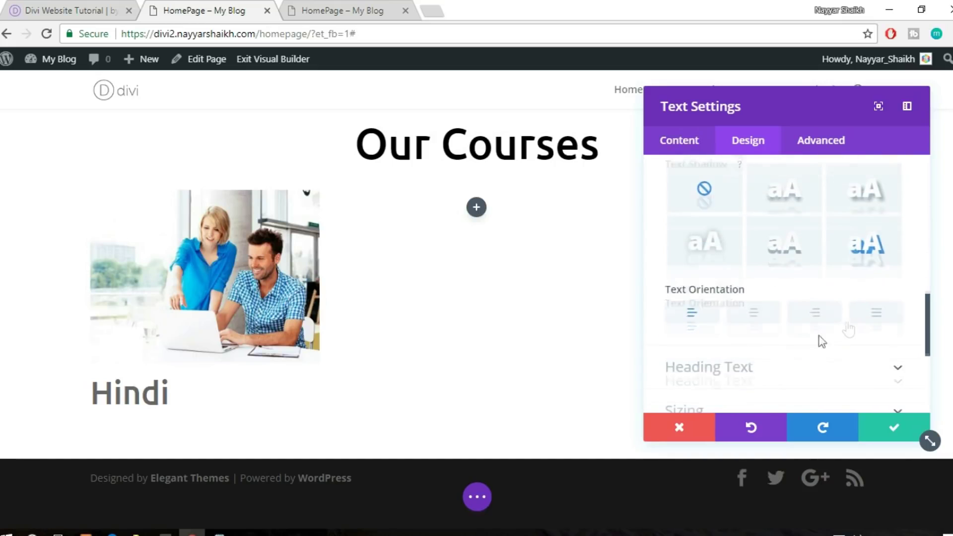
left_click(753, 323)
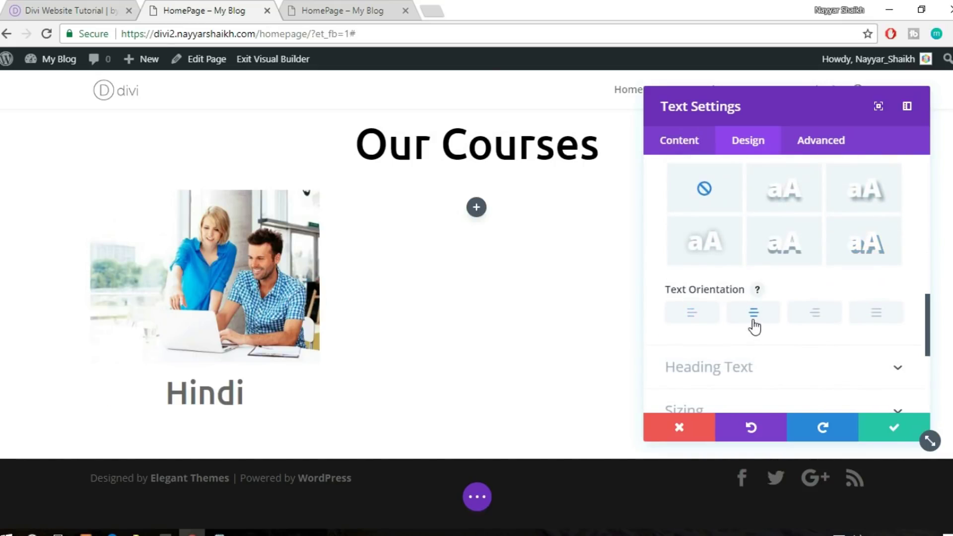
left_click(896, 428)
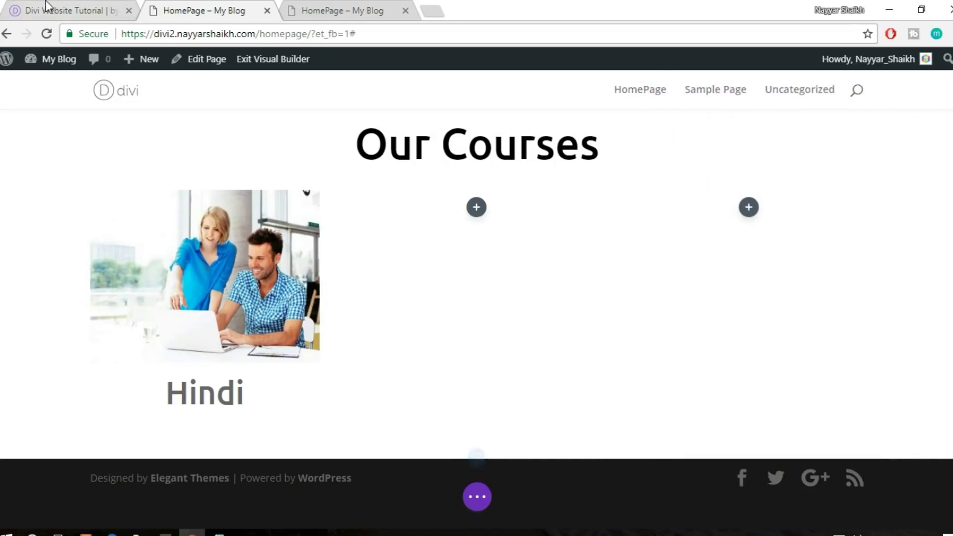
left_click(46, 7)
left_click_drag(83, 330, 261, 358)
Insert a Text module below the Hindi title, found by searching 'text'
left_click(174, 7)
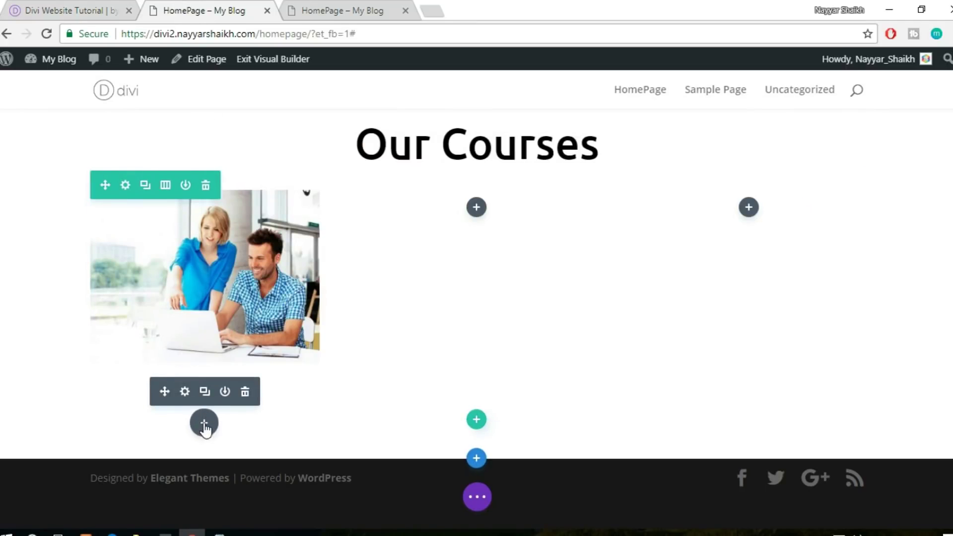
left_click(204, 423)
type("text")
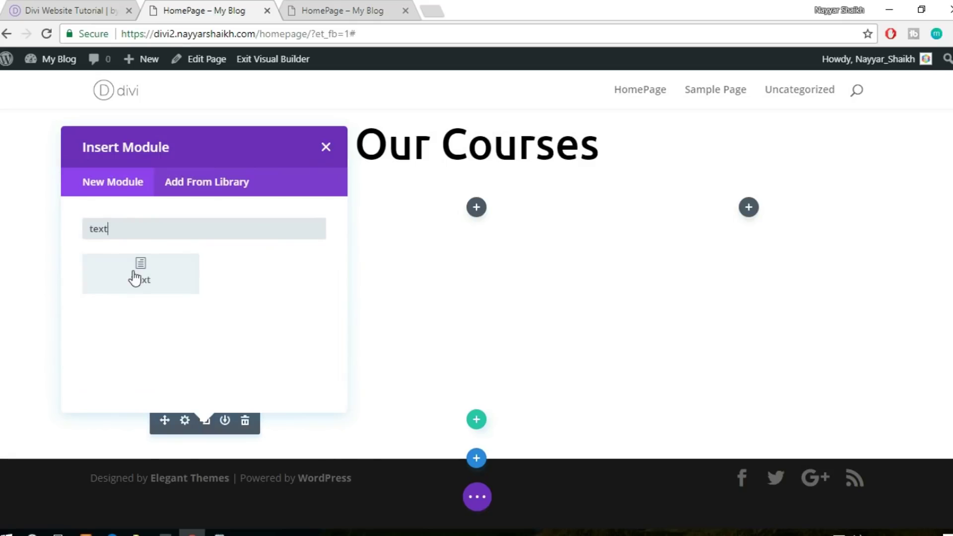
left_click(137, 274)
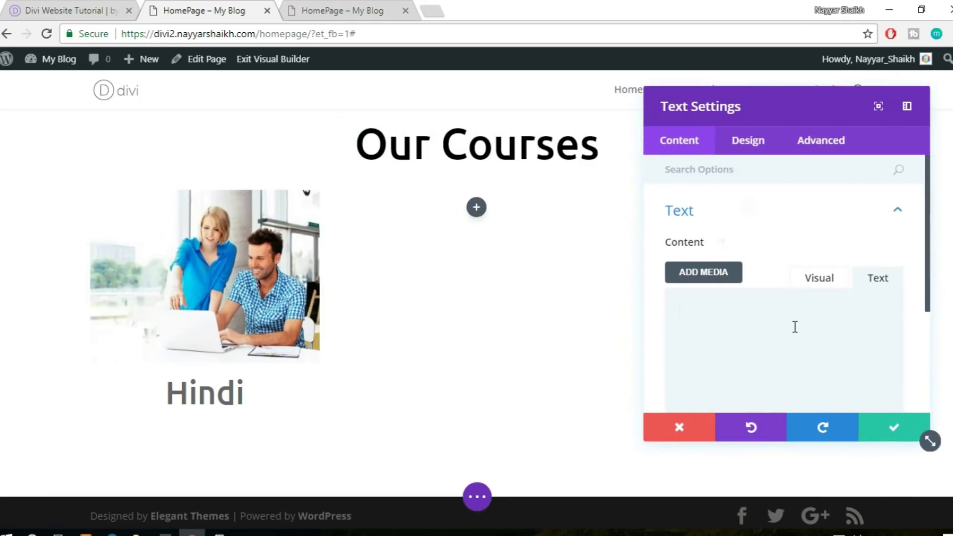
Set the body paragraph's Text Orientation to centre and save the module
left_click(758, 147)
left_click(770, 218)
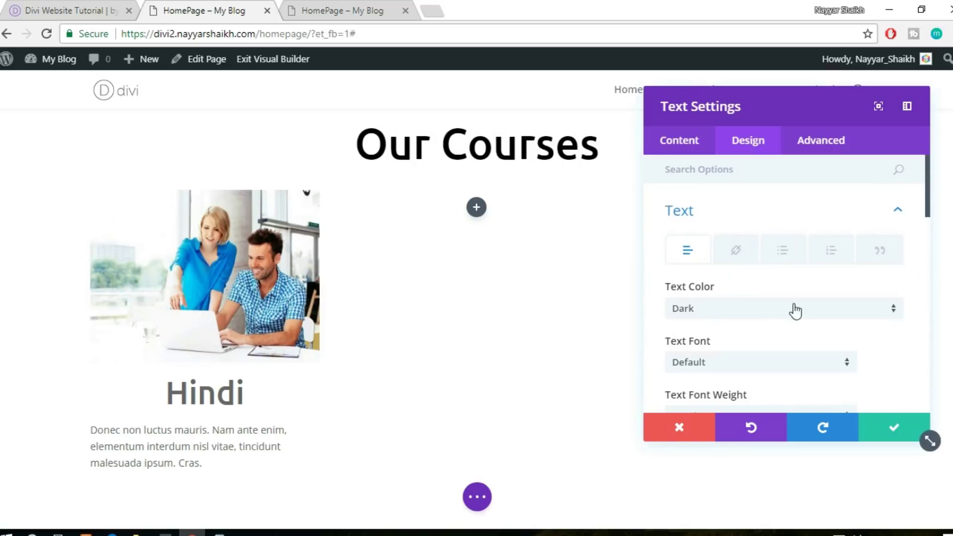
scroll(793, 305, "down", 10)
scroll(793, 304, "down", 3)
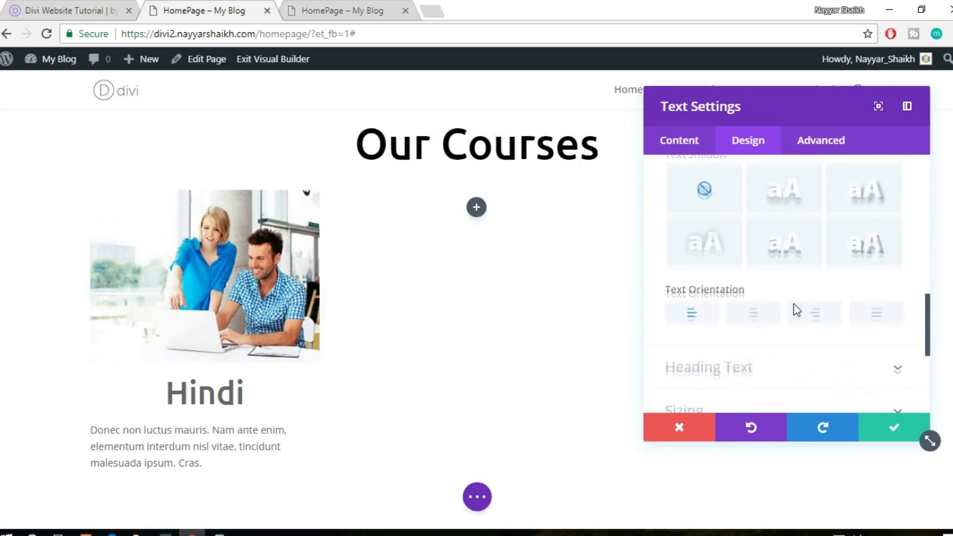
left_click(755, 316)
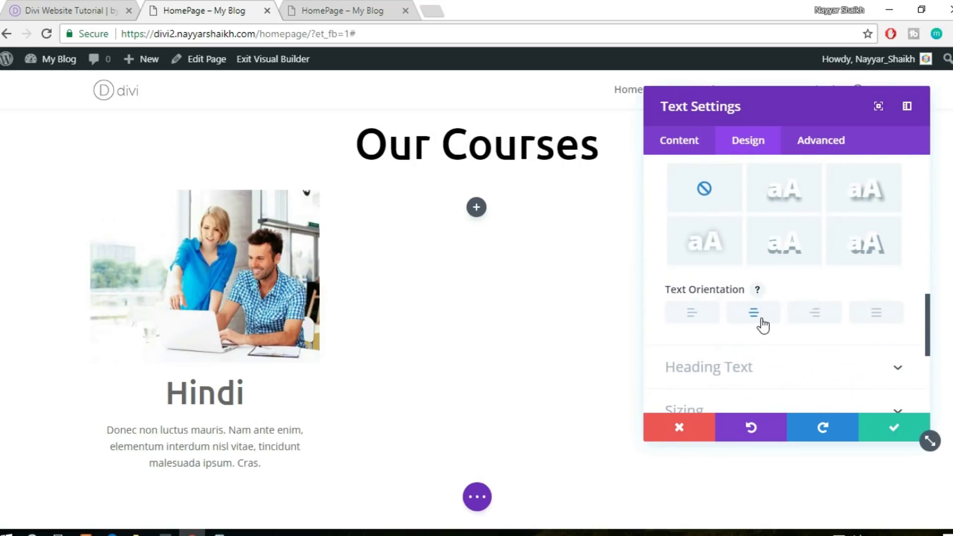
left_click(888, 433)
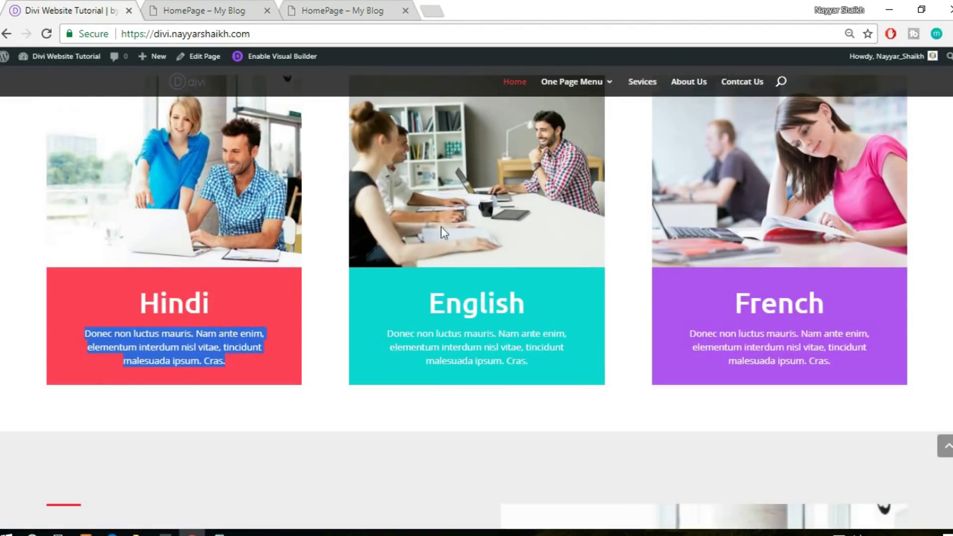
Review the centred 'Donec non luctus mauris' paragraph on the live course page
scroll(325, 301, "down", 2)
left_click(322, 300)
scroll(322, 300, "up", 3)
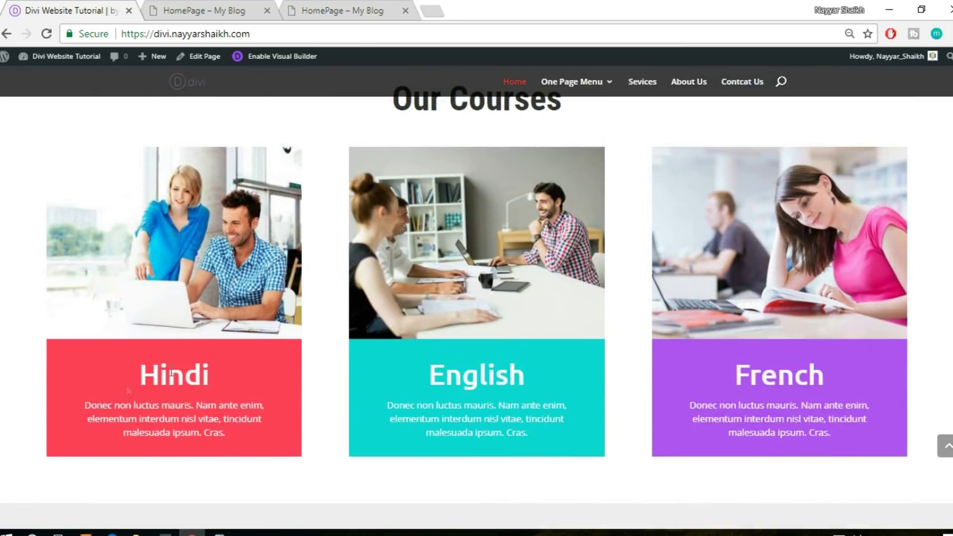
left_click(204, 10)
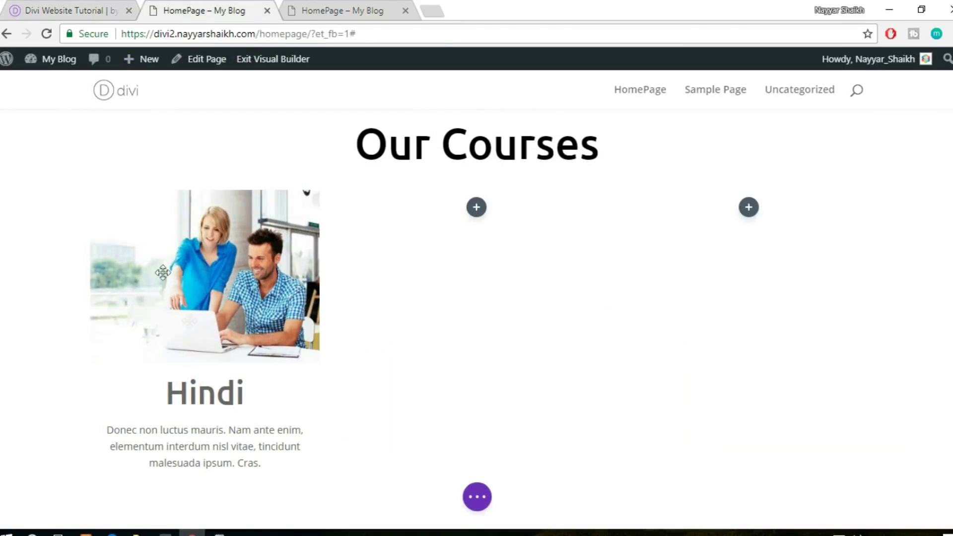
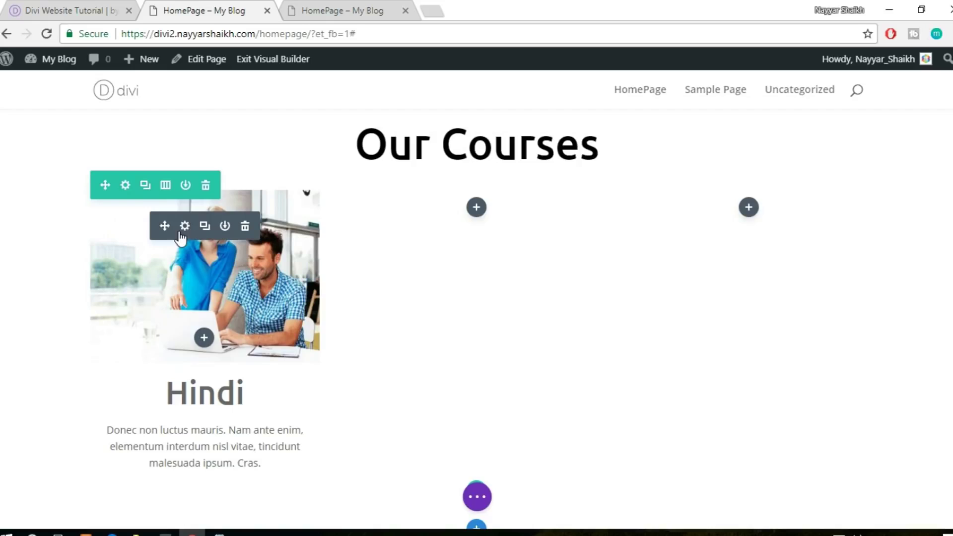
Give the courses row's column 1 a red background colour
left_click(126, 191)
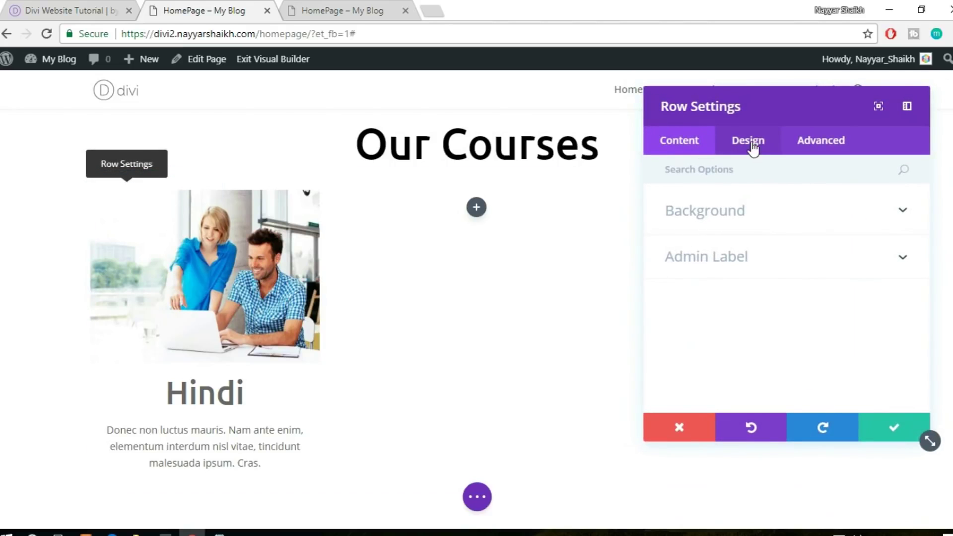
left_click(748, 221)
scroll(841, 270, "down", 3)
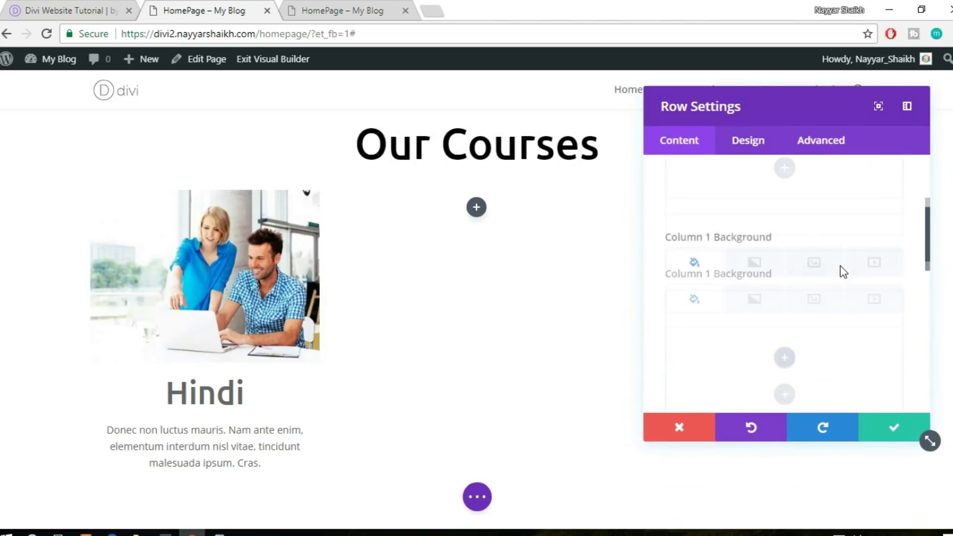
scroll(791, 293, "down", 3)
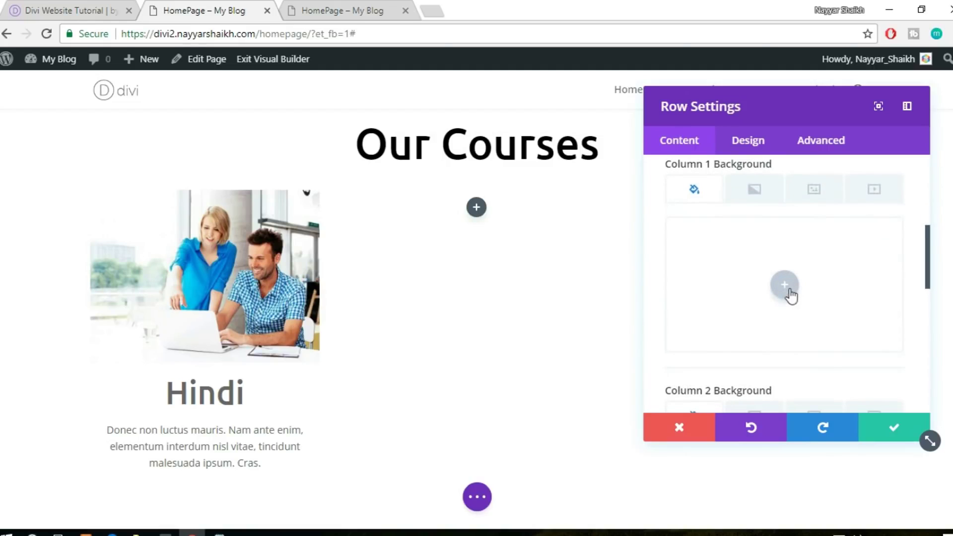
left_click(785, 286)
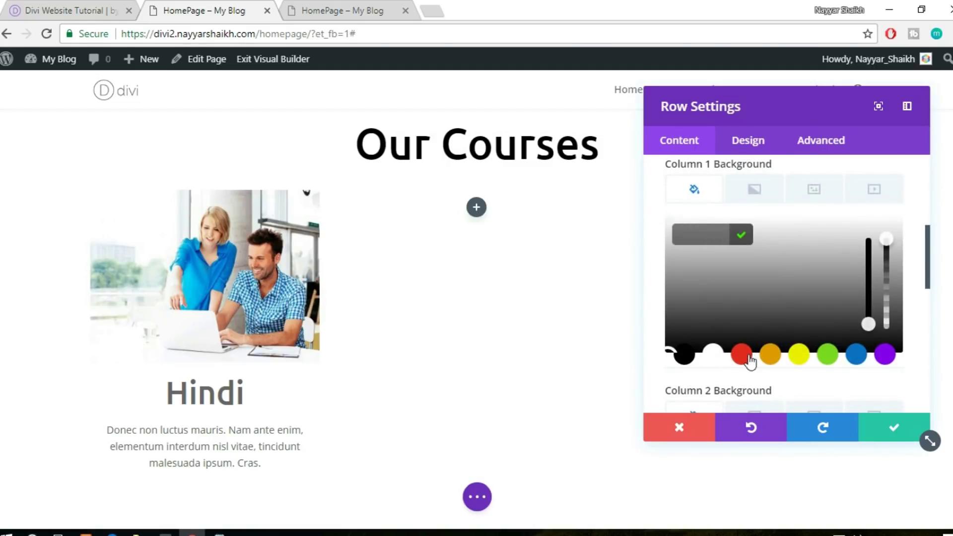
left_click(743, 355)
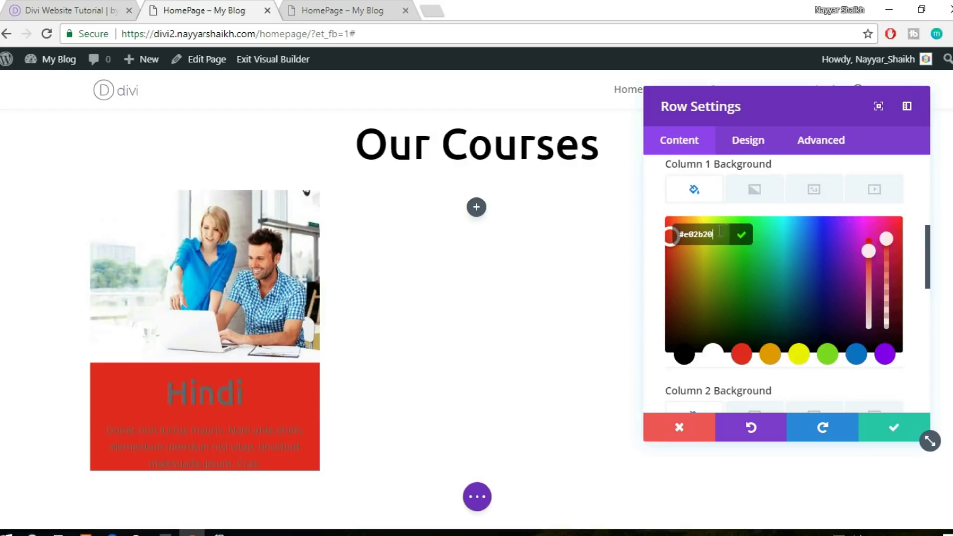
Enter #ff5f36 as column 1's colour and view the reference site's course cards
key("ctrl+Page_Up")
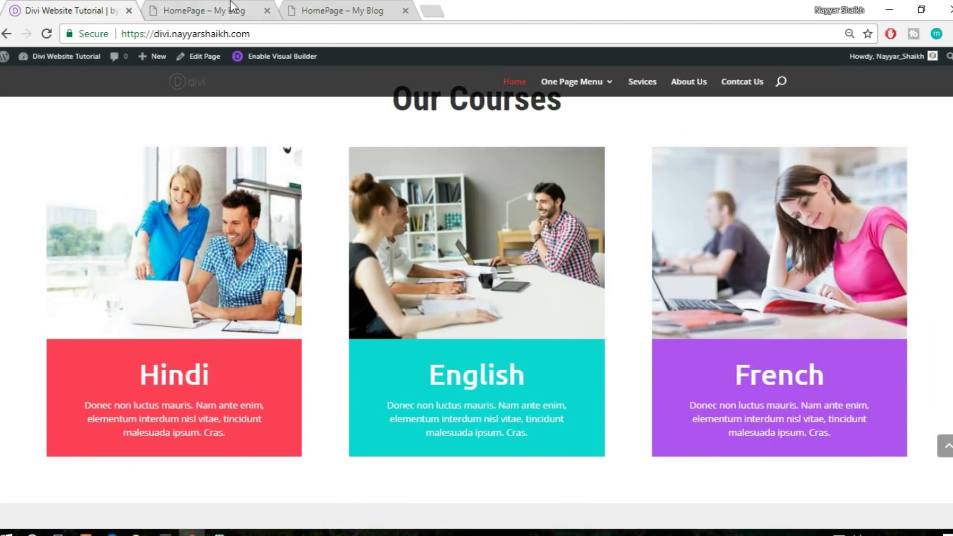
left_click(226, 9)
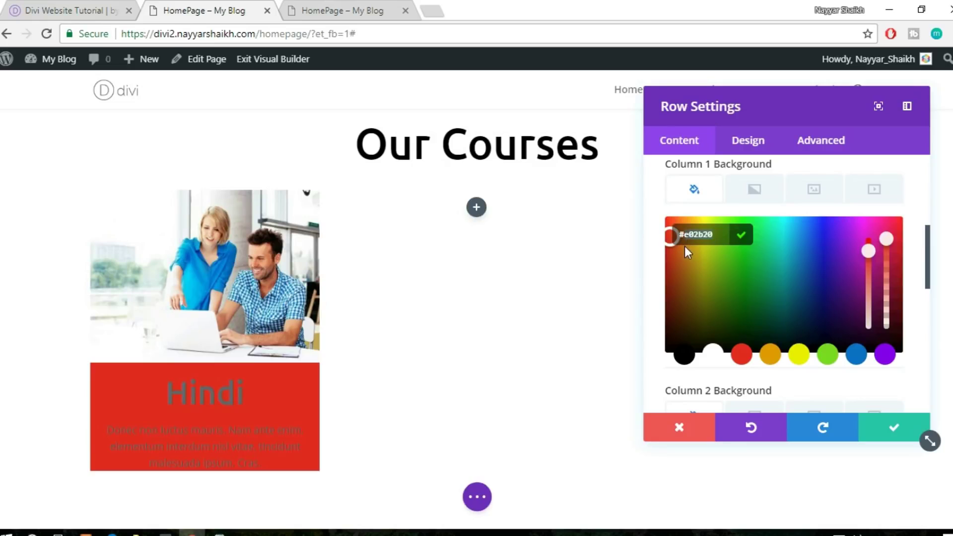
type("#ff5f36")
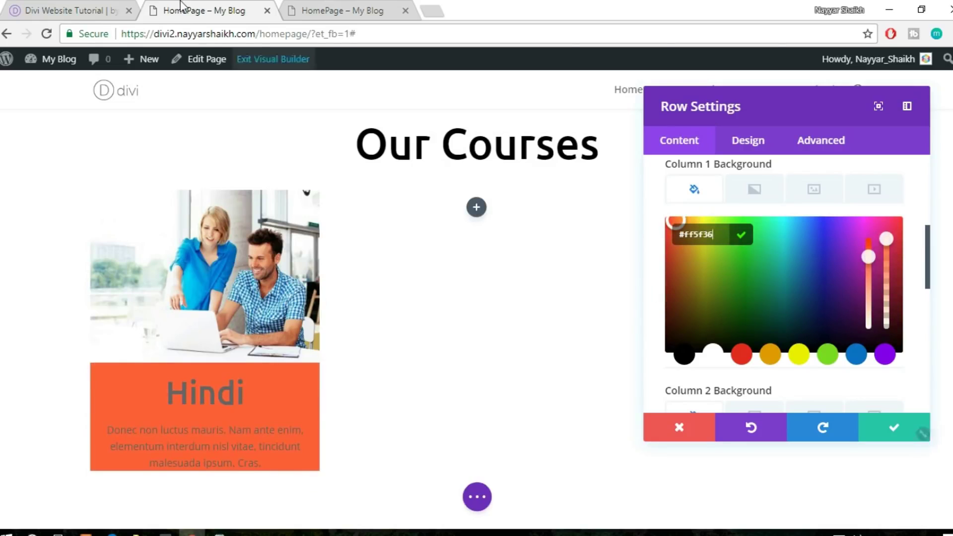
left_click(124, 9)
scroll(140, 256, "down", 3)
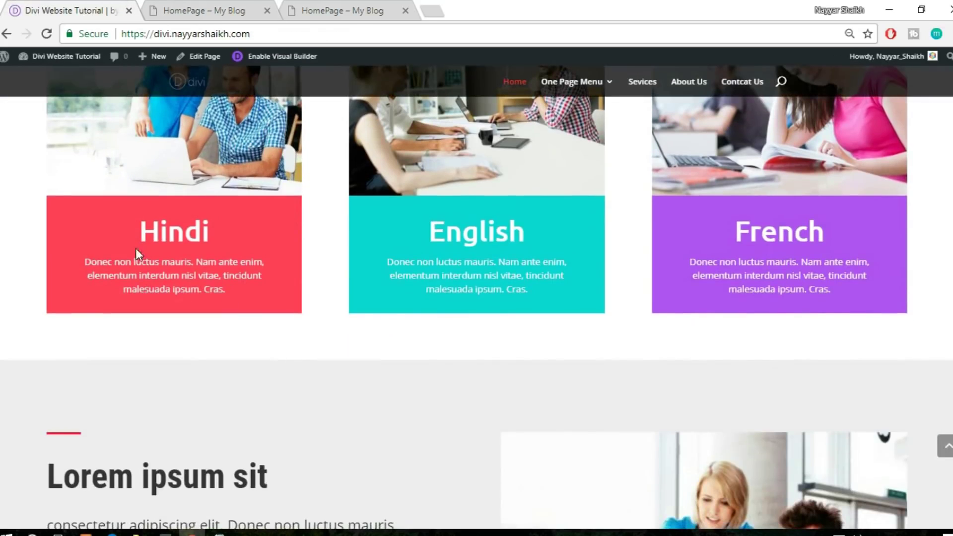
Inspect the reference Hindi card and copy its background colour #ff3f56
right_click(63, 213)
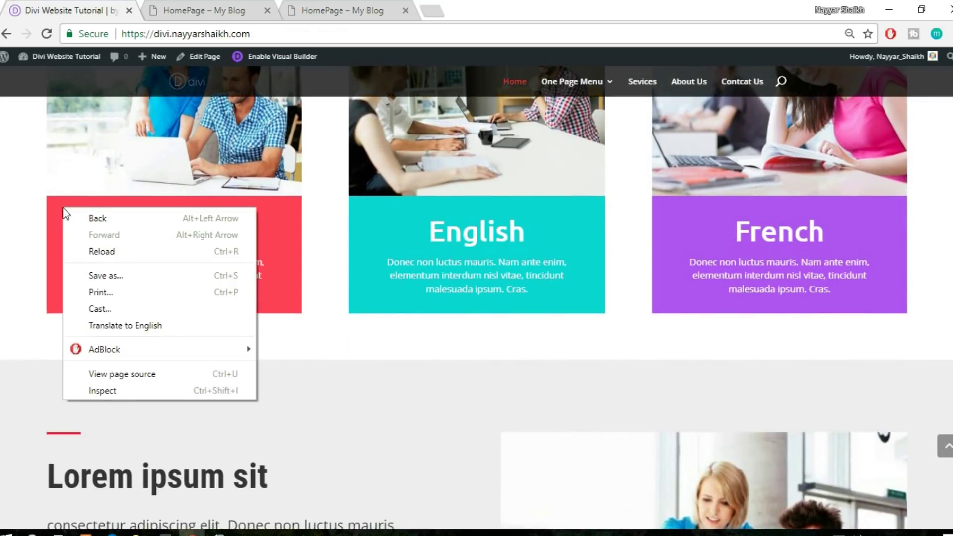
left_click(94, 383)
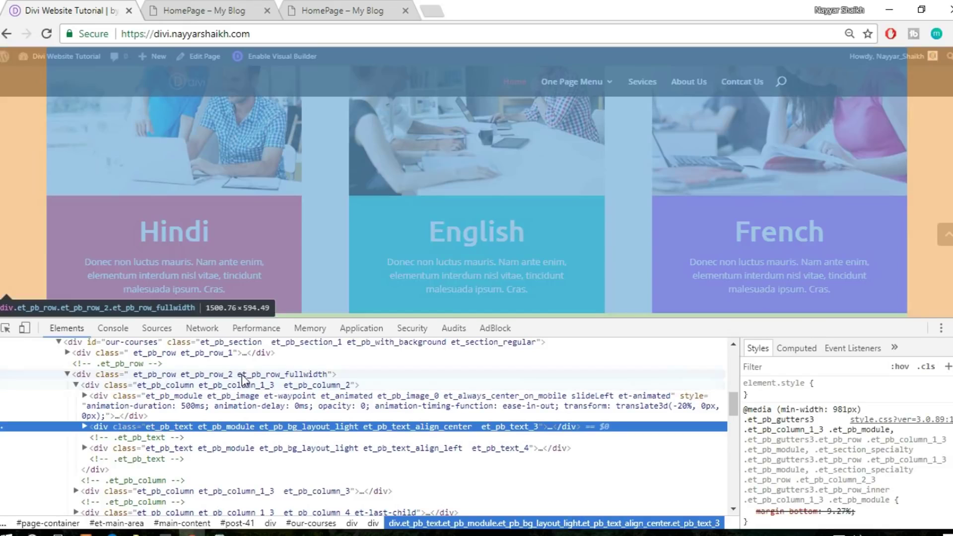
scroll(858, 465, "down", 5)
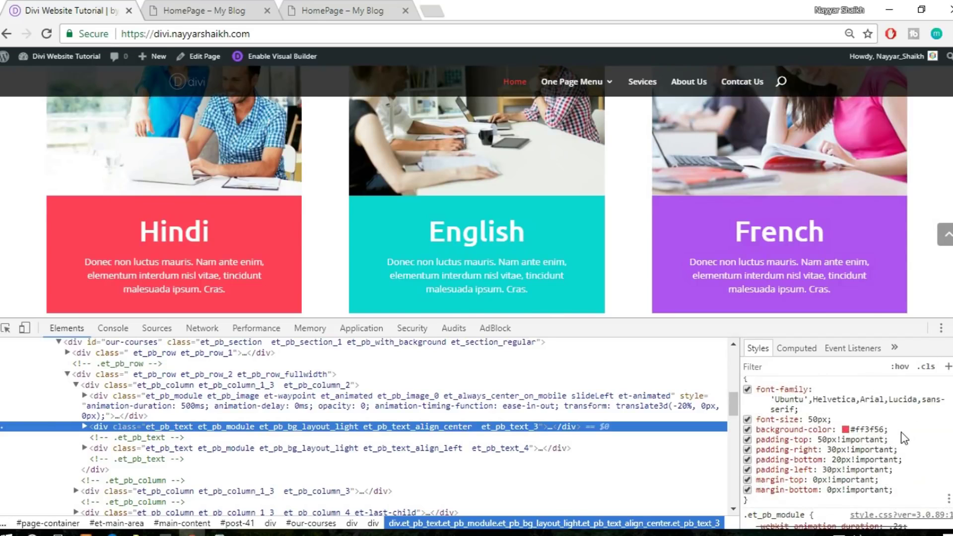
left_click(867, 430)
key("ctrl+c")
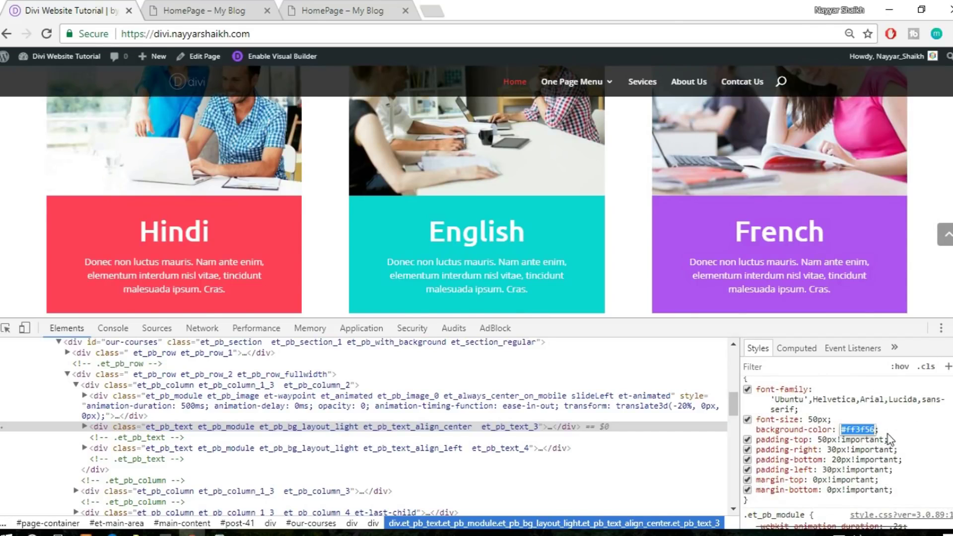
key("F12")
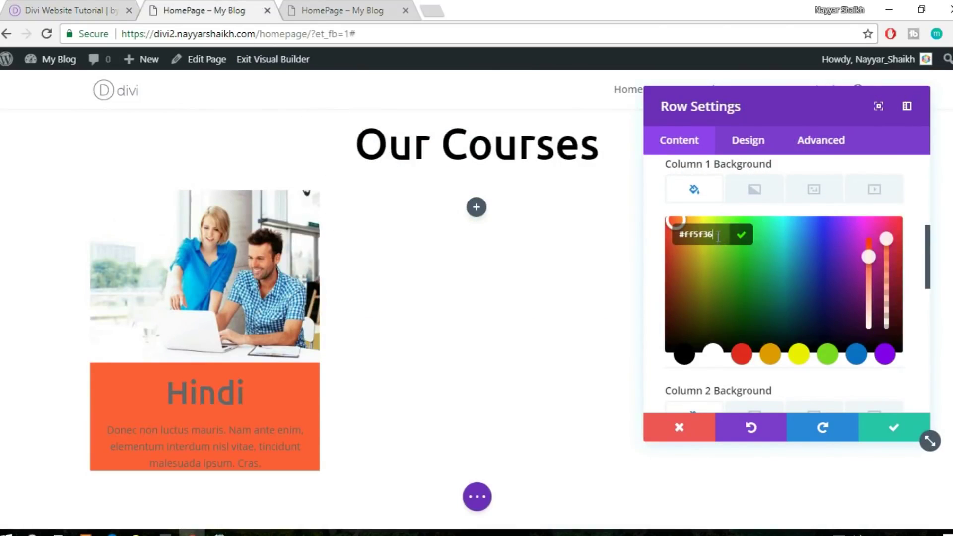
Paste #ff3f56 as column 1's background and save the row settings
key("ctrl+v")
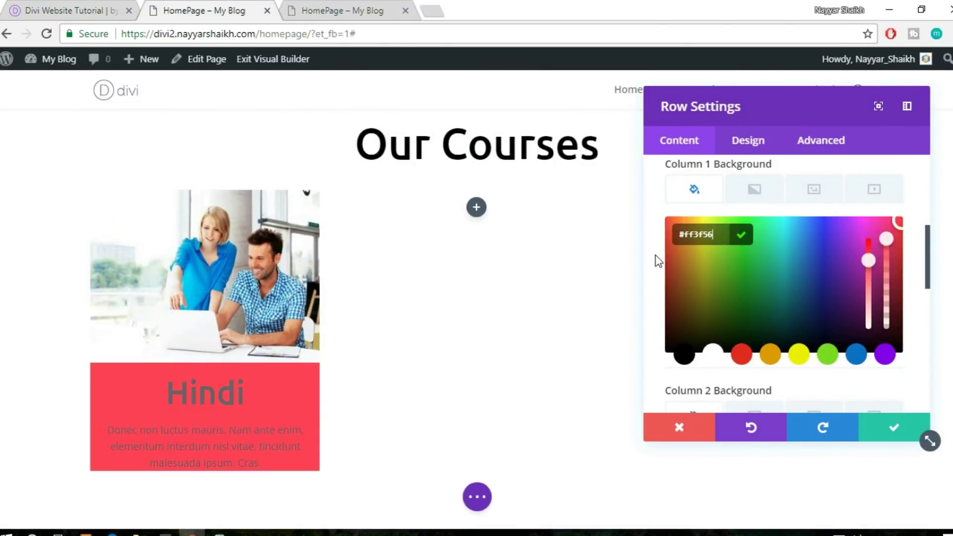
scroll(221, 350, "down", 2)
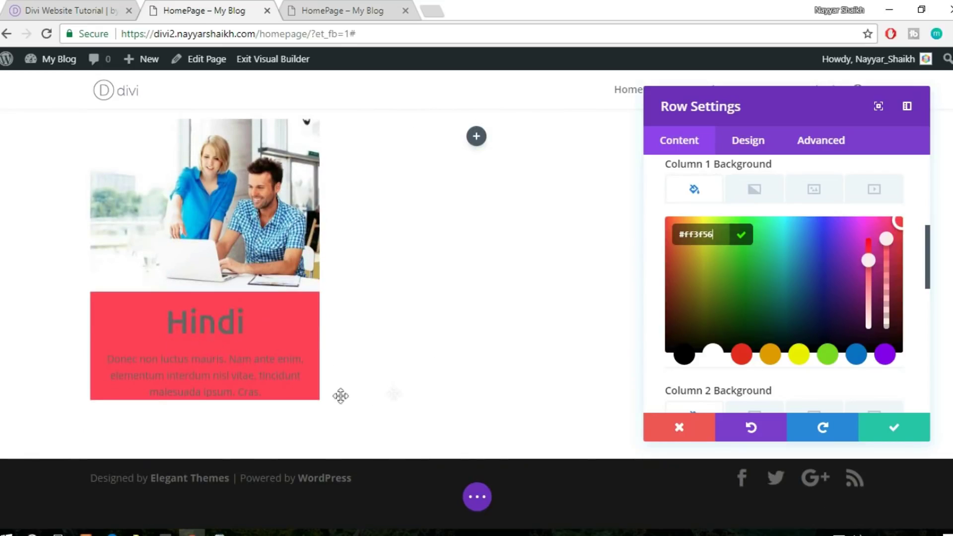
left_click(887, 431)
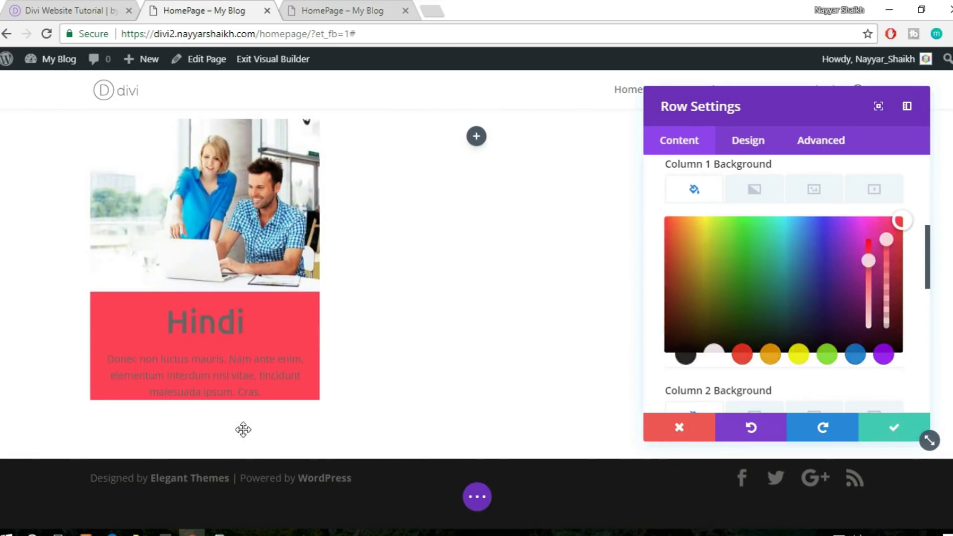
Add a new line after the Hindi description text
left_click(279, 394)
key("Return")
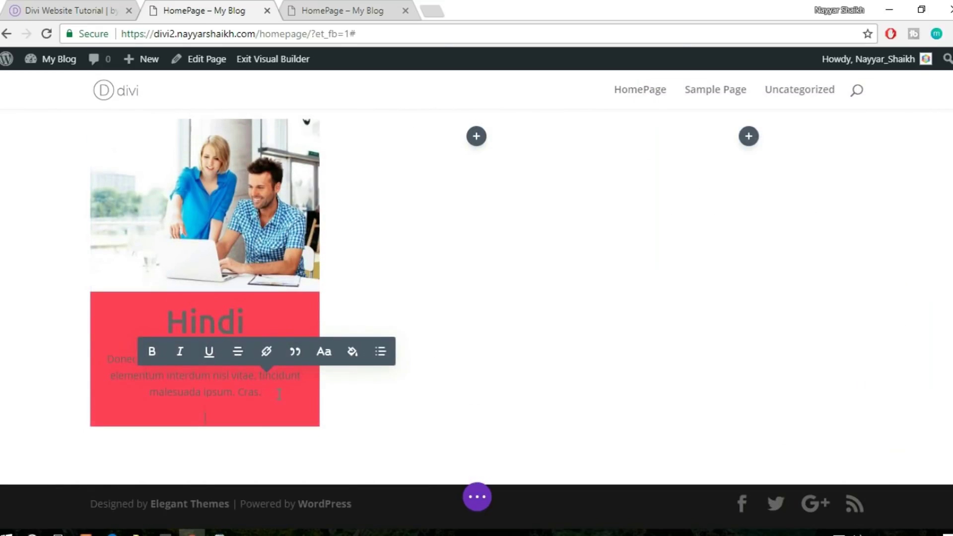
left_click(436, 273)
mouse_move(201, 333)
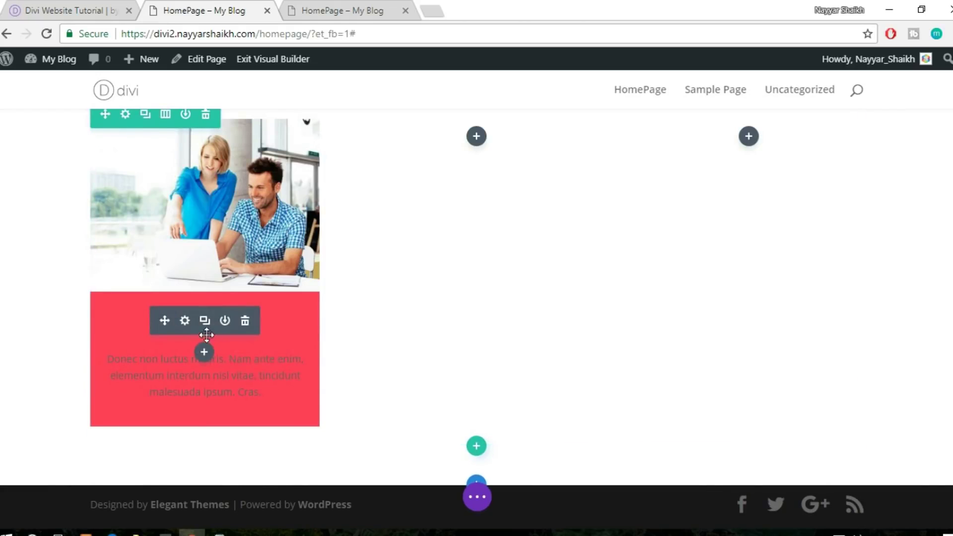
Set the Hindi heading module's text colour to Light and save
left_click(185, 321)
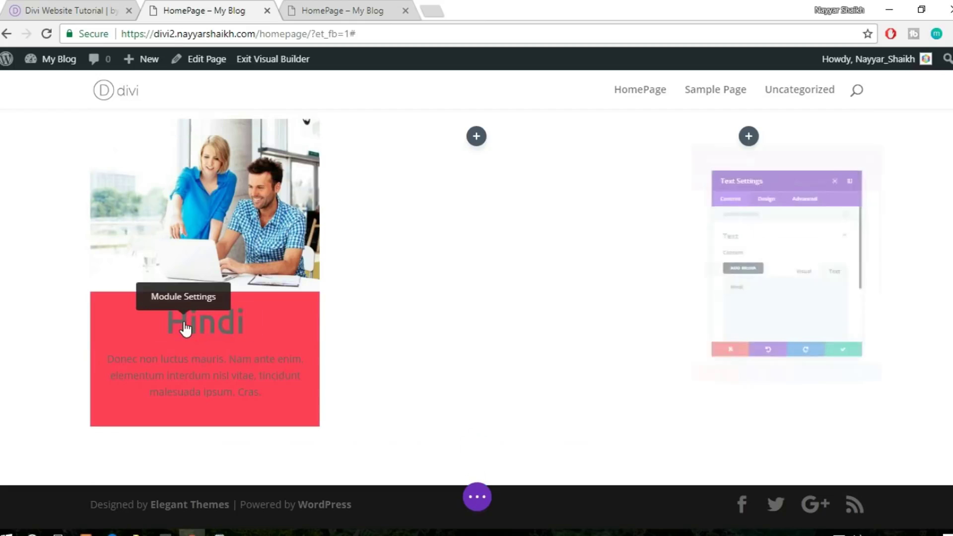
left_click(751, 147)
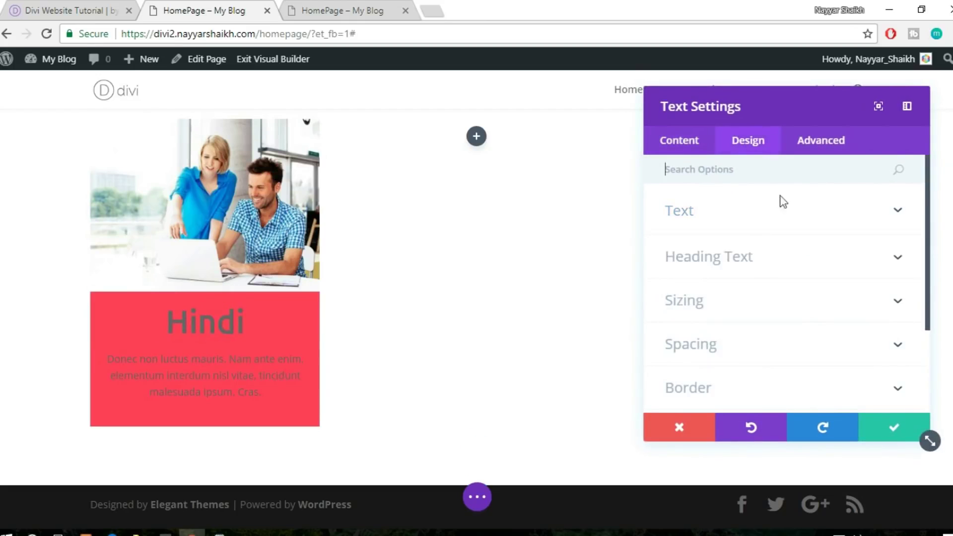
left_click(757, 216)
scroll(758, 219, "down", 2)
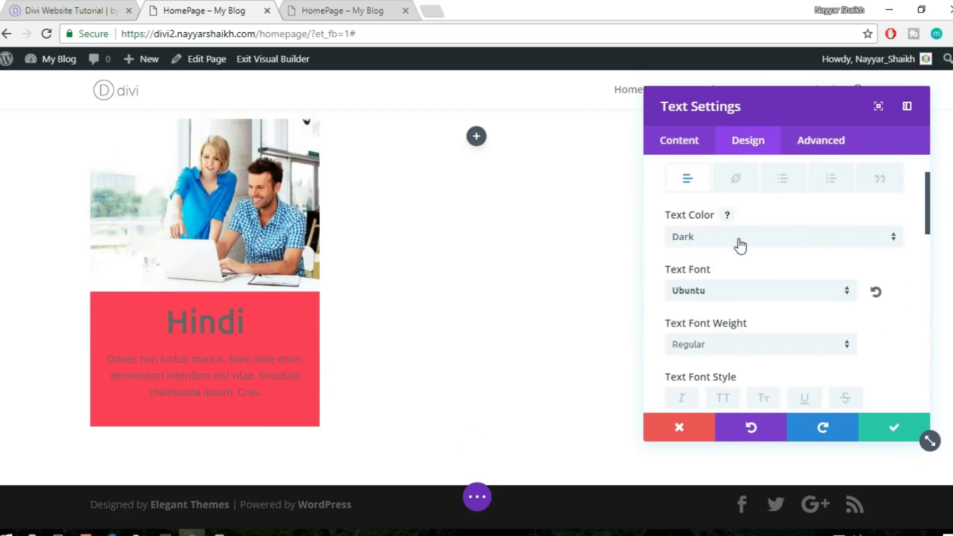
left_click(740, 240)
left_click(719, 280)
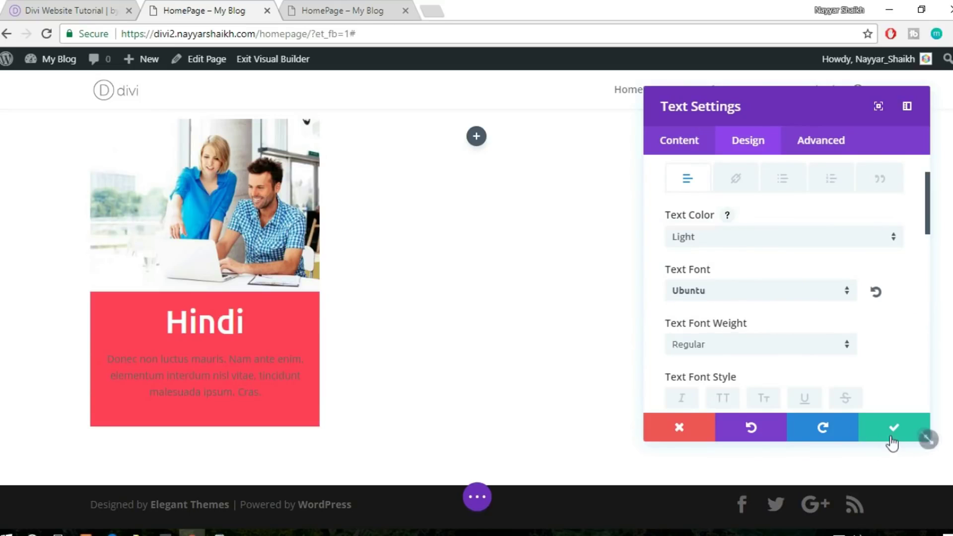
left_click(893, 432)
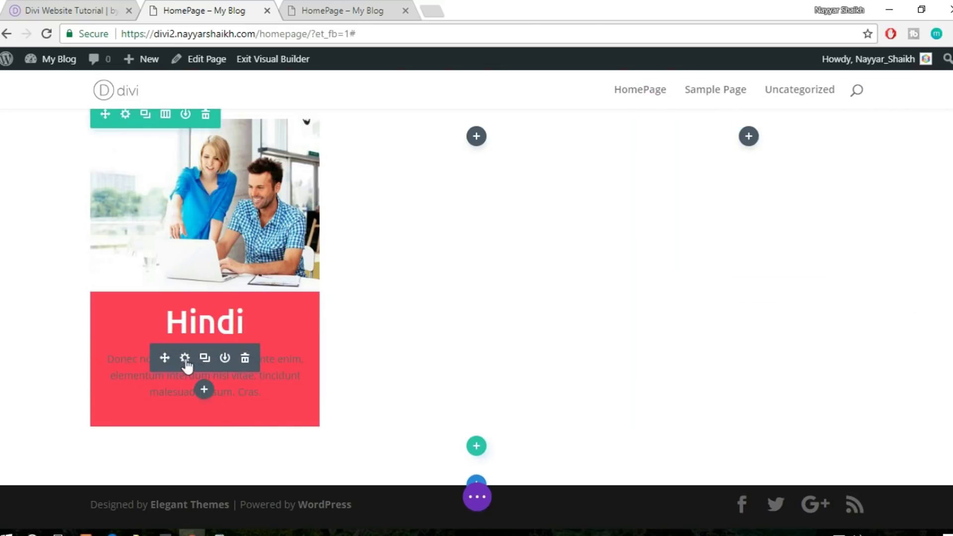
Set the description text module's text colour to Light and save
left_click(185, 358)
left_click(745, 140)
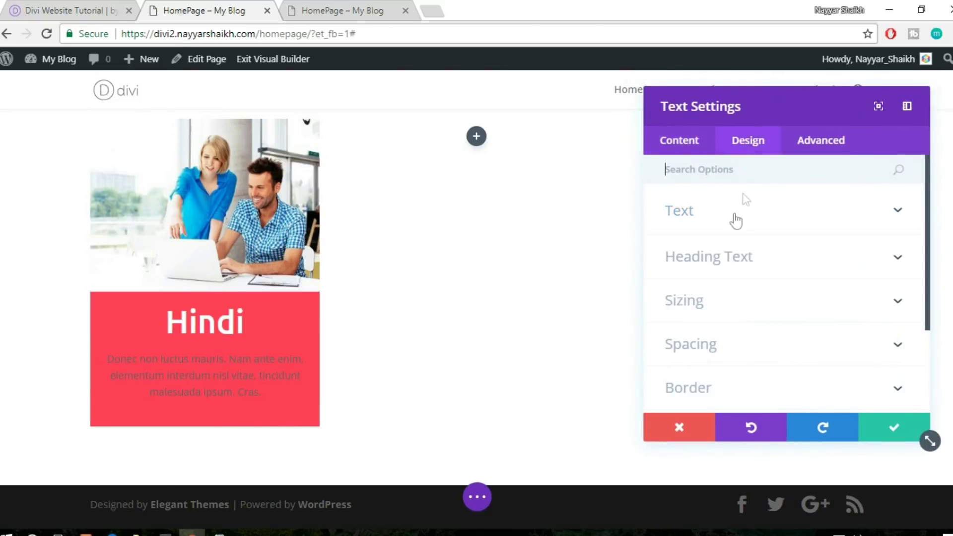
left_click(734, 219)
scroll(727, 302, "down", 2)
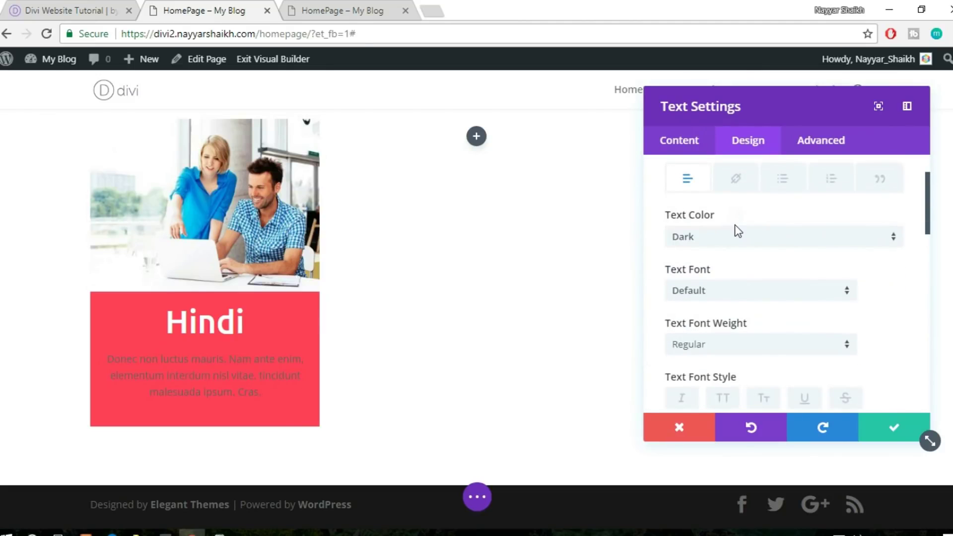
left_click(736, 239)
left_click(714, 276)
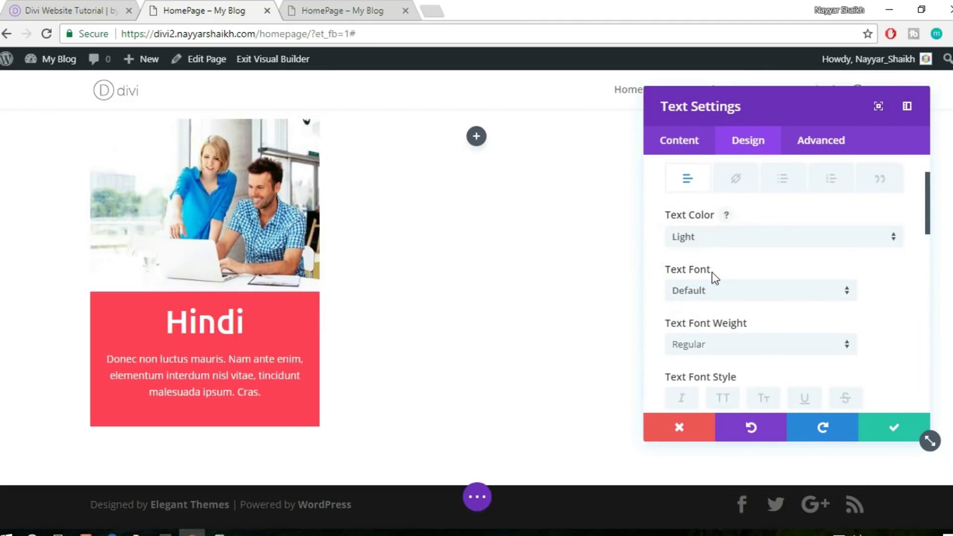
left_click(881, 436)
scroll(785, 383, "up", 1)
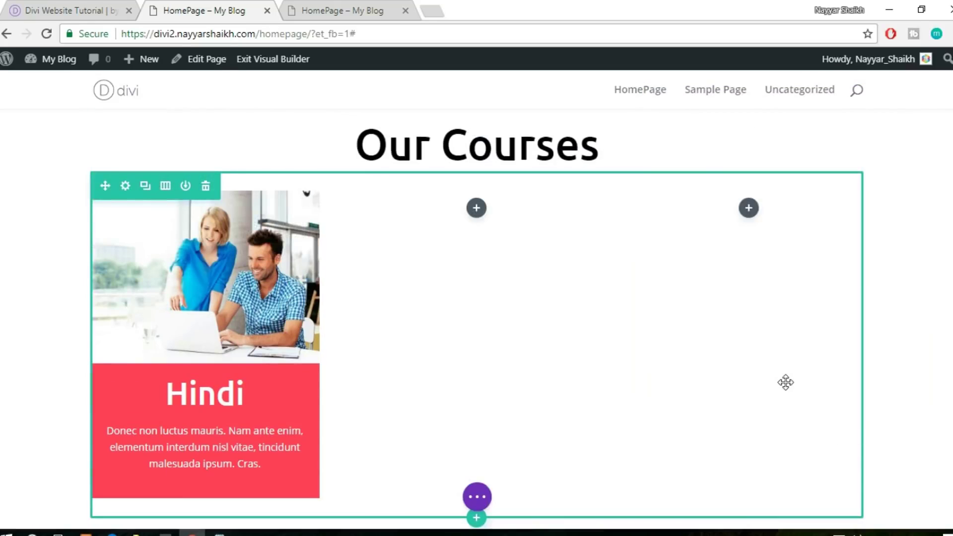
Duplicate the first column's course image and move the copy into the middle column
scroll(785, 382, "down", 1)
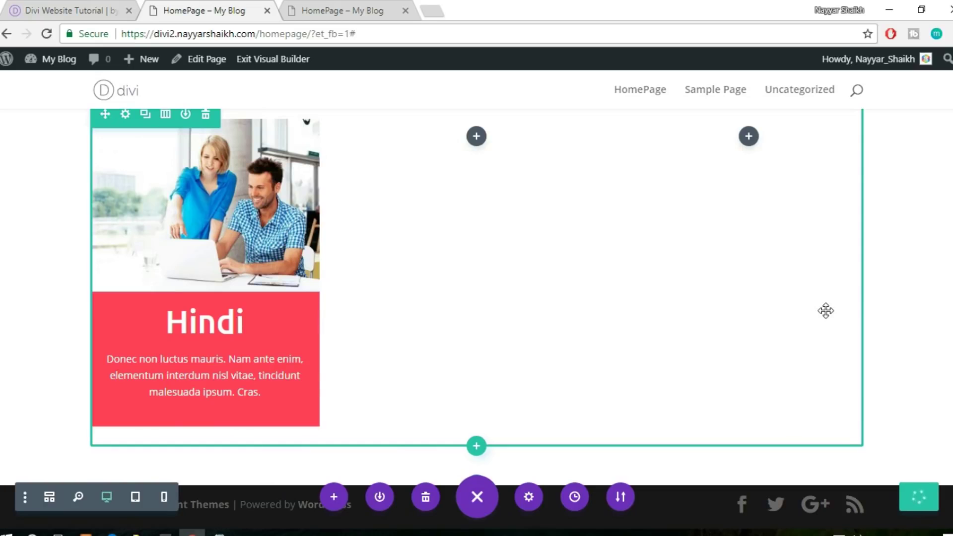
scroll(938, 314, "up", 3)
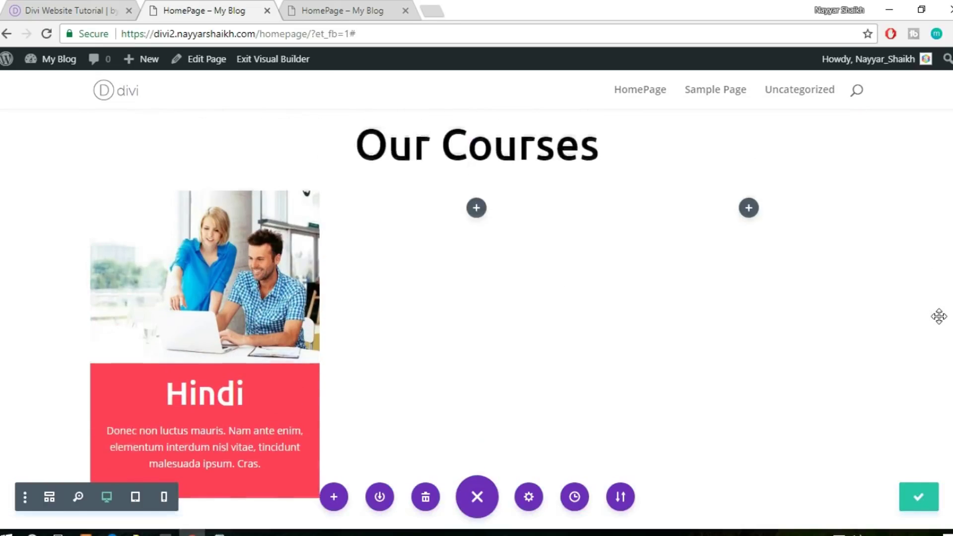
scroll(939, 316, "down", 3)
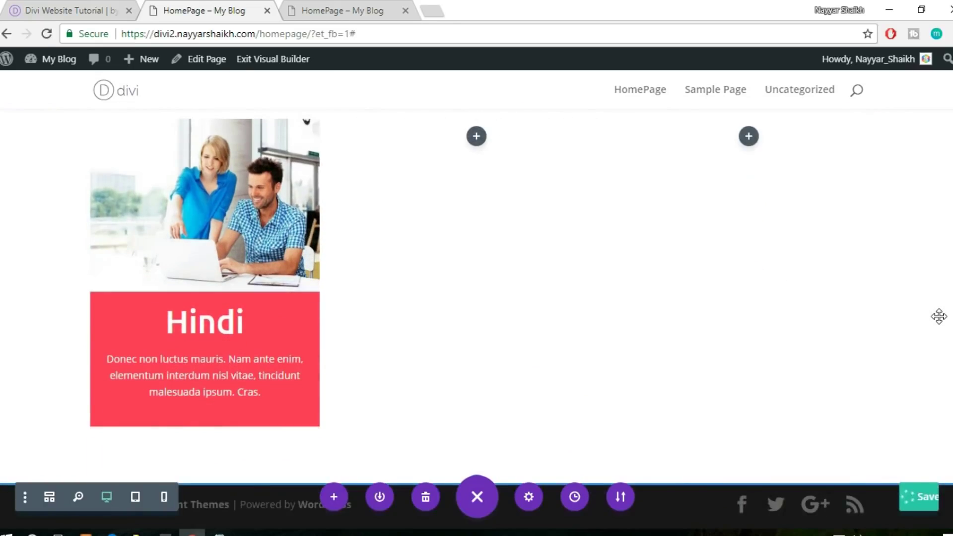
scroll(603, 315, "up", 2)
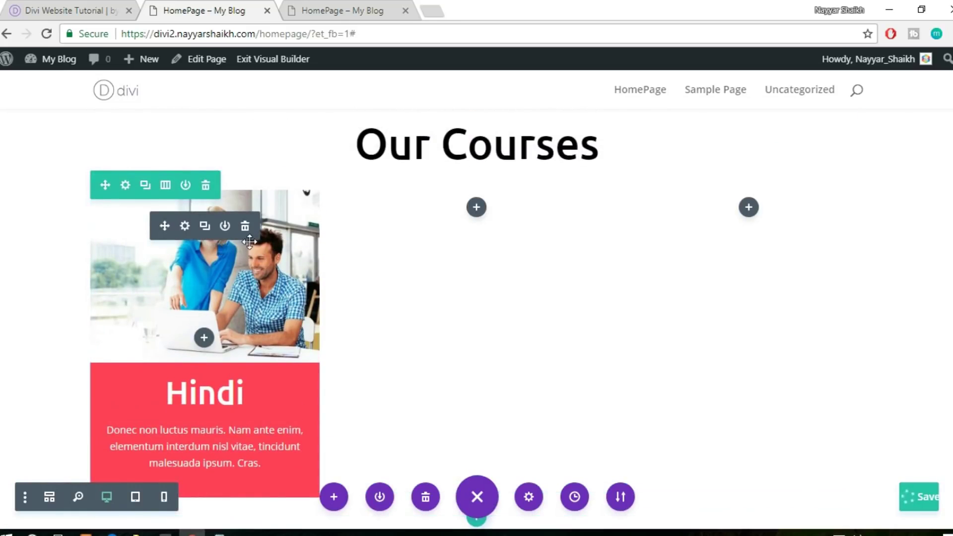
left_click(204, 228)
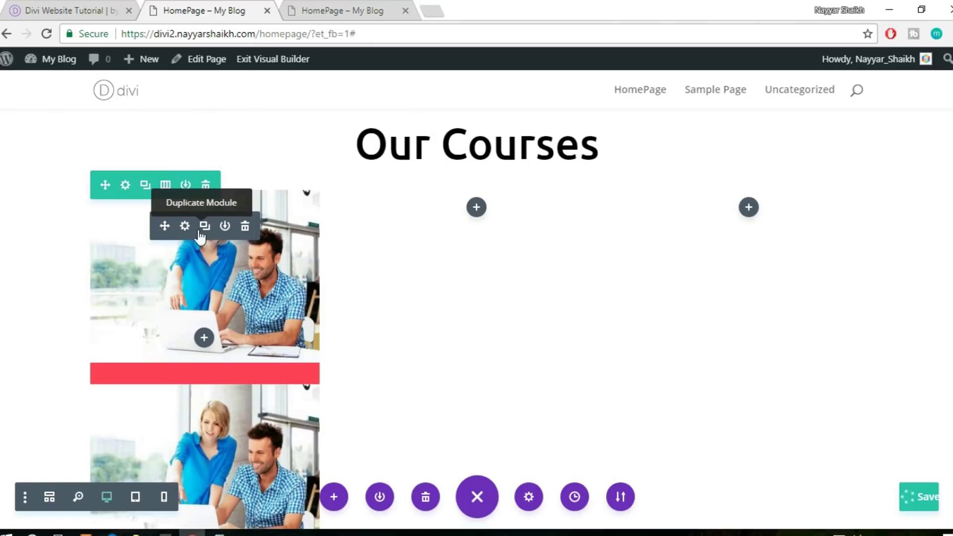
left_click_drag(422, 215, 476, 208)
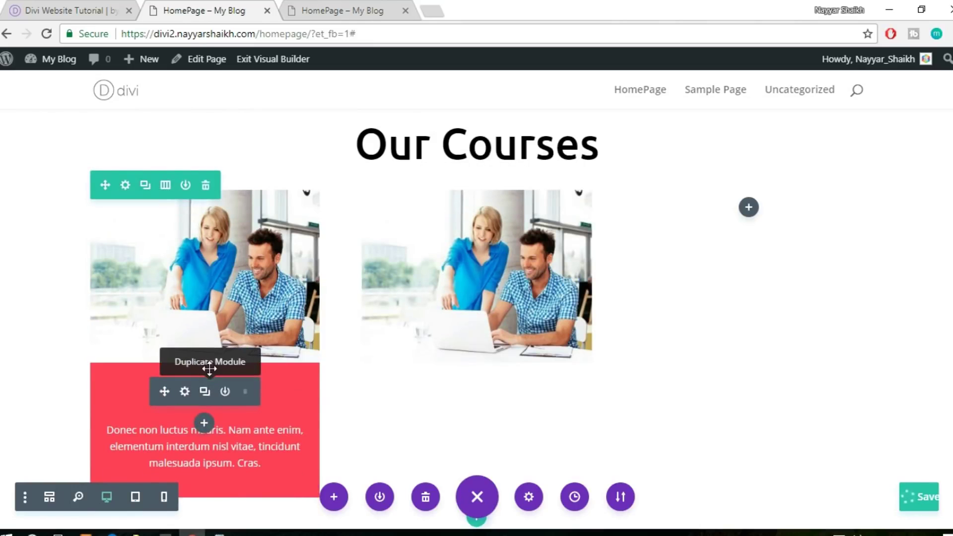
Duplicate the Hindi heading and description blocks into the middle column
left_click(204, 392)
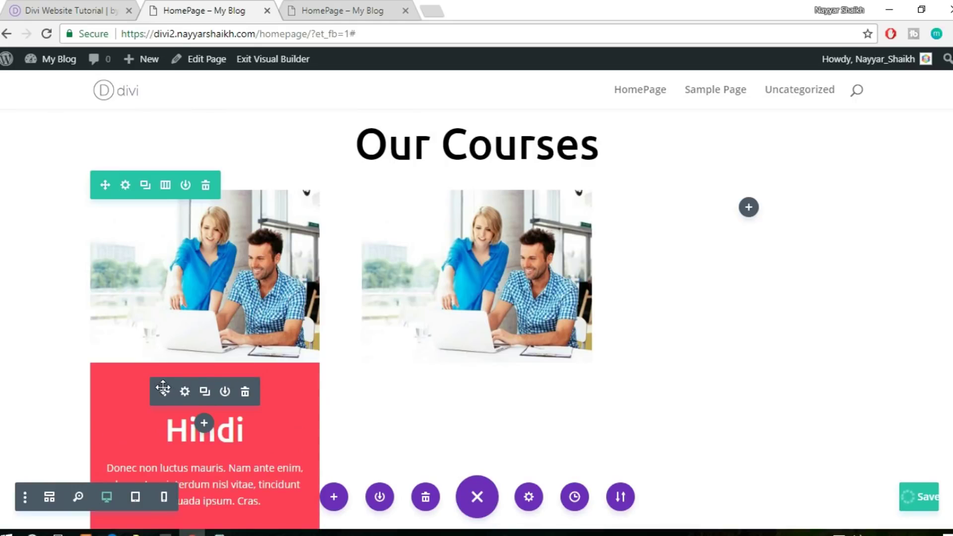
left_click_drag(164, 392, 485, 367)
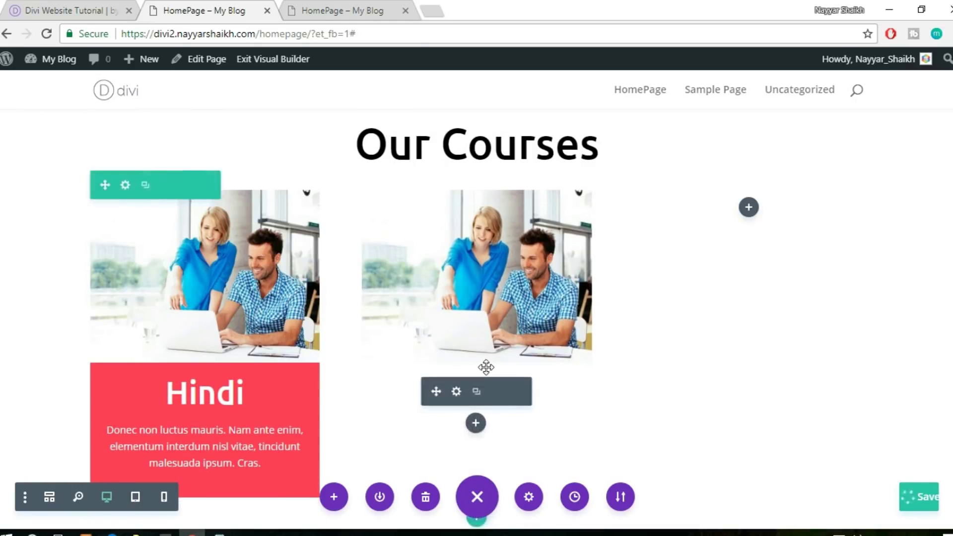
left_click(209, 431)
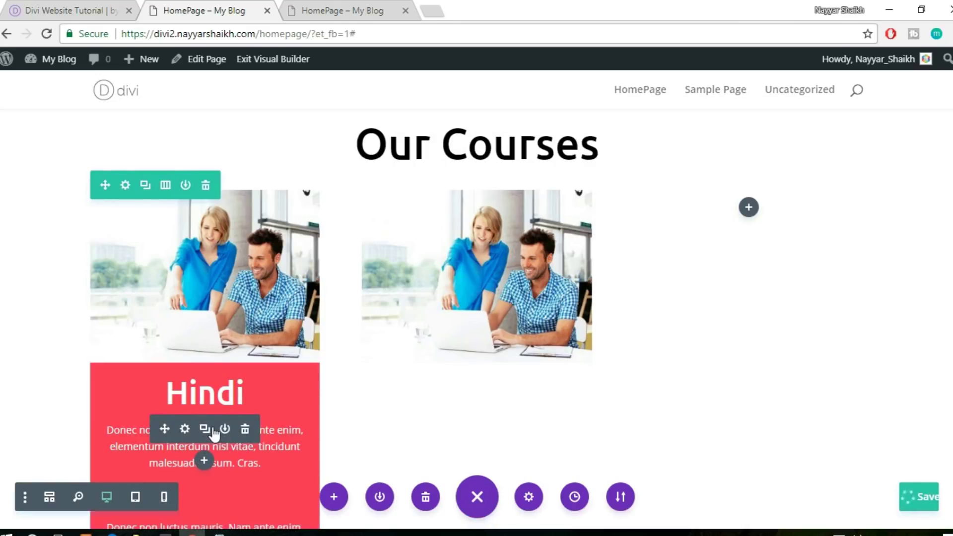
scroll(194, 470, "down", 3)
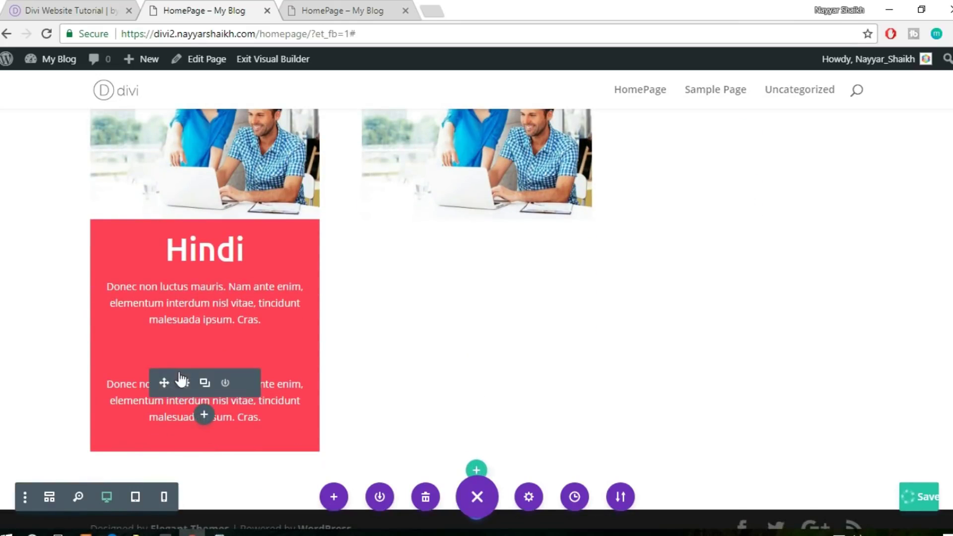
left_click_drag(361, 282, 493, 304)
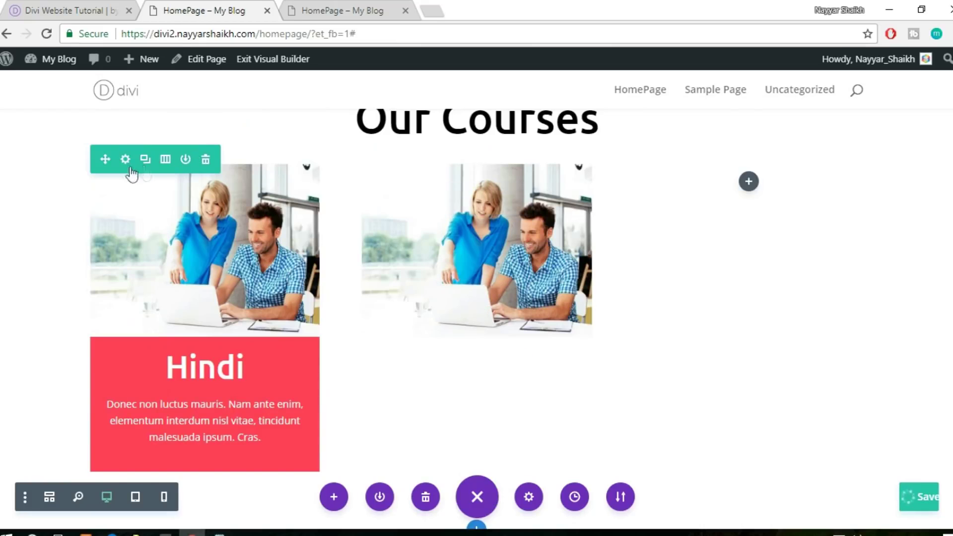
Open the courses row's background settings and add a Column 2 background colour
mouse_move(127, 166)
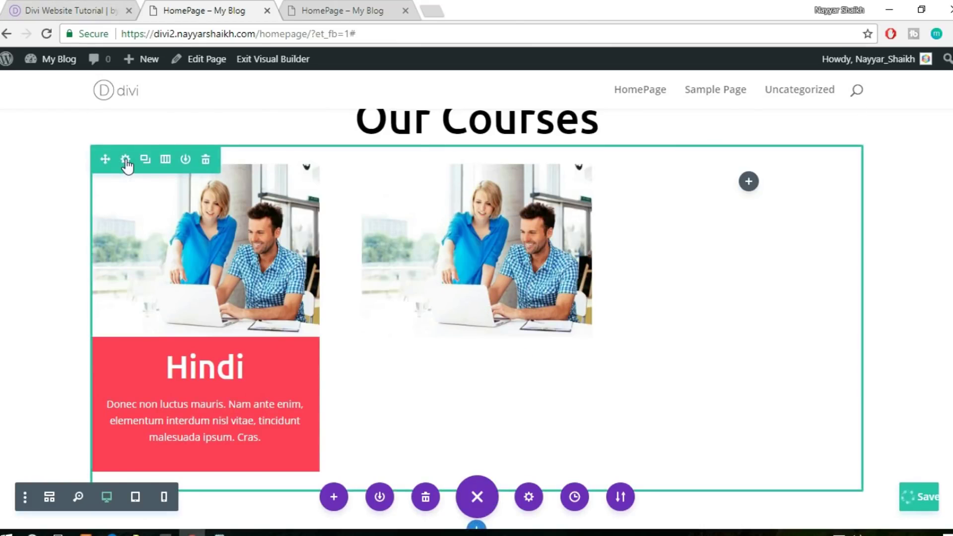
left_click(126, 162)
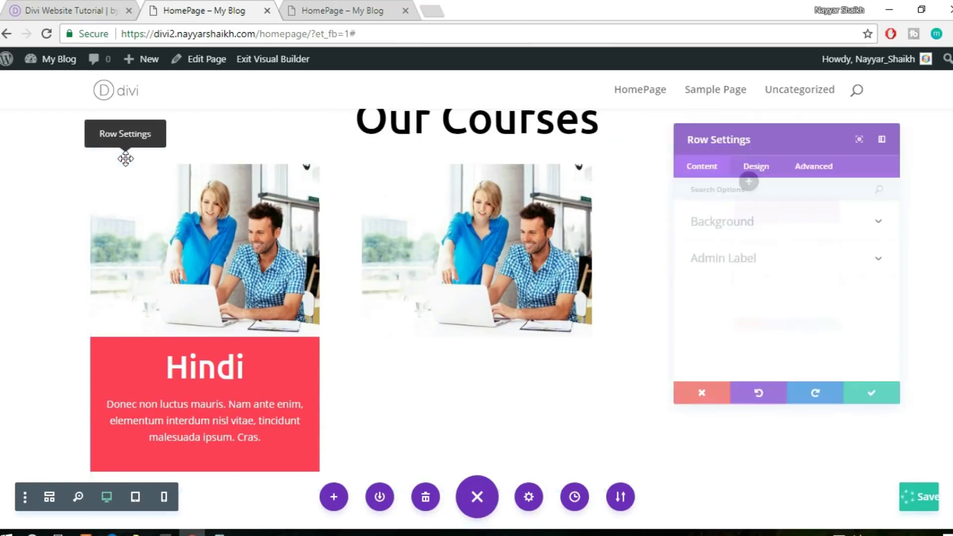
left_click(704, 210)
scroll(738, 240, "down", 4)
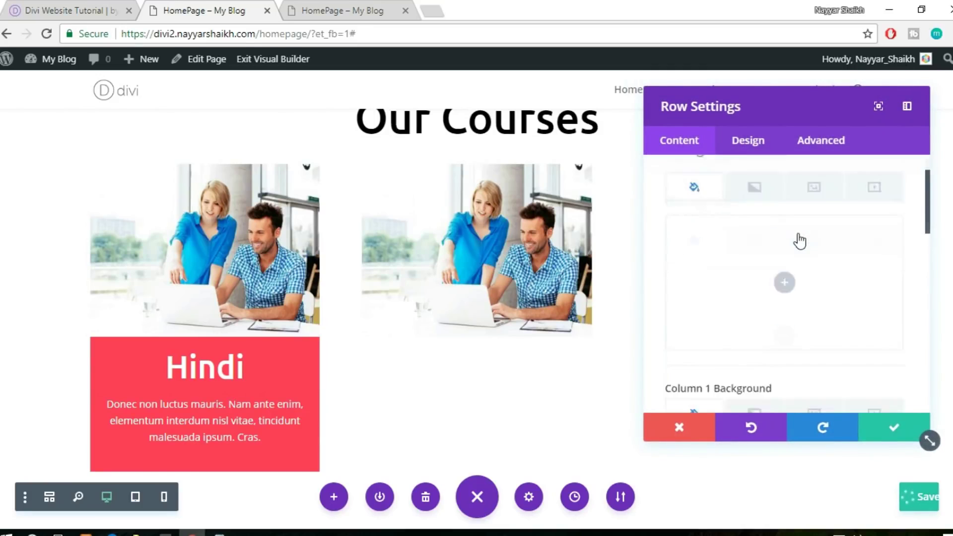
scroll(835, 314, "down", 5)
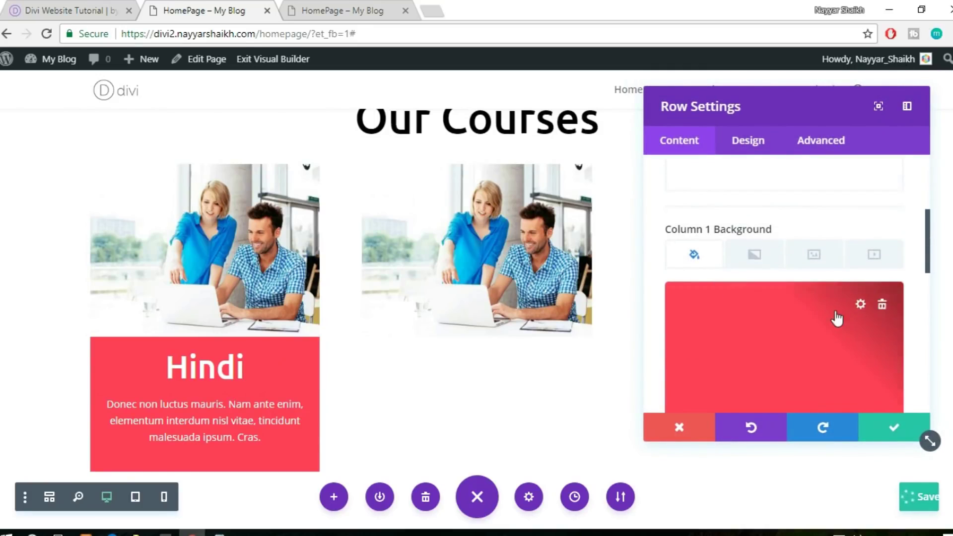
left_click(775, 295)
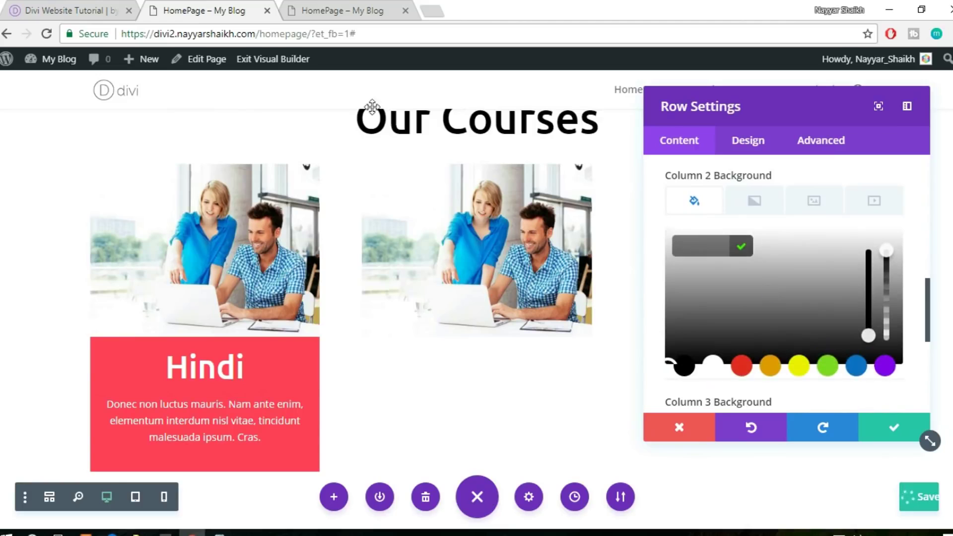
right_click(40, 4)
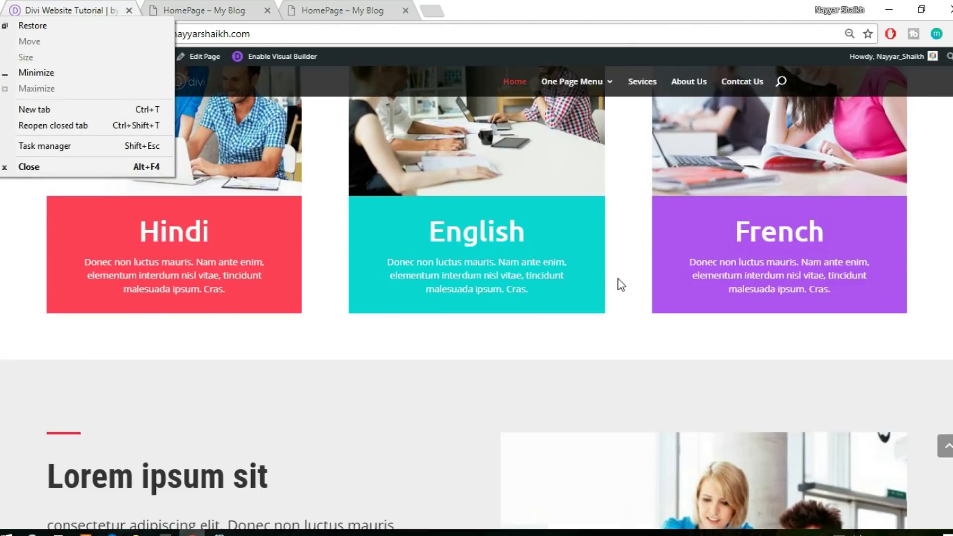
Copy the reference English block's teal #0cd6d2 into column 2's background
left_click(623, 280)
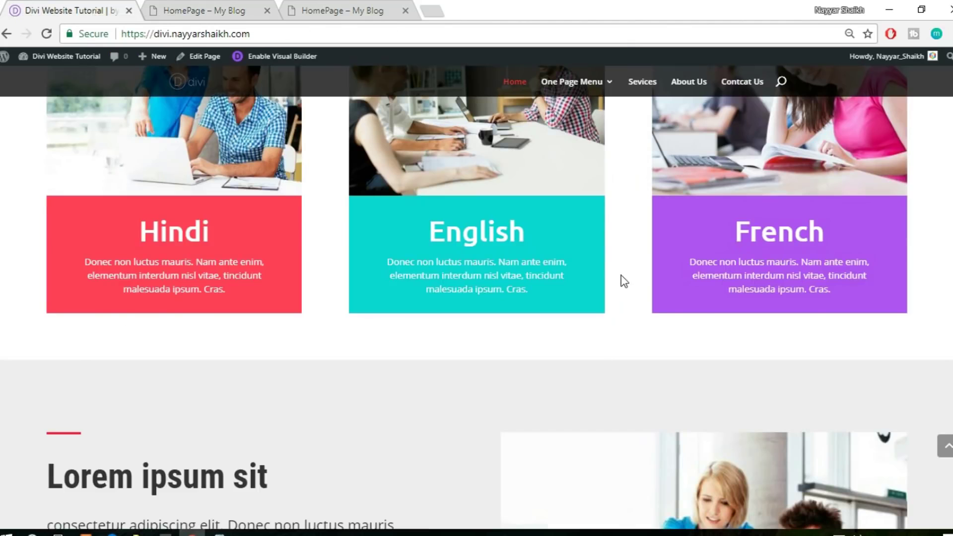
right_click(588, 209)
left_click(626, 390)
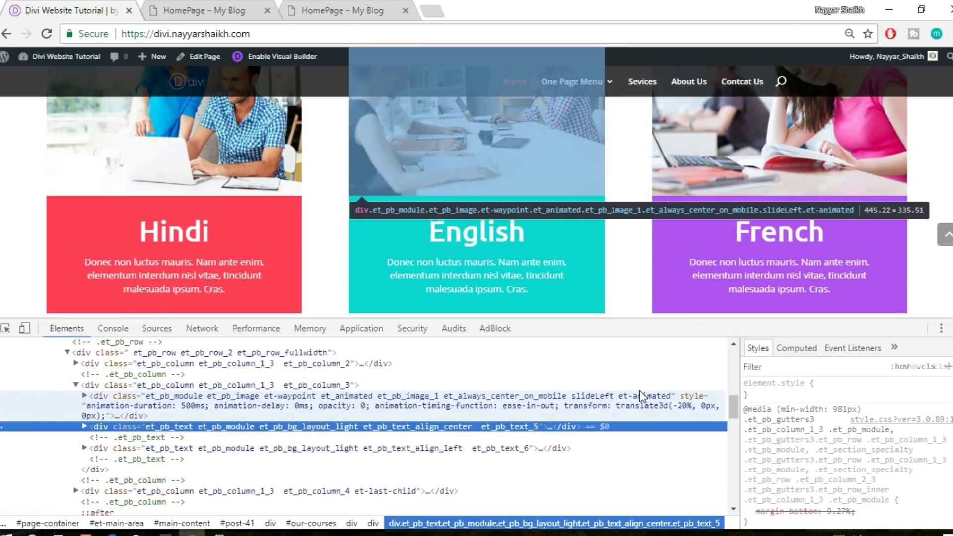
scroll(888, 408, "down", 3)
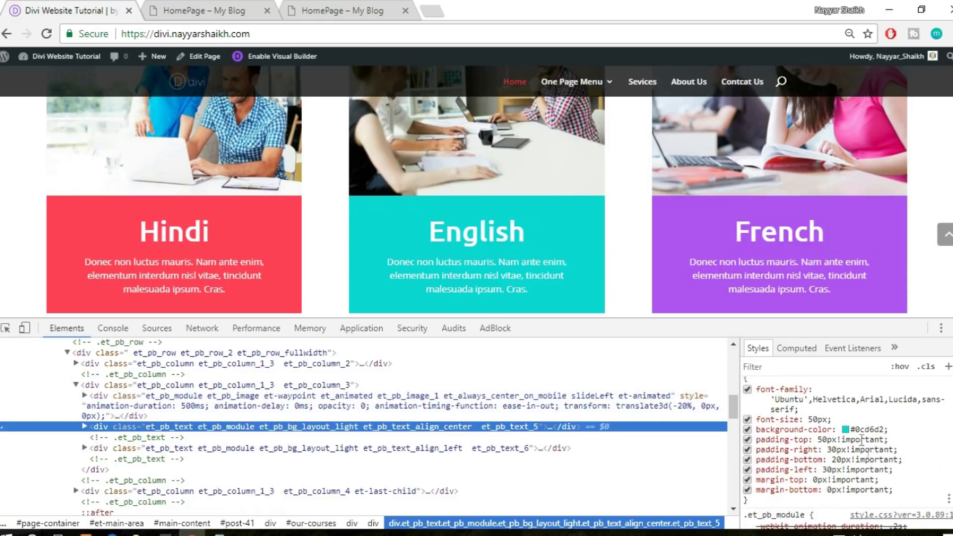
left_click(861, 429)
key("ctrl+c")
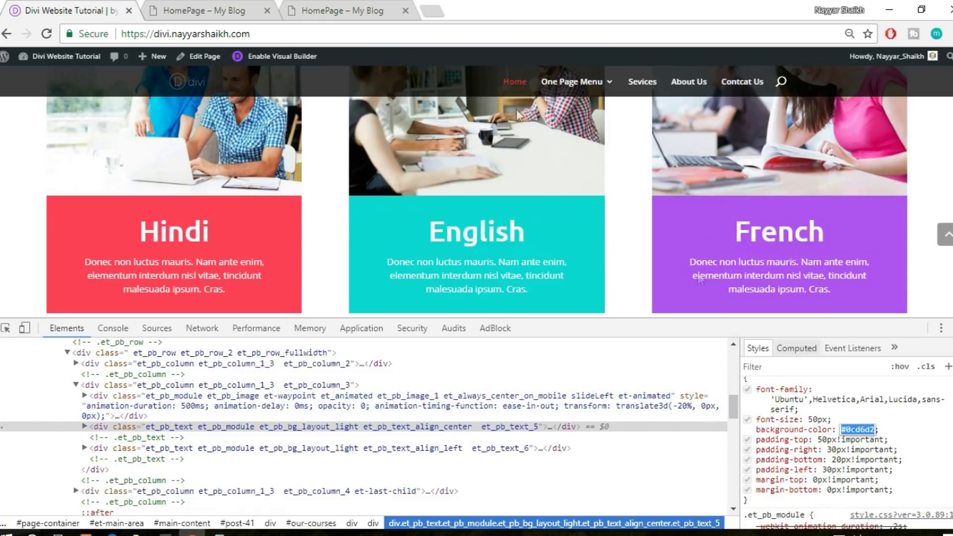
left_click(227, 7)
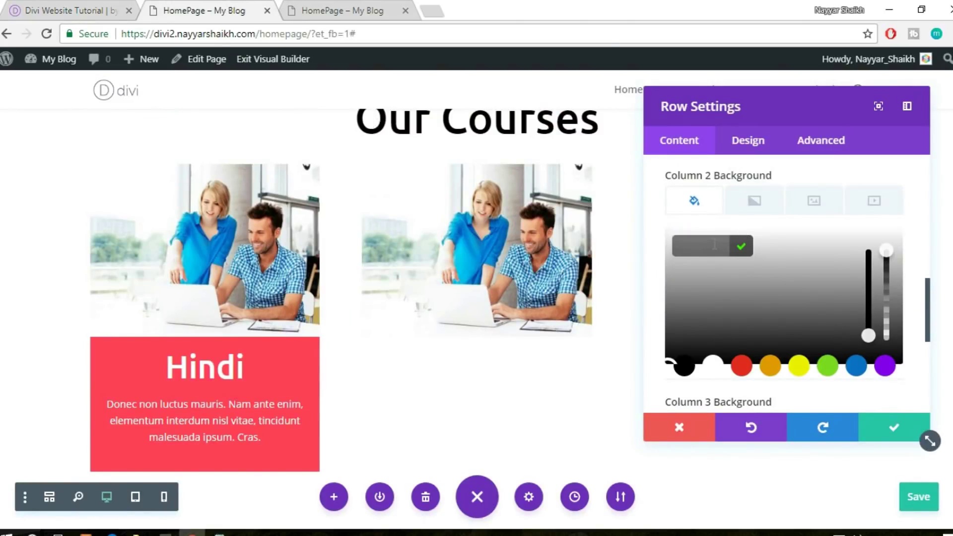
key("ctrl+v")
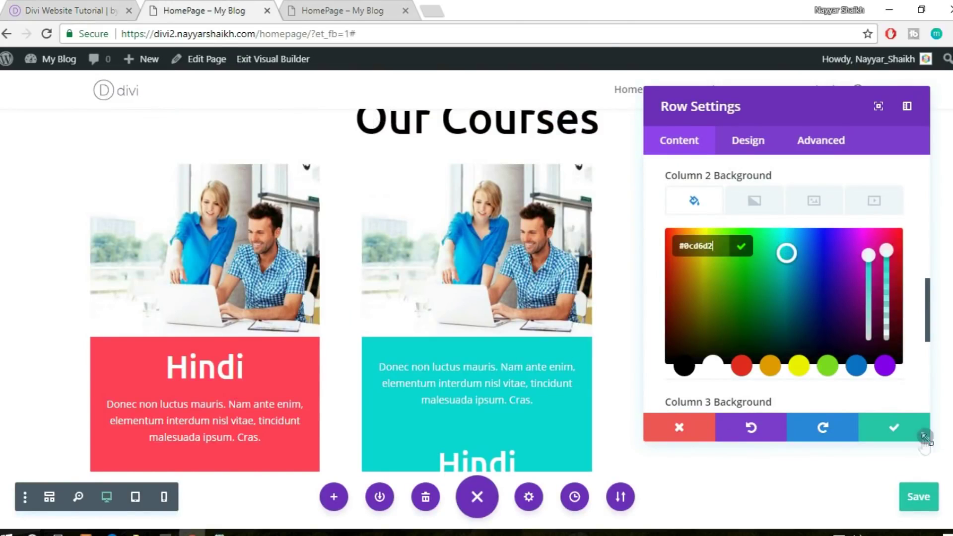
Copy the French block's purple rgba colour into column 3's background and save
left_click(67, 9)
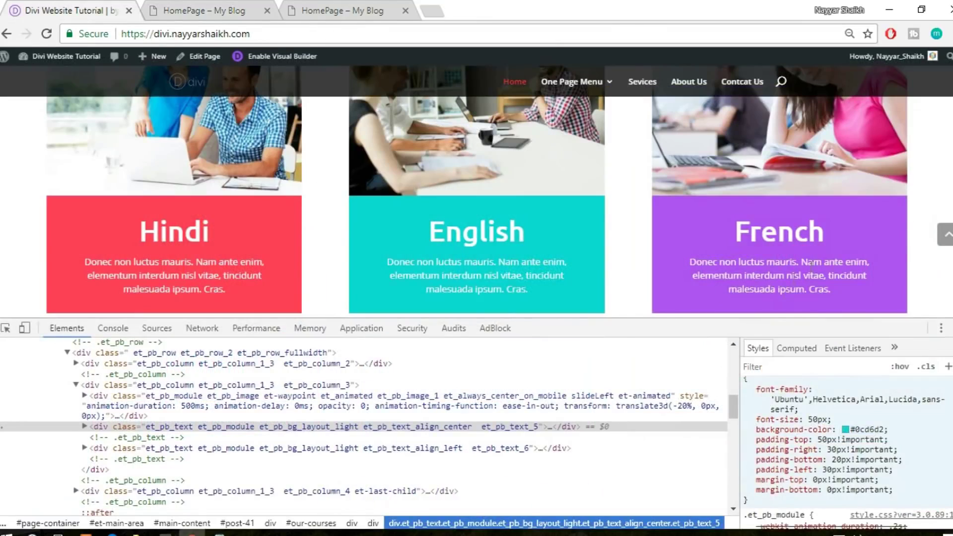
right_click(882, 222)
left_click(851, 396)
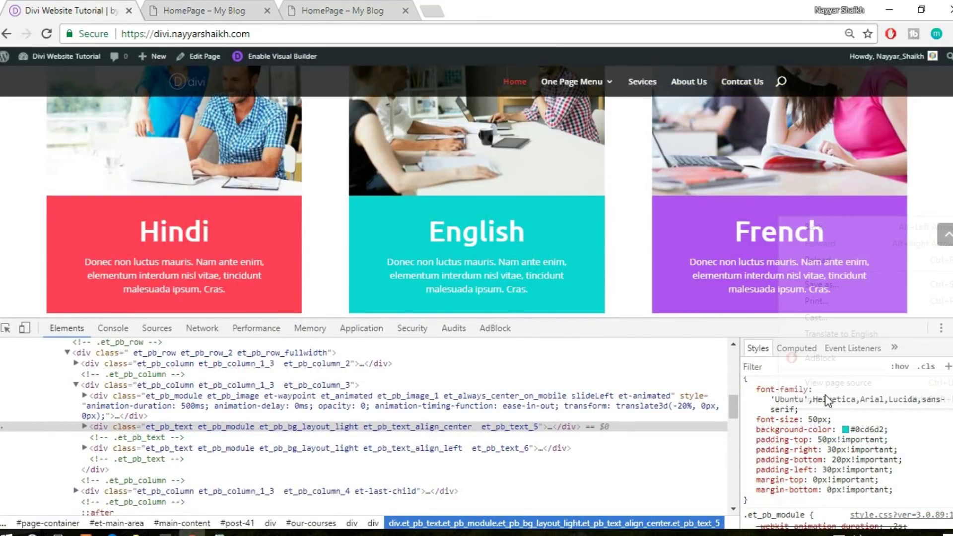
left_click(870, 431)
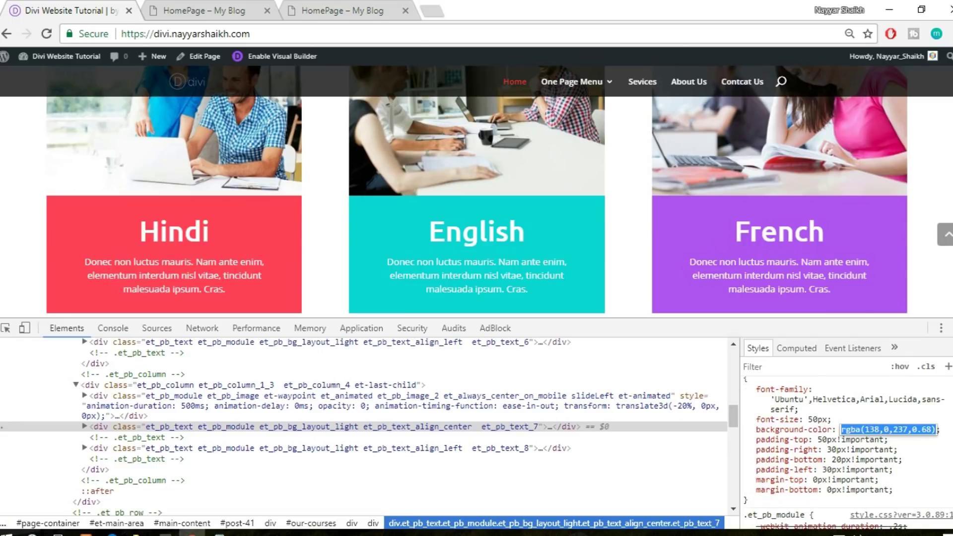
left_click(952, 328)
left_click(191, 6)
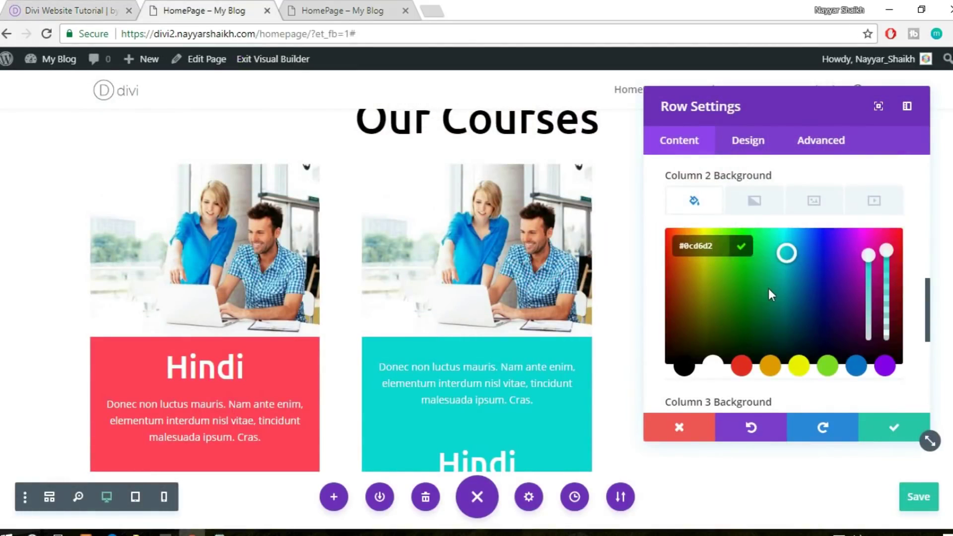
scroll(770, 288, "down", 8)
scroll(779, 287, "up", 2)
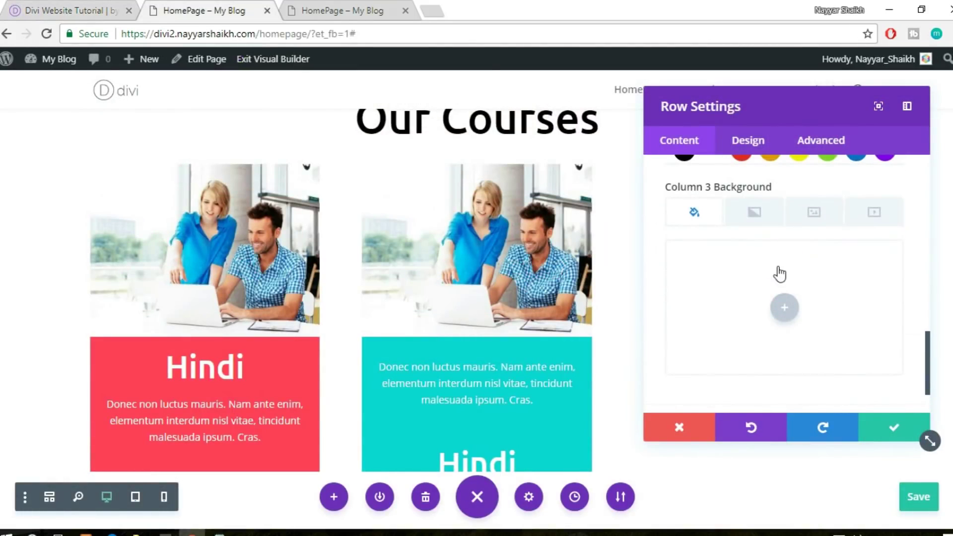
left_click(787, 296)
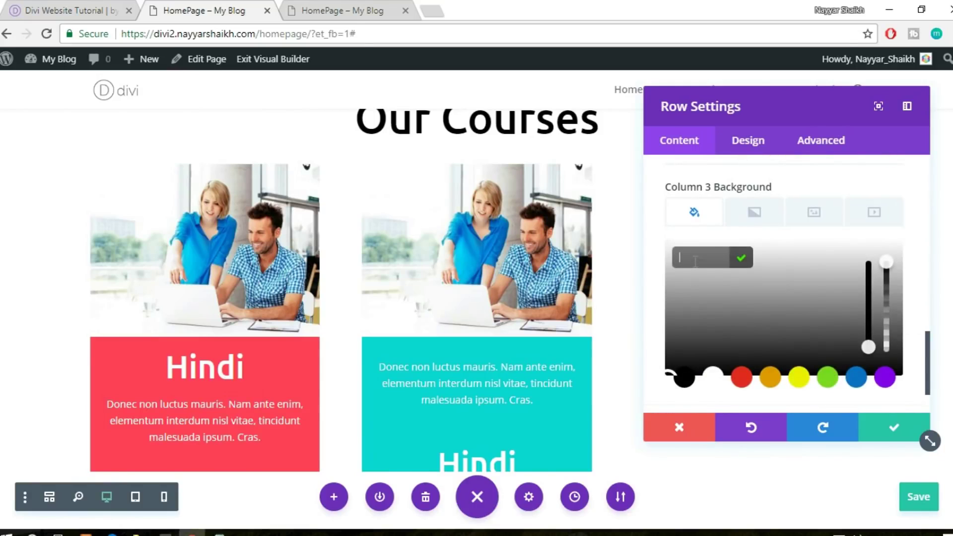
key("ctrl+v")
left_click(881, 426)
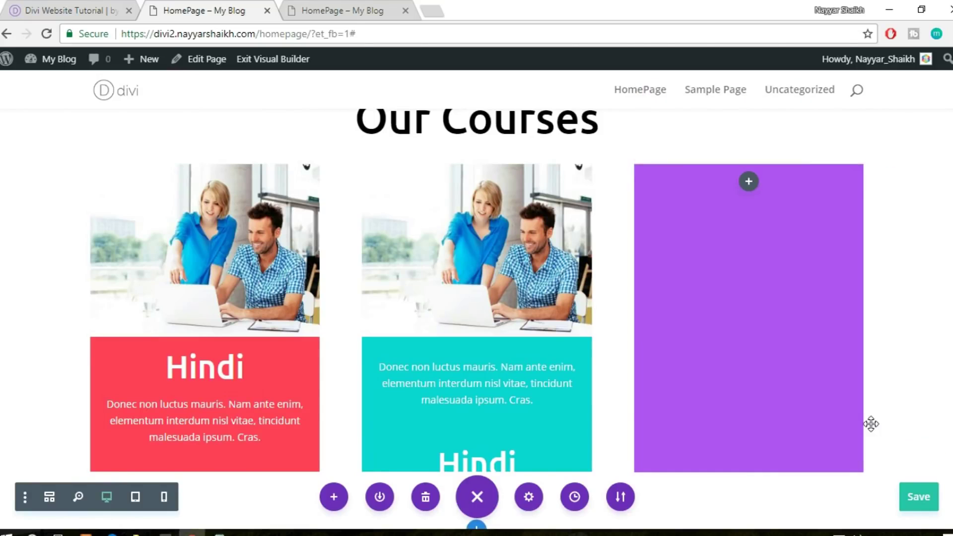
Move the Hindi heading above the description in the teal middle column
scroll(841, 424, "down", 2)
mouse_move(495, 395)
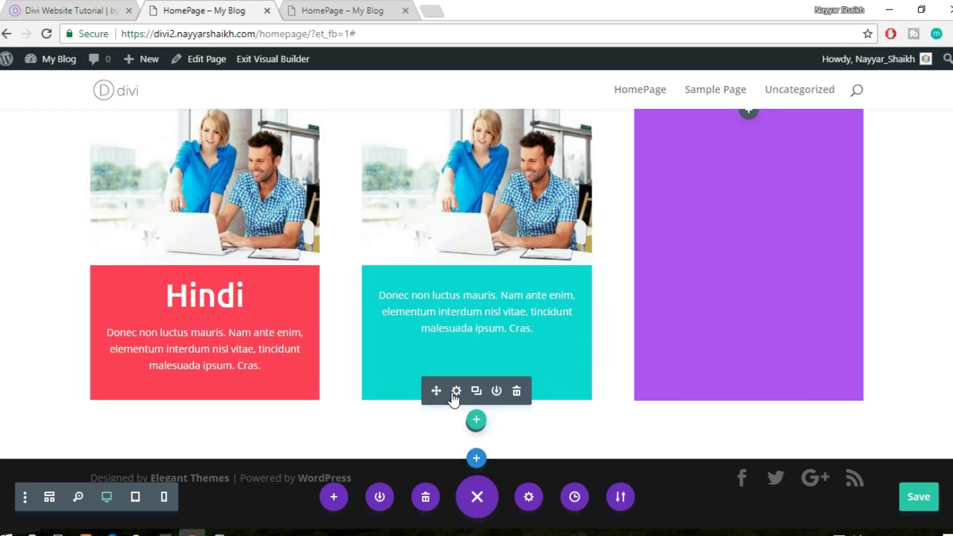
left_click_drag(450, 297, 507, 314)
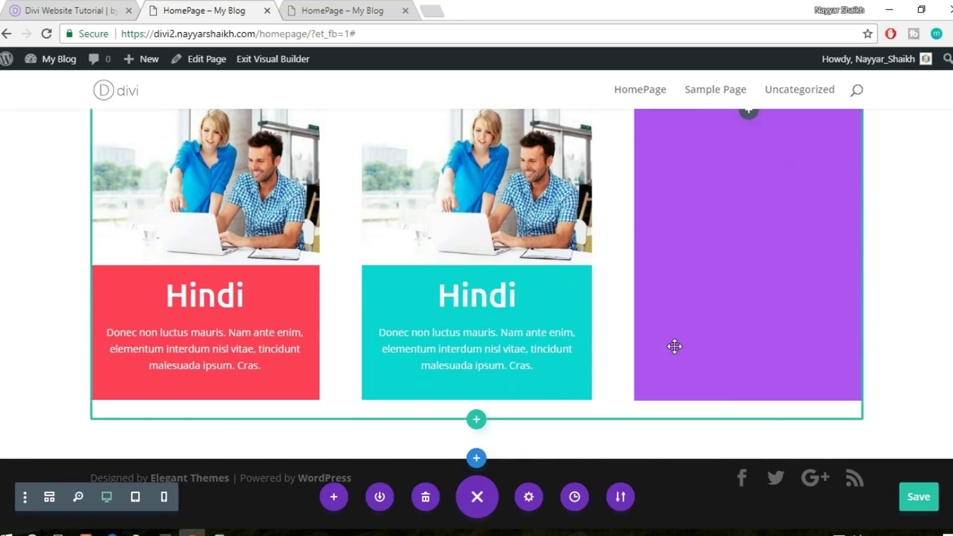
scroll(676, 344, "up", 2)
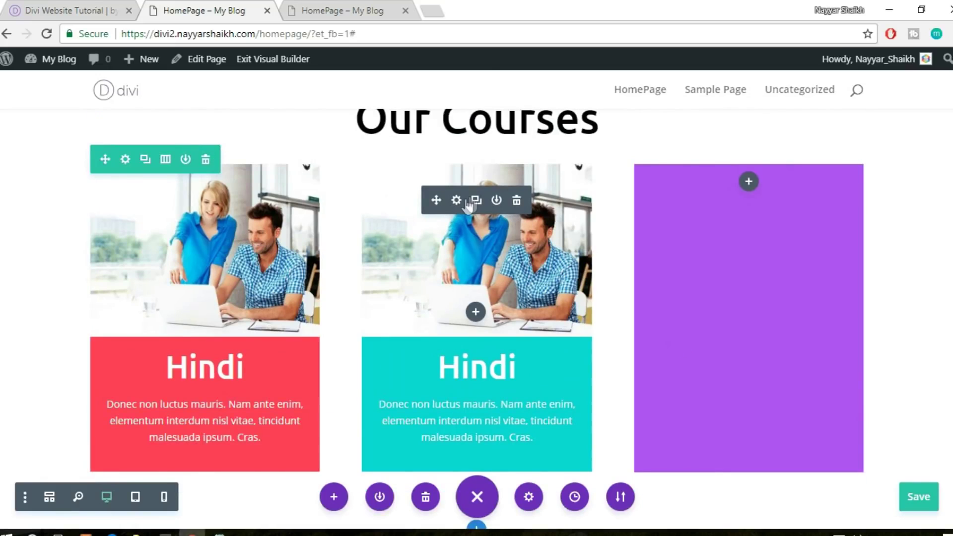
Replace the middle card's photo with the uploaded Depositphotos_10957219_EL4-418x315 image
left_click(456, 201)
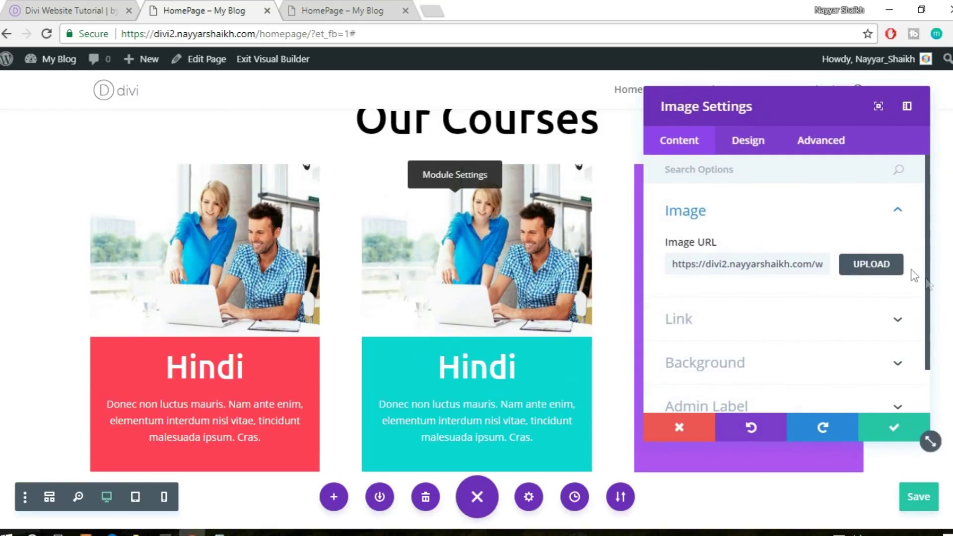
left_click(883, 268)
left_click(212, 132)
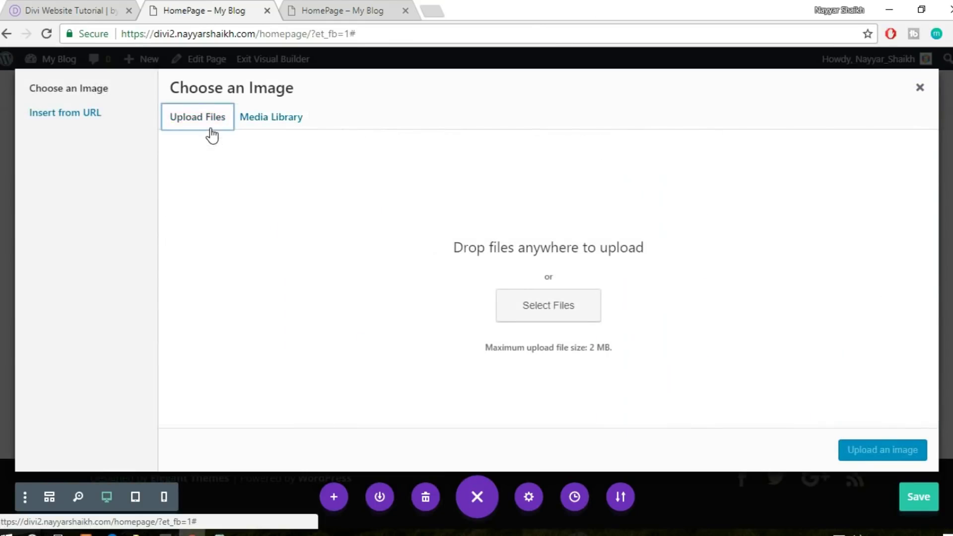
left_click(513, 296)
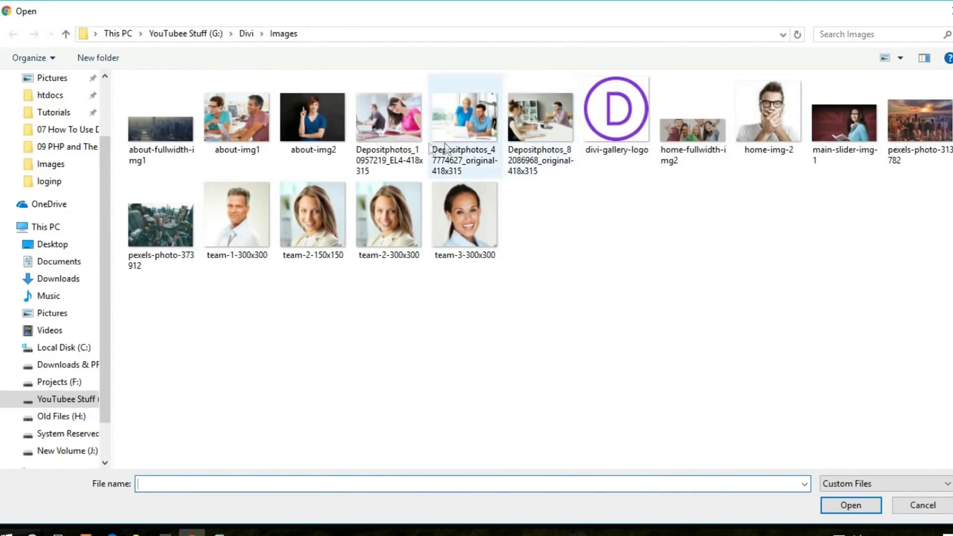
left_click(385, 136)
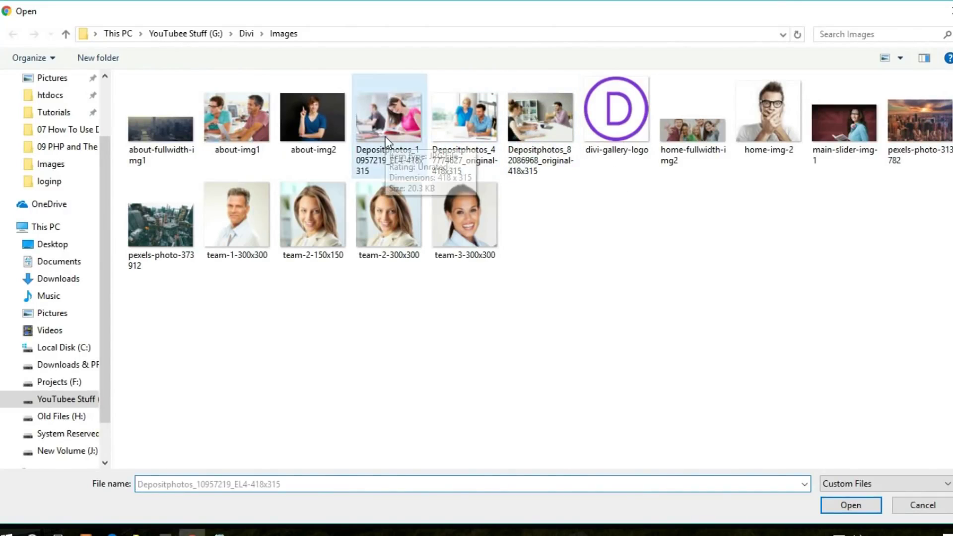
left_click(844, 509)
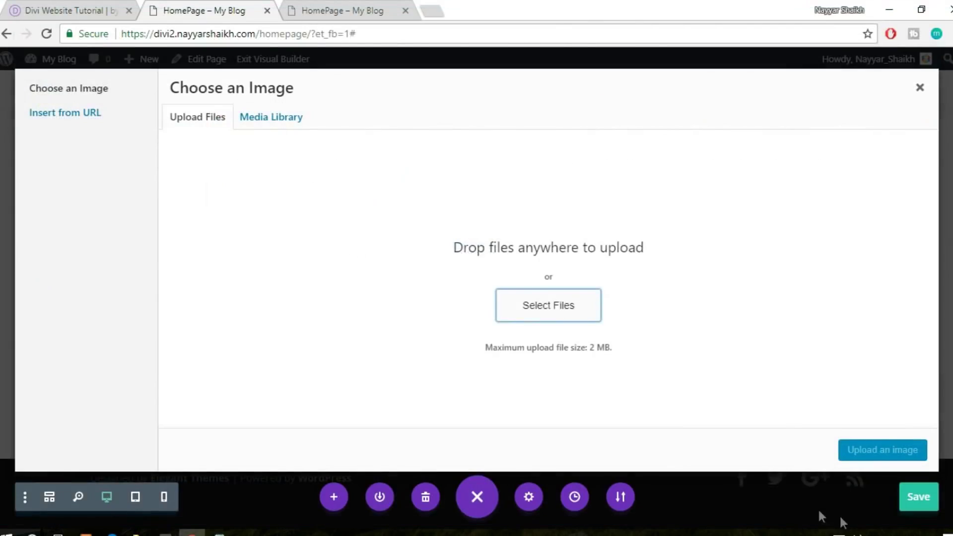
left_click(853, 450)
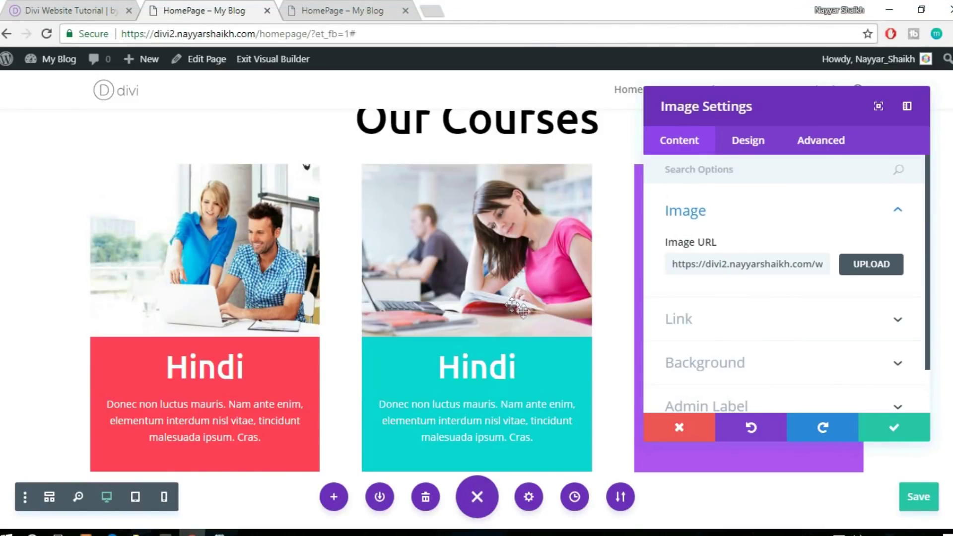
left_click(897, 425)
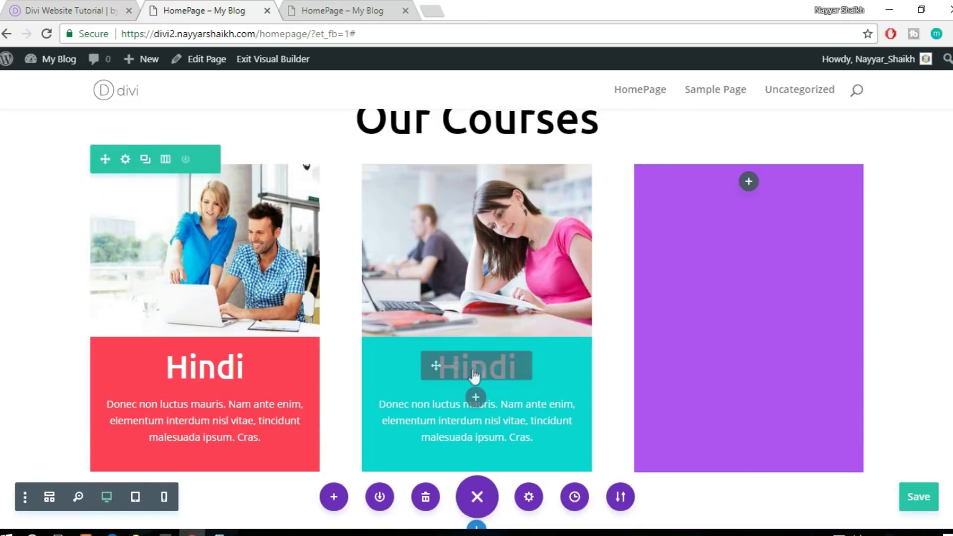
Change the middle card's heading from Hindi to 'English'
left_click(502, 369)
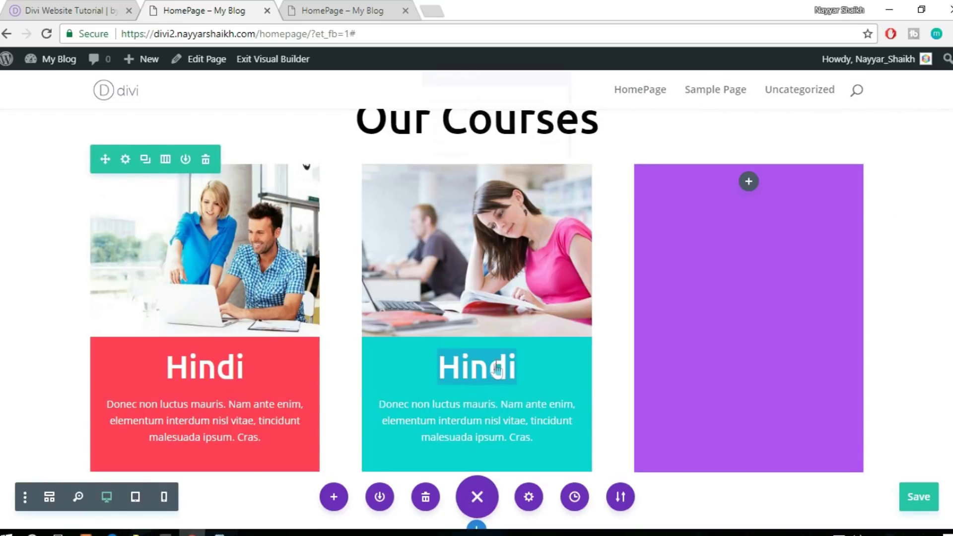
key("Escape")
key("Delete")
key("Delete")
key("Delete")
key("Delete")
type("English")
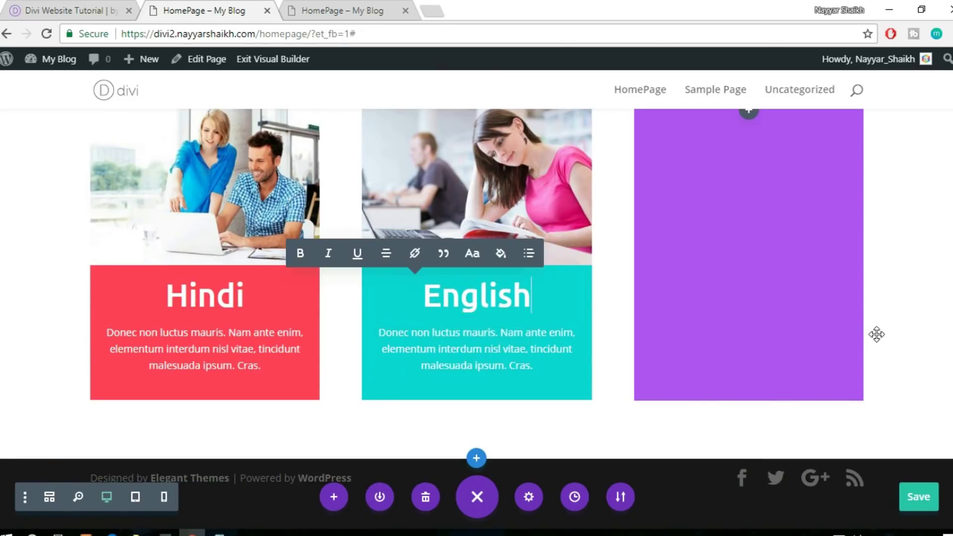
left_click(902, 348)
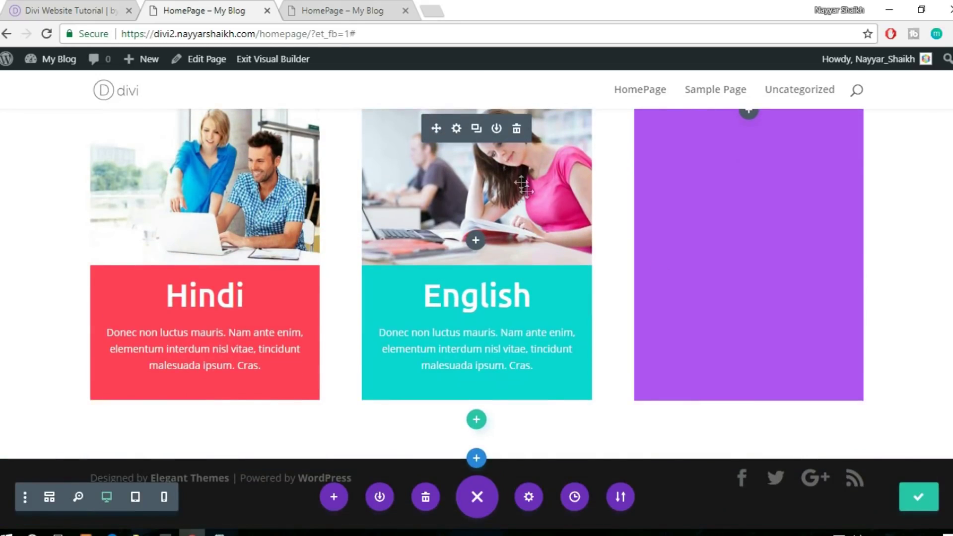
Duplicate the middle card's photo and English text block into the purple third column
left_click(476, 128)
left_click_drag(436, 128, 647, 179)
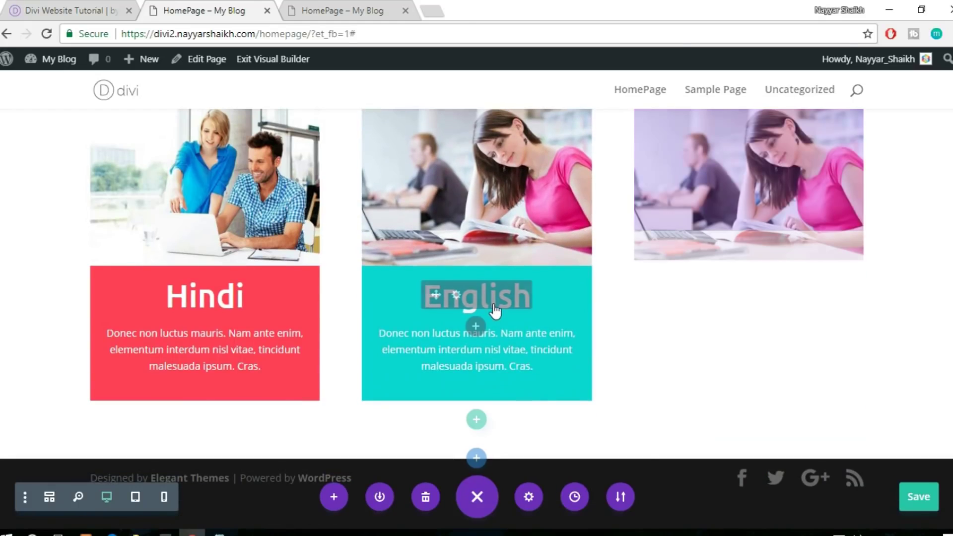
left_click_drag(436, 295, 689, 284)
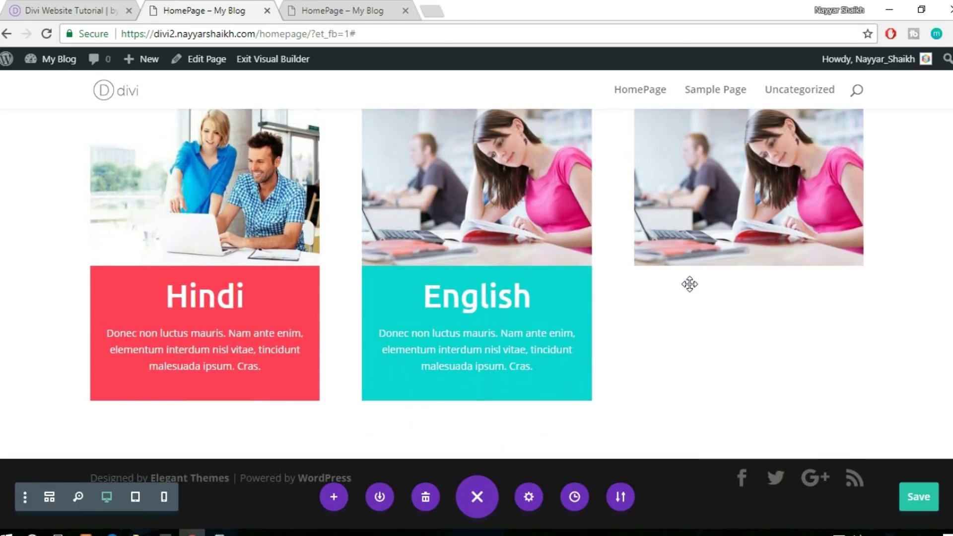
left_click(475, 332)
left_click_drag(435, 331, 727, 315)
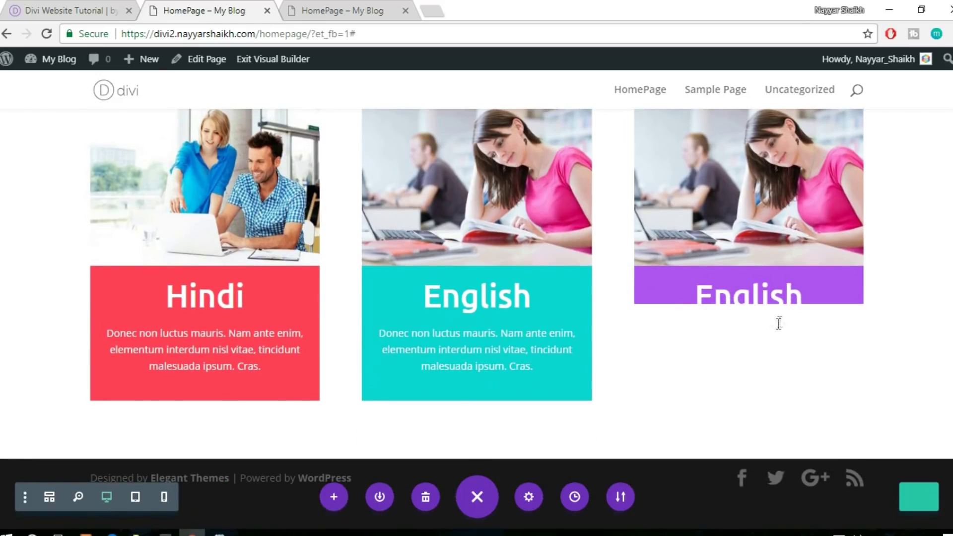
scroll(902, 319, "up", 3)
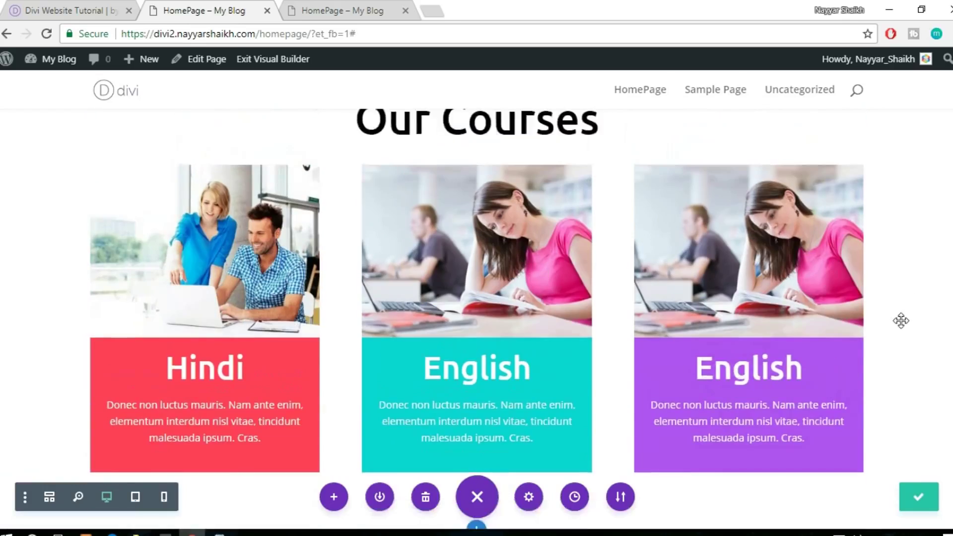
Review the three course cards and compare them with the reference site's layout
scroll(901, 321, "down", 1)
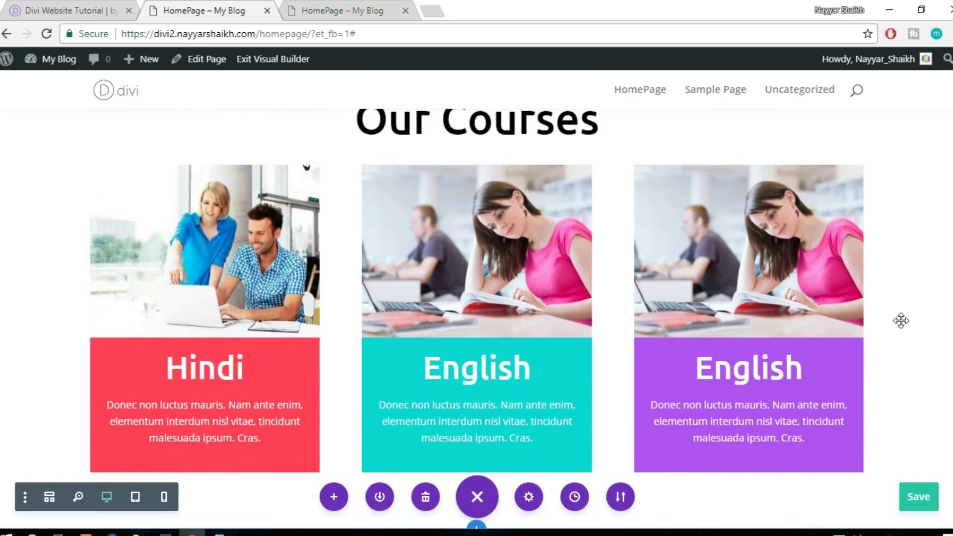
scroll(902, 321, "up", 1)
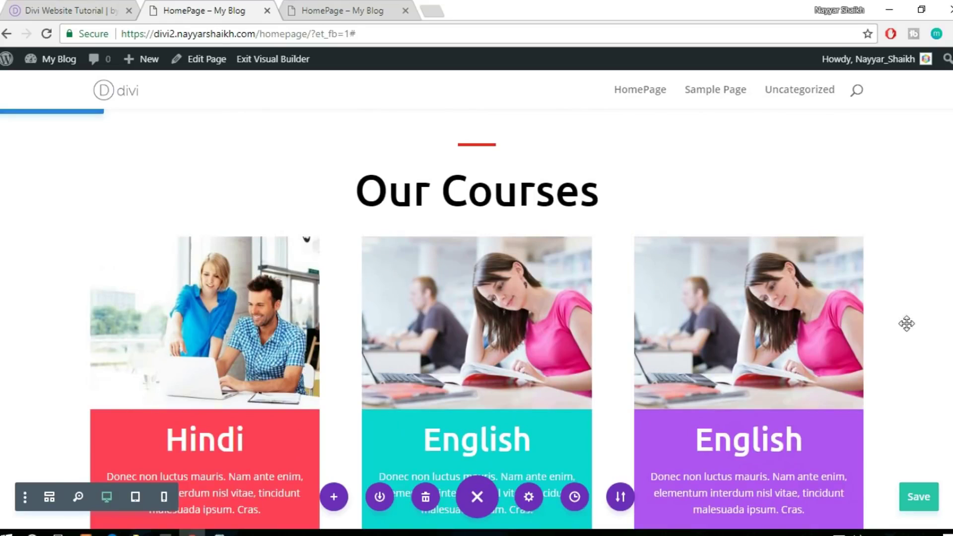
scroll(927, 348, "up", 5)
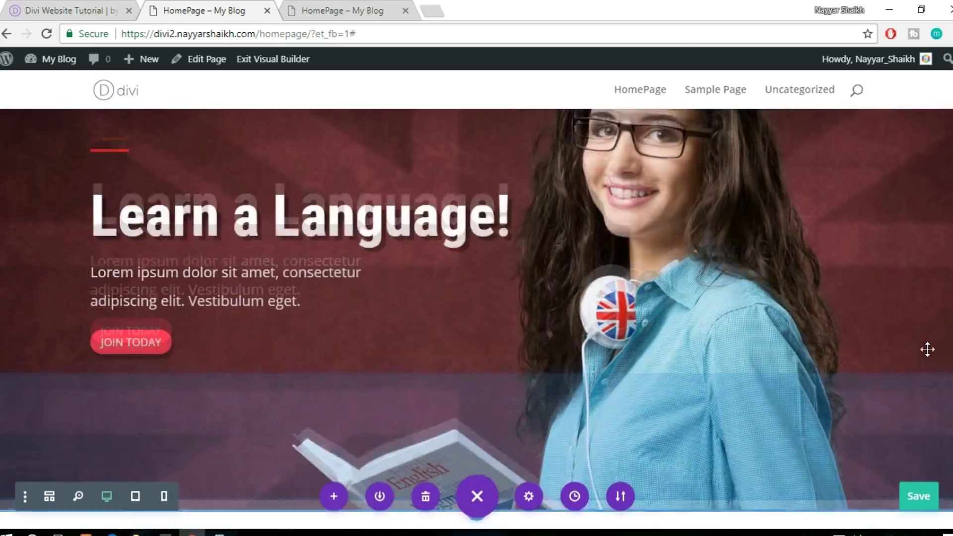
scroll(927, 349, "up", 2)
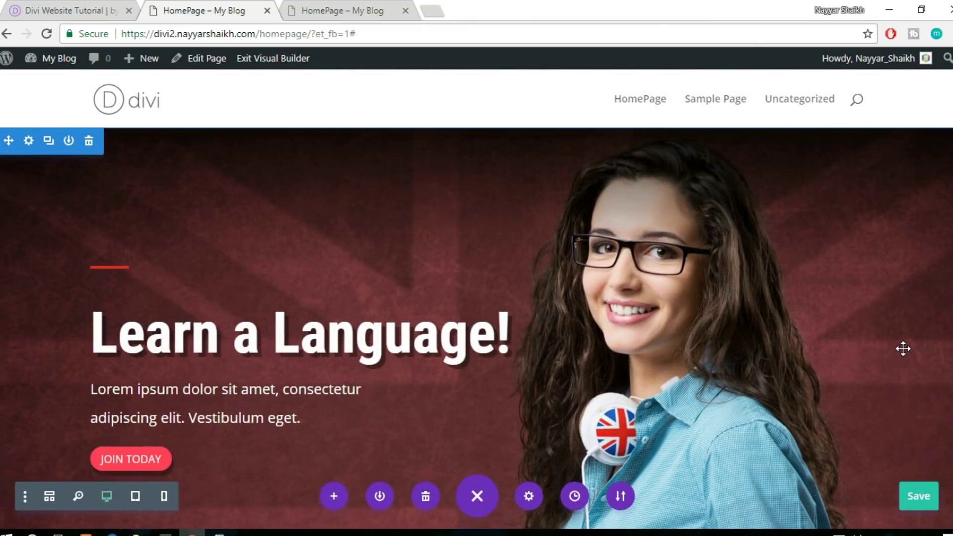
scroll(903, 349, "down", 10)
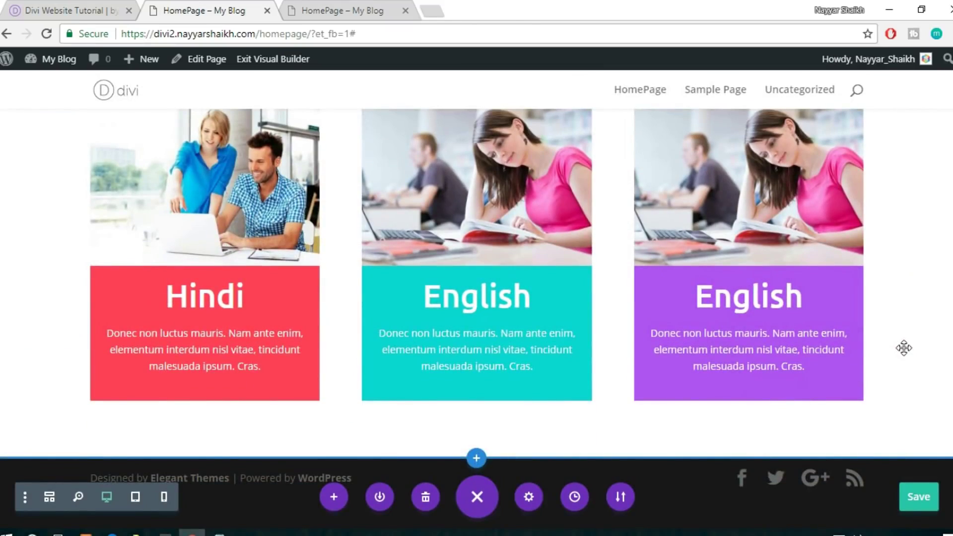
scroll(903, 348, "up", 1)
scroll(904, 348, "up", 3)
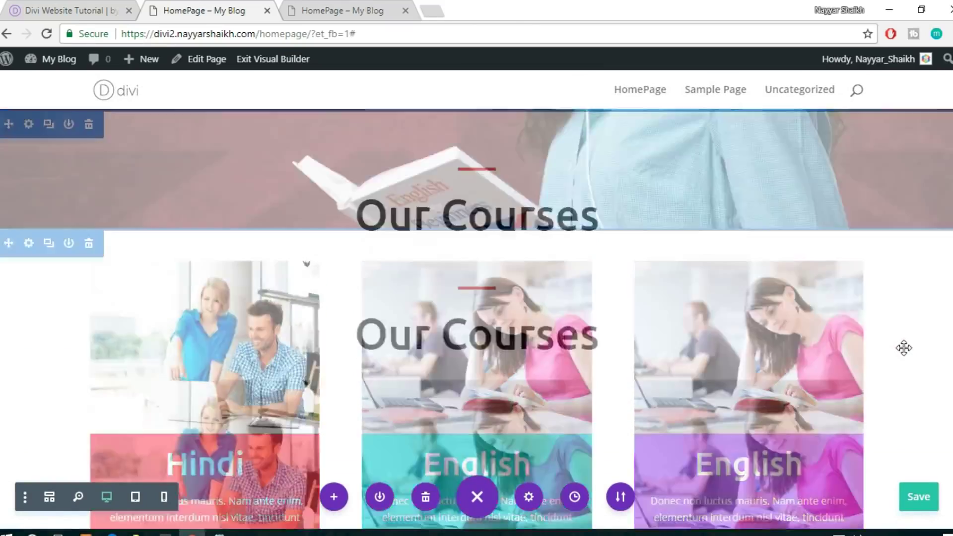
scroll(901, 348, "down", 4)
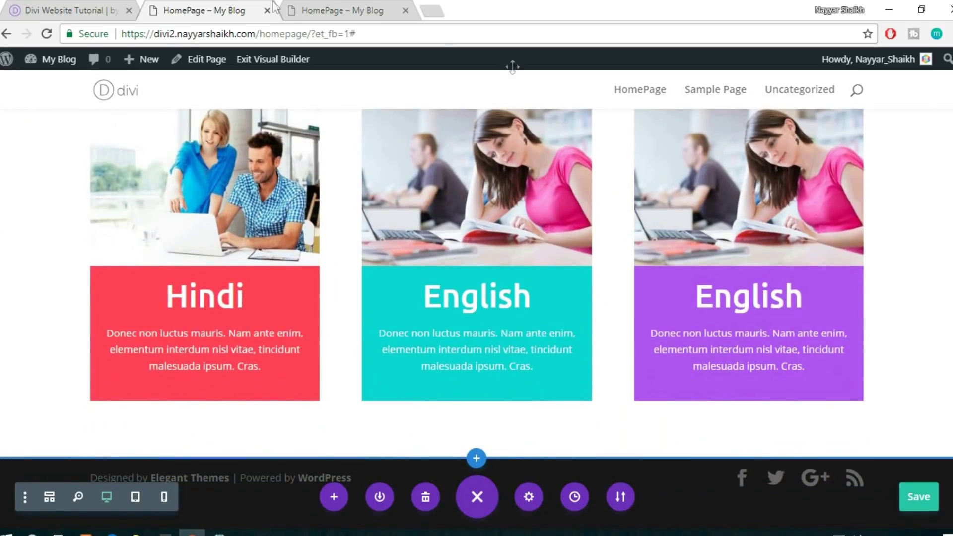
left_click(85, 5)
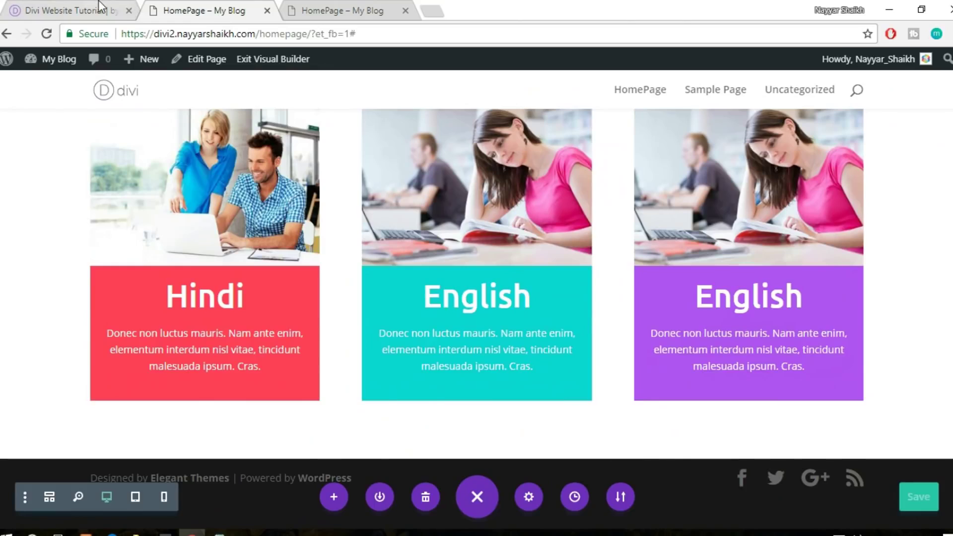
left_click(99, 5)
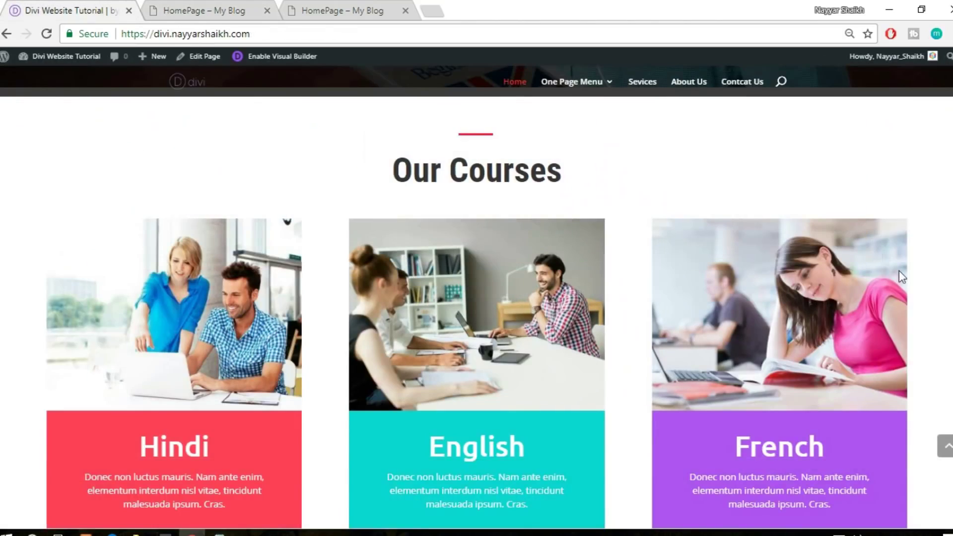
scroll(898, 273, "down", 6)
scroll(900, 275, "up", 1)
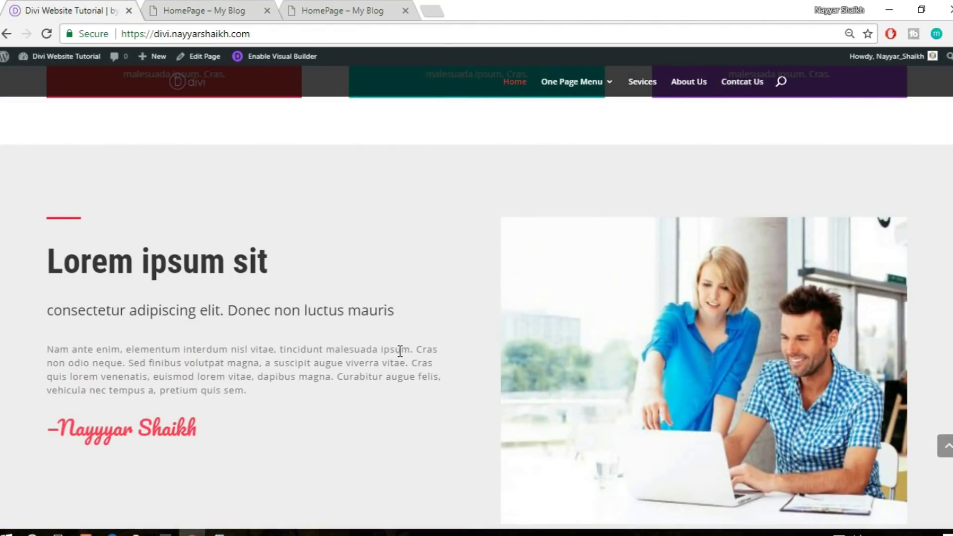
left_click(201, 6)
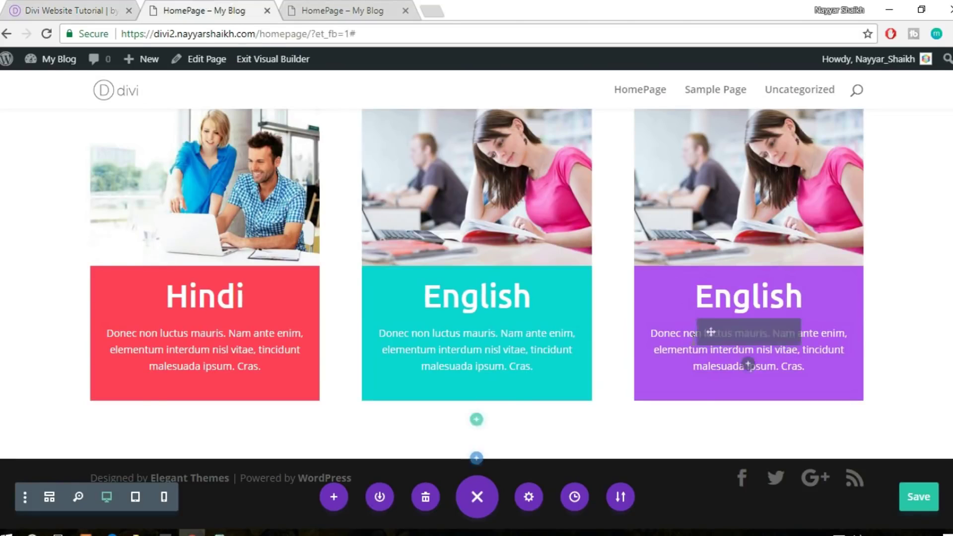
Add a regular section with a two-column row below the course cards
left_click(476, 459)
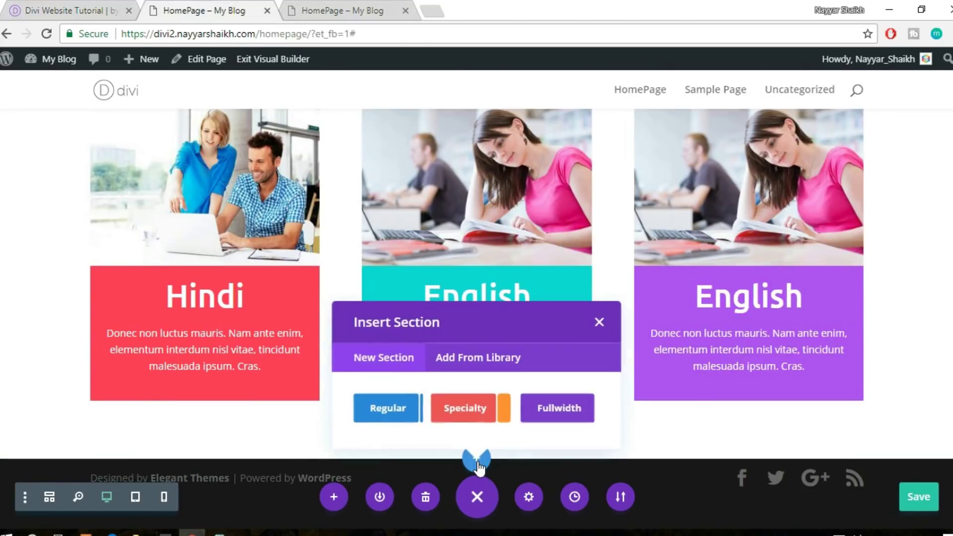
left_click(382, 406)
left_click(72, 6)
scroll(385, 334, "down", 4)
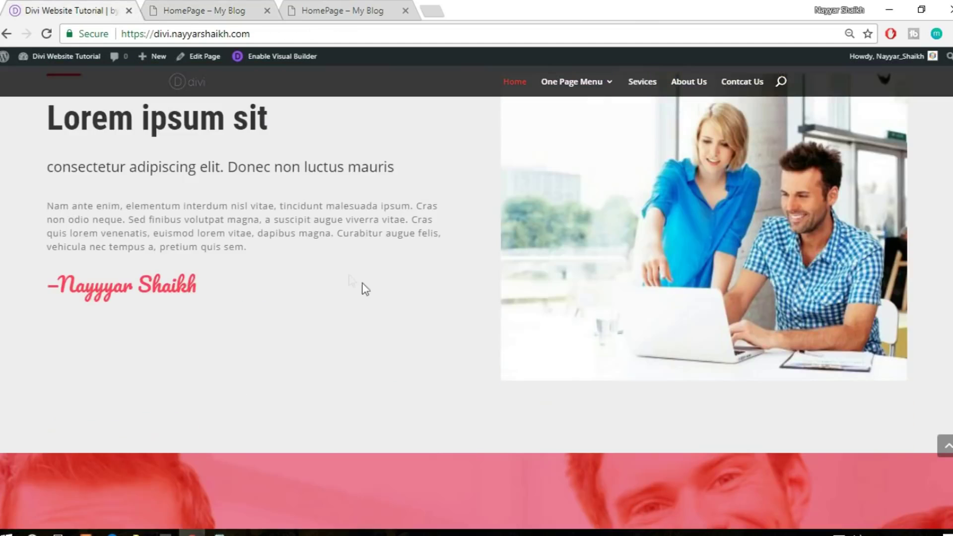
scroll(397, 357, "up", 3)
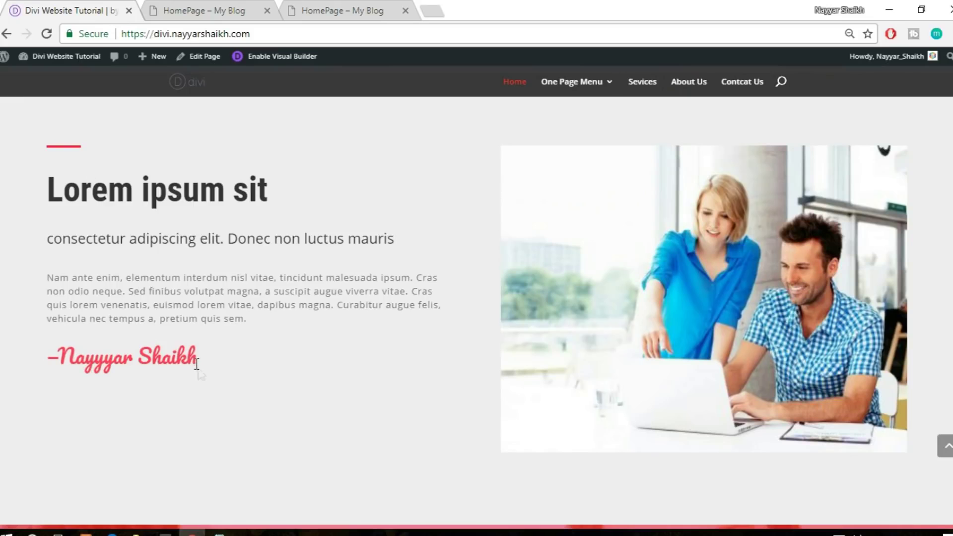
left_click(190, 6)
left_click(492, 357)
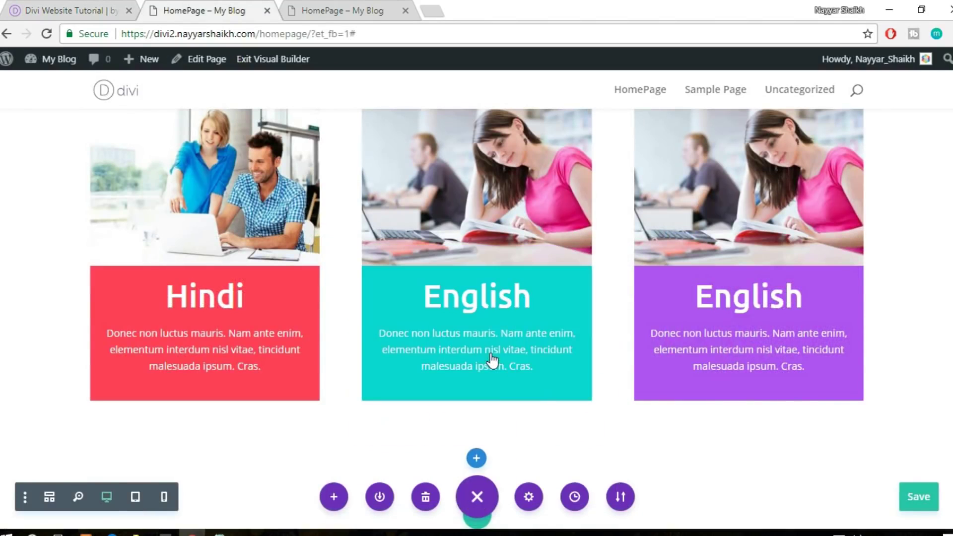
Insert the saved Divider module from the library into the new row
scroll(617, 324, "down", 3)
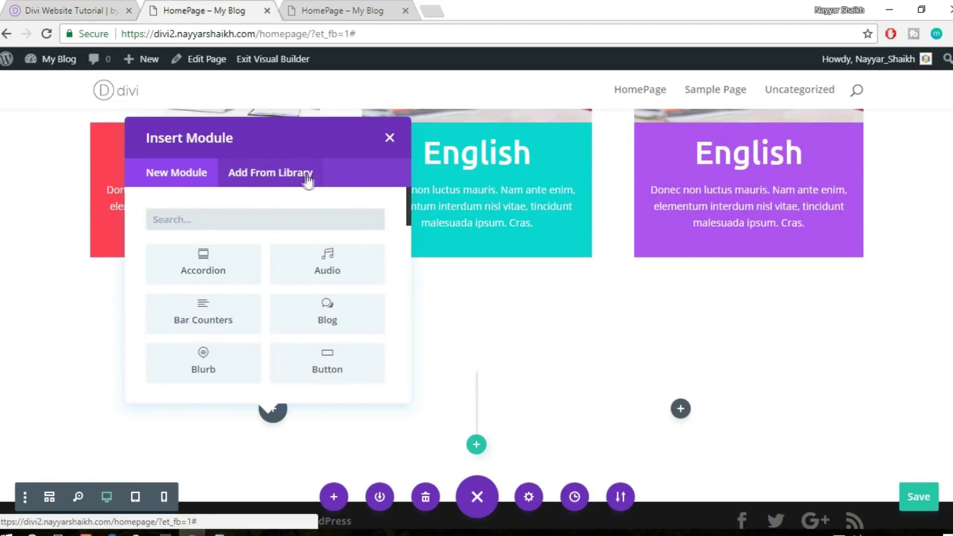
left_click(268, 183)
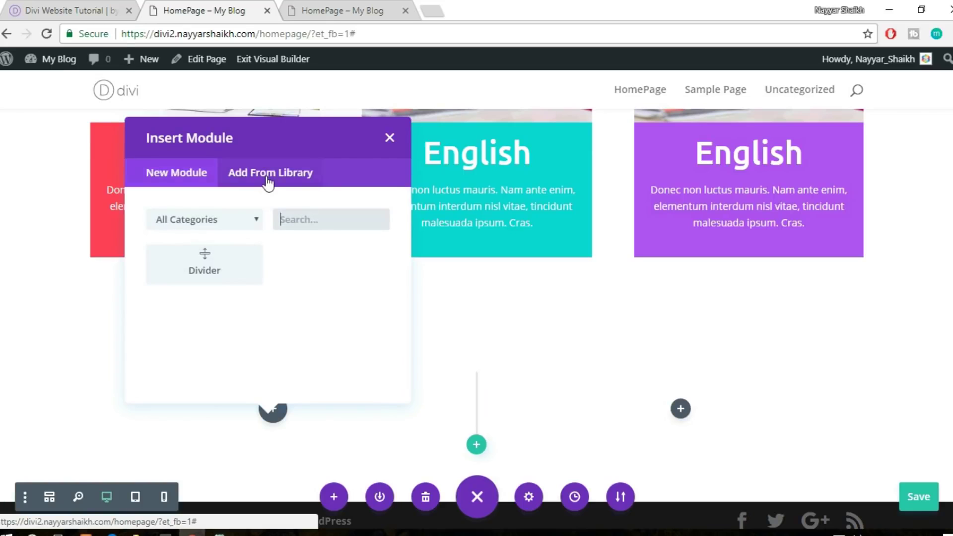
left_click(228, 268)
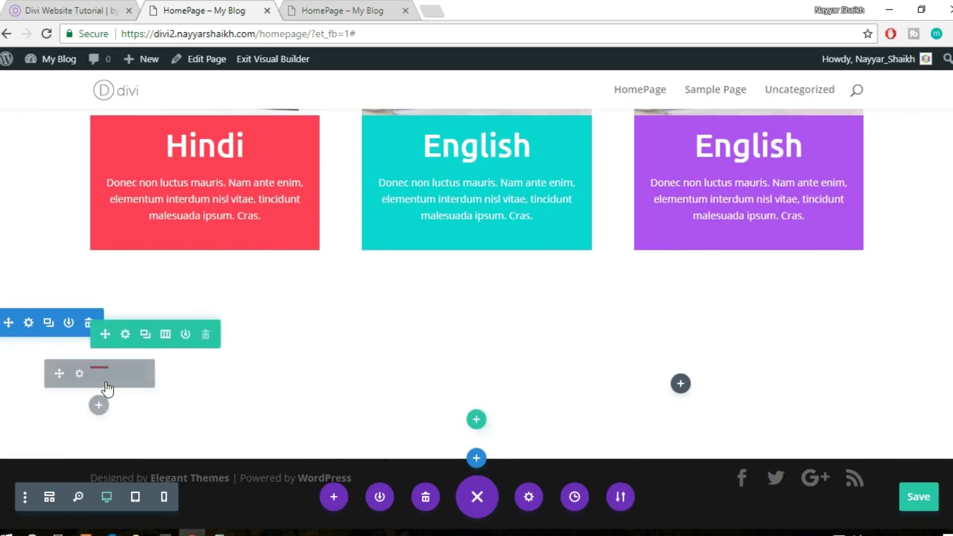
Set the divider's weight to 4px in its Design Sizing options
mouse_move(79, 377)
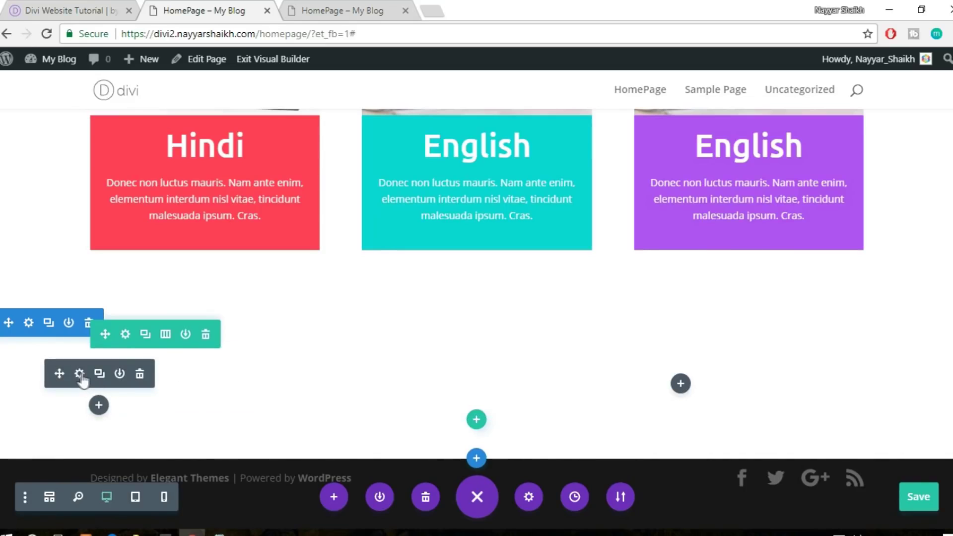
left_click(78, 373)
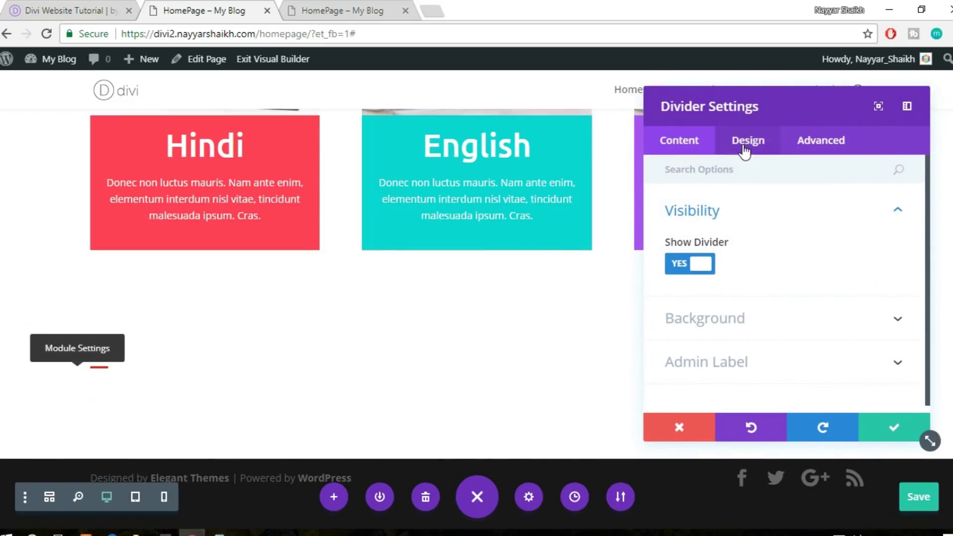
left_click(737, 156)
left_click(719, 215)
left_click(720, 215)
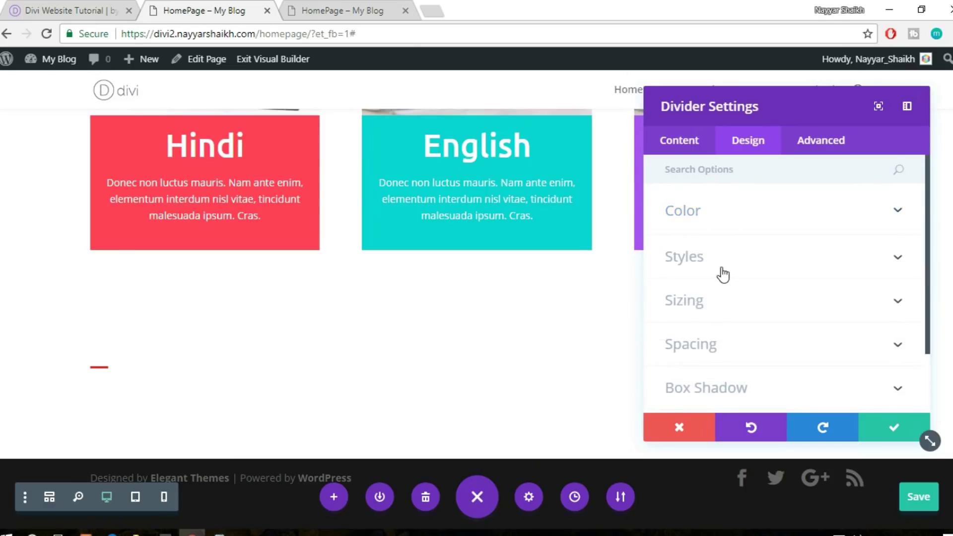
left_click(723, 270)
scroll(759, 267, "down", 2)
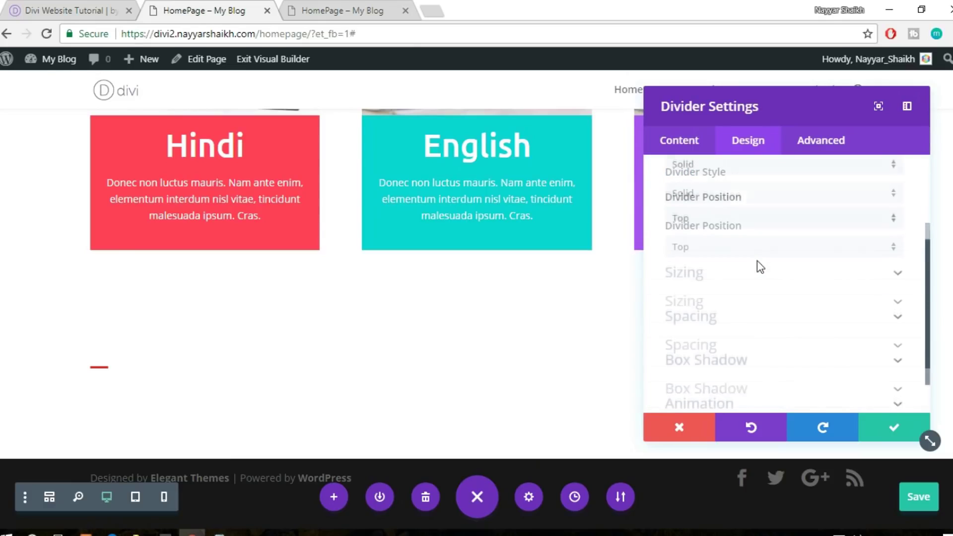
left_click(729, 272)
double_click(871, 233)
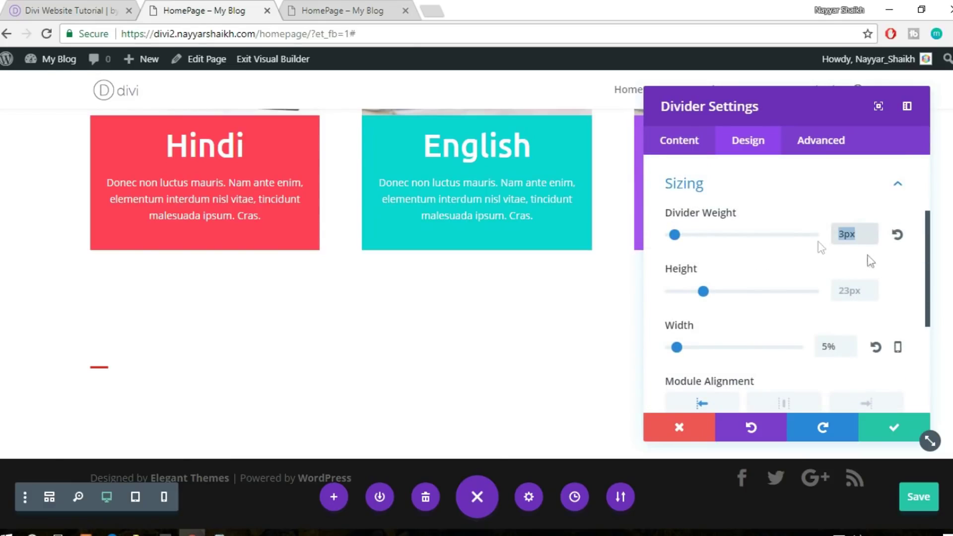
type("4px")
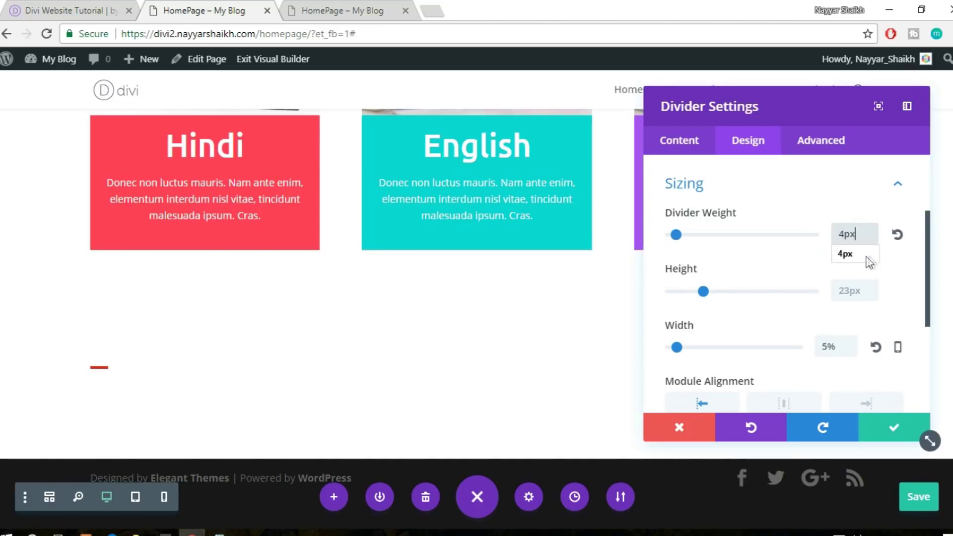
Widen the red divider to 10% and save the divider settings
scroll(864, 260, "down", 4)
scroll(863, 261, "up", 2)
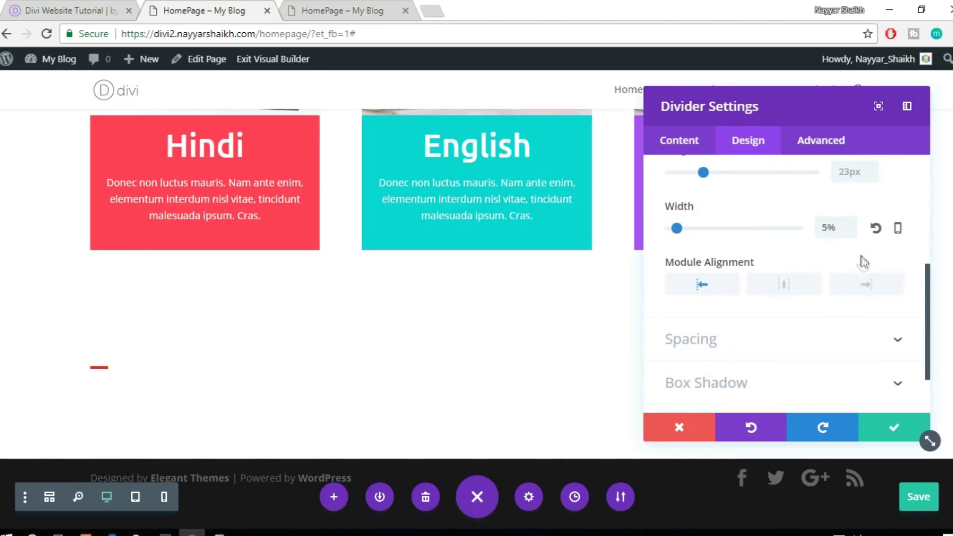
left_click_drag(677, 228, 686, 228)
left_click(889, 431)
Copy 'Lorem ipsum sit' from the reference site and paste it into a new Text module below the divider
left_click(75, 9)
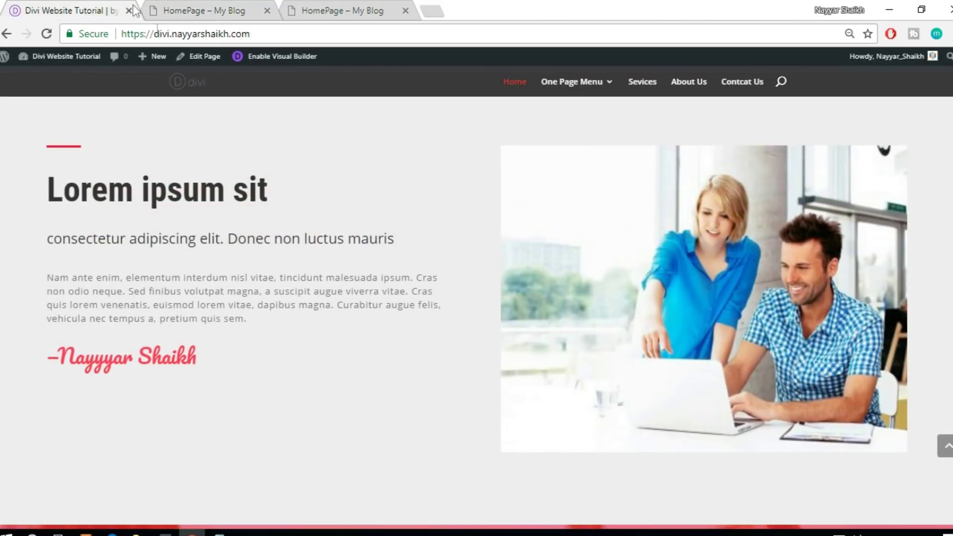
left_click_drag(48, 191, 276, 186)
key("ctrl+c")
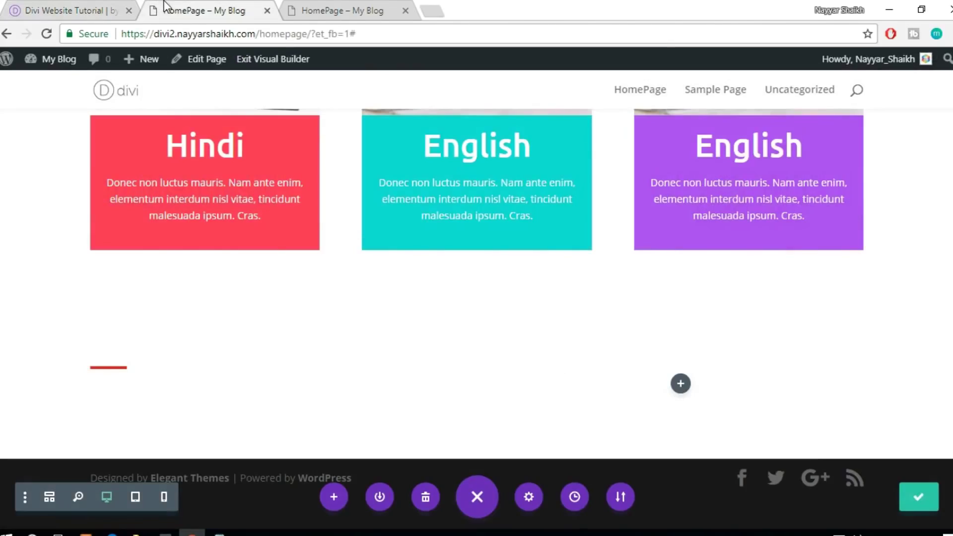
left_click(166, 10)
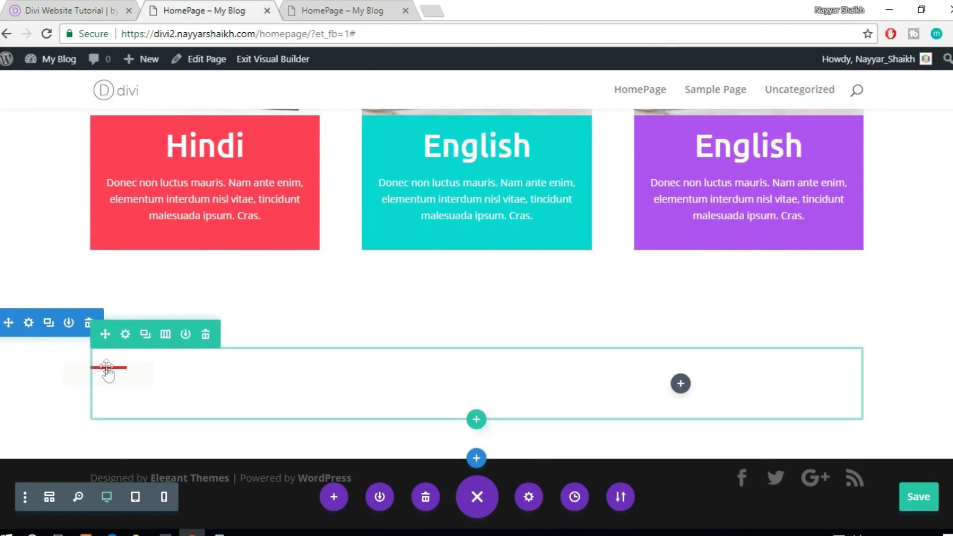
left_click(108, 406)
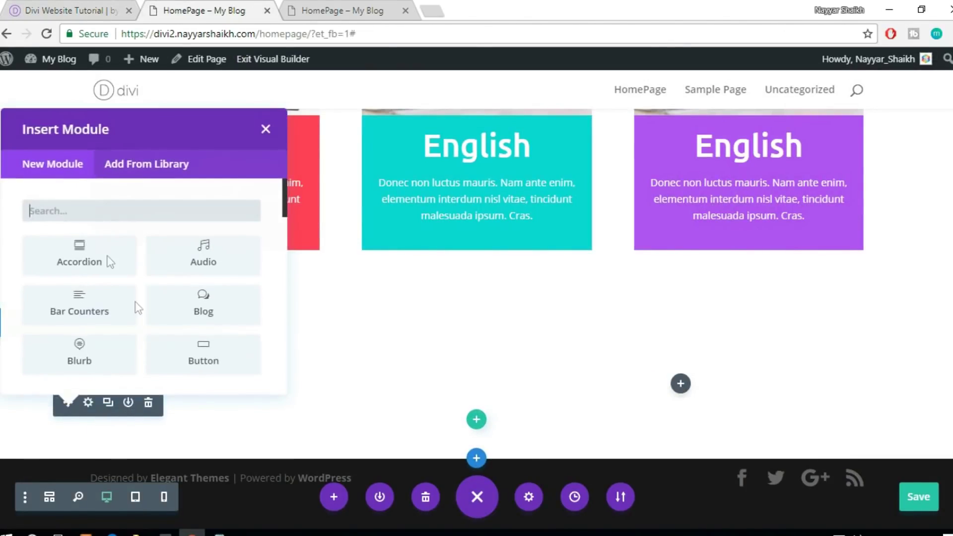
type("text")
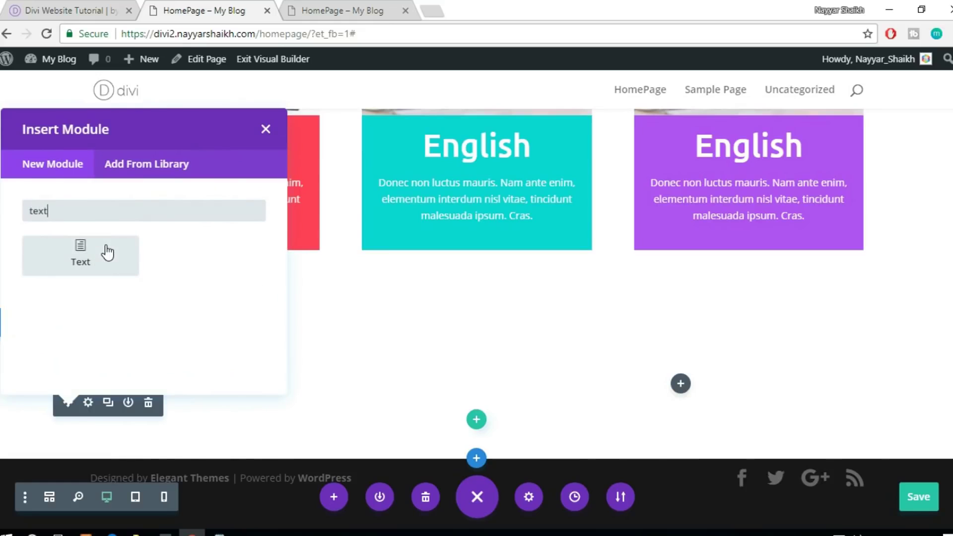
left_click(107, 252)
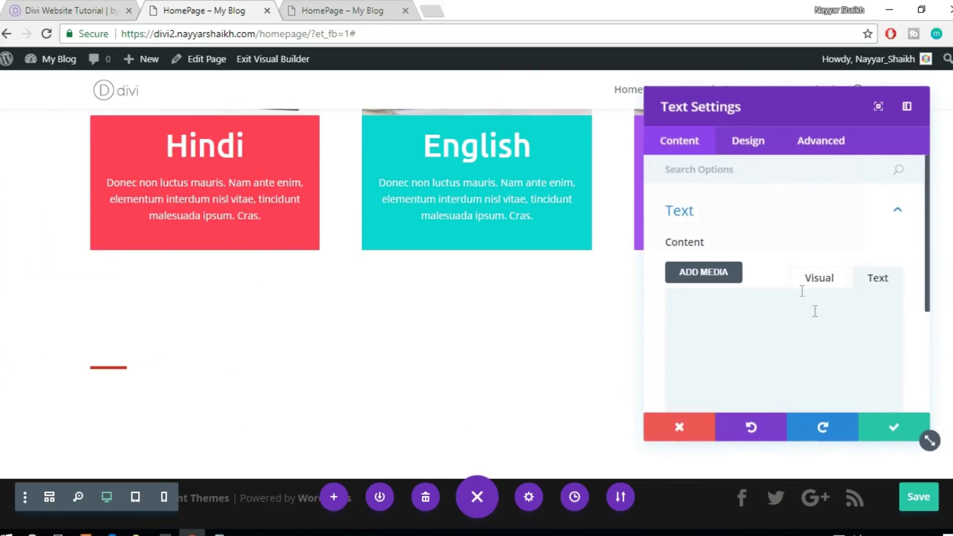
key("ctrl+v")
scroll(838, 340, "down", 2)
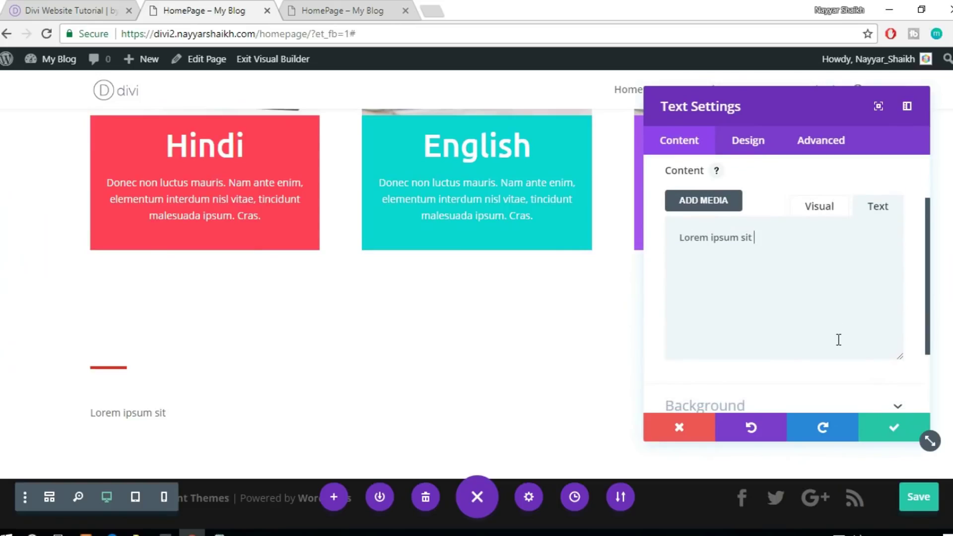
Set the heading's text font to Ubuntu with regular weight
left_click(757, 143)
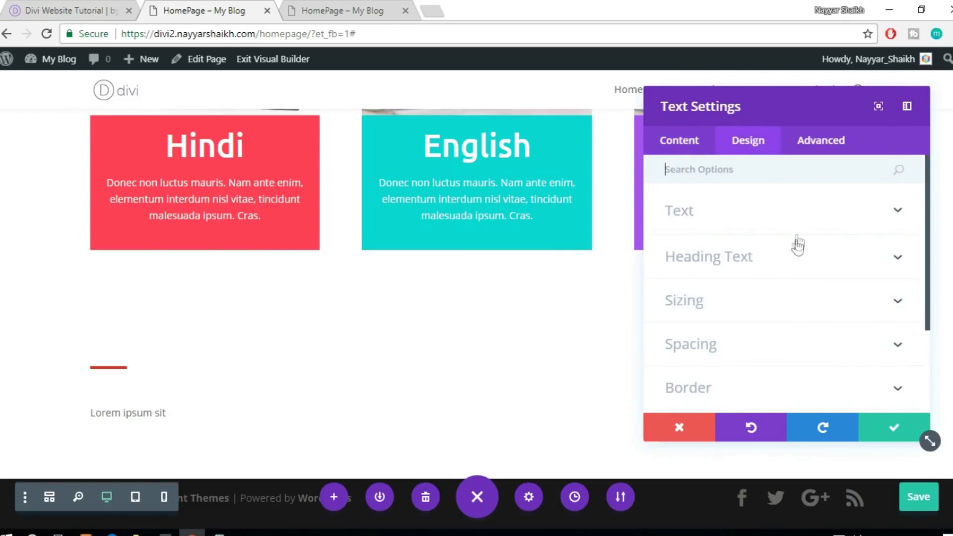
left_click(762, 226)
scroll(809, 253, "down", 2)
scroll(786, 240, "down", 2)
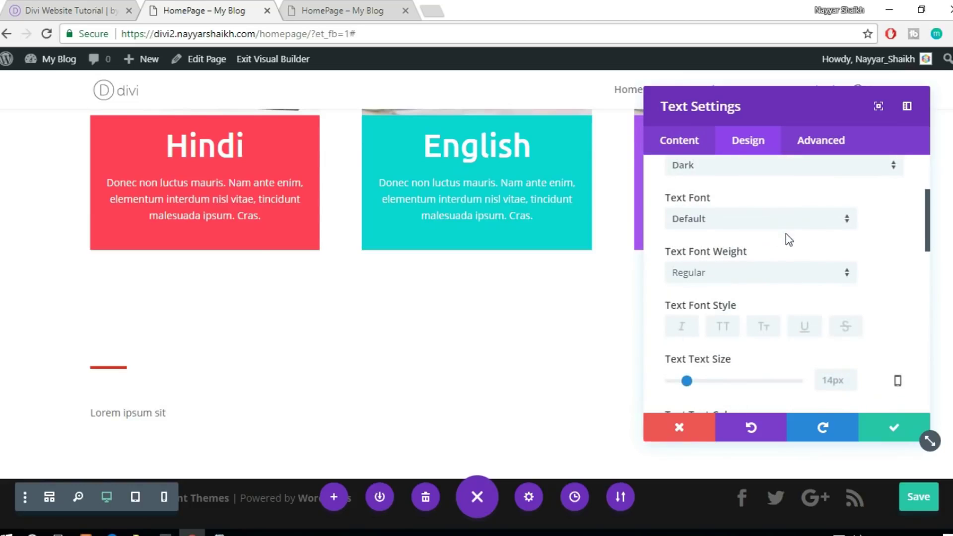
scroll(883, 216, "down", 2)
left_click(759, 205)
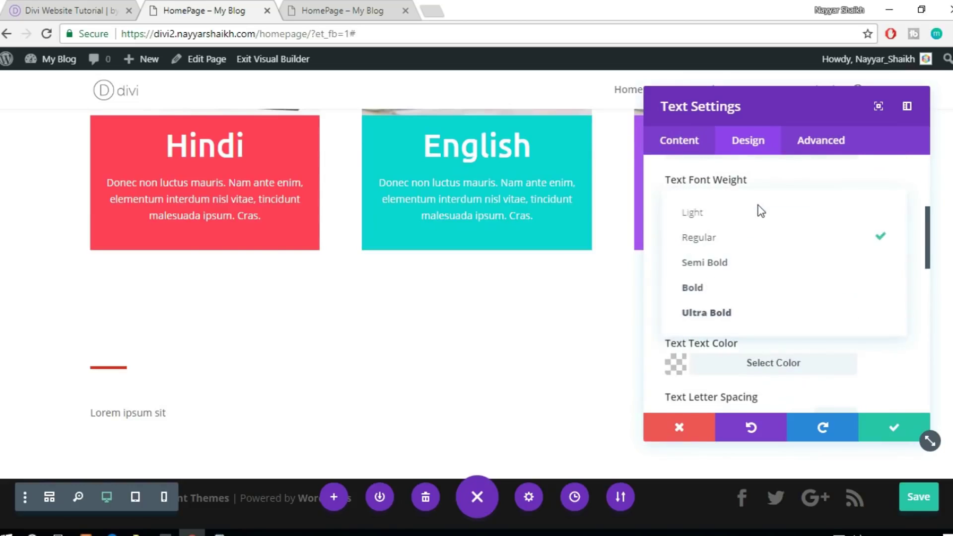
left_click(777, 192)
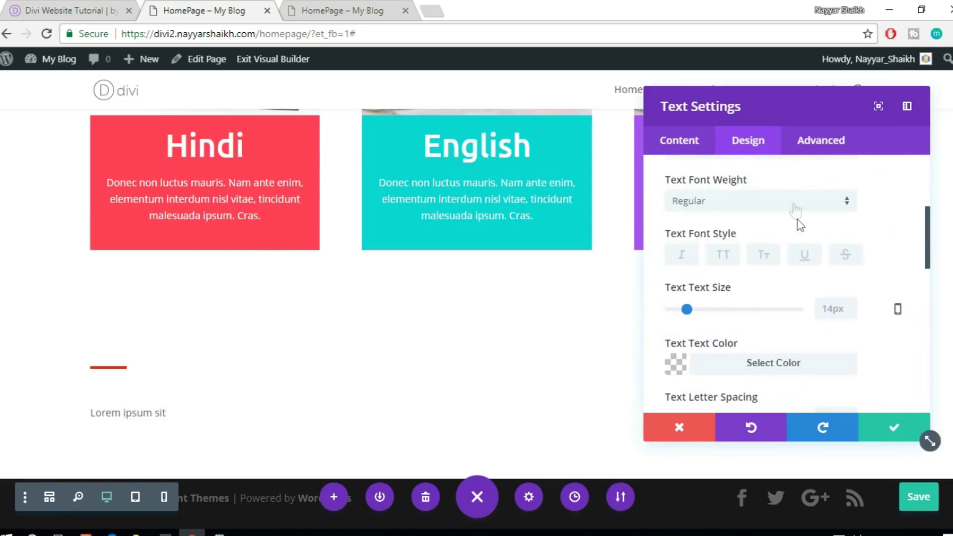
scroll(799, 229, "up", 2)
left_click(741, 225)
left_click(727, 219)
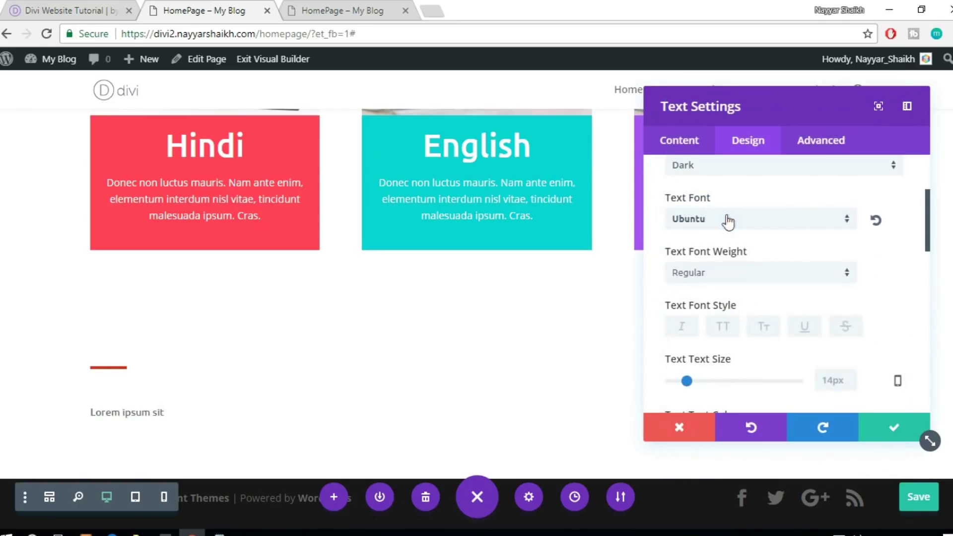
Make the heading 45px in dark grey #383838 and save the module
scroll(767, 257, "down", 3)
left_click_drag(690, 309, 730, 315)
scroll(295, 358, "down", 1)
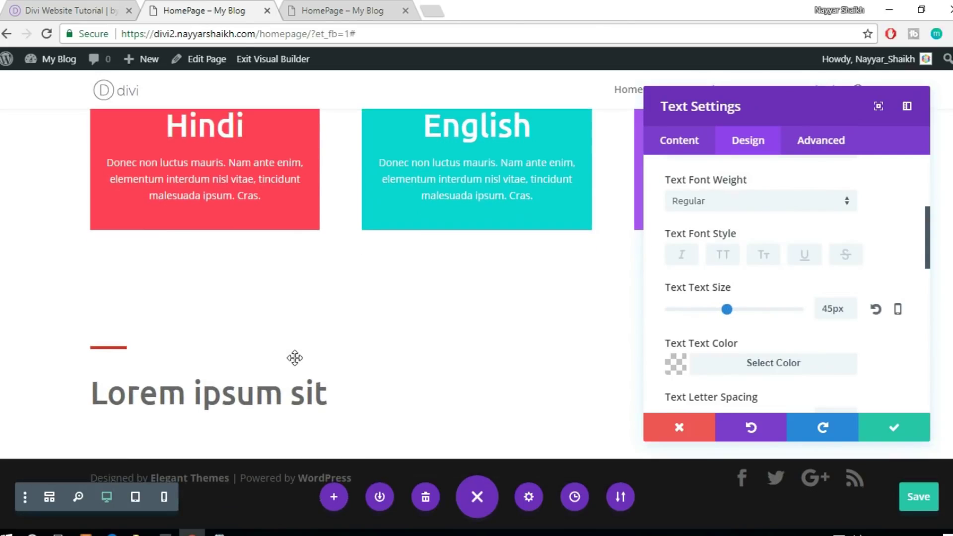
scroll(362, 249, "up", 5)
scroll(362, 248, "down", 5)
scroll(794, 311, "down", 3)
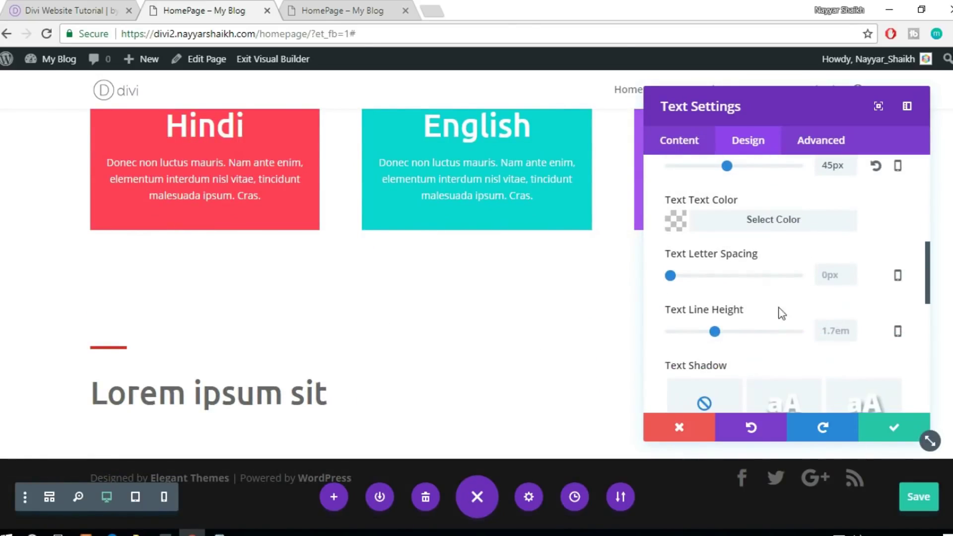
left_click(770, 235)
left_click_drag(668, 315, 649, 348)
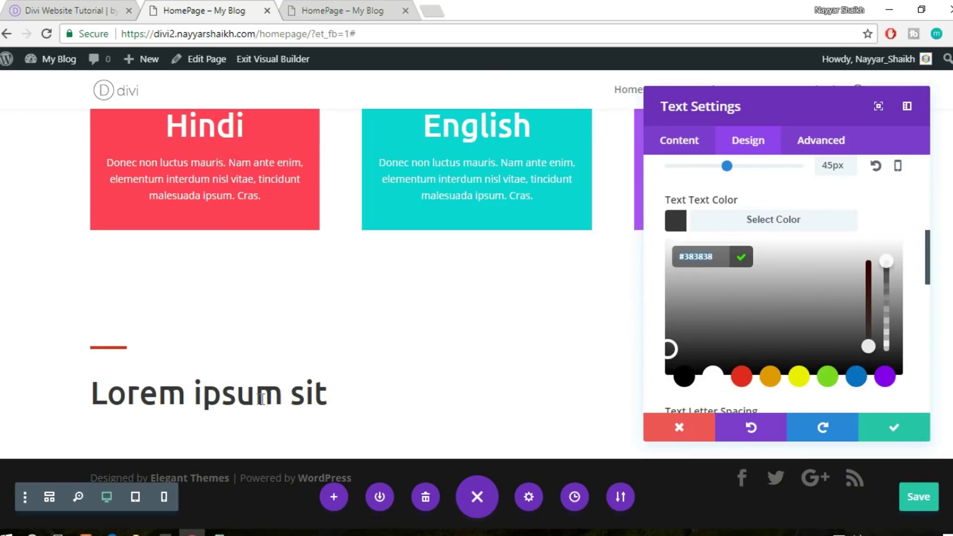
left_click(885, 436)
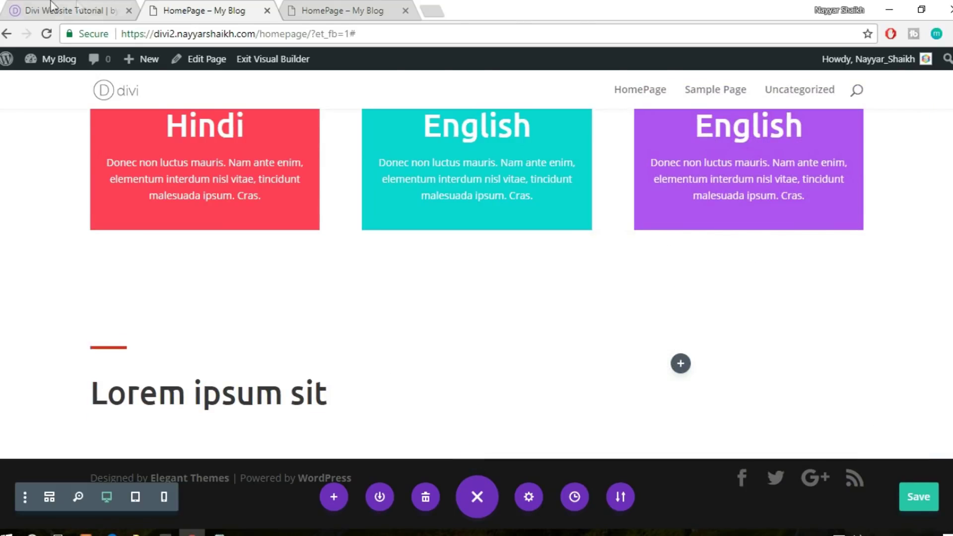
Paste the reference subtitle 'consectetur adipiscing elit. Donec non luctus mauris' into a new Text module under the heading
left_click(48, 7)
left_click_drag(51, 242, 415, 226)
key("ctrl+c")
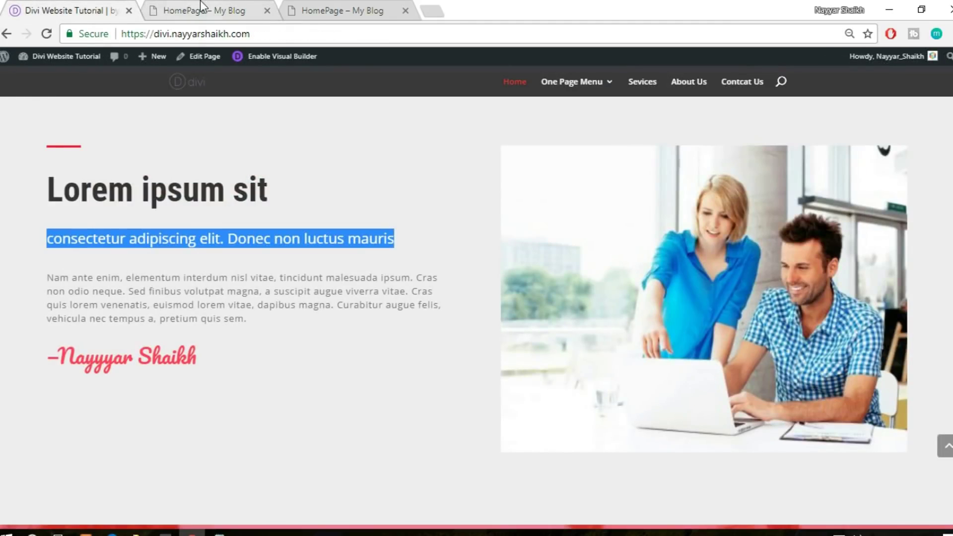
left_click(193, 10)
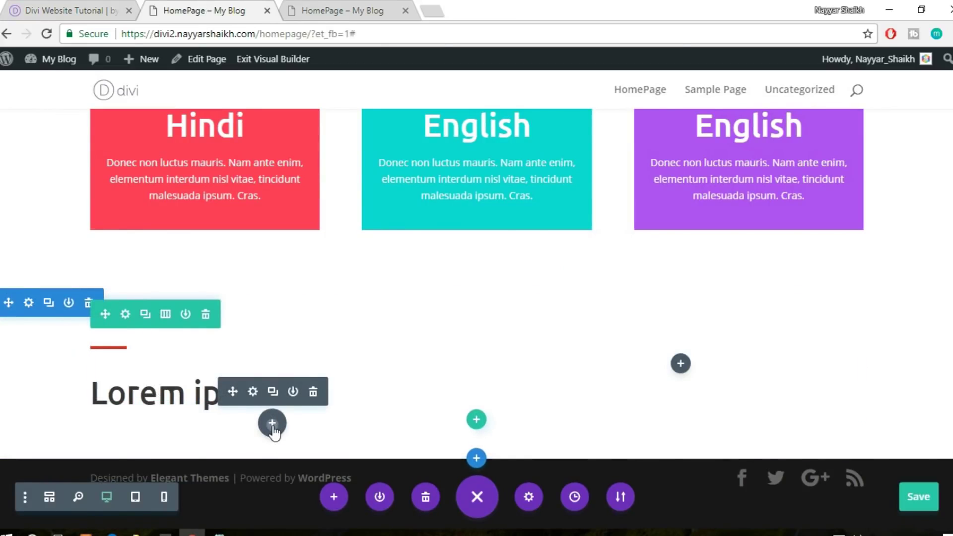
left_click(272, 423)
type("text")
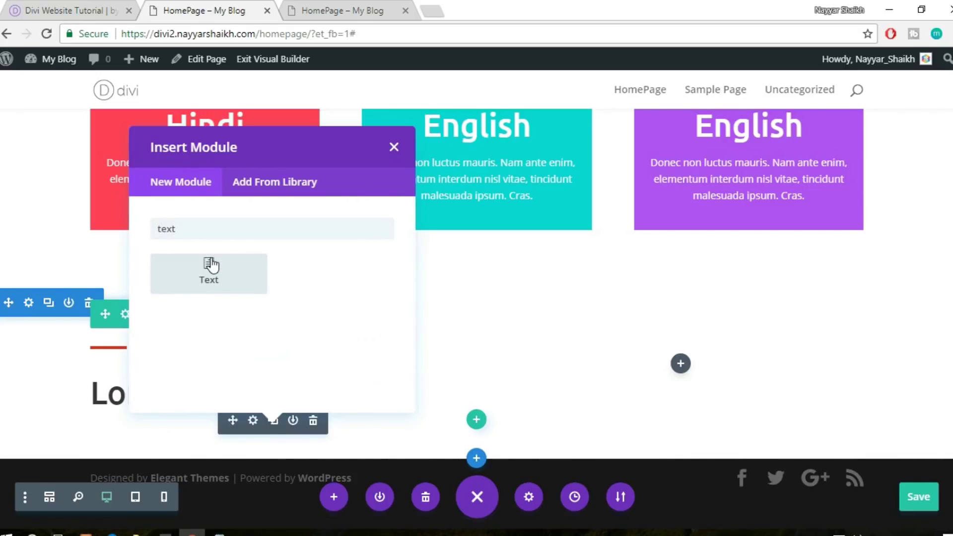
left_click(211, 266)
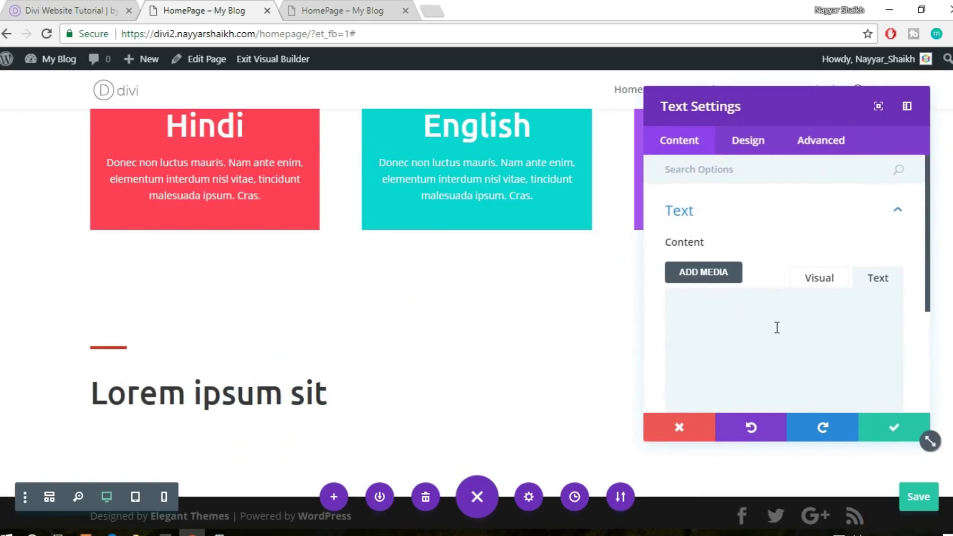
key("ctrl+v")
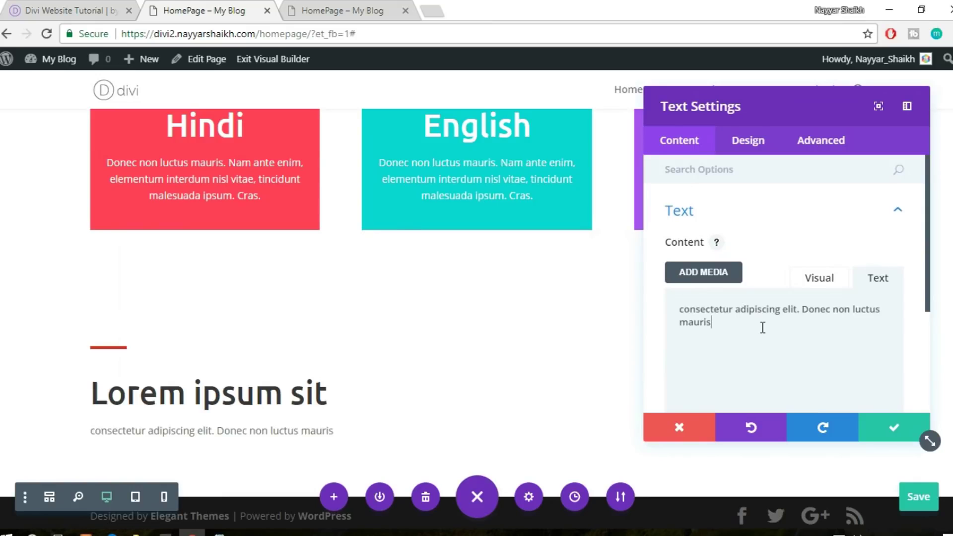
Set the subtitle's text size to 22px and save the module
left_click(762, 139)
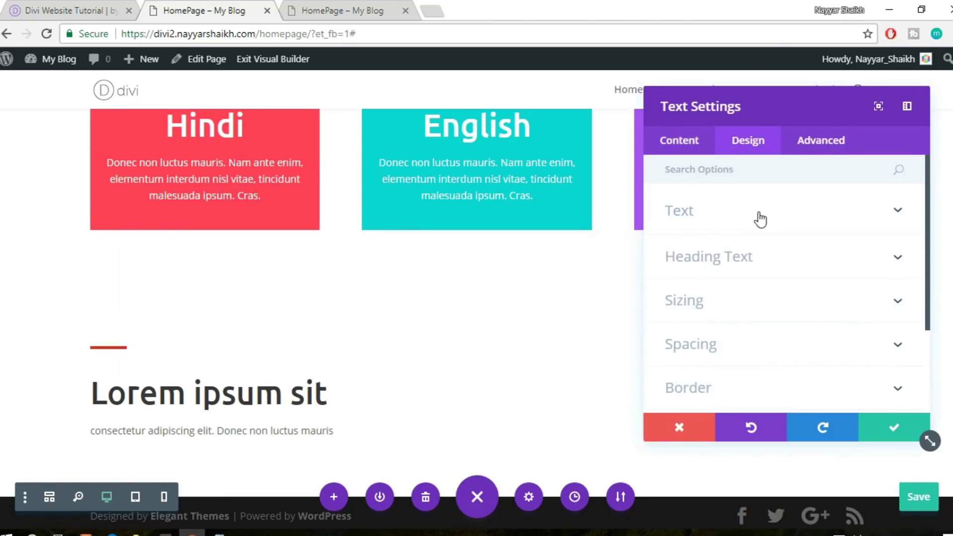
left_click(759, 218)
scroll(776, 219, "down", 5)
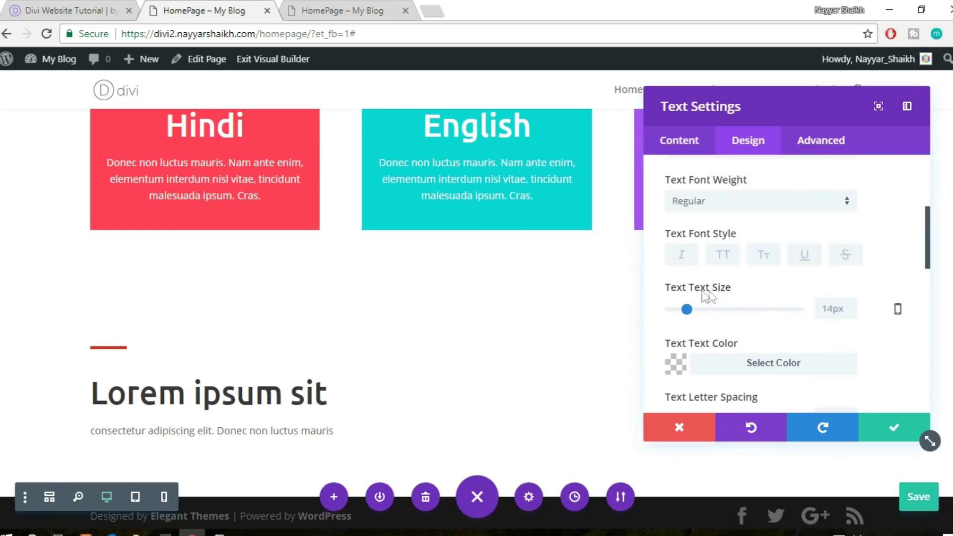
left_click_drag(689, 308, 698, 311)
scroll(334, 336, "down", 1)
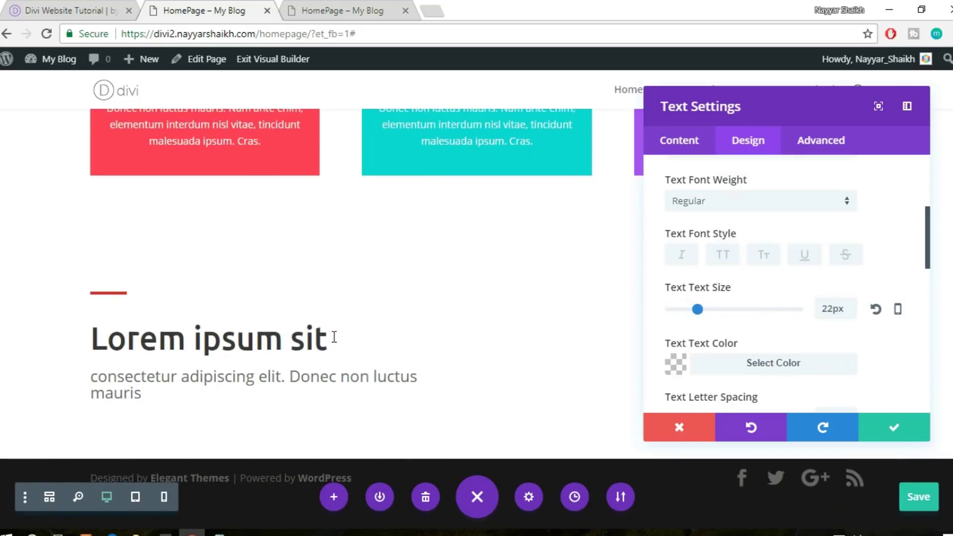
left_click(905, 430)
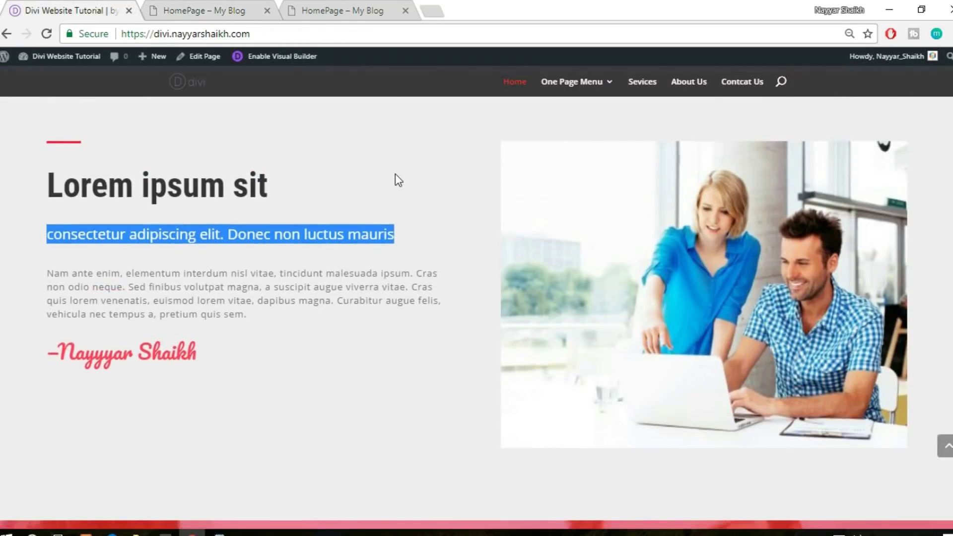
Copy the whole 'Nam ante enim…' body paragraph from the reference site
scroll(151, 195, "down", 3)
scroll(132, 212, "up", 1)
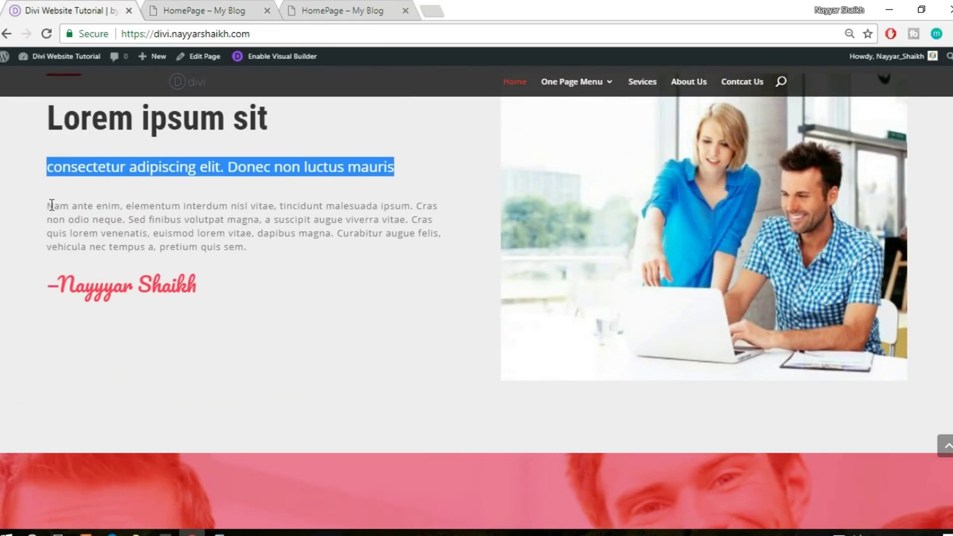
left_click_drag(52, 205, 106, 220)
left_click(93, 221)
left_click_drag(44, 206, 250, 250)
key("ctrl+c")
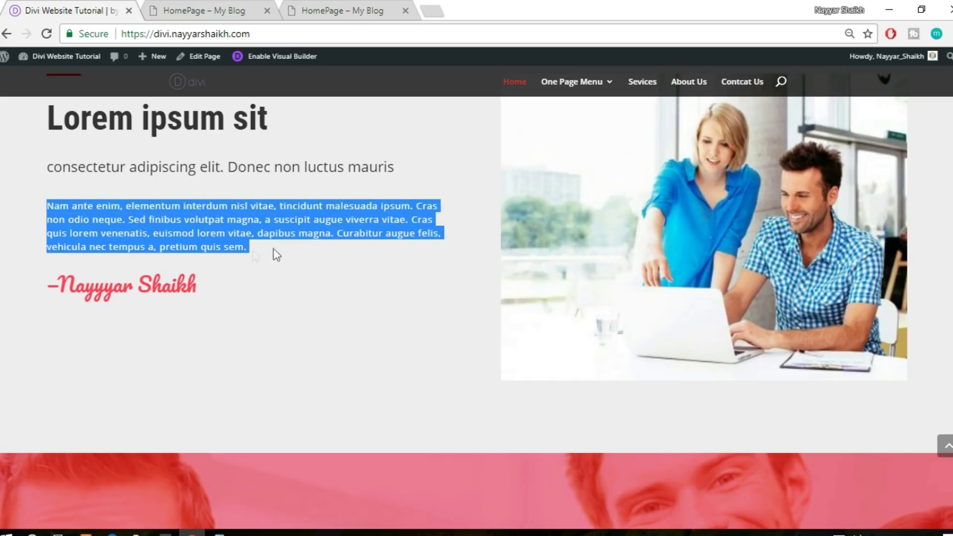
scroll(358, 260, "up", 3)
scroll(357, 259, "down", 1)
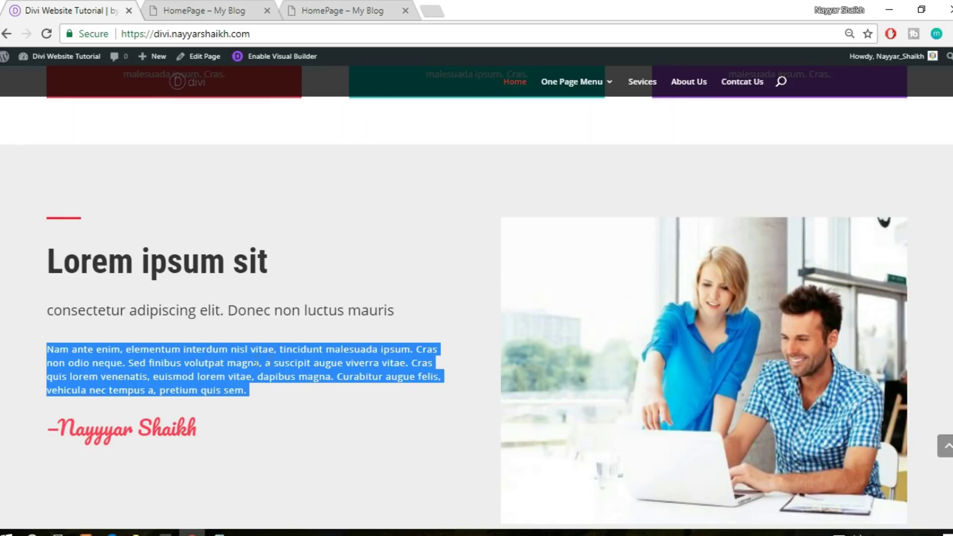
scroll(289, 367, "down", 2)
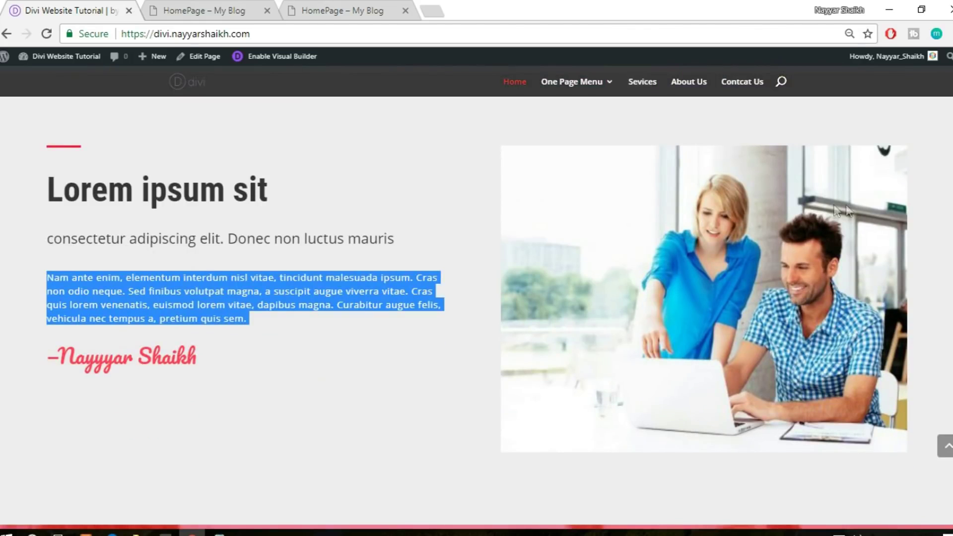
Paste the paragraph into a new Text module below the subheading and save it
left_click(246, 9)
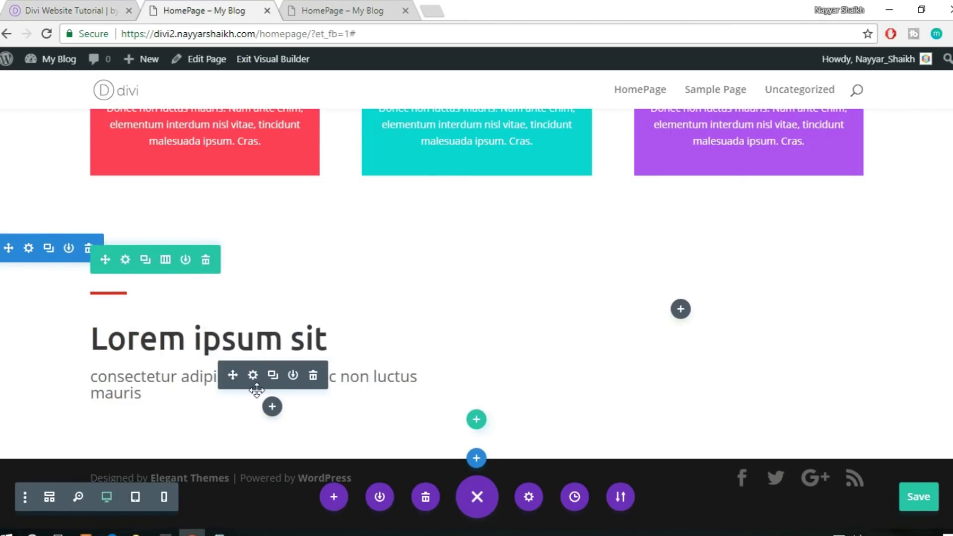
left_click(273, 404)
type("text")
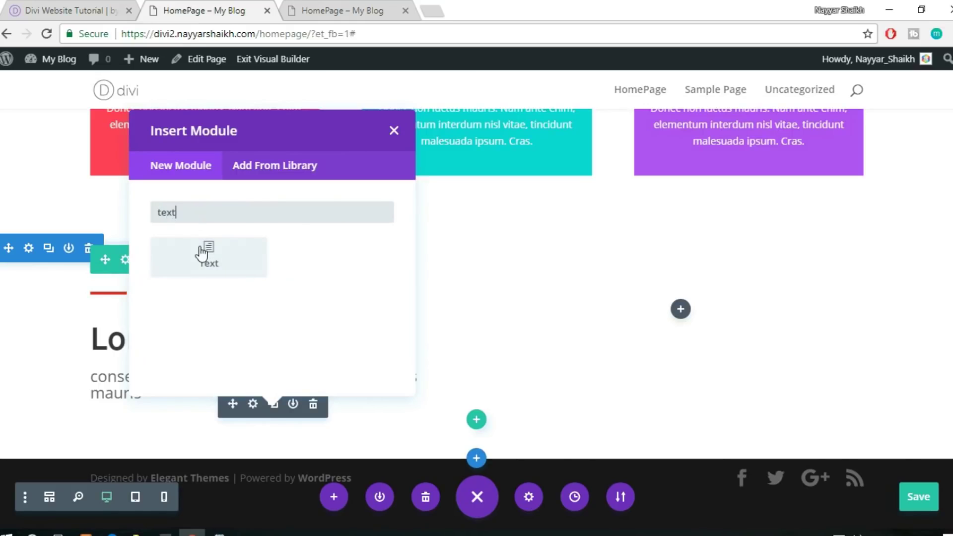
left_click(204, 253)
left_click(796, 322)
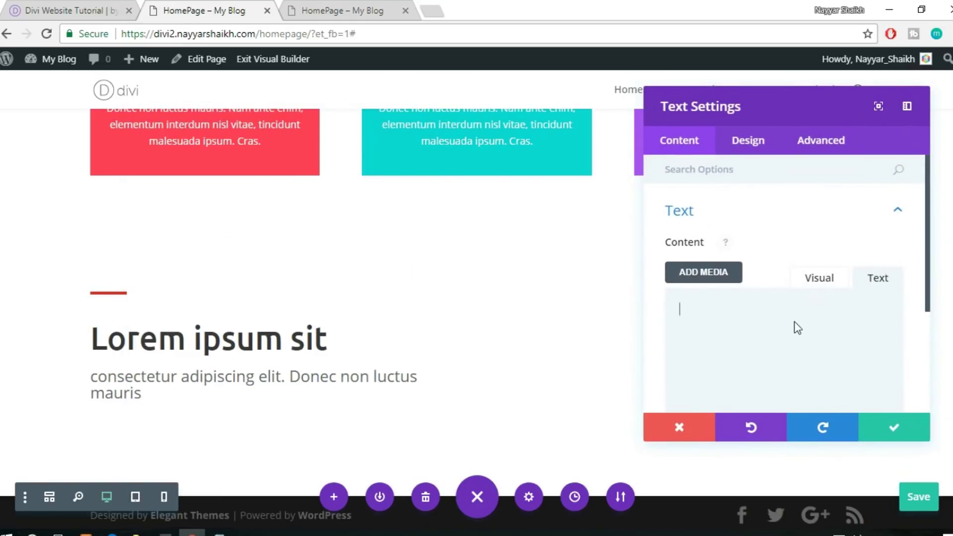
key("ctrl+v")
scroll(457, 276, "down", 2)
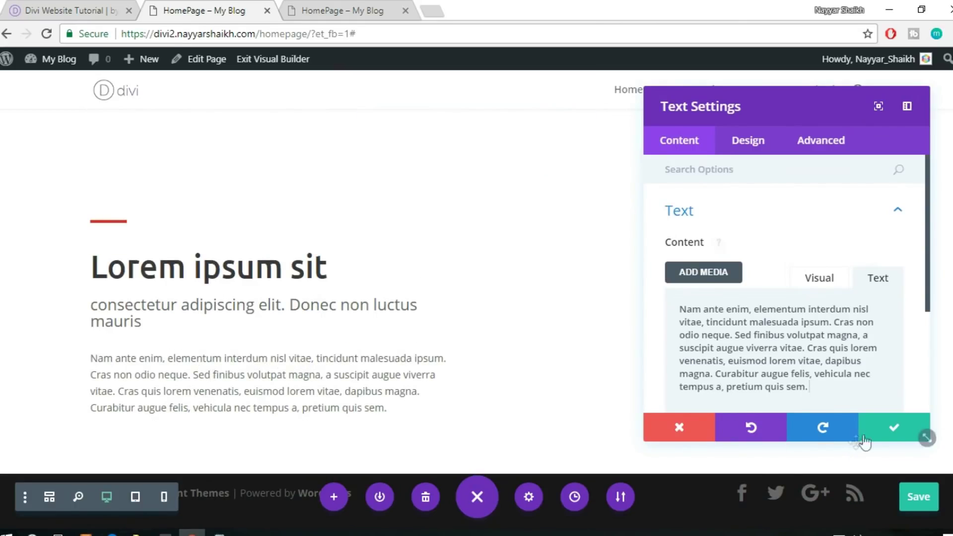
left_click(888, 430)
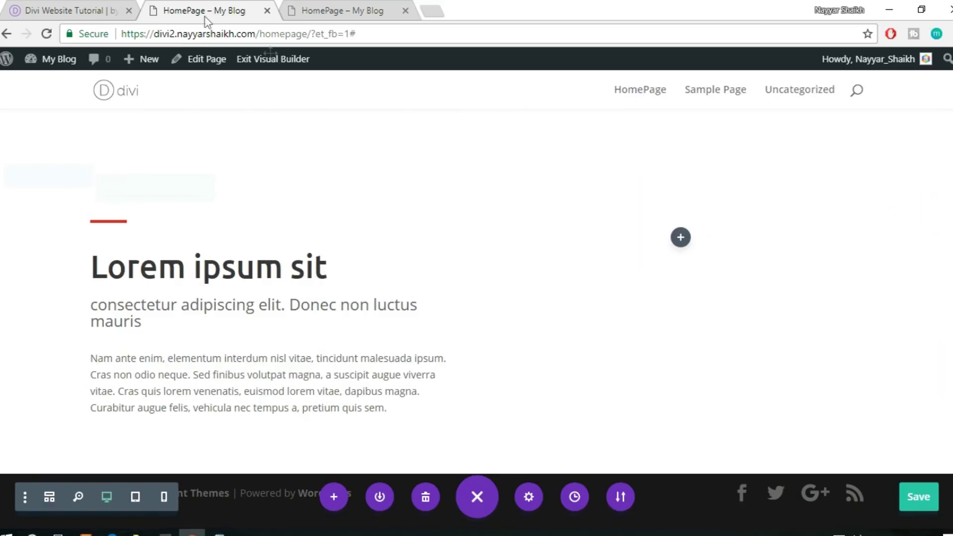
Compare with the reference, then add a Text module for the author signature below the paragraph
left_click(99, 7)
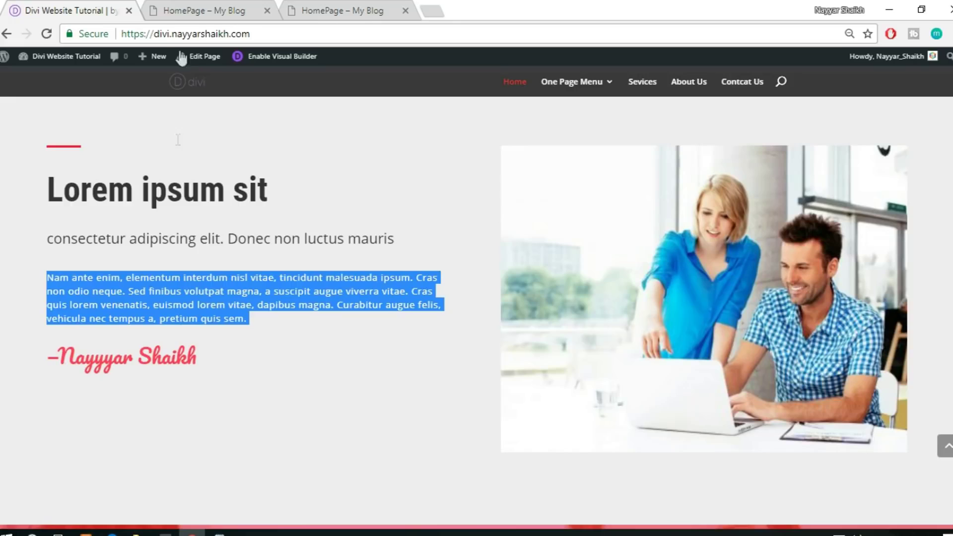
left_click(178, 9)
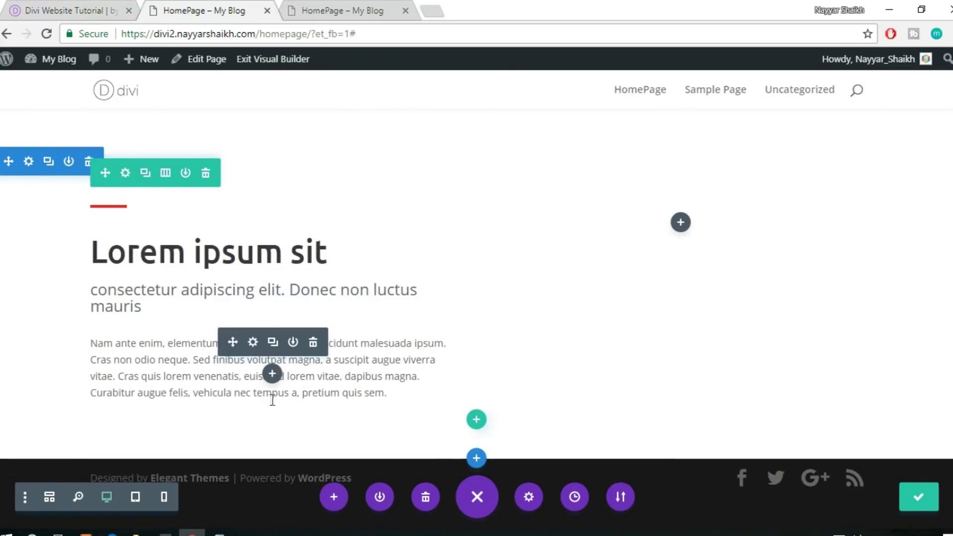
left_click(272, 375)
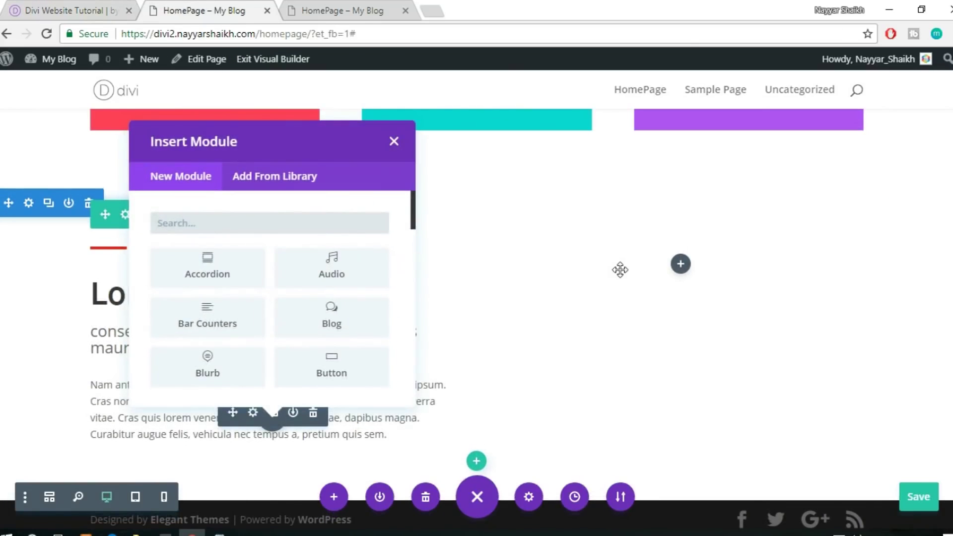
type("text")
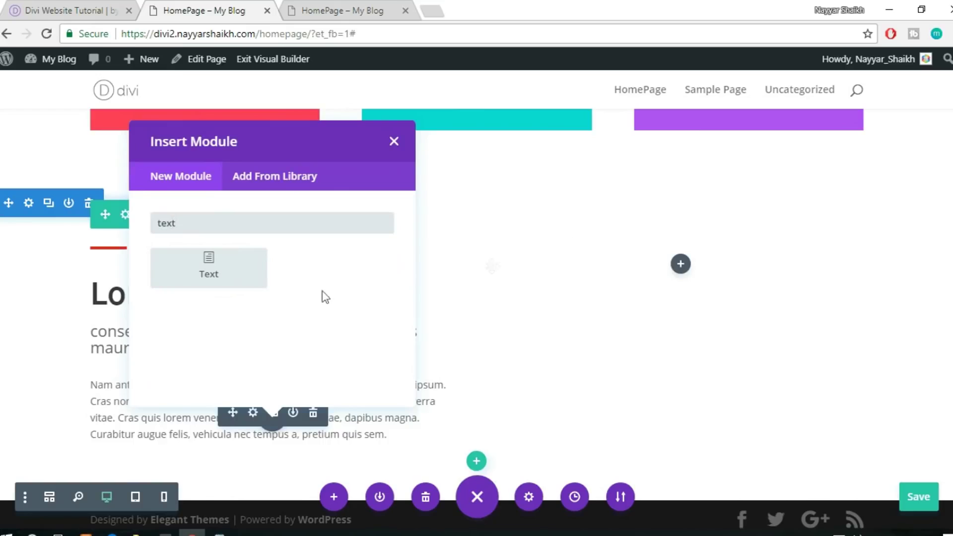
left_click(218, 271)
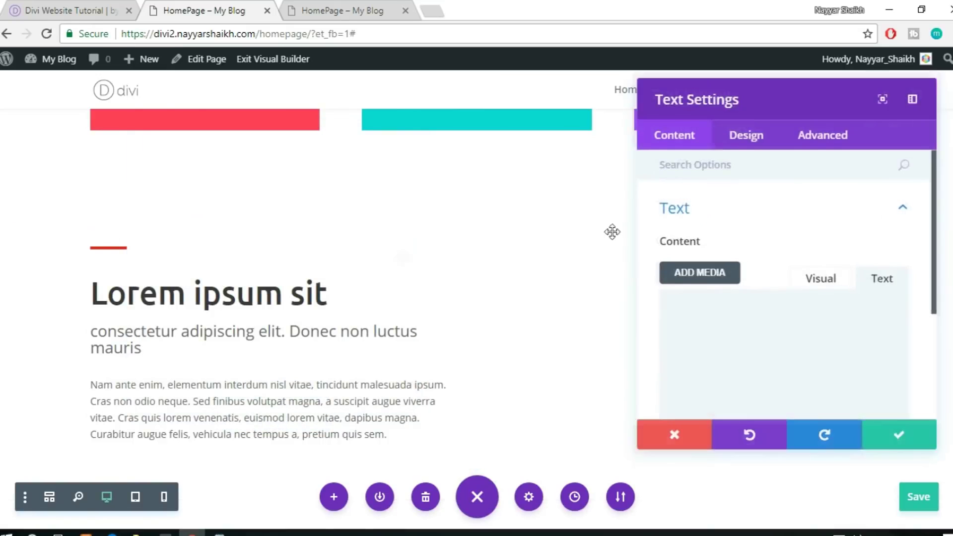
Expand the signature module's Design > Text styling options
scroll(785, 311, "down", 2)
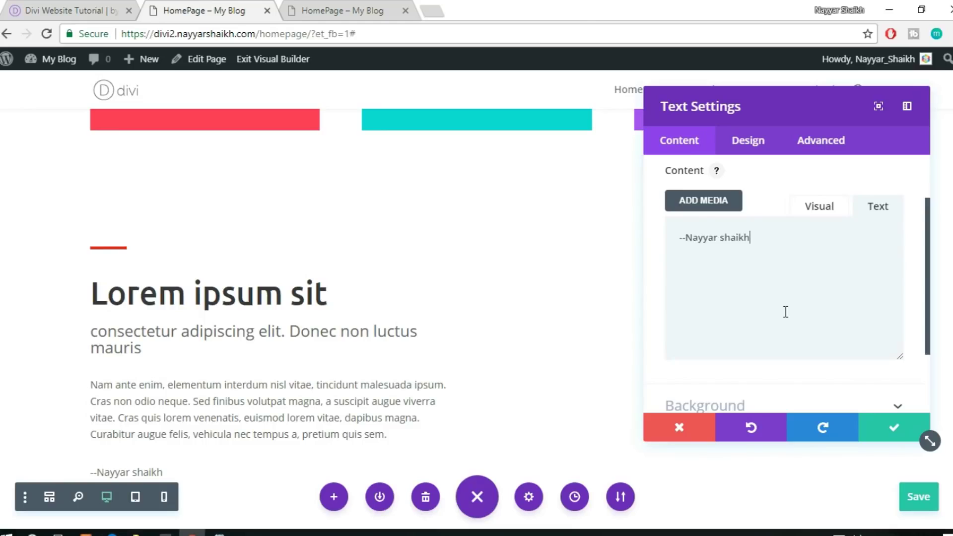
left_click(770, 148)
scroll(410, 270, "down", 2)
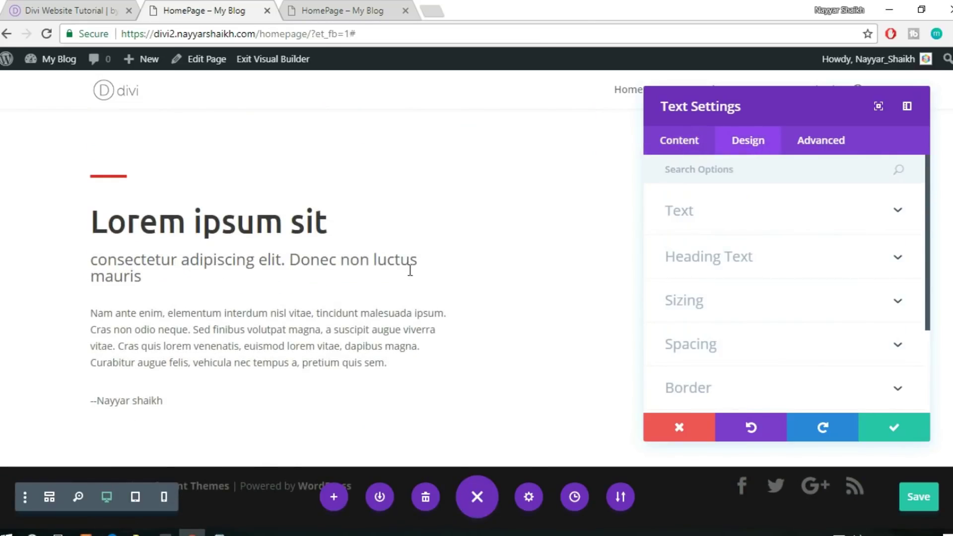
left_click(722, 213)
scroll(787, 215, "down", 3)
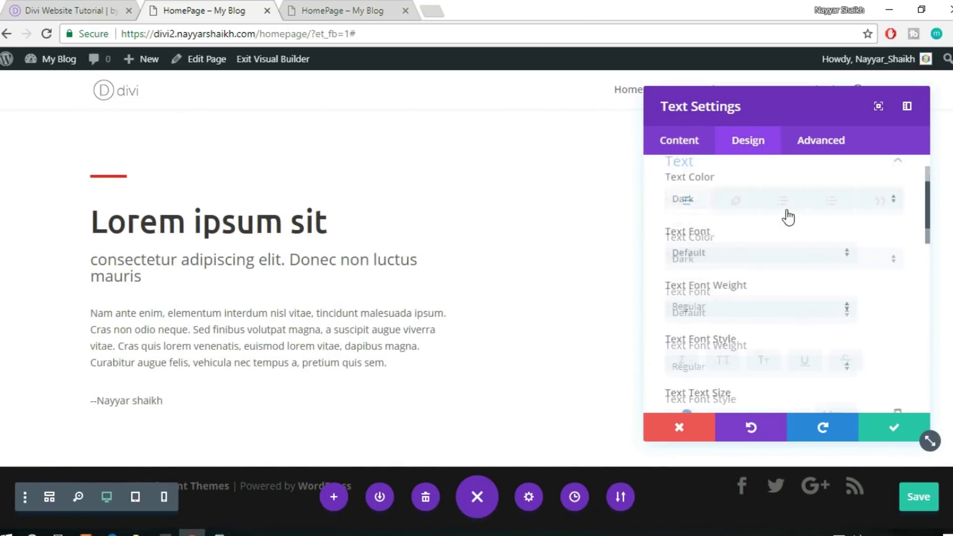
scroll(789, 231, "up", 2)
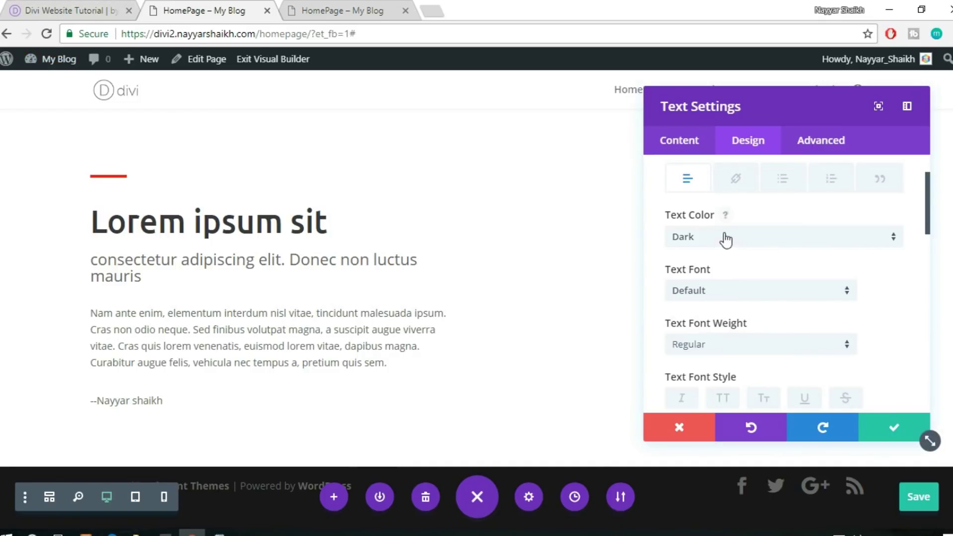
Bring up the font list for the new signature module
scroll(852, 277, "down", 2)
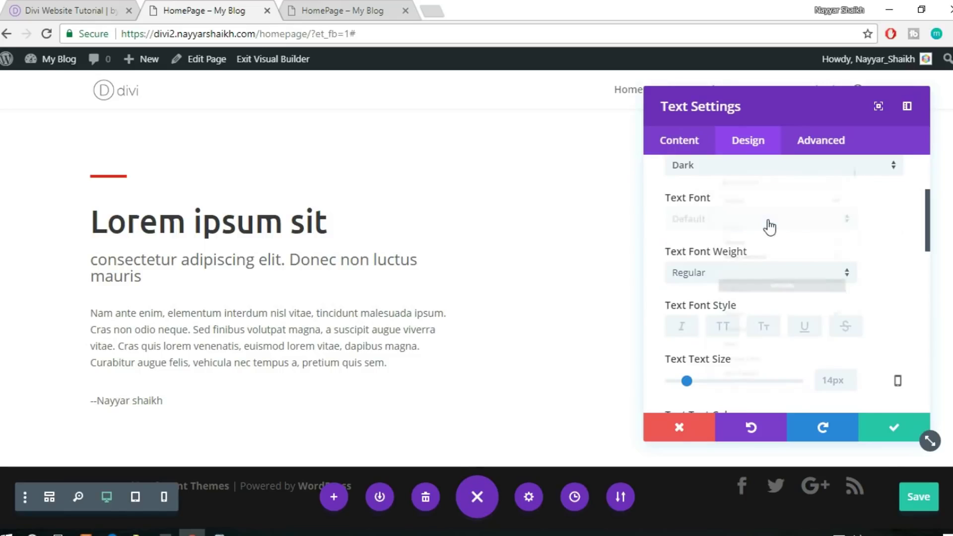
left_click(769, 226)
scroll(794, 328, "down", 3)
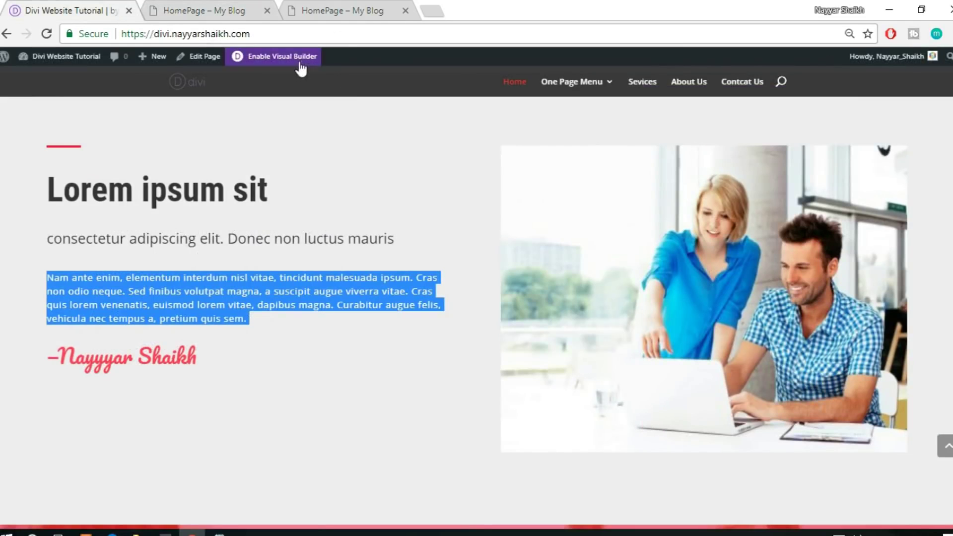
Read the reference signature's Pacifico font, 35px size and #ff3f56 colour, then return to the builder
left_click(300, 62)
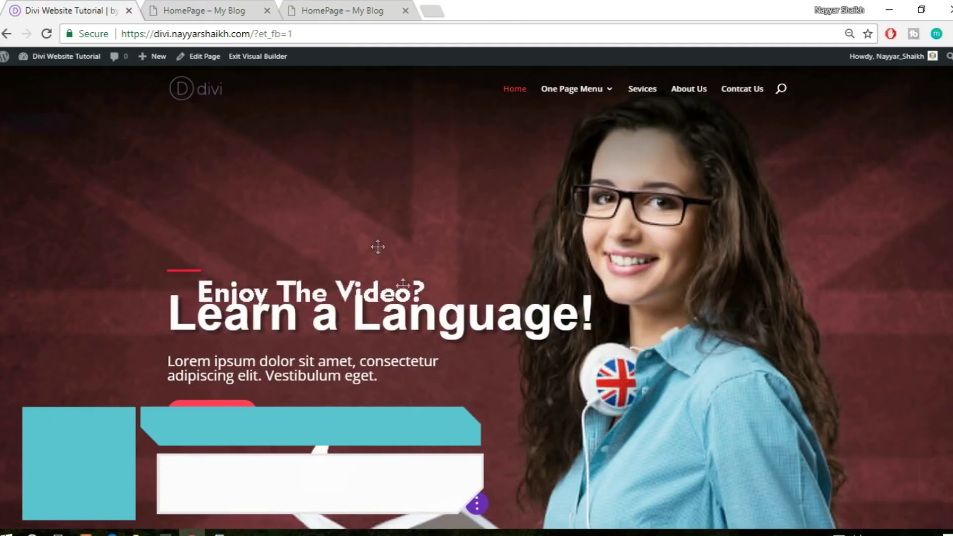
scroll(415, 324, "down", 5)
scroll(415, 324, "down", 10)
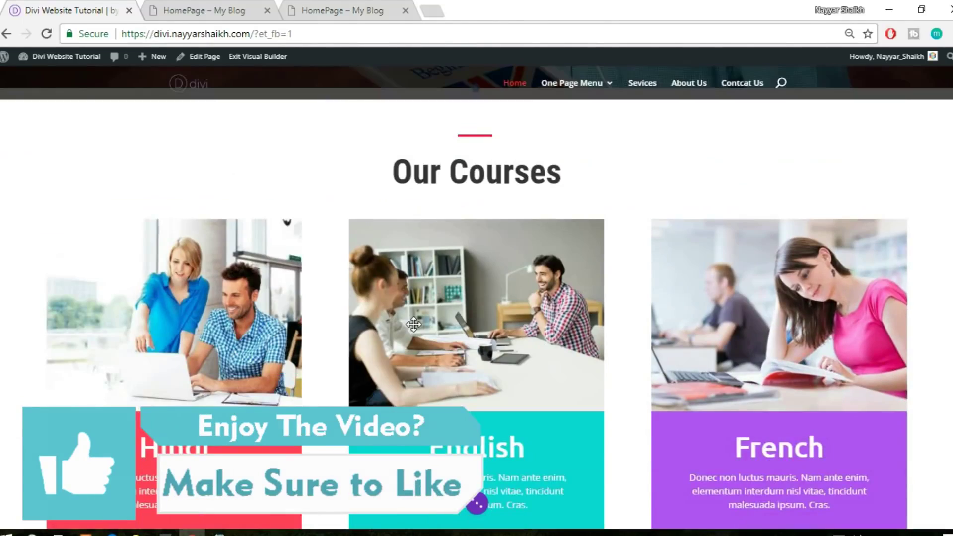
scroll(415, 324, "down", 2)
scroll(415, 323, "up", 8)
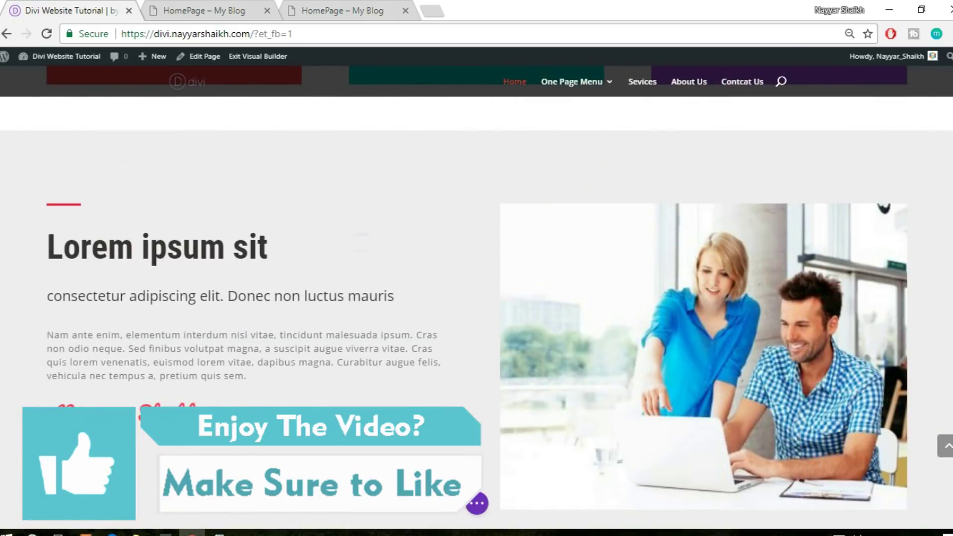
left_click(237, 410)
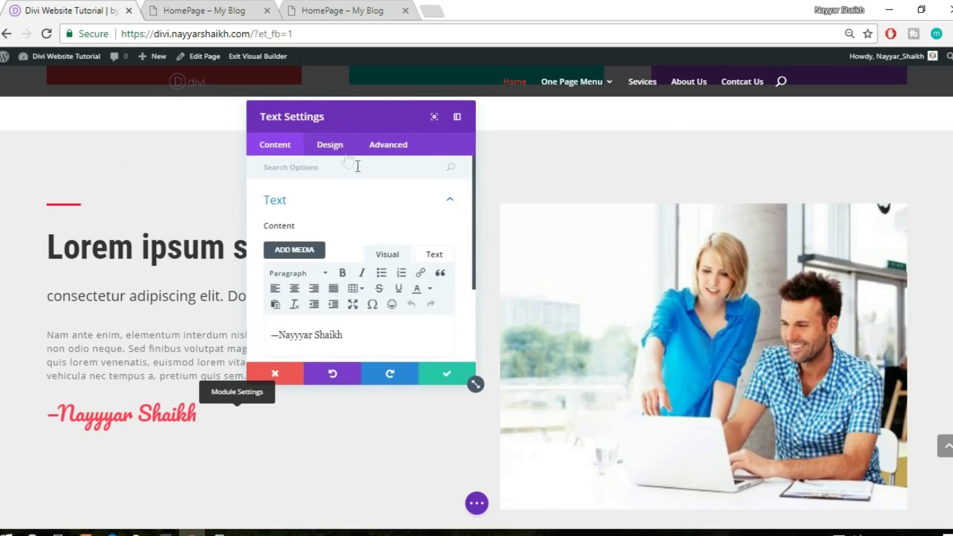
left_click(341, 148)
left_click(345, 202)
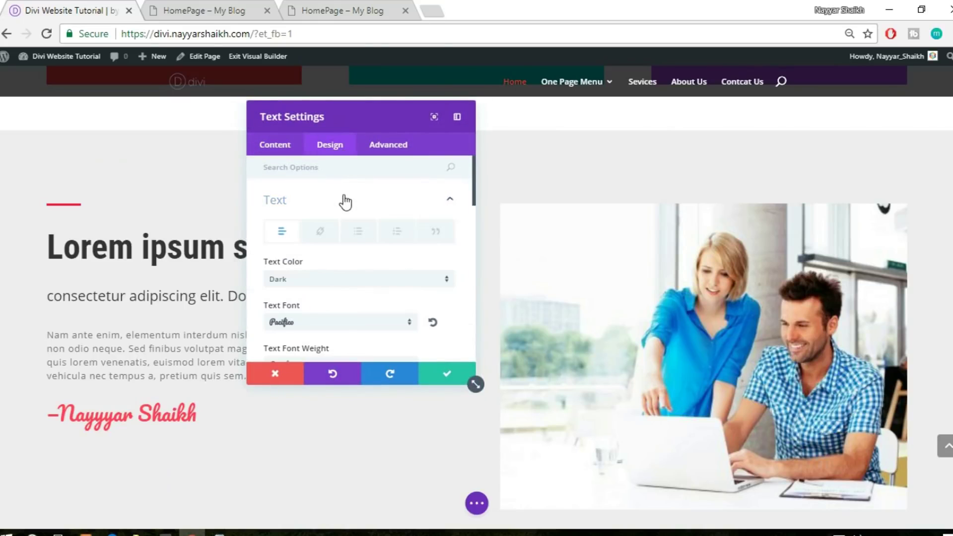
scroll(389, 233, "down", 2)
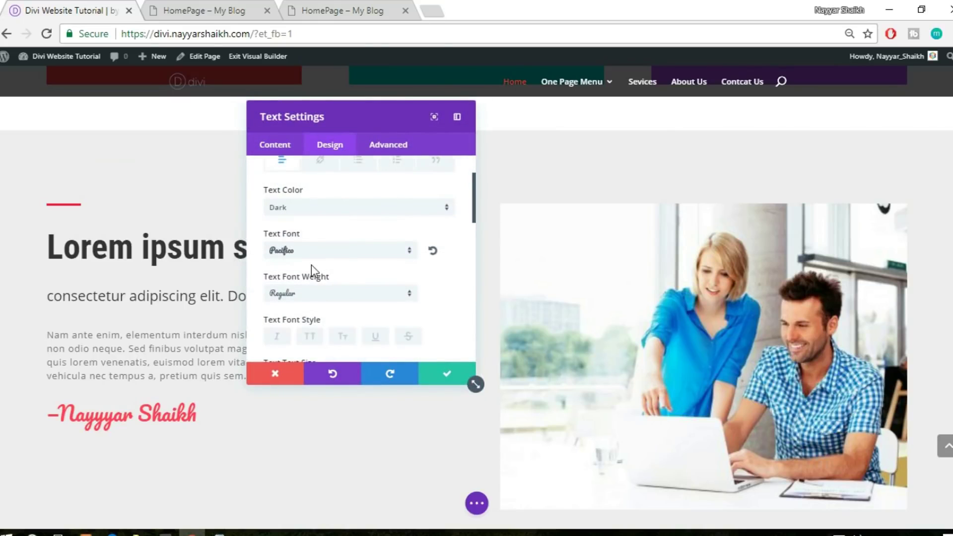
scroll(362, 255, "down", 2)
scroll(363, 255, "down", 2)
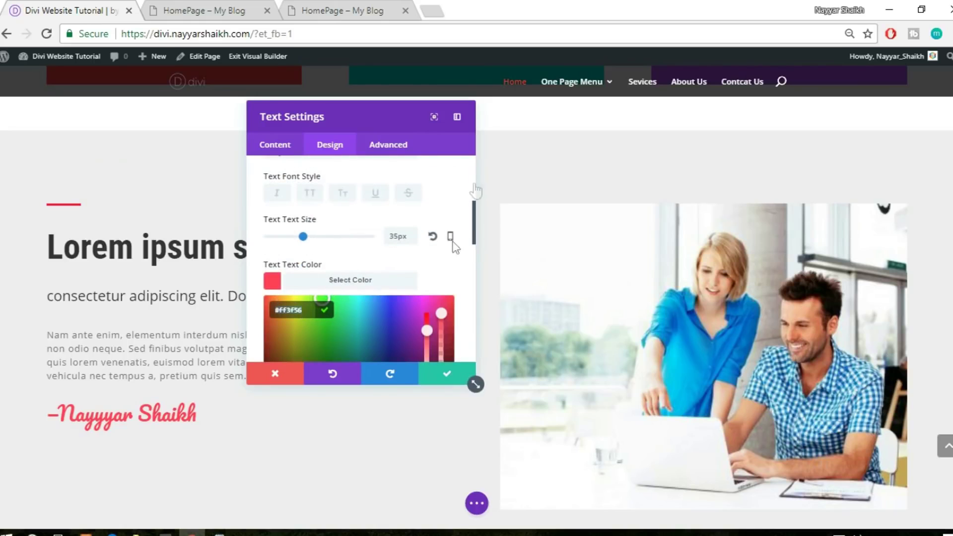
left_click(256, 7)
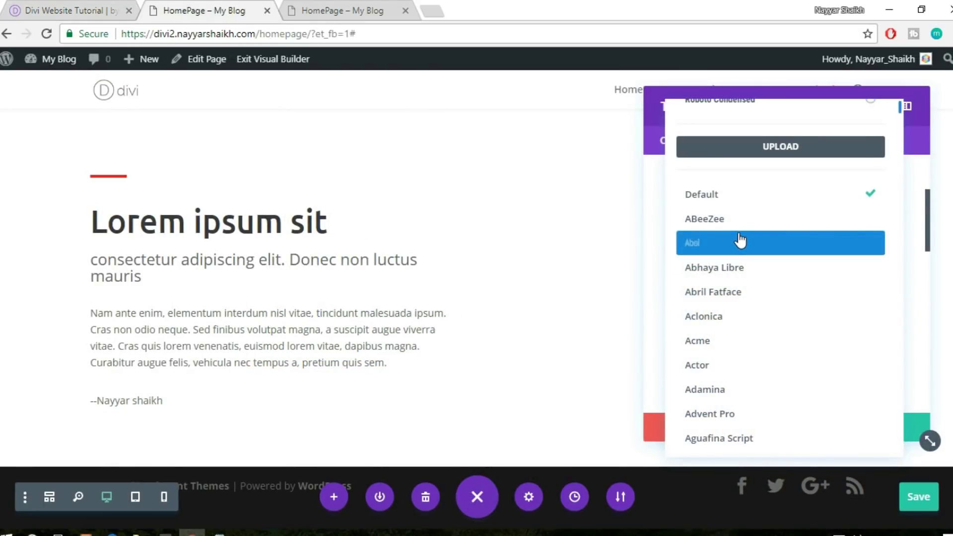
Set the signature's font to Pacifico at 35px
type("pac")
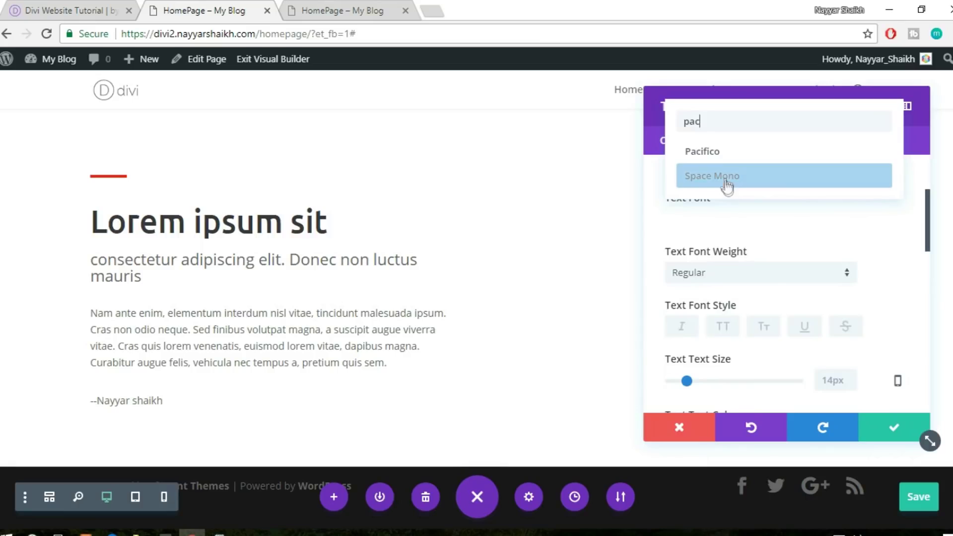
left_click(730, 155)
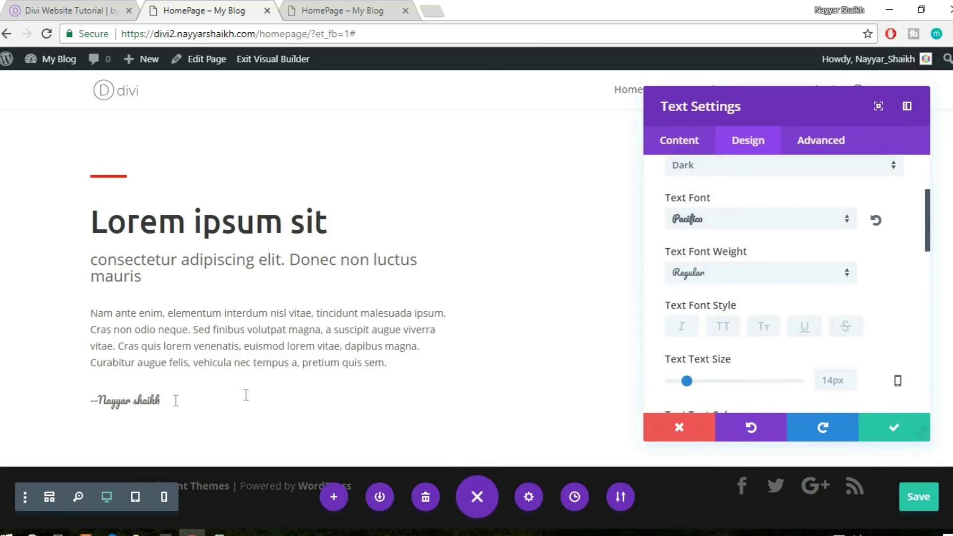
scroll(828, 265, "down", 1)
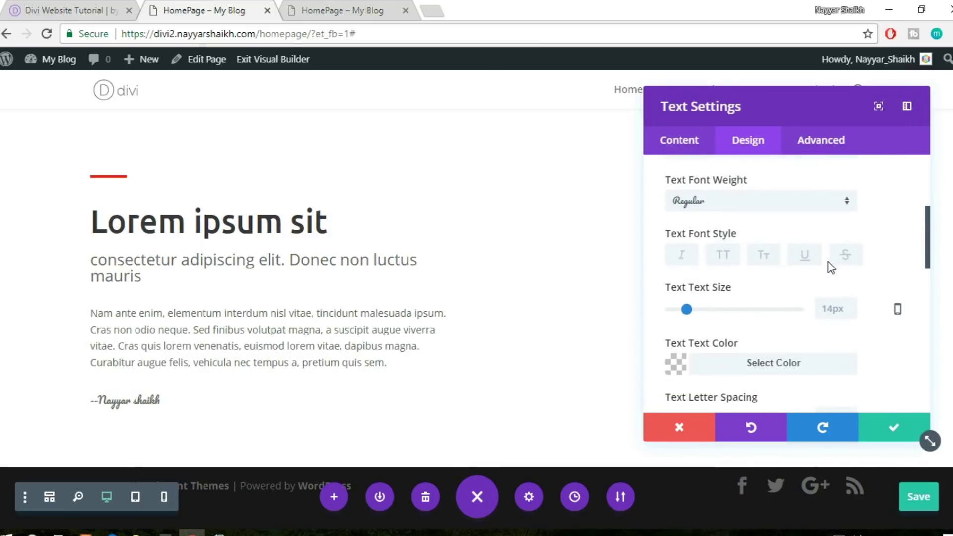
left_click_drag(689, 313, 715, 311)
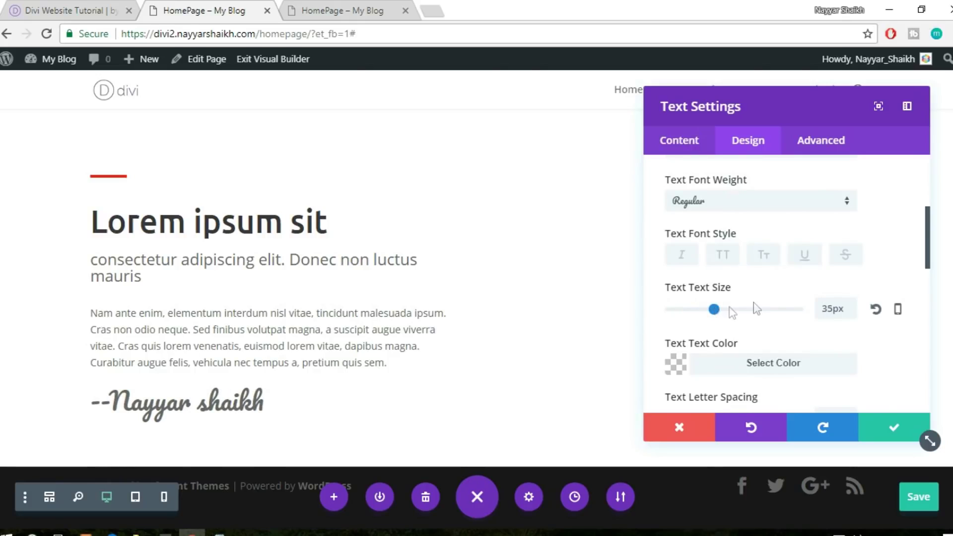
Colour the signature text #ff3f56 and save its settings
scroll(852, 348, "down", 2)
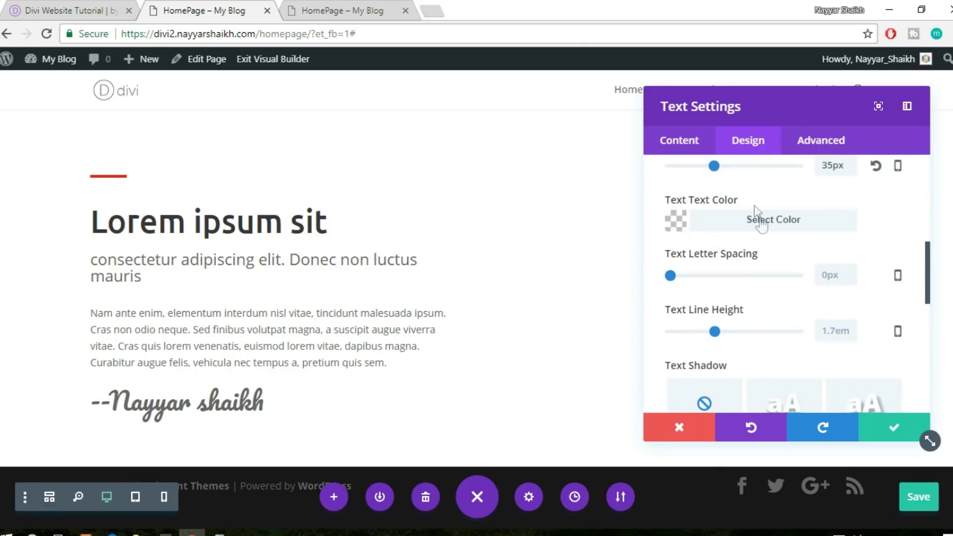
left_click(757, 224)
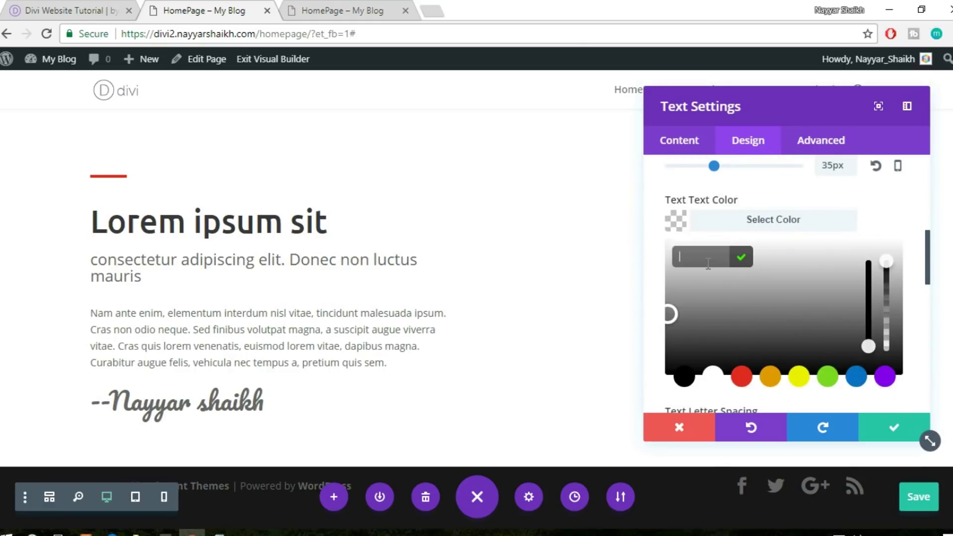
type("#ff3f56")
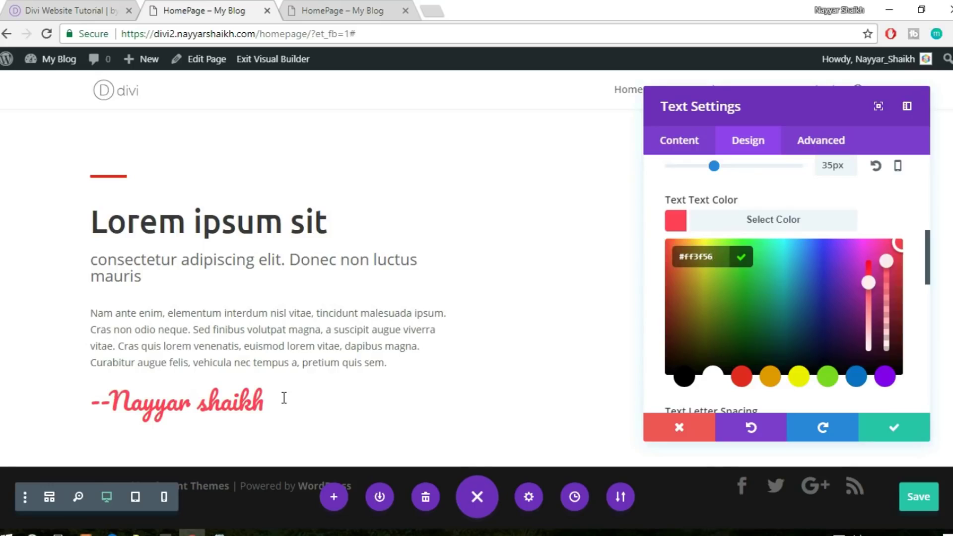
left_click(881, 428)
Add an Image module to the right column using the photo of two people at a laptop, and save it
scroll(708, 274, "up", 3)
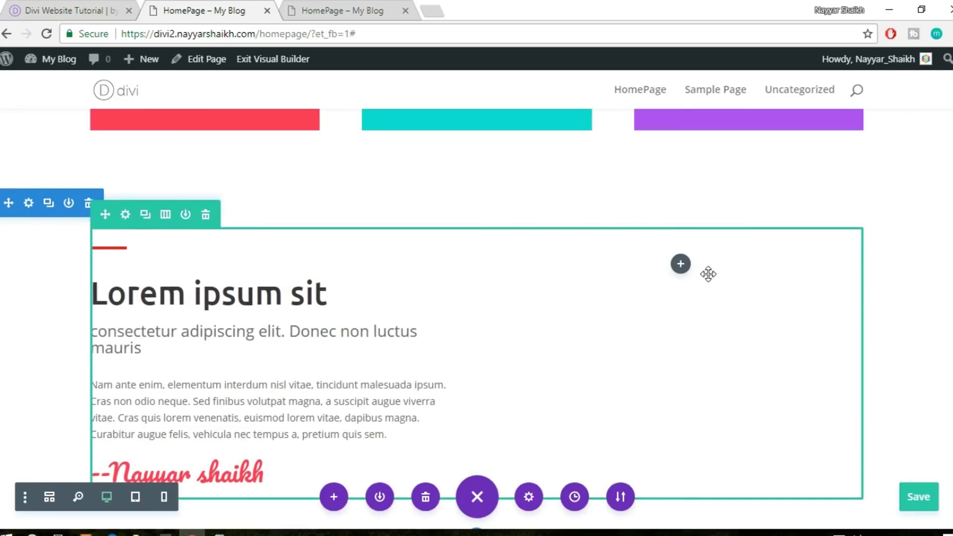
scroll(708, 274, "down", 3)
left_click(680, 193)
type("imag")
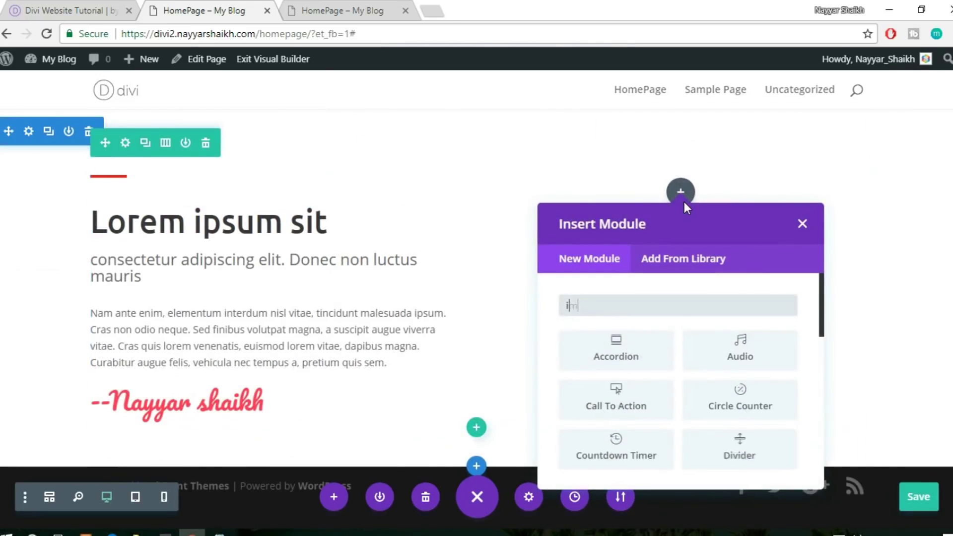
left_click(639, 352)
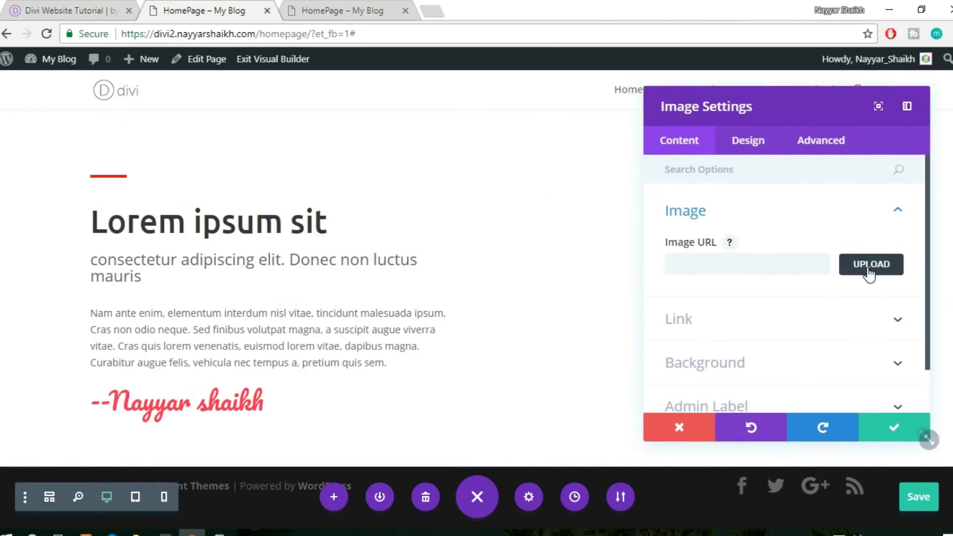
left_click(868, 273)
left_click(321, 229)
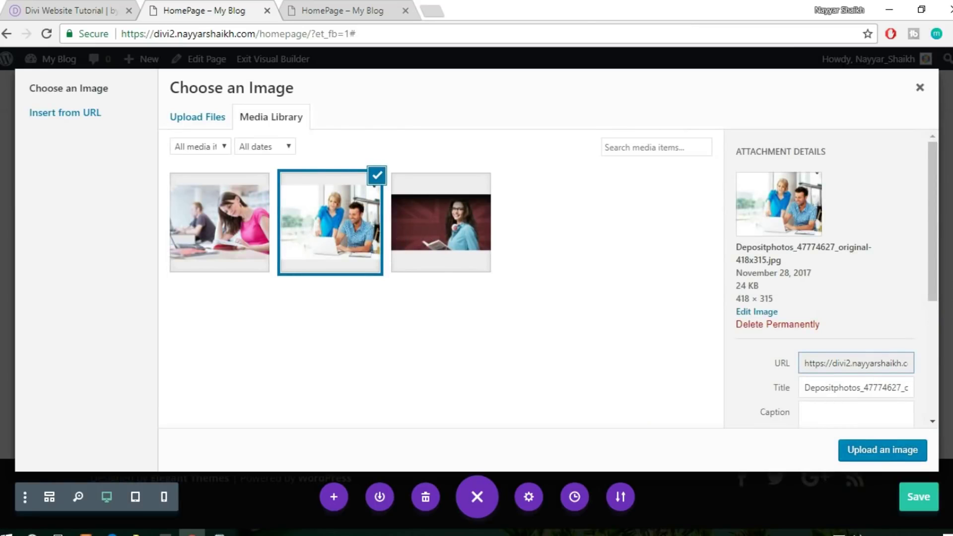
left_click(883, 449)
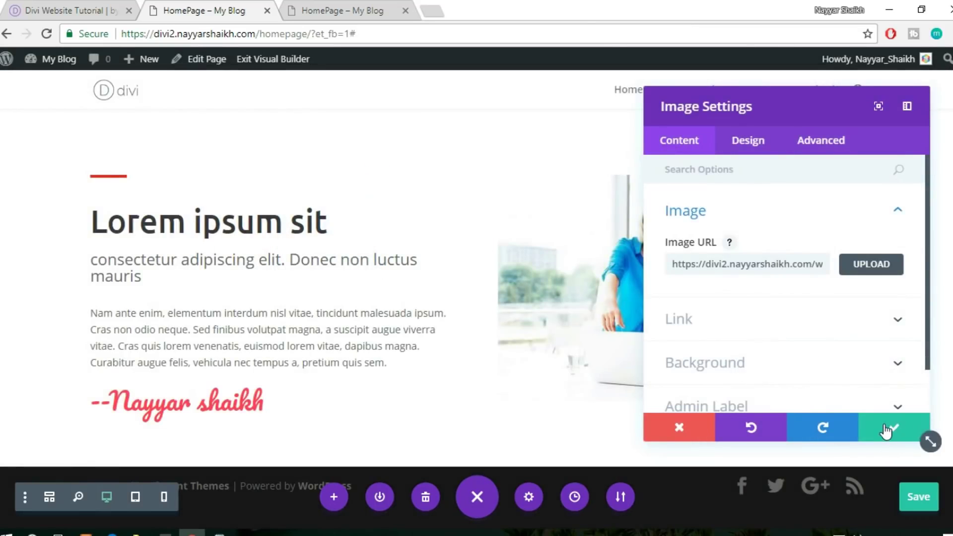
left_click(884, 425)
scroll(645, 323, "up", 3)
scroll(694, 348, "down", 3)
scroll(872, 330, "up", 1)
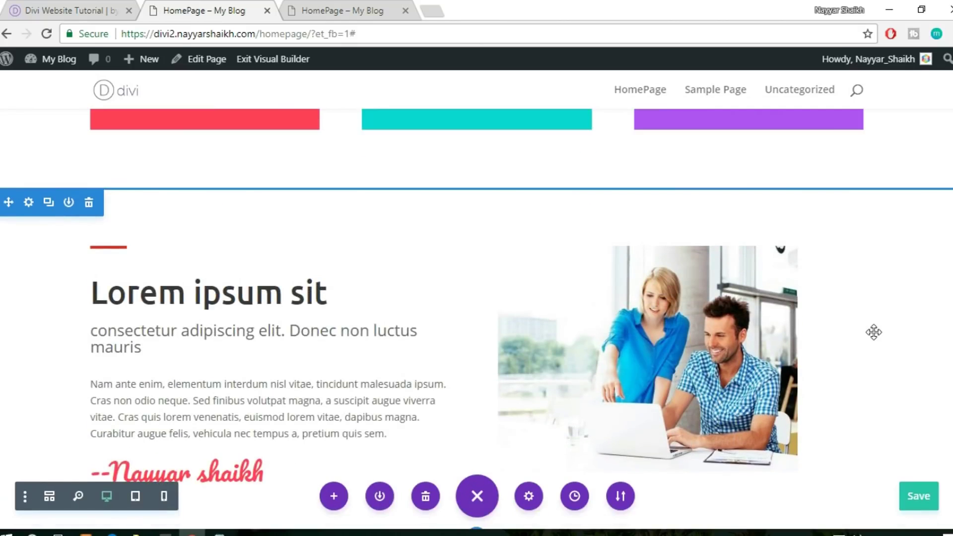
scroll(873, 332, "down", 1)
left_click(85, 7)
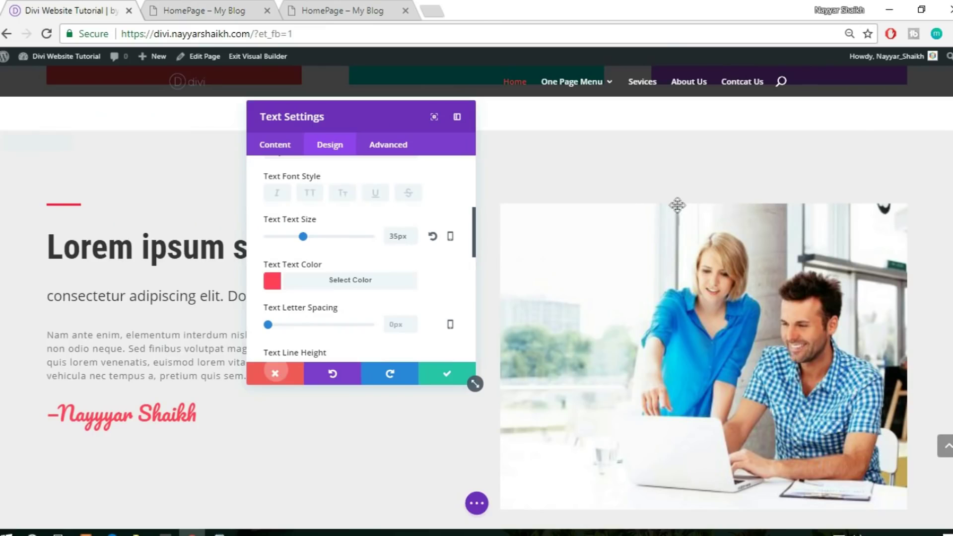
scroll(608, 219, "up", 1)
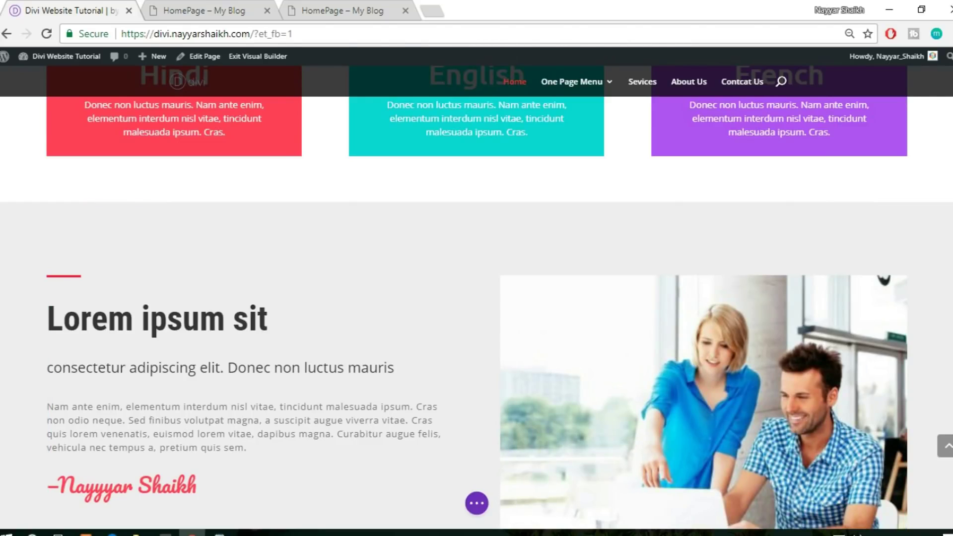
scroll(476, 298, "up", 3)
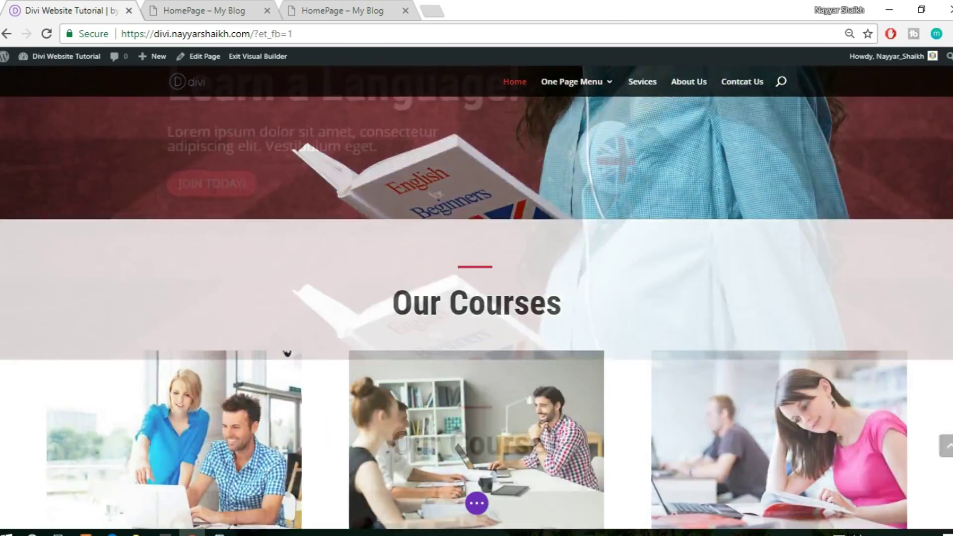
scroll(477, 298, "down", 8)
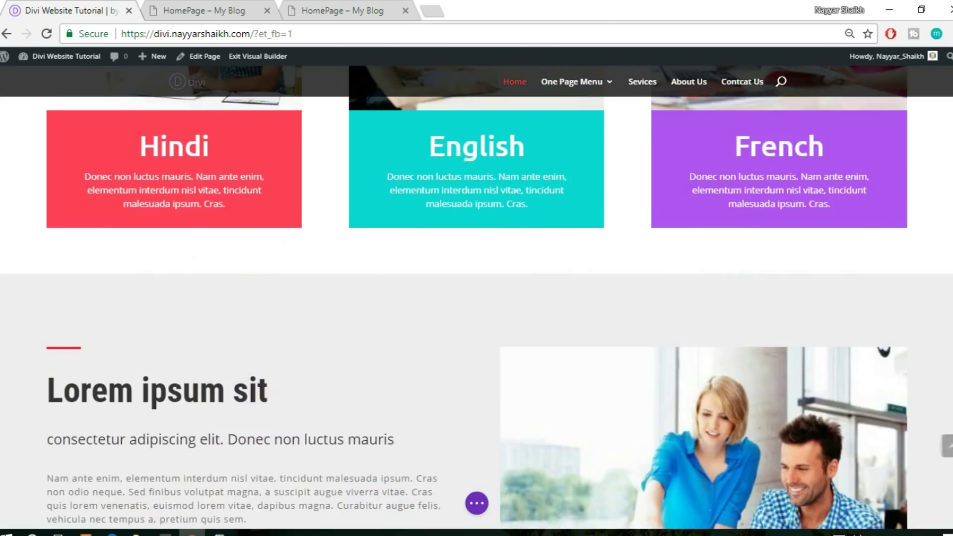
scroll(476, 298, "down", 3)
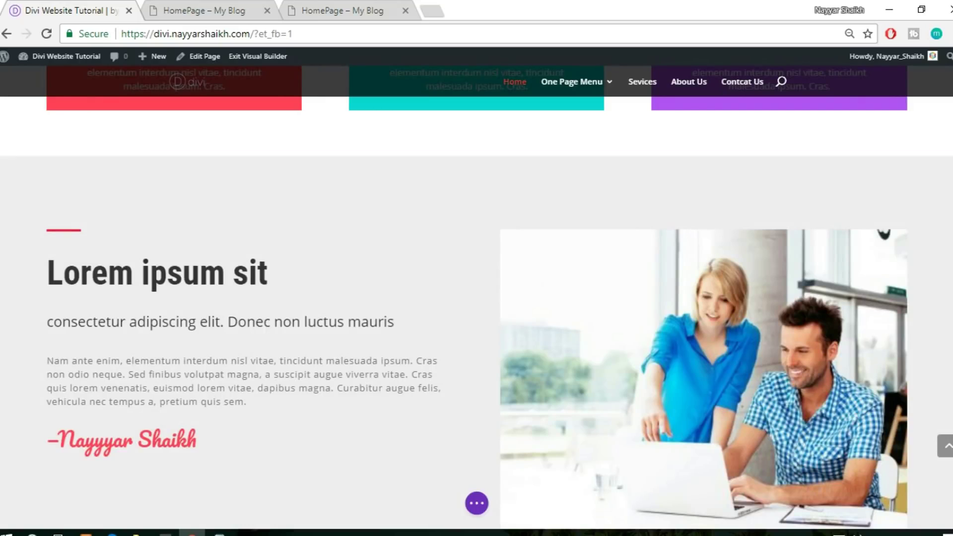
scroll(477, 298, "down", 5)
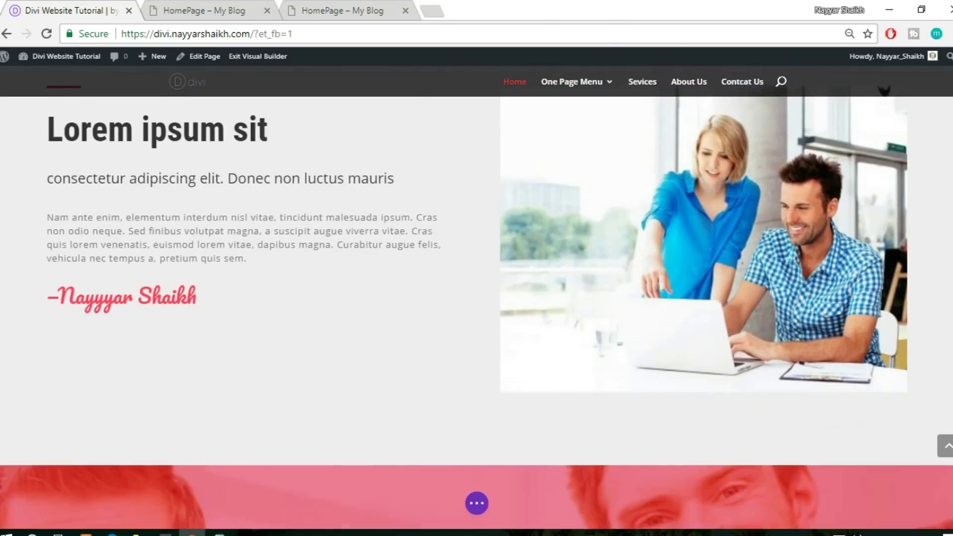
scroll(476, 298, "up", 6)
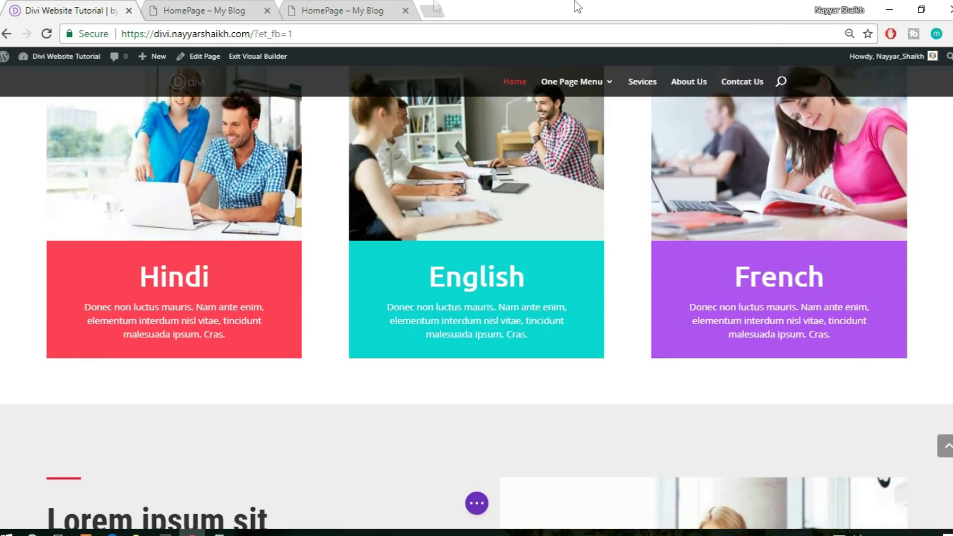
left_click(164, 10)
scroll(223, 154, "up", 3)
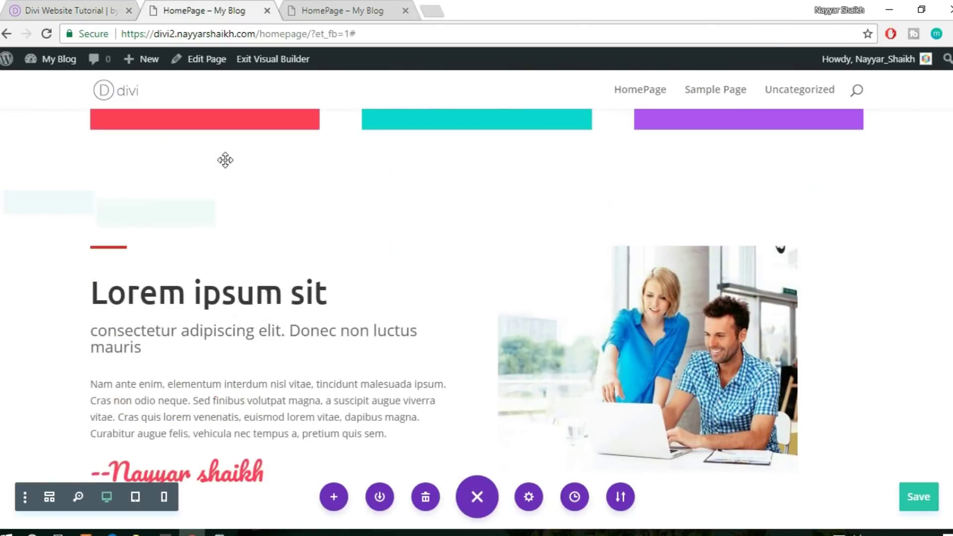
Give the section a light grey #e0e0e0 background colour and save it
scroll(198, 253, "down", 2)
mouse_move(61, 215)
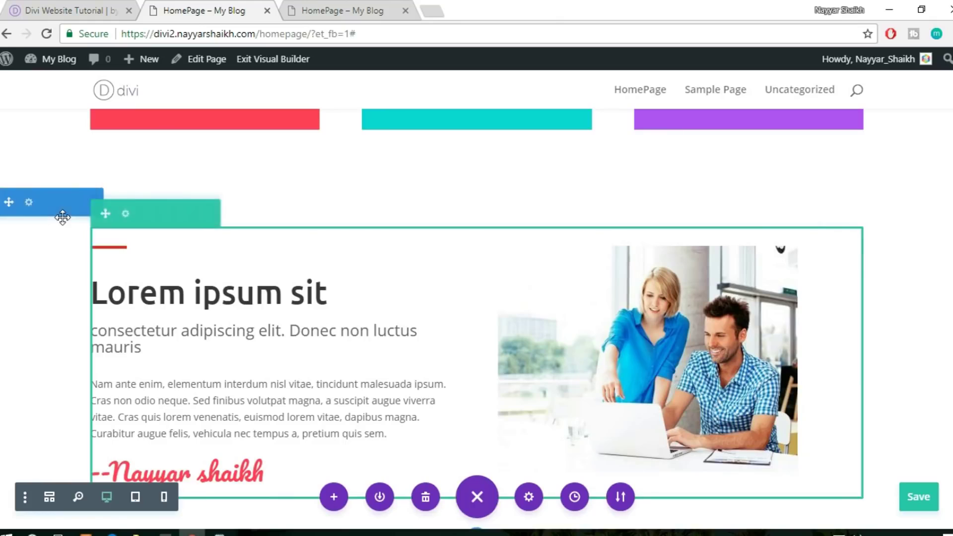
left_click(26, 201)
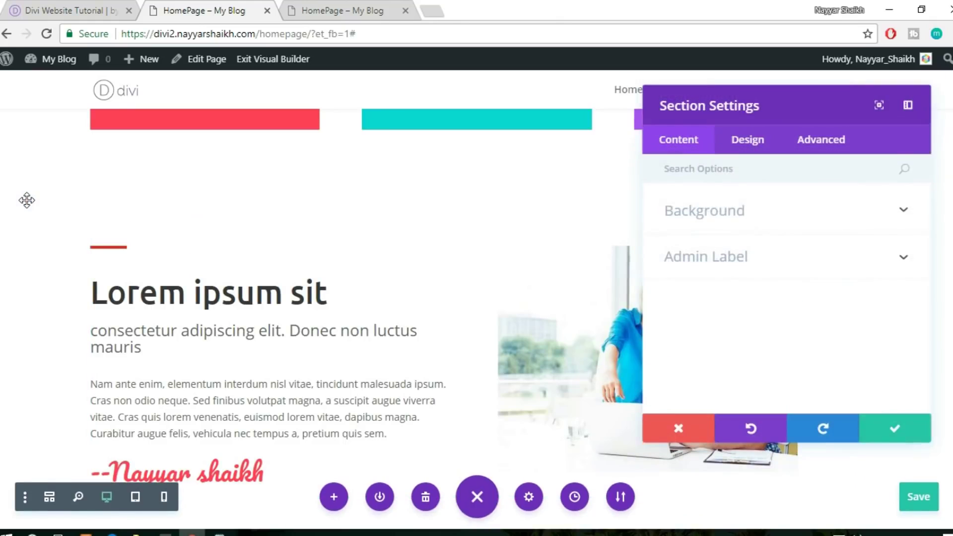
left_click(717, 210)
scroll(770, 221, "down", 2)
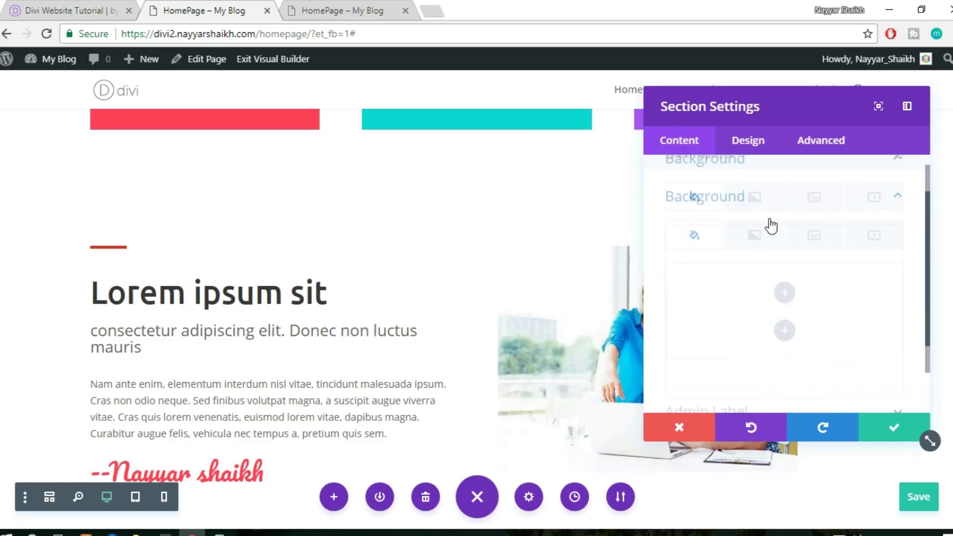
left_click(782, 268)
left_click_drag(690, 223, 634, 186)
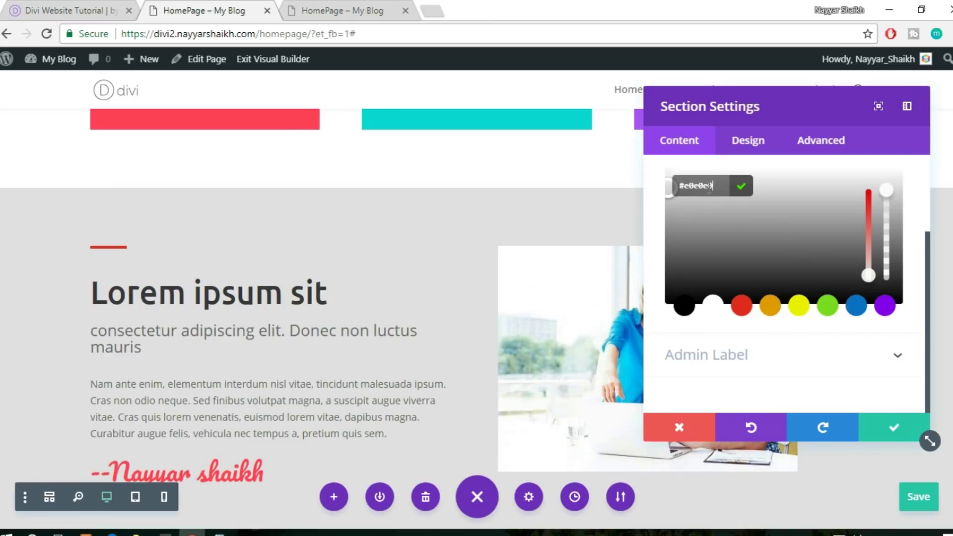
scroll(349, 278, "down", 1)
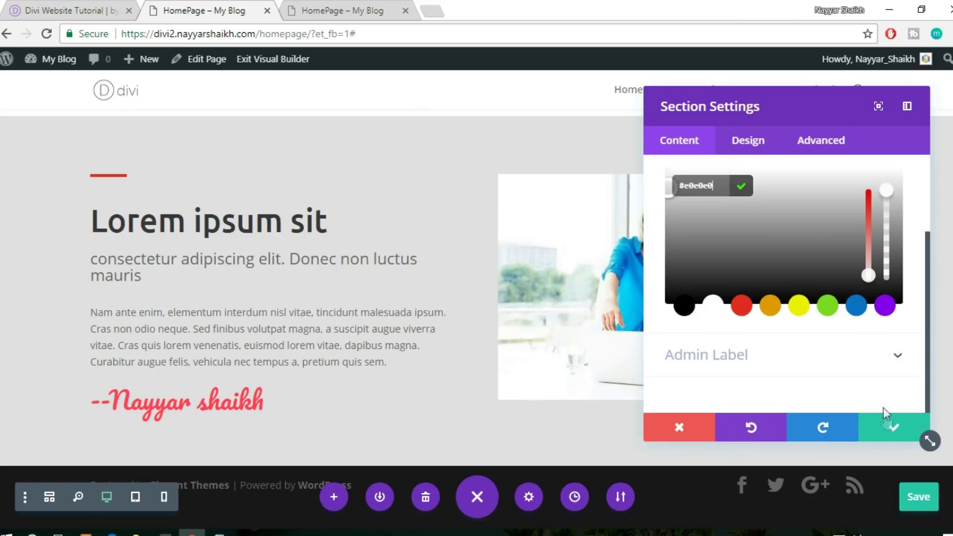
left_click(887, 426)
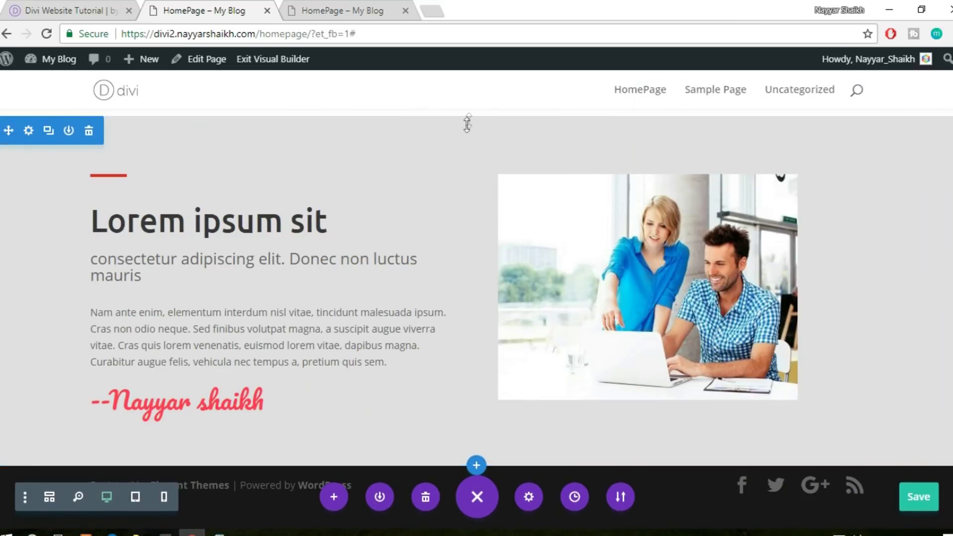
Increase the section's top padding to 114px and extend its bottom padding
left_click_drag(469, 119, 491, 192)
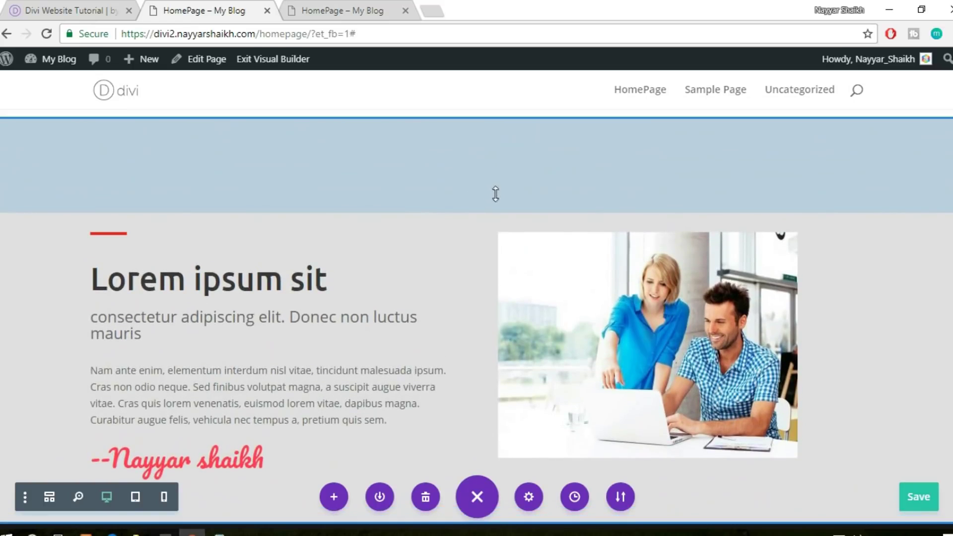
scroll(496, 195, "down", 2)
left_click_drag(413, 452, 407, 498)
left_click_drag(565, 419, 583, 391)
scroll(583, 391, "up", 5)
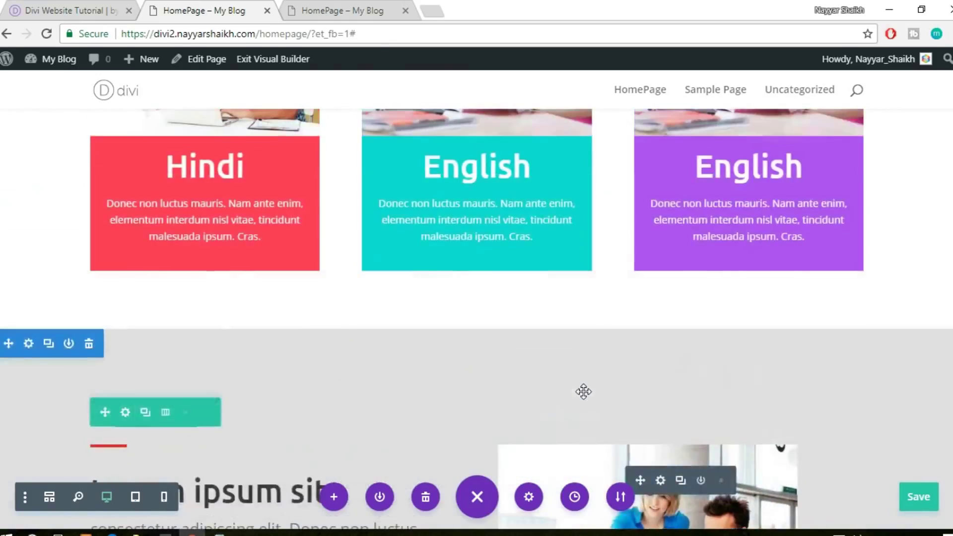
scroll(583, 392, "up", 10)
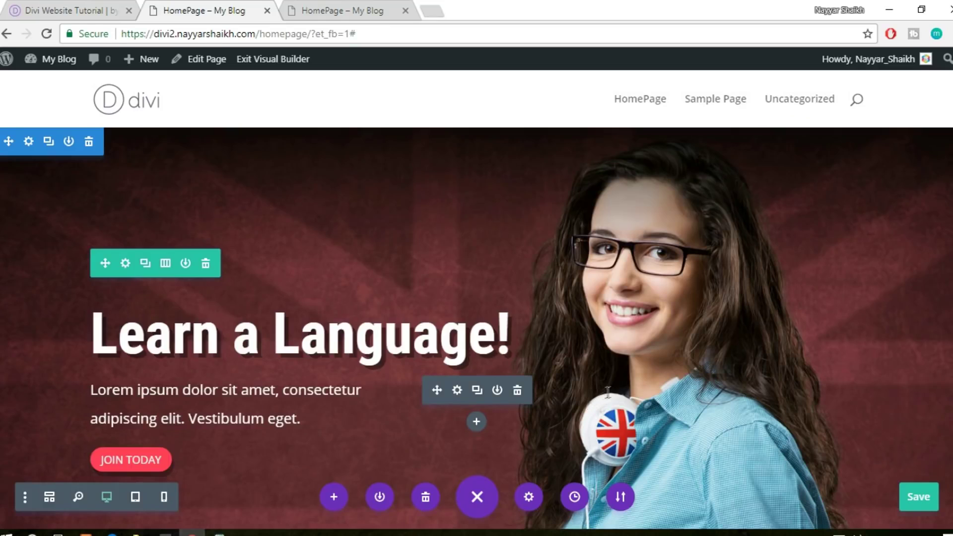
Save the page and reload the live homepage to check the saved changes
key("ctrl+s")
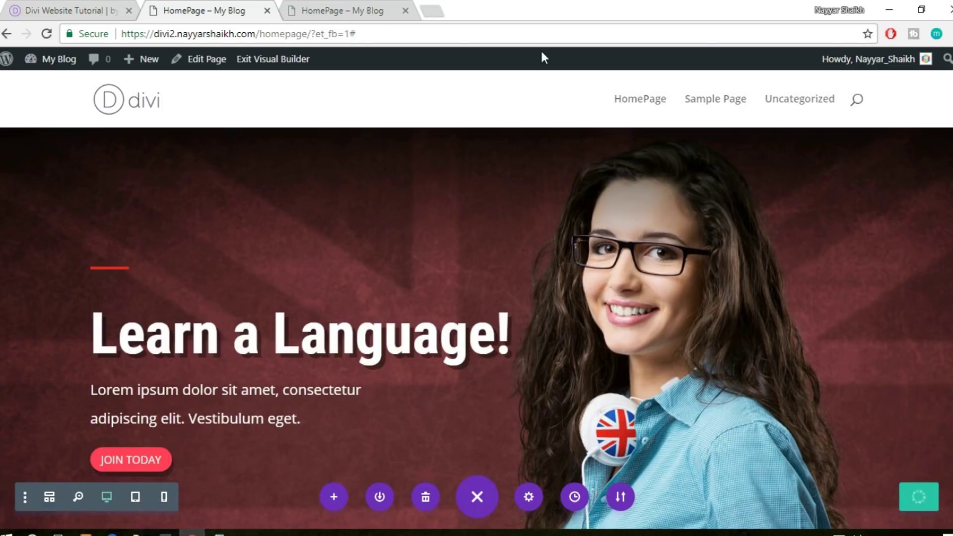
left_click(346, 6)
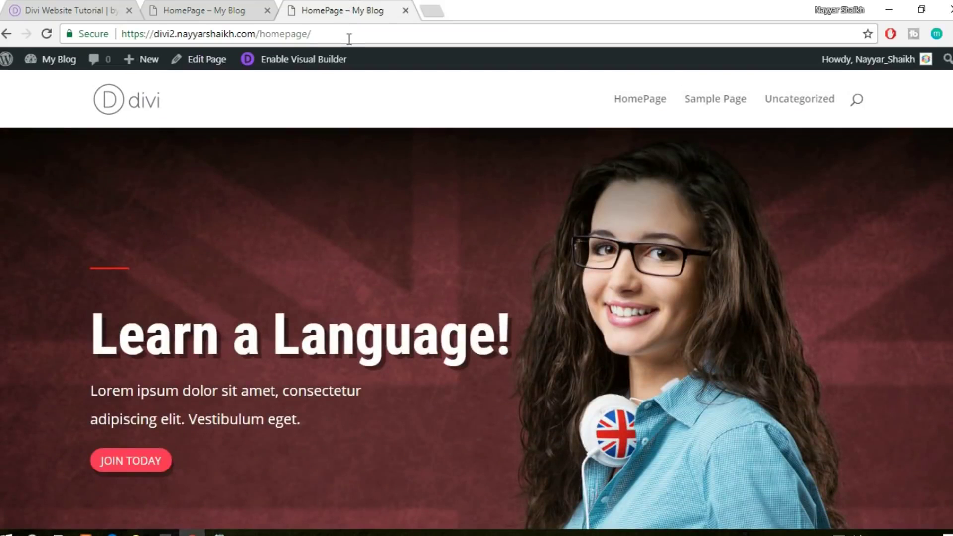
left_click(350, 39)
key("Return")
scroll(397, 192, "down", 10)
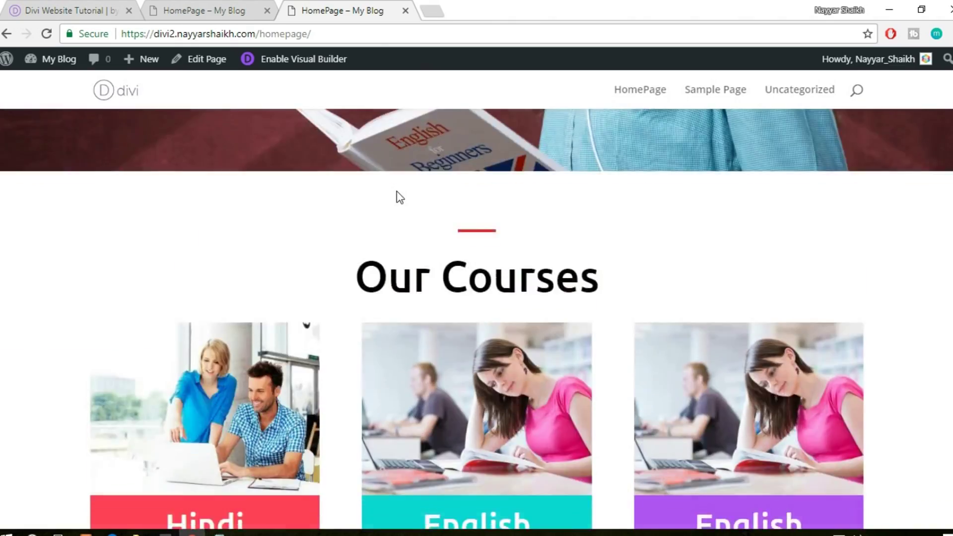
scroll(397, 192, "down", 6)
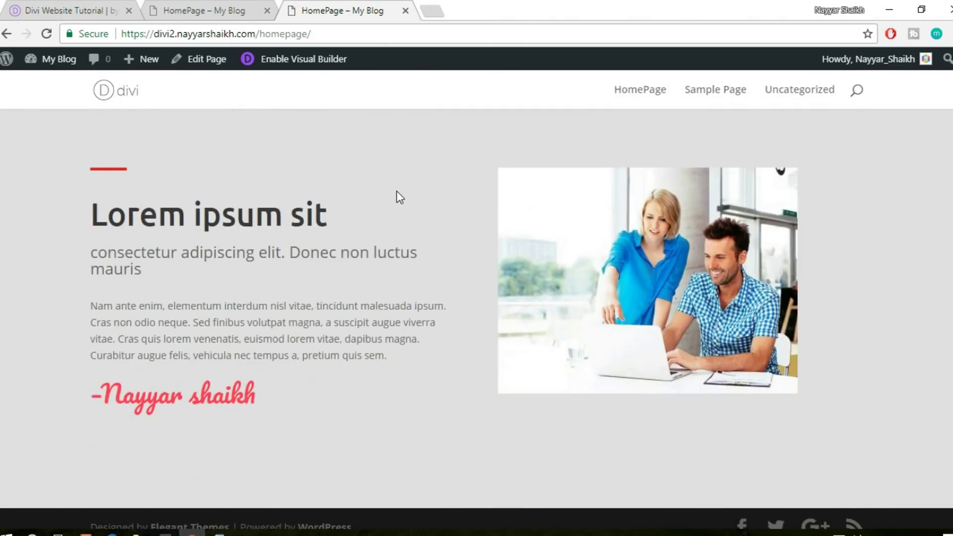
scroll(397, 192, "up", 15)
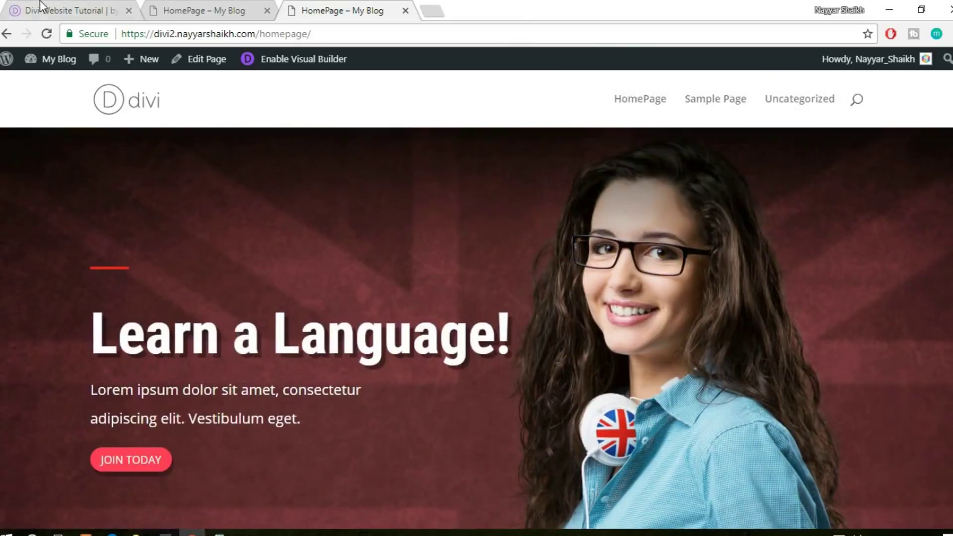
Compare with the reference site, then scroll HomePage – My Blog down to its Lorem ipsum section
left_click(82, 12)
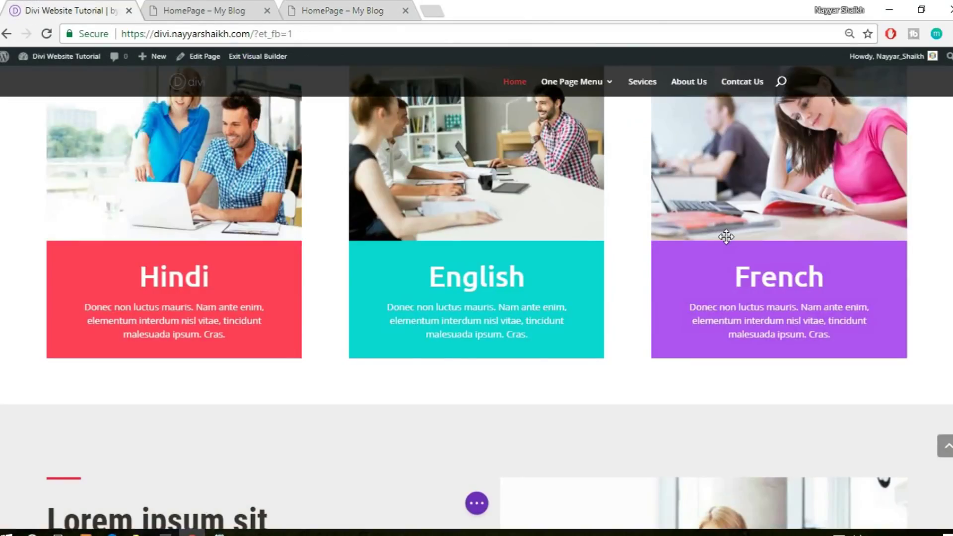
scroll(726, 237, "down", 9)
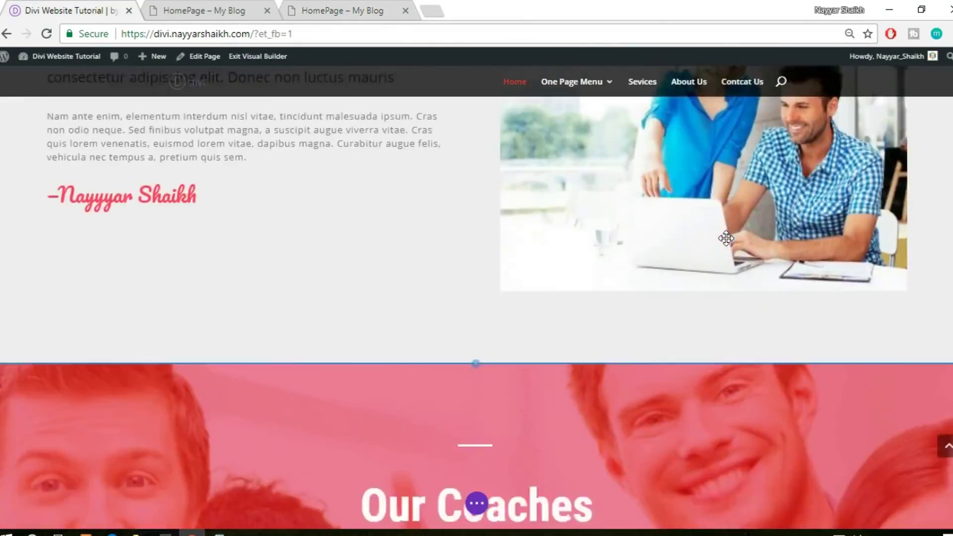
scroll(726, 238, "down", 8)
scroll(728, 238, "up", 3)
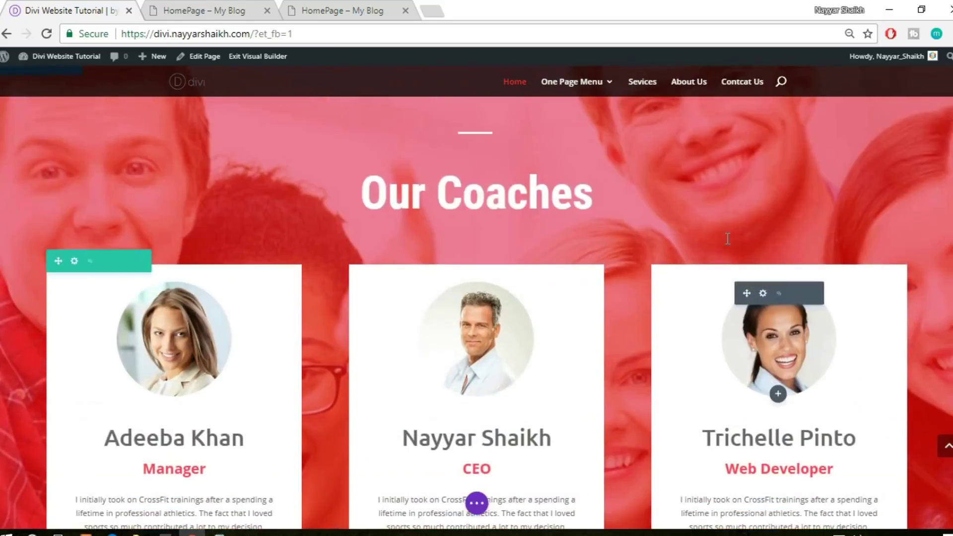
scroll(726, 238, "up", 2)
scroll(726, 238, "down", 1)
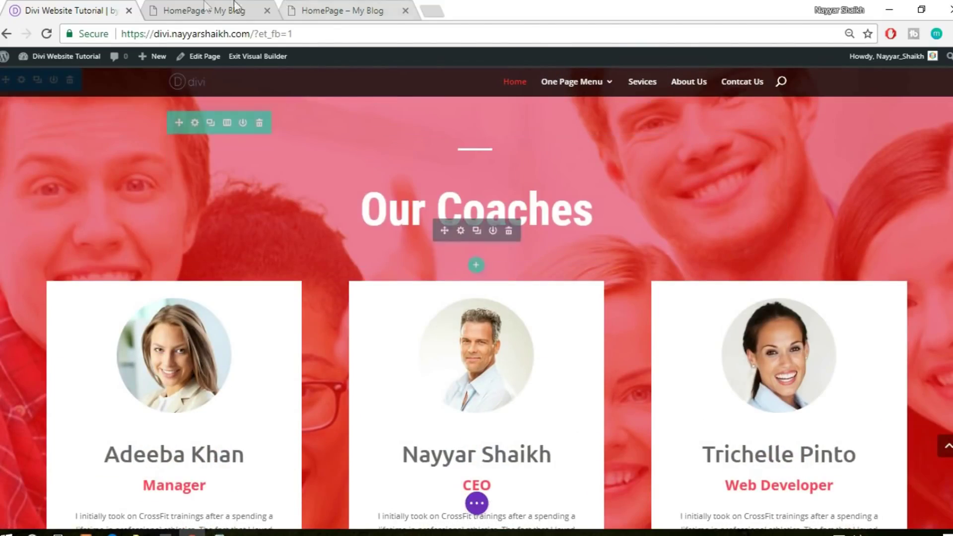
left_click(205, 6)
scroll(646, 267, "down", 10)
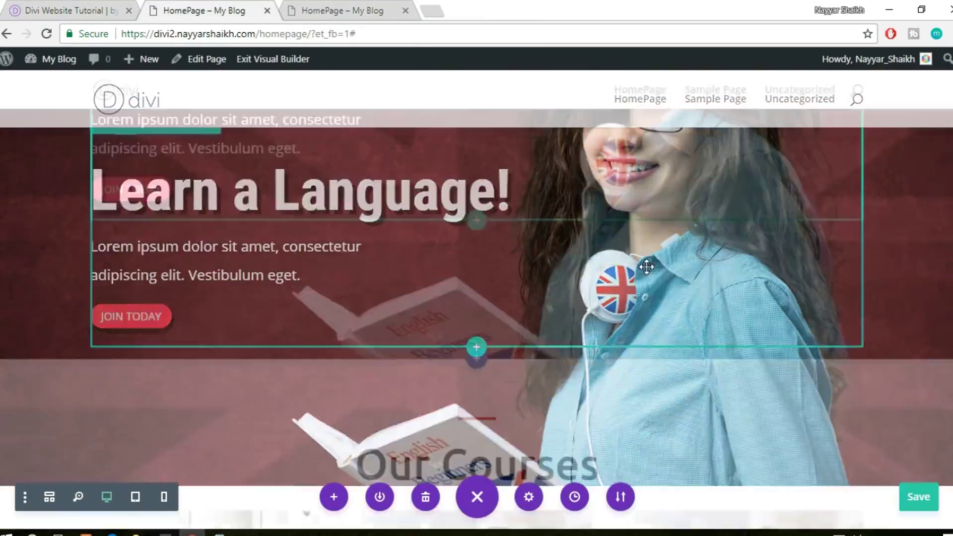
scroll(646, 267, "down", 7)
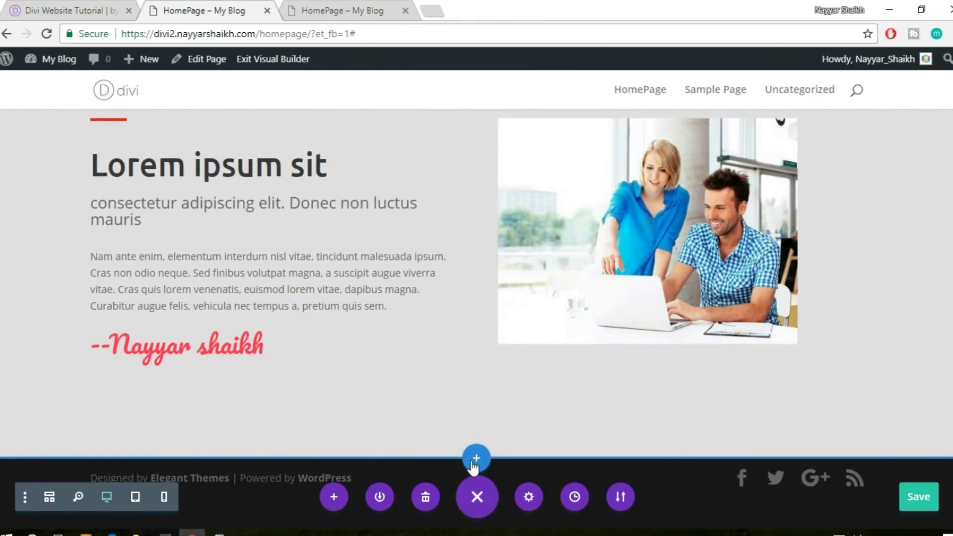
Start a new section below the last one and review the Our Coaches reference page
left_click(475, 462)
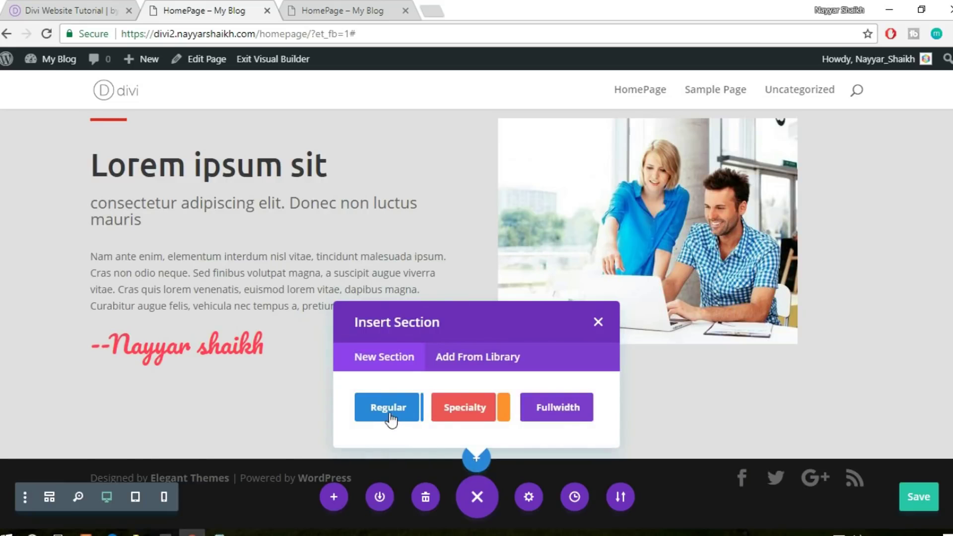
key("Escape")
key("ctrl+1")
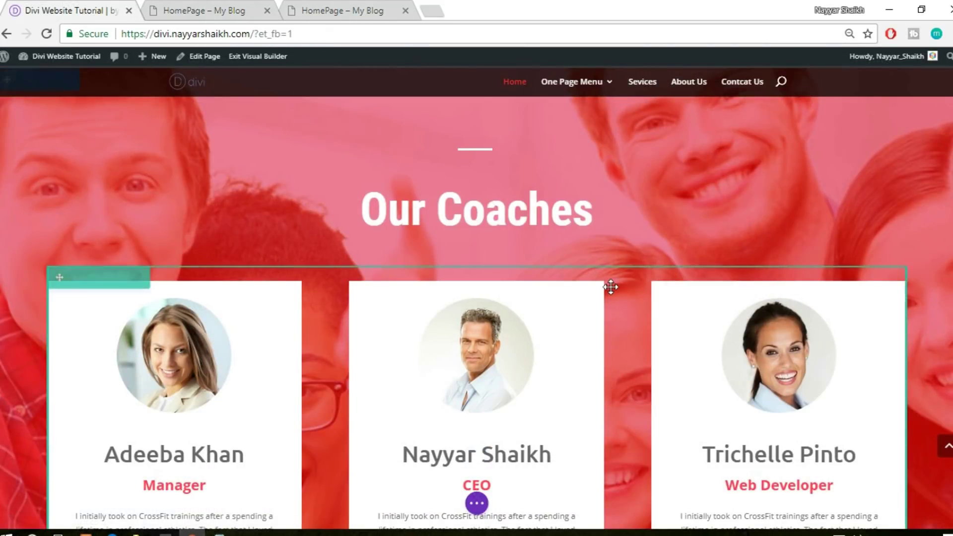
scroll(611, 287, "up", 2)
scroll(608, 284, "down", 1)
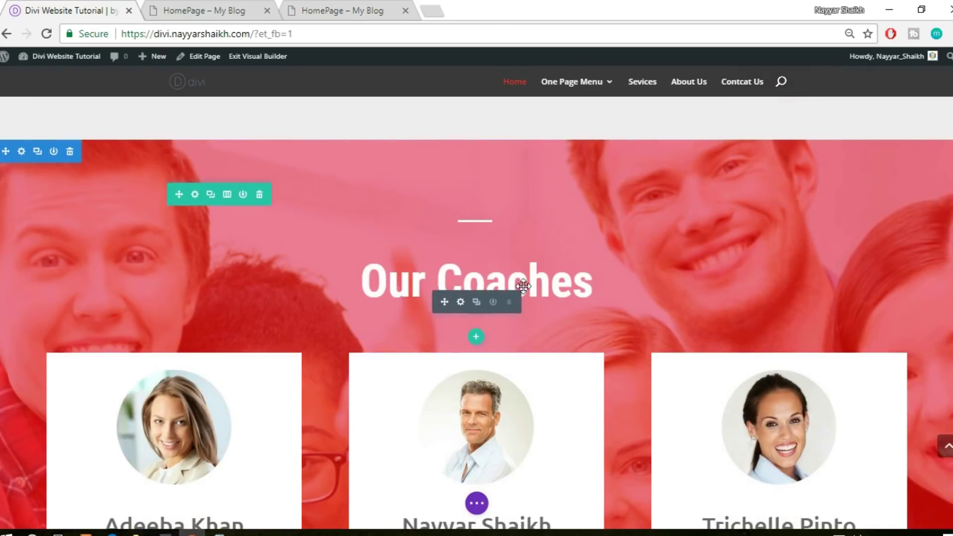
scroll(645, 279, "down", 1)
scroll(666, 279, "down", 4)
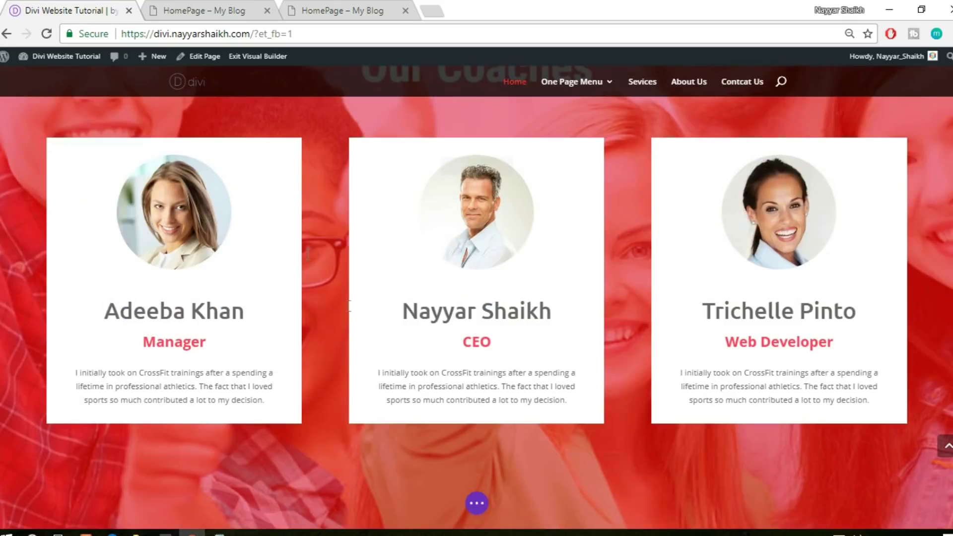
left_click(210, 8)
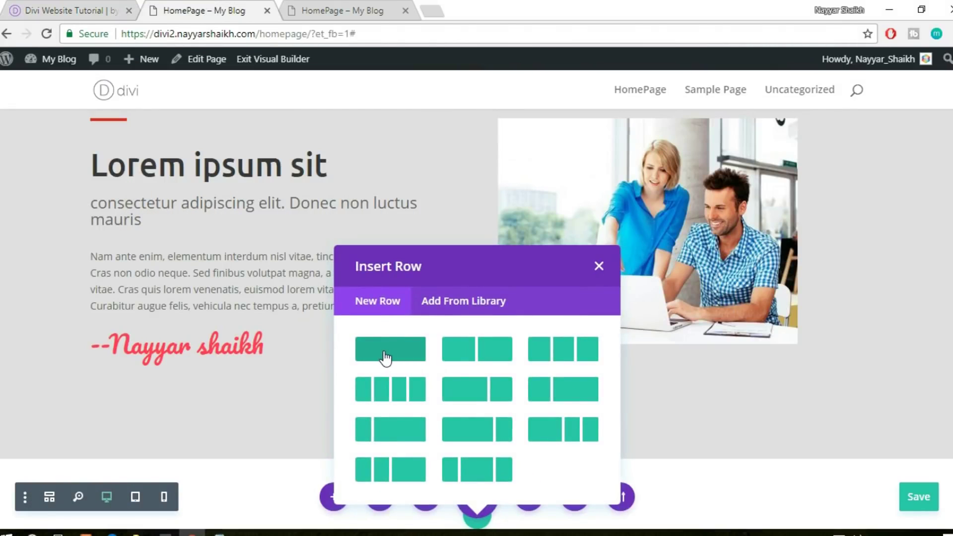
Give the section a one-column row holding the saved Divider module, opening its design settings
left_click(385, 358)
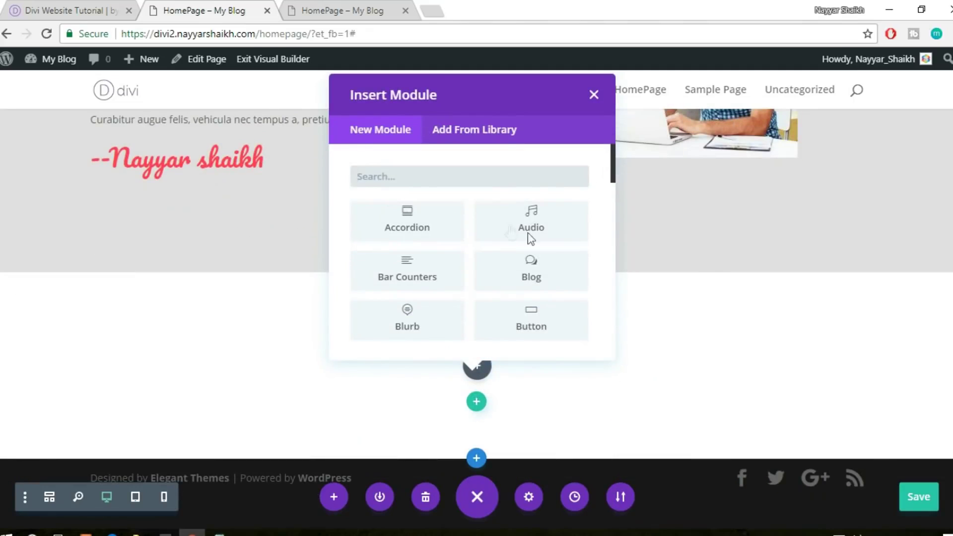
left_click(486, 139)
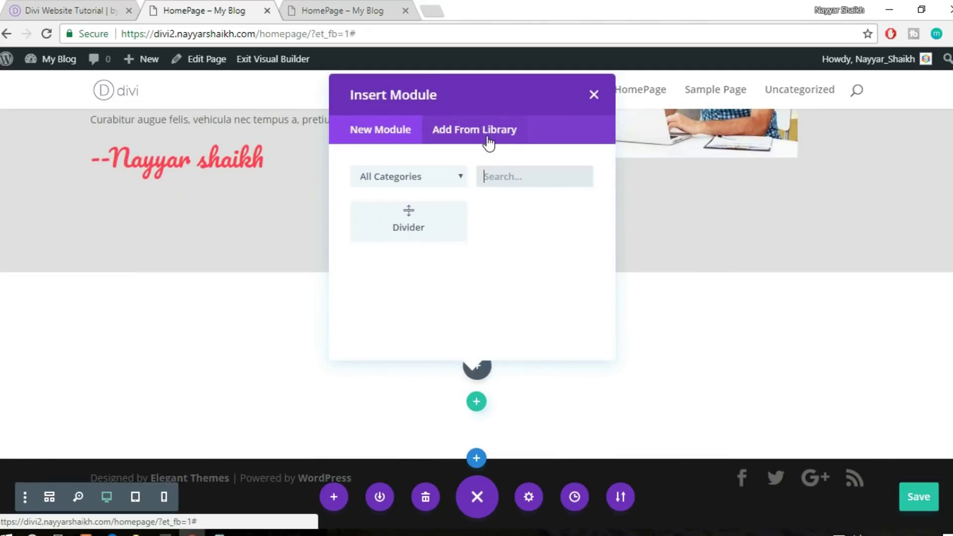
left_click(407, 226)
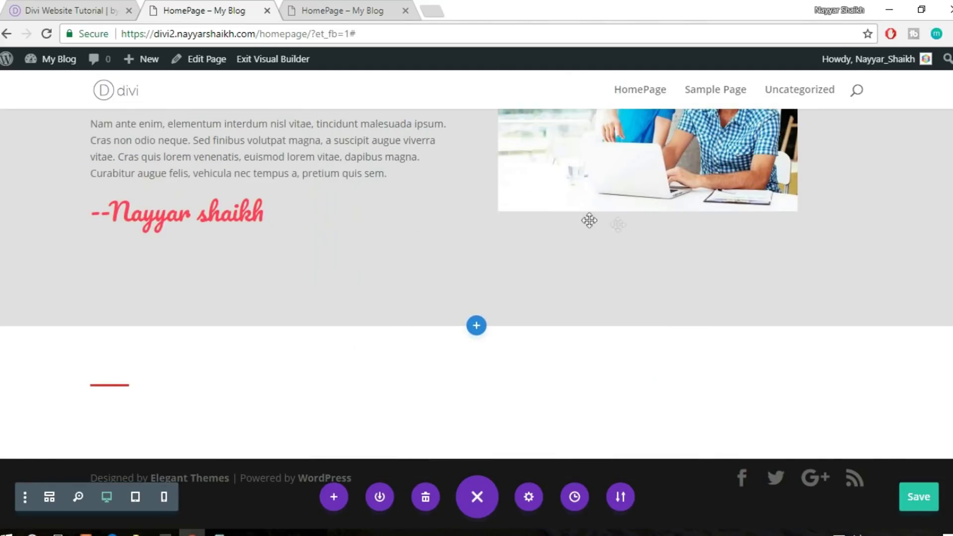
mouse_move(108, 399)
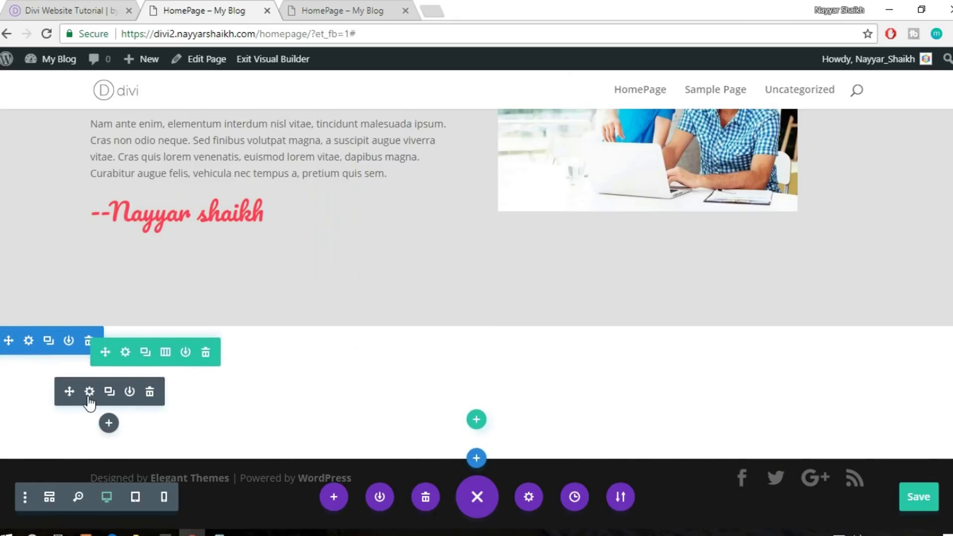
left_click(89, 391)
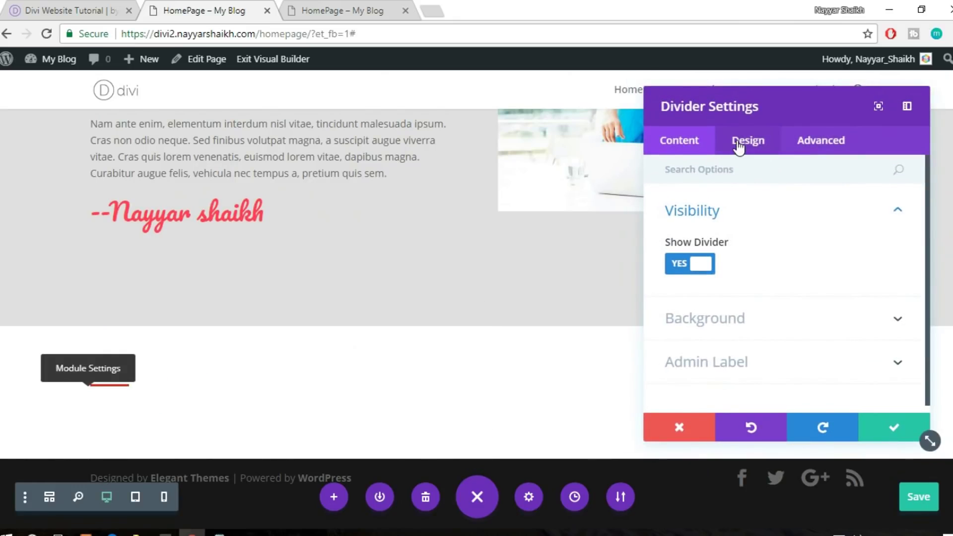
left_click(738, 144)
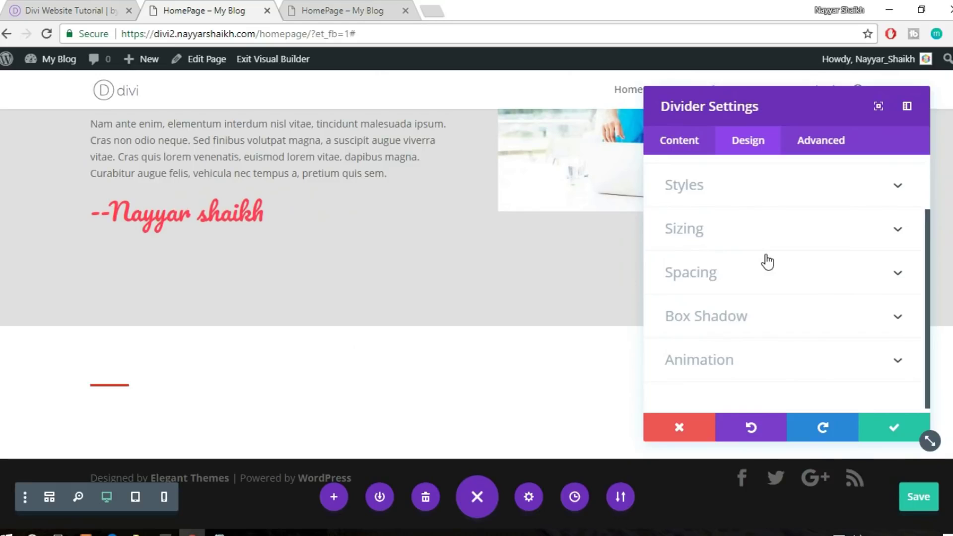
left_click(34, 6)
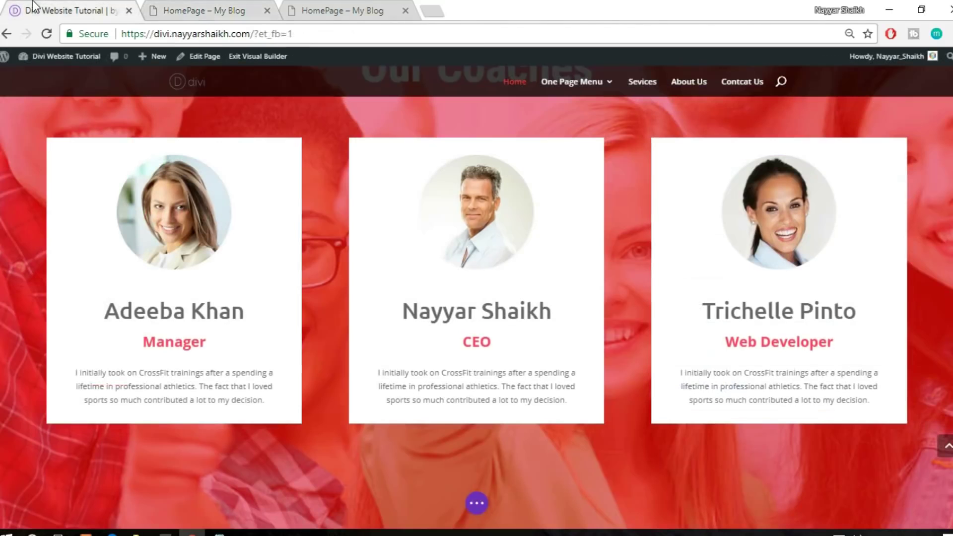
Set the divider colour to white (#ffffff)
scroll(552, 228, "up", 6)
scroll(551, 228, "down", 3)
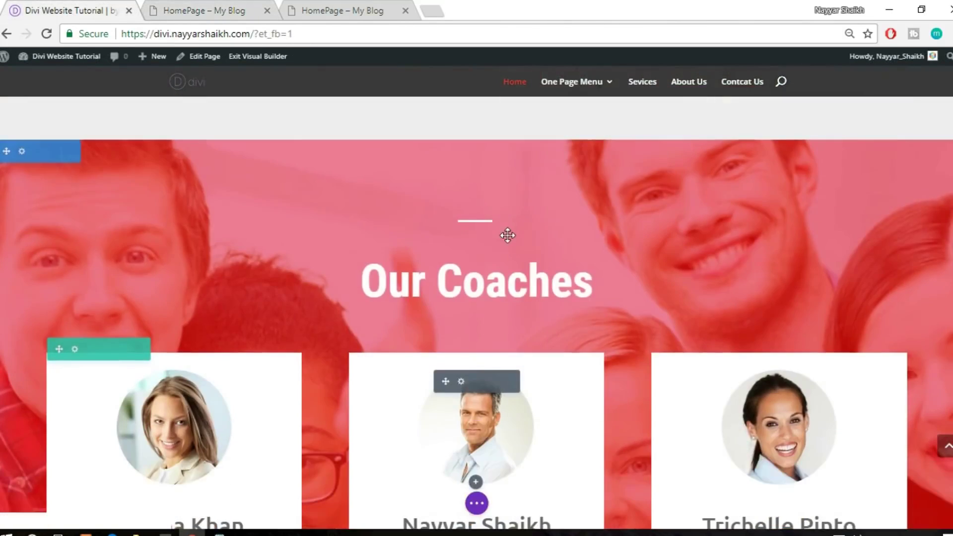
scroll(341, 181, "up", 2)
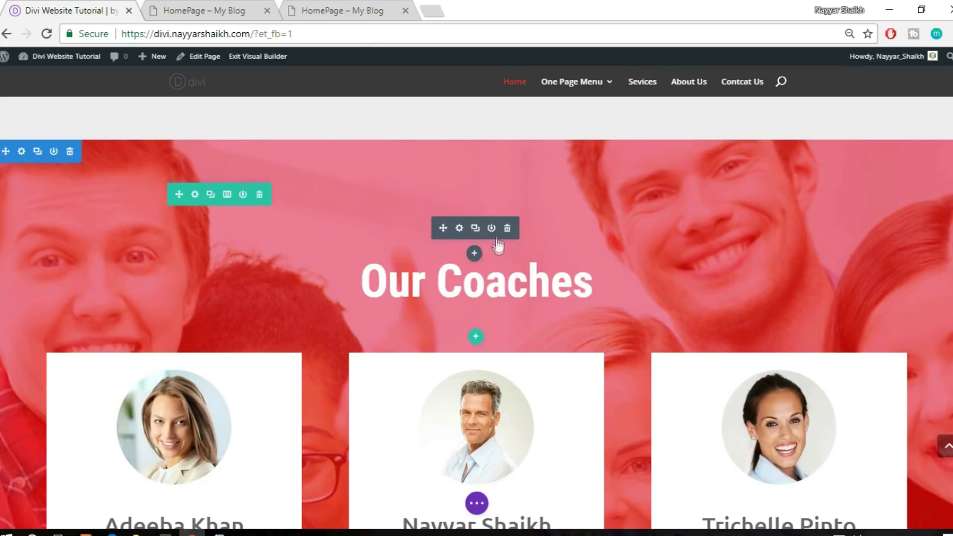
left_click(233, 10)
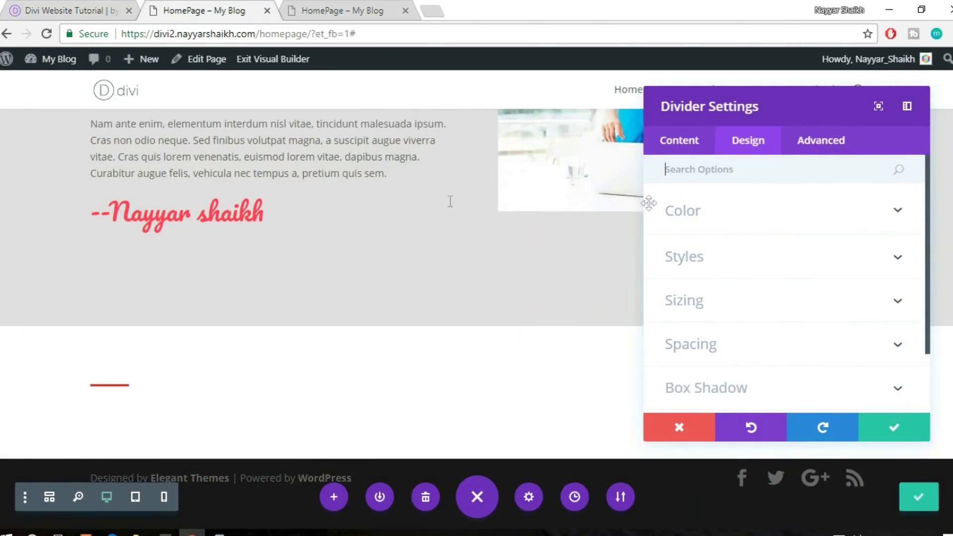
left_click(710, 220)
left_click(724, 265)
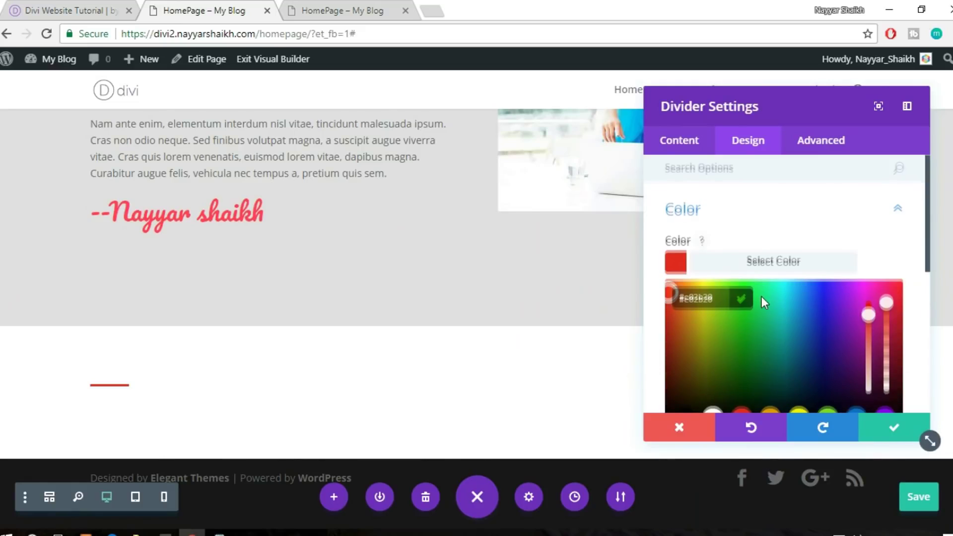
scroll(761, 296, "down", 2)
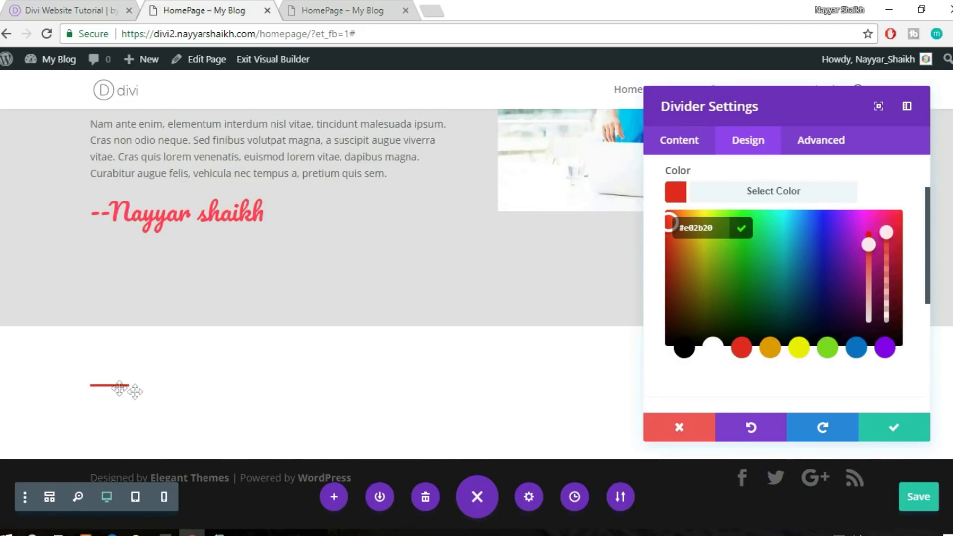
left_click(712, 347)
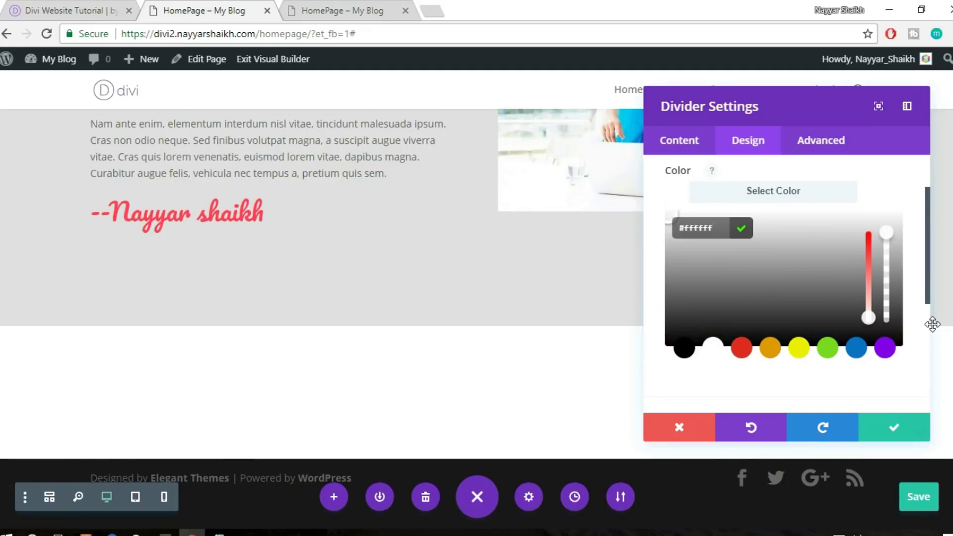
scroll(930, 334, "up", 2)
scroll(912, 337, "down", 5)
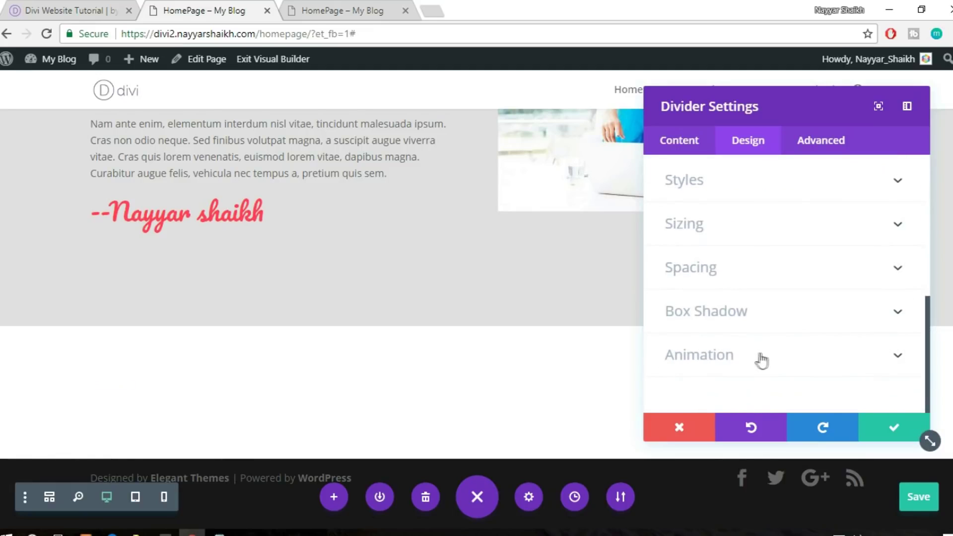
scroll(802, 288, "up", 5)
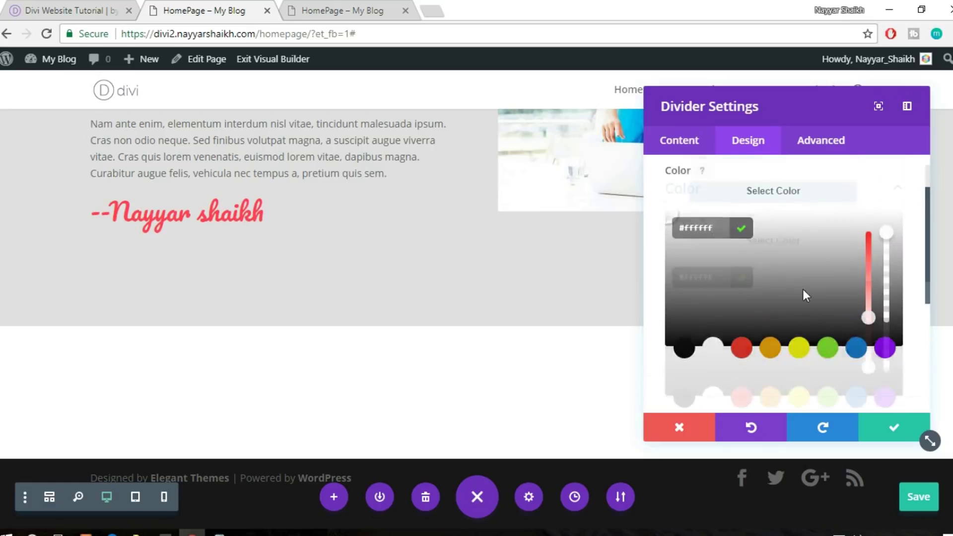
Review the divider's Styles and Sizing options and save the divider settings
left_click(776, 228)
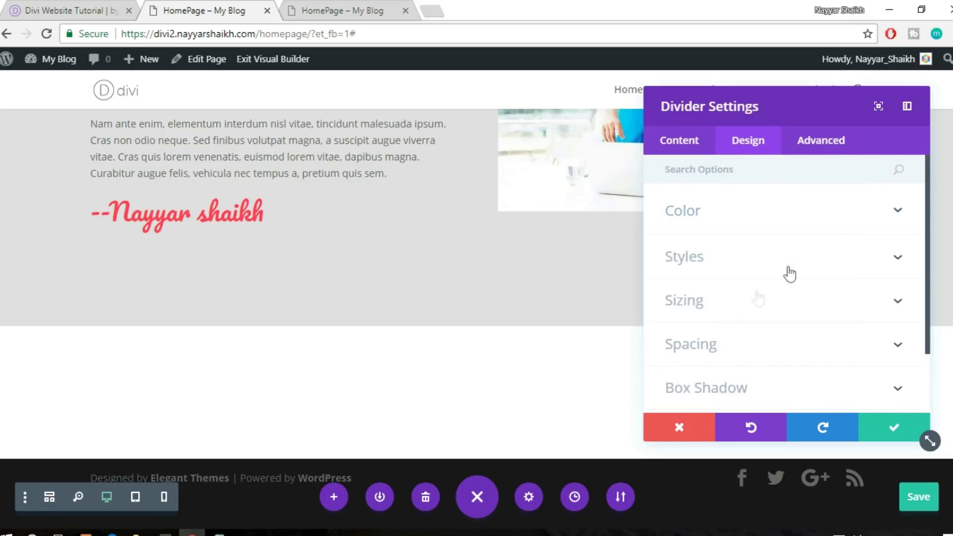
left_click(728, 265)
scroll(802, 271, "down", 4)
scroll(804, 274, "up", 2)
scroll(804, 279, "up", 3)
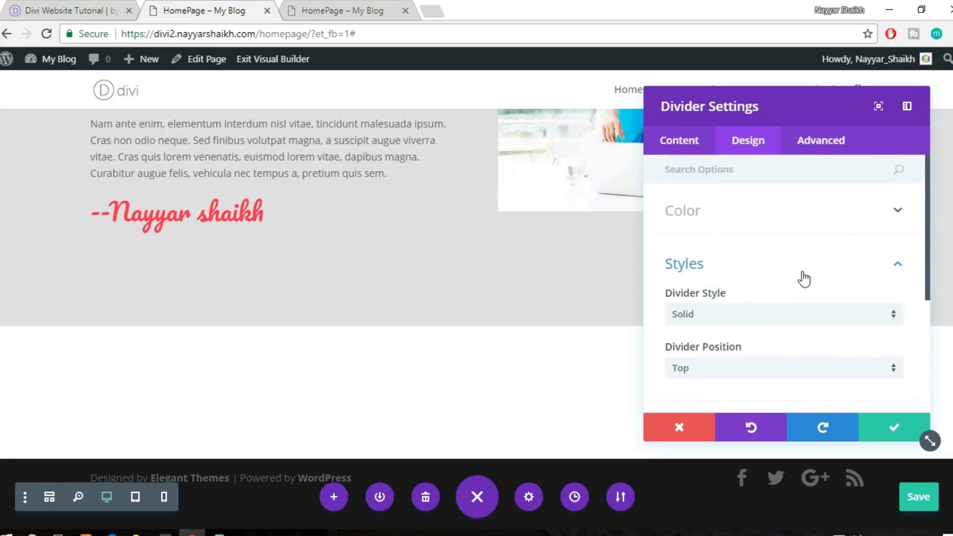
scroll(804, 279, "down", 3)
left_click(754, 284)
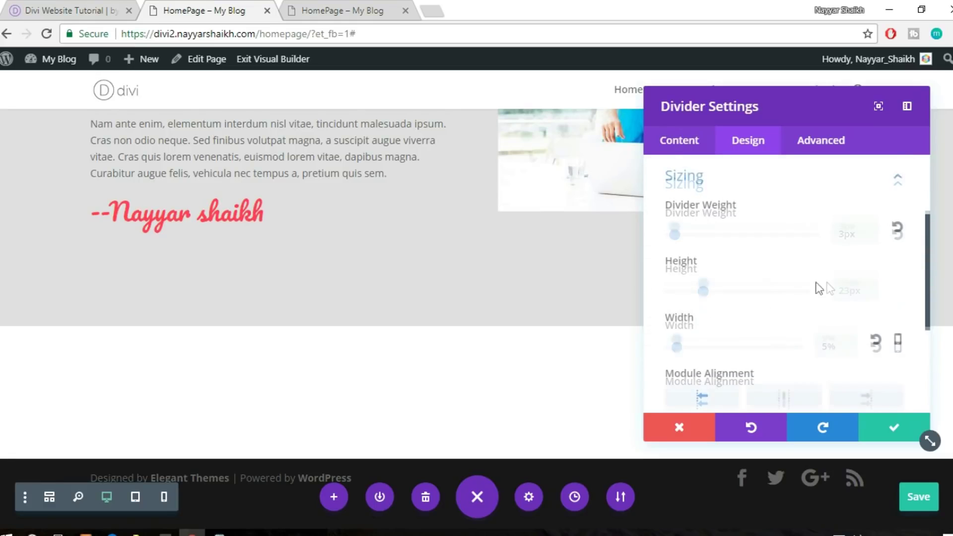
scroll(819, 288, "down", 3)
scroll(825, 304, "up", 3)
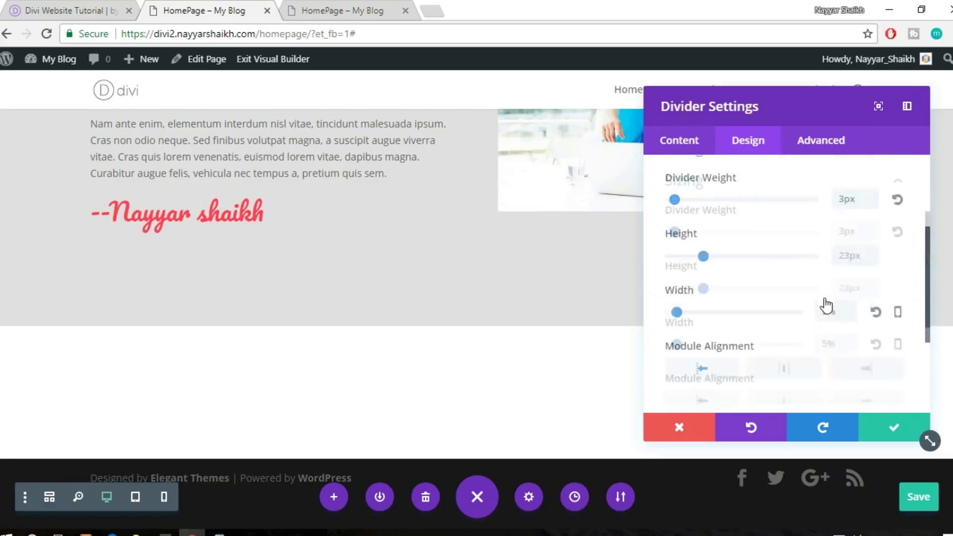
scroll(825, 312, "down", 2)
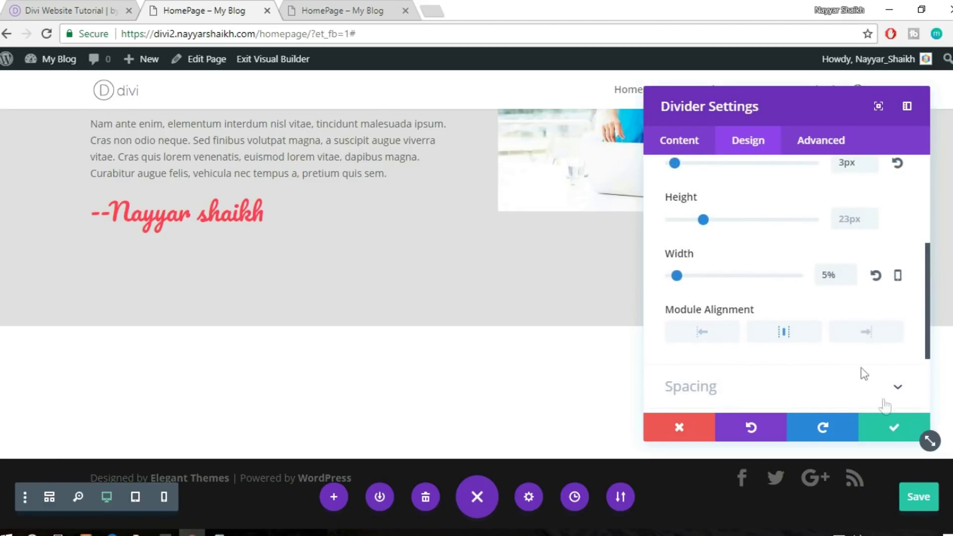
left_click(895, 437)
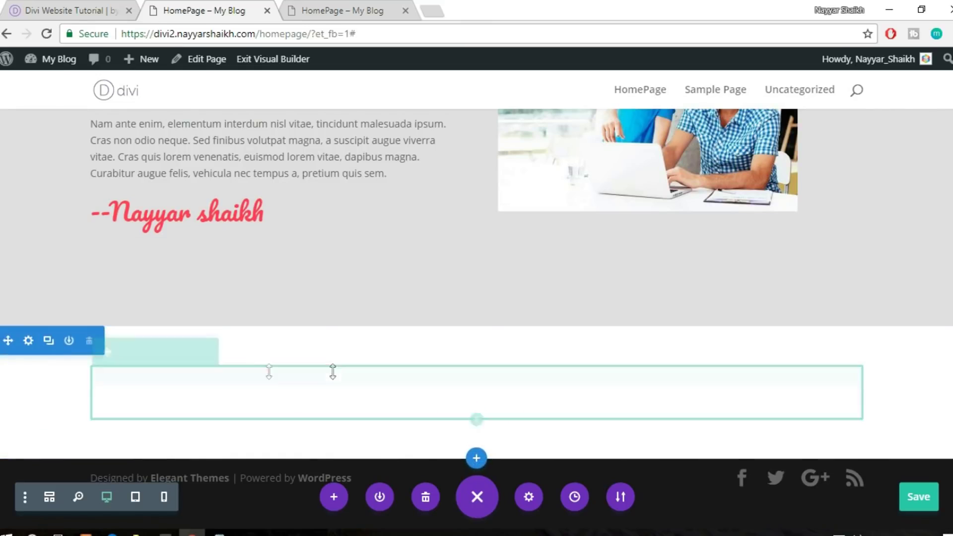
Set home-fullwidth-img2, the group photo of students, as the section's background image
left_click(29, 342)
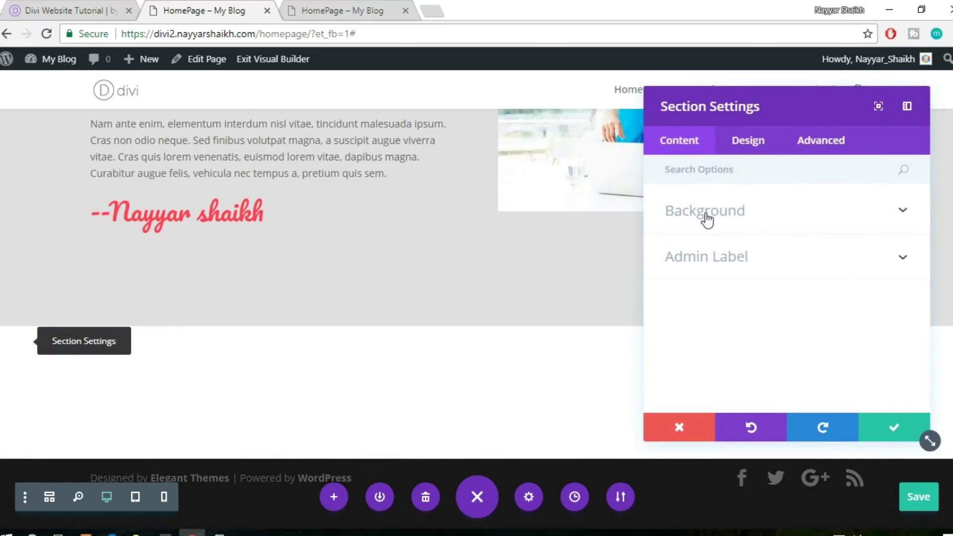
left_click(705, 213)
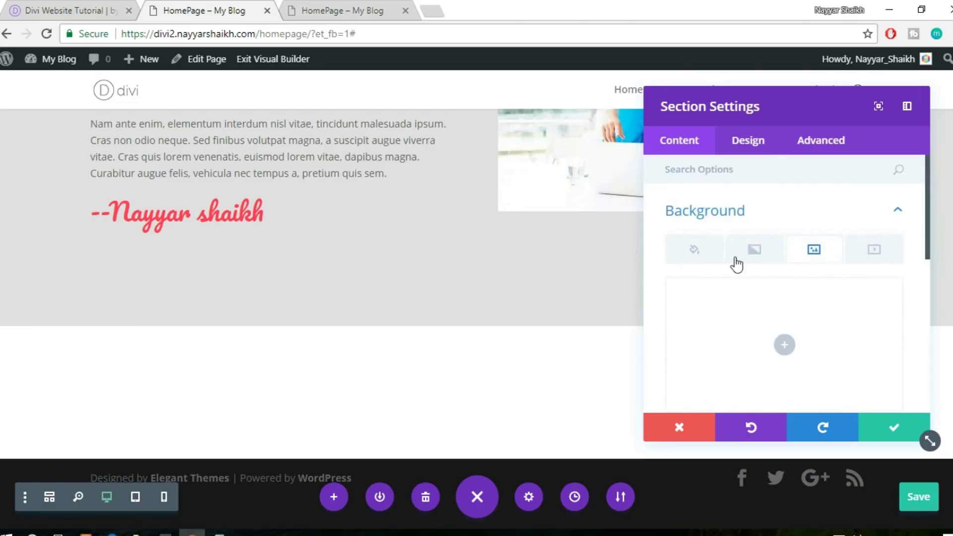
left_click(815, 248)
left_click(794, 272)
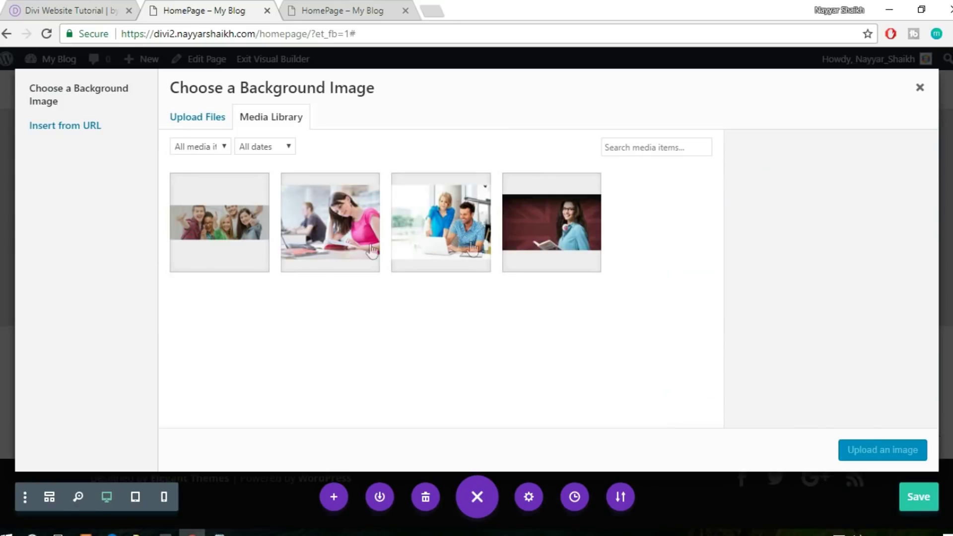
left_click(226, 252)
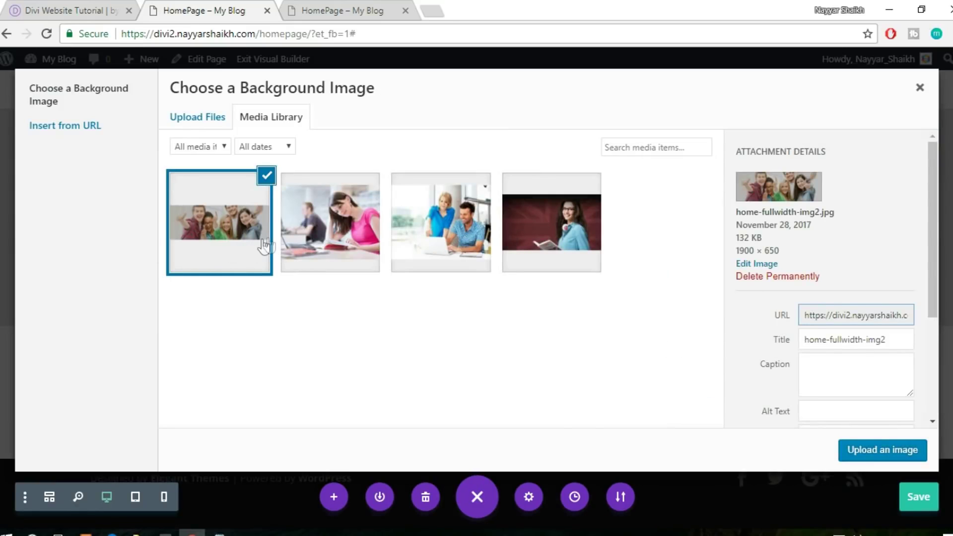
left_click(197, 117)
left_click(265, 123)
left_click(884, 450)
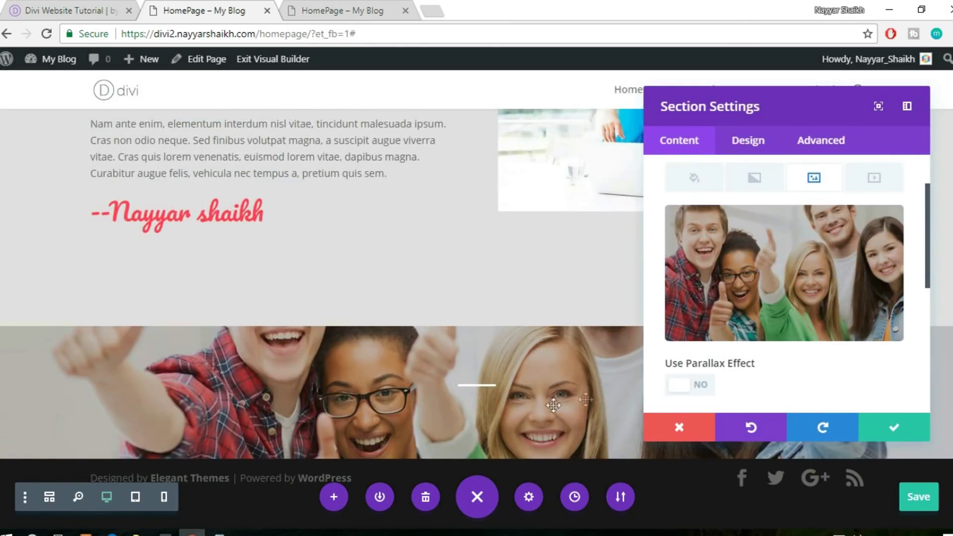
Set the background image blend mode to Overlay
scroll(776, 330, "down", 3)
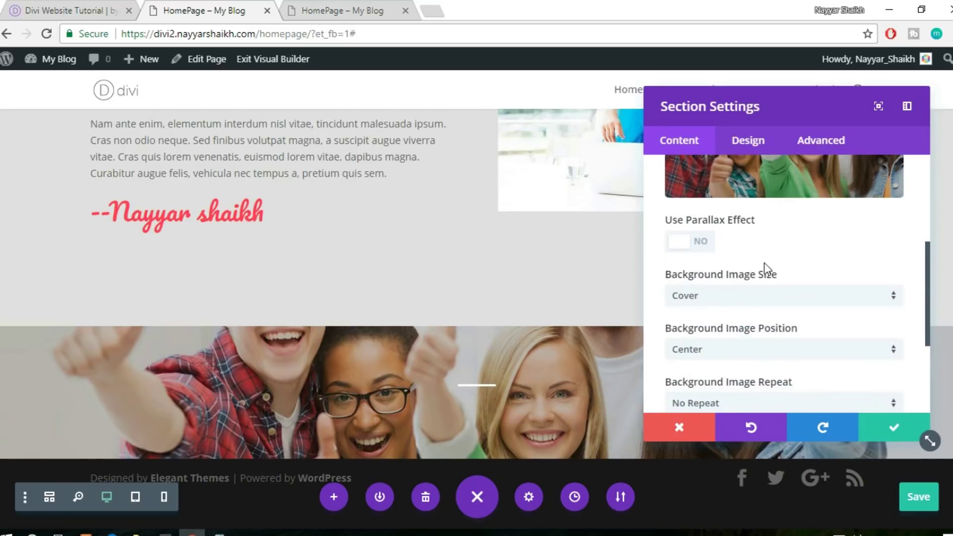
scroll(765, 270, "down", 3)
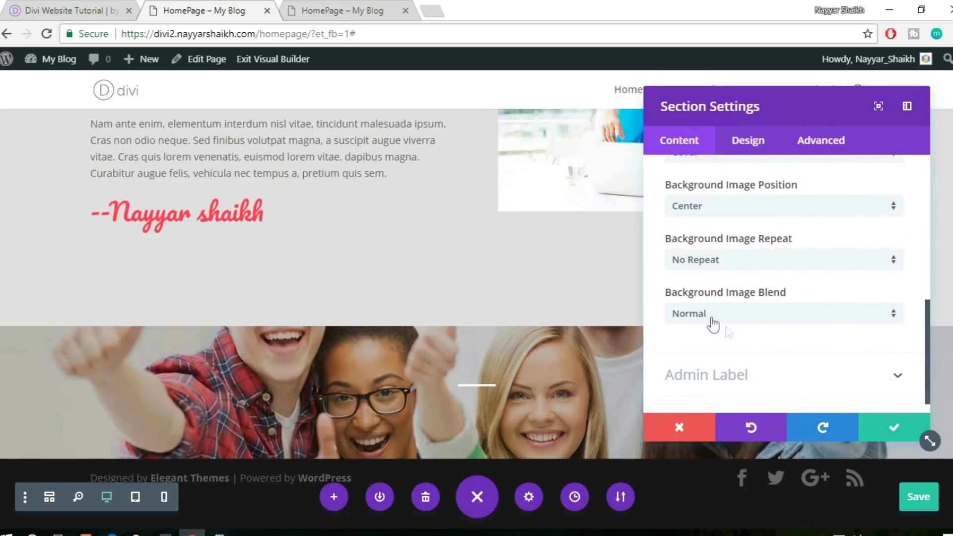
left_click(751, 318)
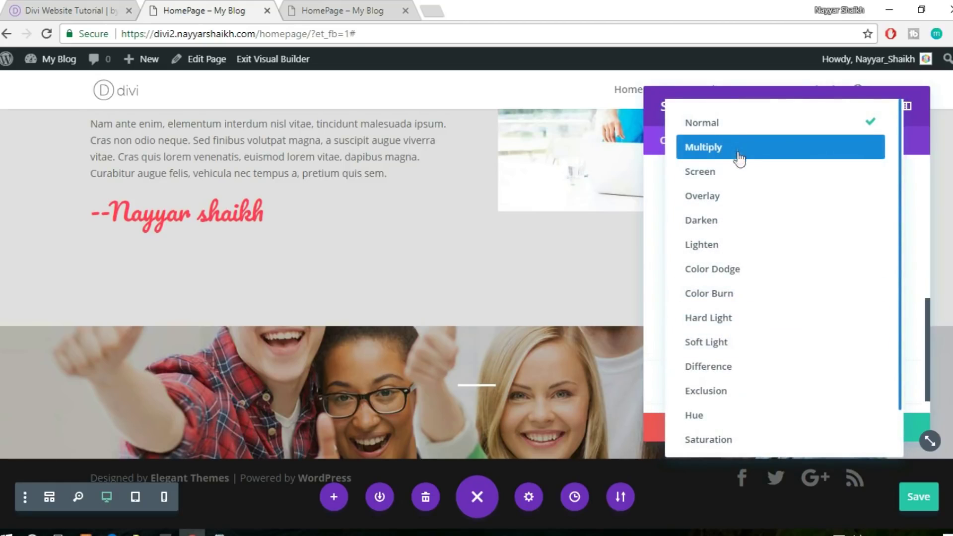
left_click(715, 205)
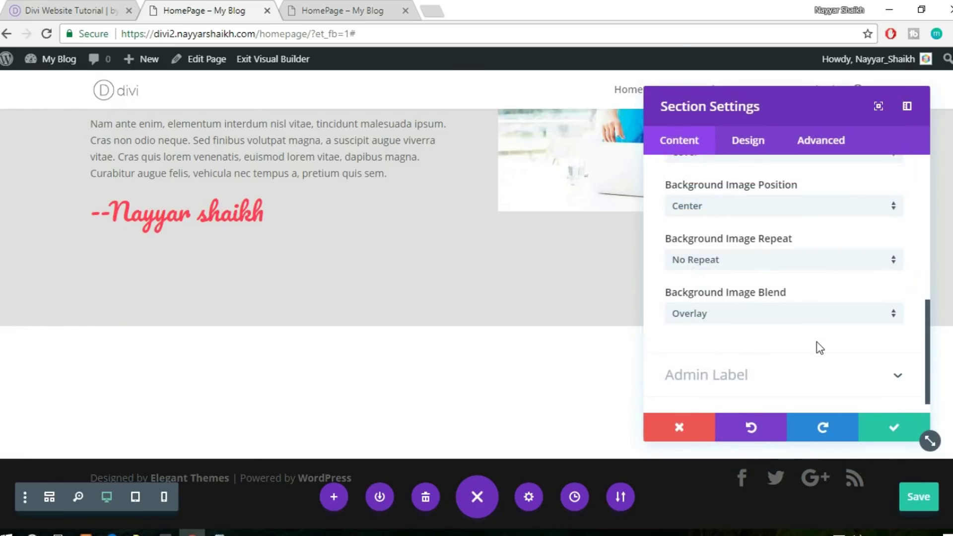
scroll(820, 348, "up", 8)
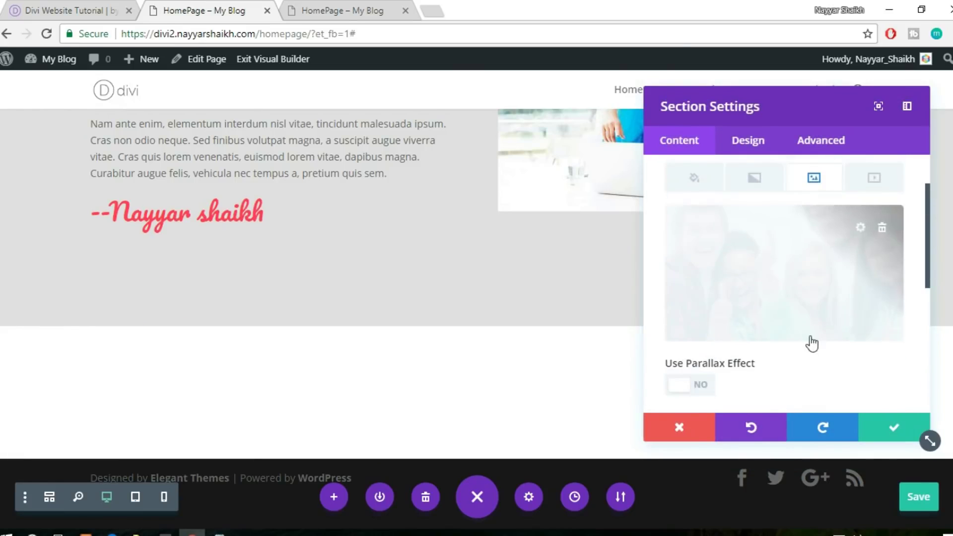
left_click(694, 254)
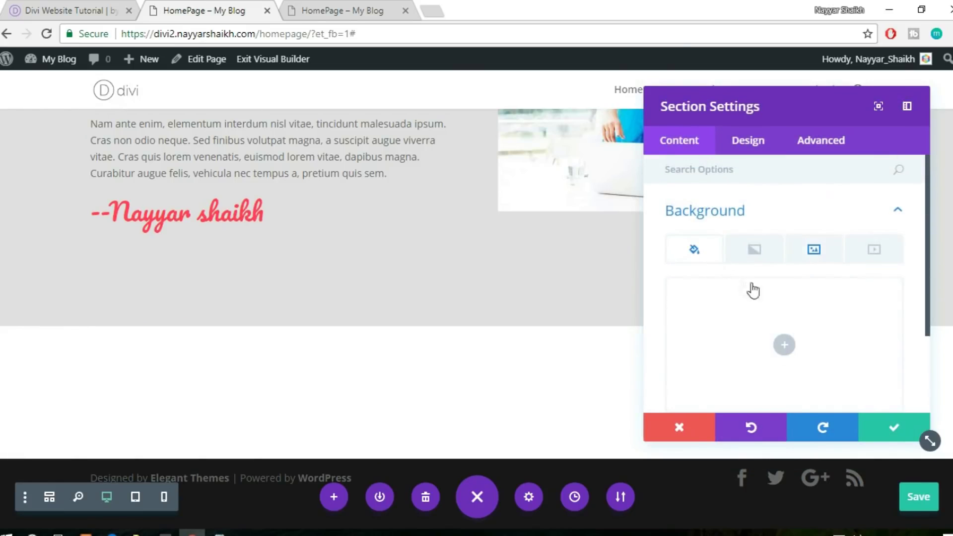
Set the section background colour to translucent pink rgba(255,63,86,0.71) and compare with the reference
scroll(774, 283, "down", 2)
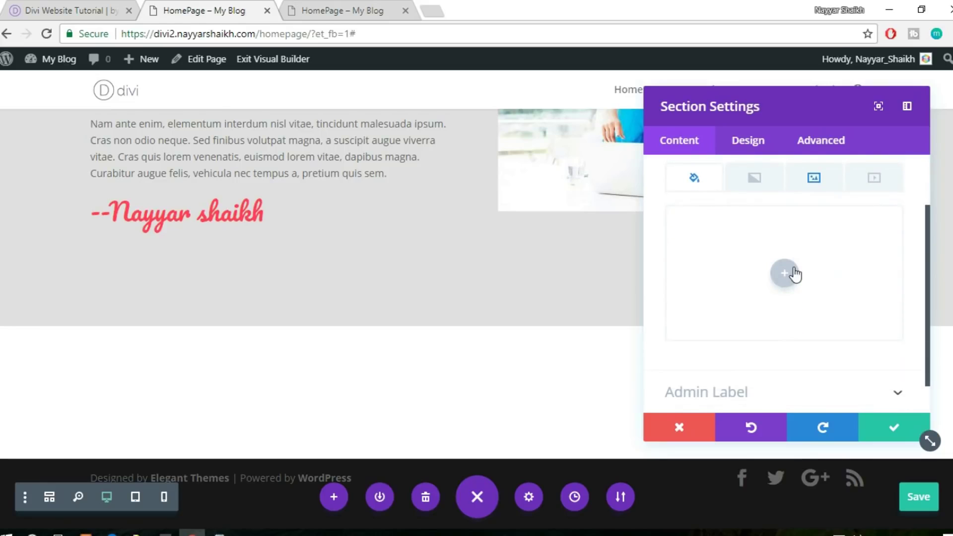
left_click(794, 273)
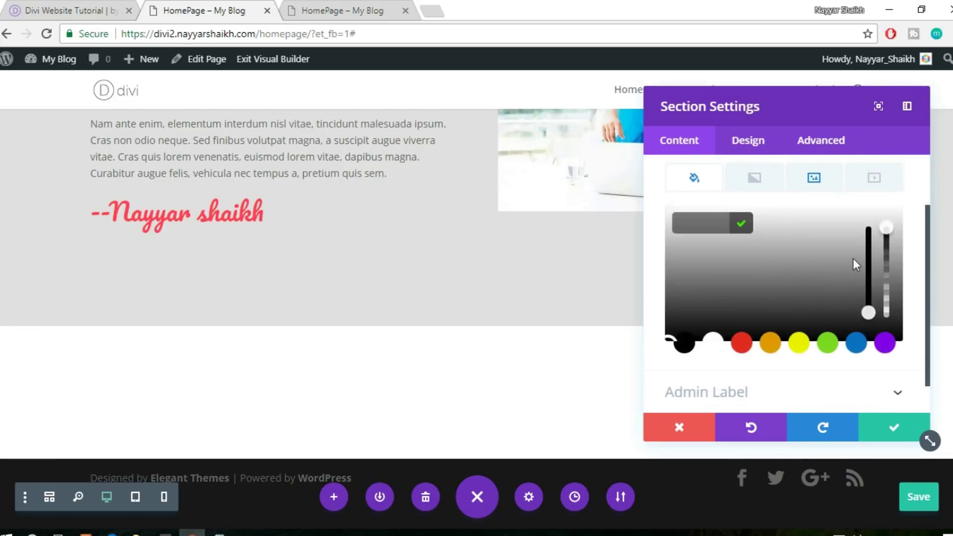
left_click(741, 343)
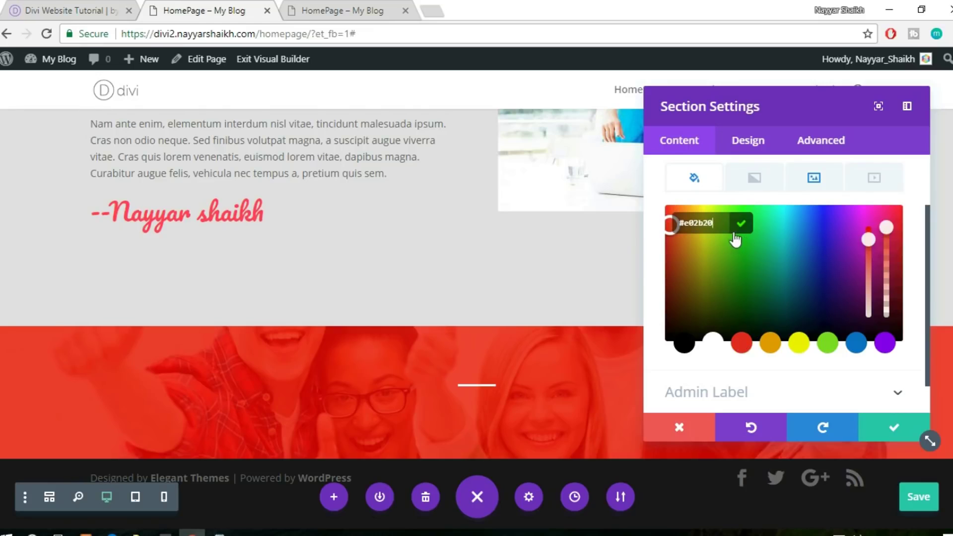
type("rgba(255,63,86,0.71)")
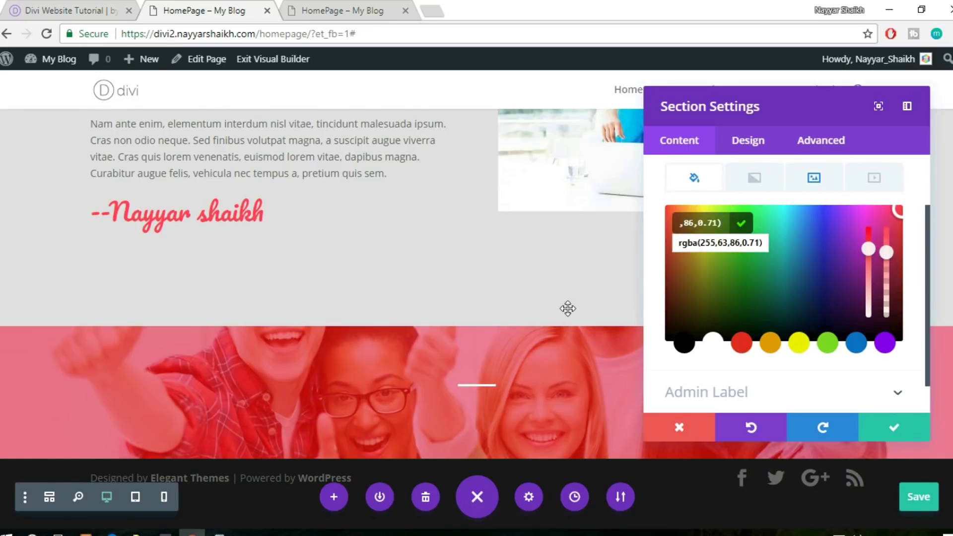
left_click(77, 6)
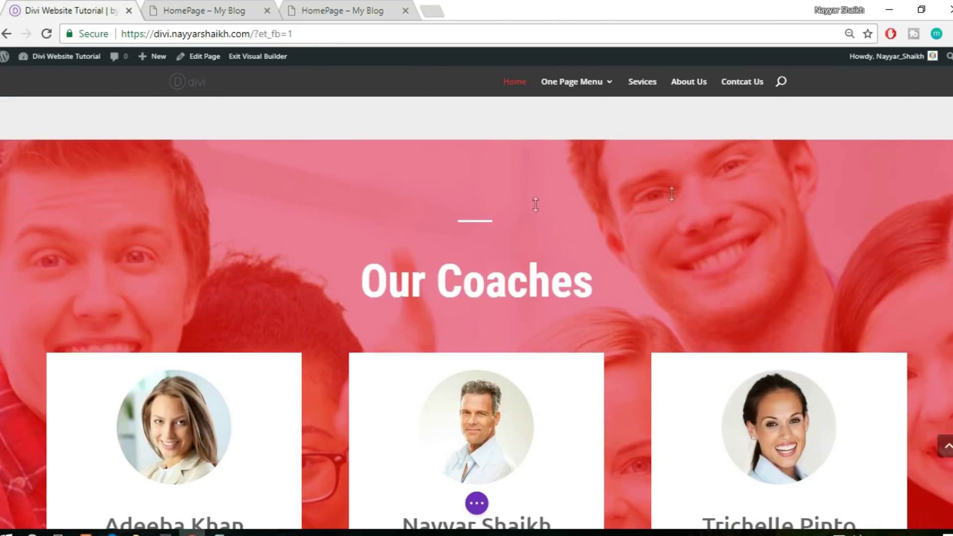
left_click(191, 10)
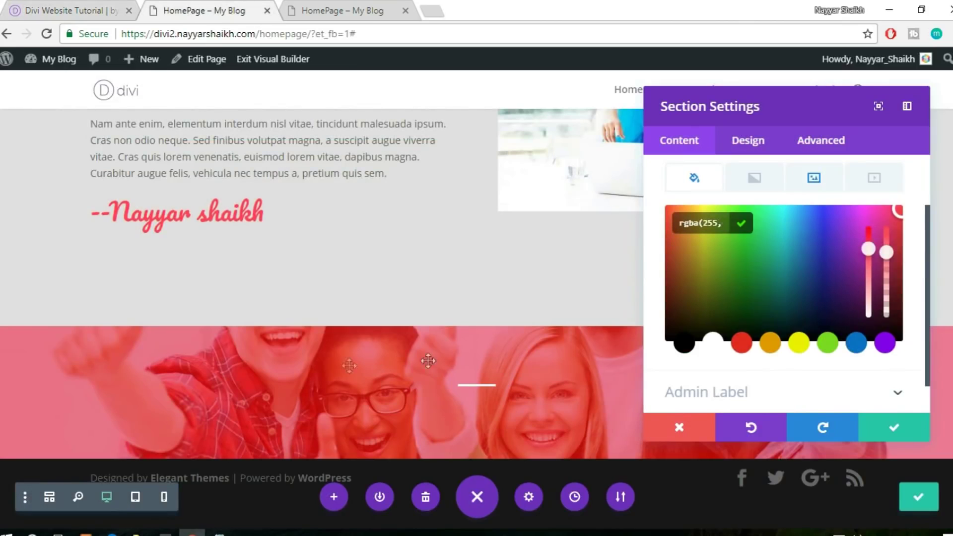
Save the section settings and duplicate the white divider module
left_click(895, 428)
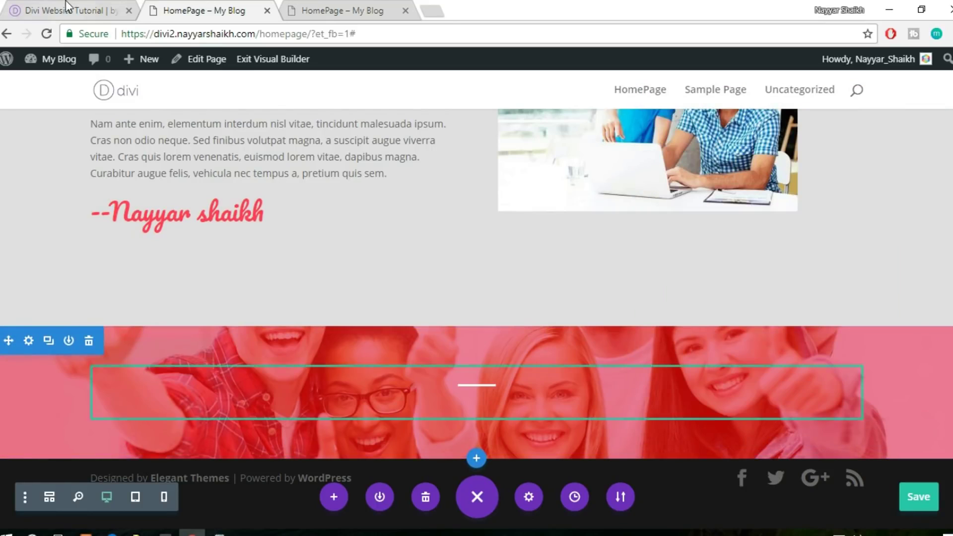
key("ctrl+shift+Tab")
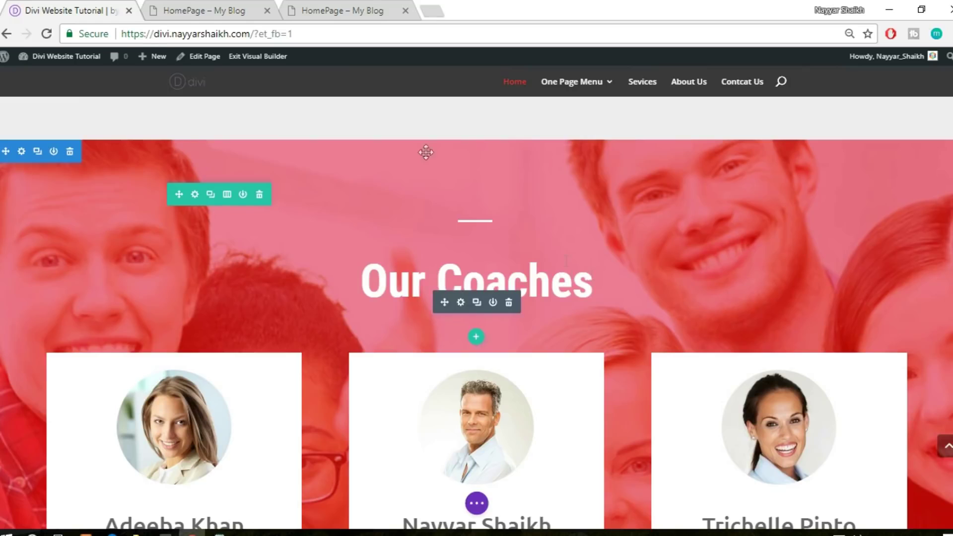
left_click(222, 7)
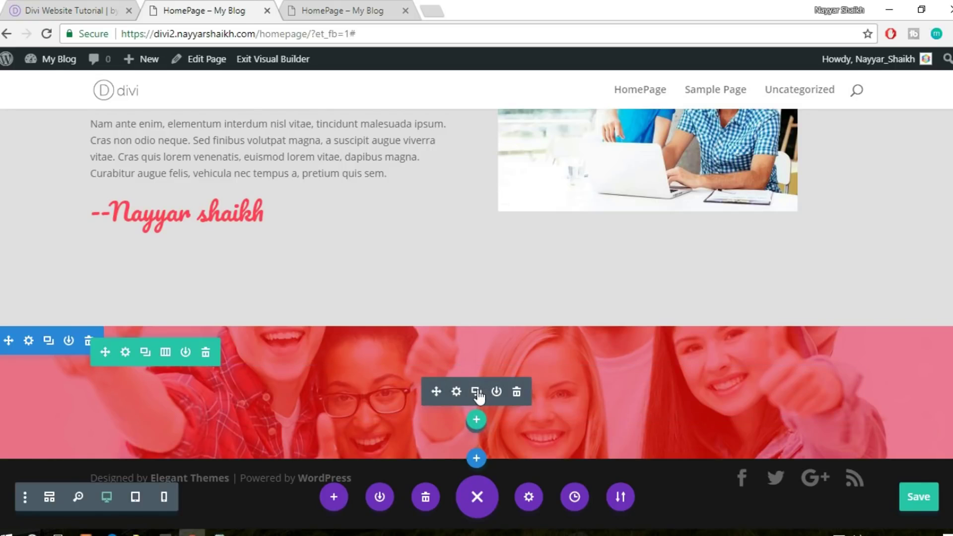
left_click(478, 395)
mouse_move(483, 426)
mouse_move(480, 393)
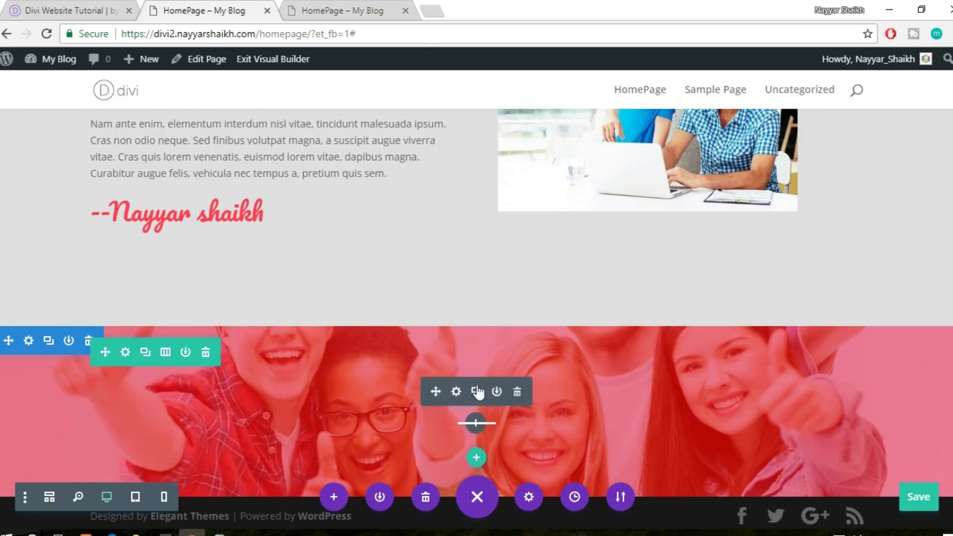
Insert a Text module below the divider for the Our Coaches heading
left_click(478, 424)
type("text")
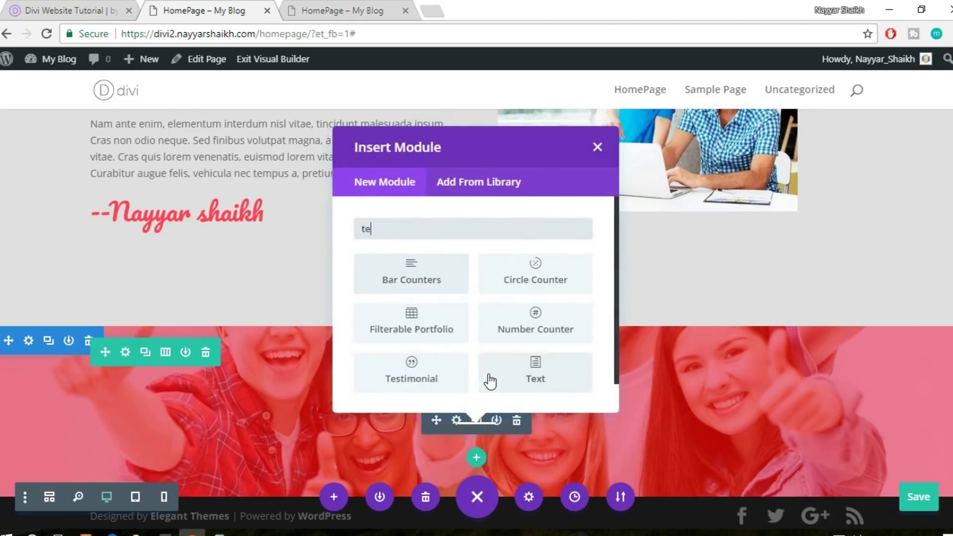
left_click(430, 293)
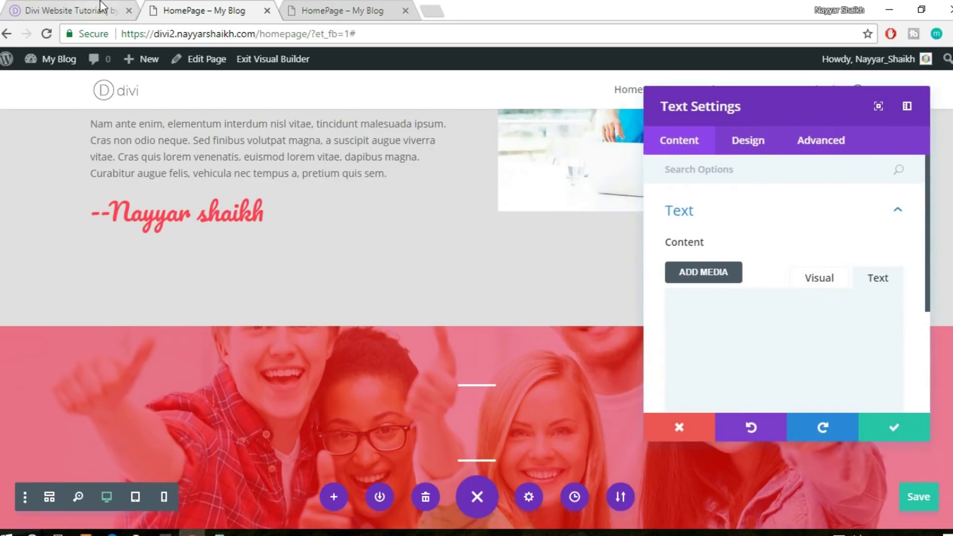
key("ctrl+1")
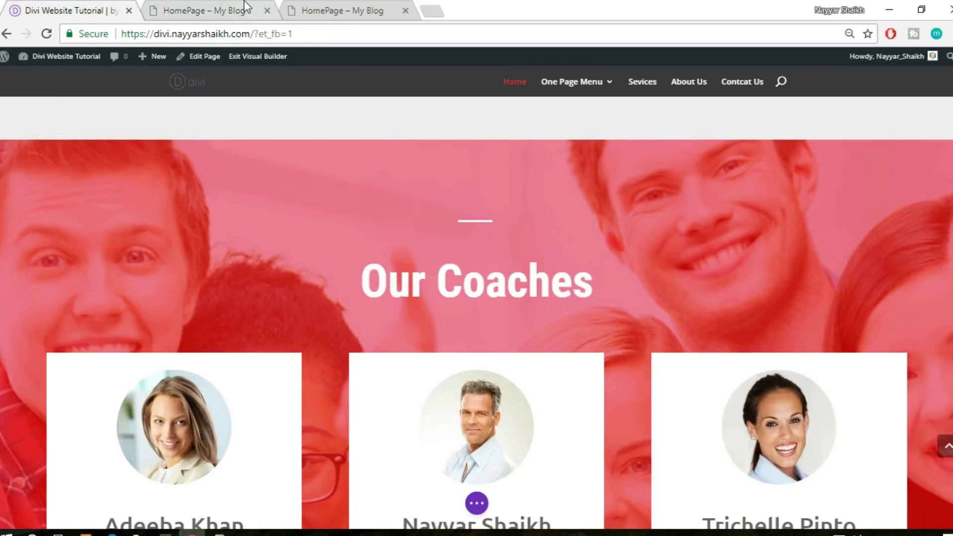
left_click(269, 18)
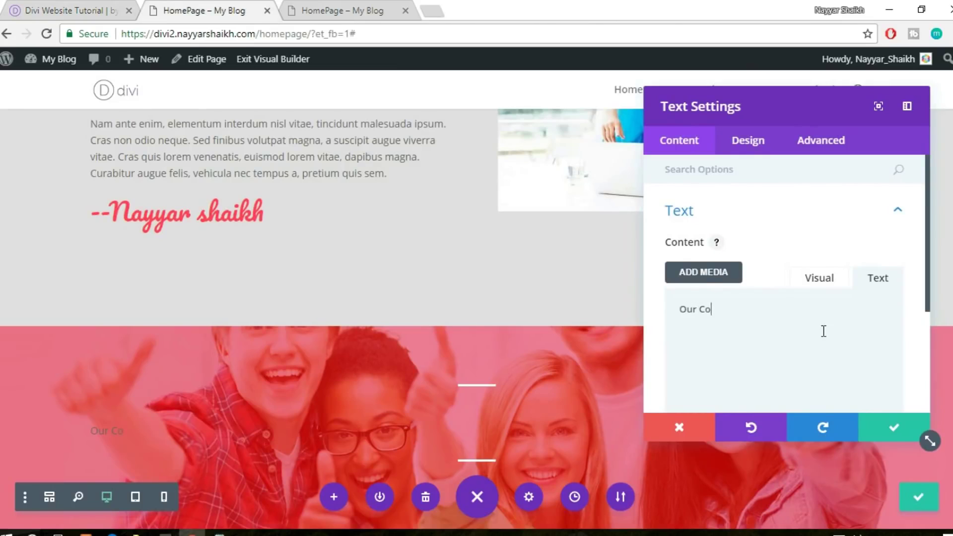
Style the Our Coaches text white in the Ubuntu font at 60px
left_click(759, 142)
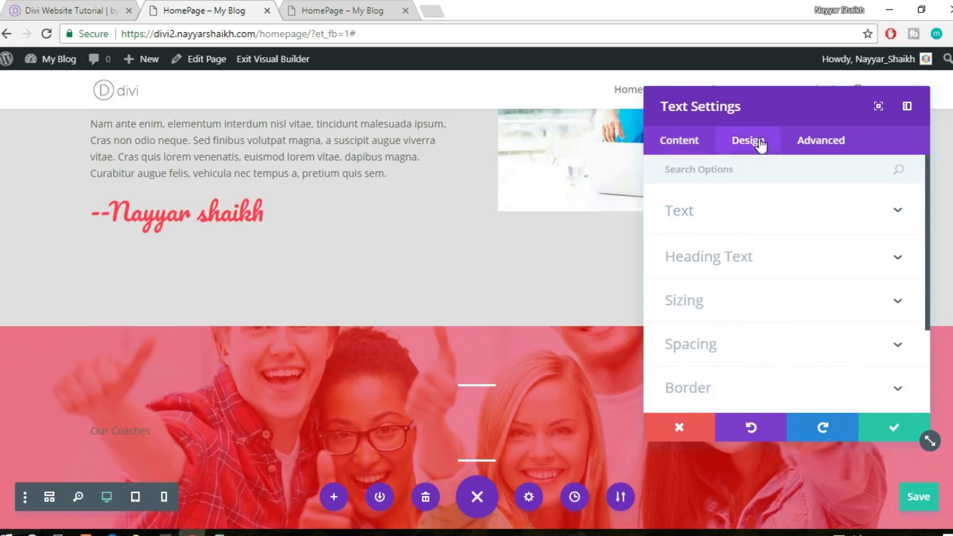
left_click(734, 223)
left_click(725, 309)
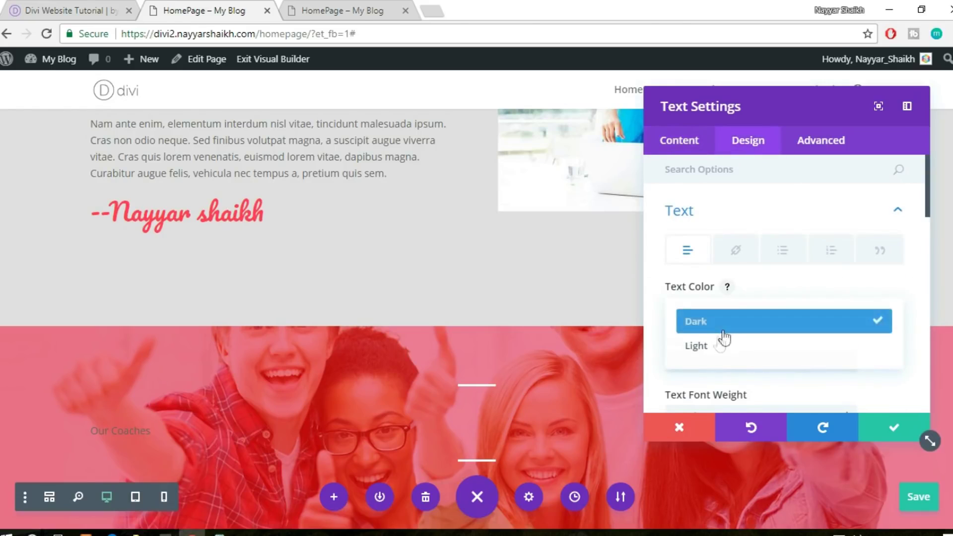
left_click(715, 346)
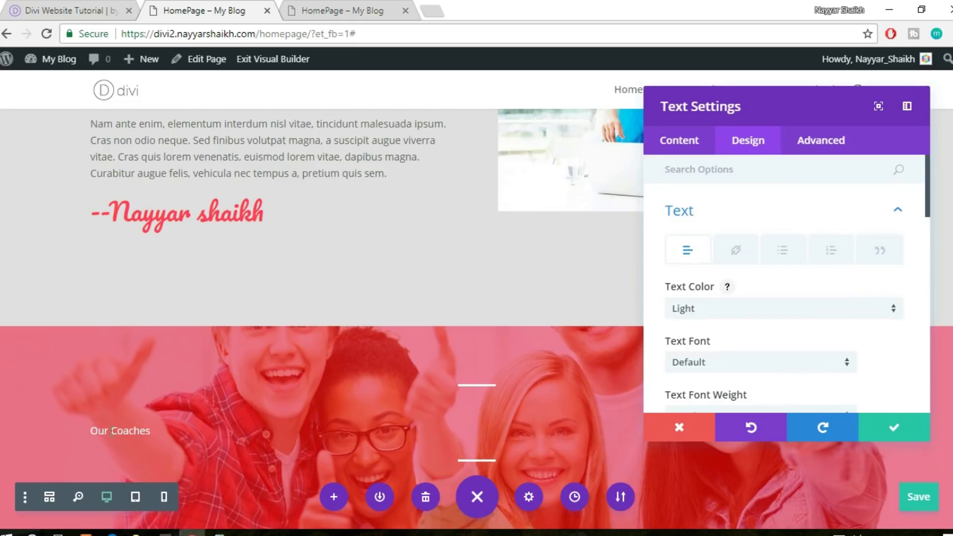
scroll(384, 207, "down", 2)
scroll(781, 323, "down", 2)
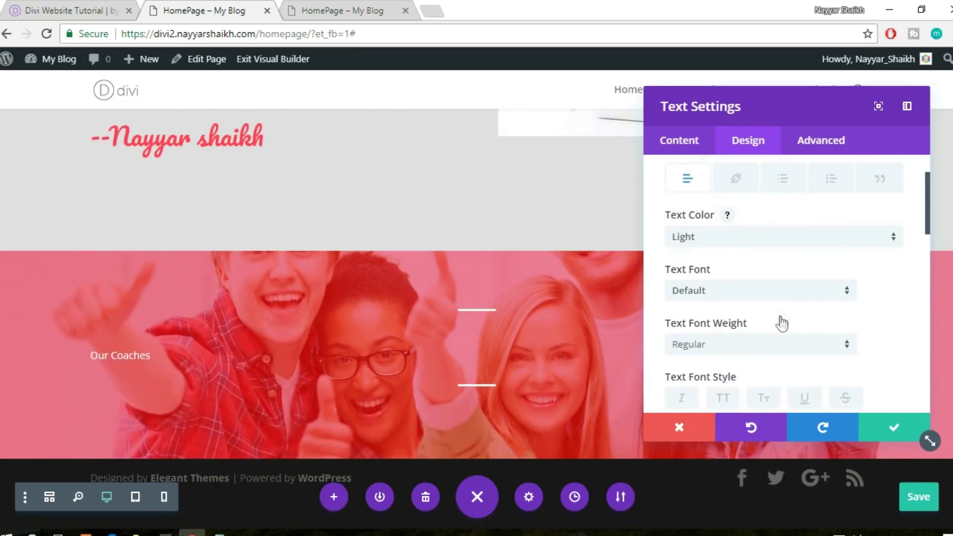
left_click(750, 297)
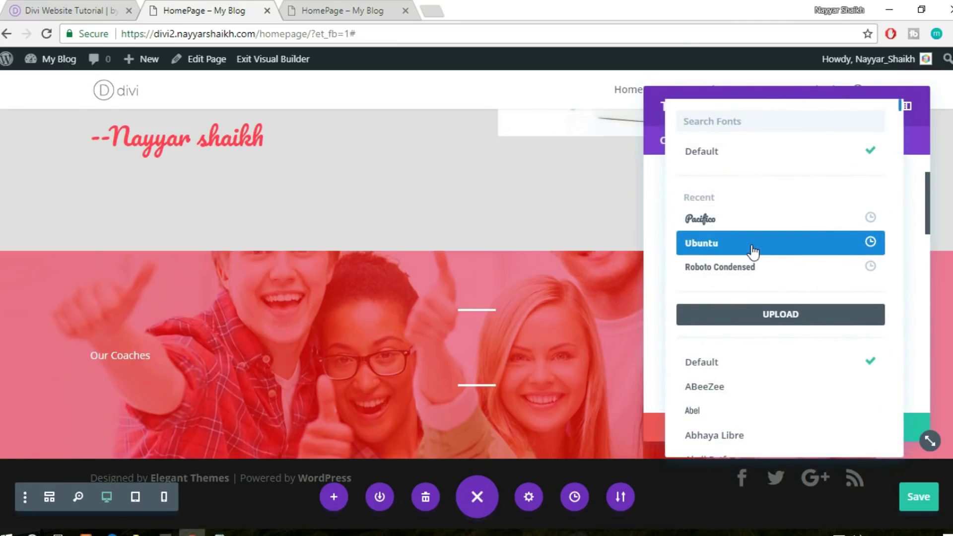
left_click(753, 250)
scroll(755, 291, "down", 3)
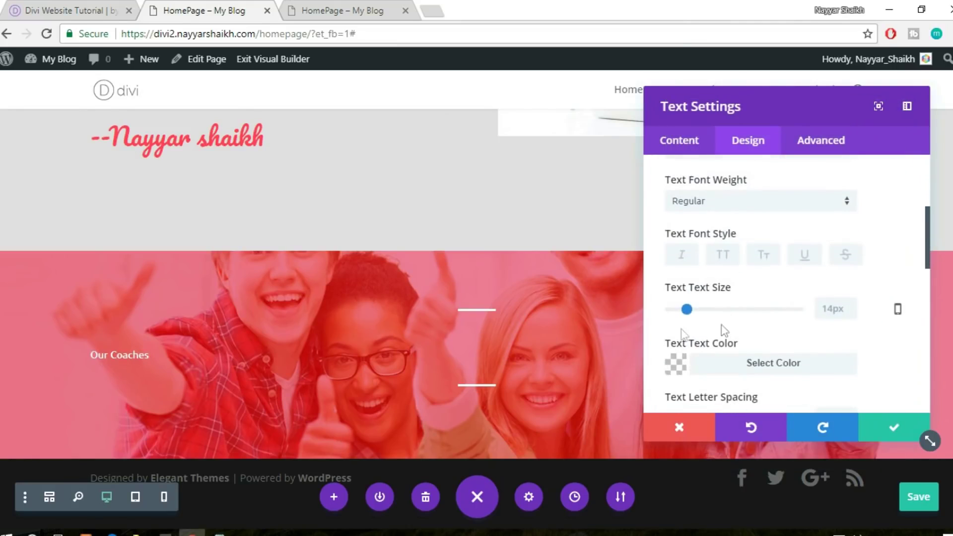
left_click_drag(715, 310, 748, 314)
Set the Our Coaches text orientation to center and save the text settings
scroll(593, 296, "up", 10)
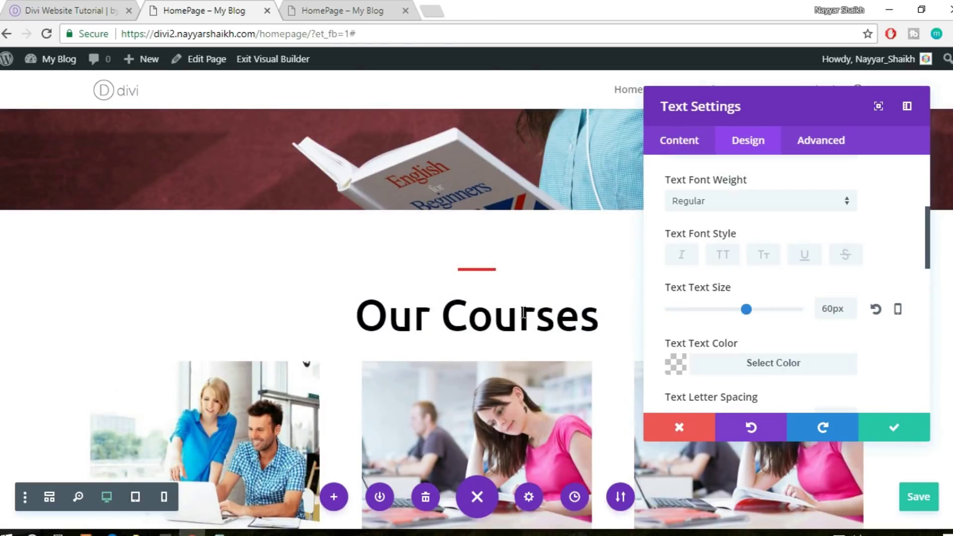
scroll(524, 312, "down", 8)
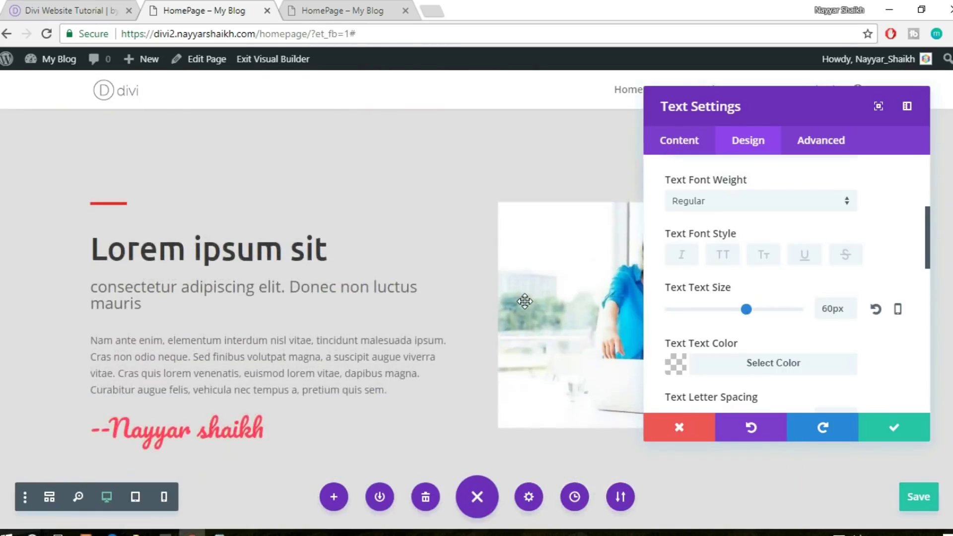
scroll(525, 301, "down", 5)
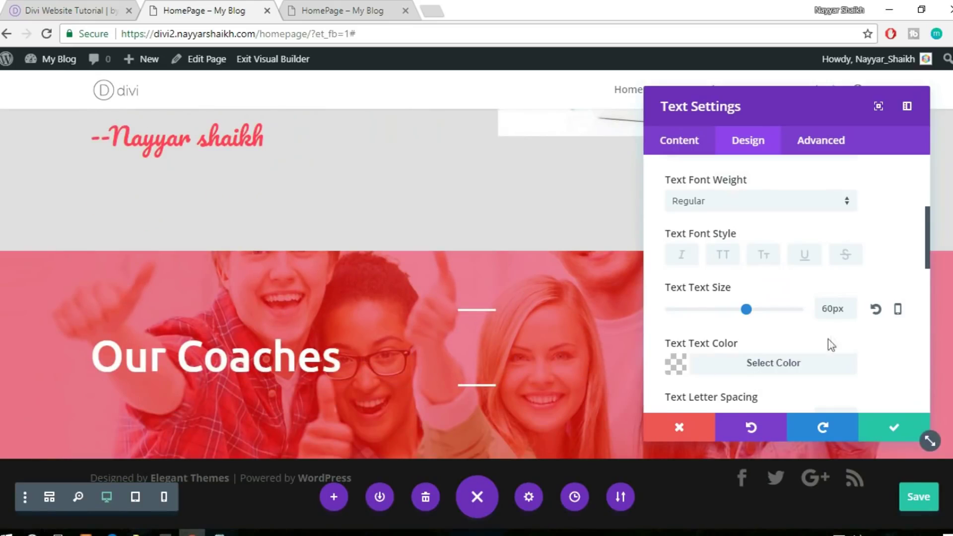
scroll(888, 332, "down", 8)
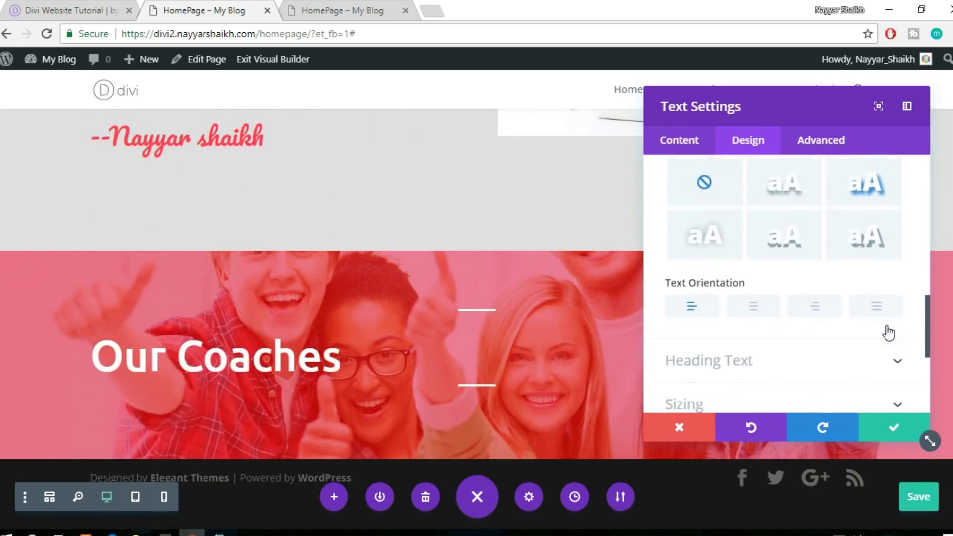
scroll(888, 331, "down", 2)
left_click(755, 242)
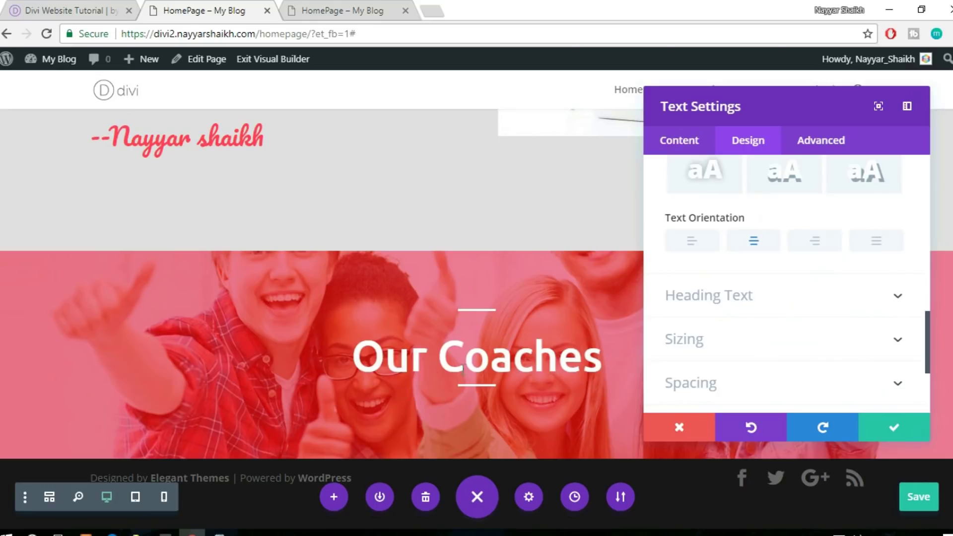
left_click(891, 429)
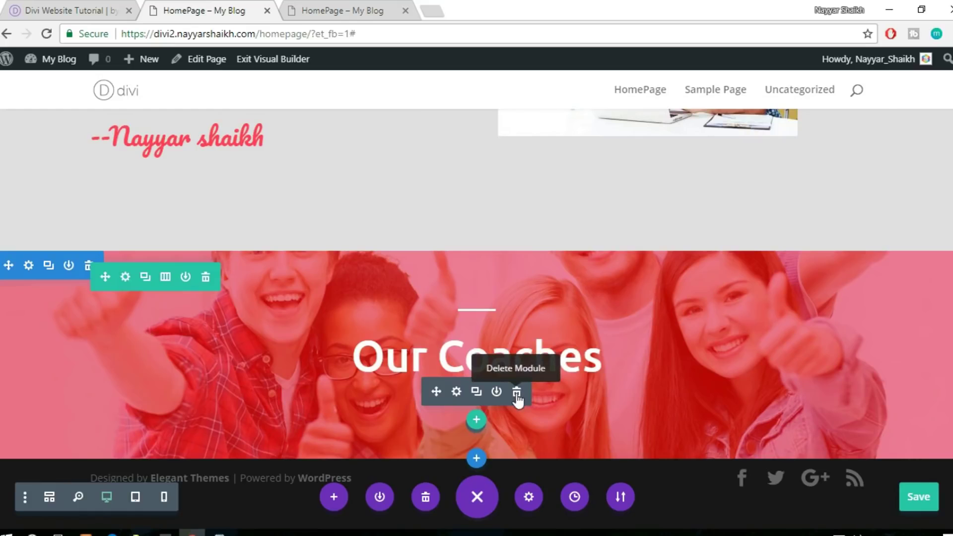
Add a three-column row below the Our Coaches heading
scroll(517, 394, "up", 1)
left_click(88, 6)
scroll(696, 226, "down", 3)
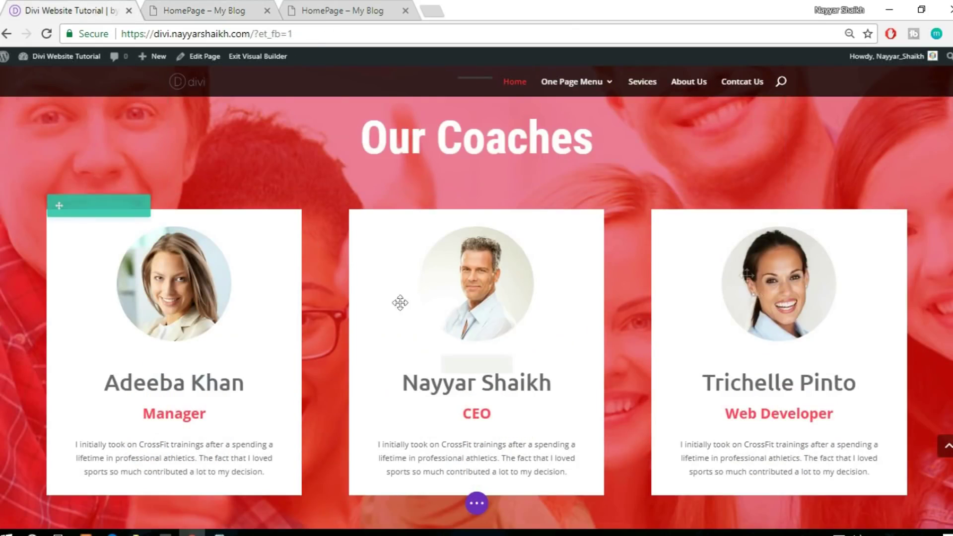
scroll(878, 341, "down", 2)
left_click(212, 10)
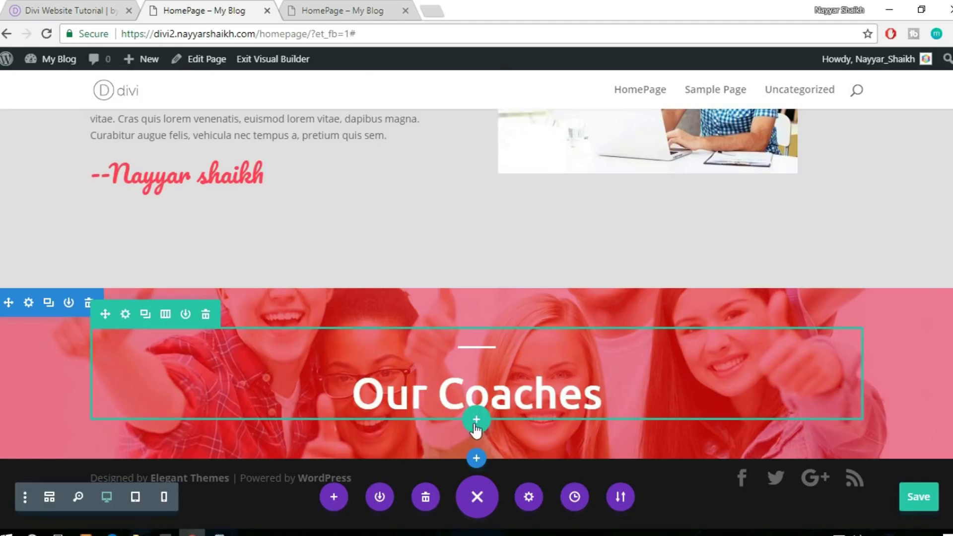
left_click(477, 420)
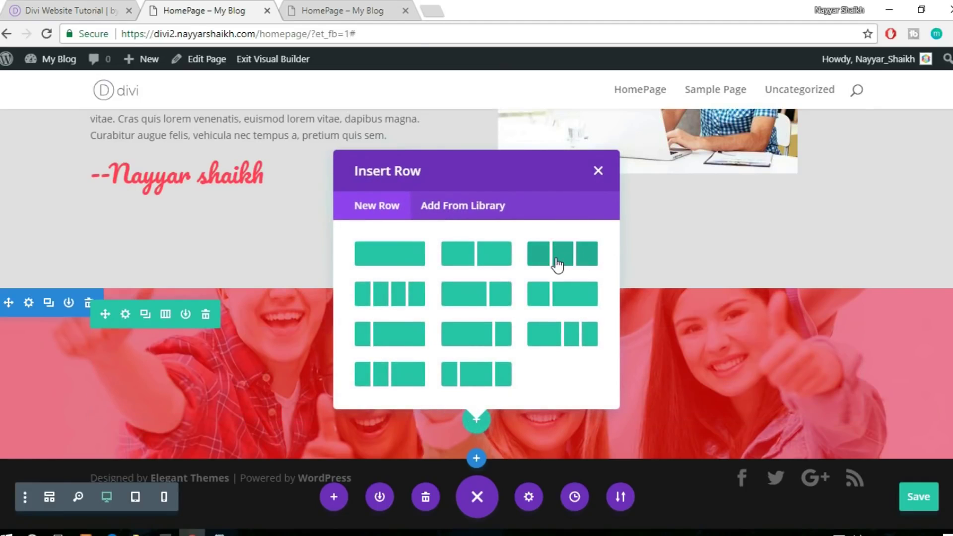
left_click(556, 263)
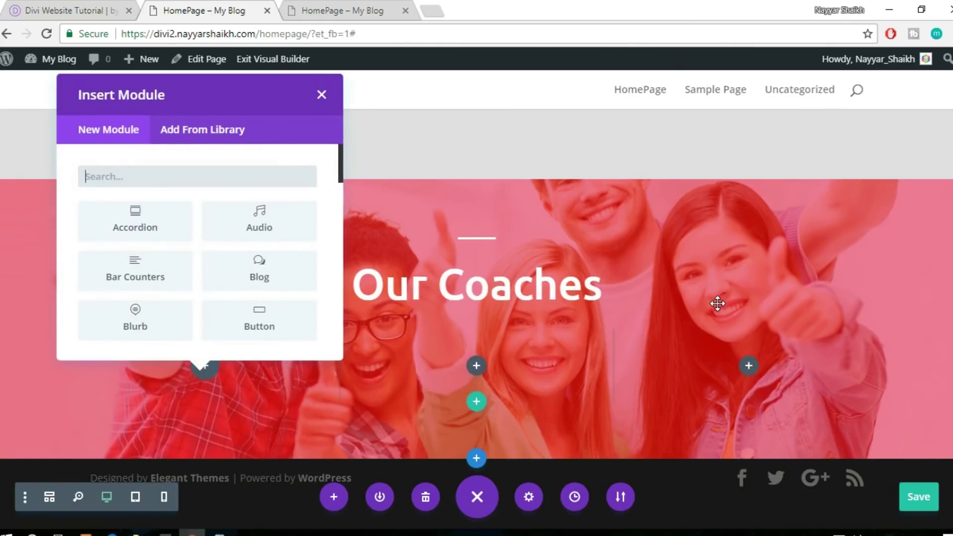
Insert an Image module into the row's first column, searching 'imag'
left_click(47, 10)
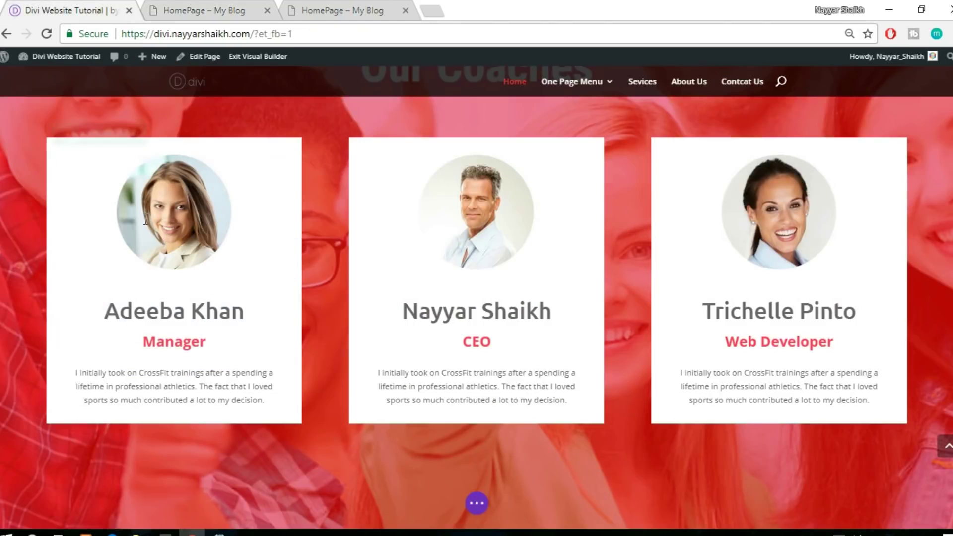
mouse_move(145, 222)
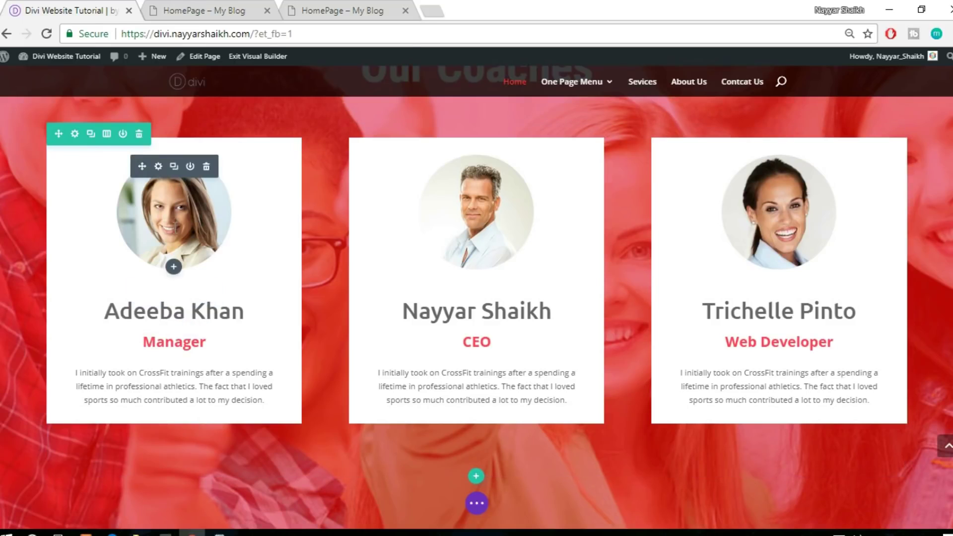
left_click(187, 6)
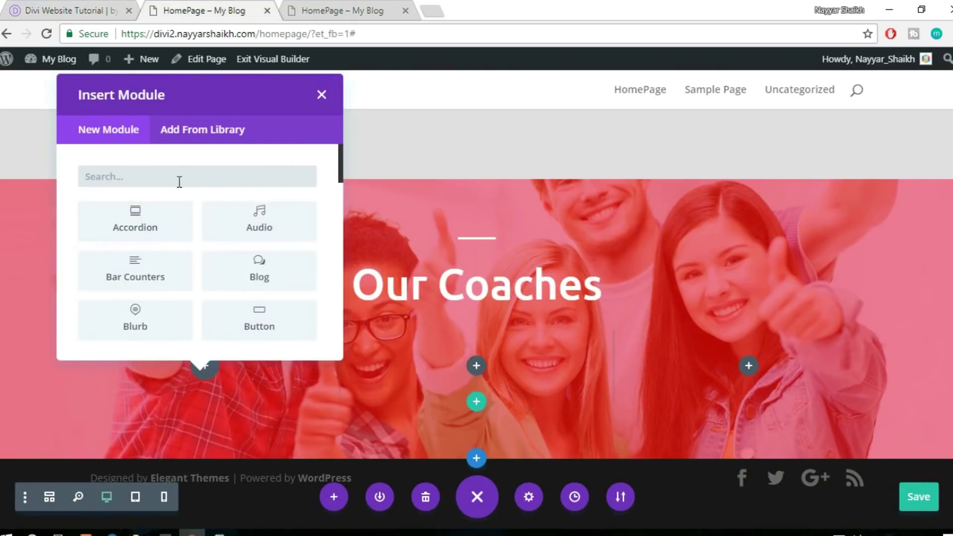
type("imag")
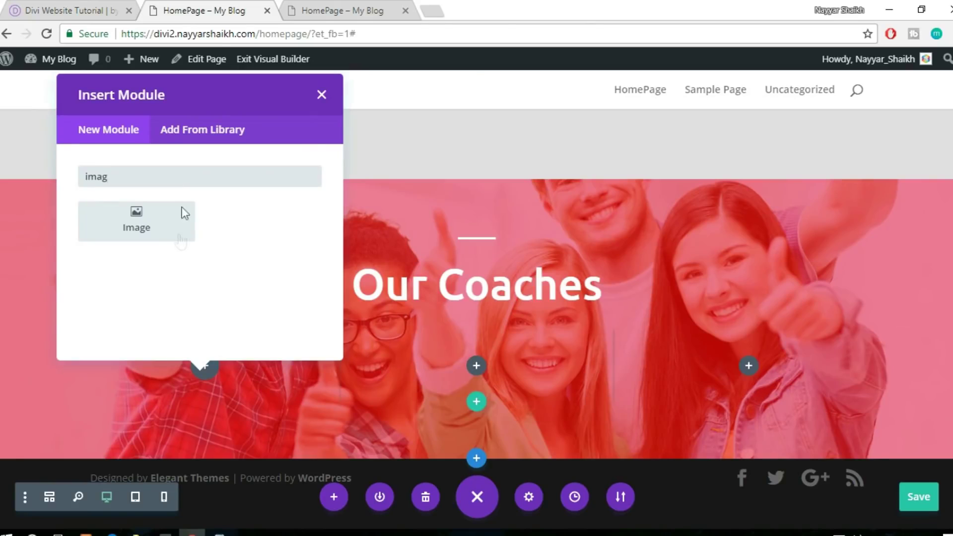
left_click(181, 241)
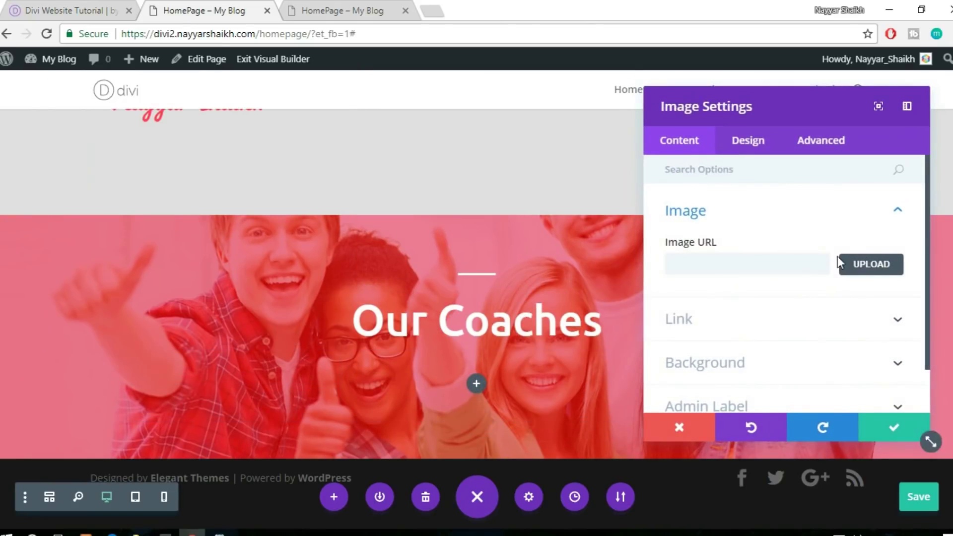
Upload the team-2-300x300 coach portrait and insert it into the Image module
left_click(870, 264)
left_click(200, 120)
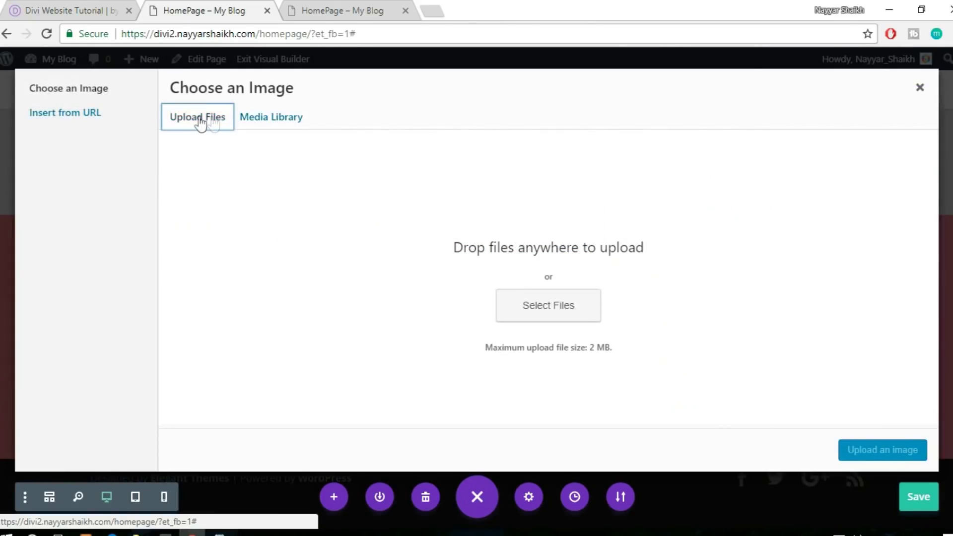
left_click(566, 303)
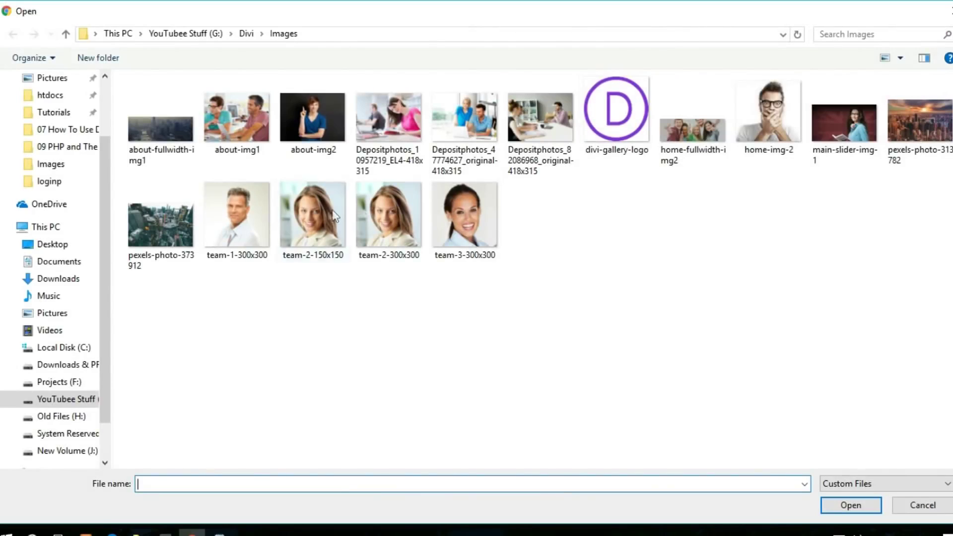
left_click(303, 236)
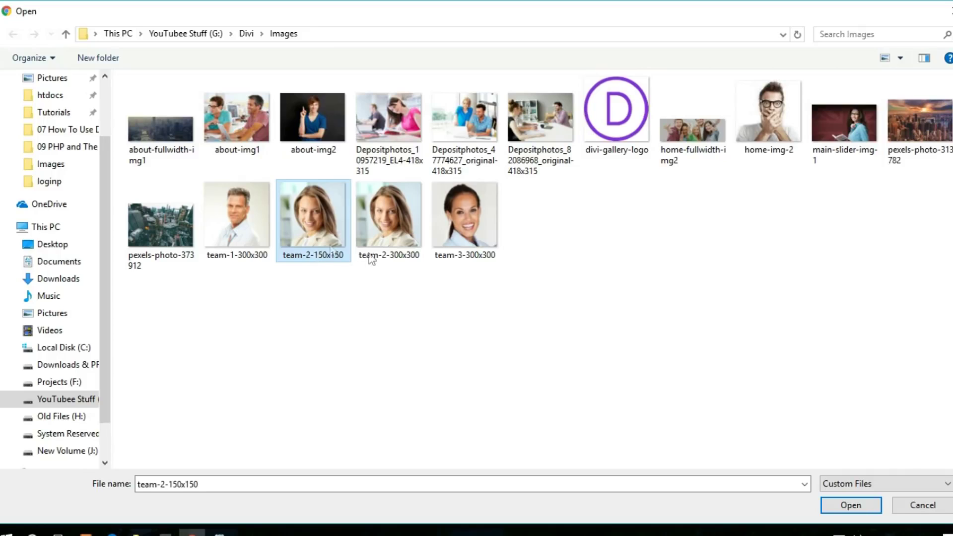
left_click(395, 238)
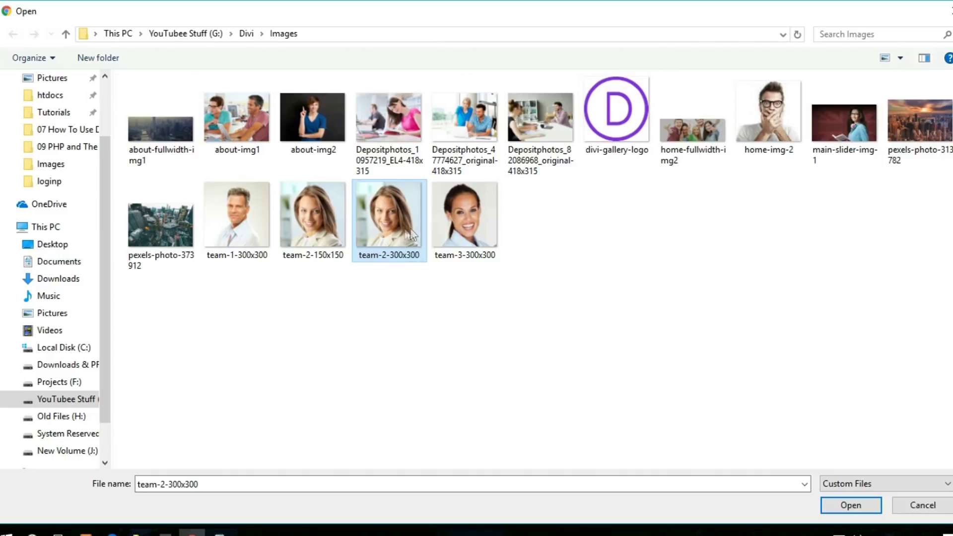
left_click(846, 505)
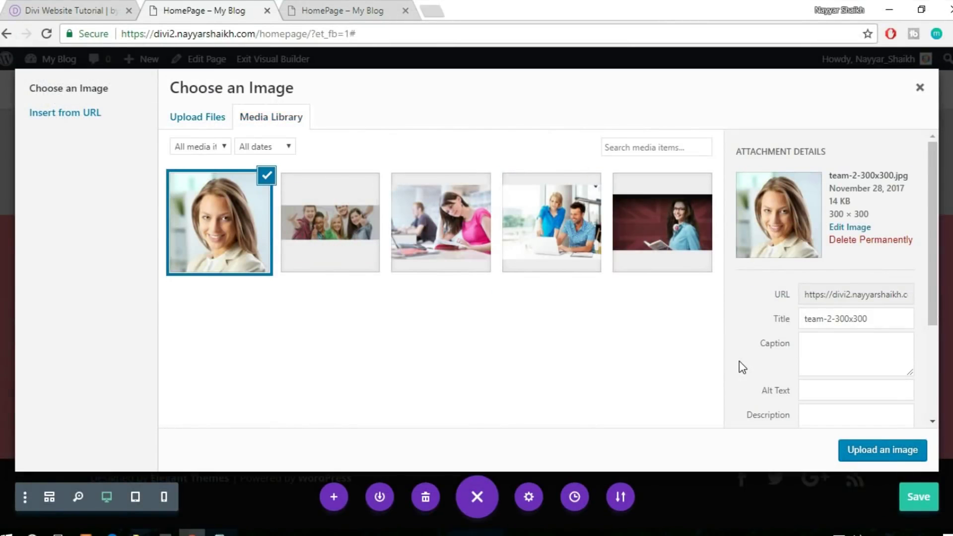
left_click(865, 449)
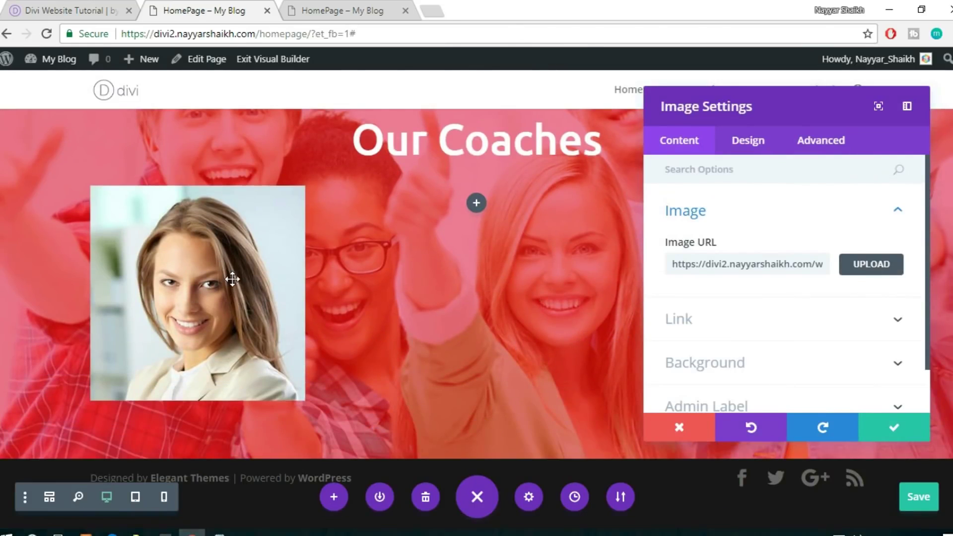
Center the portrait in its column and set its width to 50%
left_click(748, 144)
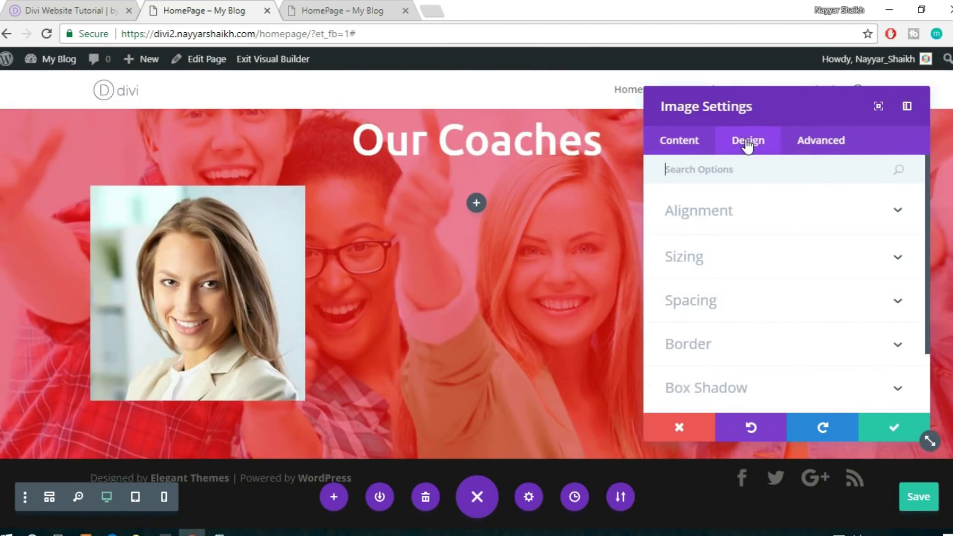
left_click(704, 148)
scroll(817, 255, "down", 2)
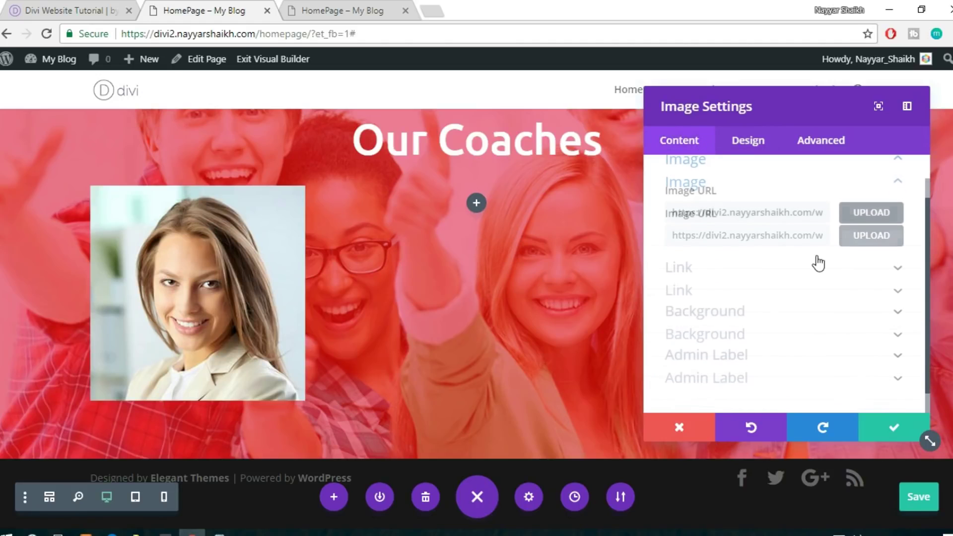
left_click(747, 137)
scroll(757, 223, "down", 2)
scroll(756, 226, "up", 2)
left_click(745, 217)
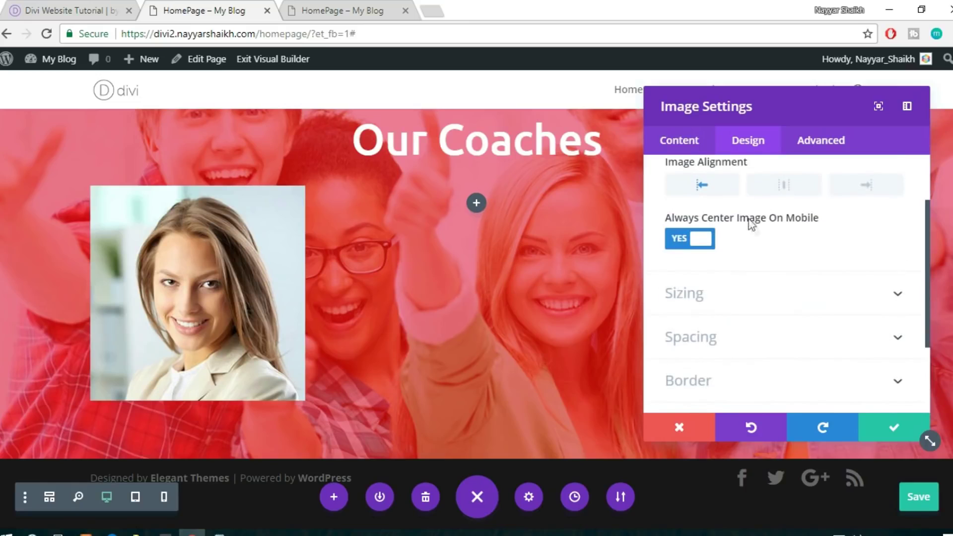
left_click(782, 187)
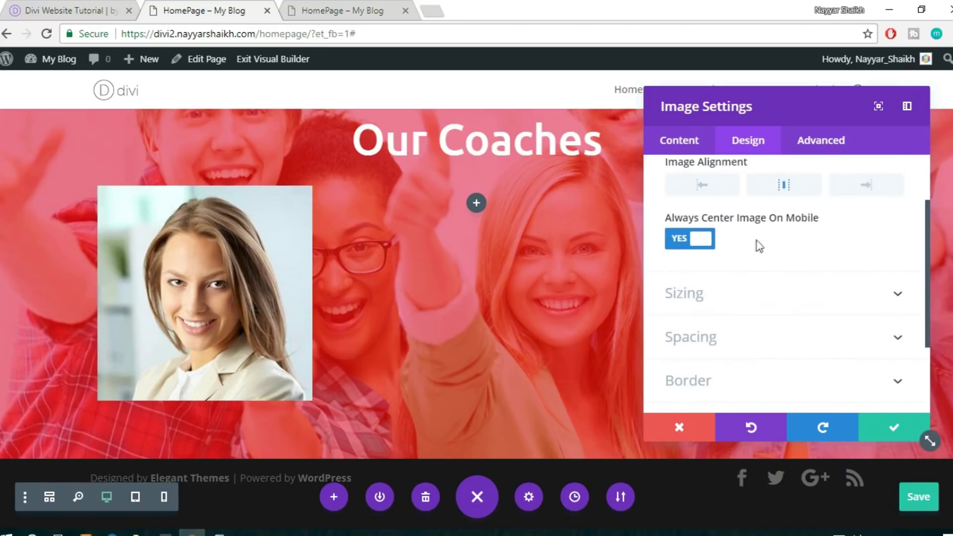
left_click(758, 295)
left_click_drag(797, 248, 735, 252)
left_click_drag(733, 252, 736, 252)
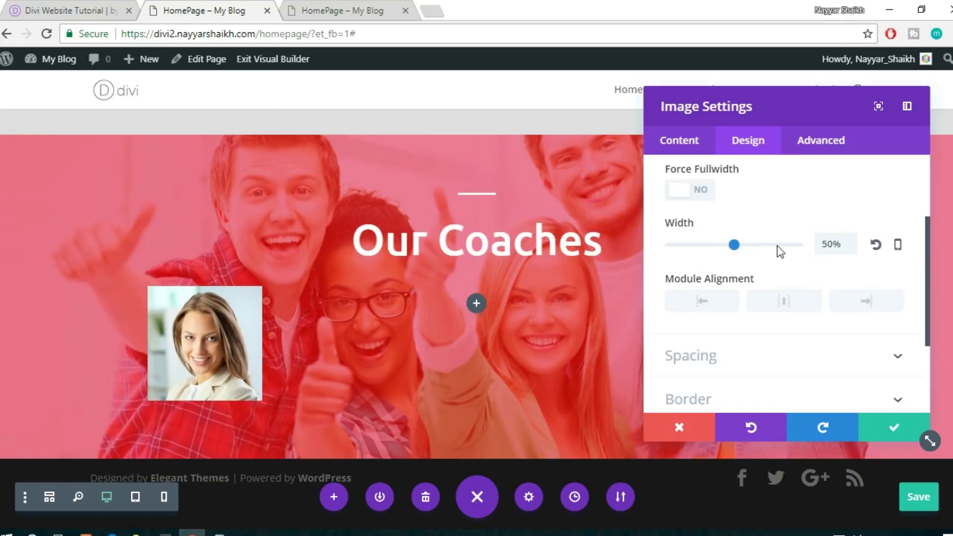
Expand the image's Spacing and Border options
scroll(841, 317, "down", 2)
left_click(783, 296)
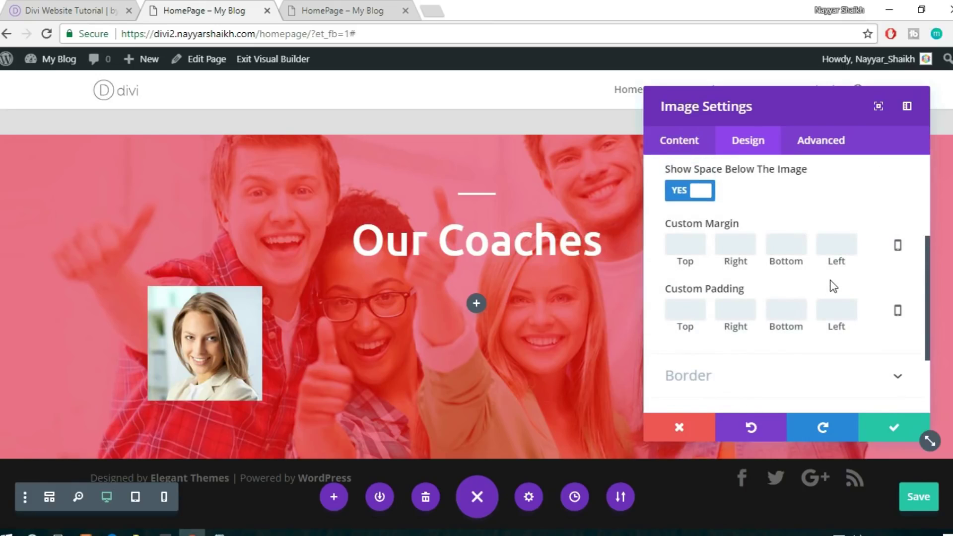
scroll(834, 286, "down", 3)
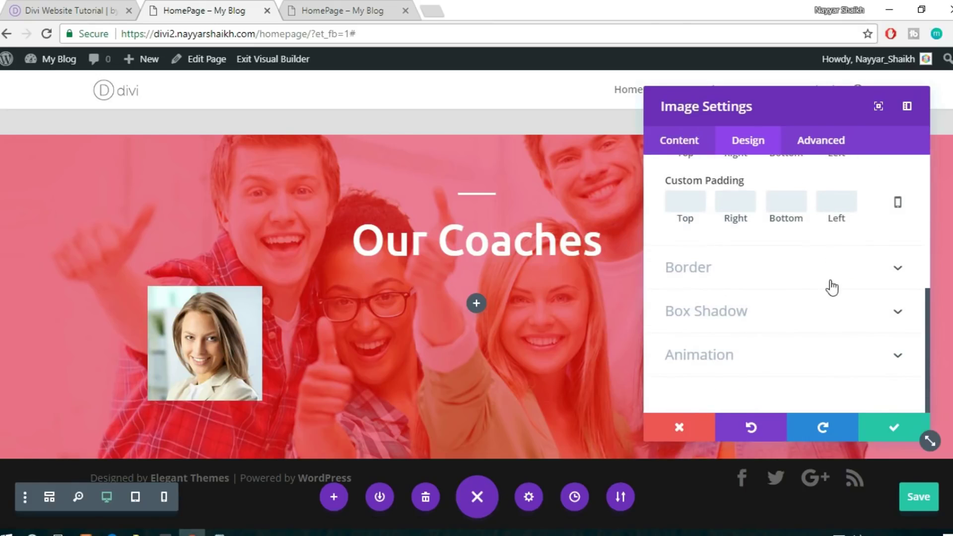
left_click(770, 285)
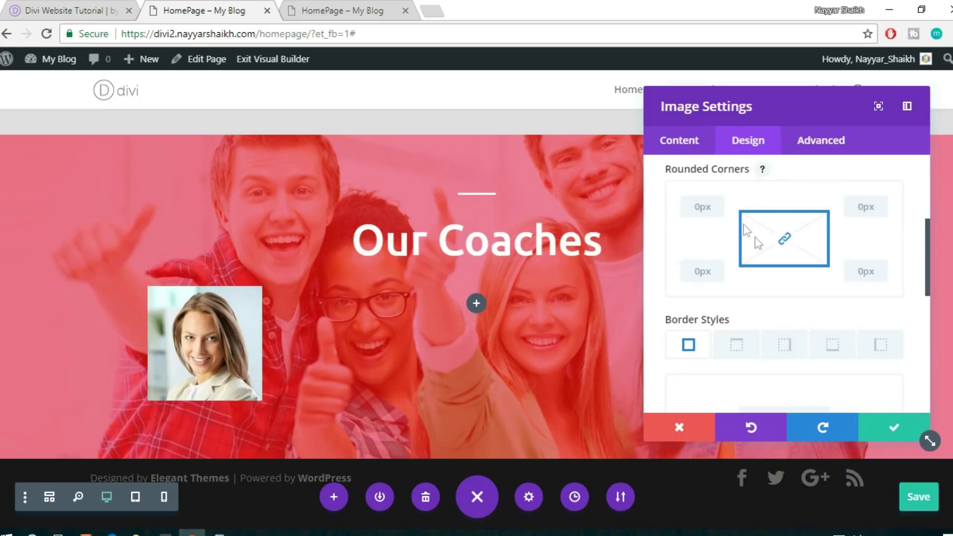
Round all four corners of the coach photo to 100px so it becomes a circle, and save
scroll(744, 229, "up", 4)
scroll(762, 248, "down", 2)
scroll(744, 258, "down", 2)
left_click(707, 208)
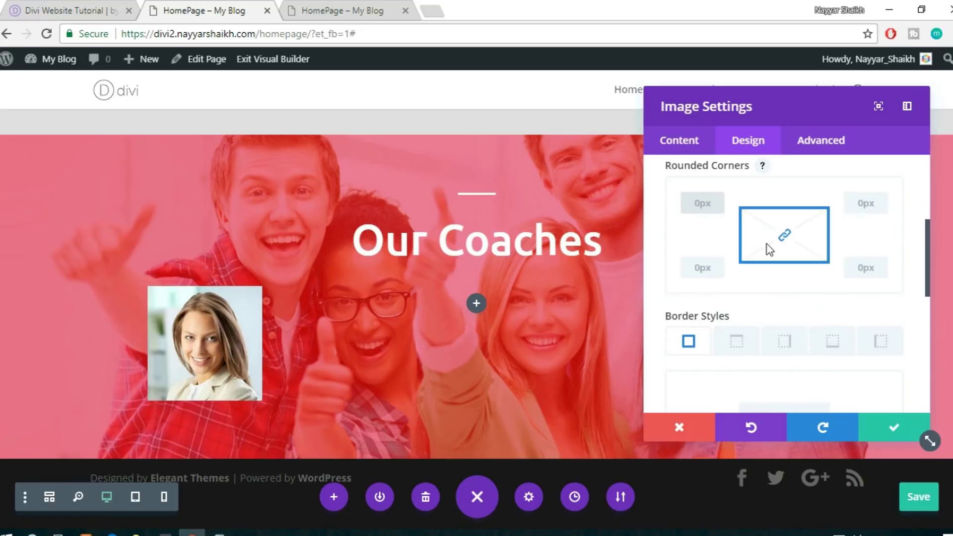
type("100px")
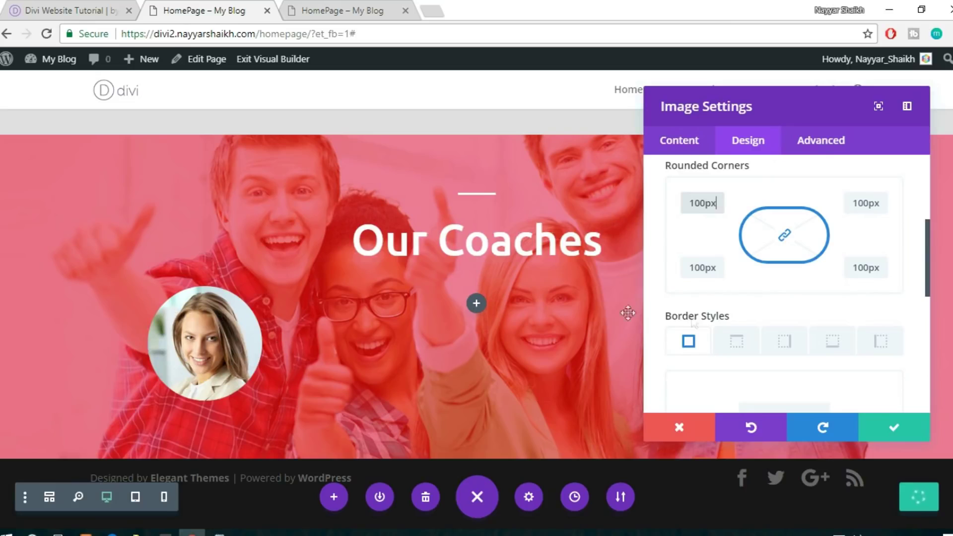
scroll(782, 342, "down", 2)
scroll(782, 342, "down", 5)
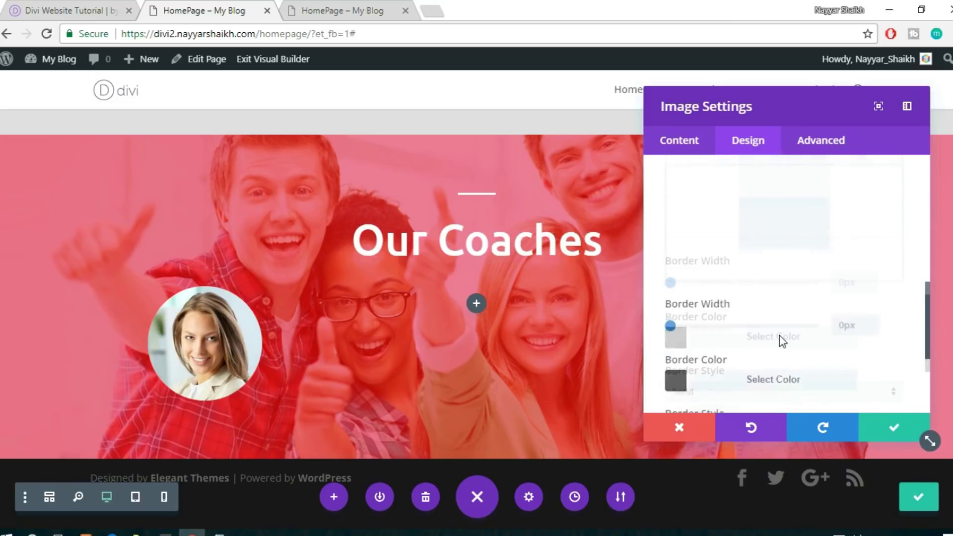
scroll(780, 341, "down", 1)
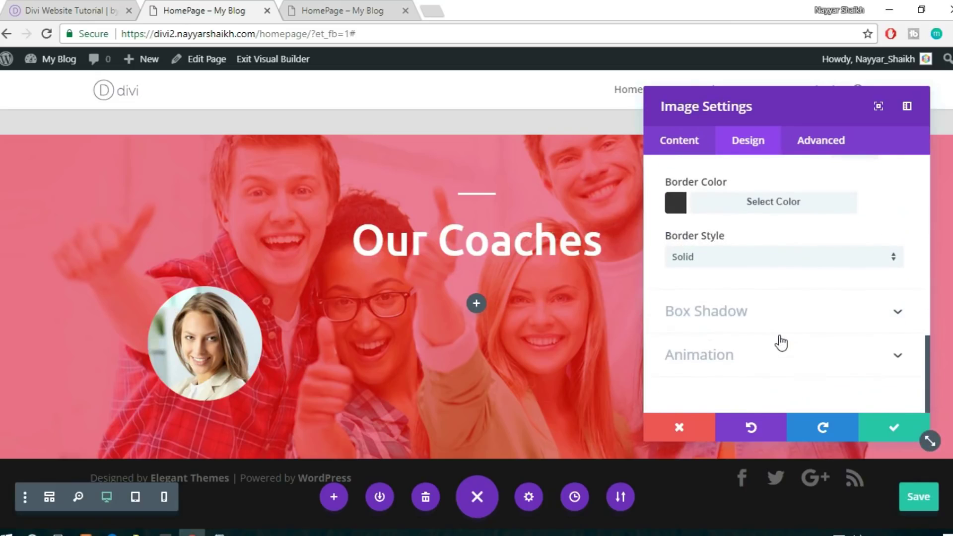
left_click(893, 427)
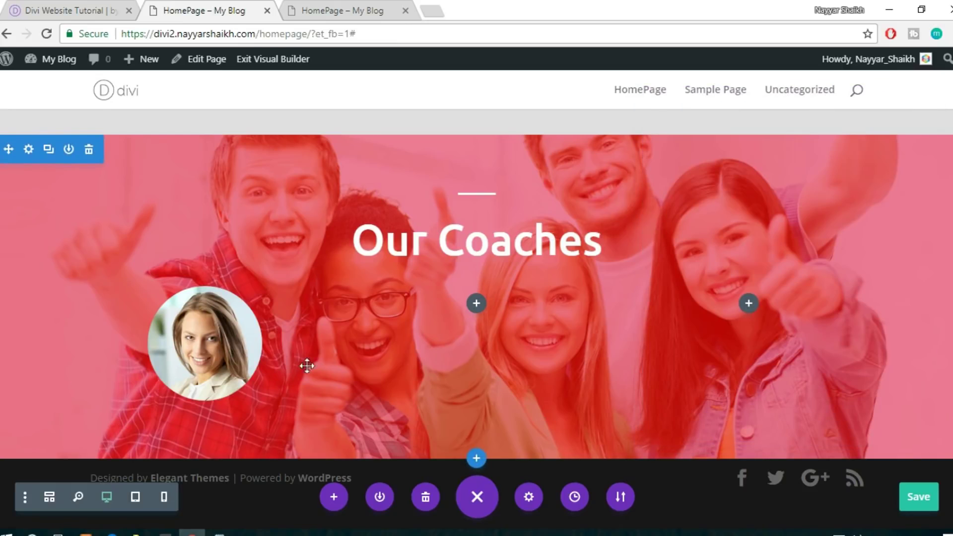
left_click(79, 11)
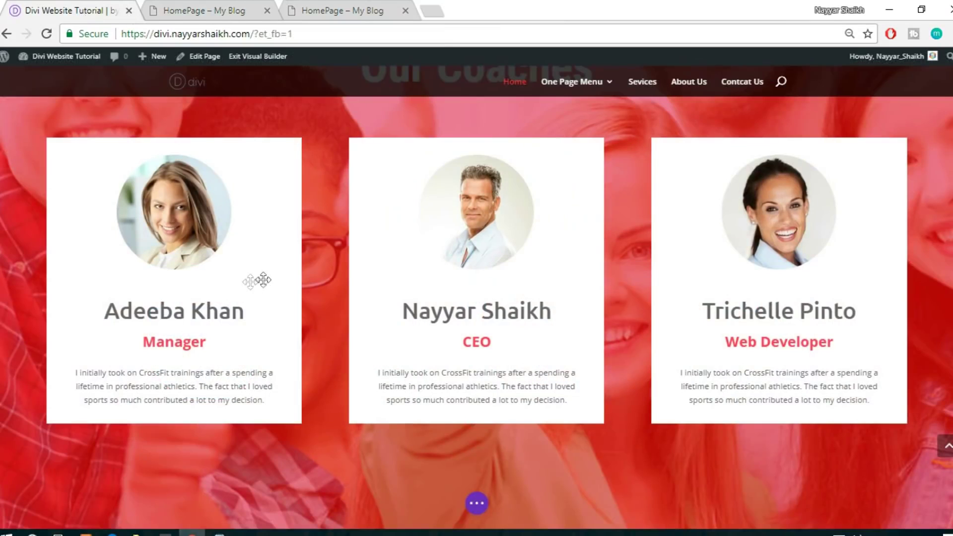
scroll(144, 304, "down", 3)
Insert a Text module beneath the circular coach photo
left_click(190, 8)
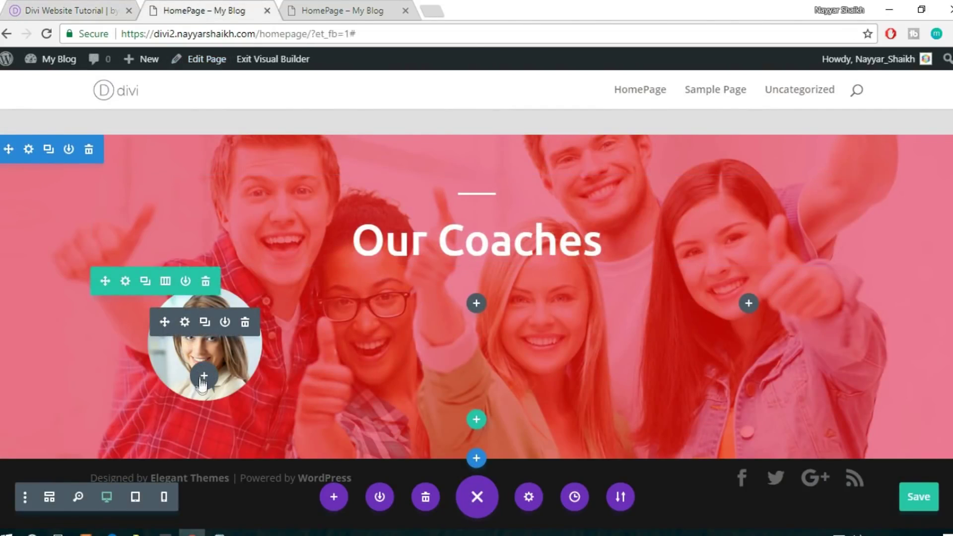
left_click(201, 380)
type("text")
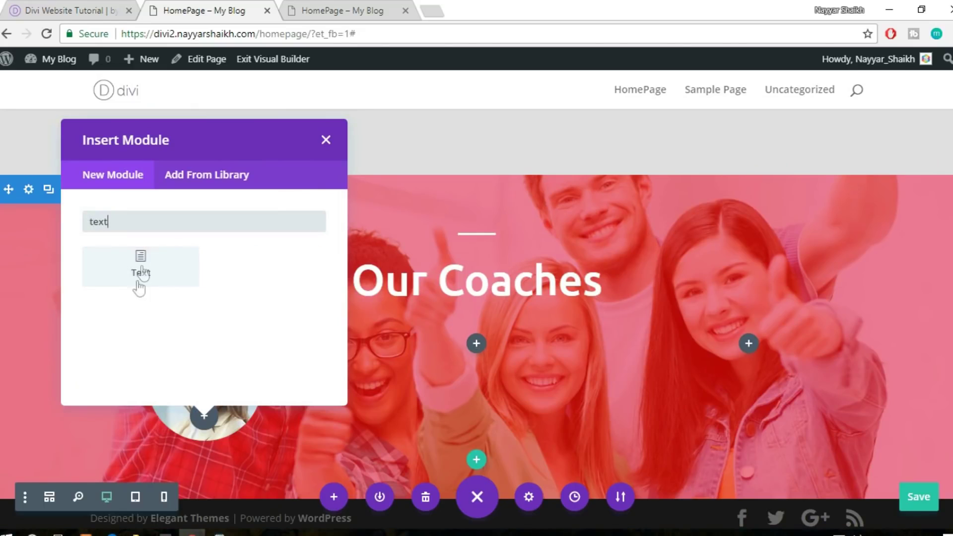
left_click(140, 286)
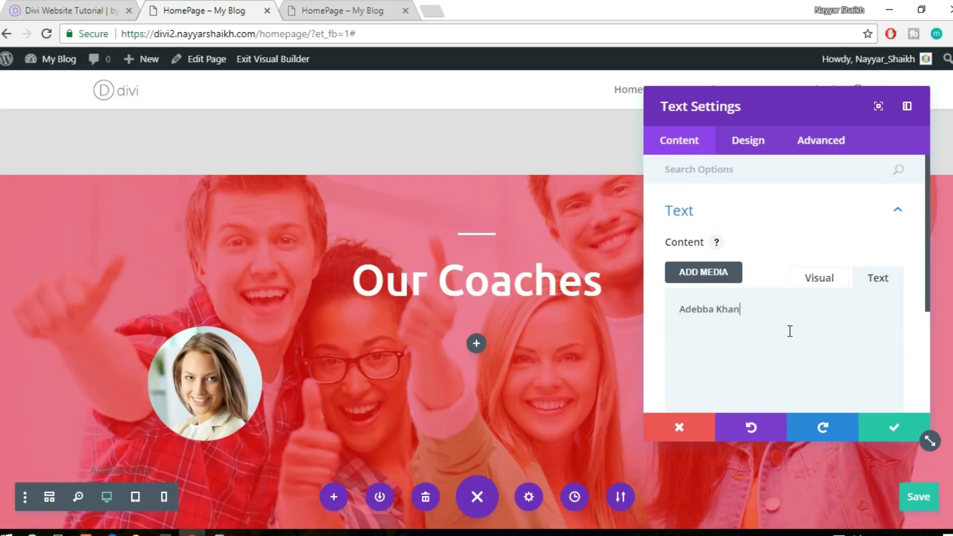
scroll(785, 330, "down", 2)
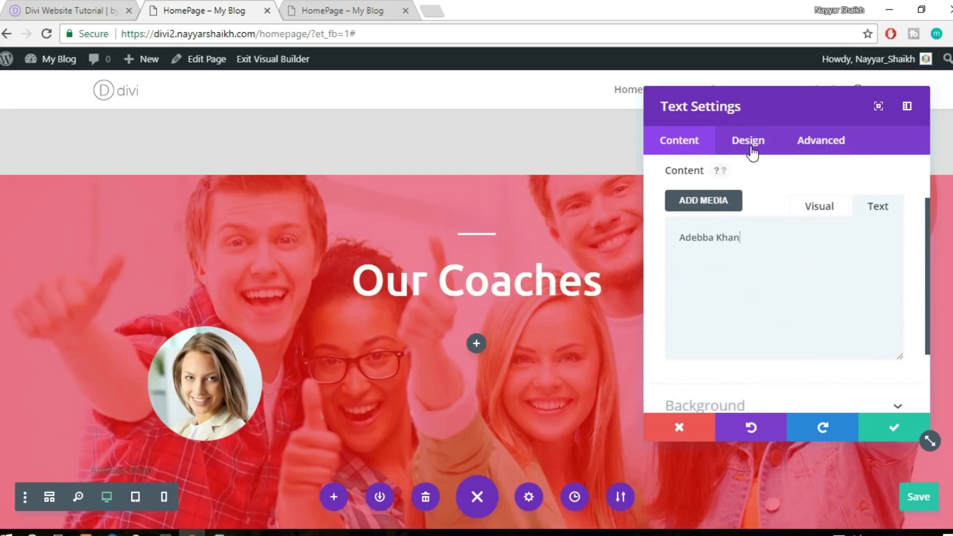
Make the name text Light coloured in the Ubuntu font
left_click(752, 151)
left_click(752, 223)
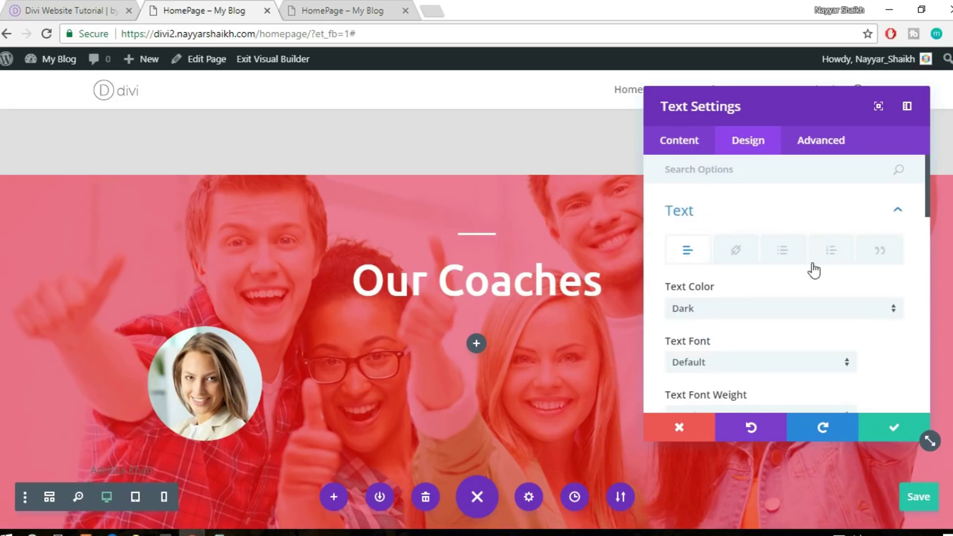
scroll(810, 270, "down", 4)
scroll(770, 225, "up", 2)
left_click(750, 240)
left_click(726, 275)
scroll(145, 407, "down", 2)
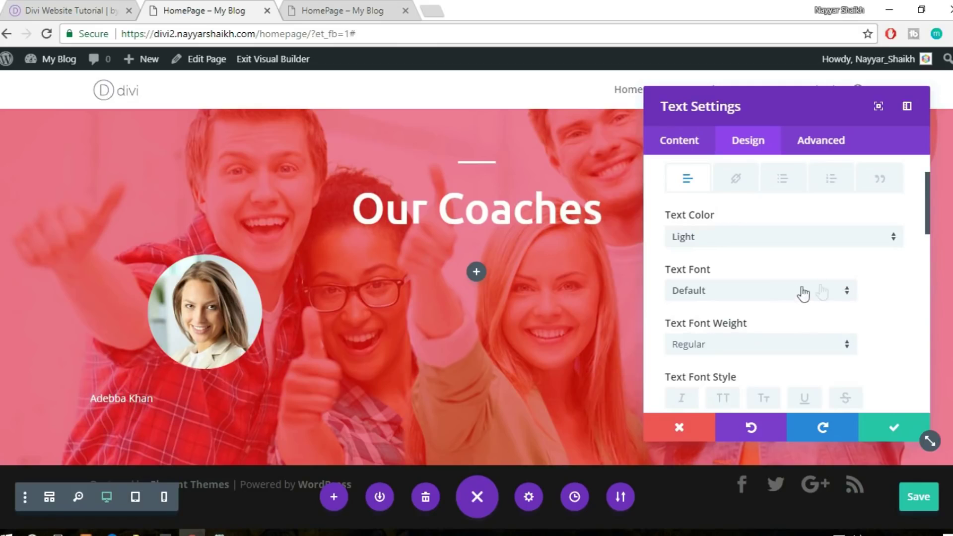
left_click(755, 296)
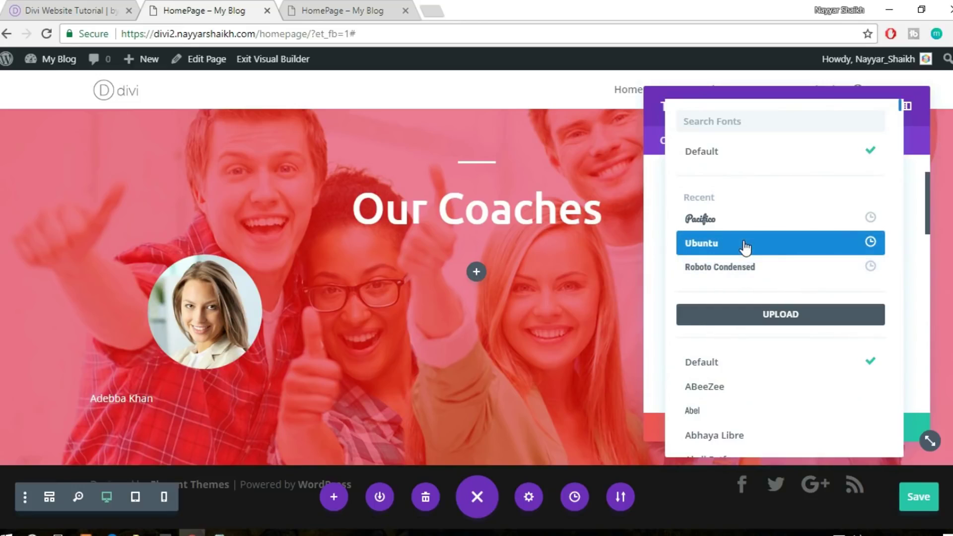
left_click(745, 246)
Set the name's text size to 35px, matching the reference site
scroll(891, 288, "down", 2)
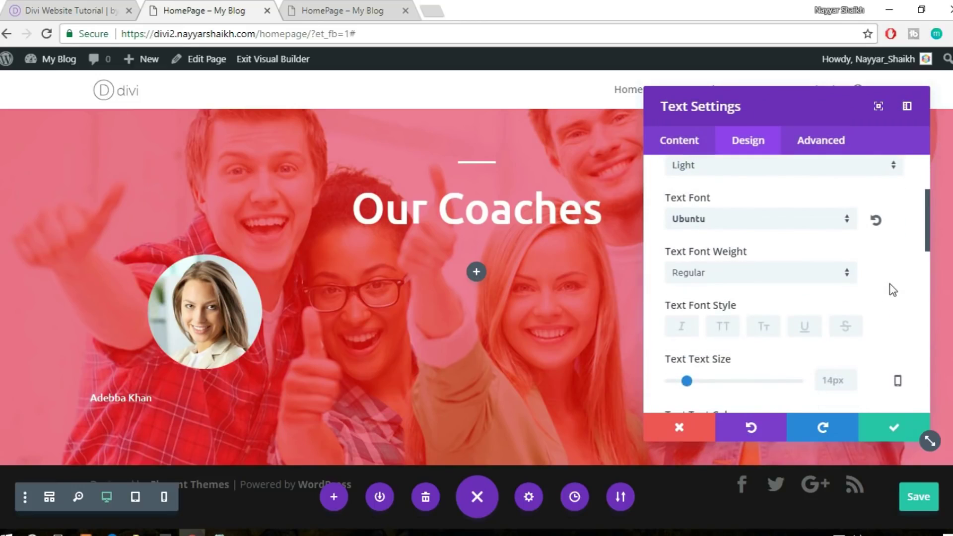
scroll(771, 316, "down", 2)
left_click_drag(687, 309, 716, 310)
left_click(102, 4)
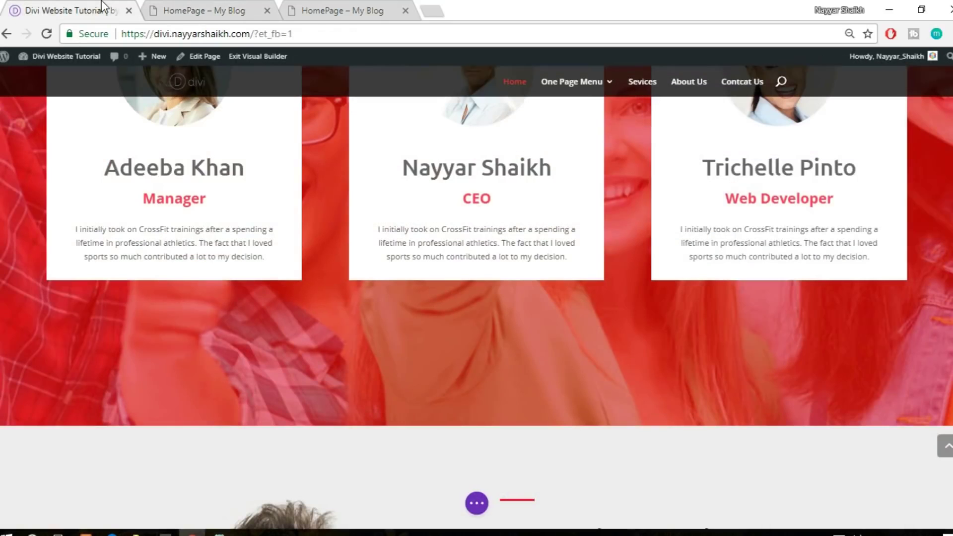
left_click(174, 7)
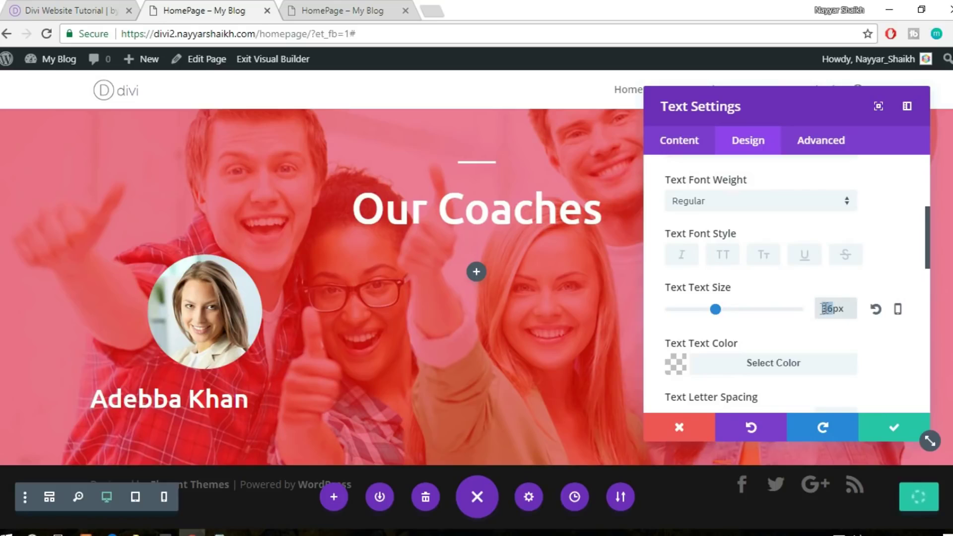
key("BackSpace")
type("45")
key("ctrl+a")
type("35px")
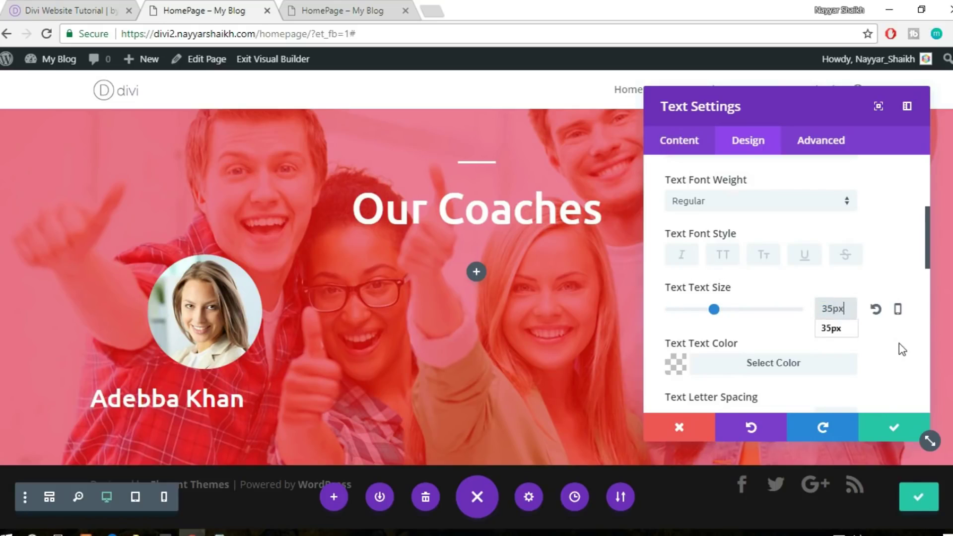
left_click(900, 343)
Center the name text under the photo and save the module settings
scroll(877, 350, "down", 7)
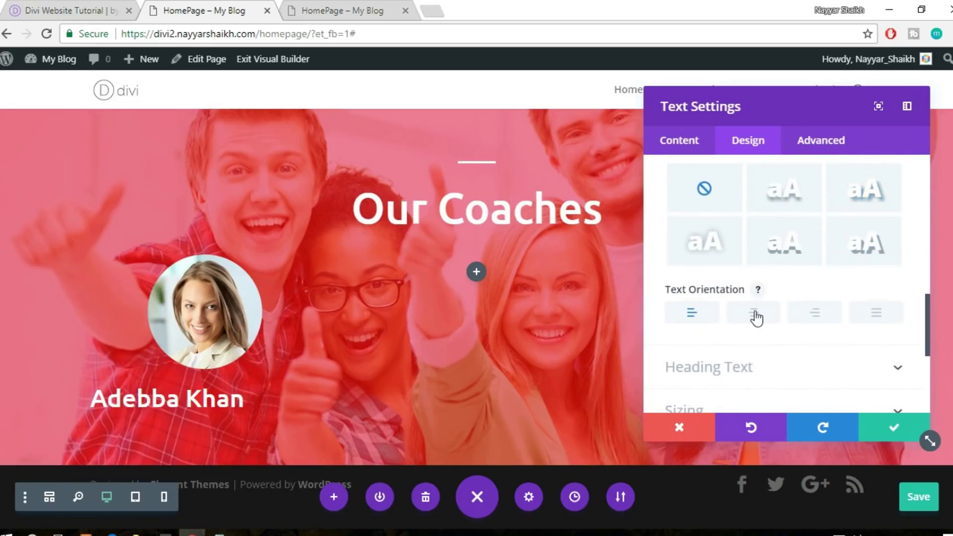
left_click(754, 312)
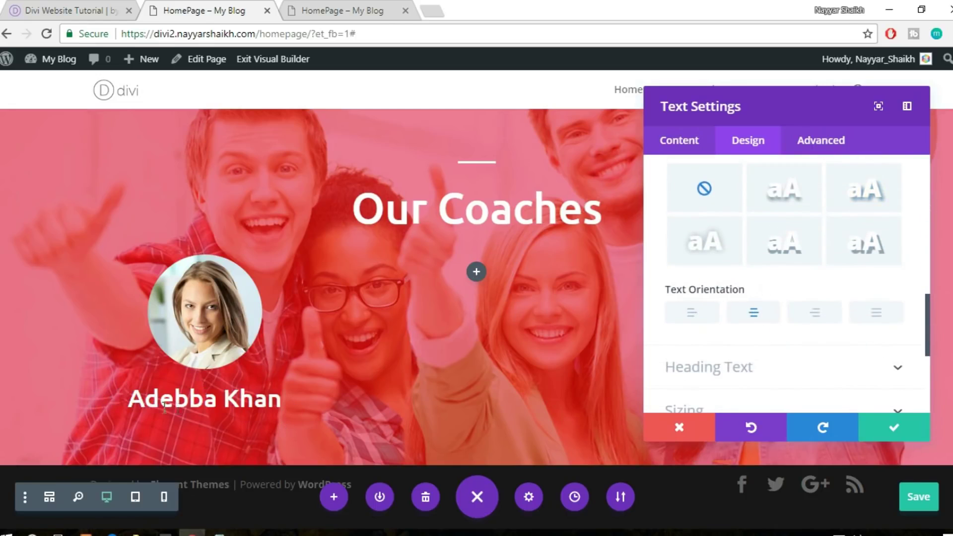
type("e")
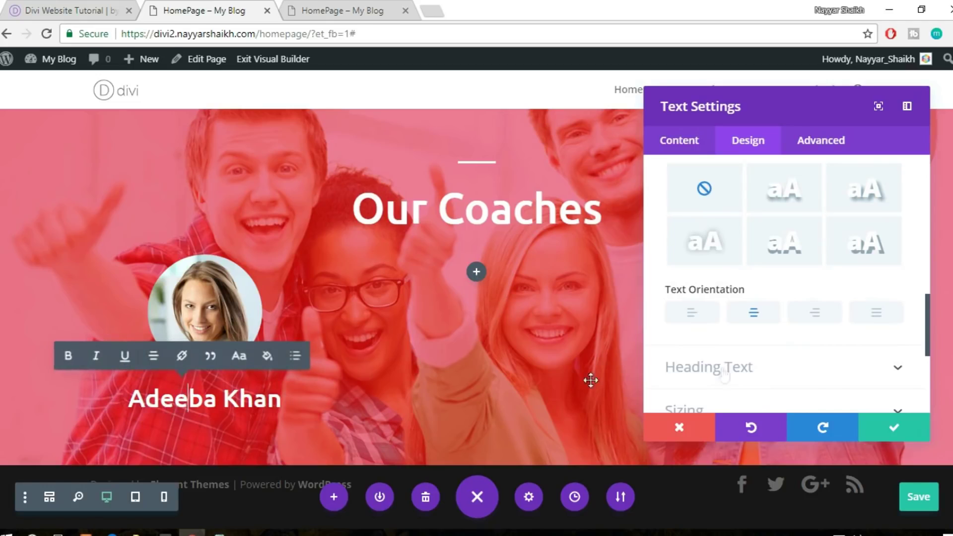
left_click(893, 431)
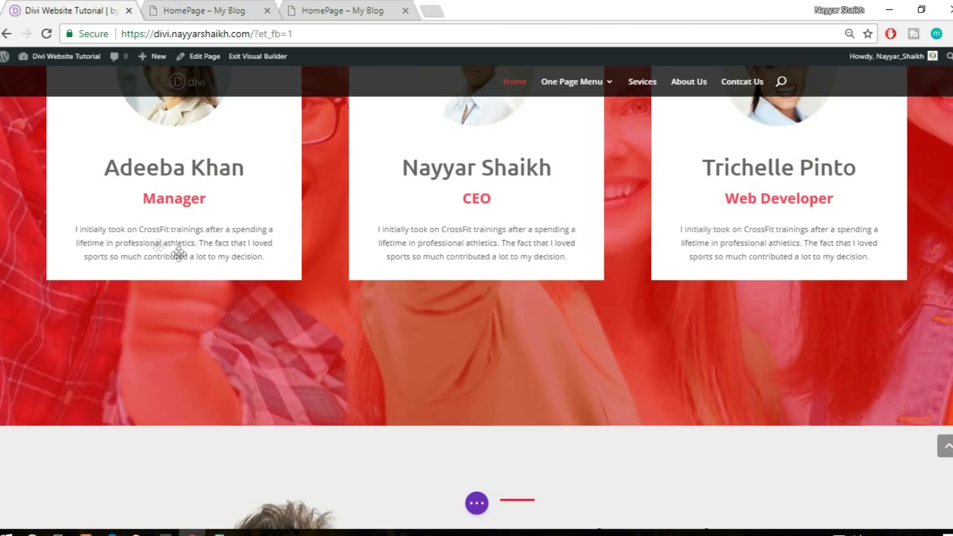
left_click(165, 6)
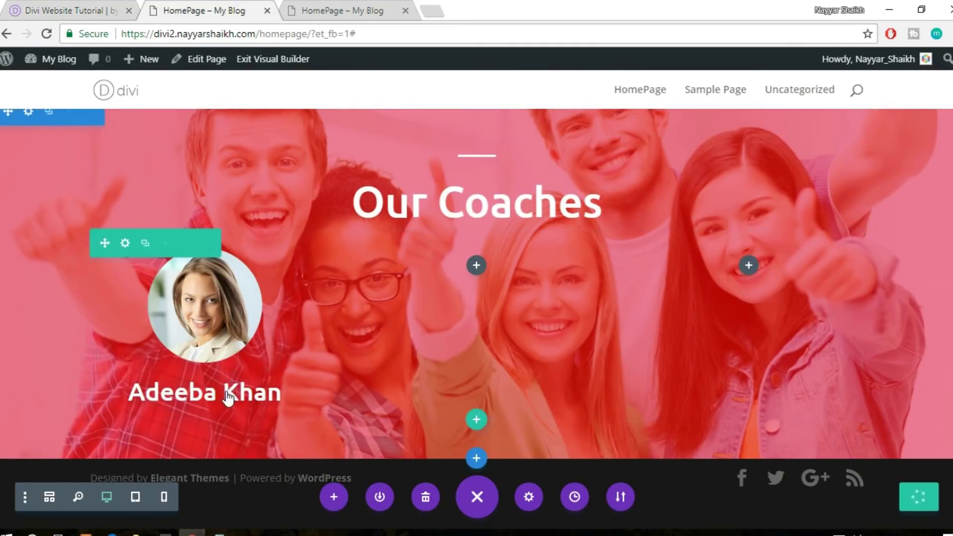
Duplicate the name module and change the copy's text to 'Manager'
mouse_move(226, 399)
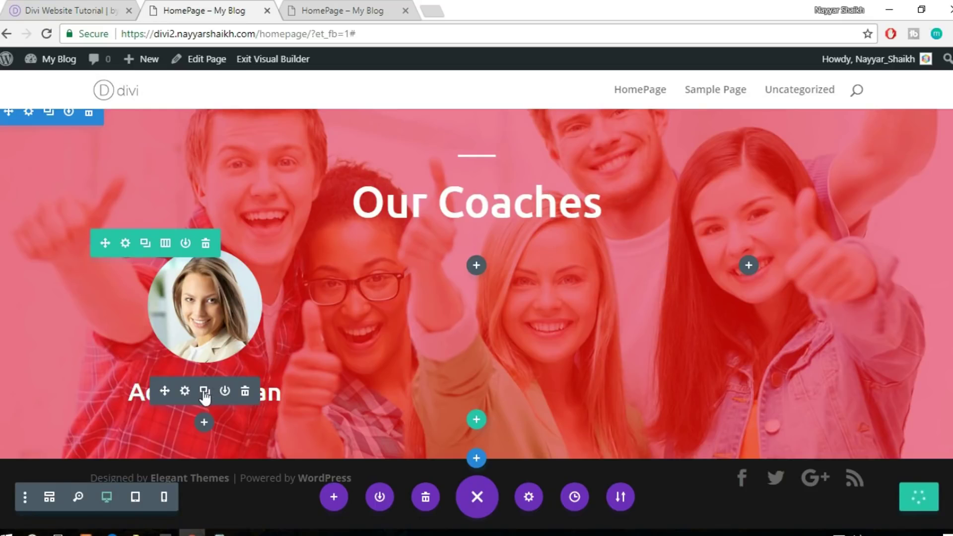
left_click(204, 396)
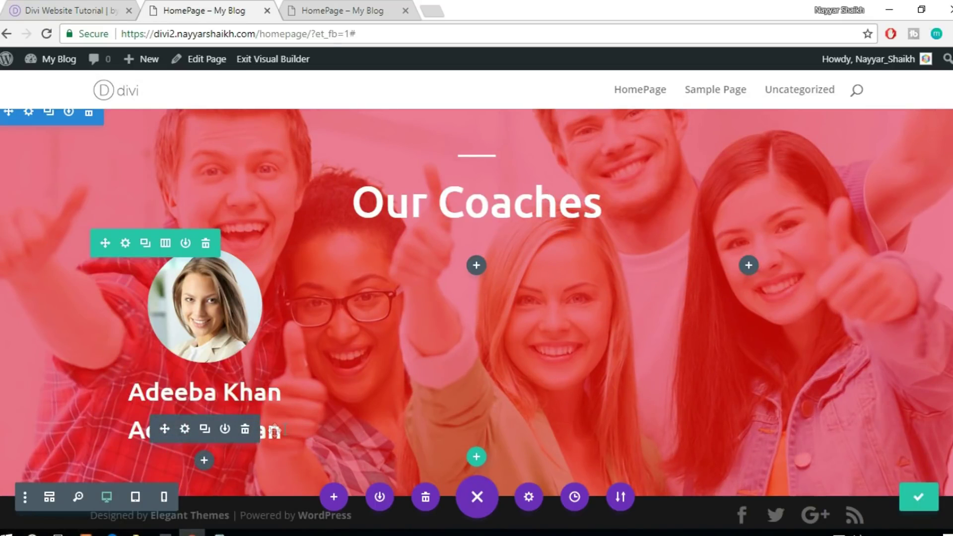
key("ctrl+a")
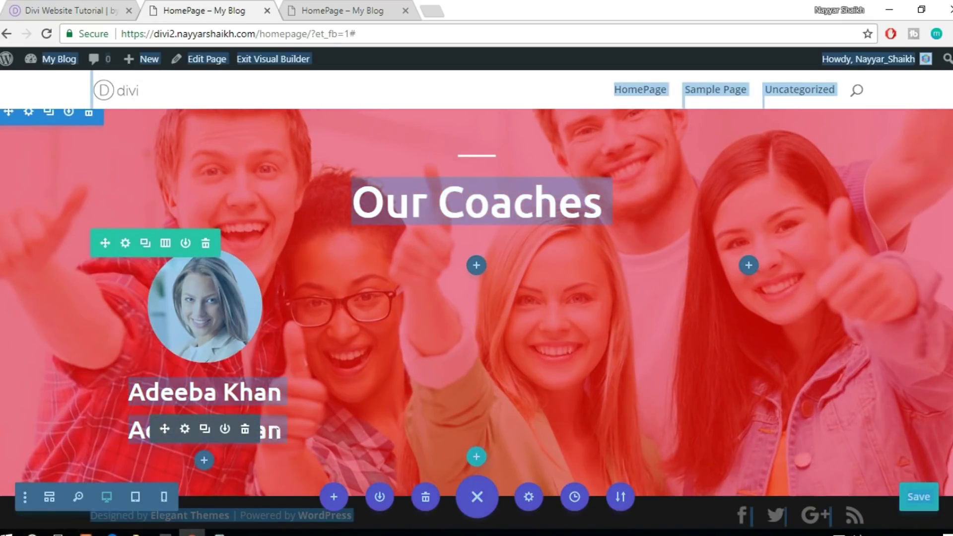
left_click(185, 428)
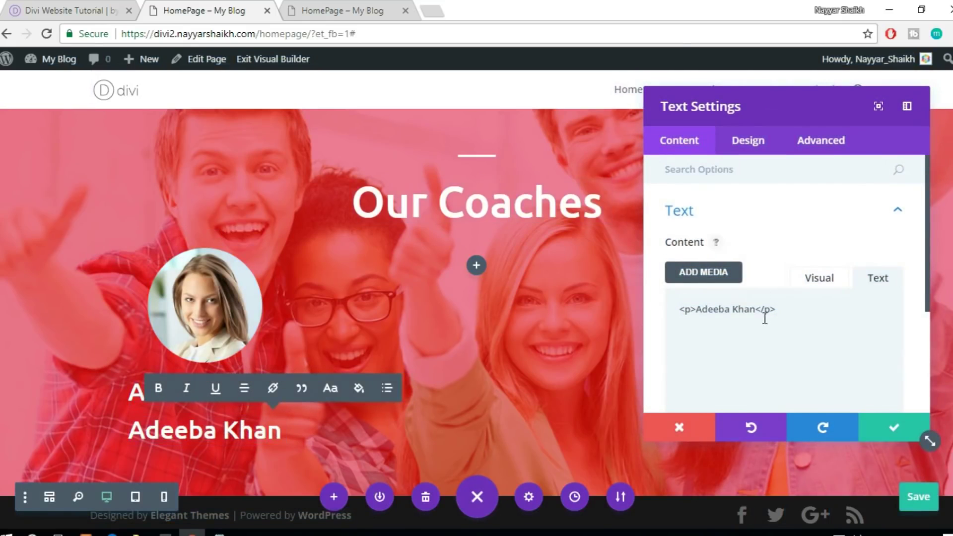
double_click(741, 329)
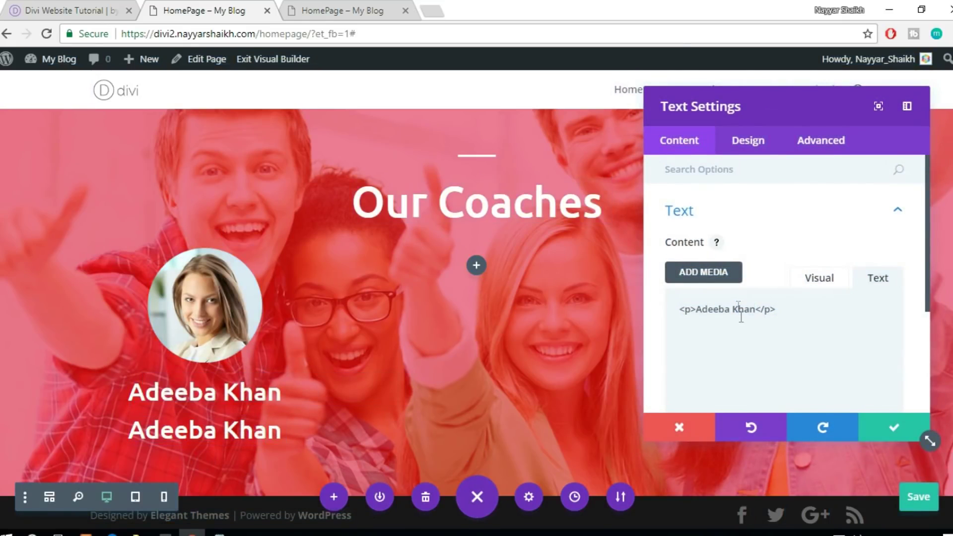
left_click_drag(699, 314, 727, 310)
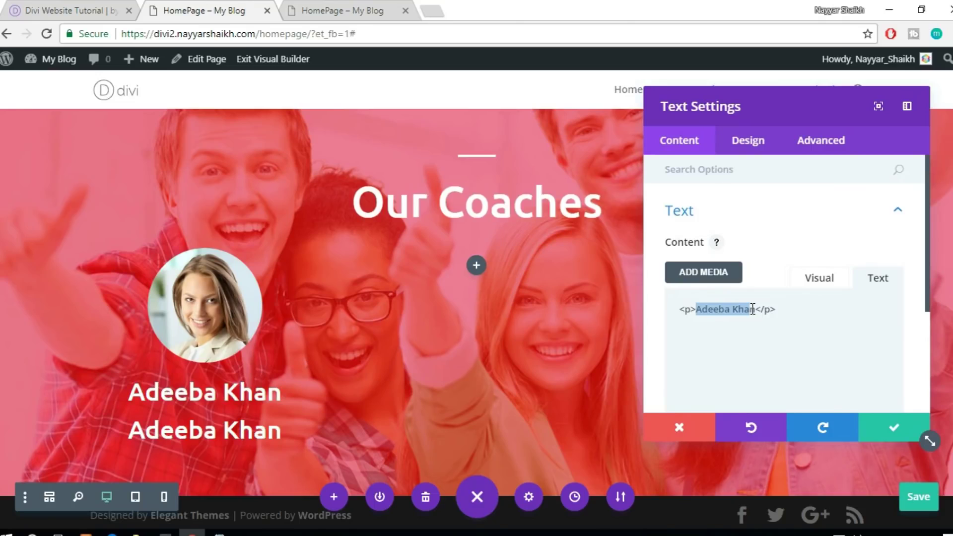
key("BackSpace")
type("Ma")
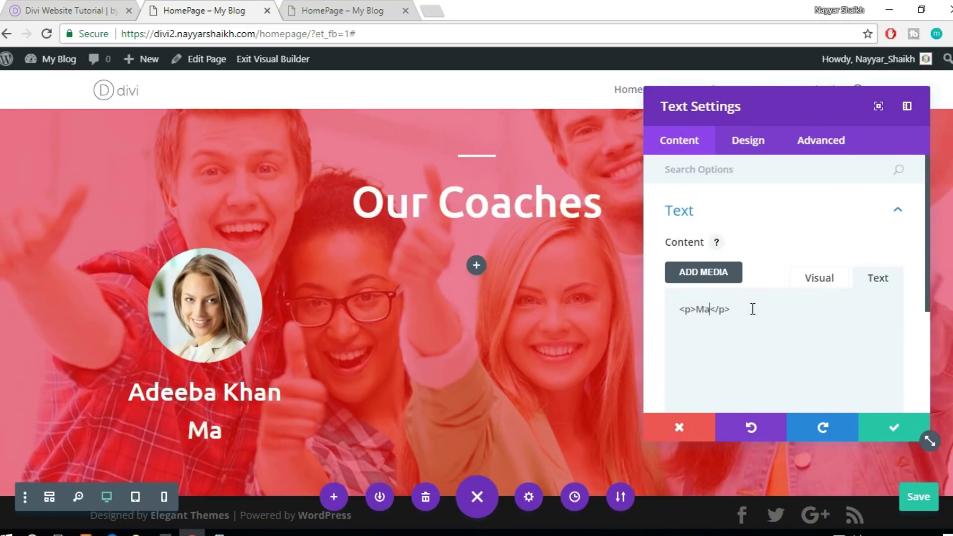
type("nager")
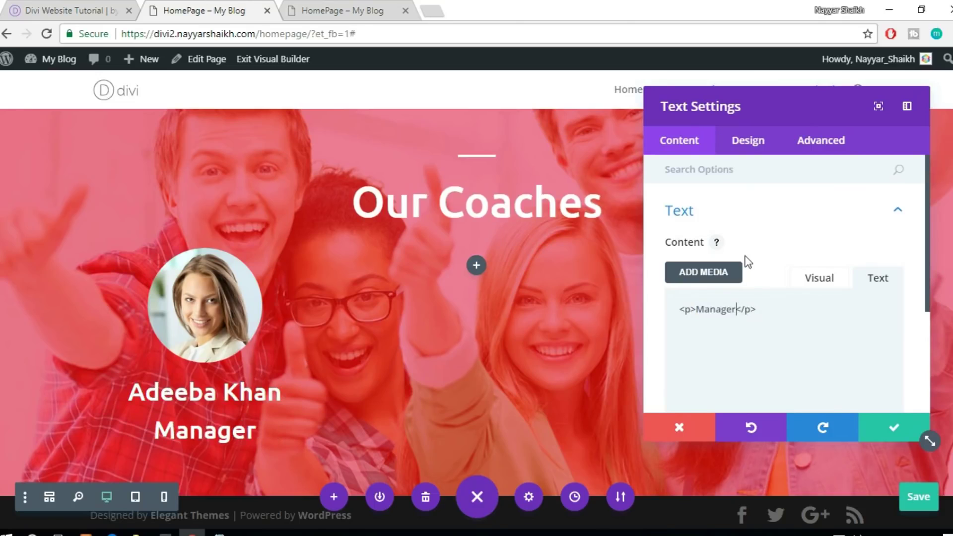
Set the Manager subtitle's text size to 30px
left_click(751, 144)
left_click(765, 222)
scroll(794, 248, "down", 5)
left_click_drag(833, 308, 809, 315)
type("25px")
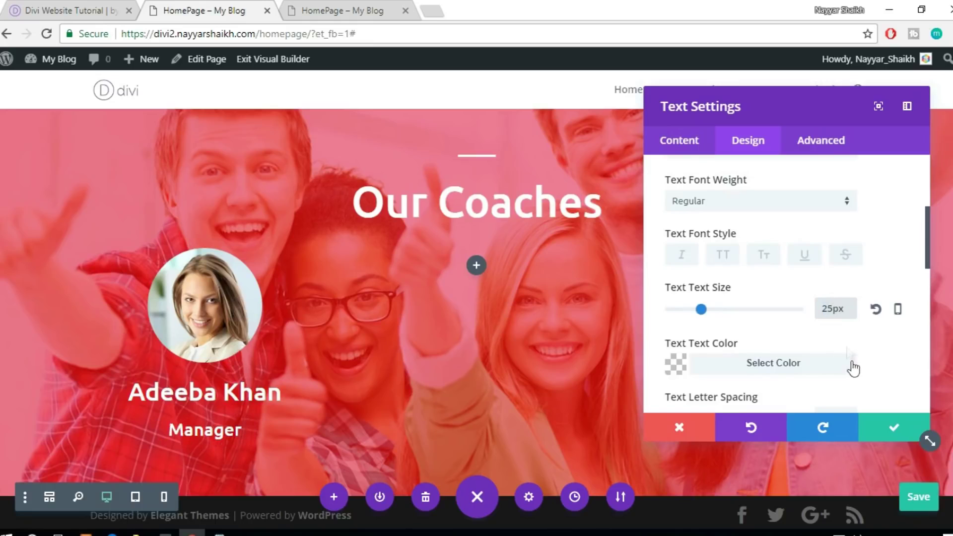
type("30px")
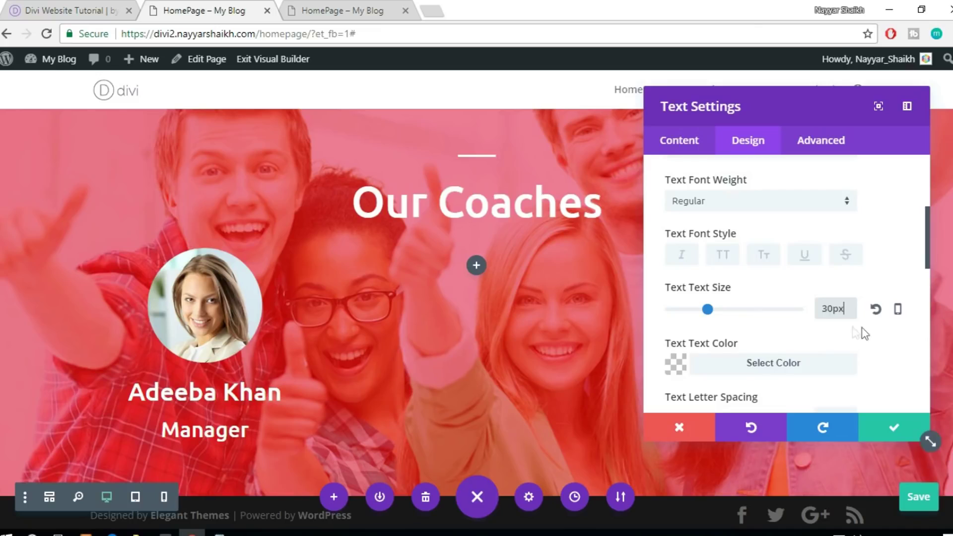
scroll(855, 332, "down", 2)
Color the Manager subtitle text #ff3f56
left_click(761, 297)
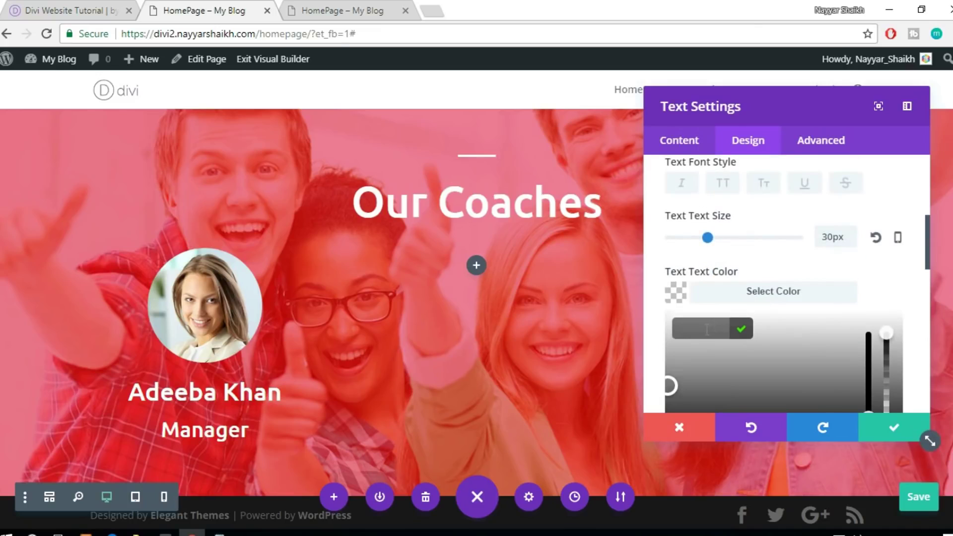
type("#")
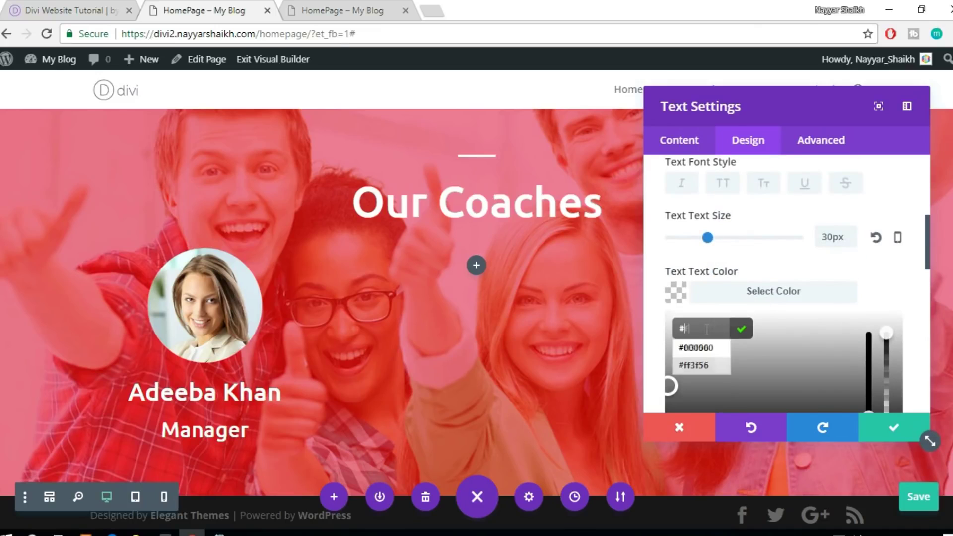
type("ff5f56")
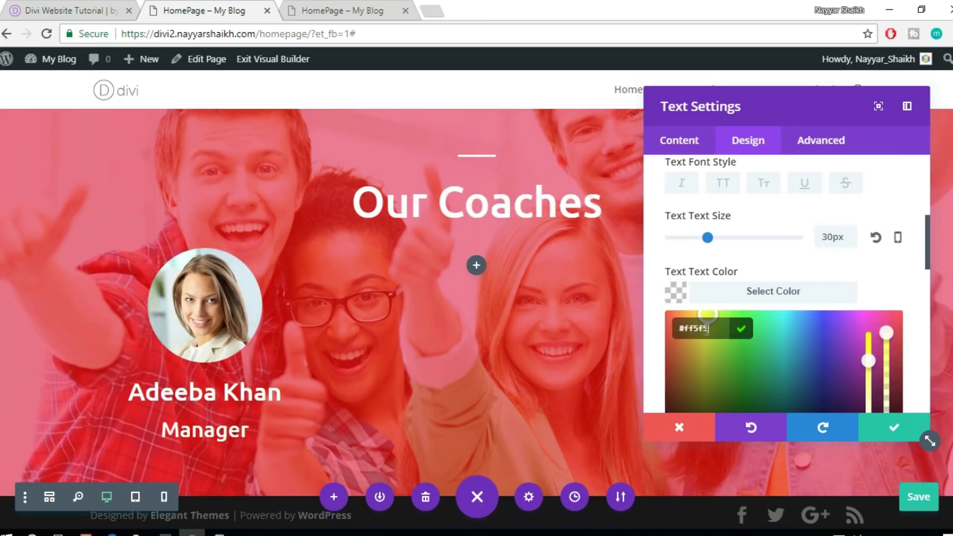
left_click(97, 9)
left_click(212, 7)
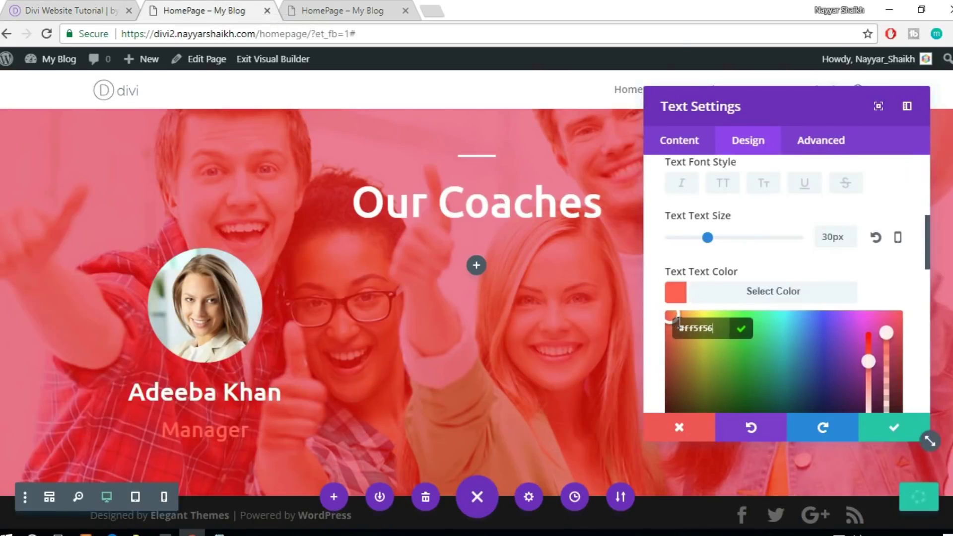
key("BackSpace")
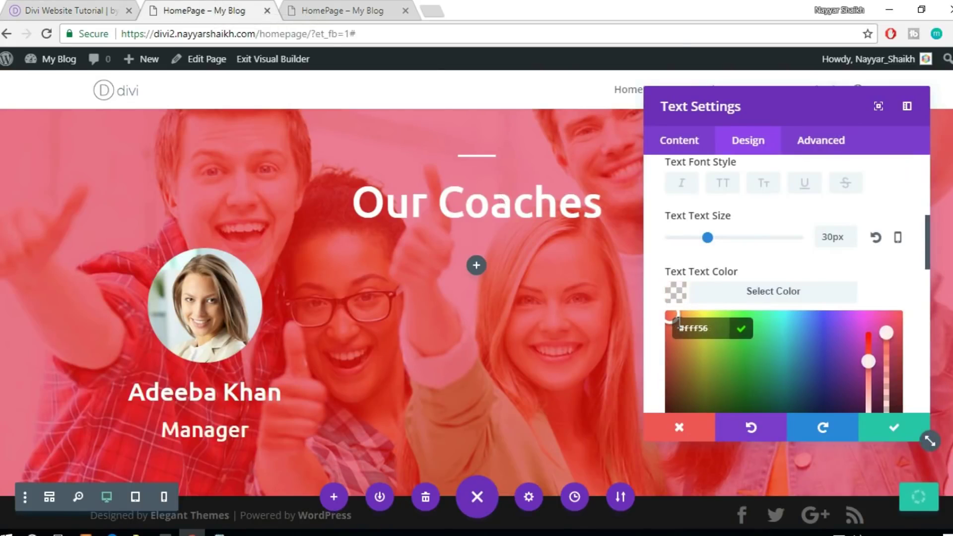
type("3")
Compare the subtitle with the reference coach cards and save its settings
scroll(736, 343, "down", 2)
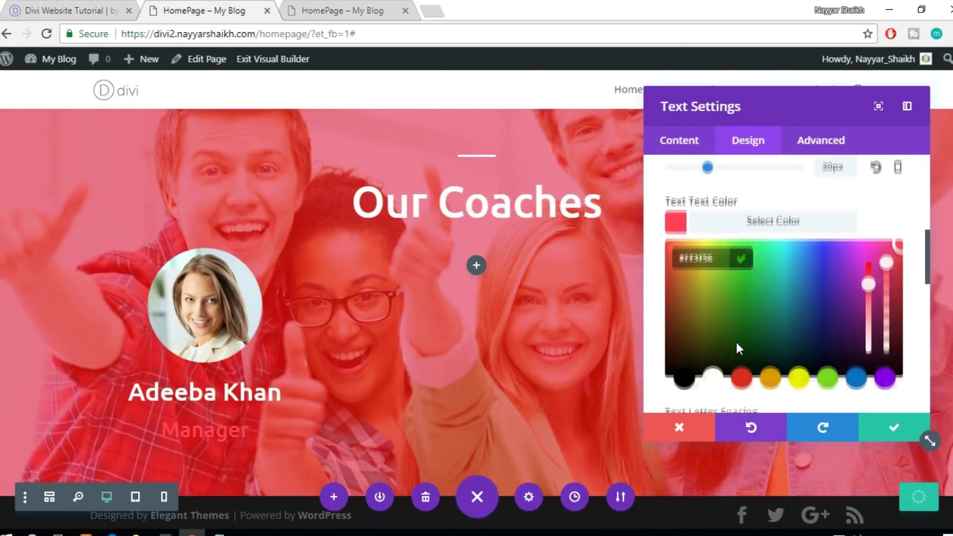
scroll(253, 422, "down", 1)
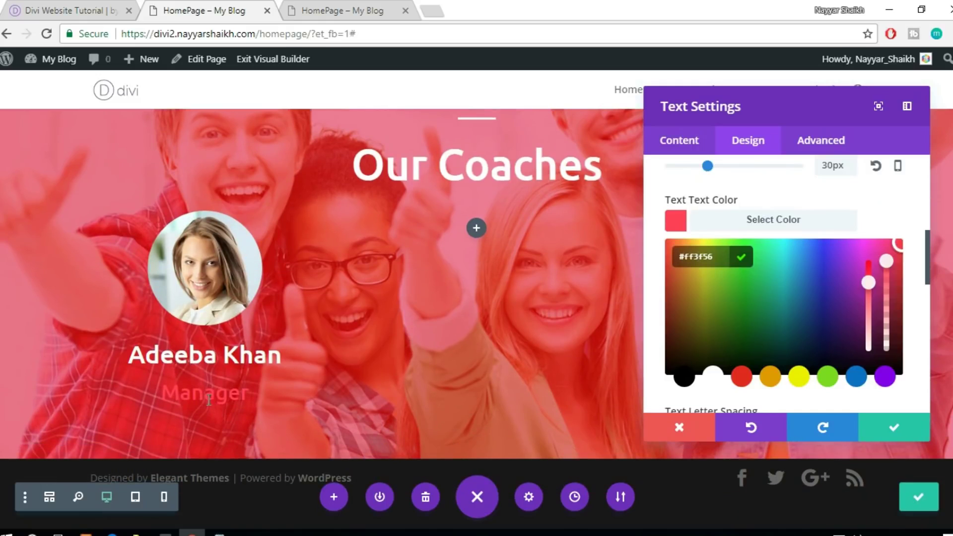
left_click(51, 7)
scroll(203, 301, "up", 3)
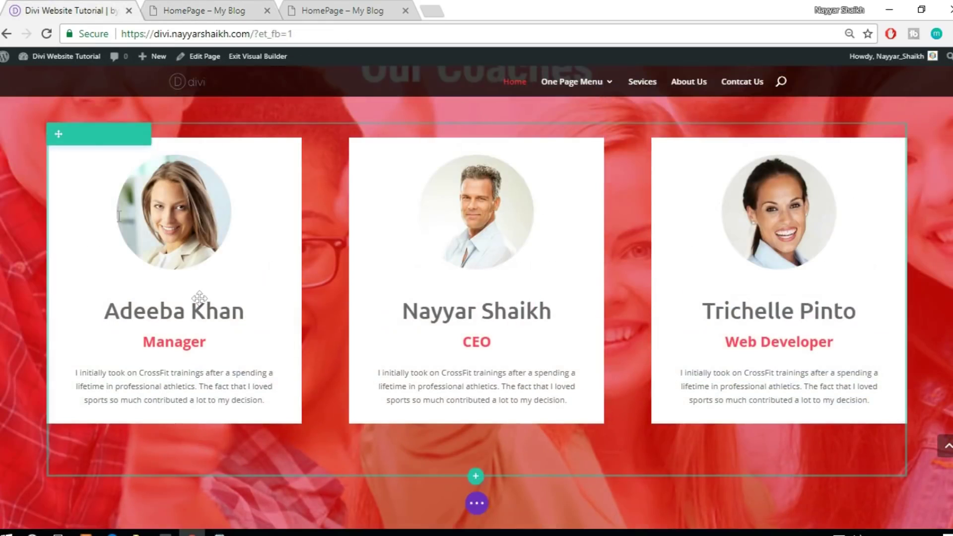
left_click(201, 7)
left_click(893, 426)
left_click(75, 7)
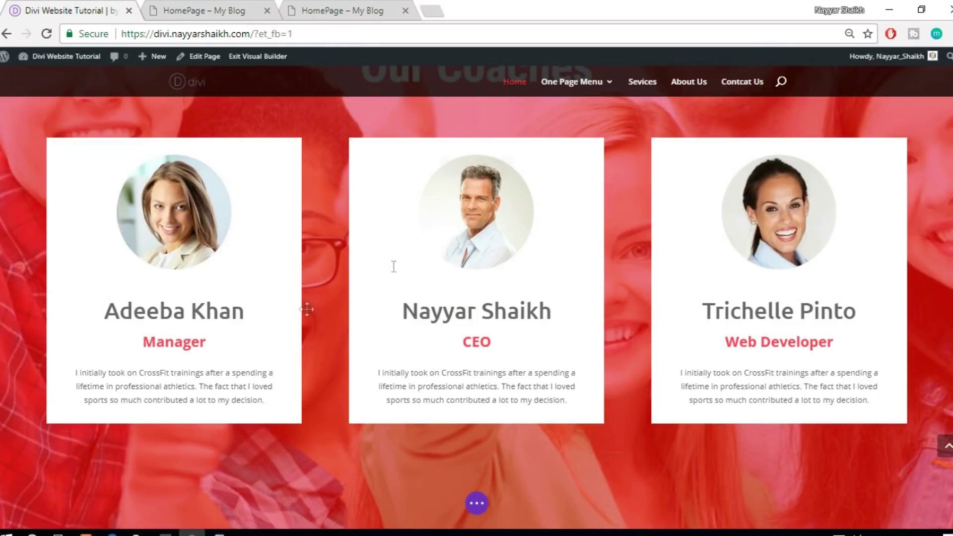
Copy the reference card's CrossFit paragraph into a new Text module under Manager
left_click_drag(76, 372, 279, 403)
key("ctrl+c")
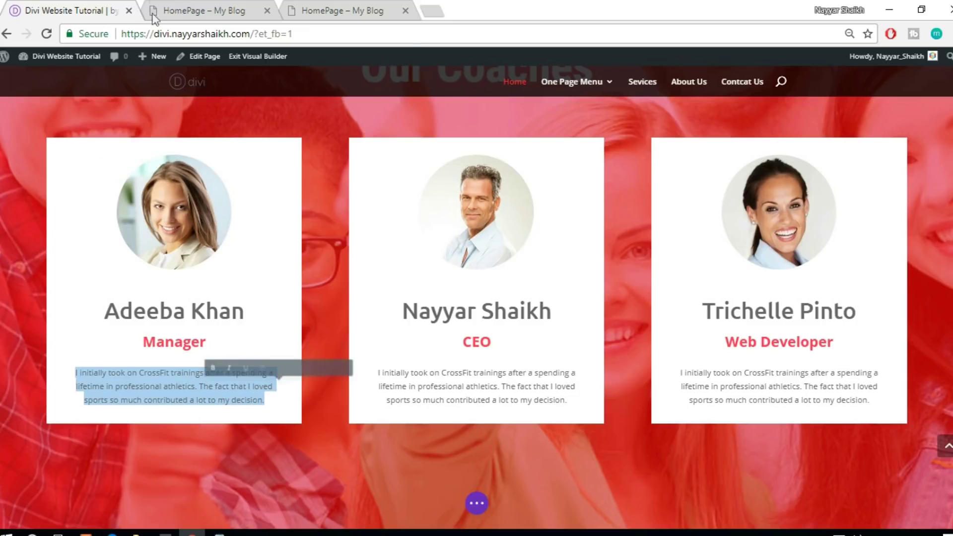
key("ctrl+Tab")
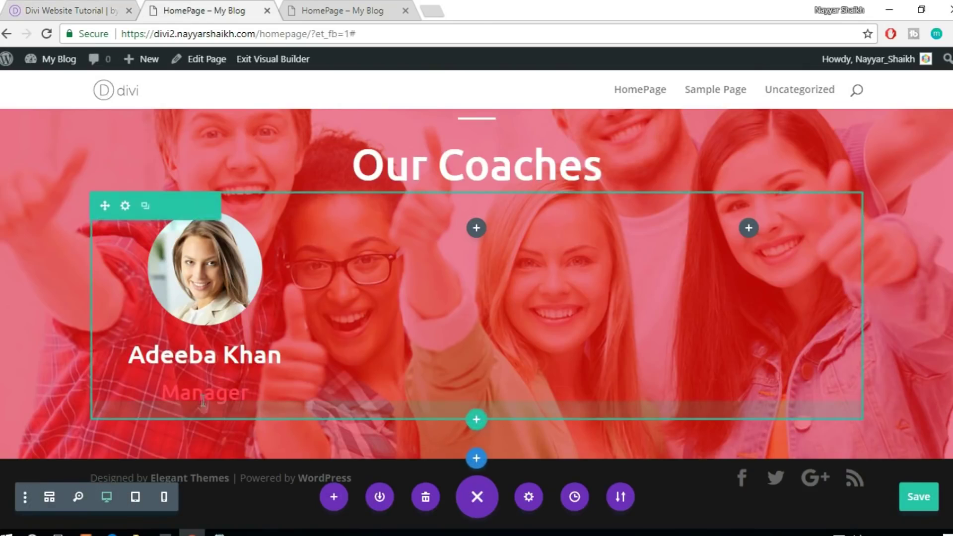
mouse_move(202, 389)
left_click(203, 425)
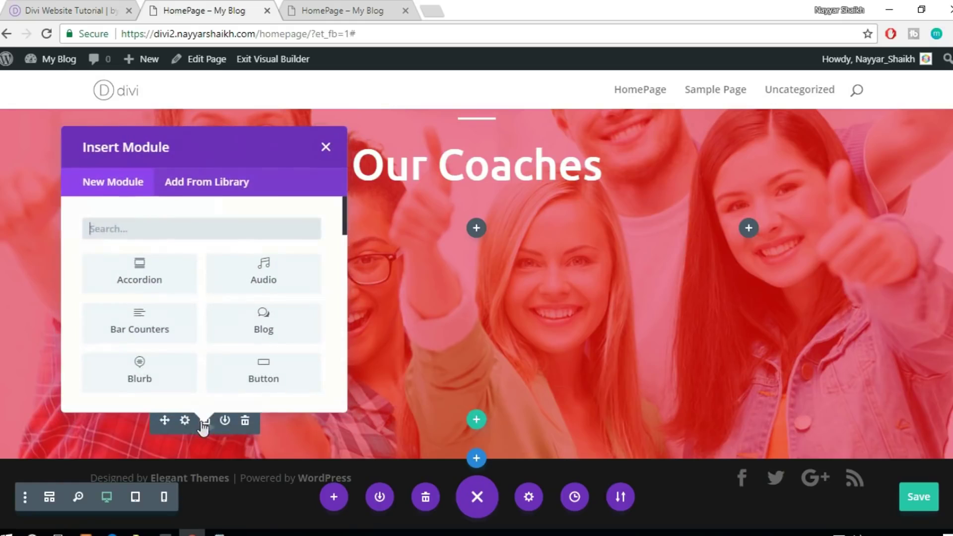
type("text")
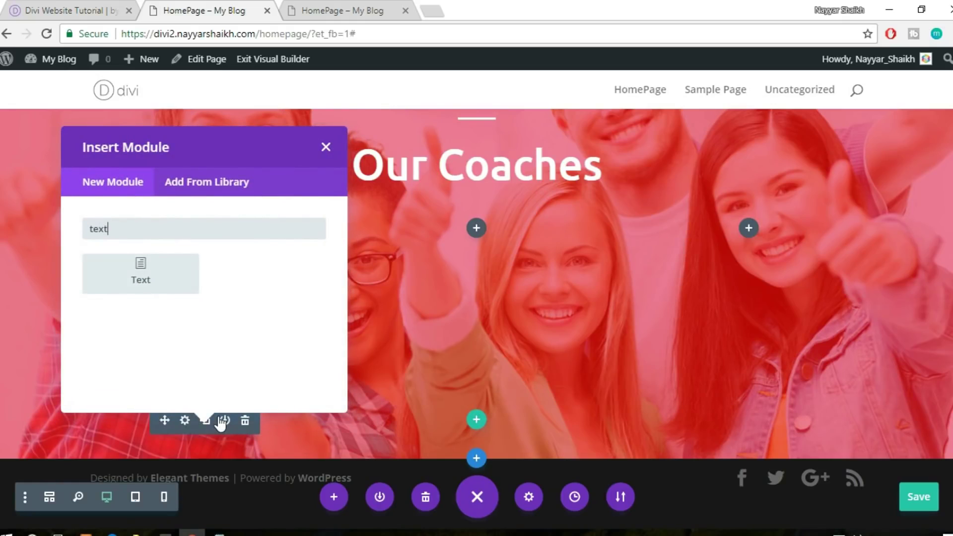
left_click(159, 284)
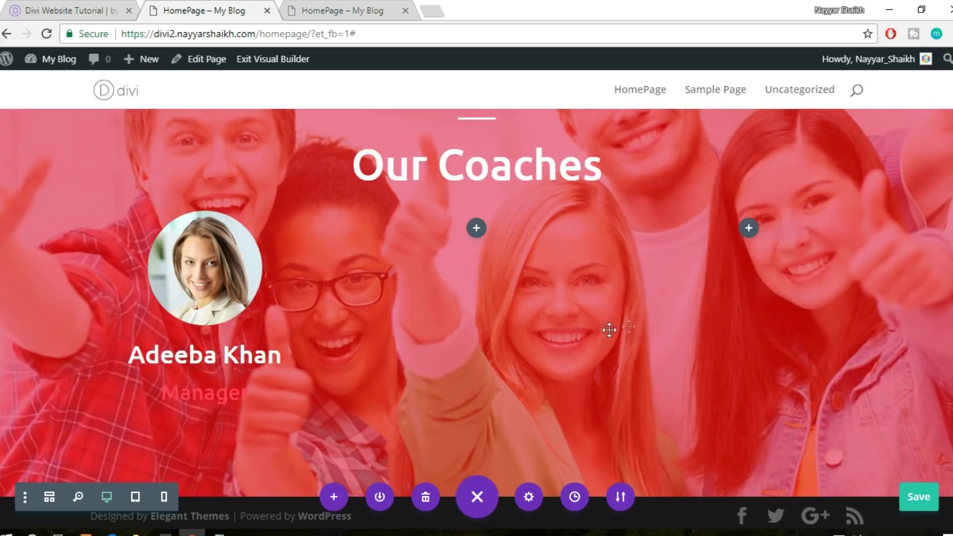
left_click(812, 326)
key("ctrl+v")
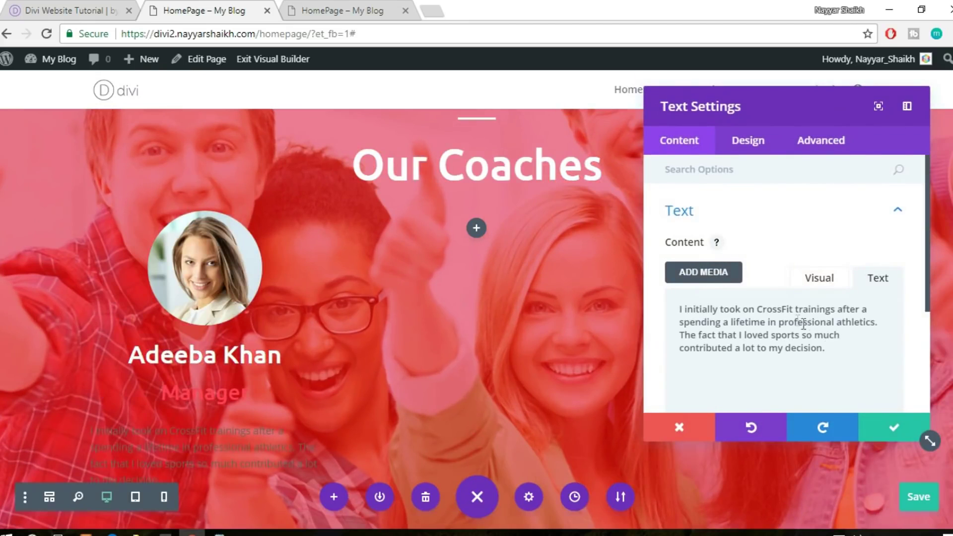
Center-align the bio paragraph and save the module
left_click(748, 140)
scroll(800, 253, "down", 2)
scroll(800, 253, "up", 2)
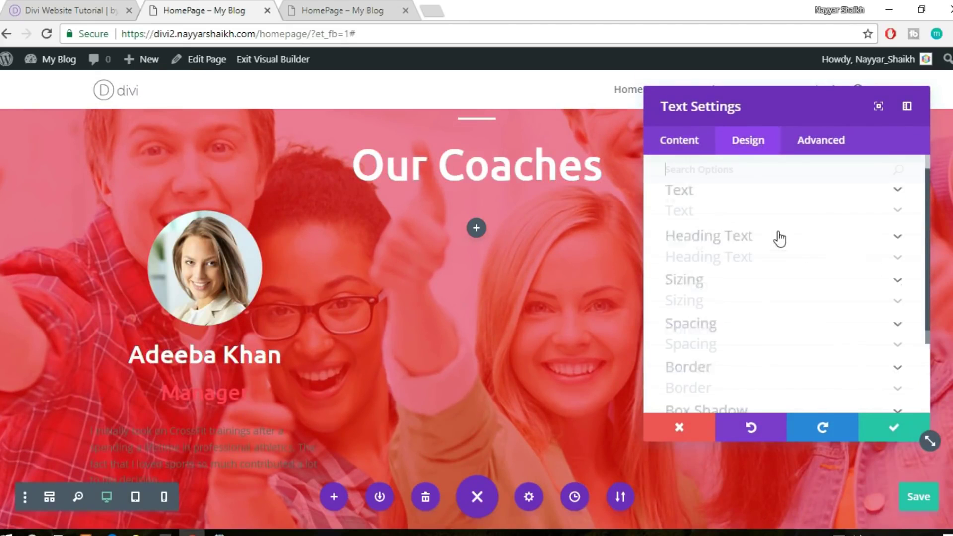
left_click(734, 215)
scroll(768, 234, "down", 6)
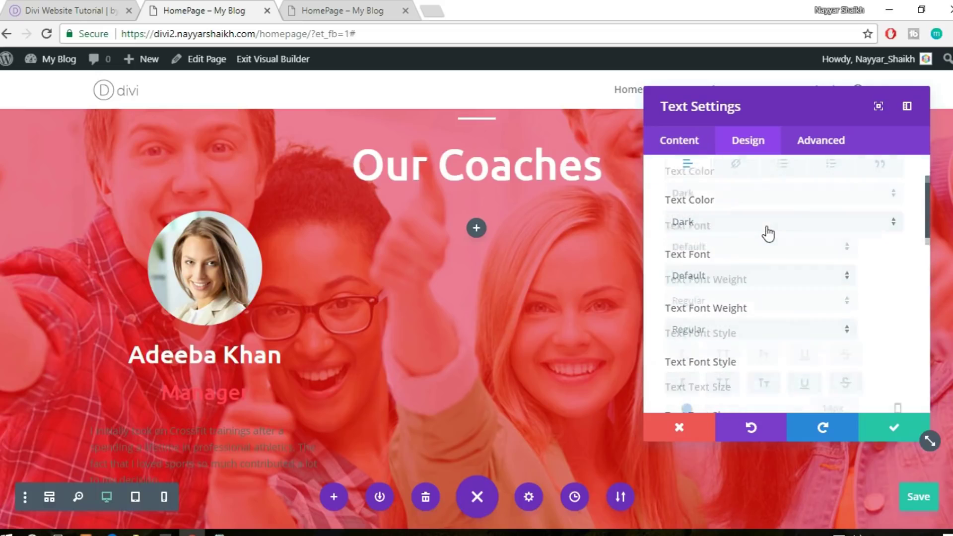
scroll(809, 279, "down", 4)
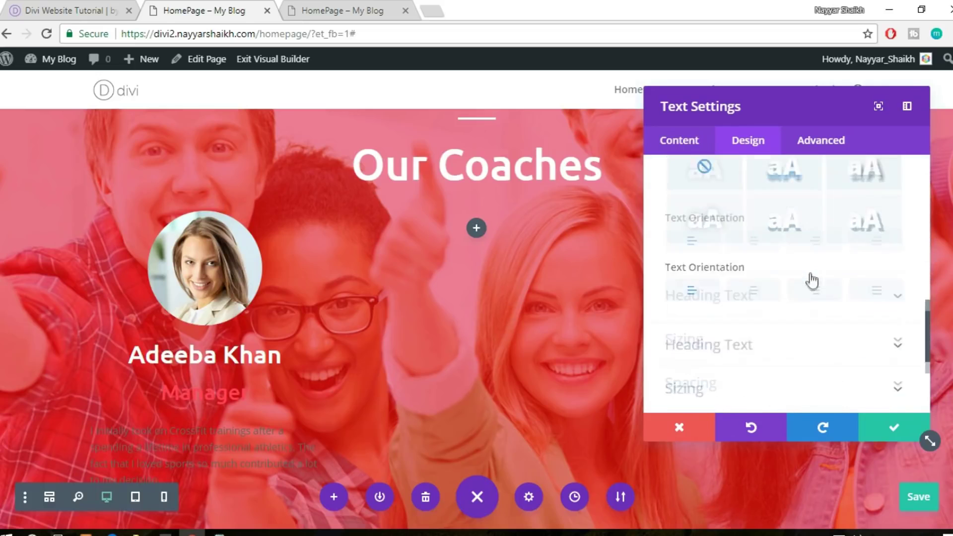
left_click(766, 250)
scroll(336, 307, "down", 2)
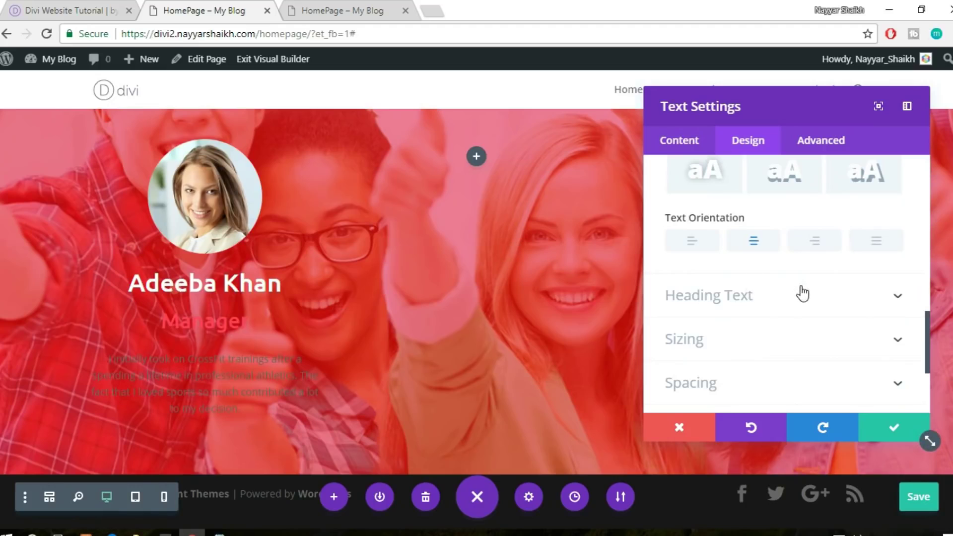
left_click(886, 435)
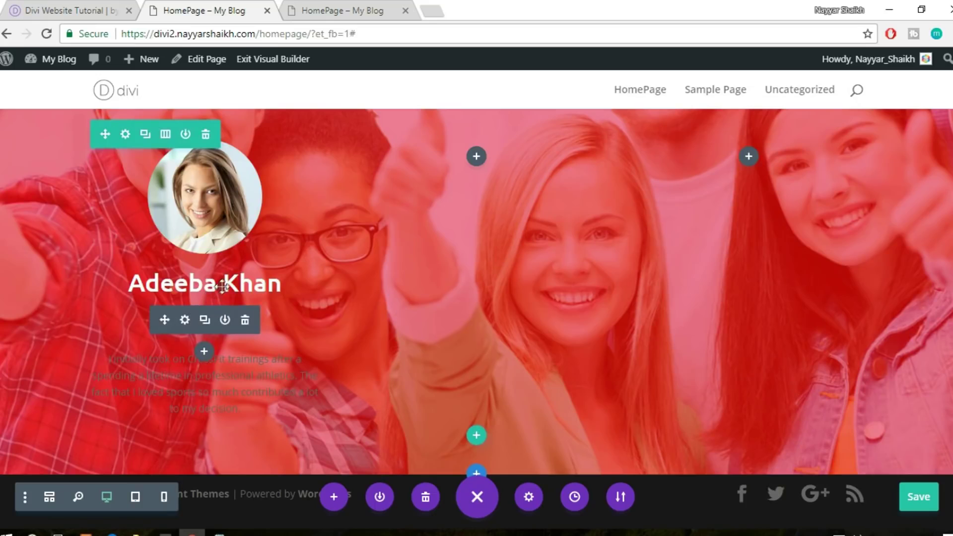
Switch the coach name's text colour to Dark and save it
left_click(18, 6)
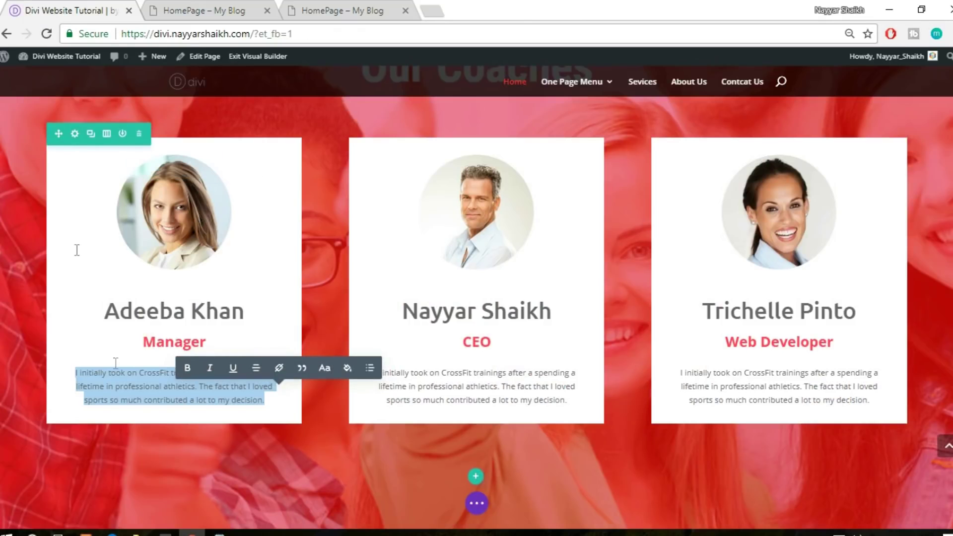
left_click(204, 10)
mouse_move(241, 283)
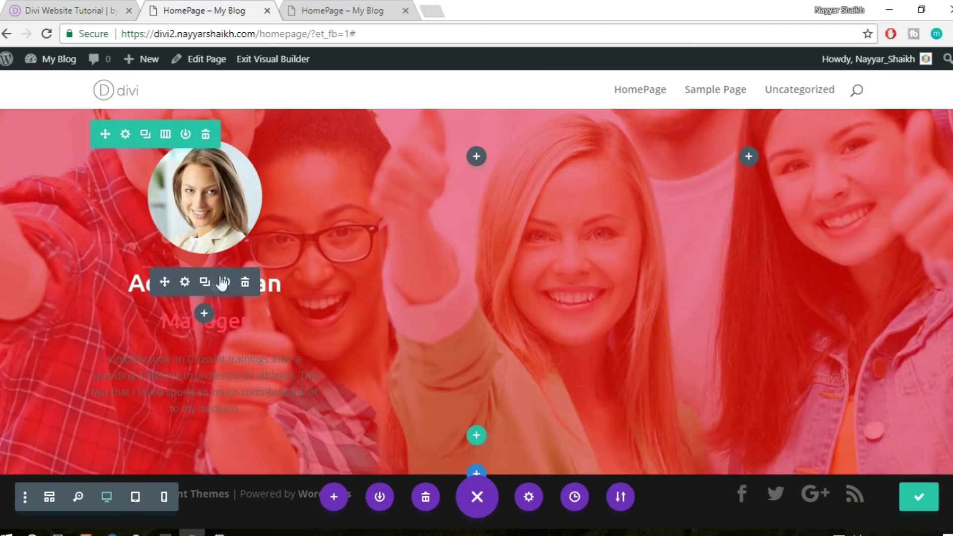
left_click(186, 282)
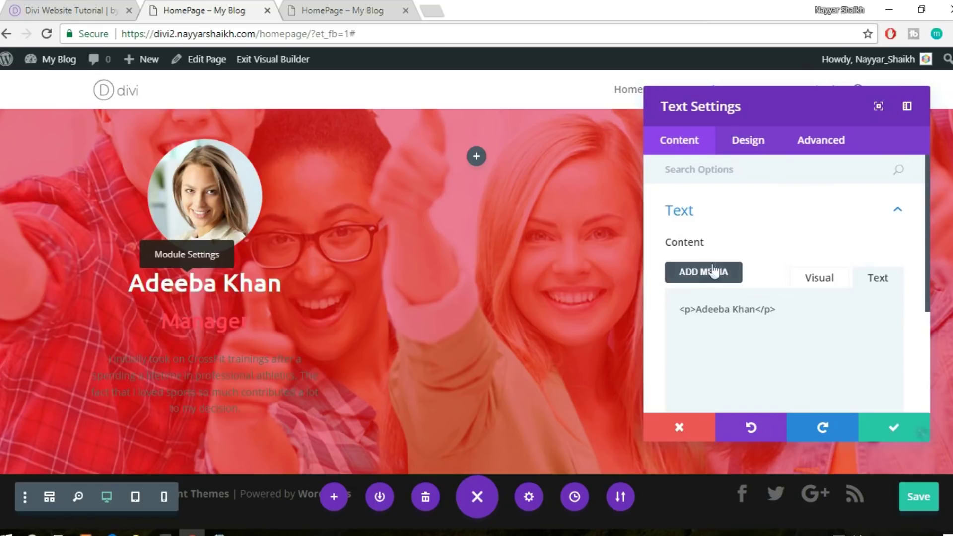
left_click(758, 143)
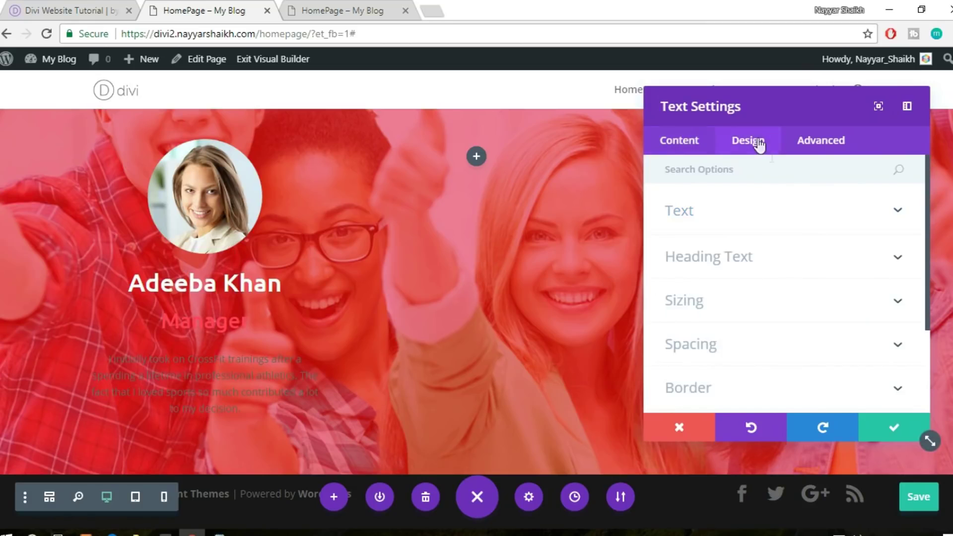
left_click(760, 212)
left_click(748, 310)
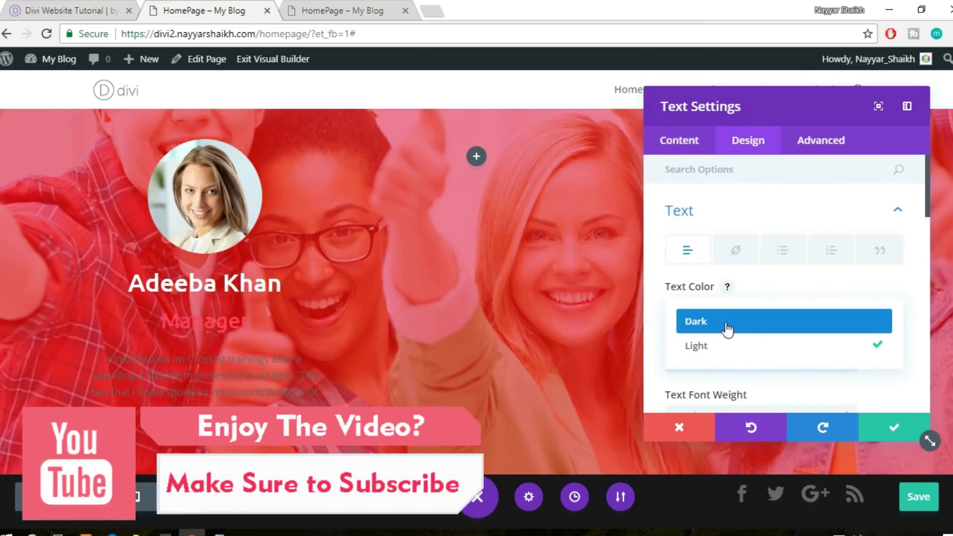
left_click(727, 327)
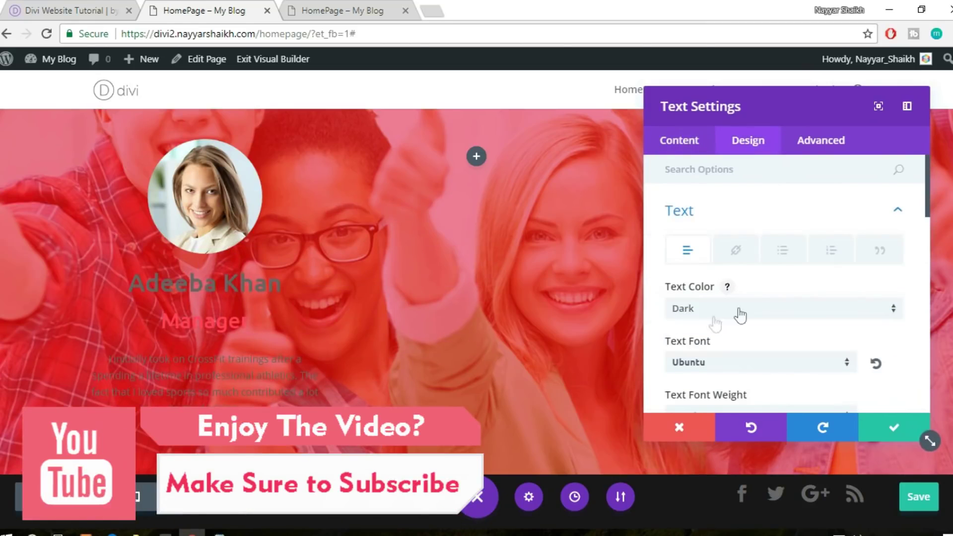
left_click(875, 431)
scroll(549, 451, "up", 2)
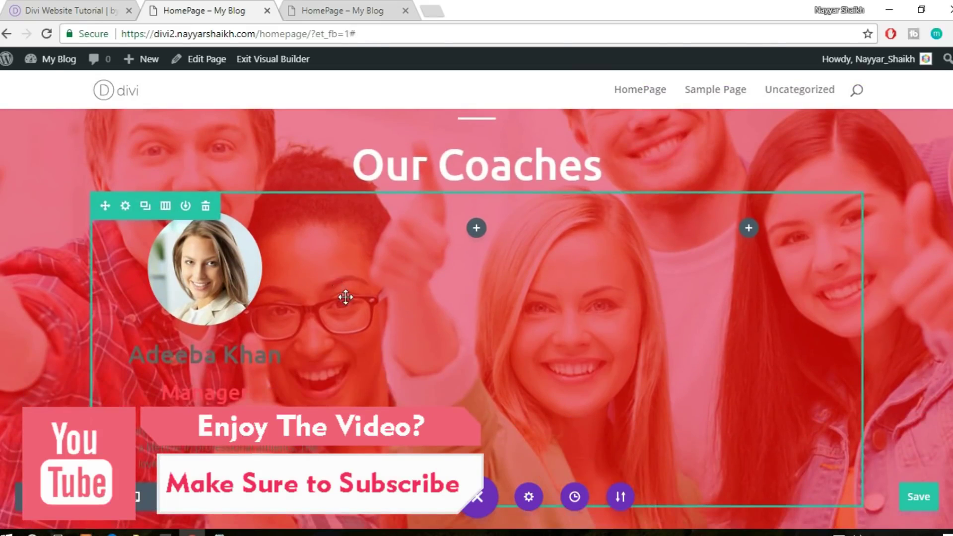
scroll(347, 306, "up", 10)
left_click_drag(345, 296, 212, 351)
scroll(253, 328, "down", 10)
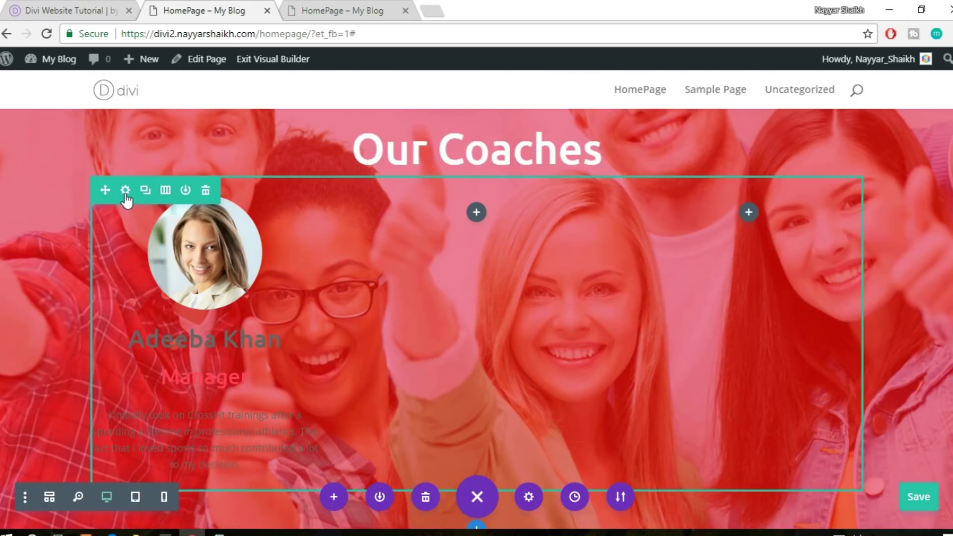
Set column 1 of the coaches row to a white #ffffff background
left_click(126, 195)
left_click(751, 213)
scroll(844, 263, "down", 5)
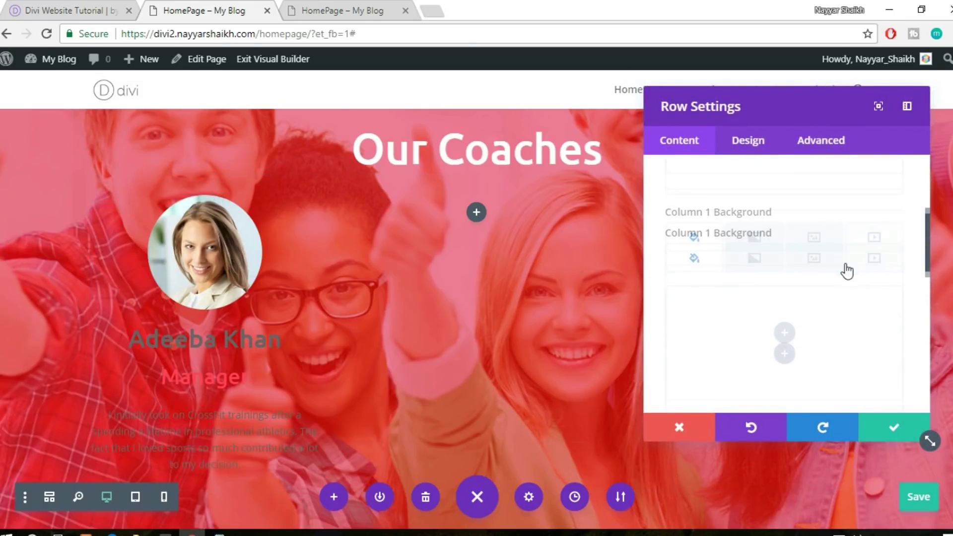
left_click(787, 278)
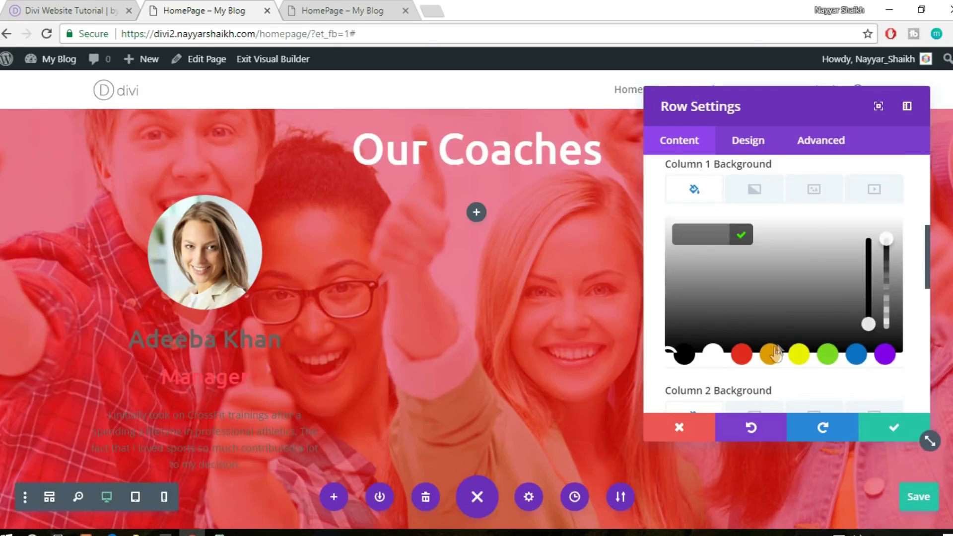
left_click(687, 307)
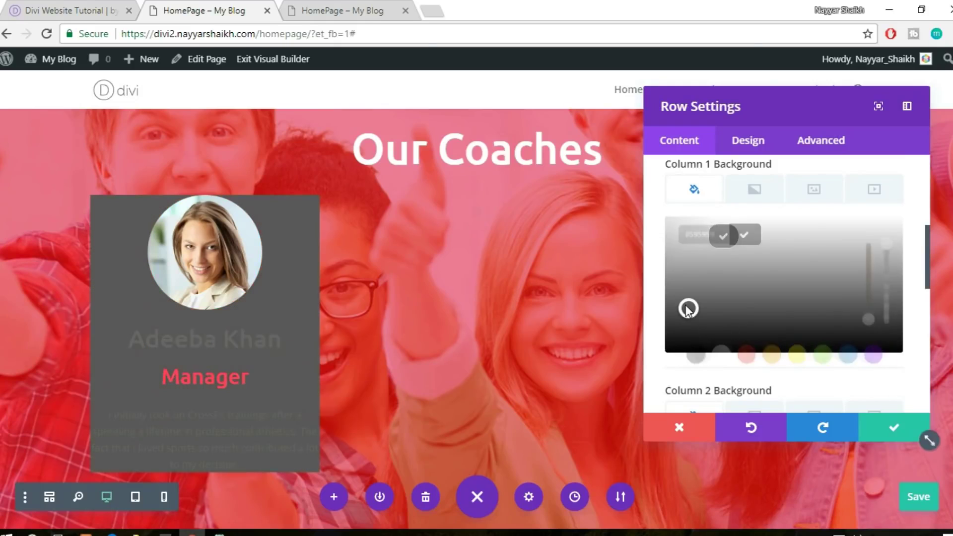
left_click(720, 353)
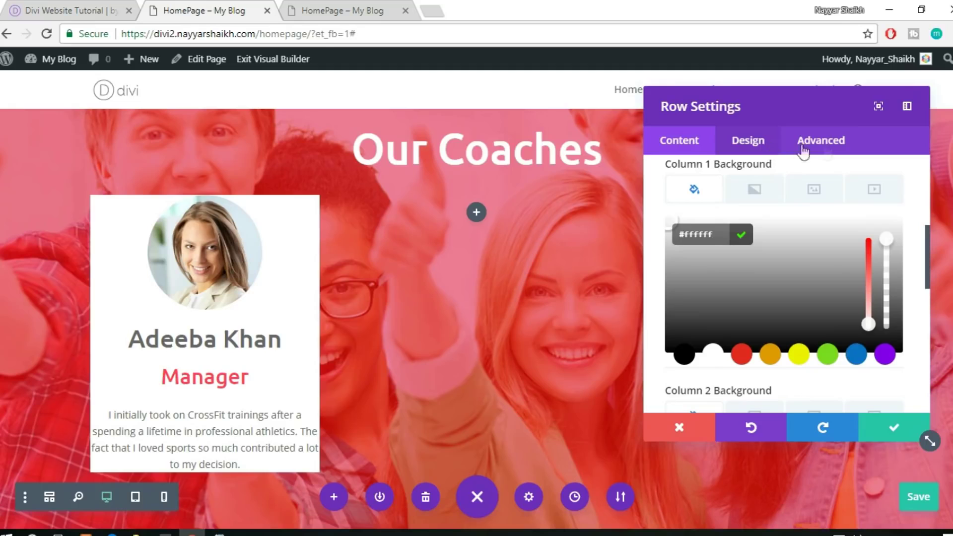
scroll(812, 251, "up", 6)
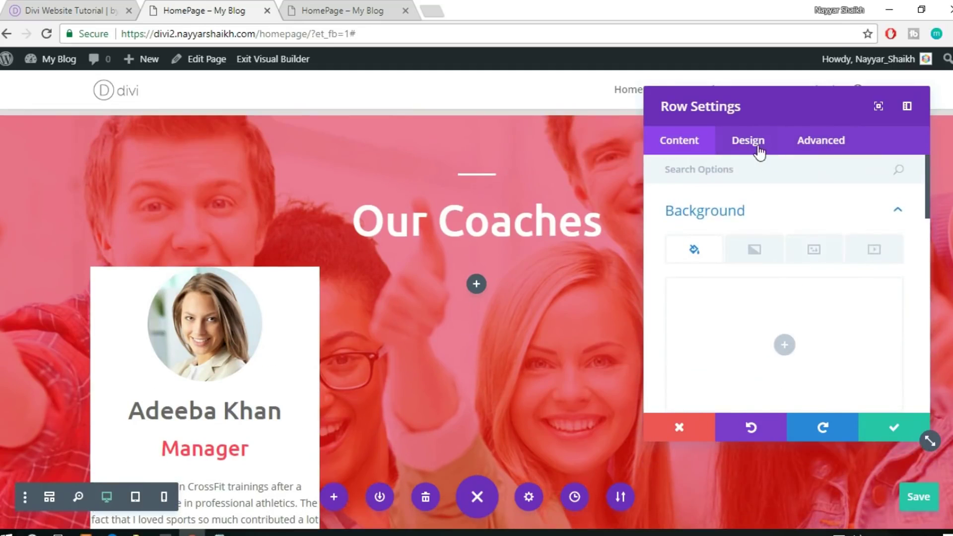
Open the coaches row's Spacing options on the Design tab
left_click(760, 150)
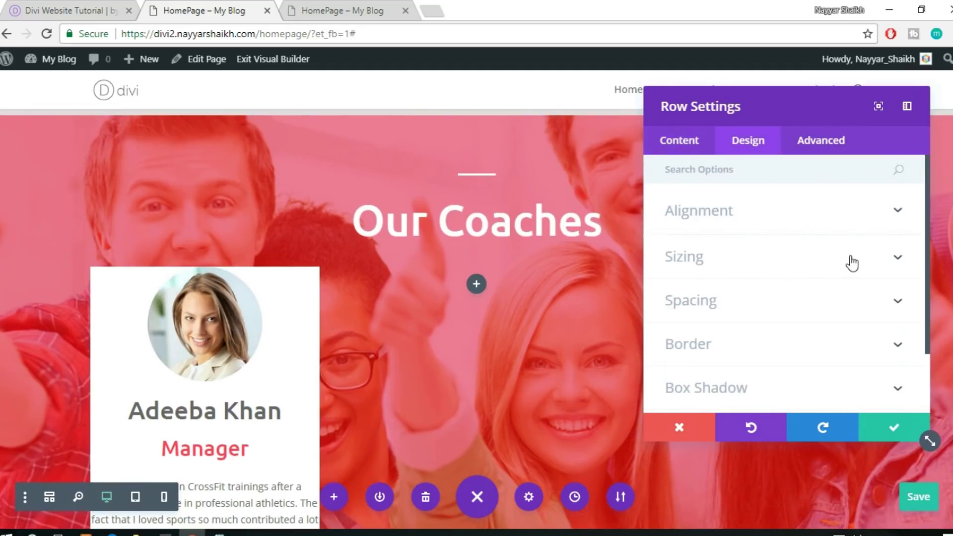
scroll(794, 239, "down", 2)
left_click(760, 235)
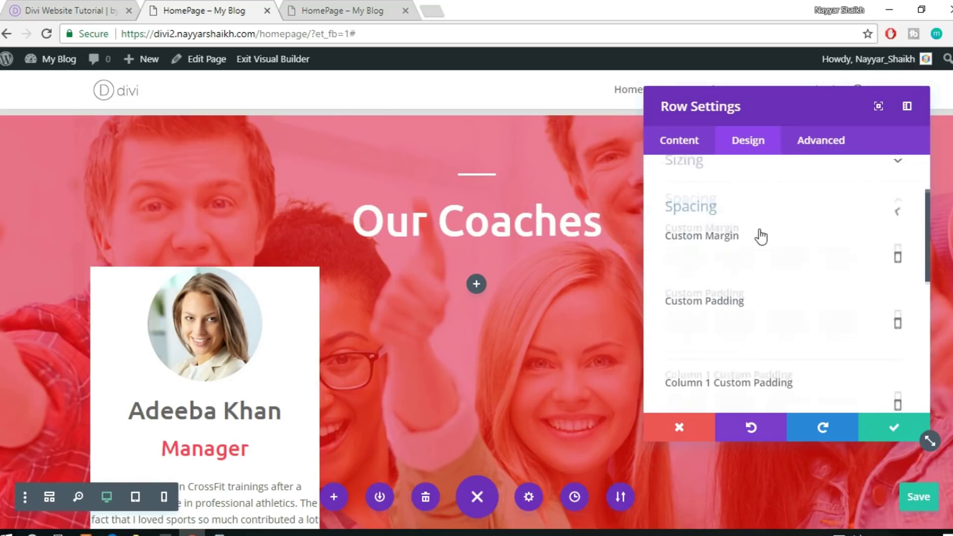
scroll(487, 283, "down", 1)
scroll(754, 293, "down", 1)
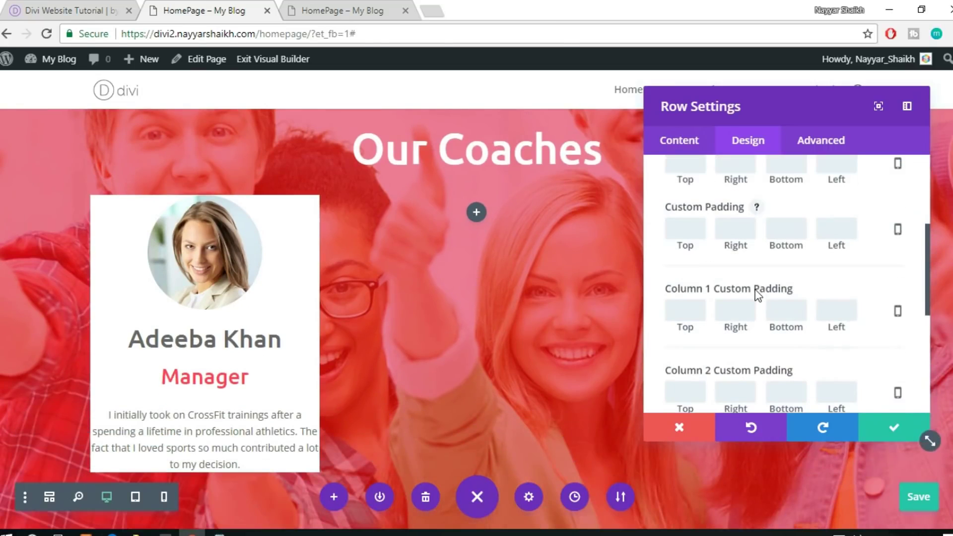
scroll(744, 309, "down", 1)
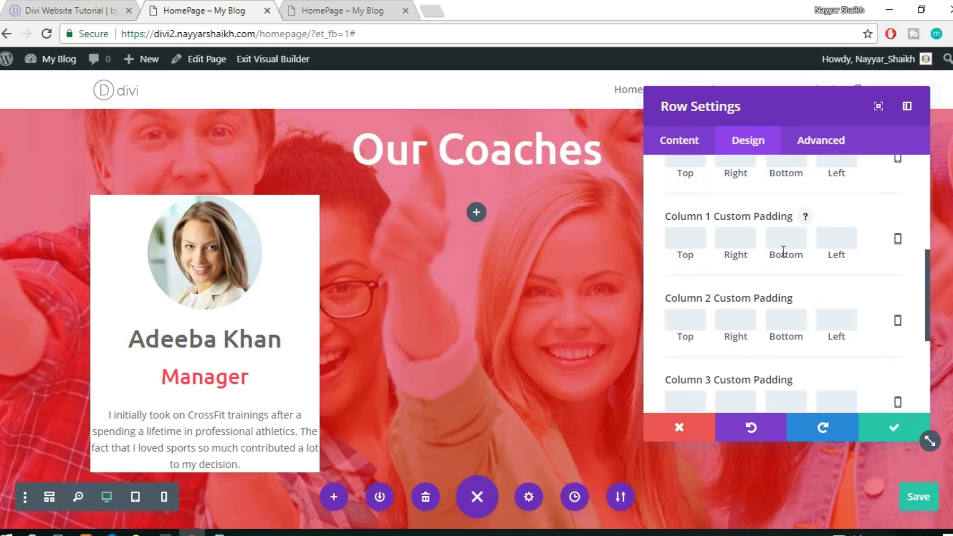
type("0")
Enter 50 for column 1's top, right, bottom and left padding
left_click_drag(689, 238, 656, 243)
type("50")
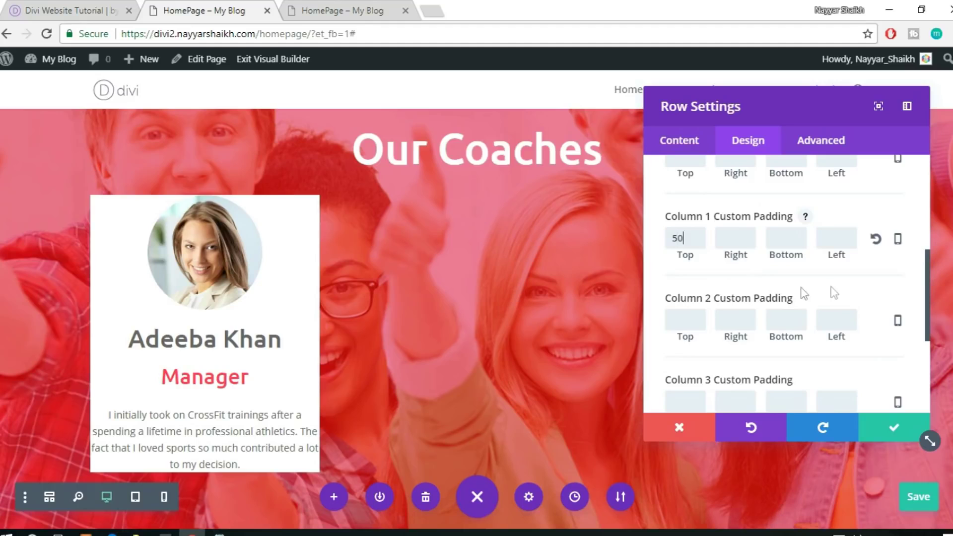
left_click(754, 244)
type("50")
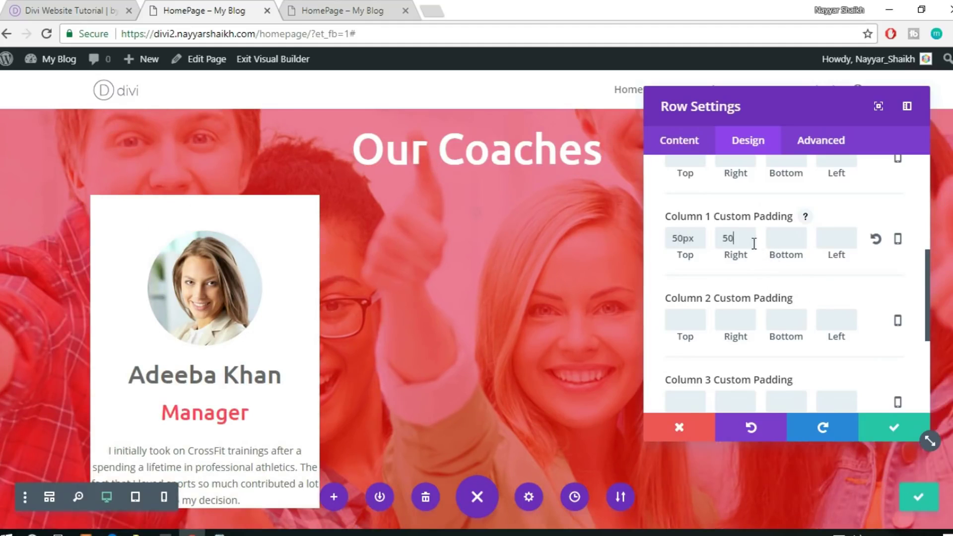
left_click(780, 237)
type("50")
left_click(852, 230)
type("50")
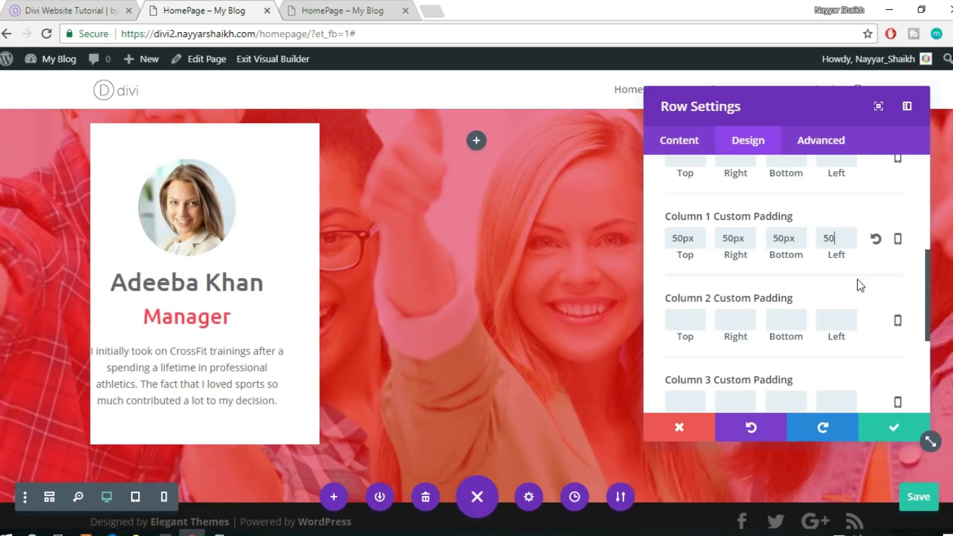
left_click(857, 279)
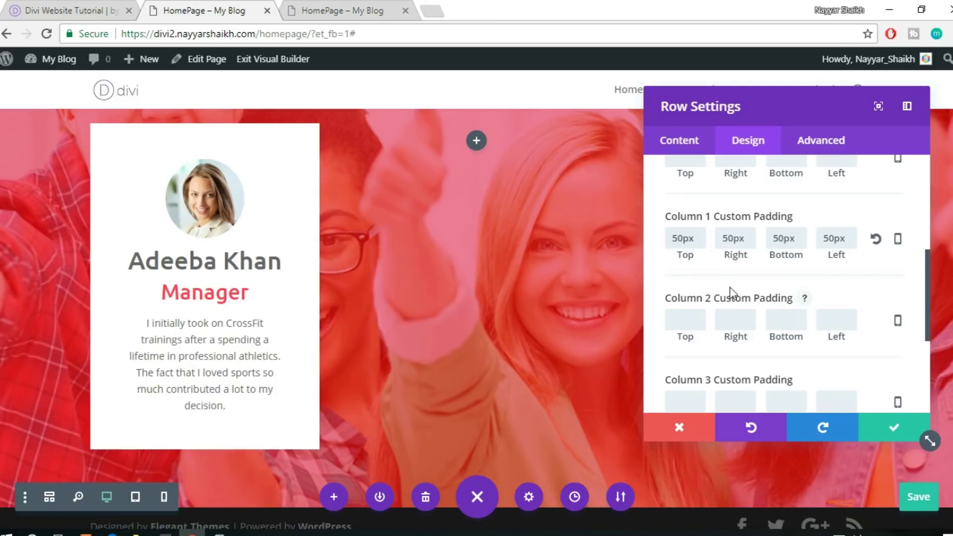
Change column 1's padding to 30px and copy that value
scroll(248, 303, "up", 2)
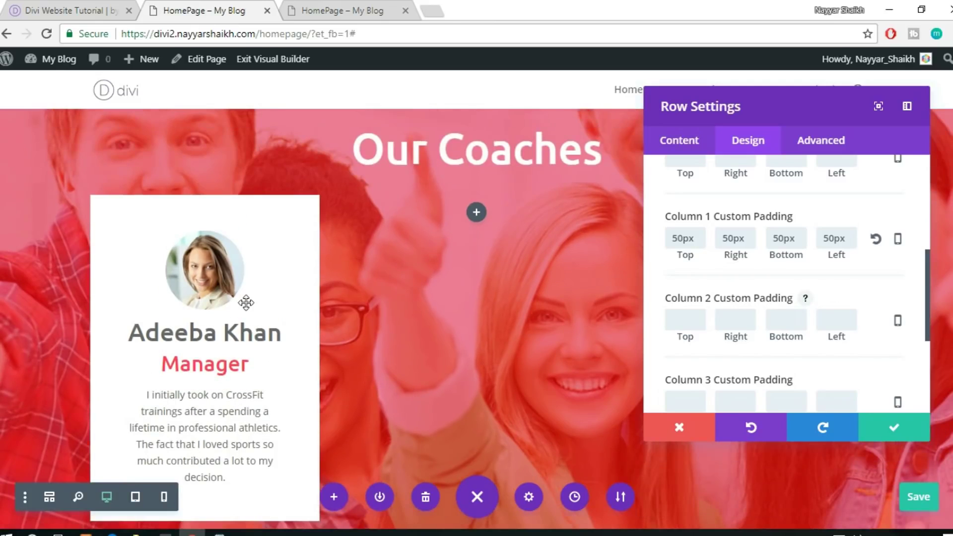
scroll(466, 279, "down", 2)
left_click_drag(676, 238, 657, 239)
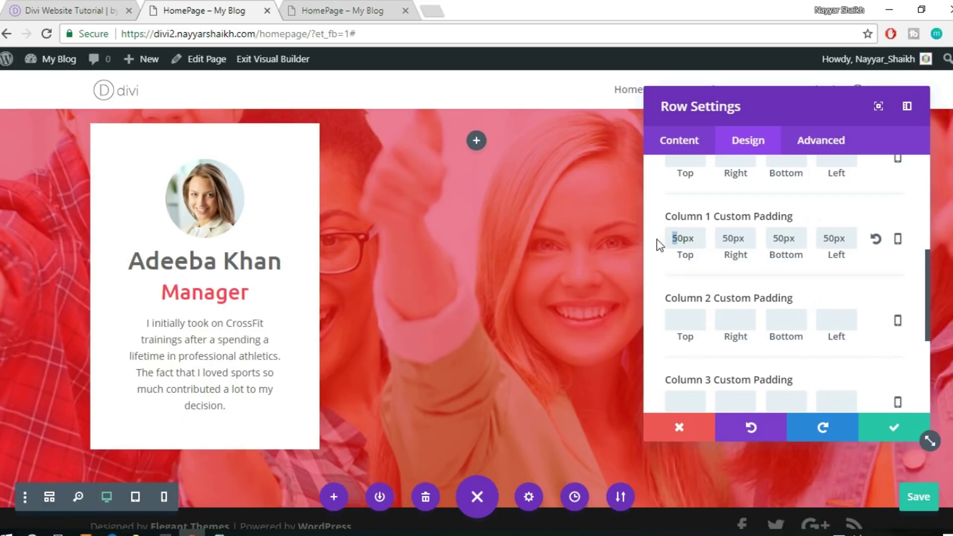
type("3")
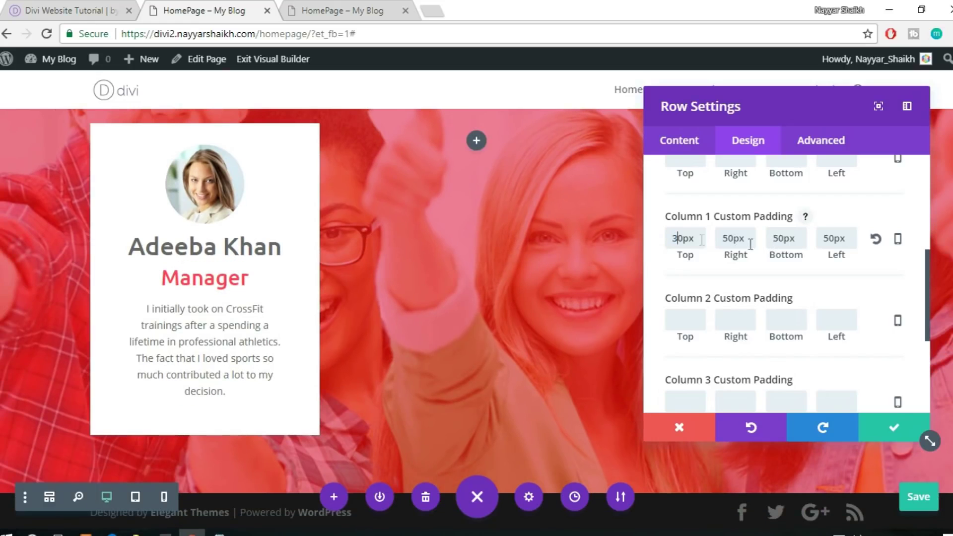
type("3")
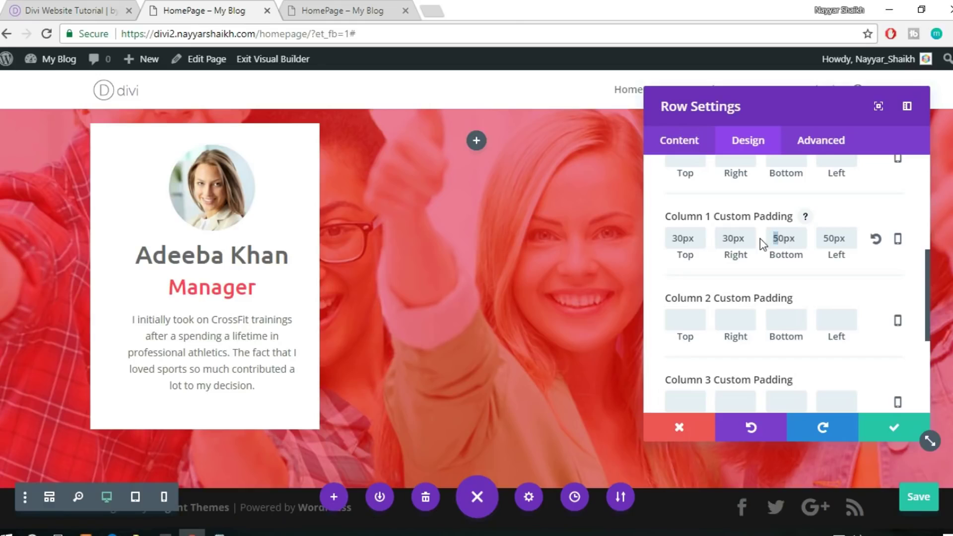
type("3")
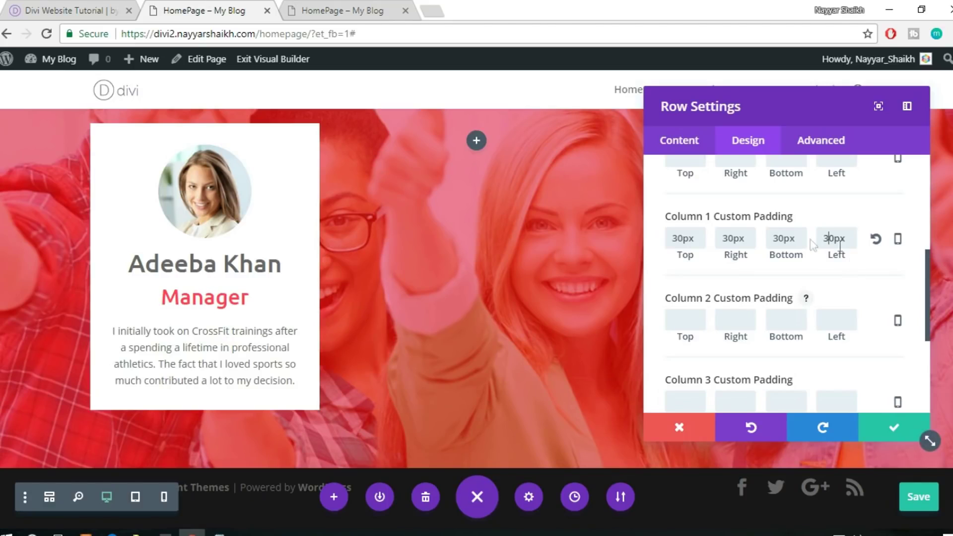
left_click_drag(705, 238, 652, 245)
key("ctrl+c")
Paste 30px into the padding fields of columns 2 and 3
scroll(778, 280, "down", 2)
left_click(699, 249)
key("ctrl+v")
key("ctrl+v")
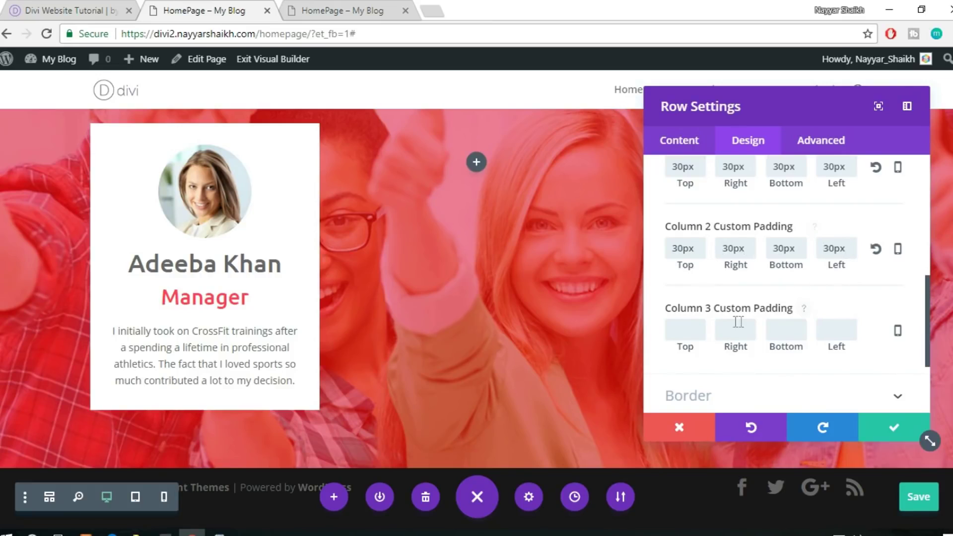
left_click(794, 331)
key("ctrl+v")
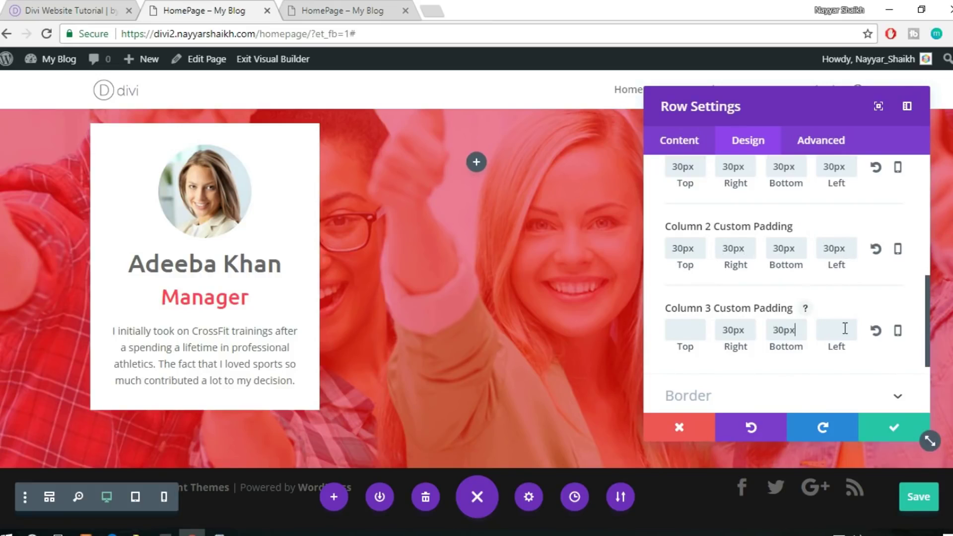
left_click(844, 329)
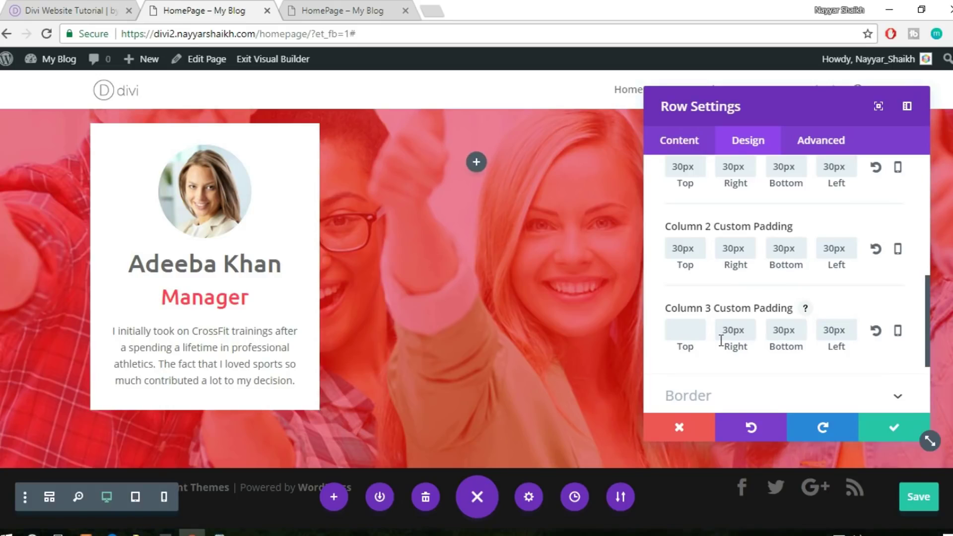
key("ctrl+v")
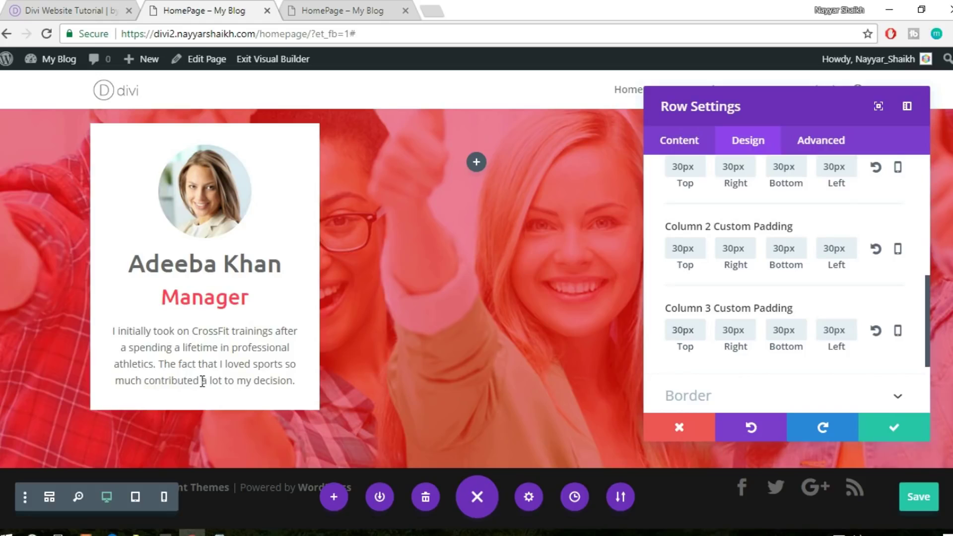
left_click(679, 143)
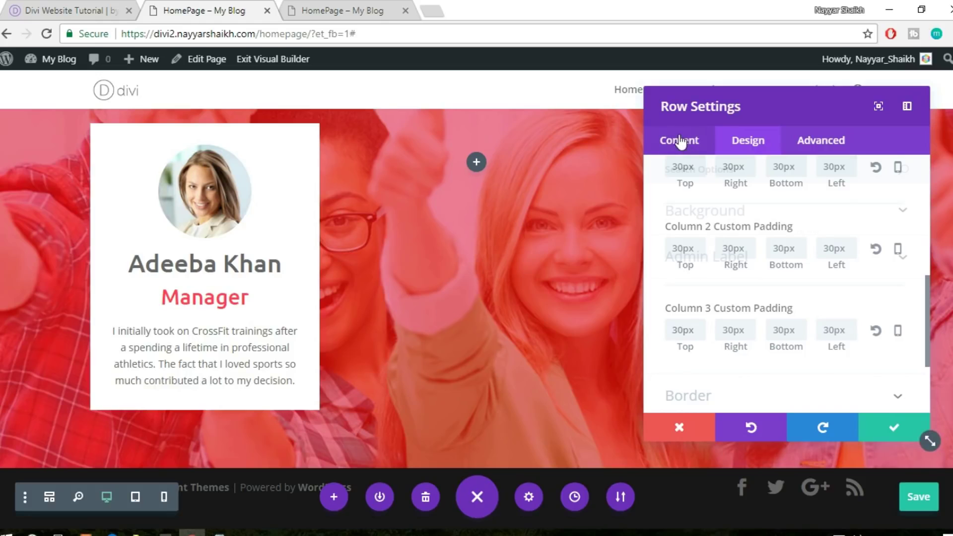
Give Column 2 and Column 3 of the coaches row white #ffffff backgrounds and save the row settings
left_click(737, 213)
scroll(805, 230, "down", 3)
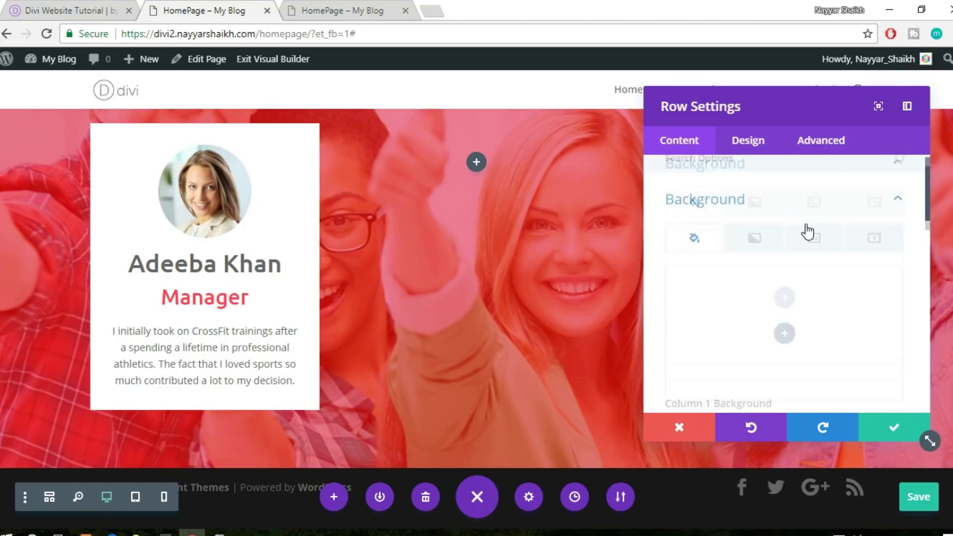
scroll(805, 231, "down", 5)
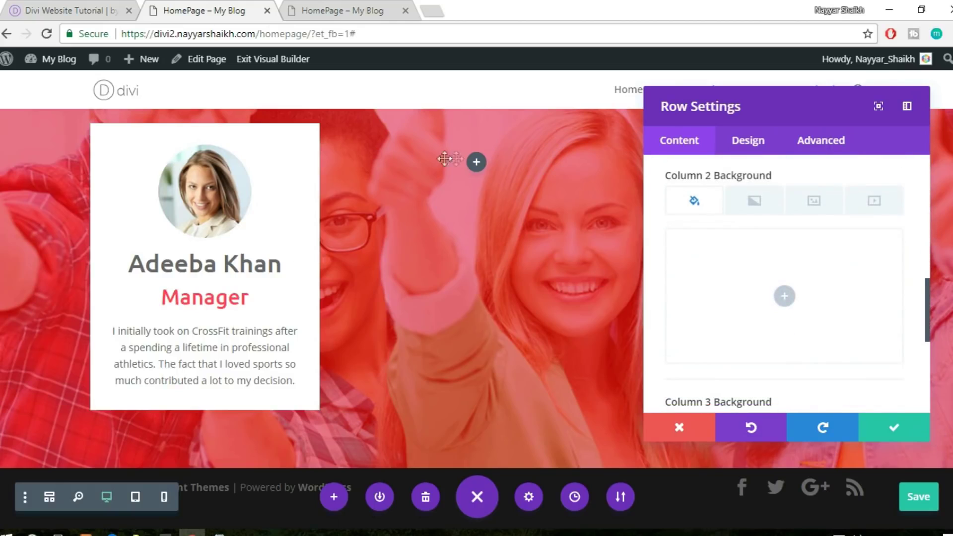
left_click(785, 296)
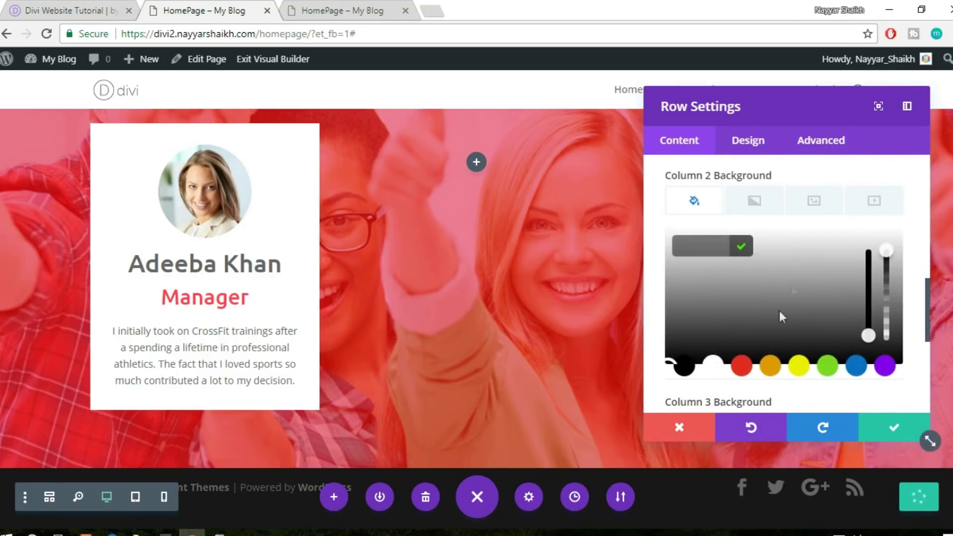
left_click(715, 366)
scroll(820, 372, "down", 3)
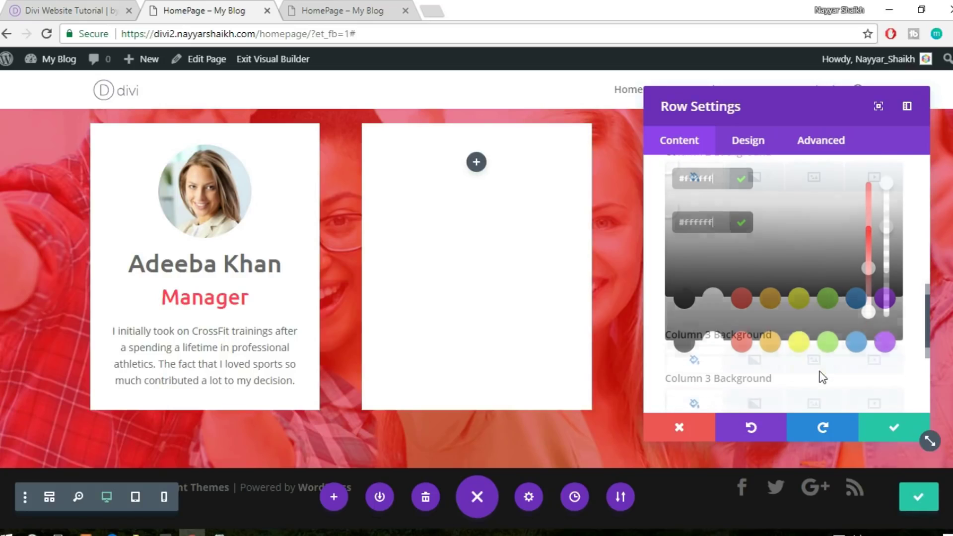
left_click(776, 375)
scroll(754, 347, "down", 3)
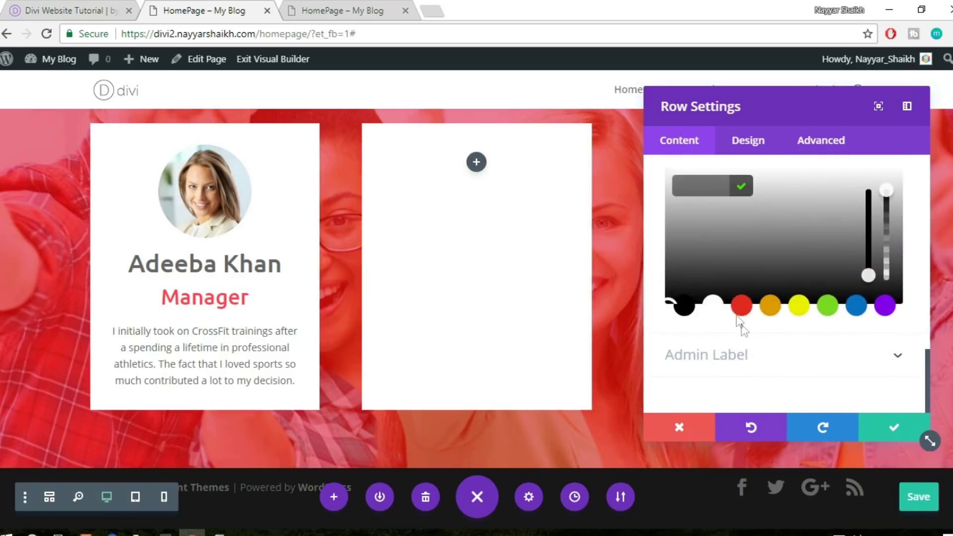
left_click(715, 306)
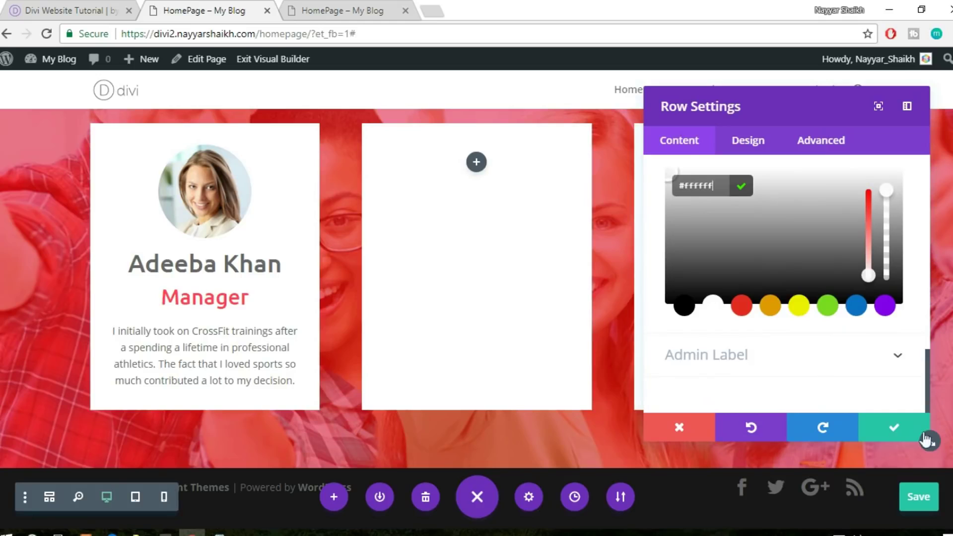
left_click(892, 428)
mouse_move(227, 181)
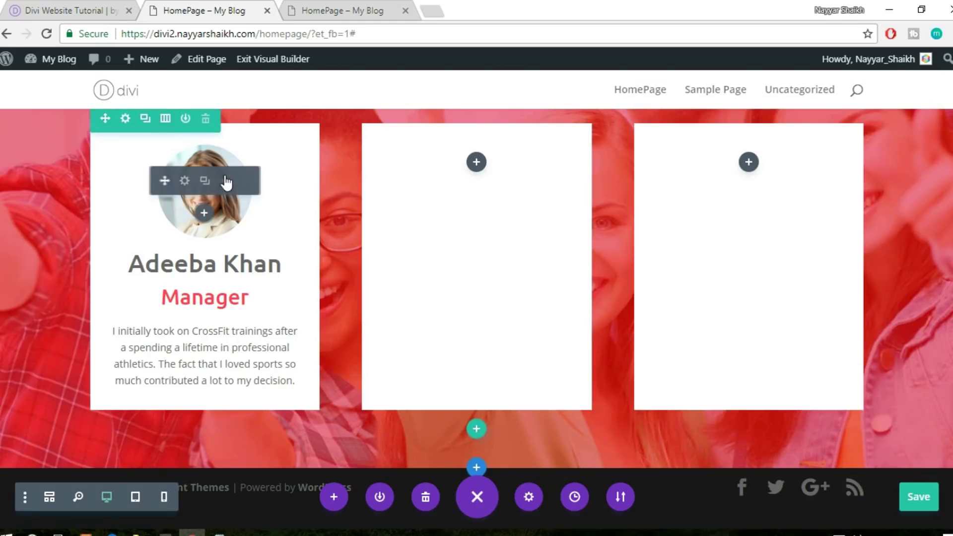
Copy the coach photo, name heading, Manager text and paragraph into column 2
left_click_drag(160, 185, 474, 176)
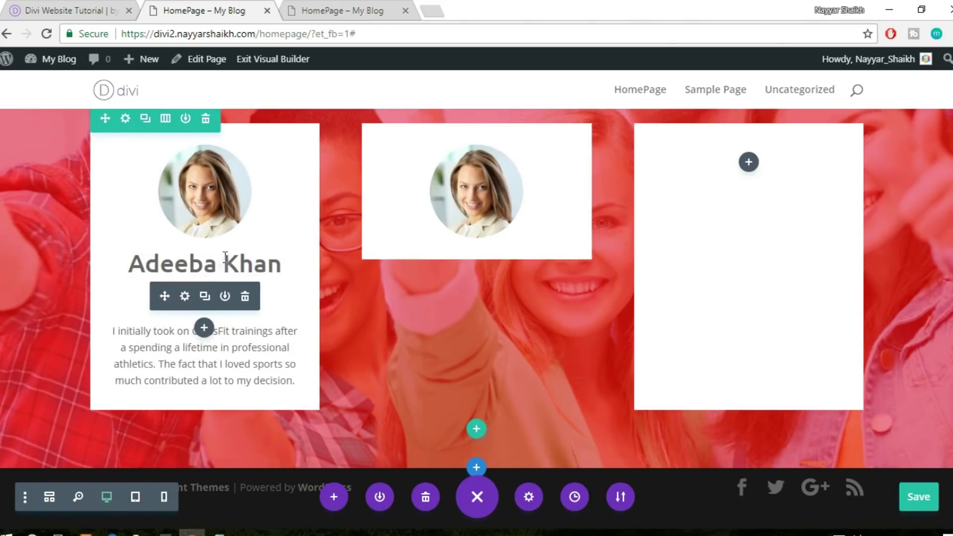
left_click(205, 263)
left_click_drag(205, 267, 464, 258)
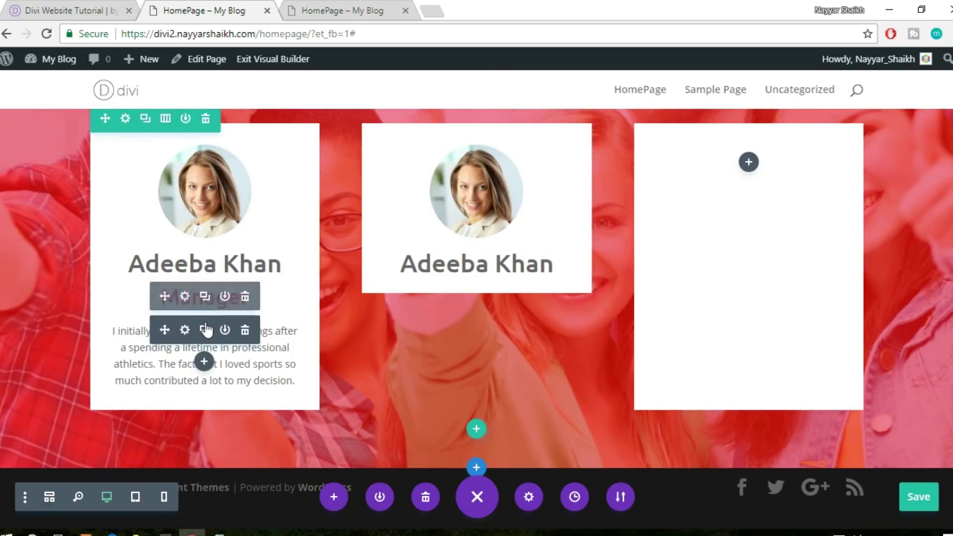
left_click(201, 301)
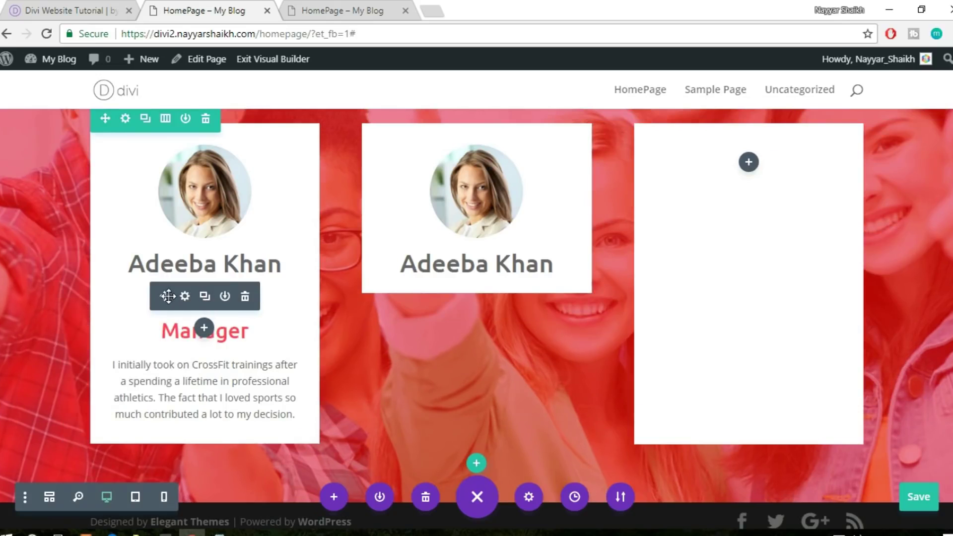
left_click_drag(437, 274, 467, 290)
left_click(205, 330)
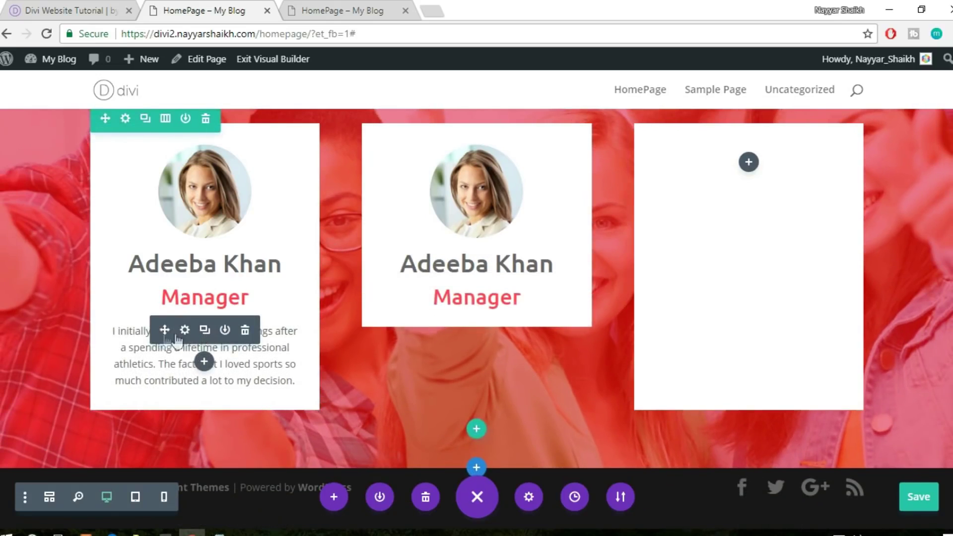
left_click_drag(165, 330, 497, 313)
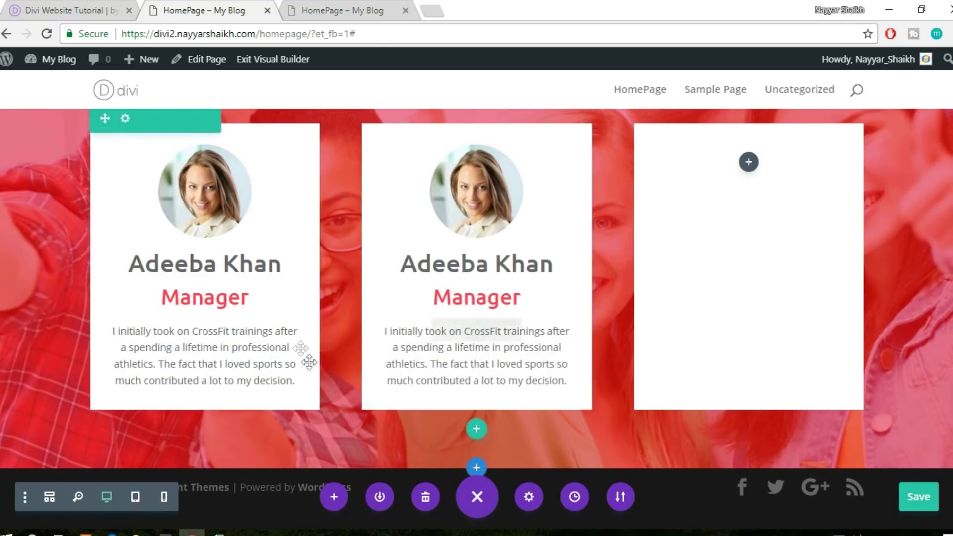
Duplicate the second card's portrait, name, Manager title and description into the third column
mouse_move(486, 191)
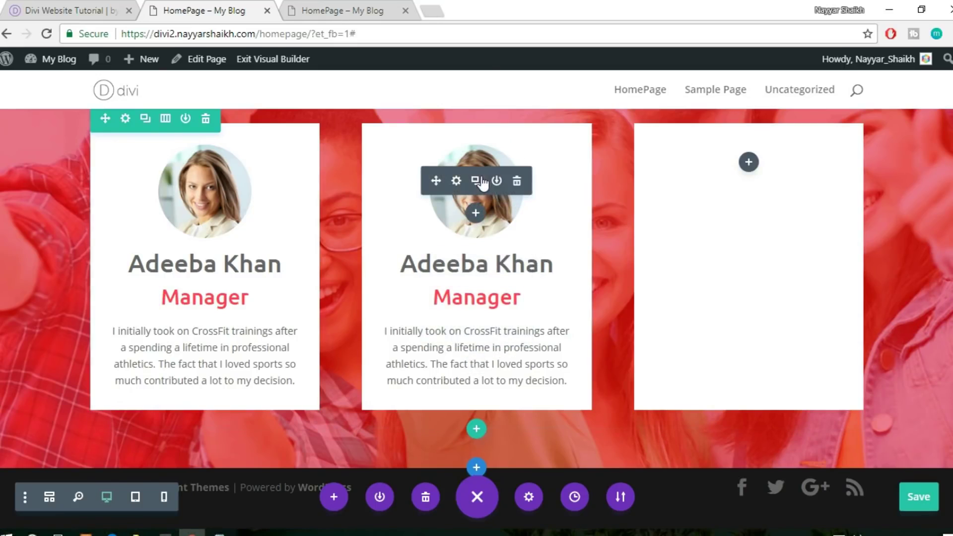
left_click(476, 181)
left_click_drag(442, 174, 710, 174)
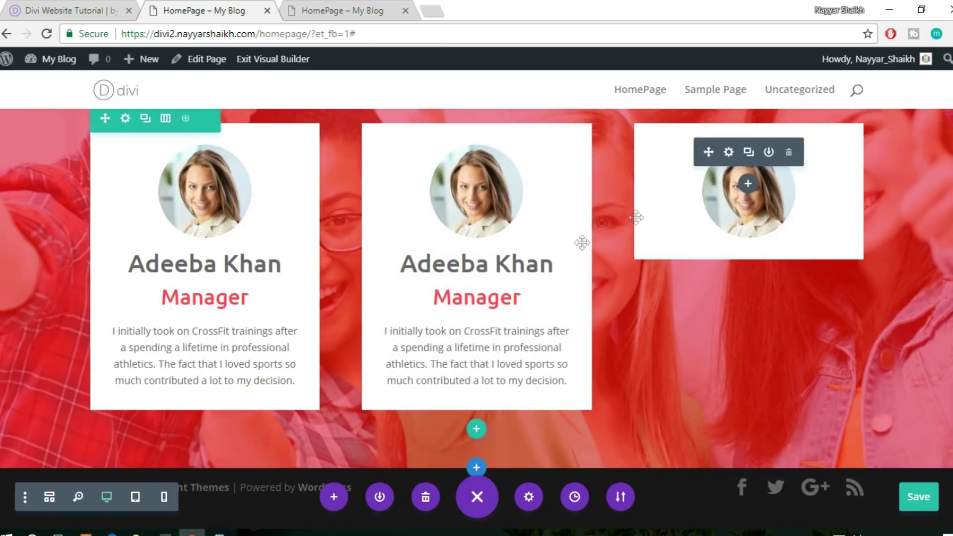
left_click_drag(433, 272, 731, 234)
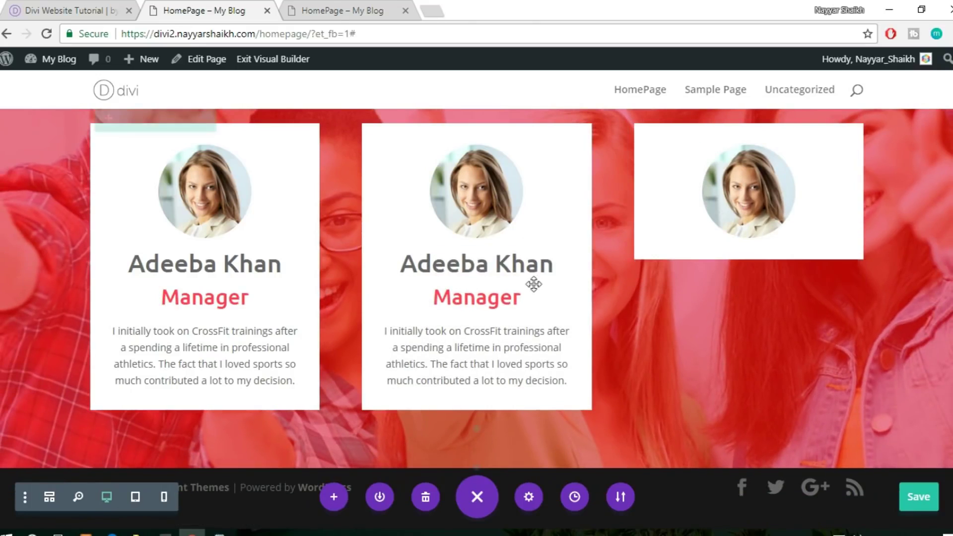
mouse_move(476, 307)
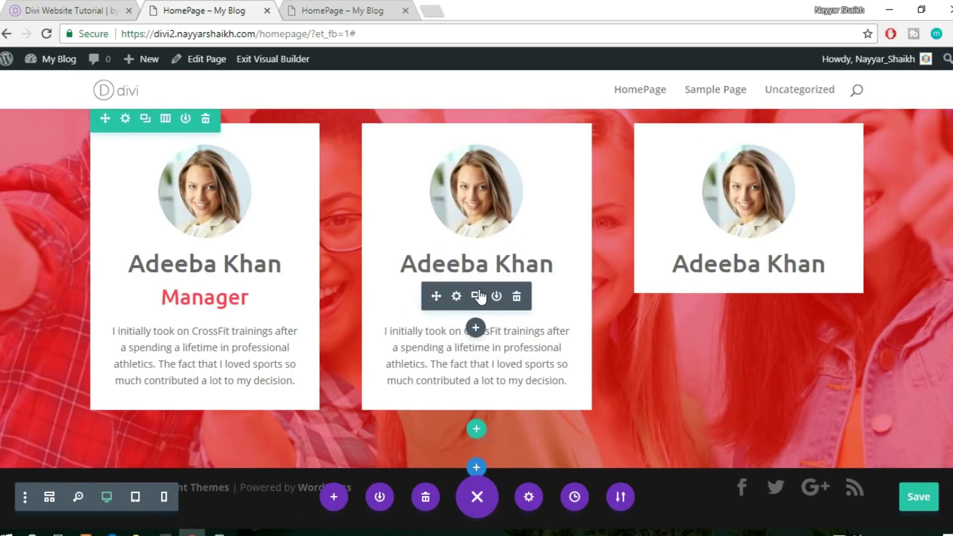
left_click(478, 297)
left_click_drag(436, 297, 743, 298)
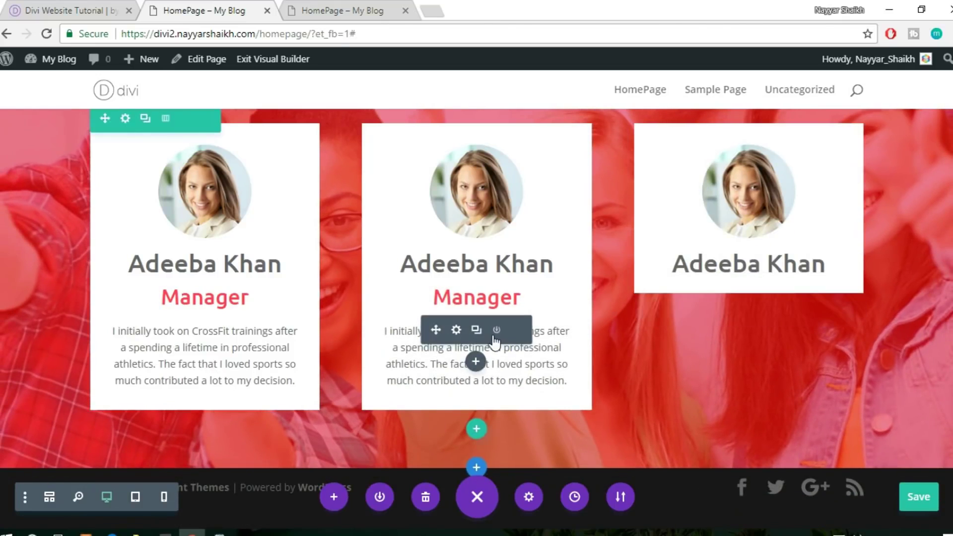
left_click(476, 331)
left_click_drag(436, 330, 739, 317)
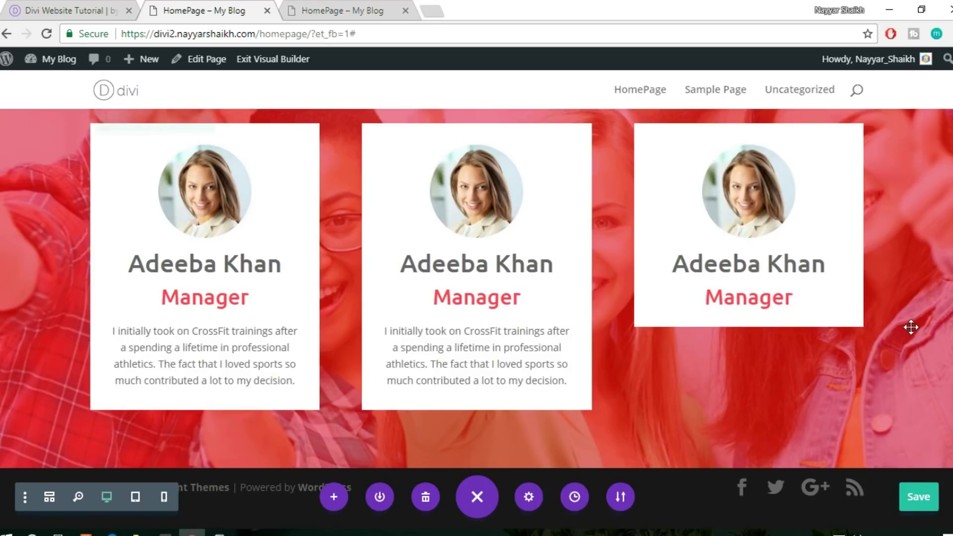
scroll(912, 325, "up", 6)
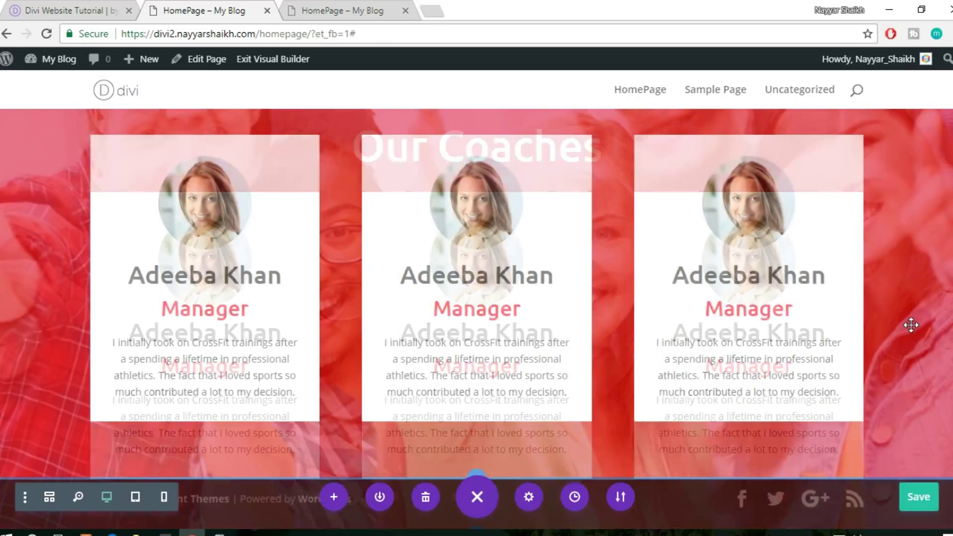
Save the page changes with Ctrl+S
key("ctrl+s")
scroll(911, 325, "up", 2)
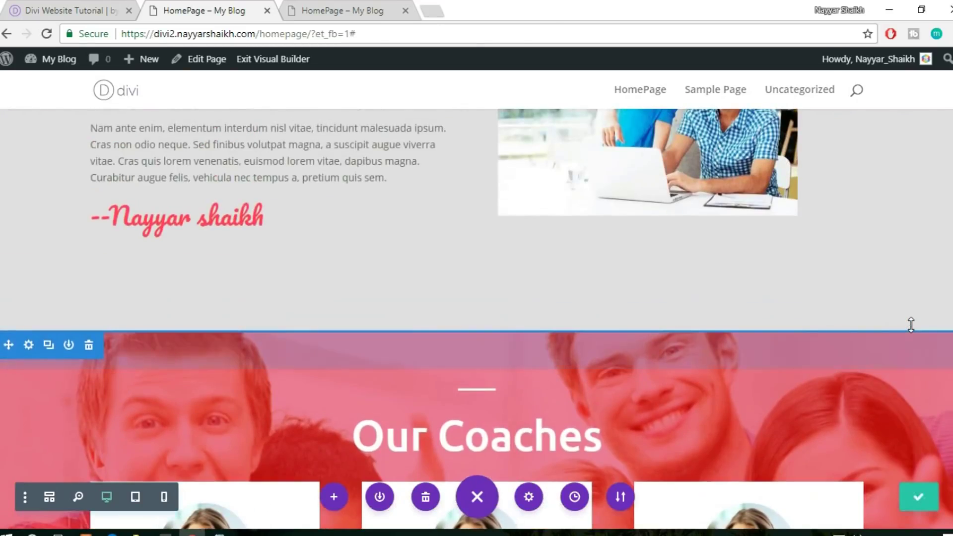
scroll(911, 325, "down", 6)
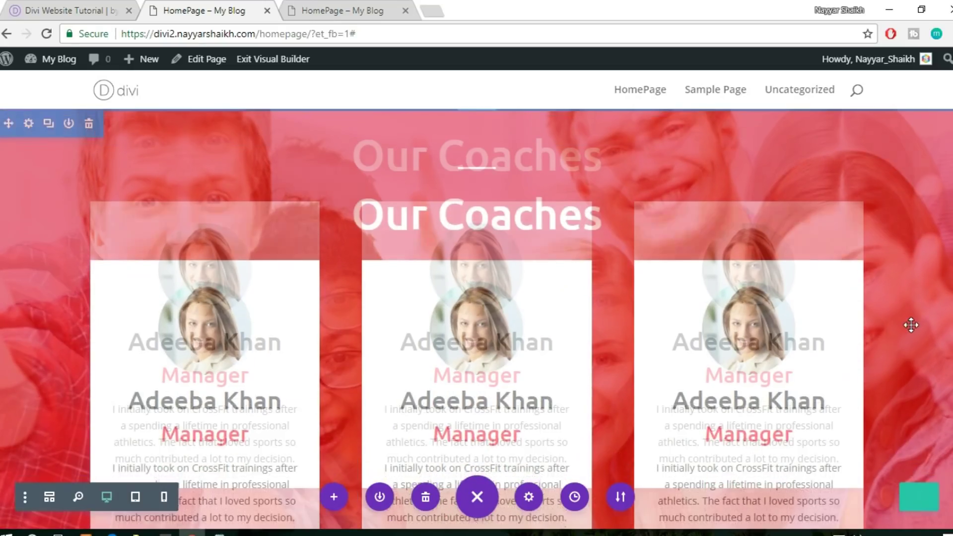
scroll(911, 325, "up", 4)
scroll(623, 310, "down", 3)
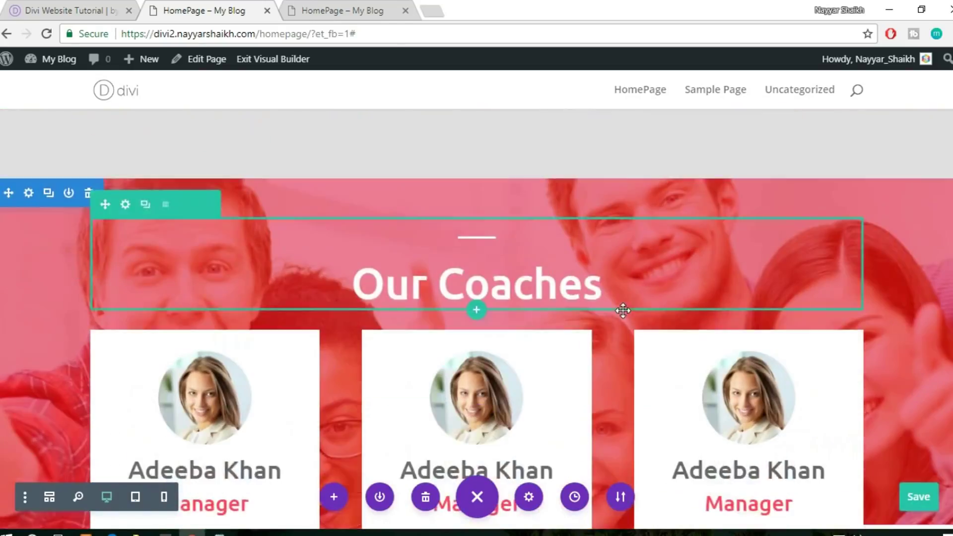
Add extra bottom padding below the coach cards and switch to the published homepage tab
left_click_drag(505, 131, 516, 253)
scroll(585, 270, "down", 6)
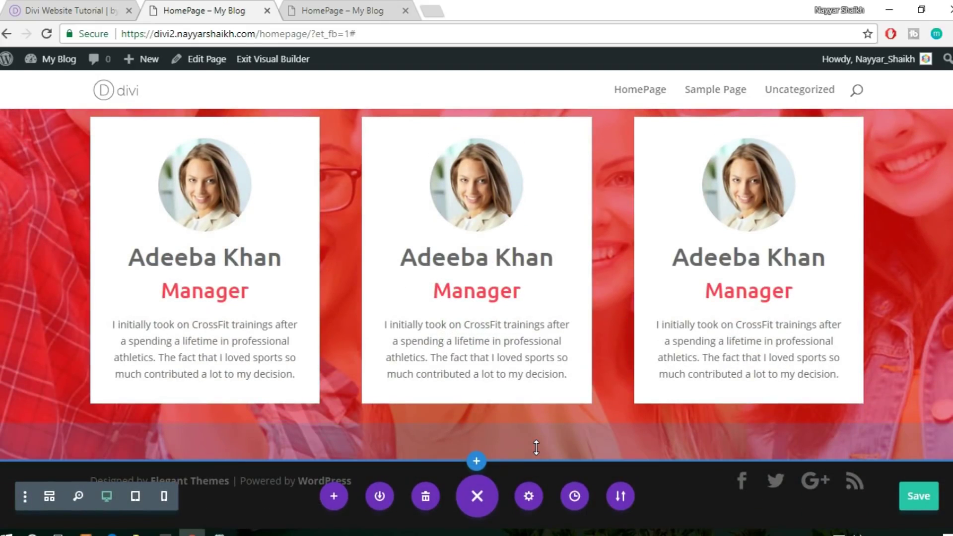
left_click_drag(534, 443, 525, 513)
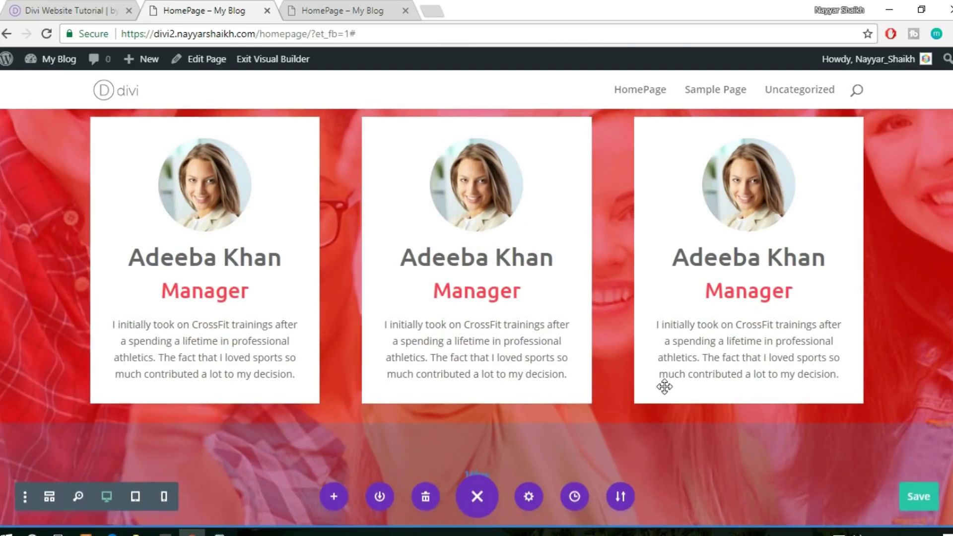
scroll(663, 386, "down", 1)
scroll(667, 371, "up", 3)
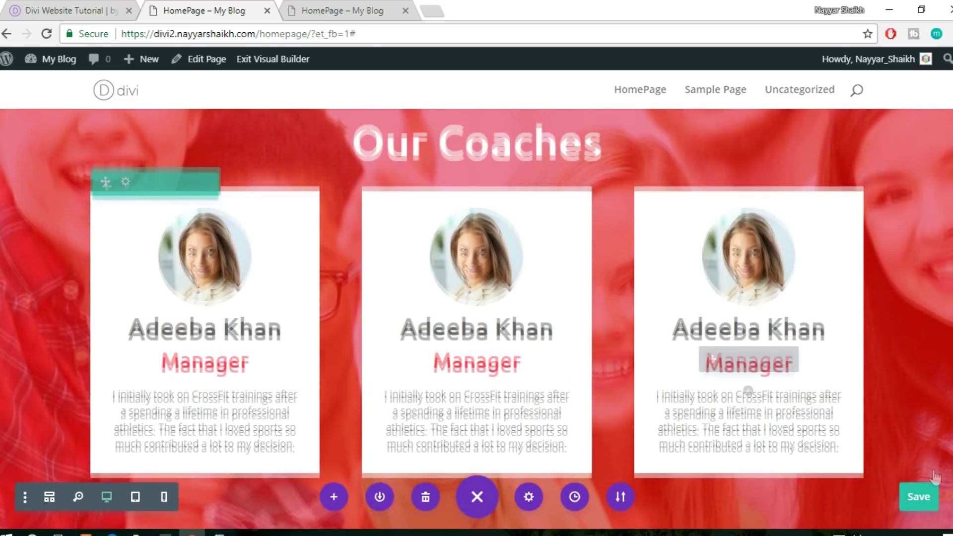
scroll(933, 486, "down", 1)
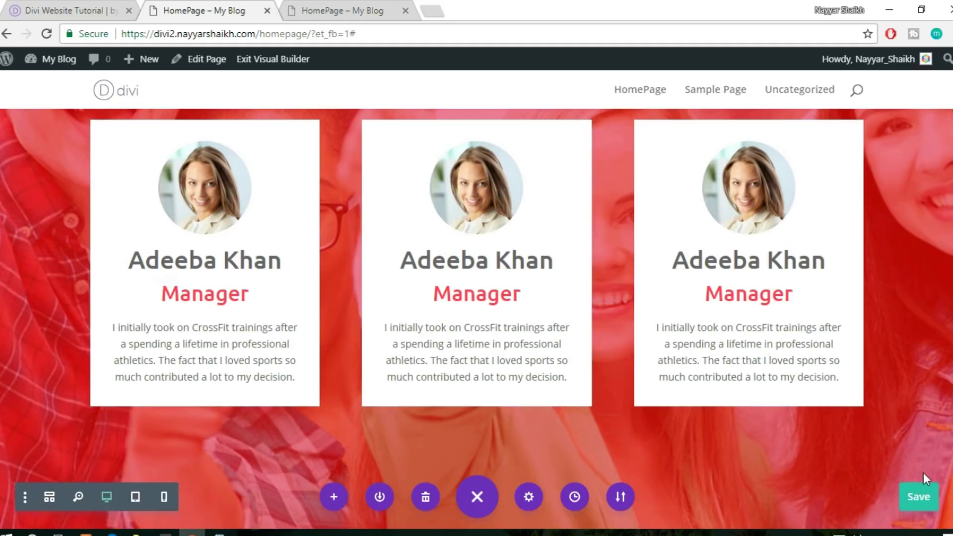
scroll(923, 473, "up", 10)
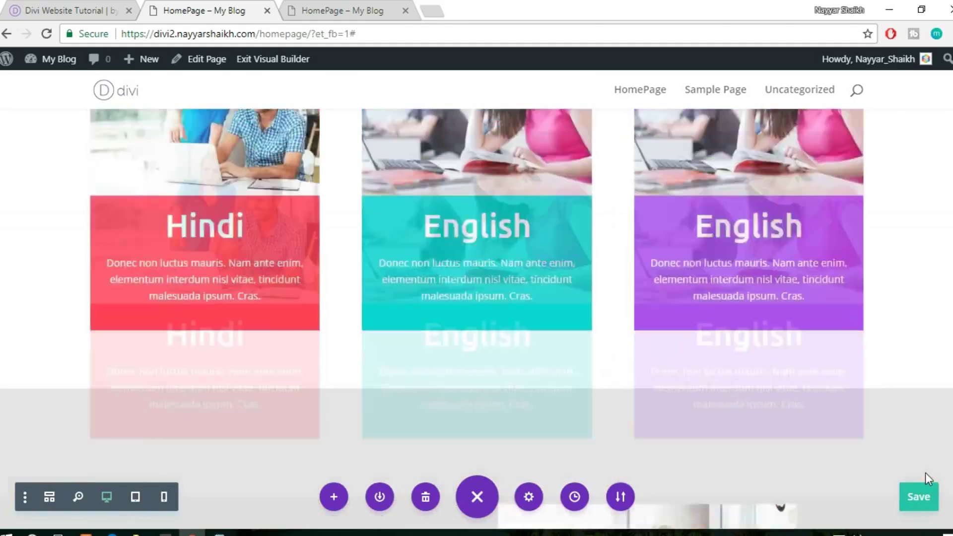
scroll(925, 473, "up", 5)
left_click(367, 10)
Reload the published homepage and scroll through it
left_click(369, 35)
key("Return")
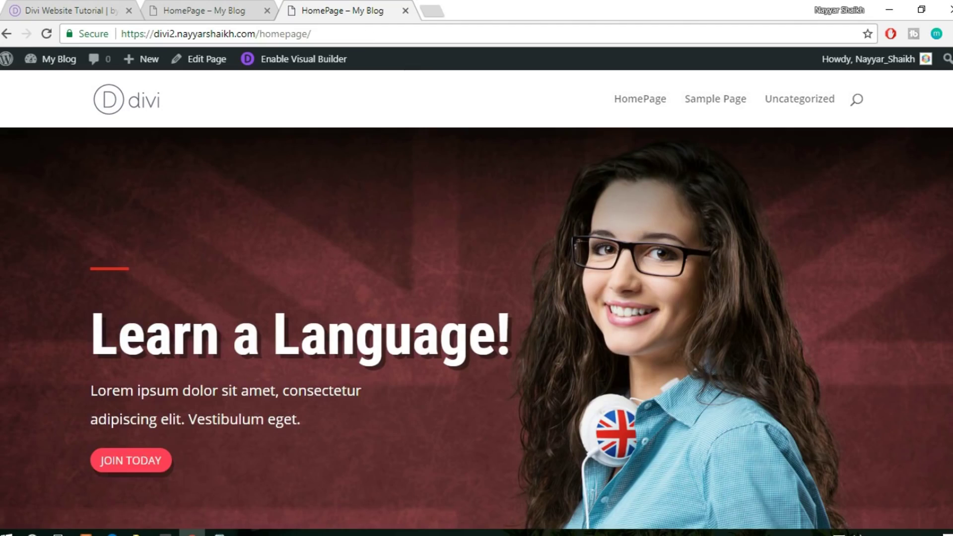
scroll(477, 322, "down", 5)
scroll(476, 318, "down", 15)
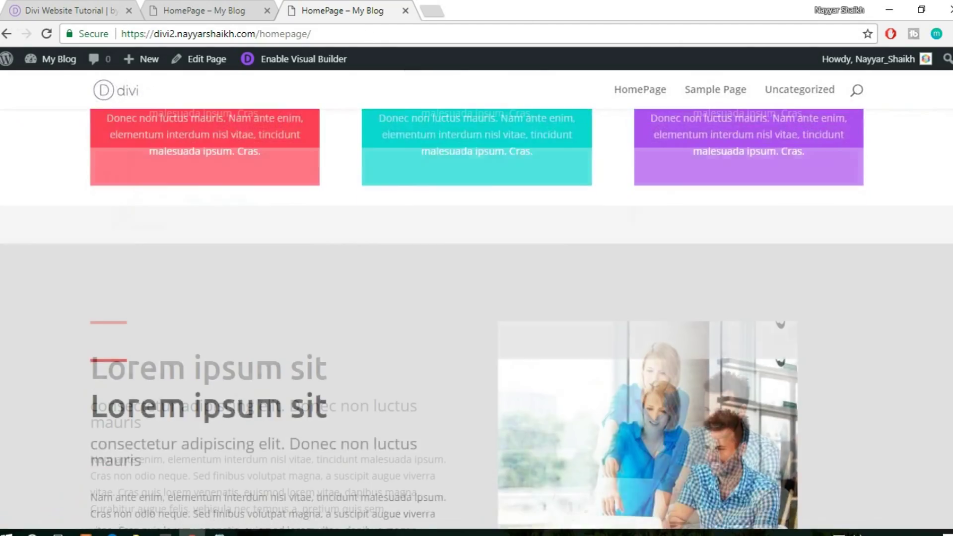
scroll(477, 318, "down", 2)
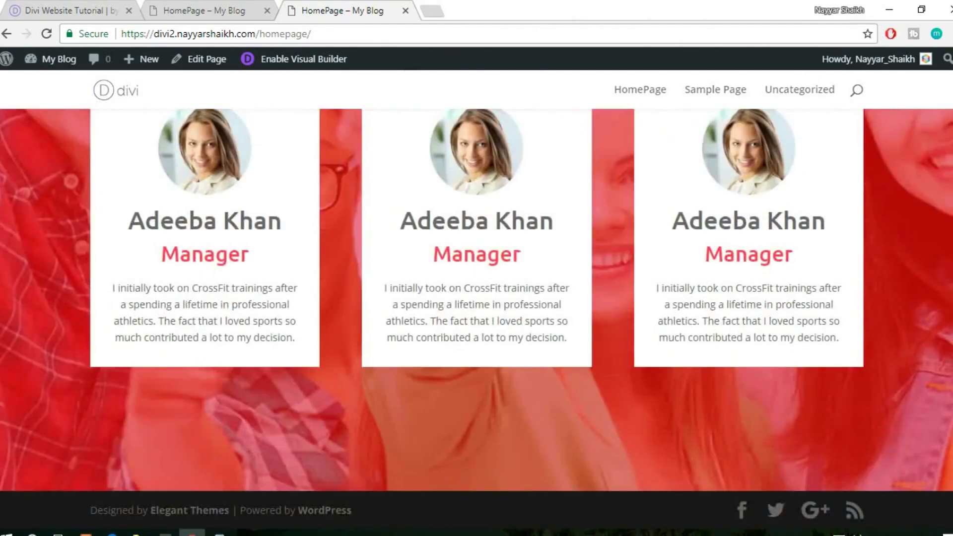
scroll(476, 318, "up", 3)
scroll(477, 317, "down", 1)
Compare the reference coach cards with the builder page, ending on the reference's 'Lorem ipsum sit' section
left_click(96, 7)
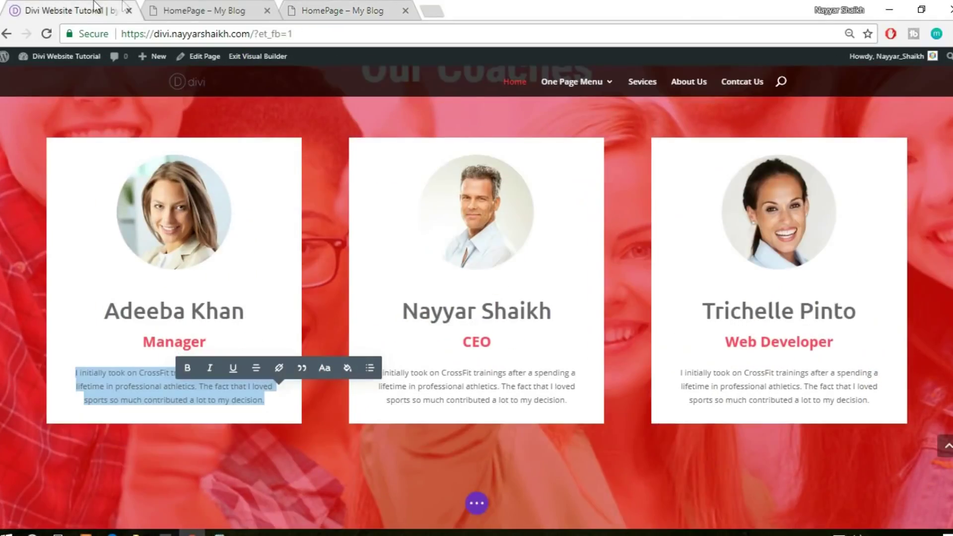
scroll(697, 188, "down", 10)
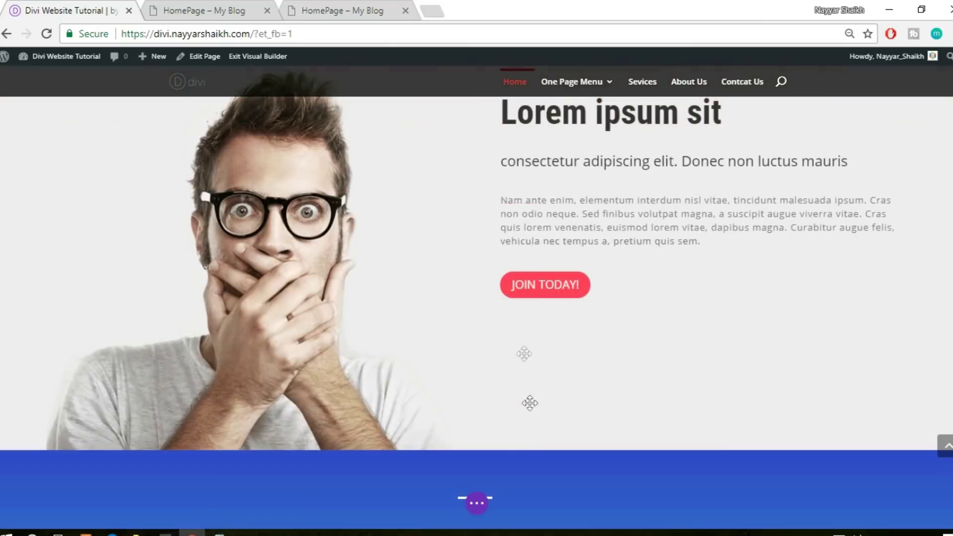
left_click(208, 9)
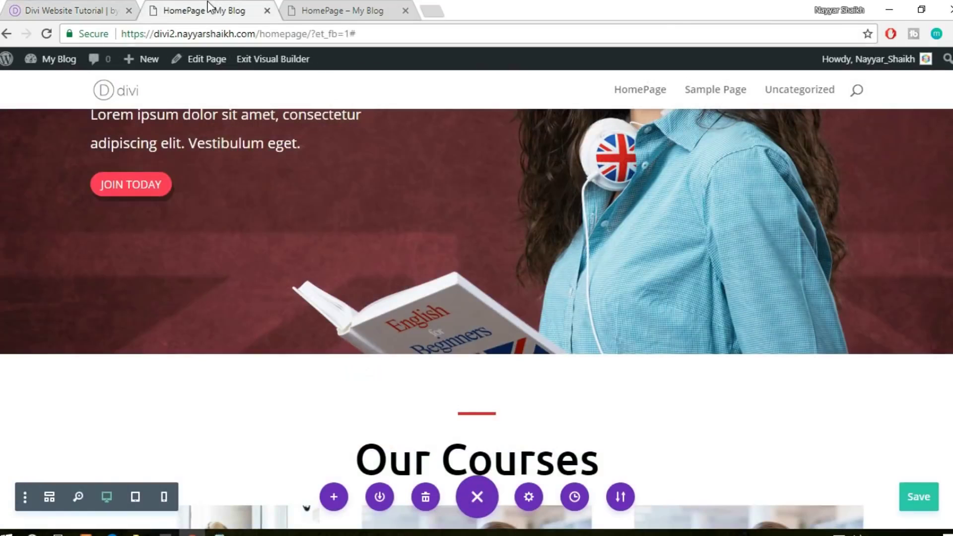
scroll(527, 252, "up", 5)
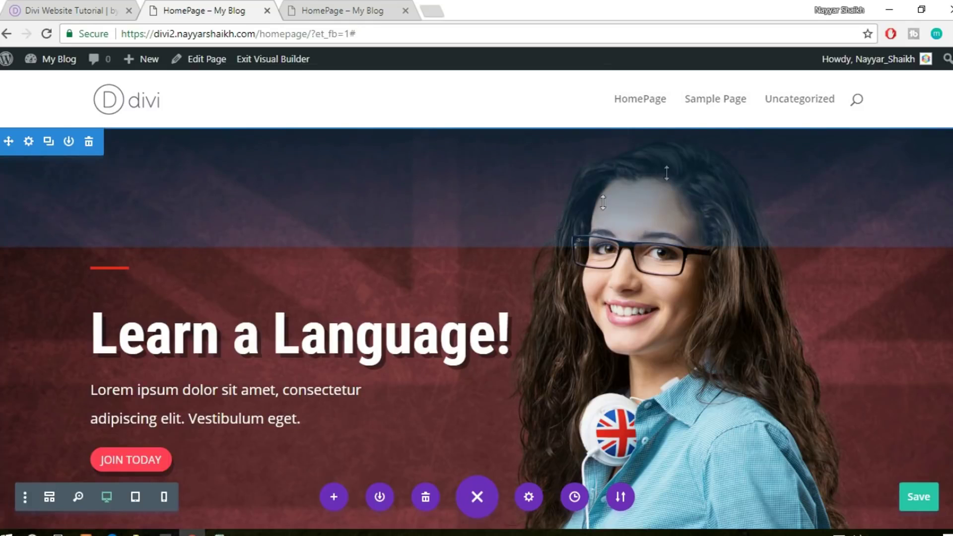
scroll(839, 261, "down", 15)
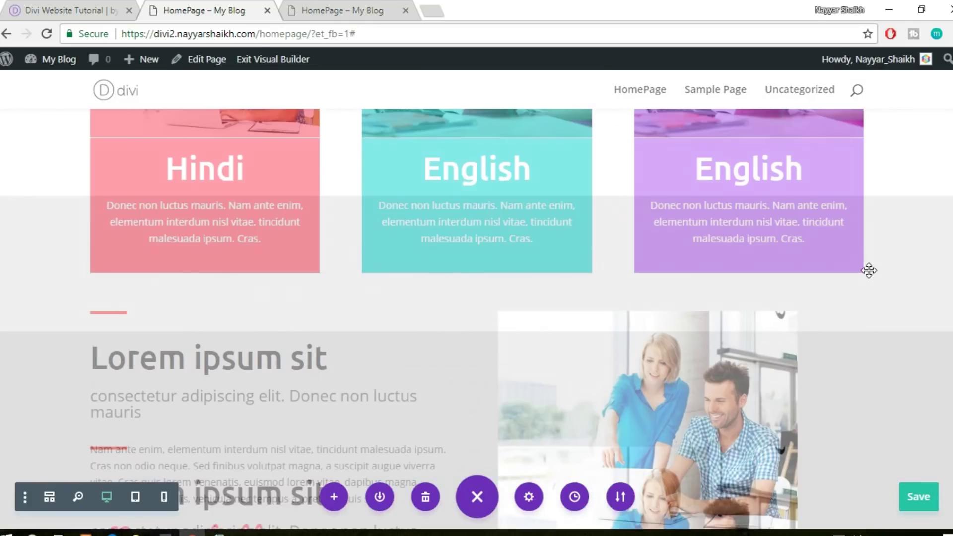
scroll(566, 214, "up", 1)
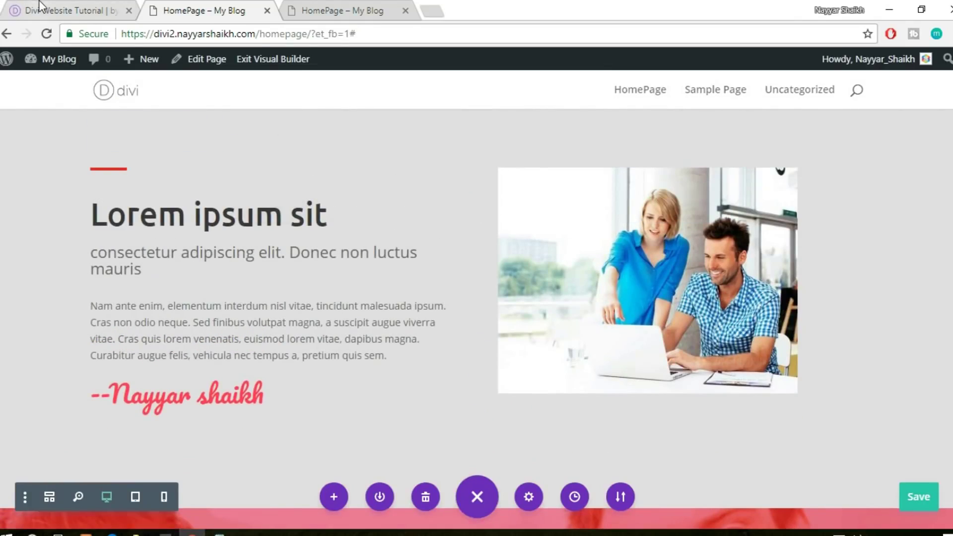
left_click(39, 8)
scroll(695, 253, "up", 2)
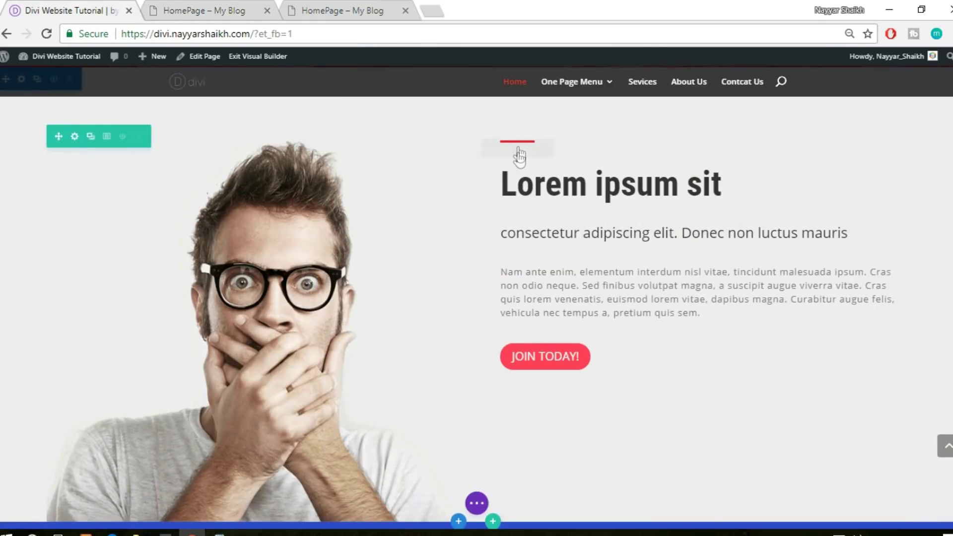
Drag the duplicated gray 'Lorem ipsum sit' section down below the Our Coaches cards
left_click(213, 11)
scroll(149, 154, "up", 2)
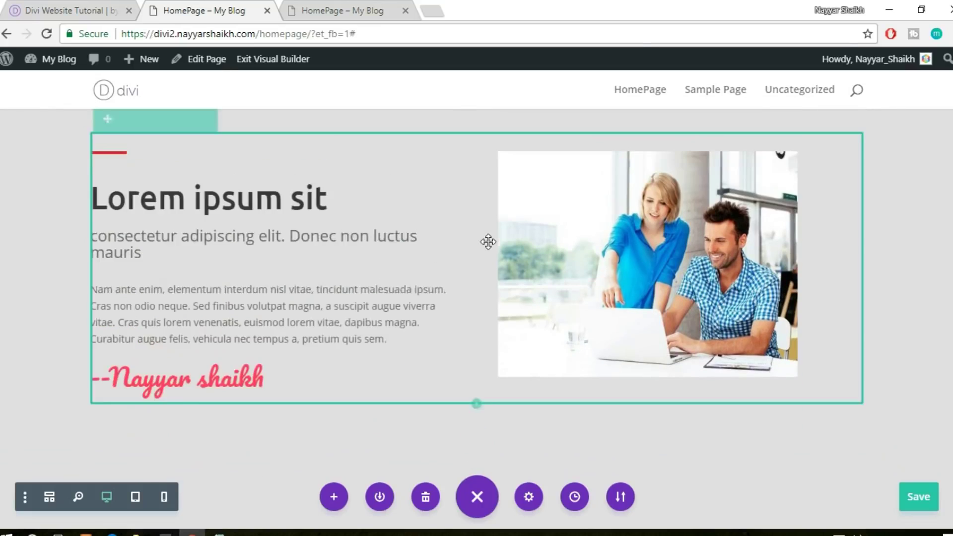
scroll(730, 260, "down", 8)
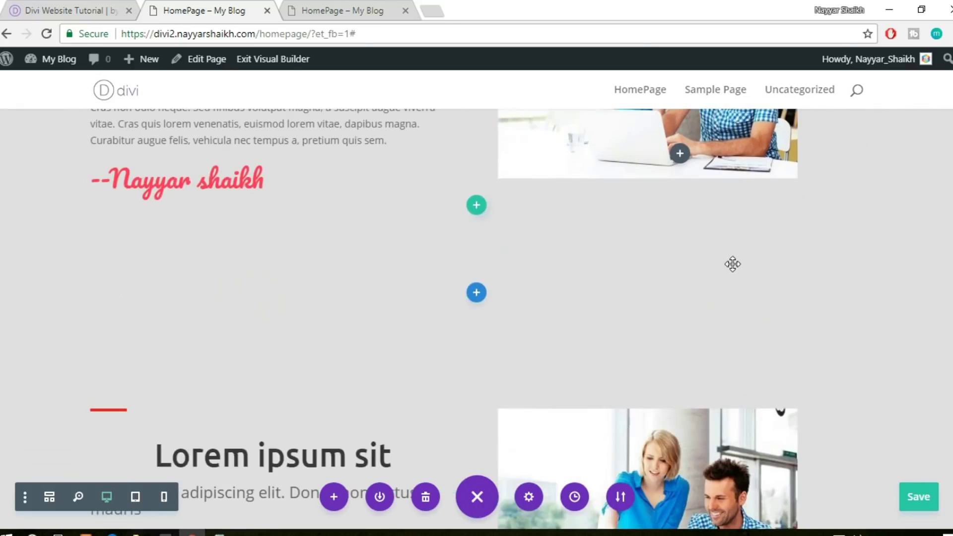
scroll(745, 246, "down", 4)
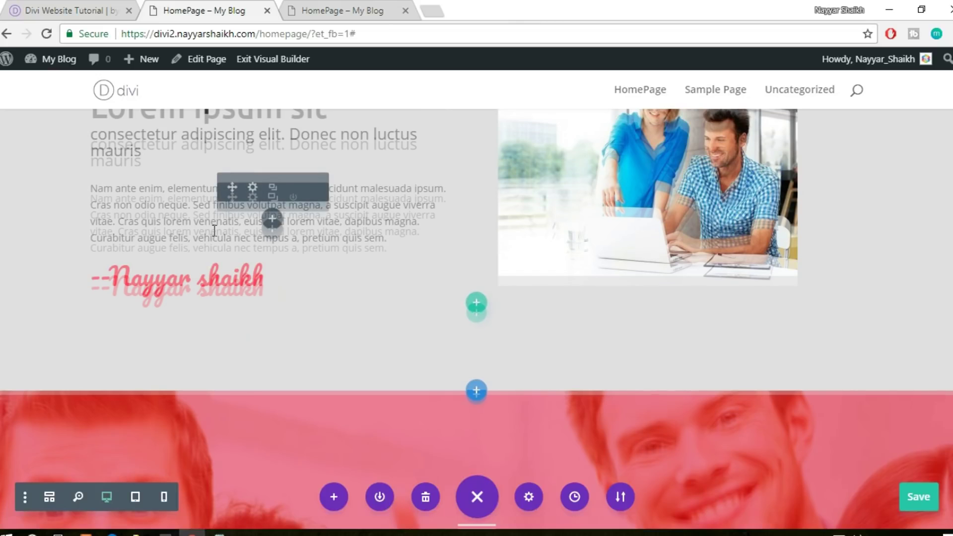
scroll(215, 229, "up", 3)
scroll(268, 225, "up", 2)
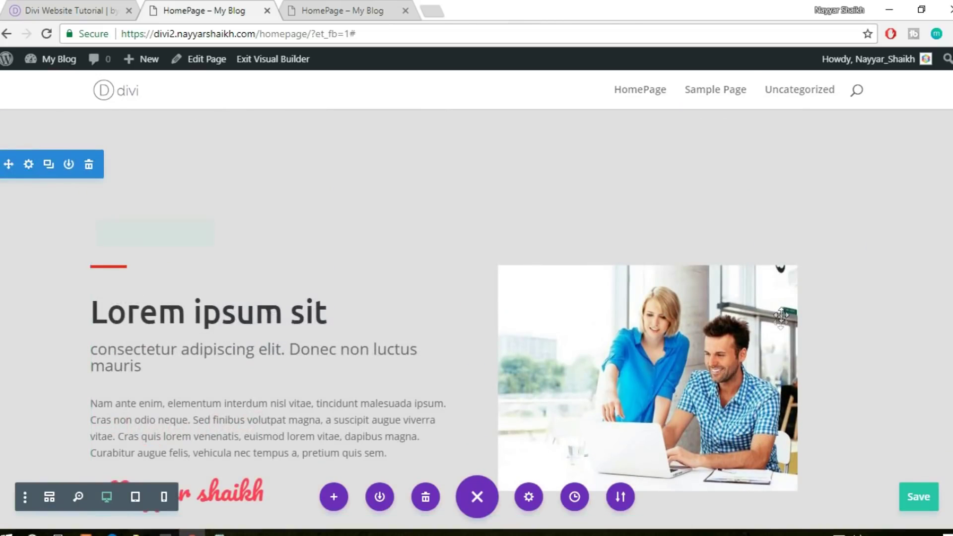
left_click_drag(8, 164, 15, 532)
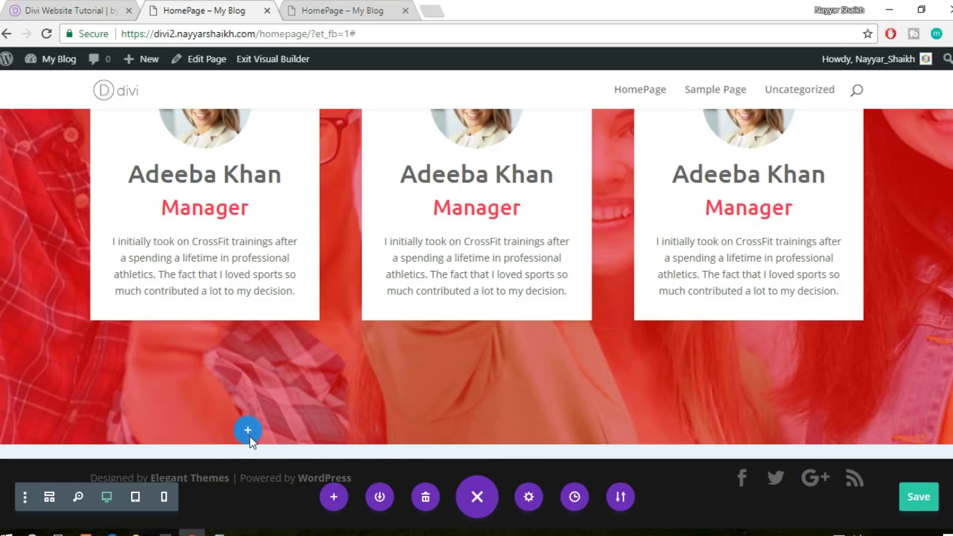
left_click_drag(251, 444, 250, 444)
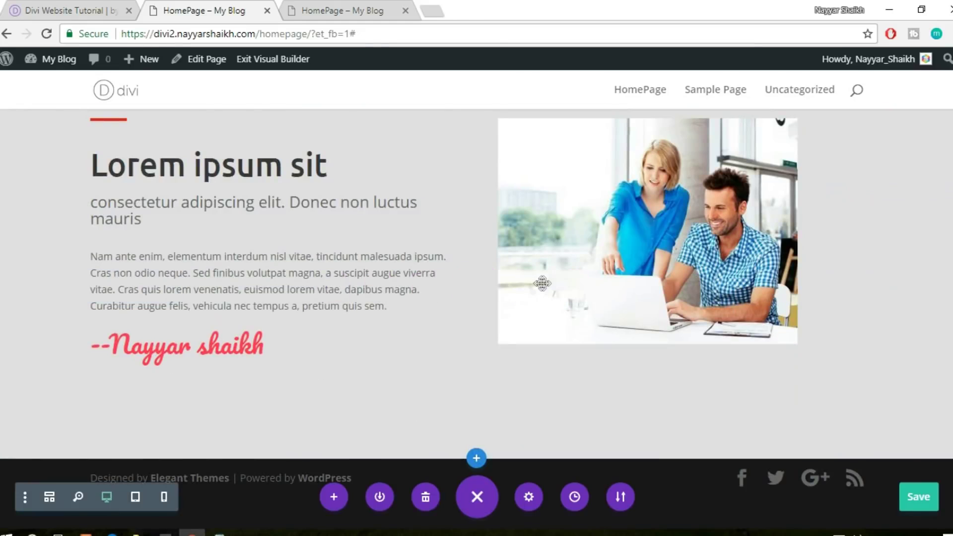
Upload home-img-2 to the media library, set it as the Image module's photo, and save
mouse_move(640, 159)
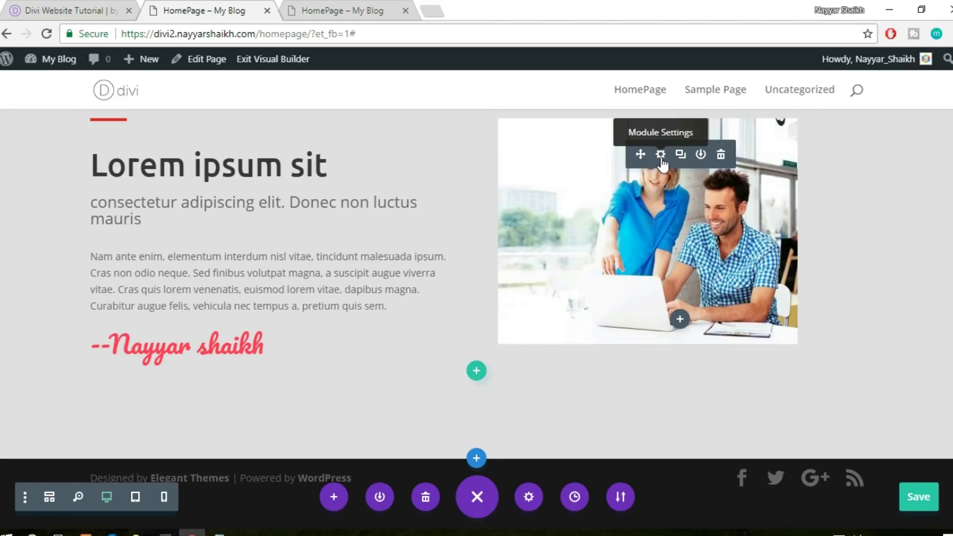
left_click(661, 158)
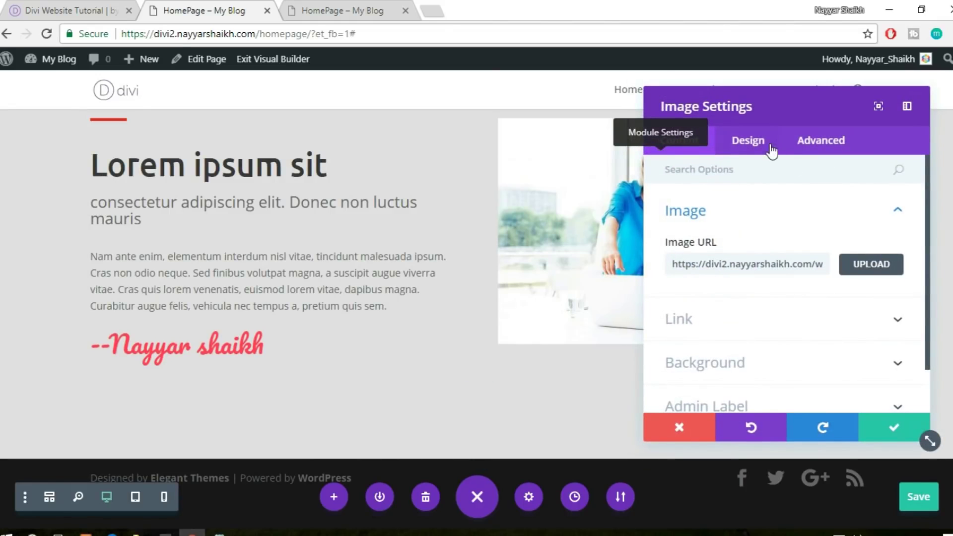
left_click(850, 272)
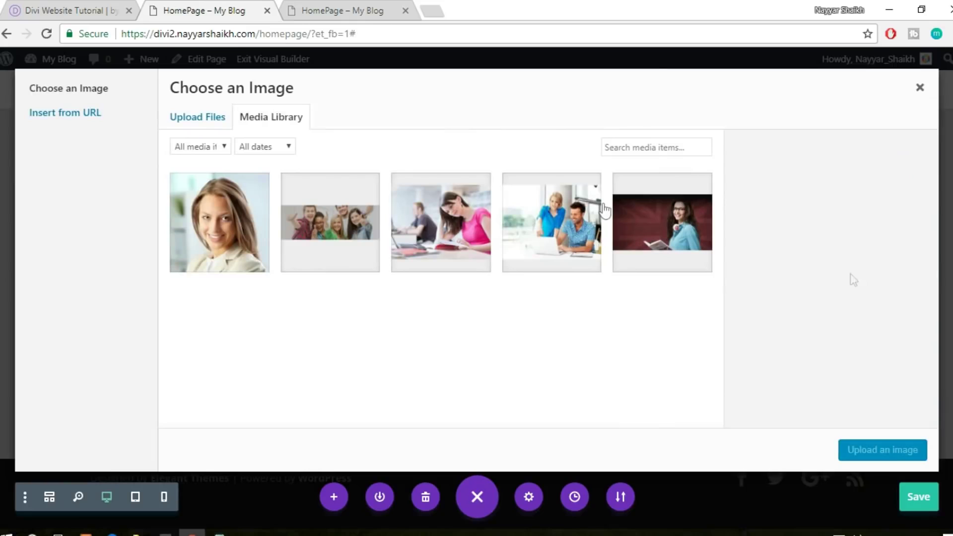
left_click(189, 125)
left_click(519, 316)
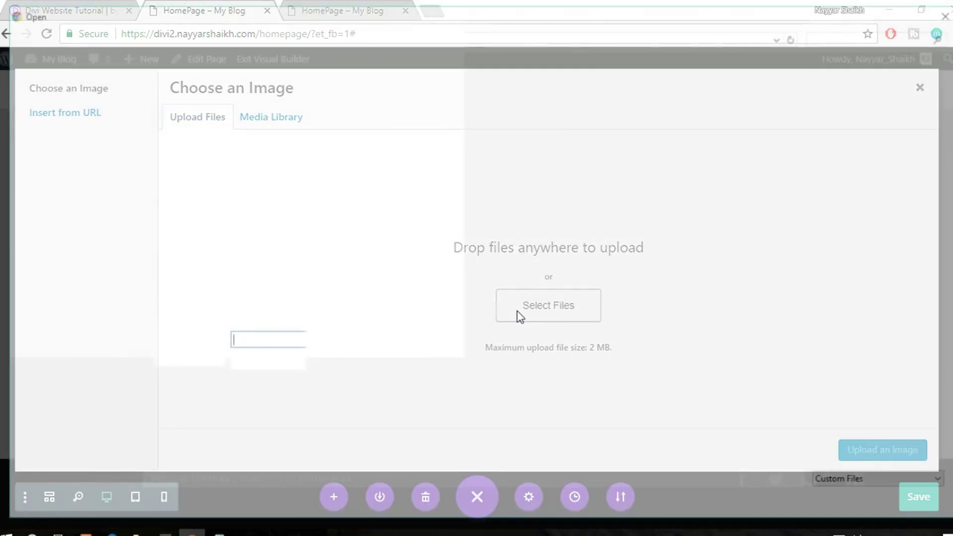
left_click(779, 124)
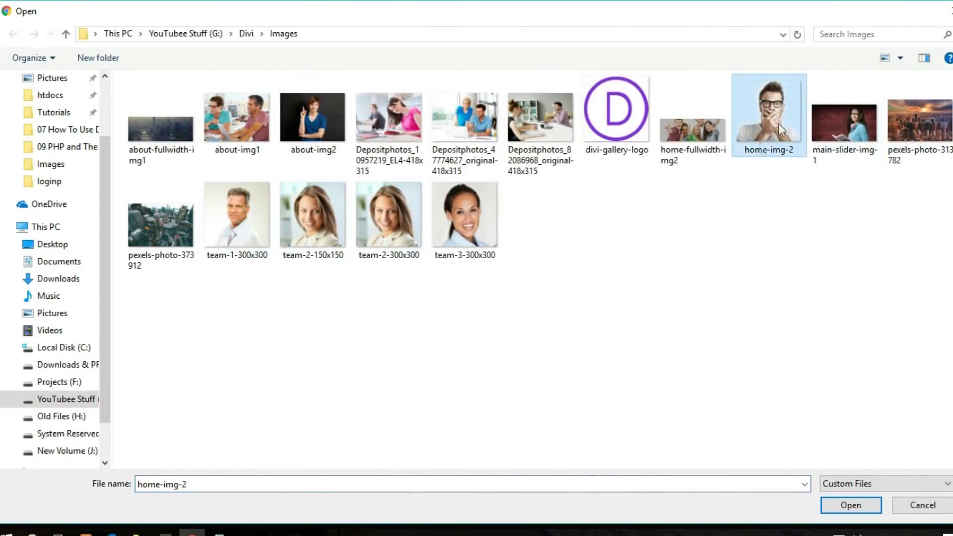
left_click(850, 502)
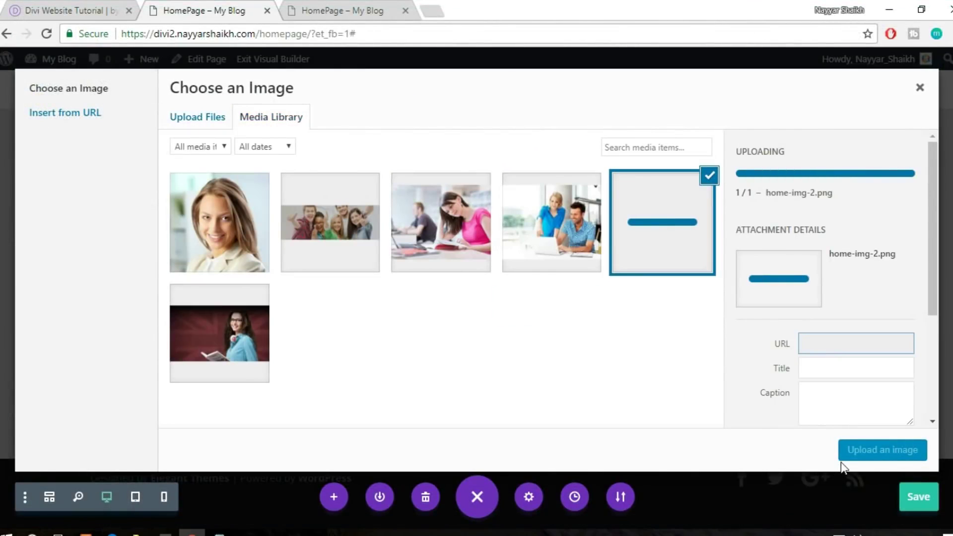
left_click(882, 451)
left_click(894, 428)
scroll(644, 378, "up", 3)
scroll(648, 378, "down", 5)
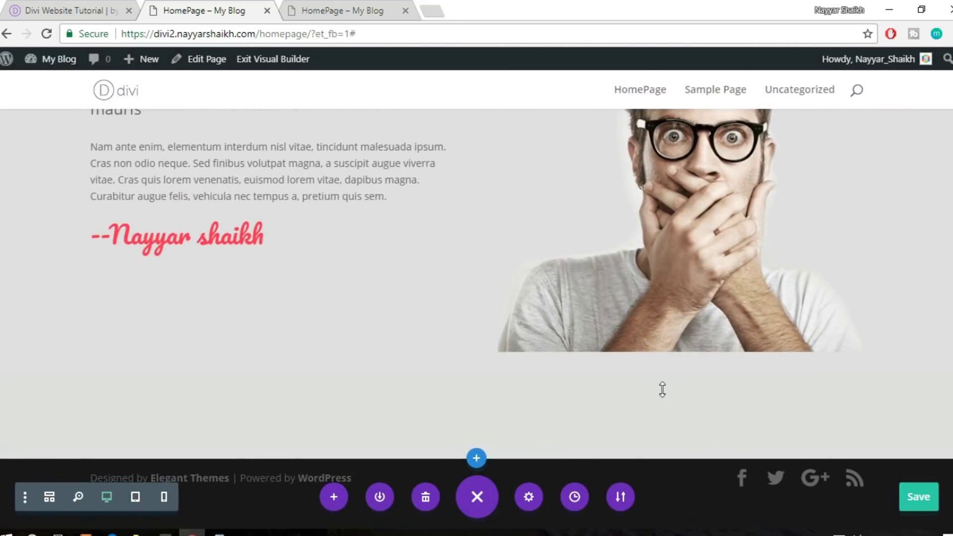
After checking the reference site, delete the signature text module below the gray section's paragraph
scroll(662, 389, "up", 3)
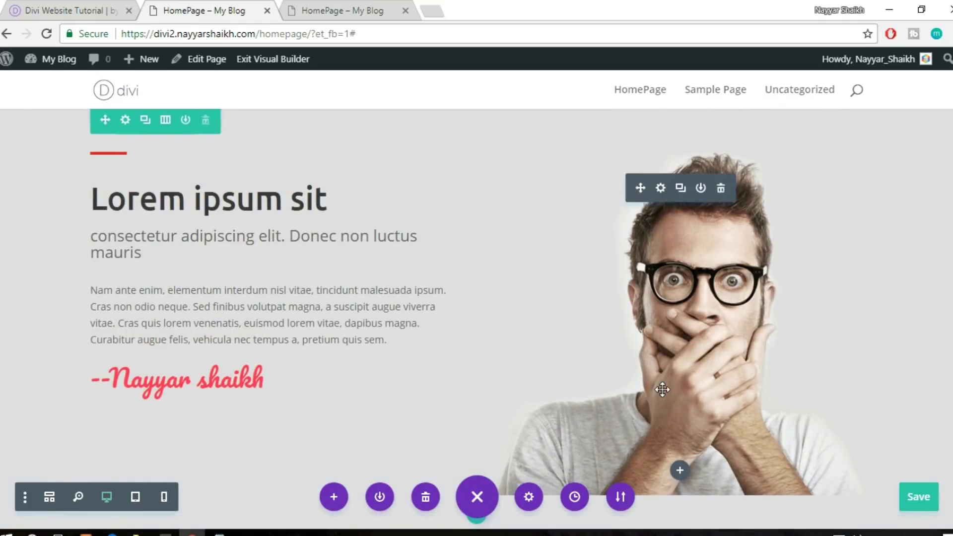
scroll(662, 389, "up", 3)
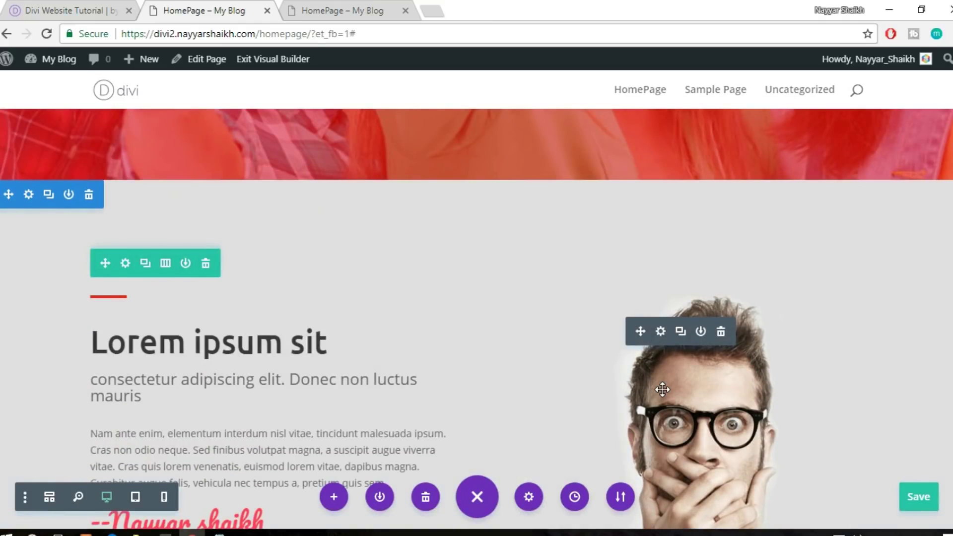
scroll(716, 349, "down", 2)
scroll(320, 268, "down", 3)
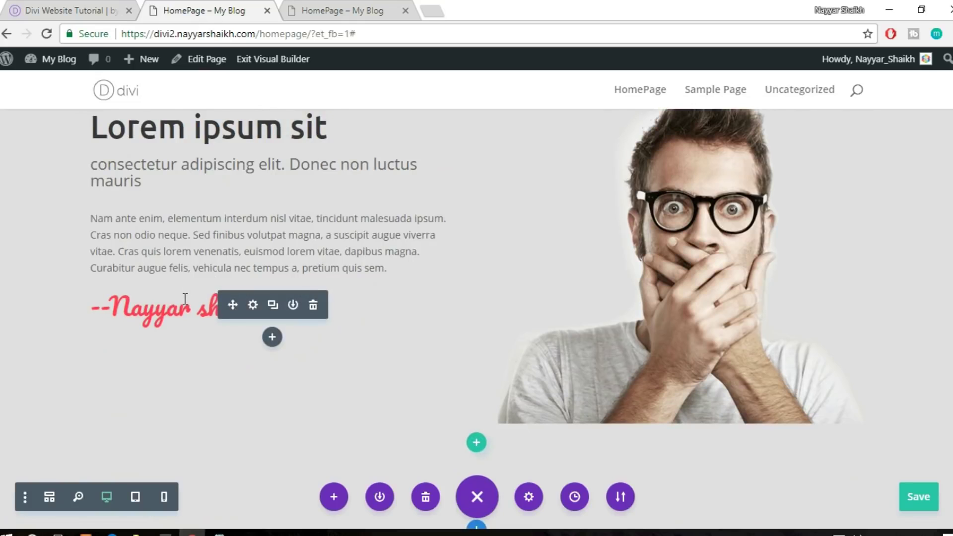
left_click(44, 9)
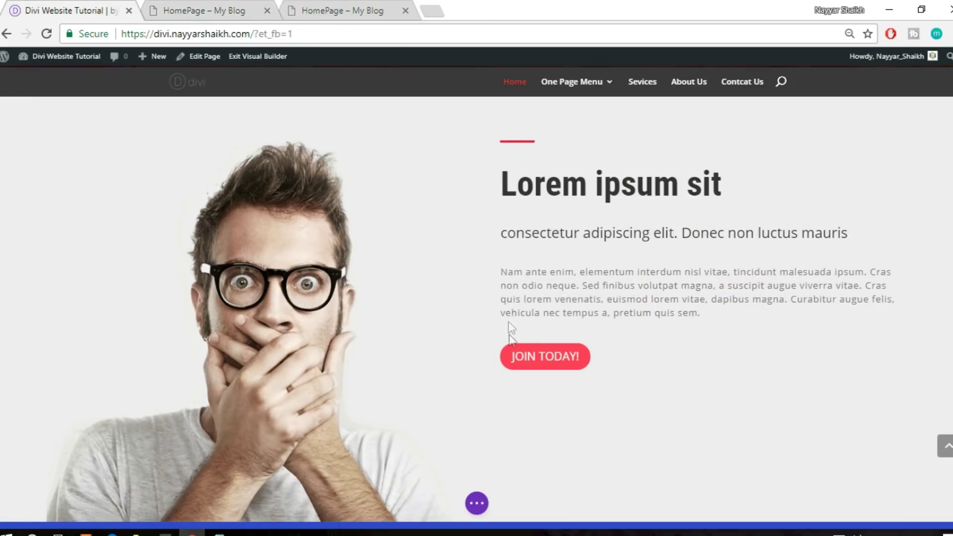
left_click(184, 6)
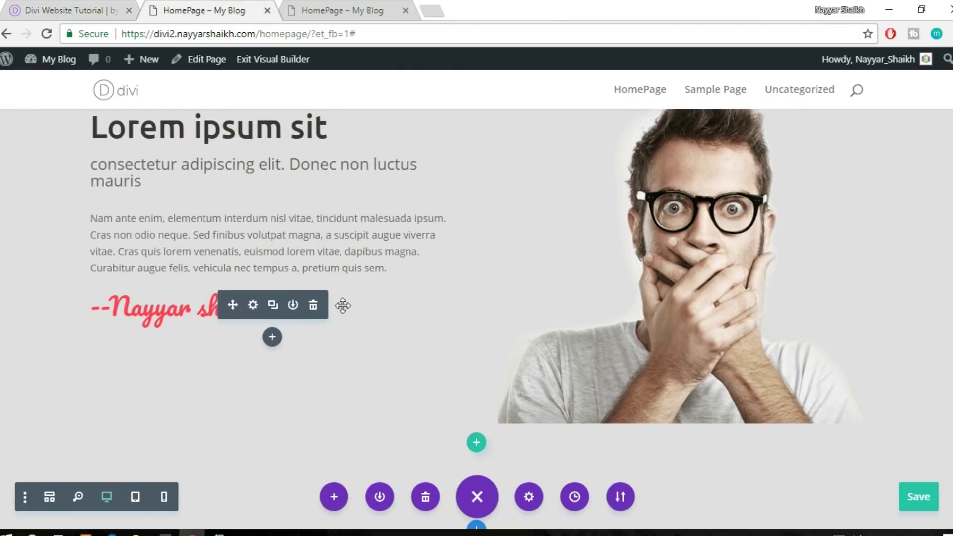
left_click(313, 304)
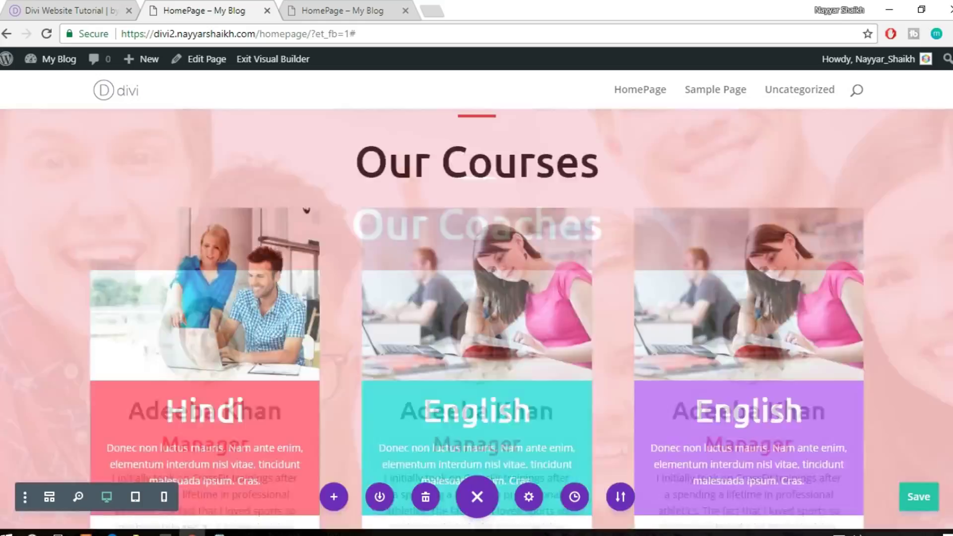
scroll(306, 211, "up", 10)
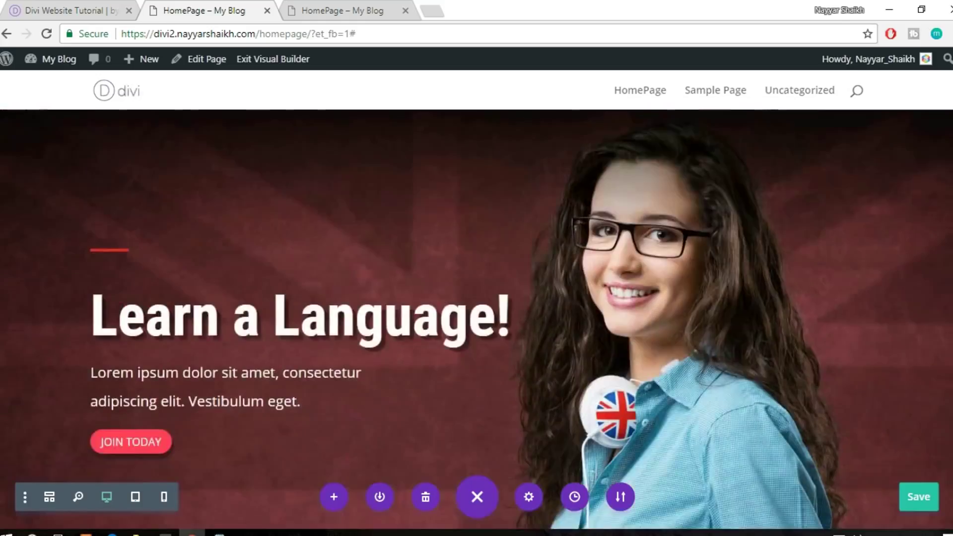
Copy the hero's JOIN TODAY button module and paste it below the gray section's paragraph
scroll(307, 392, "down", 2)
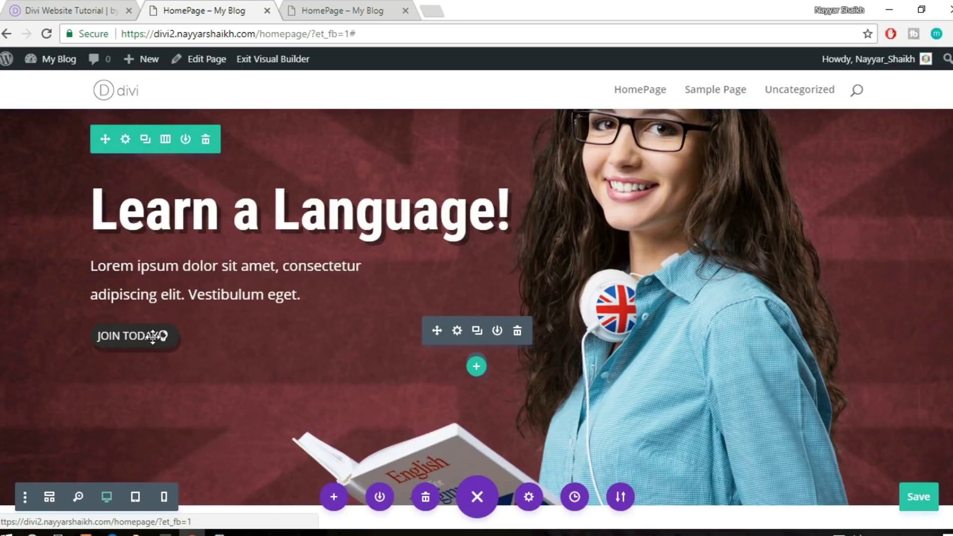
right_click(138, 336)
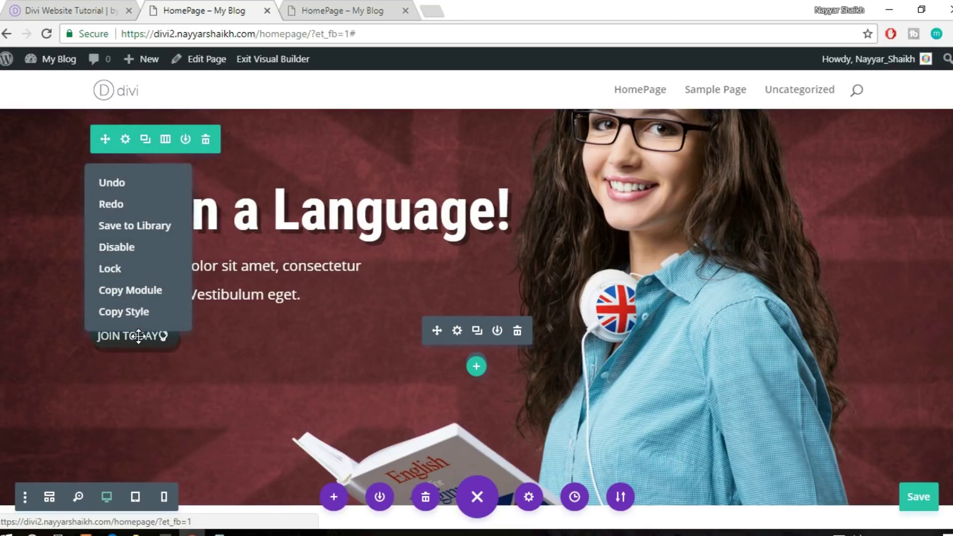
left_click(240, 335)
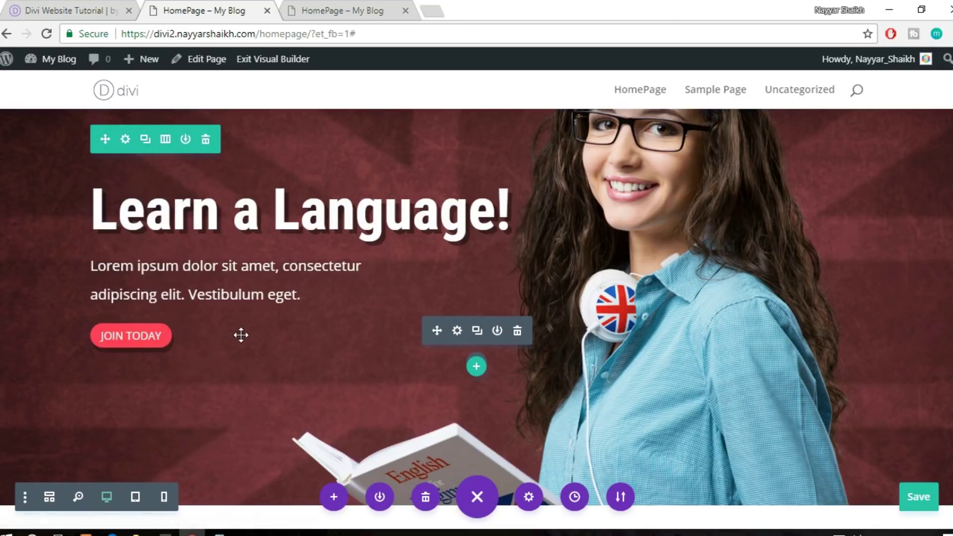
right_click(142, 339)
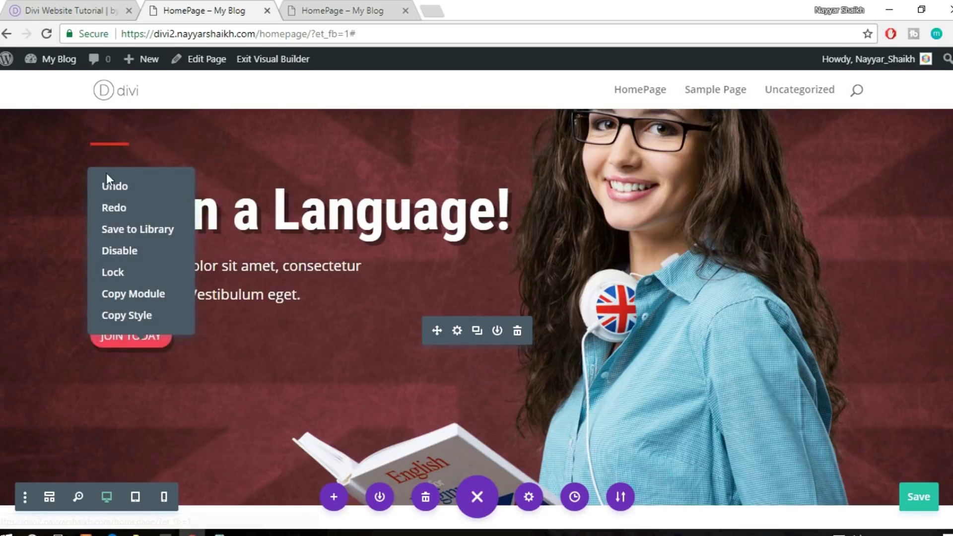
left_click(137, 295)
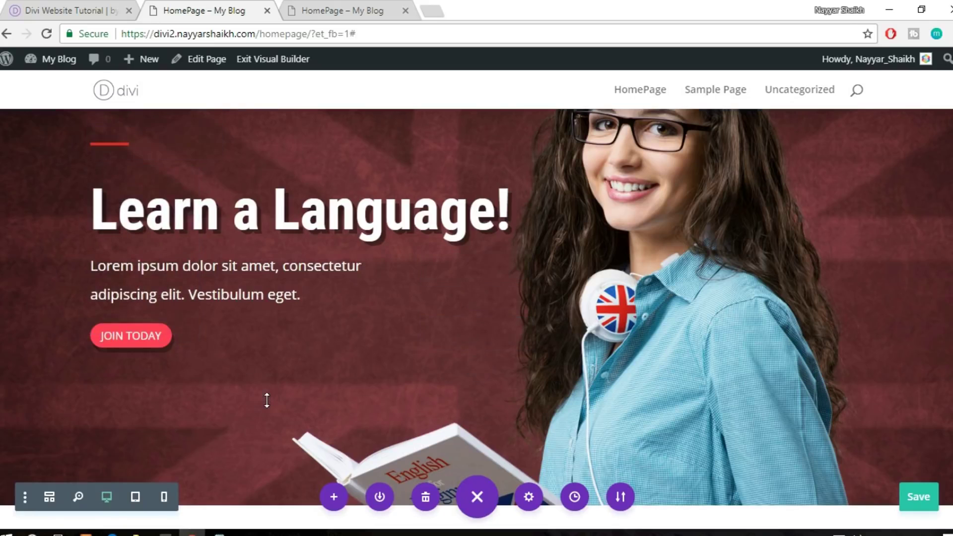
scroll(266, 398, "down", 10)
scroll(267, 400, "down", 10)
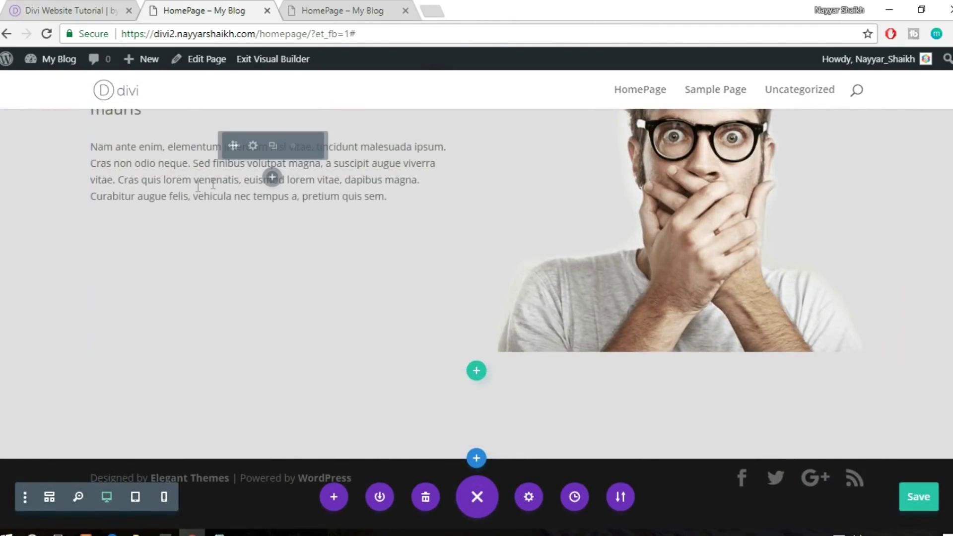
right_click(272, 183)
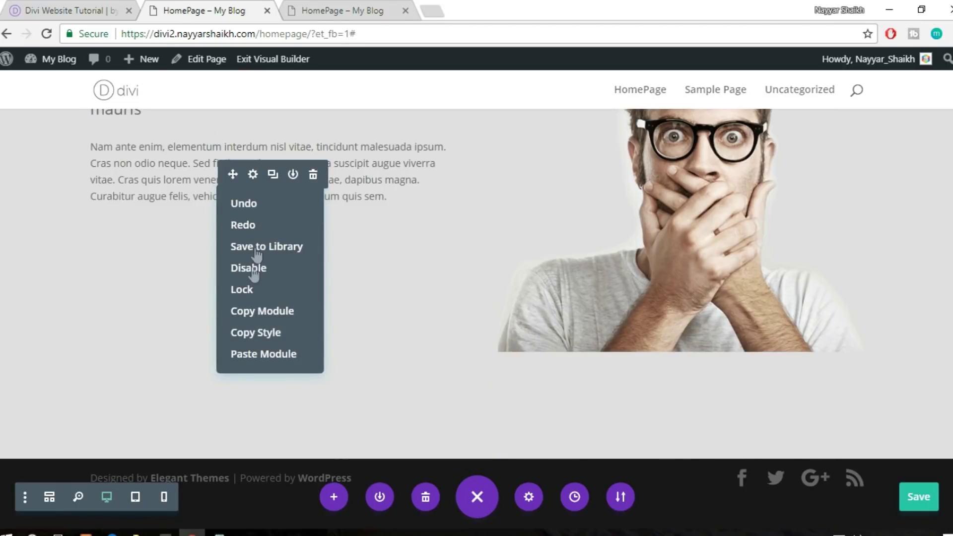
left_click(263, 354)
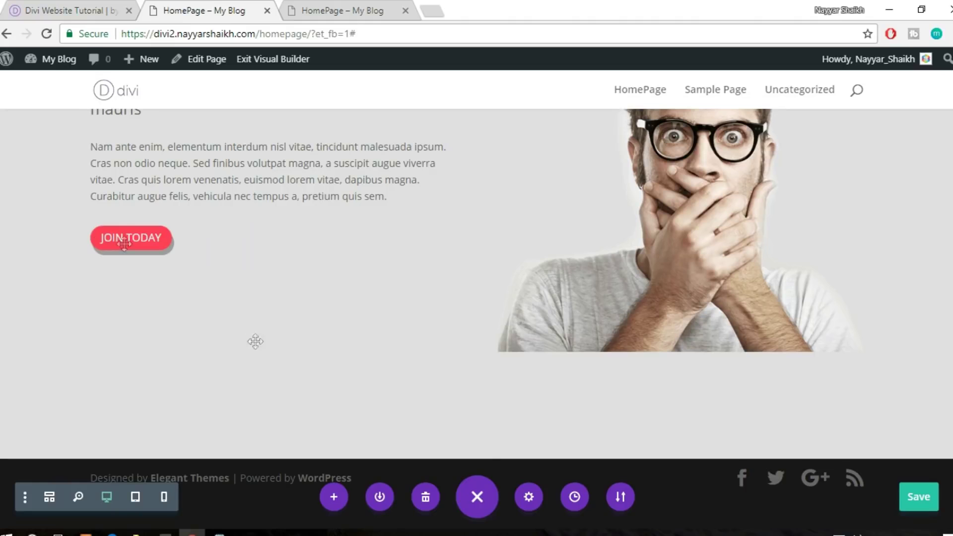
left_click_drag(144, 238, 144, 313)
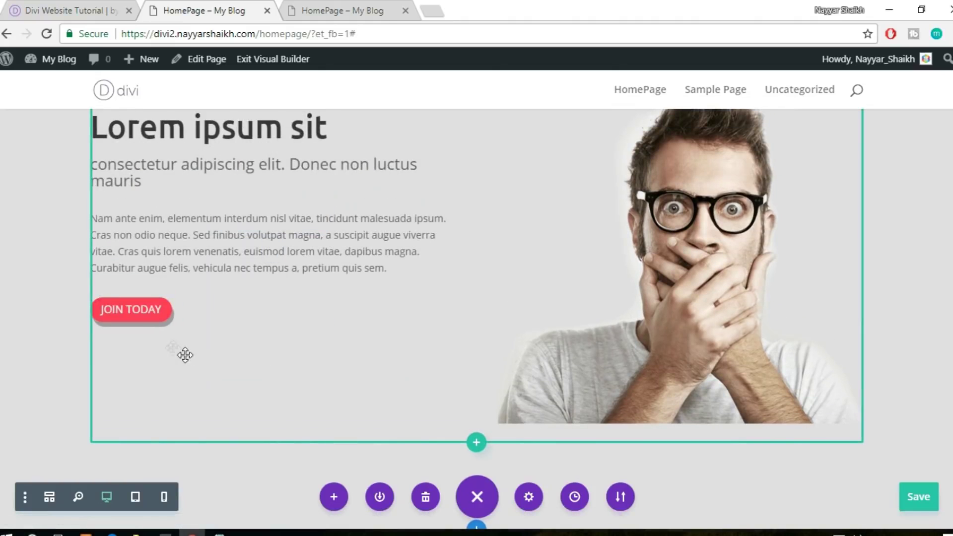
scroll(184, 341, "up", 2)
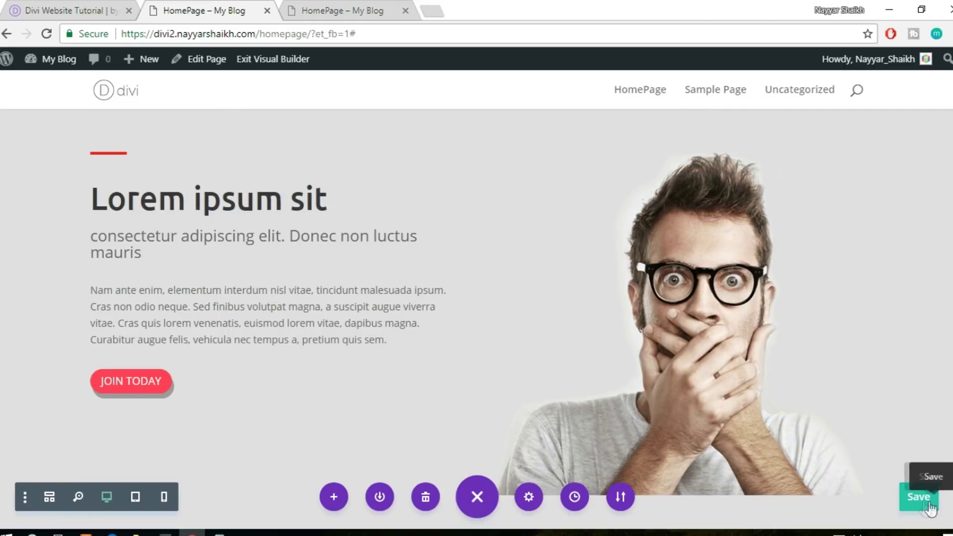
left_click(54, 7)
scroll(585, 287, "down", 8)
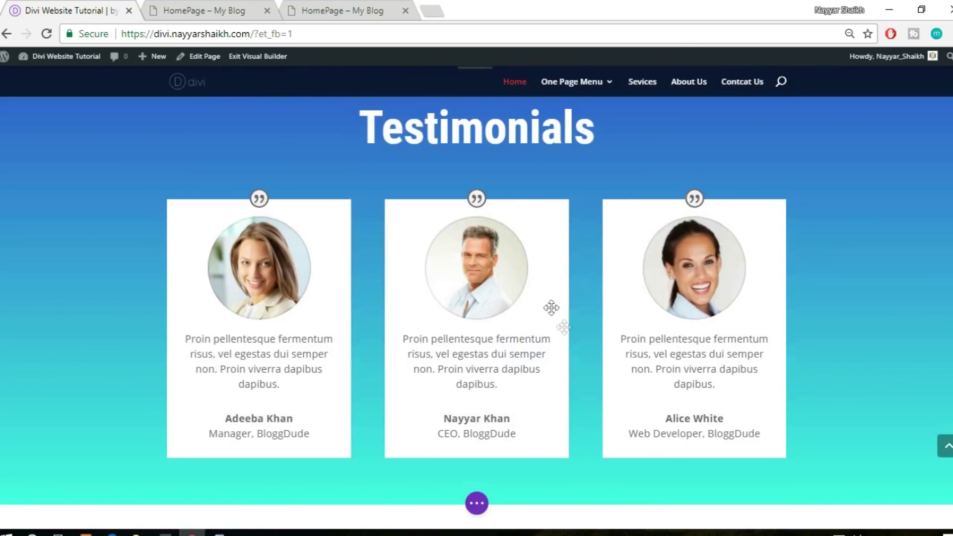
scroll(570, 318, "up", 2)
scroll(764, 308, "down", 2)
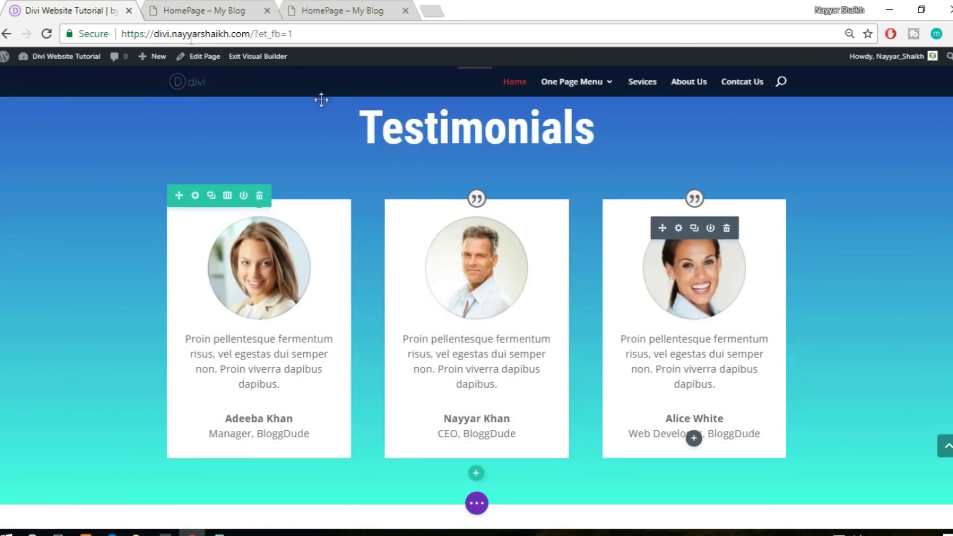
key("ctrl+Tab")
scroll(764, 248, "down", 3)
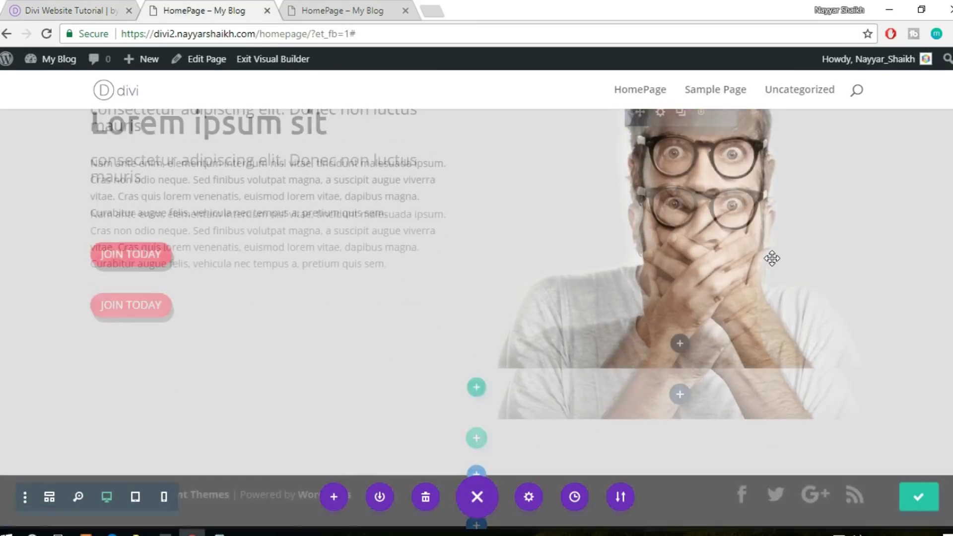
scroll(772, 258, "up", 4)
scroll(772, 258, "down", 15)
scroll(772, 258, "up", 5)
scroll(771, 258, "down", 5)
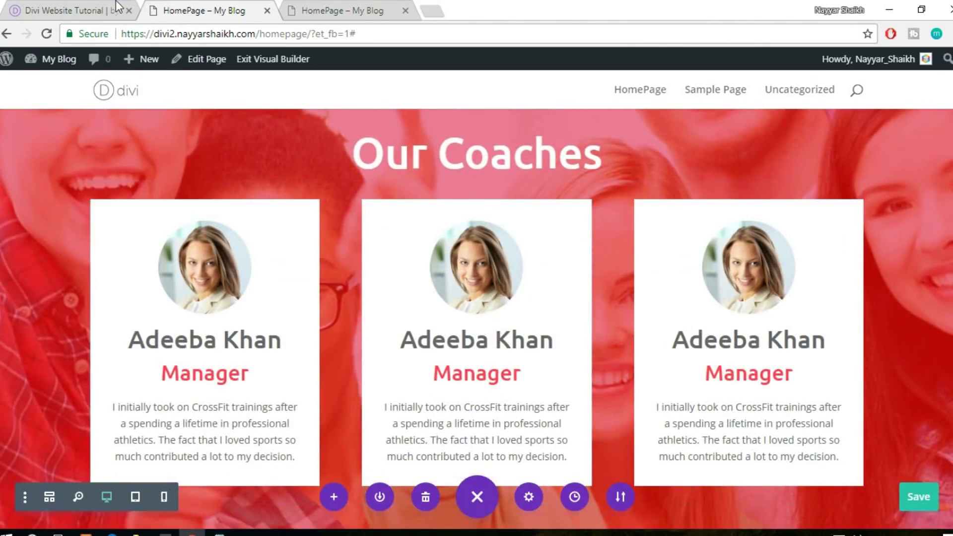
key("ctrl+shift+Tab")
left_click(211, 6)
scroll(591, 275, "down", 1)
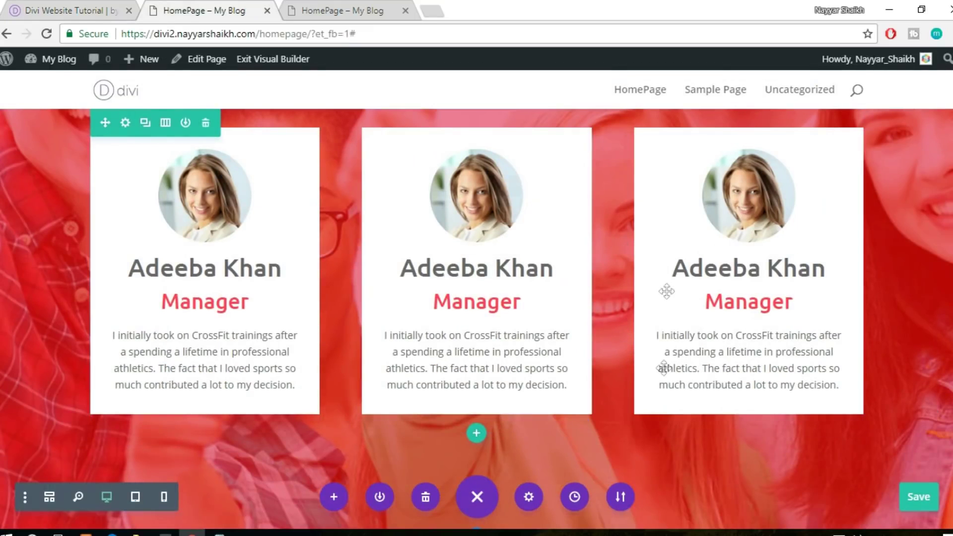
scroll(525, 375, "down", 6)
scroll(525, 374, "down", 5)
key("ctrl+Page_Up")
scroll(551, 324, "down", 4)
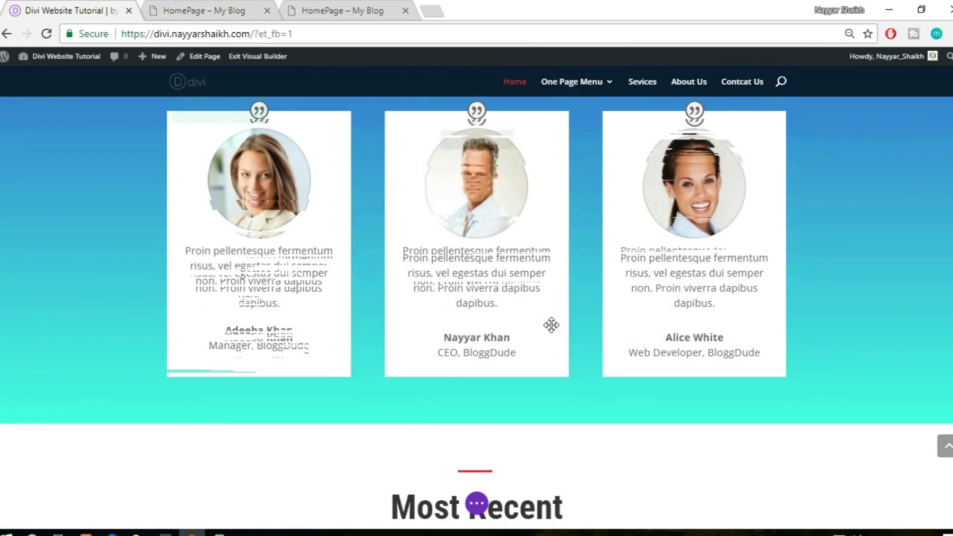
scroll(550, 324, "up", 5)
scroll(550, 324, "down", 2)
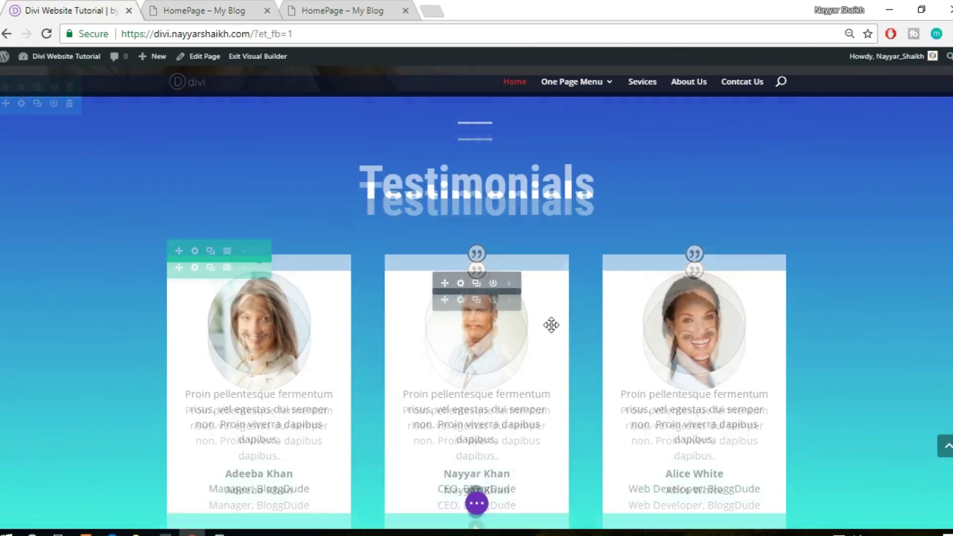
left_click(216, 2)
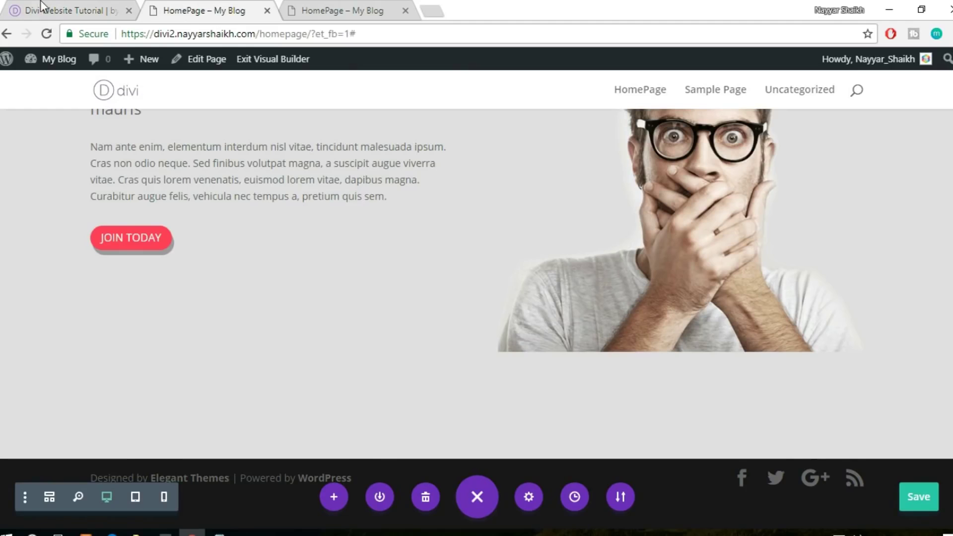
left_click(114, 11)
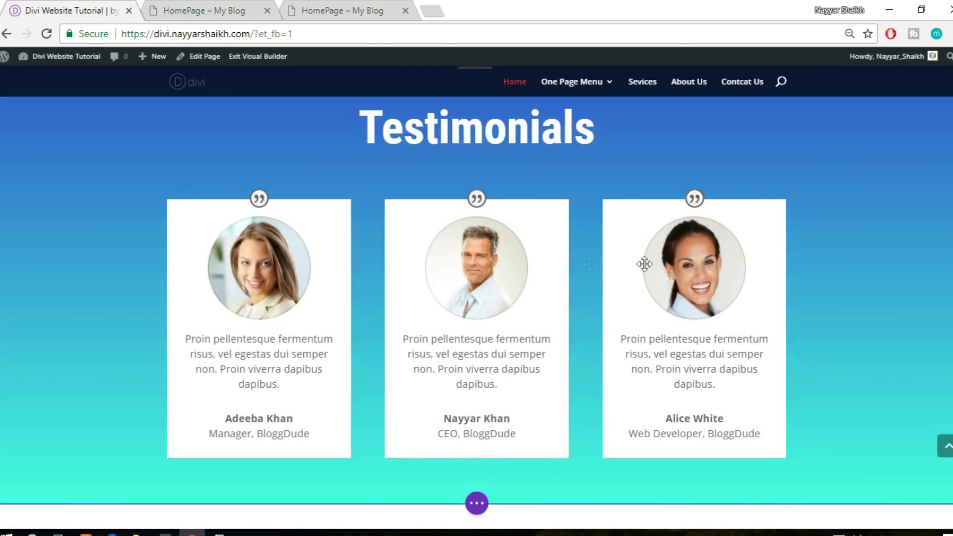
left_click(229, 5)
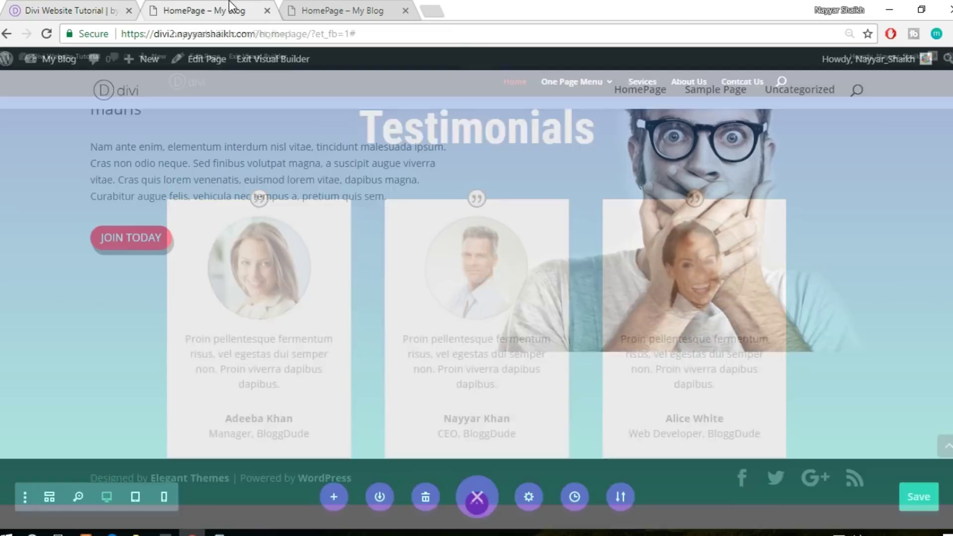
mouse_move(499, 445)
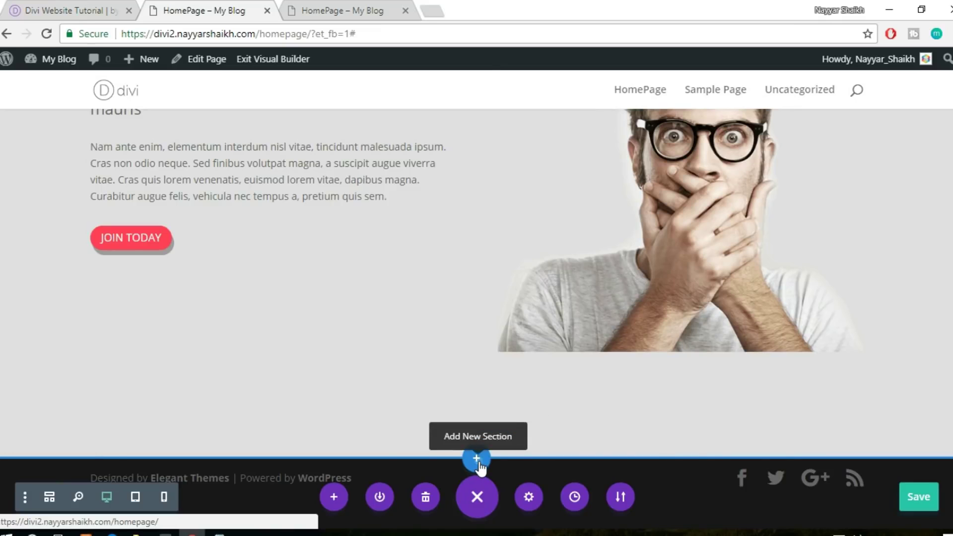
Add a regular section with a one-column row below the gray 'Lorem ipsum sit' section
left_click(476, 459)
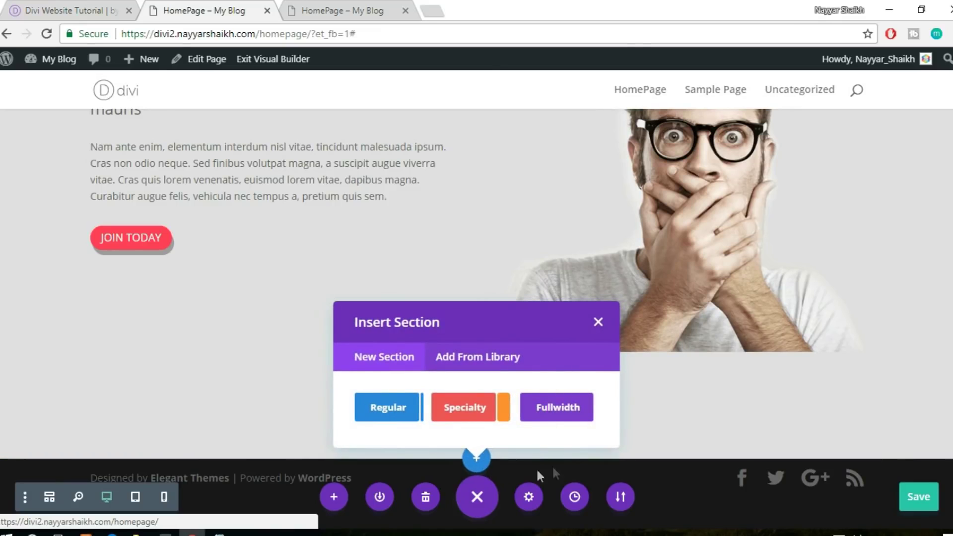
left_click(96, 7)
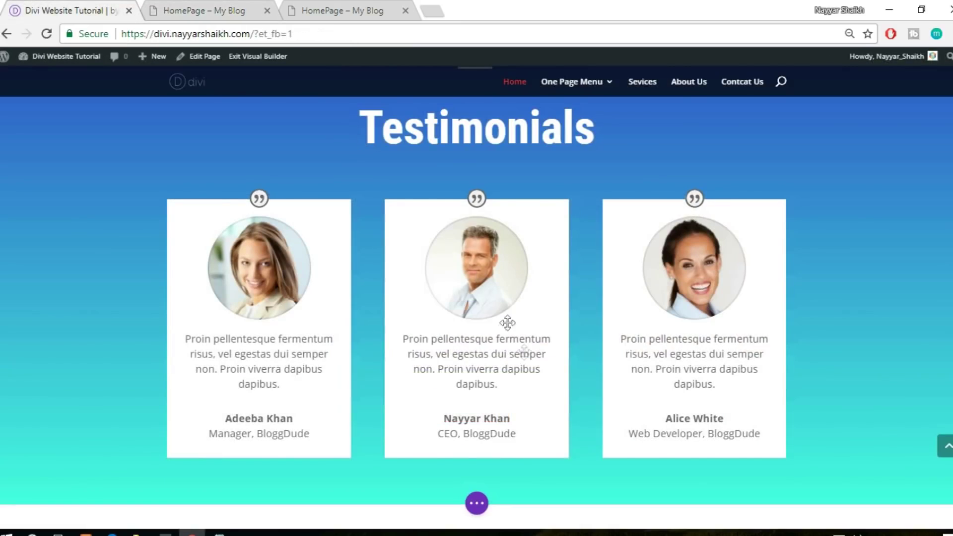
scroll(507, 323, "up", 2)
scroll(457, 202, "up", 2)
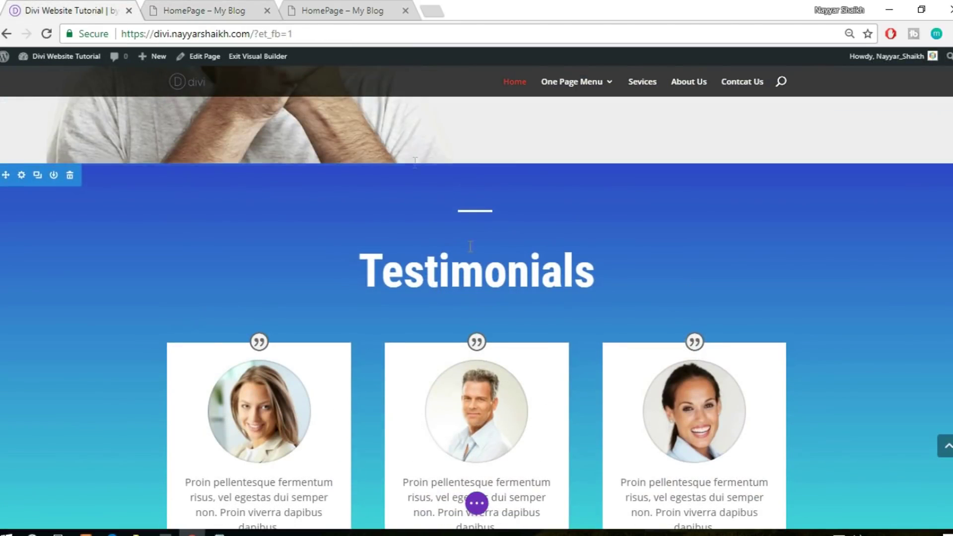
left_click(204, 9)
left_click(384, 417)
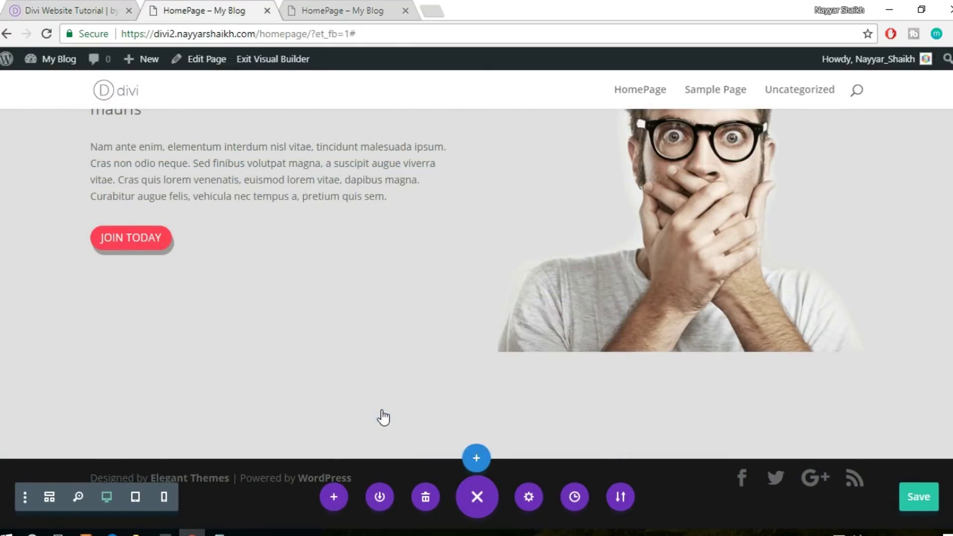
left_click(395, 351)
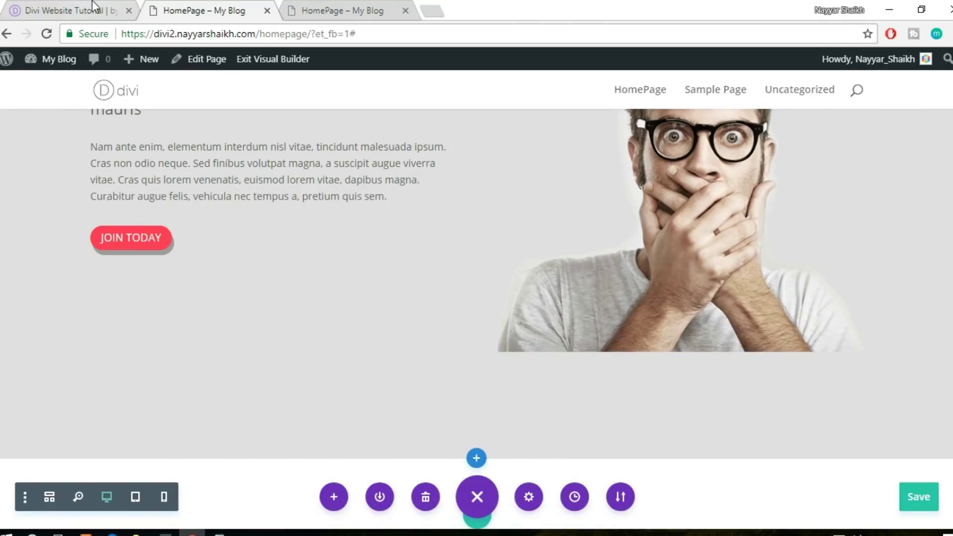
left_click(94, 7)
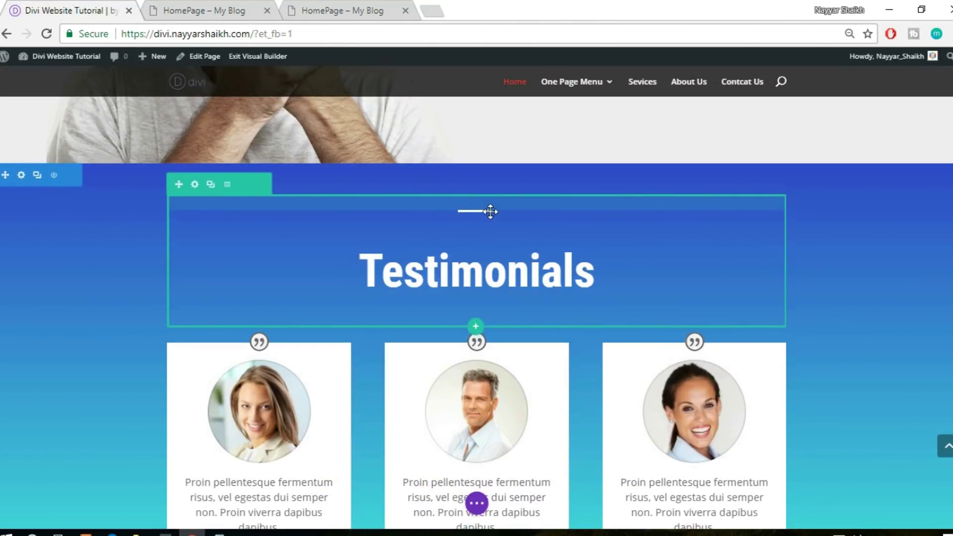
left_click(226, 7)
scroll(796, 252, "down", 1)
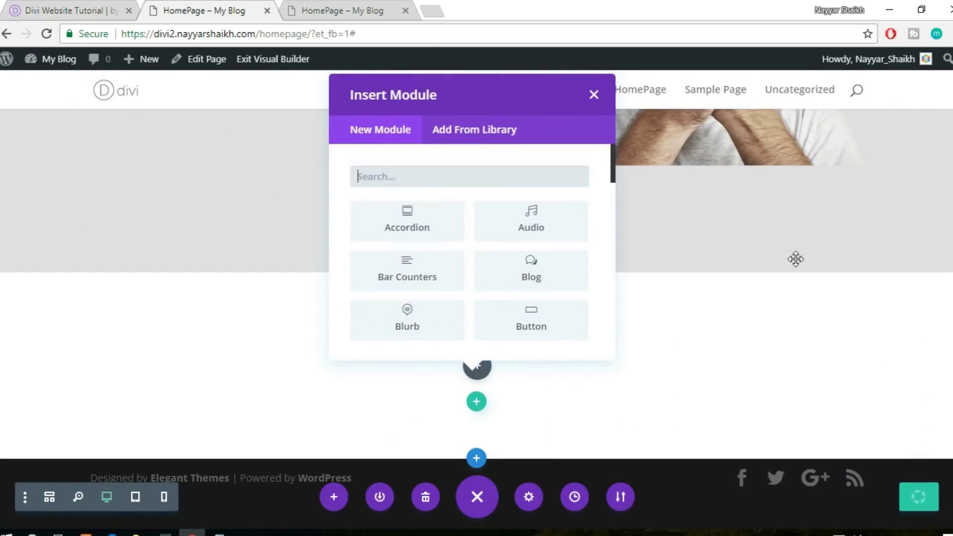
Insert the saved Divider module from the library into the new row
left_click(448, 130)
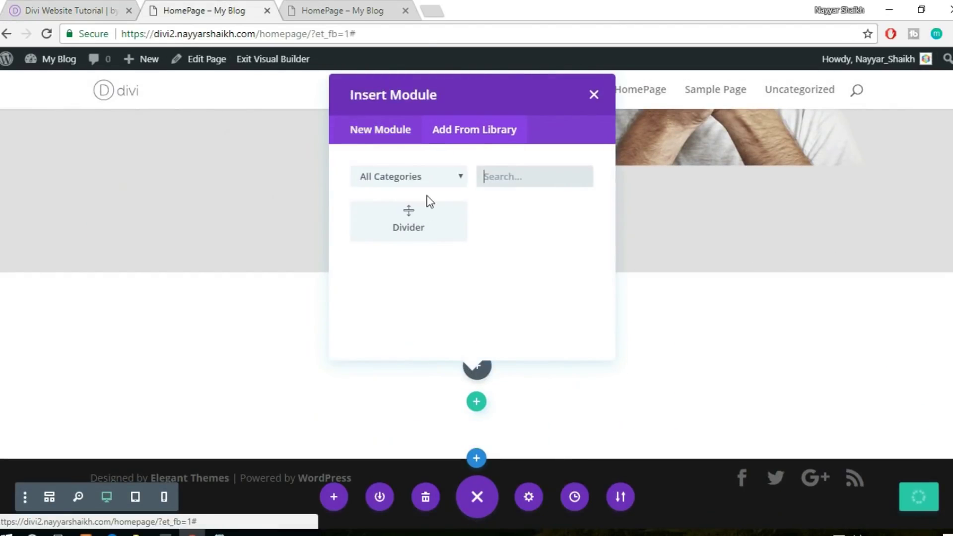
left_click(415, 224)
left_click(97, 6)
left_click(236, 9)
Make the divider white, centre it horizontally, and save its settings
mouse_move(116, 396)
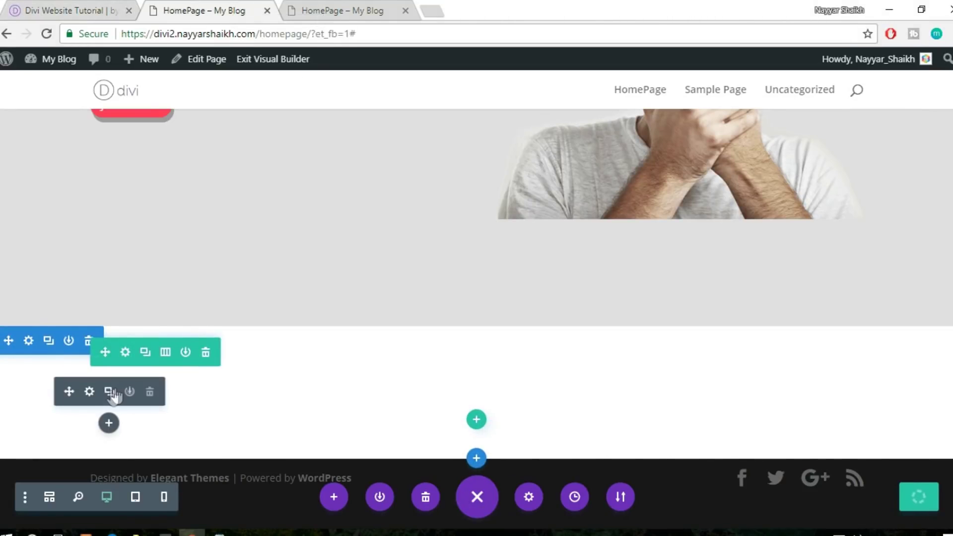
left_click(89, 392)
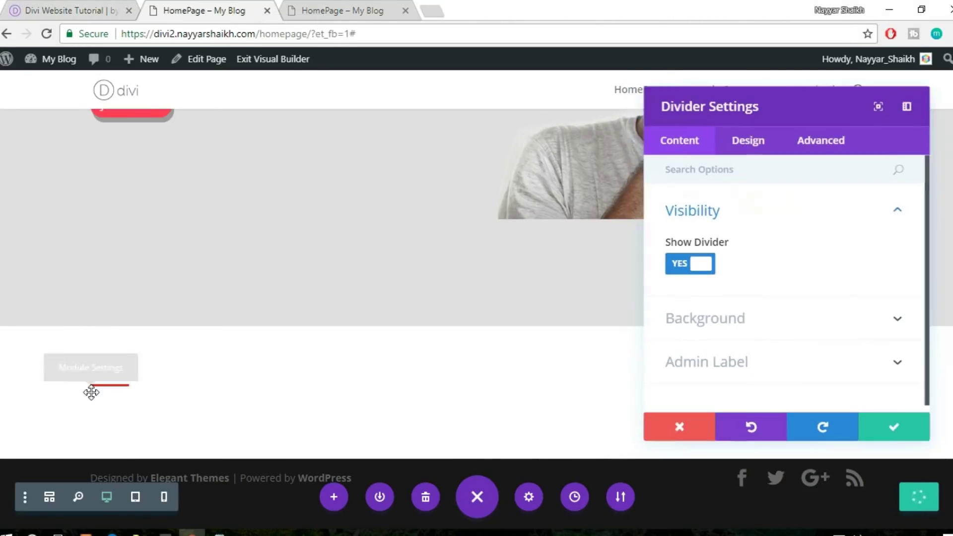
left_click(737, 148)
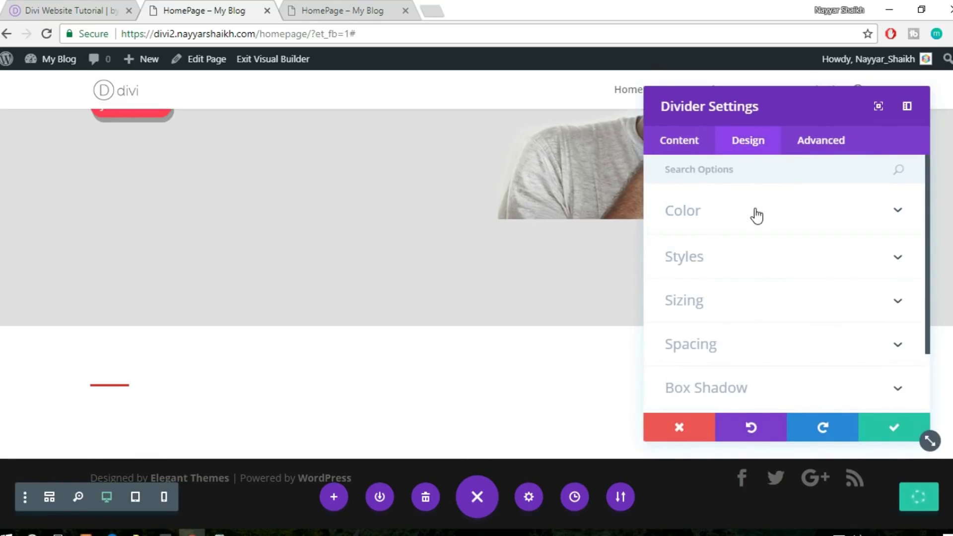
left_click(756, 216)
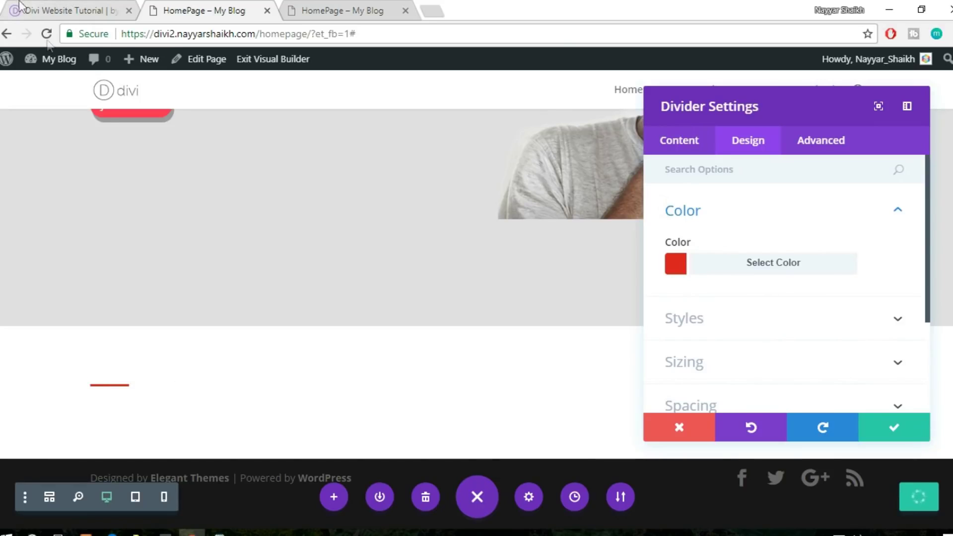
left_click(52, 7)
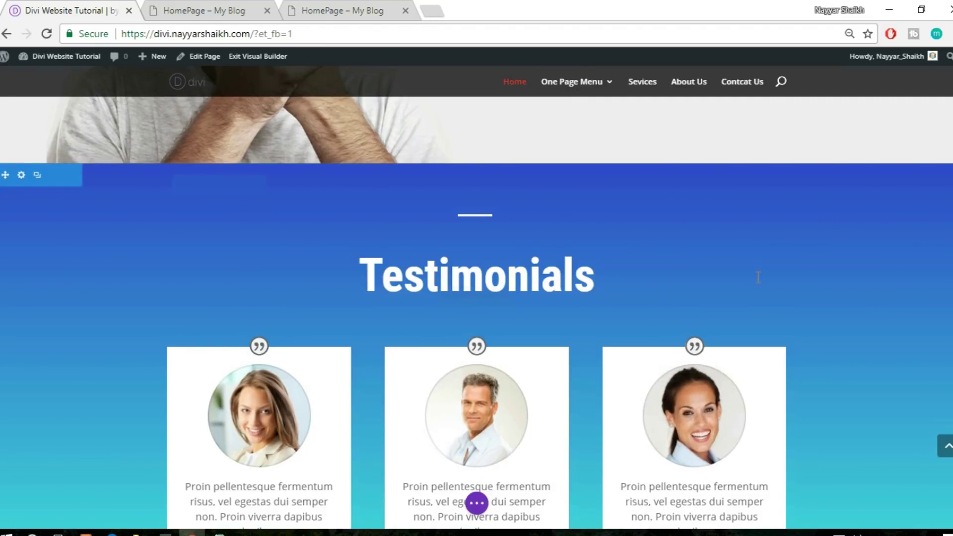
scroll(758, 277, "down", 1)
left_click(180, 6)
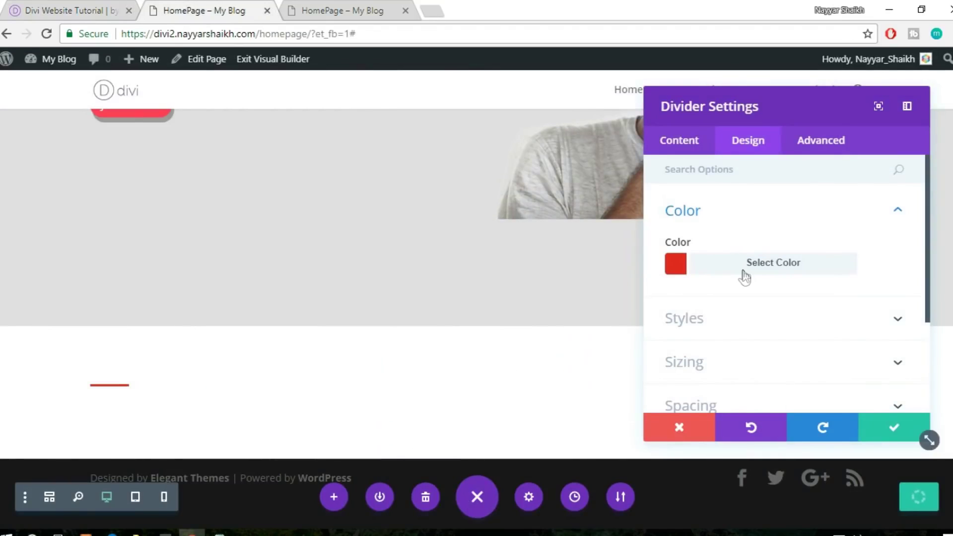
left_click(742, 273)
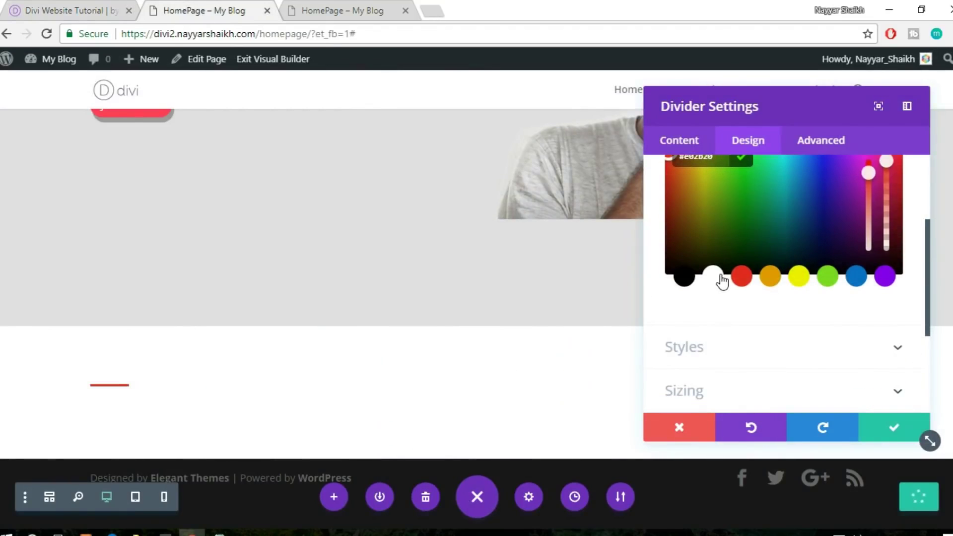
left_click(717, 277)
left_click(781, 323)
left_click(736, 238)
scroll(797, 271, "down", 2)
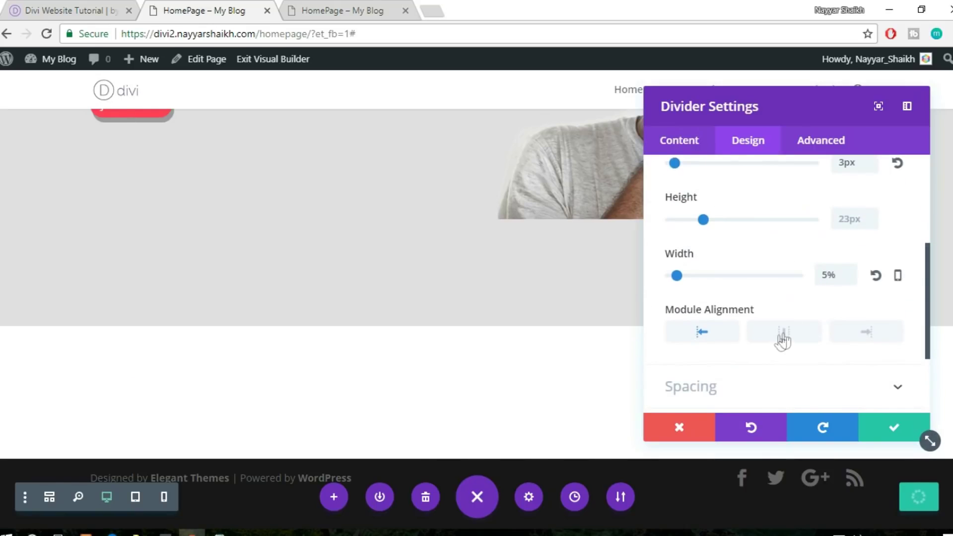
left_click(784, 338)
left_click(882, 425)
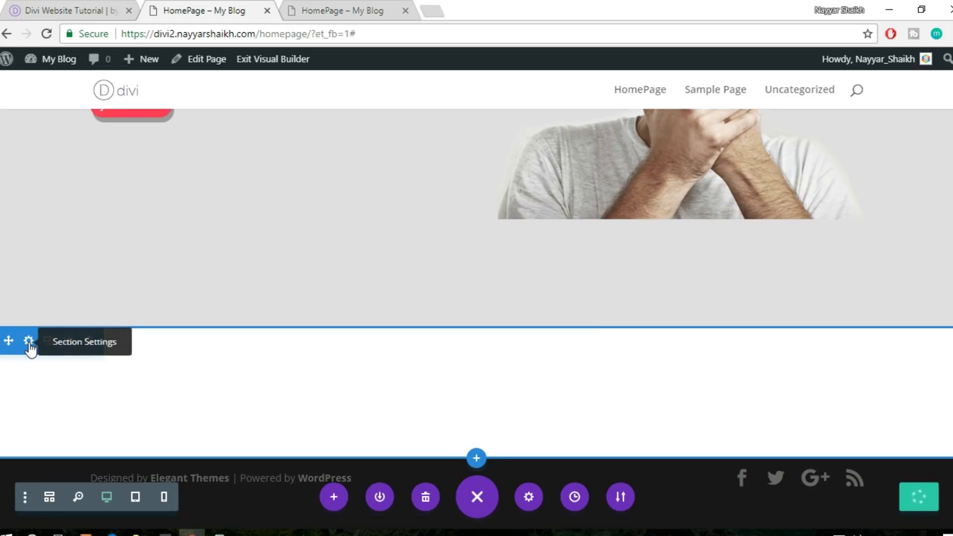
Open the new section's background settings and compare its colour, gradient and image options
left_click(29, 341)
left_click(817, 219)
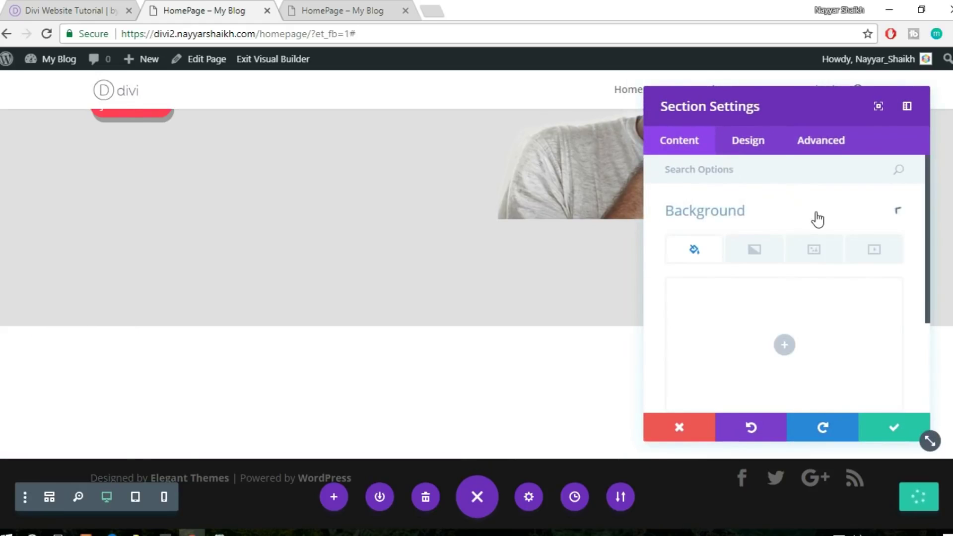
scroll(821, 292, "down", 2)
left_click(794, 263)
scroll(836, 336, "up", 2)
left_click(703, 218)
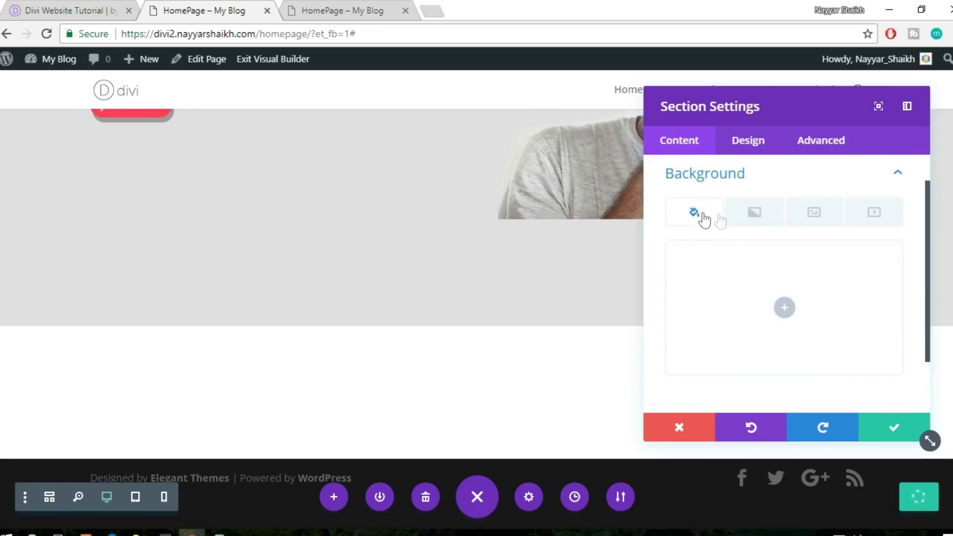
left_click(763, 217)
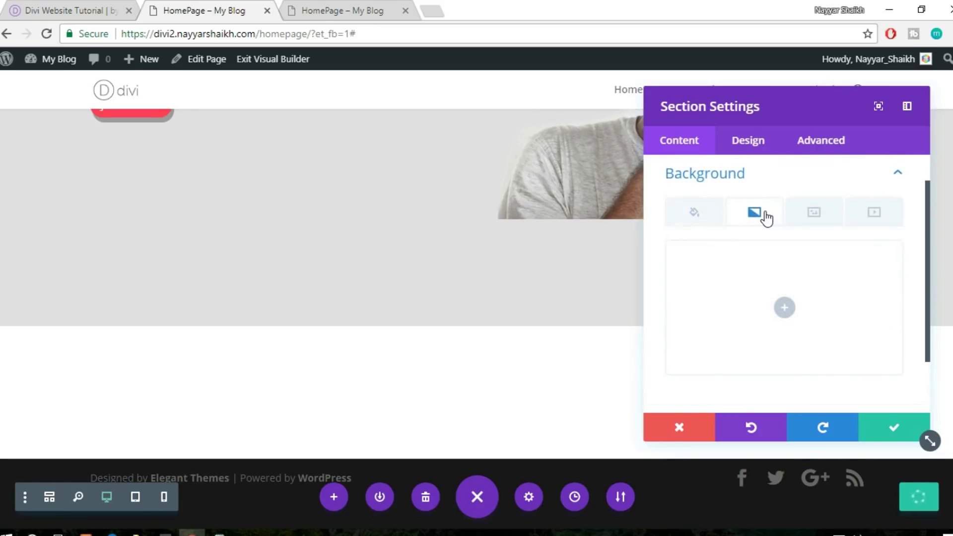
left_click(696, 218)
left_click(820, 220)
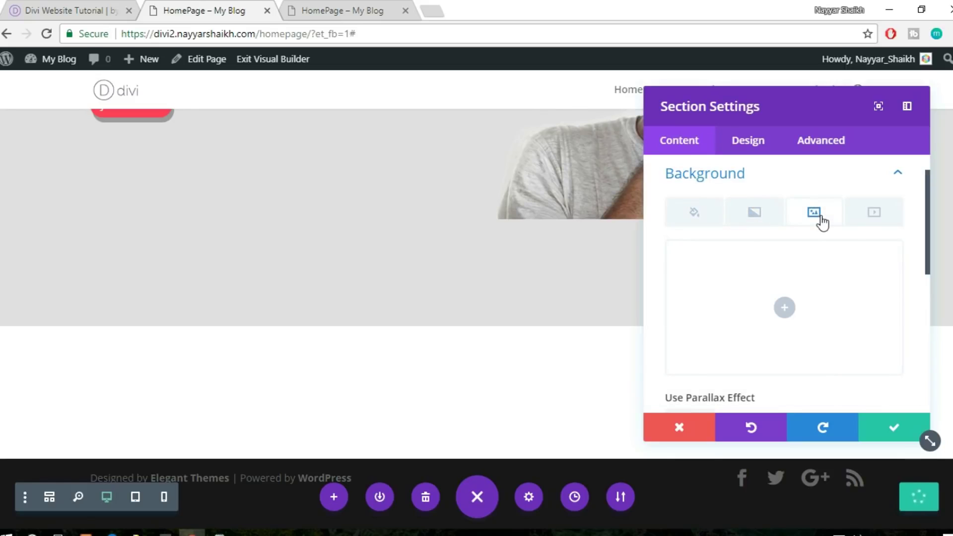
left_click(755, 219)
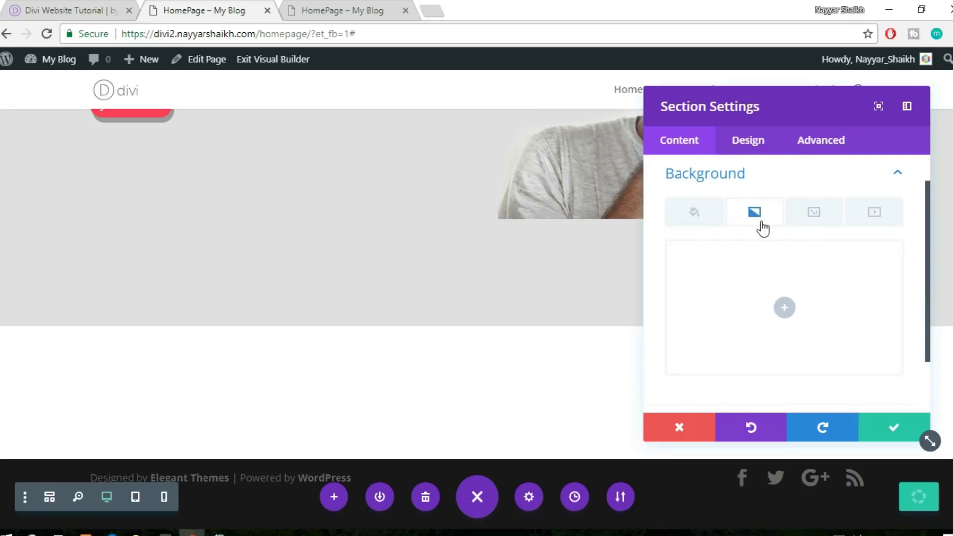
Add the default blue-to-teal gradient, keep the gradient type Linear, and save the section
left_click(785, 307)
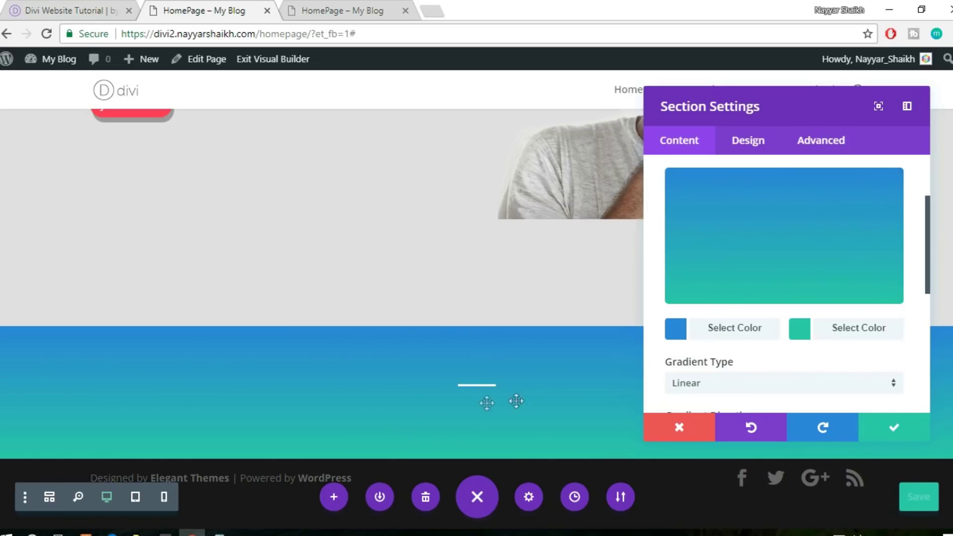
scroll(797, 330, "down", 2)
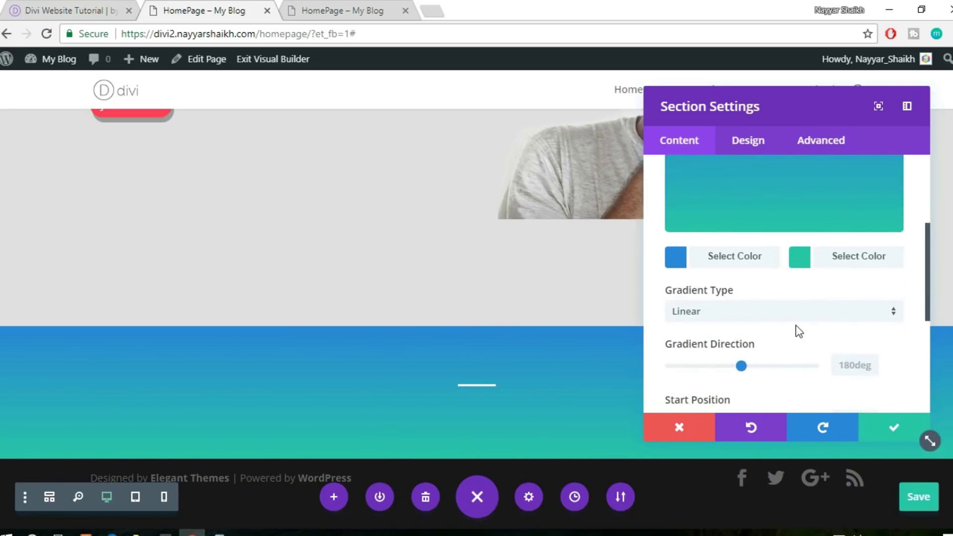
scroll(798, 329, "down", 2)
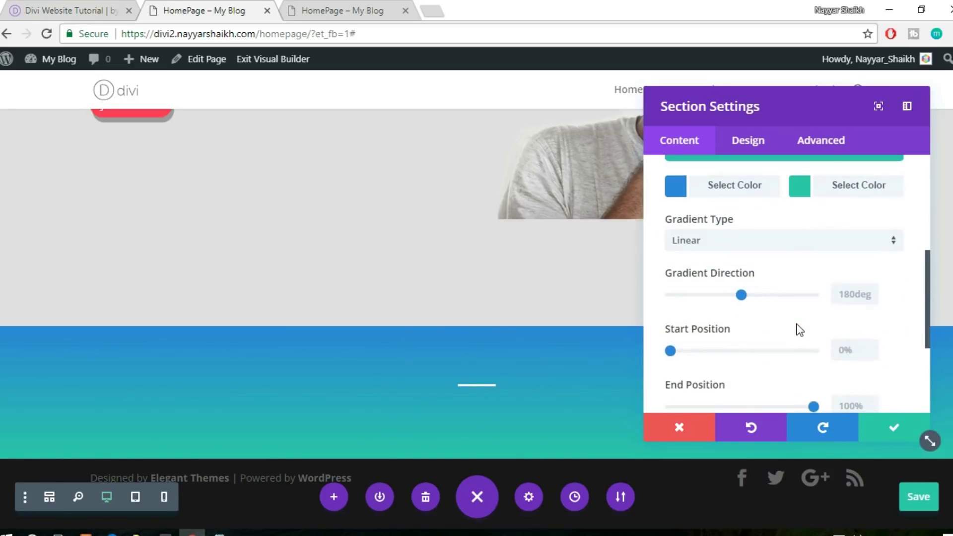
left_click(736, 246)
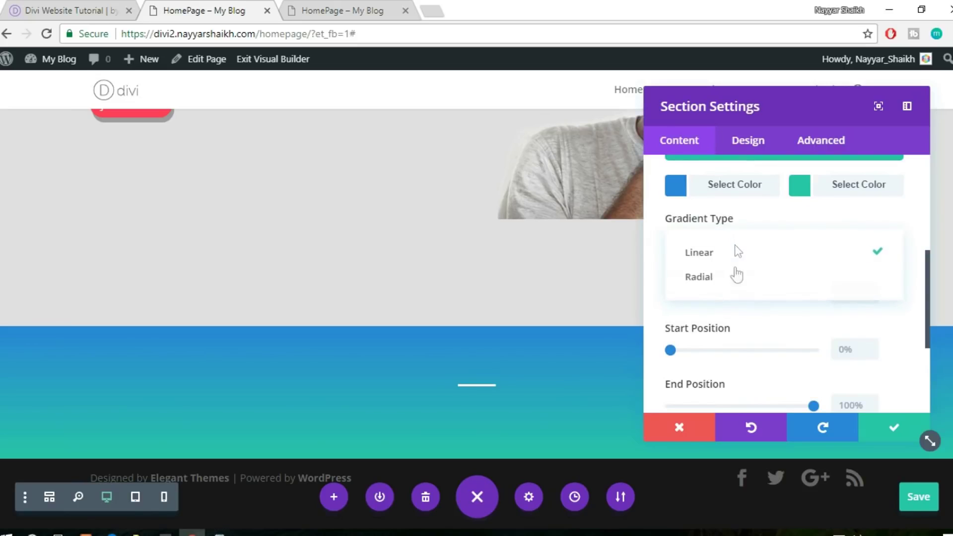
left_click(725, 284)
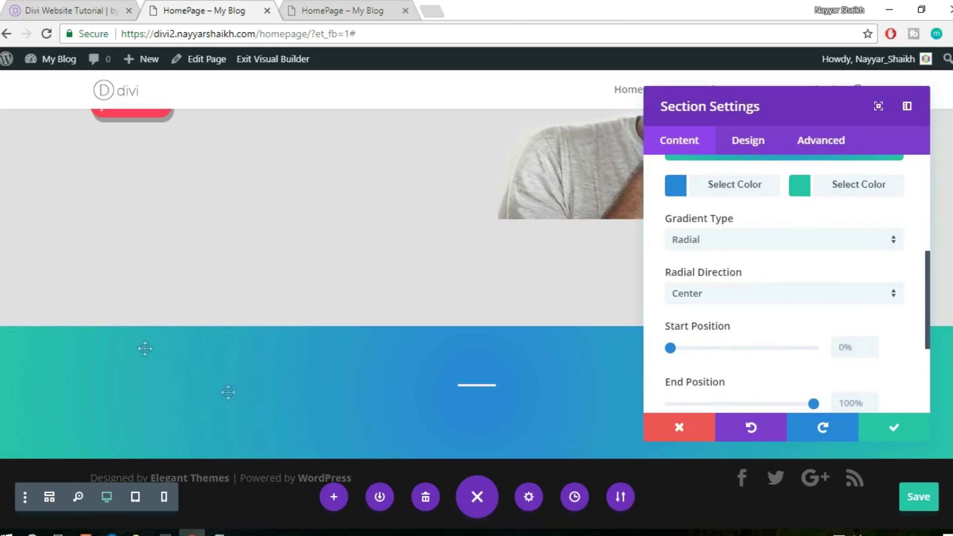
left_click(722, 244)
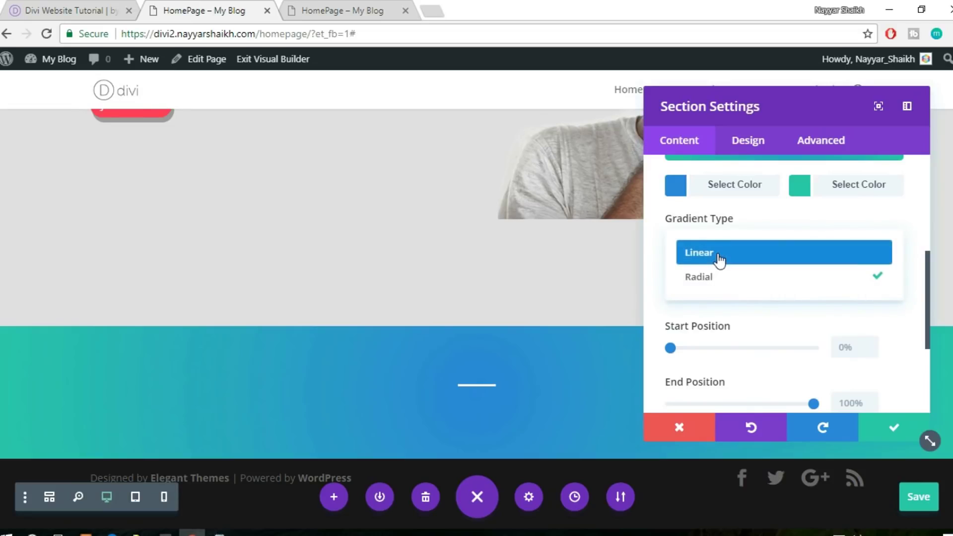
left_click(719, 258)
scroll(819, 274, "down", 4)
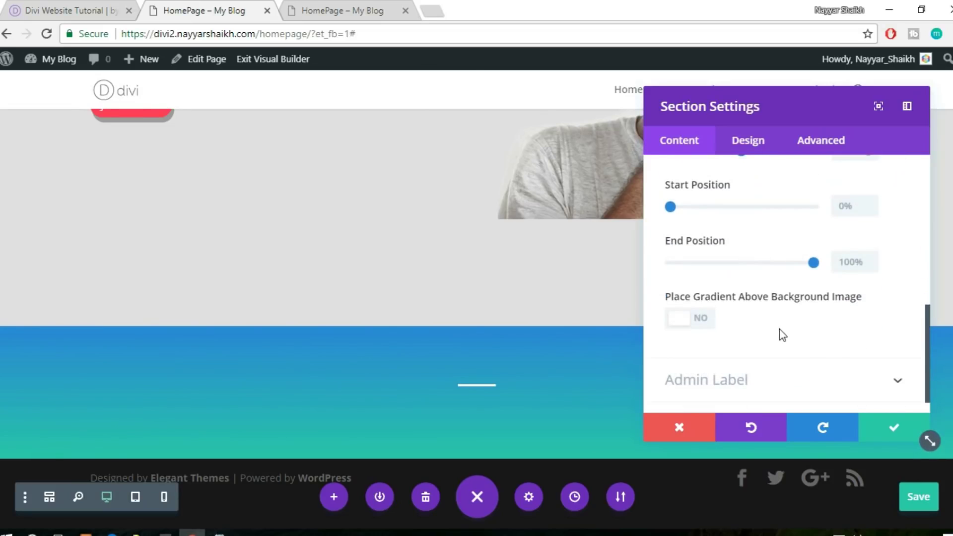
left_click(895, 432)
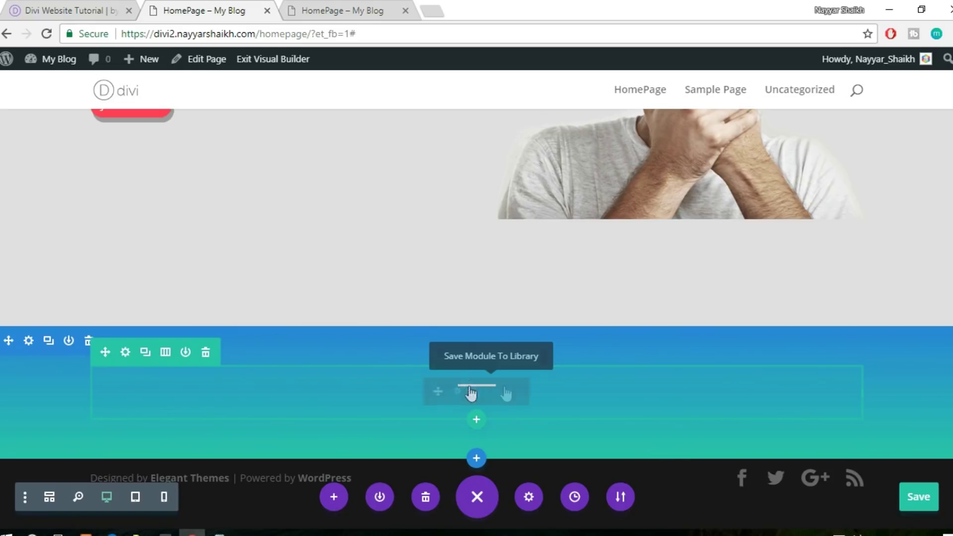
left_click(85, 6)
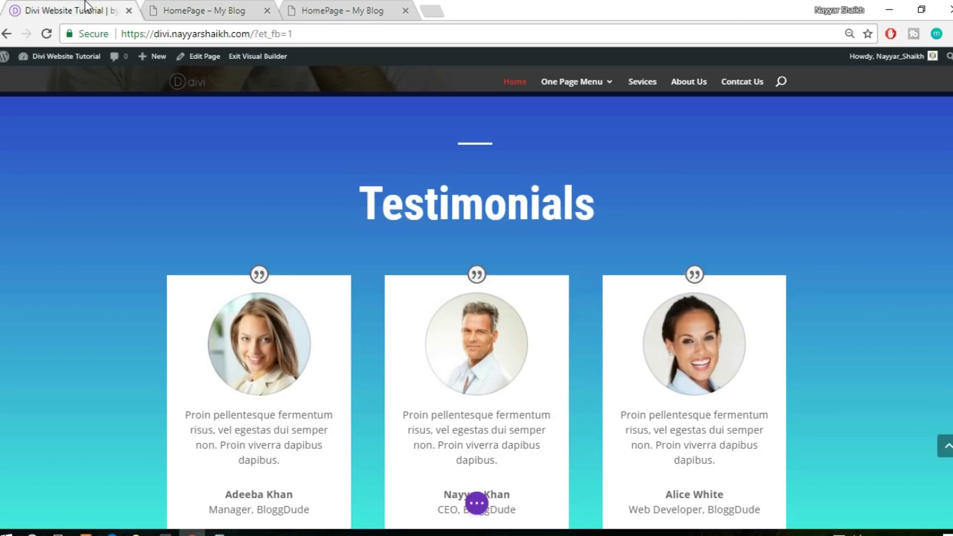
left_click(221, 10)
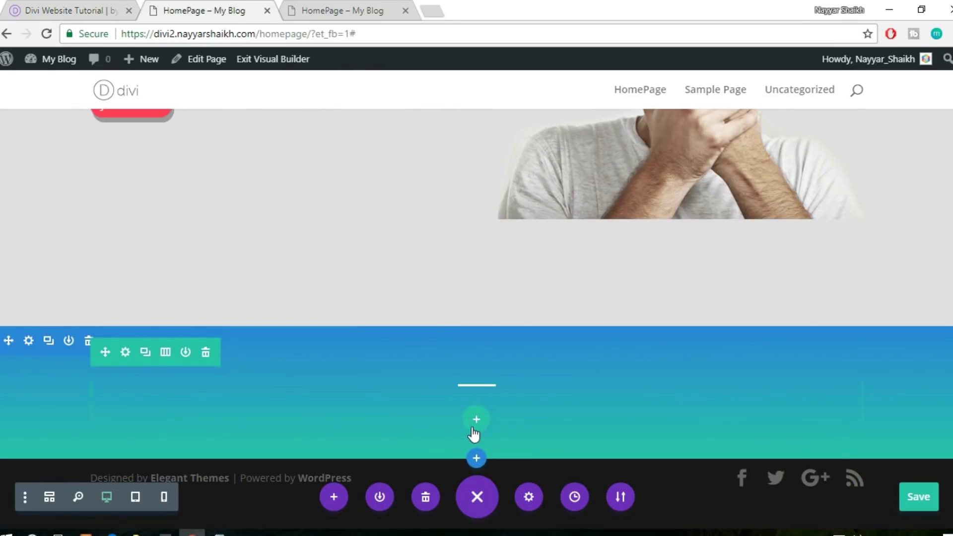
mouse_move(482, 391)
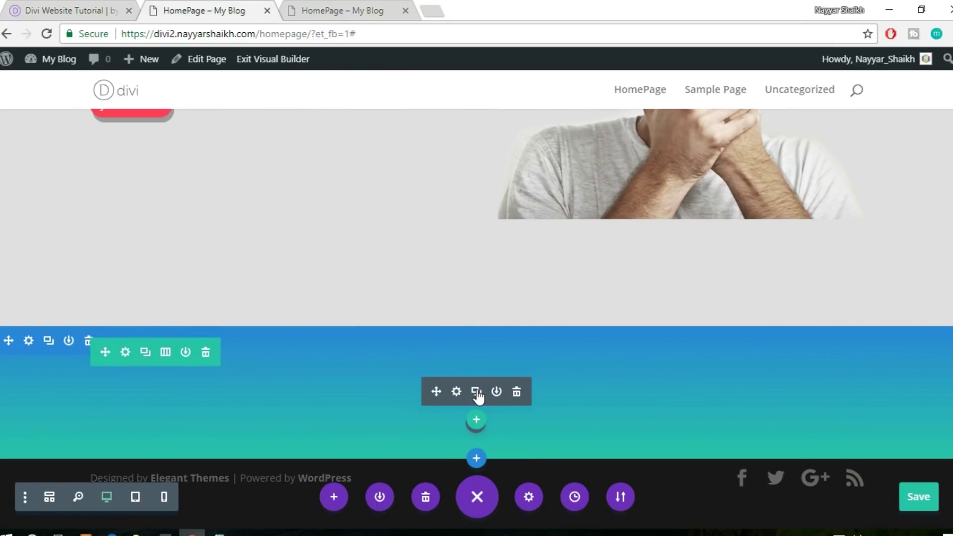
left_click(476, 393)
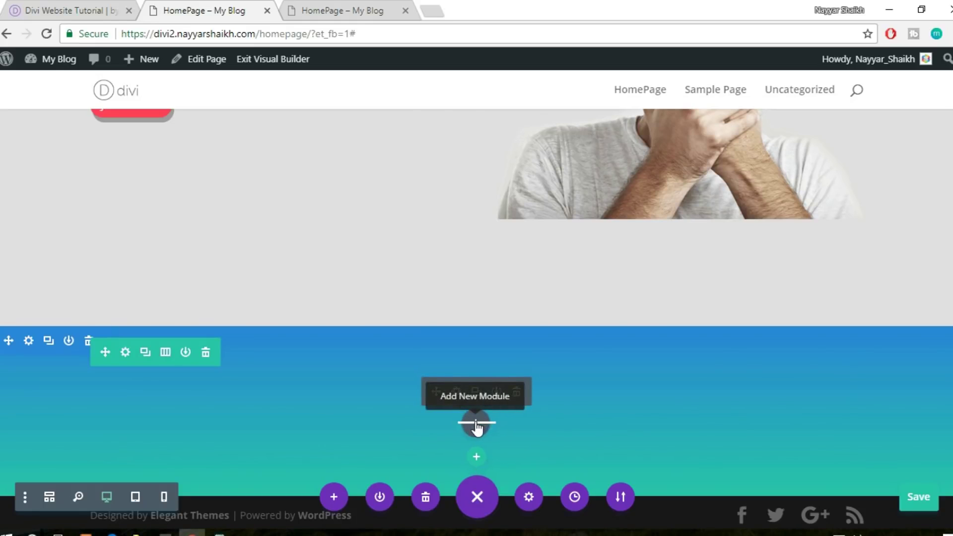
left_click(477, 426)
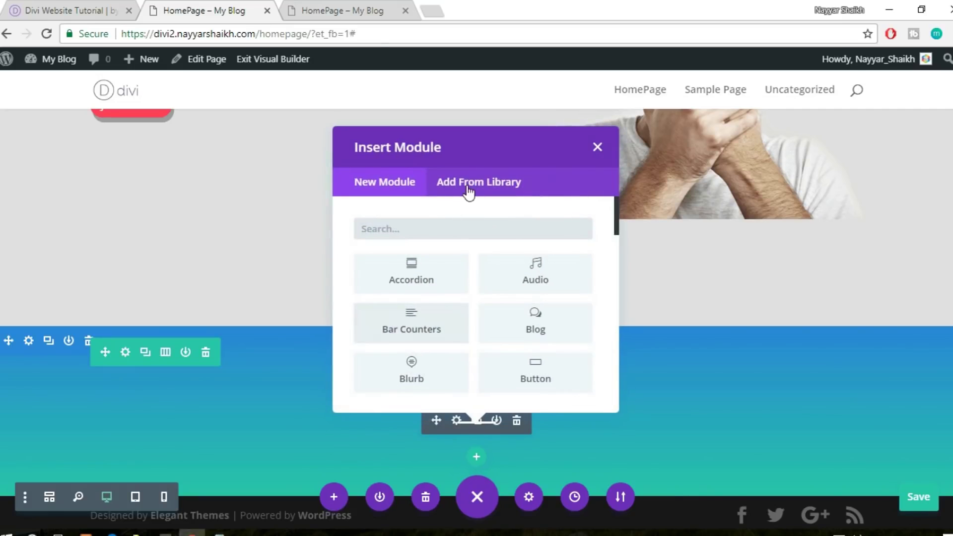
type("text")
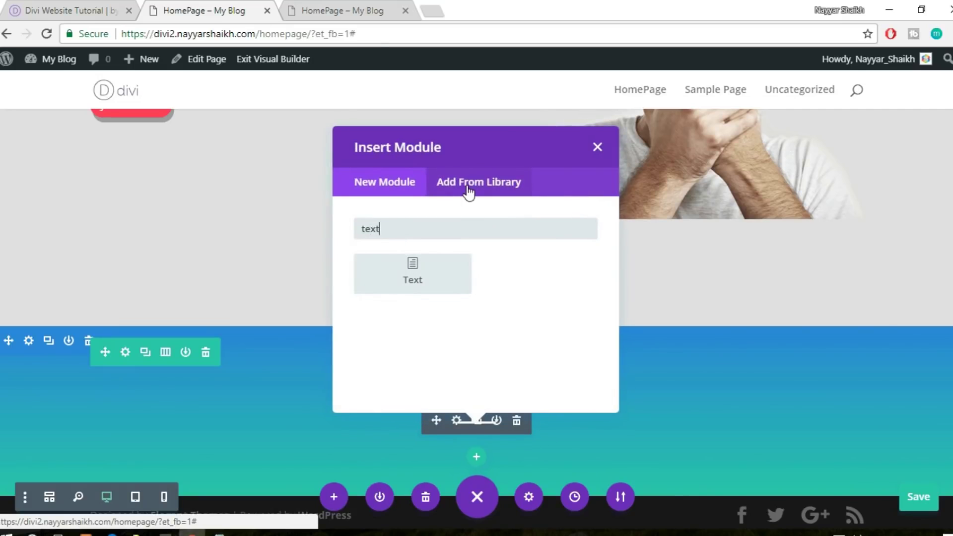
left_click(596, 148)
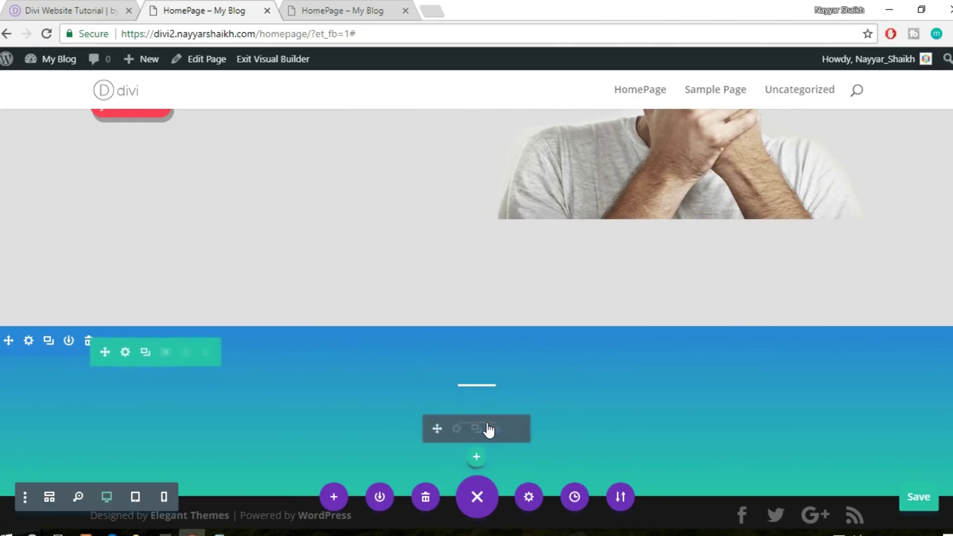
left_click(515, 430)
scroll(743, 353, "up", 4)
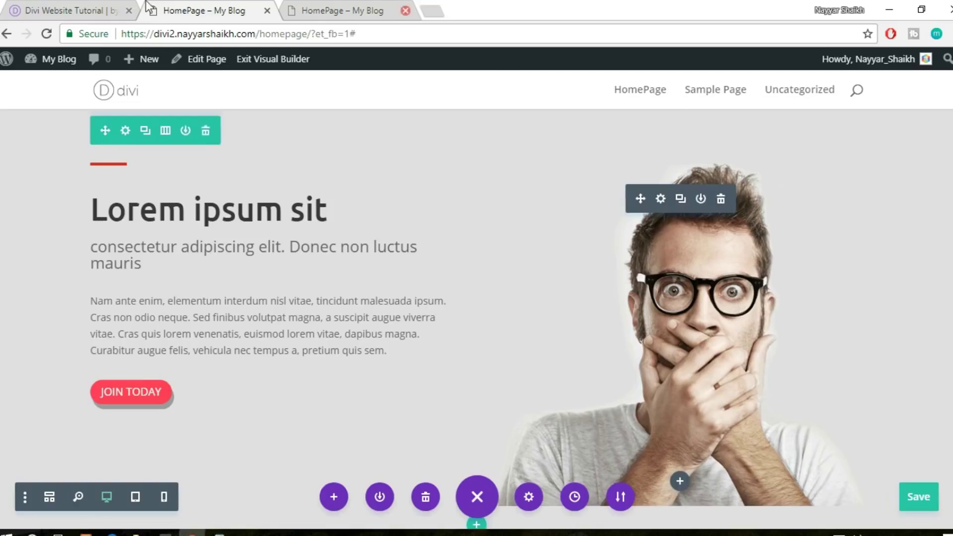
Check the reference site, then copy the Our Coaches heading module
left_click(80, 10)
left_click(210, 7)
scroll(665, 208, "up", 8)
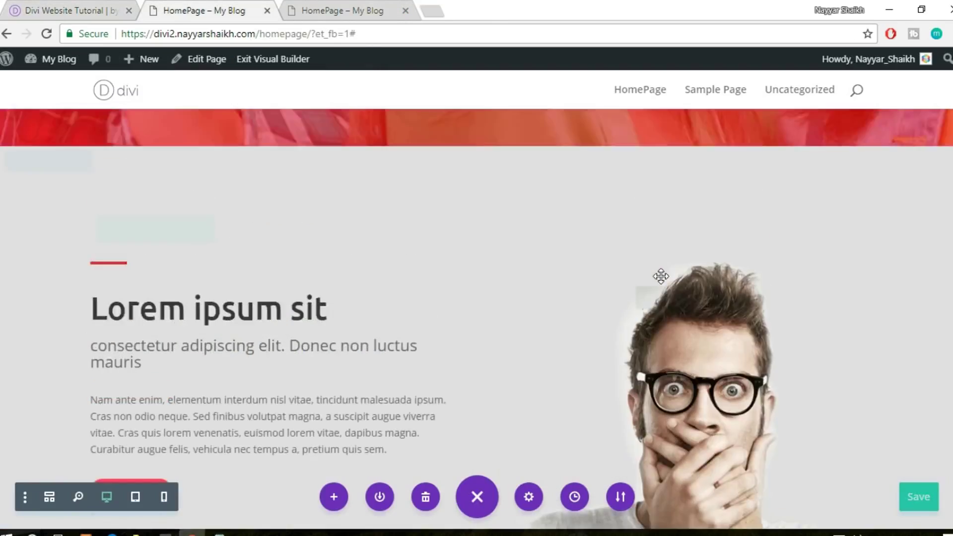
scroll(659, 295, "up", 2)
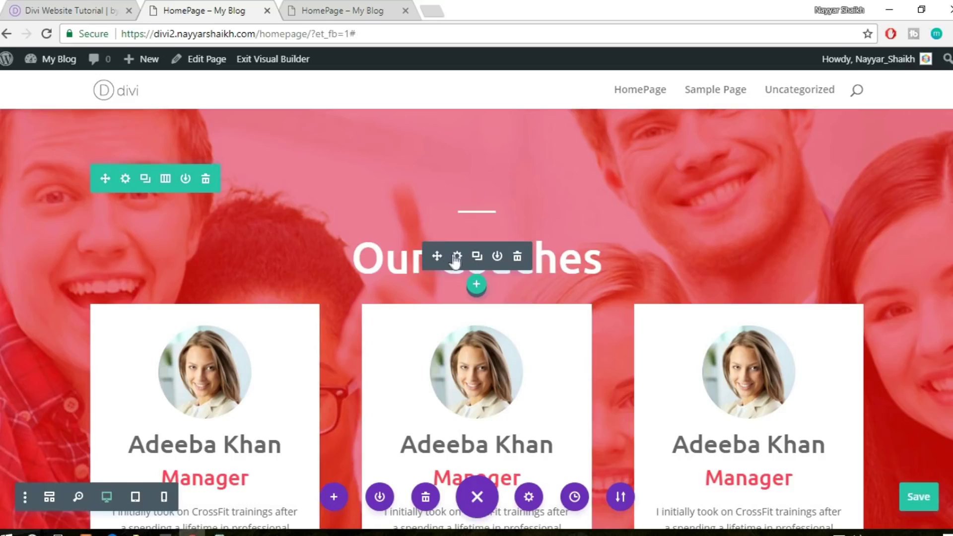
right_click(459, 259)
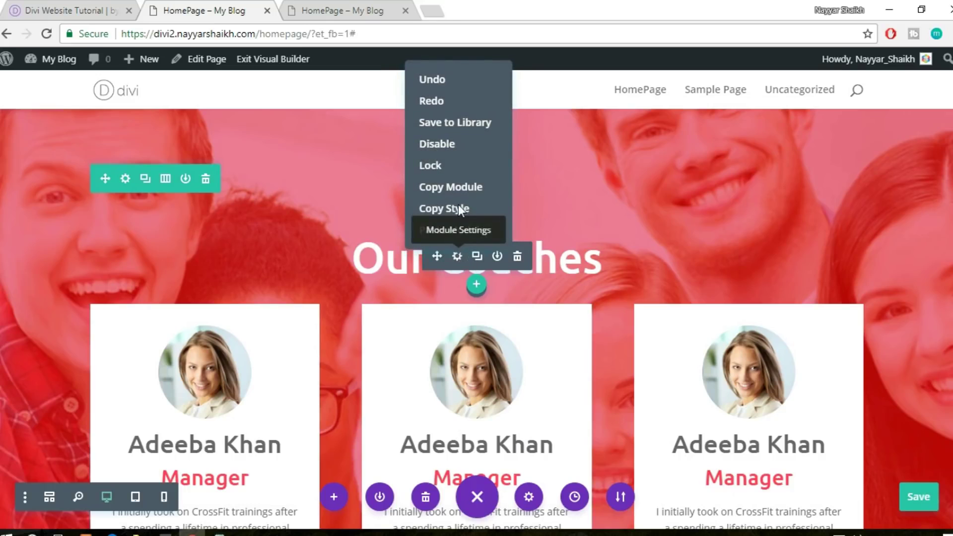
left_click(461, 189)
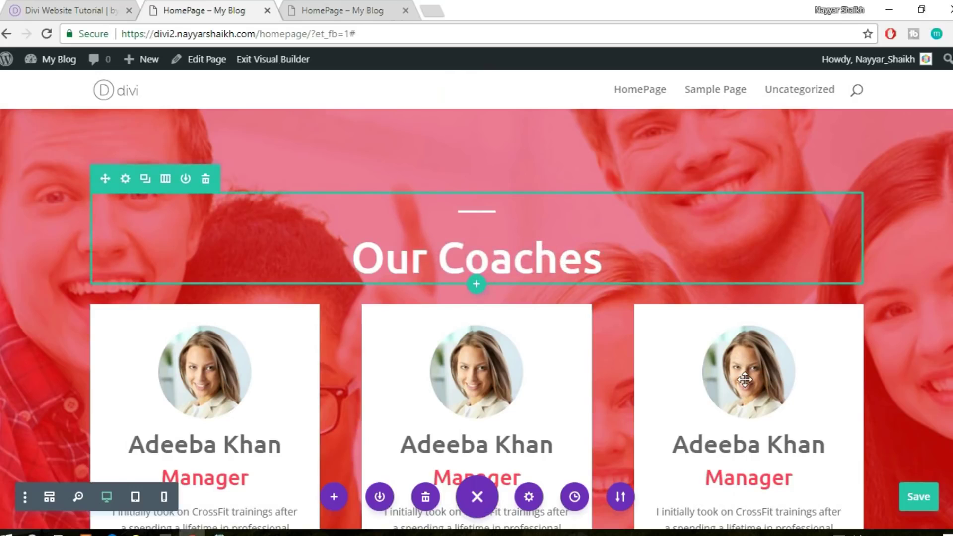
Paste the heading into the gradient section, delete the old divider, and retitle it 'Testimonials'
scroll(745, 379, "down", 15)
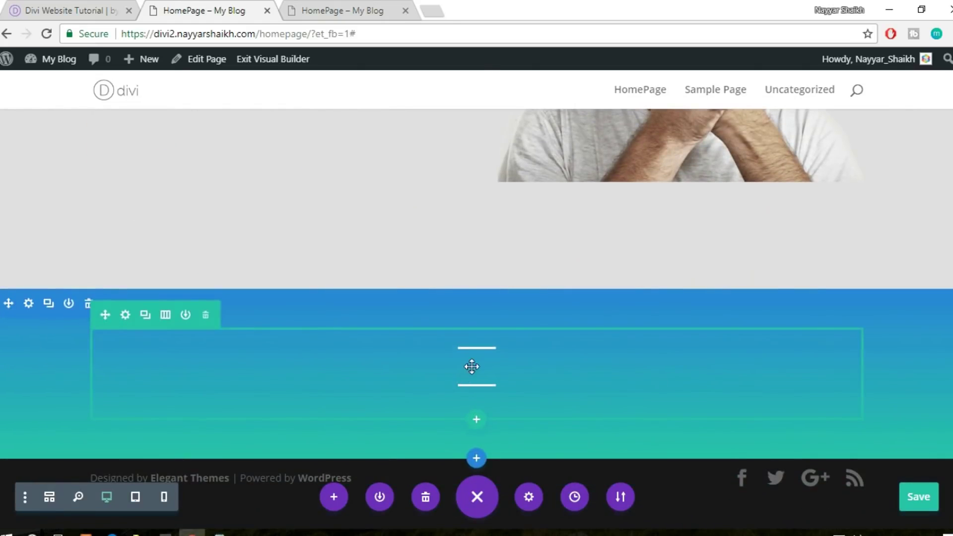
right_click(474, 389)
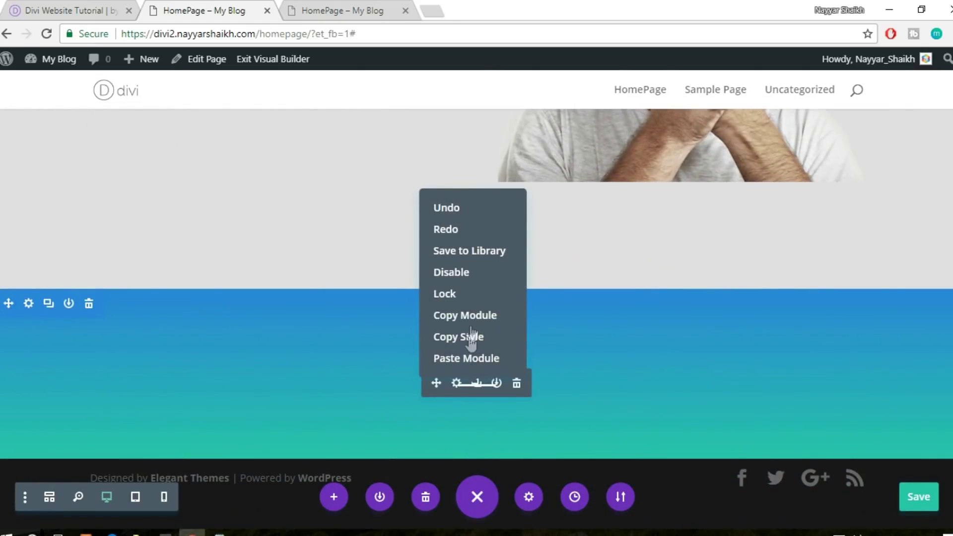
left_click(466, 359)
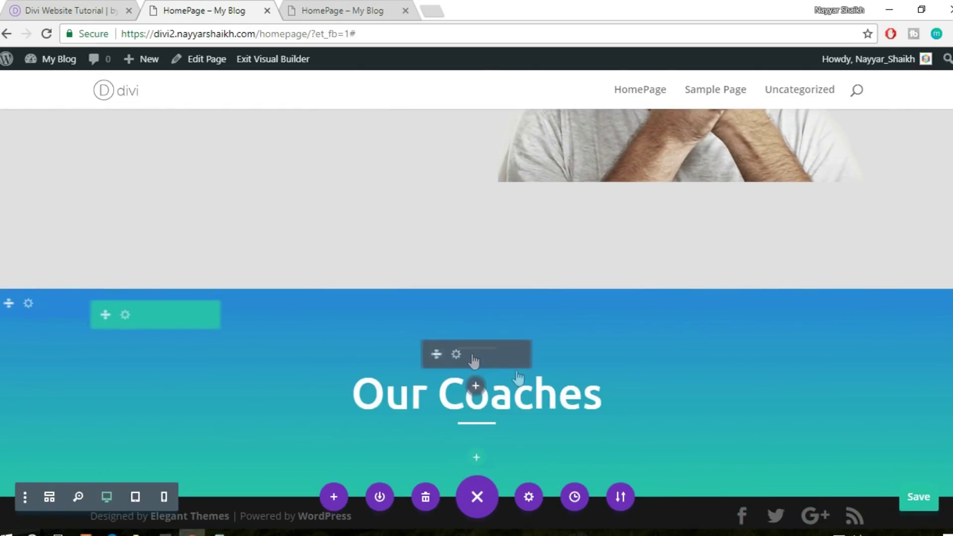
mouse_move(495, 433)
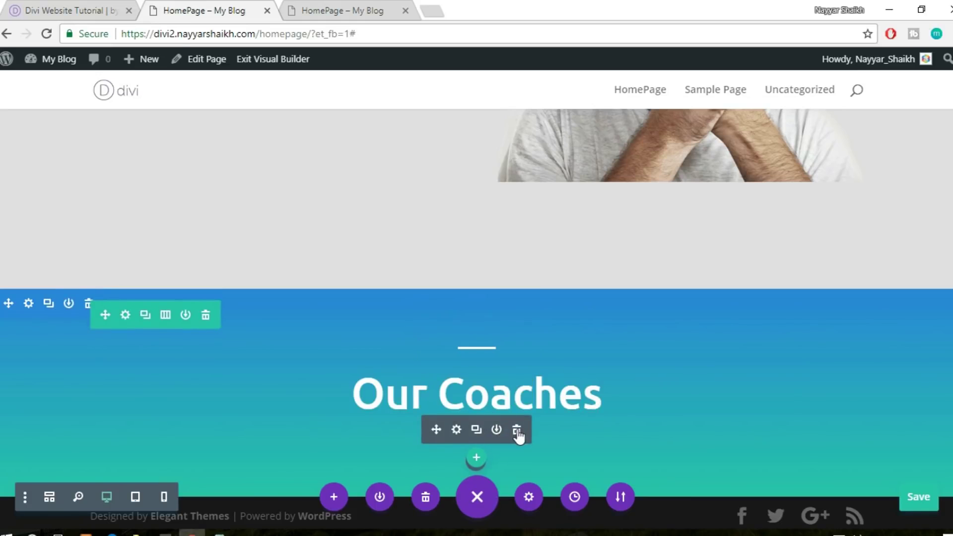
left_click(517, 430)
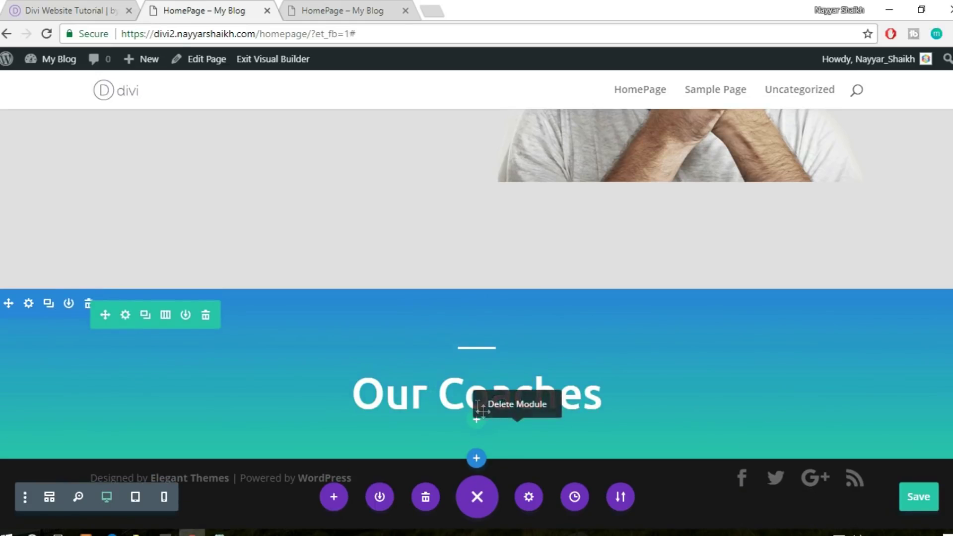
left_click(601, 395)
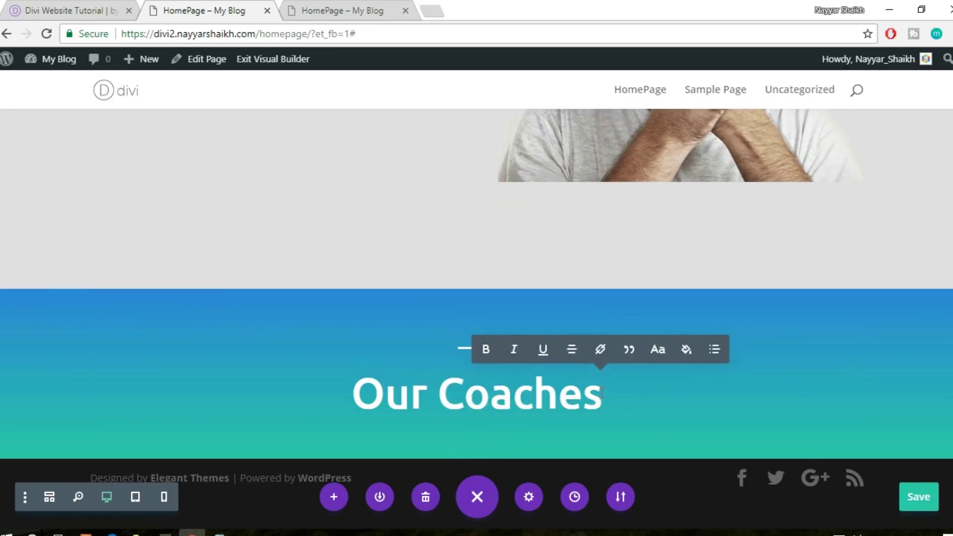
type("Tes")
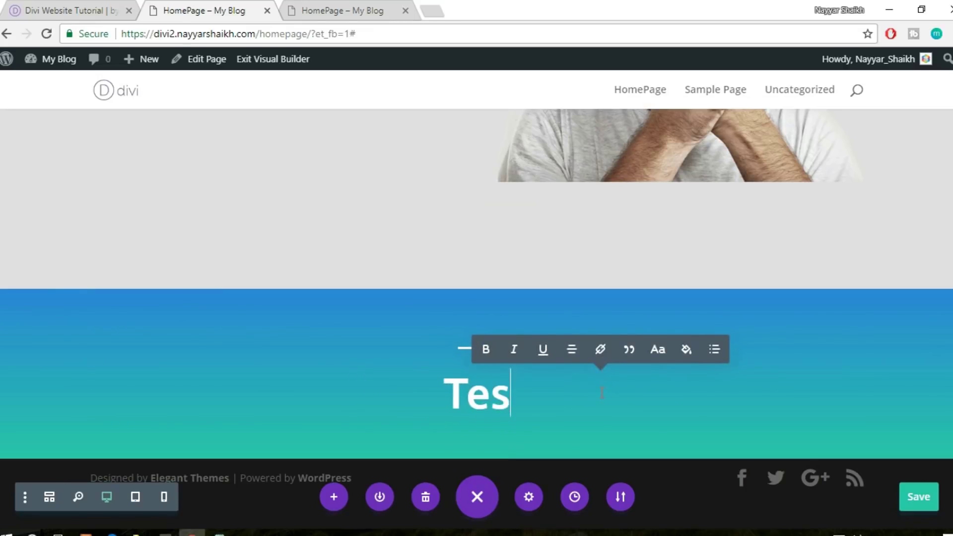
type("timonials")
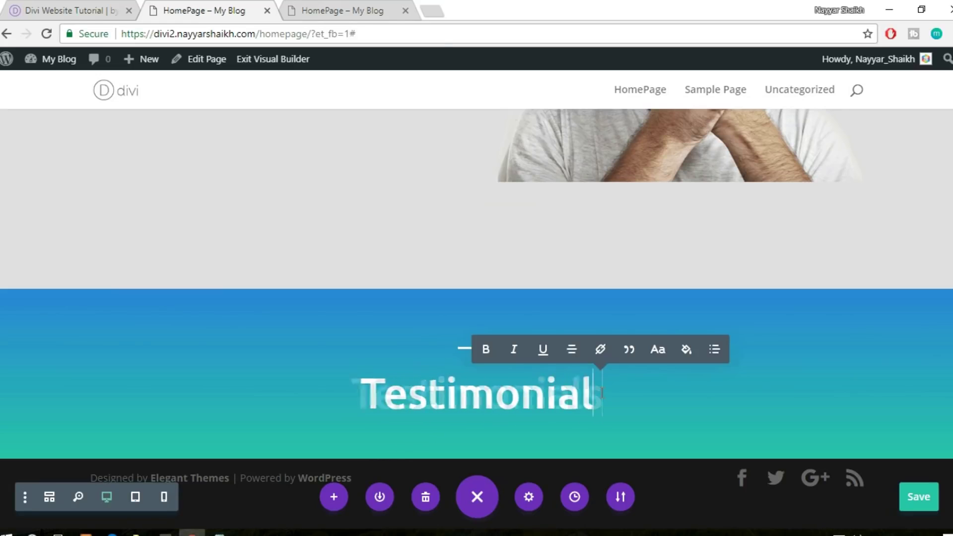
Save the page and look over the reference site's testimonials
left_click(936, 496)
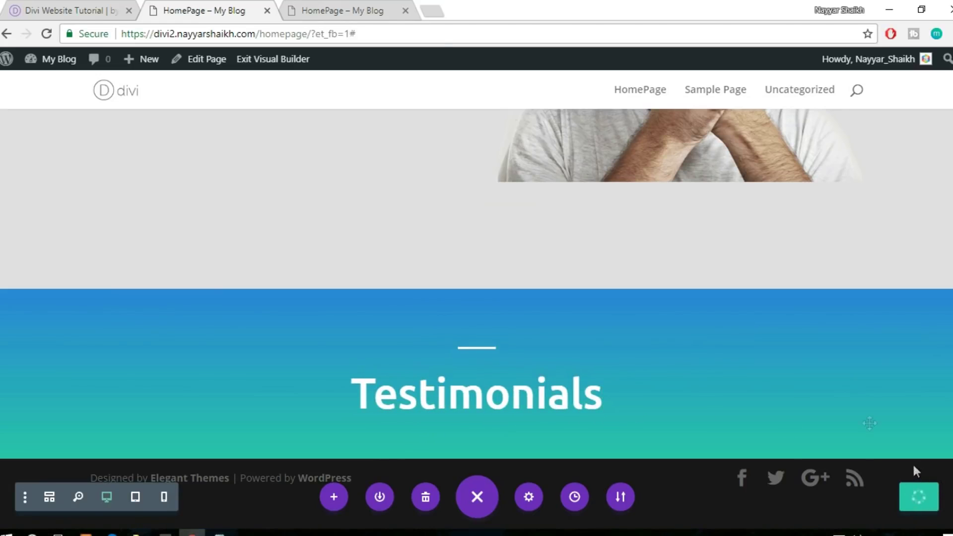
left_click(60, 10)
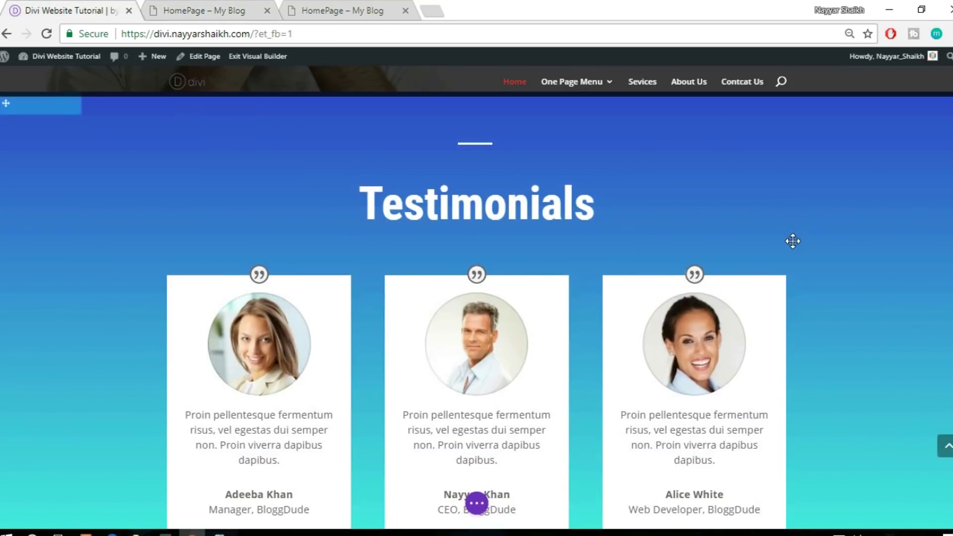
scroll(792, 241, "down", 1)
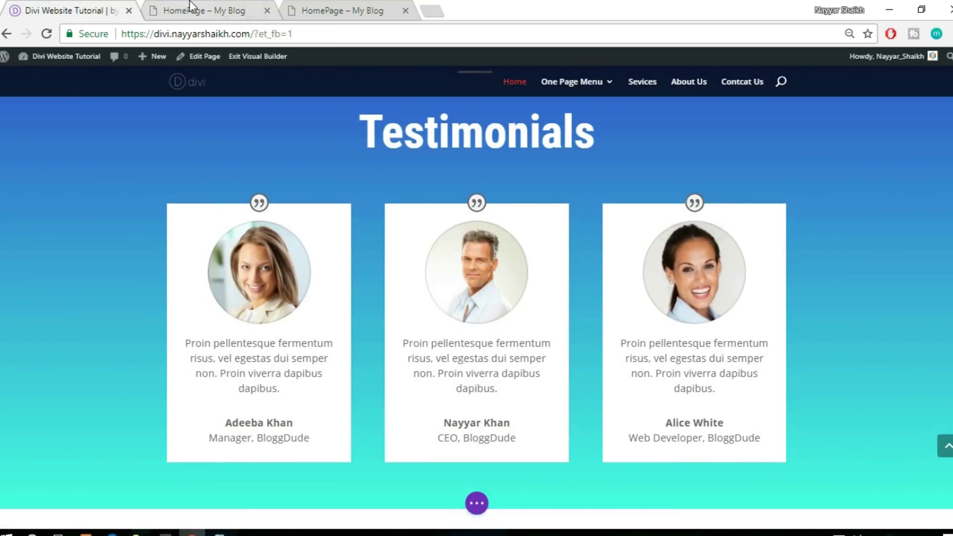
left_click(196, 10)
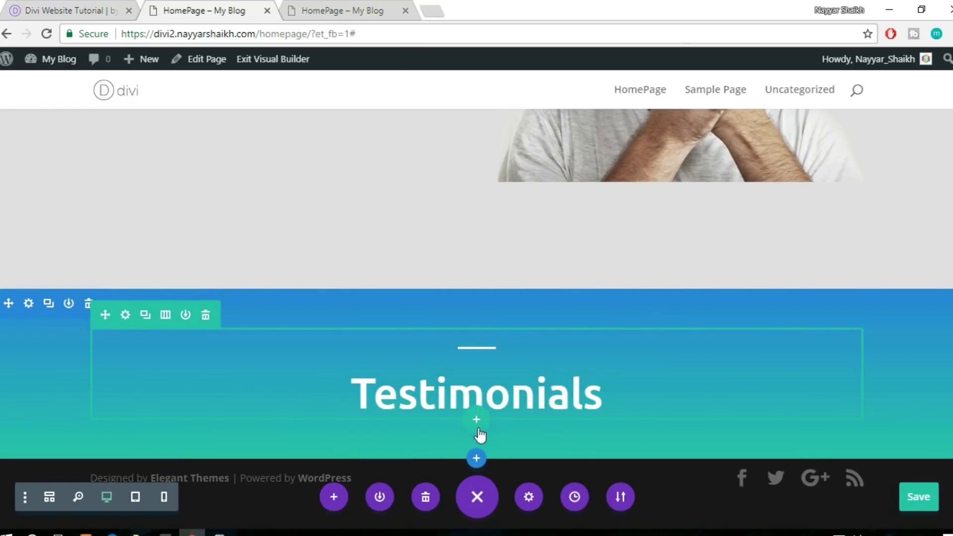
Add a three-column row with a Testimonial module in its first column
left_click(477, 422)
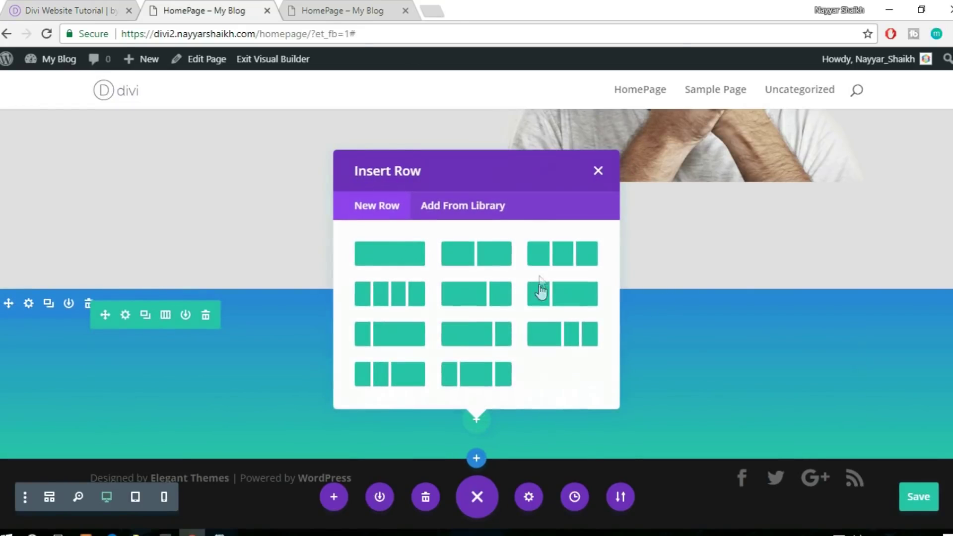
left_click(554, 260)
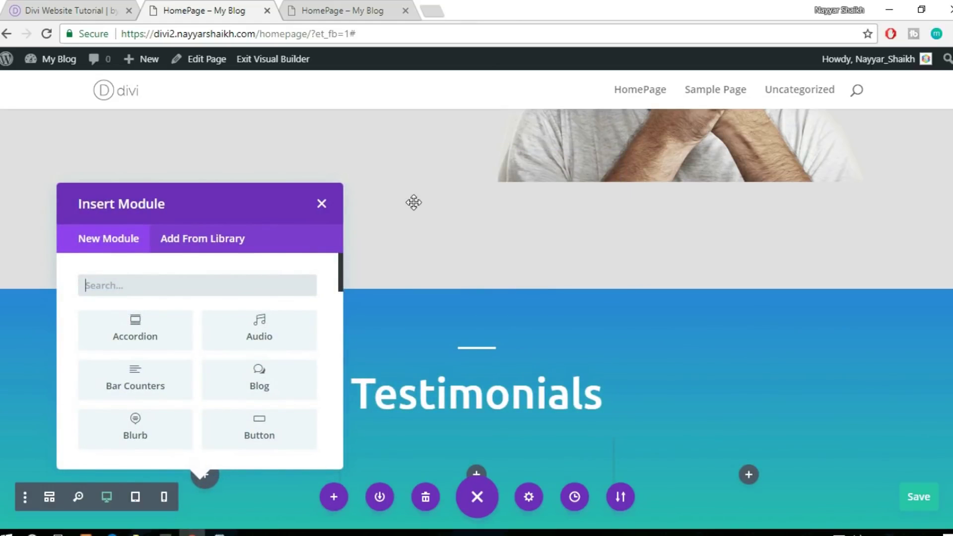
type("tet")
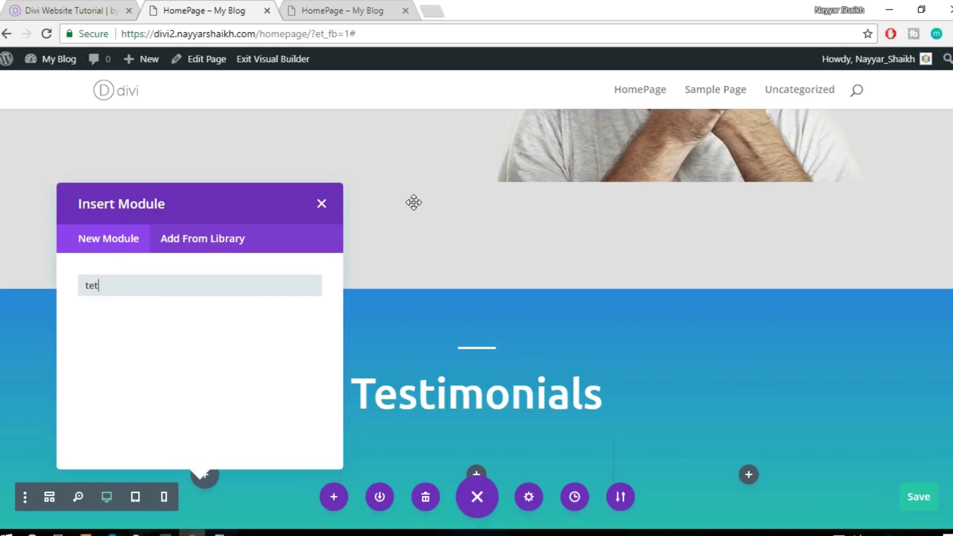
key("BackSpace")
type("s")
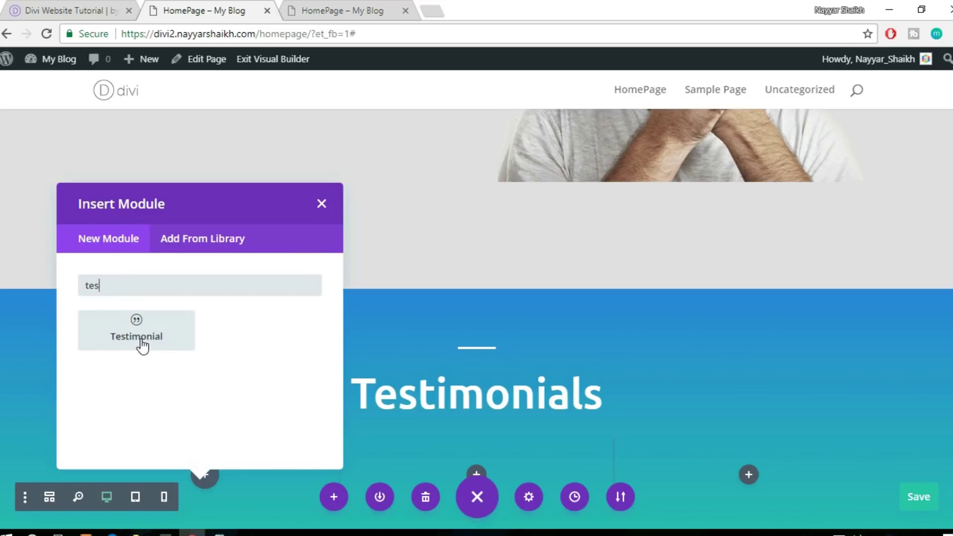
left_click(143, 341)
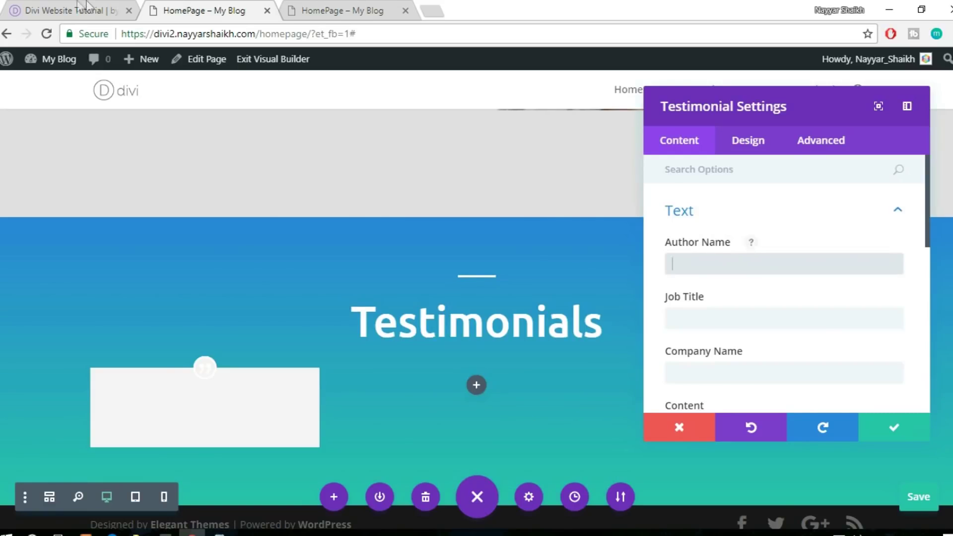
Copy the first testimonial's quote paragraph from the reference site
left_click(74, 10)
scroll(430, 281, "down", 3)
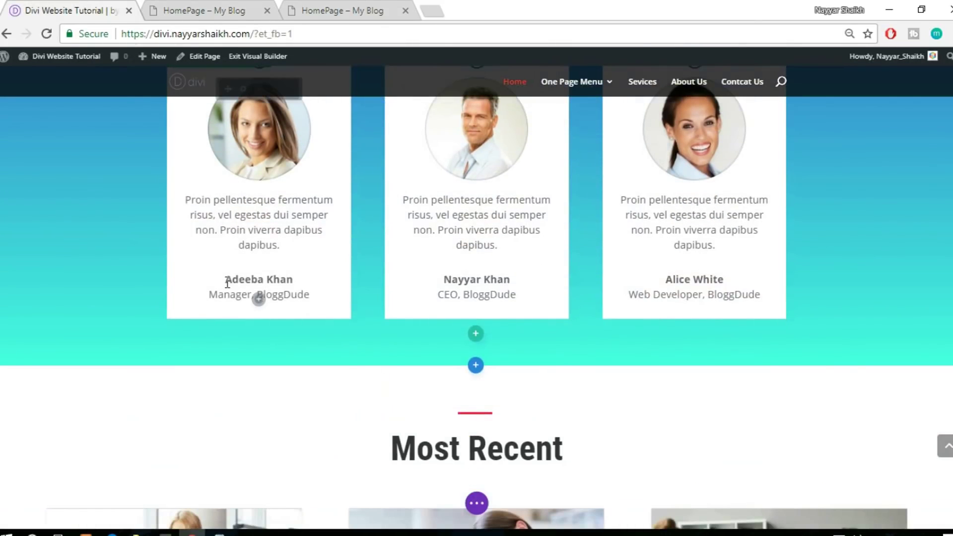
scroll(331, 280, "up", 1)
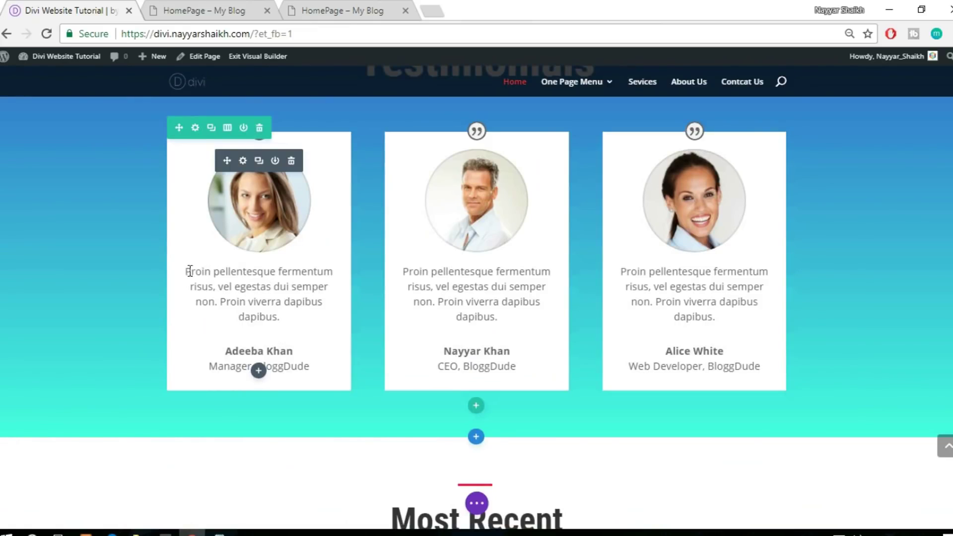
left_click_drag(203, 276, 292, 315)
key("ctrl+c")
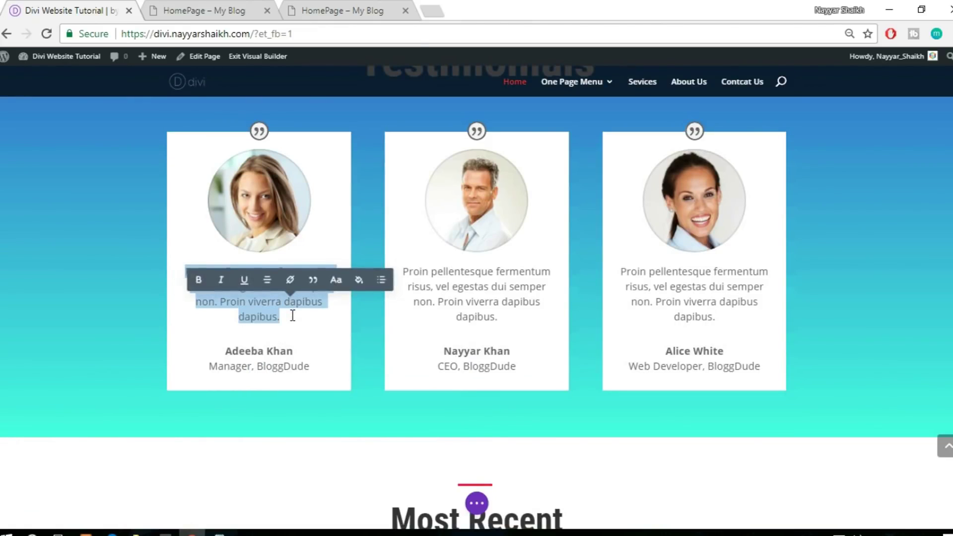
left_click(191, 10)
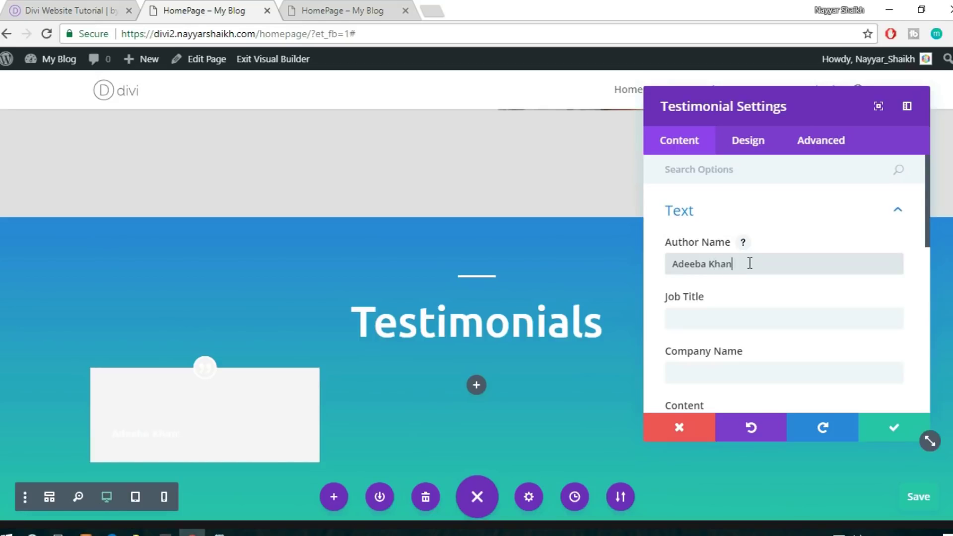
Fill in the author, job title Manager and company BloggDude, and paste the quote body
scroll(739, 270, "down", 2)
left_click(725, 244)
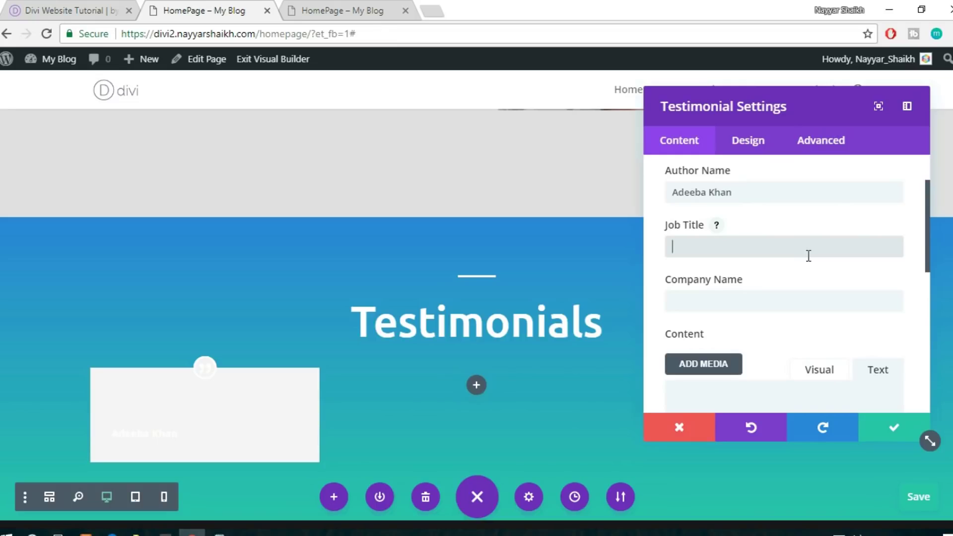
type("Manager")
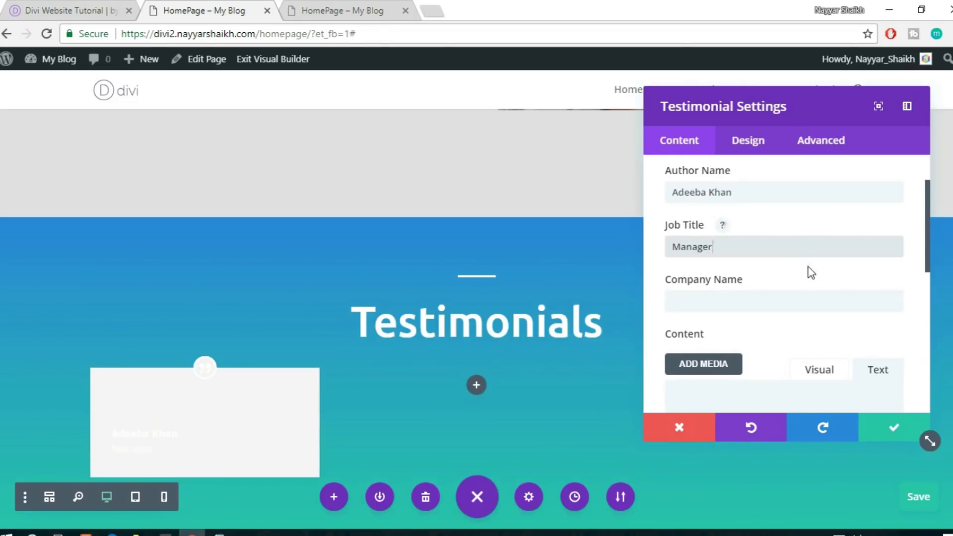
scroll(794, 263, "down", 2)
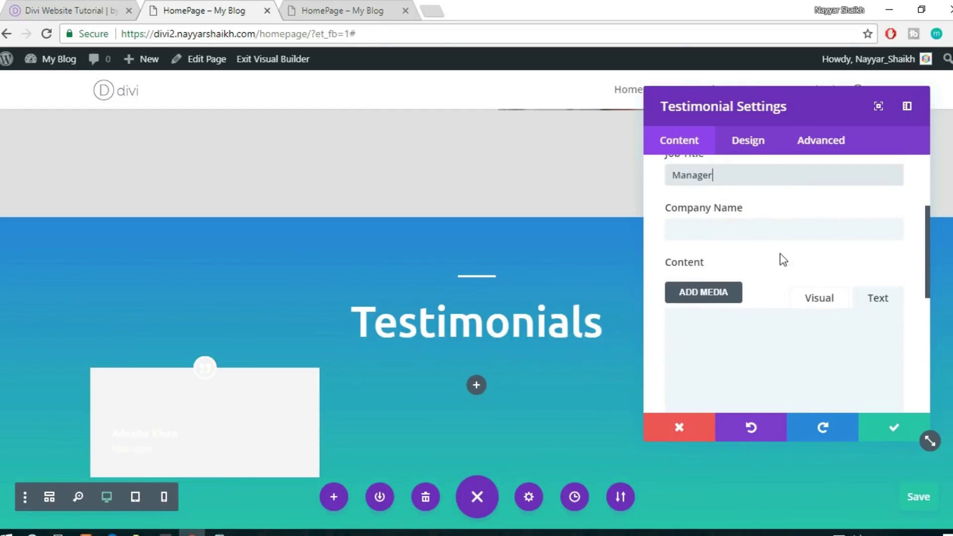
left_click(778, 234)
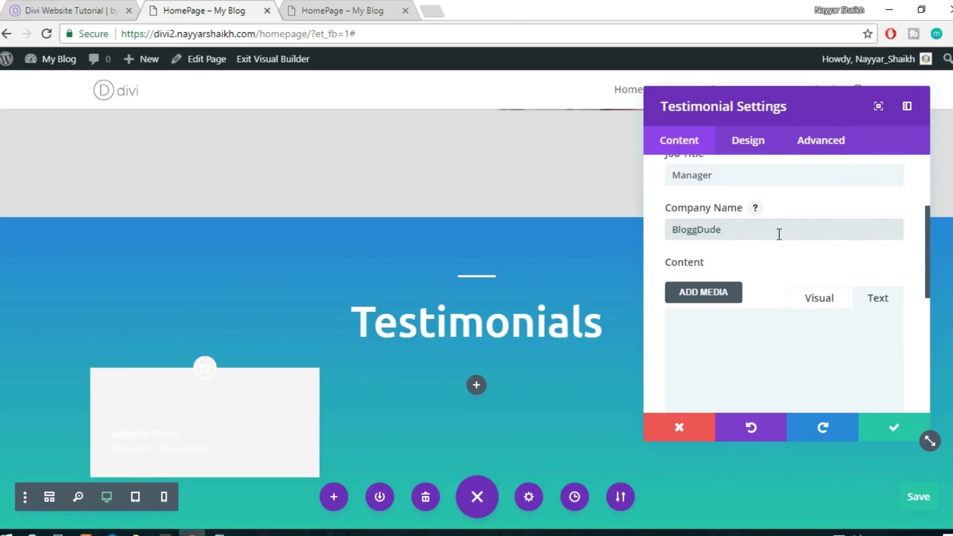
scroll(776, 236, "down", 4)
left_click(772, 238)
key("ctrl+v")
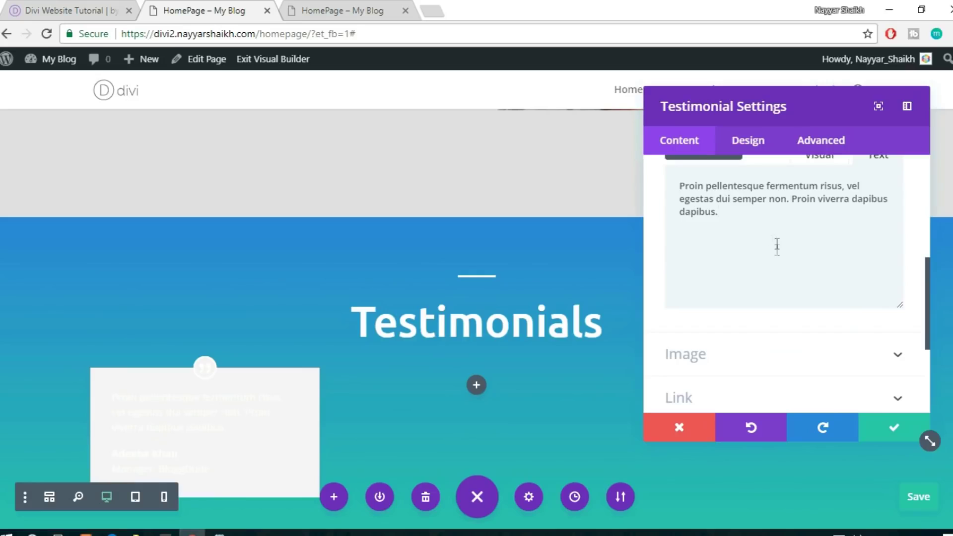
Set the testimonial portrait to the smiling woman's photo from the media library
scroll(206, 380, "down", 2)
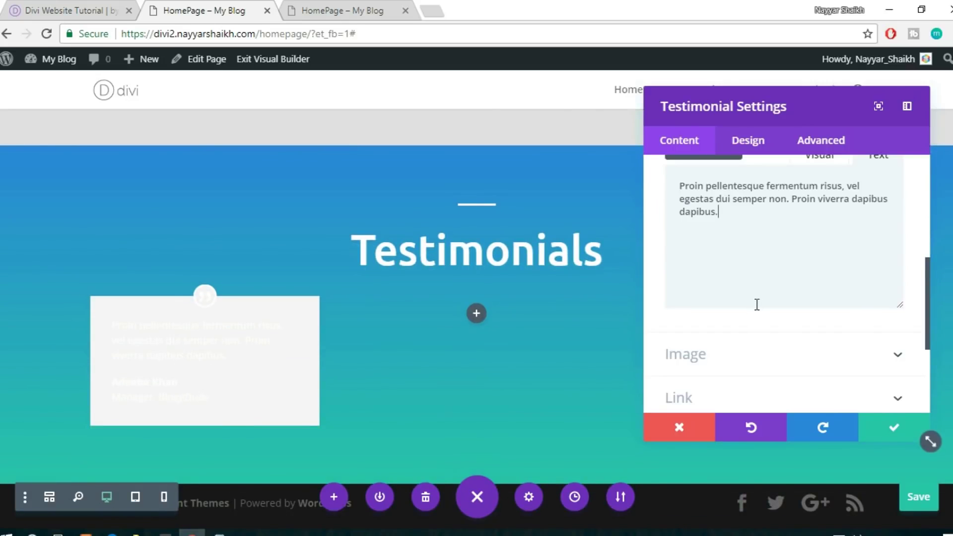
scroll(797, 330, "down", 3)
left_click(755, 284)
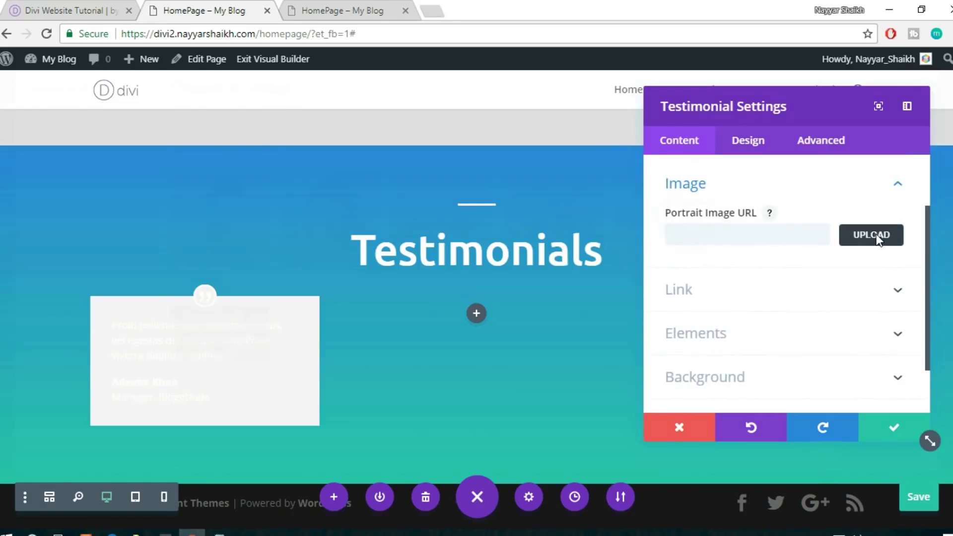
left_click(878, 239)
left_click(342, 253)
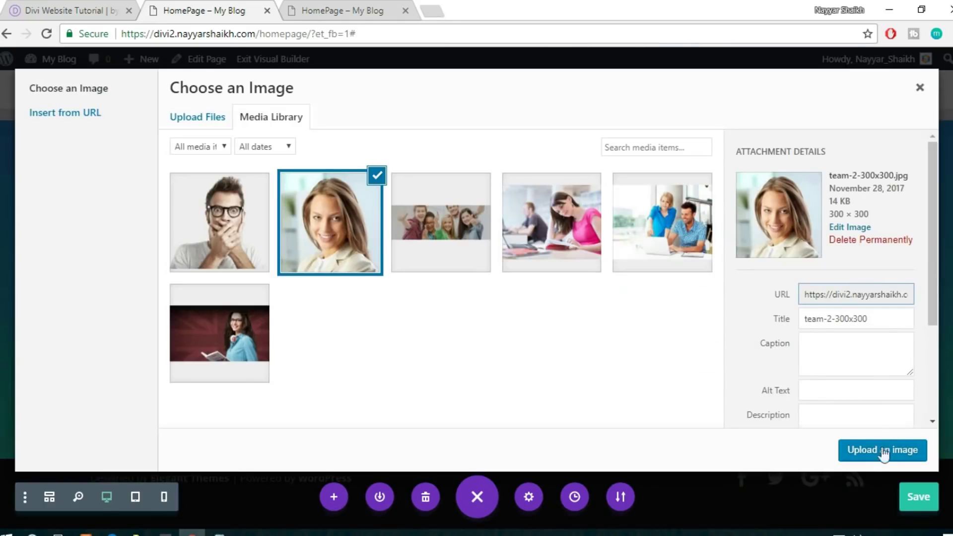
left_click(883, 452)
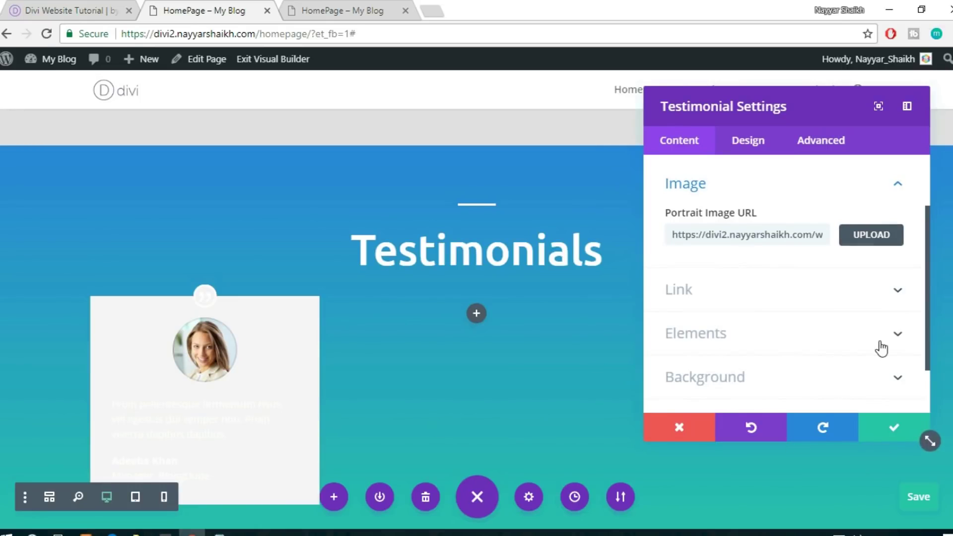
scroll(882, 348, "down", 2)
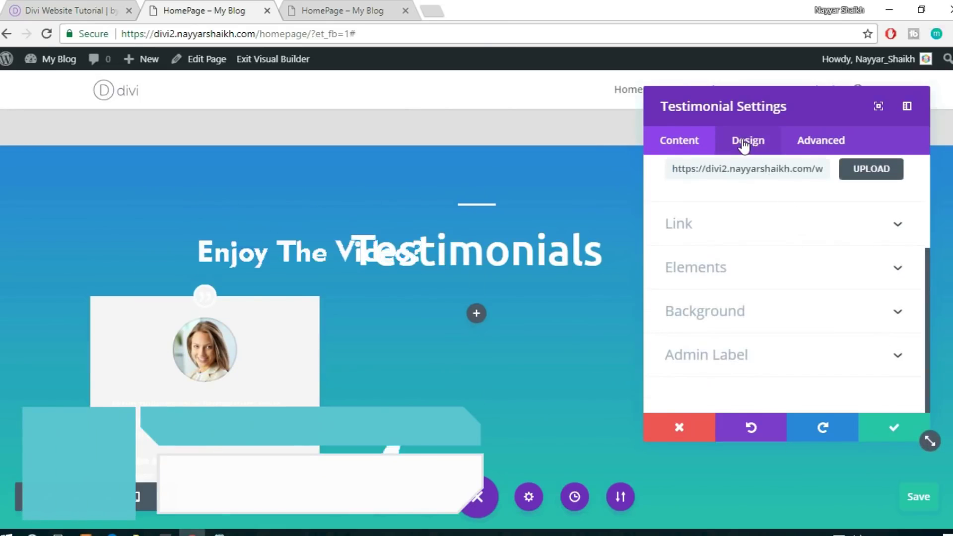
Set the testimonial text colour to Dark and centre the text
left_click(748, 140)
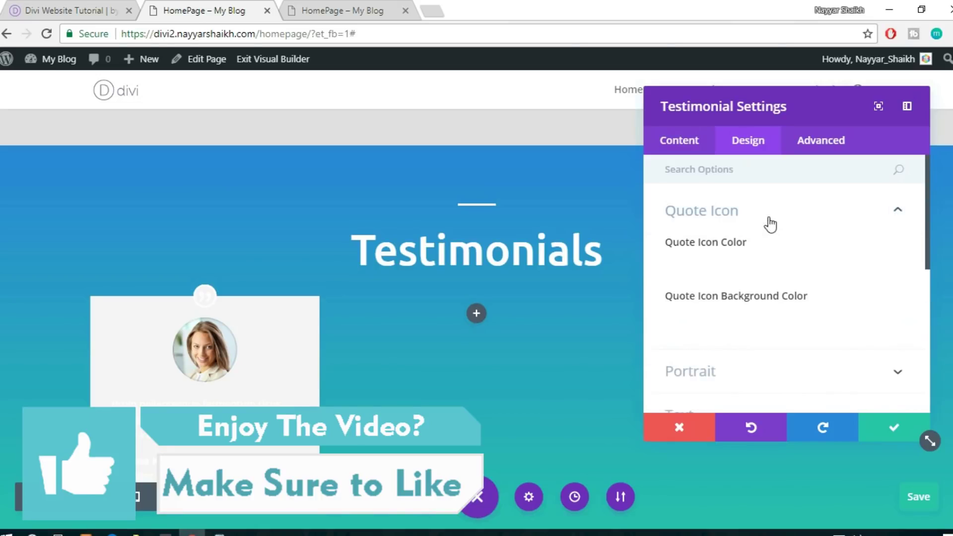
left_click(769, 223)
scroll(799, 257, "down", 2)
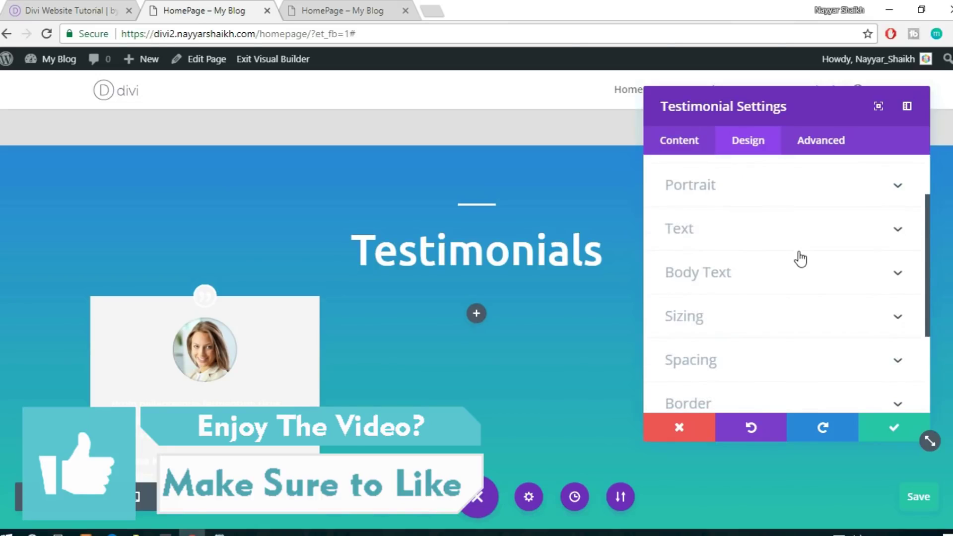
left_click(755, 229)
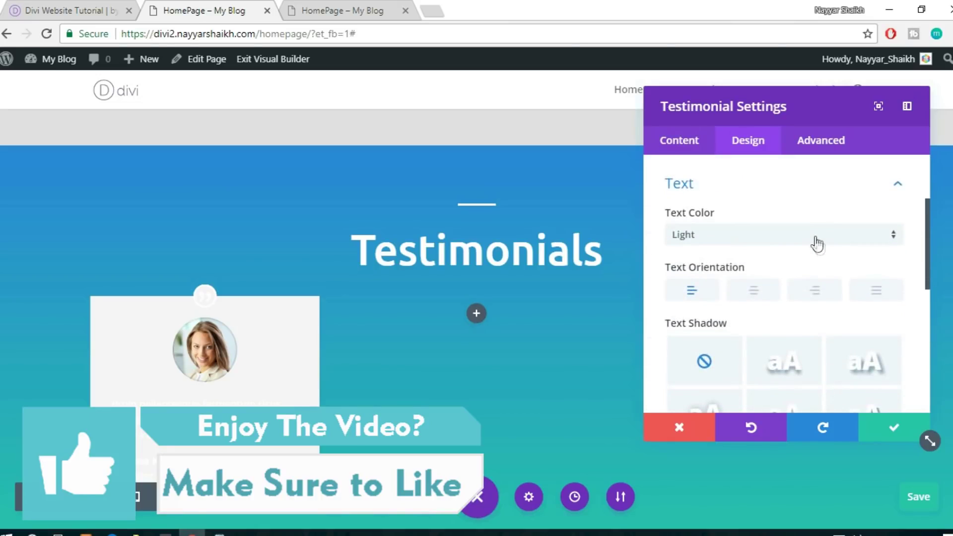
left_click(762, 240)
left_click(737, 257)
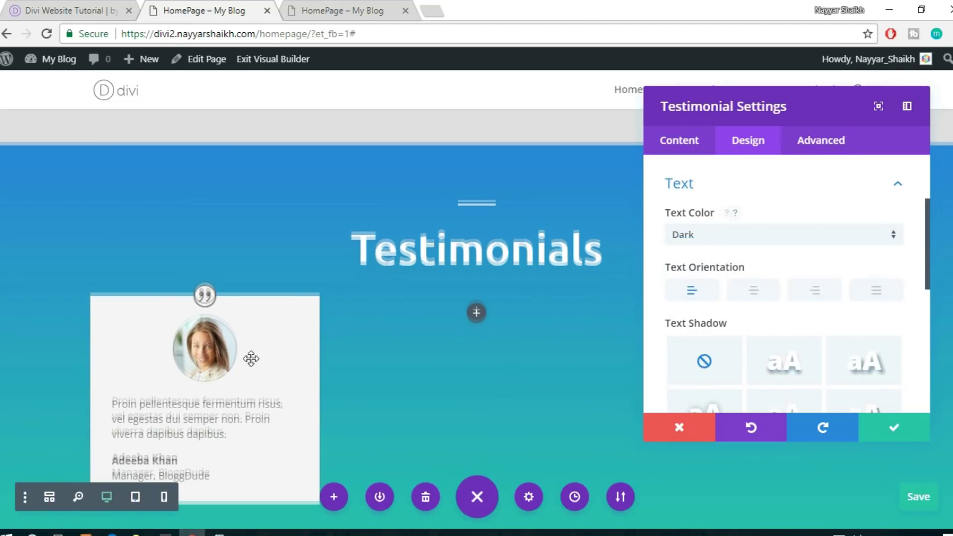
scroll(251, 359, "down", 2)
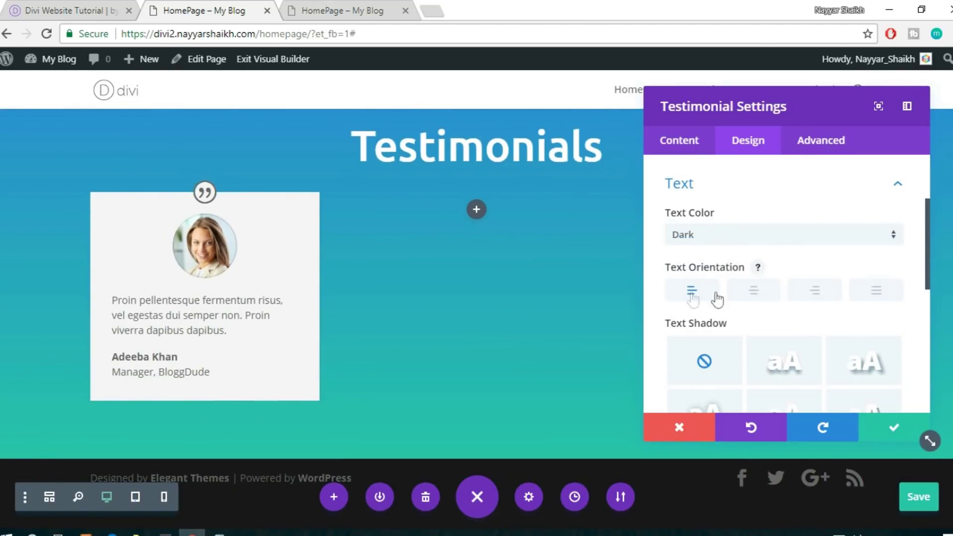
left_click(754, 292)
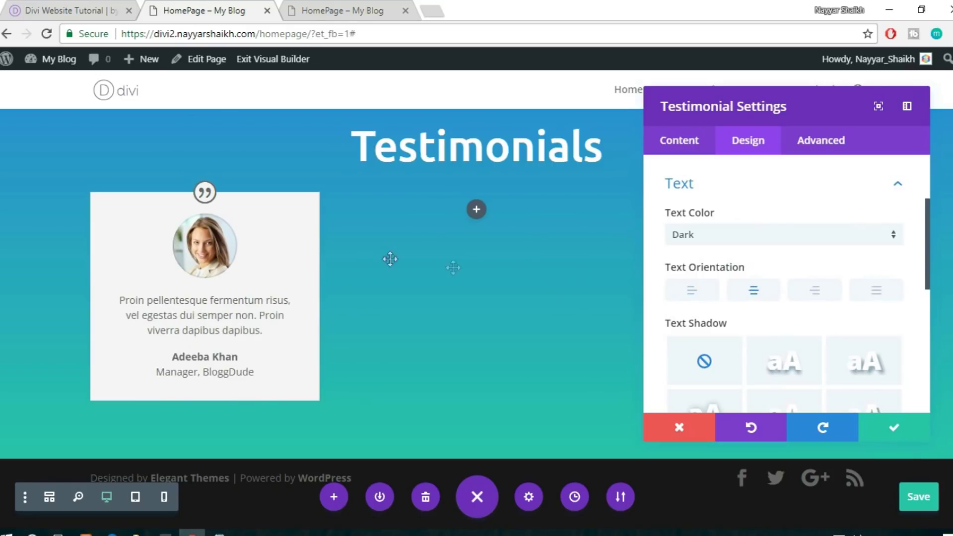
scroll(793, 299, "up", 3)
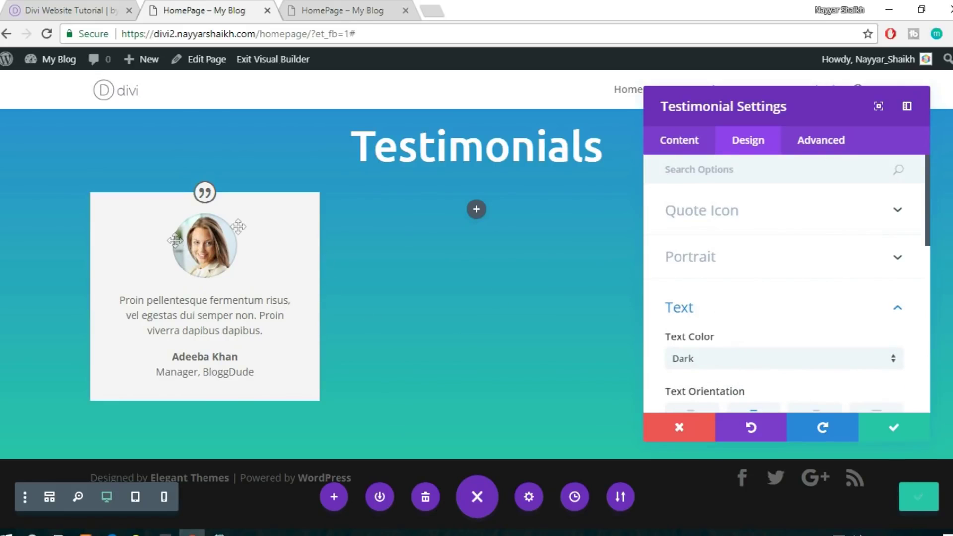
scroll(790, 273, "down", 6)
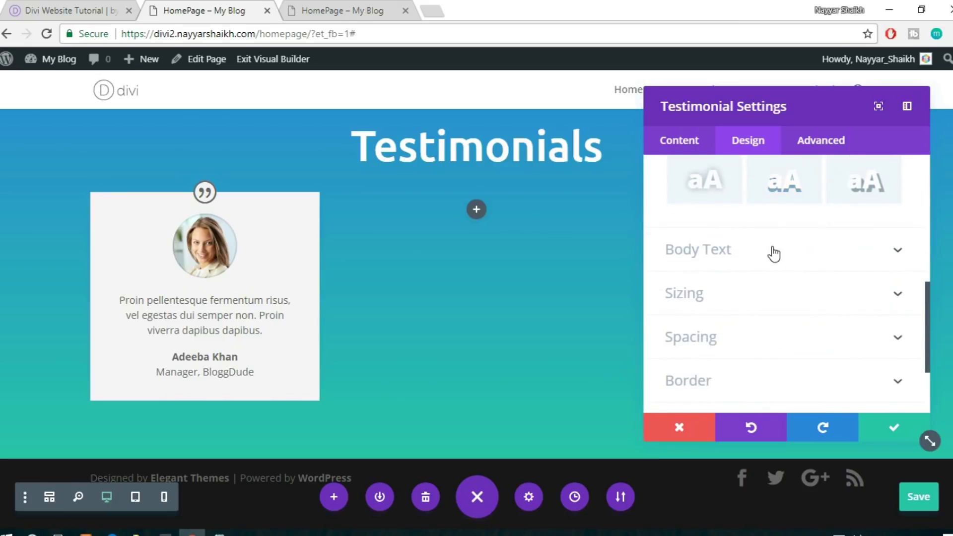
left_click(820, 254)
Set the portrait width to 150px and begin editing its height
scroll(820, 255, "down", 3)
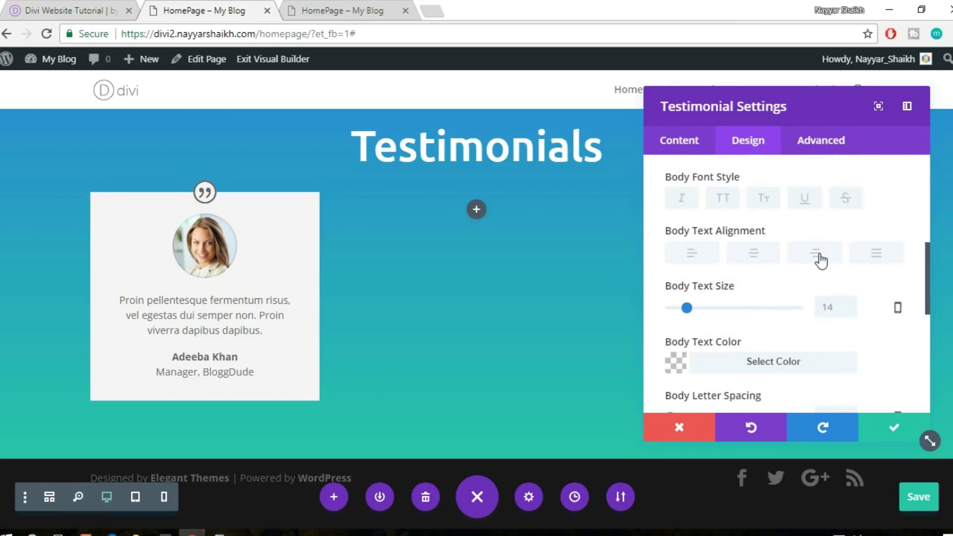
scroll(820, 258, "down", 2)
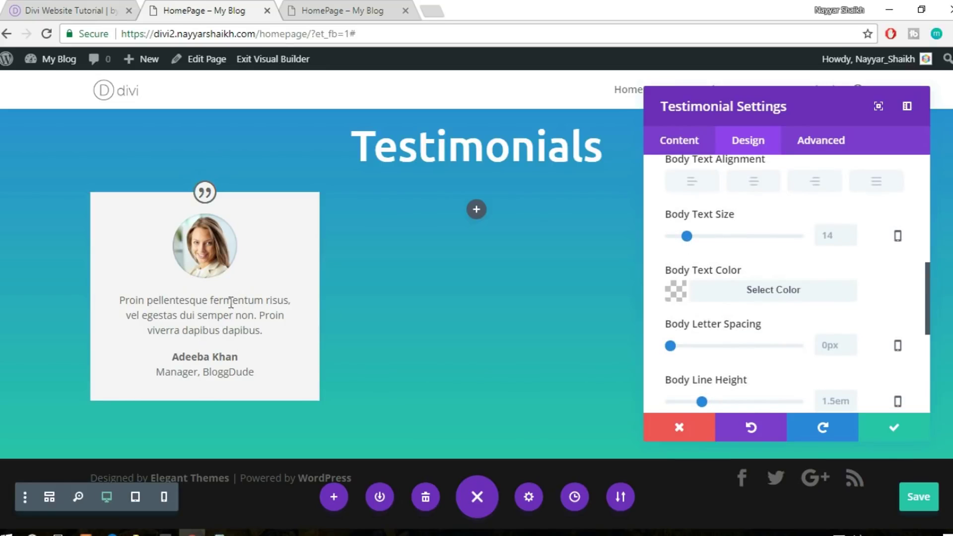
scroll(884, 324, "down", 5)
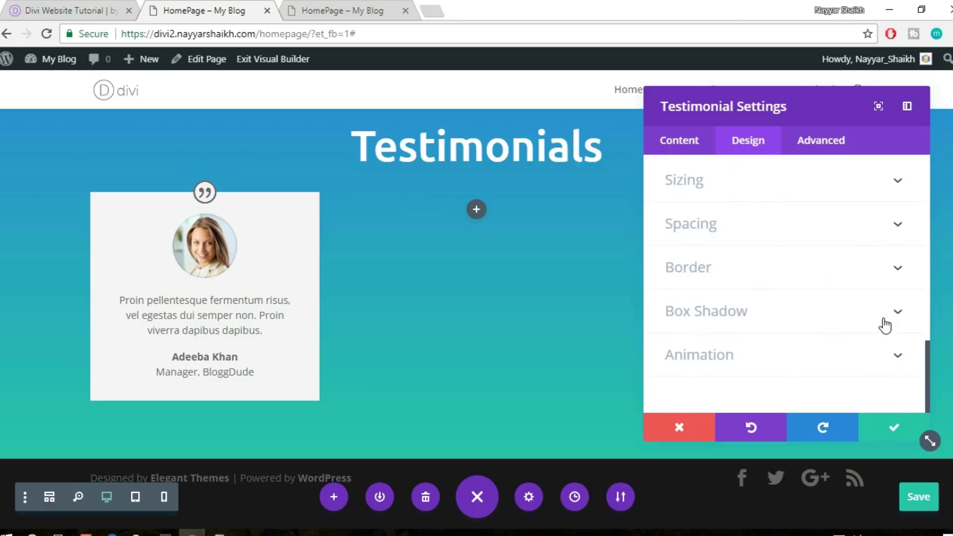
scroll(834, 315, "up", 6)
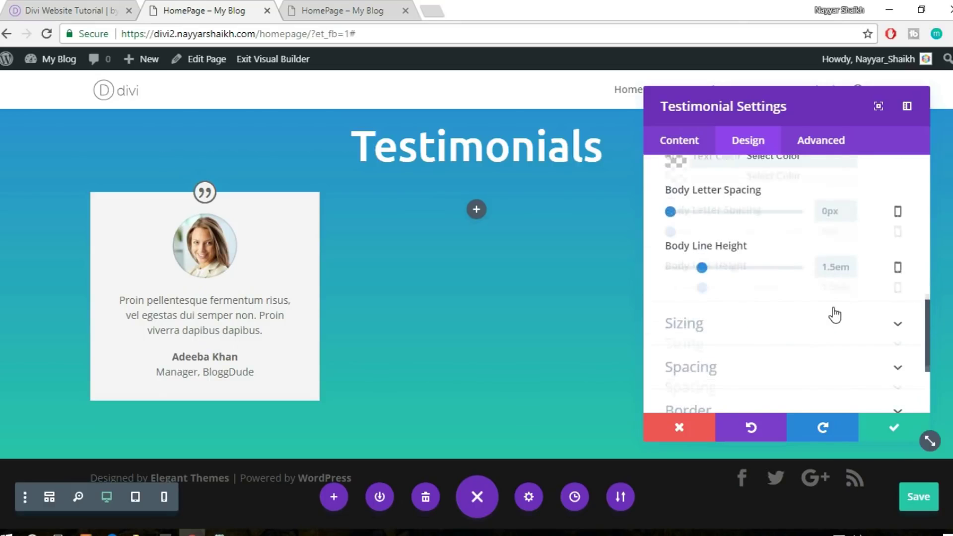
scroll(835, 315, "up", 5)
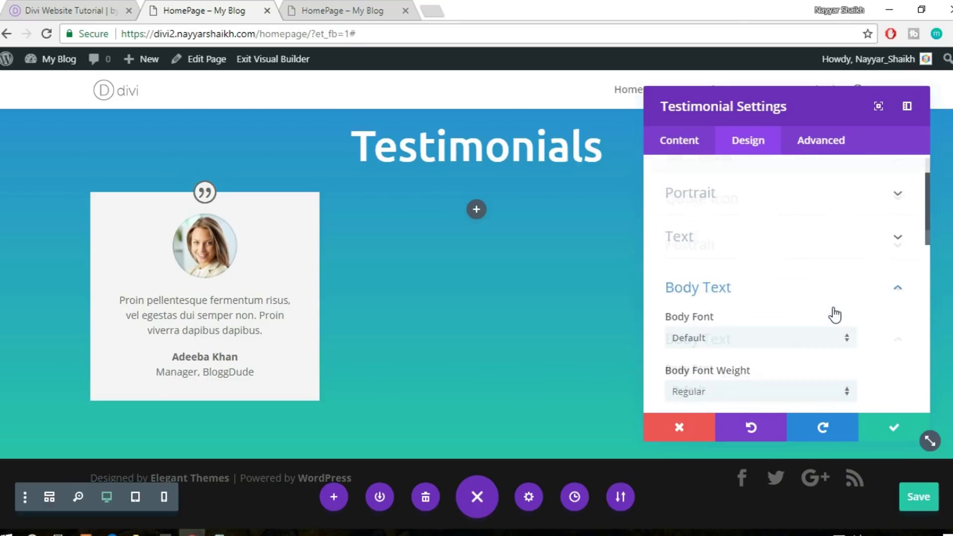
left_click(807, 262)
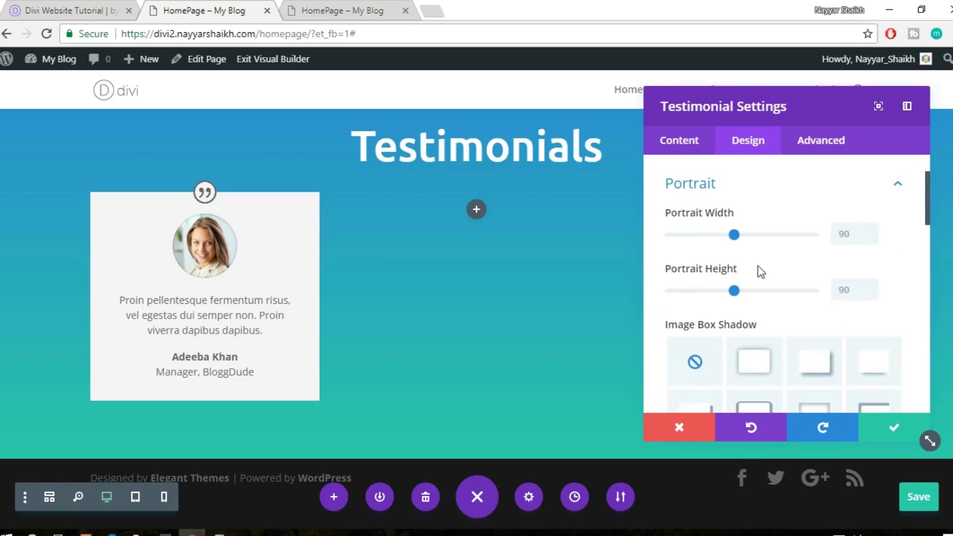
left_click_drag(777, 236, 788, 237)
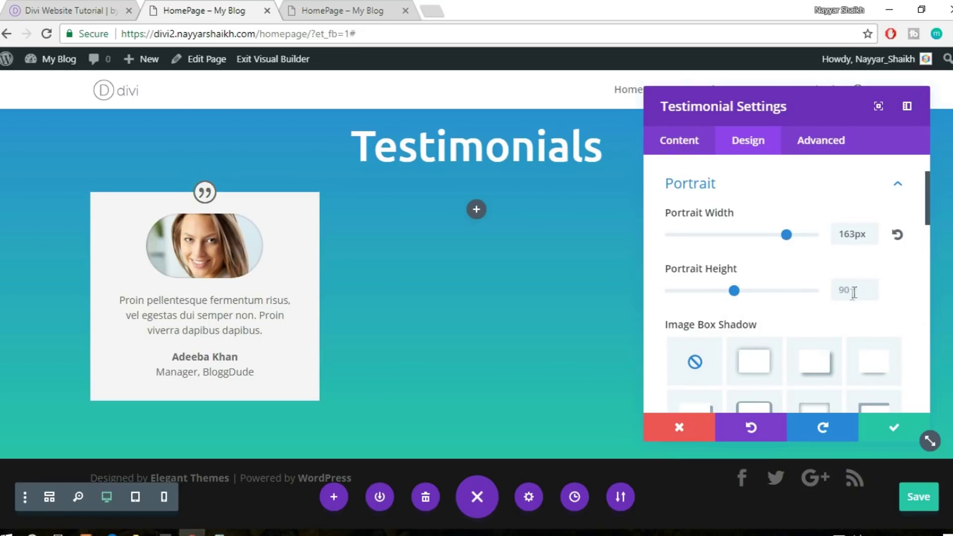
double_click(843, 235)
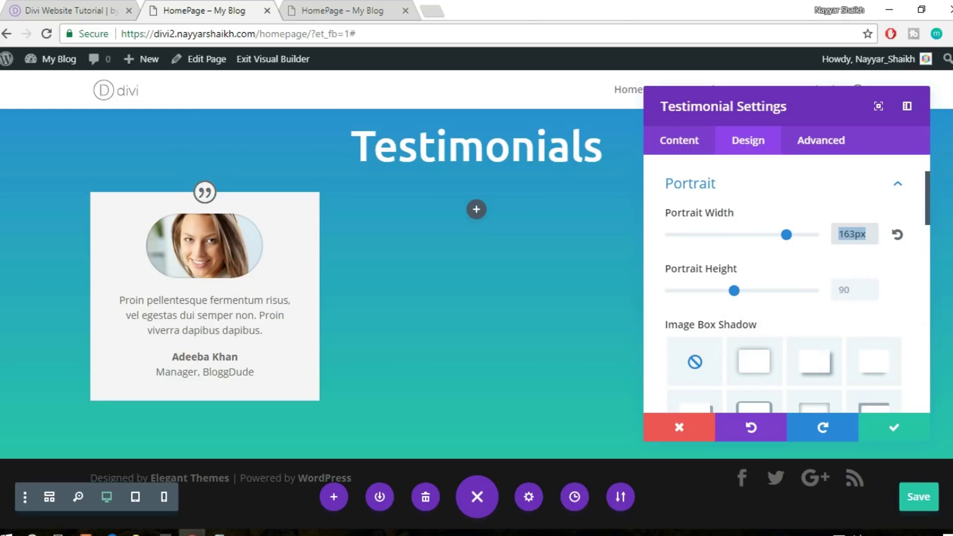
type("150")
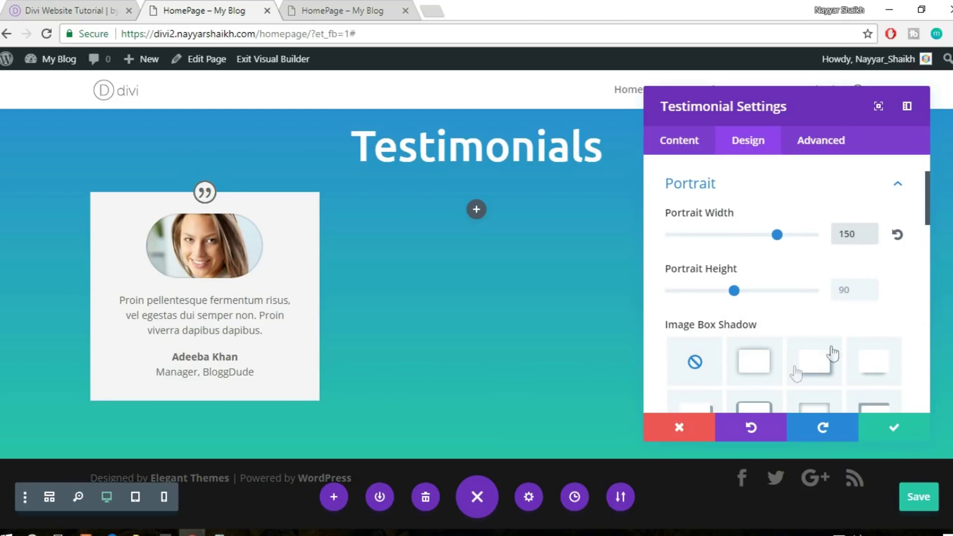
left_click(851, 292)
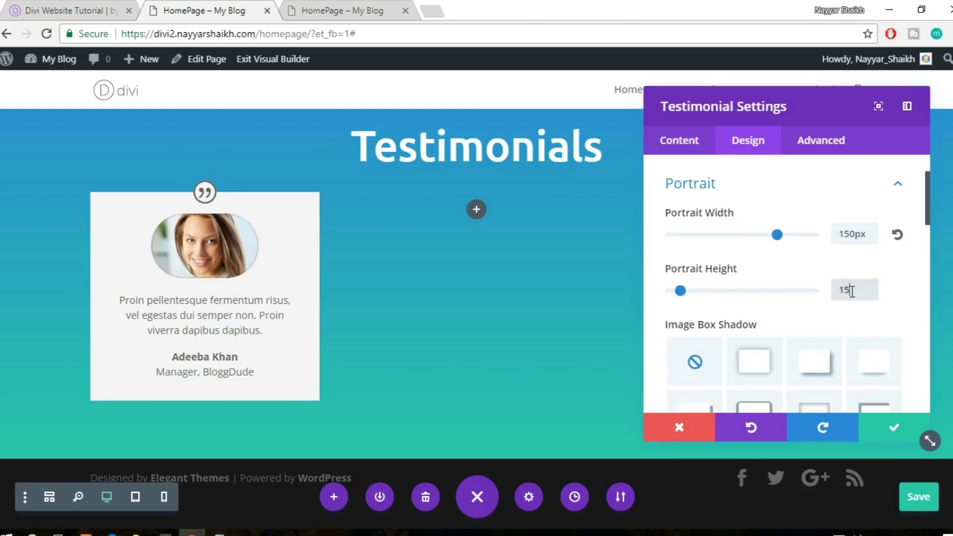
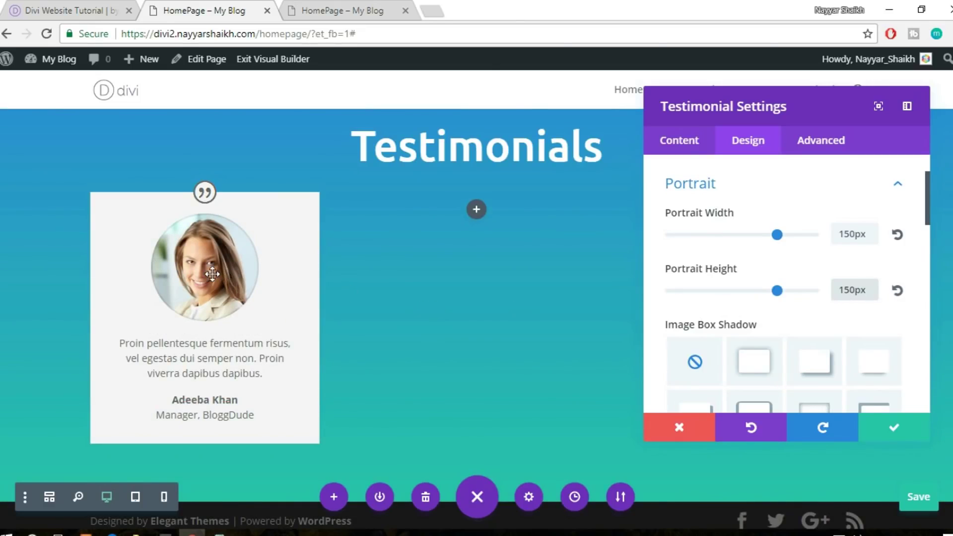
Save the testimonial settings and duplicate the card into the second and third columns
left_click(876, 425)
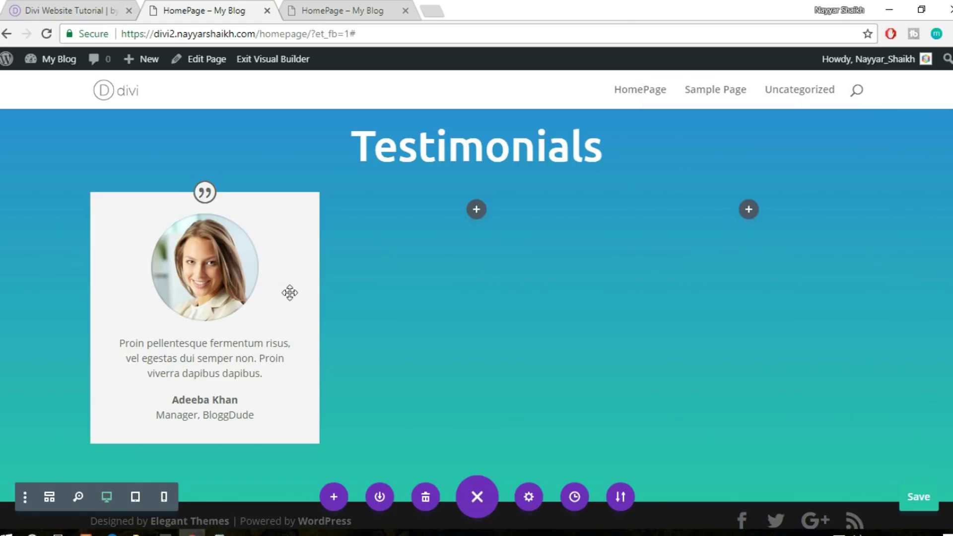
mouse_move(241, 211)
left_click(204, 229)
mouse_move(478, 220)
left_mouse_down()
mouse_move(479, 207)
mouse_move(483, 215)
left_mouse_up()
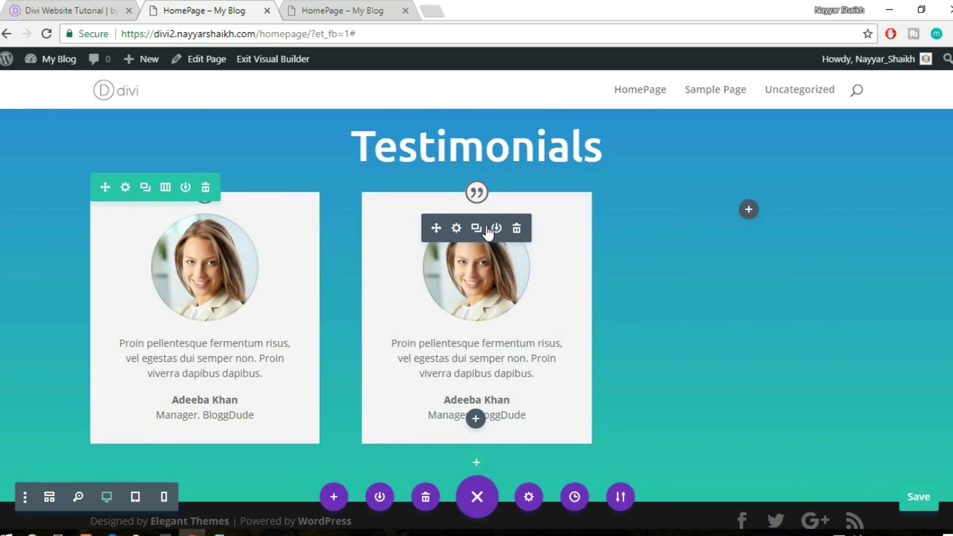
left_click(477, 229)
left_click_drag(437, 228, 764, 223)
left_click_drag(846, 290, 853, 290)
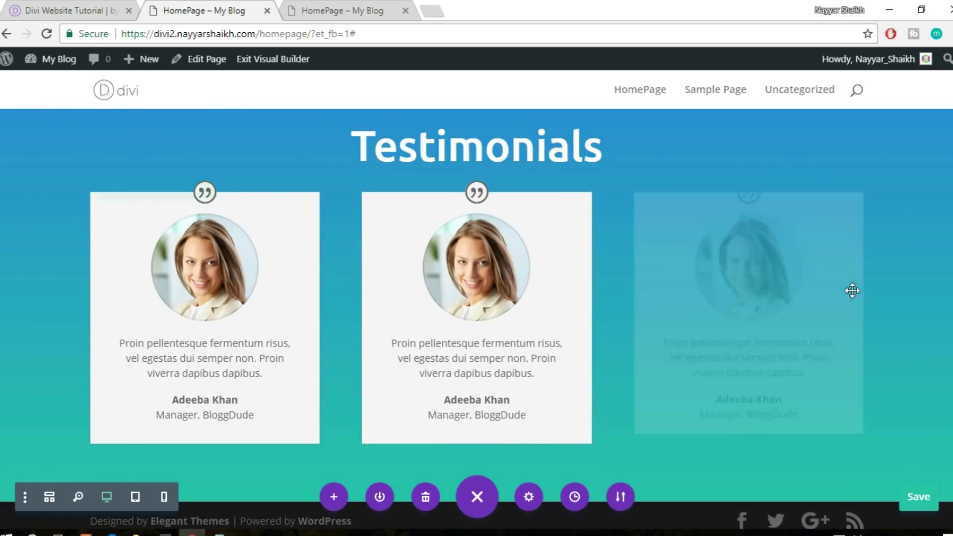
Drag the section's top and bottom padding taller to add space around the cards
scroll(869, 293, "up", 3)
scroll(879, 298, "down", 4)
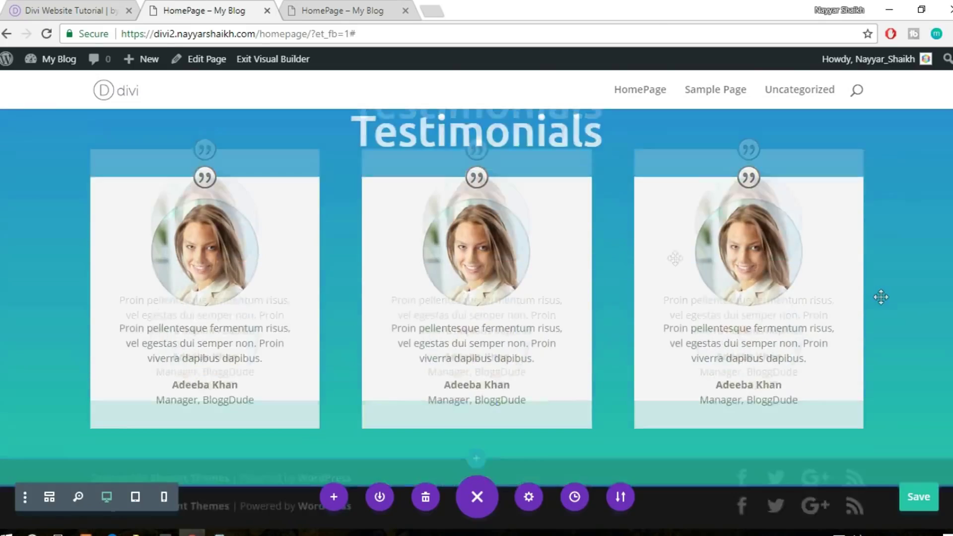
scroll(916, 296, "up", 3)
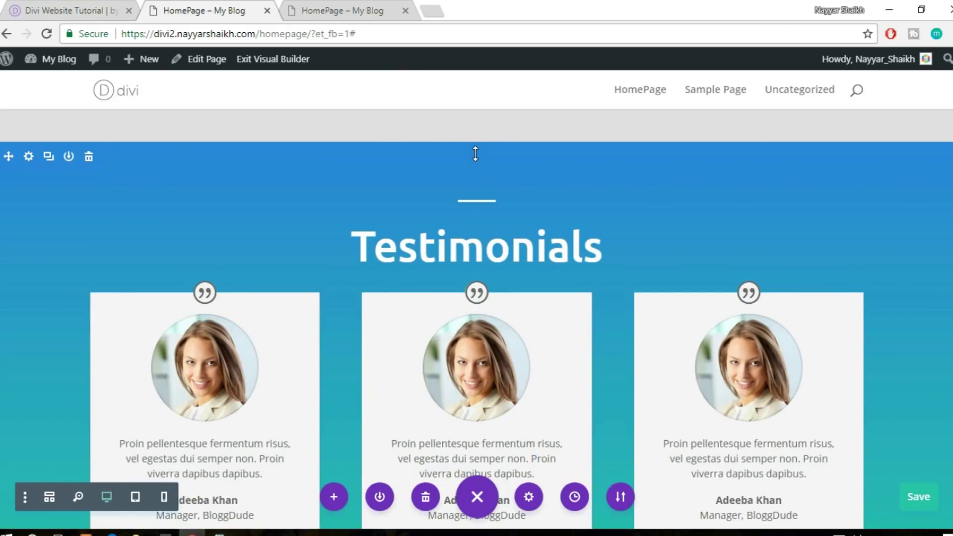
left_click_drag(477, 168, 477, 203)
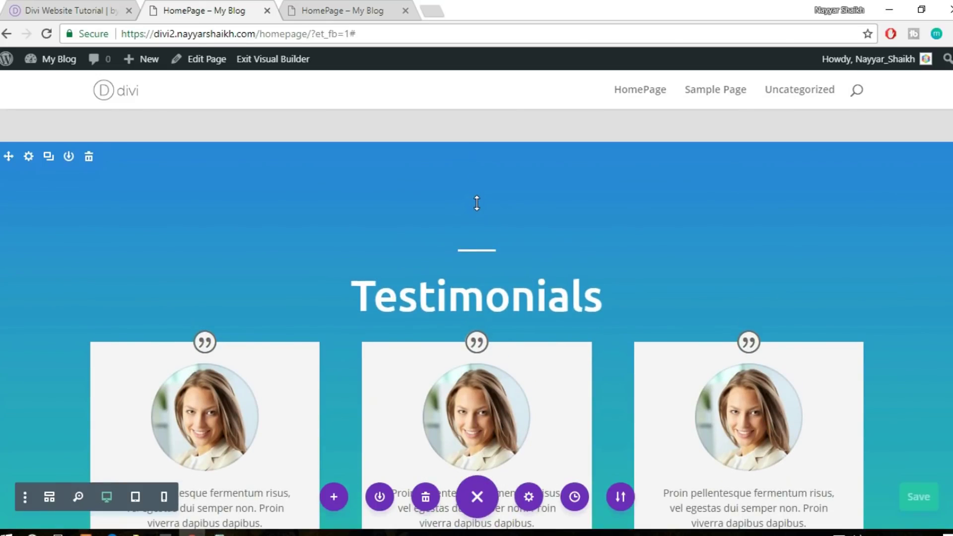
scroll(655, 253, "down", 4)
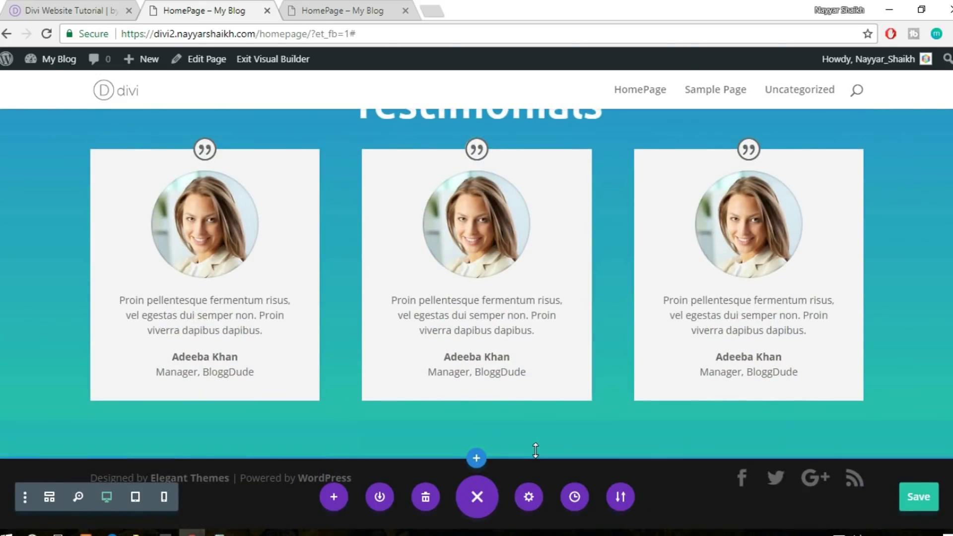
left_click_drag(534, 459, 531, 528)
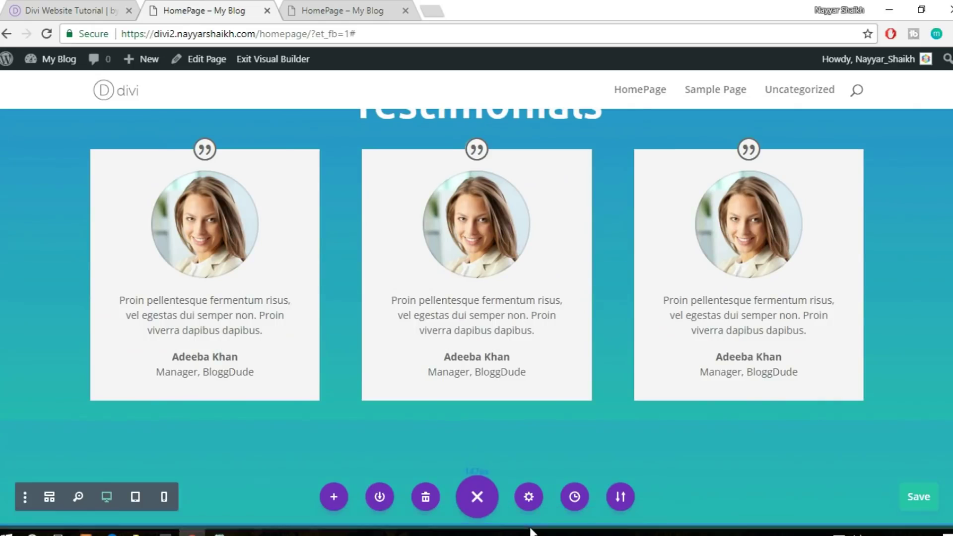
scroll(669, 380, "down", 2)
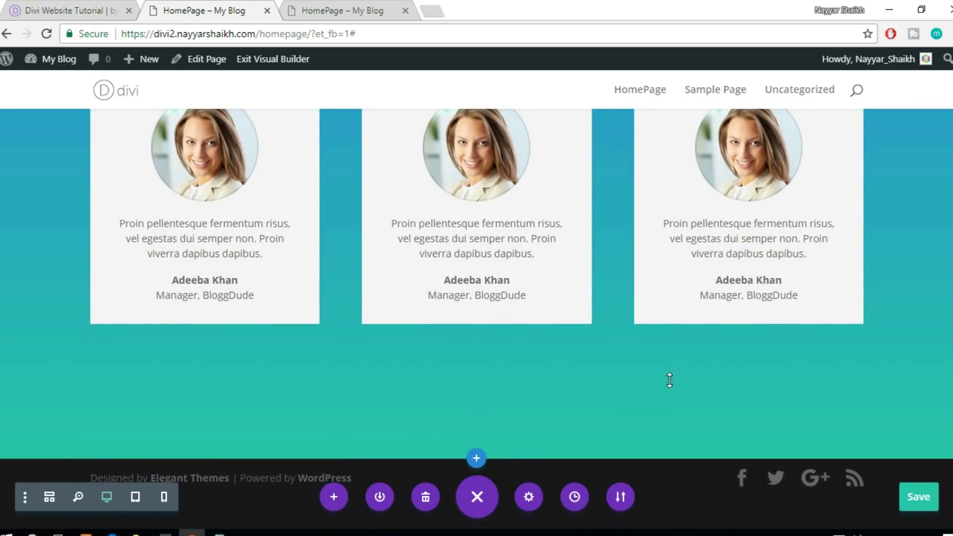
Scroll through the Divi Website Tutorial reference page down to the red subscribe section and back
left_click(69, 7)
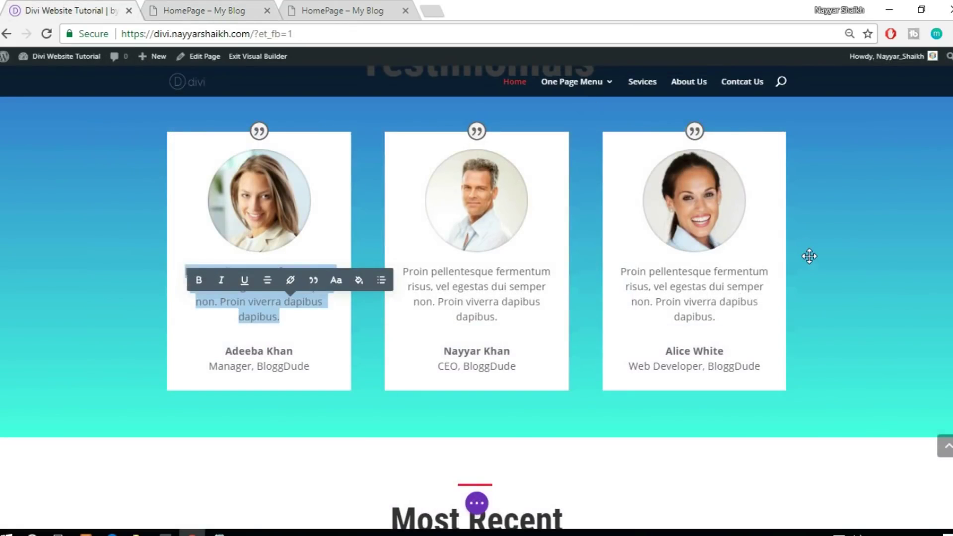
scroll(809, 256, "down", 5)
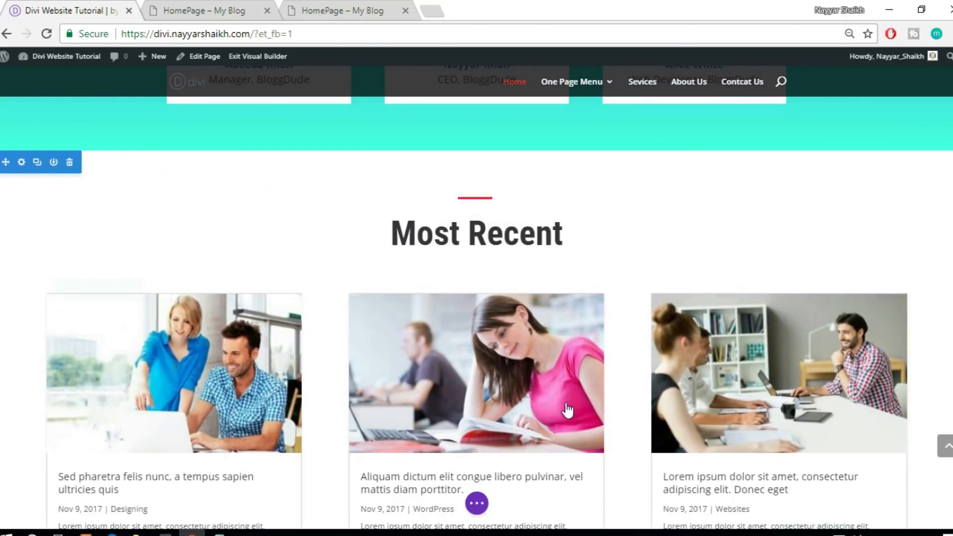
scroll(871, 293, "down", 4)
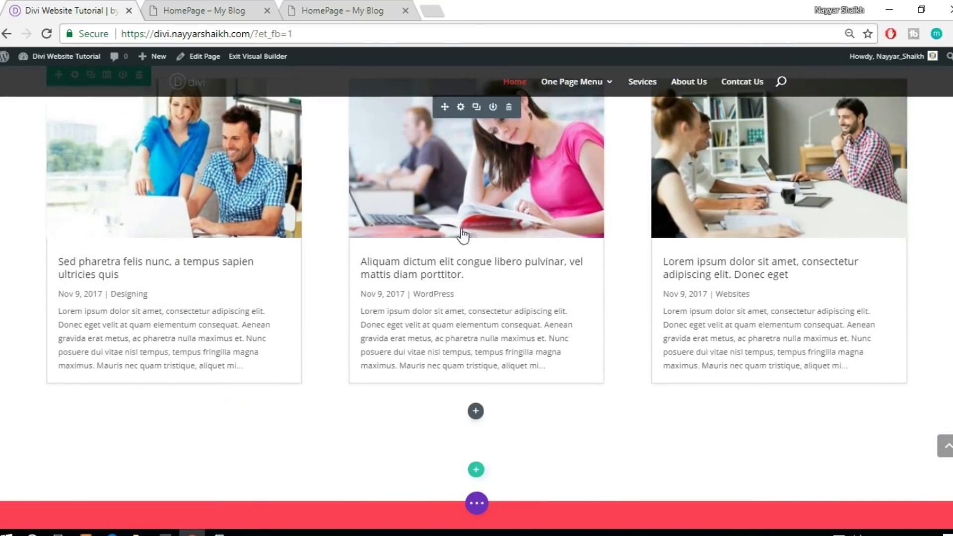
scroll(614, 399, "up", 3)
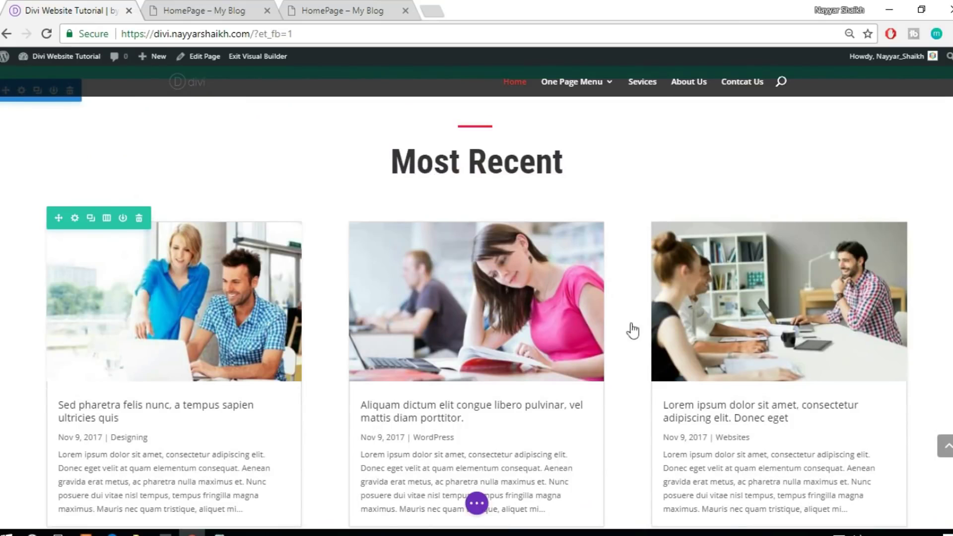
scroll(853, 267, "down", 11)
scroll(854, 270, "down", 2)
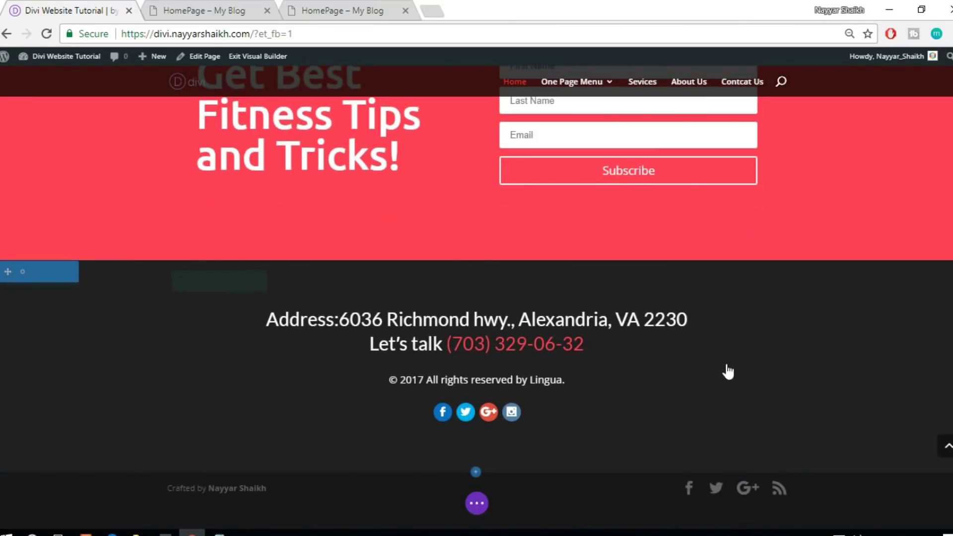
scroll(729, 347, "up", 3)
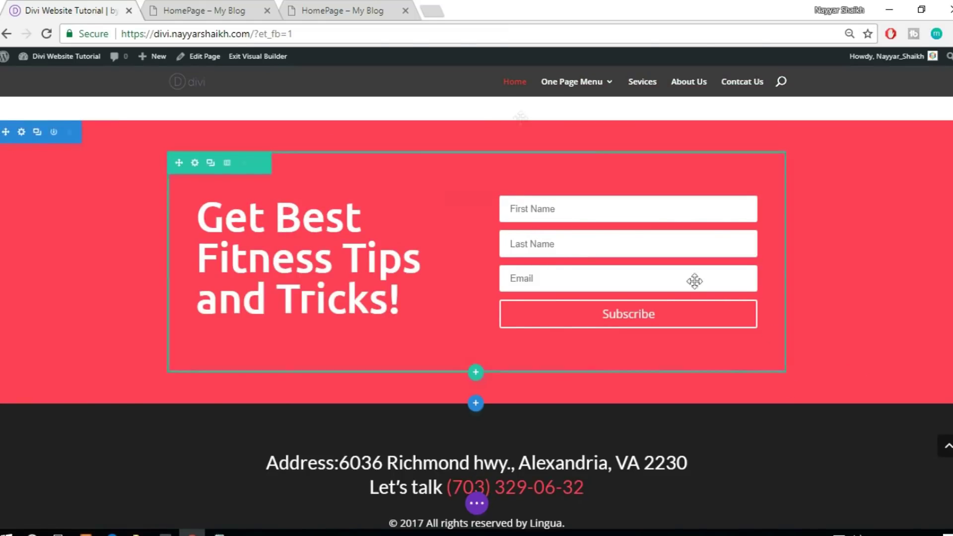
scroll(778, 397, "up", 3)
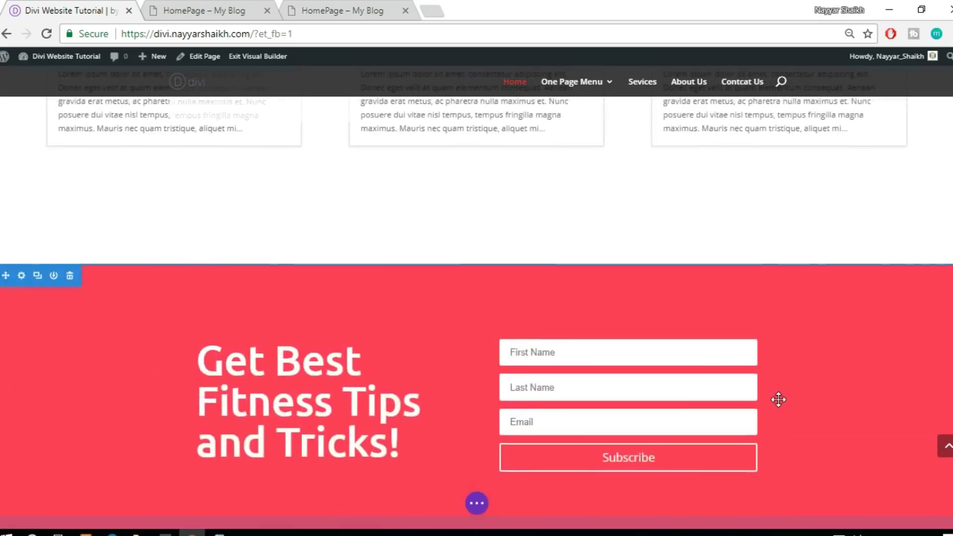
scroll(778, 400, "up", 10)
scroll(778, 404, "down", 3)
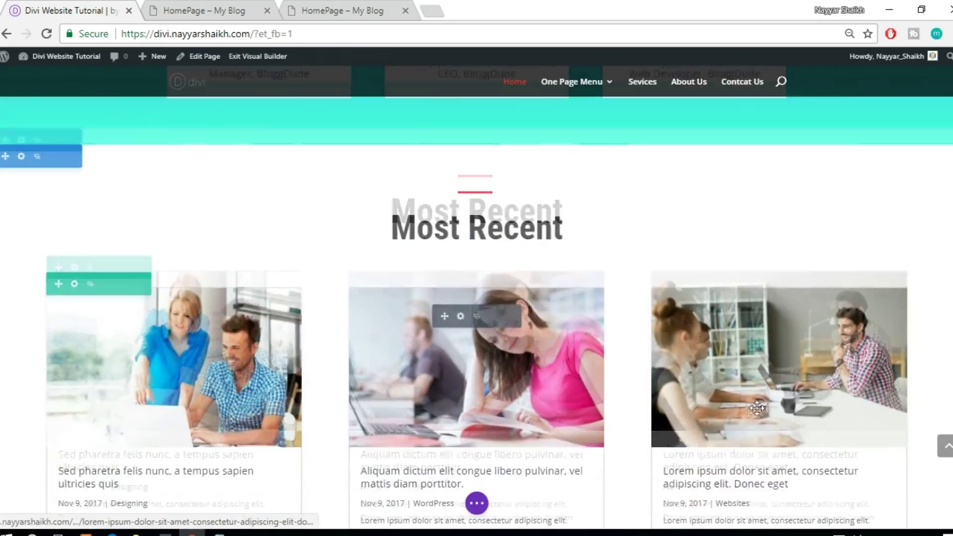
scroll(645, 346, "down", 4)
scroll(317, 228, "up", 1)
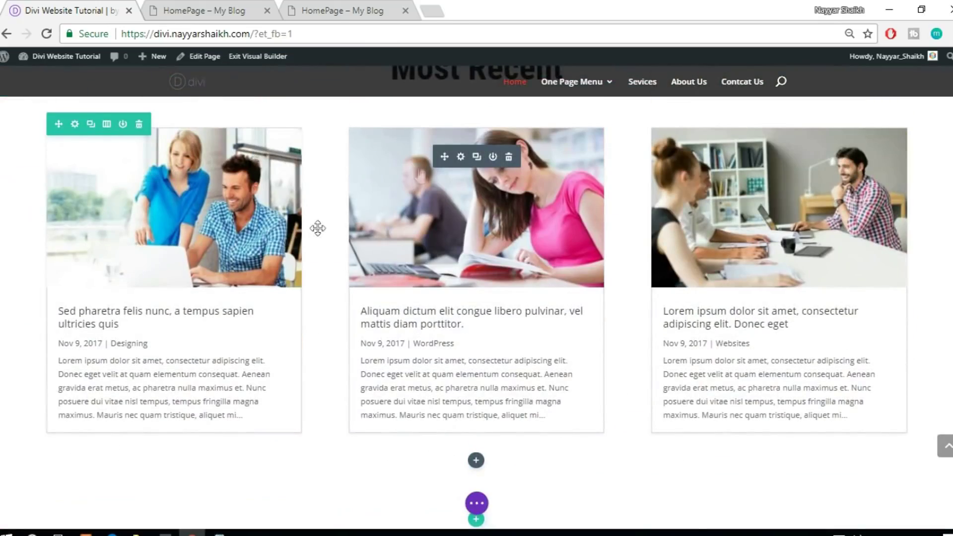
scroll(754, 409, "up", 1)
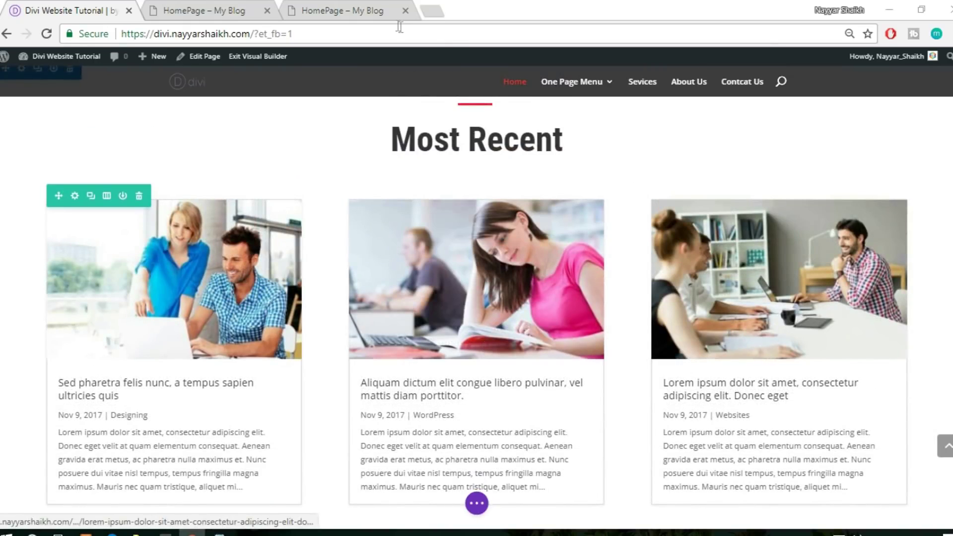
left_click(371, 11)
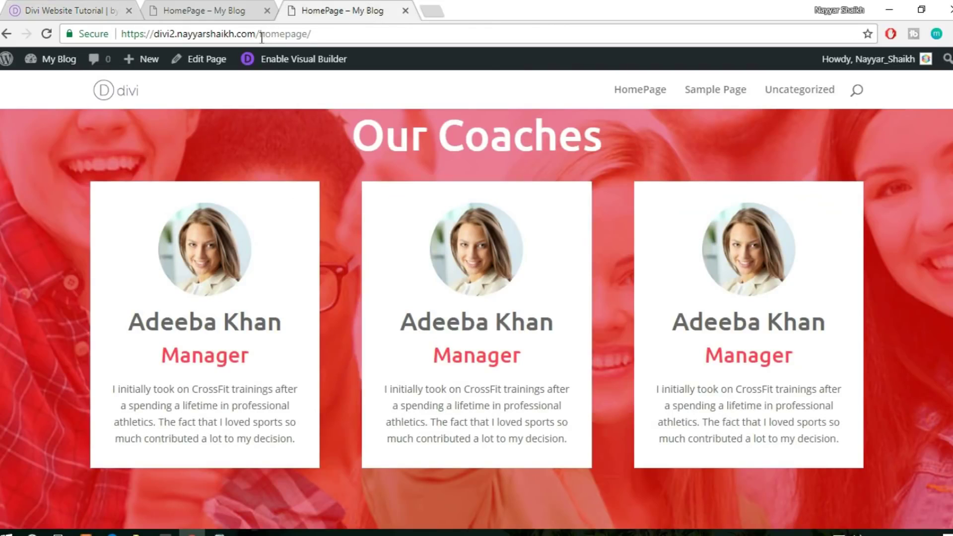
Open the WordPress Dashboard from the My Blog menu in a new tab
mouse_move(53, 64)
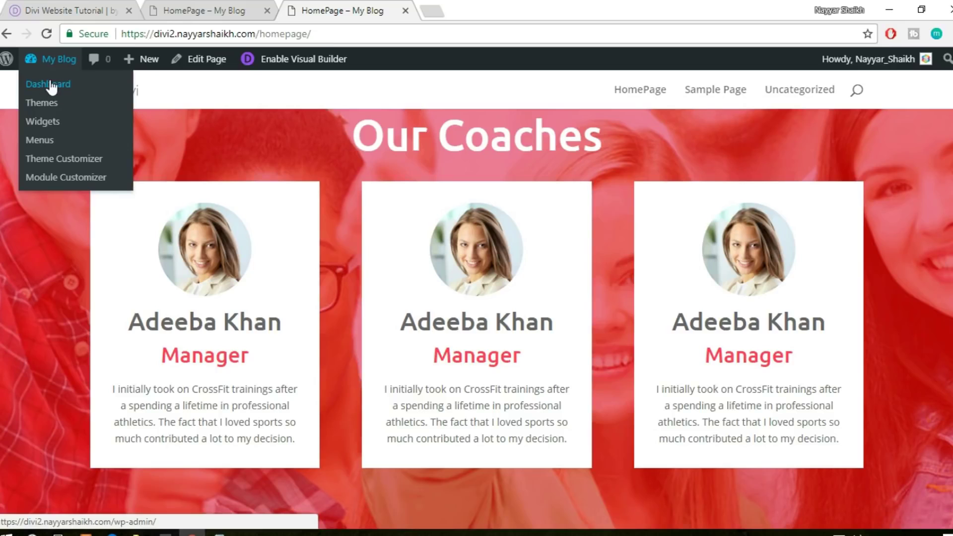
left_click(48, 85, "ctrl")
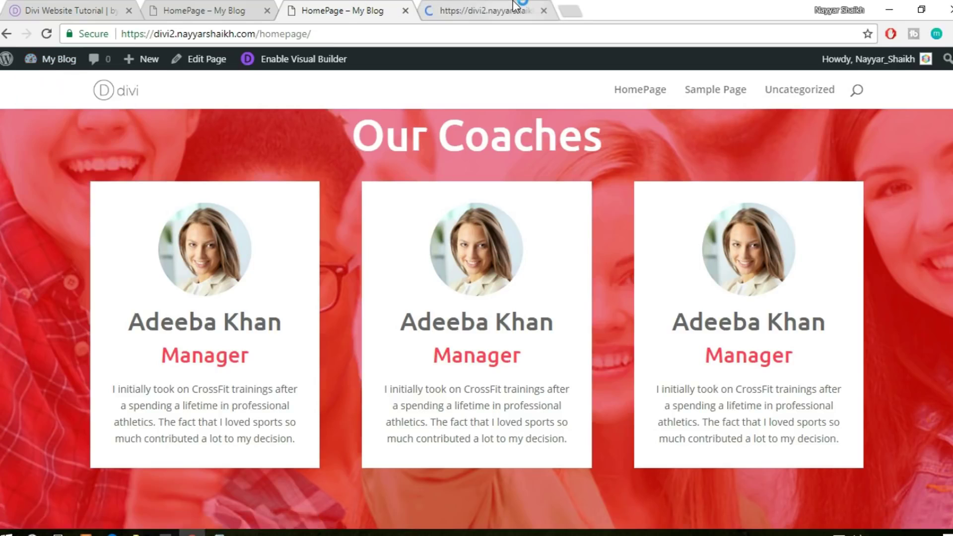
left_click(517, 7)
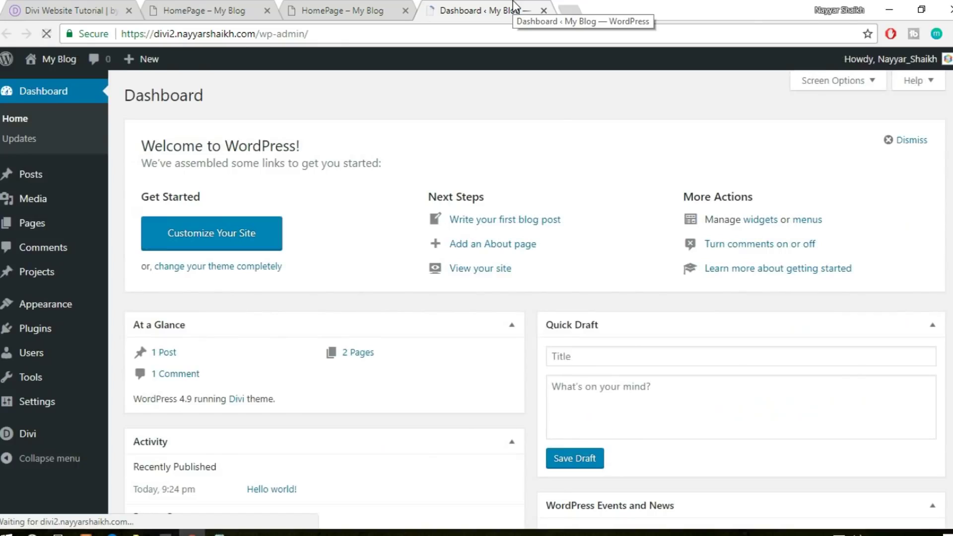
Start a new post via Posts > Add New, then open a blank browser tab
mouse_move(18, 329)
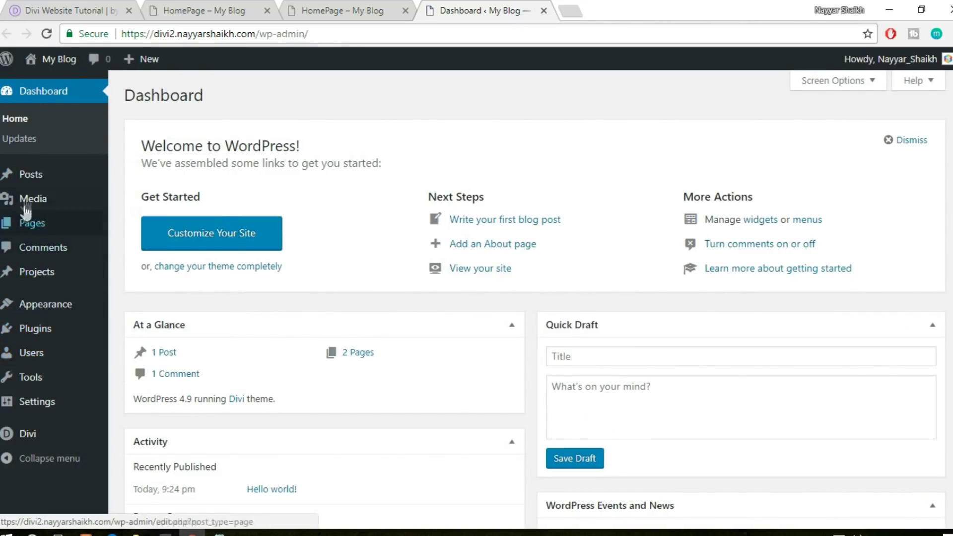
mouse_move(38, 183)
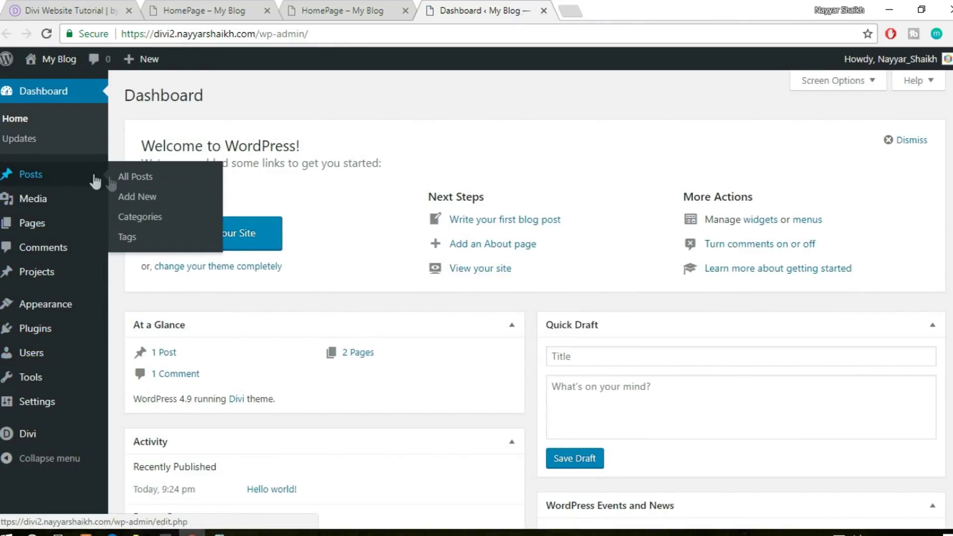
left_click(131, 201)
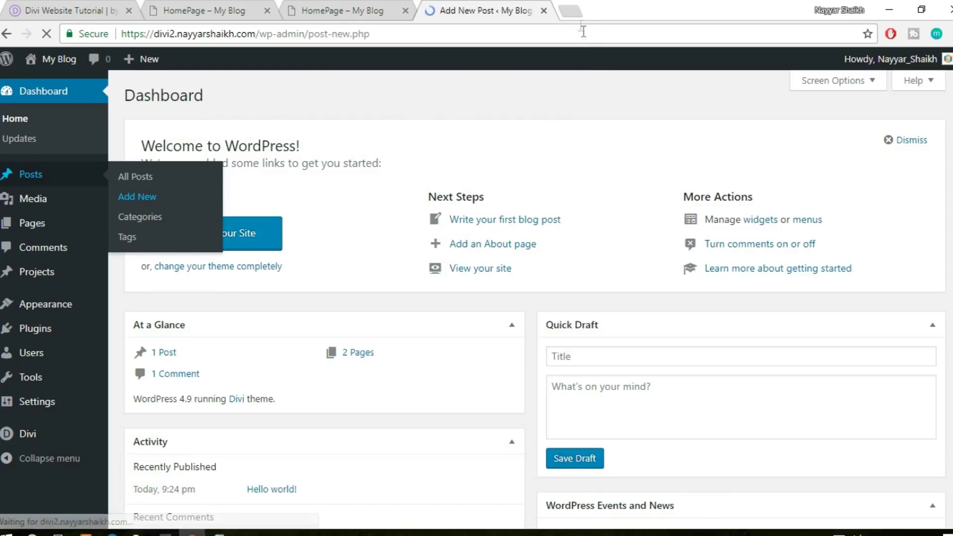
left_click(571, 11)
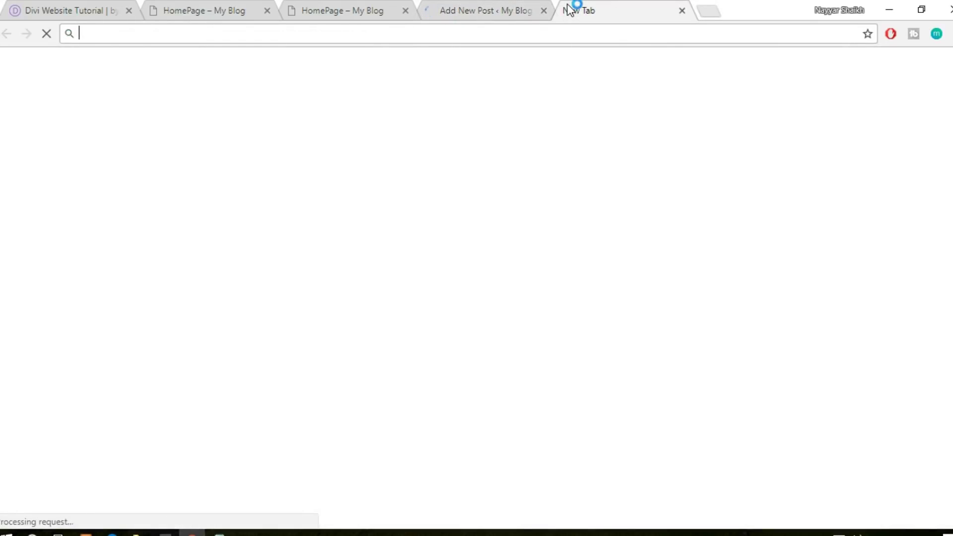
Load lipsum.com from the address bar suggestions
type("liipsu")
key("BackSpace")
key("BackSpace")
key("BackSpace")
key("BackSpace")
key("Down")
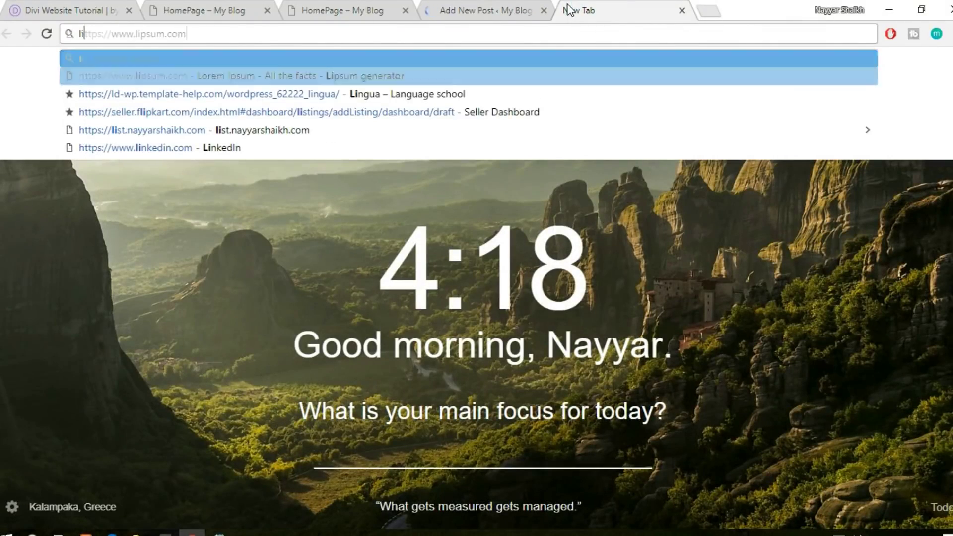
key("Return")
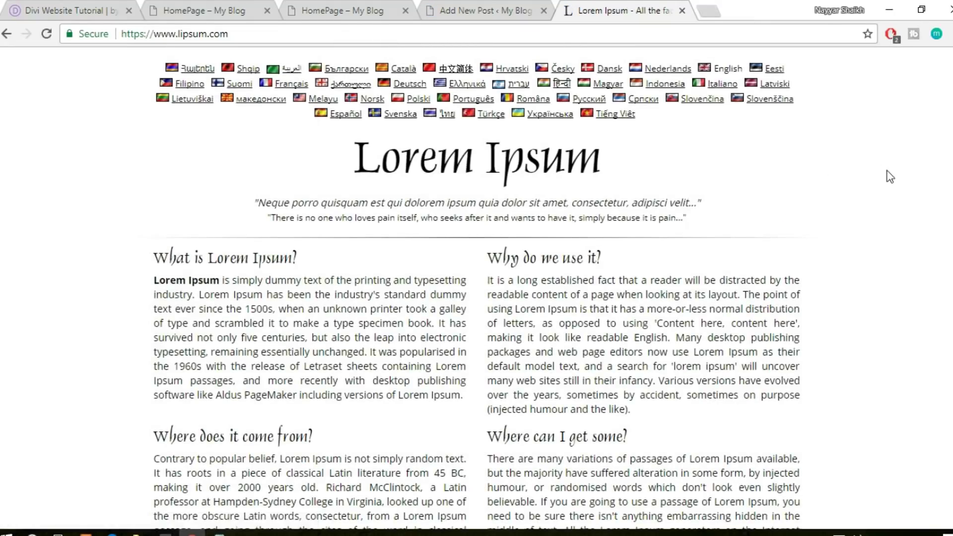
Generate five Lorem Ipsum paragraphs and select all of the generated text
scroll(688, 149, "down", 9)
left_click(699, 255)
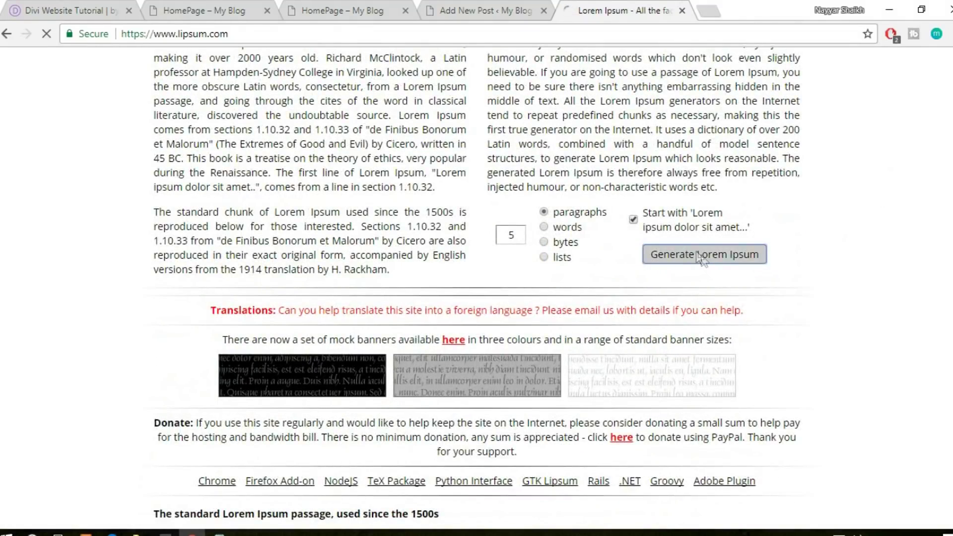
scroll(195, 161, "down", 3)
left_click_drag(148, 113, 588, 456)
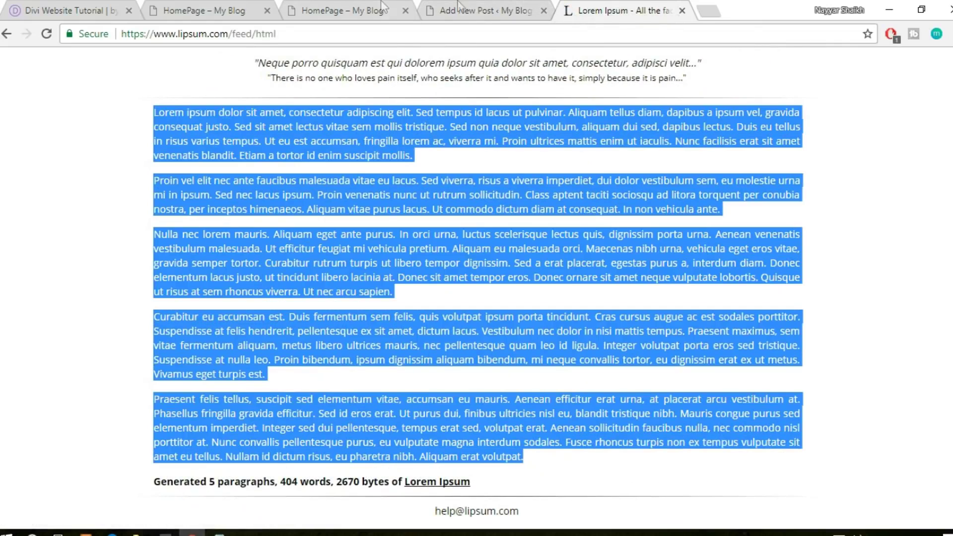
left_click(510, 8)
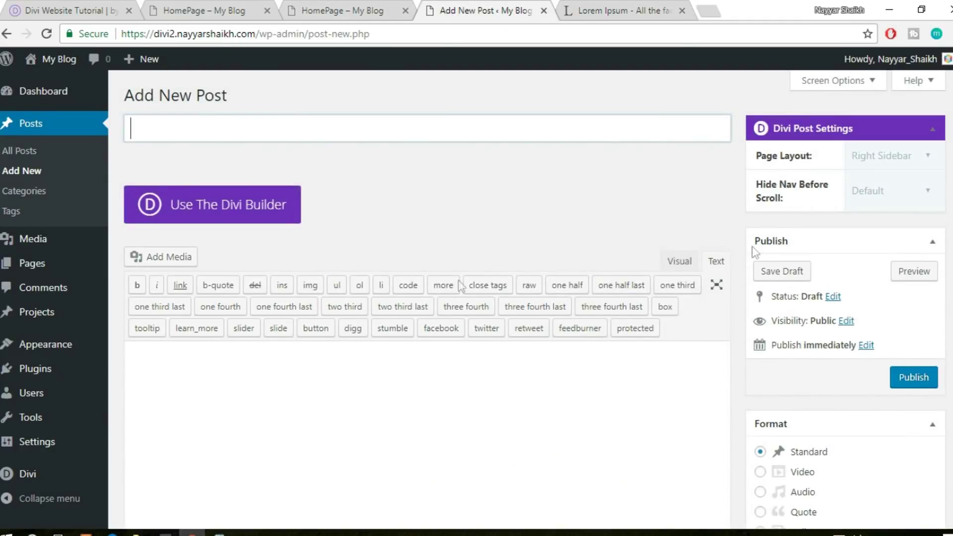
Paste the Lorem Ipsum paragraphs into the post body in the Visual editor
left_click(681, 262)
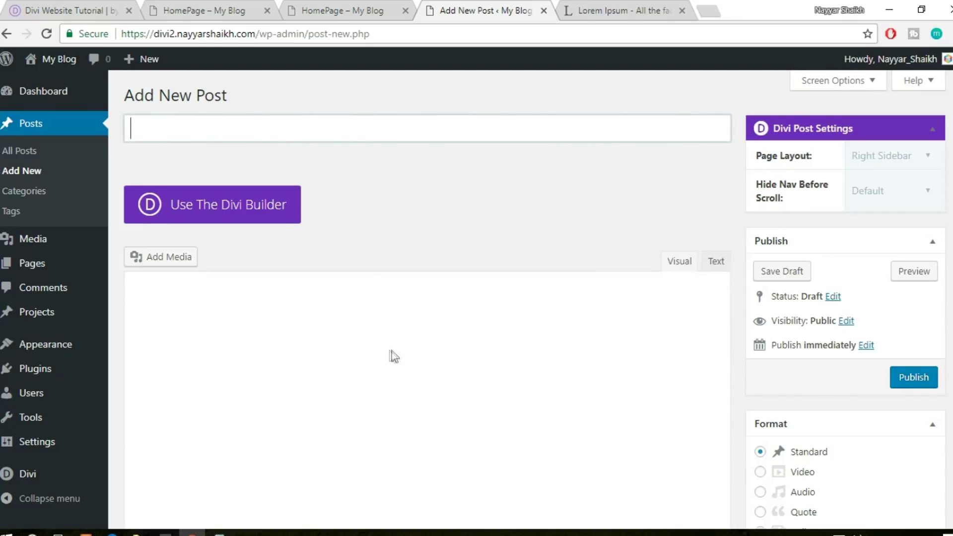
scroll(405, 349, "down", 1)
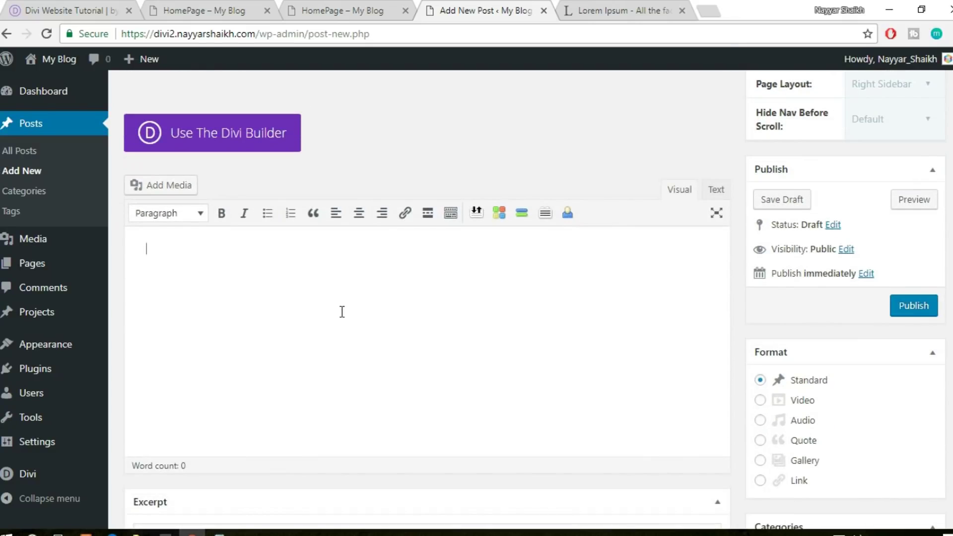
key("ctrl+v")
scroll(310, 297, "down", 2)
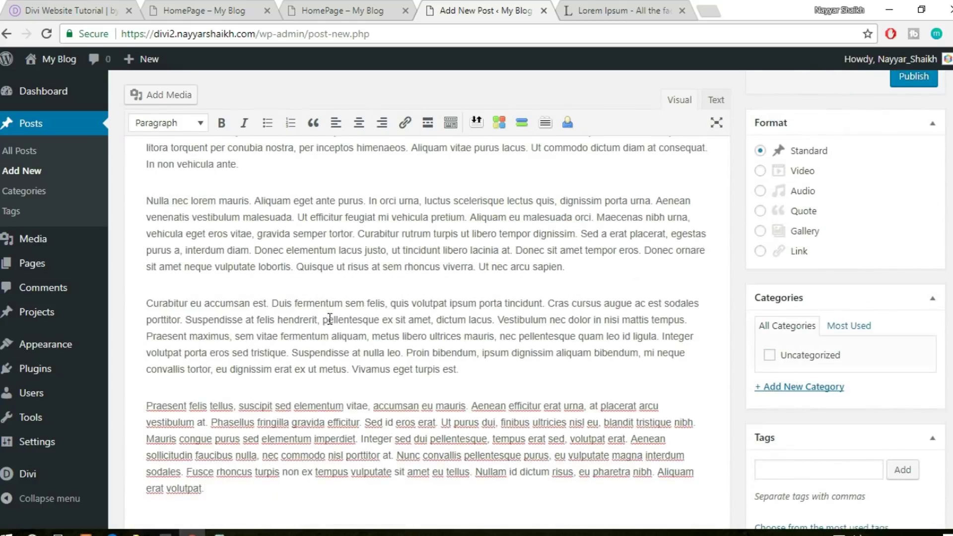
Use the Curabitur paragraph's opening phrase as the post title
left_click_drag(147, 304, 387, 304)
key("ctrl+c")
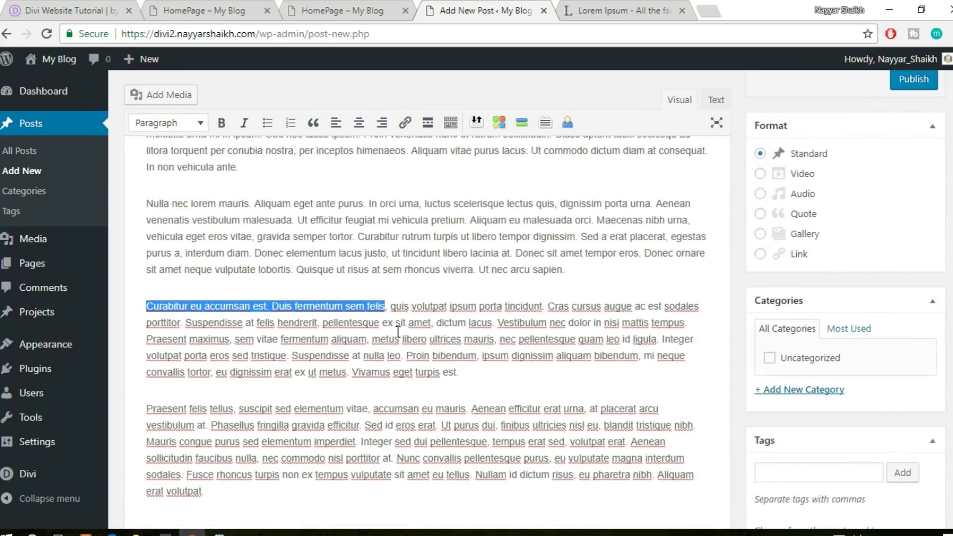
scroll(347, 248, "up", 4)
left_click(308, 121)
key("ctrl+v")
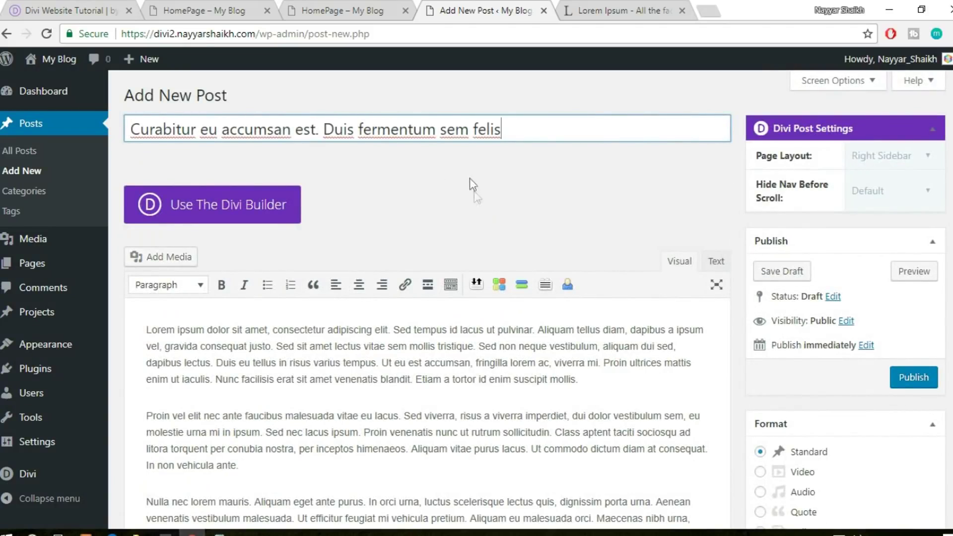
Create and assign a new category named 'WordPress'
scroll(400, 254, "down", 3)
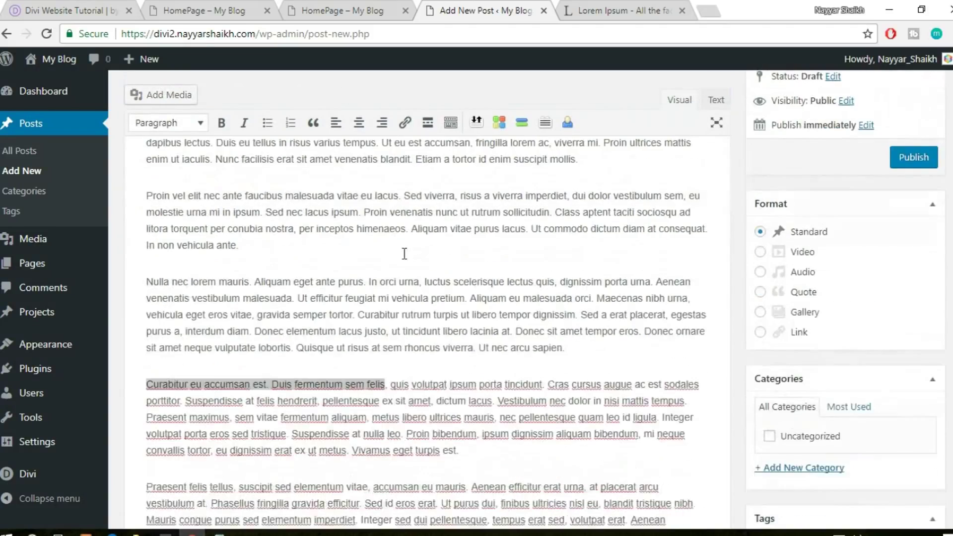
scroll(409, 253, "down", 5)
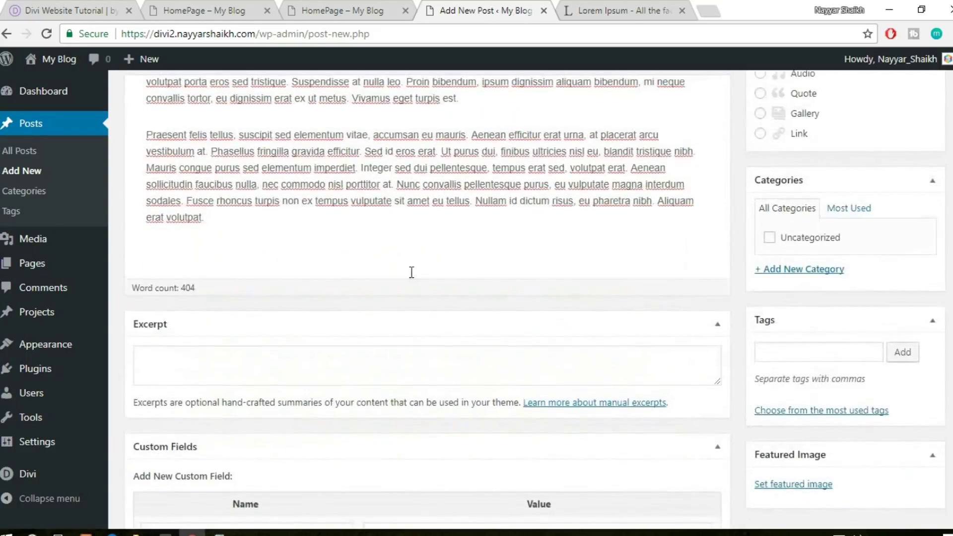
scroll(411, 270, "up", 5)
scroll(616, 274, "up", 6)
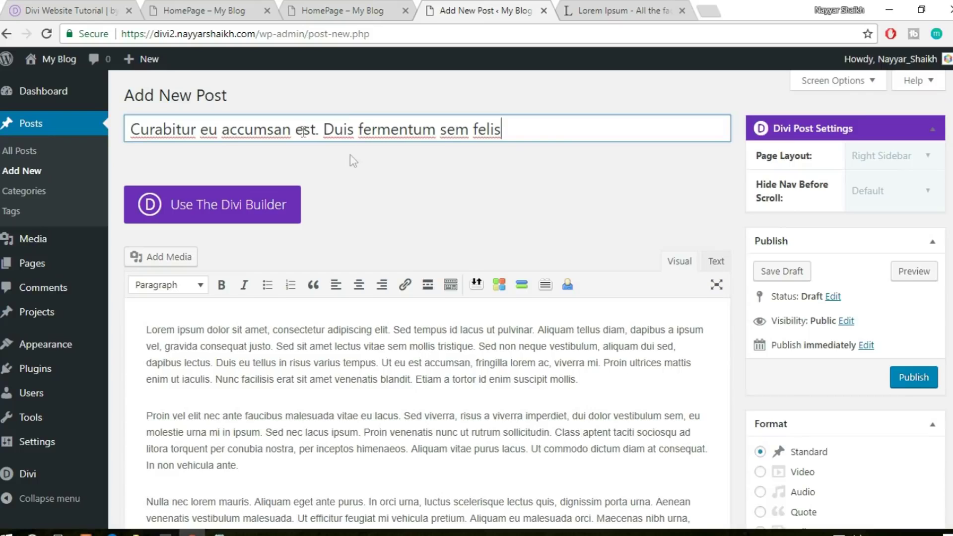
scroll(263, 221, "down", 3)
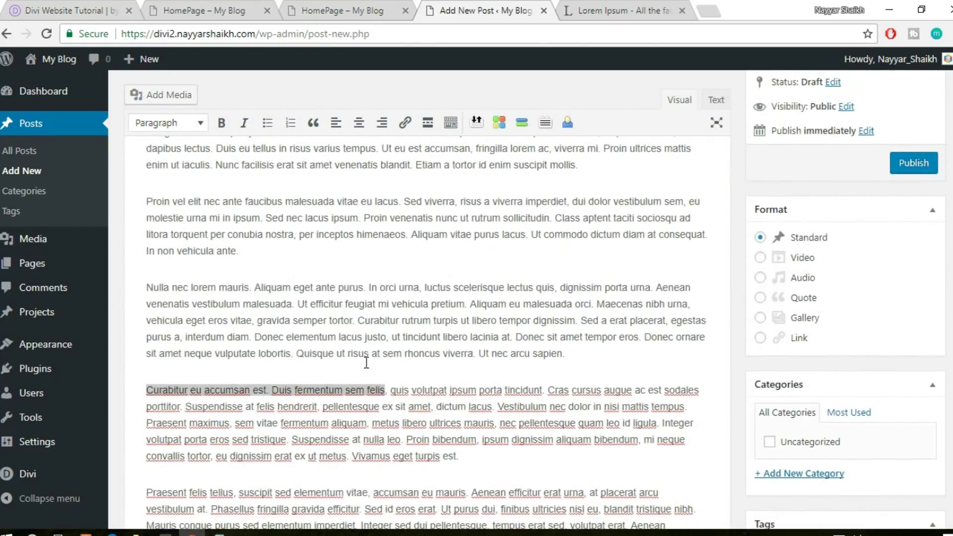
scroll(298, 298, "up", 3)
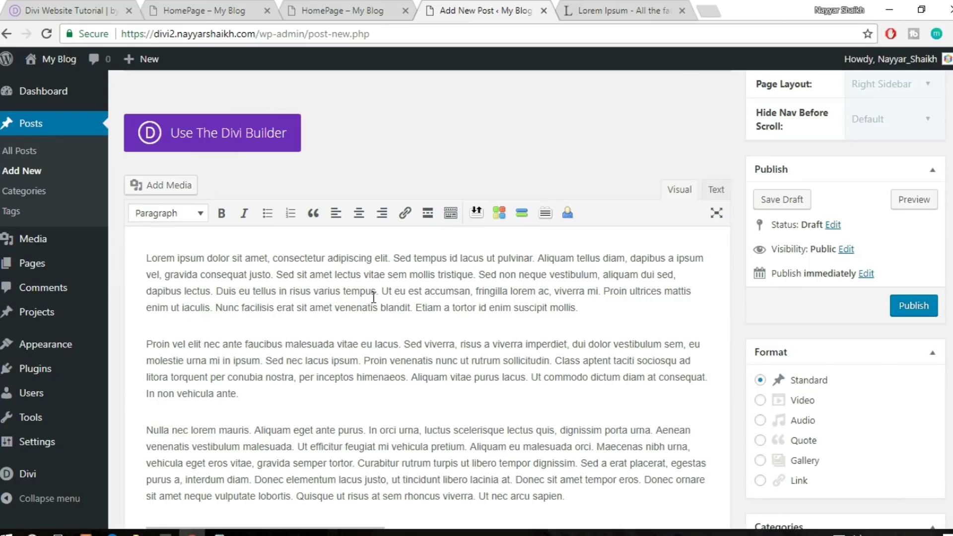
scroll(626, 388, "down", 5)
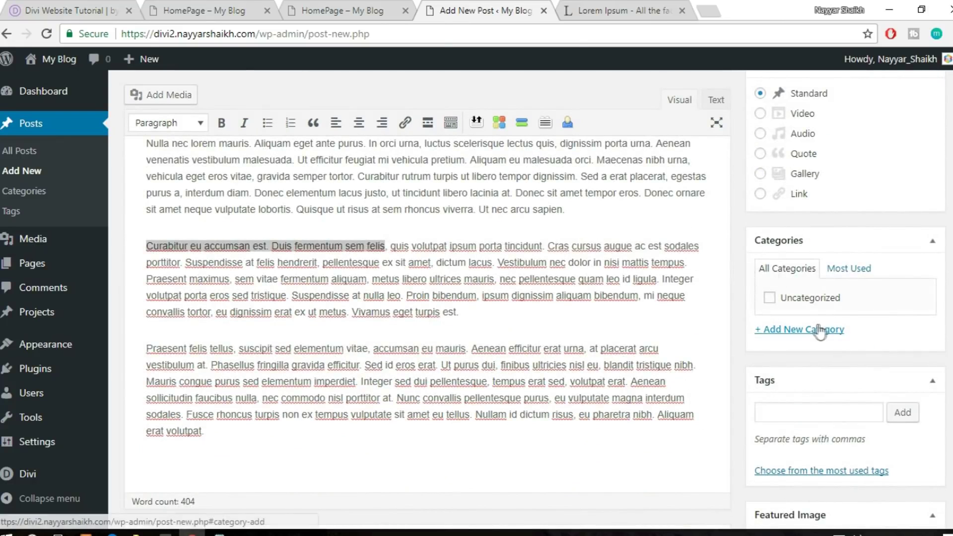
left_click(812, 331)
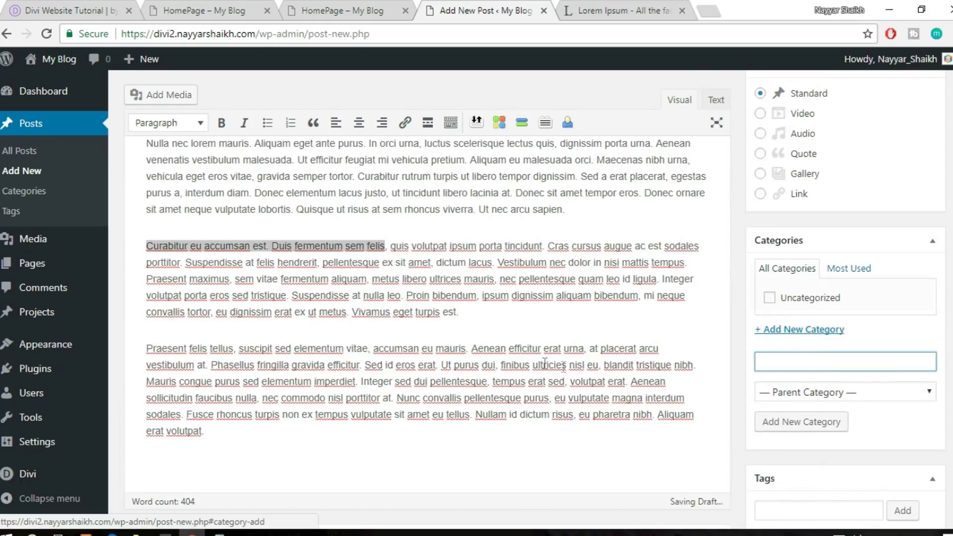
type("WordPress")
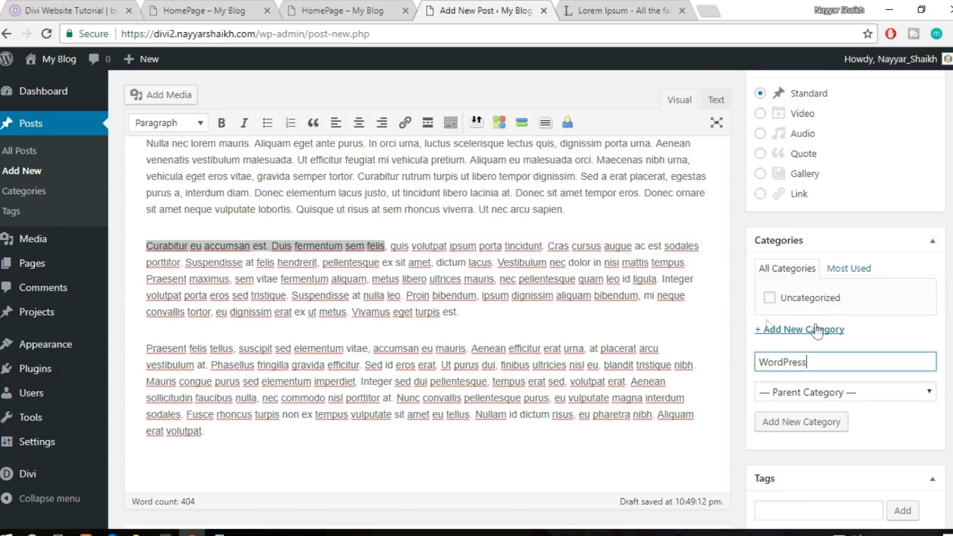
left_click(821, 423)
Add the tags 'themes' and 'plugins' to the post
scroll(822, 423, "down", 1)
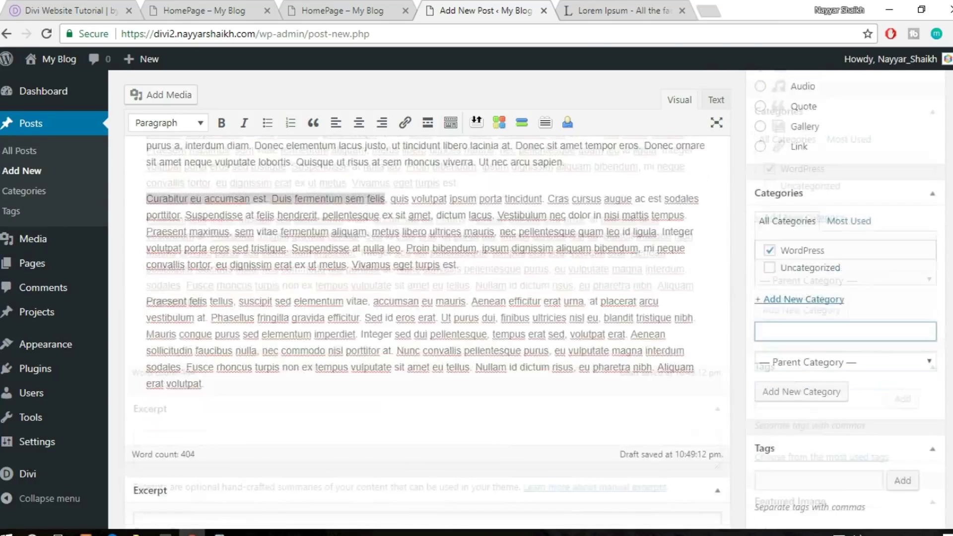
left_click(855, 391)
type("themes")
key("Return")
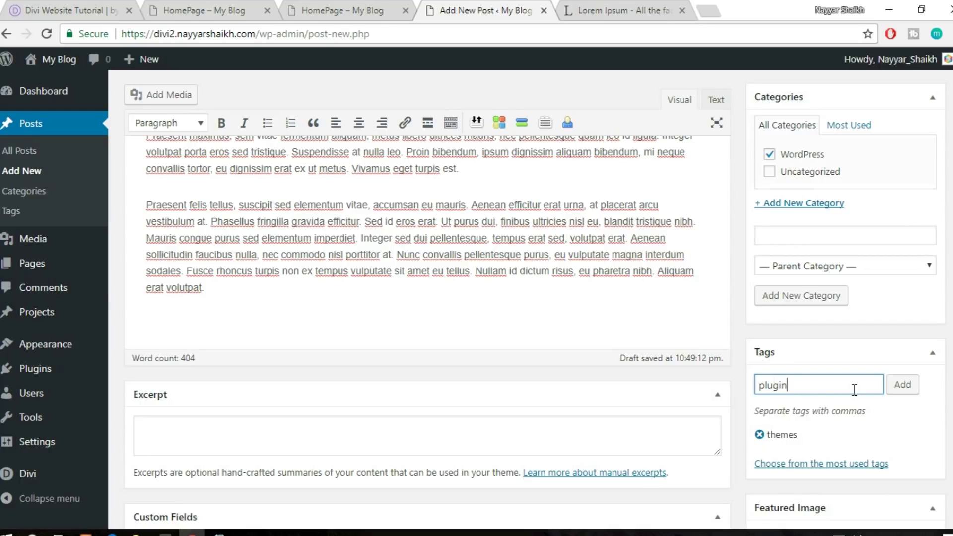
key("Return")
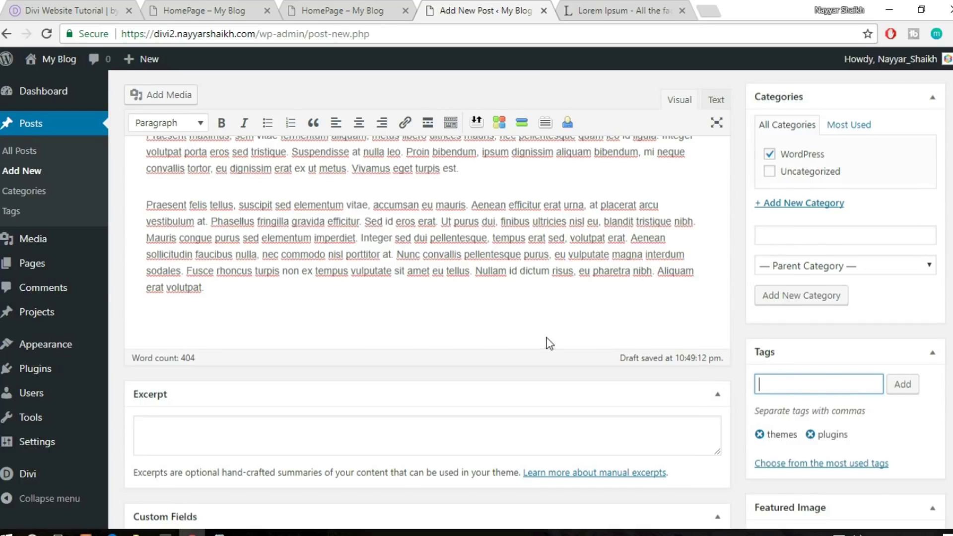
Enlarge the post's Excerpt box
scroll(548, 343, "down", 5)
left_click(253, 281)
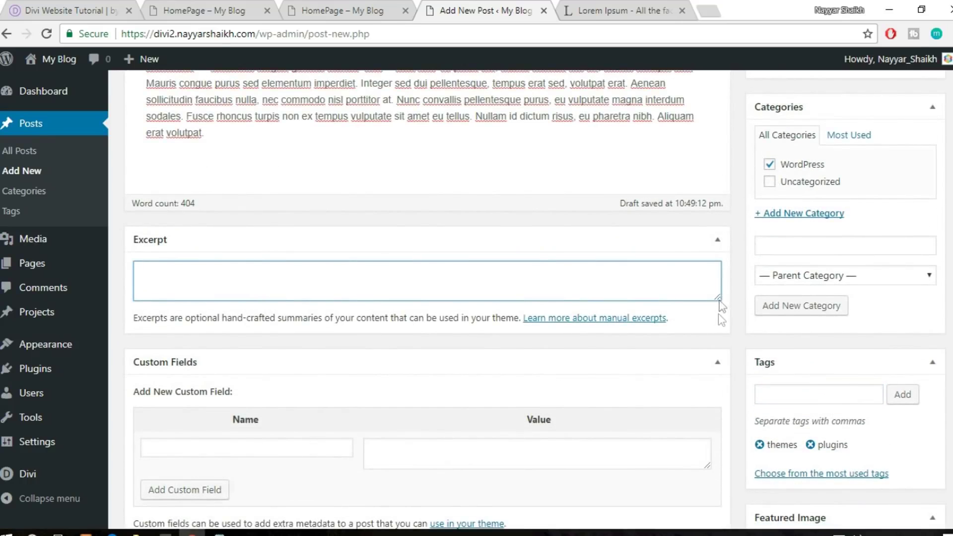
left_click_drag(718, 300, 719, 329)
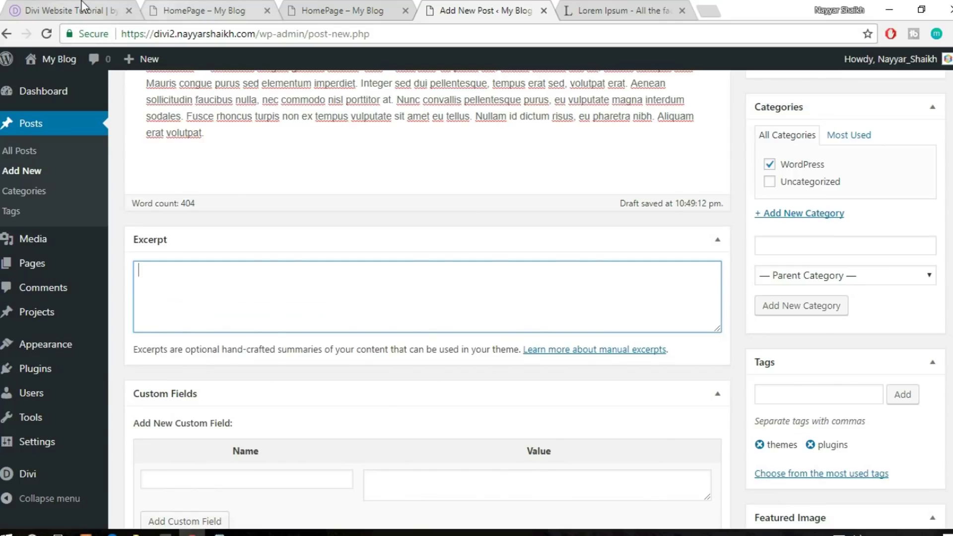
Compare the reference site's blog cards and the My Blog homepage with the new post
left_click(83, 8)
scroll(247, 370, "down", 1)
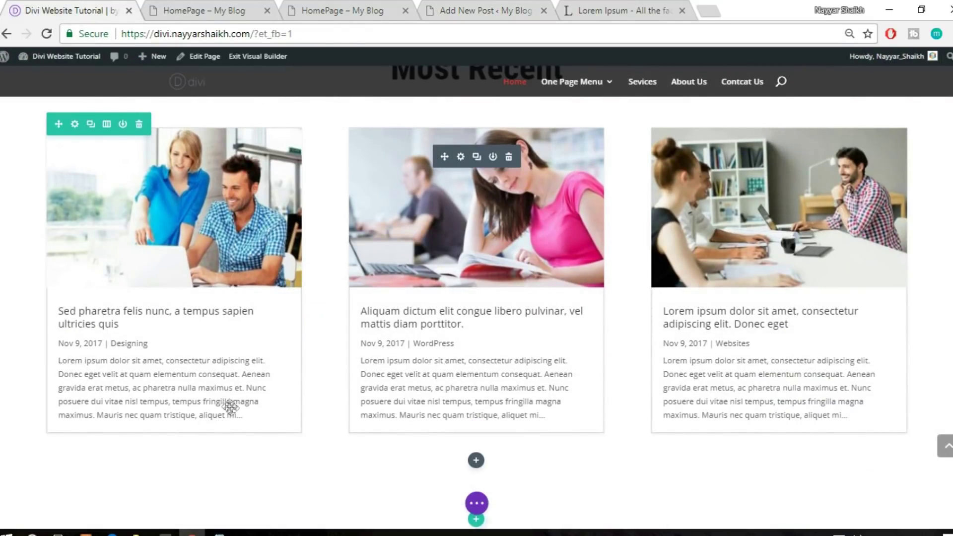
left_click(327, 9)
left_click(458, 6)
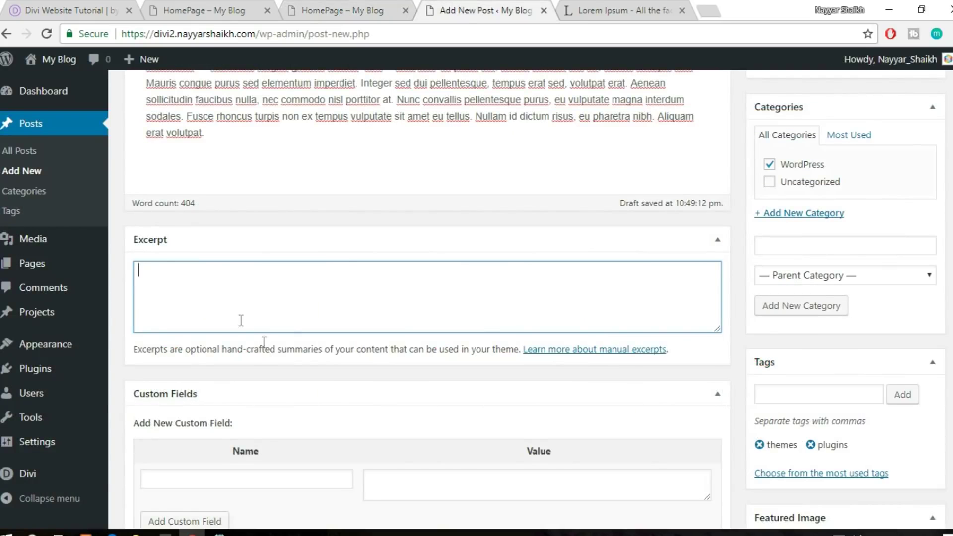
scroll(359, 393, "down", 2)
scroll(361, 397, "up", 3)
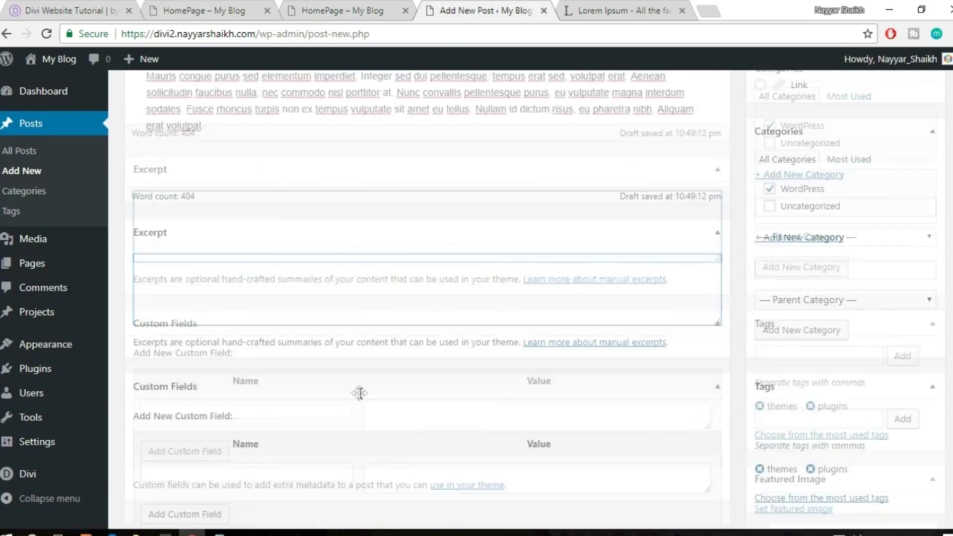
scroll(361, 397, "down", 3)
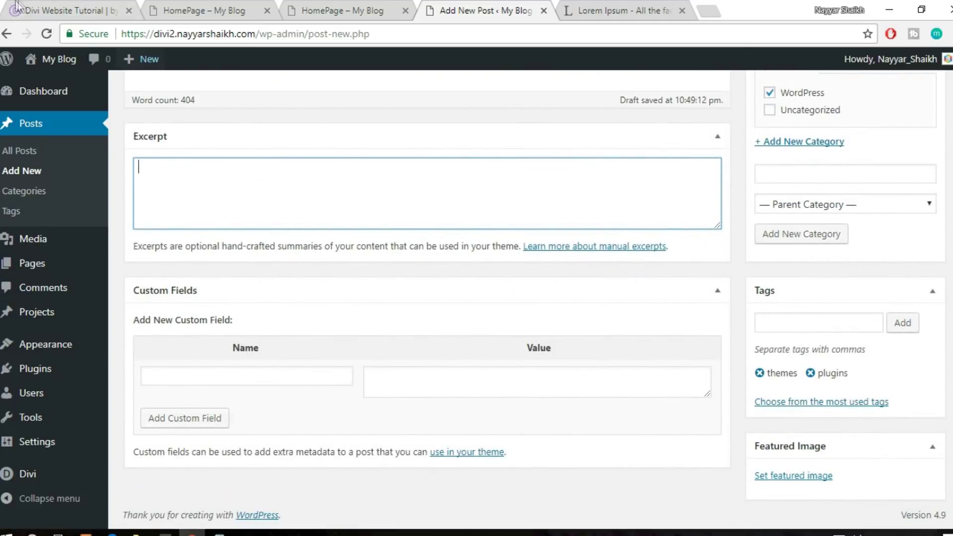
left_click(37, 6)
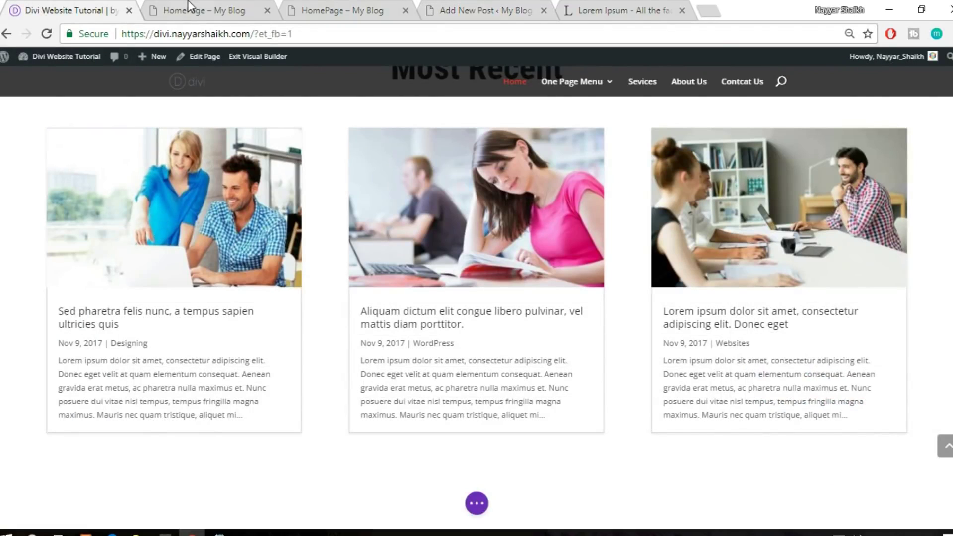
left_click(487, 8)
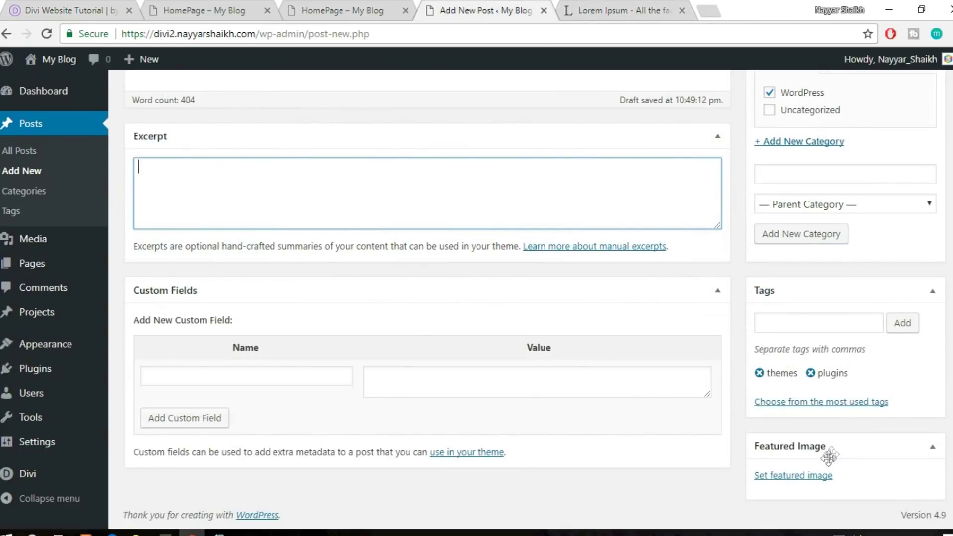
Set the photo of two people at a laptop as the featured image
left_click(812, 479)
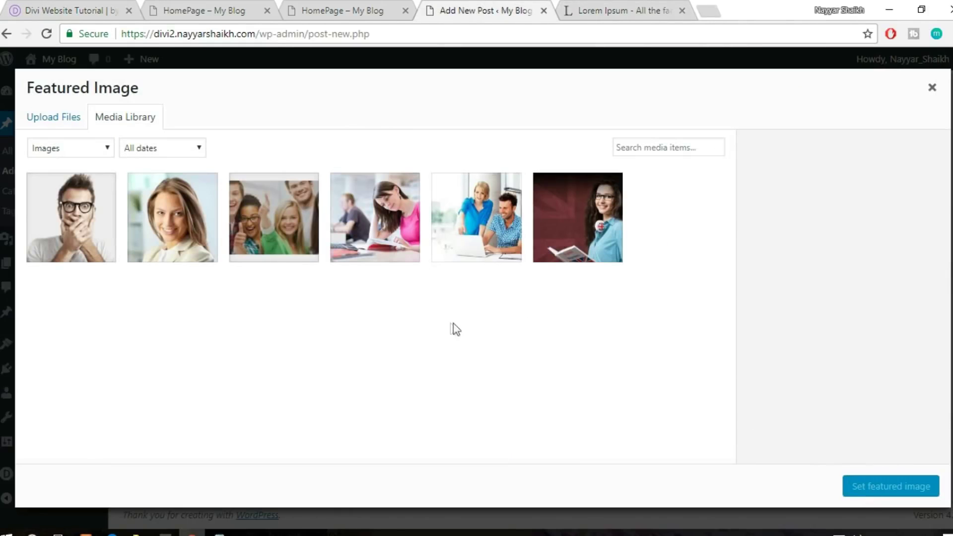
left_click(515, 218)
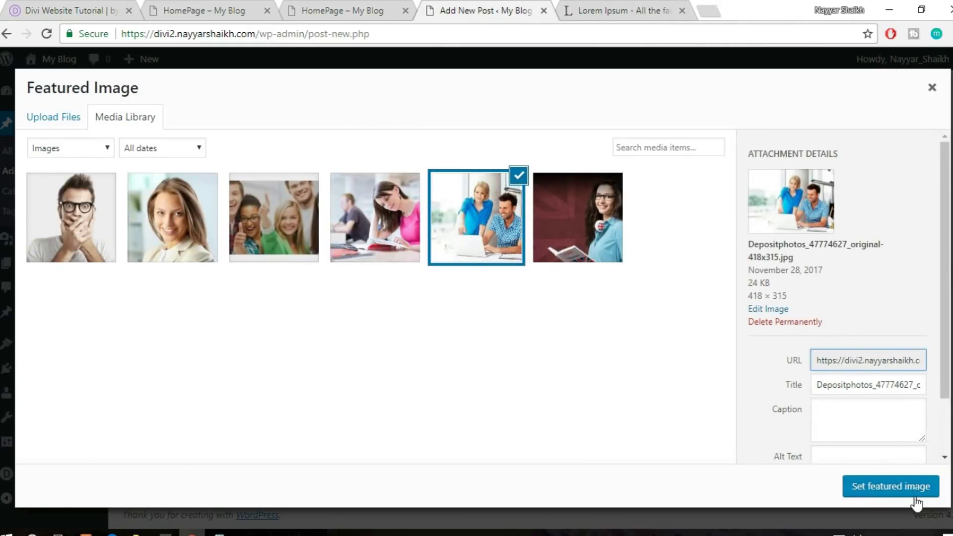
left_click(916, 496)
Publish the Curabitur post
scroll(896, 503, "up", 6)
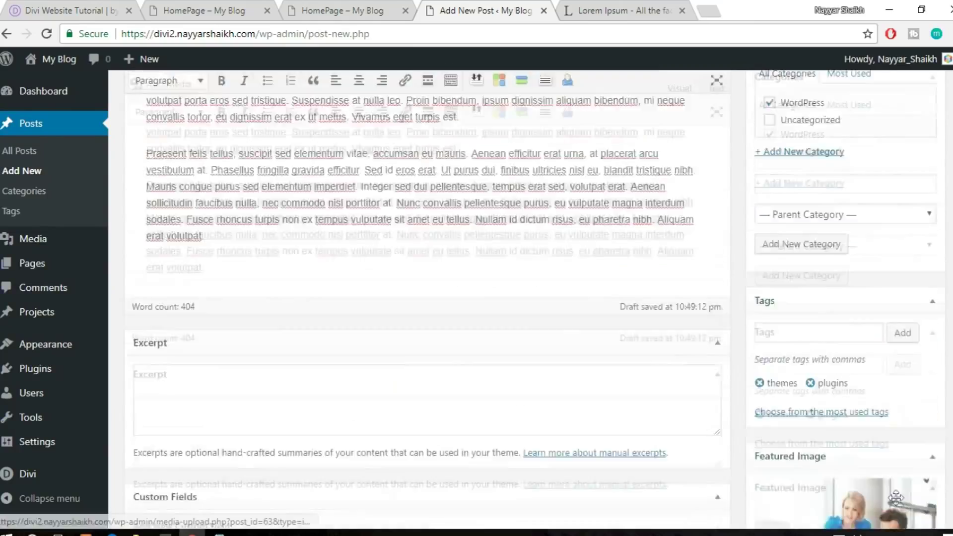
scroll(897, 504, "up", 3)
scroll(899, 504, "up", 3)
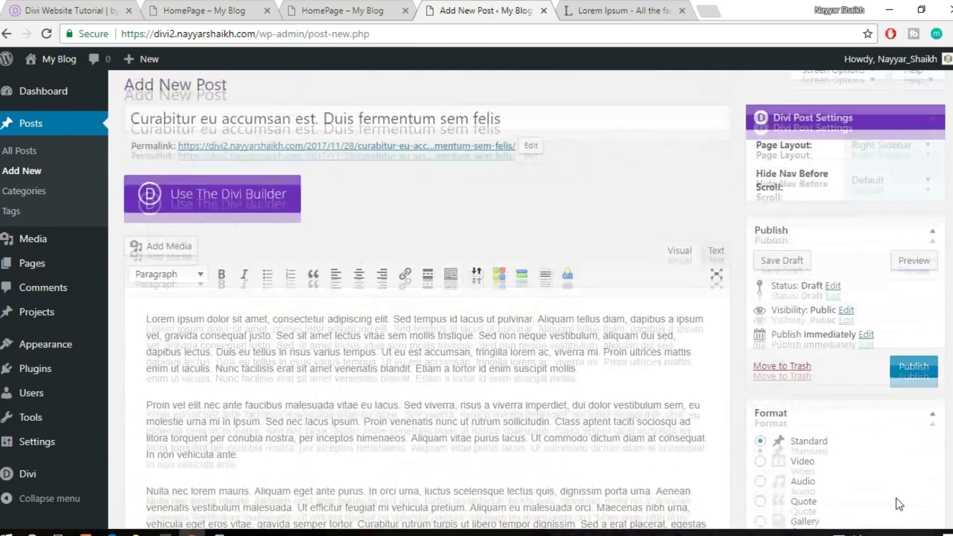
scroll(844, 397, "down", 10)
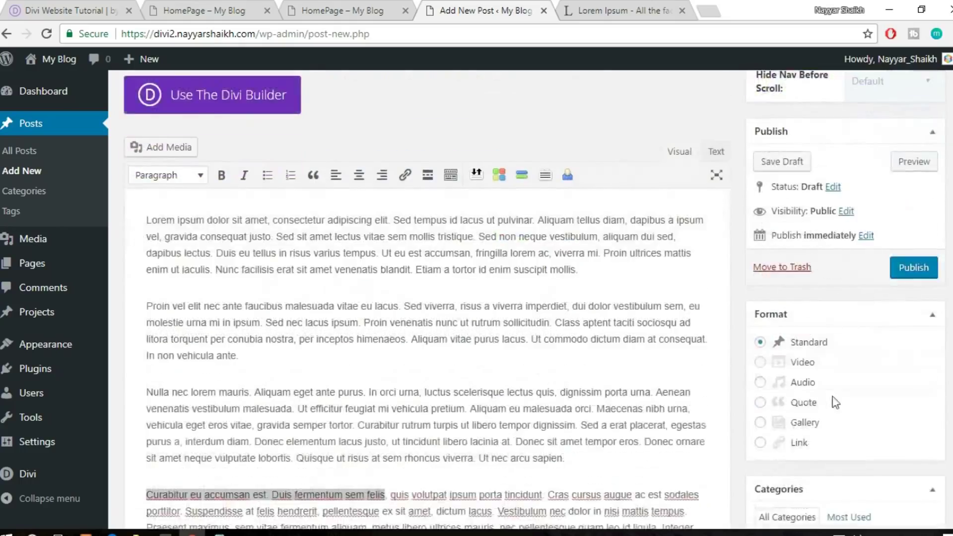
scroll(874, 362, "down", 2)
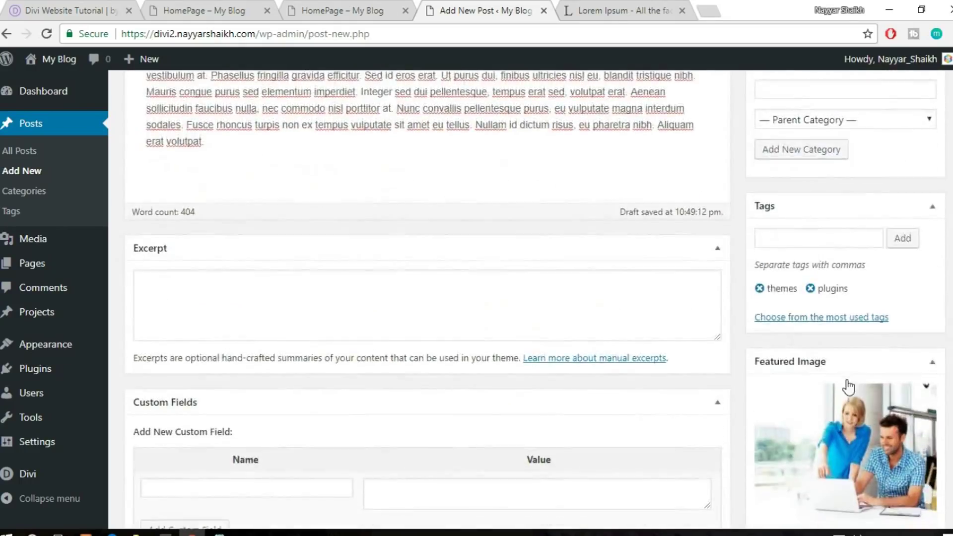
scroll(922, 376, "up", 4)
scroll(922, 375, "up", 15)
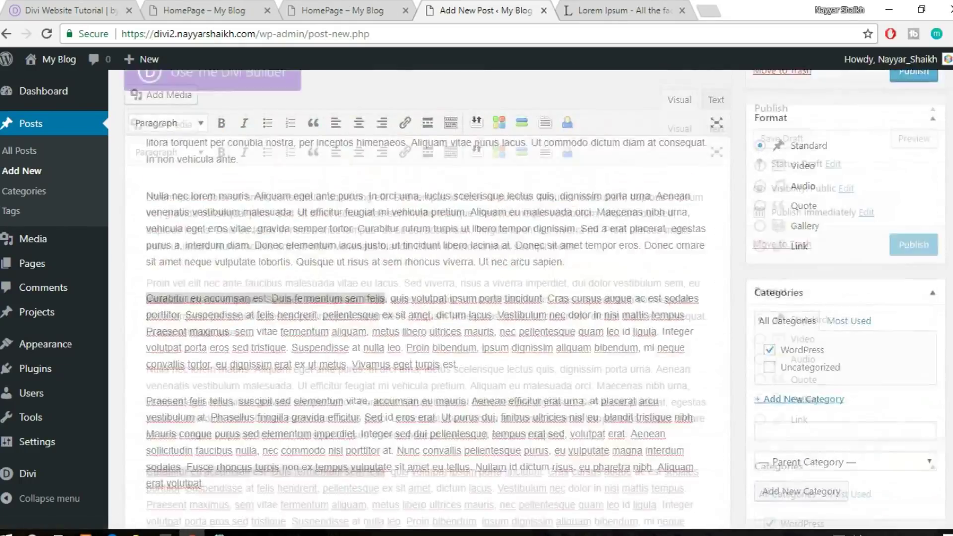
left_click(914, 378)
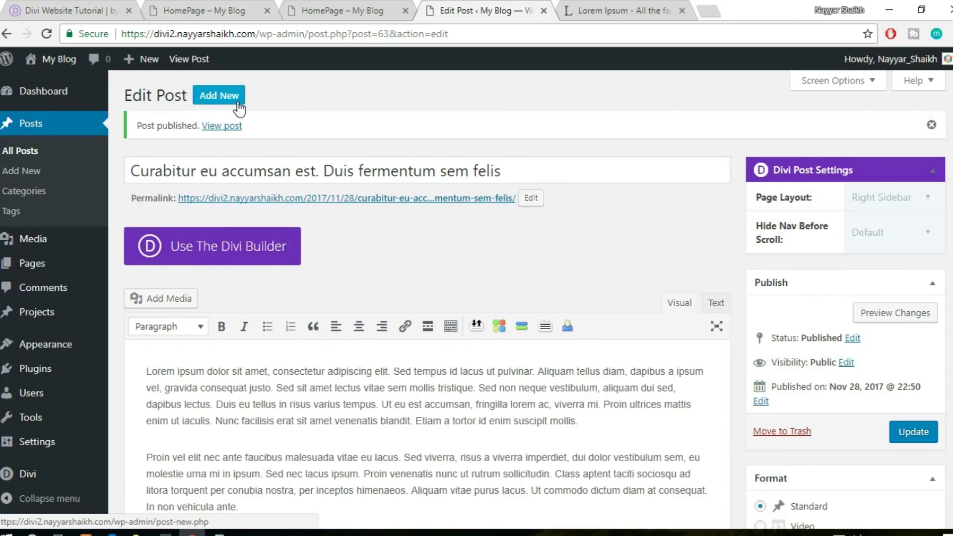
Open a blank new post in the background and select all of the Curabitur post's body
left_click(67, 7)
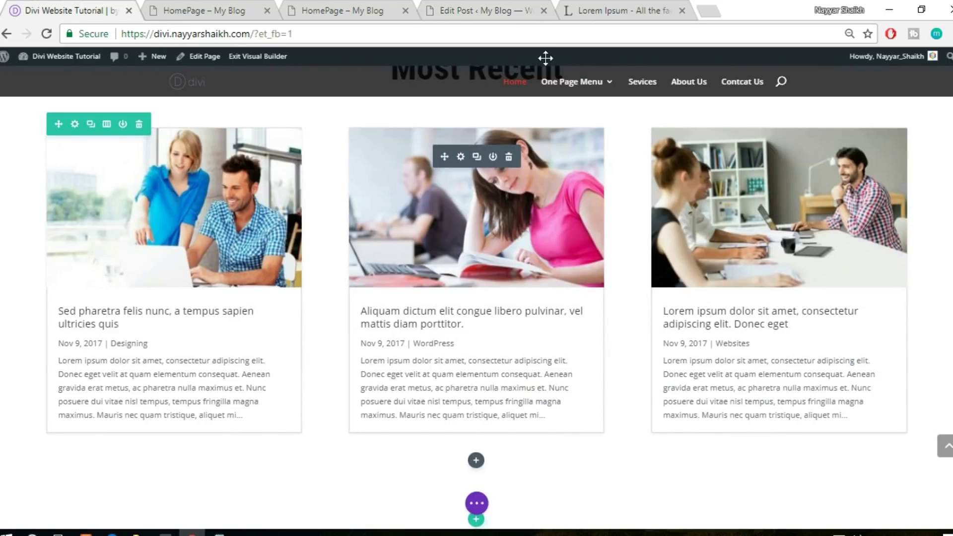
left_click(481, 10)
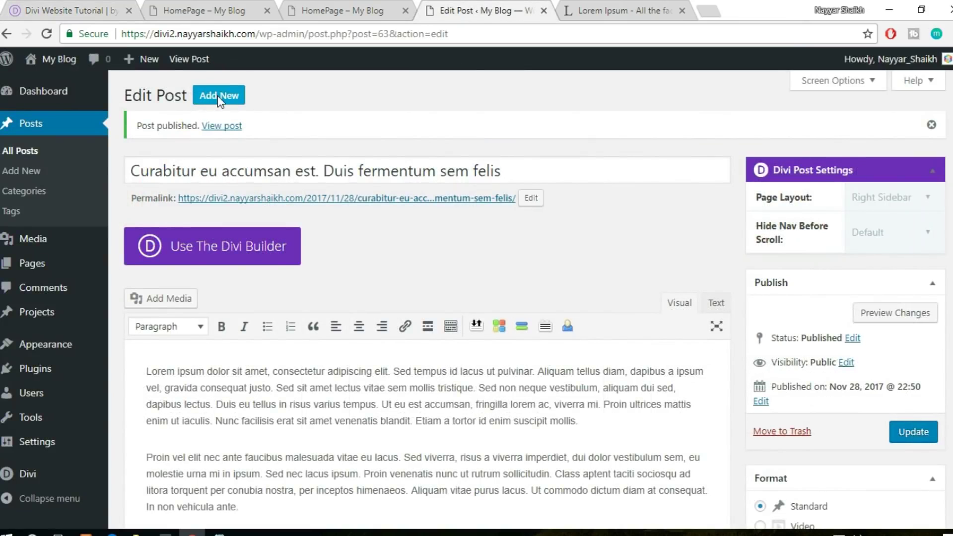
middle_click(218, 95)
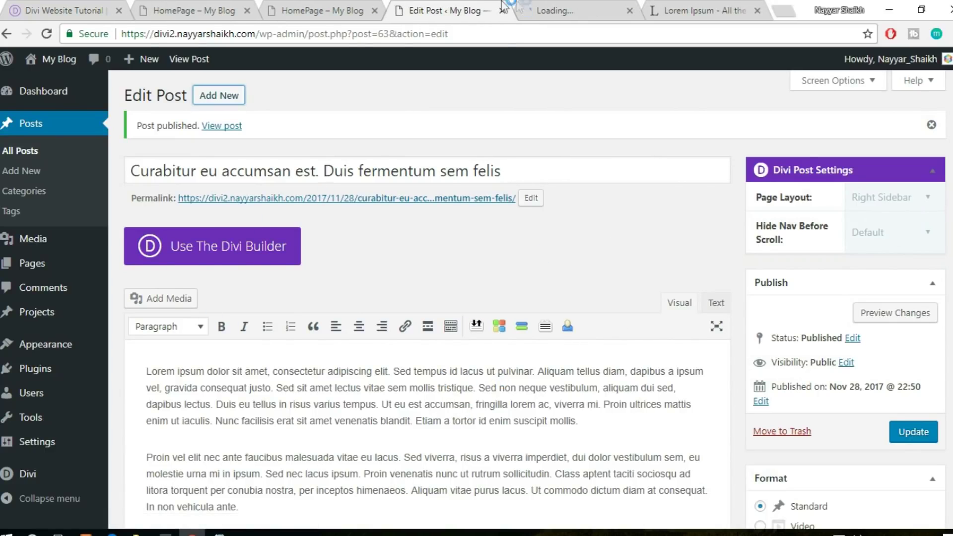
left_click(593, 7)
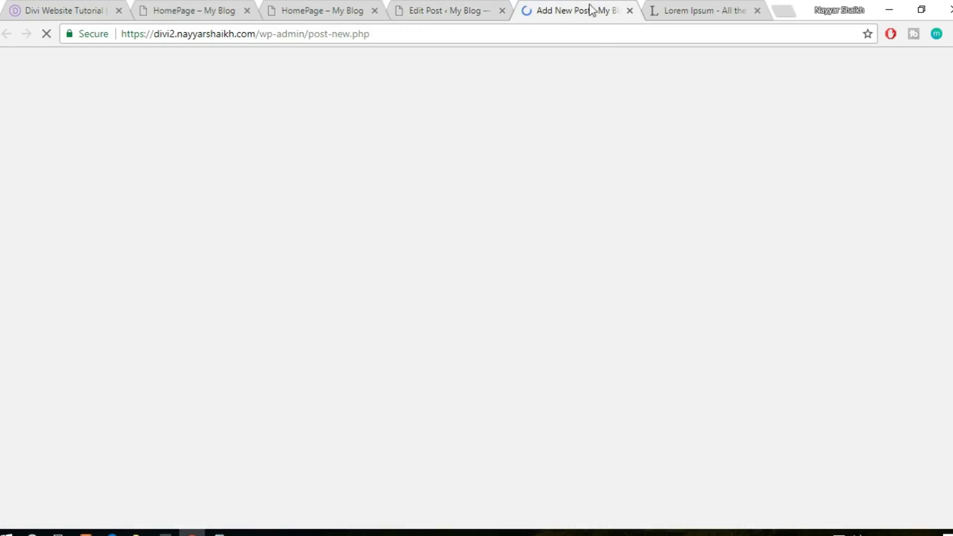
left_click(399, 6)
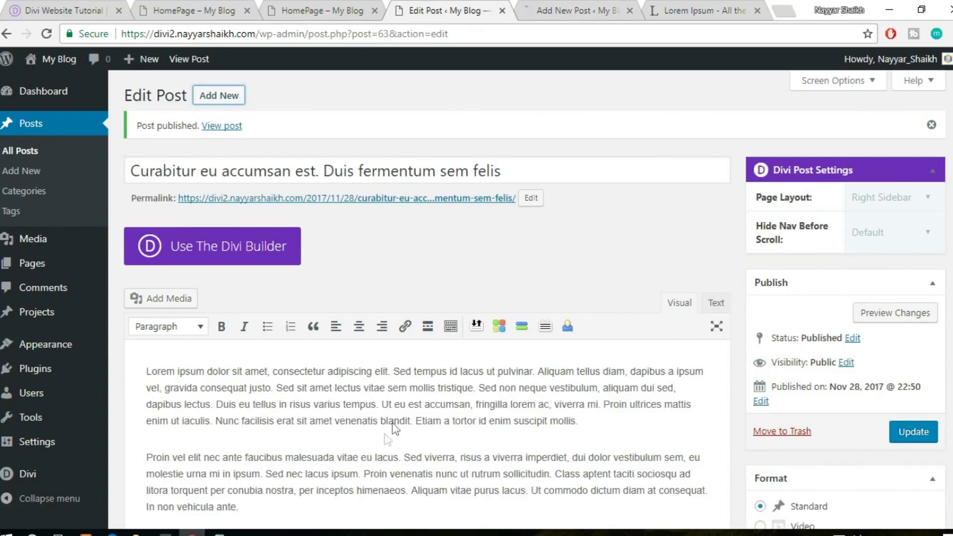
scroll(395, 431, "down", 2)
left_click(415, 411)
key("ctrl+a")
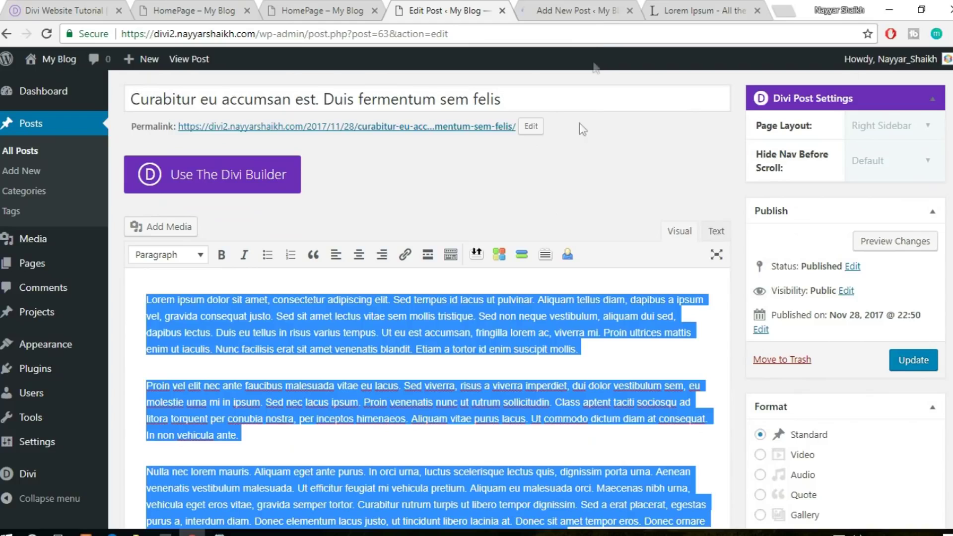
Paste the Lorem Ipsum paragraphs into the new post's body
left_click(580, 10)
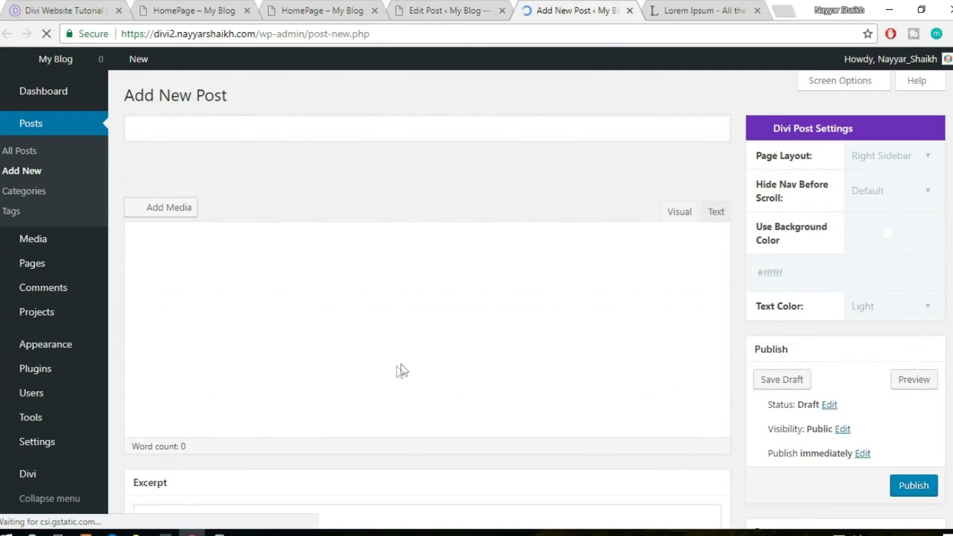
left_click(529, 451)
key("ctrl+v")
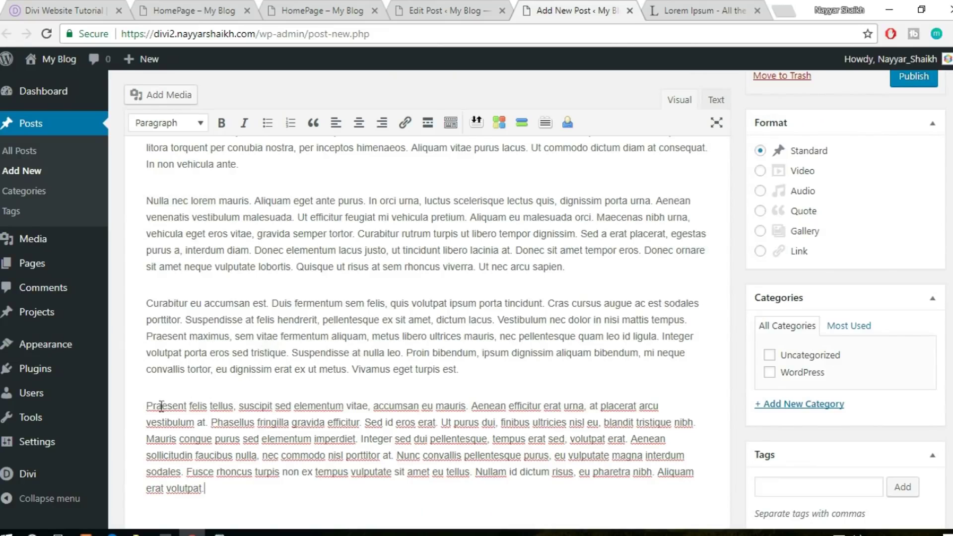
Title the post 'Praesent felis tellus, suscipit sed elementum vitae' using the last paragraph's opening phrase
left_click_drag(149, 407, 311, 406)
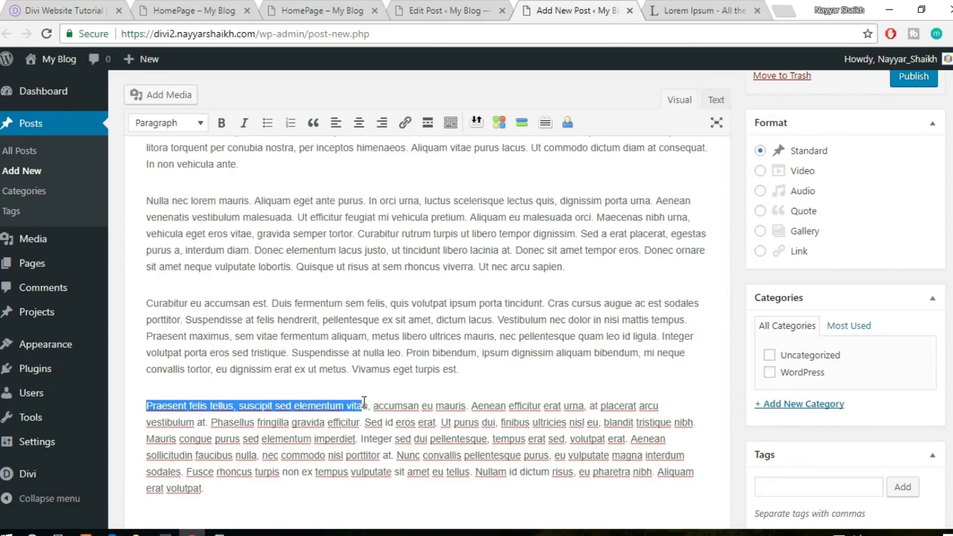
key("ctrl+c")
scroll(395, 426, "up", 6)
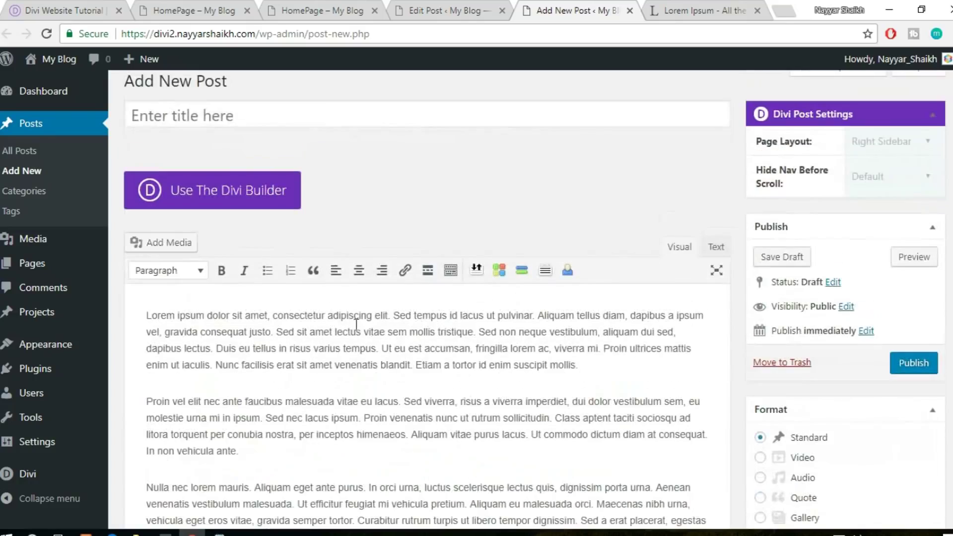
left_click(316, 106)
key("ctrl+v")
File the post under the WordPress category
scroll(528, 329, "down", 7)
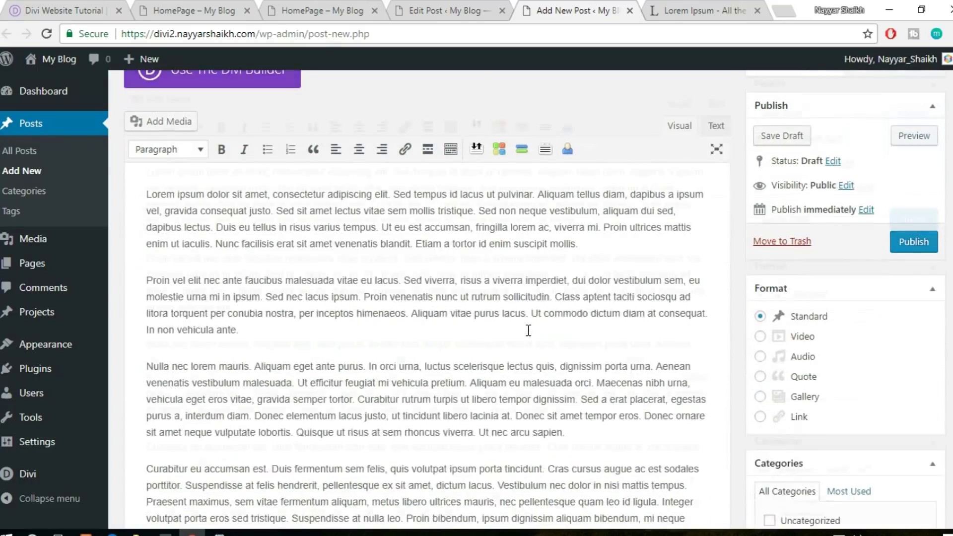
left_click(809, 307)
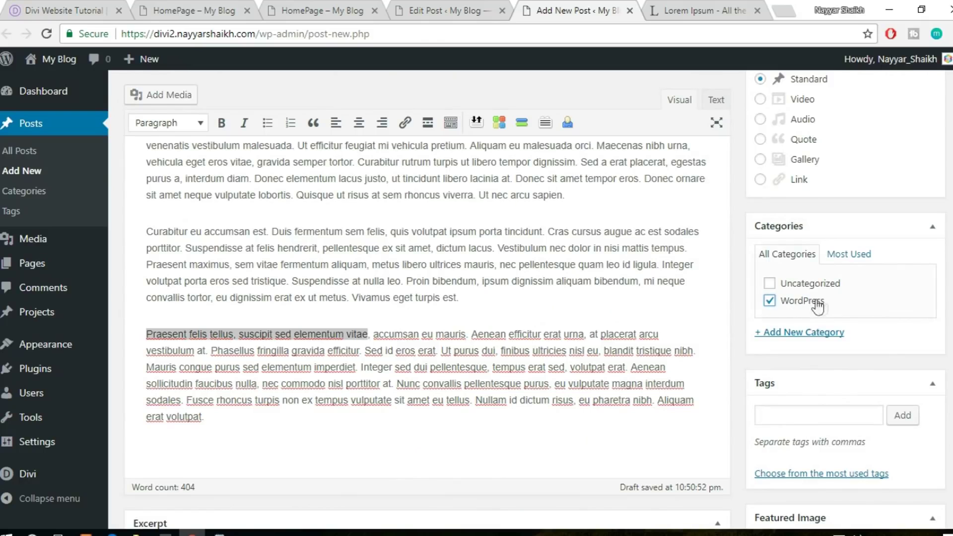
scroll(943, 319, "down", 4)
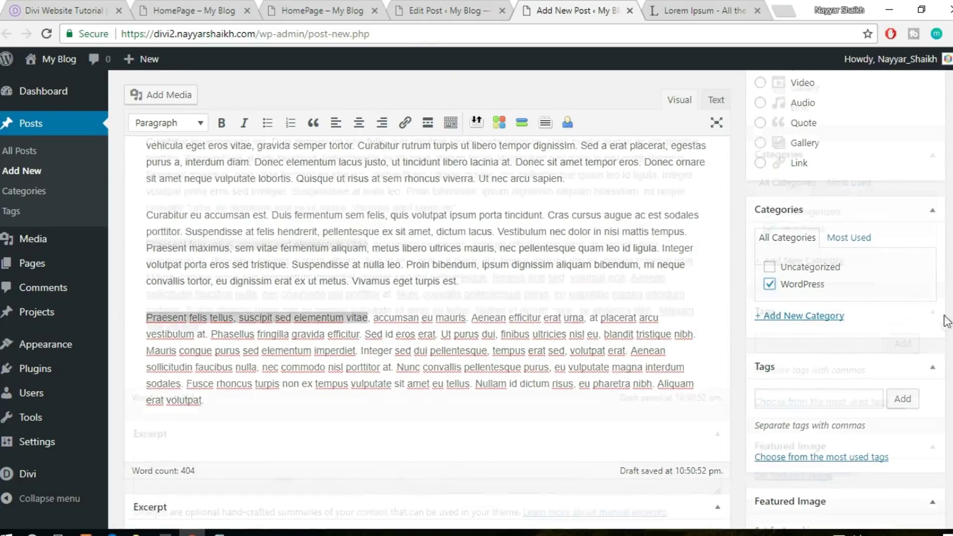
Set the photo of a student reading in pink as featured image and publish
left_click(804, 476)
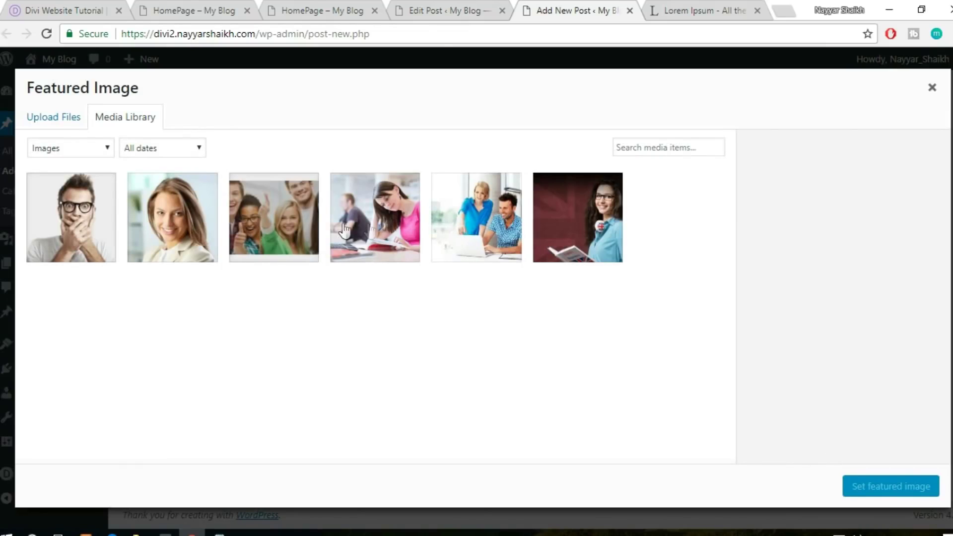
left_click(344, 231)
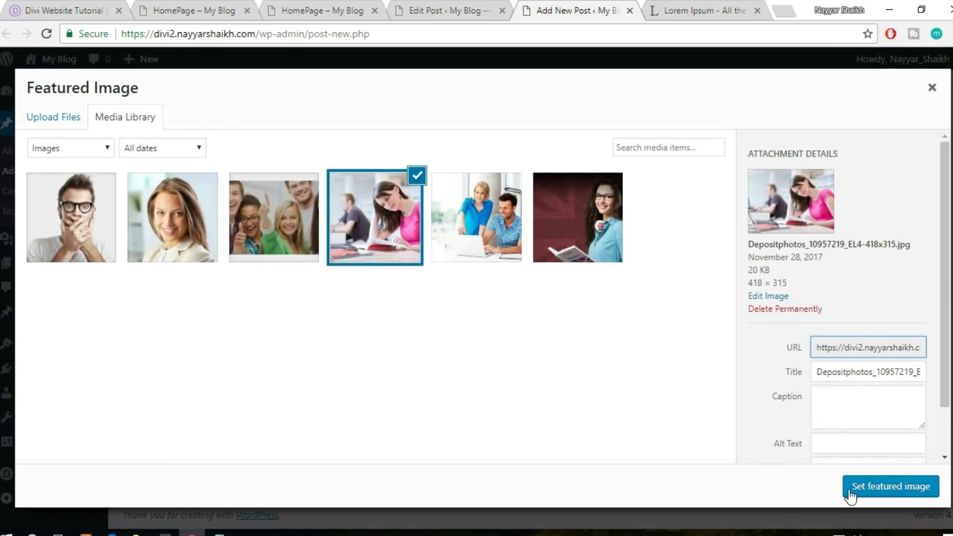
left_click(850, 494)
scroll(871, 454, "up", 10)
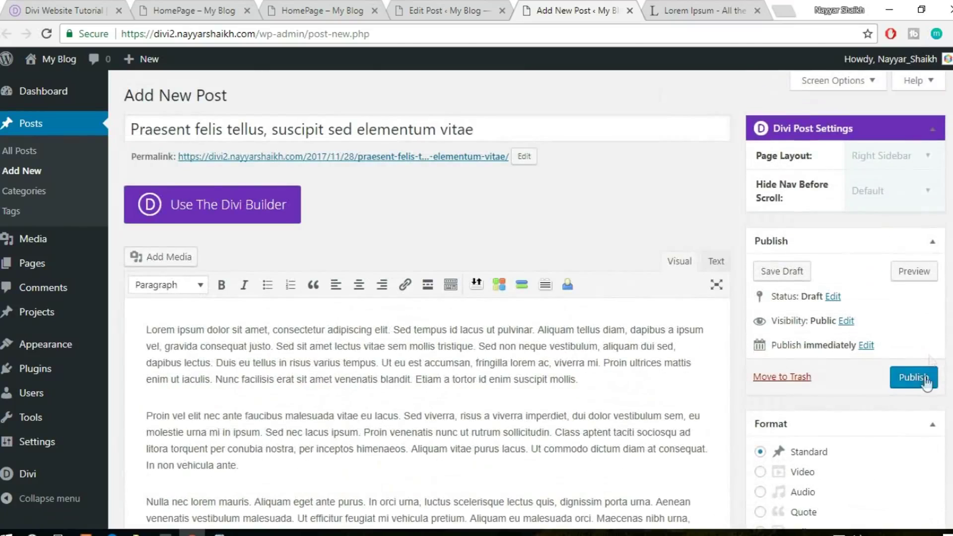
left_click(926, 380)
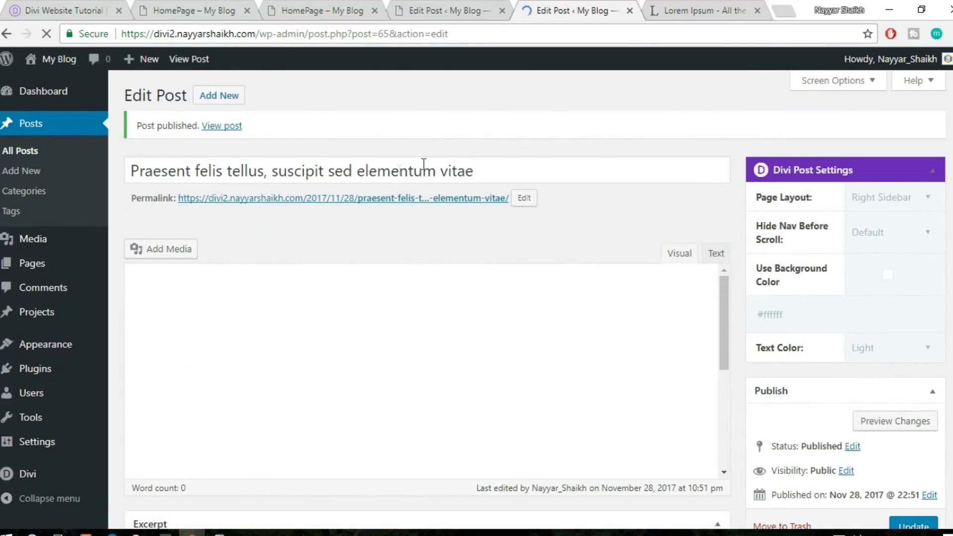
Start another new post titled 'Aliquam tellus diam, dapibus a ipsum vel' from the Curabitur text
left_click(228, 102)
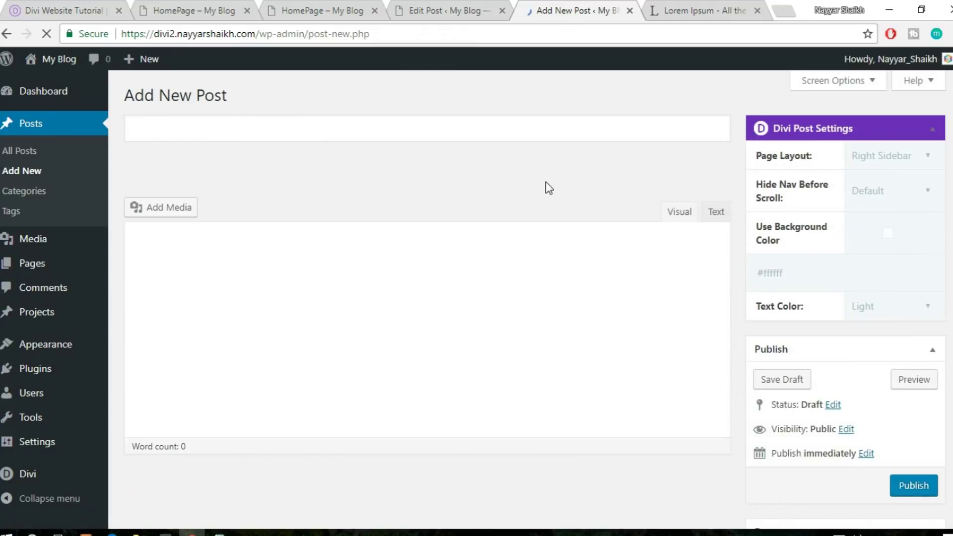
left_click(445, 10)
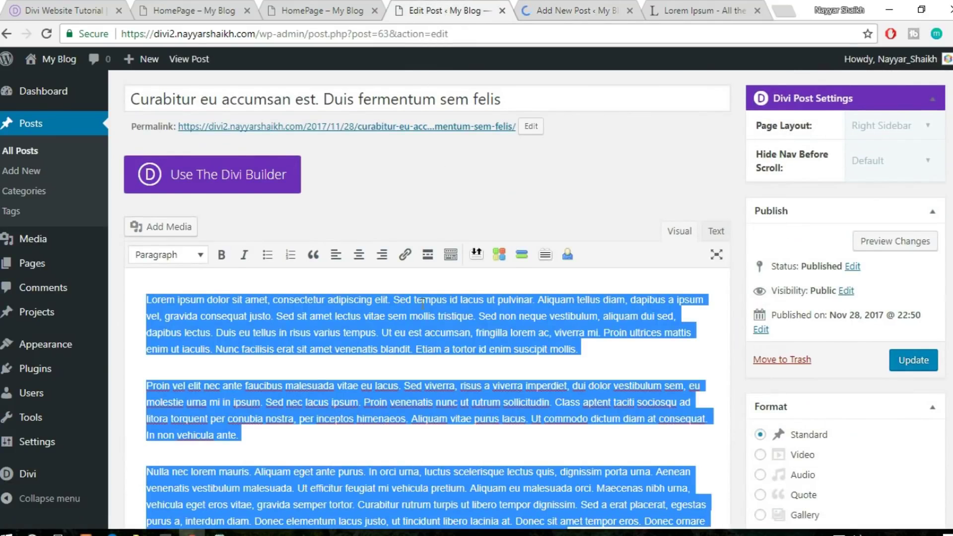
left_click(417, 300)
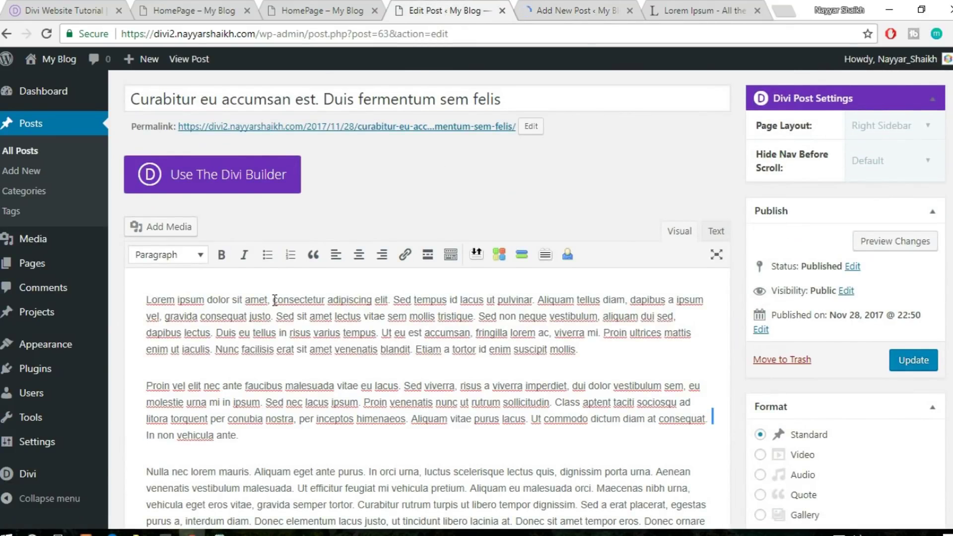
left_click_drag(316, 303, 169, 319)
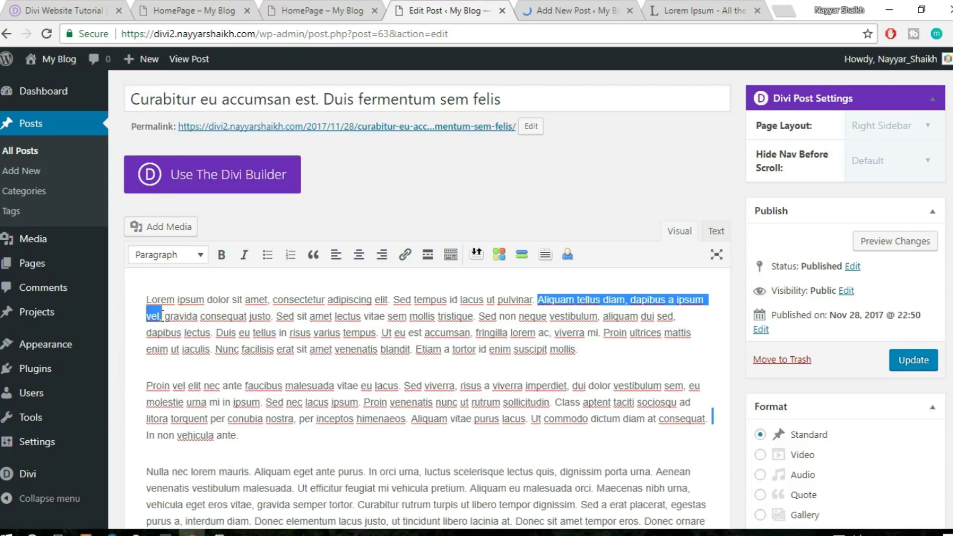
left_click(575, 10)
key("ctrl+v")
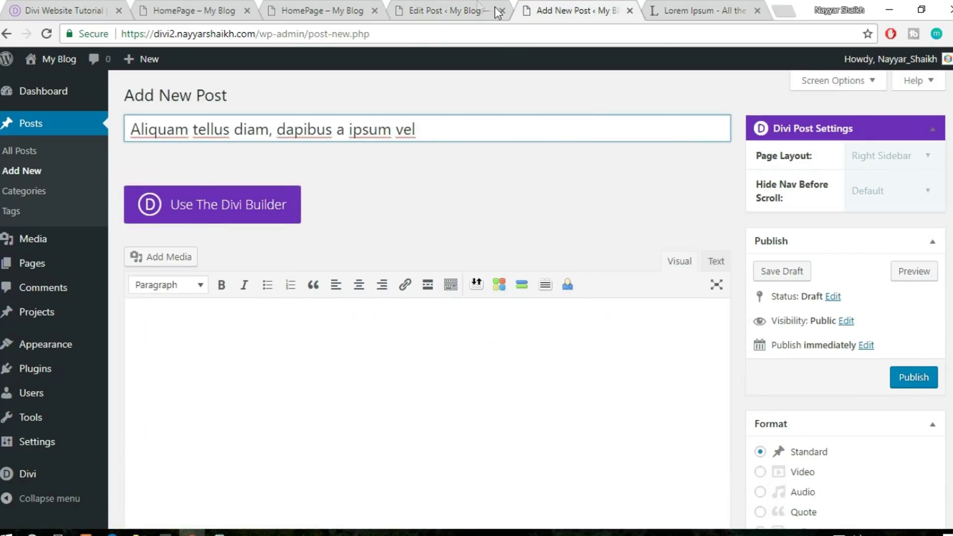
Paste the Curabitur post's full body into the new post and tick the WordPress category
left_click(498, 12)
left_click(420, 365)
key("ctrl+a")
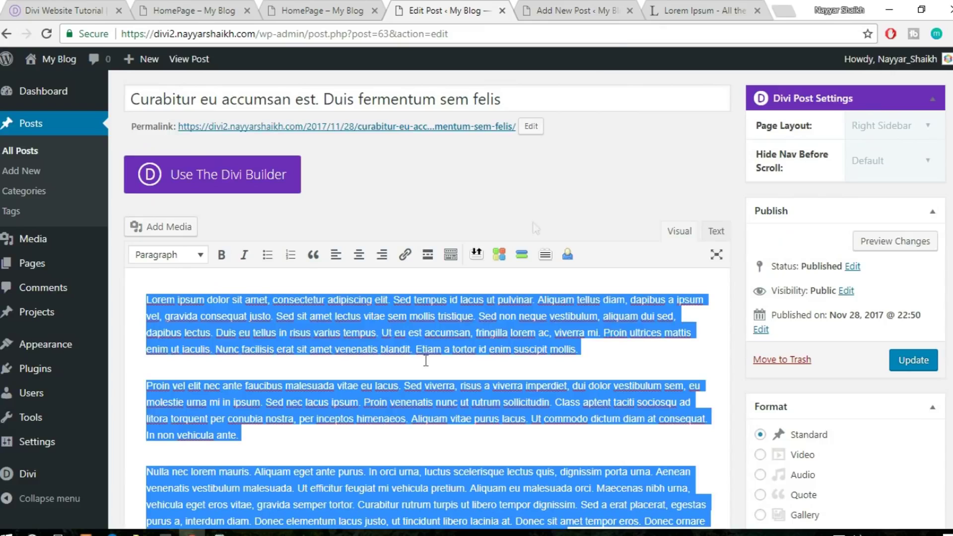
left_click(576, 10)
left_click(362, 411)
key("ctrl+v")
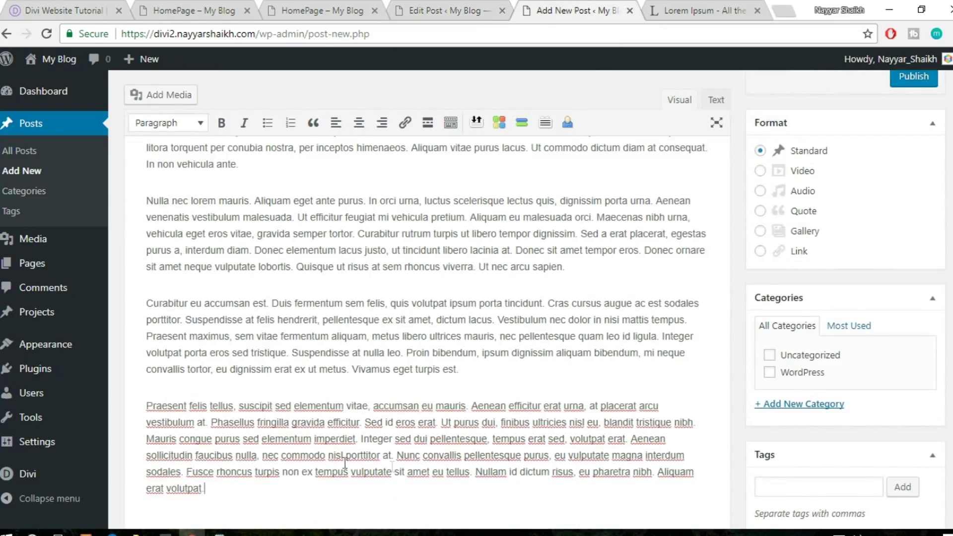
left_click(786, 373)
scroll(844, 437, "down", 6)
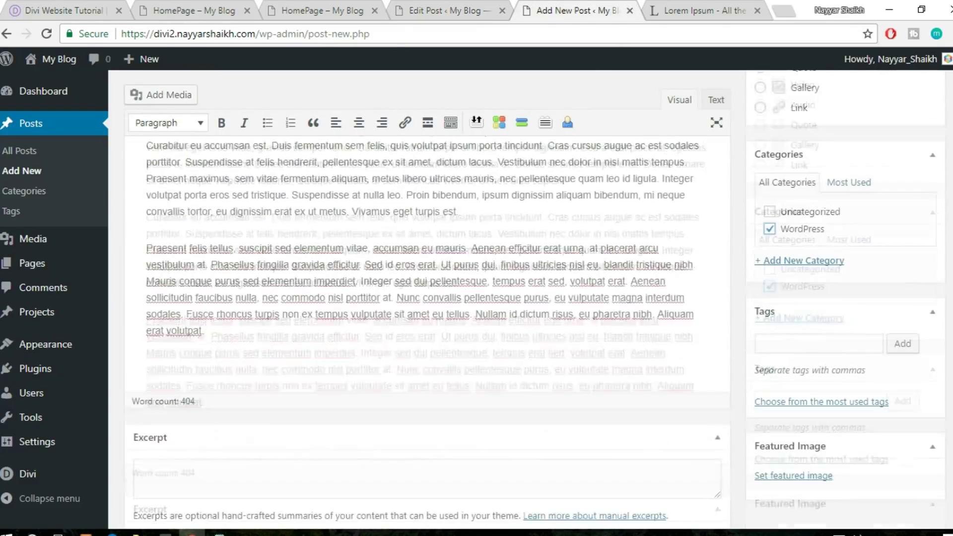
Upload the Depositphotos_82086968 office meeting photo as featured image and publish
left_click(794, 476)
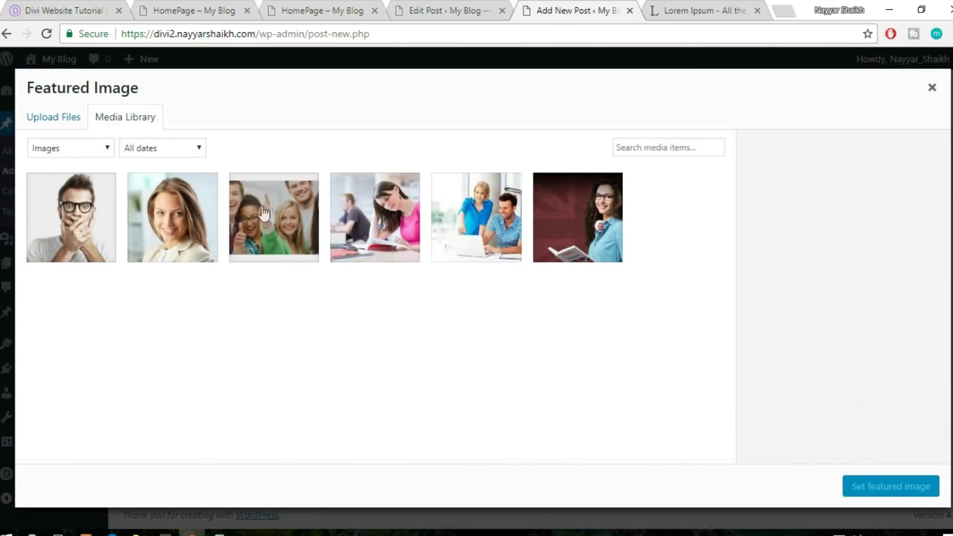
left_click(55, 117)
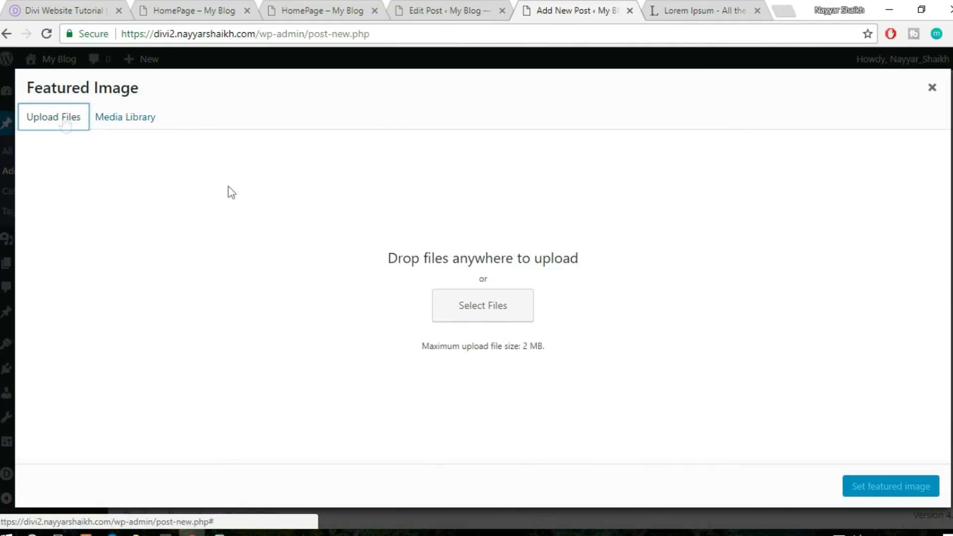
left_click(480, 309)
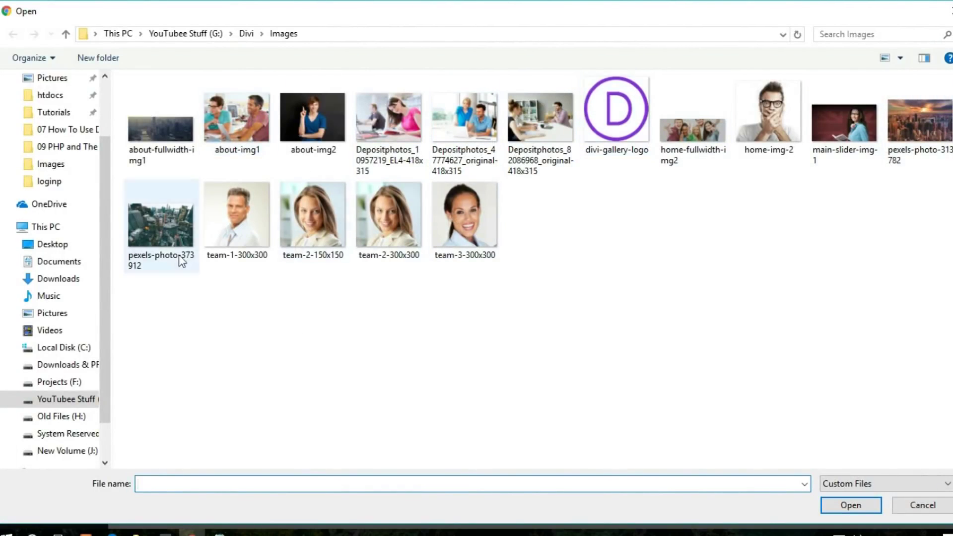
left_click(536, 142)
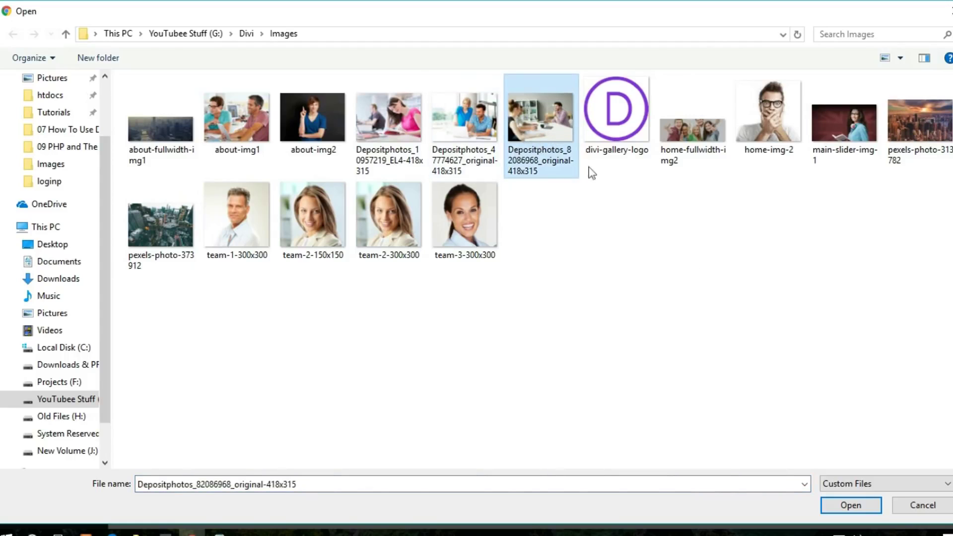
left_click(840, 509)
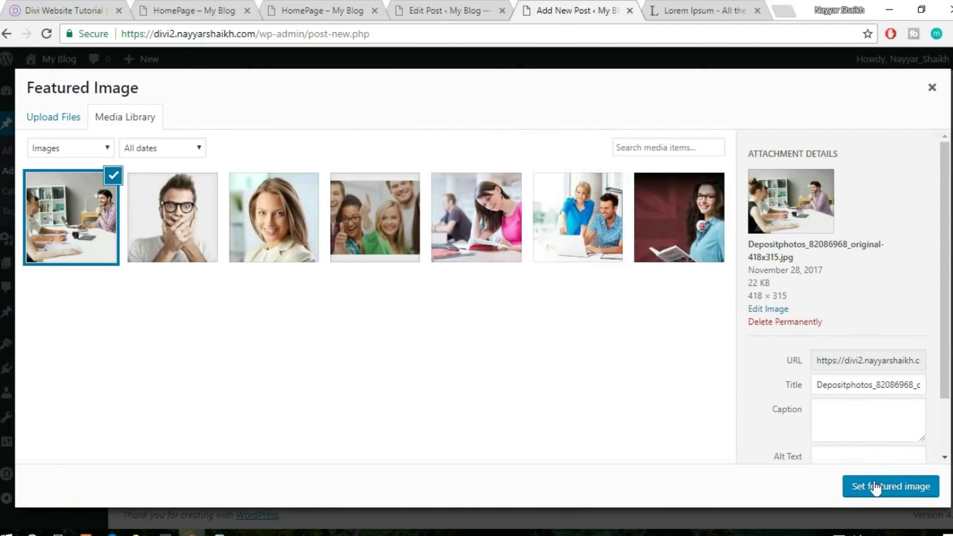
left_click(874, 488)
scroll(923, 407, "up", 10)
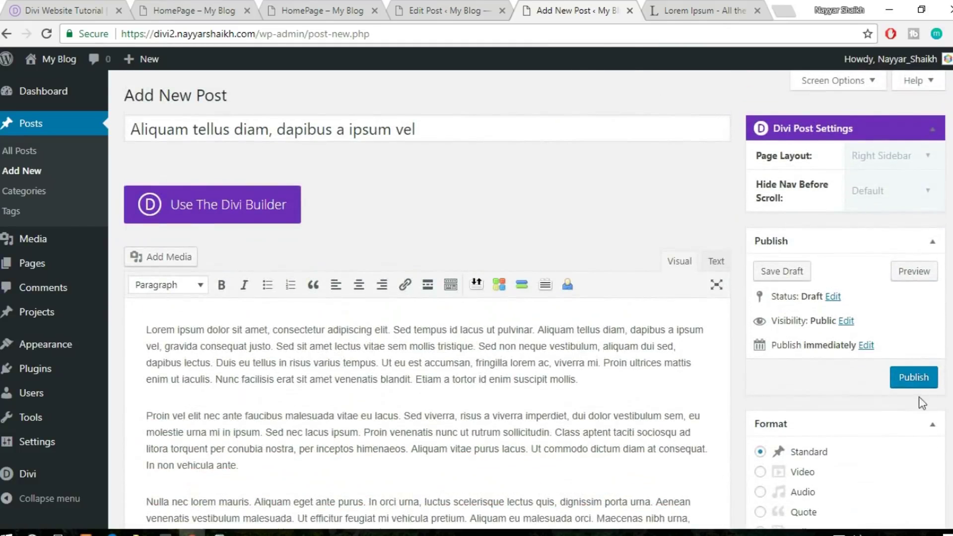
left_click(913, 377)
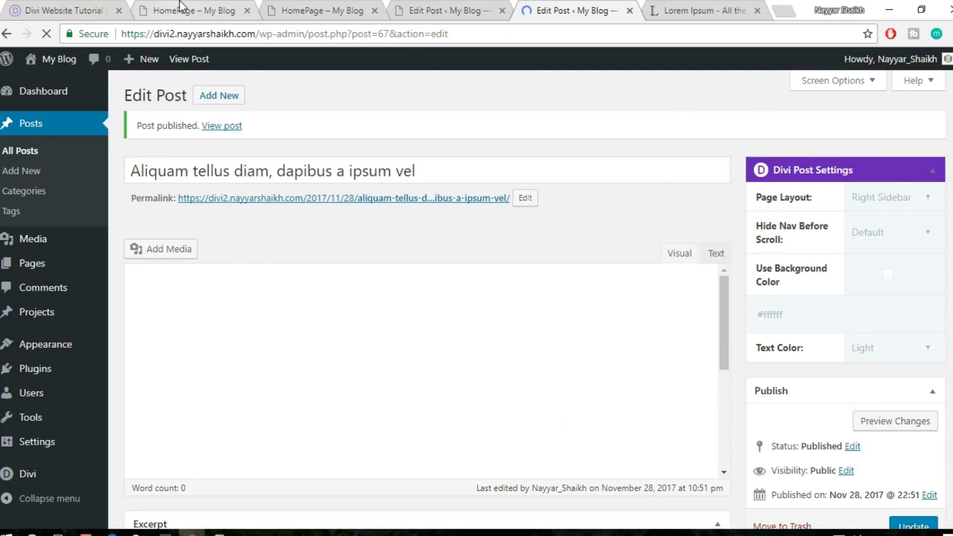
Add a one-column regular section at the page bottom holding the saved Divider module from the library
left_click(293, 4)
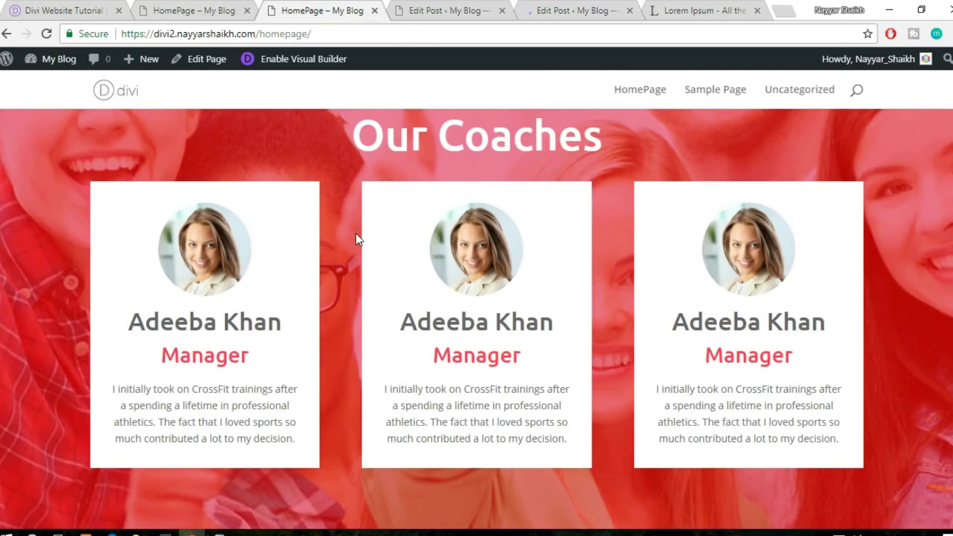
scroll(356, 233, "down", 2)
scroll(529, 335, "up", 5)
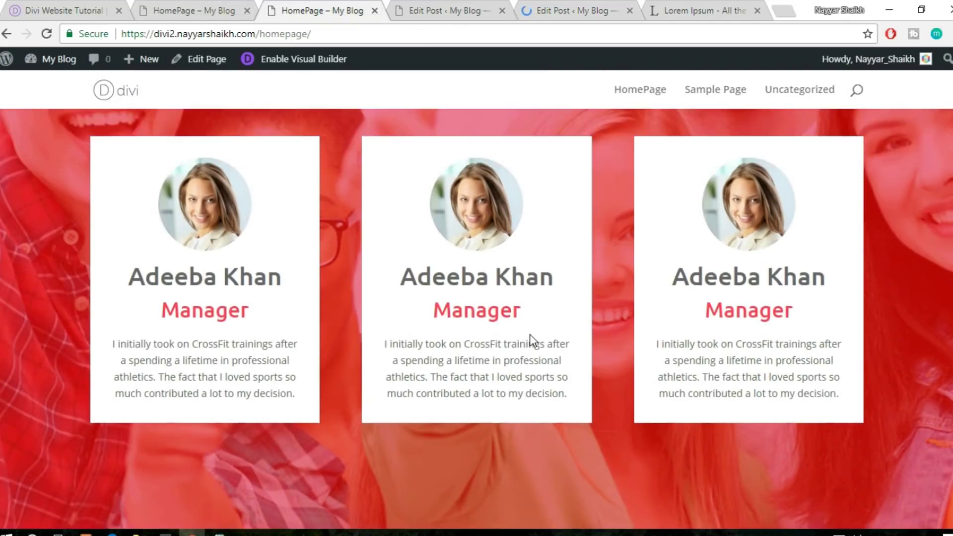
left_click(176, 9)
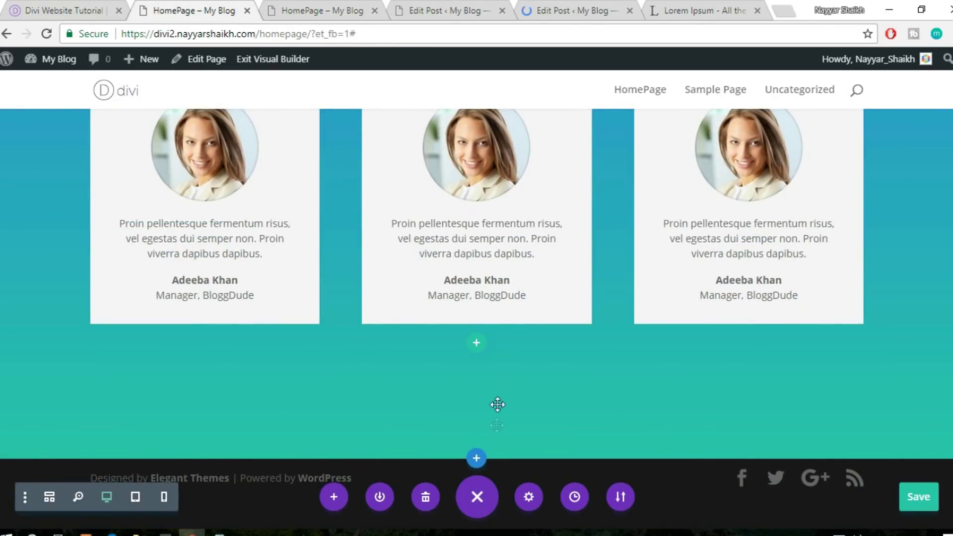
left_click(475, 469)
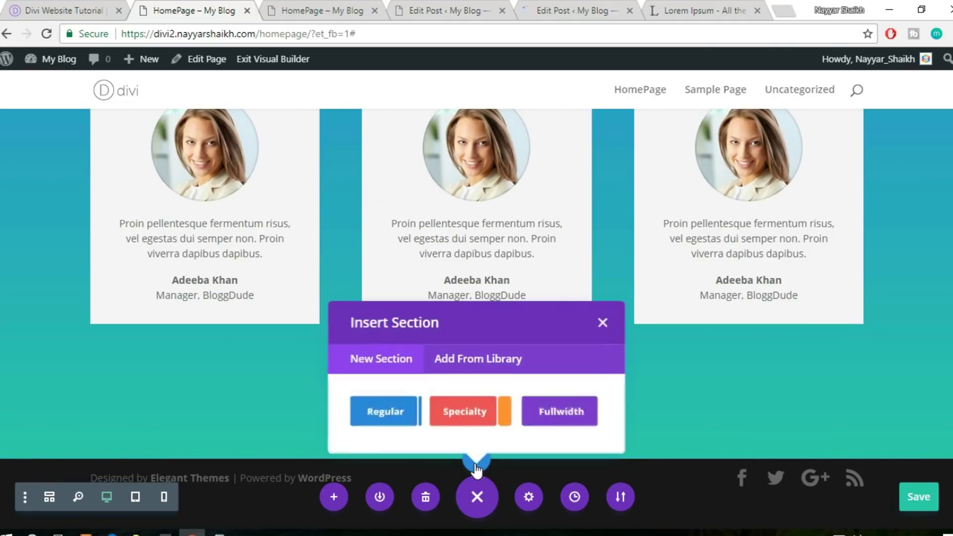
left_click(379, 413)
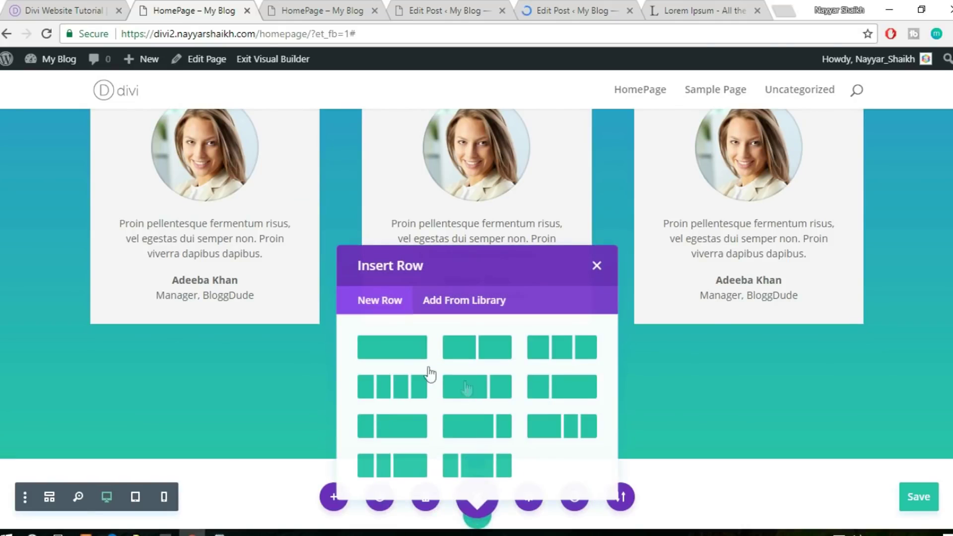
left_click(402, 356)
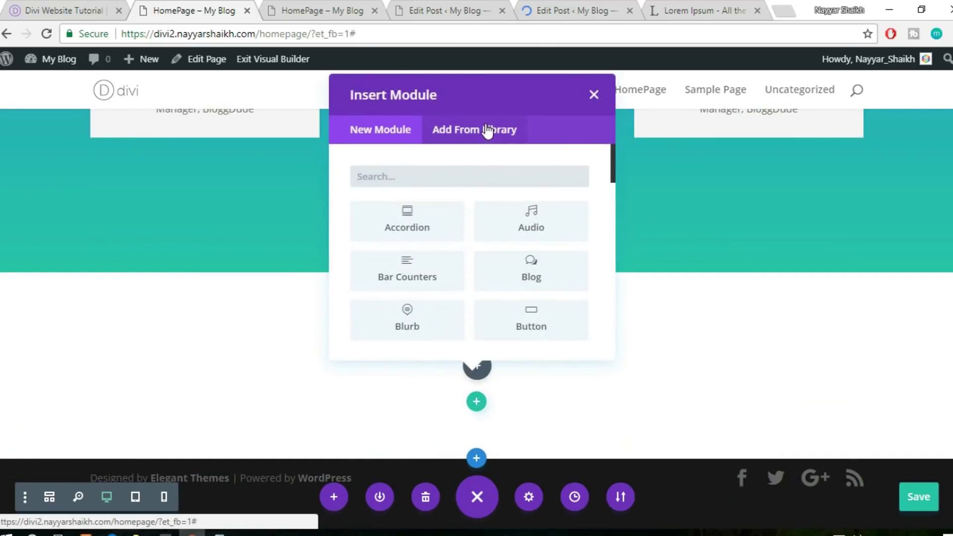
left_click(487, 131)
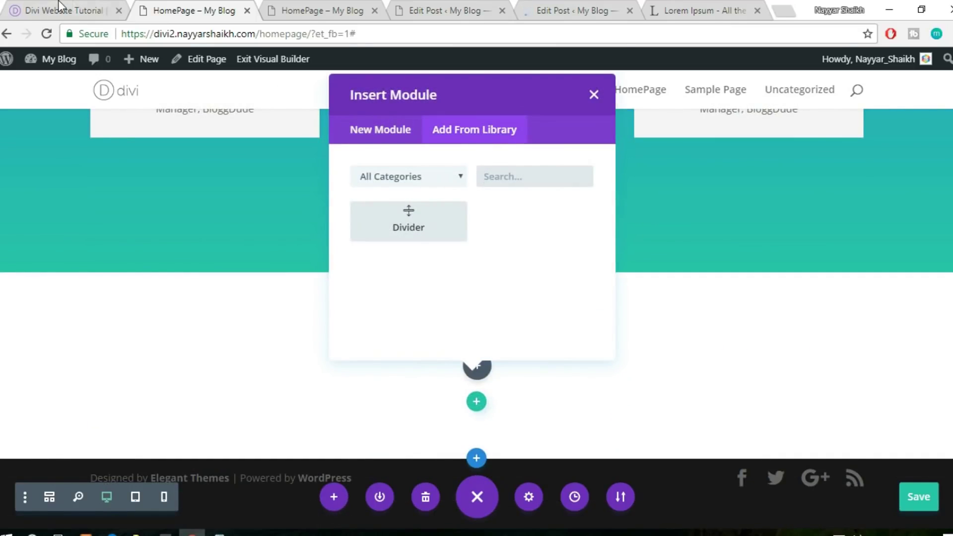
Compare with the reference site's Most Recent section, then head back to the homepage
left_click(58, 6)
scroll(582, 278, "up", 2)
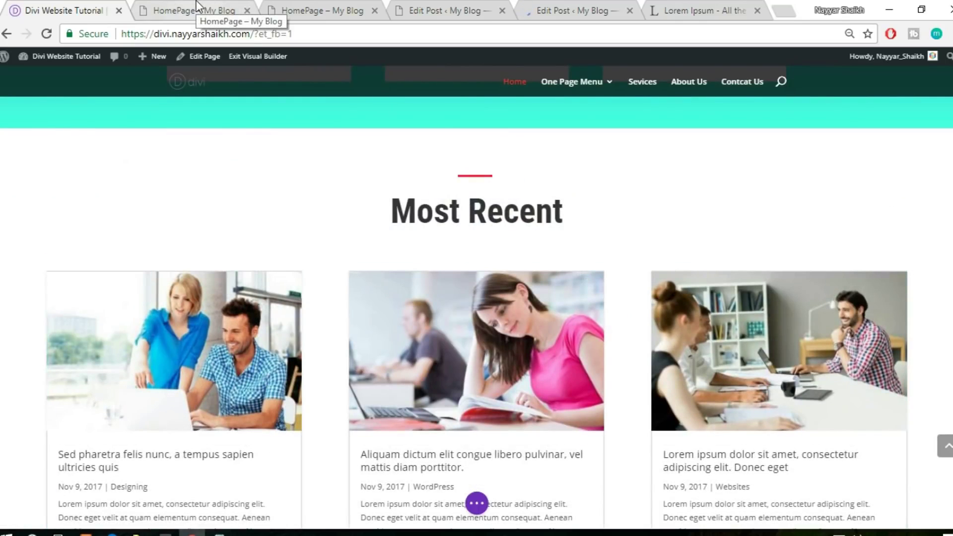
left_click(301, 7)
Set the red divider's Sizing > Module Alignment to center, save, and duplicate the divider
left_click(213, 9)
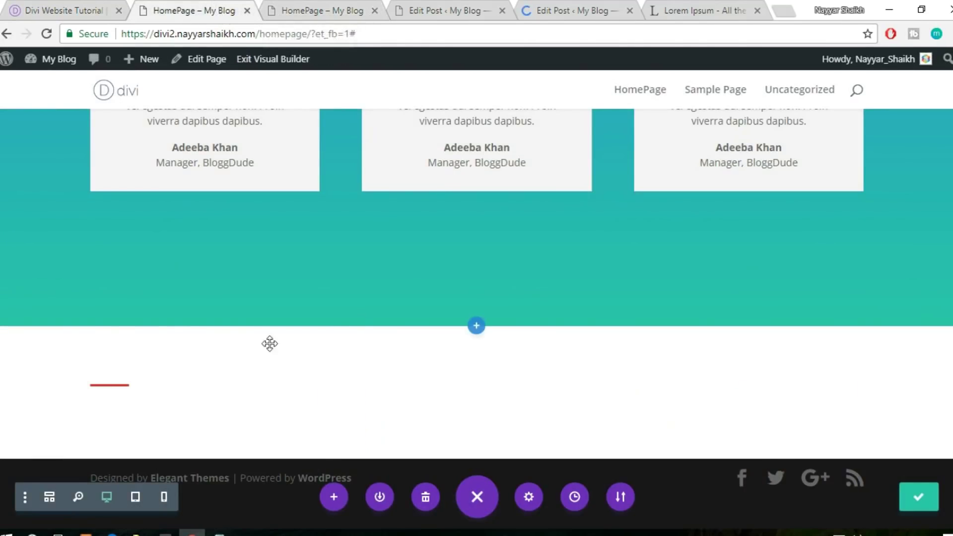
mouse_move(117, 393)
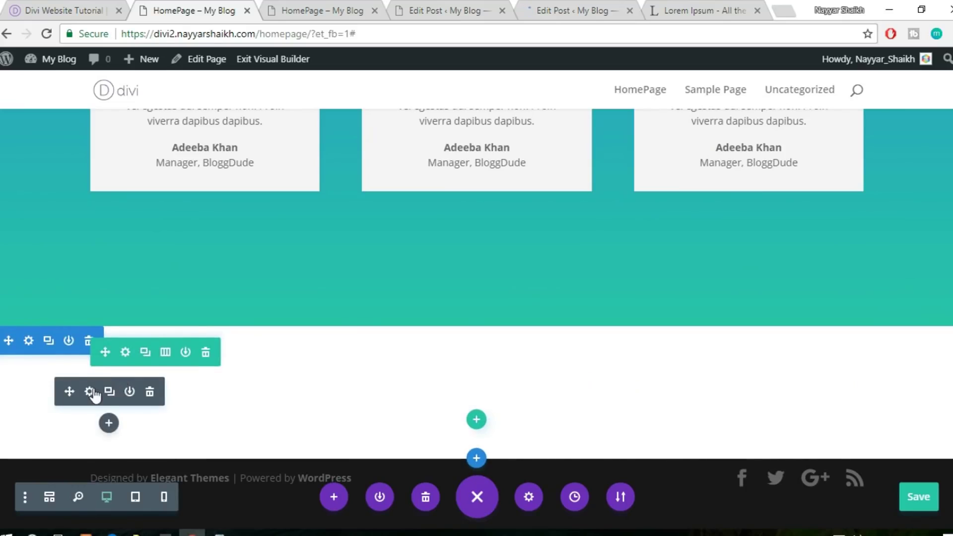
left_click(91, 392)
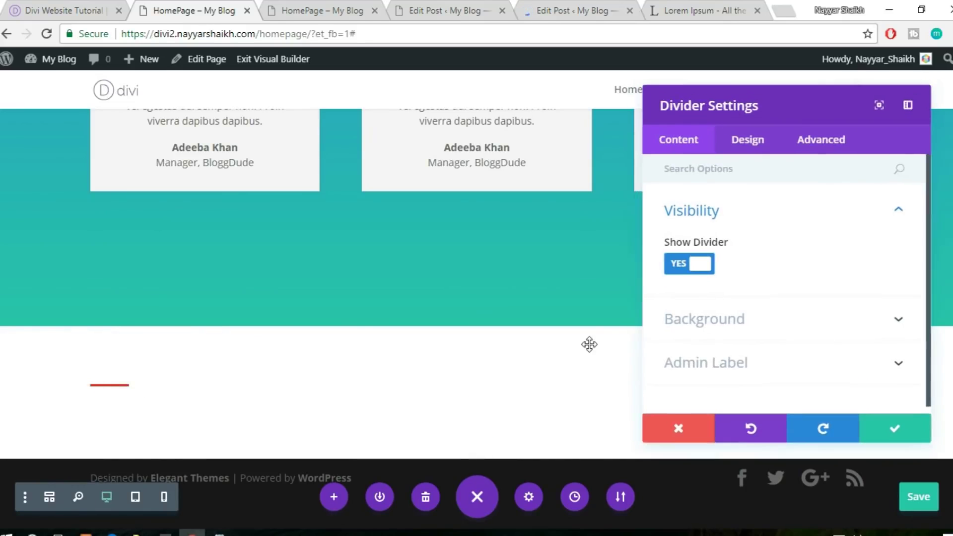
left_click(738, 142)
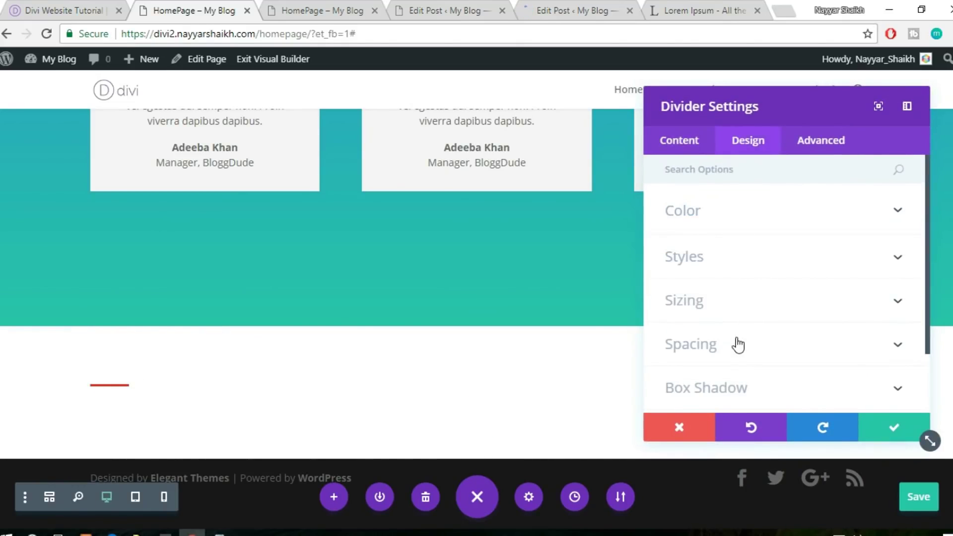
left_click(737, 345)
scroll(770, 353, "down", 1)
scroll(768, 353, "up", 3)
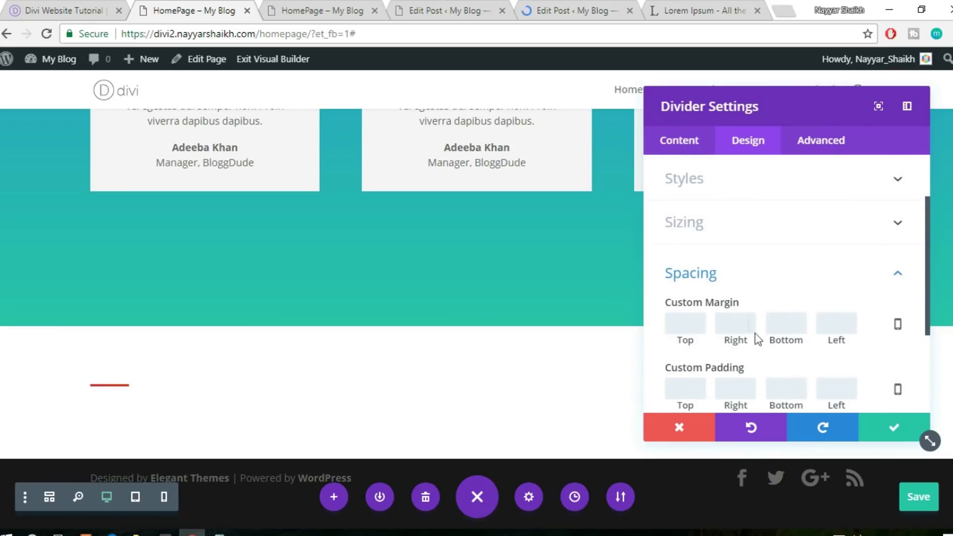
left_click(734, 230)
scroll(814, 323, "down", 2)
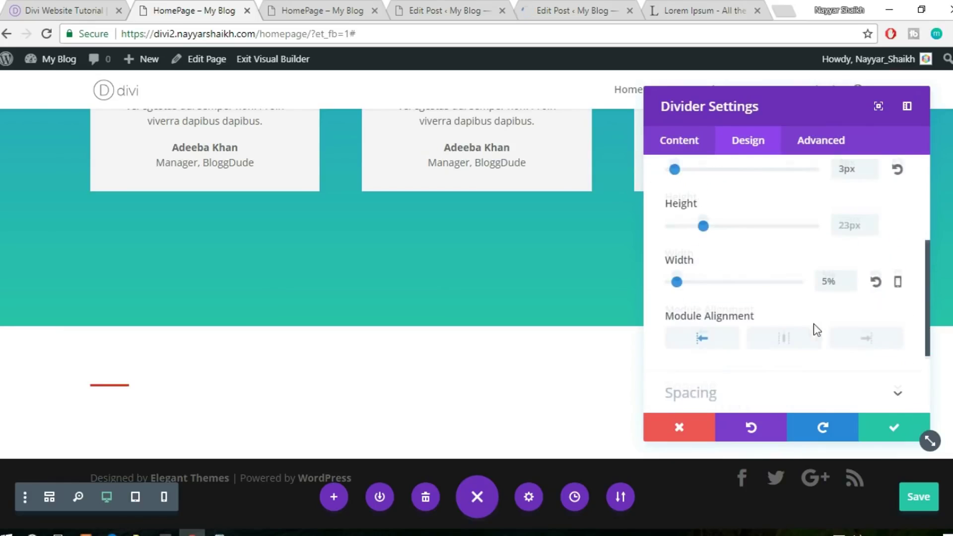
left_click(782, 337)
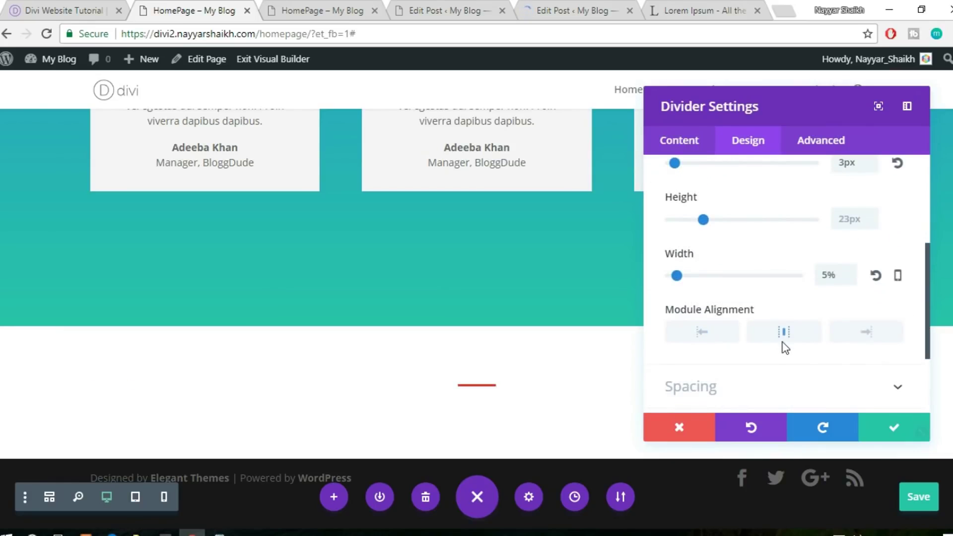
left_click(892, 433)
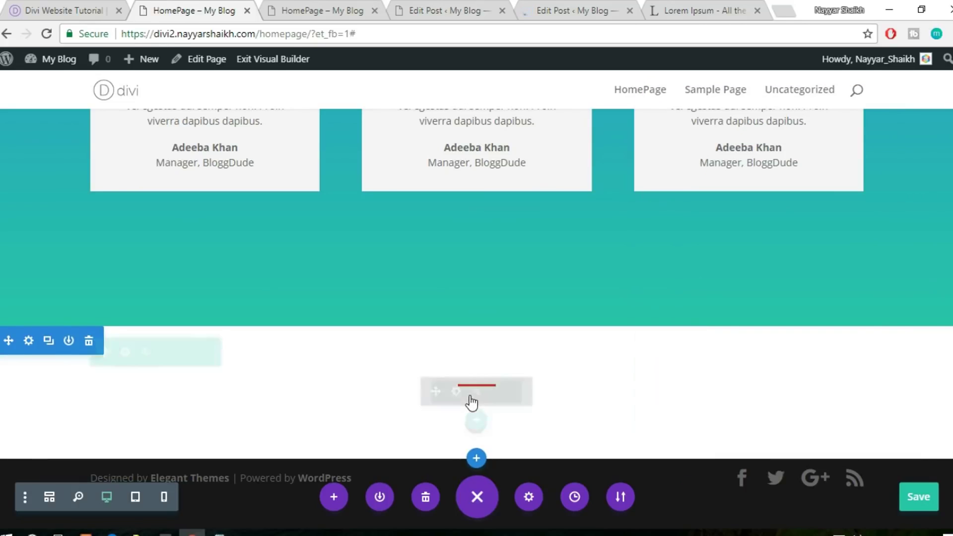
left_click(476, 392)
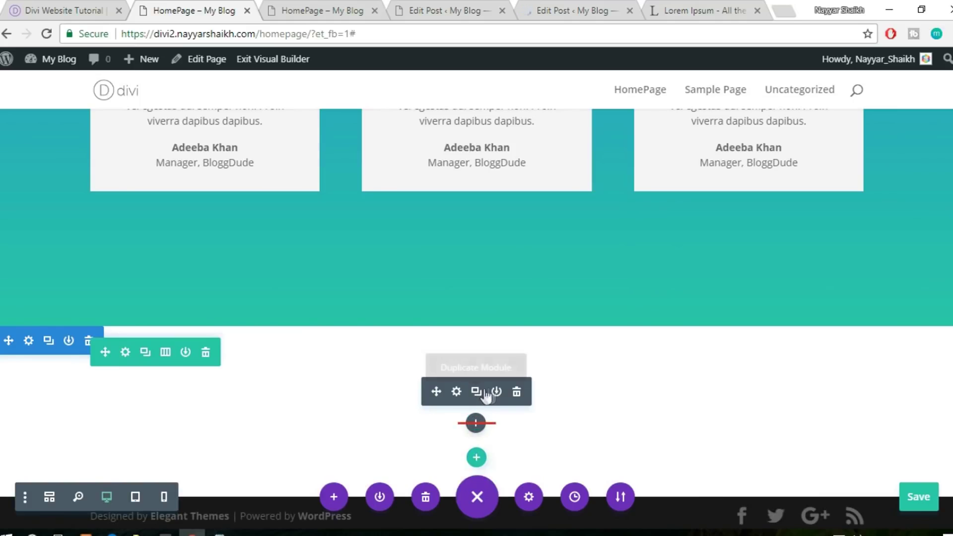
left_click(477, 393)
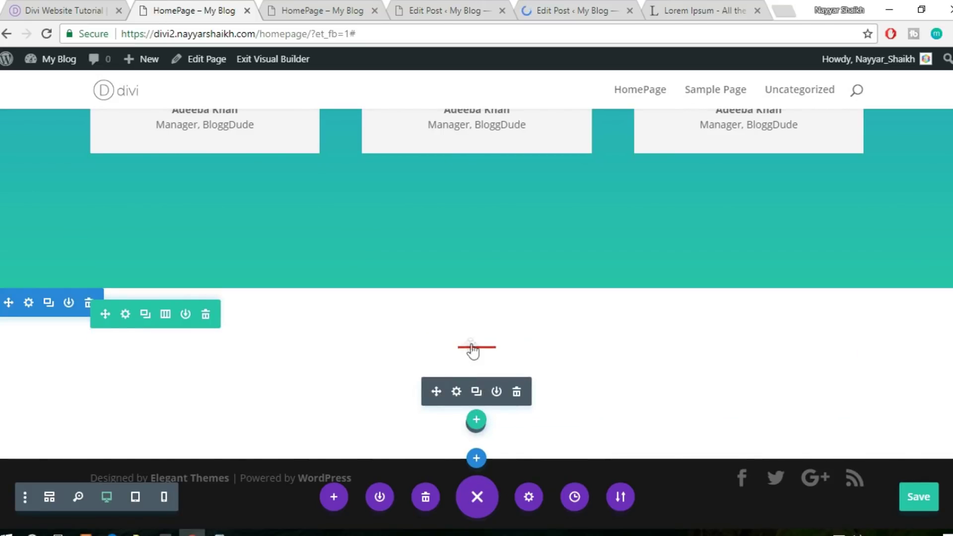
Copy the Testimonials heading module
scroll(525, 349, "up", 5)
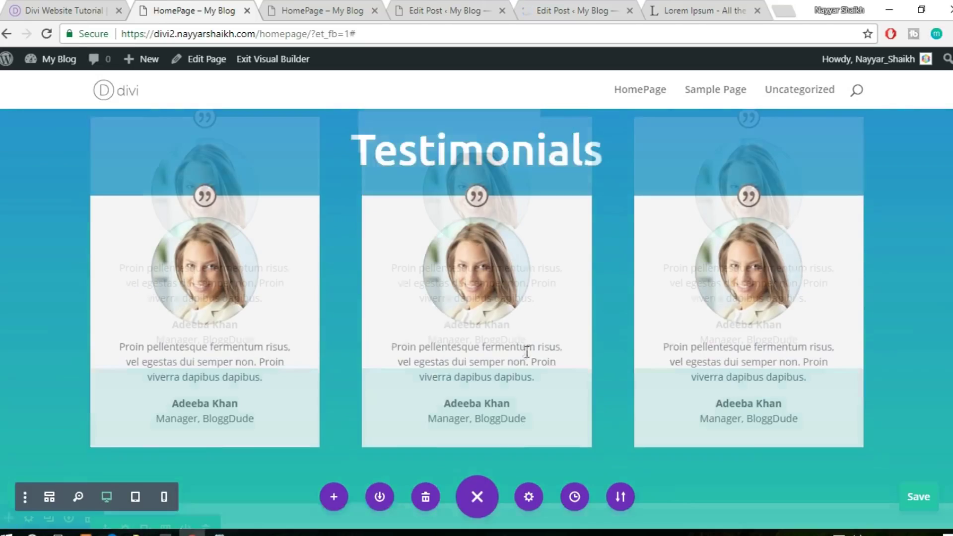
scroll(527, 352, "up", 3)
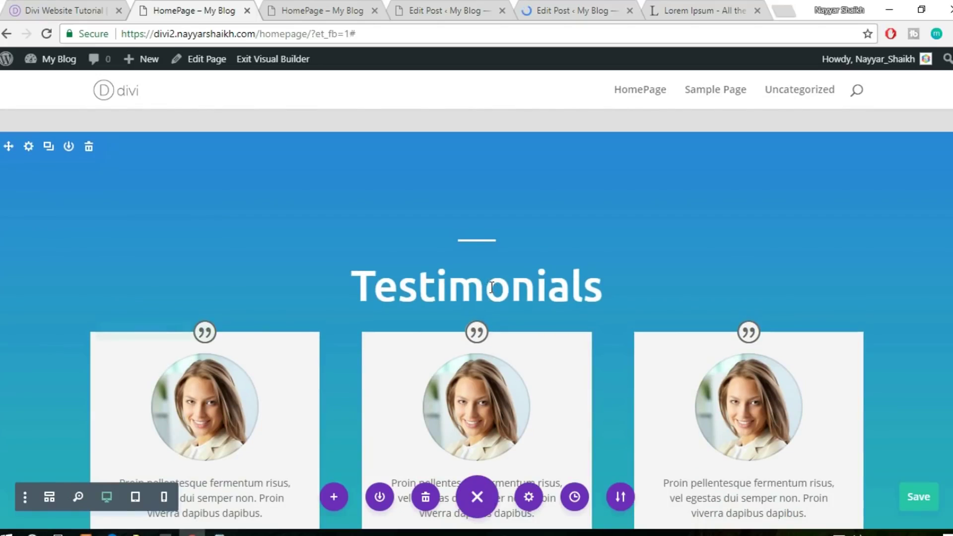
mouse_move(494, 292)
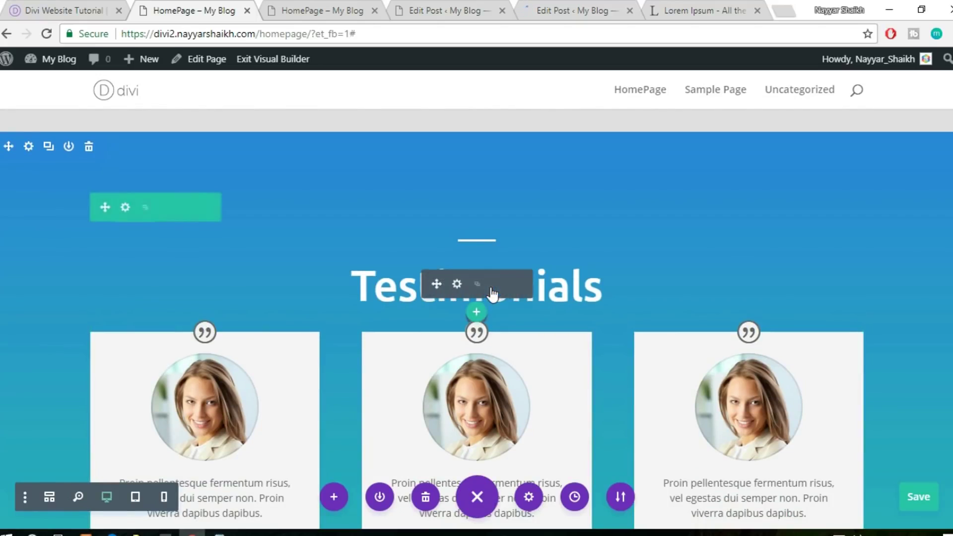
right_click(457, 286)
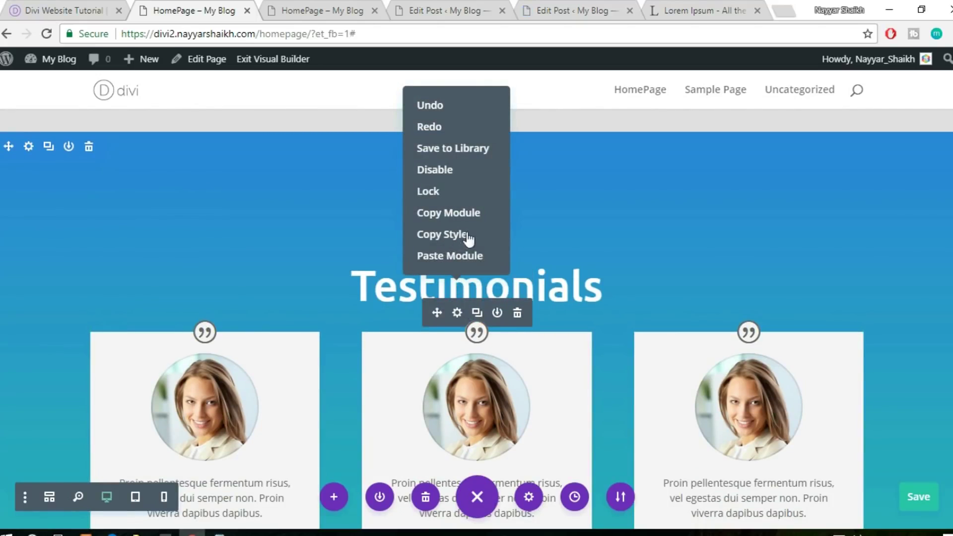
left_click(463, 213)
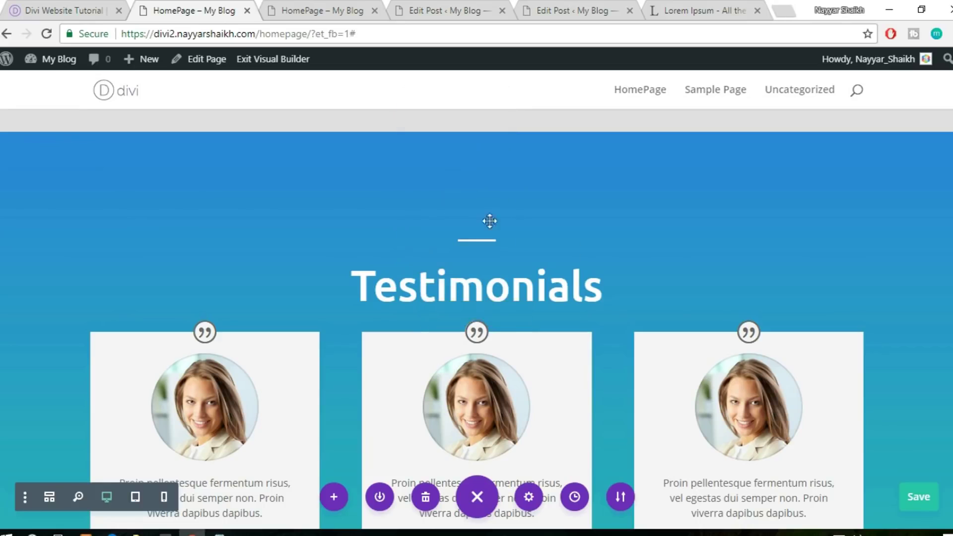
Paste the heading into the bottom section and delete the extra duplicate module
scroll(668, 319, "down", 8)
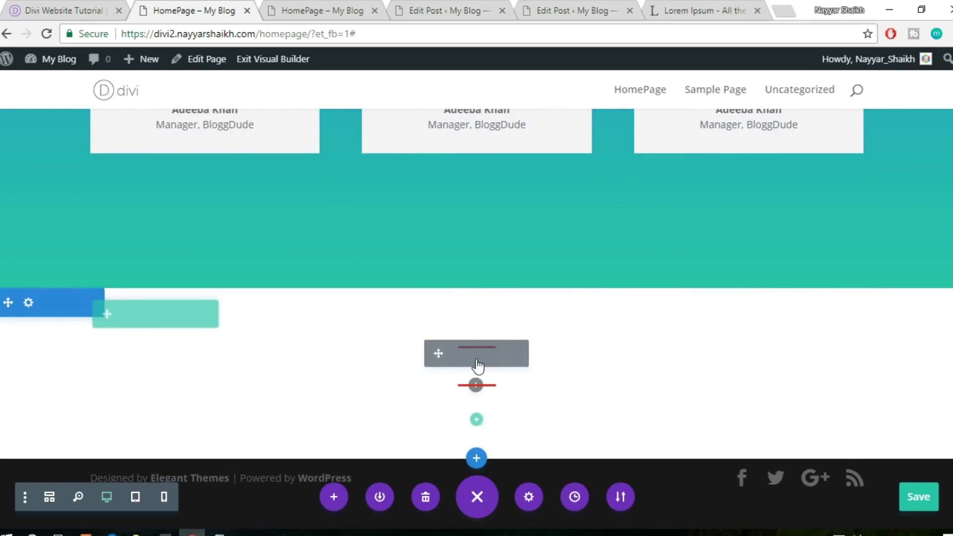
right_click(476, 386)
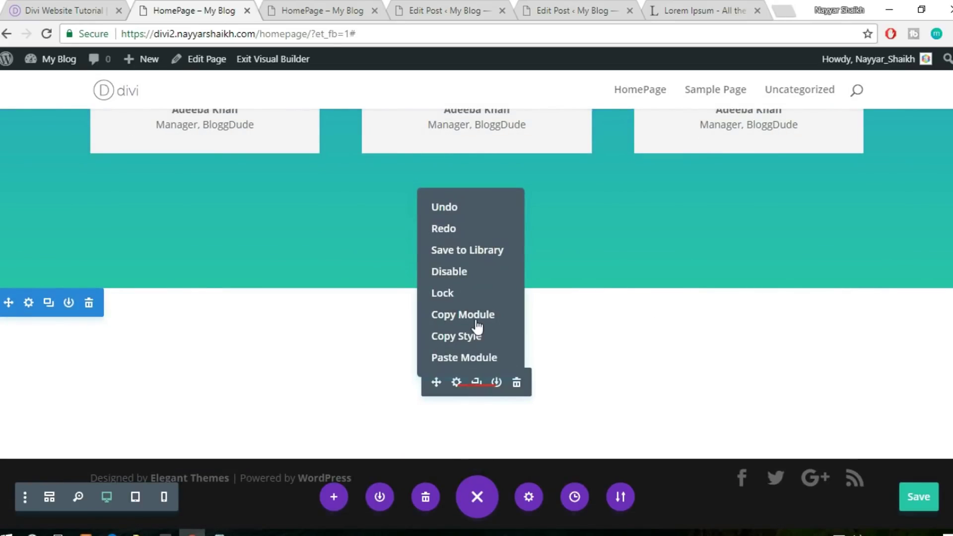
left_click(478, 358)
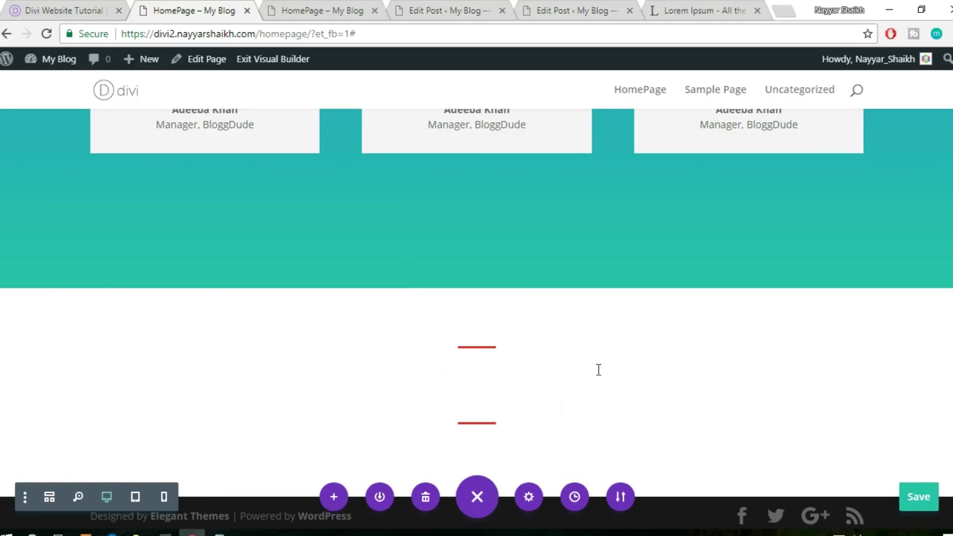
mouse_move(491, 432)
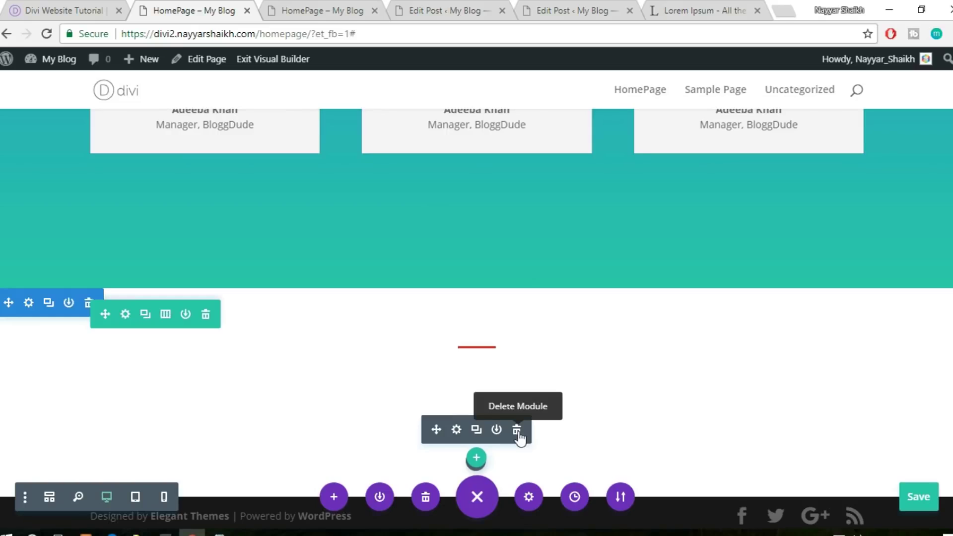
left_click(517, 430)
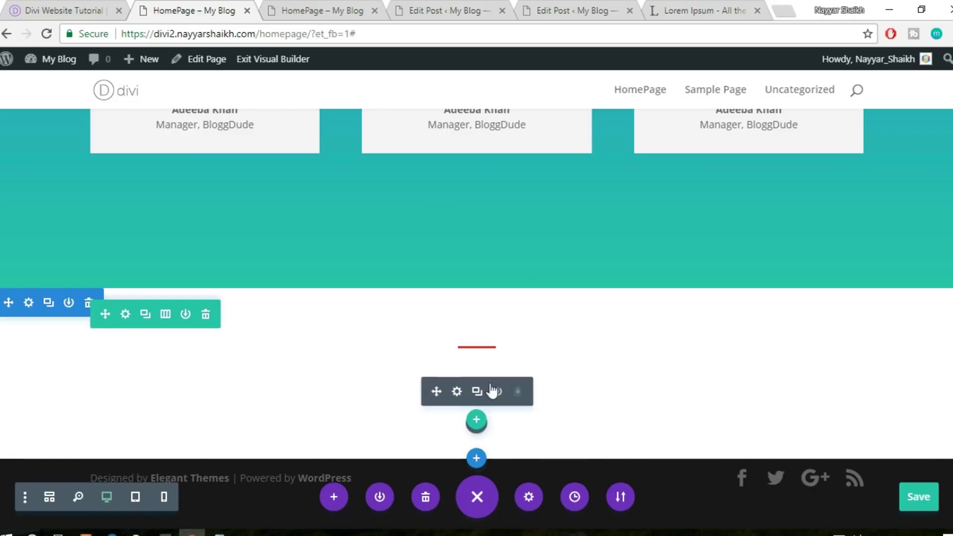
Set the copied heading's text colour to Dark
left_click(458, 392)
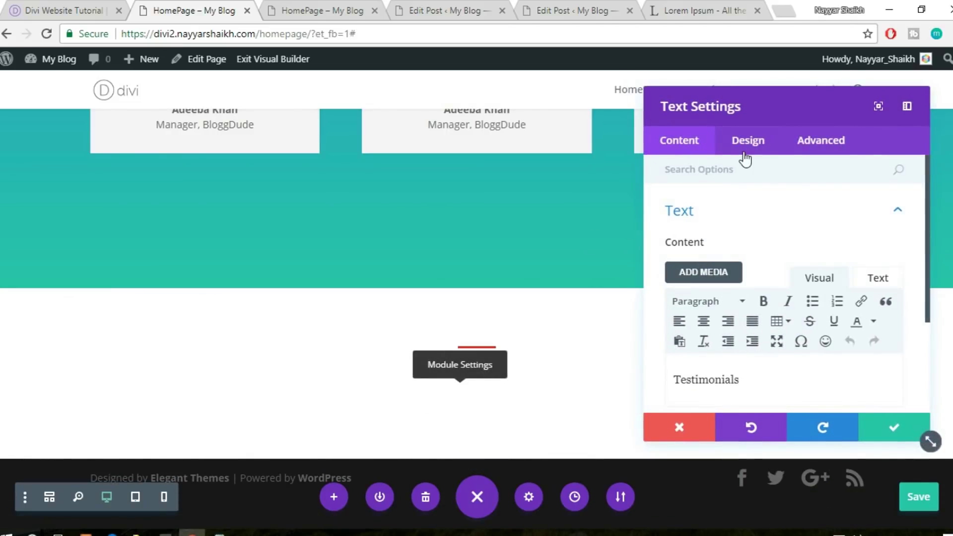
left_click(744, 145)
left_click(727, 220)
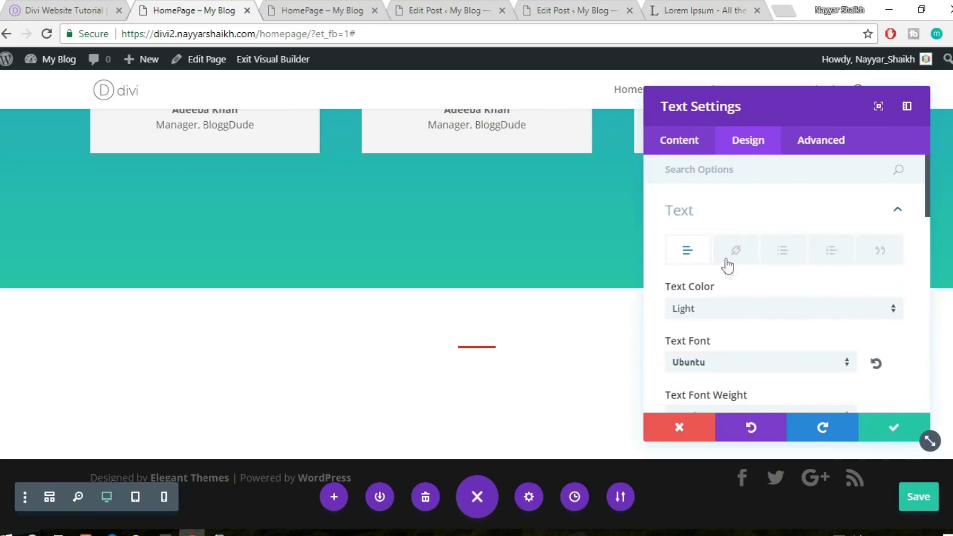
left_click(718, 310)
left_click(710, 328)
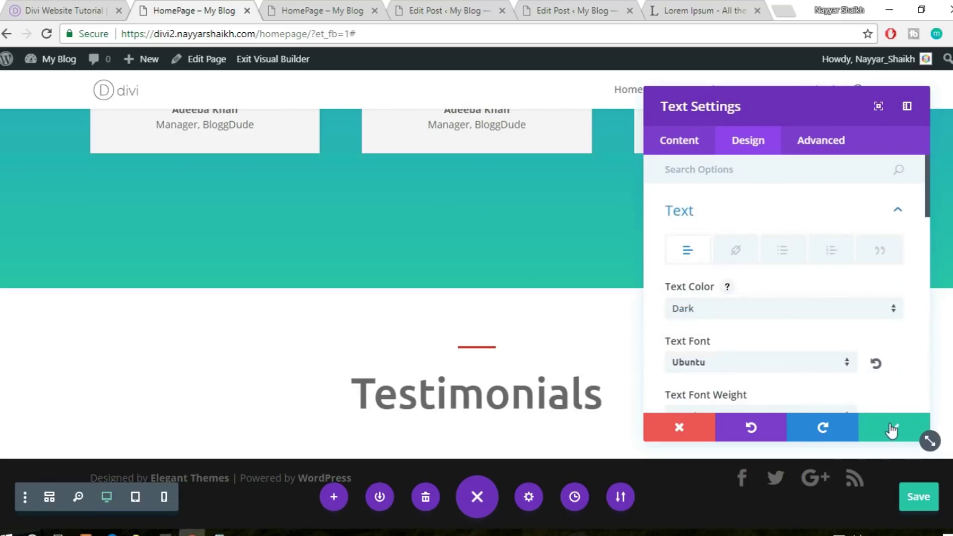
Replace the heading text with 'Our Blog' and confirm the settings
left_click(685, 144)
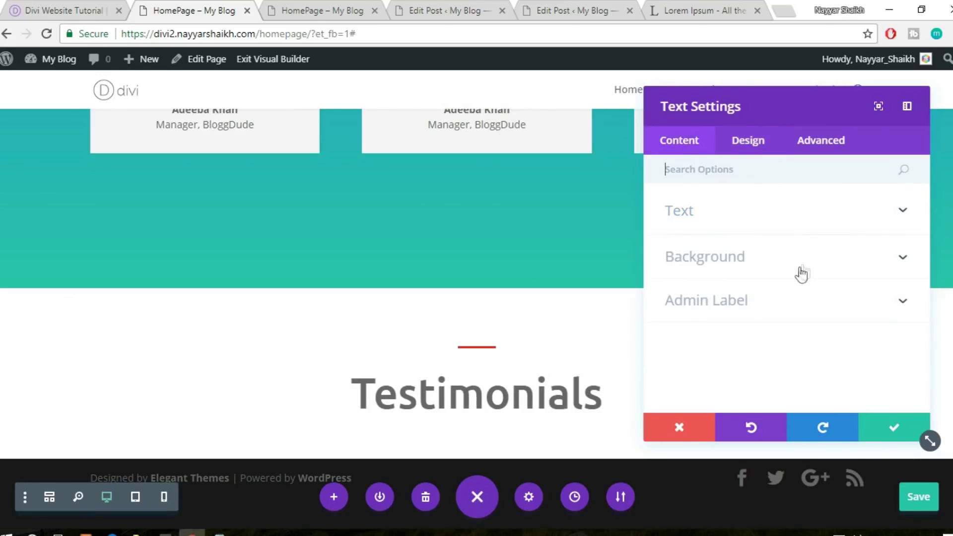
left_click(734, 219)
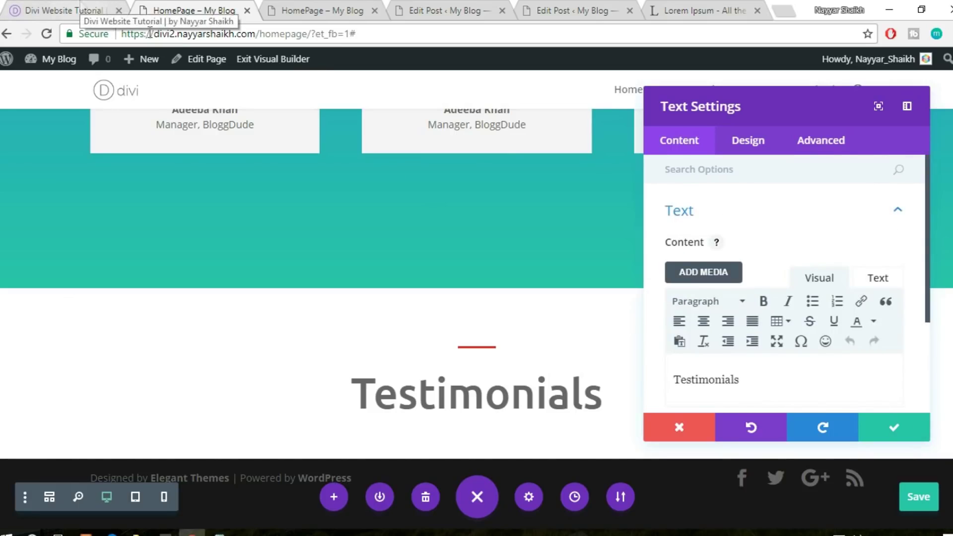
left_click_drag(739, 381, 662, 380)
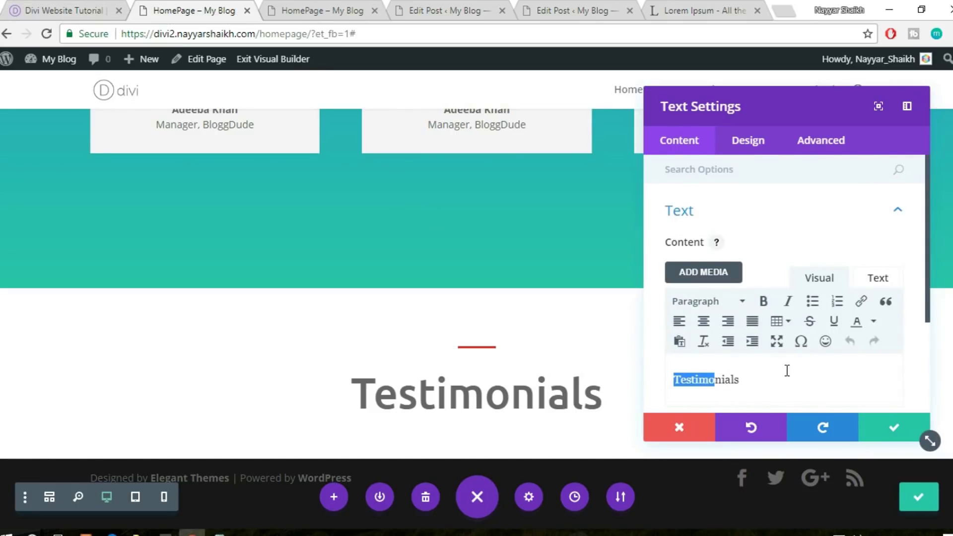
type("Posts")
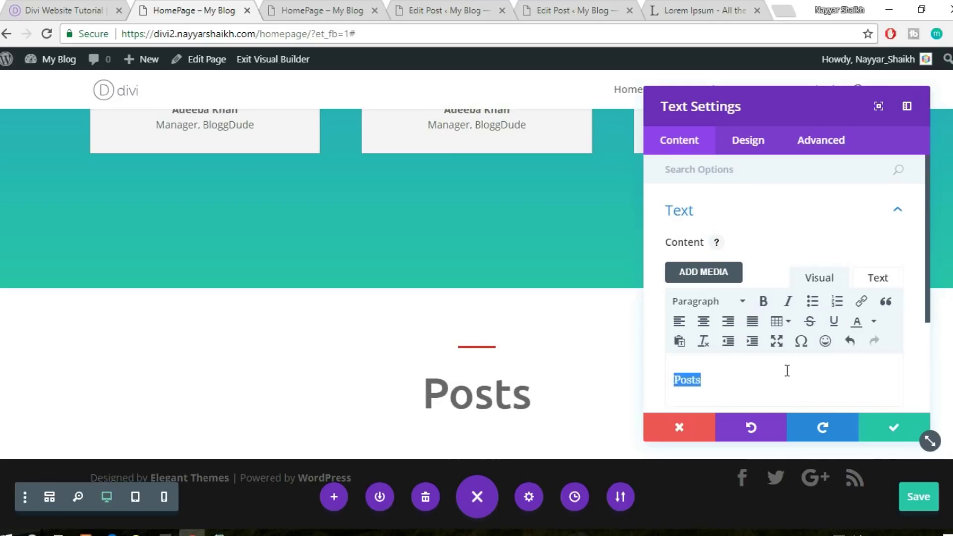
type("Our B")
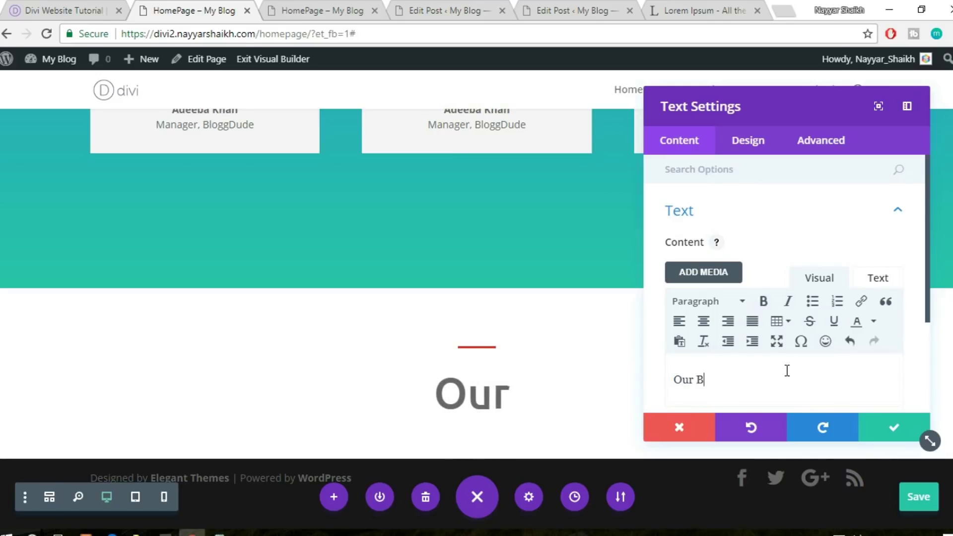
type("log")
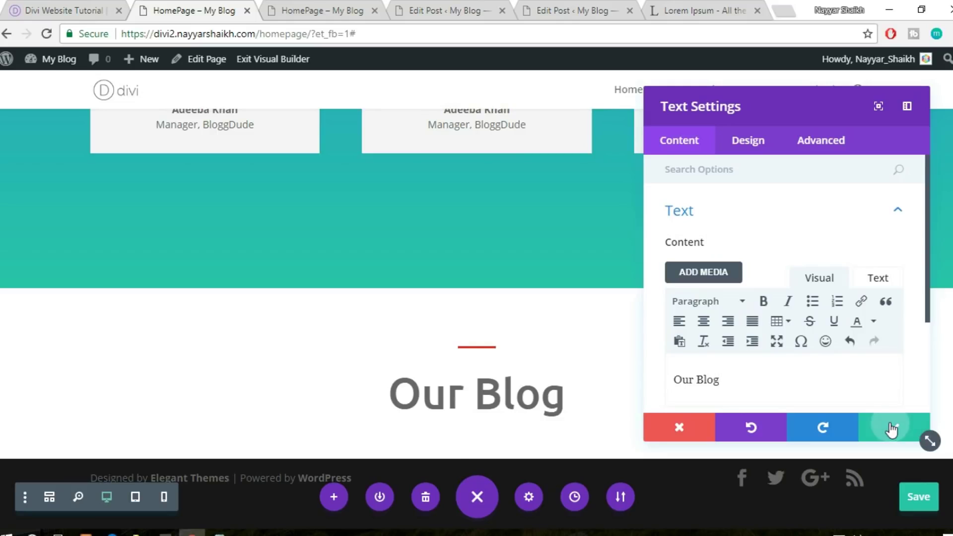
left_click(893, 427)
Check the reference site's Most Recent section, then save the page with Ctrl+S
left_click(71, 7)
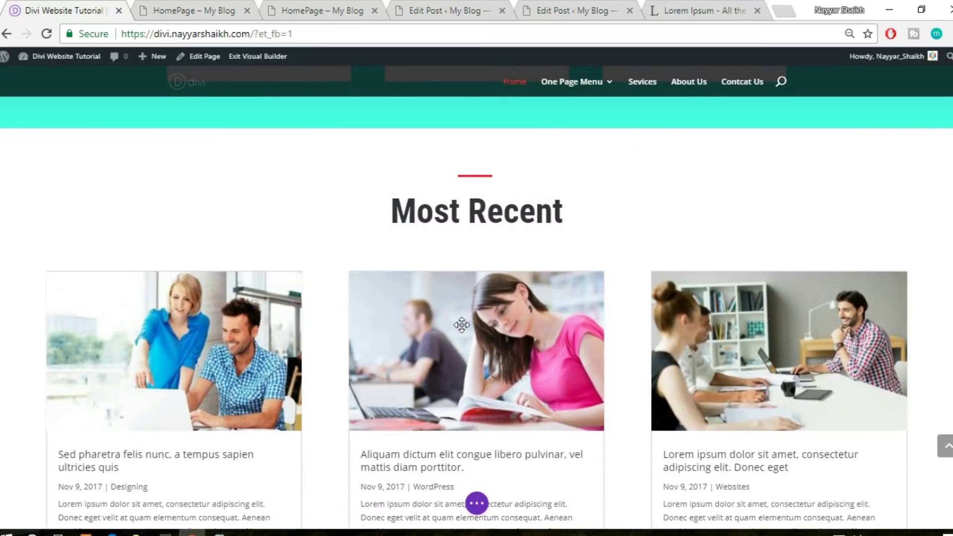
scroll(462, 327, "down", 3)
left_click(197, 7)
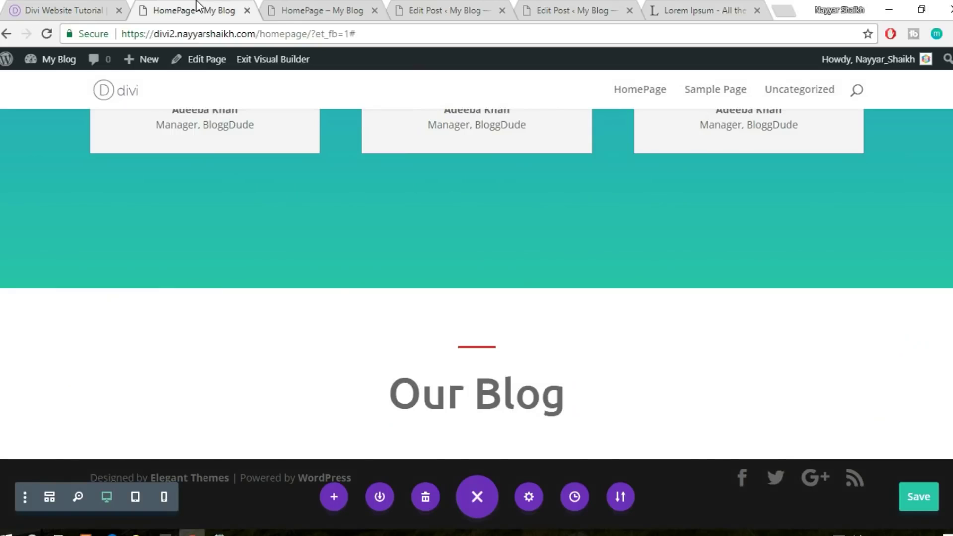
key("ctrl+s")
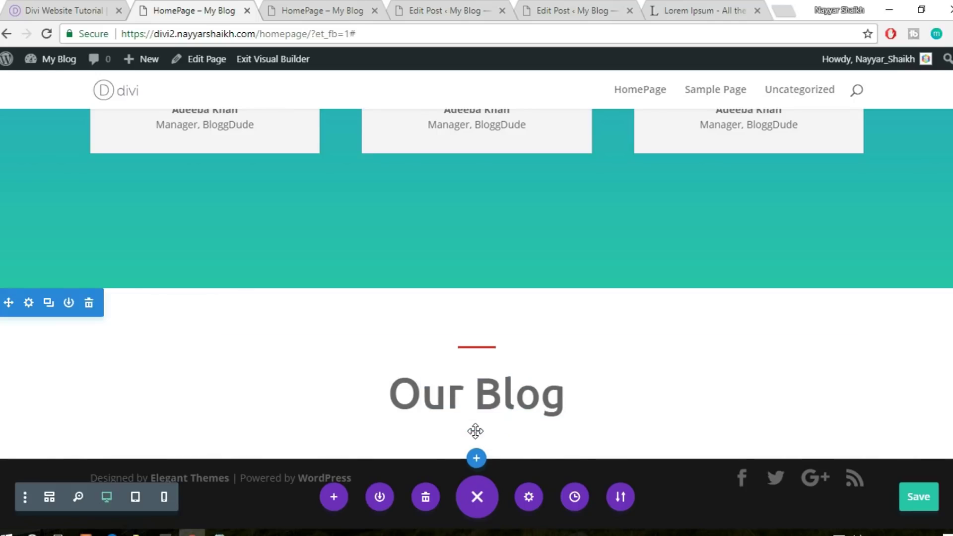
Edit the 'Our Blog' heading inline, then finish editing
left_click(585, 396)
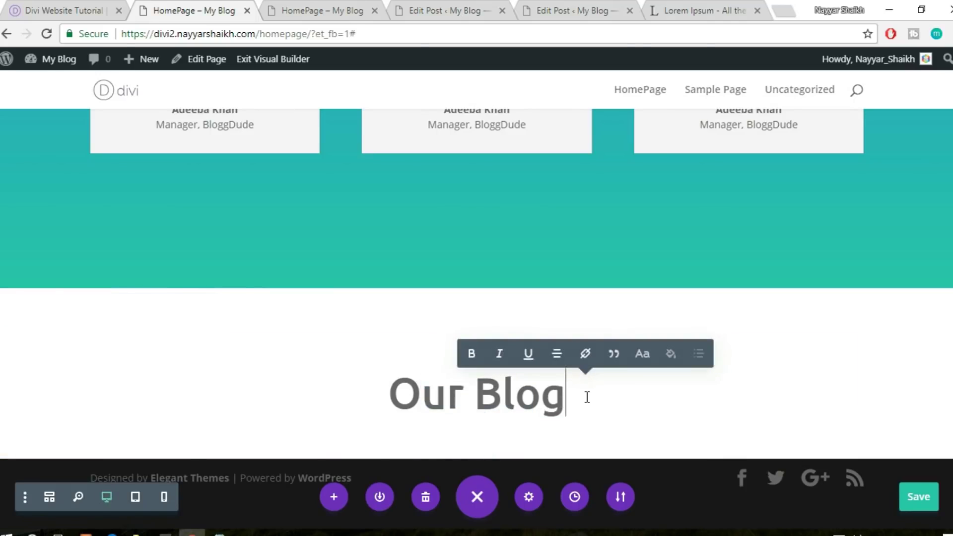
scroll(493, 339, "down", 1)
left_click(484, 339)
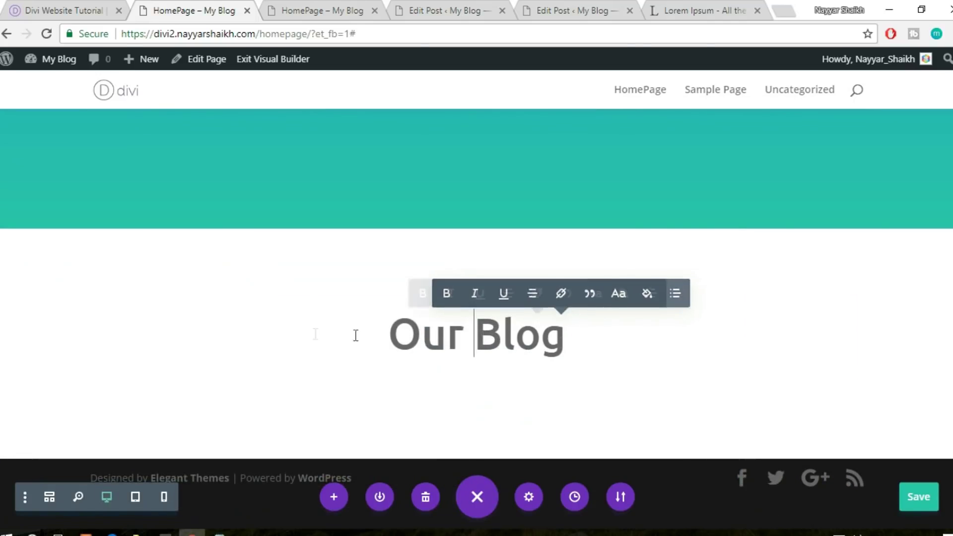
left_click(315, 337)
left_click(946, 304)
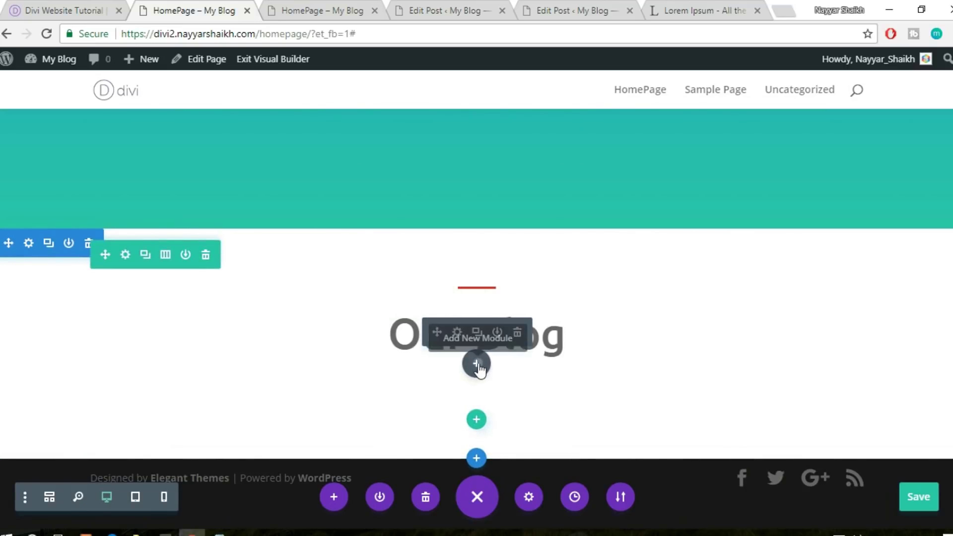
Insert a Blog module below the 'Our Blog' heading
left_click(476, 365)
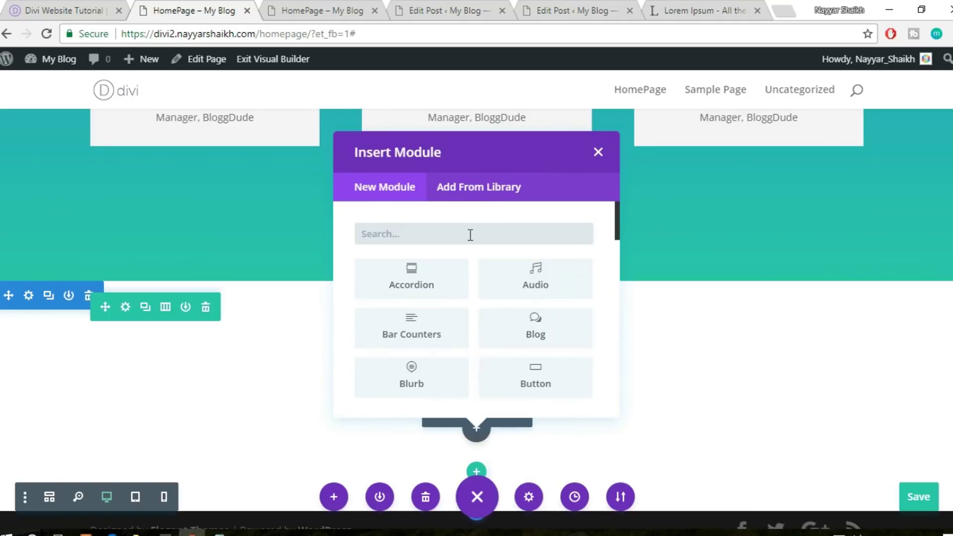
type("blog")
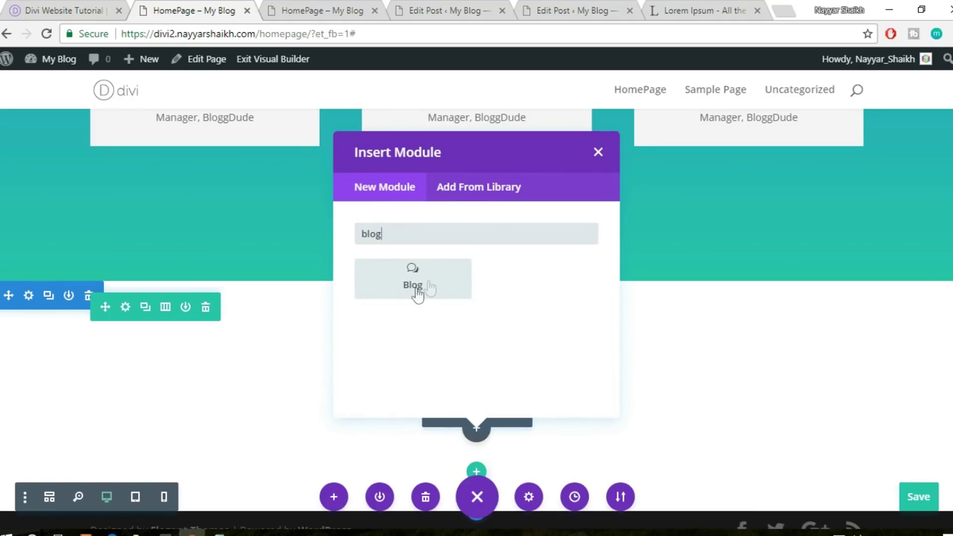
left_click(416, 293)
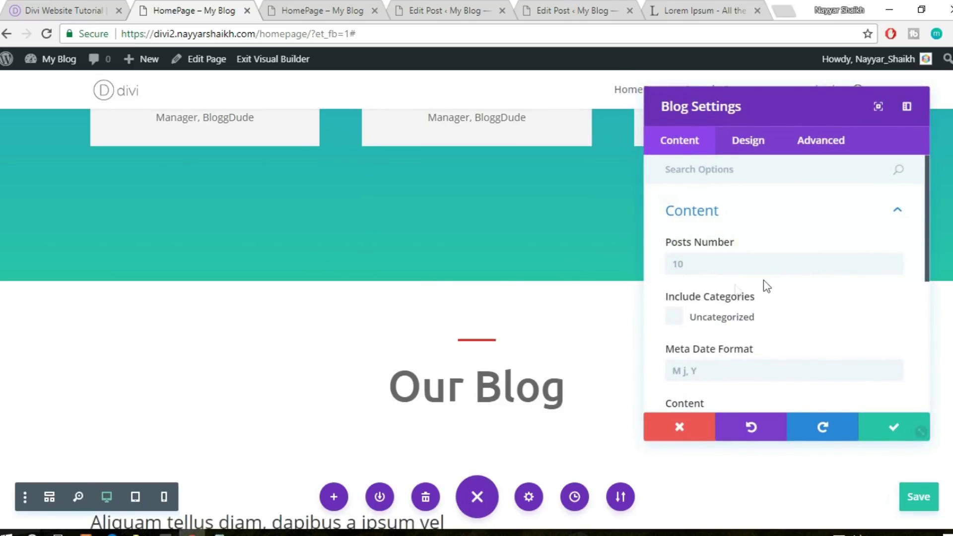
Change the blog's Posts Number from 10 to 3
scroll(764, 281, "down", 3)
scroll(763, 262, "up", 3)
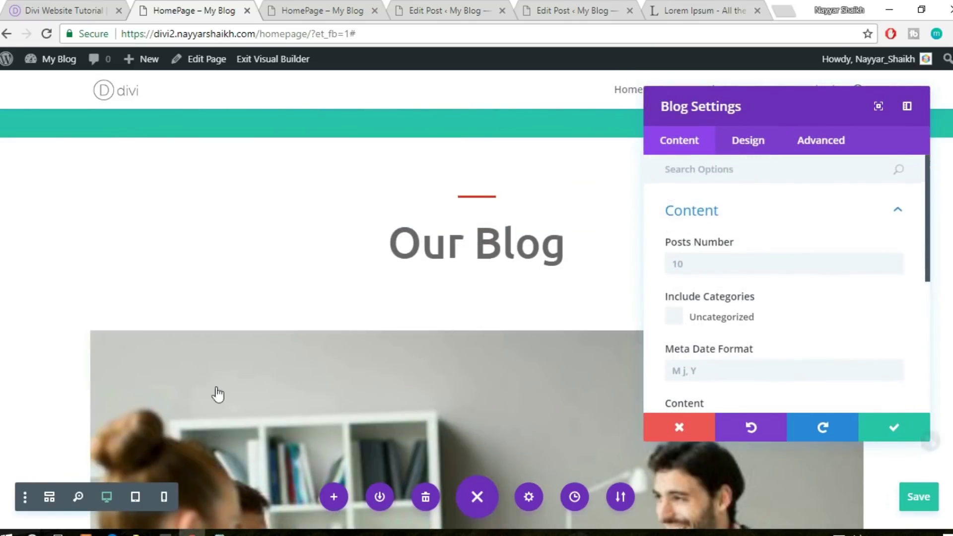
scroll(228, 400, "down", 5)
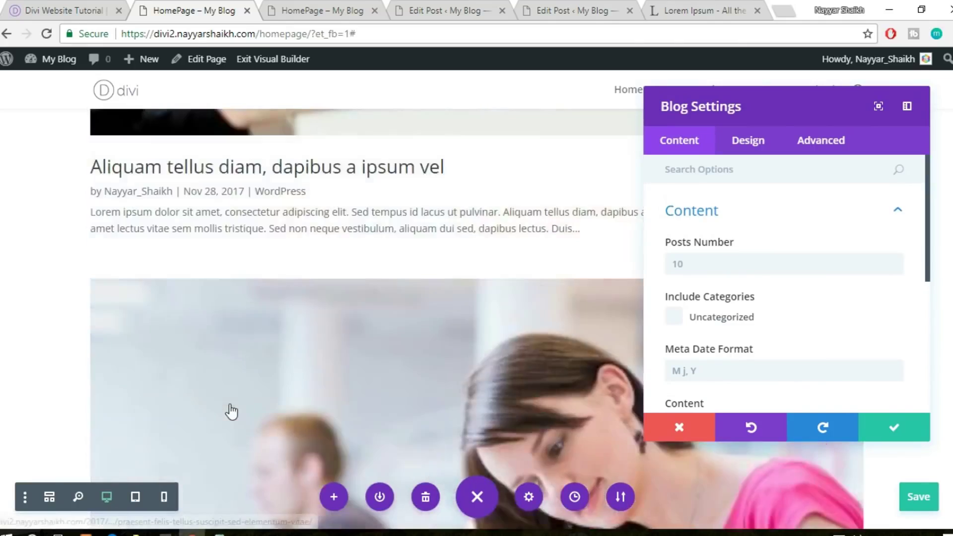
scroll(229, 406, "up", 5)
scroll(230, 411, "down", 3)
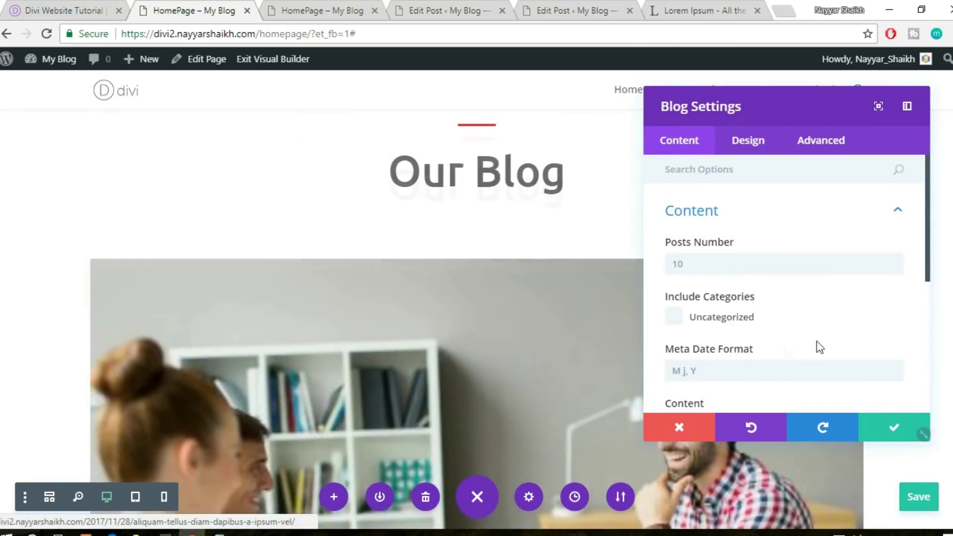
left_click(688, 260)
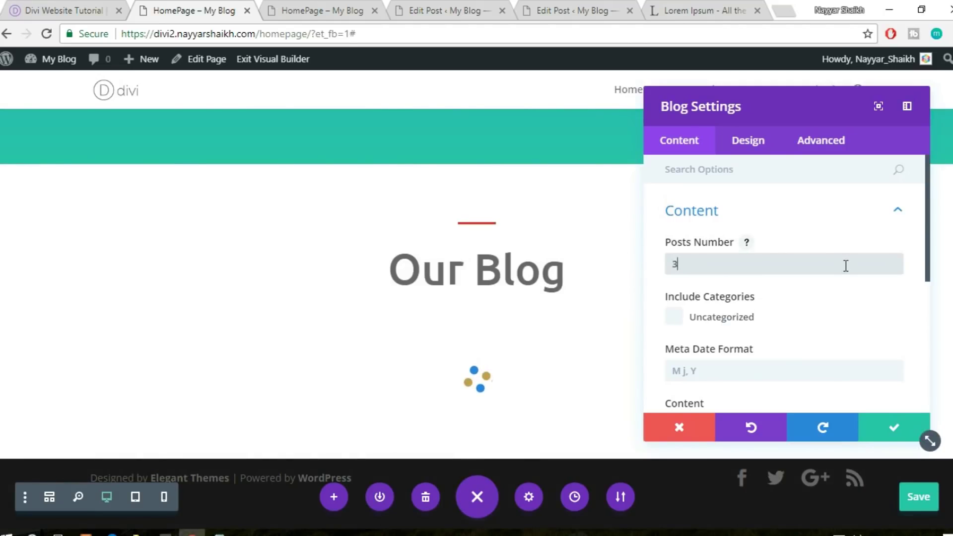
scroll(846, 268, "down", 3)
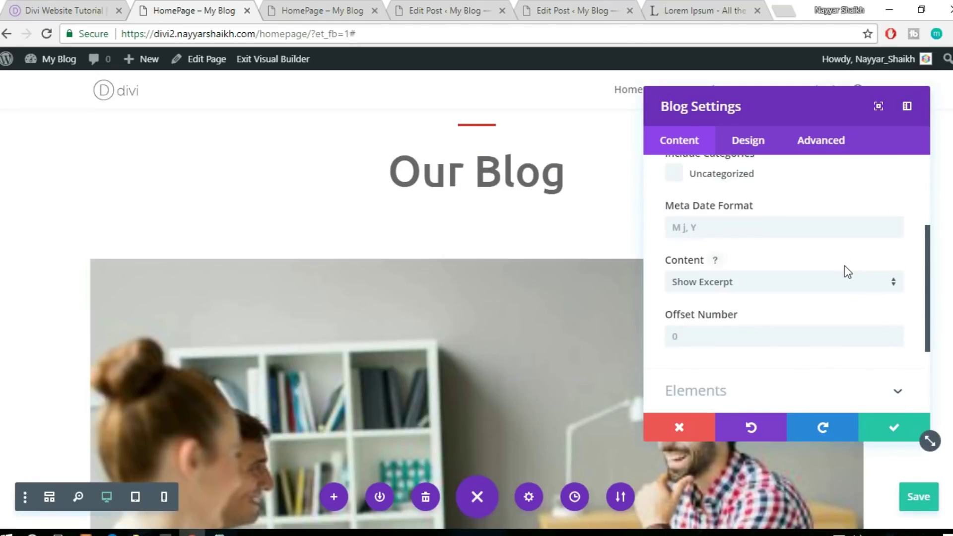
scroll(847, 271, "down", 3)
Set the Blog module's Design > Layout to Grid and compare with the reference site's blog grid
left_click(748, 143)
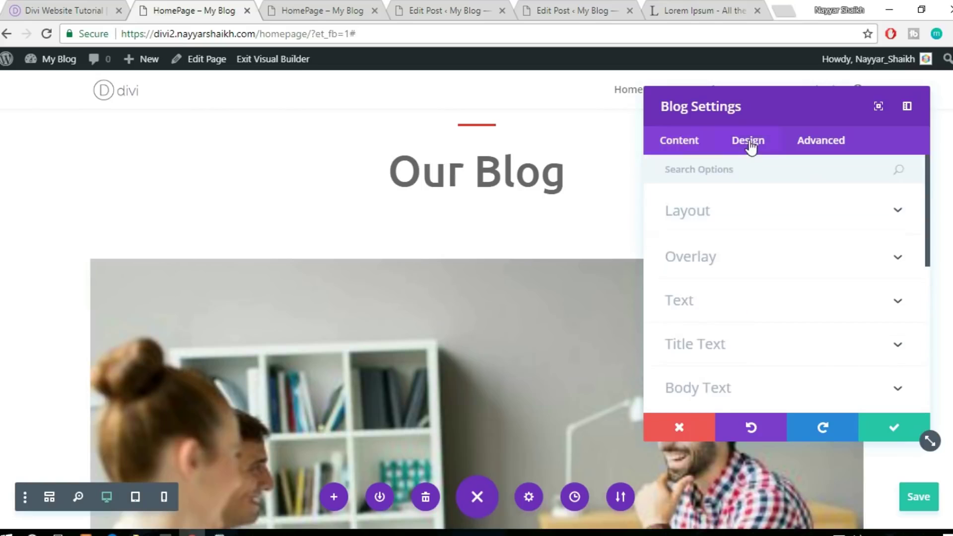
left_click(785, 215)
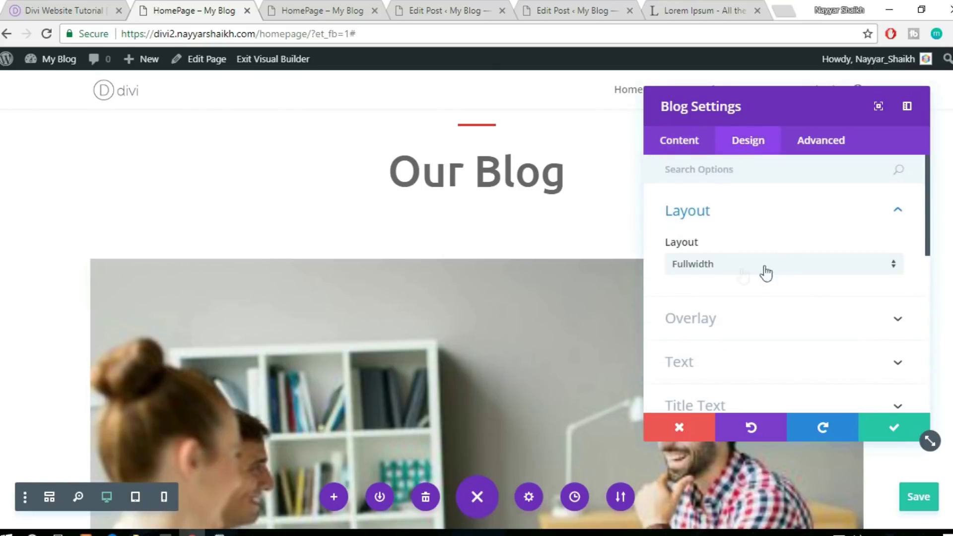
left_click(735, 274)
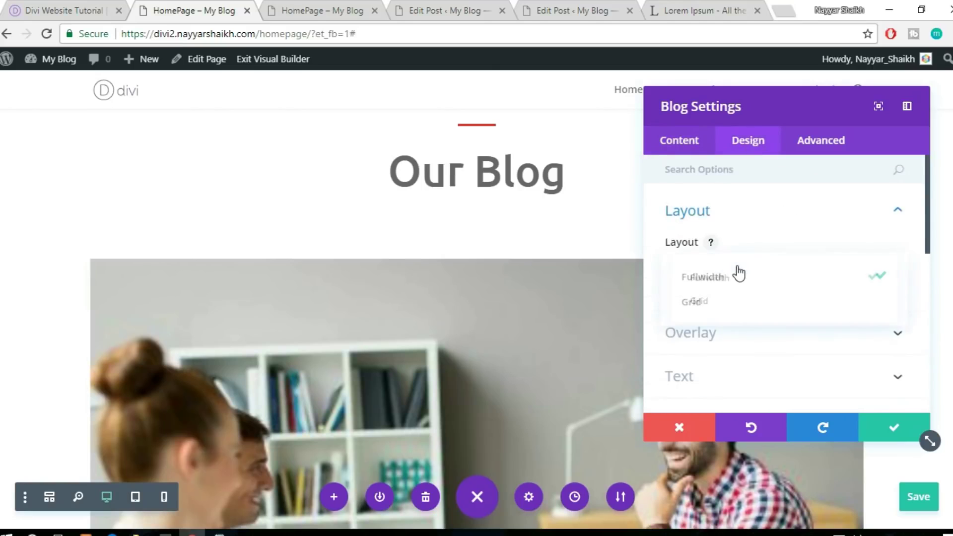
left_click(742, 308)
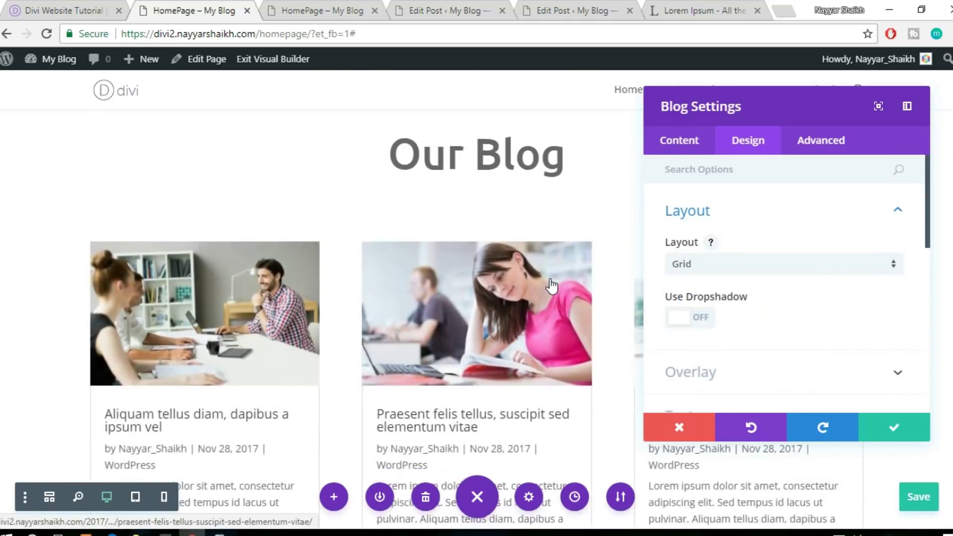
scroll(550, 282, "down", 4)
scroll(549, 278, "up", 2)
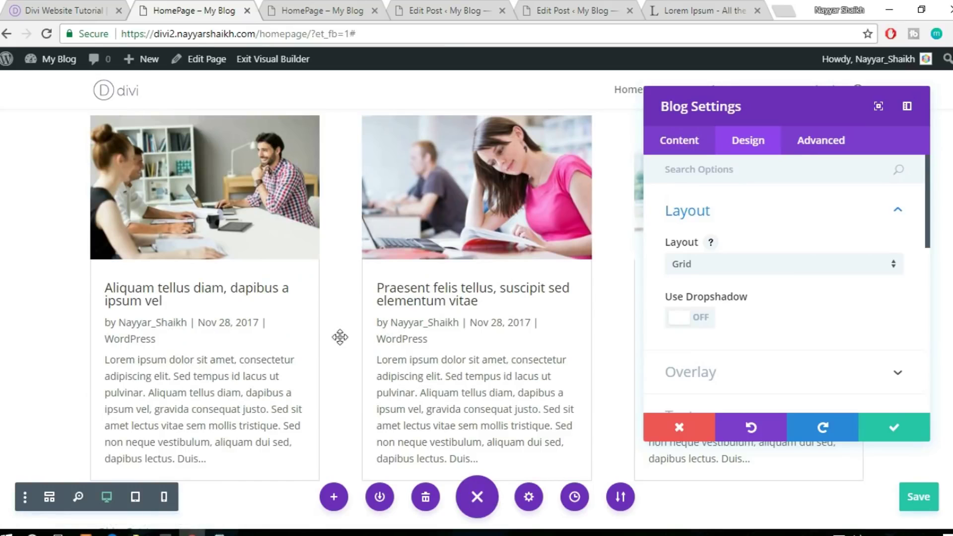
left_click(107, 7)
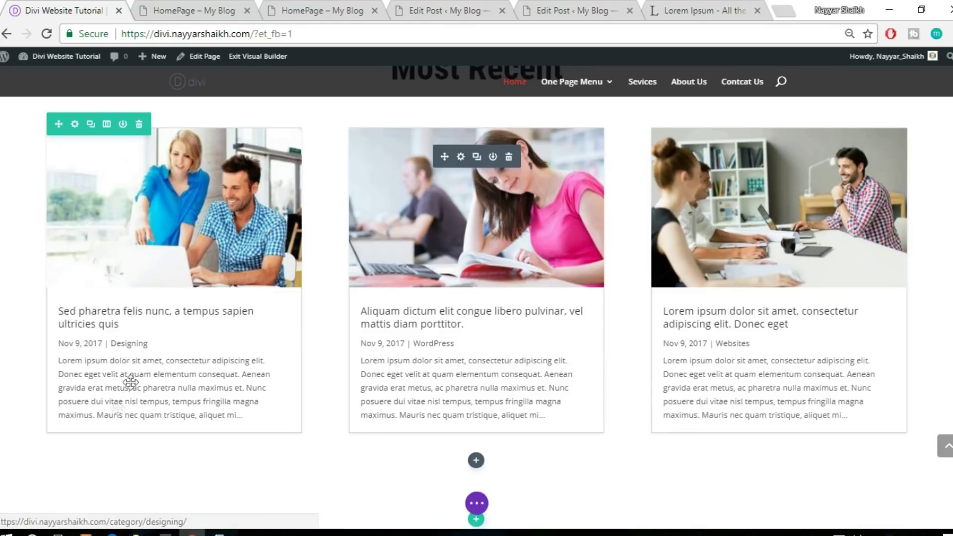
left_click(196, 7)
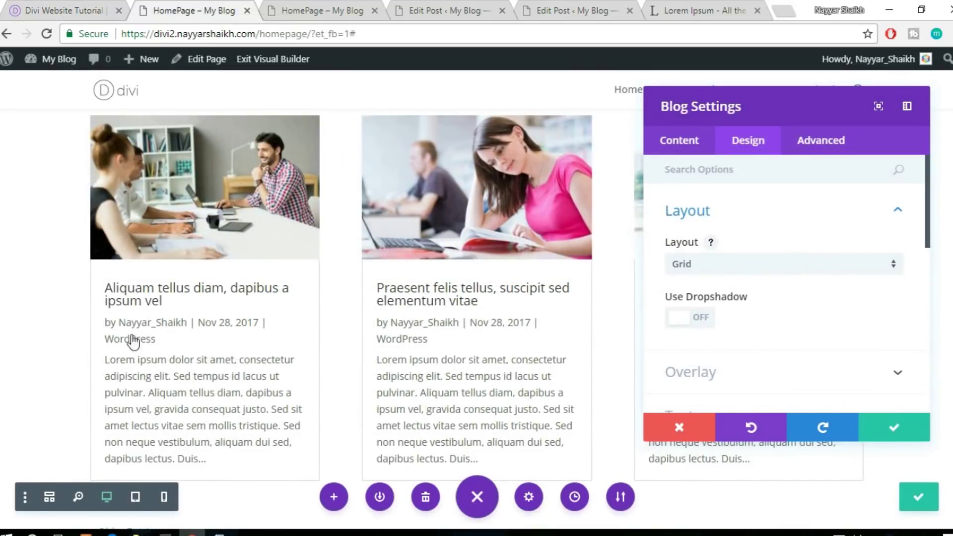
In the blog's Elements, turn Show Read More Button on and Show Author off
left_click(681, 143)
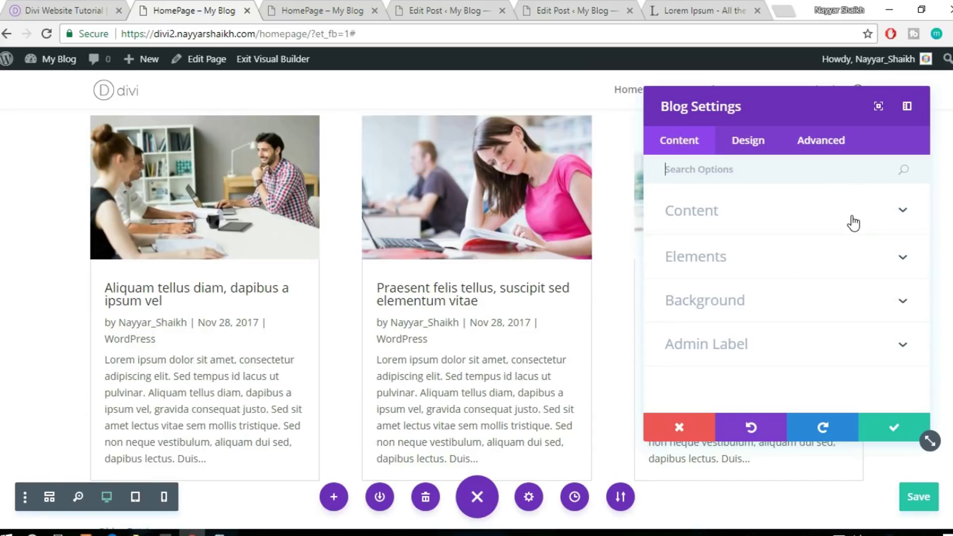
left_click(796, 277)
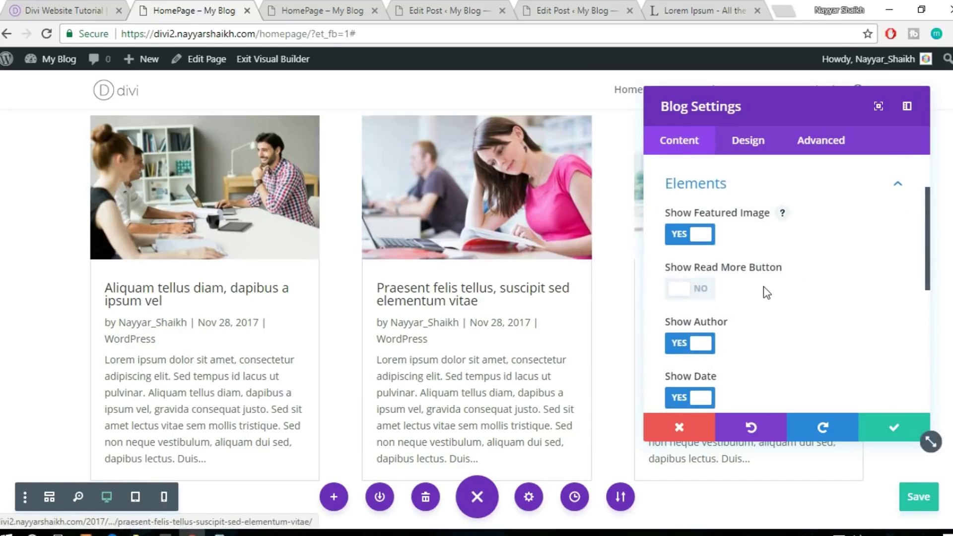
scroll(731, 271, "down", 2)
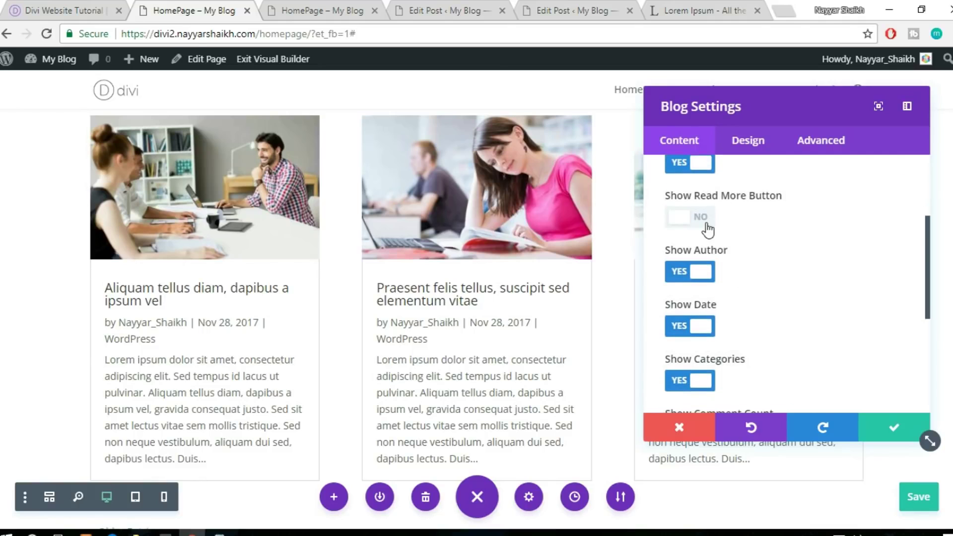
scroll(690, 272, "down", 2)
scroll(376, 318, "down", 1)
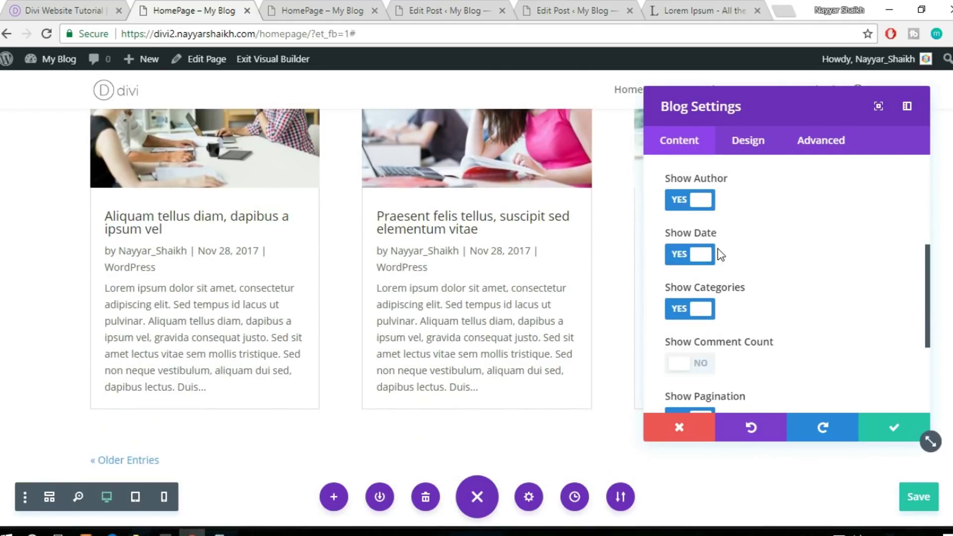
scroll(718, 255, "up", 2)
left_click(703, 218)
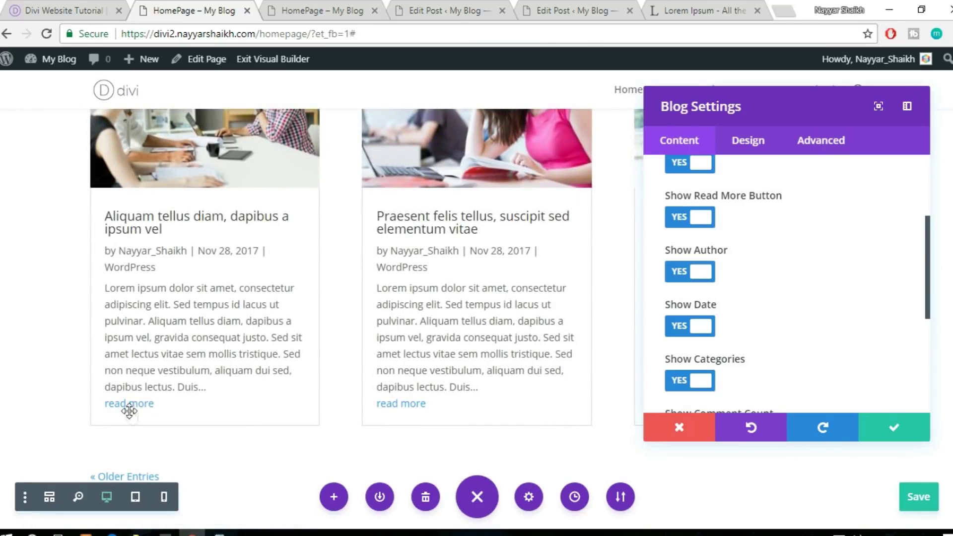
left_click(694, 277)
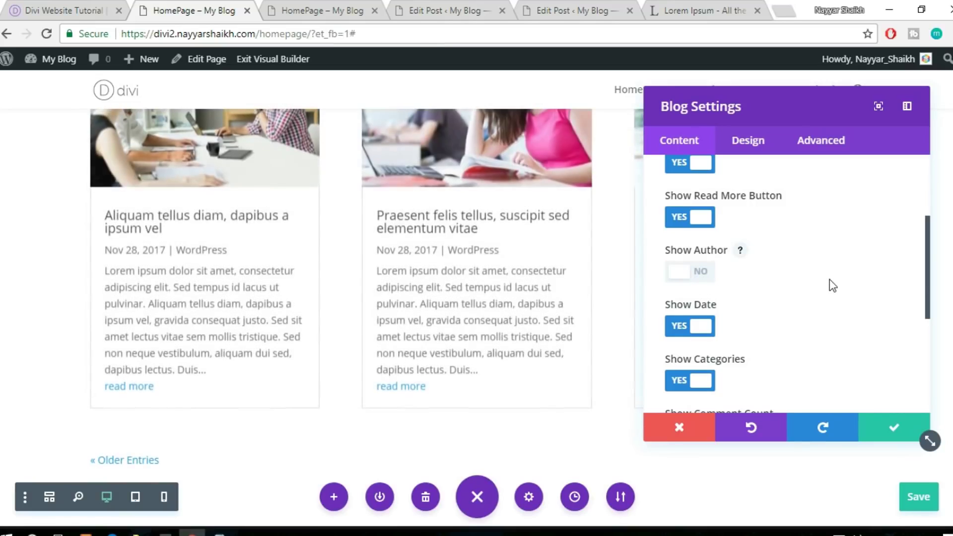
Review the blog's Design settings and confirm the module settings
scroll(334, 278, "down", 1)
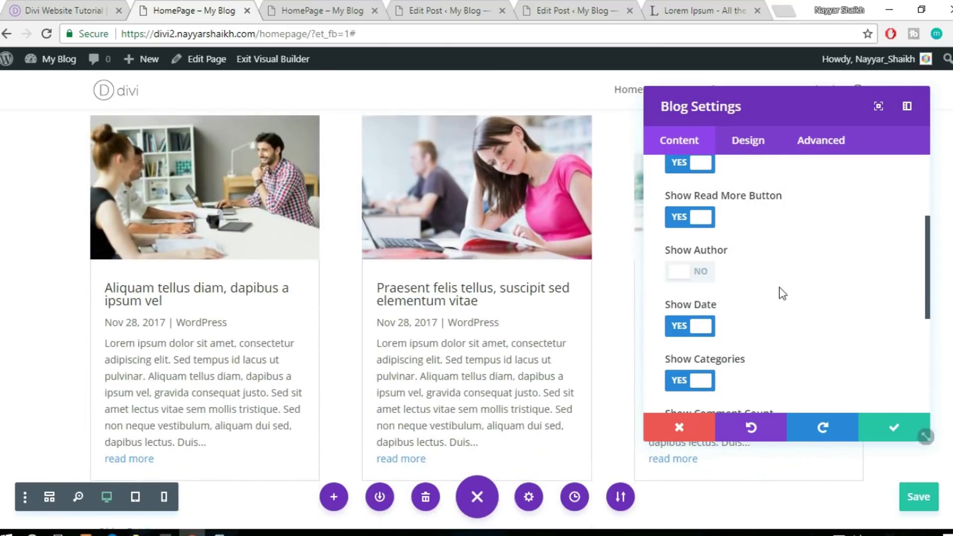
scroll(782, 293, "down", 2)
scroll(784, 295, "down", 2)
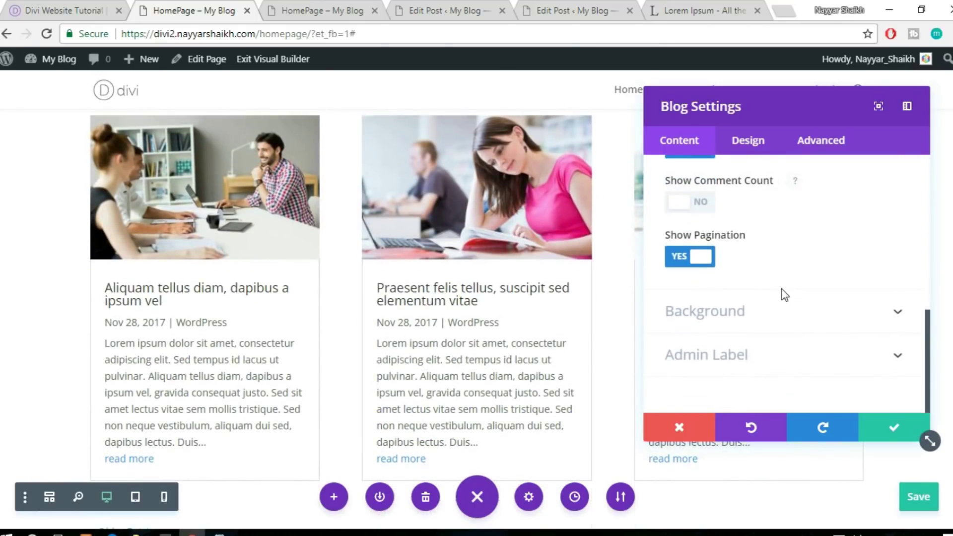
scroll(792, 325, "up", 8)
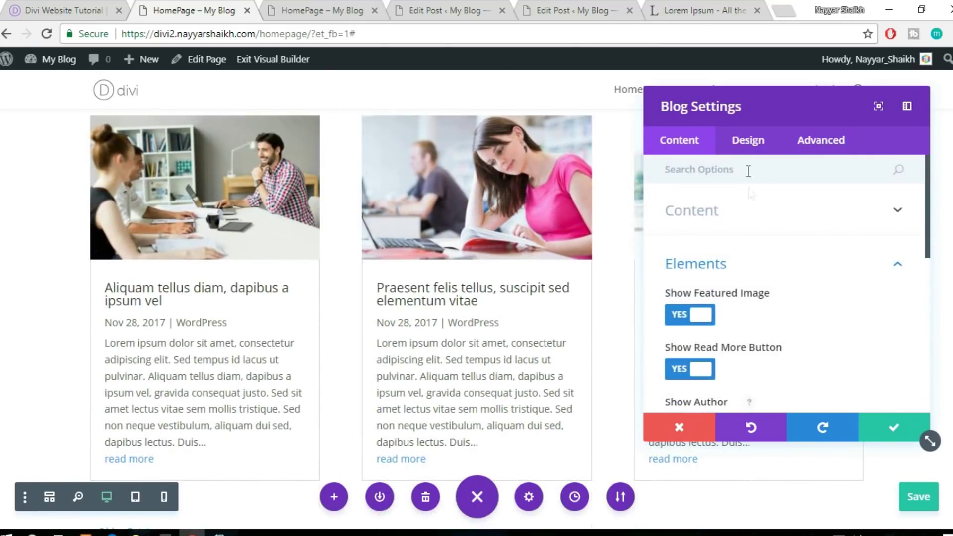
left_click(741, 140)
scroll(828, 310, "down", 2)
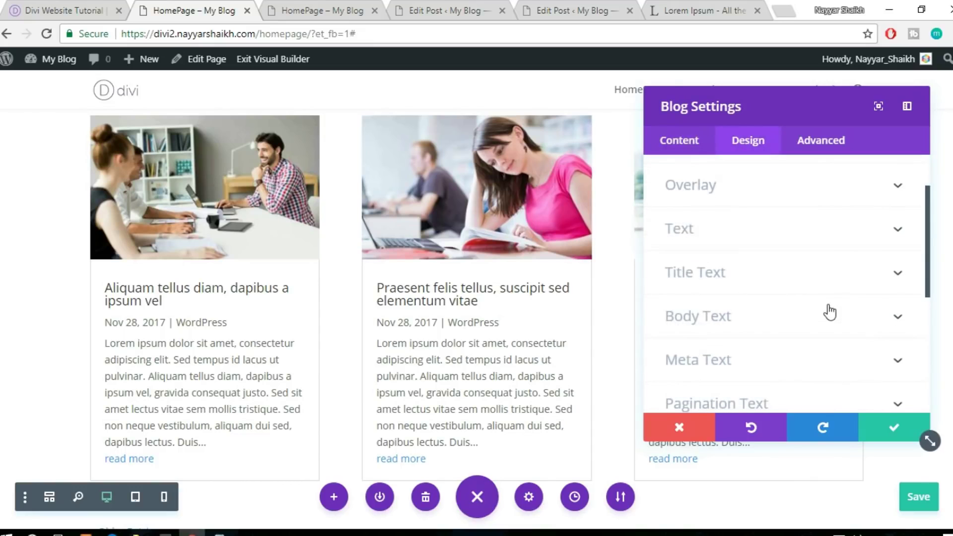
scroll(829, 312, "down", 3)
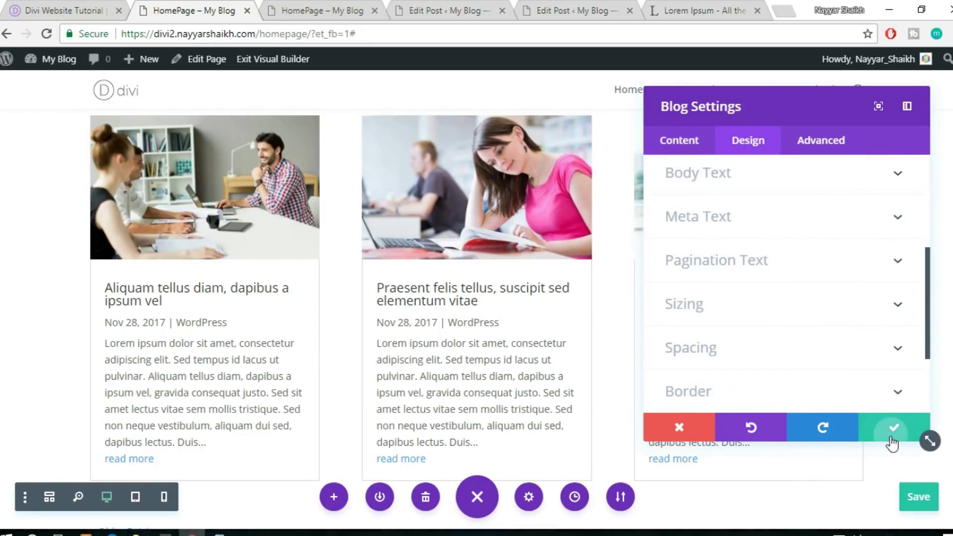
left_click(891, 439)
scroll(800, 373, "down", 3)
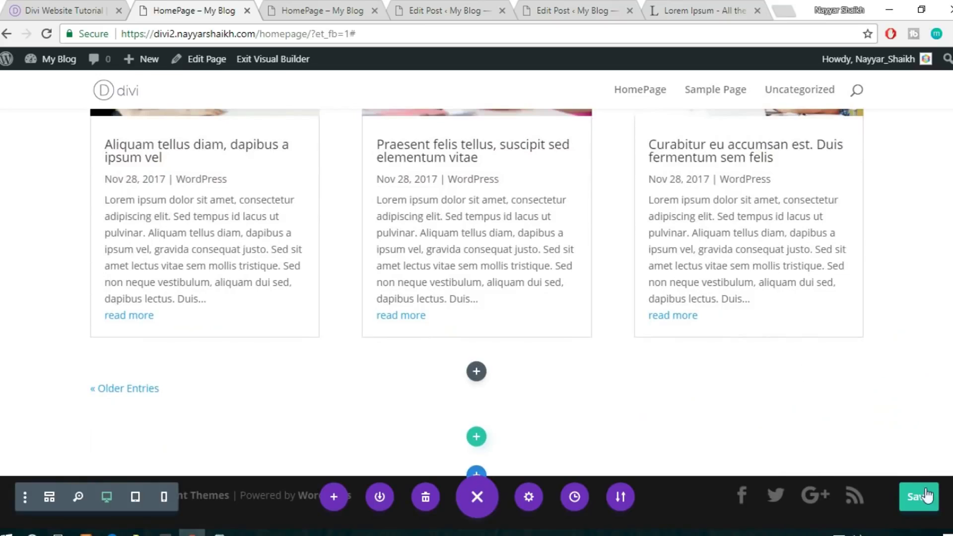
Save the homepage, view the reference site's red subscribe section, and return to the editor
left_click(918, 496)
scroll(708, 331, "up", 6)
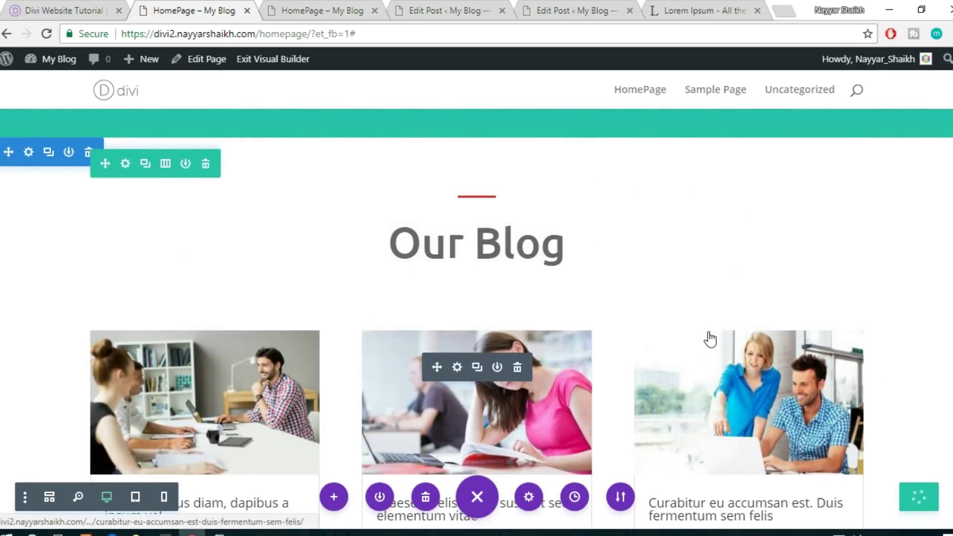
scroll(492, 188, "down", 2)
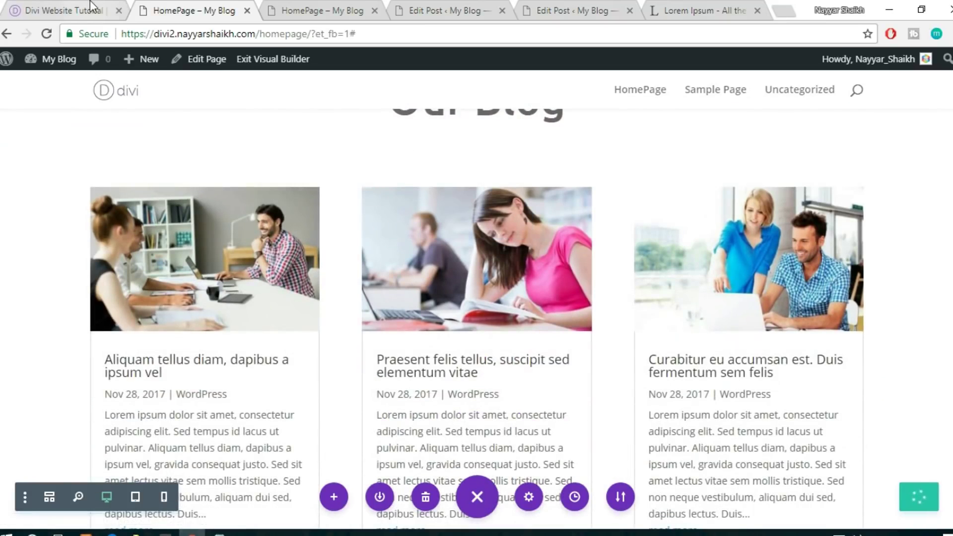
left_click(112, 8)
scroll(503, 290, "down", 10)
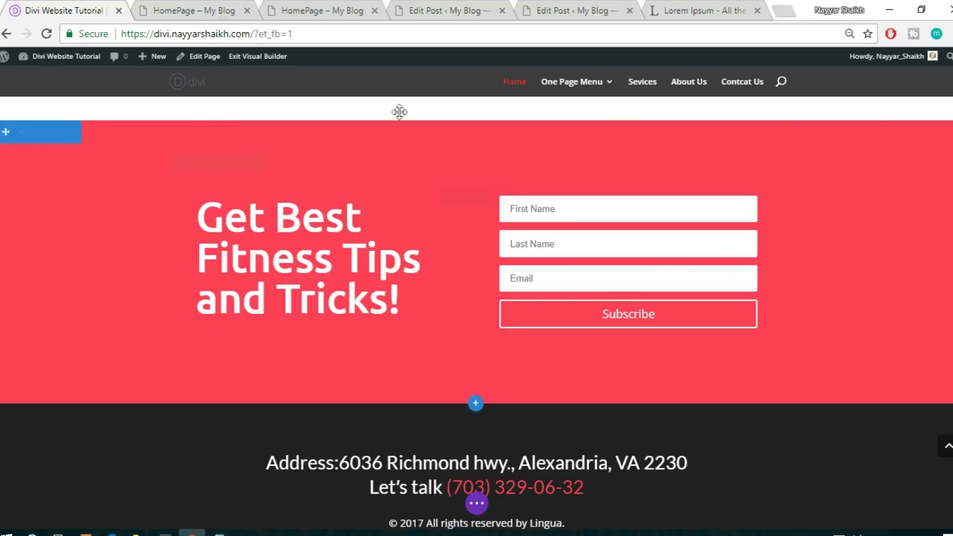
left_click(212, 9)
scroll(585, 333, "down", 2)
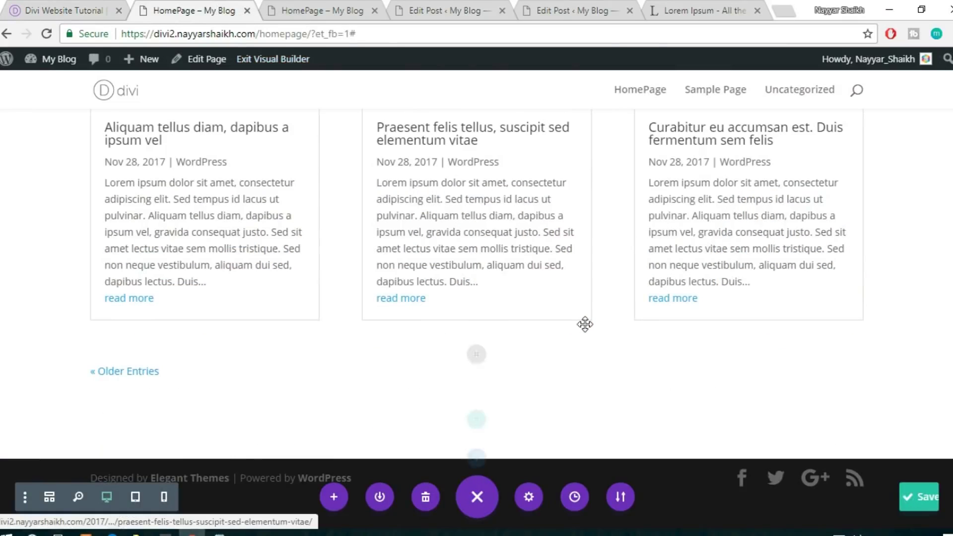
mouse_move(478, 459)
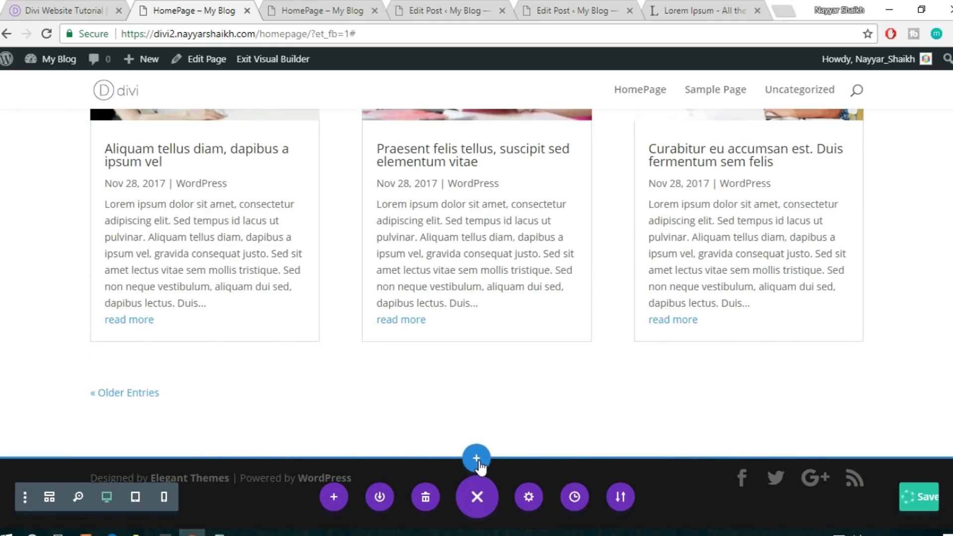
Add a one-column regular section below the blog containing an Email Optin module
left_click(478, 460)
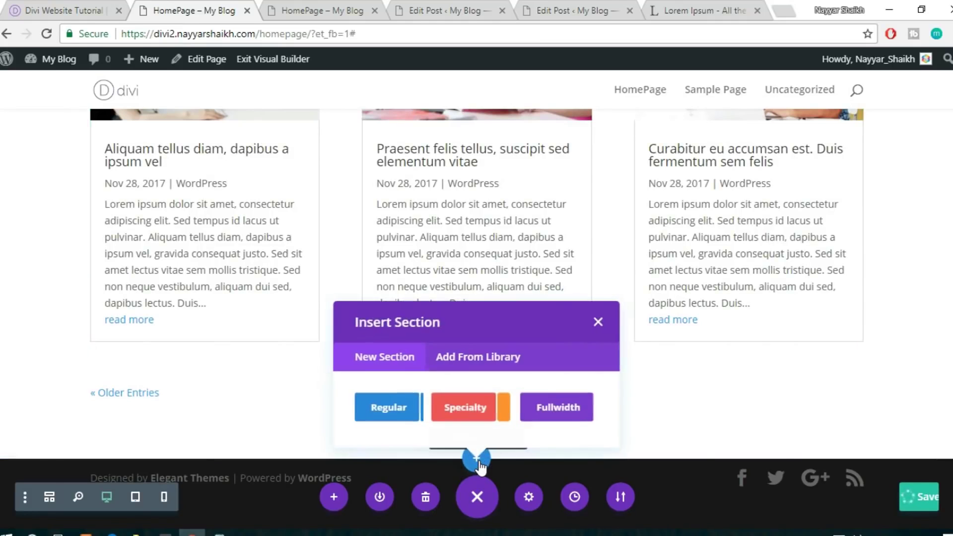
left_click(365, 410)
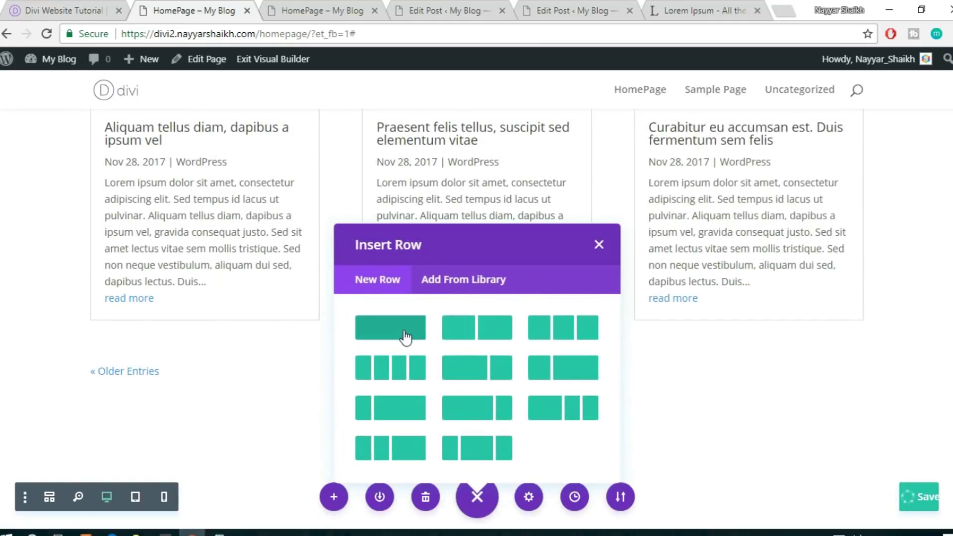
left_click(404, 333)
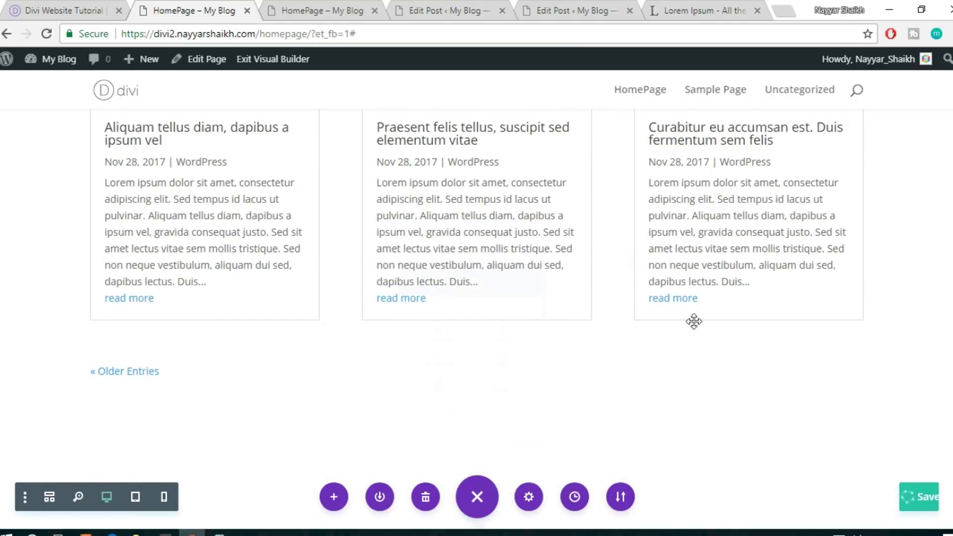
scroll(694, 322, "down", 2)
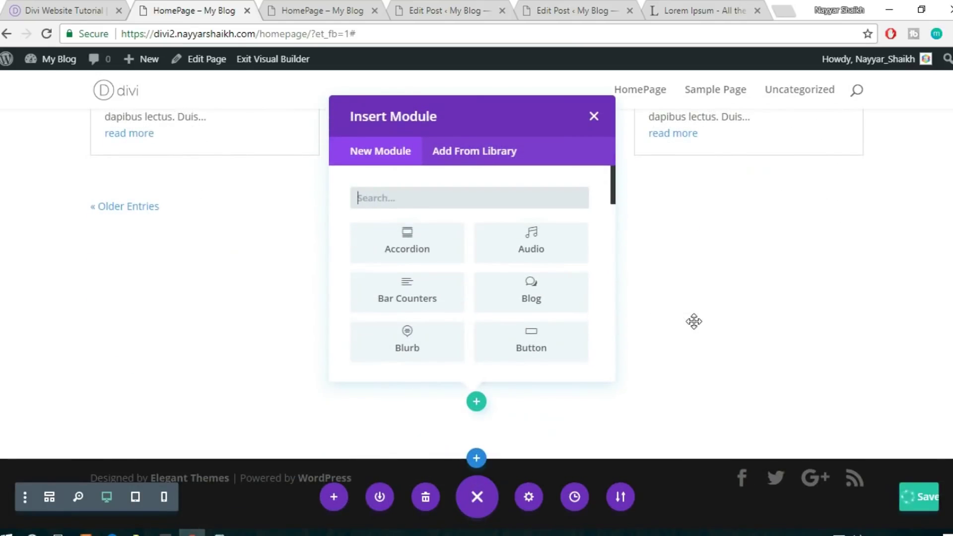
type("new")
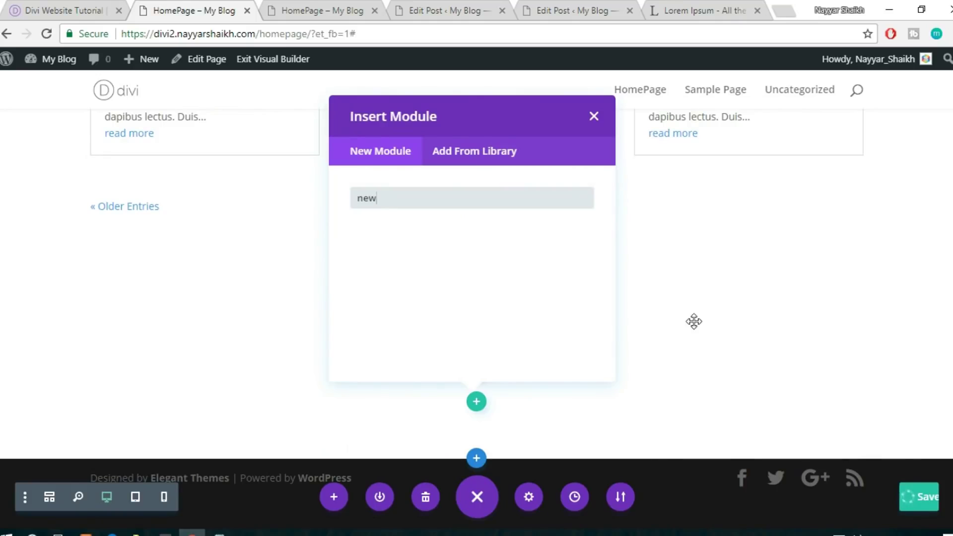
key("BackSpace")
key("BackSpace")
key("BackSpace")
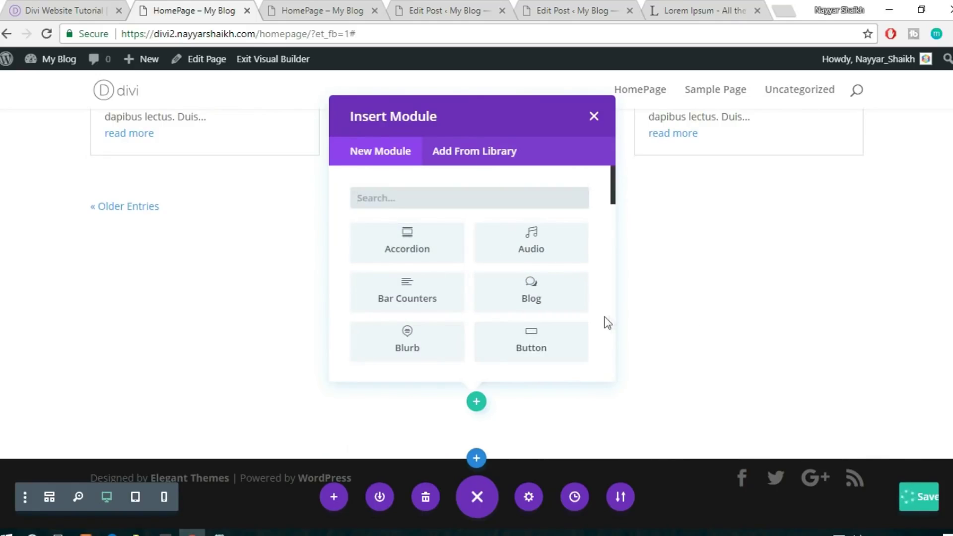
scroll(593, 319, "down", 2)
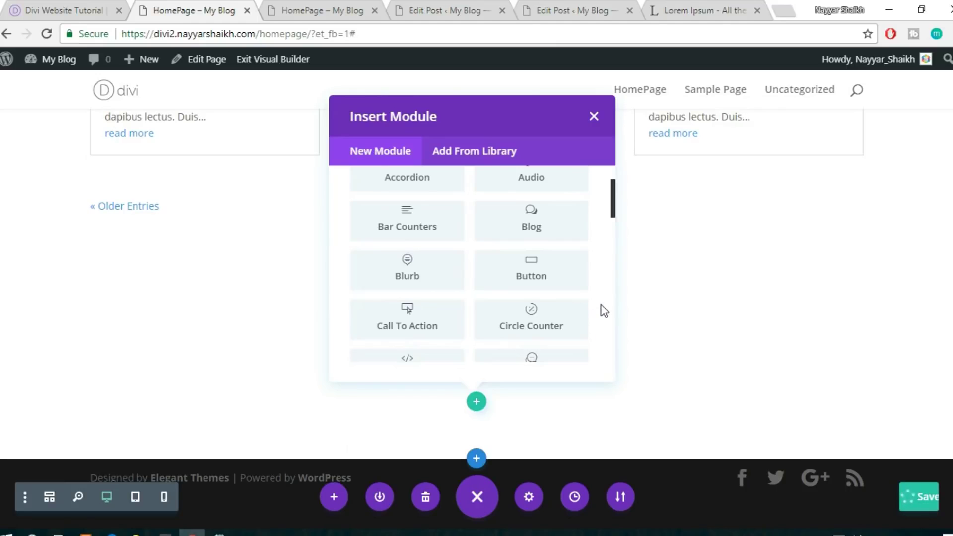
scroll(603, 311, "down", 2)
scroll(604, 311, "down", 2)
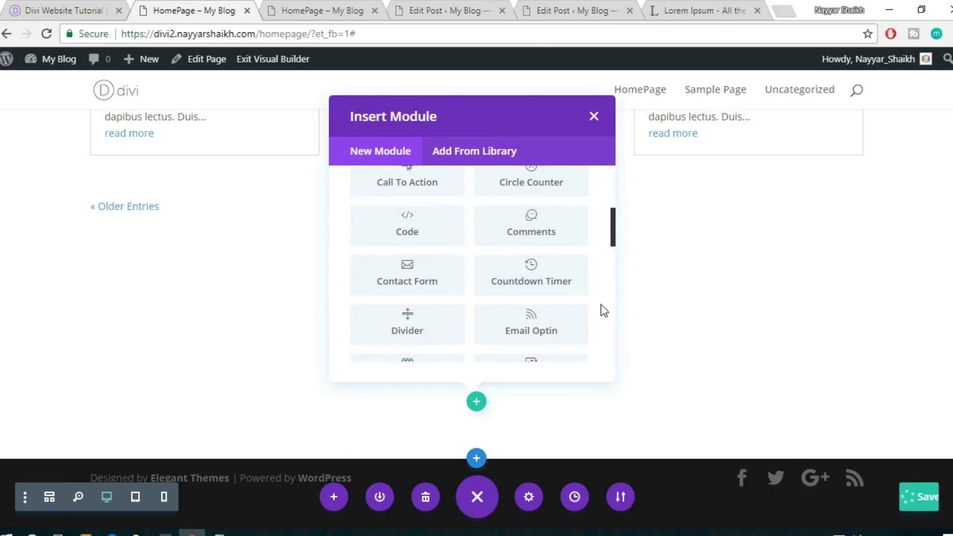
scroll(604, 310, "down", 2)
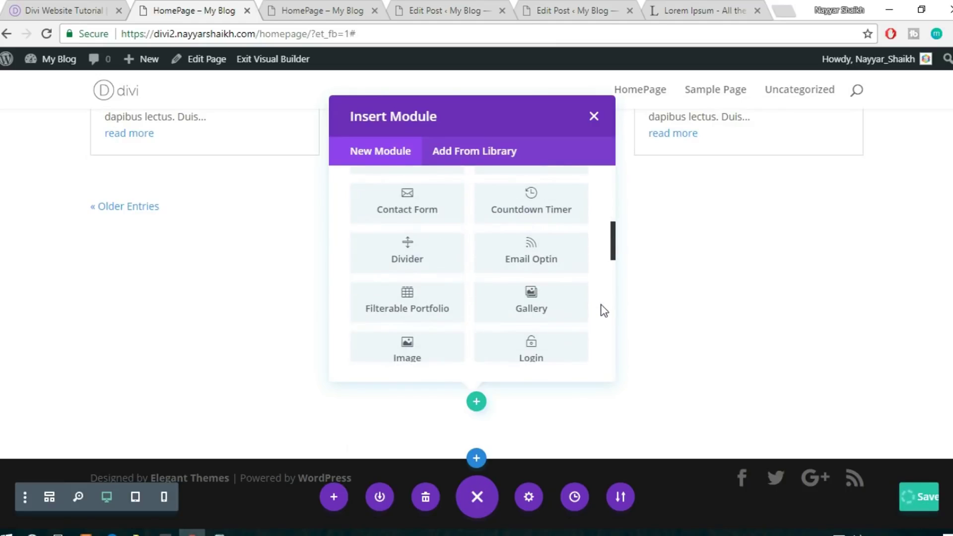
left_click(553, 268)
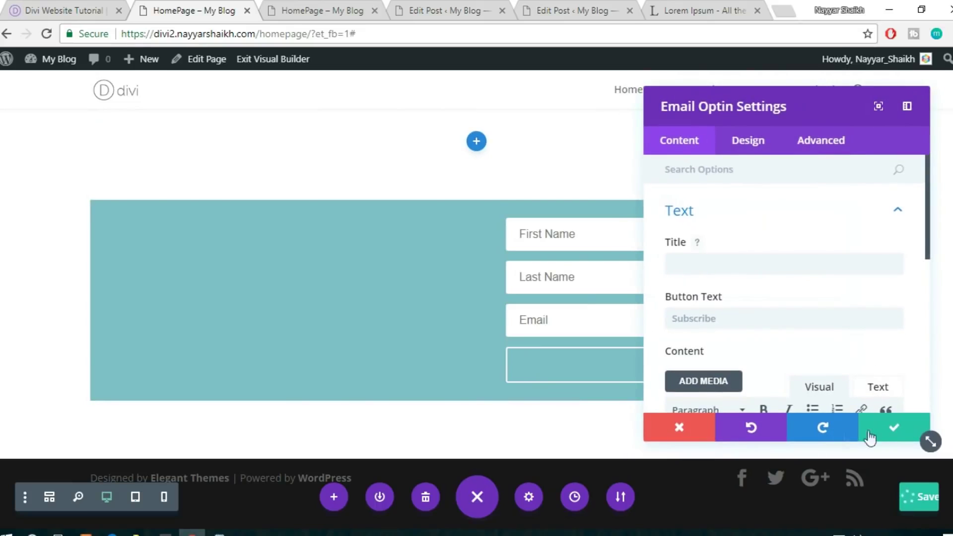
Give the Email Optin module a #ff3f56 background colour and close its settings
left_click(736, 149)
scroll(771, 263, "down", 3)
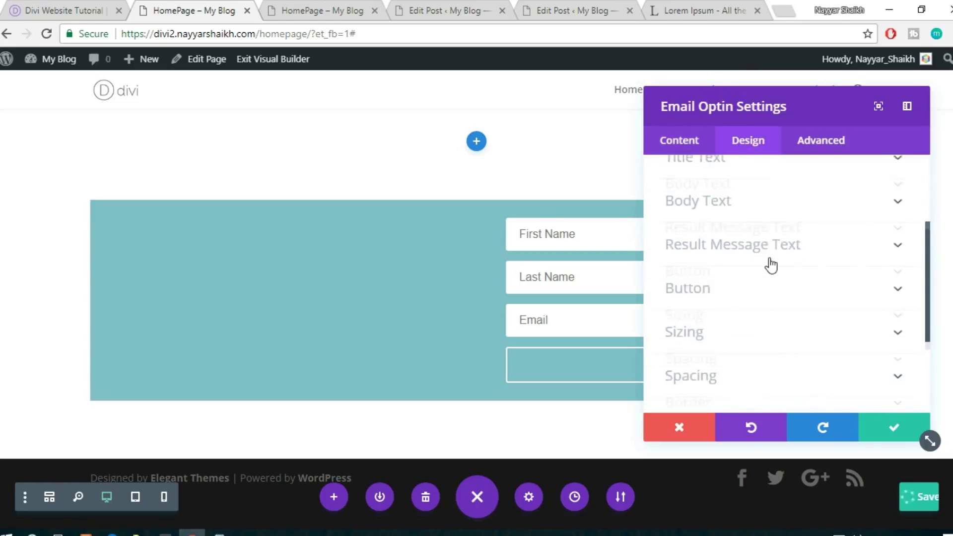
scroll(771, 264, "down", 3)
left_click(698, 146)
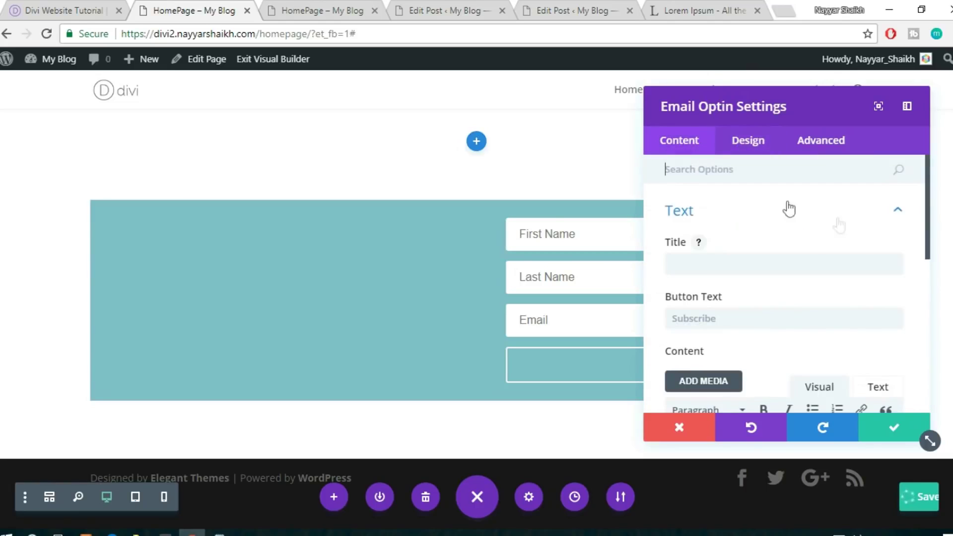
left_click(865, 214)
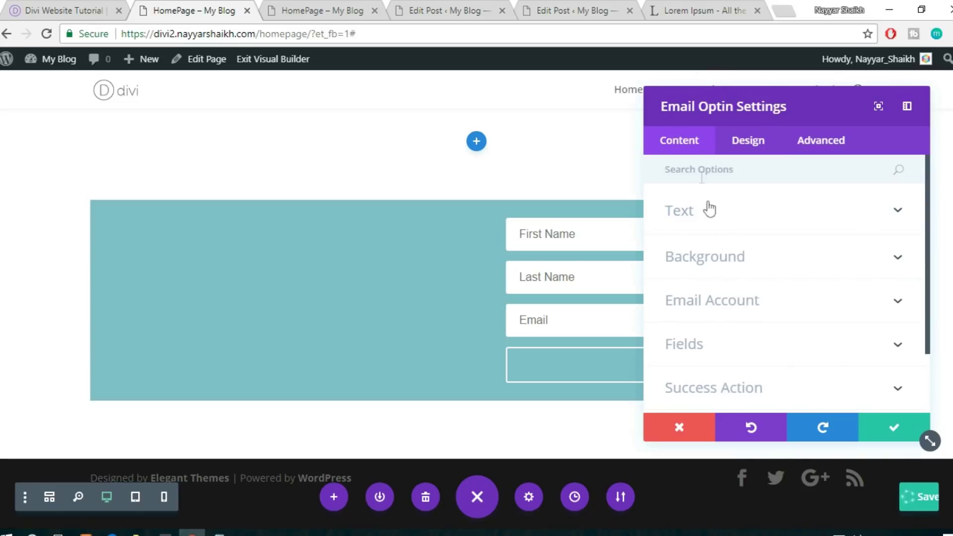
left_click(737, 259)
scroll(874, 298, "down", 3)
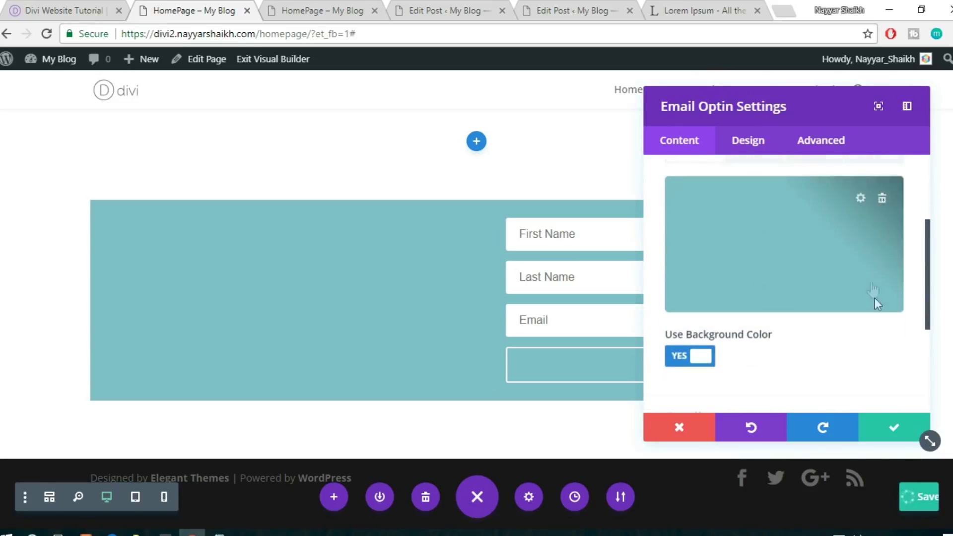
left_click(860, 196)
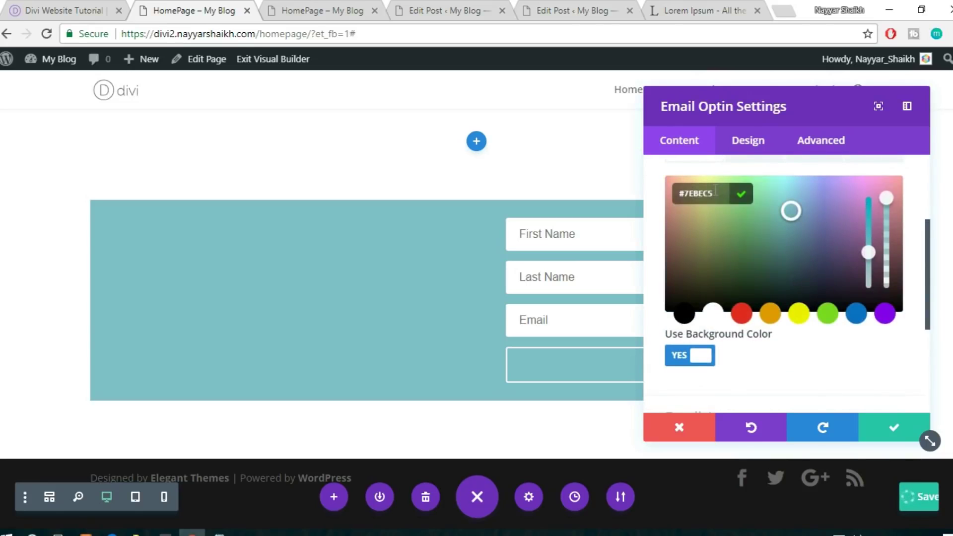
double_click(686, 193)
type("ff")
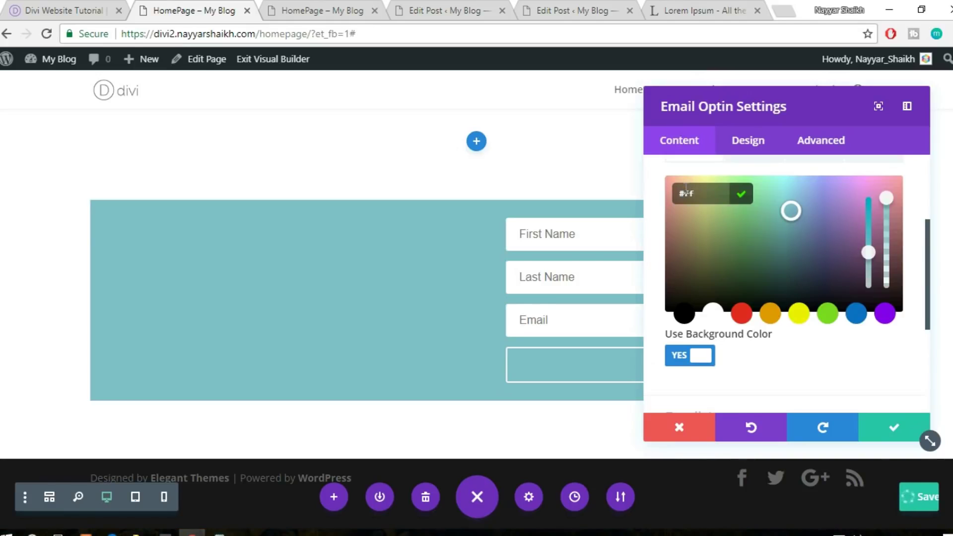
type("3f")
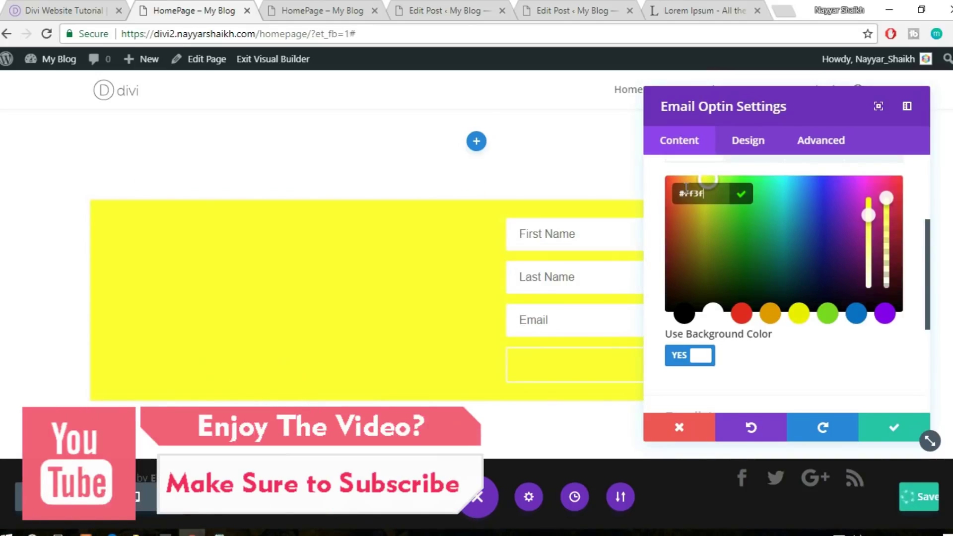
type("56")
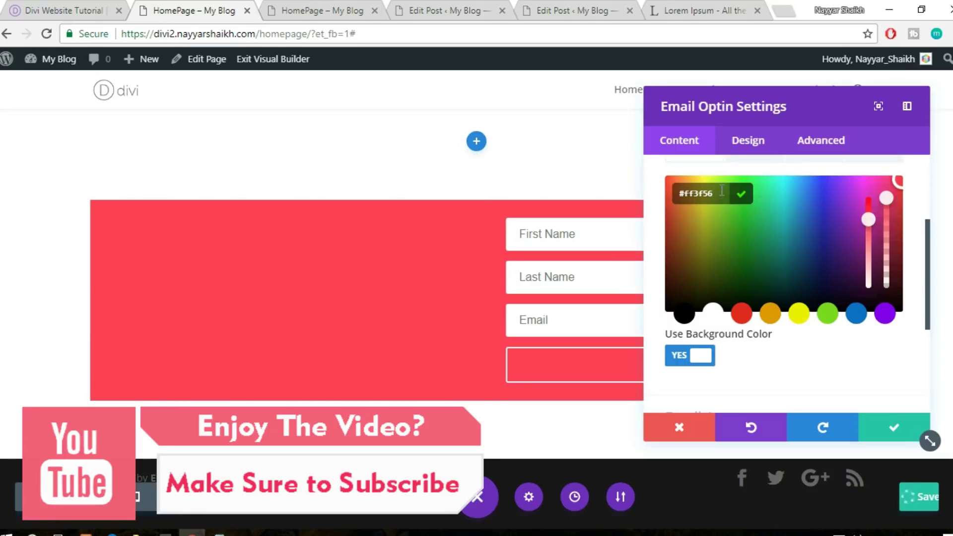
left_click(898, 427)
left_click(896, 427)
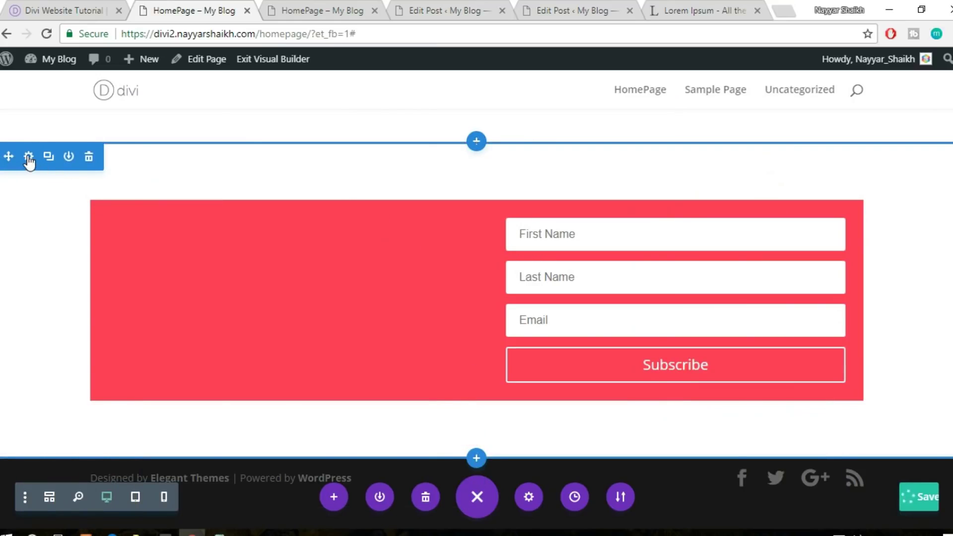
Set the section's background colour to #ff3f56 by pasting the hex value, then save
left_click(27, 156)
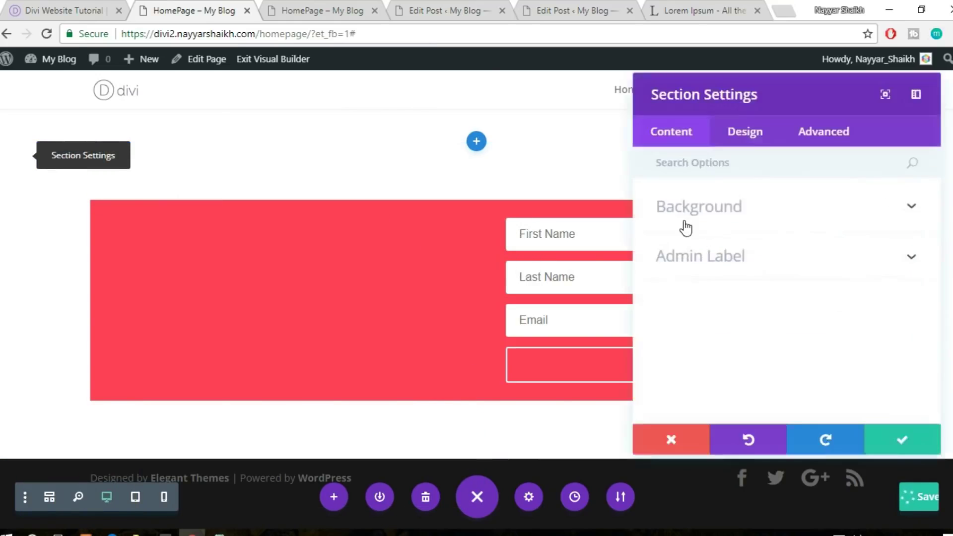
left_click(722, 213)
scroll(795, 367, "down", 2)
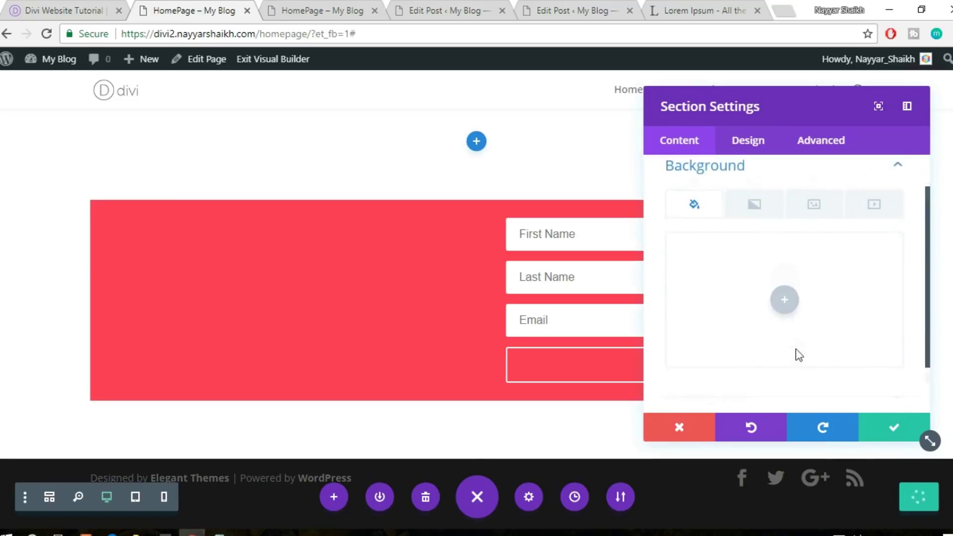
left_click(785, 278)
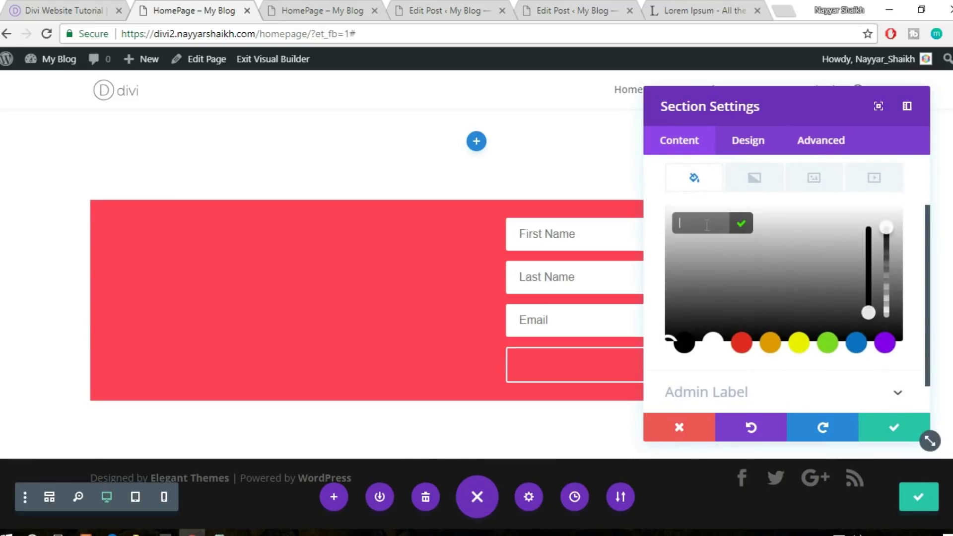
type("#ff3f56")
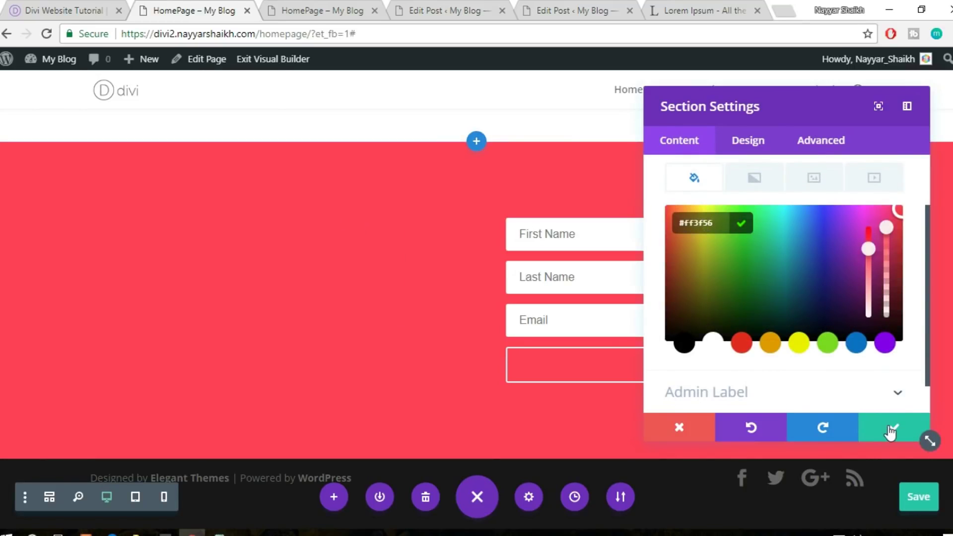
left_click(890, 432)
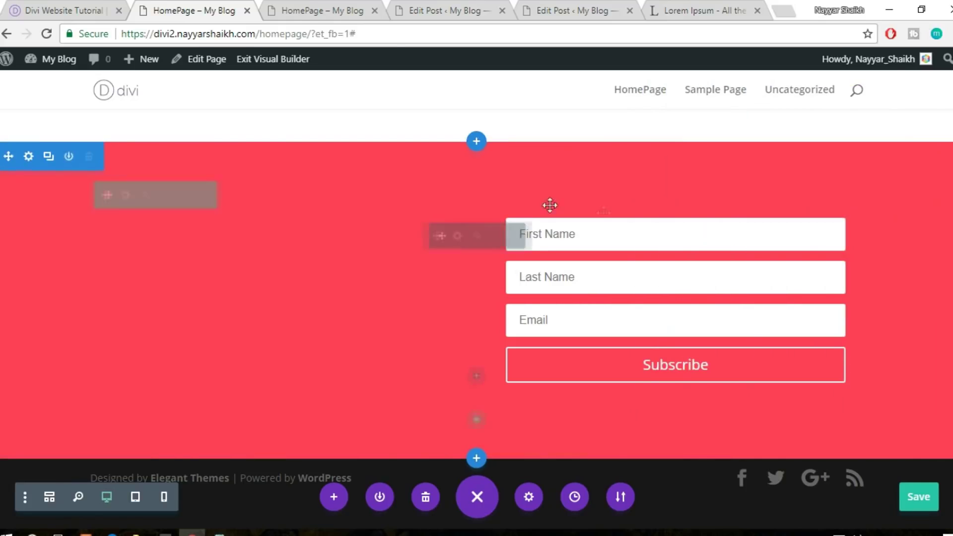
Copy 'Get Best Fitness Tips and Tricks!' from the reference page into the opt-in content as Heading 2
left_click(458, 241)
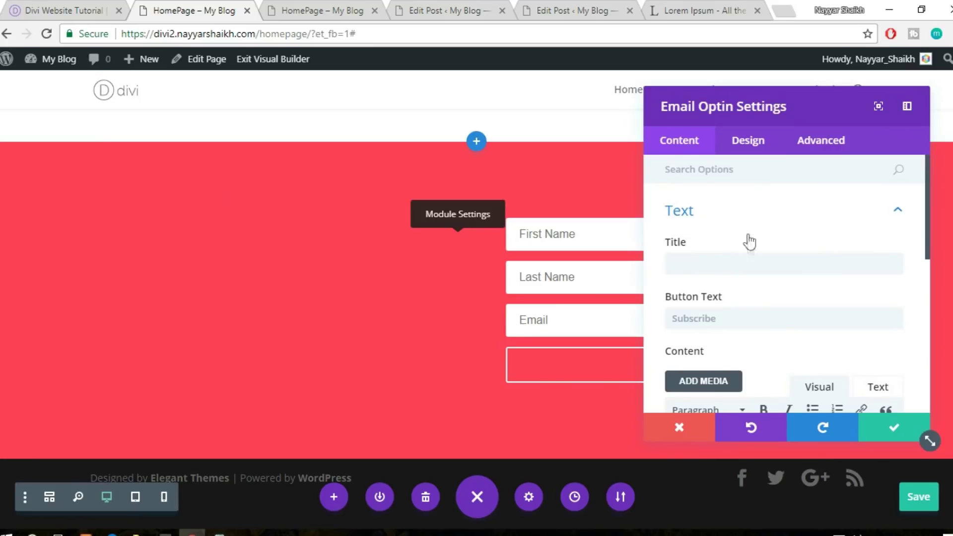
left_click(65, 8)
mouse_move(208, 211)
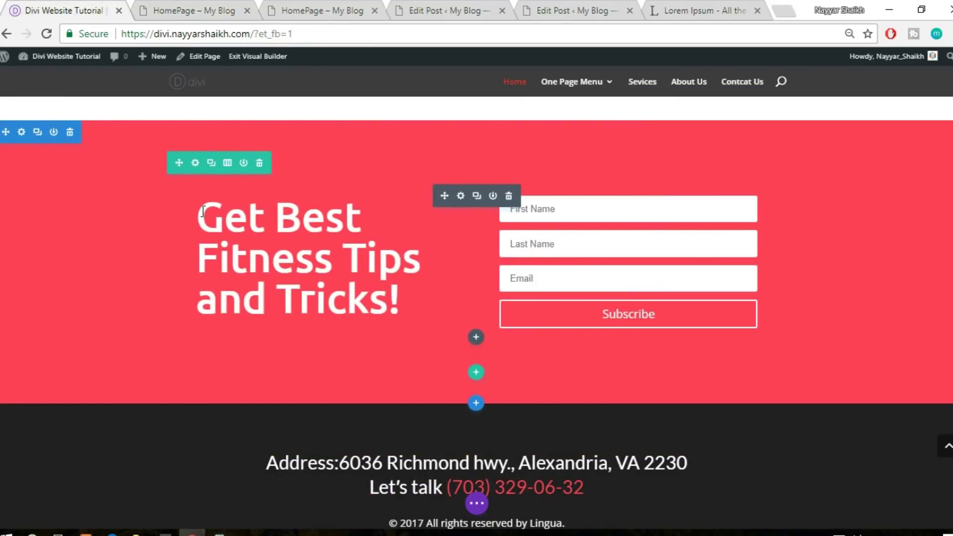
left_click_drag(203, 212, 339, 279)
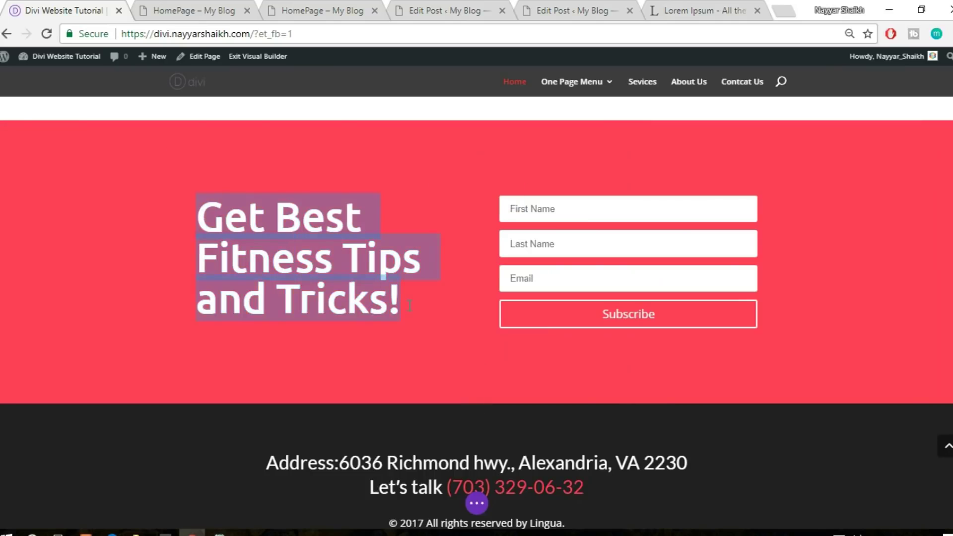
left_click(165, 7)
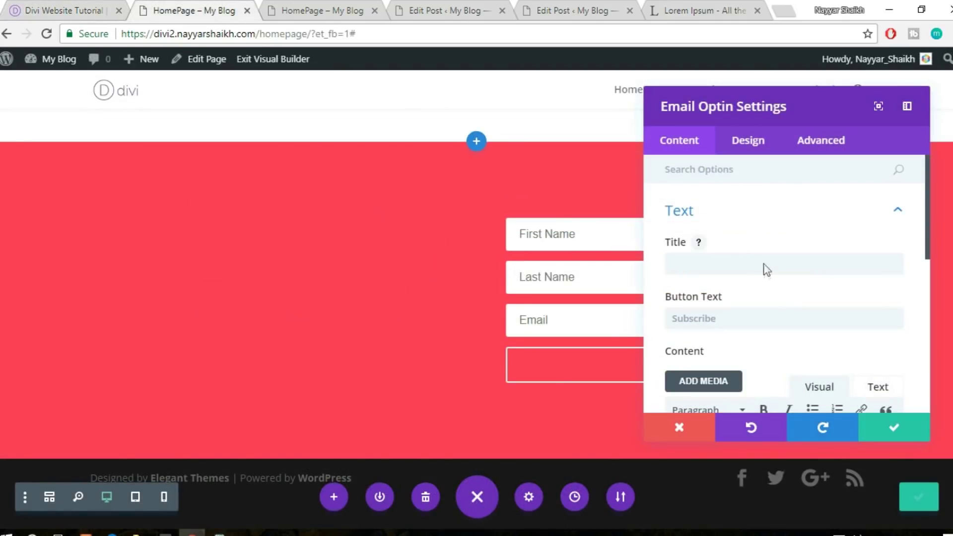
scroll(757, 263, "down", 4)
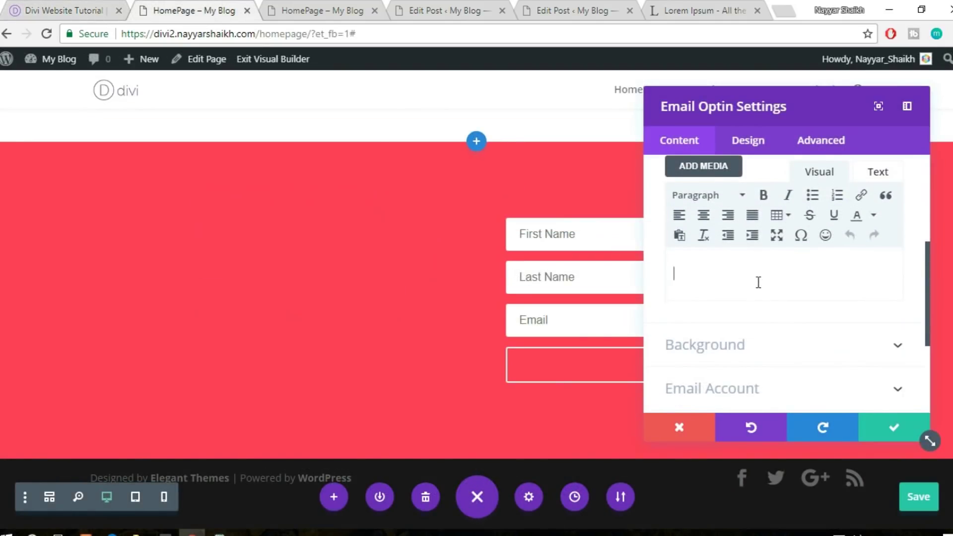
type("Get Best Fitness Tips and Tricks!")
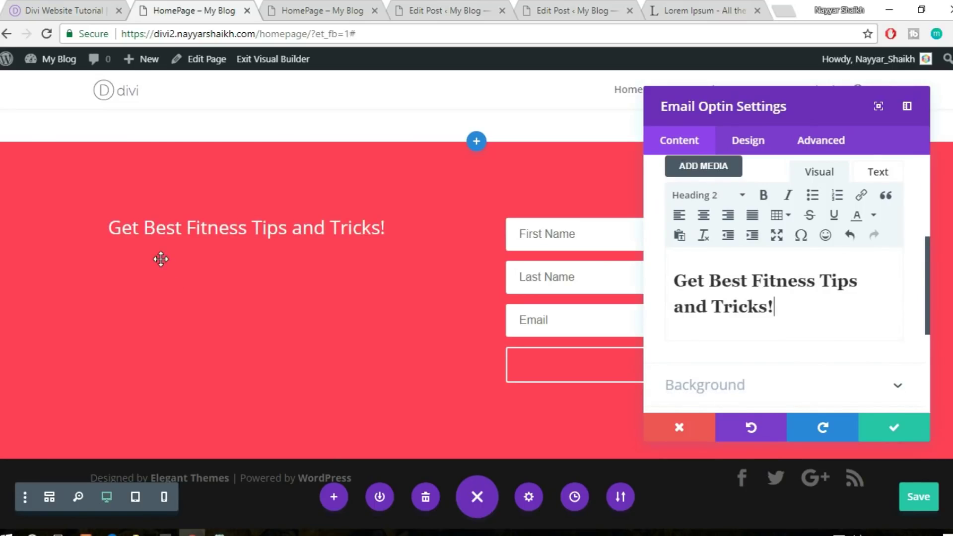
scroll(769, 273, "down", 3)
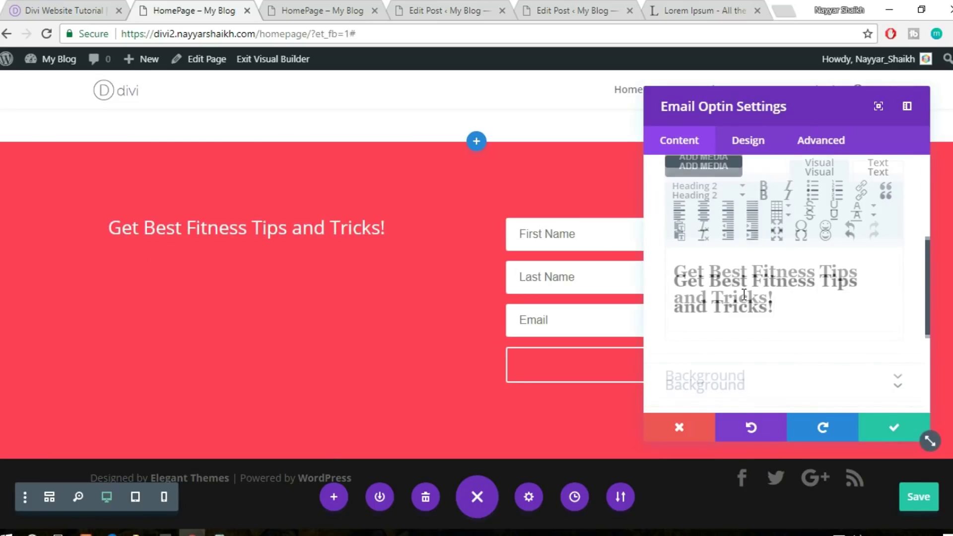
Set the opt-in's body font to Ubuntu, keeping body text size at 14
left_click(748, 146)
scroll(770, 311, "down", 2)
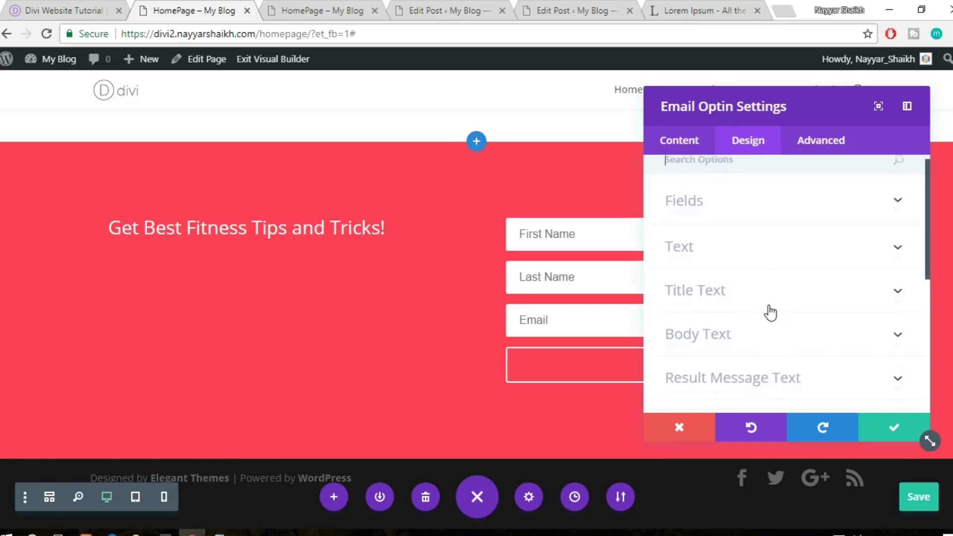
left_click(742, 278)
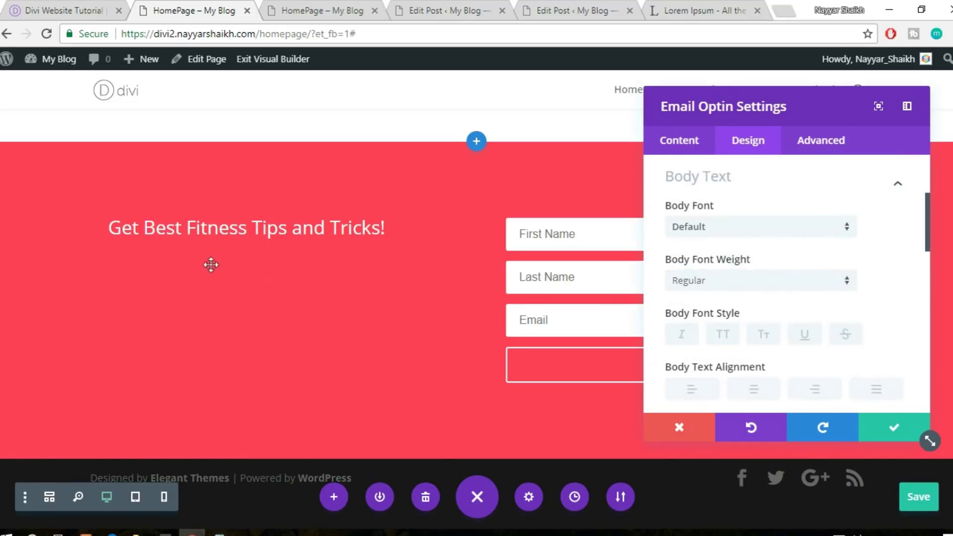
left_click(724, 243)
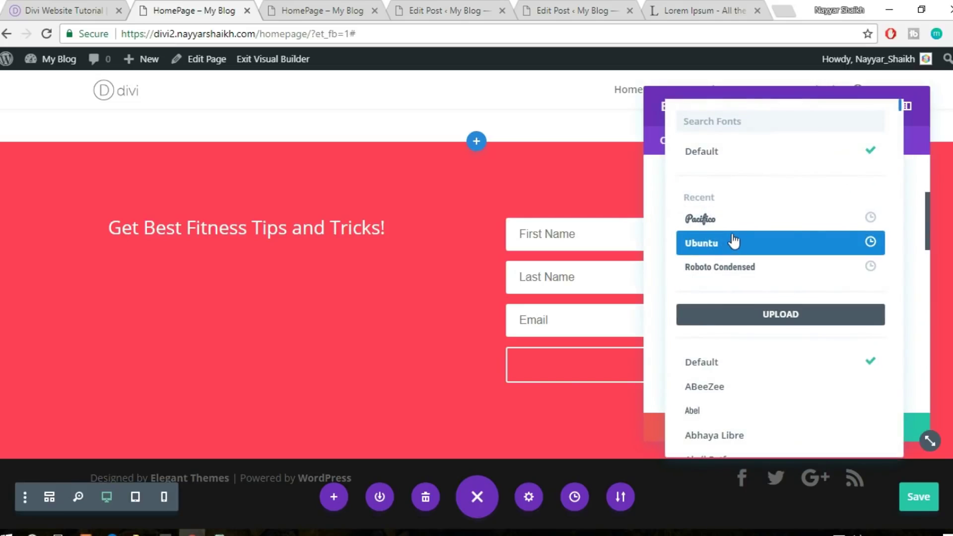
left_click(733, 243)
scroll(847, 260, "down", 3)
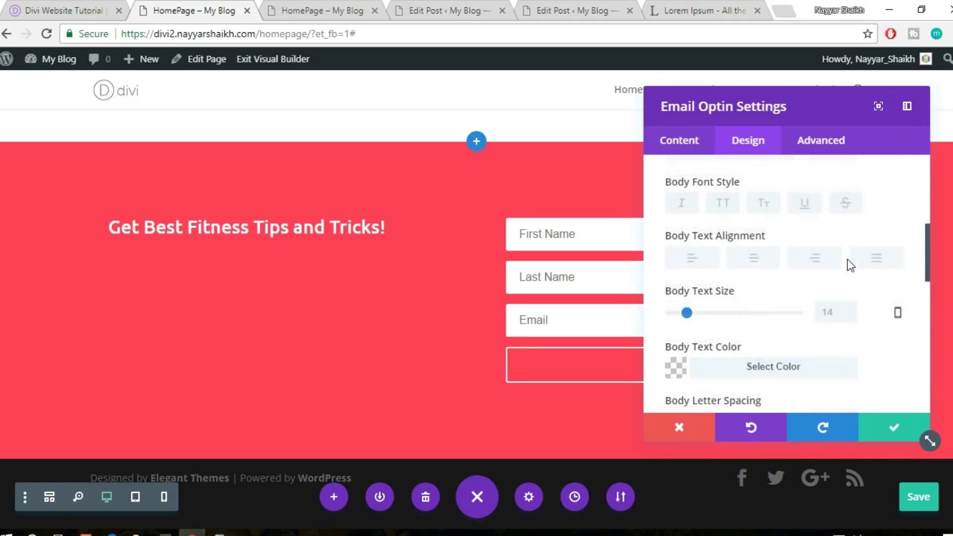
left_click_drag(689, 306, 724, 307)
left_click(874, 308)
scroll(809, 290, "up", 1)
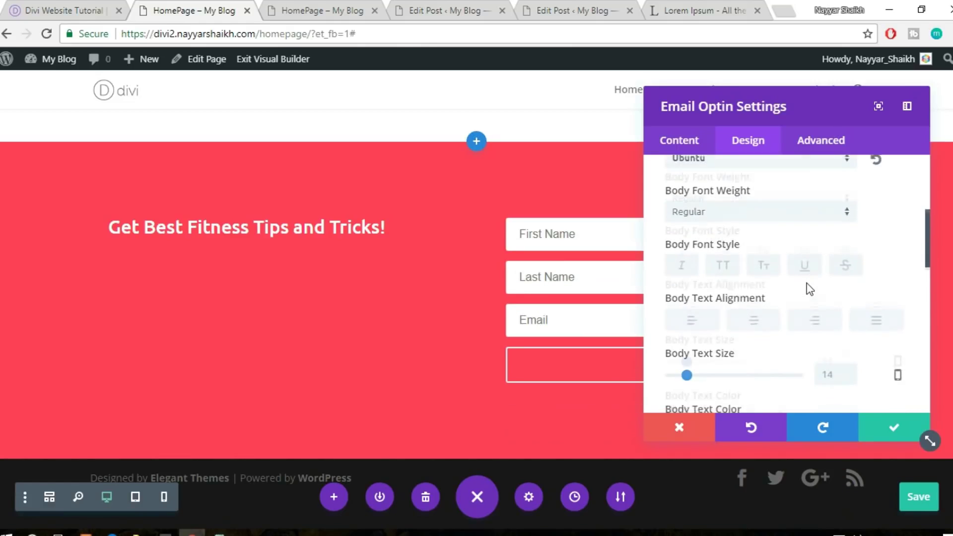
scroll(810, 290, "down", 4)
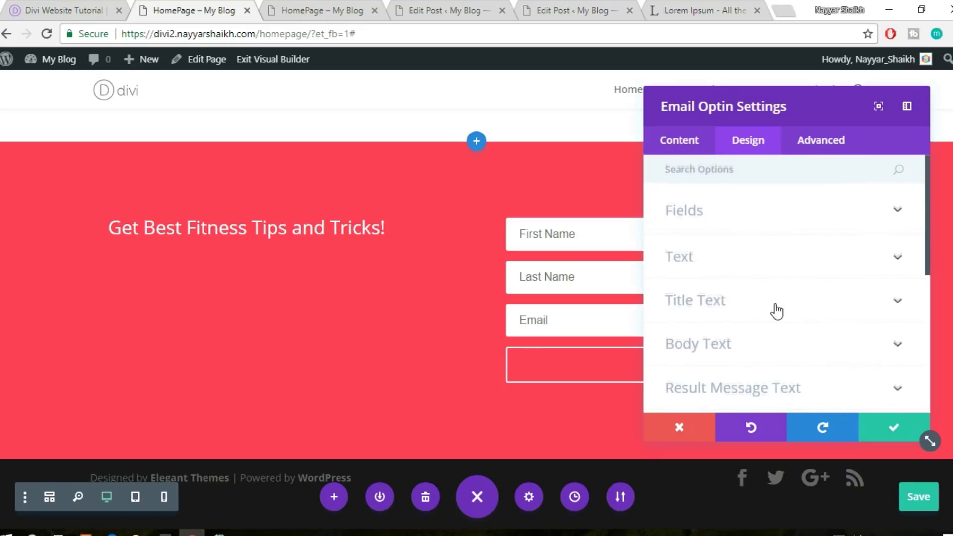
scroll(776, 304, "down", 3)
scroll(778, 312, "up", 1)
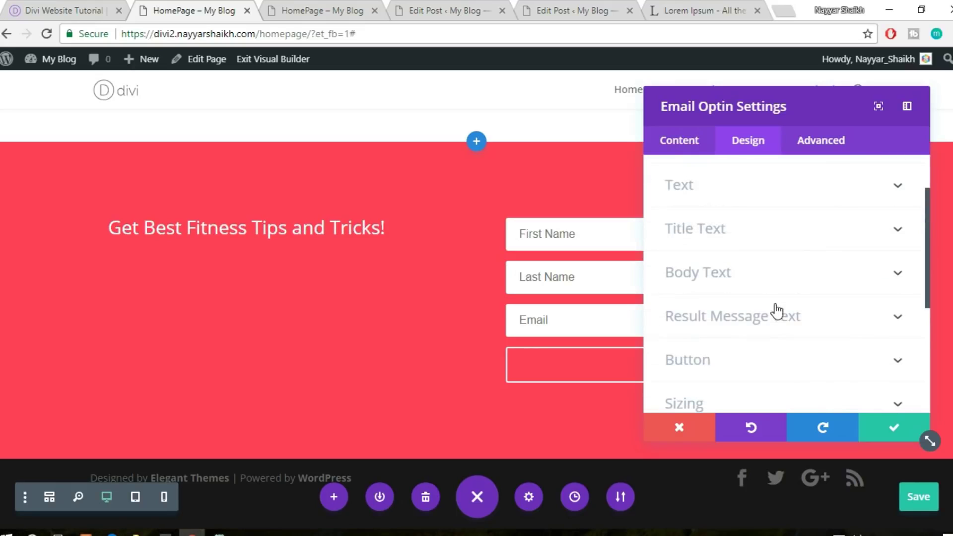
Set the title font to Ubuntu and enlarge the title text size to 70px
left_click(745, 240)
scroll(889, 273, "down", 1)
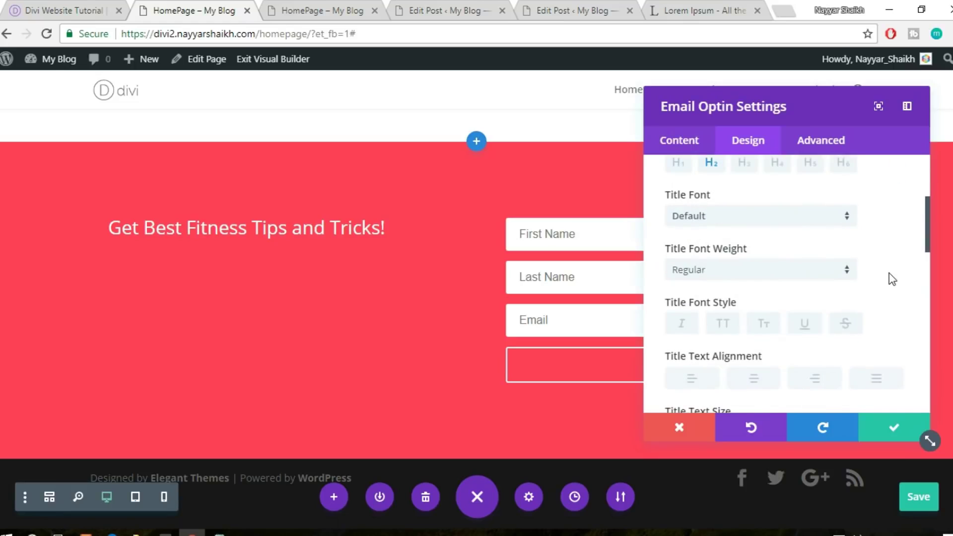
left_click(734, 219)
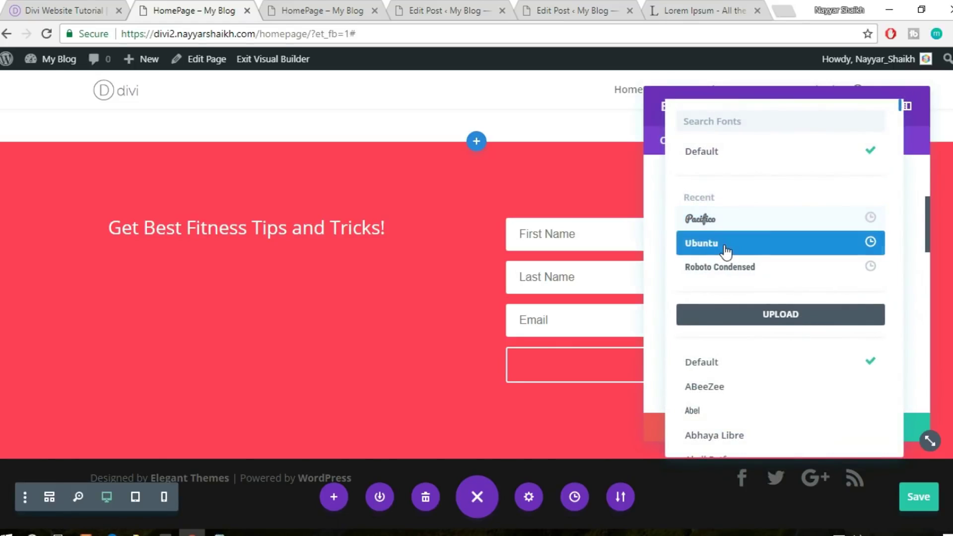
left_click(725, 250)
scroll(913, 275, "down", 2)
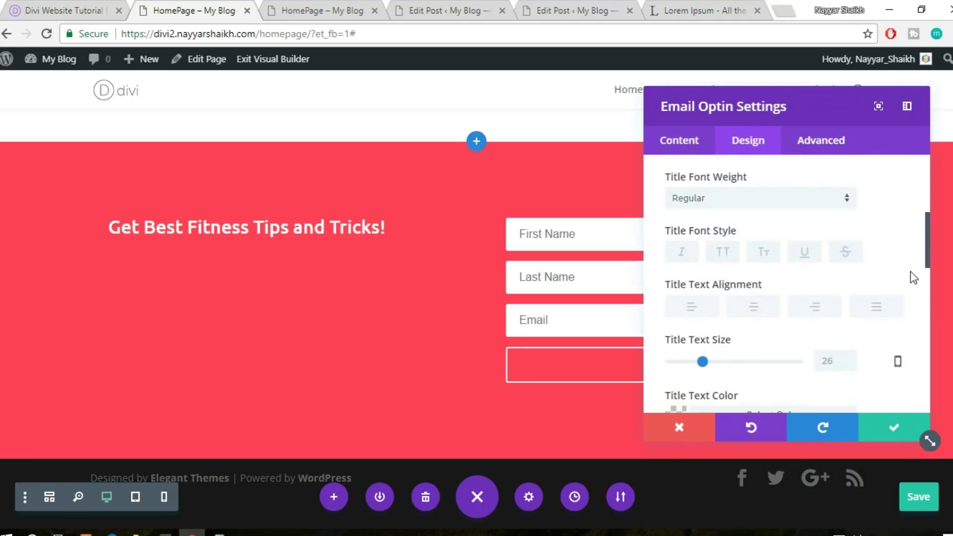
left_click_drag(702, 290, 761, 300)
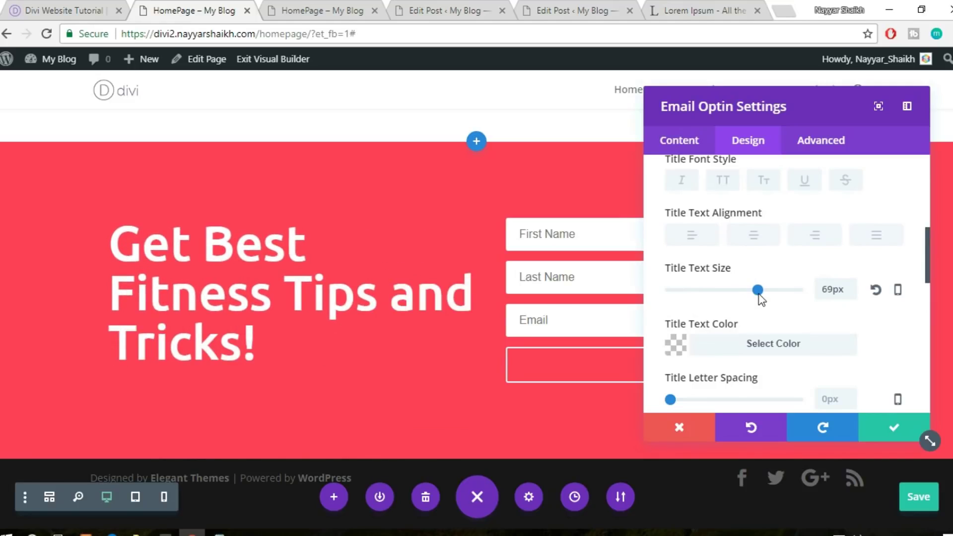
left_click_drag(761, 300, 763, 300)
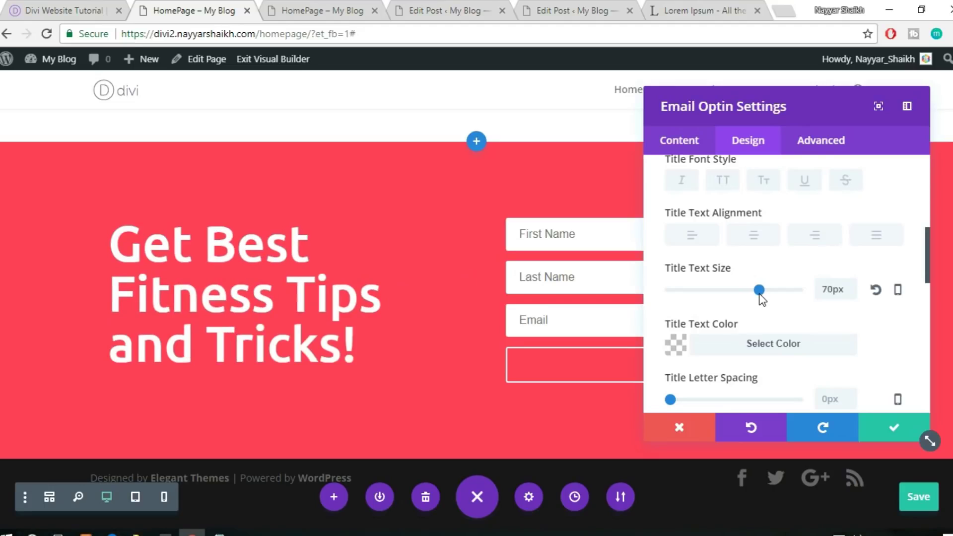
scroll(872, 349, "down", 2)
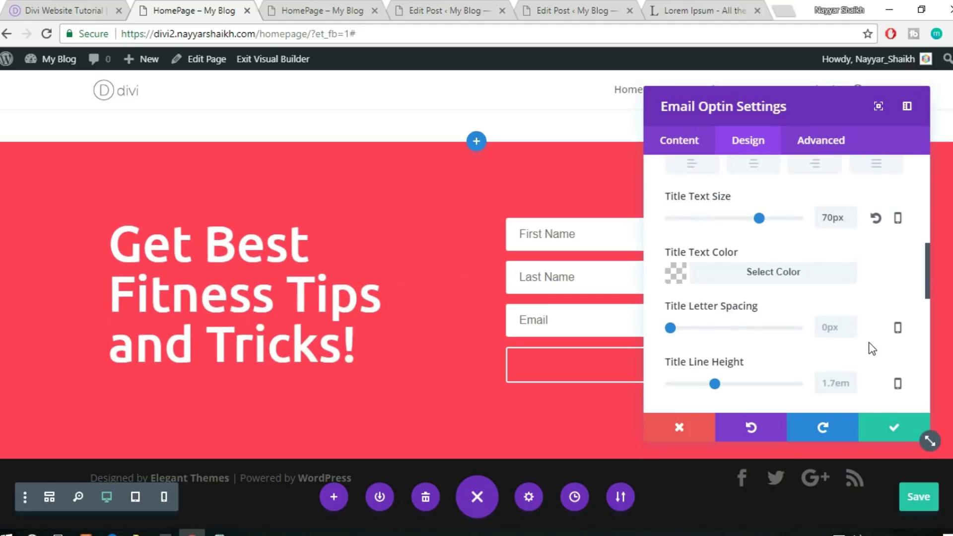
scroll(879, 342, "down", 10)
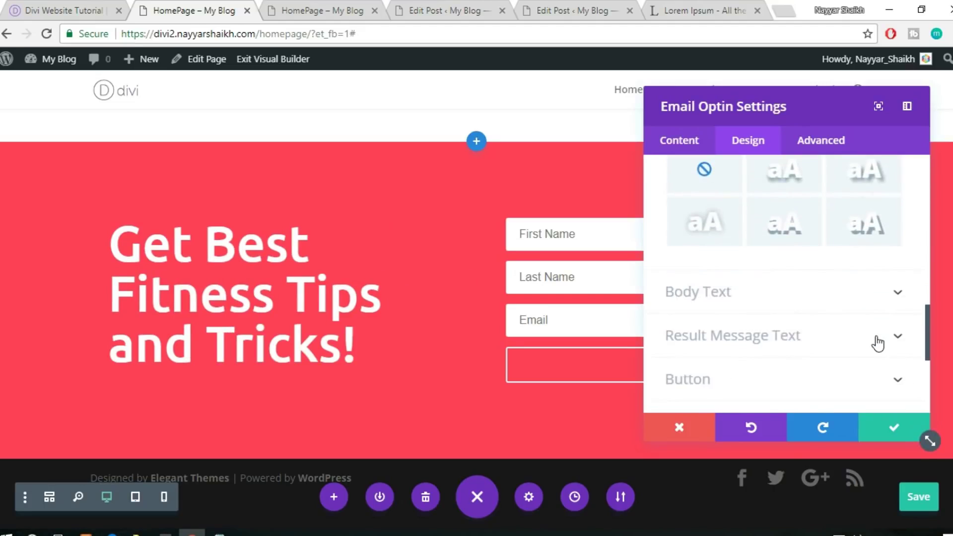
scroll(873, 340, "up", 8)
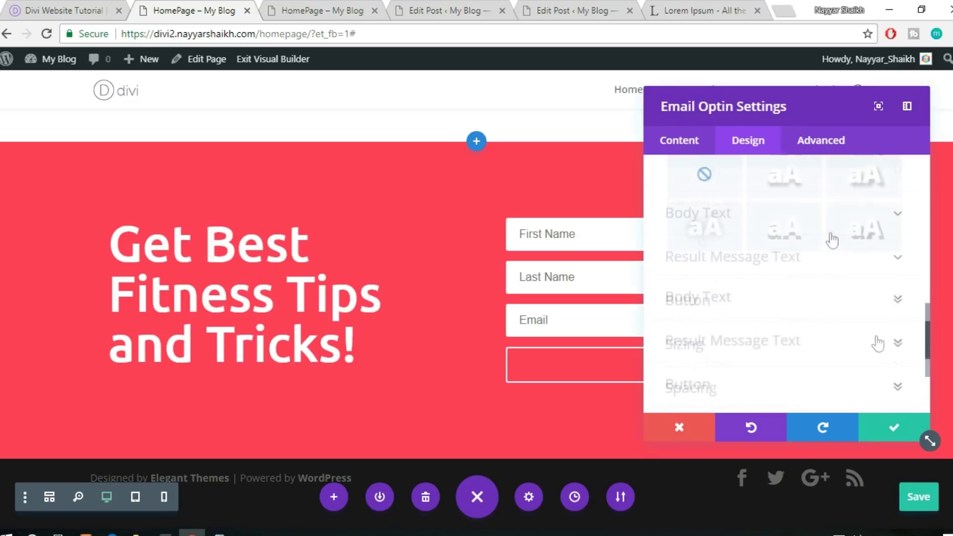
Confirm the Email Account uses MailChimp with no list chosen, then save the opt-in settings
left_click(705, 141)
scroll(830, 231, "down", 2)
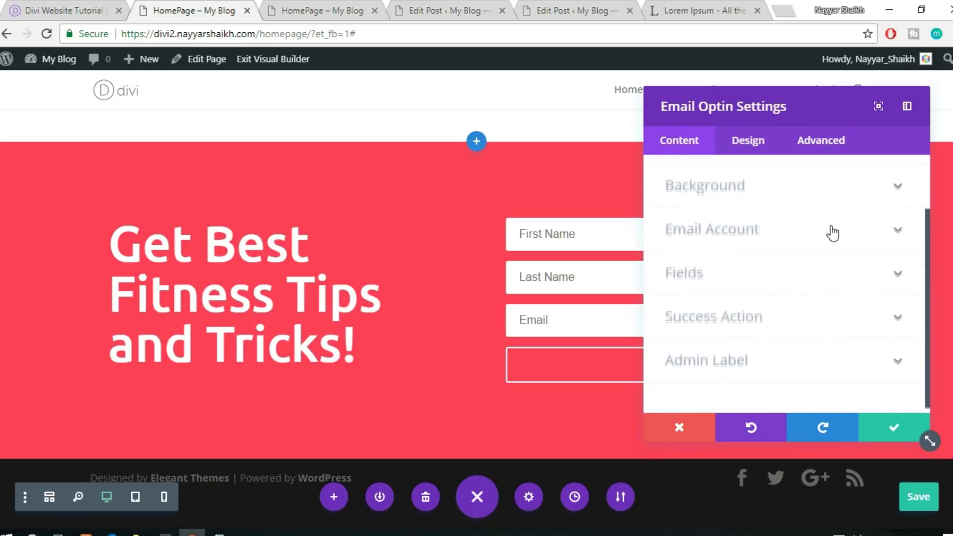
left_click(740, 235)
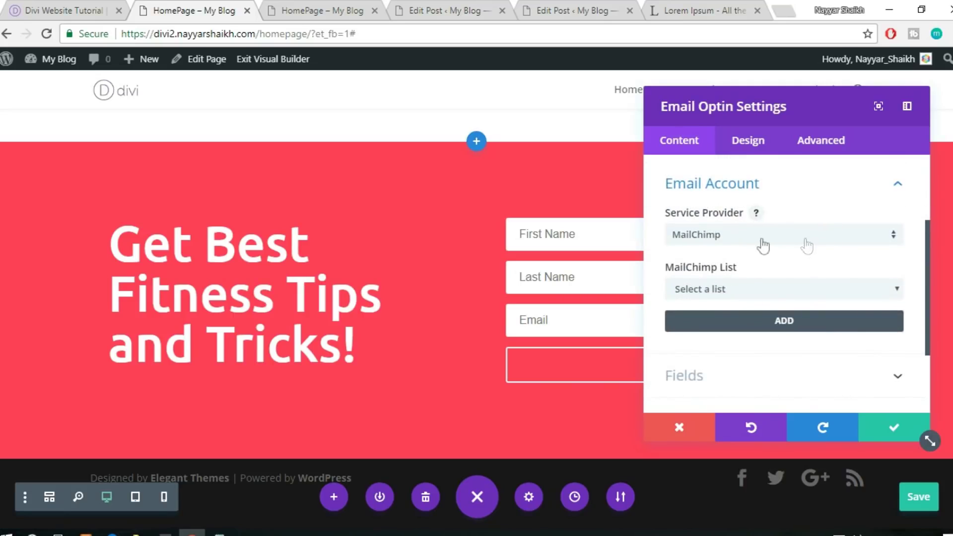
left_click(754, 288)
left_click(745, 307)
left_click(888, 427)
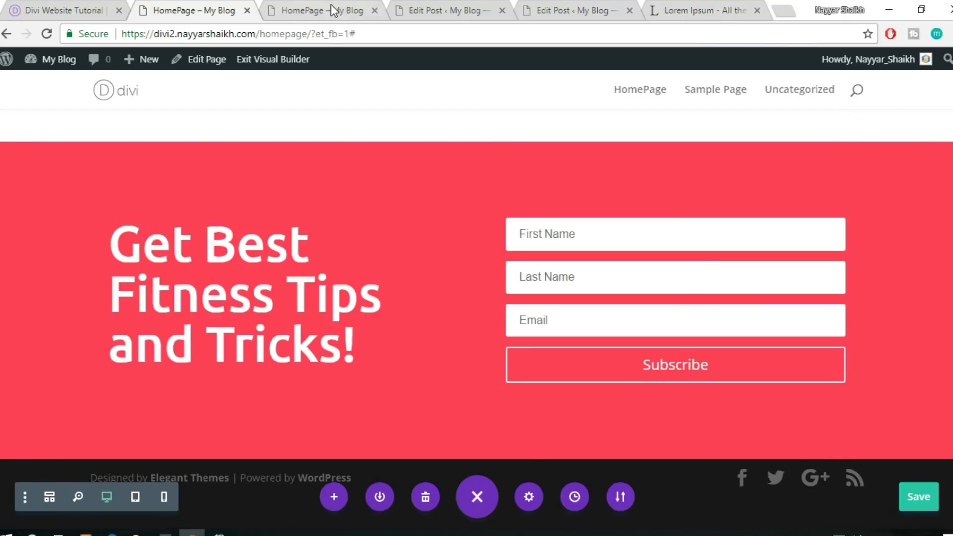
left_click(426, 6)
Close the two post-editing tabs and the Lorem Ipsum tab
left_click(502, 10)
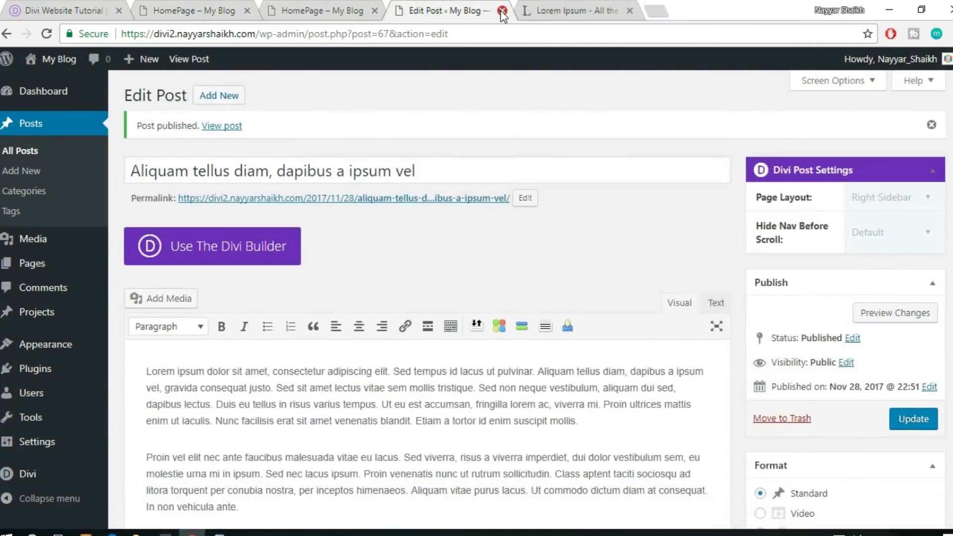
left_click(501, 10)
left_click(502, 10)
Load mailchimp.com in a new browser tab and go to its Log In page
key("ctrl+t")
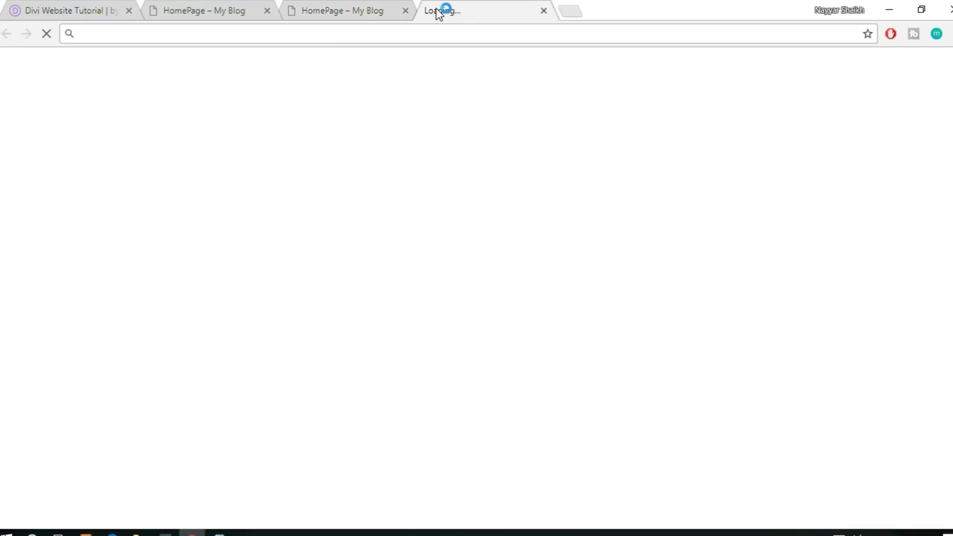
type("mailchi")
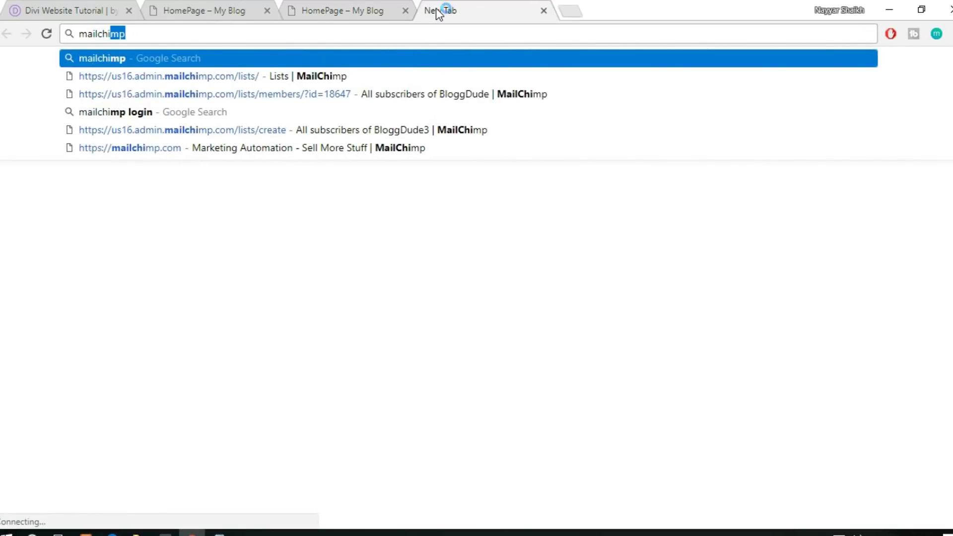
type("mp")
key("Down")
key("Down")
key("Down")
key("Return")
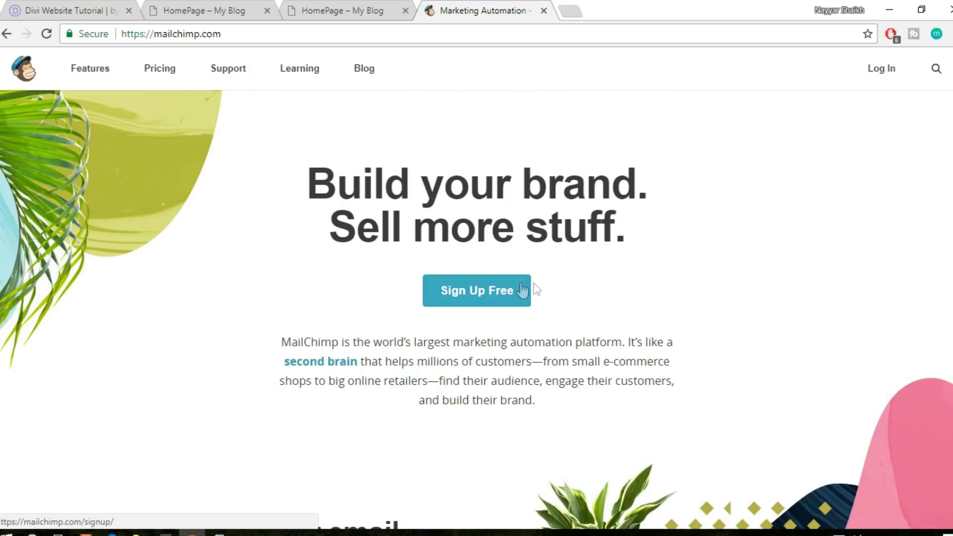
left_click(883, 73)
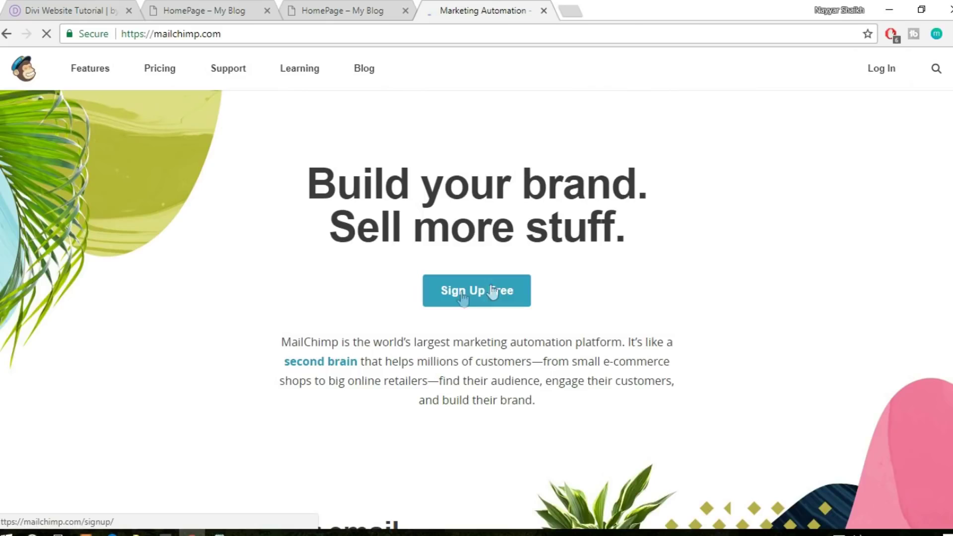
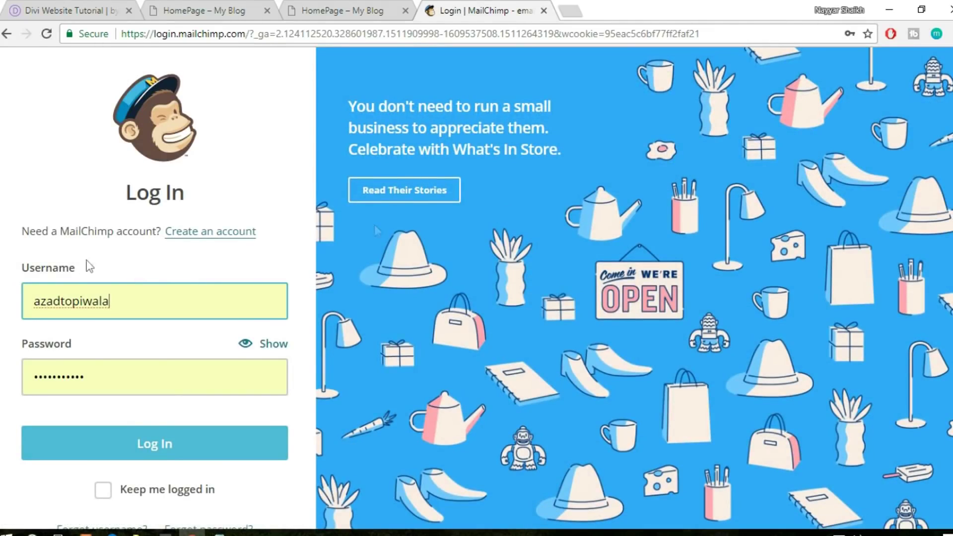
Log into MailChimp with the other saved account and open Lists (List3, List2, list1)
left_click(155, 299)
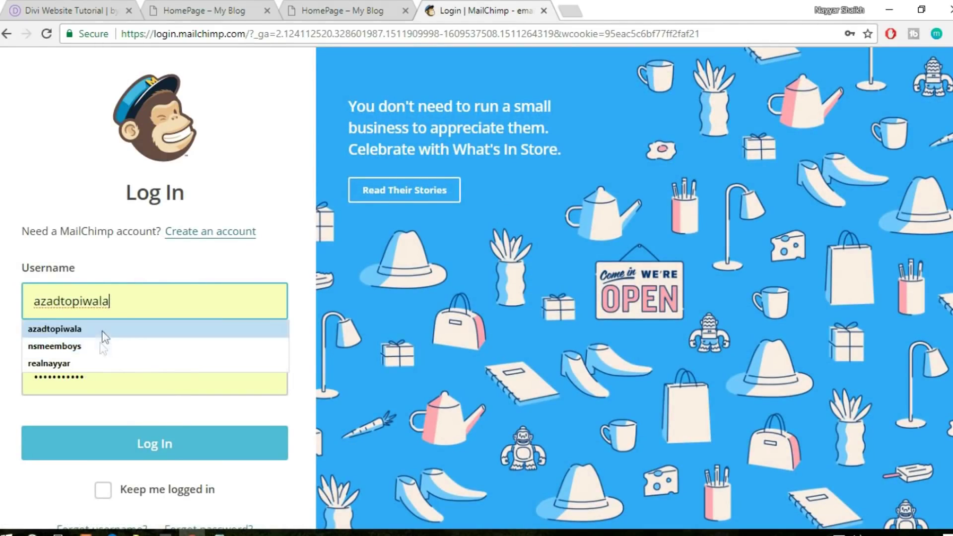
left_click(96, 365)
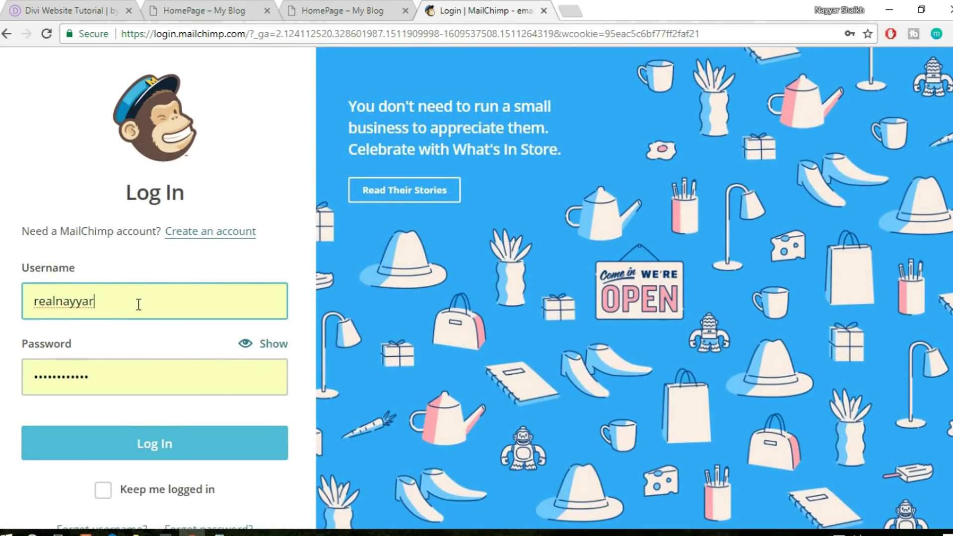
left_click(147, 444)
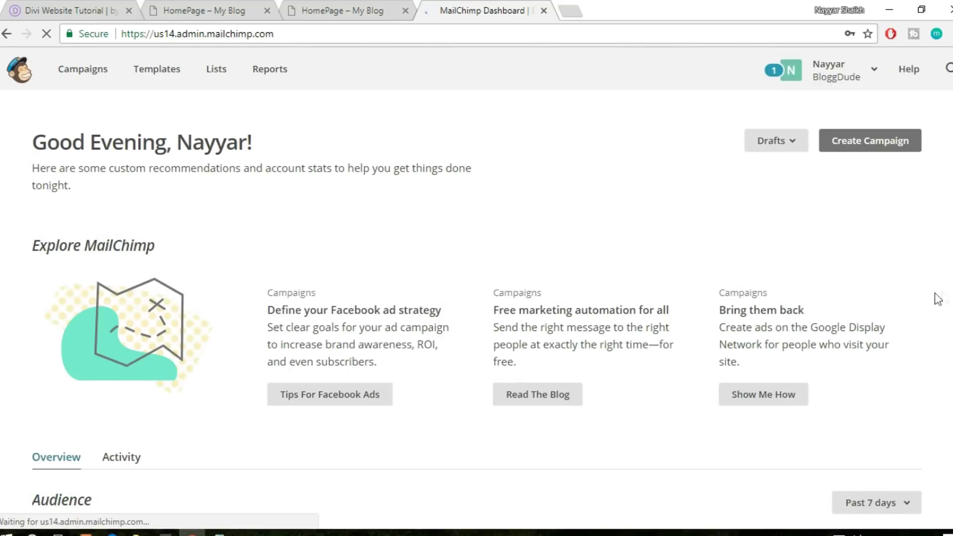
scroll(934, 302, "down", 7)
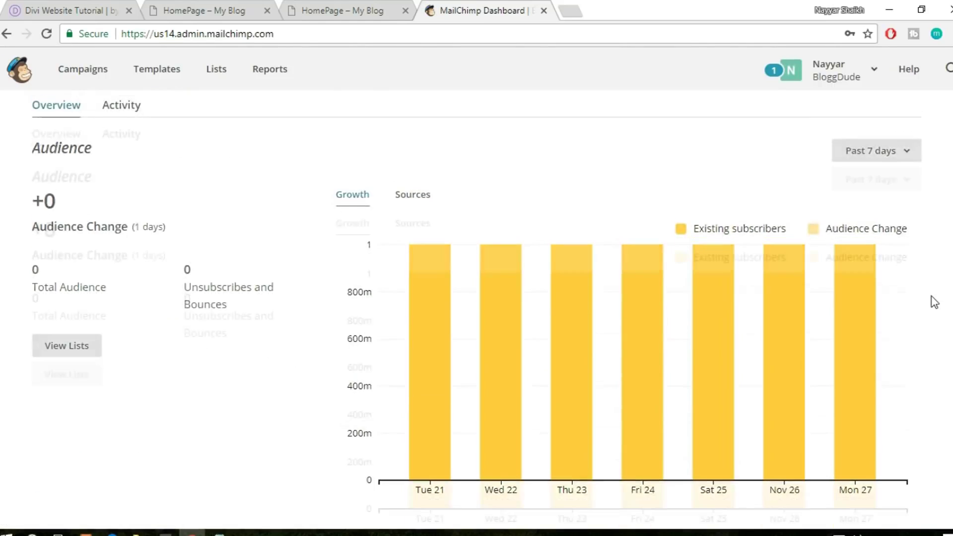
scroll(934, 301, "up", 7)
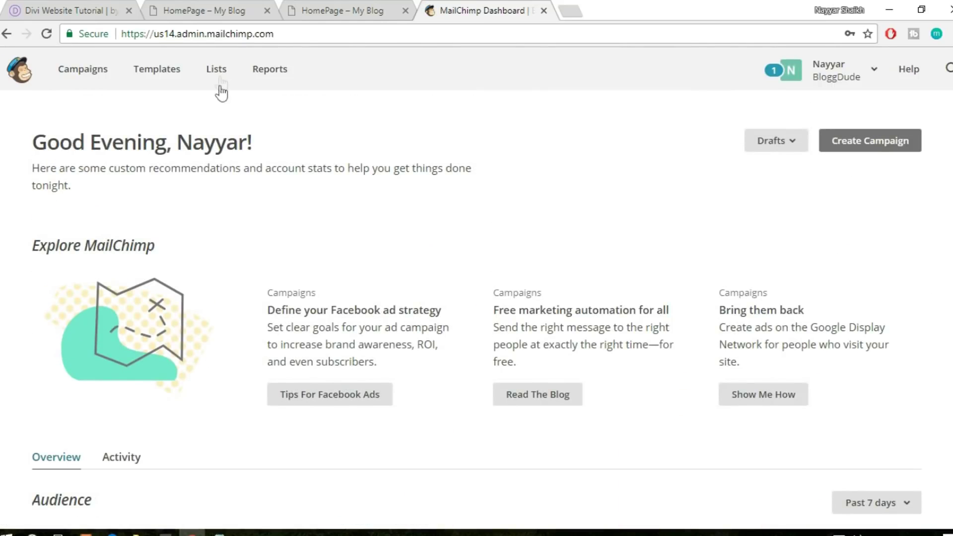
left_click(222, 82)
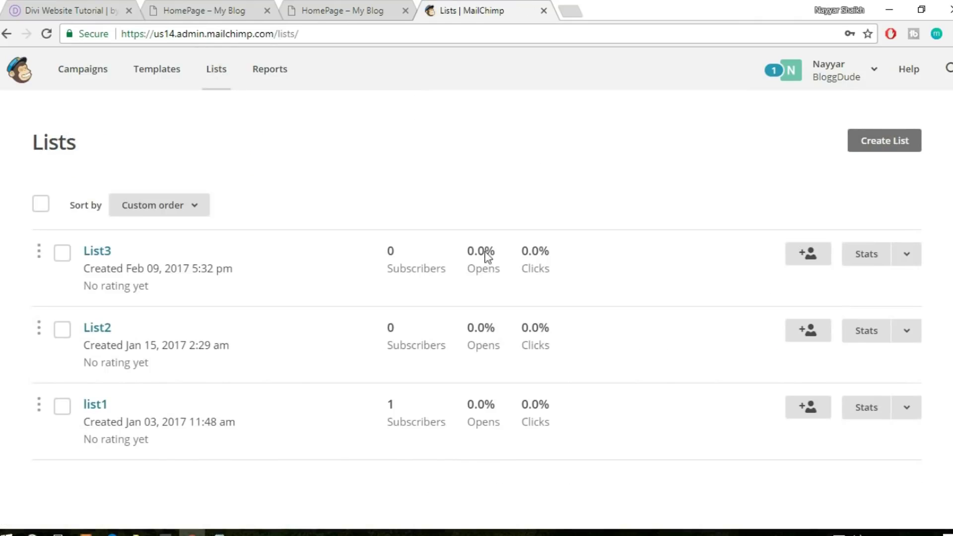
Start a brand new MailChimp list and enter its list name
left_click(899, 158)
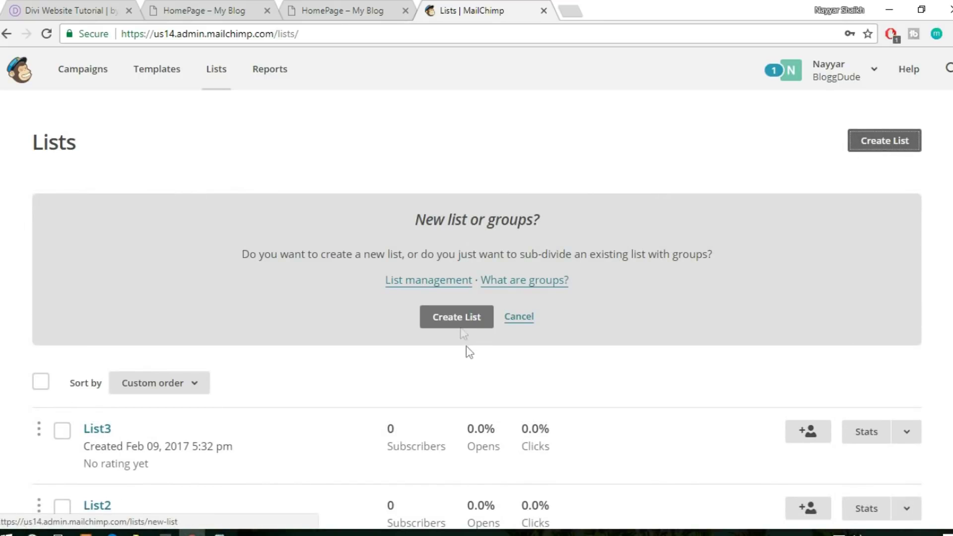
left_click(461, 321)
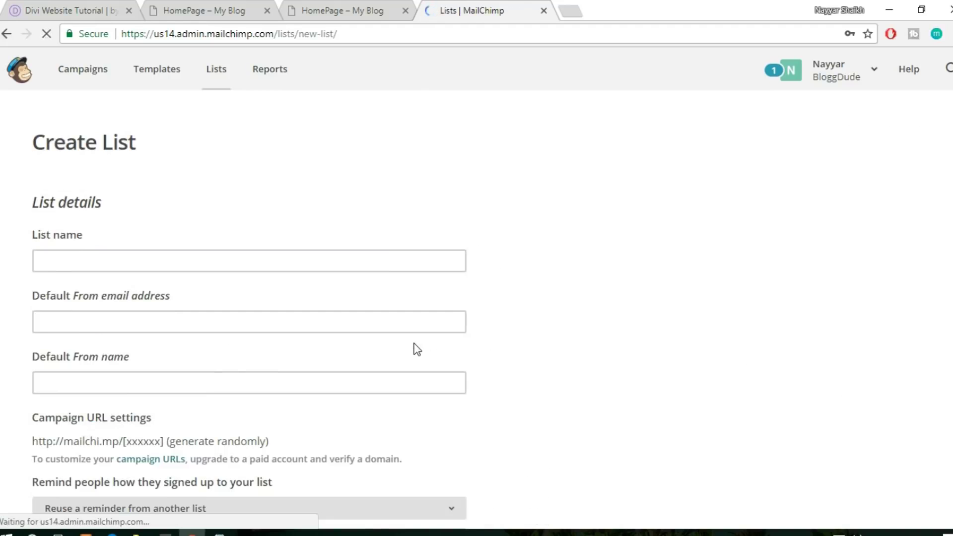
left_click(157, 259)
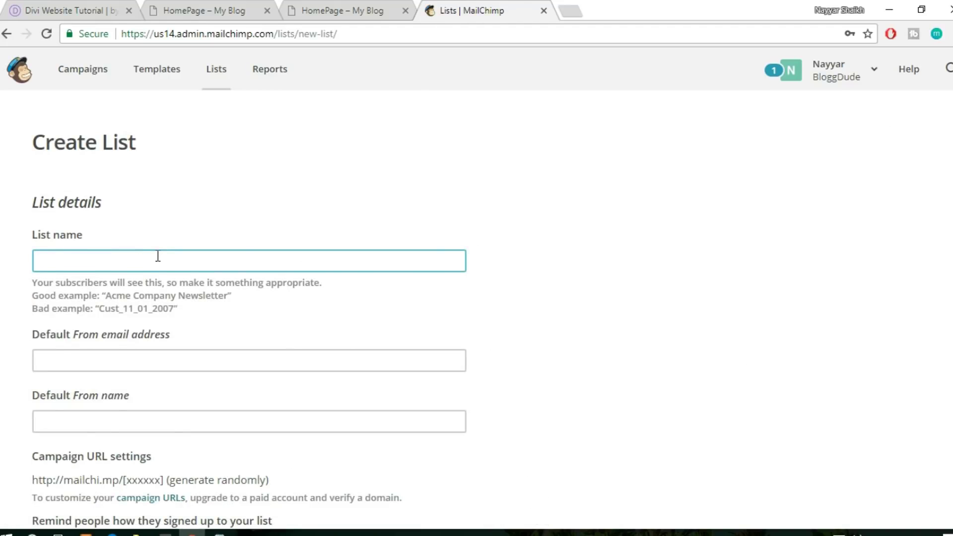
type("Nayy")
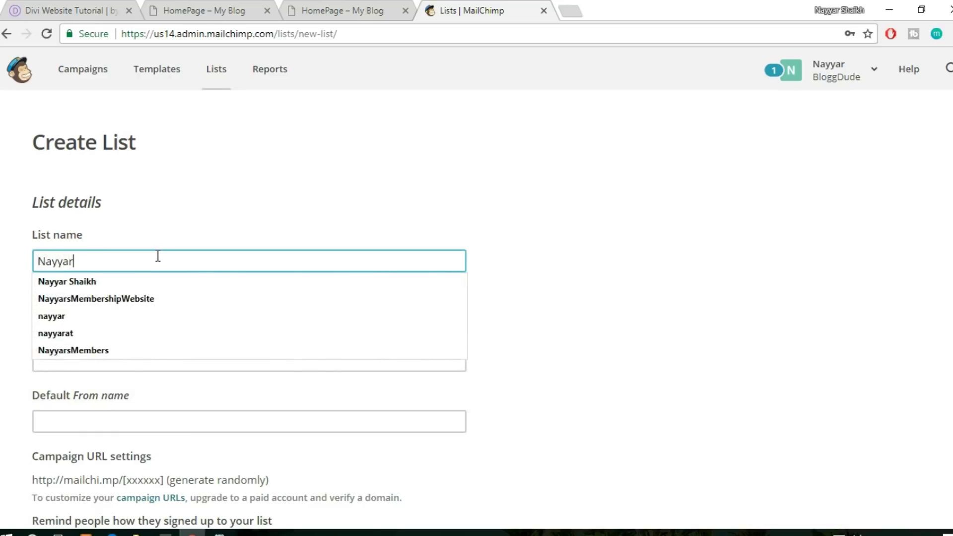
type("ar")
left_click(464, 134)
scroll(566, 237, "down", 1)
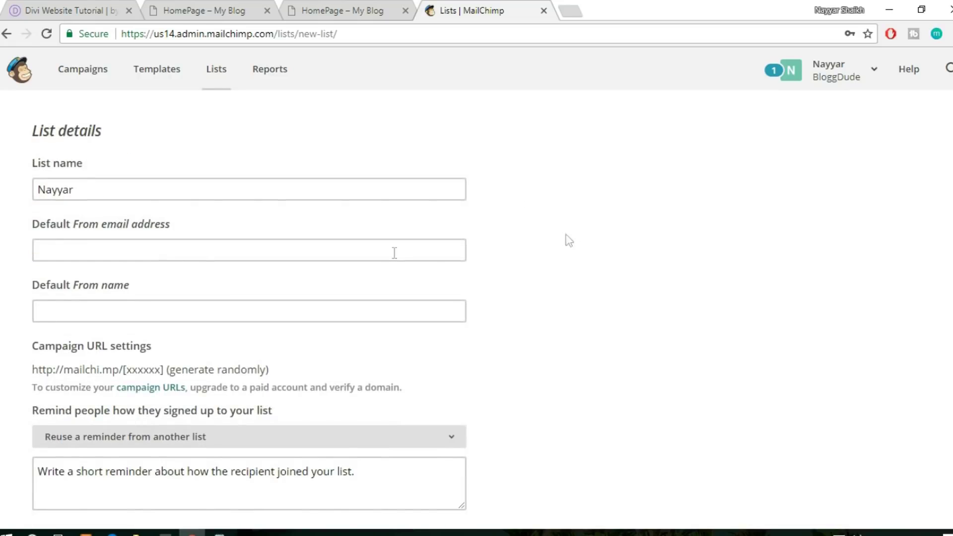
Fill in the default sender email and name, and the reminder 'aasadap ksakfo asjdfiasjf'
left_click(124, 253)
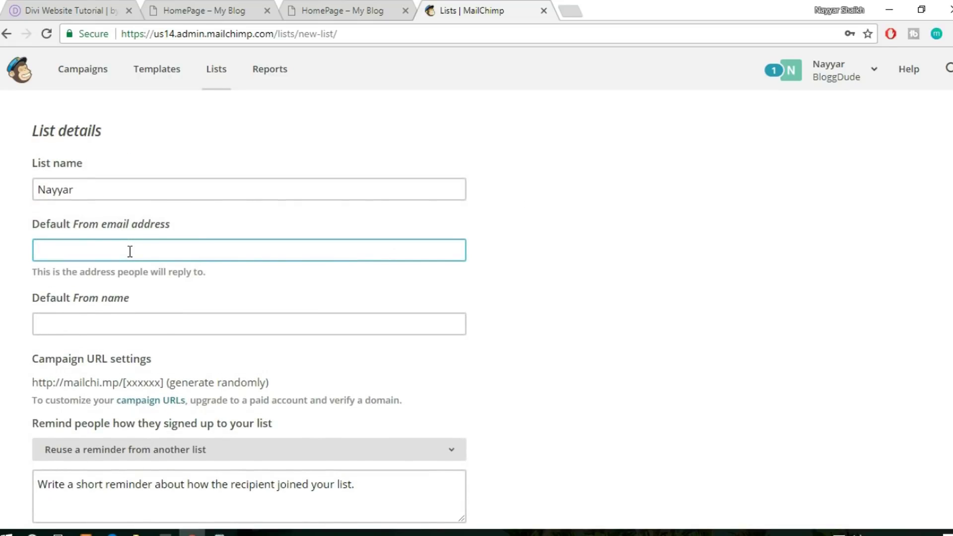
type("re")
left_click(124, 270)
scroll(496, 278, "down", 2)
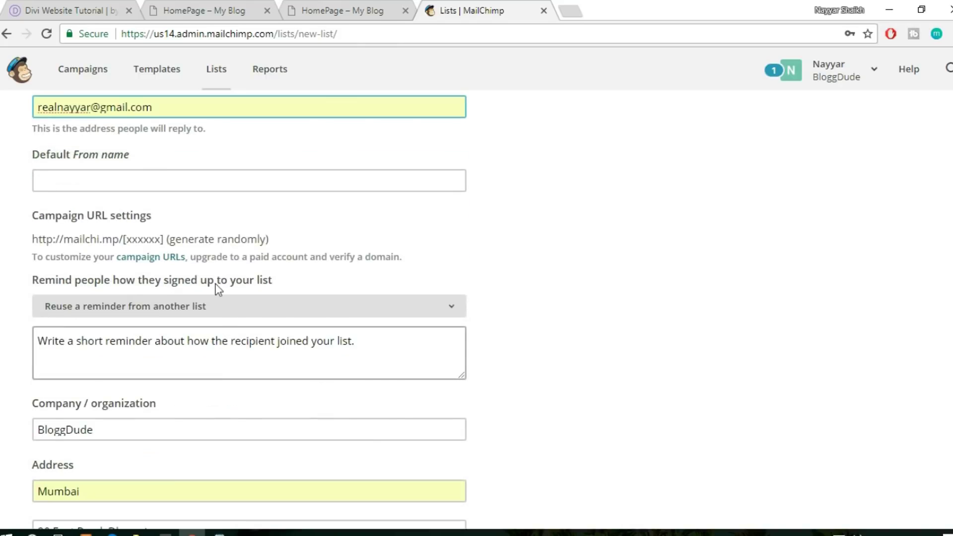
left_click(193, 176)
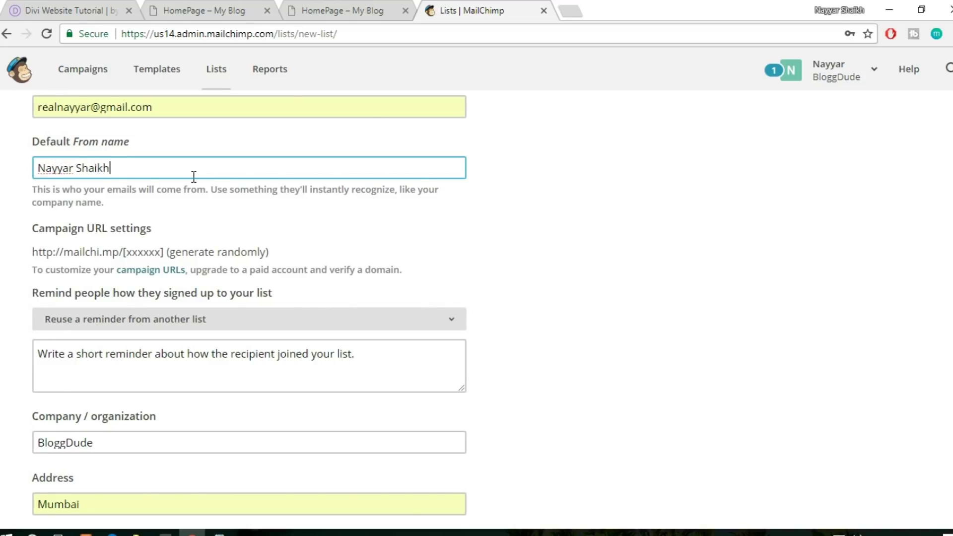
scroll(192, 329, "down", 1)
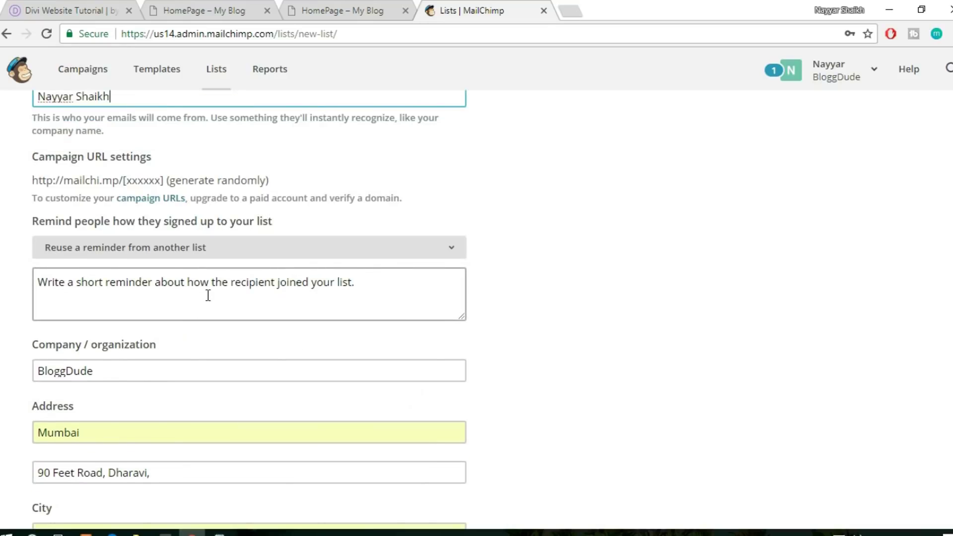
left_click(340, 304)
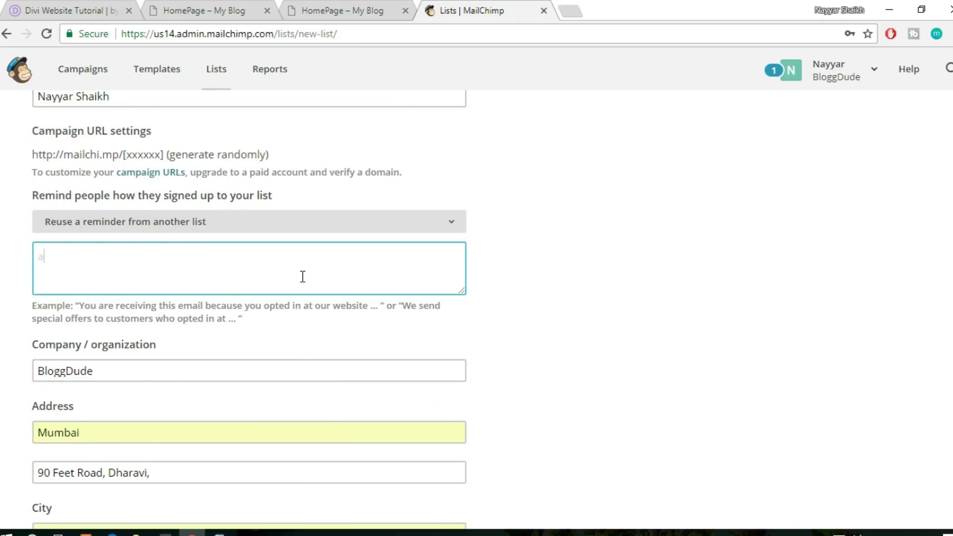
type("aasadap ksakfo asjdfiasjf")
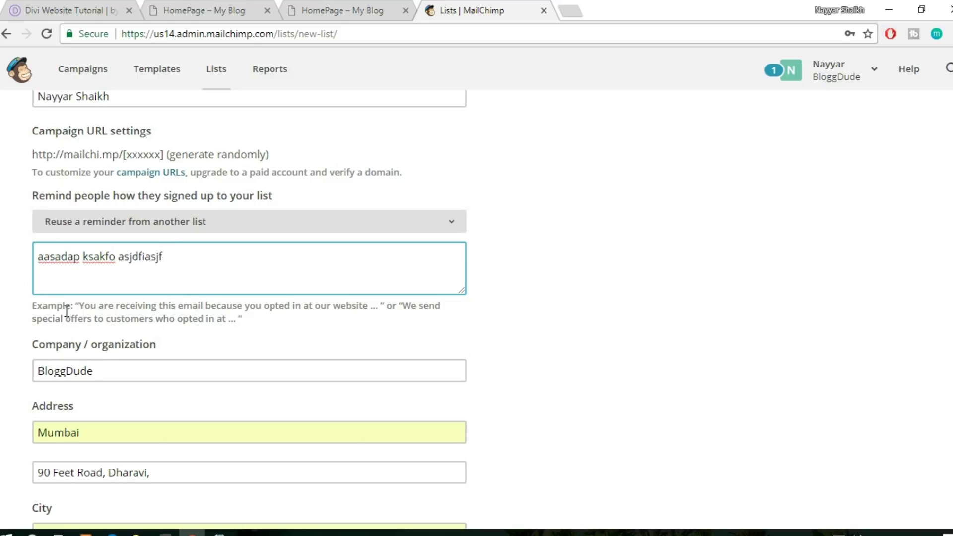
key("ctrl+a")
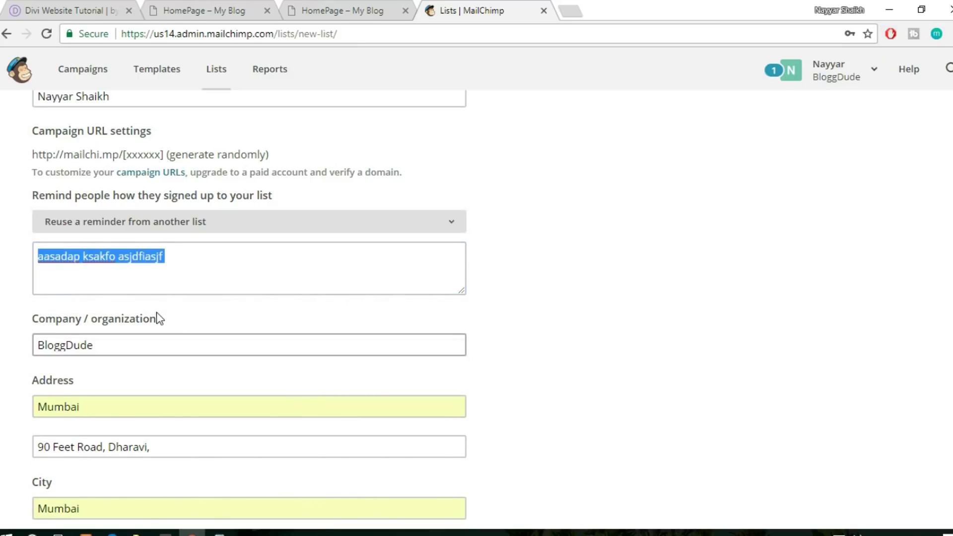
left_click(641, 301)
Turn on the daily summary and one-by-one subscribe and unsubscribe notifications
scroll(641, 301, "down", 3)
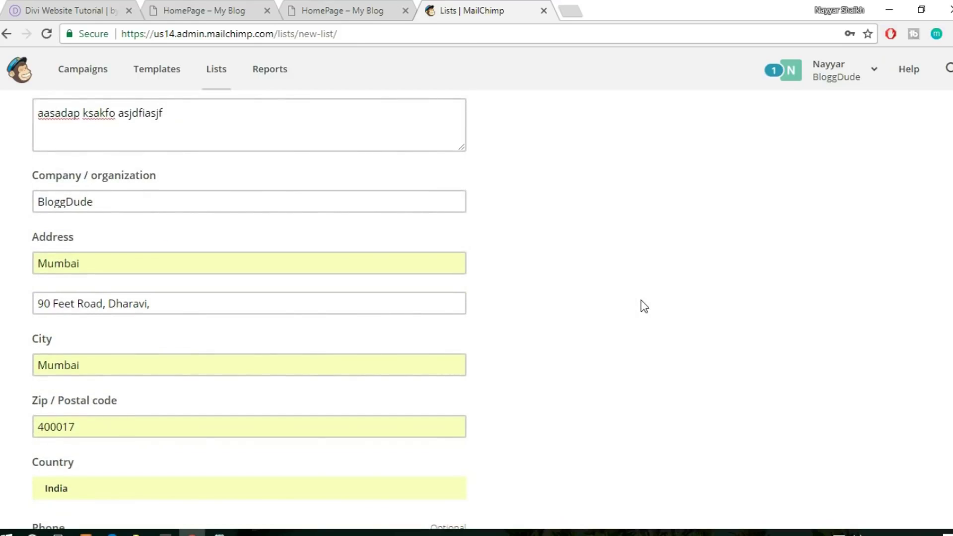
scroll(641, 300, "down", 5)
scroll(185, 298, "down", 4)
scroll(184, 278, "down", 6)
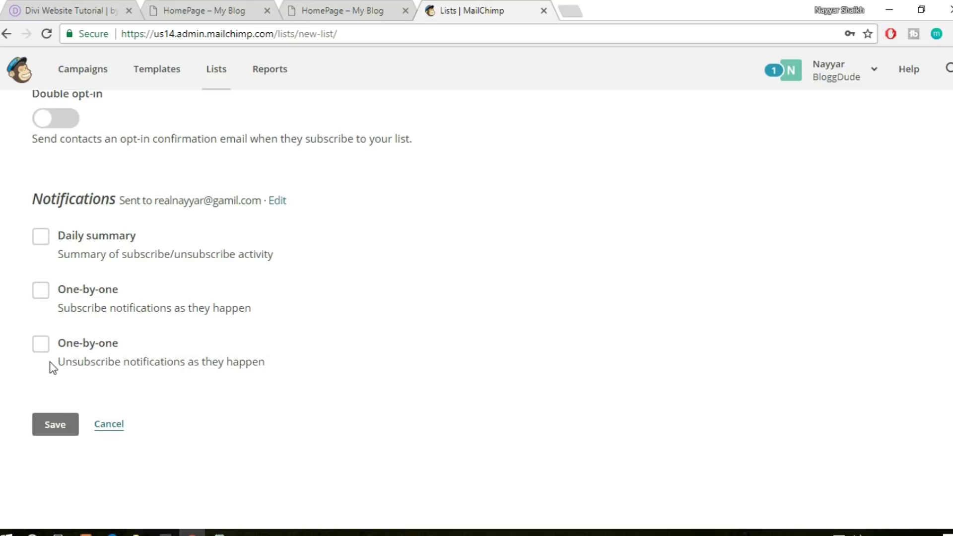
left_click(43, 350)
left_click(40, 238)
left_click(40, 289)
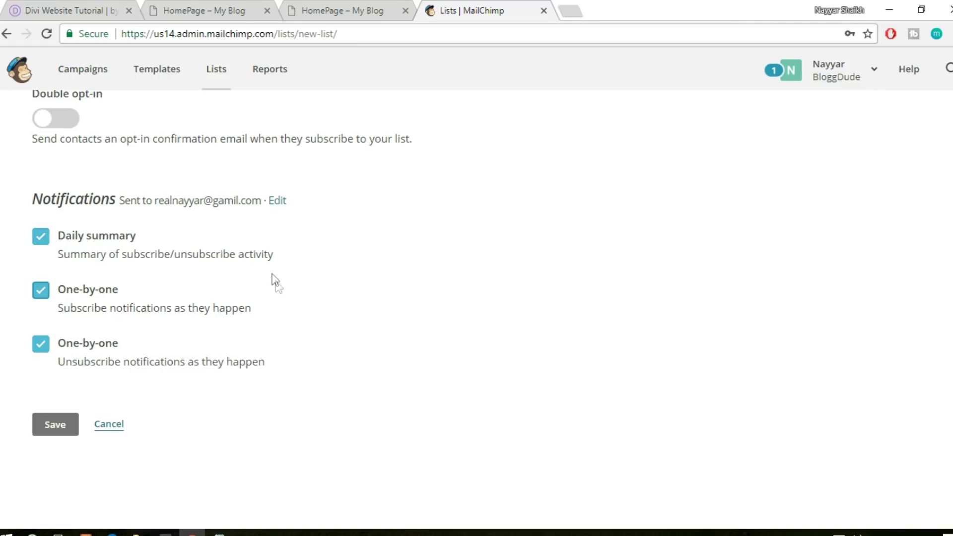
Save the new list and review its empty contacts page
left_click(54, 427)
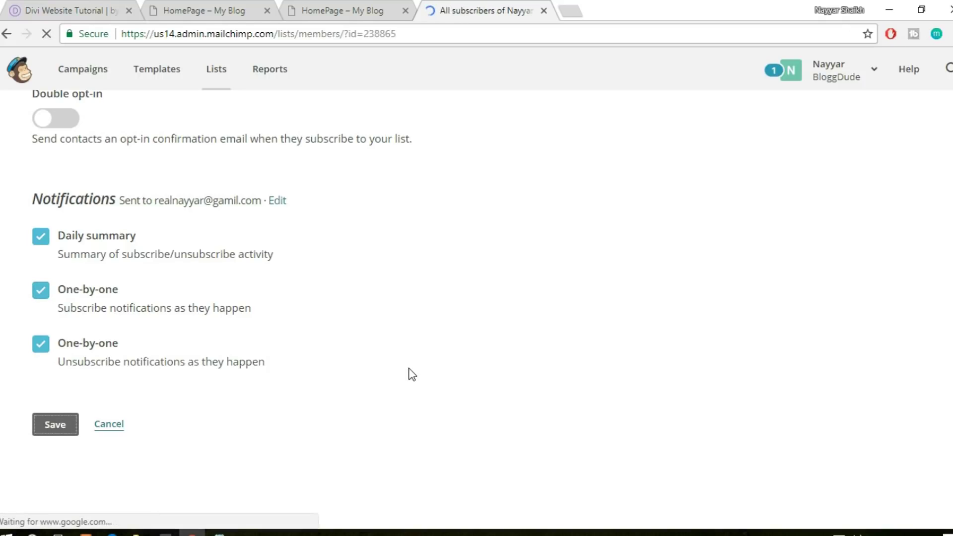
scroll(674, 303, "down", 3)
scroll(674, 303, "up", 3)
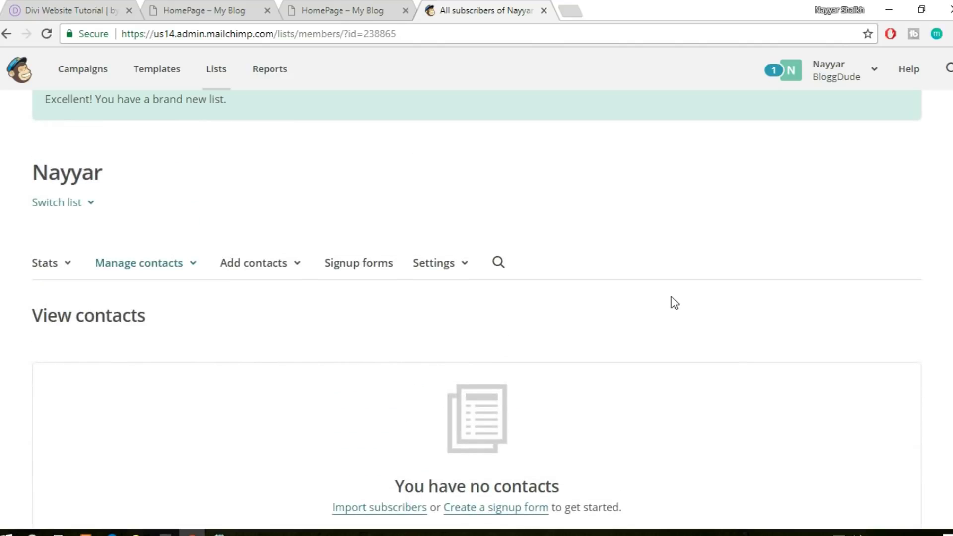
scroll(674, 303, "down", 3)
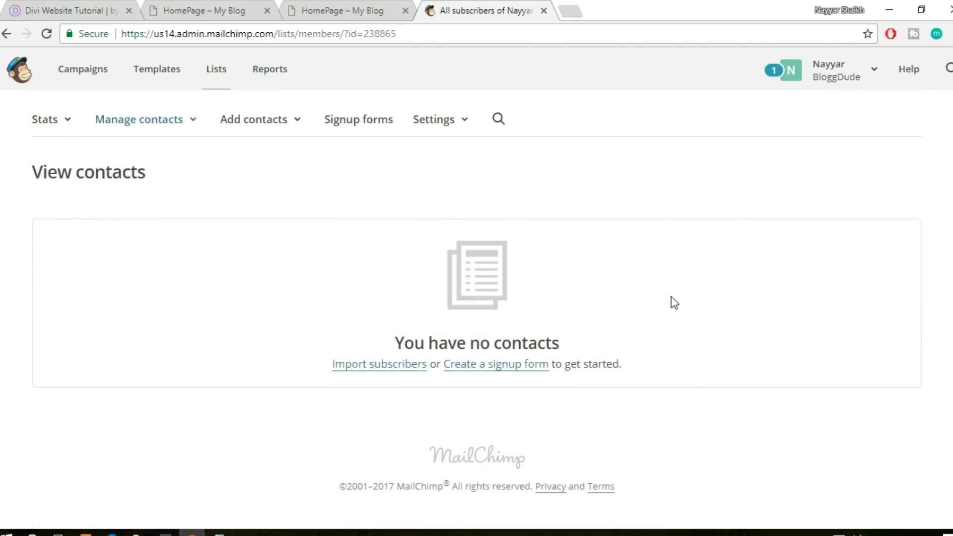
scroll(674, 302, "up", 3)
scroll(670, 300, "down", 1)
left_click(330, 9)
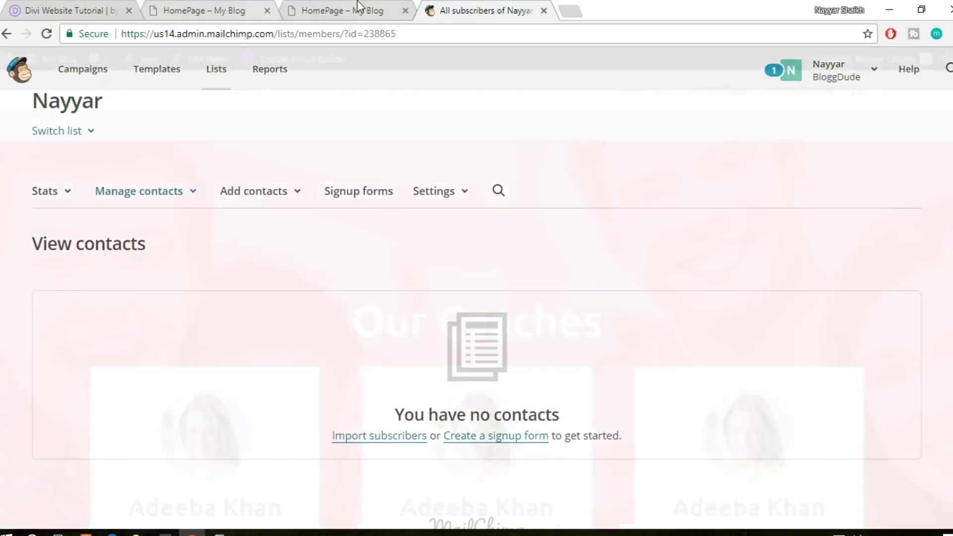
In the Email Optin settings, start adding a new account under Email Account
left_click(222, 7)
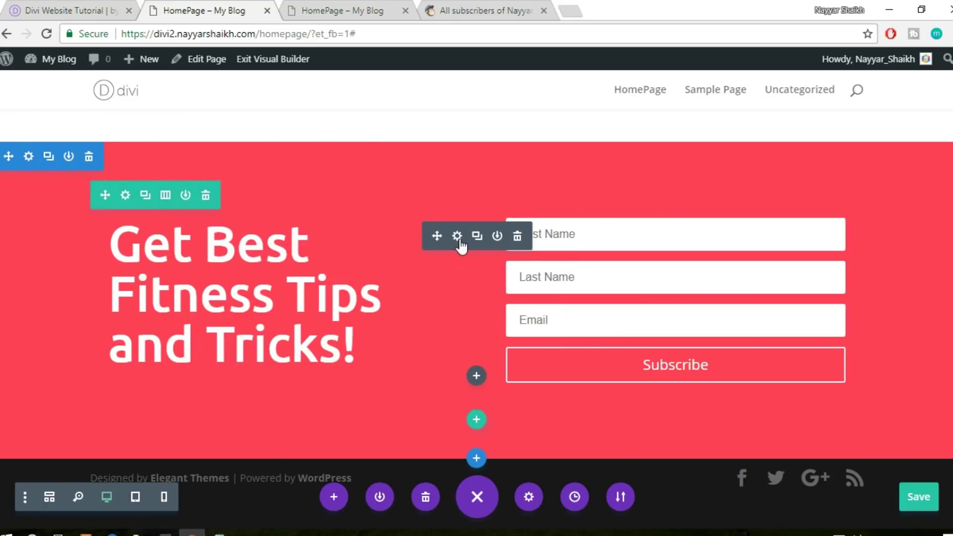
left_click(460, 240)
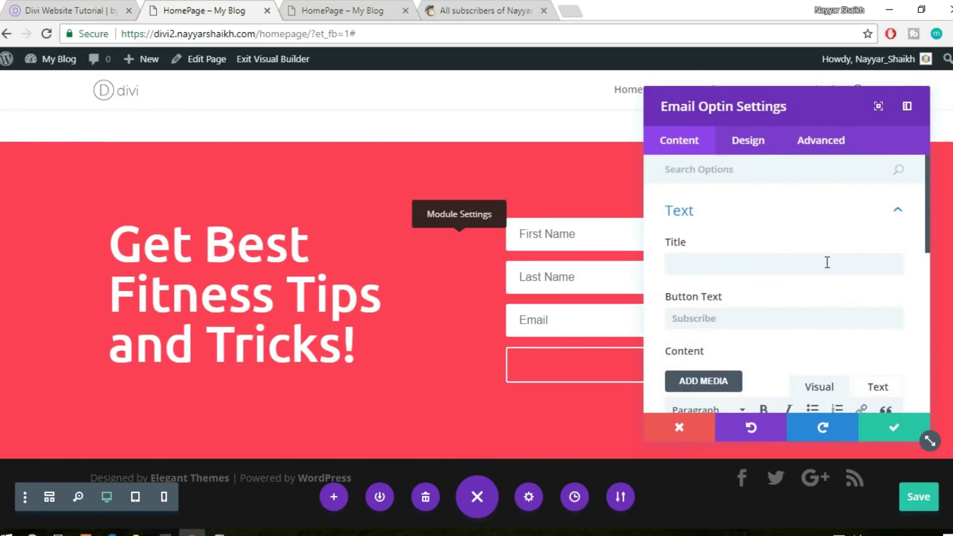
scroll(826, 263, "down", 1)
scroll(792, 241, "down", 3)
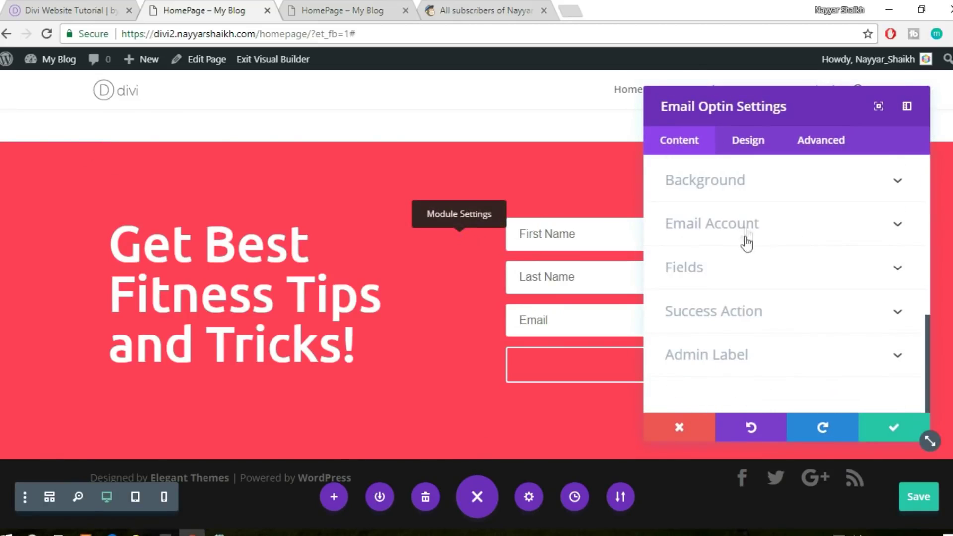
left_click(746, 231)
left_click(776, 330)
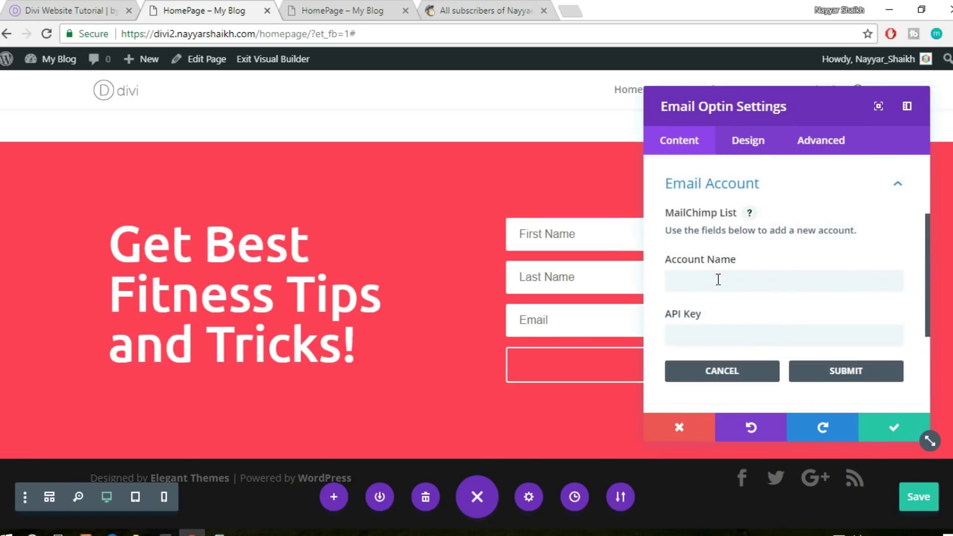
left_click(718, 281)
scroll(791, 283, "down", 2)
left_click(733, 264)
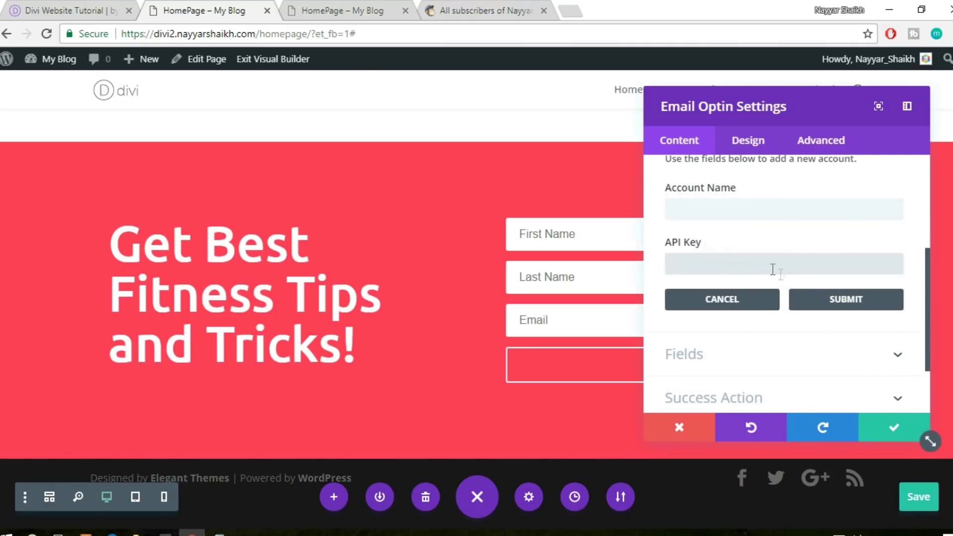
left_click(365, 6)
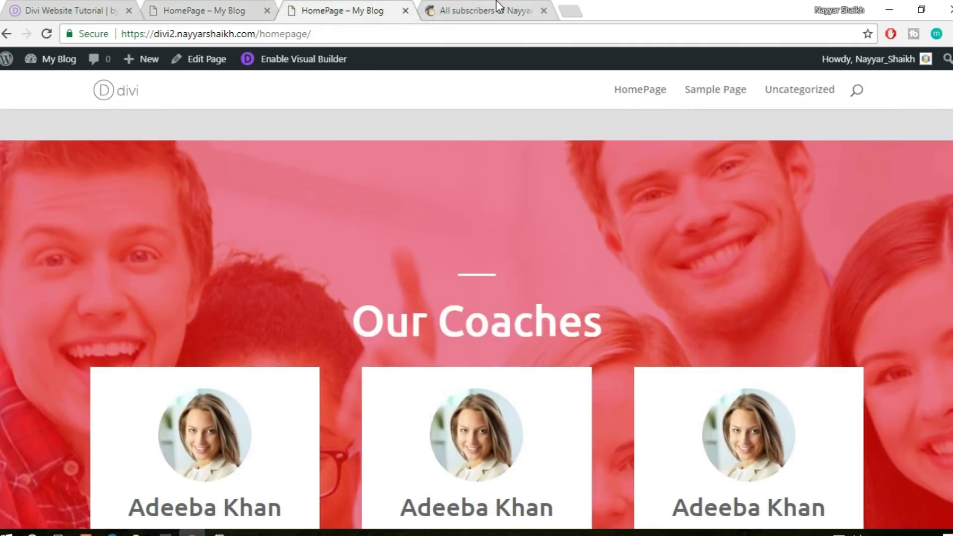
left_click(498, 7)
Copy the API key from MailChimp's Profile > Extras > API keys page
scroll(685, 217, "up", 2)
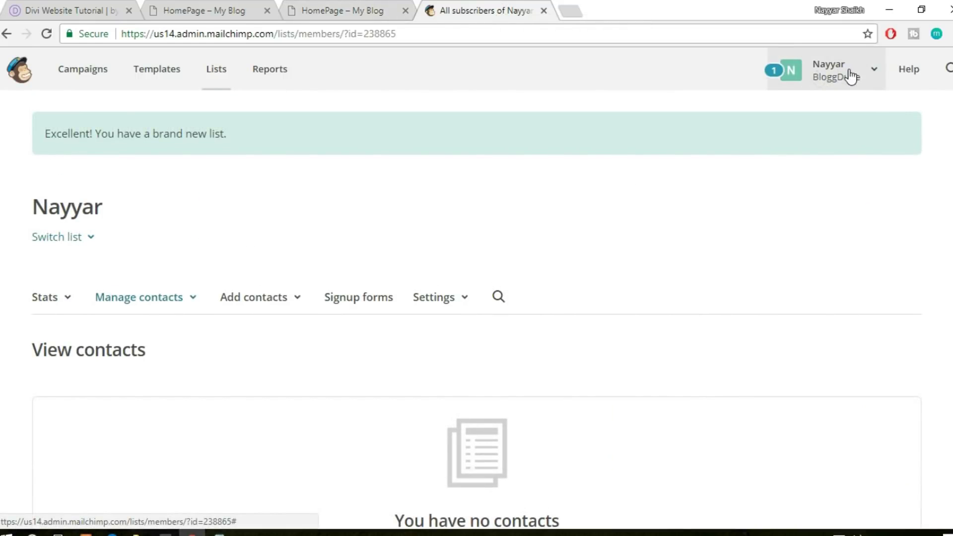
left_click(849, 74)
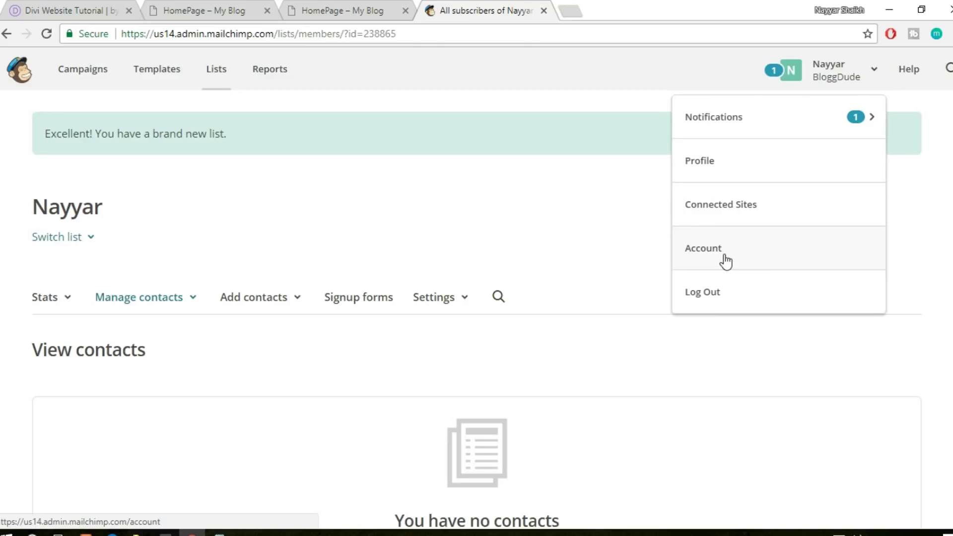
left_click(715, 168)
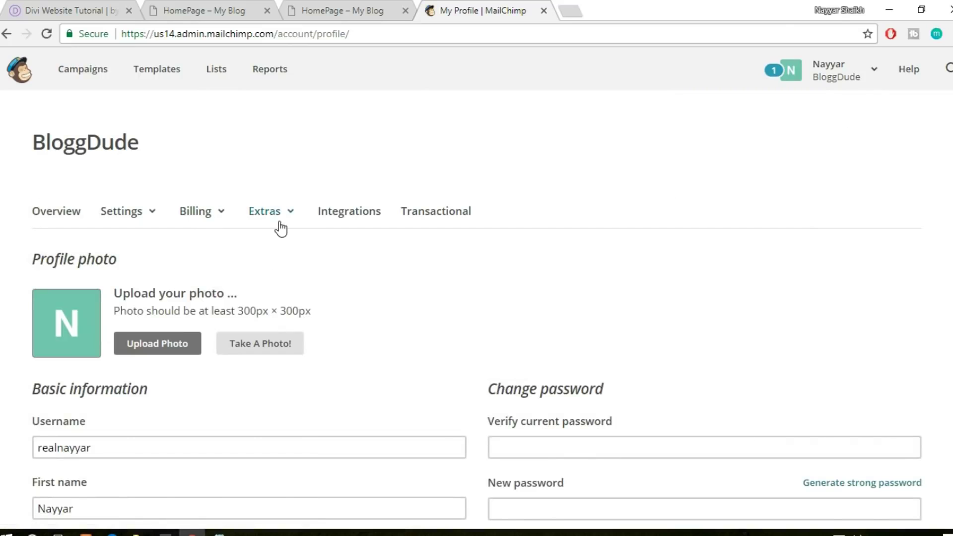
left_click(288, 218)
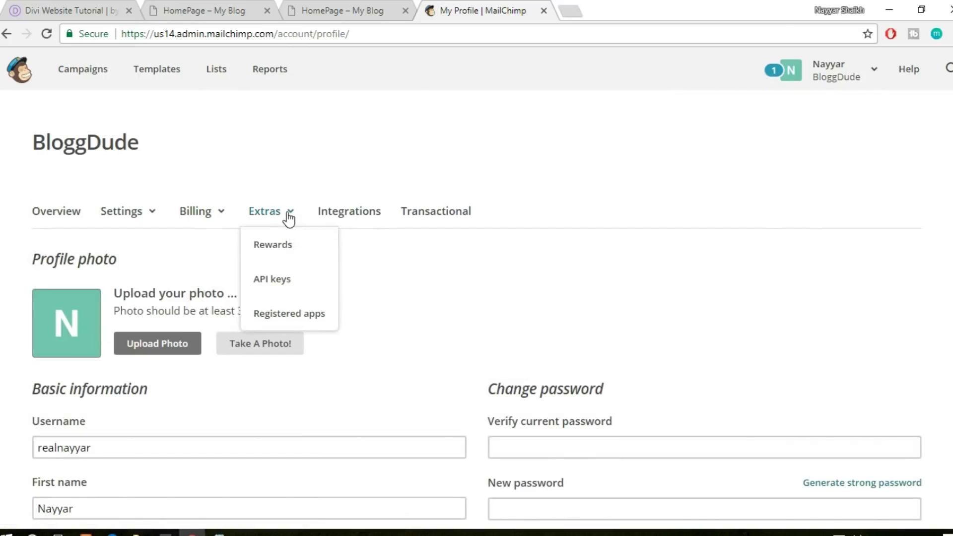
left_click(287, 288)
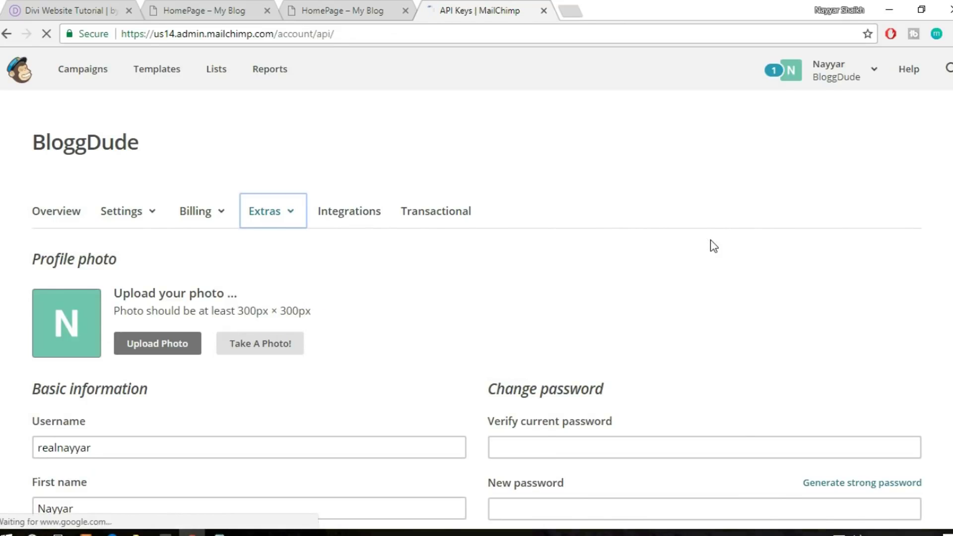
scroll(793, 265, "down", 7)
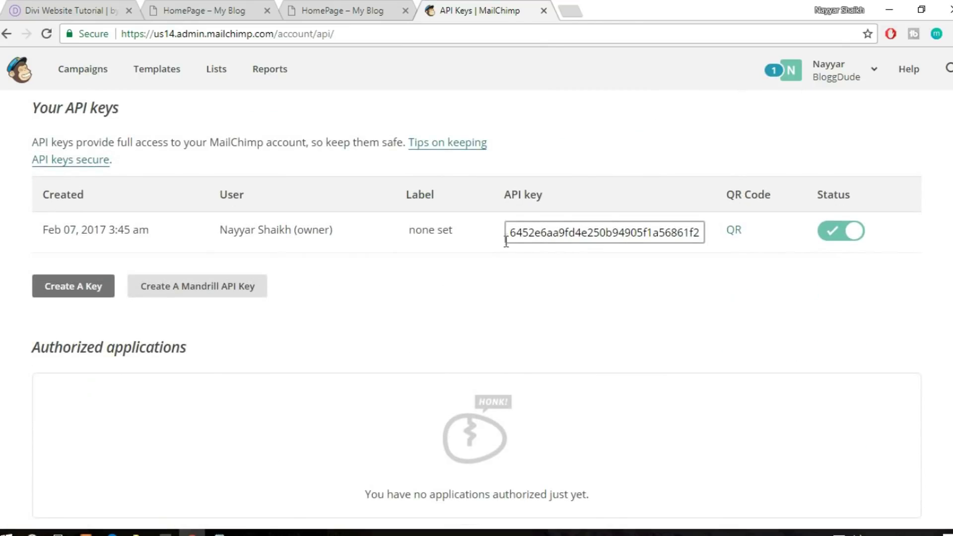
left_click_drag(509, 233, 765, 227)
key("ctrl+c")
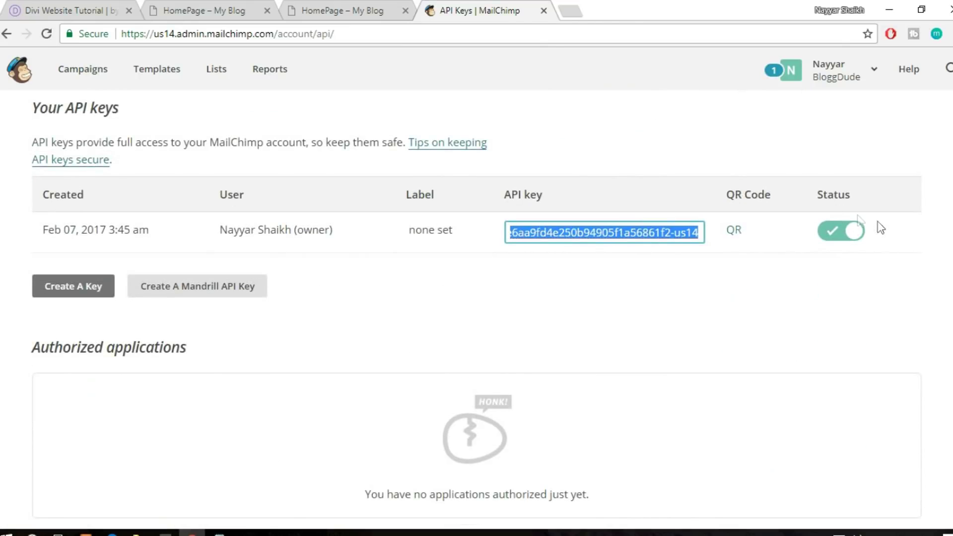
left_click(359, 6)
left_click(187, 10)
Paste the MailChimp API key into a new Email Optin account and submit it
key("ctrl+v")
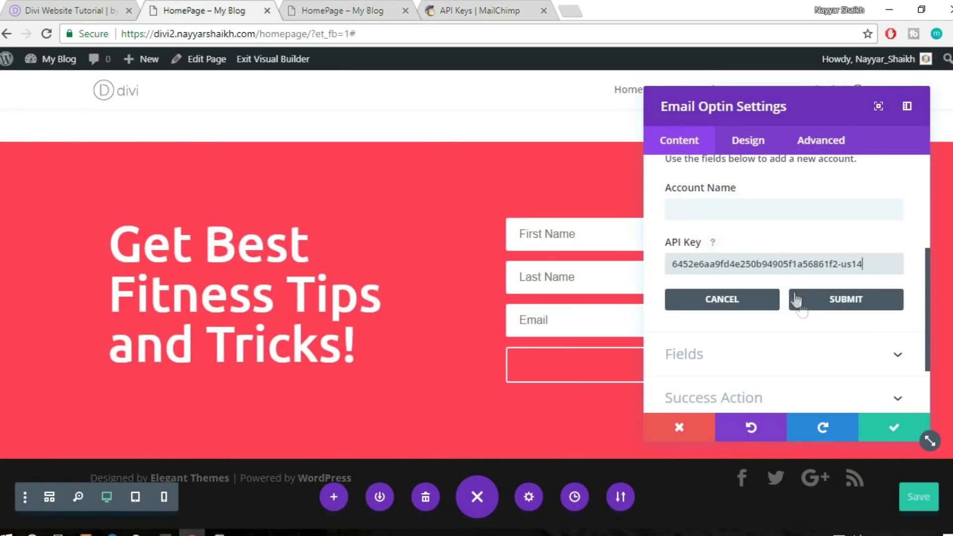
left_click(834, 300)
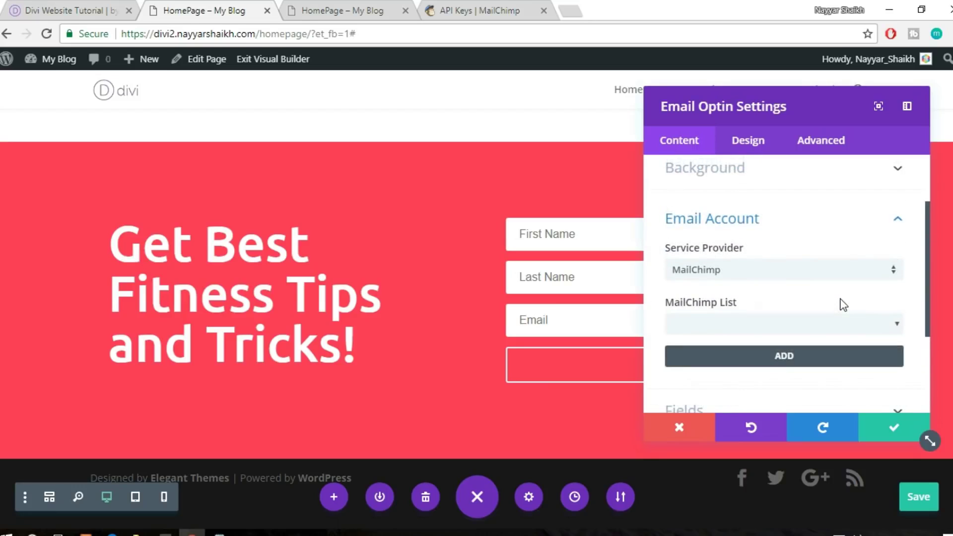
scroll(841, 303, "down", 2)
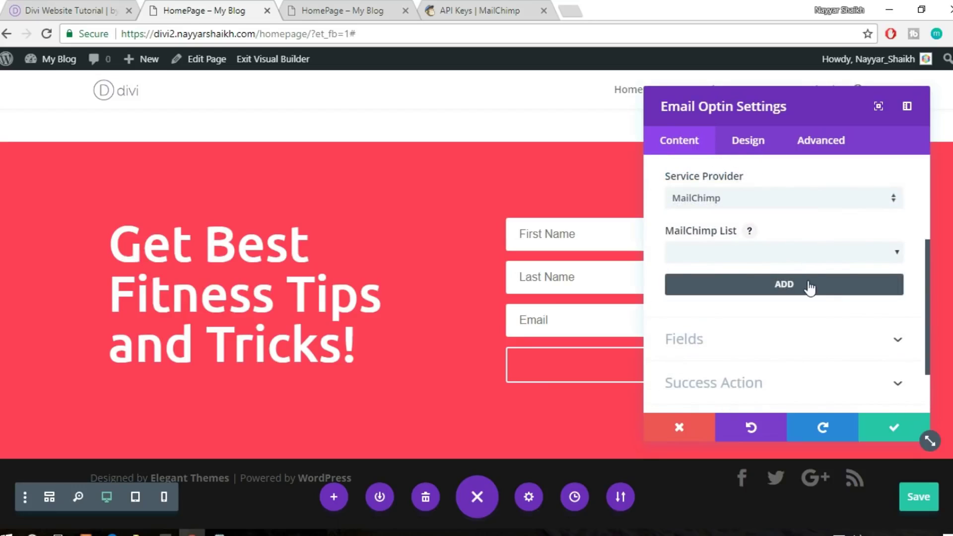
left_click(777, 285)
left_click(778, 243)
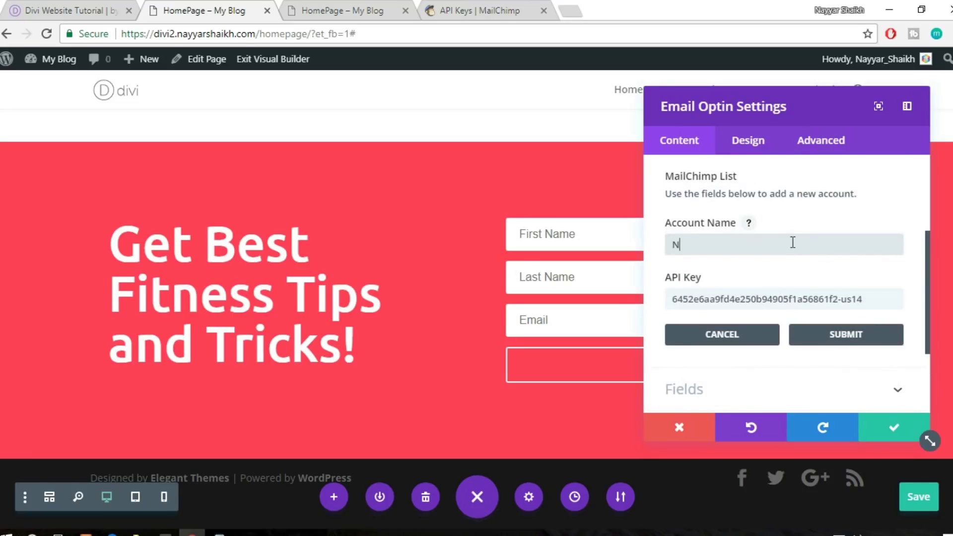
left_click(853, 328)
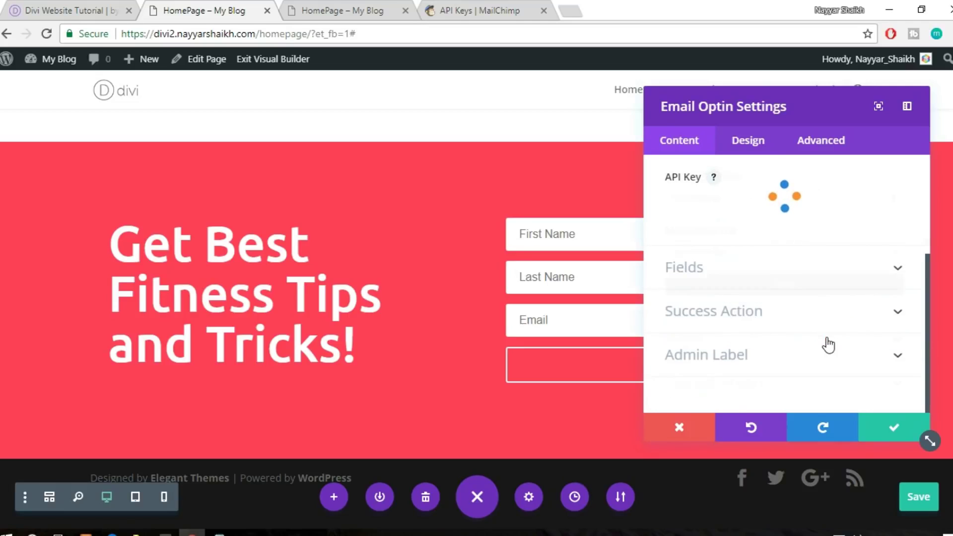
Select the newest MailChimp list for the opt-in form, apply it, and save the page
left_click(780, 254)
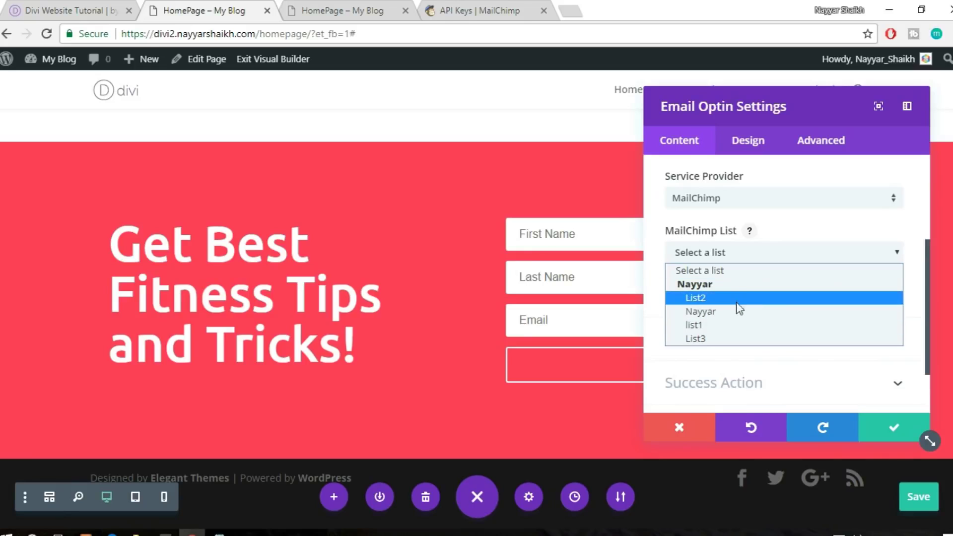
left_click(701, 311)
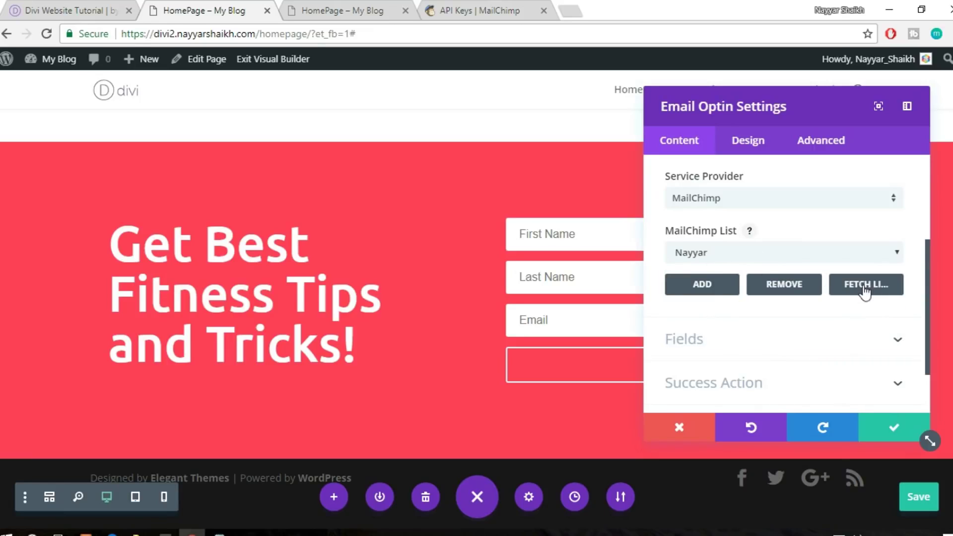
left_click(837, 255)
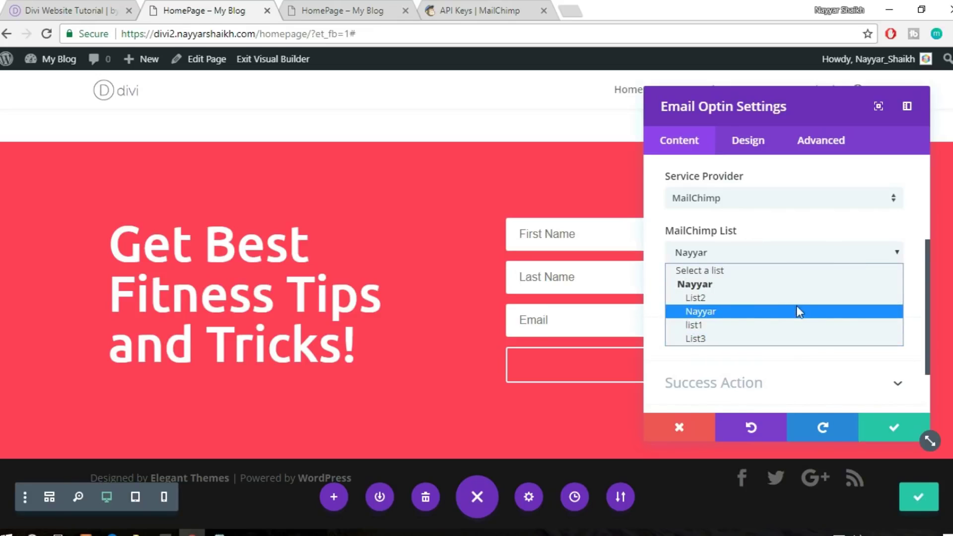
left_click(714, 313)
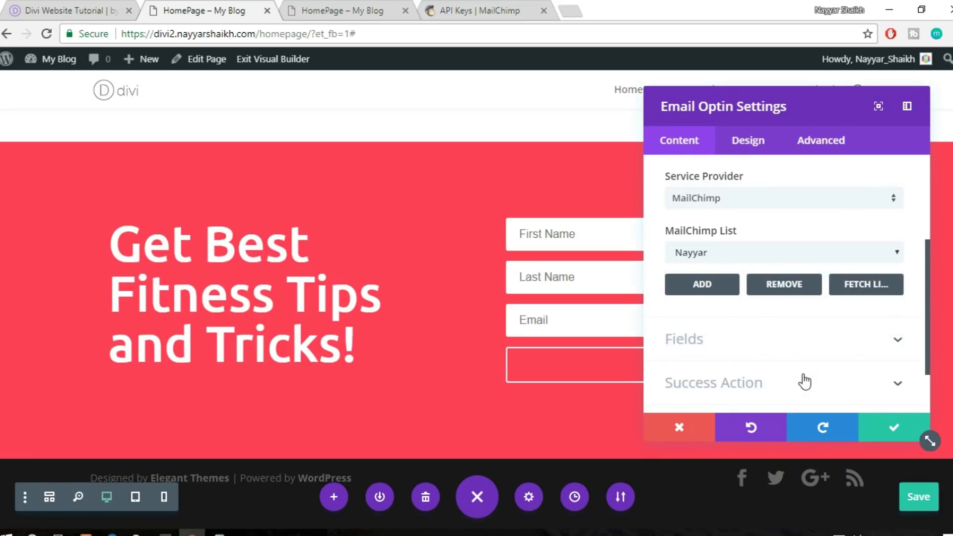
scroll(804, 383, "down", 2)
left_click(894, 429)
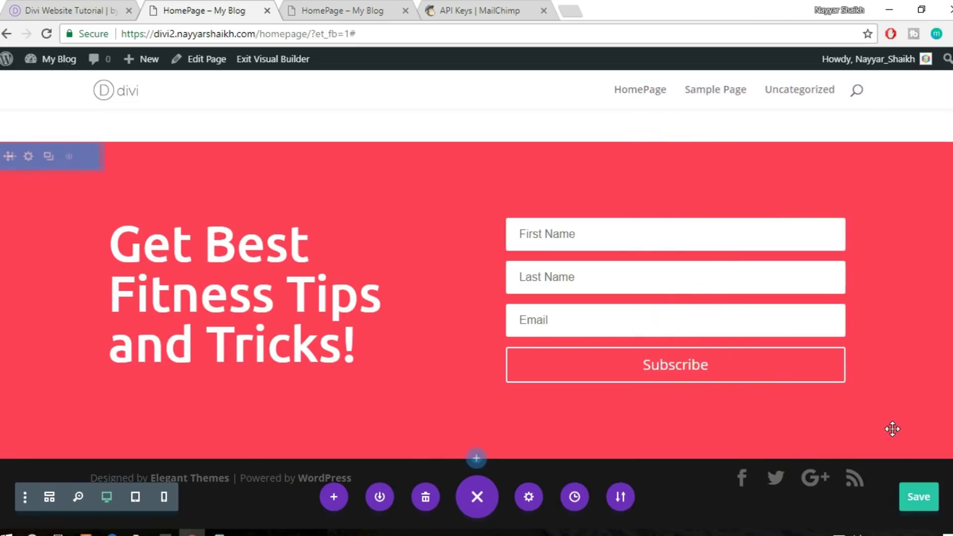
left_click(918, 496)
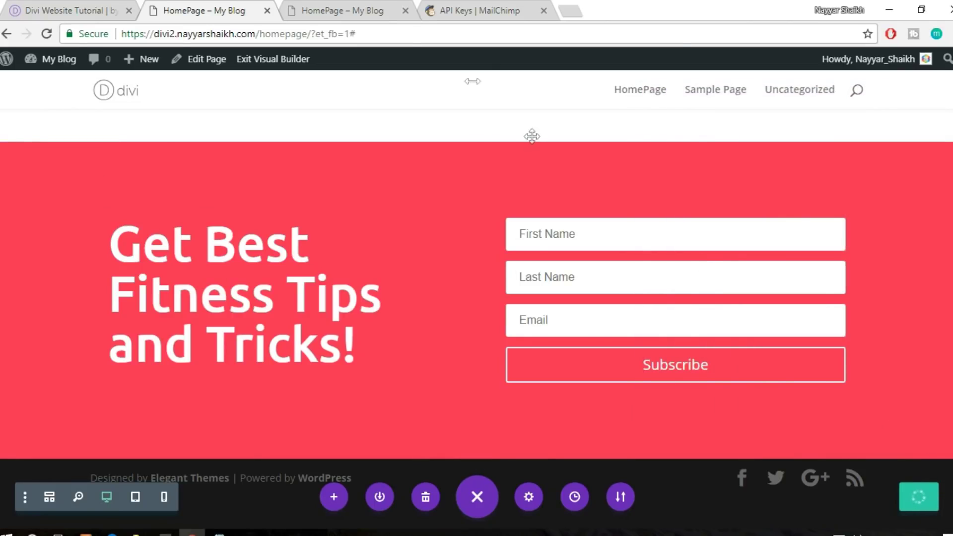
left_click(388, 10)
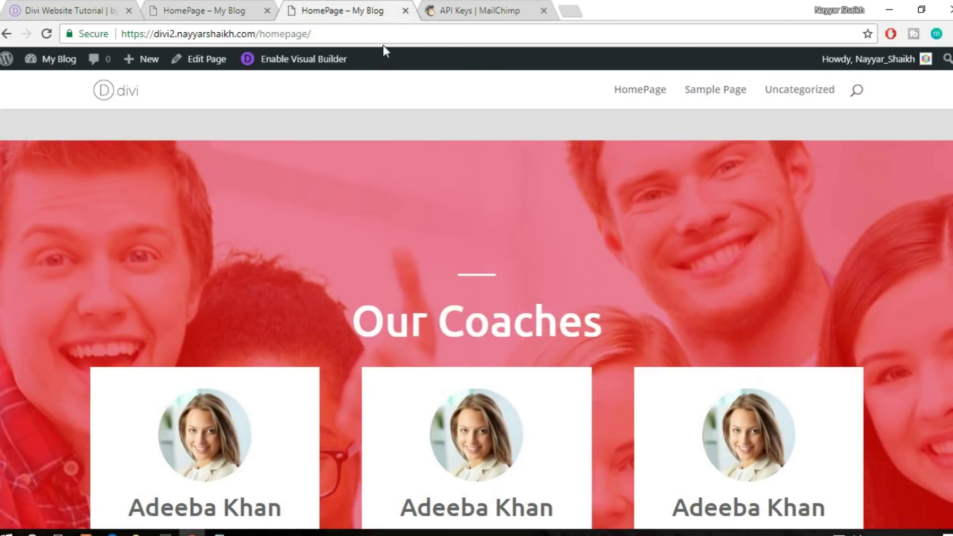
Reload the live homepage and scroll down to the subscribe form
left_click(395, 31)
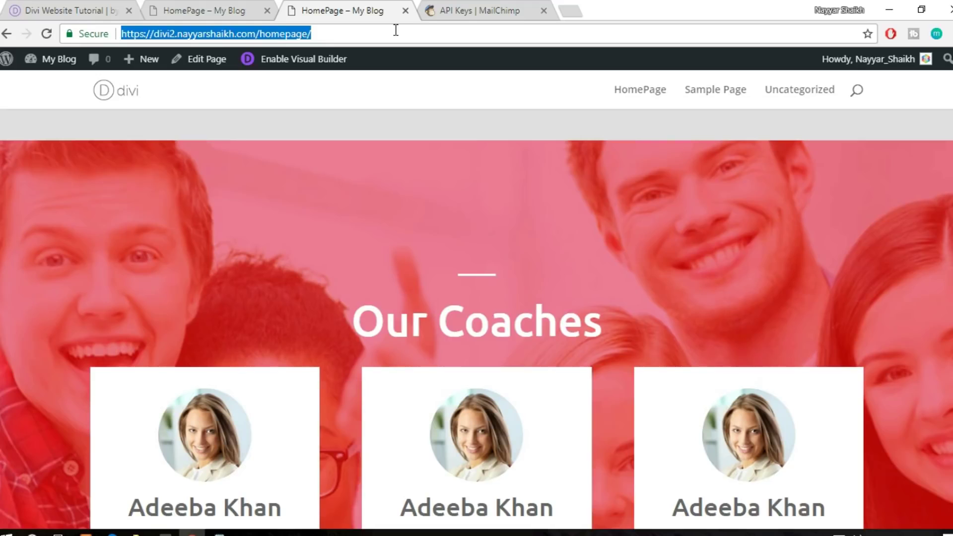
key("Return")
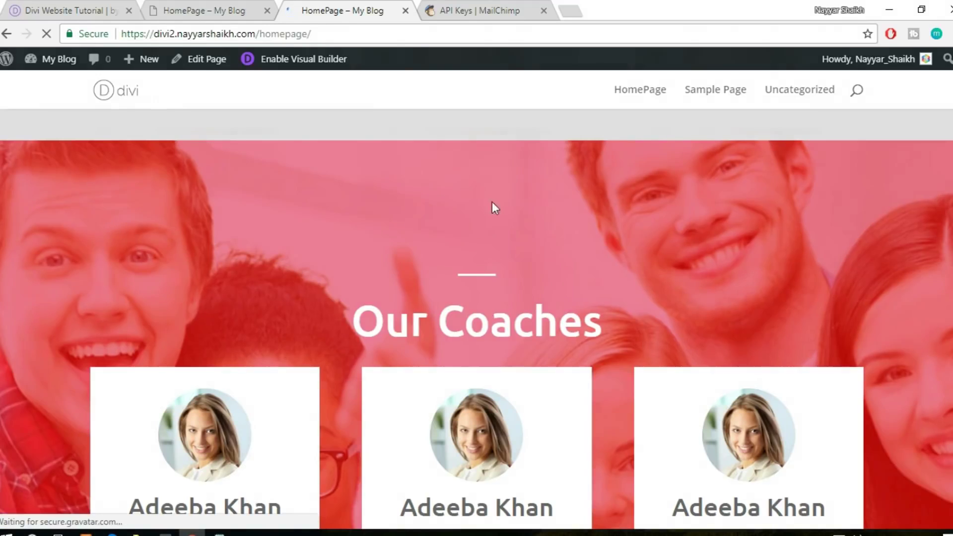
scroll(477, 319, "down", 15)
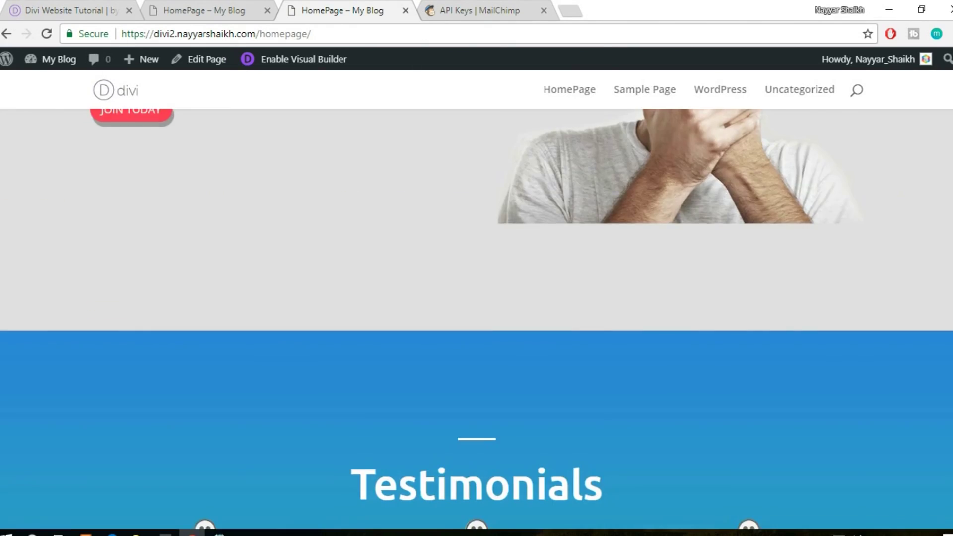
scroll(477, 319, "down", 15)
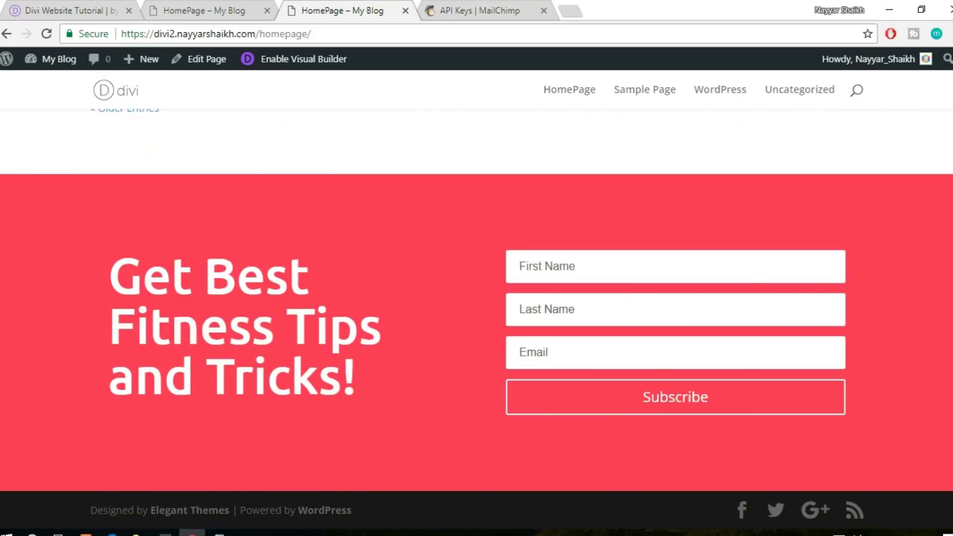
Subscribe with a test first name, last name and email, getting 'Success!'
left_click(670, 271)
type("Nayyar")
key("Tab")
type("S")
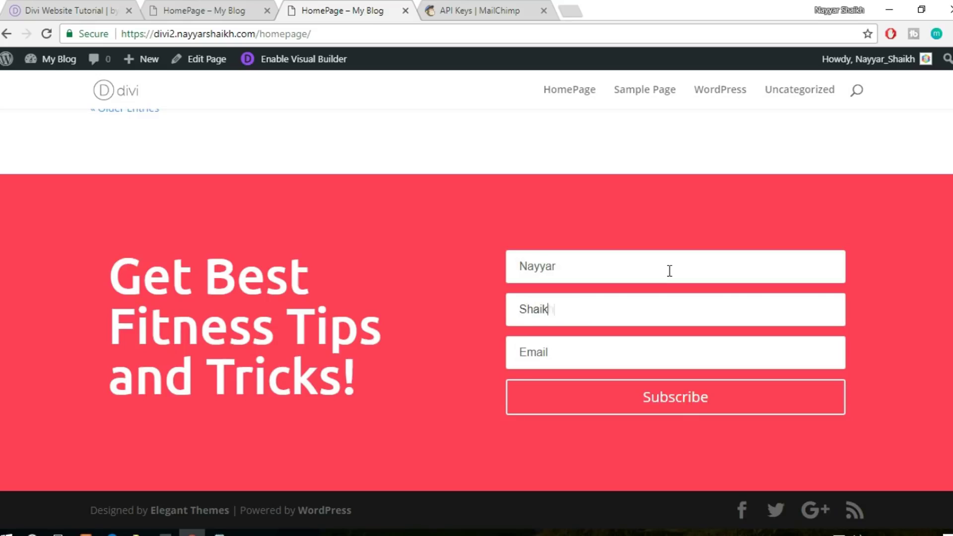
key("Tab")
type("re")
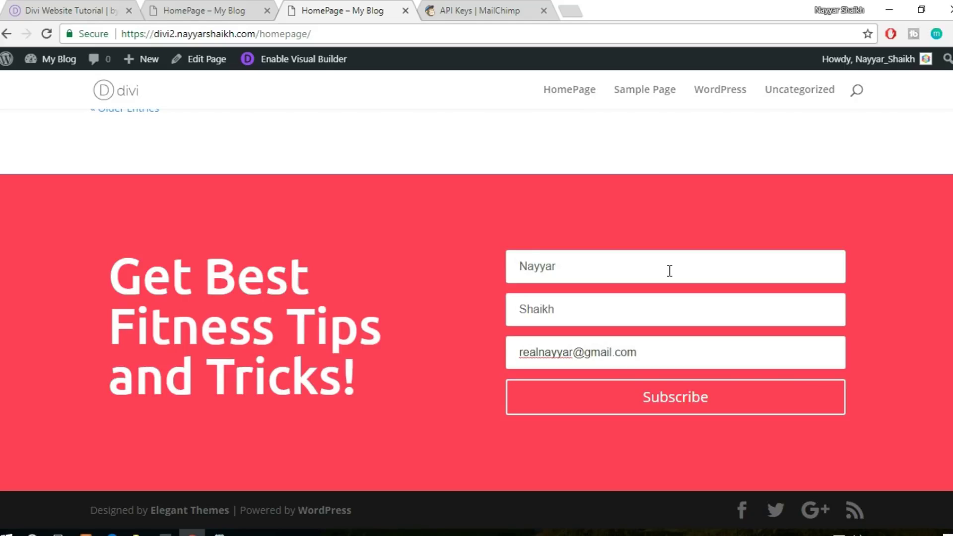
left_click(643, 410)
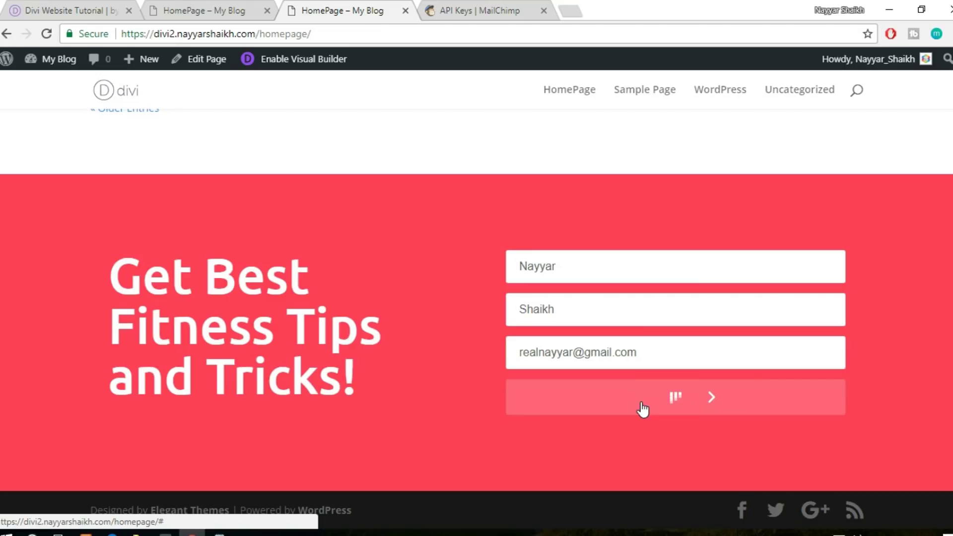
left_click_drag(637, 342, 751, 332)
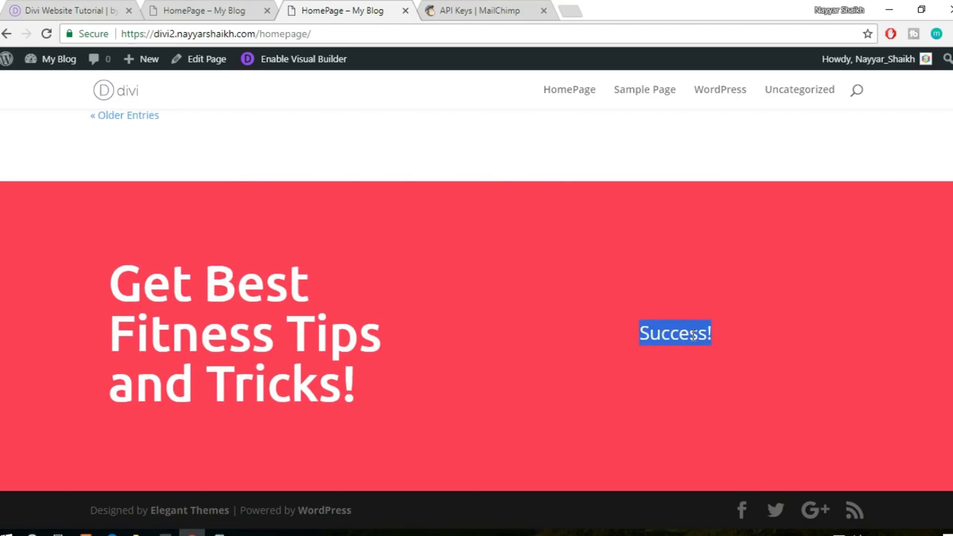
Check MailChimp's Lists page, where the newest list still has 0 subscribers
left_click(477, 10)
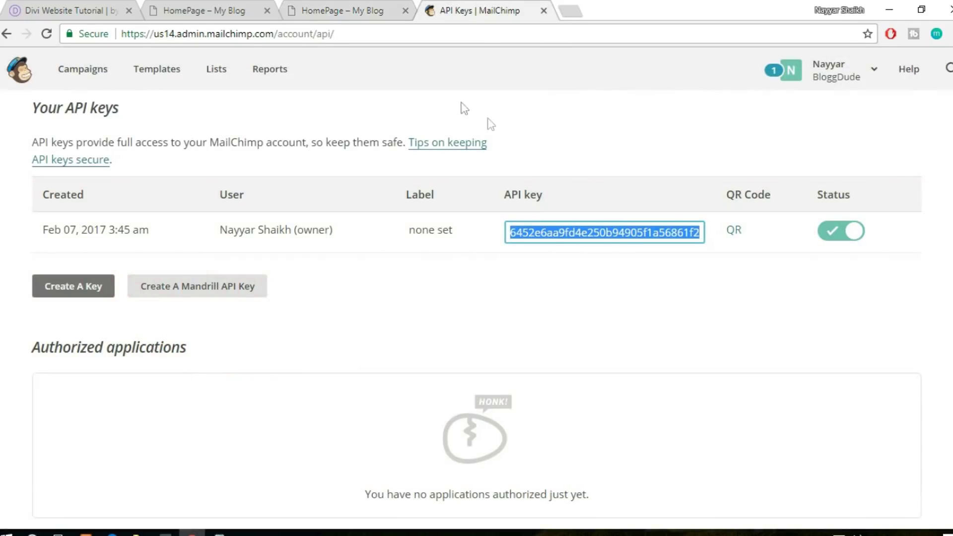
left_click(210, 74)
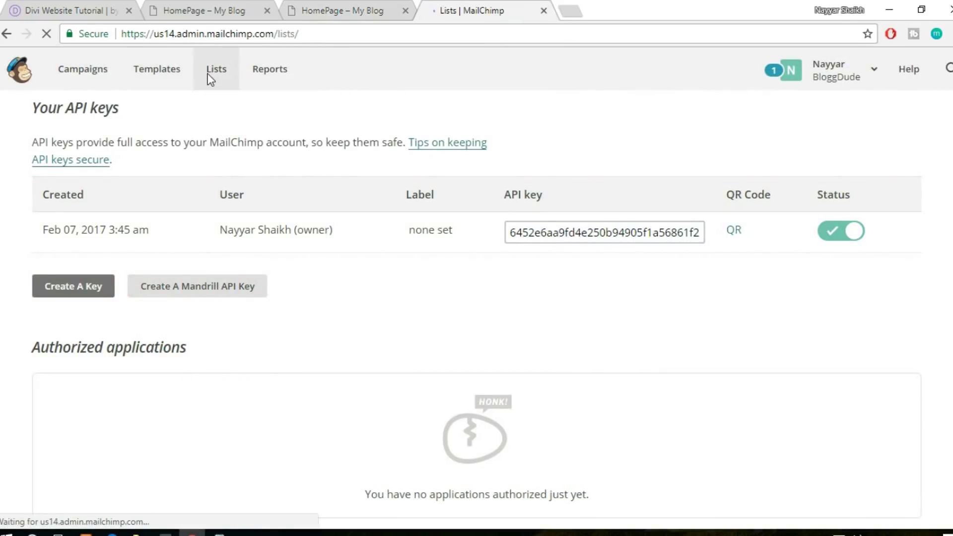
scroll(647, 318, "down", 2)
scroll(543, 296, "up", 1)
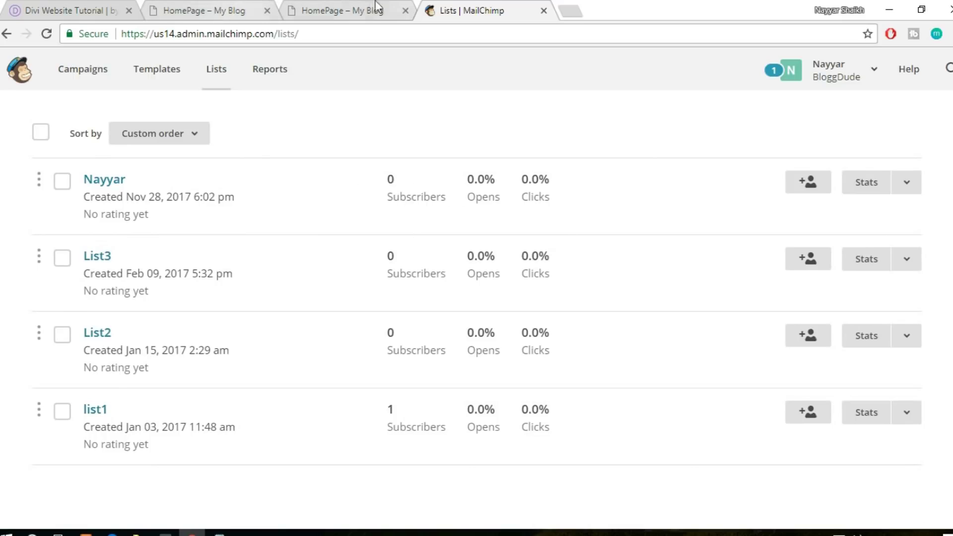
left_click(339, 6)
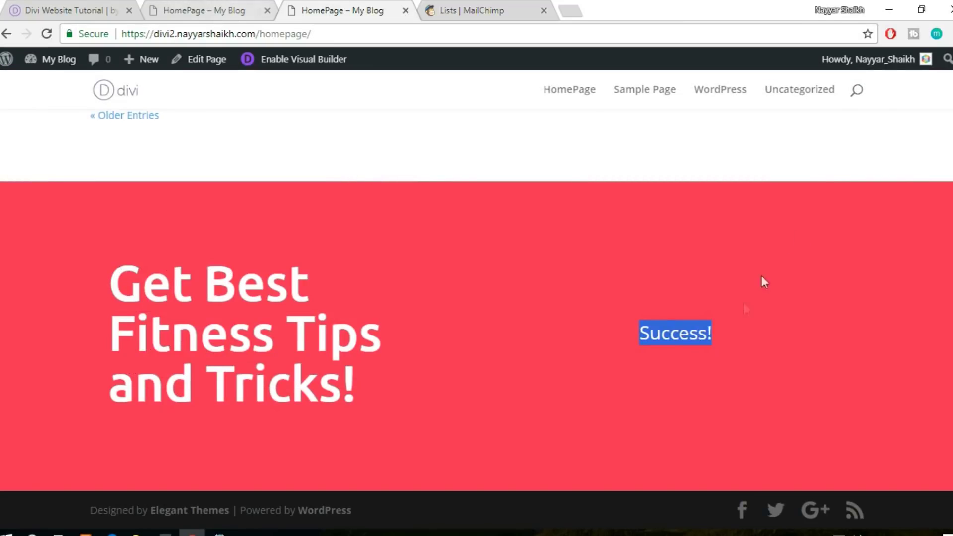
left_click(687, 342)
left_click_drag(640, 332, 719, 326)
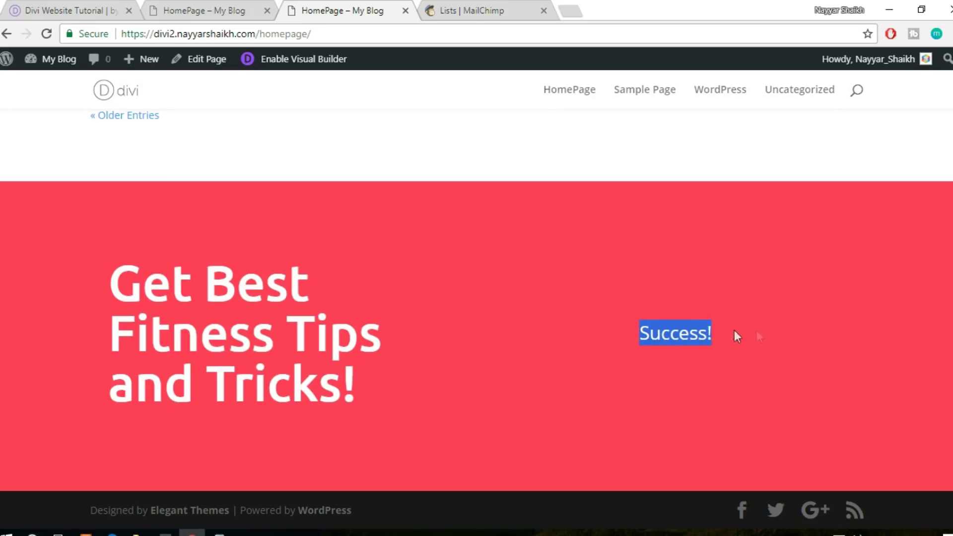
left_click(484, 7)
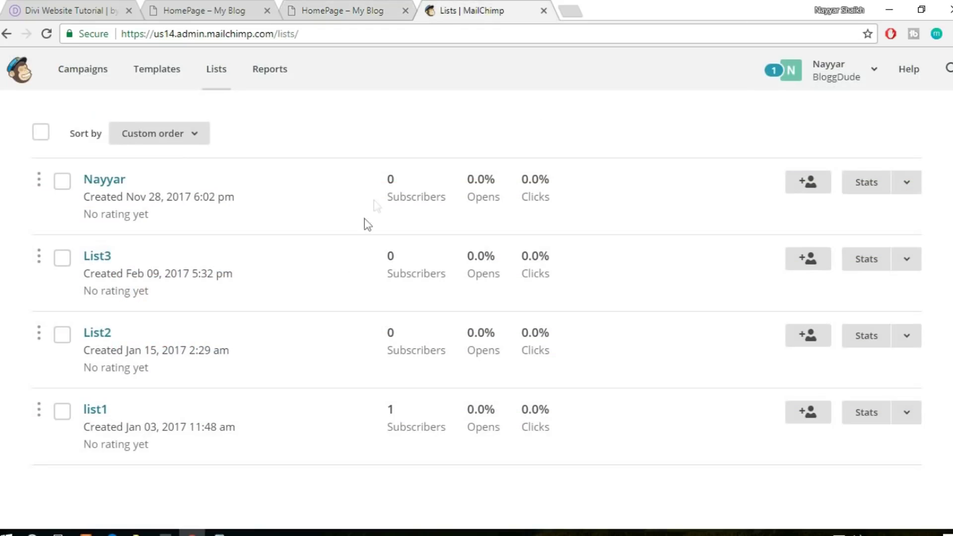
left_click(570, 2)
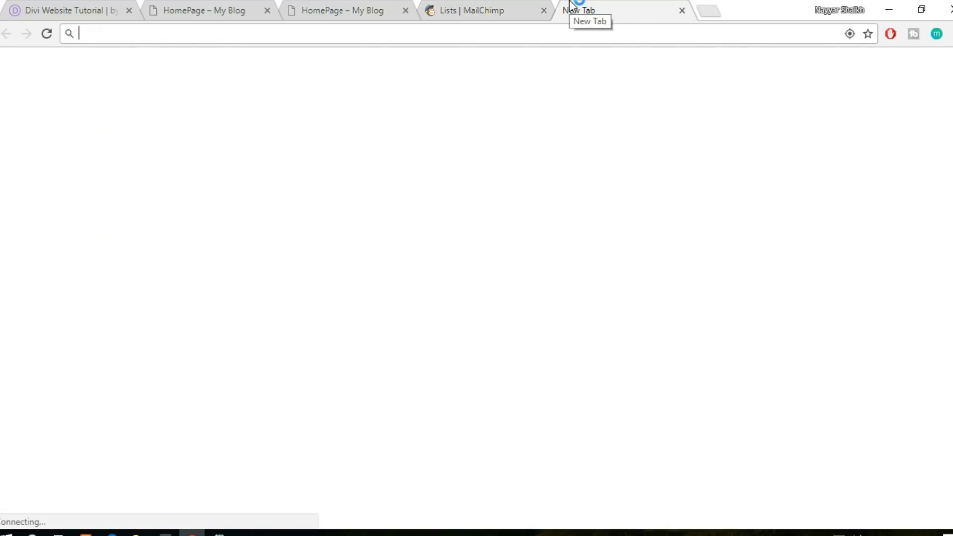
In Gmail, open 'Please Confirm Subscription' and follow 'Yes, subscribe me to this list.'
type("gmail.com")
key("Down")
key("Down")
key("Down")
key("Return")
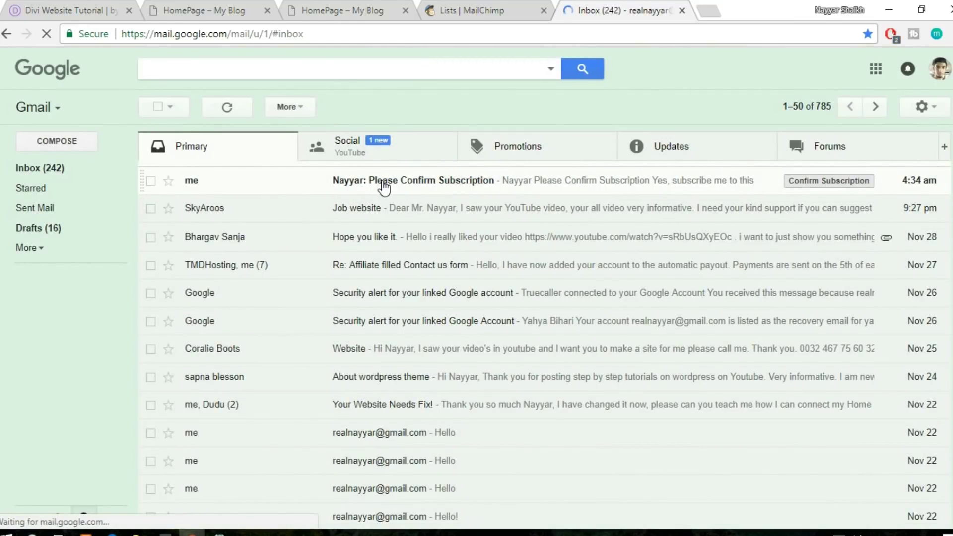
left_click(384, 187)
scroll(680, 281, "down", 3)
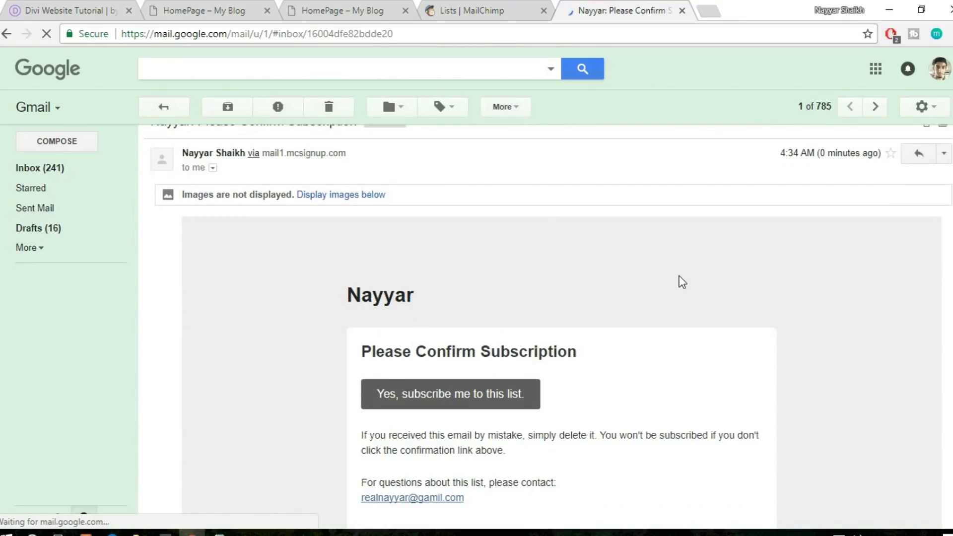
left_click(434, 276)
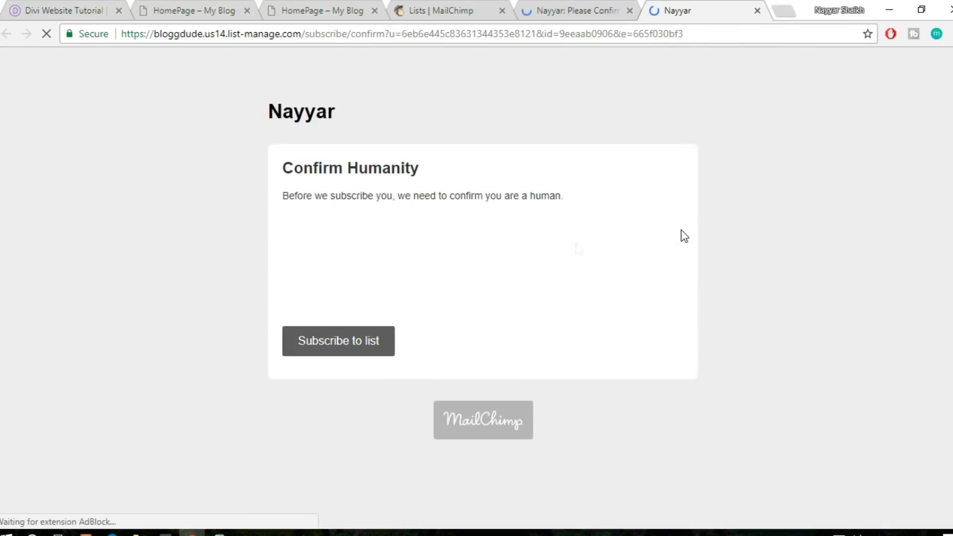
Pass the reCAPTCHA, subscribe to the list, and close the confirmation page
left_click(298, 267)
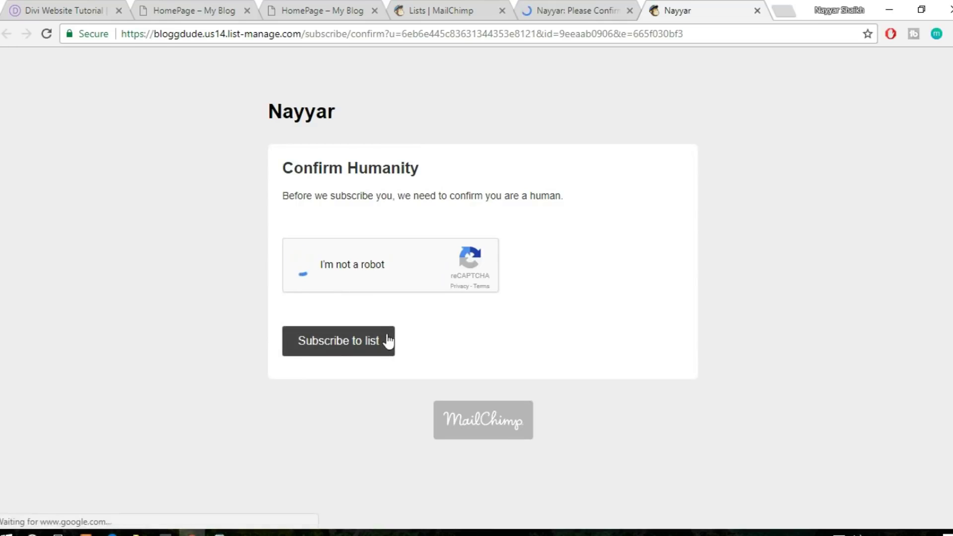
left_click(336, 337)
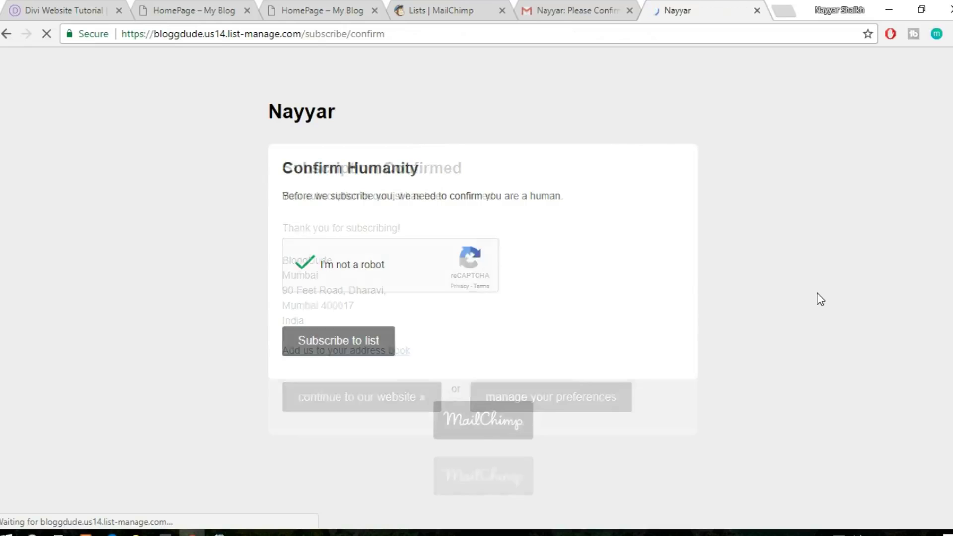
left_click(757, 11)
Reload MailChimp Lists and open the newest list, now showing 1 subscribed contact
left_click(532, 8)
left_click(530, 27)
key("Return")
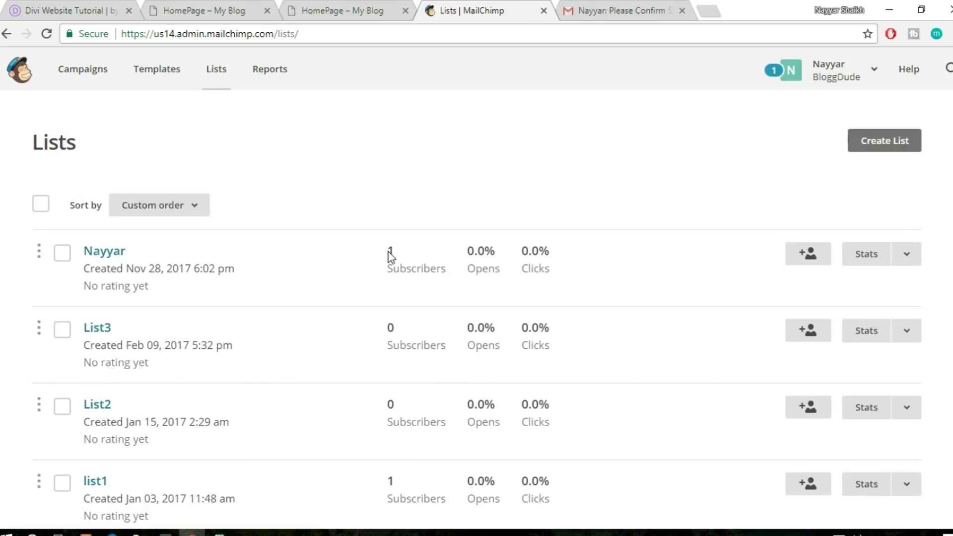
left_click(117, 252)
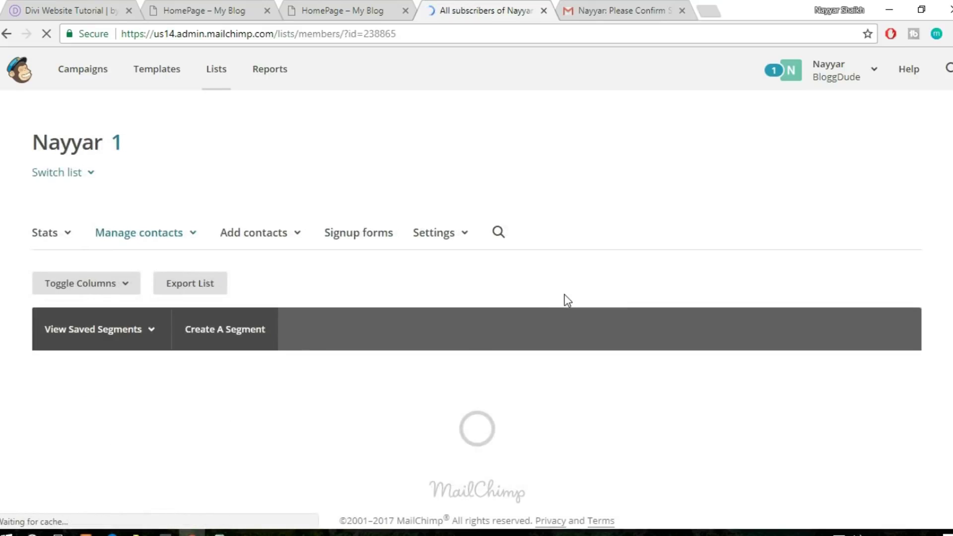
scroll(567, 300, "down", 2)
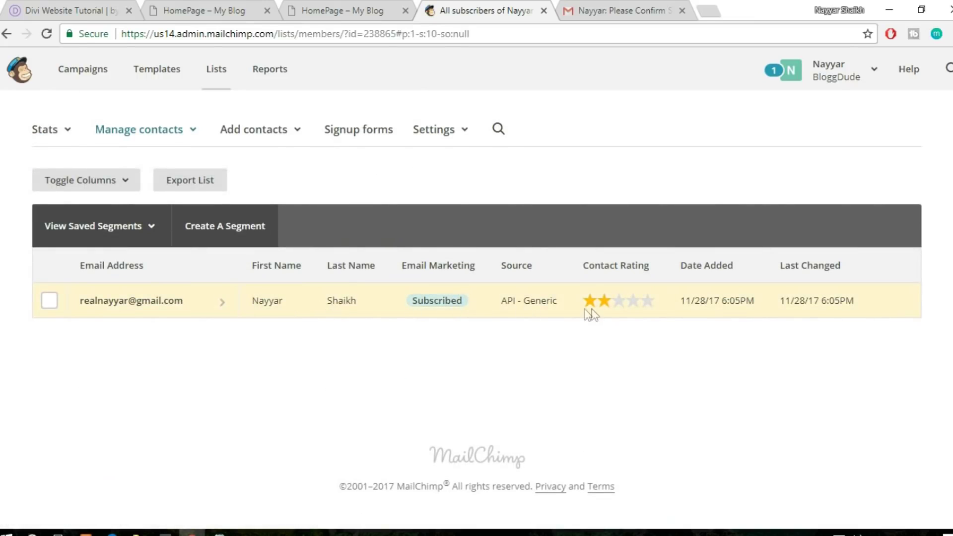
scroll(375, 267, "up", 2)
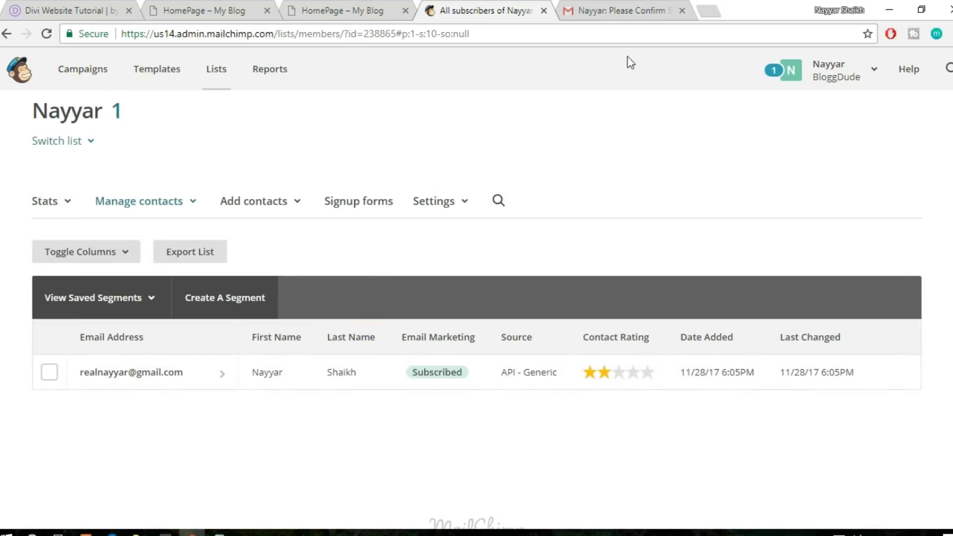
Confirm the live homepage shows the Success! message, then close the Gmail tab
left_click(629, 7)
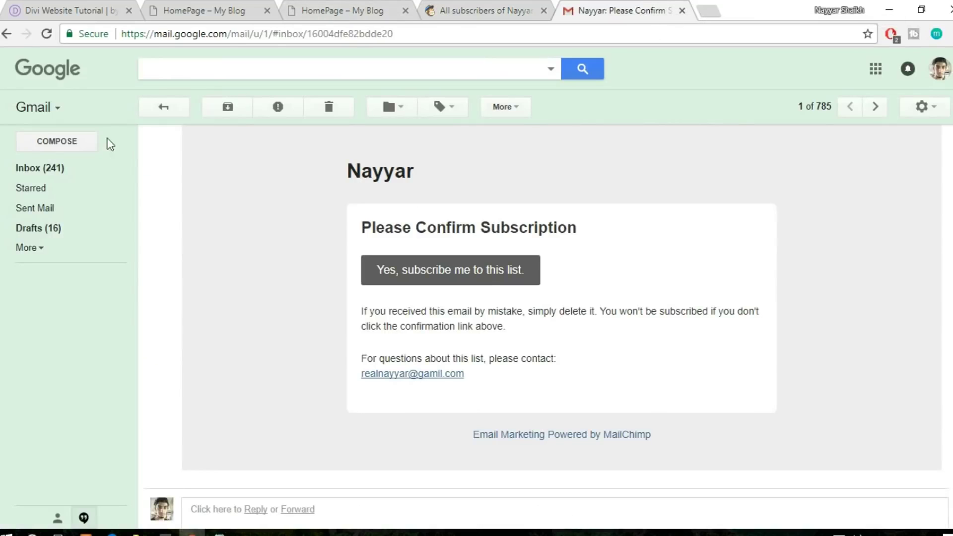
left_click(342, 10)
left_click(714, 343)
left_click_drag(736, 334, 638, 337)
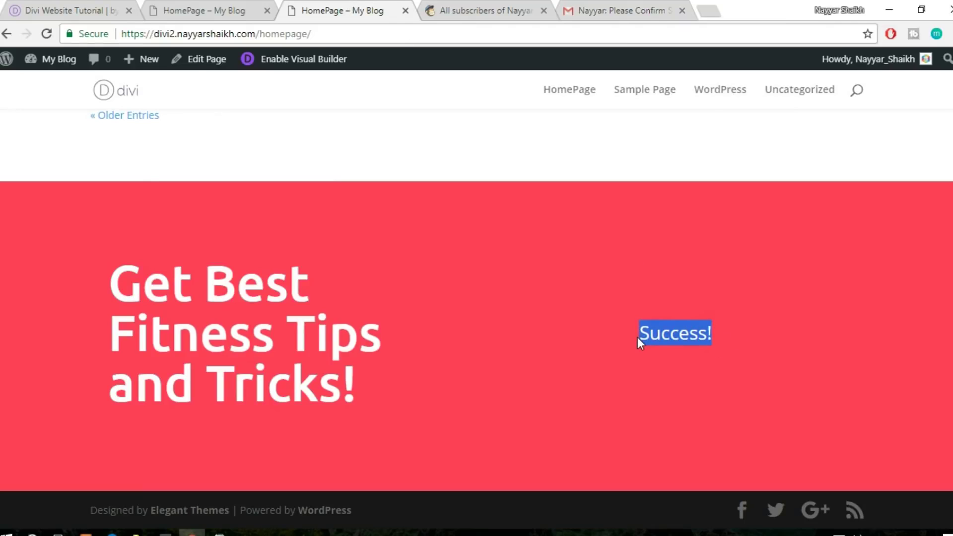
left_click(743, 346)
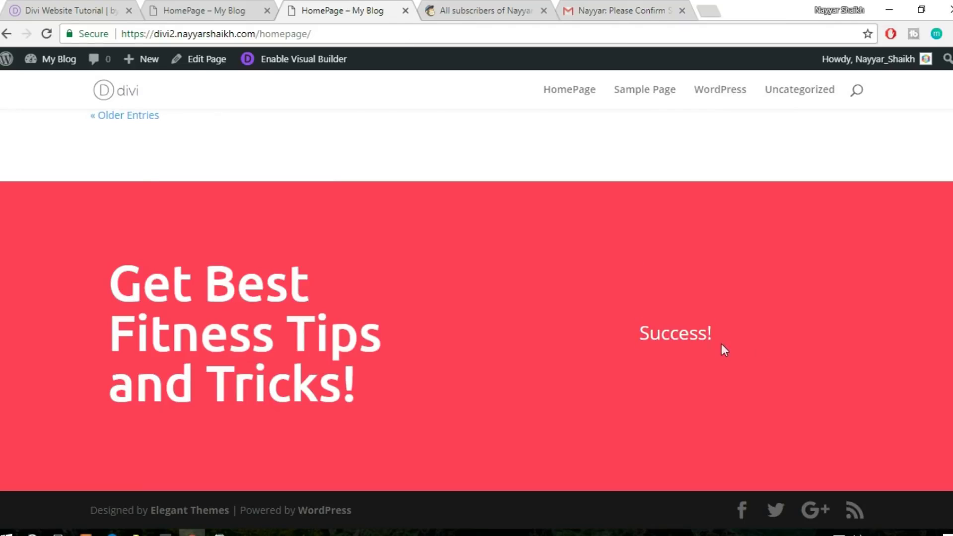
left_click_drag(718, 344, 632, 342)
left_click(685, 355)
left_click(624, 2)
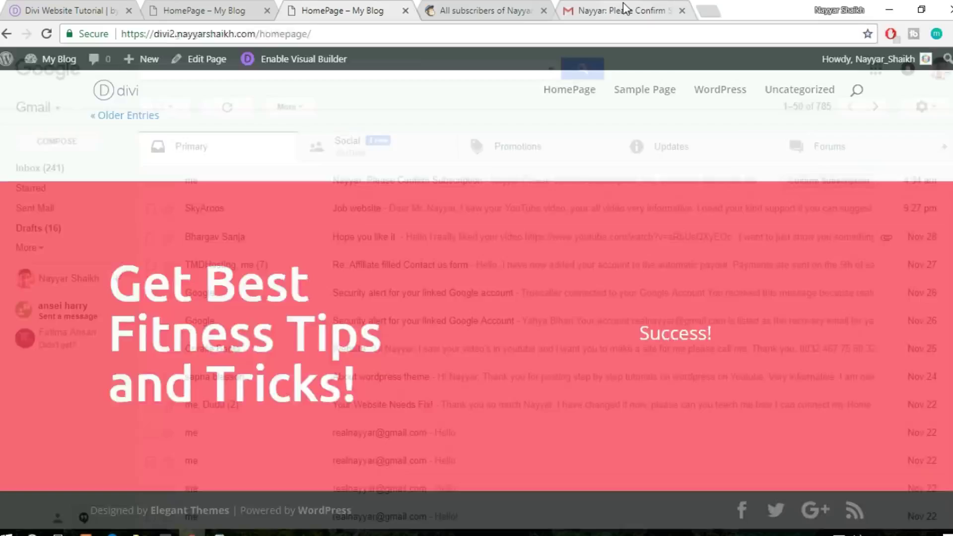
left_click(682, 11)
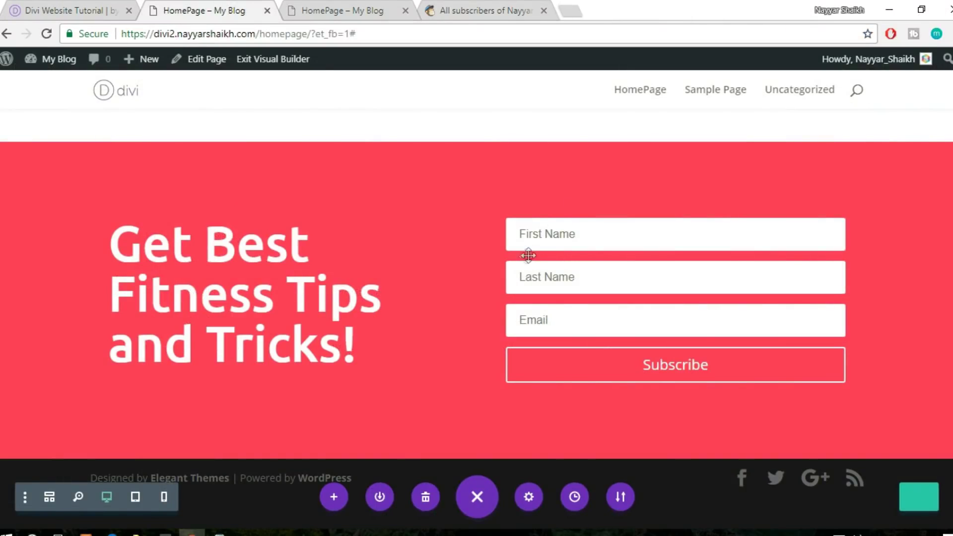
Keep the Email Optin success action as Display a message, reading 'Please check in your mail inbox'
mouse_move(511, 277)
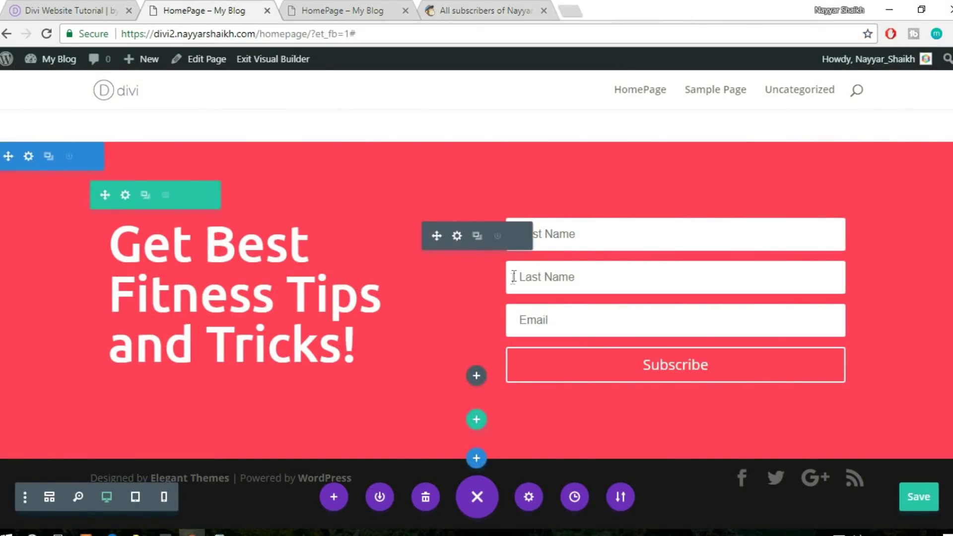
left_click(456, 237)
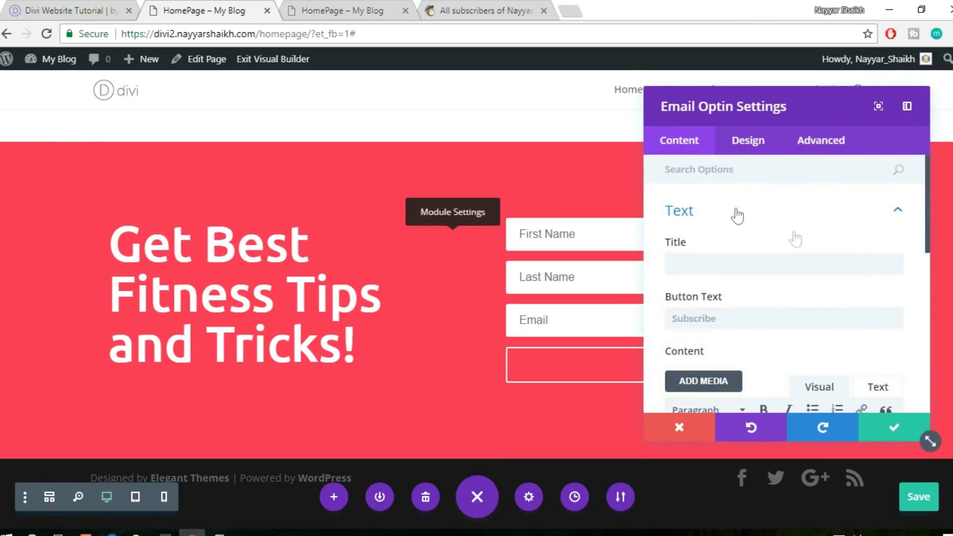
scroll(800, 248, "down", 10)
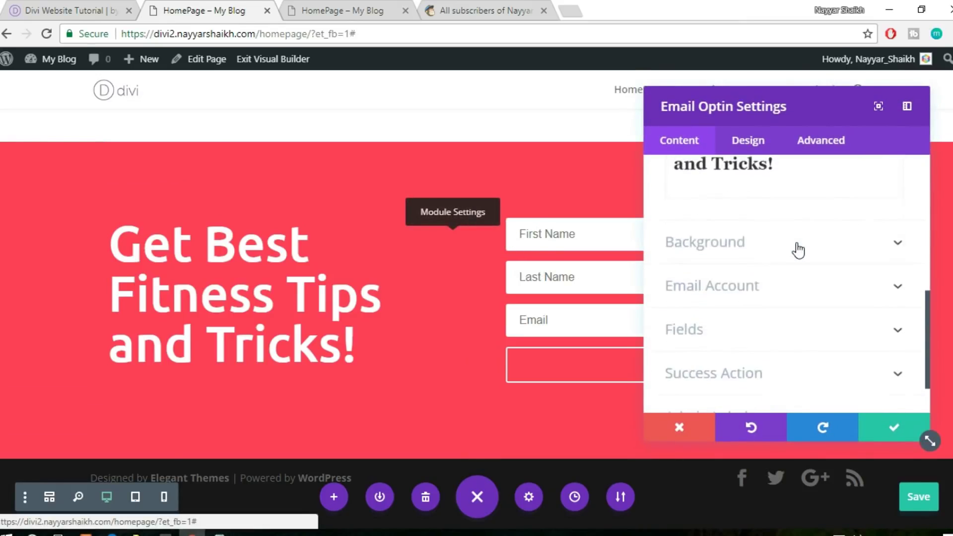
left_click(787, 309)
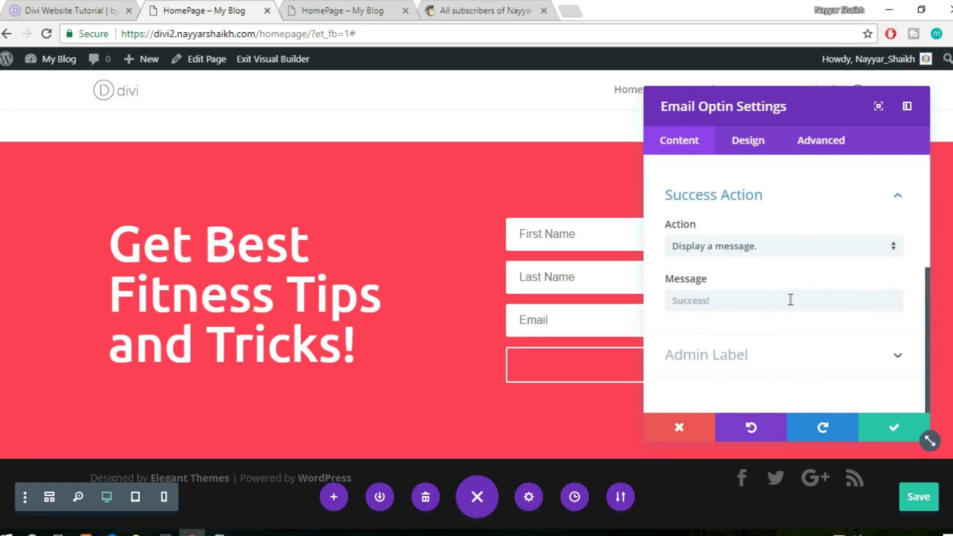
left_click(763, 301)
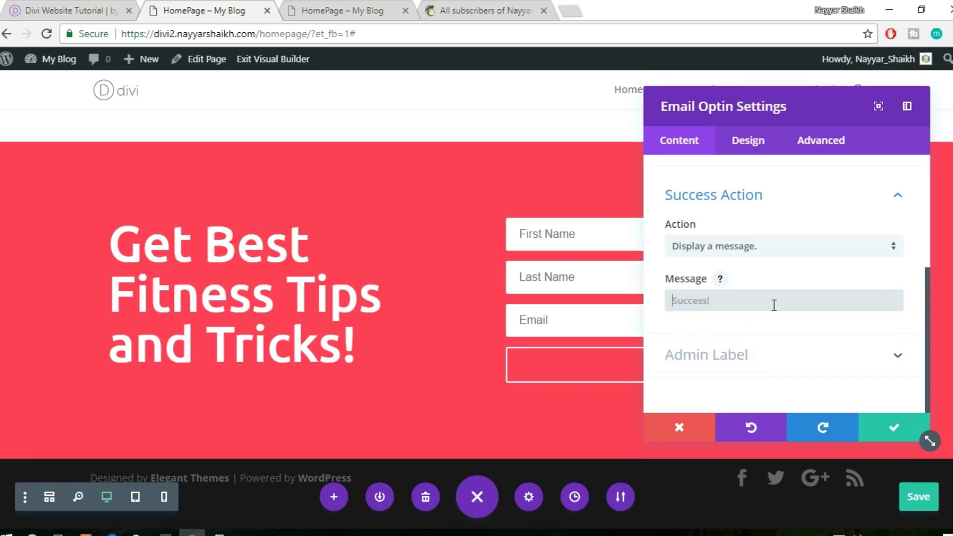
left_click(766, 248)
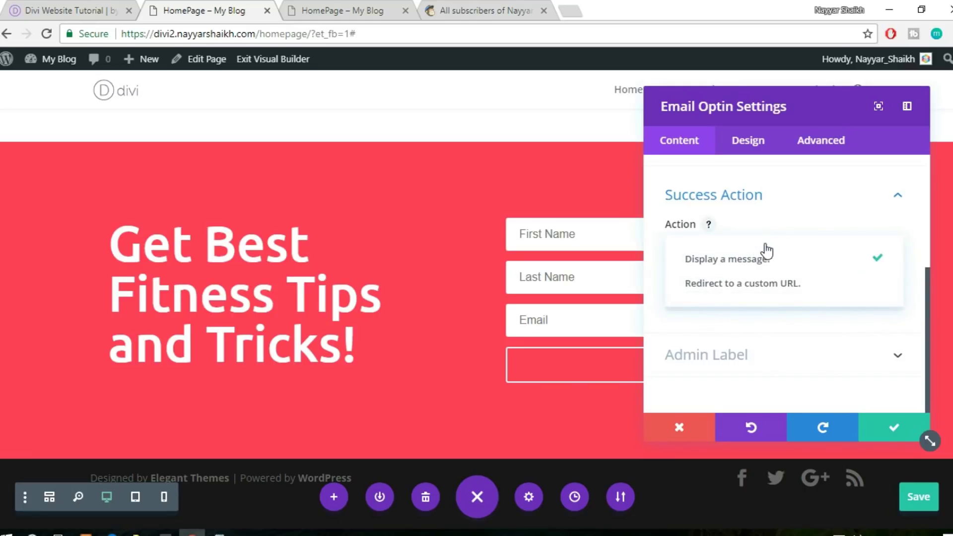
left_click(778, 258)
left_click(773, 300)
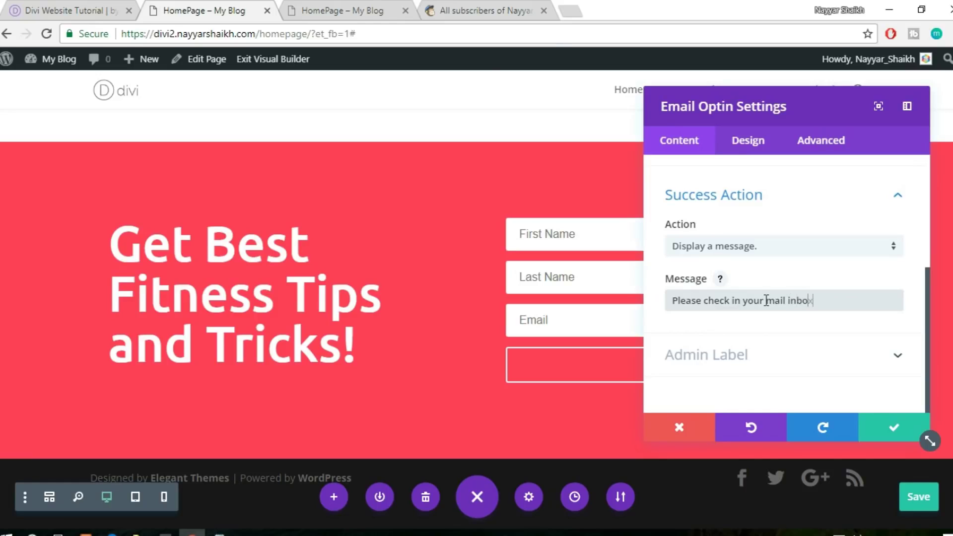
left_click(758, 300)
Apply the new success message and check it on the live homepage
left_click(894, 430)
key("ctrl+Tab")
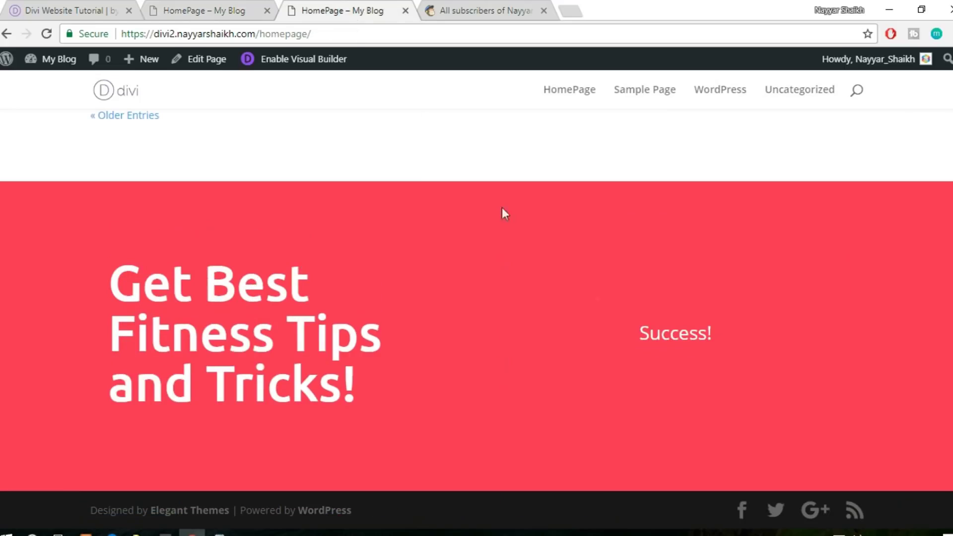
left_click_drag(639, 335, 744, 328)
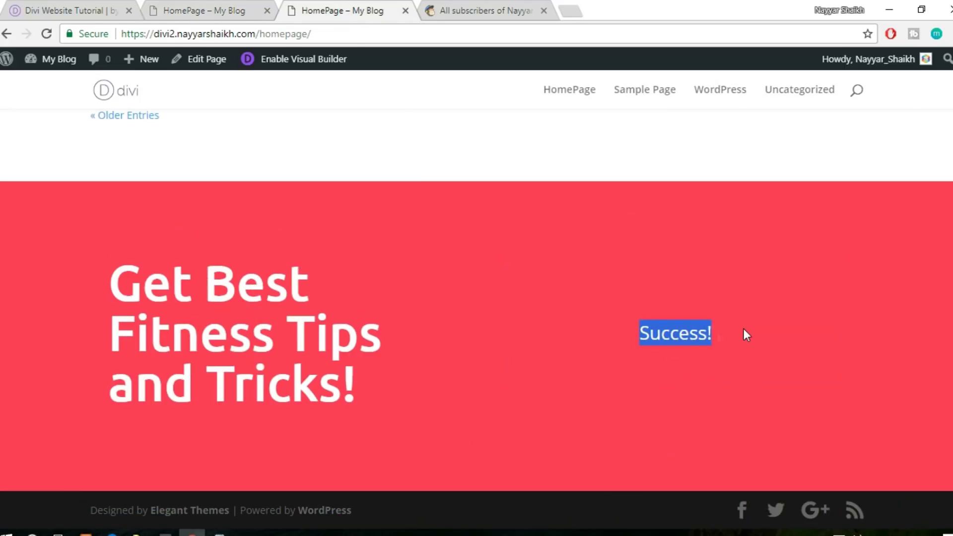
Bring up the Divi Website Tutorial reference site and scroll to its footer
left_click(236, 5)
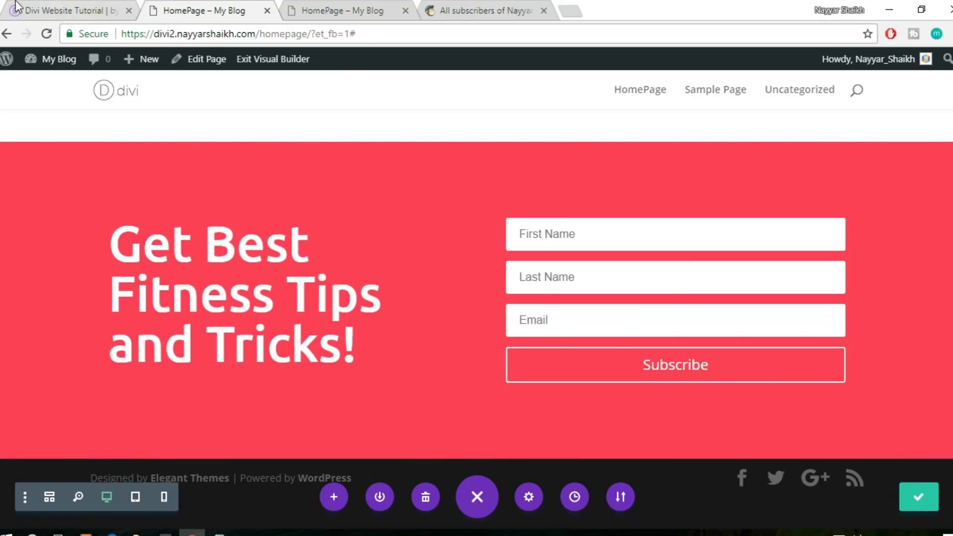
left_click(74, 10)
scroll(623, 372, "down", 3)
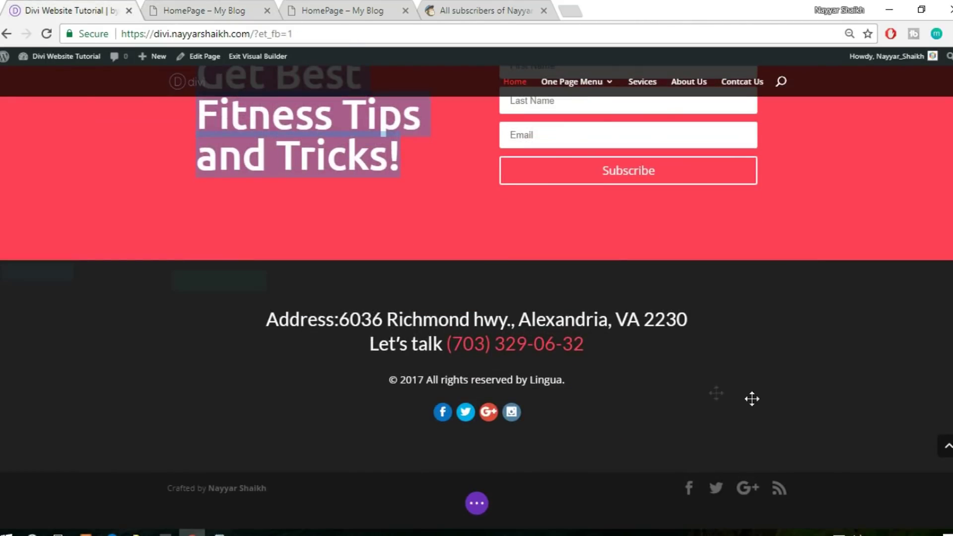
Select the reference footer's address and phone lines, then return to the HomePage – My Blog builder
triple_click(322, 321)
key("ctrl+c")
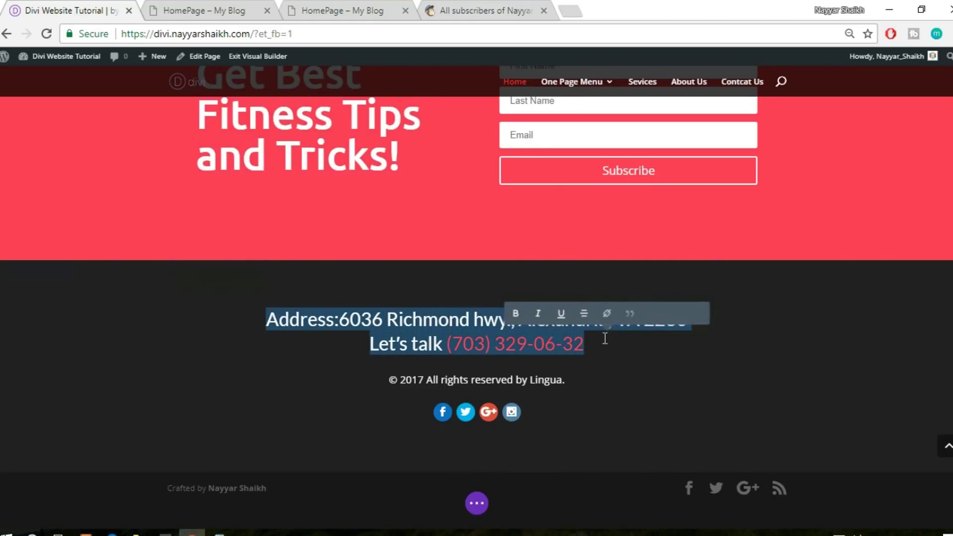
left_click(250, 10)
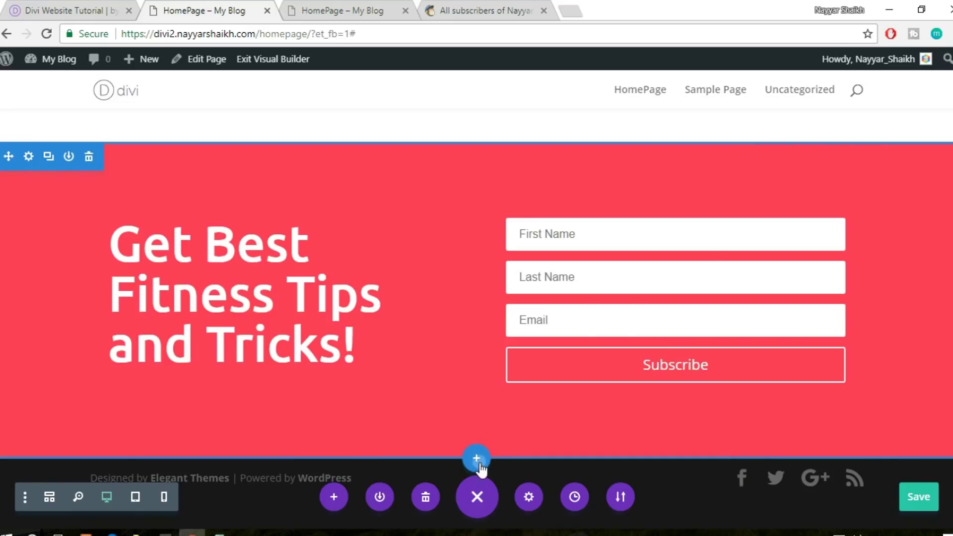
Add a regular one-column section below the red opt-in form and insert a Text module
left_click(478, 460)
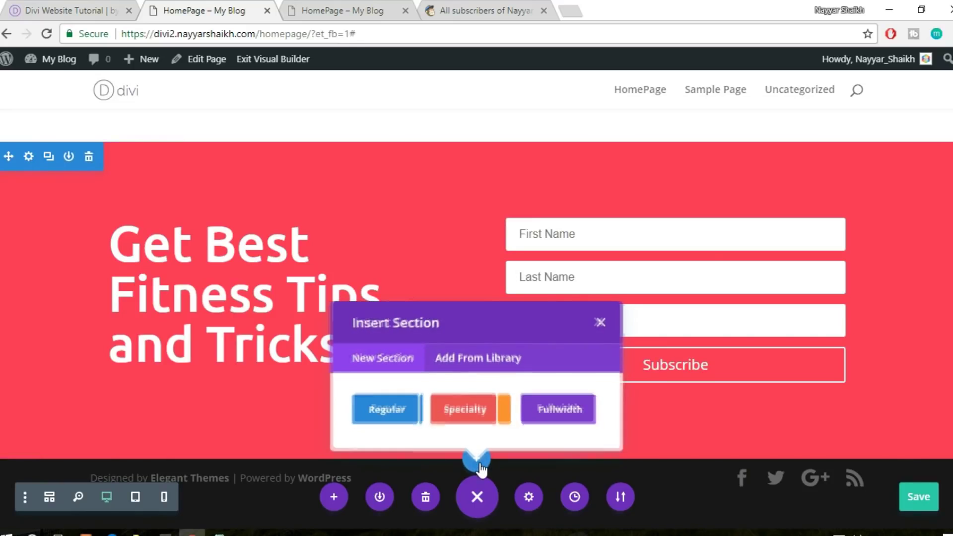
left_click(395, 416)
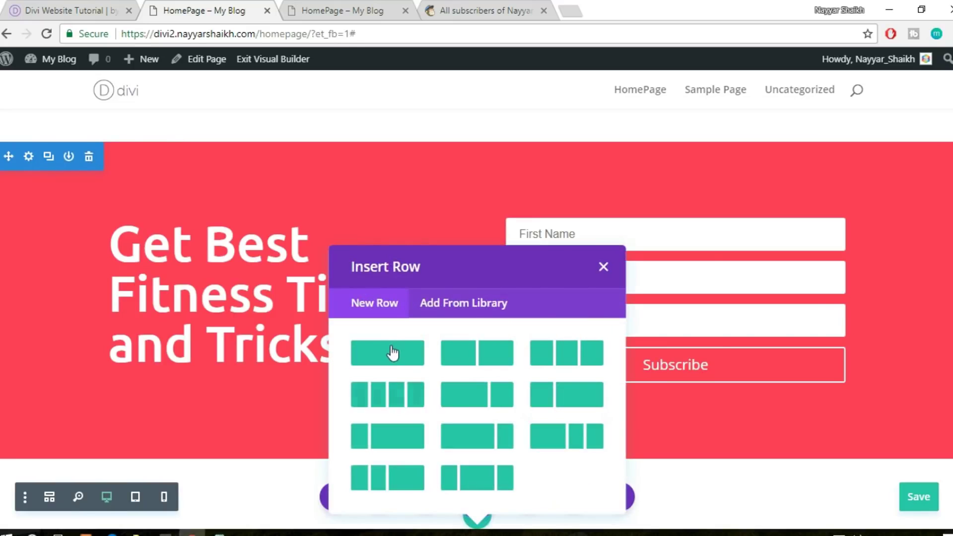
left_click(393, 353)
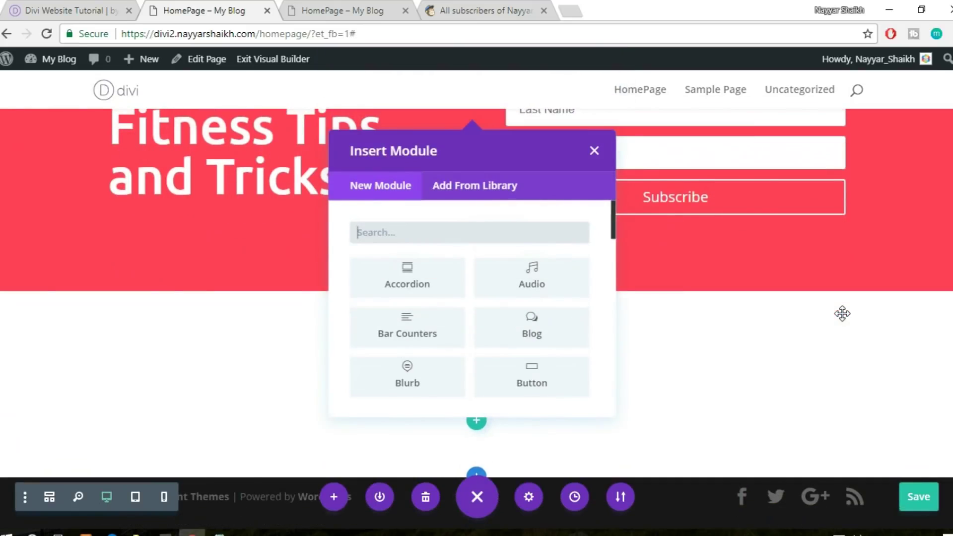
type("text")
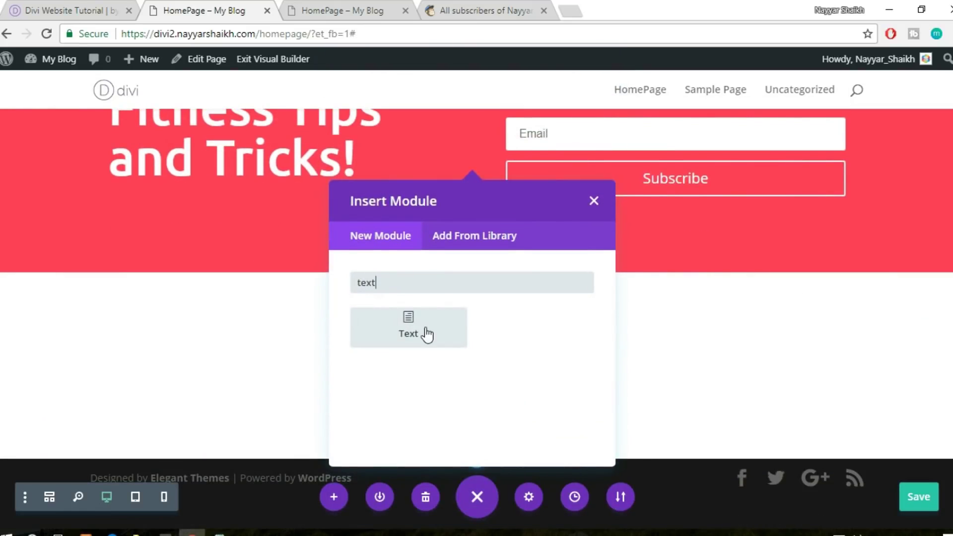
left_click(426, 335)
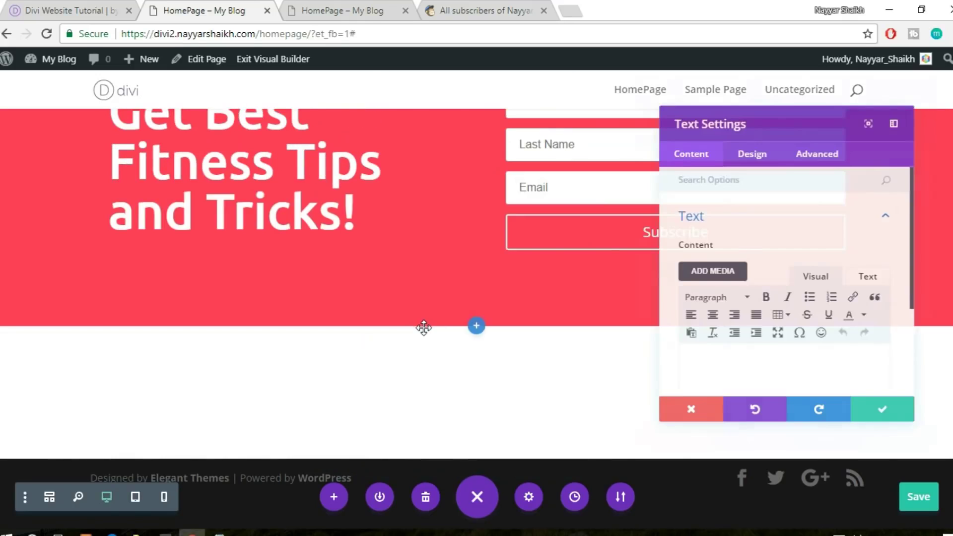
Paste the address and phone line into the Text module and set its text size to 29px
left_click(881, 277)
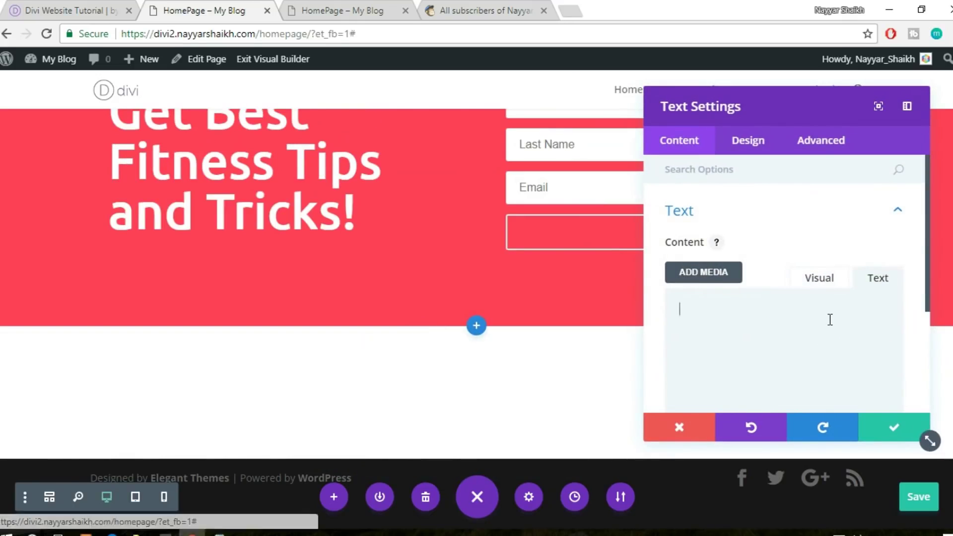
key("ctrl+v")
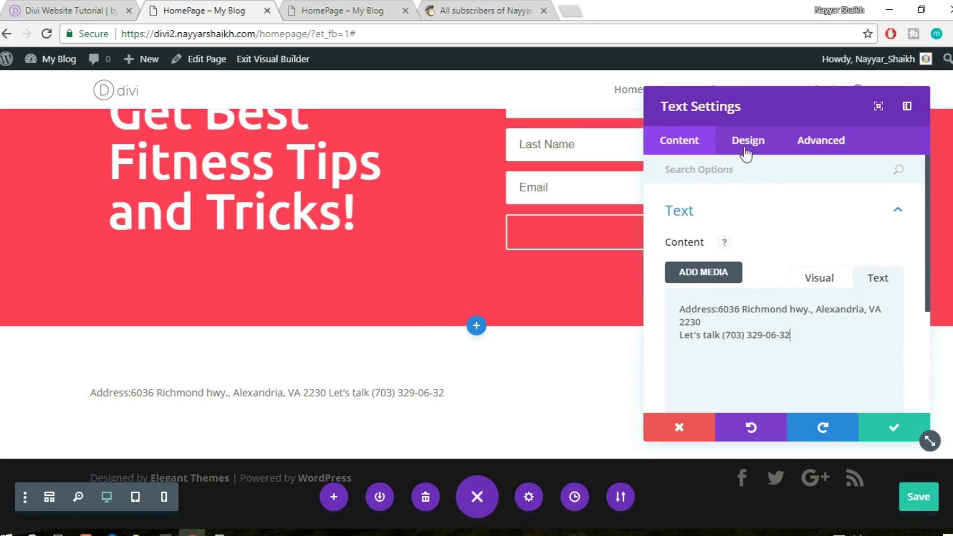
left_click(747, 143)
left_click(714, 225)
scroll(772, 248, "down", 3)
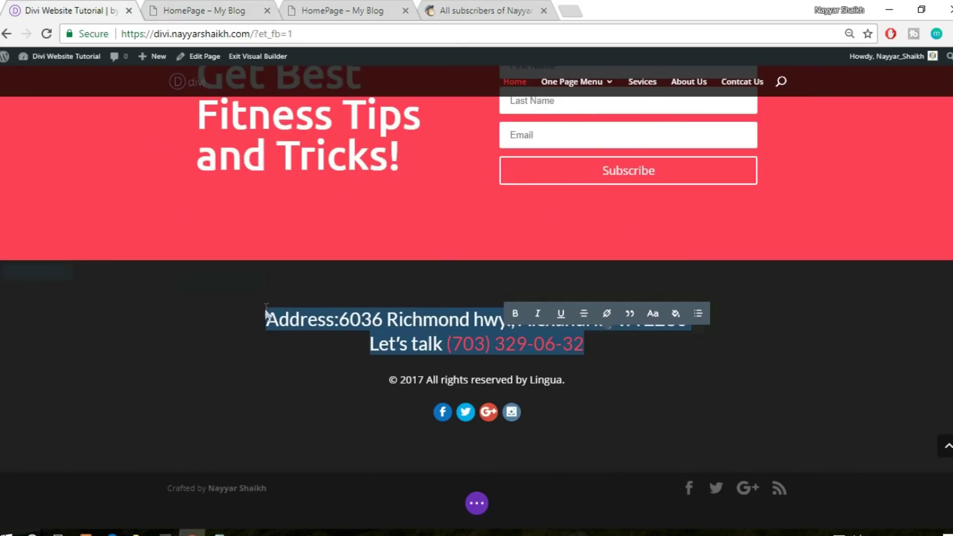
left_click(267, 317)
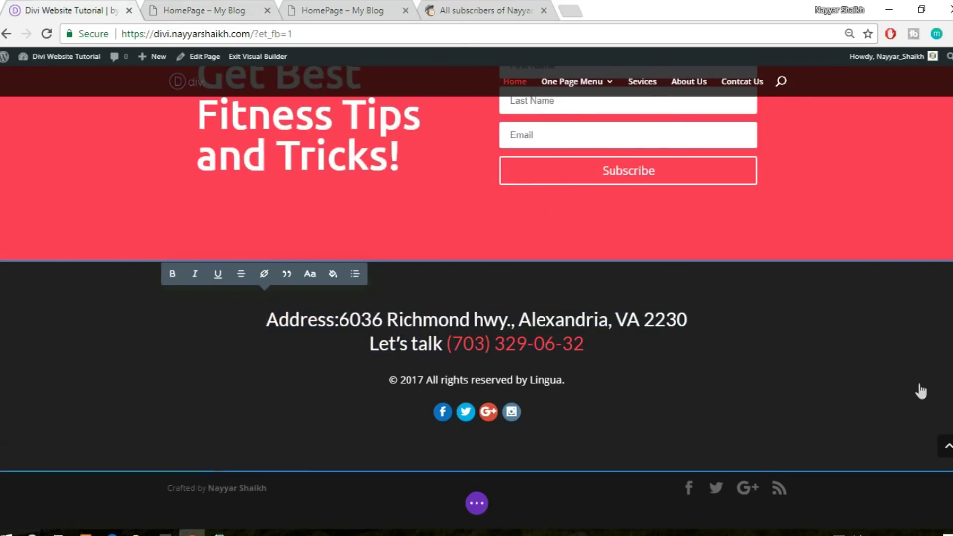
left_click(224, 10)
scroll(735, 277, "down", 3)
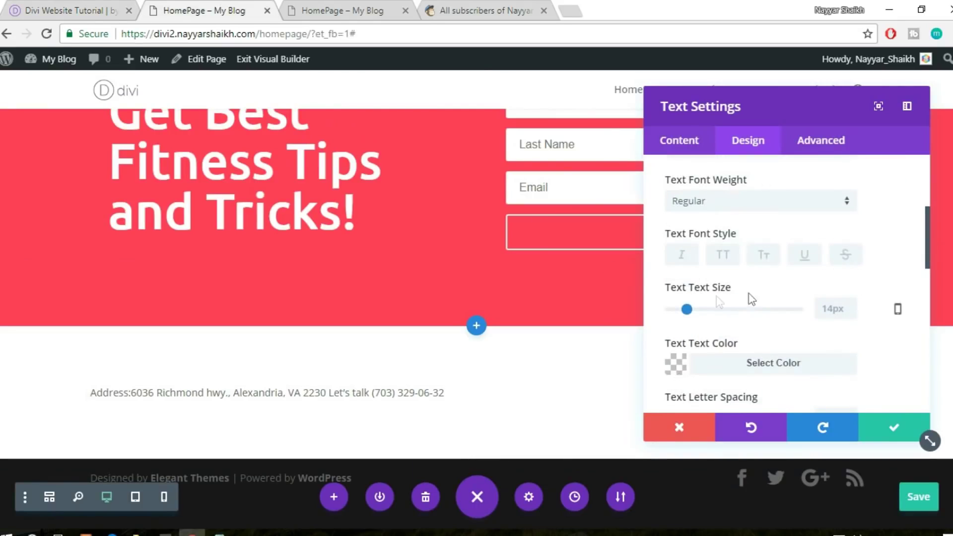
left_click_drag(687, 309, 706, 310)
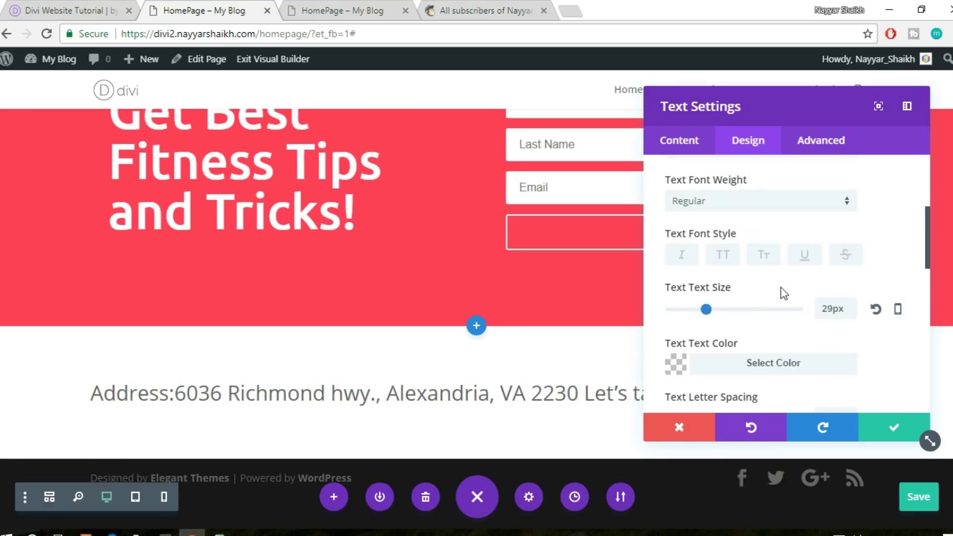
scroll(819, 302, "down", 2)
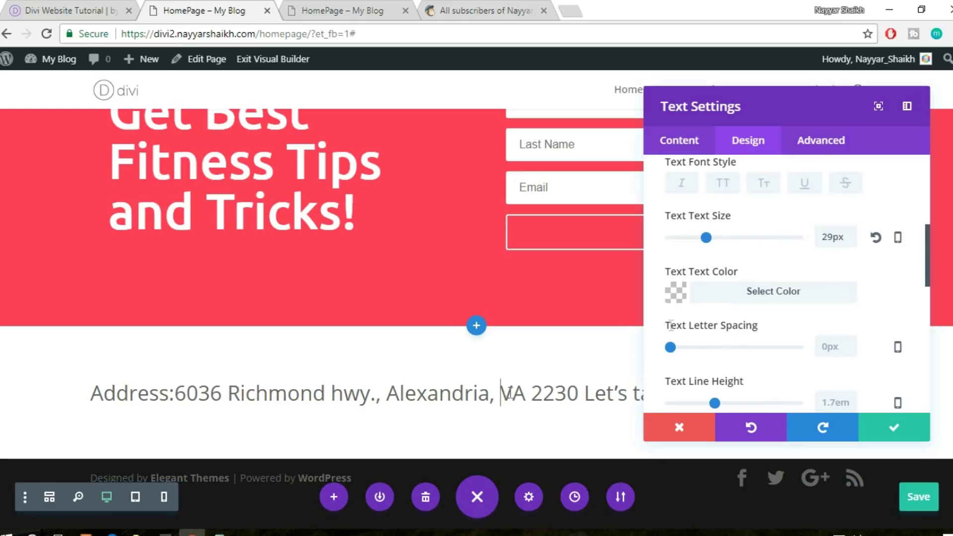
left_click(906, 106)
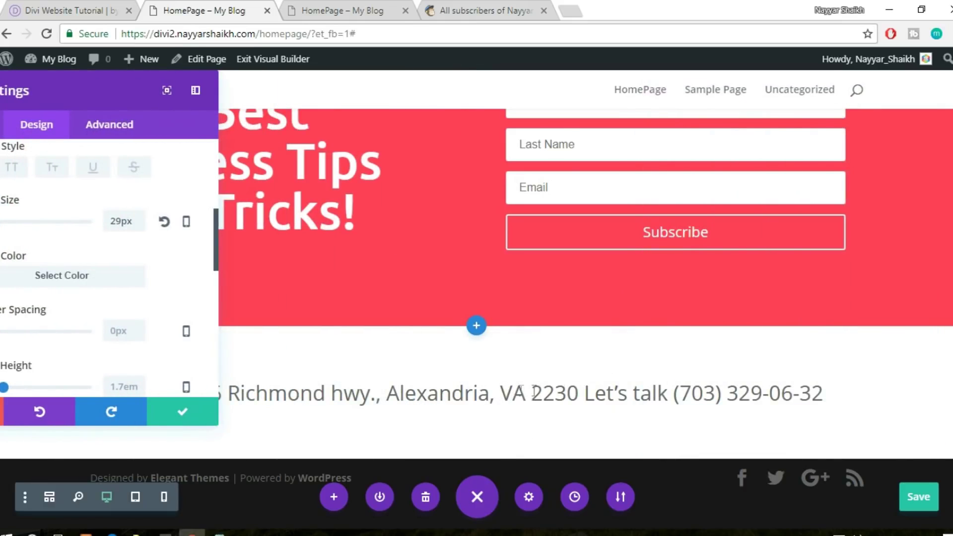
Break the address onto a new line before 'VA 2230'
left_click(502, 393)
key("Return")
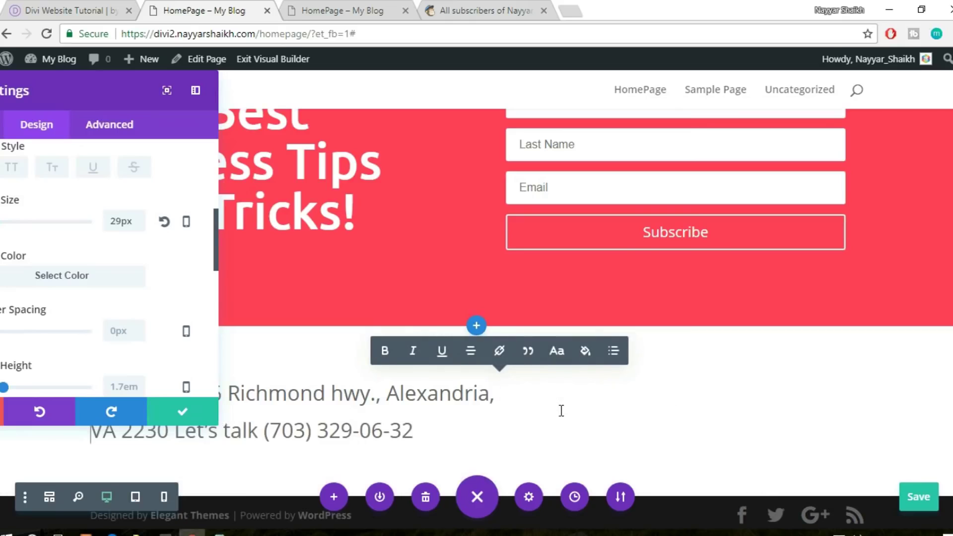
left_click_drag(99, 93, 770, 118)
Center the address text with Text Orientation and select the phone number
scroll(724, 297, "down", 4)
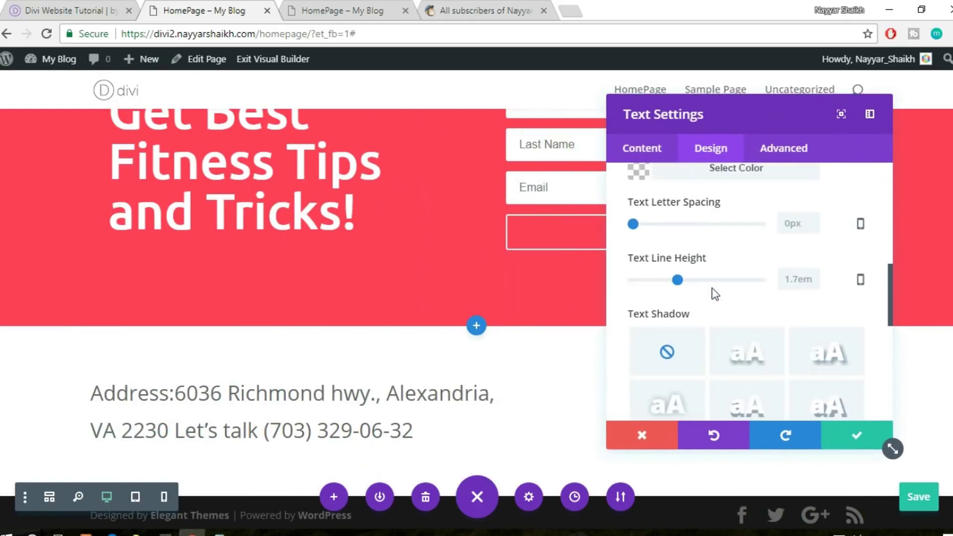
scroll(725, 297, "down", 3)
left_click(716, 248)
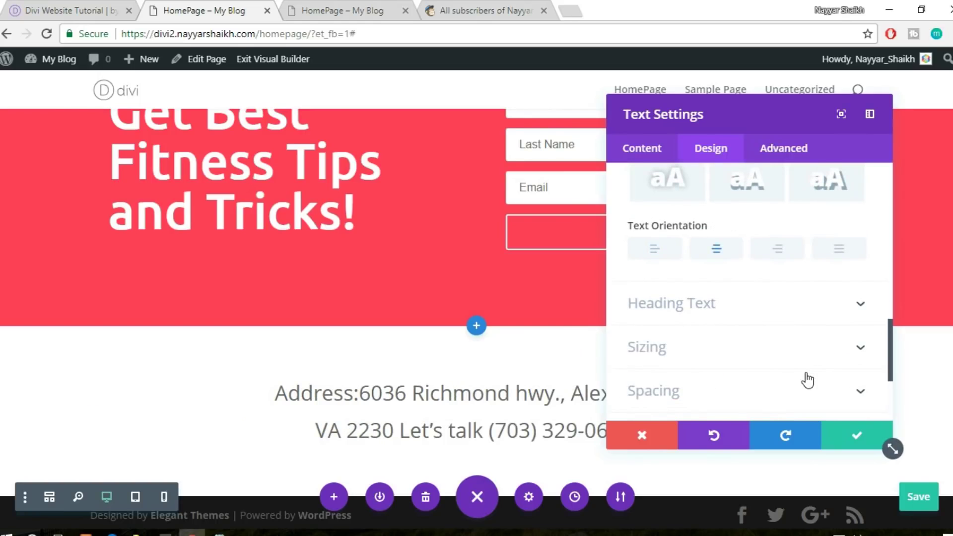
scroll(807, 380, "up", 2)
scroll(808, 380, "up", 5)
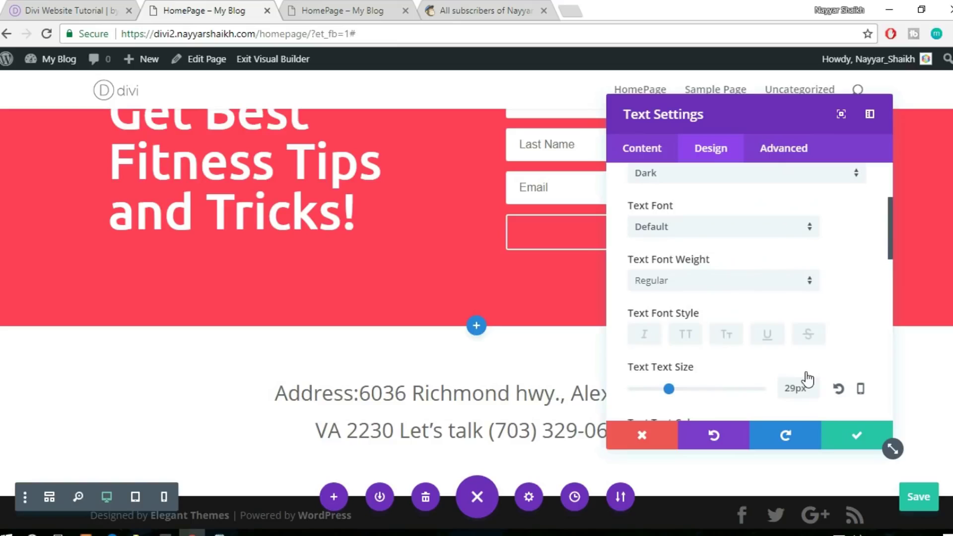
scroll(806, 378, "down", 5)
left_click_drag(683, 119, 145, 177)
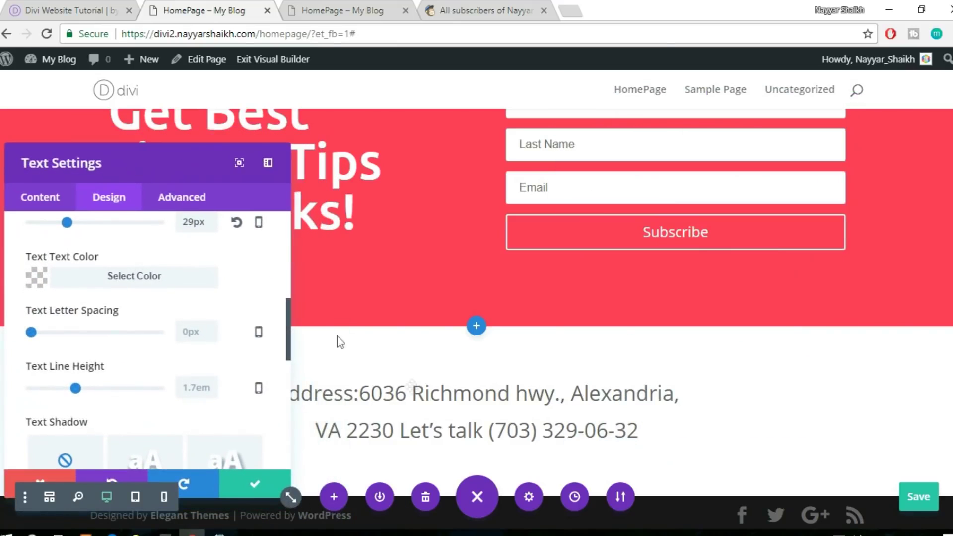
left_click_drag(489, 426, 643, 431)
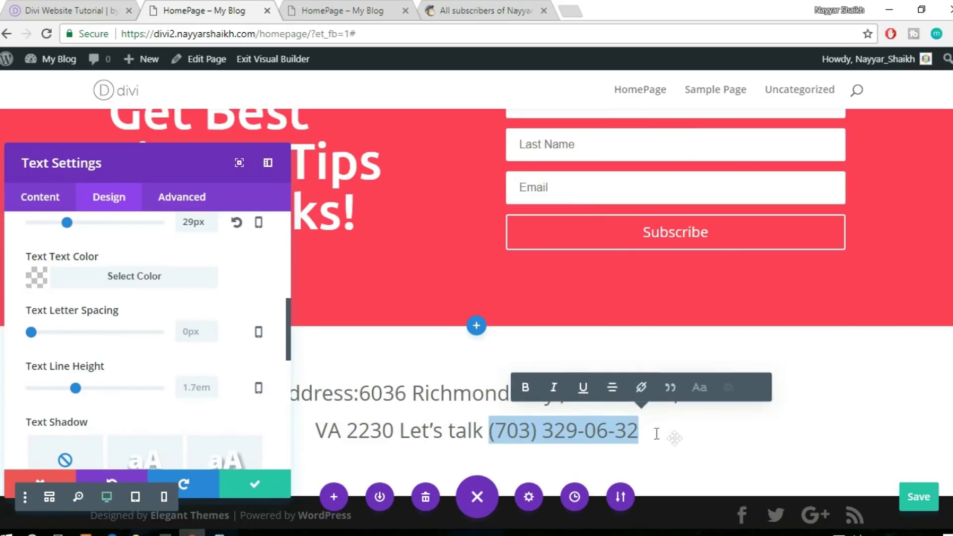
Add a closing ')' after the phone number and color the number #ff3f56
left_click(676, 439)
type(")")
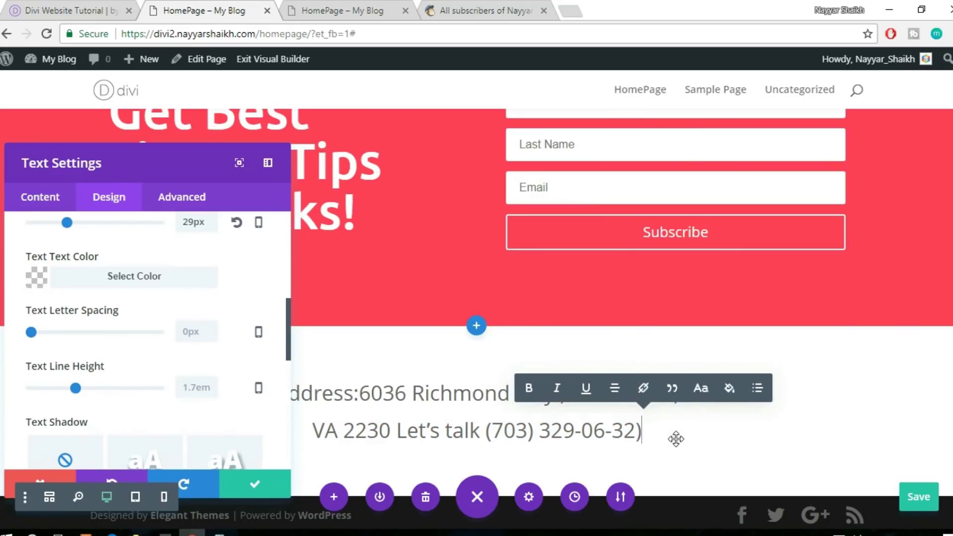
left_click_drag(644, 432, 486, 432)
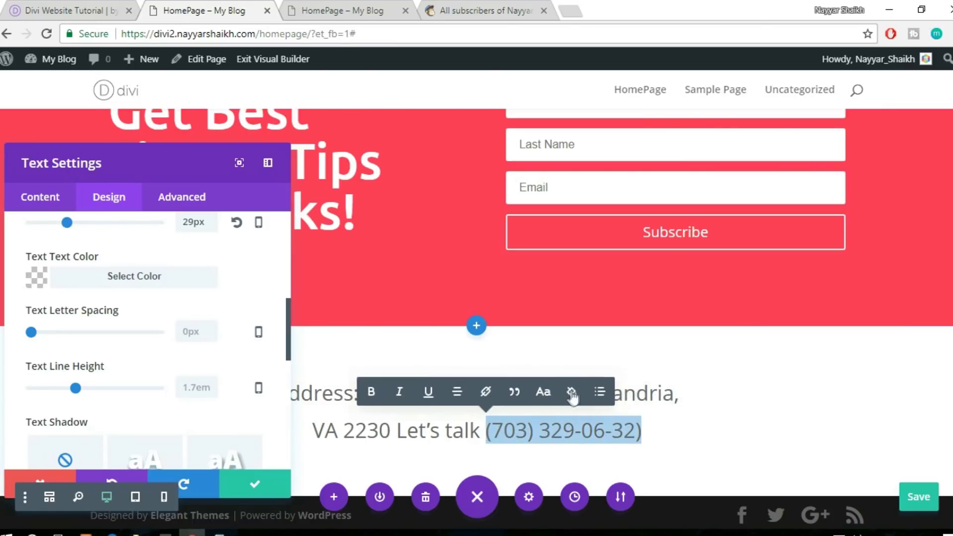
left_click(571, 391)
left_click(405, 231)
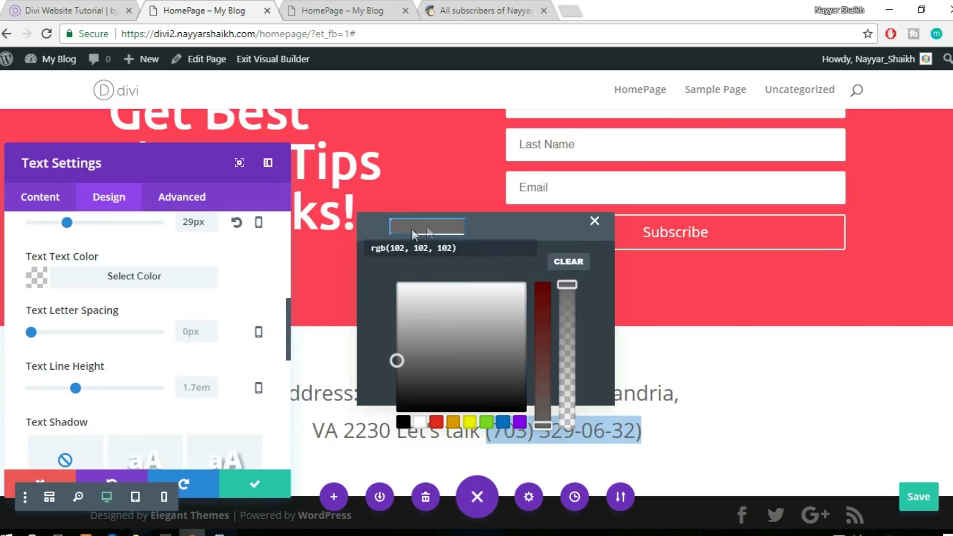
left_click(440, 246)
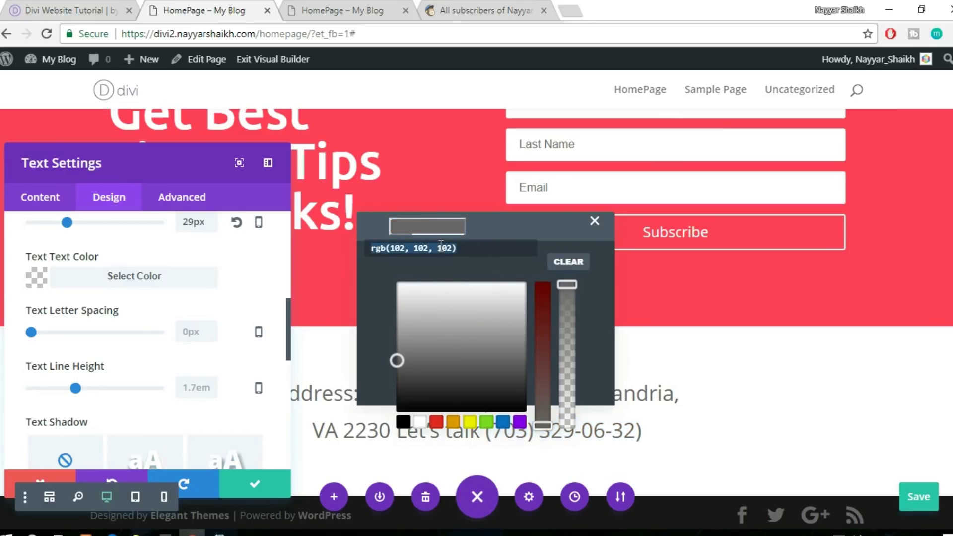
key("BackSpace")
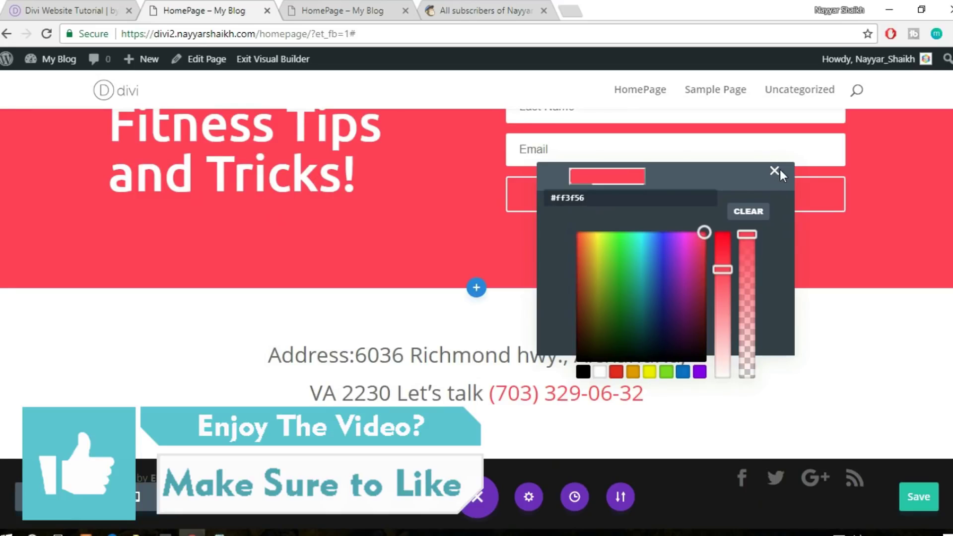
left_click(845, 415)
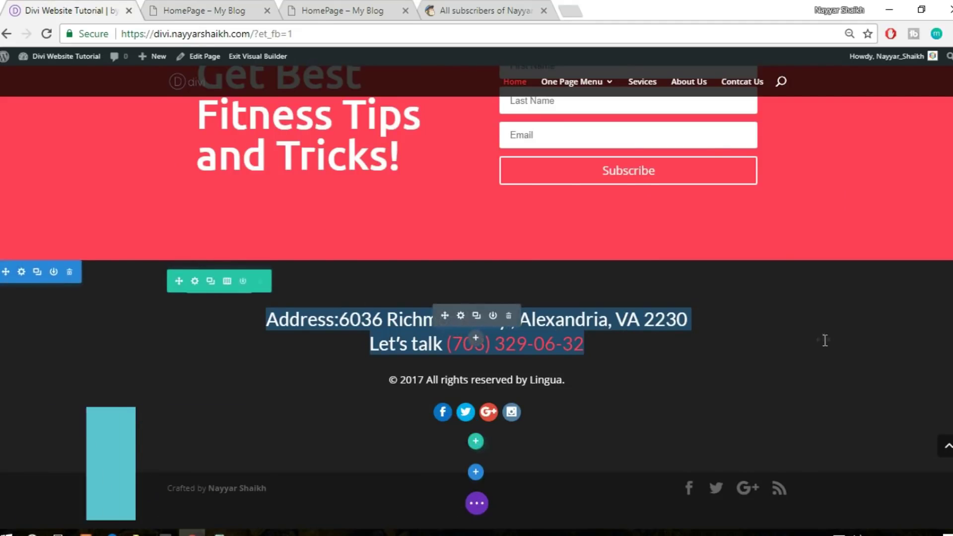
Color the address lines through 'Let's talk' white, leaving the phone number red
left_click(155, 6)
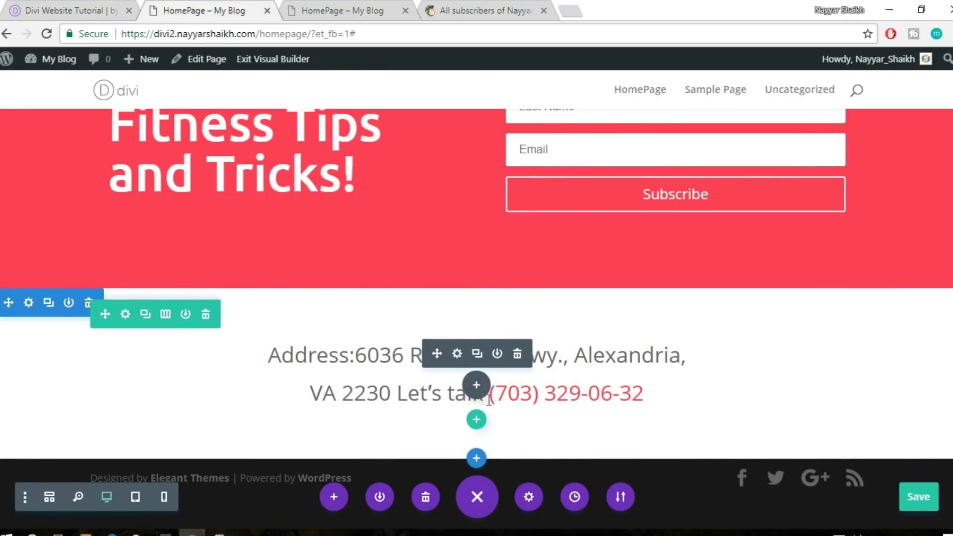
left_click_drag(269, 356, 483, 392)
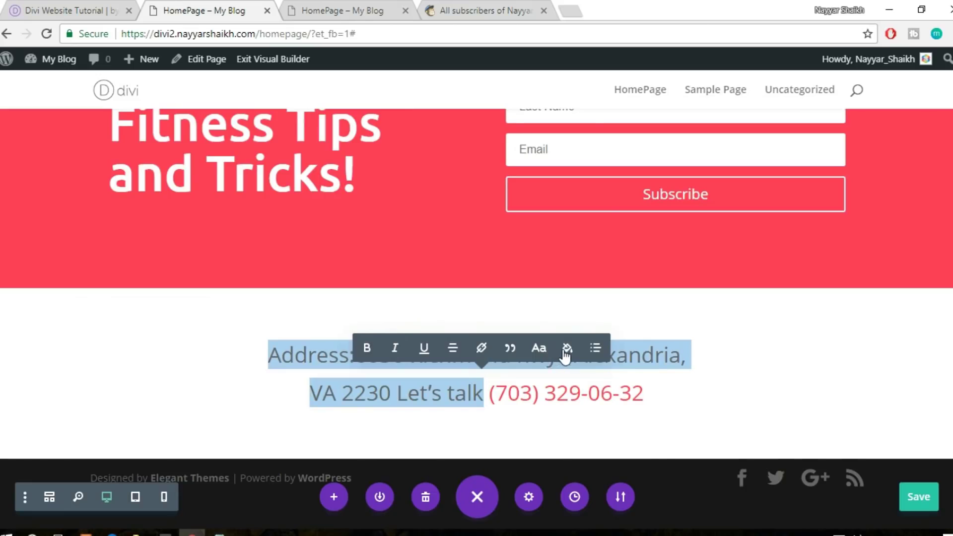
left_click(567, 350)
left_click(416, 349)
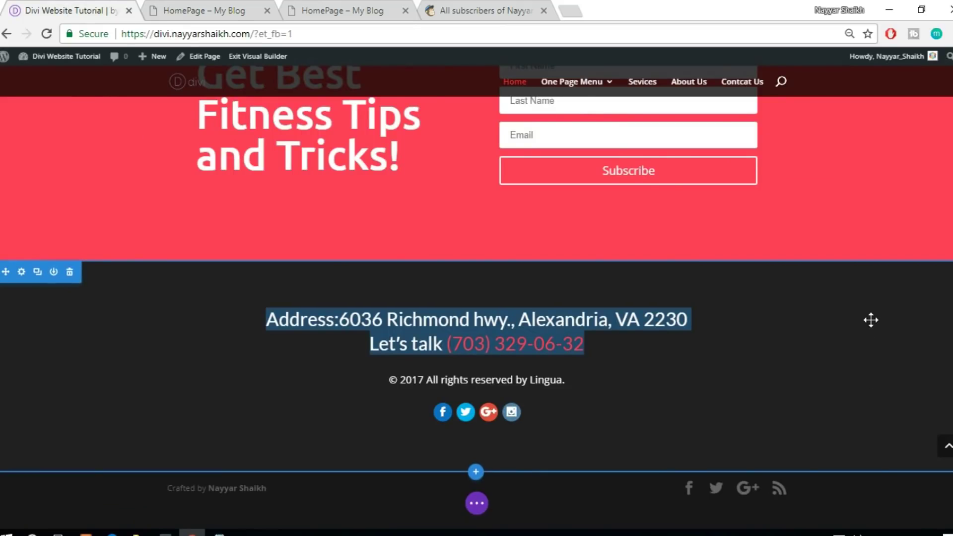
left_click(230, 6)
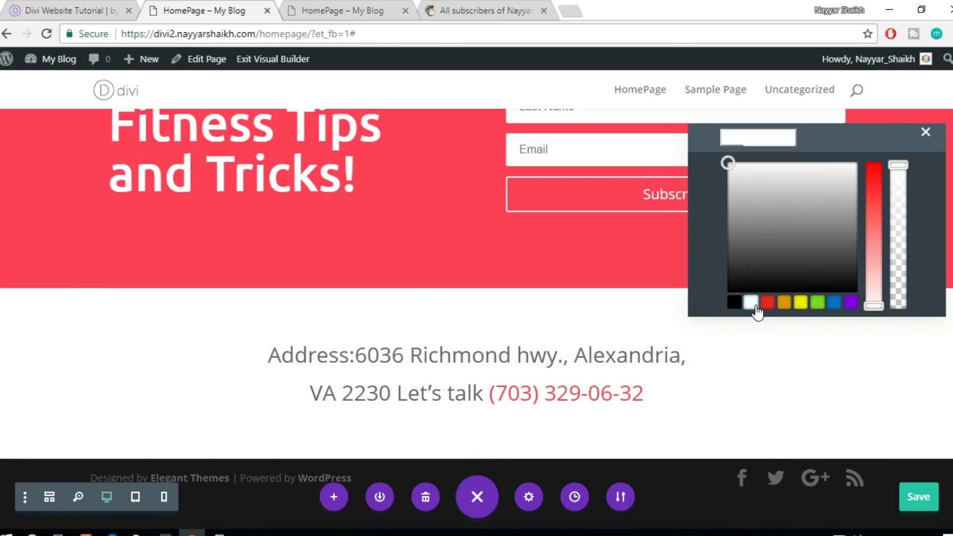
left_click(925, 135)
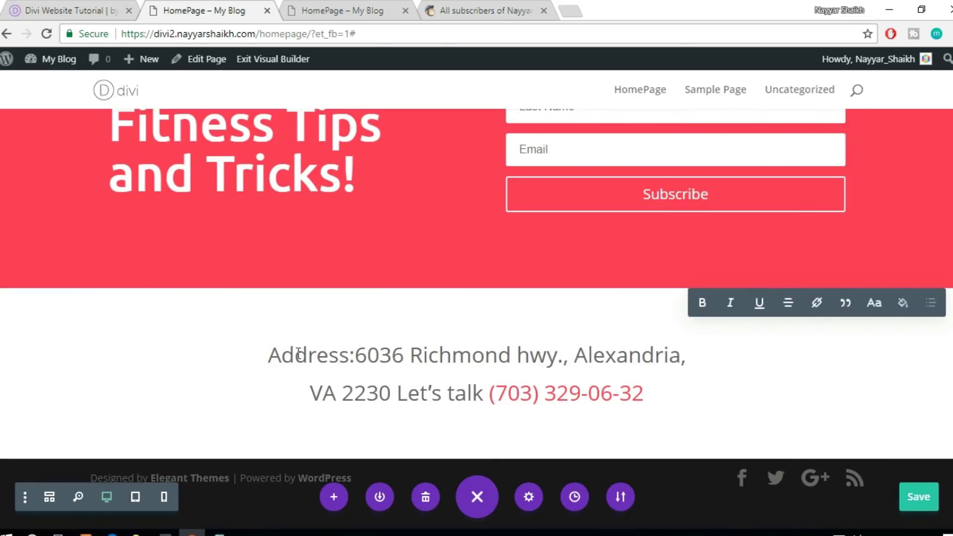
left_click_drag(296, 365, 484, 399)
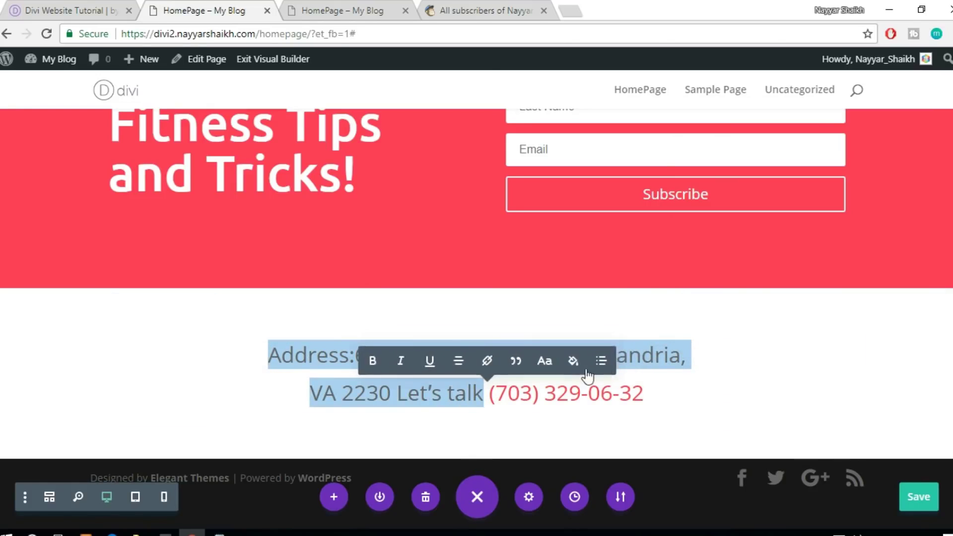
left_click(574, 366)
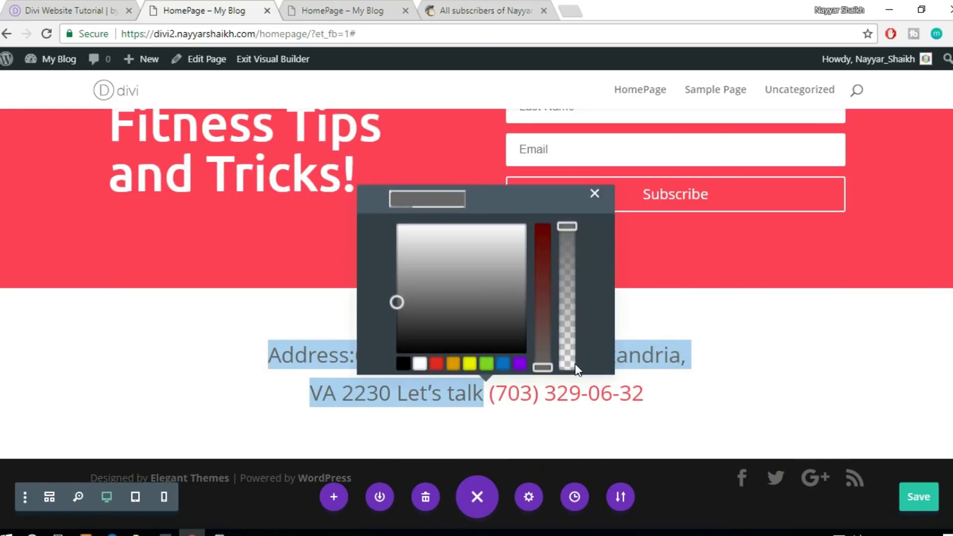
left_click(419, 360)
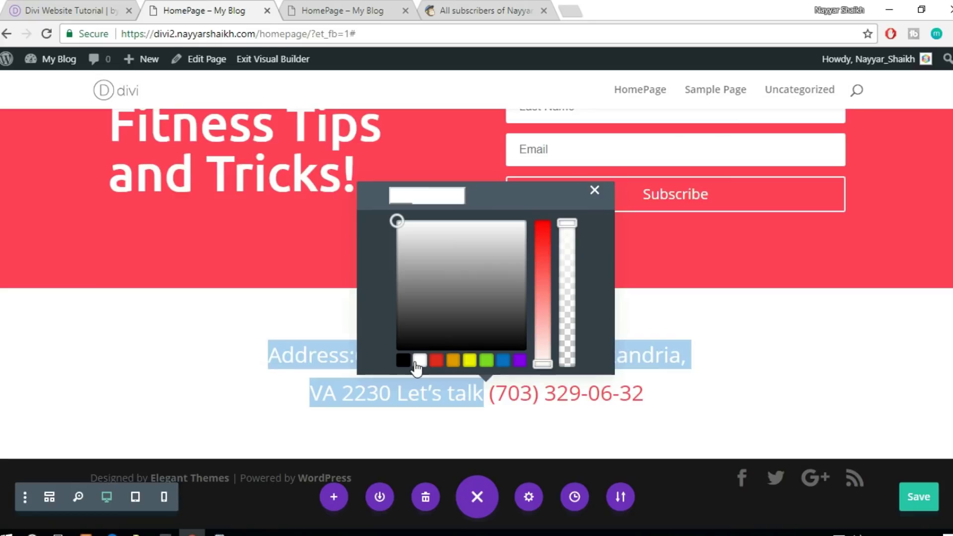
left_click(594, 191)
left_click(836, 336)
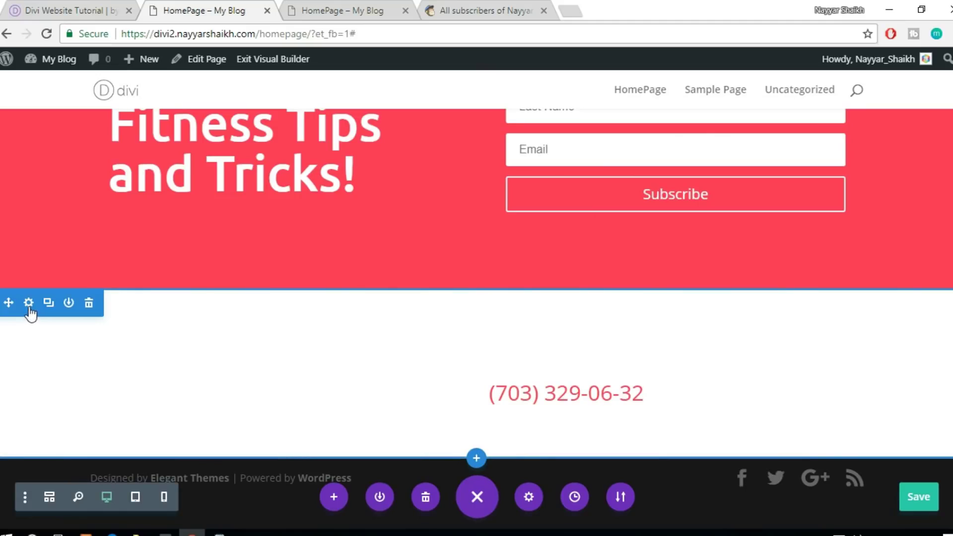
Set the address section's background color to dark grey #262626 and save
left_click(29, 304)
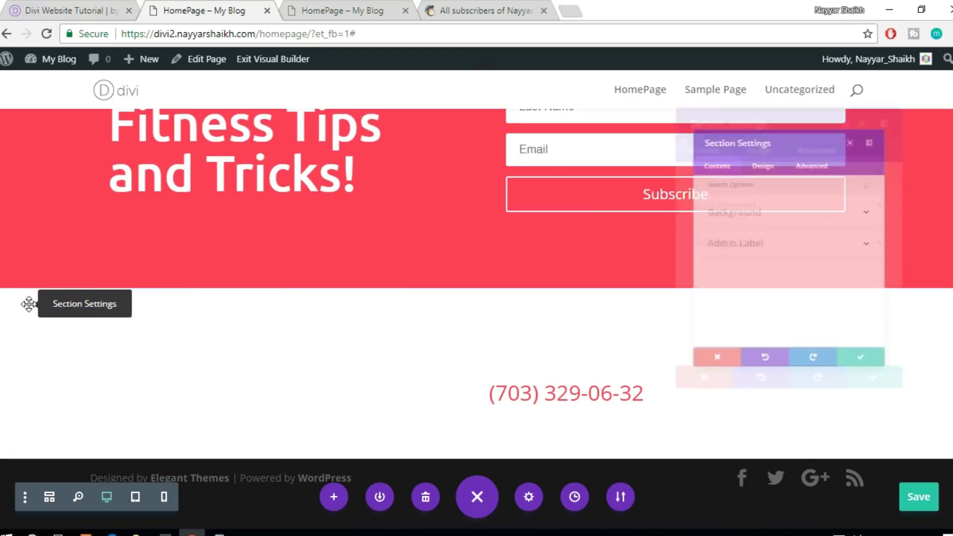
left_click(717, 193)
scroll(759, 236, "down", 2)
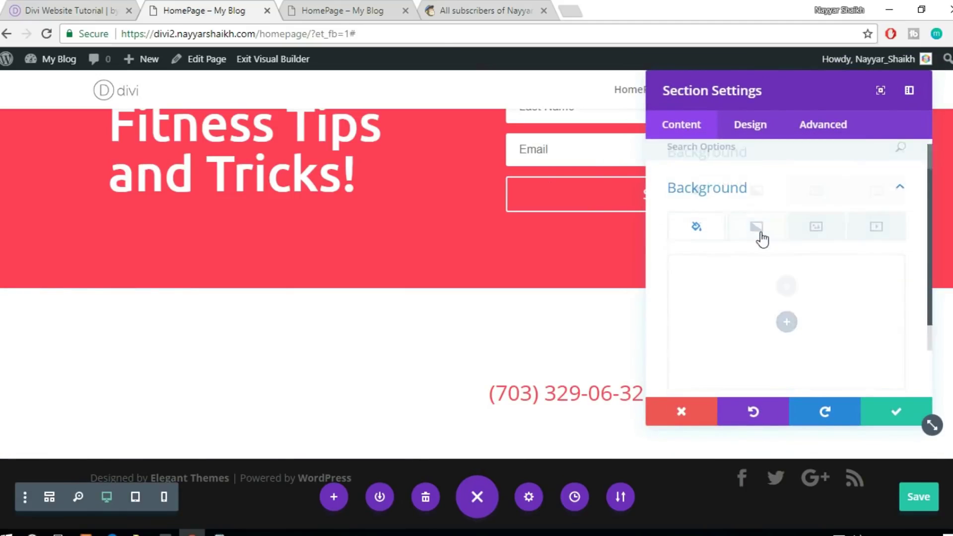
left_click(785, 256)
left_click(686, 326)
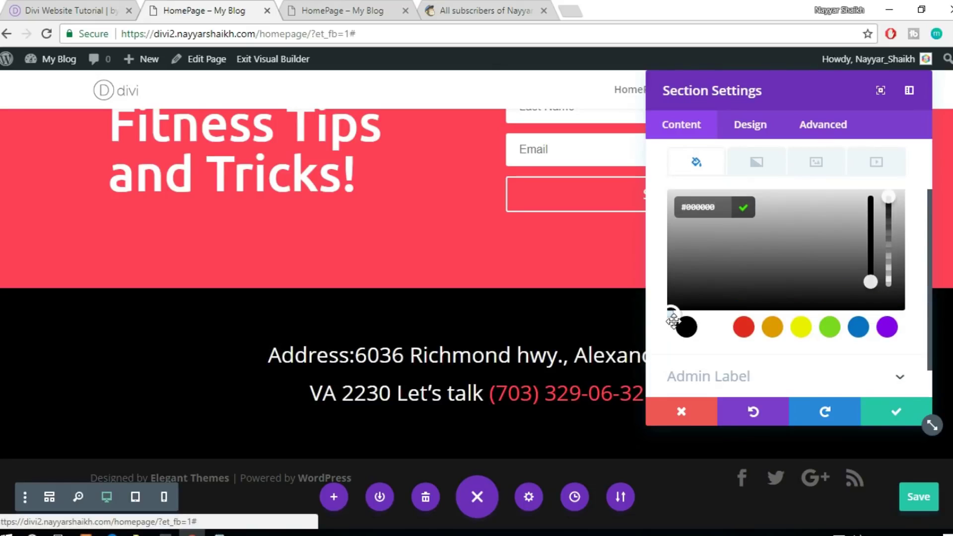
left_click(671, 312)
left_click_drag(671, 313, 670, 308)
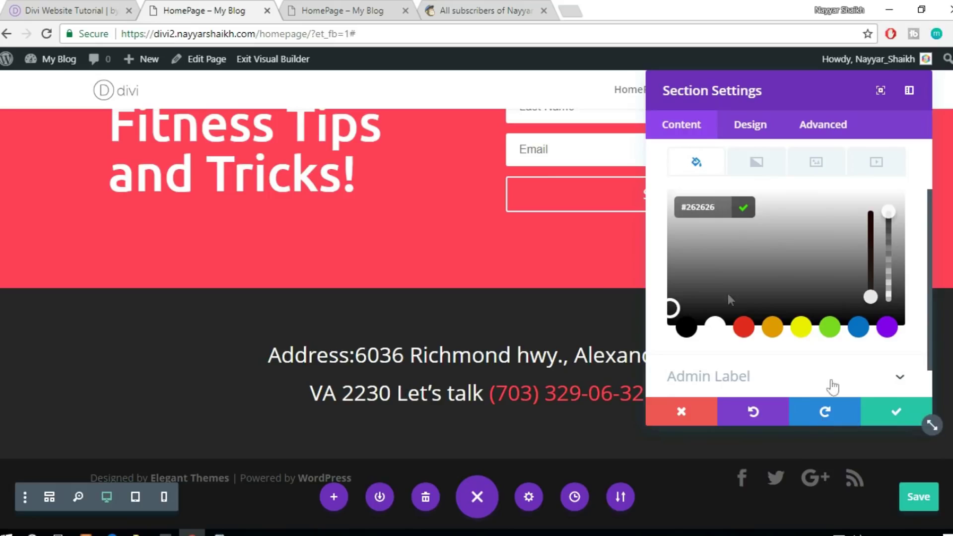
left_click(894, 414)
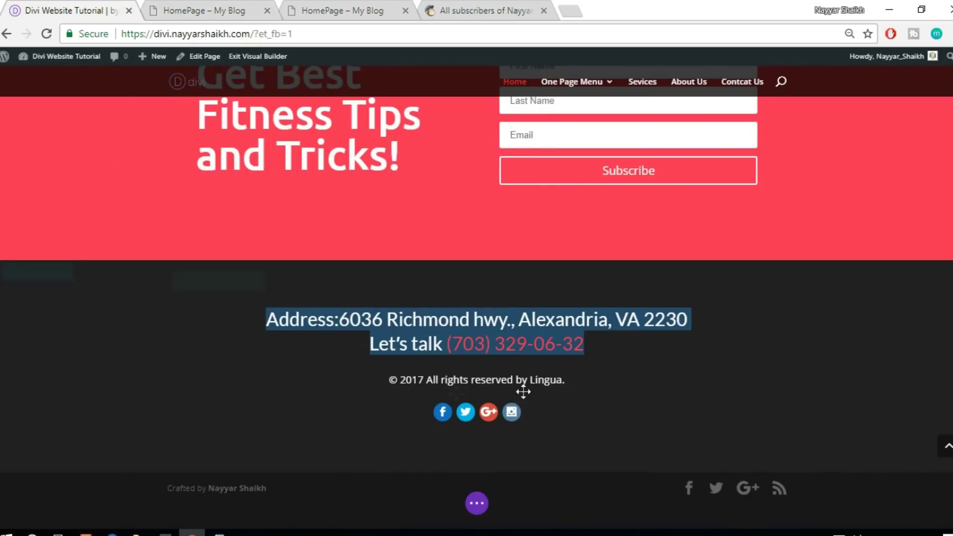
Replace 'Lingua' with the site owner's name in the reference copyright line, copy the line, and return to the homepage
left_click_drag(527, 380, 398, 380)
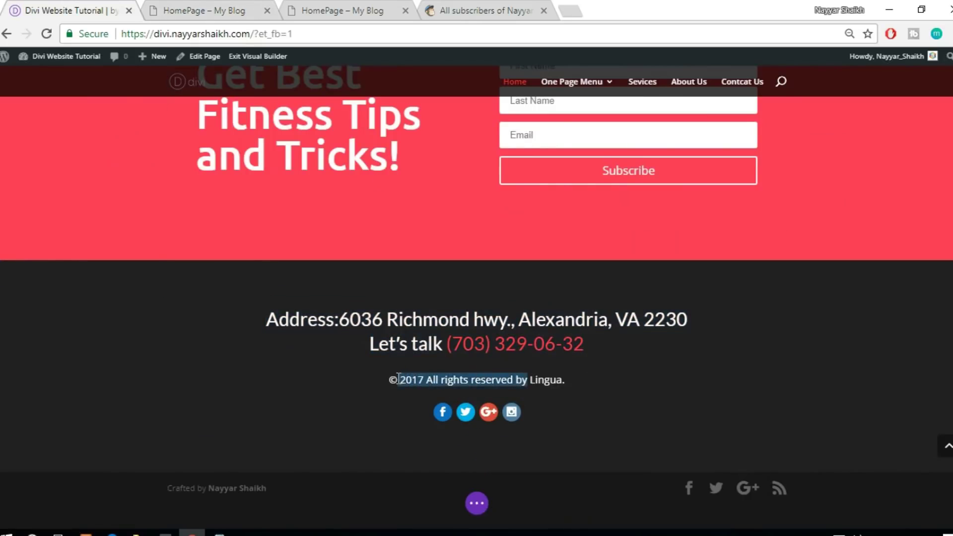
left_click(363, 383)
left_click_drag(579, 376, 390, 379)
double_click(553, 380)
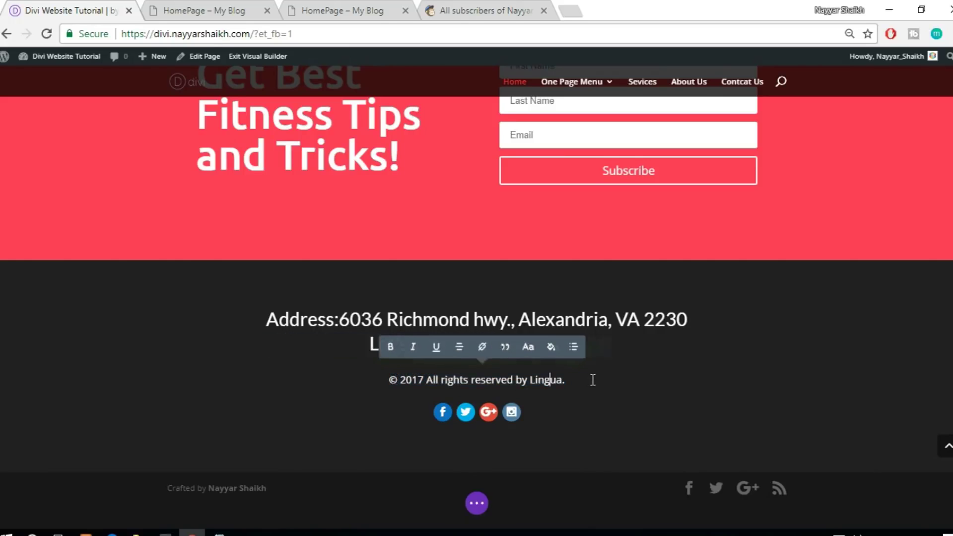
type("Nayyar")
left_click_drag(524, 385, 364, 381)
key("ctrl+c")
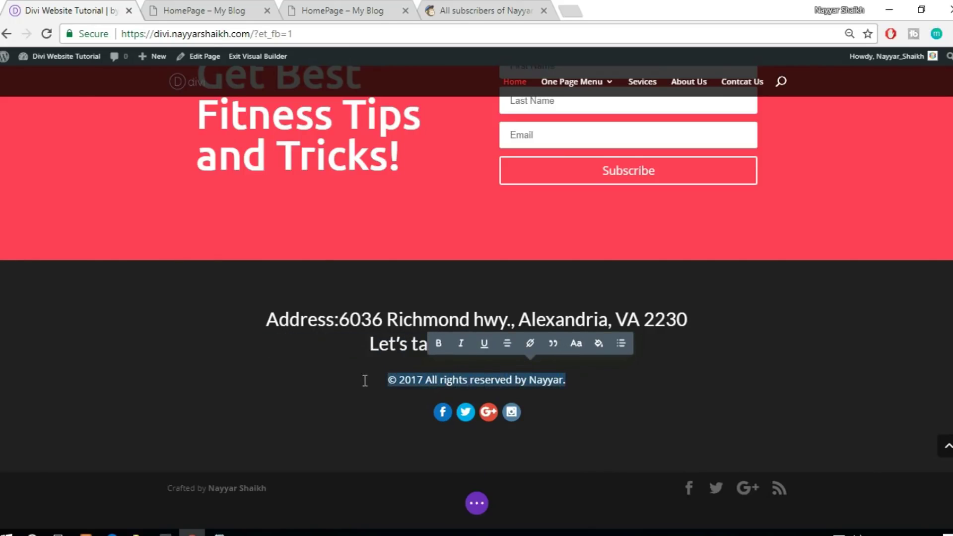
left_click(234, 9)
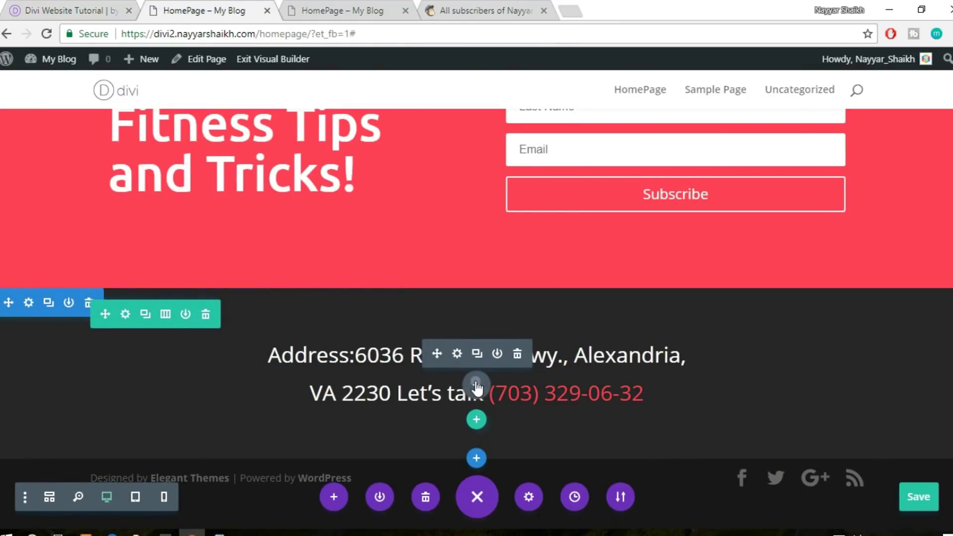
Add a Text module below the address and paste the copyright line into it
left_click(476, 386)
type("text")
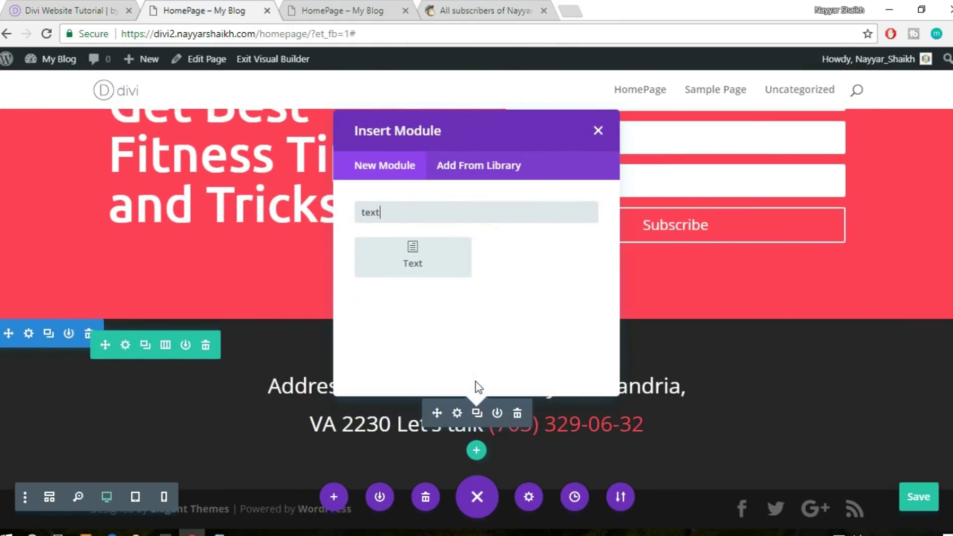
left_click(389, 275)
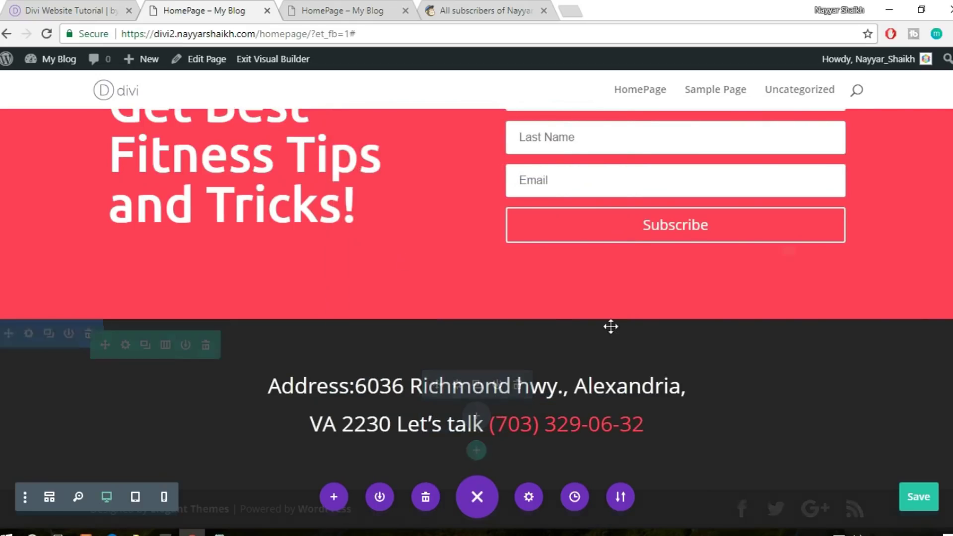
key("ctrl+v")
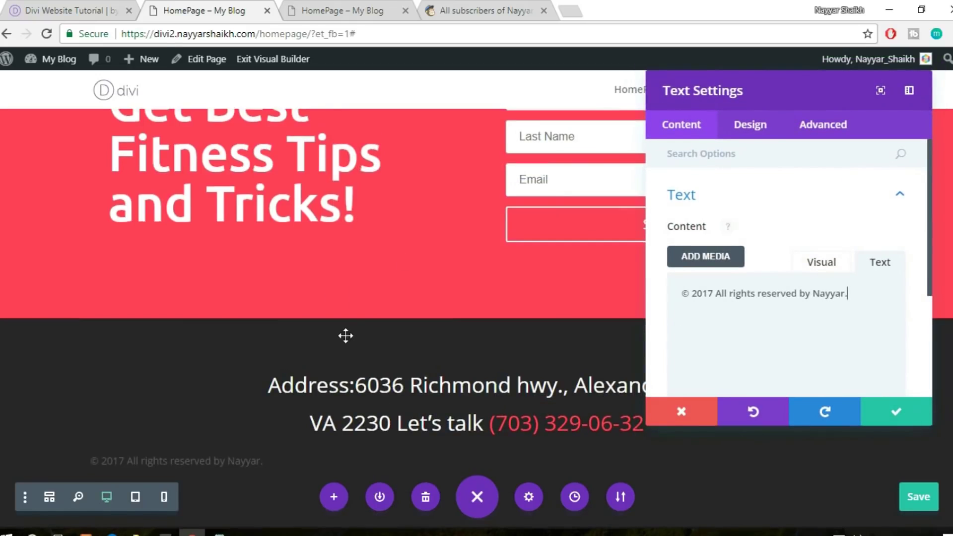
Give the copyright text a Light text color and centred alignment, then save the module
scroll(207, 381, "down", 2)
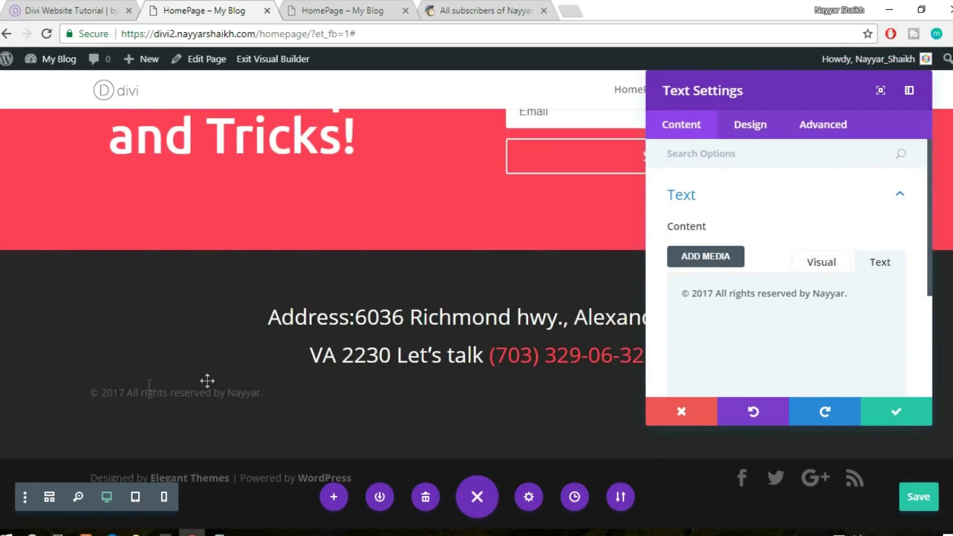
left_click(762, 131)
left_click(750, 217)
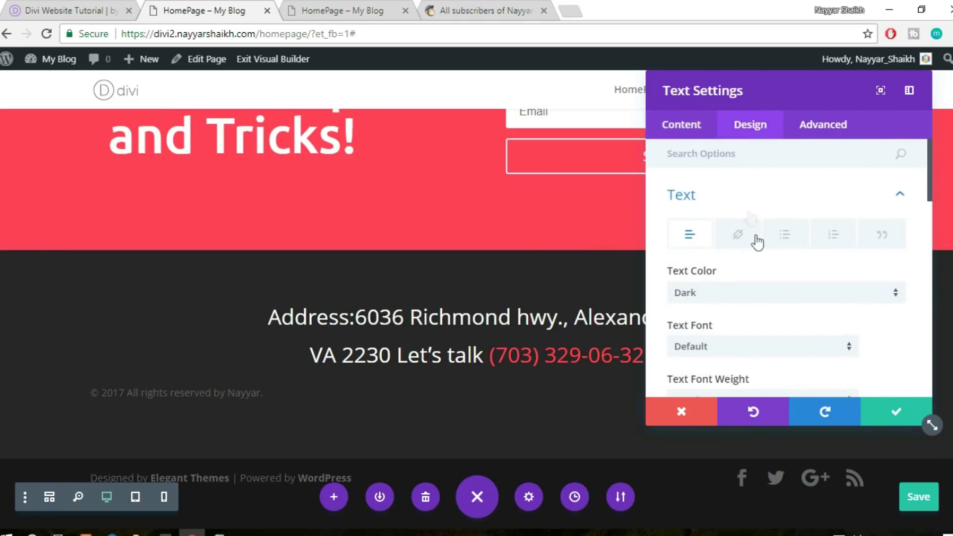
scroll(762, 258, "down", 2)
left_click(752, 224)
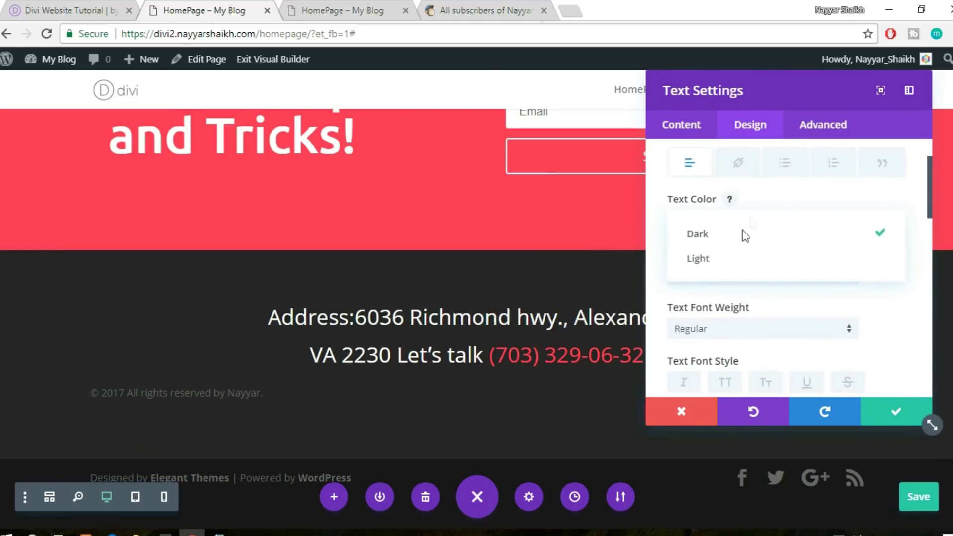
left_click(731, 259)
scroll(772, 285, "down", 7)
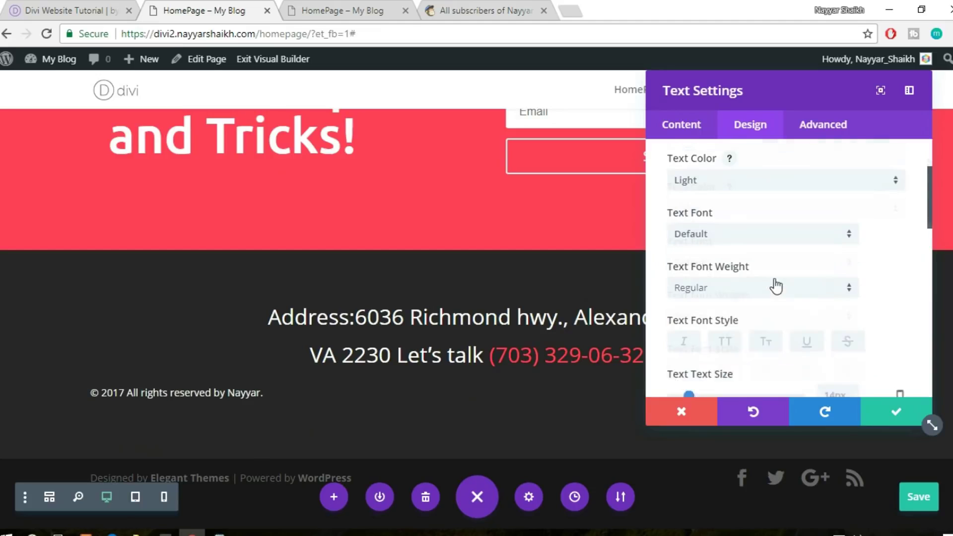
scroll(776, 284, "down", 3)
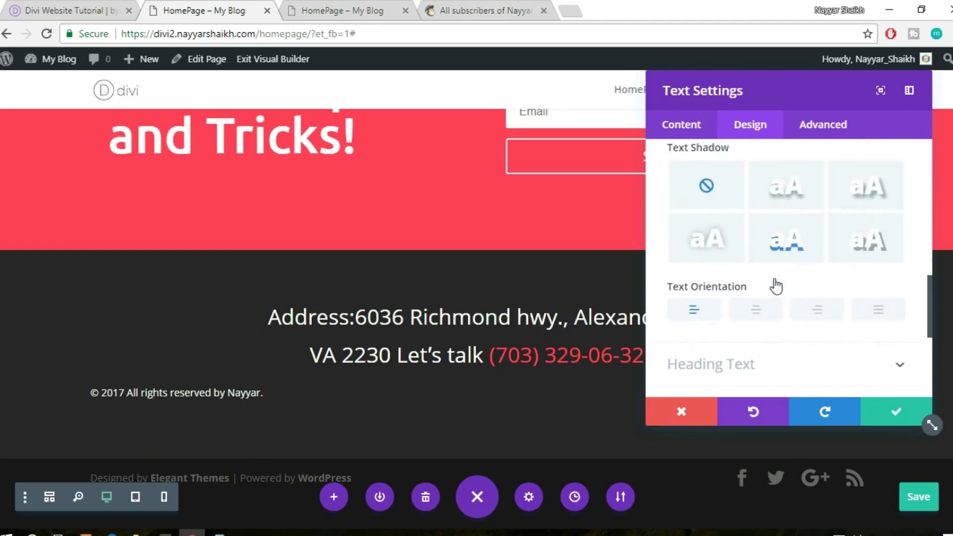
left_click(759, 298)
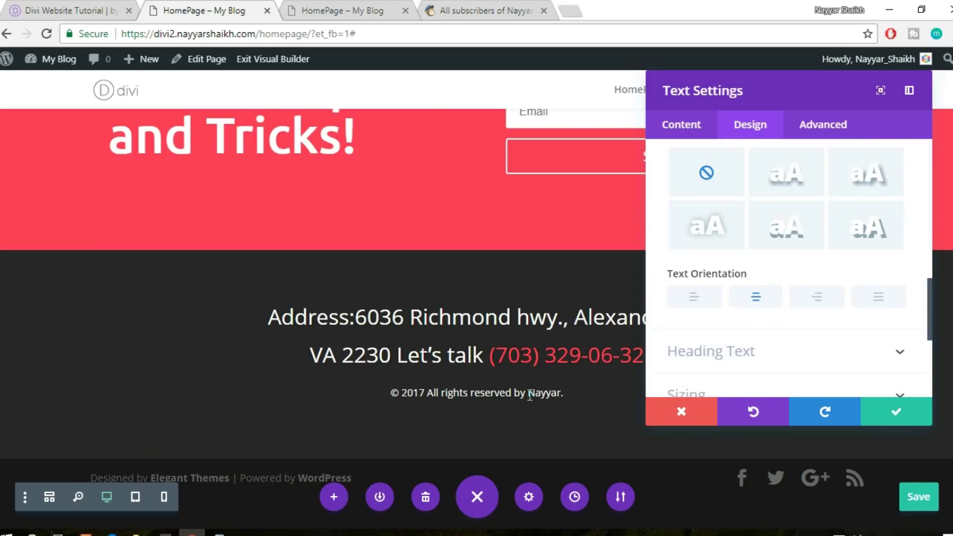
left_click(895, 411)
left_click(84, 6)
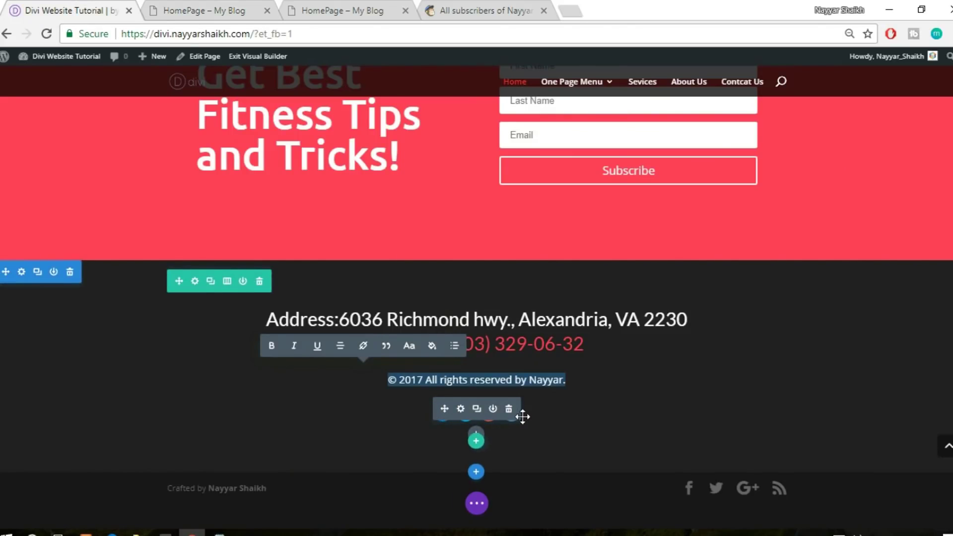
Duplicate the copyright text module and search 'soc' in the module picker below it
key("ctrl+Tab")
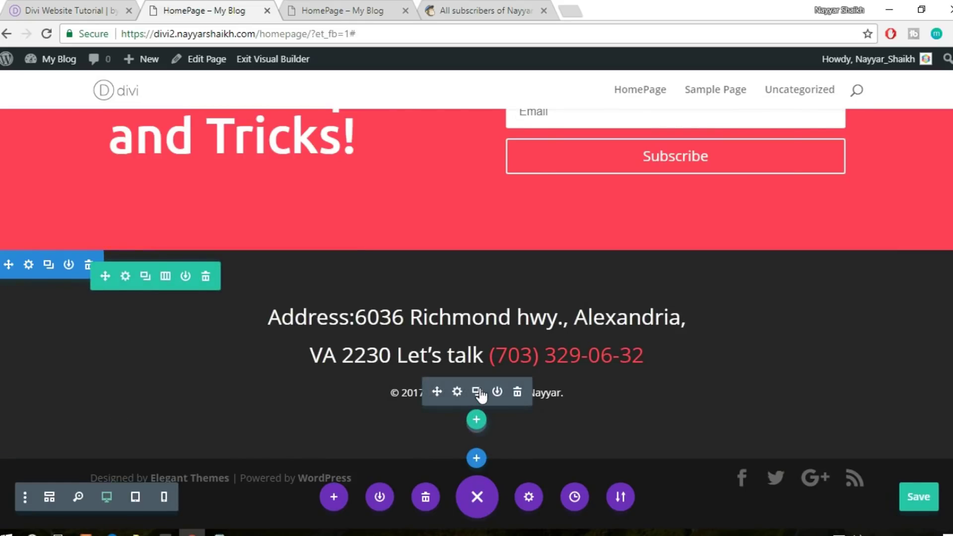
left_click(475, 392)
scroll(794, 350, "down", 1)
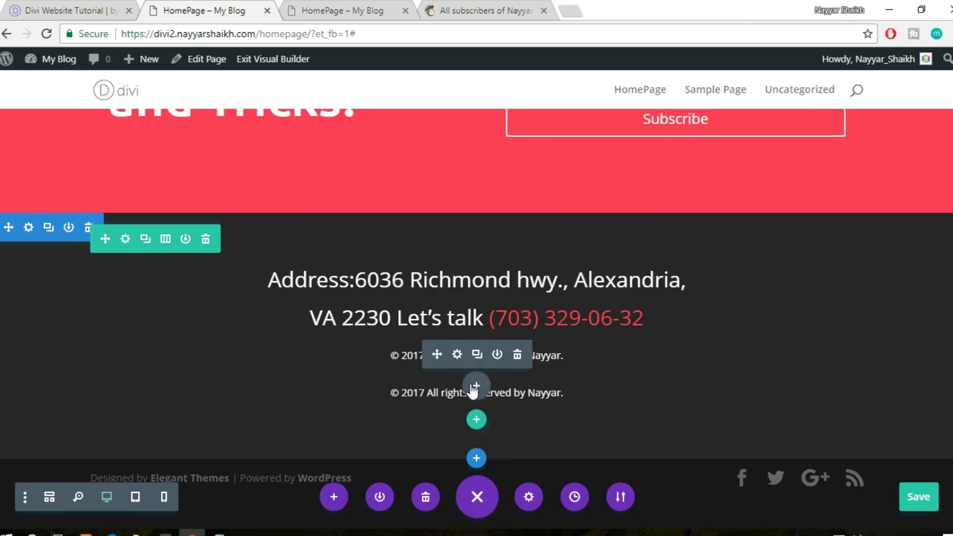
left_click(475, 387)
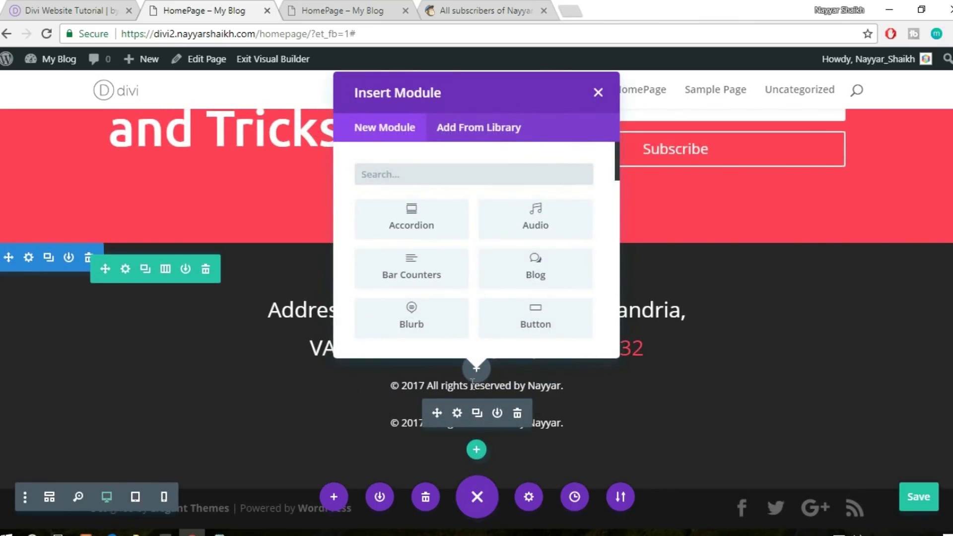
type("soc")
Insert a Social Media Follow module and add a Google+ network item
left_click(412, 220)
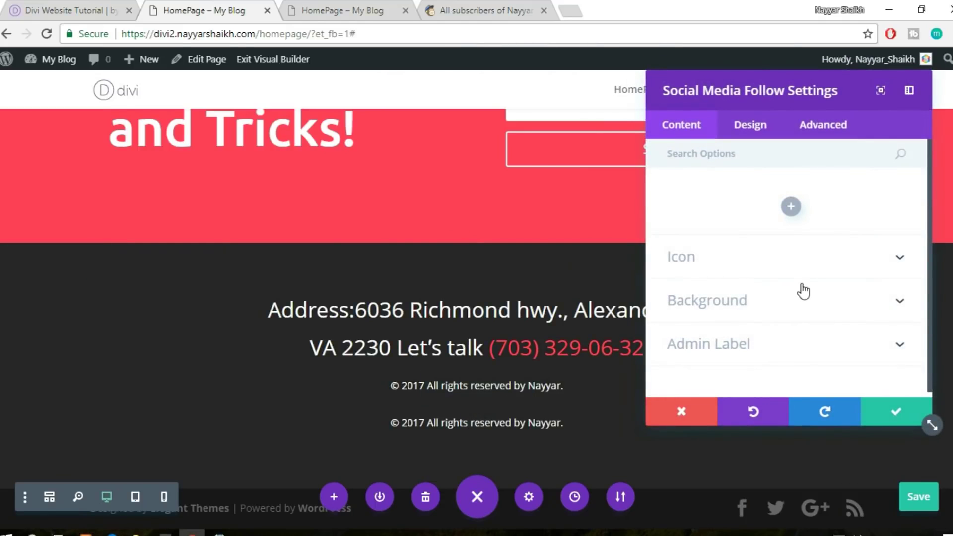
left_click(791, 209)
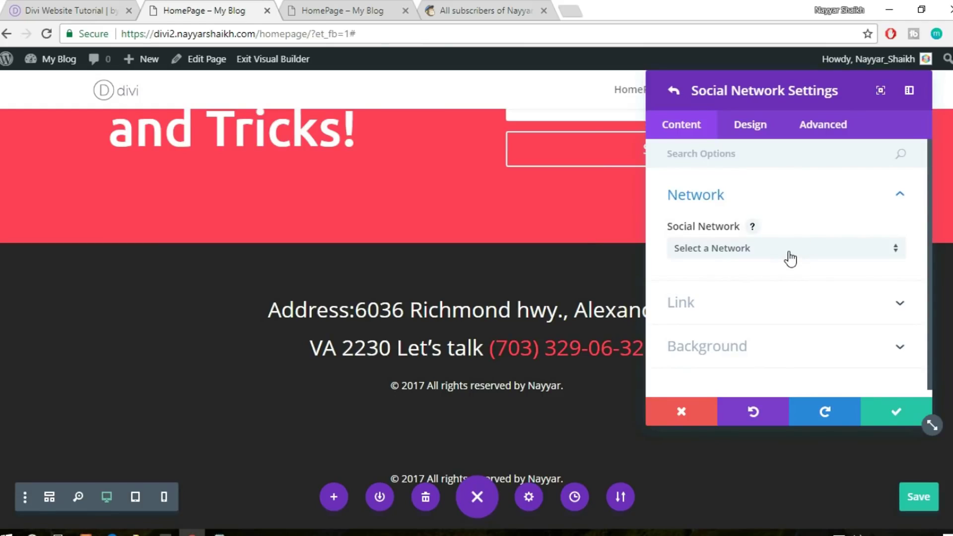
left_click(790, 258)
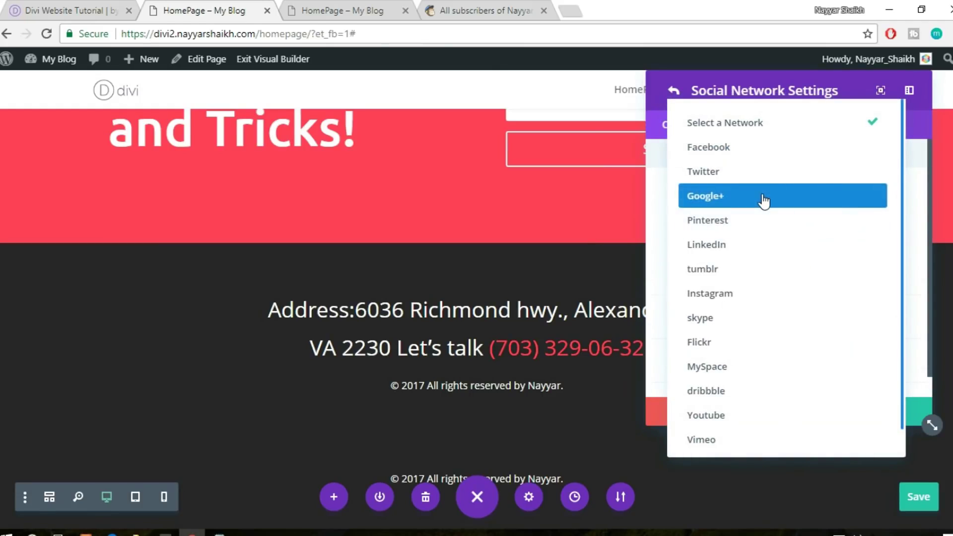
left_click(763, 198)
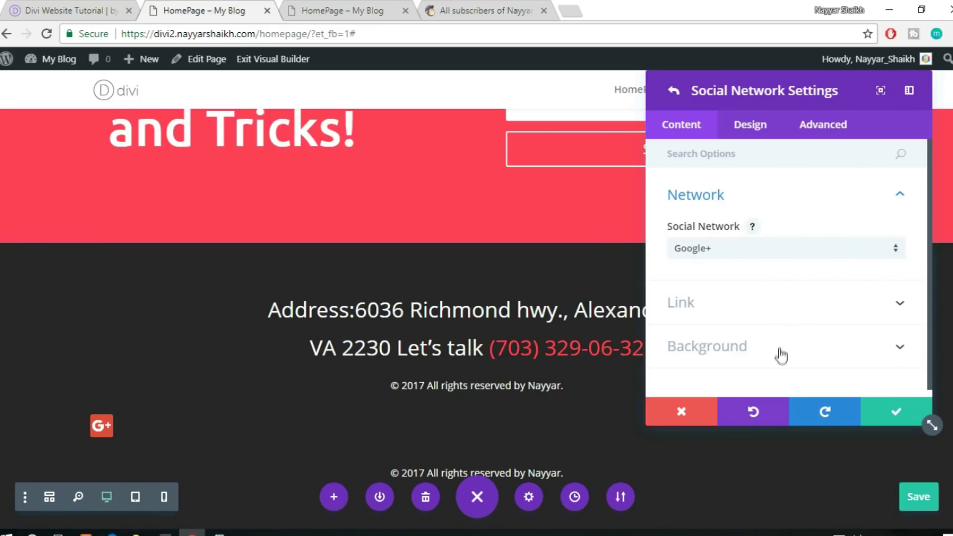
Set the Google+ item's border rounded corners to 50px
left_click(740, 128)
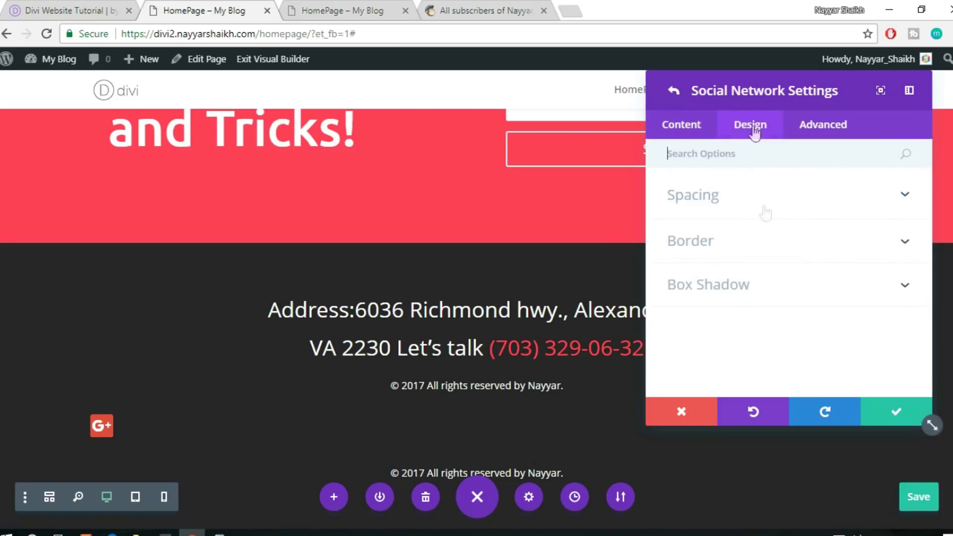
left_click(738, 198)
left_click(695, 197)
left_click(722, 240)
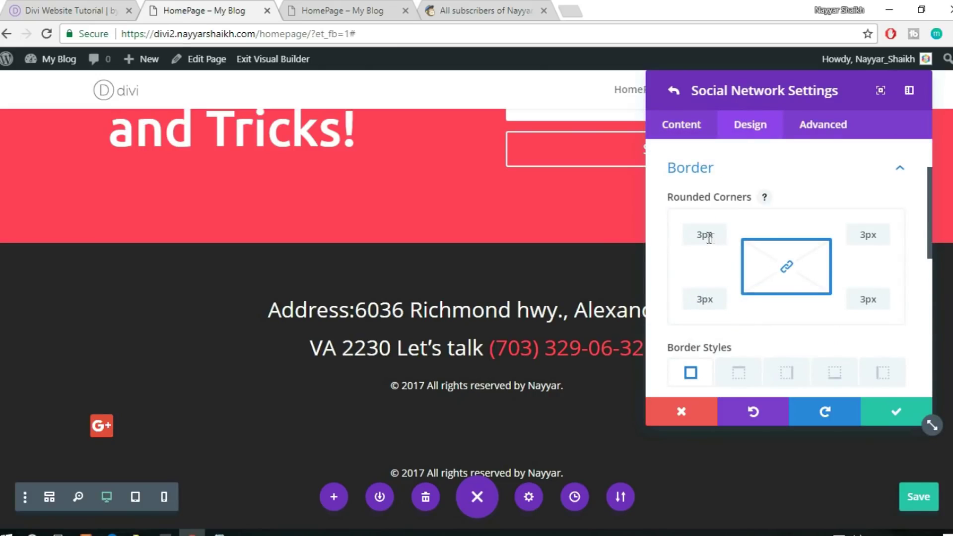
left_click(353, 5)
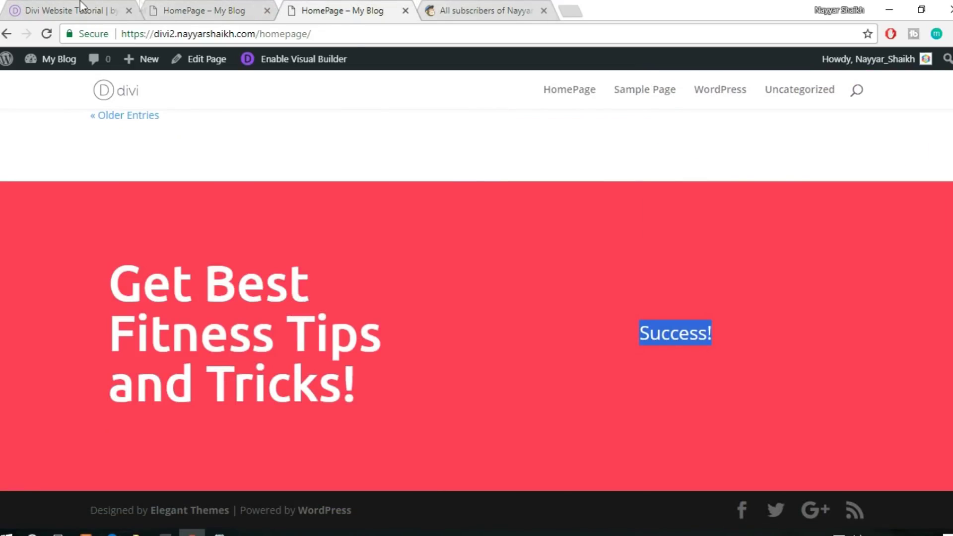
left_click(96, 13)
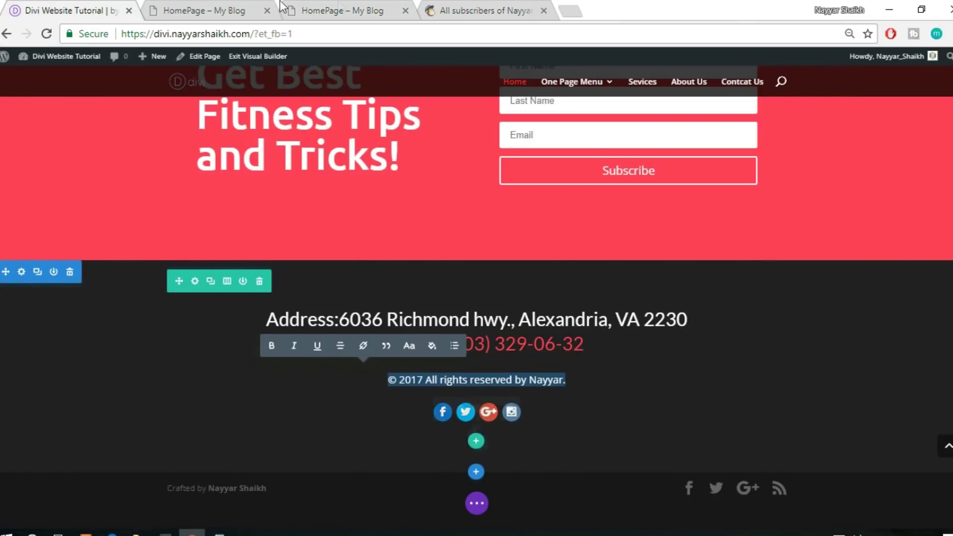
key("ctrl+Tab")
double_click(703, 237)
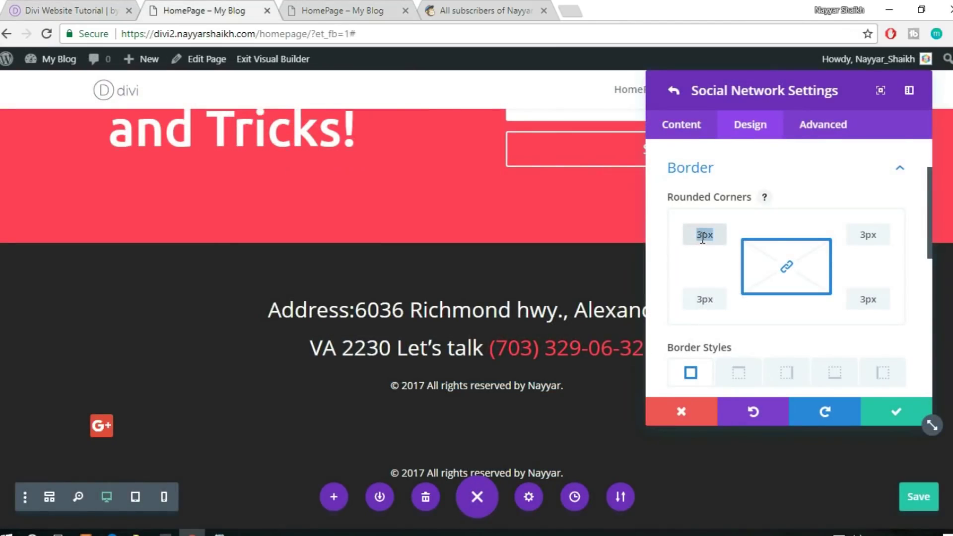
type("50px")
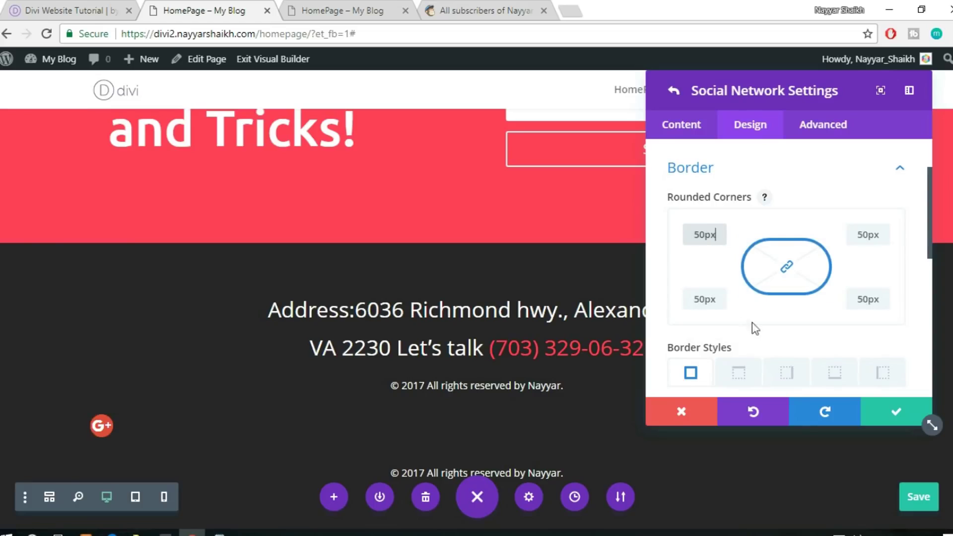
scroll(822, 336, "down", 5)
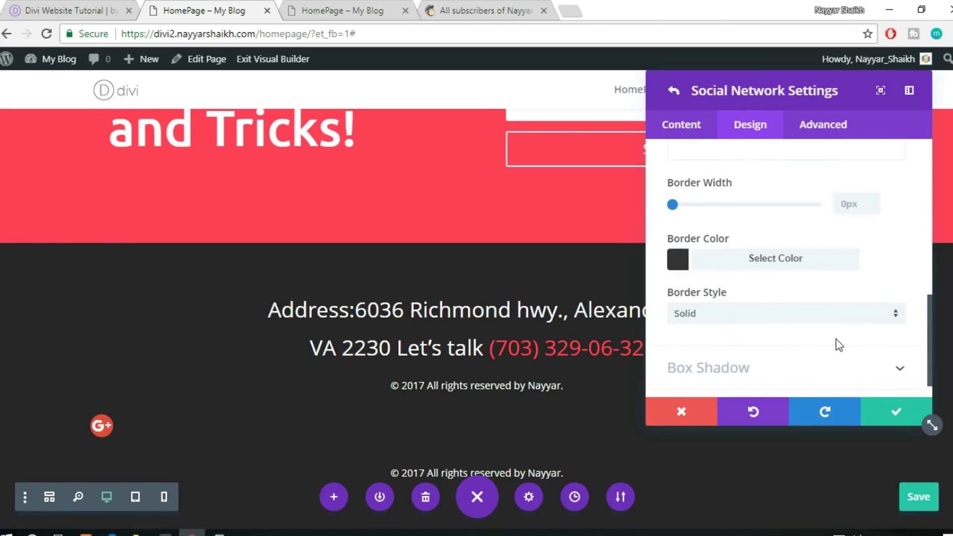
scroll(839, 345, "down", 1)
scroll(835, 346, "up", 10)
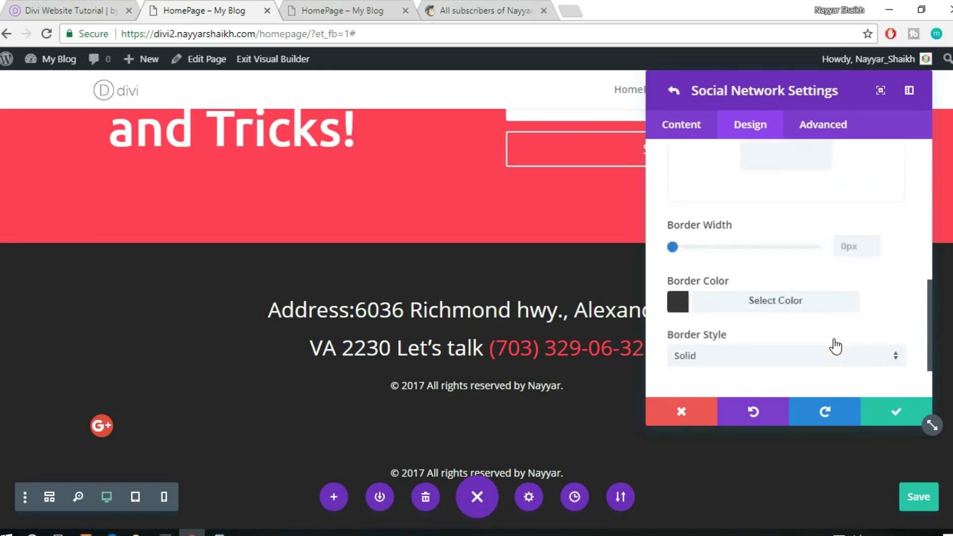
Check the Google+ item's Link Account URL field and confirm the network settings
left_click(695, 128)
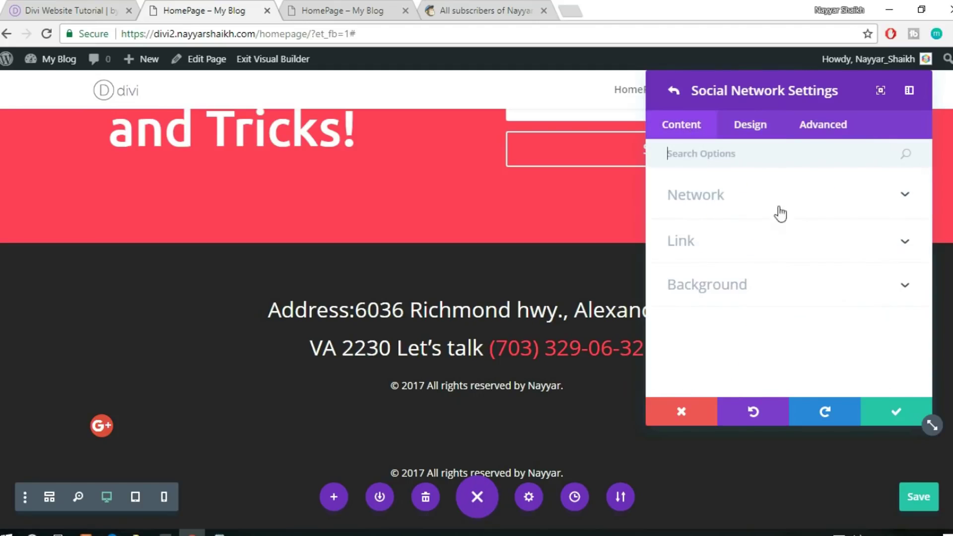
left_click(768, 238)
left_click(735, 292)
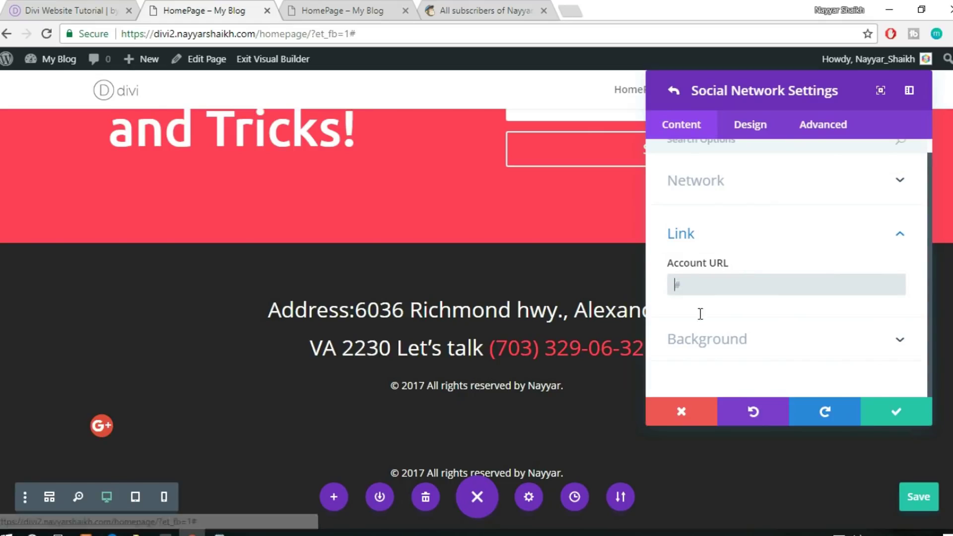
left_click(885, 420)
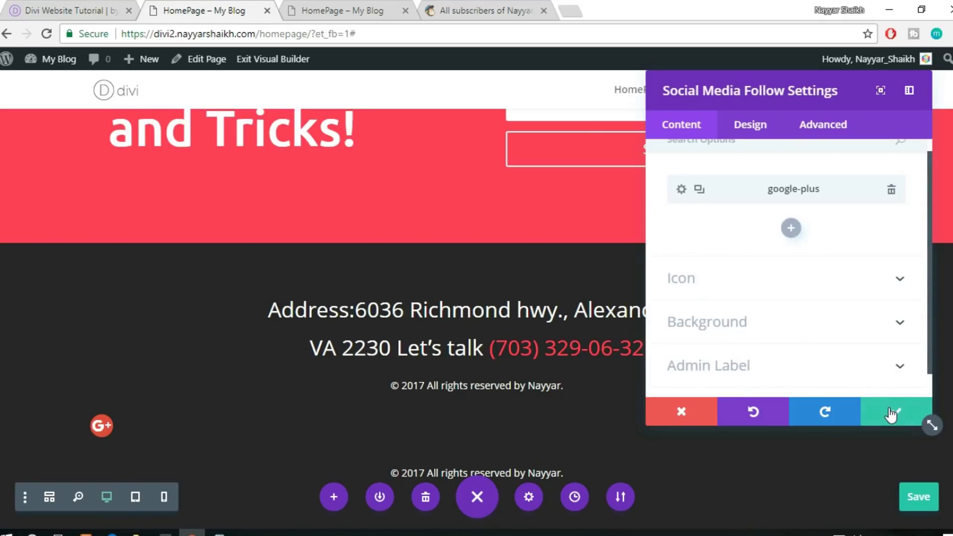
Duplicate the Google+ item three times and change the second icon to Twitter
left_click(699, 191)
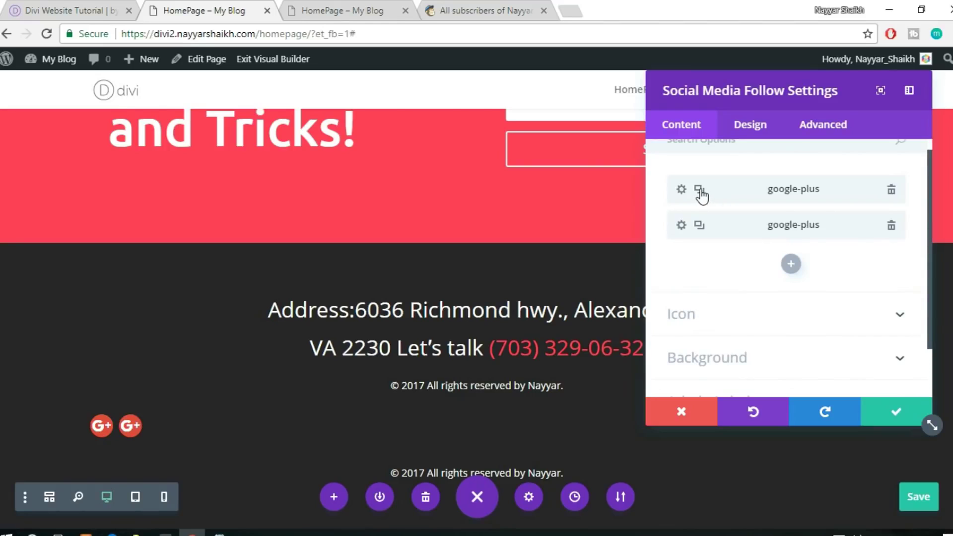
left_click(699, 190)
left_click(700, 191)
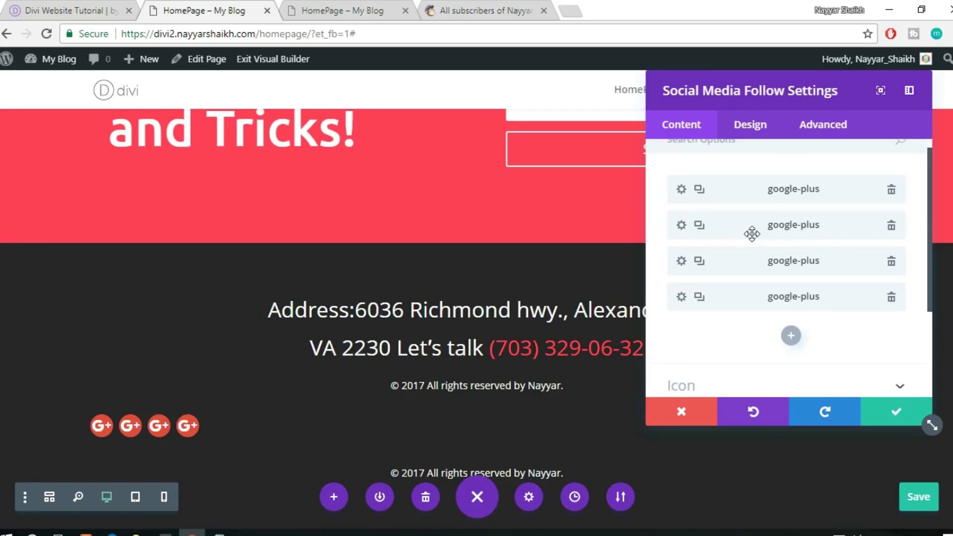
left_click(681, 225)
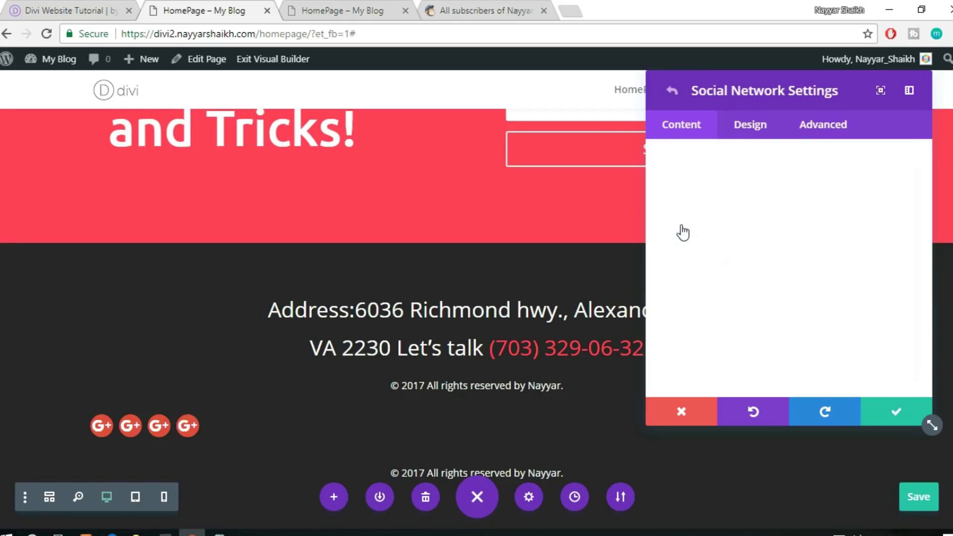
scroll(683, 194, "up", 1)
left_click(684, 196)
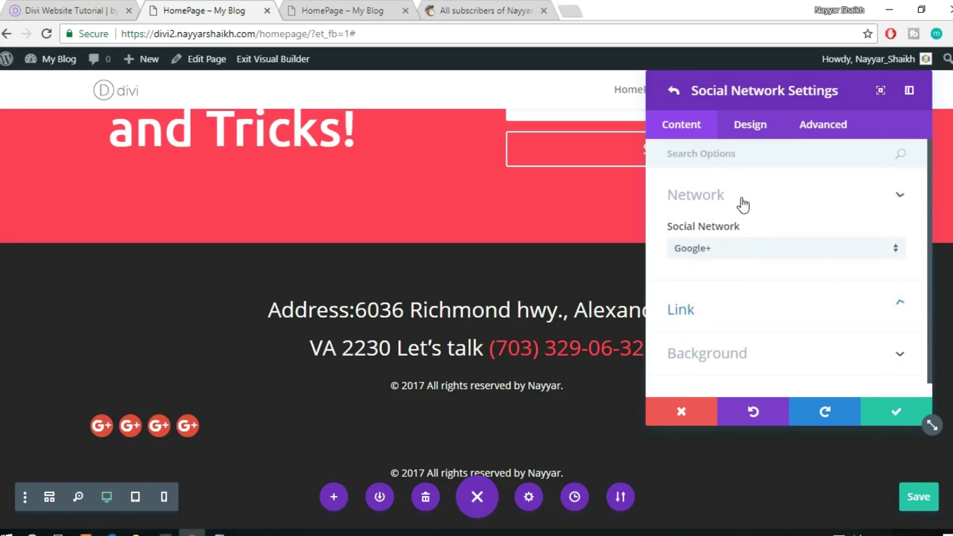
left_click(743, 248)
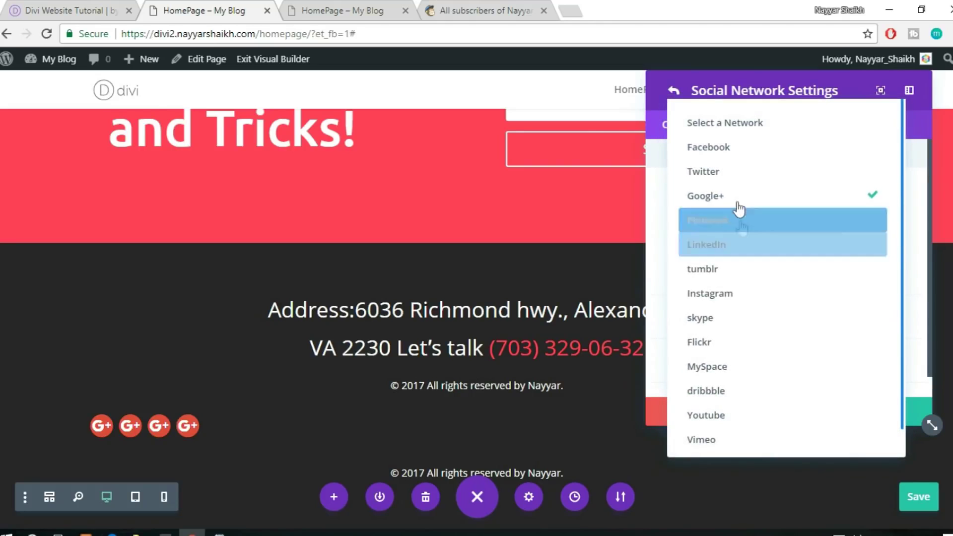
left_click(740, 176)
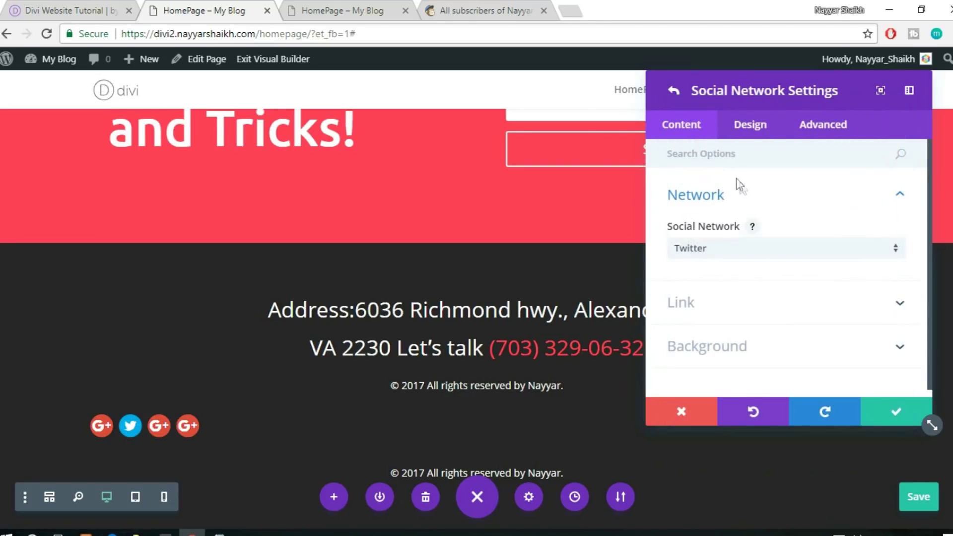
left_click(896, 413)
Change the third icon to Instagram and the fourth to Facebook
left_click(683, 277)
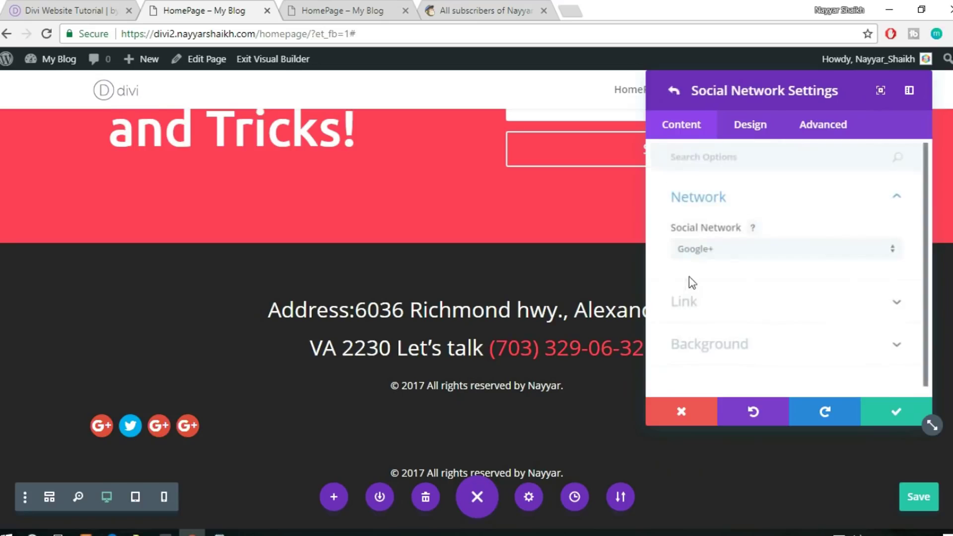
left_click(741, 251)
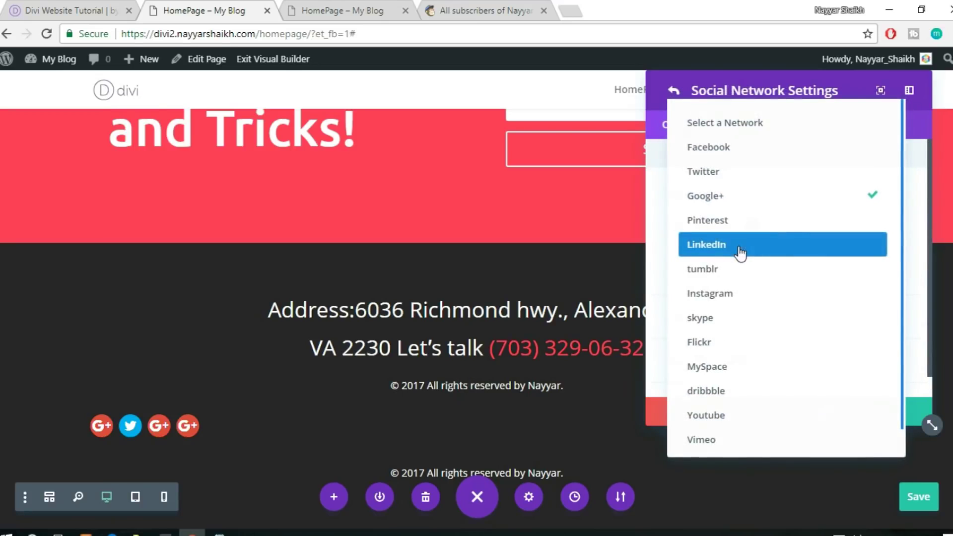
left_click(724, 298)
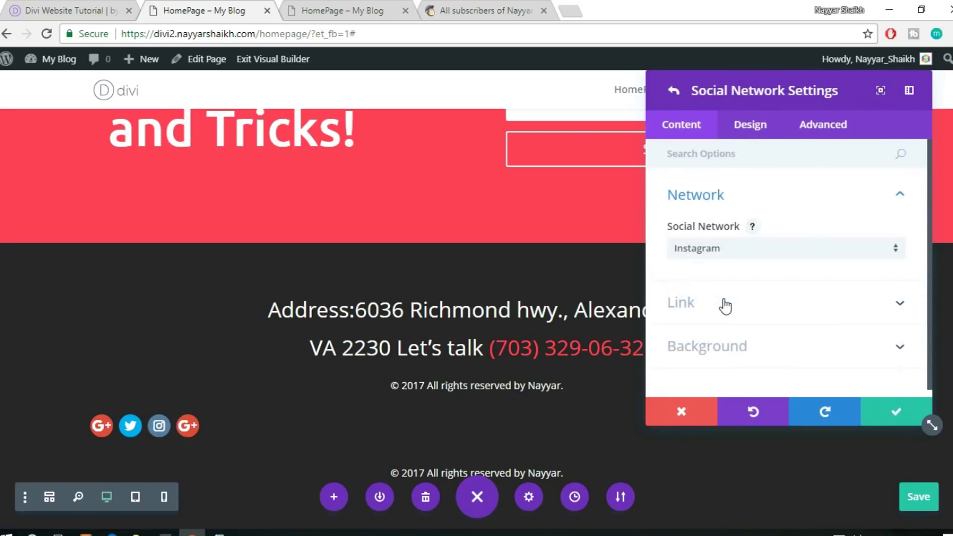
left_click(891, 408)
left_click(683, 312)
left_click(715, 249)
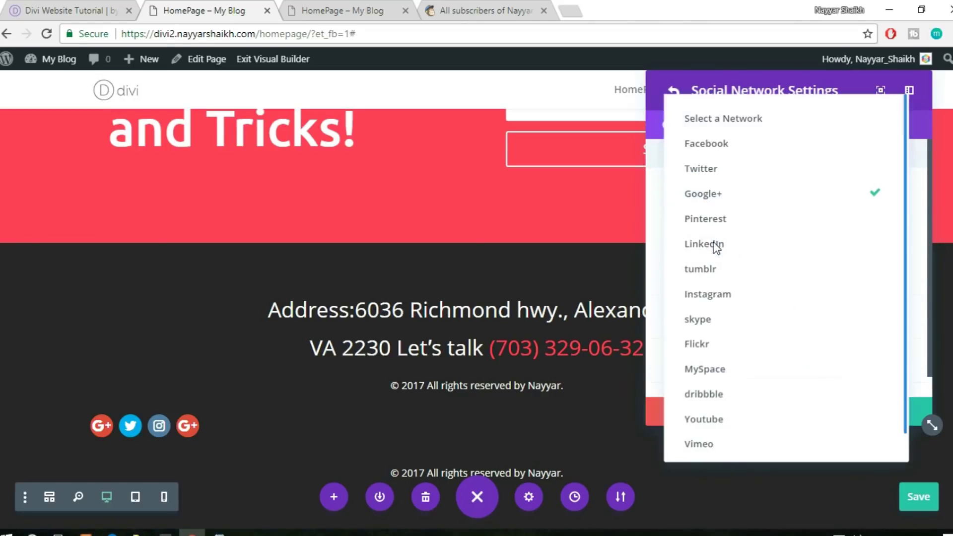
left_click(725, 149)
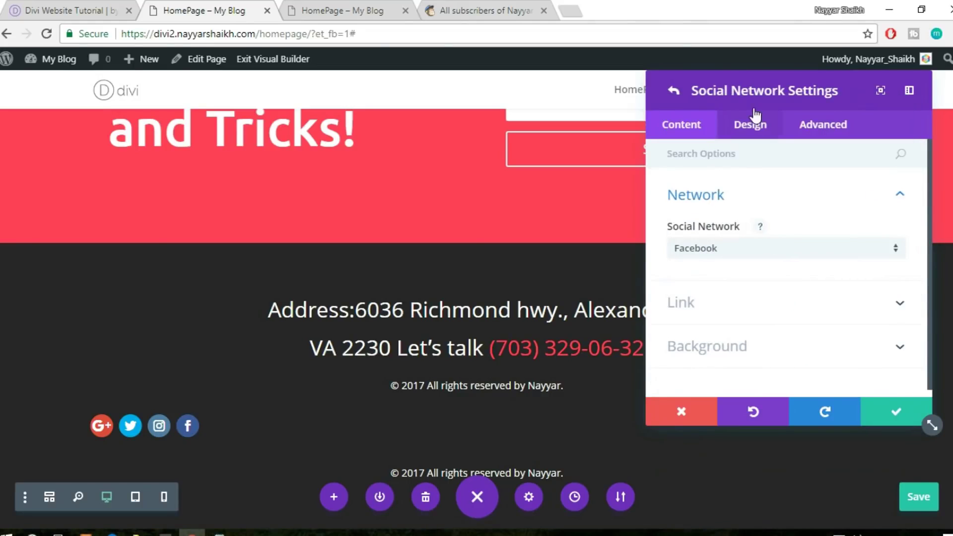
left_click(895, 412)
Centre-align the social icons, apply the settings, and delete the duplicate copyright line
left_click(750, 128)
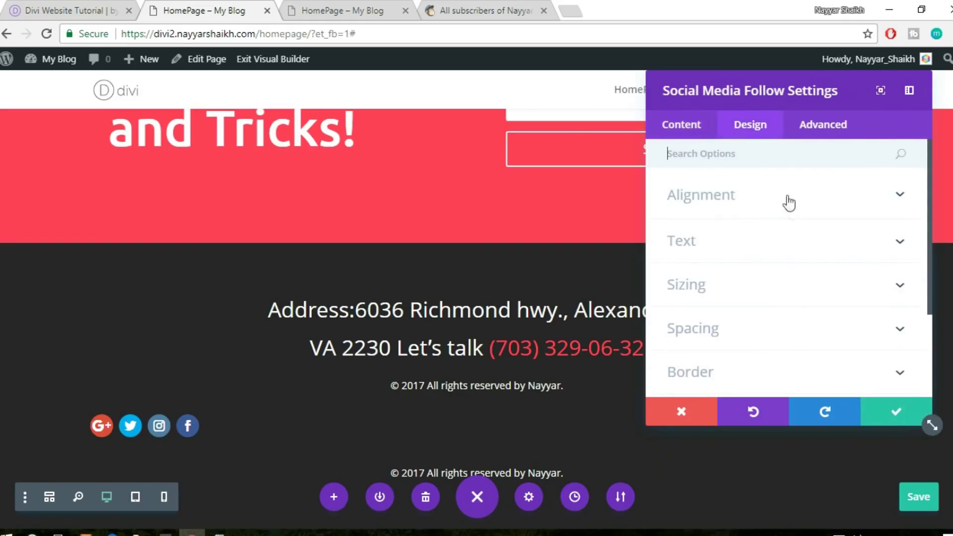
left_click(760, 202)
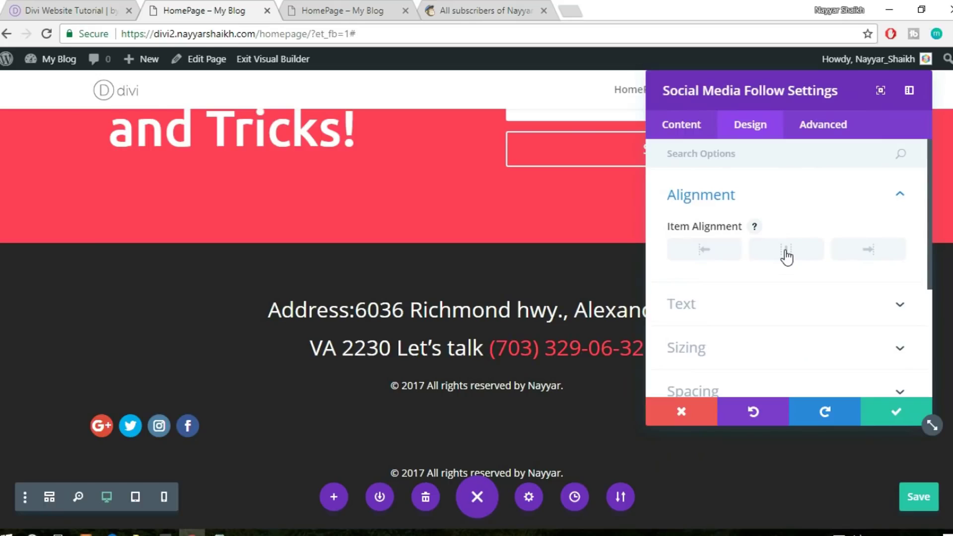
left_click(787, 254)
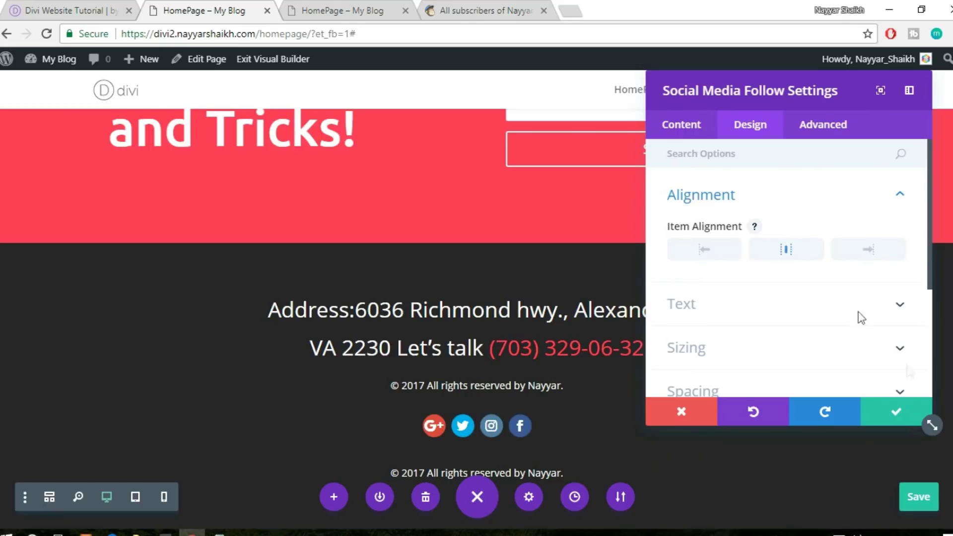
left_click(893, 416)
scroll(891, 415, "down", 2)
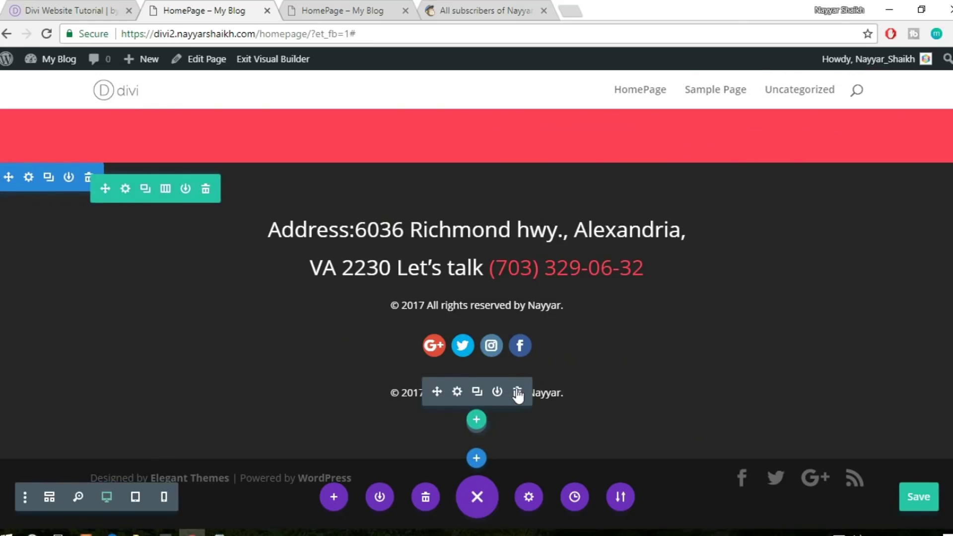
left_click(517, 392)
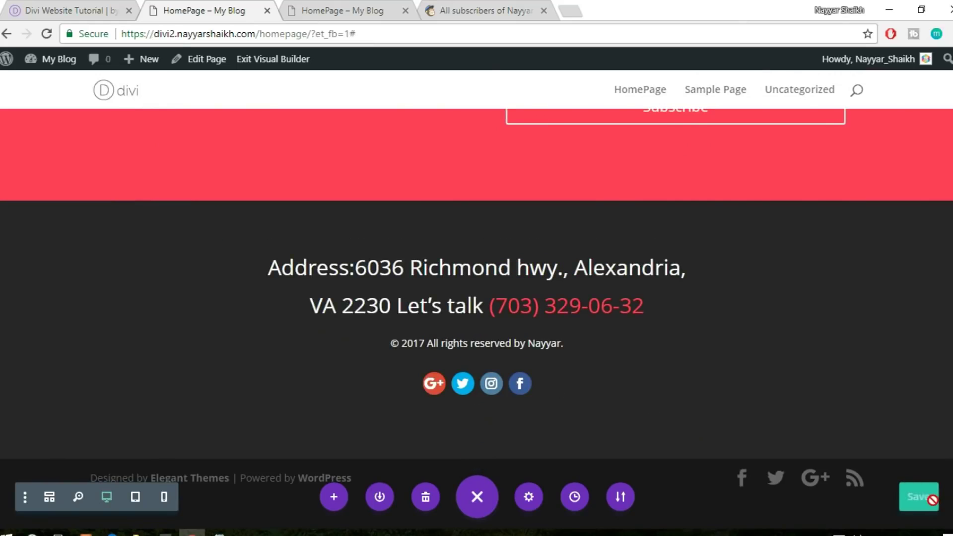
Reload the live homepage tab to check the centred footer icons, then return to the builder
scroll(948, 124, "up", 15)
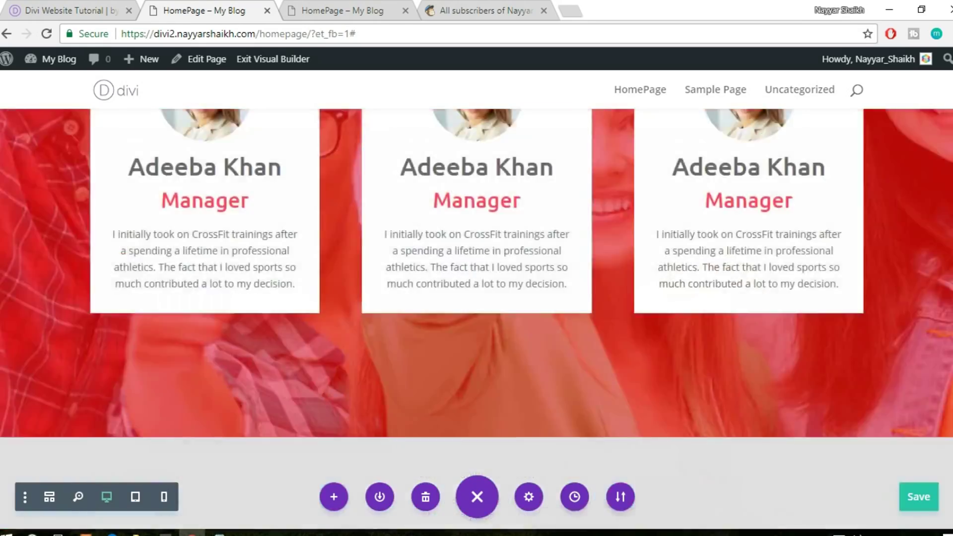
scroll(948, 124, "up", 5)
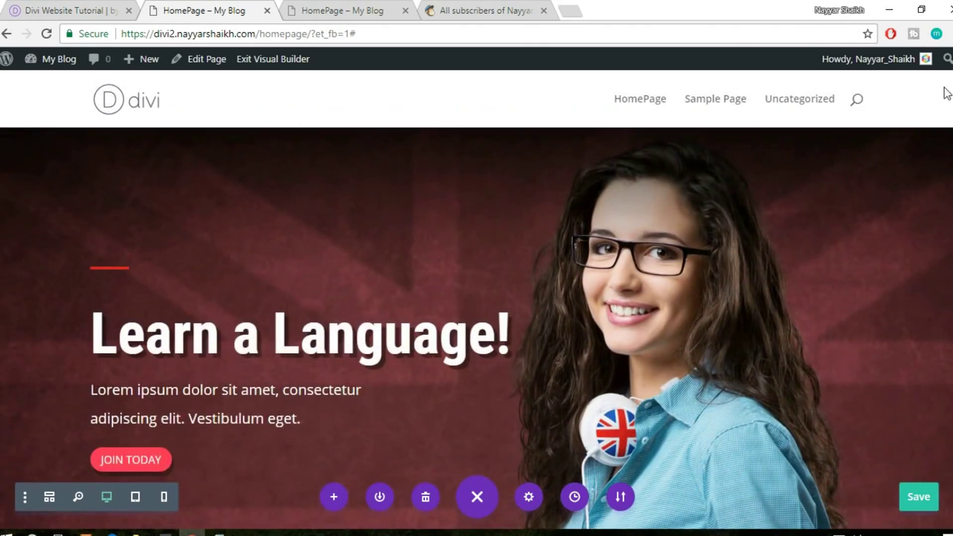
left_click(327, 7)
left_click(326, 38)
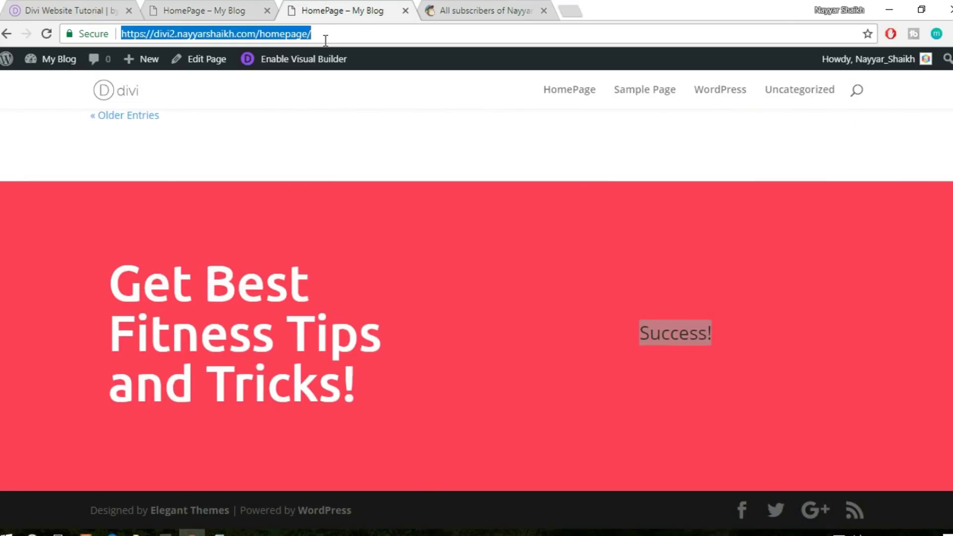
key("Return")
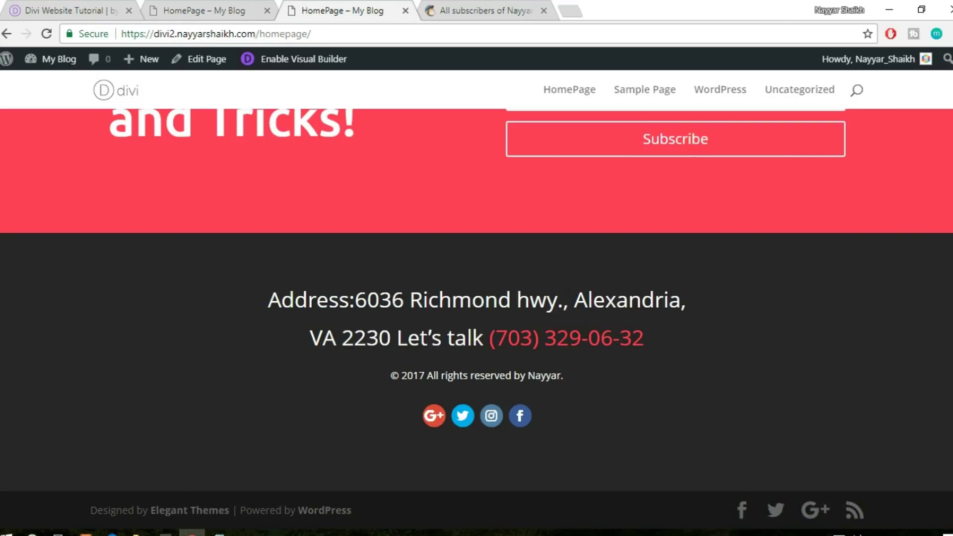
scroll(948, 124, "up", 5)
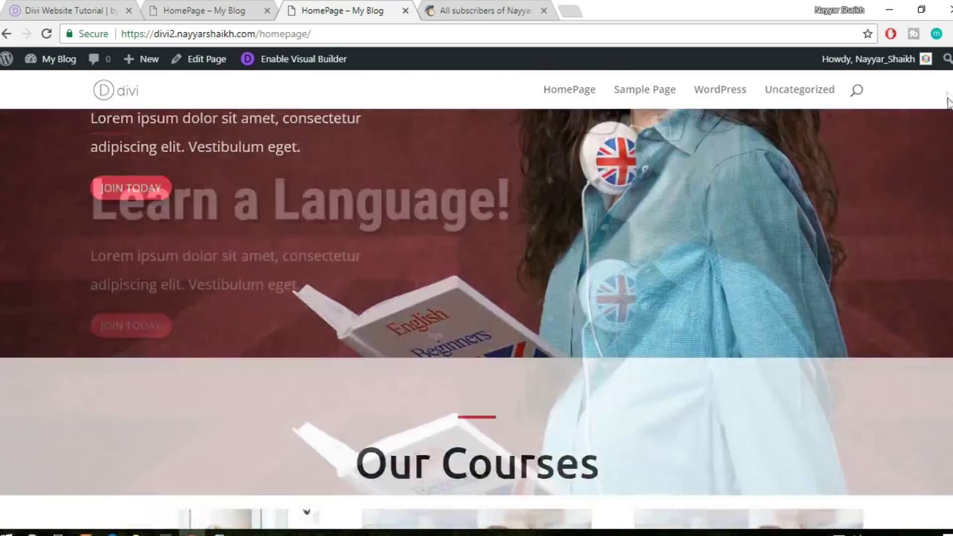
left_click_drag(948, 98, 946, 127)
left_click(228, 5)
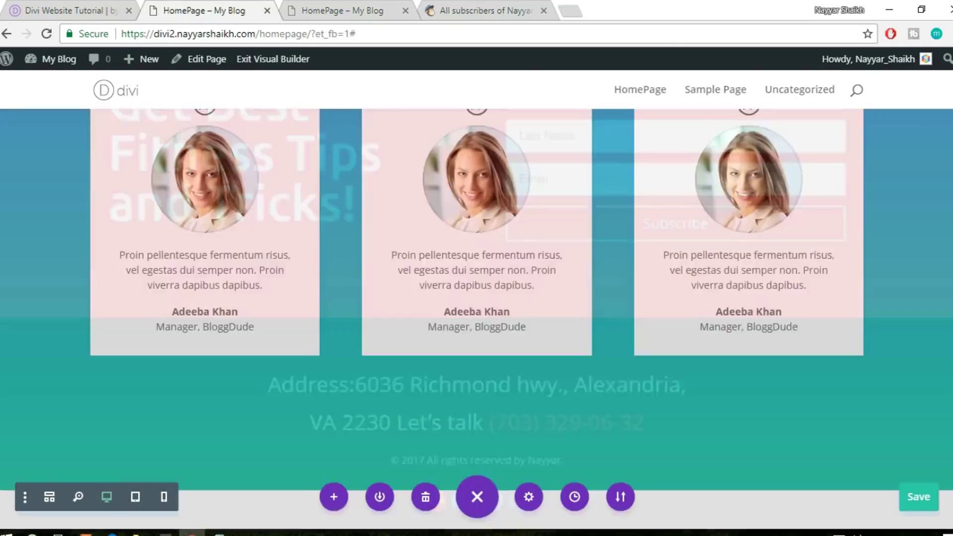
left_click_drag(947, 447, 947, 71)
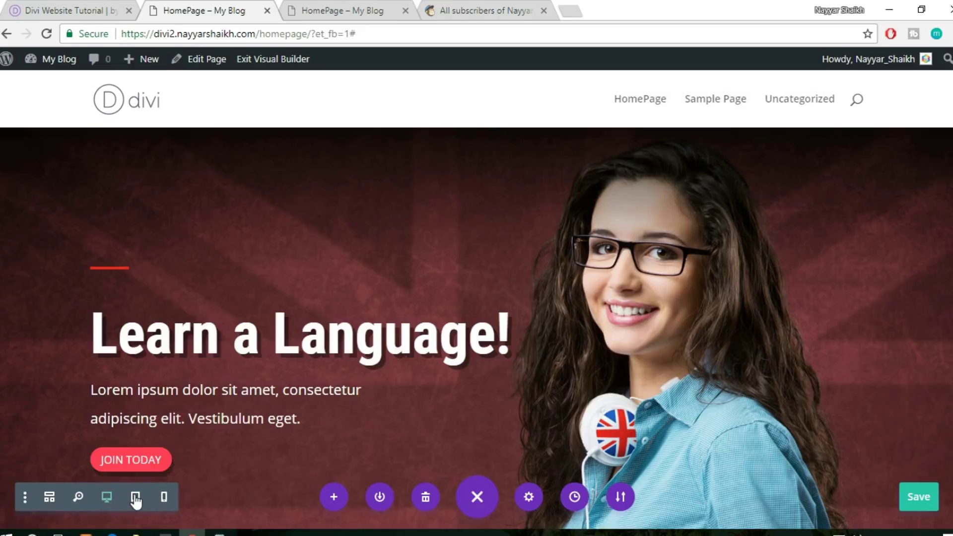
Preview the homepage at tablet width and scroll back to the Our Coaches cards
left_click(135, 498)
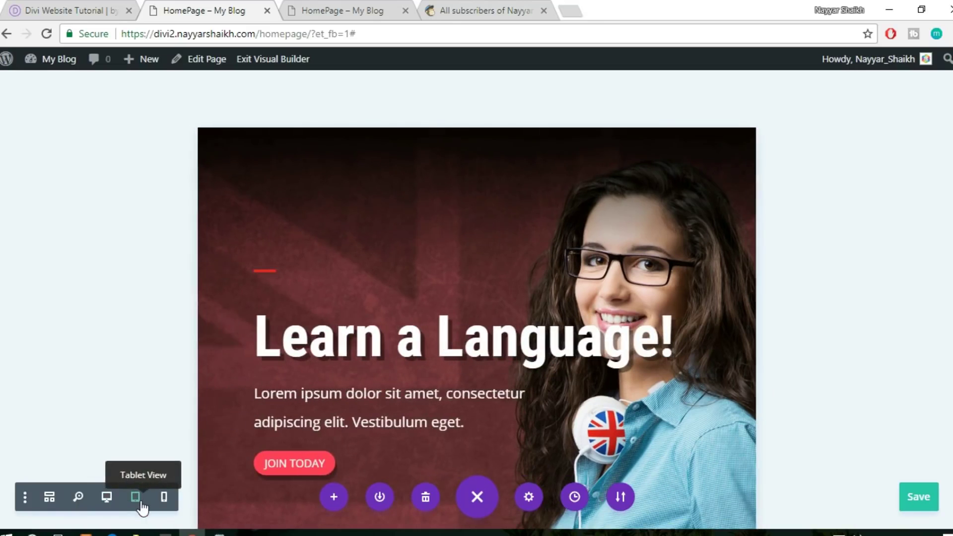
scroll(560, 356, "down", 8)
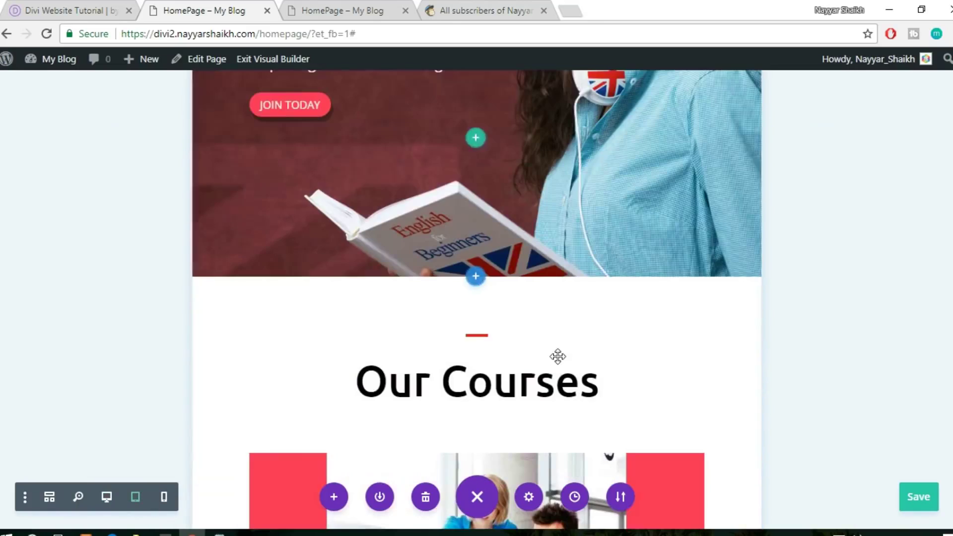
scroll(559, 357, "down", 9)
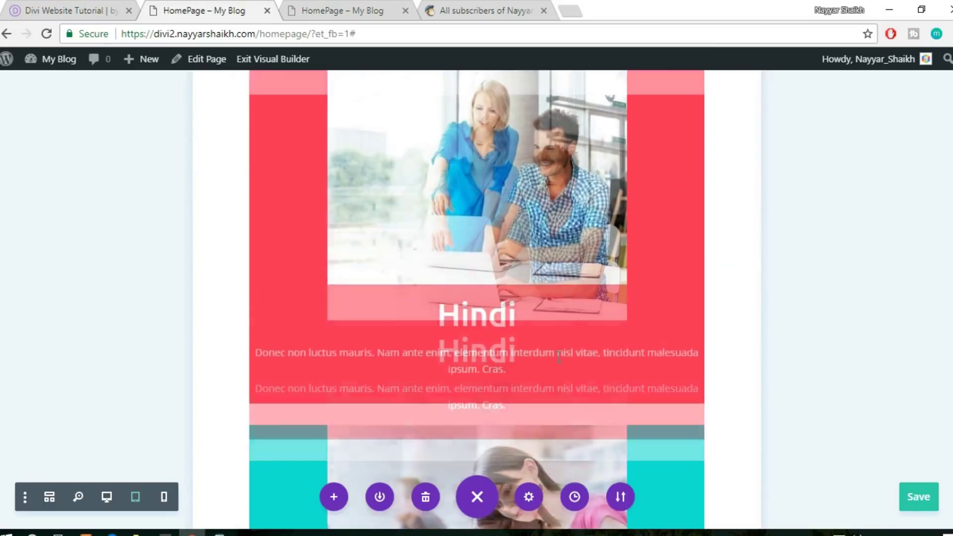
scroll(558, 356, "down", 5)
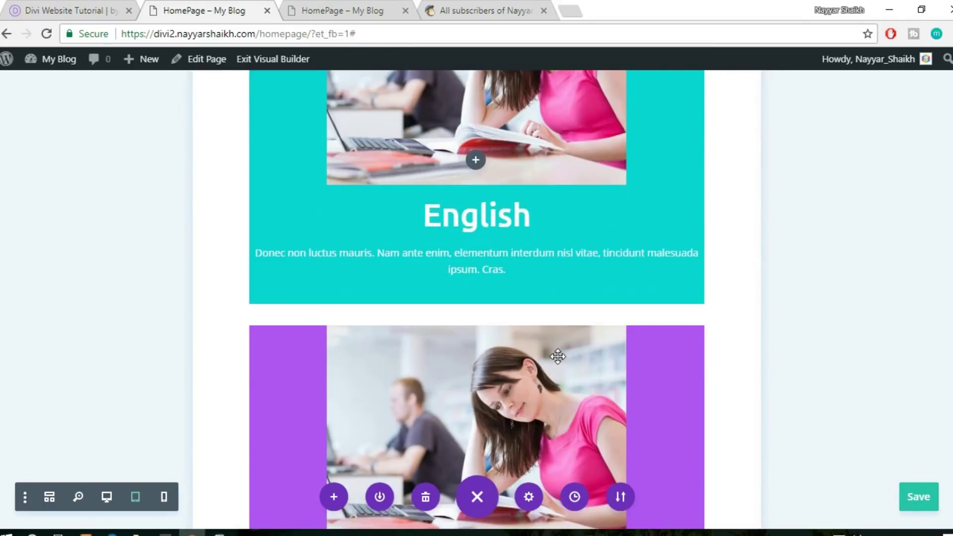
scroll(558, 356, "down", 10)
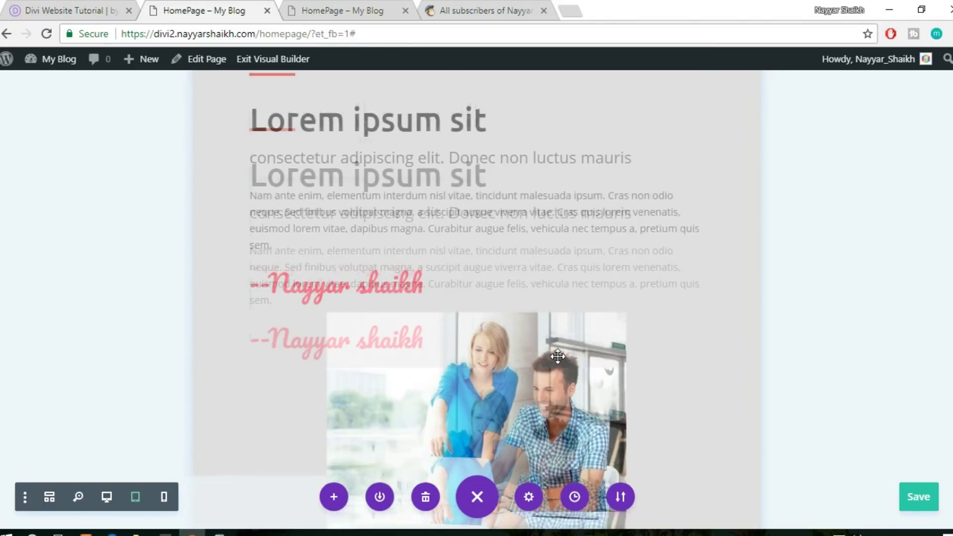
scroll(558, 356, "down", 10)
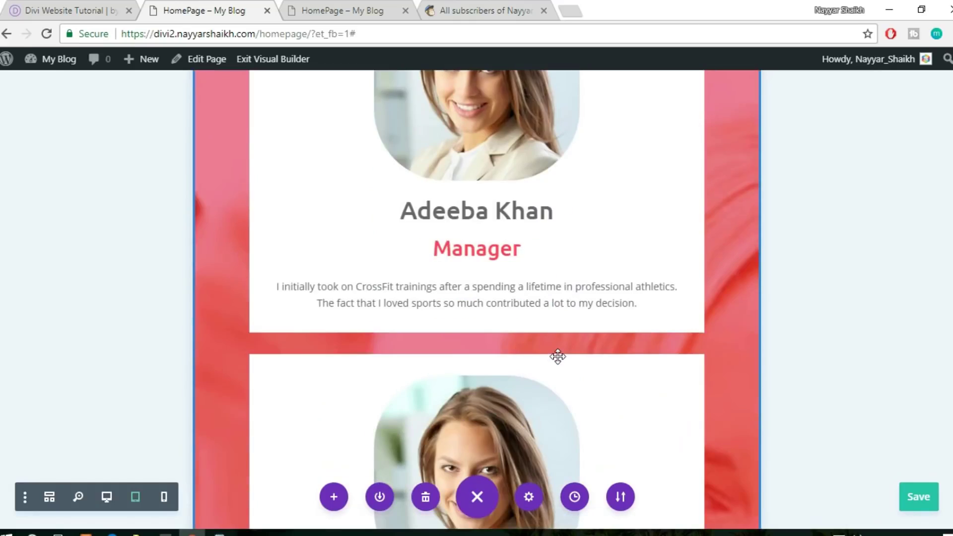
scroll(558, 356, "up", 5)
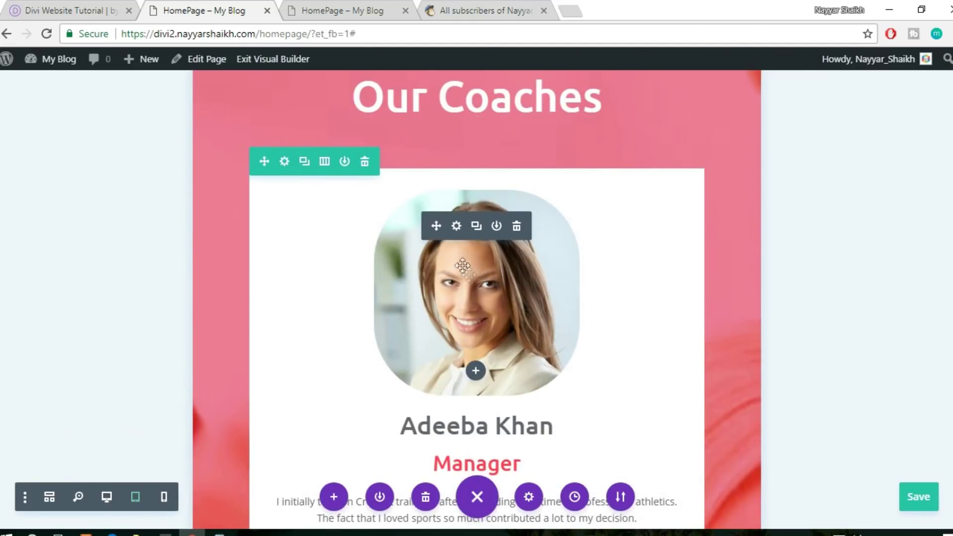
Set the first coach photo's border rounded corners to 200px and apply it
left_click(456, 226)
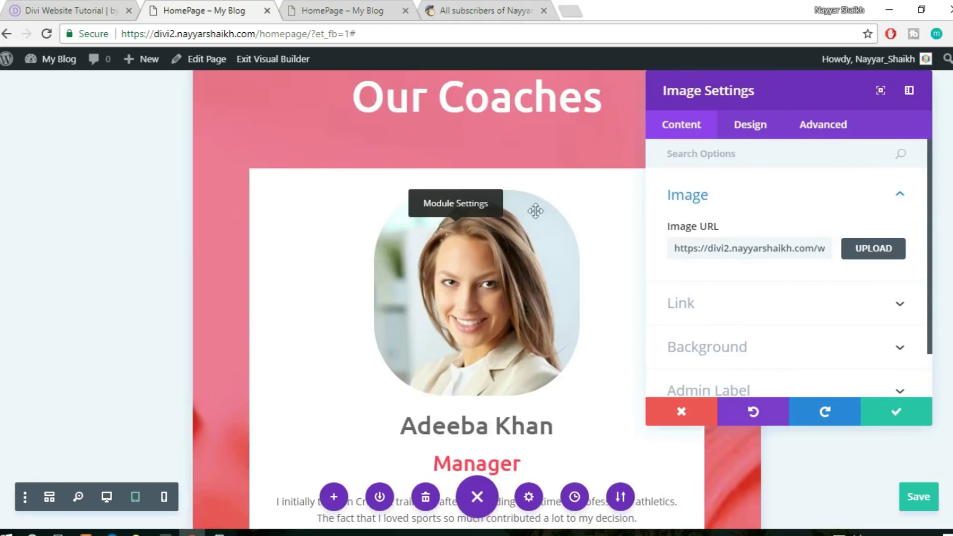
left_click(749, 130)
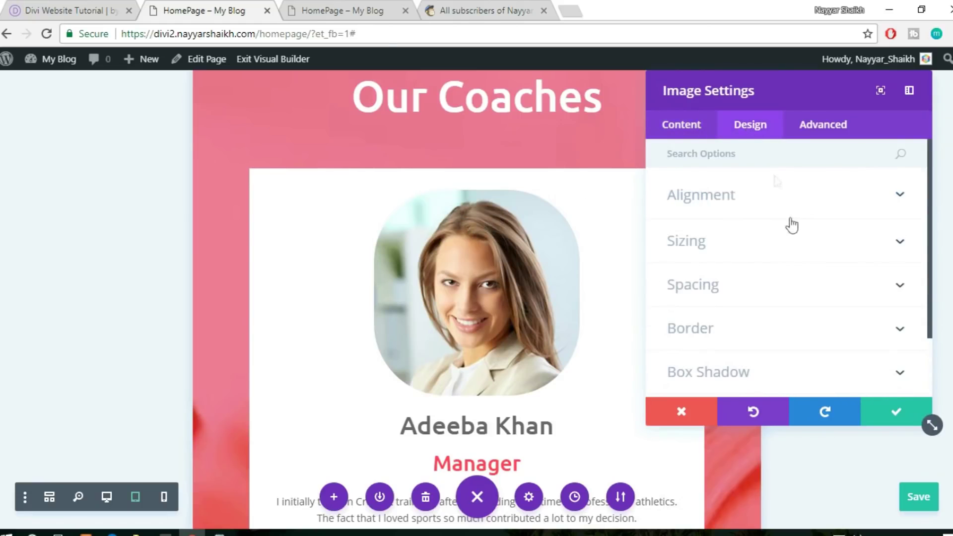
scroll(792, 300, "down", 2)
left_click(745, 268)
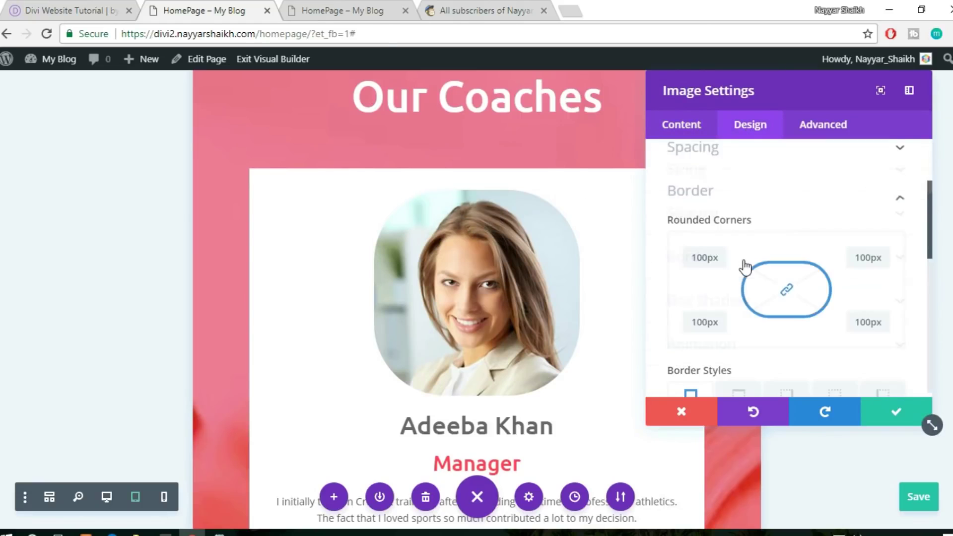
scroll(907, 275, "down", 3)
double_click(708, 189)
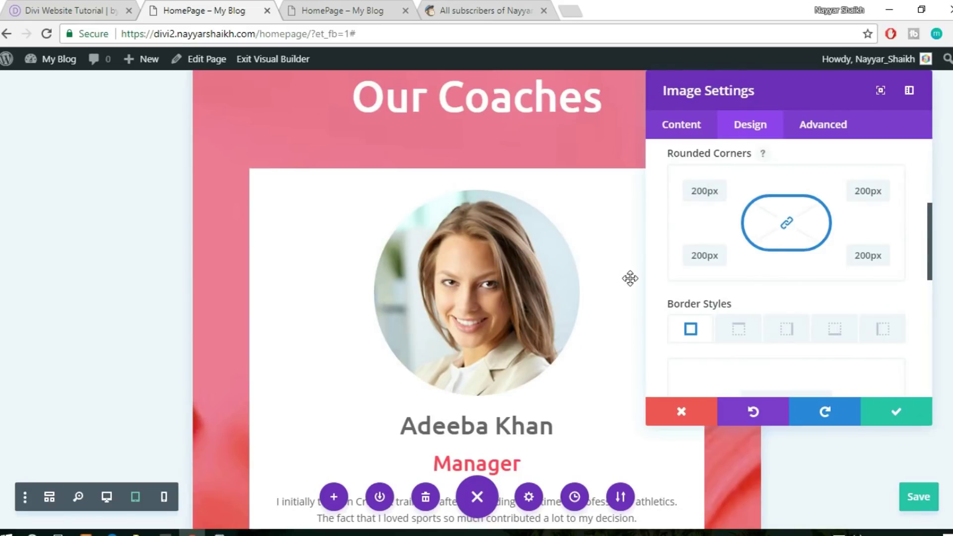
left_click(881, 413)
scroll(846, 409, "down", 7)
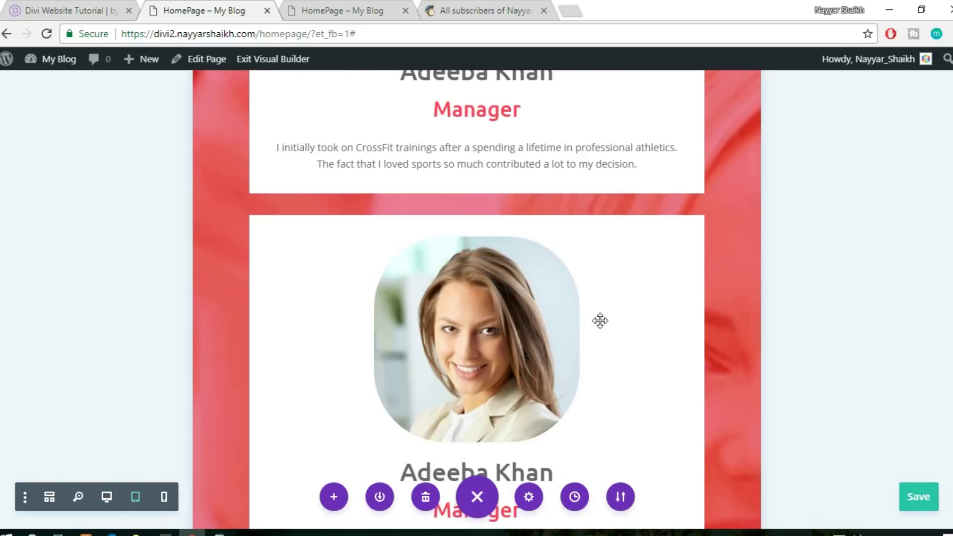
Scroll down the homepage and save the changes with Ctrl+S
scroll(630, 349, "down", 13)
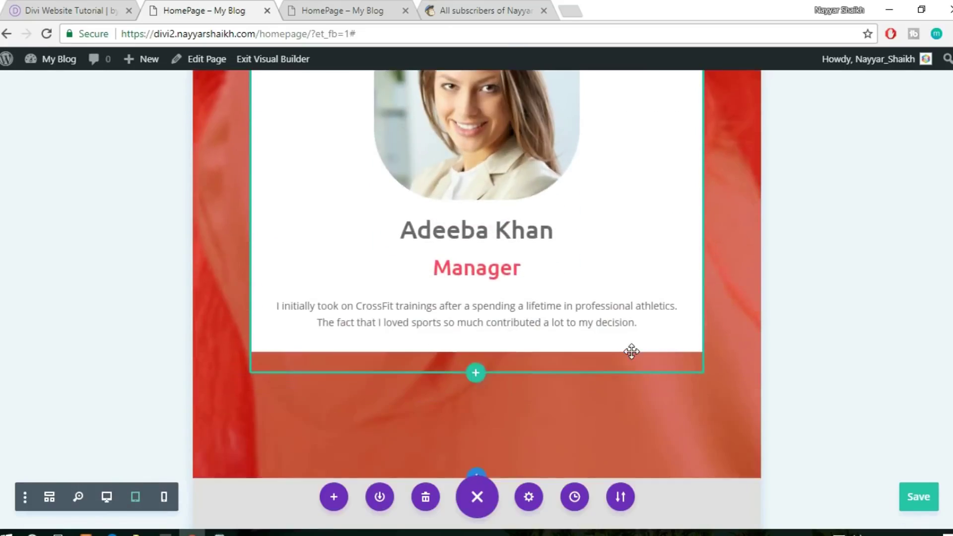
scroll(631, 351, "down", 13)
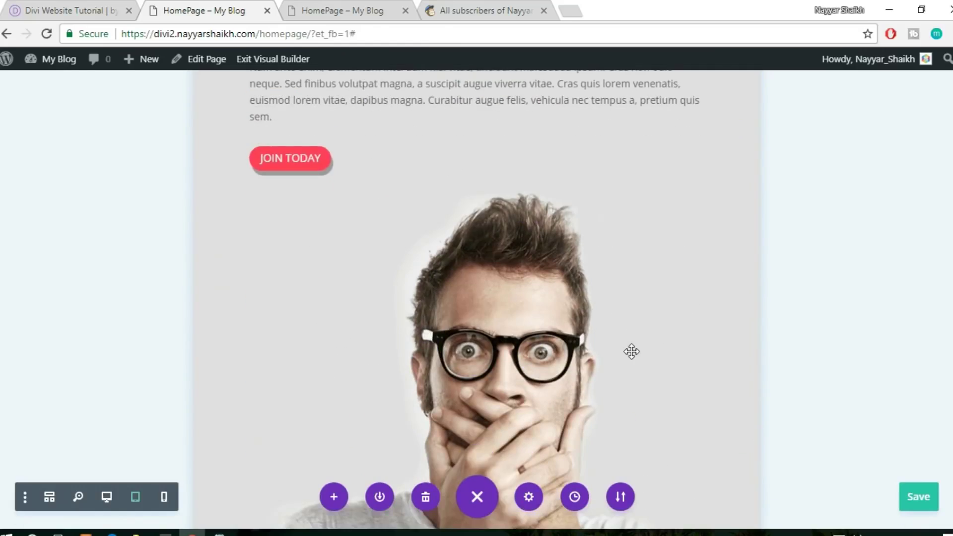
scroll(632, 352, "down", 10)
scroll(631, 351, "down", 11)
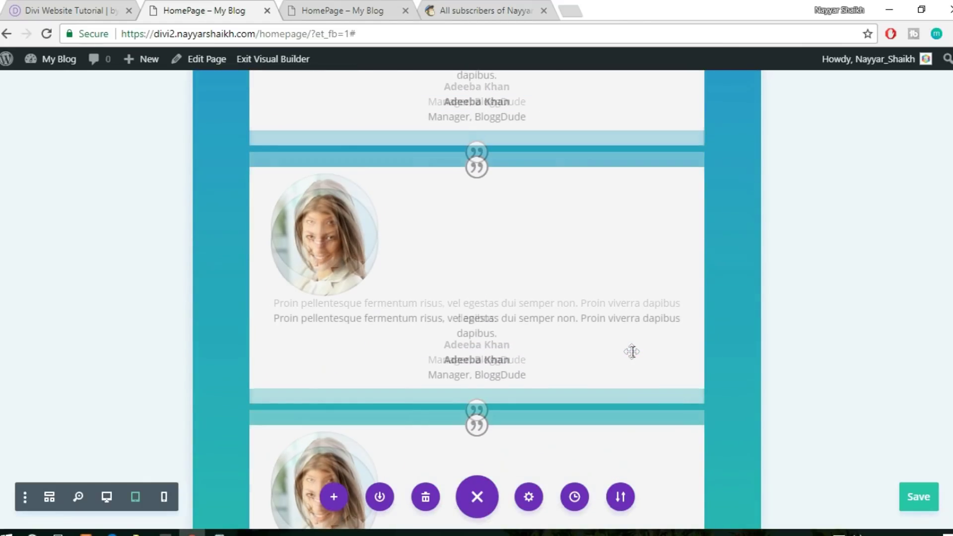
scroll(631, 351, "down", 12)
scroll(658, 356, "down", 12)
scroll(658, 356, "down", 3)
key("ctrl+s")
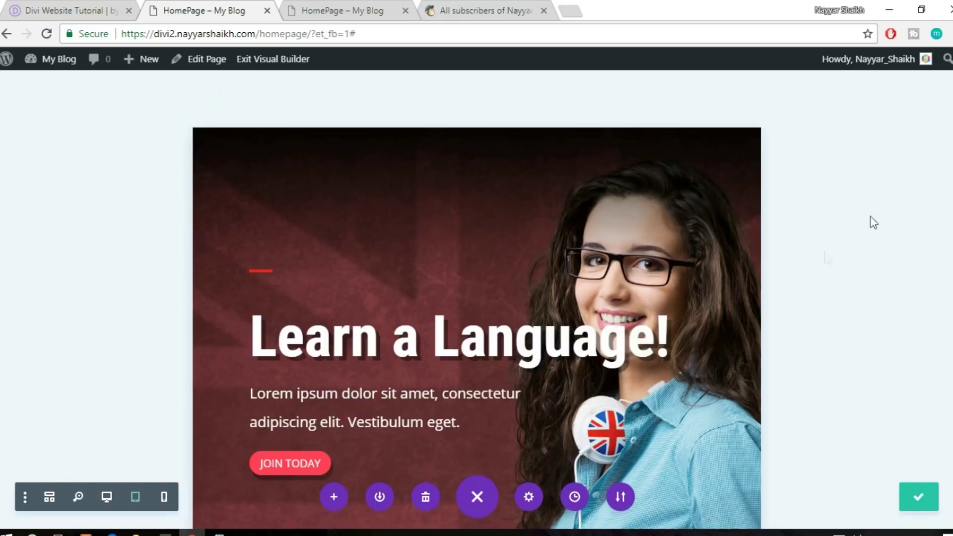
Switch the builder preview to full desktop width and check the footer
left_click(108, 498)
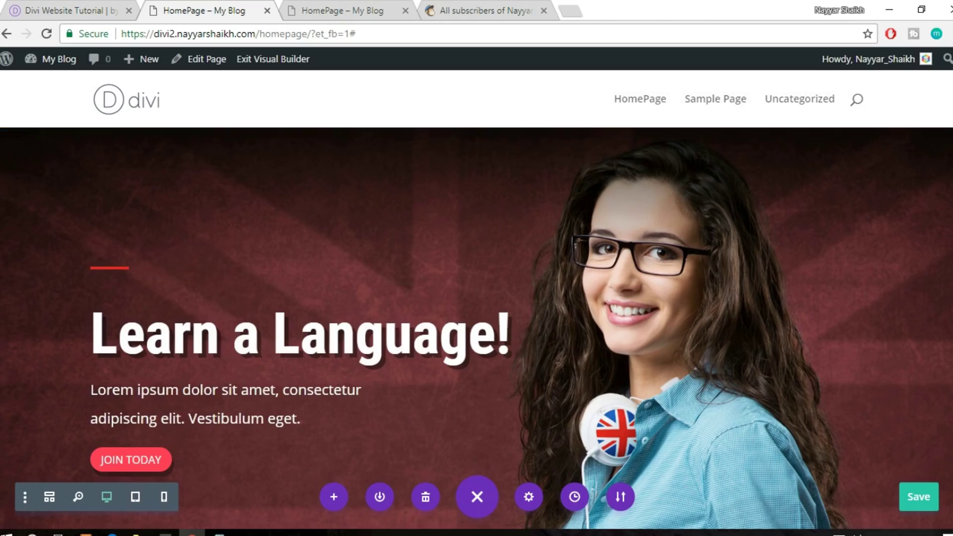
scroll(477, 318, "down", 20)
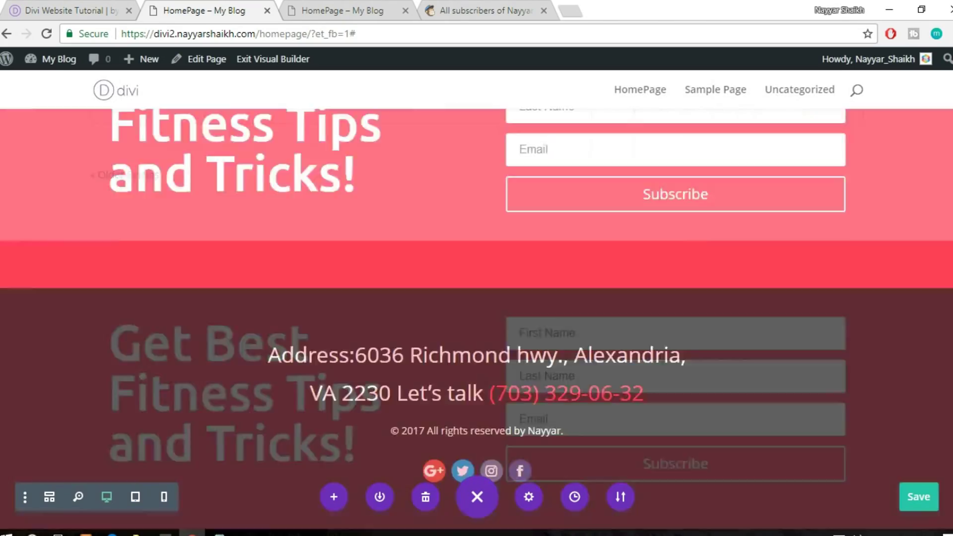
scroll(464, 496, "down", 2)
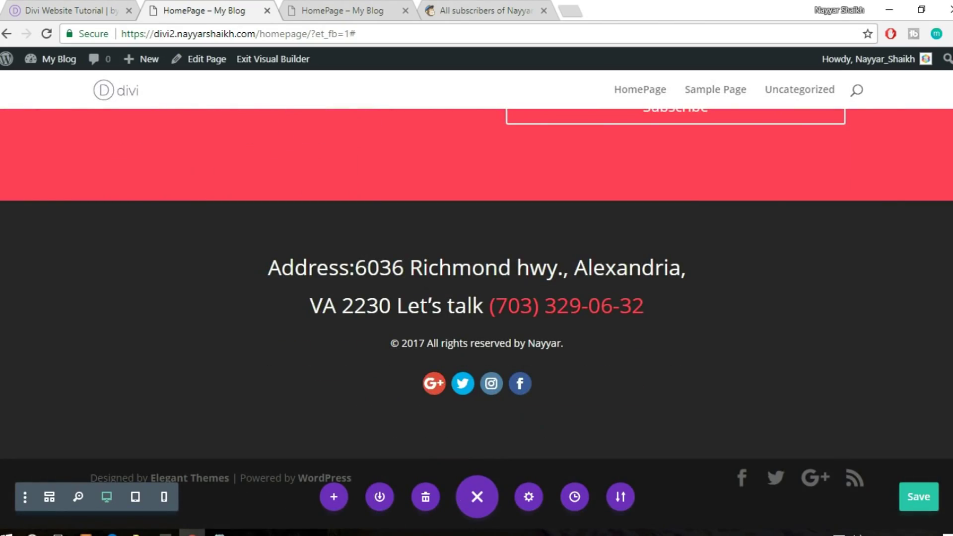
scroll(748, 122, "up", 20)
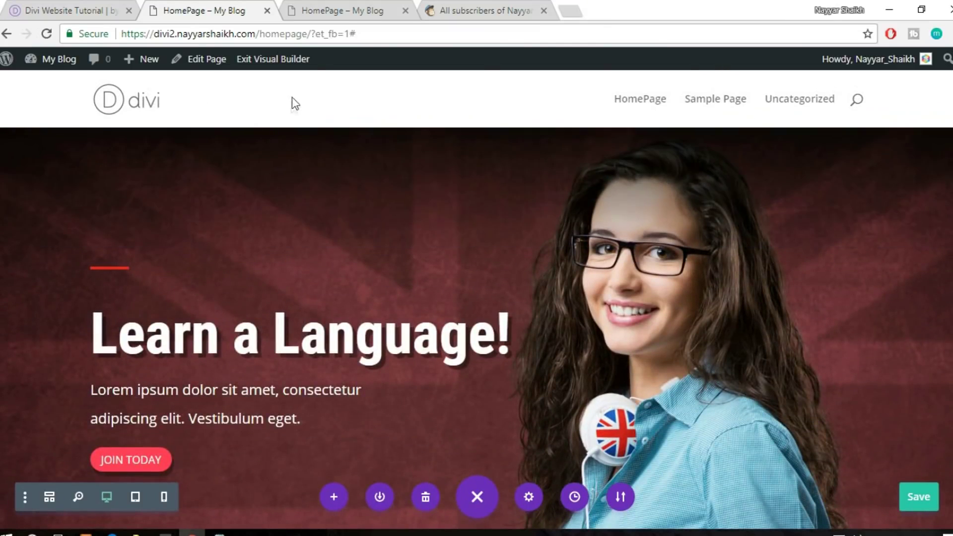
Open the live site's home page via the logo in the other tab, then return to the builder
left_click(355, 8)
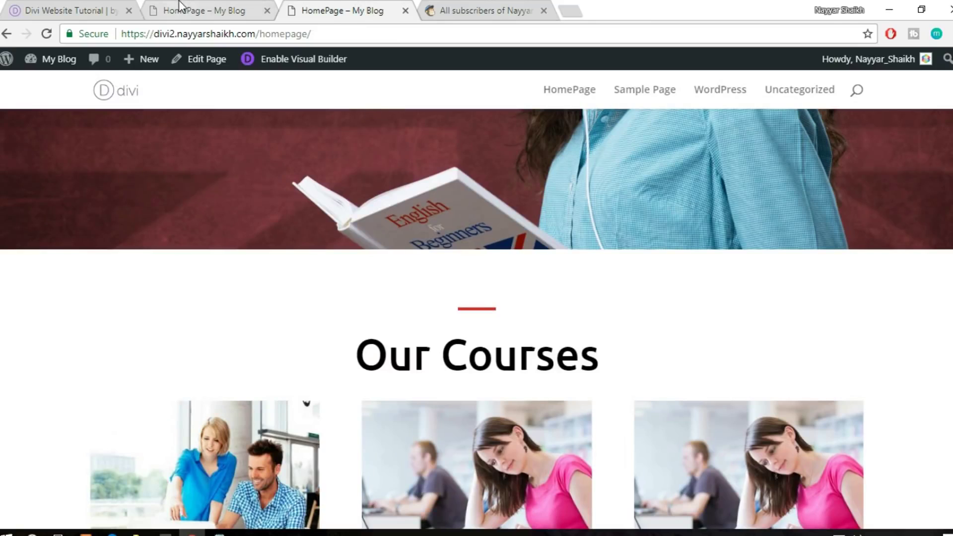
left_click(181, 10)
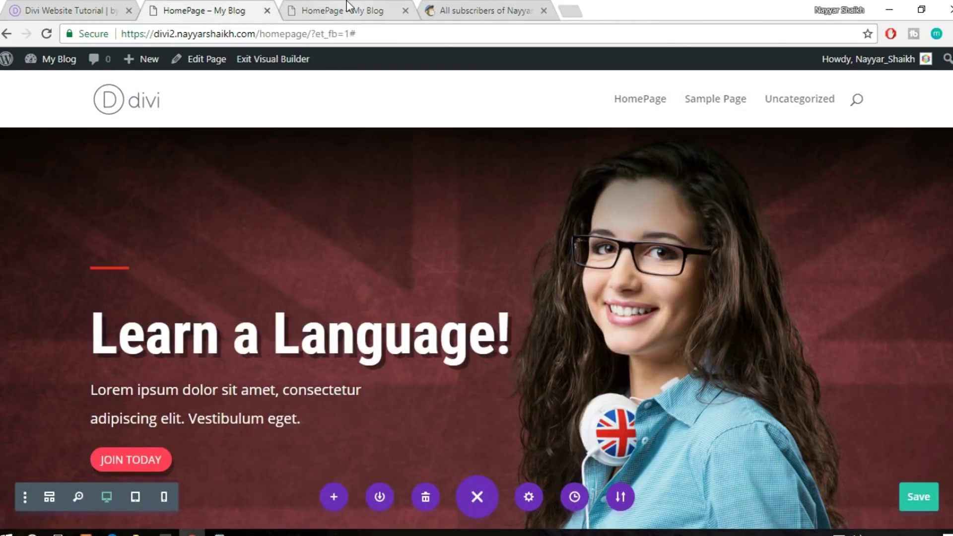
left_click(351, 10)
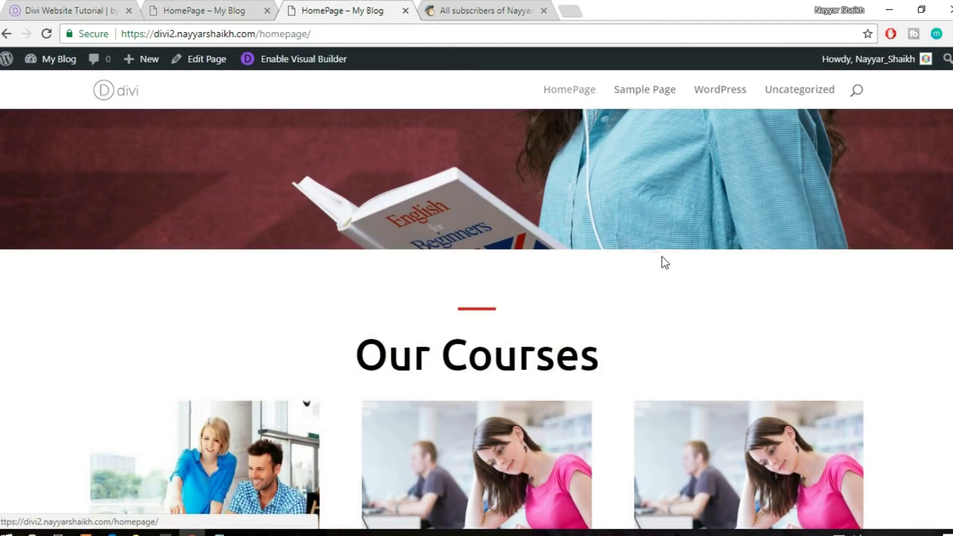
scroll(666, 263, "up", 10)
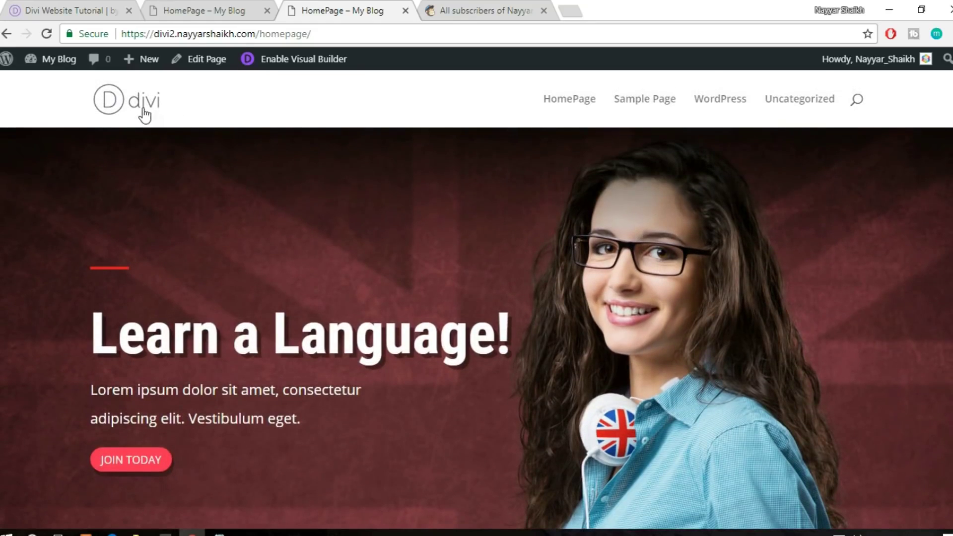
left_click(142, 106)
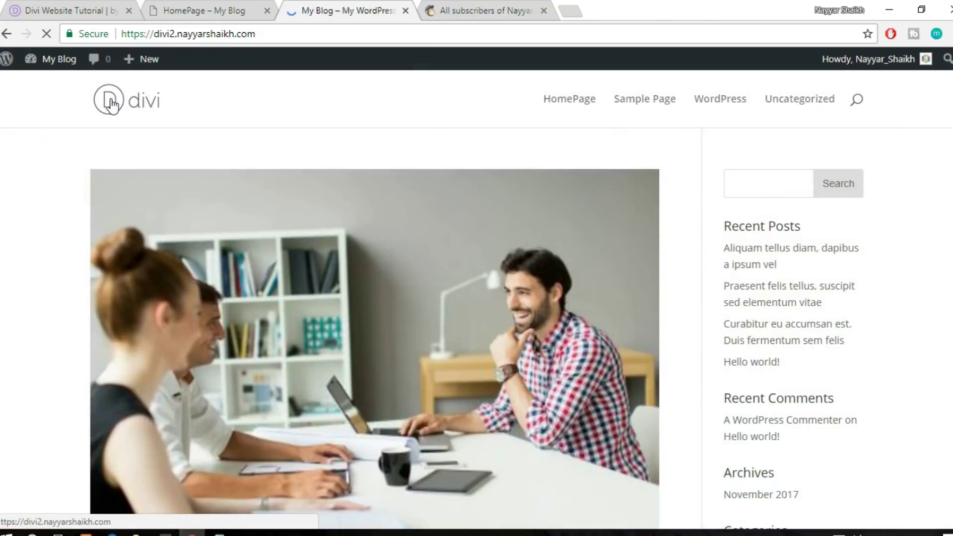
scroll(594, 300, "down", 10)
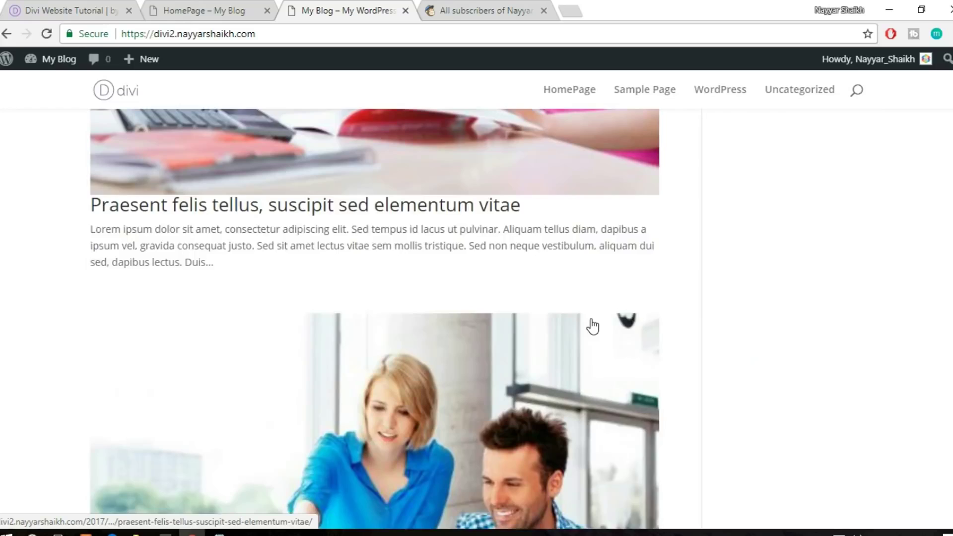
scroll(591, 326, "up", 10)
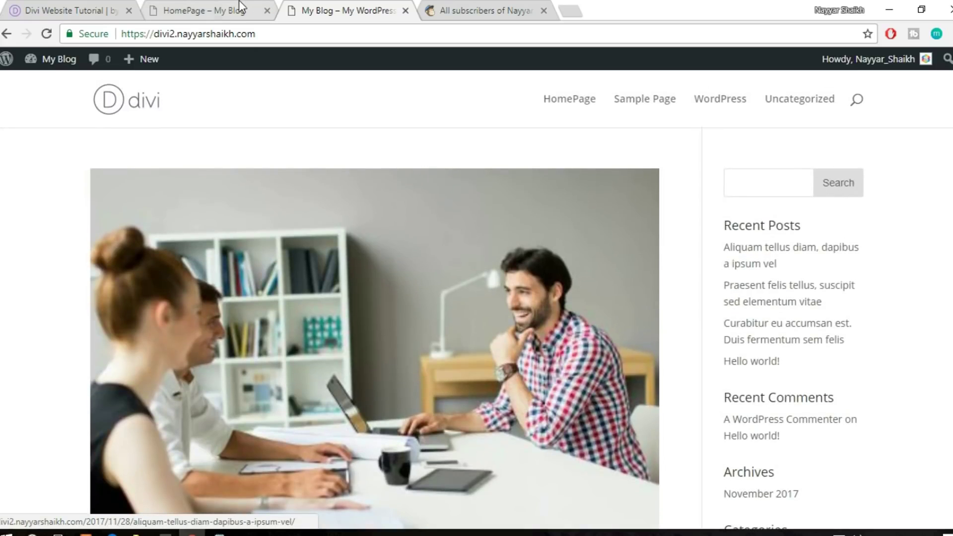
left_click(204, 10)
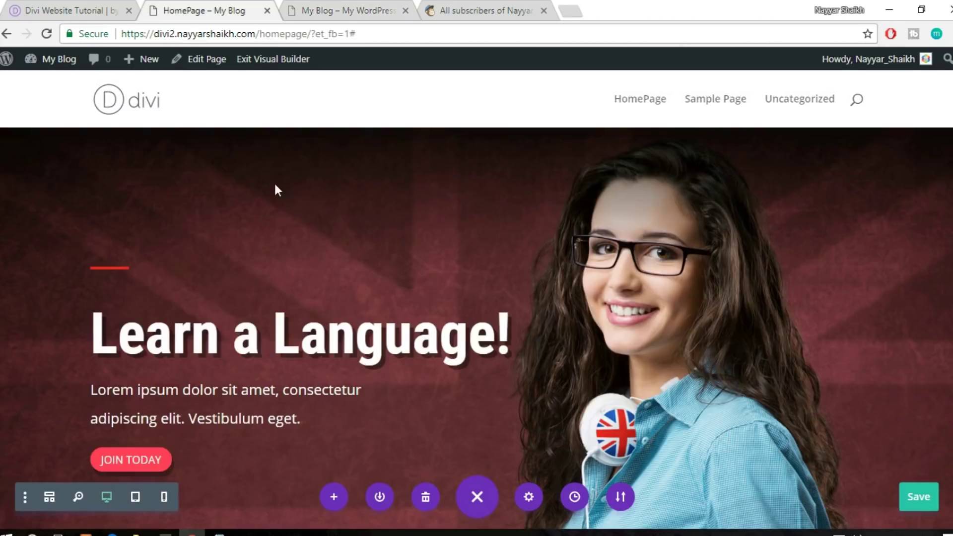
Save the pending edits, close the builder tab, and go to My Blog > Dashboard
left_click(267, 11)
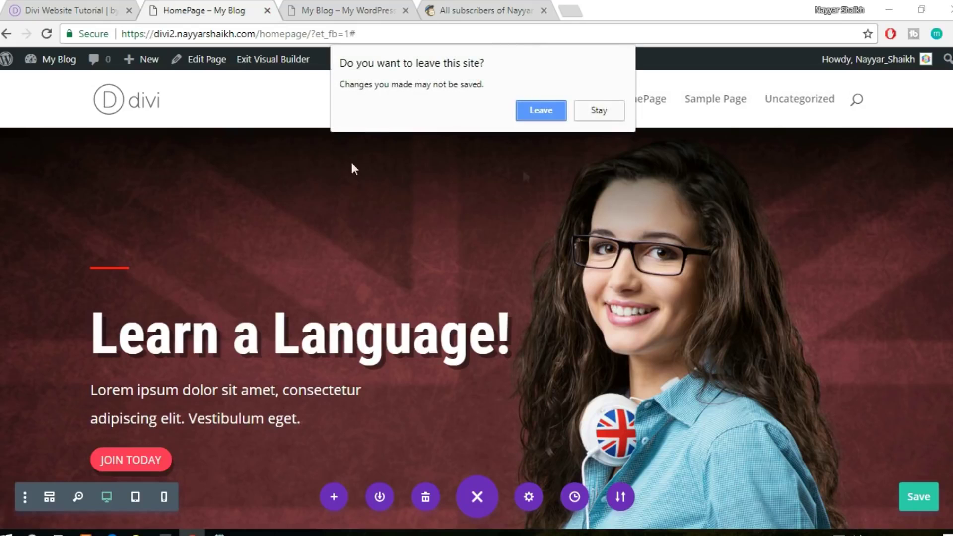
left_click(599, 111)
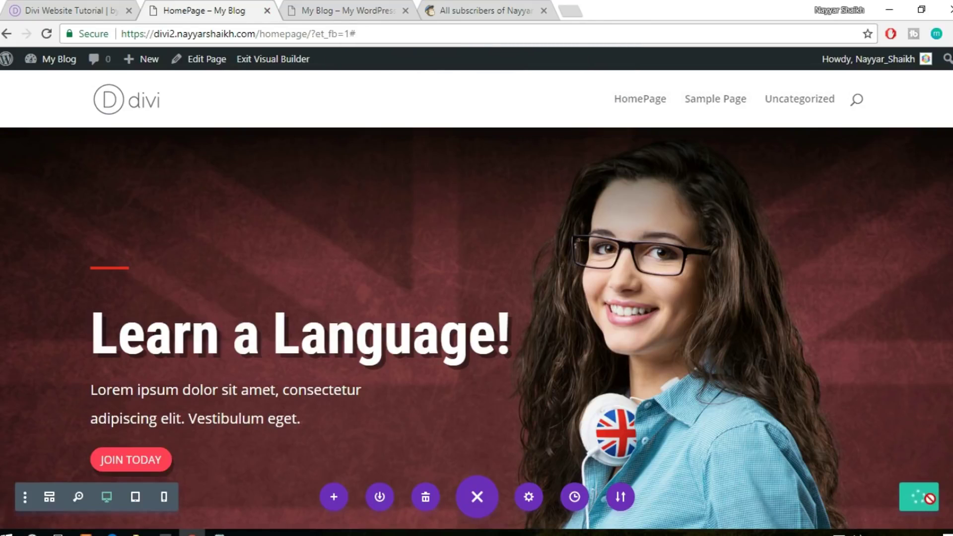
left_click(267, 10)
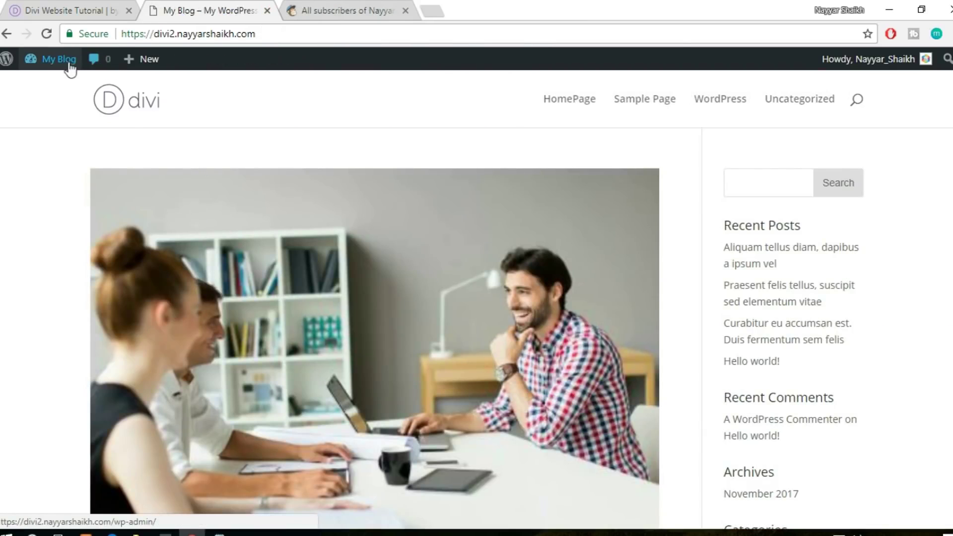
mouse_move(59, 62)
left_click(50, 86)
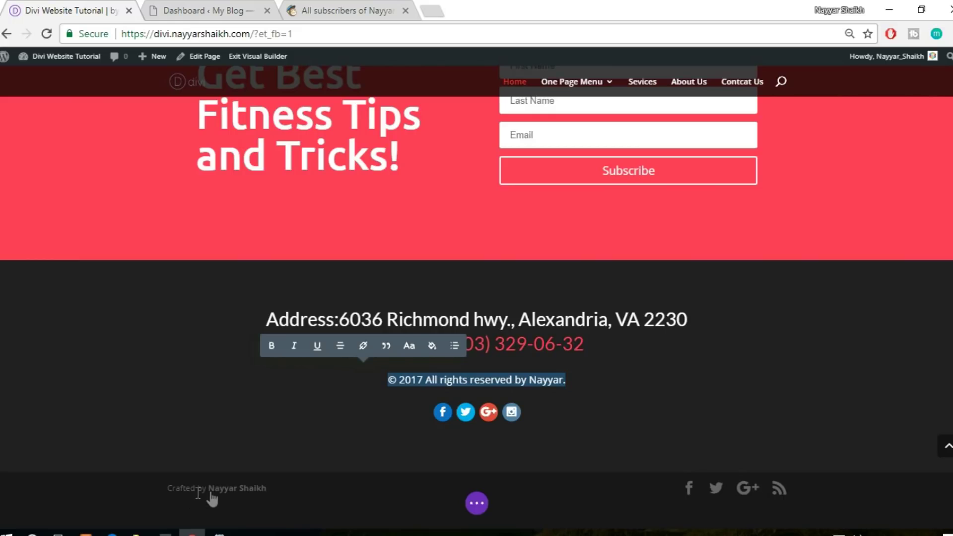
Open Divi Theme Options and scroll down to the social profile URL fields
left_click(184, 9)
mouse_move(34, 432)
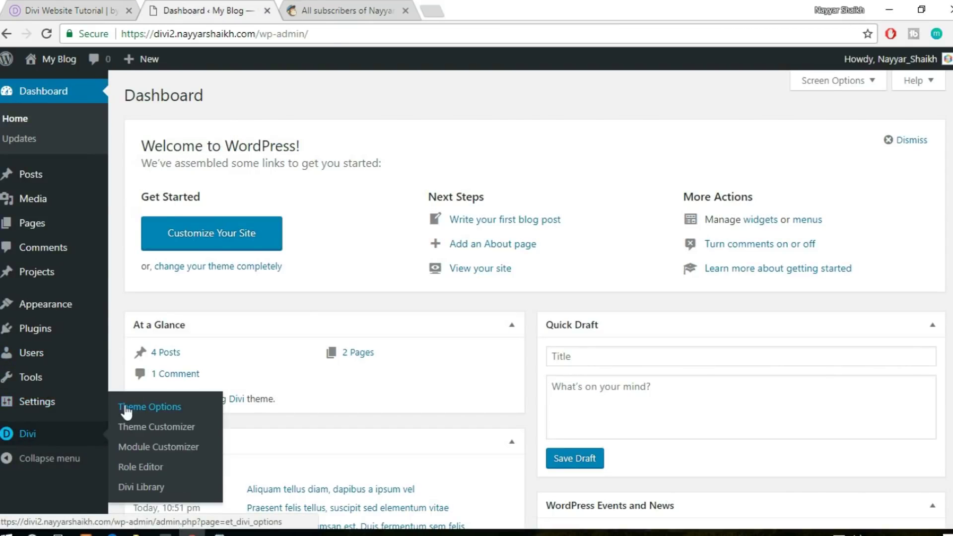
left_click(153, 405)
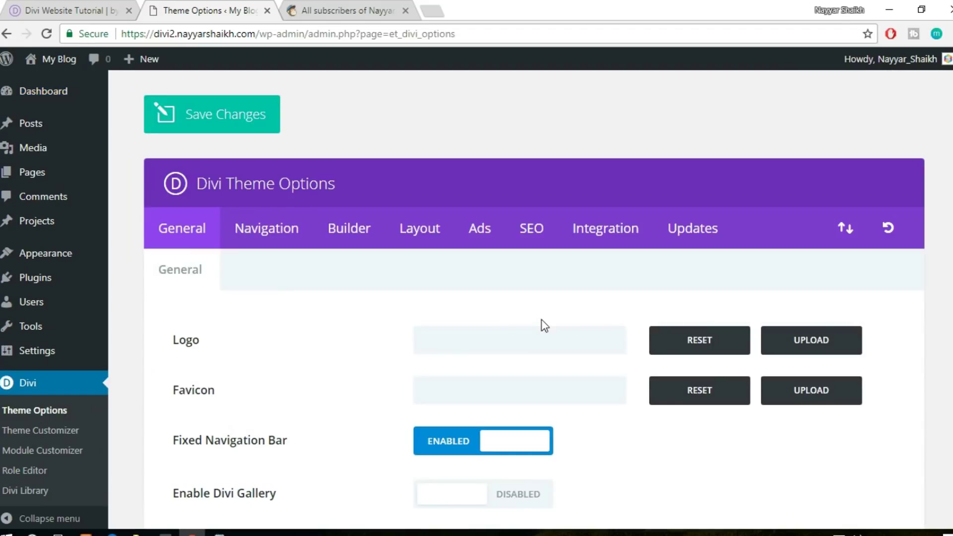
scroll(544, 325, "down", 15)
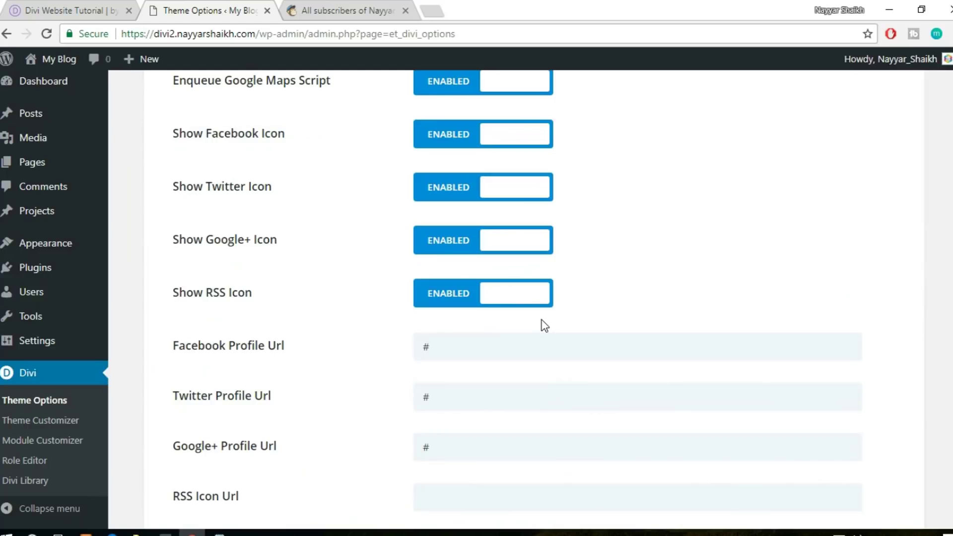
scroll(564, 266, "down", 1)
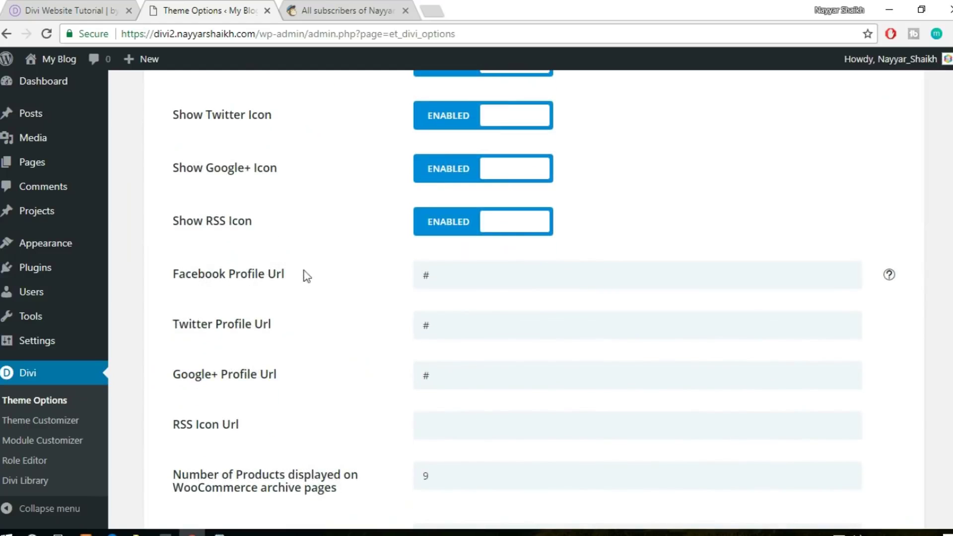
scroll(429, 262, "down", 1)
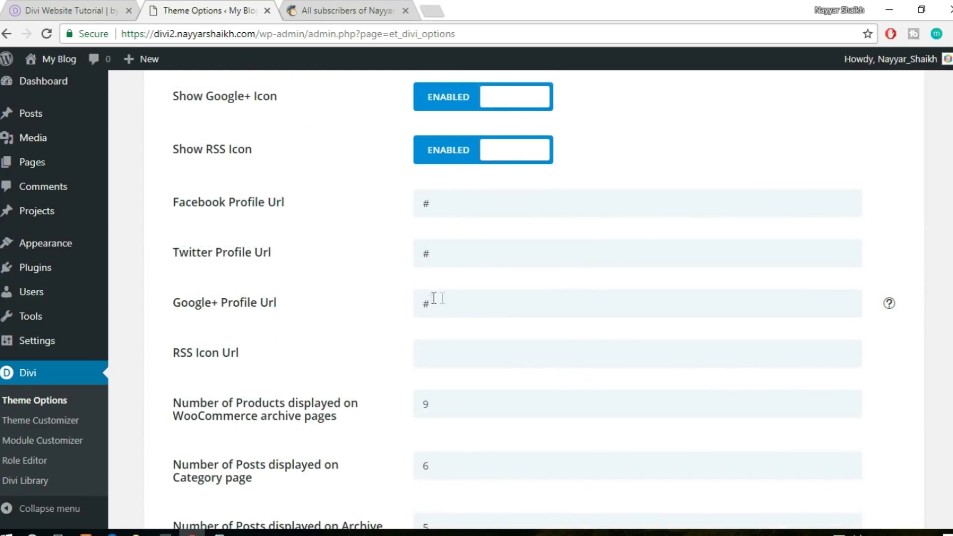
Check the footer's social icons, then select the '#' placeholder in Facebook Profile Url
left_click(57, 7)
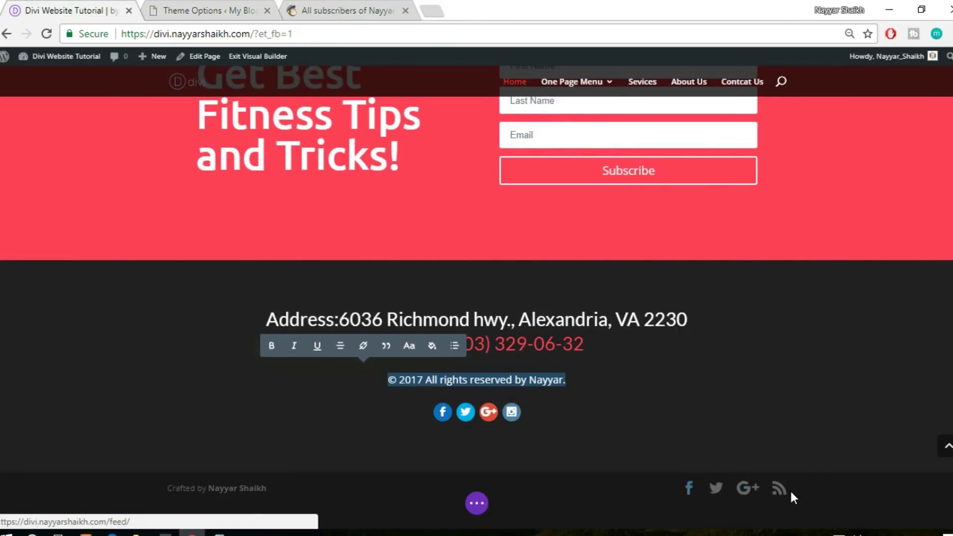
left_click(211, 15)
left_click_drag(472, 205, 404, 206)
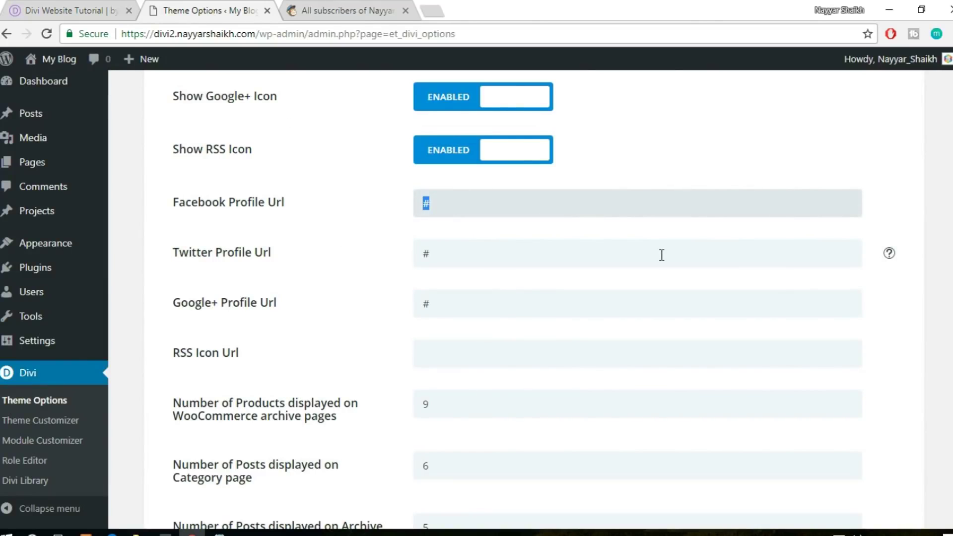
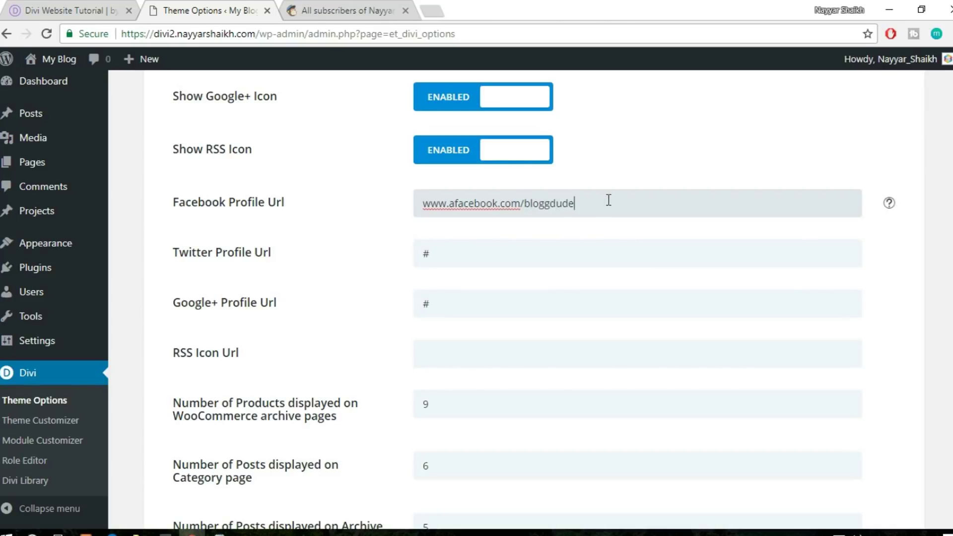
Save the Divi Theme Options with minify-and-combine enabled, then launch Divi > Theme Customizer
scroll(531, 303, "down", 15)
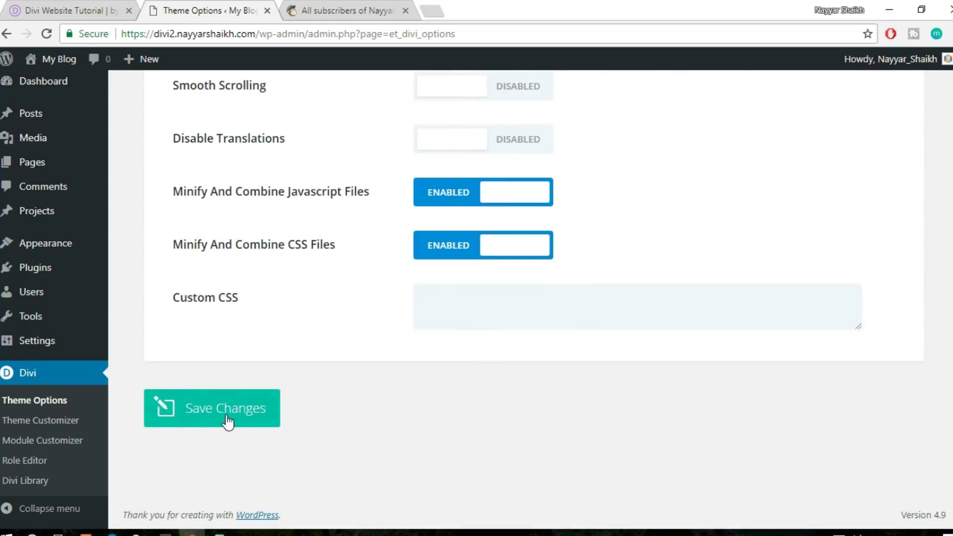
left_click(228, 421)
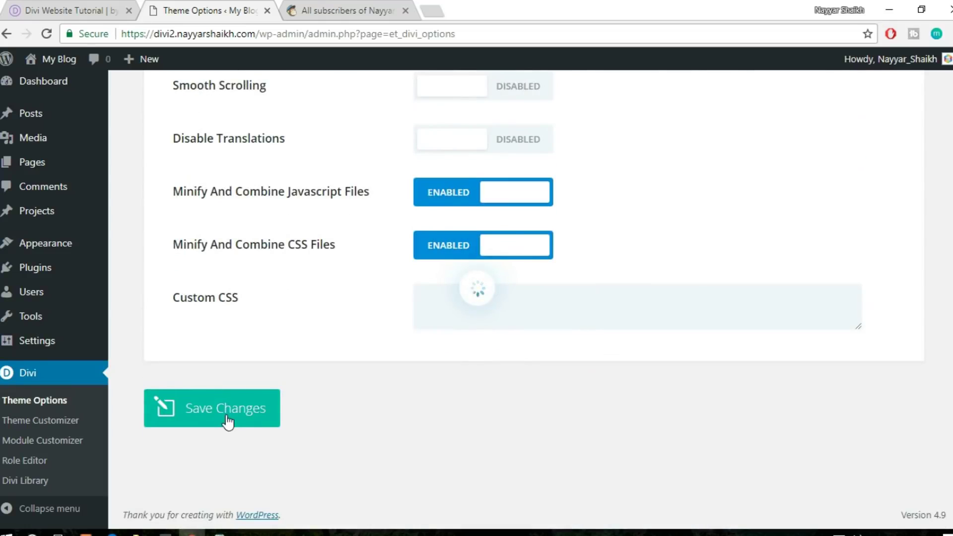
left_click(59, 8)
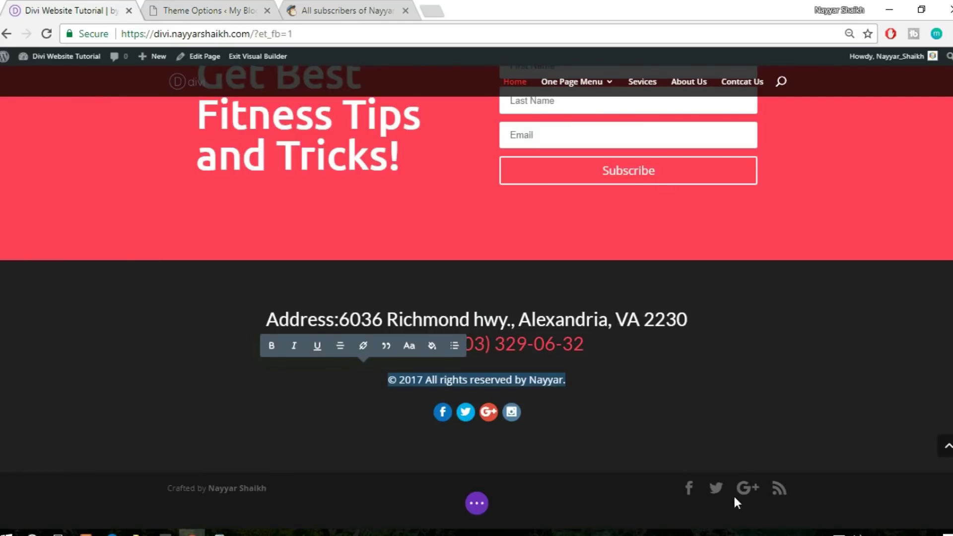
left_click(199, 10)
mouse_move(57, 63)
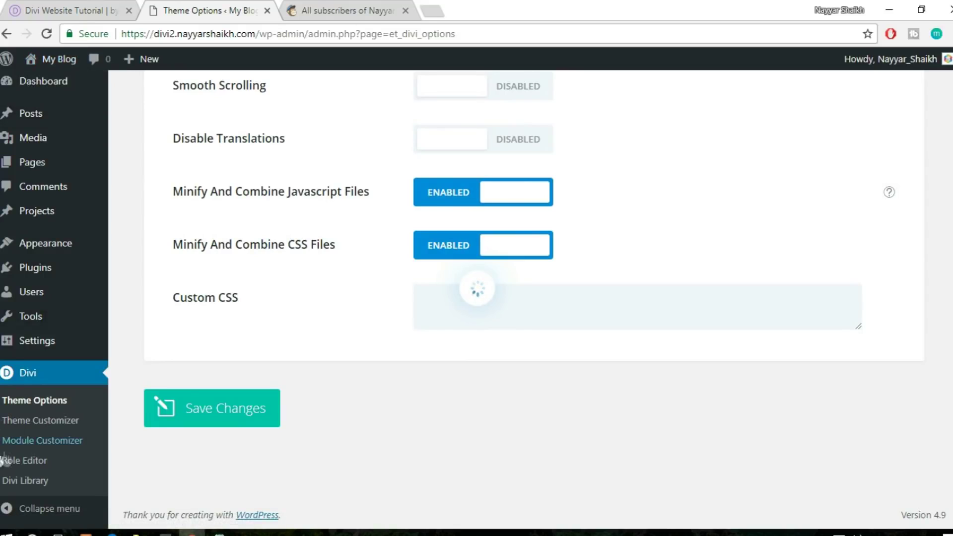
left_click(50, 419)
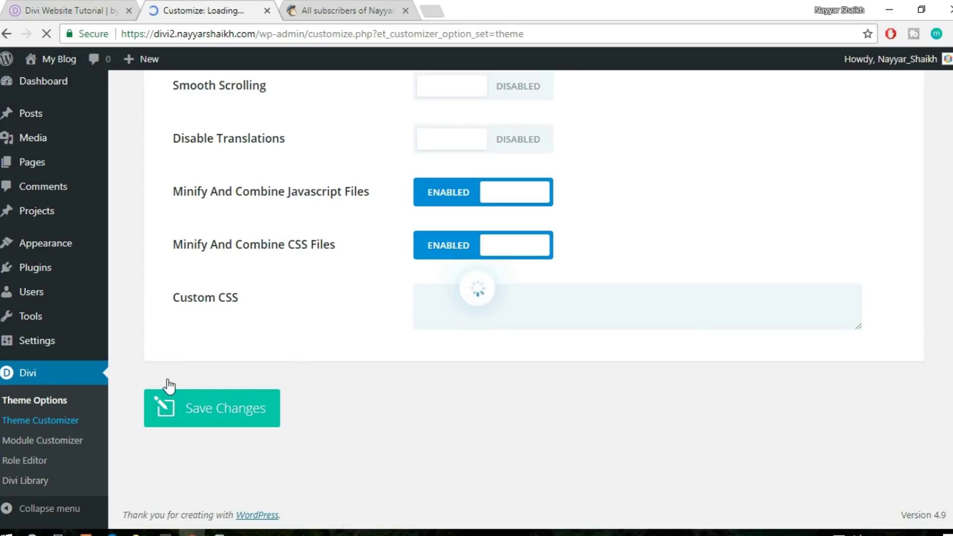
In Footer > Bottom Bar, set the footer credits to 'Website Made by' plus the author's name
scroll(187, 365, "down", 1)
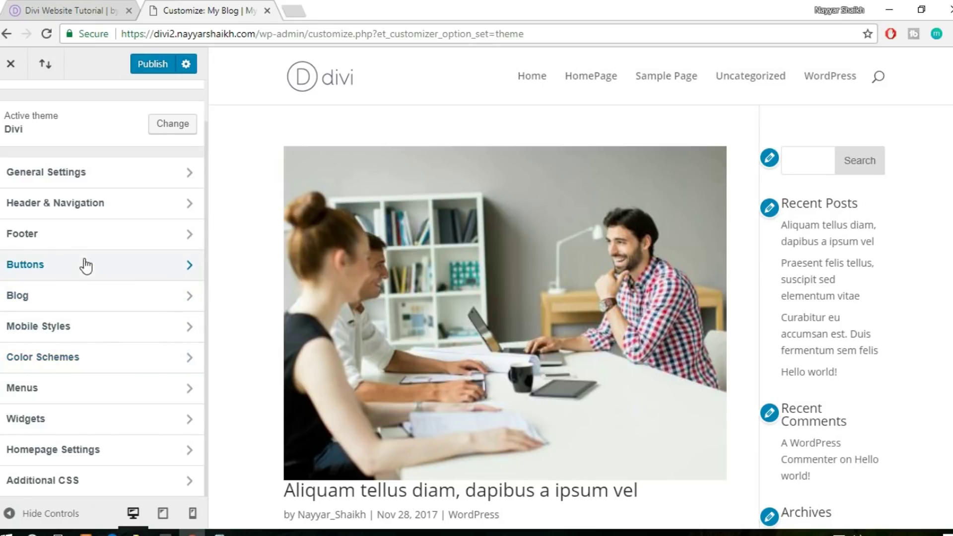
left_click(89, 239)
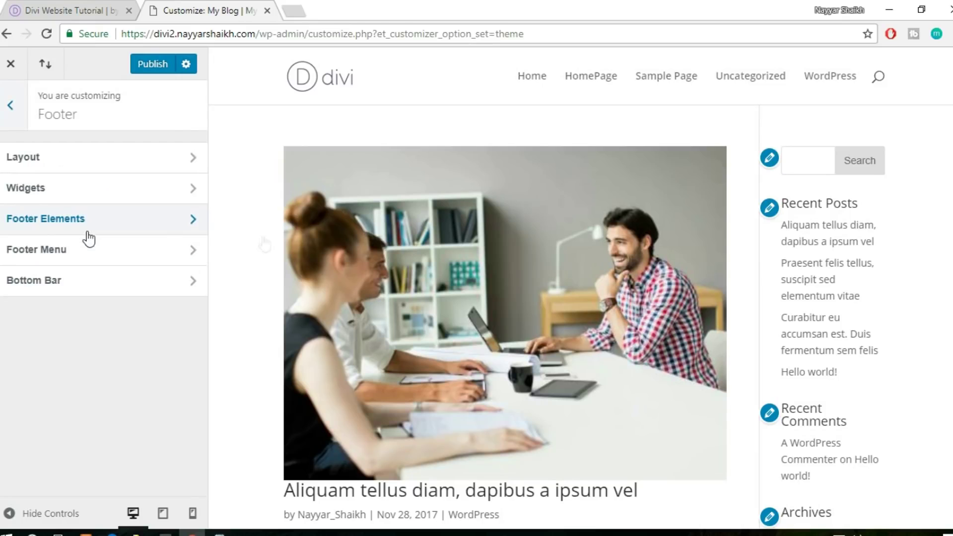
scroll(644, 355, "down", 8)
scroll(644, 356, "down", 4)
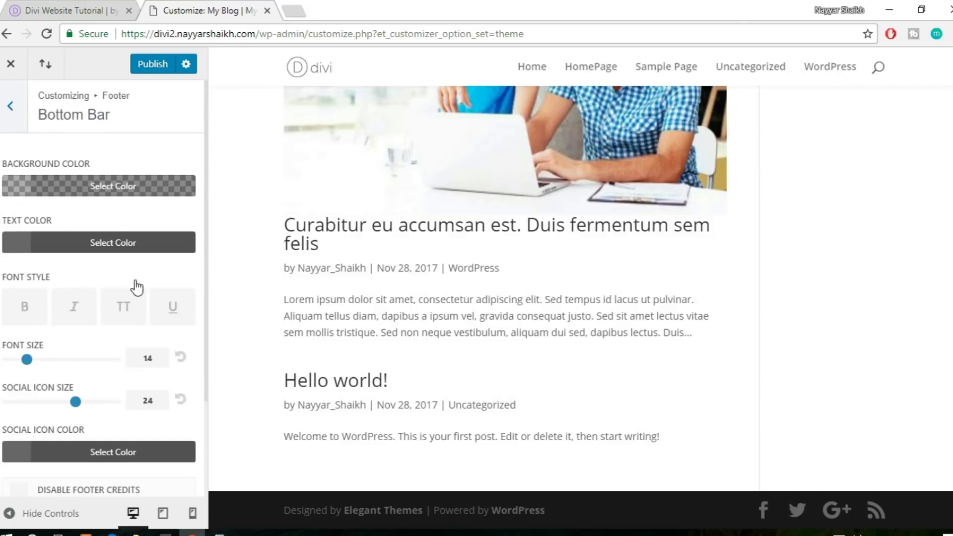
scroll(134, 285, "down", 3)
left_click(125, 429)
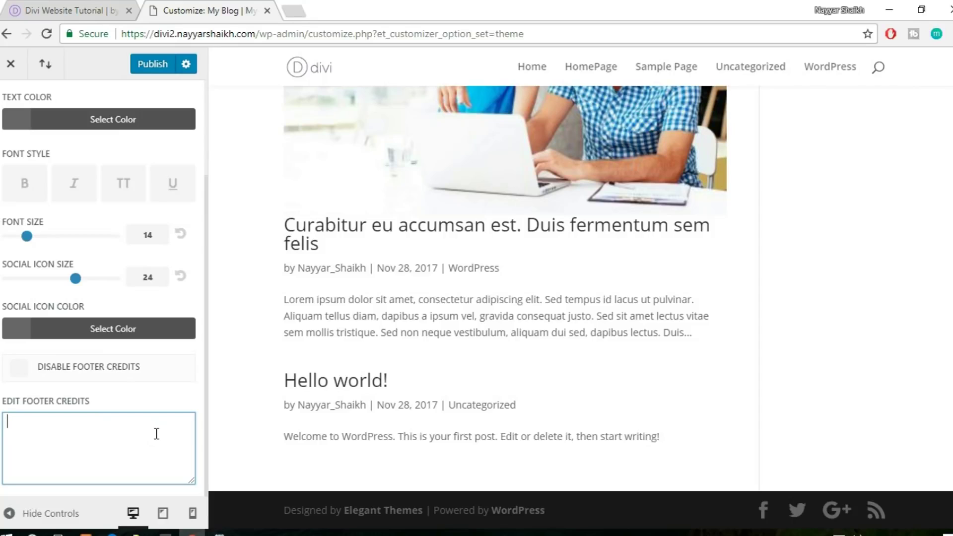
type("Website")
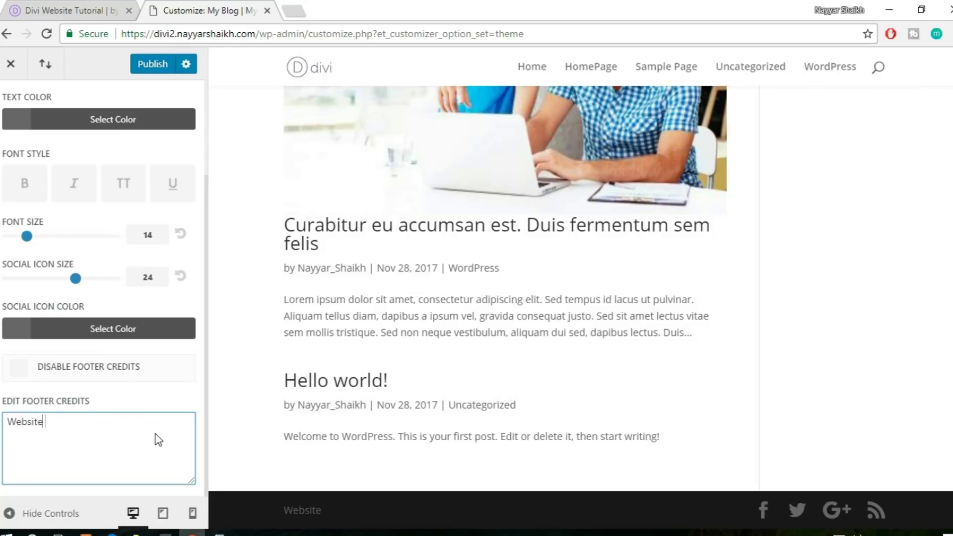
type(" Made by Nayyar")
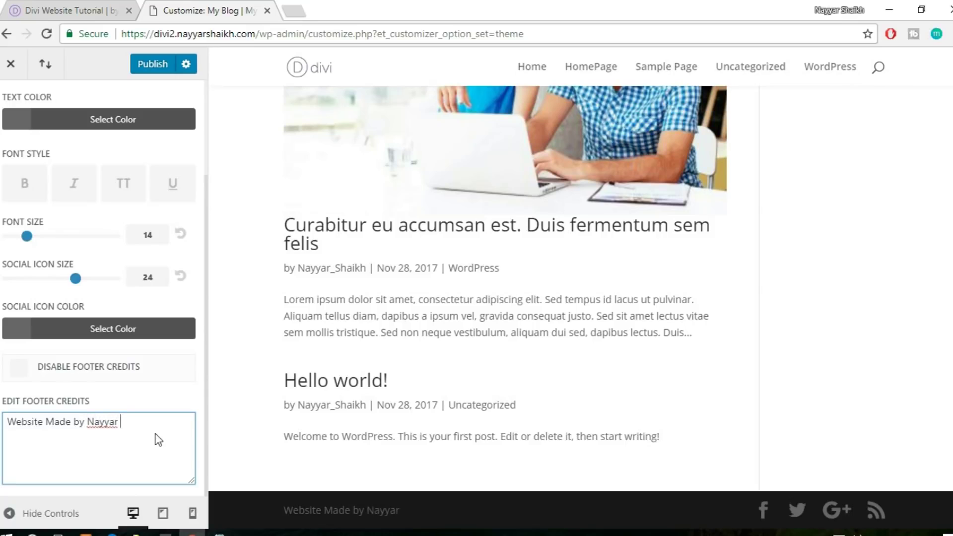
type(" Shaikh")
Wrap the author's name in the credits with an <a href=""></a> link tag
left_click_drag(88, 422, 152, 422)
left_click(157, 428)
left_click_drag(459, 511, 360, 510)
left_click(421, 509)
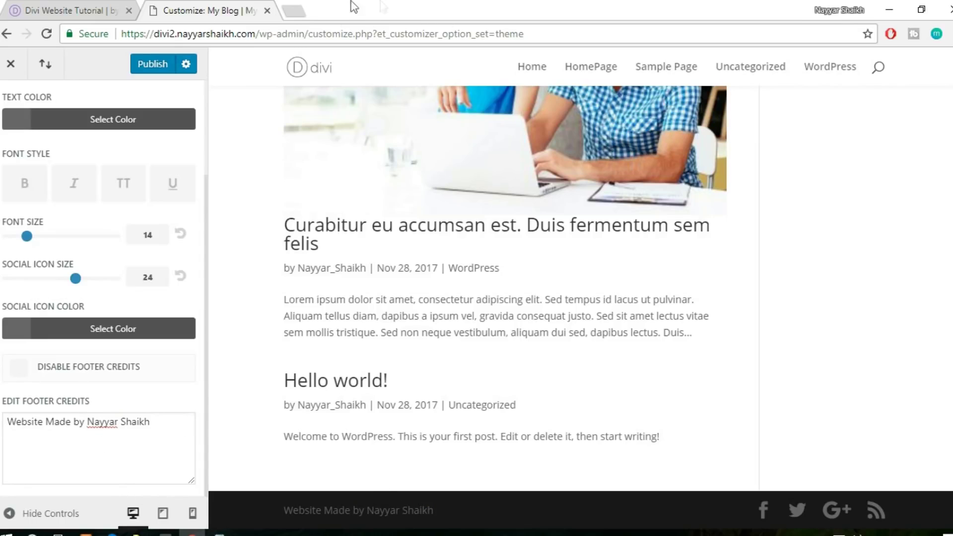
left_click(90, 423)
type("<a")
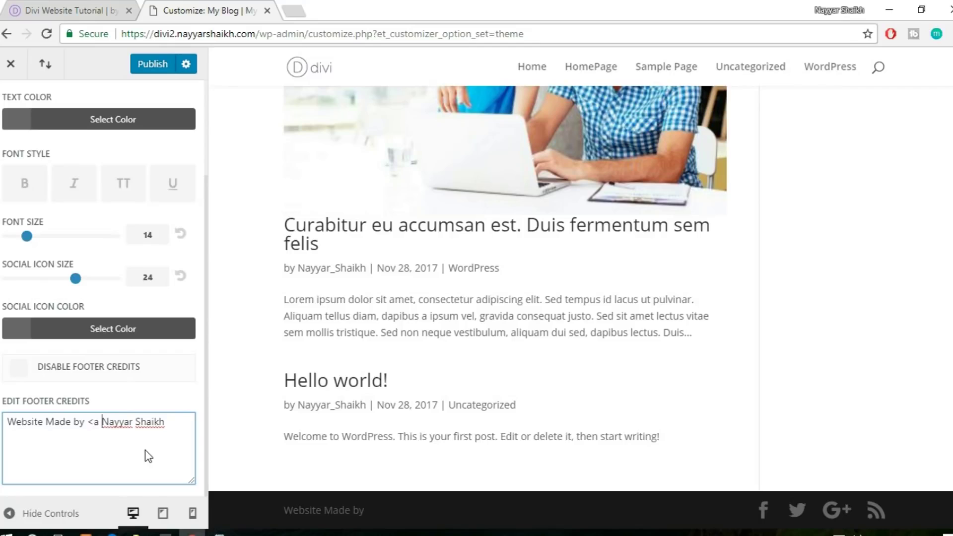
type(" h")
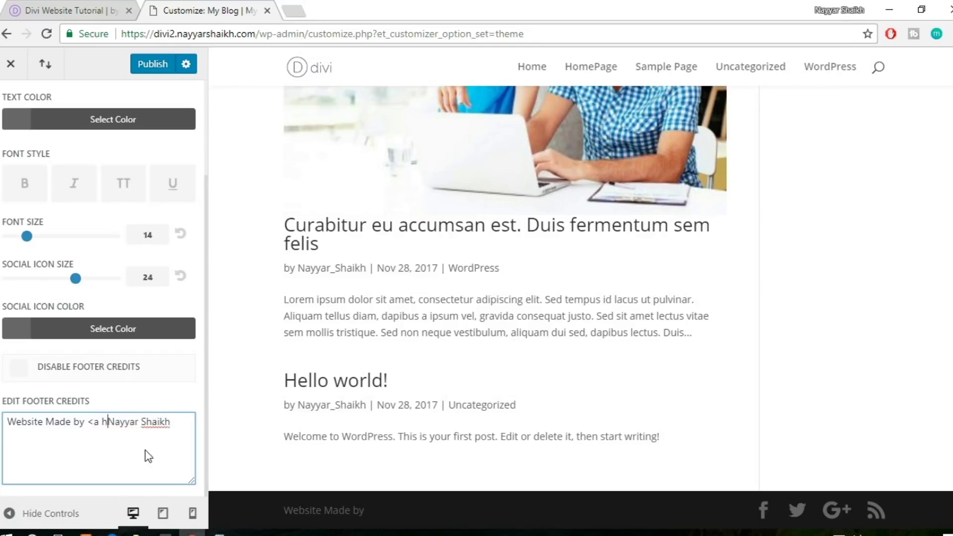
type("ref=\"\"")
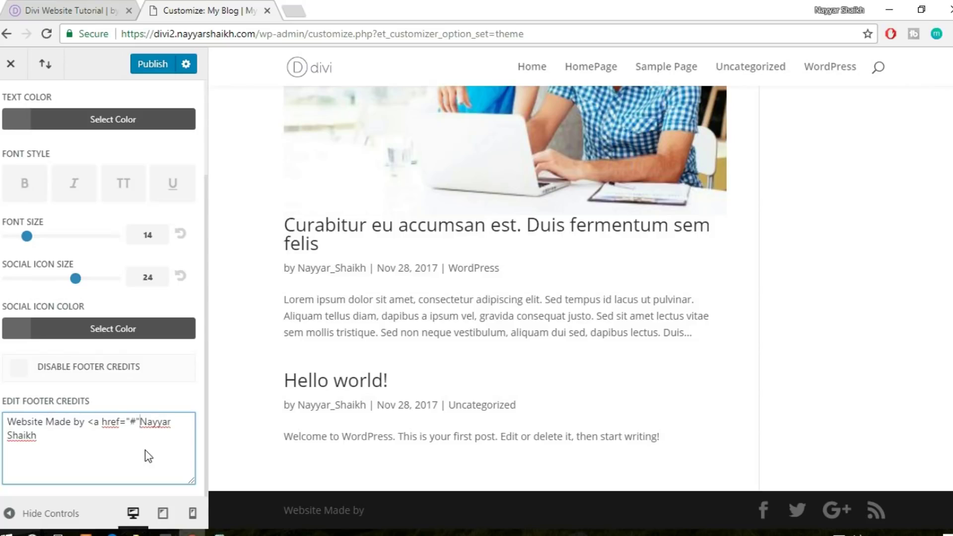
type(">")
type("</a>")
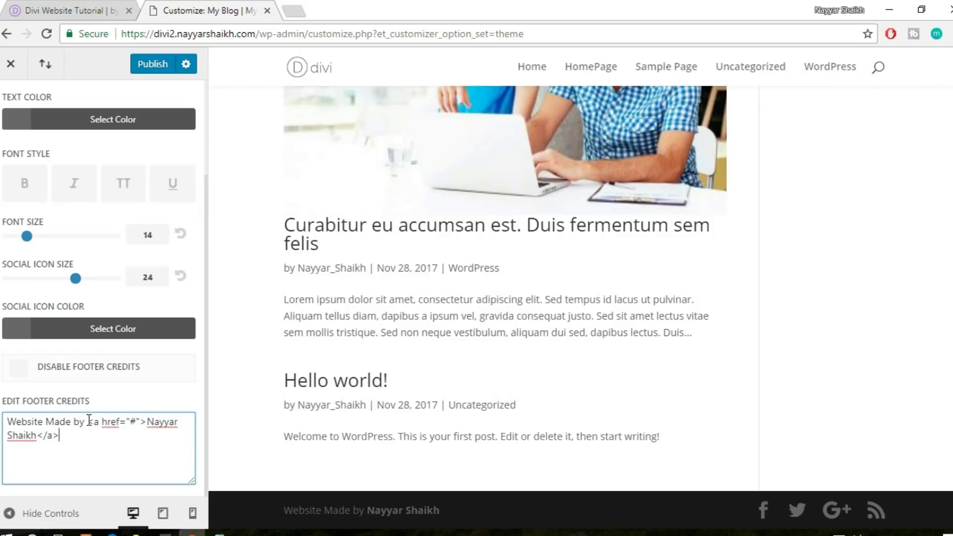
left_click_drag(88, 421, 100, 442)
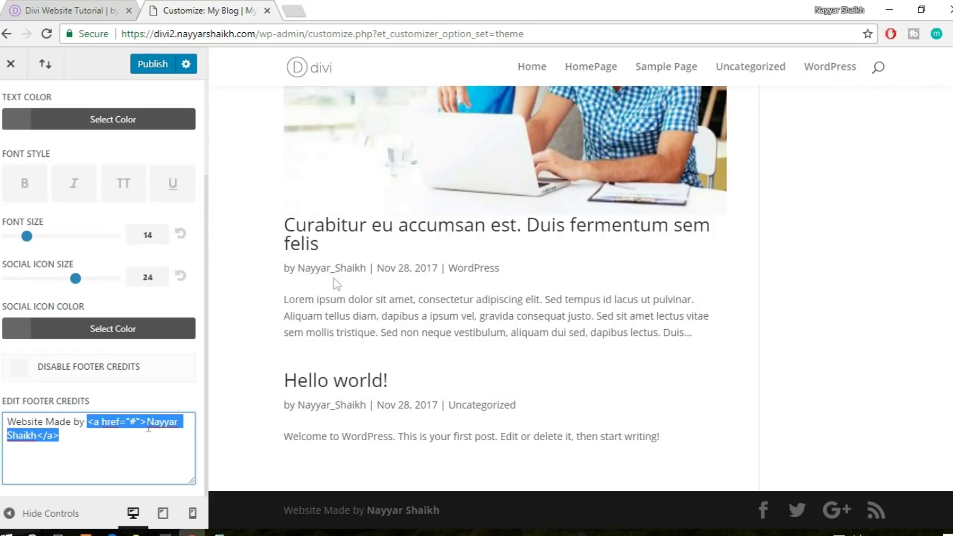
left_click(293, 7)
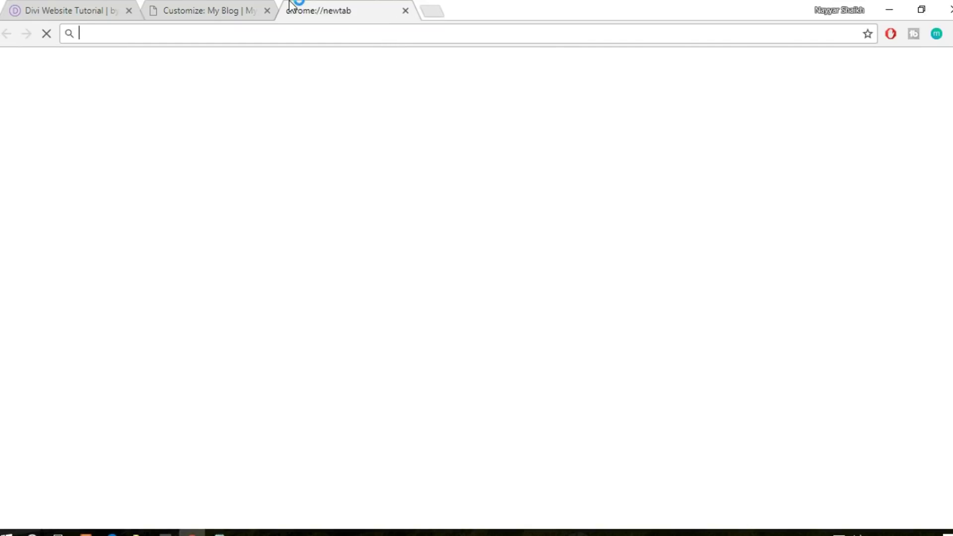
Search 'html href' and select the example link code on W3Schools' href attribute page
type("html")
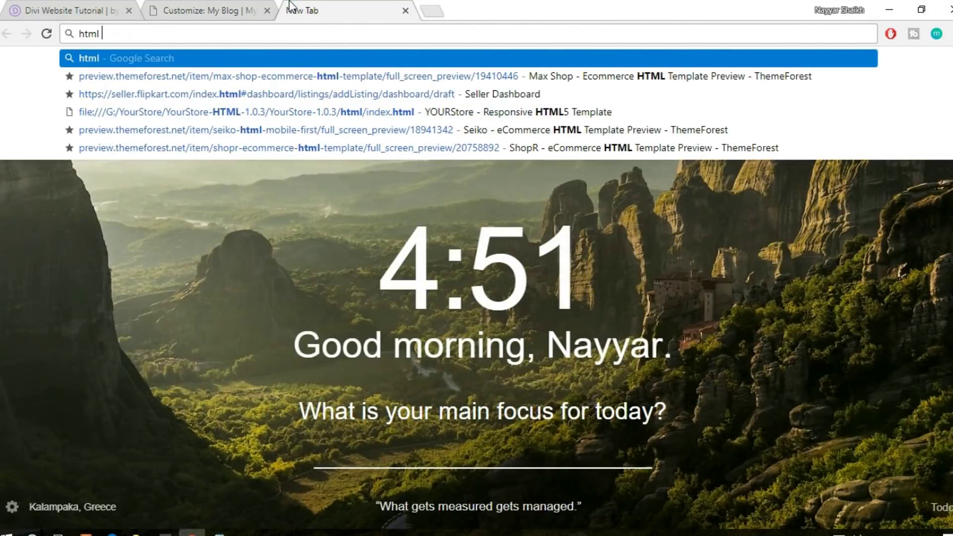
type(" href")
key("Return")
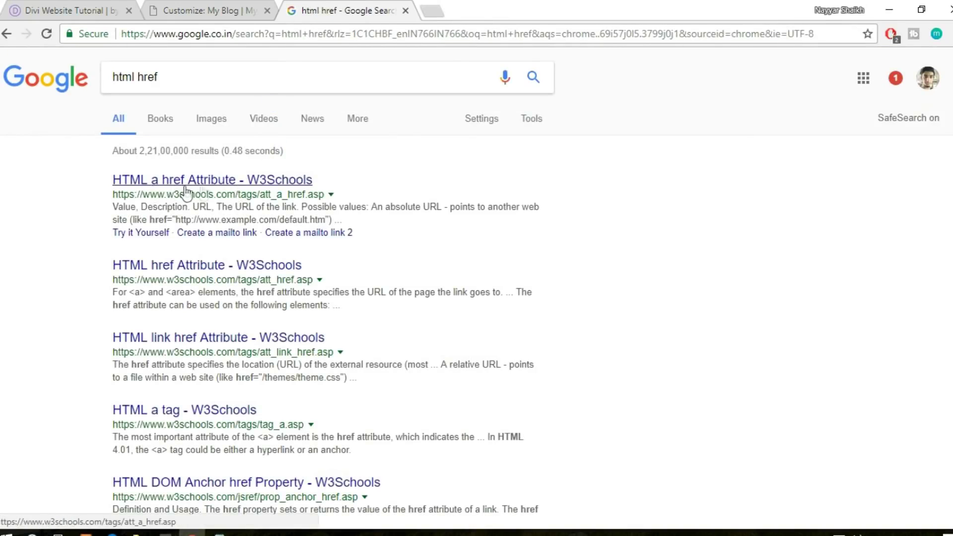
left_click(224, 183)
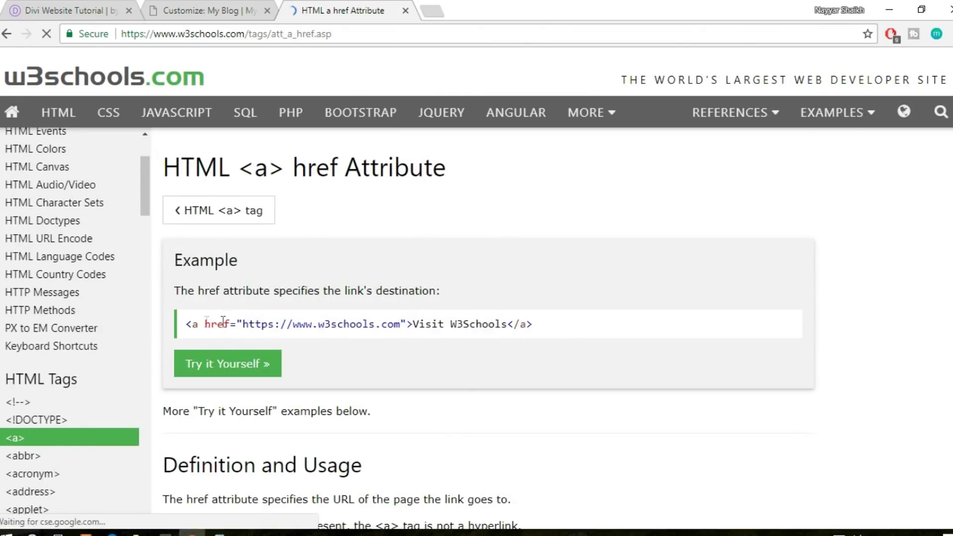
triple_click(183, 325)
key("ctrl+c")
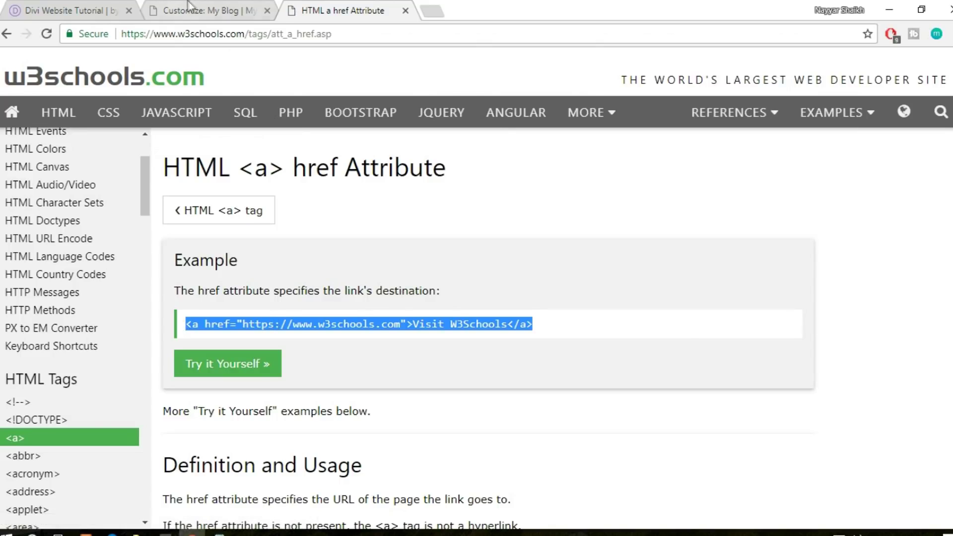
left_click(145, 7)
Replace the credits link markup with the pasted W3Schools <a href> example
left_click(89, 435)
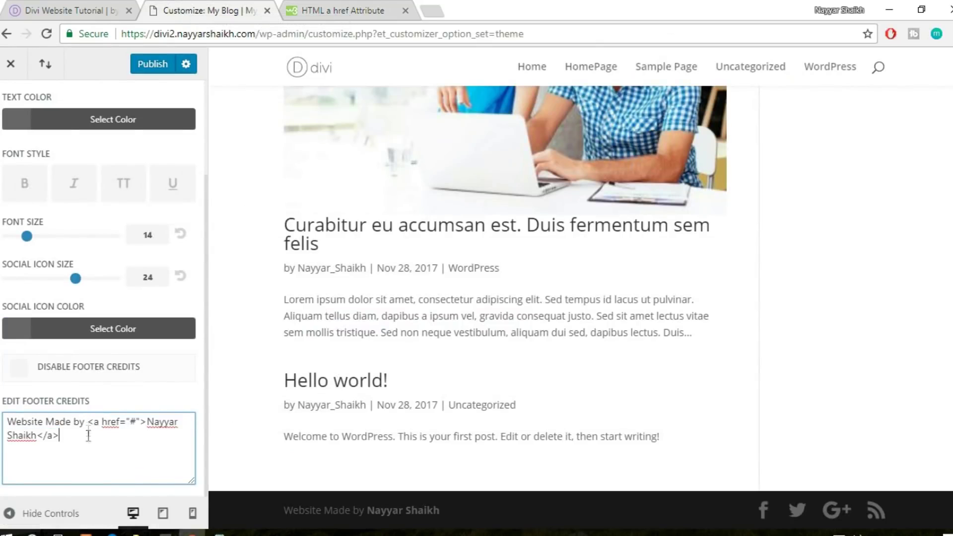
left_click_drag(87, 421, 104, 457)
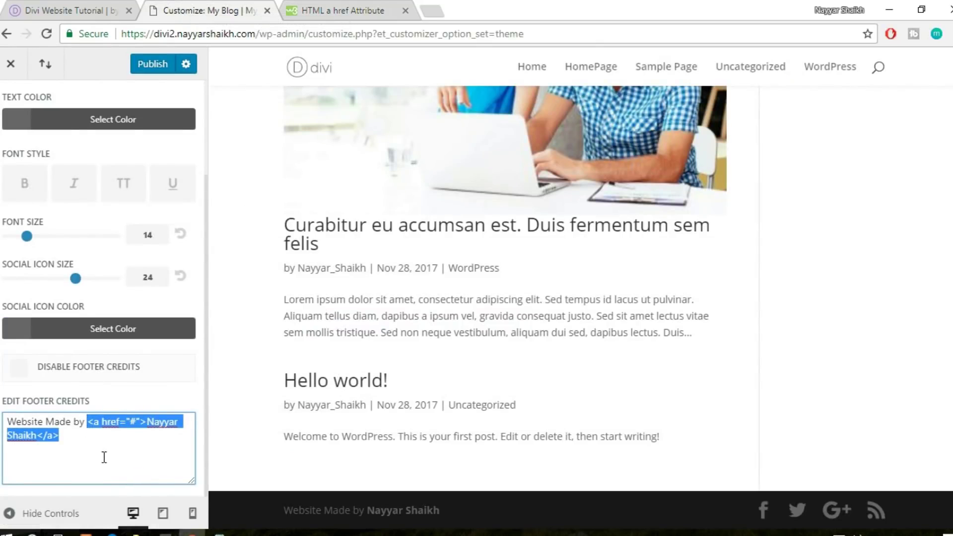
key("ctrl+v")
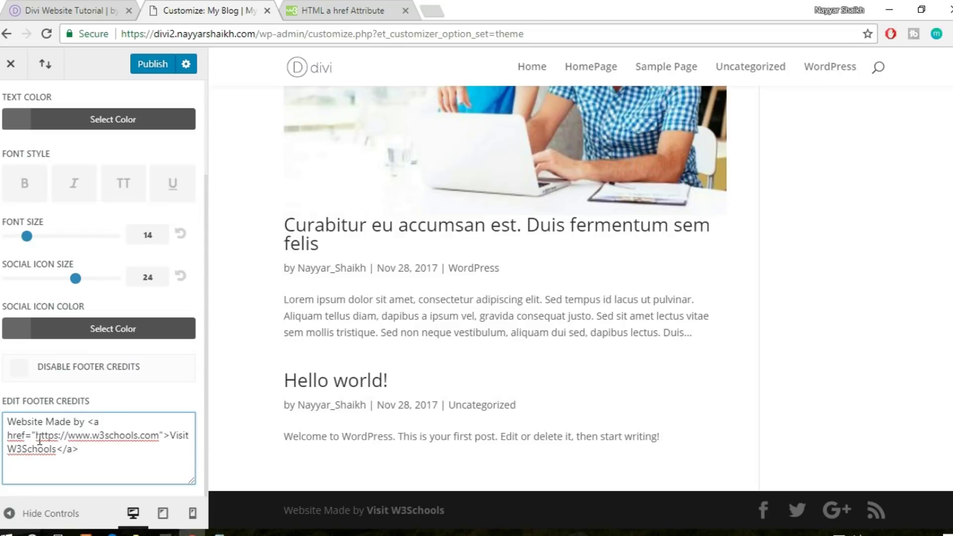
left_click_drag(37, 439, 162, 434)
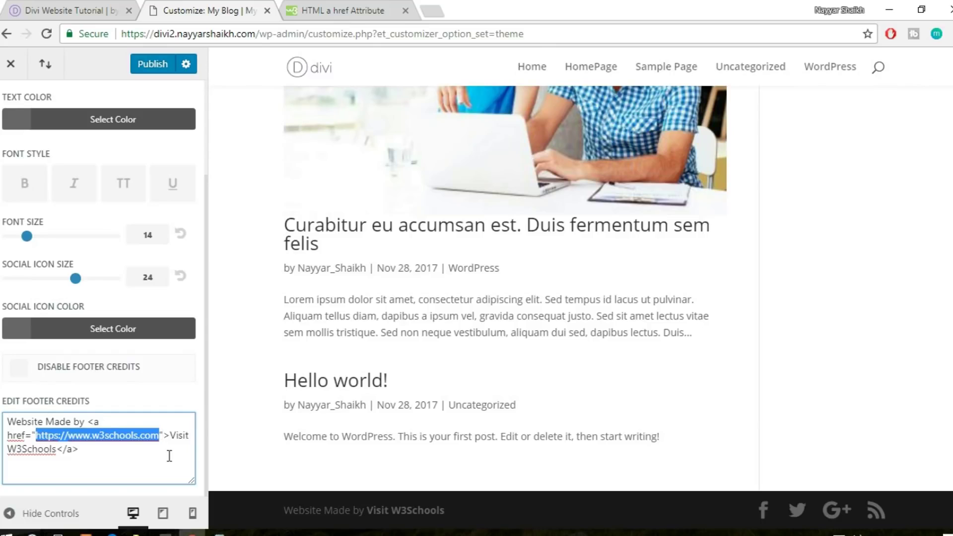
Copy the YouTube channel address and paste it over the W3Schools URL in the link
left_click(439, 10)
type("youtube")
key("Return")
left_click(397, 29)
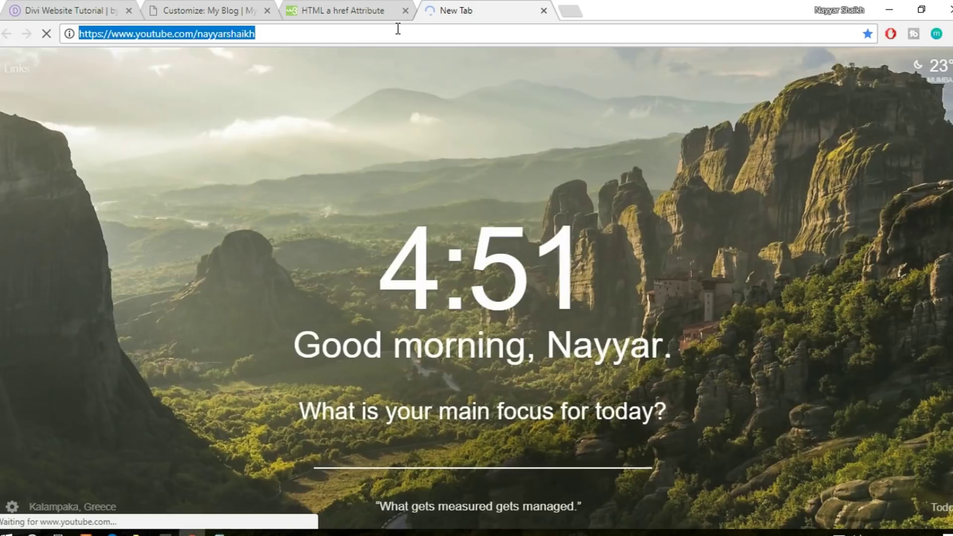
key("ctrl+c")
left_click(219, 10)
key("ctrl+v")
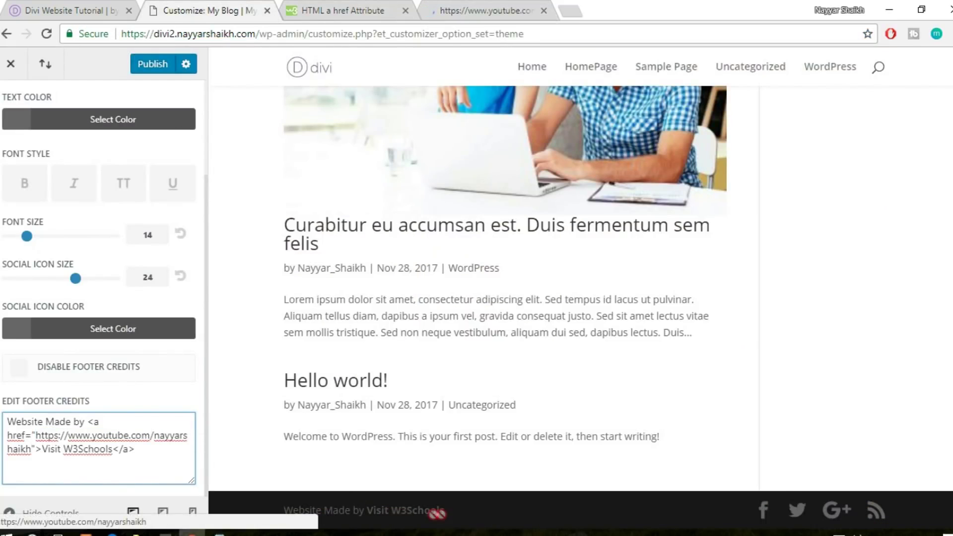
Change the link text 'Visit W3Schools' to the author's name, publish, and close the YouTube tab
double_click(46, 449)
left_click_drag(75, 449, 114, 445)
type("Nayyar Sh")
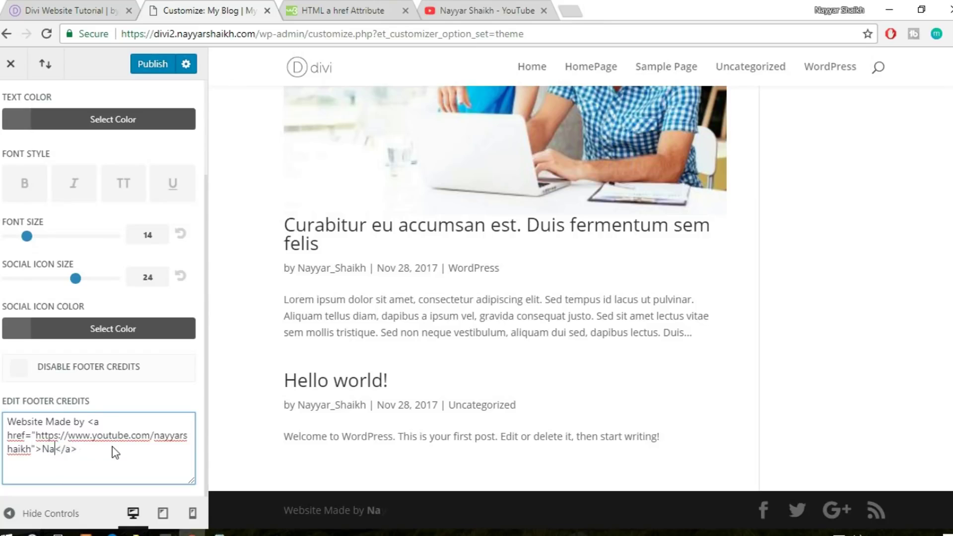
type("aikh")
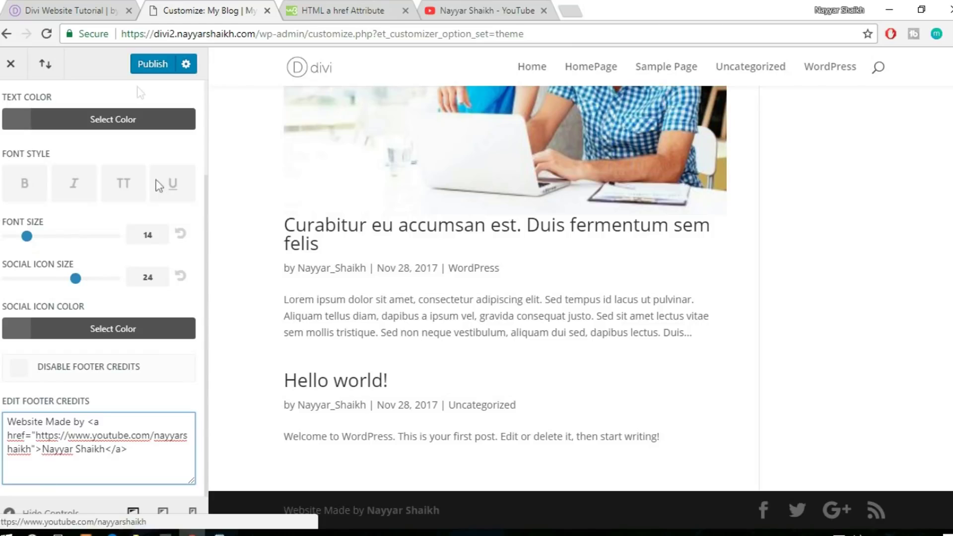
left_click(155, 64)
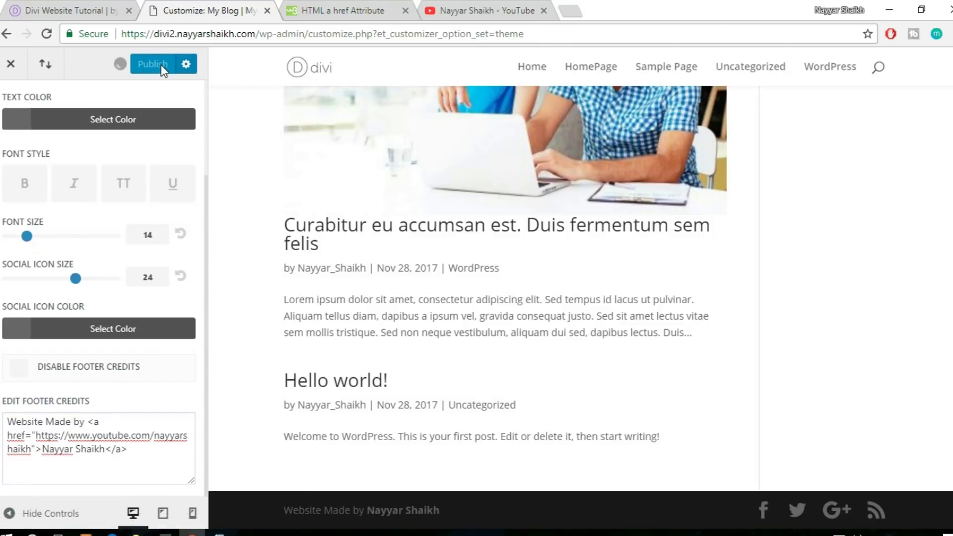
left_click(543, 10)
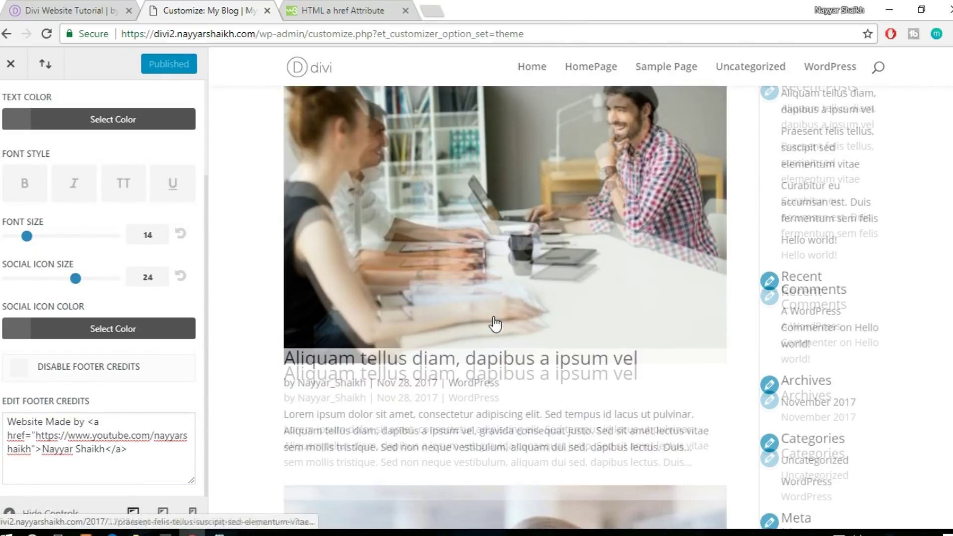
scroll(41, 194, "up", 3)
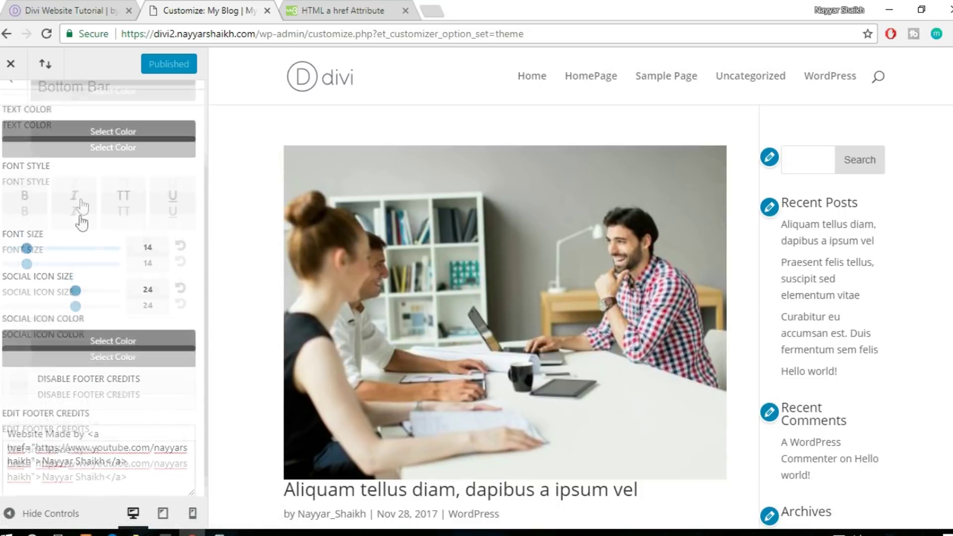
Set Homepage Settings to 'A static page' with HomePage as the homepage, and publish
left_click(8, 107)
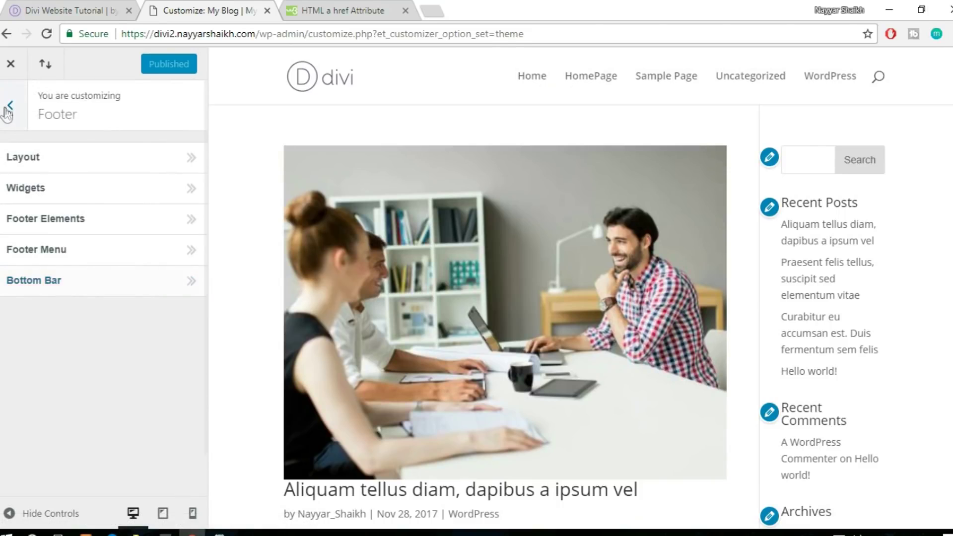
left_click(9, 107)
left_click(105, 450)
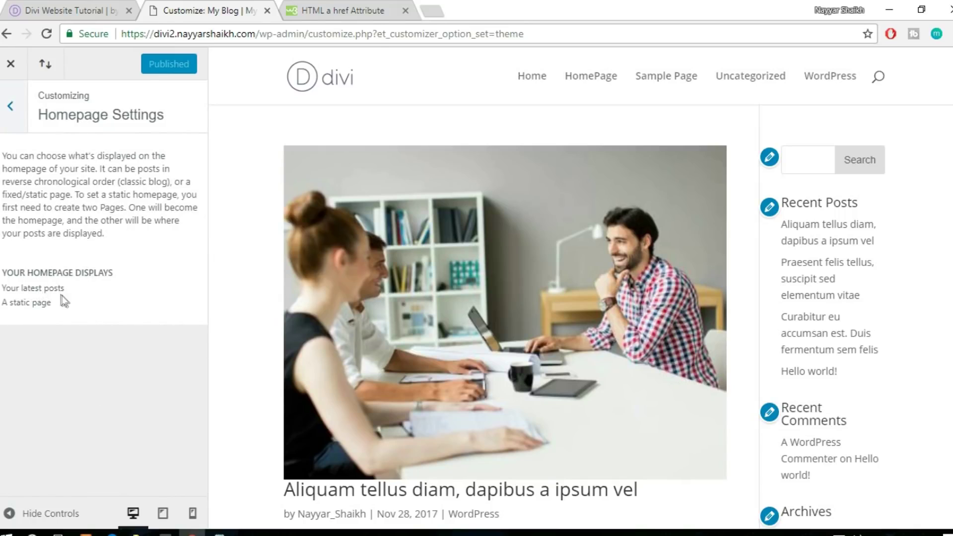
left_click(36, 310)
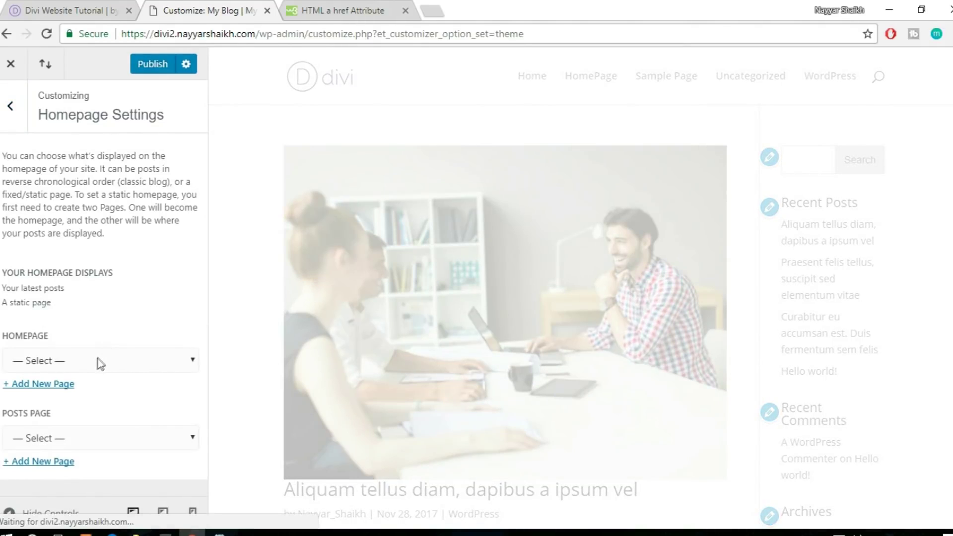
left_click(94, 361)
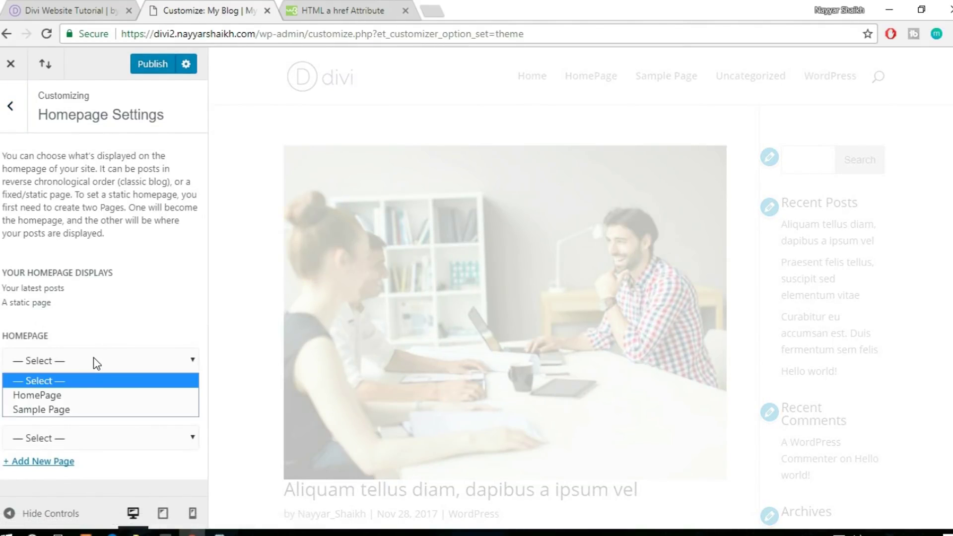
left_click(84, 392)
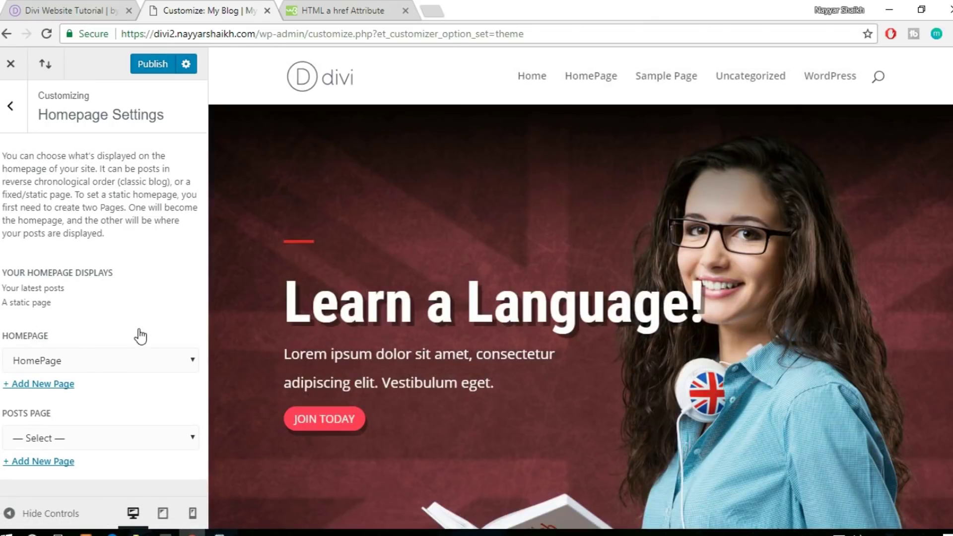
scroll(630, 204, "down", 4)
scroll(646, 330, "down", 15)
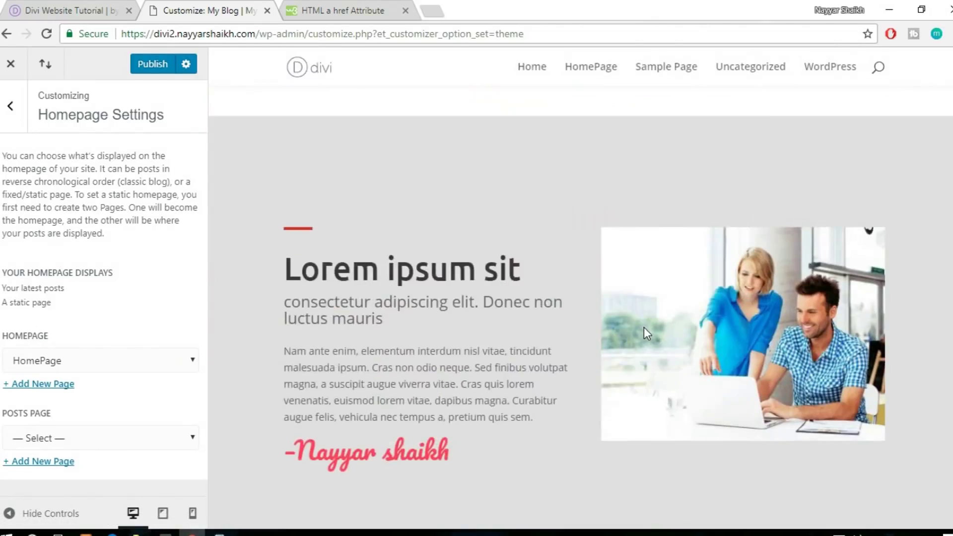
scroll(581, 308, "up", 20)
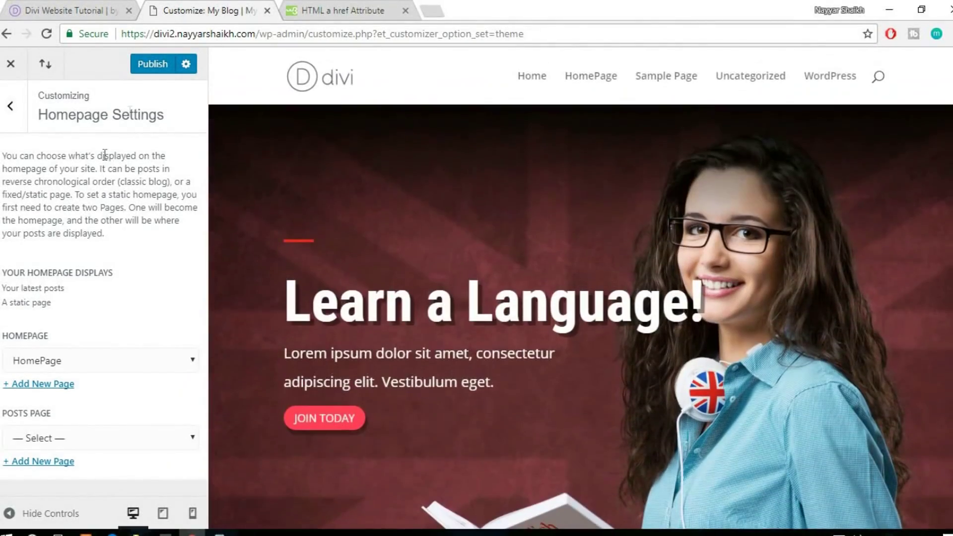
left_click(147, 67)
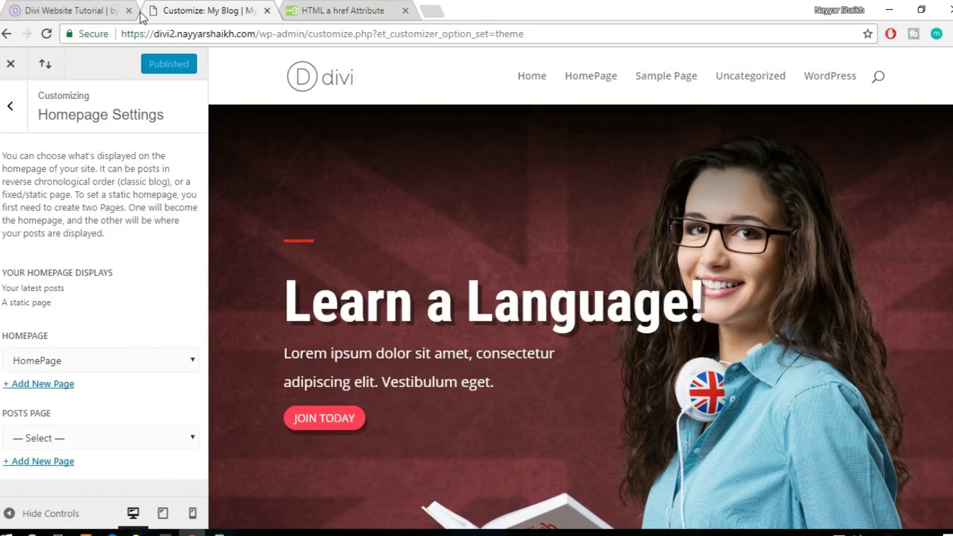
left_click(54, 11)
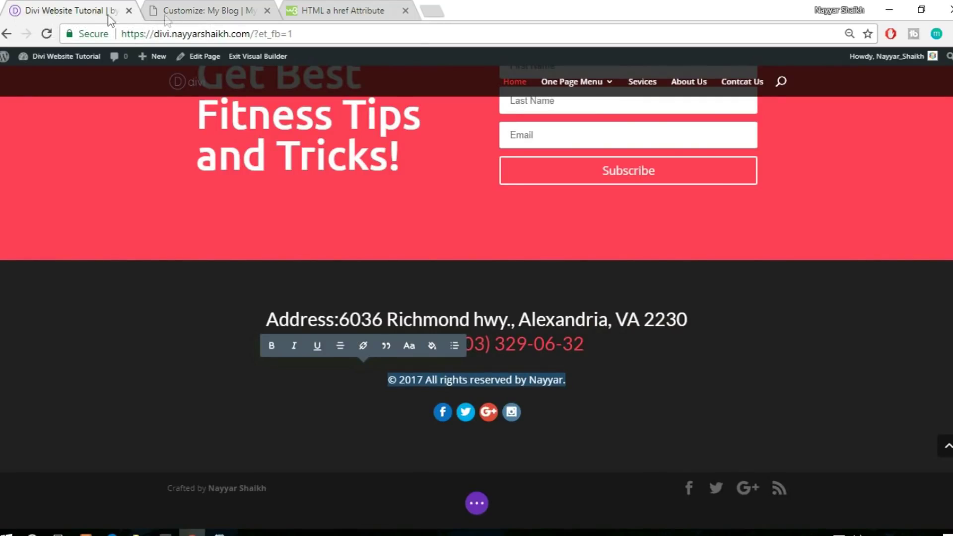
Close the W3Schools tab and open General Settings > Site Identity in the Customizer
left_click(330, 11)
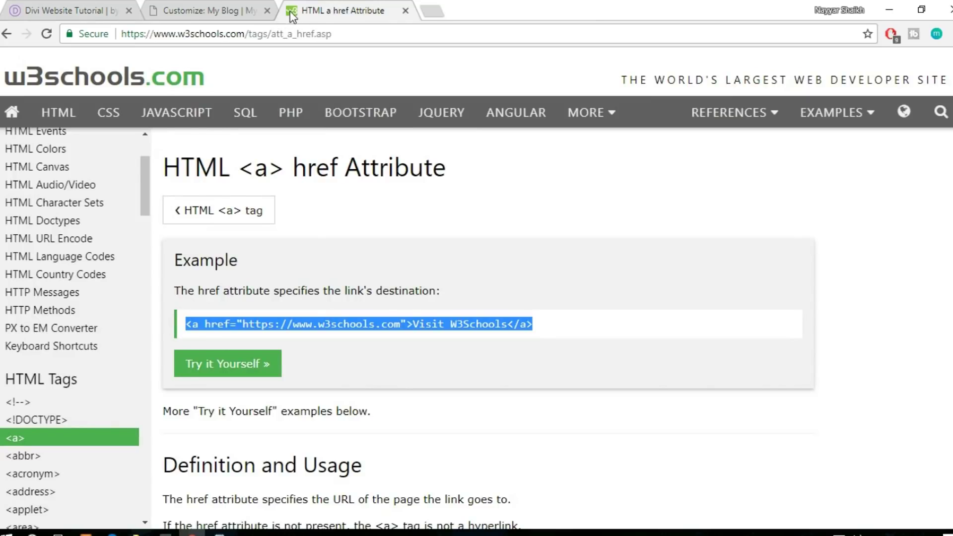
left_click(406, 10)
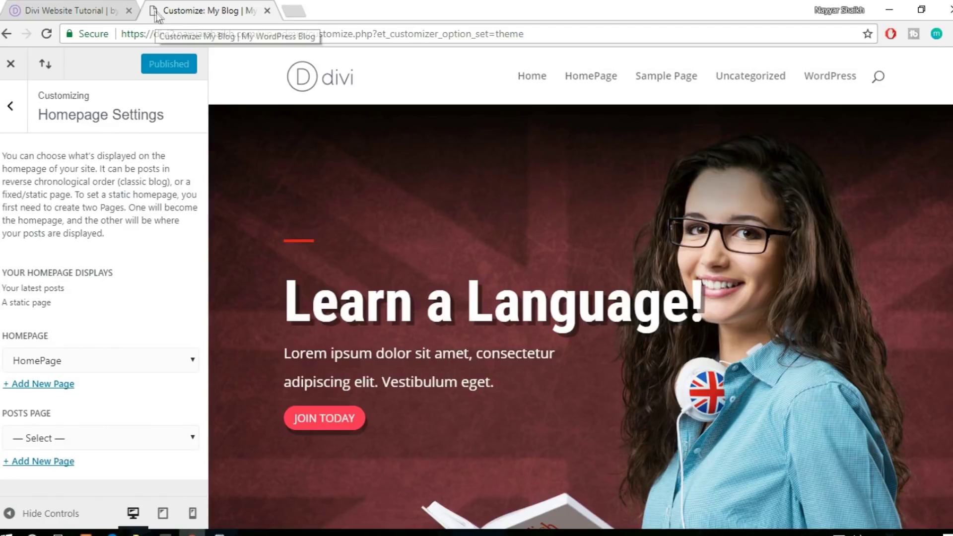
left_click(10, 106)
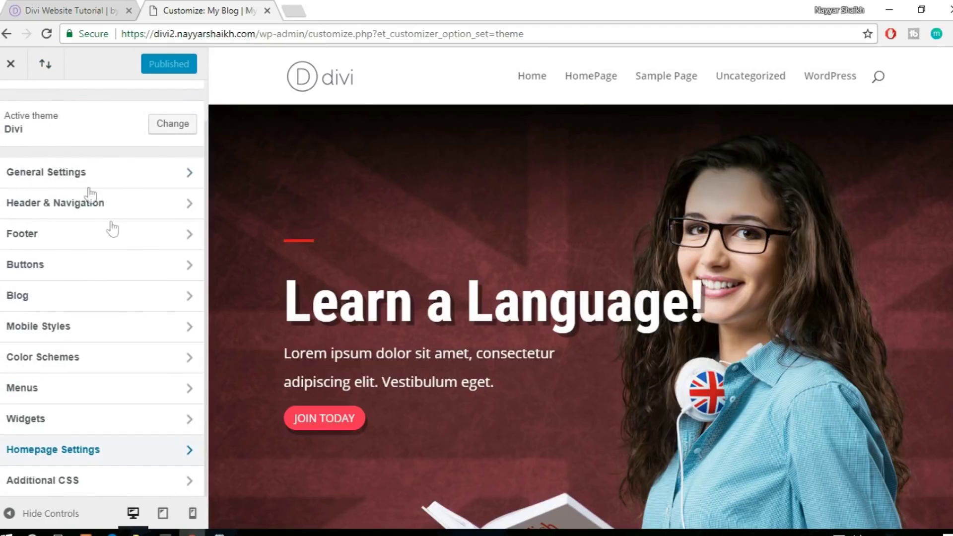
scroll(119, 254, "up", 1)
left_click(86, 223)
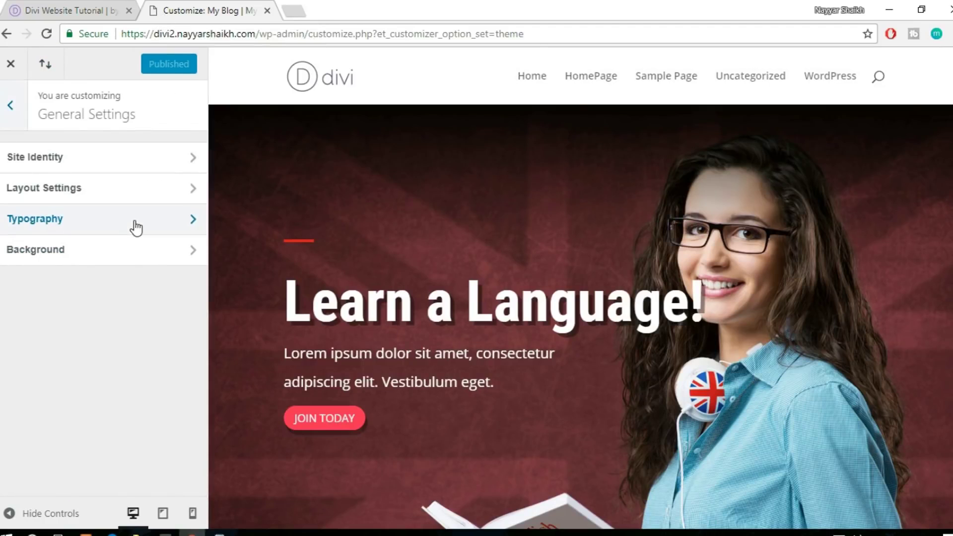
left_click(92, 160)
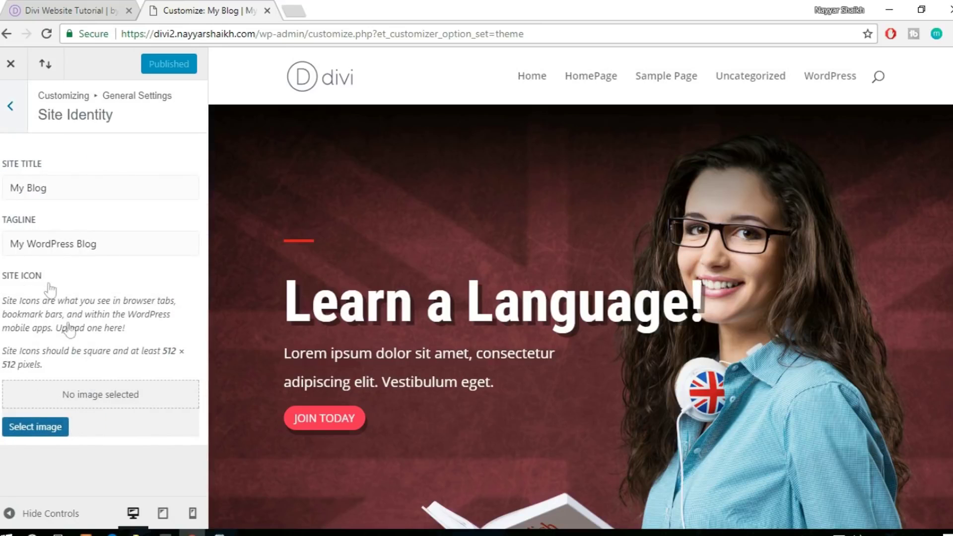
Upload divi-gallery-logo and crop it to serve as the site icon
left_click(43, 430)
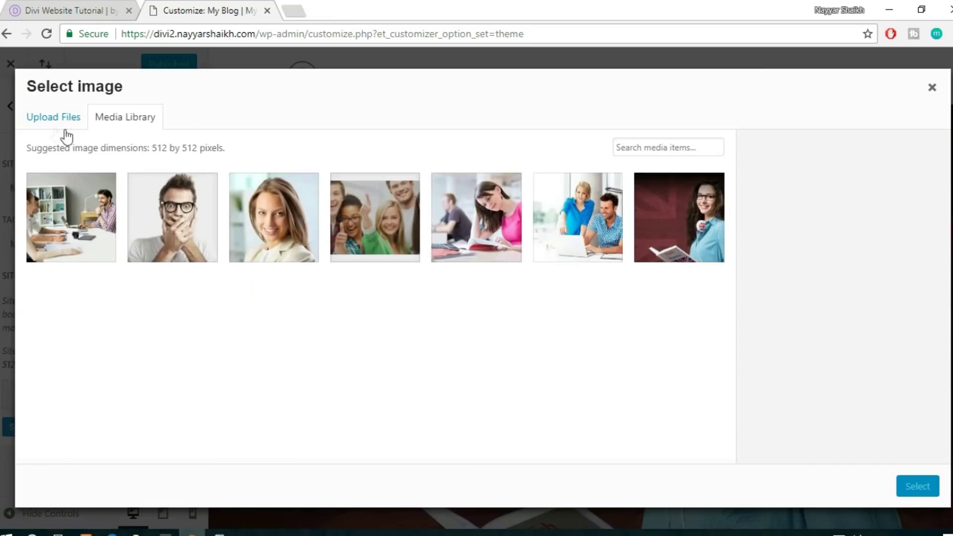
left_click(52, 118)
left_click(471, 304)
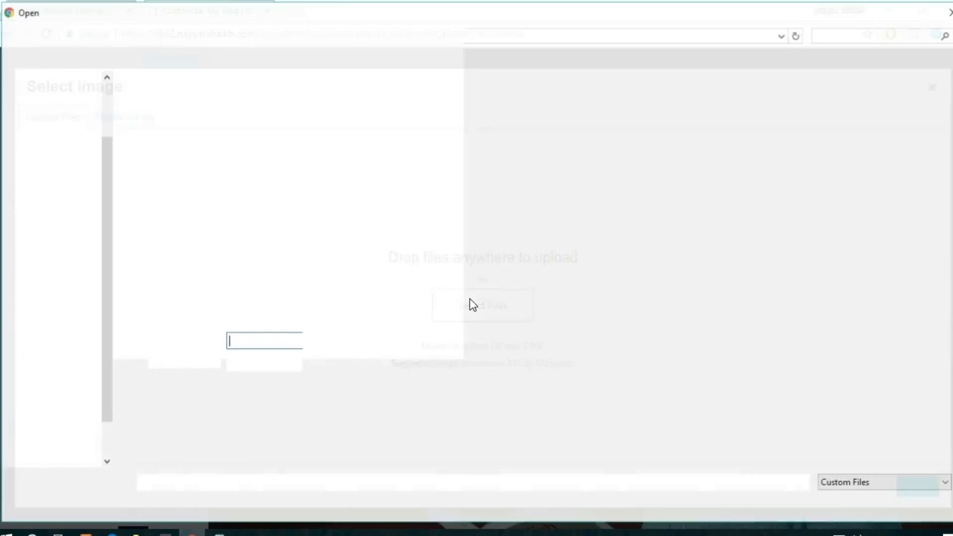
left_click(616, 124)
left_click(832, 502)
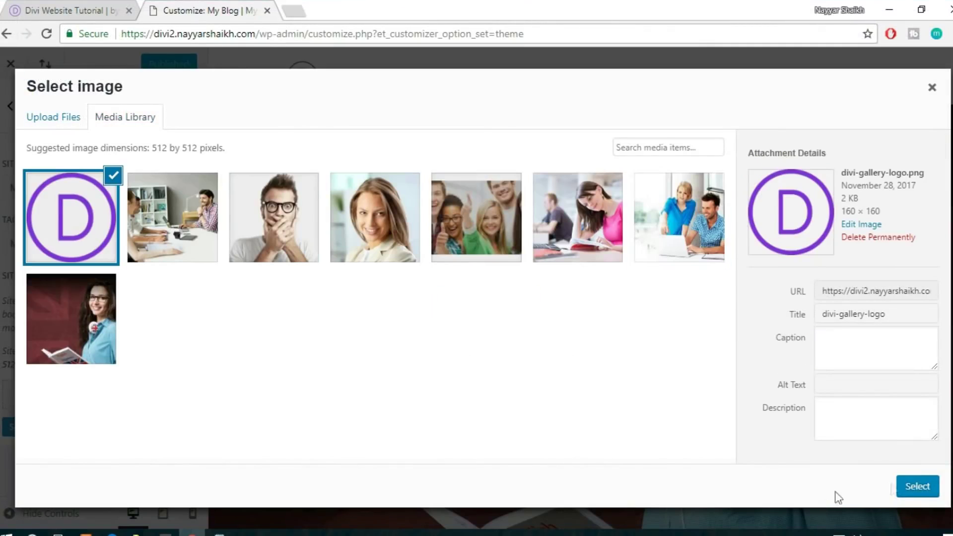
left_click(917, 486)
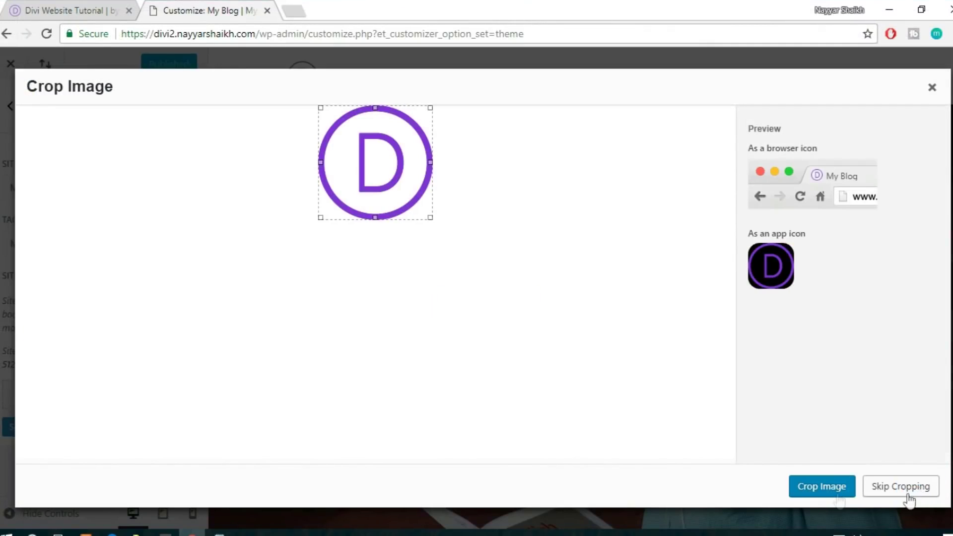
left_click(815, 496)
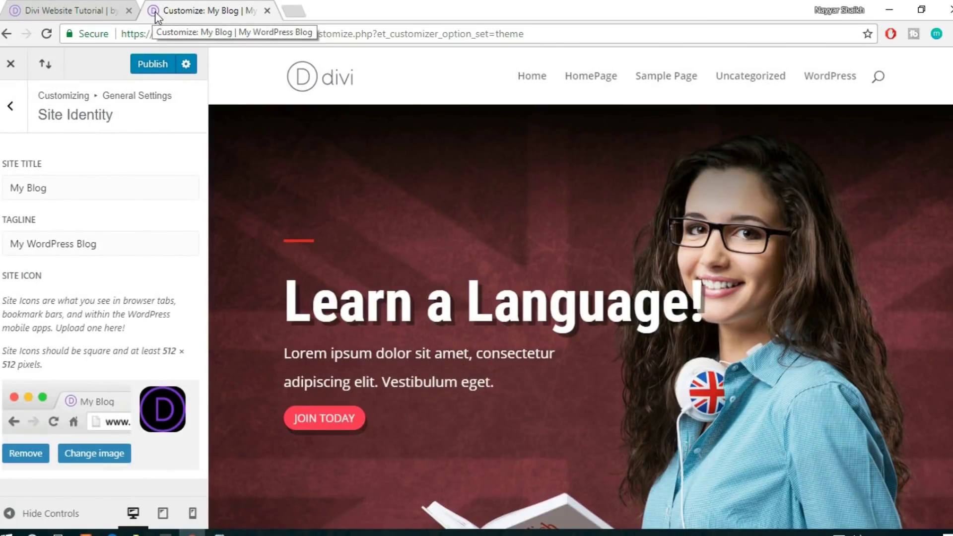
Keep the site title as My Blog and publish the new site icon
triple_click(52, 189)
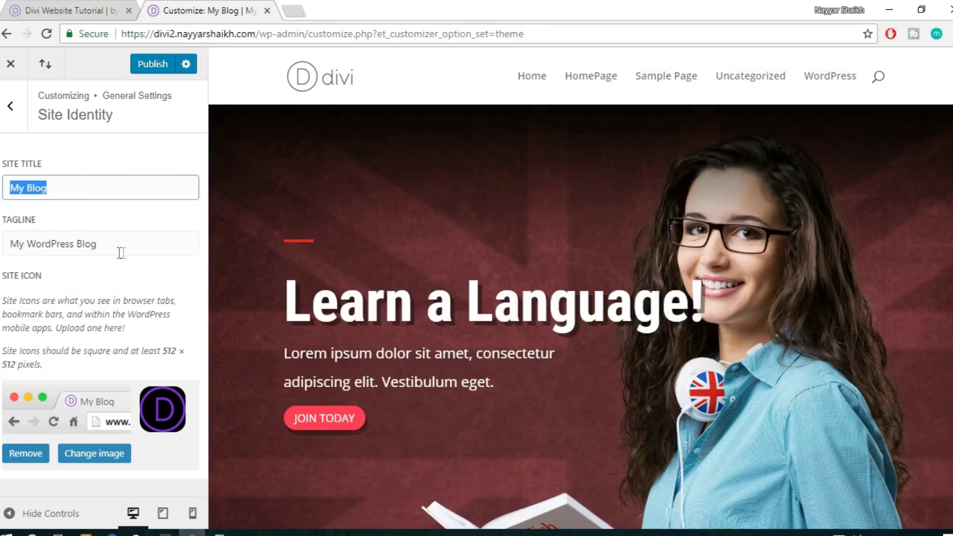
left_click(10, 110)
left_click(10, 109)
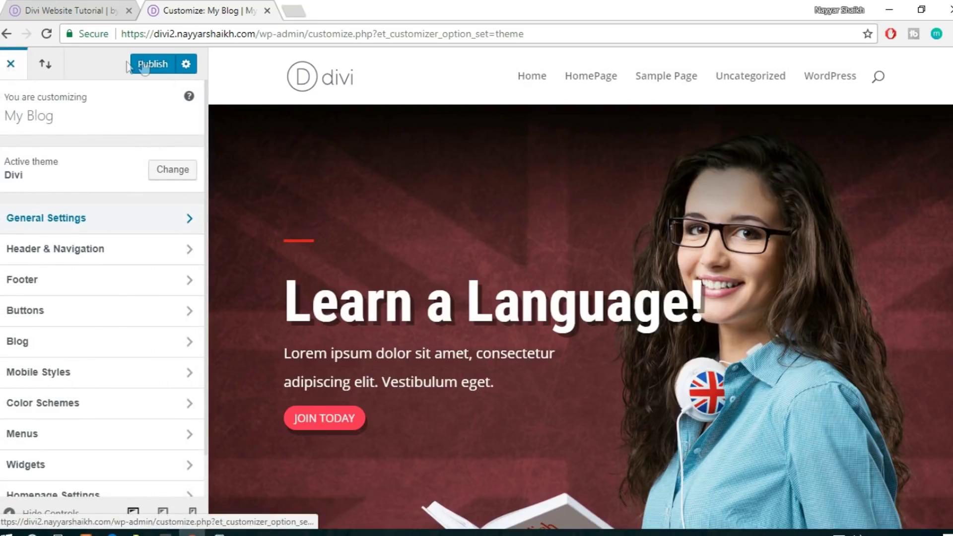
left_click(140, 61)
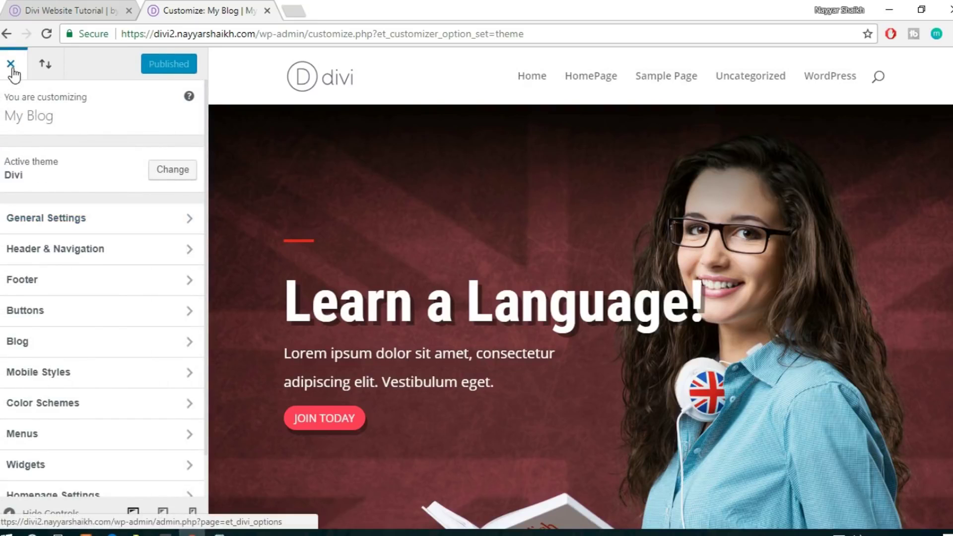
Exit the Customizer and review the live site, jumping to its Testimonials section
left_click(11, 65)
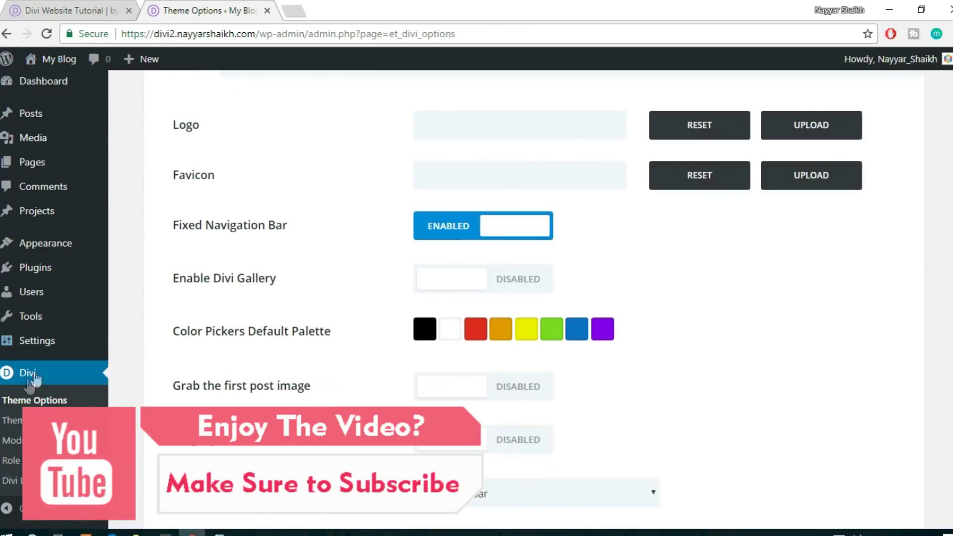
left_click(56, 10)
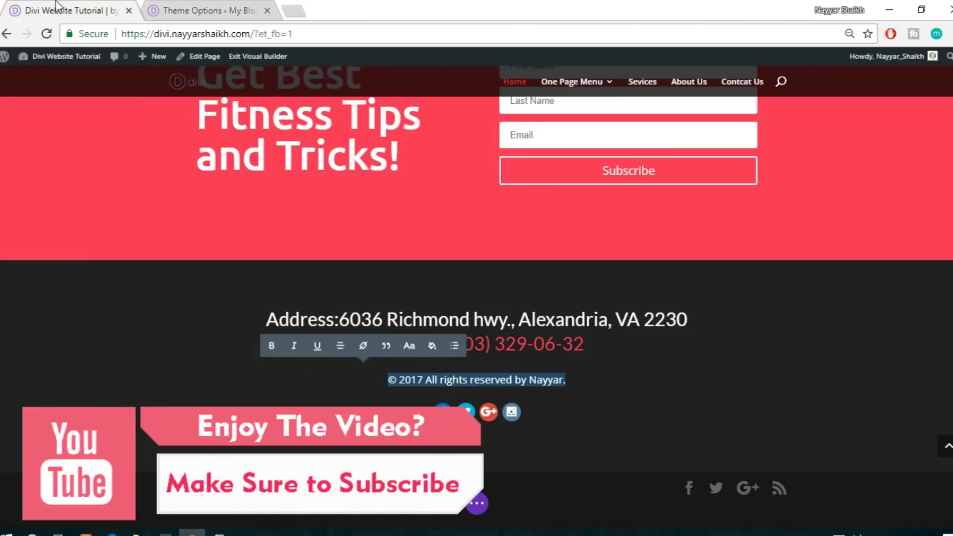
scroll(926, 408, "up", 9)
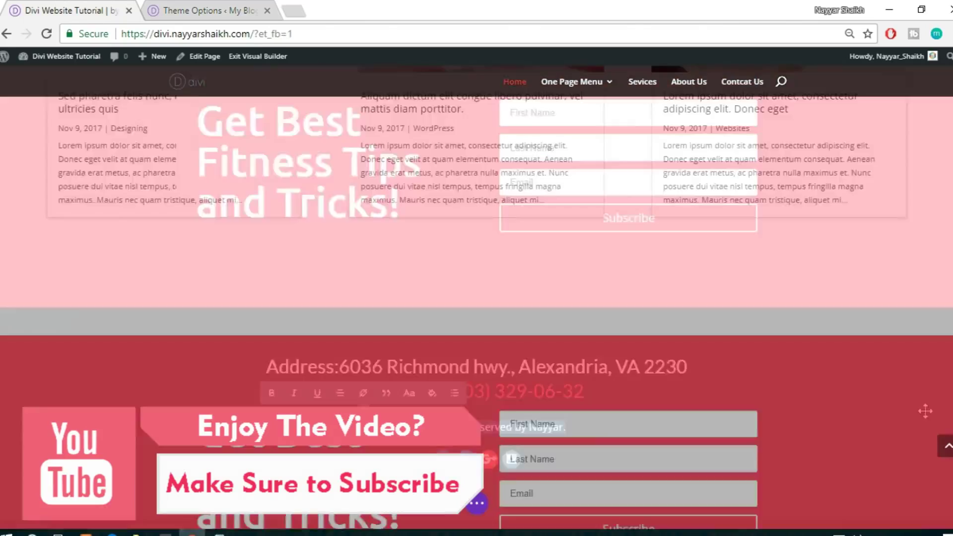
left_click(947, 450)
mouse_move(580, 108)
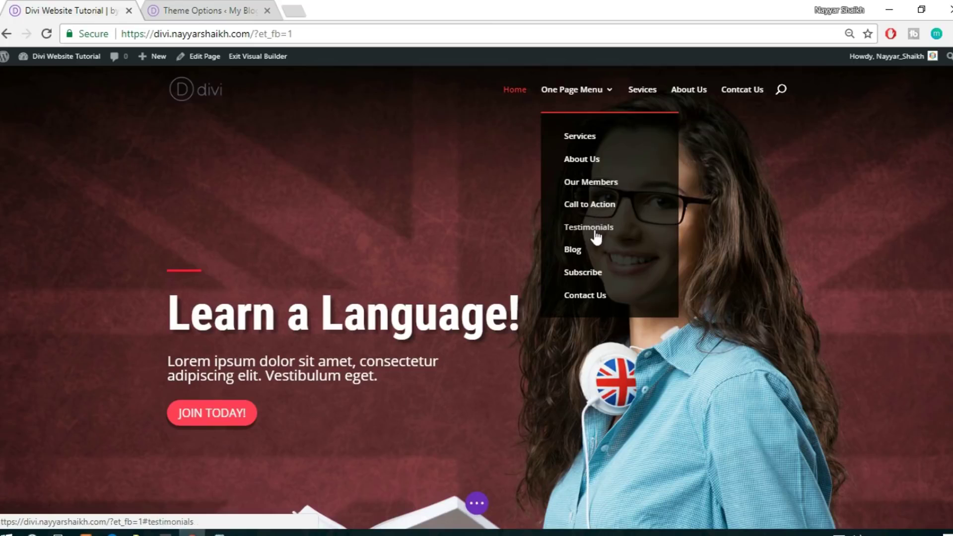
left_click(595, 227)
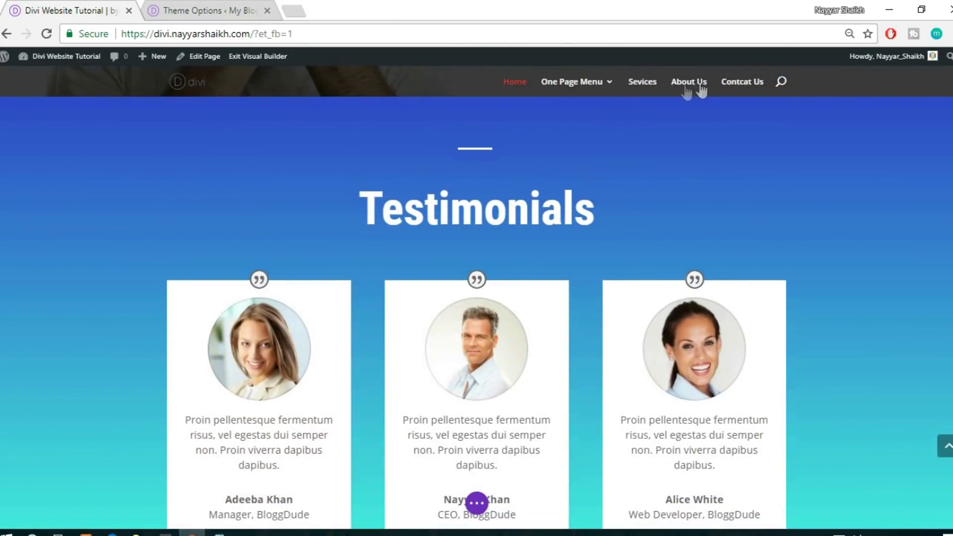
Back in the theme options tab, go to Appearance > Menus
left_click(190, 6)
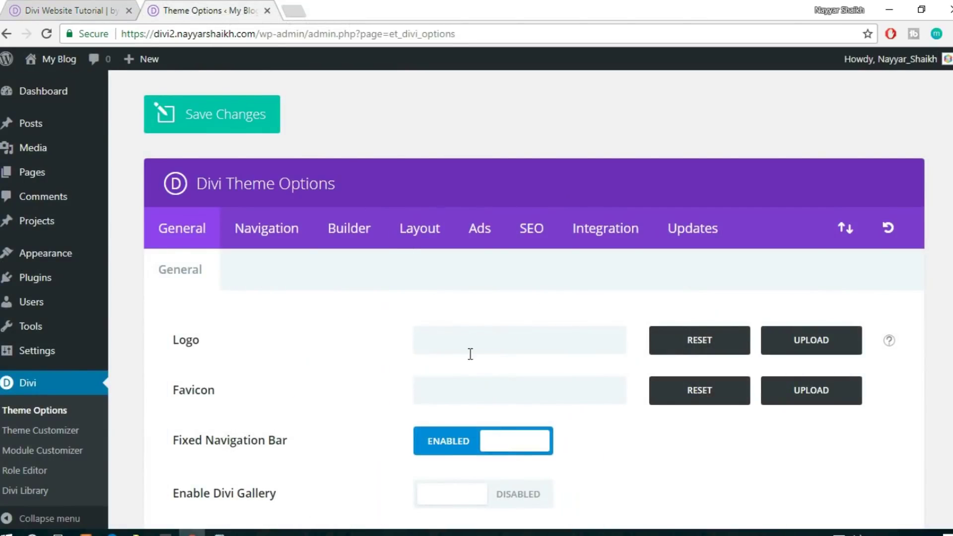
scroll(127, 355, "down", 5)
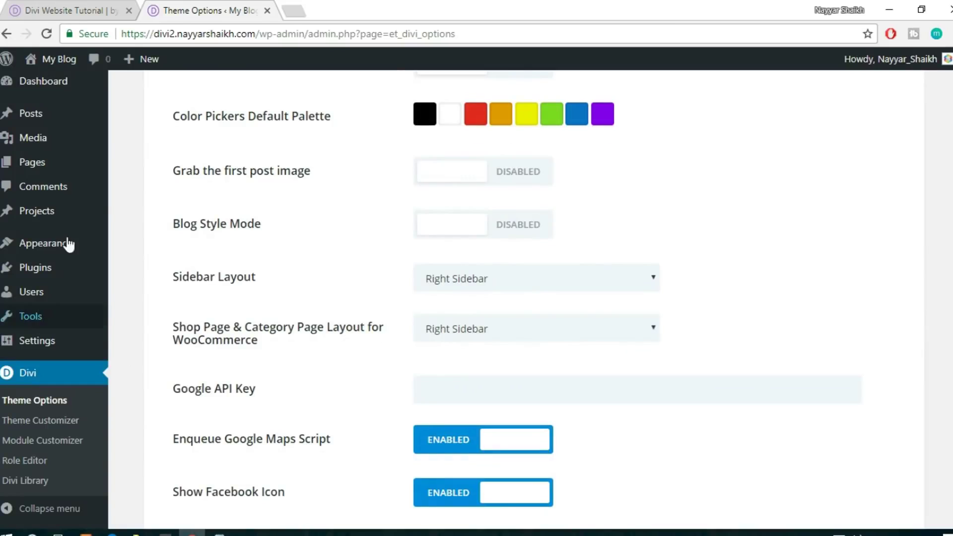
mouse_move(47, 253)
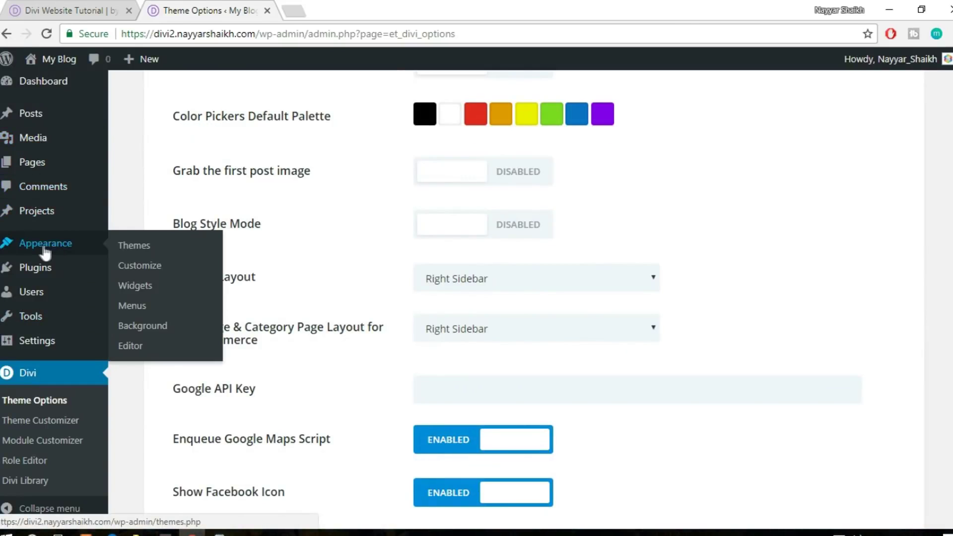
left_click(134, 308)
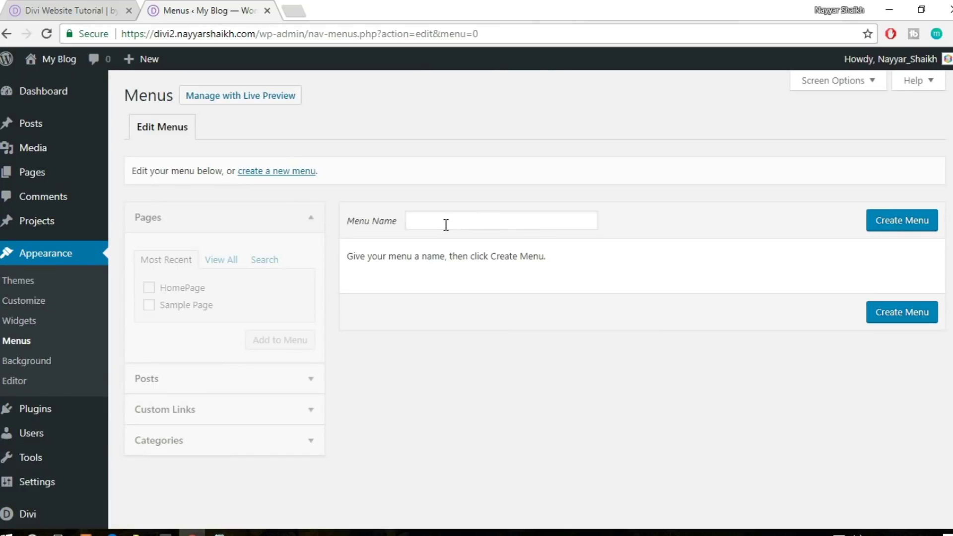
Create a new menu named 'Primary Menu'
left_click(445, 224)
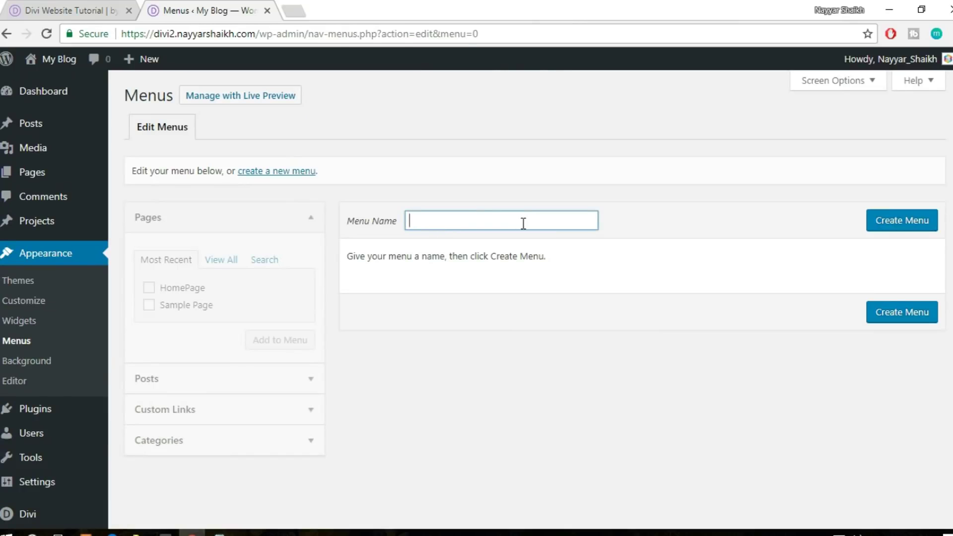
type("Primary Menu")
left_click(897, 225)
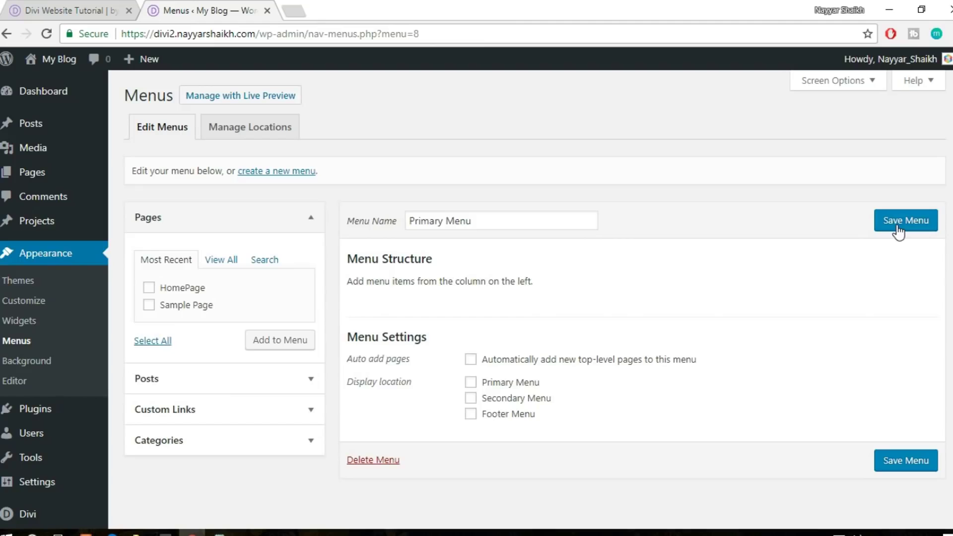
Add a 'Home' custom link pointing to the site's address to the menu
scroll(898, 230, "down", 1)
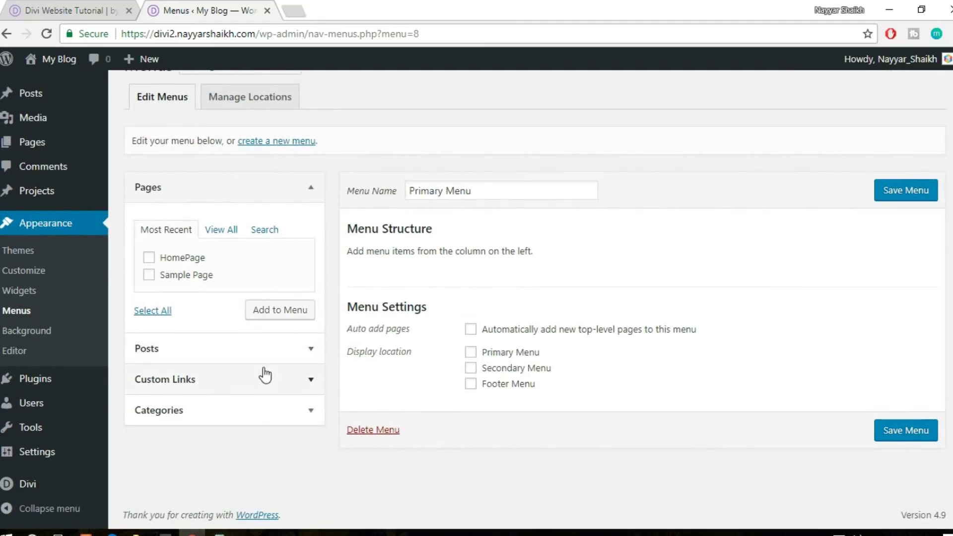
left_click(237, 393)
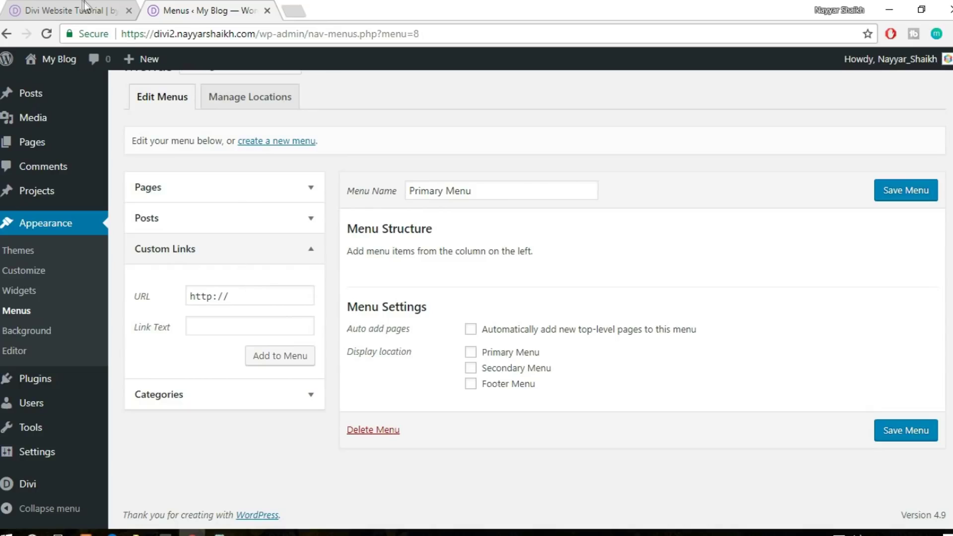
left_click_drag(255, 35, 70, 35)
key("ctrl+c")
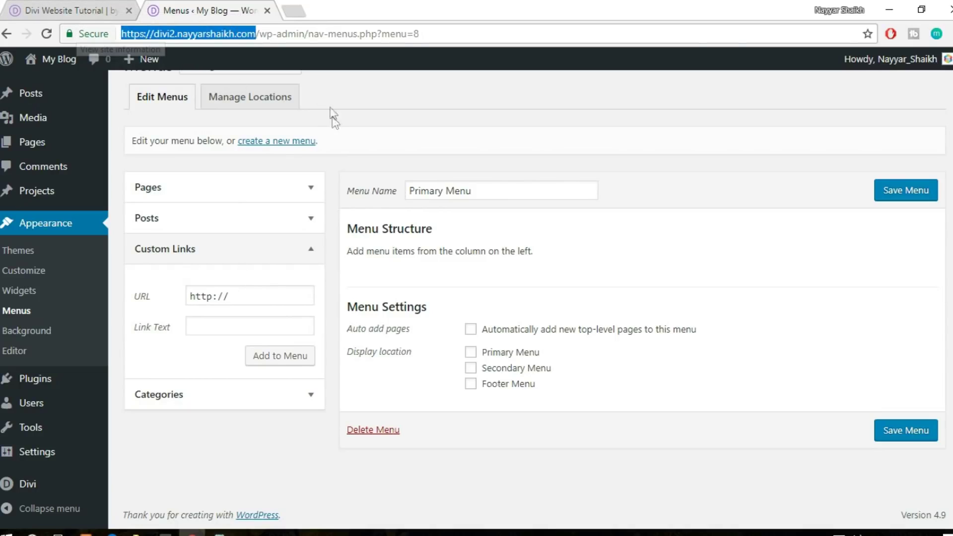
left_click(235, 295)
left_click_drag(234, 296, 127, 286)
key("ctrl+v")
left_click(219, 323)
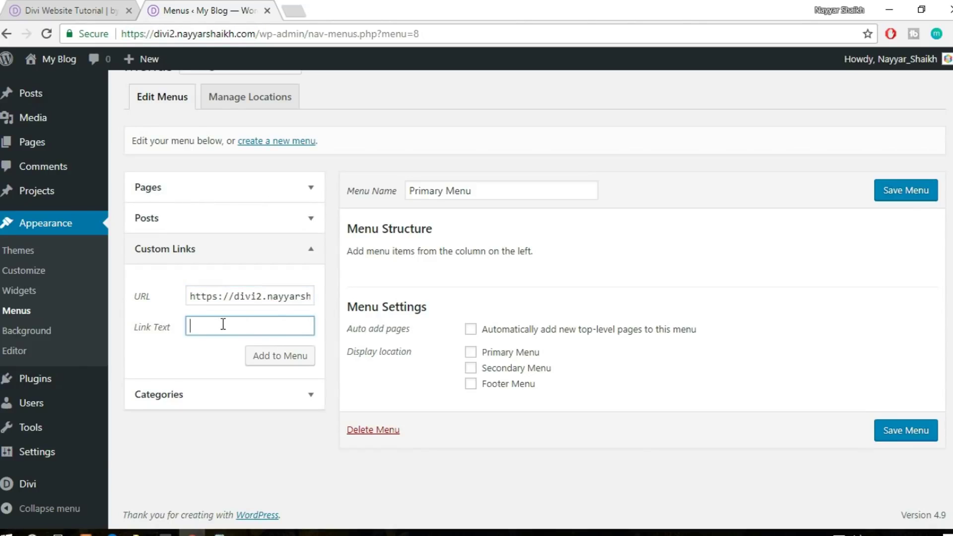
left_click(264, 360)
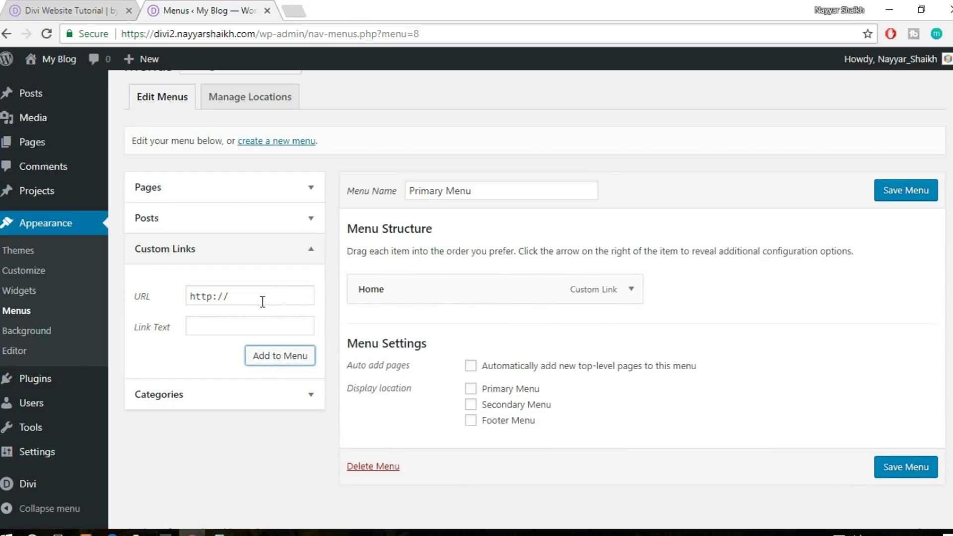
Fill the Custom Links URL with the site's address followed by '/#'
left_click_drag(262, 302, 149, 306)
key("ctrl+v")
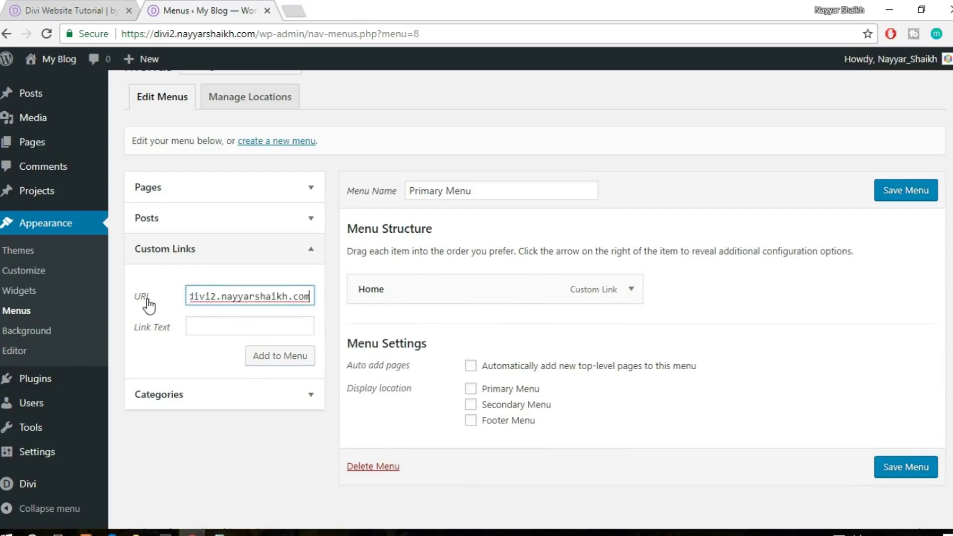
type("/#")
Check the Our Courses section on the site, then add an 'Our Courses' link to '/#our-courses'
left_click(66, 9)
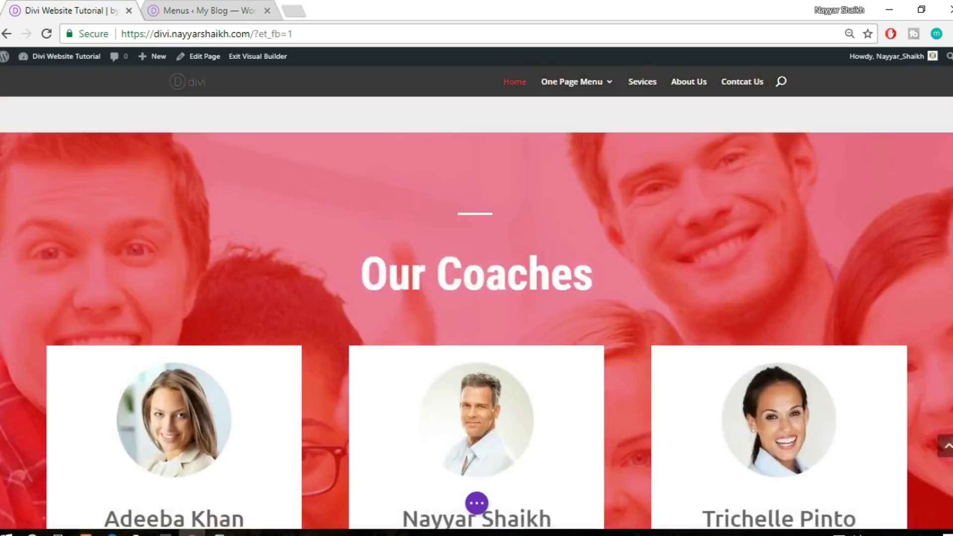
scroll(405, 174, "down", 10)
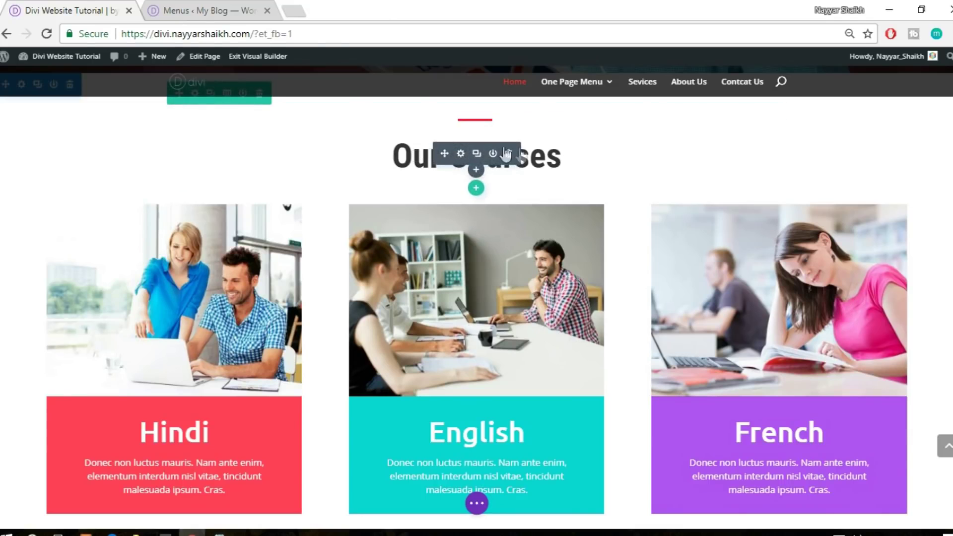
left_click(206, 6)
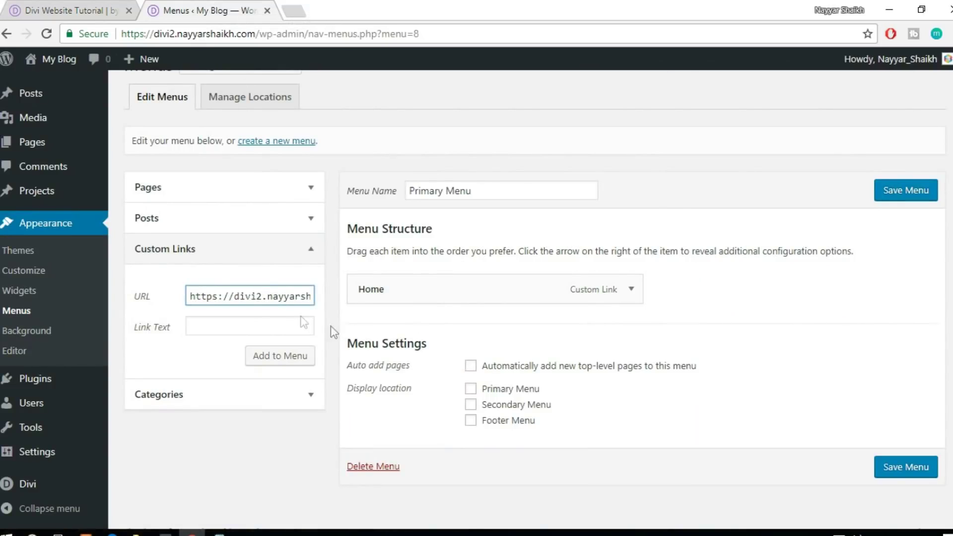
key("End")
type("#")
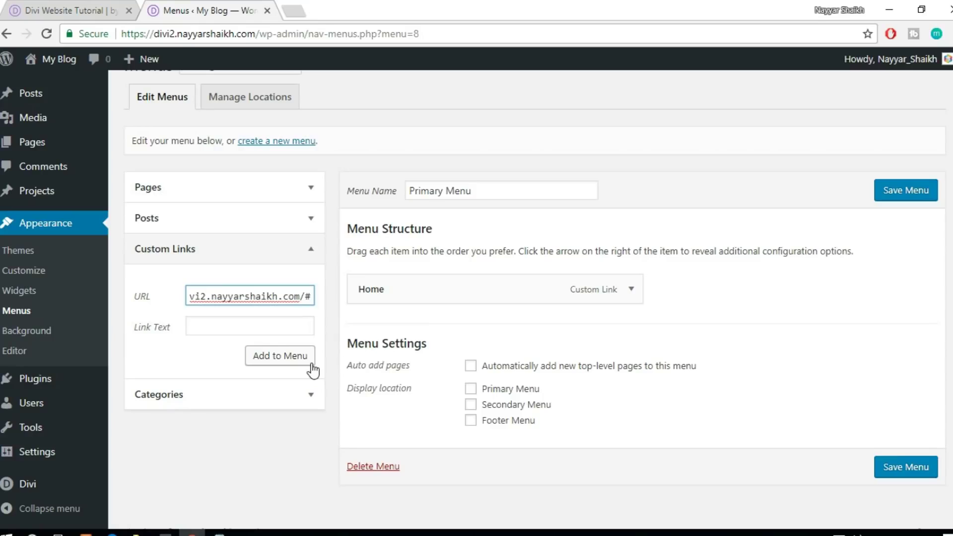
type("our")
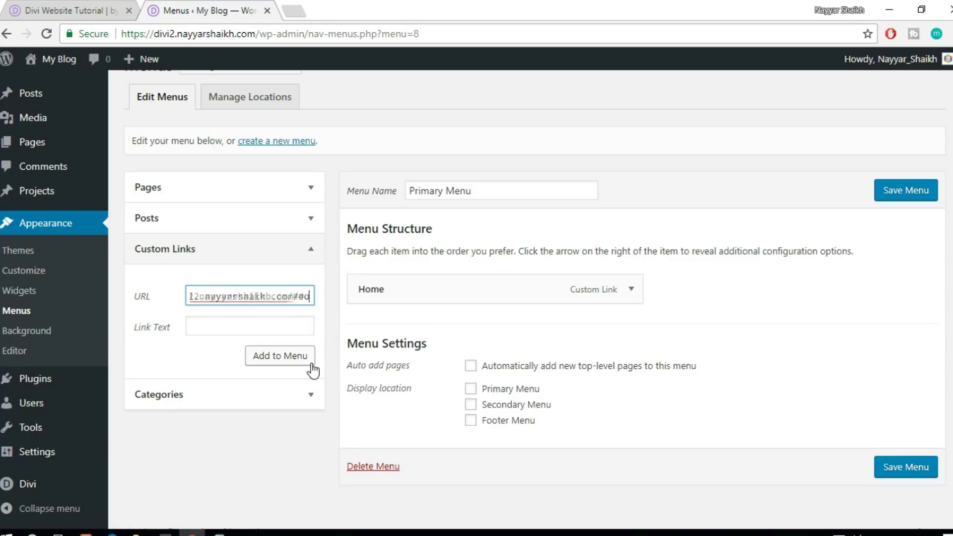
type("-c")
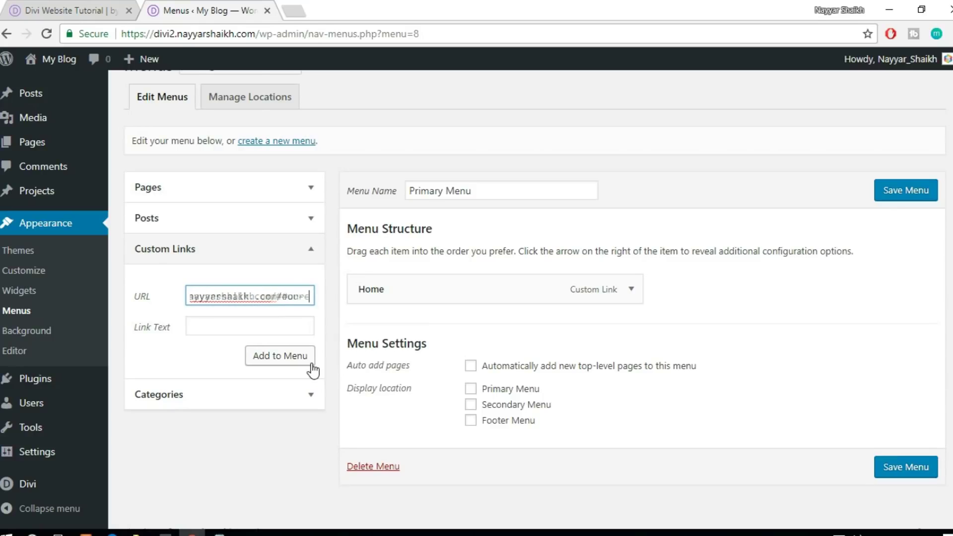
type("ourses")
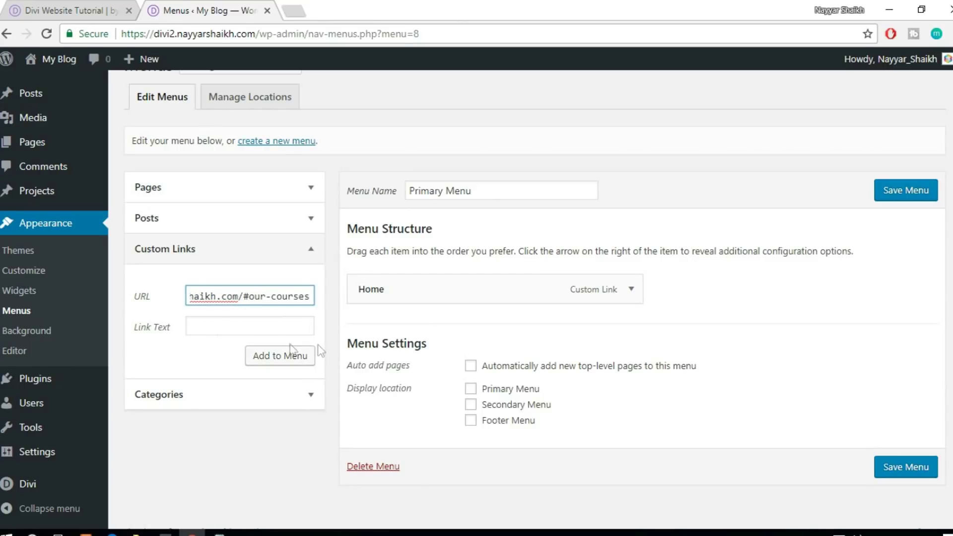
left_click(222, 323)
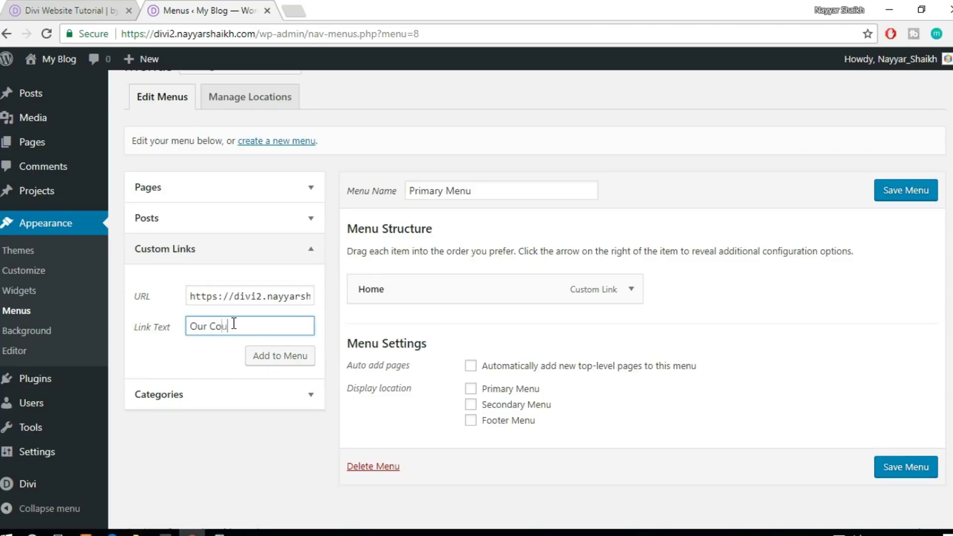
left_click(254, 361)
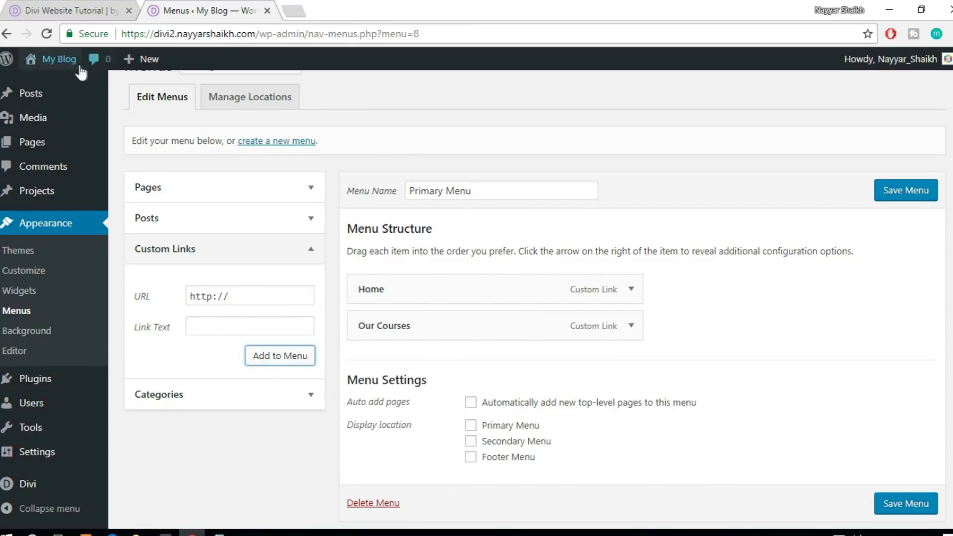
Open the live site in a new tab with the Visual Builder enabled, then return to Menus
mouse_move(59, 60)
middle_click(51, 86)
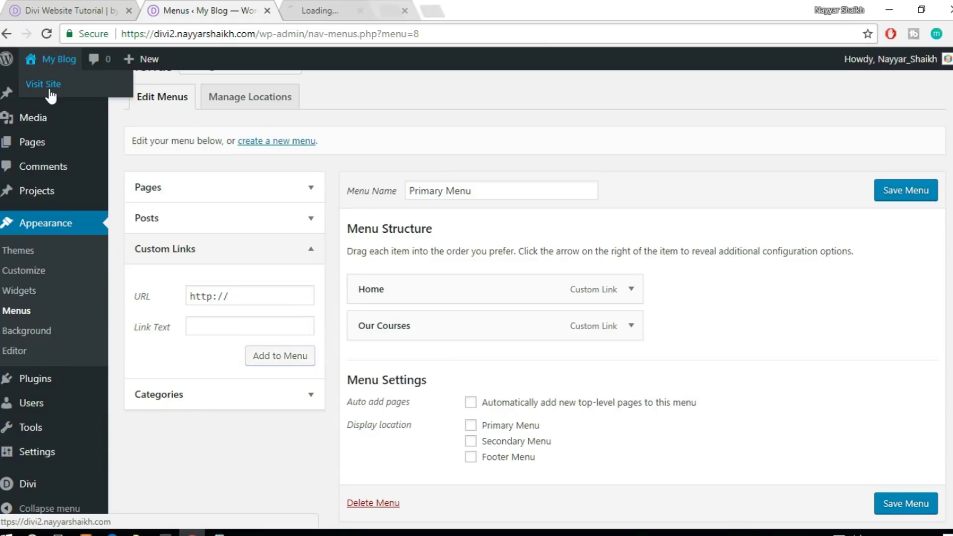
left_click(348, 11)
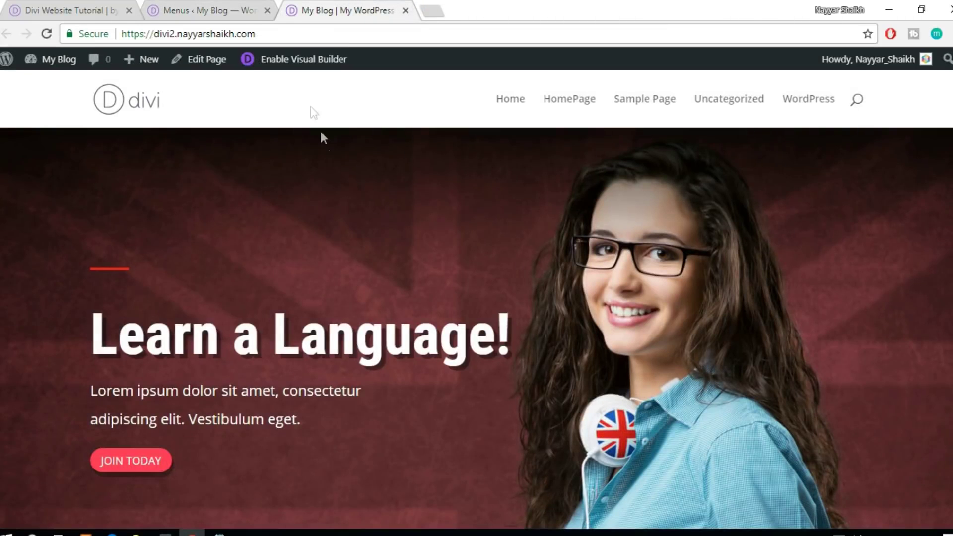
left_click(314, 65)
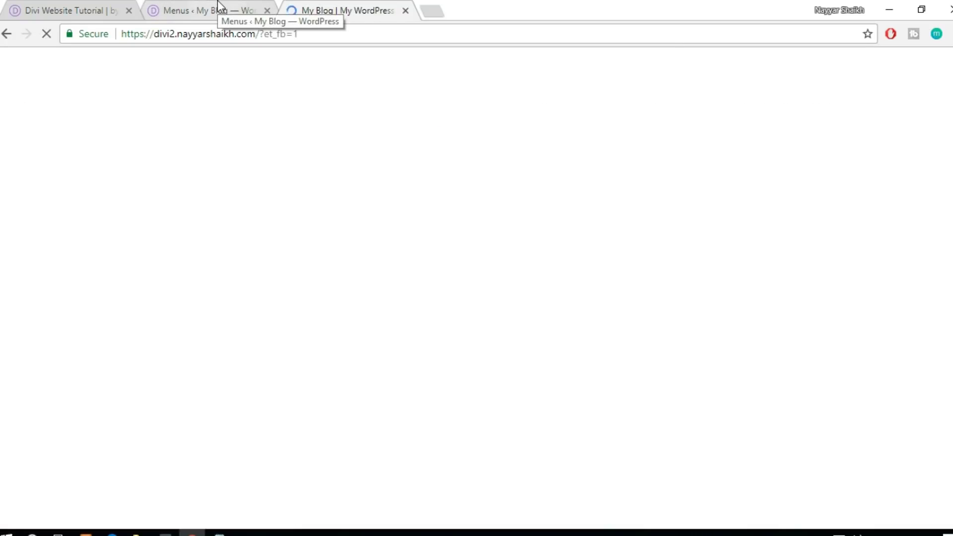
left_click(220, 7)
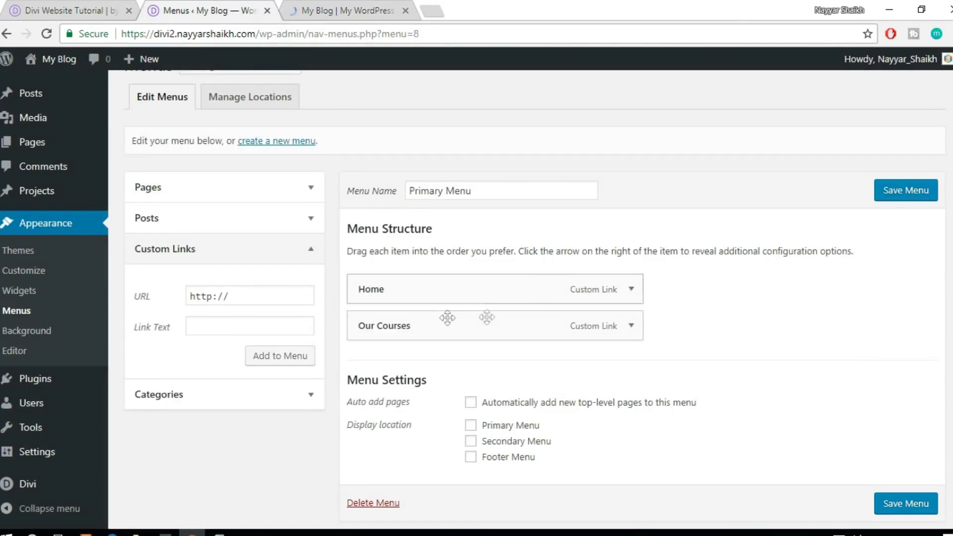
Select the 'our-courses' anchor in the Our Courses menu link, then scroll the builder to Our Courses
left_click(632, 326)
scroll(670, 334, "down", 3)
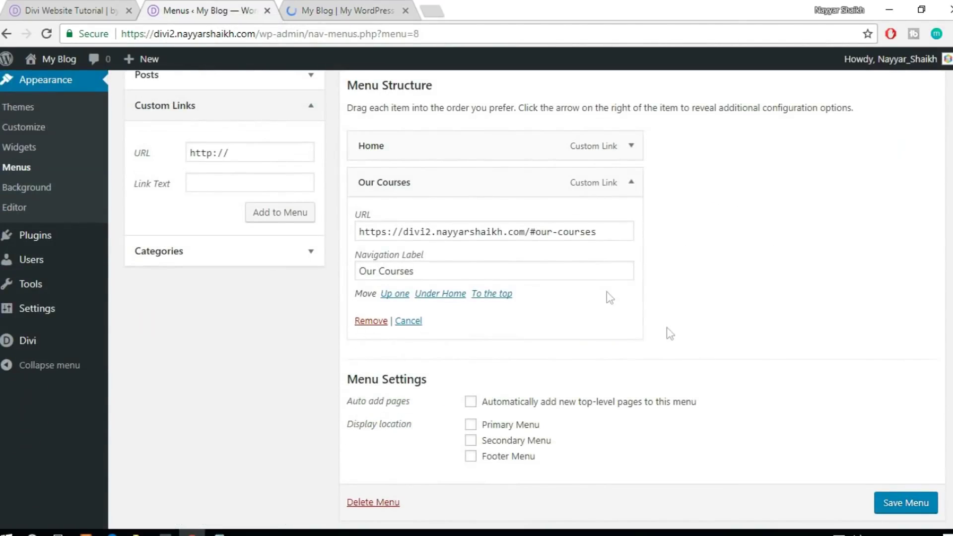
left_click_drag(619, 231, 537, 235)
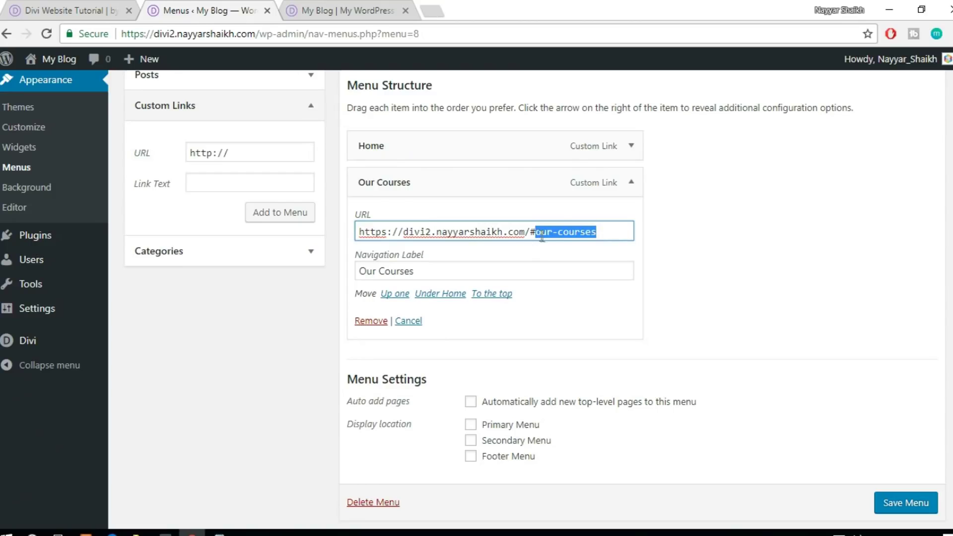
left_click(540, 232)
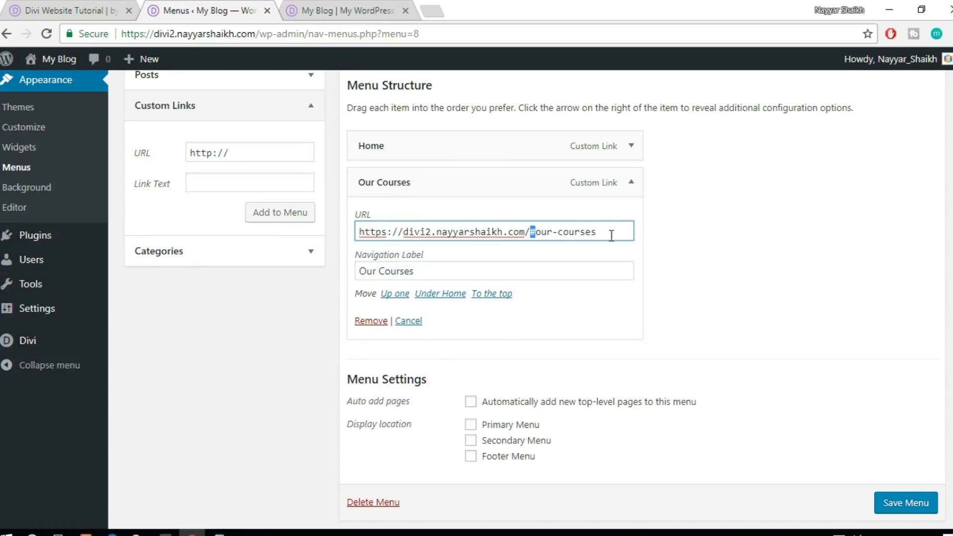
left_click_drag(625, 232, 533, 231)
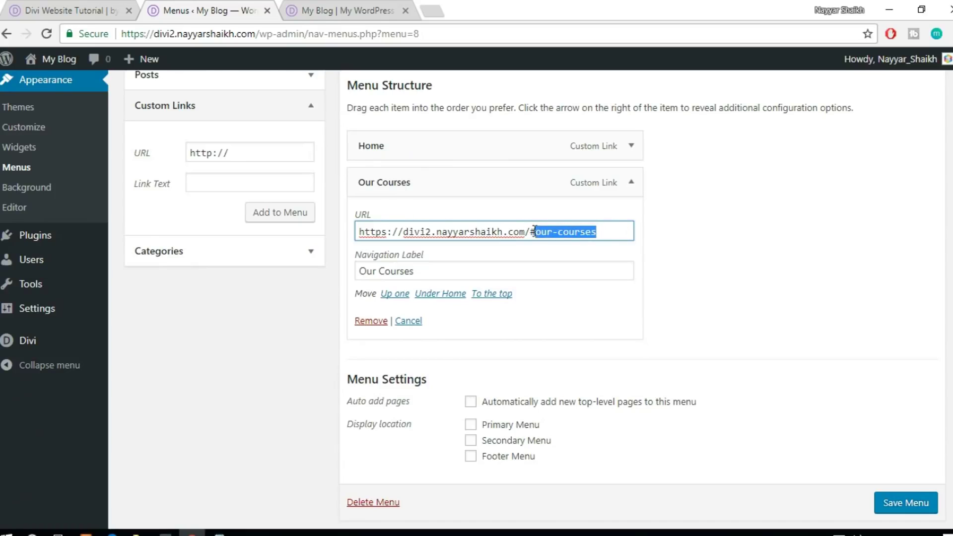
left_click(353, 10)
scroll(524, 301, "down", 10)
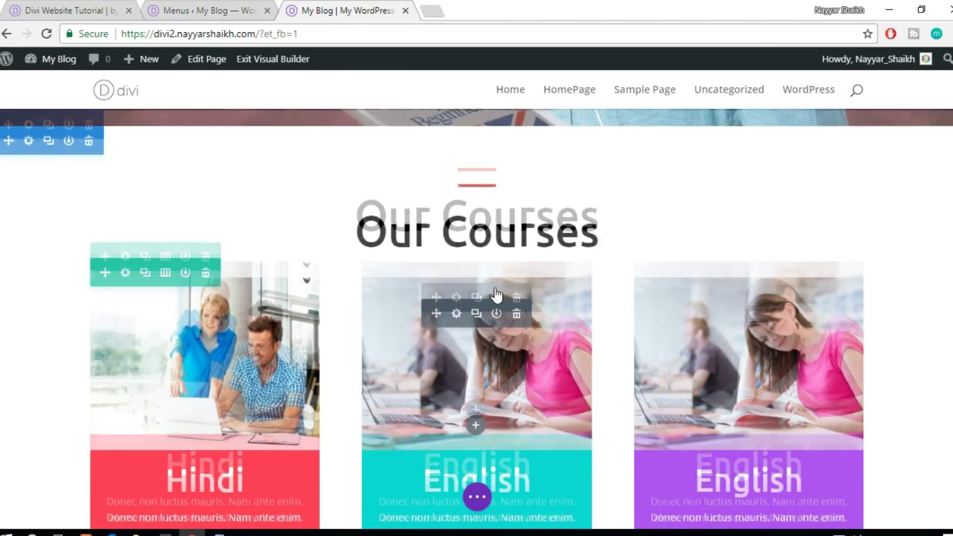
Give the Our Courses section the CSS ID our-courses
scroll(495, 296, "up", 2)
left_click(27, 198)
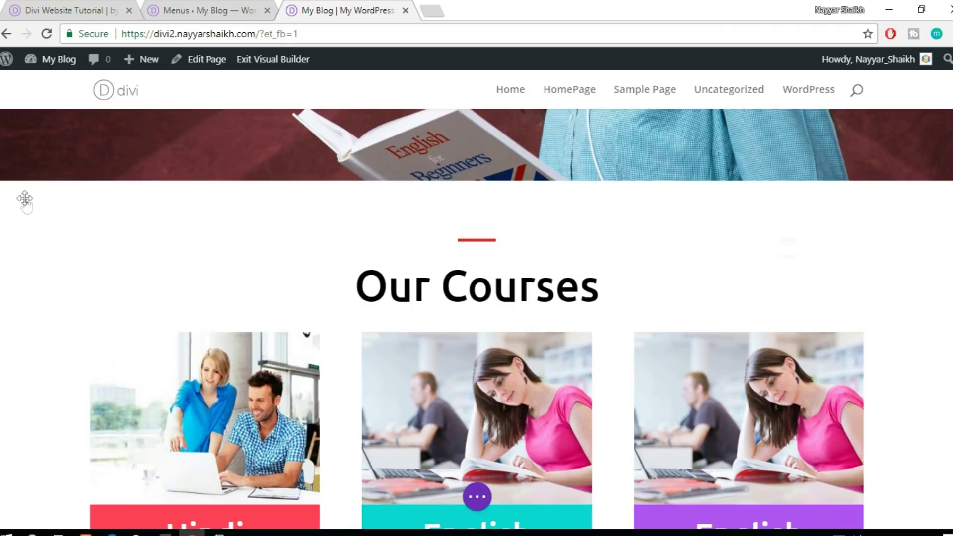
left_click(821, 132)
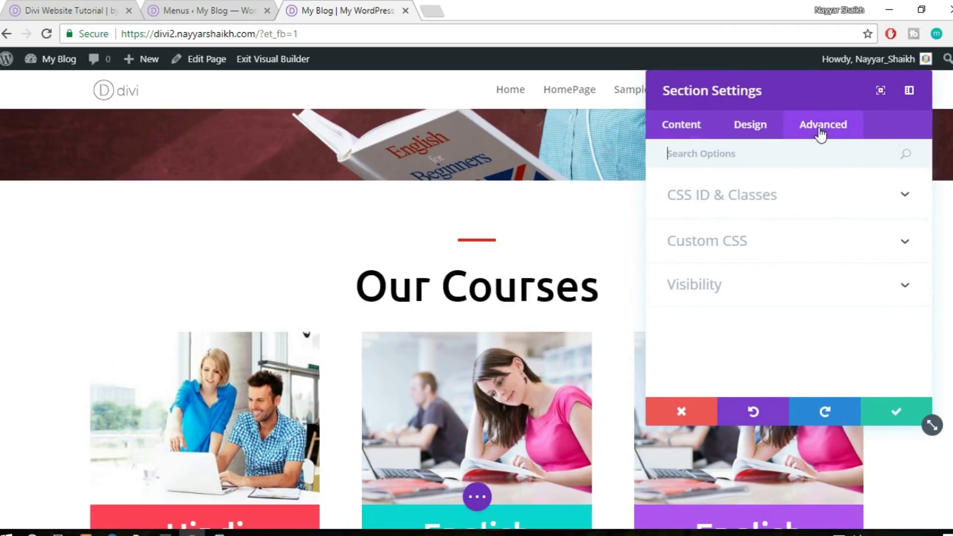
left_click(766, 204)
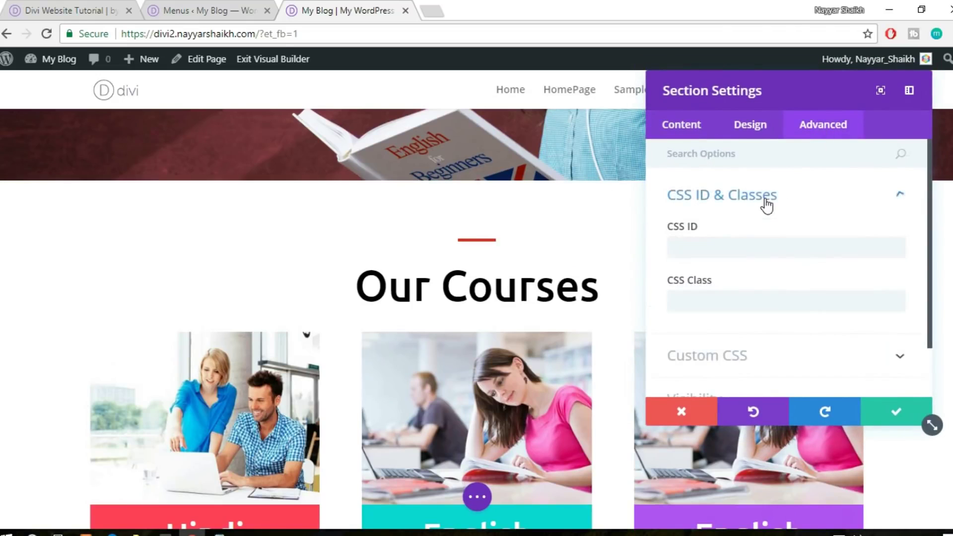
left_click(713, 246)
type("our-courses")
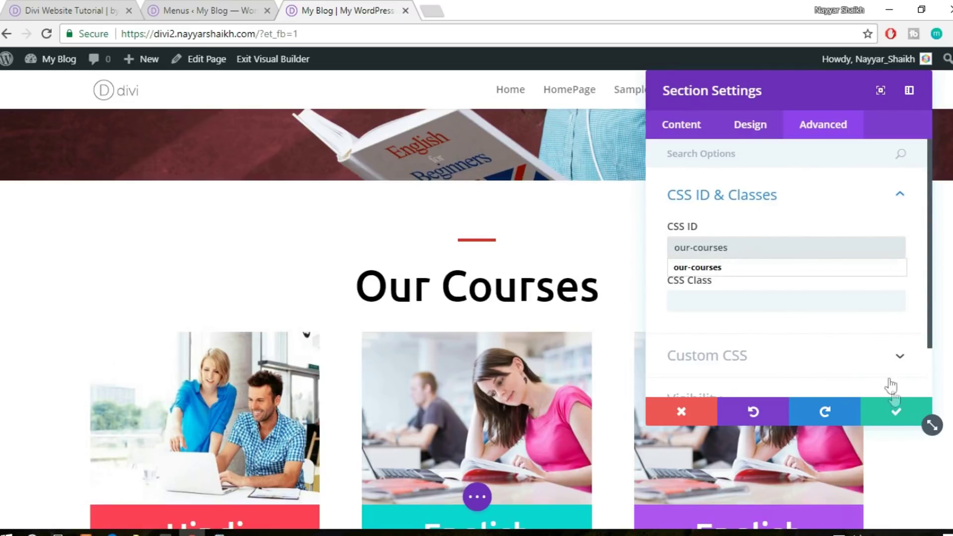
left_click(894, 411)
scroll(895, 404, "down", 10)
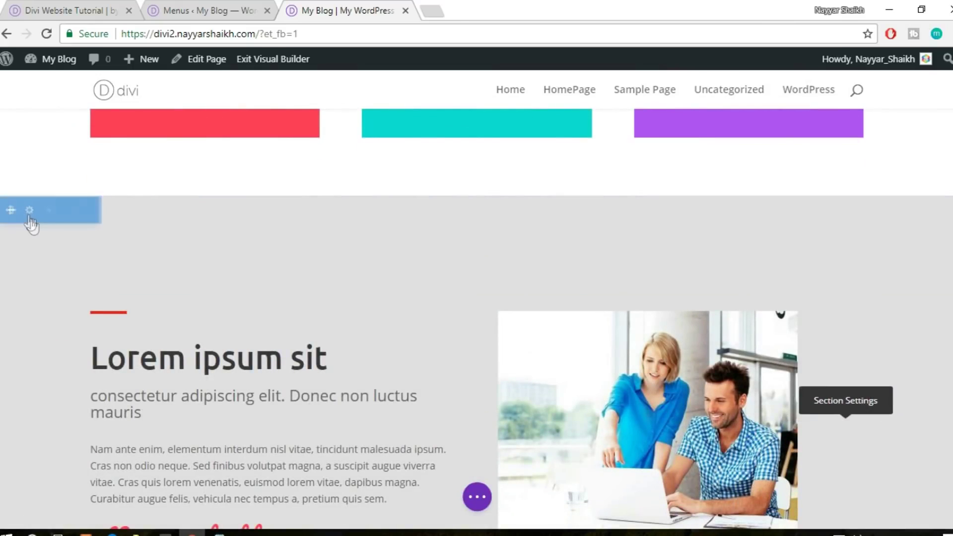
Set the Lorem ipsum sit section's CSS ID to about-us
left_click(28, 211)
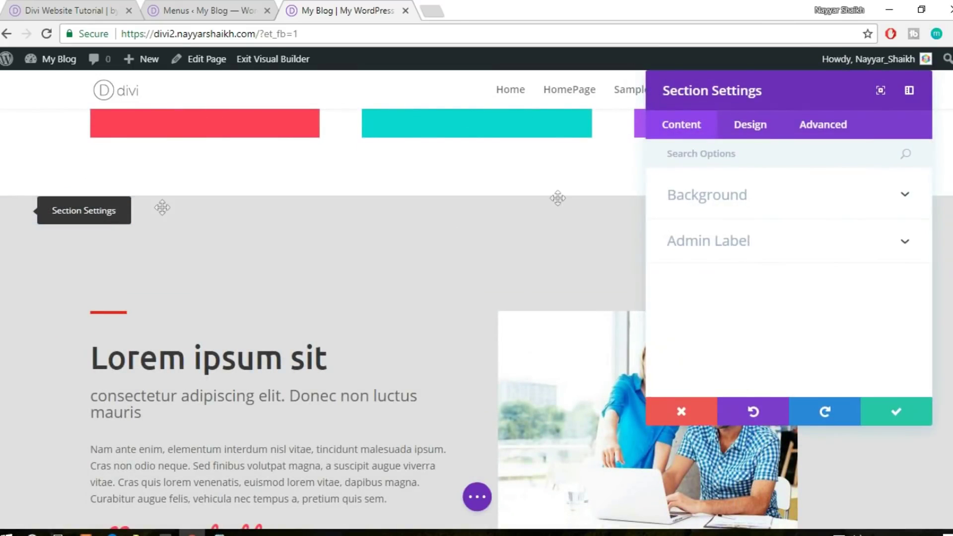
left_click(826, 126)
left_click(788, 209)
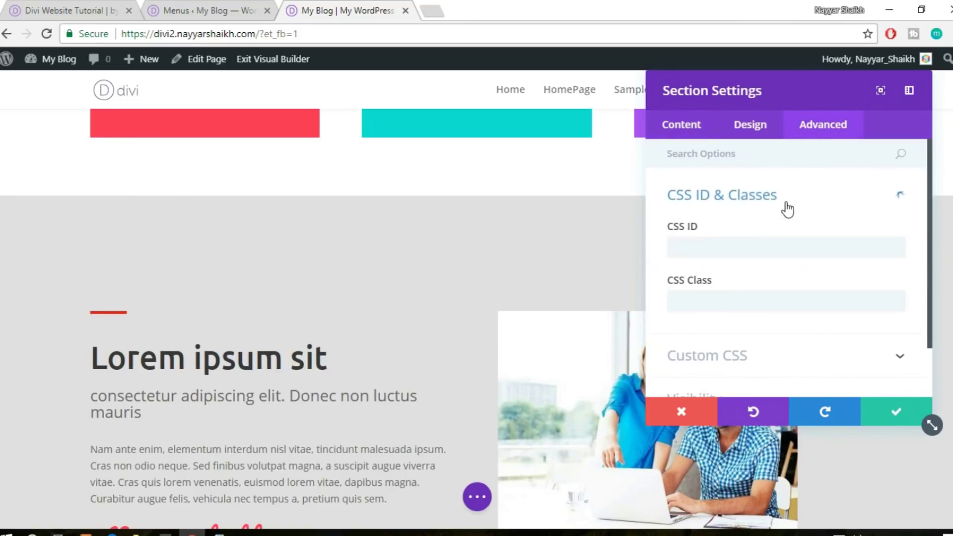
left_click(740, 247)
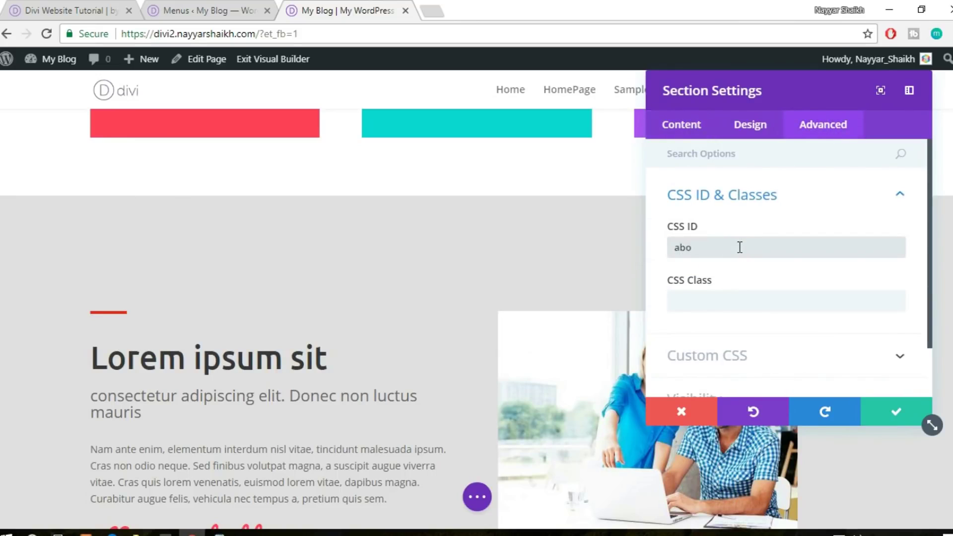
left_click(896, 413)
scroll(889, 382, "down", 10)
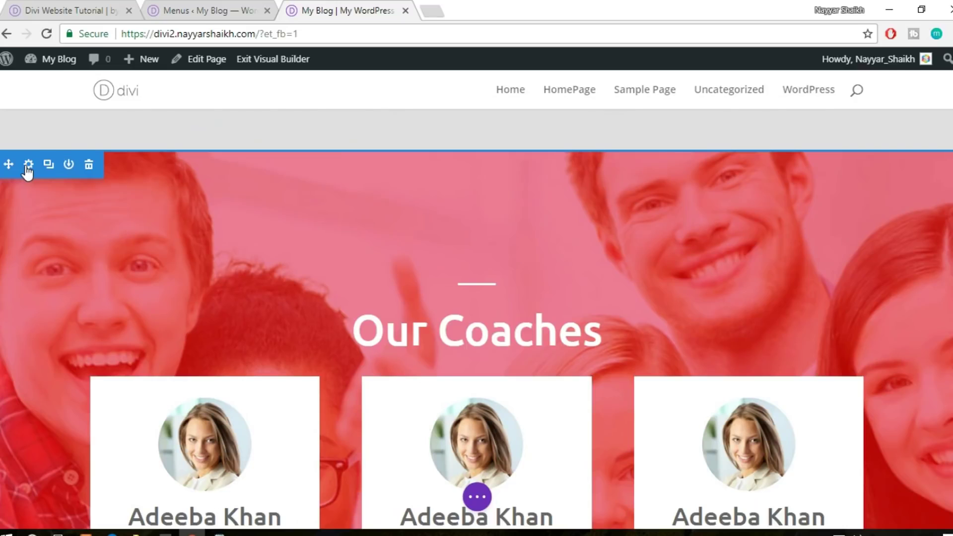
Give the Our Coaches section the CSS ID our-coaches
left_click(27, 167)
left_click(804, 124)
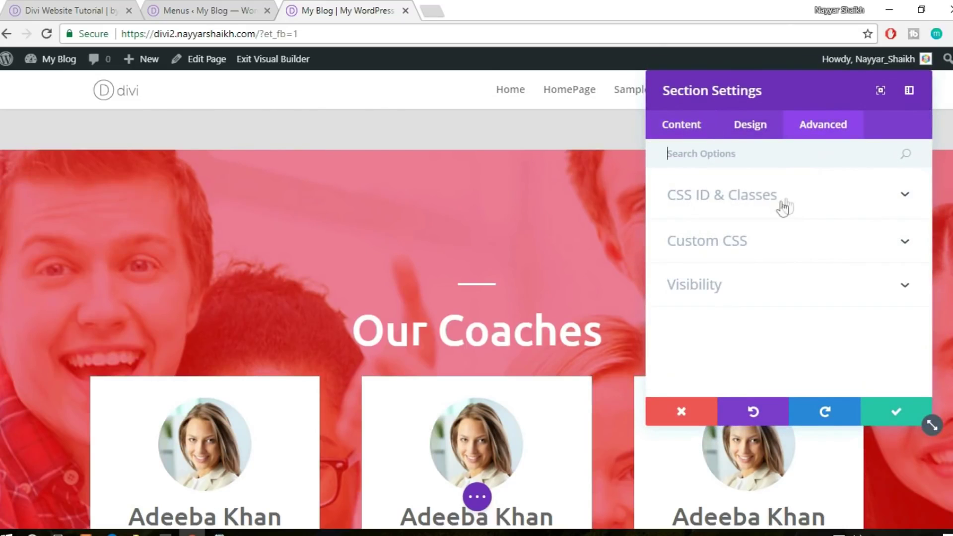
left_click(784, 206)
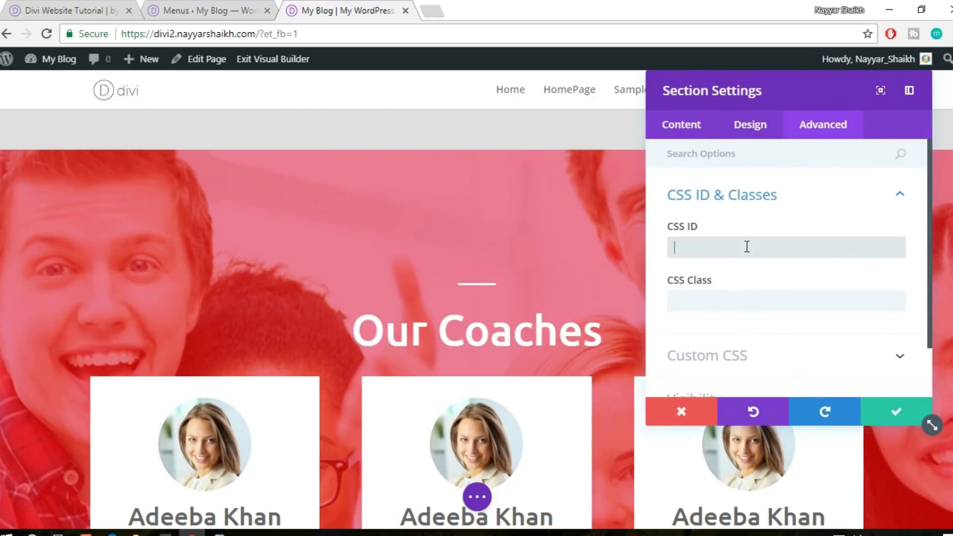
type("our")
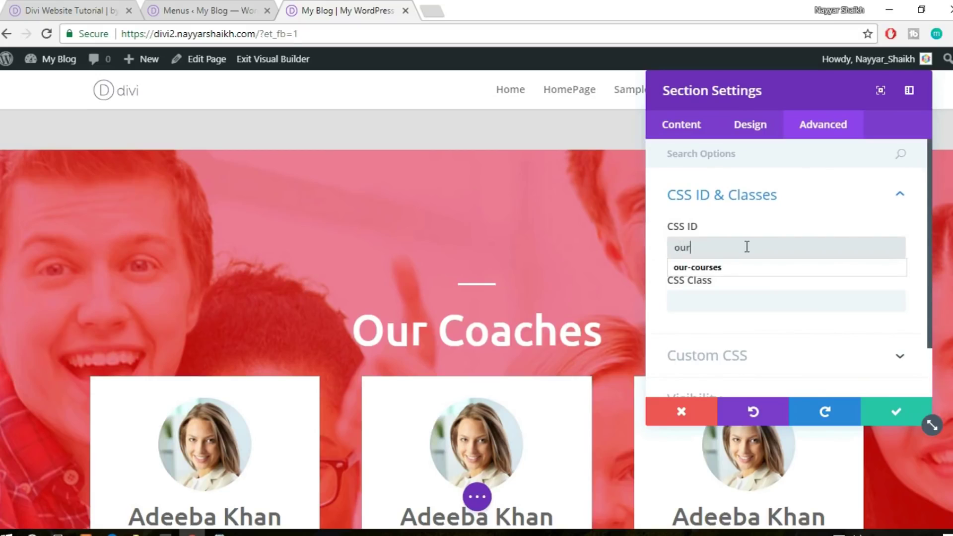
type("-coaches")
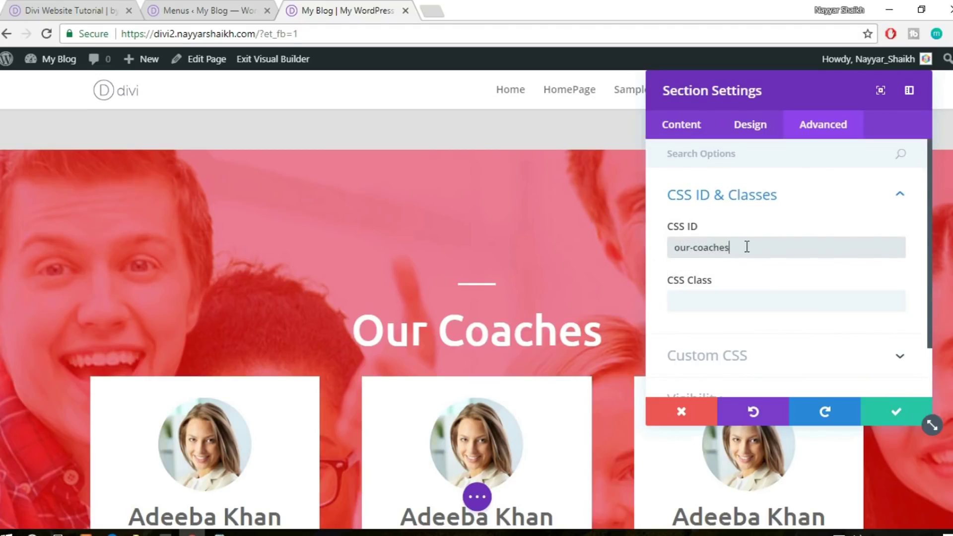
left_click(894, 412)
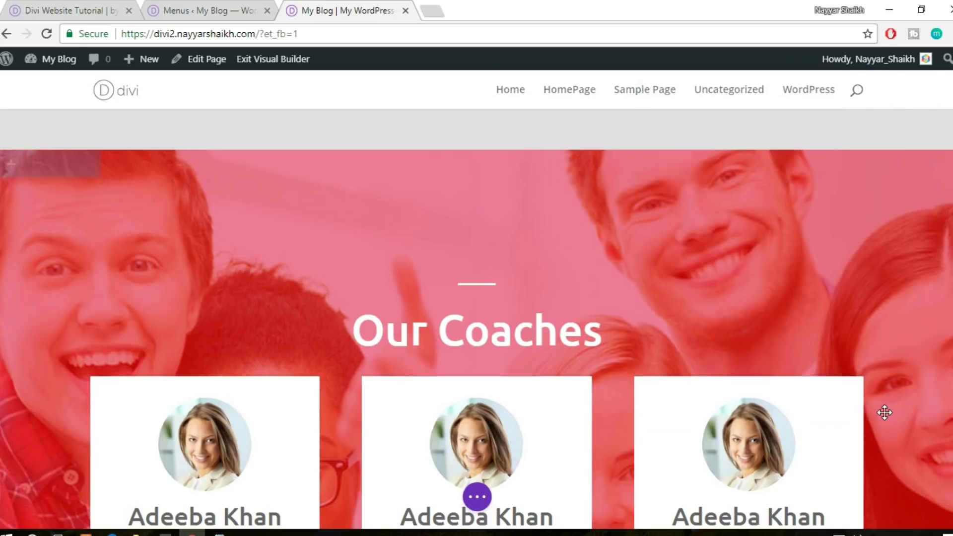
scroll(884, 413, "down", 15)
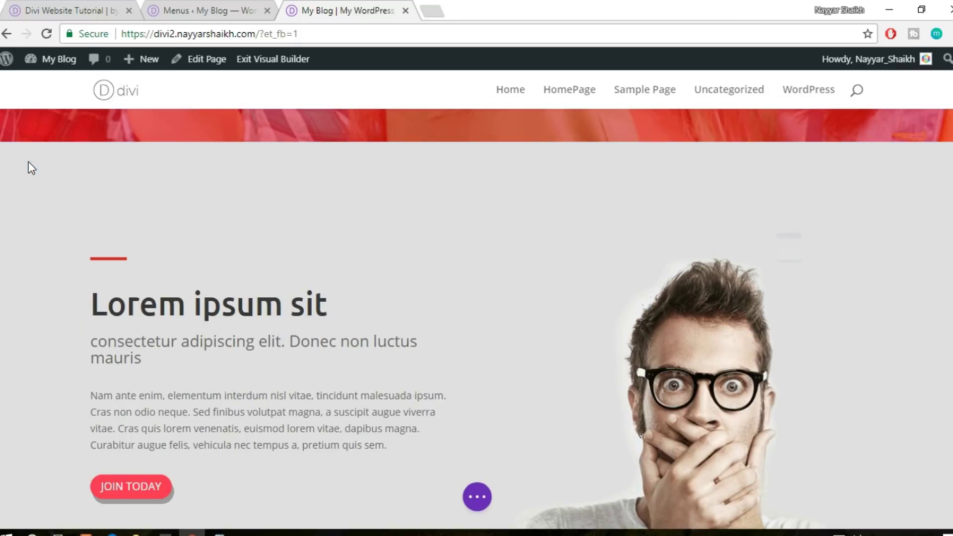
Set the second Lorem ipsum sit section's CSS ID to about-us2, checking the menu anchor first
left_click(31, 167)
left_click(843, 128)
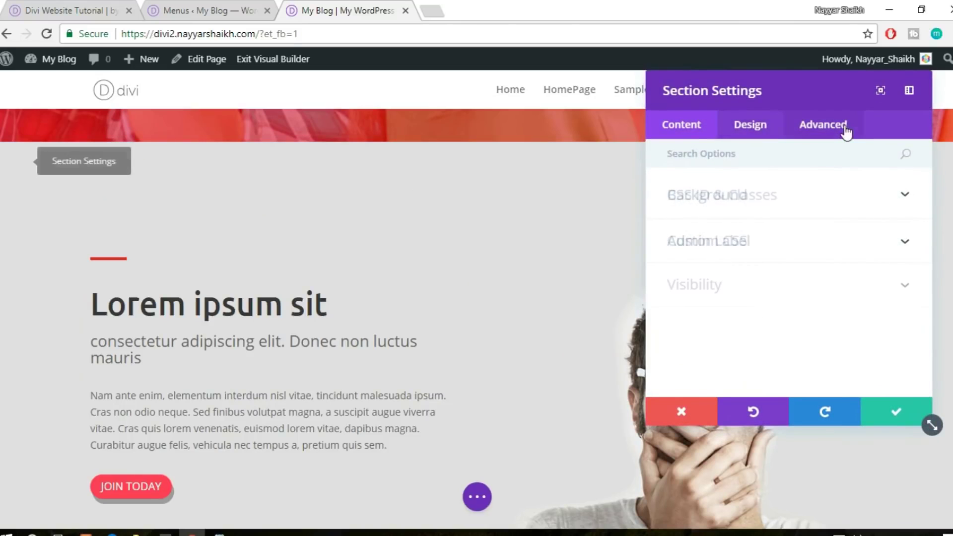
left_click(766, 208)
left_click(717, 249)
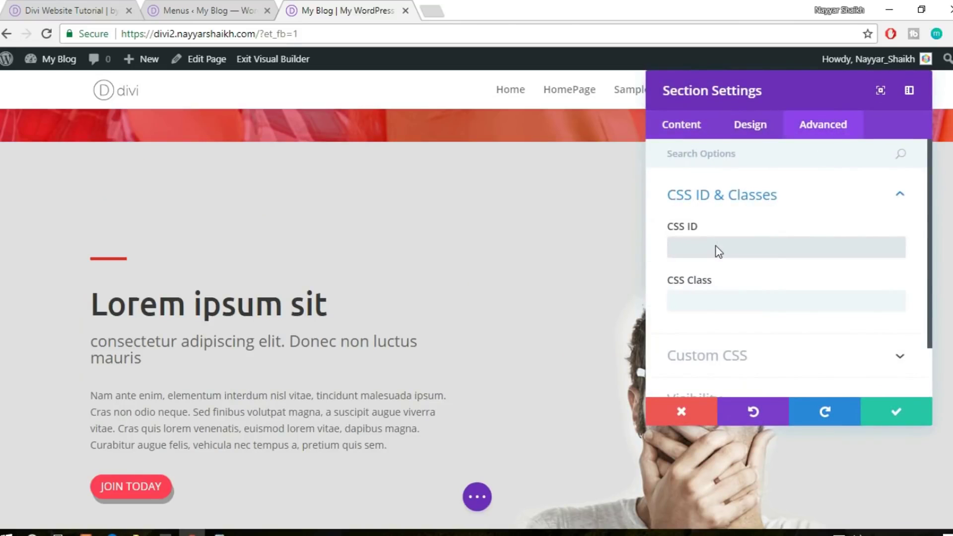
type("#a")
key("BackSpace")
key("BackSpace")
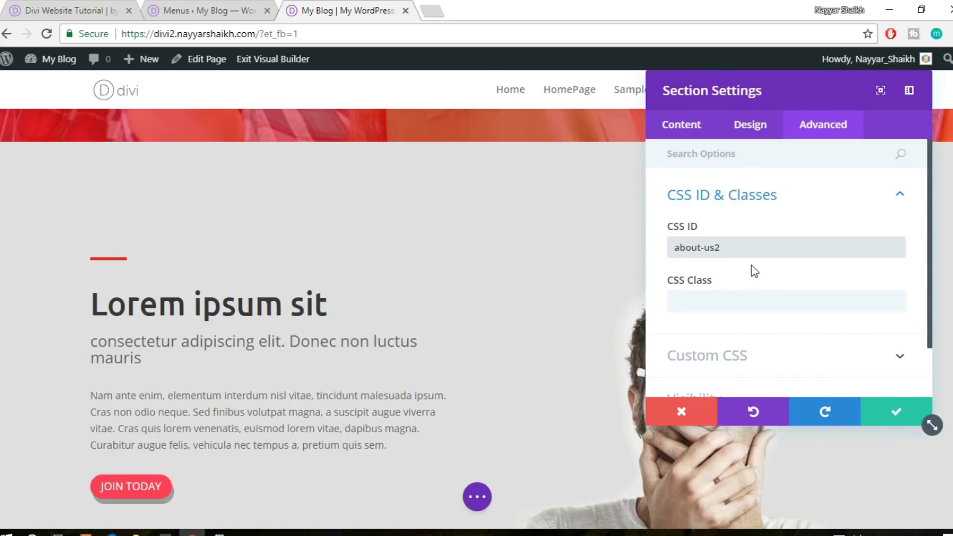
left_click(211, 12)
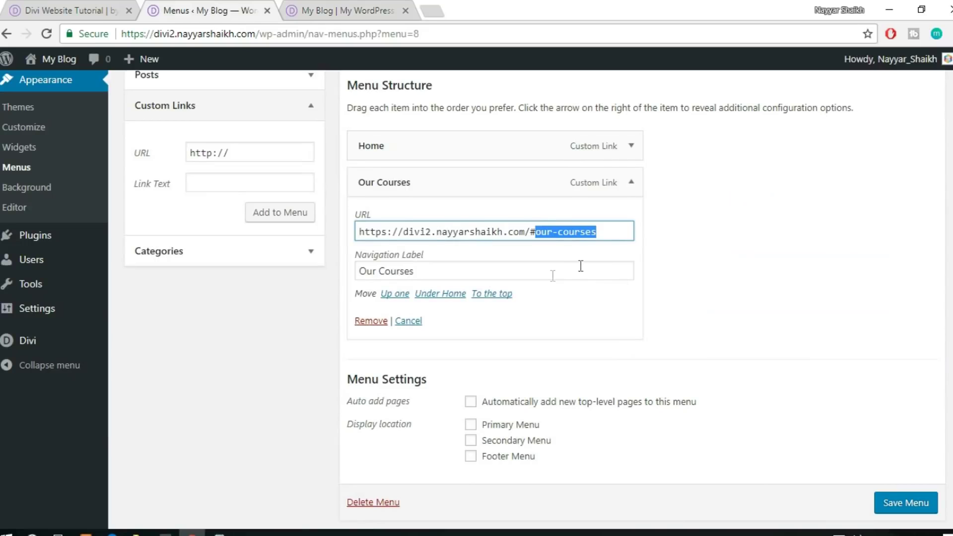
left_click(353, 2)
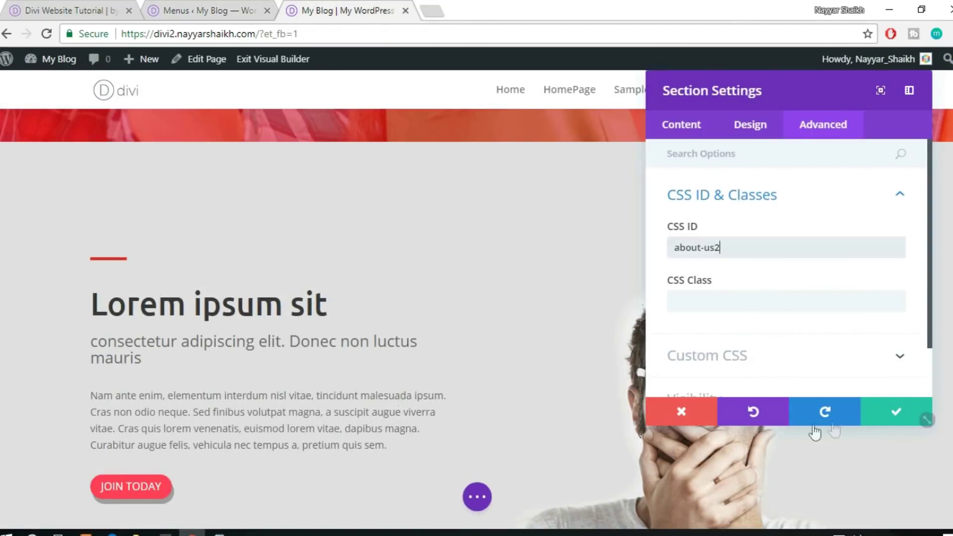
left_click(896, 405)
scroll(896, 399, "down", 10)
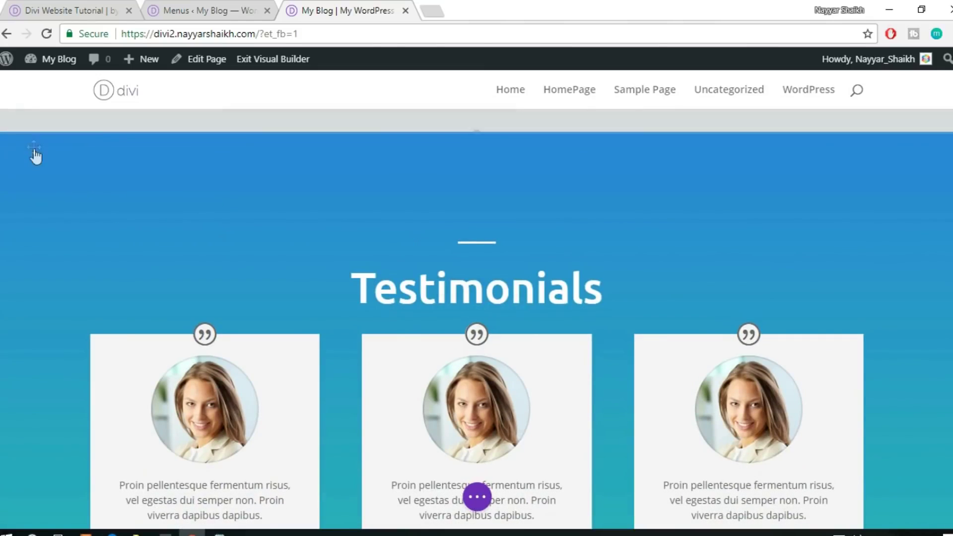
Give the Testimonials section a testimonials CSS ID
left_click(25, 150)
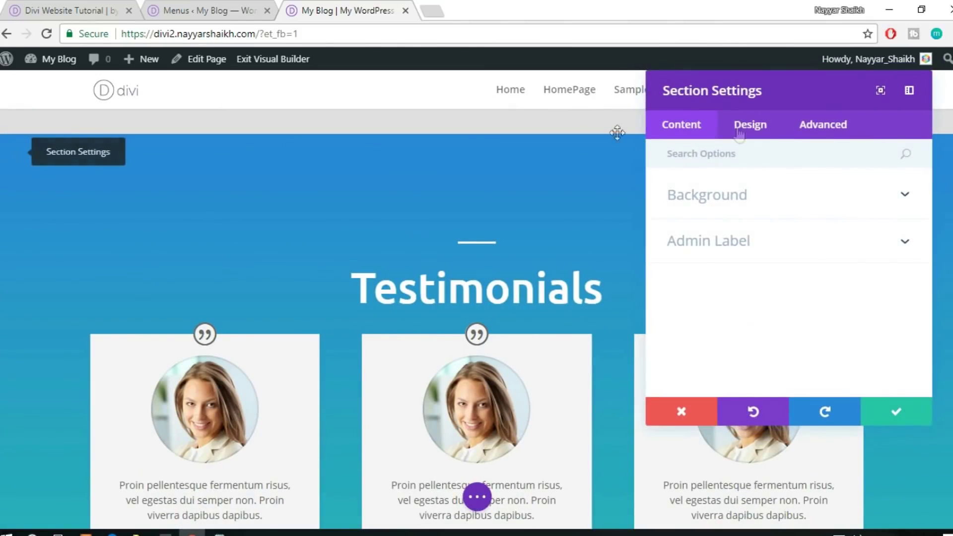
left_click(822, 121)
left_click(764, 207)
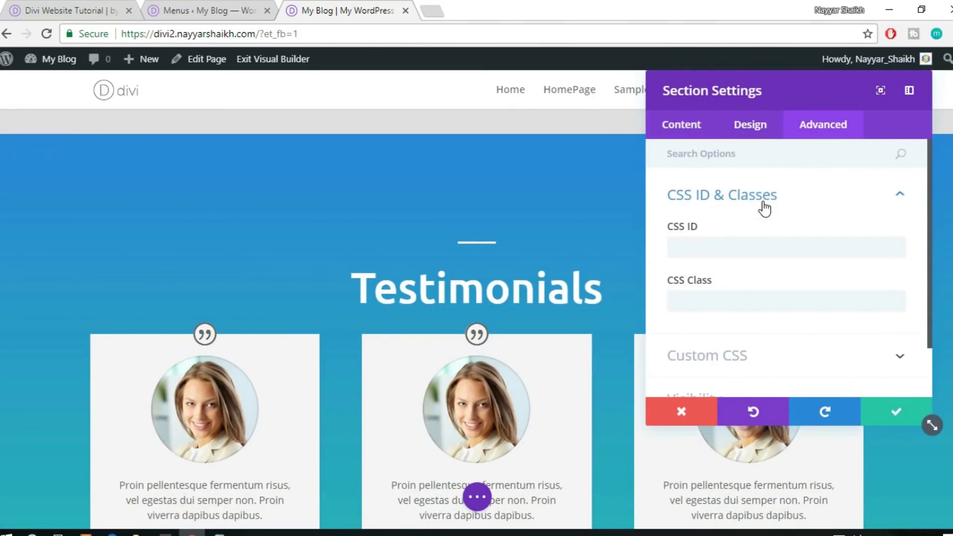
left_click(722, 255)
type("testimonials")
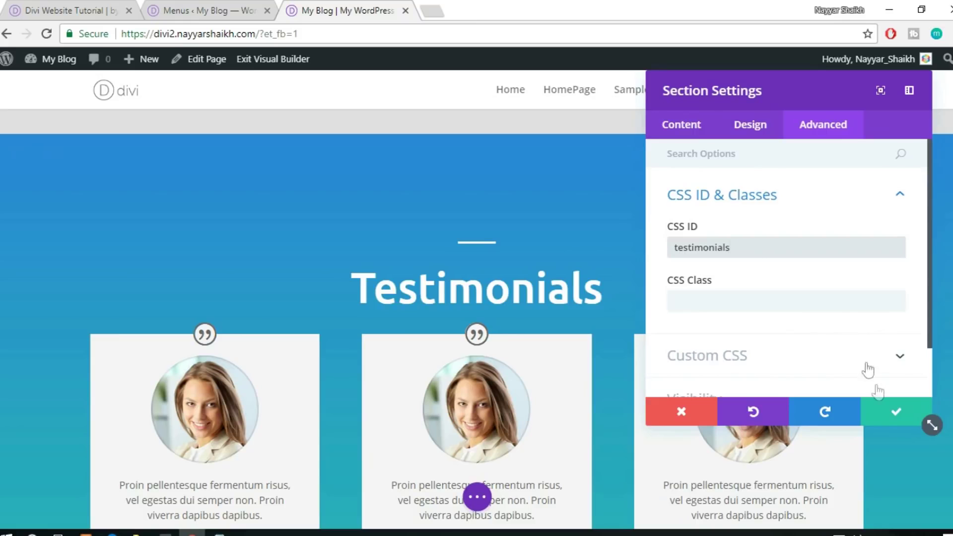
left_click(886, 412)
scroll(884, 408, "down", 10)
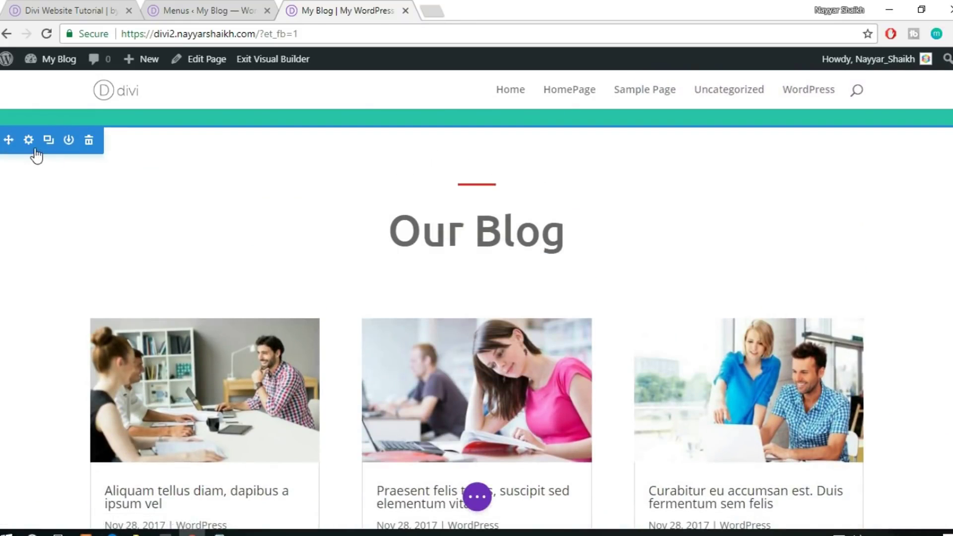
Set the Our Blog section's CSS ID to our-blog
left_click(28, 140)
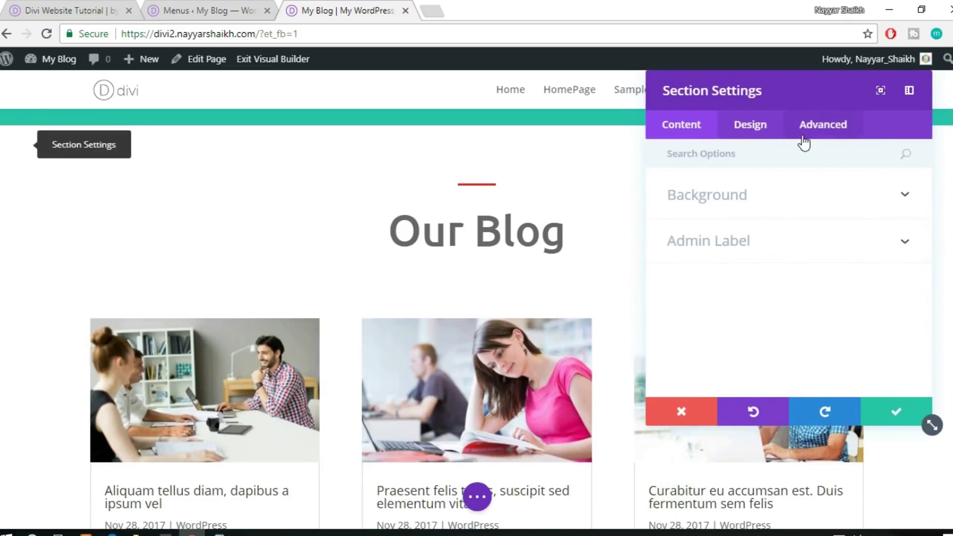
left_click(802, 135)
left_click(736, 194)
left_click(729, 250)
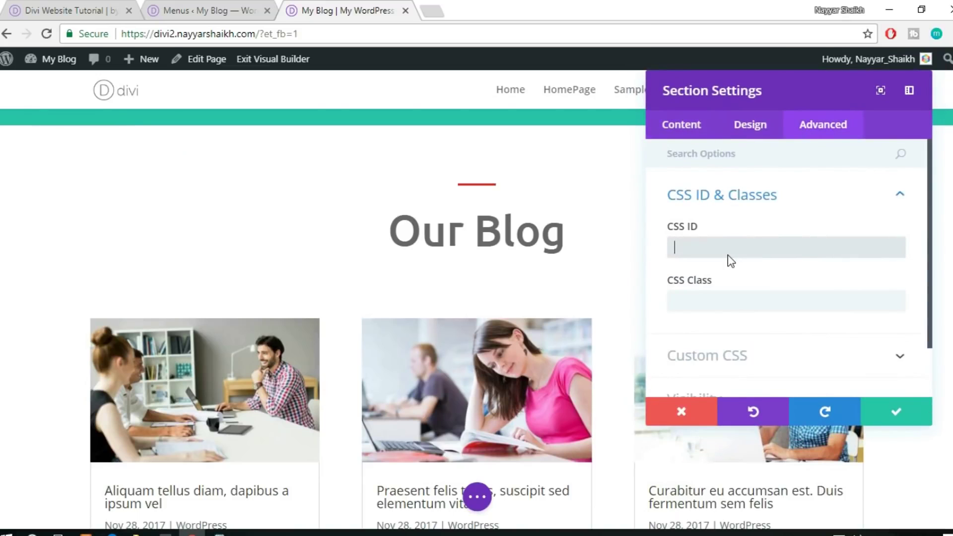
type("our-")
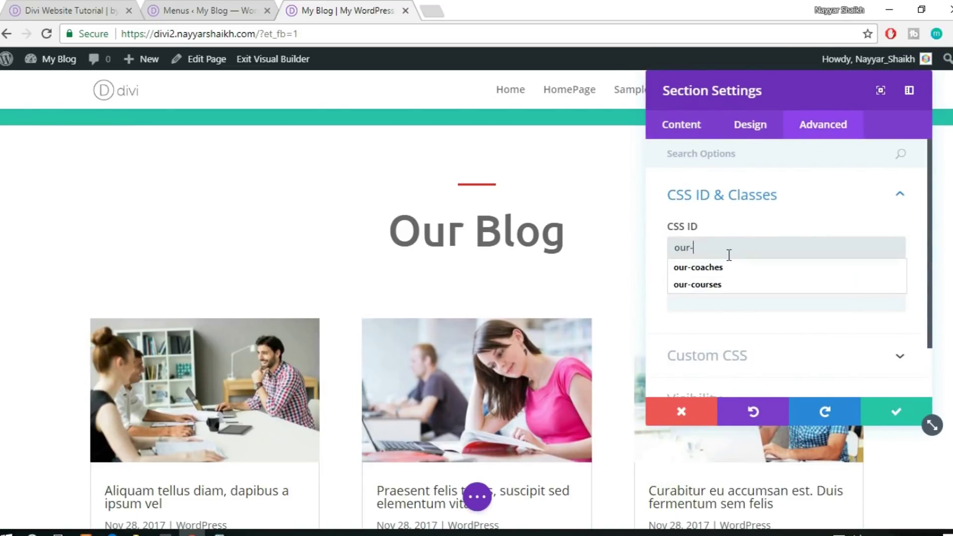
type("blog")
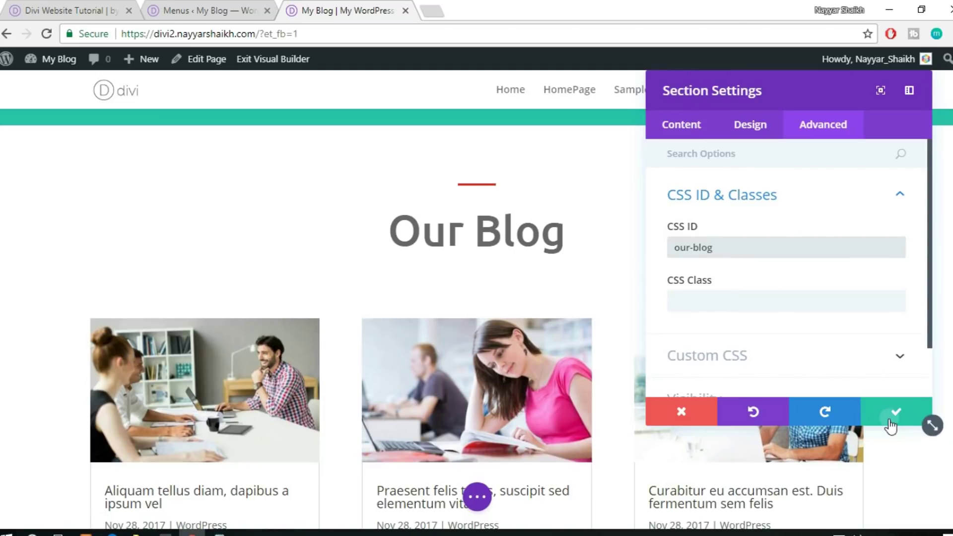
left_click(888, 419)
scroll(888, 418, "down", 10)
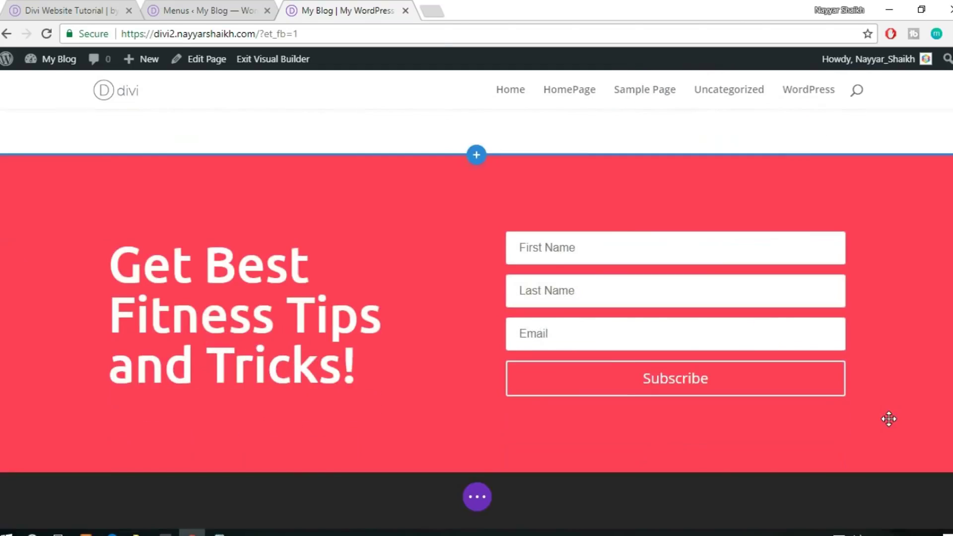
Enter newsletter as the CSS ID of the Get Best Fitness Tips section
left_click(29, 171)
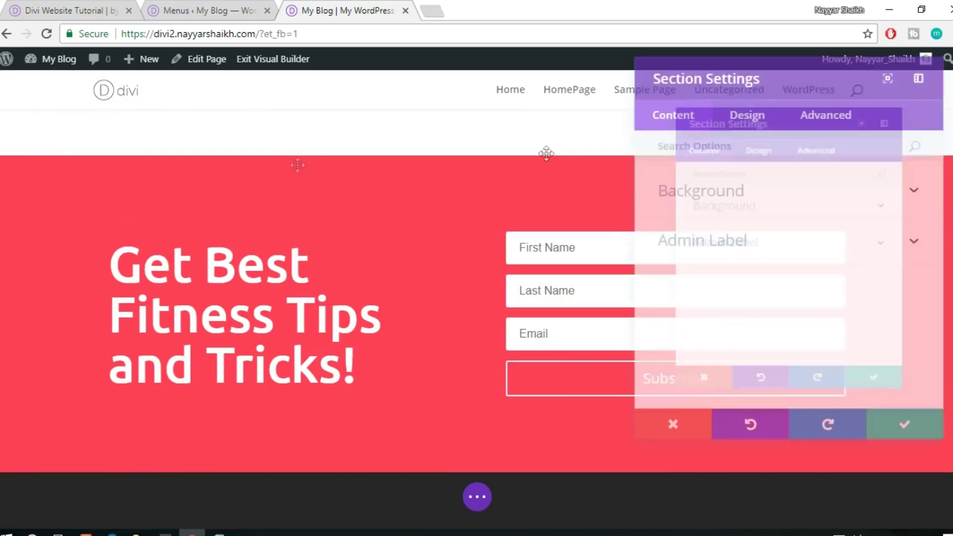
left_click(818, 129)
left_click(771, 193)
left_click(738, 255)
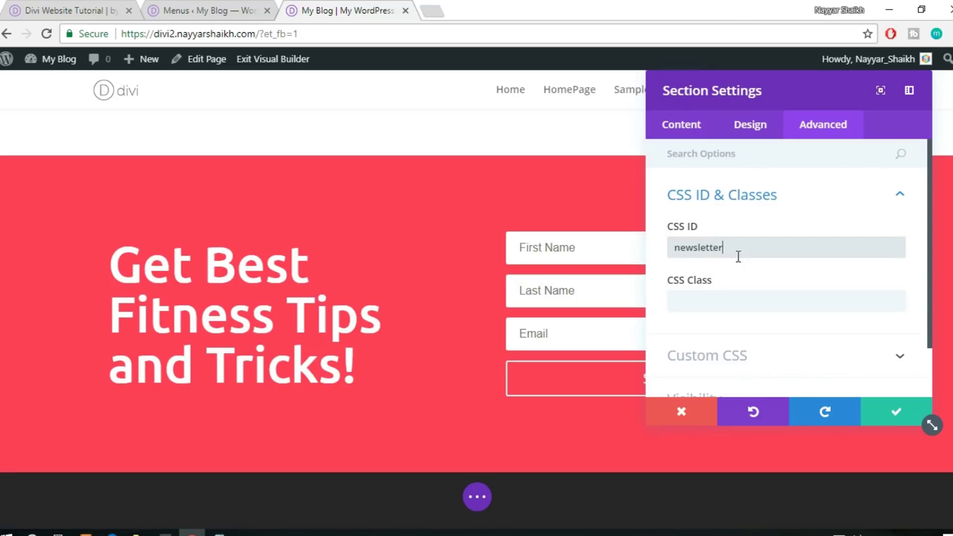
scroll(726, 309, "down", 1)
scroll(341, 311, "down", 4)
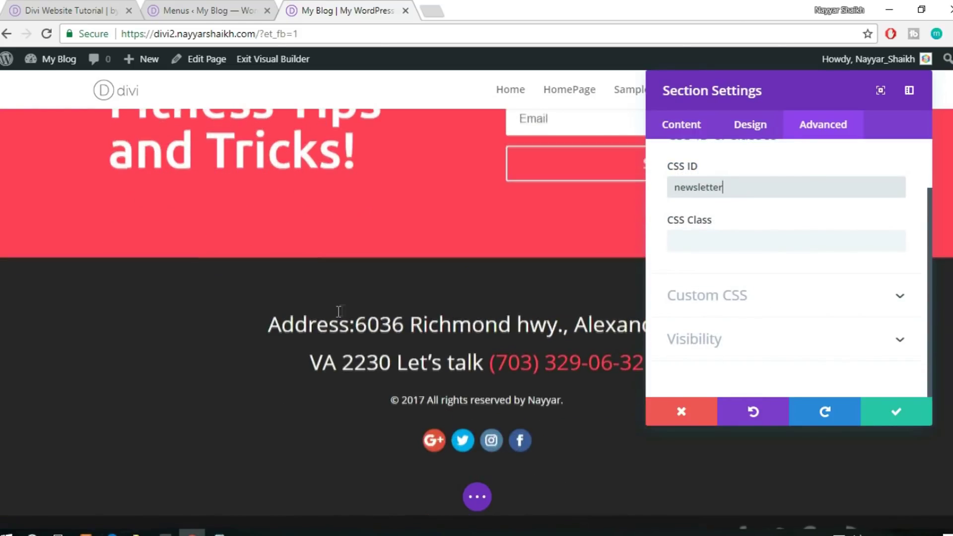
scroll(337, 311, "up", 1)
scroll(380, 396, "up", 1)
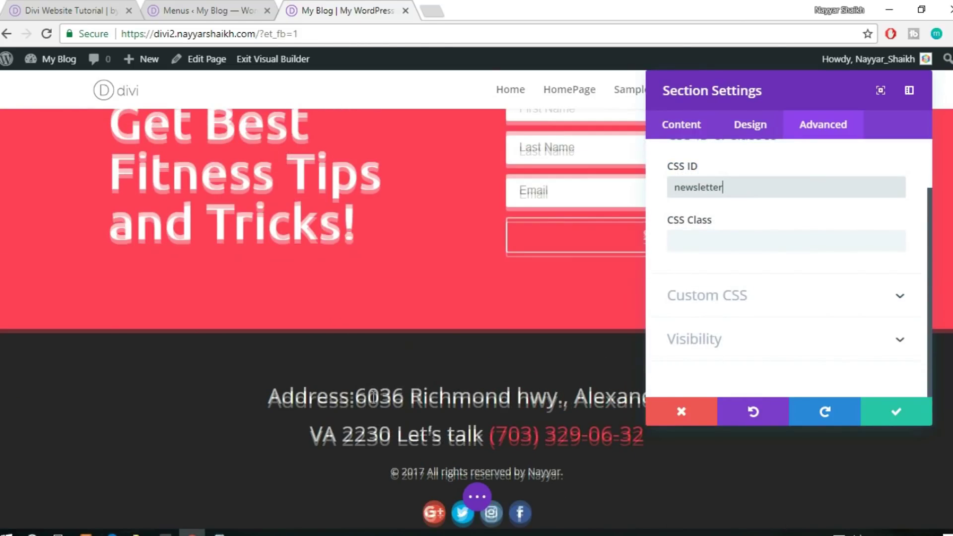
scroll(386, 397, "down", 1)
scroll(318, 429, "down", 2)
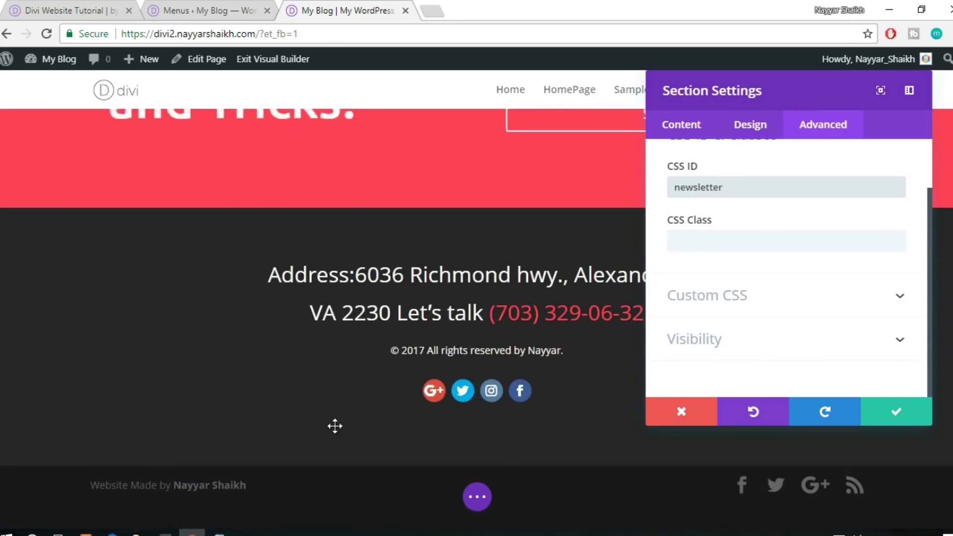
scroll(417, 288, "up", 2)
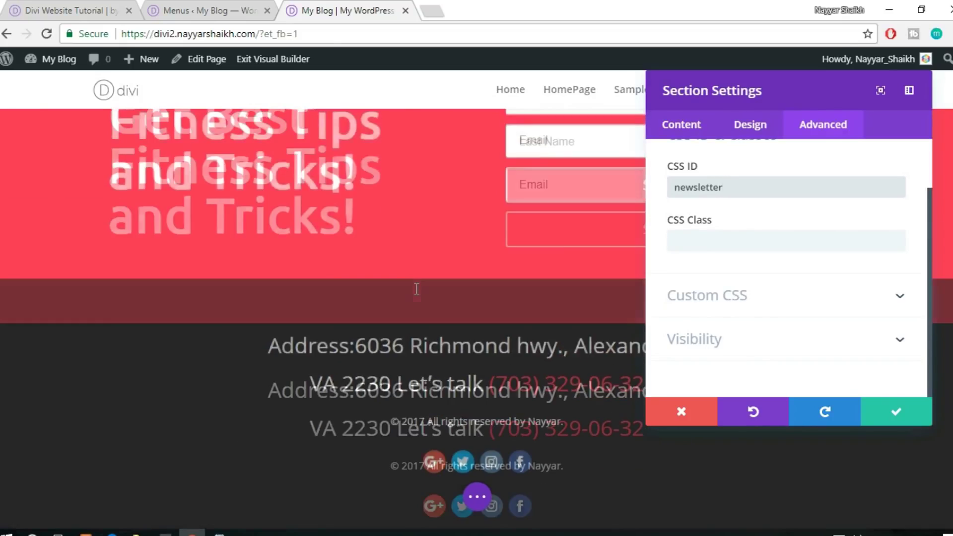
scroll(415, 284, "down", 2)
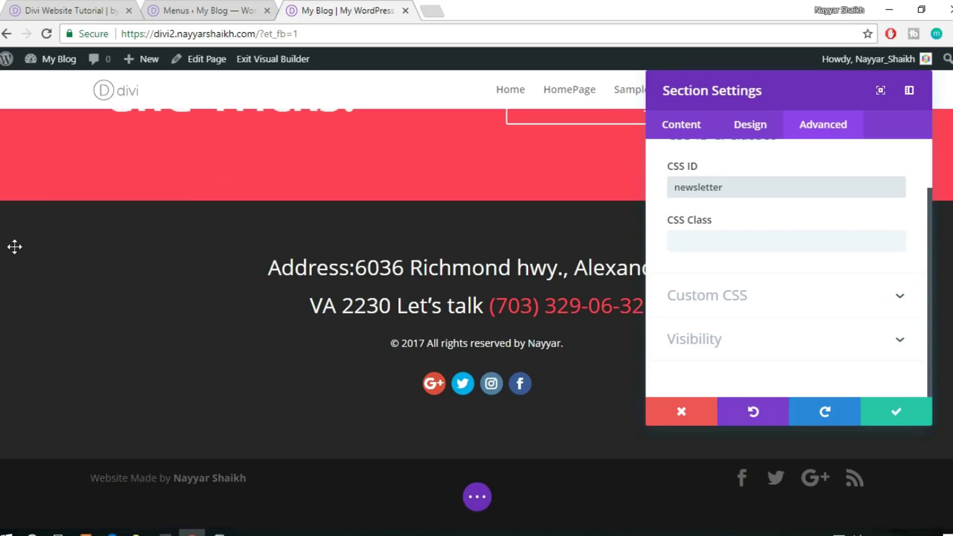
Save the newsletter CSS ID and paste the Our Courses URL into a new custom link
left_click(898, 423)
scroll(698, 329, "up", 2)
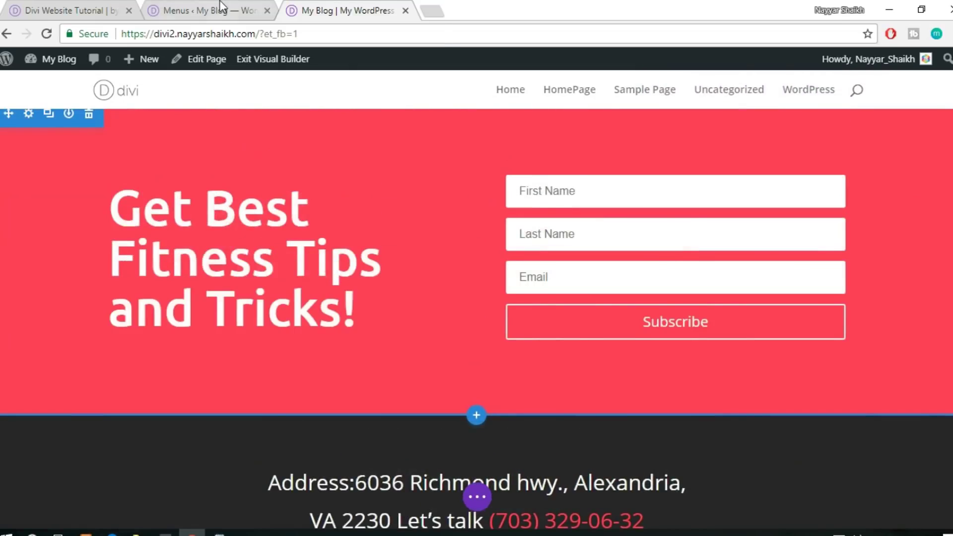
key("ctrl+shift+Tab")
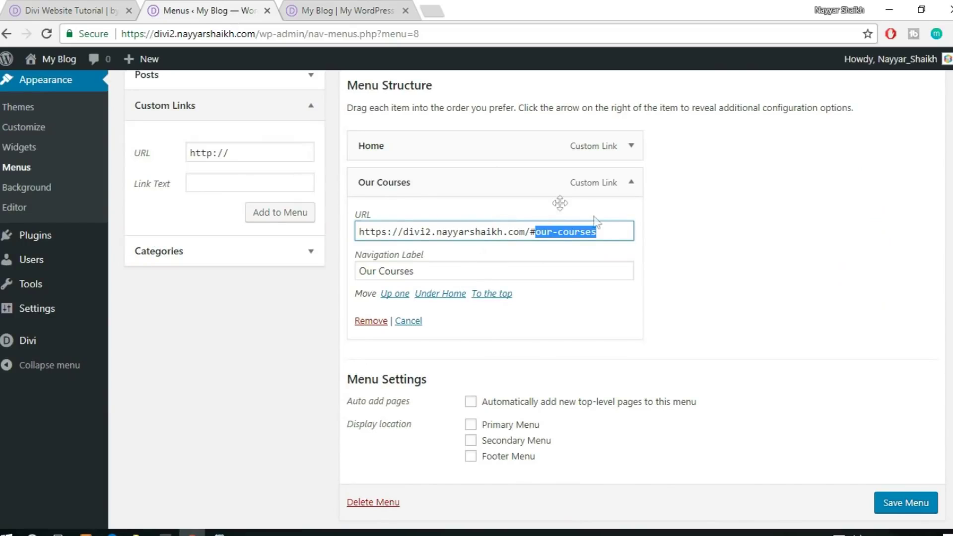
left_click_drag(606, 232, 335, 222)
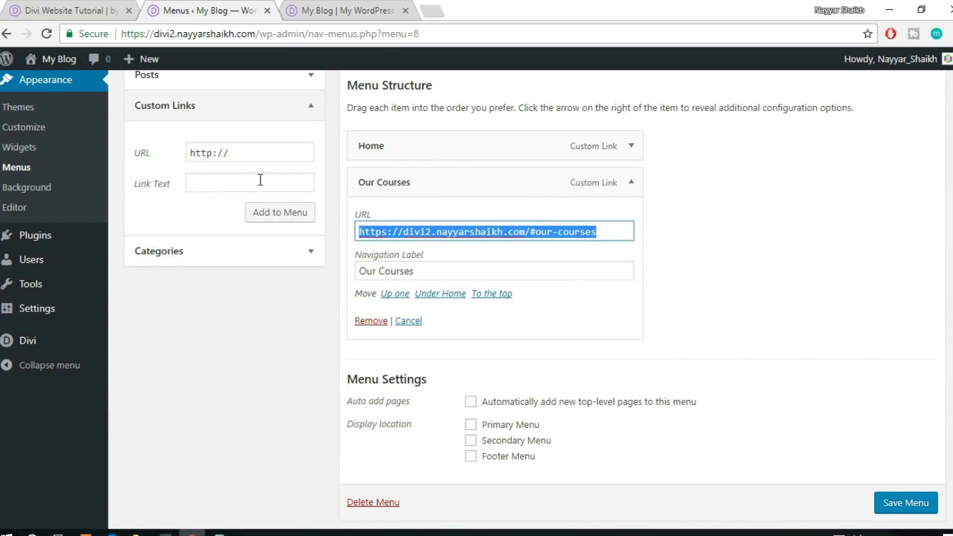
left_click_drag(267, 156, 188, 171)
key("ctrl+v")
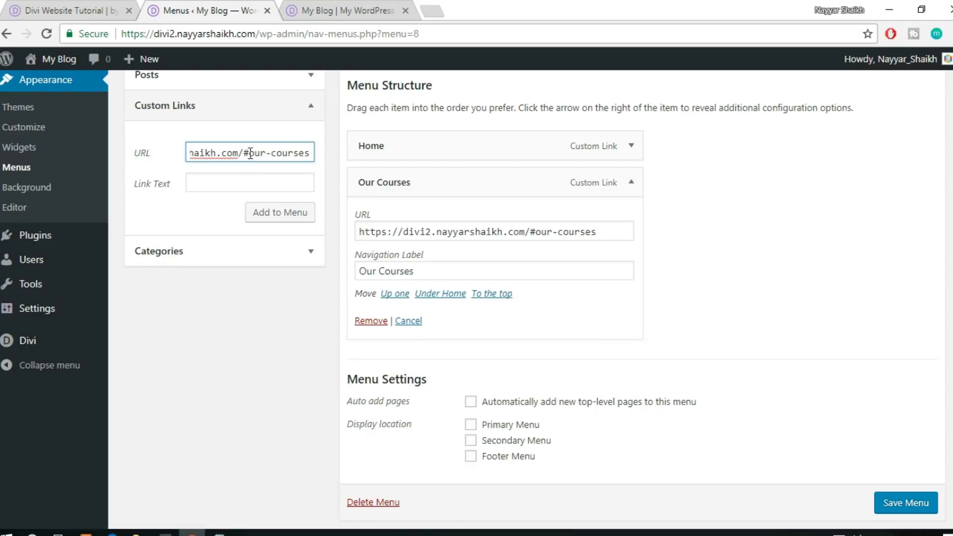
left_click_drag(251, 153, 425, 149)
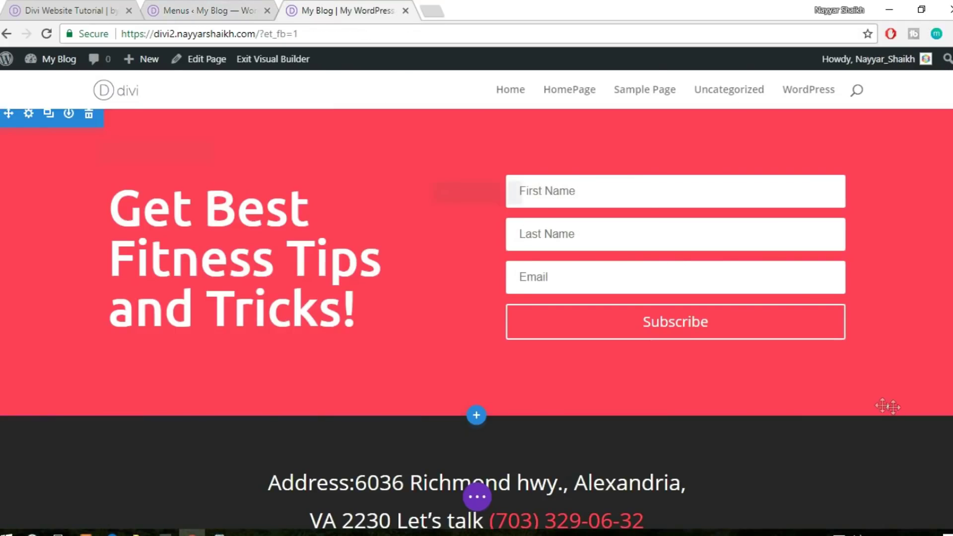
scroll(882, 406, "up", 15)
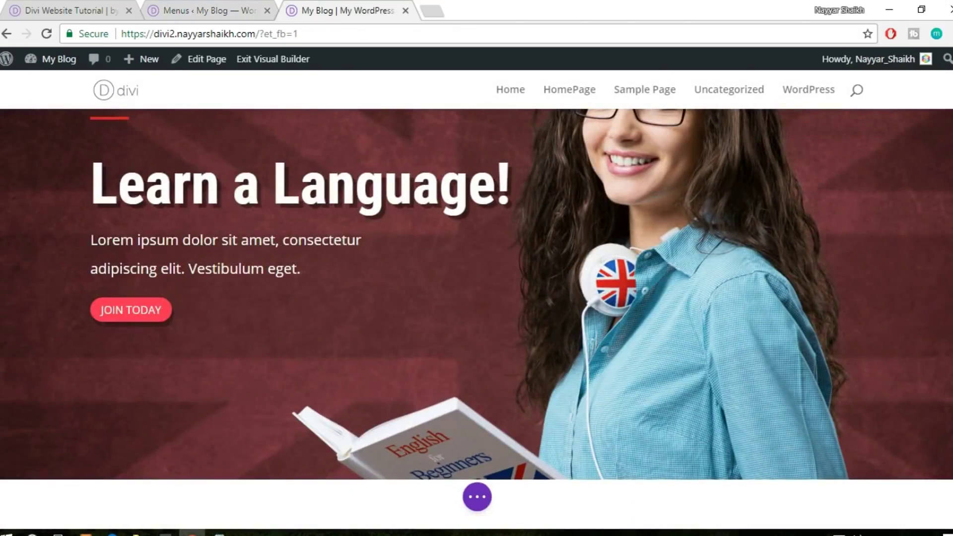
scroll(477, 318, "down", 10)
Change the new link's anchor to about-us and add the About Us link to the menu
left_click(223, 10)
left_click(261, 149)
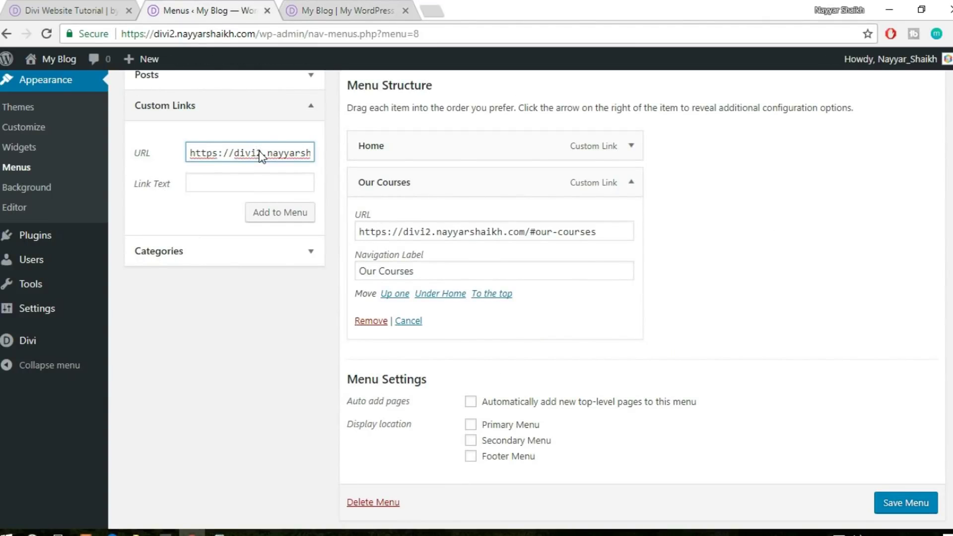
key("Right")
key("Right")
key("Right")
key("Right")
key("Right")
key("Right")
key("Right")
key("Right")
key("Right")
key("Right")
key("Right")
key("Right")
key("Right")
key("Right")
key("Right")
key("Right")
key("Right")
key("Right")
key("Right")
key("Right")
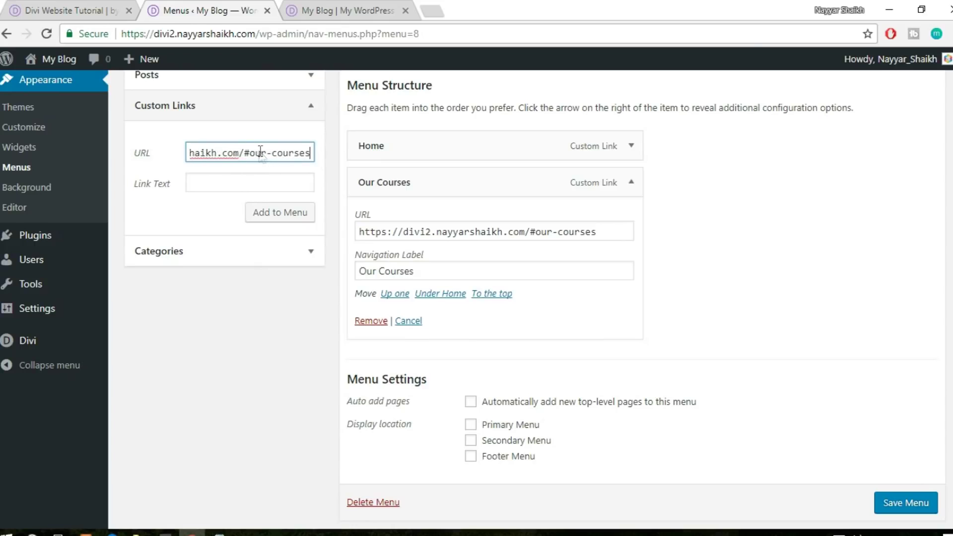
key("BackSpace")
key("BackSpace")
key("BackSpace")
key("BackSpace")
key("BackSpace")
key("BackSpace")
key("BackSpace")
key("BackSpace")
key("BackSpace")
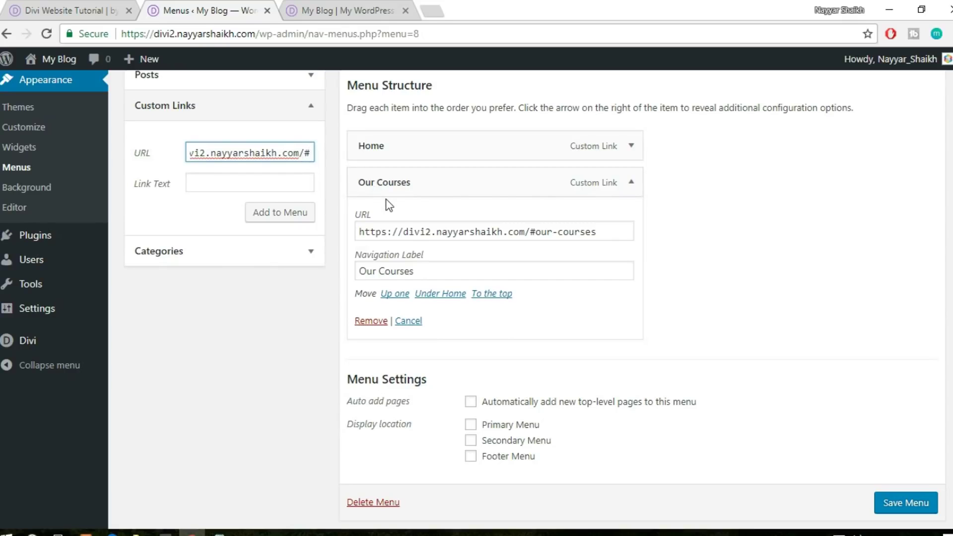
type("our-")
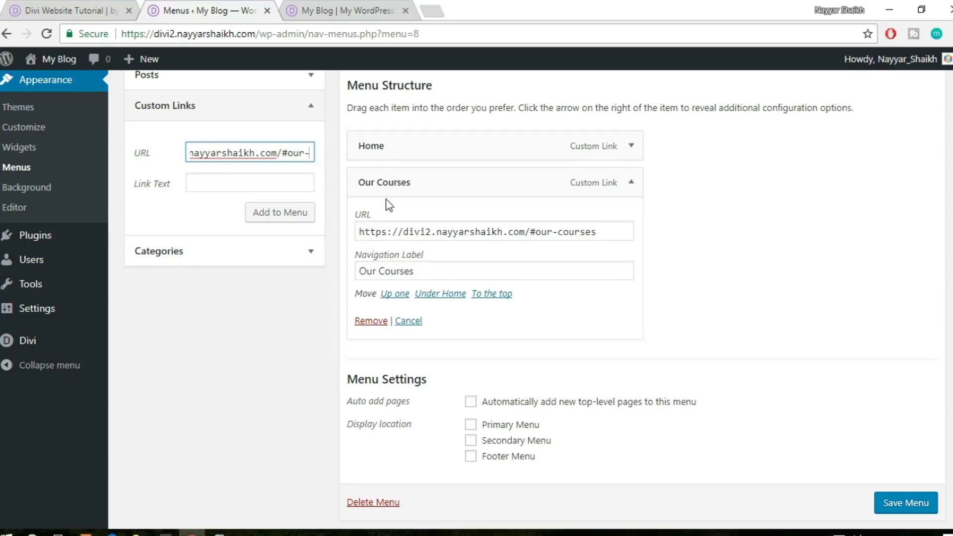
key("BackSpace")
key("BackSpace")
key("BackSpace")
key("BackSpace")
type("abcut-us")
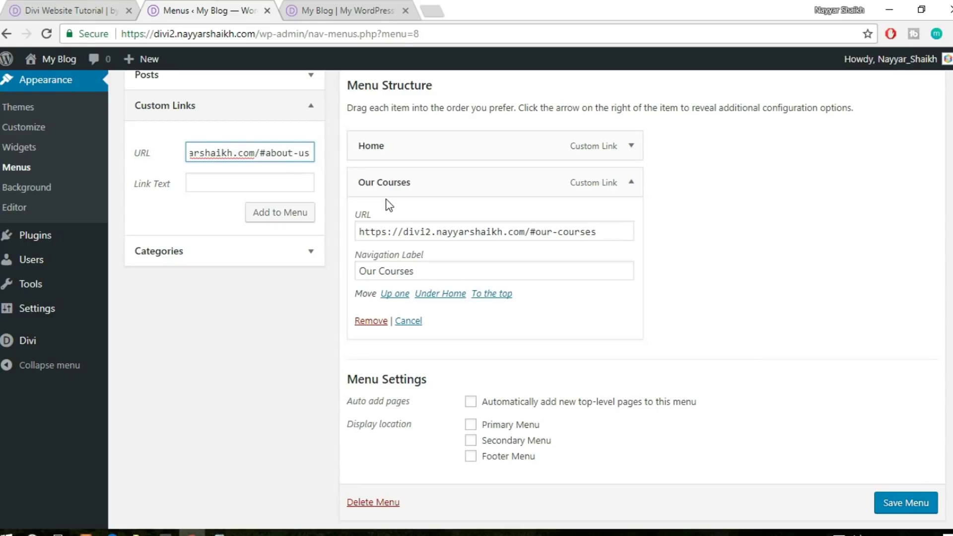
left_click(281, 183)
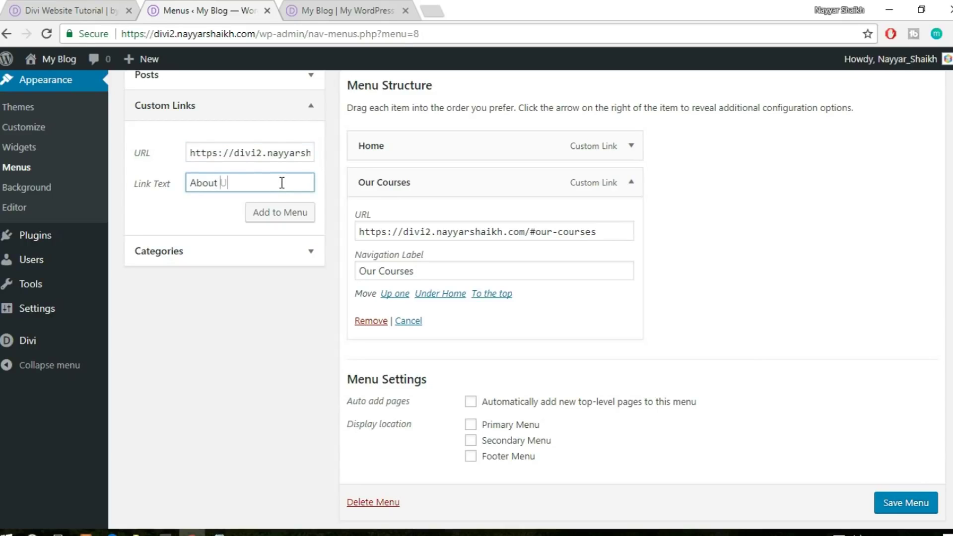
left_click(265, 212)
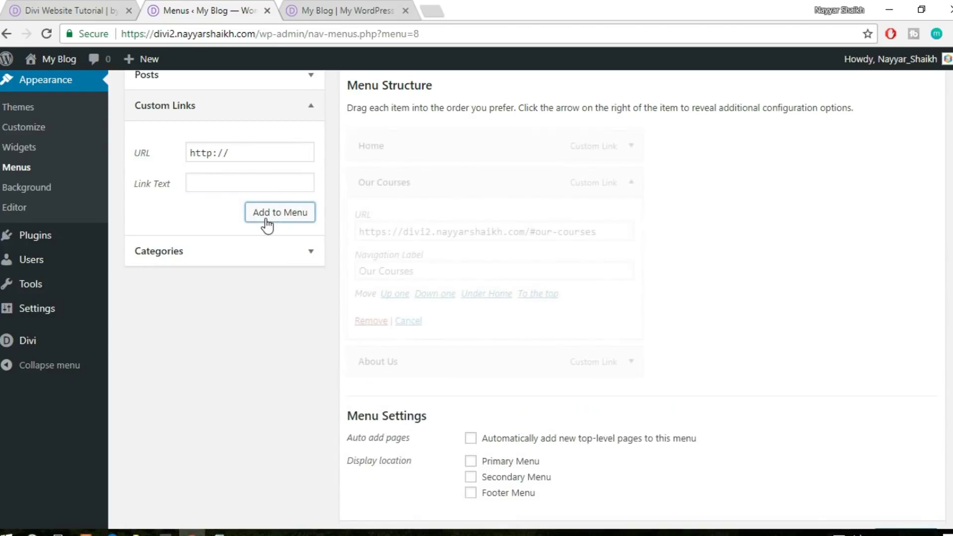
Add an Our Coaches custom link with the our-coaches anchor and collapse the Our Courses item
left_click(328, 6)
scroll(475, 318, "down", 10)
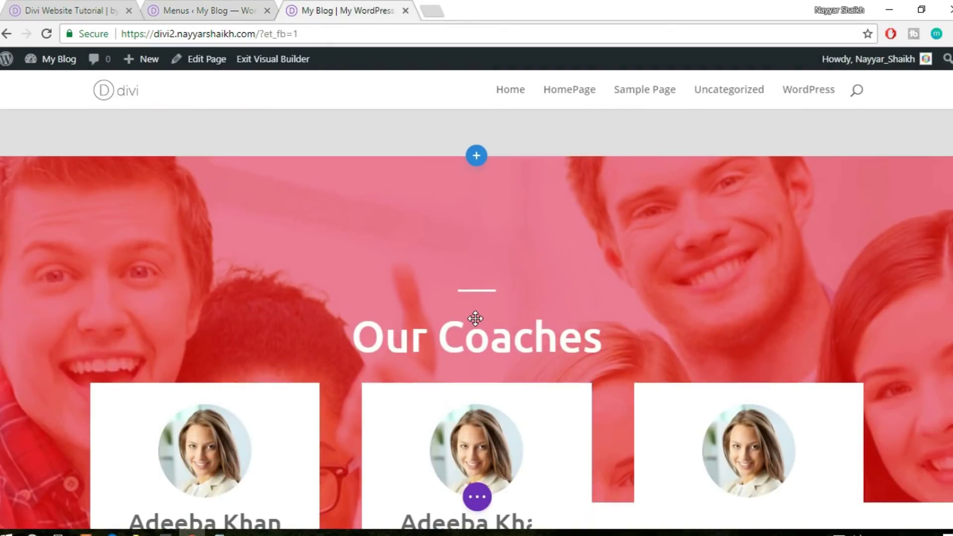
left_click(194, 7)
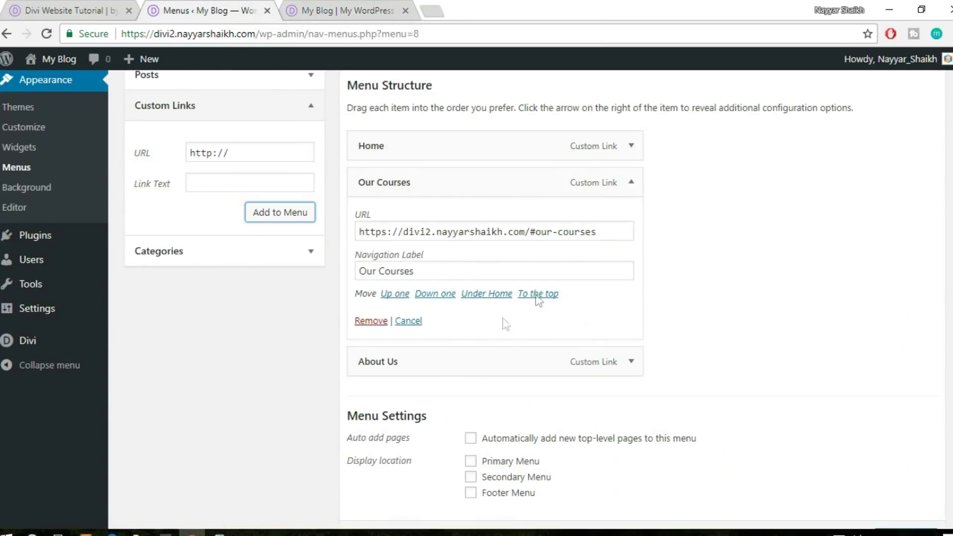
left_click_drag(606, 227, 285, 238)
key("ctrl+c")
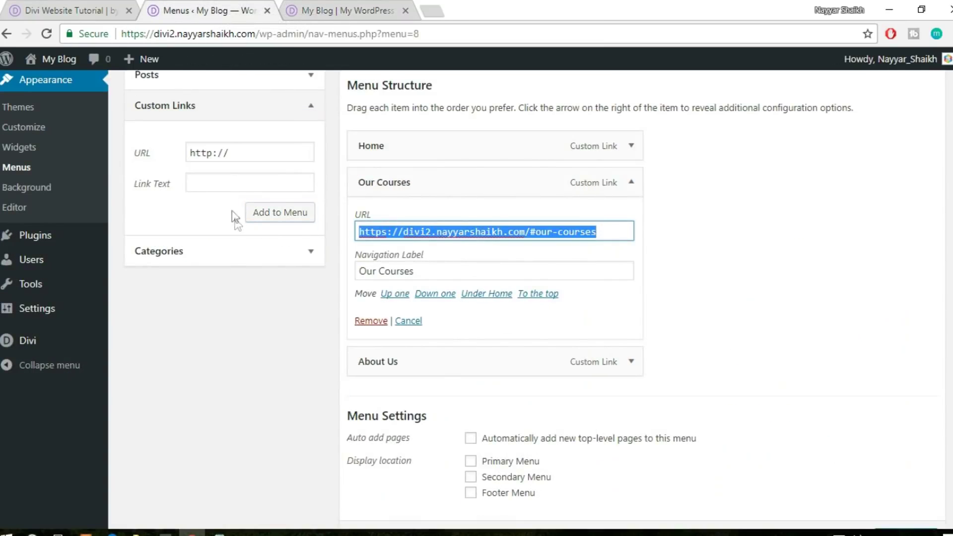
triple_click(254, 157)
key("ctrl+v")
key("BackSpace")
key("BackSpace")
key("BackSpace")
key("BackSpace")
key("BackSpace")
type("aches")
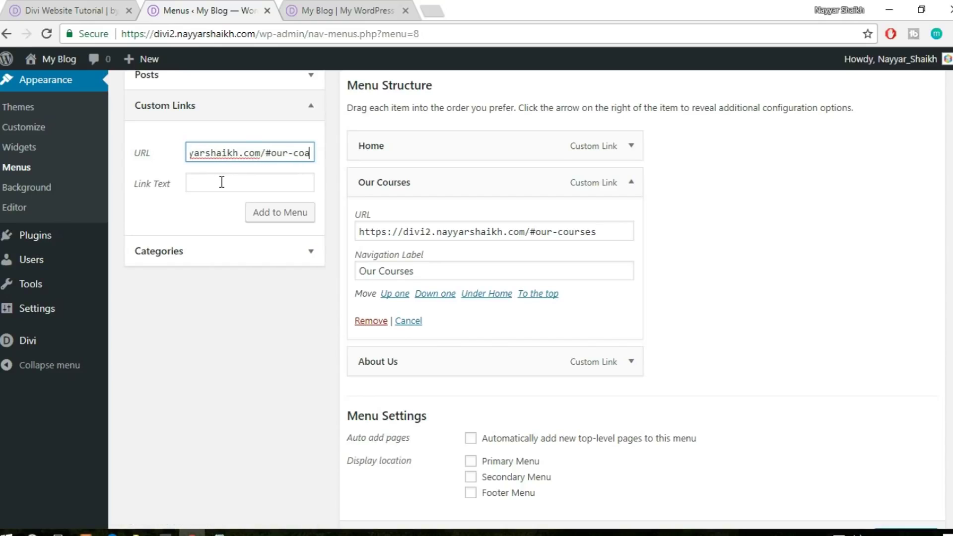
left_click(266, 180)
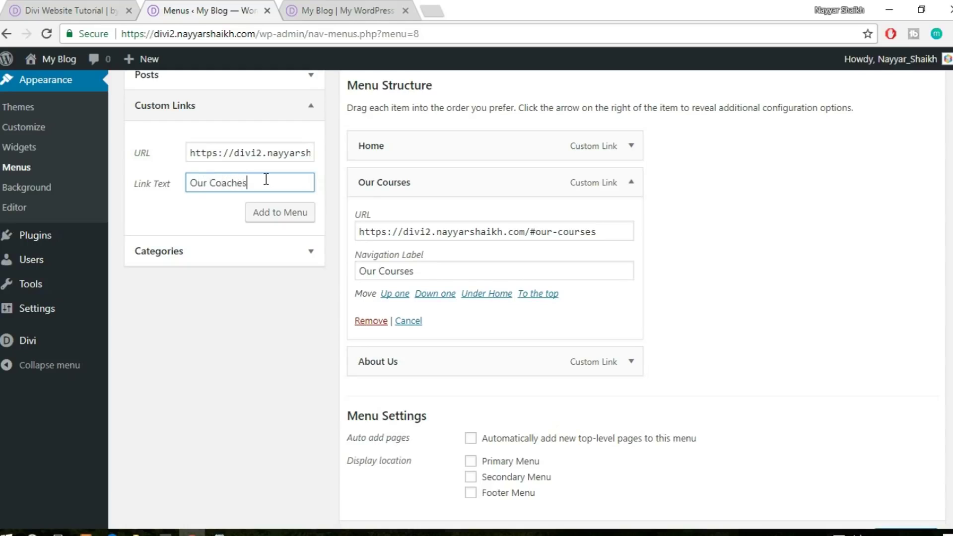
left_click(292, 213)
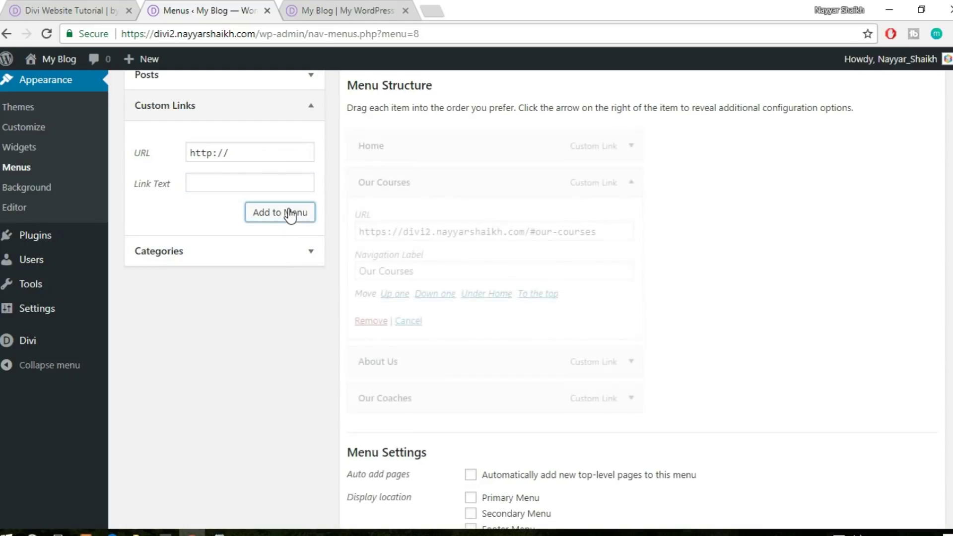
left_click(629, 185)
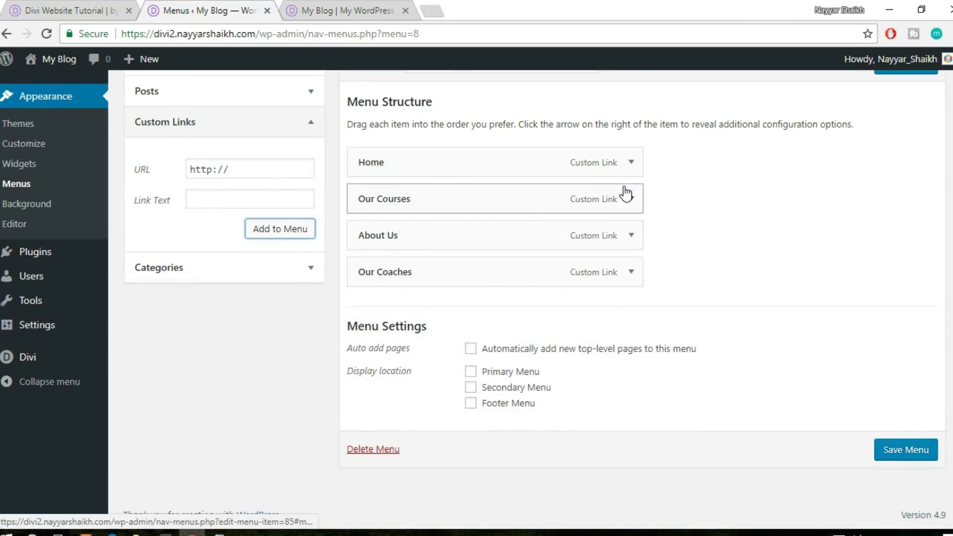
Assign the menu to Primary Menu, save it, and leave the builder for the homepage
left_click(515, 375)
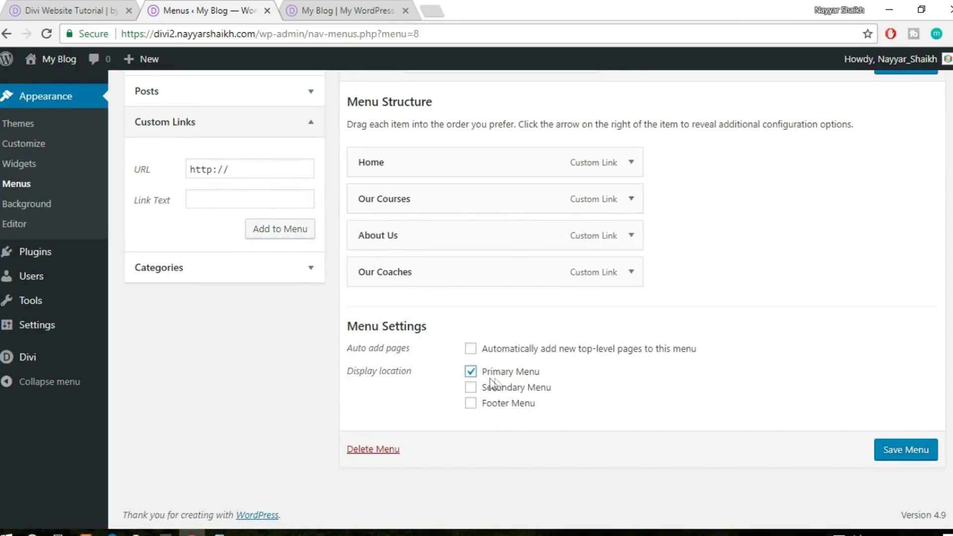
left_click(905, 456)
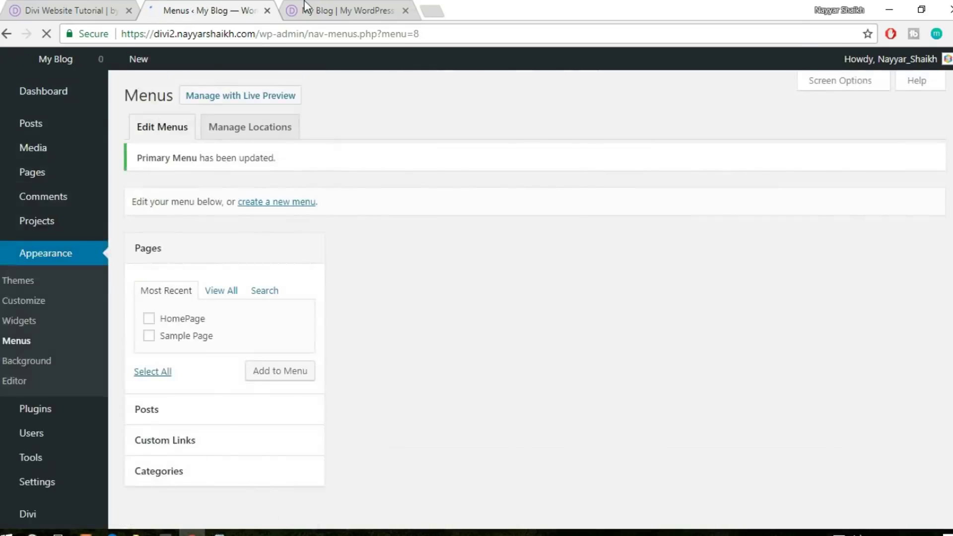
left_click(306, 7)
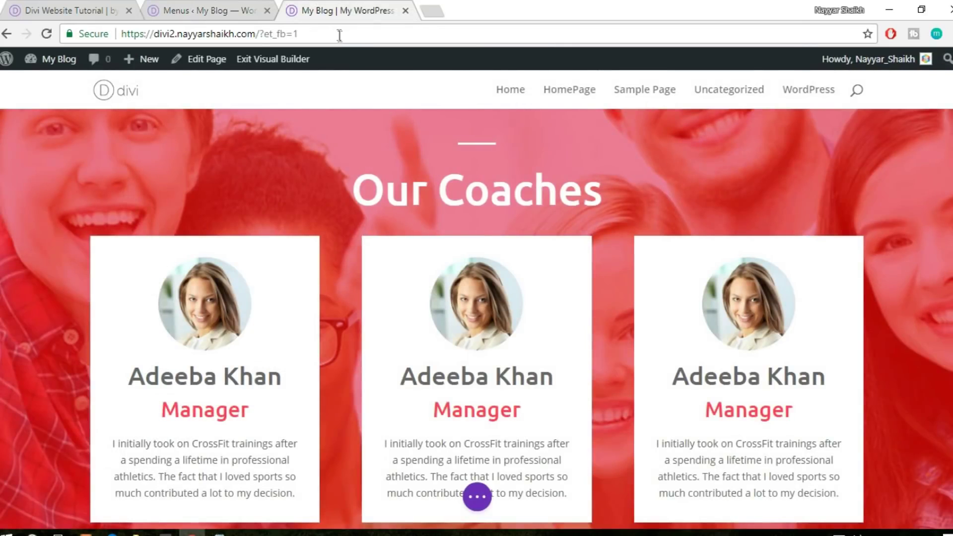
mouse_move(59, 59)
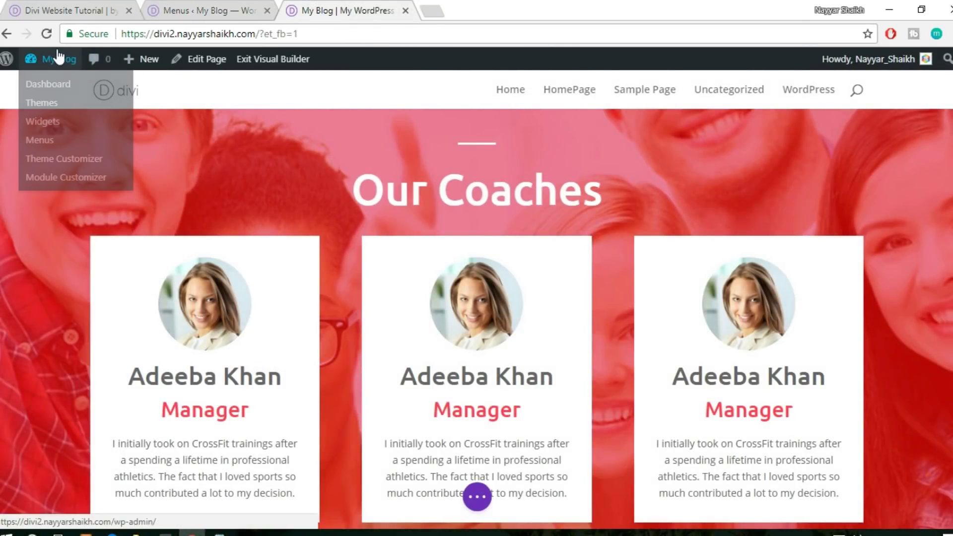
left_click(123, 85)
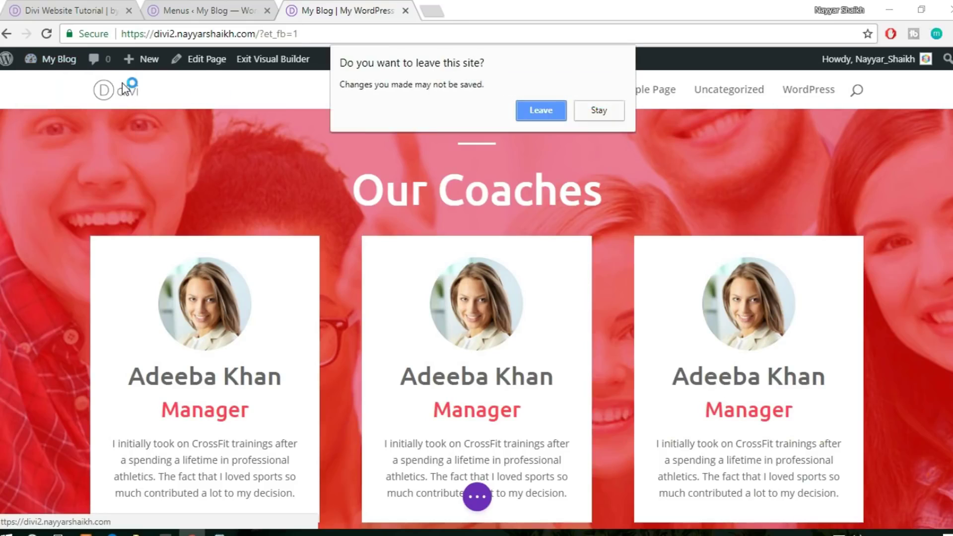
left_click(545, 116)
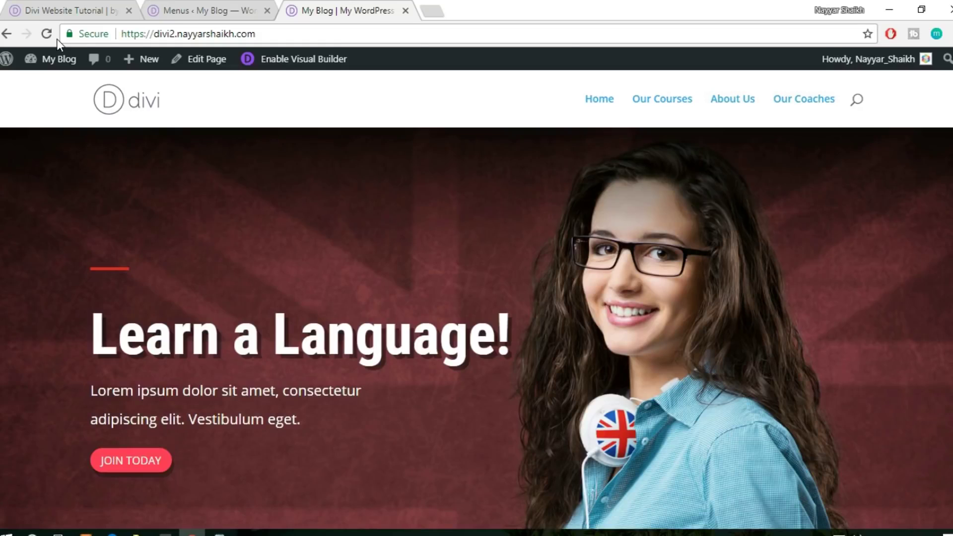
Test the Our Courses, About Us and Our Coaches header links, then reopen the Visual Builder
left_click(678, 101)
left_click(718, 101)
left_click(789, 101)
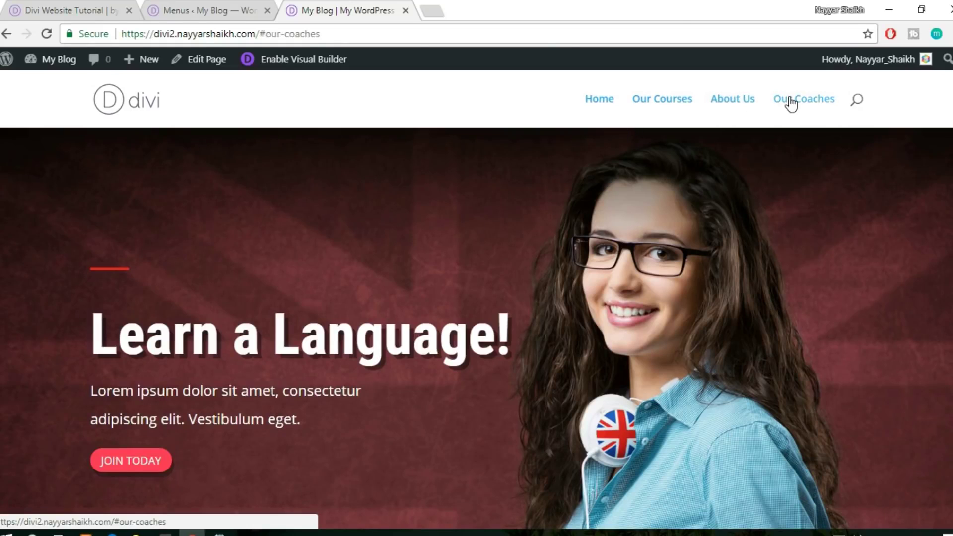
left_click(731, 100)
left_click(658, 107)
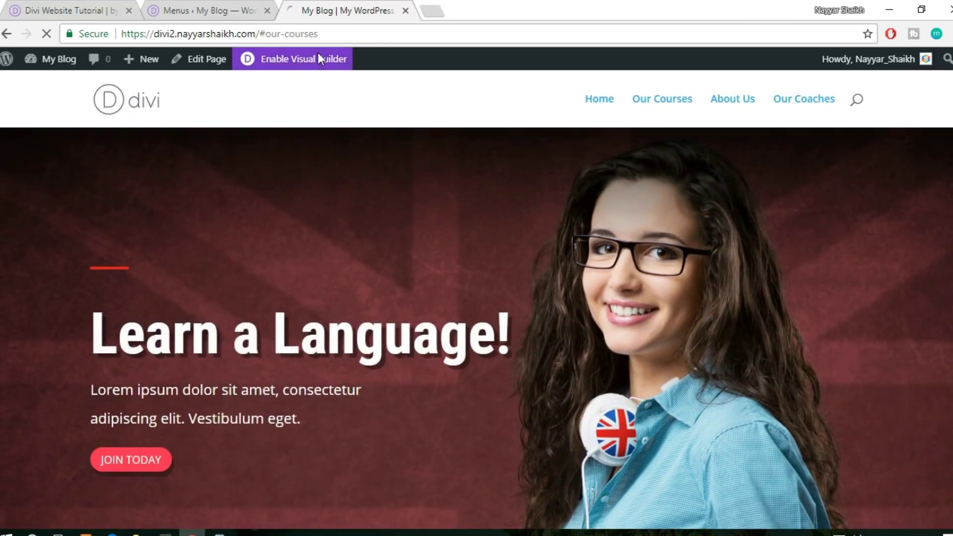
left_click(321, 59)
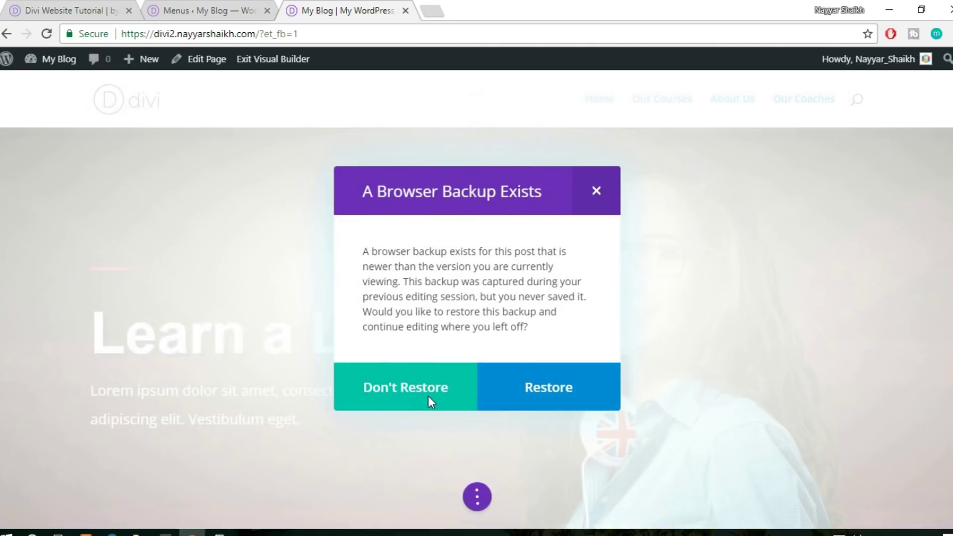
Dismiss the backup notice and set the Our Courses section's CSS ID to our-courses
left_click(597, 191)
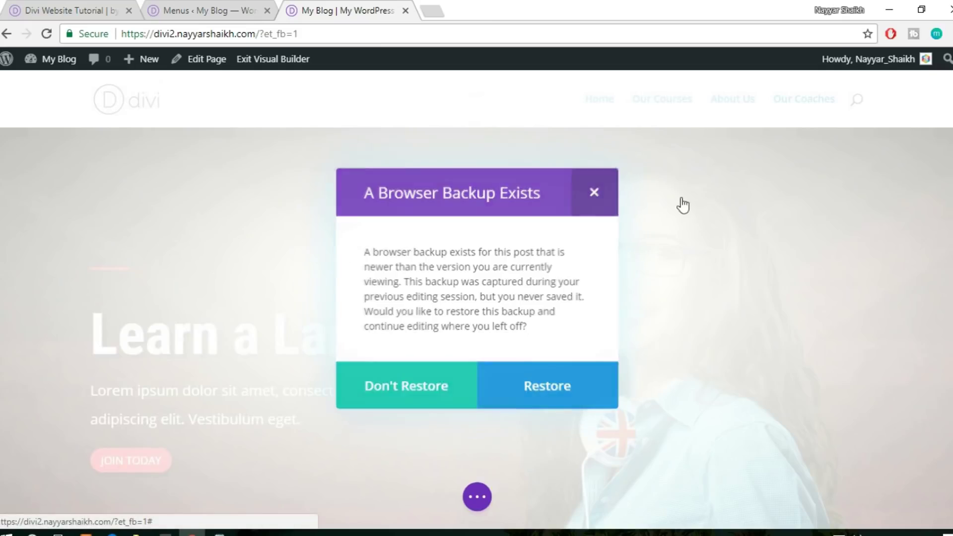
left_click(682, 109)
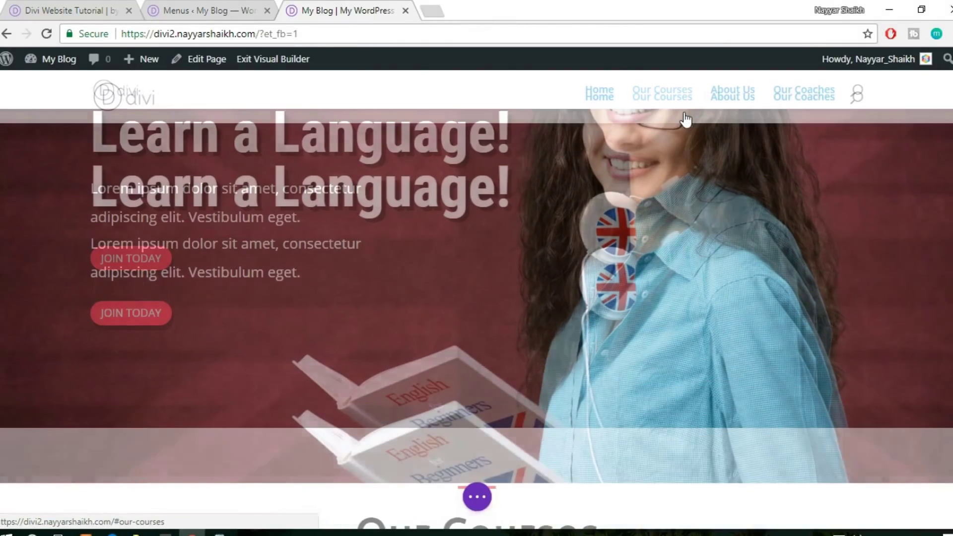
scroll(31, 217, "up", 4)
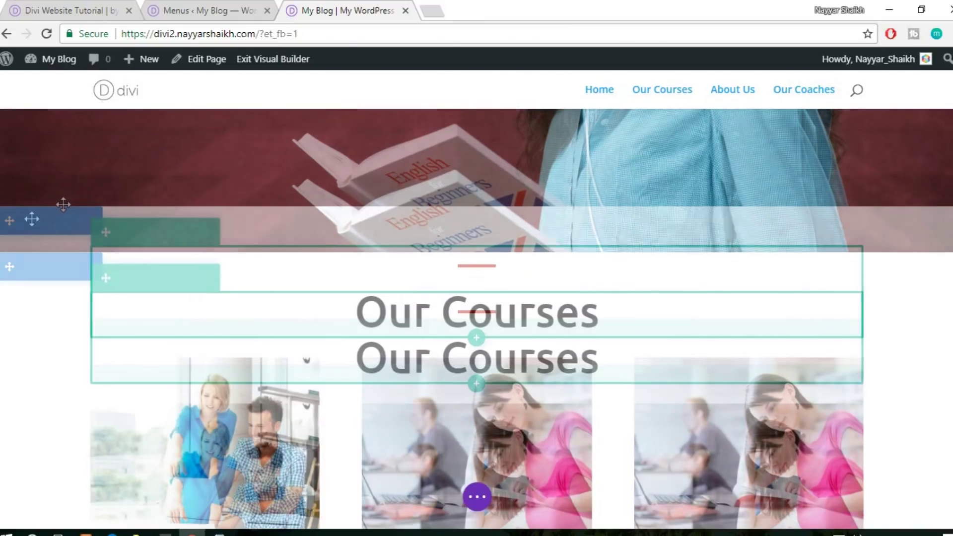
left_click(30, 268)
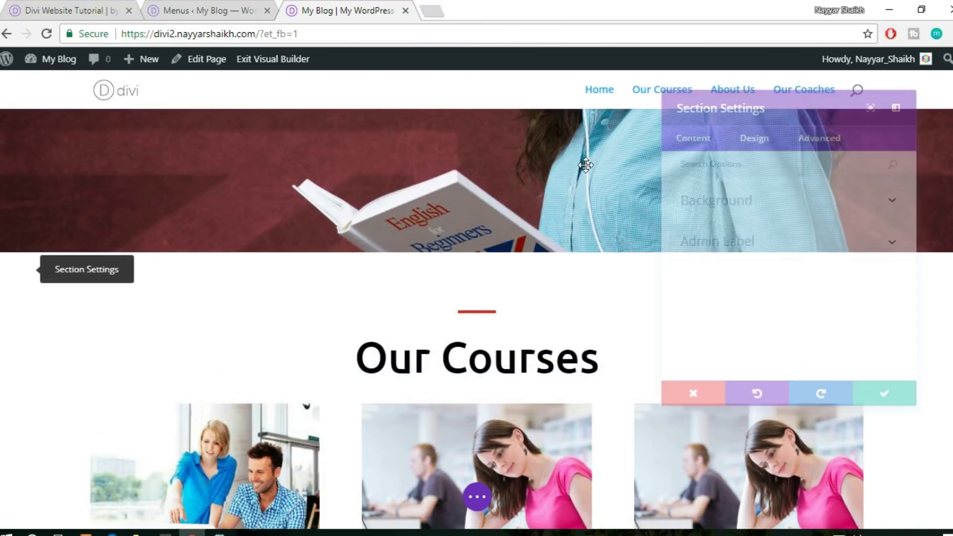
left_click(789, 130)
left_click(778, 193)
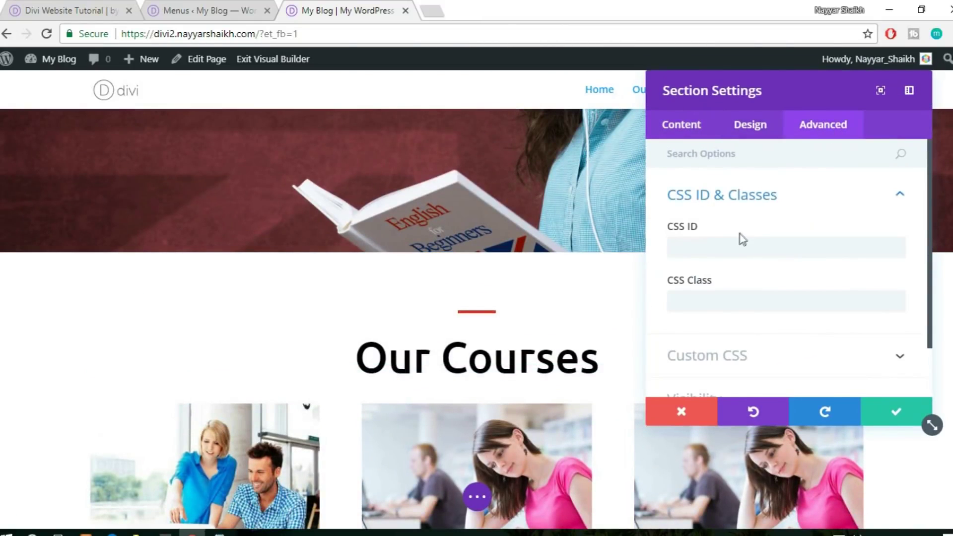
left_click(734, 242)
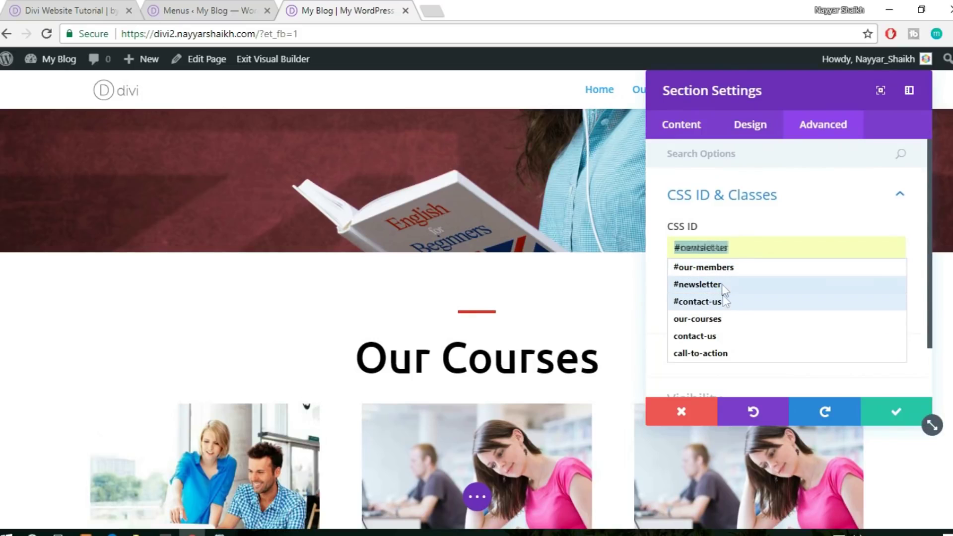
left_click(730, 320)
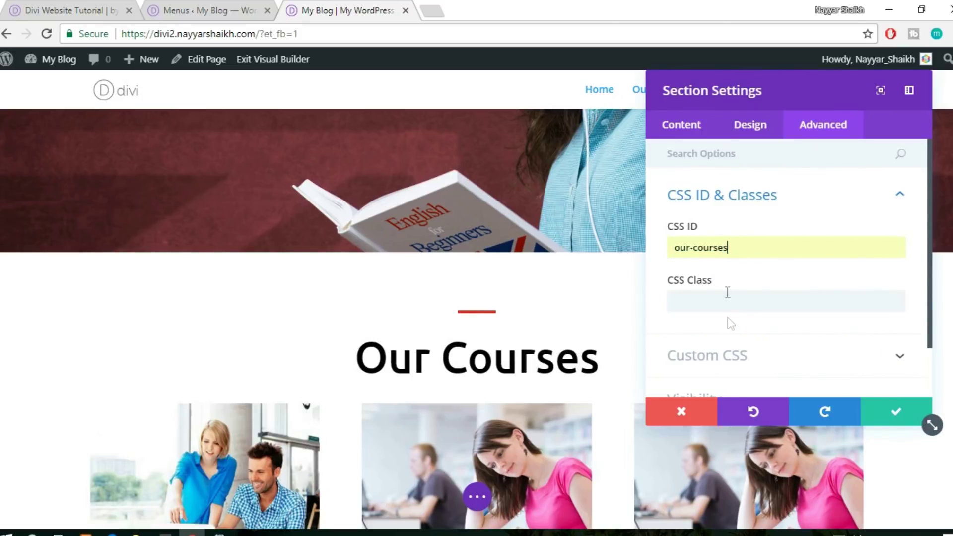
left_click(883, 414)
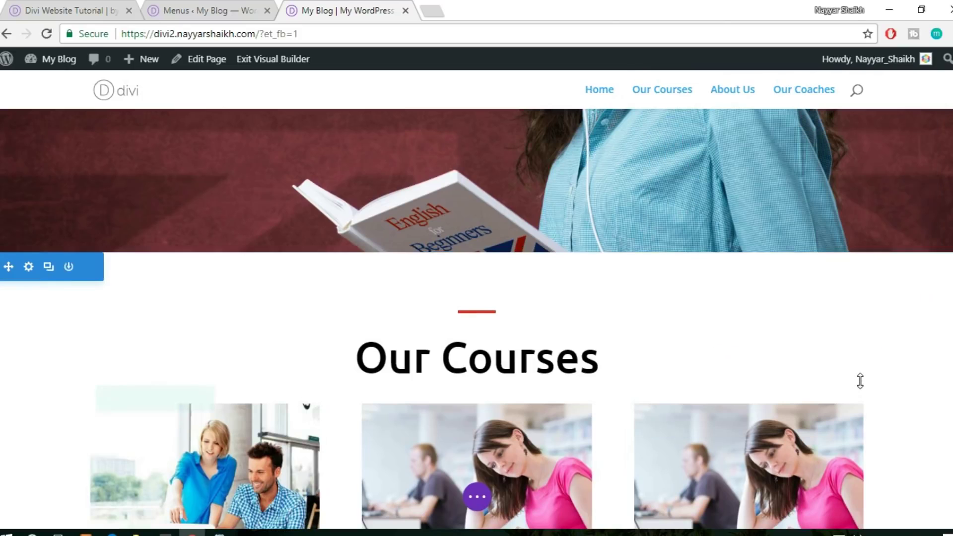
scroll(860, 377, "down", 8)
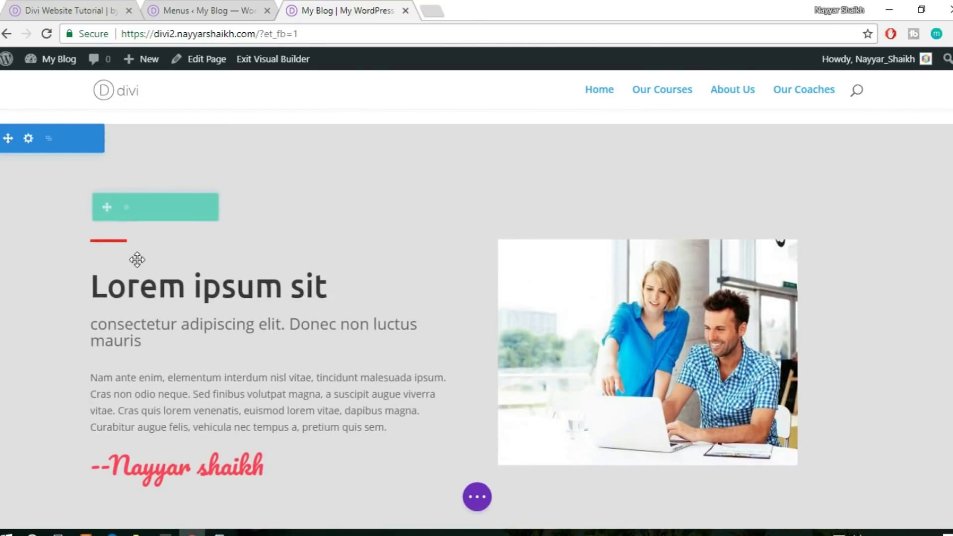
scroll(50, 206, "up", 1)
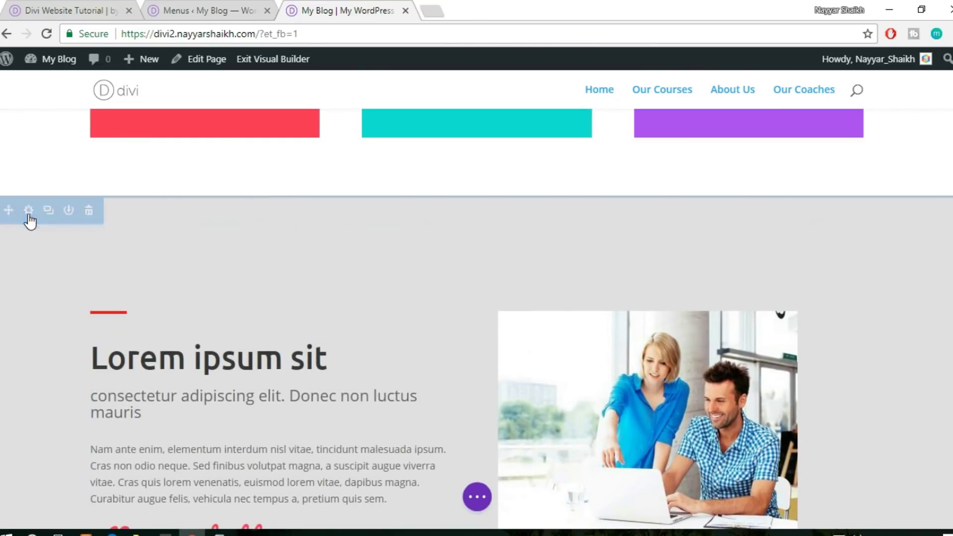
Give the middle Lorem ipsum section an about CSS ID
left_click(28, 209)
left_click(835, 130)
left_click(763, 208)
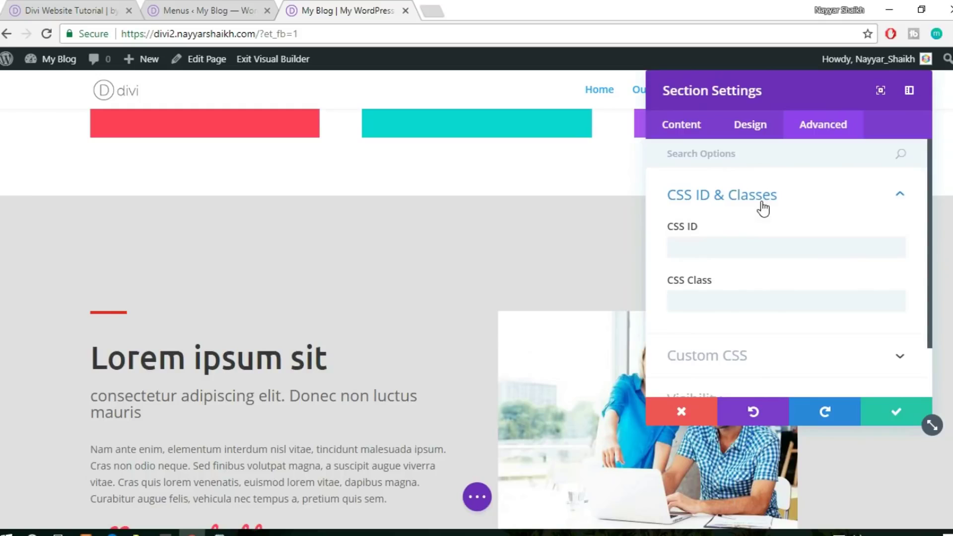
left_click(725, 245)
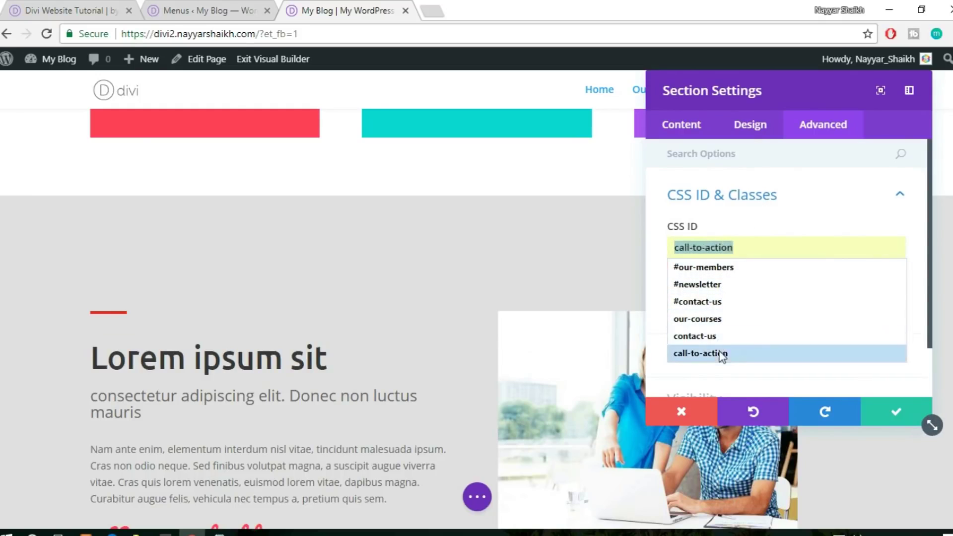
type("abo")
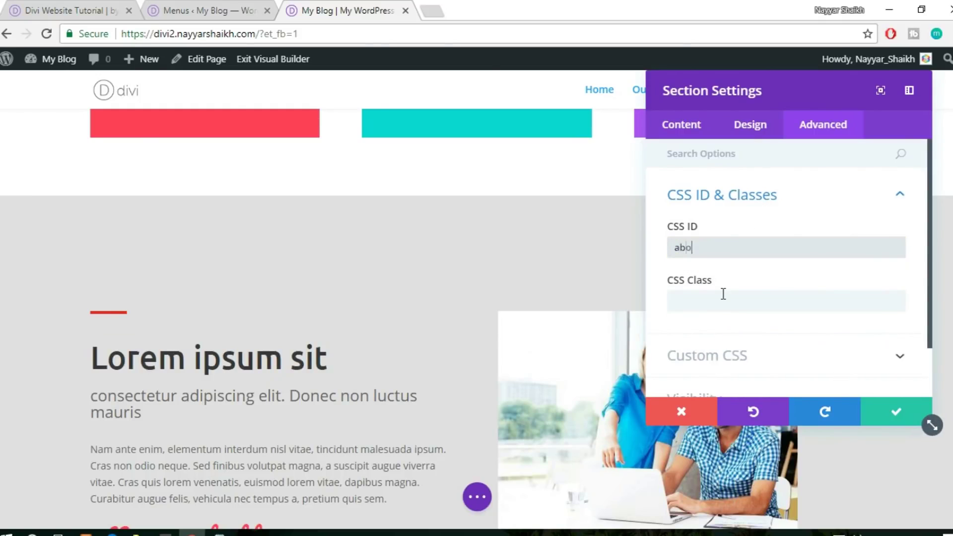
left_click(886, 410)
scroll(892, 411, "down", 5)
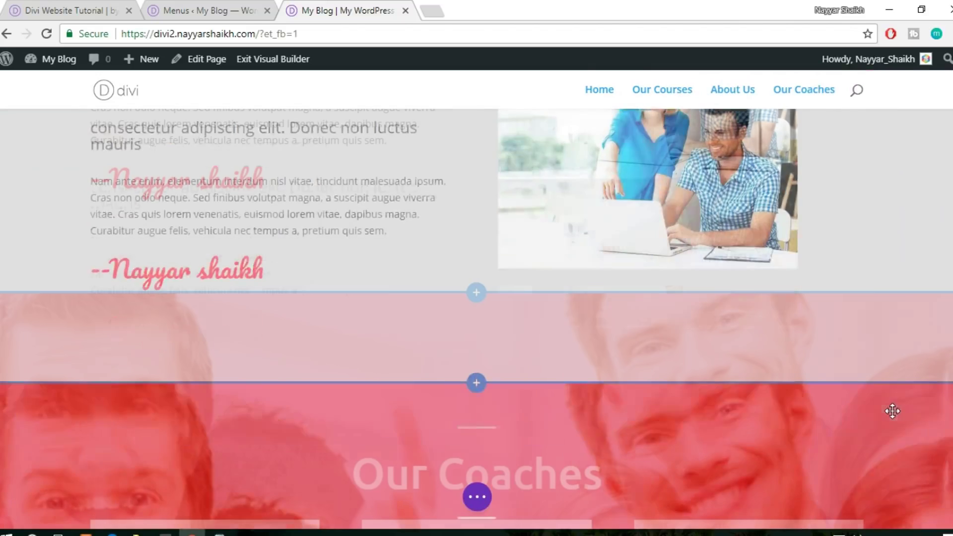
Set the Our Coaches section's CSS ID to our-coaches and save the page
mouse_move(295, 227)
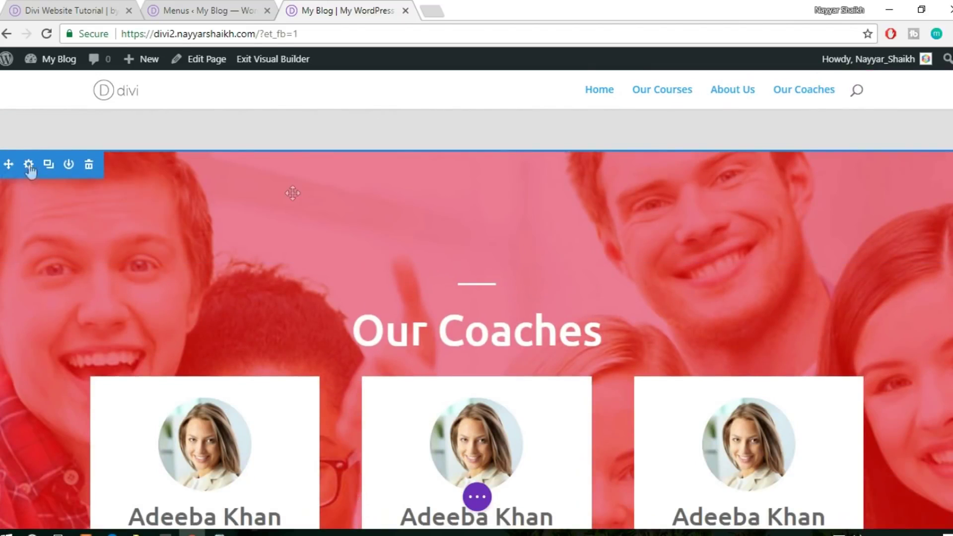
left_click(29, 166)
left_click(802, 127)
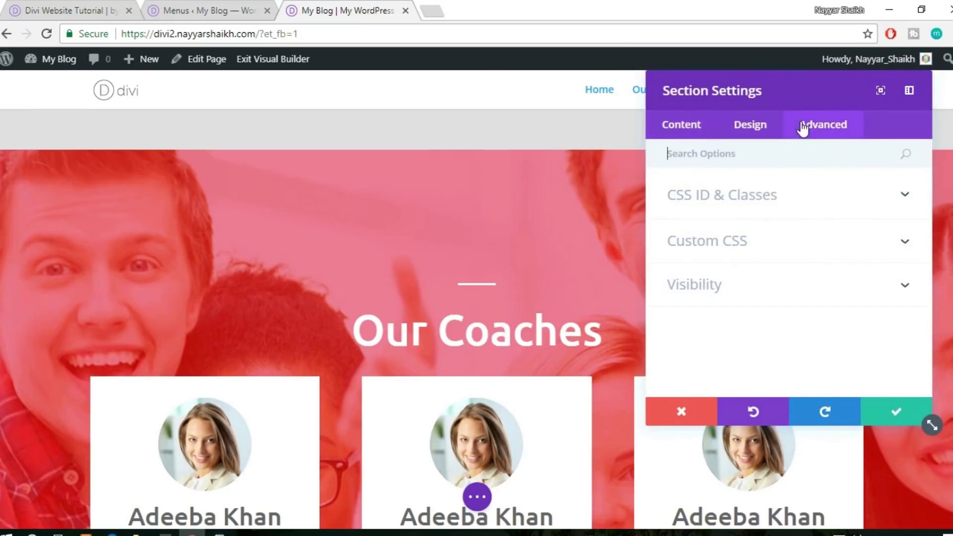
left_click(764, 193)
left_click(735, 241)
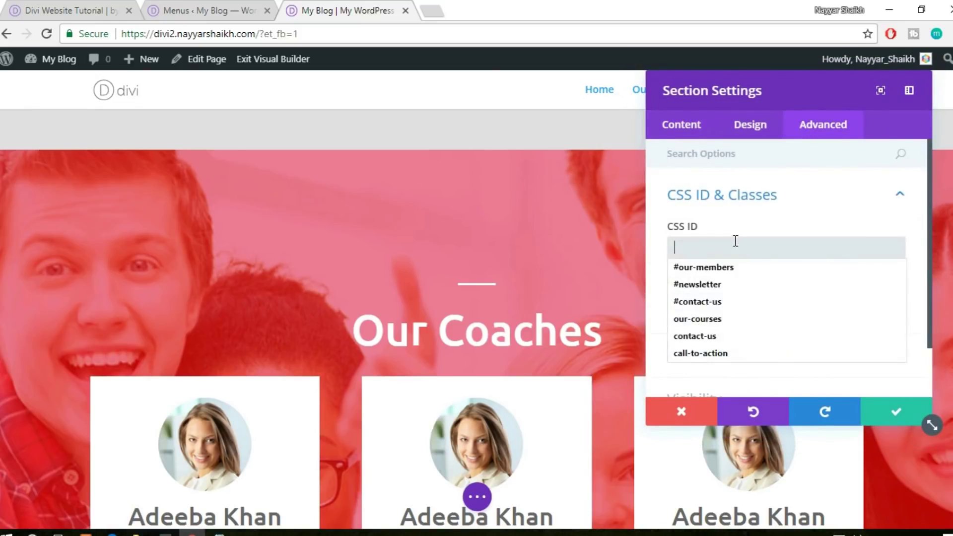
left_click(726, 323)
key("BackSpace")
key("BackSpace")
key("BackSpace")
key("BackSpace")
key("BackSpace")
type("a")
key("Down")
key("Return")
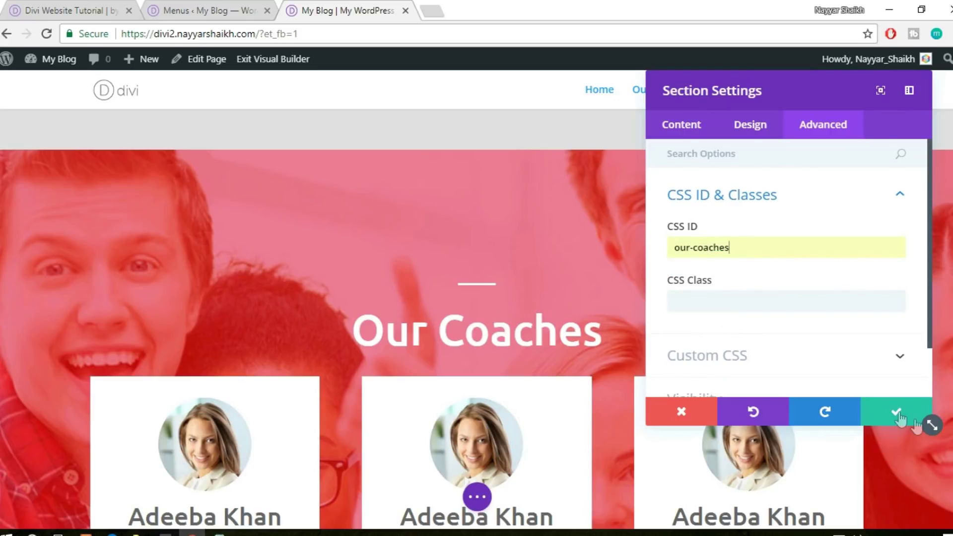
left_click(897, 414)
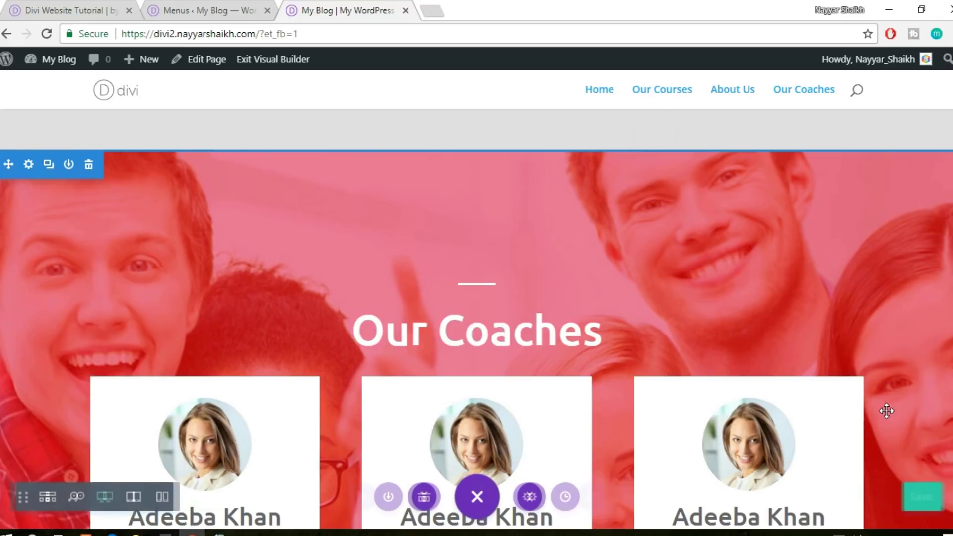
left_click(921, 497)
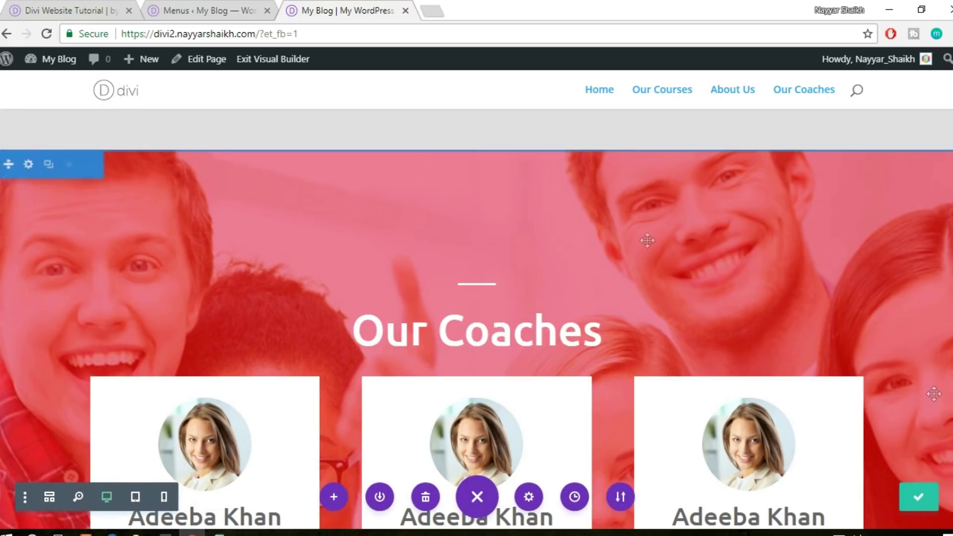
On the live homepage, test the Our Courses, About Us and Our Coaches menu links
left_click(117, 96)
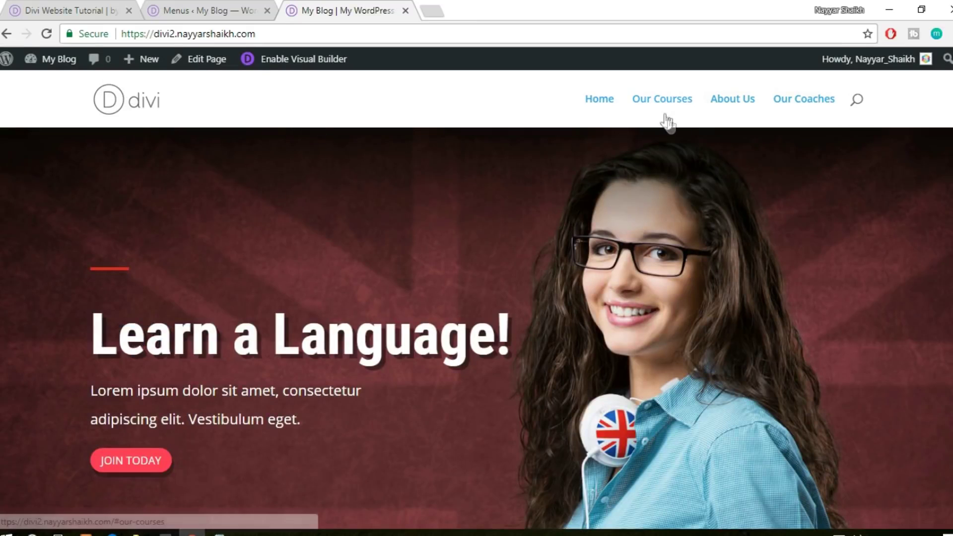
left_click(667, 103)
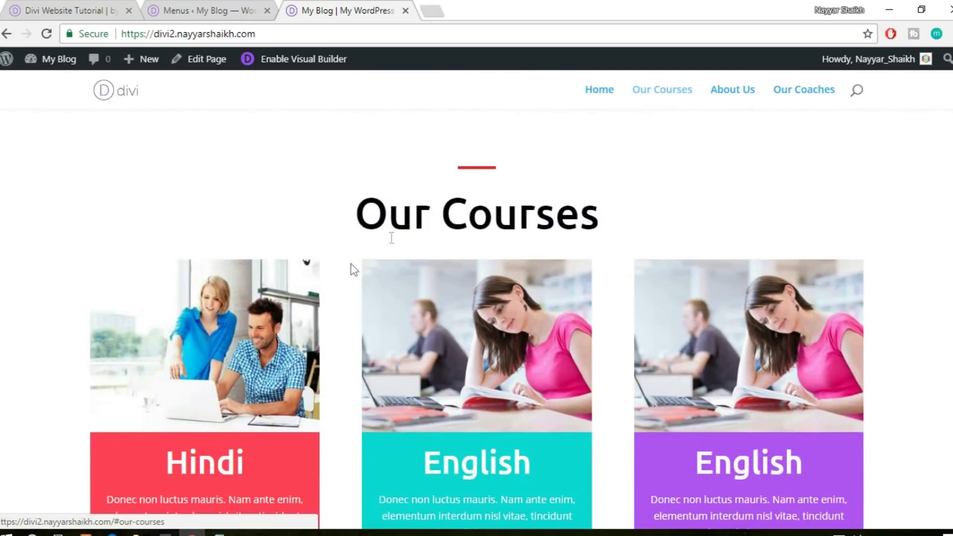
left_click(745, 101)
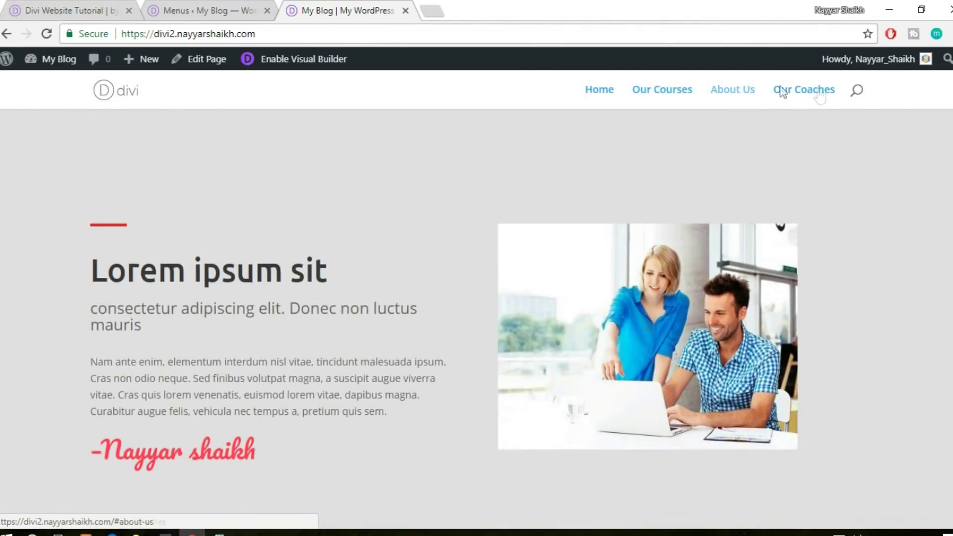
left_click(818, 94)
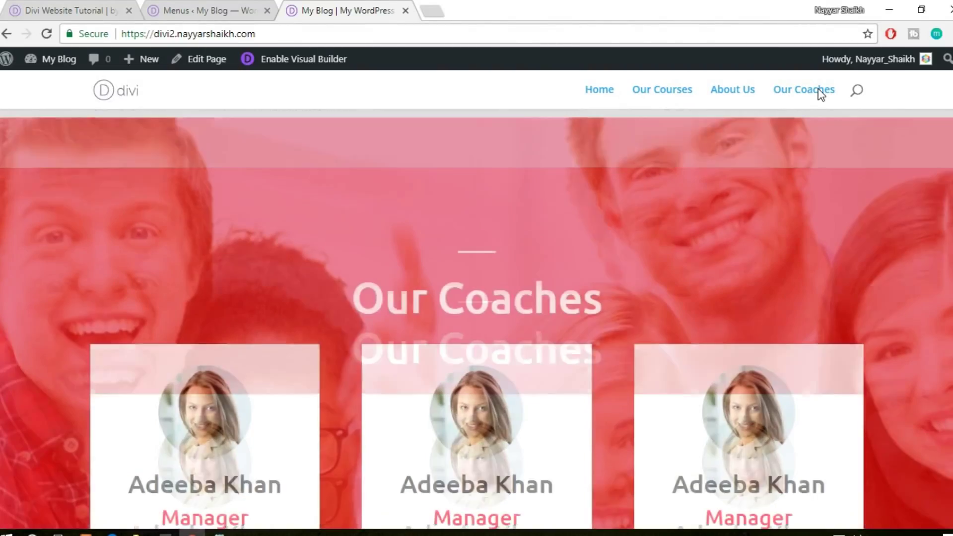
key("Home")
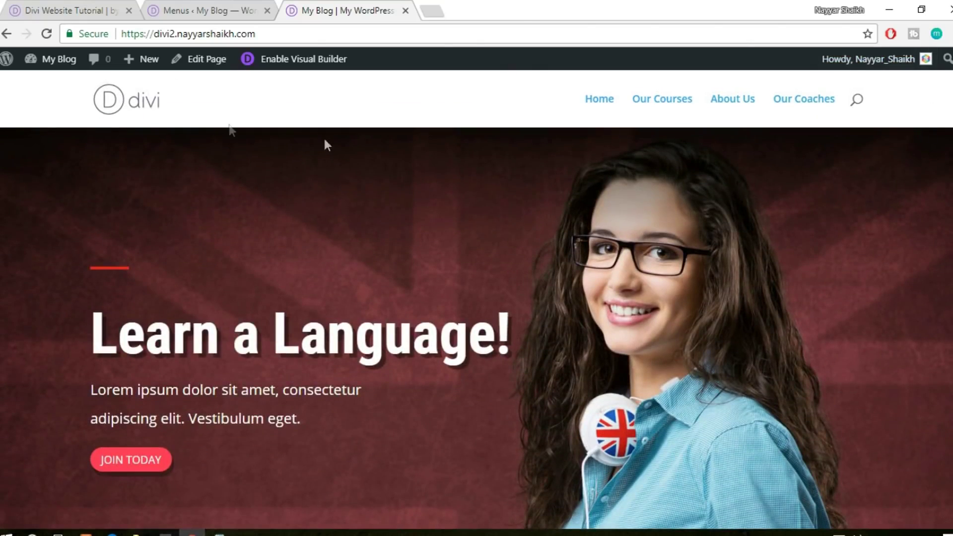
Compare with the Divi Website Tutorial site, then launch My Blog's Theme Customizer
left_click(82, 7)
left_click(947, 448)
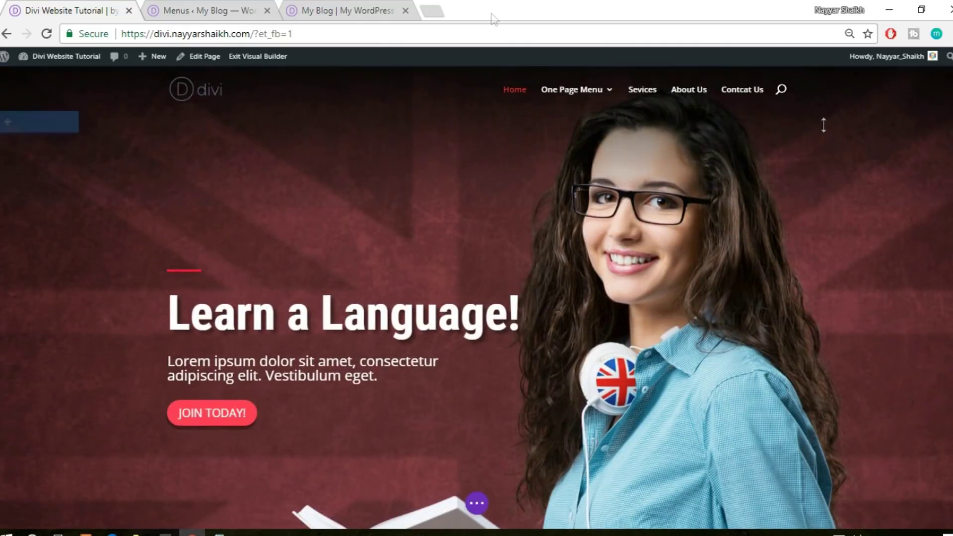
left_click(345, 9)
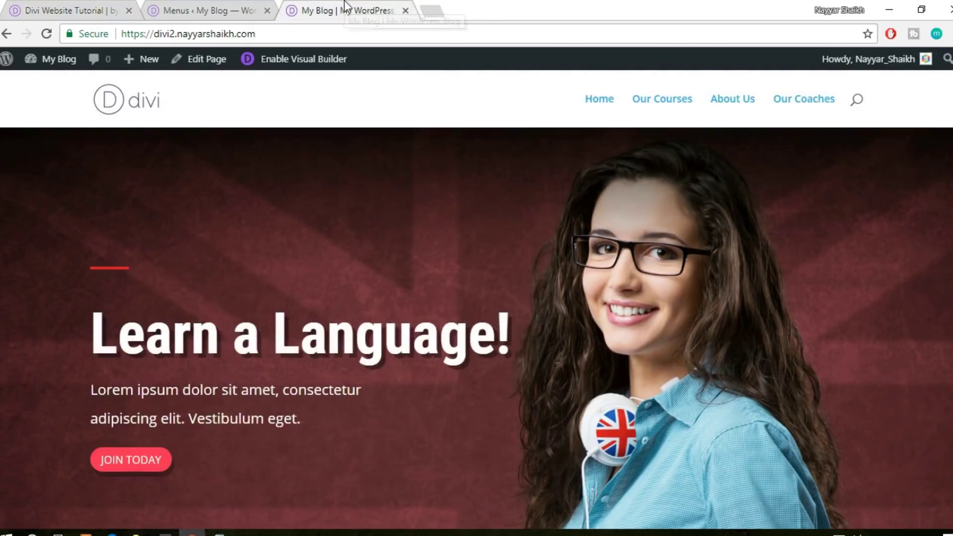
mouse_move(48, 67)
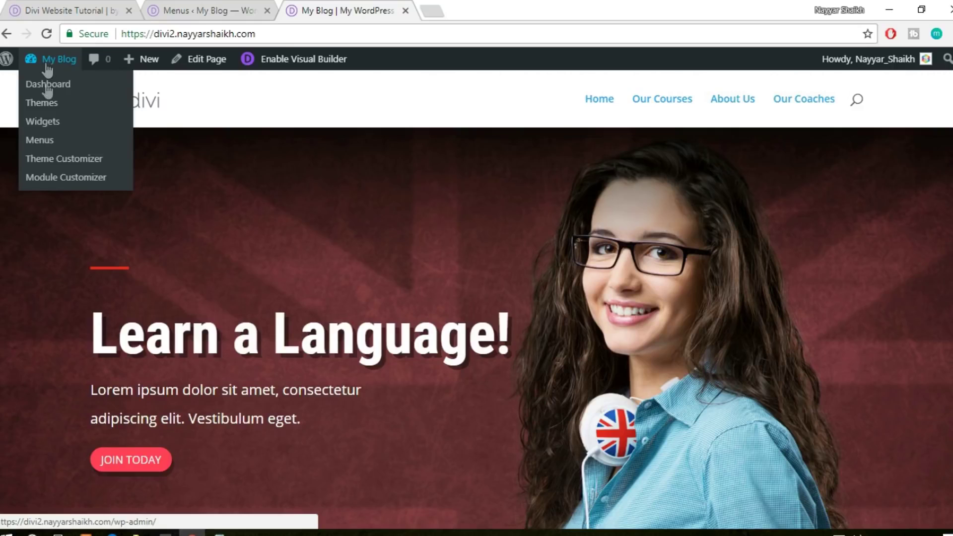
left_click(54, 159)
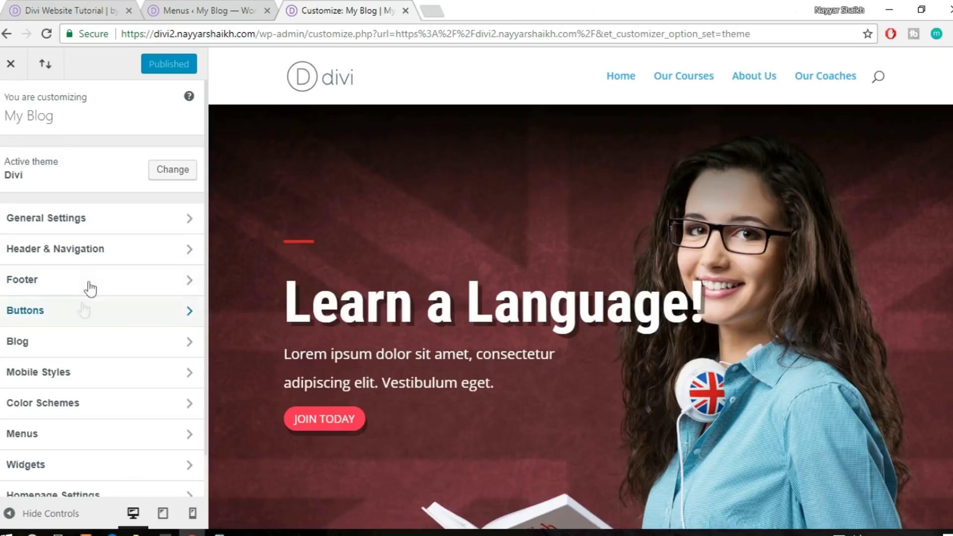
In Header Format, switch Header Style to Centered, back to Default, then open Primary Menu Bar
left_click(101, 253)
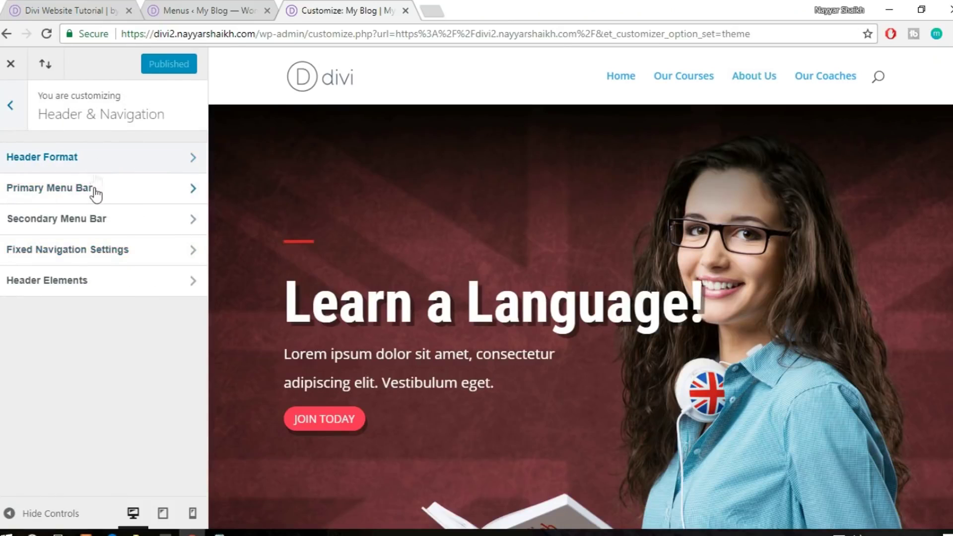
left_click(94, 164)
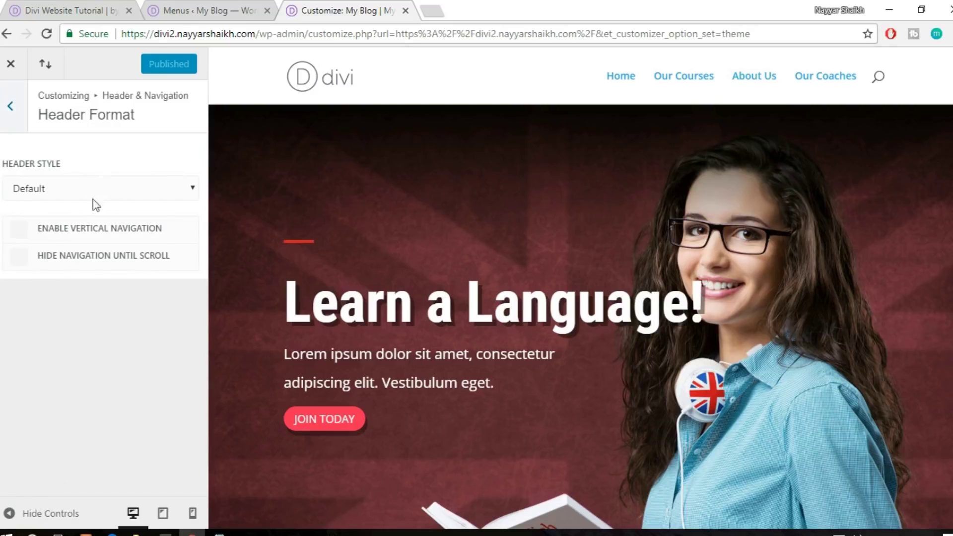
left_click(95, 187)
left_click(85, 221)
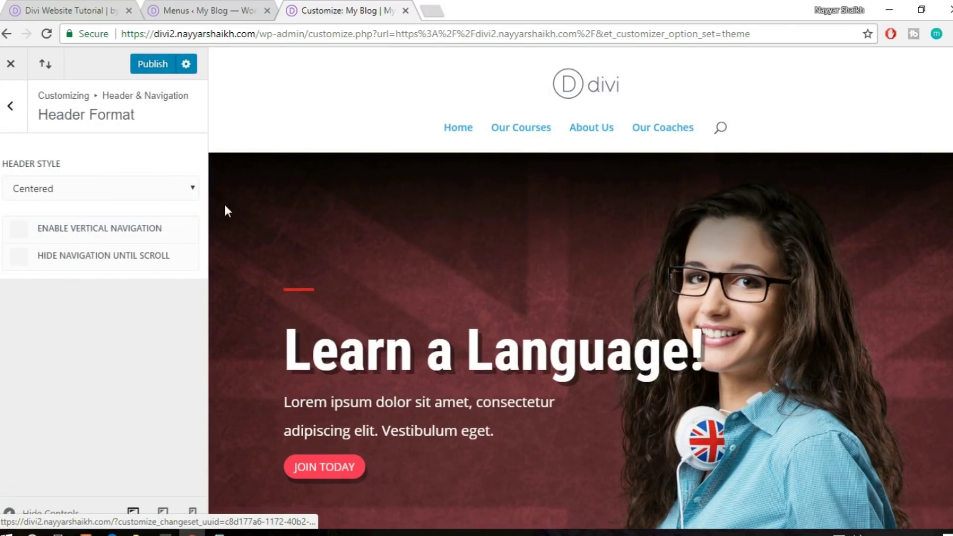
left_click(110, 193)
left_click(83, 213)
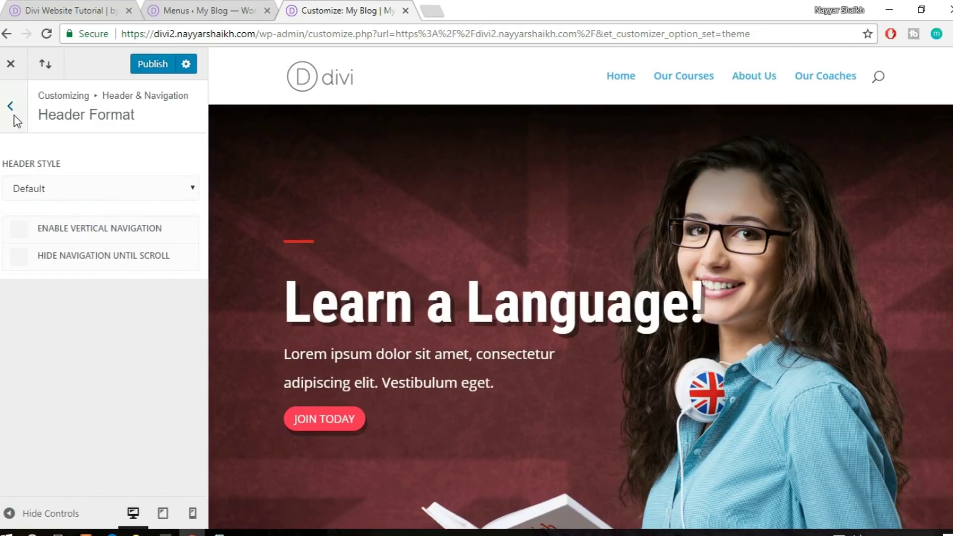
left_click(14, 115)
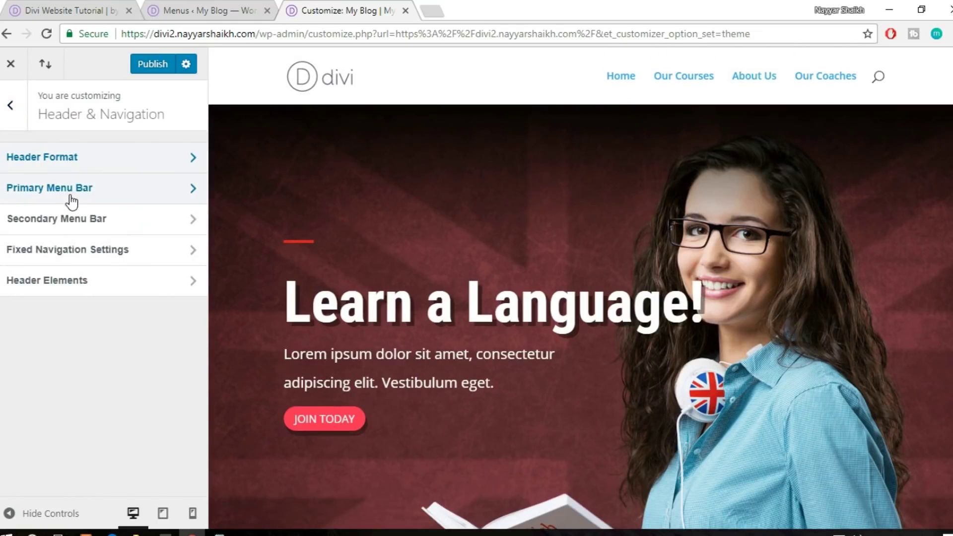
left_click(111, 196)
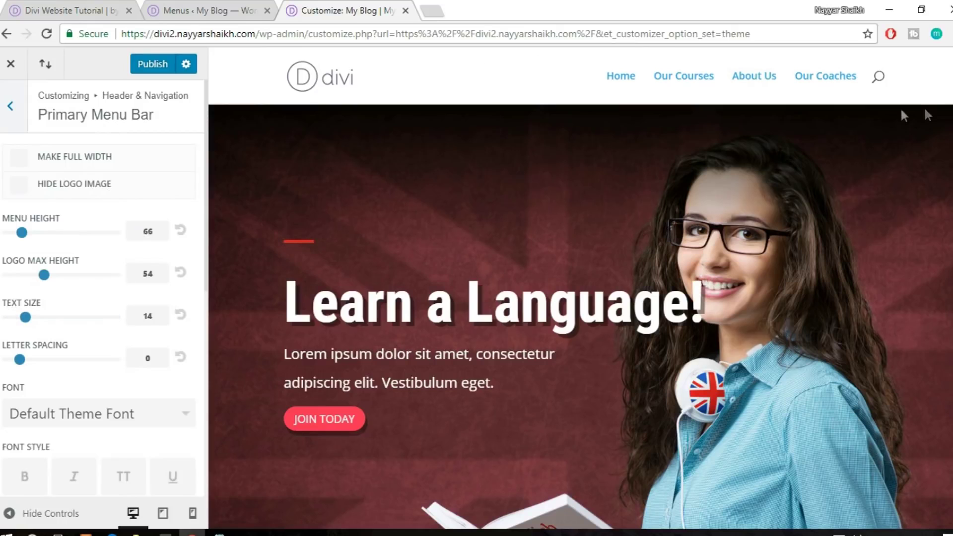
Make the primary menu bar background fully transparent (alpha 0)
scroll(88, 288, "down", 5)
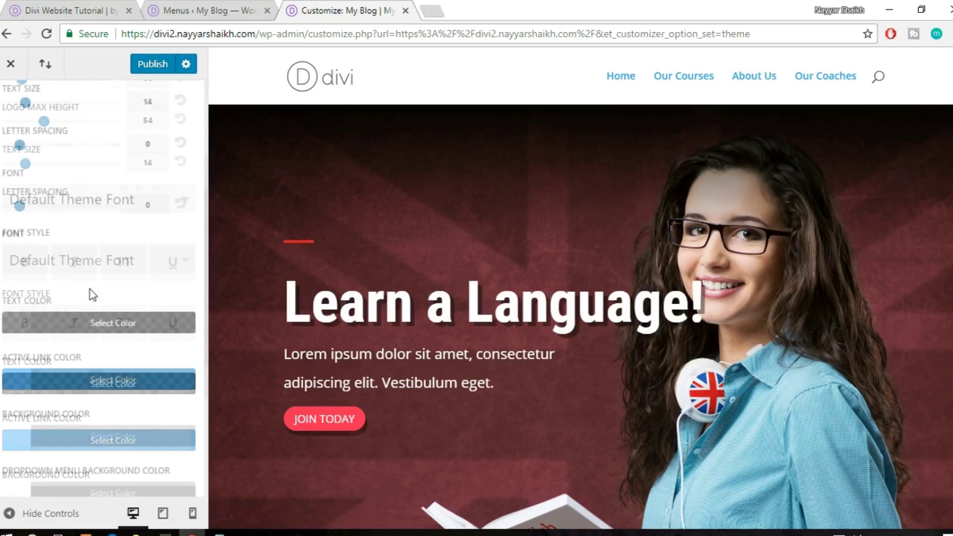
scroll(123, 294, "down", 3)
left_click(105, 293)
scroll(147, 295, "down", 2)
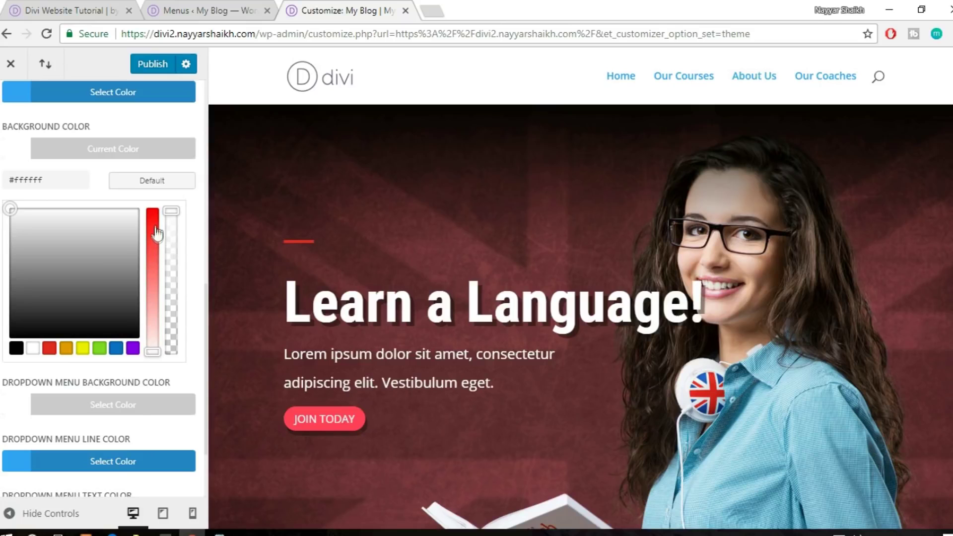
left_click_drag(171, 211, 171, 314)
left_click_drag(155, 351, 155, 353)
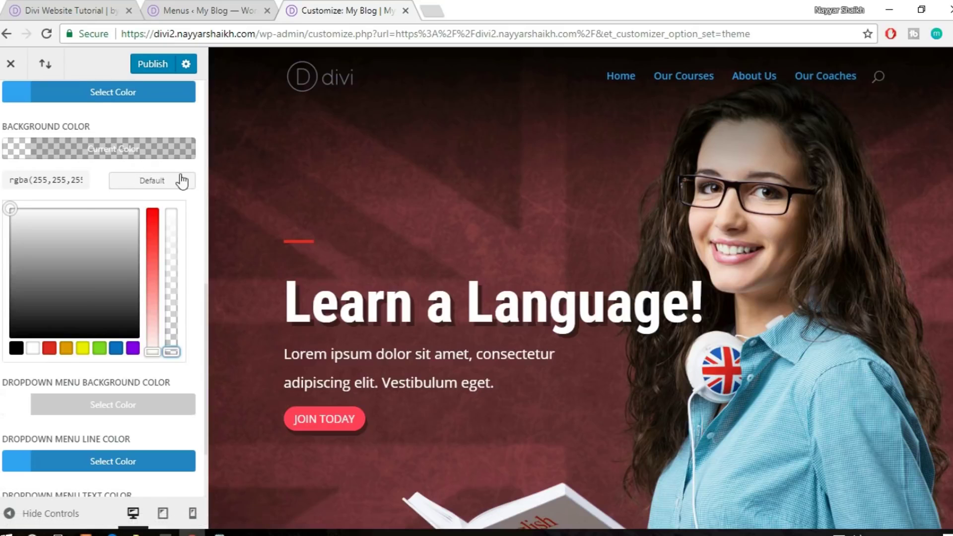
Set the menu text colour to white
scroll(182, 181, "up", 4)
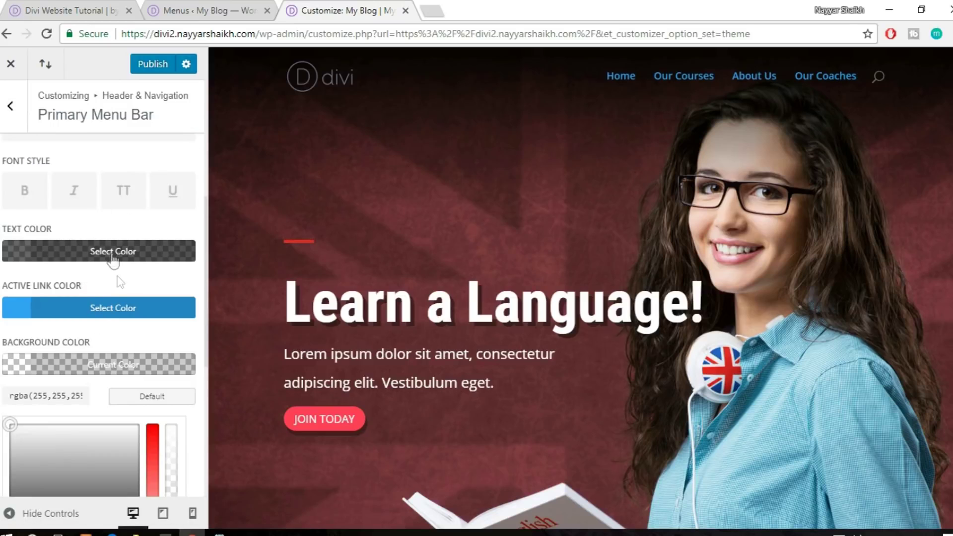
left_click(111, 254)
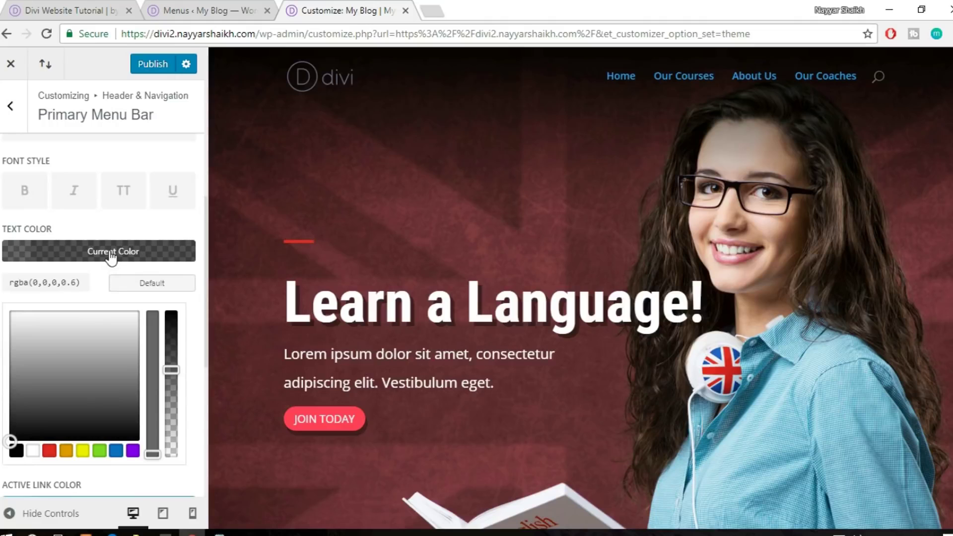
left_click(32, 451)
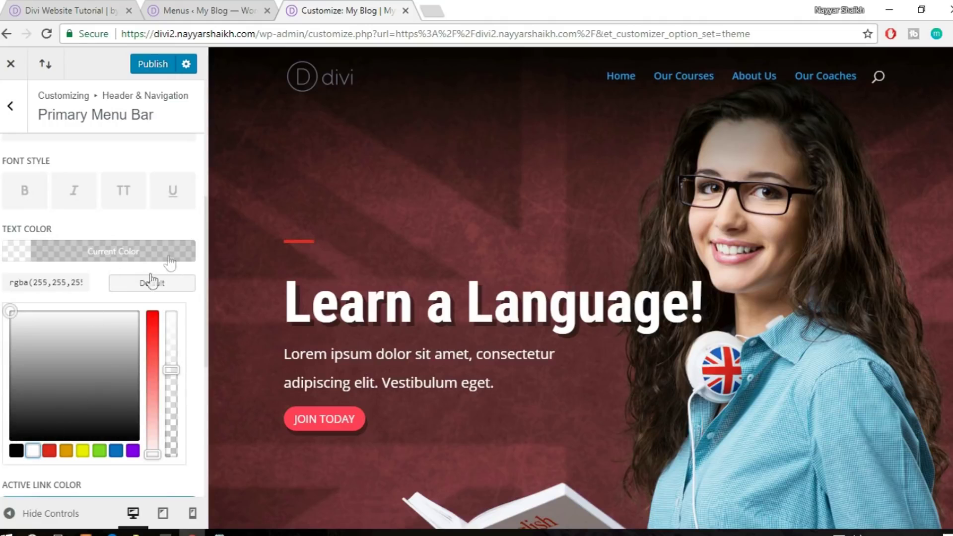
left_click(149, 256)
Set the active link colour to #ff3f56, publish the changes, and close the customizer
left_click(131, 314)
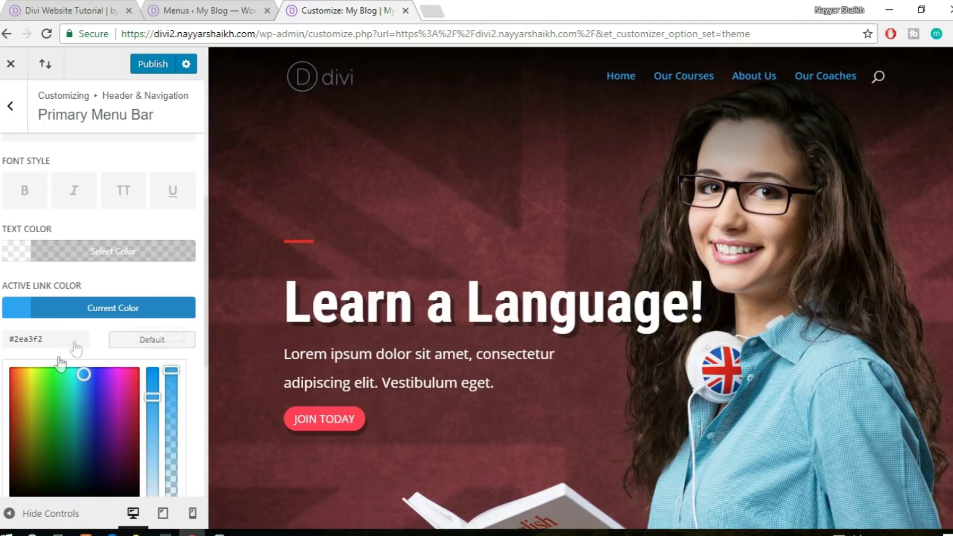
left_click_drag(77, 339, 1, 349)
type("#ff3f56")
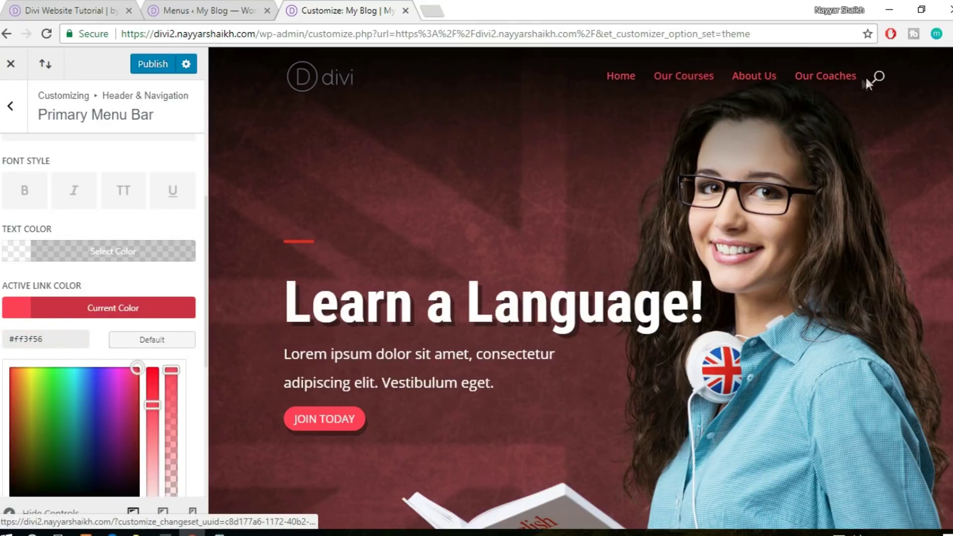
left_click(141, 310)
left_click(153, 64)
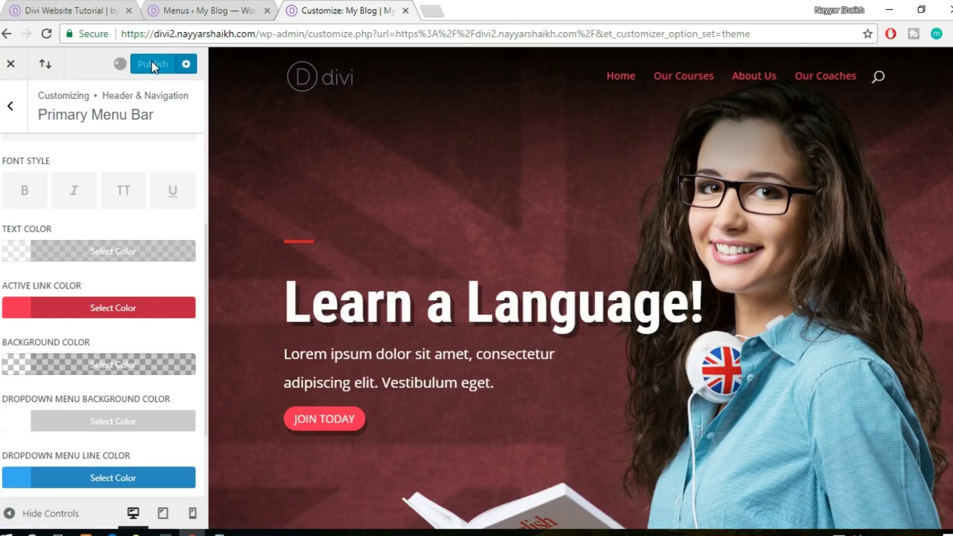
left_click(22, 72)
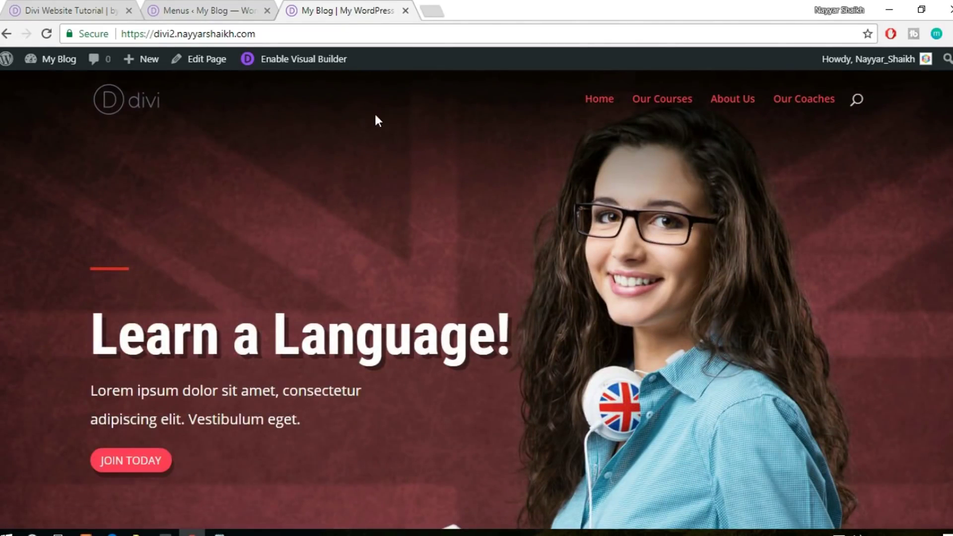
Review the homepage, open the reference site's Services page, then return to Menus ‹ My Blog
scroll(944, 439, "down", 20)
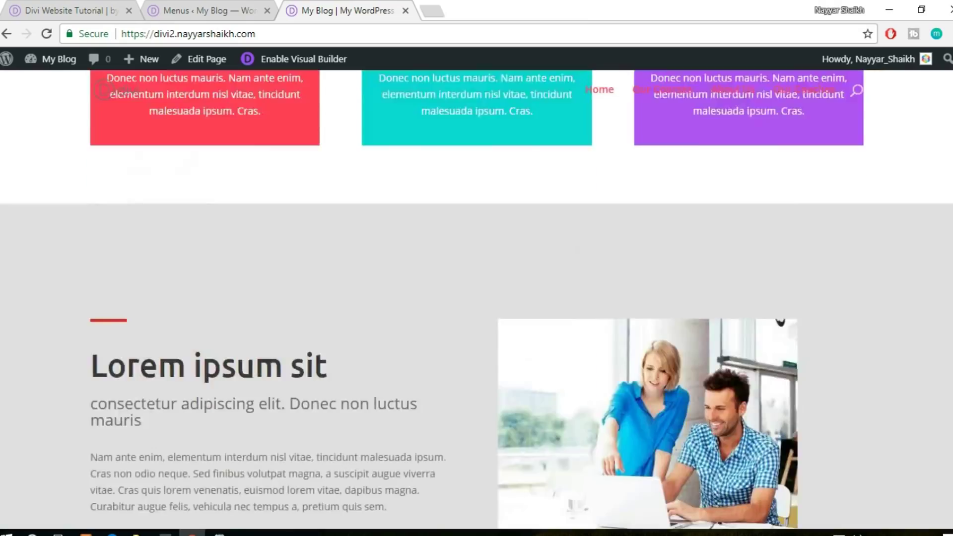
scroll(933, 498, "down", 10)
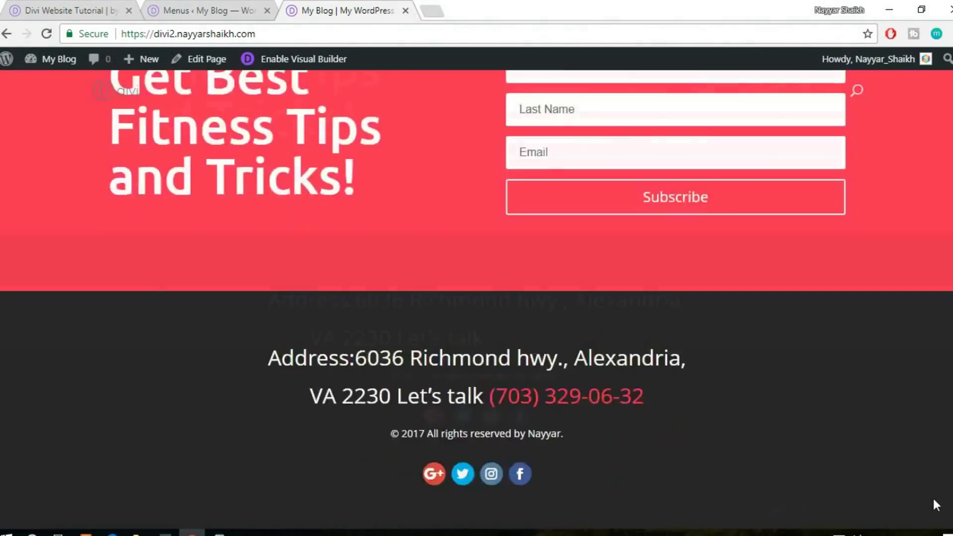
scroll(933, 478, "up", 8)
scroll(943, 438, "up", 20)
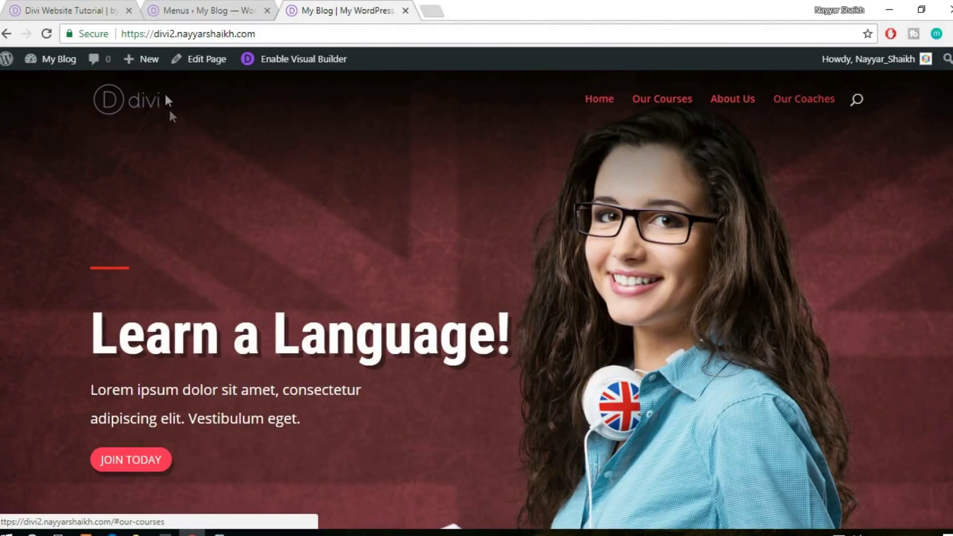
left_click(75, 11)
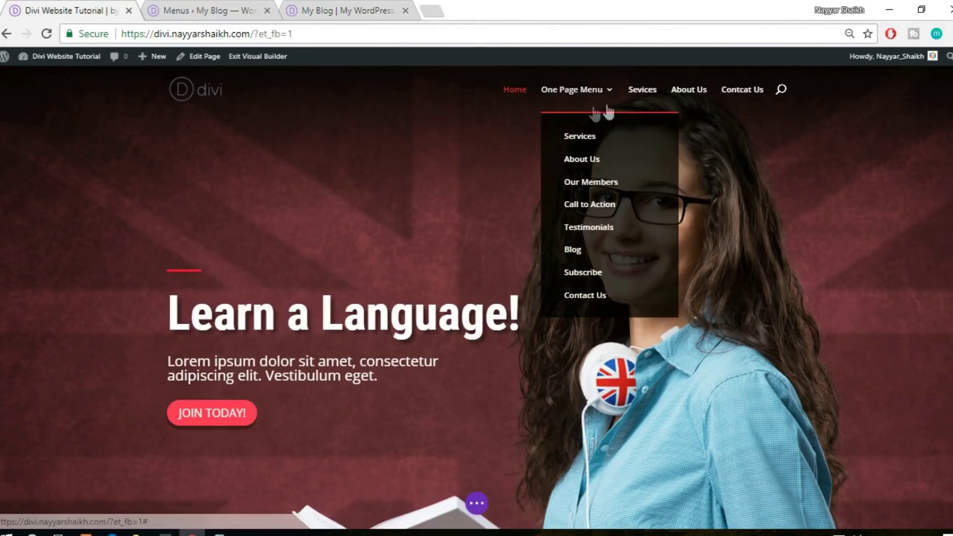
left_click(643, 92)
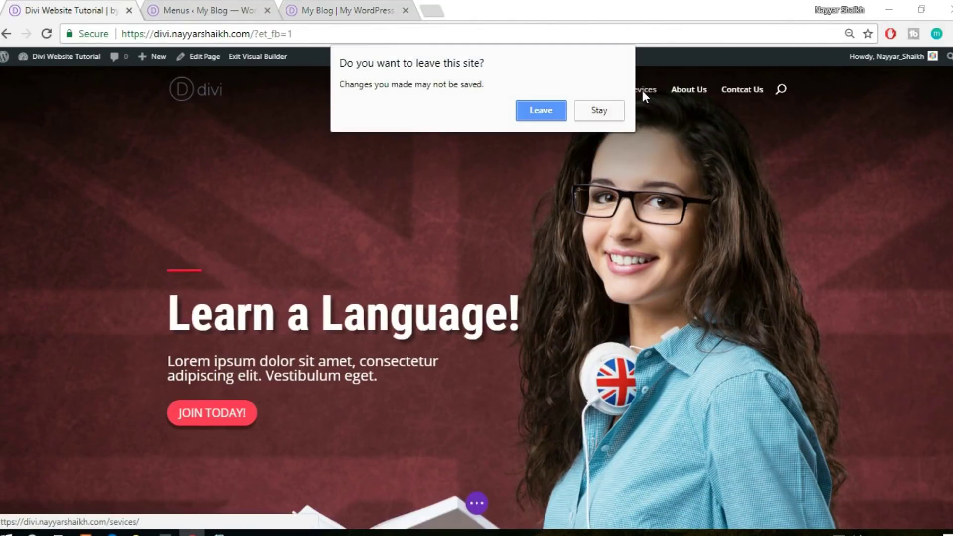
left_click(529, 112)
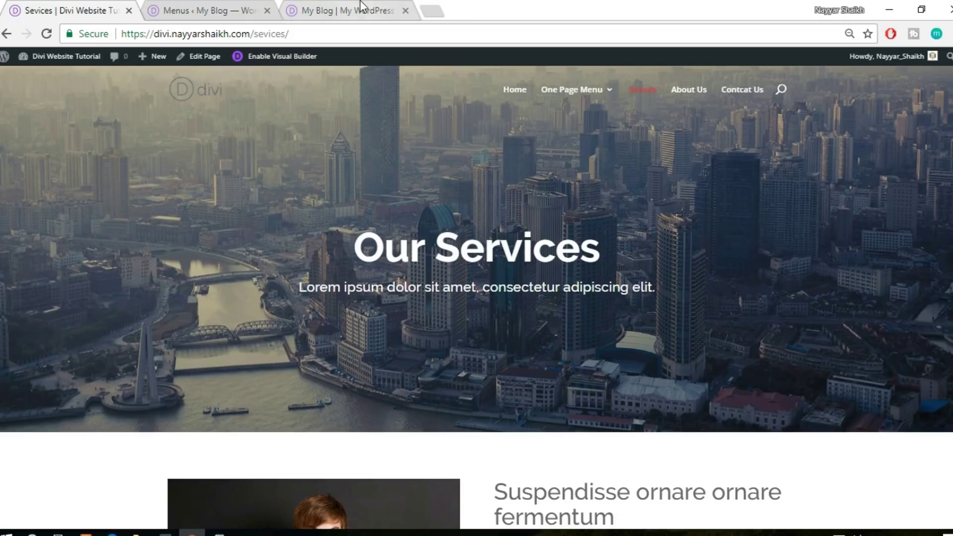
left_click(188, 8)
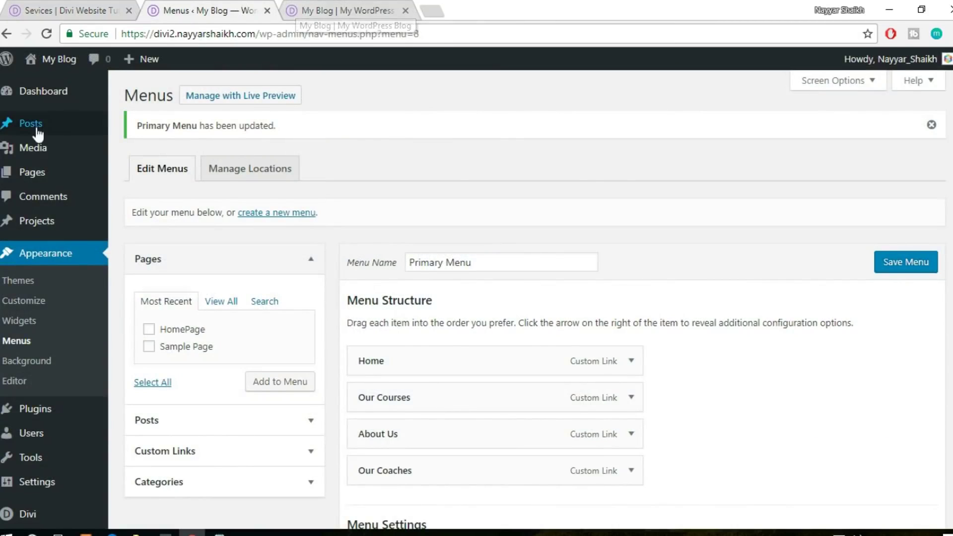
Add a new page titled 'Services' under Pages > Add New and publish it
mouse_move(43, 172)
left_click(165, 196)
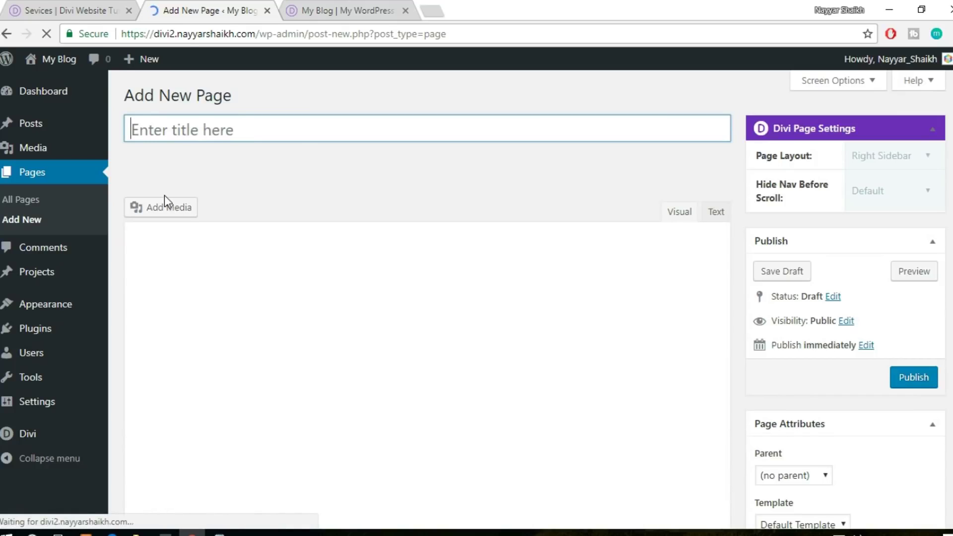
type("Se")
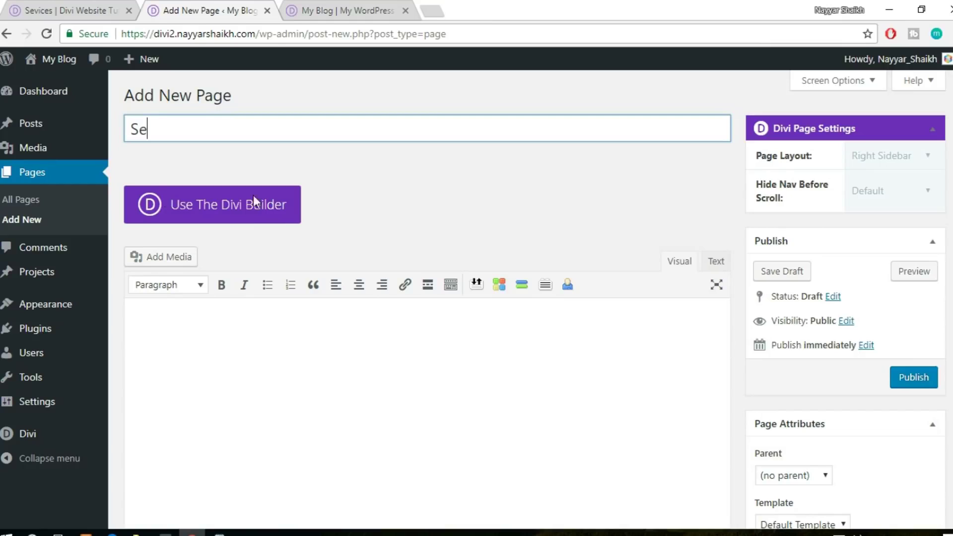
type("rvices")
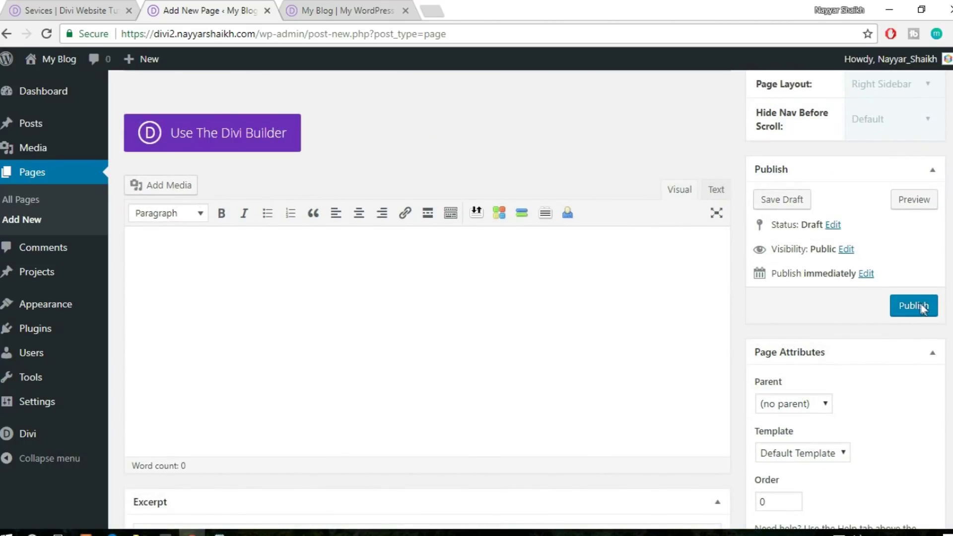
left_click(917, 306)
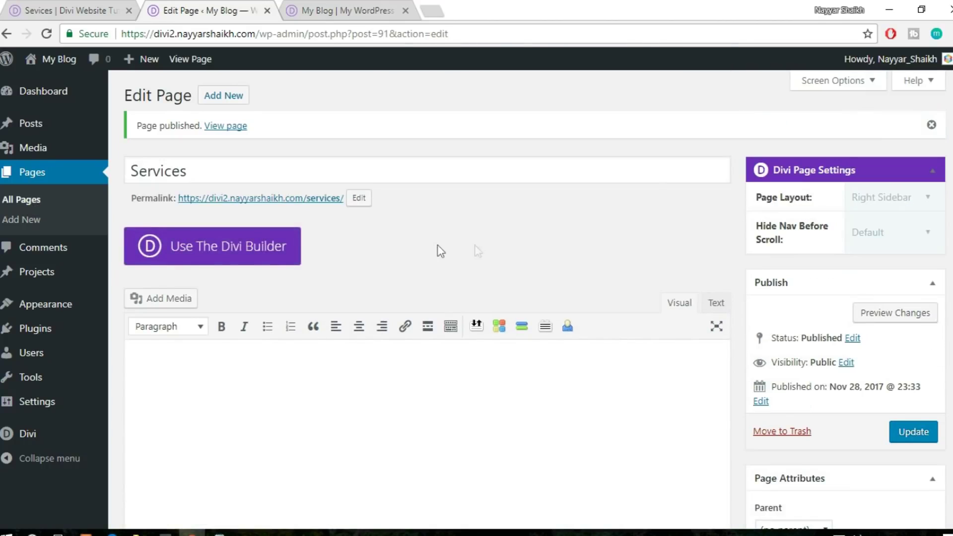
Enable the Divi Builder on the Services page and load it in the Visual Builder
left_click(202, 261)
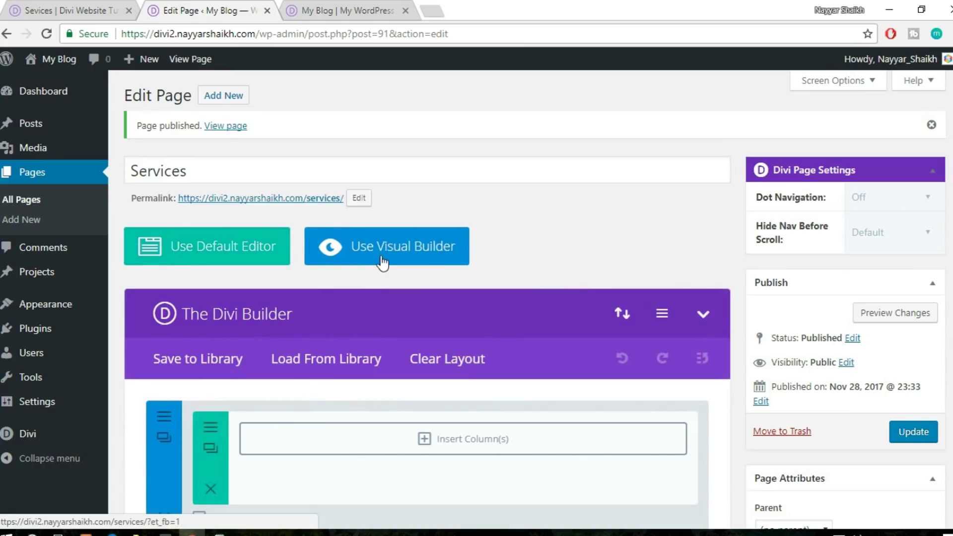
left_click(388, 256)
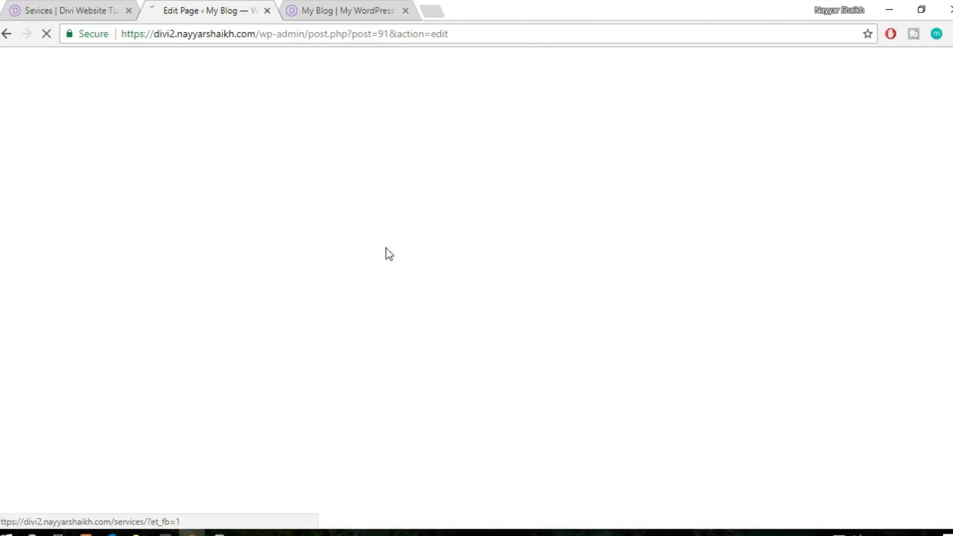
key("ctrl+shift+Tab")
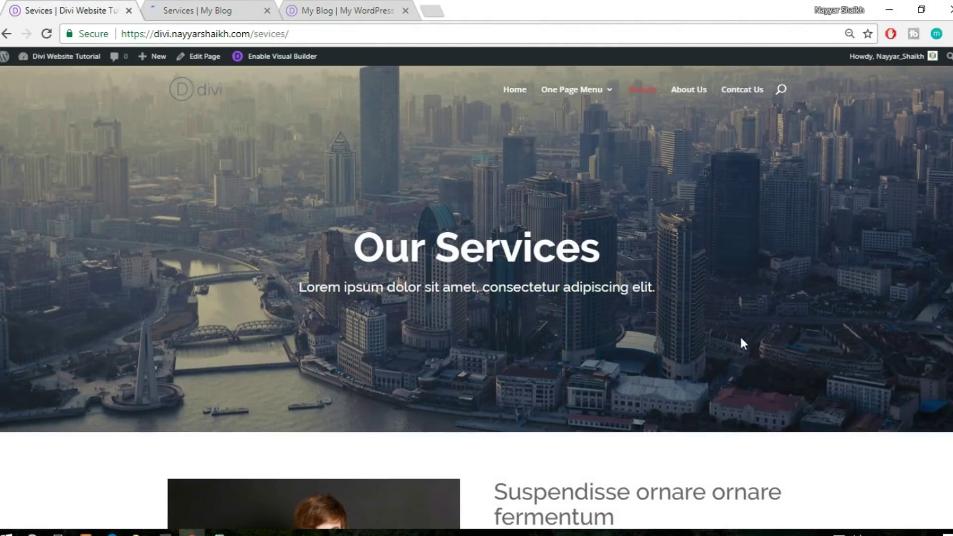
left_click(235, 8)
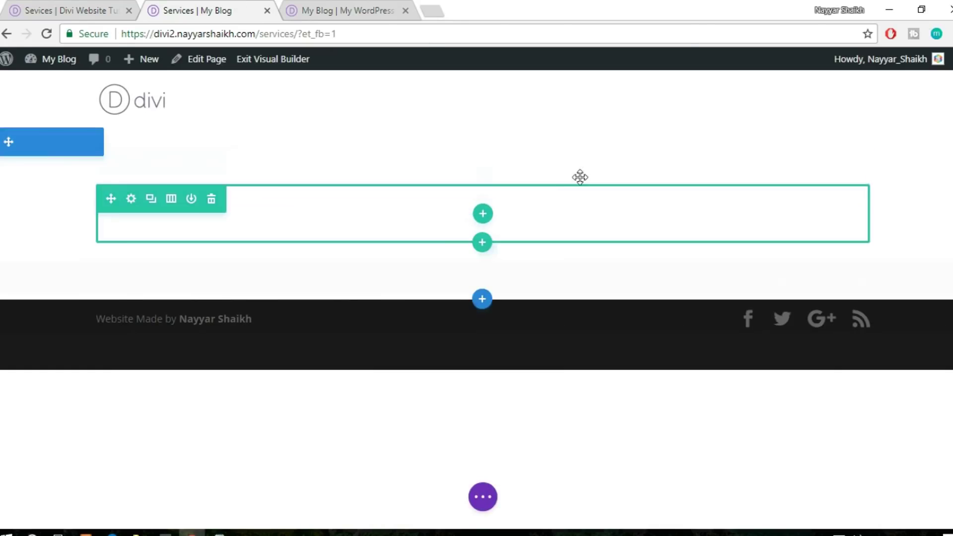
left_click(66, 6)
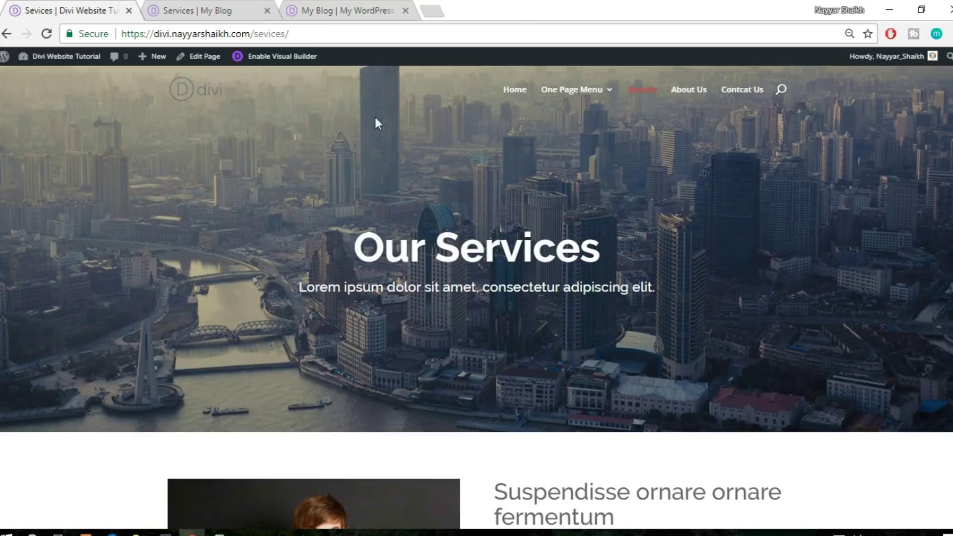
left_click(208, 10)
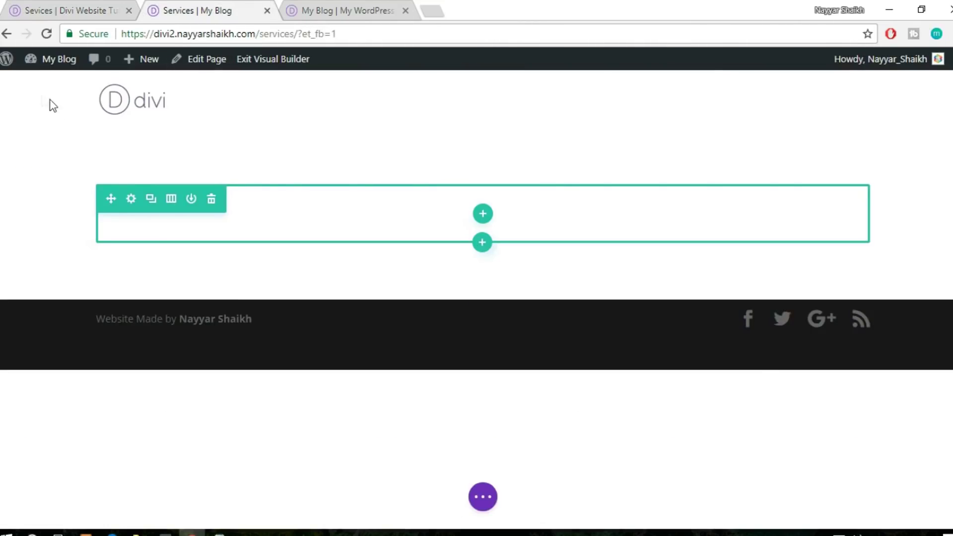
mouse_move(26, 143)
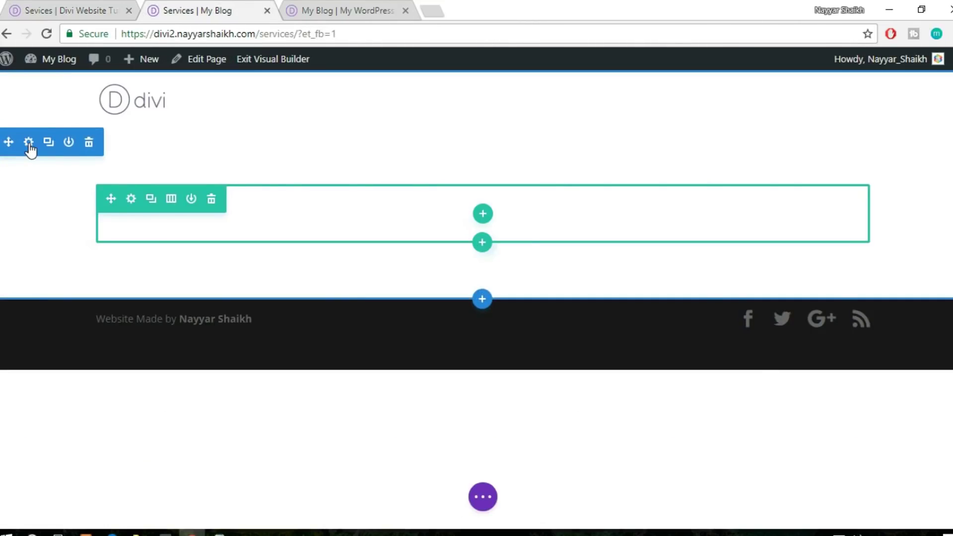
Upload about-fullwidth-img1 and set it as the empty section's background image, then save
left_click(29, 143)
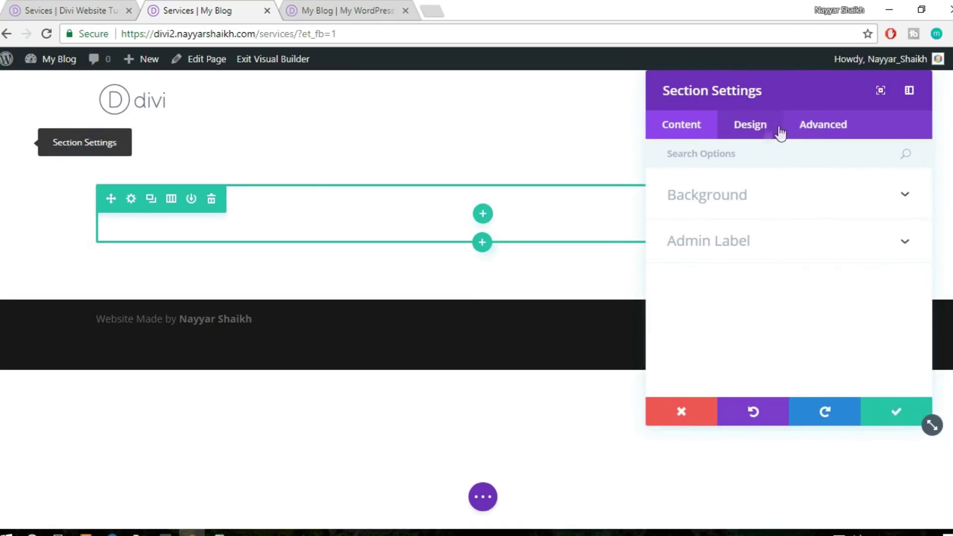
left_click(724, 204)
left_click(817, 234)
scroll(816, 234, "down", 3)
left_click(804, 194)
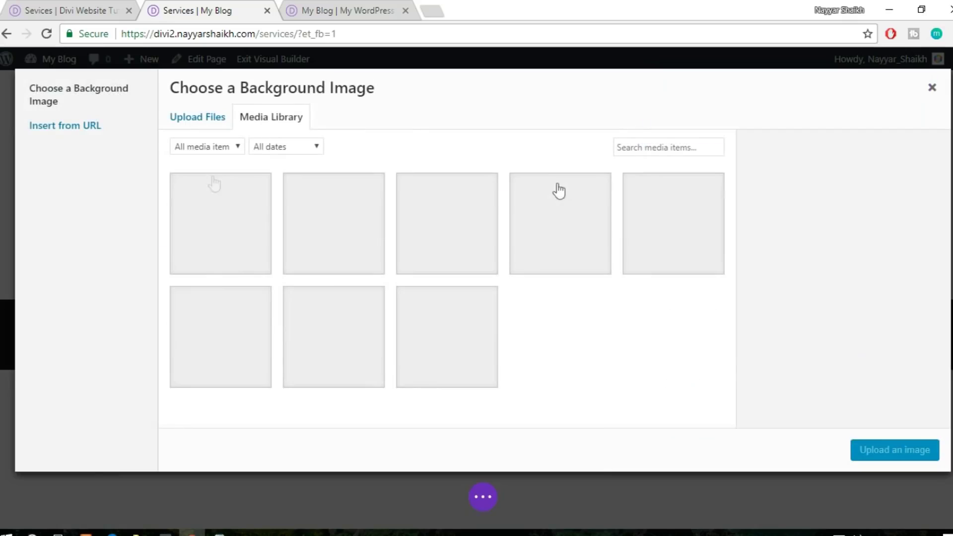
left_click(217, 127)
left_click(574, 306)
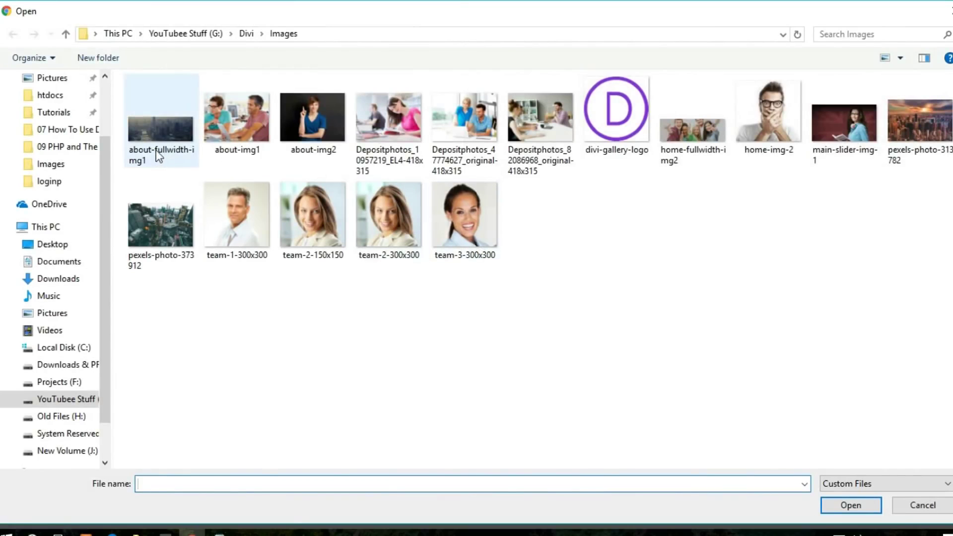
left_click(159, 155)
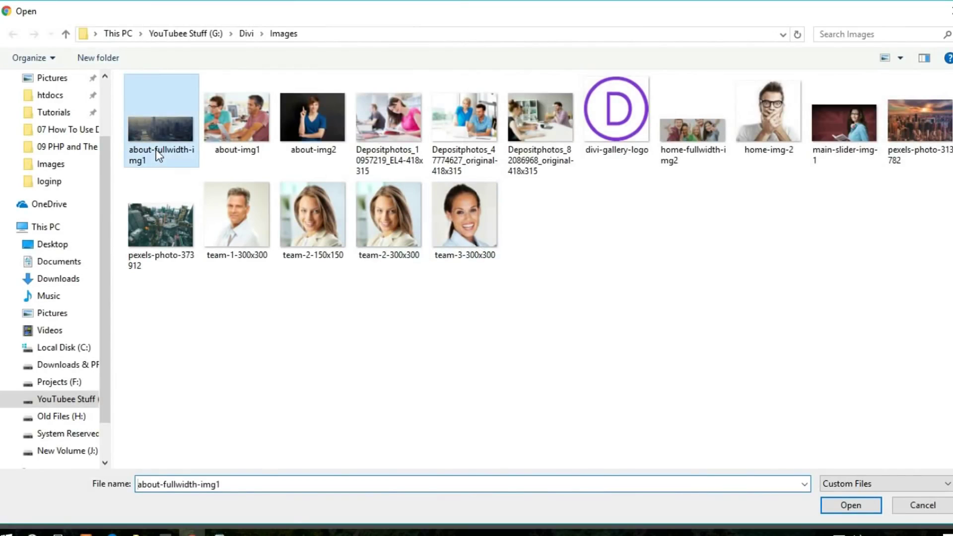
left_click(833, 506)
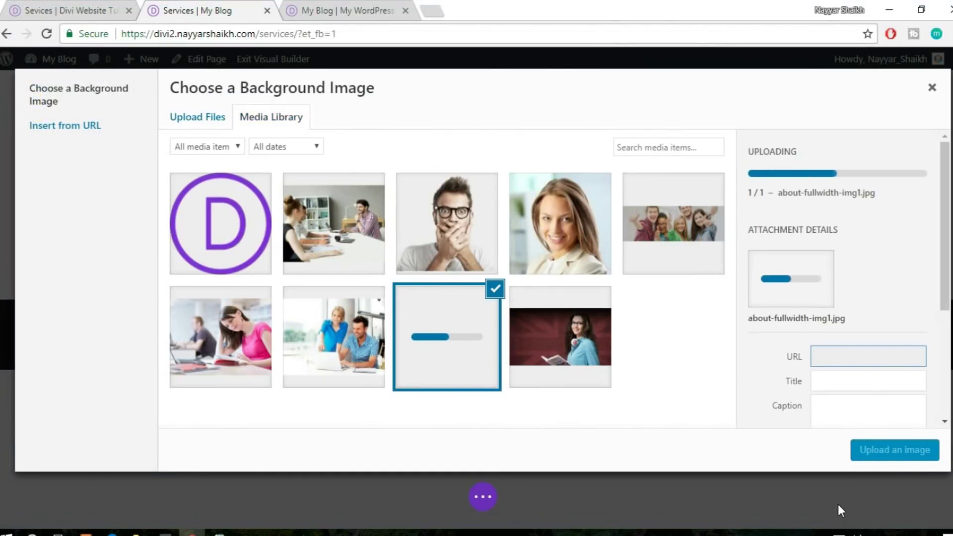
left_click(916, 459)
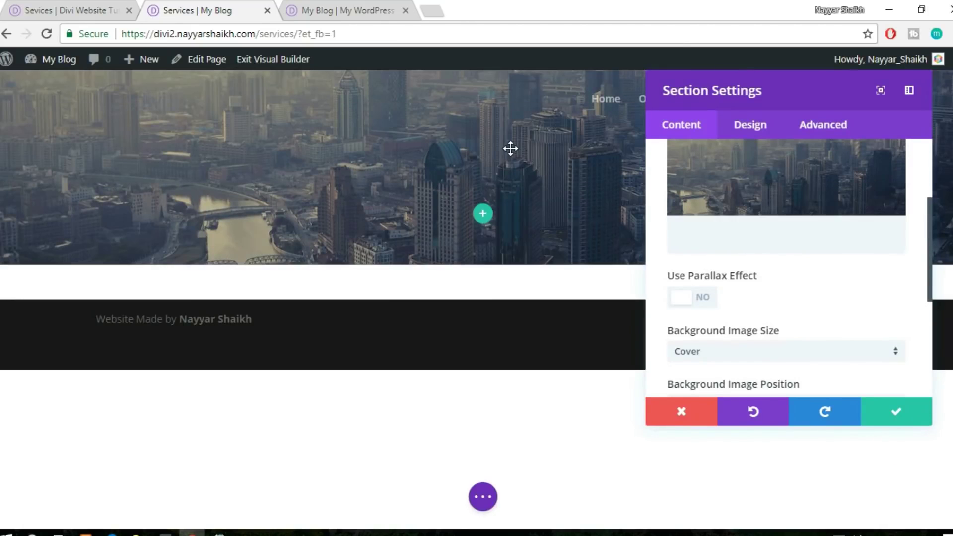
left_click(894, 412)
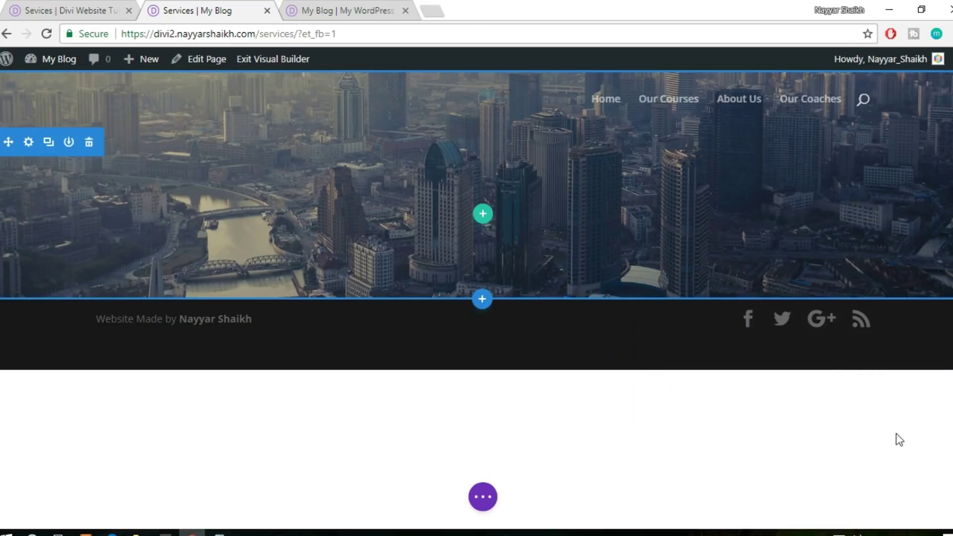
key("ctrl+shift+Tab")
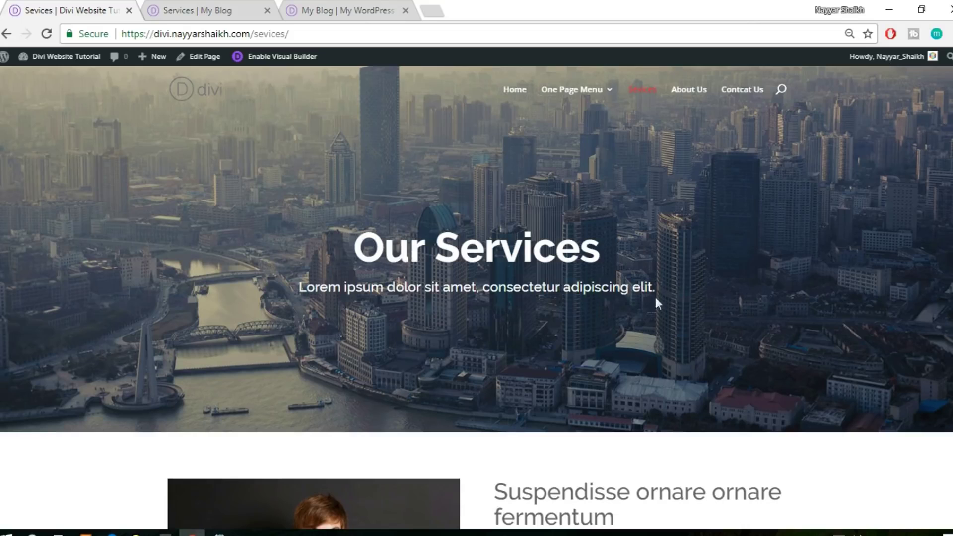
Add a single-column row with a Text module for the 'Our Services' heading
left_click(184, 8)
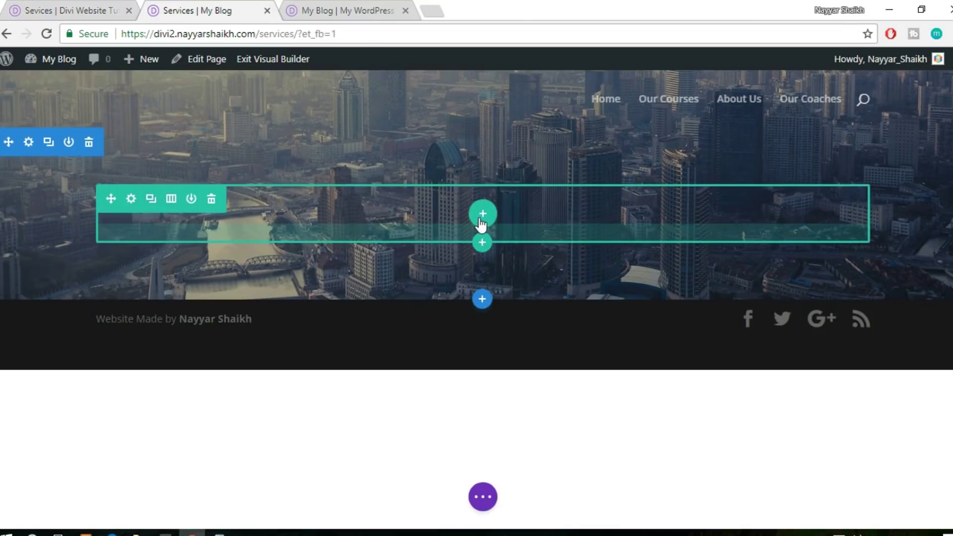
left_click(482, 218)
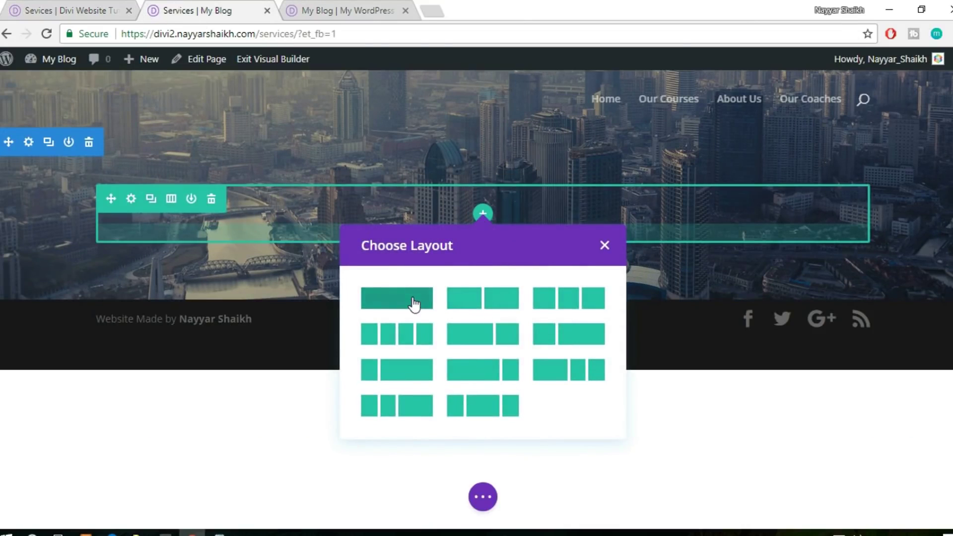
left_click(412, 298)
type("text")
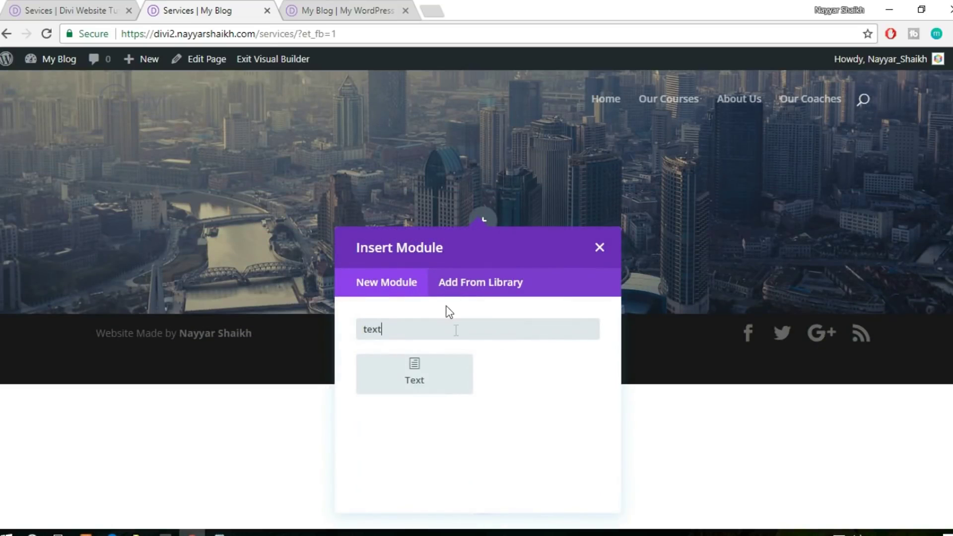
left_click(432, 376)
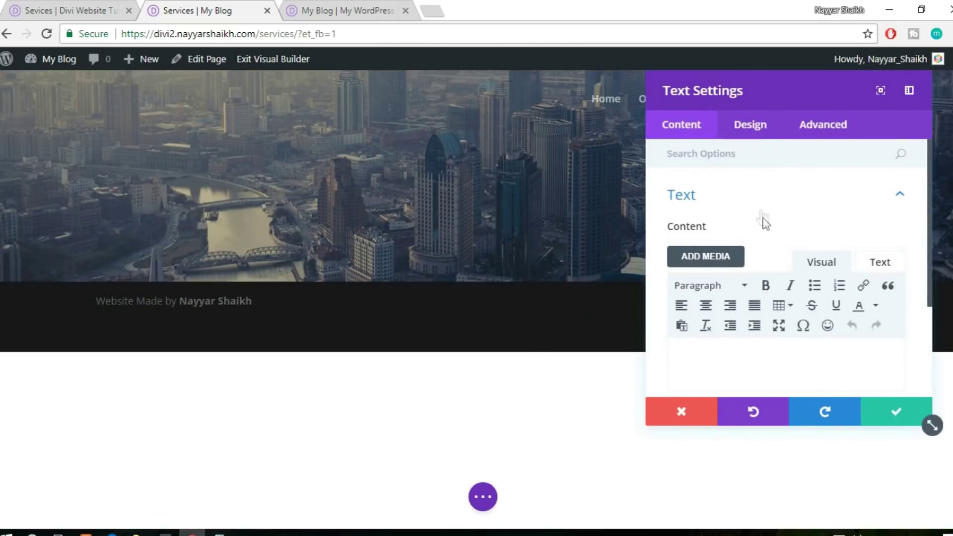
type("Our Services")
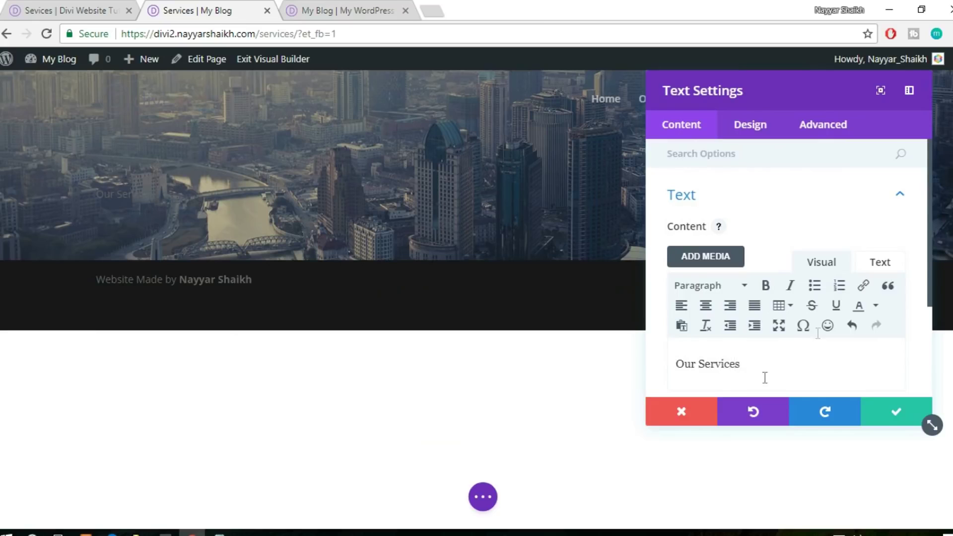
Give the heading light text colour and a 60px text size
left_click(752, 127)
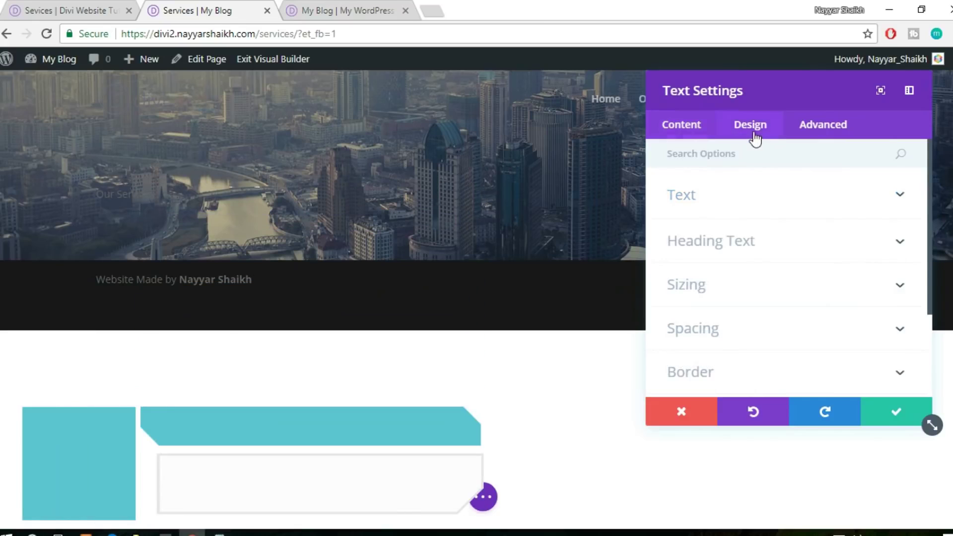
left_click(762, 205)
left_click(744, 292)
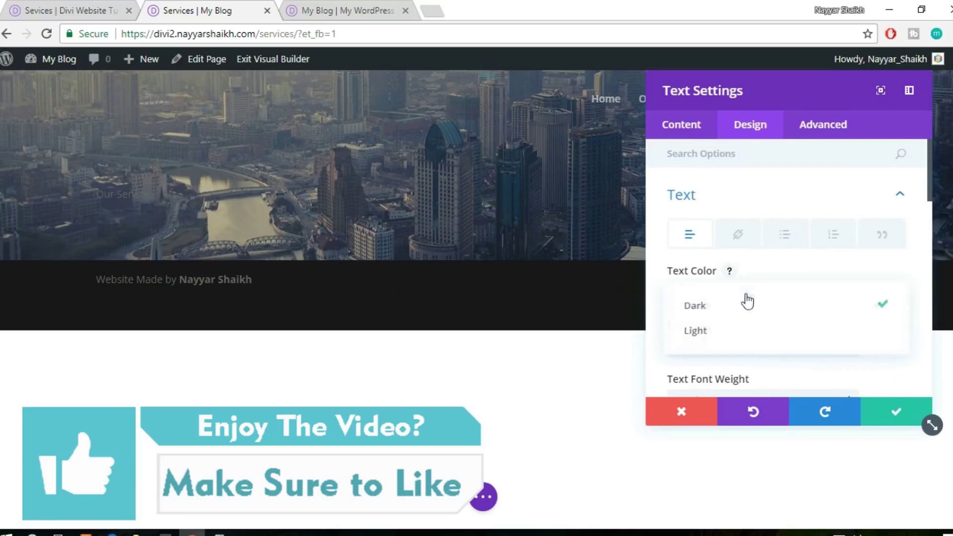
left_click(727, 332)
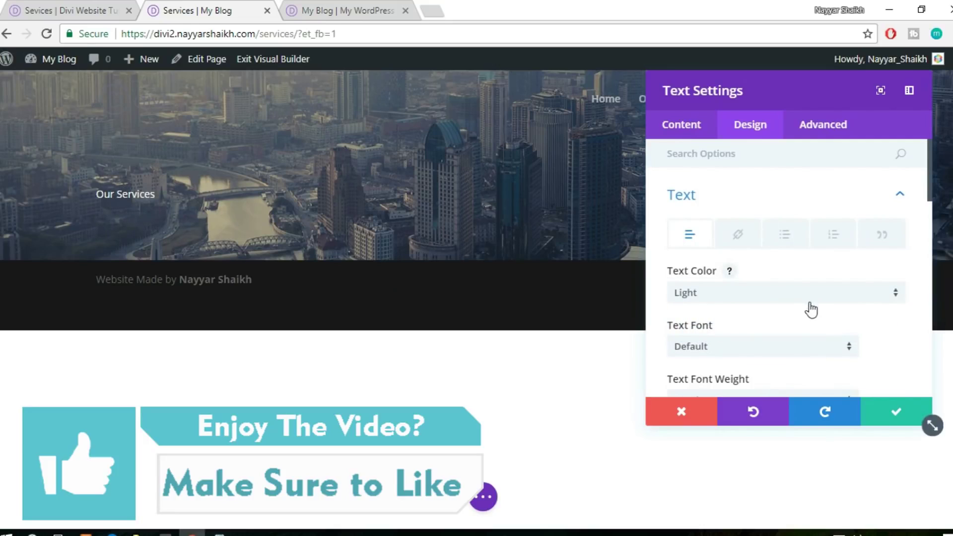
scroll(810, 308, "down", 4)
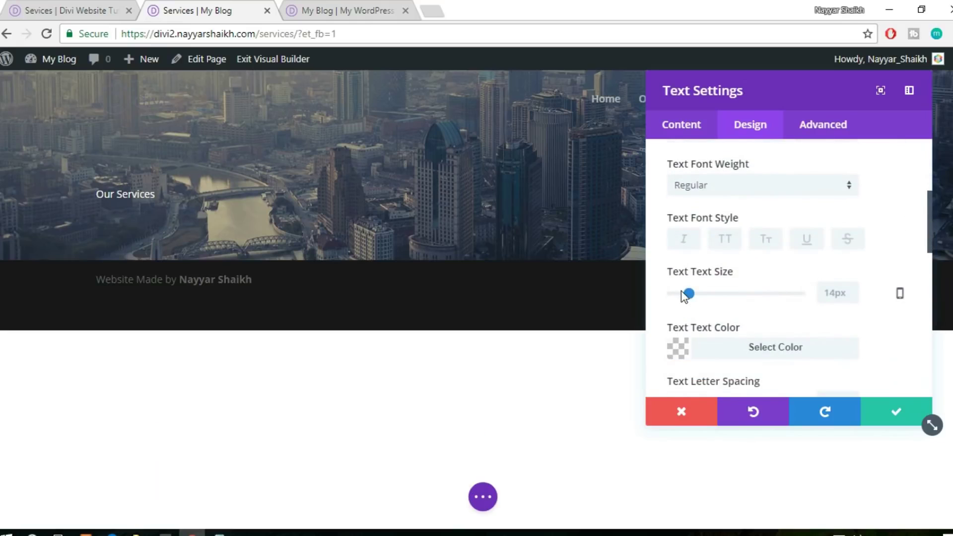
left_click_drag(690, 293, 751, 308)
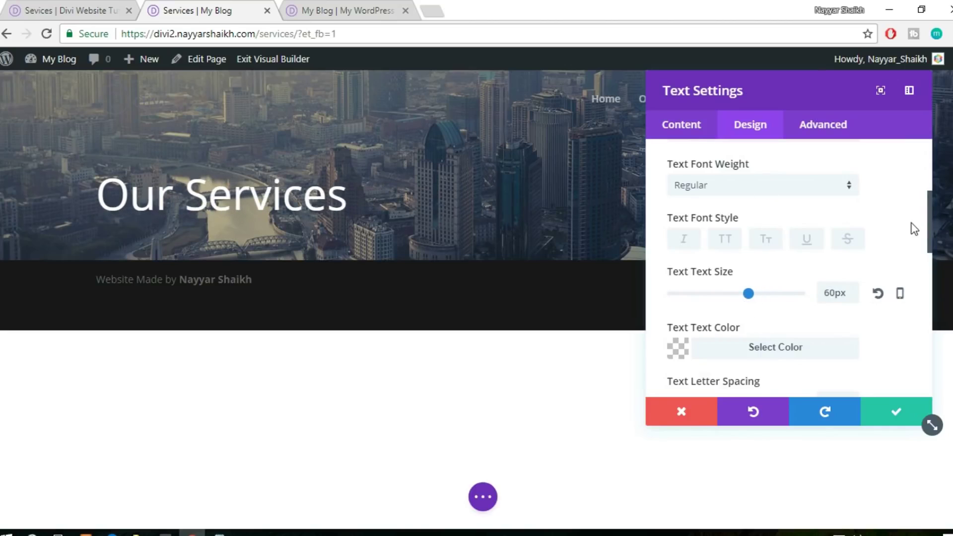
Set the heading font to Ubuntu, centre it and save, then copy the reference subtitle
scroll(910, 227, "up", 3)
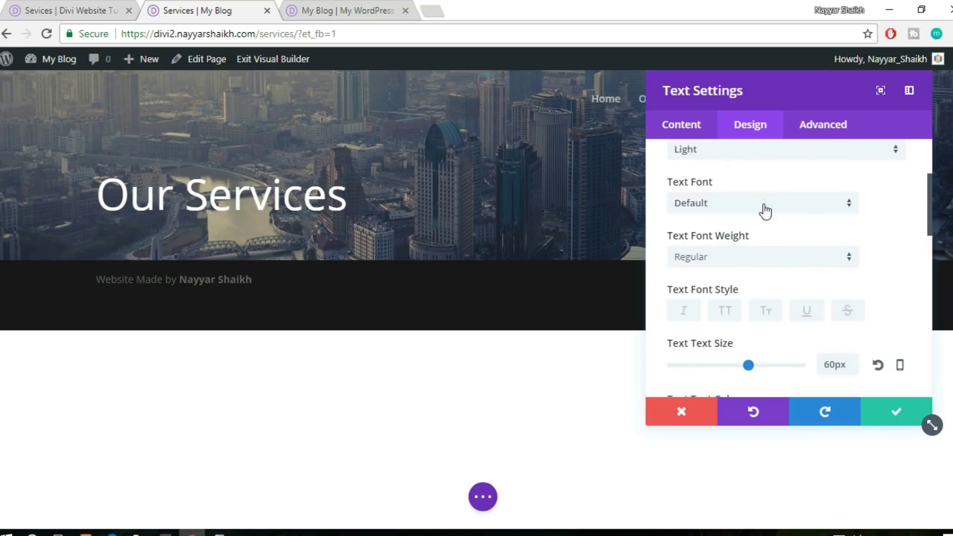
left_click(764, 211)
left_click(743, 246)
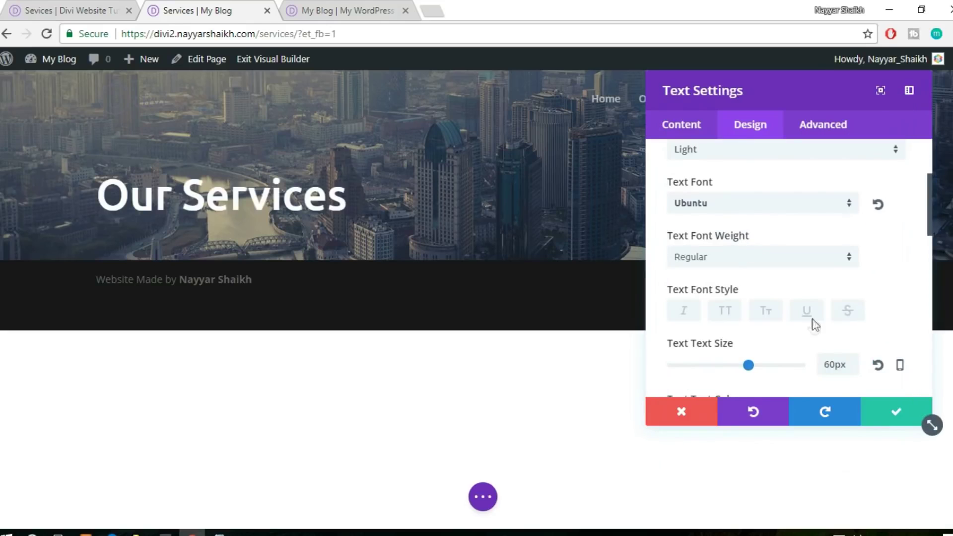
scroll(815, 325, "down", 5)
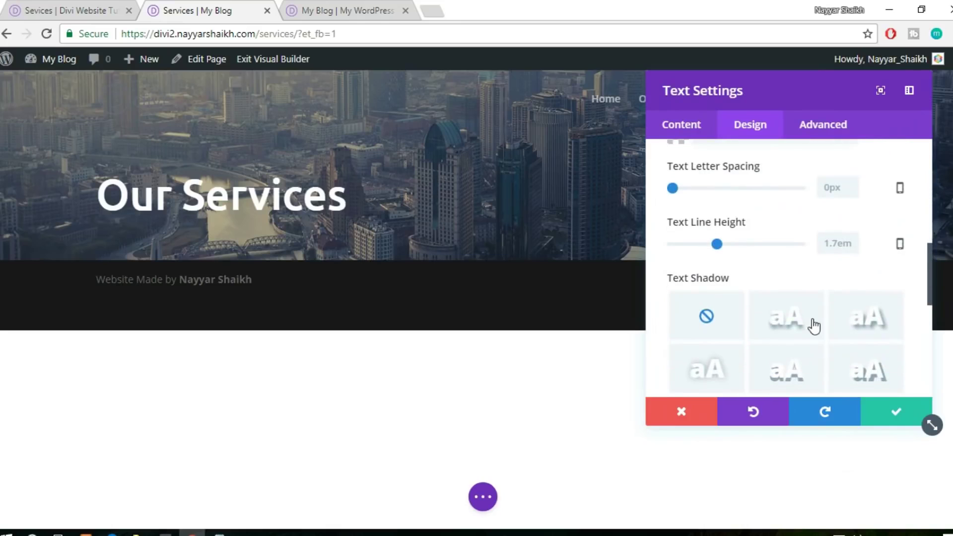
scroll(814, 326, "down", 3)
left_click(757, 300)
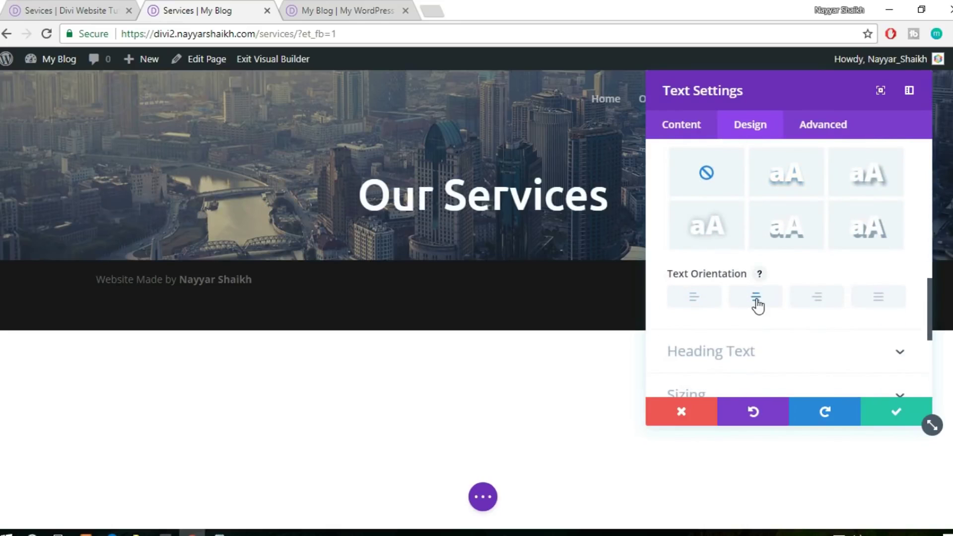
left_click(888, 419)
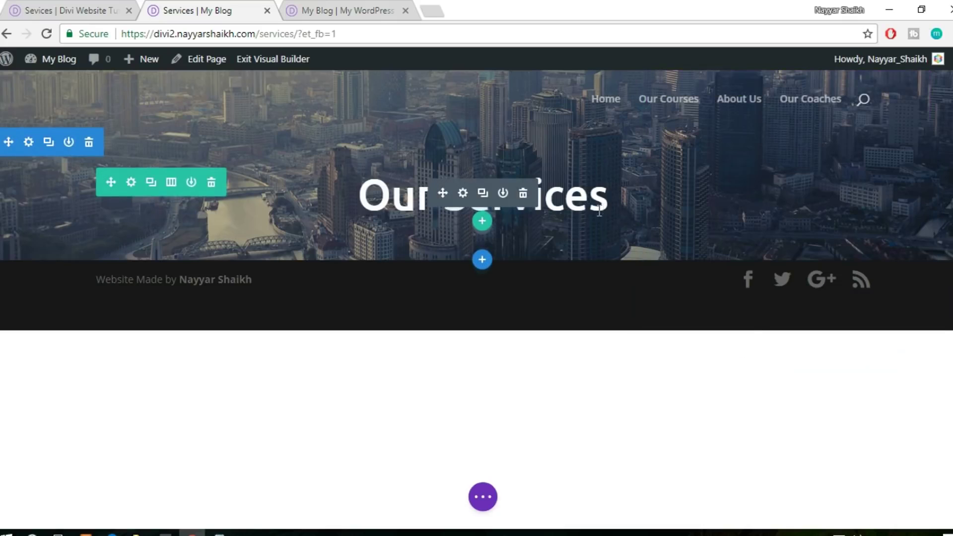
key("ctrl+shift+Tab")
left_click_drag(301, 288, 754, 275)
key("ctrl+c")
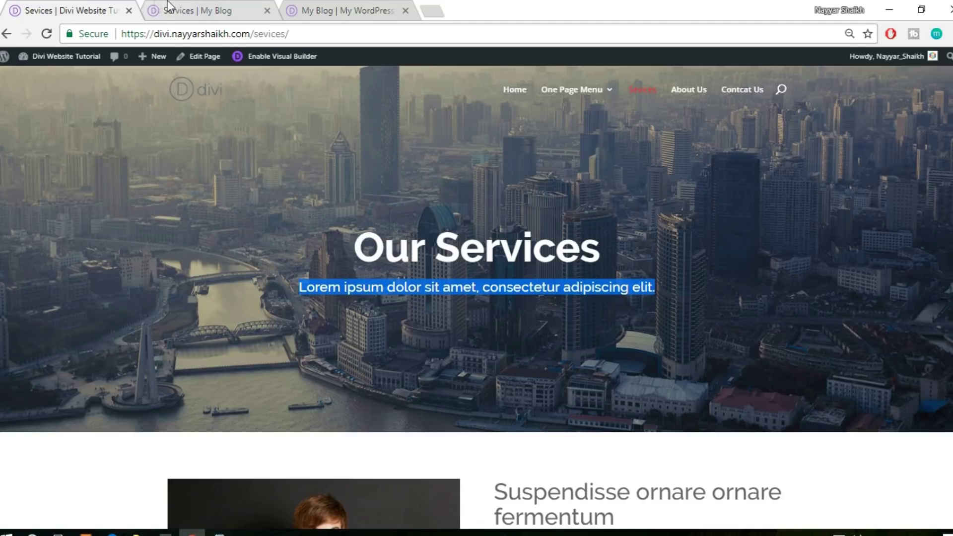
Add spacing below the heading and insert a Text module with the pasted Lorem ipsum subtitle
left_click(169, 6)
mouse_move(483, 221)
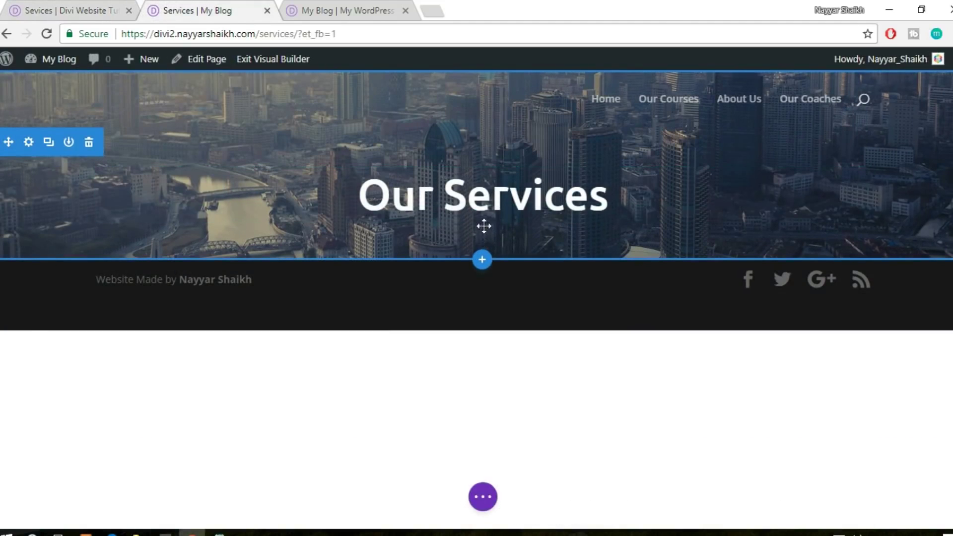
left_click_drag(514, 228, 512, 237)
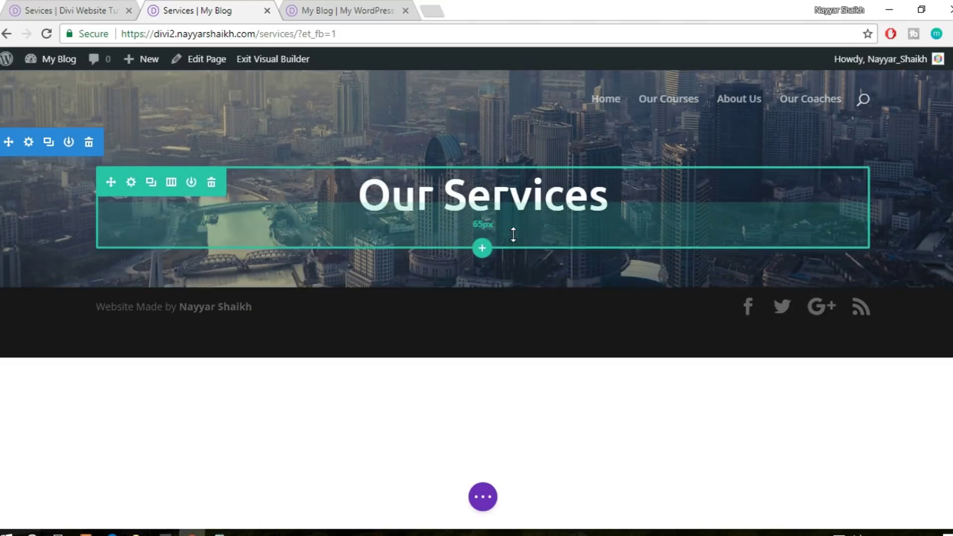
left_click(483, 225)
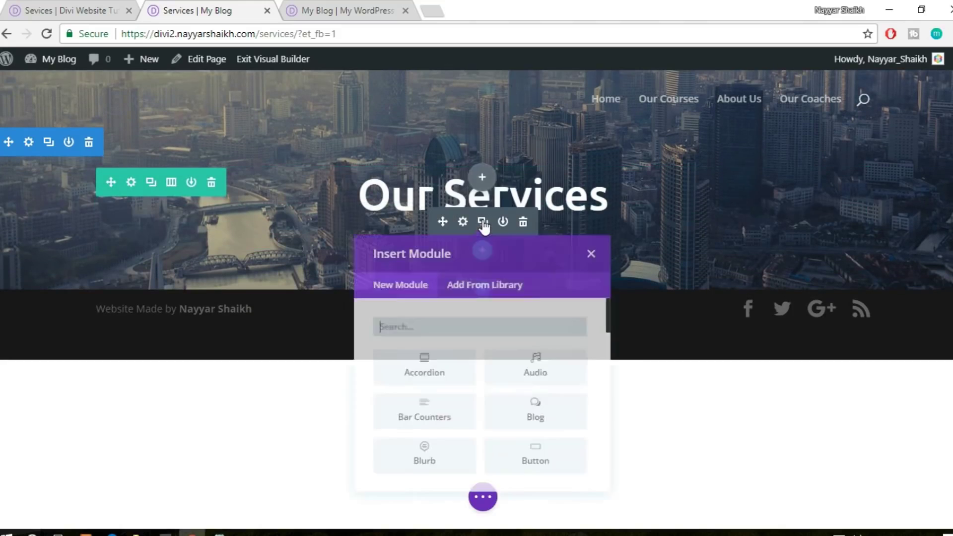
type("text")
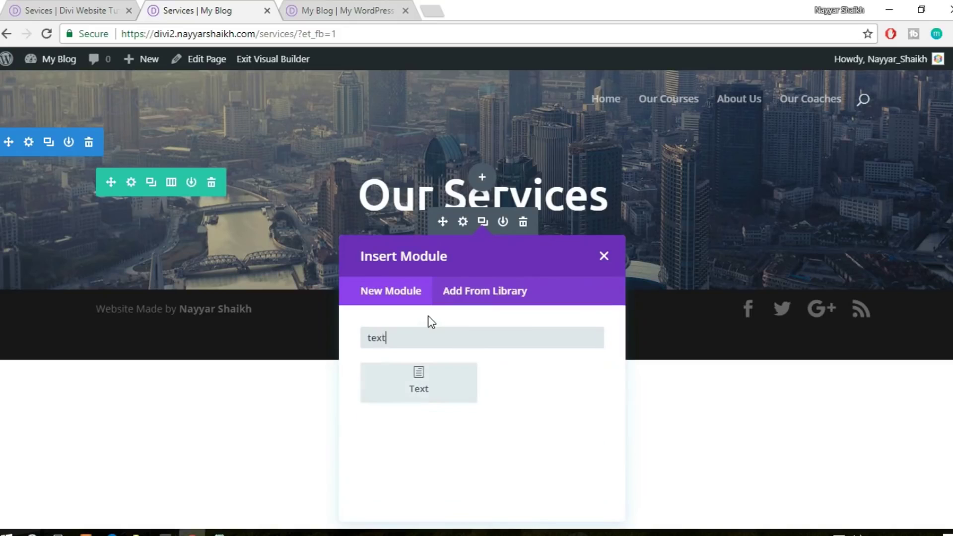
left_click(439, 379)
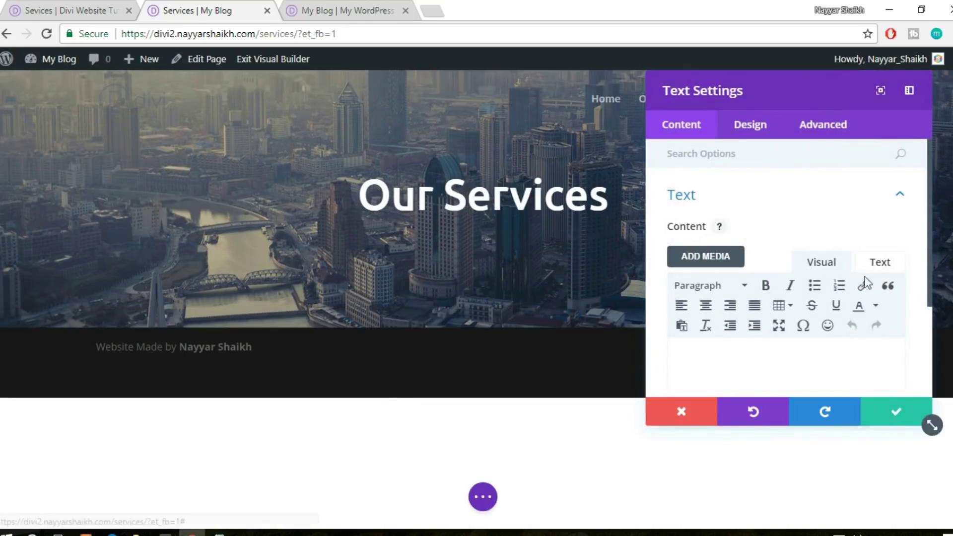
left_click(879, 262)
key("ctrl+v")
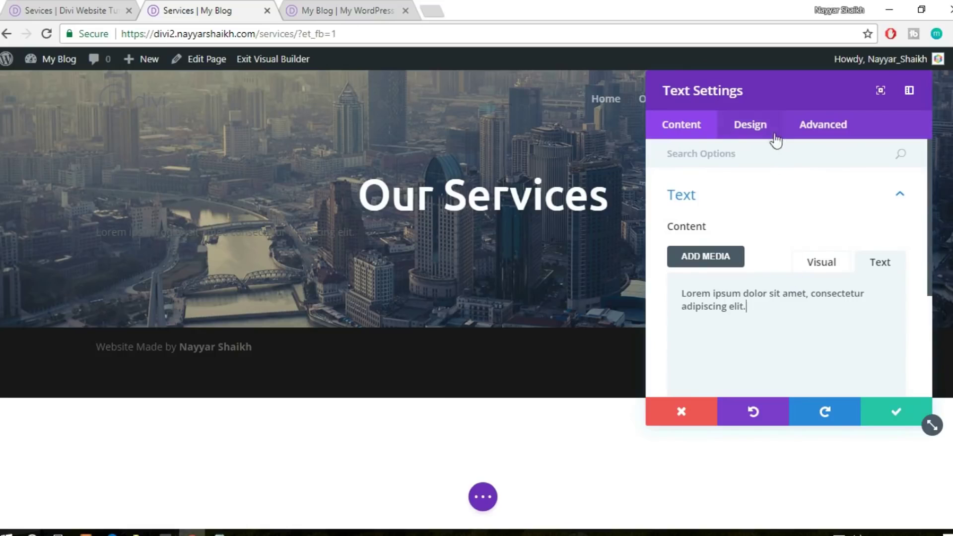
Style the subtitle with Light text colour and an 18px text size
left_click(775, 141)
left_click(755, 209)
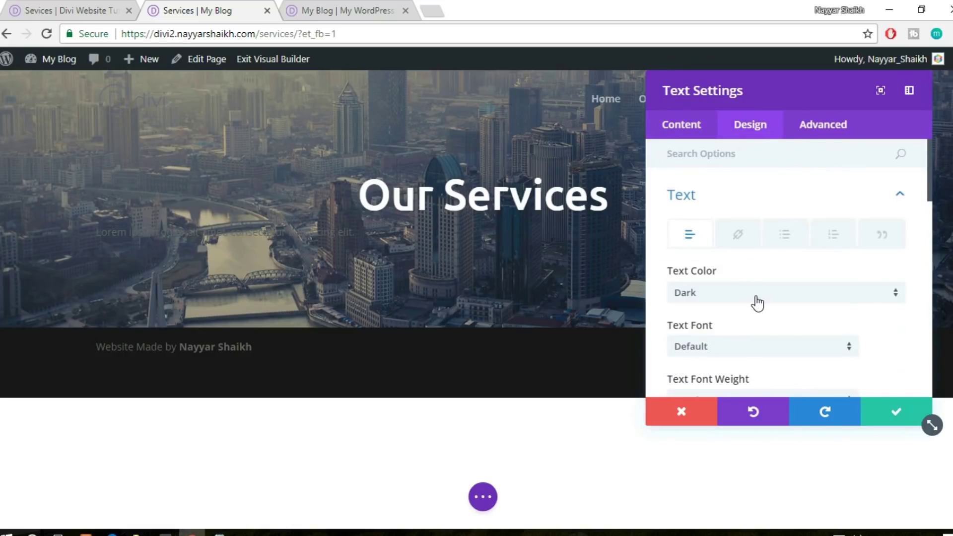
scroll(756, 302, "down", 3)
left_click(742, 223)
left_click(730, 264)
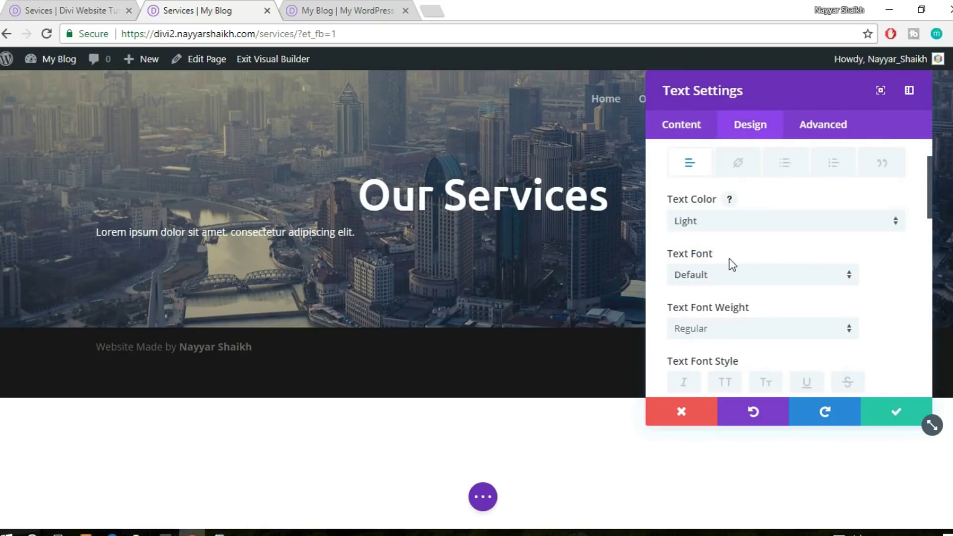
scroll(800, 263, "down", 2)
scroll(709, 370, "down", 2)
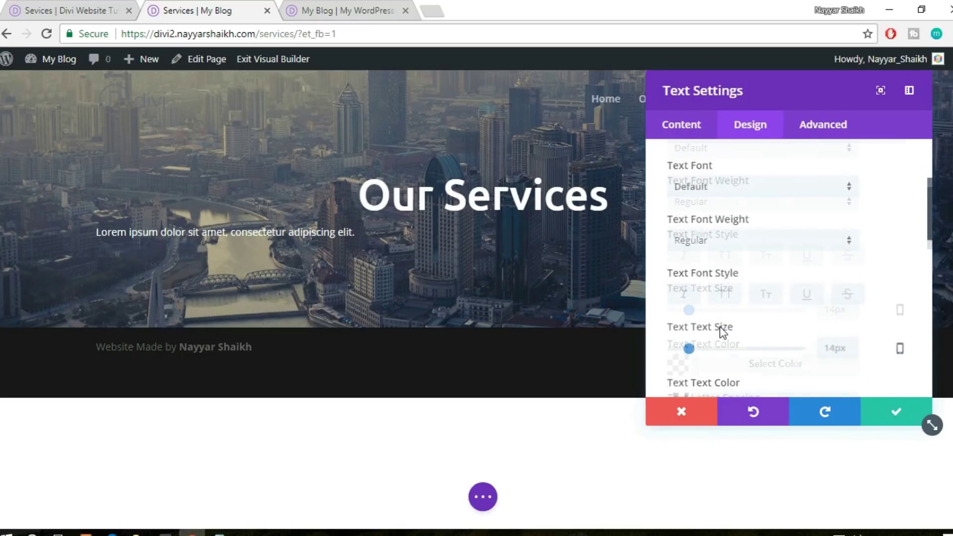
left_click_drag(689, 294, 698, 297)
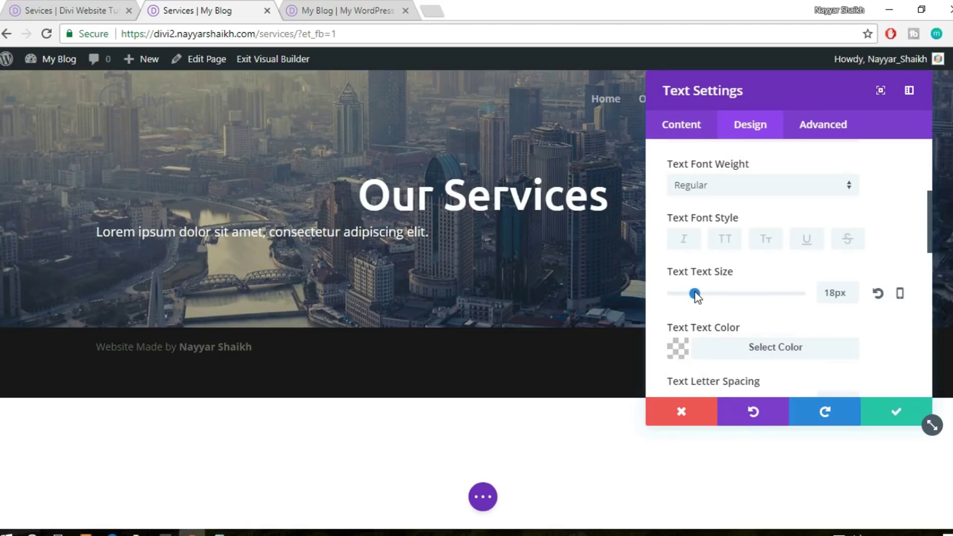
scroll(833, 310, "down", 10)
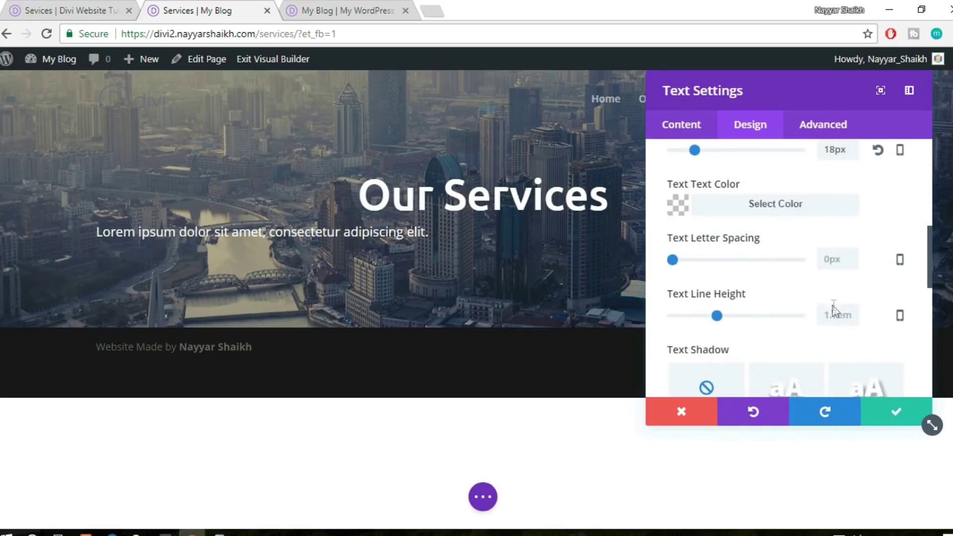
Centre the subtitle, stretch the header section's bottom padding to 134px, and save the page
left_click(756, 297)
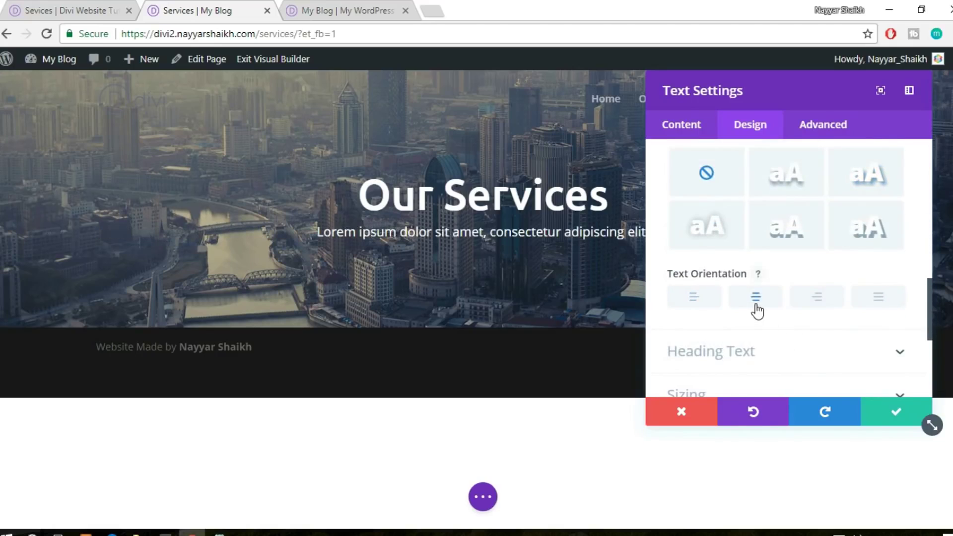
left_click(894, 410)
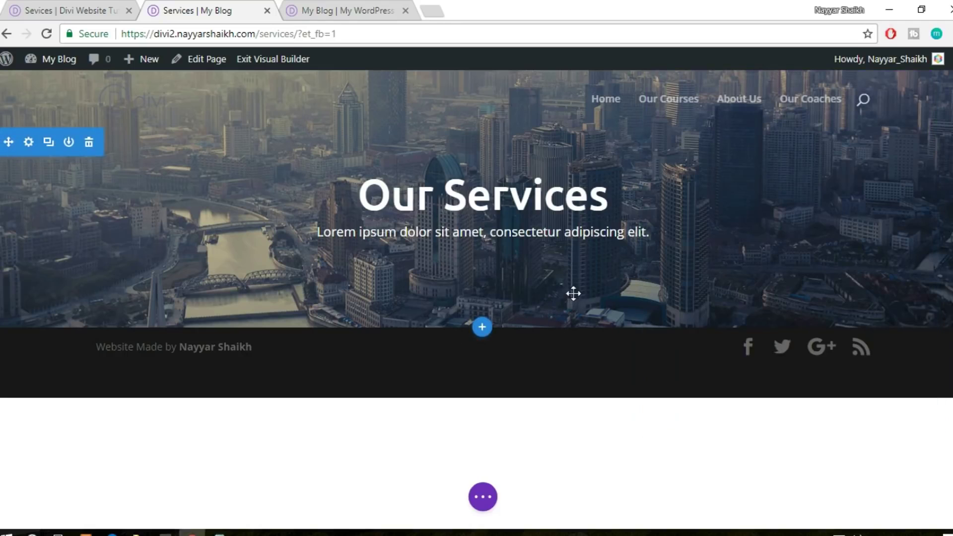
mouse_move(573, 323)
left_mouse_down()
mouse_move(574, 422)
mouse_move(576, 413)
left_mouse_up()
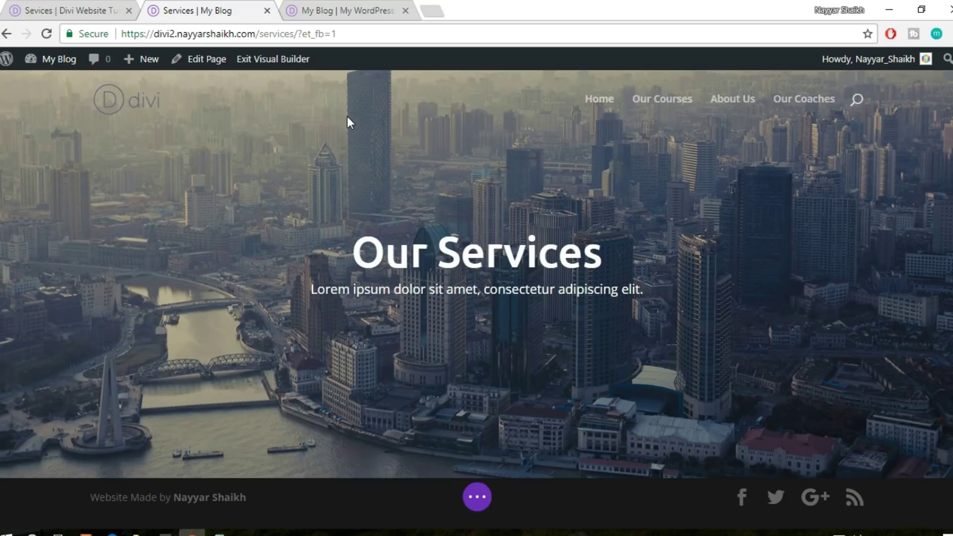
key("ctrl+s")
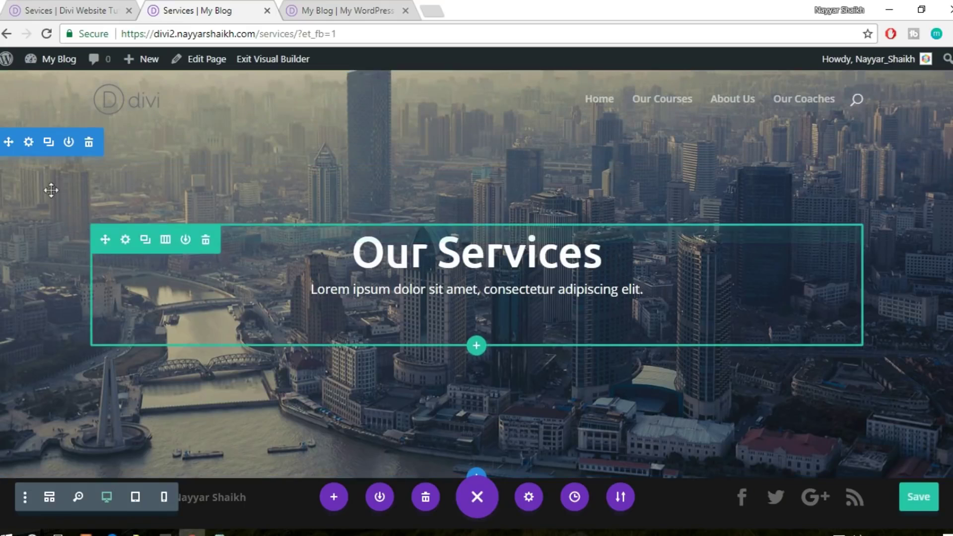
Compare the result with the reference Services page and return to the builder
left_click(67, 9)
left_click(617, 246)
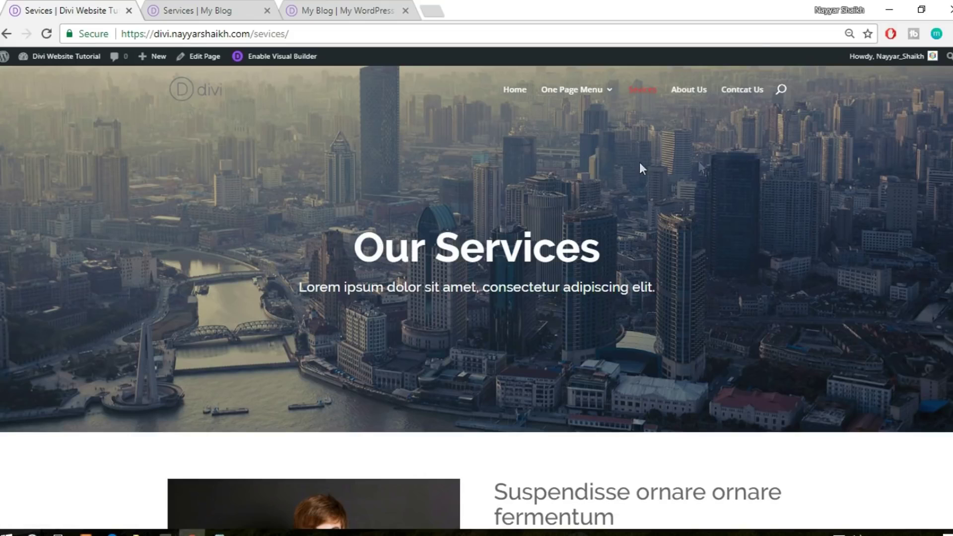
left_click(198, 10)
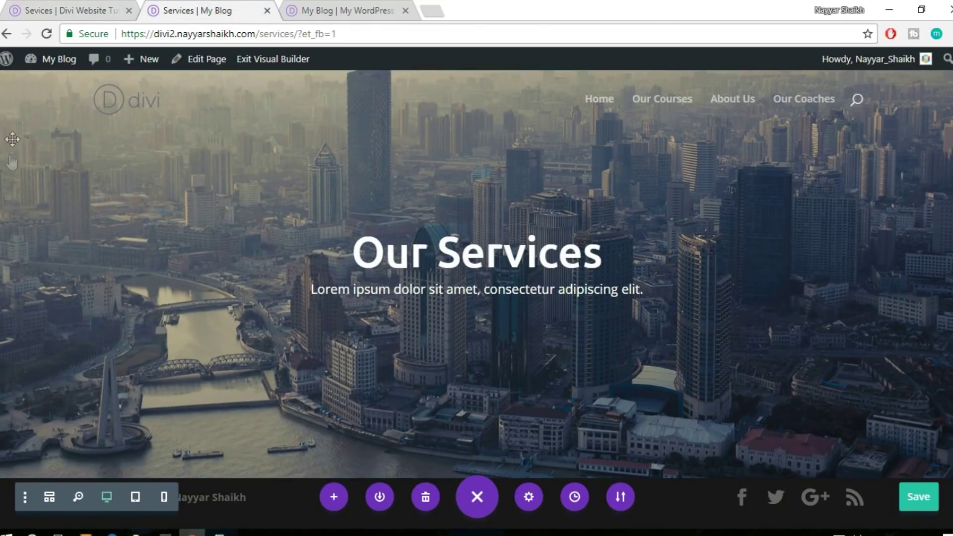
mouse_move(28, 142)
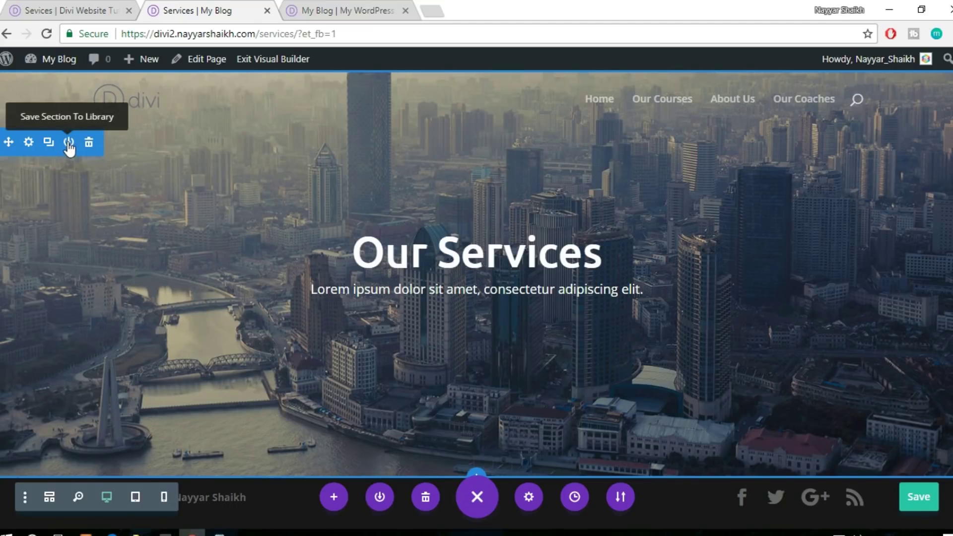
Save the city-photo hero section to the Divi Library as the template 'Header'
left_click(69, 143)
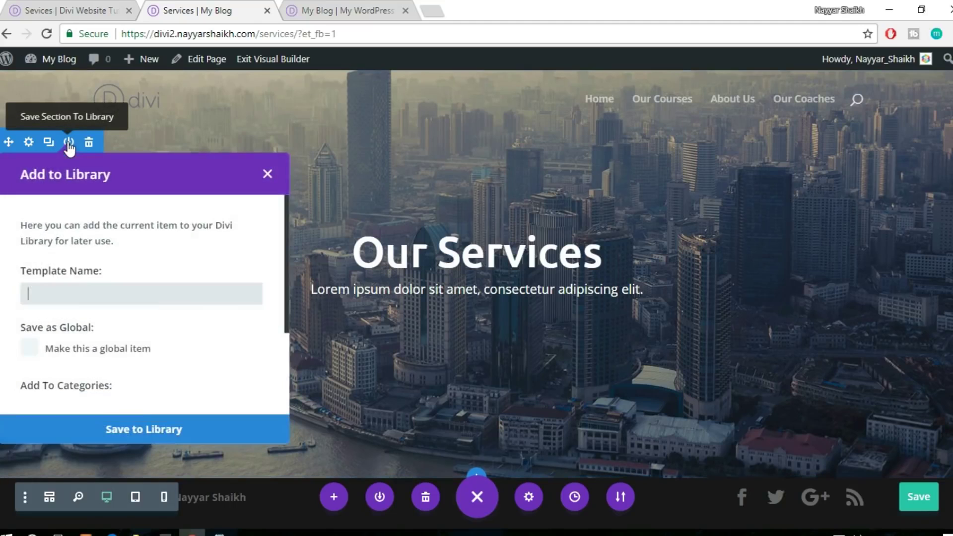
left_click(92, 294)
type("Header")
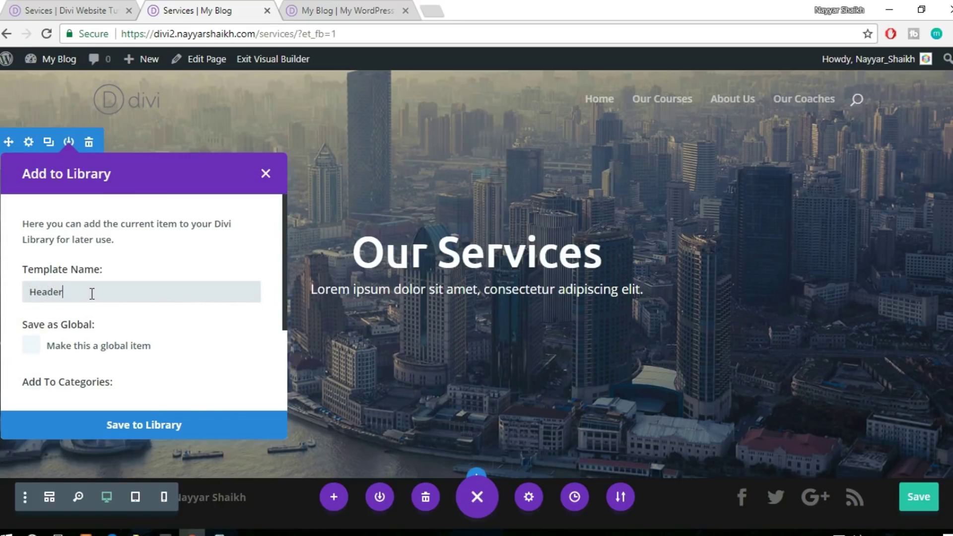
left_click(149, 425)
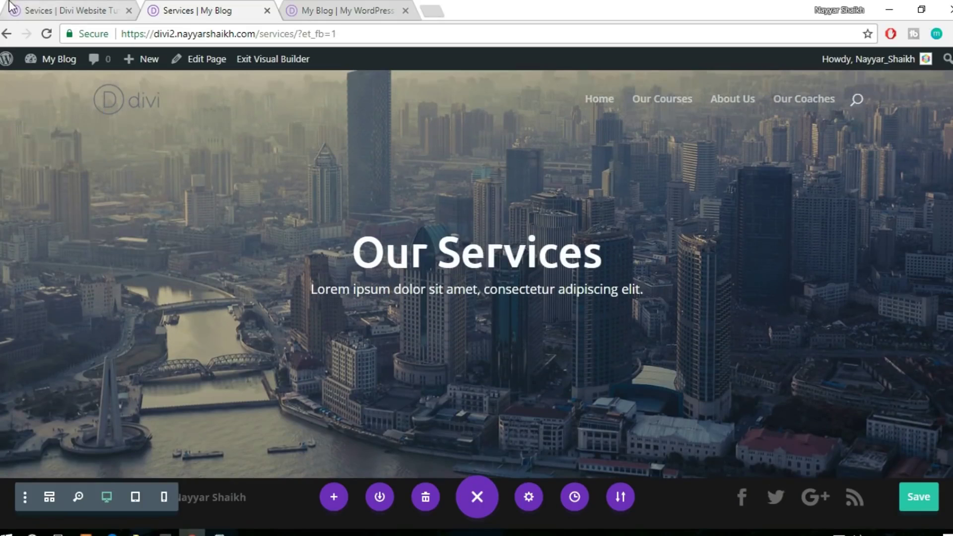
left_click(32, 7)
scroll(744, 308, "down", 7)
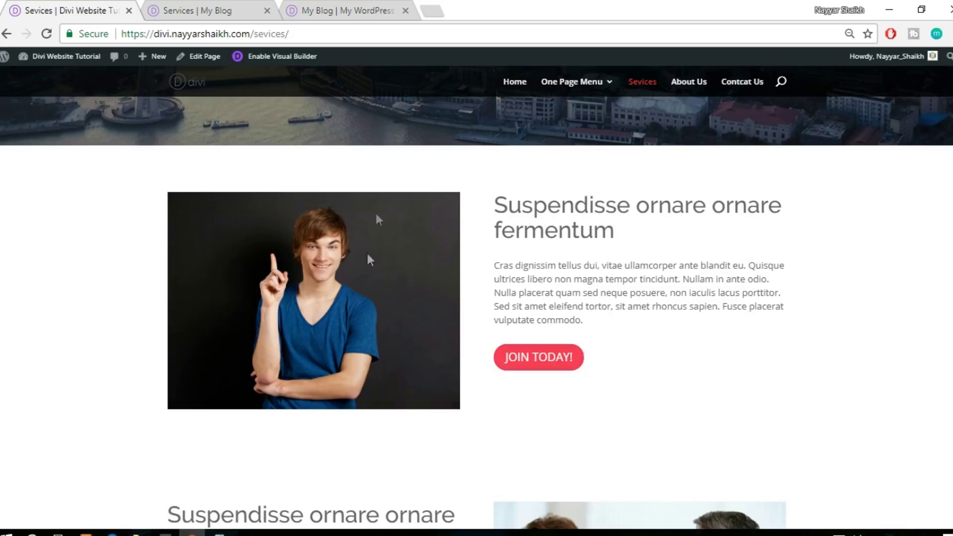
left_click(348, 10)
left_click(213, 11)
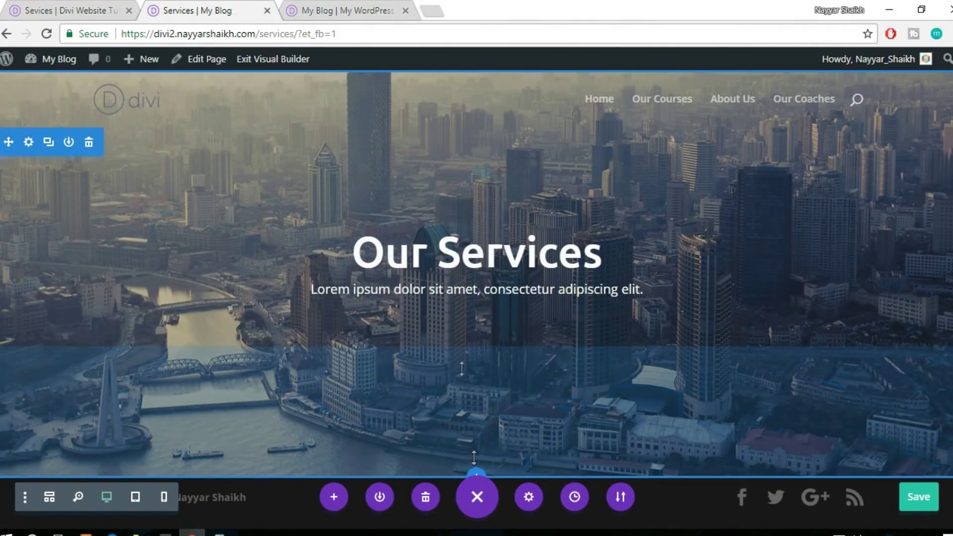
left_click(48, 6)
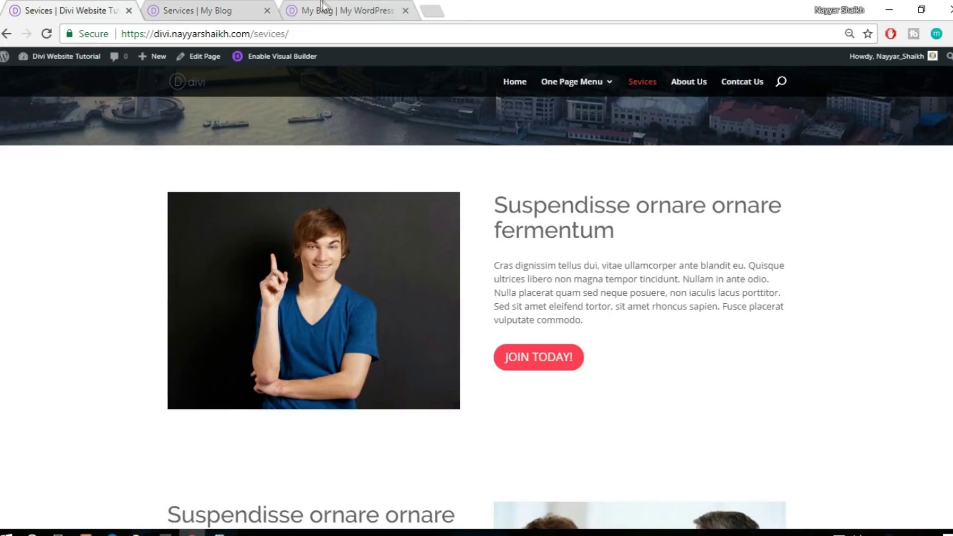
left_click(323, 7)
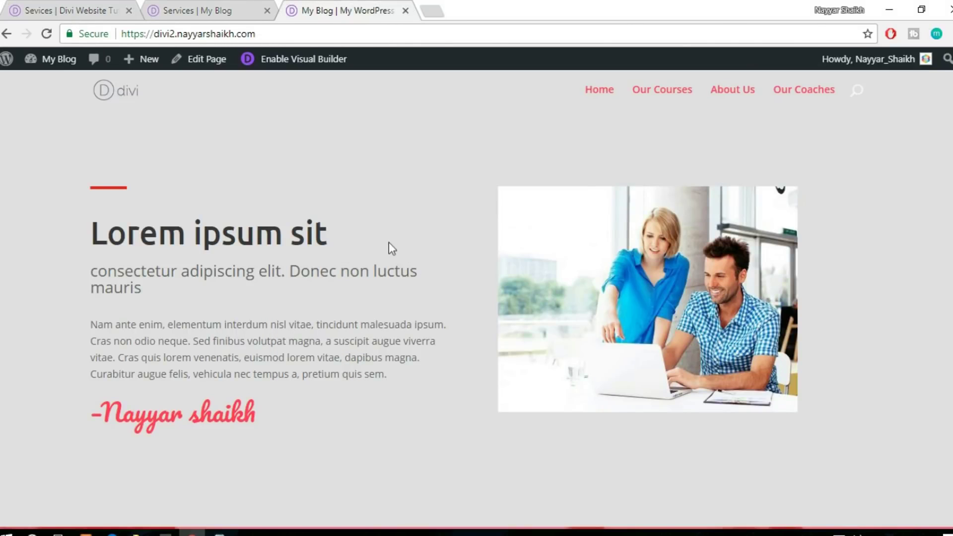
scroll(415, 276, "down", 10)
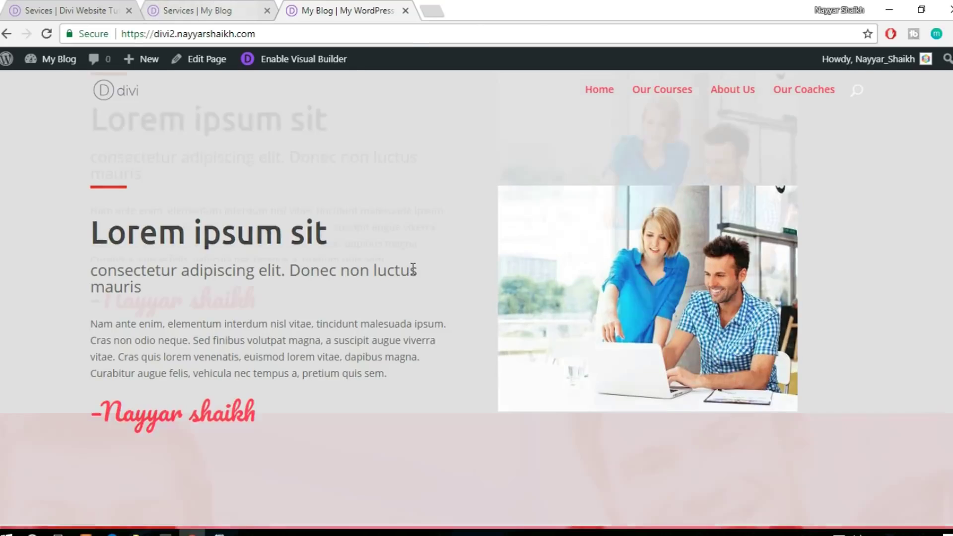
scroll(415, 276, "down", 15)
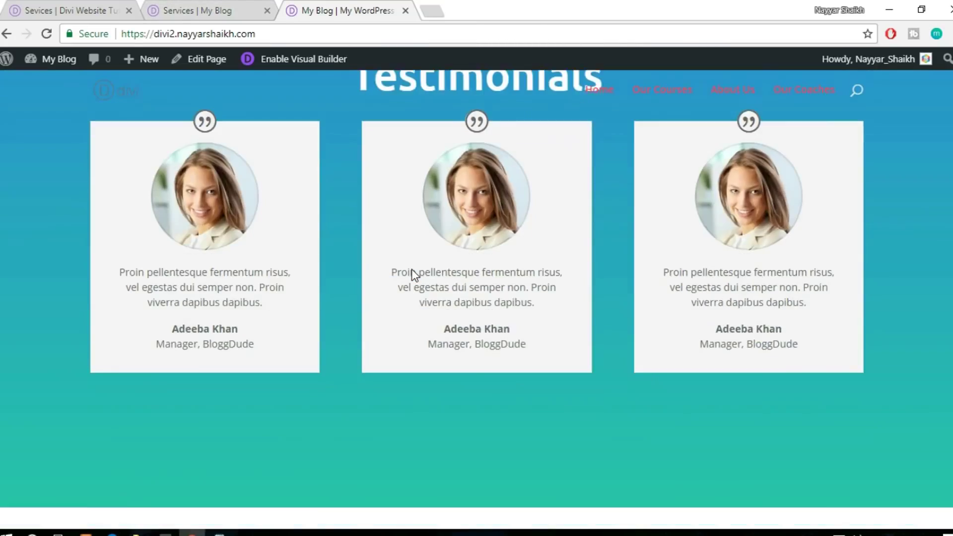
scroll(457, 360, "up", 5)
scroll(457, 360, "up", 10)
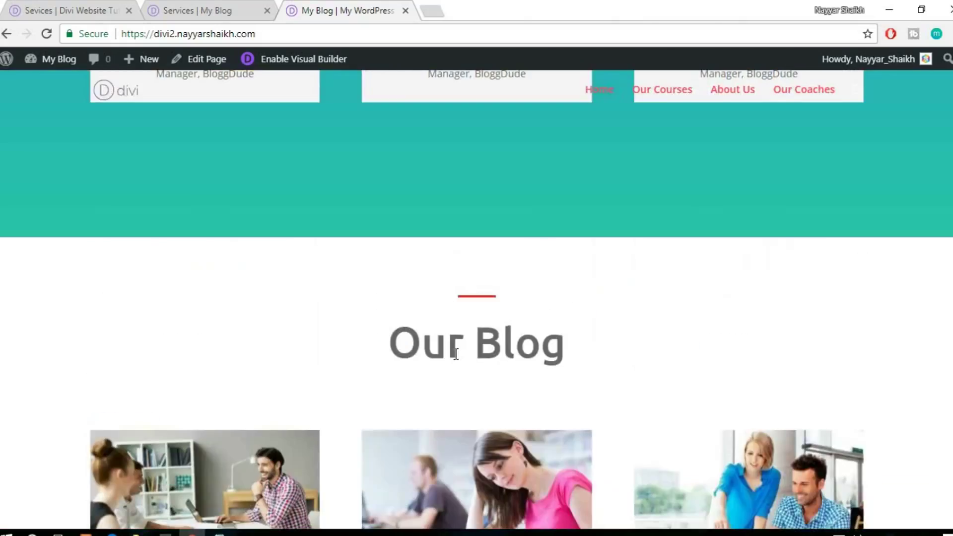
scroll(458, 360, "up", 3)
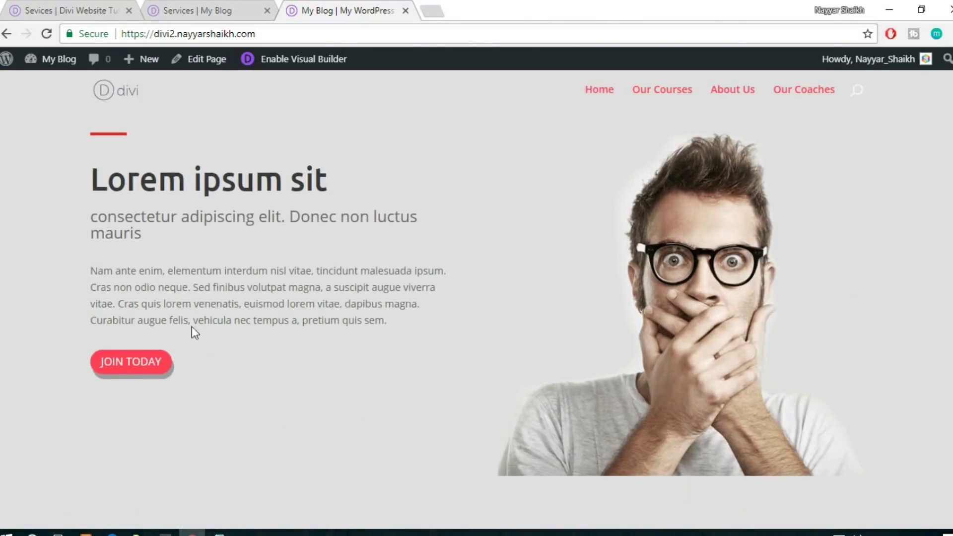
left_click(213, 10)
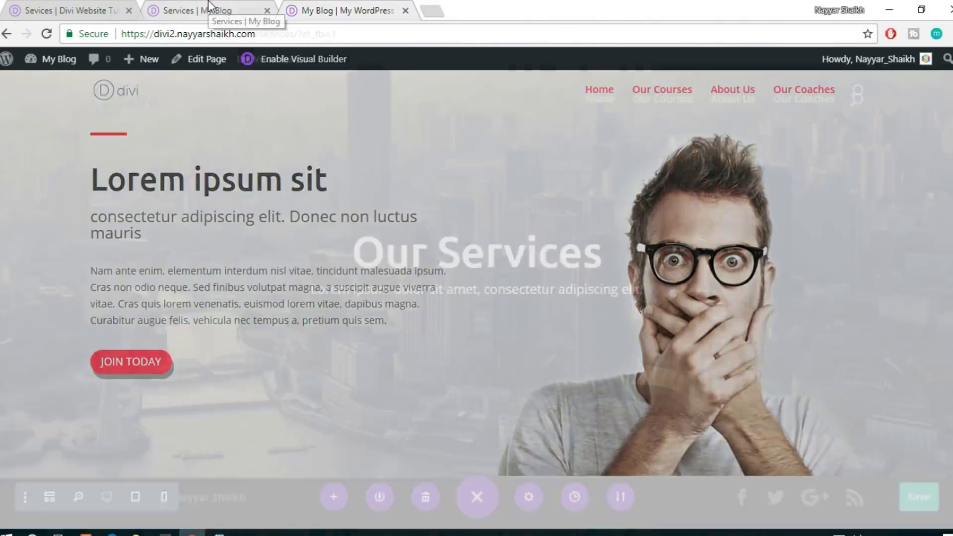
left_click(91, 6)
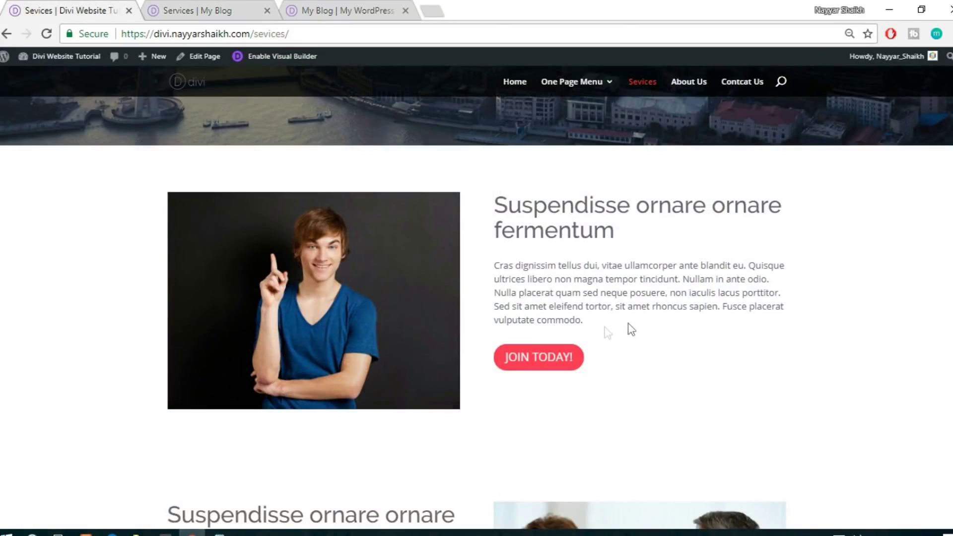
left_click(256, 10)
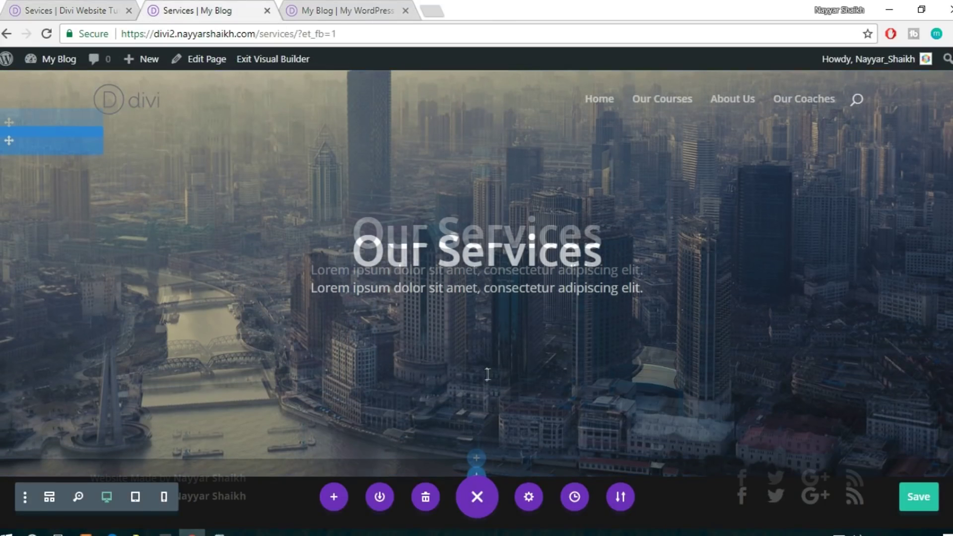
scroll(484, 461, "down", 2)
scroll(478, 460, "up", 1)
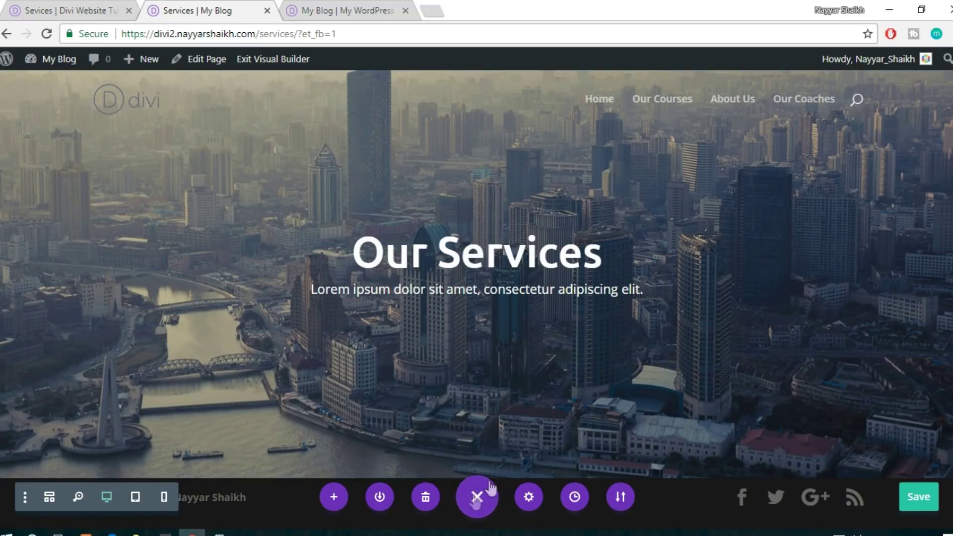
Add a regular section with a two-column row below the header, with an Image module on the left
left_click(487, 486)
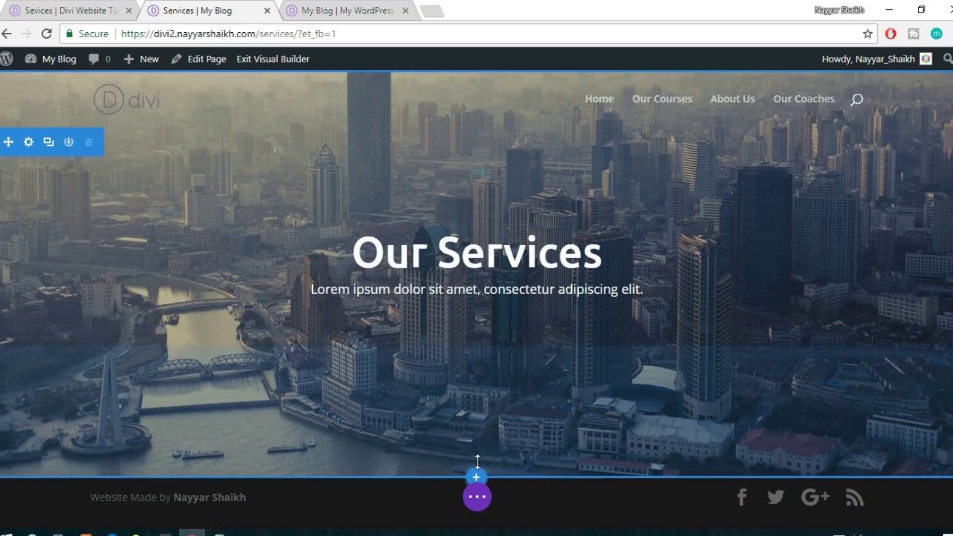
left_click(473, 478)
left_click(400, 438)
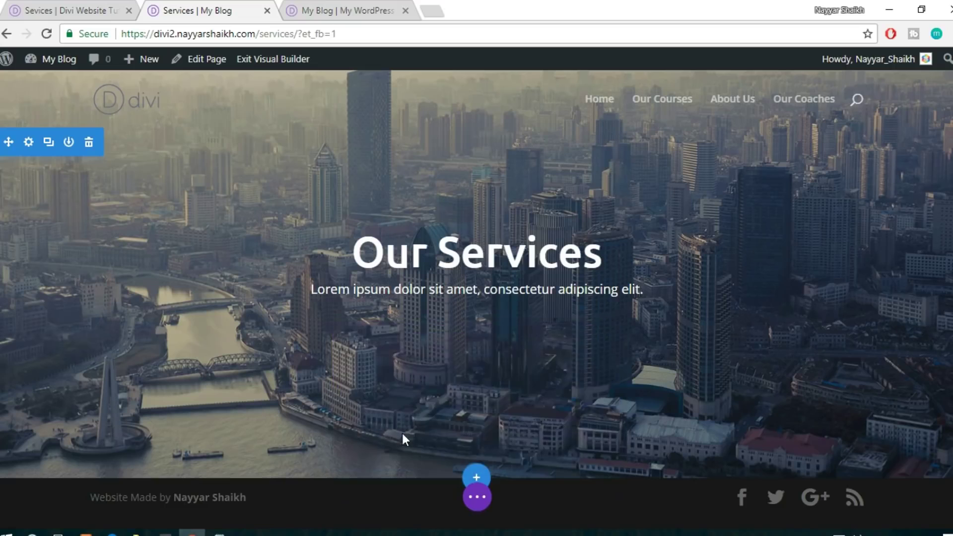
left_click(491, 378)
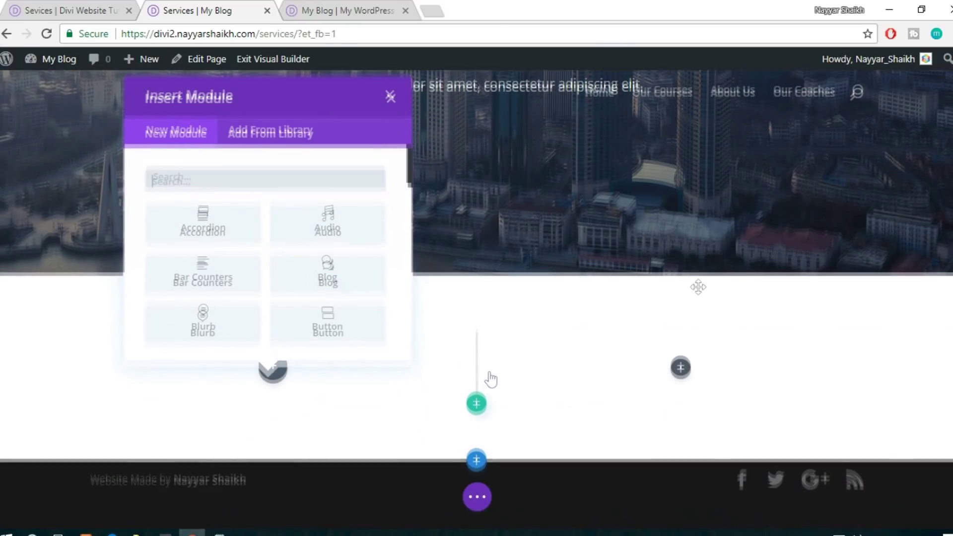
left_click(40, 7)
left_click(200, 7)
type("ima")
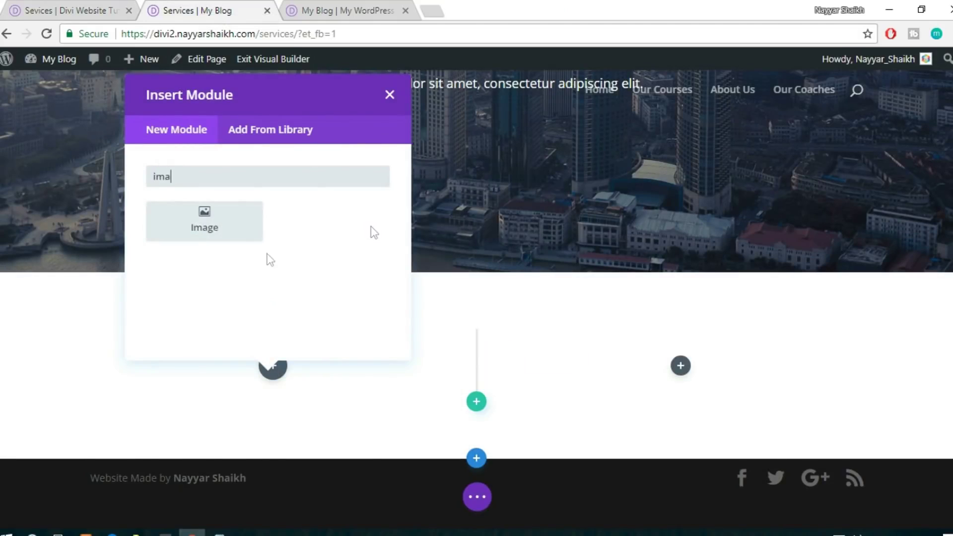
left_click(204, 221)
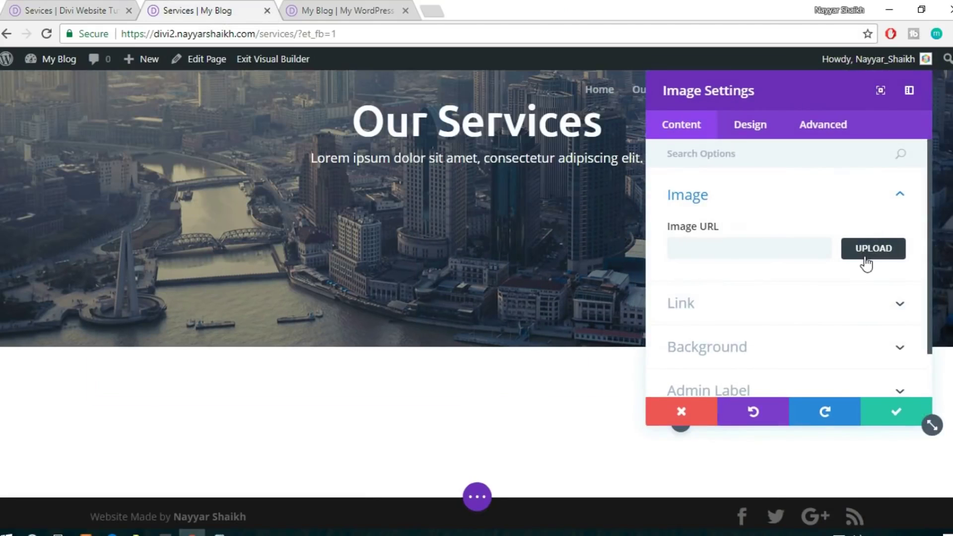
Upload about-img2.jpg as the Image module's picture and save the module settings
left_click(866, 249)
left_click(221, 130)
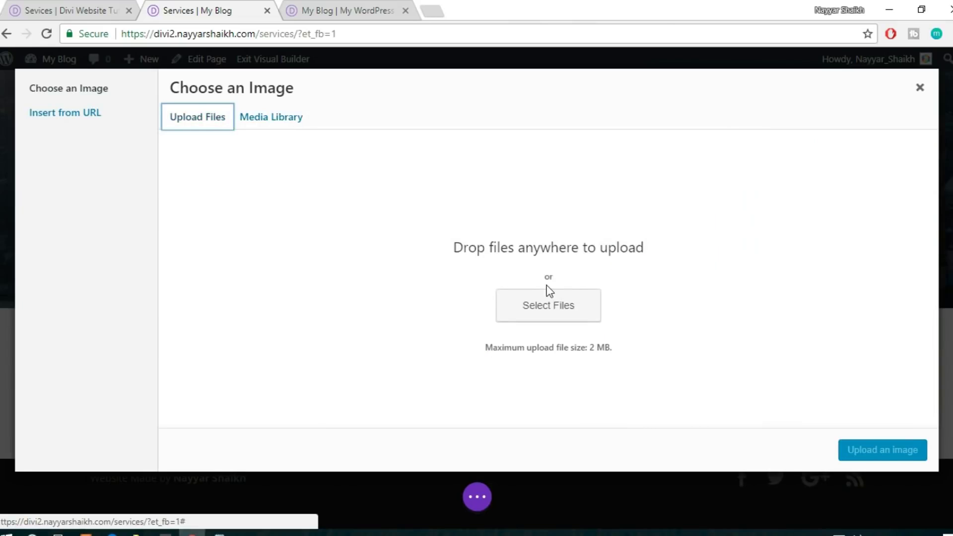
left_click(546, 304)
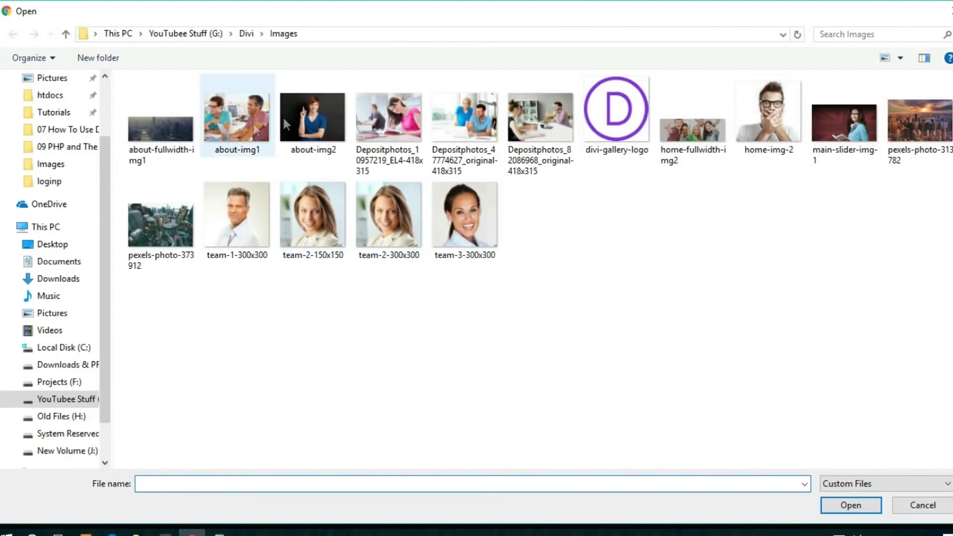
left_click(285, 117)
left_click(847, 506)
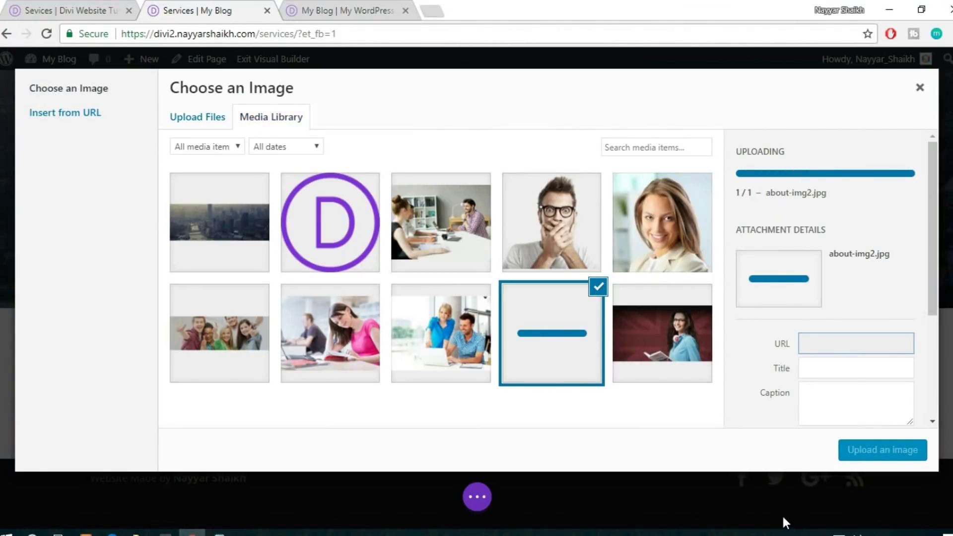
left_click(846, 451)
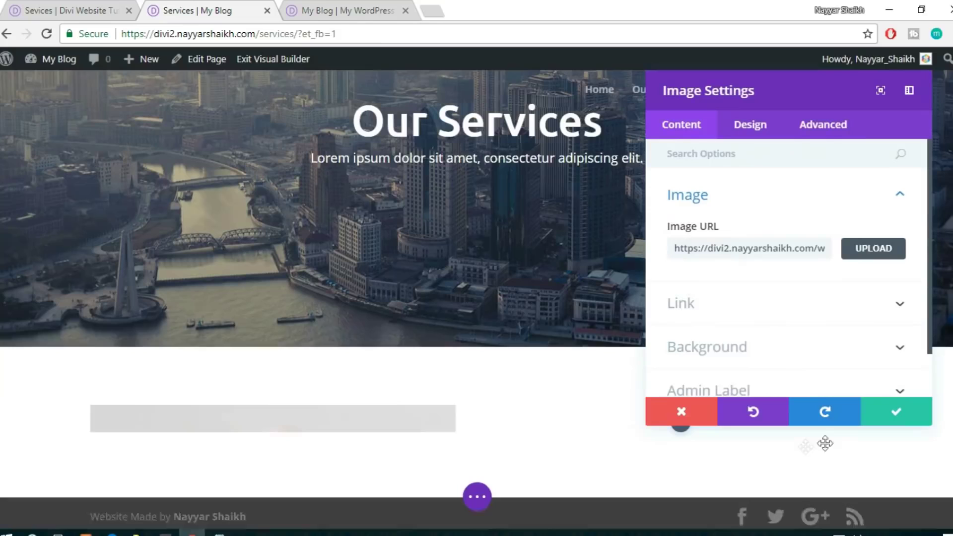
scroll(471, 392, "down", 5)
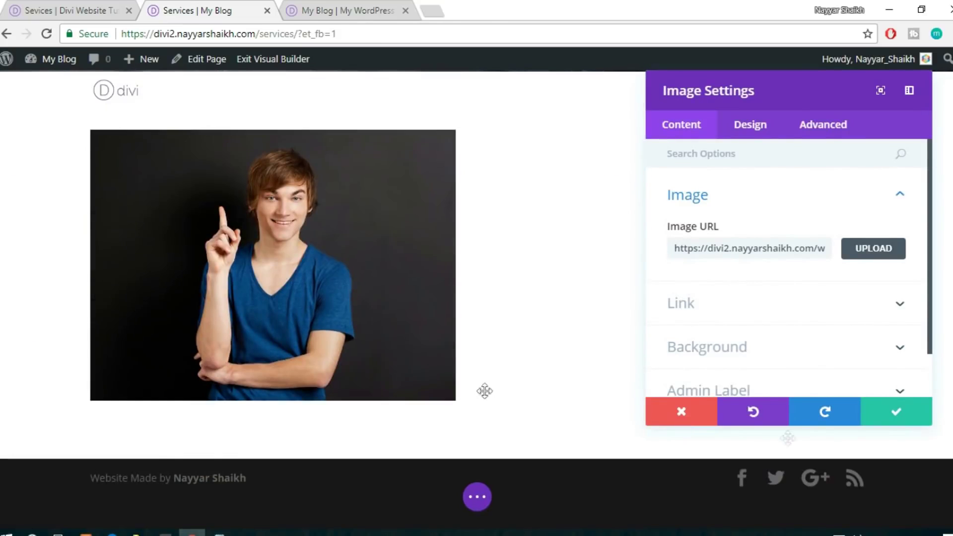
left_click(887, 418)
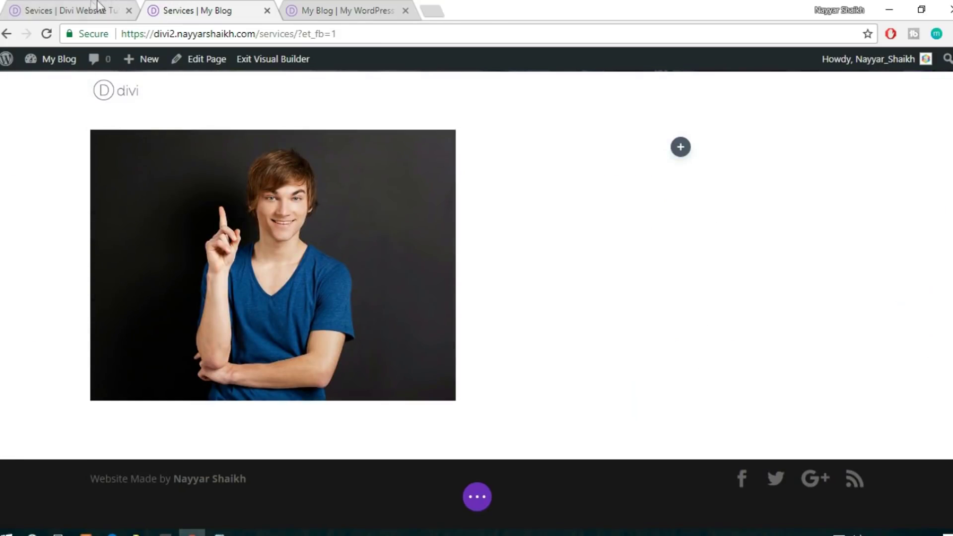
Compare against the reference live Services page and launch the Visual Builder on the My Blog homepage
left_click(98, 6)
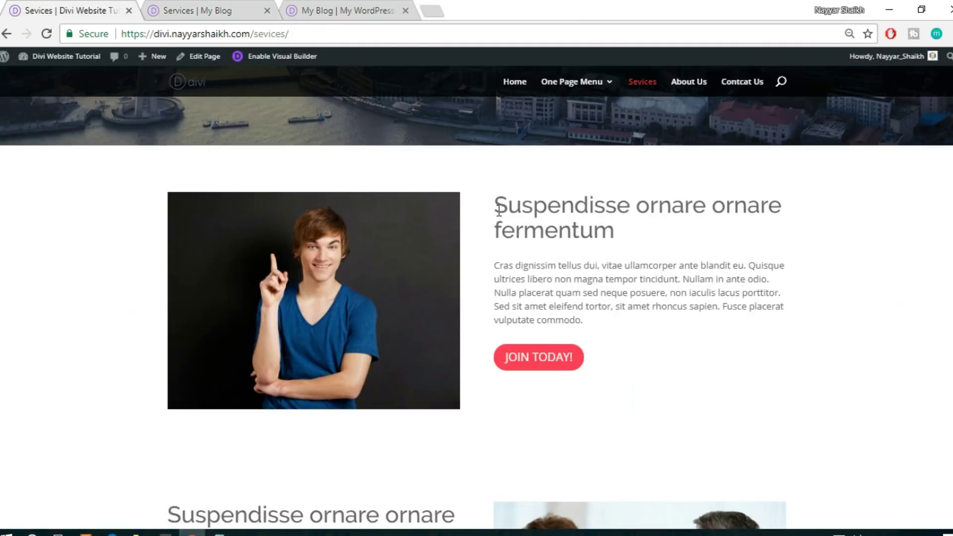
left_click(225, 8)
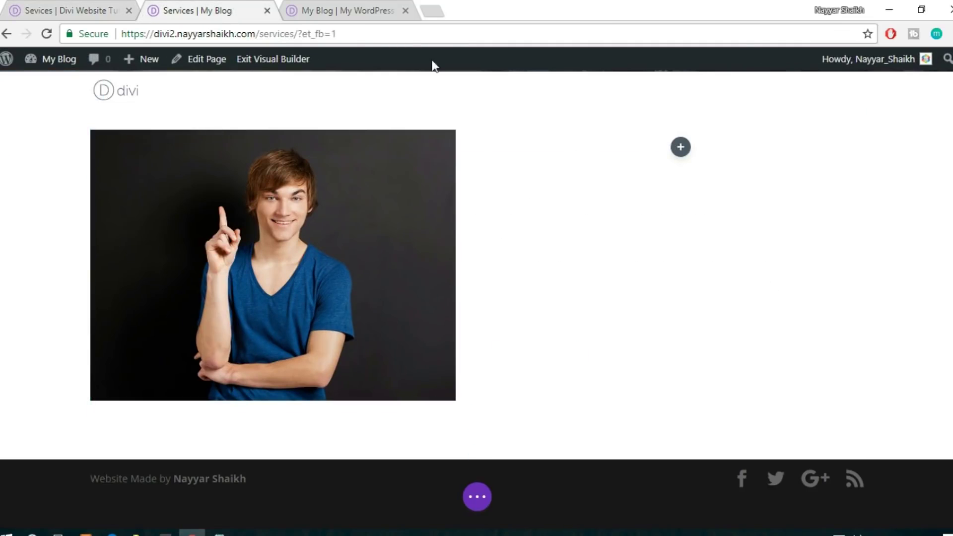
left_click(351, 8)
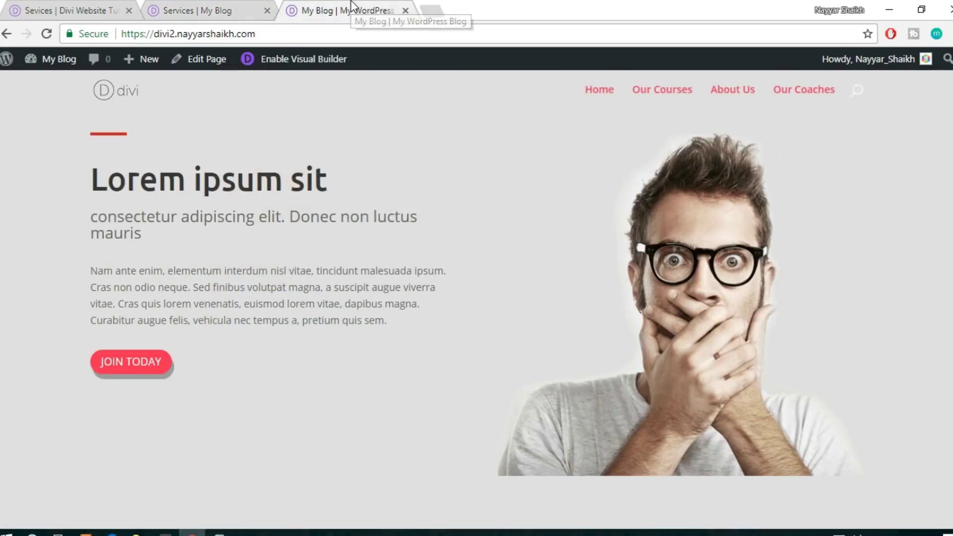
left_click(307, 65)
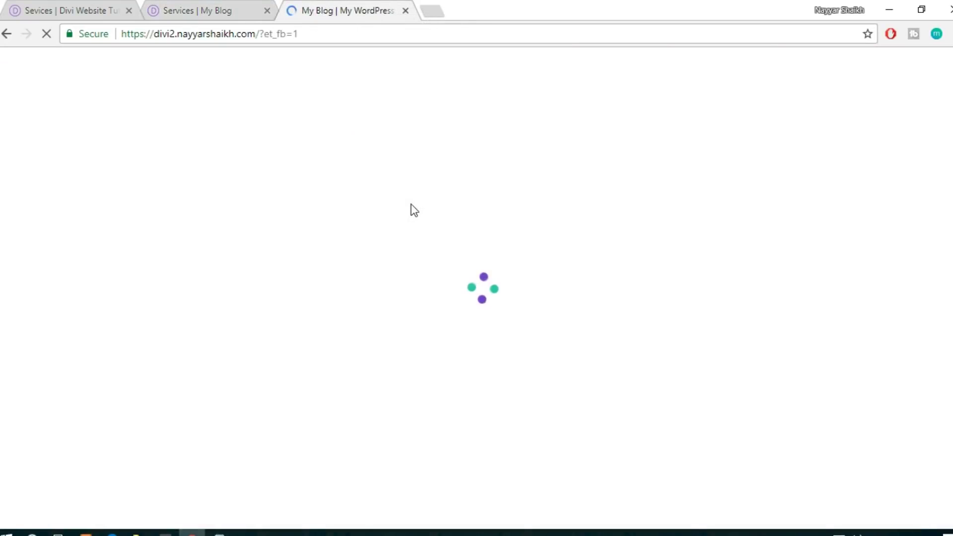
left_click(219, 11)
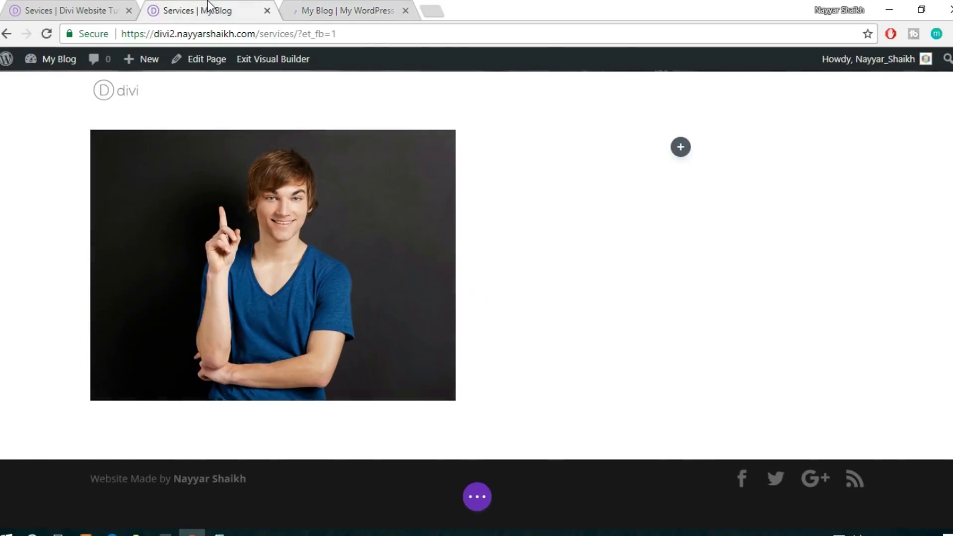
left_click(75, 11)
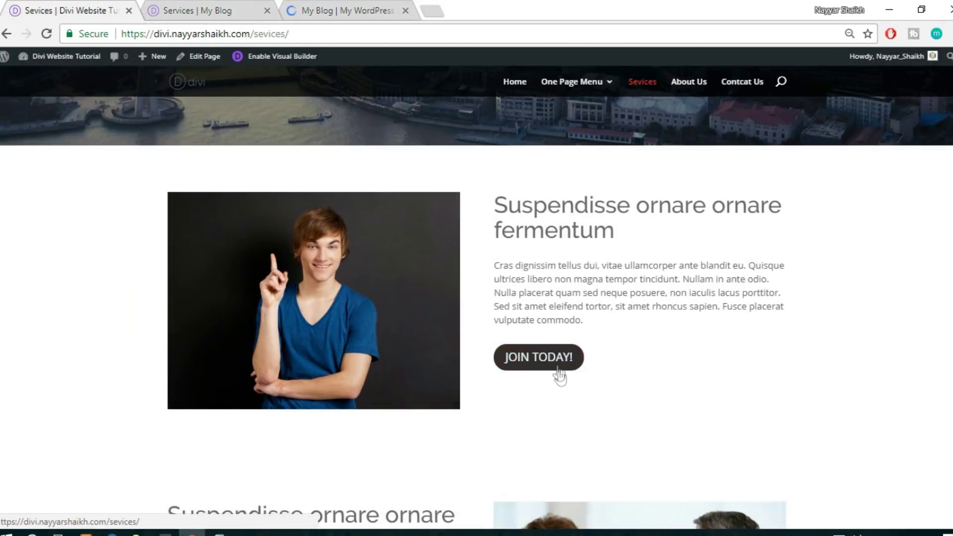
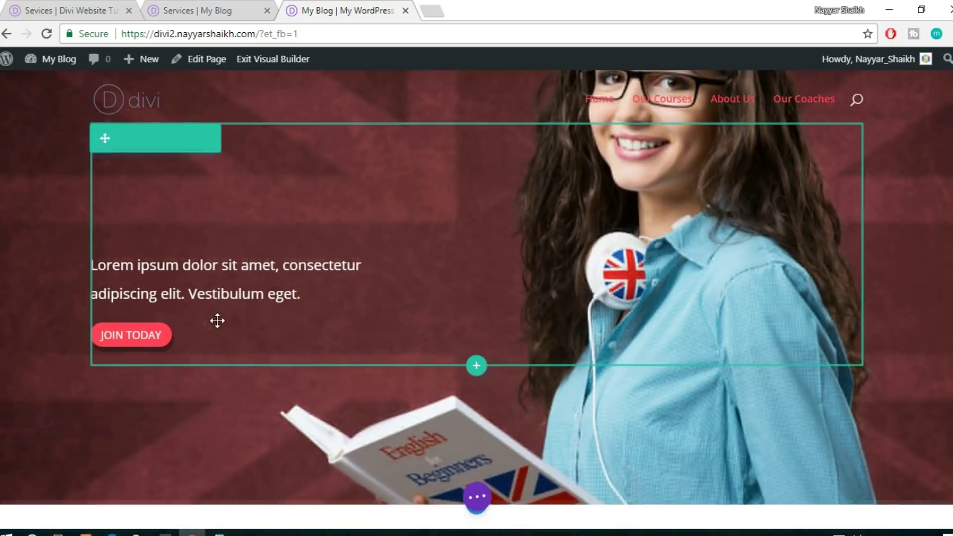
Save the JOIN TODAY button module to the Divi Library as 'button'
scroll(136, 279, "down", 1)
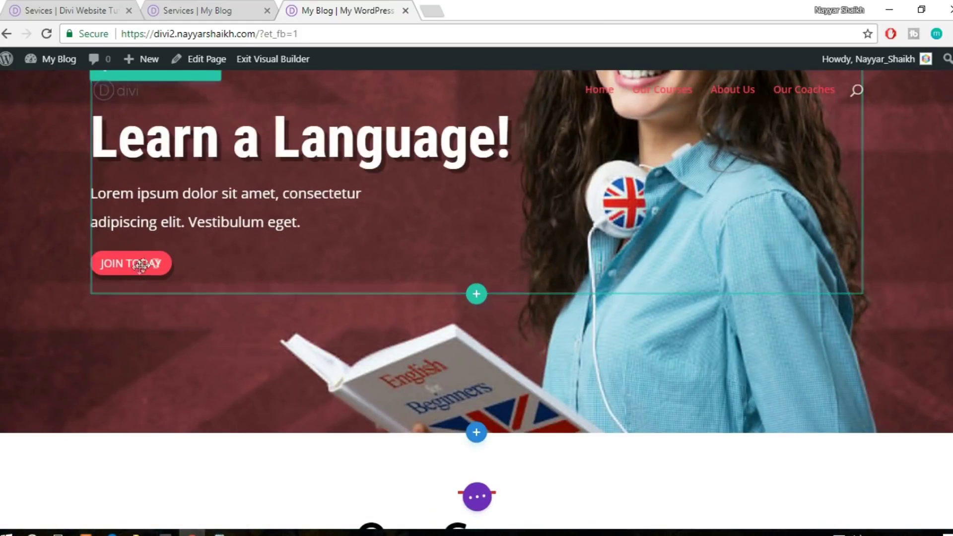
mouse_move(136, 268)
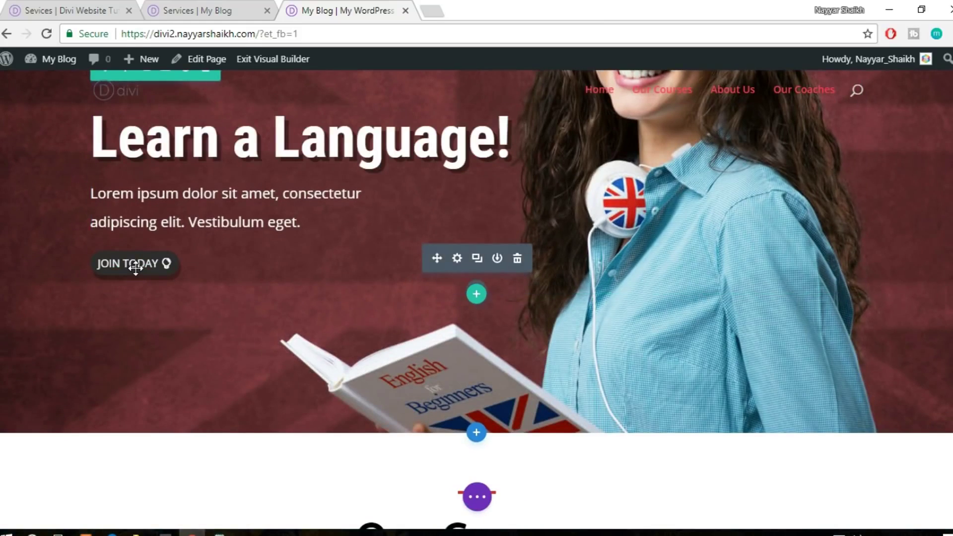
left_click(497, 259)
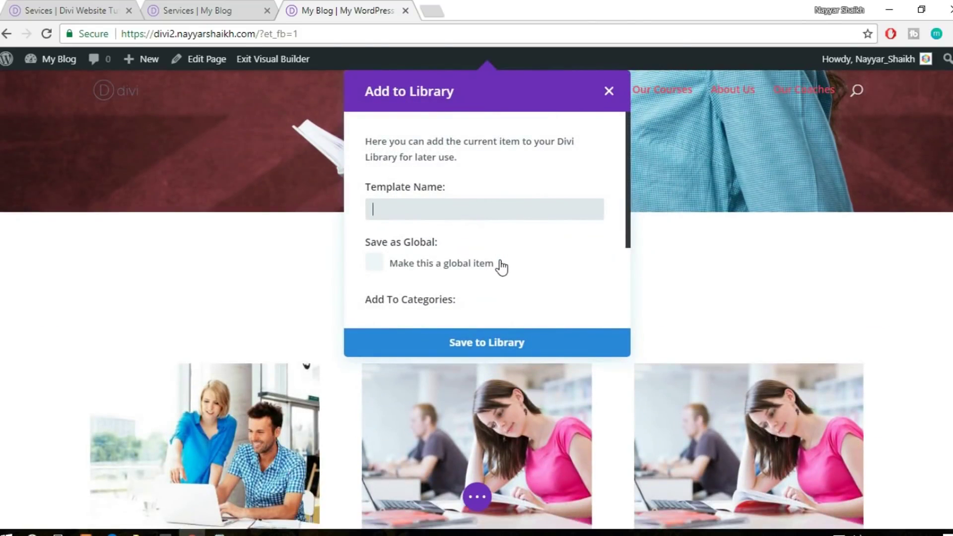
left_click(511, 342)
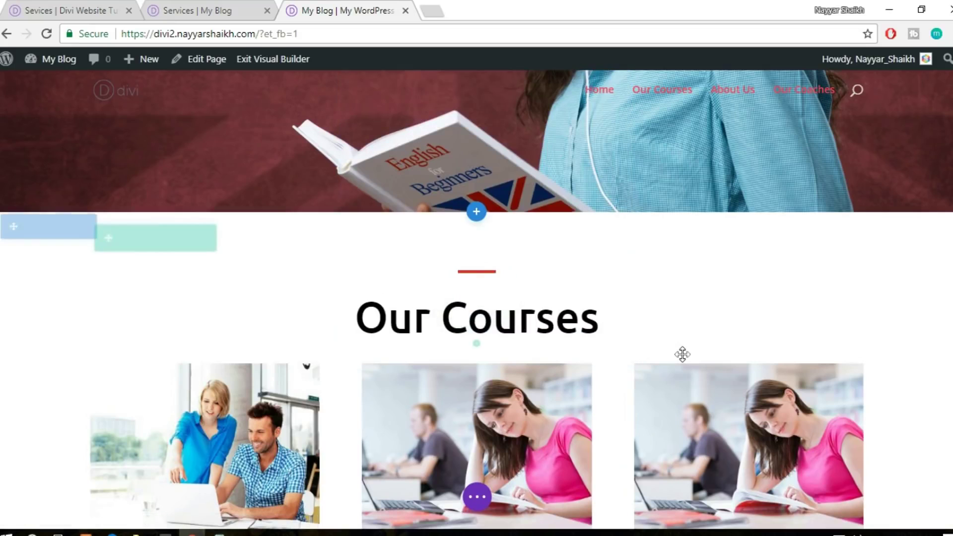
Save the 'Lorem ipsum sit' heading module to the library as 'title'
scroll(681, 354, "down", 6)
scroll(682, 354, "down", 5)
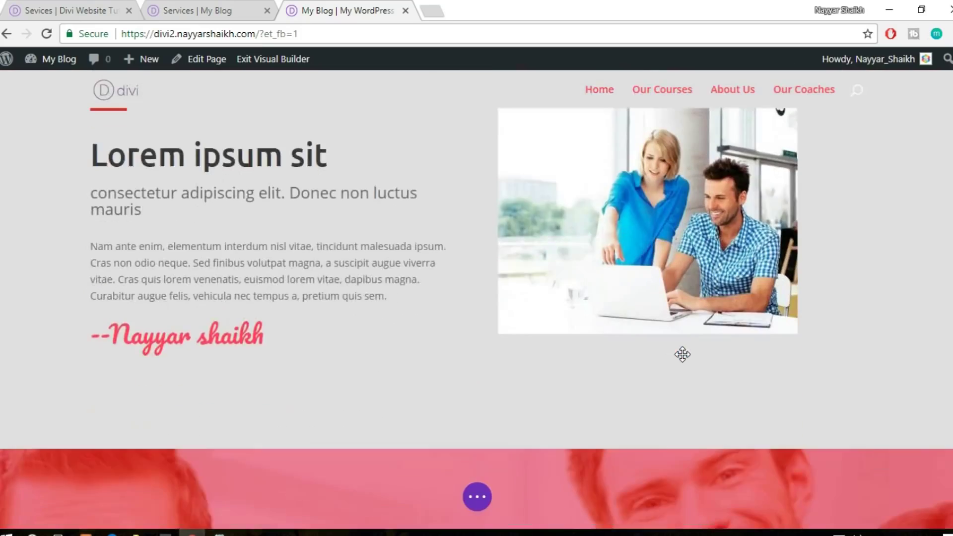
scroll(684, 354, "up", 5)
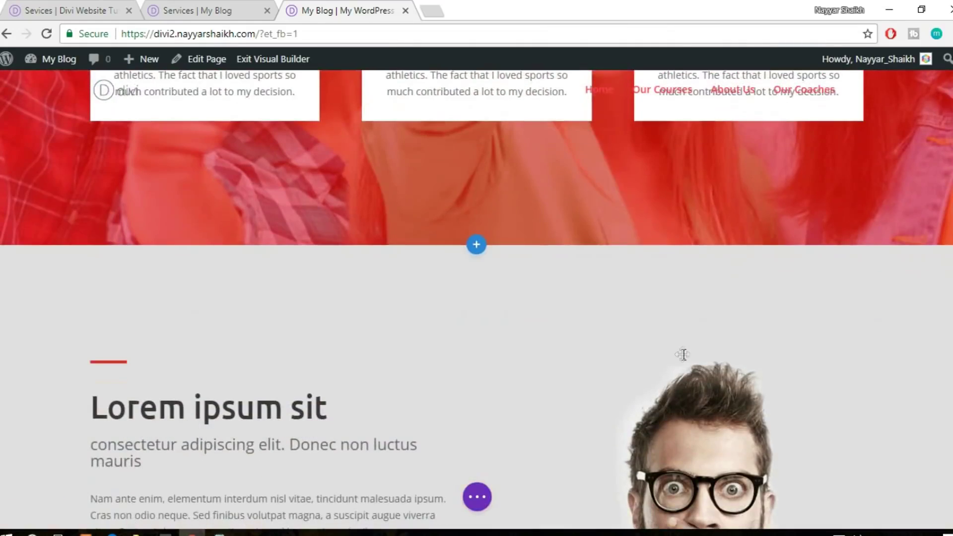
scroll(683, 352, "down", 3)
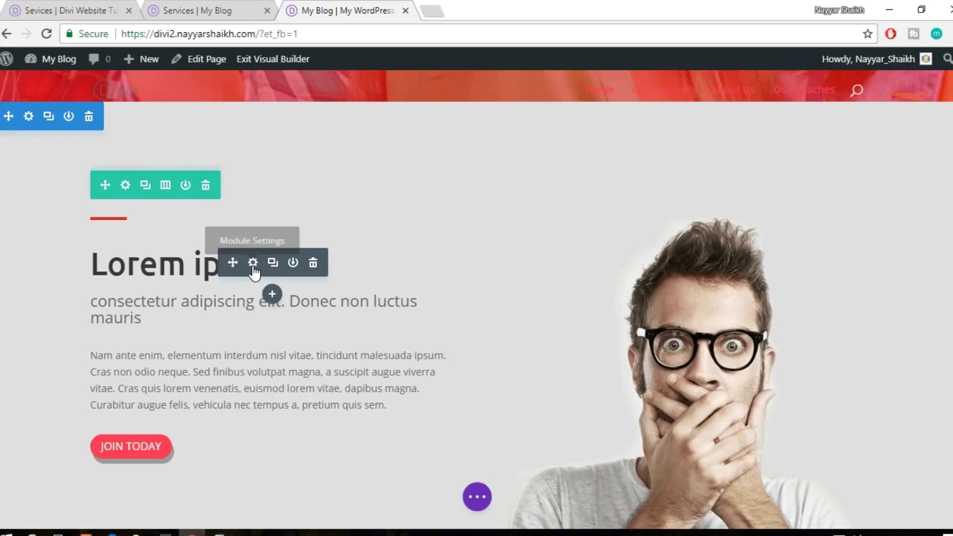
left_click(294, 263)
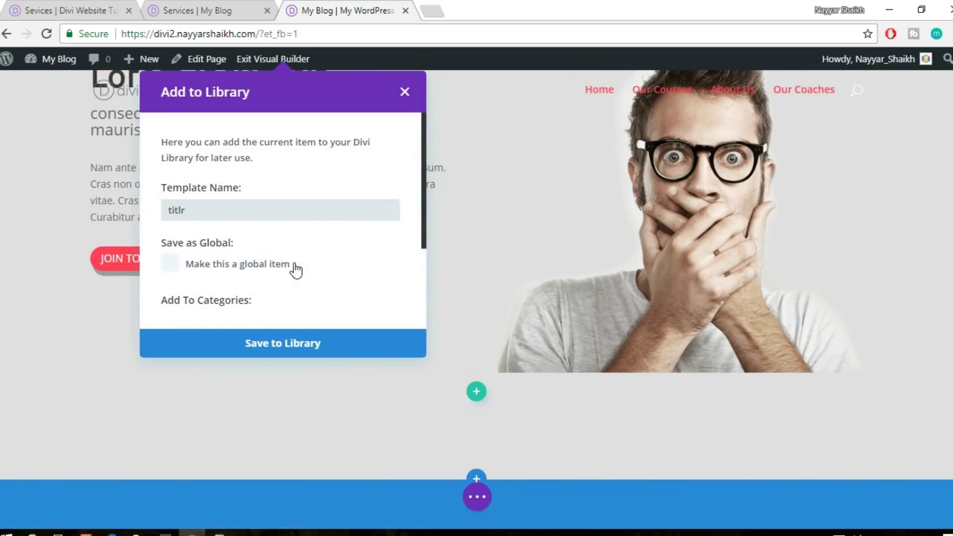
left_click(311, 347)
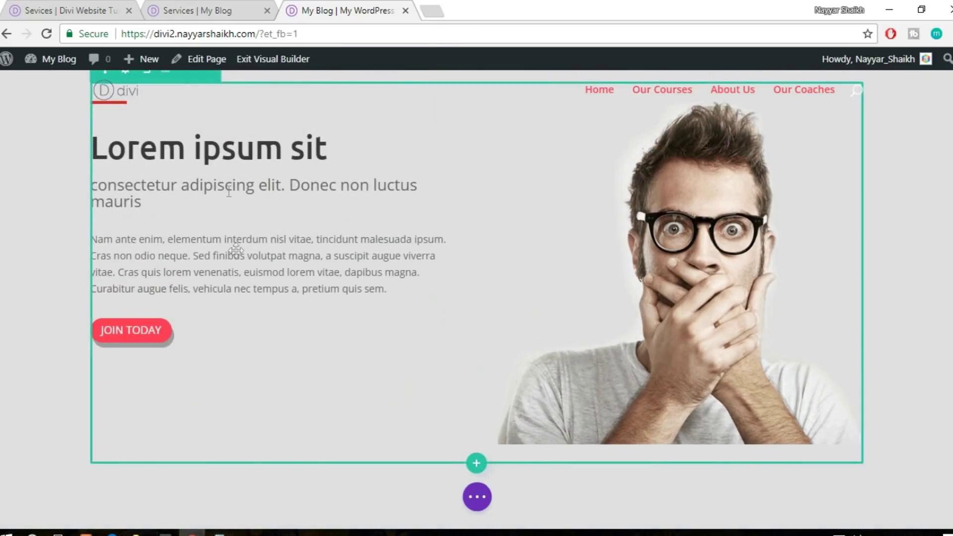
Save the subheading module to the library as 'sub-title', then go to the Services page
mouse_move(232, 188)
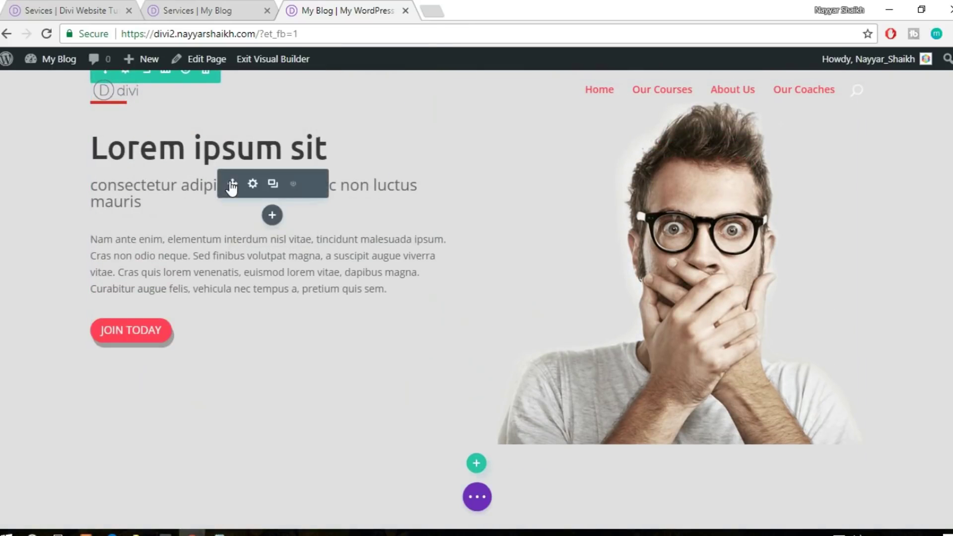
left_click(293, 185)
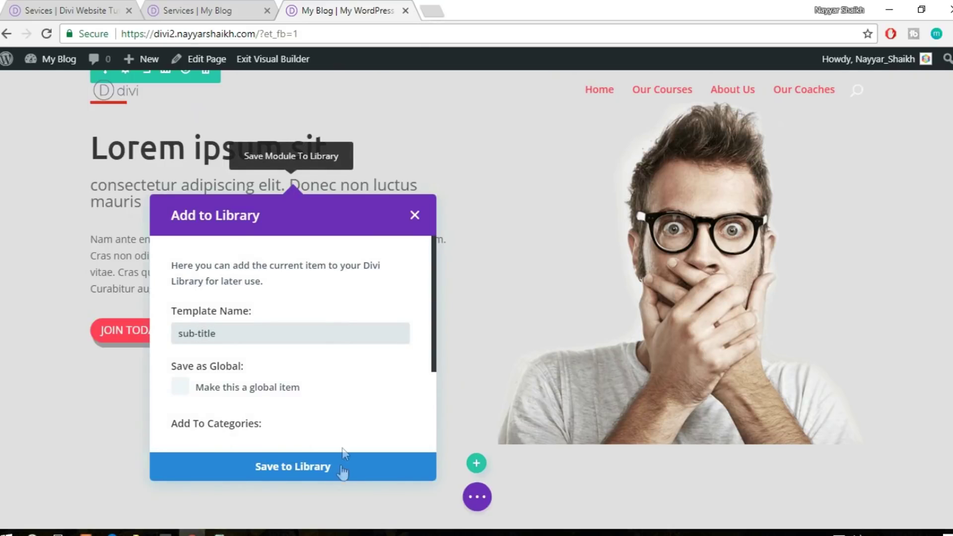
left_click(336, 472)
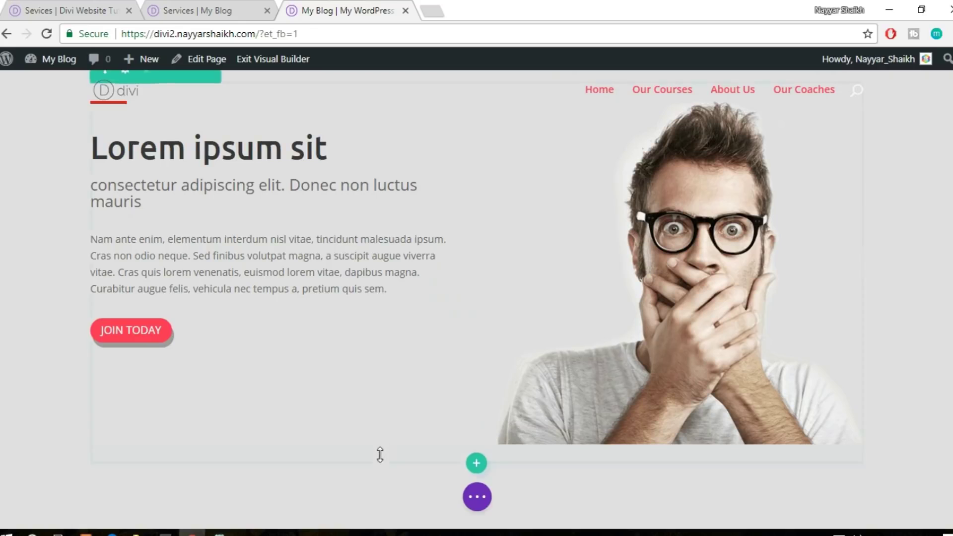
left_click(215, 11)
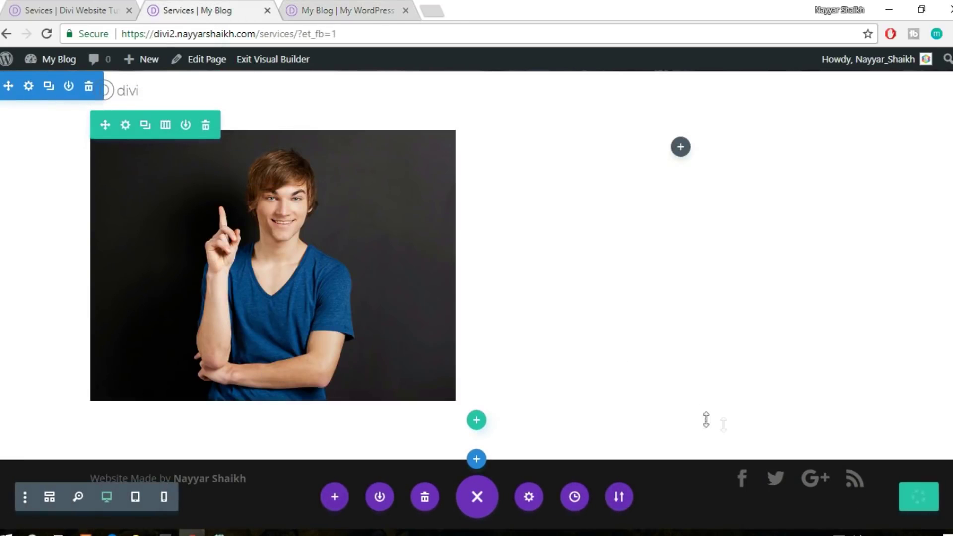
left_click(325, 34)
key("Return")
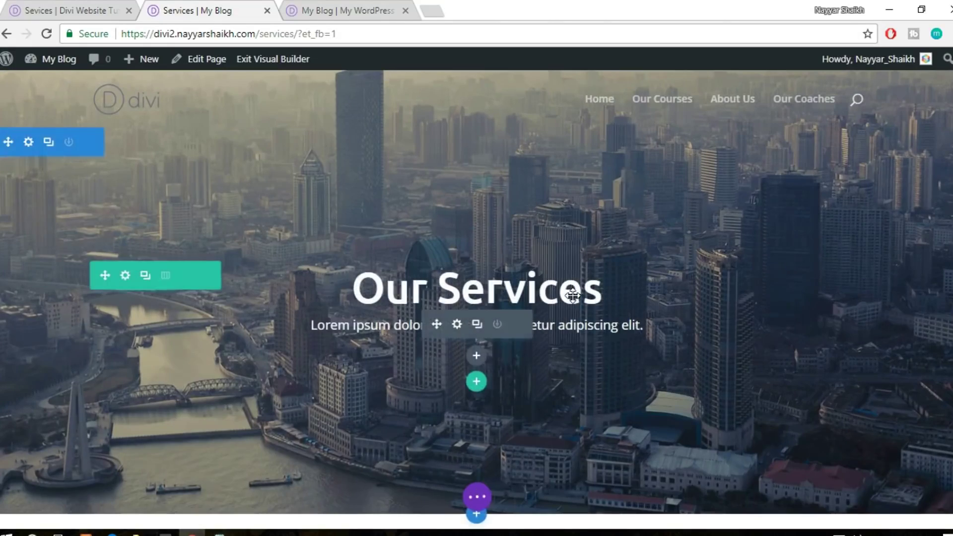
scroll(840, 336, "down", 9)
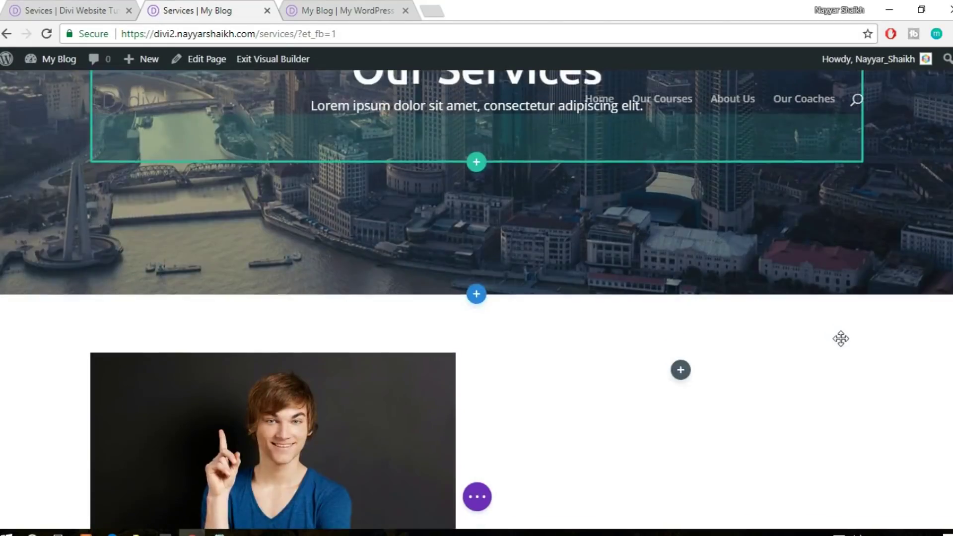
left_click(358, 10)
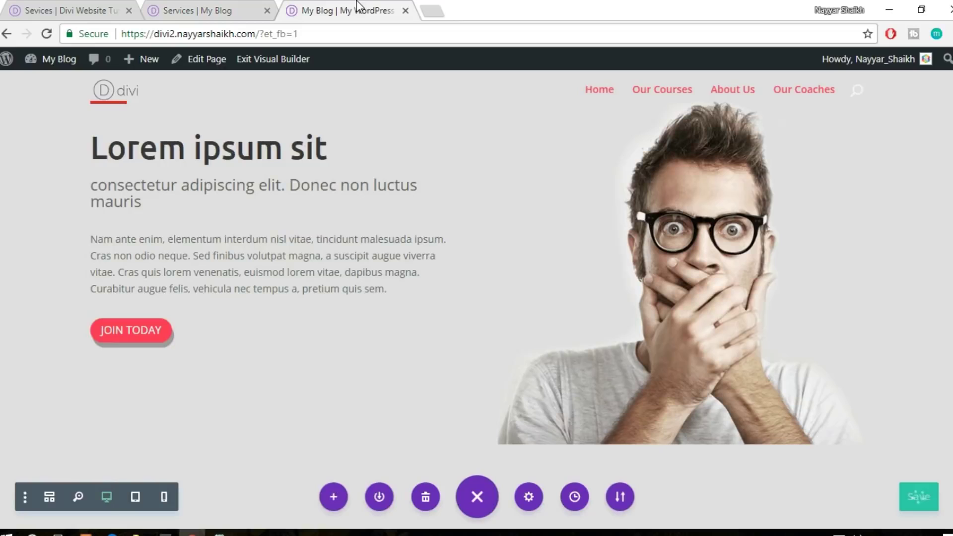
left_click(34, 6)
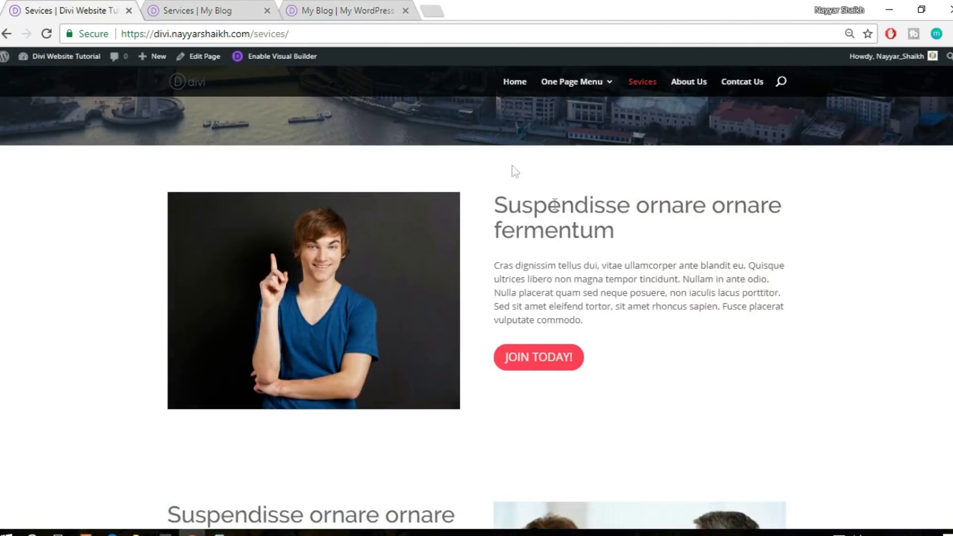
left_click(184, 6)
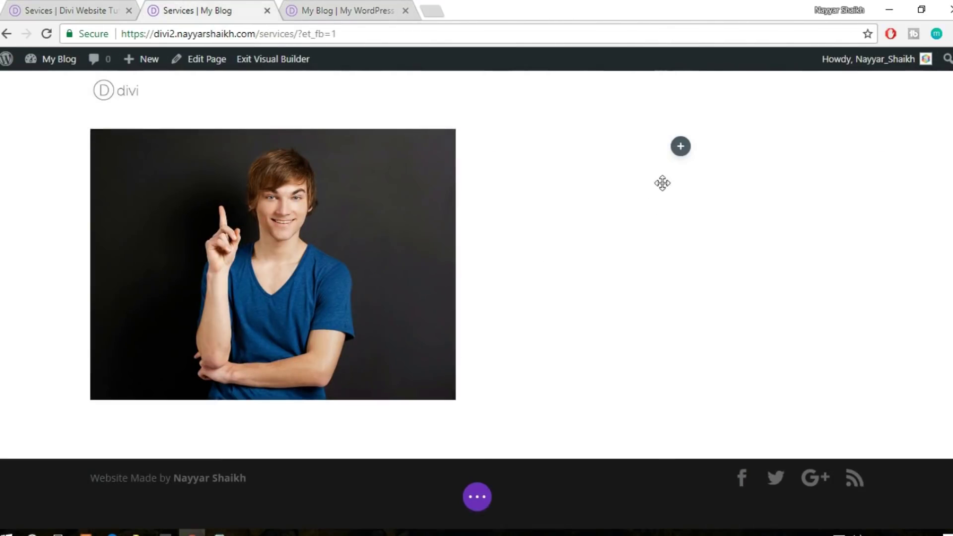
Insert the library 'title' module into the empty column beside the photo
left_click(681, 148)
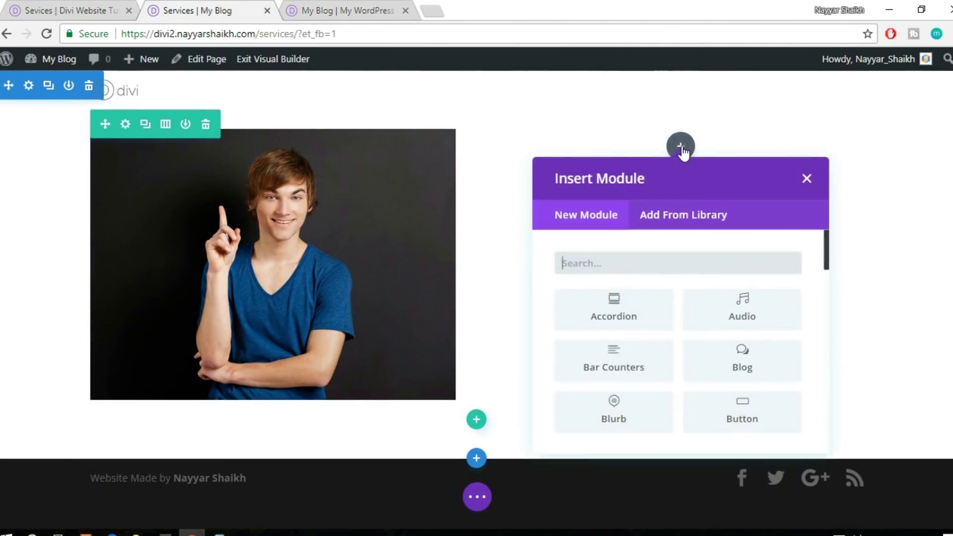
left_click(690, 216)
left_click(740, 303)
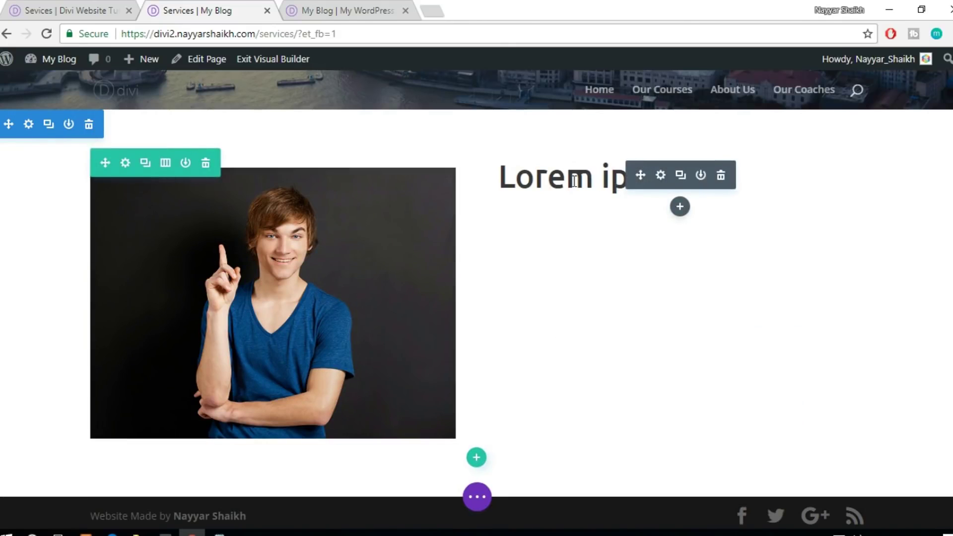
left_click(592, 179)
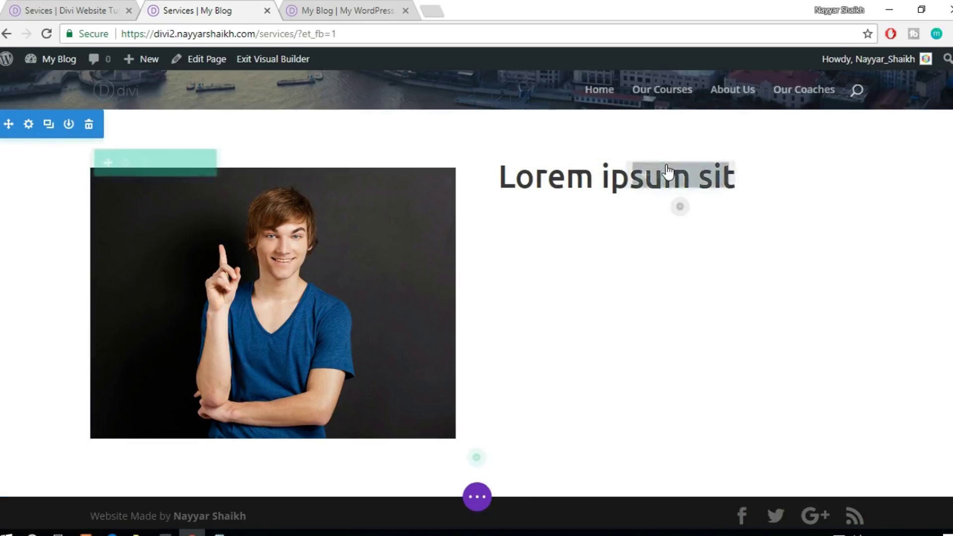
Insert the library 'sub-title' module beneath the 'Lorem ipsum sit' heading
left_click(681, 208)
left_click(687, 272)
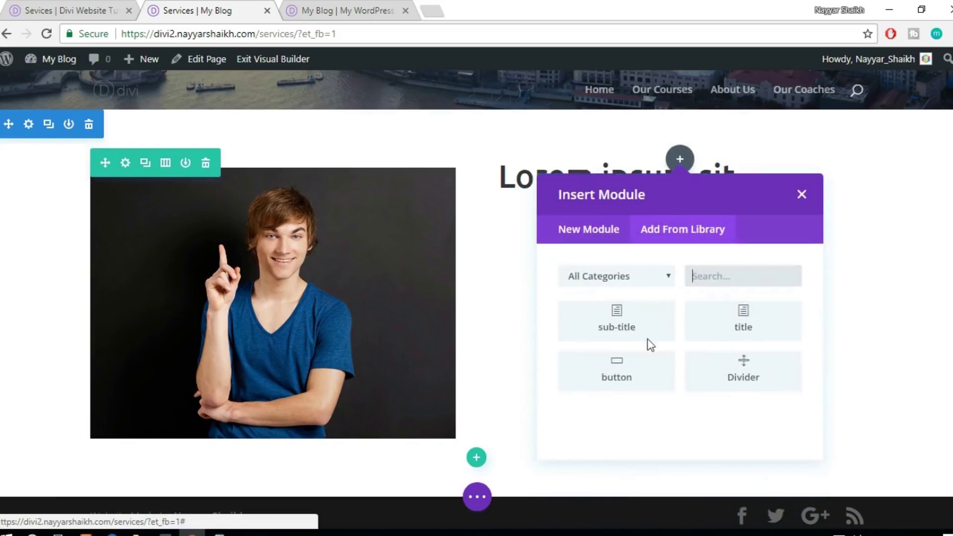
left_click(627, 332)
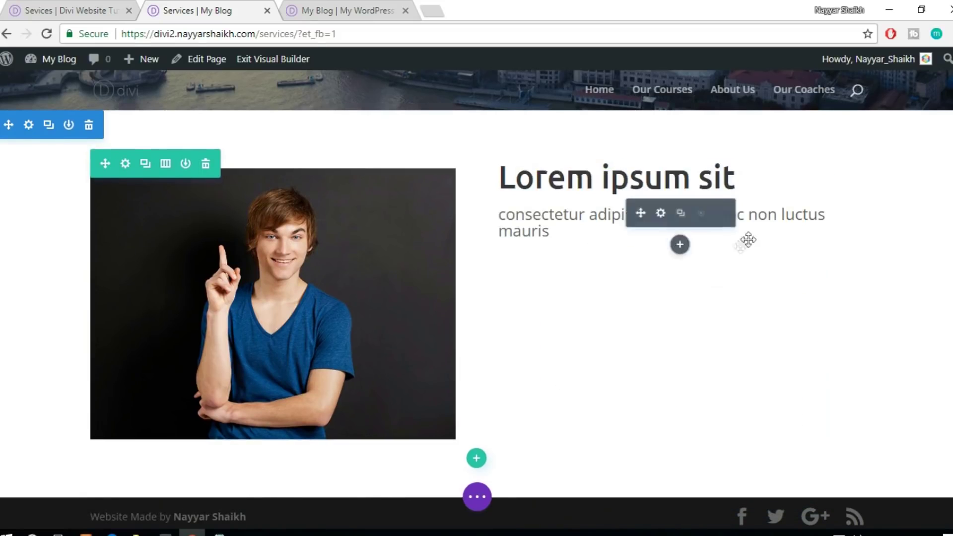
left_click(679, 251)
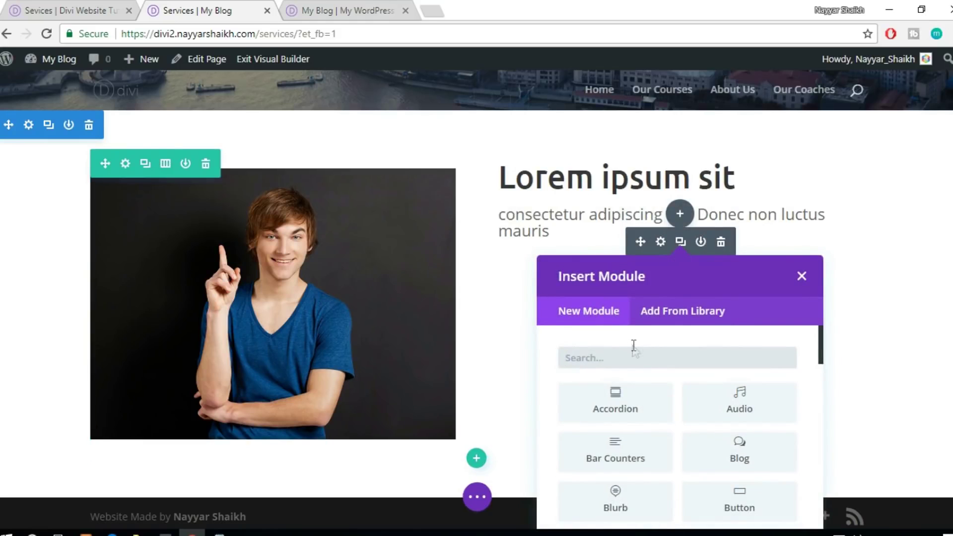
Add a text module below the sub-title with the paragraph copied from the reference Services page
type("text")
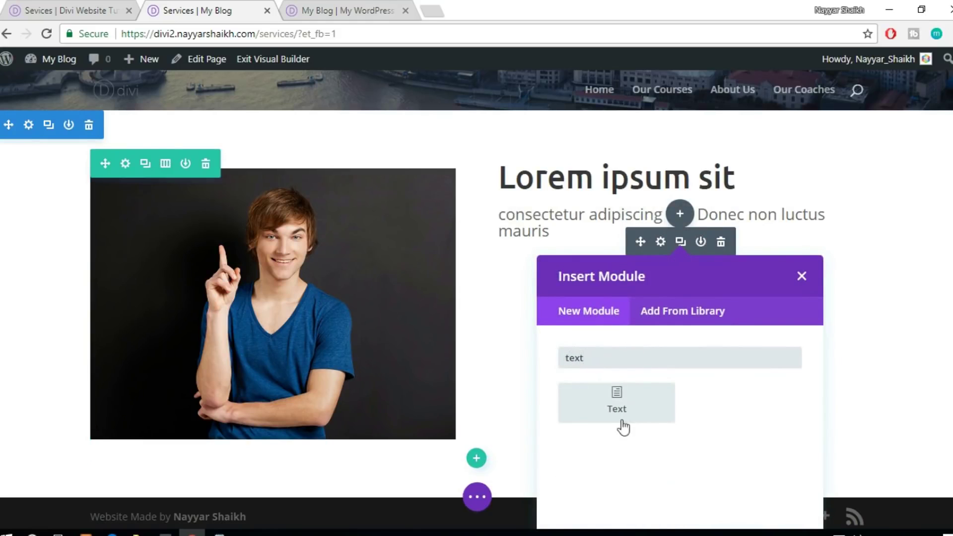
left_click(619, 427)
left_click(82, 7)
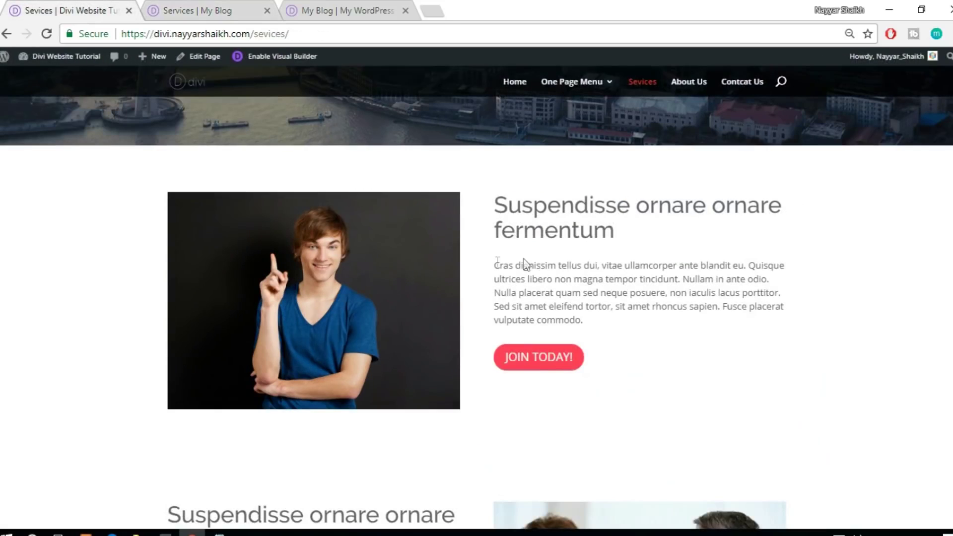
left_click_drag(494, 261, 607, 326)
key("ctrl+c")
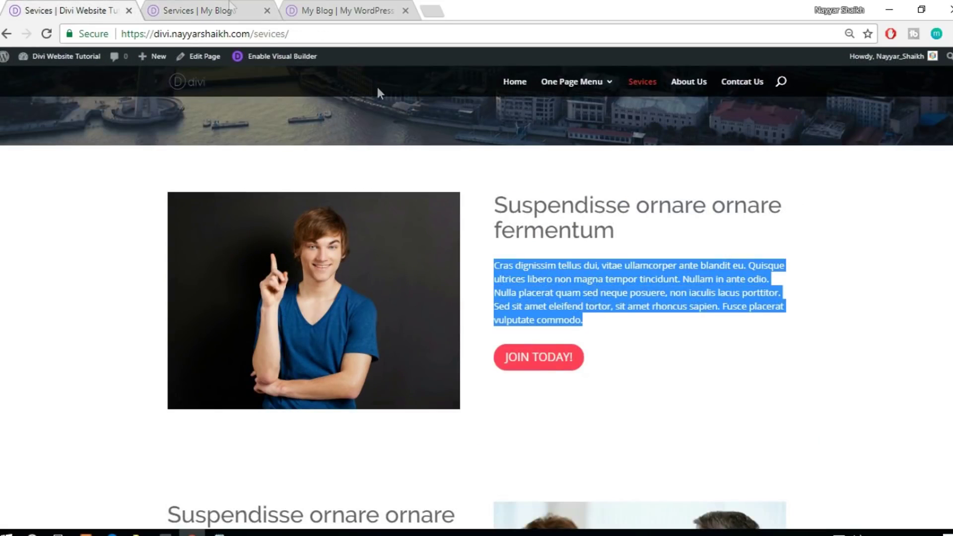
left_click(156, 6)
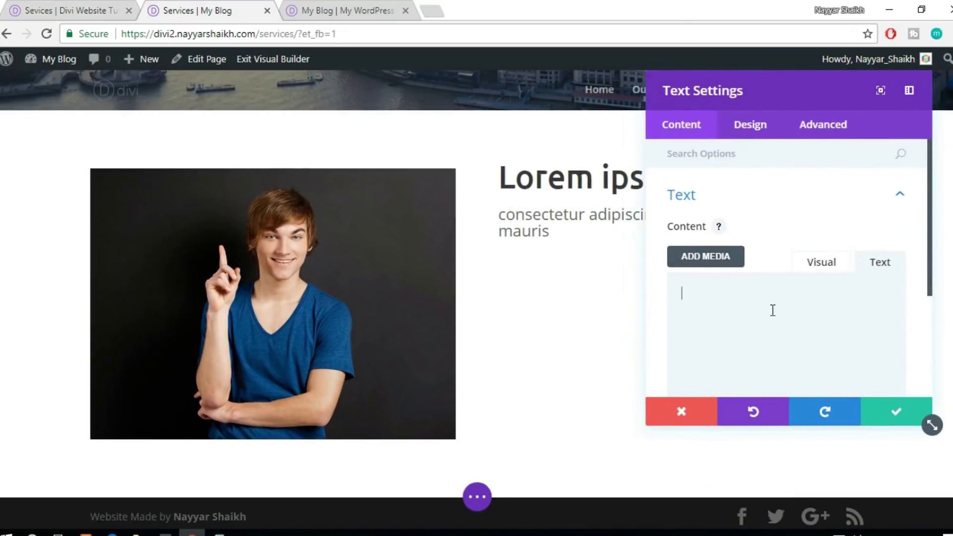
key("ctrl+v")
left_click(878, 420)
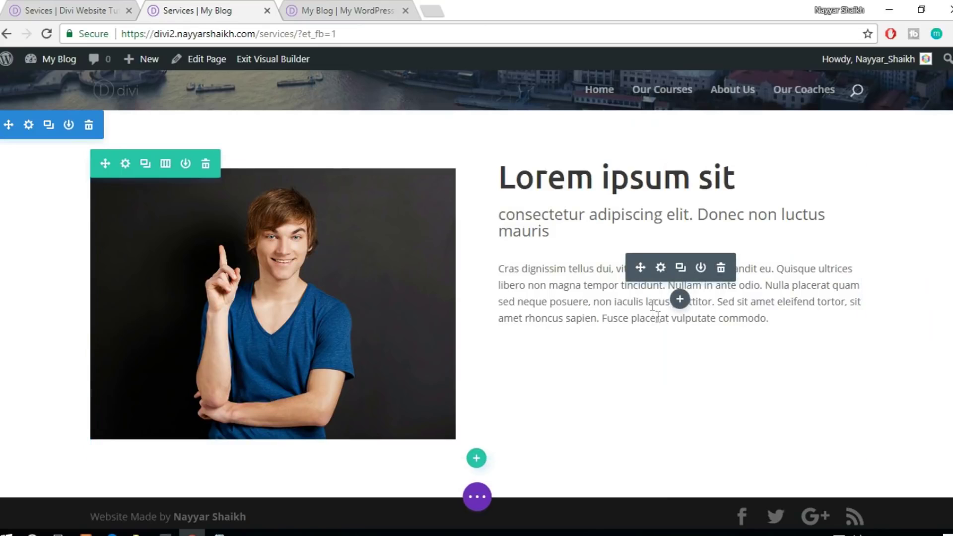
Insert the saved JOIN TODAY button below the paragraph and save the page
left_click(680, 300)
left_click(705, 301)
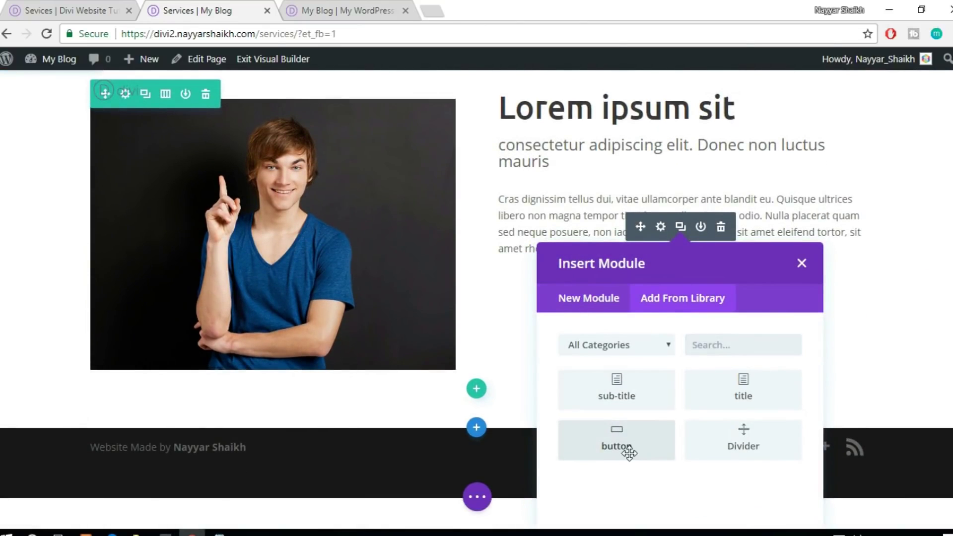
left_click(628, 453)
key("ctrl+s")
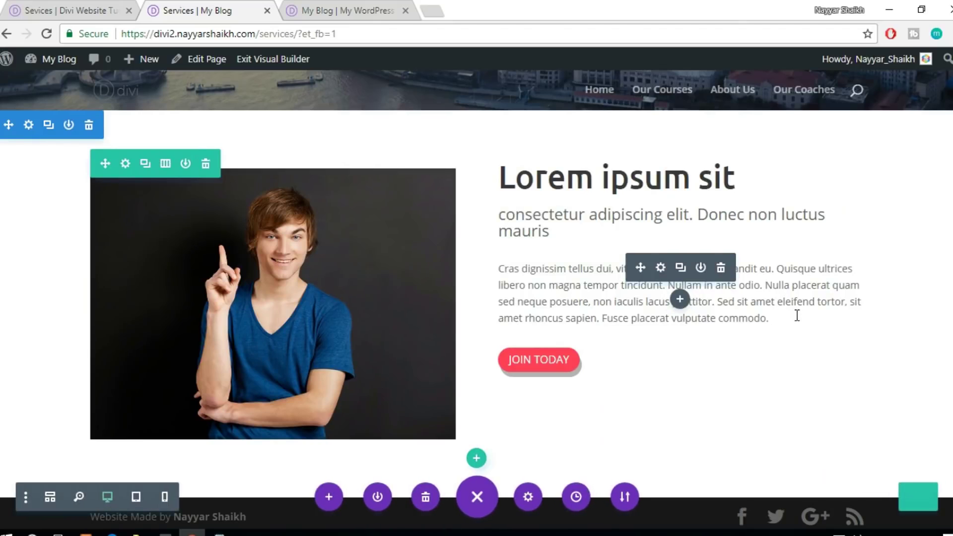
Check the section against the live reference Services page, then return to the builder
scroll(797, 315, "down", 1)
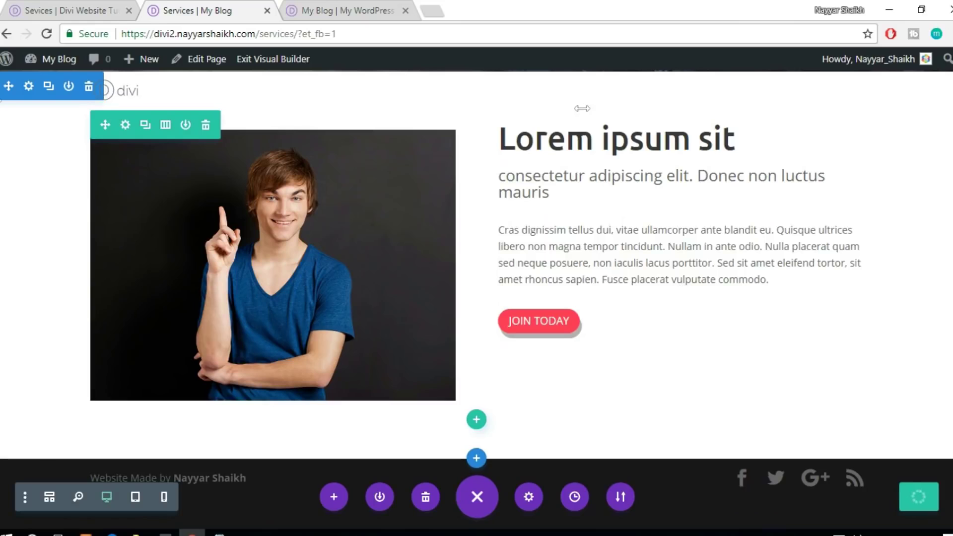
scroll(681, 273, "up", 2)
left_click(32, 7)
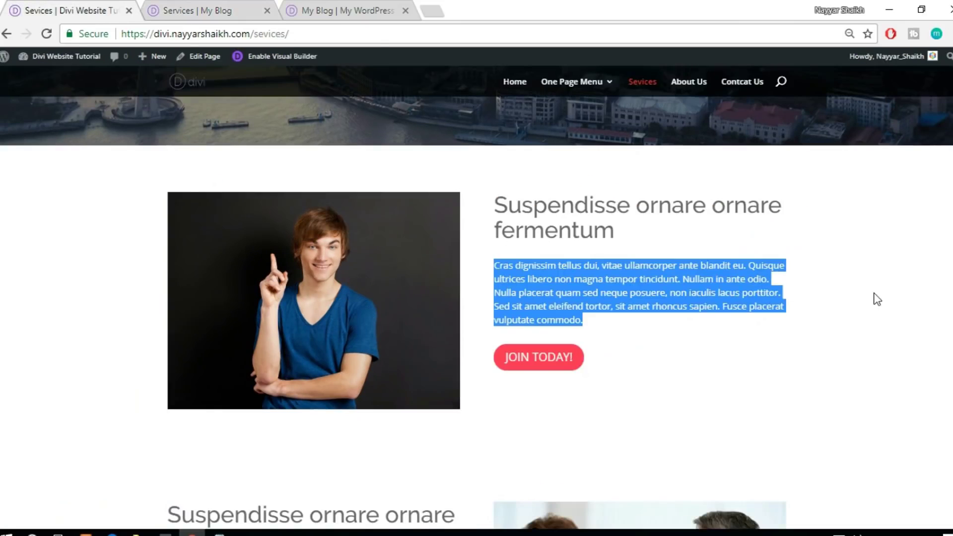
scroll(876, 300, "down", 12)
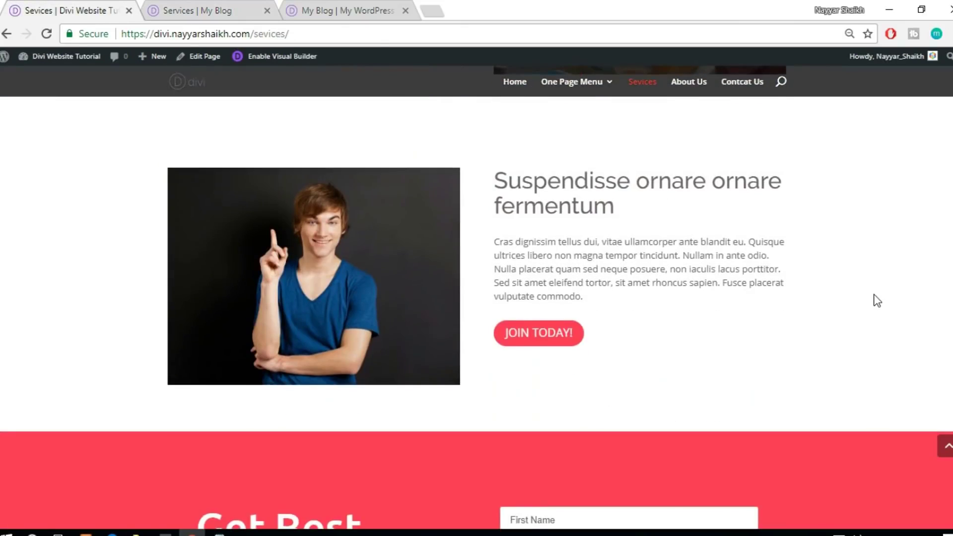
scroll(876, 299, "down", 6)
scroll(876, 299, "up", 7)
triple_click(876, 300)
scroll(877, 301, "down", 1)
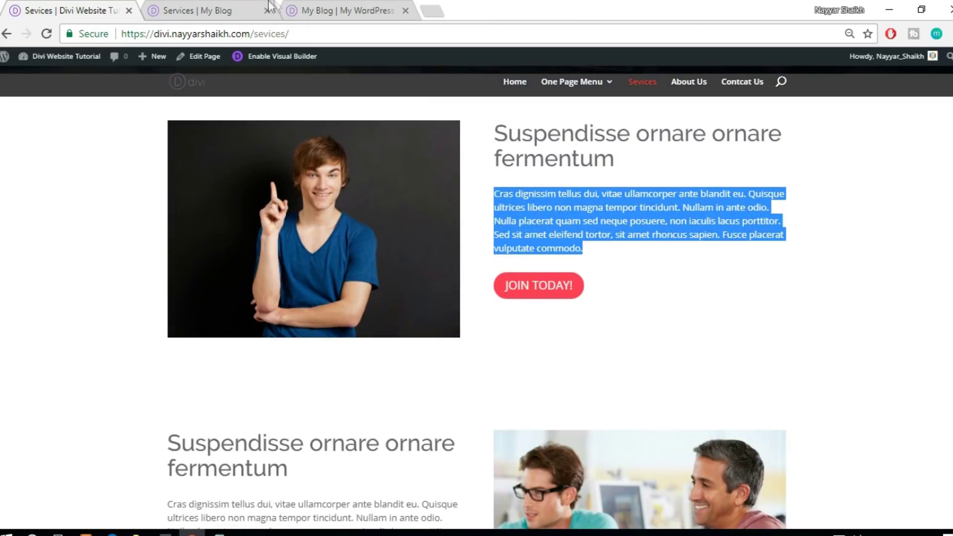
left_click(253, 6)
mouse_move(60, 164)
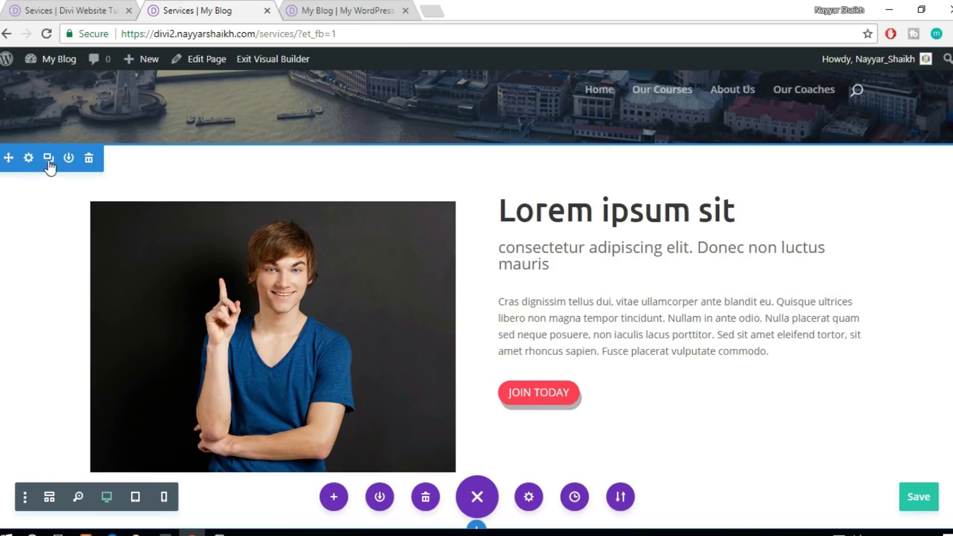
Move the image to the right column and the 'Lorem ipsum sit' heading to the left
scroll(520, 285, "down", 4)
scroll(520, 284, "up", 4)
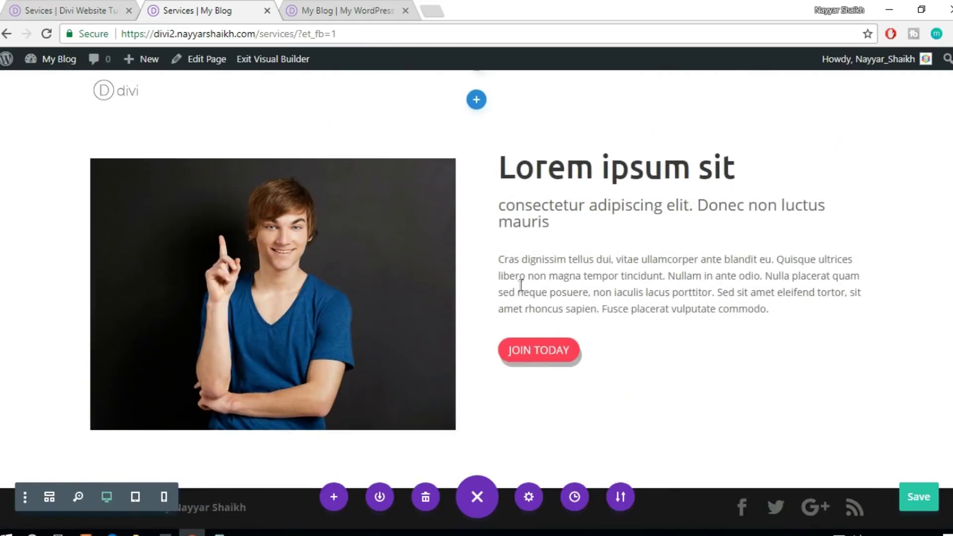
left_click_drag(315, 259, 645, 323)
scroll(638, 325, "down", 5)
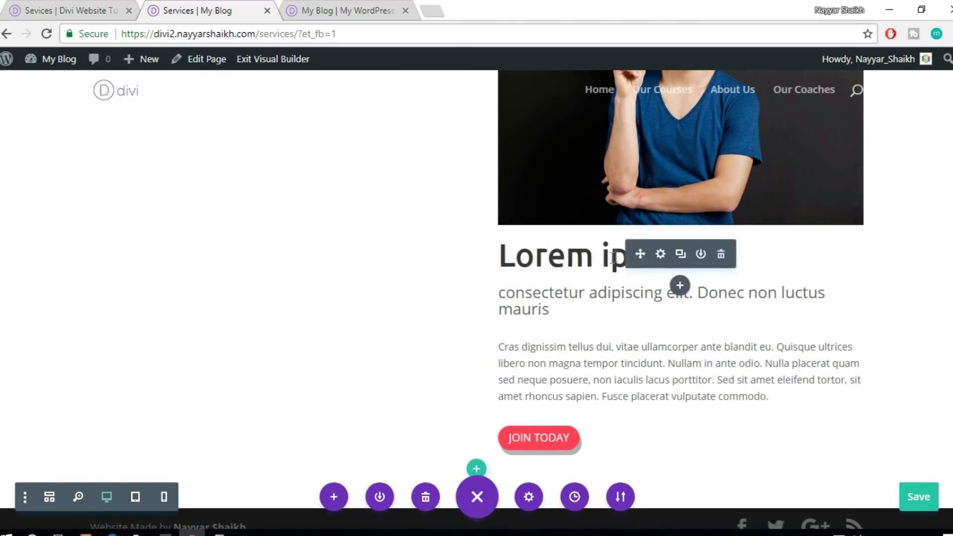
left_click_drag(639, 251, 304, 159)
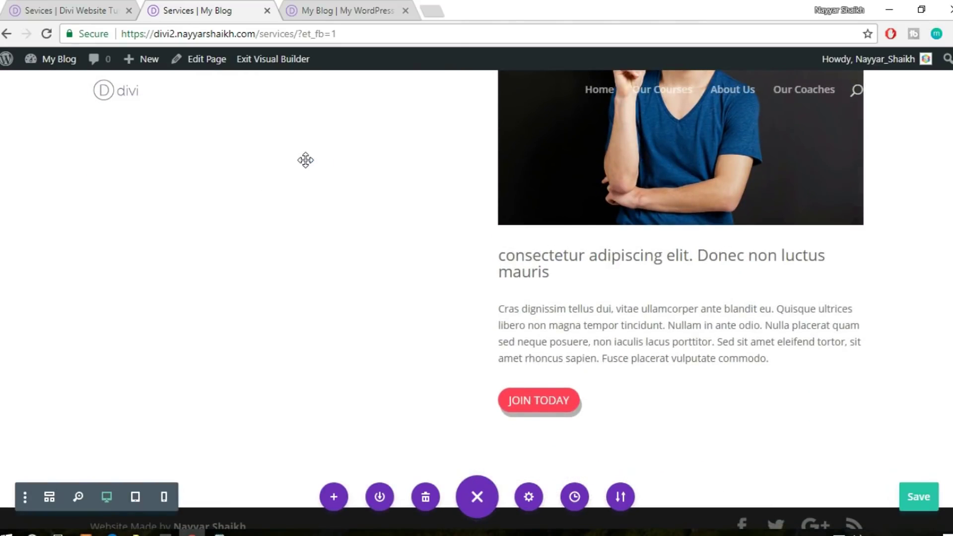
left_click_drag(635, 262, 600, 310)
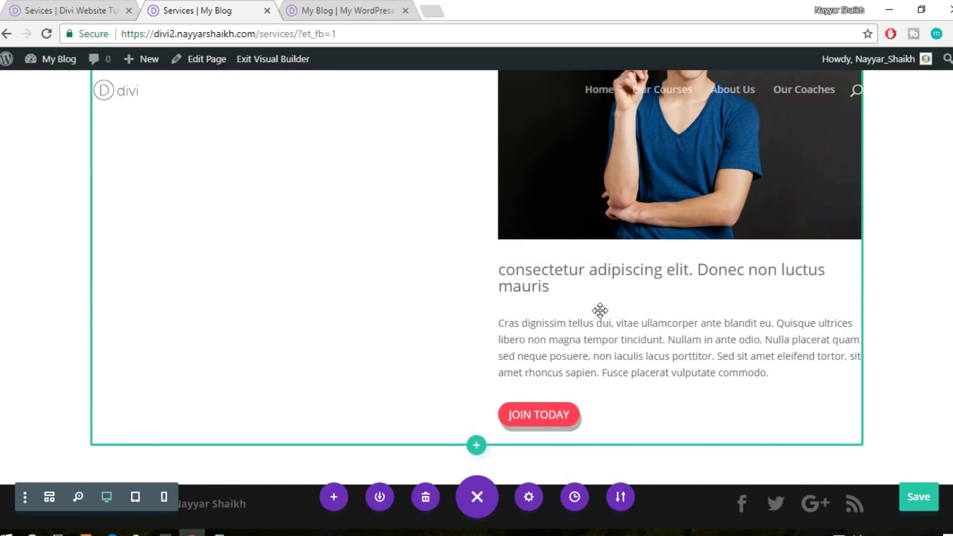
Move the subheading, Cras dignissim paragraph and JOIN TODAY button into the left column
scroll(601, 355, "up", 2)
scroll(600, 355, "up", 2)
left_click_drag(637, 411, 253, 155)
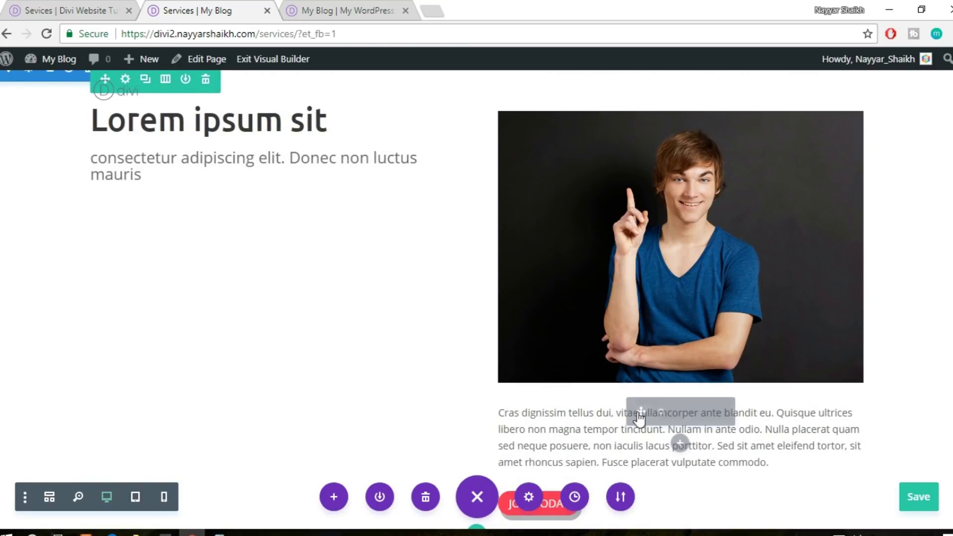
left_click_drag(637, 412, 197, 192)
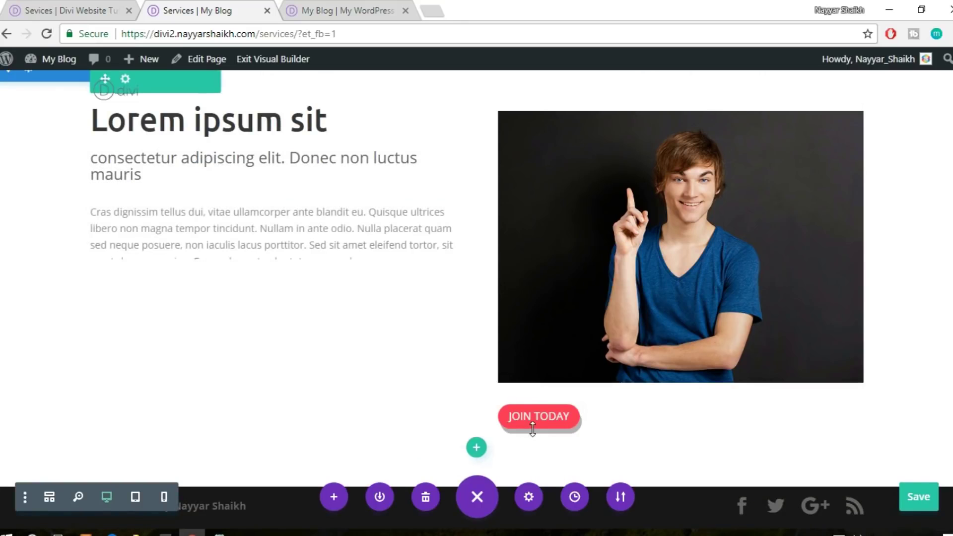
left_click_drag(641, 411, 240, 304)
Duplicate the mirrored image-and-text section
scroll(640, 306, "up", 5)
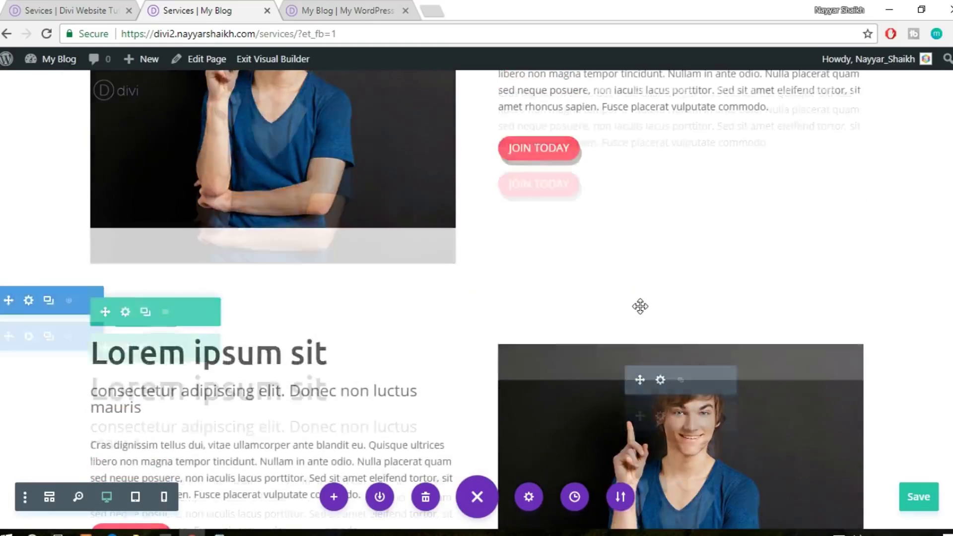
scroll(640, 306, "down", 3)
scroll(691, 313, "up", 6)
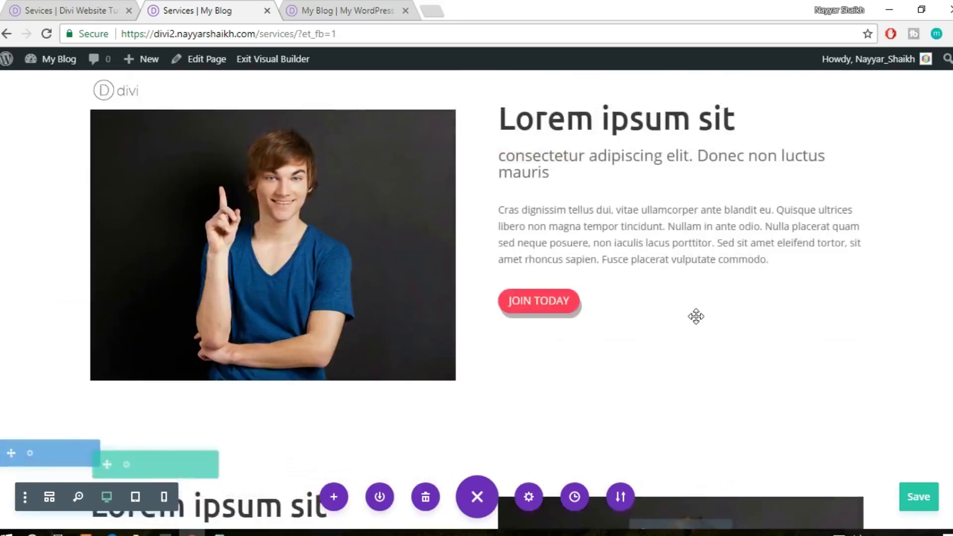
scroll(696, 317, "up", 4)
mouse_move(96, 300)
left_click(49, 276)
scroll(226, 281, "down", 7)
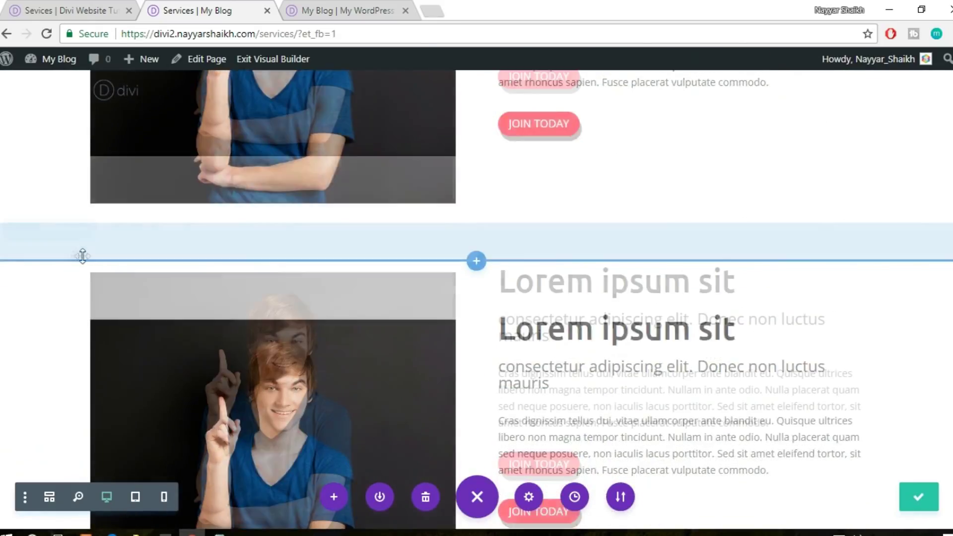
mouse_move(13, 233)
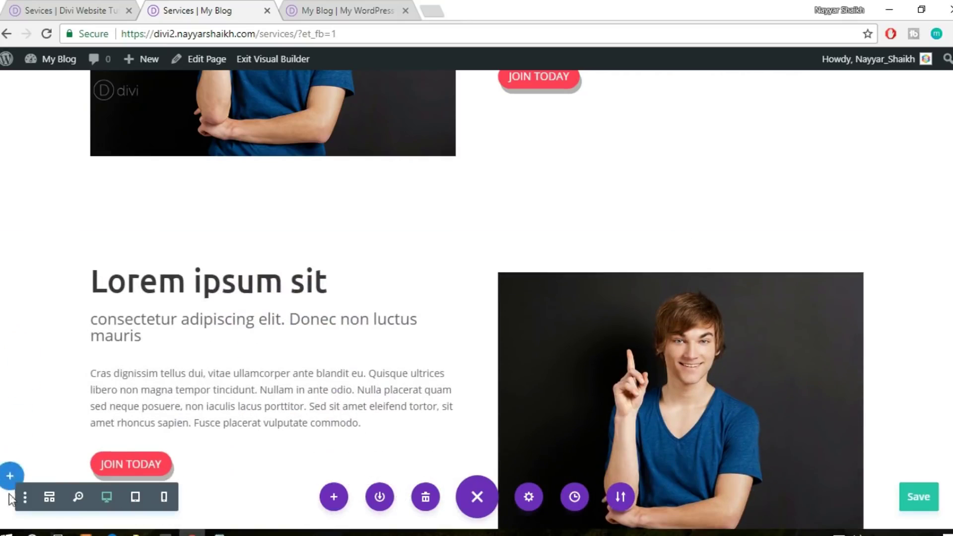
scroll(34, 509, "down", 3)
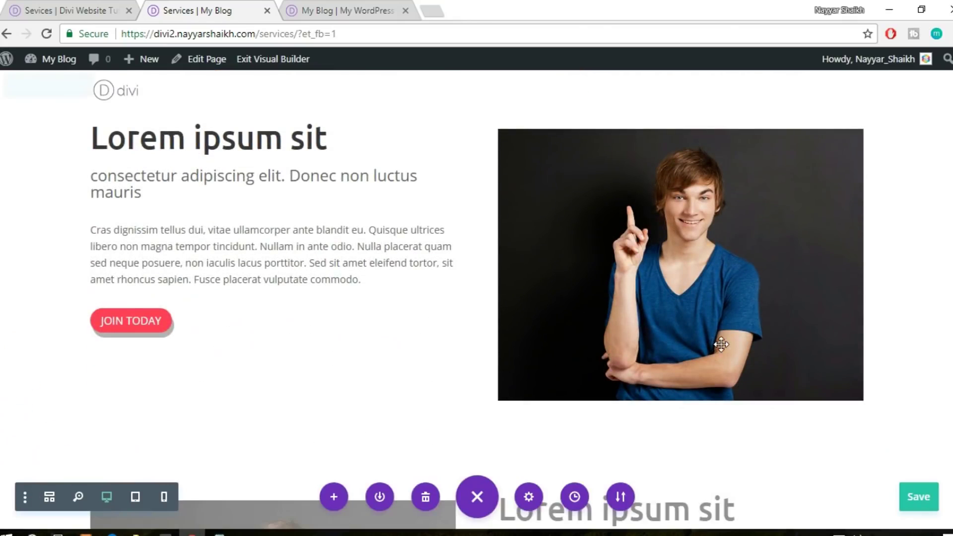
scroll(695, 342, "down", 5)
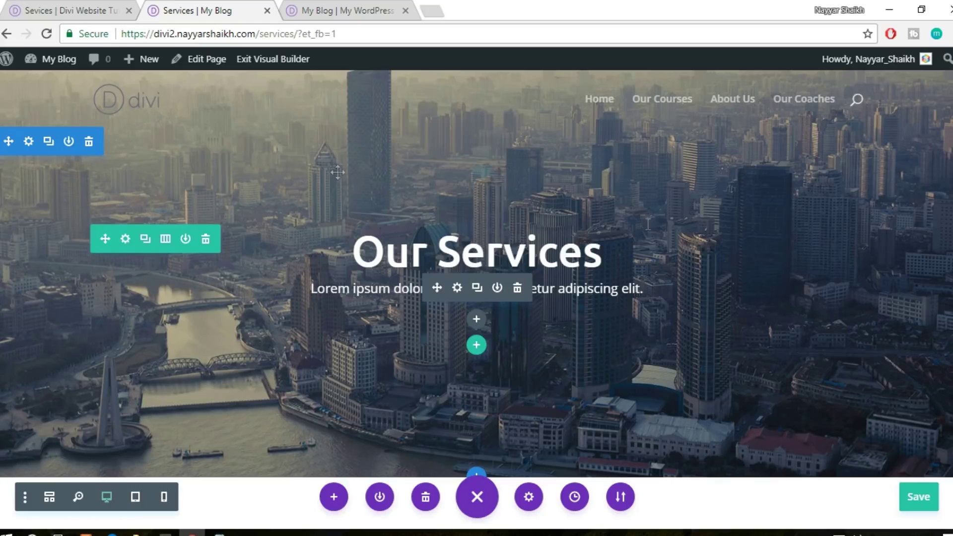
scroll(866, 293, "down", 15)
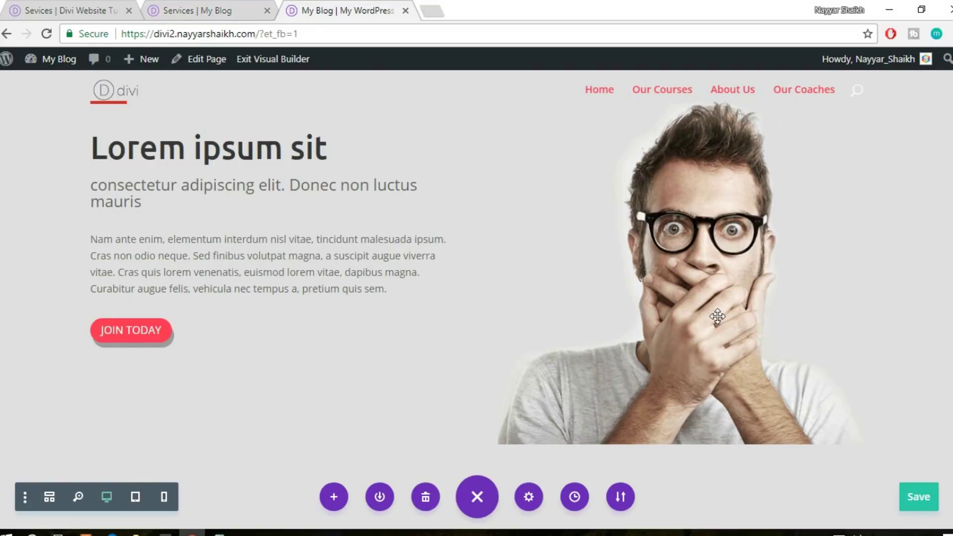
Save the home page's red subscribe section to the Divi Library as 'footer1'
scroll(717, 316, "down", 20)
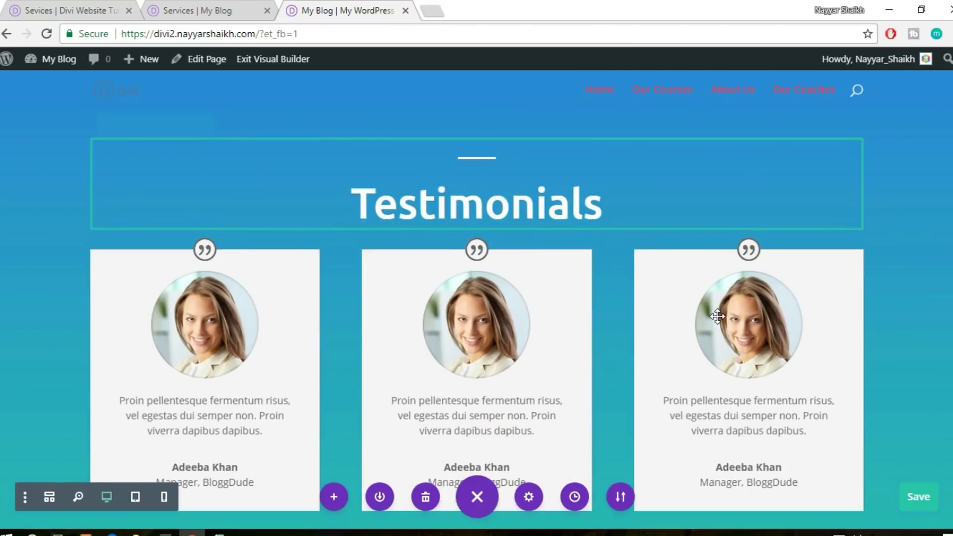
scroll(718, 316, "down", 5)
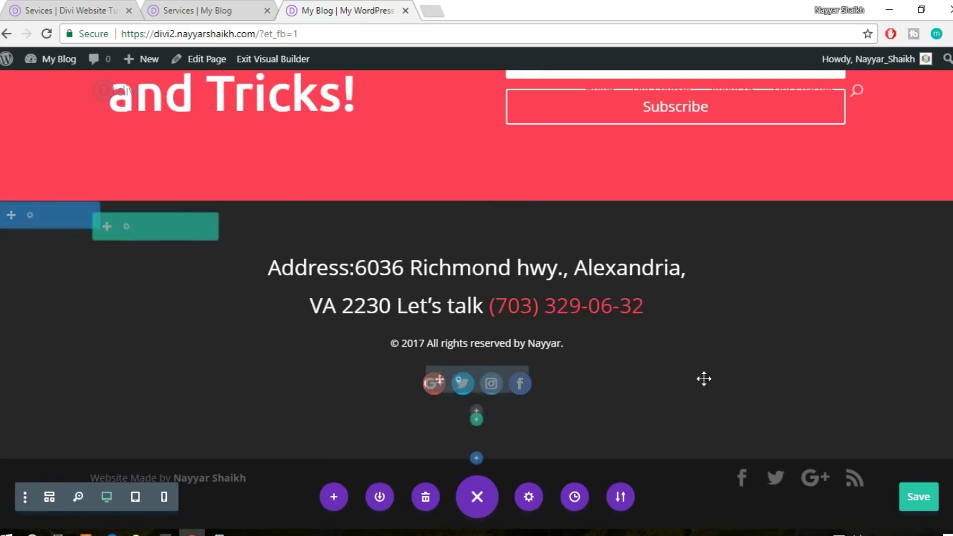
scroll(704, 378, "up", 5)
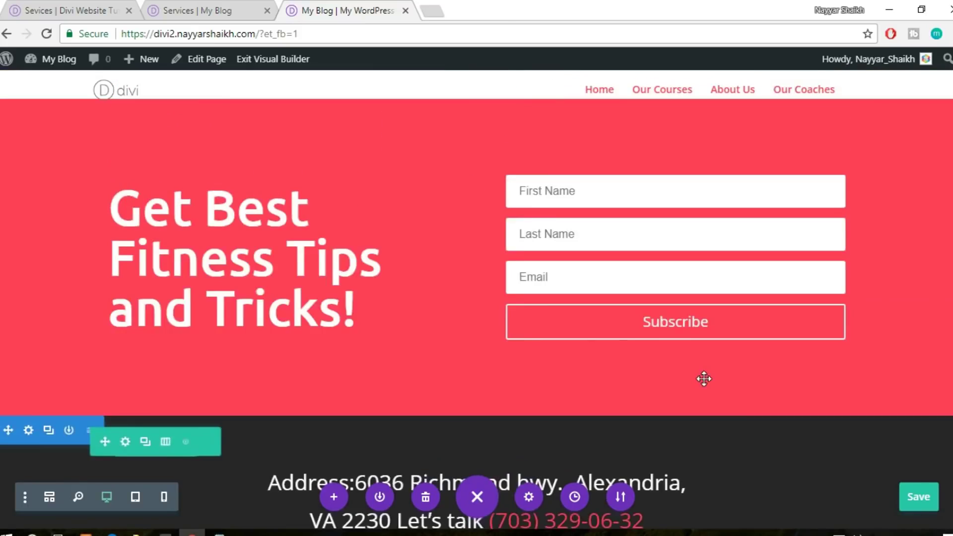
scroll(704, 378, "up", 2)
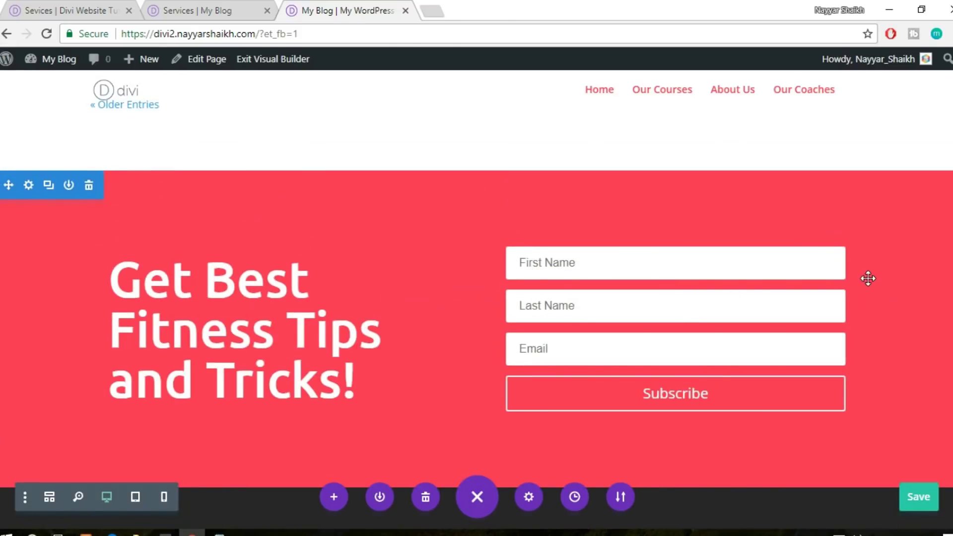
scroll(850, 369, "down", 5)
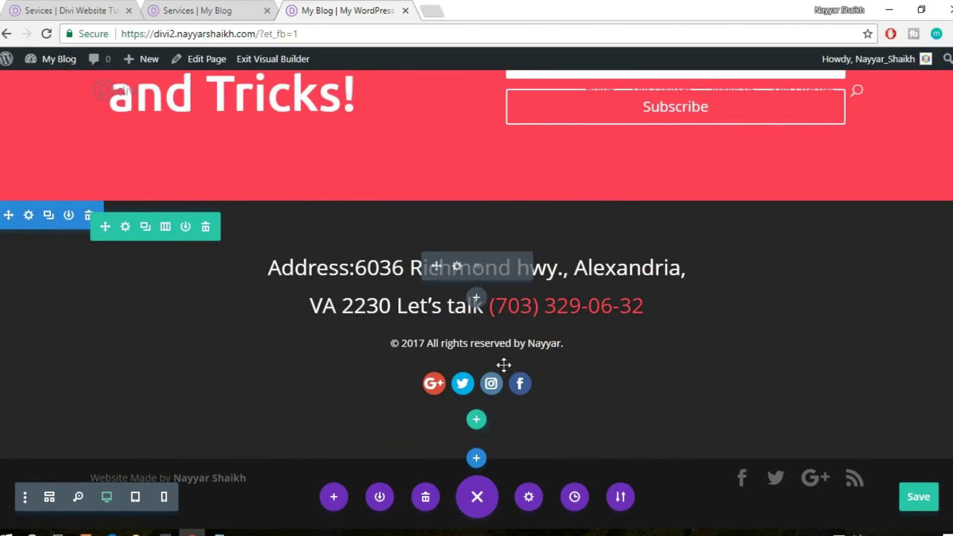
scroll(177, 229, "up", 5)
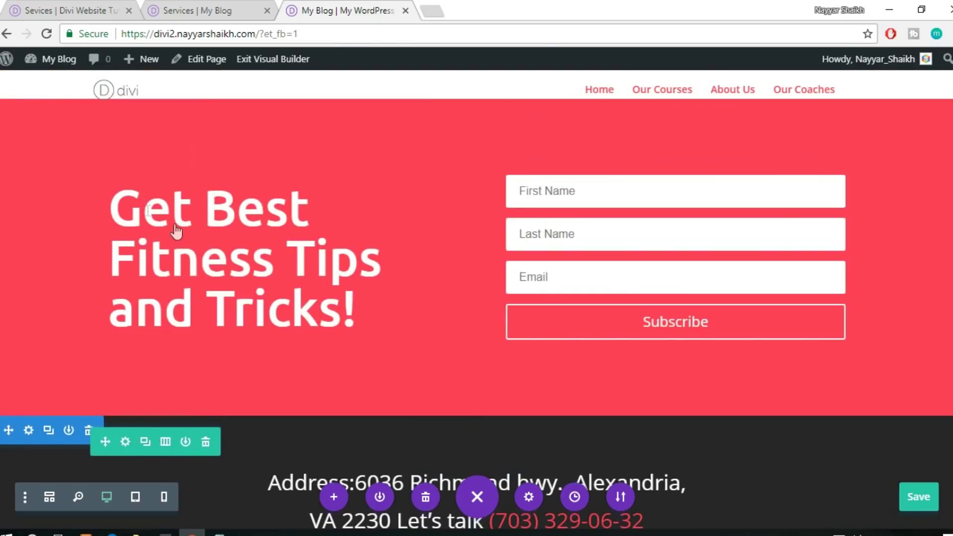
scroll(74, 198, "up", 2)
scroll(68, 213, "down", 3)
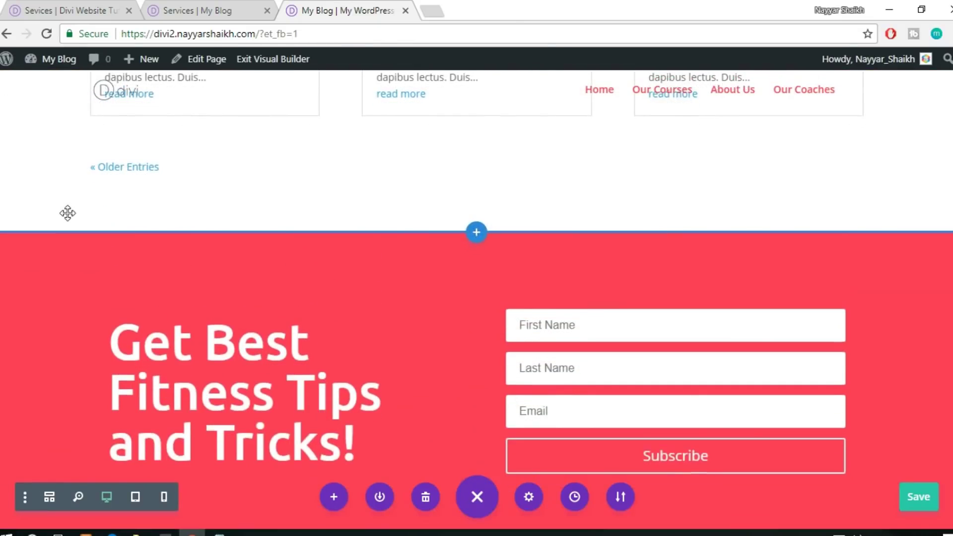
left_click(69, 114)
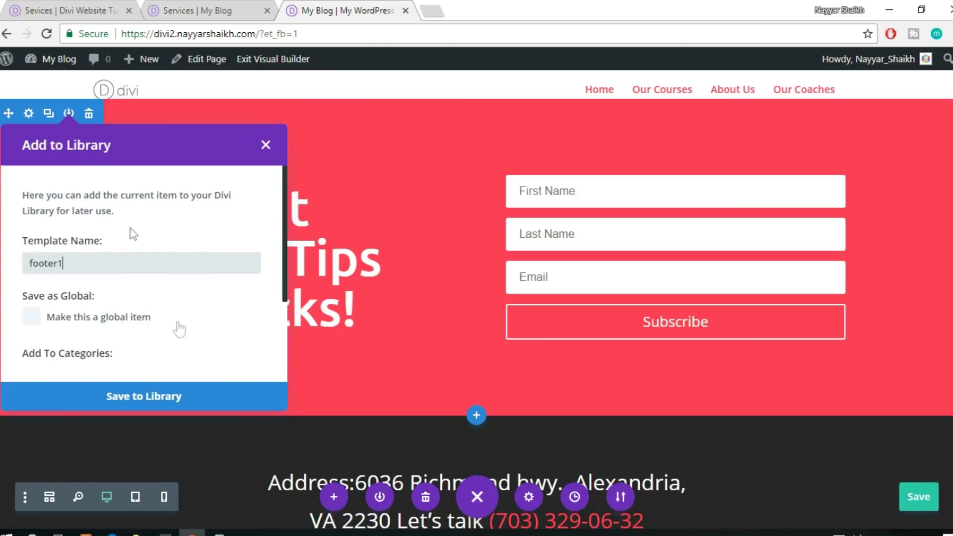
left_click(164, 401)
Save the address footer section as 'footer2' and return to the Services tab
scroll(186, 241, "down", 4)
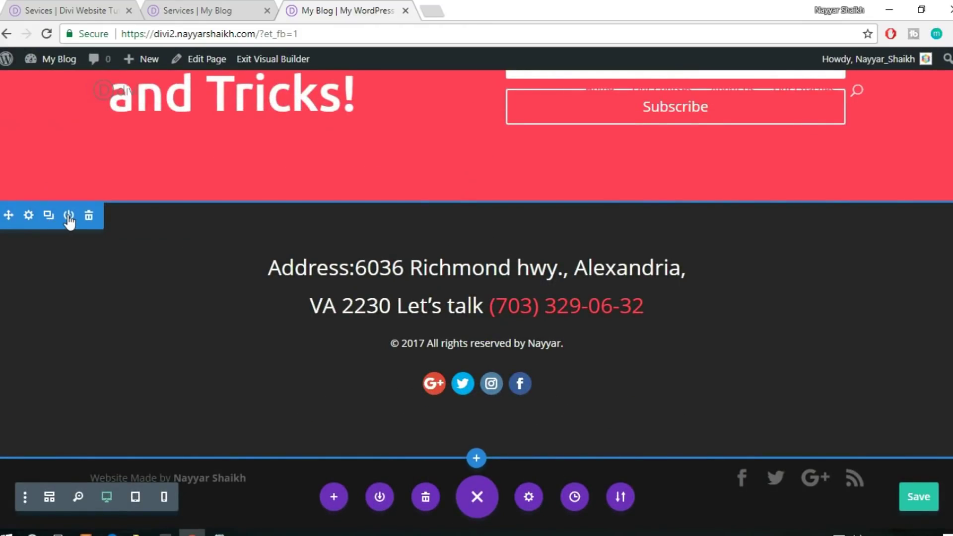
left_click(68, 216)
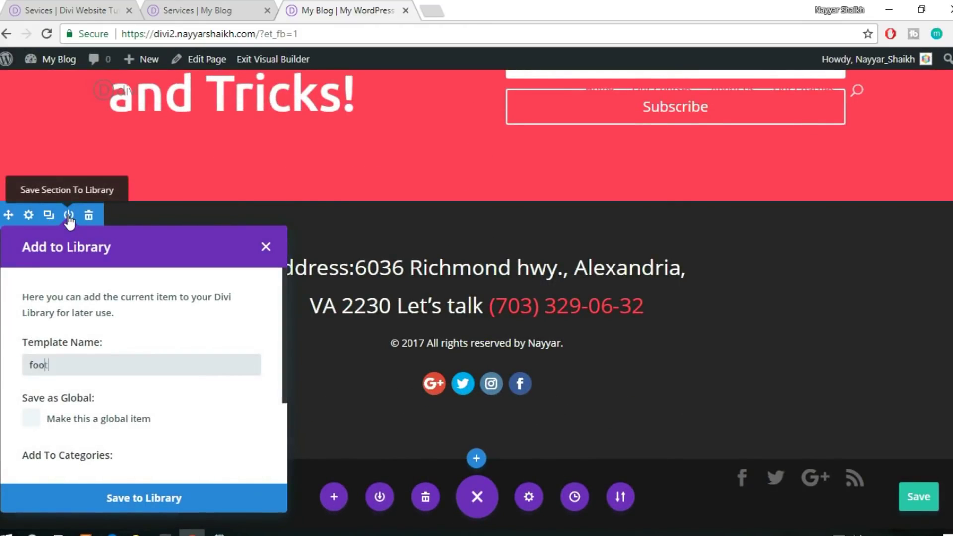
left_click(226, 498)
left_click(230, 7)
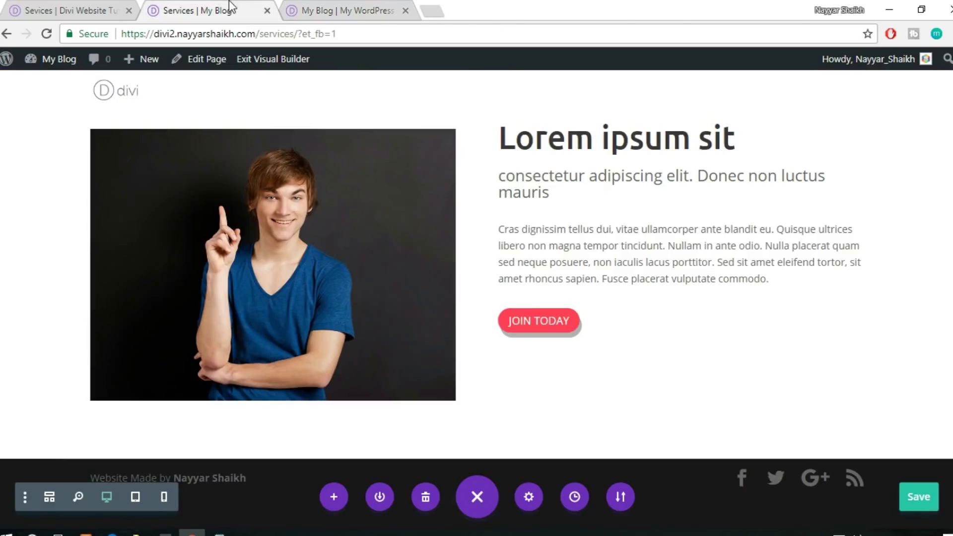
Reload the Services page tab so the Visual Builder reopens with both image-and-text rows
left_click(254, 35)
key("Return")
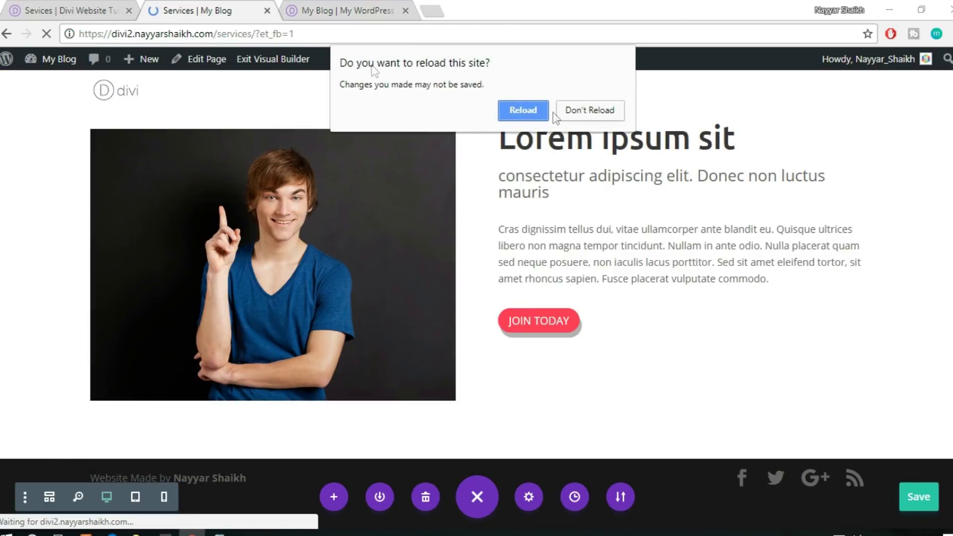
left_click(588, 111)
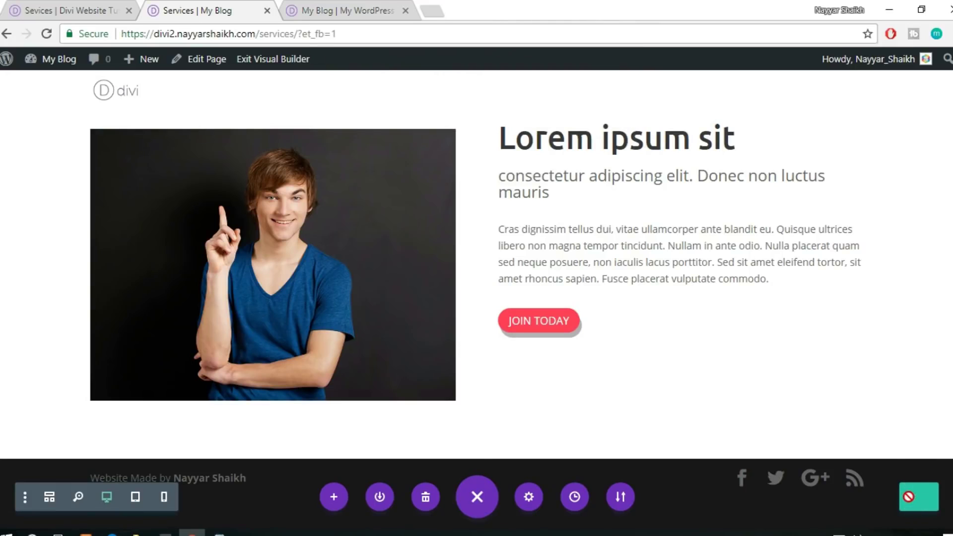
key("ctrl+Tab")
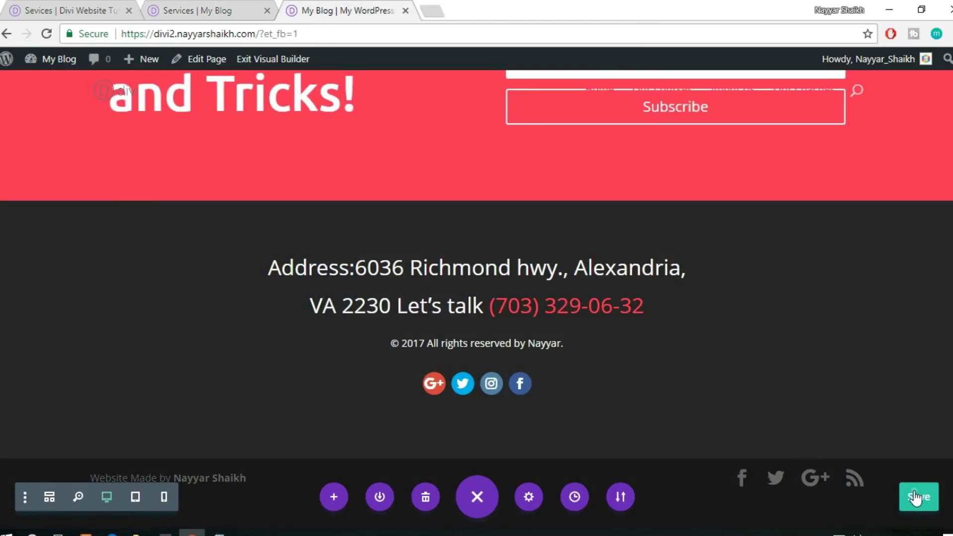
left_click(262, 5)
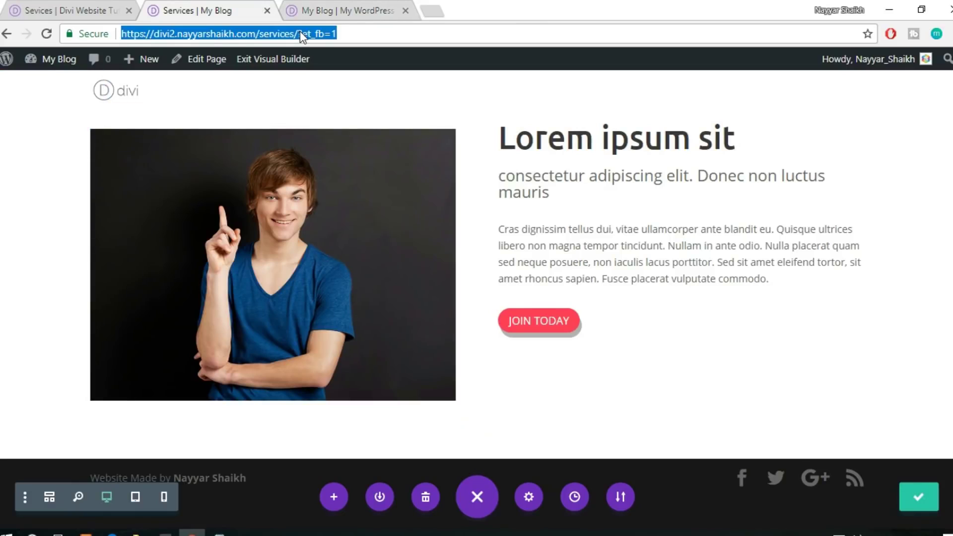
key("Return")
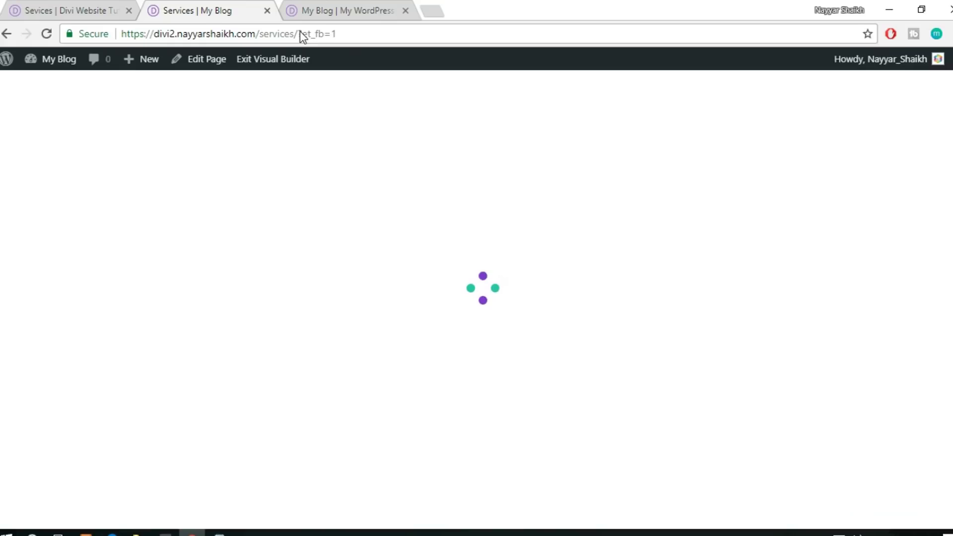
scroll(502, 436, "down", 15)
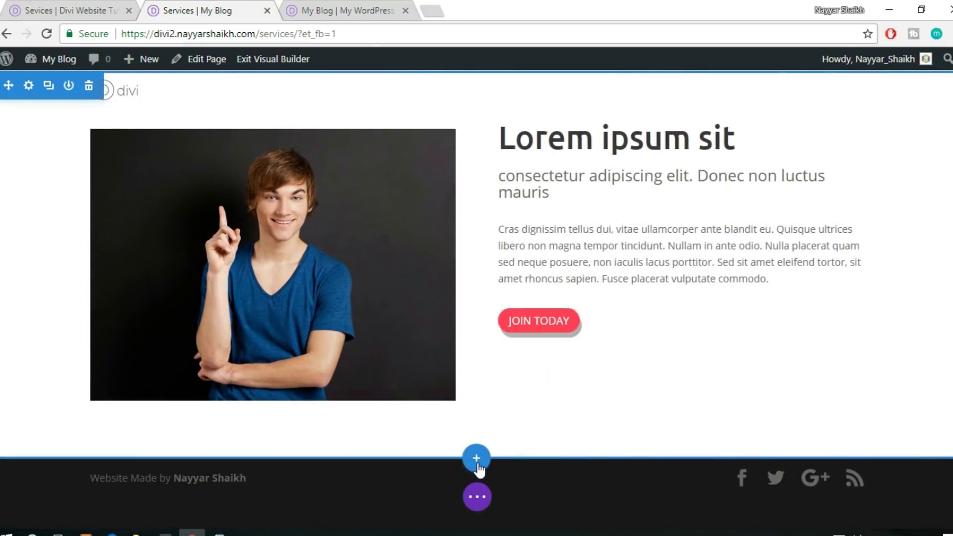
Add the saved 'footer1' subscribe section at the bottom of the Services page
left_click(477, 464)
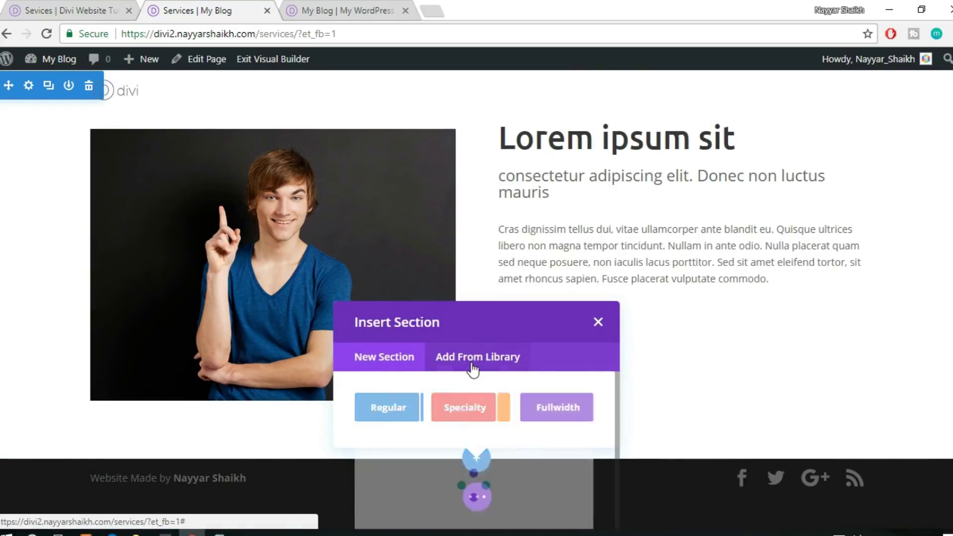
left_click(476, 358)
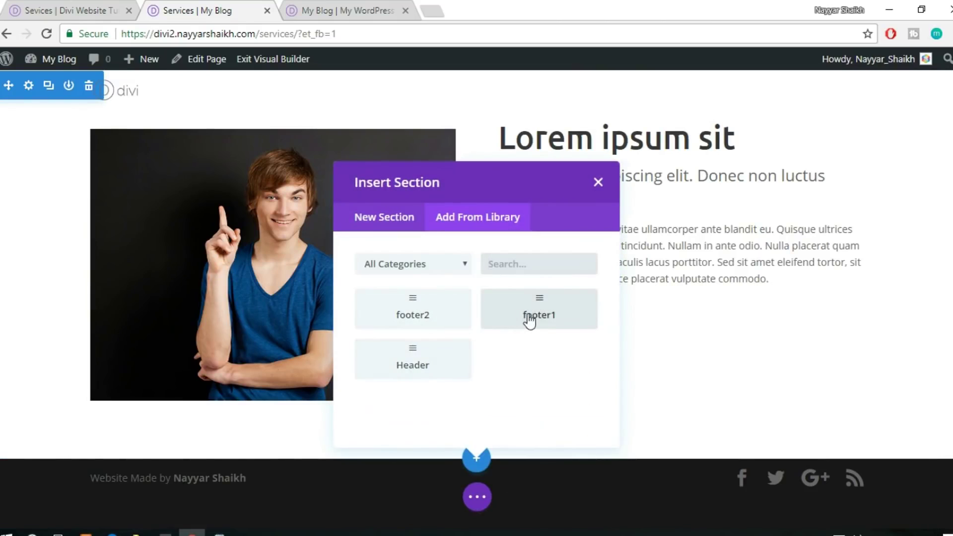
left_click(527, 321)
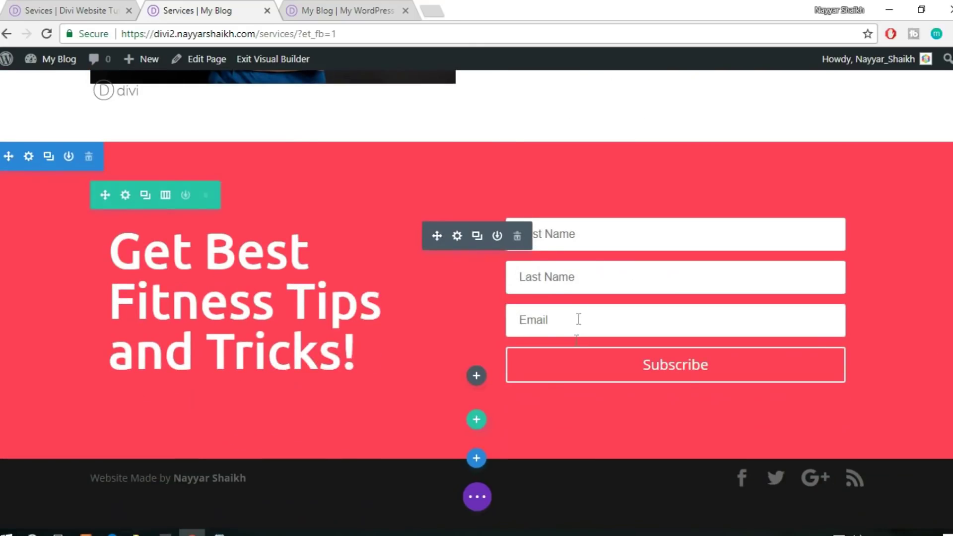
Add the saved 'footer2' address section below footer1
left_click(478, 458)
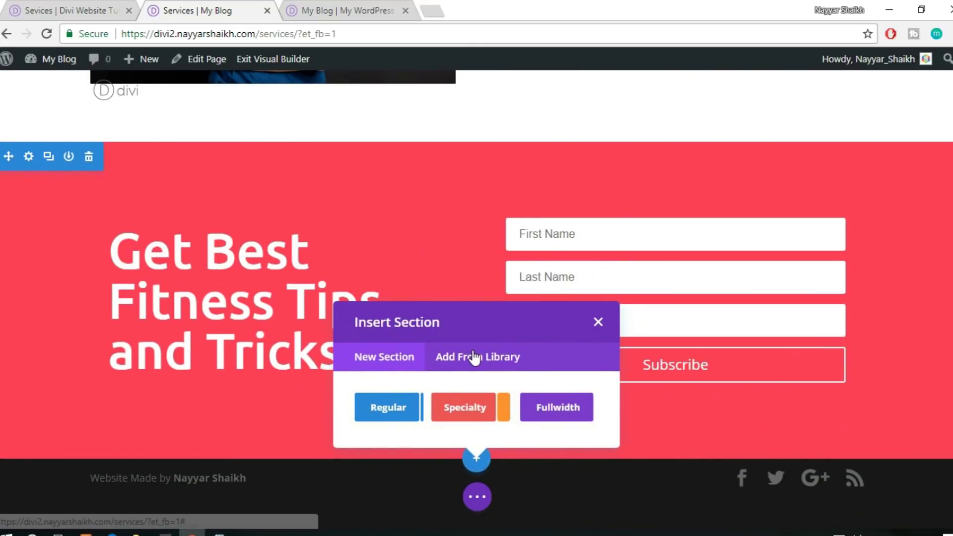
left_click(474, 356)
left_click(404, 320)
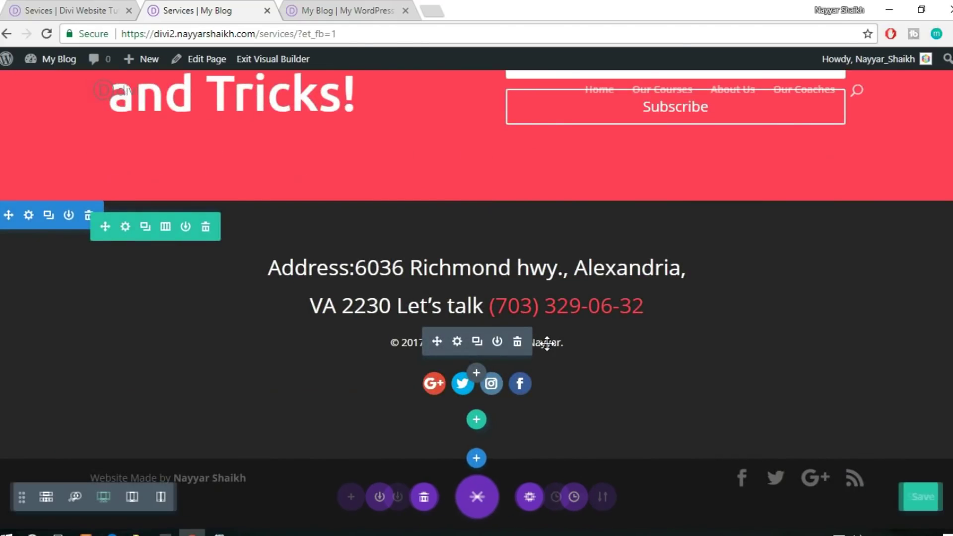
scroll(685, 328, "up", 5)
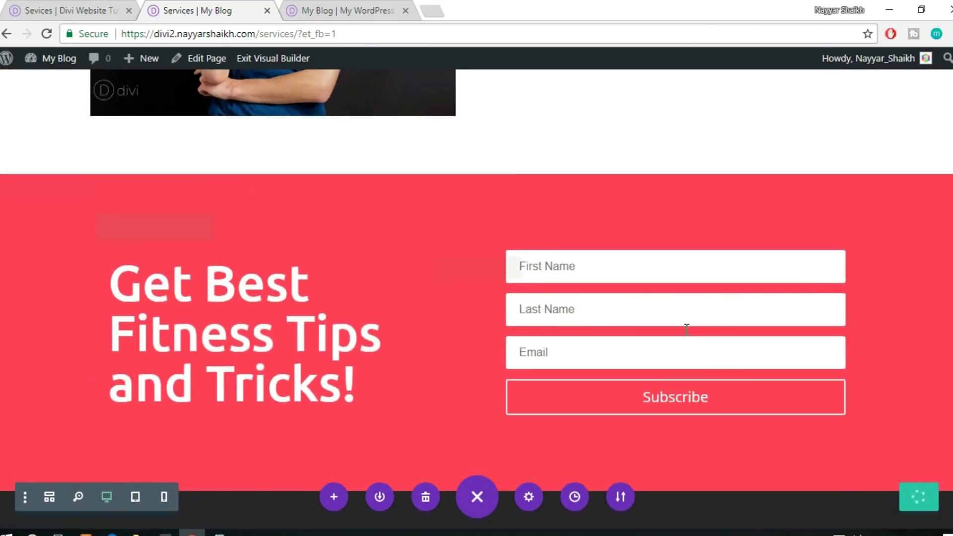
scroll(685, 328, "up", 6)
scroll(686, 328, "down", 3)
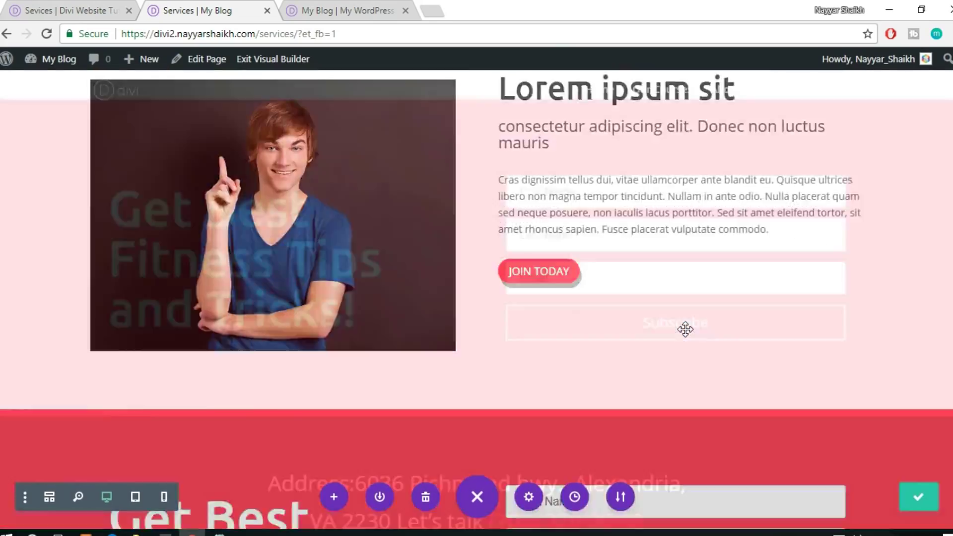
scroll(685, 328, "down", 10)
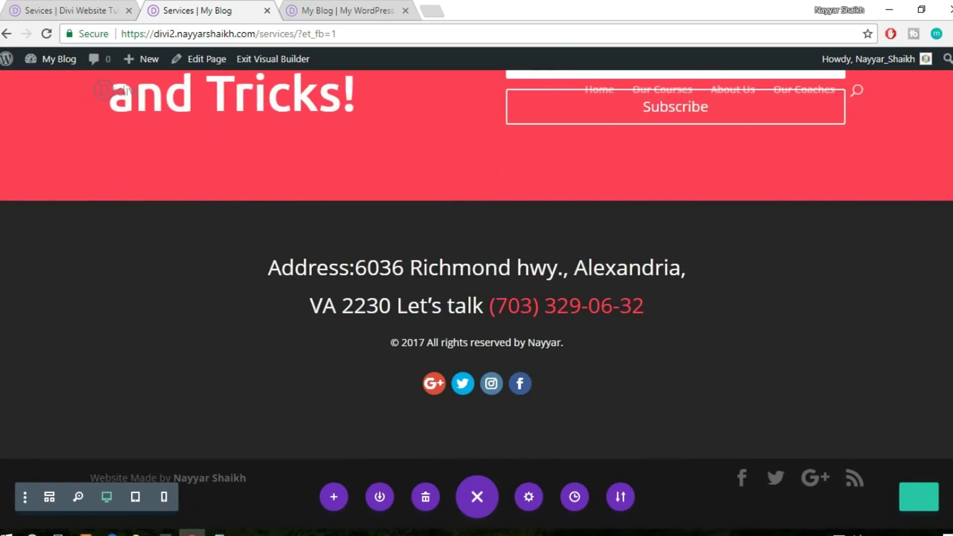
scroll(685, 328, "up", 20)
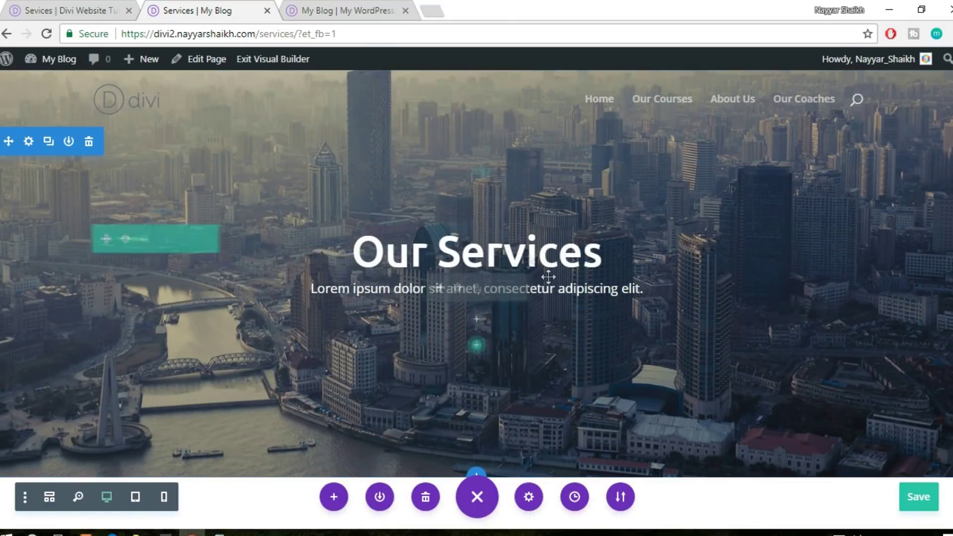
Create a new page via New > Page, then browse the reference About Us page's counters and testimonials
mouse_move(142, 65)
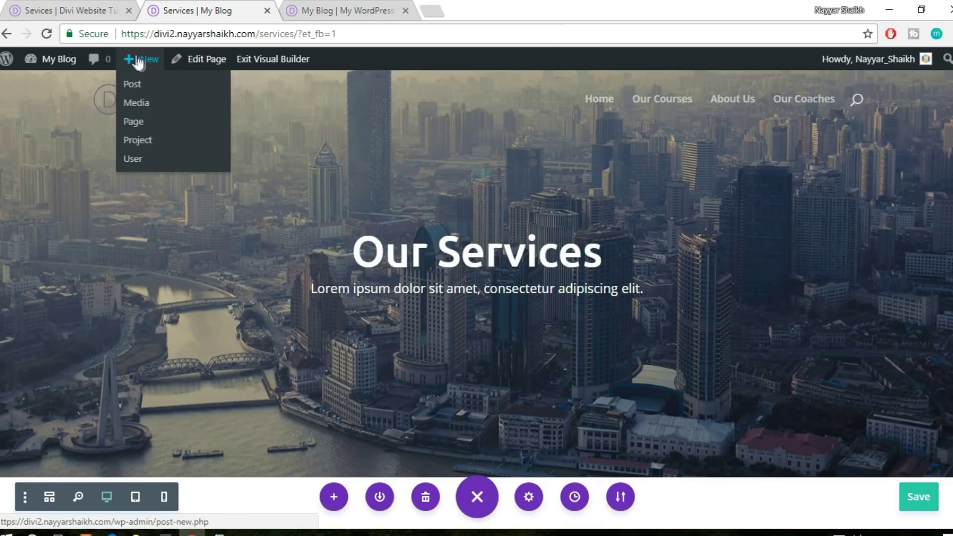
left_click(134, 120)
left_click(60, 10)
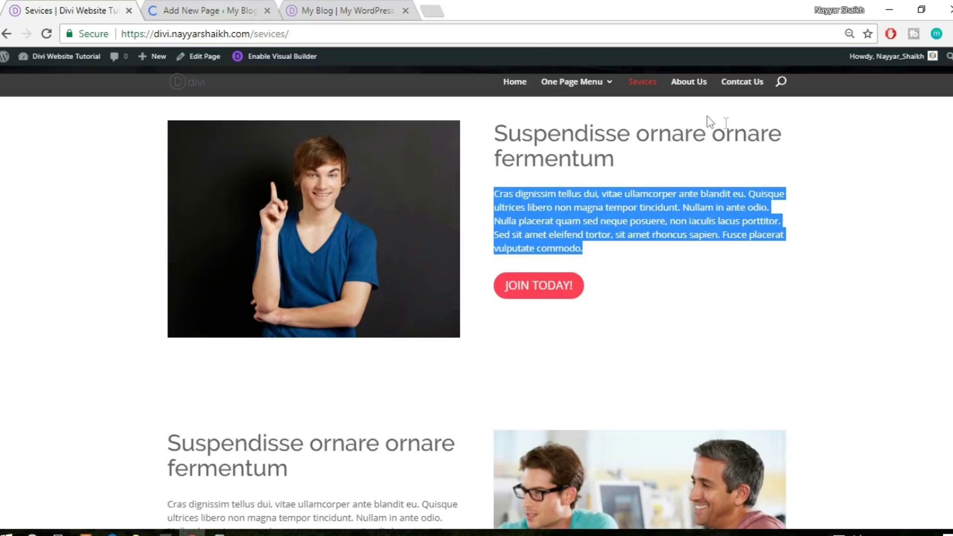
left_click(690, 93)
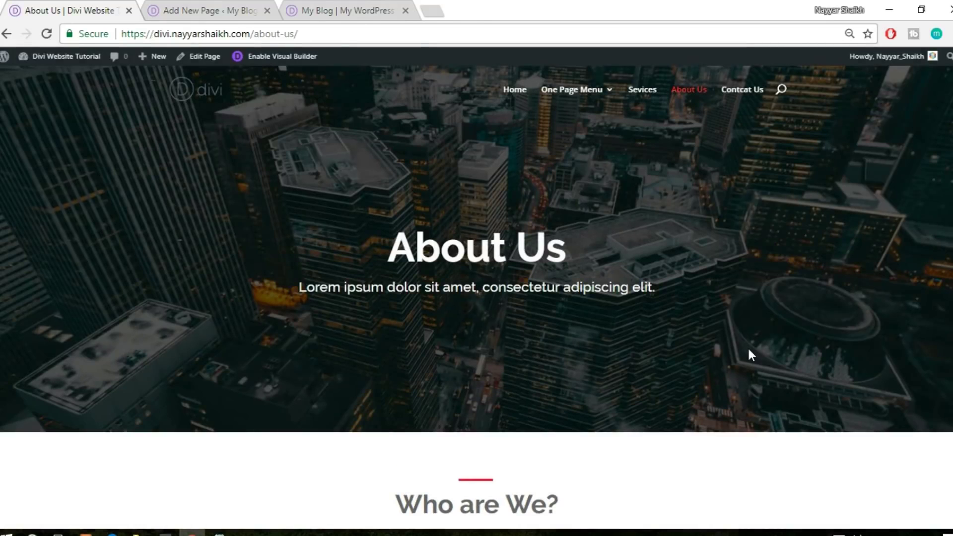
scroll(750, 354, "down", 6)
scroll(750, 354, "down", 10)
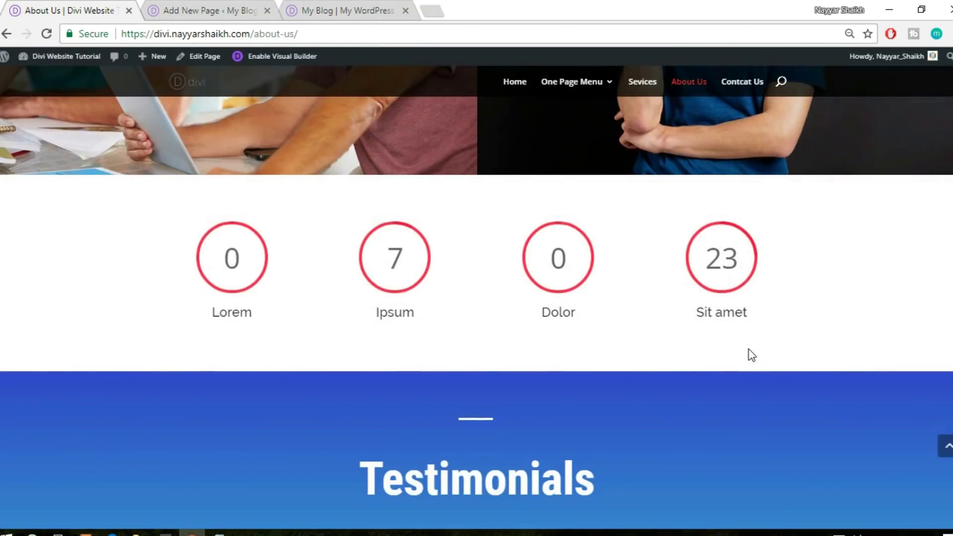
scroll(383, 378, "up", 10)
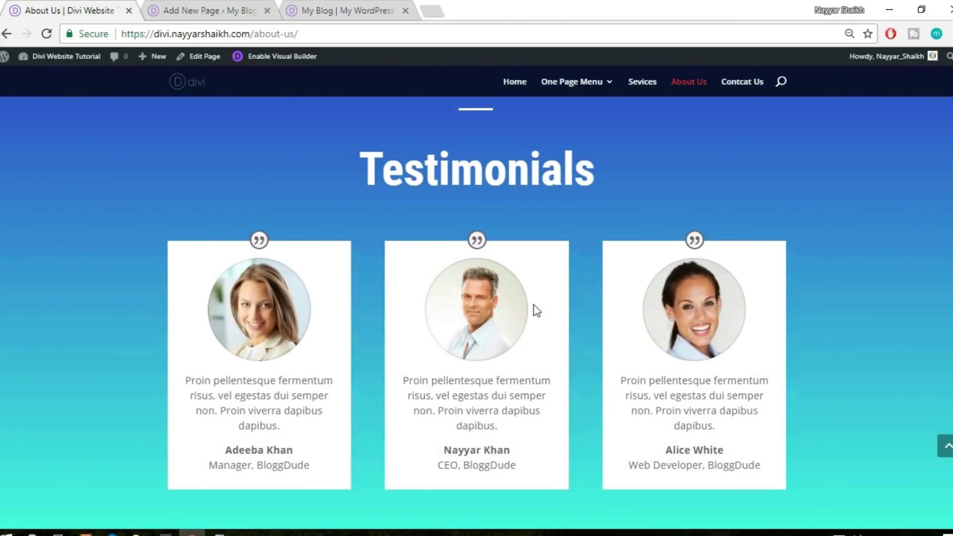
left_click(358, 9)
Save the homepage's three-card testimonials section to the Divi Library as 'testimonials'
scroll(721, 338, "up", 5)
scroll(723, 342, "up", 8)
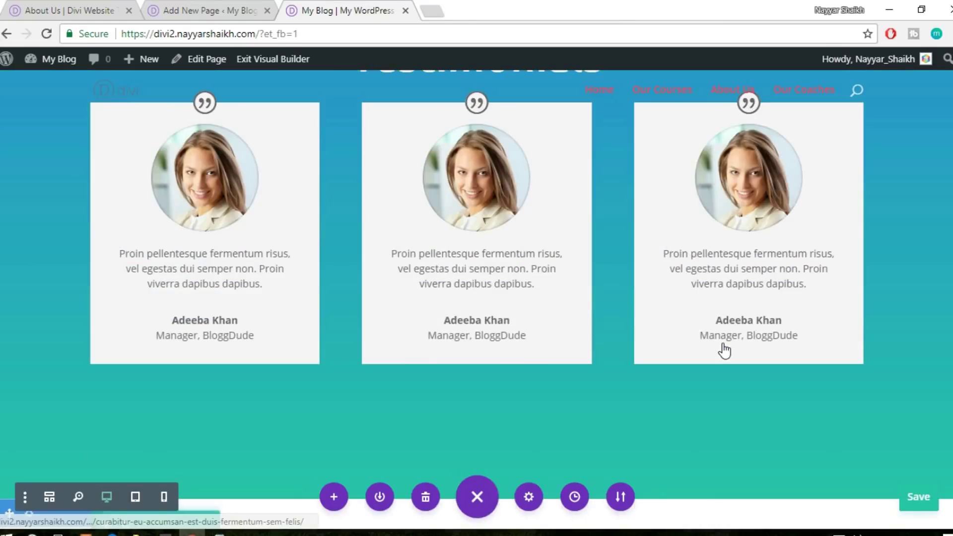
scroll(20, 253, "up", 3)
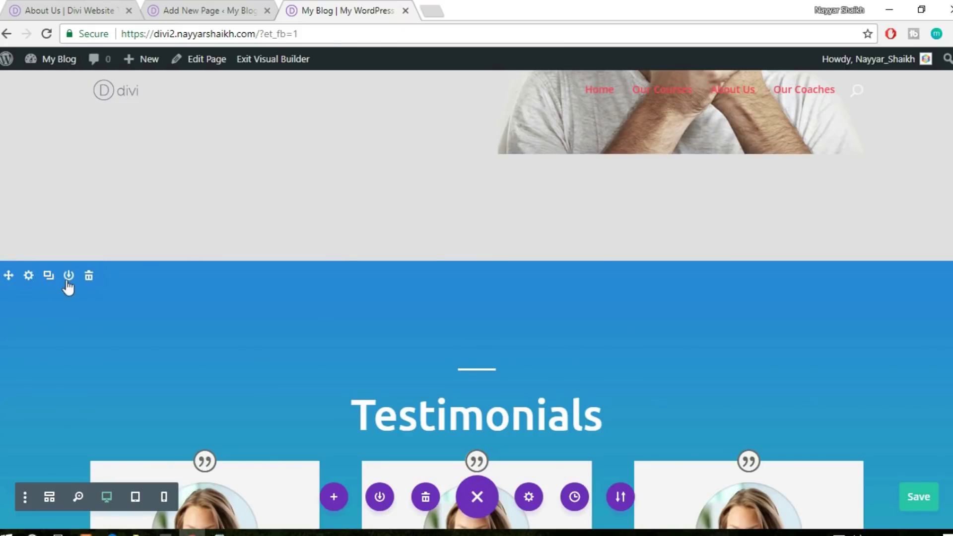
left_click(69, 277)
type("testimonials")
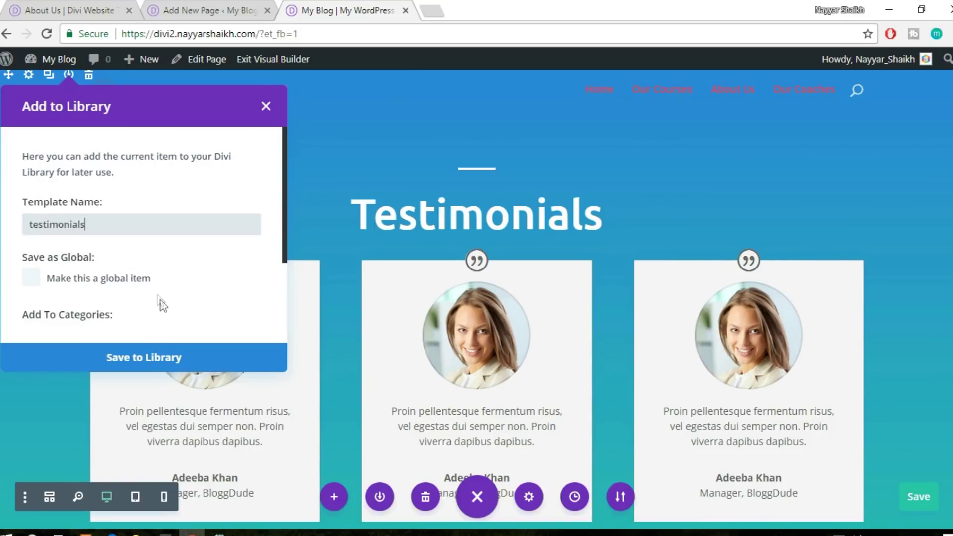
left_click(188, 371)
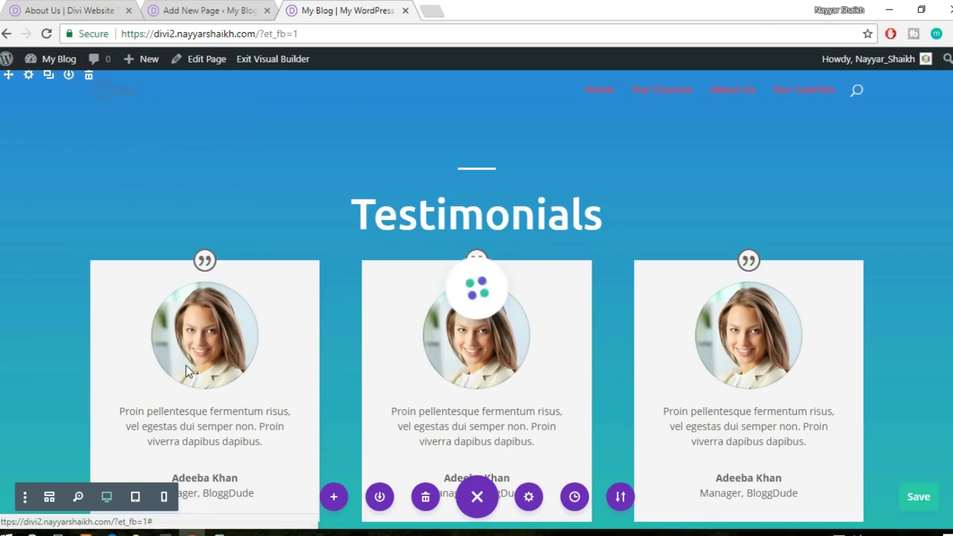
left_click(251, 15)
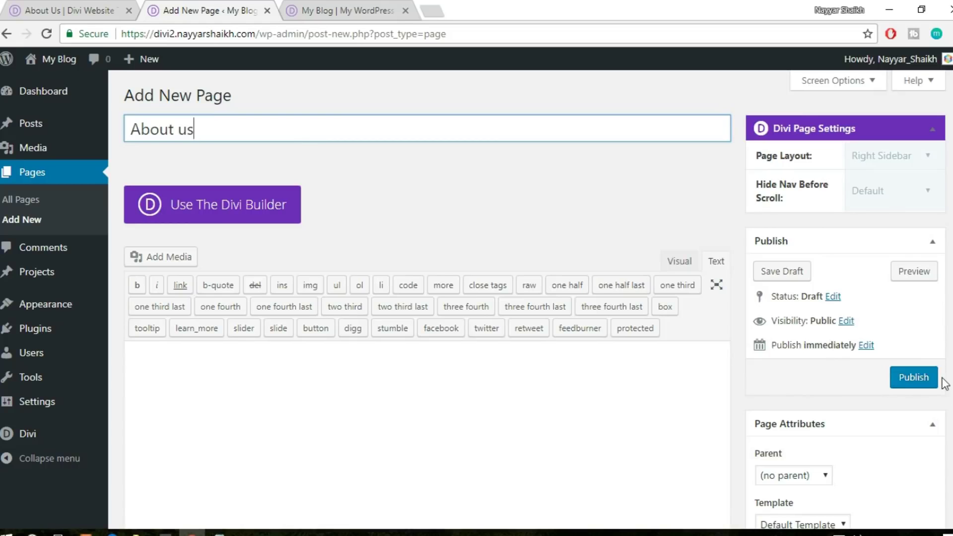
Publish the 'About us' page, switch it to the Divi Builder and launch the Visual Builder
left_click(922, 380)
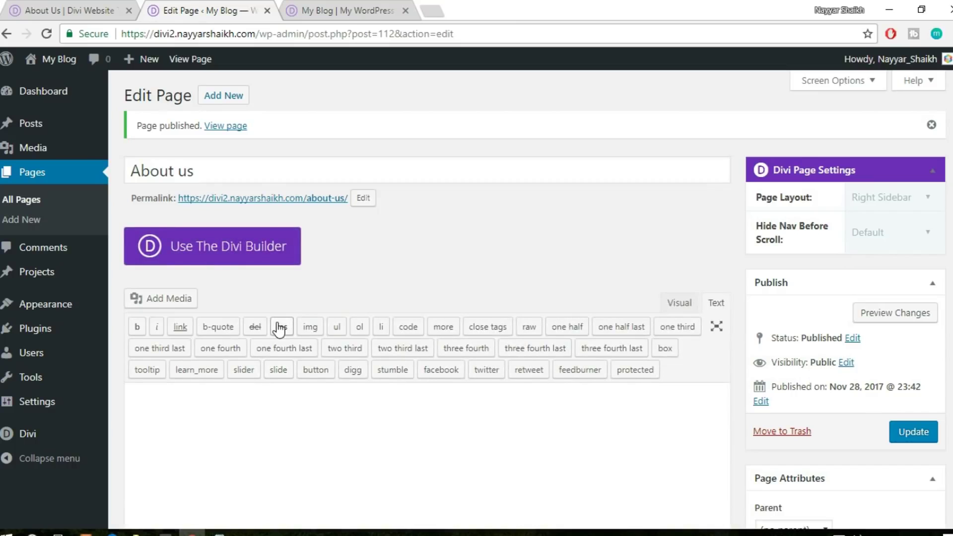
left_click(240, 251)
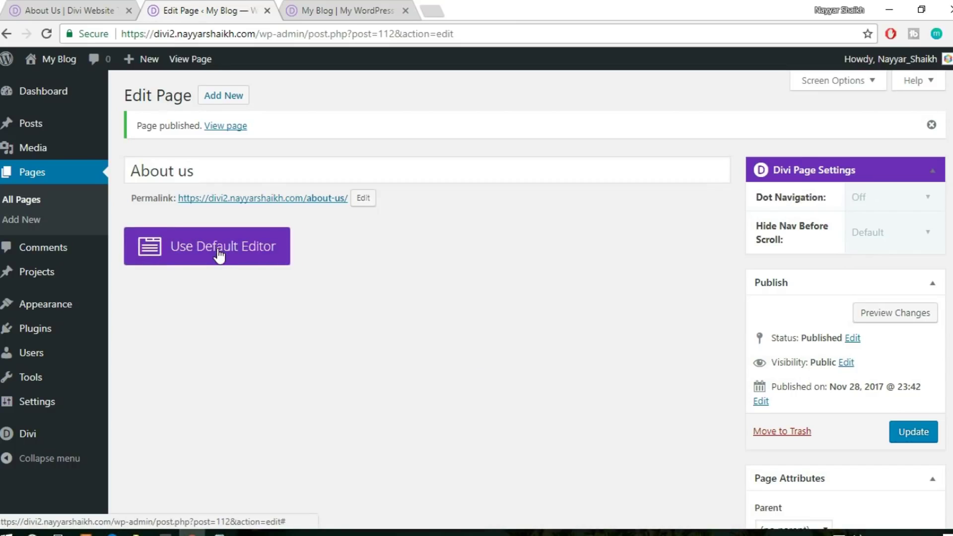
left_click(381, 249)
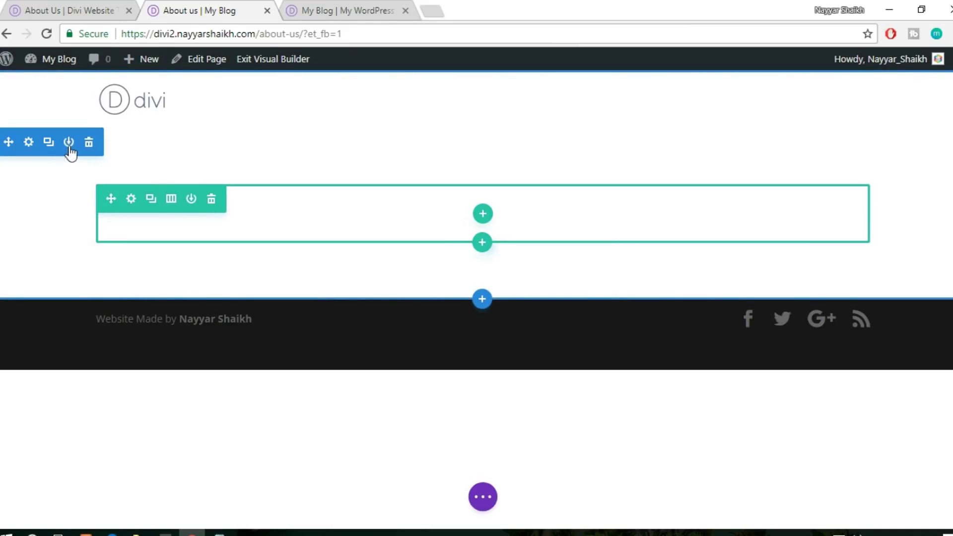
Insert the saved Header section from the library and delete the empty top section
left_click(483, 303)
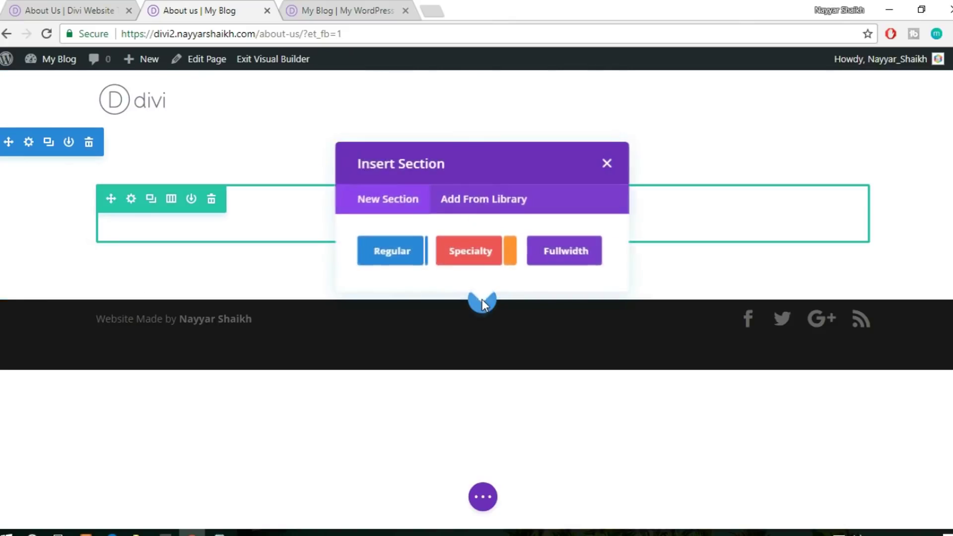
left_click(495, 203)
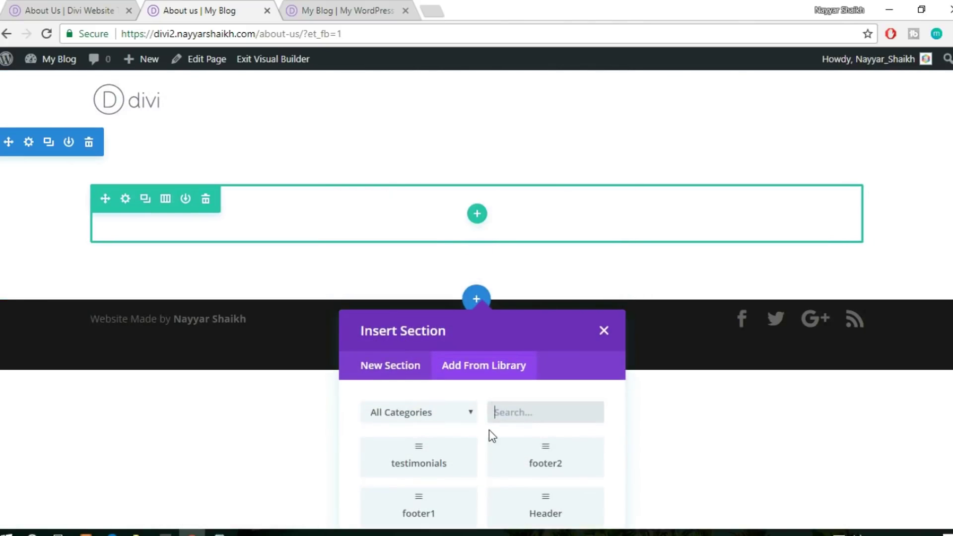
left_click(566, 514)
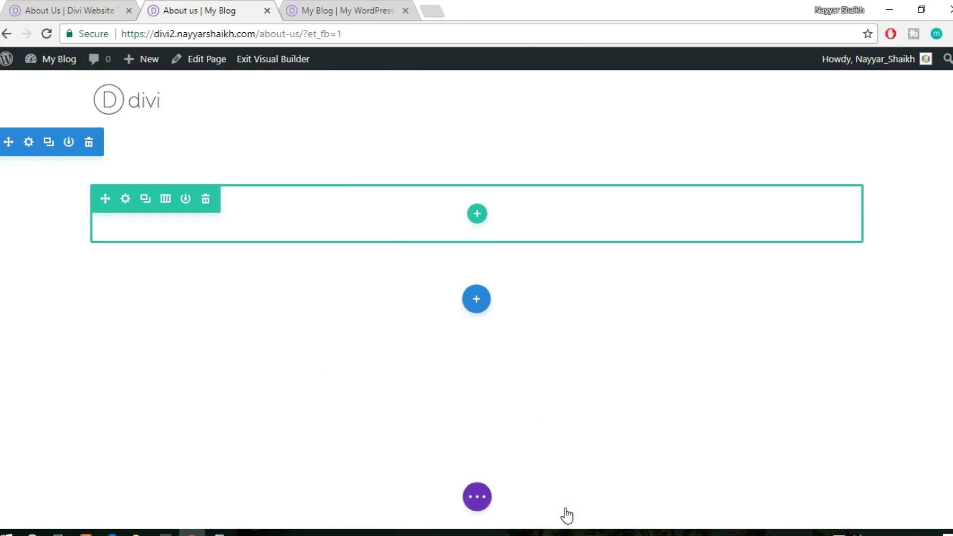
left_click(89, 143)
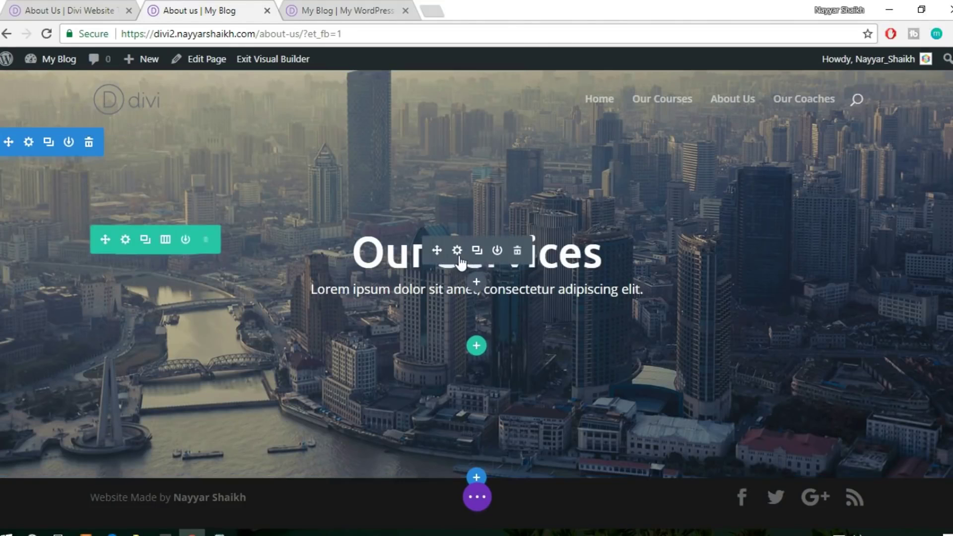
Replace the header title 'Our Services' with 'About Us', then view the reference About Us page
left_click(601, 256)
left_click_drag(601, 255, 258, 271)
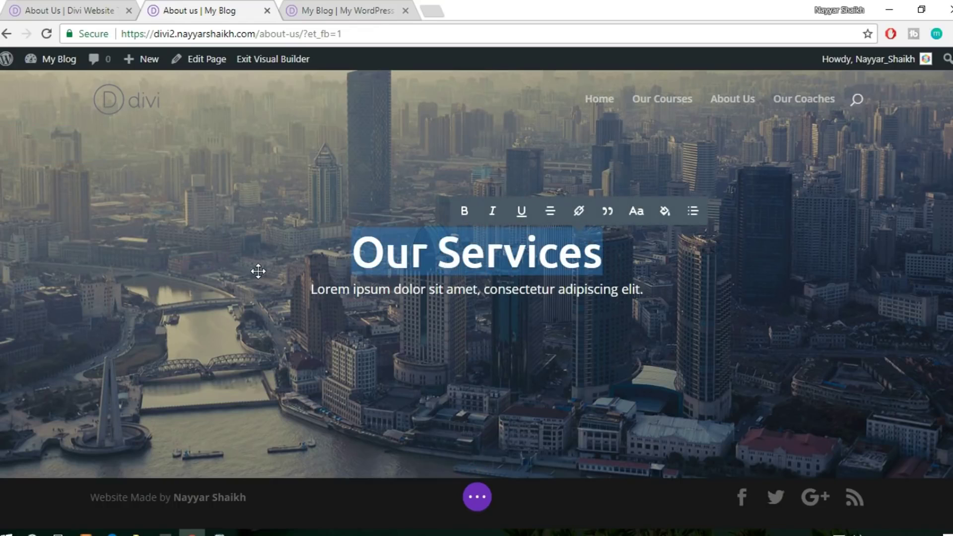
type("About ")
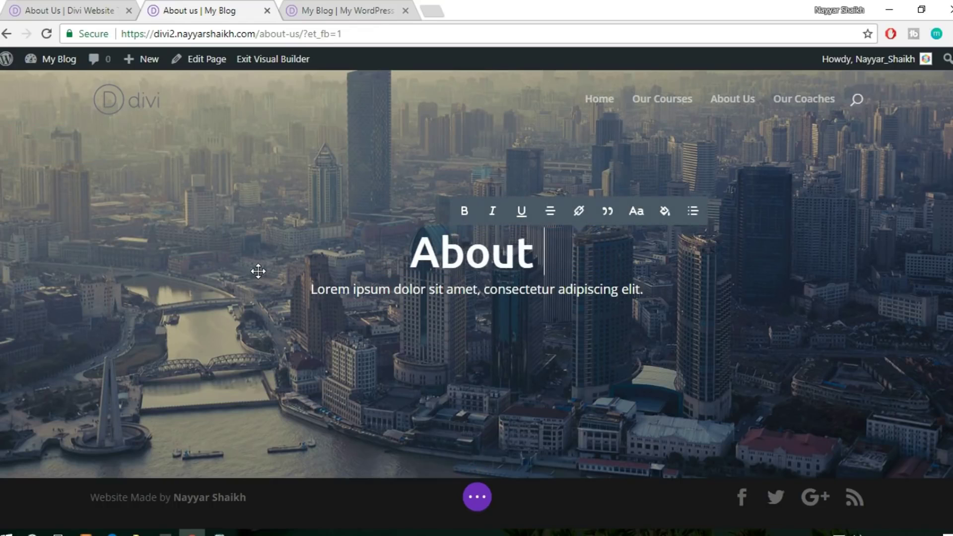
type("Us")
left_click(477, 497)
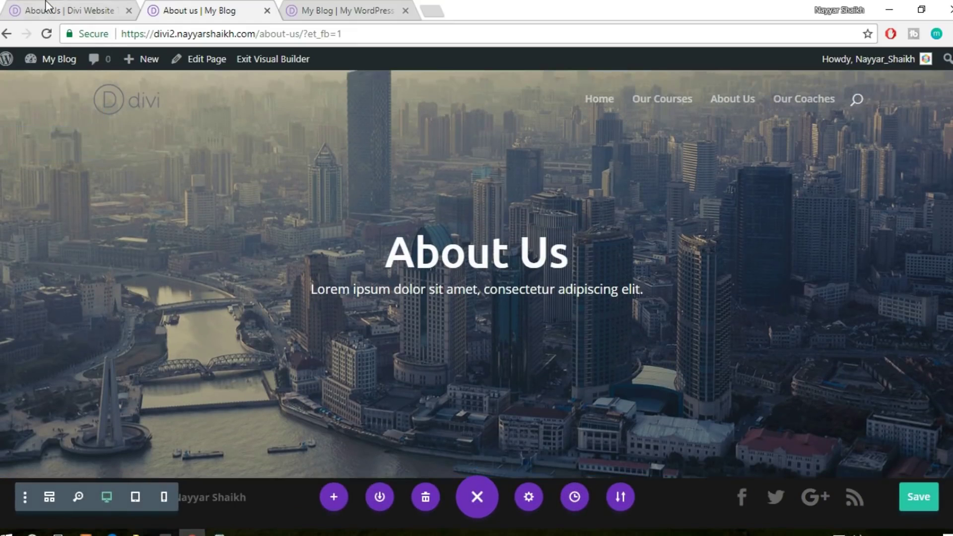
left_click(45, 6)
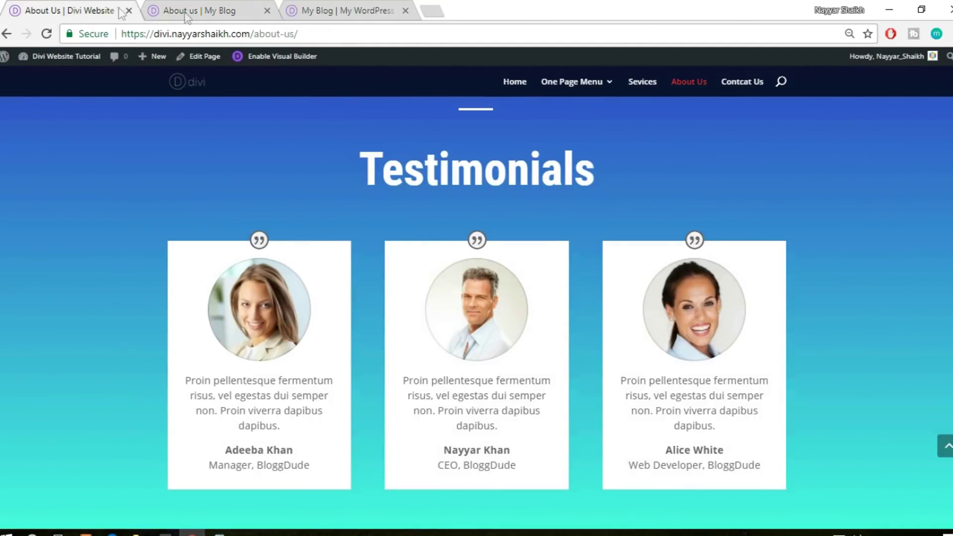
Scroll through the reference site's About Us sections, then return to the own About Us page
scroll(571, 325, "down", 9)
scroll(573, 352, "up", 5)
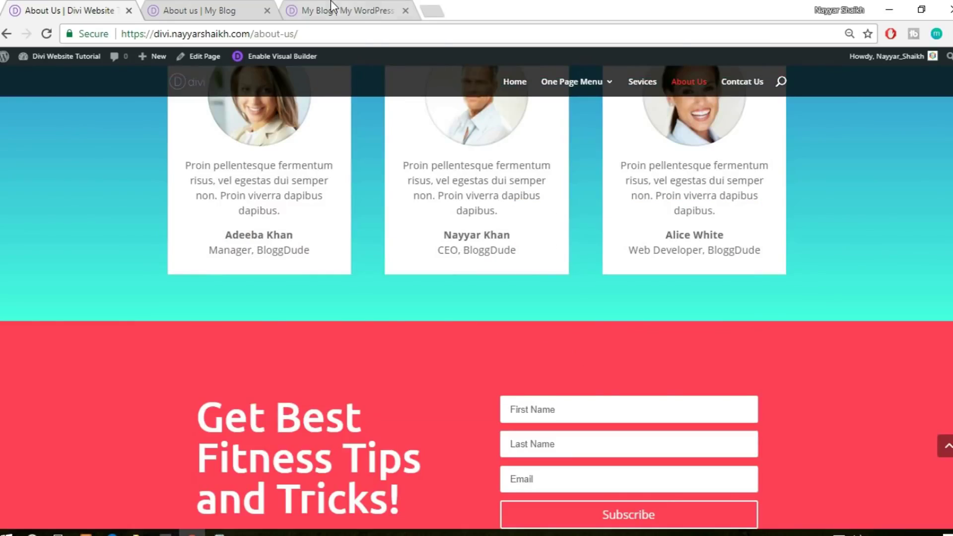
scroll(280, 62, "up", 10)
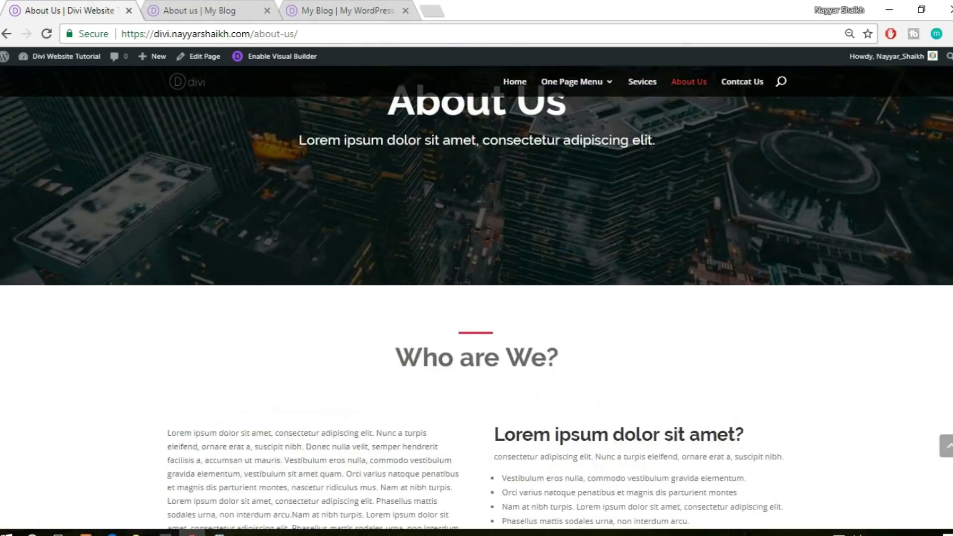
scroll(476, 298, "down", 8)
scroll(477, 297, "up", 4)
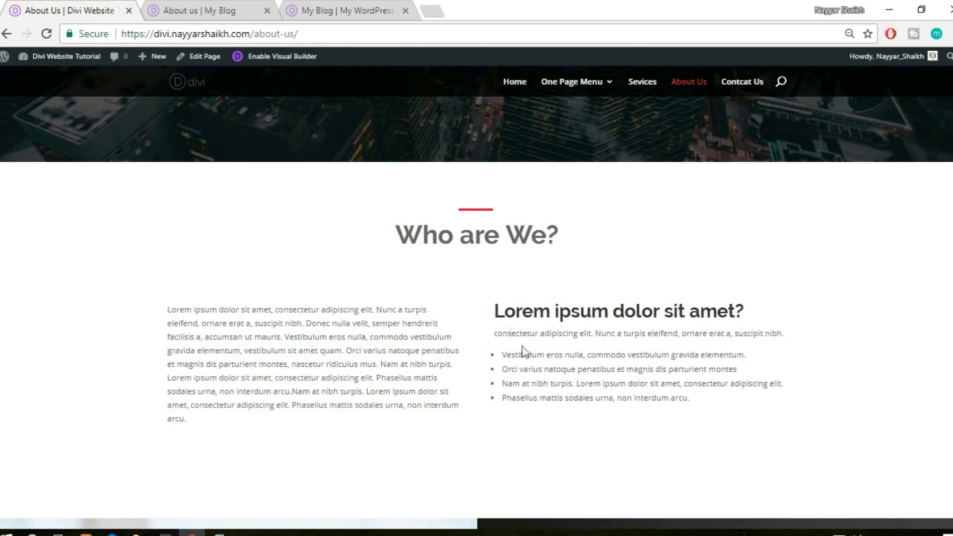
left_click(212, 6)
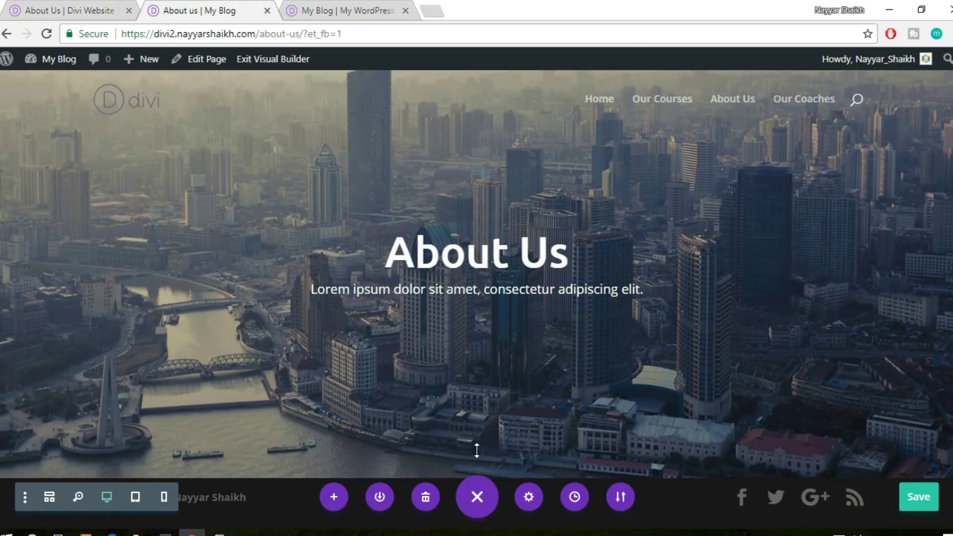
Add a regular one-column section below the hero and insert the saved Divider module
left_click(477, 504)
left_click(476, 478)
left_click(395, 427)
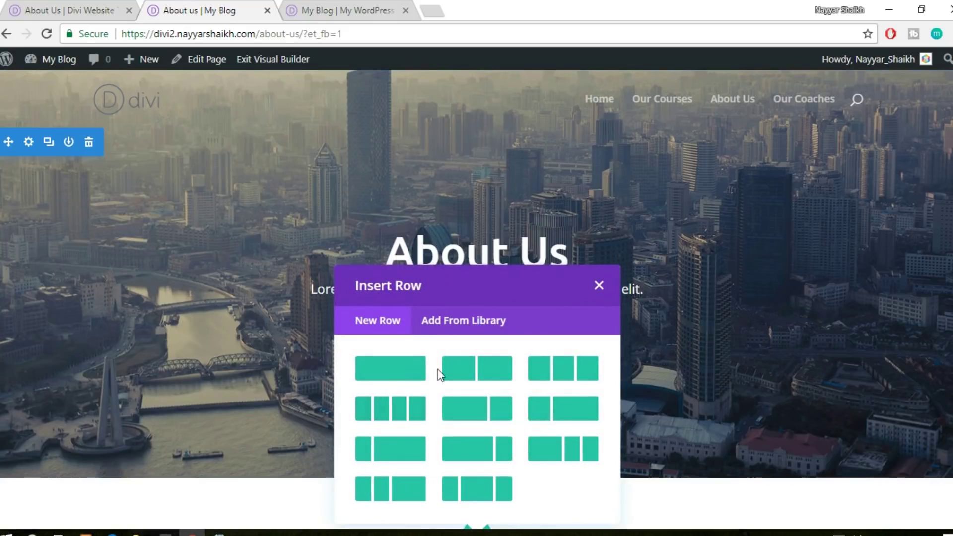
left_click(391, 375)
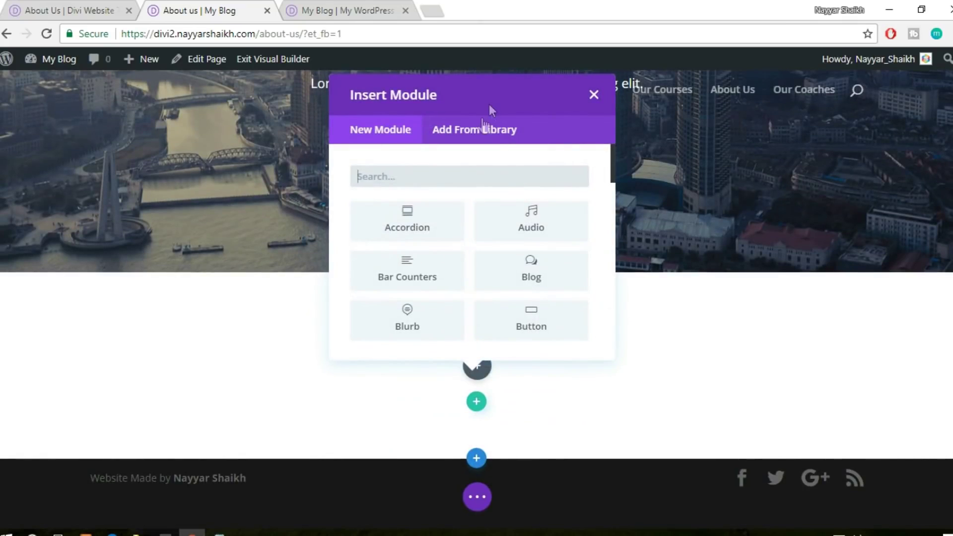
left_click(484, 128)
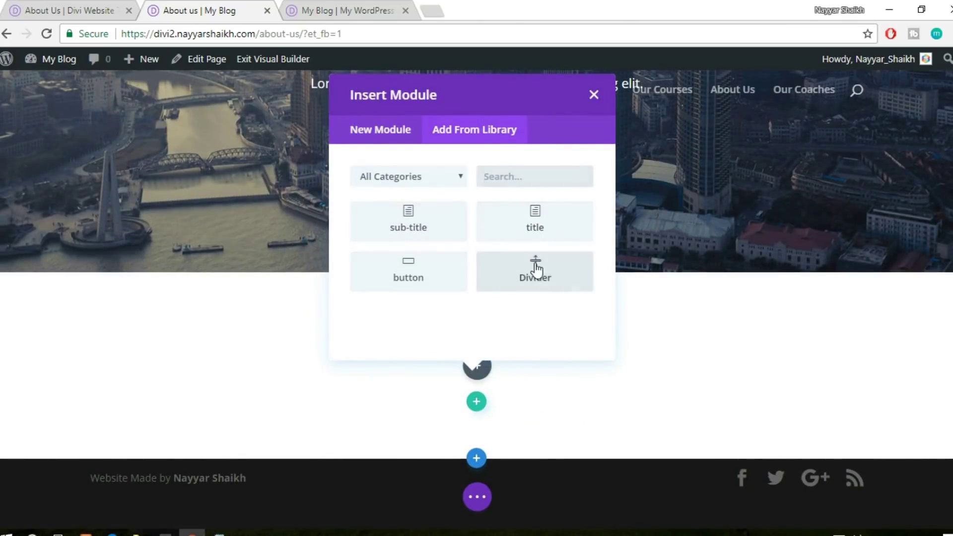
left_click(535, 269)
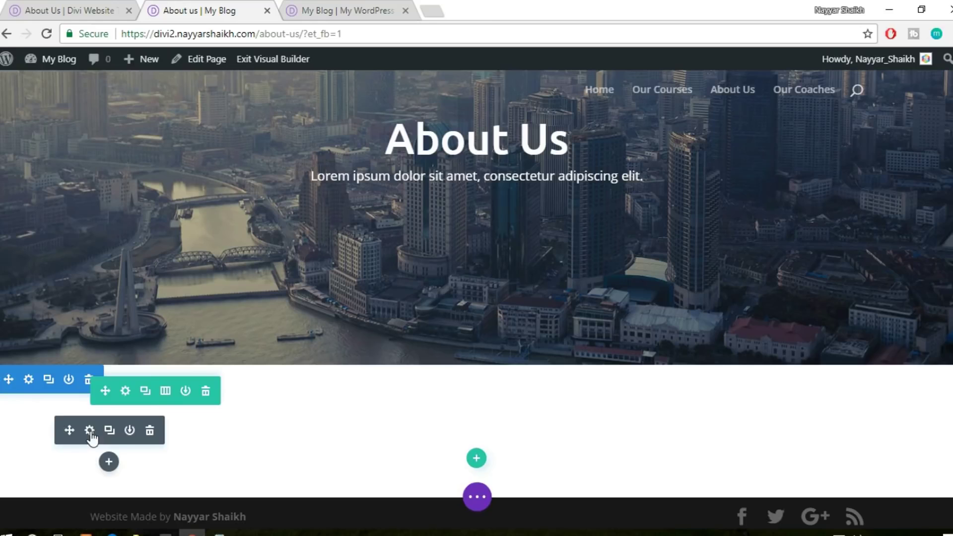
Set the divider's module alignment to center under Design > Sizing and save it
left_click(90, 431)
left_click(766, 130)
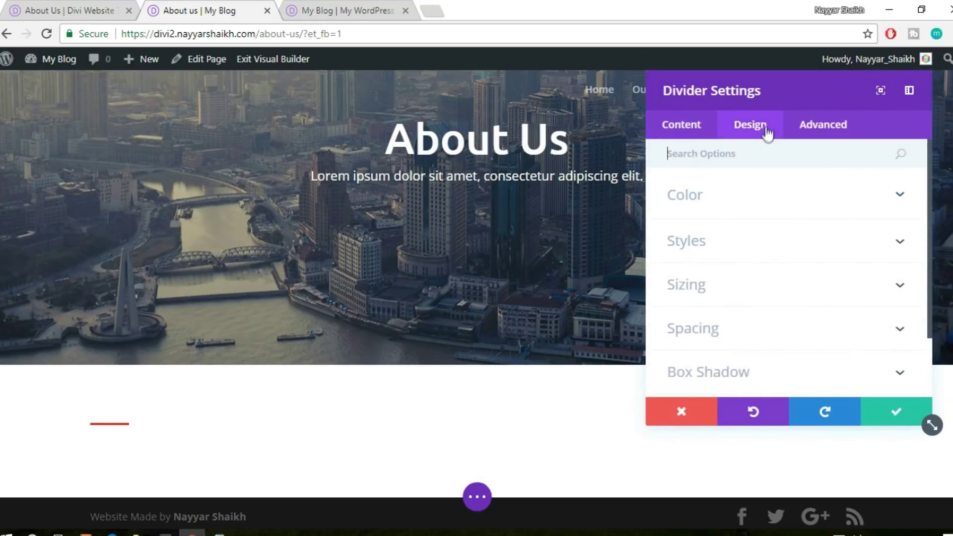
scroll(804, 318, "down", 2)
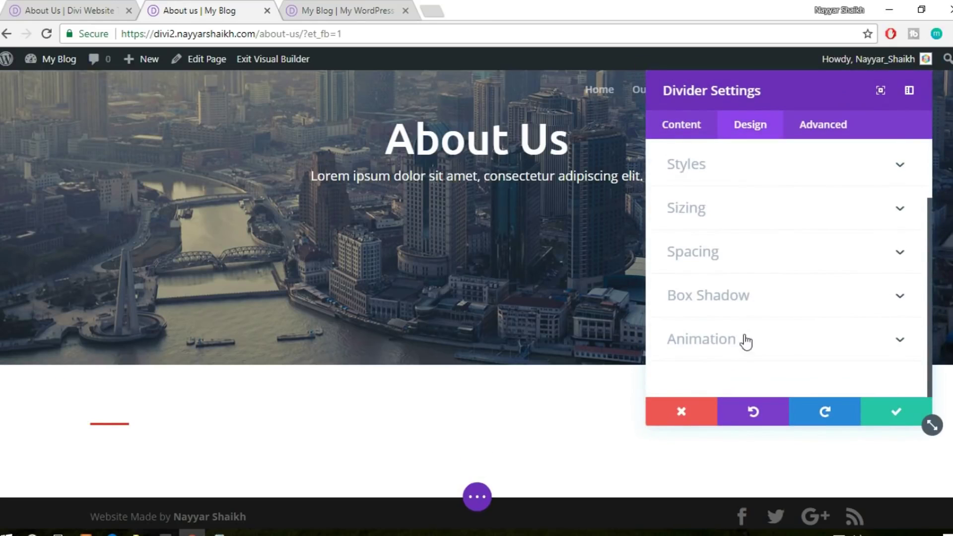
left_click(720, 212)
scroll(799, 322, "down", 3)
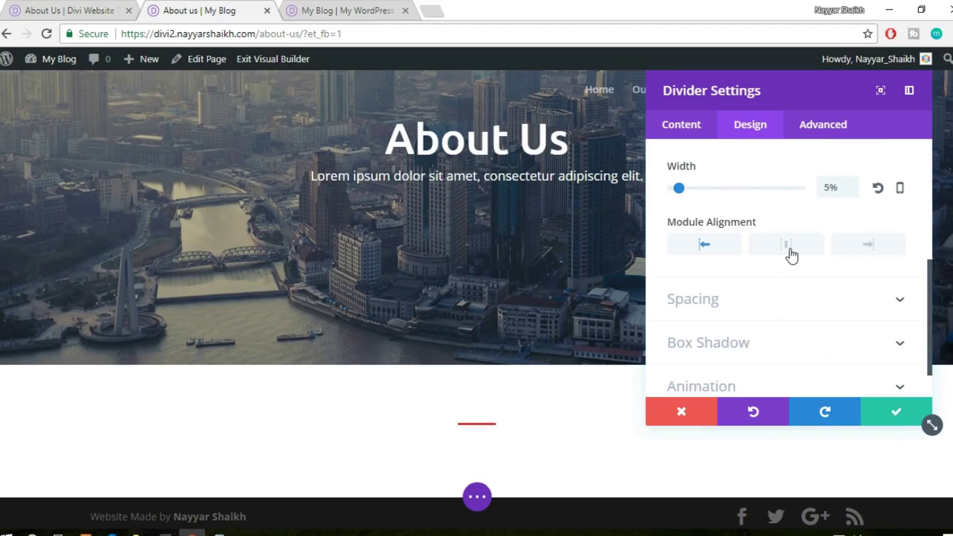
left_click(871, 424)
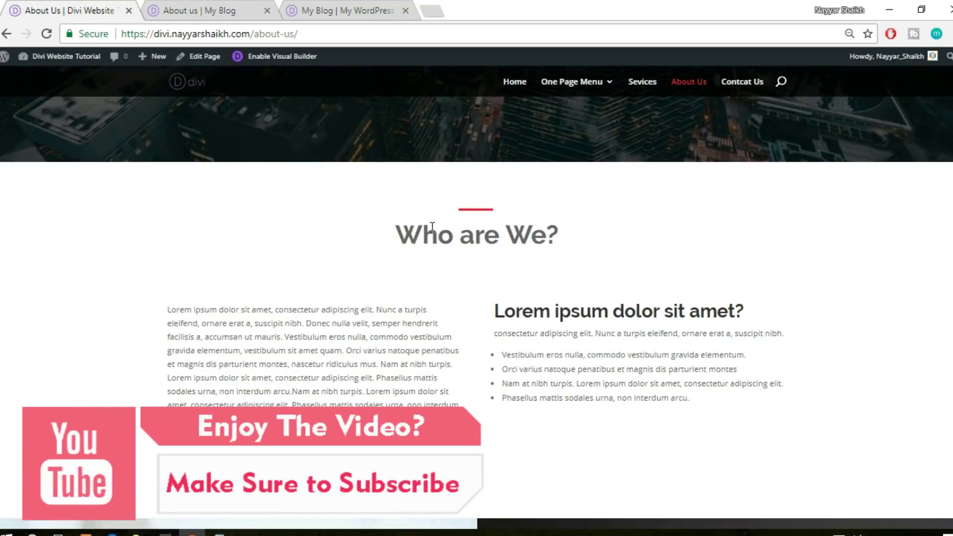
left_click(247, 10)
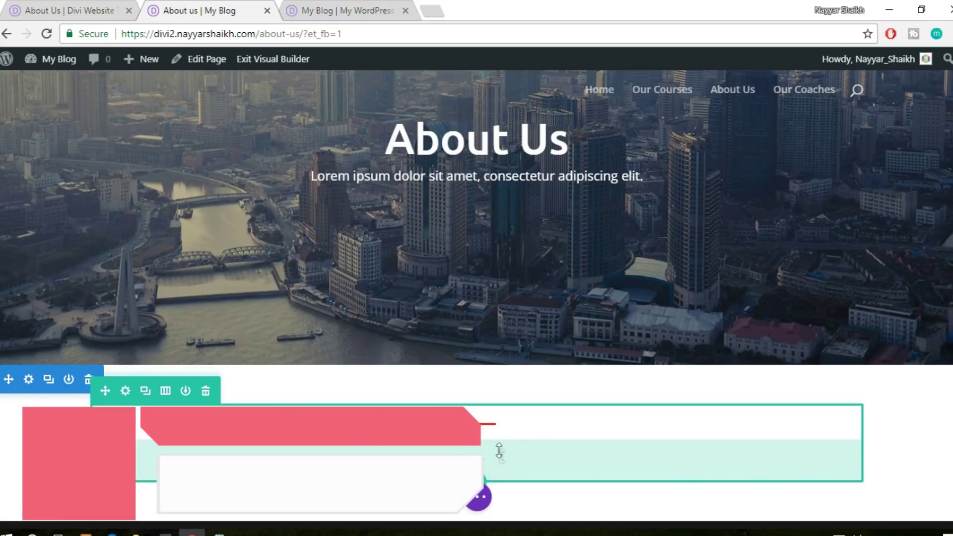
Insert the saved title module under the divider and centre its 'Lorem ipsum sit' text
left_click(475, 461)
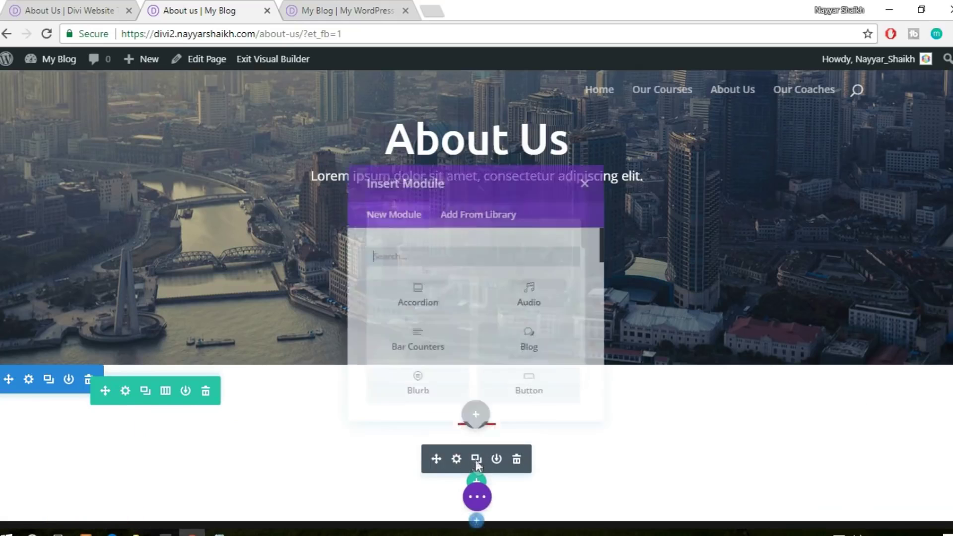
left_click(466, 234)
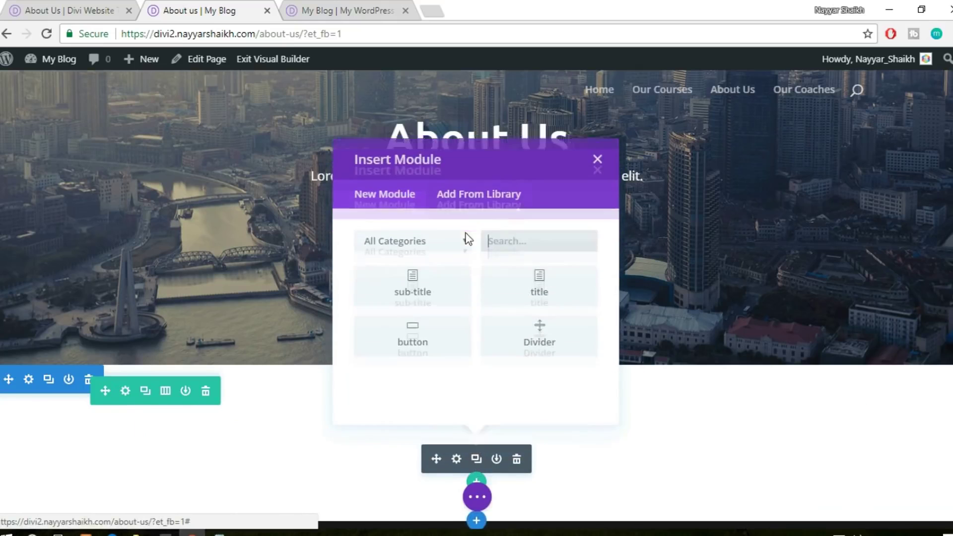
left_click(534, 268)
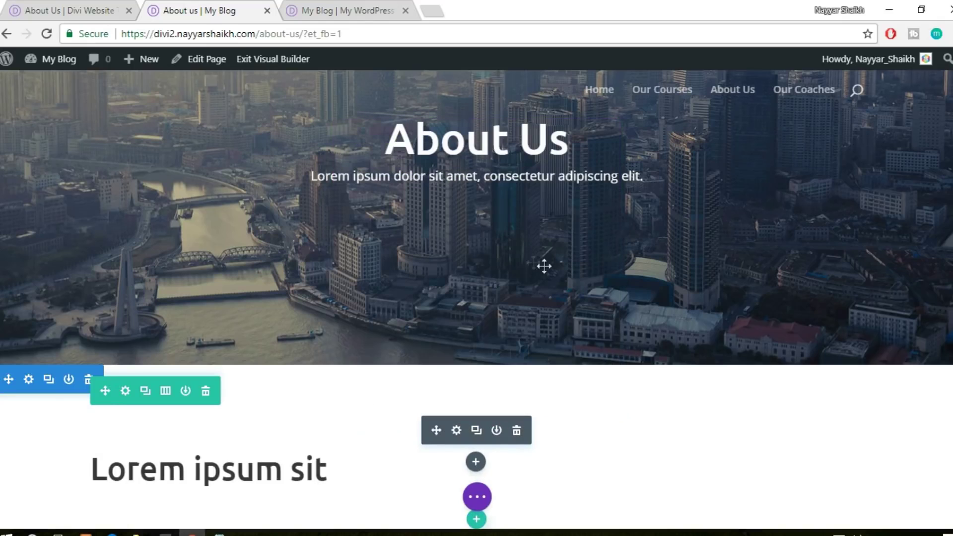
scroll(222, 380, "down", 2)
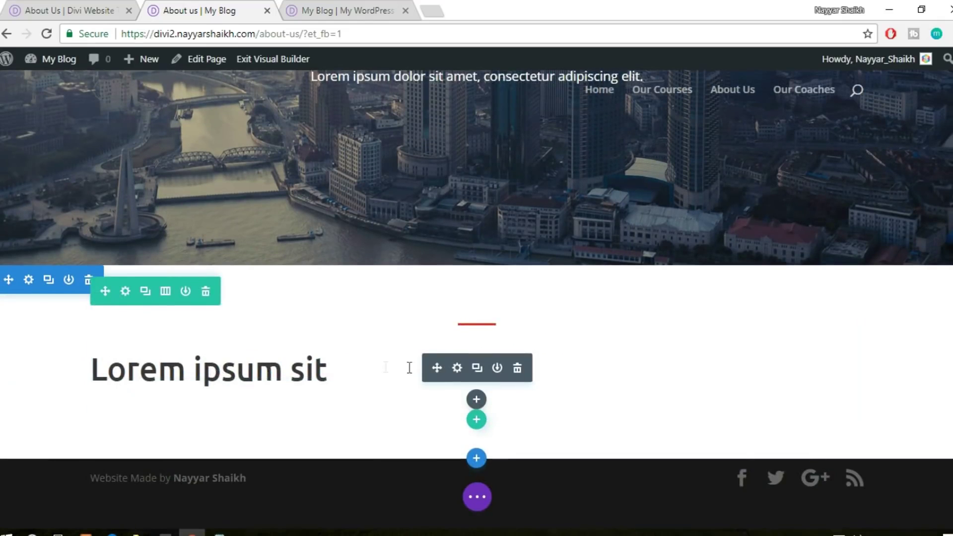
left_click(457, 367)
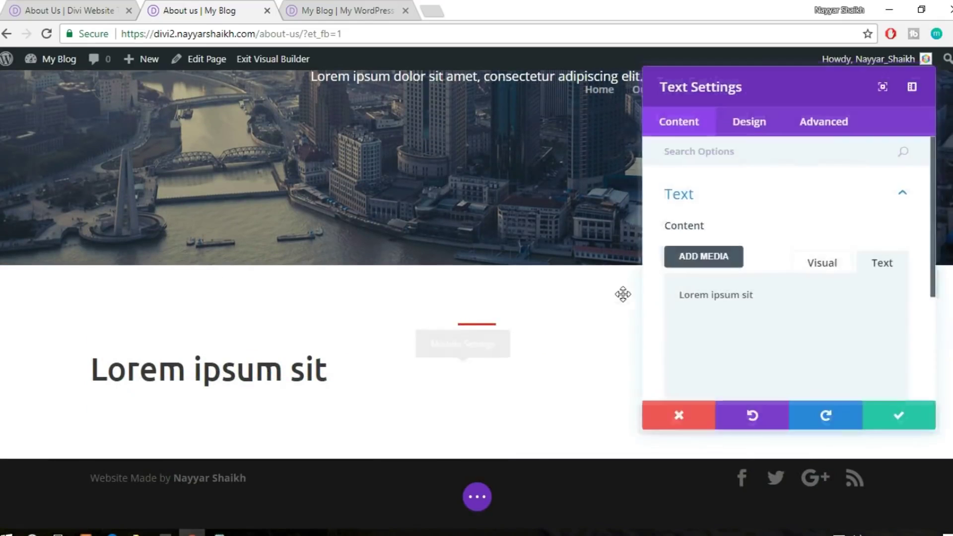
left_click(757, 126)
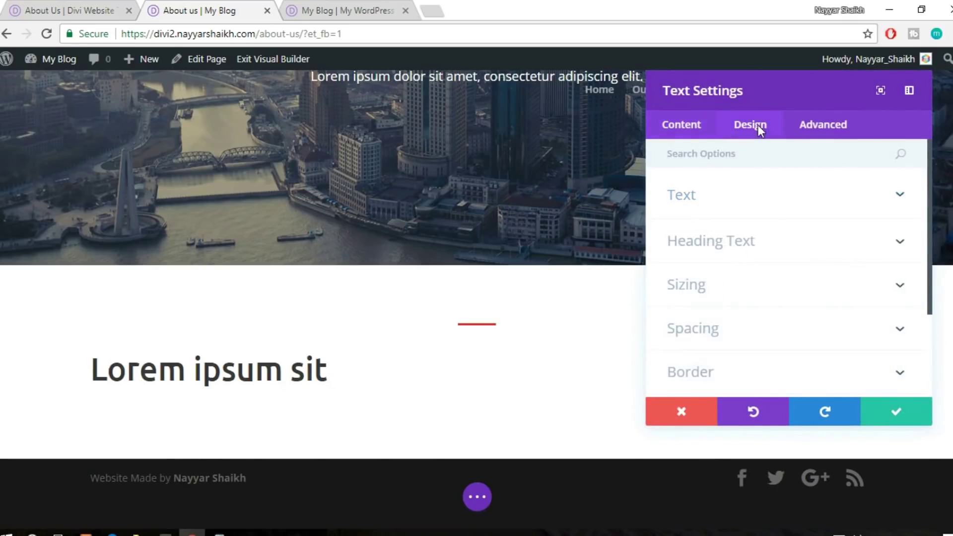
left_click(751, 203)
scroll(820, 332, "down", 1)
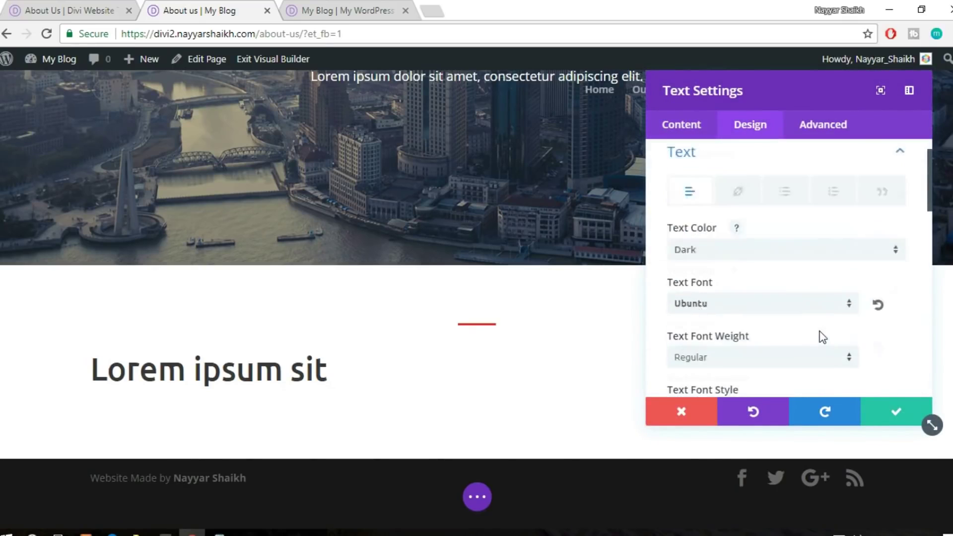
scroll(820, 331, "down", 6)
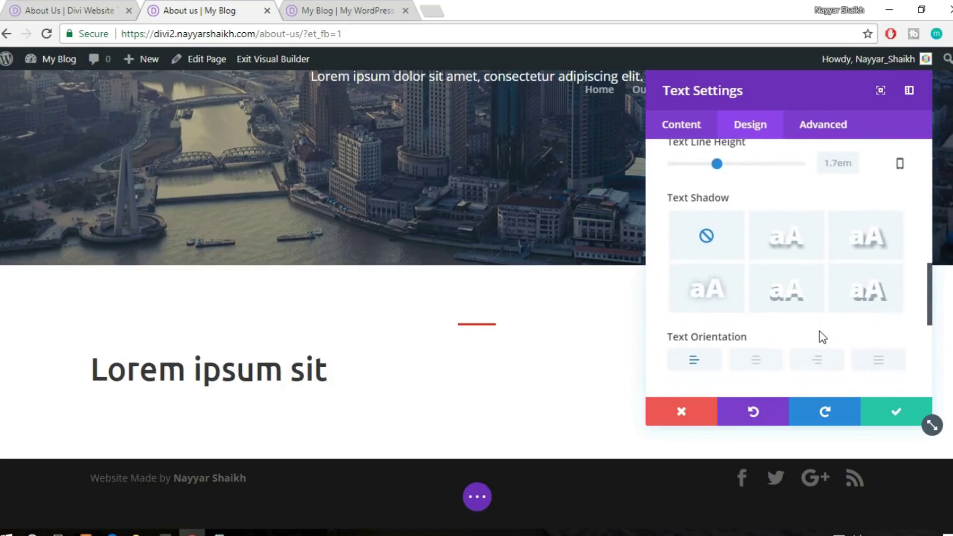
left_click(770, 302)
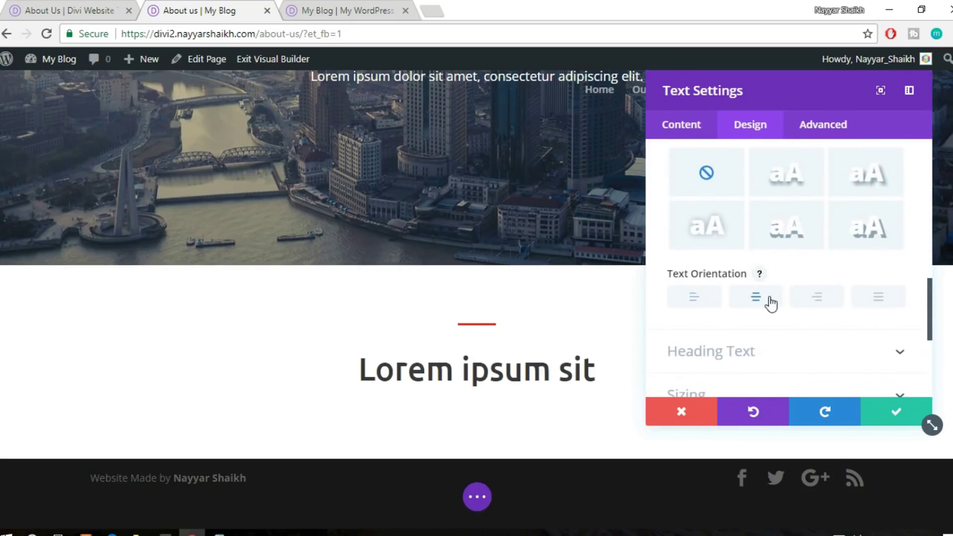
left_click(888, 422)
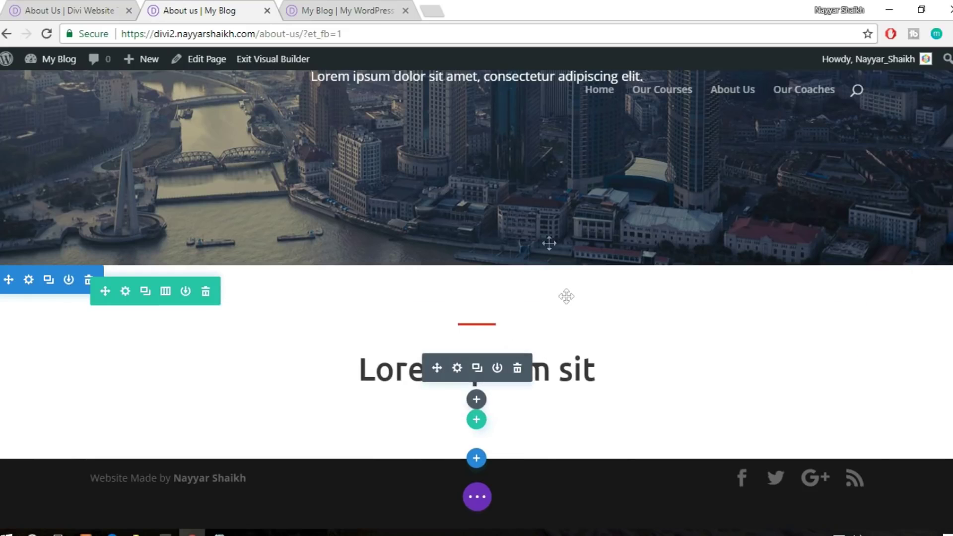
Check the reference About Us page, then add a two-column row below the heading
scroll(298, 149, "up", 1)
left_click(94, 5)
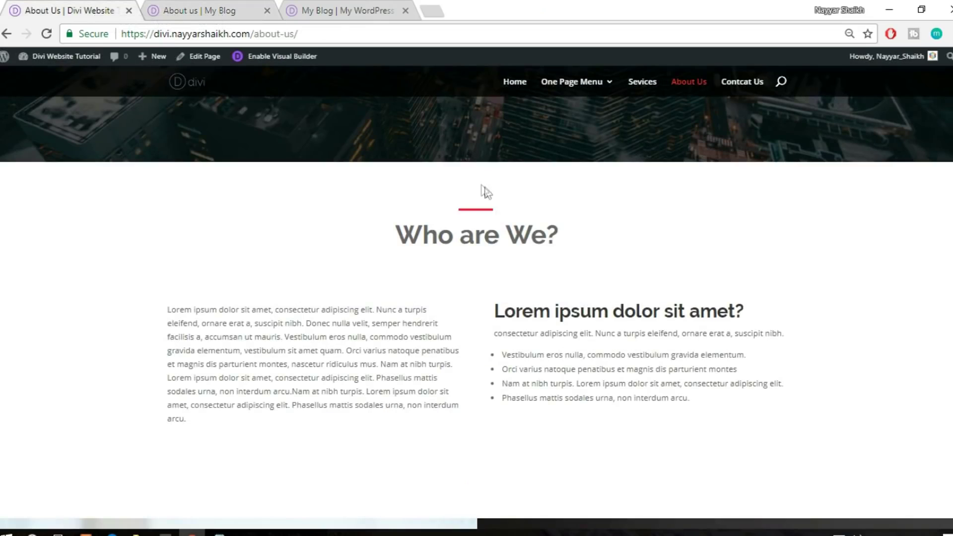
scroll(530, 304, "down", 2)
left_click_drag(169, 239, 300, 354)
key("ctrl+c")
left_click(188, 6)
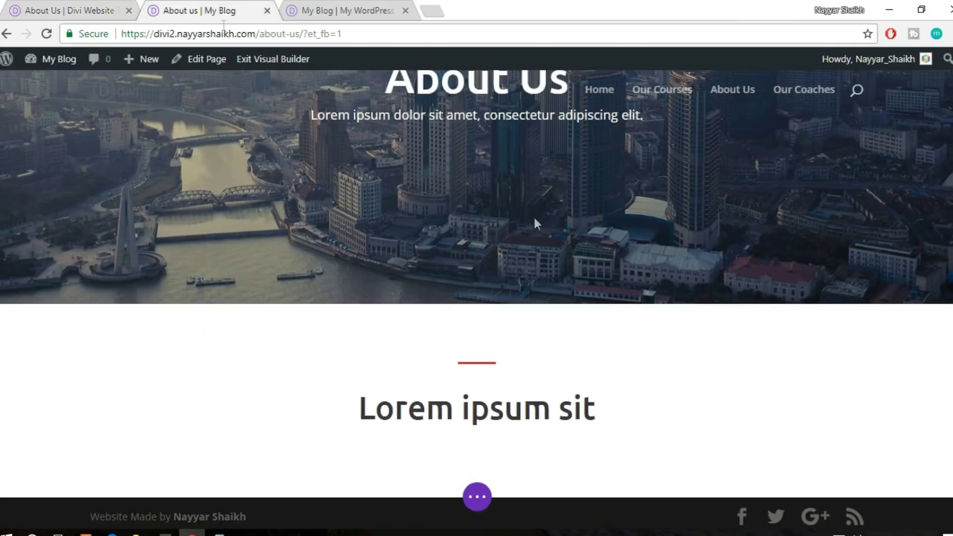
scroll(529, 376, "down", 1)
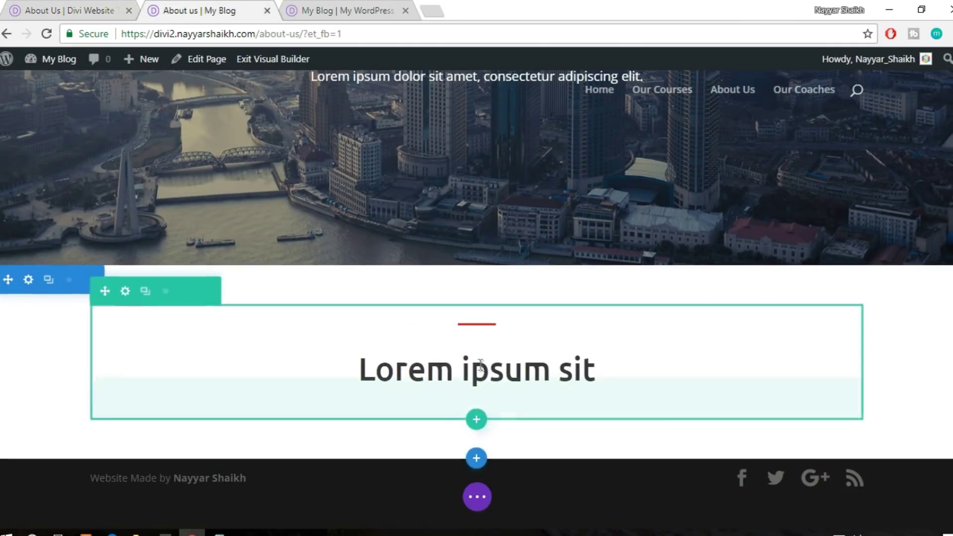
left_click(476, 419)
left_click(475, 267)
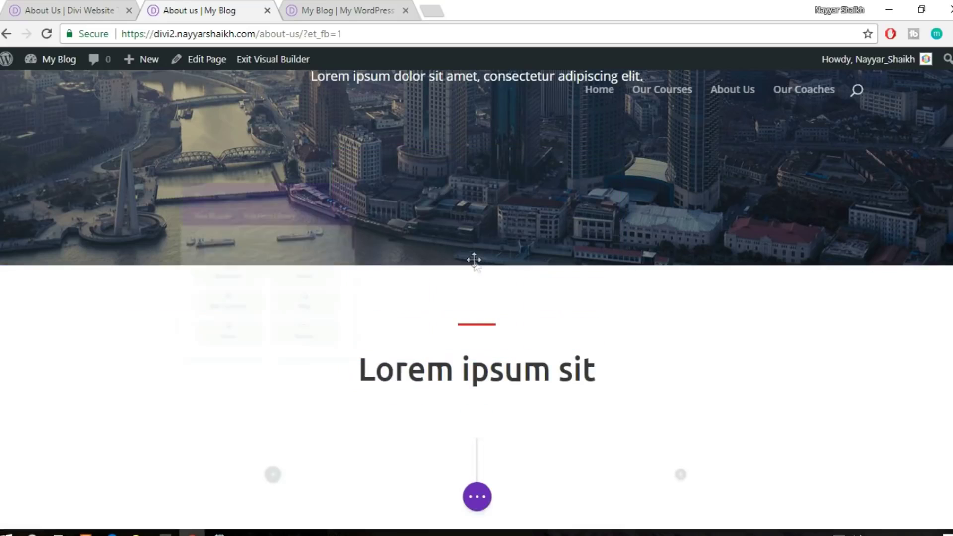
Add a Text module to the left column with the pasted lorem ipsum paragraph
type("text")
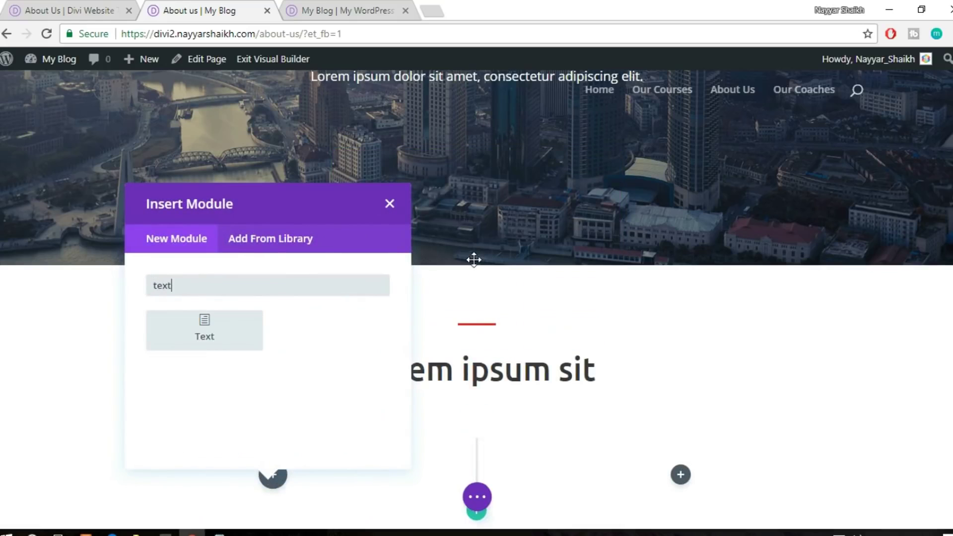
left_click(212, 337)
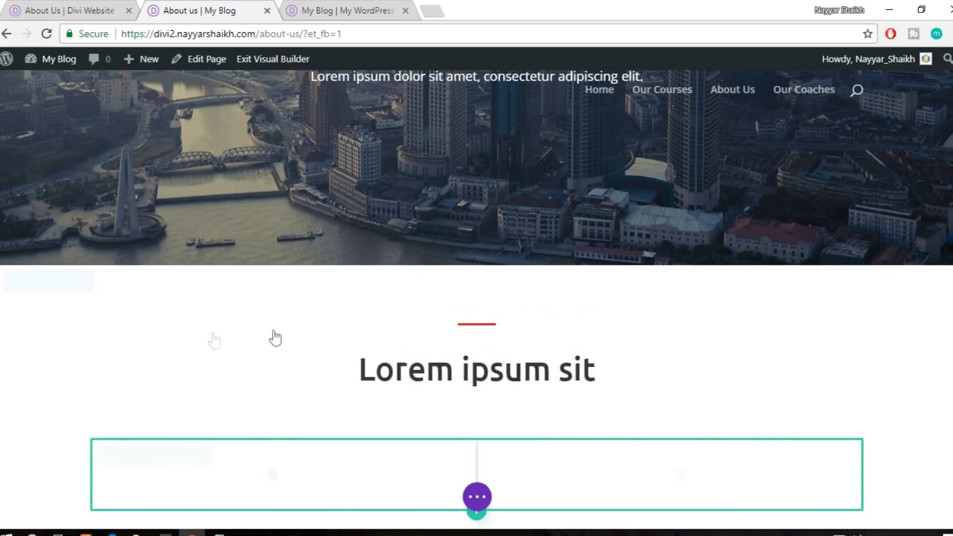
key("ctrl+v")
scroll(806, 332, "down", 3)
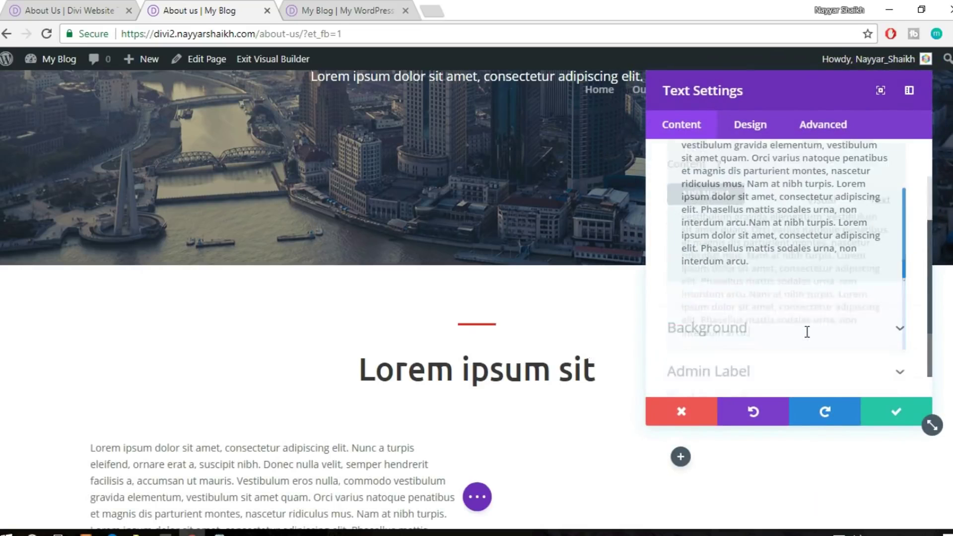
left_click(881, 407)
Duplicate the lorem ipsum text module and move the copy into the right column
scroll(880, 404, "down", 4)
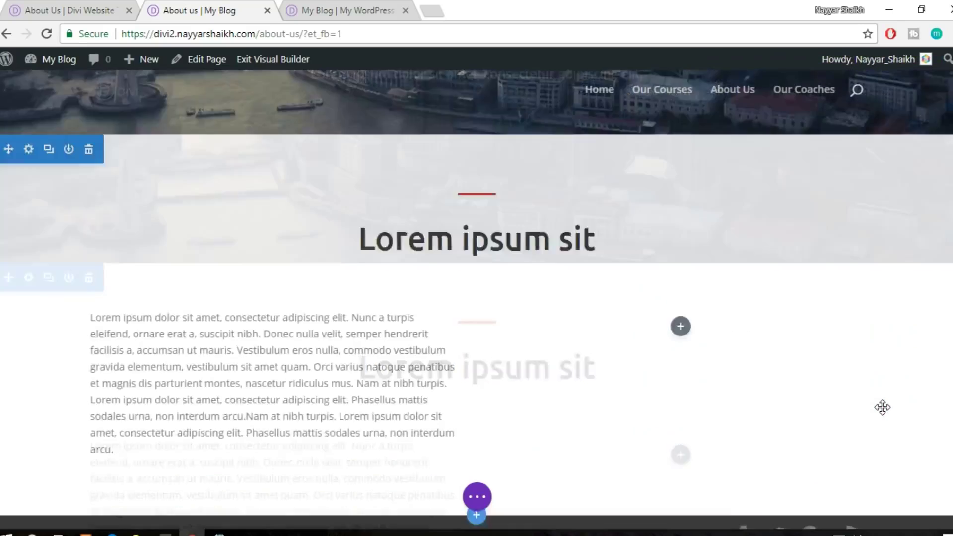
left_click(273, 290)
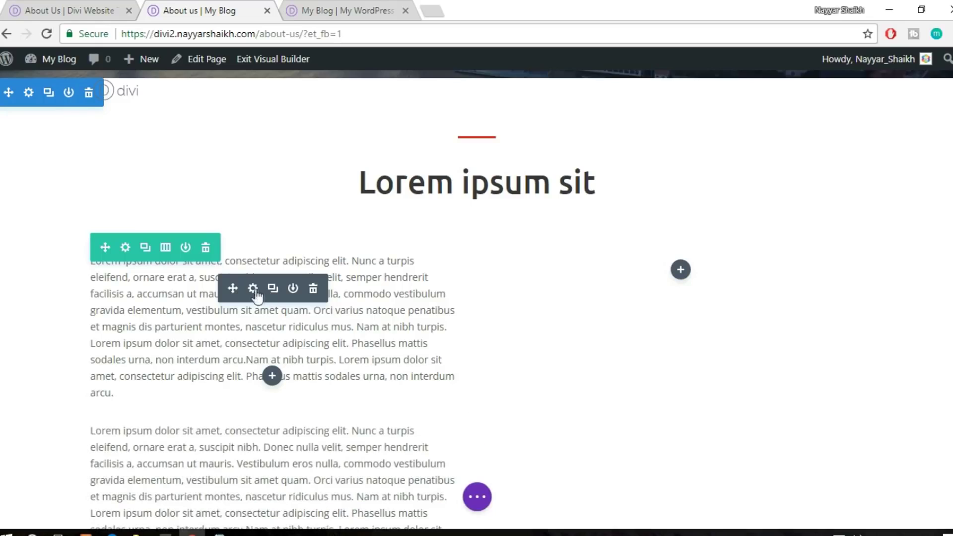
left_click_drag(292, 283, 702, 264)
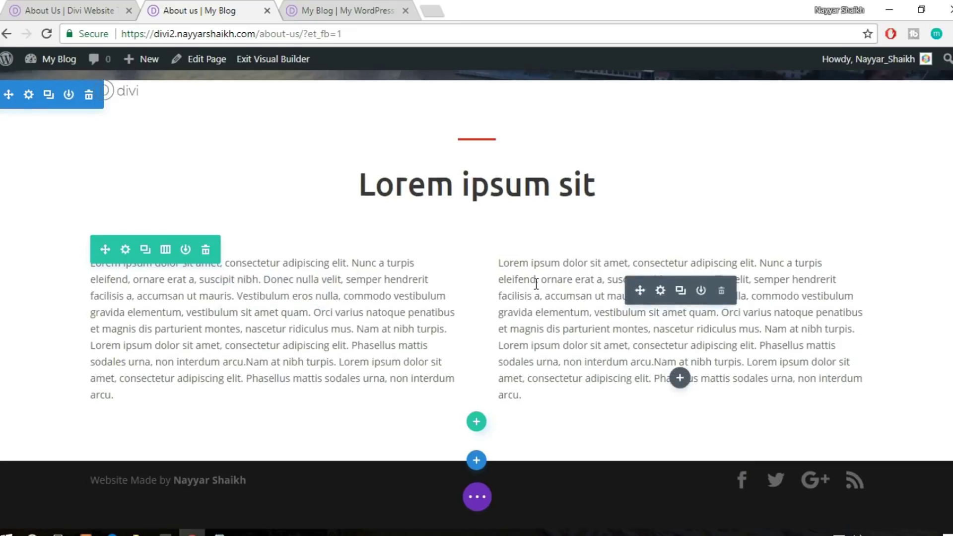
scroll(371, 273, "up", 2)
scroll(617, 308, "up", 5)
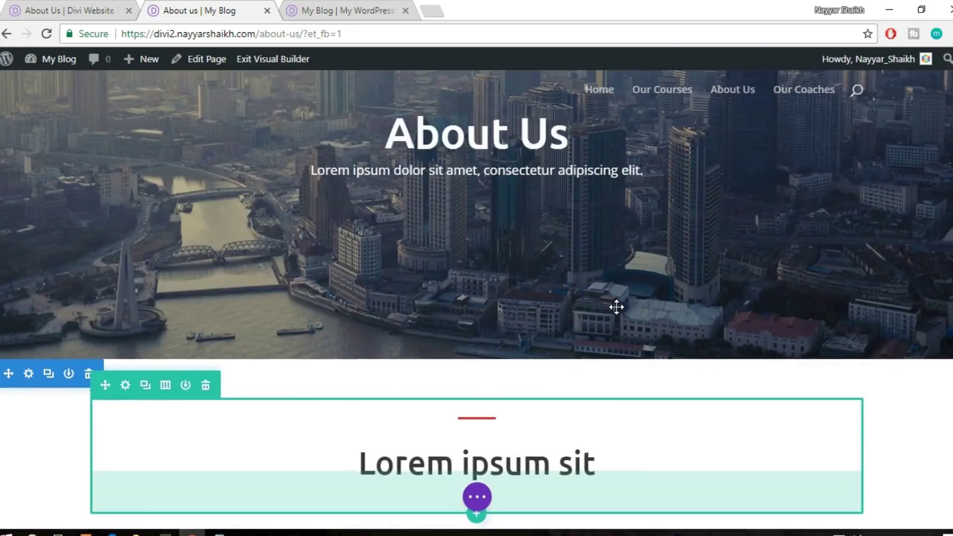
scroll(617, 307, "down", 6)
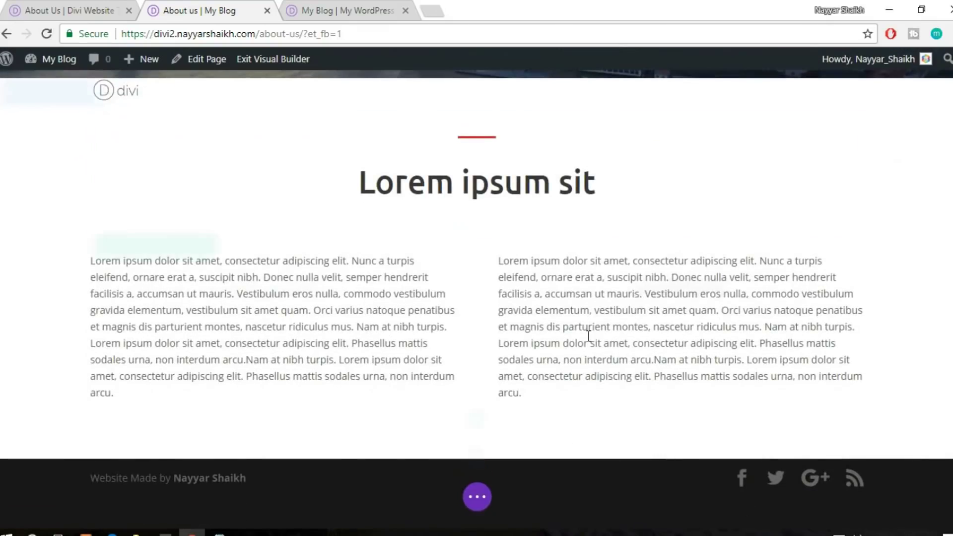
key("ctrl+shift+Tab")
scroll(685, 259, "down", 7)
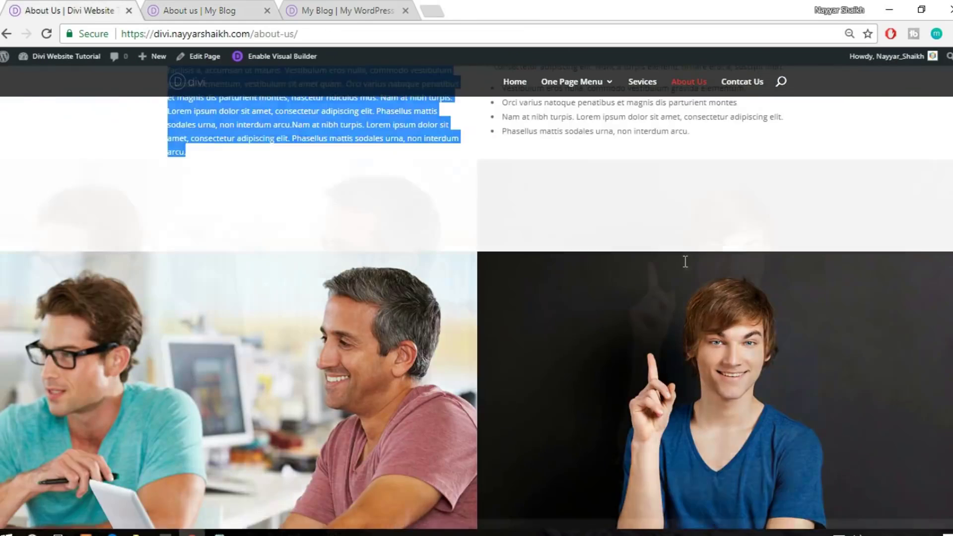
scroll(731, 234, "up", 1)
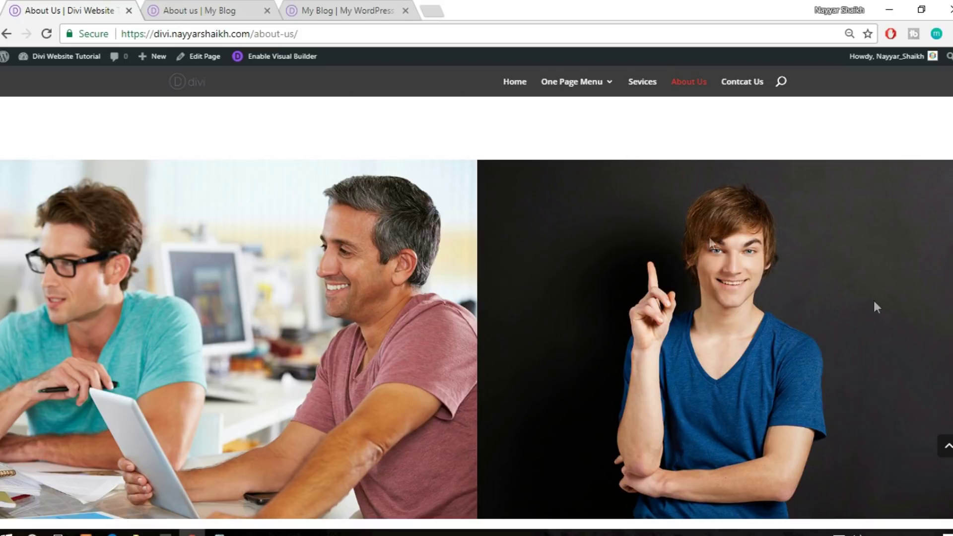
left_click(218, 10)
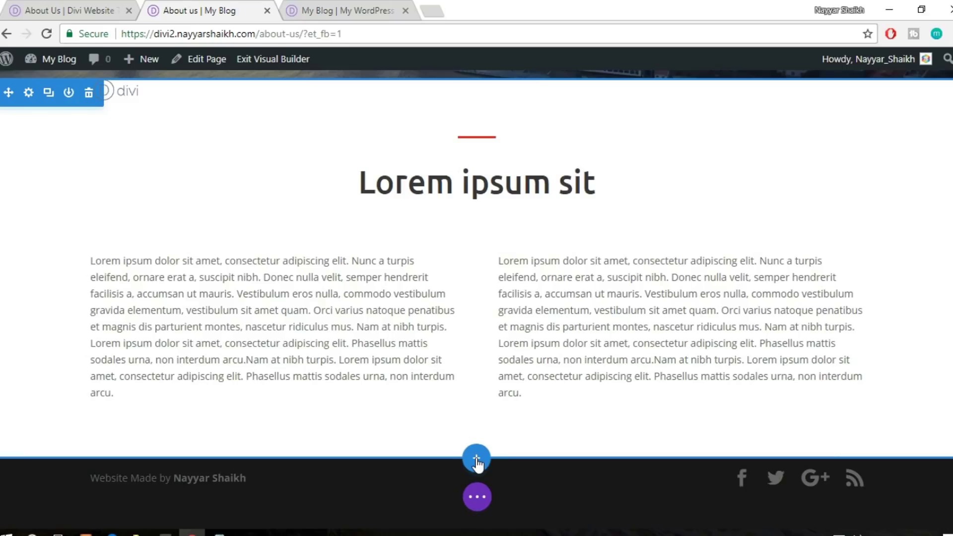
Add a regular section with a two-column row below the text
left_click(476, 460)
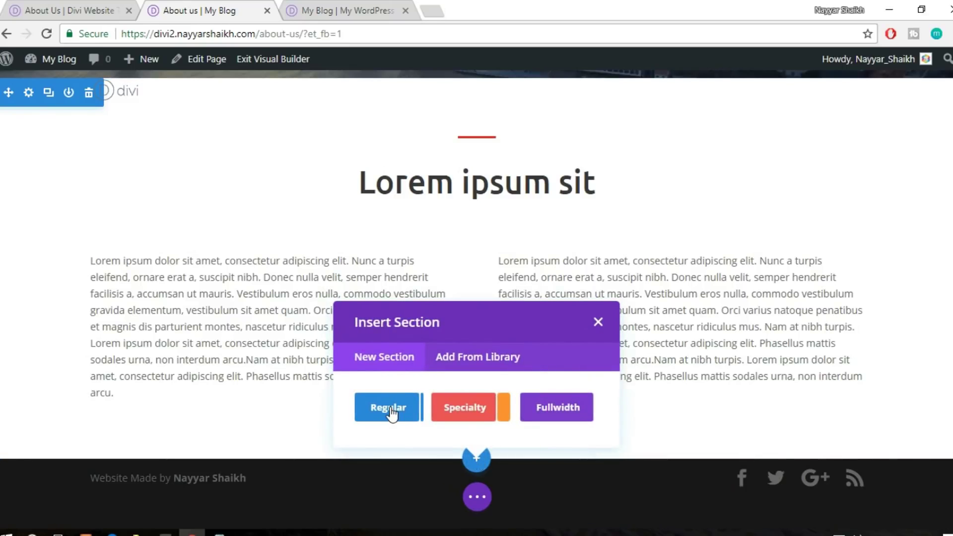
left_click(389, 408)
left_click(484, 354)
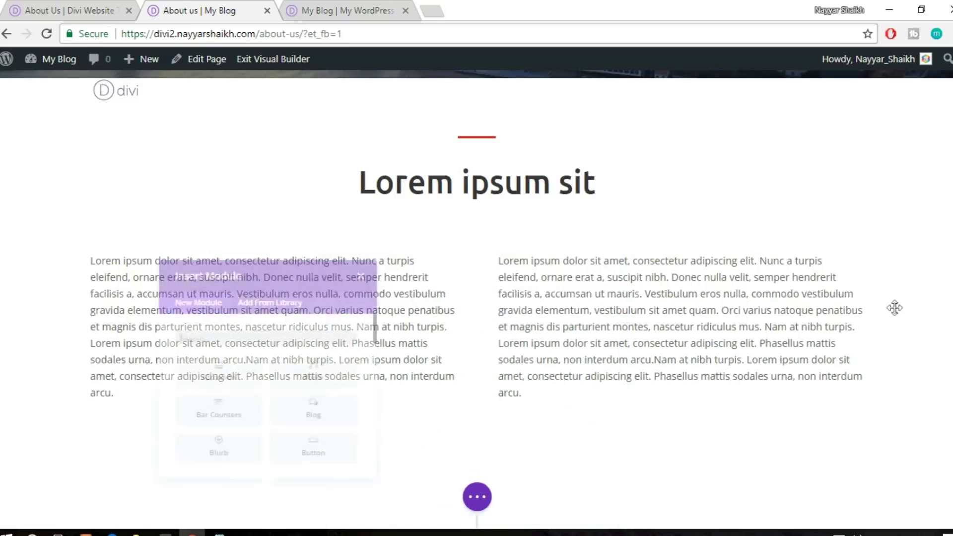
Add an Image module to the left column showing about-img2 from the media library
type("imag")
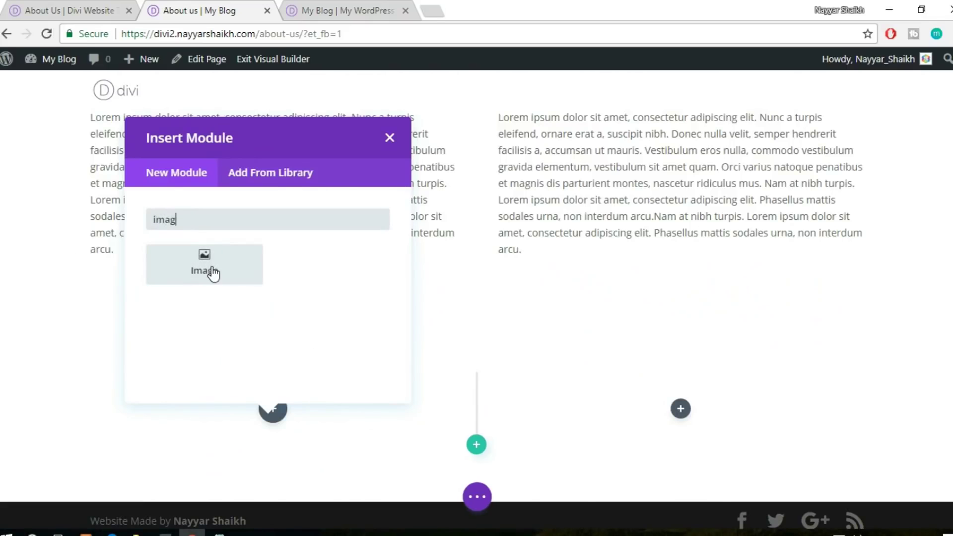
left_click(214, 272)
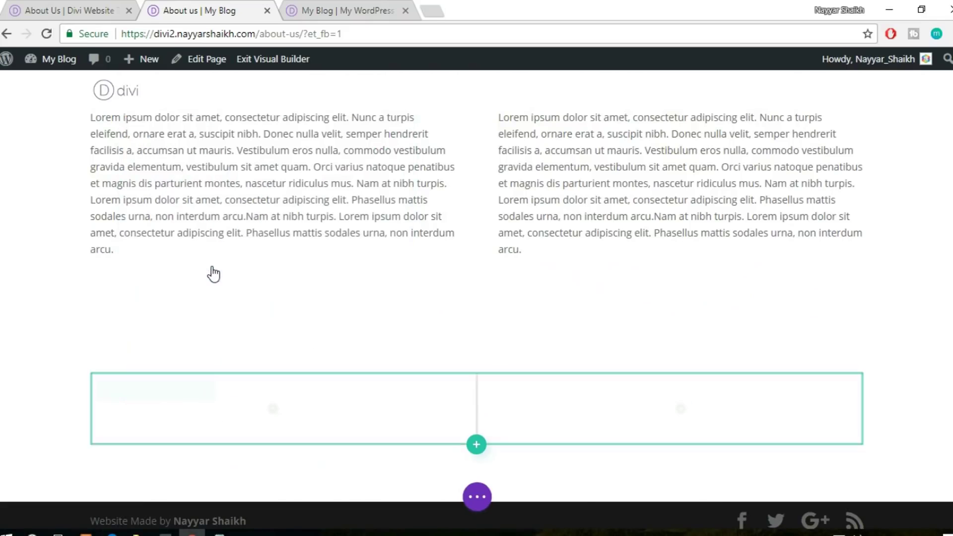
left_click(874, 248)
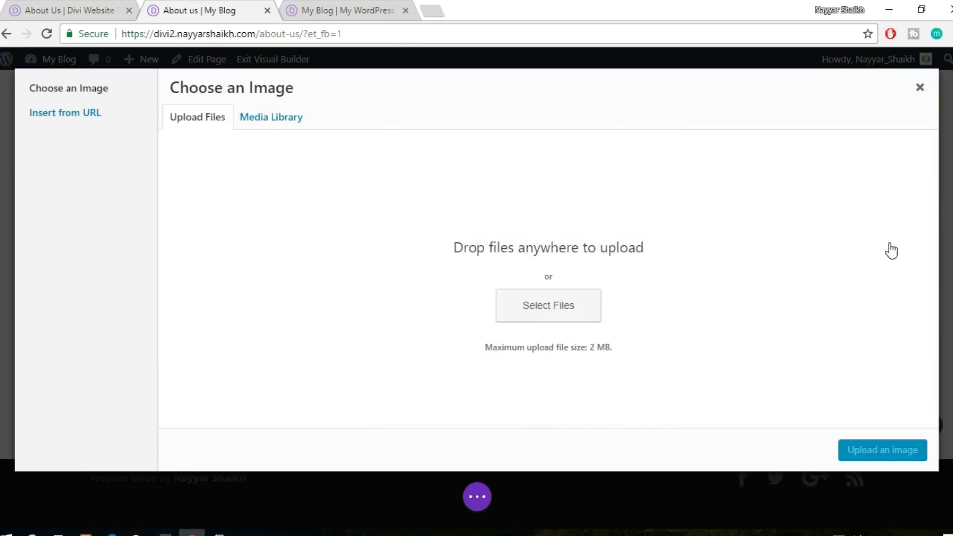
left_click(281, 128)
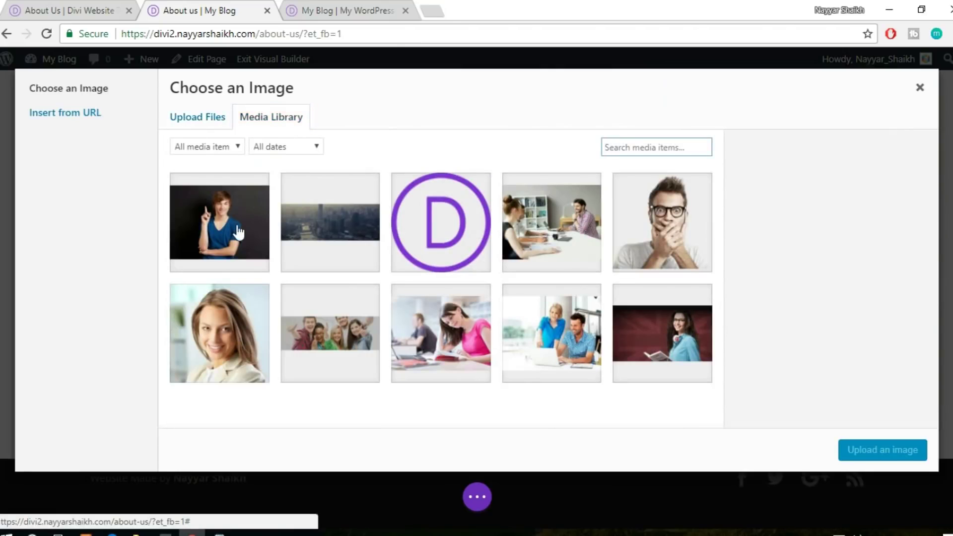
left_click(220, 224)
left_click(887, 455)
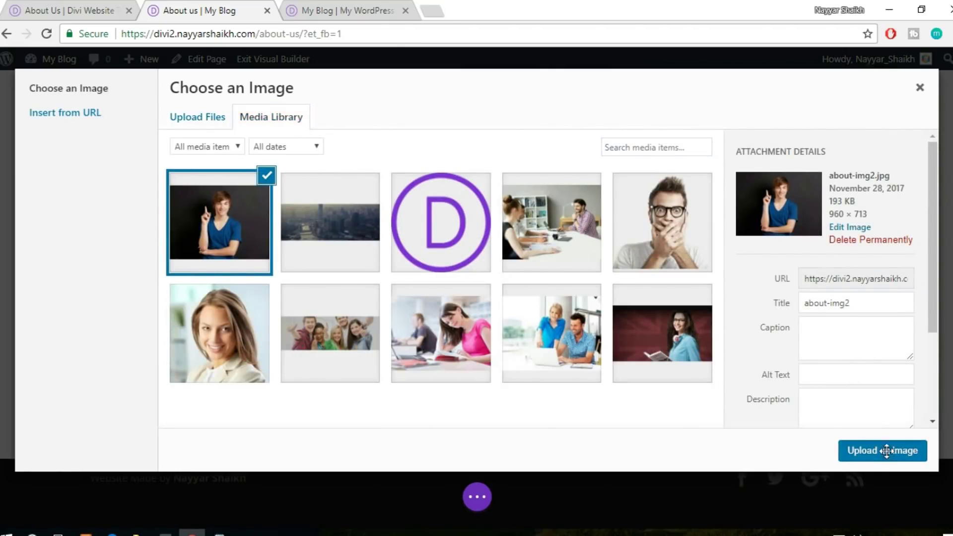
left_click(906, 415)
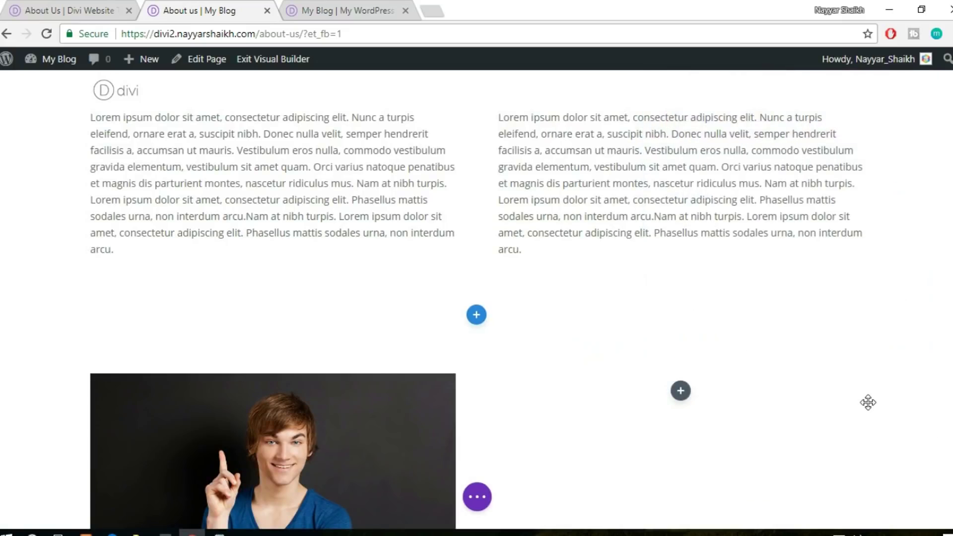
scroll(698, 355, "down", 3)
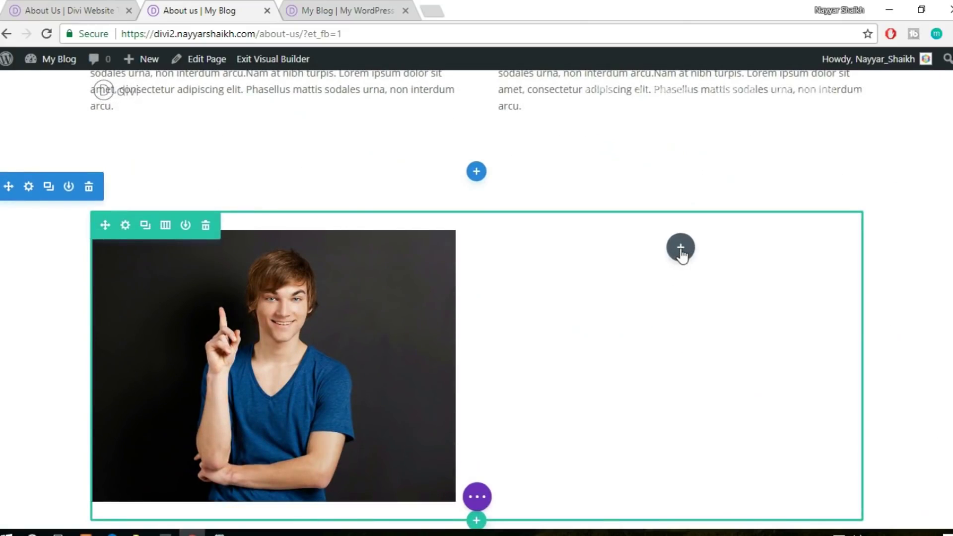
Add an Image module to the right column and upload about-img1 into it
left_click(680, 250)
type("imag")
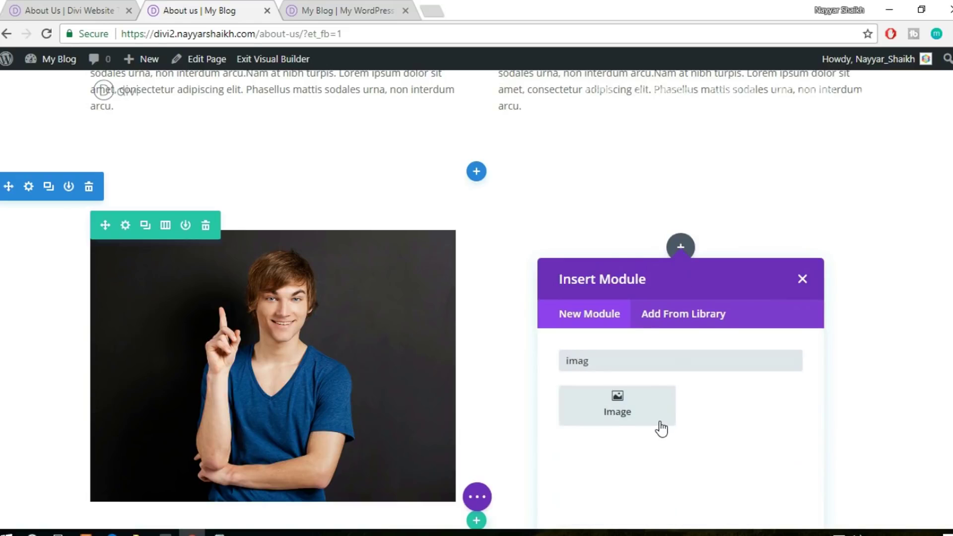
left_click(661, 428)
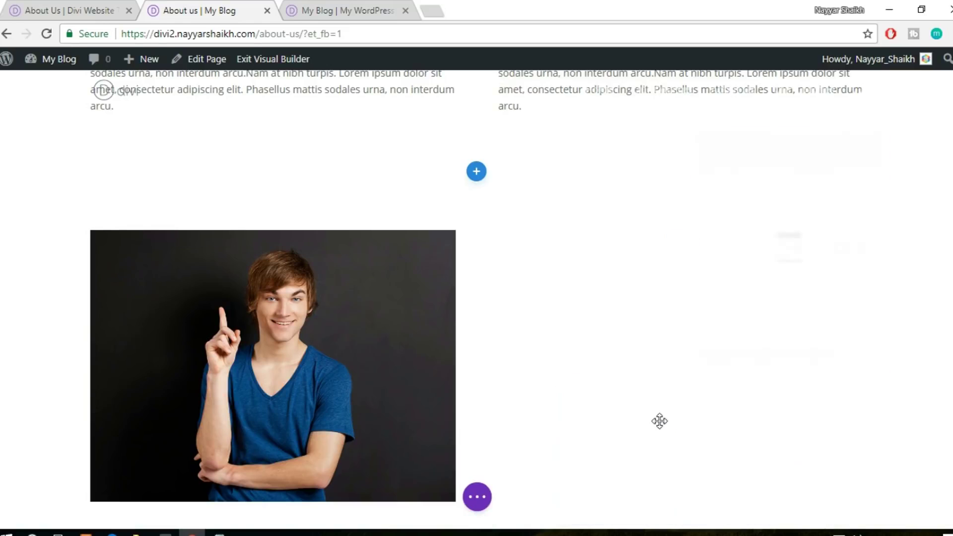
left_click(852, 249)
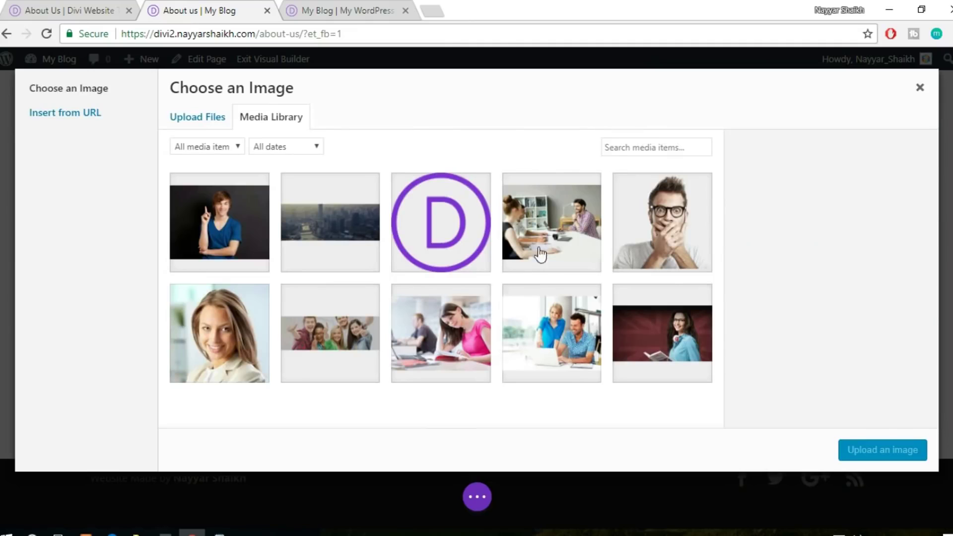
left_click(193, 117)
left_click(546, 304)
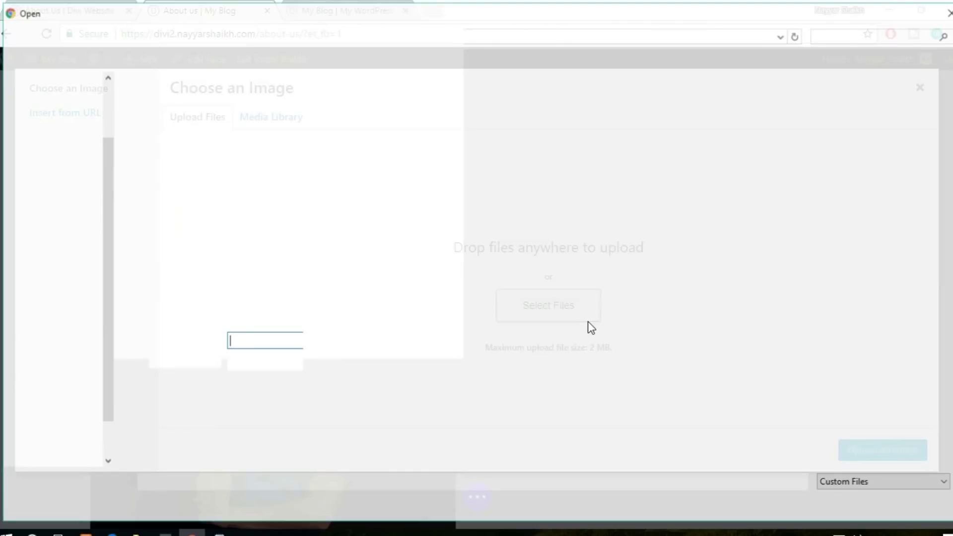
left_click(243, 136)
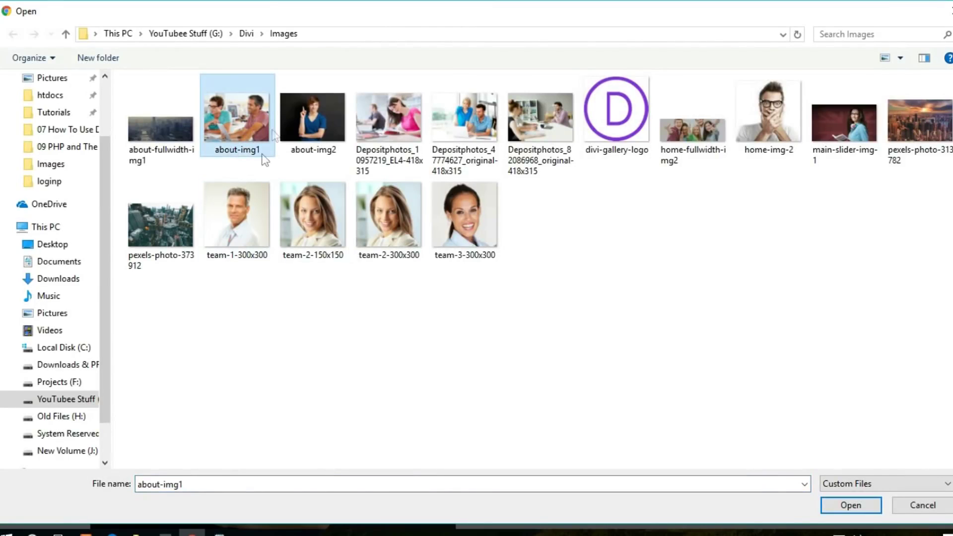
left_click(851, 505)
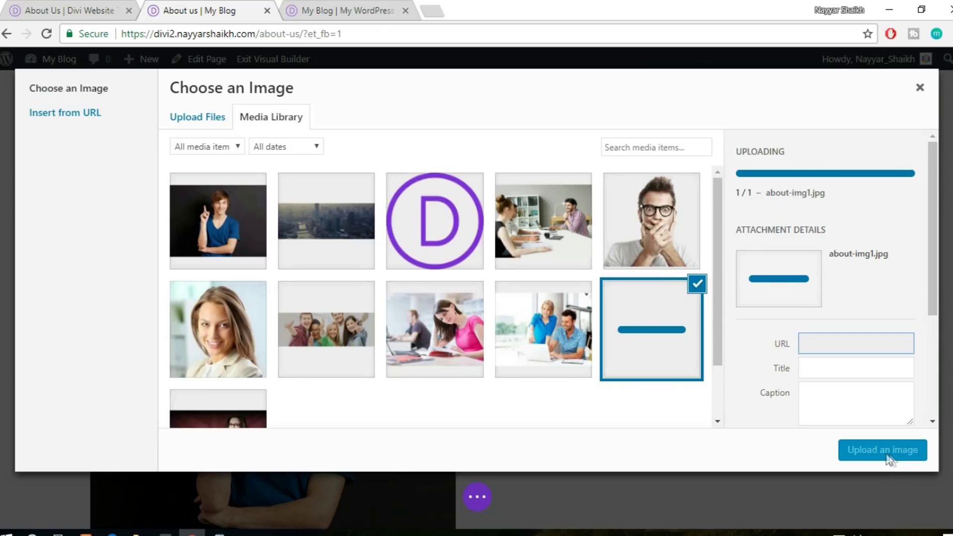
left_click(874, 453)
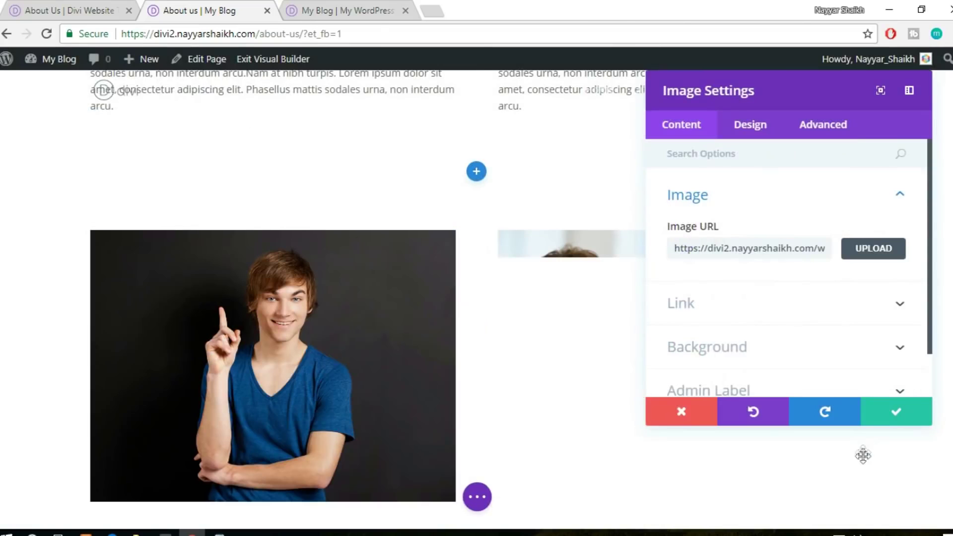
left_click(911, 419)
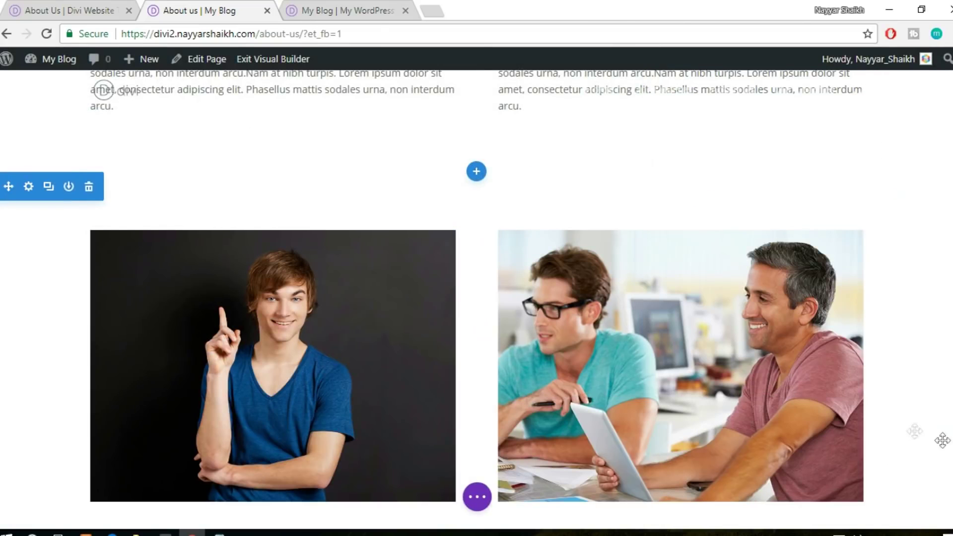
scroll(681, 187, "down", 3)
Compare the page with the reference site's About Us page, then return
left_click(347, 10)
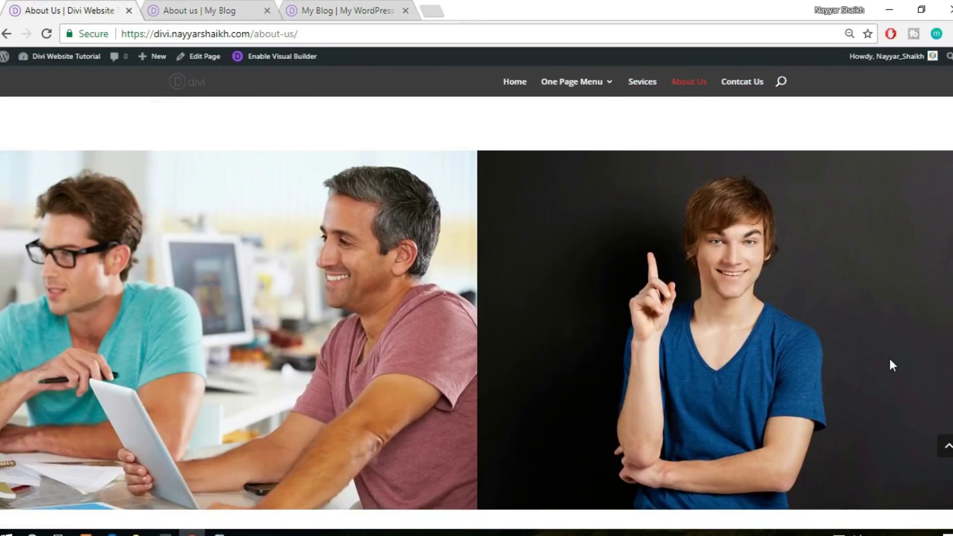
scroll(890, 358, "down", 2)
scroll(889, 365, "up", 2)
left_click(198, 10)
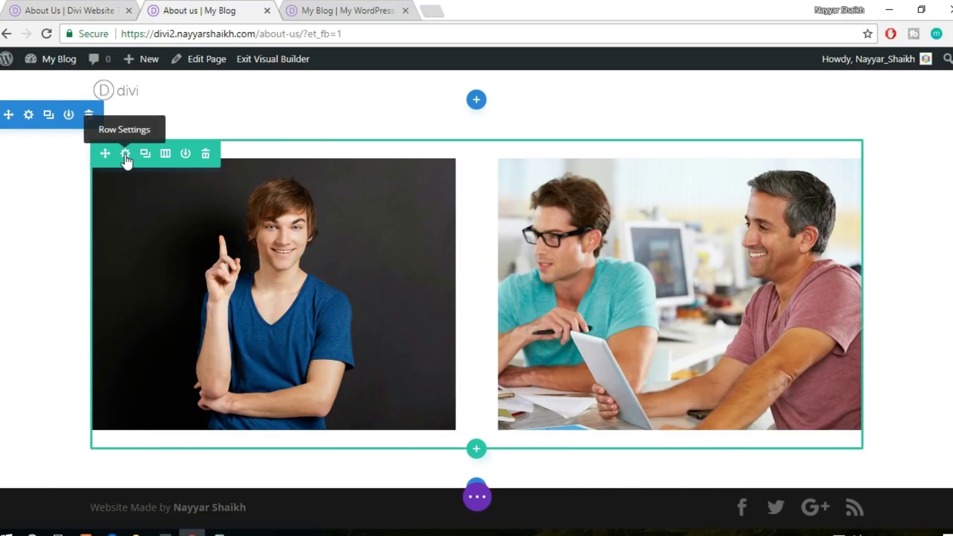
Make the image row span the full width in its Design > Sizing settings
left_click(125, 154)
left_click(766, 128)
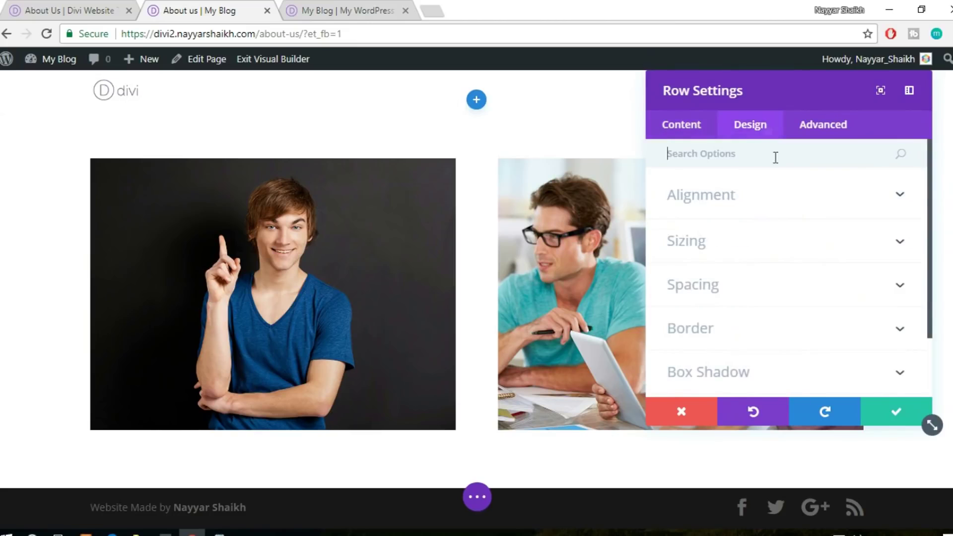
left_click(774, 247)
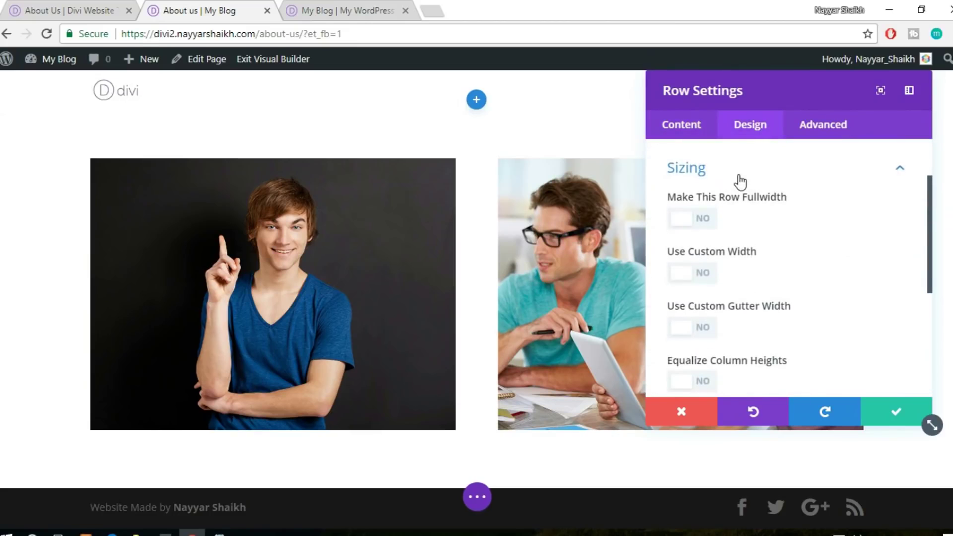
left_click(704, 220)
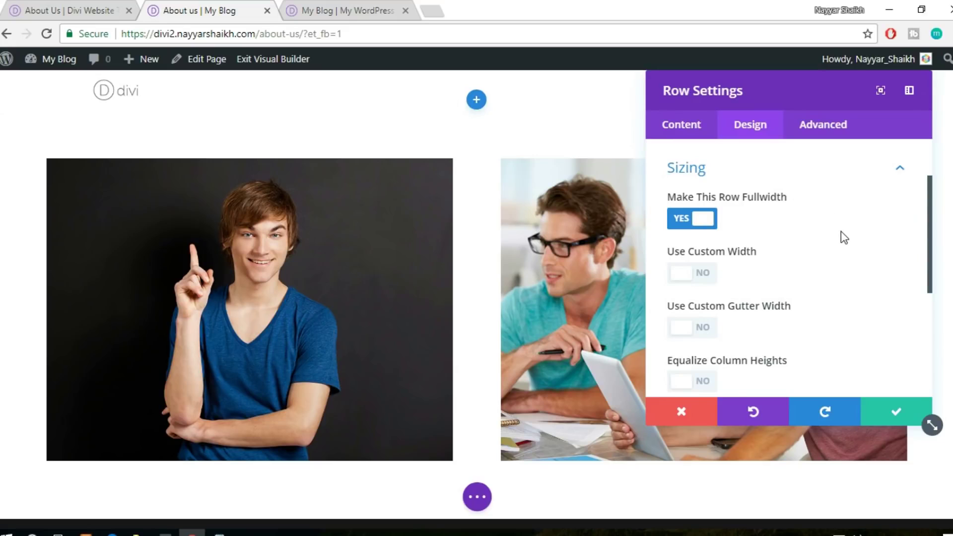
Turn on custom gutter width, set it to 1, and save the row
scroll(797, 261, "down", 2)
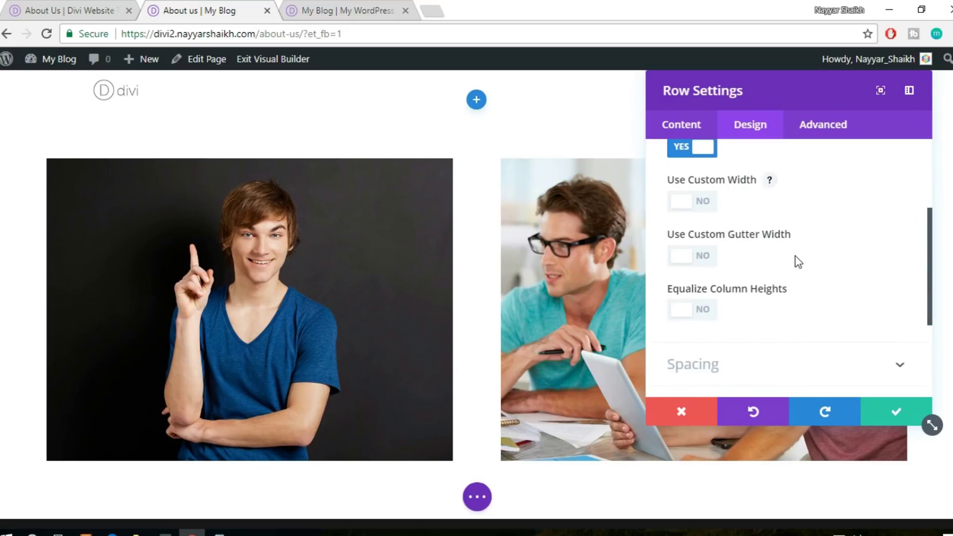
left_click(707, 257)
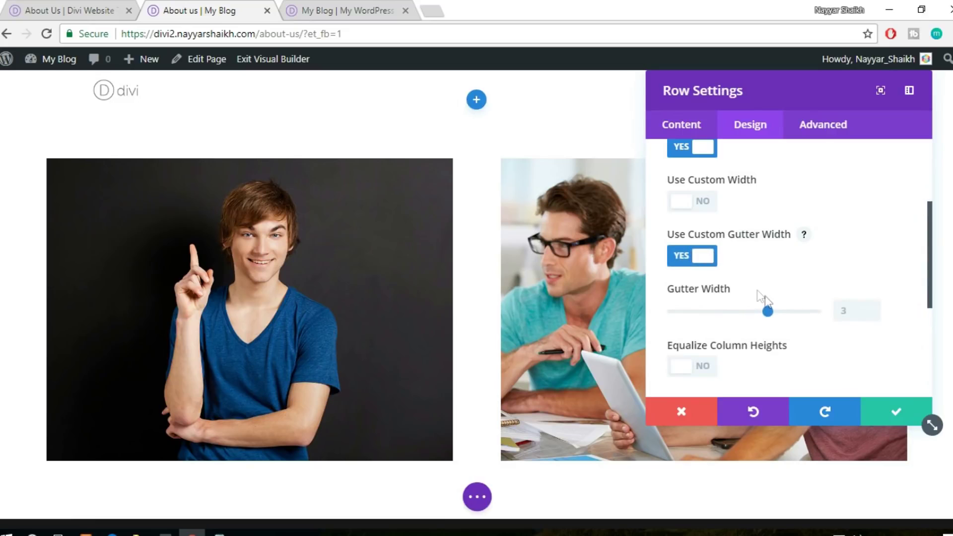
left_click(688, 312)
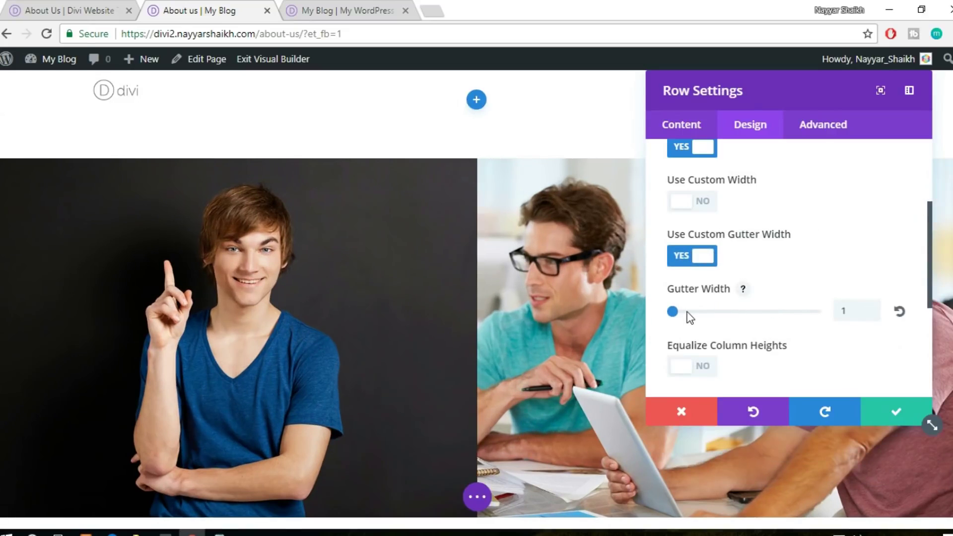
left_click_drag(710, 318, 619, 319)
scroll(454, 334, "down", 3)
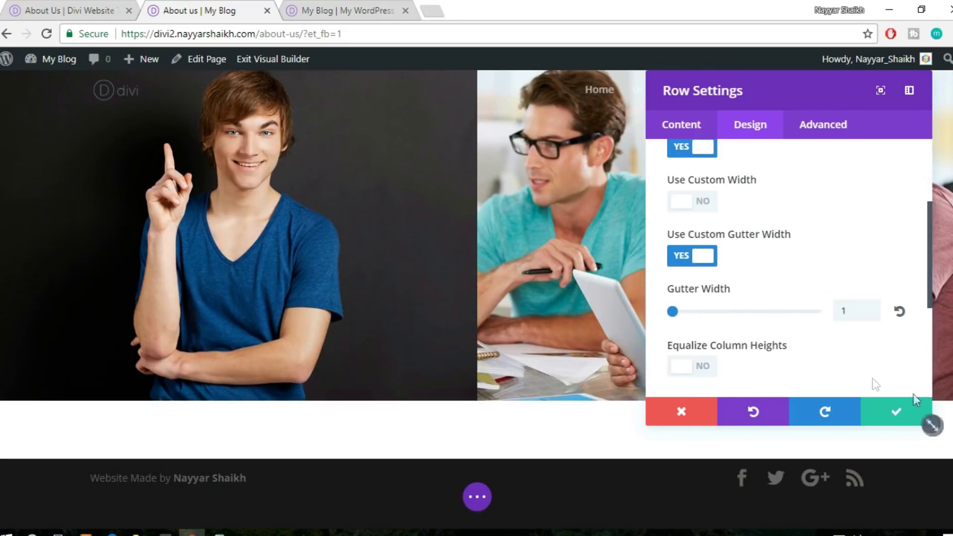
left_click(895, 412)
scroll(823, 387, "up", 5)
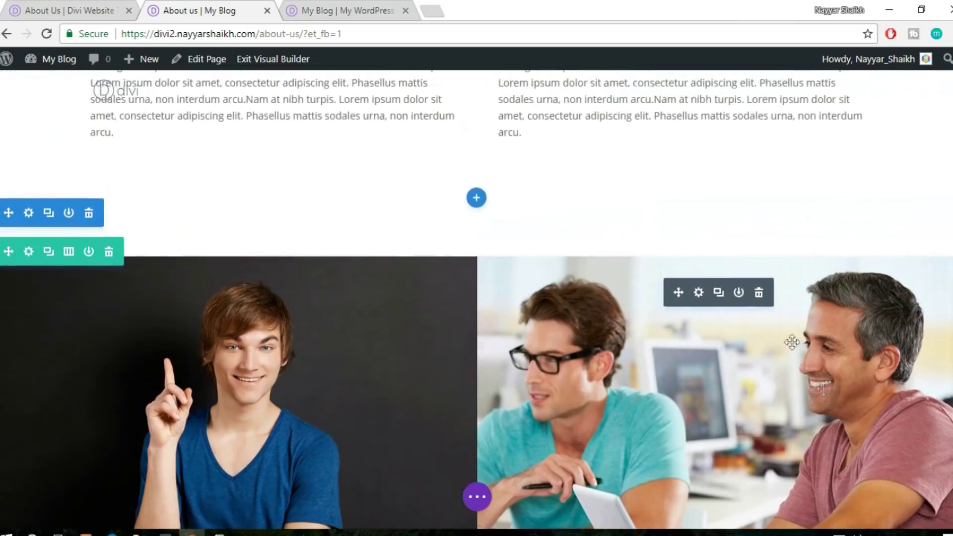
scroll(751, 270, "down", 5)
left_click(58, 6)
View the reference's four red counters (10, 231, 3, 721), then start a section below the images
scroll(423, 305, "down", 6)
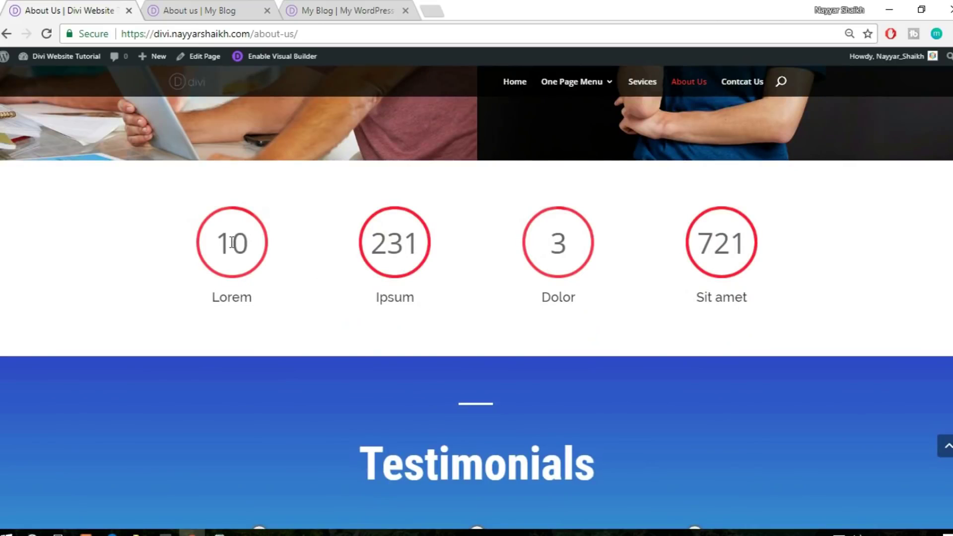
left_click(184, 6)
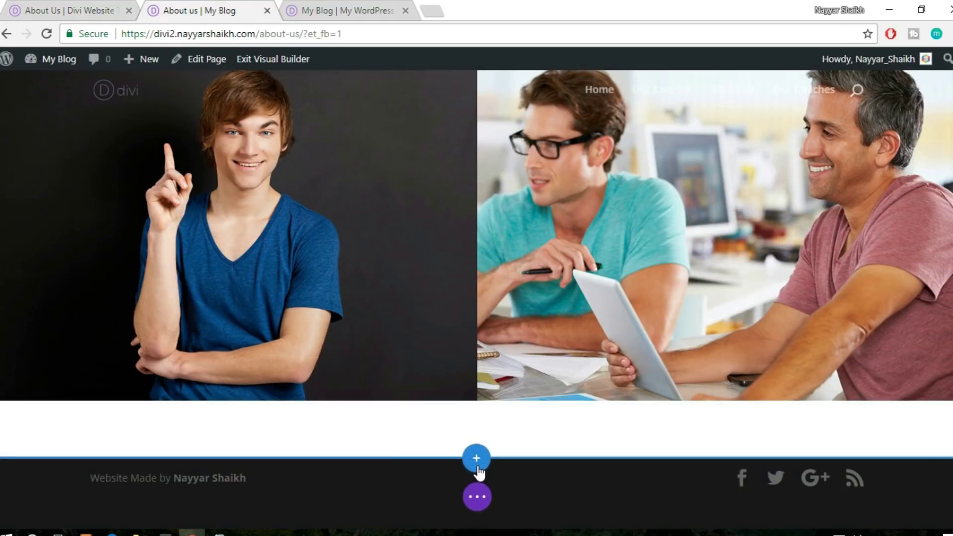
left_click(477, 456)
key("ctrl+shift+Tab")
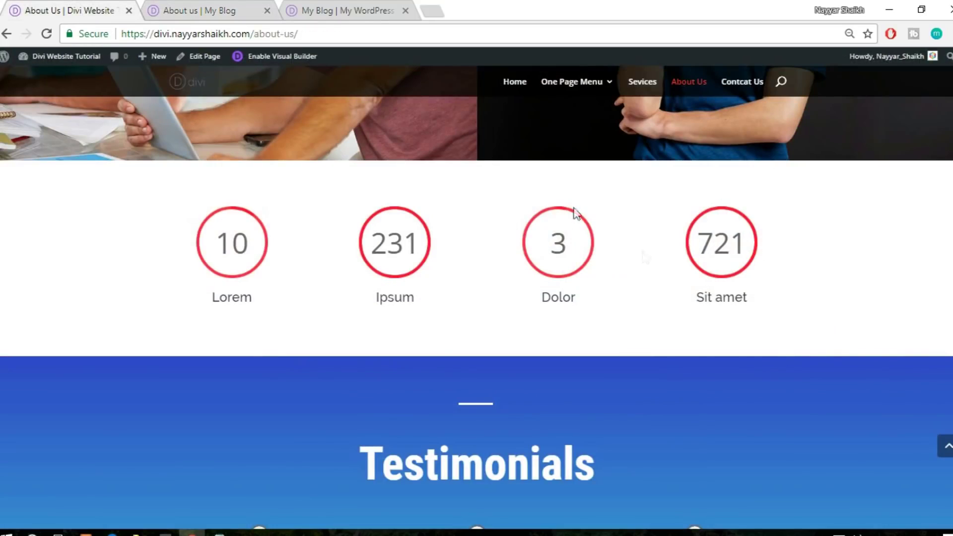
left_click(194, 6)
Add a regular four-column section and place a Number Counter module in the first column
left_click(415, 405)
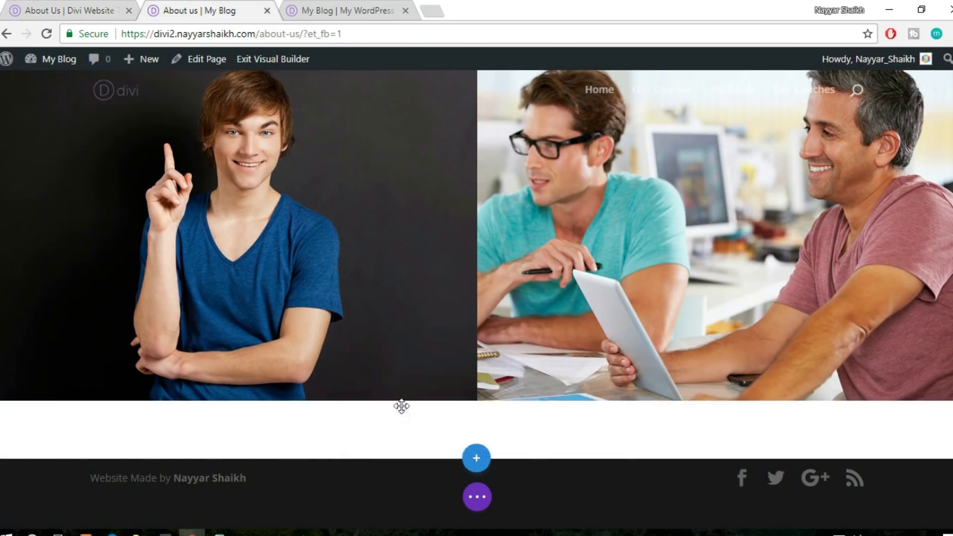
left_click(416, 393)
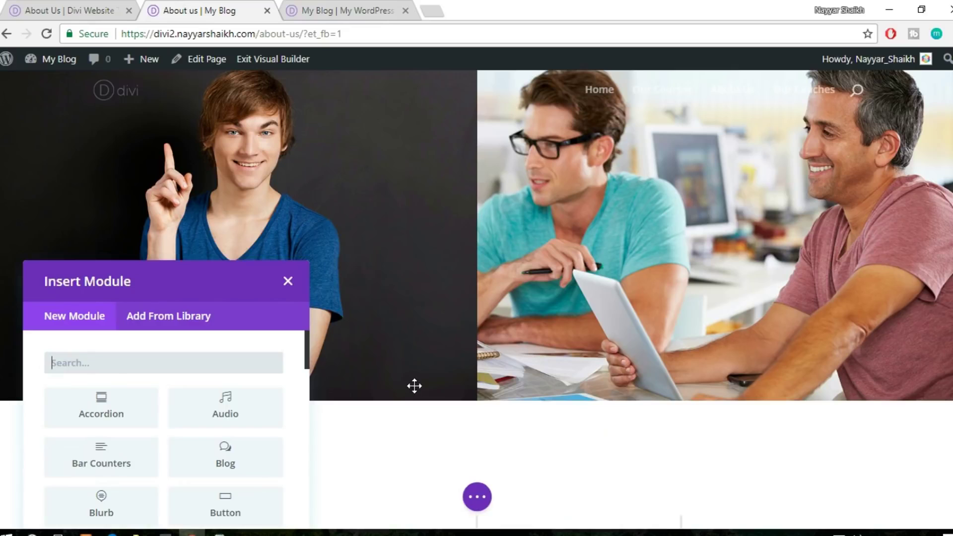
type("counter")
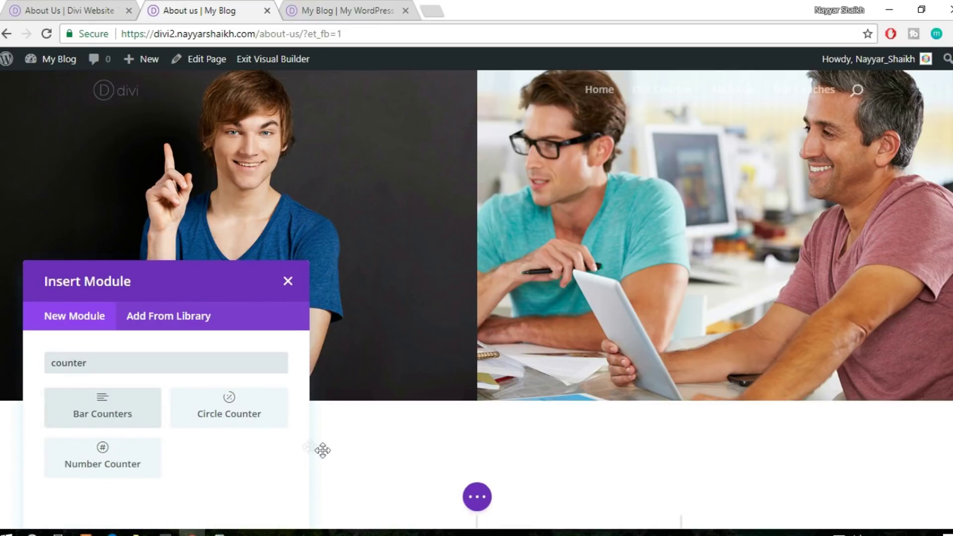
left_click(78, 7)
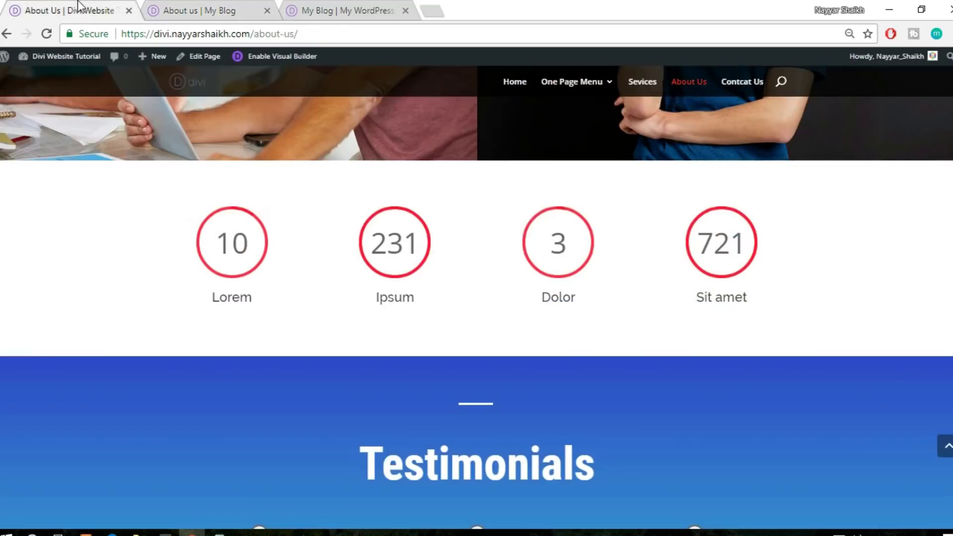
left_click(204, 10)
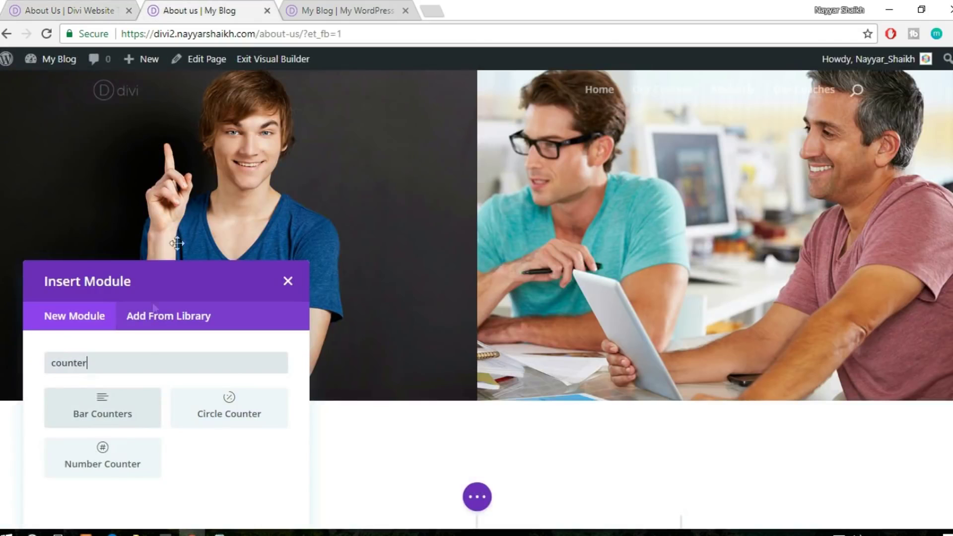
left_click(120, 472)
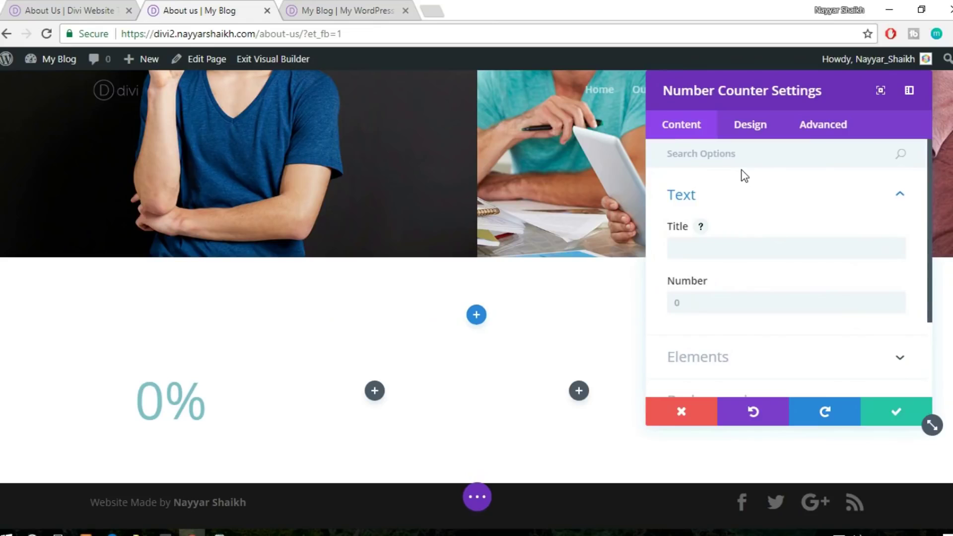
left_click(674, 413)
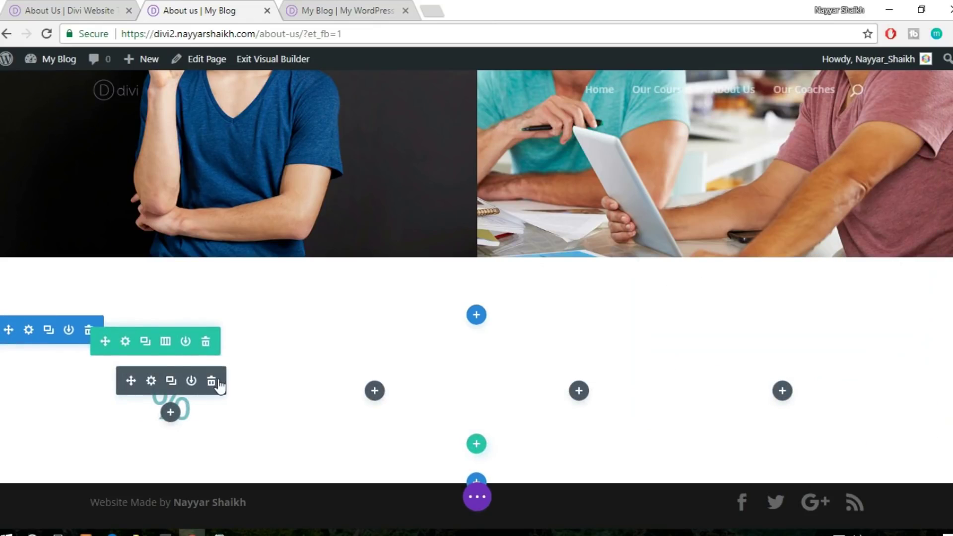
Delete the first column's Number Counter and add a Circle Counter in its place
left_click(211, 381)
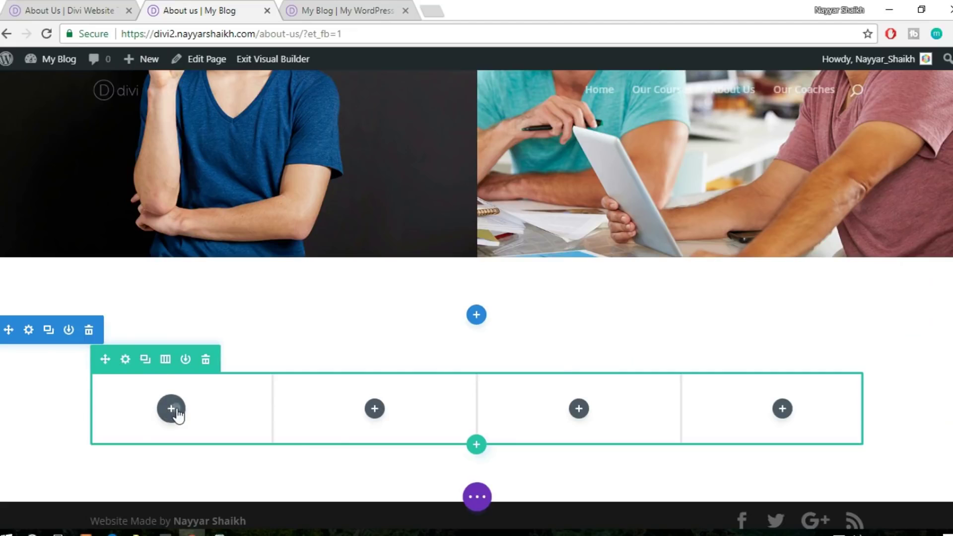
left_click(171, 408)
type("coun")
left_click(244, 270)
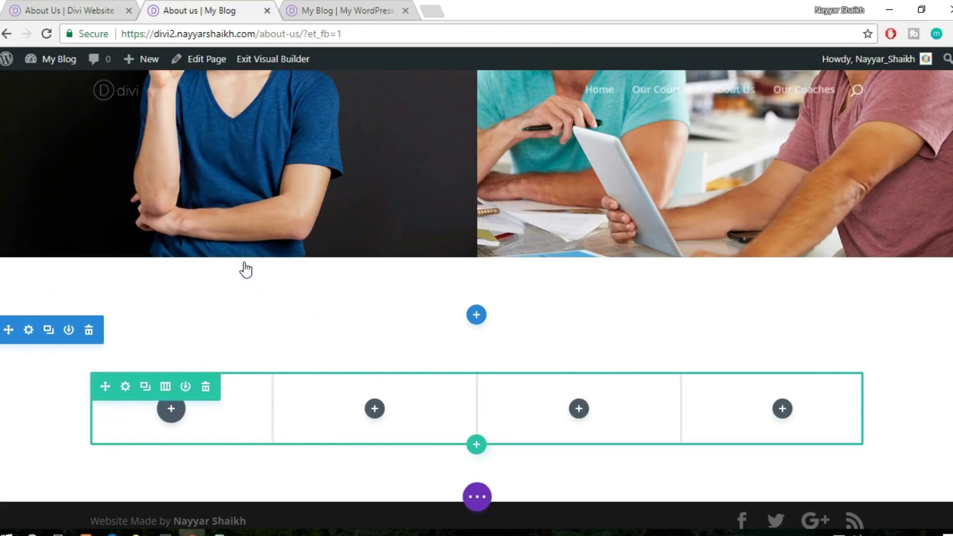
Start editing the circle counter's Number field after rechecking the reference counters
scroll(648, 298, "down", 2)
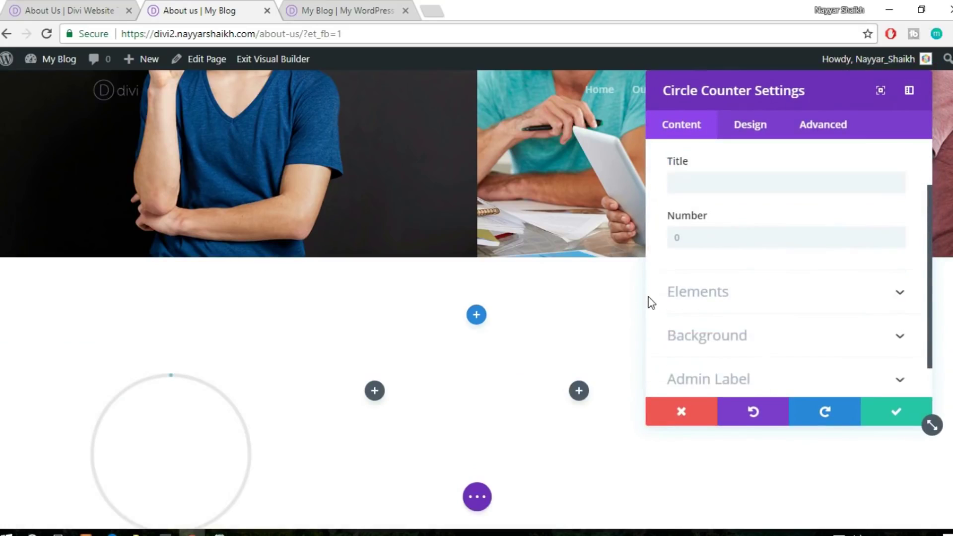
scroll(720, 241, "down", 1)
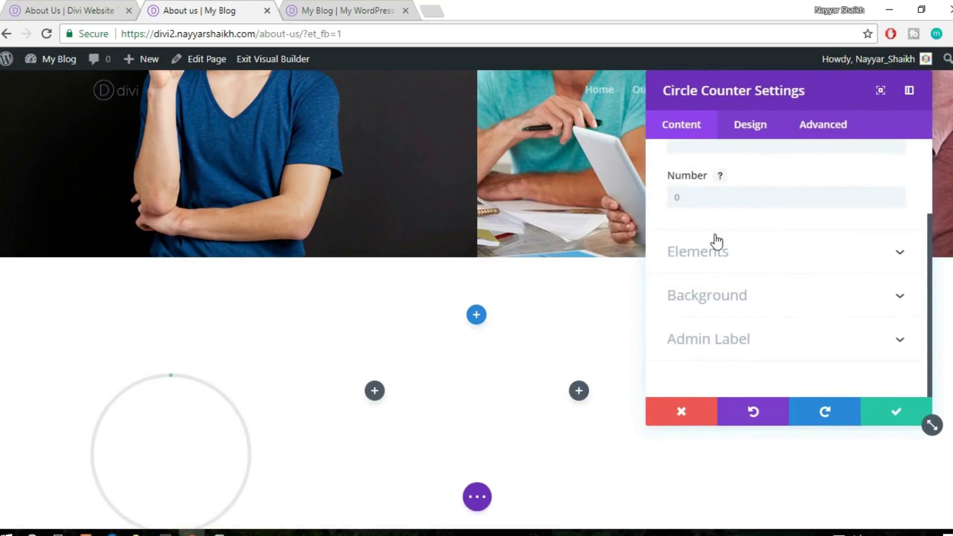
left_click(731, 193)
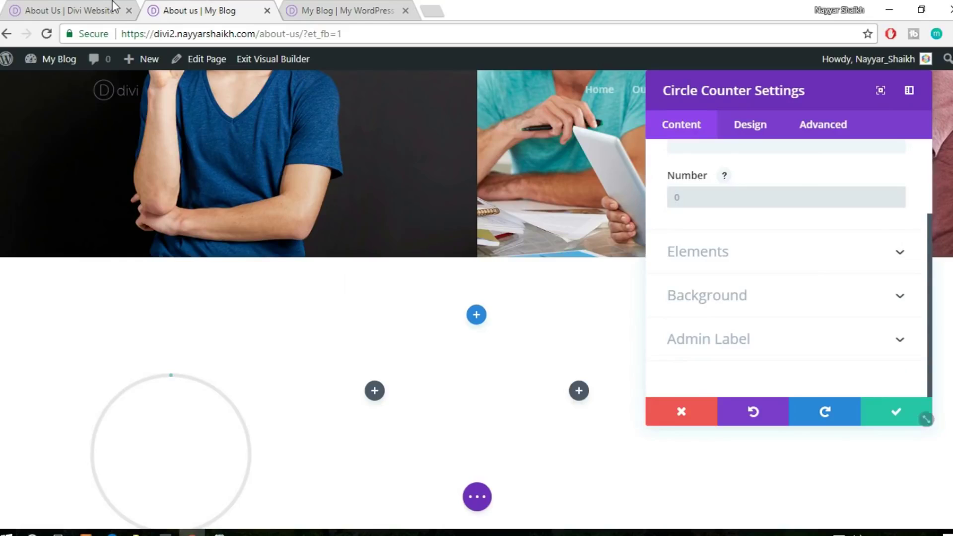
left_click(56, 6)
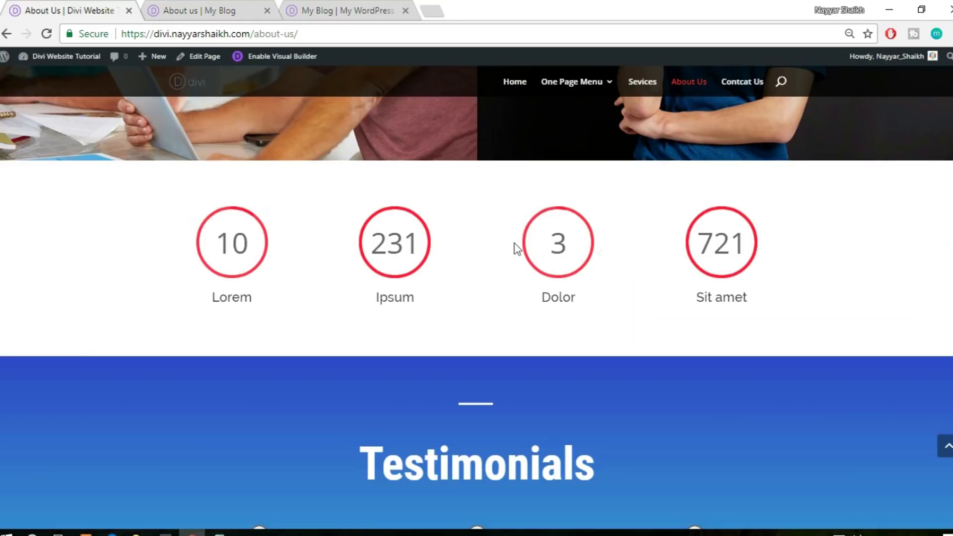
left_click(183, 8)
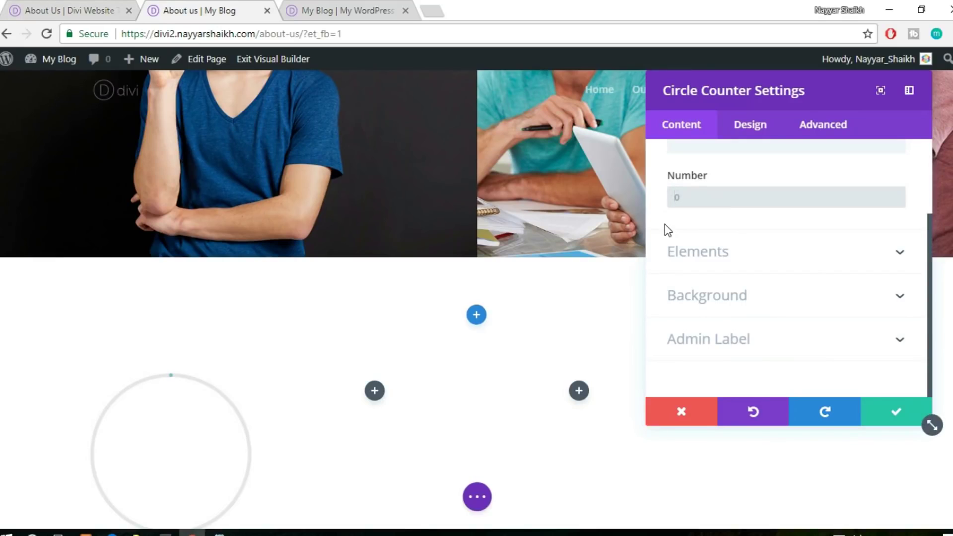
Set the circle counter's number to 10 and turn off its percent sign
type("10")
scroll(315, 385, "down", 2)
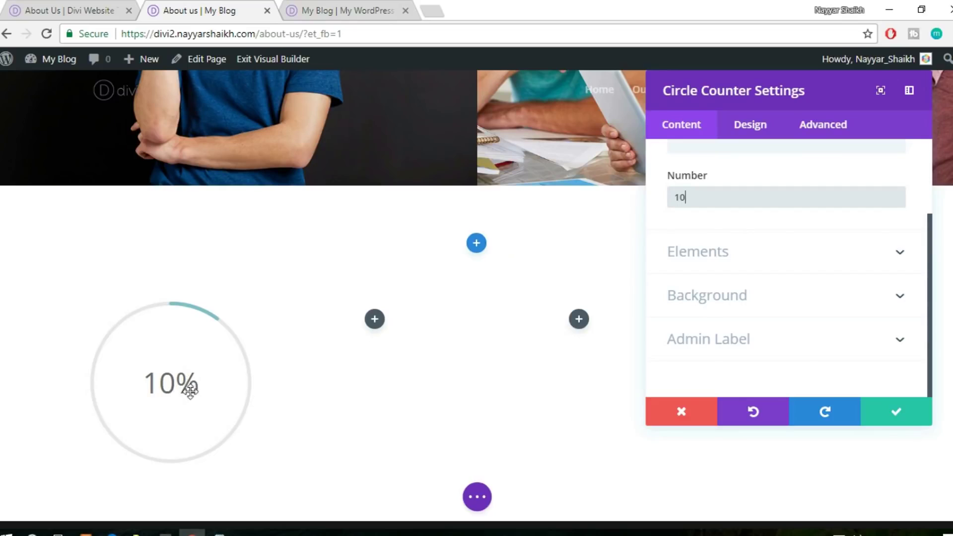
left_click(742, 248)
left_click(713, 251)
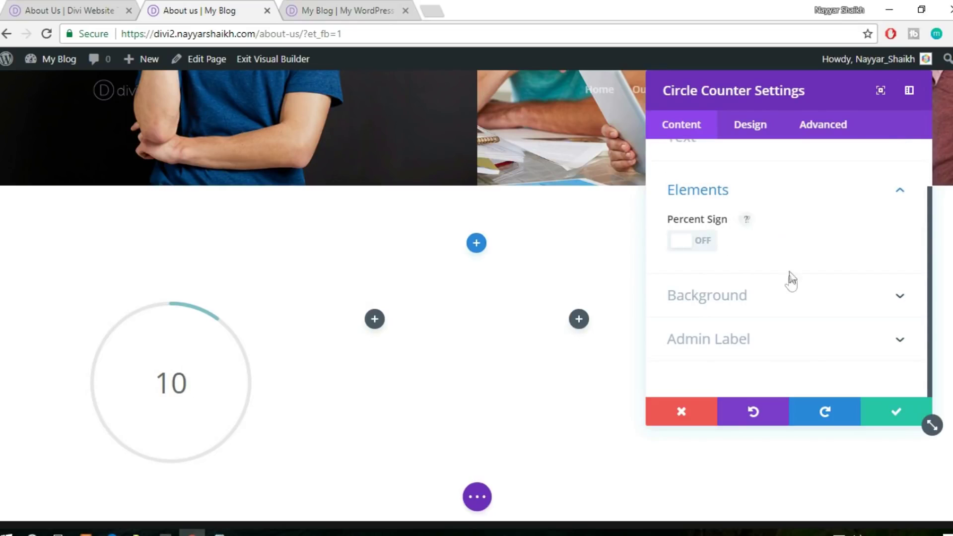
Try a #ff3f56 background colour on the counter, then remove it again
left_click(769, 297)
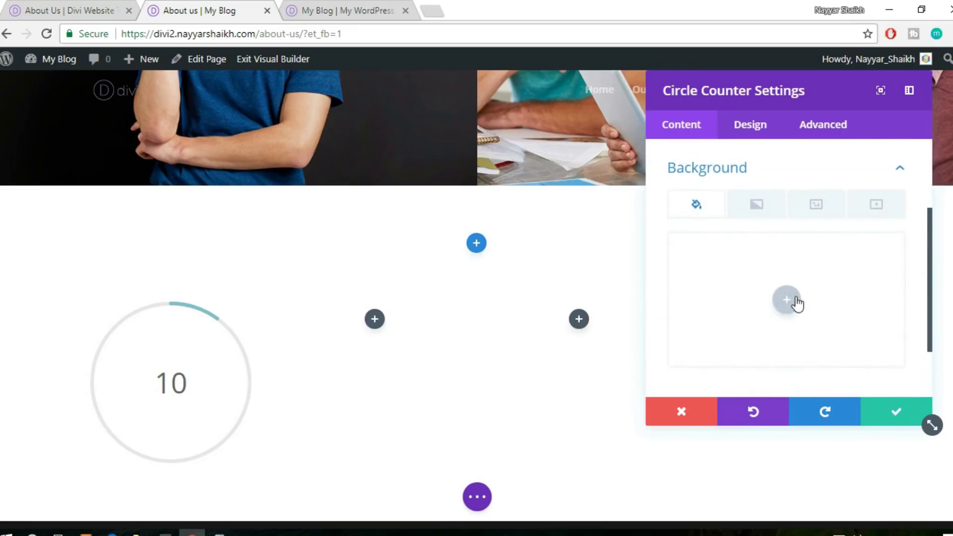
left_click(791, 300)
left_click(712, 248)
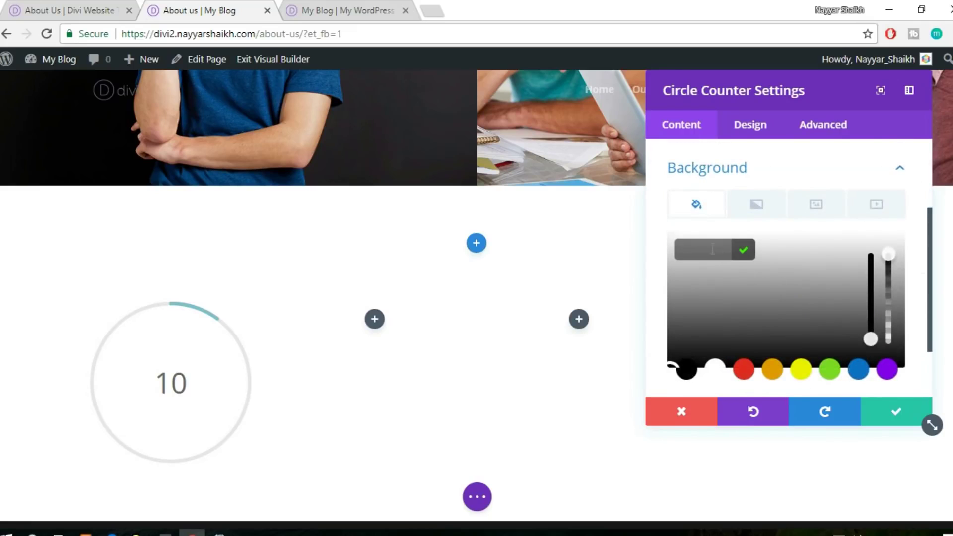
type("#")
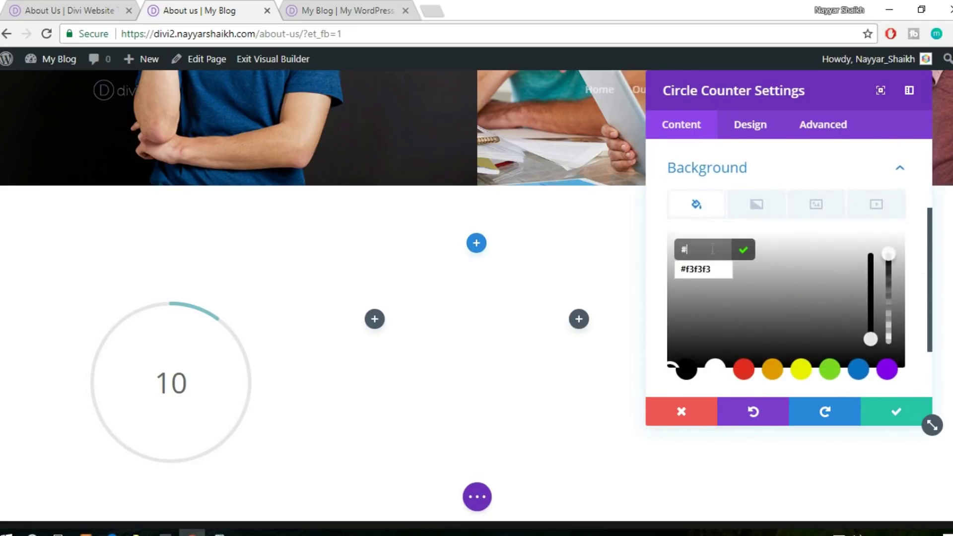
type("ff3f56")
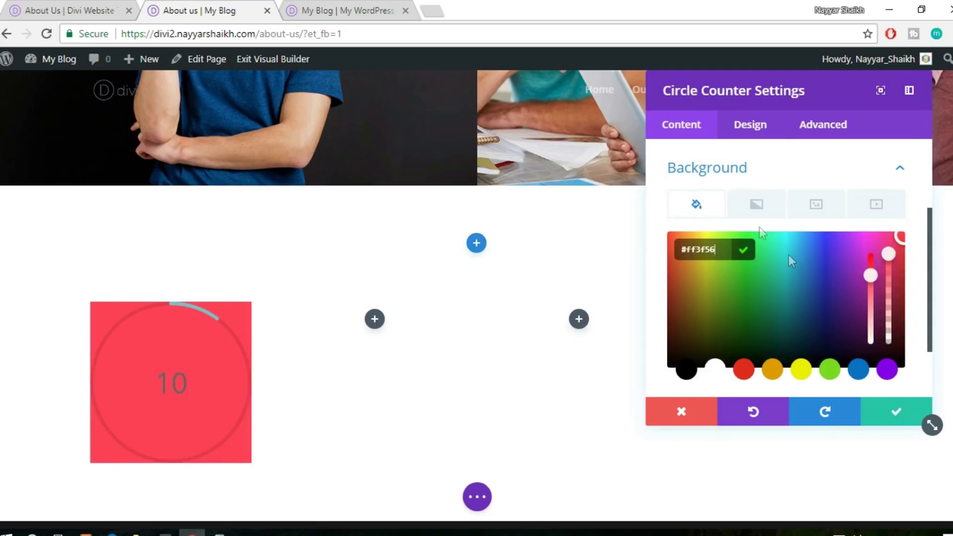
left_click(755, 206)
left_click(719, 211)
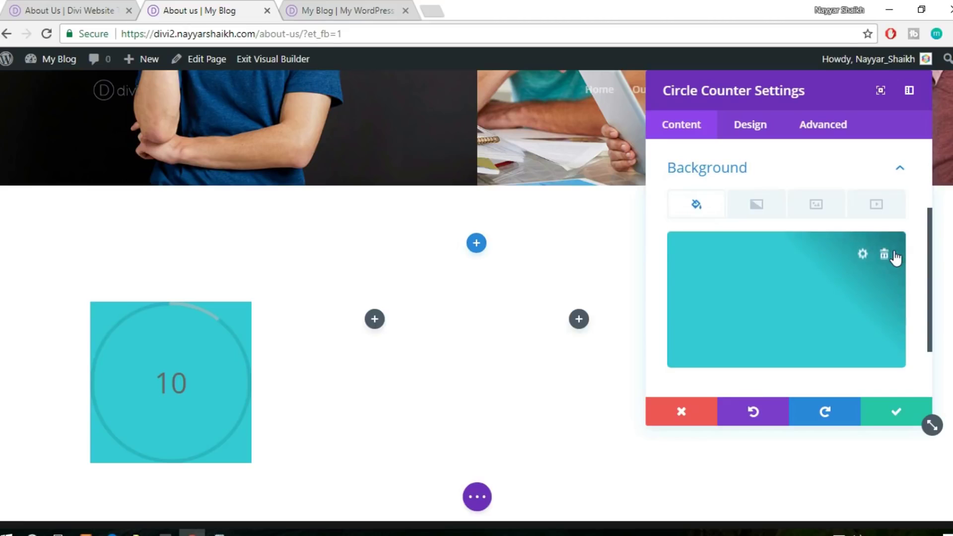
left_click(884, 254)
left_click(898, 170)
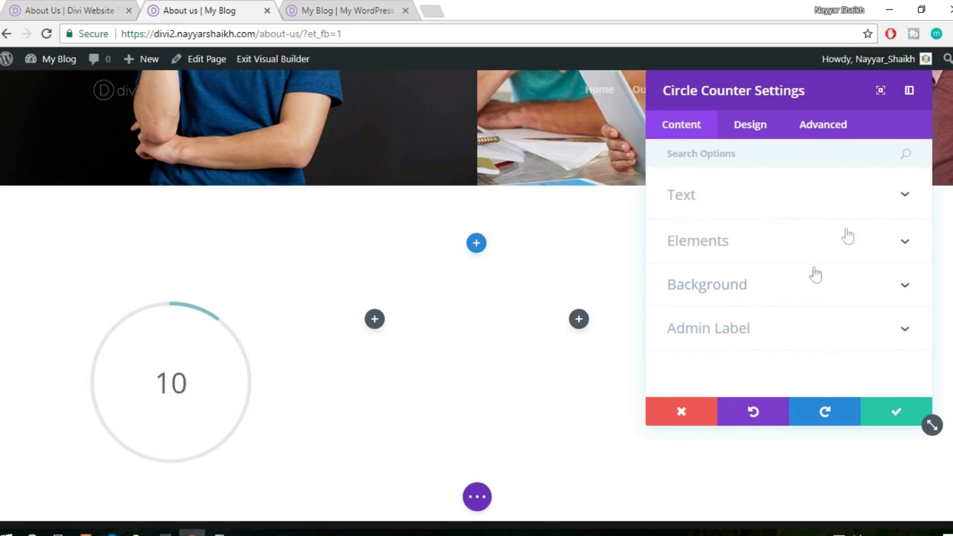
Set the counter's Bar Background Color to red #ff3f56
left_click(744, 128)
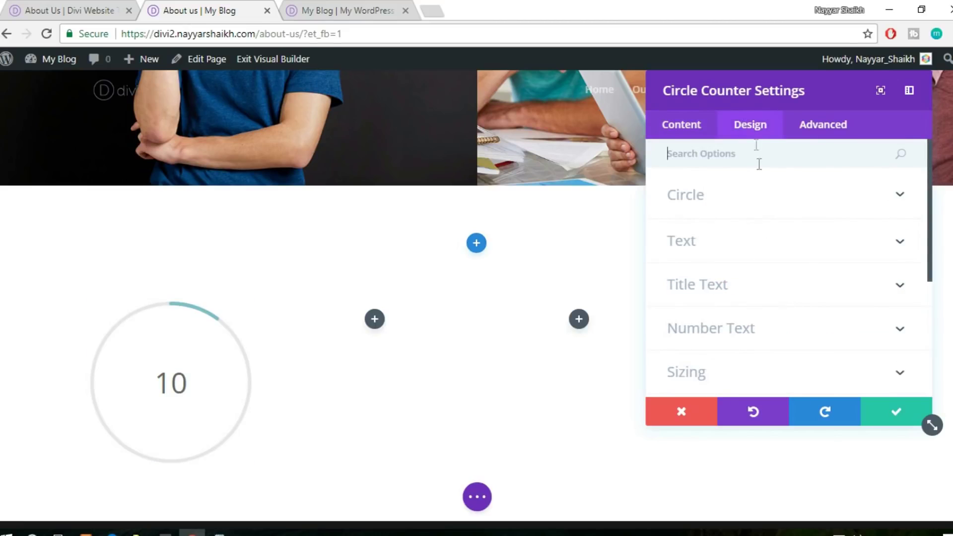
left_click(748, 211)
scroll(785, 248, "down", 3)
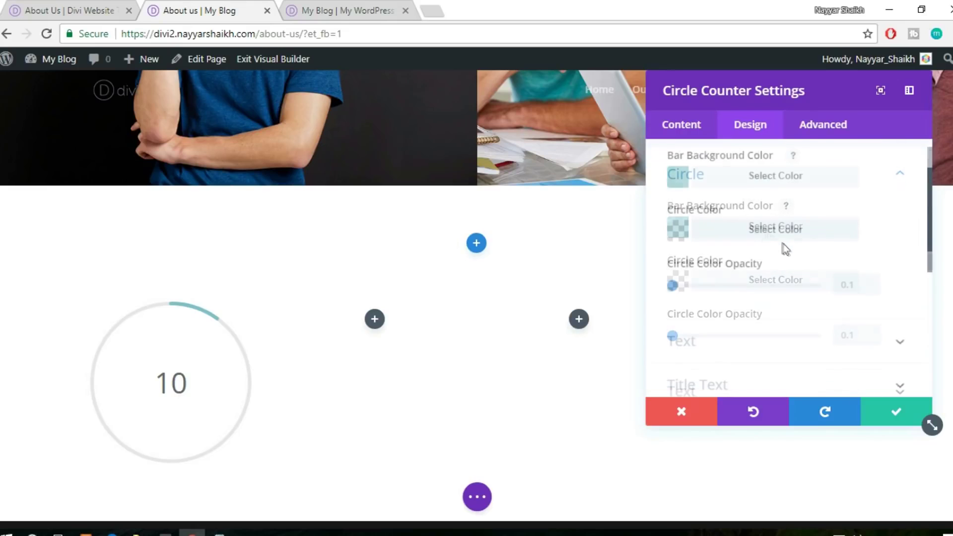
left_click(759, 180)
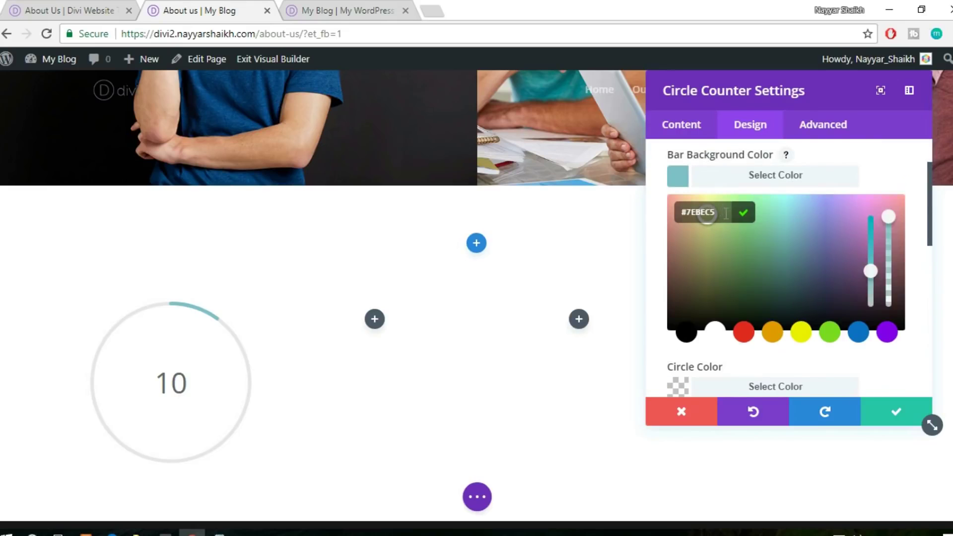
type("#")
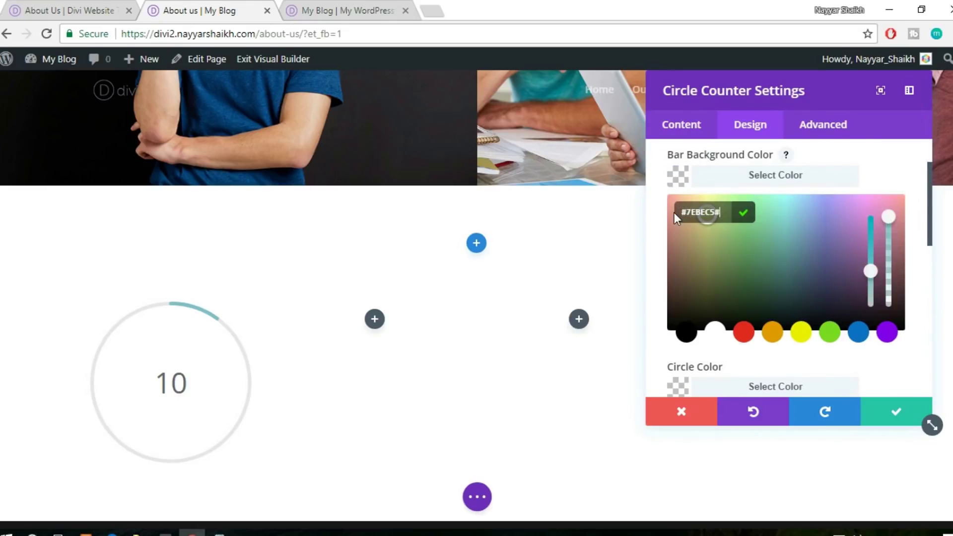
type("ff3f56")
key("Delete")
key("Delete")
key("Delete")
key("Delete")
key("Delete")
key("Delete")
key("Delete")
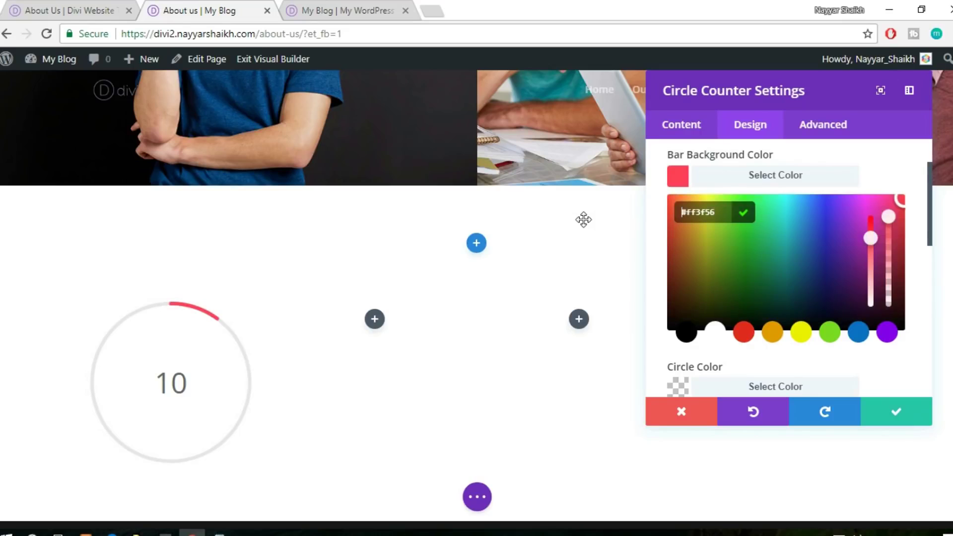
left_click(825, 176)
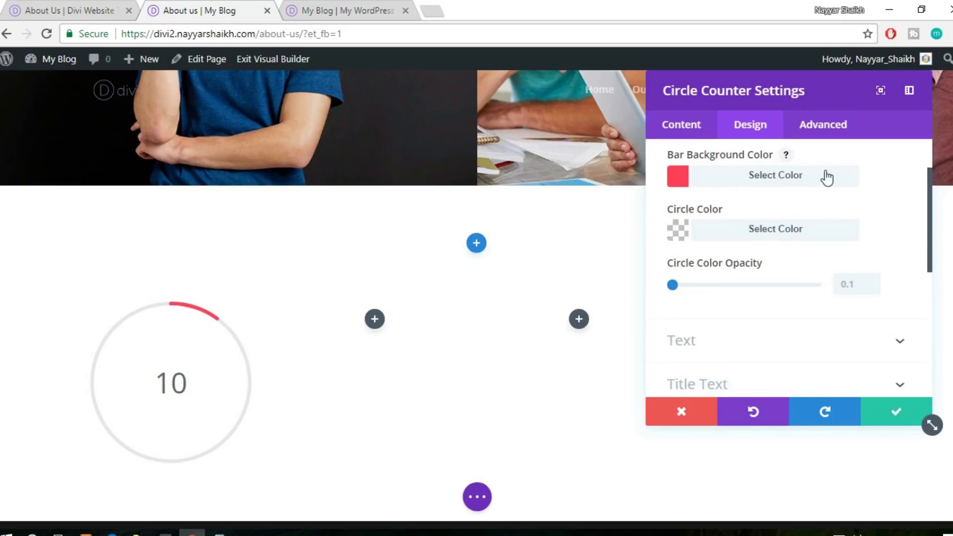
Browse the counter's Number Text, Text, Title Text and Border design options
scroll(789, 288, "down", 3)
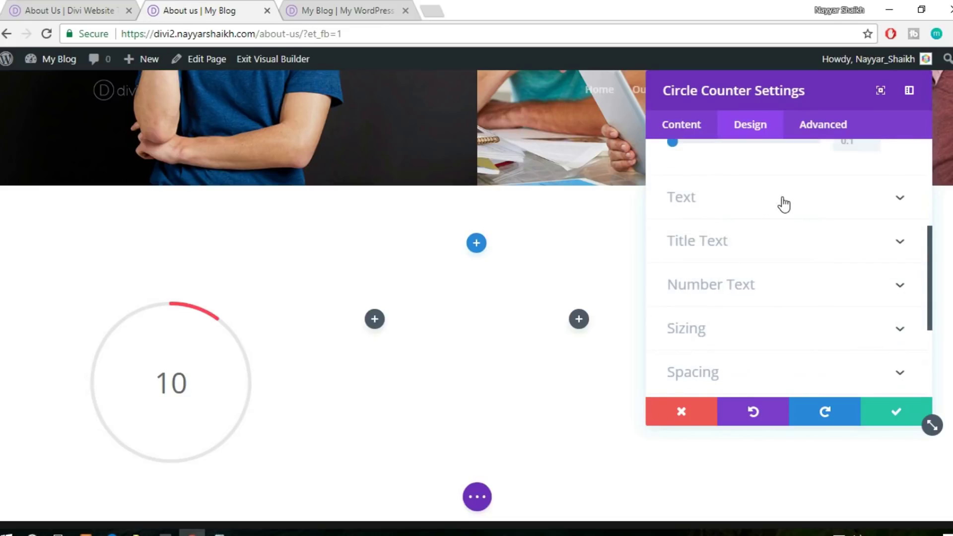
scroll(783, 204, "down", 2)
left_click(785, 212)
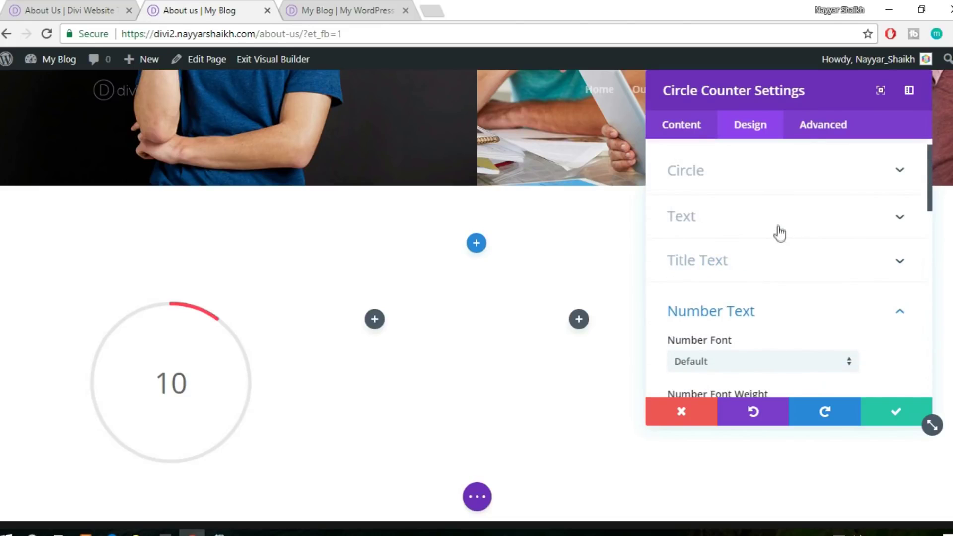
scroll(858, 244, "up", 1)
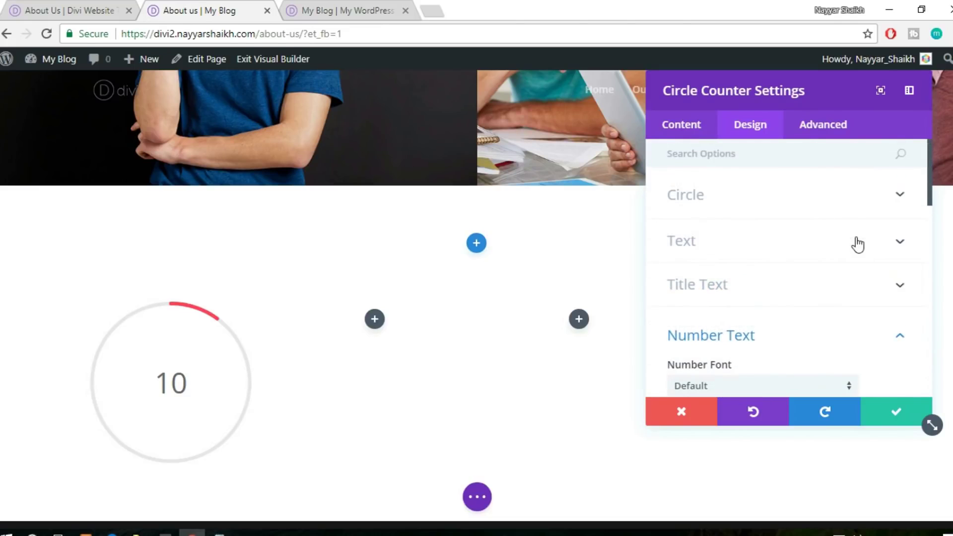
left_click(771, 198)
scroll(872, 234, "down", 3)
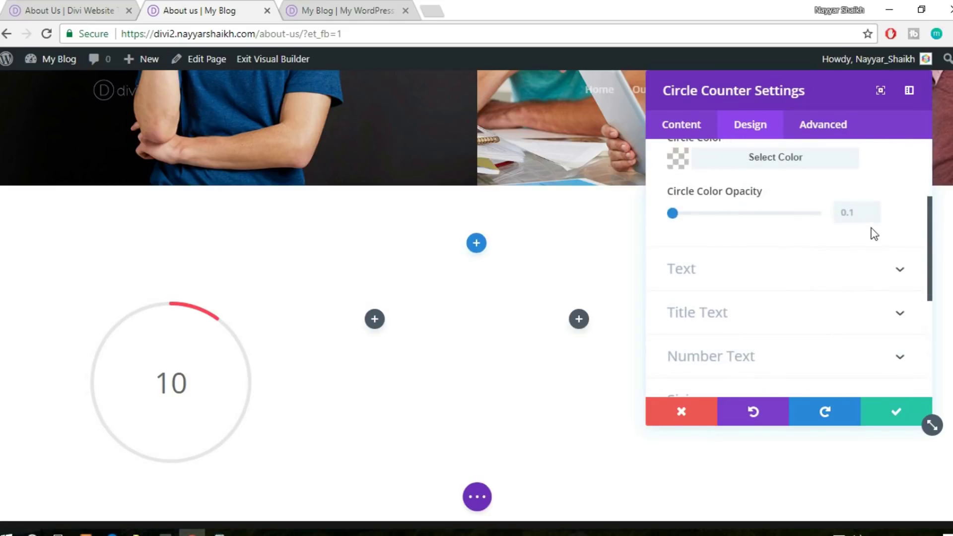
left_click(763, 282)
scroll(819, 272, "down", 2)
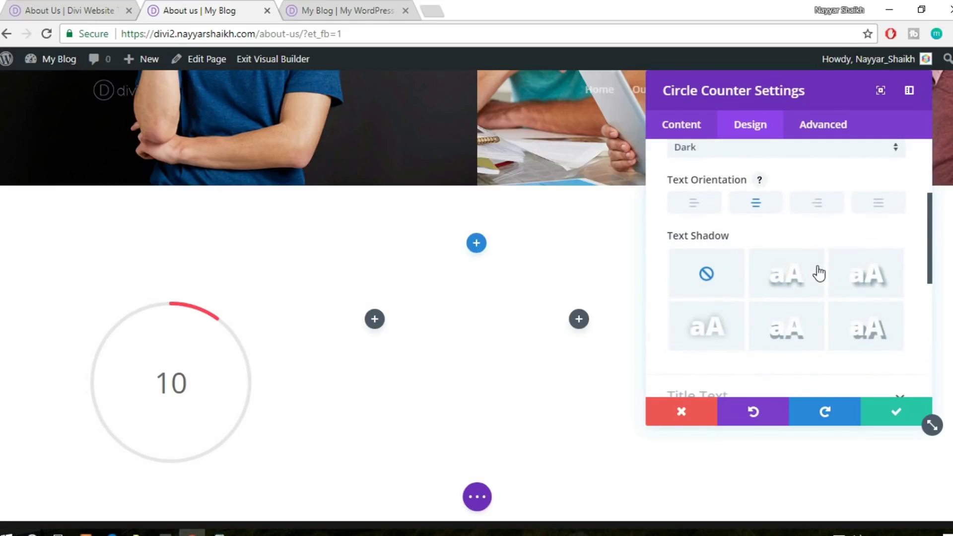
scroll(816, 272, "down", 4)
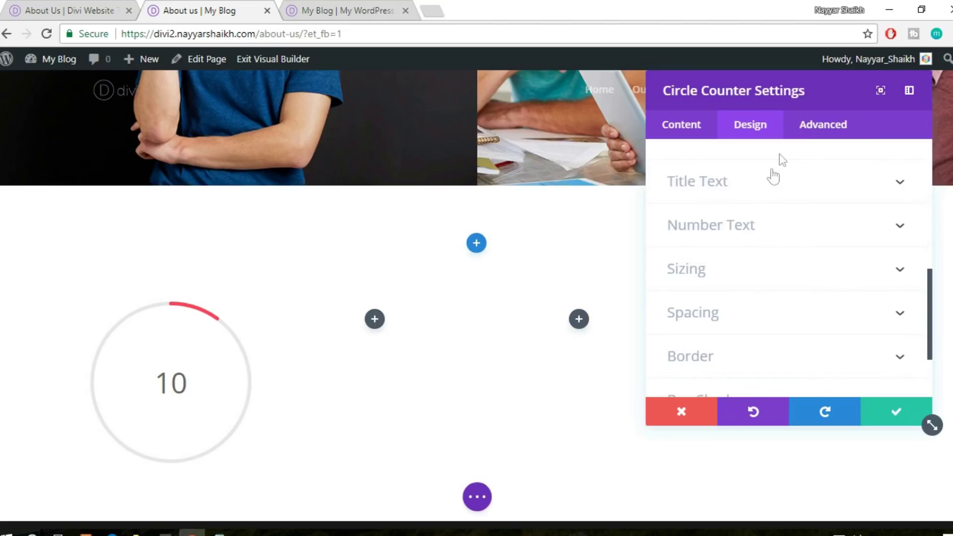
left_click(779, 181)
scroll(853, 217, "down", 5)
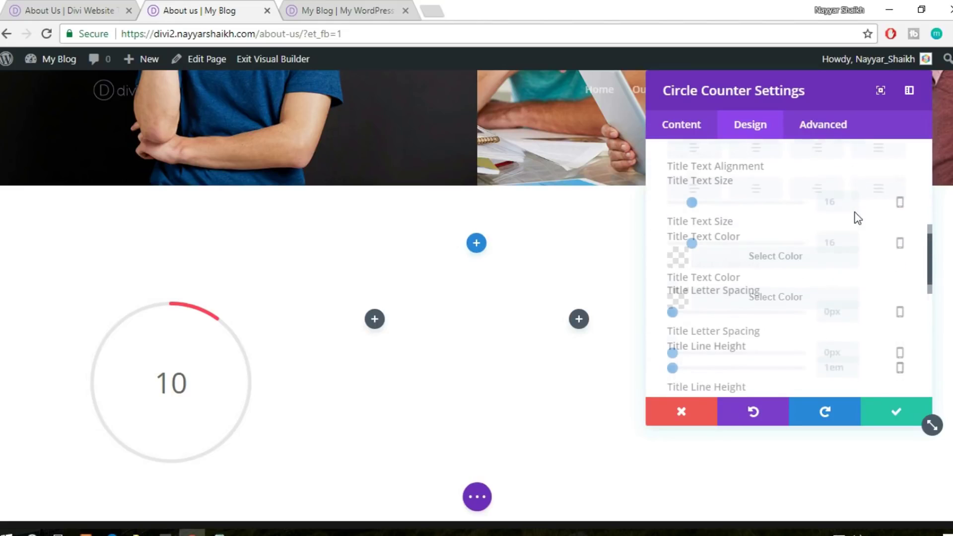
scroll(855, 219, "down", 4)
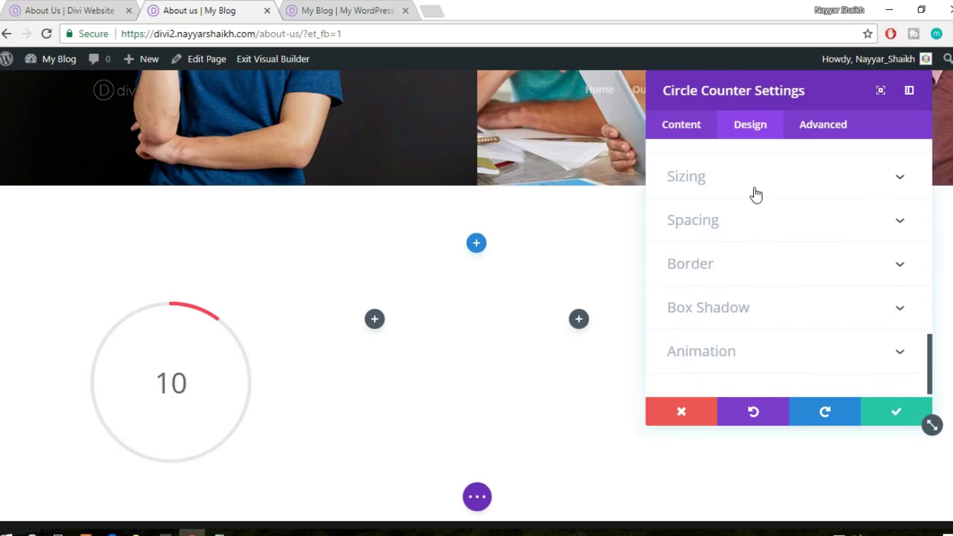
left_click(755, 278)
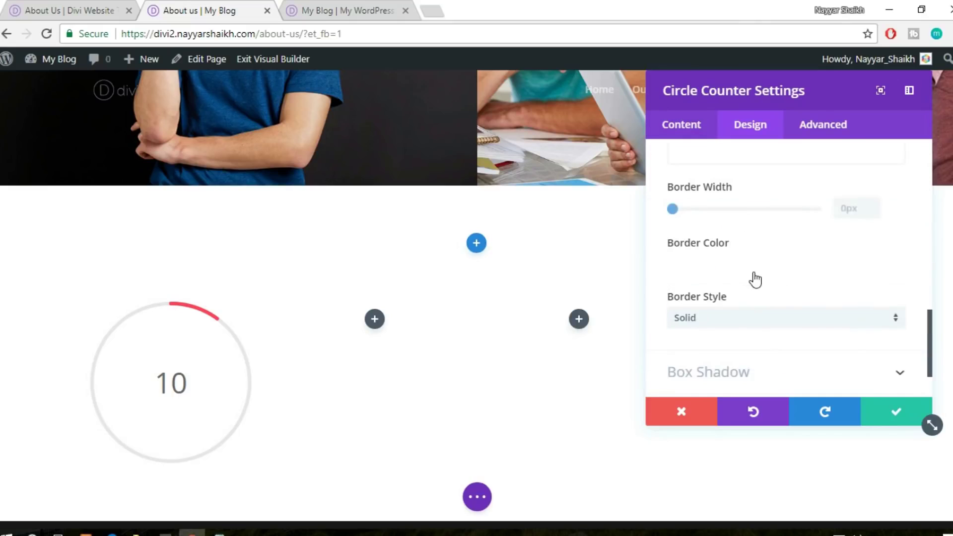
scroll(880, 273, "down", 4)
scroll(881, 268, "down", 5)
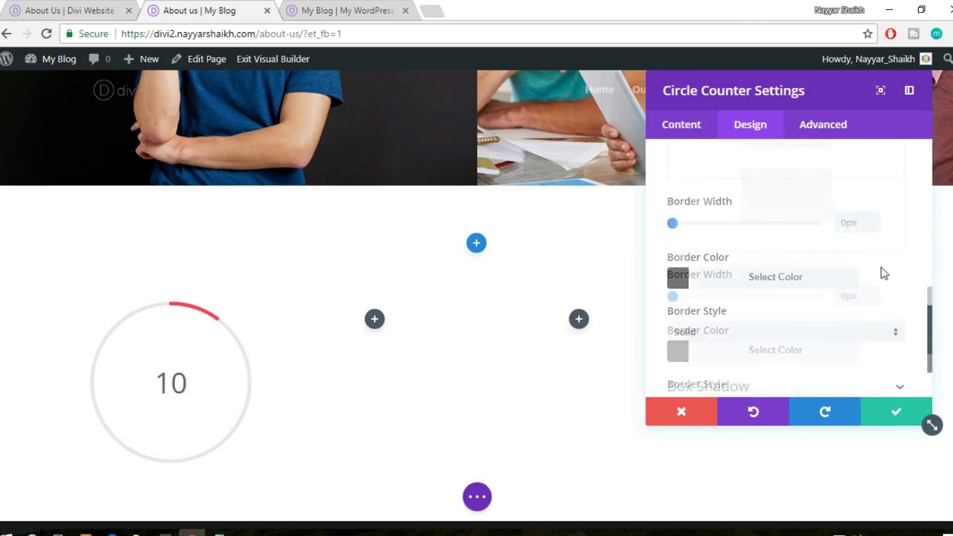
Confirm in the content settings that the counter's number is 10
left_click(680, 125)
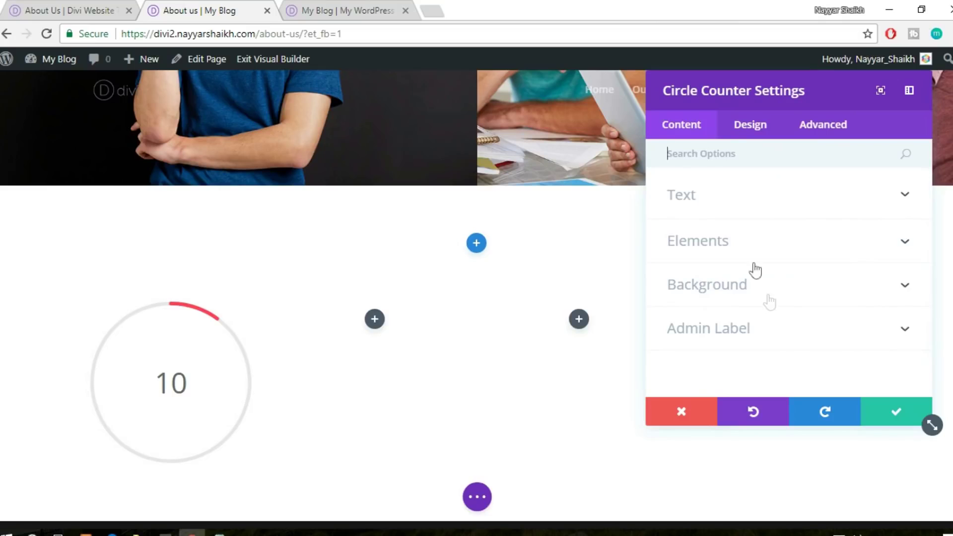
left_click(764, 242)
left_click(738, 201)
left_click(742, 126)
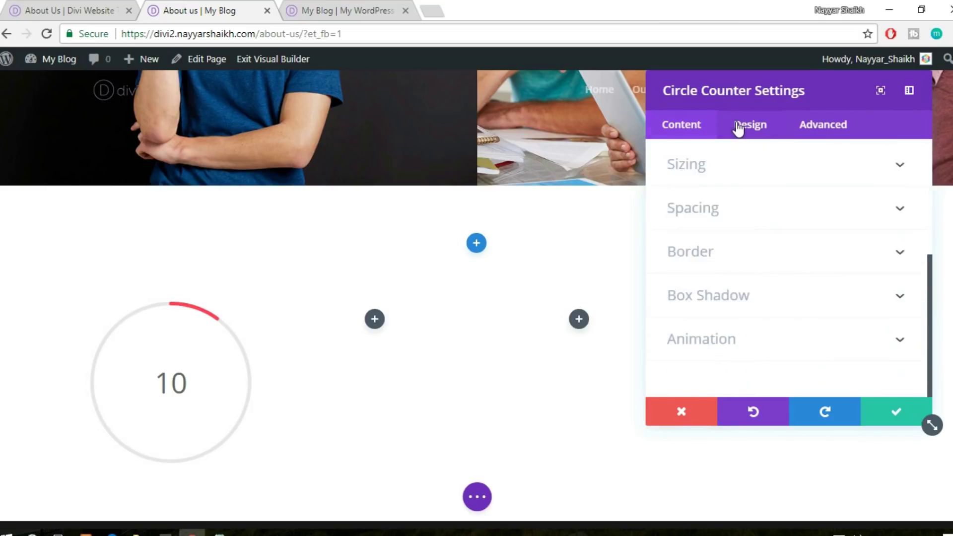
Set the Circle Color to #ff3f56 with full opacity of 1
left_click(741, 198)
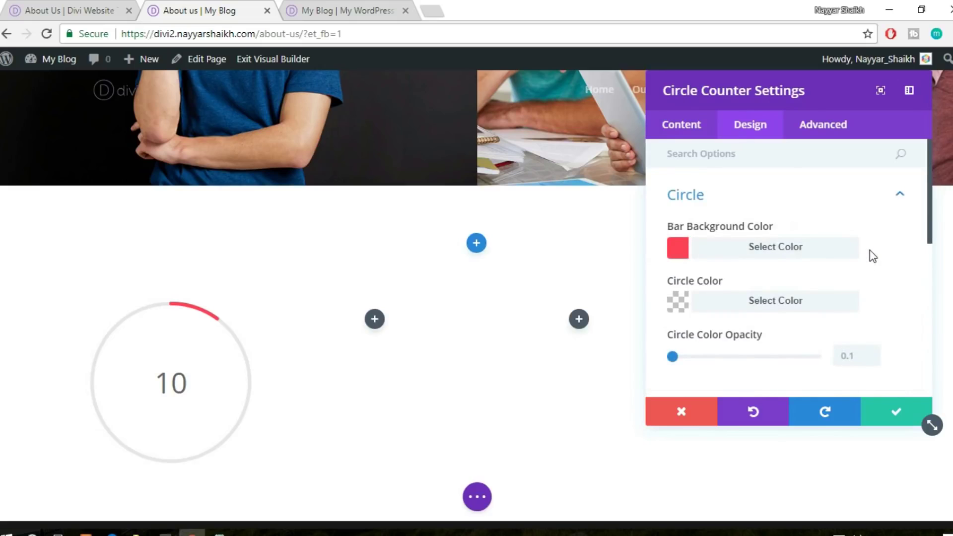
scroll(871, 256, "down", 3)
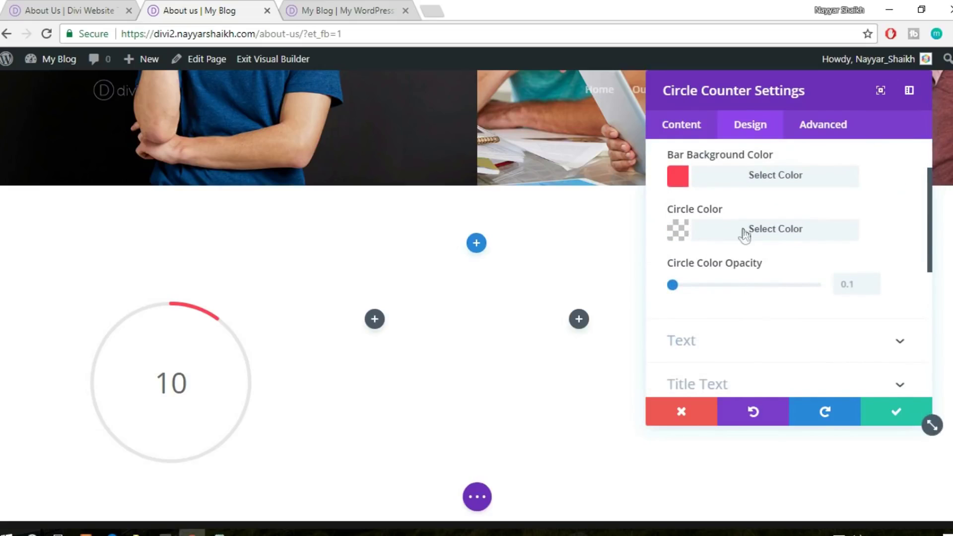
left_click(740, 232)
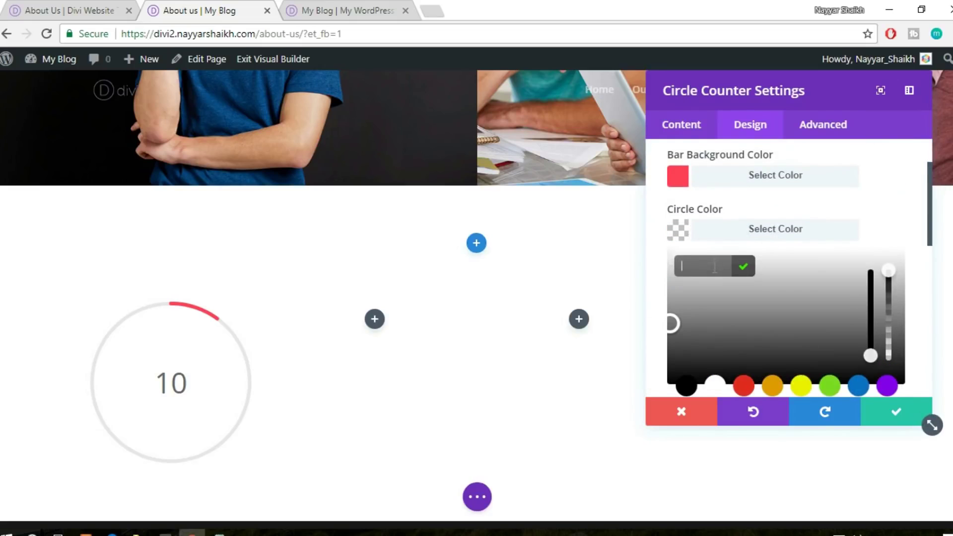
type("#ff3f56")
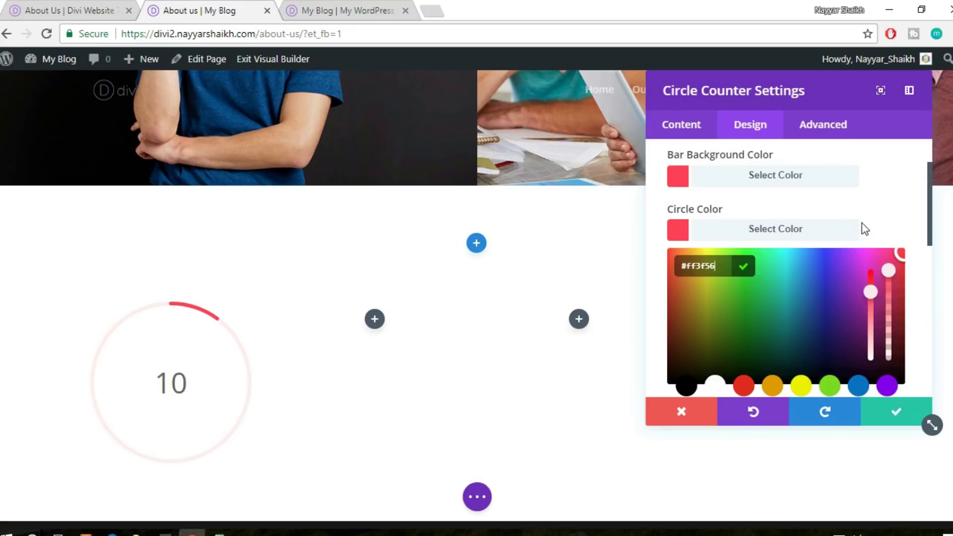
left_click(824, 231)
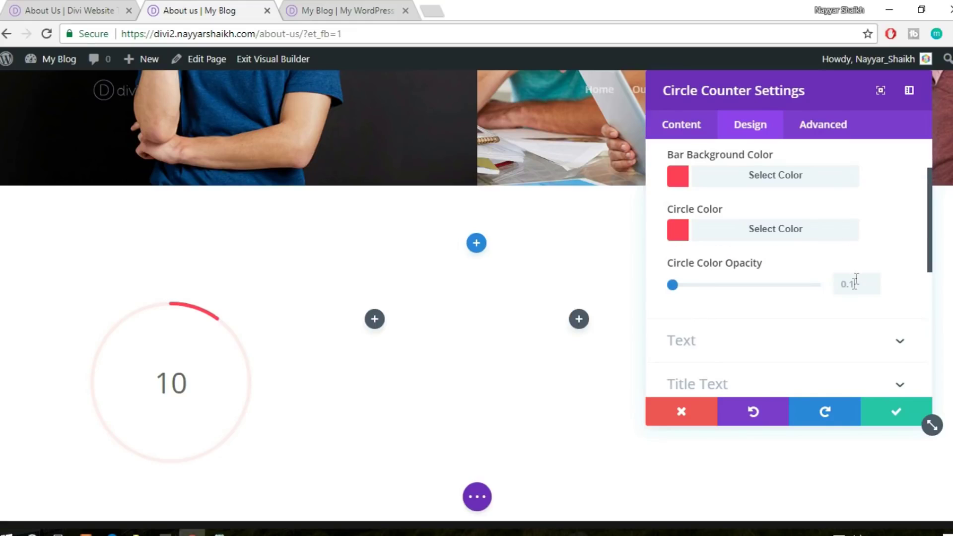
left_click_drag(733, 292, 880, 301)
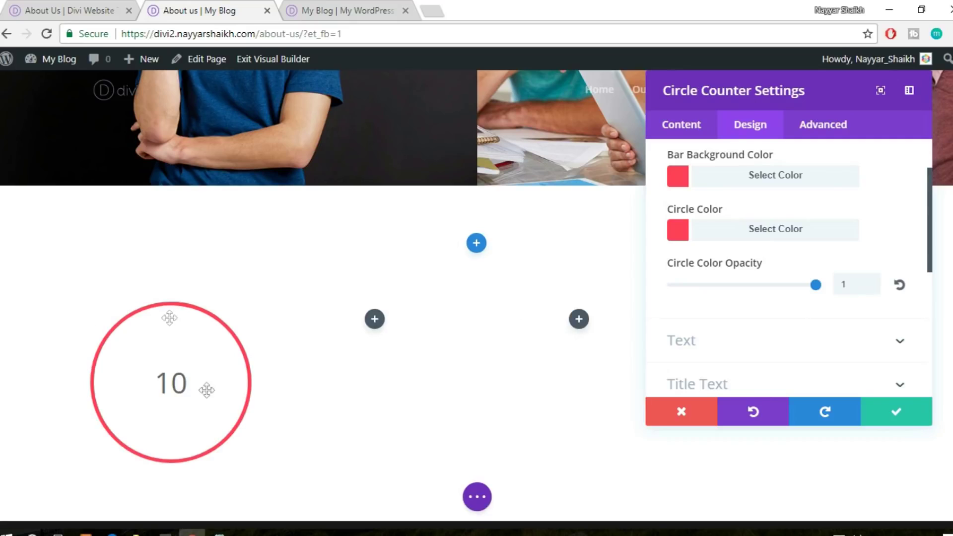
Enlarge the Number Text size to 75px and save the counter settings
scroll(837, 342, "down", 2)
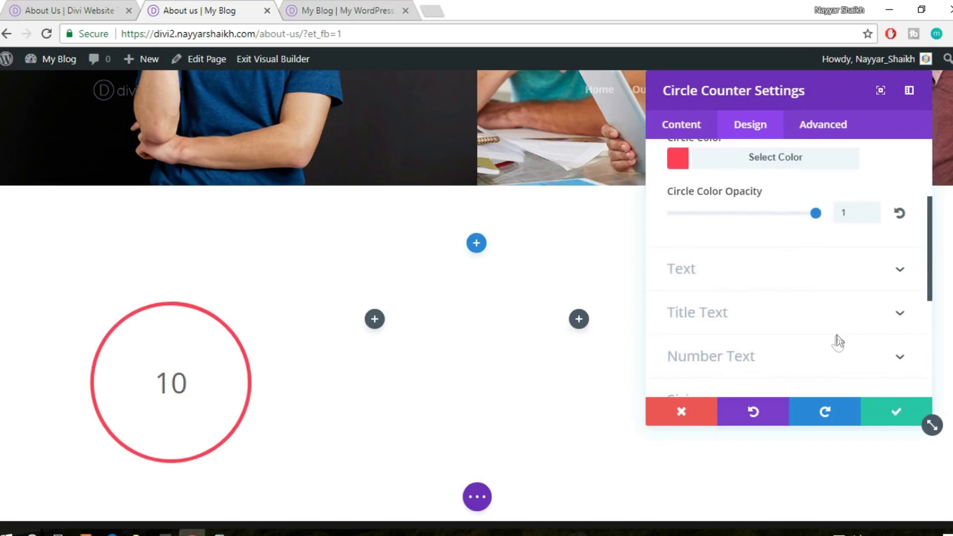
left_click(768, 286)
scroll(835, 284, "down", 5)
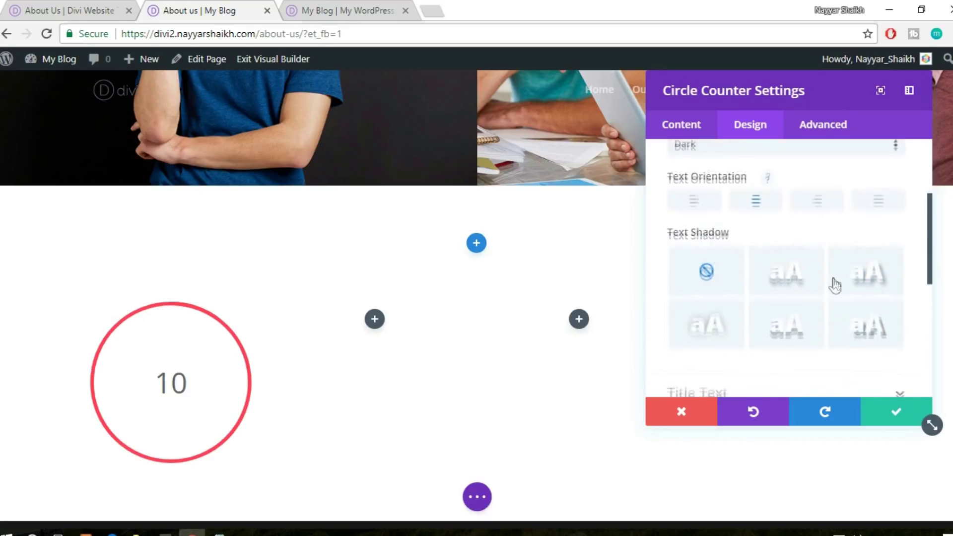
left_click(805, 230)
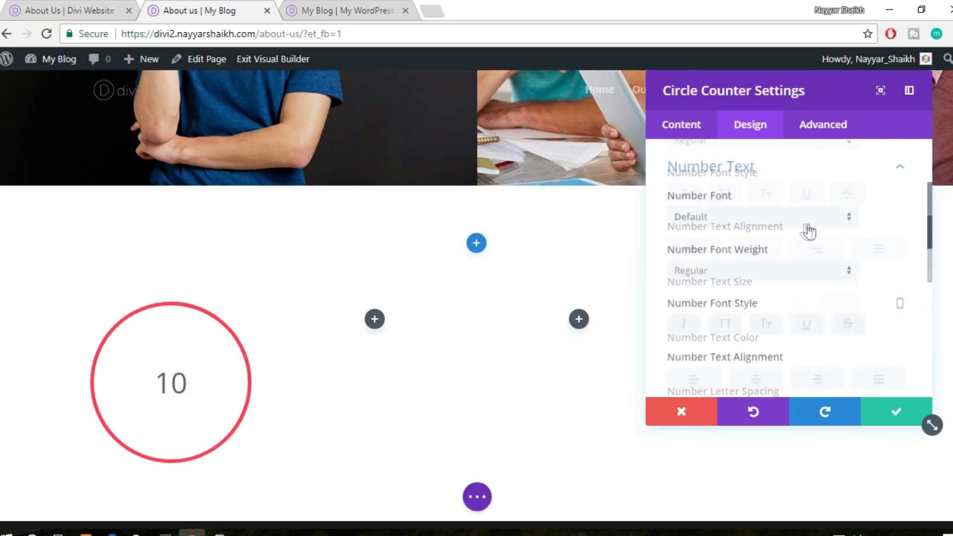
scroll(824, 266, "down", 2)
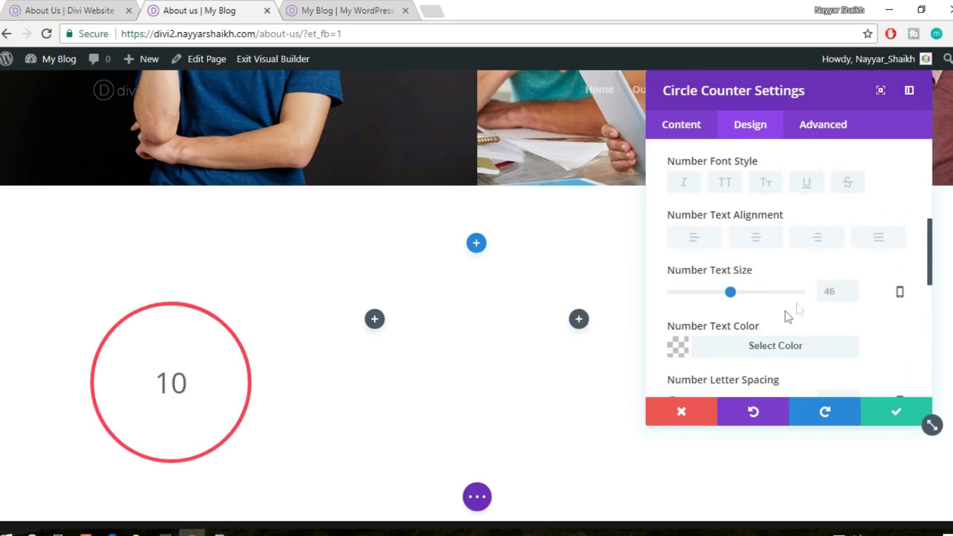
left_click_drag(730, 292, 768, 293)
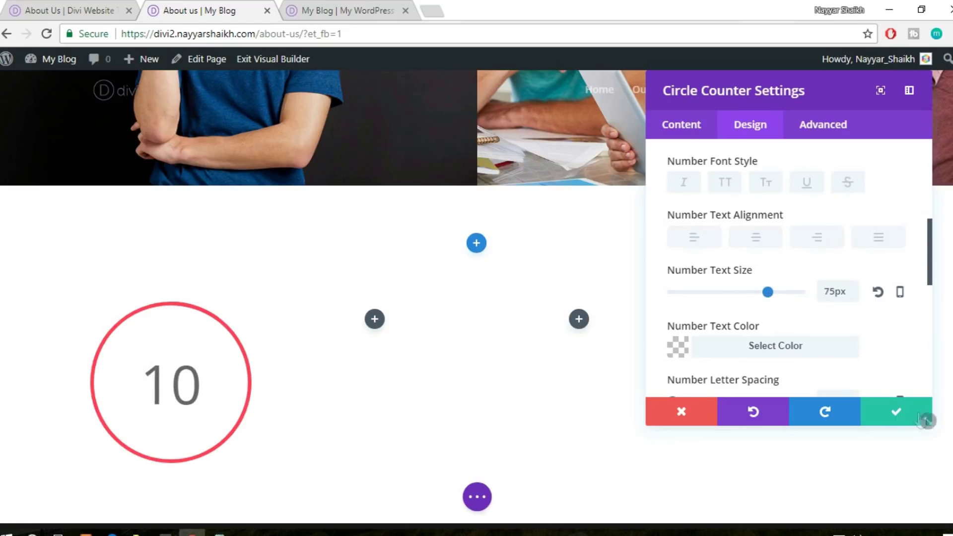
left_click(885, 418)
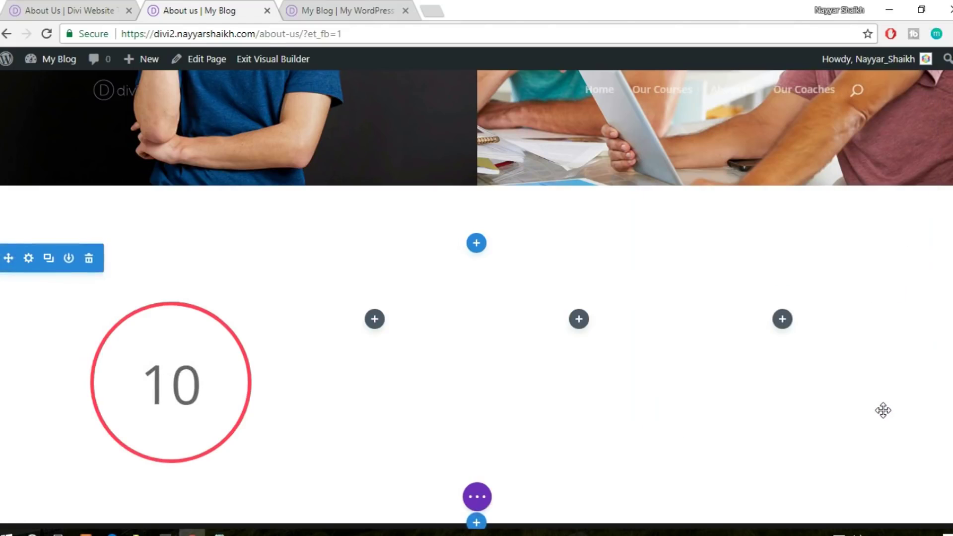
Compare with the reference site, then bring up the counter row's Design spacing options
left_click(90, 10)
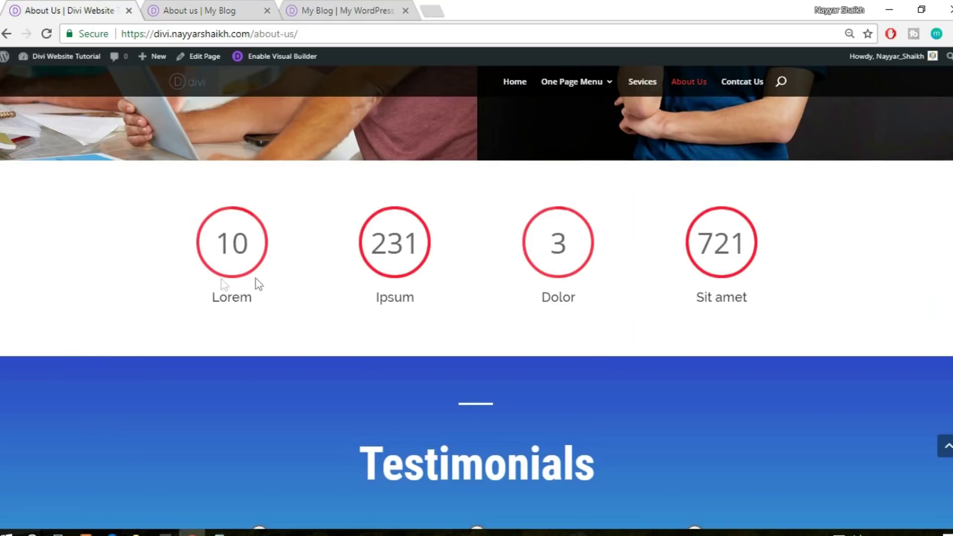
left_click(249, 7)
mouse_move(188, 372)
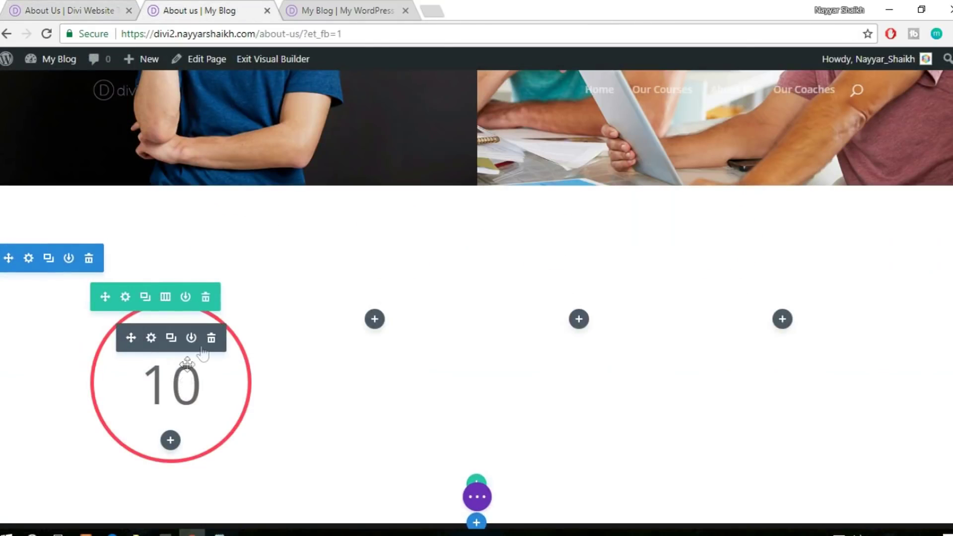
left_click(126, 298)
left_click(763, 133)
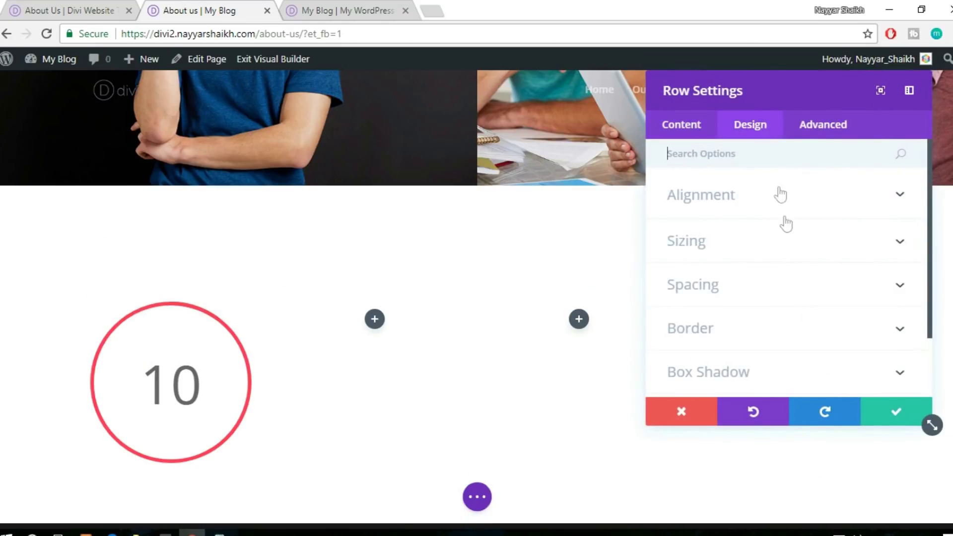
scroll(785, 219, "down", 2)
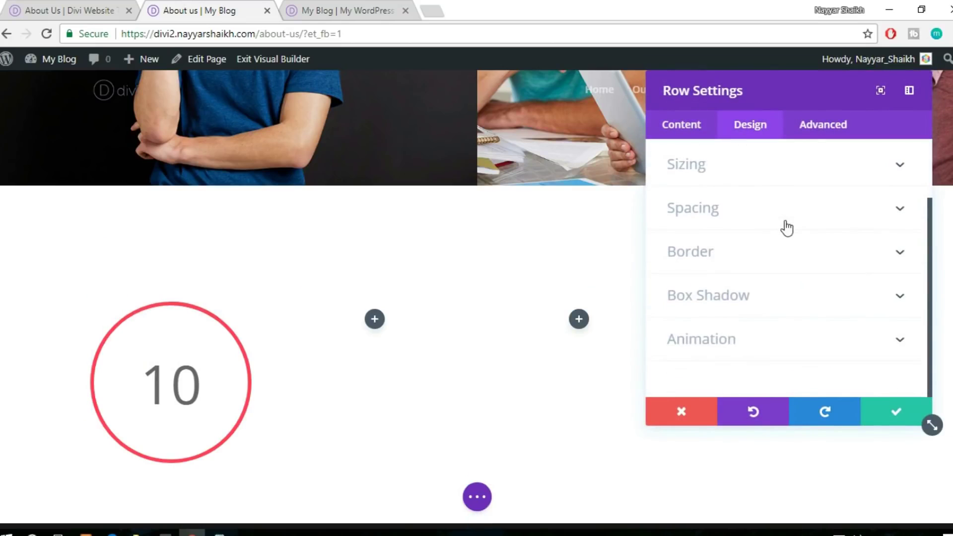
left_click(751, 212)
scroll(793, 264, "down", 2)
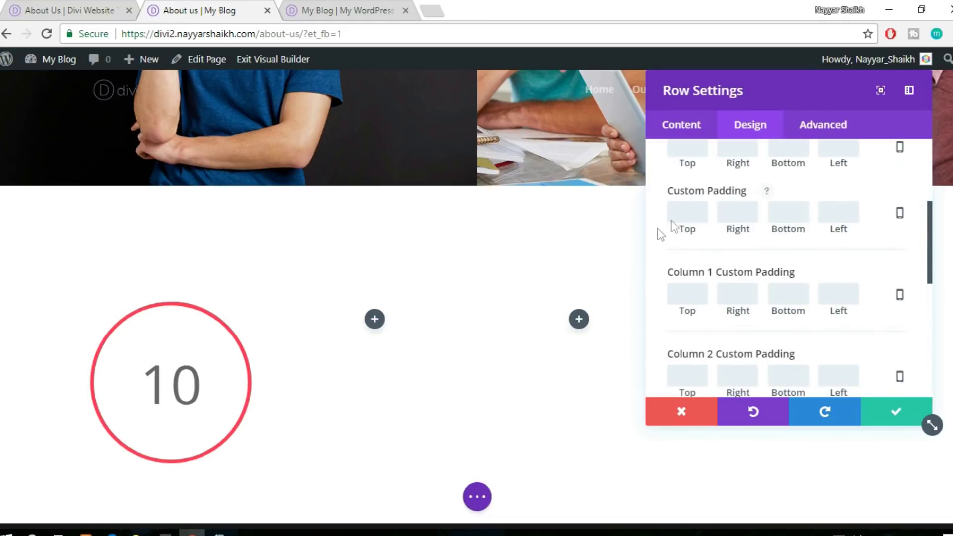
scroll(776, 271, "down", 2)
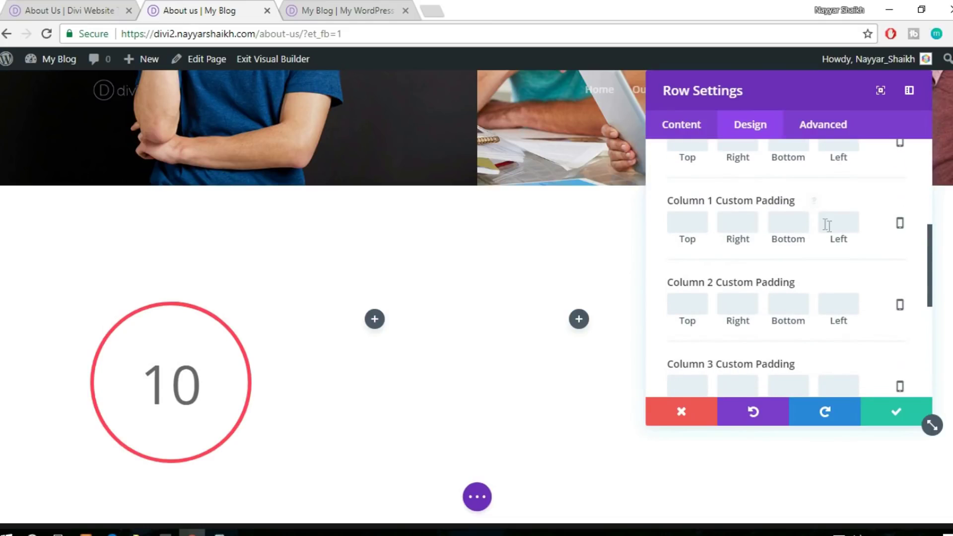
Give columns 1 and 2 a 50px custom padding on top, right, bottom and left
left_click(696, 219)
type("50px")
double_click(696, 218)
key("ctrl+c")
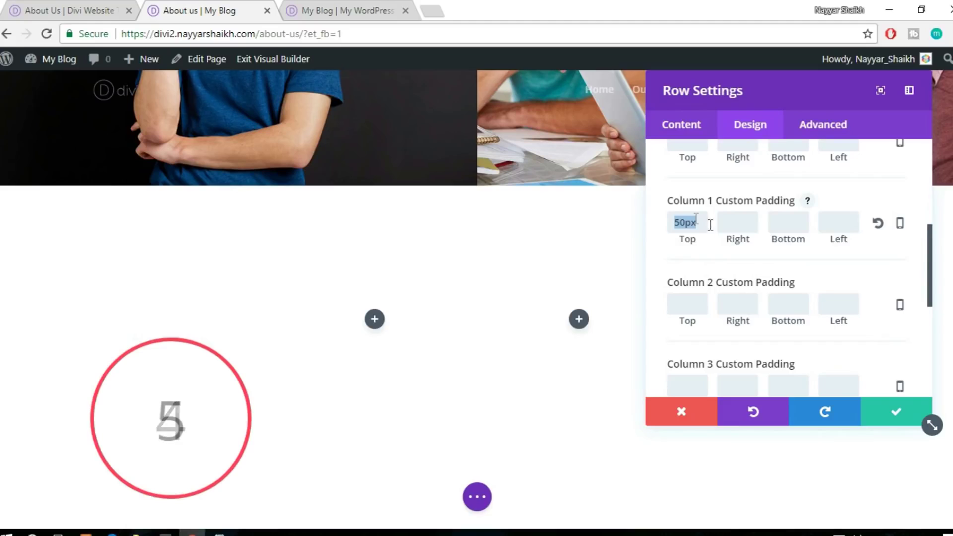
left_click(751, 228)
key("ctrl+v")
left_click(794, 224)
key("ctrl+v")
left_click(844, 222)
key("ctrl+v")
scroll(870, 239, "down", 1)
left_click(687, 231)
key("ctrl+v")
left_click(738, 231)
key("ctrl+v")
left_click(788, 232)
Give columns 3 and 4 a 50px custom padding on top, right, bottom and left
key("ctrl+v")
left_click(839, 233)
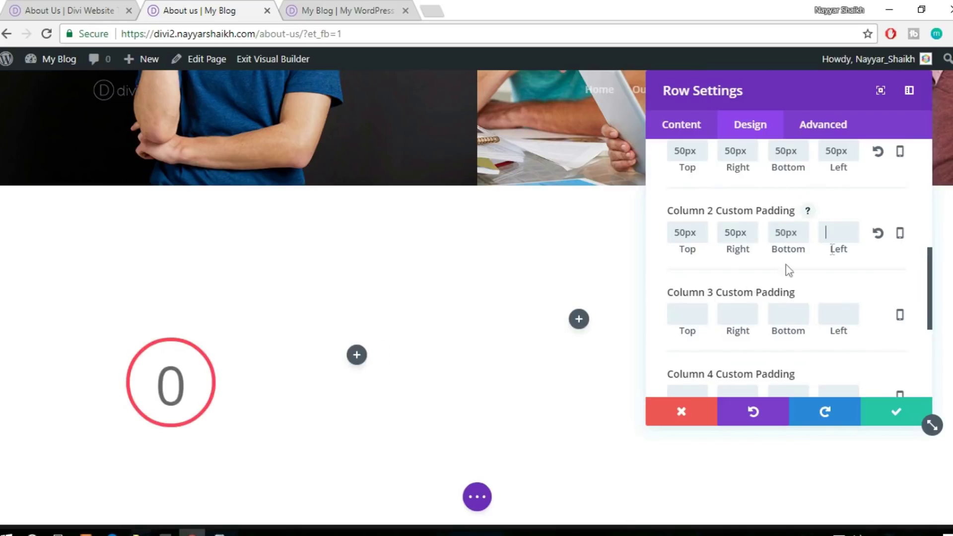
left_click(688, 314)
key("ctrl+v")
left_click(738, 314)
key("ctrl+v")
left_click(789, 314)
key("ctrl+v")
left_click(850, 315)
key("ctrl+v")
scroll(851, 319, "down", 3)
left_click(692, 254)
key("ctrl+v")
left_click(738, 254)
key("ctrl+v")
left_click(789, 254)
key("ctrl+v")
left_click(841, 258)
key("ctrl+v")
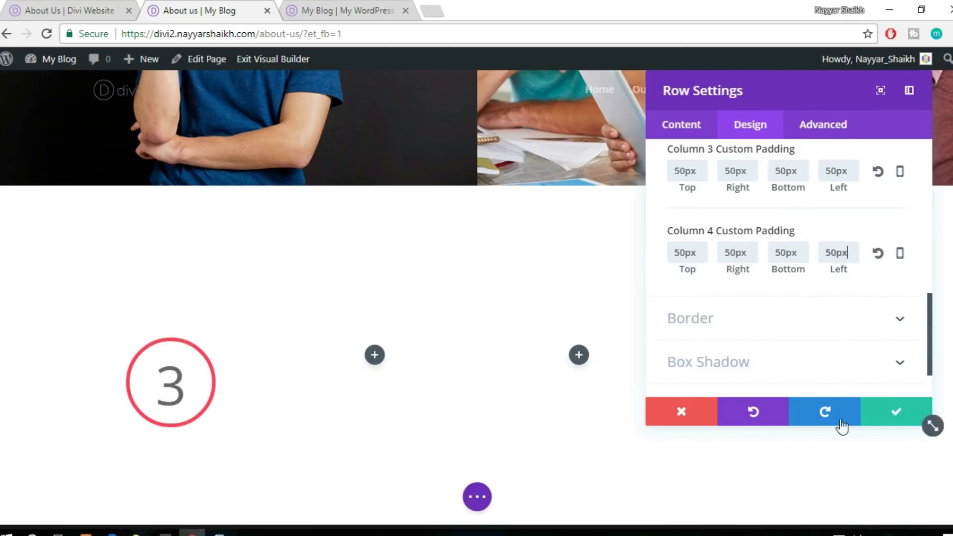
Save the 50px column padding and copy the red 10 counter into columns 2, 3 and 4
left_click(894, 416)
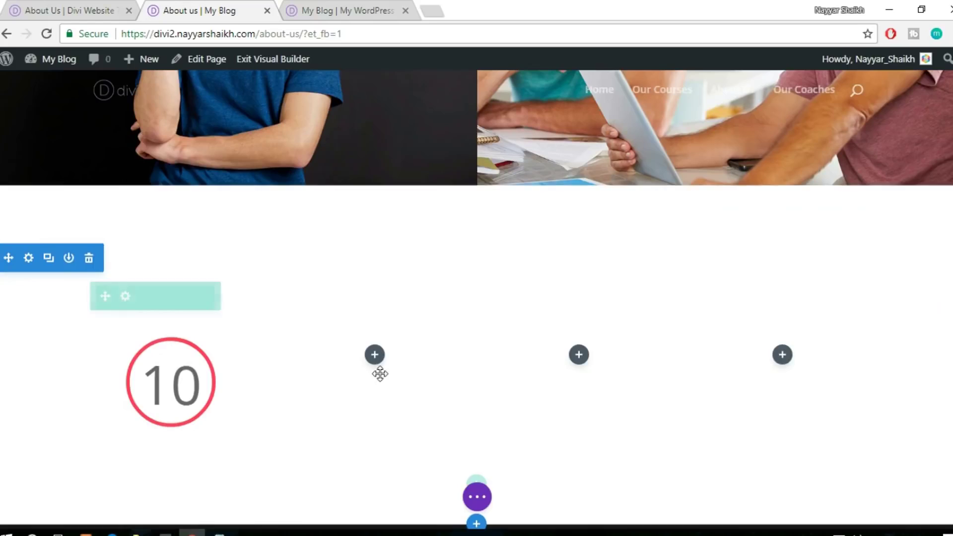
scroll(298, 347, "down", 2)
left_click(171, 309)
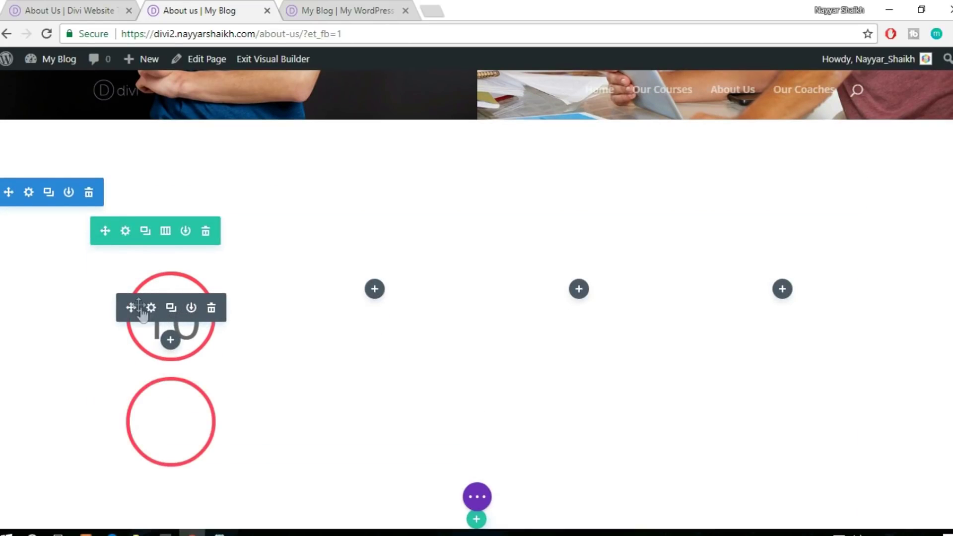
left_click_drag(303, 289, 375, 293)
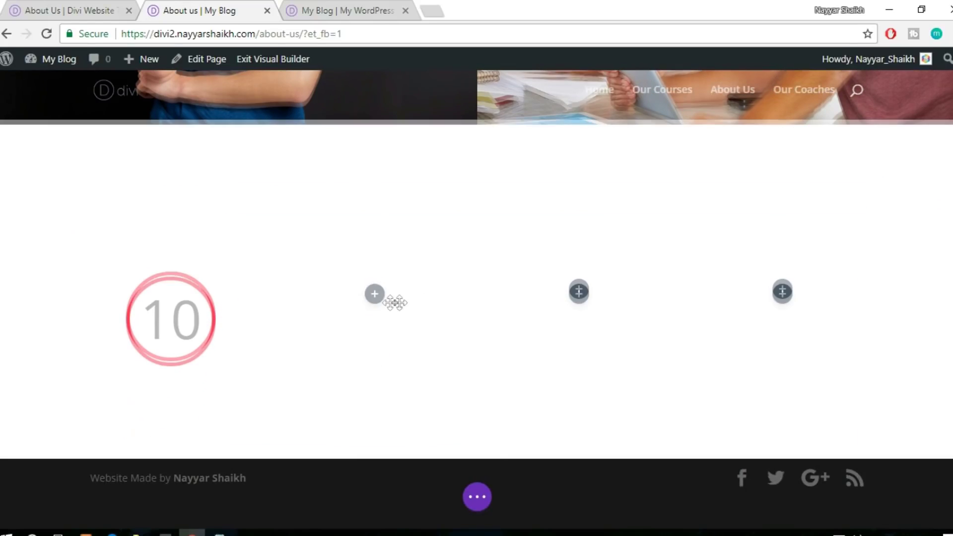
left_click(374, 279)
left_click_drag(335, 306, 580, 311)
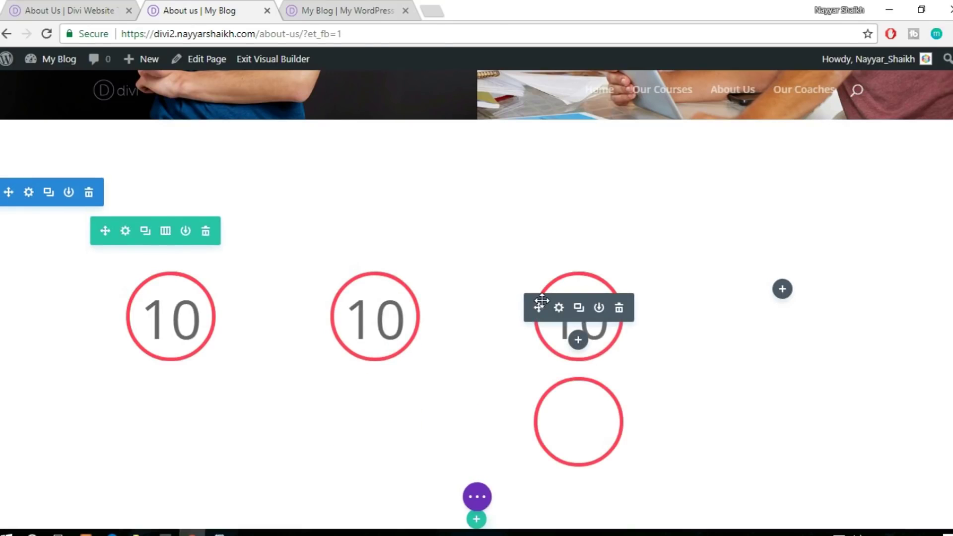
left_click_drag(749, 279, 821, 302)
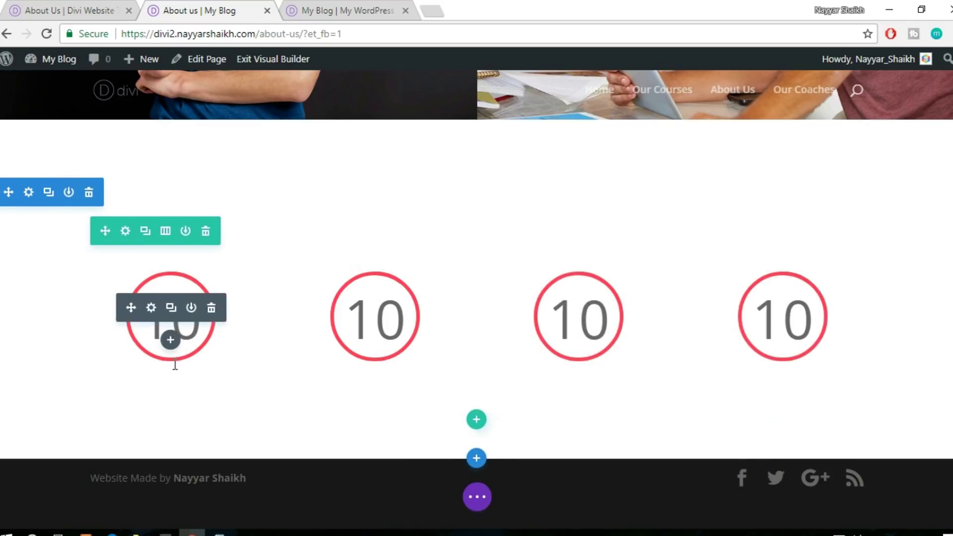
left_click(50, 10)
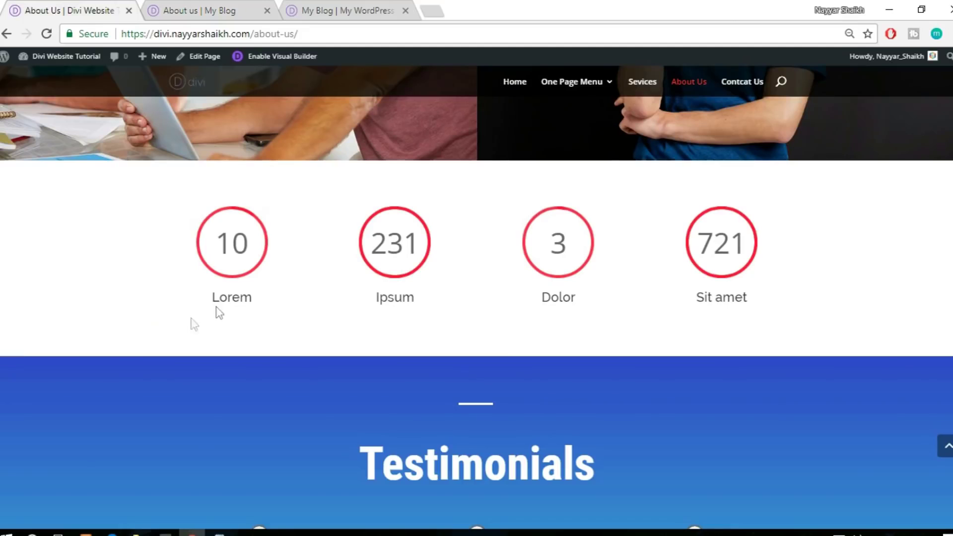
left_click(151, 9)
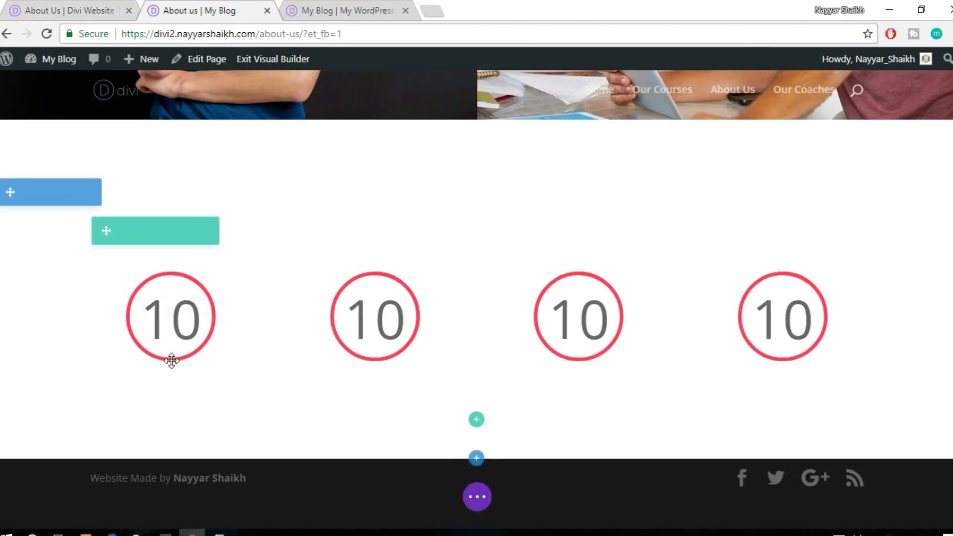
Add a Text module reading 'Lectures' beneath the first circle counter
left_click(170, 340)
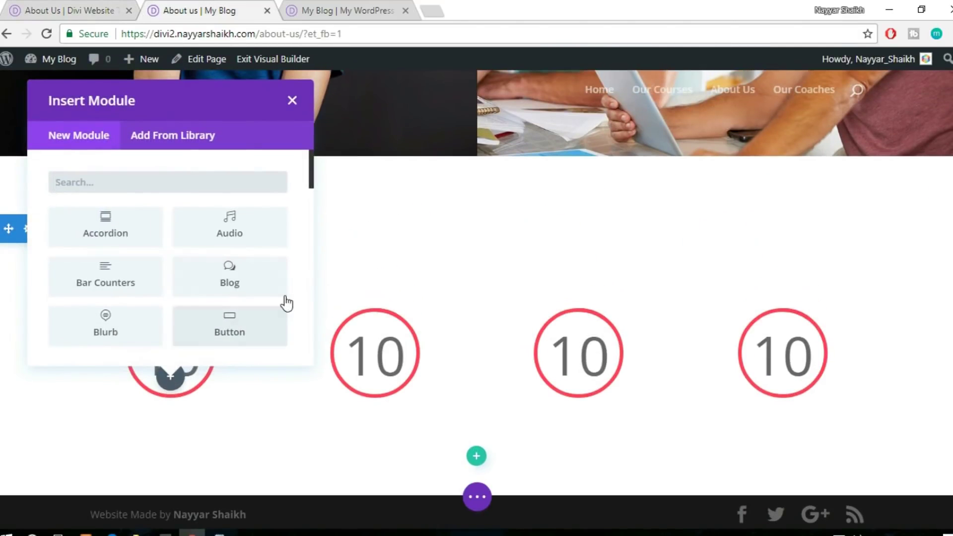
type("text")
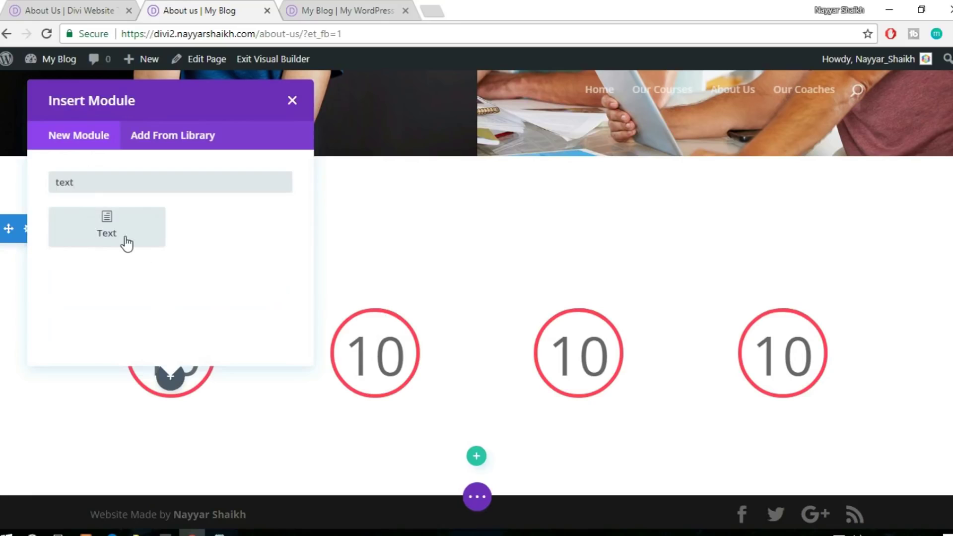
left_click(126, 243)
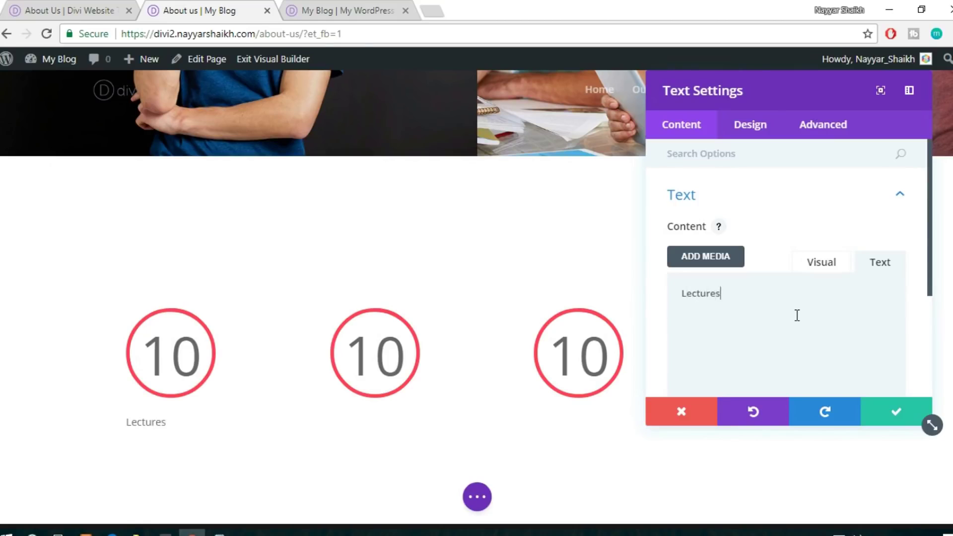
left_click(765, 127)
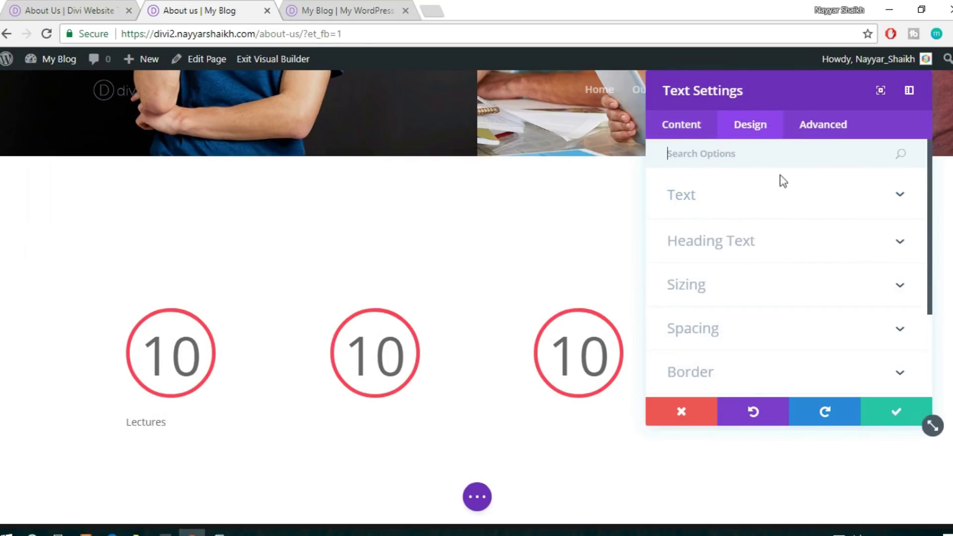
left_click(738, 206)
Make the label 21px and centred, save it, and drag the section's top padding smaller
scroll(889, 230, "down", 3)
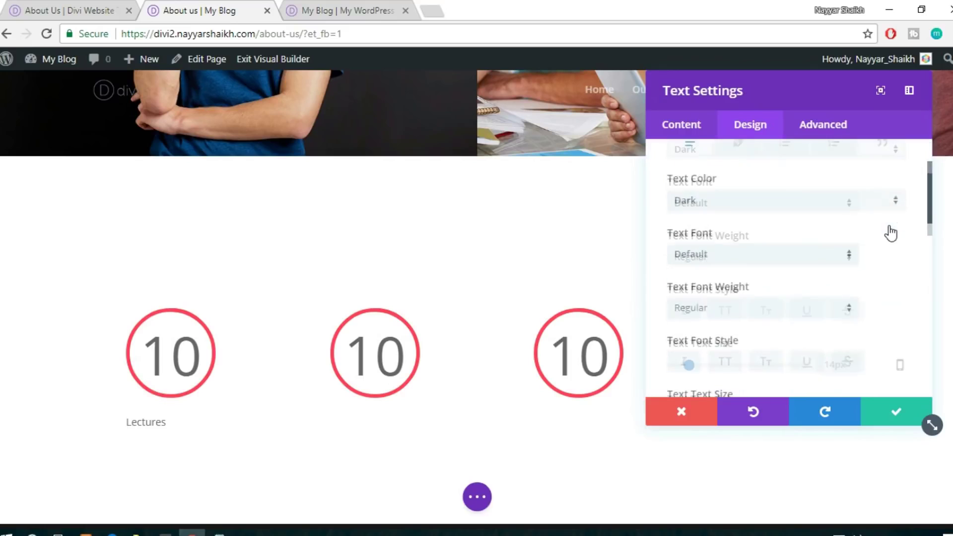
scroll(732, 309, "down", 2)
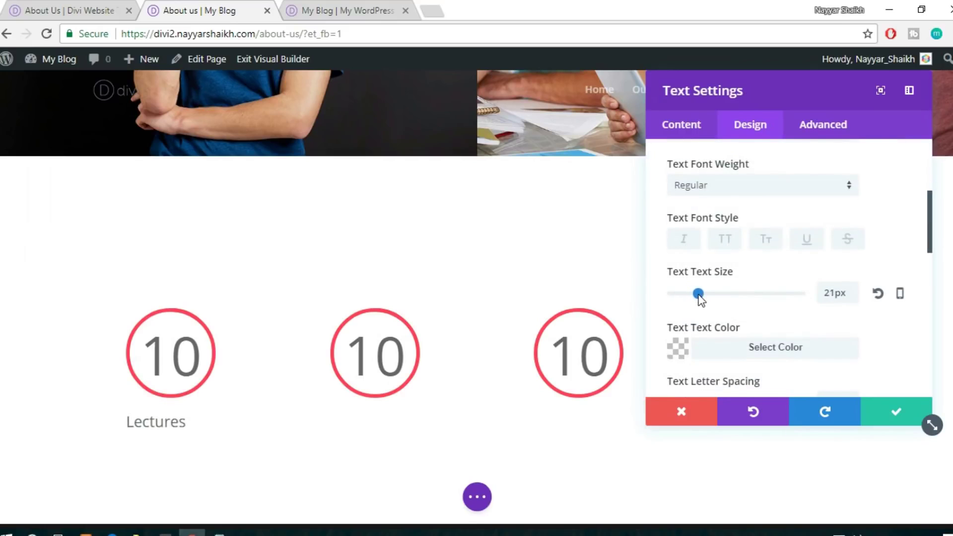
scroll(820, 270, "down", 7)
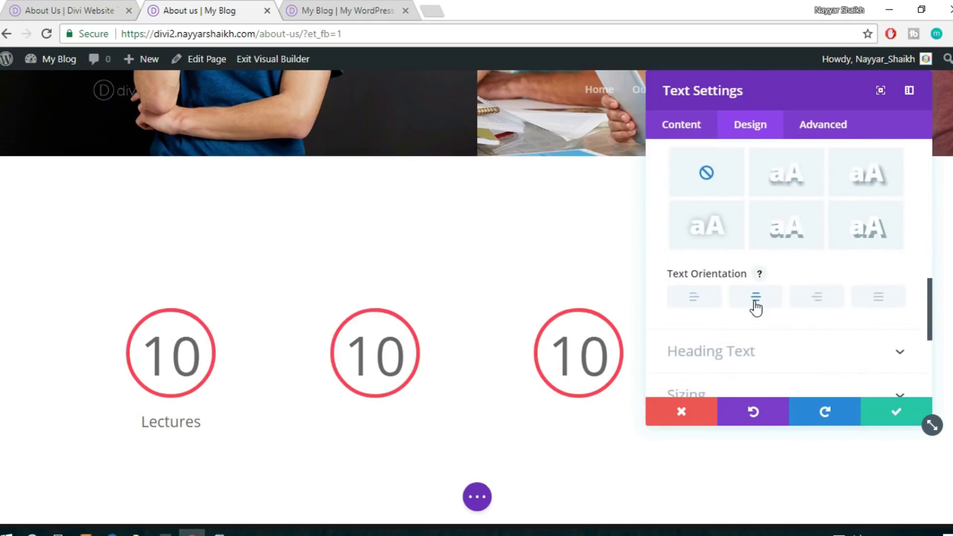
left_click(892, 408)
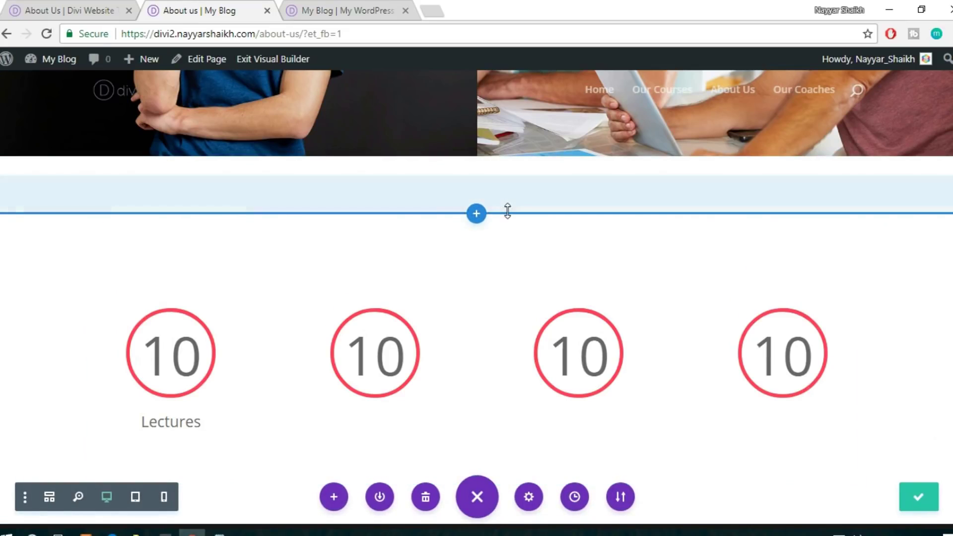
left_click_drag(511, 189, 517, 148)
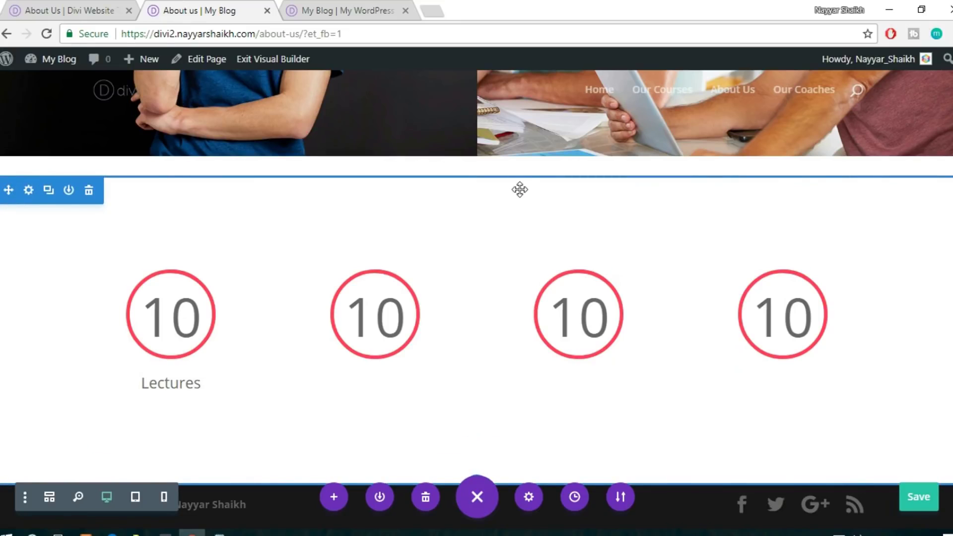
left_click_drag(524, 184, 549, 96)
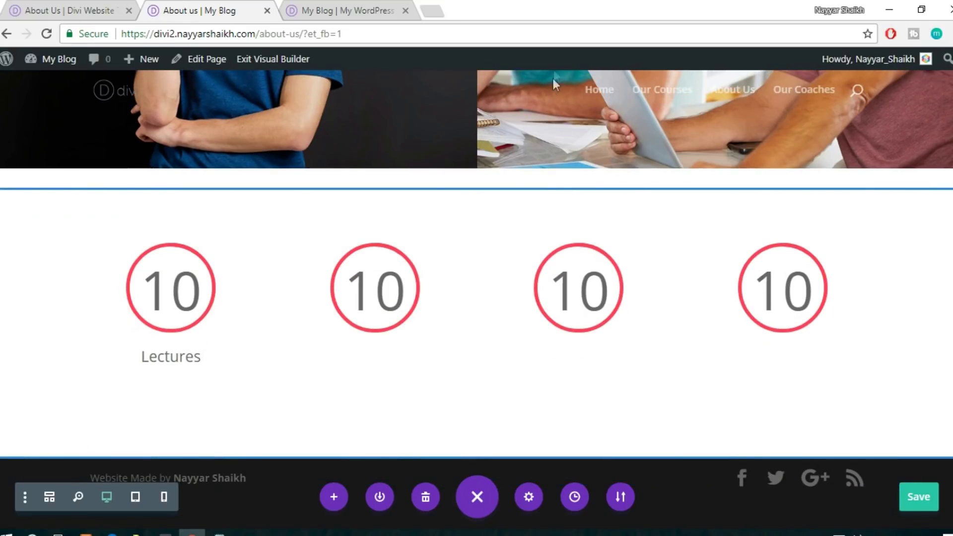
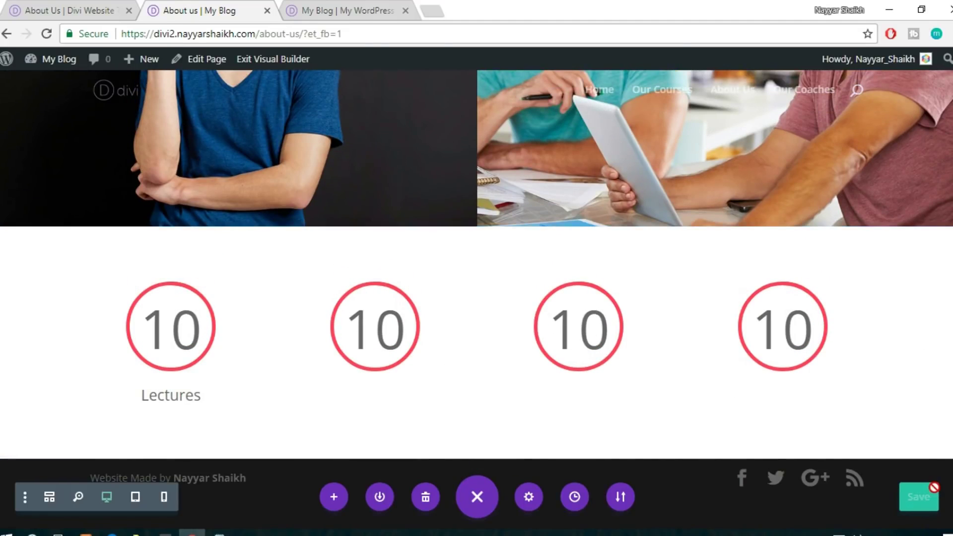
Compare with the reference site, then insert the saved testimonials section below the counters
left_click(63, 6)
scroll(860, 283, "down", 7)
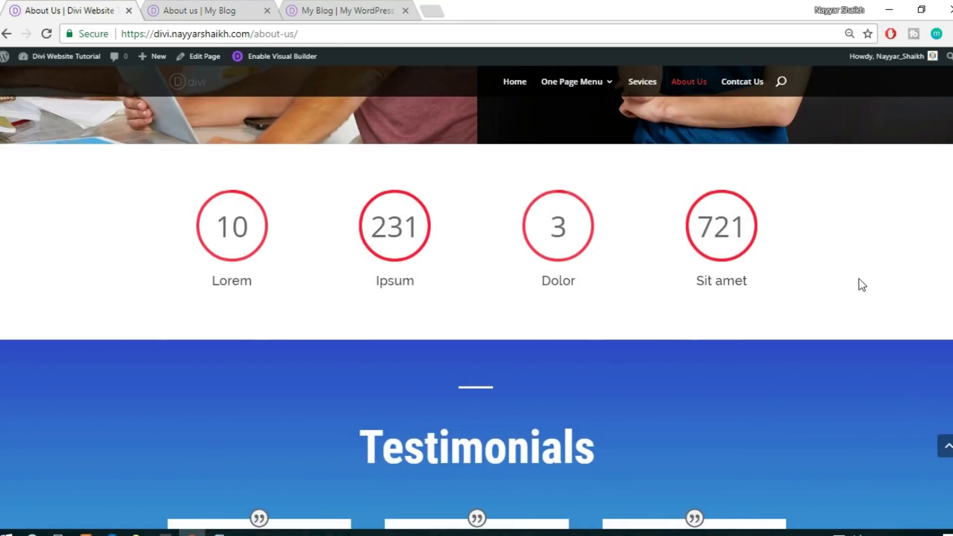
scroll(525, 255, "down", 7)
scroll(525, 255, "up", 5)
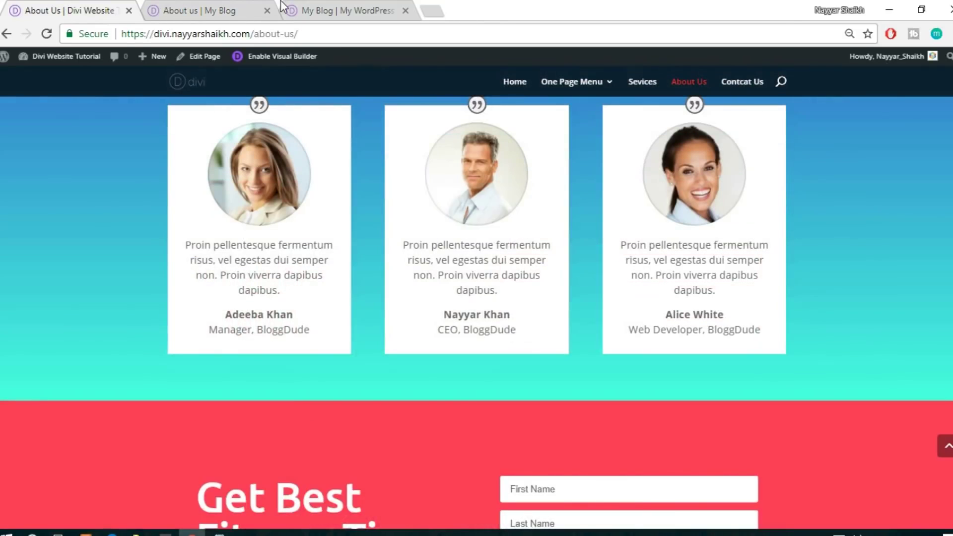
left_click(234, 7)
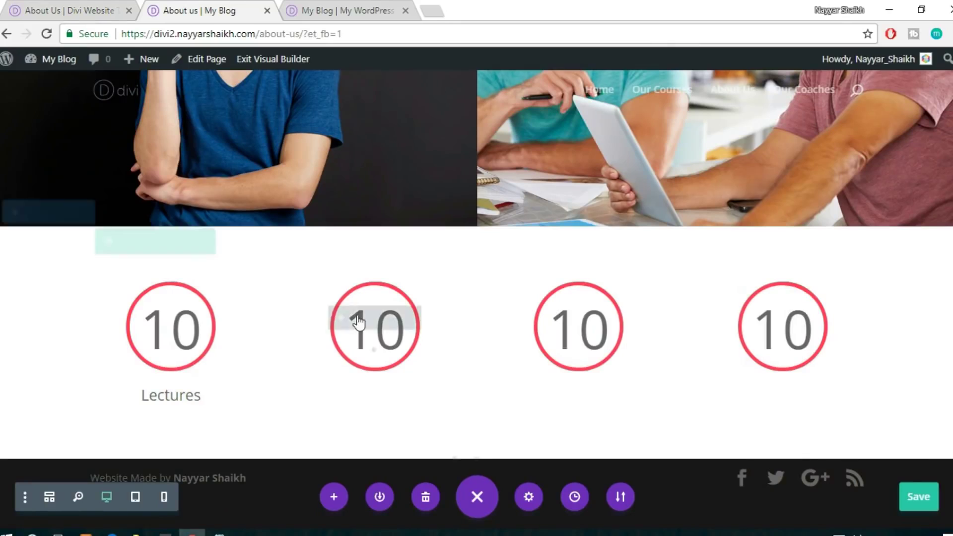
left_click(455, 456)
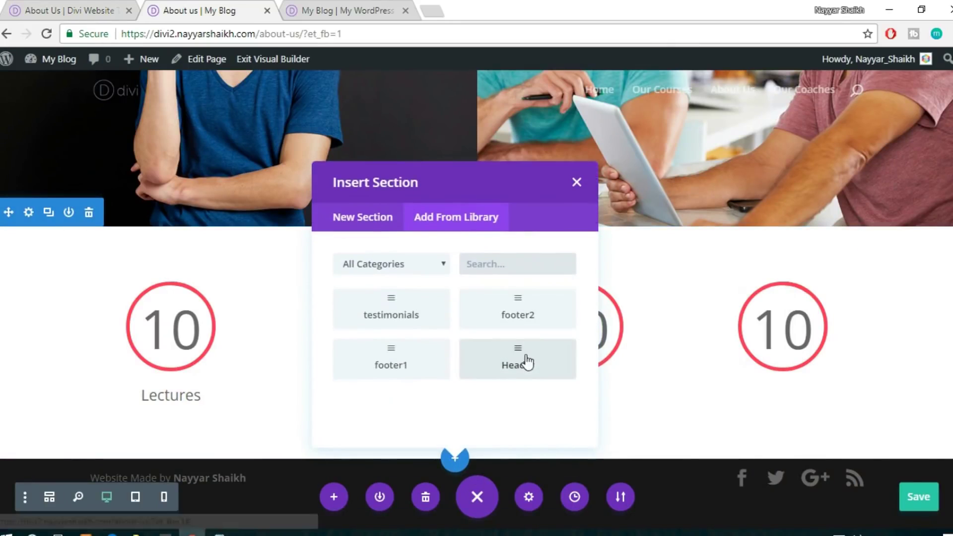
left_click(415, 318)
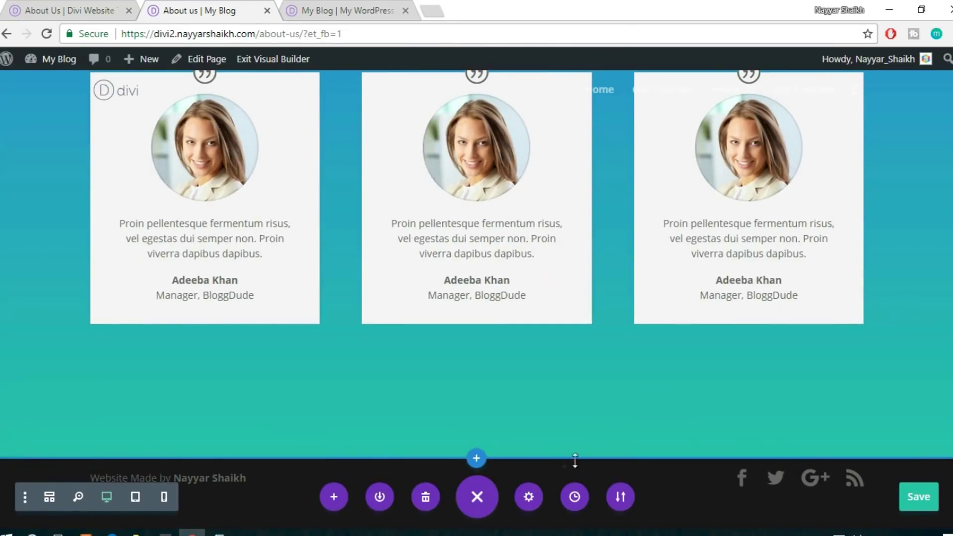
Insert the saved footer1 subscribe and footer2 address sections from the library, then save the page
left_click(476, 457)
left_click(491, 367)
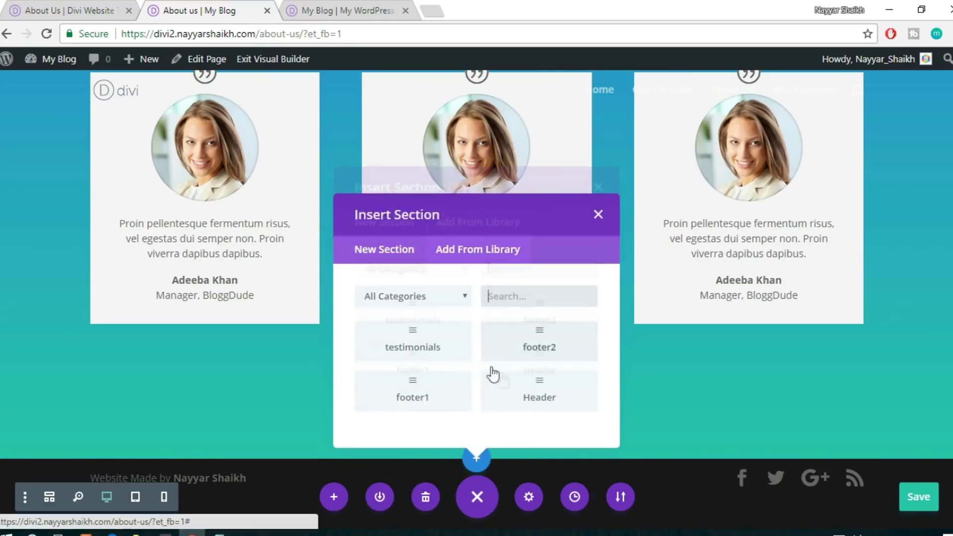
left_click(422, 364)
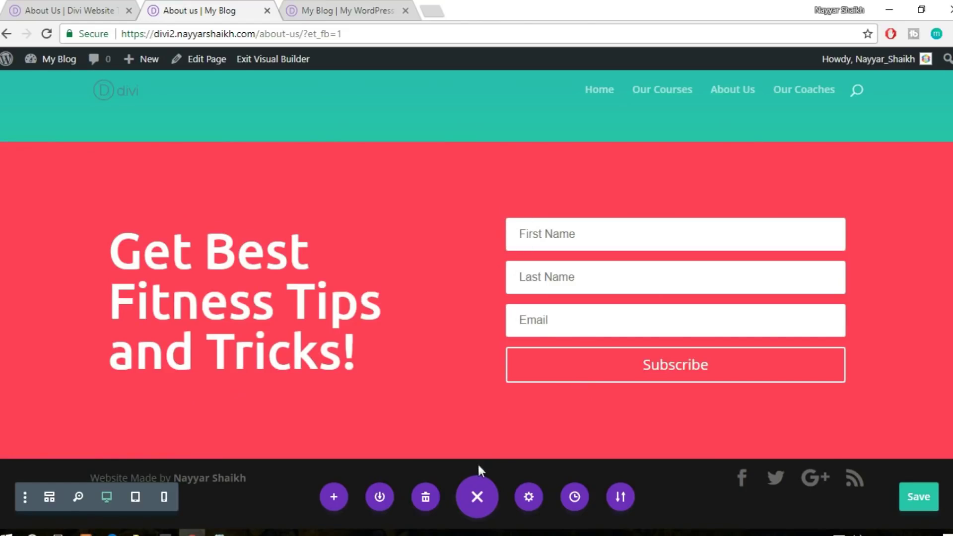
left_click(475, 460)
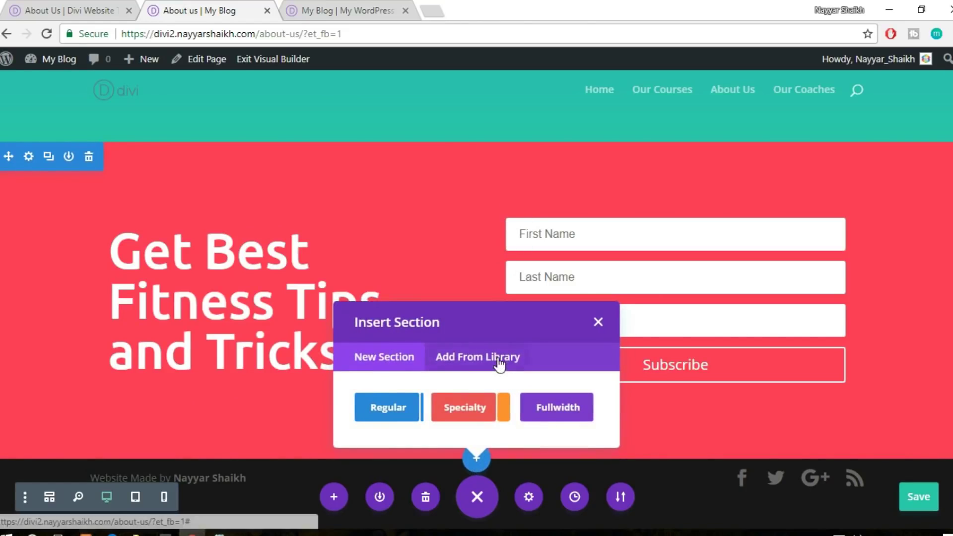
left_click(496, 360)
left_click(545, 323)
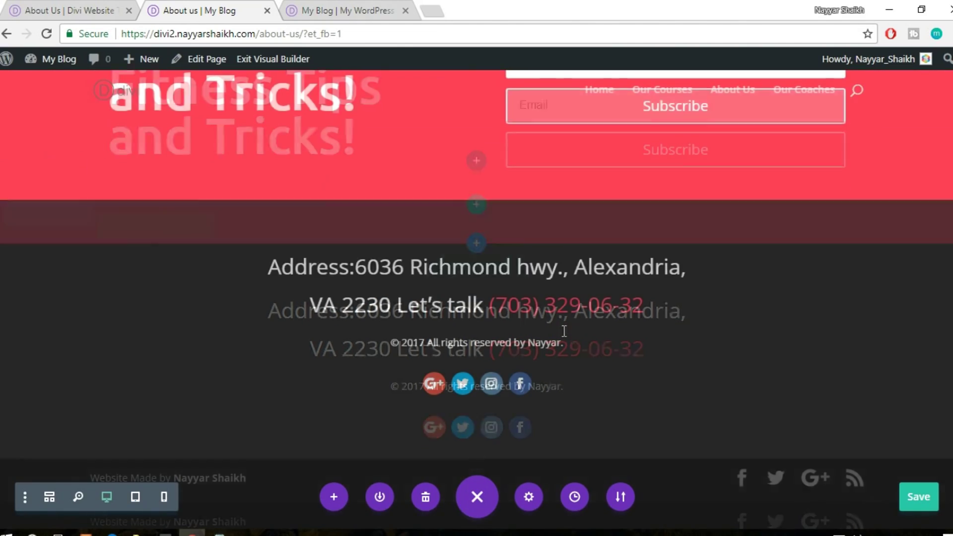
left_click(918, 496)
Scroll through the About us page from hero to footer, then bring up the admin bar's New menu
scroll(920, 493, "up", 15)
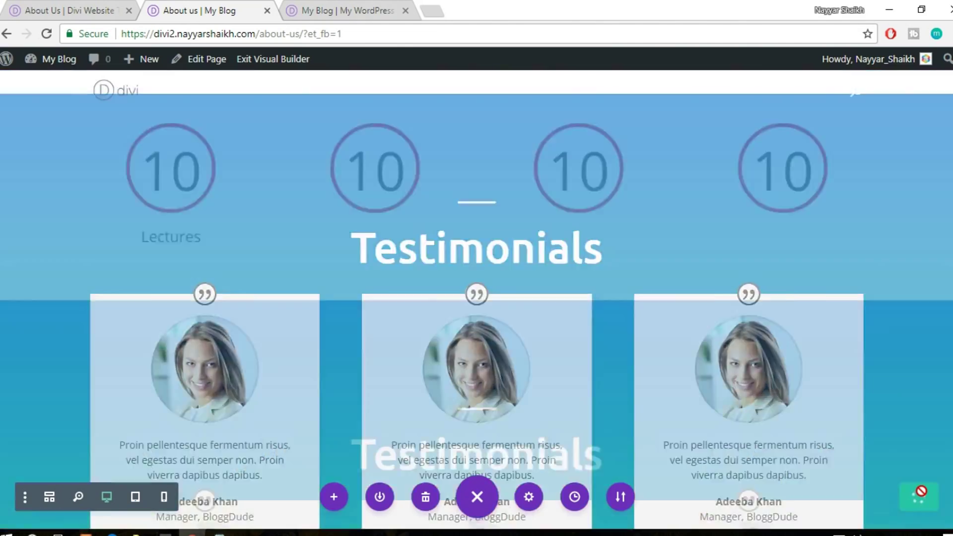
scroll(921, 491, "up", 8)
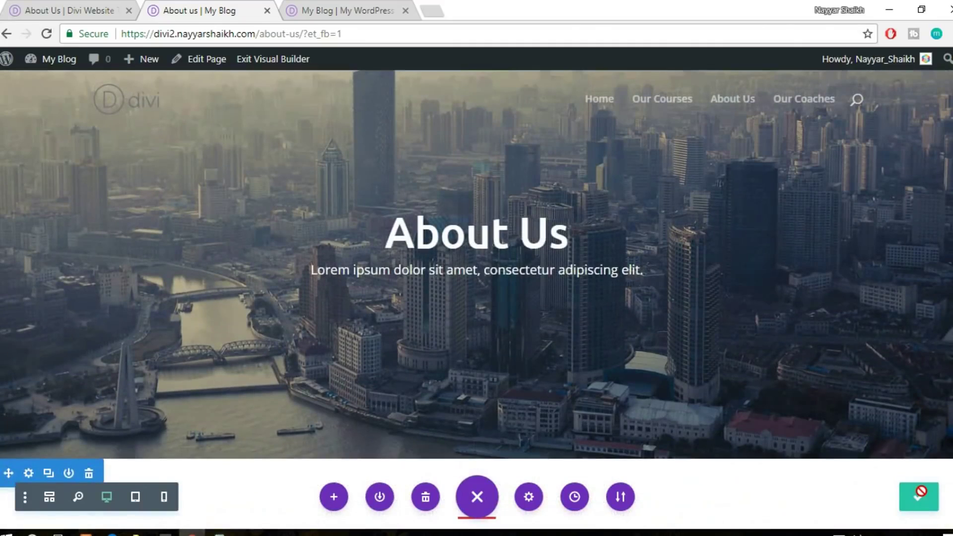
scroll(427, 381, "up", 1)
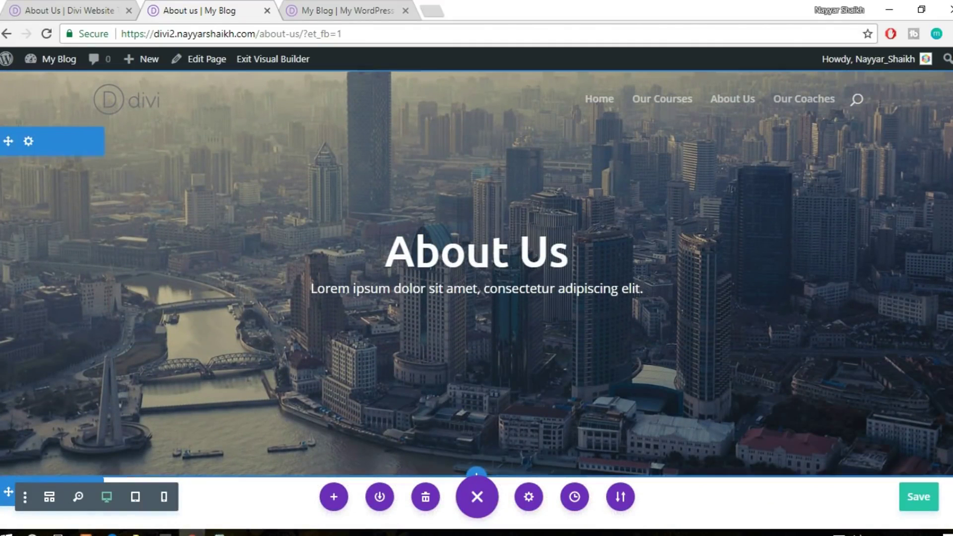
scroll(568, 228, "down", 10)
scroll(477, 298, "down", 15)
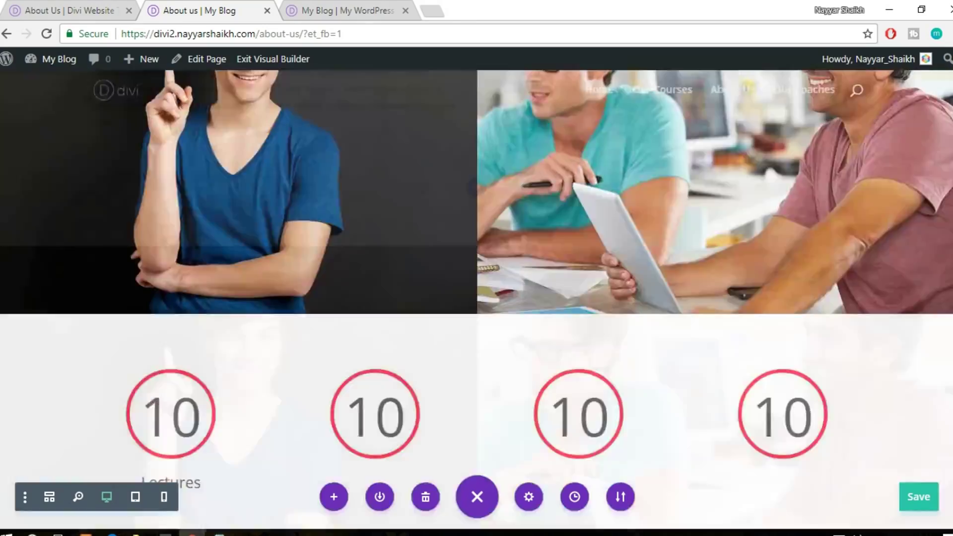
scroll(476, 298, "up", 20)
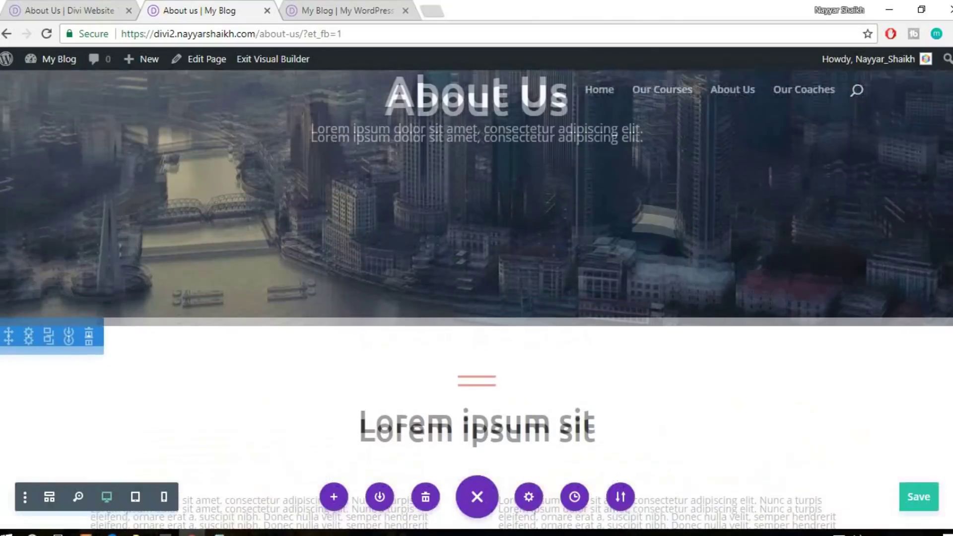
left_click_drag(951, 76, 940, 52)
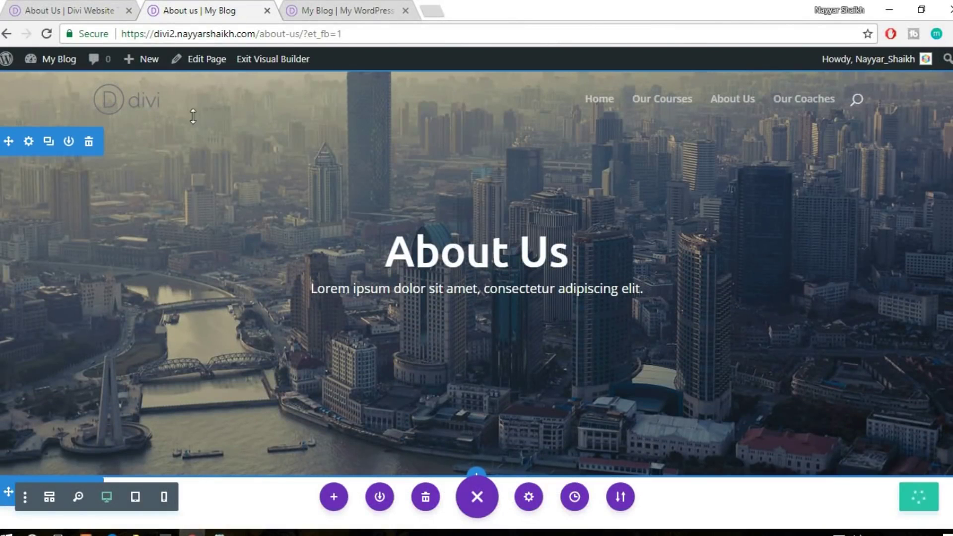
mouse_move(140, 60)
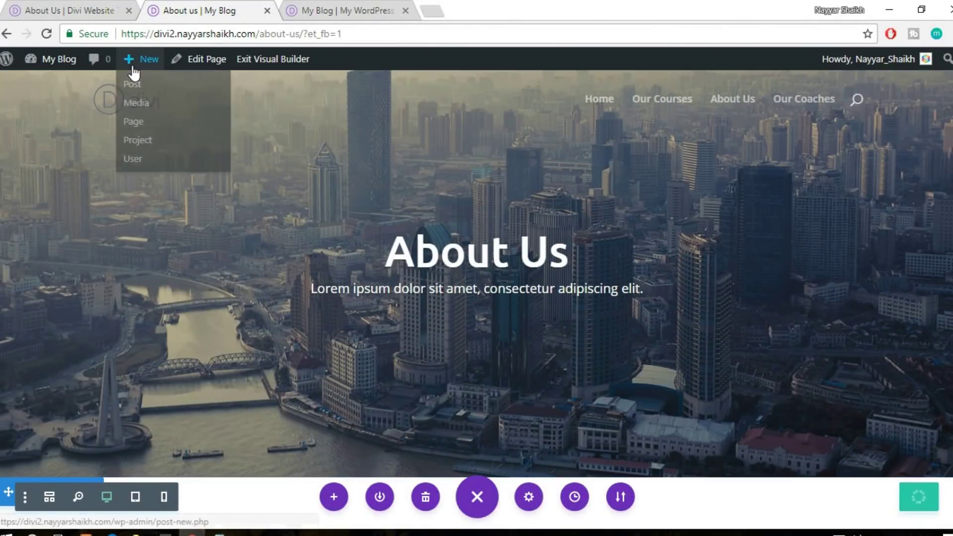
Create and publish a page titled 'Contact Us', then launch it in the Divi Visual Builder
left_click(145, 123)
key("ctrl+shift+Tab")
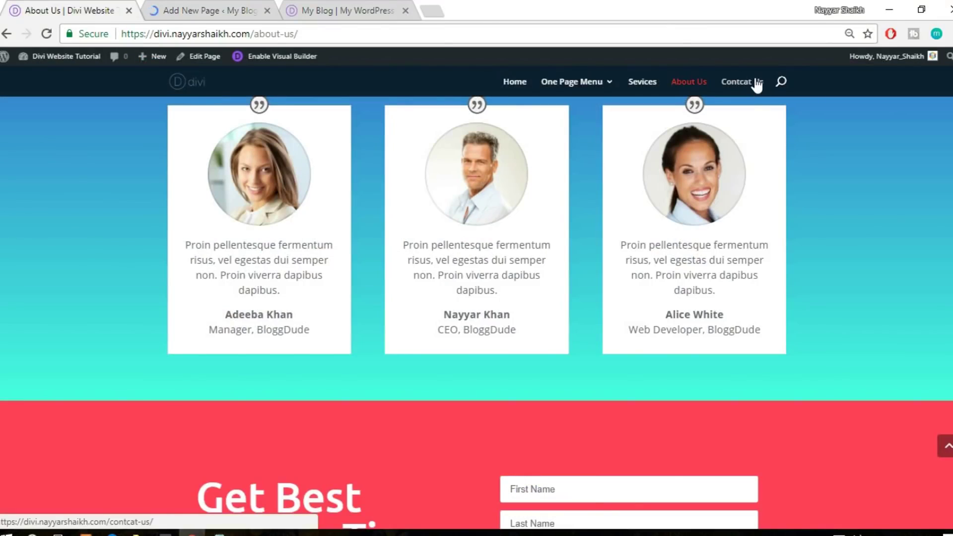
key("ctrl+Tab")
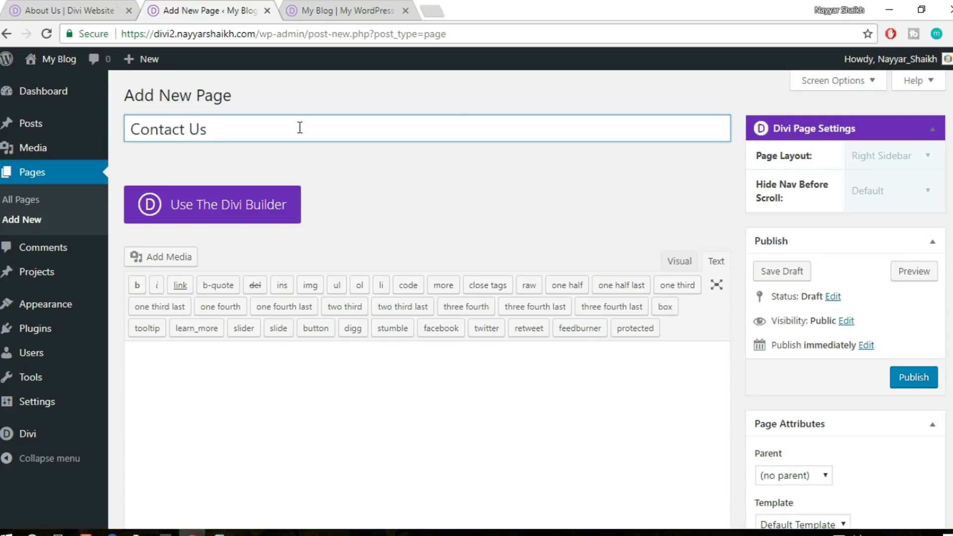
scroll(595, 221, "down", 1)
left_click(921, 308)
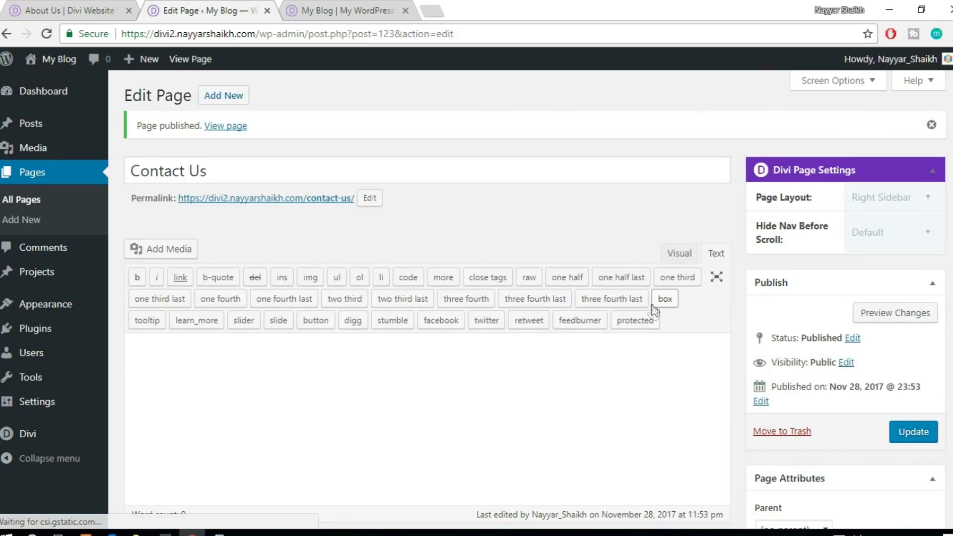
left_click(271, 259)
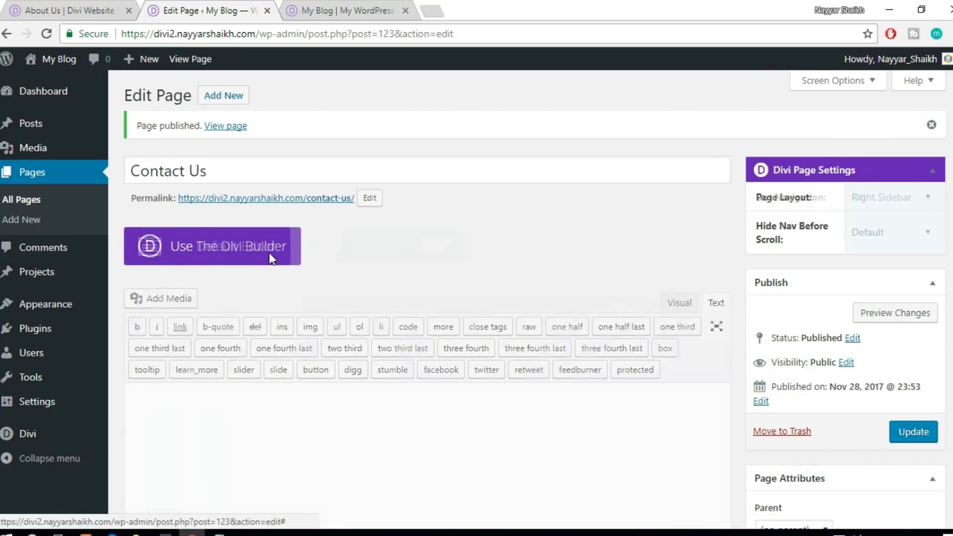
left_click(376, 253)
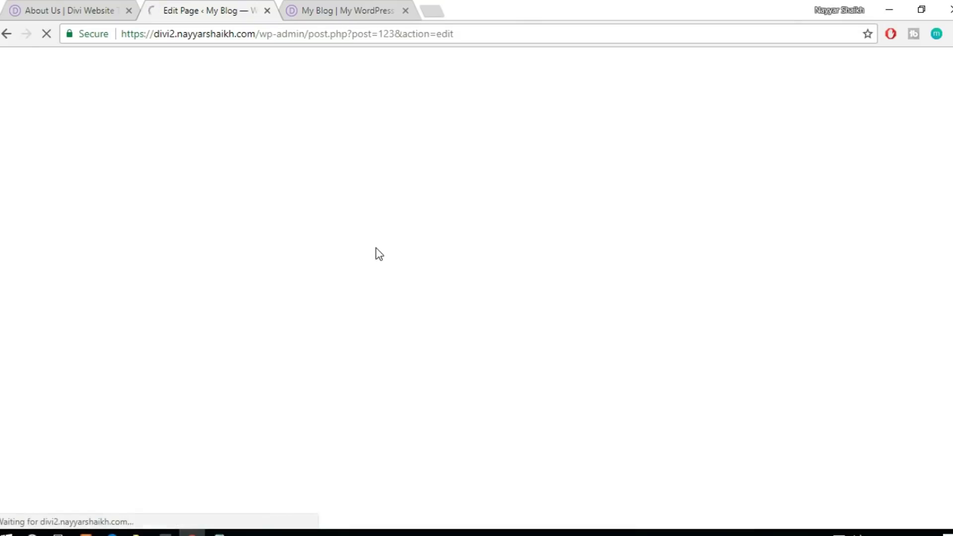
left_click(59, 8)
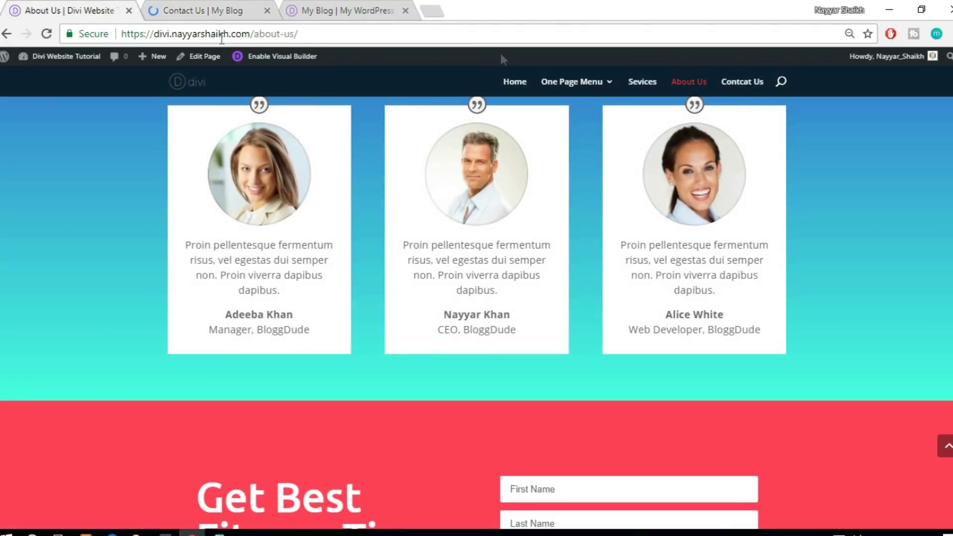
Browse the reference site's contact page with its form, map and footer, then return to the builder
left_click(744, 91)
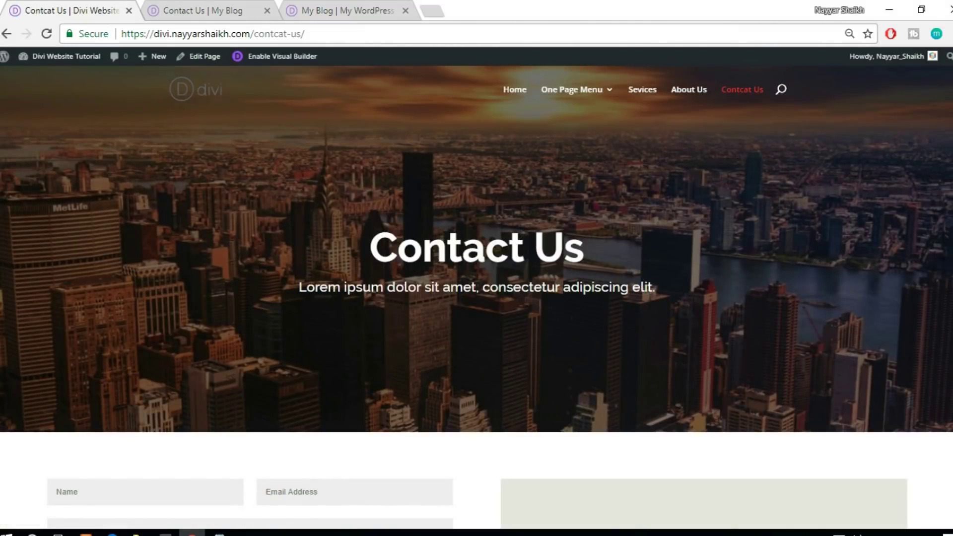
scroll(476, 298, "down", 13)
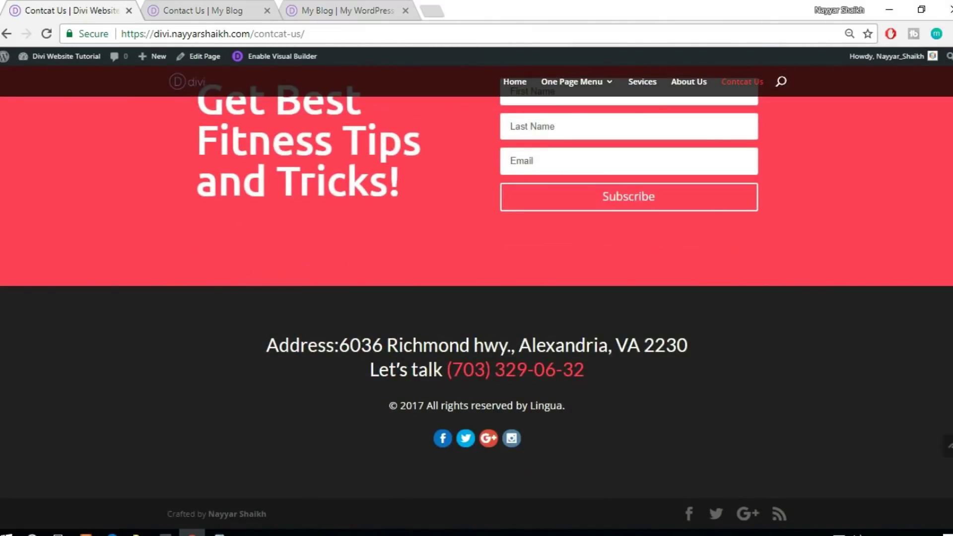
scroll(86, 338, "up", 8)
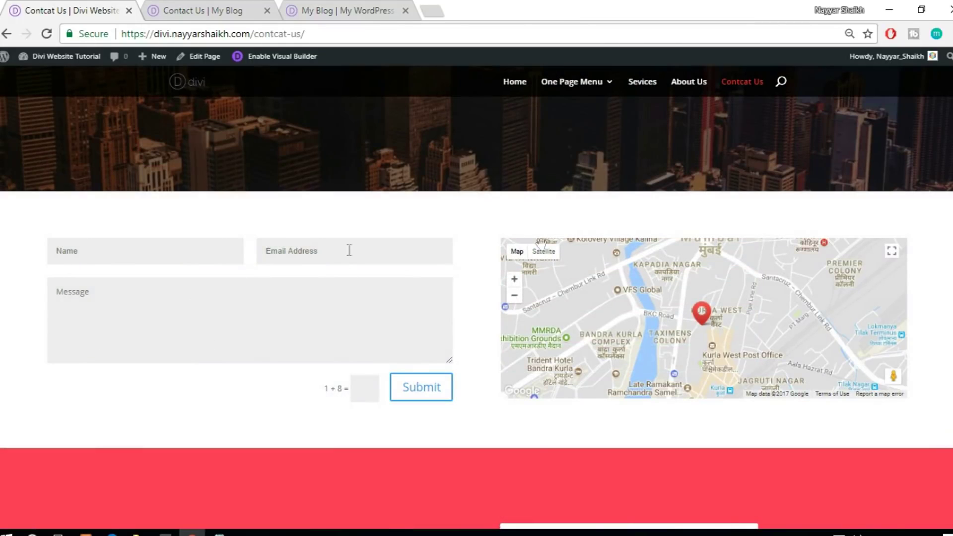
scroll(477, 298, "down", 8)
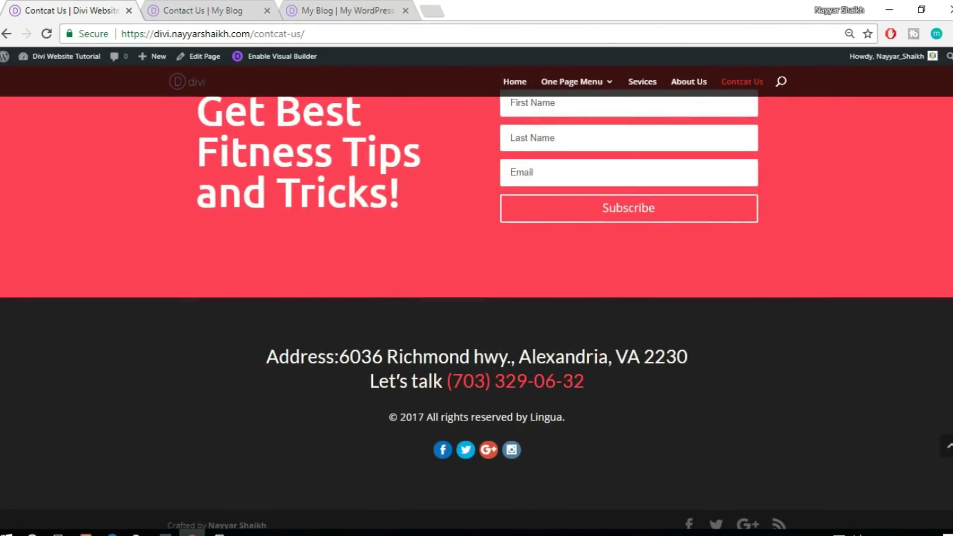
scroll(477, 298, "up", 13)
left_click(160, 8)
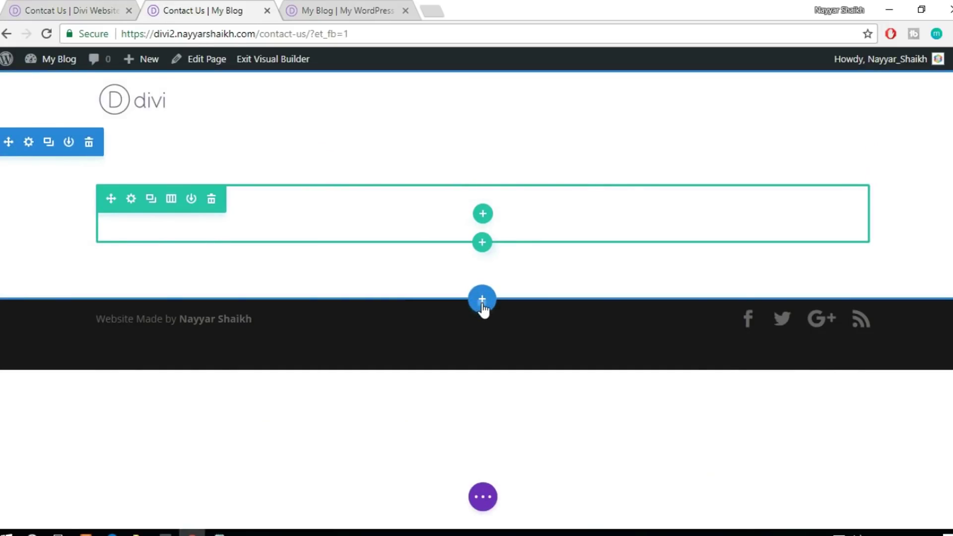
Insert the saved Header section with the city image and delete the empty section above it
left_click(482, 299)
left_click(485, 206)
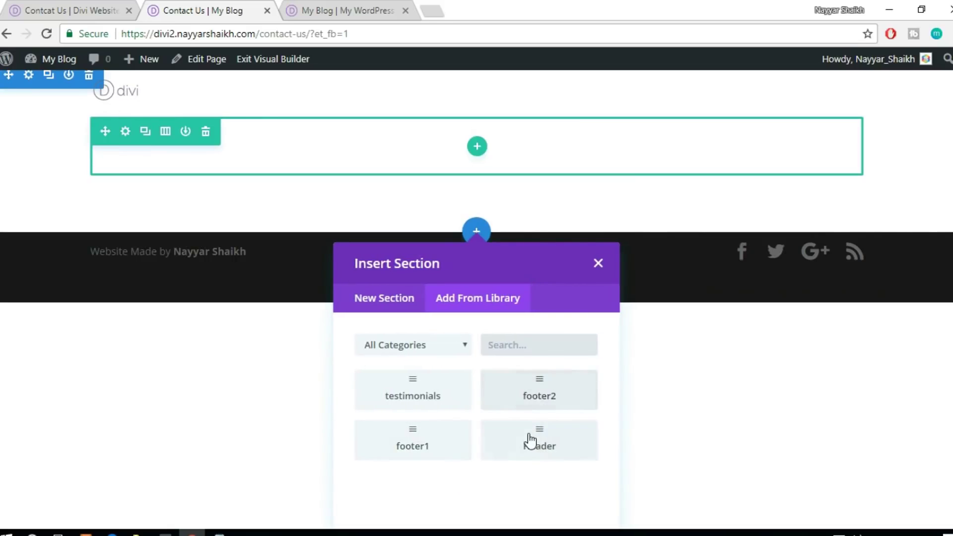
left_click(524, 442)
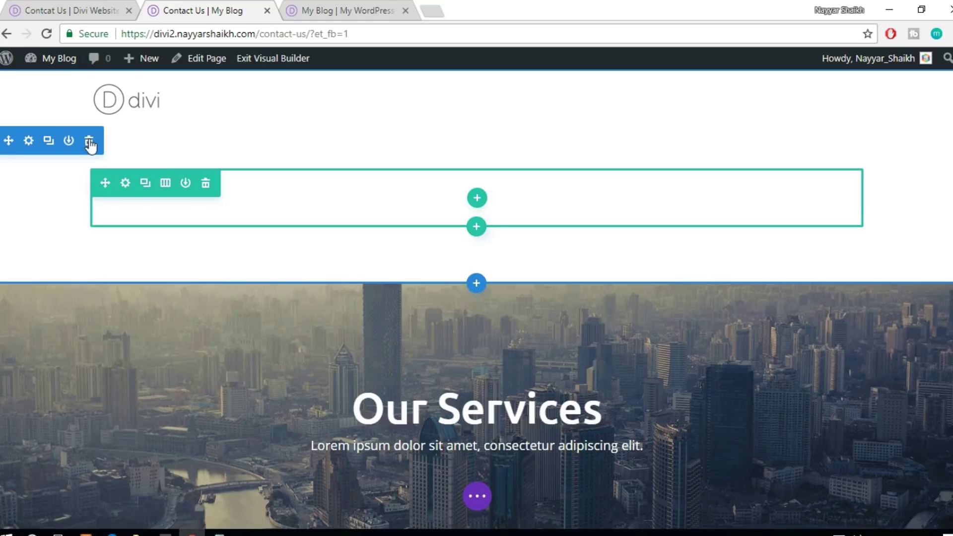
left_click(89, 143)
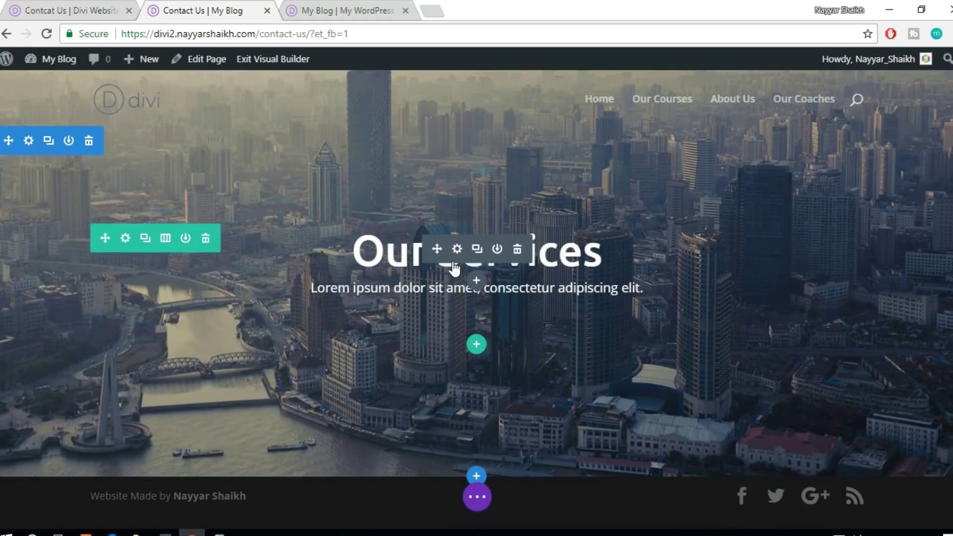
Replace the 'Our Services' hero heading with 'Contact Us', then view the reference contact page
left_click(457, 248)
triple_click(499, 257)
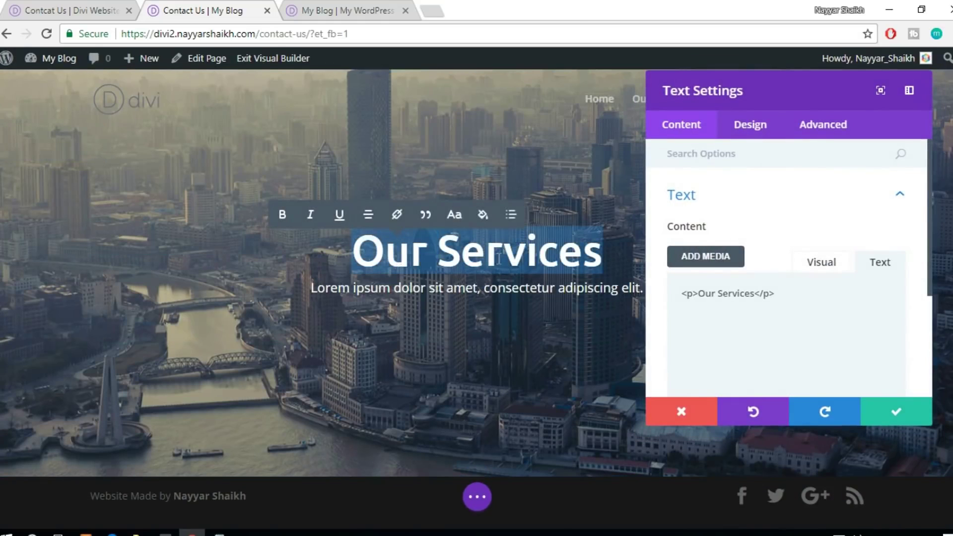
type("Contacv")
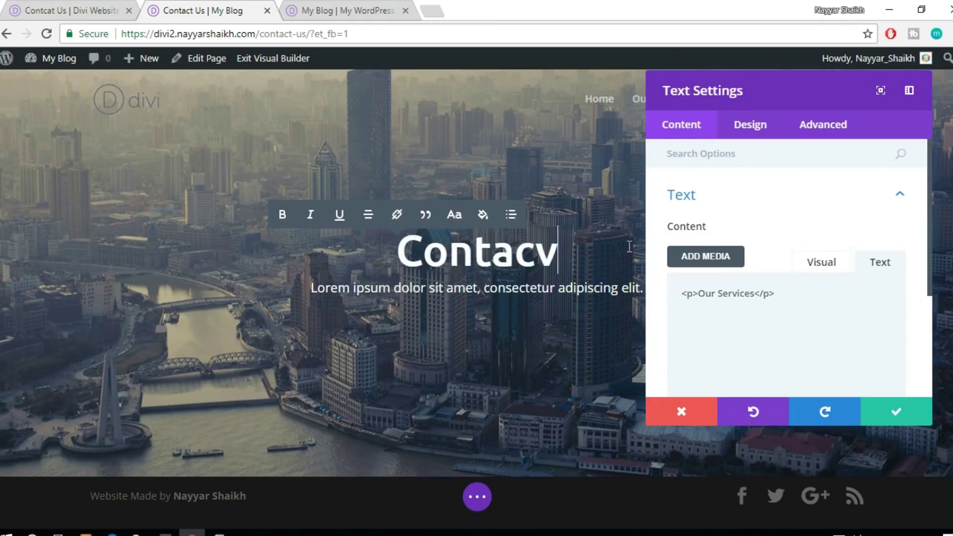
key("BackSpace")
key("BackSpace")
type("ct Us")
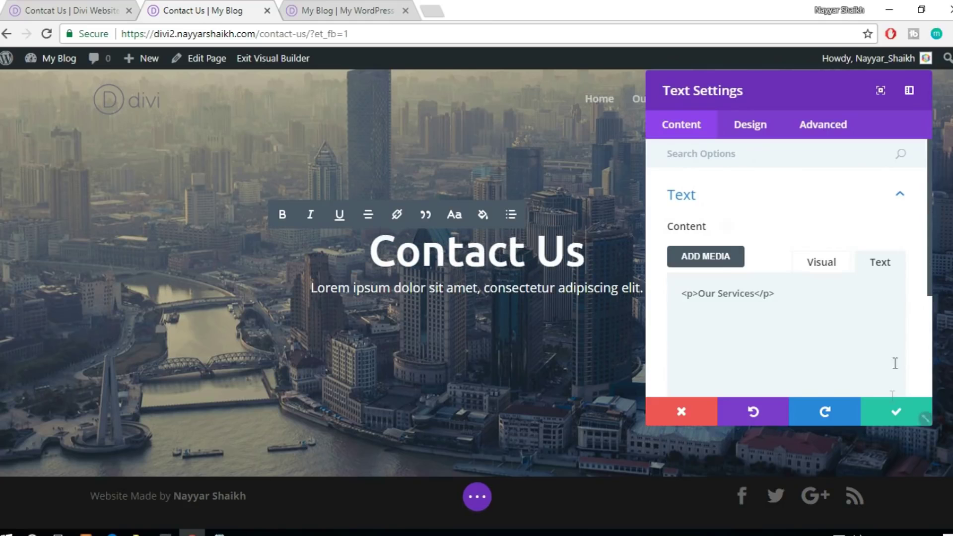
left_click(896, 411)
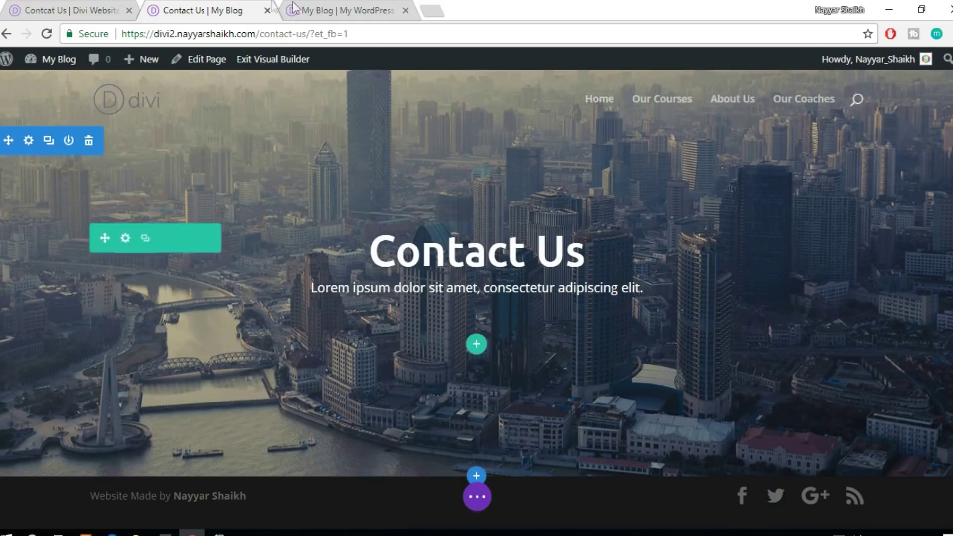
left_click(50, 10)
scroll(483, 384, "down", 6)
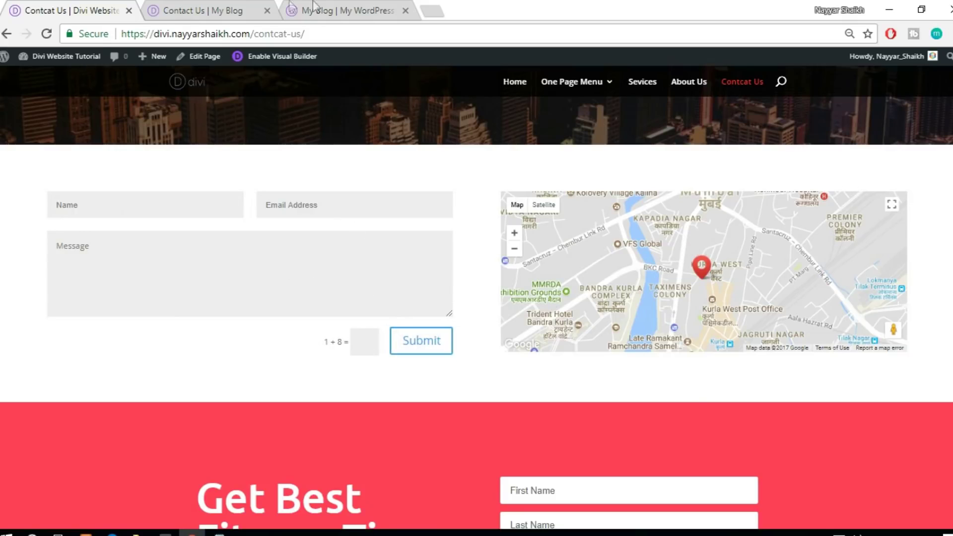
Add a regular section with a two-column row below the Contact Us hero
left_click(237, 7)
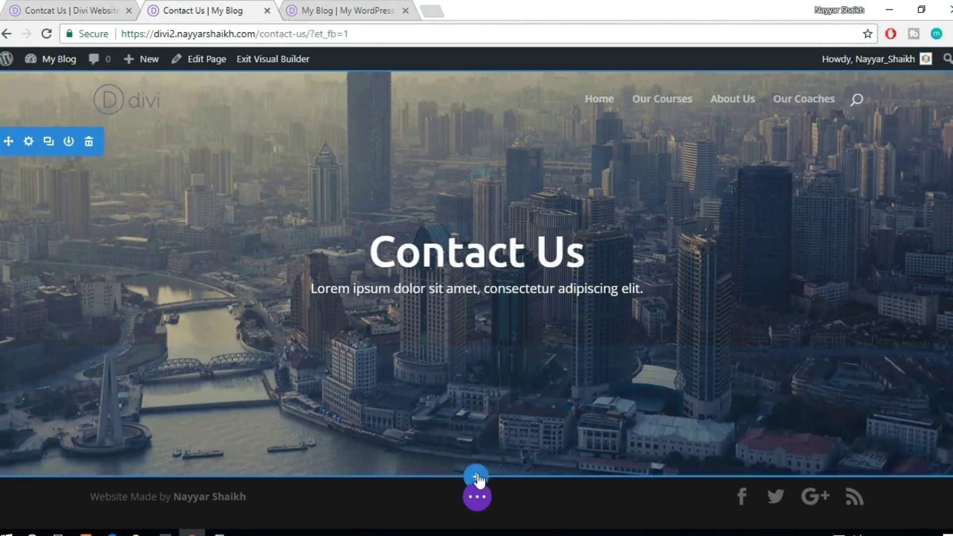
left_click(478, 478)
left_click(397, 436)
left_click(486, 371)
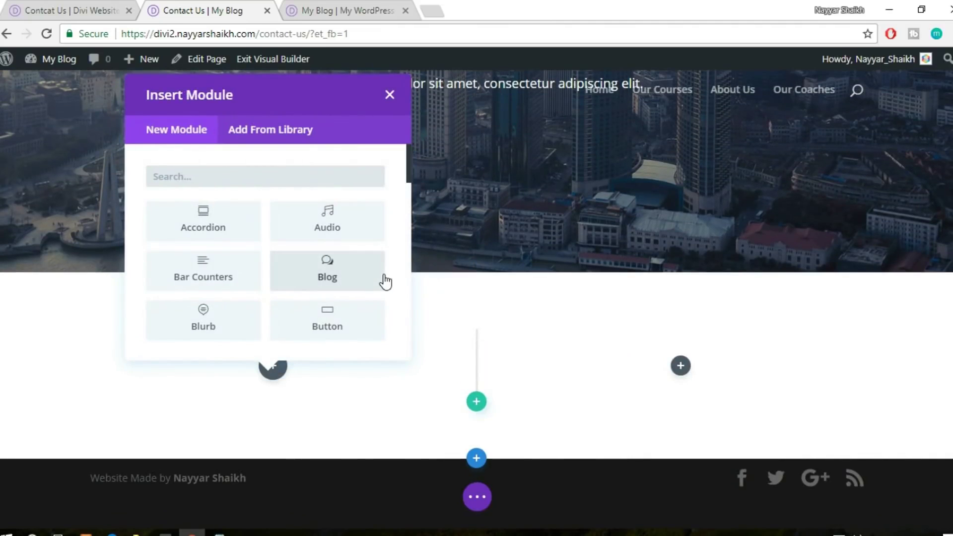
Add a Contact Form module to the left column and open its Name field settings
type("con")
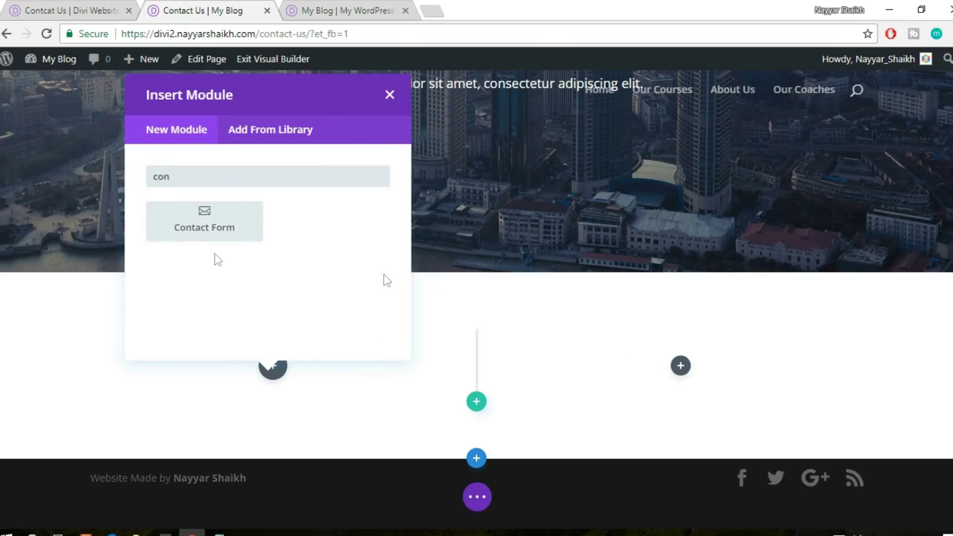
left_click(180, 229)
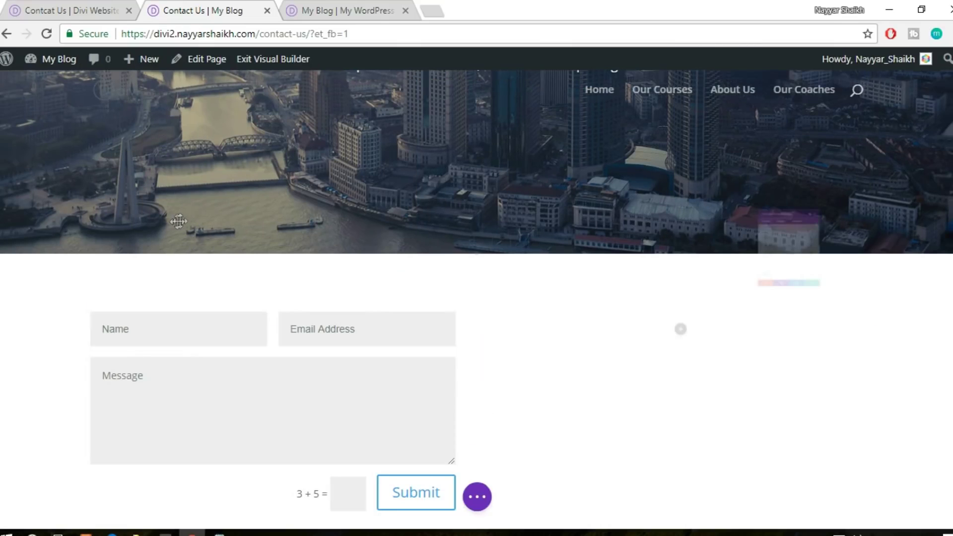
scroll(430, 384, "down", 3)
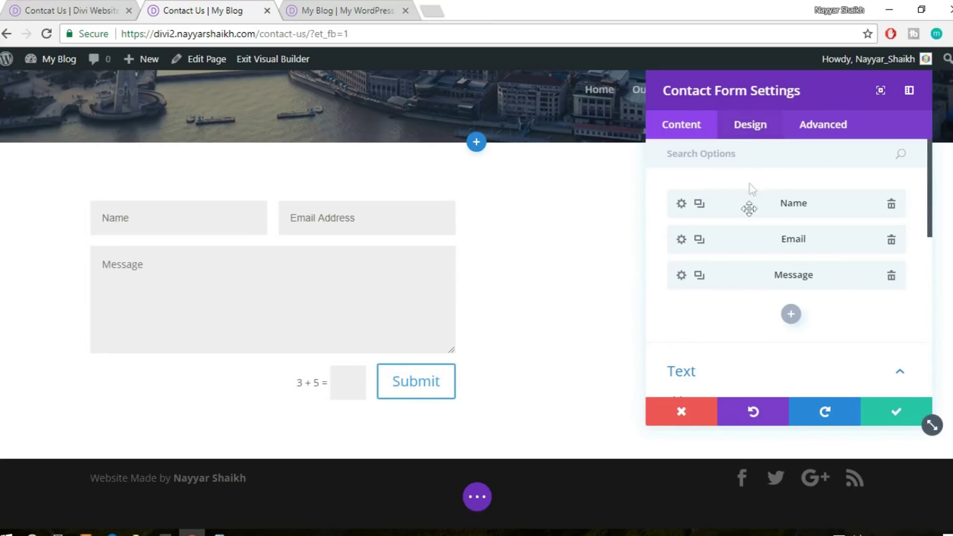
left_click(681, 204)
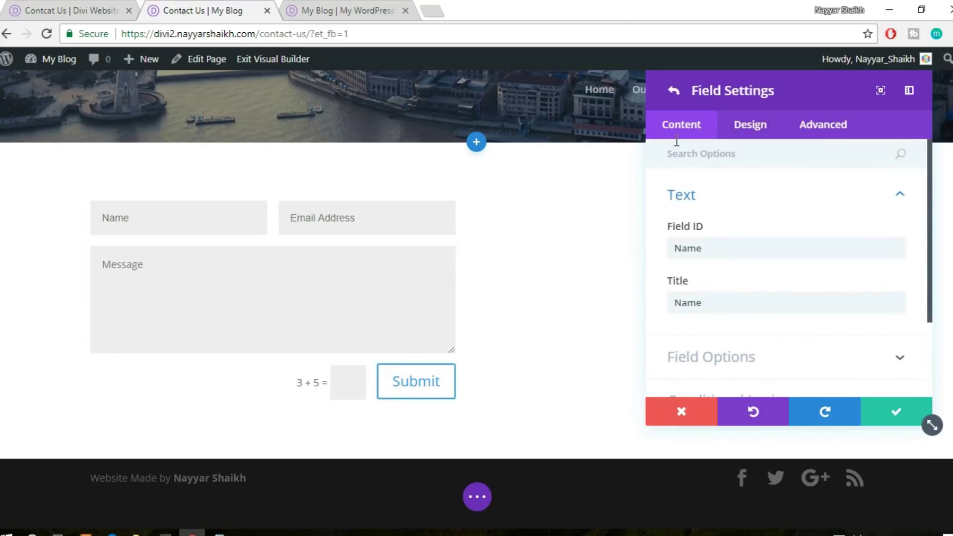
left_click(737, 135)
left_click(680, 130)
scroll(791, 230, "down", 2)
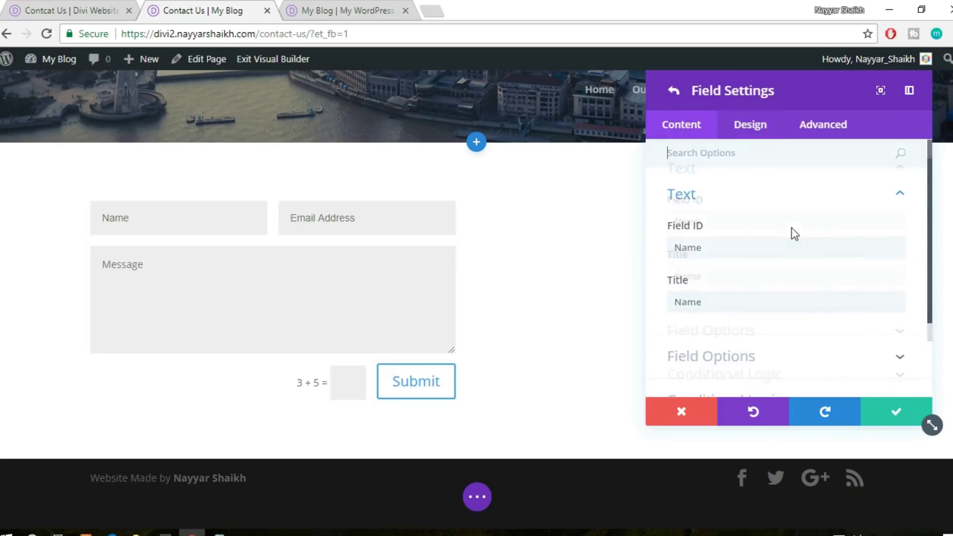
scroll(759, 196, "up", 3)
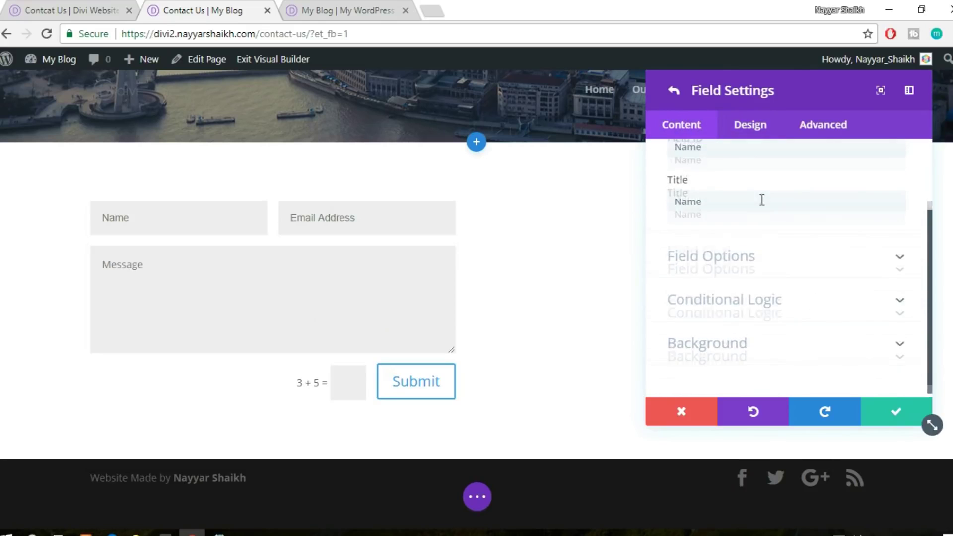
Review the Name field's design, advanced, field and background options, then save the field
left_click(757, 135)
scroll(811, 260, "down", 2)
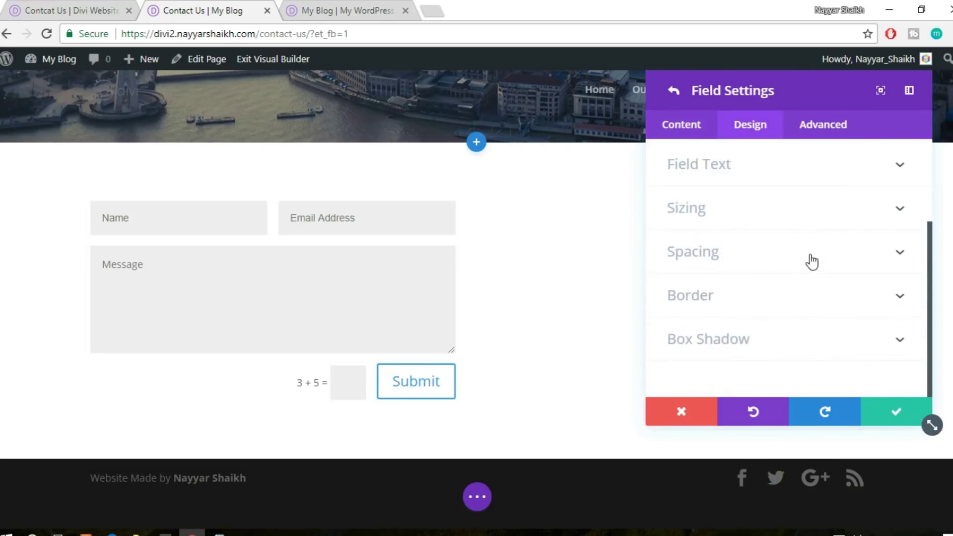
scroll(810, 278, "up", 2)
left_click(808, 123)
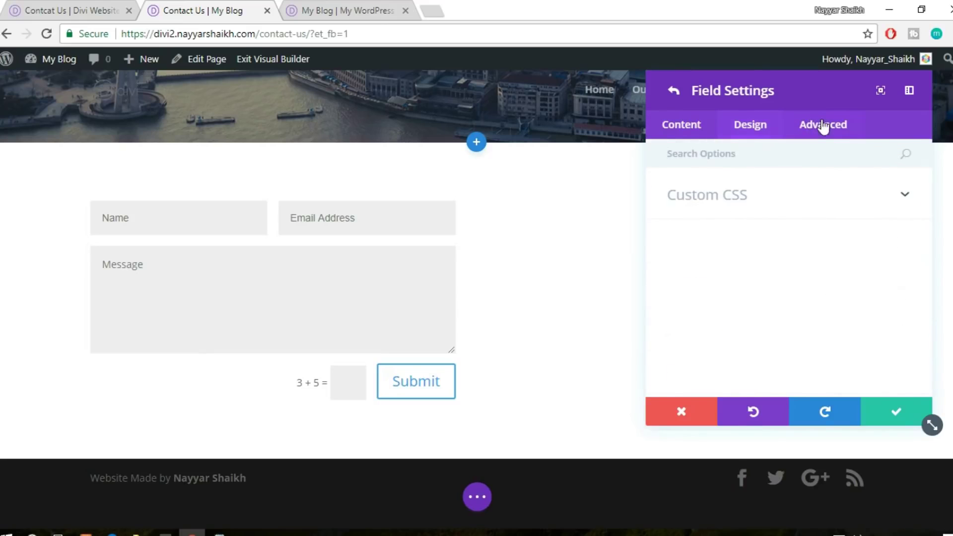
left_click(678, 139)
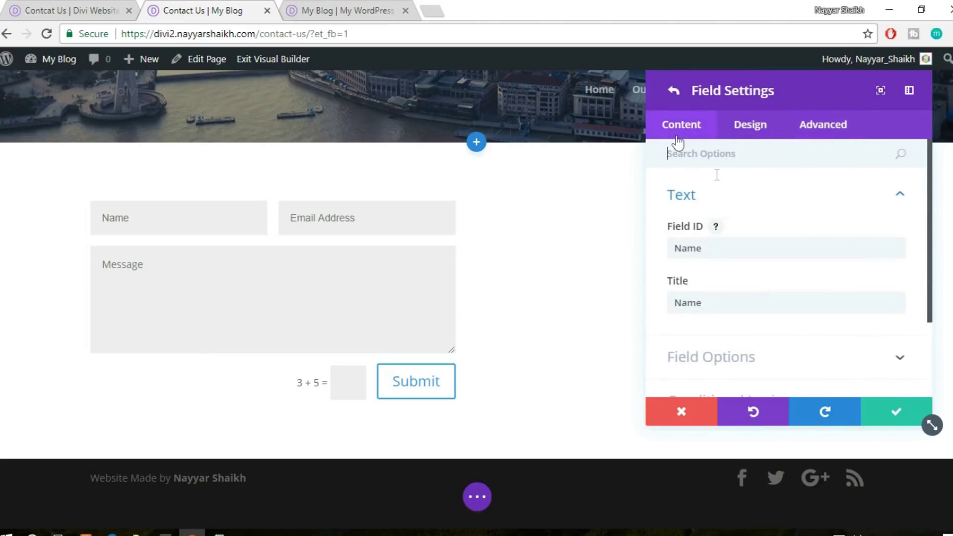
left_click(777, 198)
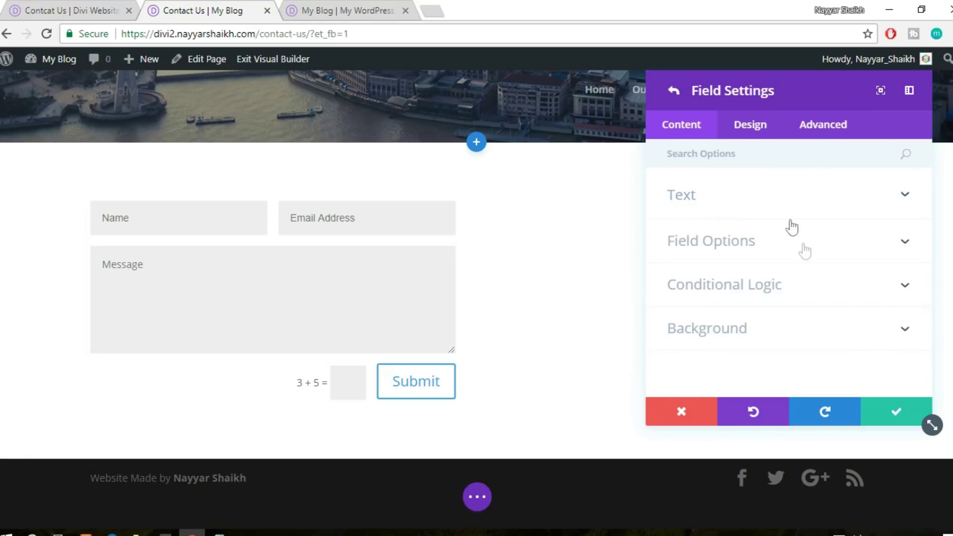
left_click(804, 251)
scroll(813, 254, "down", 4)
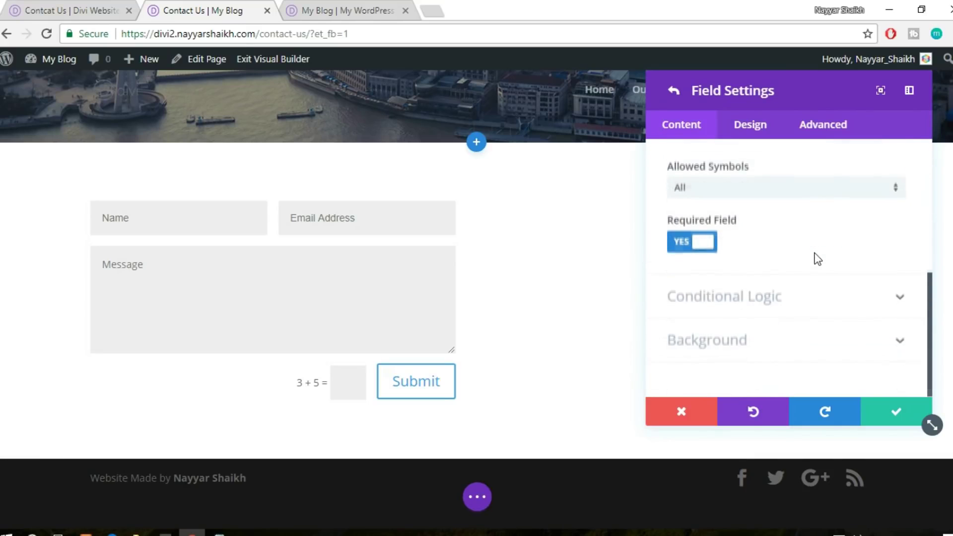
left_click(793, 355)
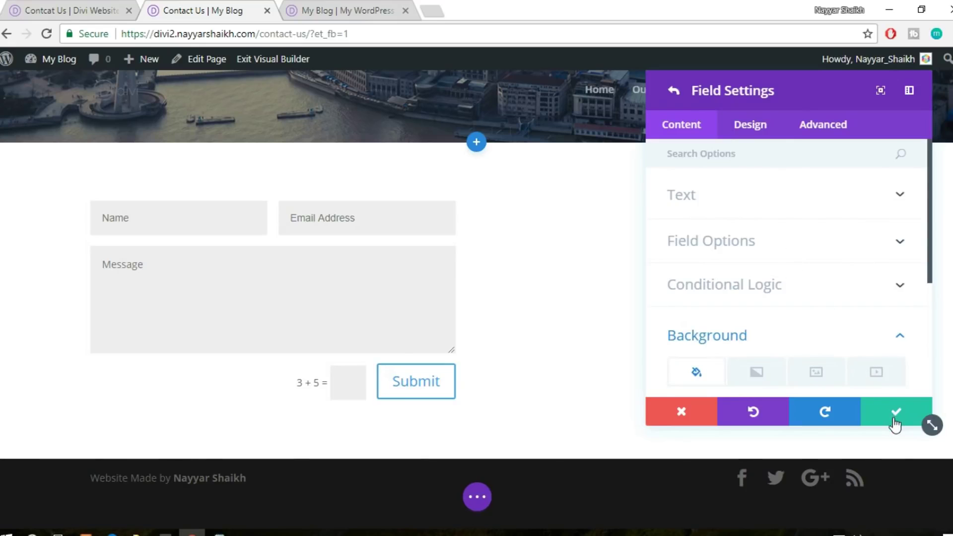
left_click(896, 425)
Save the contact form, add a Map module to the right column, and start a new pin
left_click(896, 421)
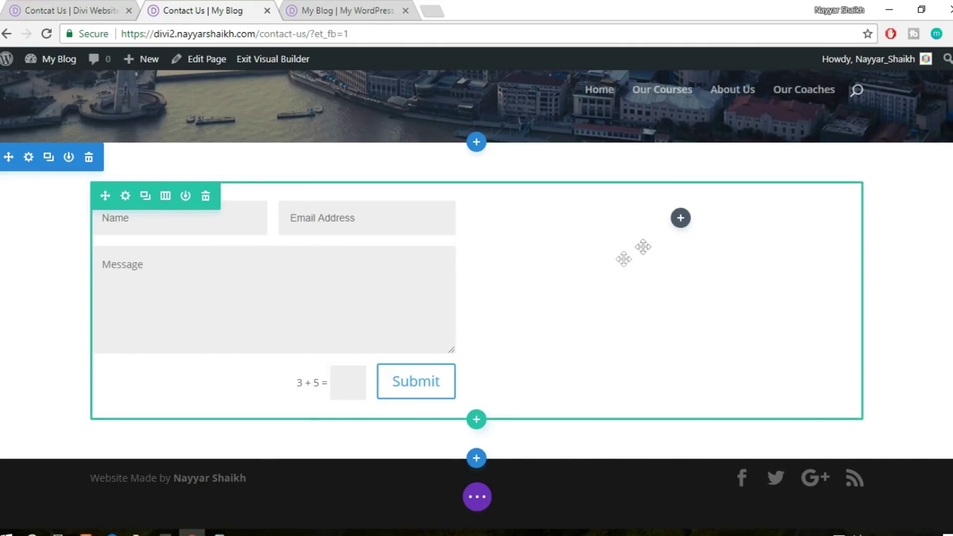
left_click(684, 223)
type("map")
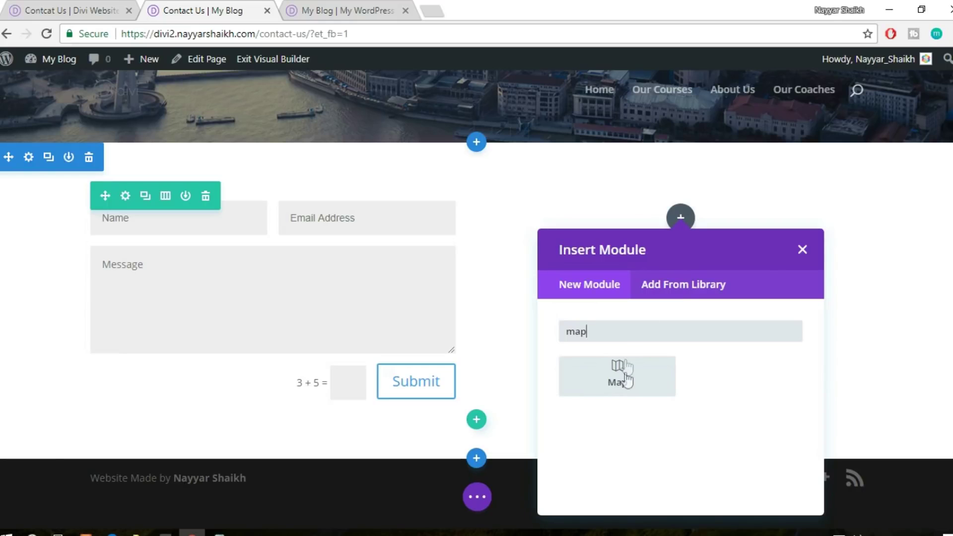
left_click(620, 372)
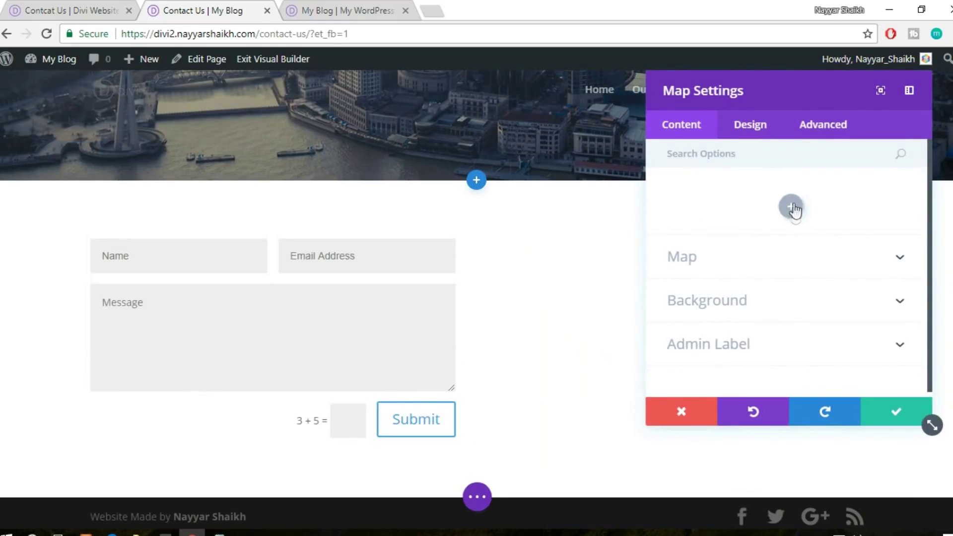
left_click(792, 209)
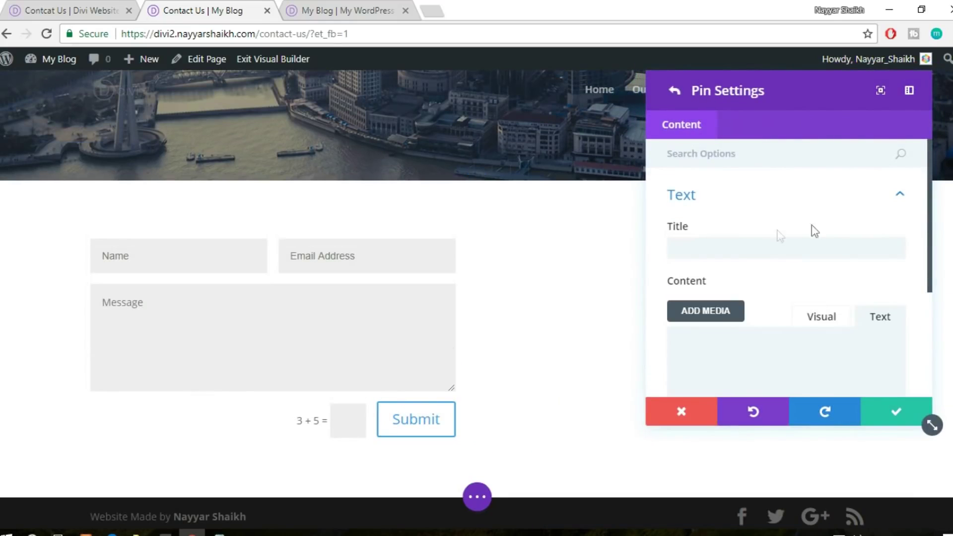
Set the map pin's address to mumbai, locate it, and save the pin and map
scroll(794, 248, "down", 3)
scroll(794, 251, "up", 2)
left_click(741, 185)
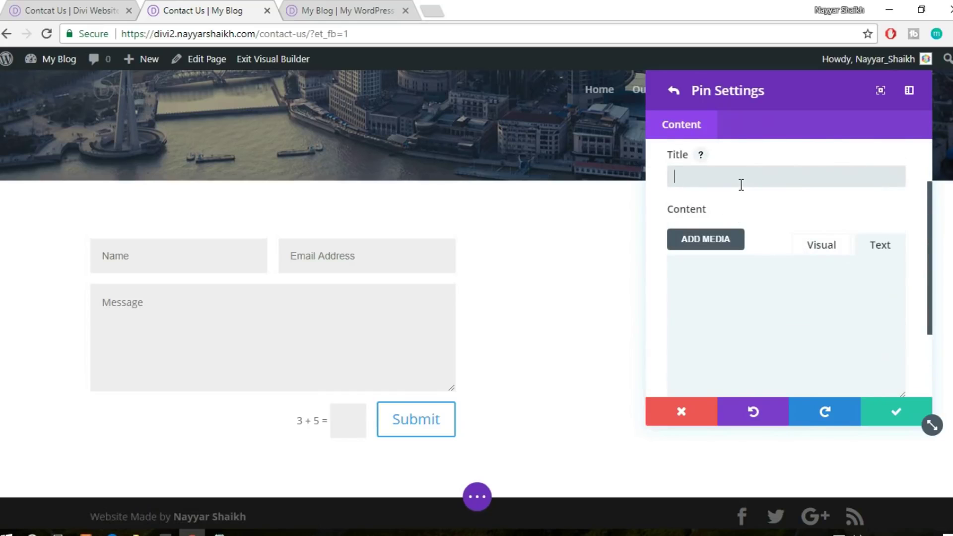
scroll(758, 184, "down", 3)
left_click(775, 350)
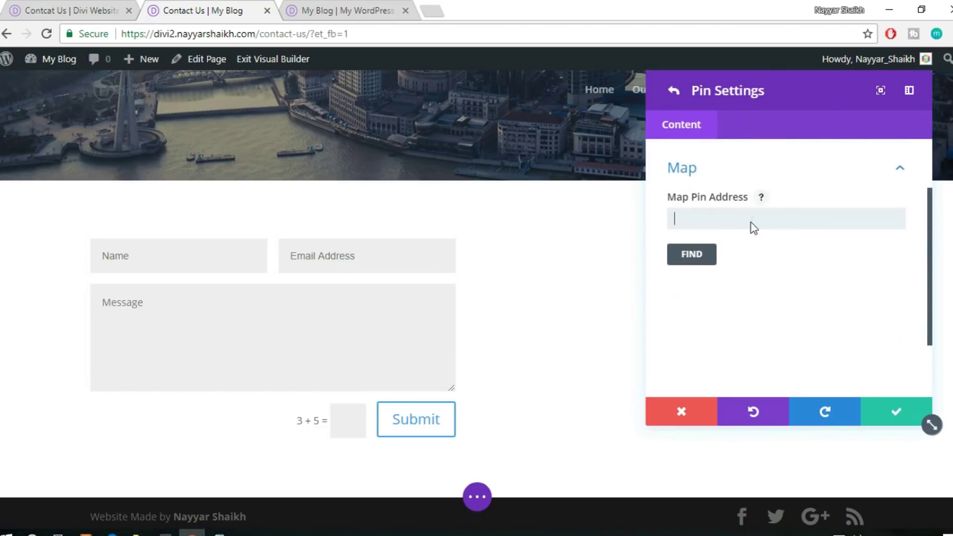
type("mumbai")
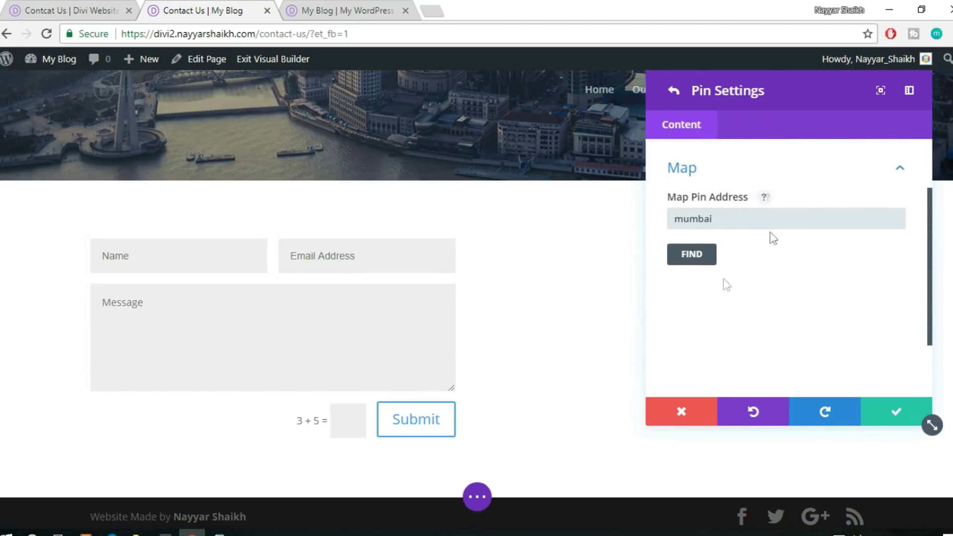
left_click(702, 258)
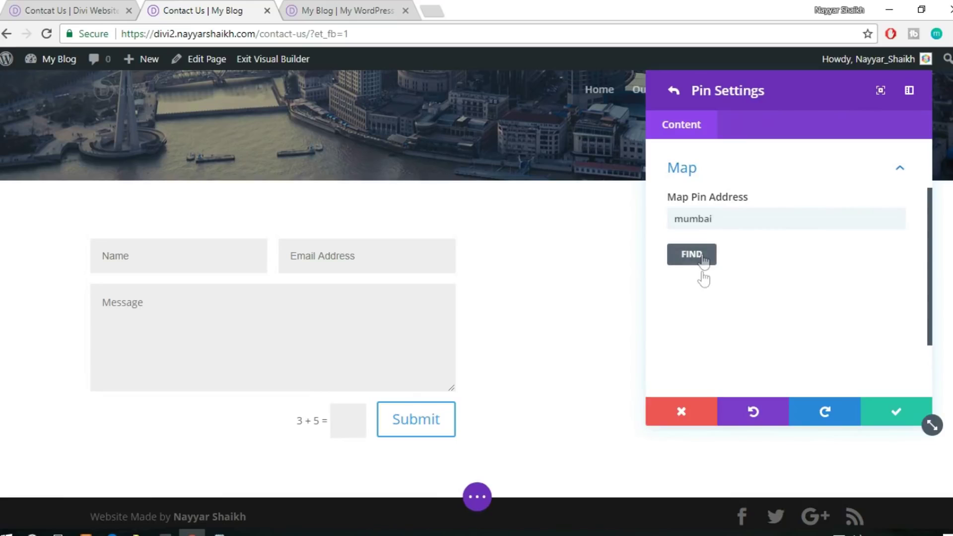
scroll(750, 337, "down", 2)
scroll(804, 313, "down", 3)
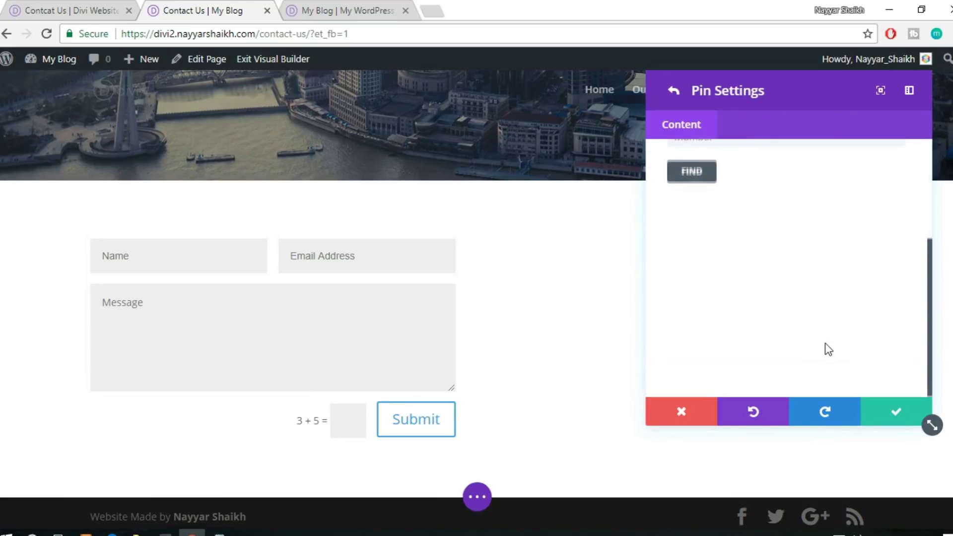
left_click(897, 417)
left_click(898, 417)
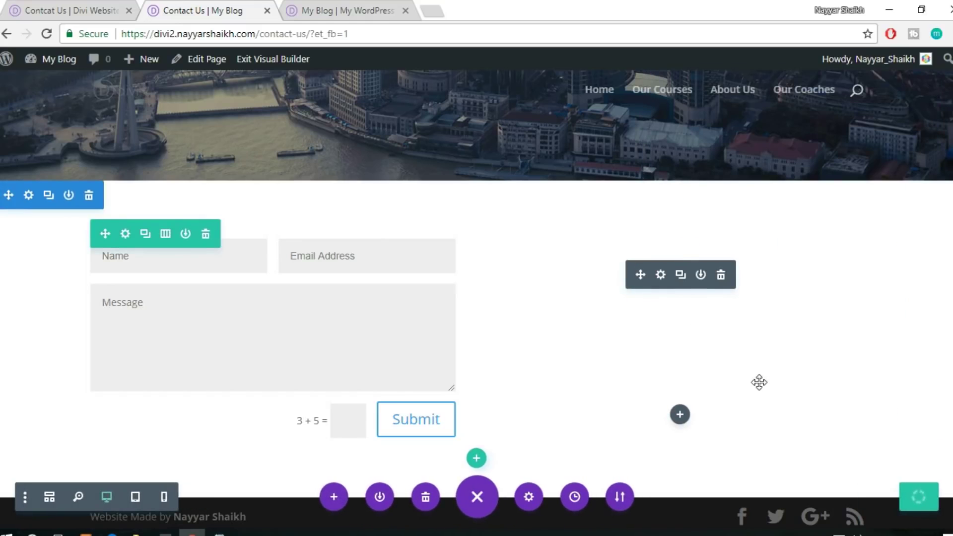
Open the Google API Console's Credentials domain verification settings in a new tab
left_click(428, 11)
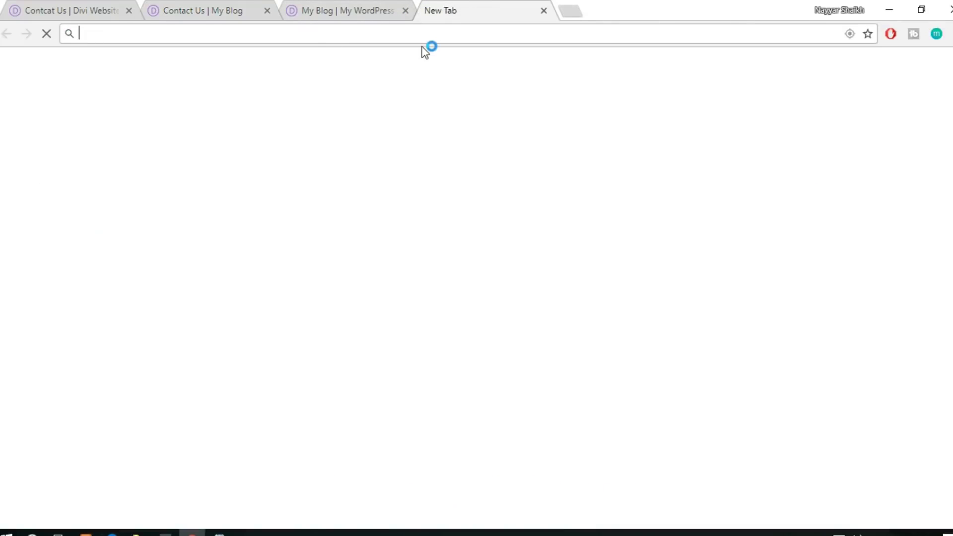
type("console.developers.google.com")
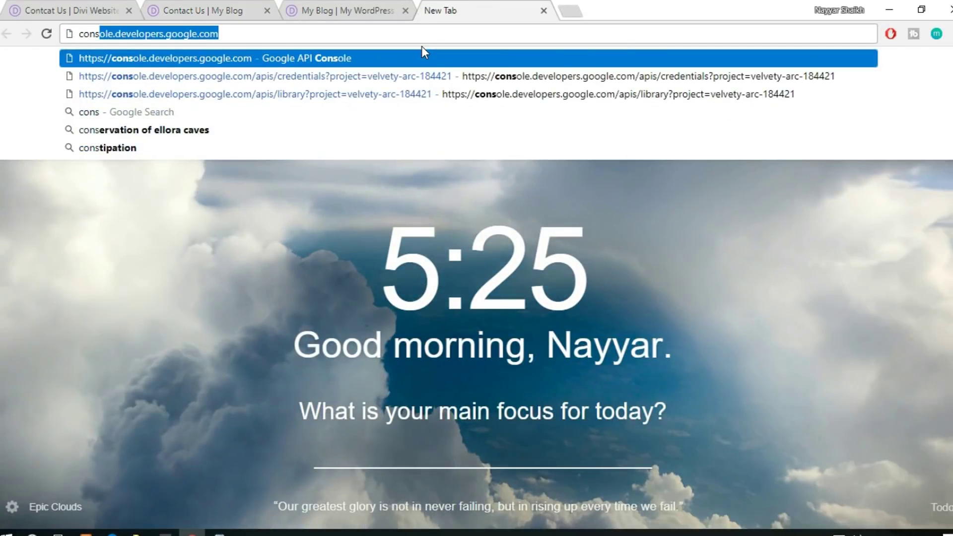
key("Return")
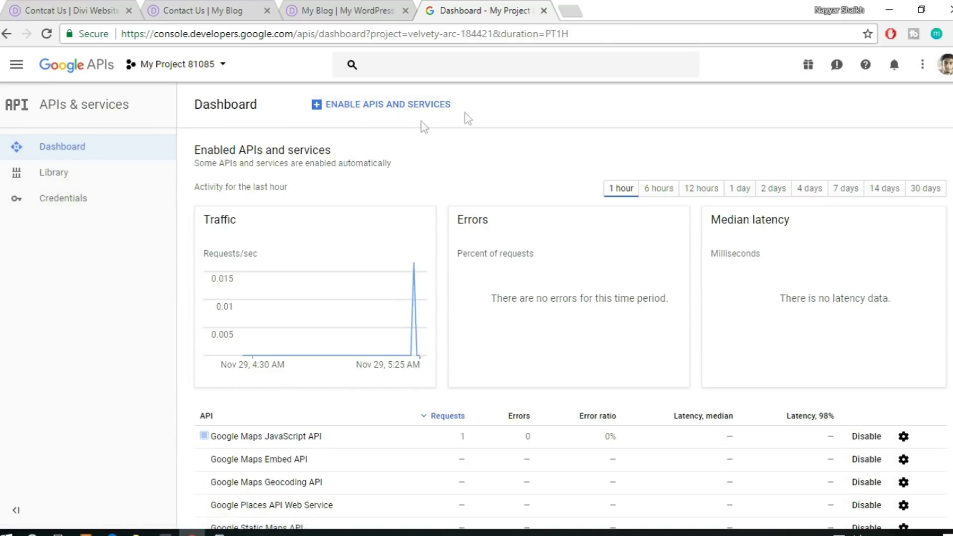
left_click(74, 201)
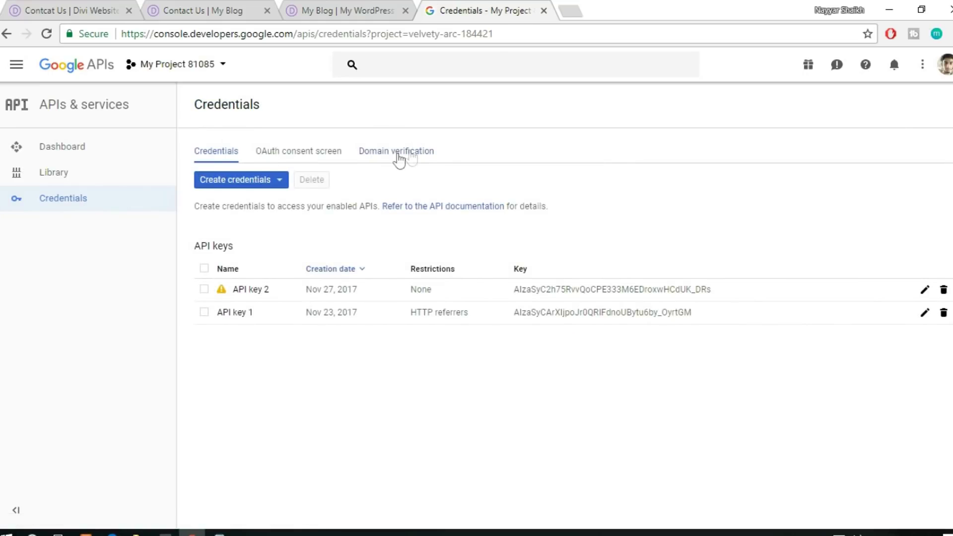
left_click(397, 157)
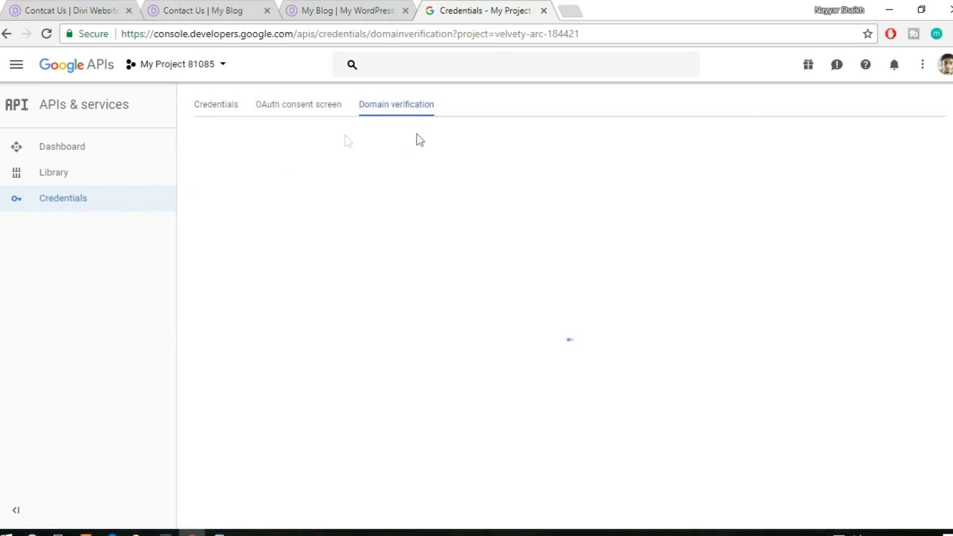
Copy the divi2 site's address and submit it as a new verified domain
left_click(209, 5)
left_click_drag(256, 34, 60, 23)
key("ctrl+c")
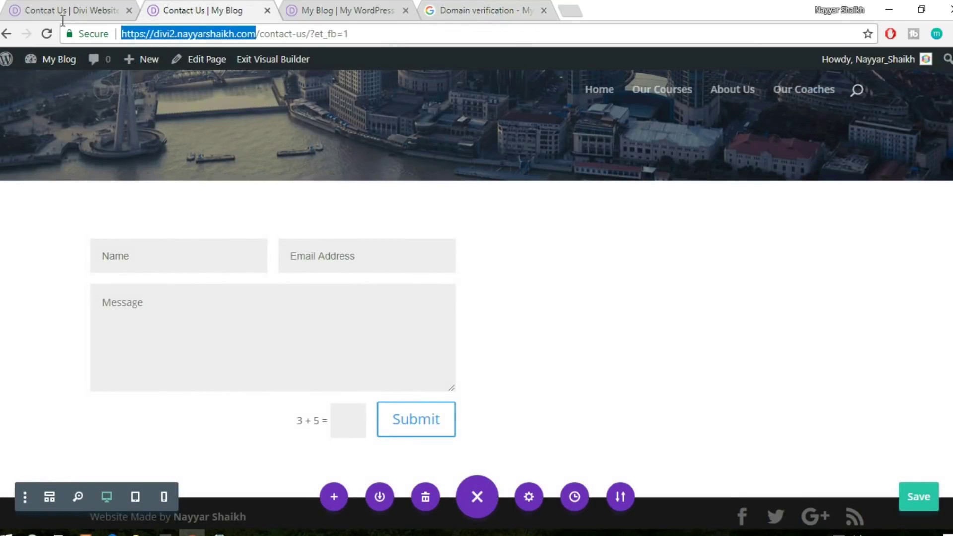
left_click(497, 8)
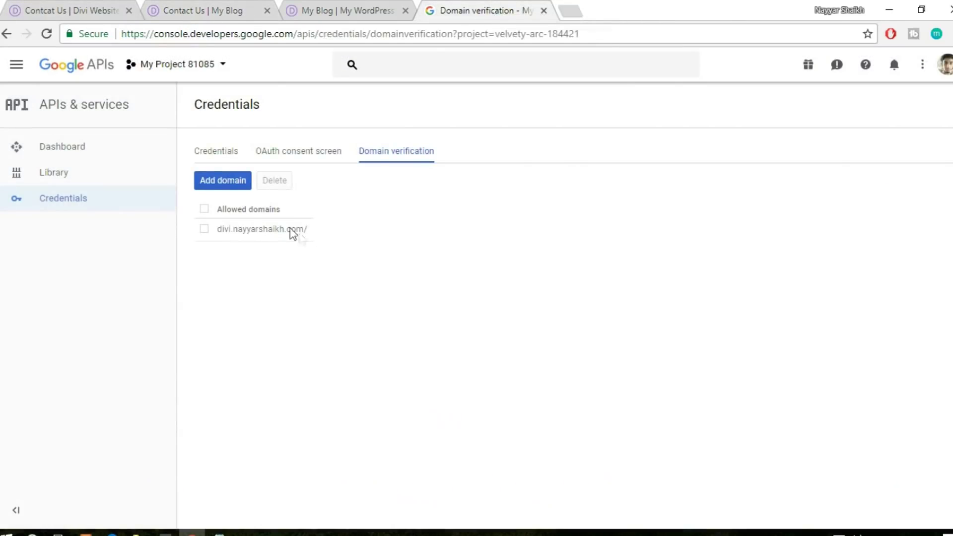
left_click(216, 183)
key("ctrl+v")
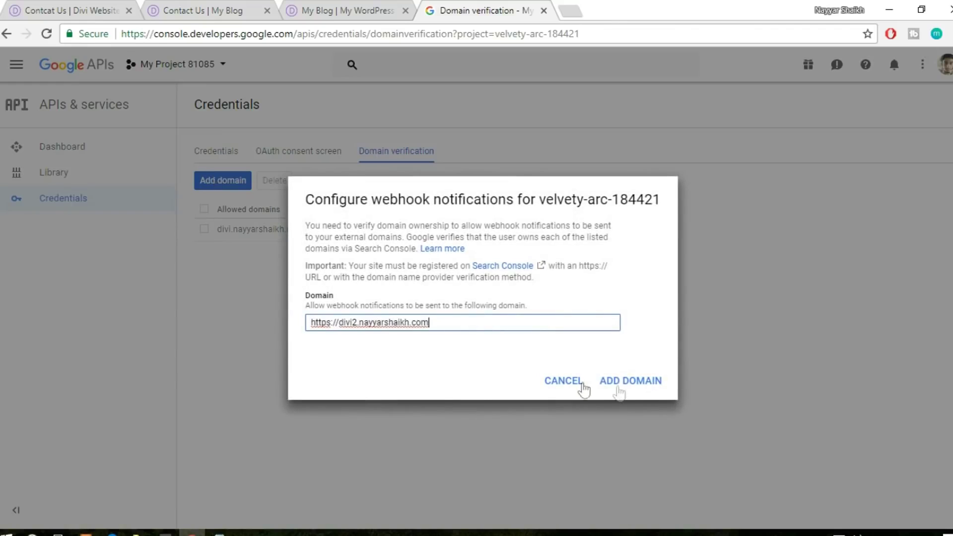
left_click(581, 386)
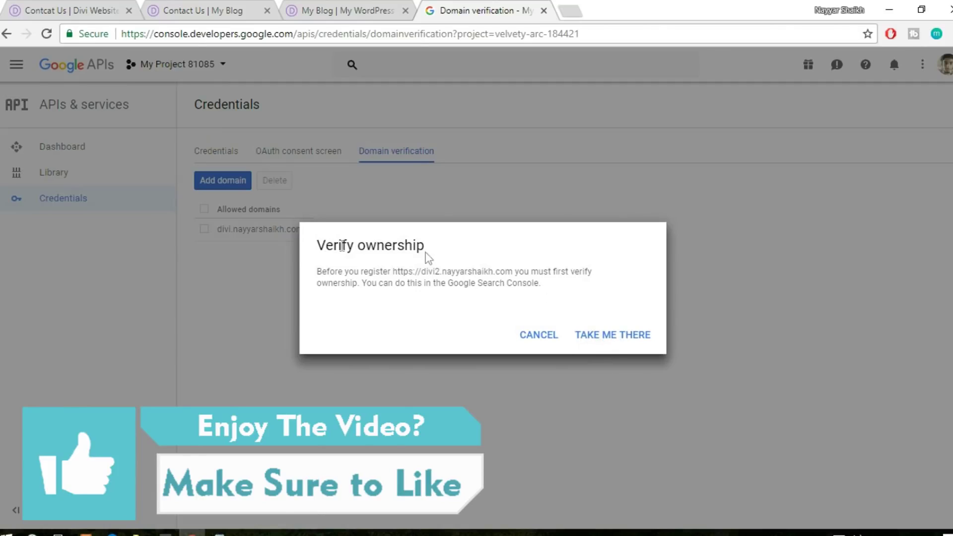
Add the divi2 site URL as a Webmaster Central property, pass reCAPTCHA, and search apps for 'file'
left_click(601, 341)
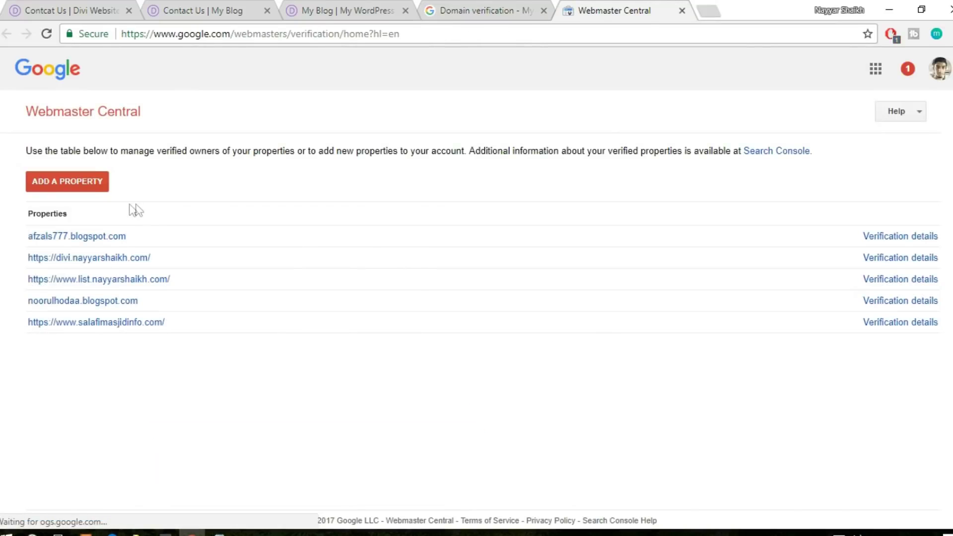
left_click(78, 192)
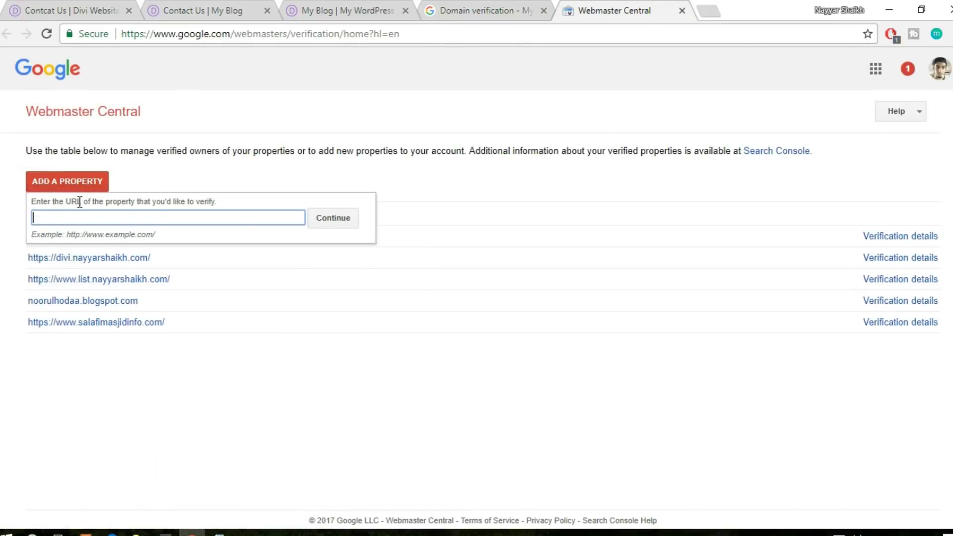
key("ctrl+v")
left_click(320, 224)
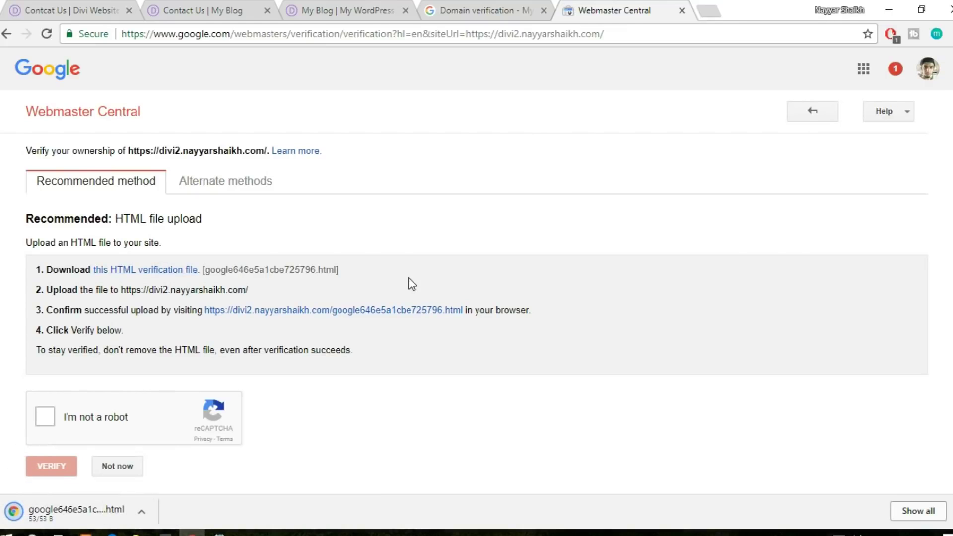
scroll(409, 278, "down", 1)
left_click(45, 386)
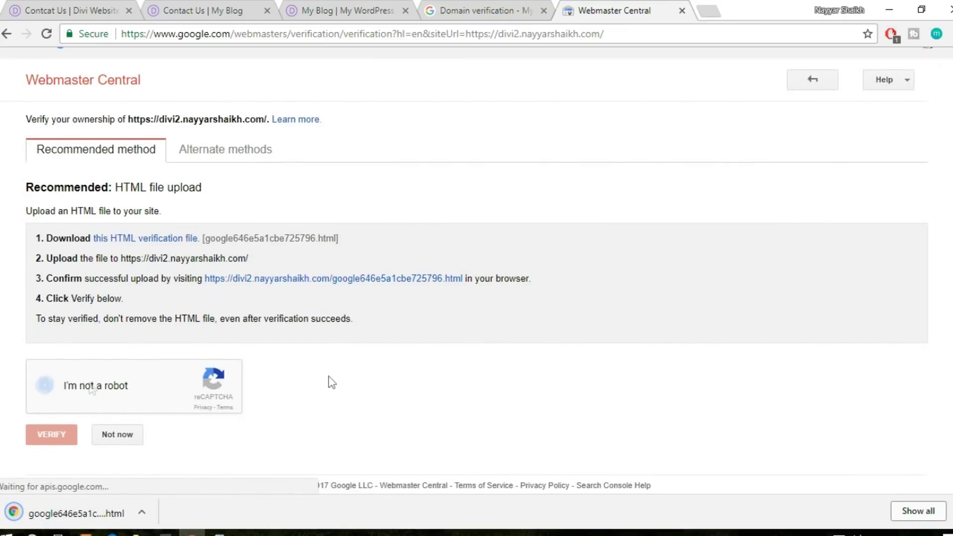
key("super")
key("super")
key("super")
type("file")
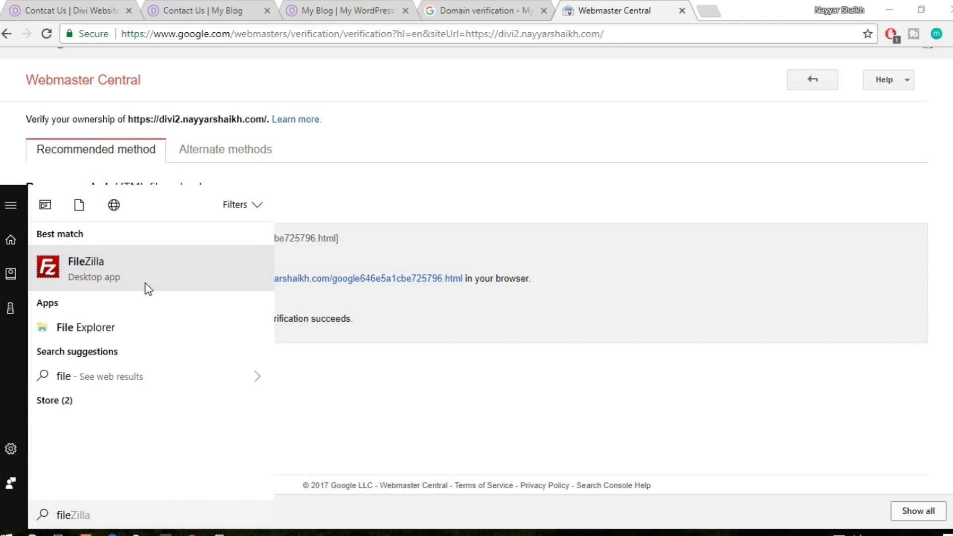
Connect FileZilla to the saved server, accept its host key, and open the divi2 folder
left_click(145, 281)
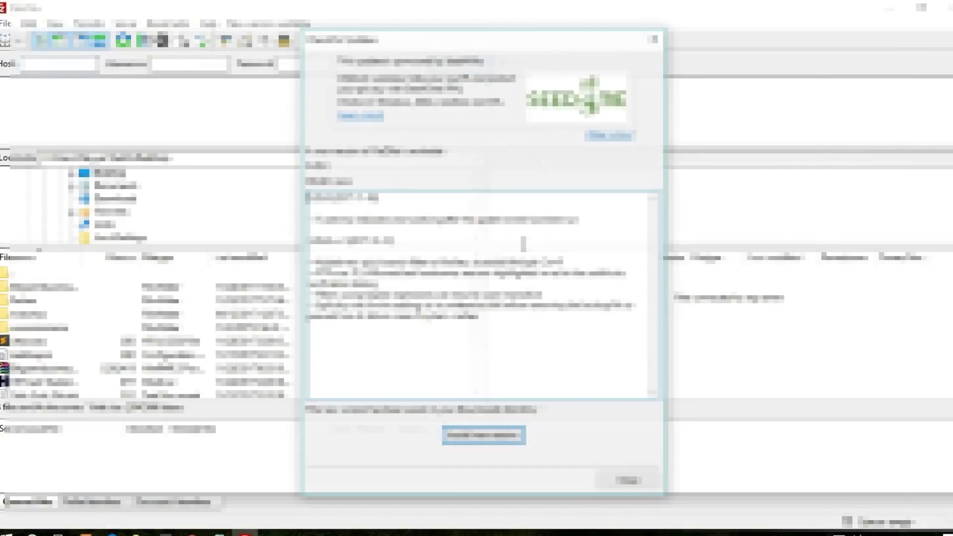
left_click(618, 484)
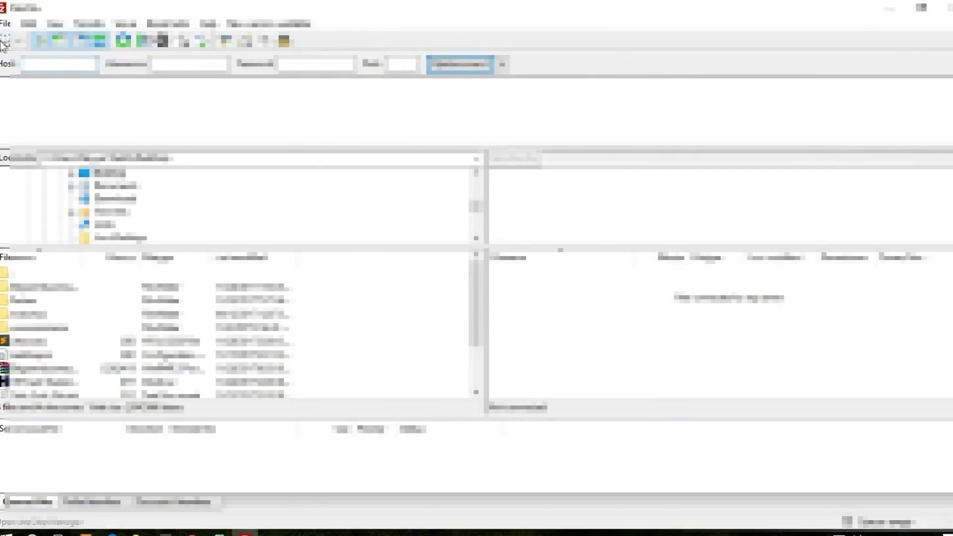
left_click(3, 42)
key("Return")
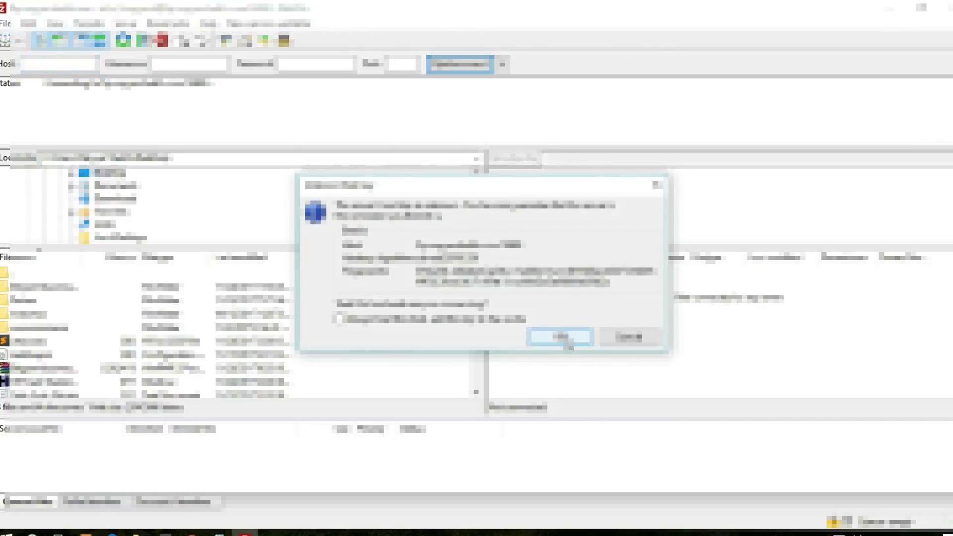
left_click(566, 339)
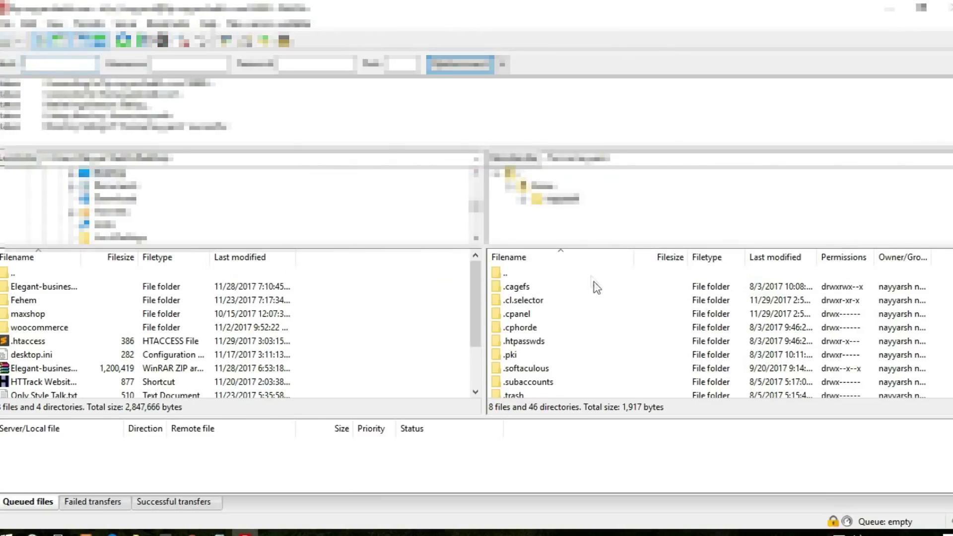
scroll(577, 260, "down", 7)
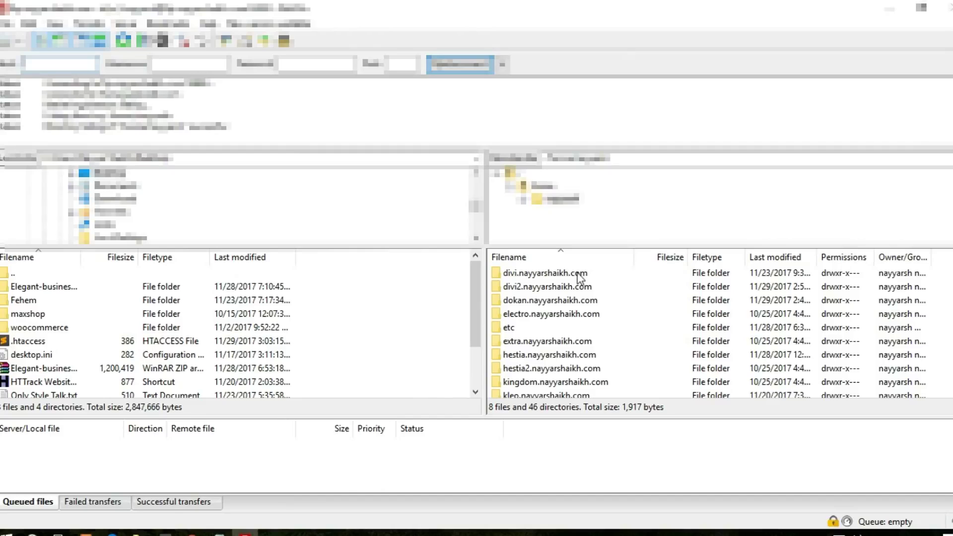
double_click(516, 290)
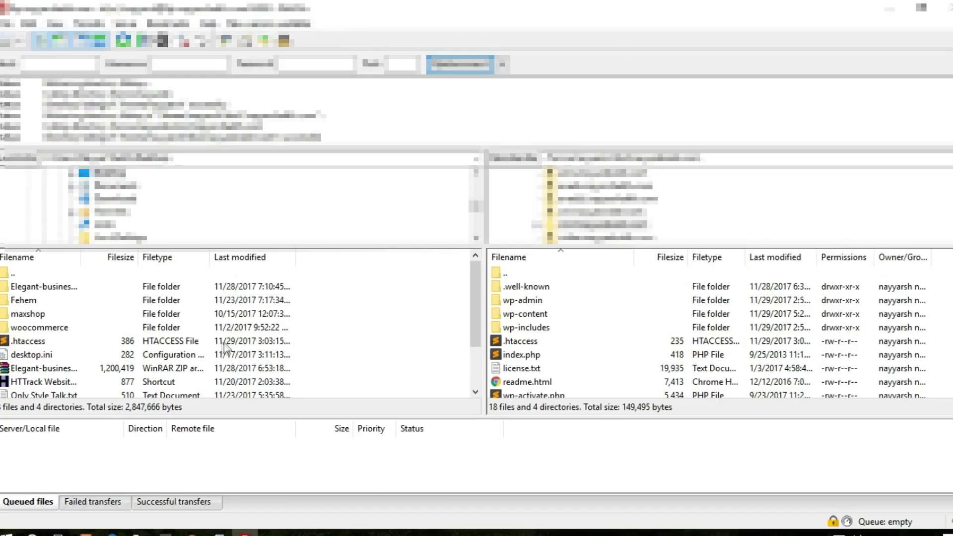
scroll(298, 332, "down", 2)
scroll(300, 331, "up", 2)
scroll(152, 348, "down", 2)
scroll(152, 350, "up", 2)
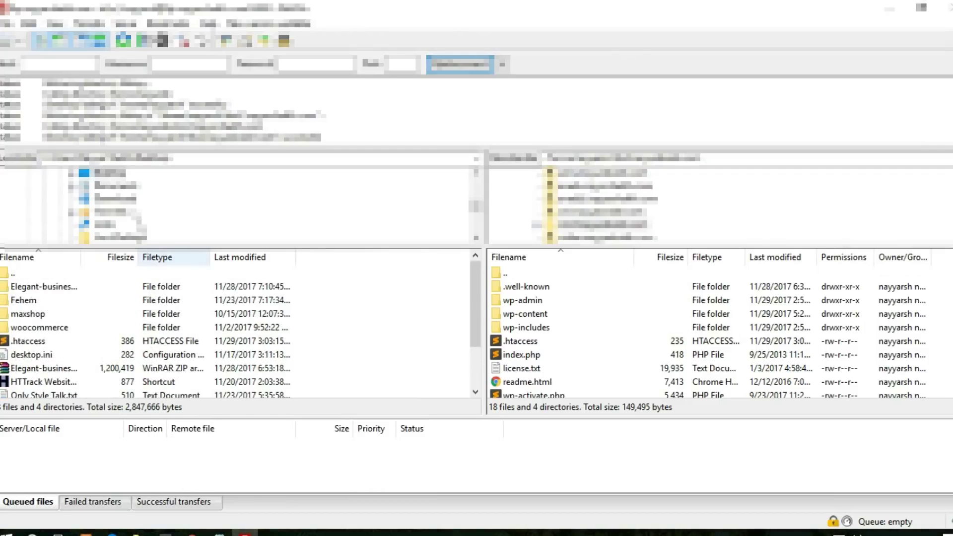
Find google646e5a1cbe725796.html on the local Desktop and upload it into the divi2 root folder
left_click(127, 201)
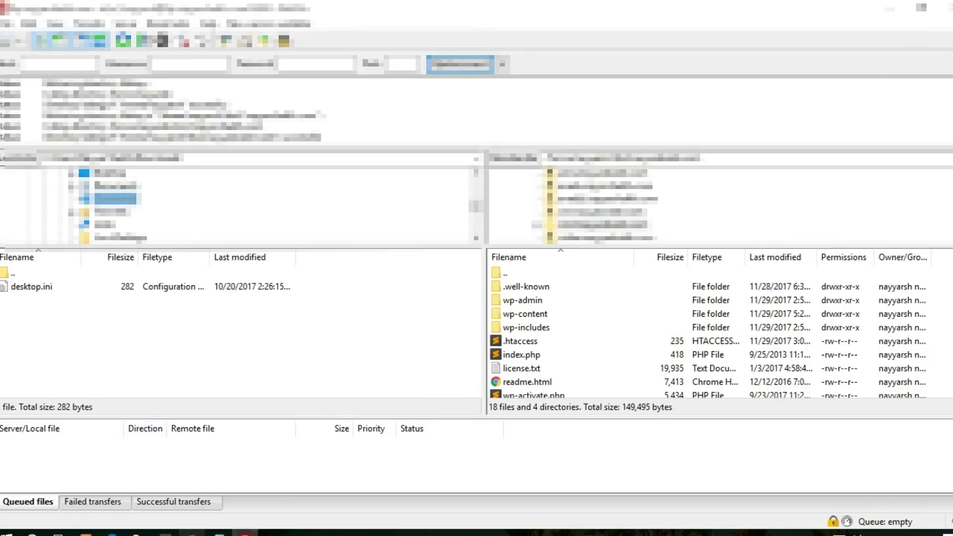
left_click(193, 532)
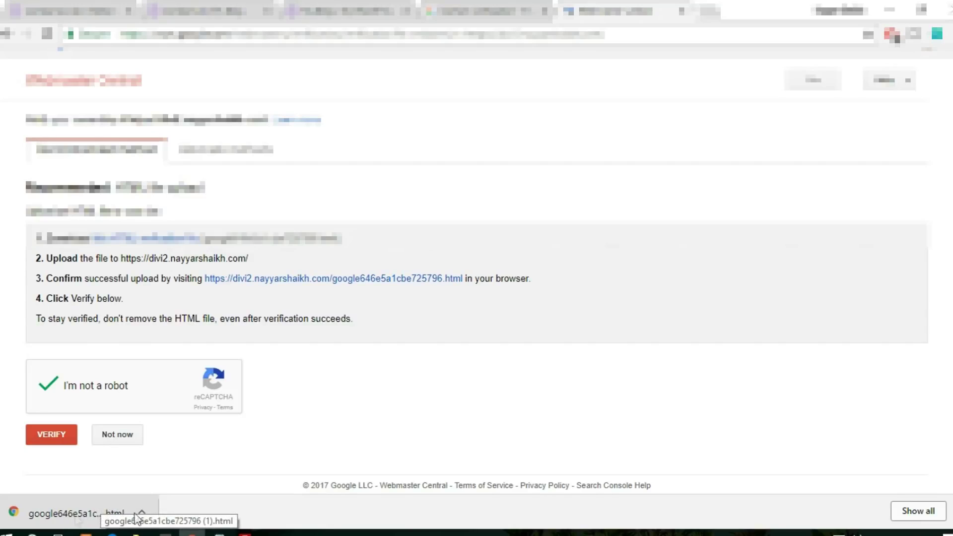
left_click(244, 532)
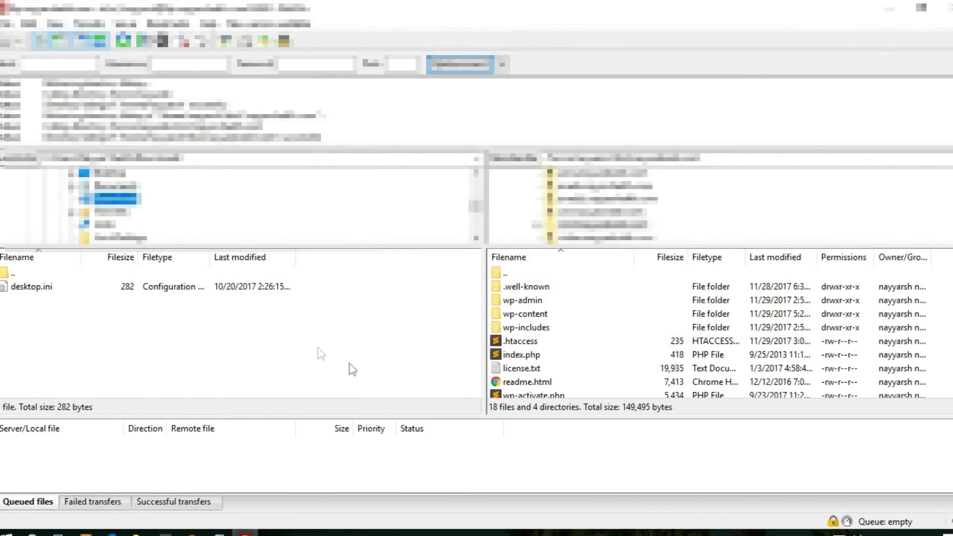
scroll(167, 197, "up", 3)
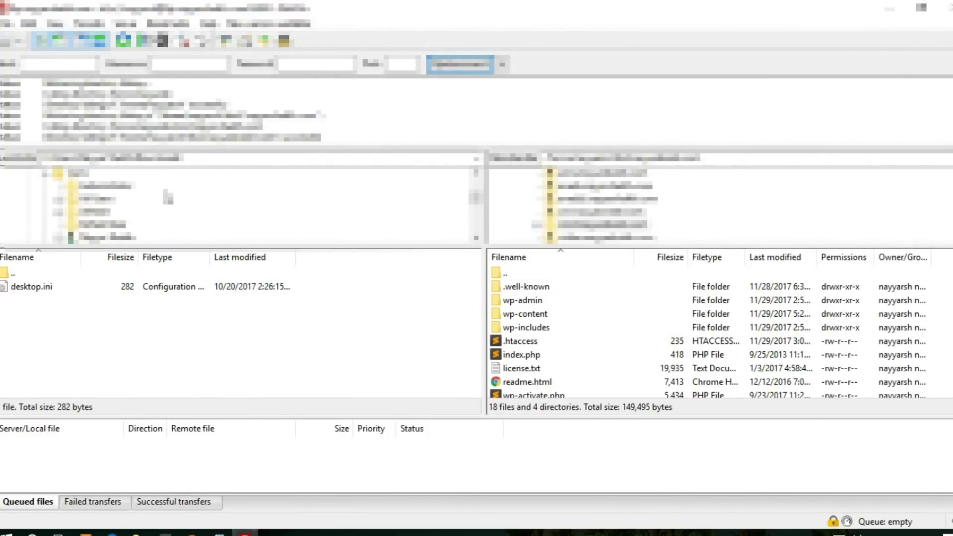
scroll(168, 197, "down", 3)
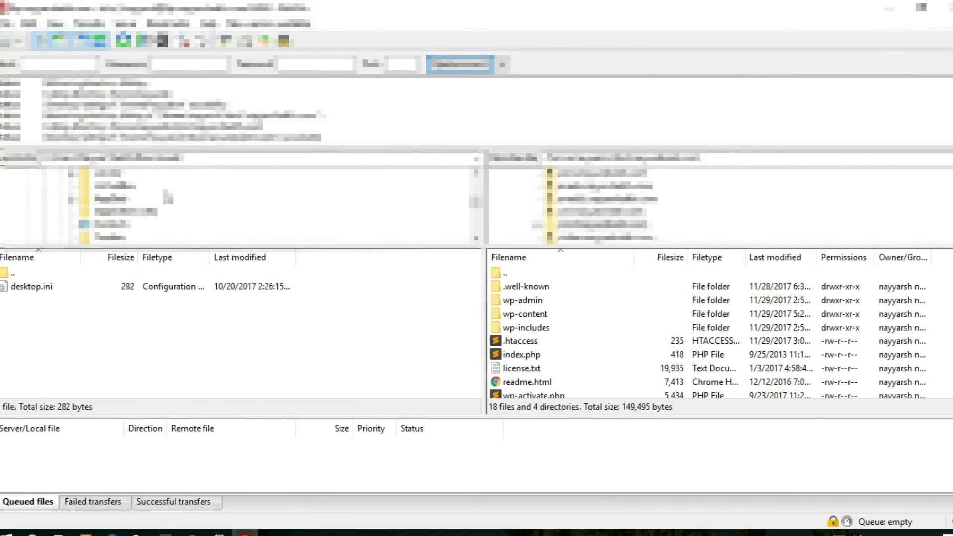
scroll(168, 206, "up", 3)
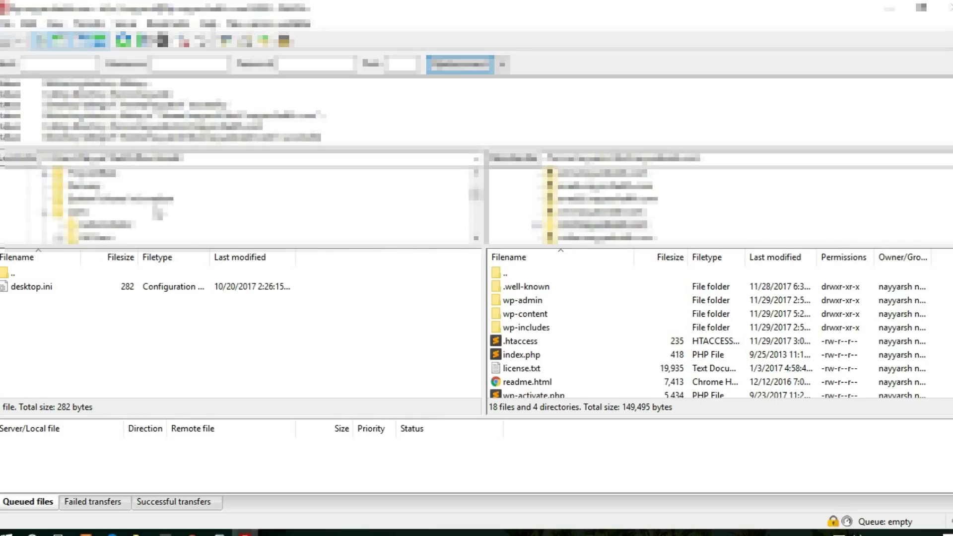
left_click(148, 226)
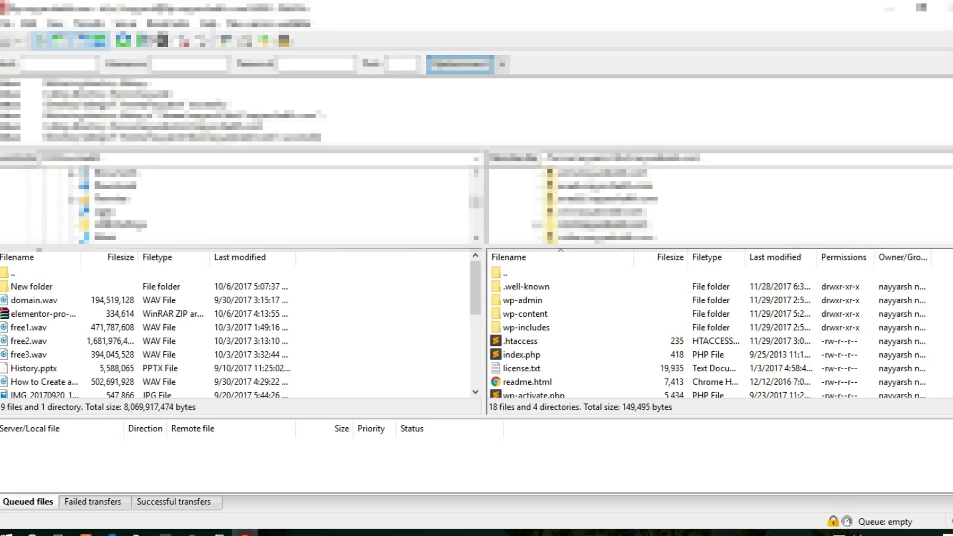
scroll(107, 194, "up", 4)
left_click(45, 175)
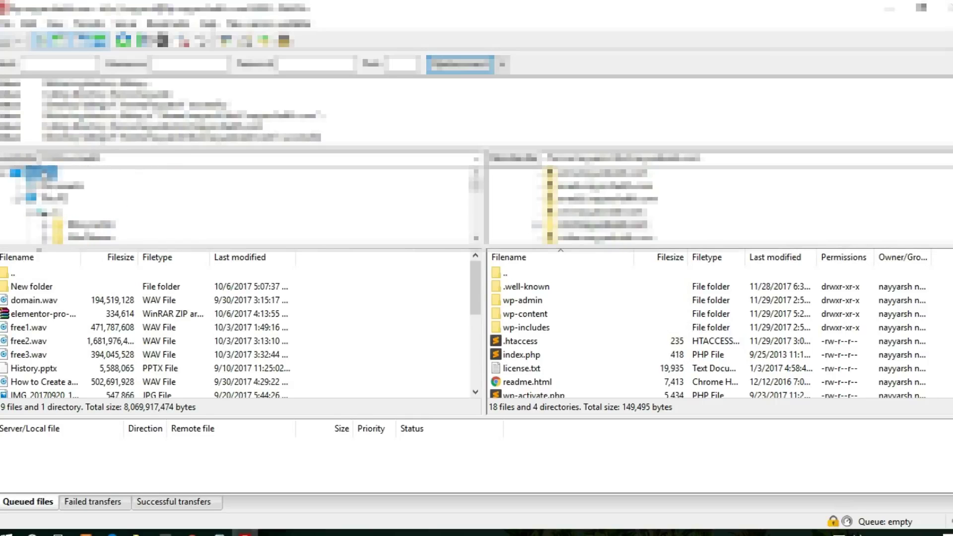
left_click_drag(76, 385, 610, 372)
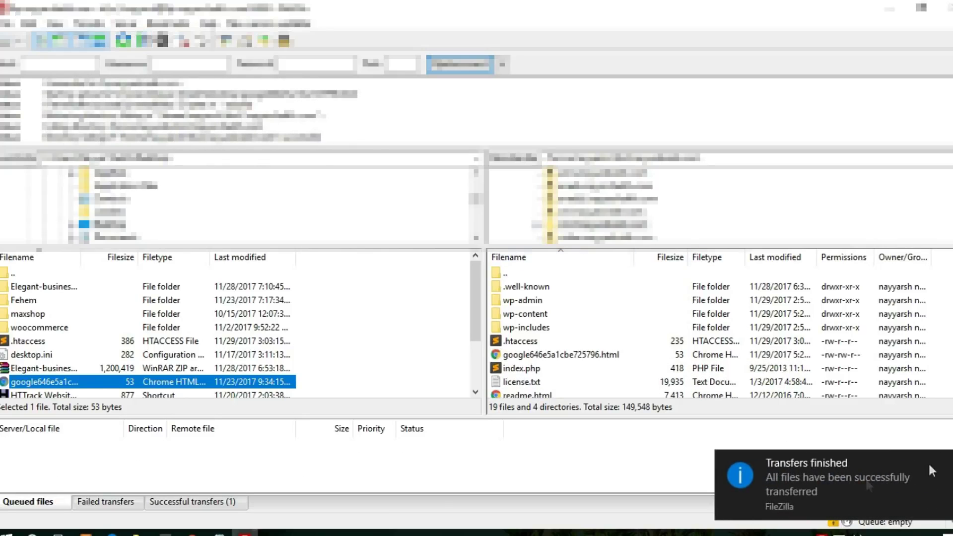
Verify ownership of the divi2 site in Webmaster Central, then close that tab
key("alt+Tab")
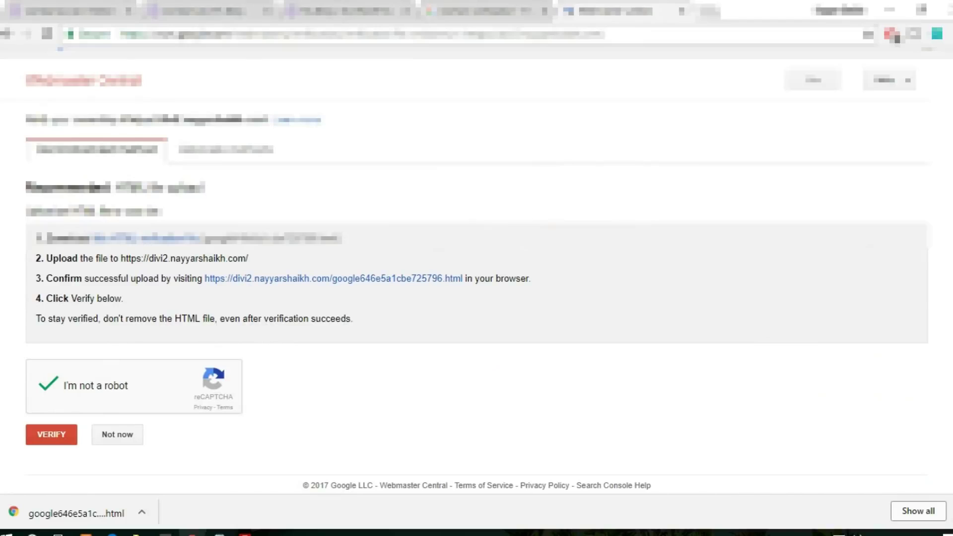
left_click(50, 441)
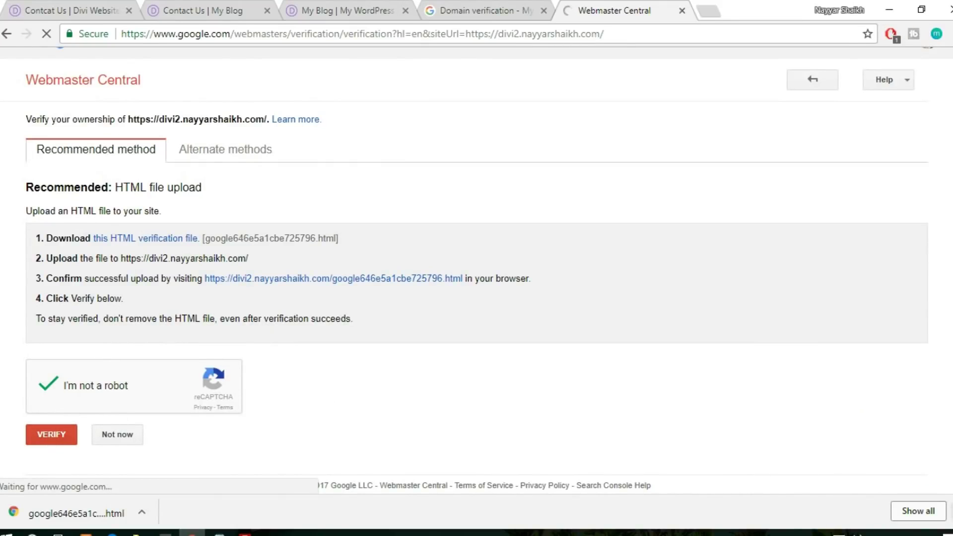
left_click(947, 512)
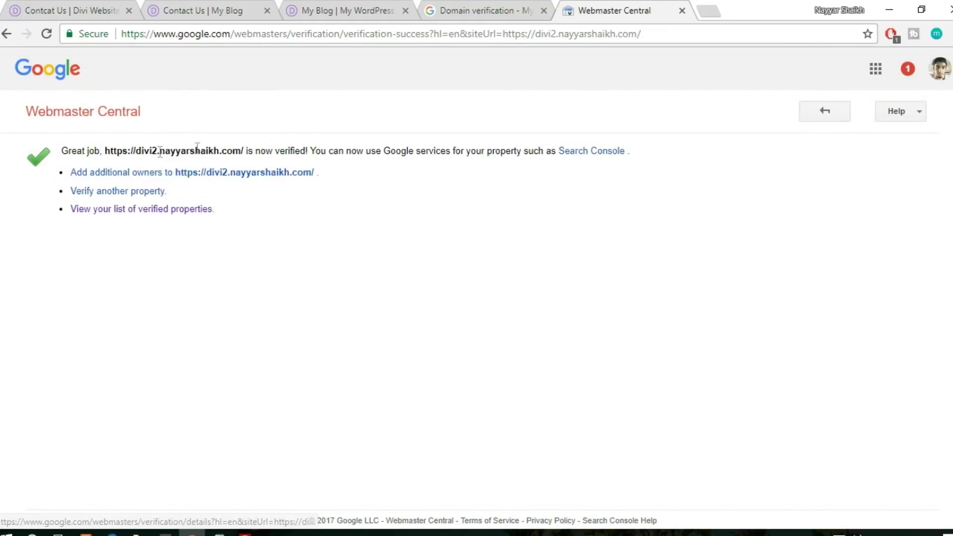
left_click(682, 11)
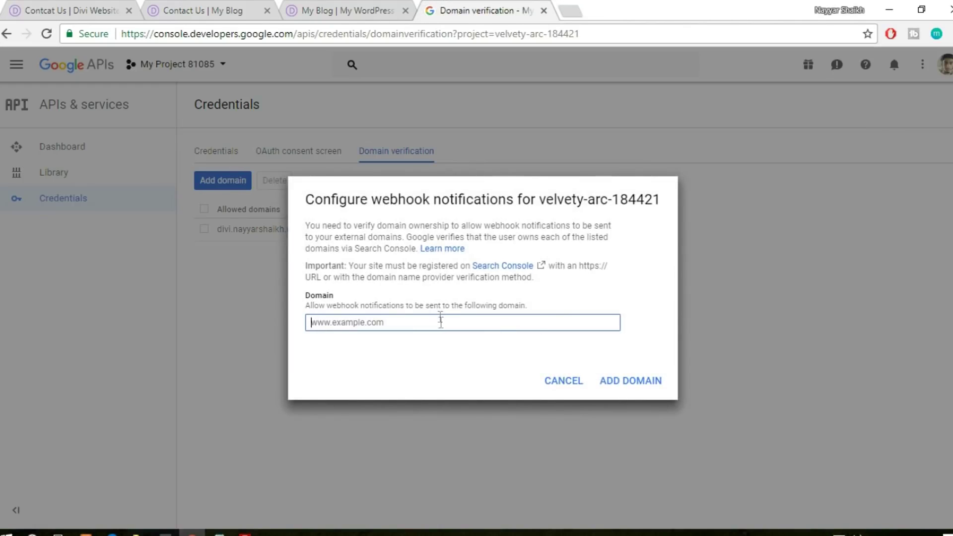
left_click(379, 10)
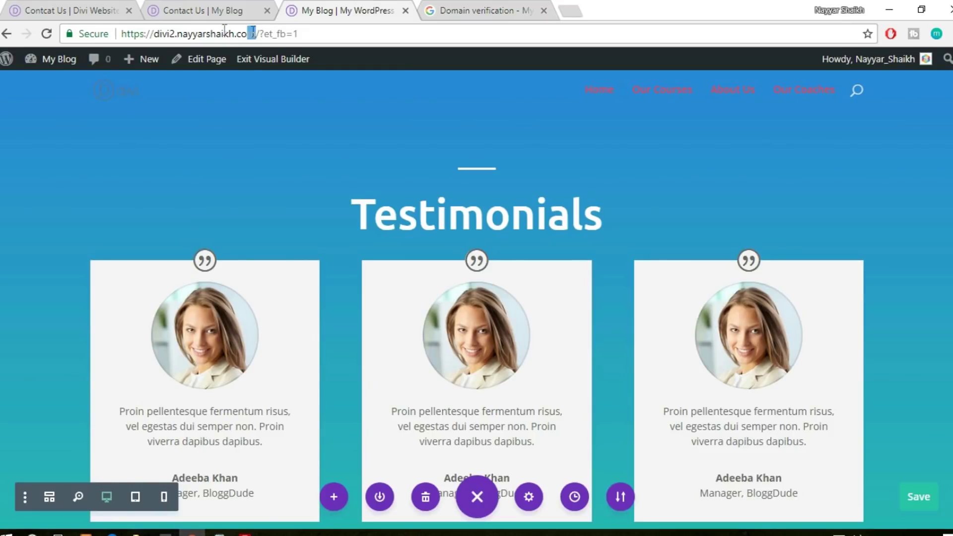
left_click_drag(225, 28, 58, 31)
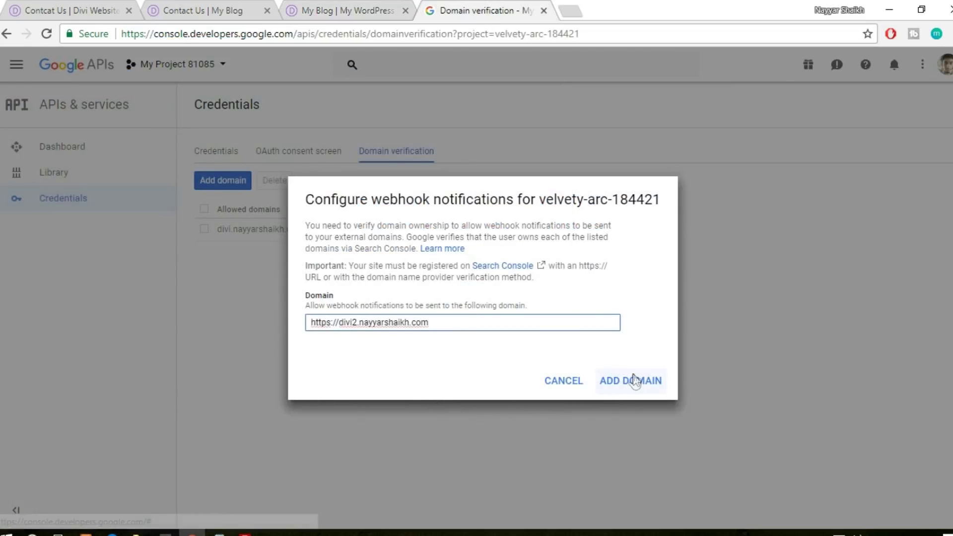
left_click(634, 378)
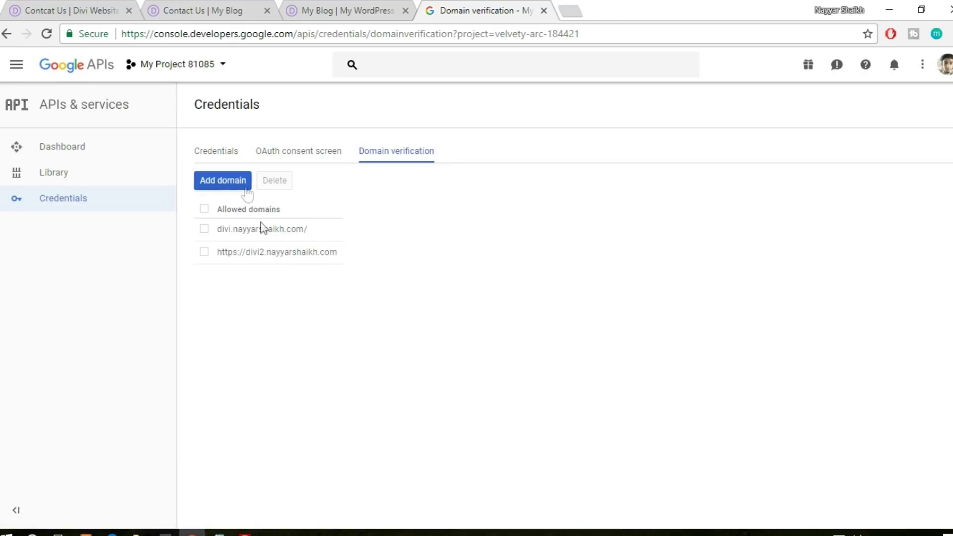
Copy the value of API key 2 from the Credentials list
left_click(215, 152)
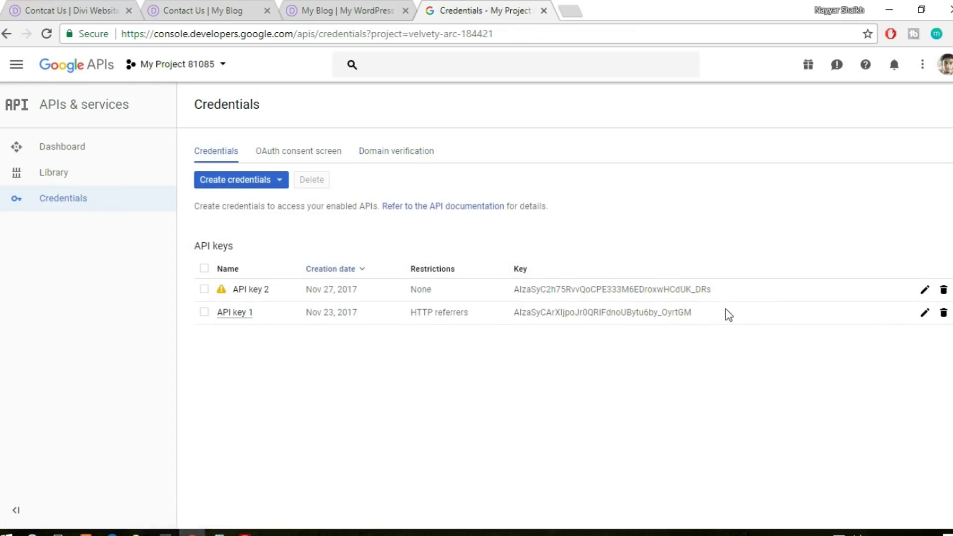
left_click_drag(725, 310, 550, 312)
left_click(511, 319)
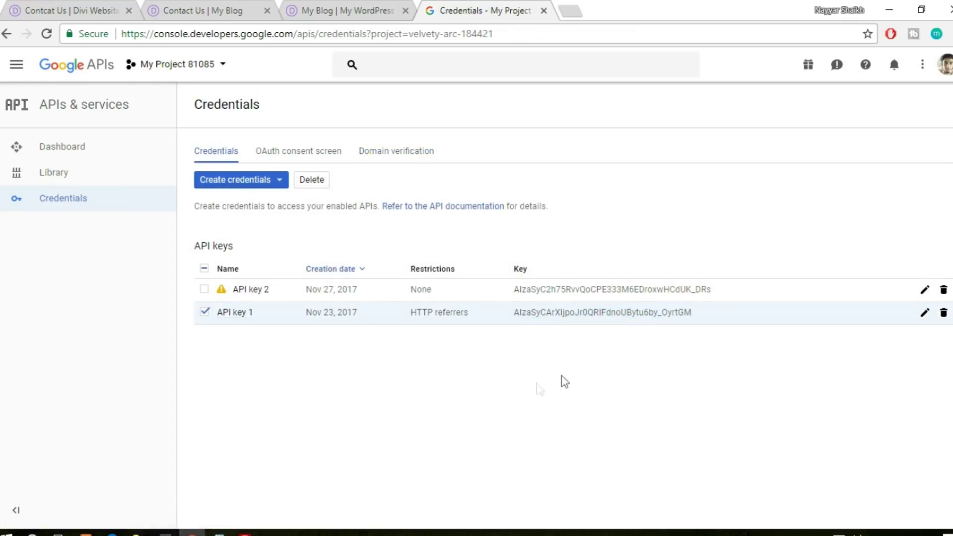
left_click_drag(715, 289, 516, 304)
left_click(214, 7)
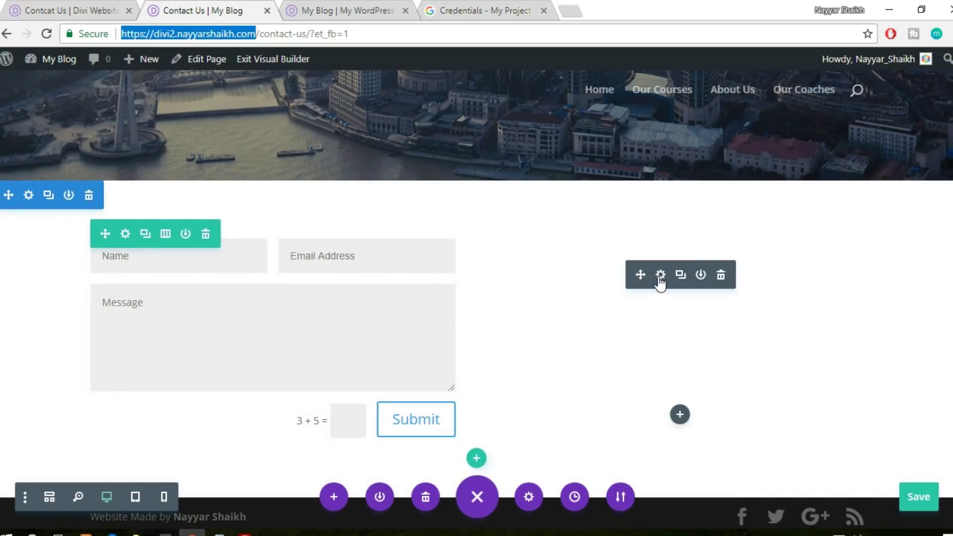
Paste the copied key into Divi Theme Options' Google API Key field and save the options
left_click(660, 276)
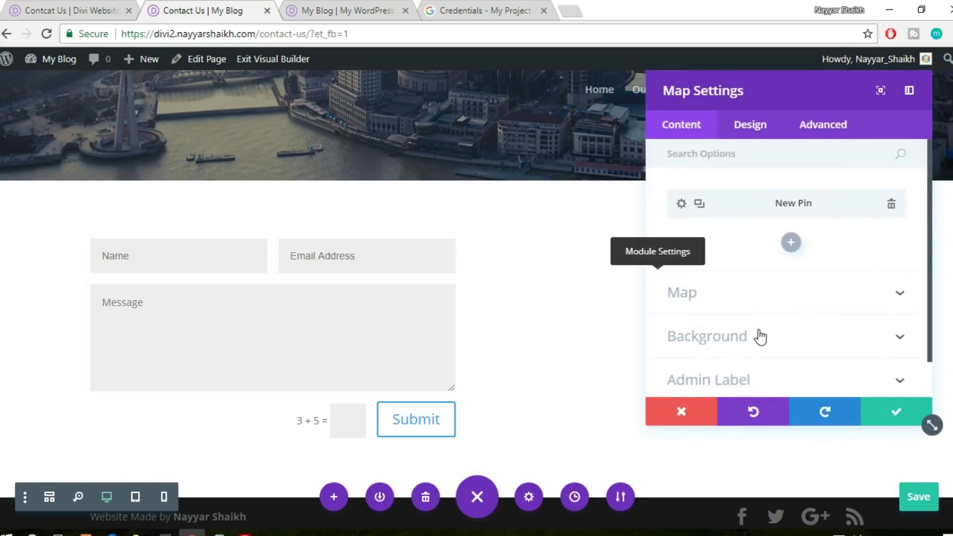
scroll(758, 335, "down", 1)
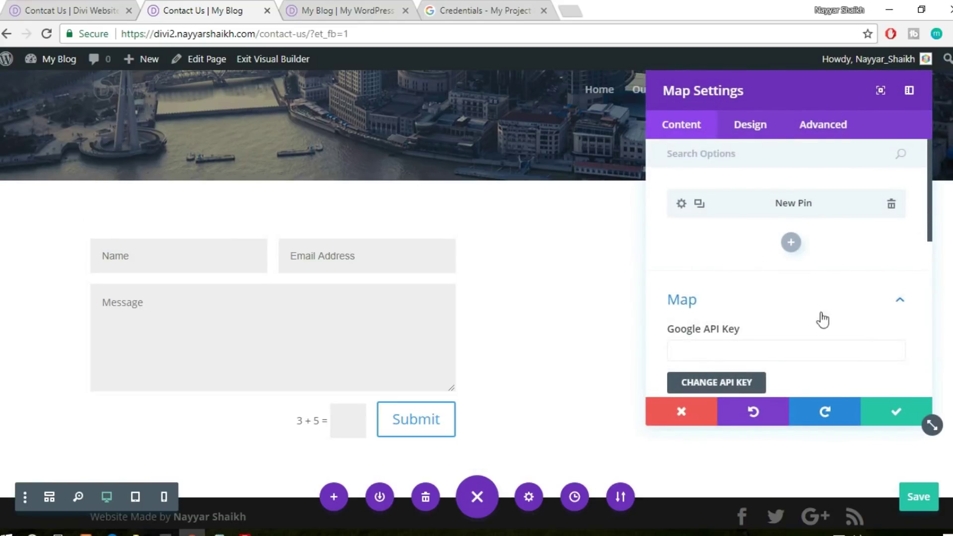
scroll(769, 357, "down", 2)
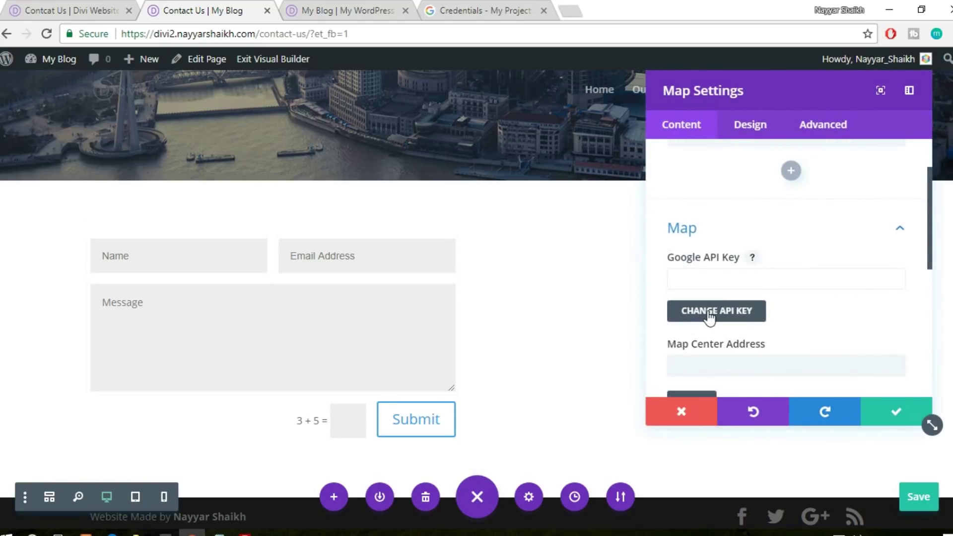
left_click(728, 312)
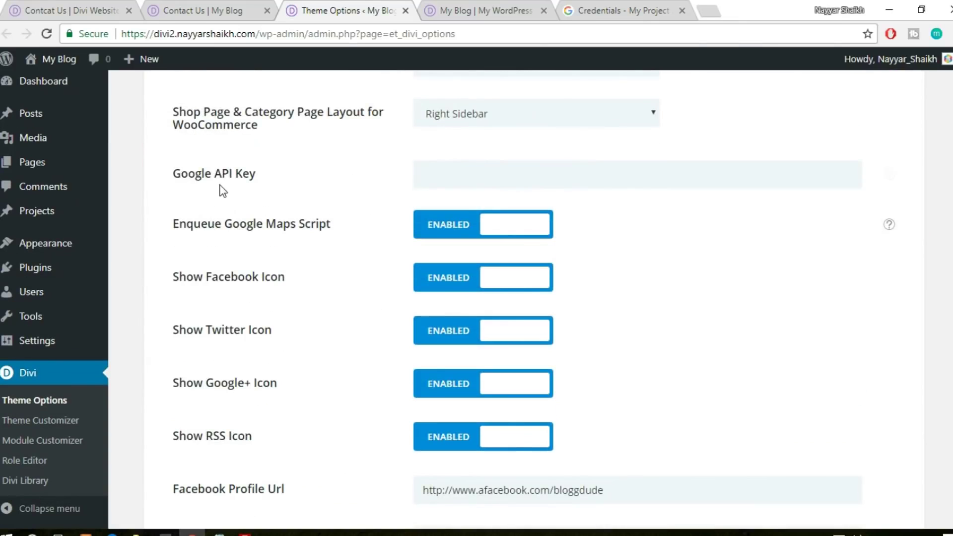
key("ctrl+v")
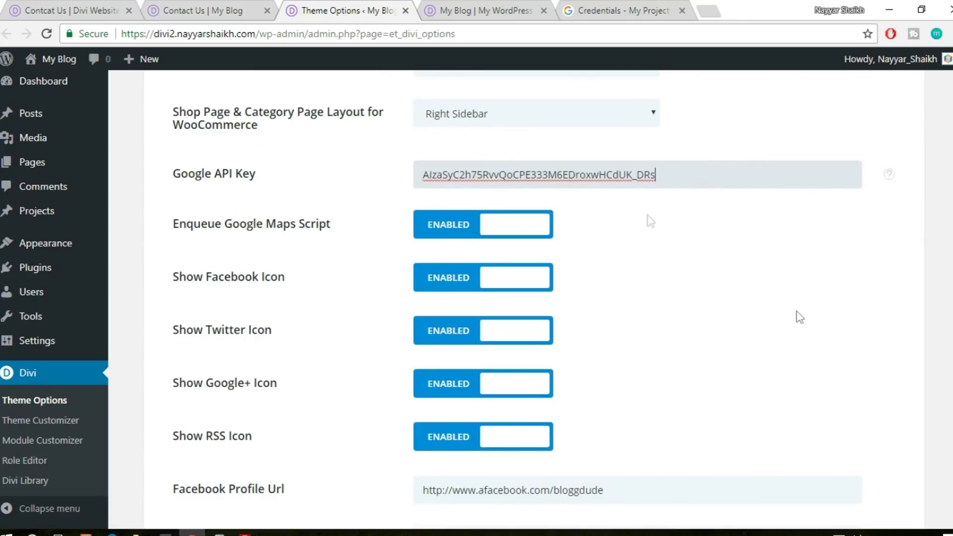
scroll(798, 316, "down", 6)
scroll(824, 336, "down", 10)
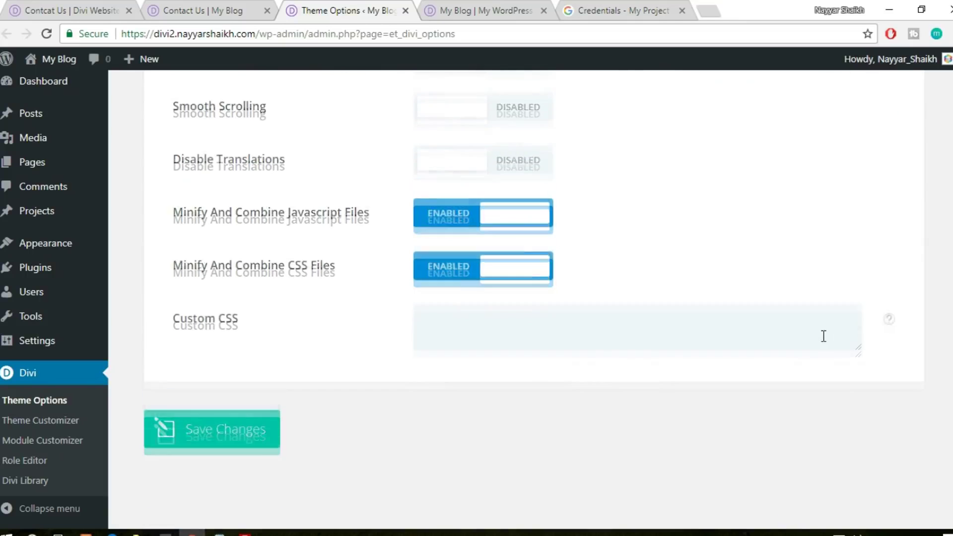
left_click(241, 429)
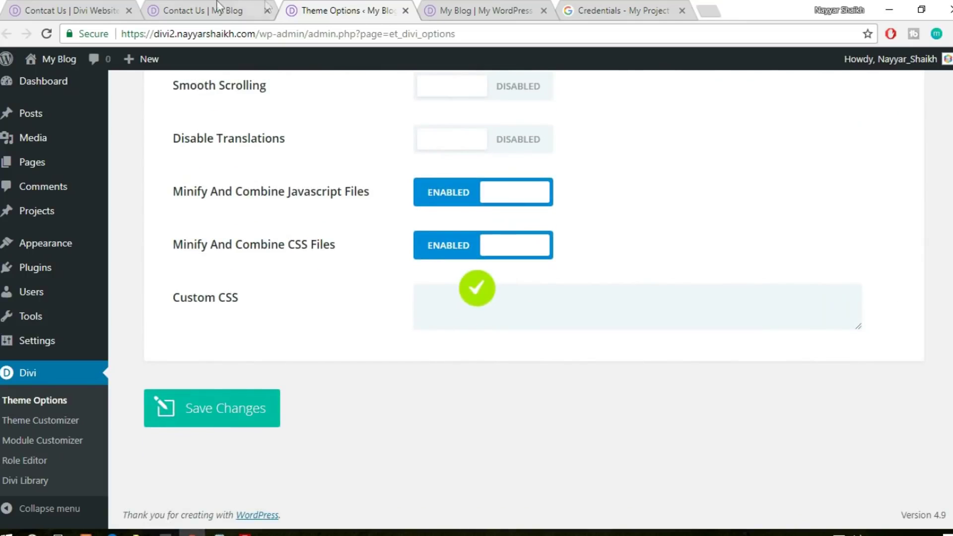
left_click(213, 10)
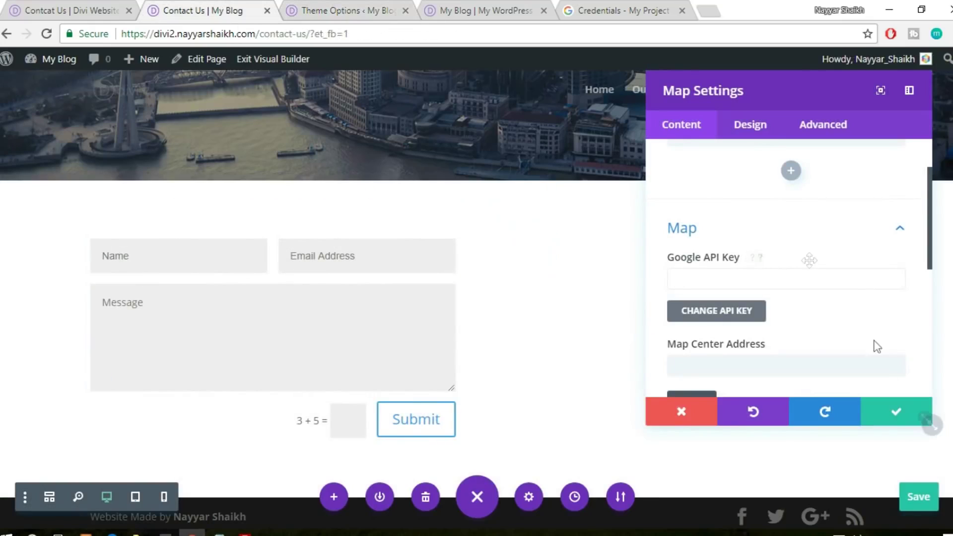
left_click(895, 411)
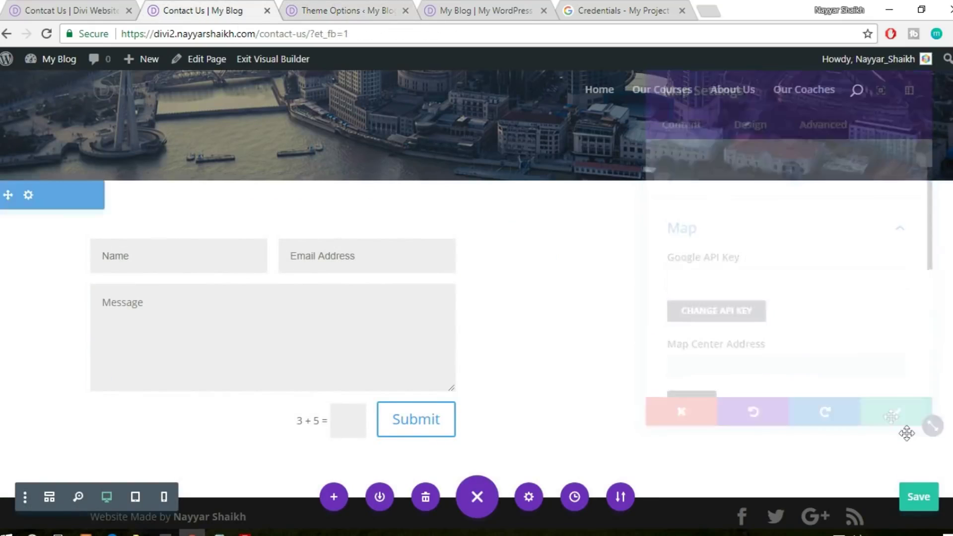
Reload the page and set the map's New Pin location to mumbai
left_click(495, 39)
key("Return")
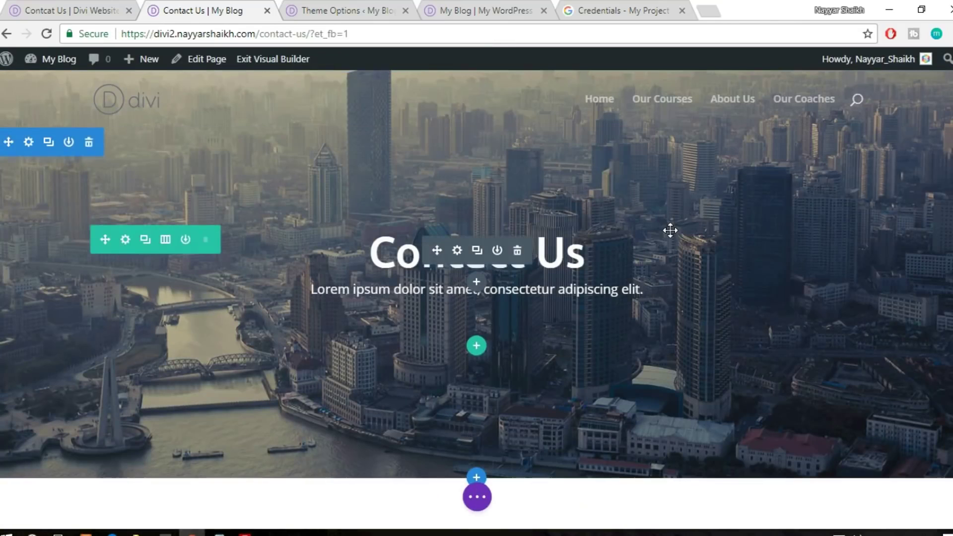
scroll(670, 229, "down", 7)
scroll(645, 278, "up", 1)
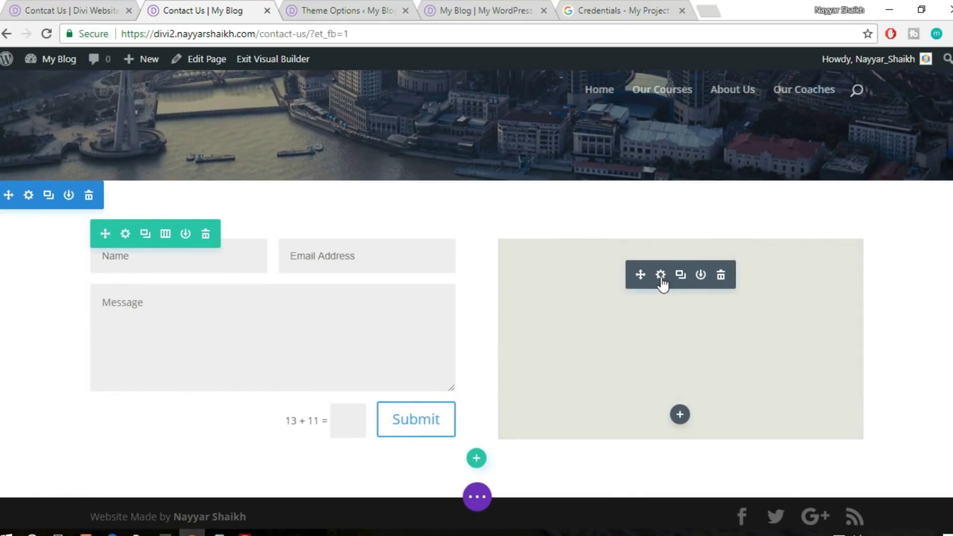
left_click(661, 276)
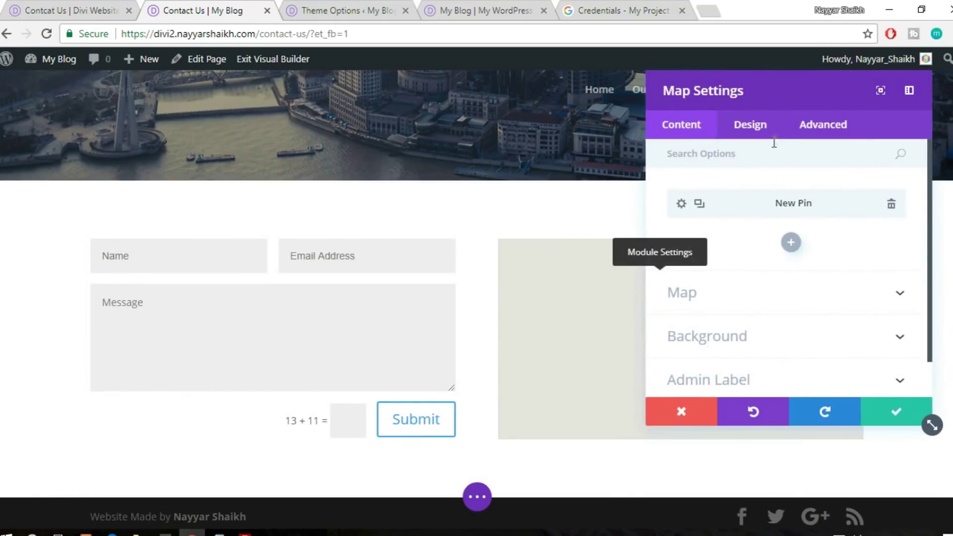
left_click_drag(770, 92, 241, 119)
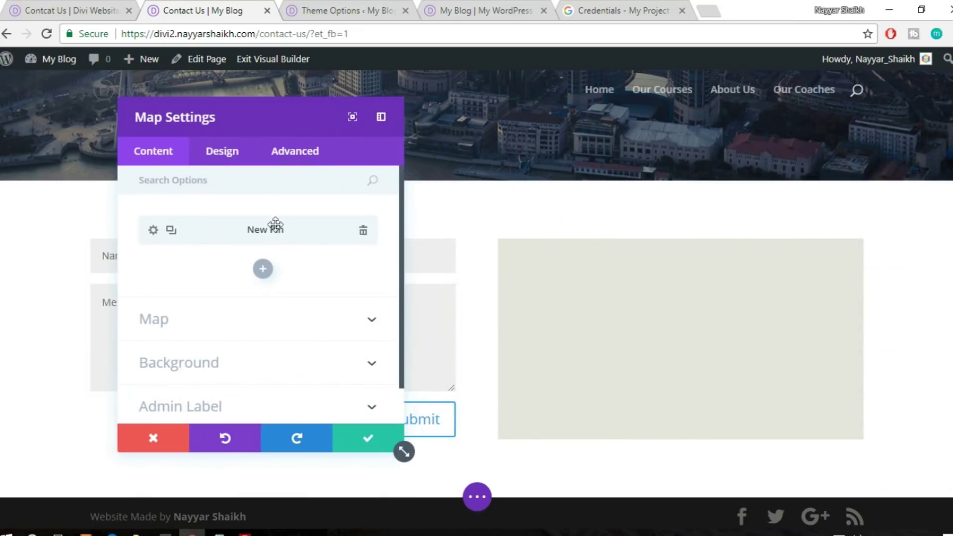
left_click(153, 230)
scroll(298, 250, "down", 5)
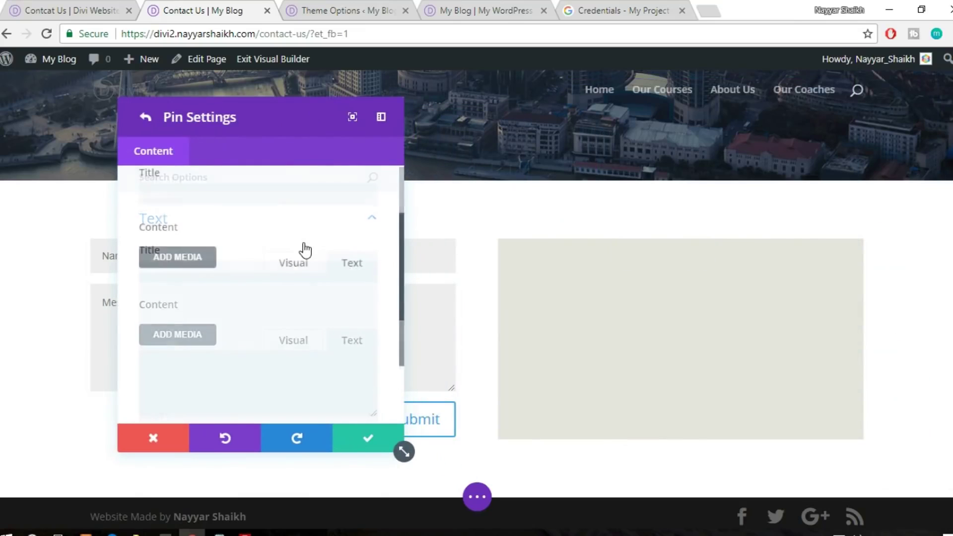
left_click(267, 377)
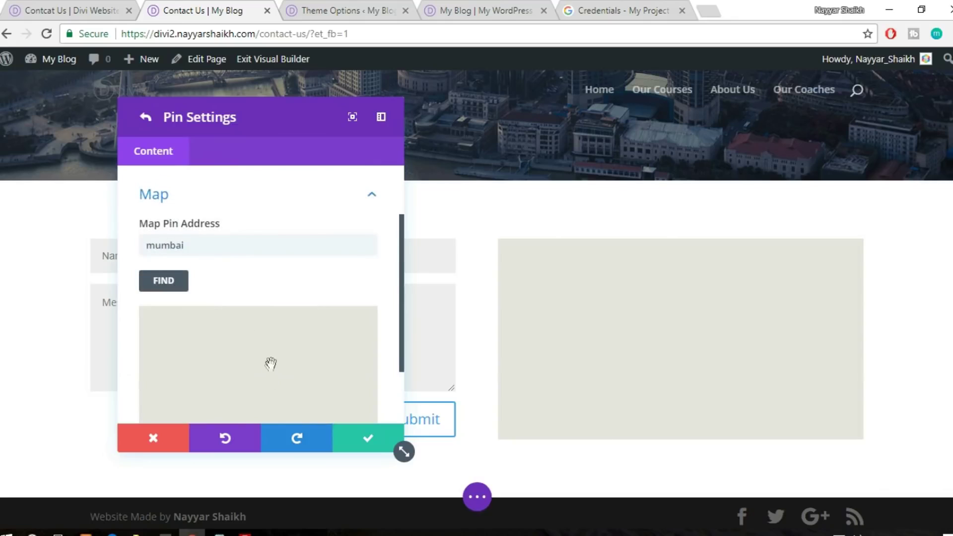
left_click(166, 283)
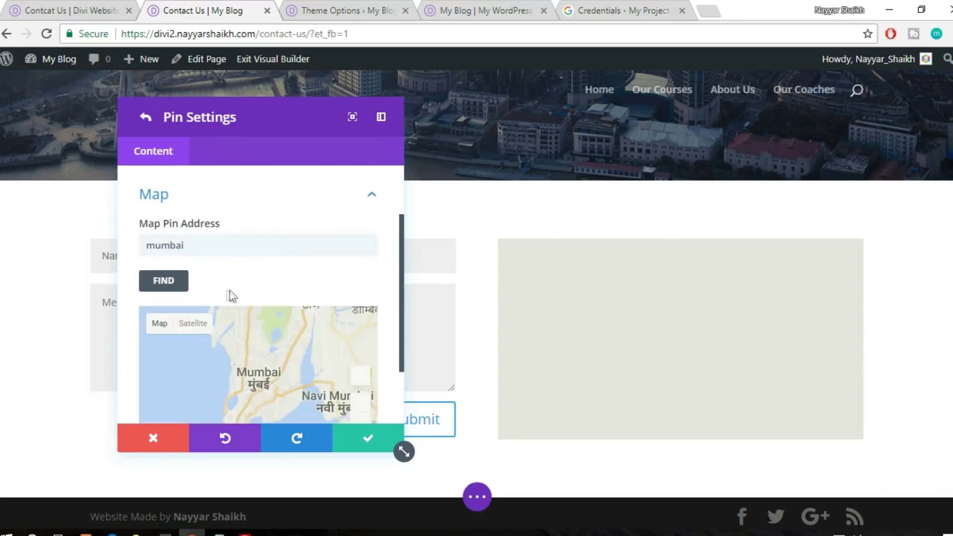
scroll(230, 296, "down", 2)
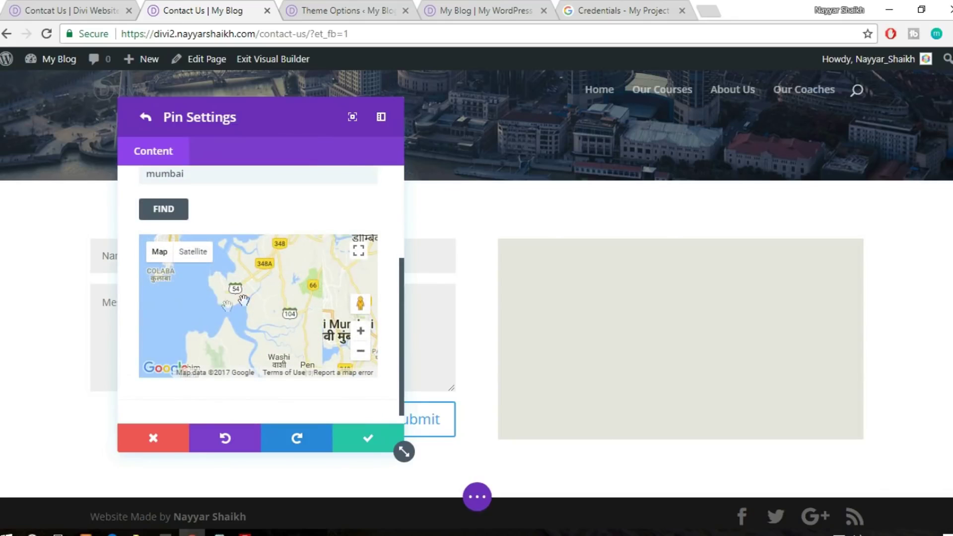
left_click(363, 439)
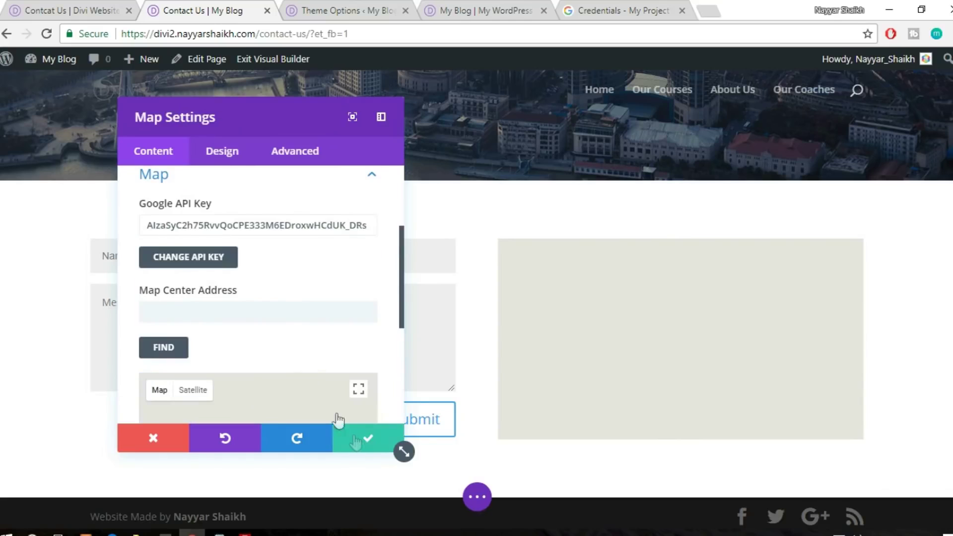
Center the map on mumbai, zoom the preview out, and save the map settings
scroll(276, 355, "down", 2)
scroll(277, 357, "up", 2)
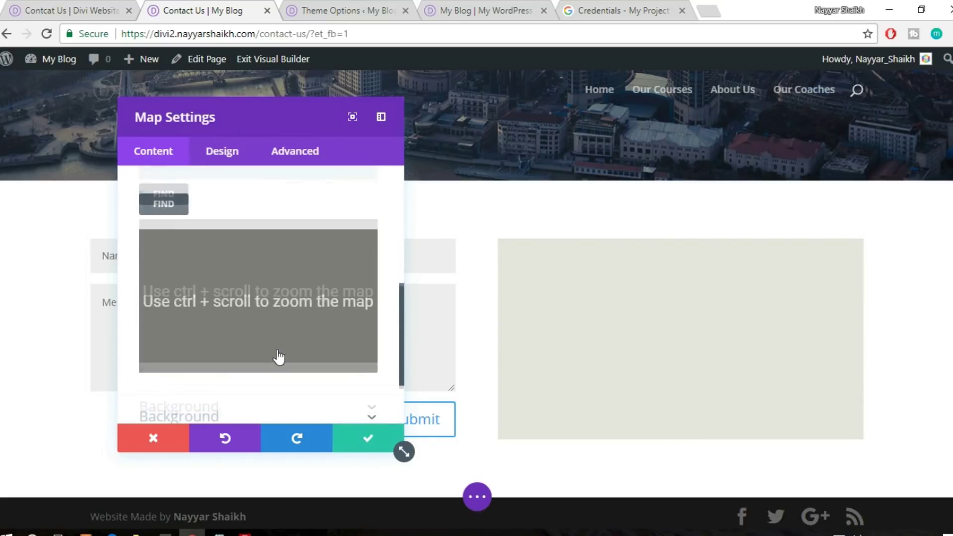
left_click(227, 231)
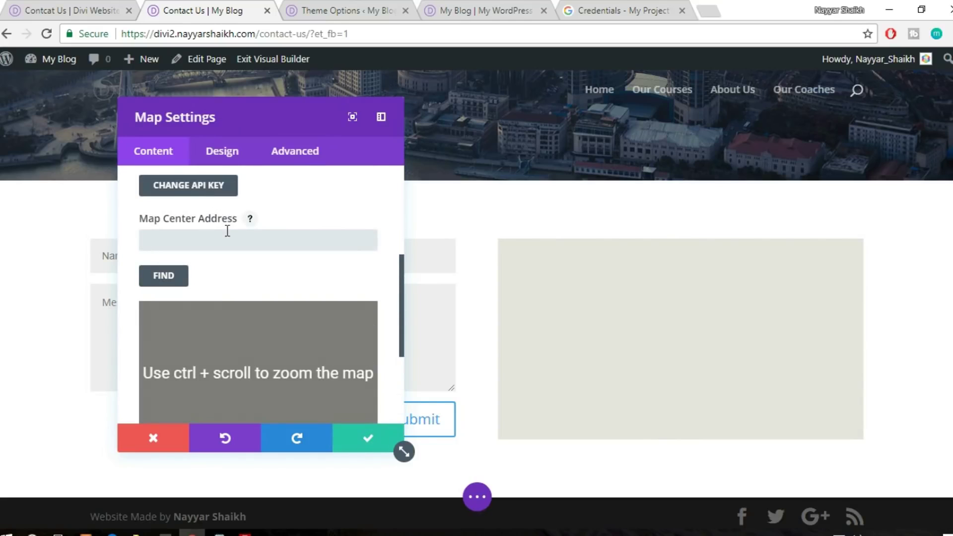
type("mumbai")
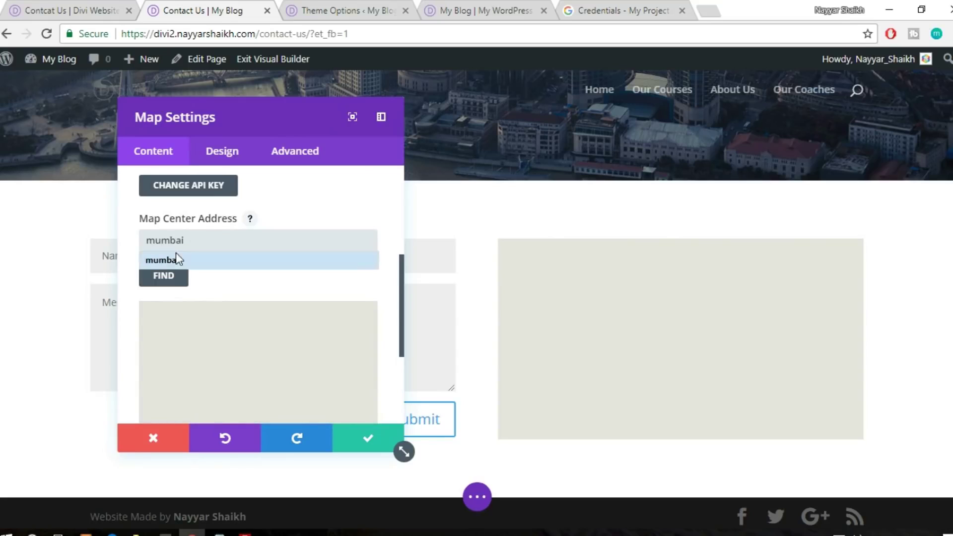
left_click(169, 284)
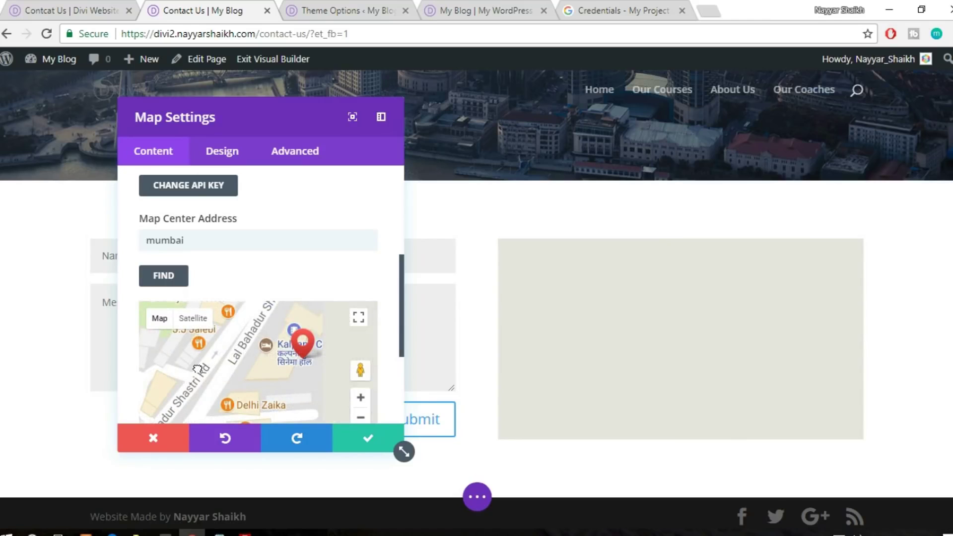
left_click(361, 418)
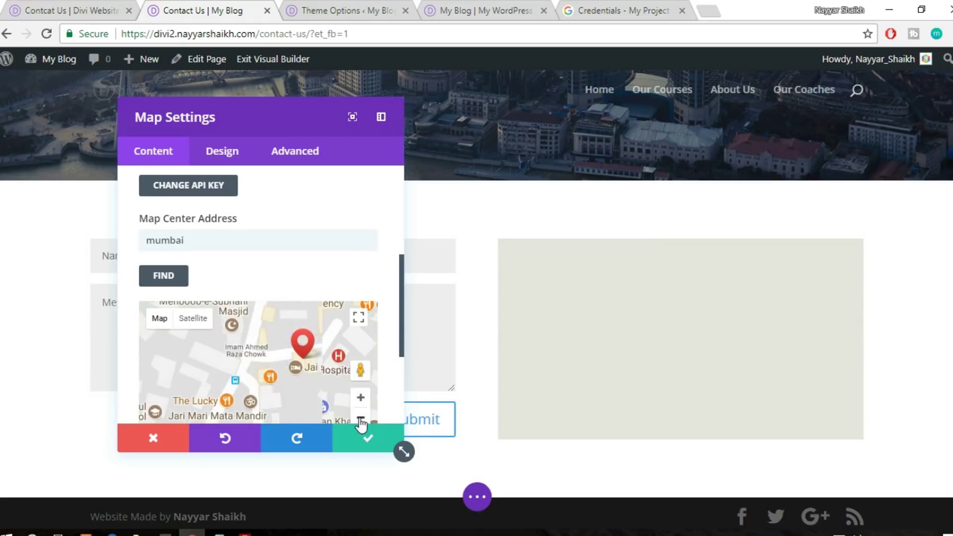
left_click(361, 420)
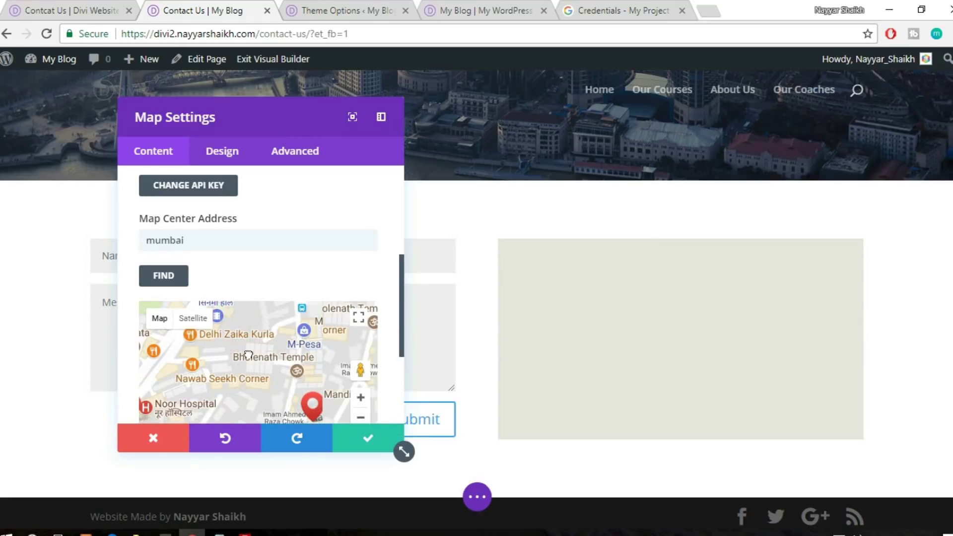
scroll(197, 332, "up", 2)
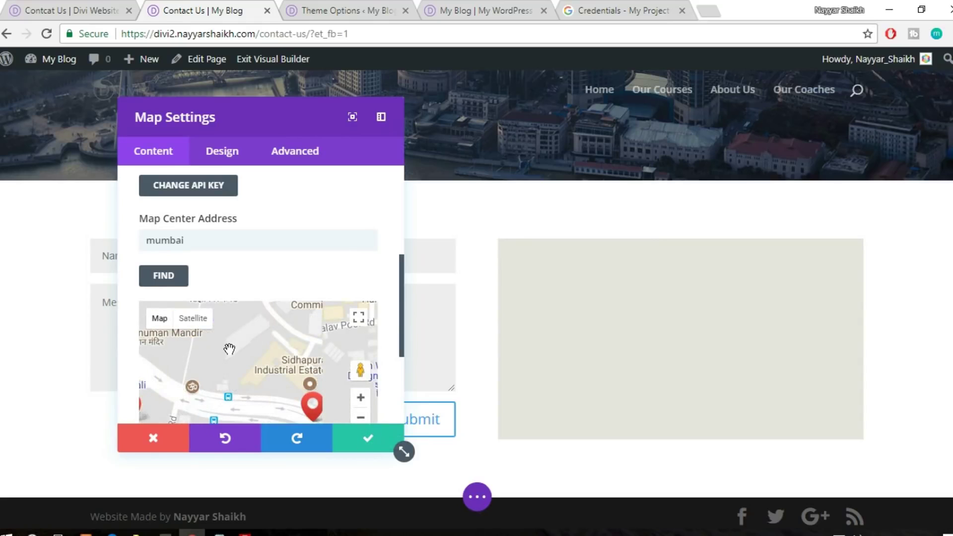
left_click(370, 444)
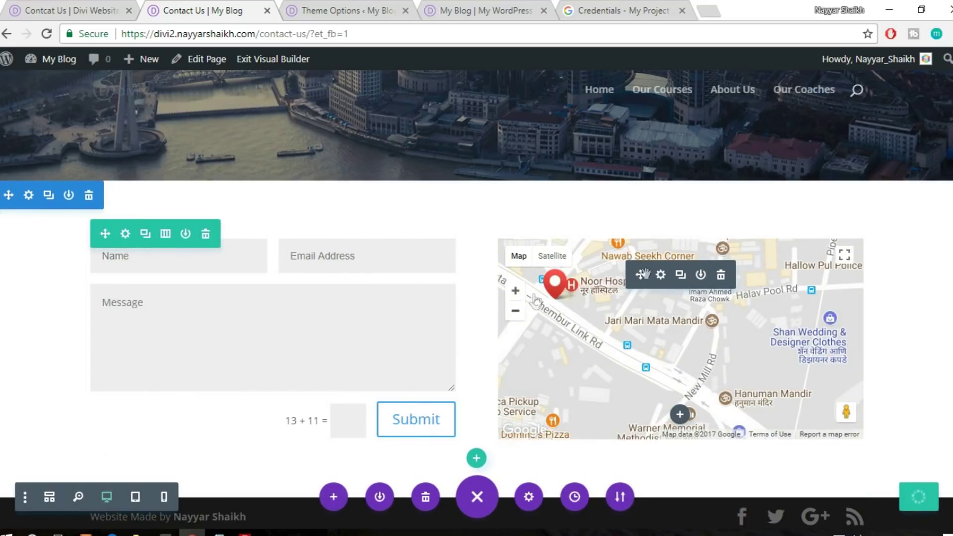
Insert the saved footer1 and footer2 library layouts below the contact section
scroll(879, 352, "down", 1)
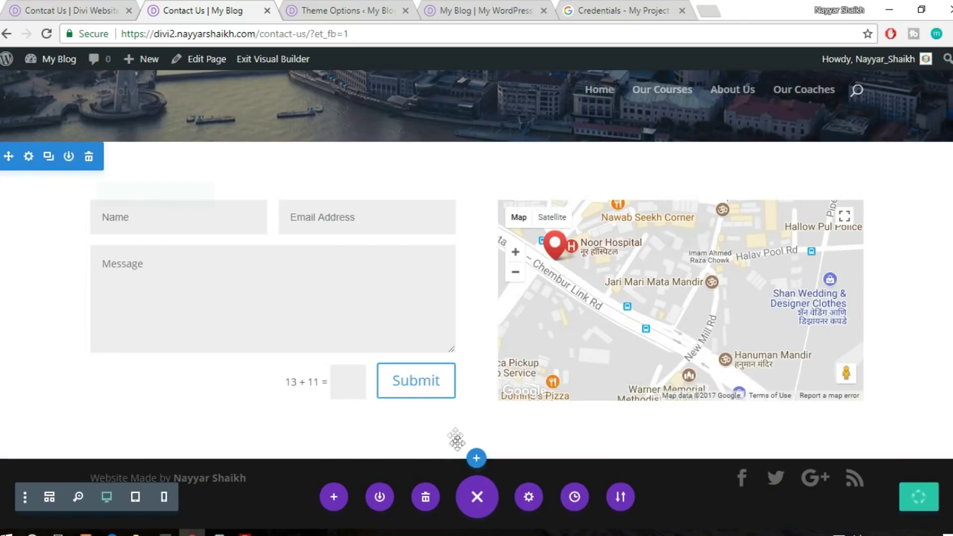
left_click(477, 457)
left_click(462, 362)
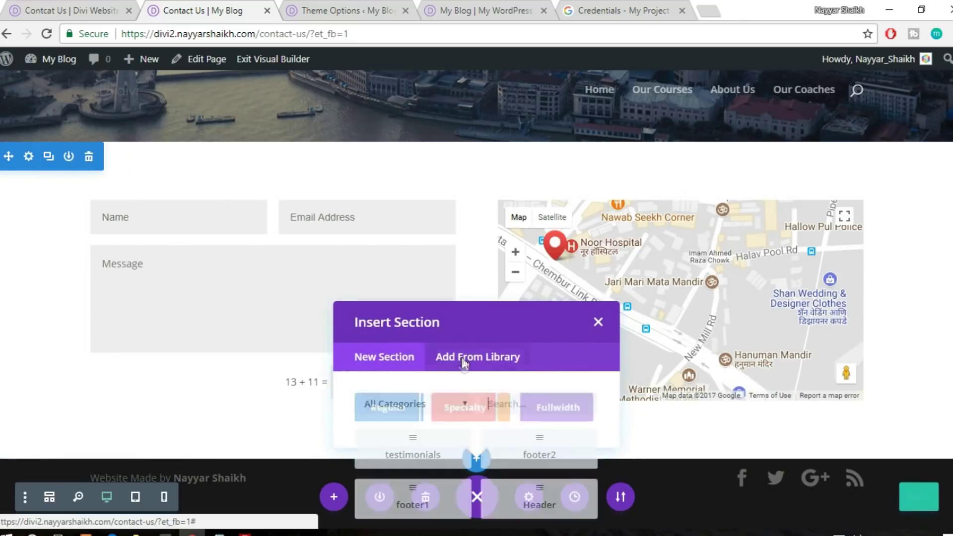
left_click(440, 366)
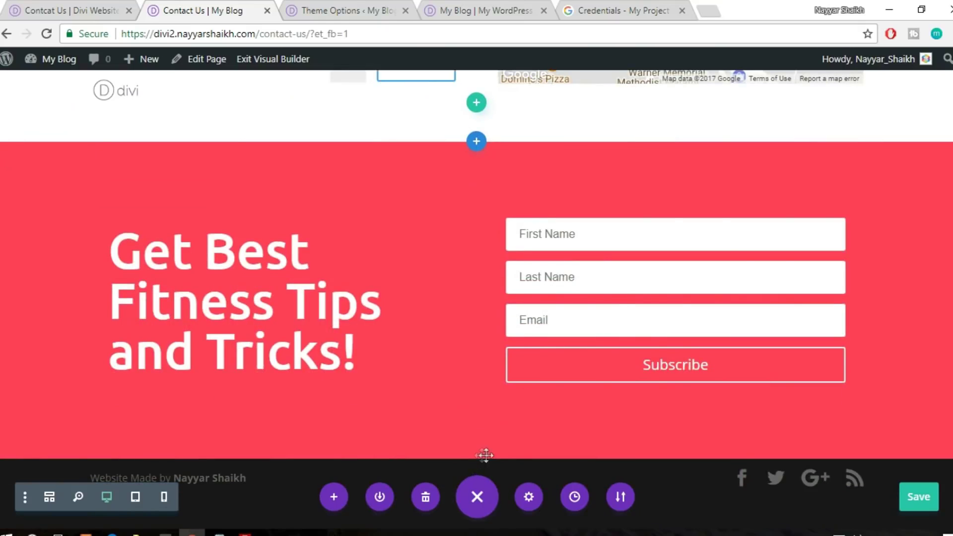
left_click(476, 455)
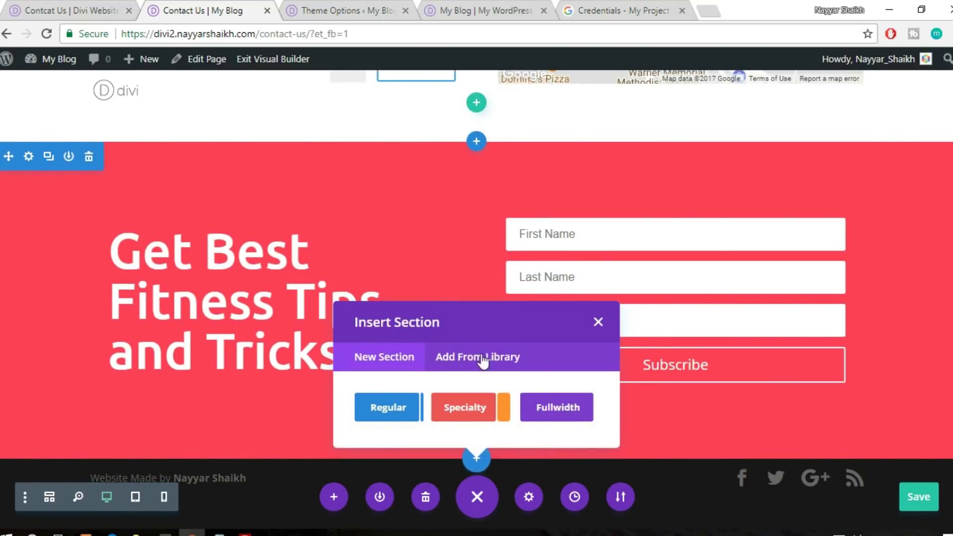
left_click(481, 358)
left_click(537, 316)
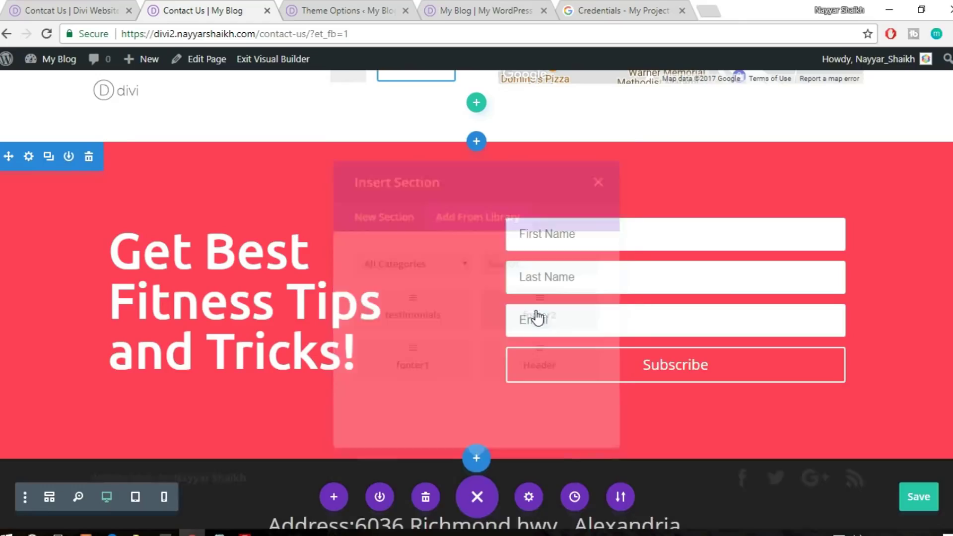
Make the Contact Us hero about 37 px taller by dragging its top padding
scroll(934, 271, "down", 5)
scroll(934, 271, "up", 15)
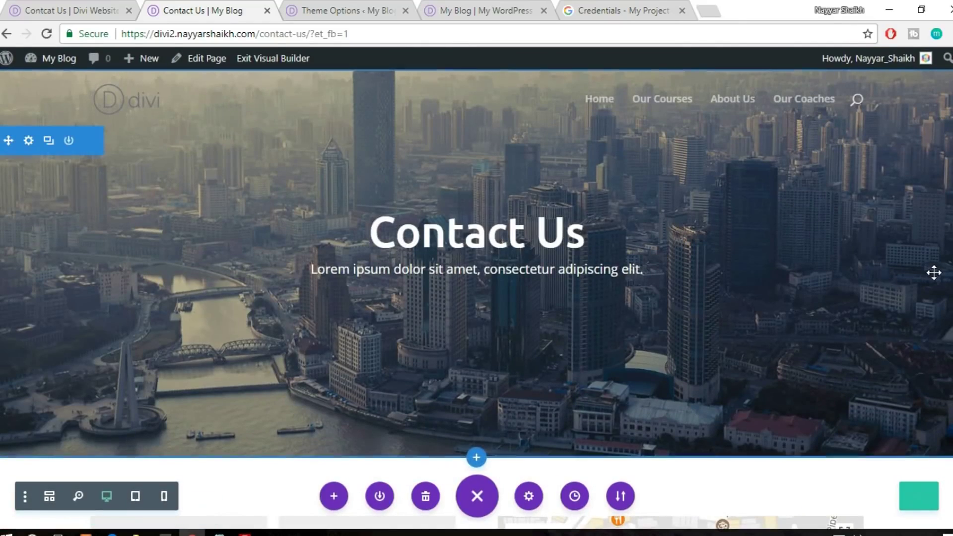
left_click_drag(794, 159, 776, 132)
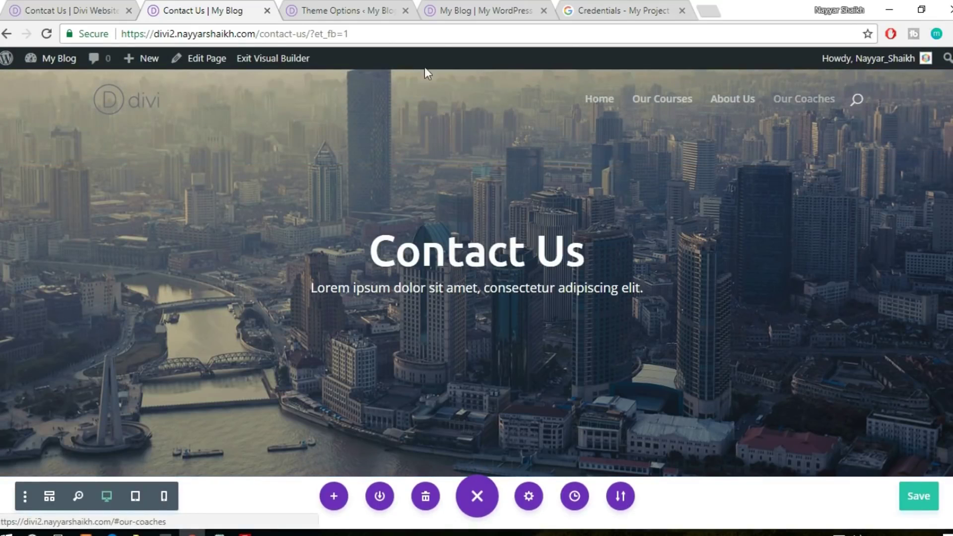
Go to Appearance > Menus in the WordPress dashboard
left_click(365, 14)
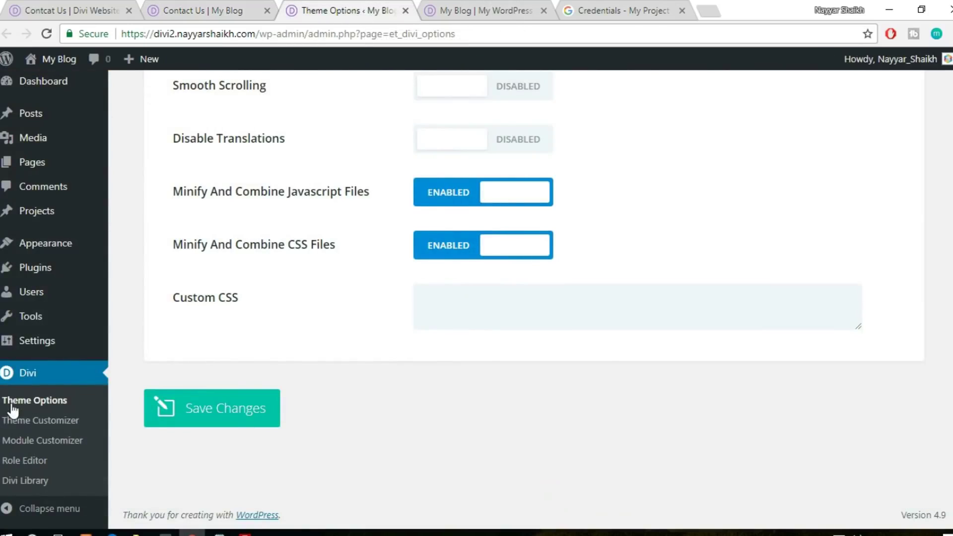
scroll(13, 419, "up", 3)
mouse_move(61, 255)
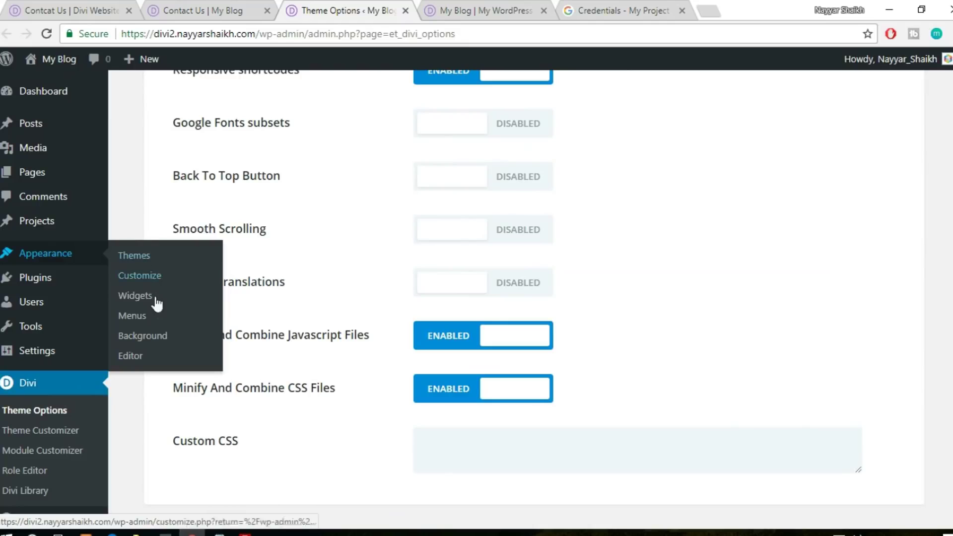
left_click(147, 316)
Save the Contact Us page in the builder and close the leftover browser tabs
left_click(543, 12)
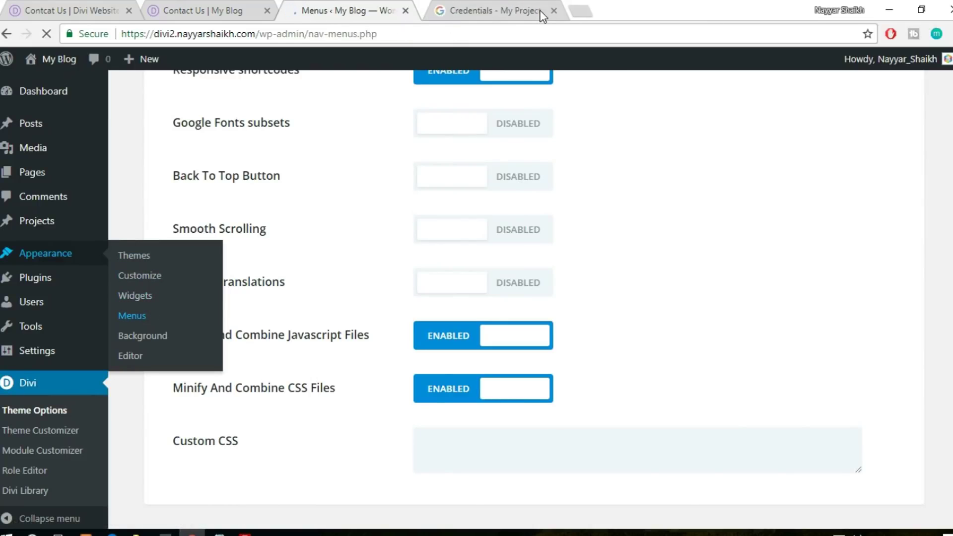
left_click(543, 10)
left_click(253, 14)
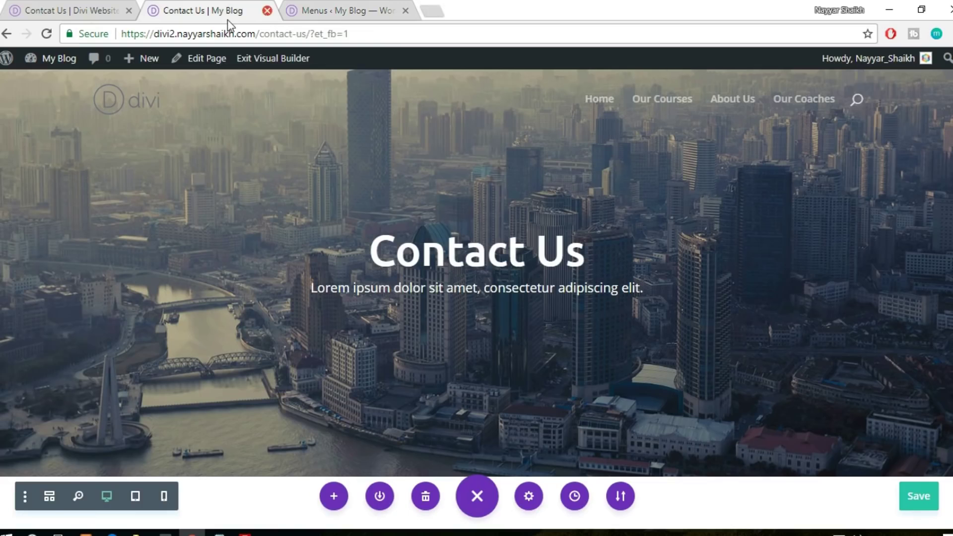
left_click(267, 10)
left_click(595, 114)
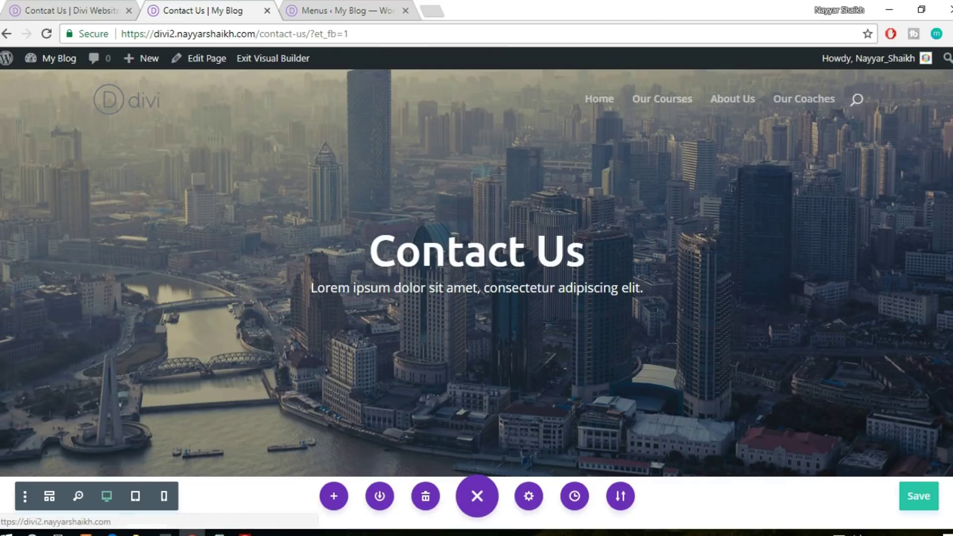
left_click(919, 496)
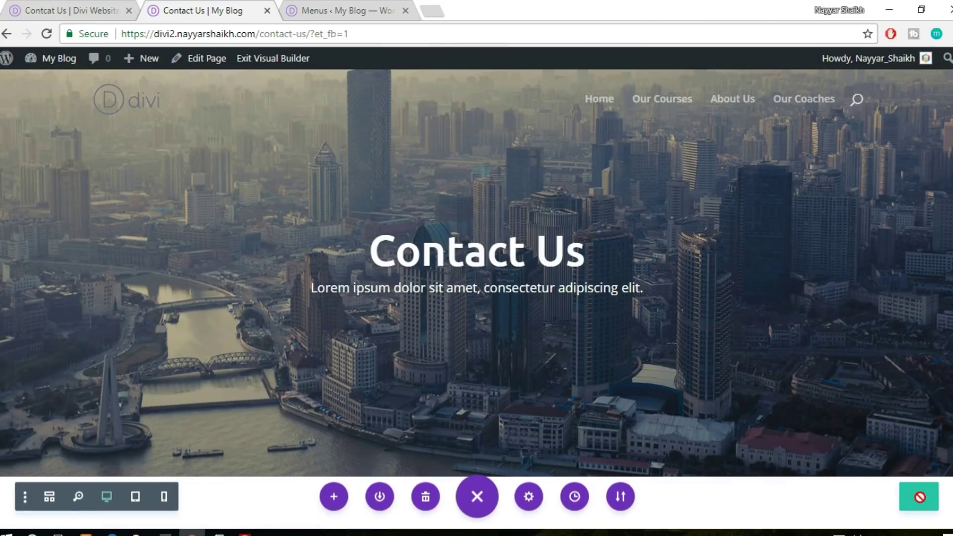
left_click(267, 10)
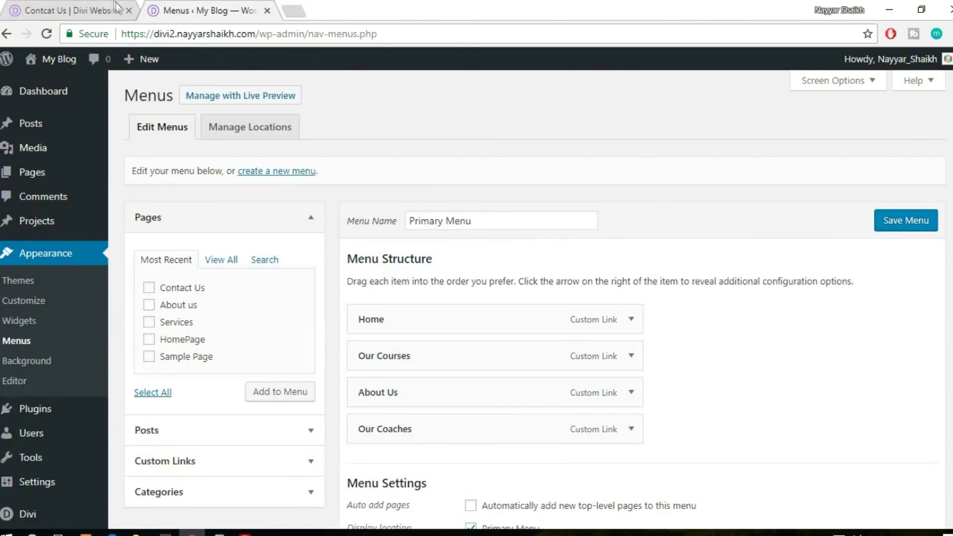
left_click(122, 11)
left_click(129, 11)
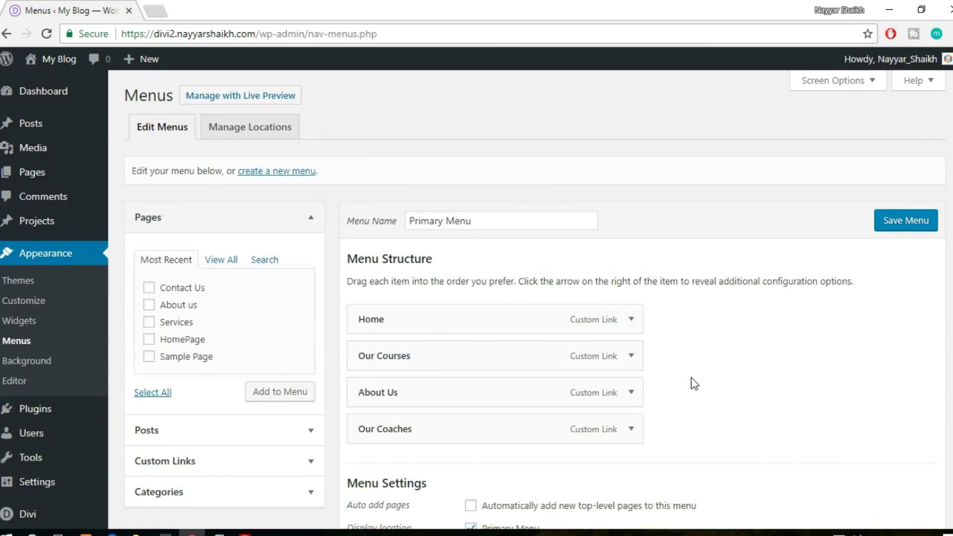
Add the Contact Us and About us pages to the Primary Menu and save it
scroll(691, 383, "down", 1)
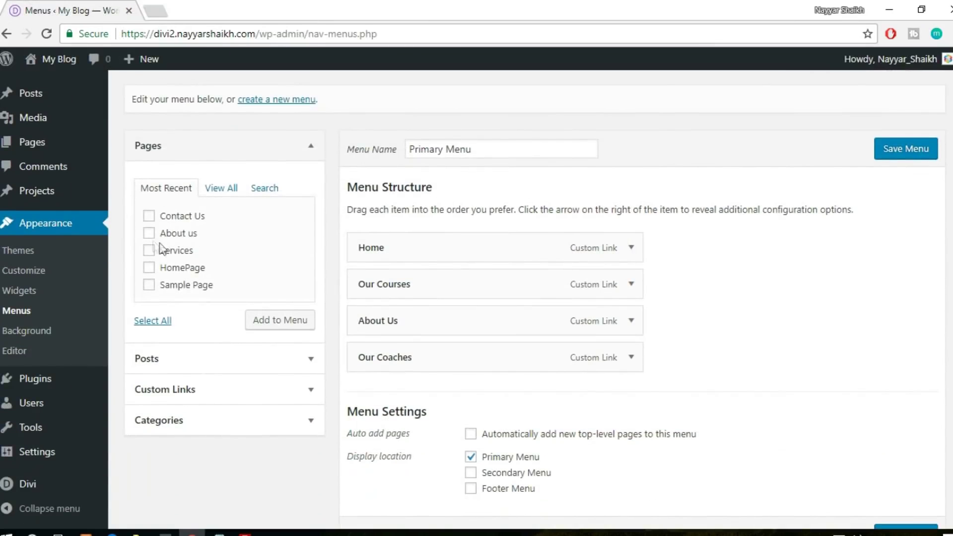
left_click(179, 216)
left_click(184, 238)
left_click(274, 320)
scroll(722, 322, "down", 1)
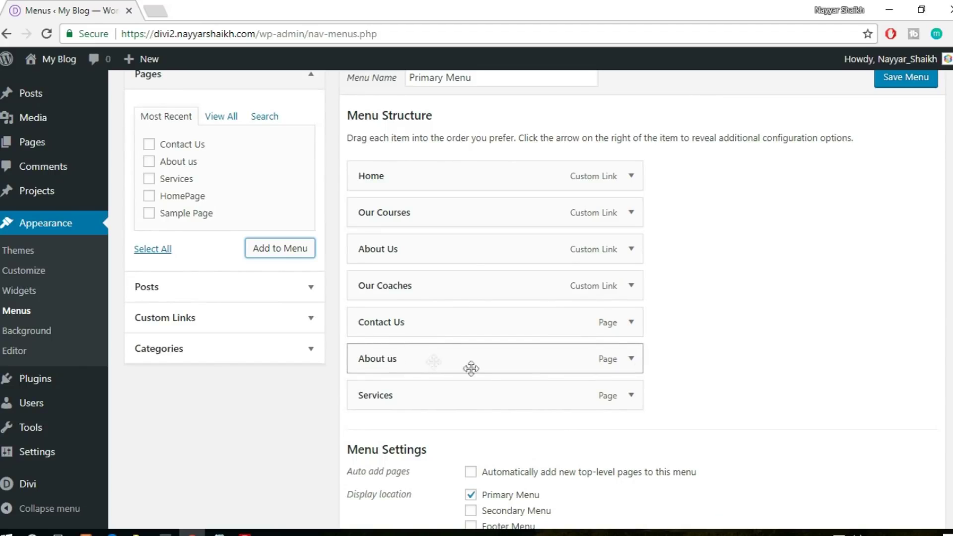
left_click(905, 81)
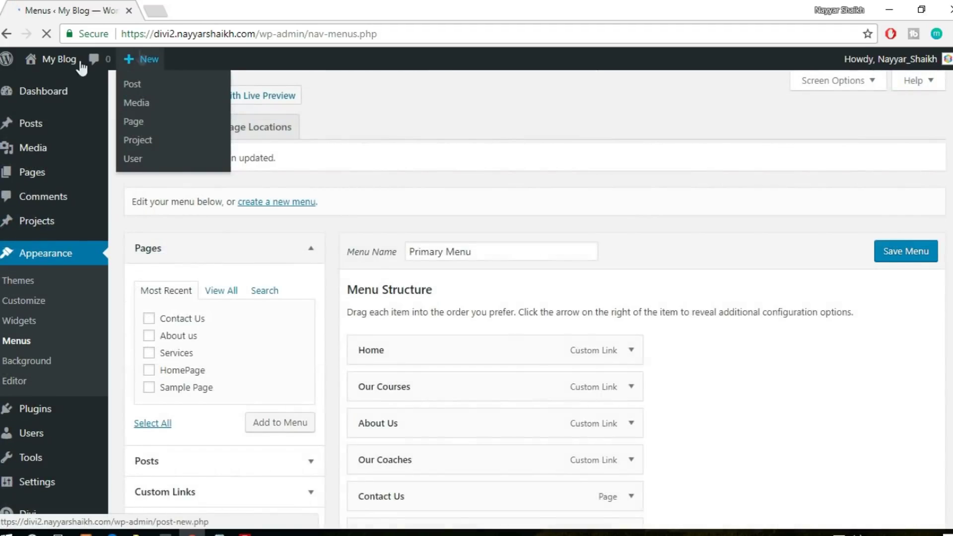
Visit the live site and test the Our Coaches, About Us, Our Courses, Home and Services links
mouse_move(61, 59)
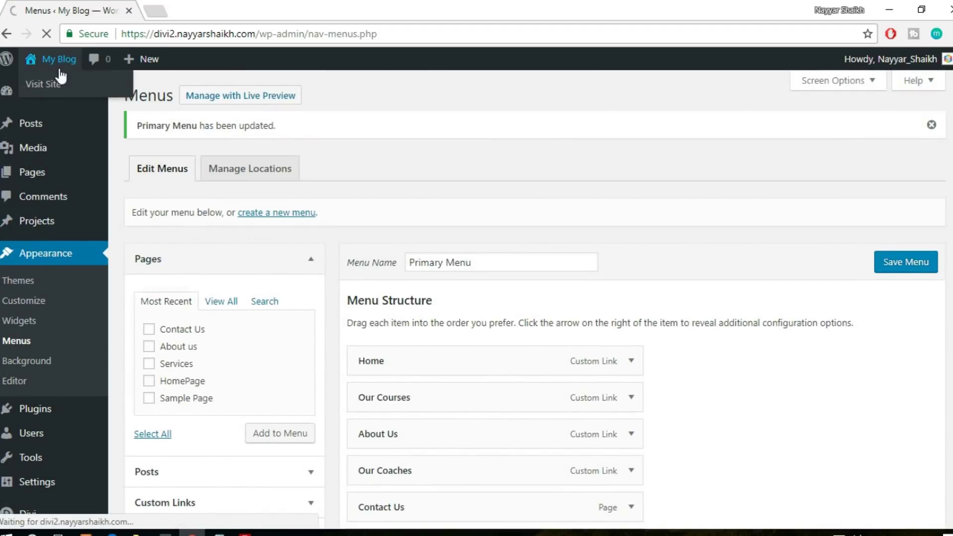
left_click(61, 76)
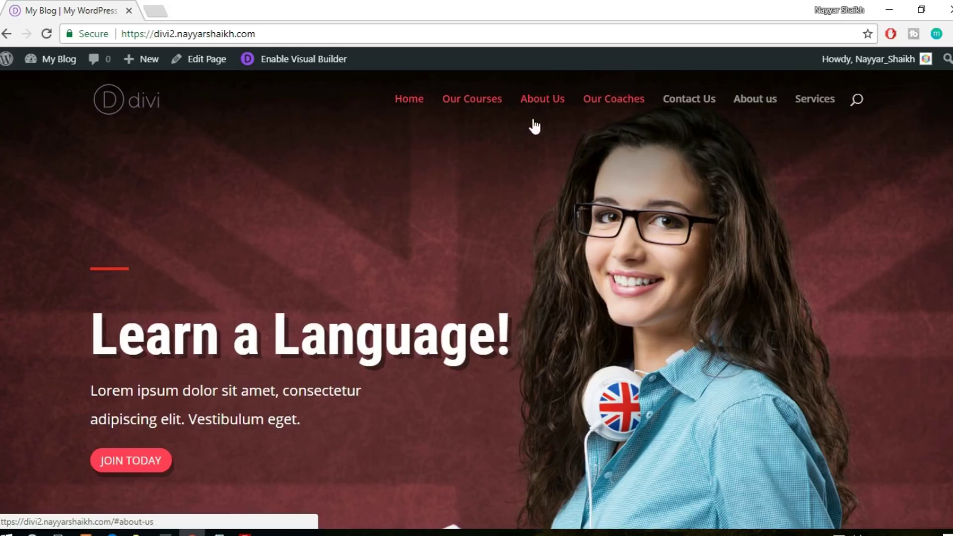
left_click(601, 111)
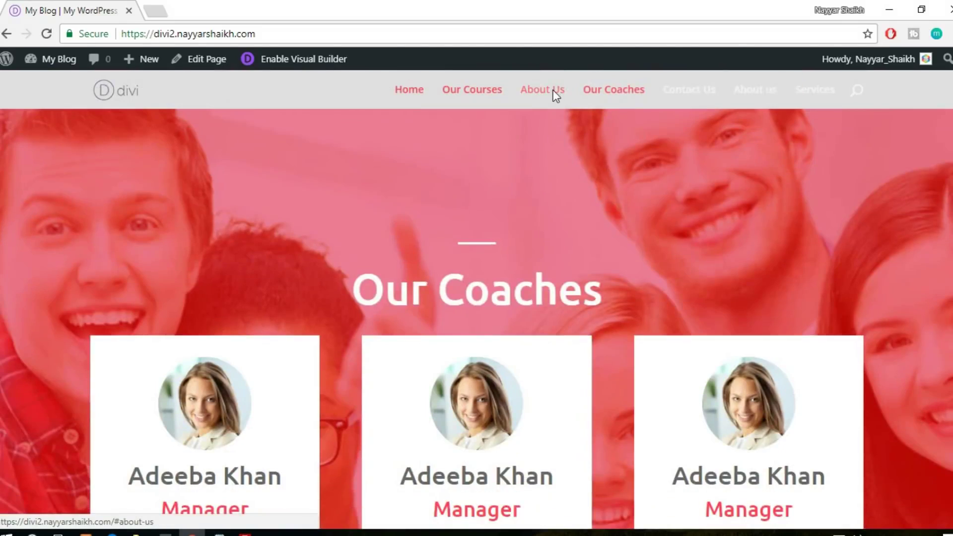
left_click(552, 91)
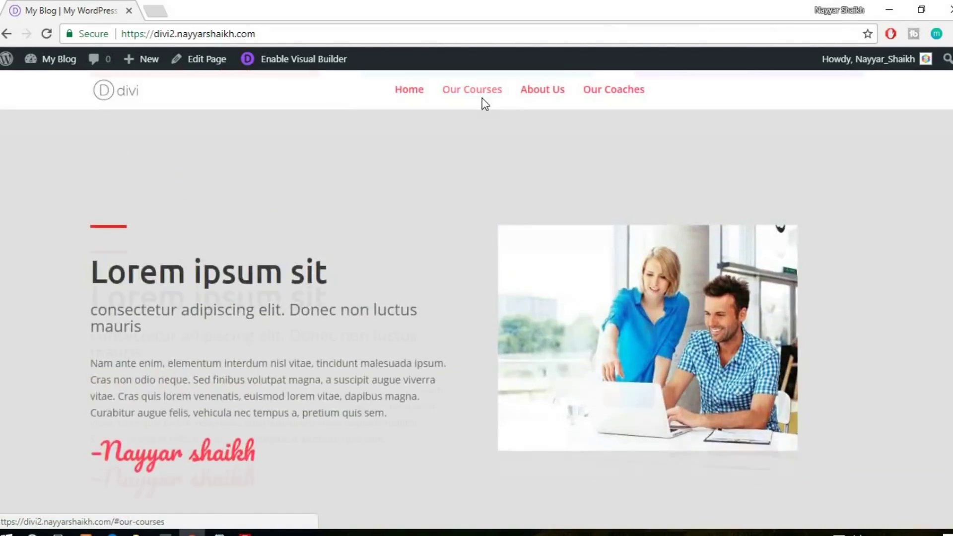
left_click(484, 97)
left_click(422, 99)
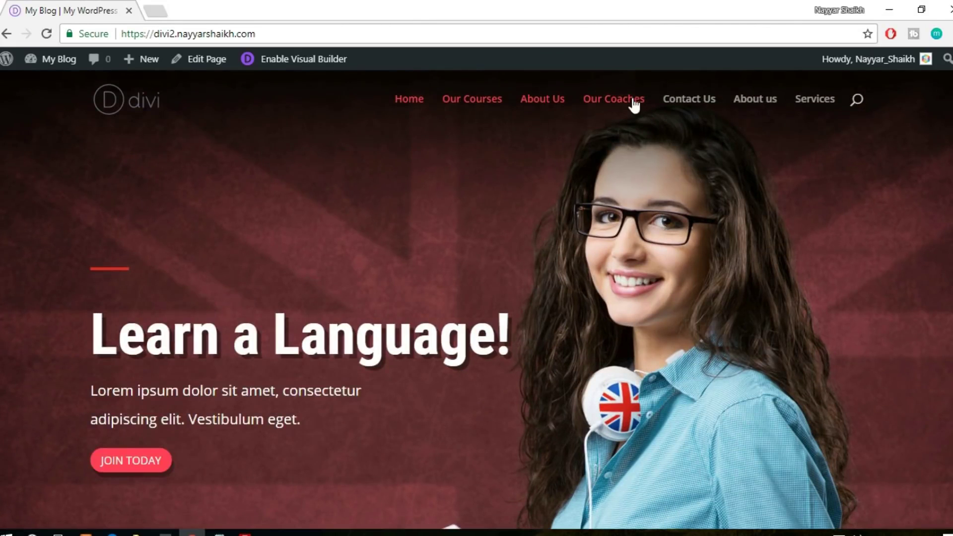
left_click(814, 99)
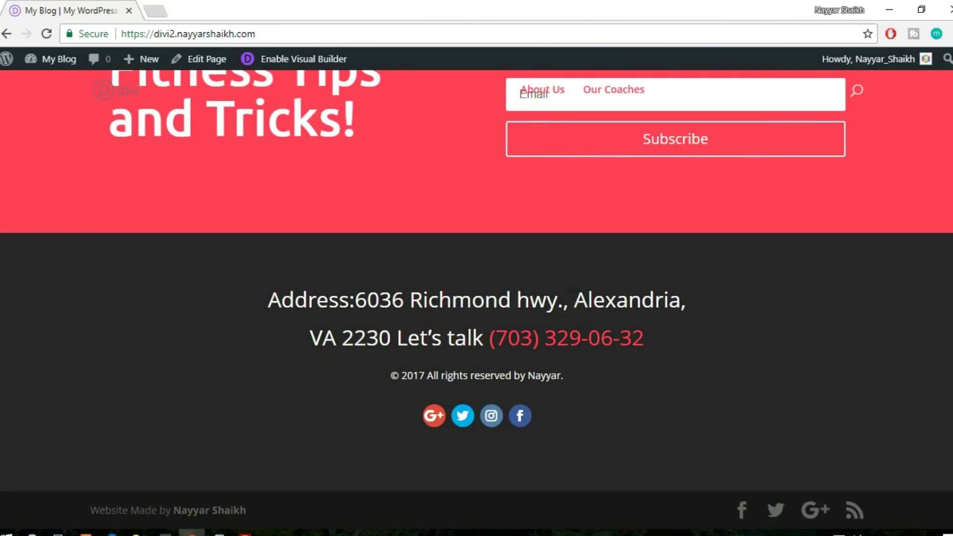
key("Home")
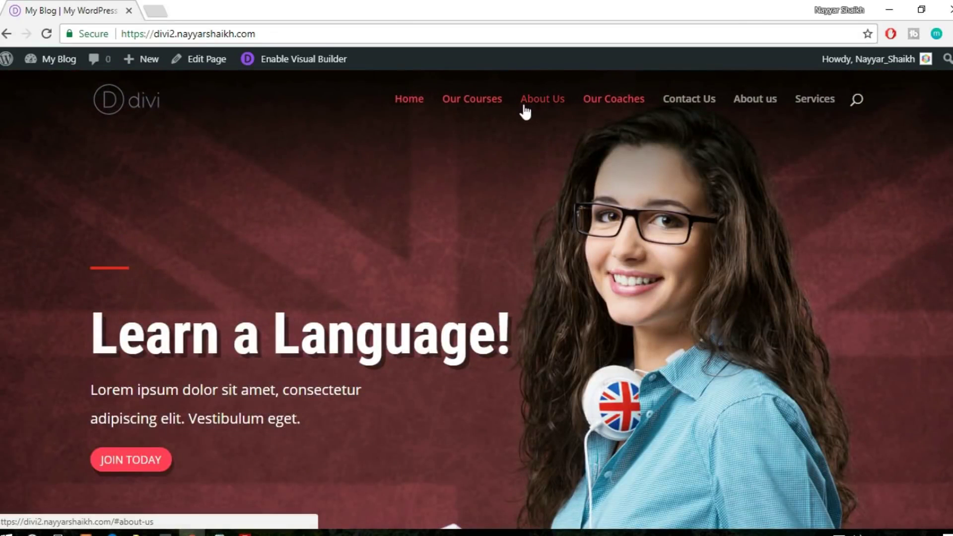